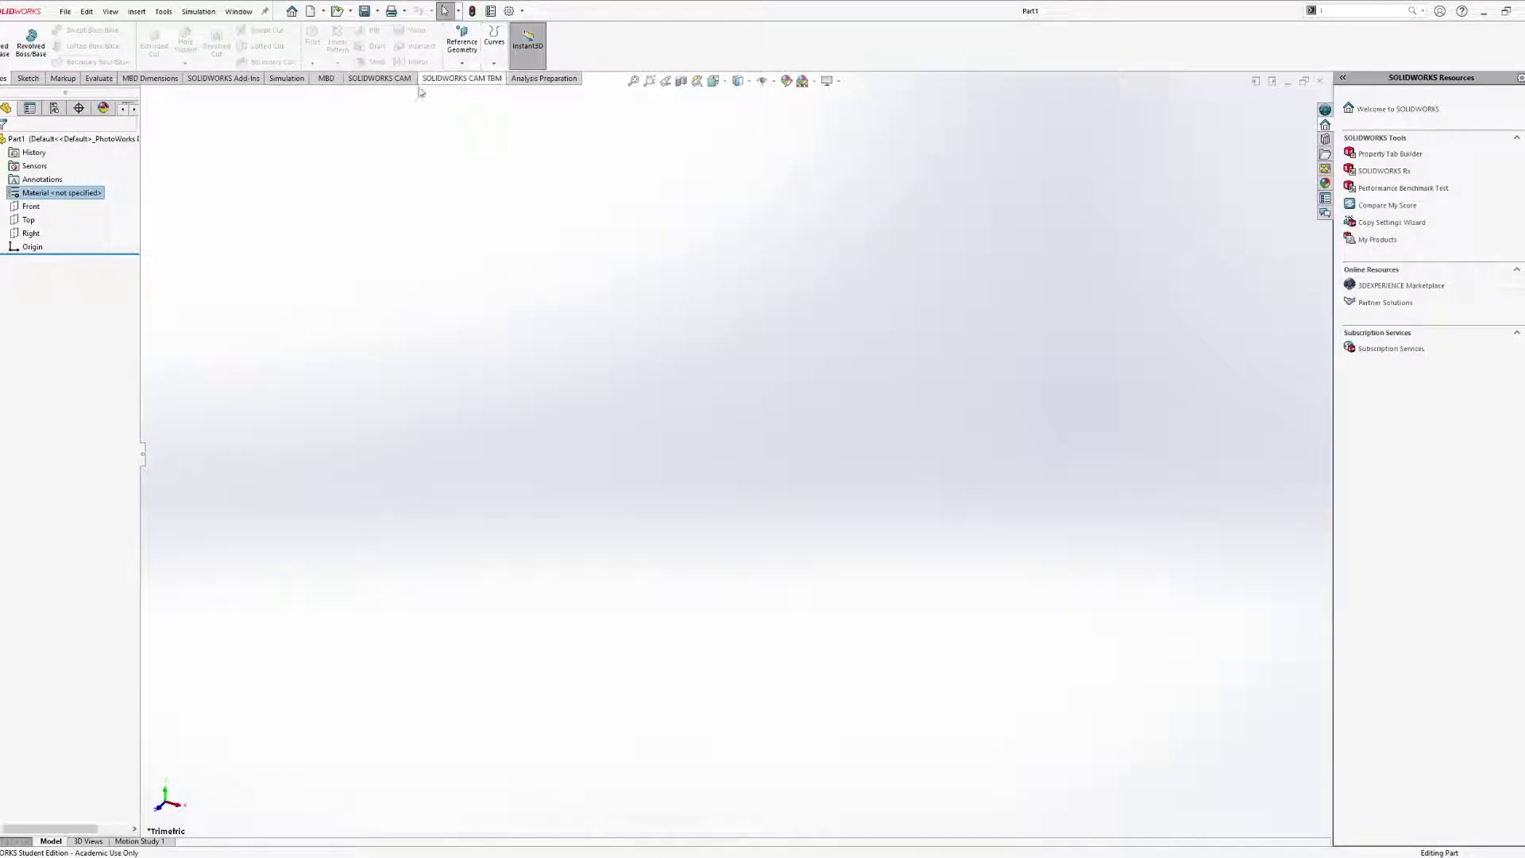
Sketch a circle about 72 mm in diameter on the Top plane, centred on the origin.
{"action": "left_click", "coordinate": [31, 220]}
{"action": "left_click", "coordinate": [44, 202]}
{"action": "left_click", "coordinate": [77, 30]}
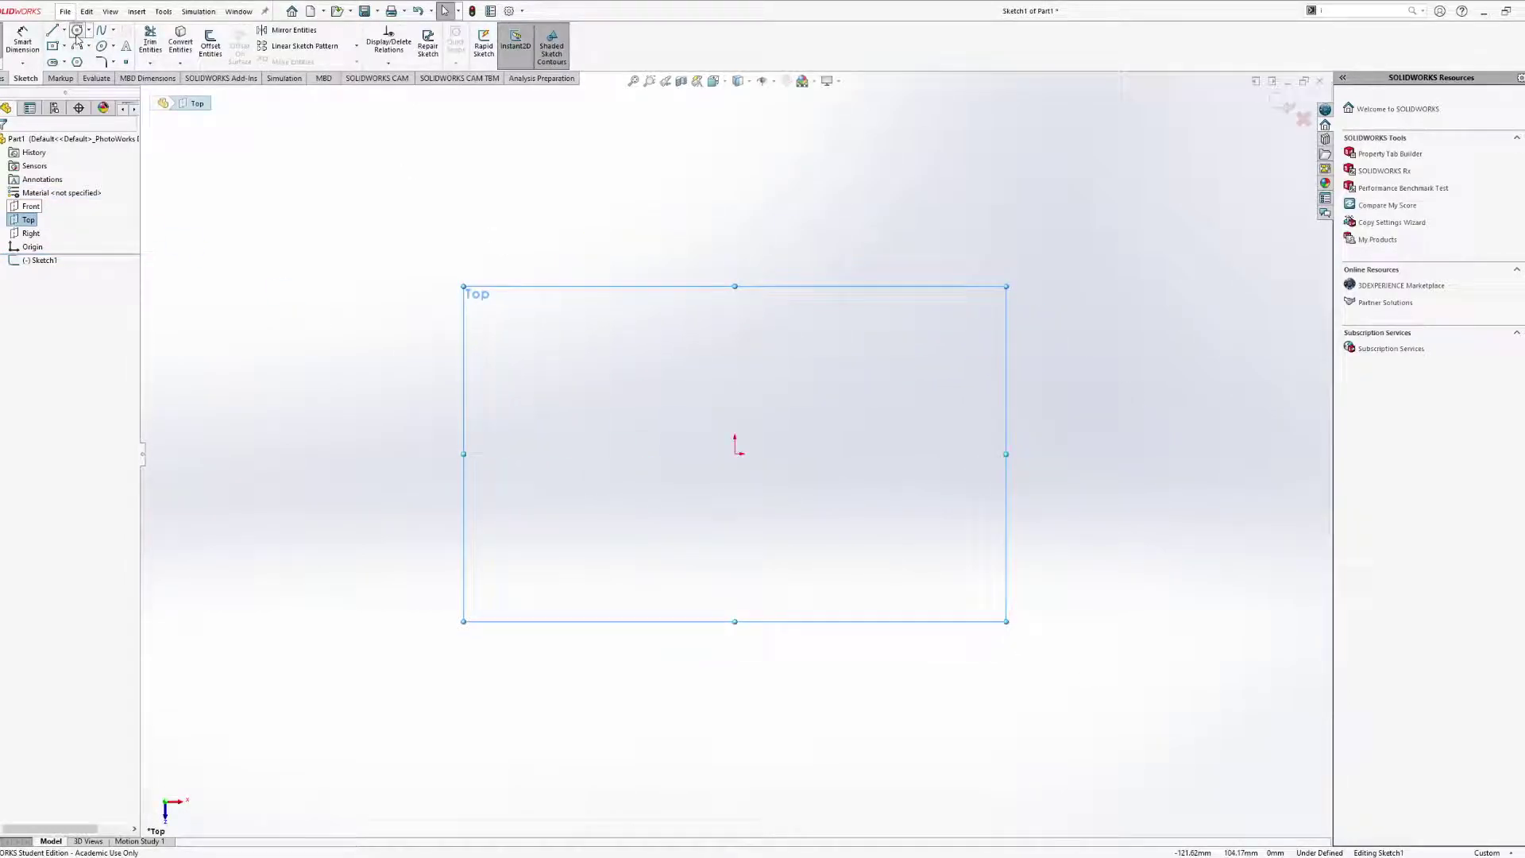
{"action": "left_click", "coordinate": [735, 454]}
{"action": "left_click", "coordinate": [811, 547]}
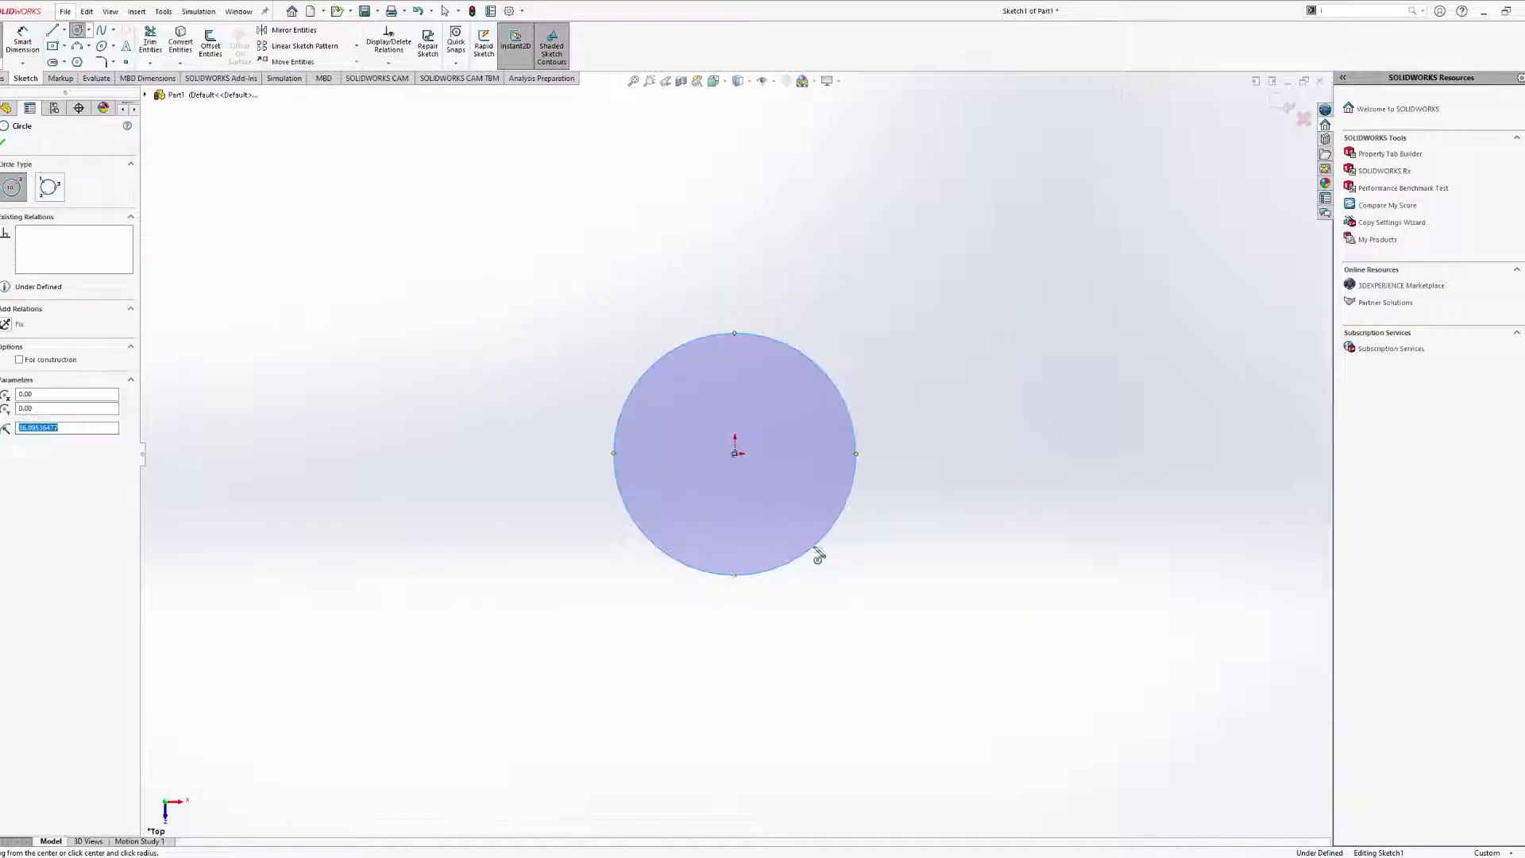
Dimension the circle's diameter to 30 mm and exit the sketch.
{"action": "left_click", "coordinate": [21, 44]}
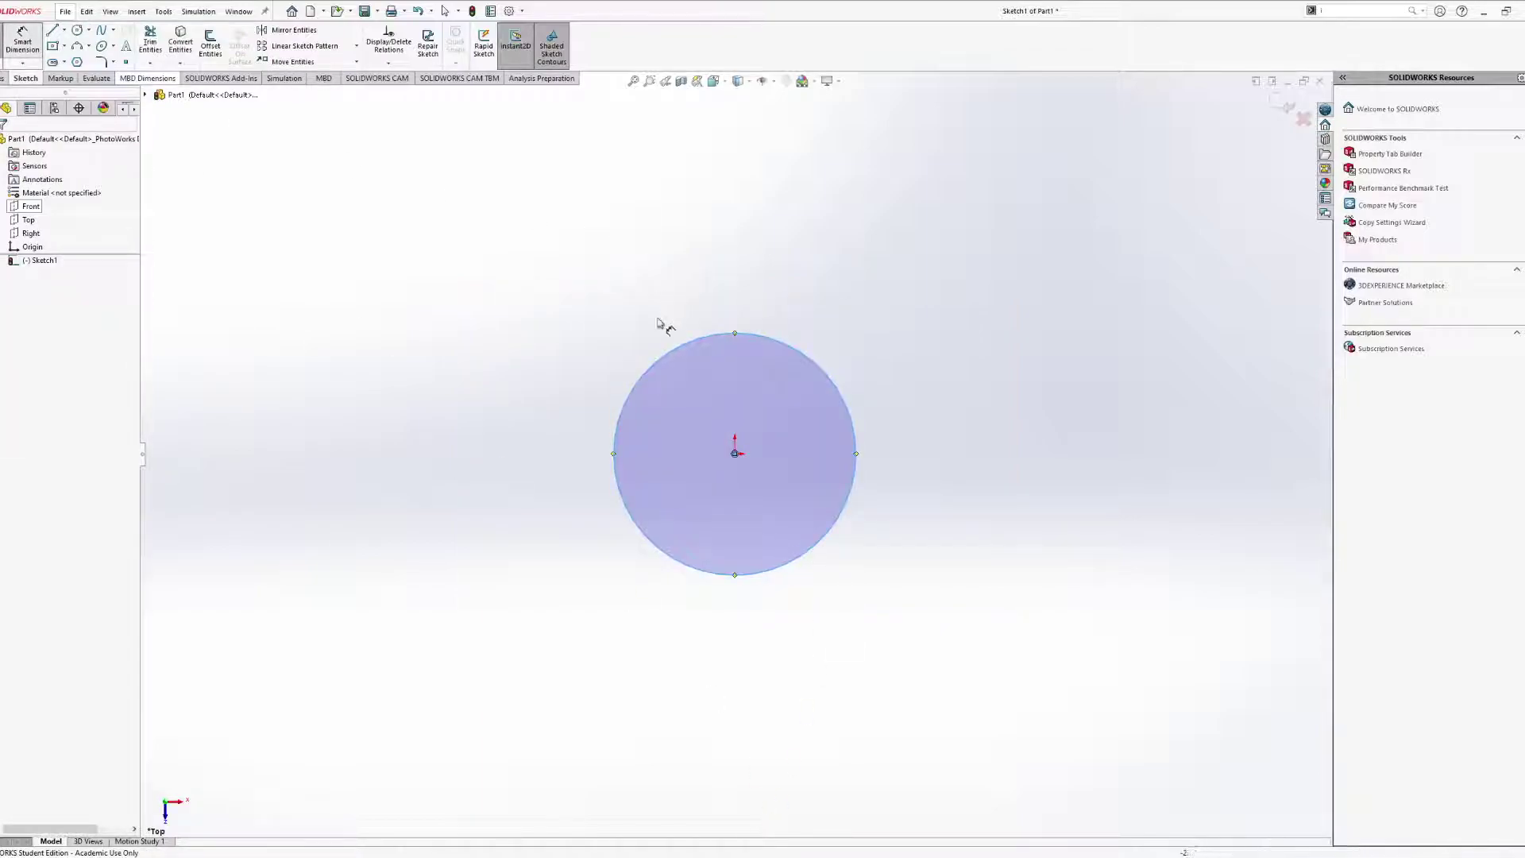
{"action": "left_click", "coordinate": [623, 391]}
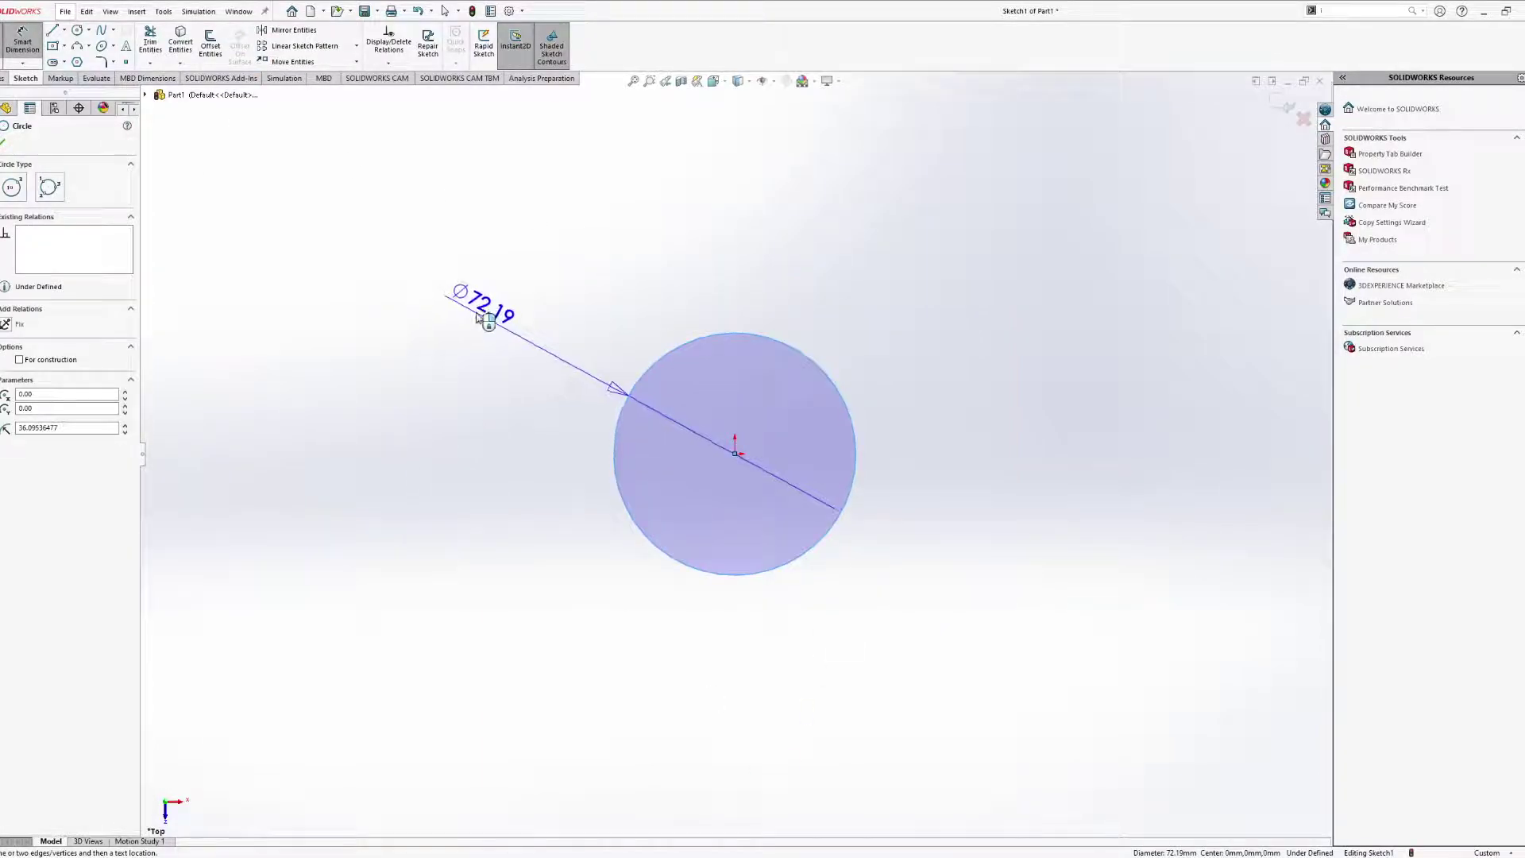
{"action": "left_click", "coordinate": [509, 348]}
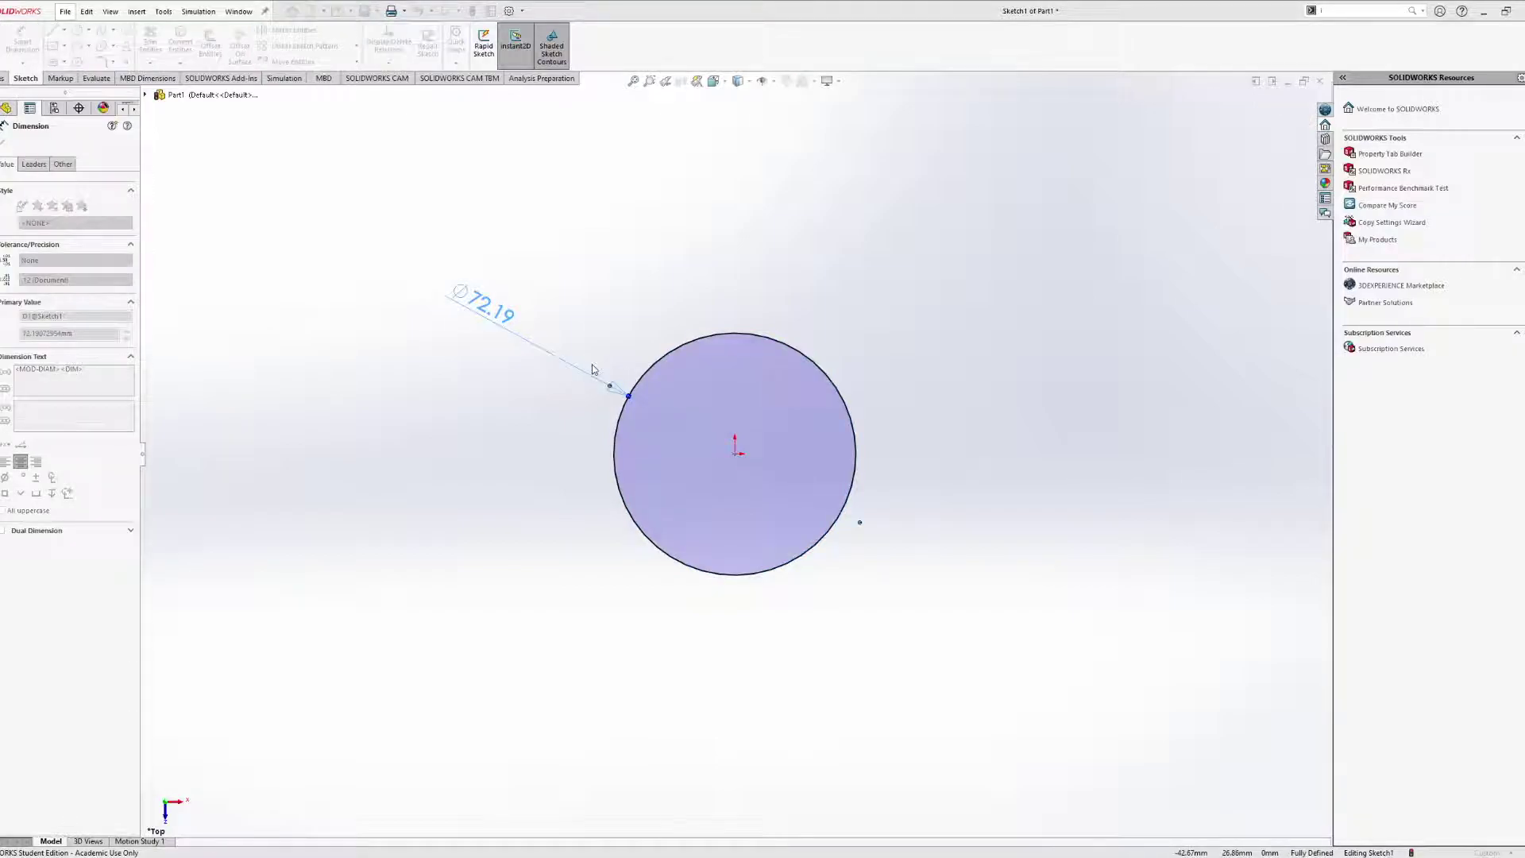
{"action": "type", "text": "30"}
{"action": "key", "text": "Return"}
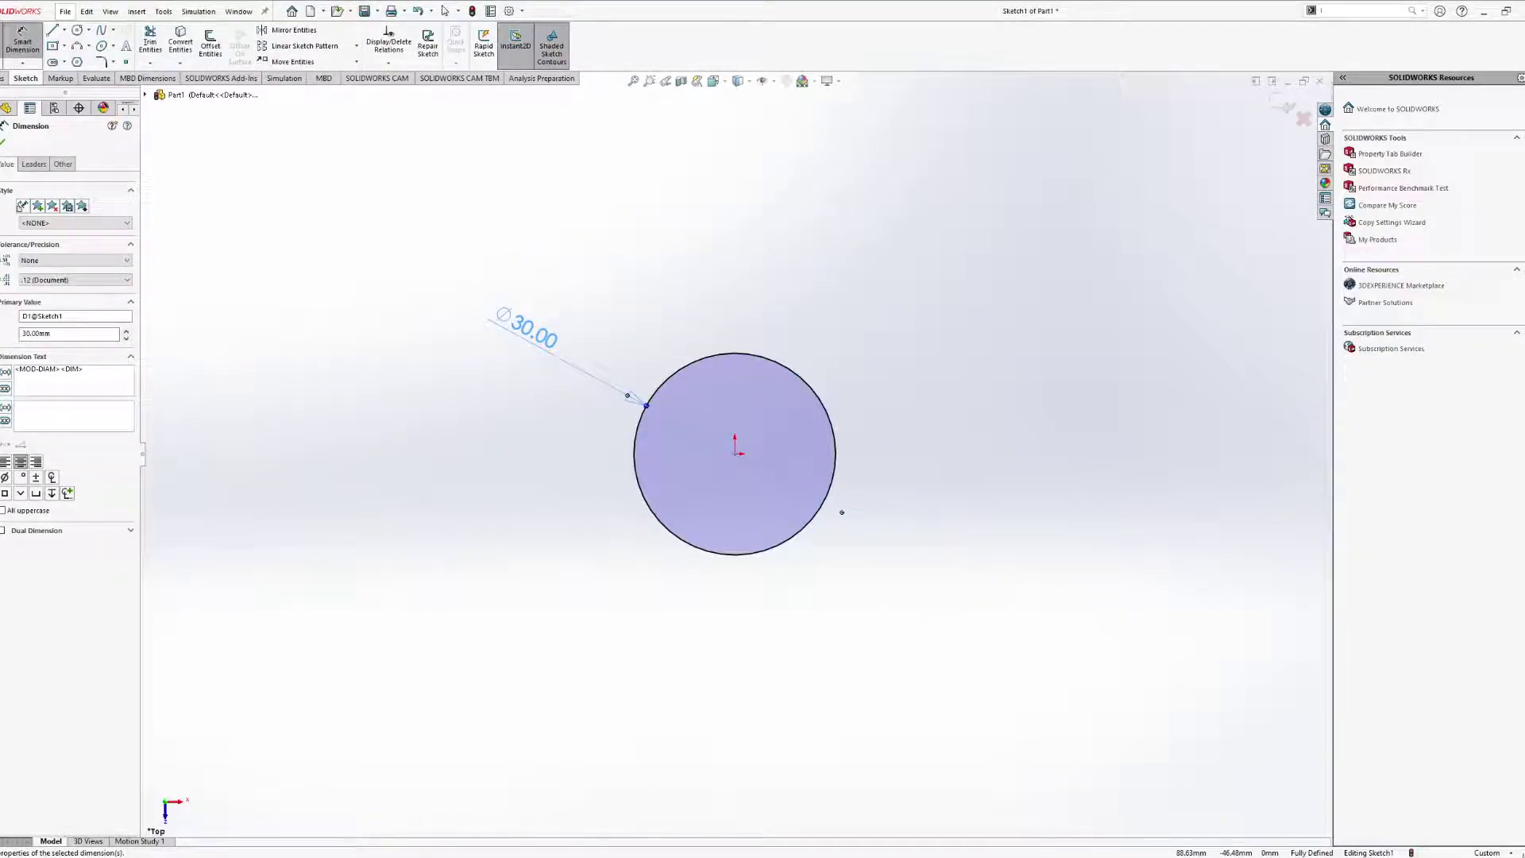
{"action": "double_click", "coordinate": [537, 347]}
{"action": "left_click", "coordinate": [501, 289]}
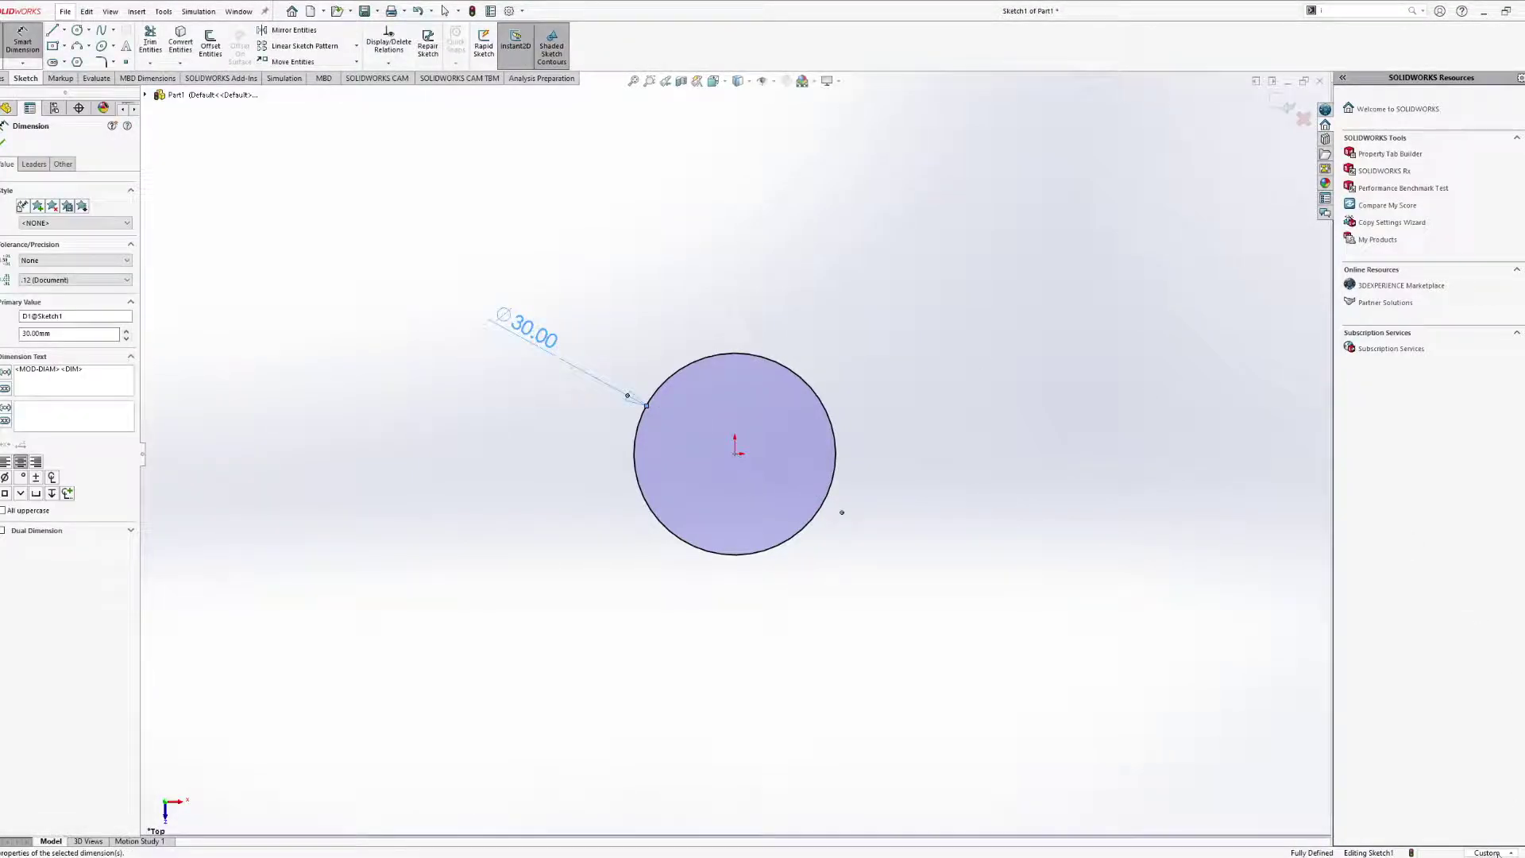
{"action": "key", "text": "ctrl+b"}
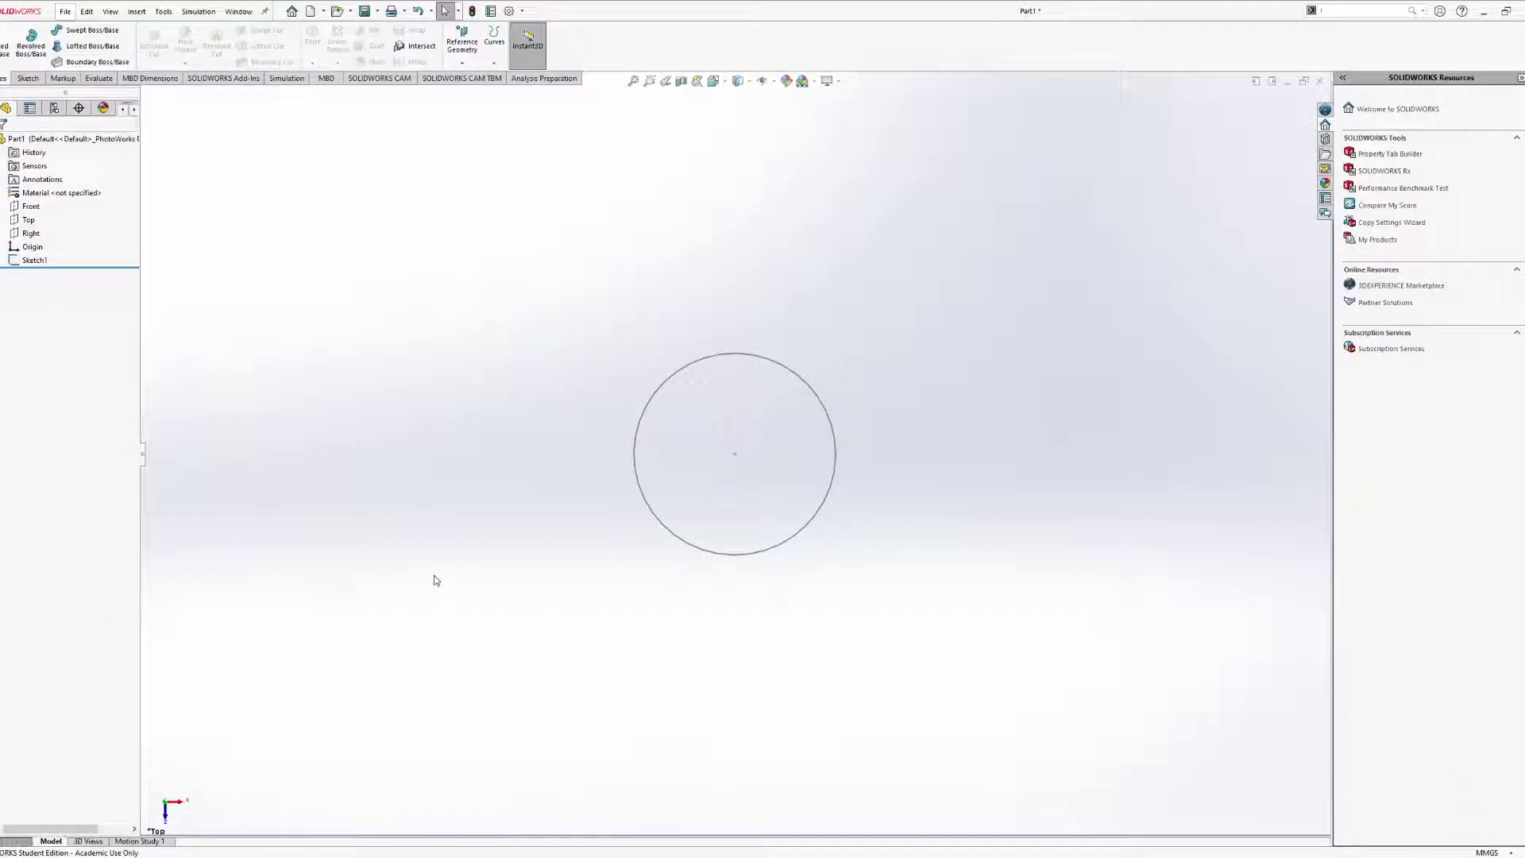
Start a Helix/Spiral curve based on the 30 mm circle sketch.
{"action": "middle_click_drag", "start_coordinate": [527, 447], "coordinate": [563, 319]}
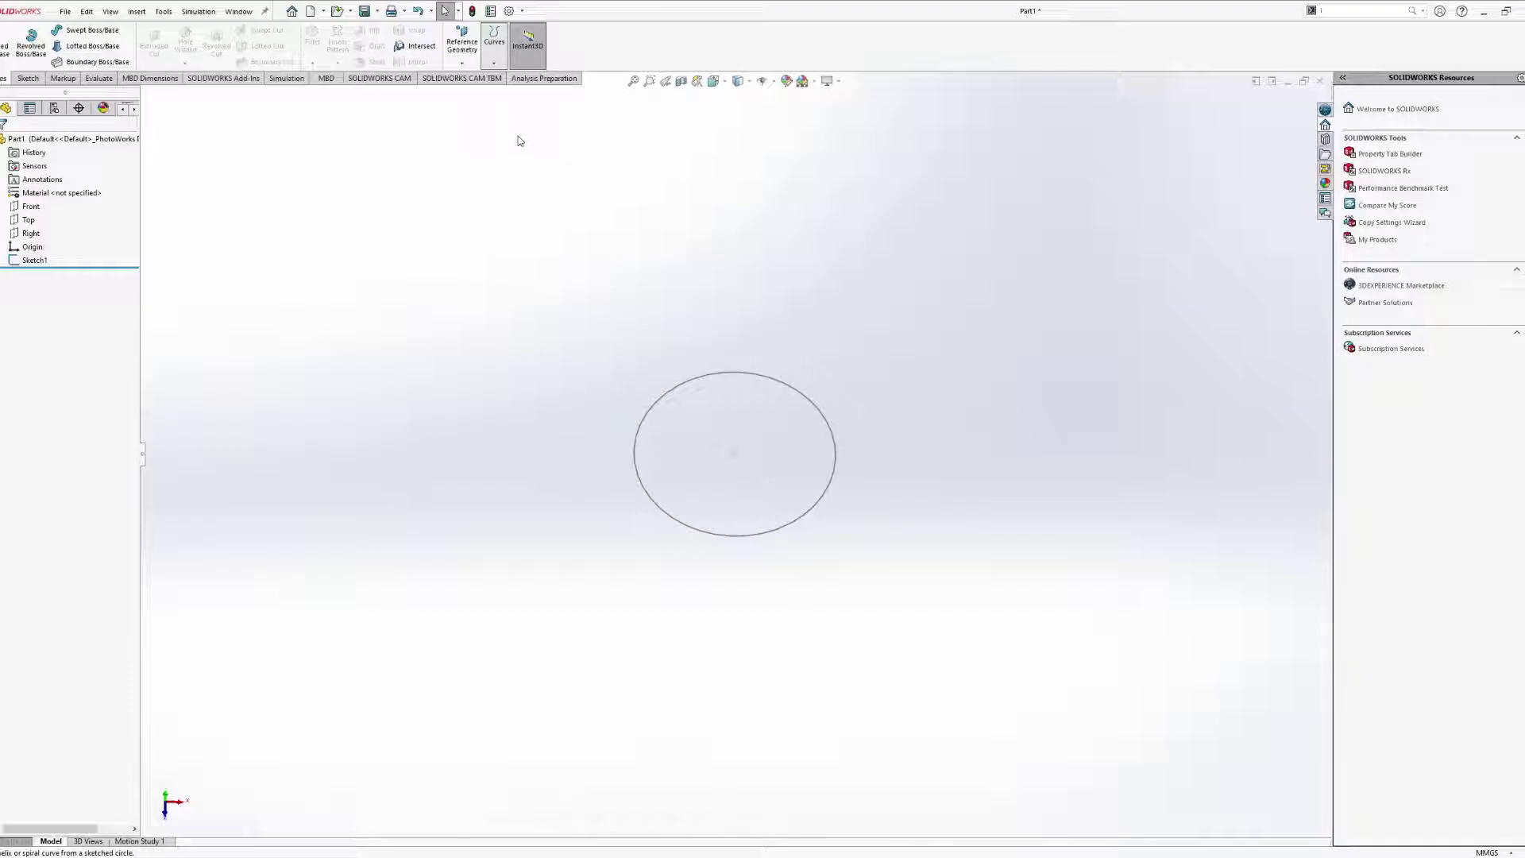
{"action": "left_click", "coordinate": [513, 65]}
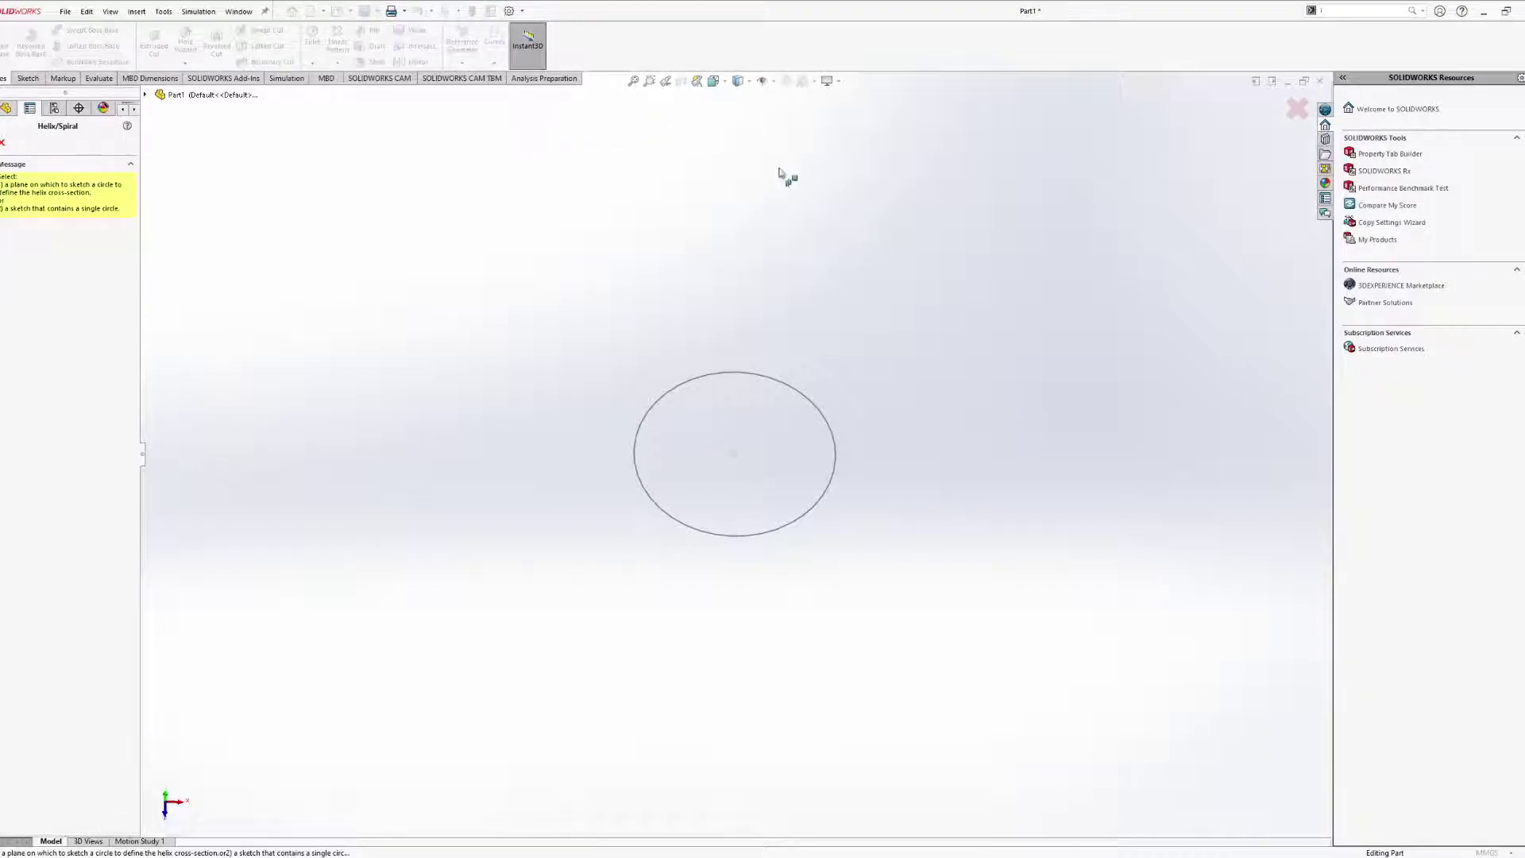
{"action": "left_click", "coordinate": [734, 537]}
Examine the helix preview from the side and from above, checking its start point, end point and axis.
{"action": "scroll", "coordinate": [854, 529], "scroll_direction": "up", "scroll_amount": 3}
{"action": "middle_click_drag", "start_coordinate": [862, 536], "coordinate": [845, 398]}
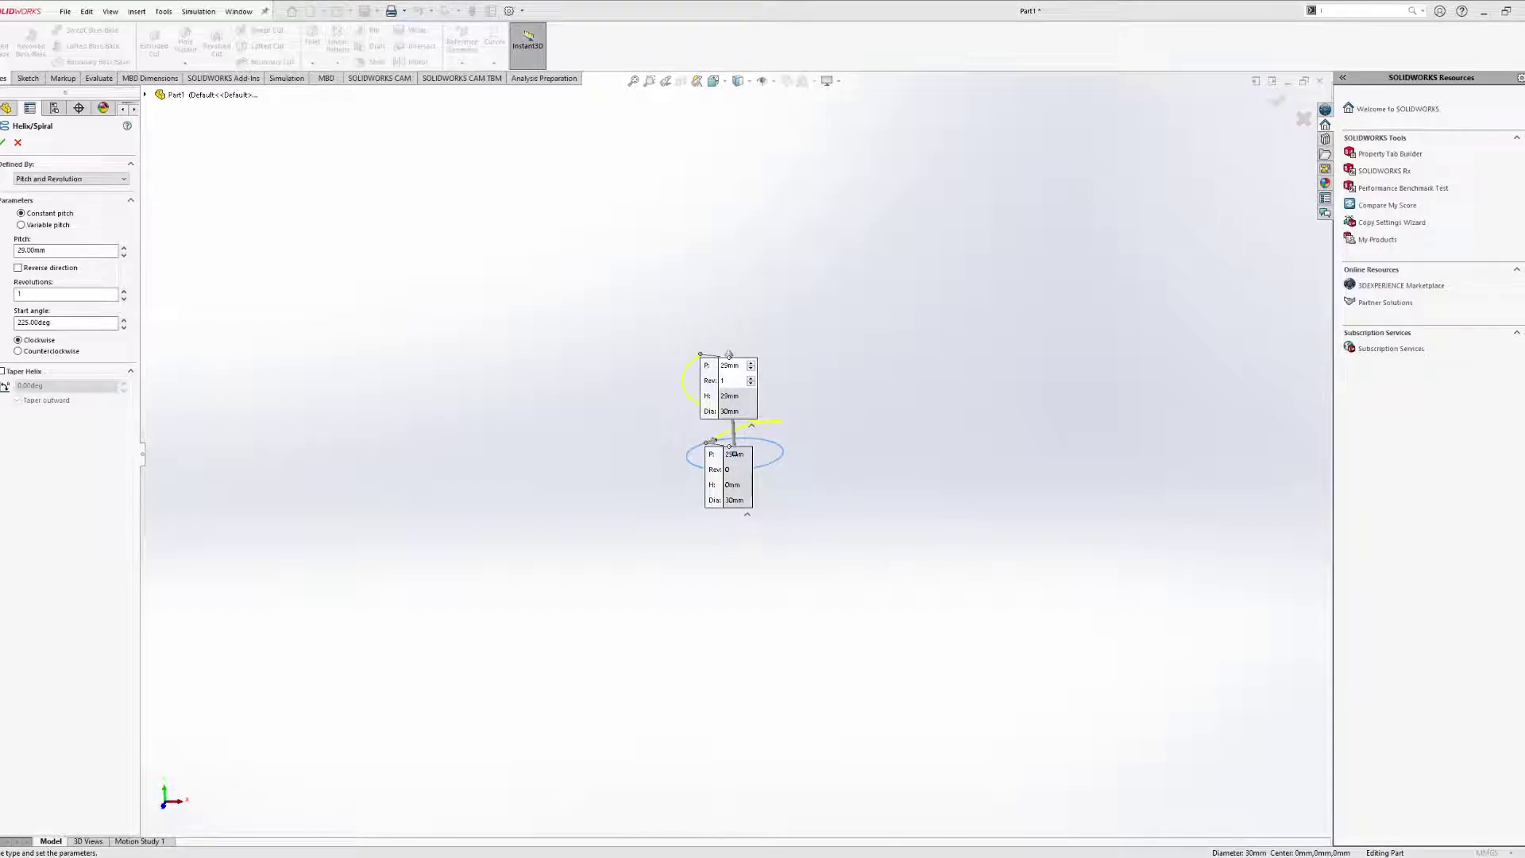
{"action": "middle_click_drag", "start_coordinate": [727, 498], "coordinate": [793, 502]}
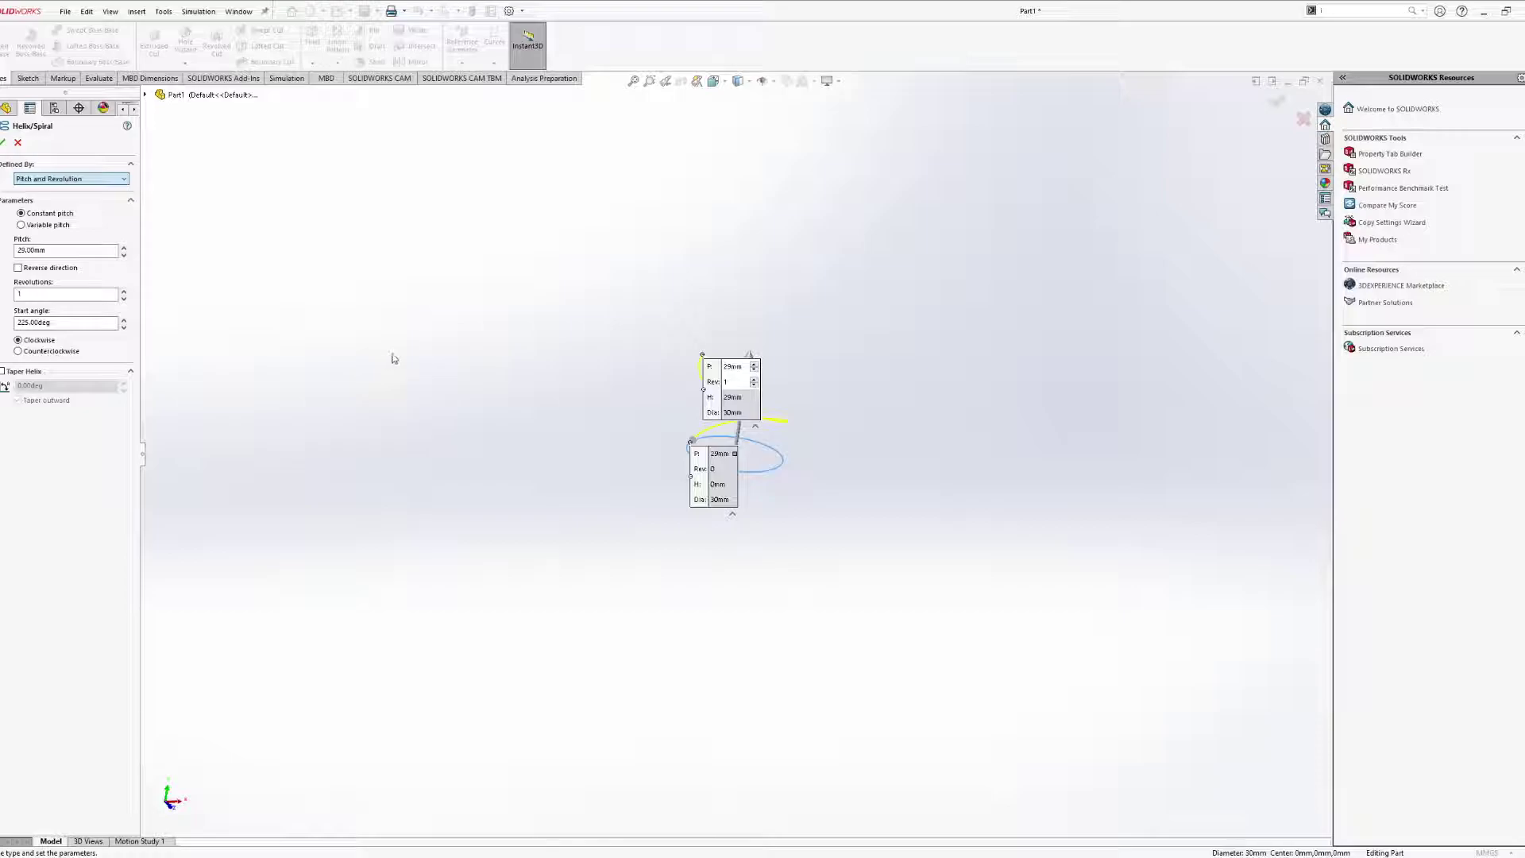
{"action": "middle_click_drag", "start_coordinate": [679, 489], "coordinate": [620, 623]}
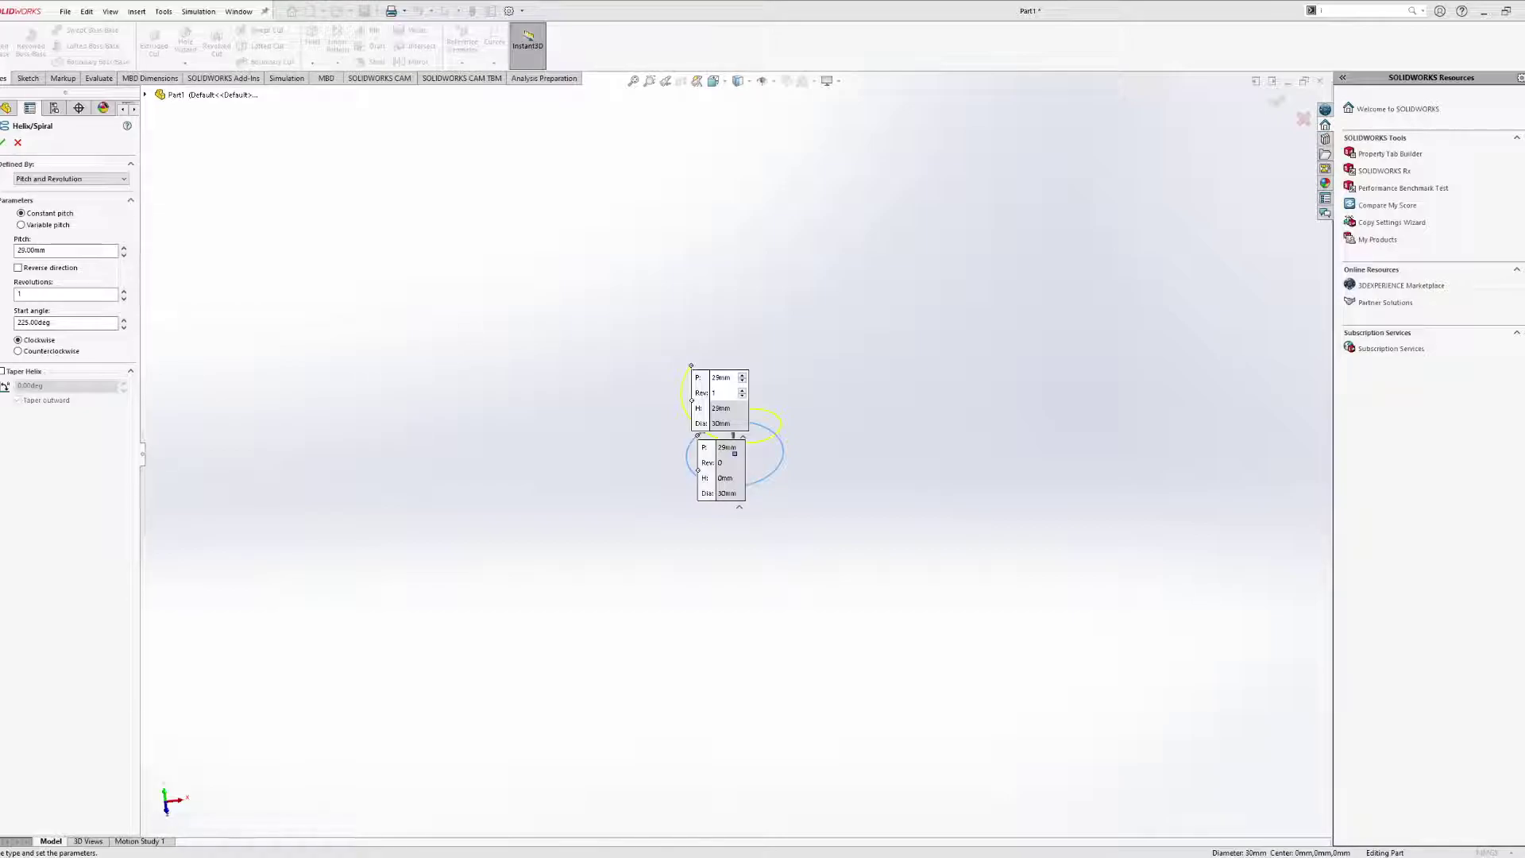
{"action": "middle_click_drag", "start_coordinate": [725, 524], "coordinate": [689, 512]}
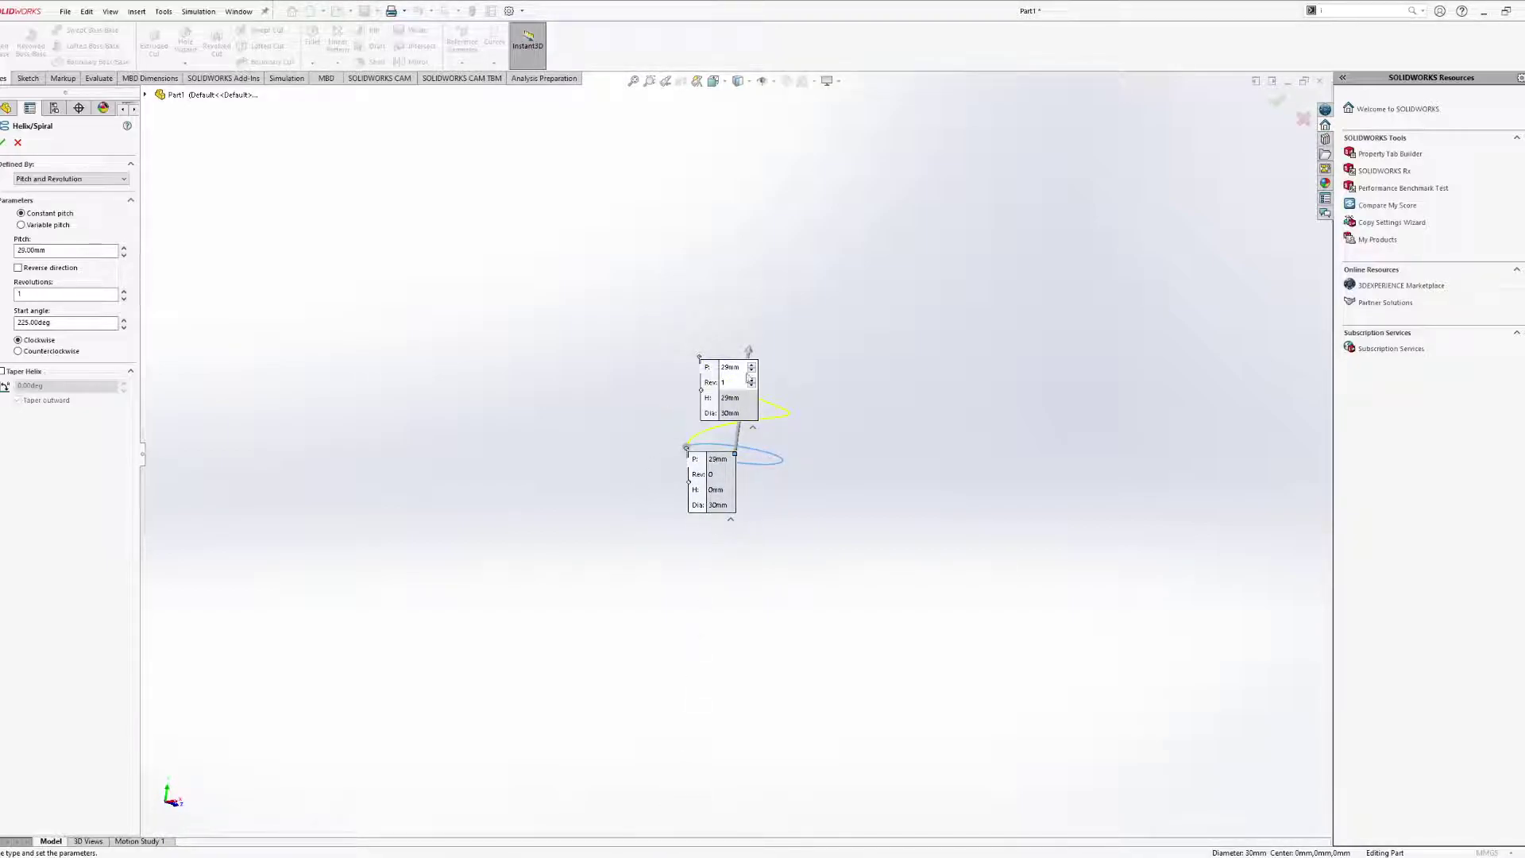
{"action": "middle_click_drag", "start_coordinate": [956, 490], "coordinate": [920, 529]}
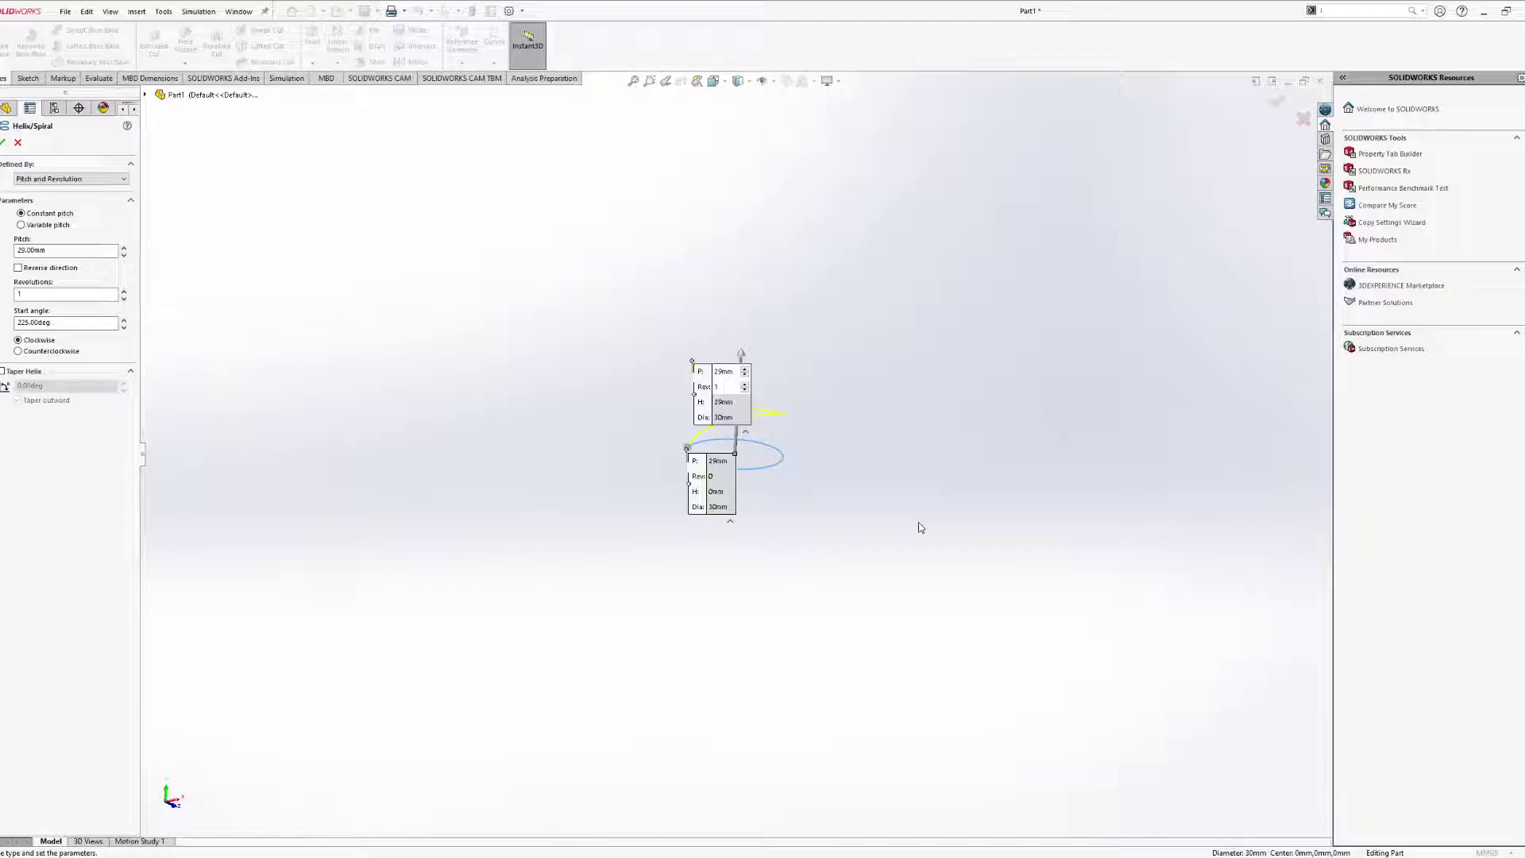
{"action": "middle_click_drag", "start_coordinate": [919, 497], "coordinate": [804, 436]}
{"action": "scroll", "coordinate": [708, 382], "scroll_direction": "down", "scroll_amount": 5}
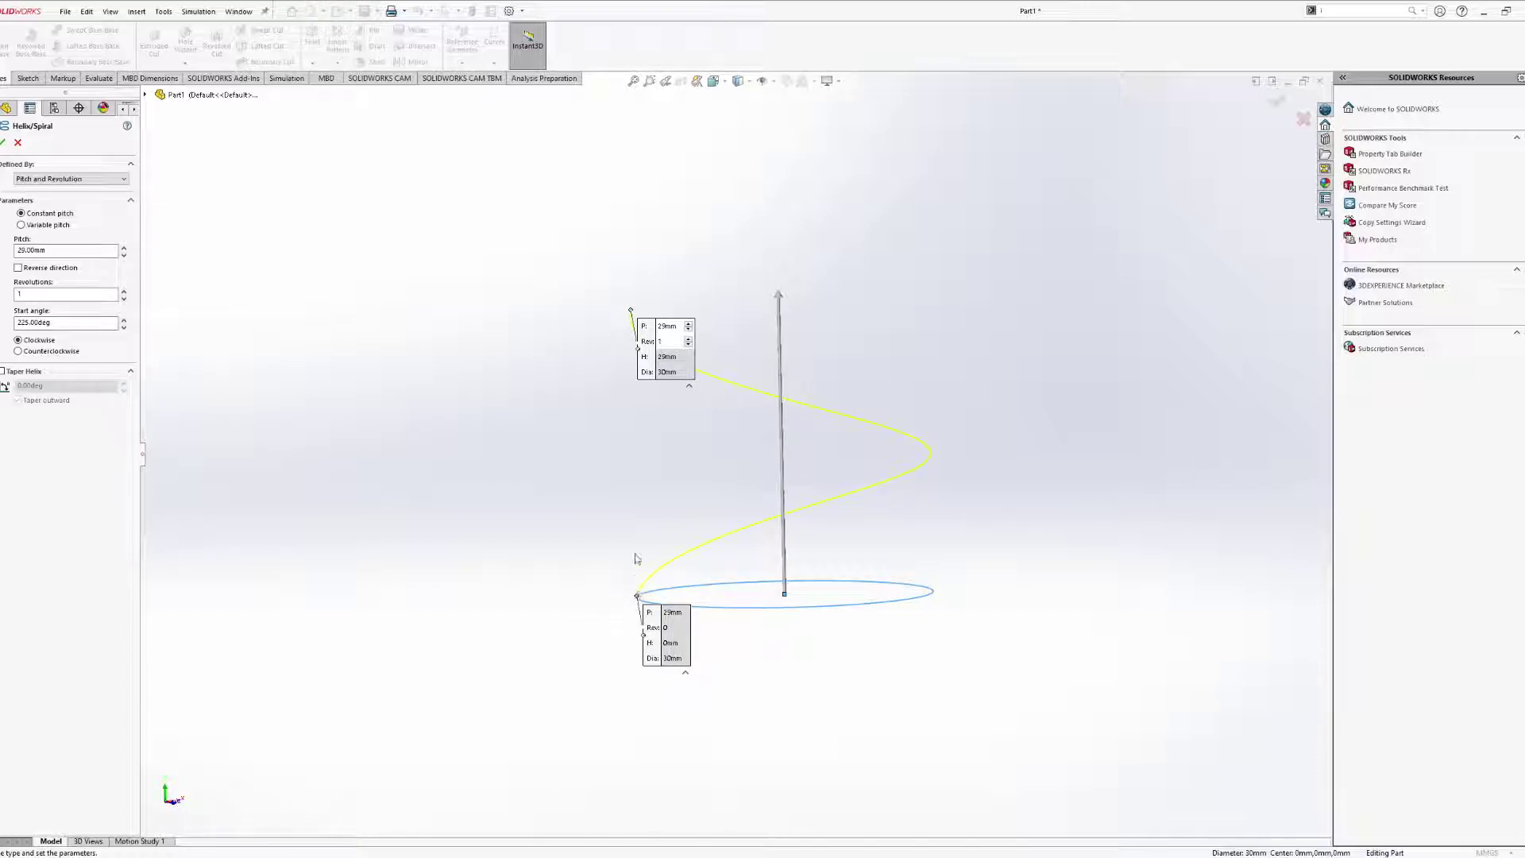
{"action": "middle_click_drag", "start_coordinate": [640, 328], "coordinate": [634, 582]}
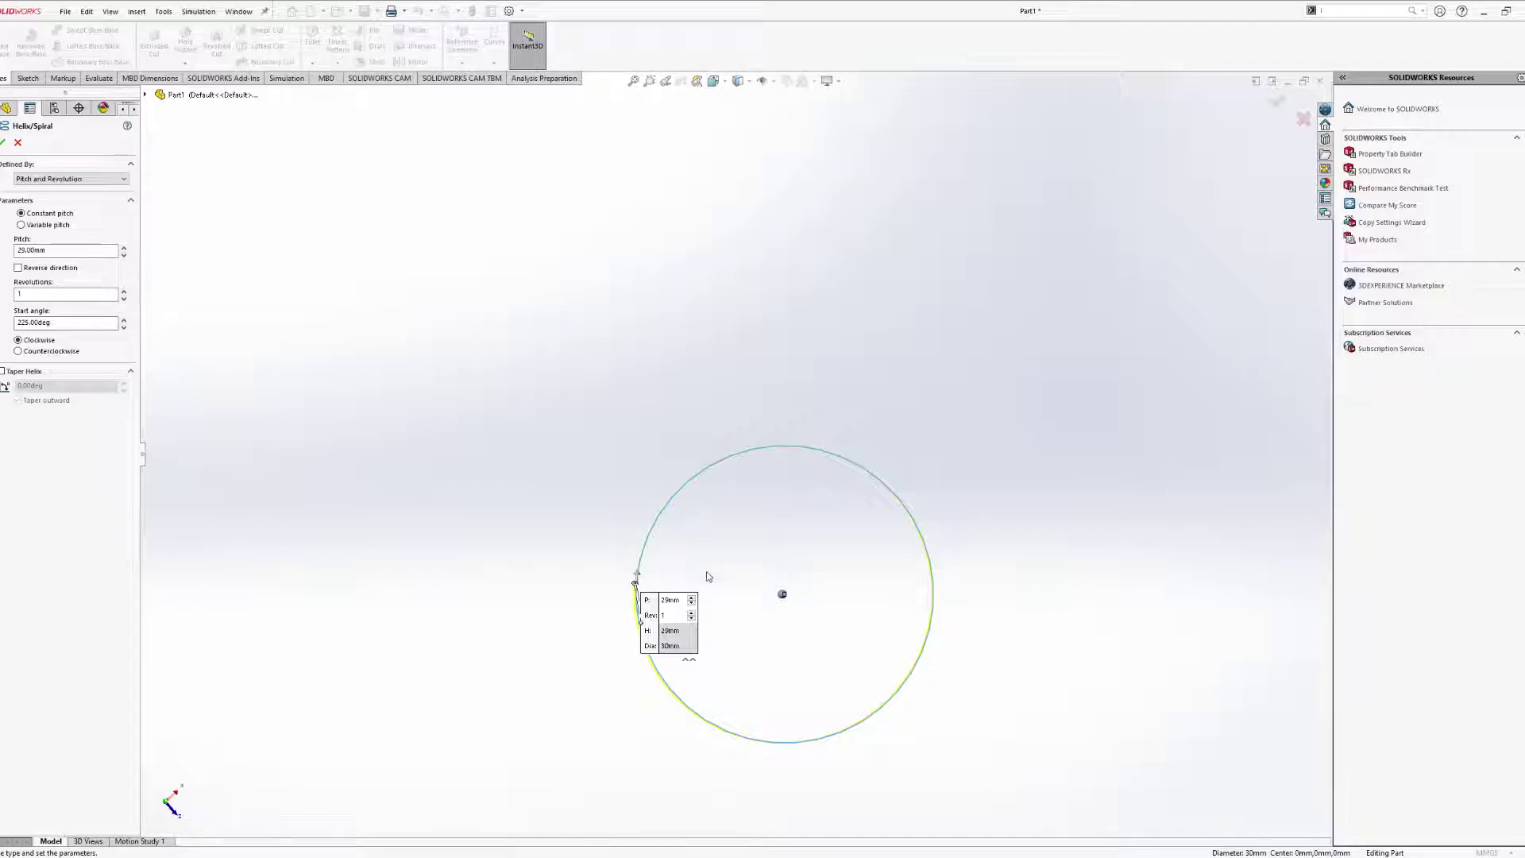
{"action": "middle_click_drag", "start_coordinate": [840, 532], "coordinate": [898, 331]}
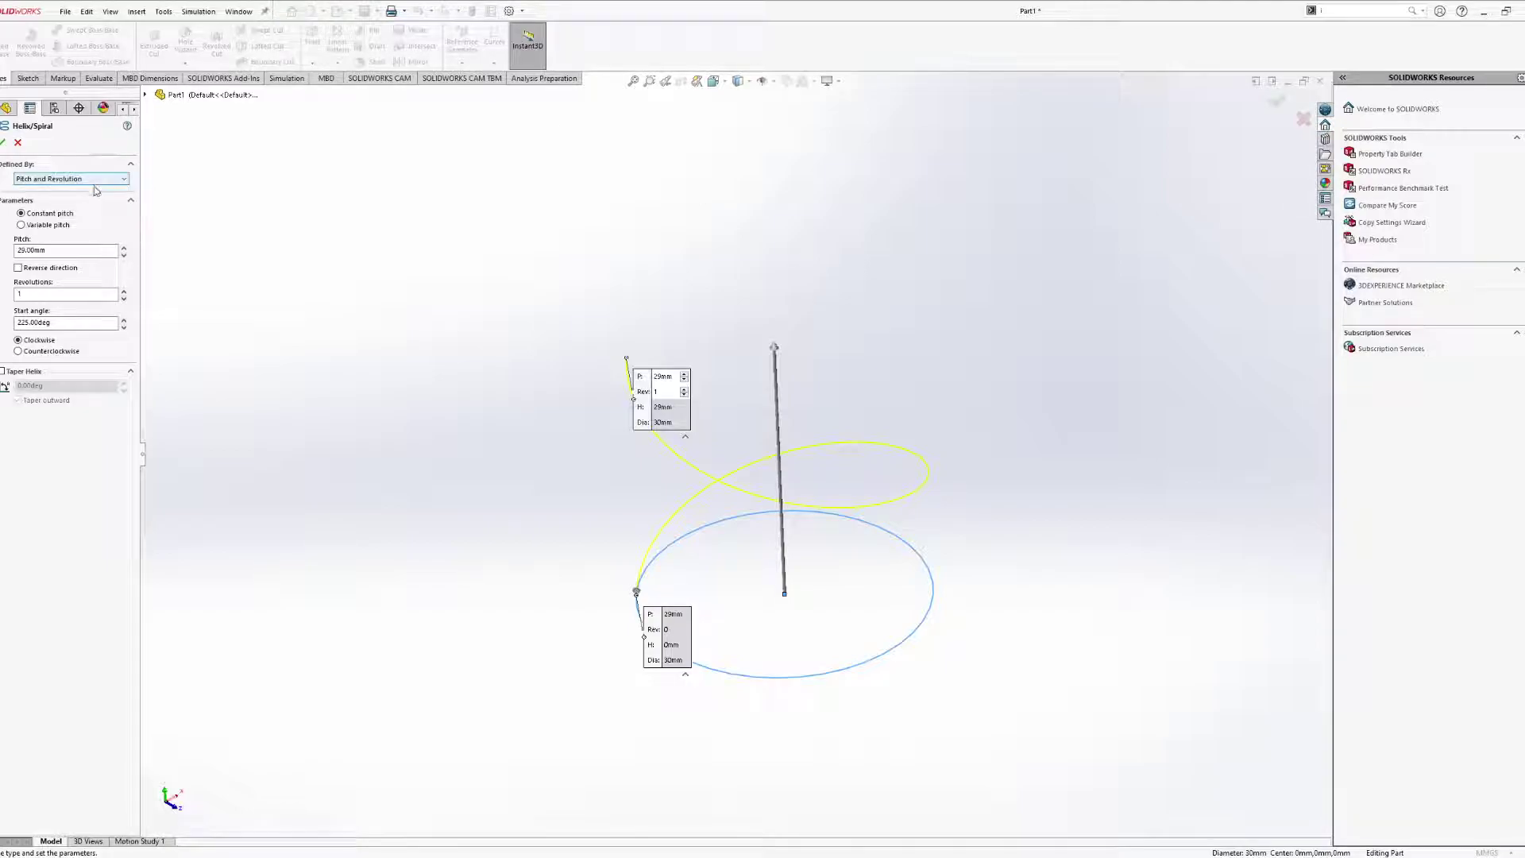
Keep the helix defined by Pitch and Revolution and set its constant pitch to 59 mm.
{"action": "left_click", "coordinate": [61, 181]}
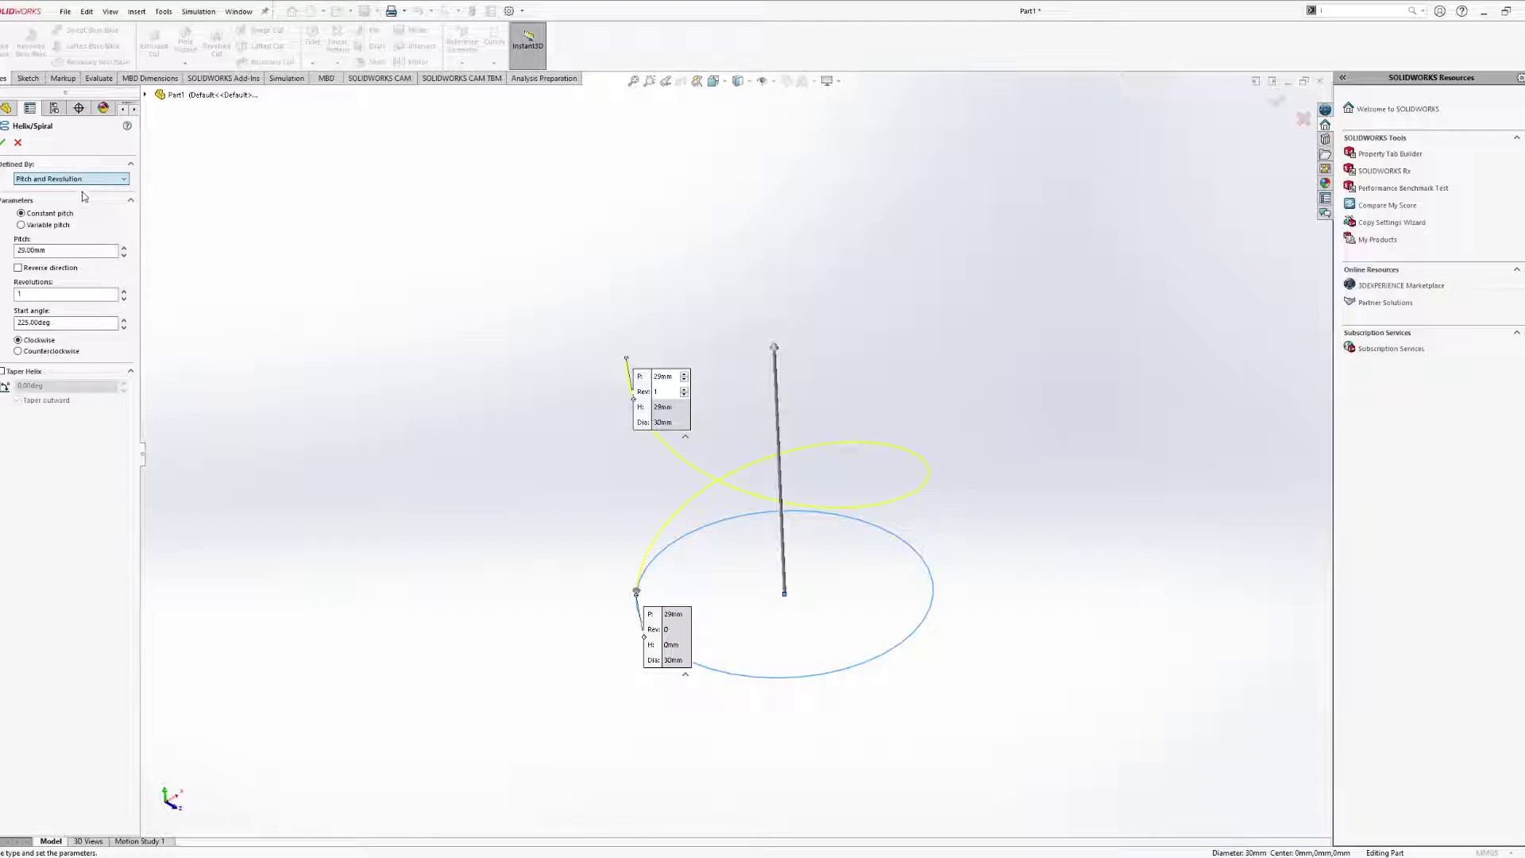
{"action": "left_click", "coordinate": [124, 247]}
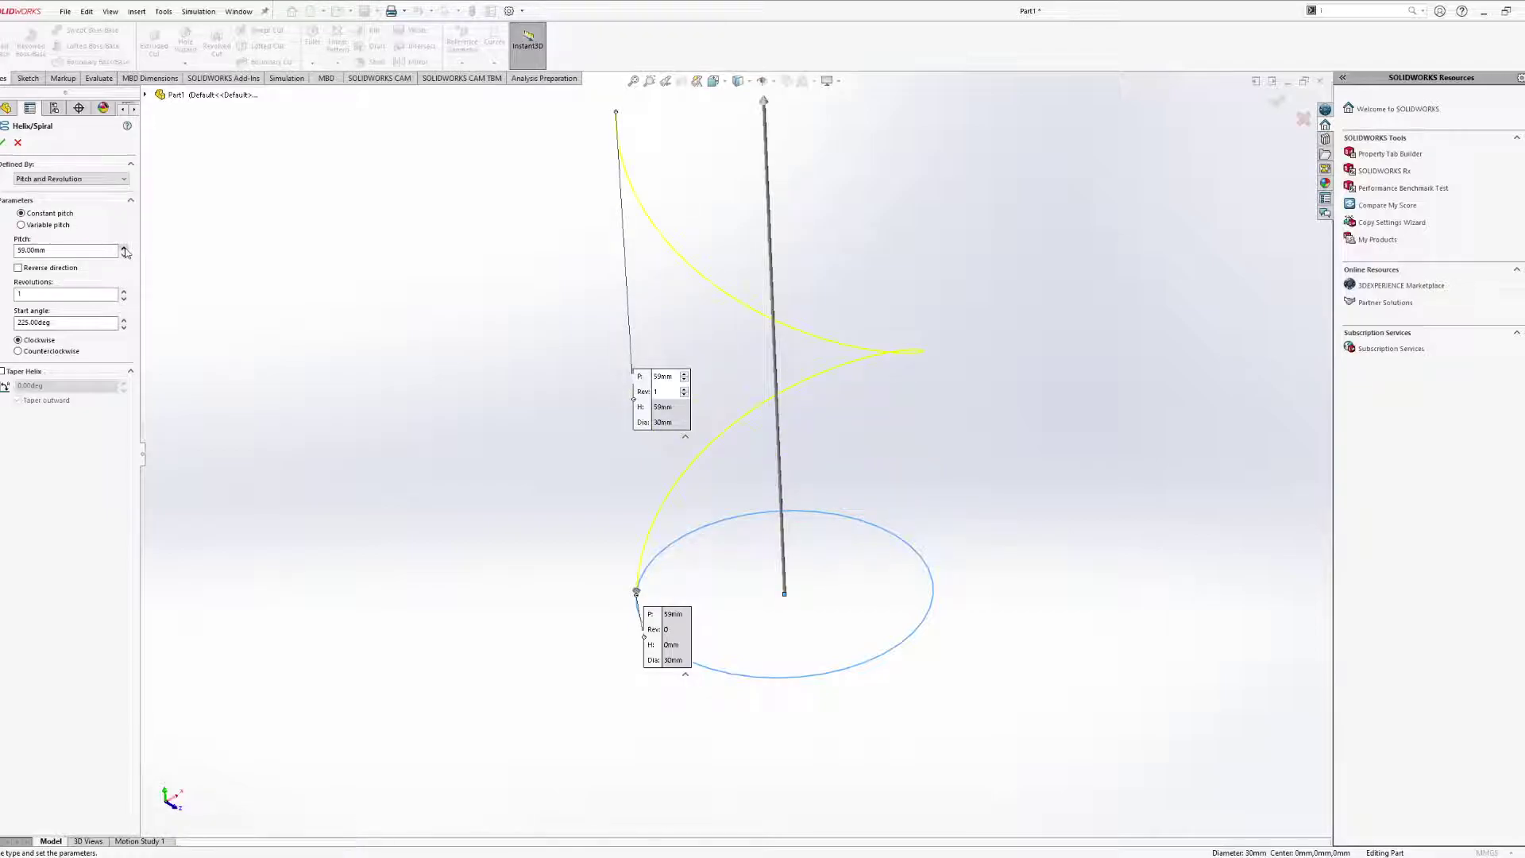
{"action": "middle_click_drag", "start_coordinate": [546, 406], "coordinate": [555, 381]}
{"action": "middle_click_drag", "start_coordinate": [658, 394], "coordinate": [616, 350]}
{"action": "middle_click_drag", "start_coordinate": [753, 374], "coordinate": [715, 300]}
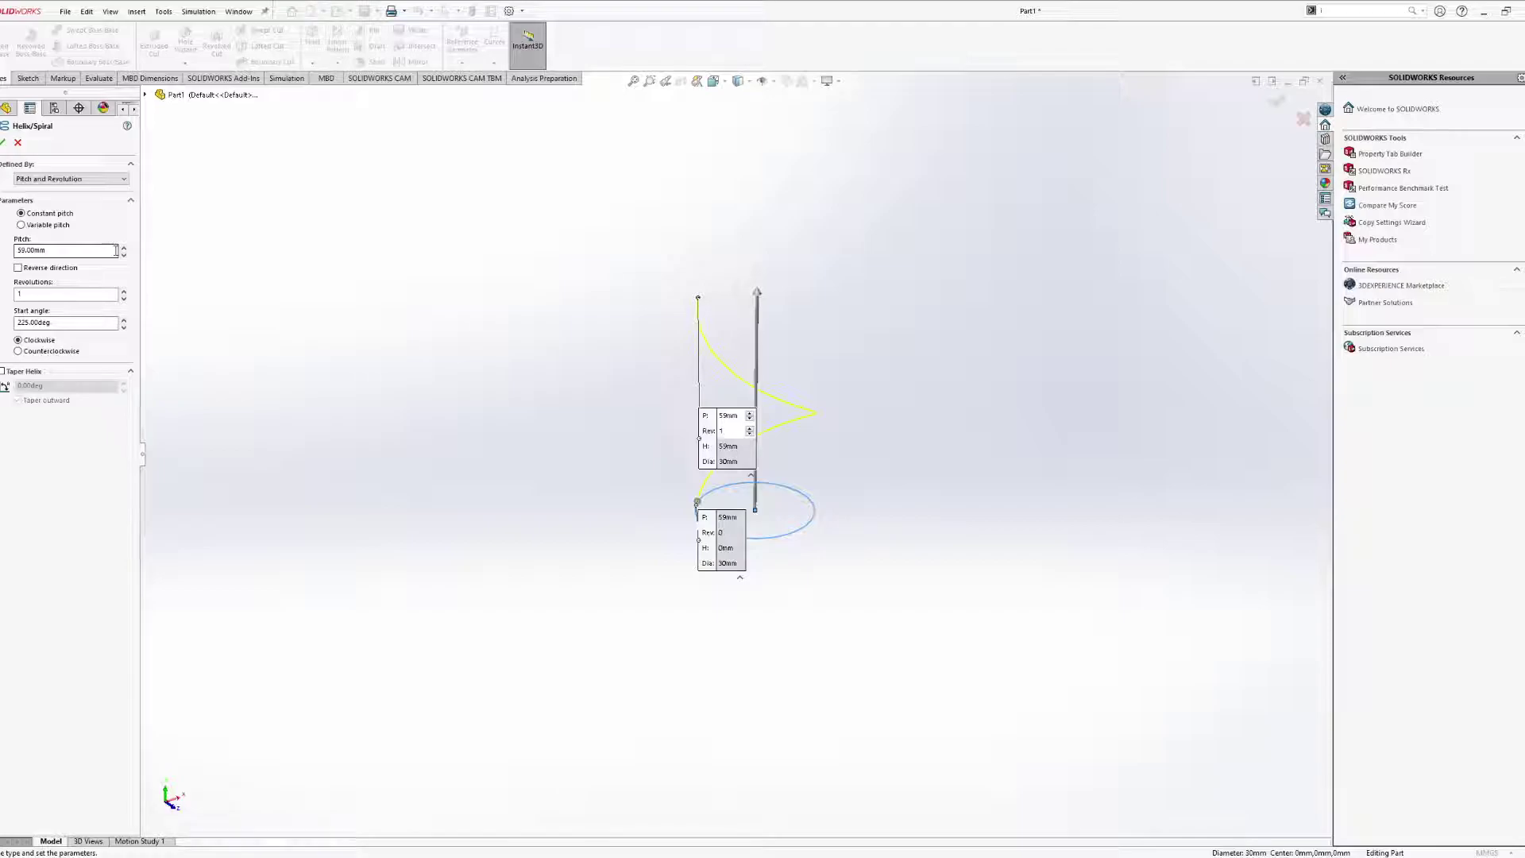
Define the helix by Height and Revolution and move both parameter callouts clear of the preview.
{"action": "left_click", "coordinate": [66, 200]}
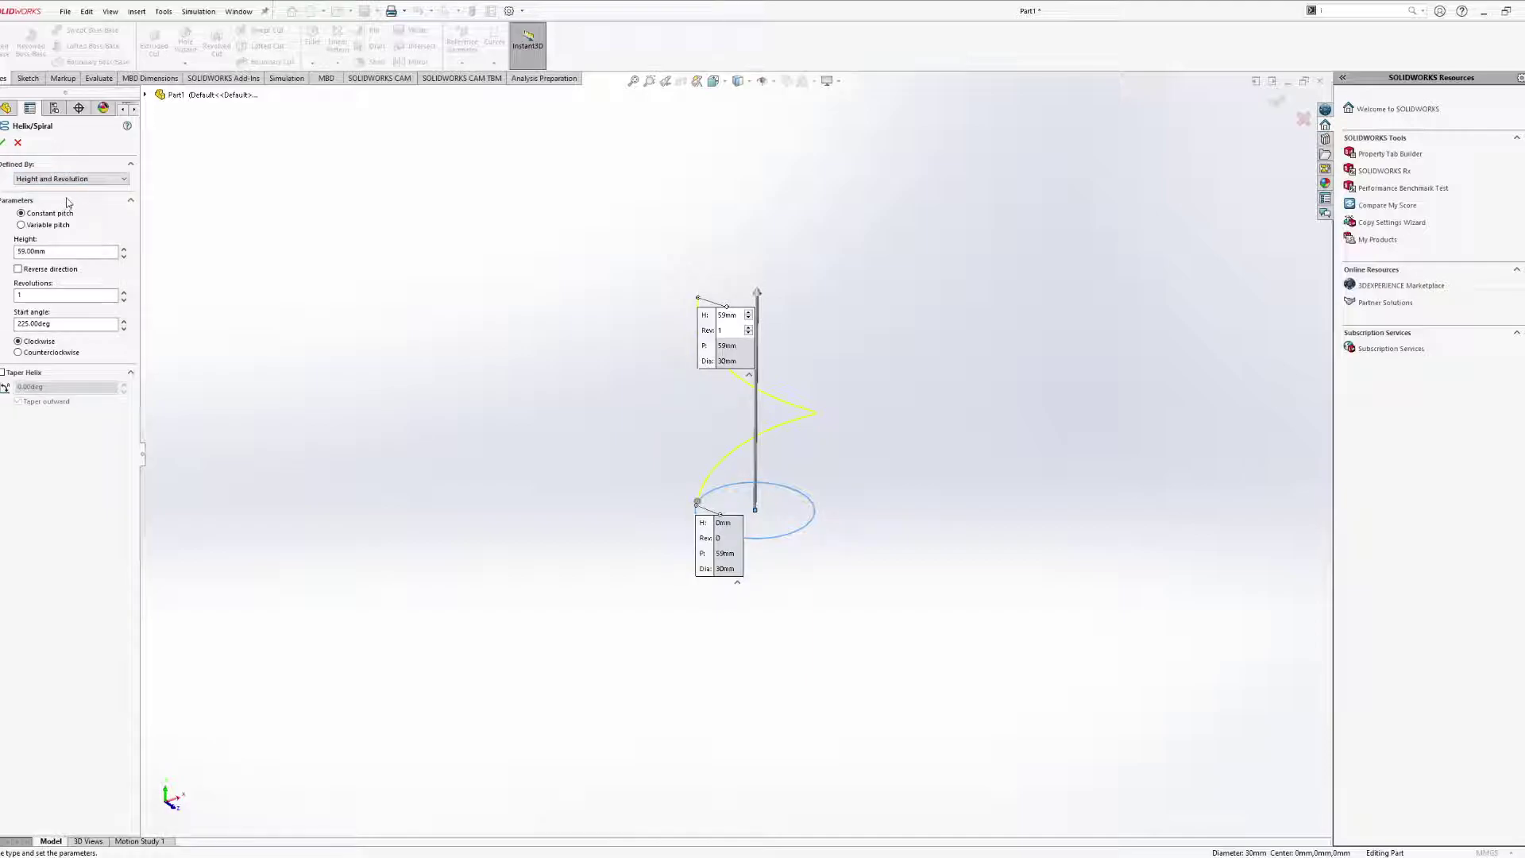
{"action": "middle_click_drag", "start_coordinate": [363, 344], "coordinate": [401, 331]}
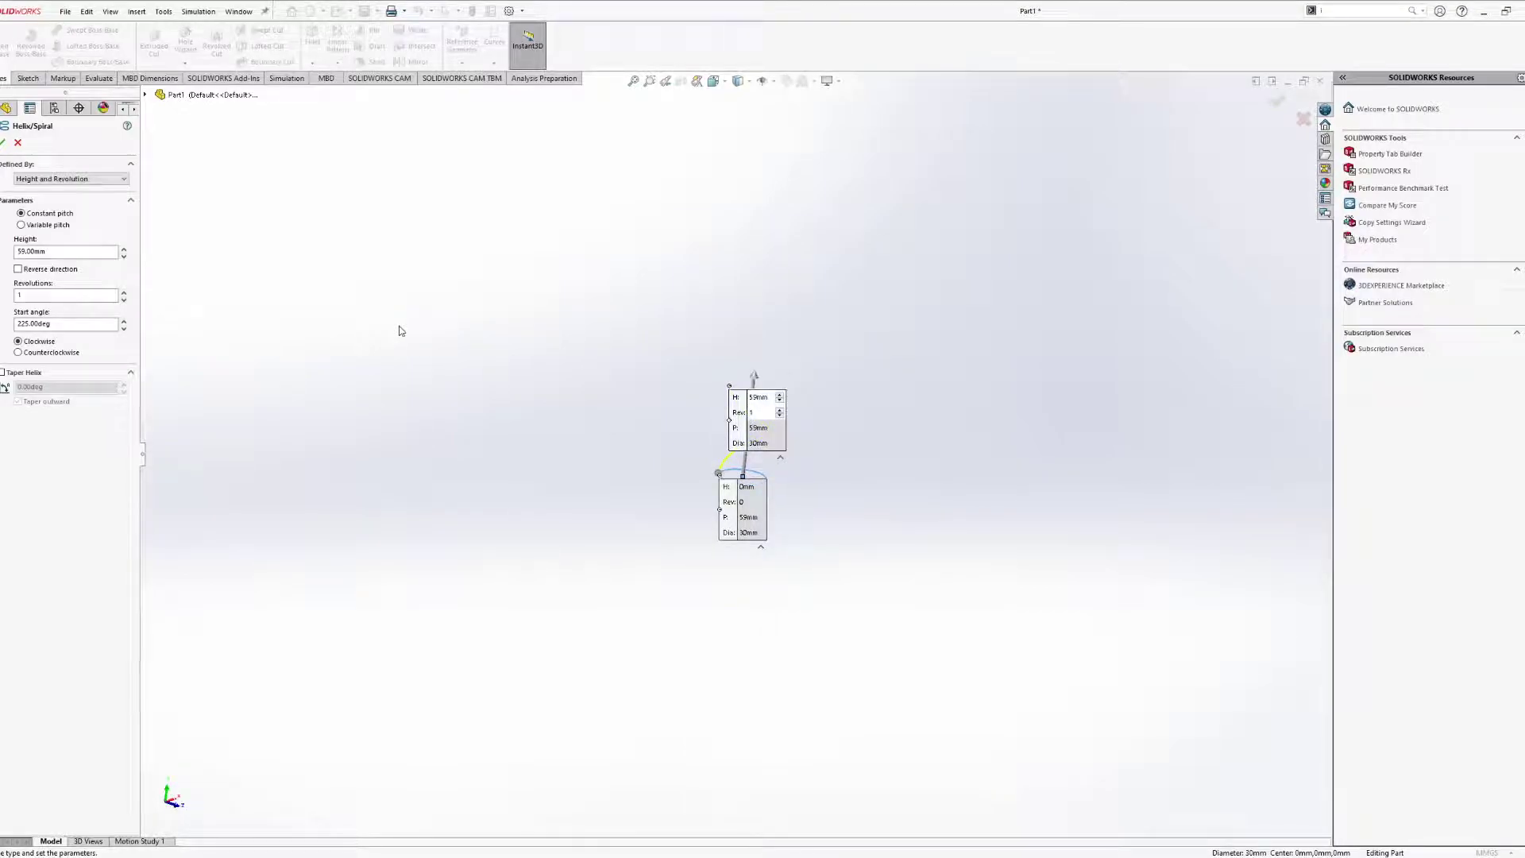
{"action": "middle_click_drag", "start_coordinate": [422, 323], "coordinate": [588, 316]}
{"action": "left_click_drag", "start_coordinate": [768, 440], "coordinate": [657, 379]}
{"action": "left_click_drag", "start_coordinate": [751, 530], "coordinate": [684, 556]}
{"action": "middle_click_drag", "start_coordinate": [684, 556], "coordinate": [739, 529]}
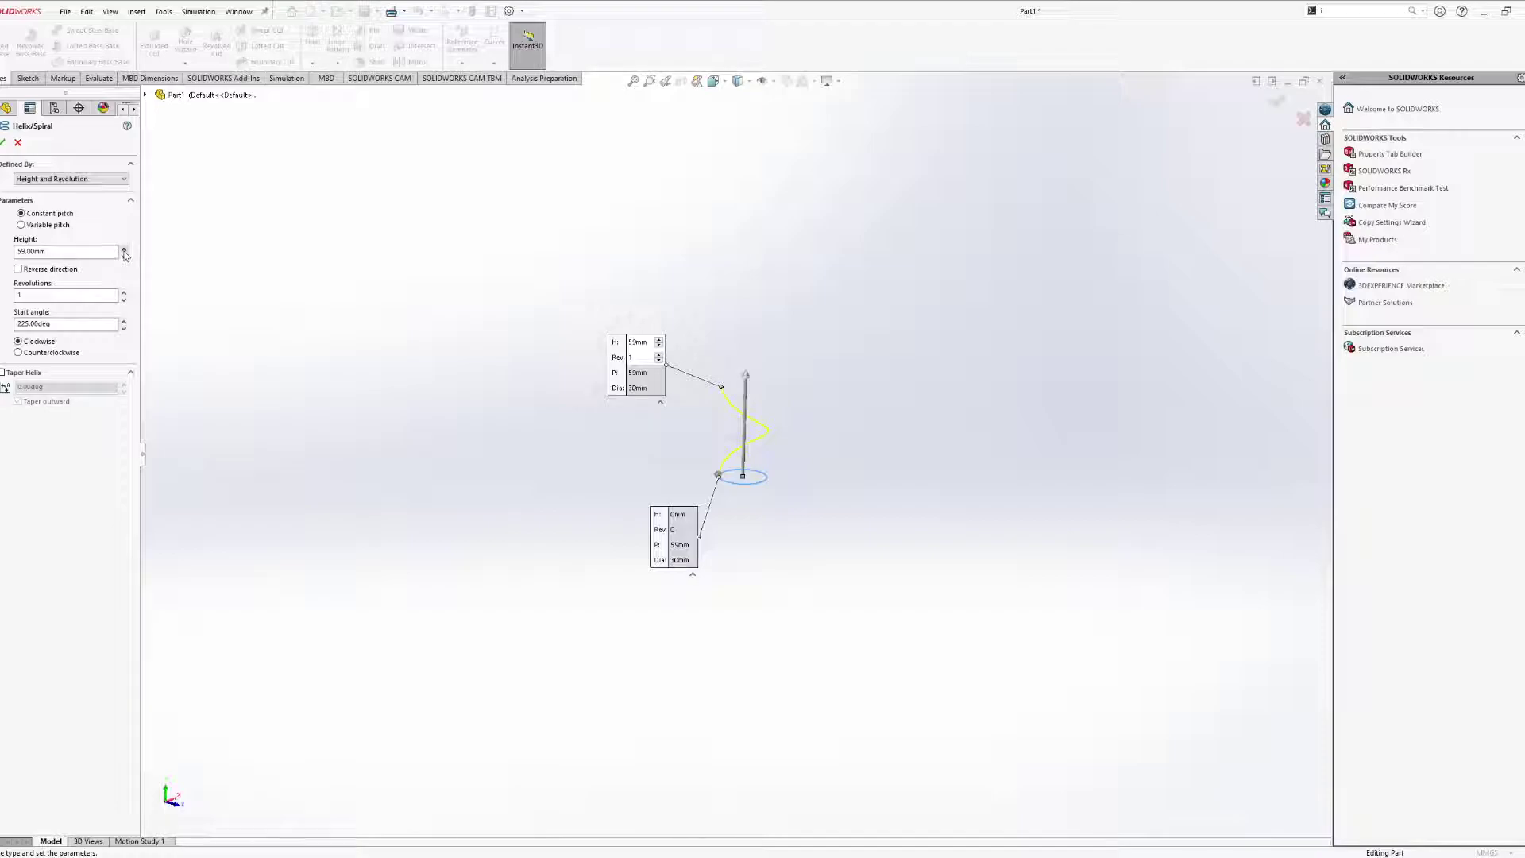
{"action": "scroll", "coordinate": [478, 394], "scroll_direction": "down", "scroll_amount": 3}
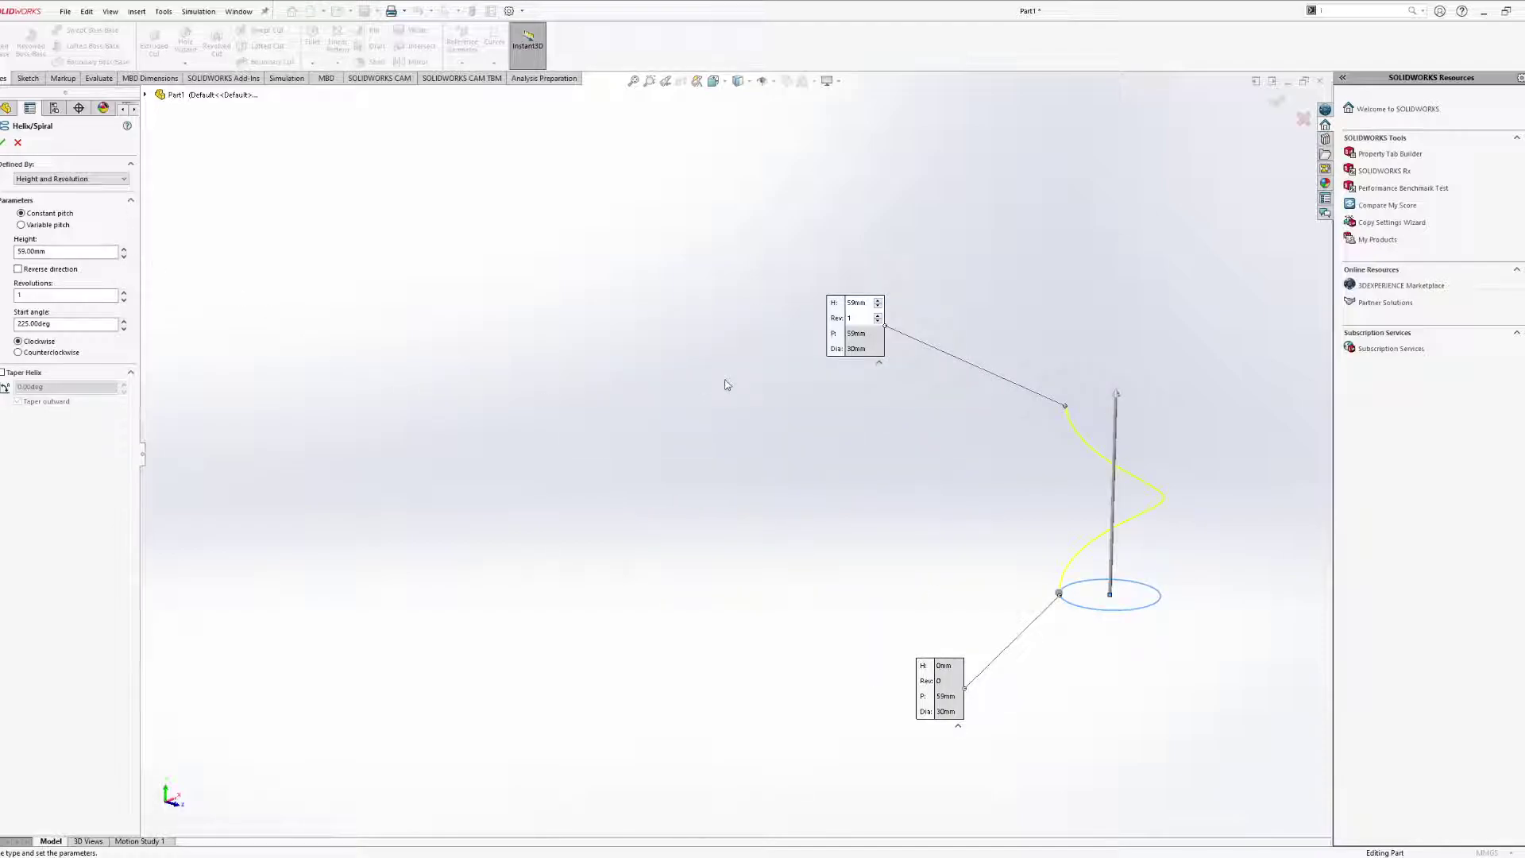
{"action": "middle_click_drag", "start_coordinate": [725, 384], "coordinate": [442, 347], "text": "ctrl"}
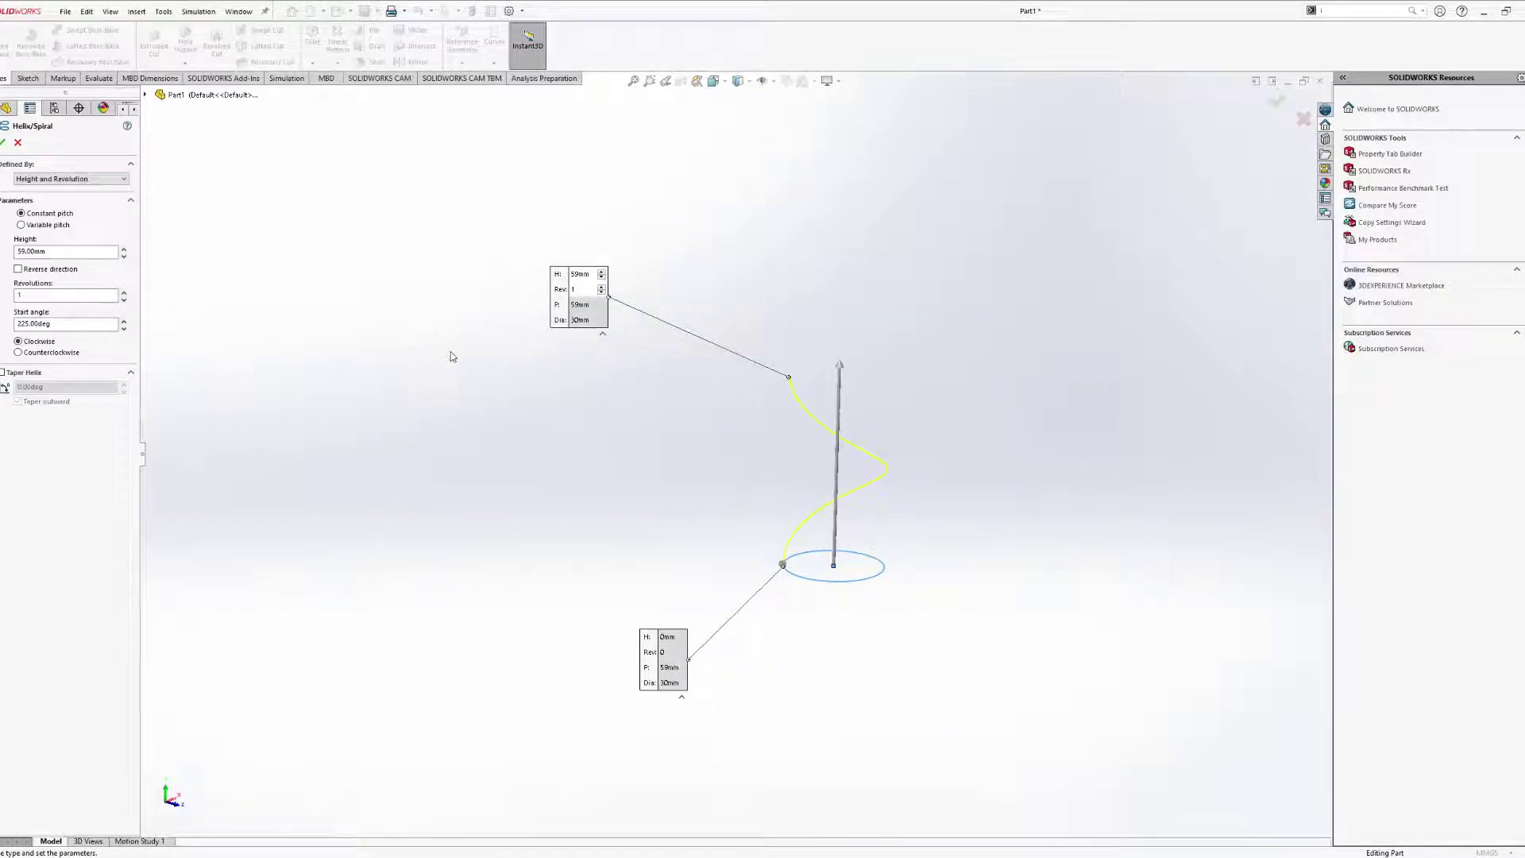
Try the helix with 1.5 revolutions and return it to 1 revolution.
{"action": "left_click", "coordinate": [123, 293]}
{"action": "left_click", "coordinate": [123, 293]}
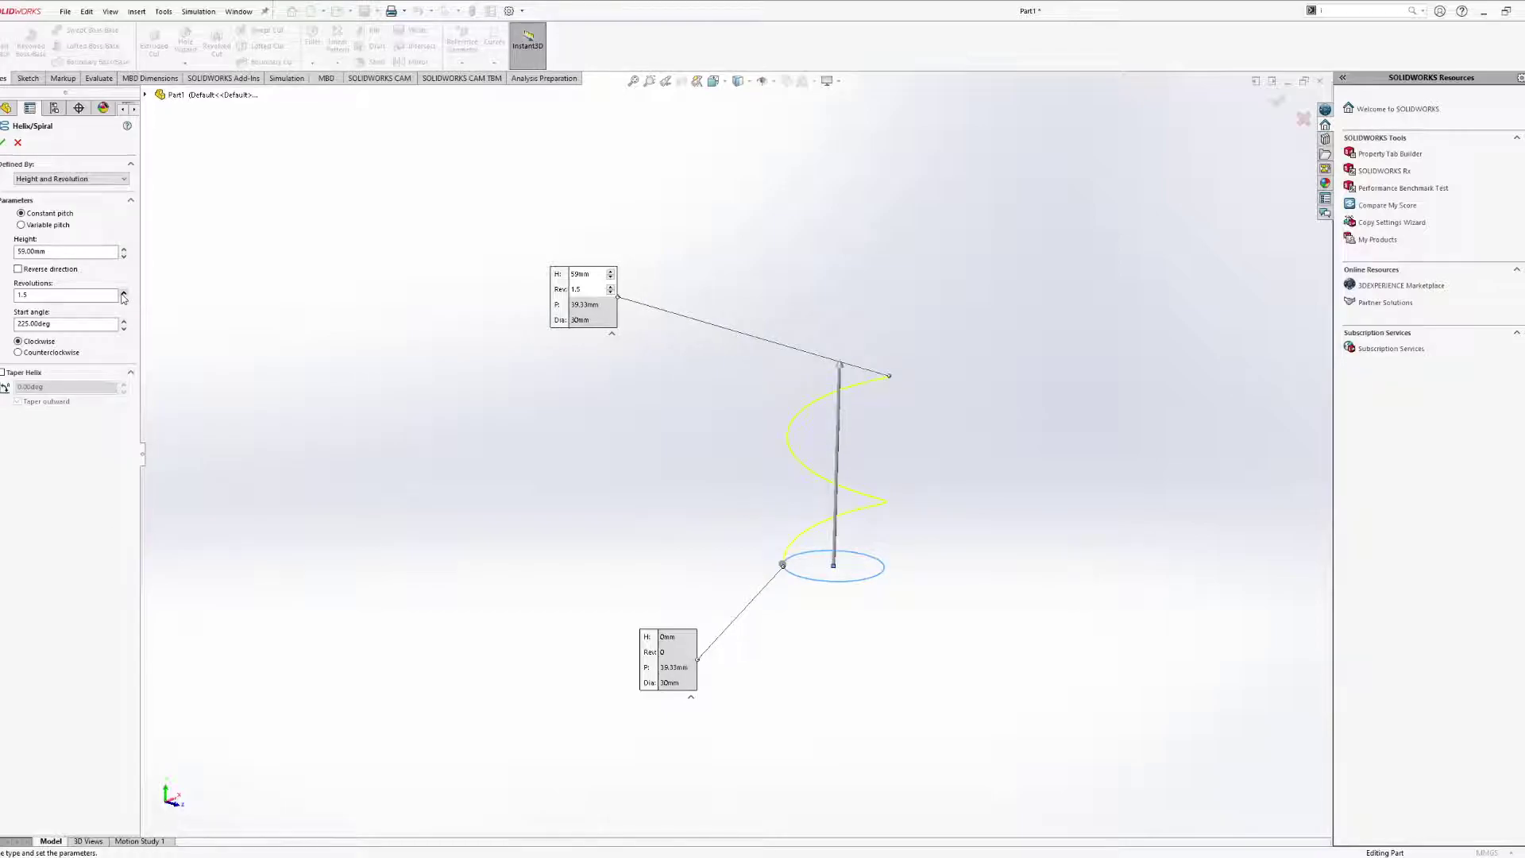
{"action": "left_click", "coordinate": [123, 299]}
{"action": "left_click", "coordinate": [123, 298]}
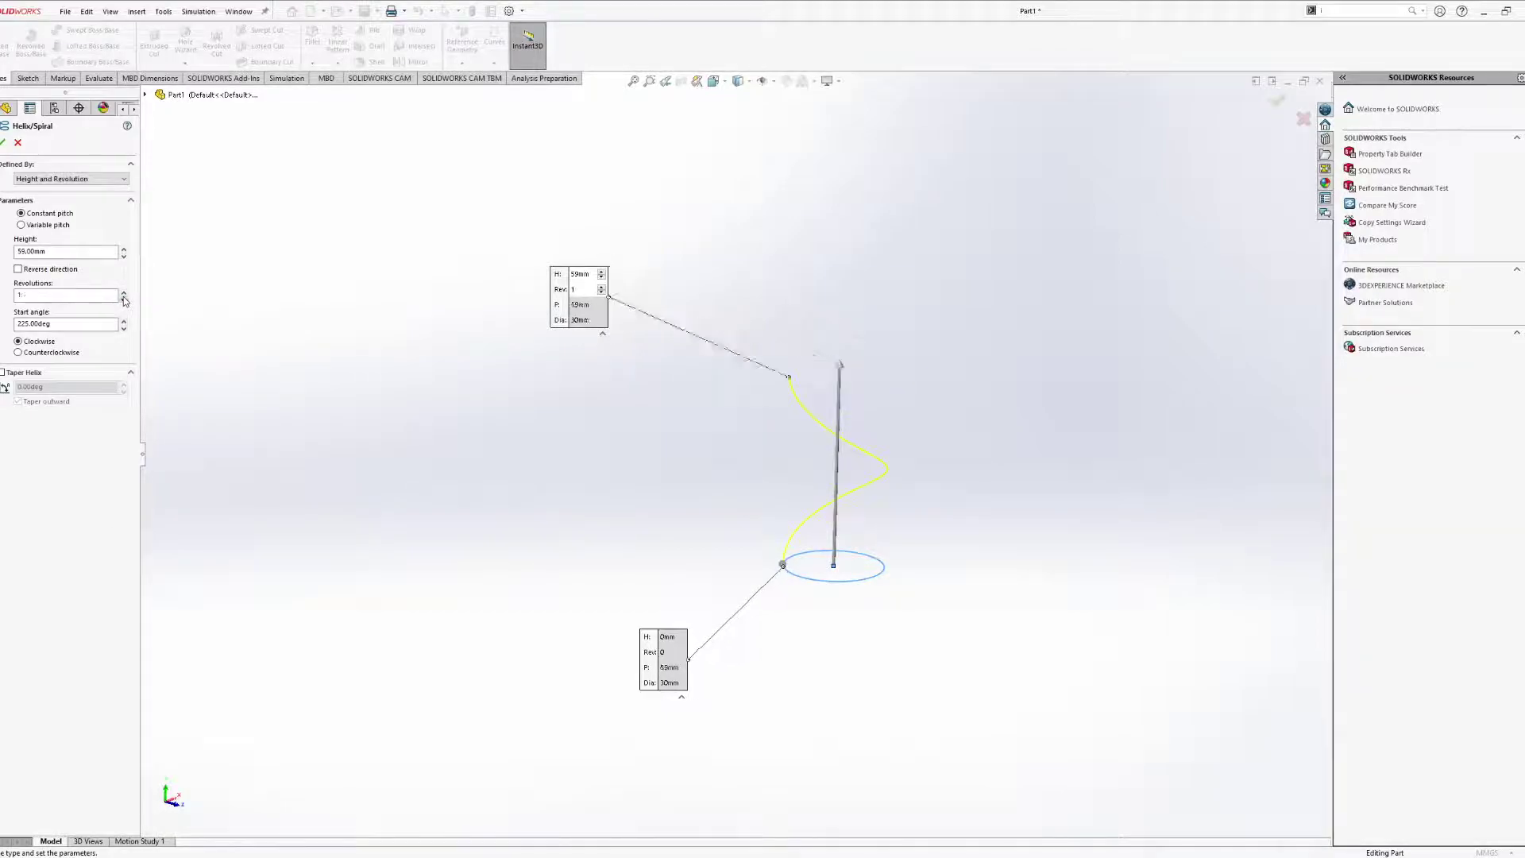
{"action": "middle_click_drag", "start_coordinate": [459, 272], "coordinate": [453, 431]}
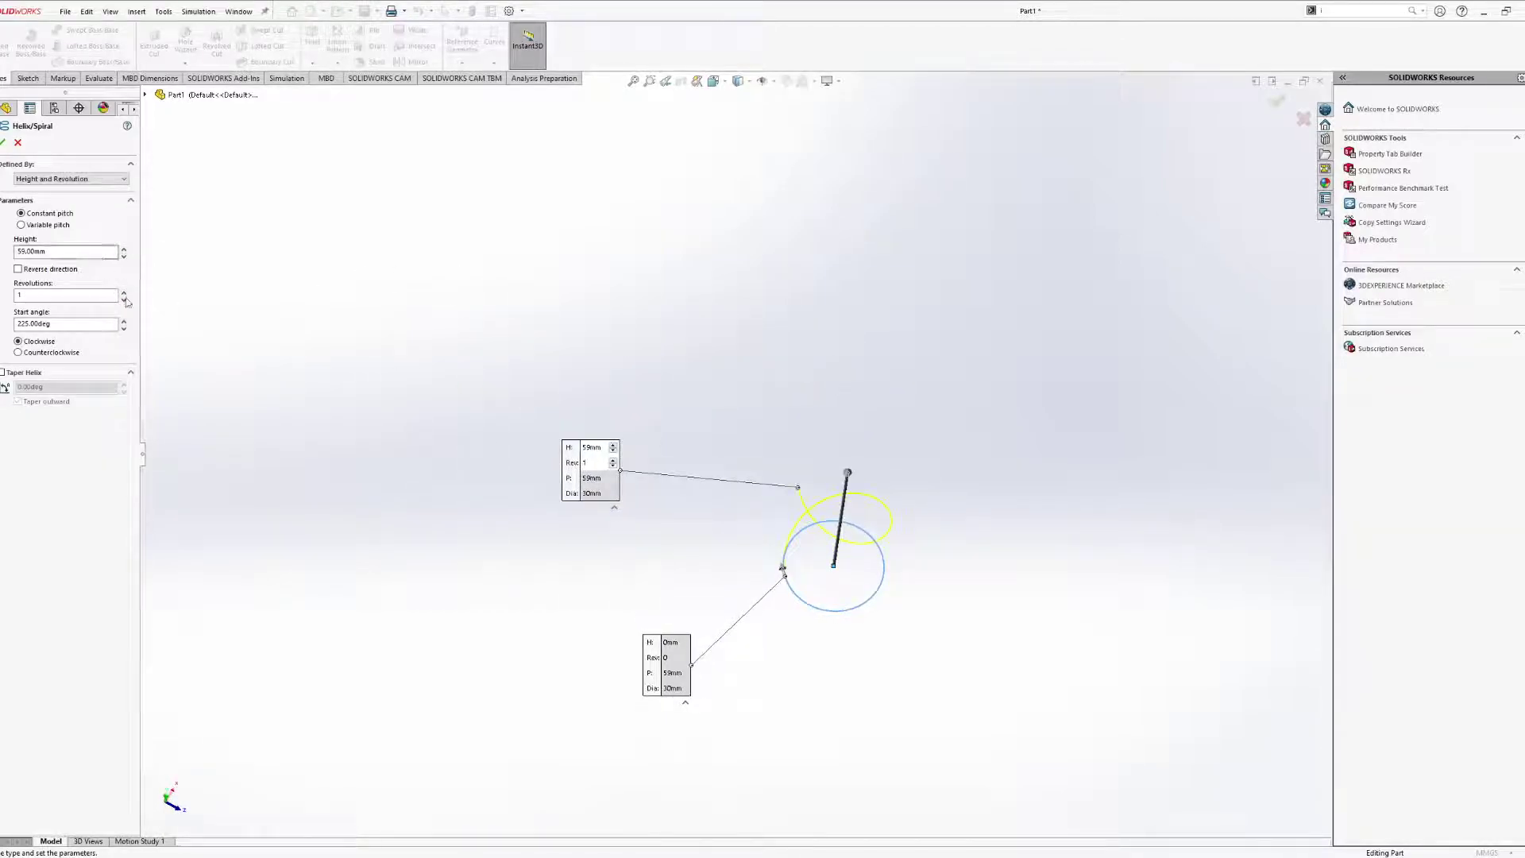
Raise the helix to 2.25 revolutions and view the resulting preview.
{"action": "left_click", "coordinate": [123, 293]}
{"action": "left_click", "coordinate": [124, 292]}
{"action": "left_click", "coordinate": [123, 293]}
{"action": "left_click", "coordinate": [123, 293]}
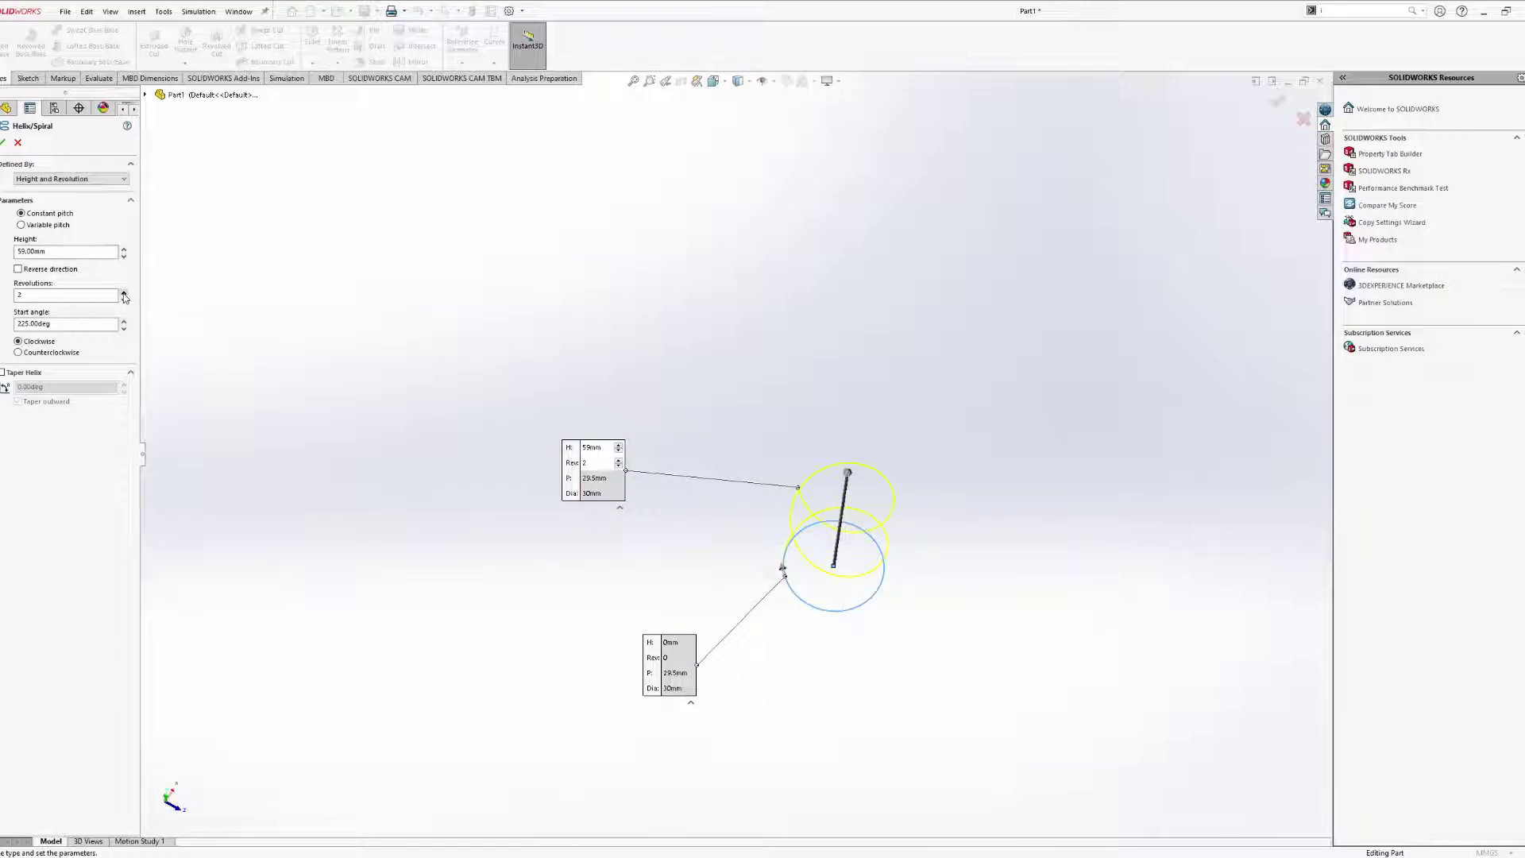
{"action": "left_click", "coordinate": [123, 294]}
{"action": "double_click", "coordinate": [70, 295]}
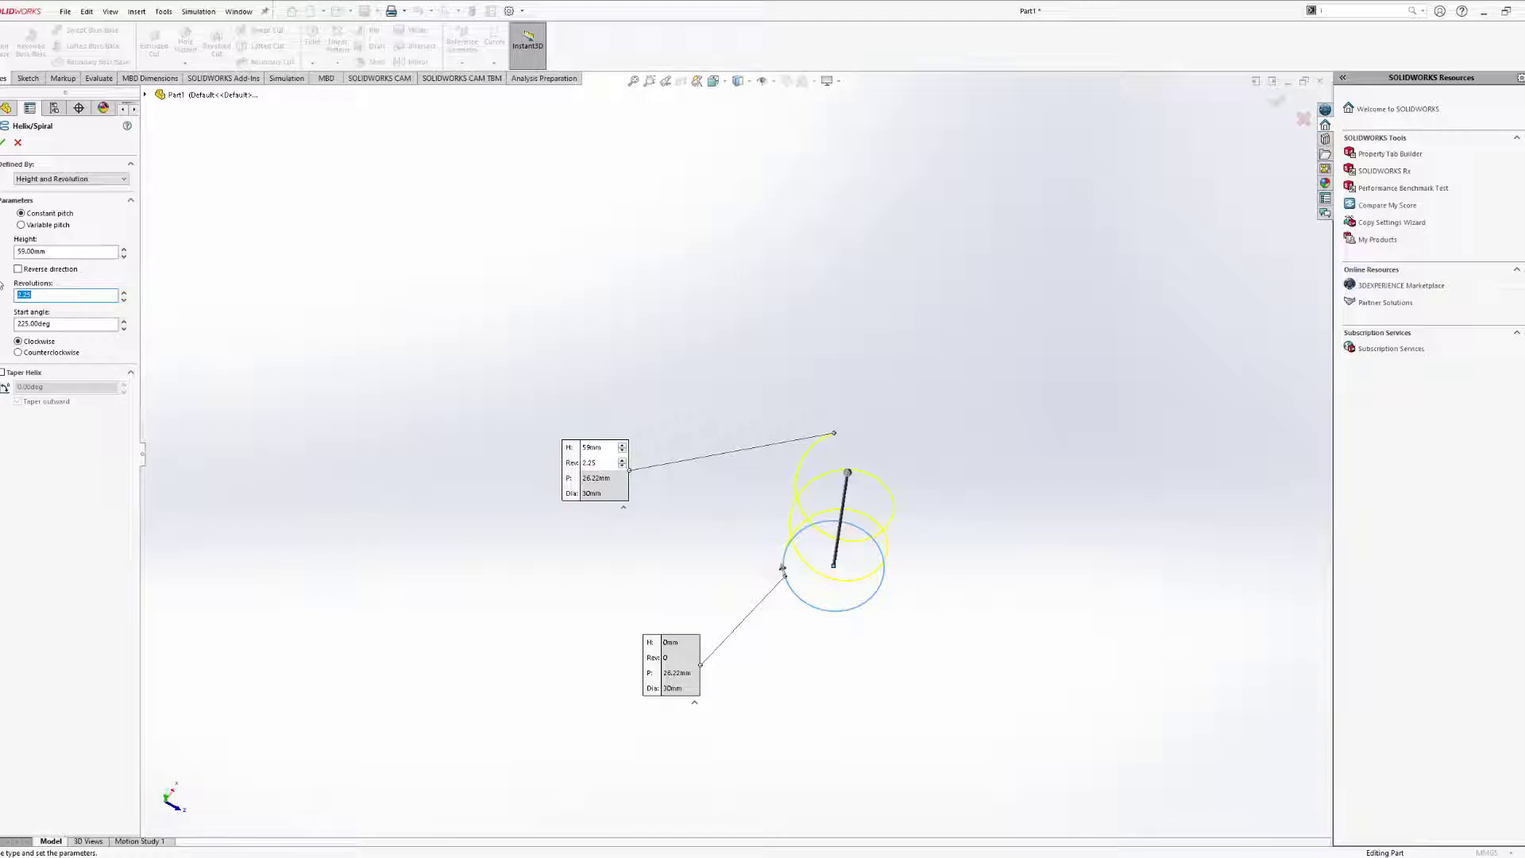
{"action": "middle_click_drag", "start_coordinate": [307, 432], "coordinate": [364, 500]}
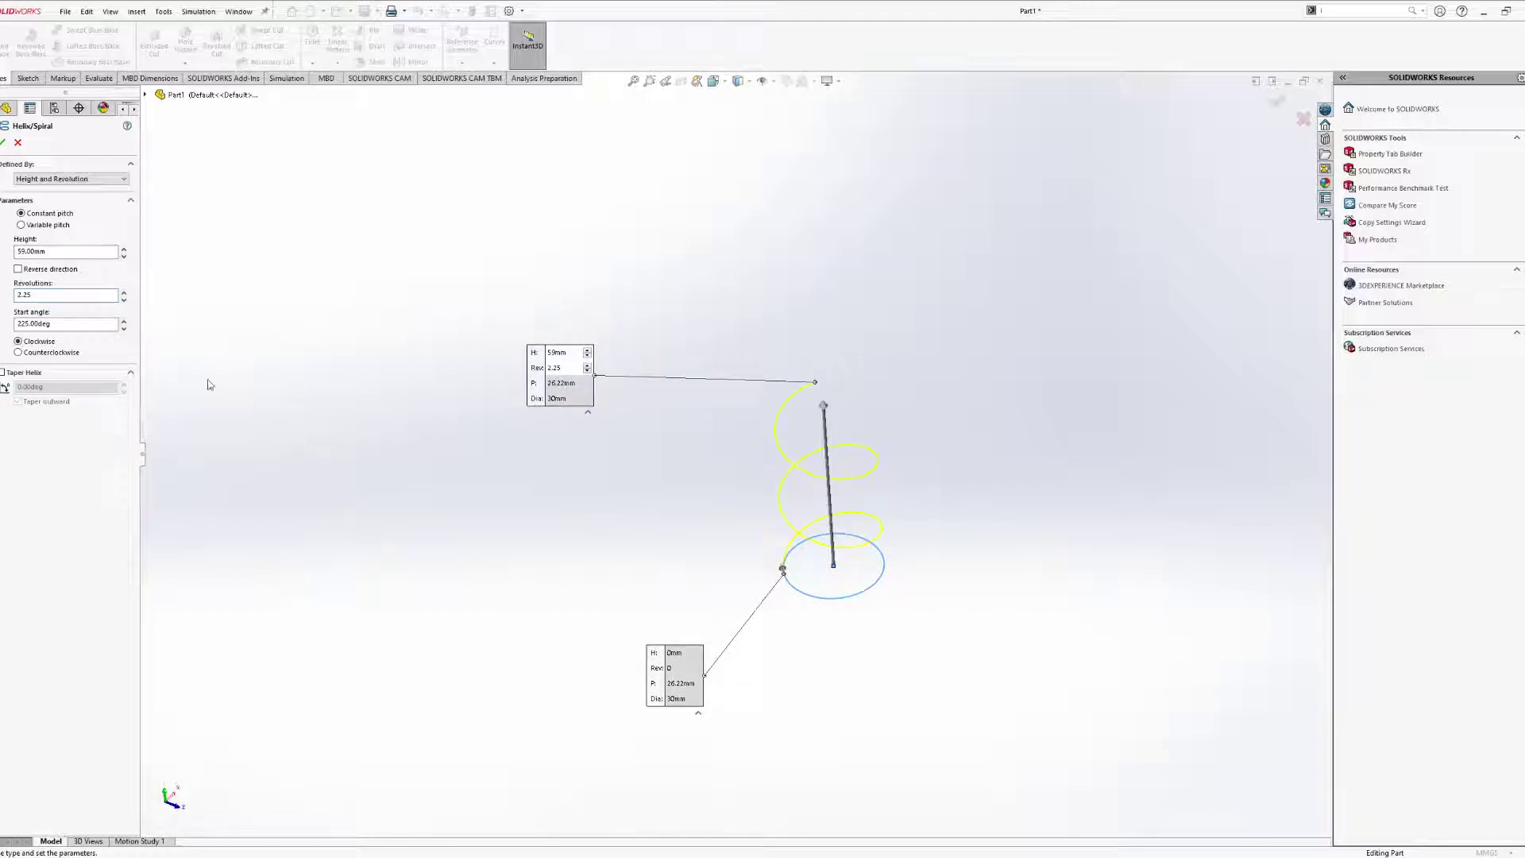
Set the helix's number of revolutions to 10.1.
{"action": "double_click", "coordinate": [48, 295]}
{"action": "middle_click_drag", "start_coordinate": [628, 565], "coordinate": [517, 442]}
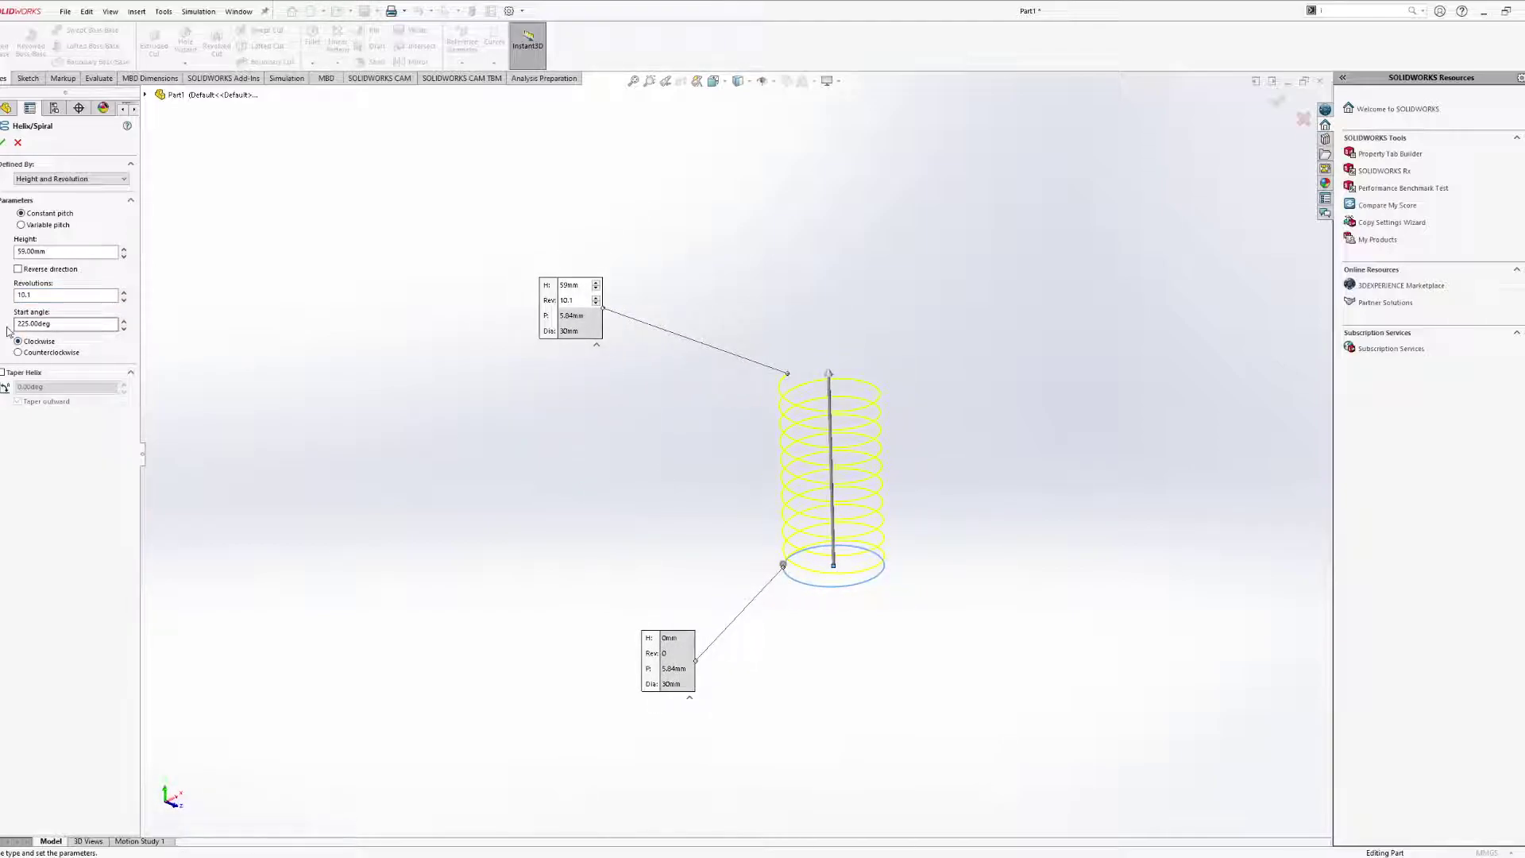
{"action": "middle_click_drag", "start_coordinate": [601, 449], "coordinate": [704, 556]}
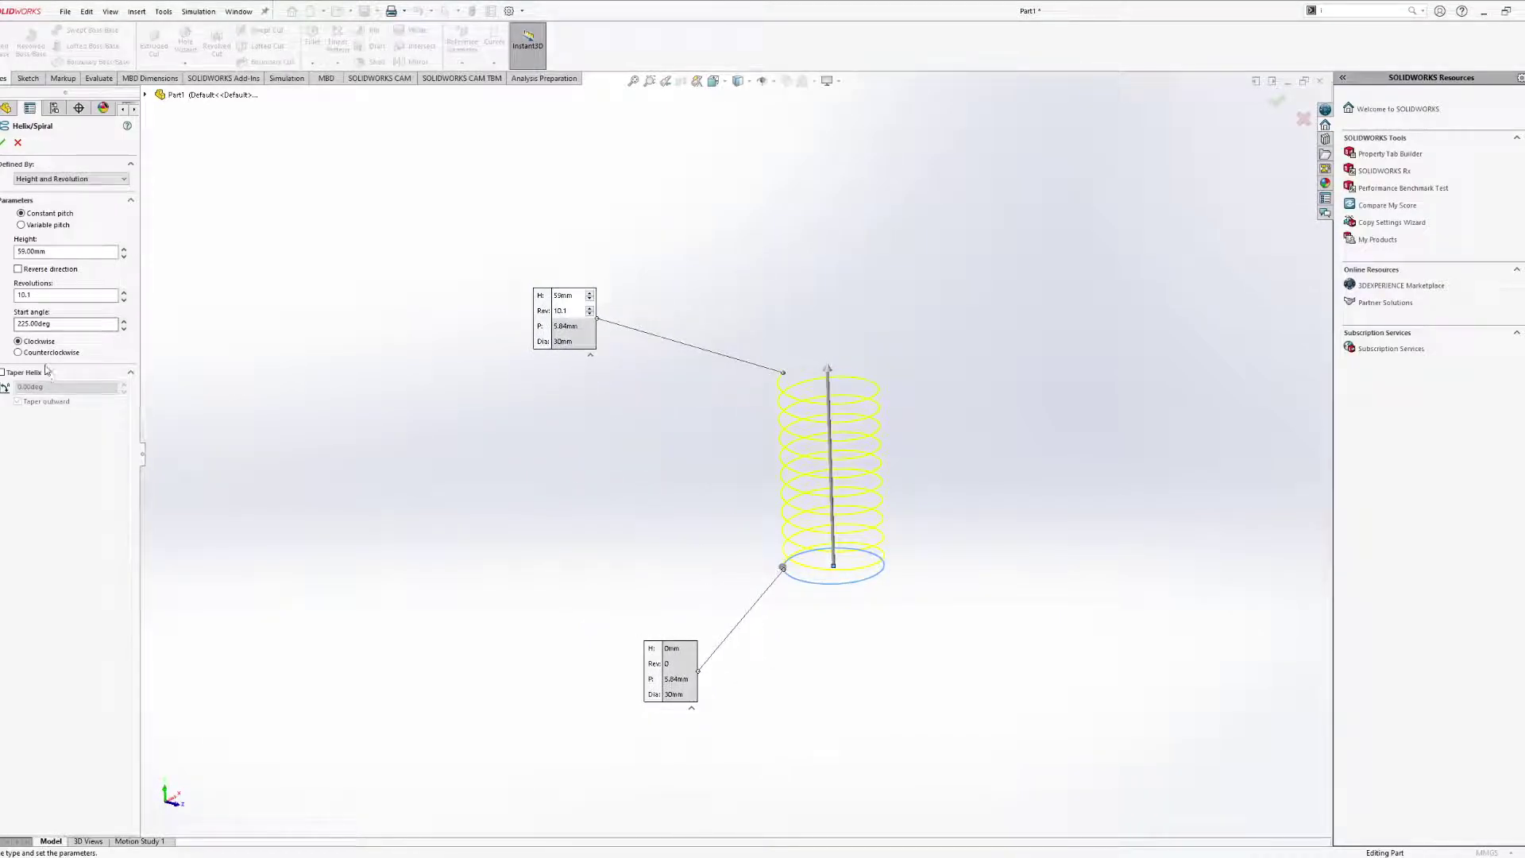
Set the helix's start angle to 360 degrees and check the start point on the base circle.
{"action": "left_click", "coordinate": [124, 321]}
{"action": "left_click", "coordinate": [124, 320]}
{"action": "left_click", "coordinate": [124, 321]}
{"action": "left_click", "coordinate": [124, 321]}
{"action": "double_click", "coordinate": [81, 325]}
{"action": "type", "text": "3"}
{"action": "middle_click_drag", "start_coordinate": [361, 506], "coordinate": [429, 579]}
{"action": "scroll", "coordinate": [680, 640], "scroll_direction": "down", "scroll_amount": 6}
{"action": "middle_click_drag", "start_coordinate": [1031, 494], "coordinate": [560, 581], "text": "ctrl"}
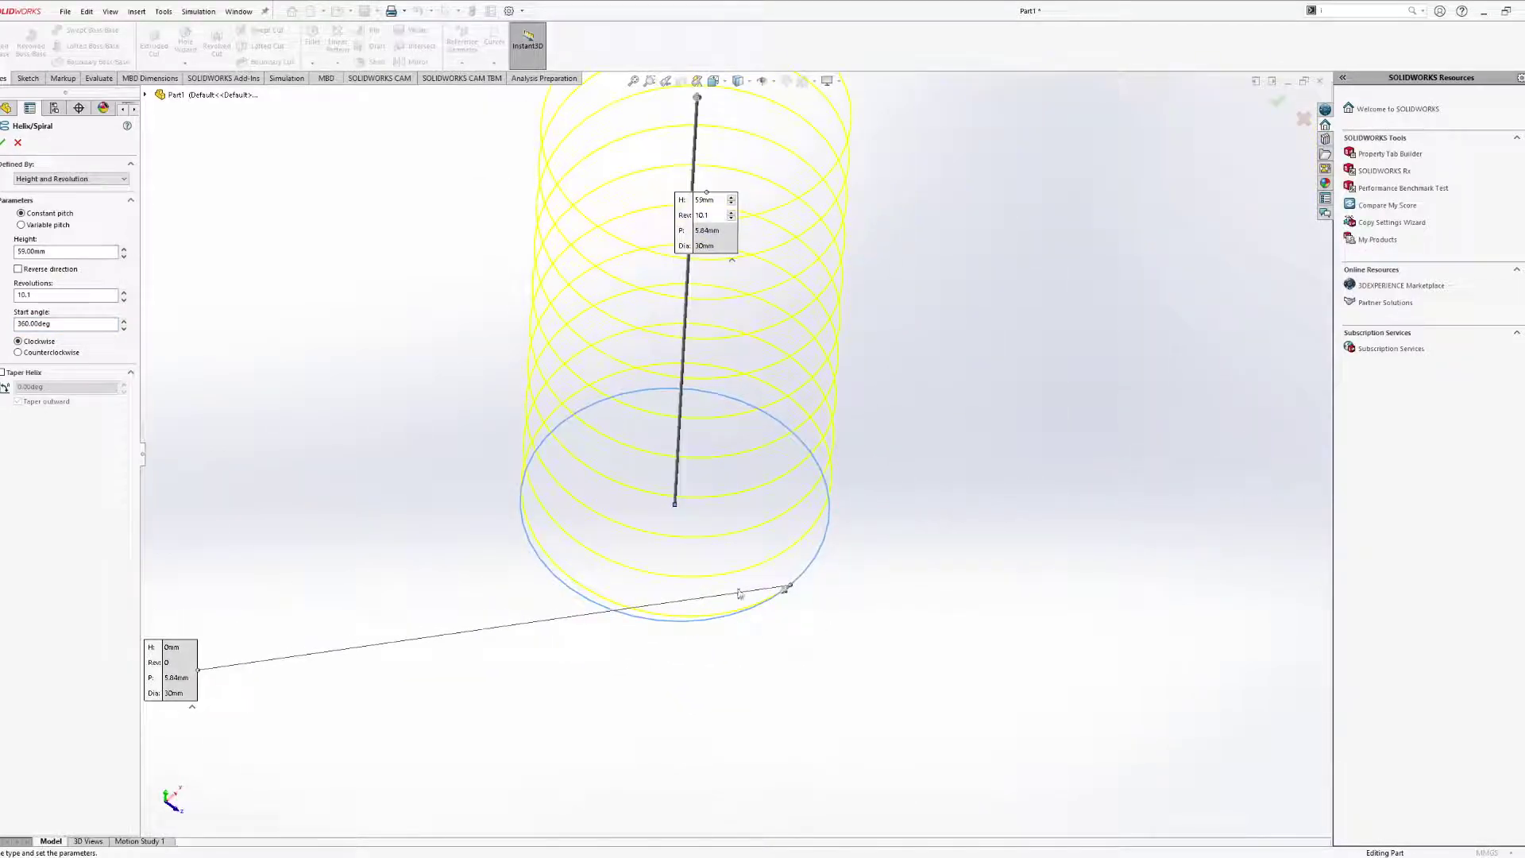
Examine the helix preview from several angles with the upper parameter callout moved clear of the coil.
{"action": "scroll", "coordinate": [802, 597], "scroll_direction": "down", "scroll_amount": 2}
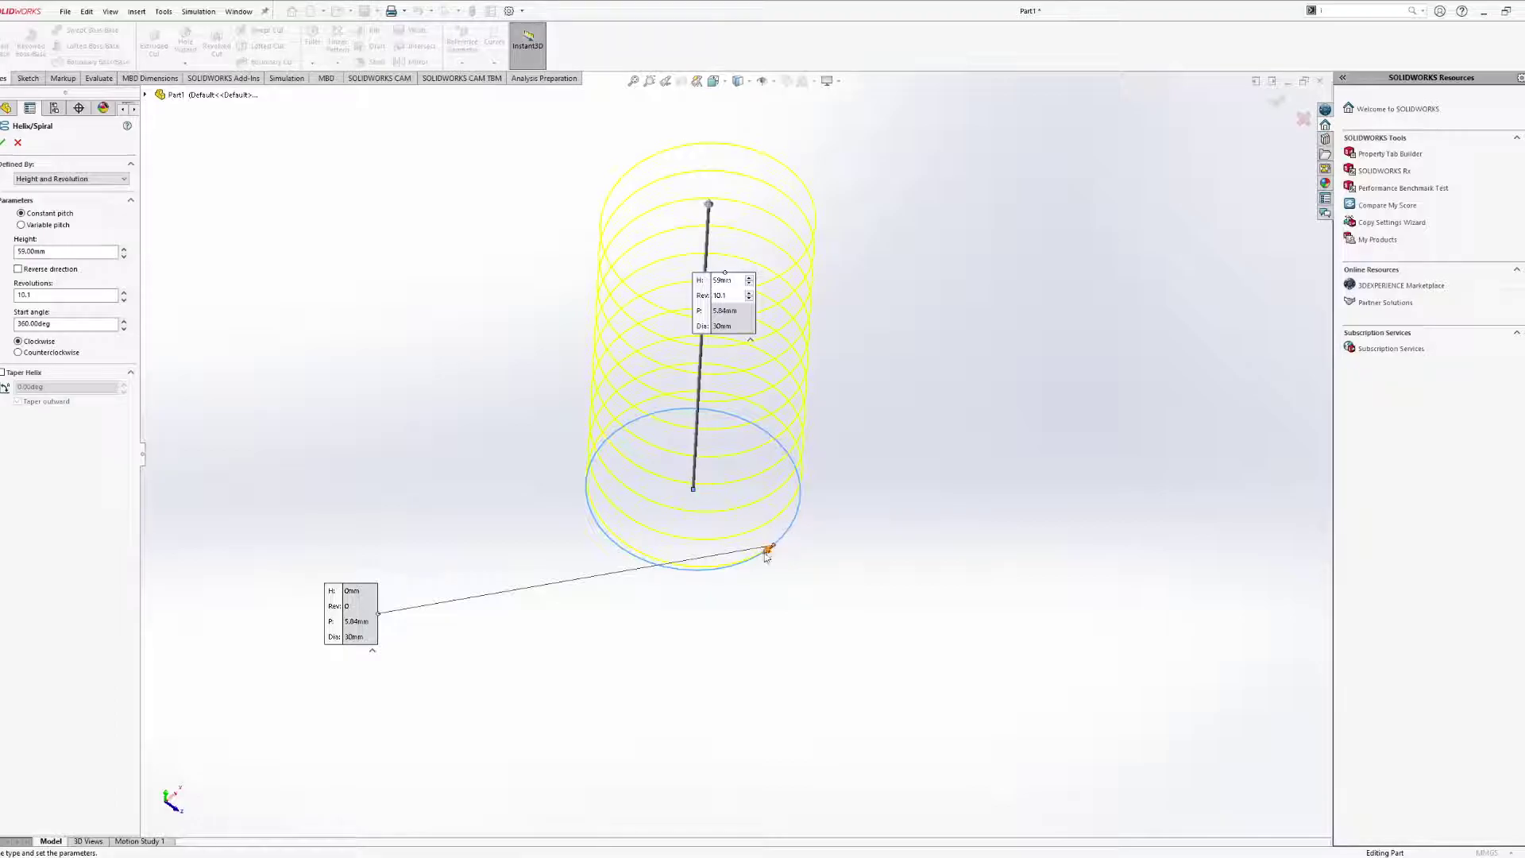
{"action": "mouse_move", "coordinate": [770, 545]}
{"action": "middle_mouse_down"}
{"action": "mouse_move", "coordinate": [755, 556]}
{"action": "mouse_move", "coordinate": [745, 538]}
{"action": "middle_mouse_up"}
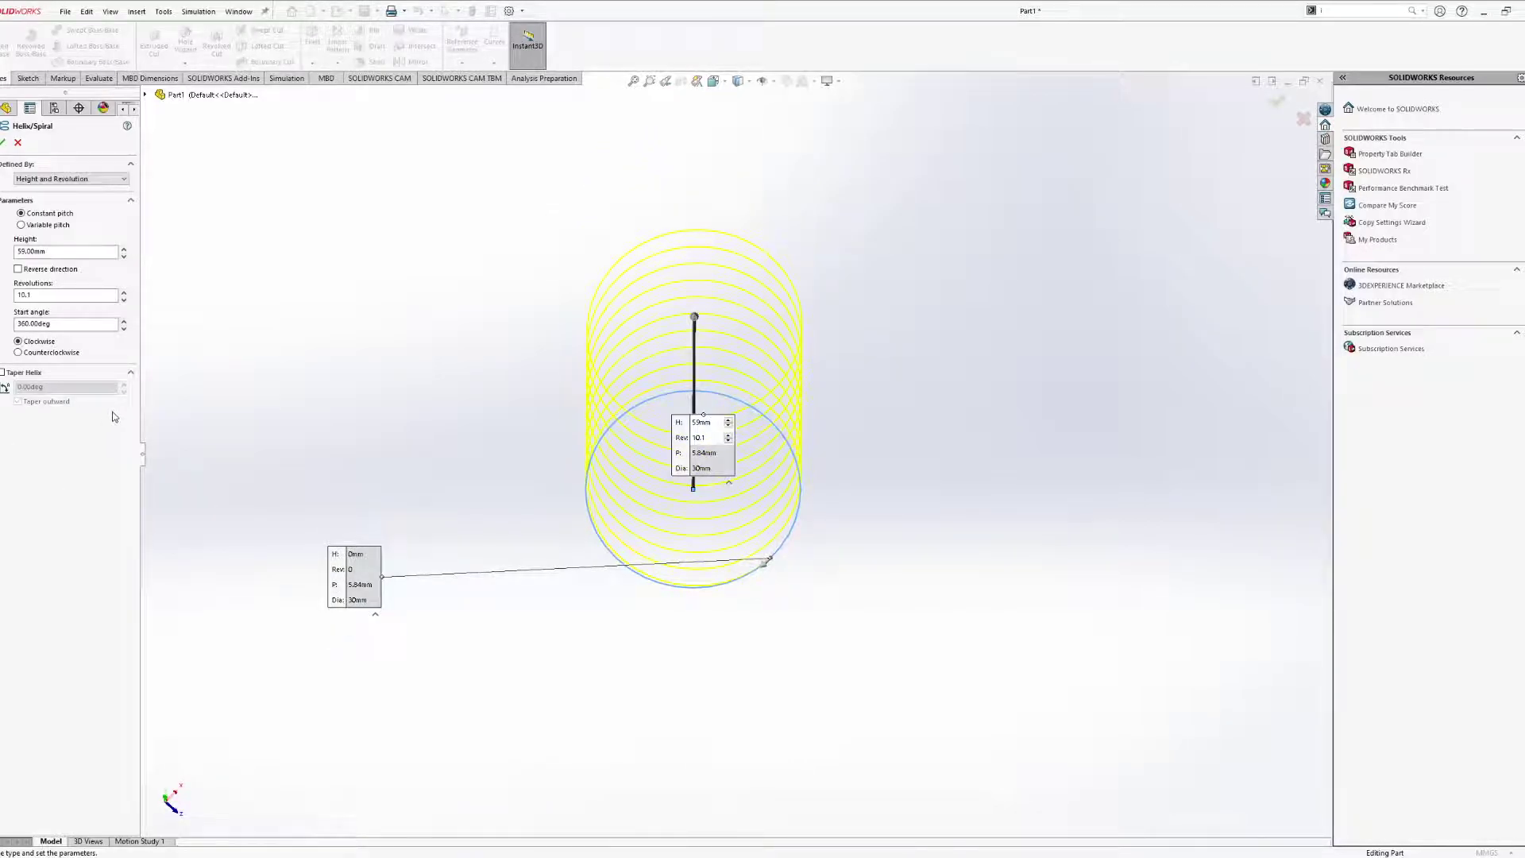
{"action": "middle_click_drag", "start_coordinate": [401, 381], "coordinate": [536, 459]}
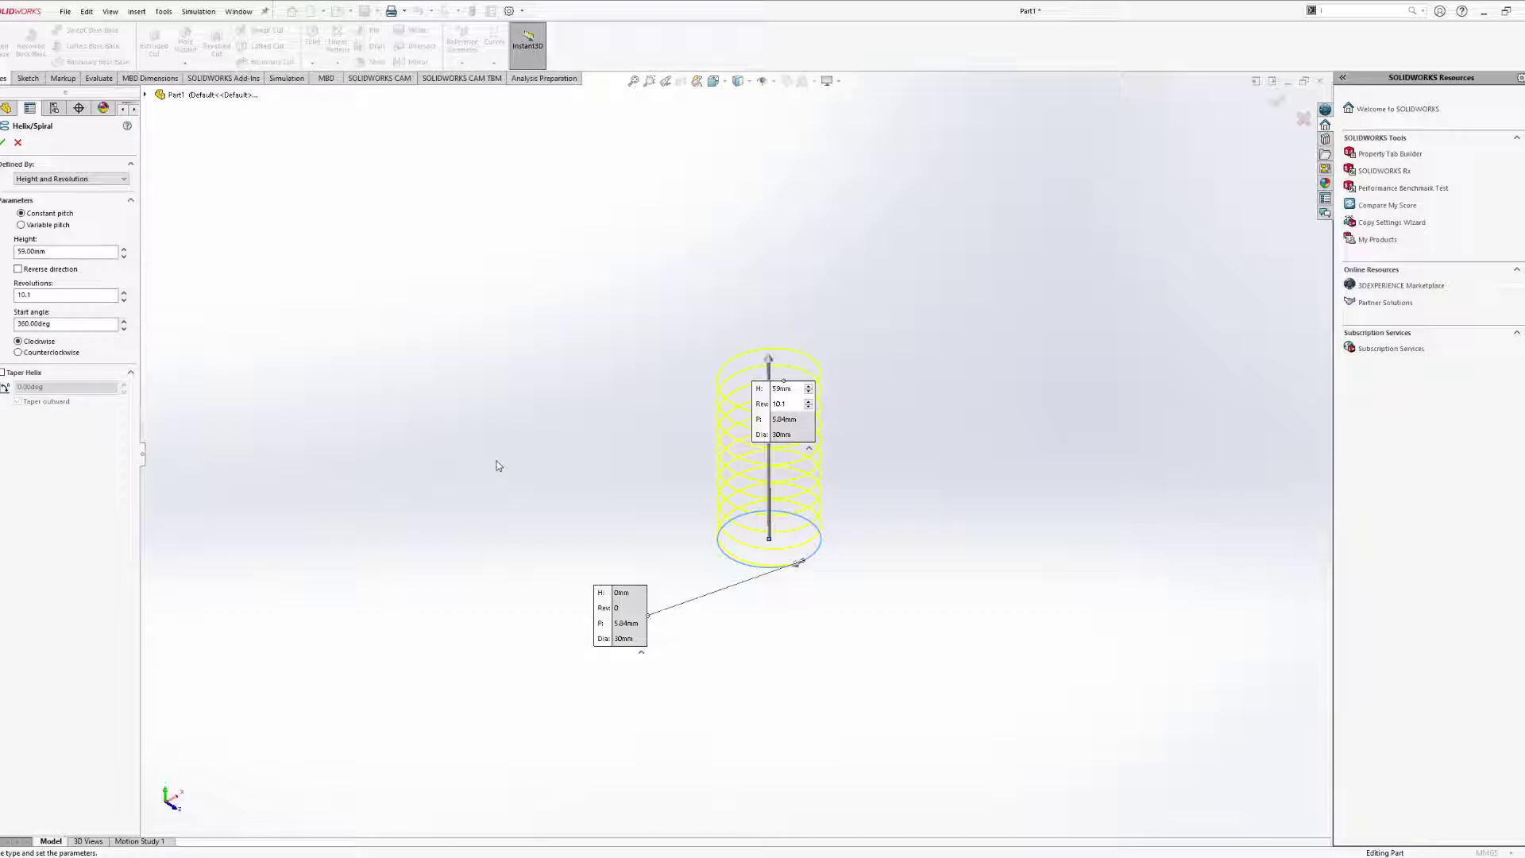
{"action": "left_click_drag", "start_coordinate": [789, 421], "coordinate": [926, 387]}
{"action": "mouse_move", "coordinate": [867, 434]}
{"action": "middle_mouse_down"}
{"action": "mouse_move", "coordinate": [878, 385]}
{"action": "mouse_move", "coordinate": [846, 422]}
{"action": "middle_mouse_up"}
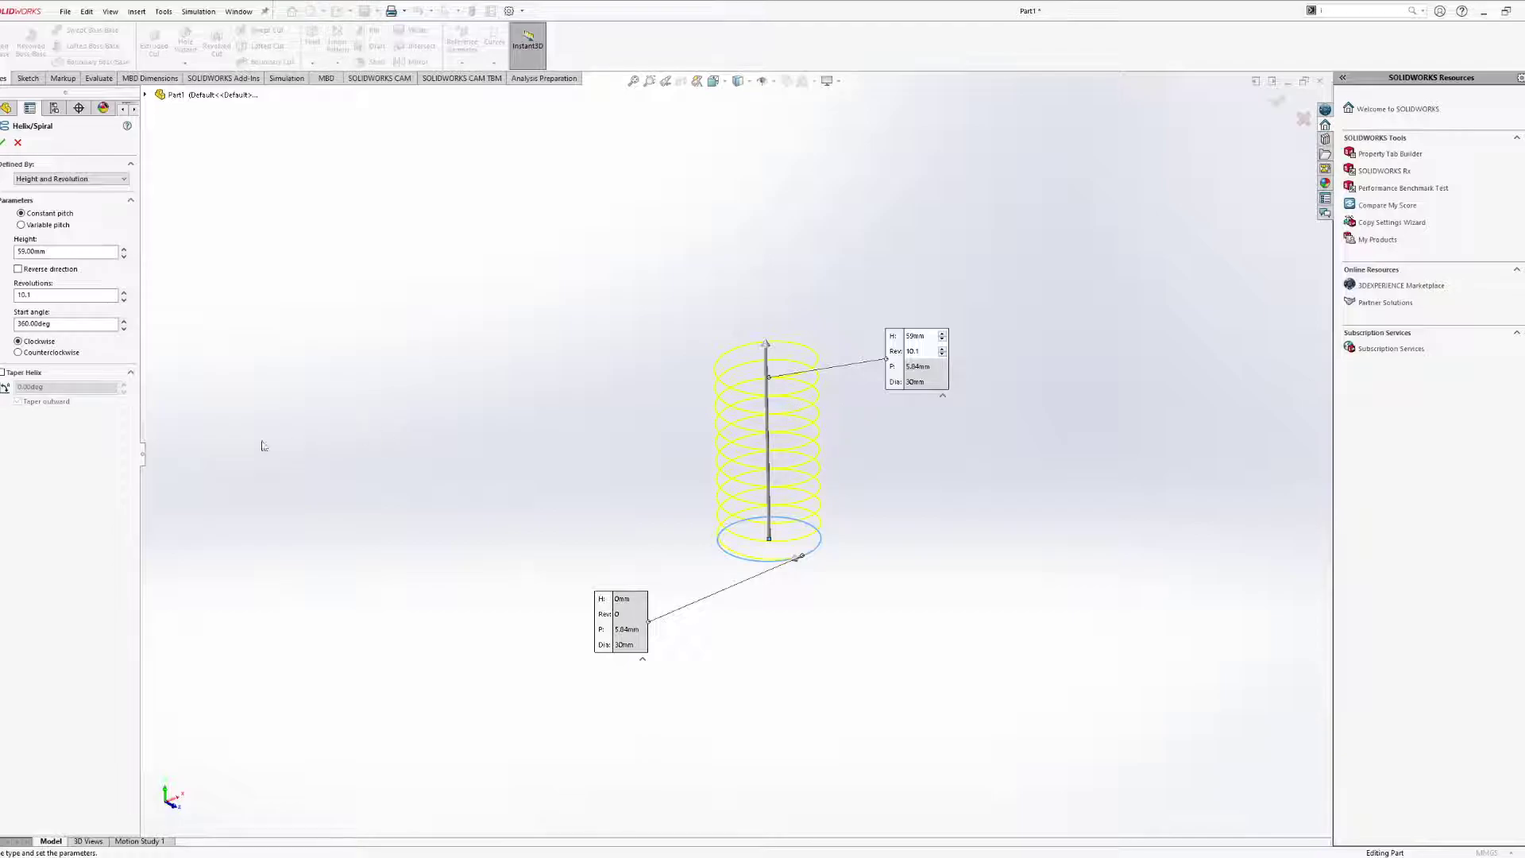
{"action": "mouse_move", "coordinate": [460, 415]}
{"action": "middle_mouse_down"}
{"action": "mouse_move", "coordinate": [524, 351]}
{"action": "mouse_move", "coordinate": [453, 397]}
{"action": "middle_mouse_up"}
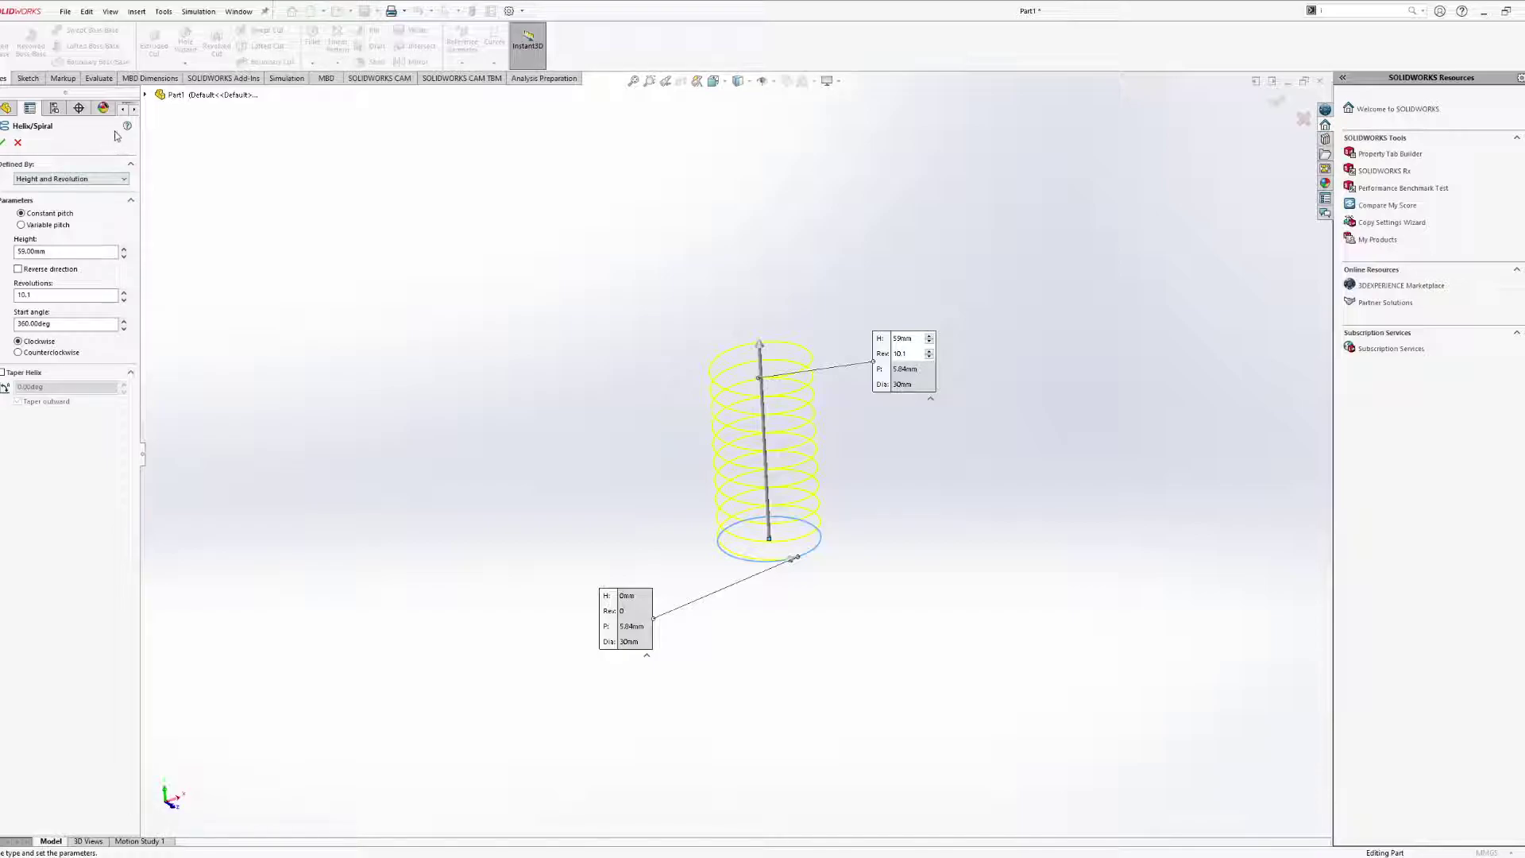
{"action": "middle_click_drag", "start_coordinate": [381, 400], "coordinate": [386, 359]}
{"action": "mouse_move", "coordinate": [534, 469]}
{"action": "middle_mouse_down"}
{"action": "mouse_move", "coordinate": [534, 432]}
{"action": "mouse_move", "coordinate": [525, 443]}
{"action": "mouse_move", "coordinate": [551, 432]}
{"action": "mouse_move", "coordinate": [538, 453]}
{"action": "middle_mouse_up"}
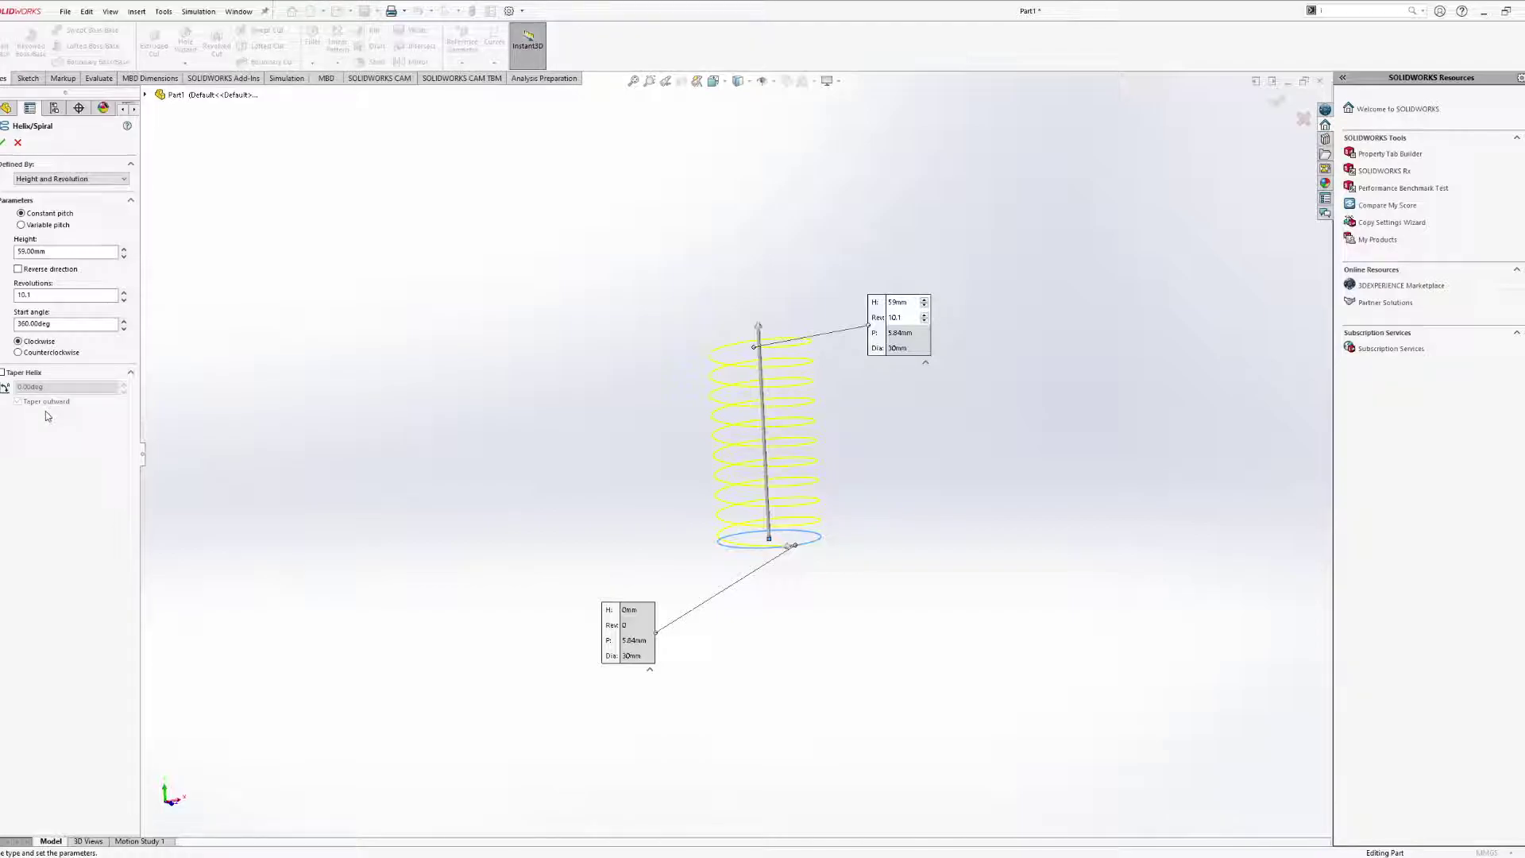
Turn on an outward taper for the helix and raise the taper angle to 18 degrees.
{"action": "left_click", "coordinate": [3, 372]}
{"action": "left_click", "coordinate": [123, 387]}
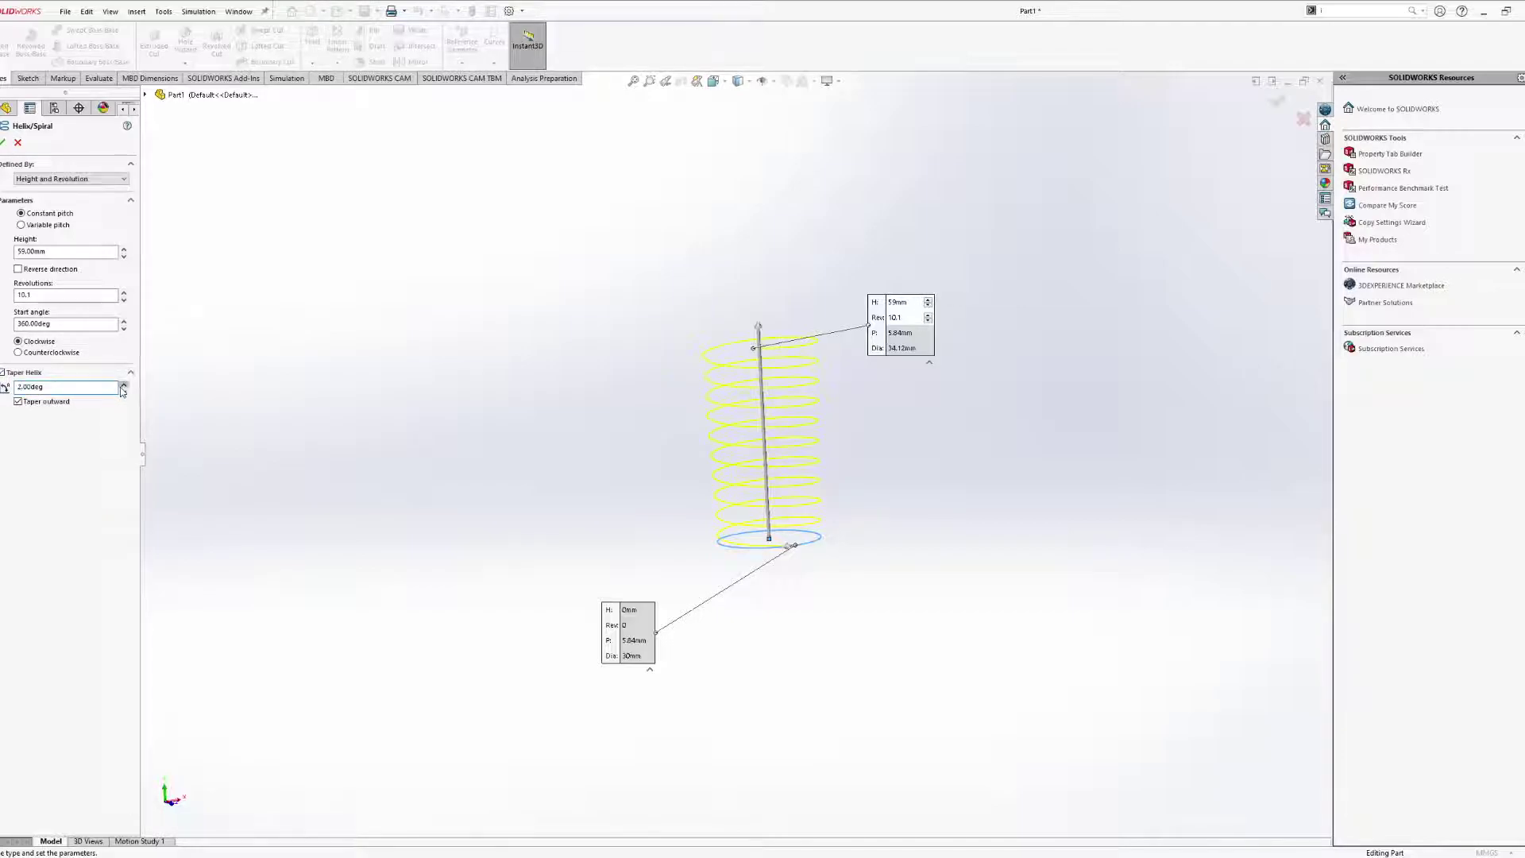
{"action": "left_click", "coordinate": [123, 386]}
{"action": "left_click", "coordinate": [123, 387]}
{"action": "left_click", "coordinate": [123, 386]}
{"action": "left_click", "coordinate": [123, 386]}
{"action": "left_click", "coordinate": [123, 386]}
{"action": "left_click", "coordinate": [123, 386]}
{"action": "left_click", "coordinate": [123, 386]}
{"action": "left_click", "coordinate": [123, 386]}
{"action": "left_click", "coordinate": [123, 386]}
{"action": "left_click", "coordinate": [123, 386]}
{"action": "left_click", "coordinate": [123, 386]}
{"action": "middle_click_drag", "start_coordinate": [508, 429], "coordinate": [660, 402]}
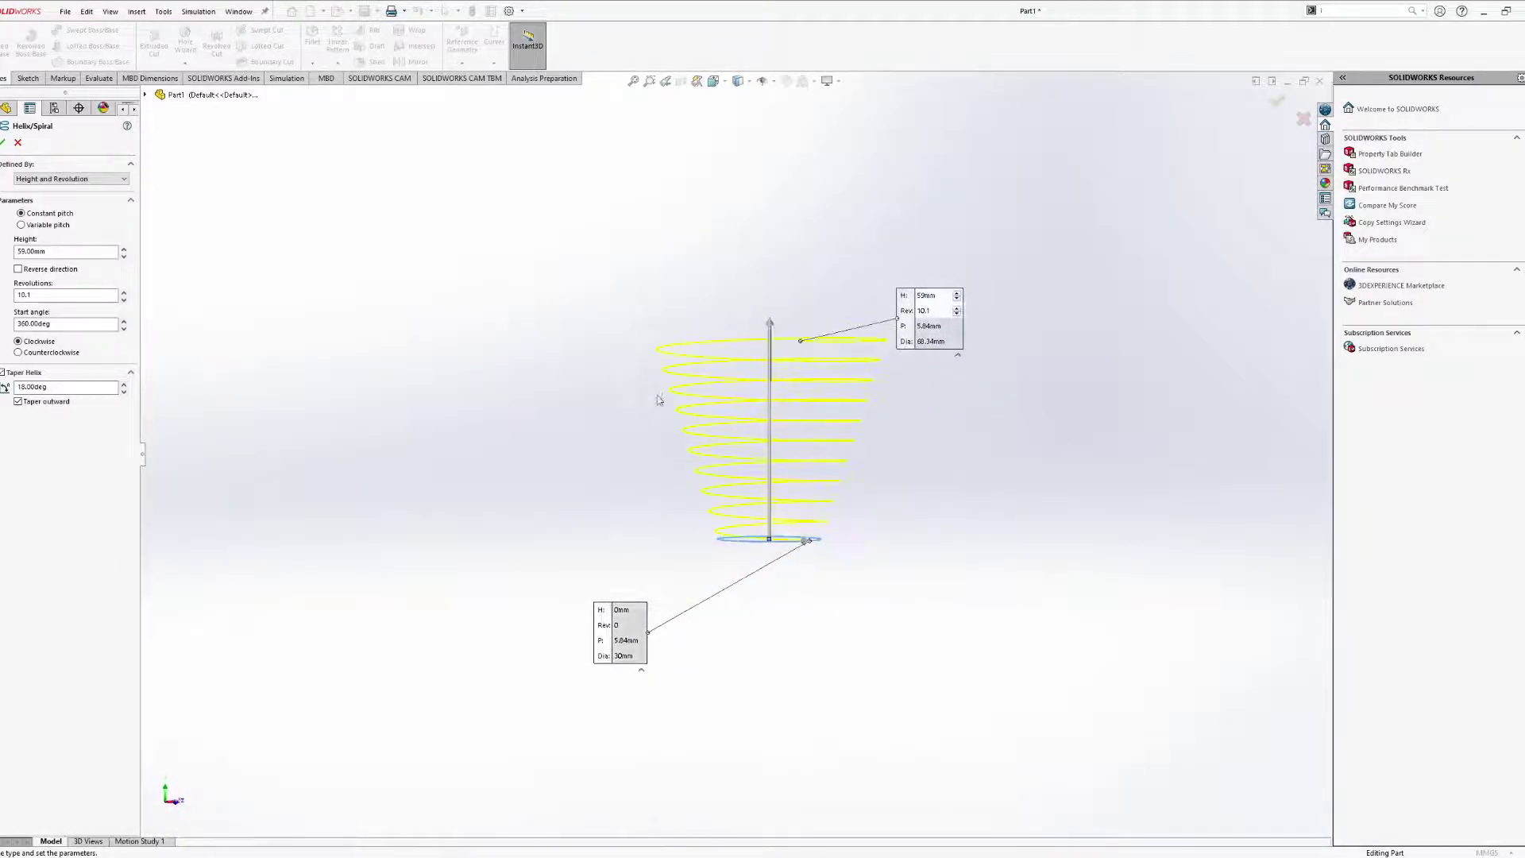
Switch the helix taper from outward to inward and inspect the taper angle.
{"action": "left_click", "coordinate": [18, 402]}
{"action": "middle_click_drag", "start_coordinate": [613, 392], "coordinate": [633, 453]}
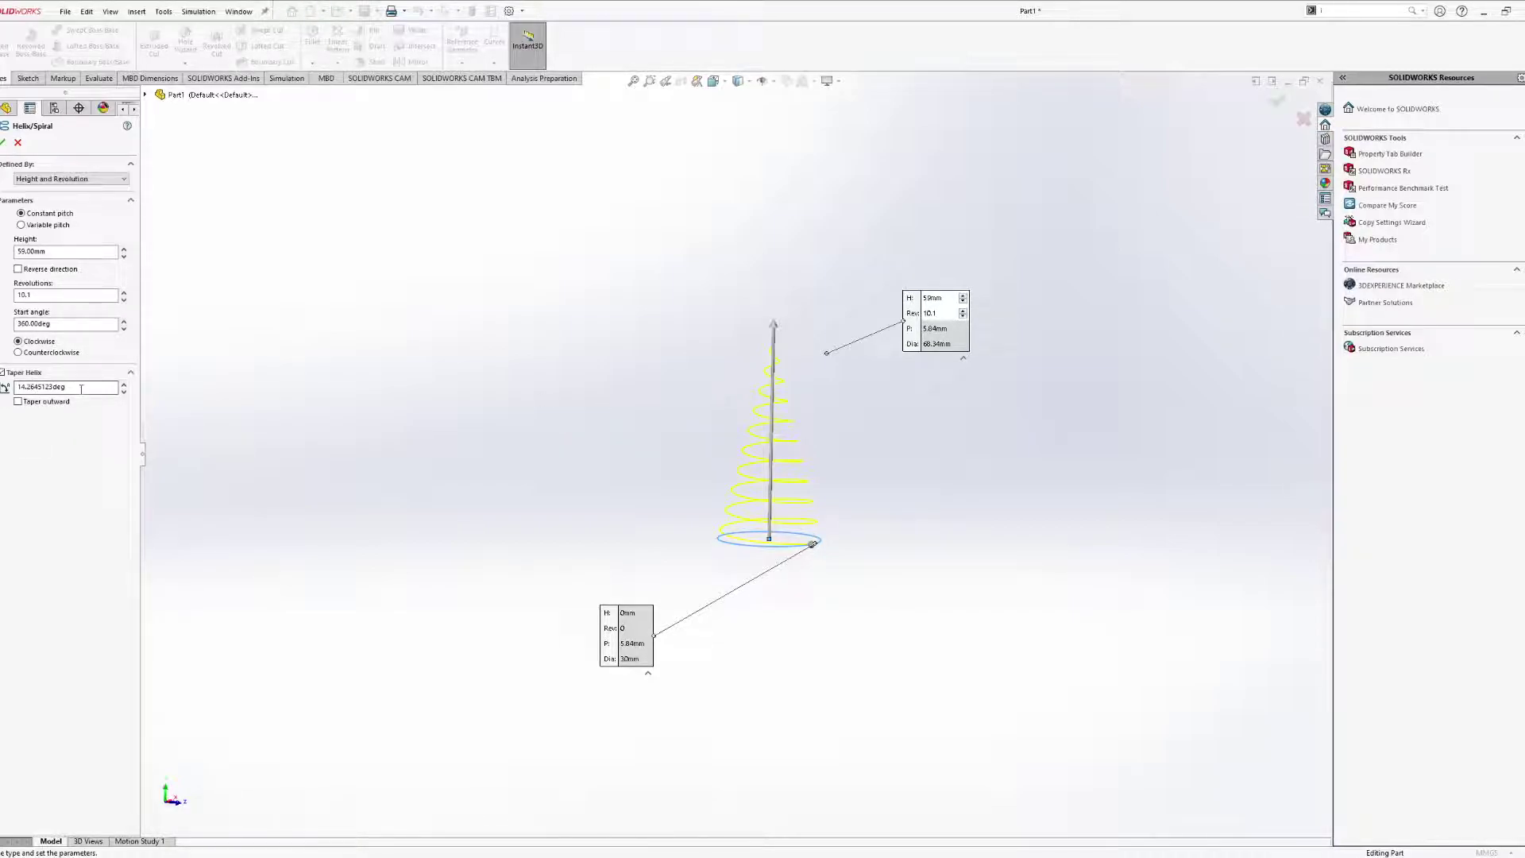
{"action": "double_click", "coordinate": [36, 387]}
{"action": "middle_click_drag", "start_coordinate": [491, 337], "coordinate": [548, 338]}
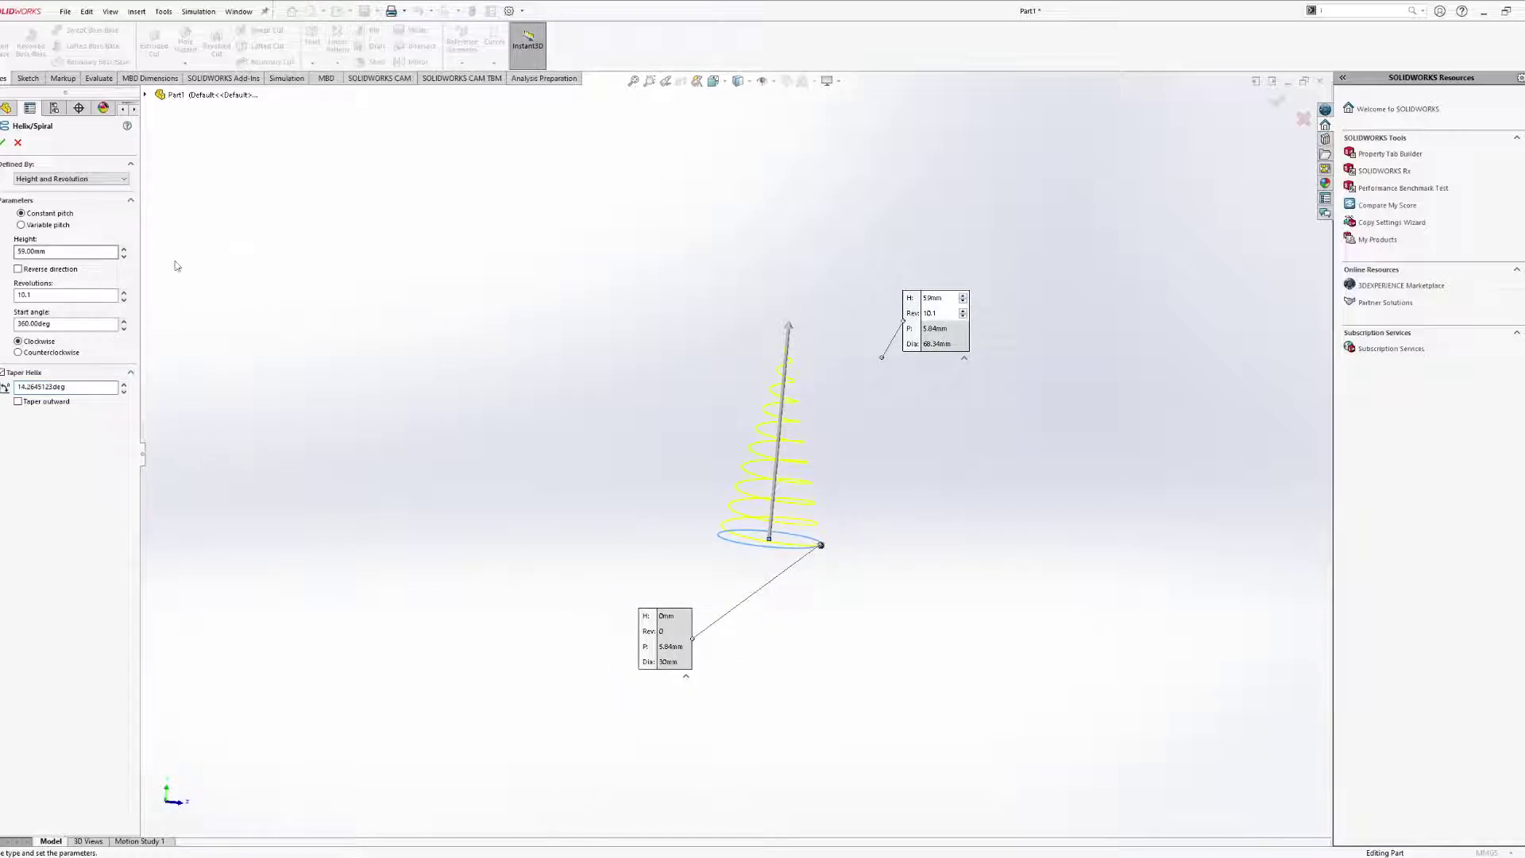
Raise the helix height to 119 mm and accept the tapered helix.
{"action": "left_click", "coordinate": [123, 249]}
{"action": "left_click", "coordinate": [123, 249]}
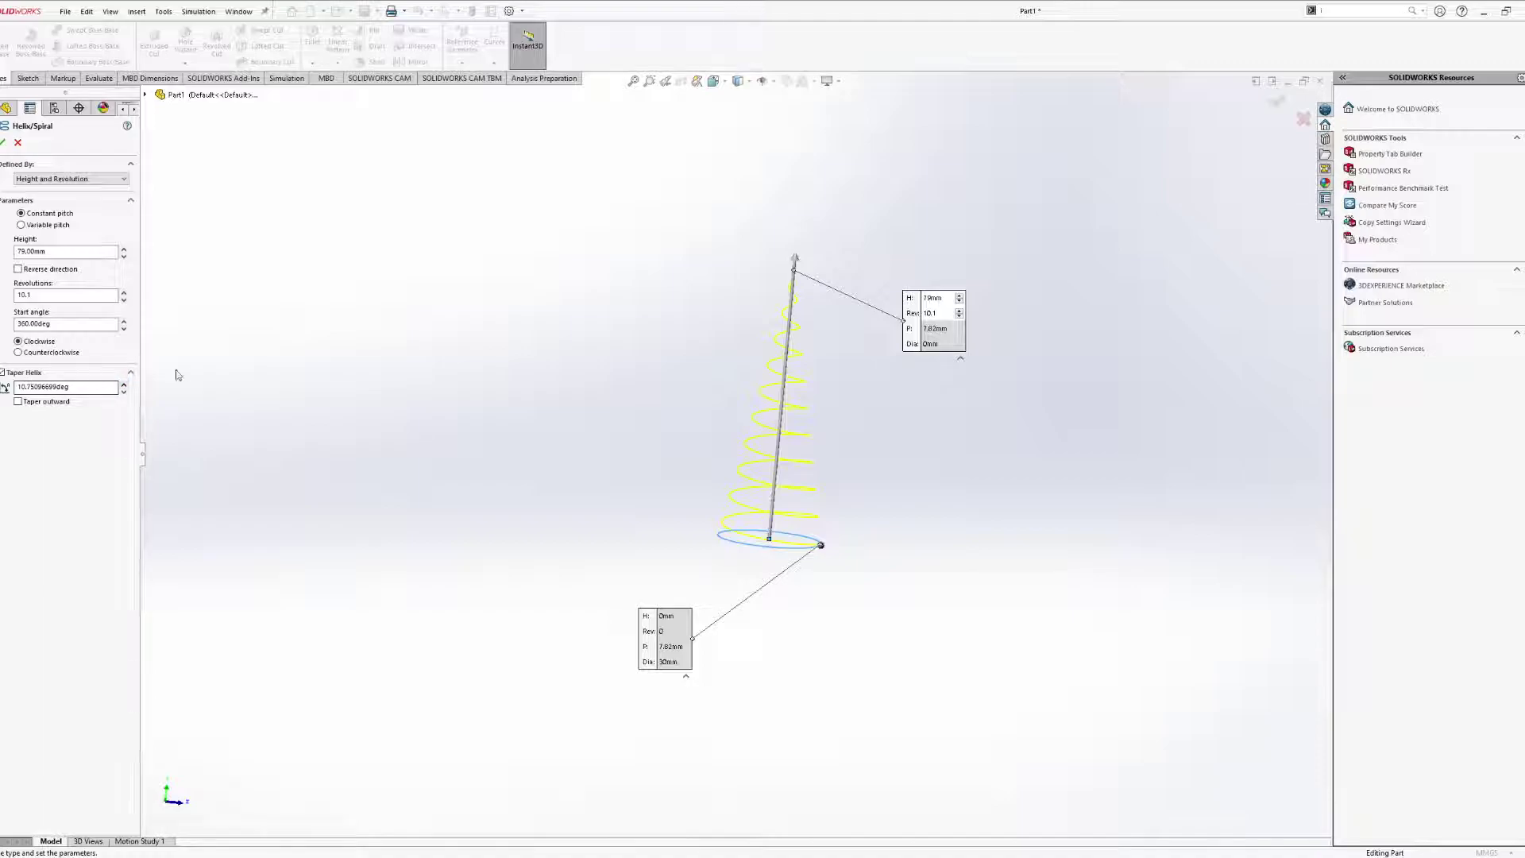
{"action": "middle_click_drag", "start_coordinate": [480, 379], "coordinate": [412, 371]}
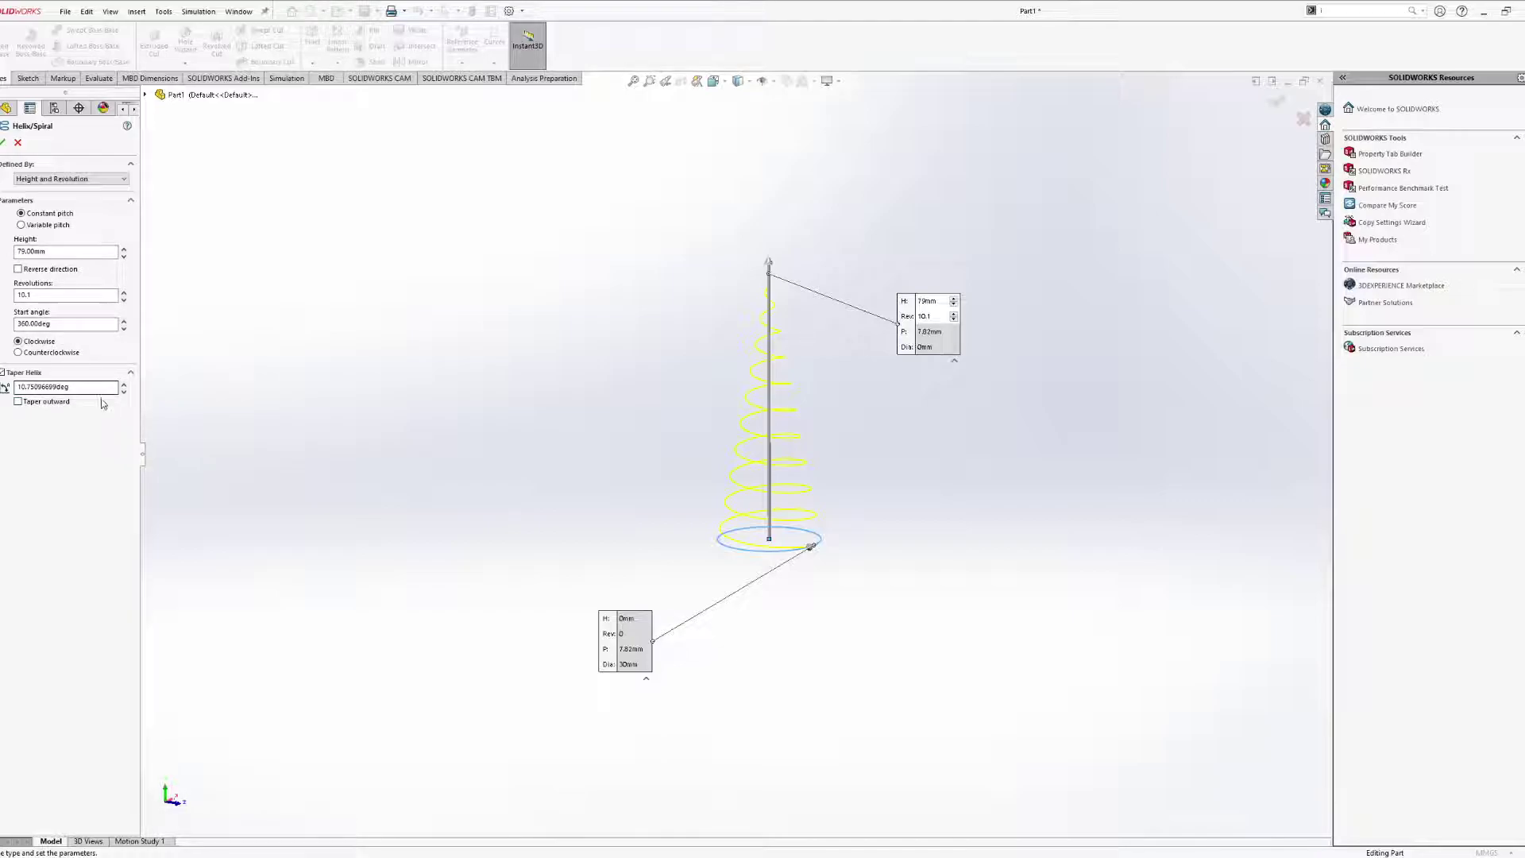
{"action": "left_click", "coordinate": [124, 248]}
{"action": "left_click", "coordinate": [124, 249]}
{"action": "left_click", "coordinate": [124, 248]}
{"action": "left_click", "coordinate": [124, 249]}
{"action": "scroll", "coordinate": [452, 365], "scroll_direction": "up", "scroll_amount": 2}
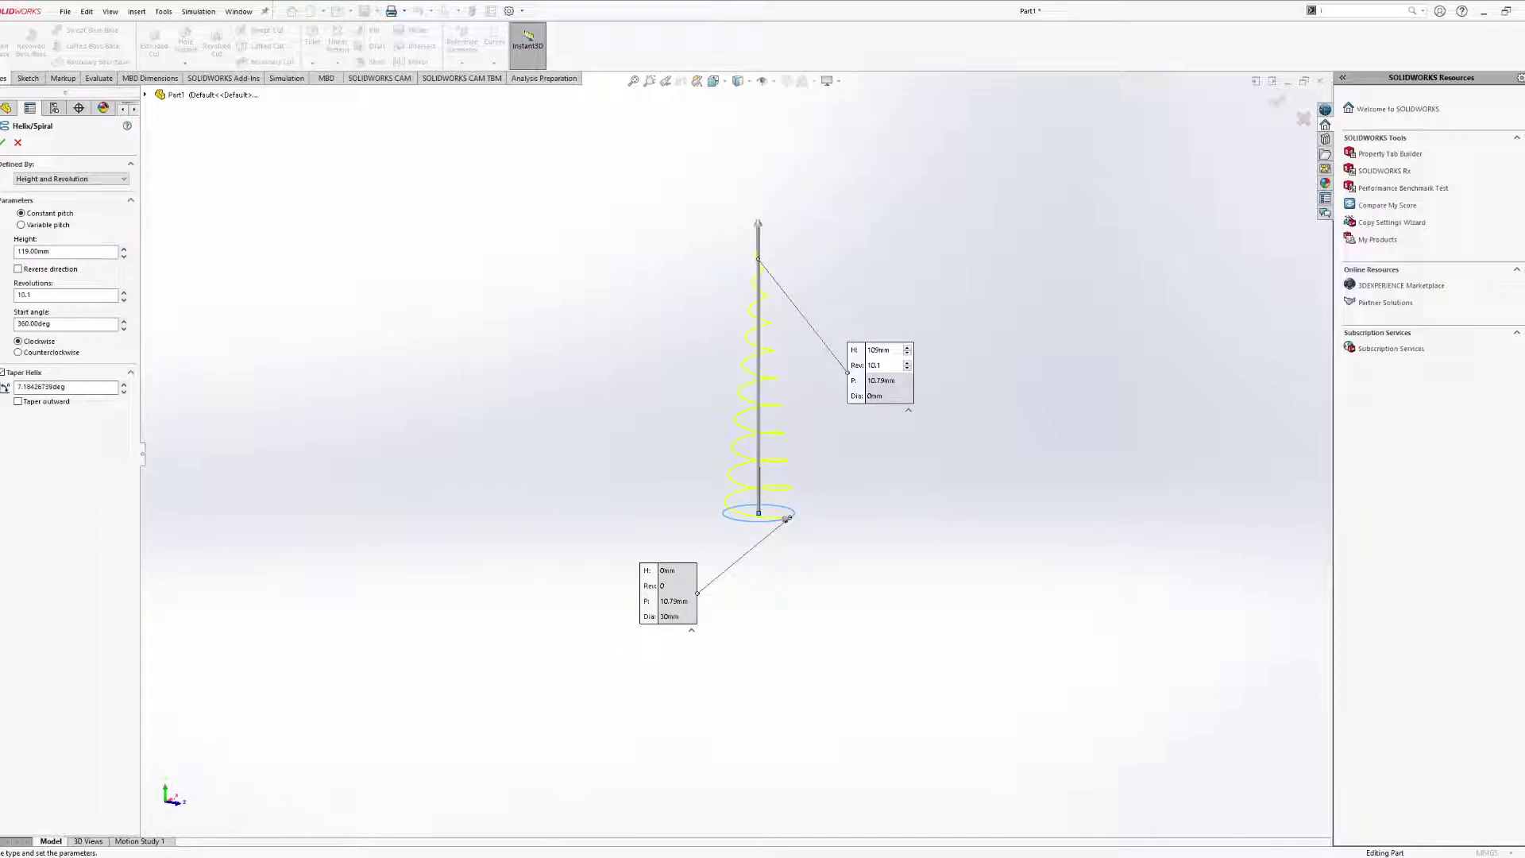
{"action": "left_click", "coordinate": [3, 142]}
{"action": "middle_click_drag", "start_coordinate": [823, 330], "coordinate": [834, 393]}
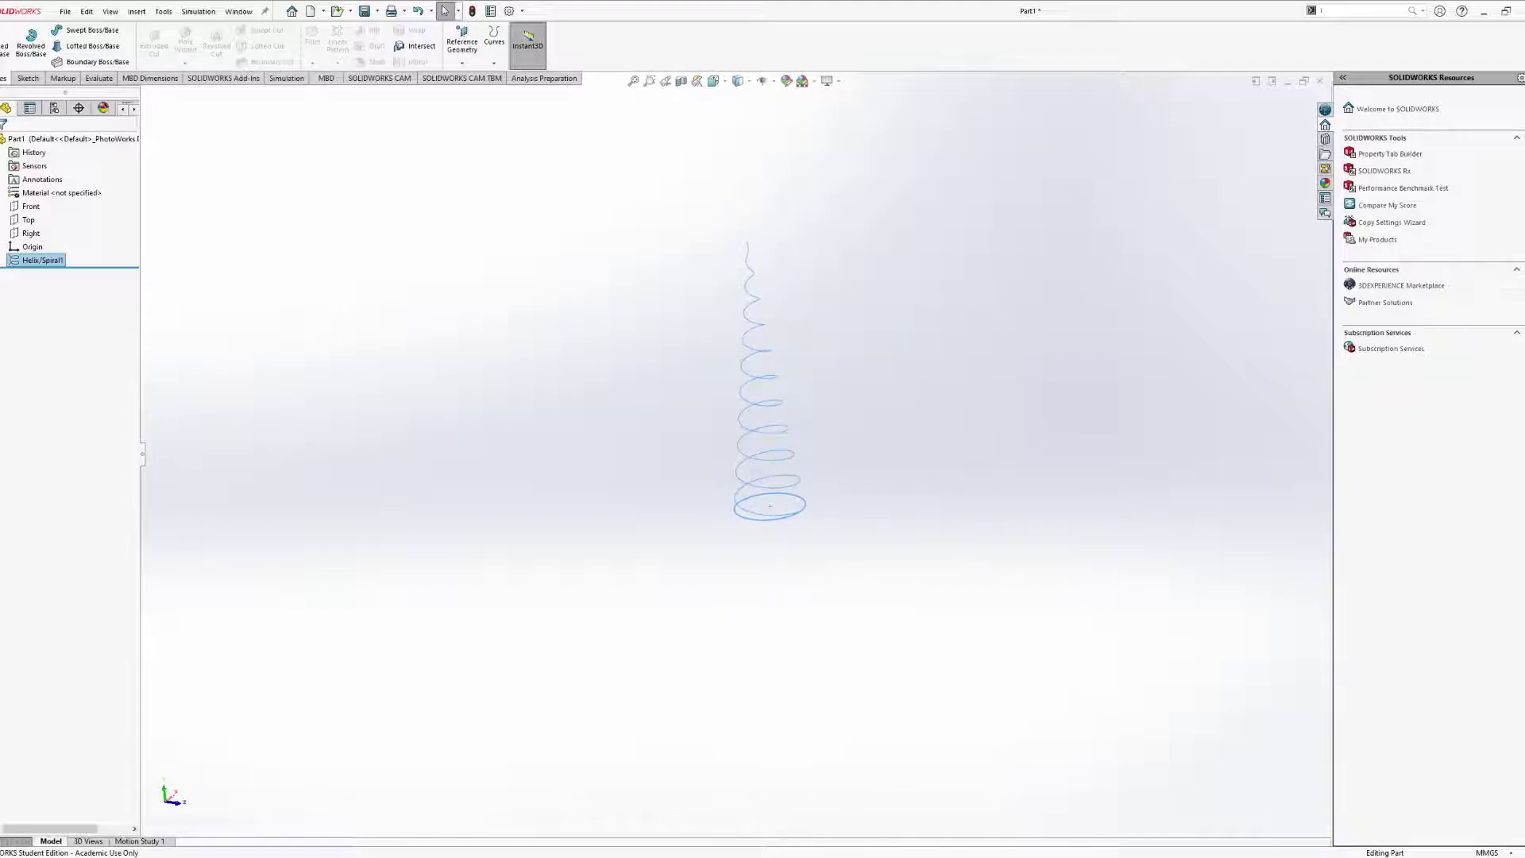
Edit the helix feature to remove its taper and accept the change.
{"action": "left_click", "coordinate": [47, 259]}
{"action": "left_click", "coordinate": [54, 218]}
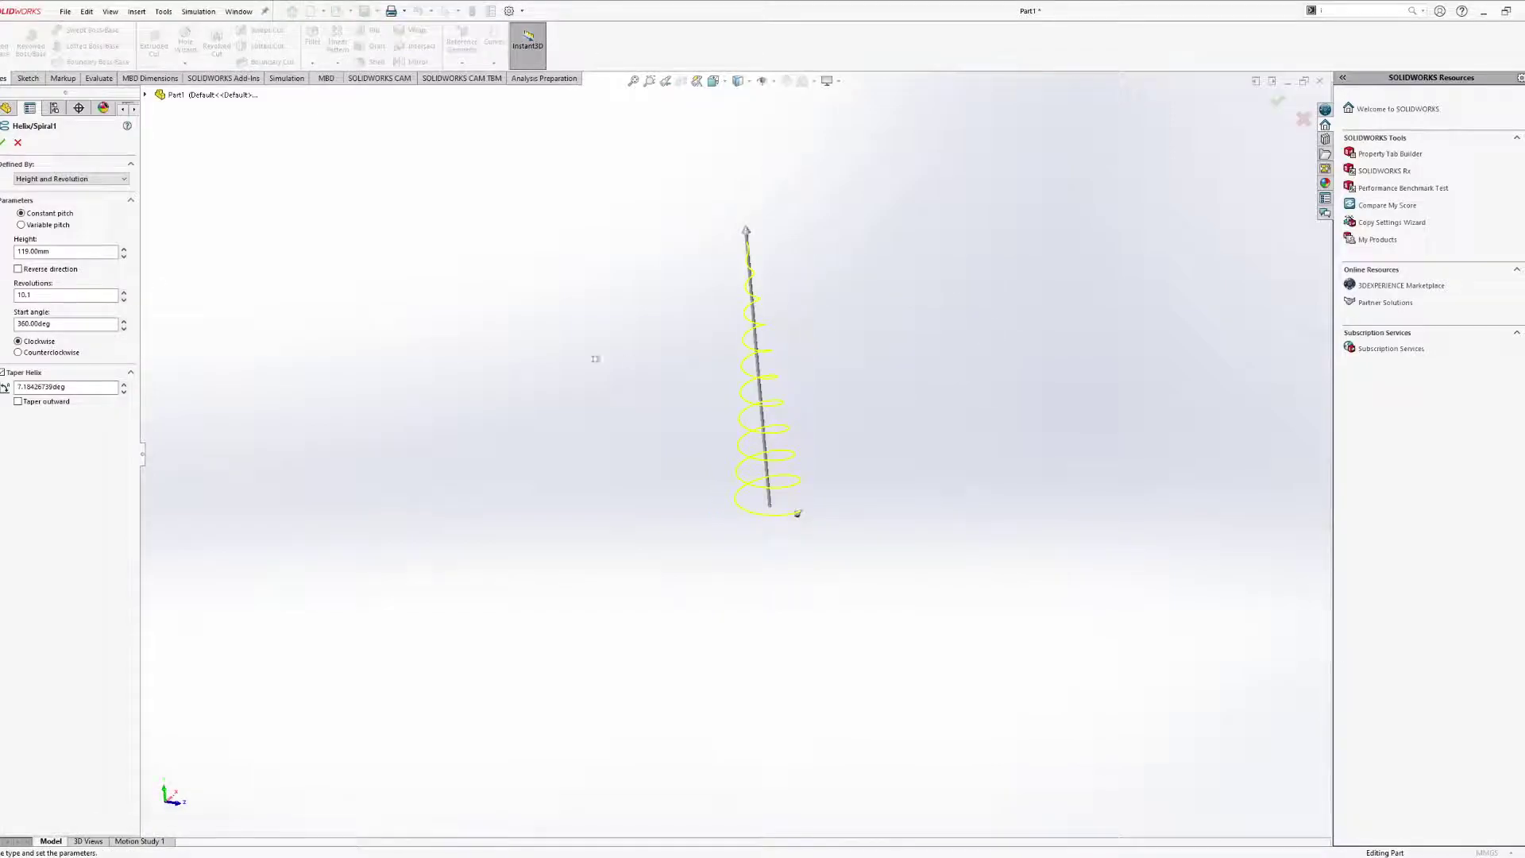
{"action": "left_click", "coordinate": [4, 373]}
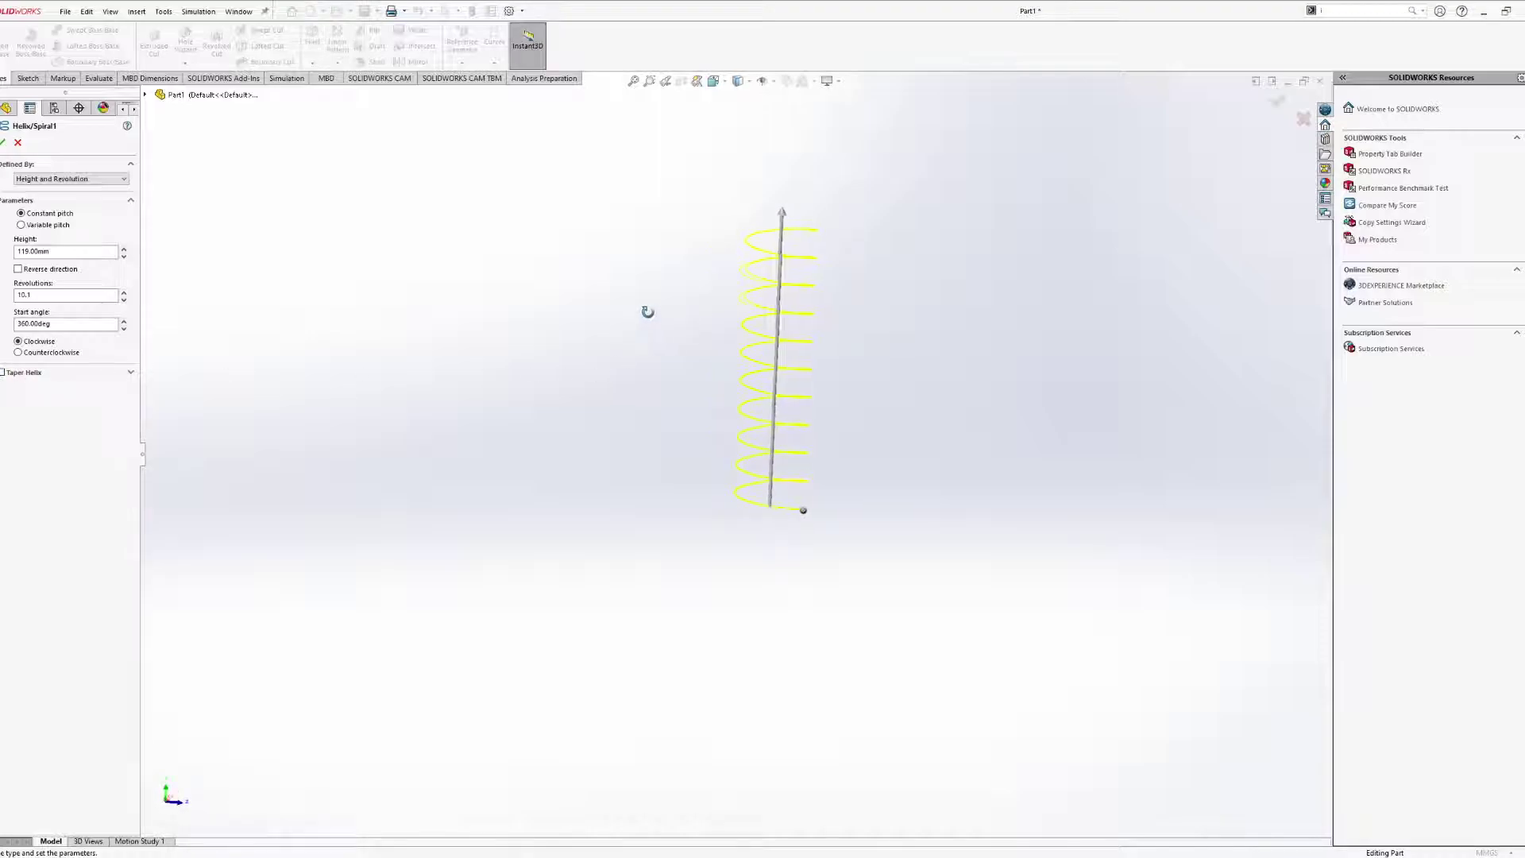
{"action": "left_click", "coordinate": [3, 142]}
{"action": "middle_click_drag", "start_coordinate": [769, 365], "coordinate": [708, 432]}
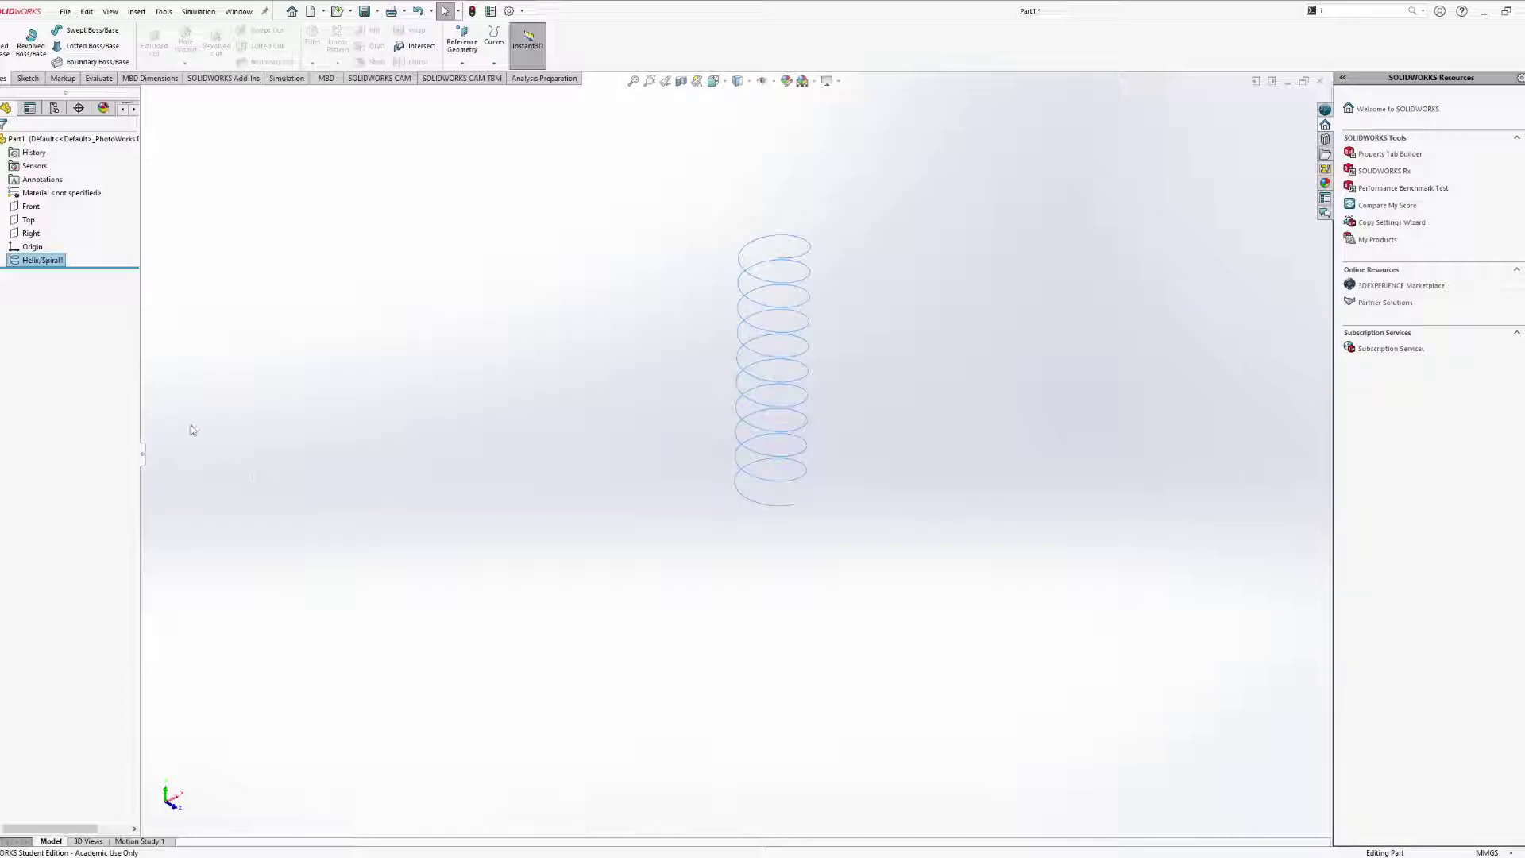
Copy the helix's base circle sketch and paste it onto the Top plane as a separate sketch.
{"action": "left_click", "coordinate": [4, 263]}
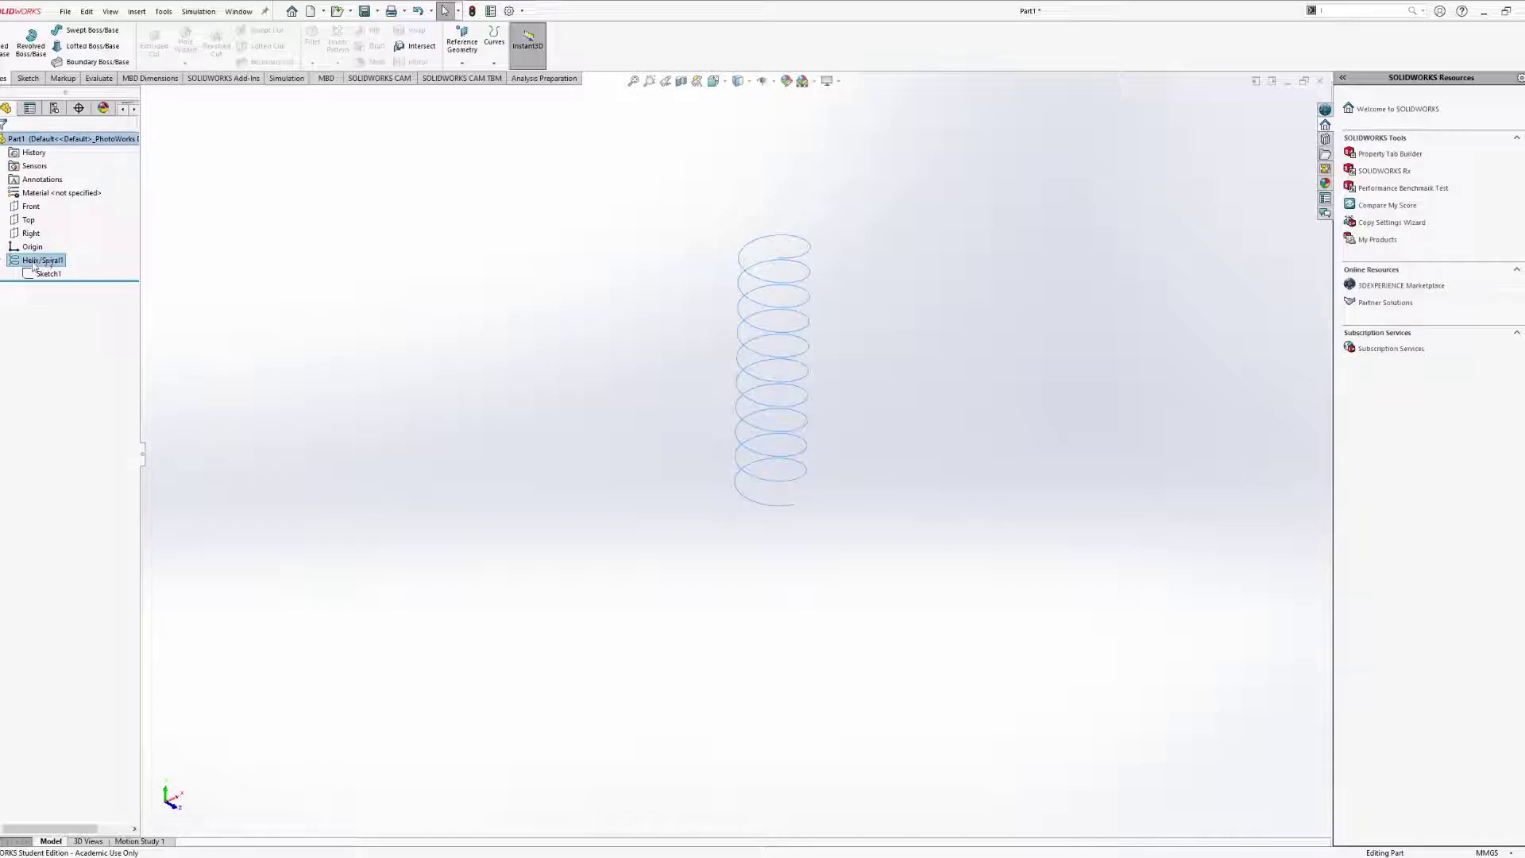
{"action": "left_click", "coordinate": [48, 274]}
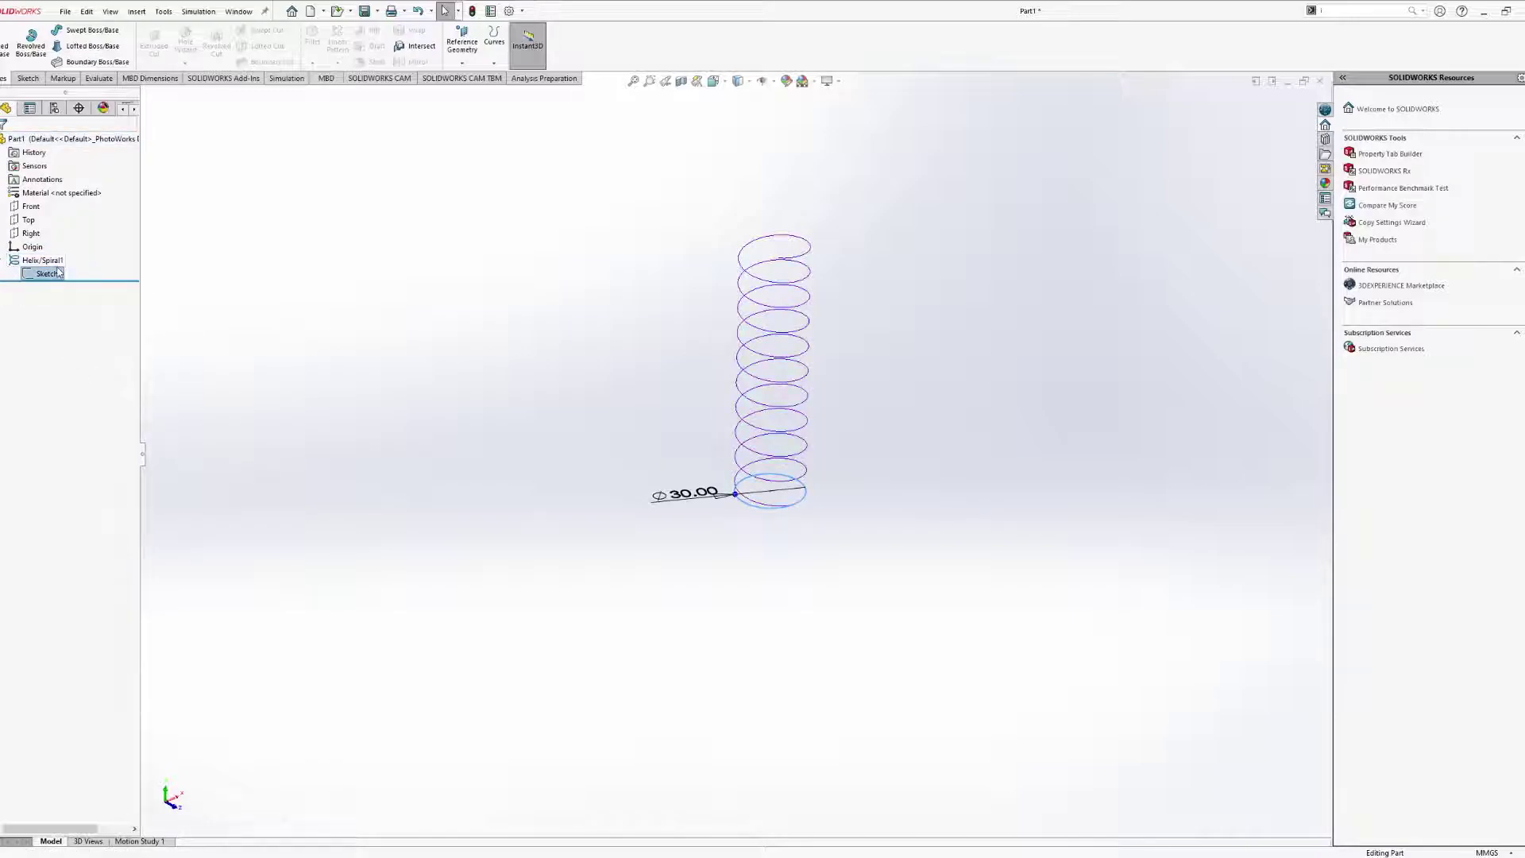
{"action": "left_click", "coordinate": [29, 221]}
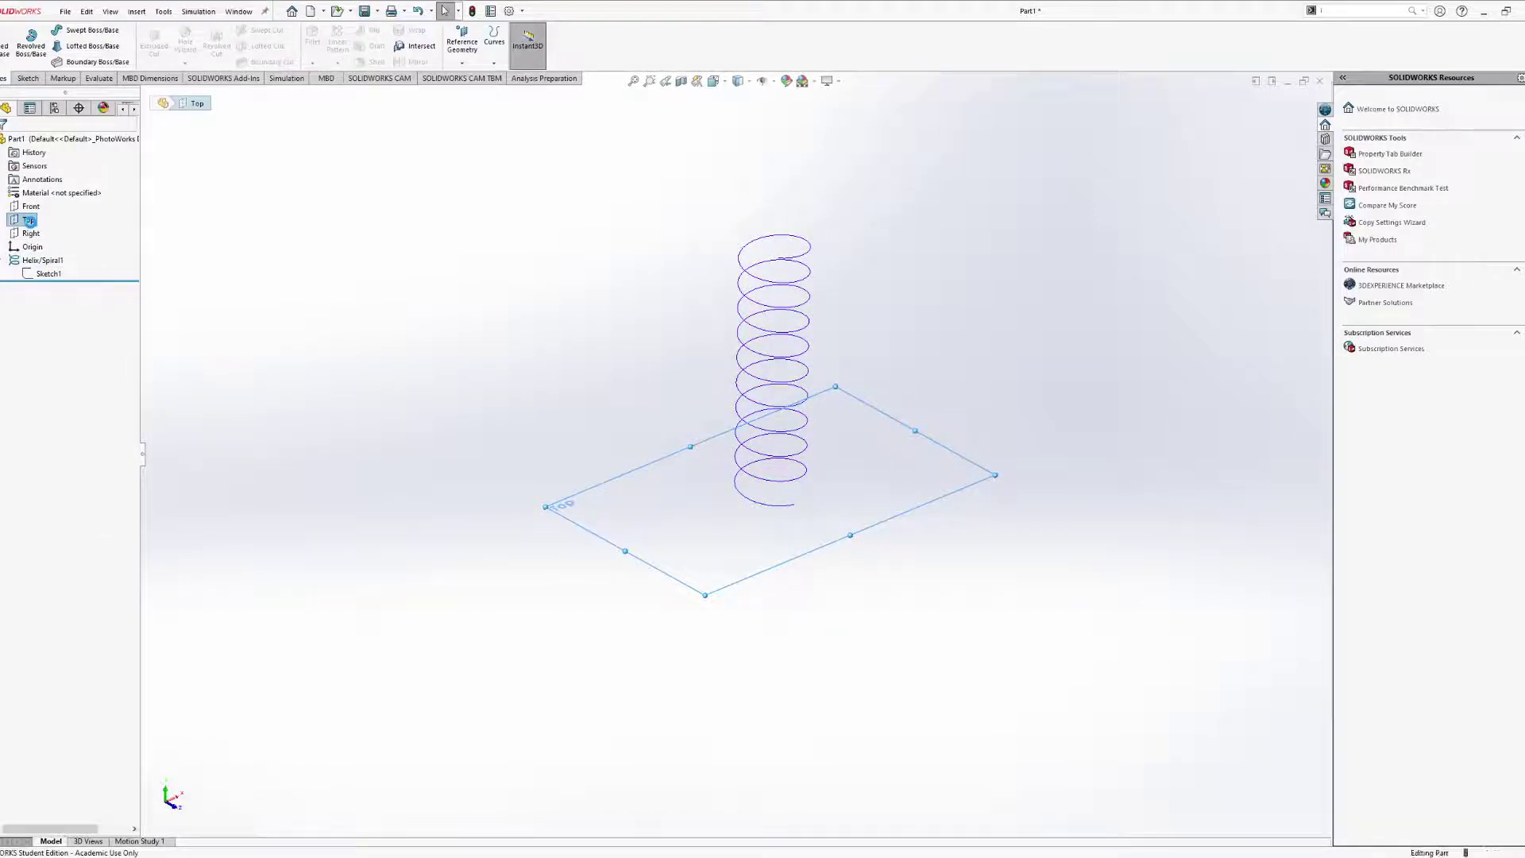
{"action": "key", "text": "ctrl+v"}
{"action": "mouse_move", "coordinate": [578, 288]}
{"action": "middle_mouse_down"}
{"action": "mouse_move", "coordinate": [511, 365]}
{"action": "mouse_move", "coordinate": [548, 297]}
{"action": "middle_mouse_up"}
Hide the helix curve in the part.
{"action": "left_click", "coordinate": [53, 276]}
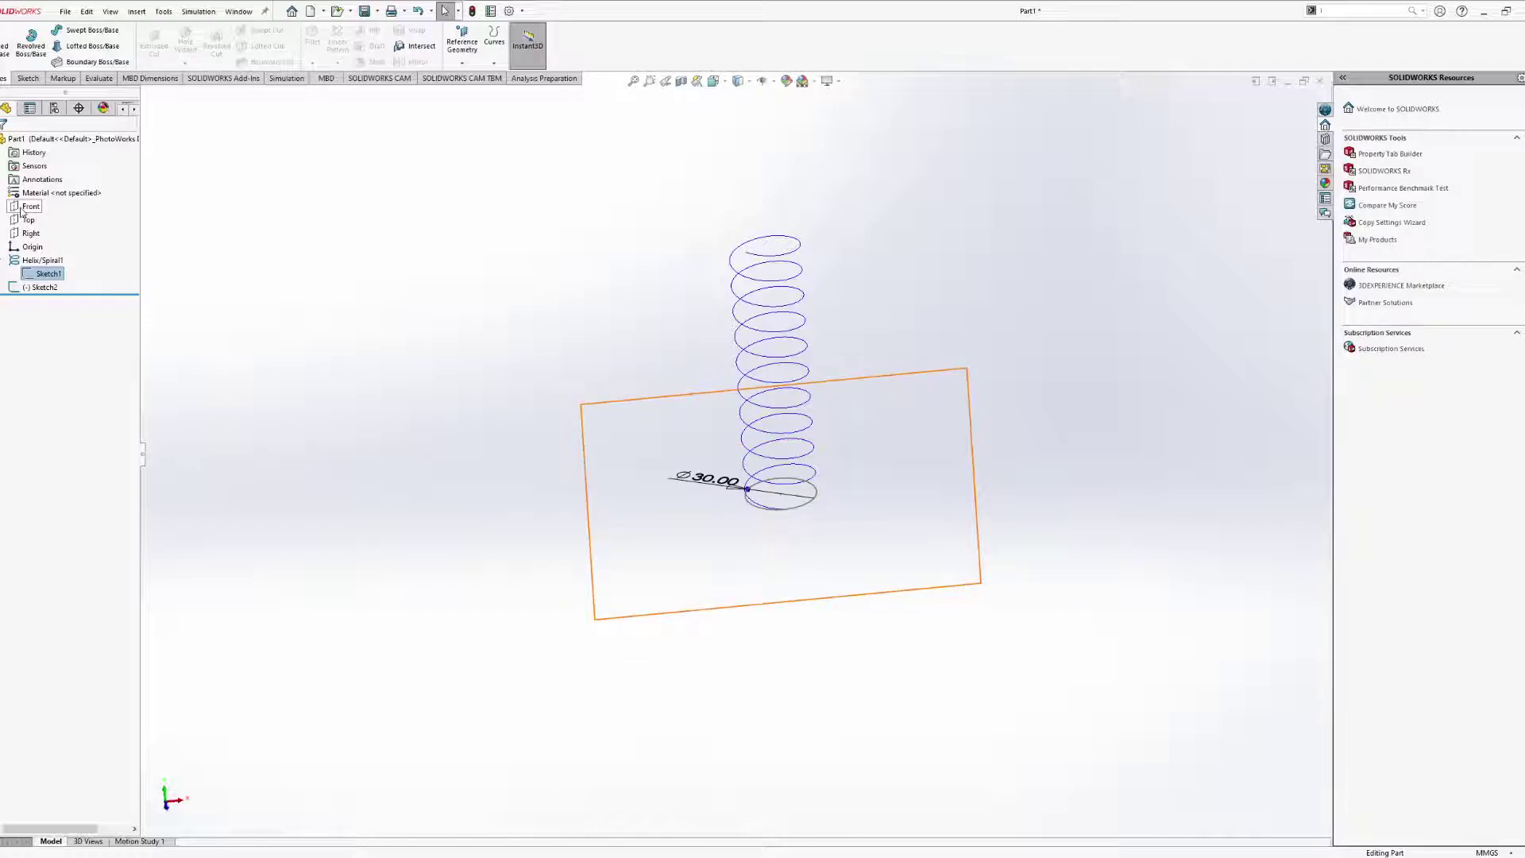
{"action": "middle_click_drag", "start_coordinate": [562, 413], "coordinate": [620, 469]}
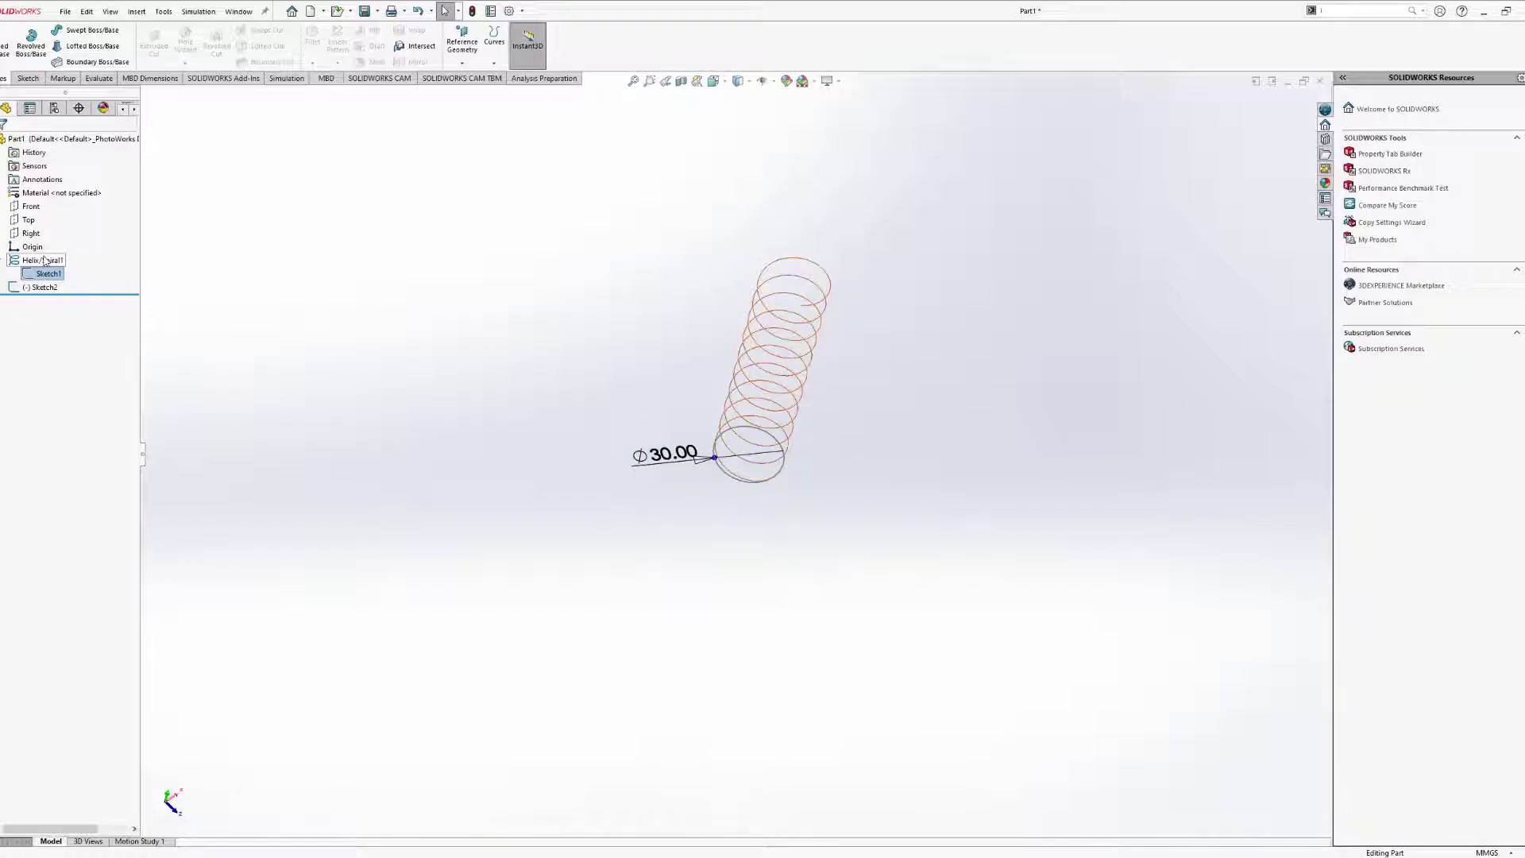
{"action": "left_click", "coordinate": [4, 260]}
{"action": "left_click", "coordinate": [32, 260]}
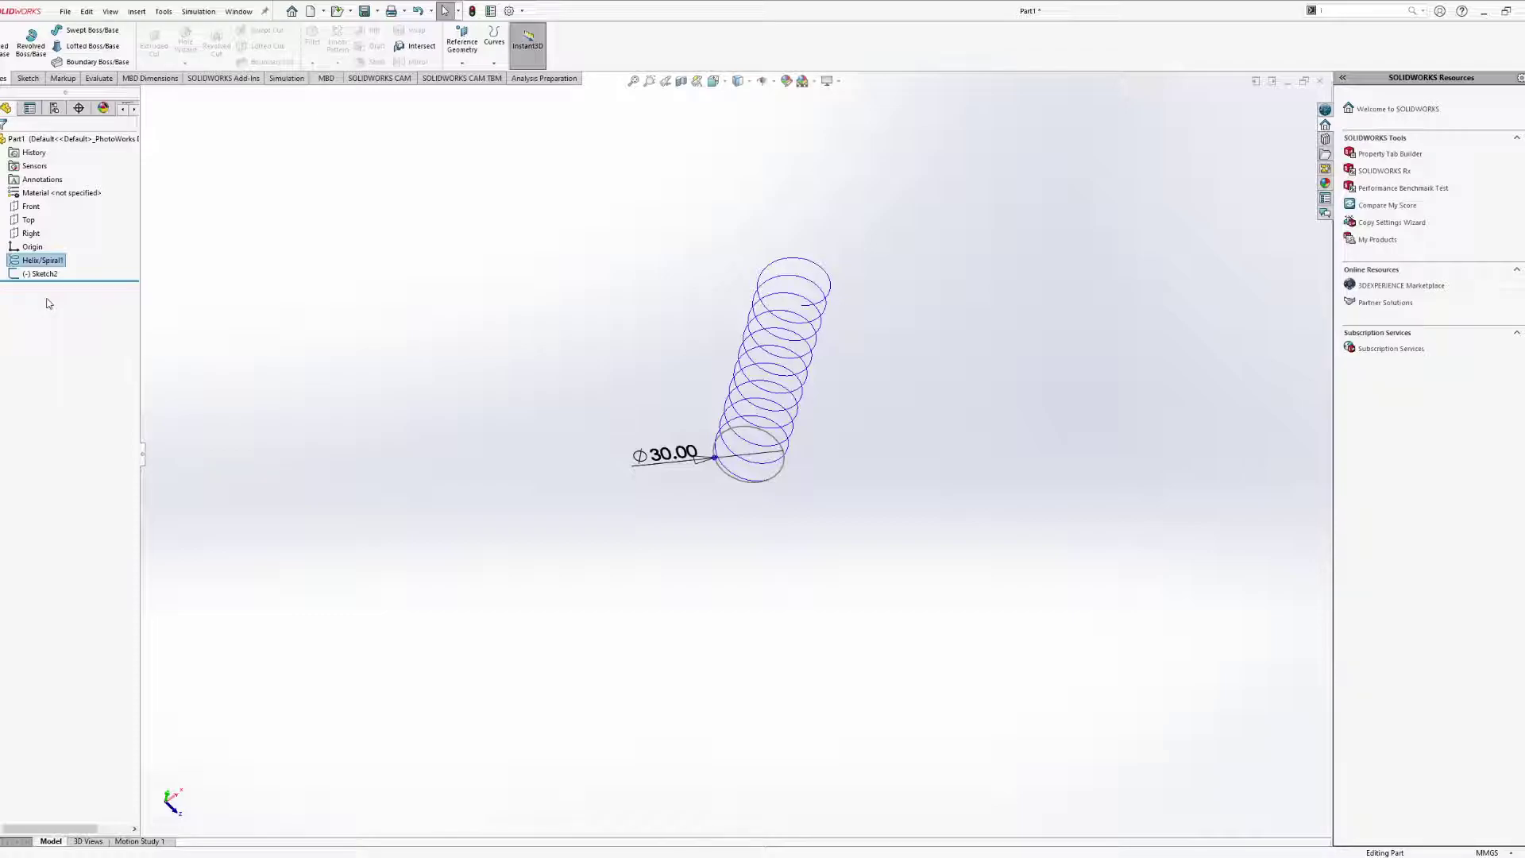
{"action": "middle_click_drag", "start_coordinate": [563, 370], "coordinate": [564, 340]}
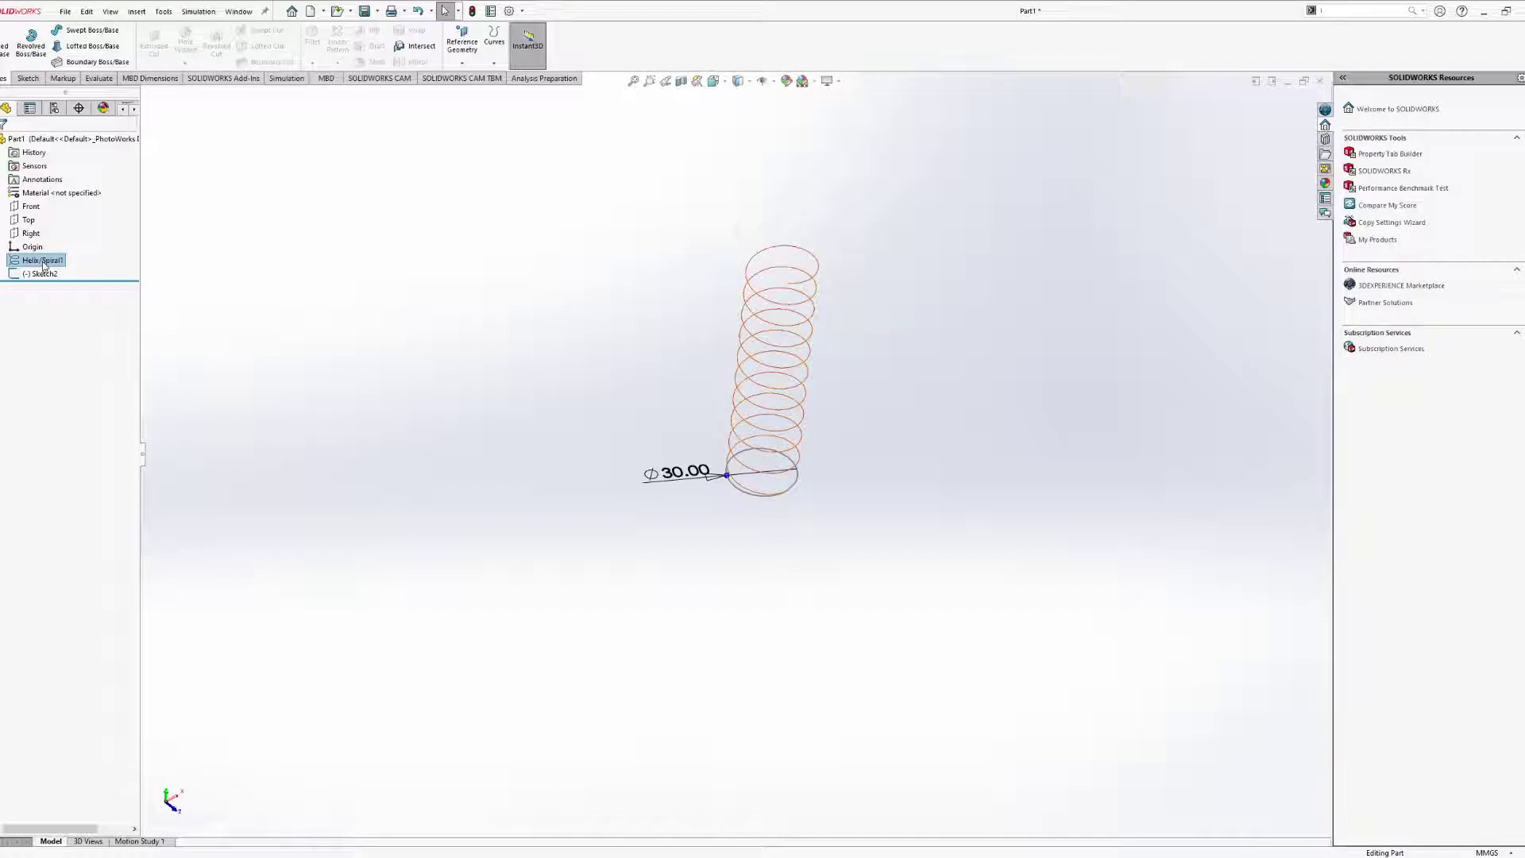
{"action": "left_click", "coordinate": [44, 262]}
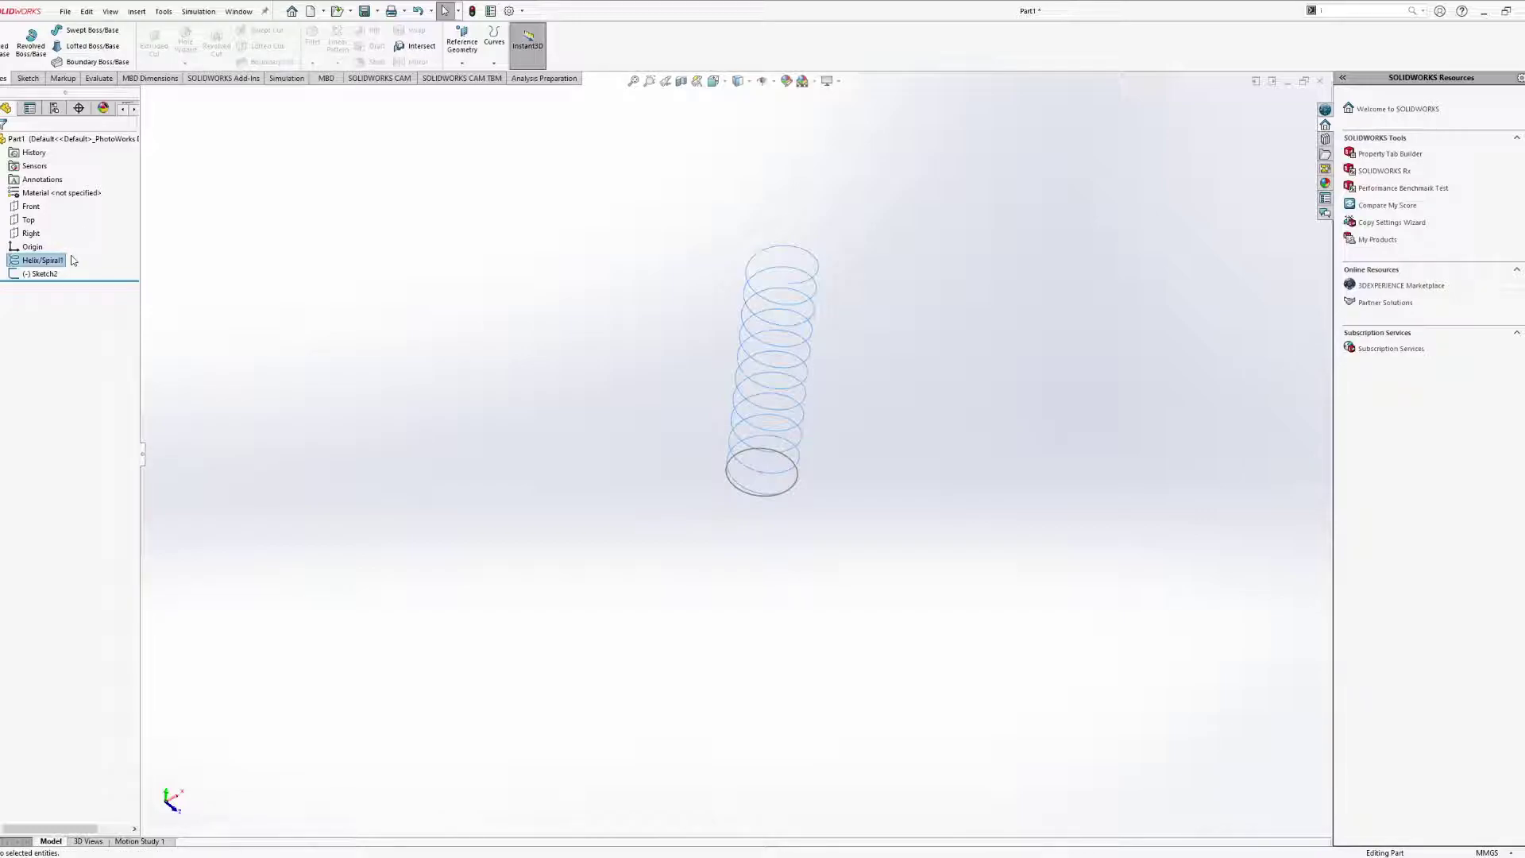
{"action": "left_click", "coordinate": [36, 274]}
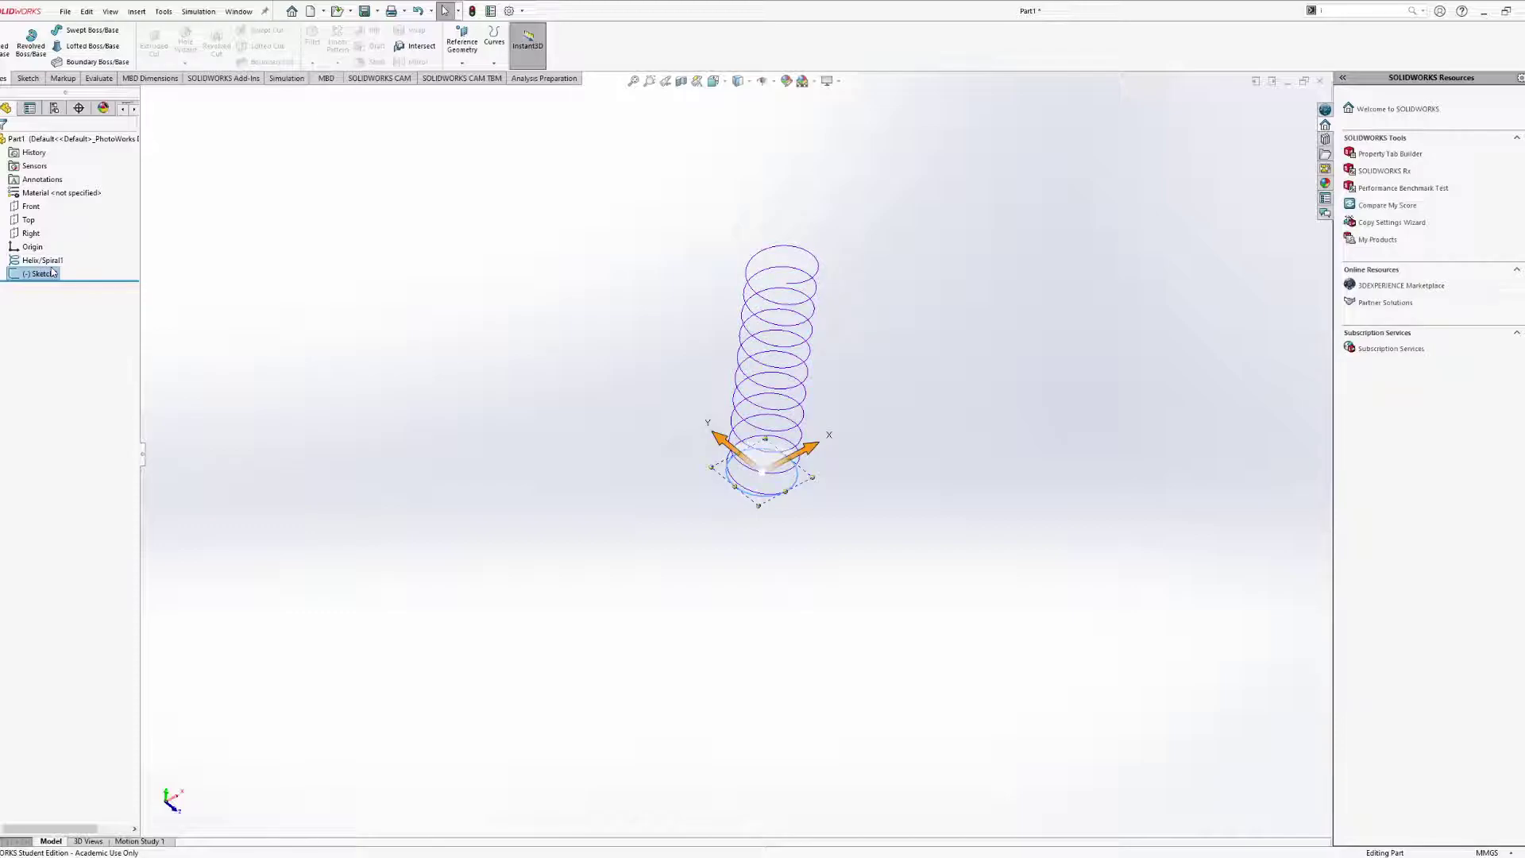
{"action": "left_click", "coordinate": [43, 260]}
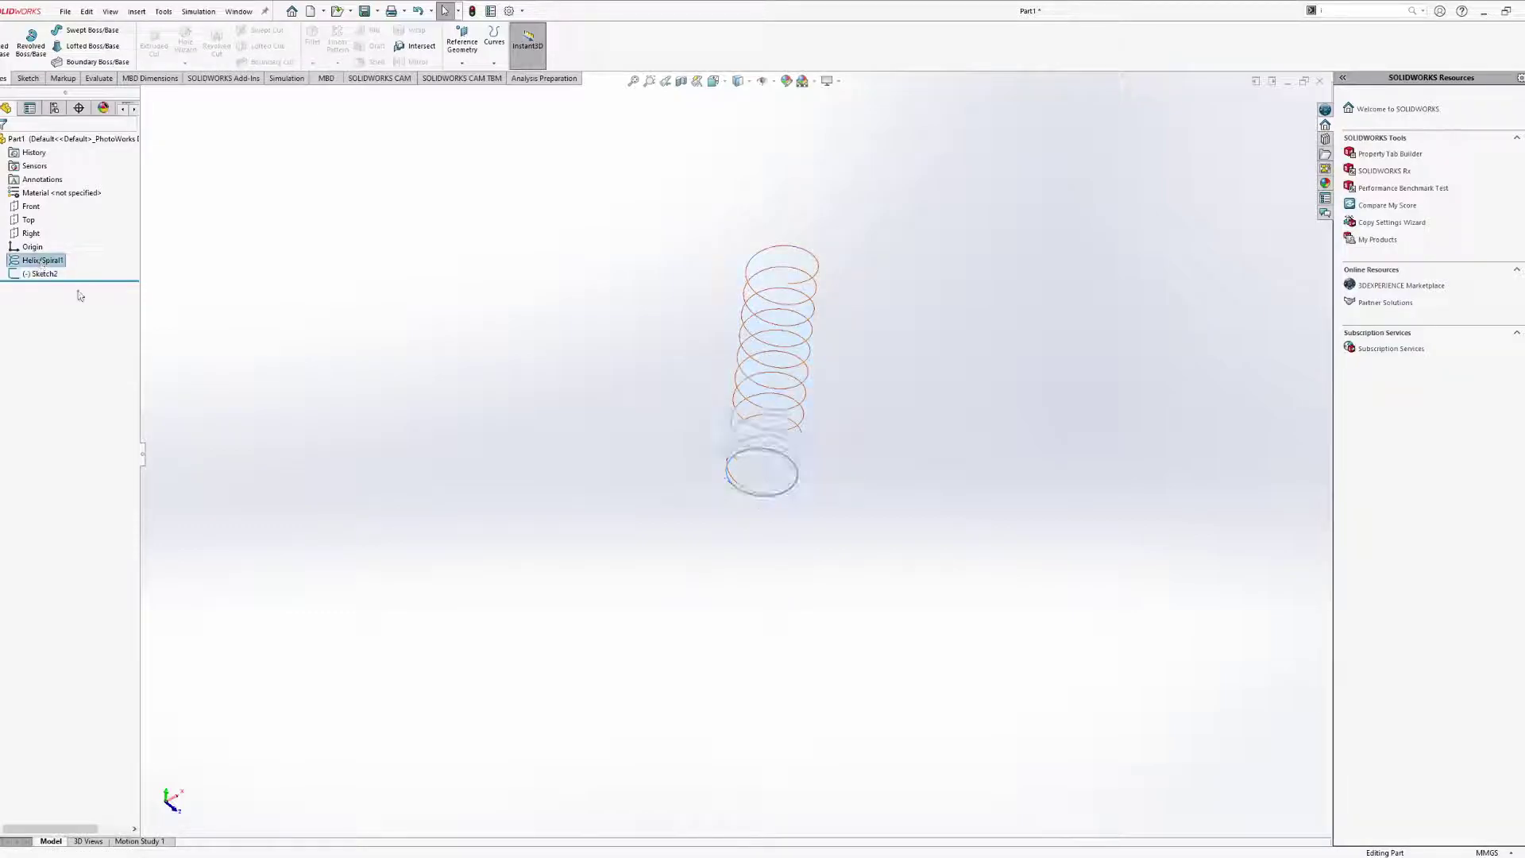
{"action": "left_click", "coordinate": [78, 232]}
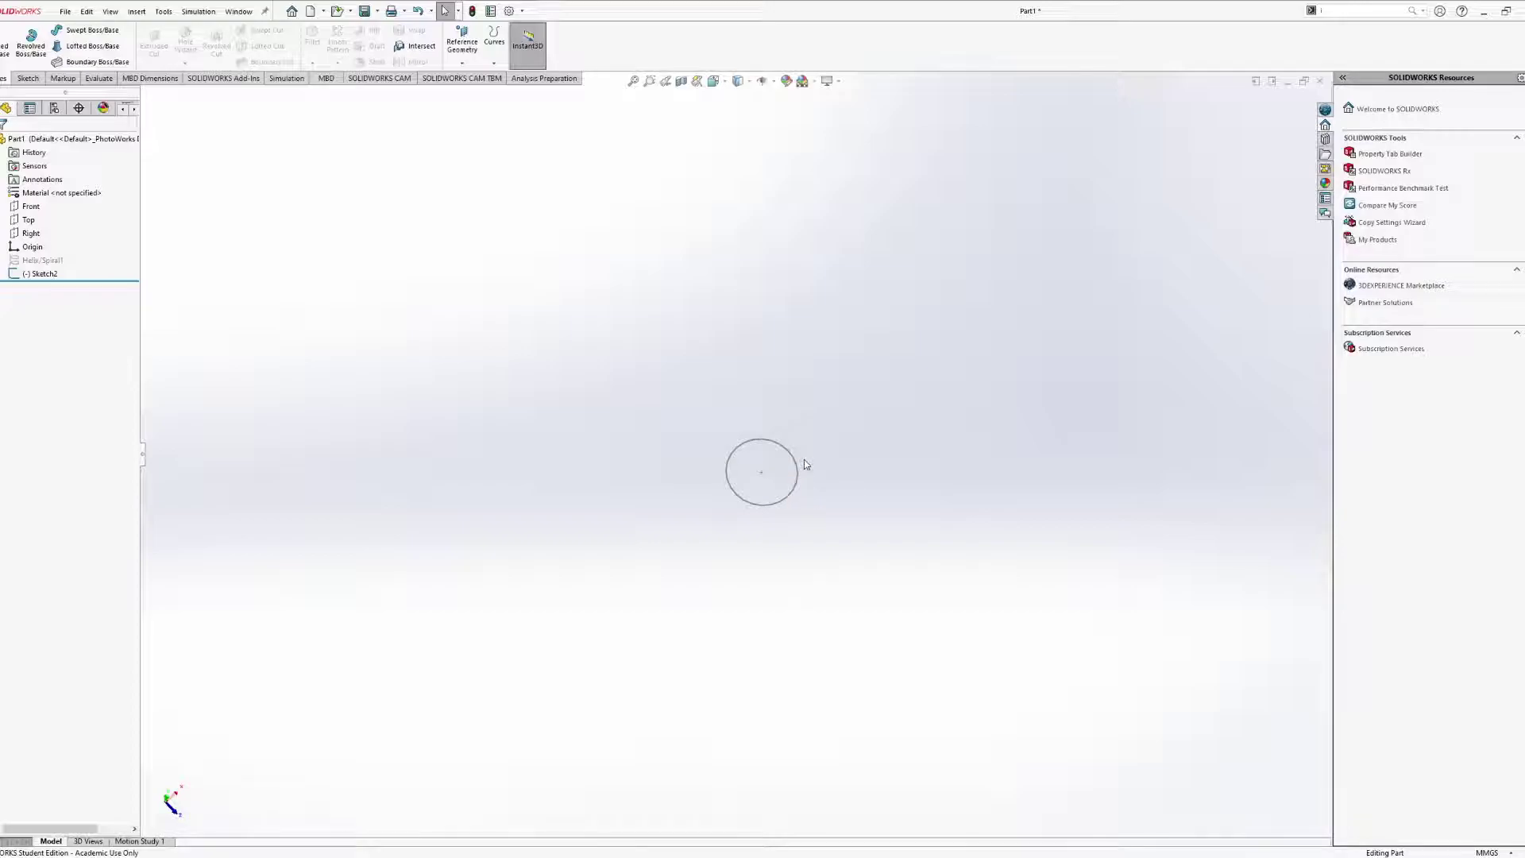
Try hiding the copied circle sketch and show it again.
{"action": "mouse_move", "coordinate": [807, 442]}
{"action": "middle_mouse_down"}
{"action": "mouse_move", "coordinate": [803, 364]}
{"action": "mouse_move", "coordinate": [823, 393]}
{"action": "middle_mouse_up"}
{"action": "left_click", "coordinate": [38, 274]}
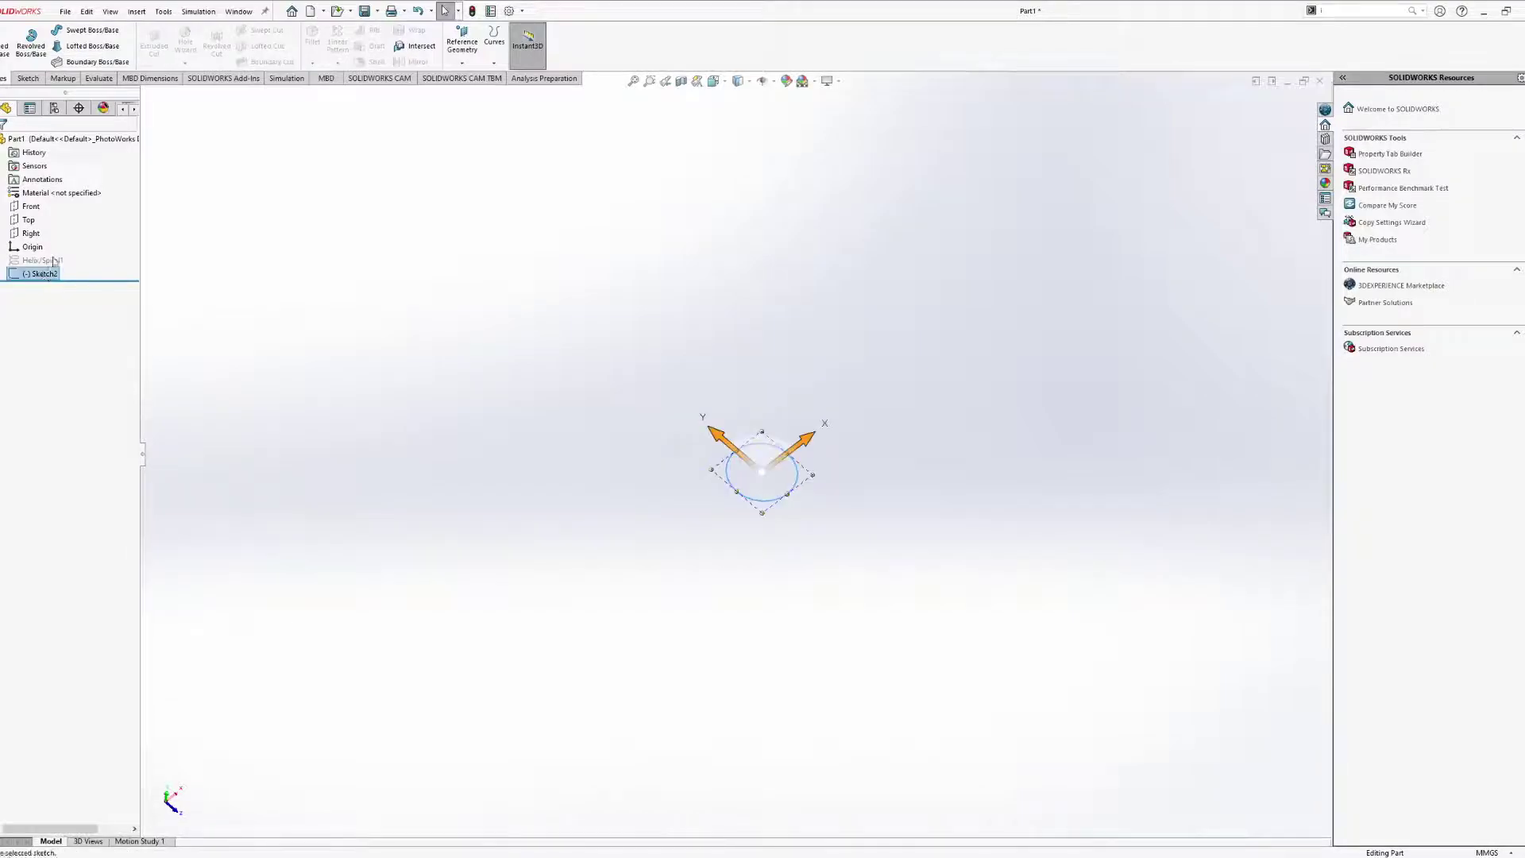
{"action": "left_click", "coordinate": [931, 659]}
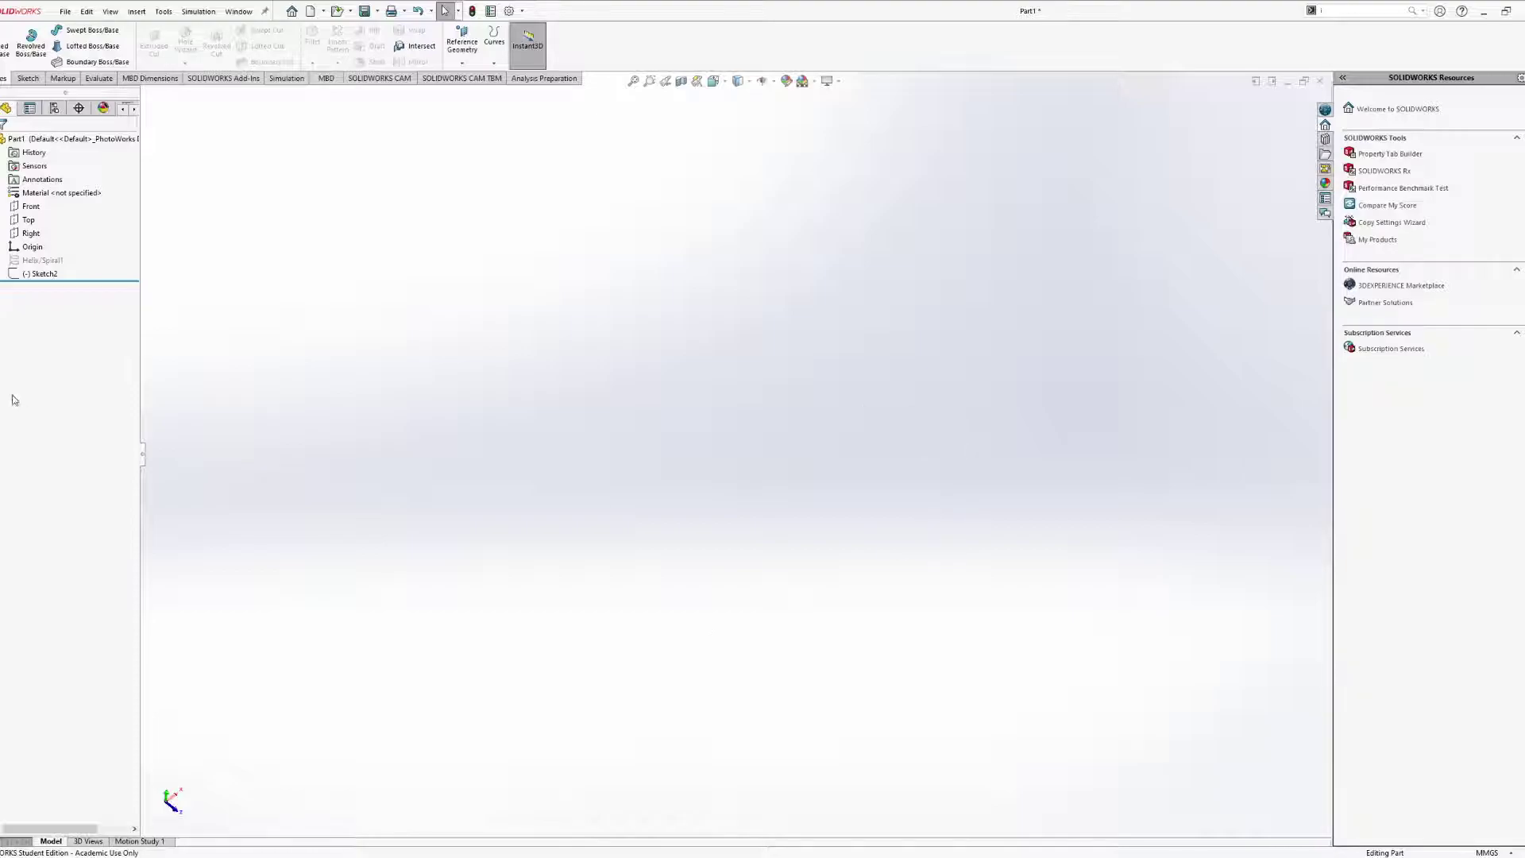
{"action": "left_click", "coordinate": [40, 274]}
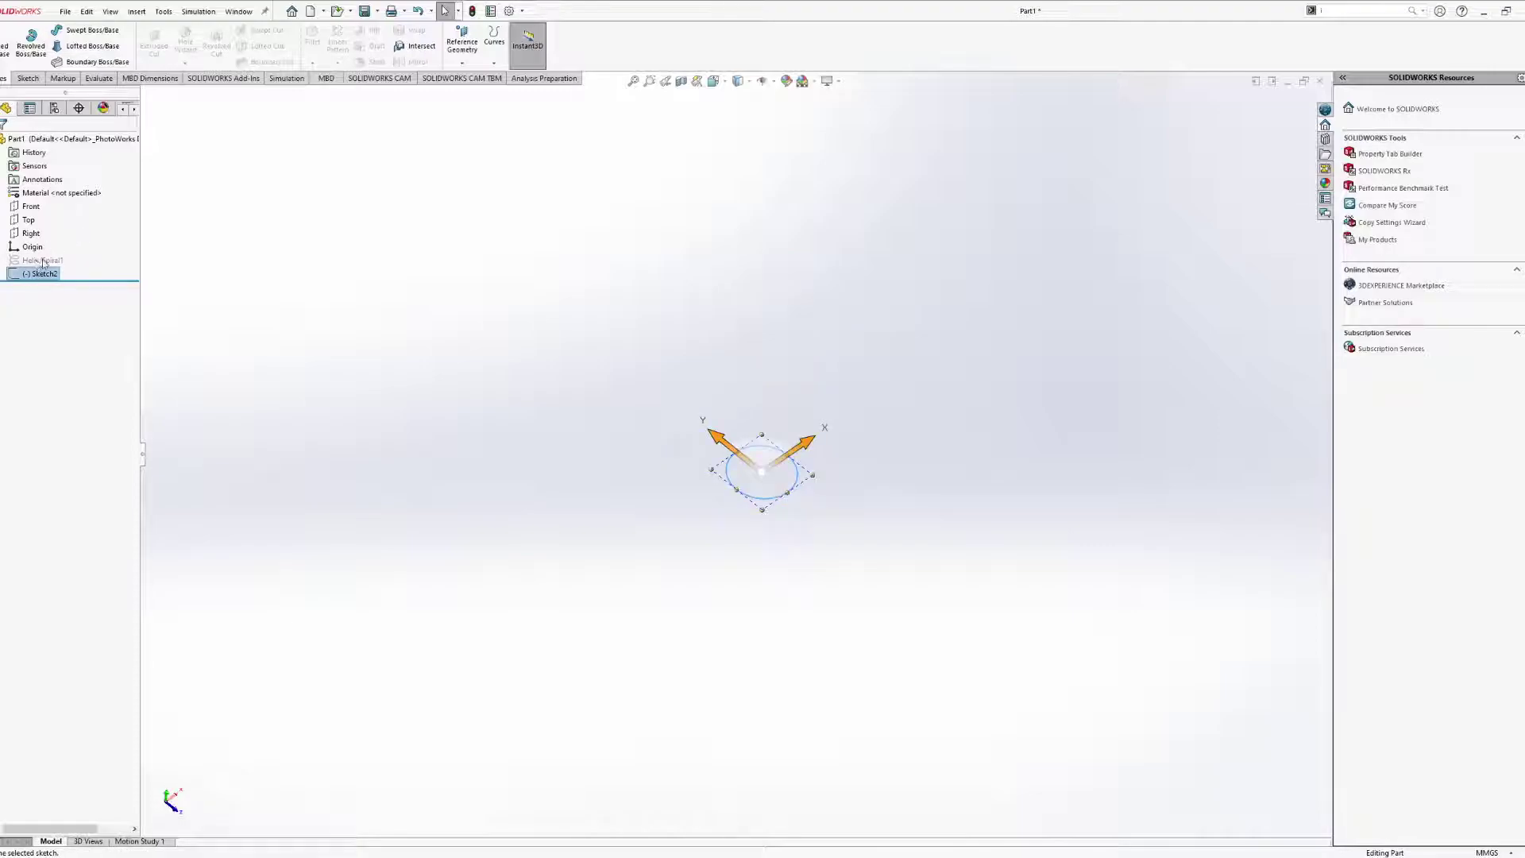
{"action": "left_click", "coordinate": [780, 542]}
{"action": "middle_click_drag", "start_coordinate": [780, 541], "coordinate": [783, 505]}
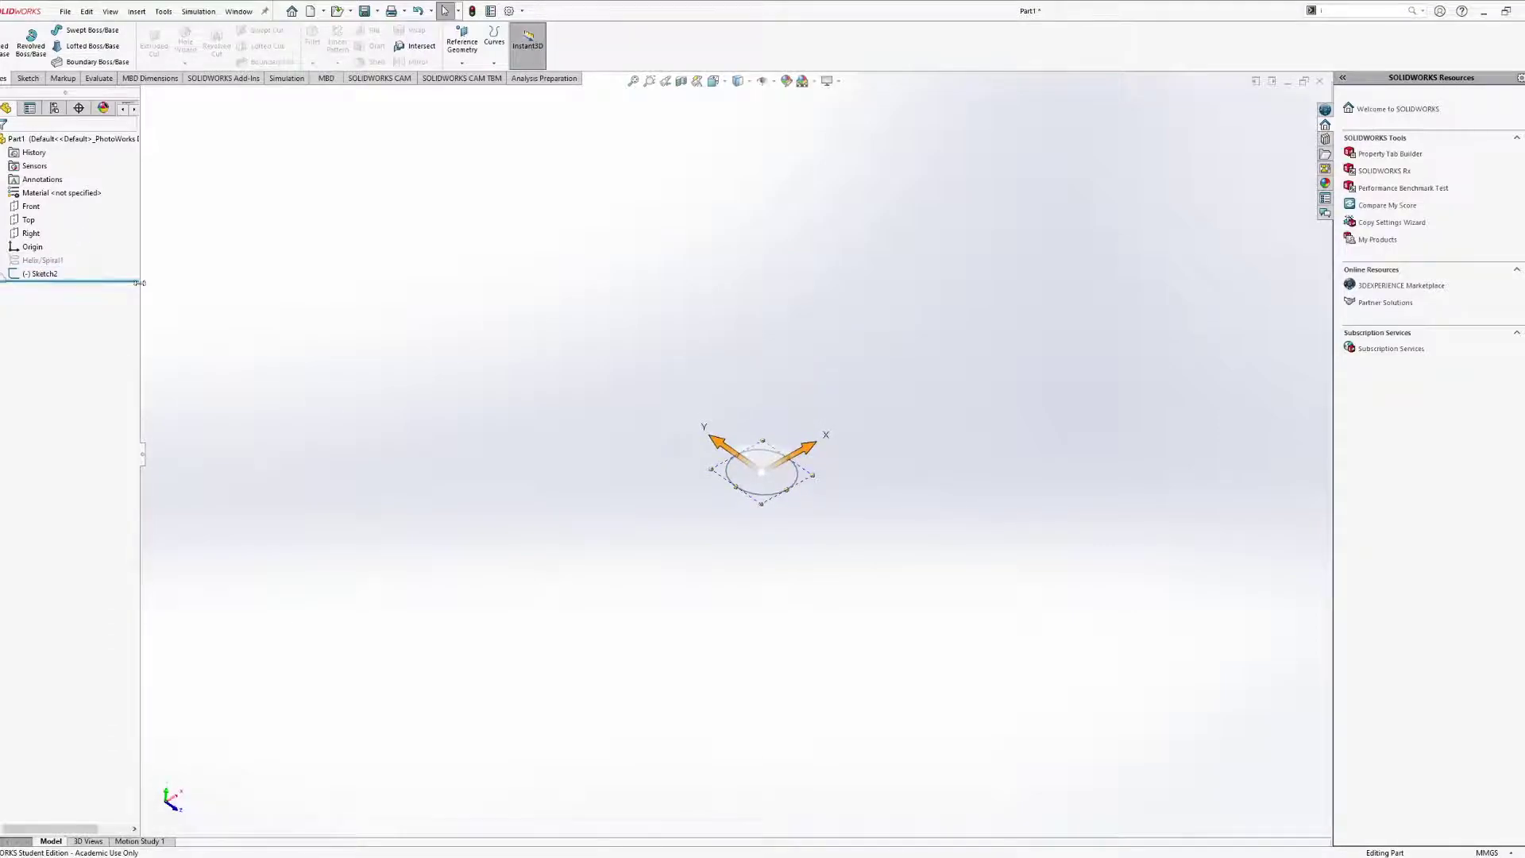
Create a Helix/Spiral curve from the copied circle sketch and define it as a Spiral.
{"action": "middle_click_drag", "start_coordinate": [493, 335], "coordinate": [472, 410]}
{"action": "middle_click_drag", "start_coordinate": [912, 486], "coordinate": [868, 484]}
{"action": "scroll", "coordinate": [798, 452], "scroll_direction": "down", "scroll_amount": 3}
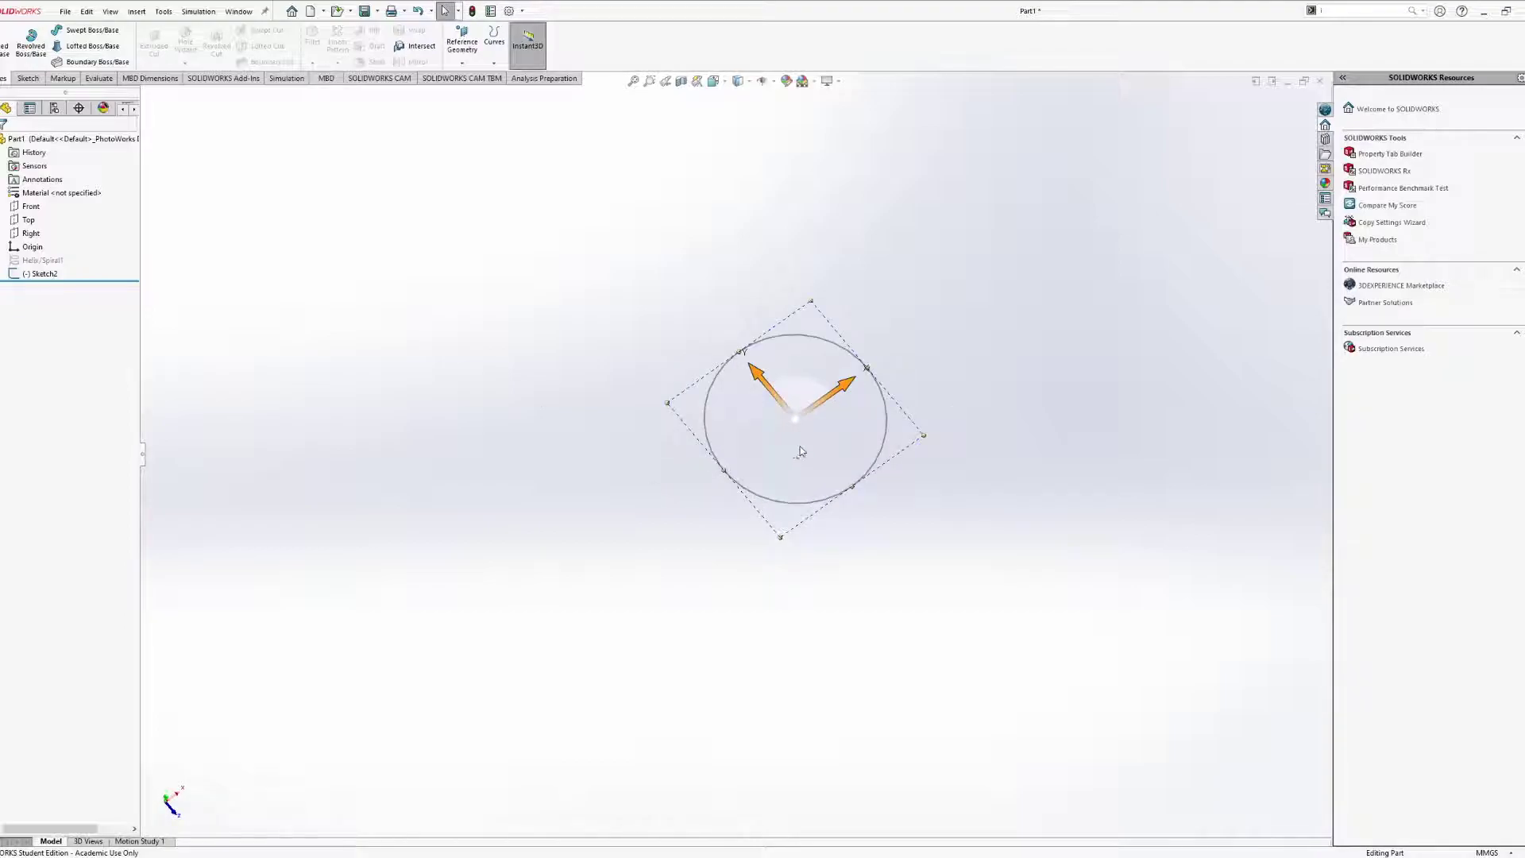
{"action": "mouse_move", "coordinate": [800, 407]}
{"action": "middle_mouse_down", "text": "ctrl"}
{"action": "mouse_move", "coordinate": [762, 478]}
{"action": "mouse_move", "coordinate": [743, 451]}
{"action": "middle_mouse_up", "text": "ctrl"}
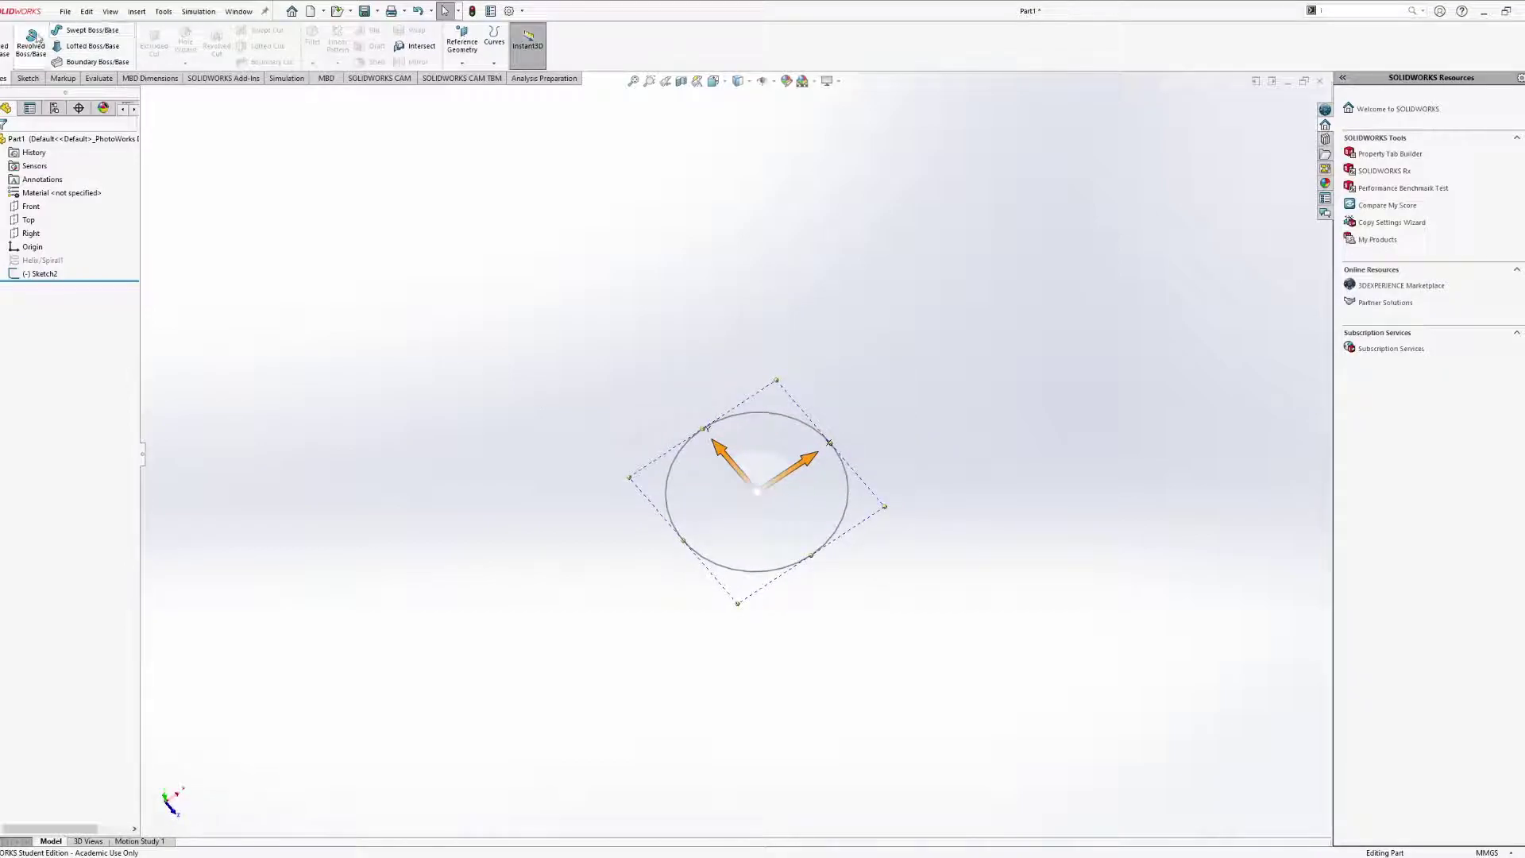
{"action": "left_click", "coordinate": [524, 141]}
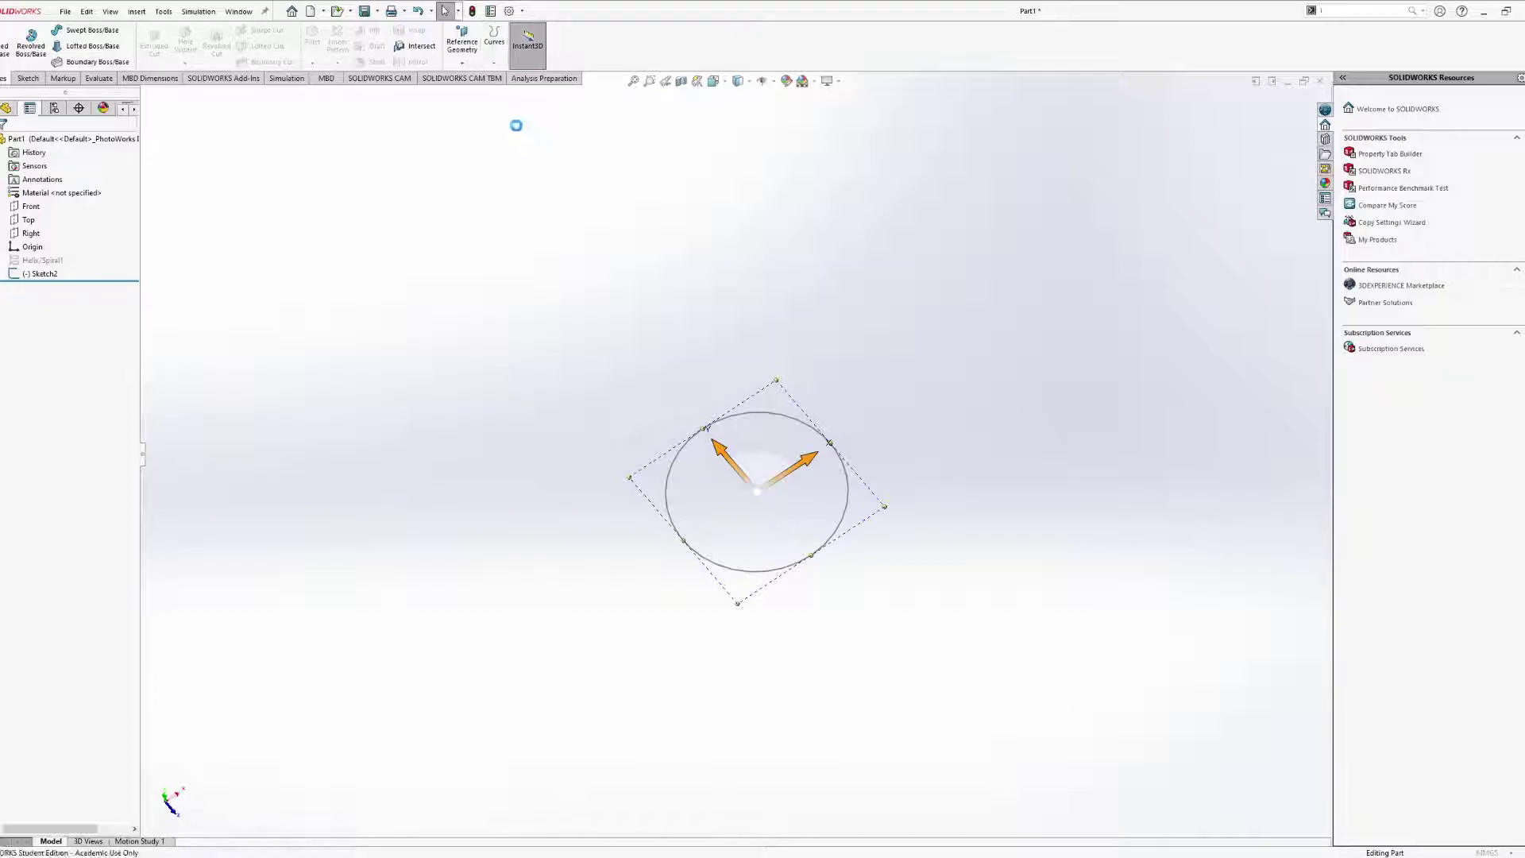
{"action": "left_click", "coordinate": [784, 571]}
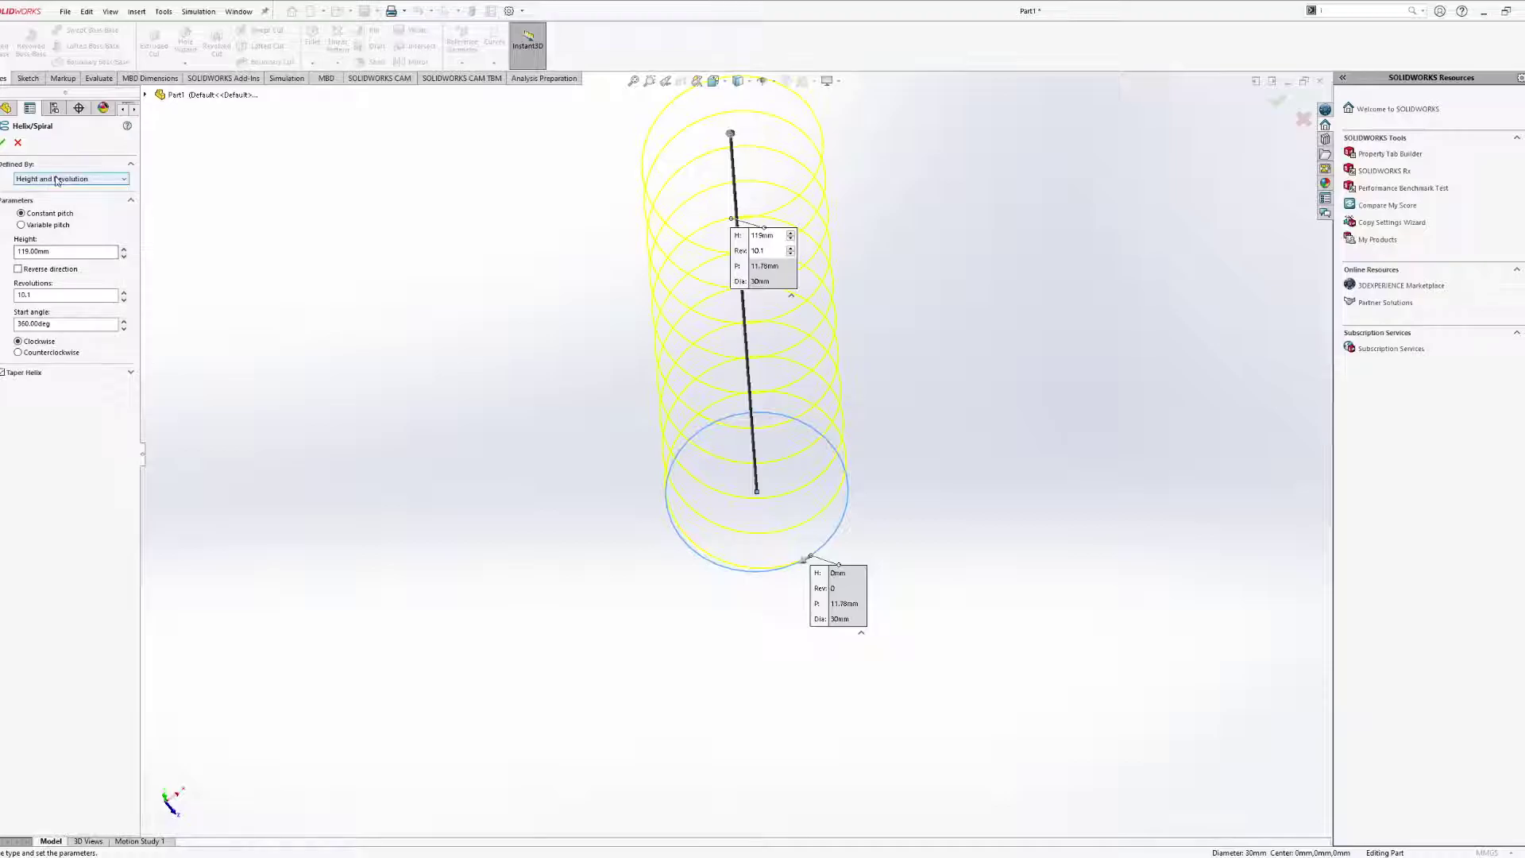
{"action": "scroll", "coordinate": [62, 212], "scroll_direction": "down", "scroll_amount": 2}
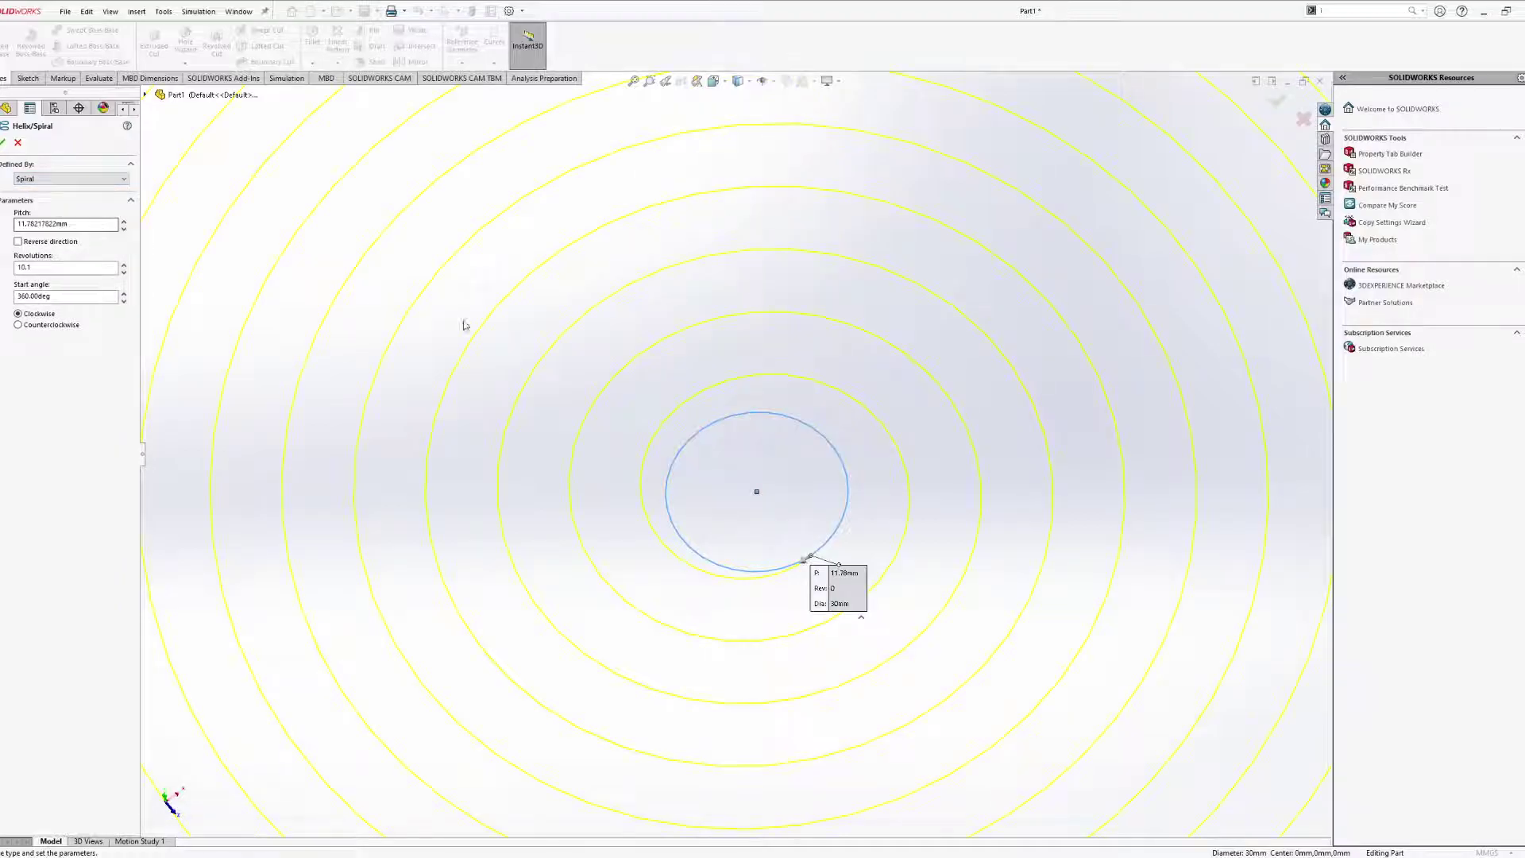
{"action": "scroll", "coordinate": [684, 437], "scroll_direction": "up", "scroll_amount": 4}
{"action": "mouse_move", "coordinate": [686, 441]}
{"action": "middle_mouse_down"}
{"action": "mouse_move", "coordinate": [725, 408]}
{"action": "mouse_move", "coordinate": [752, 283]}
{"action": "mouse_move", "coordinate": [709, 443]}
{"action": "middle_mouse_up"}
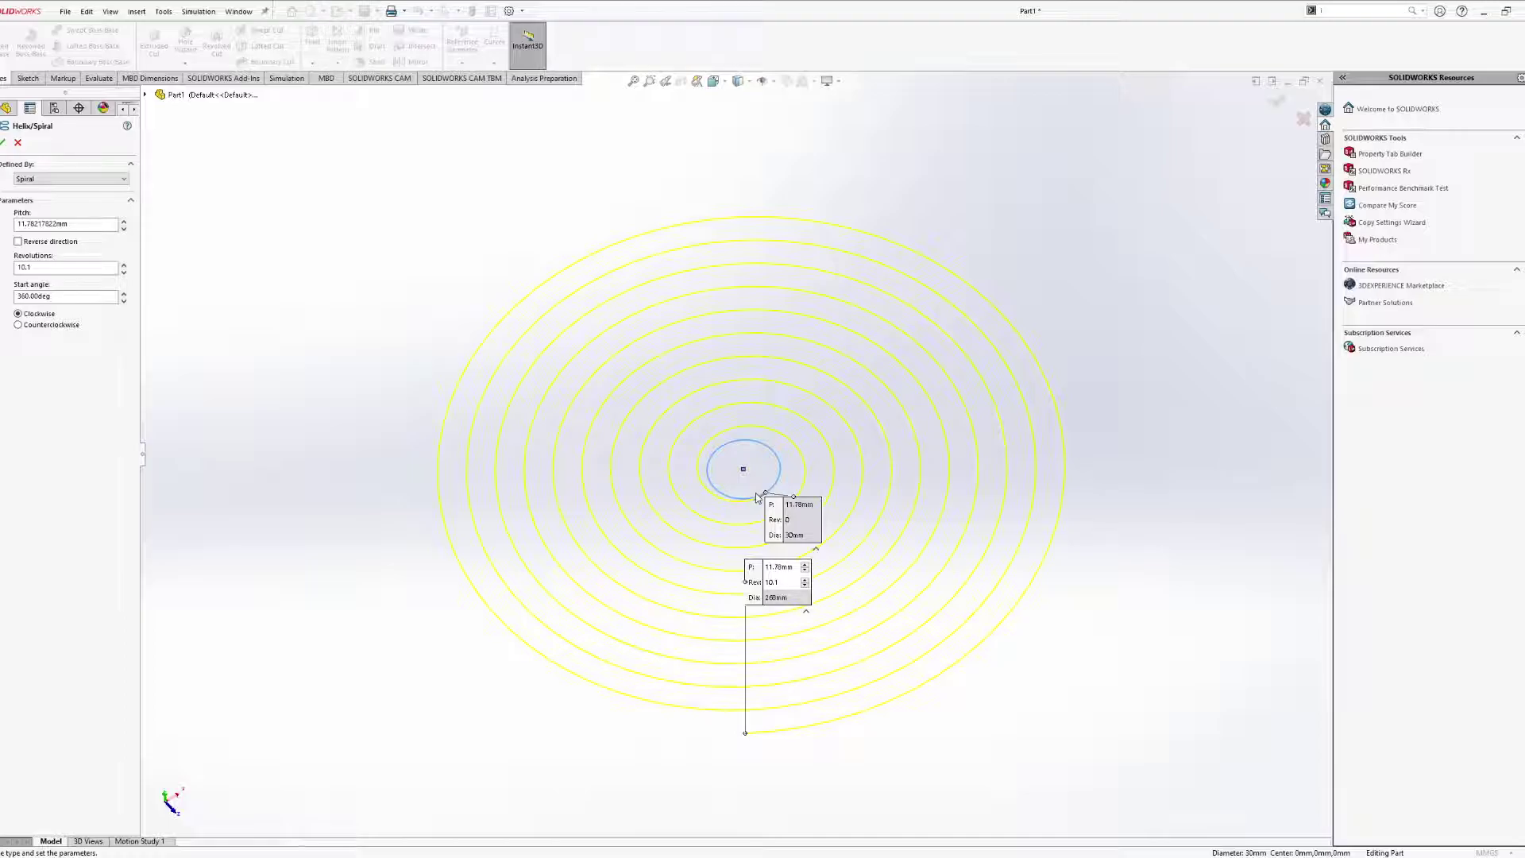
Try a spiral pitch of about 31.78 mm and fit the enlarged preview in view.
{"action": "left_click", "coordinate": [124, 224]}
{"action": "left_click", "coordinate": [124, 224]}
{"action": "key", "text": "f"}
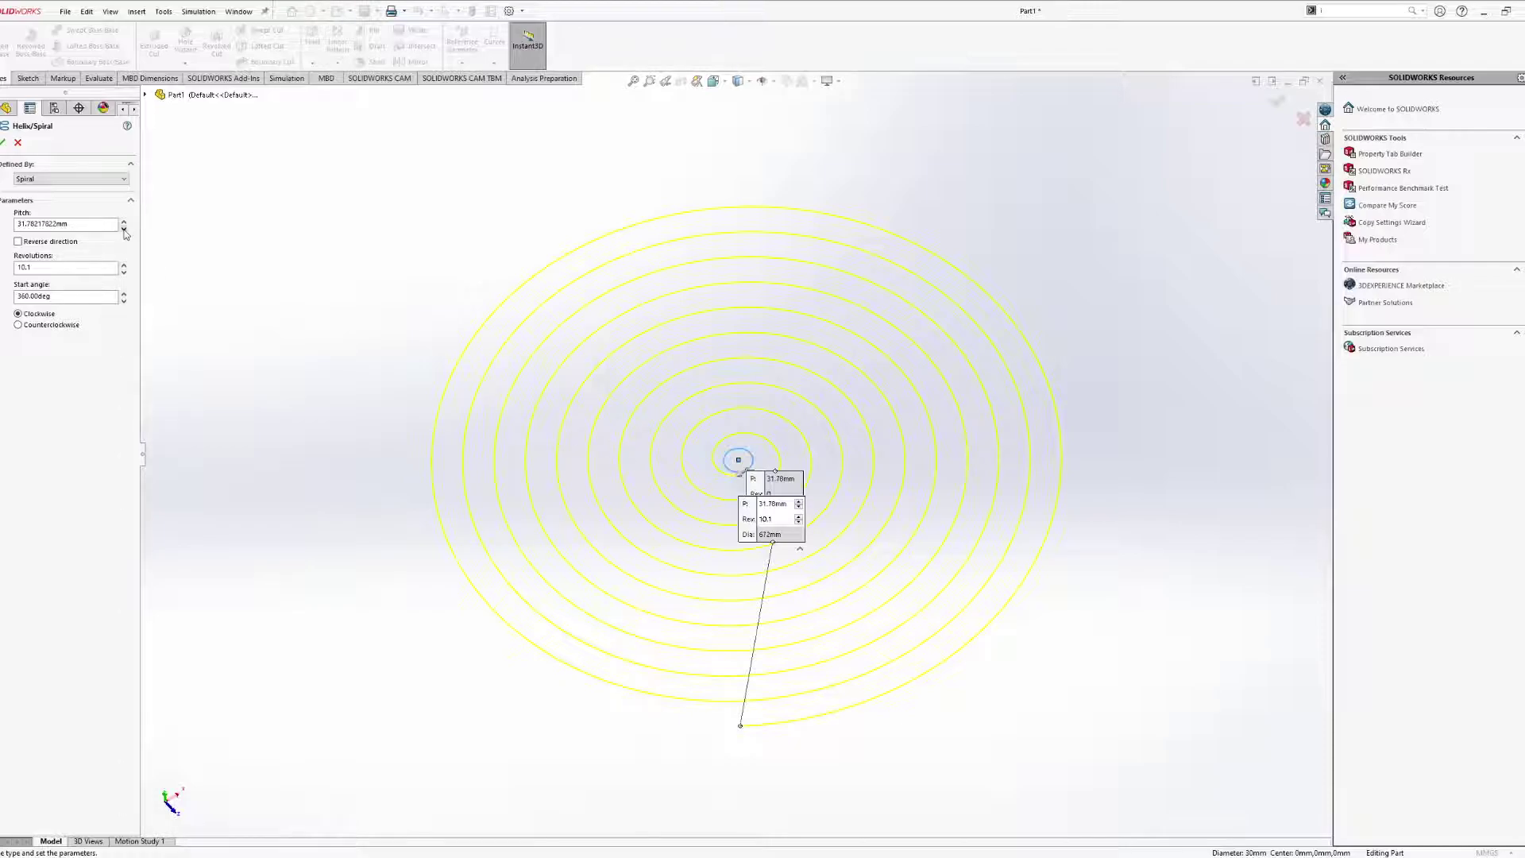
Try reversing the spiral's direction to wind inside the base circle, and turn the reversal off again.
{"action": "left_click", "coordinate": [55, 248]}
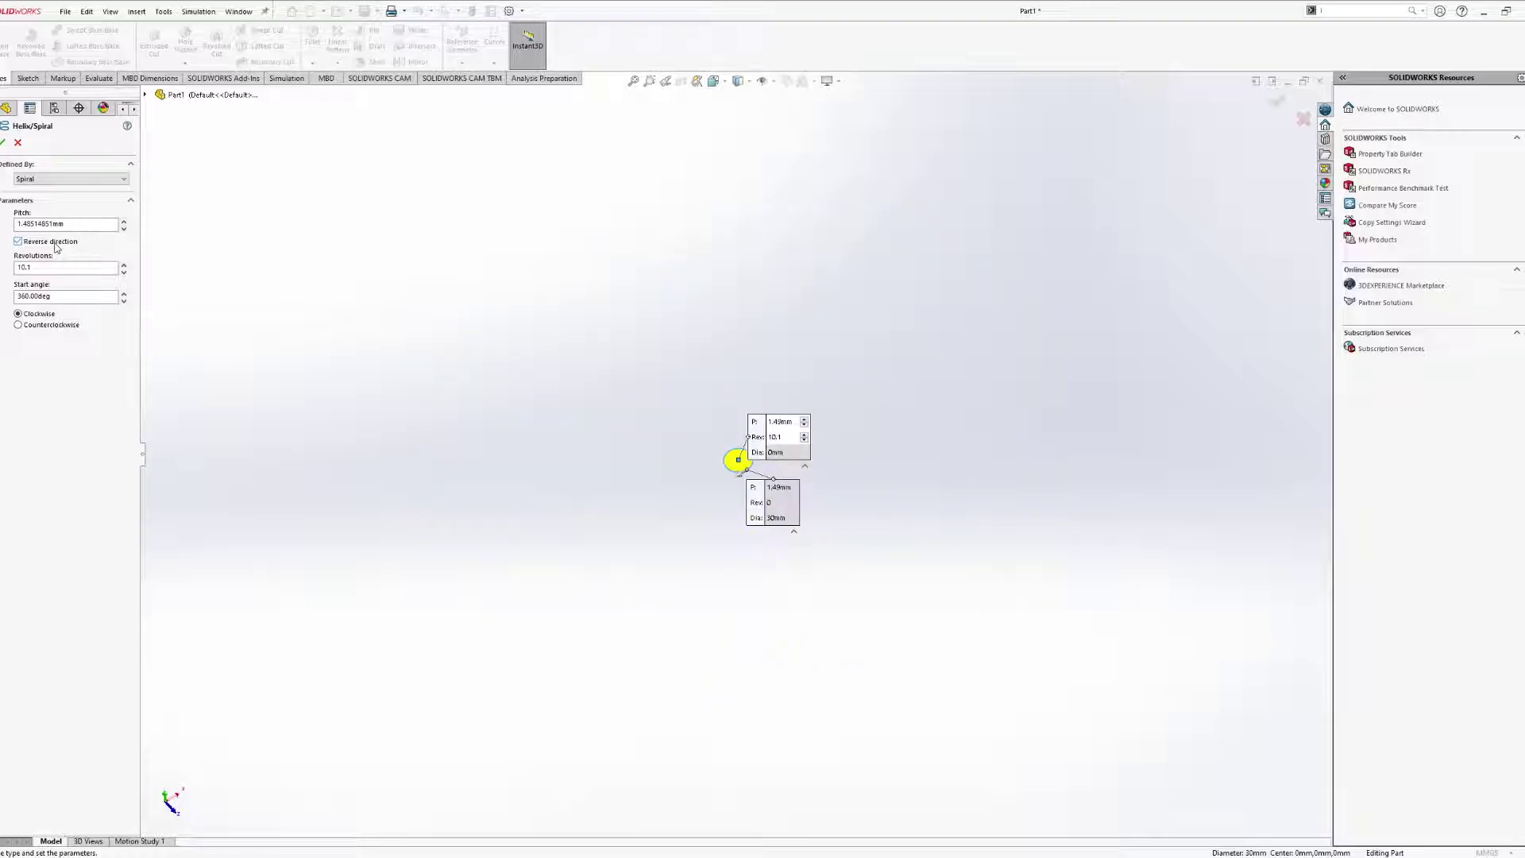
{"action": "scroll", "coordinate": [588, 487], "scroll_direction": "down", "scroll_amount": 5}
{"action": "middle_click_drag", "start_coordinate": [1147, 426], "coordinate": [634, 512], "text": "ctrl"}
{"action": "scroll", "coordinate": [647, 516], "scroll_direction": "up", "scroll_amount": 3}
{"action": "scroll", "coordinate": [660, 522], "scroll_direction": "down", "scroll_amount": 10}
{"action": "middle_click_drag", "start_coordinate": [668, 357], "coordinate": [802, 460], "text": "ctrl"}
{"action": "scroll", "coordinate": [749, 453], "scroll_direction": "up", "scroll_amount": 4}
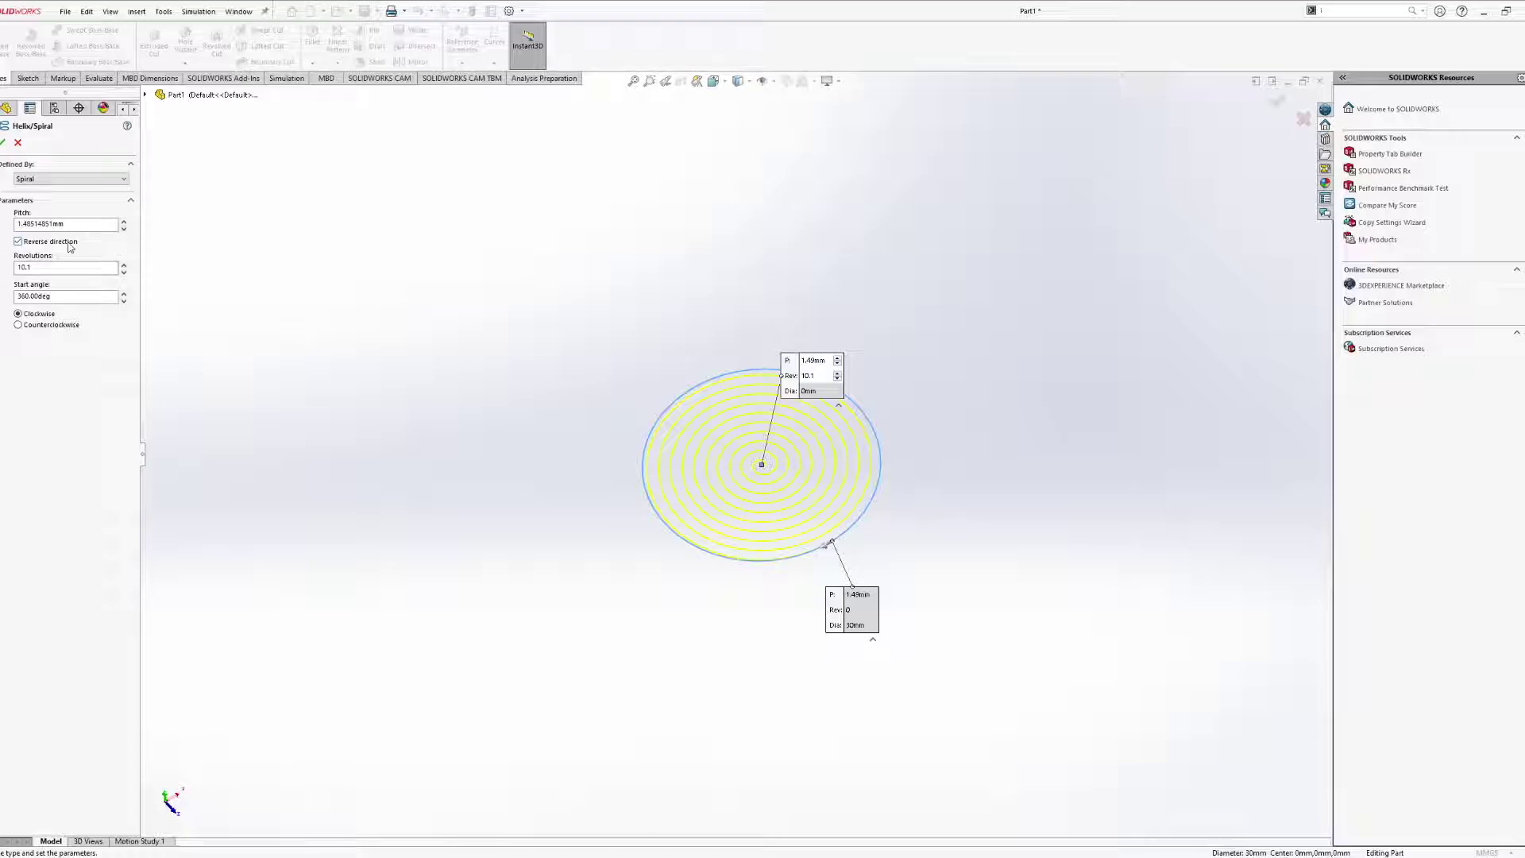
{"action": "left_click", "coordinate": [18, 241]}
{"action": "scroll", "coordinate": [751, 494], "scroll_direction": "down", "scroll_amount": 4}
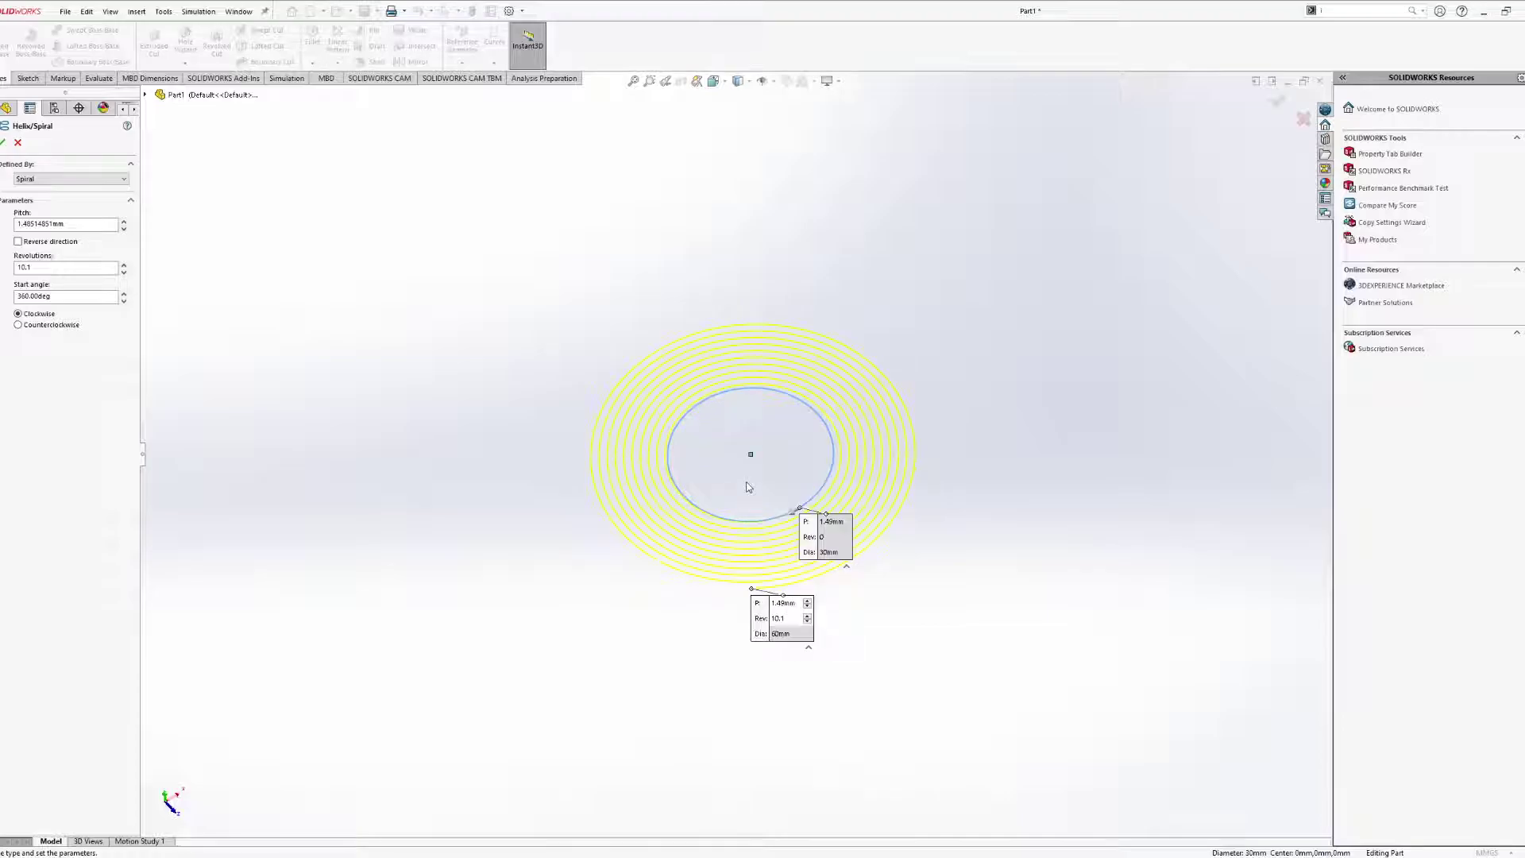
Set the spiral to 20 revolutions.
{"action": "left_click_drag", "start_coordinate": [102, 268], "coordinate": [12, 261]}
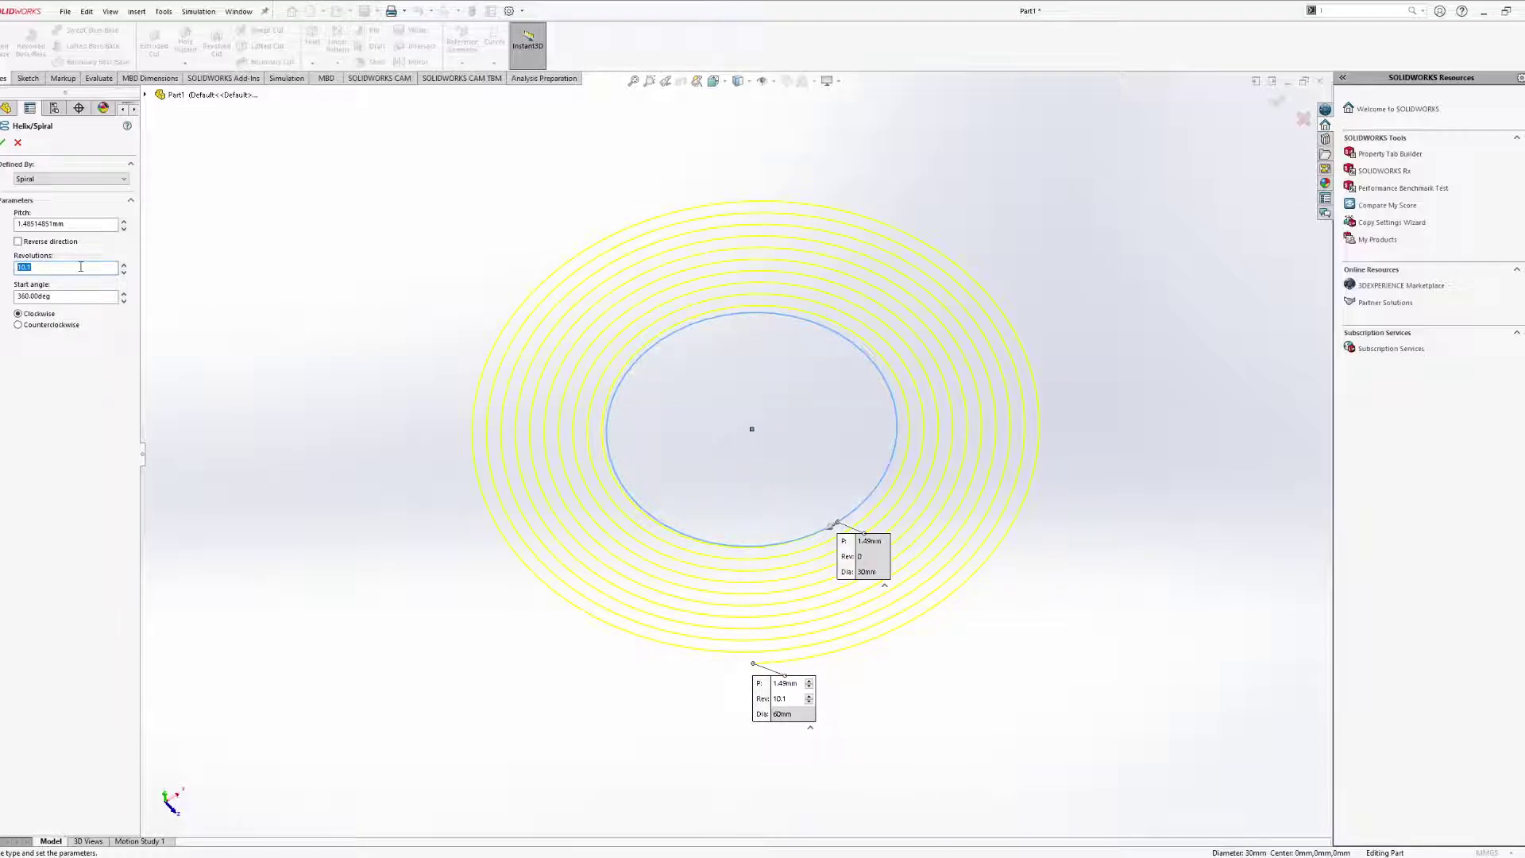
{"action": "type", "text": "20"}
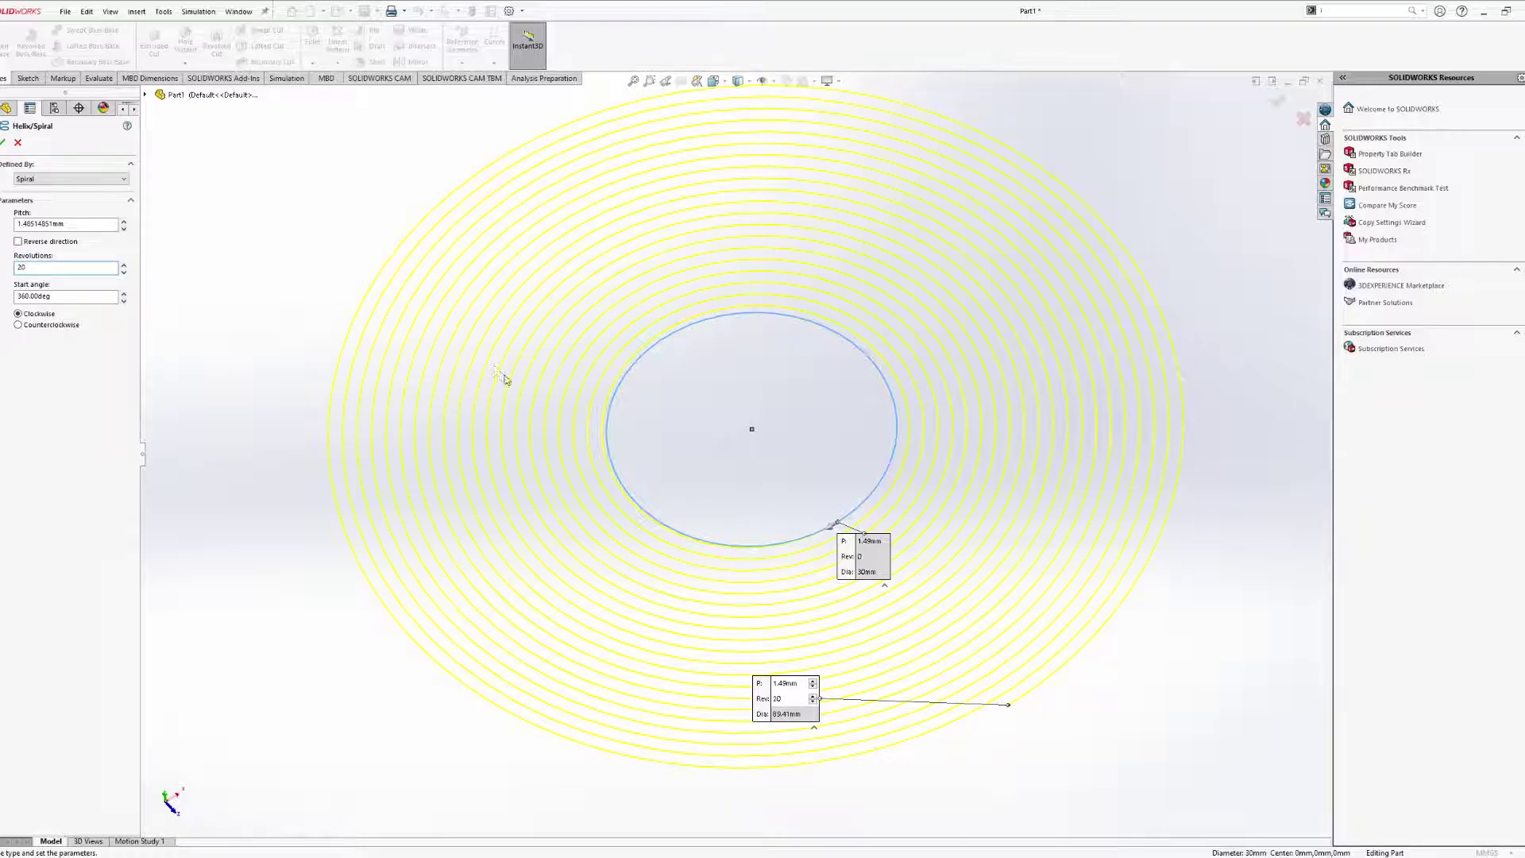
{"action": "scroll", "coordinate": [513, 381], "scroll_direction": "up", "scroll_amount": 3}
{"action": "mouse_move", "coordinate": [546, 362]}
{"action": "middle_mouse_down"}
{"action": "mouse_move", "coordinate": [547, 317]}
{"action": "mouse_move", "coordinate": [545, 344]}
{"action": "middle_mouse_up"}
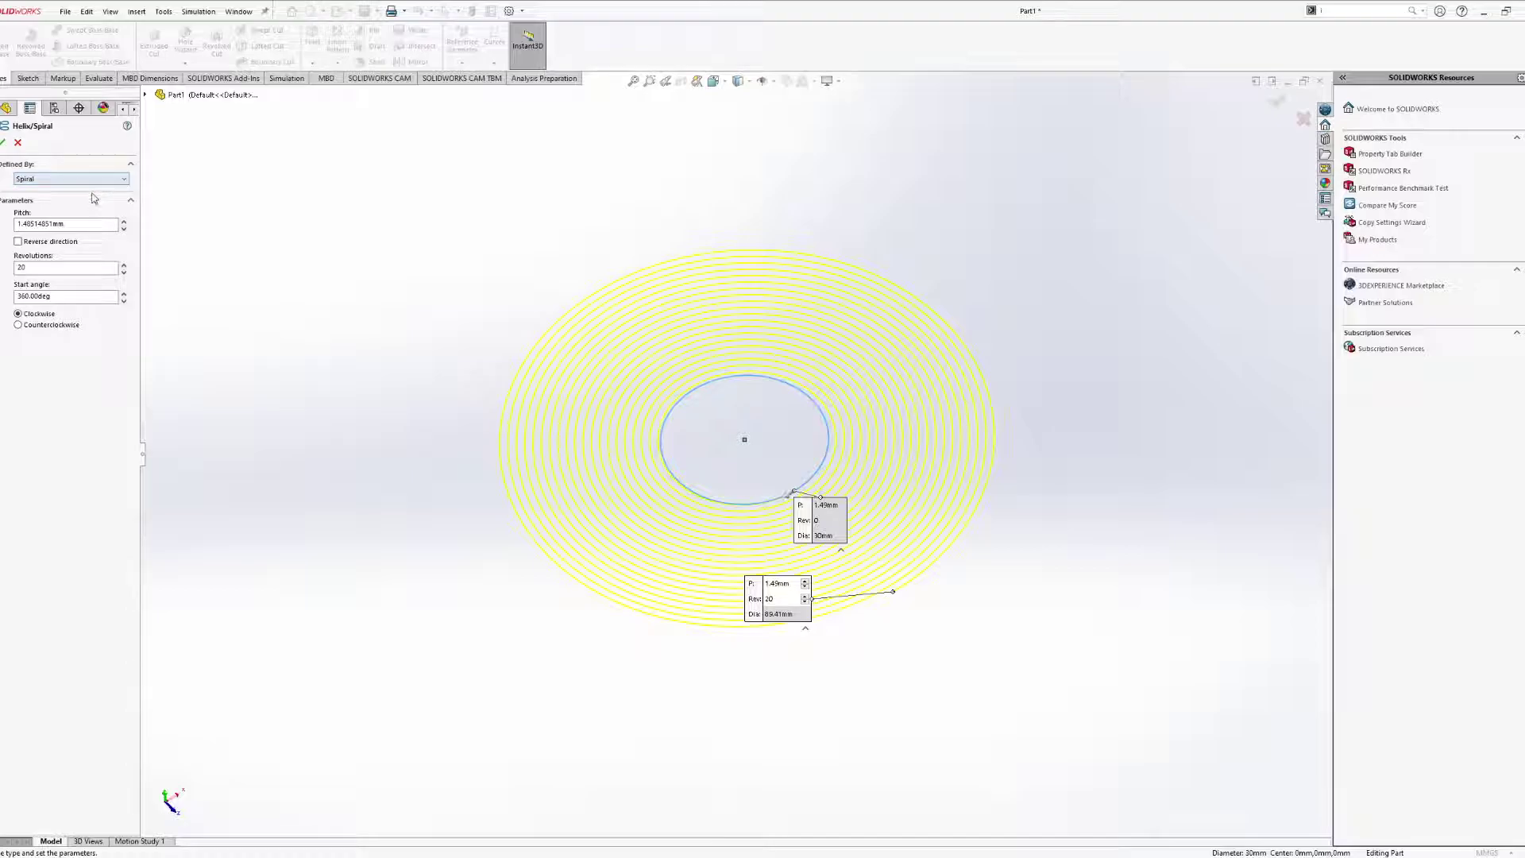
Increase the spiral's pitch to about 11.49 mm and move its two parameter callouts away from the curve.
{"action": "left_click", "coordinate": [124, 221]}
{"action": "scroll", "coordinate": [253, 324], "scroll_direction": "up", "scroll_amount": 8}
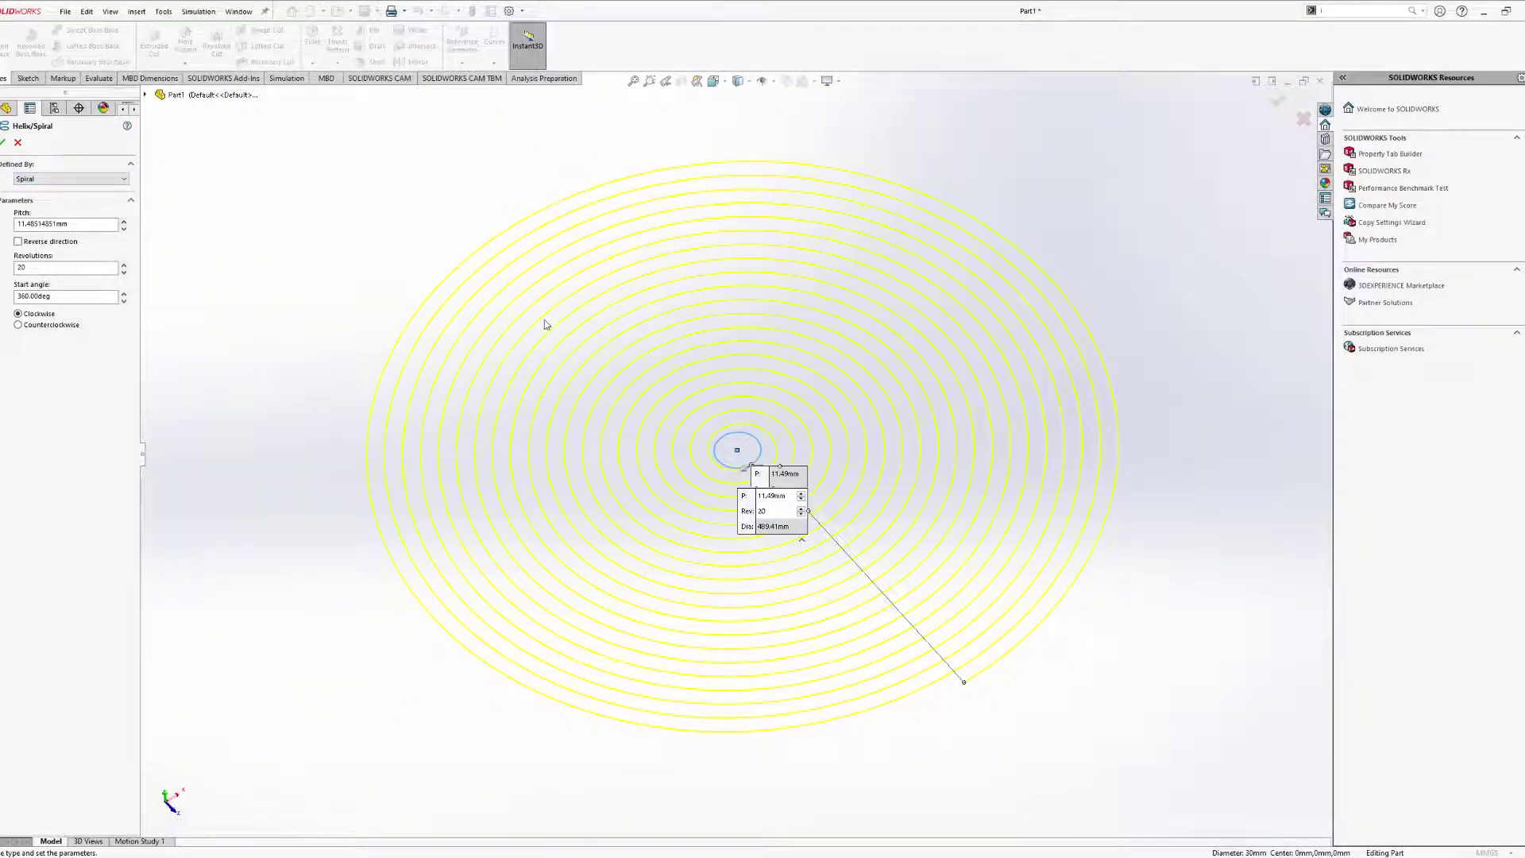
{"action": "middle_click_drag", "start_coordinate": [673, 390], "coordinate": [688, 454]}
{"action": "left_click_drag", "start_coordinate": [758, 474], "coordinate": [641, 510]}
{"action": "left_click_drag", "start_coordinate": [750, 518], "coordinate": [965, 611]}
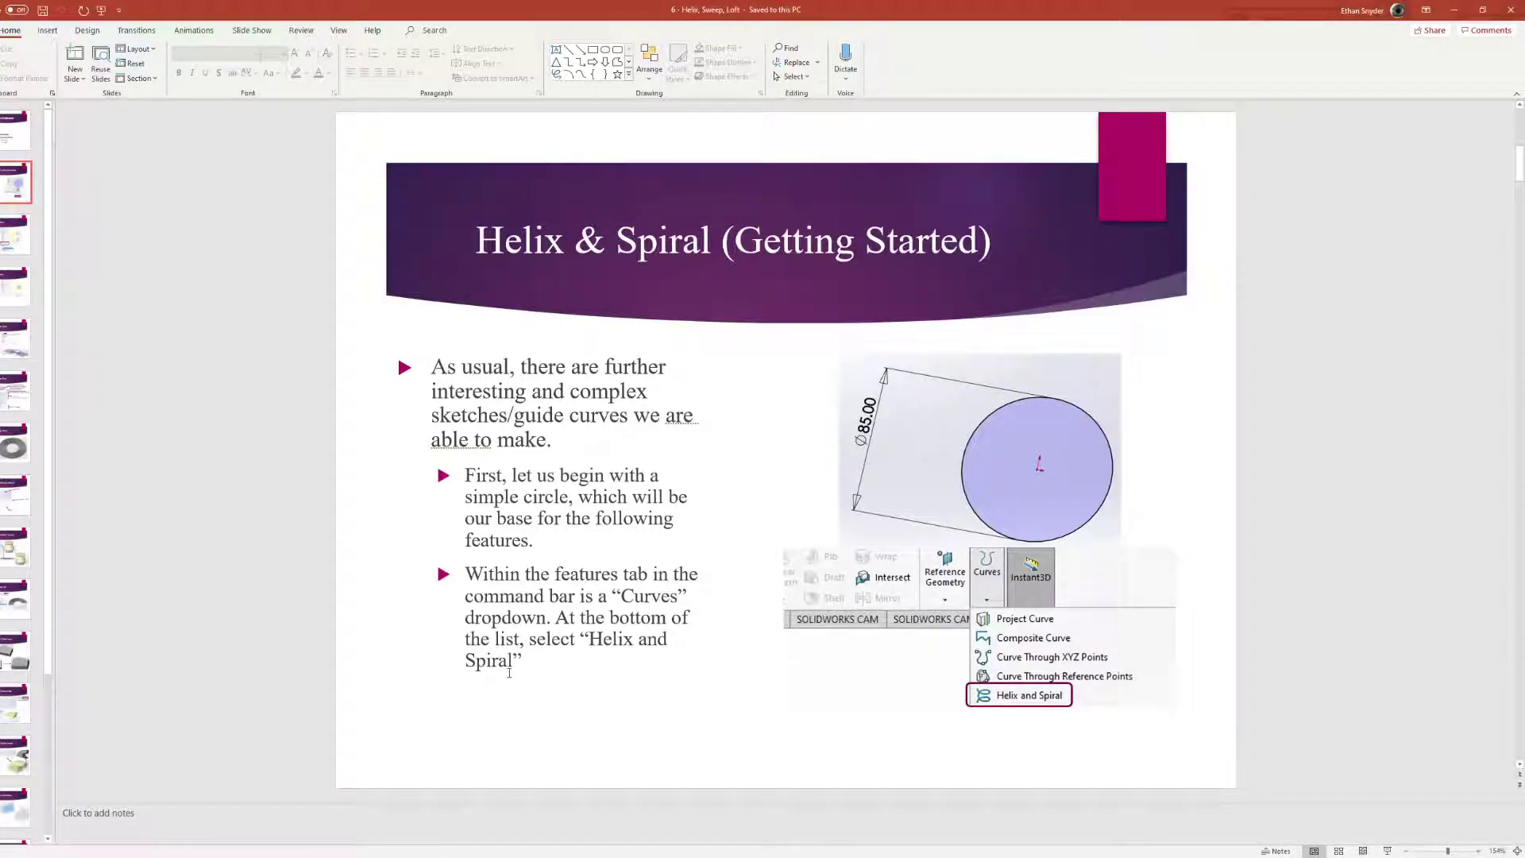
View the Helix slide in the PowerPoint presentation.
{"action": "scroll", "coordinate": [519, 660], "scroll_direction": "down", "scroll_amount": 1}
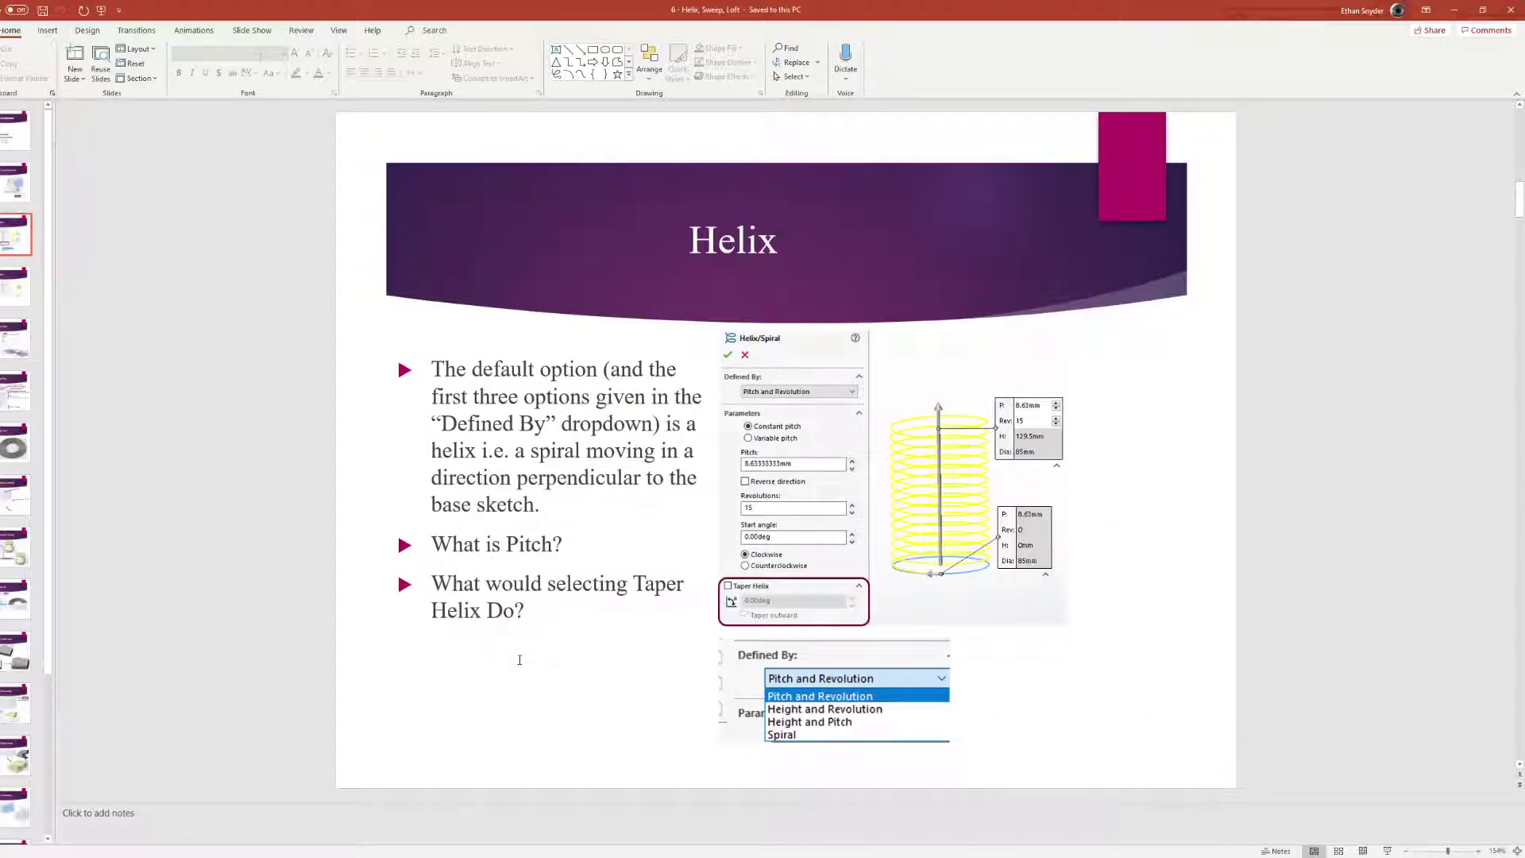
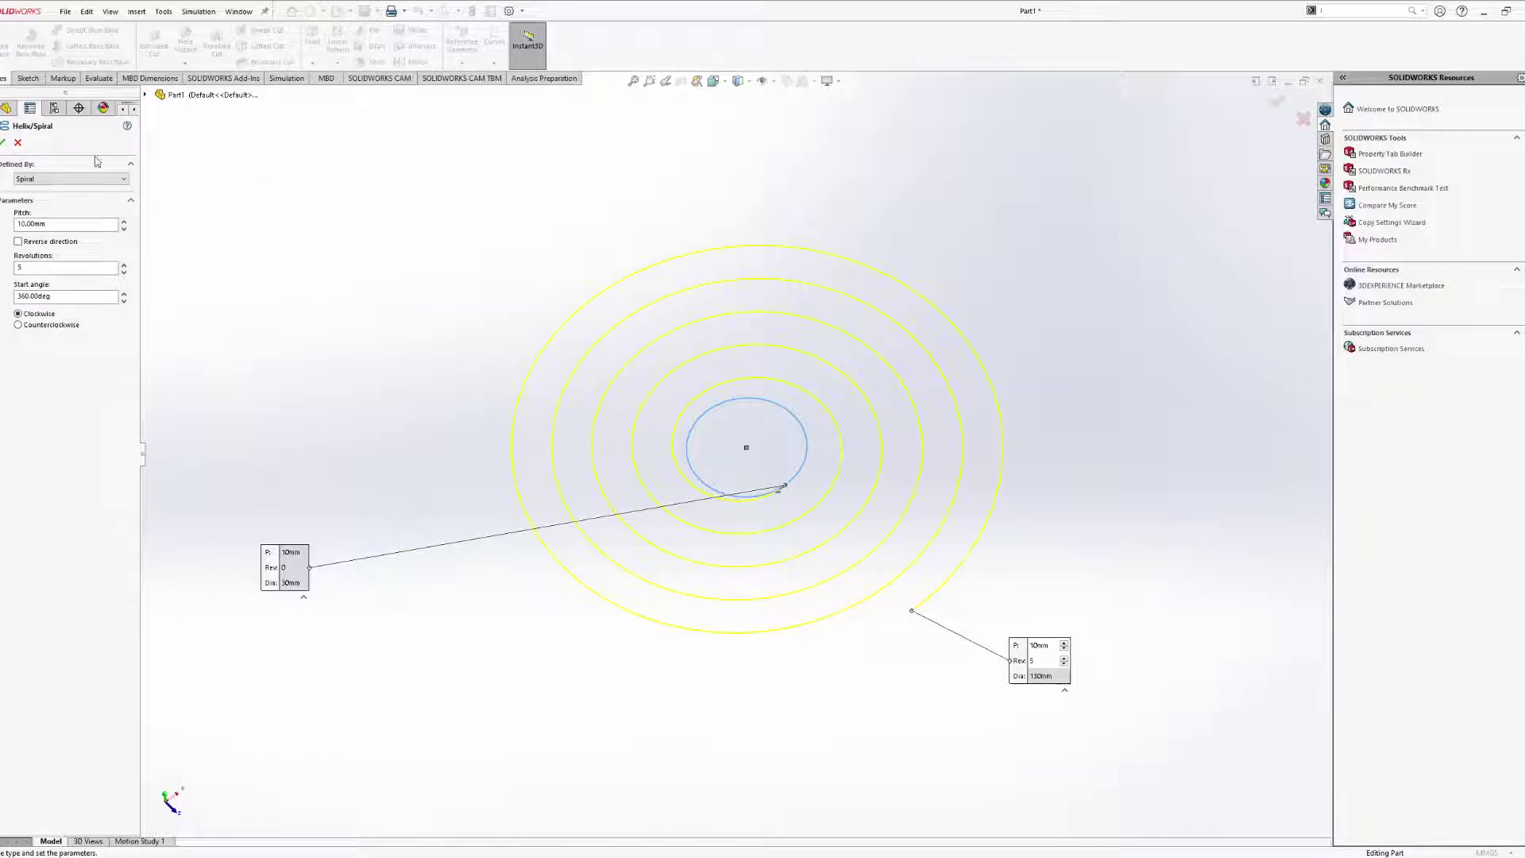
In SOLIDWORKS, accept the spiral with a 10 mm pitch and 5 revolutions, and expand its feature to list the base sketch.
{"action": "left_click", "coordinate": [3, 143]}
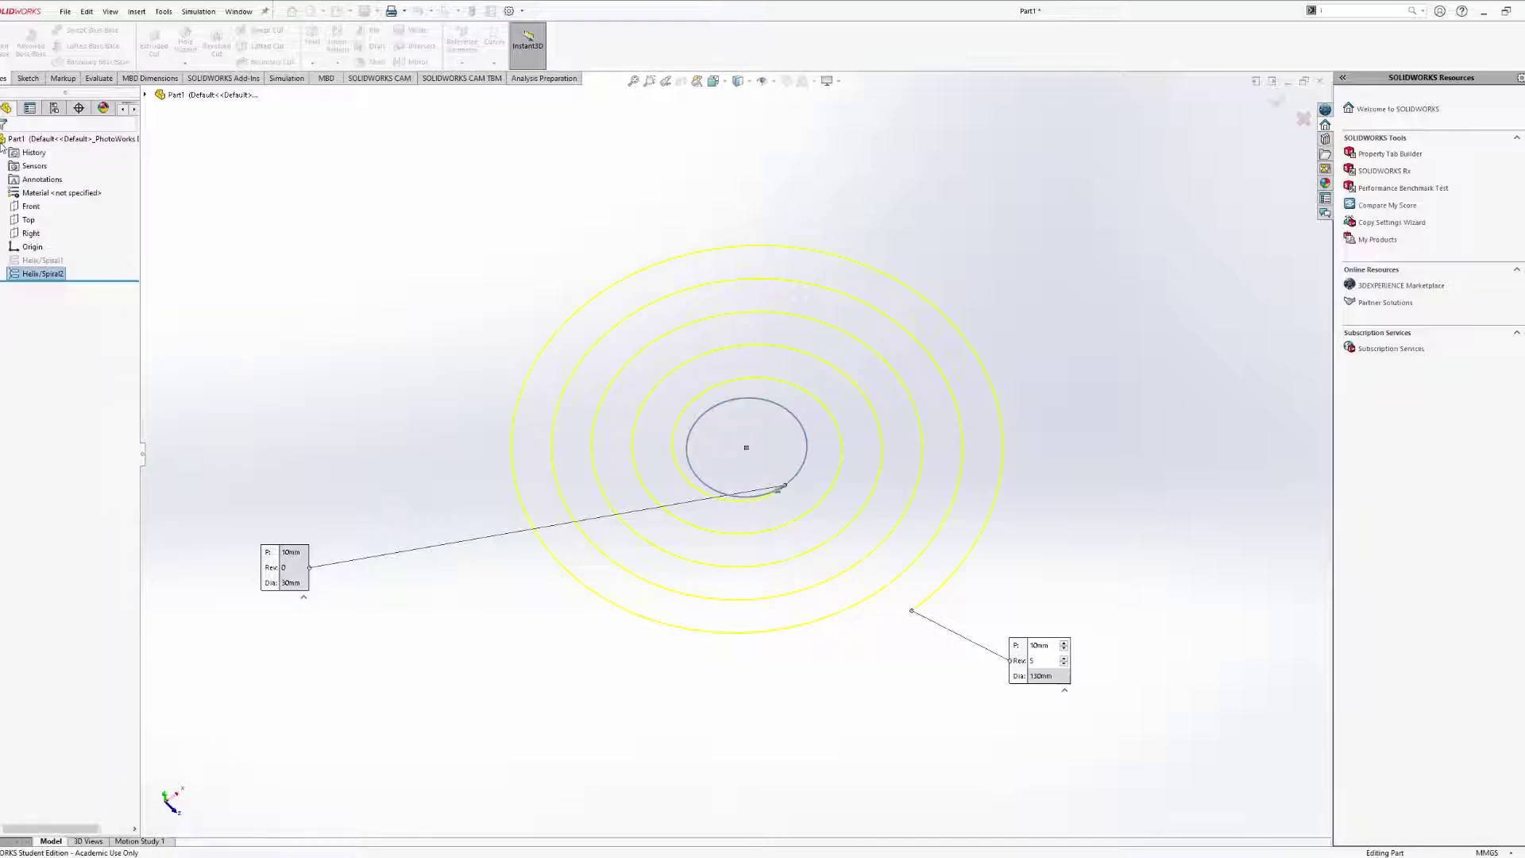
{"action": "middle_click_drag", "start_coordinate": [623, 432], "coordinate": [676, 374]}
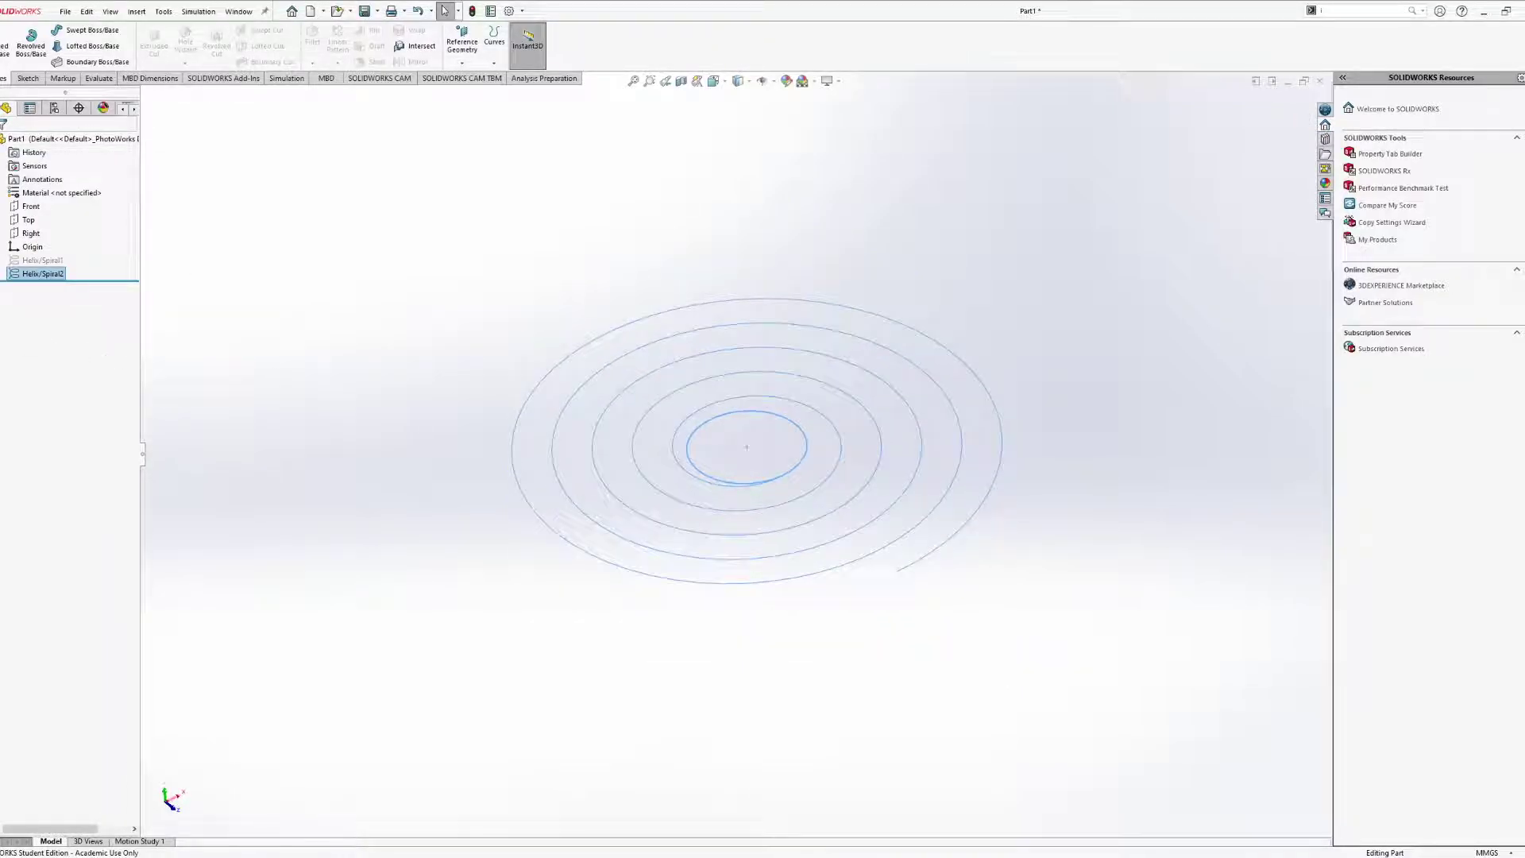
{"action": "left_click", "coordinate": [3, 273]}
{"action": "left_click", "coordinate": [48, 289]}
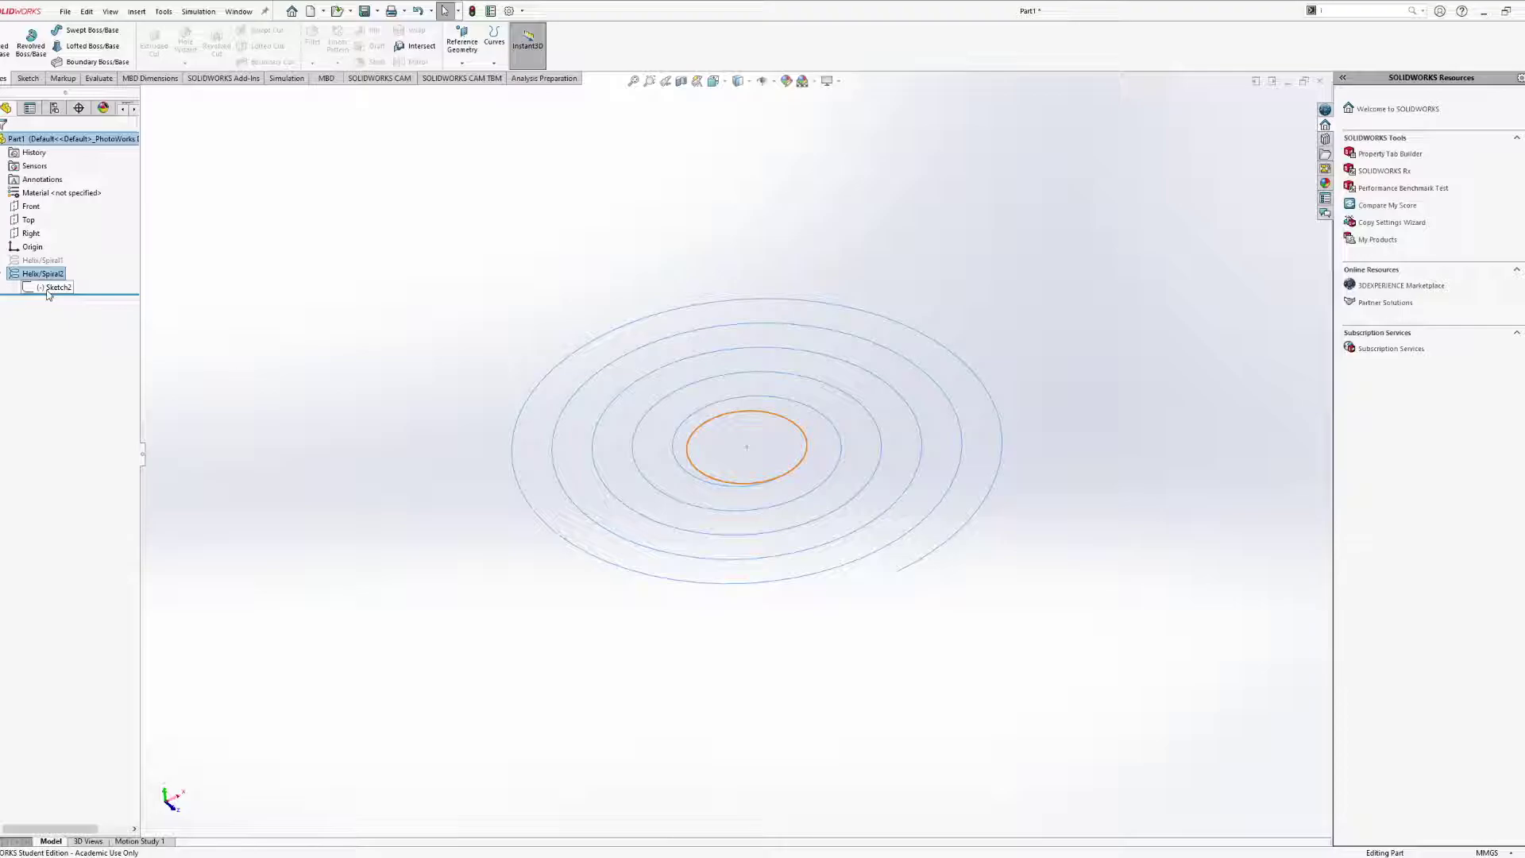
{"action": "left_click", "coordinate": [30, 274]}
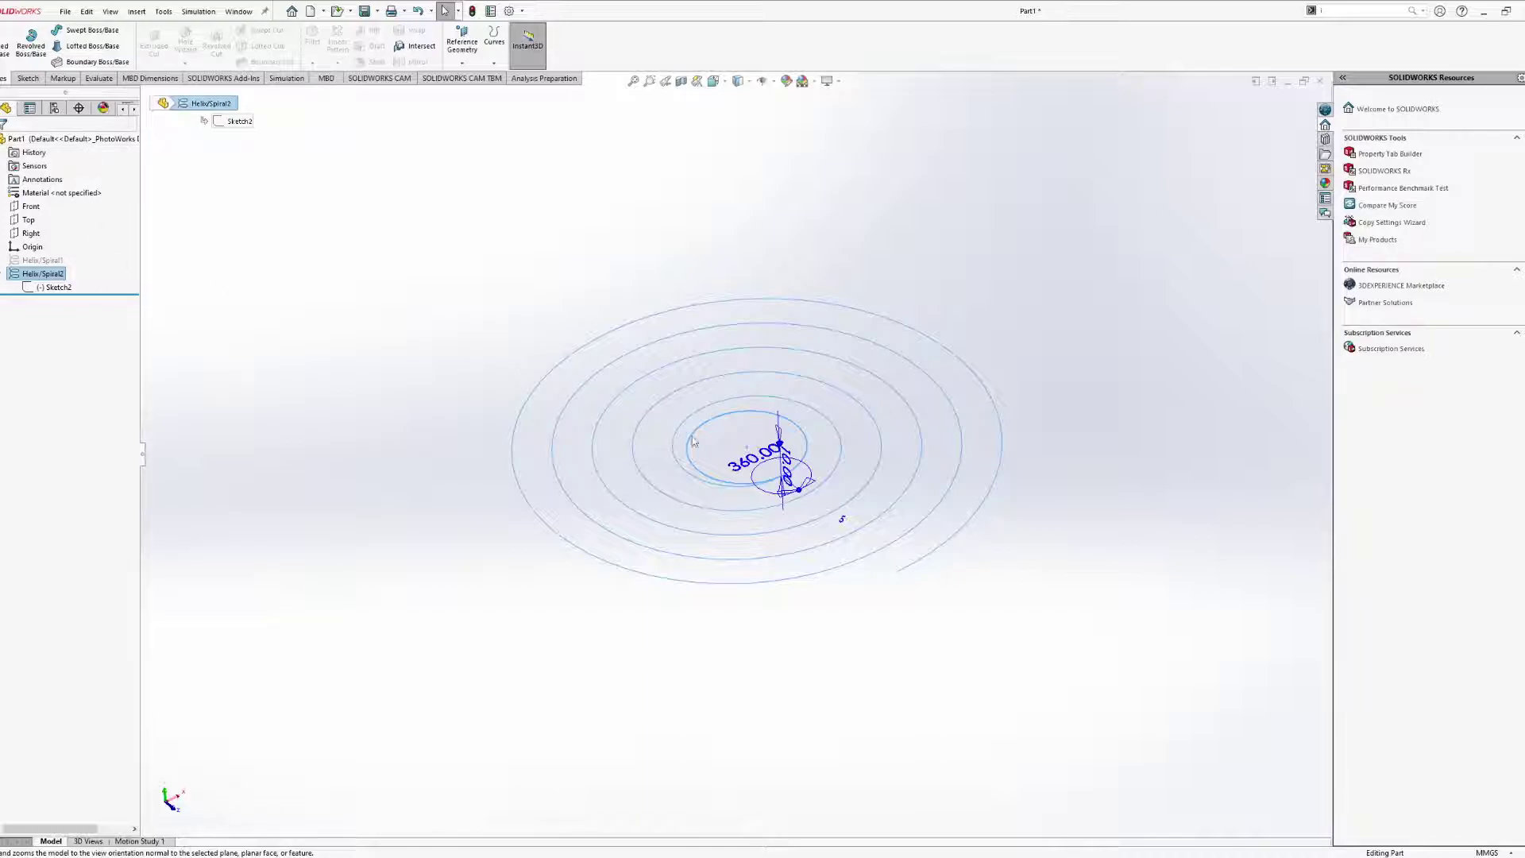
{"action": "middle_click_drag", "start_coordinate": [692, 441], "coordinate": [709, 509]}
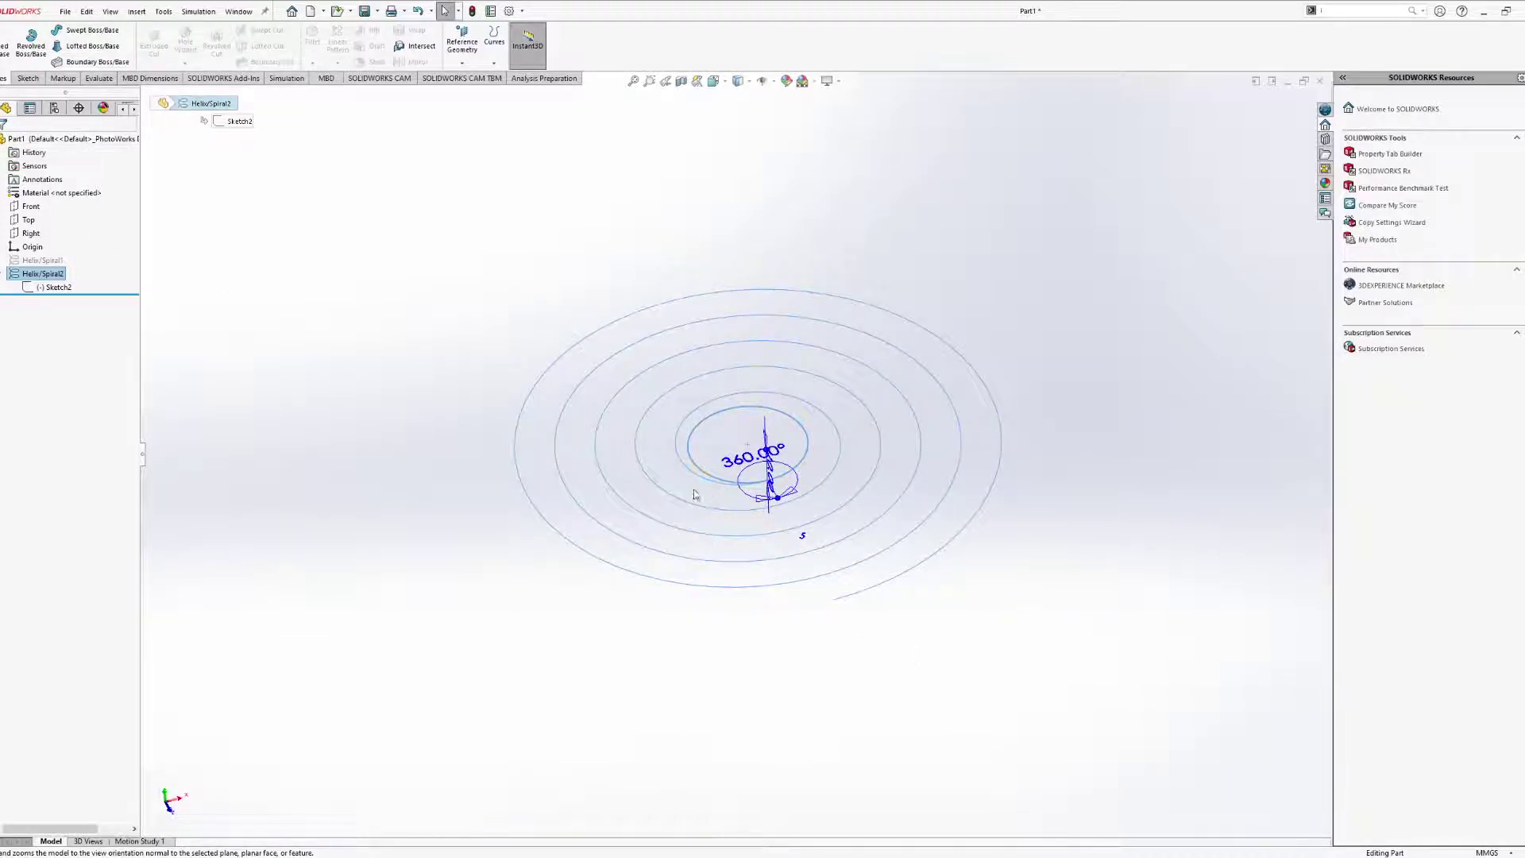
{"action": "mouse_move", "coordinate": [866, 598]}
{"action": "middle_mouse_down"}
{"action": "mouse_move", "coordinate": [898, 591]}
{"action": "mouse_move", "coordinate": [880, 596]}
{"action": "middle_mouse_up"}
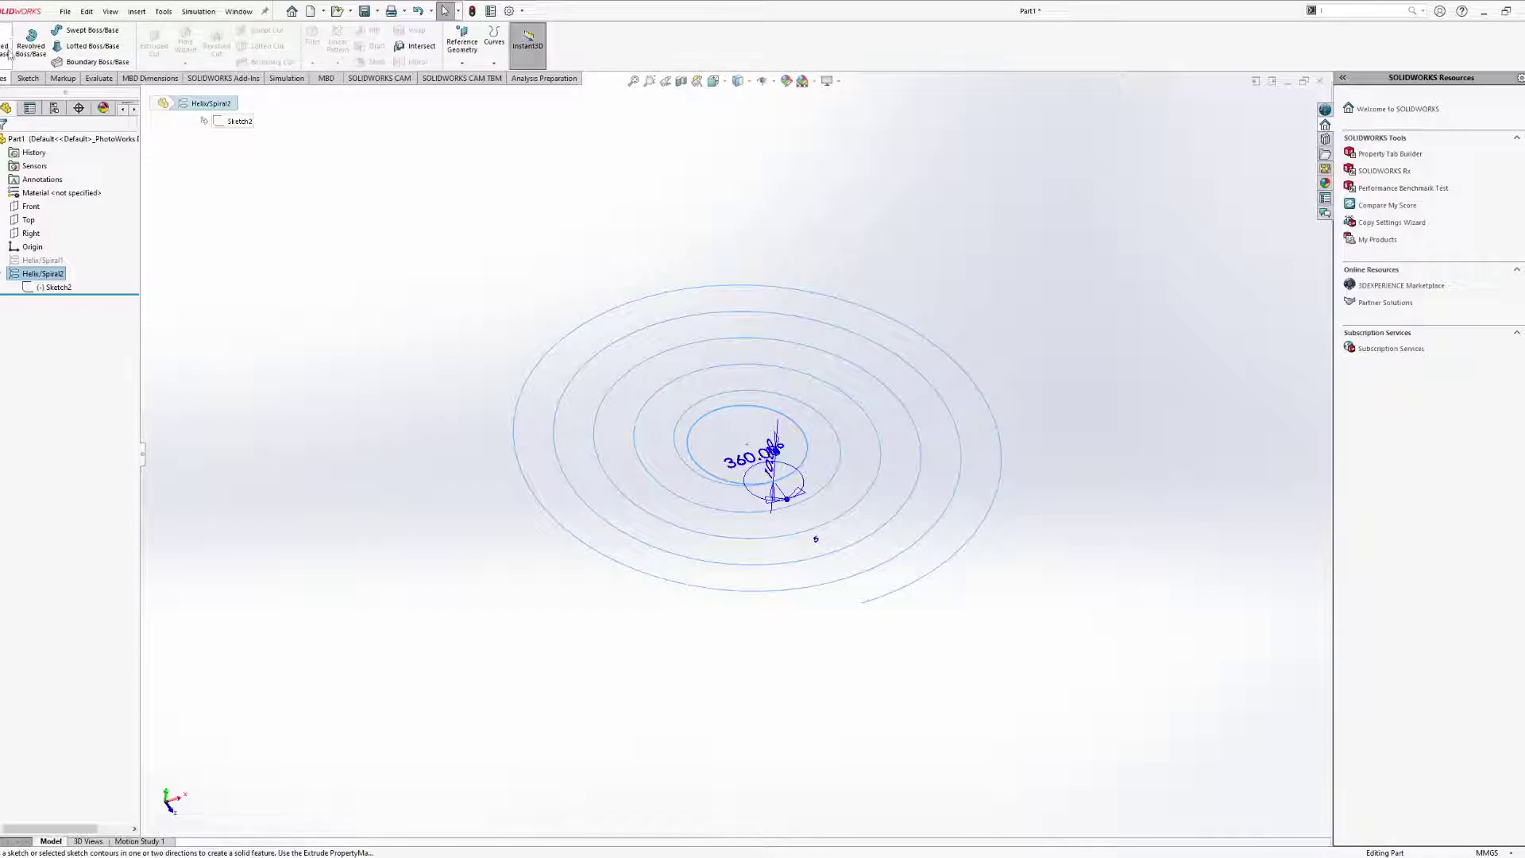
Try a Swept Boss/Base along the spiral with a circular profile of 10 mm diameter, and cancel it.
{"action": "left_click", "coordinate": [77, 32]}
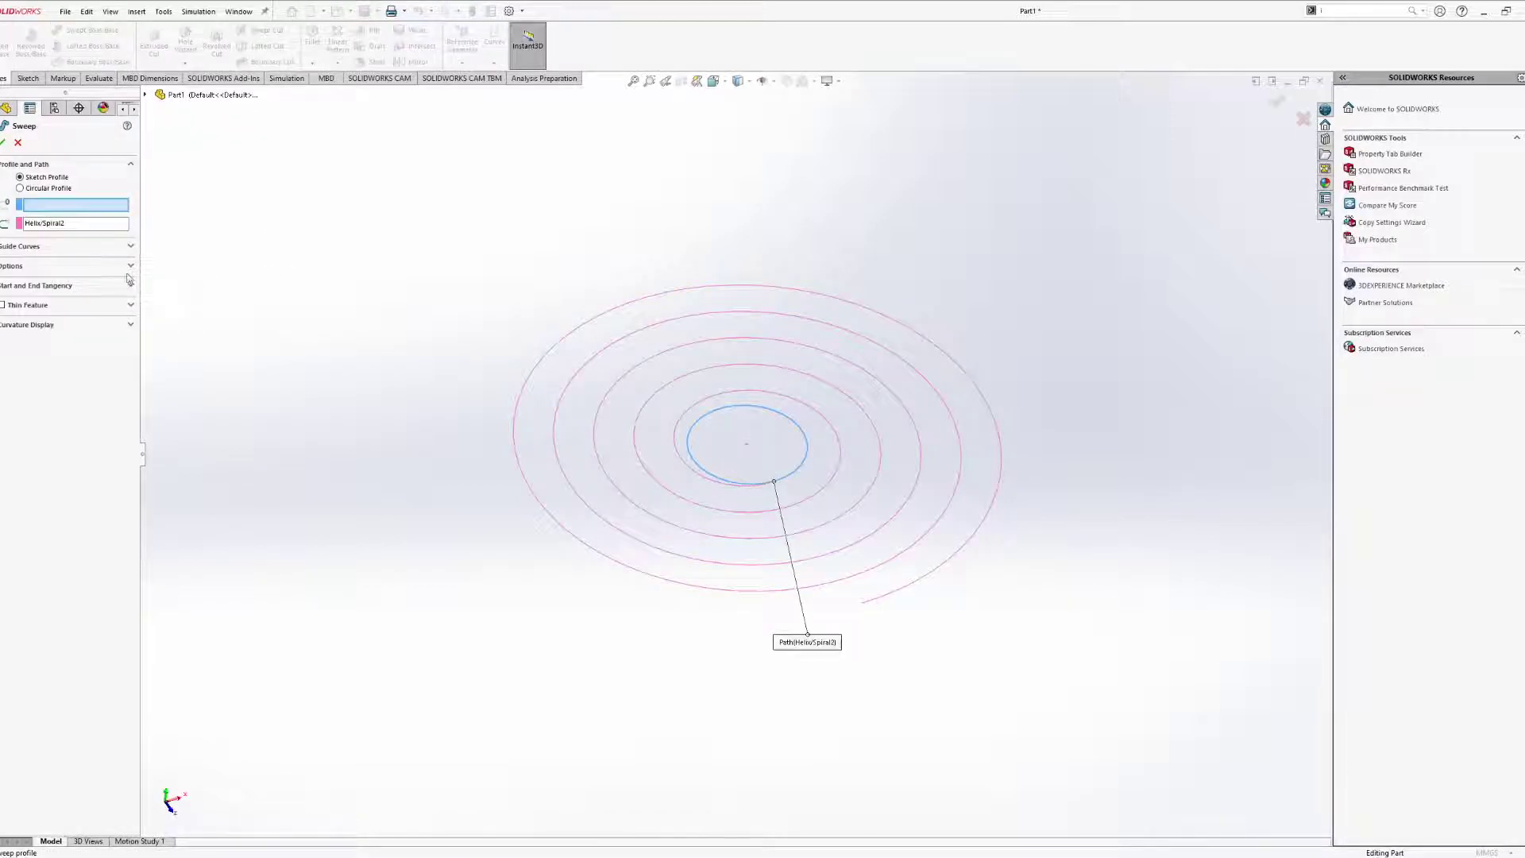
{"action": "middle_click_drag", "start_coordinate": [474, 461], "coordinate": [473, 412]}
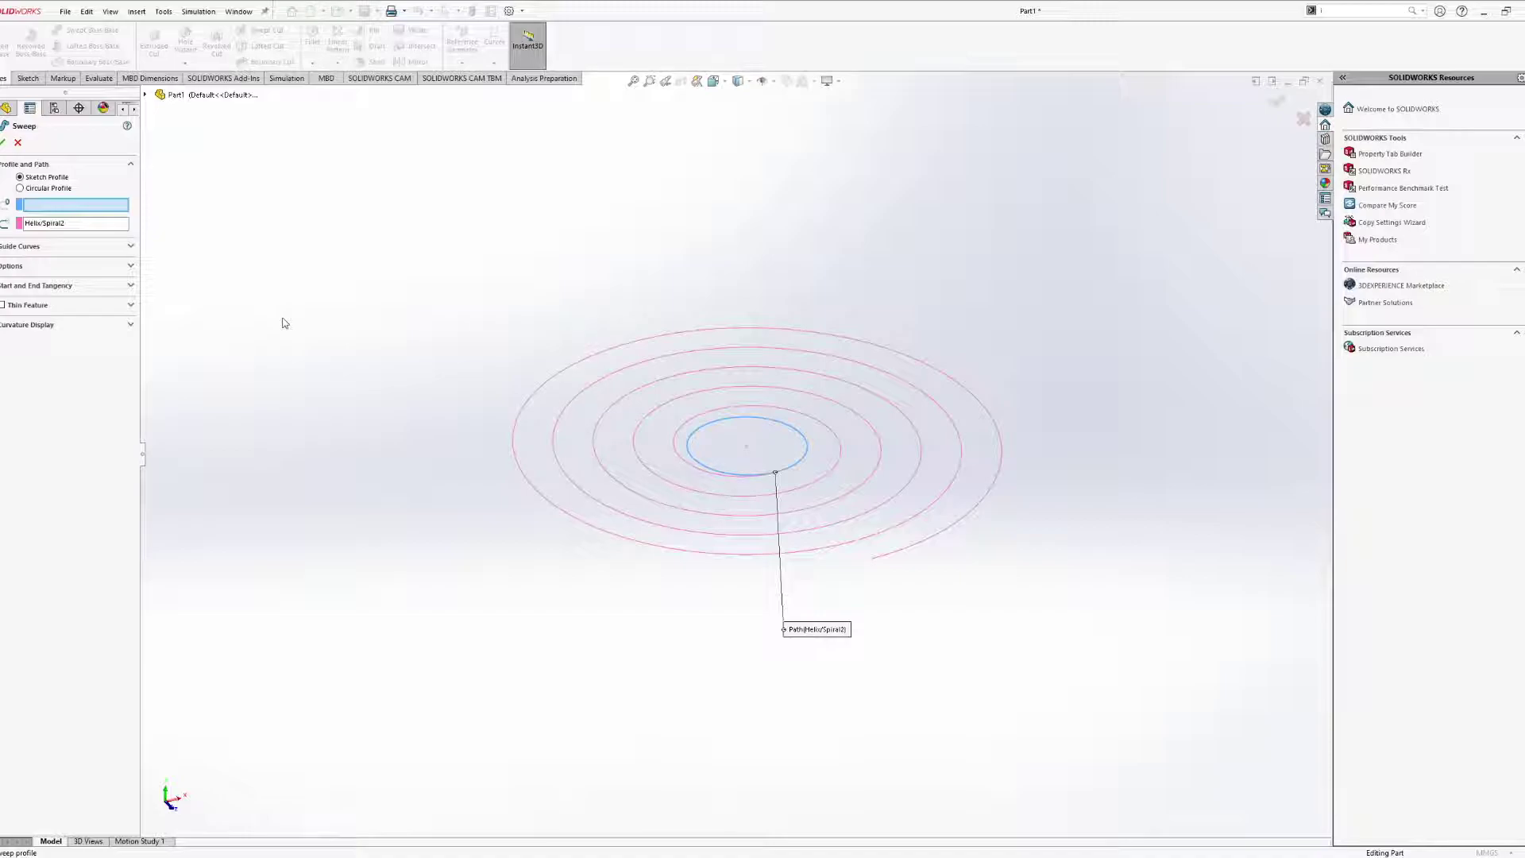
{"action": "middle_click_drag", "start_coordinate": [854, 532], "coordinate": [898, 558]}
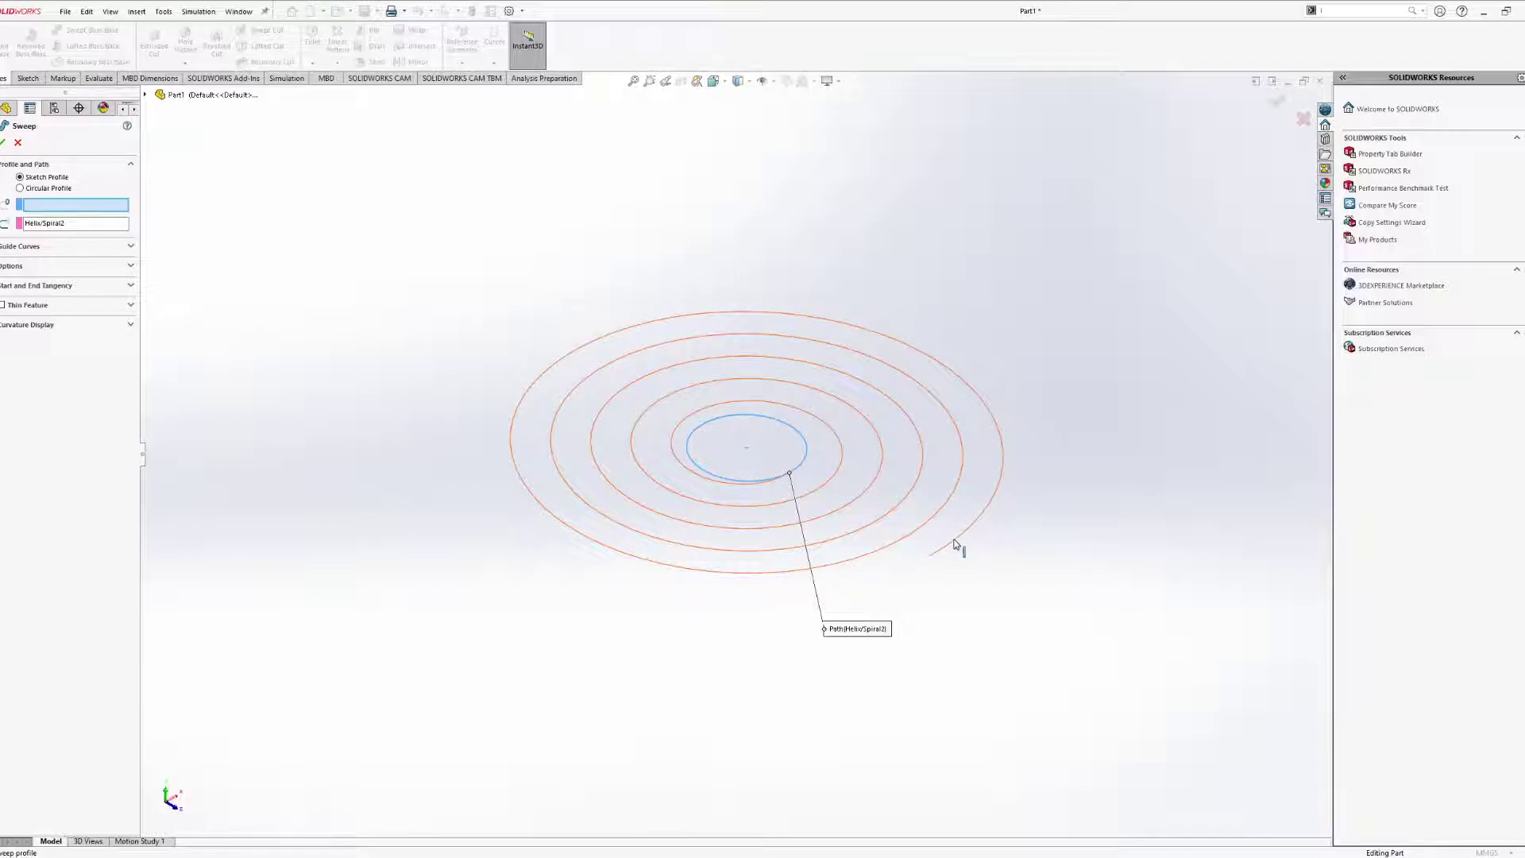
{"action": "middle_click_drag", "start_coordinate": [899, 532], "coordinate": [879, 490]}
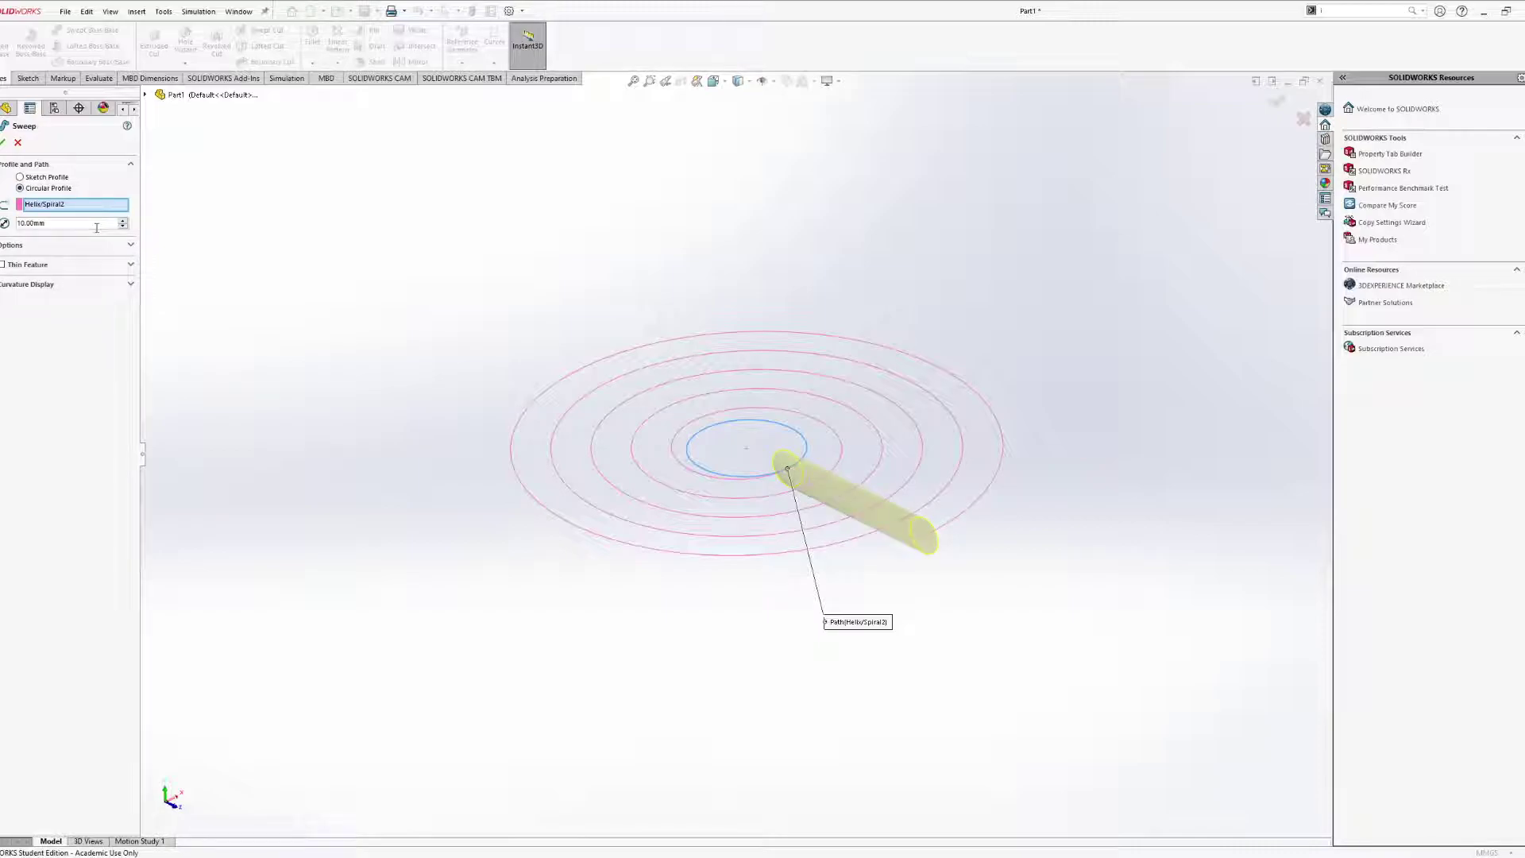
{"action": "mouse_move", "coordinate": [703, 414]}
{"action": "middle_mouse_down"}
{"action": "mouse_move", "coordinate": [711, 527]}
{"action": "mouse_move", "coordinate": [701, 456]}
{"action": "mouse_move", "coordinate": [688, 475]}
{"action": "mouse_move", "coordinate": [692, 418]}
{"action": "middle_mouse_up"}
{"action": "mouse_move", "coordinate": [803, 424]}
{"action": "middle_mouse_down"}
{"action": "mouse_move", "coordinate": [803, 460]}
{"action": "mouse_move", "coordinate": [799, 439]}
{"action": "middle_mouse_up"}
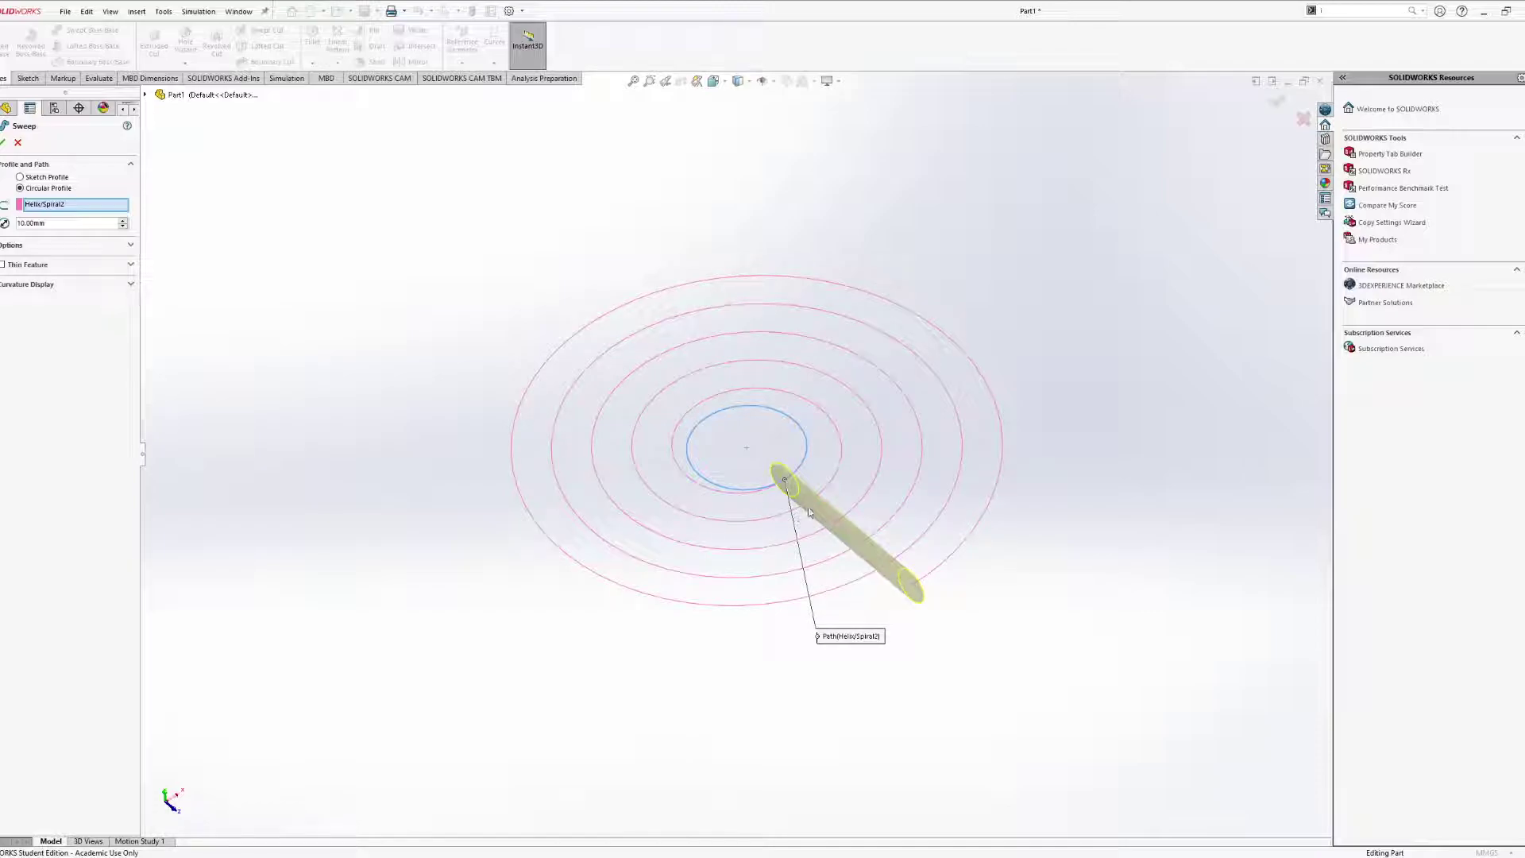
{"action": "middle_click_drag", "start_coordinate": [855, 493], "coordinate": [871, 490]}
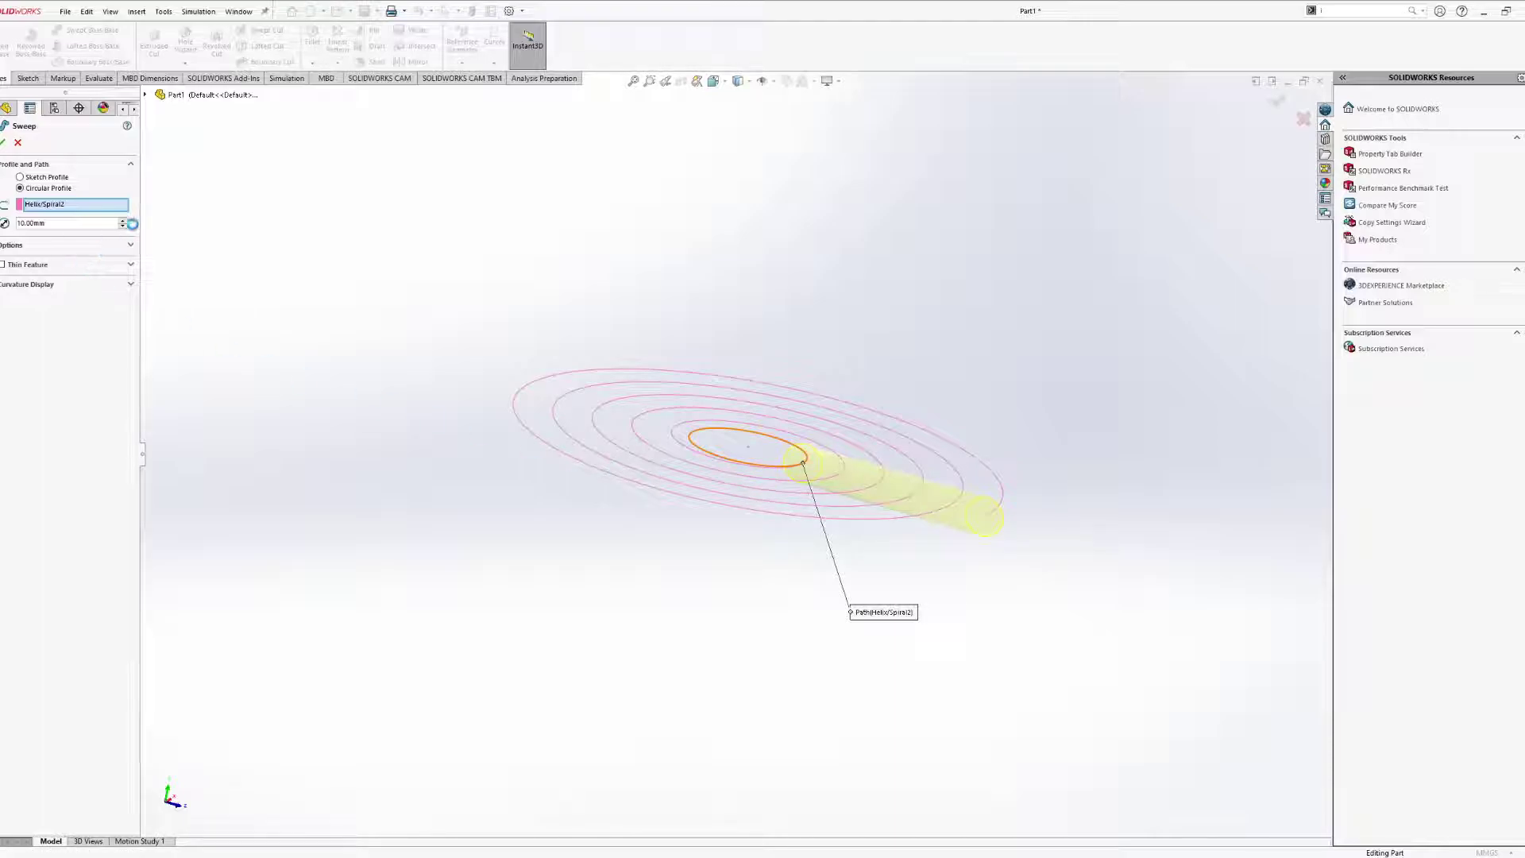
{"action": "middle_click_drag", "start_coordinate": [987, 481], "coordinate": [866, 562]}
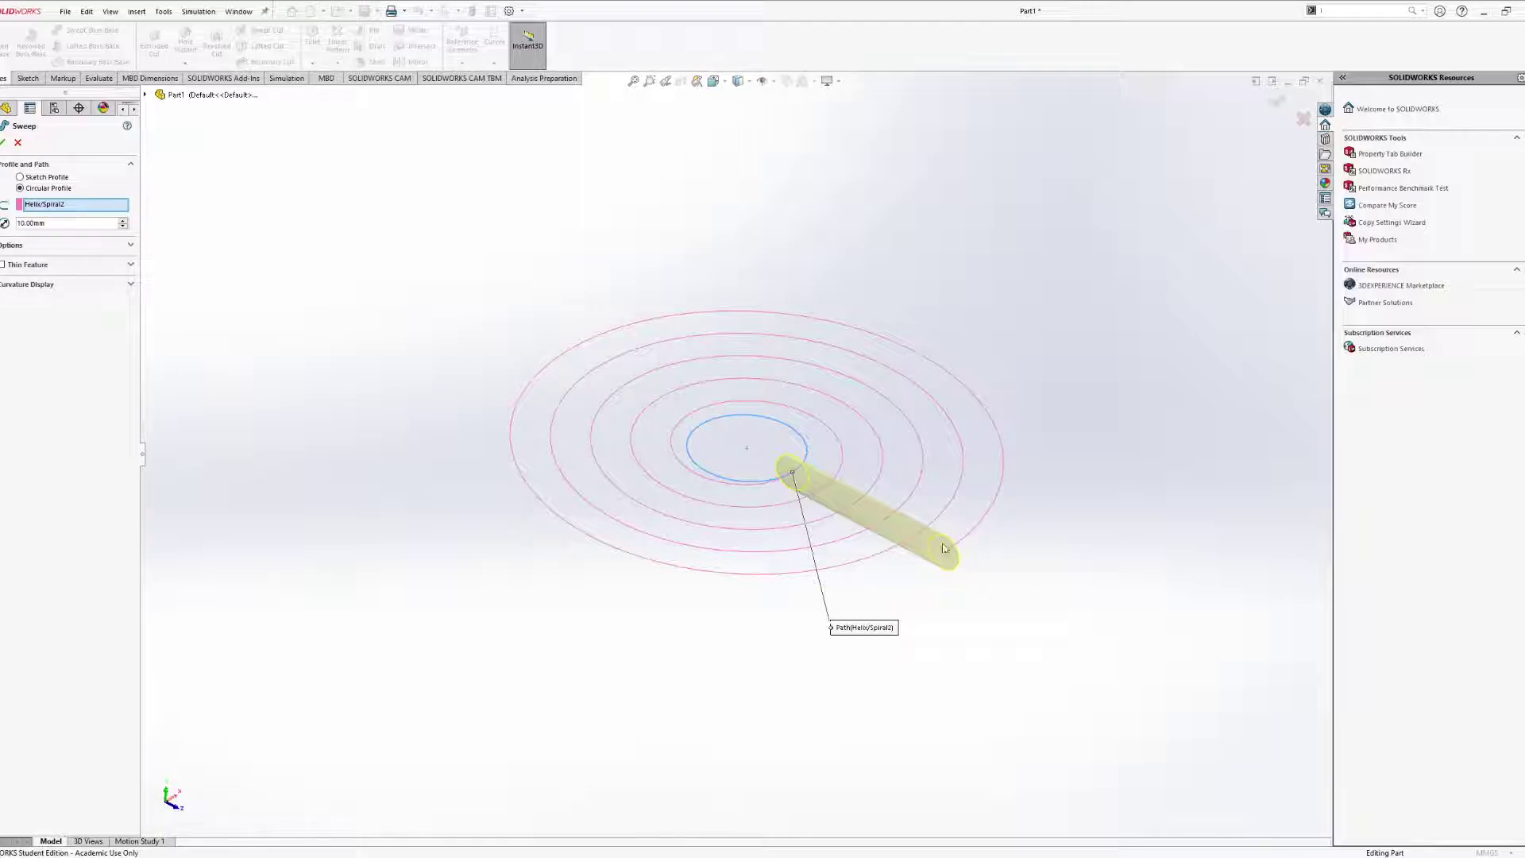
{"action": "mouse_move", "coordinate": [920, 556]}
{"action": "middle_mouse_down"}
{"action": "mouse_move", "coordinate": [913, 497]}
{"action": "mouse_move", "coordinate": [937, 539]}
{"action": "mouse_move", "coordinate": [921, 537]}
{"action": "middle_mouse_up"}
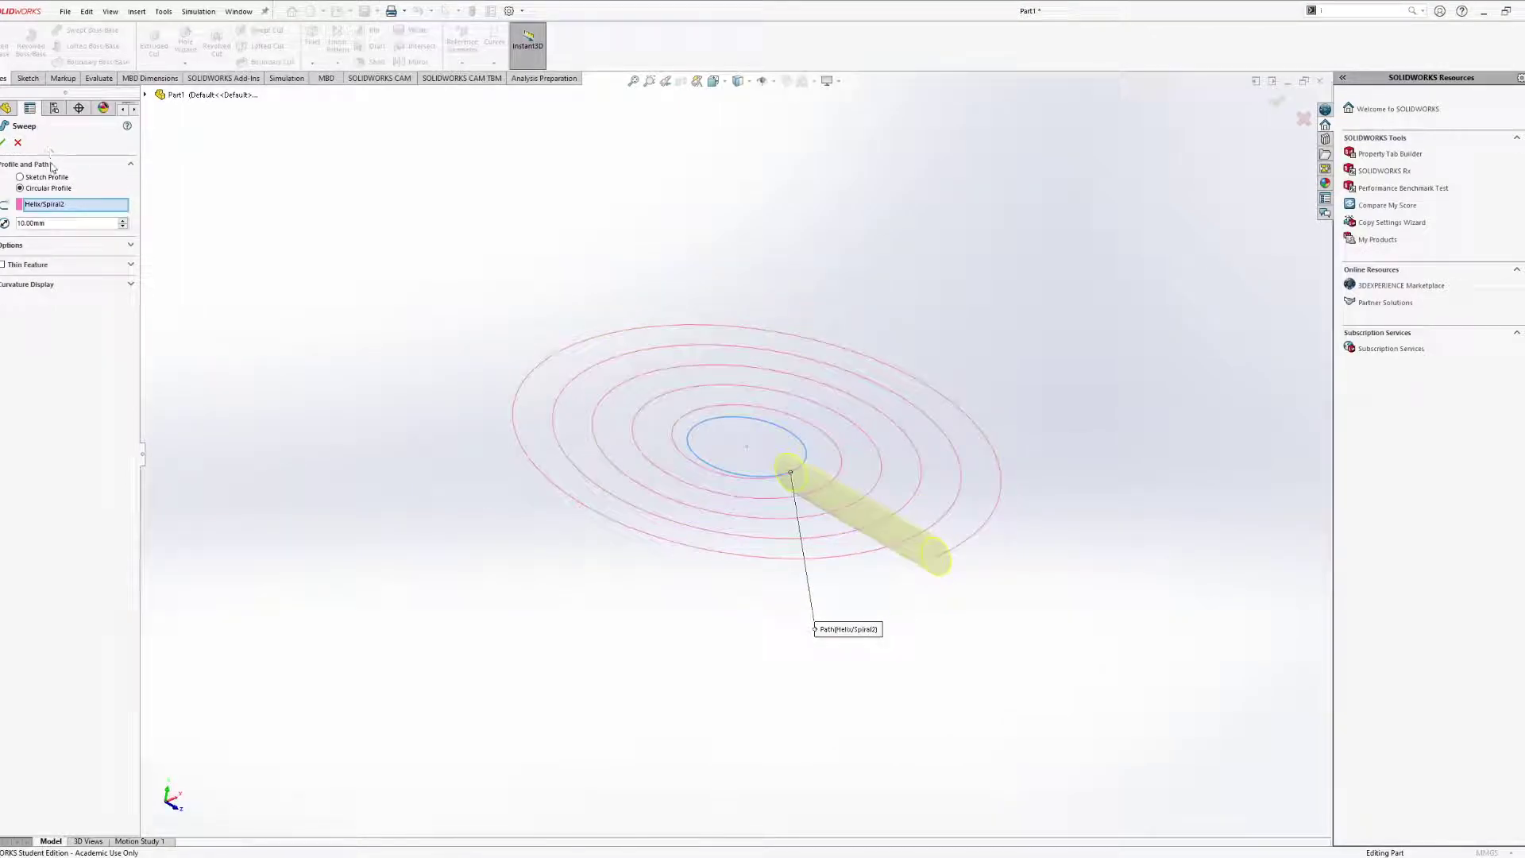
{"action": "middle_click_drag", "start_coordinate": [890, 626], "coordinate": [856, 672]}
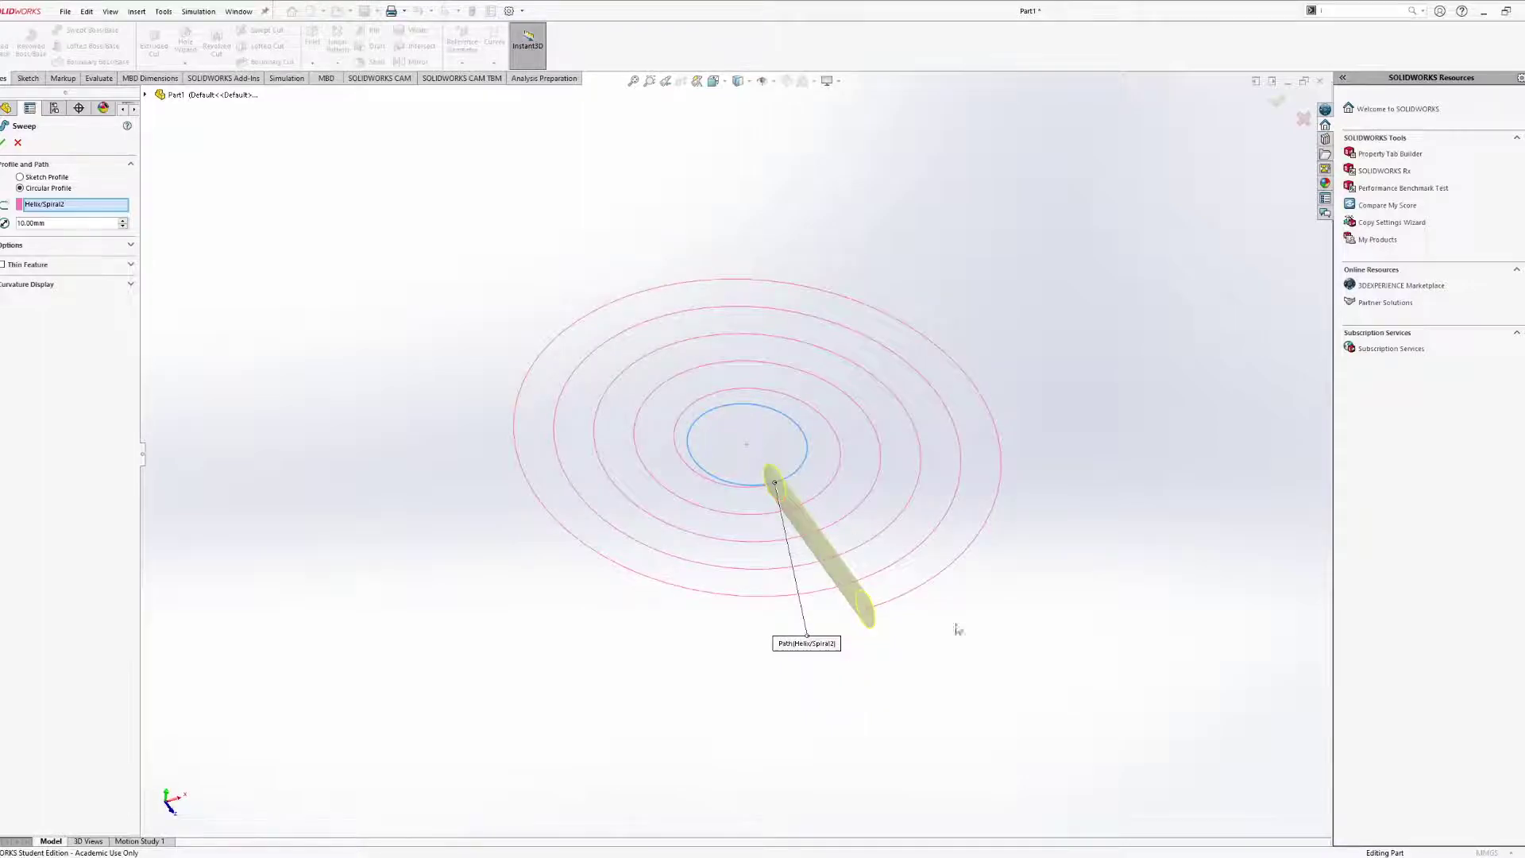
{"action": "middle_click_drag", "start_coordinate": [956, 627], "coordinate": [823, 553]}
{"action": "middle_click_drag", "start_coordinate": [829, 622], "coordinate": [636, 549]}
{"action": "left_click", "coordinate": [18, 142]}
Examine the flat spiral and its inner and outer endpoints from several angles.
{"action": "scroll", "coordinate": [1033, 469], "scroll_direction": "down", "scroll_amount": 3}
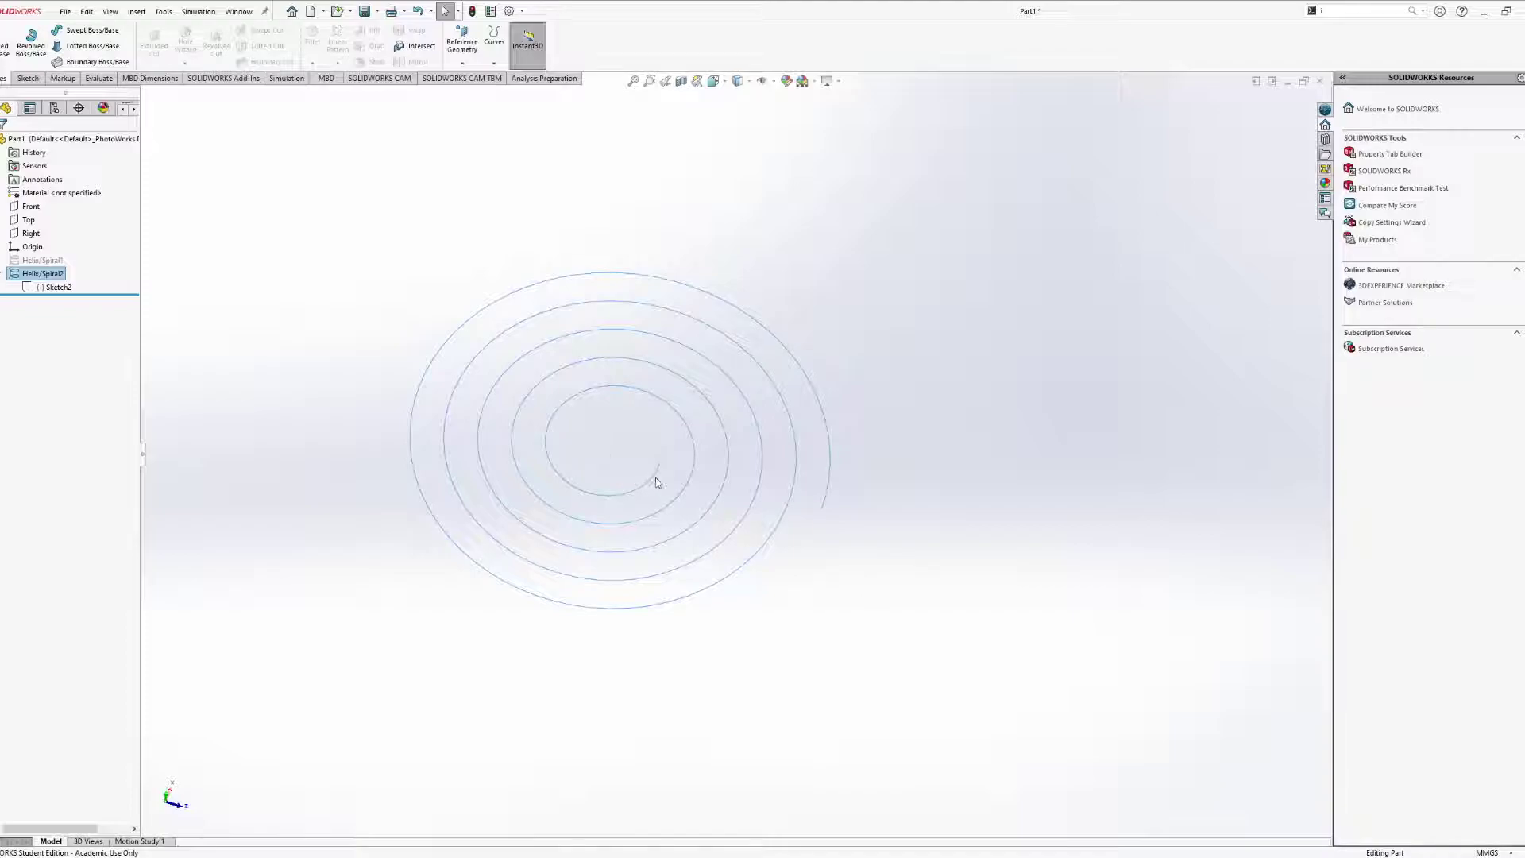
{"action": "middle_click_drag", "start_coordinate": [657, 480], "coordinate": [551, 460]}
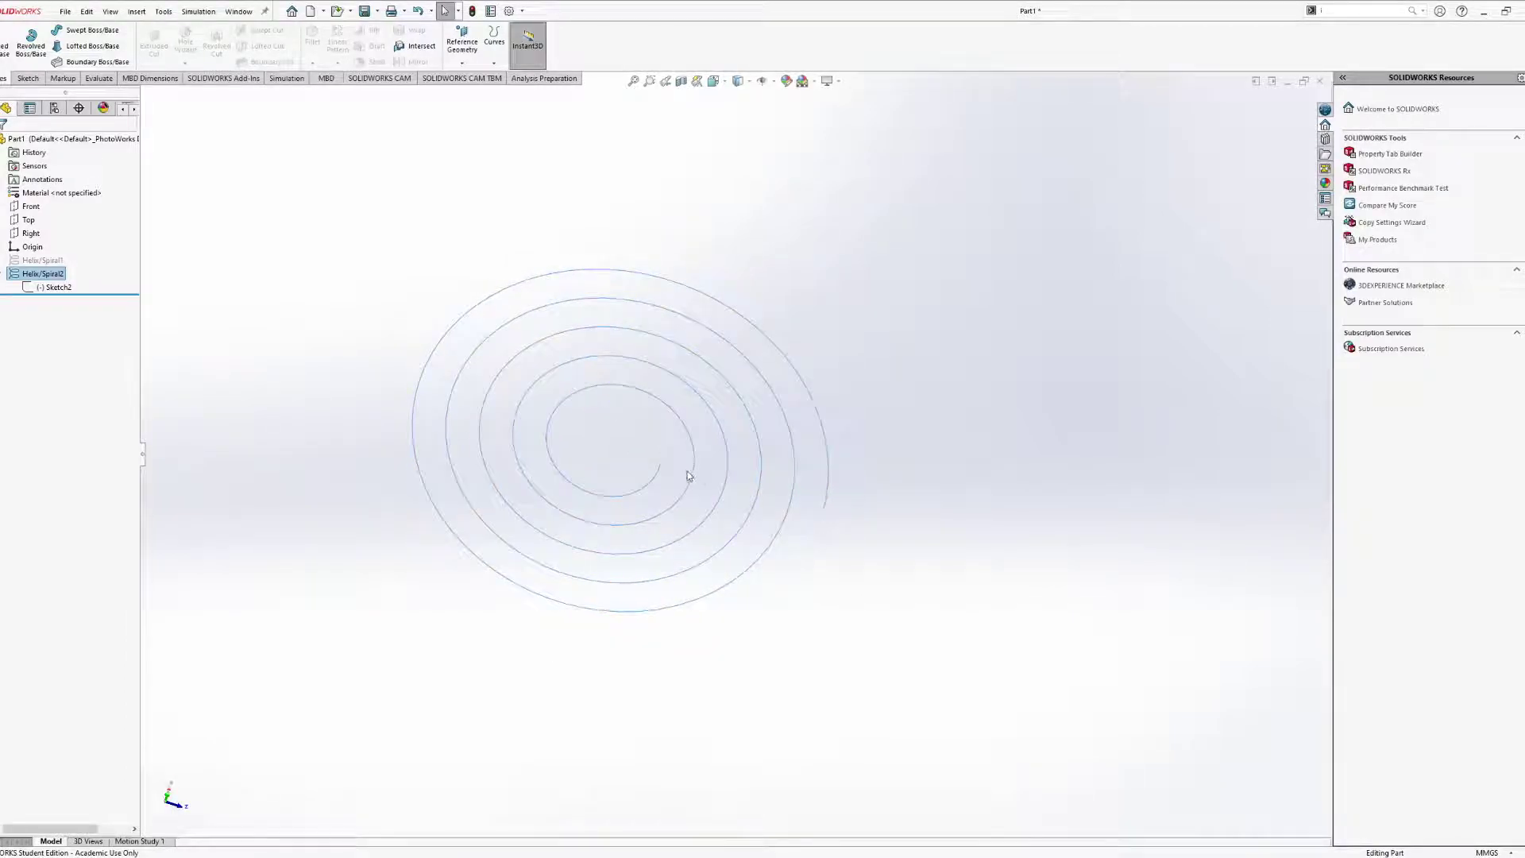
{"action": "middle_click_drag", "start_coordinate": [844, 535], "coordinate": [807, 514]}
{"action": "scroll", "coordinate": [807, 470], "scroll_direction": "down", "scroll_amount": 4}
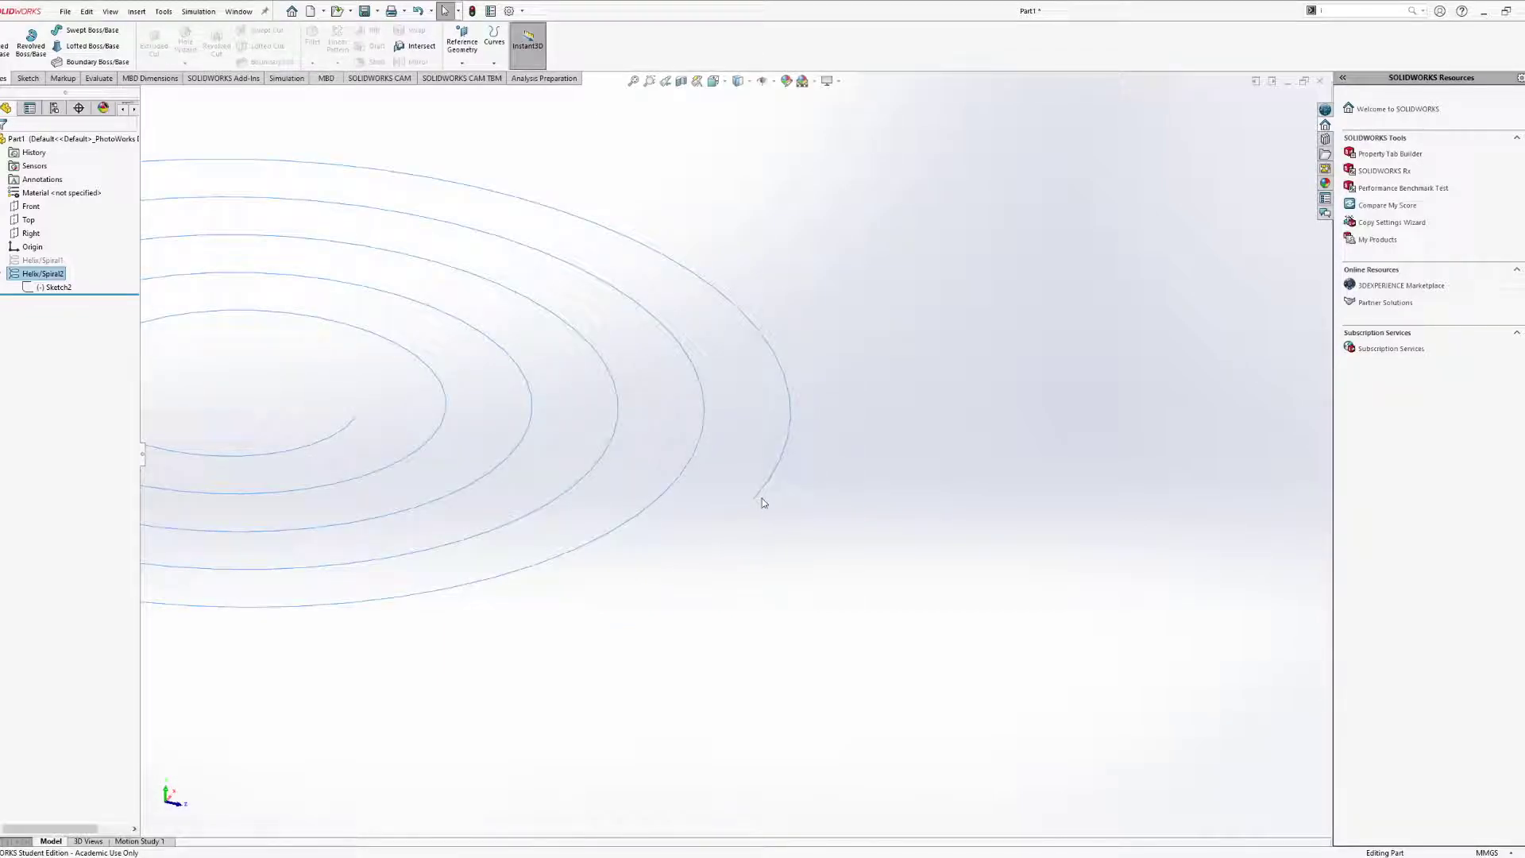
{"action": "middle_click_drag", "start_coordinate": [754, 505], "coordinate": [851, 550], "text": "ctrl"}
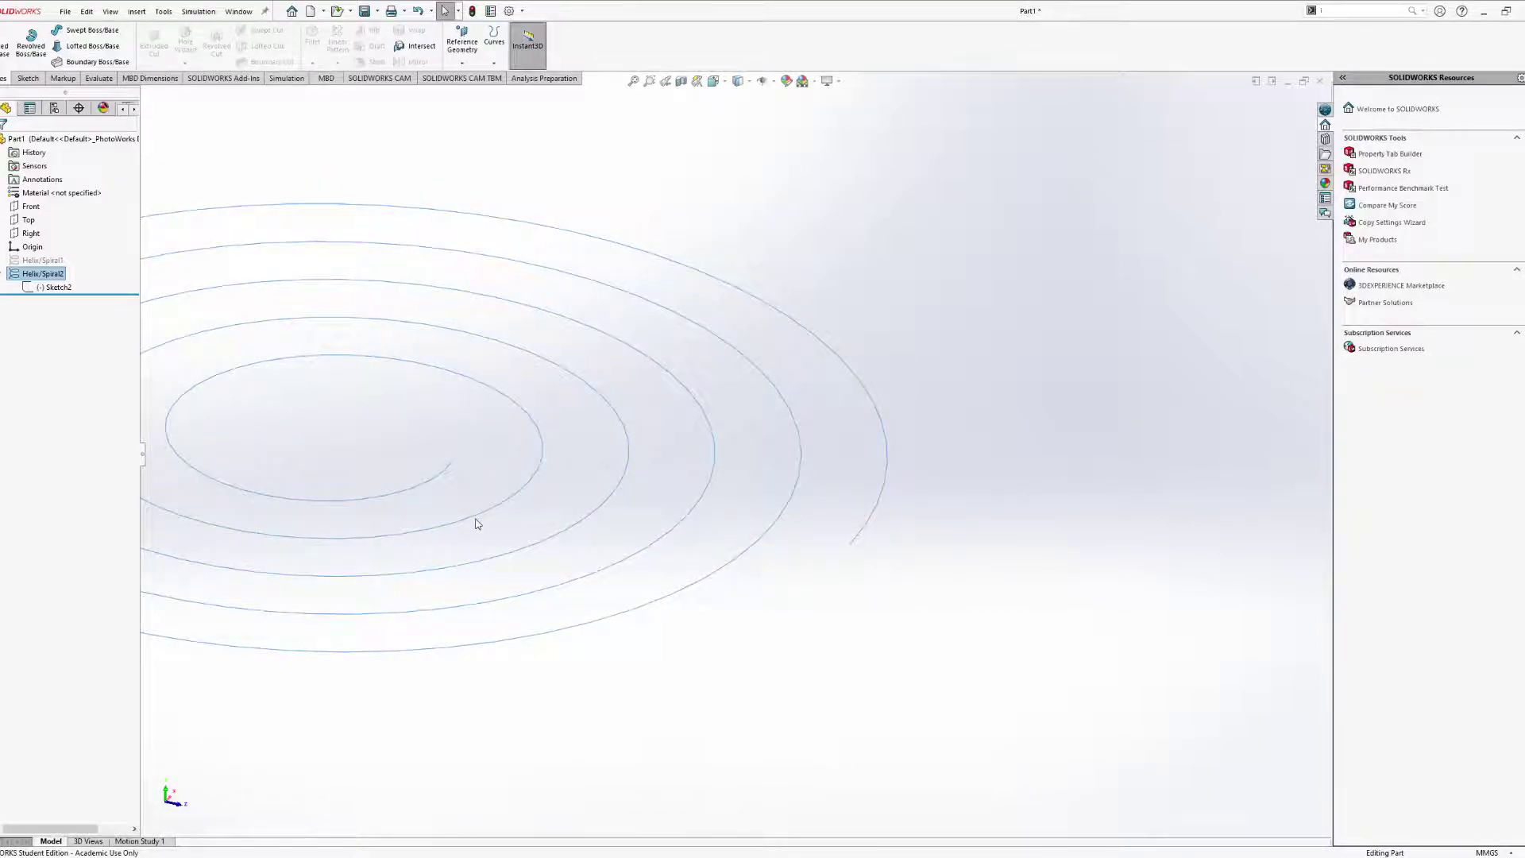
{"action": "scroll", "coordinate": [740, 547], "scroll_direction": "up", "scroll_amount": 5}
{"action": "mouse_move", "coordinate": [737, 547]}
{"action": "middle_mouse_down"}
{"action": "mouse_move", "coordinate": [725, 671]}
{"action": "mouse_move", "coordinate": [725, 558]}
{"action": "middle_mouse_up"}
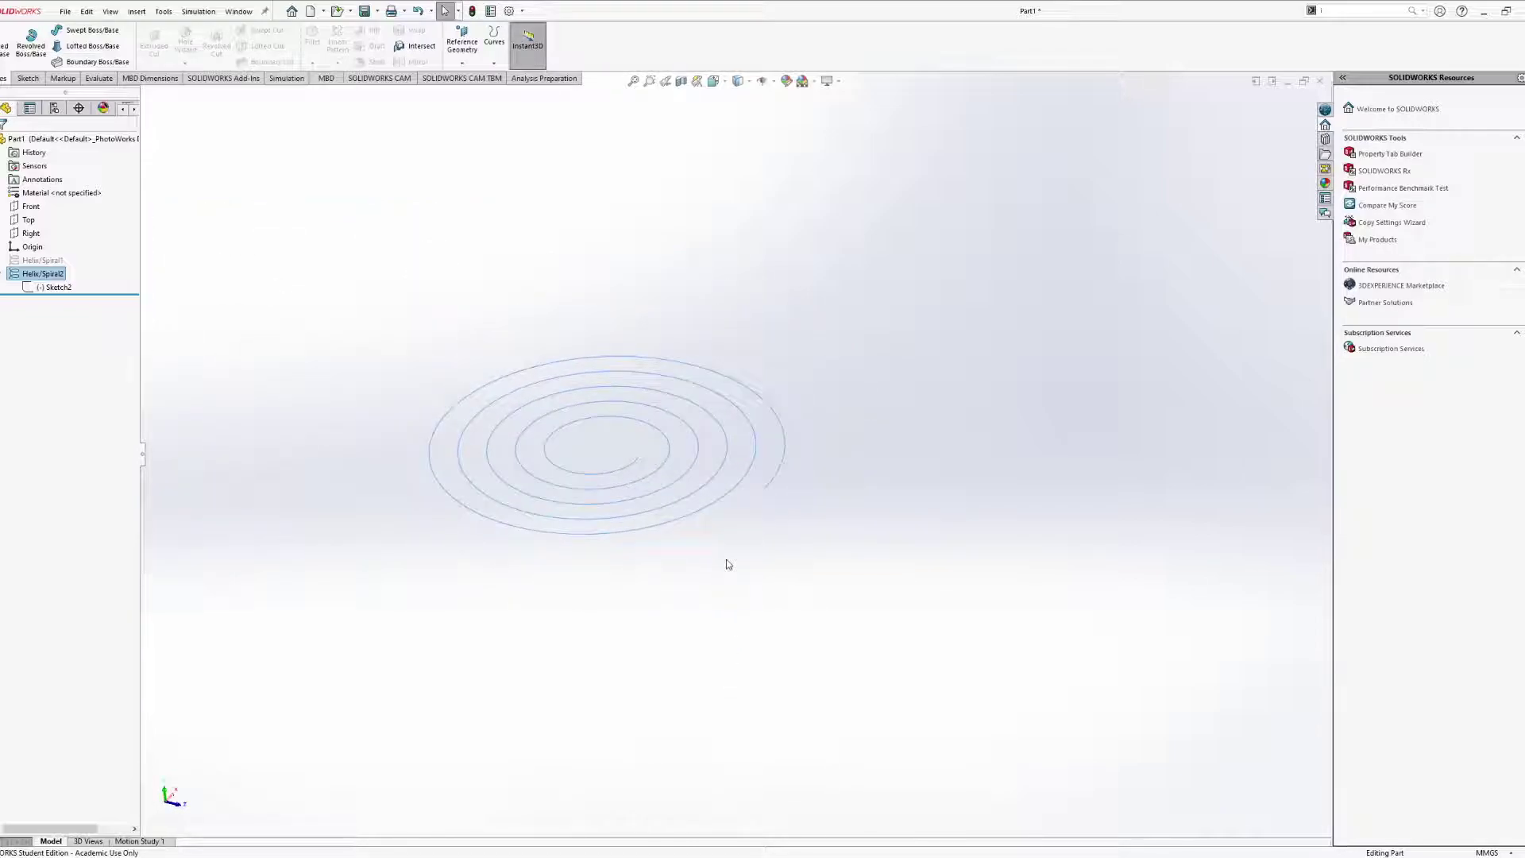
{"action": "middle_click_drag", "start_coordinate": [633, 498], "coordinate": [590, 555]}
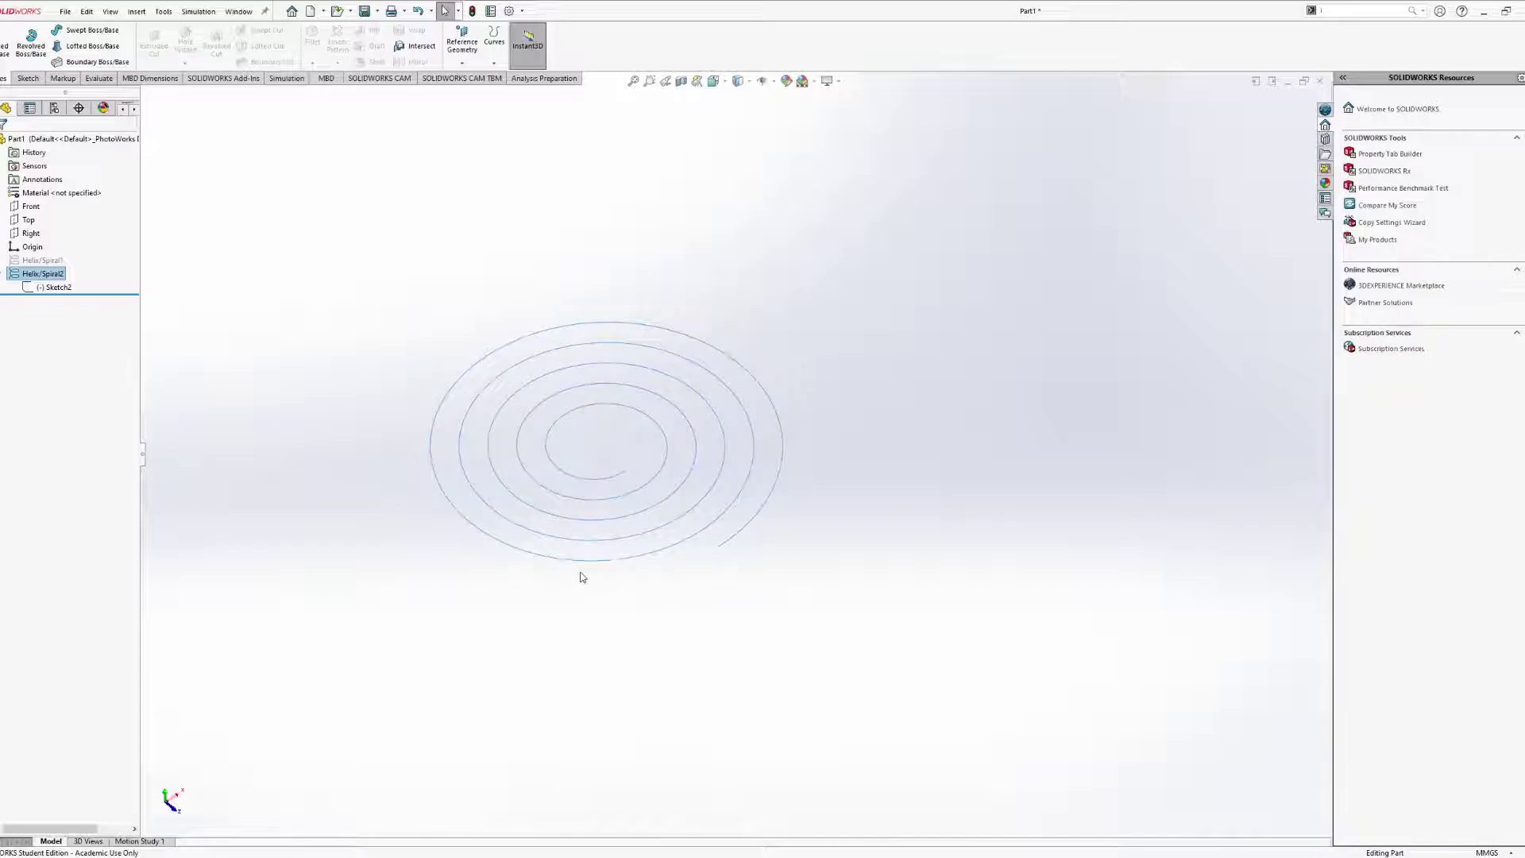
Start a sketch on the Right plane and orient the view to Left.
{"action": "left_click", "coordinate": [29, 233]}
{"action": "middle_click_drag", "start_coordinate": [476, 445], "coordinate": [582, 426]}
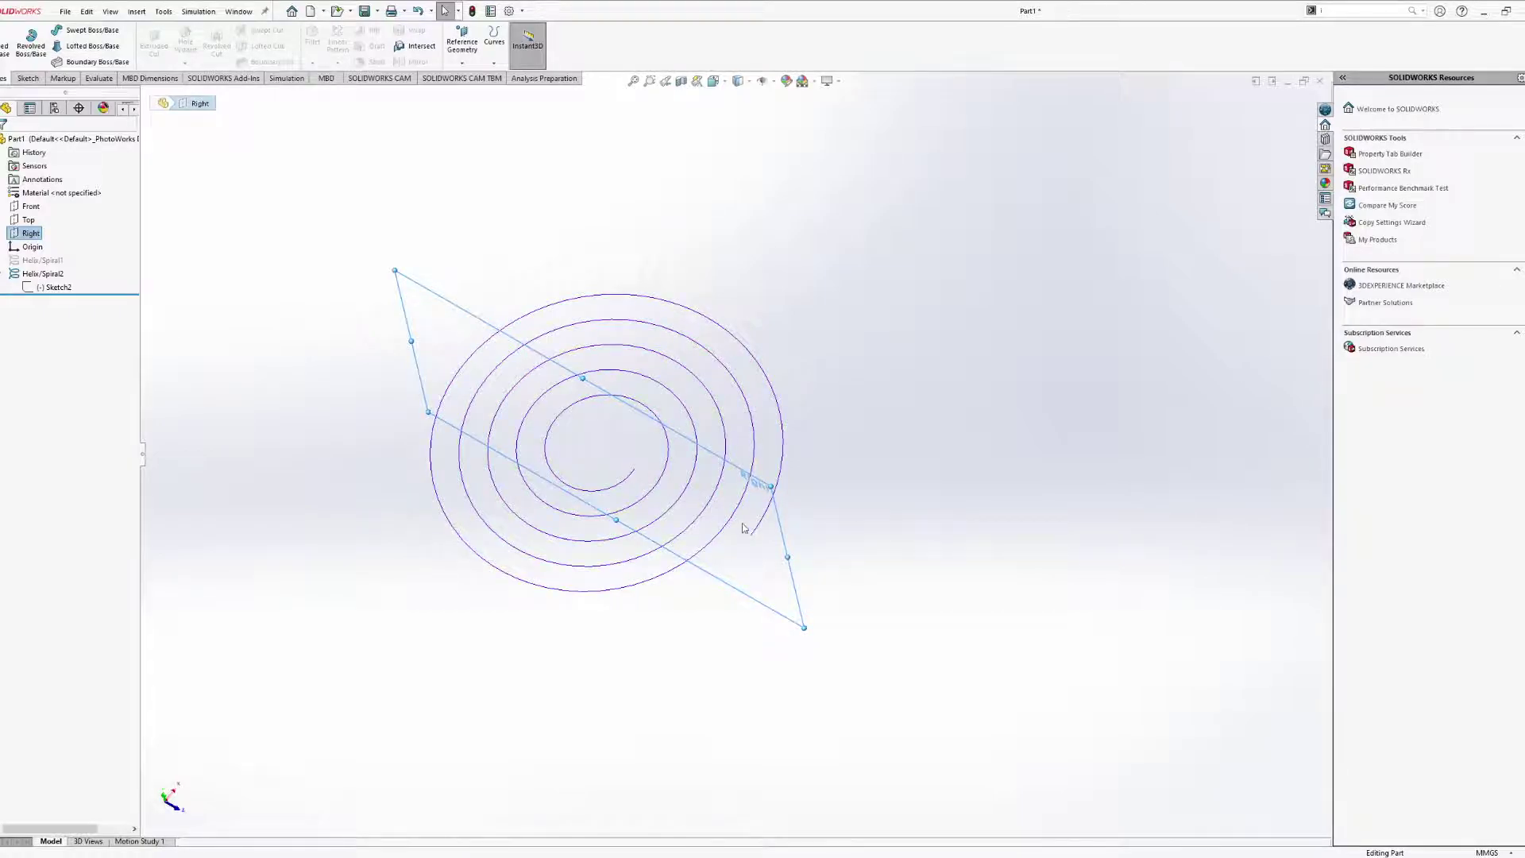
{"action": "middle_click_drag", "start_coordinate": [751, 539], "coordinate": [842, 354]}
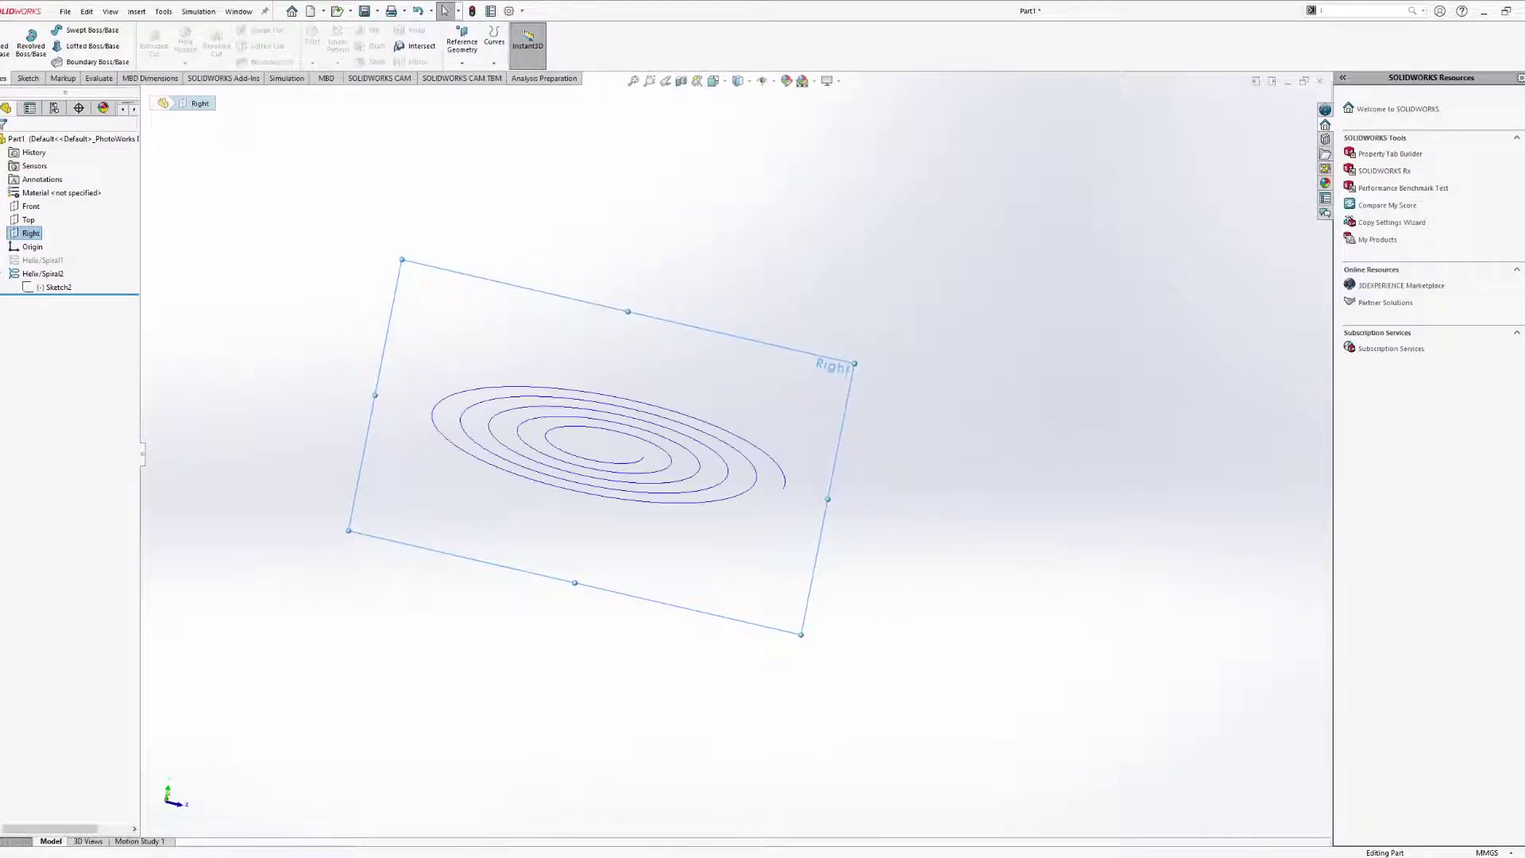
{"action": "left_click", "coordinate": [30, 232]}
{"action": "left_click", "coordinate": [37, 212]}
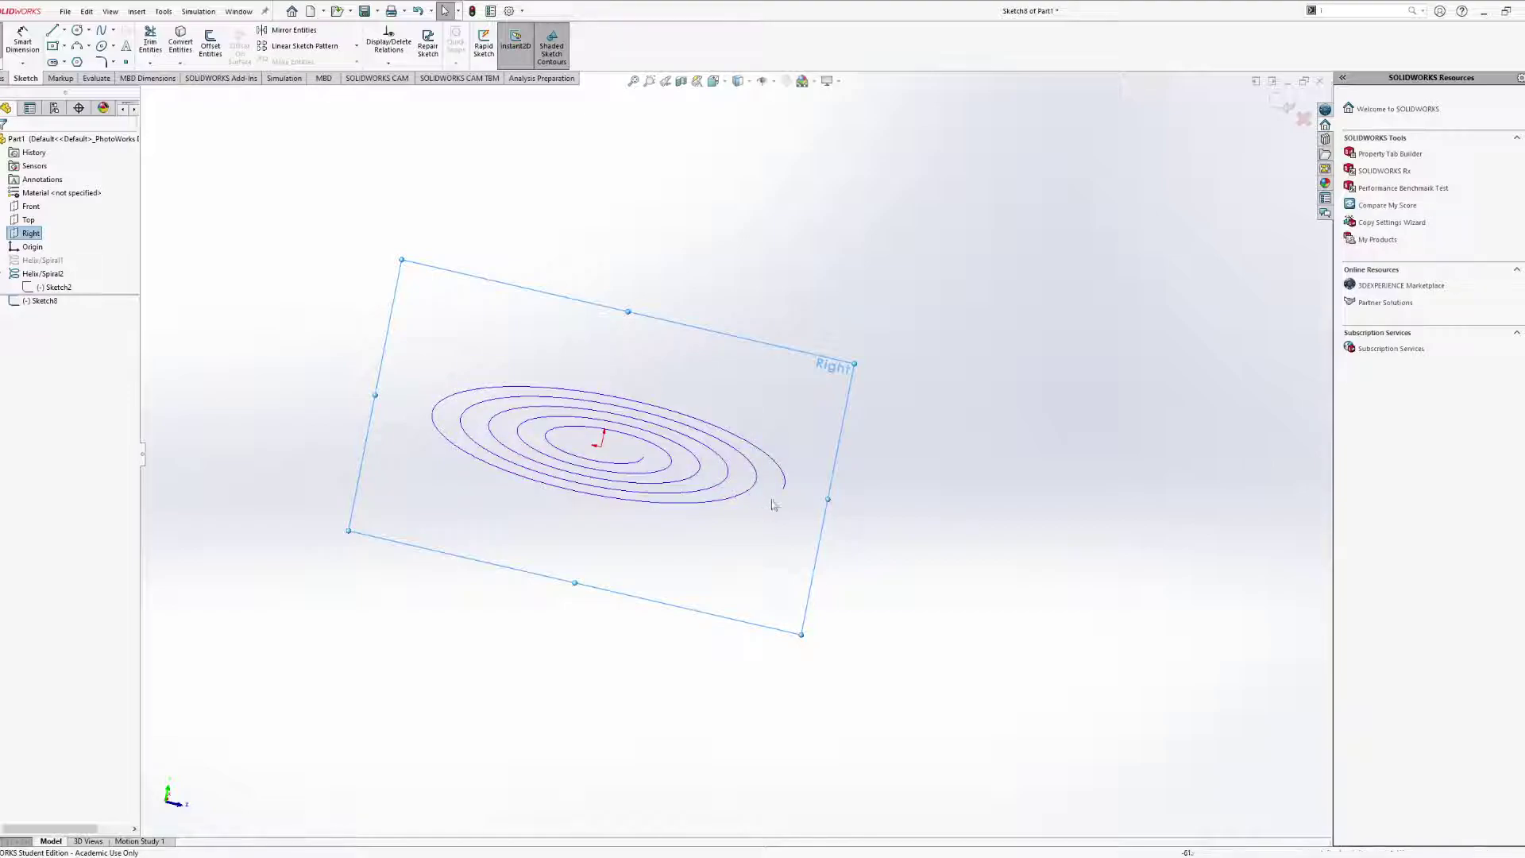
{"action": "left_click", "coordinate": [716, 81]}
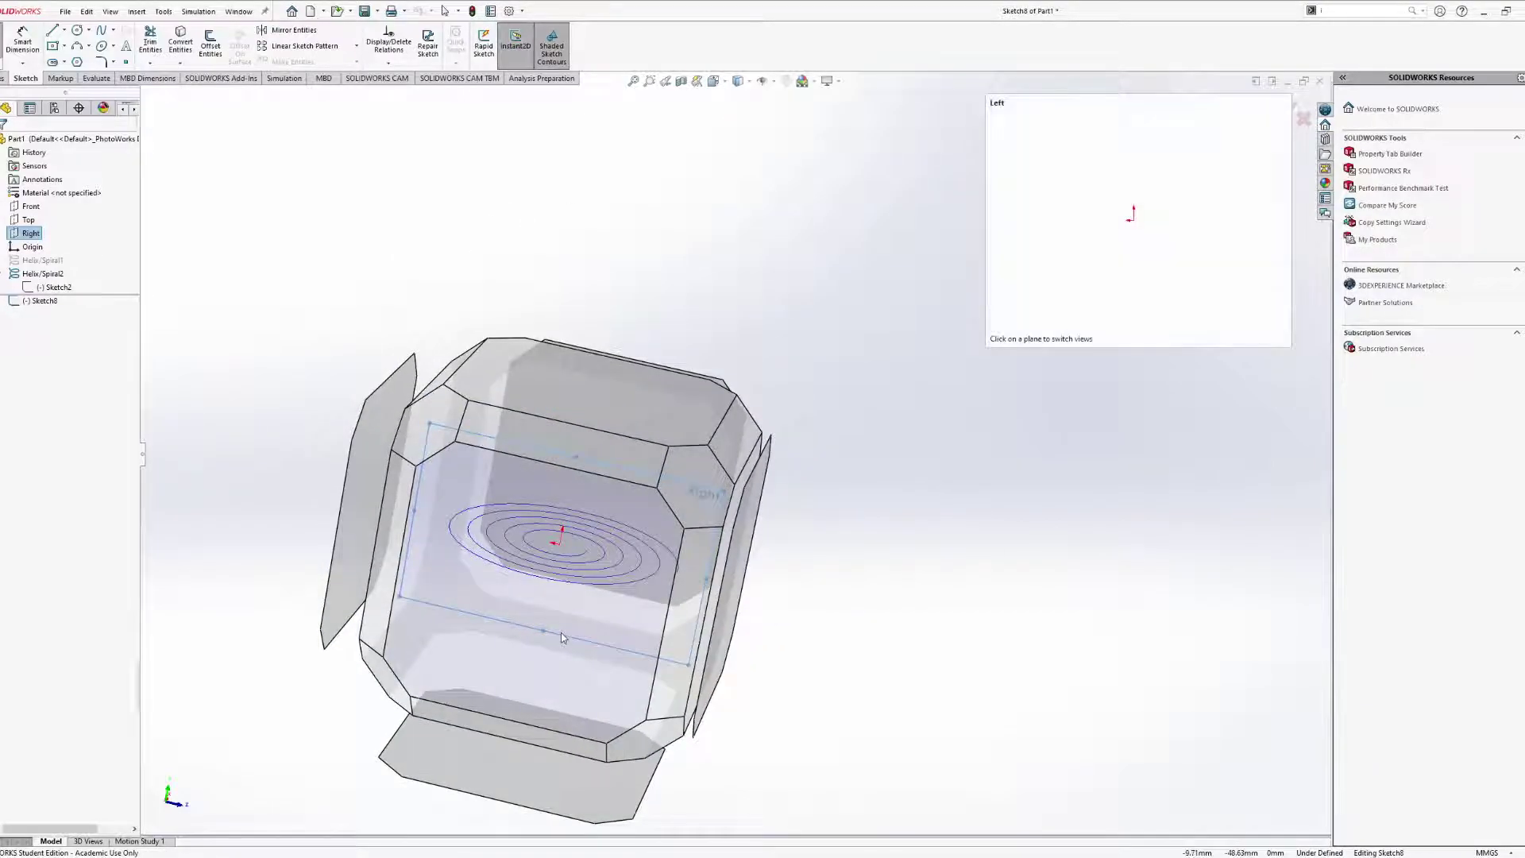
{"action": "left_click", "coordinate": [555, 639]}
{"action": "middle_click_drag", "start_coordinate": [1024, 412], "coordinate": [639, 388], "text": "ctrl"}
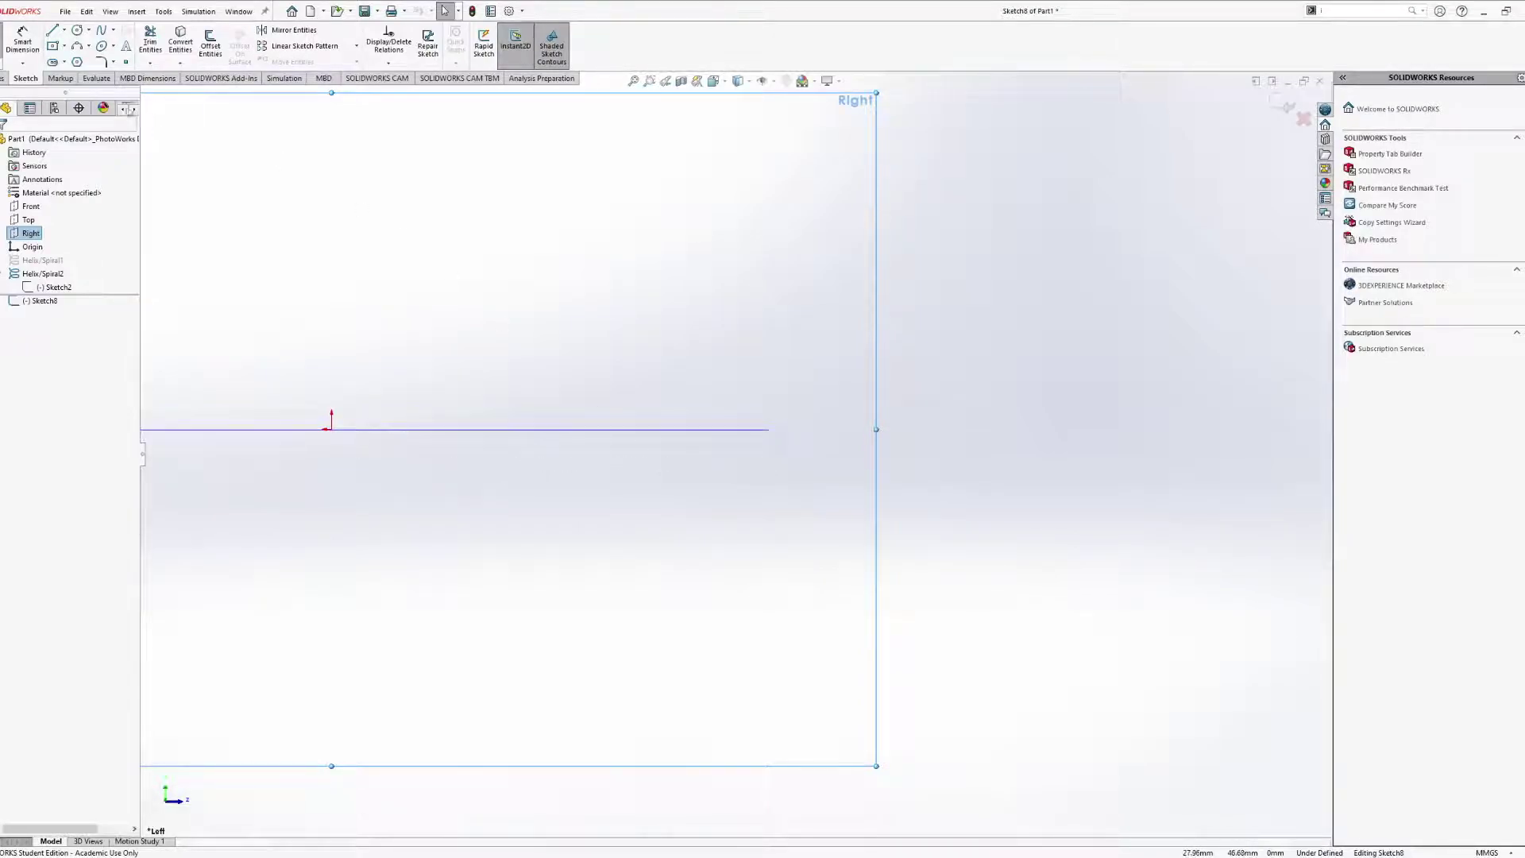
Sketch a circle about 9.78 mm in diameter near the spiral's outer end.
{"action": "left_click", "coordinate": [77, 31]}
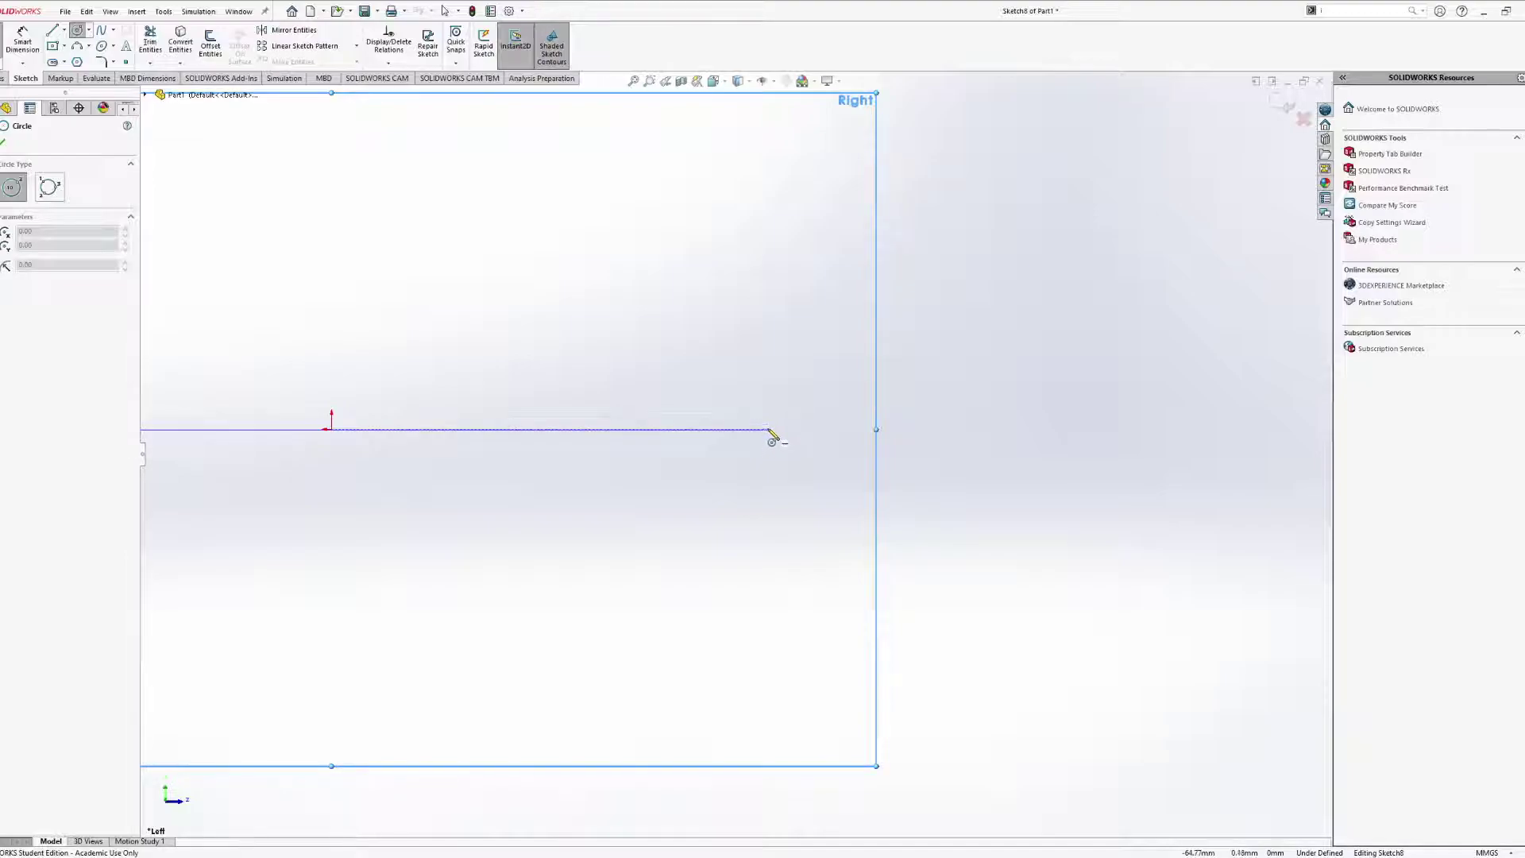
{"action": "middle_click_drag", "start_coordinate": [777, 425], "coordinate": [768, 437]}
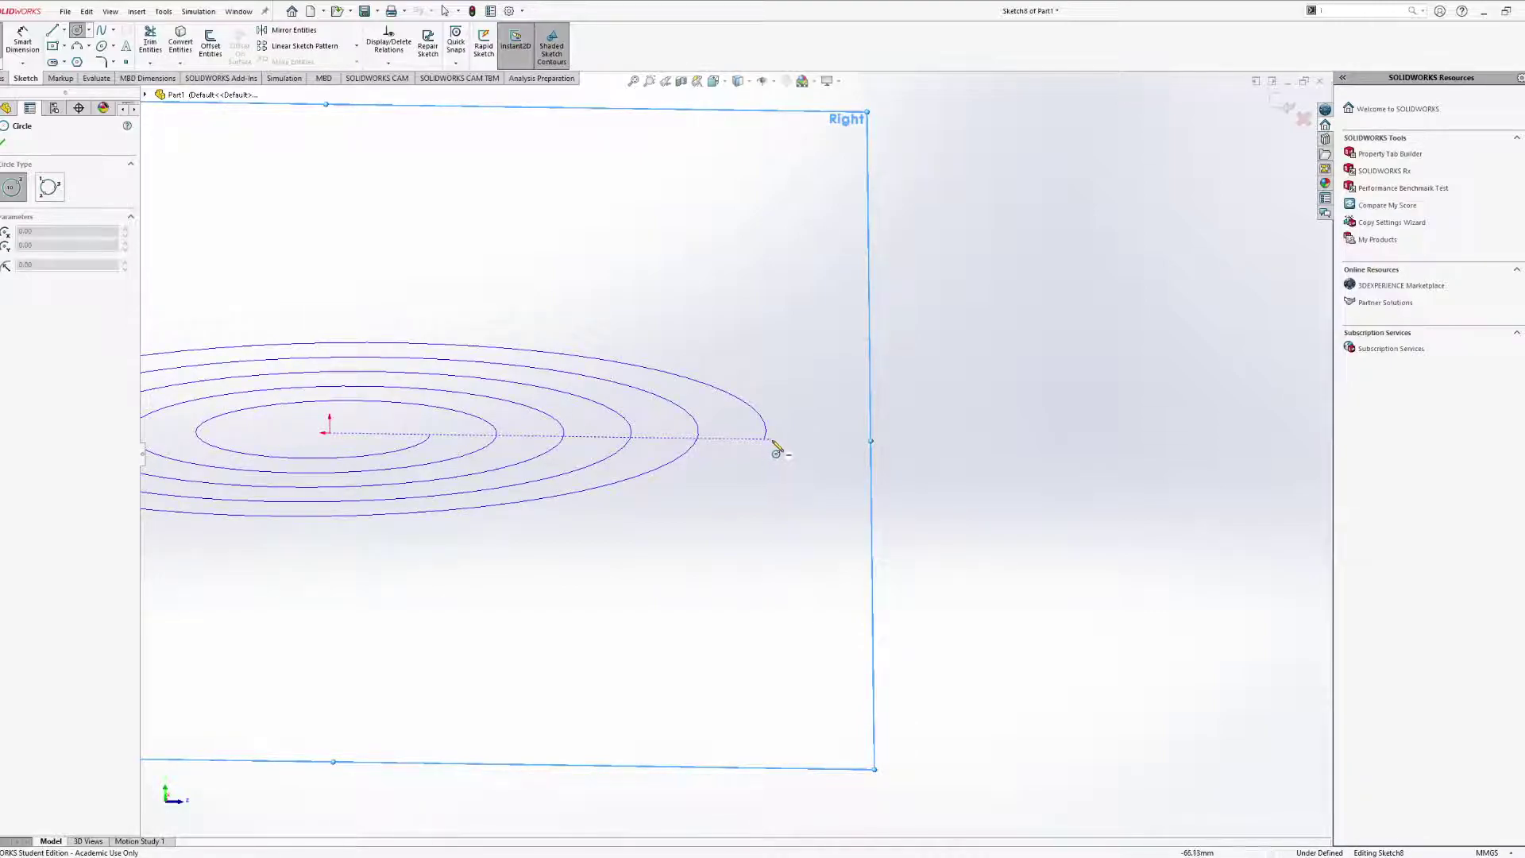
{"action": "left_click", "coordinate": [773, 440]}
{"action": "left_click", "coordinate": [786, 471]}
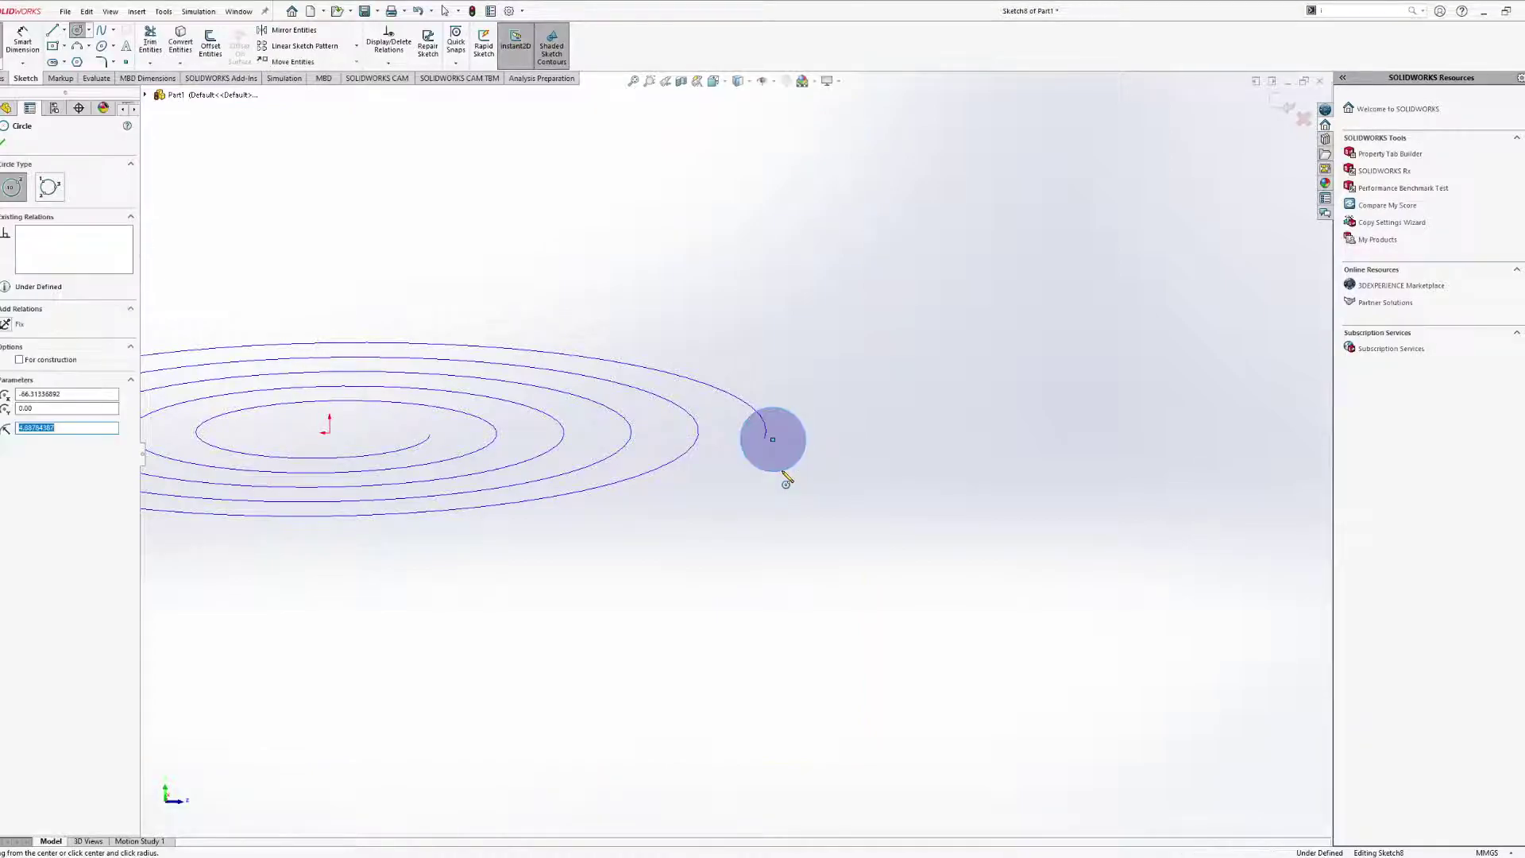
{"action": "key", "text": "Escape"}
{"action": "middle_click_drag", "start_coordinate": [862, 440], "coordinate": [735, 469]}
Dimension the circle's diameter as 7.5 mm.
{"action": "left_click", "coordinate": [24, 44]}
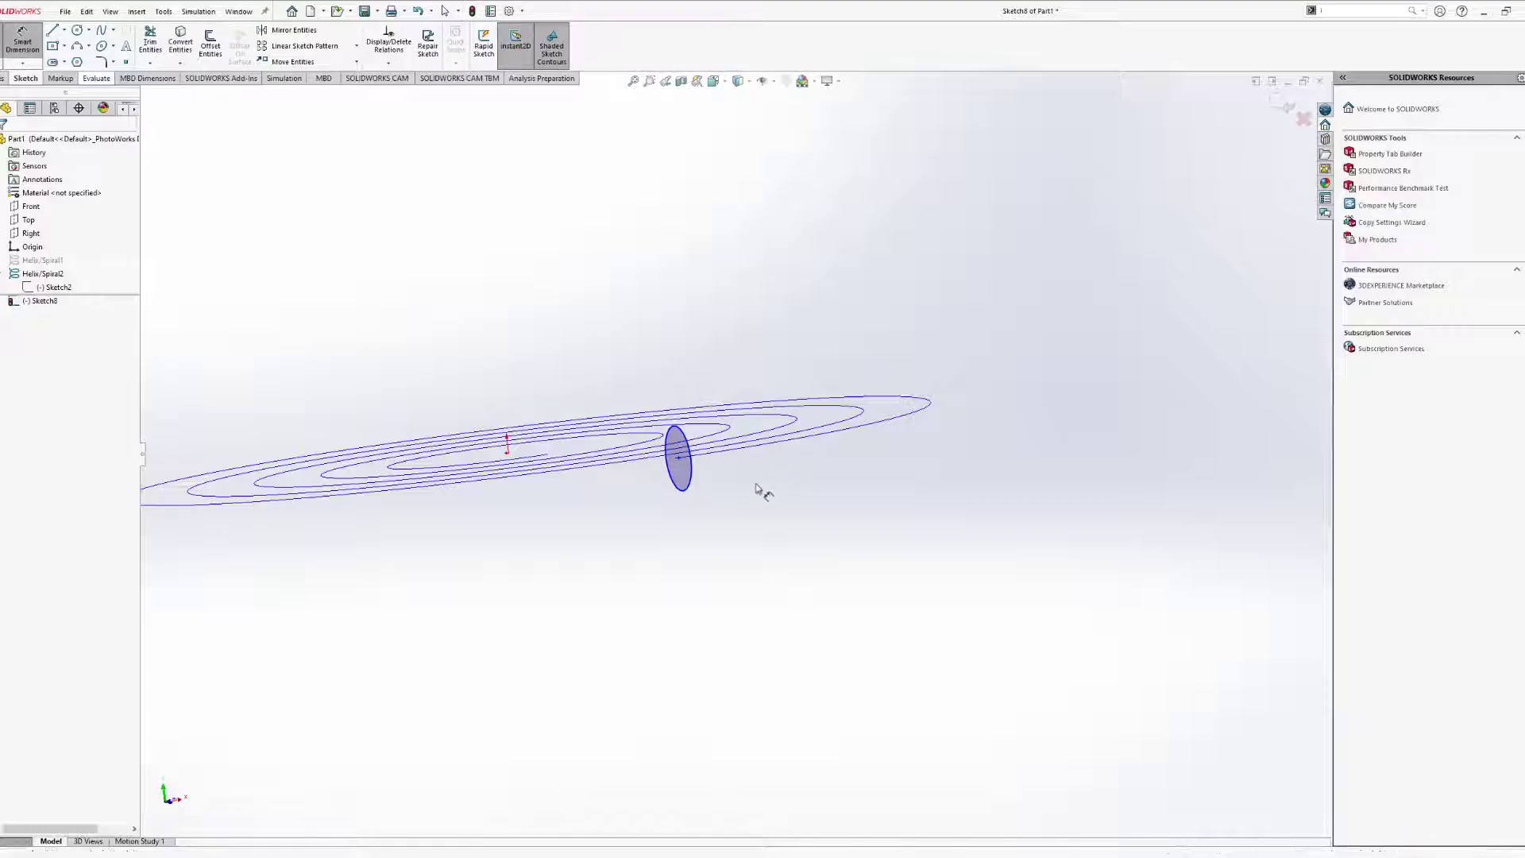
{"action": "left_click", "coordinate": [695, 466]}
{"action": "left_click", "coordinate": [813, 510]}
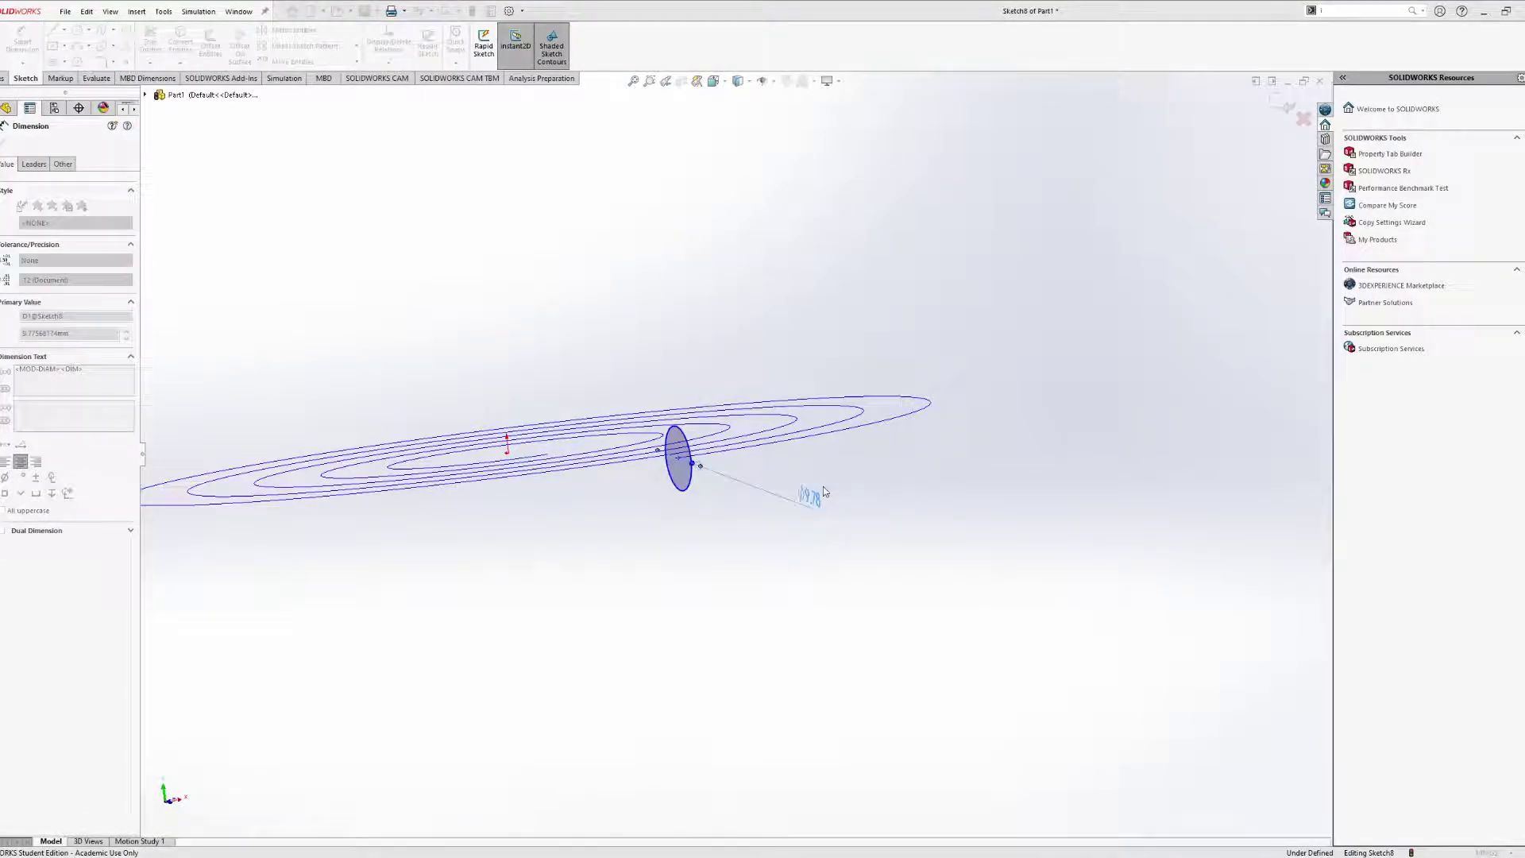
{"action": "type", "text": "7.5"}
{"action": "key", "text": "Return"}
{"action": "mouse_move", "coordinate": [804, 463]}
{"action": "middle_mouse_down"}
{"action": "mouse_move", "coordinate": [803, 497]}
{"action": "mouse_move", "coordinate": [805, 477]}
{"action": "mouse_move", "coordinate": [691, 545]}
{"action": "mouse_move", "coordinate": [714, 591]}
{"action": "mouse_move", "coordinate": [766, 589]}
{"action": "mouse_move", "coordinate": [776, 606]}
{"action": "mouse_move", "coordinate": [790, 596]}
{"action": "mouse_move", "coordinate": [759, 612]}
{"action": "mouse_move", "coordinate": [793, 575]}
{"action": "mouse_move", "coordinate": [636, 630]}
{"action": "mouse_move", "coordinate": [487, 630]}
{"action": "mouse_move", "coordinate": [559, 620]}
{"action": "middle_mouse_up"}
{"action": "key", "text": "Escape"}
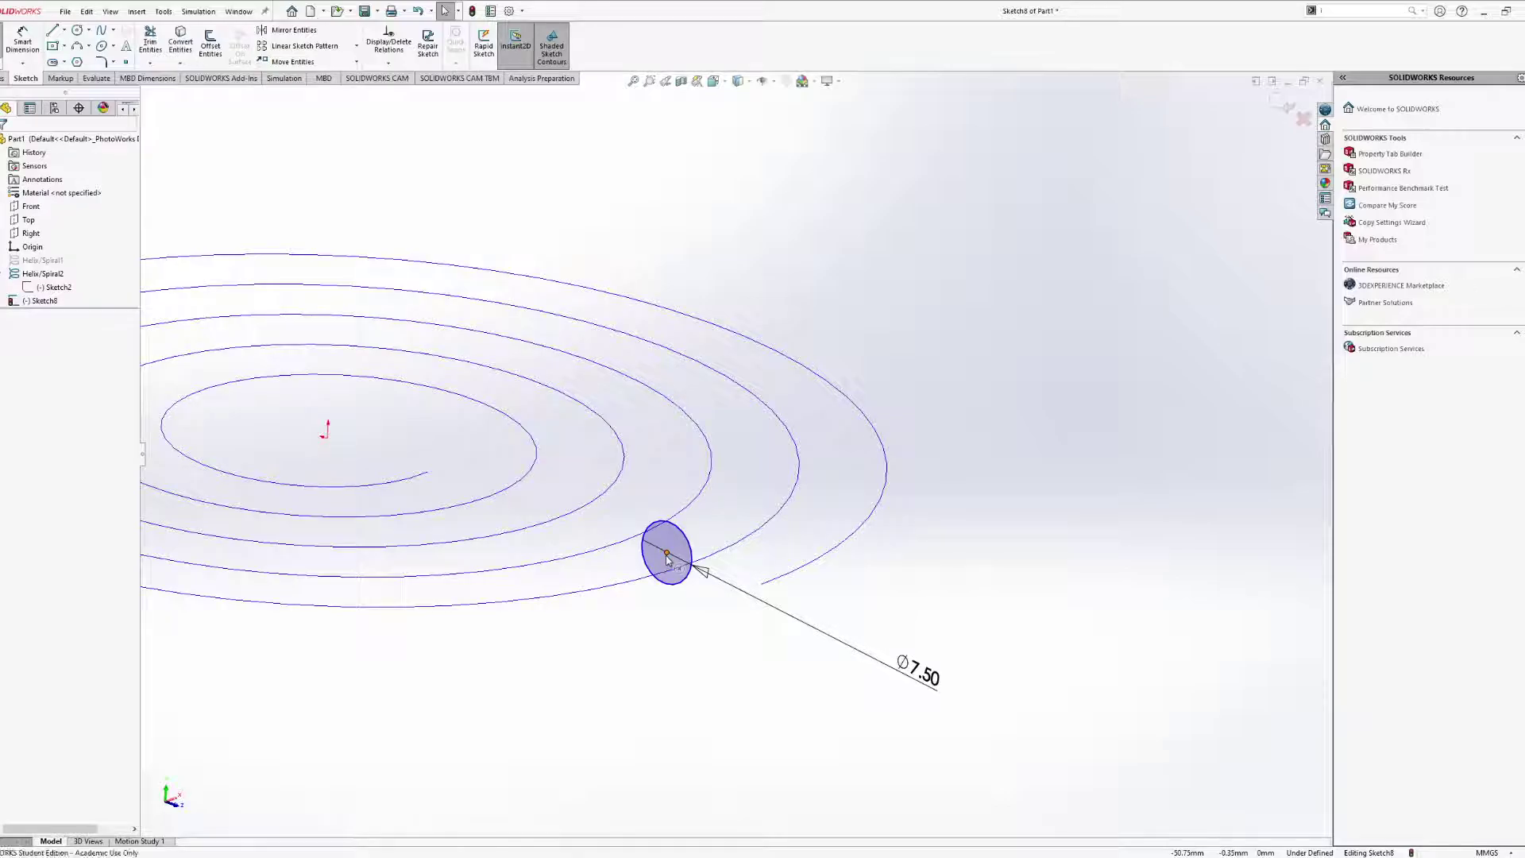
Try to tie the circle's centre to the spiral's outer endpoint with a relation and with a dimension.
{"action": "left_click", "coordinate": [666, 554]}
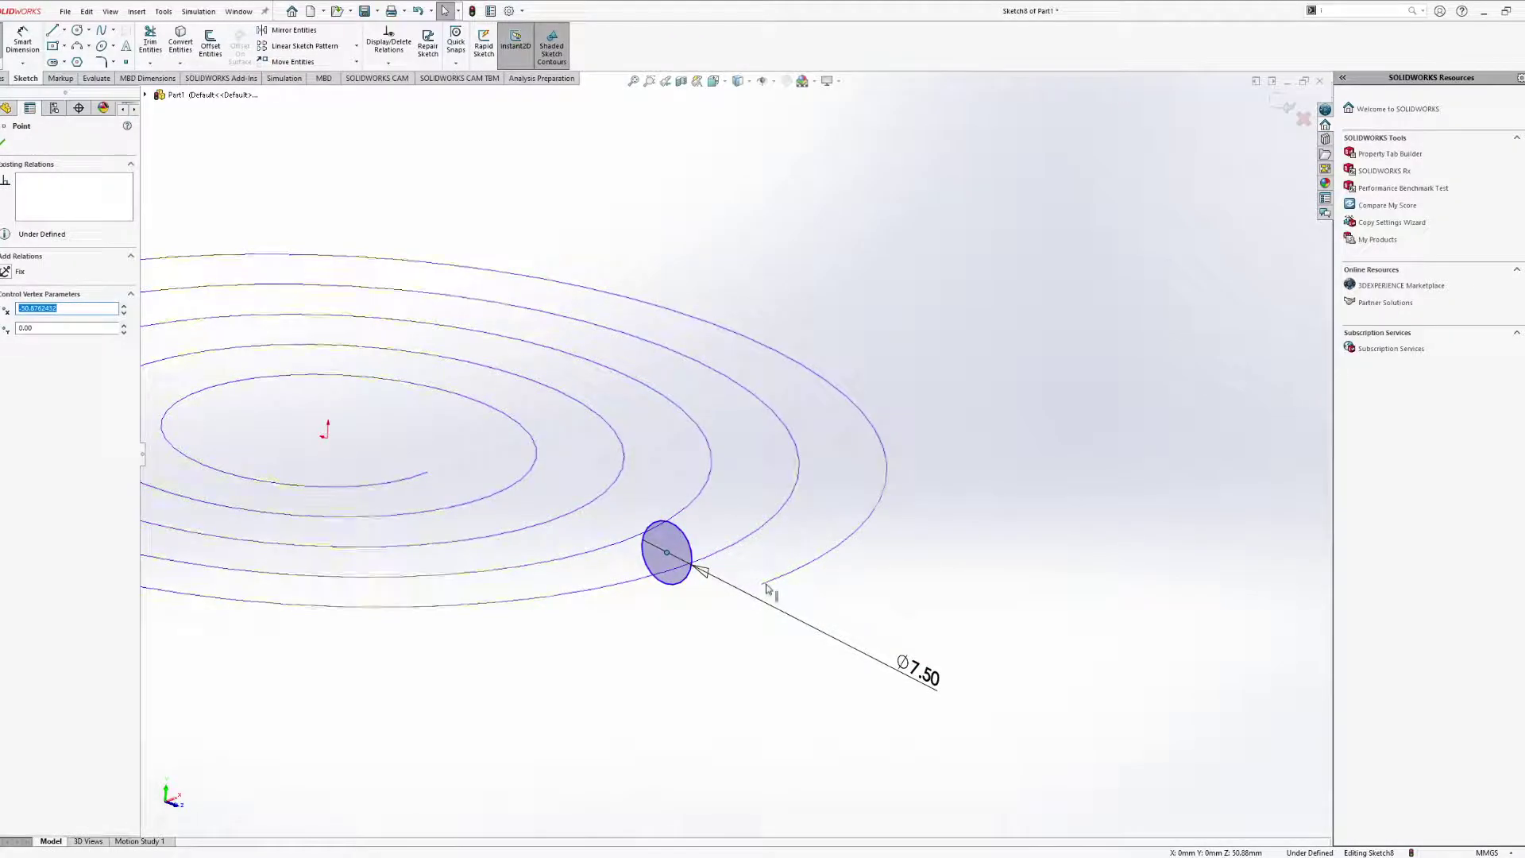
{"action": "left_click", "coordinate": [761, 585], "text": "ctrl"}
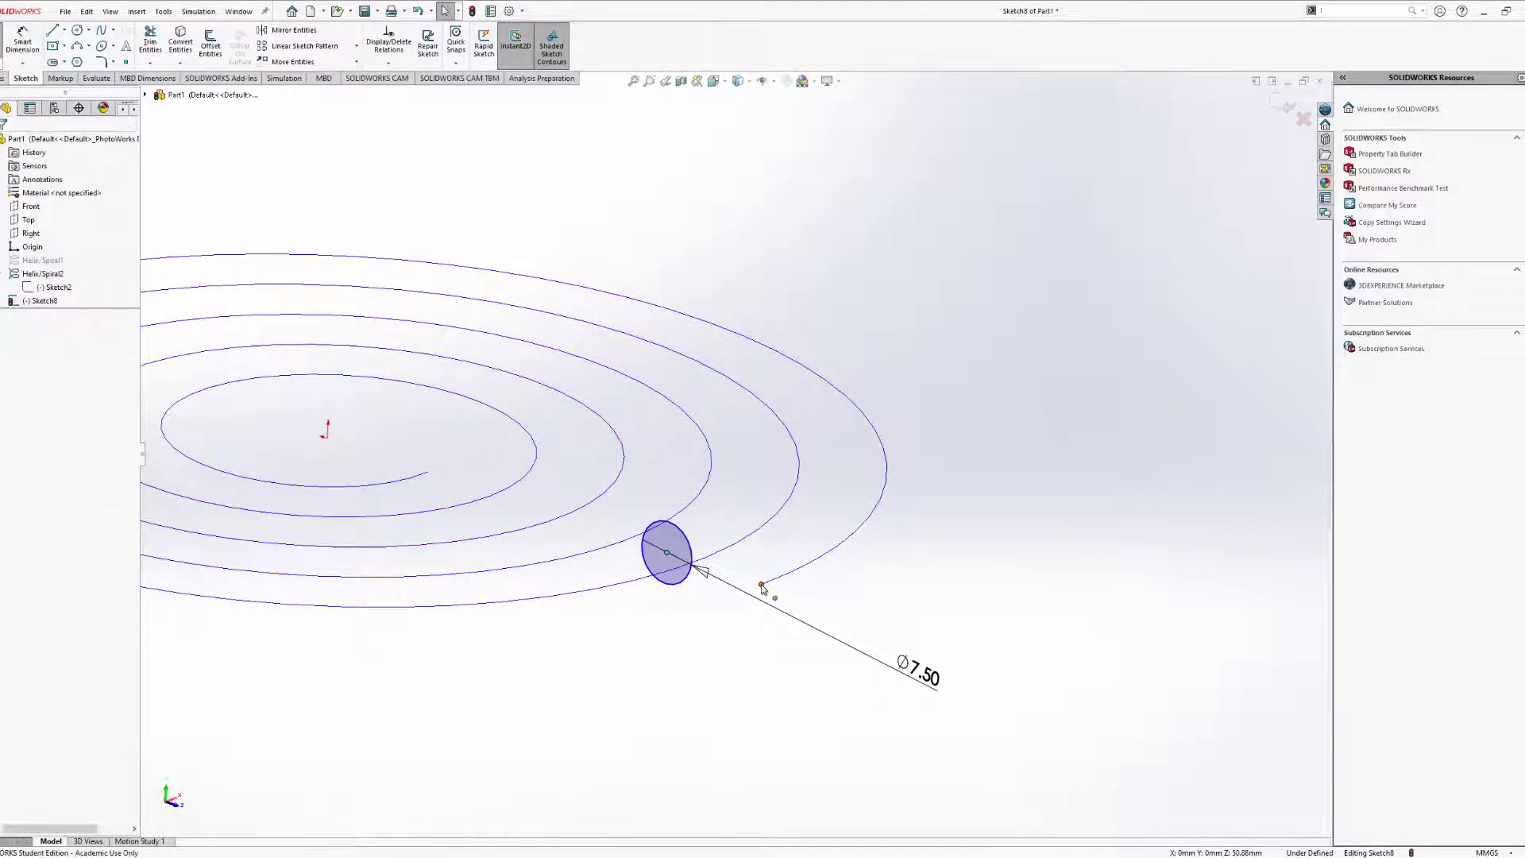
{"action": "key", "text": "Escape"}
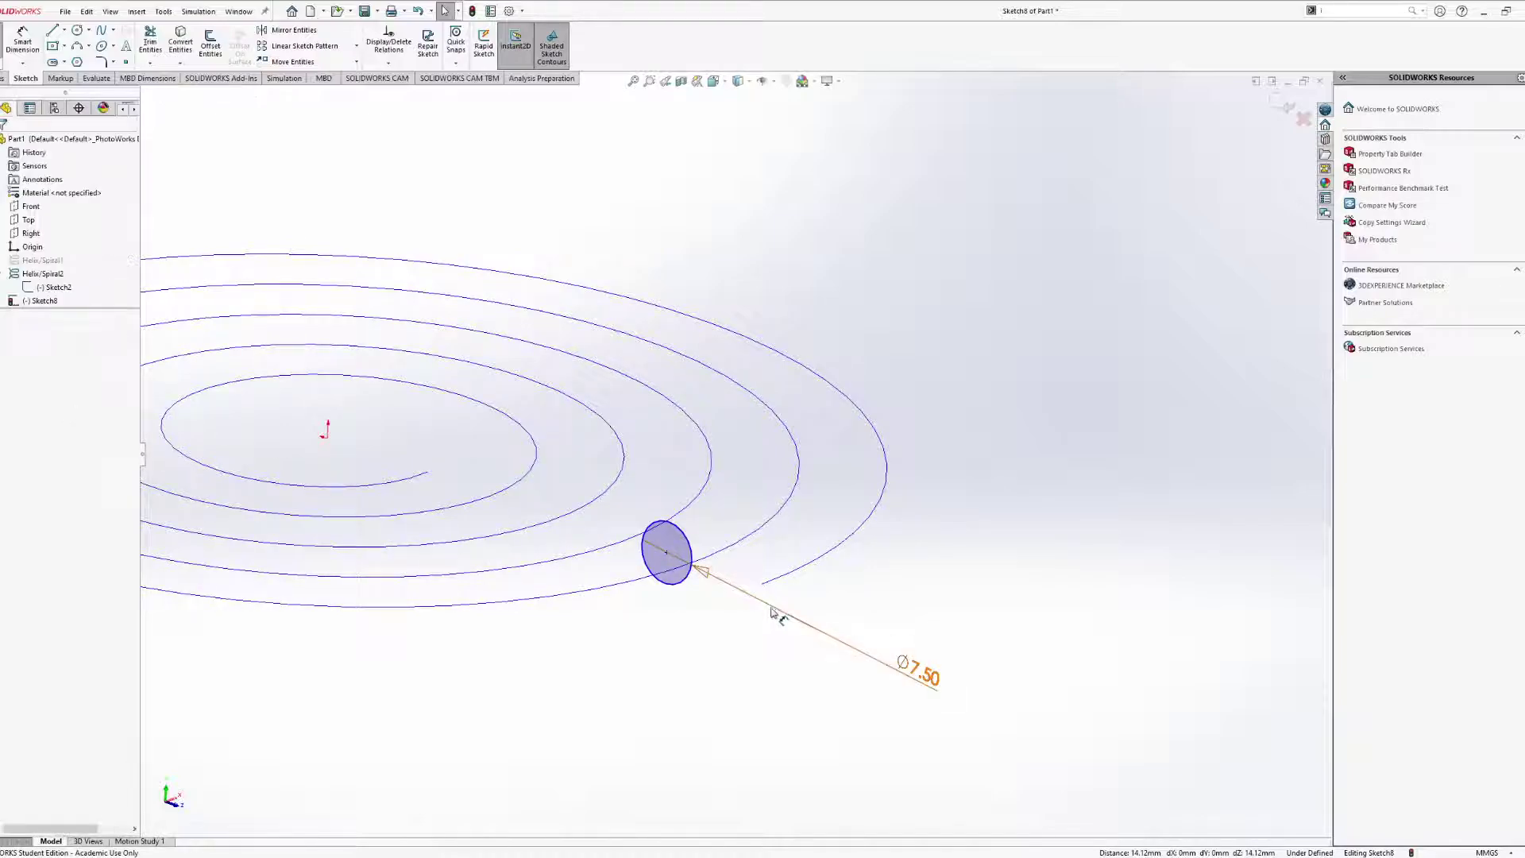
{"action": "left_click", "coordinate": [27, 34]}
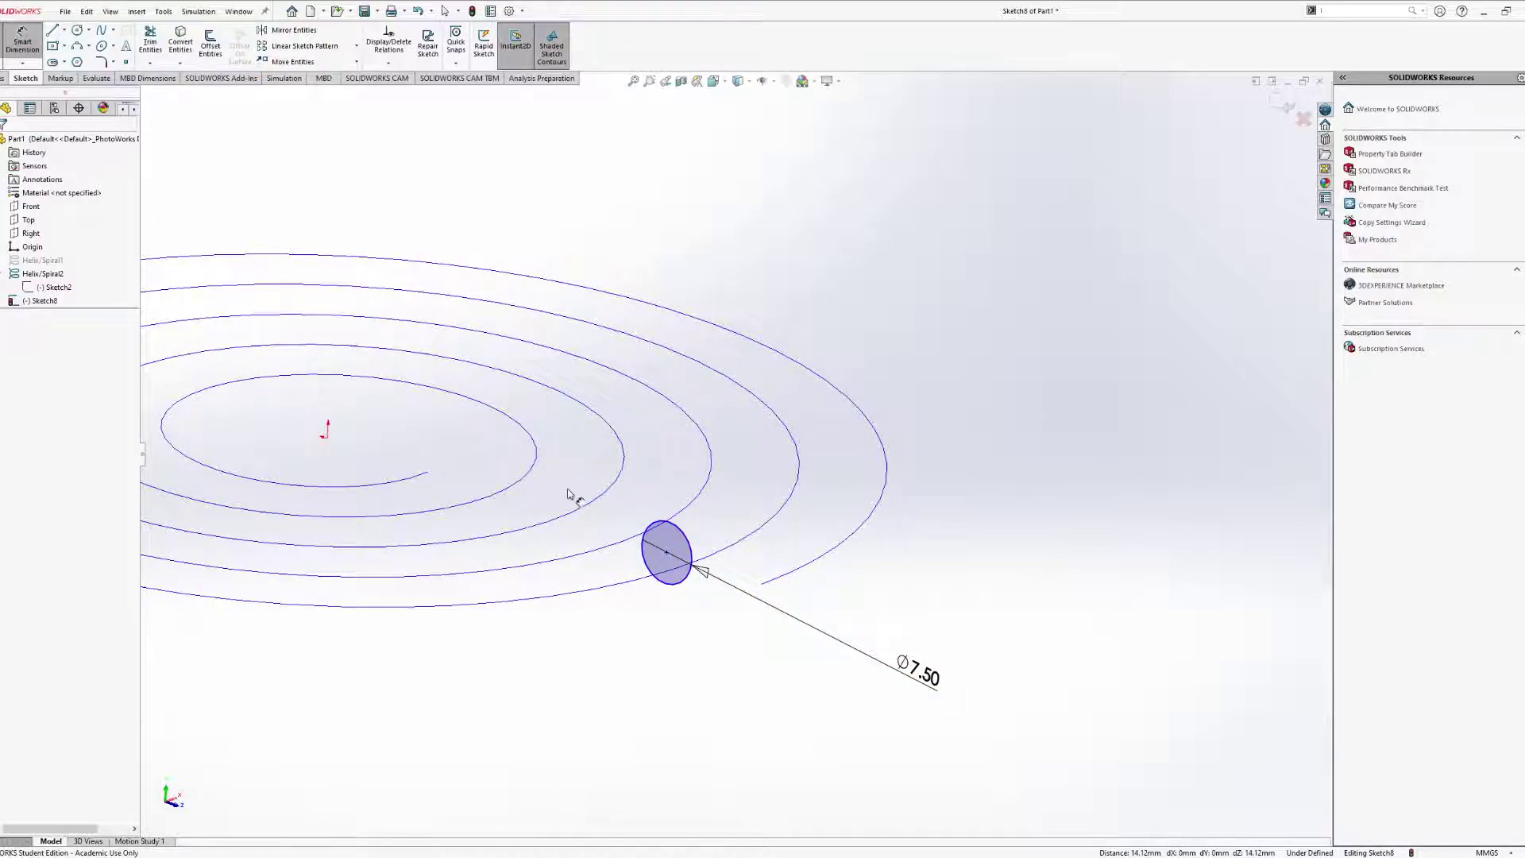
{"action": "left_click", "coordinate": [666, 553]}
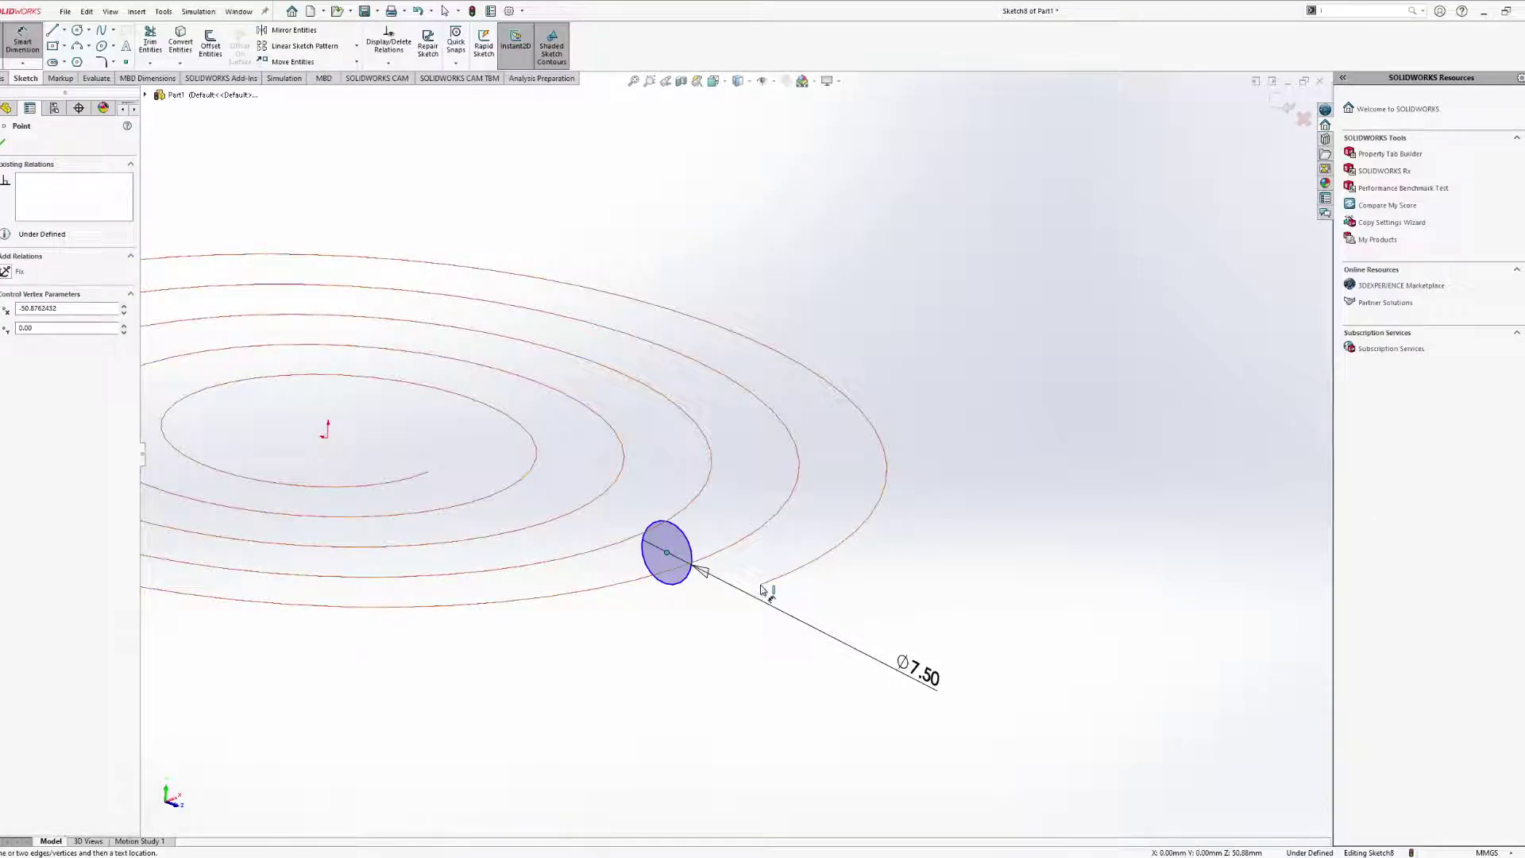
{"action": "left_click", "coordinate": [761, 587]}
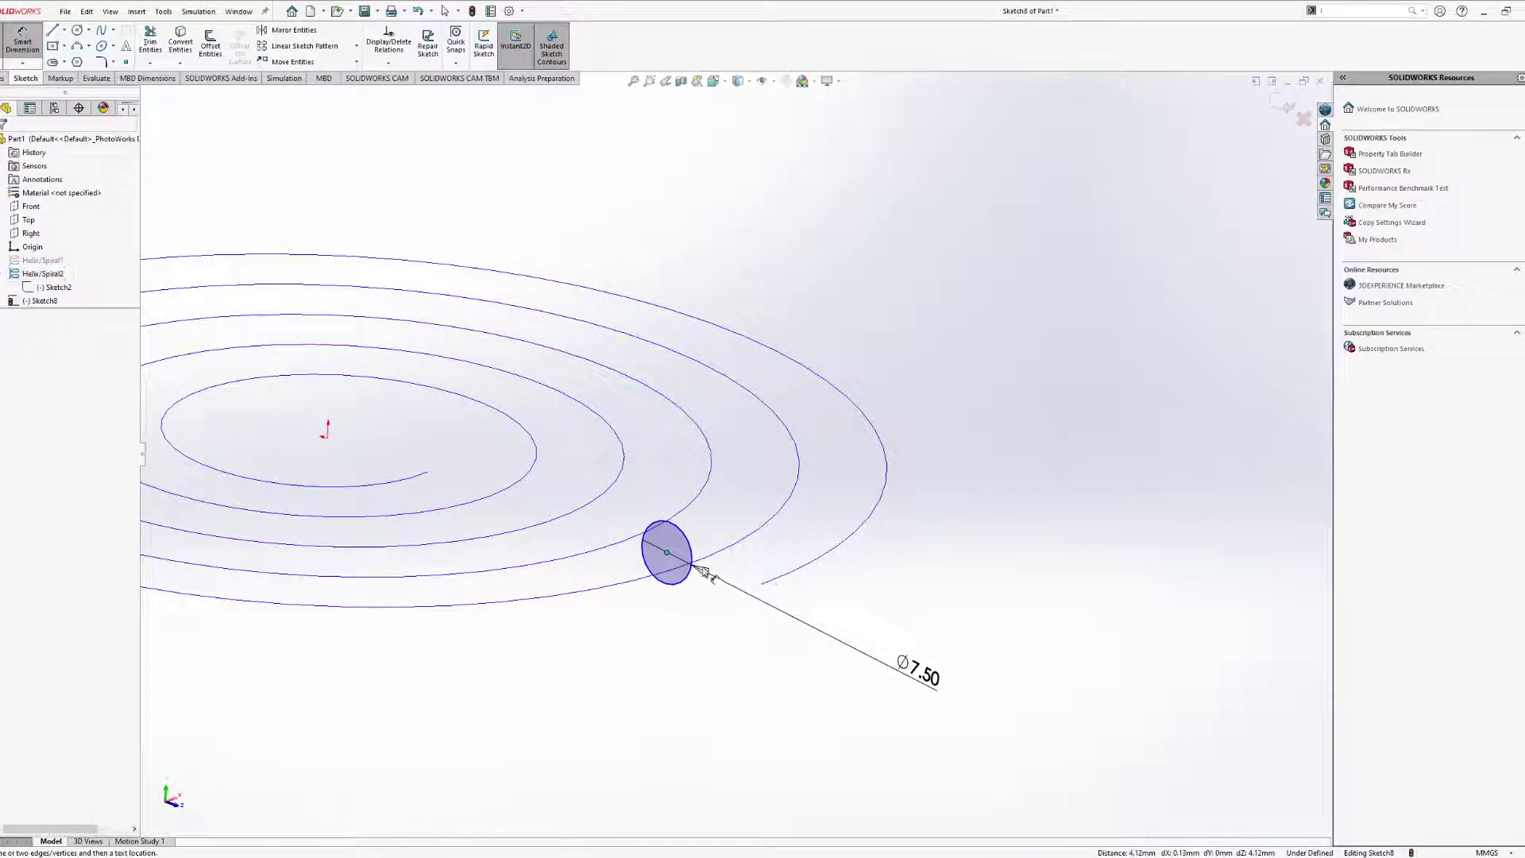
{"action": "key", "text": "Escape"}
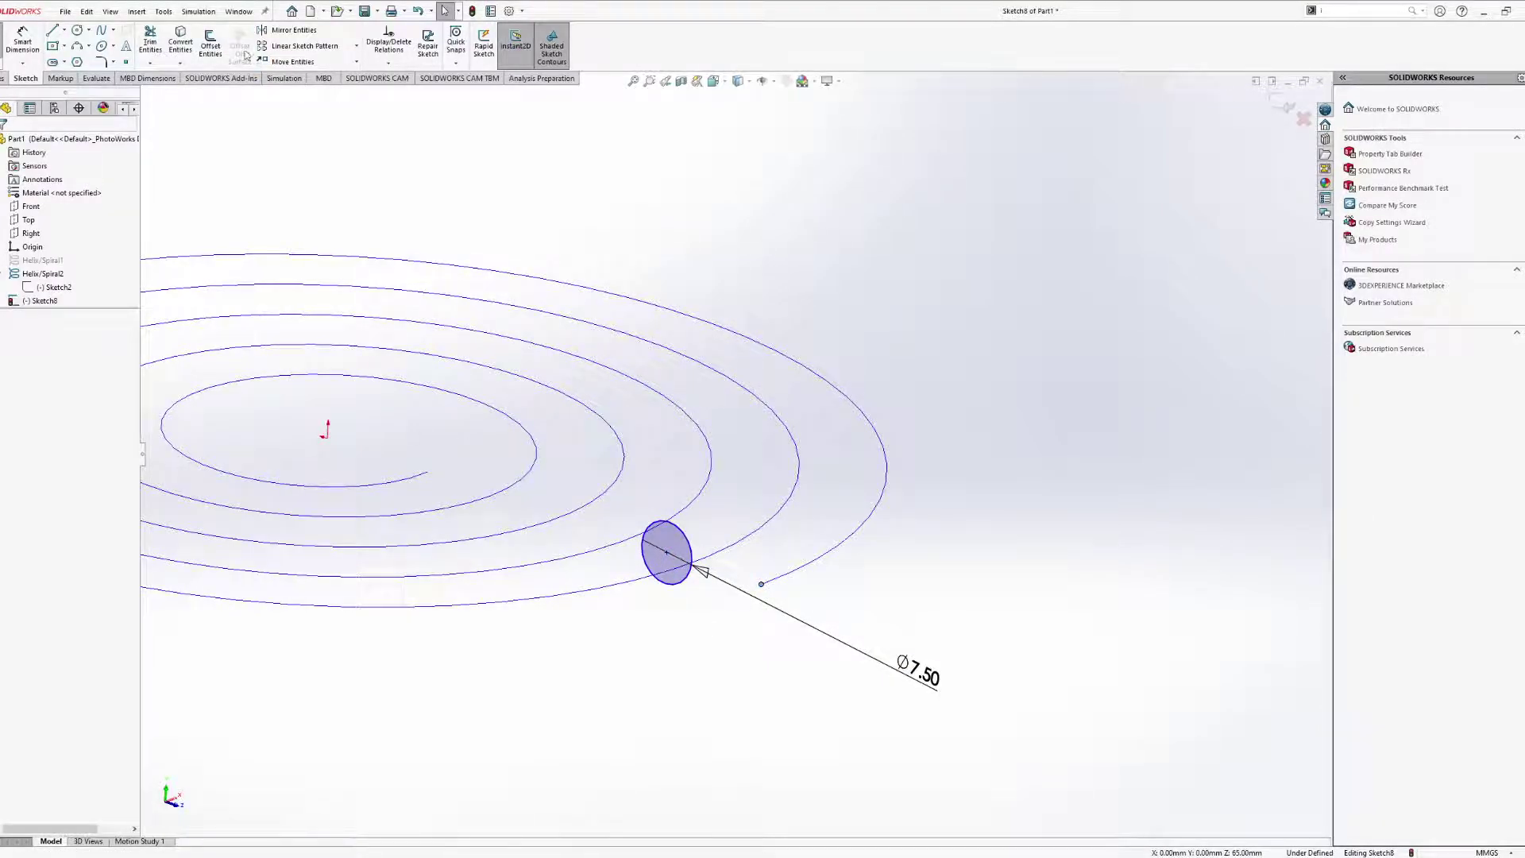
Rebuild and reopen the circle sketch, and try again to dimension its centre to the spiral's endpoints.
{"action": "left_click", "coordinate": [472, 11]}
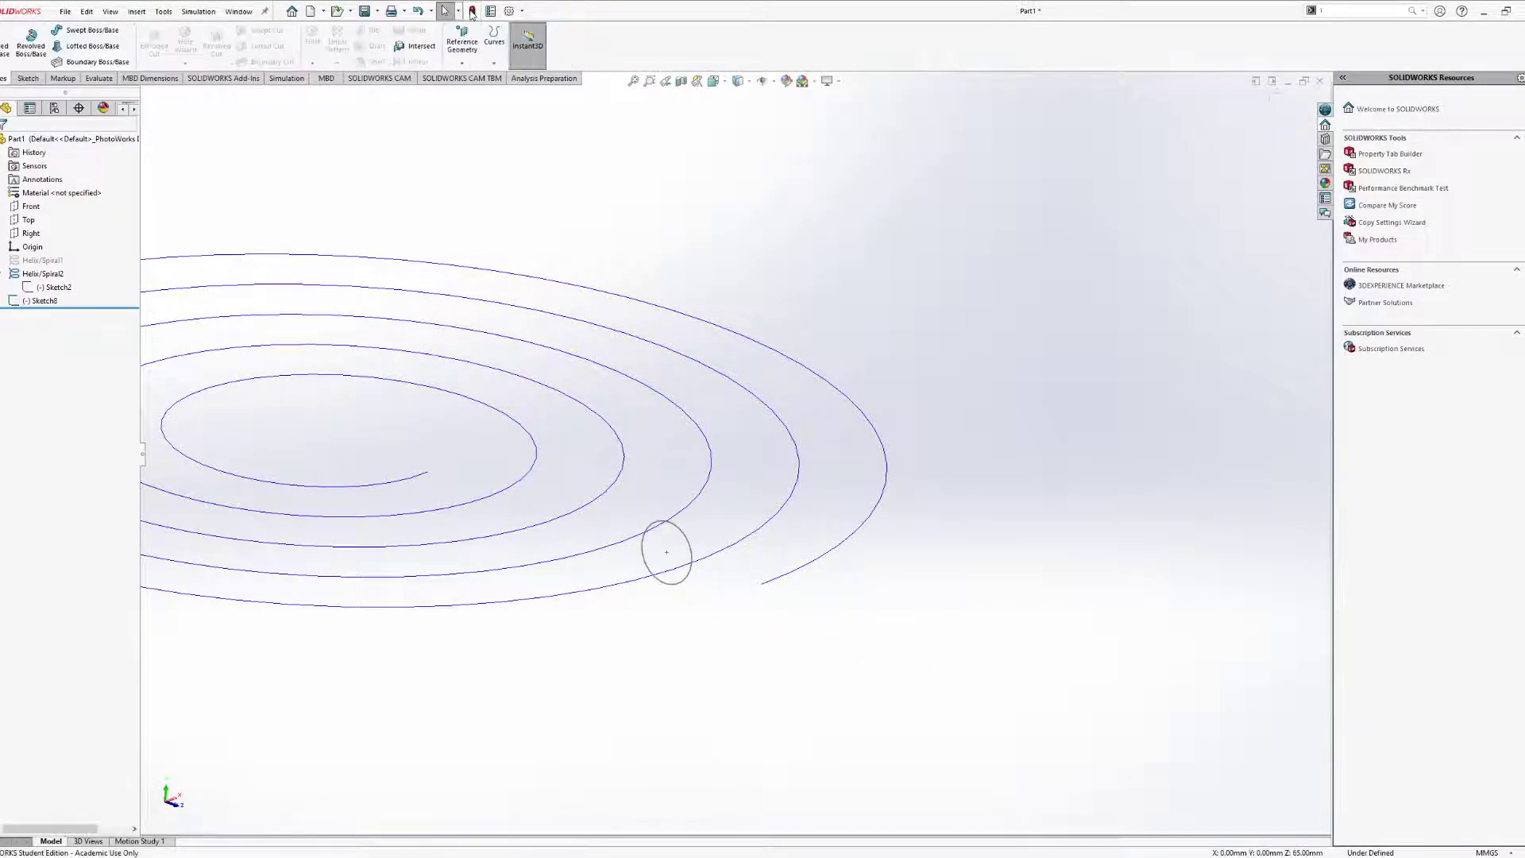
{"action": "left_click", "coordinate": [42, 301]}
{"action": "left_click", "coordinate": [55, 258]}
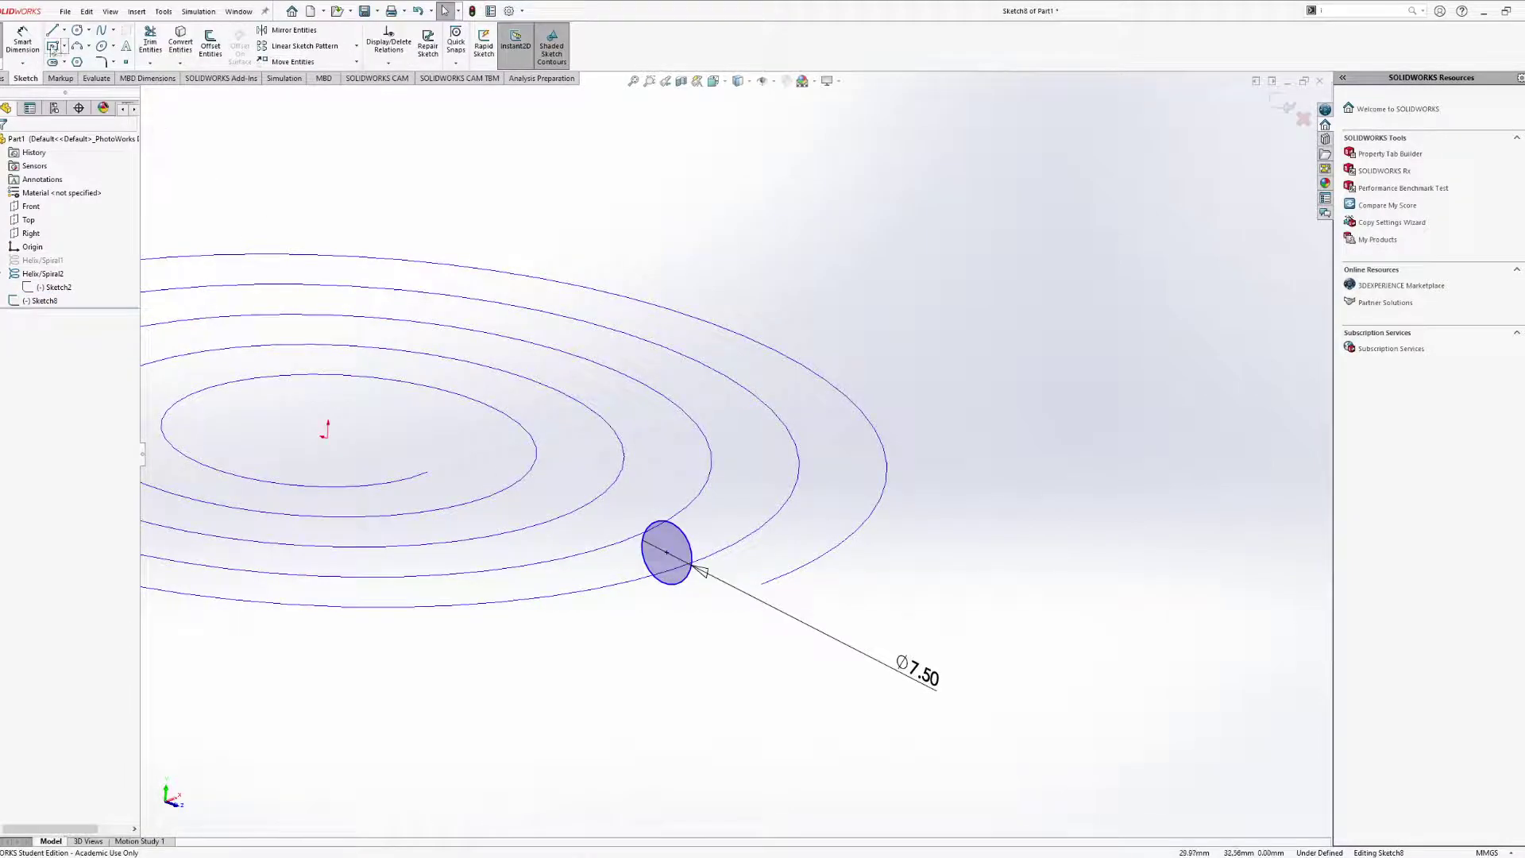
{"action": "left_click", "coordinate": [22, 41]}
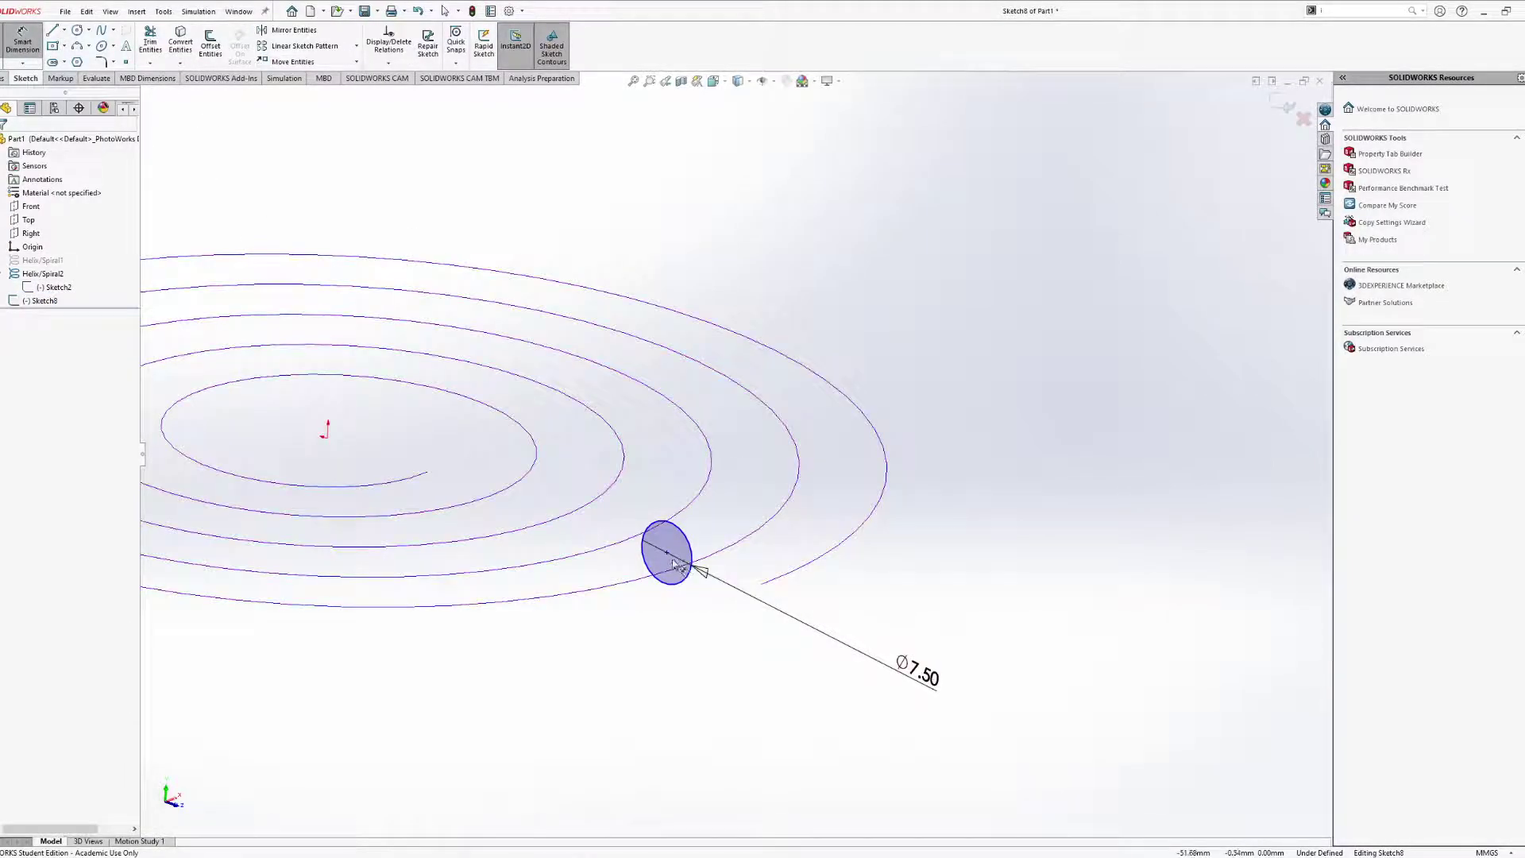
{"action": "left_click", "coordinate": [761, 589]}
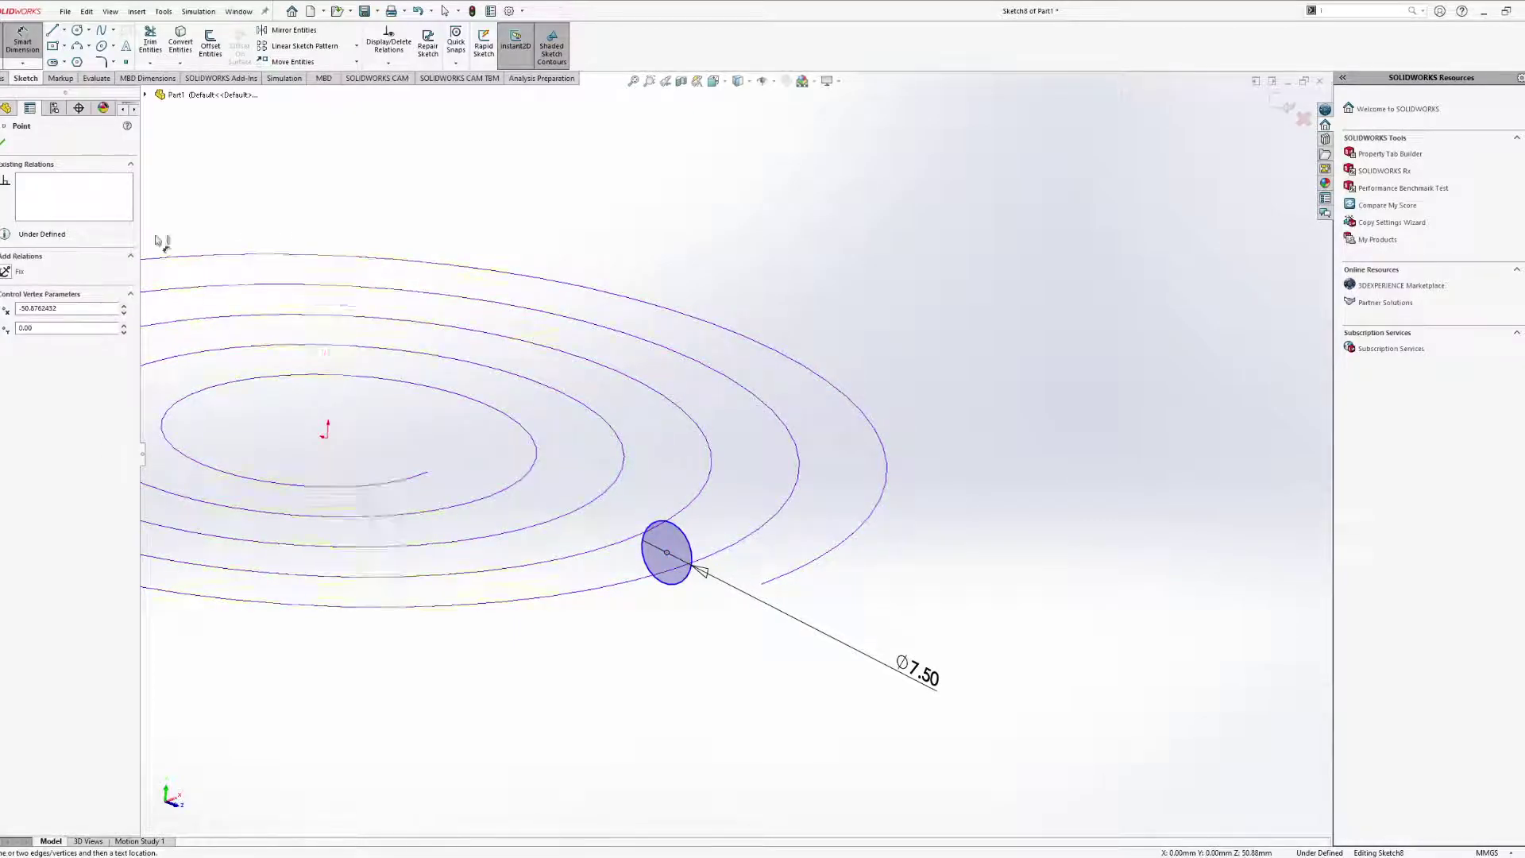
{"action": "left_click", "coordinate": [4, 142]}
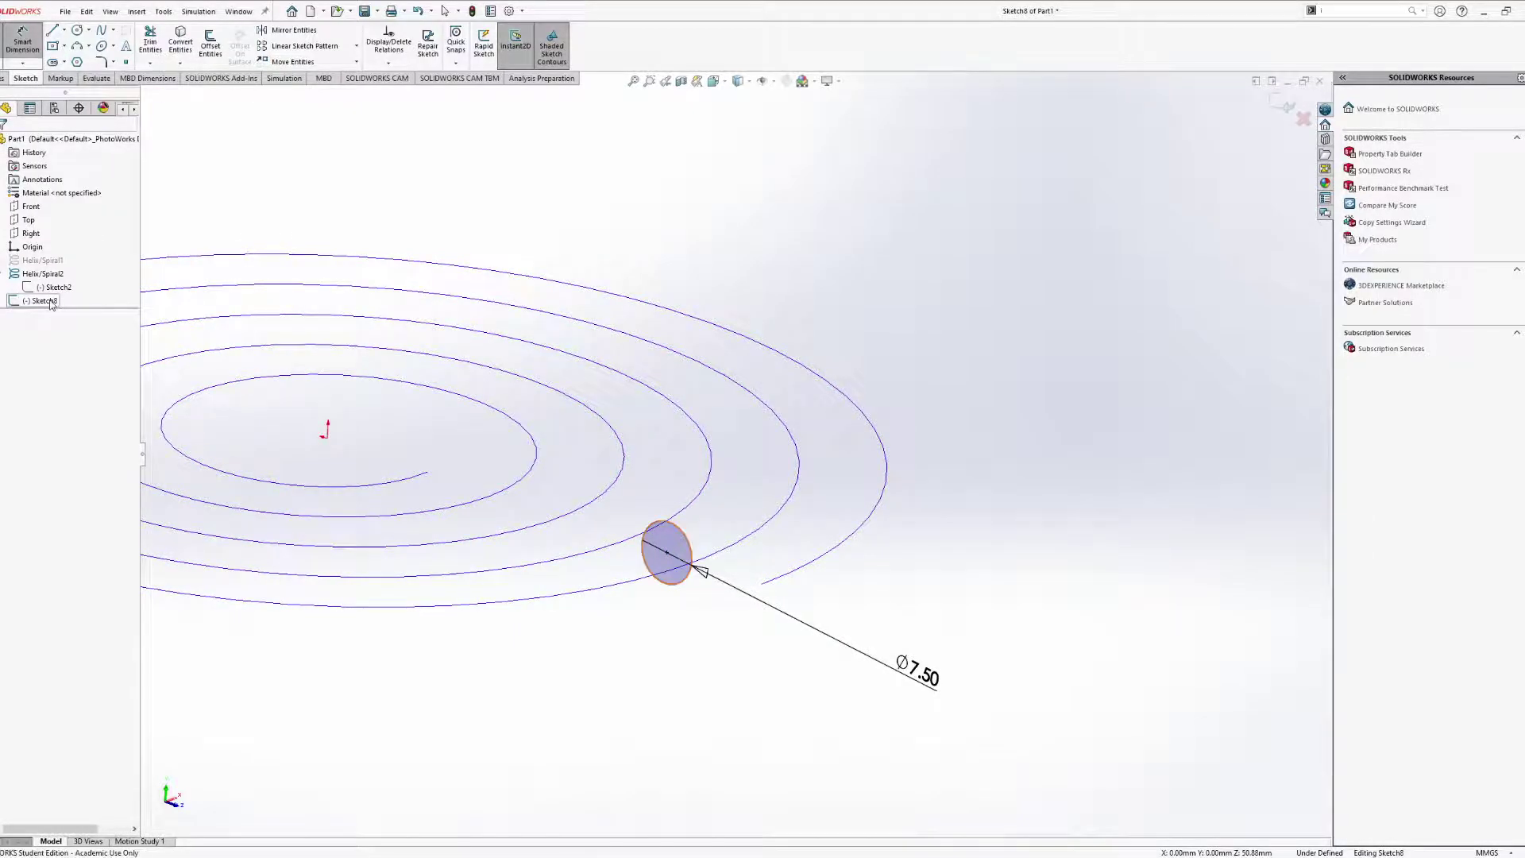
{"action": "mouse_move", "coordinate": [508, 418]}
{"action": "middle_mouse_down"}
{"action": "mouse_move", "coordinate": [691, 388]}
{"action": "mouse_move", "coordinate": [606, 443]}
{"action": "mouse_move", "coordinate": [606, 511]}
{"action": "mouse_move", "coordinate": [667, 516]}
{"action": "middle_mouse_up"}
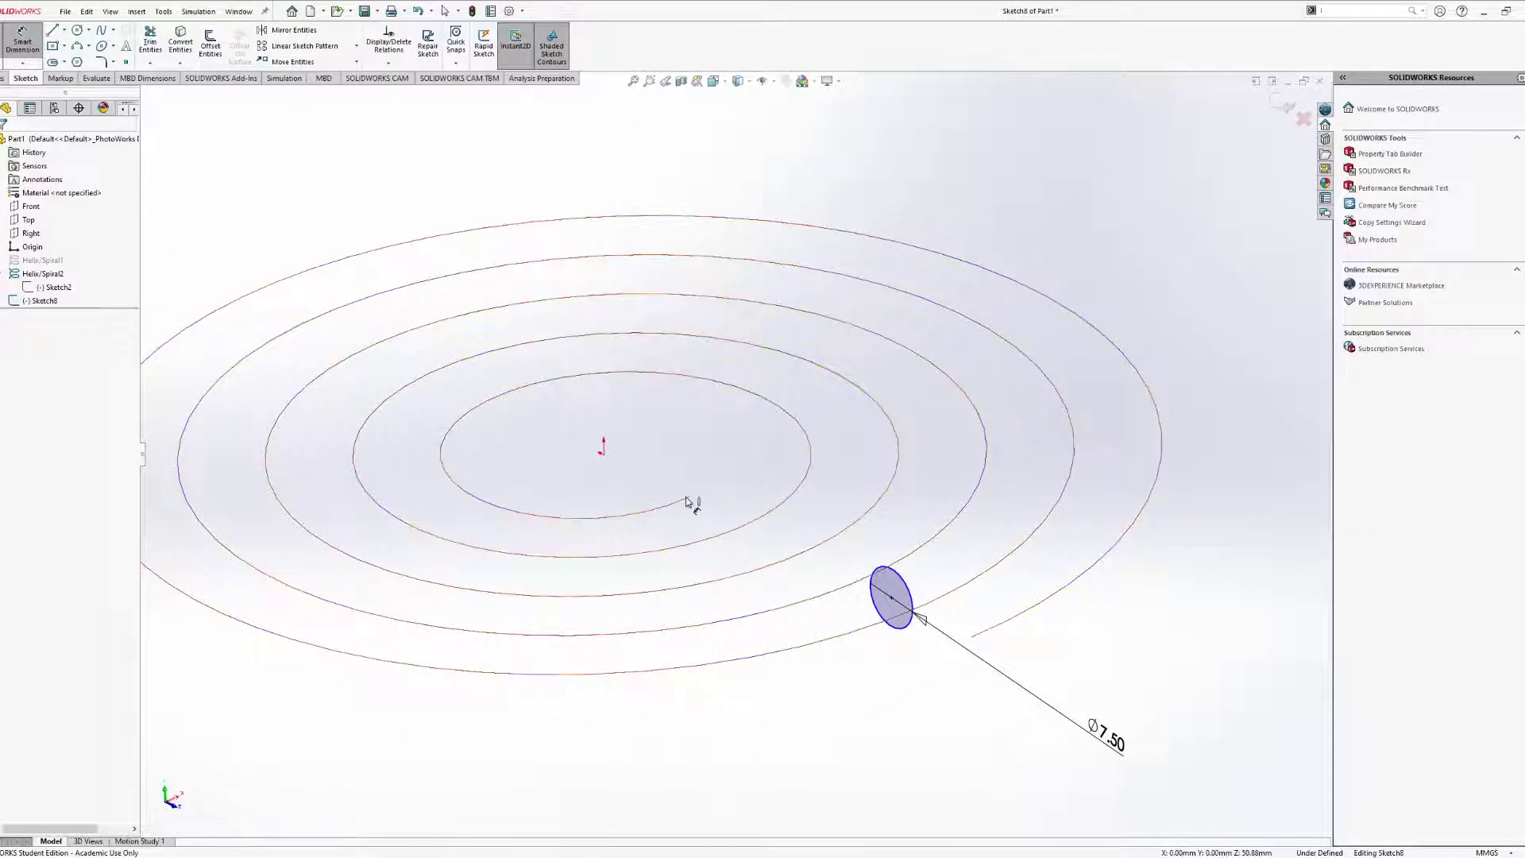
{"action": "left_click", "coordinate": [690, 503]}
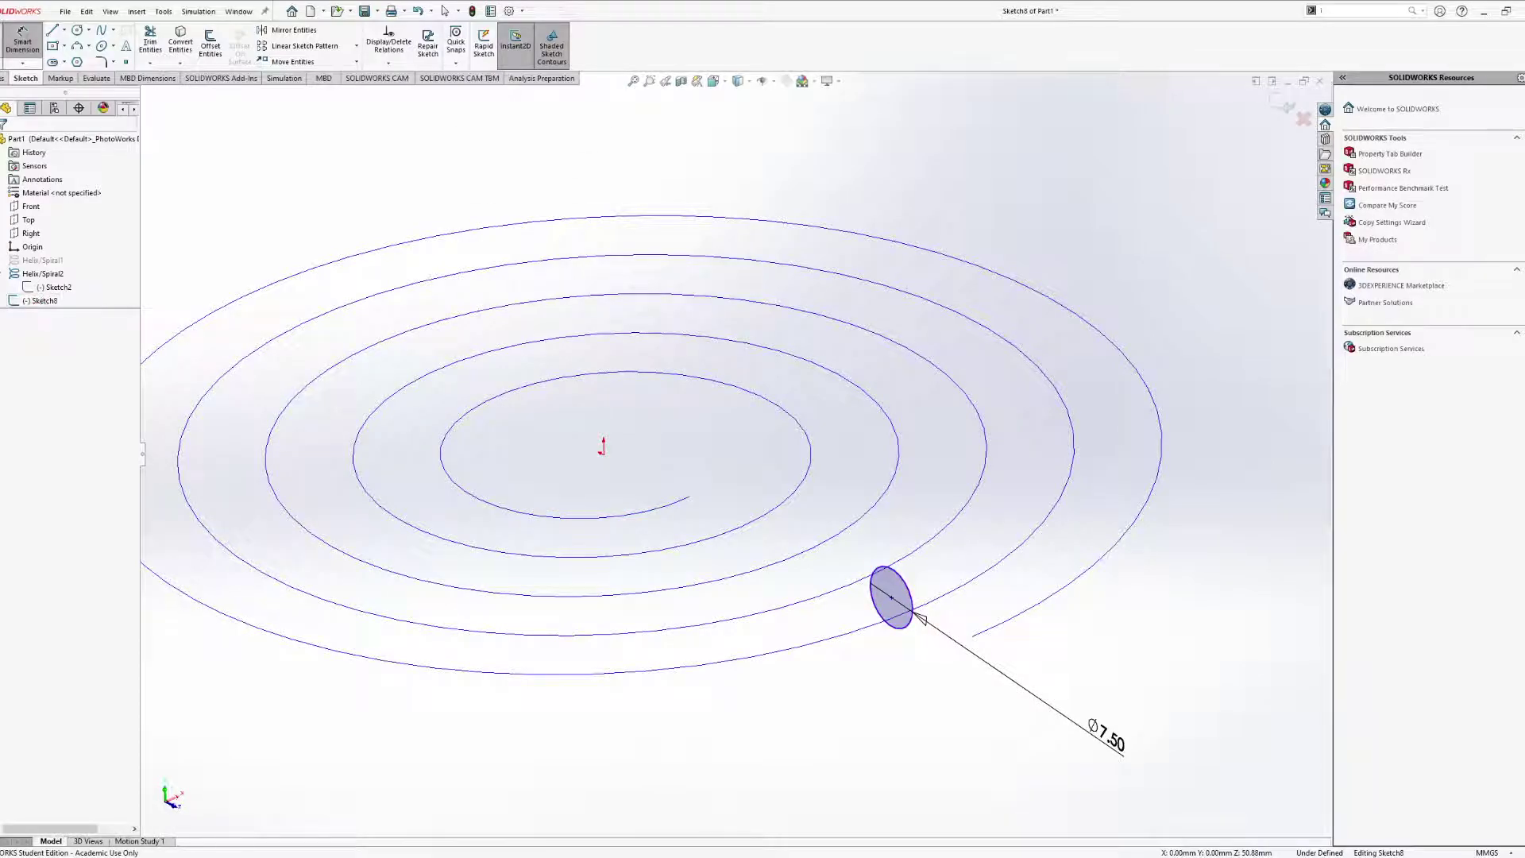
Exit the circle sketch and delete it from the part.
{"action": "key", "text": "ctrl+b"}
{"action": "left_click", "coordinate": [44, 302]}
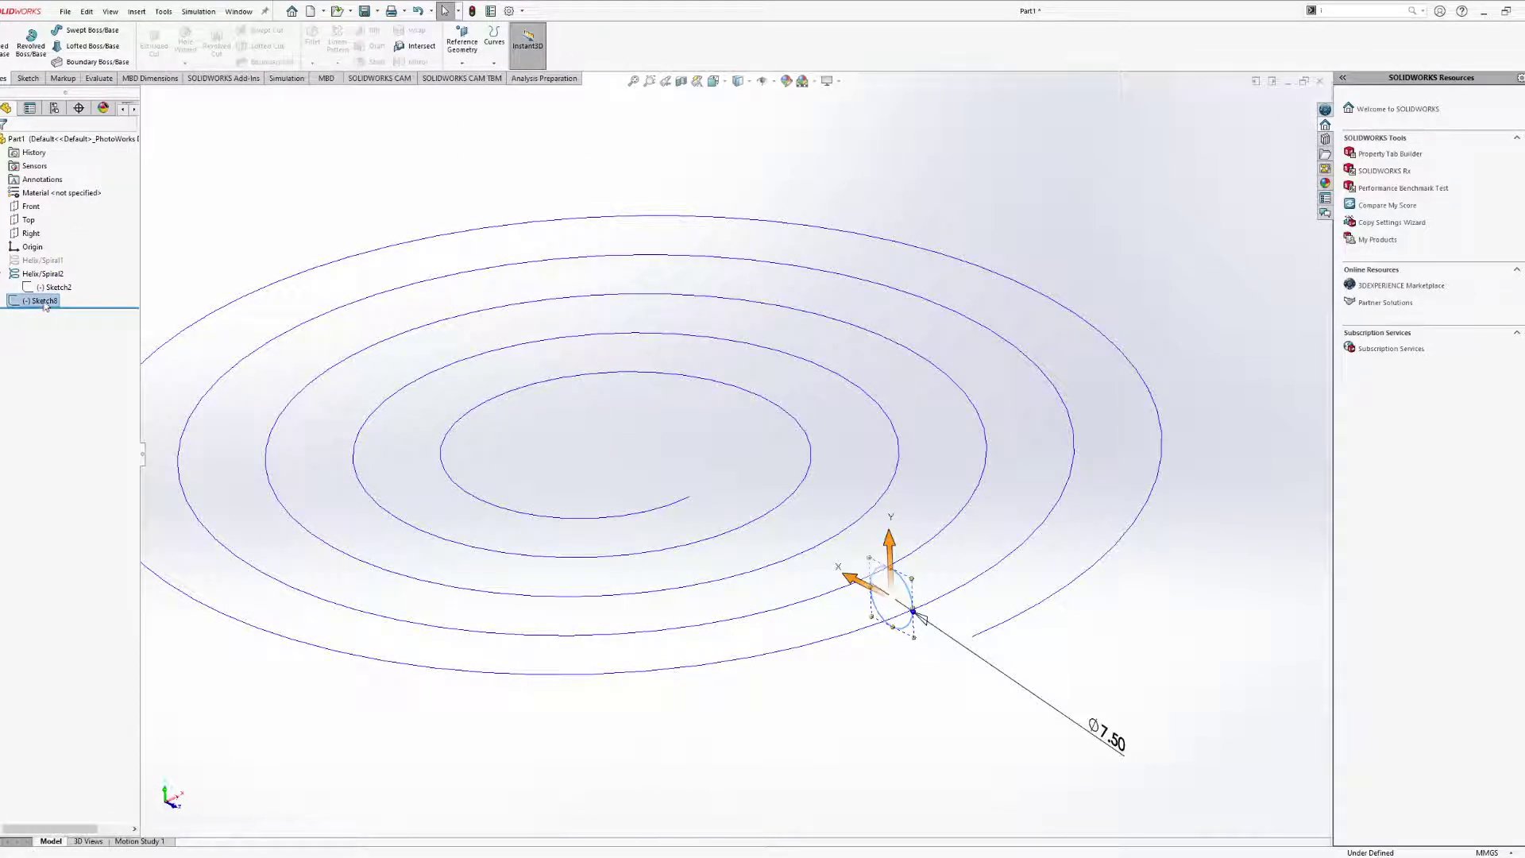
{"action": "key", "text": "Delete"}
{"action": "key", "text": "Return"}
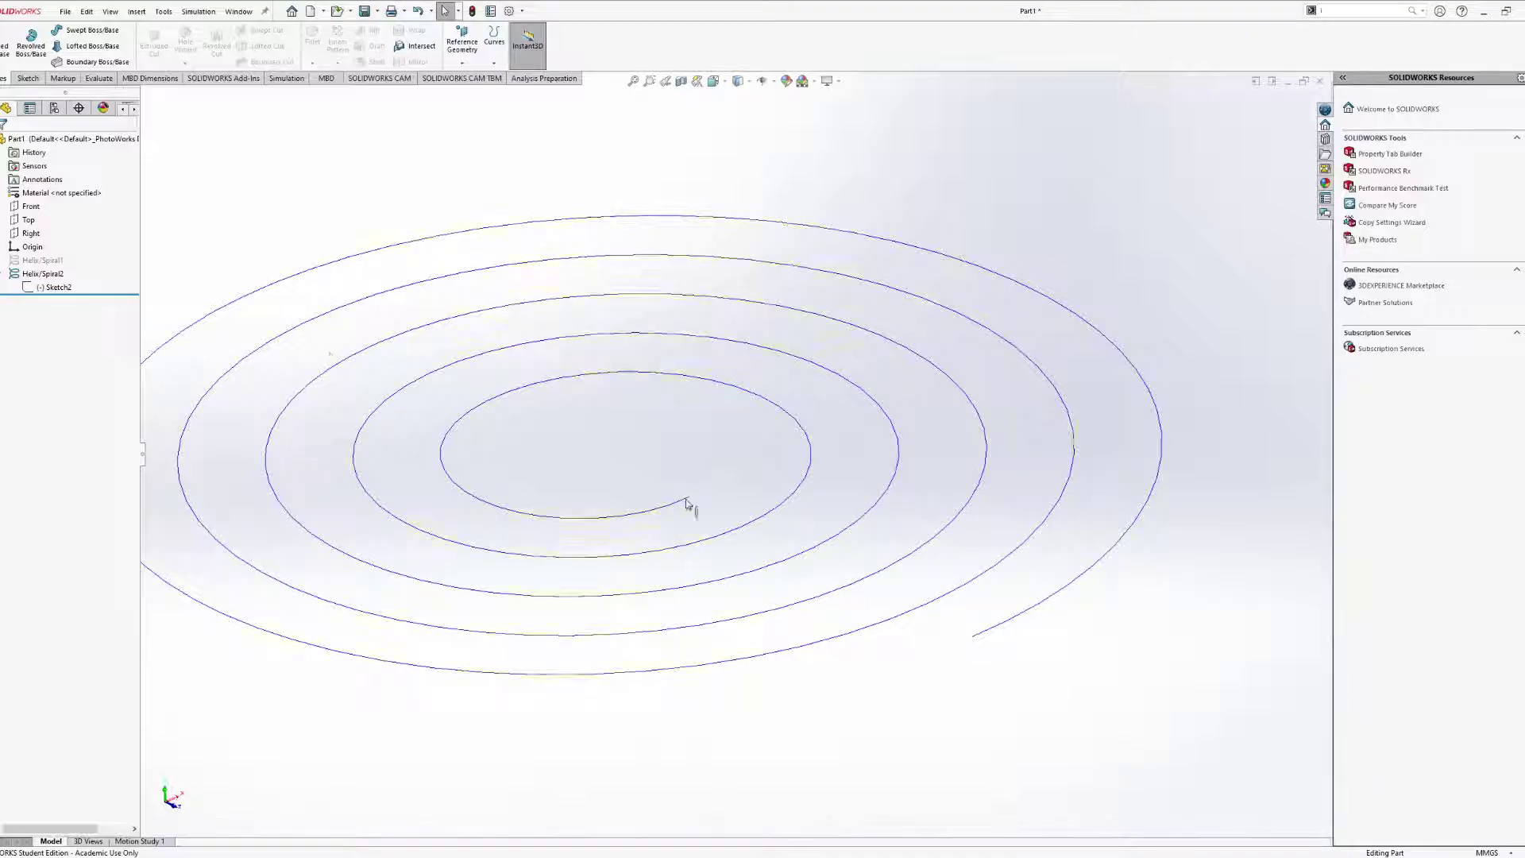
Start a sketch on the Right plane and draw a circle of about 3.4 mm radius centred at the spiral's inner end.
{"action": "left_click", "coordinate": [32, 234]}
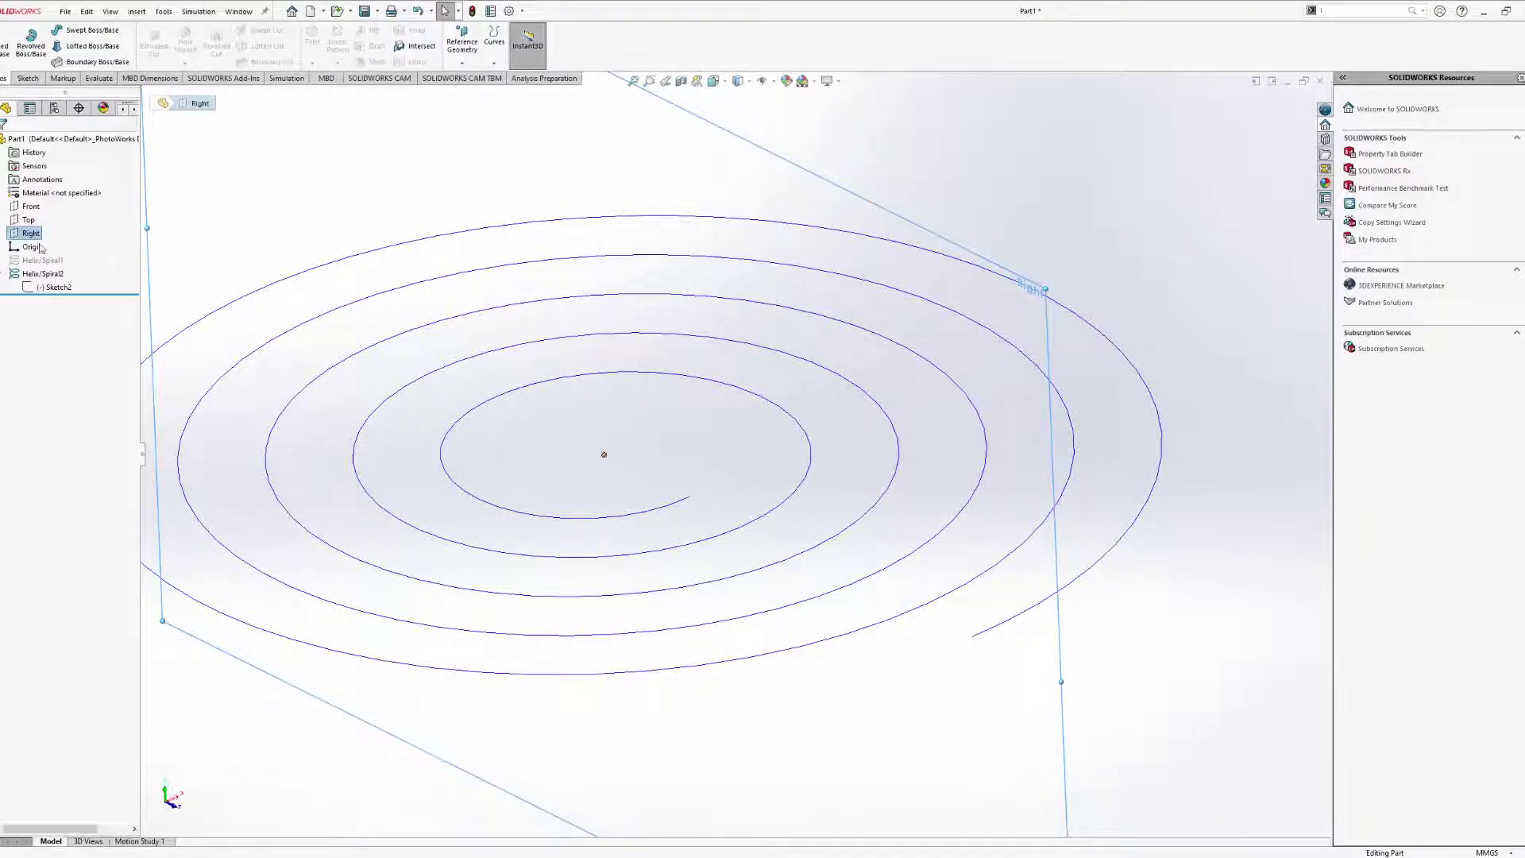
{"action": "left_click", "coordinate": [40, 222]}
{"action": "mouse_move", "coordinate": [601, 393]}
{"action": "middle_mouse_down"}
{"action": "mouse_move", "coordinate": [606, 378]}
{"action": "mouse_move", "coordinate": [609, 422]}
{"action": "middle_mouse_up"}
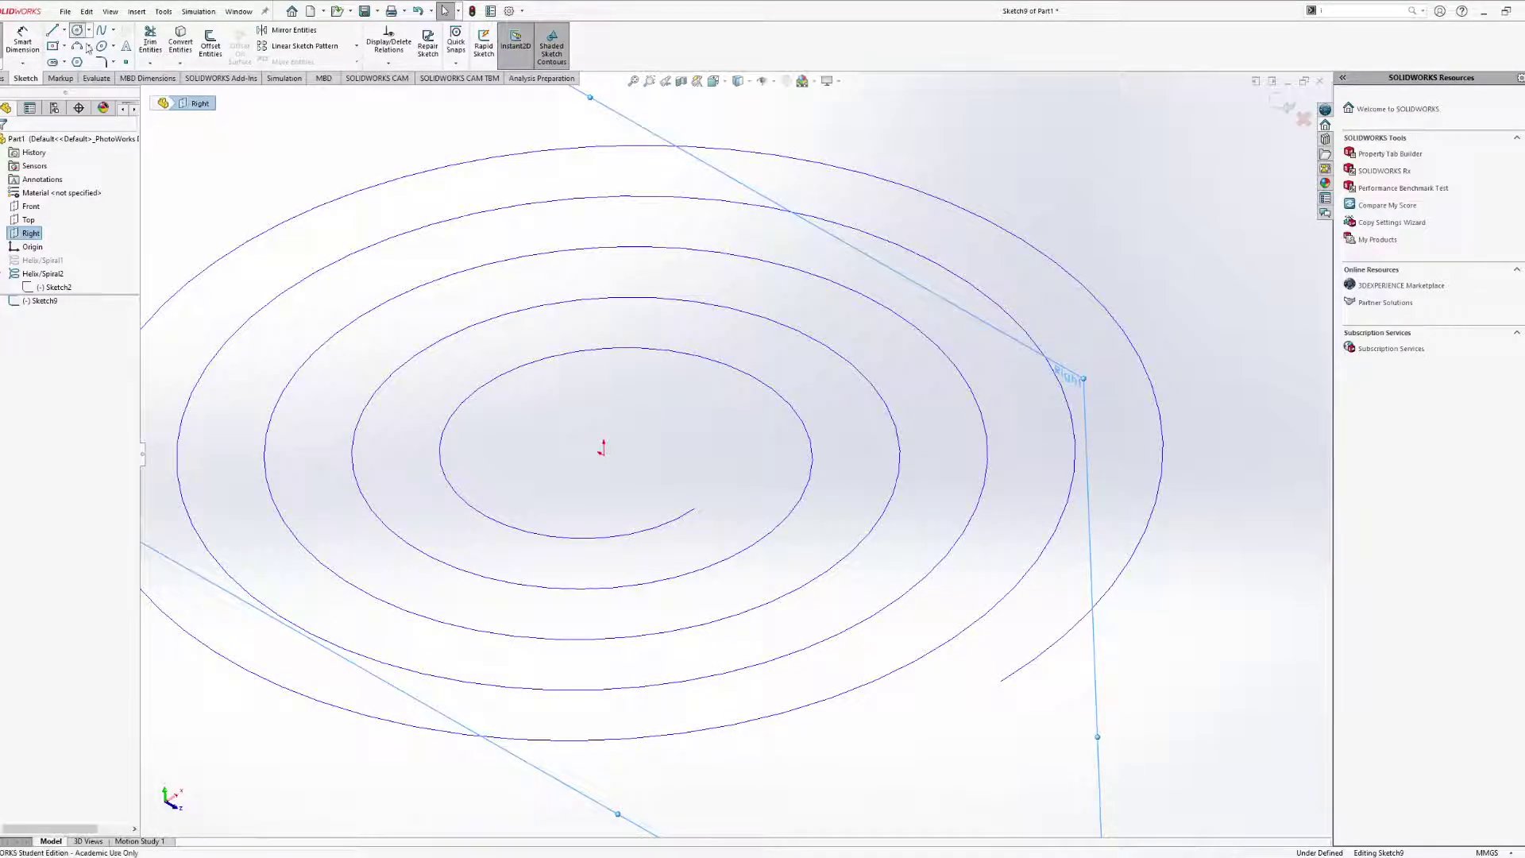
{"action": "left_click", "coordinate": [77, 30]}
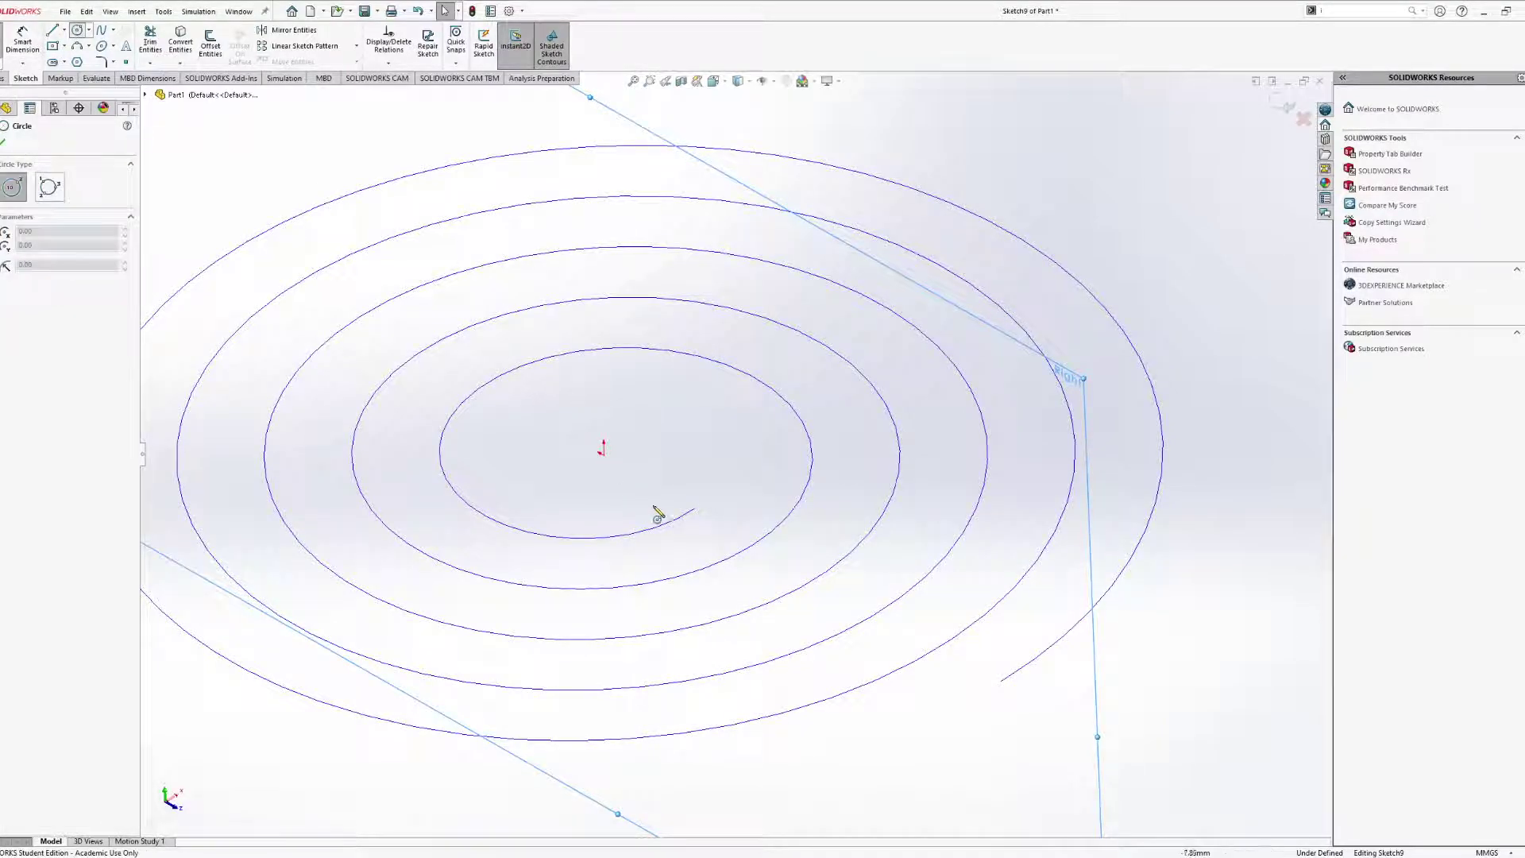
{"action": "left_click", "coordinate": [696, 508]}
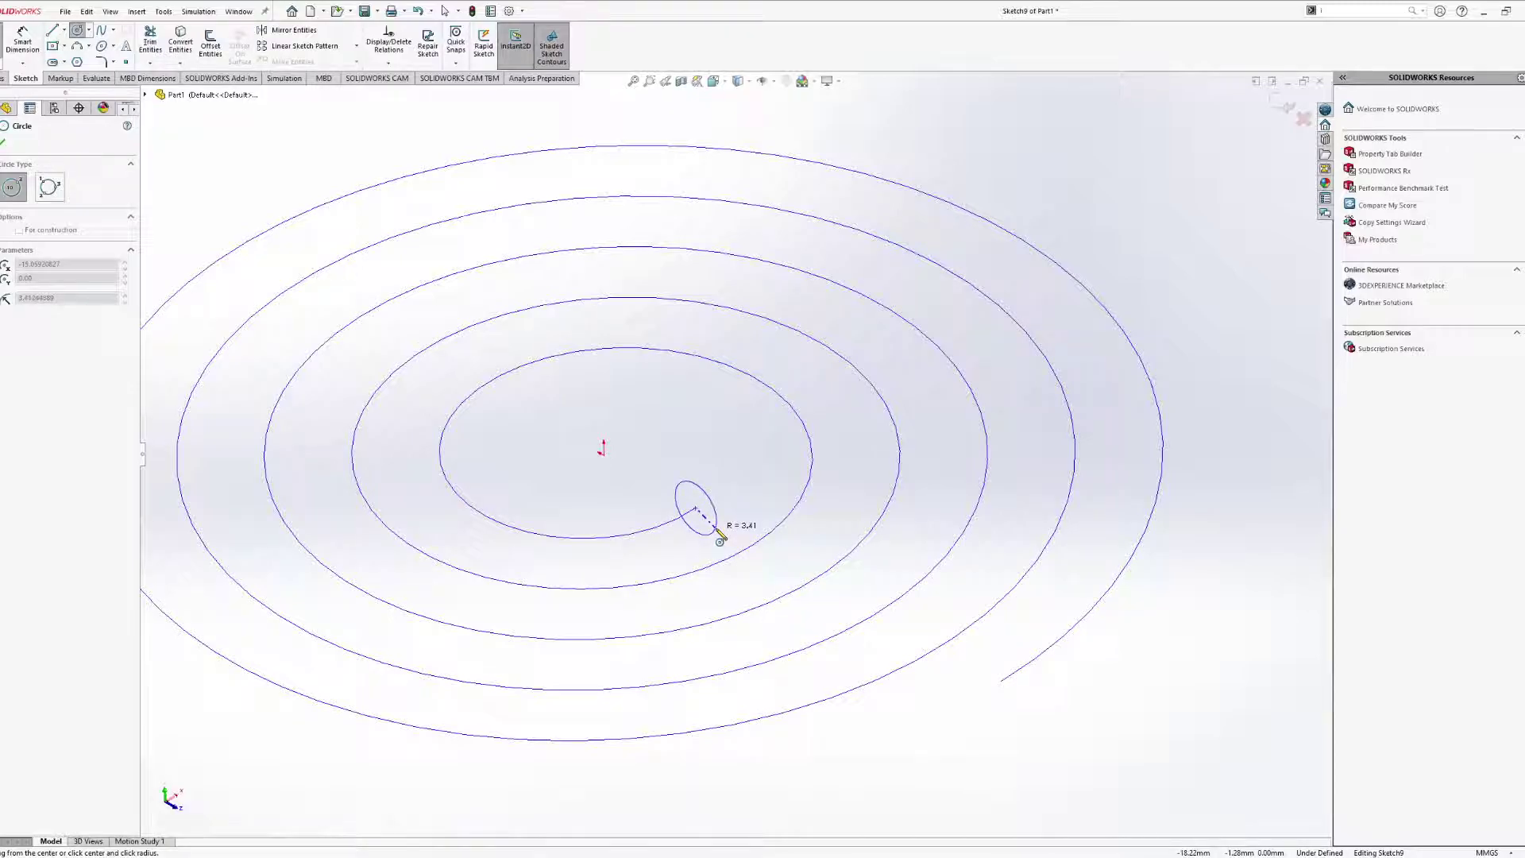
{"action": "left_click", "coordinate": [717, 520]}
{"action": "middle_click_drag", "start_coordinate": [731, 520], "coordinate": [699, 489]}
{"action": "key", "text": "Escape"}
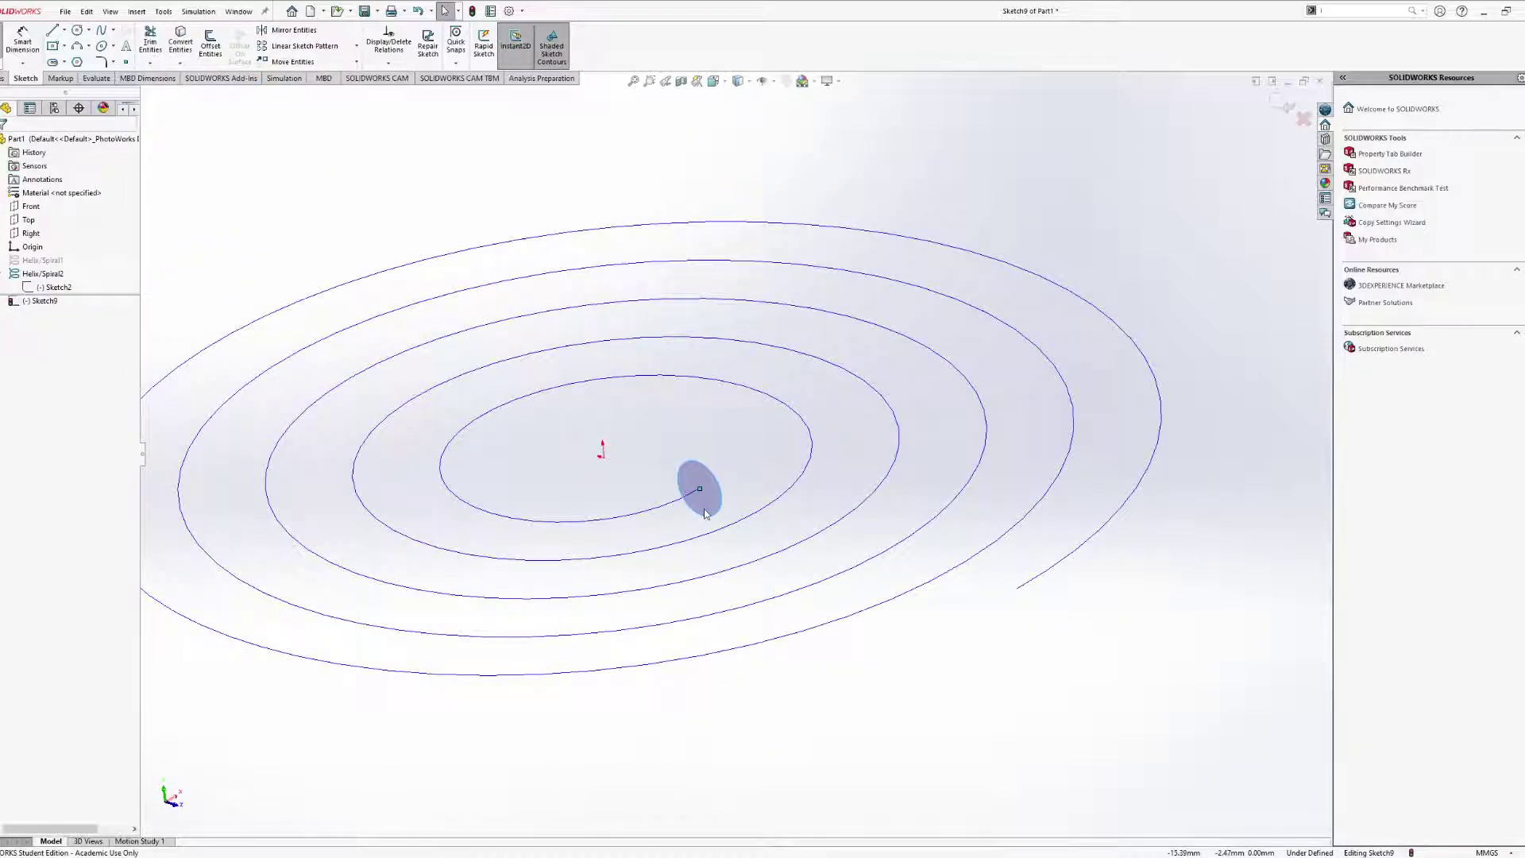
Add a Pierce relation between the circle's centre and the spiral, and exit the sketch.
{"action": "left_click", "coordinate": [700, 490]}
{"action": "left_click", "coordinate": [681, 500], "text": "ctrl"}
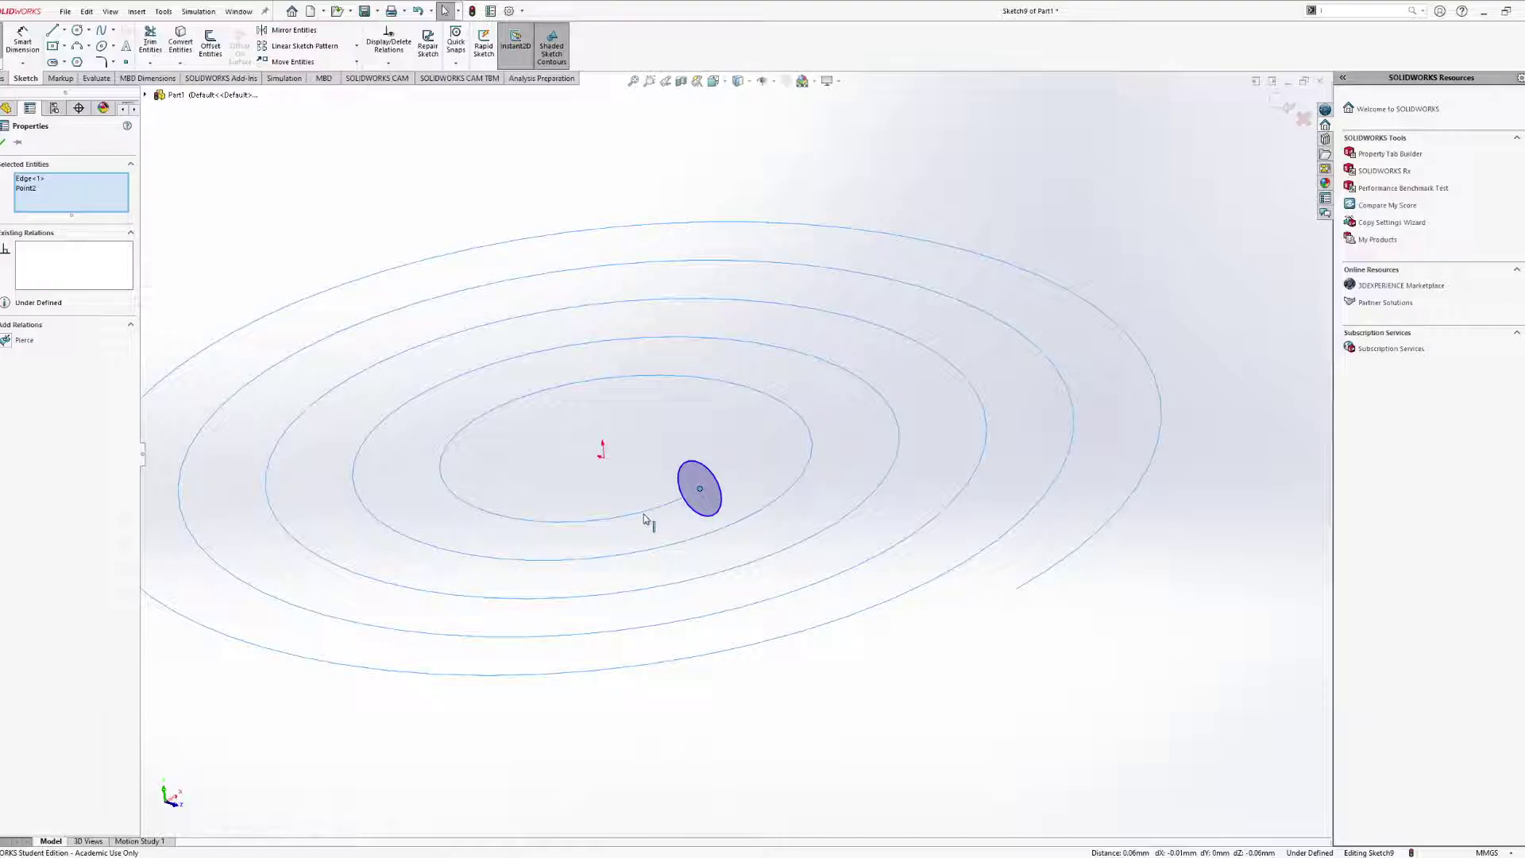
{"action": "left_click", "coordinate": [6, 342]}
{"action": "mouse_move", "coordinate": [625, 553]}
{"action": "middle_mouse_down"}
{"action": "mouse_move", "coordinate": [712, 465]}
{"action": "mouse_move", "coordinate": [649, 556]}
{"action": "middle_mouse_up"}
{"action": "left_click", "coordinate": [4, 143]}
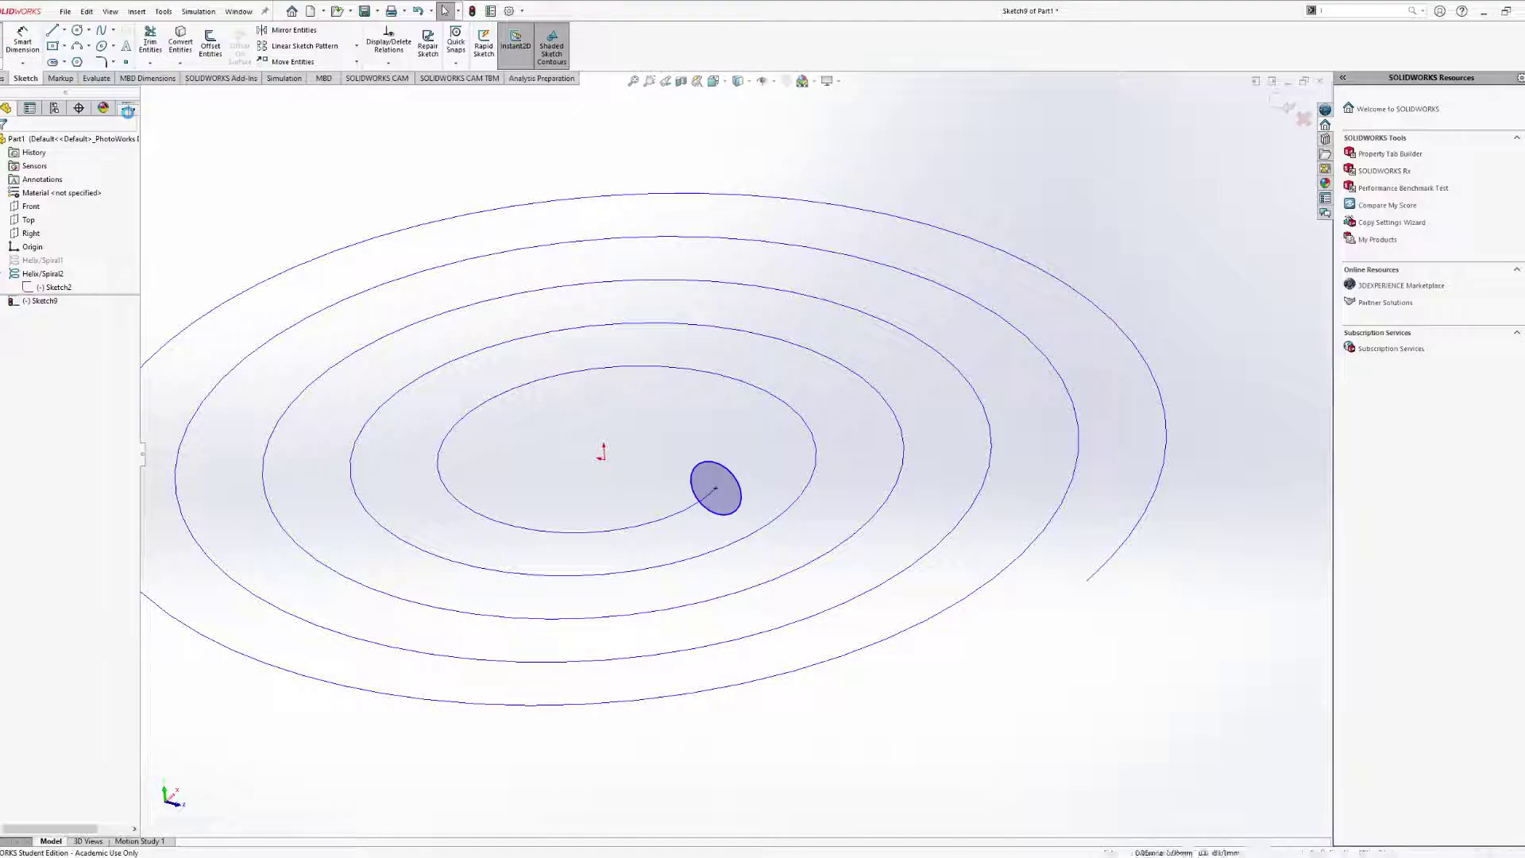
{"action": "left_click", "coordinate": [3, 44]}
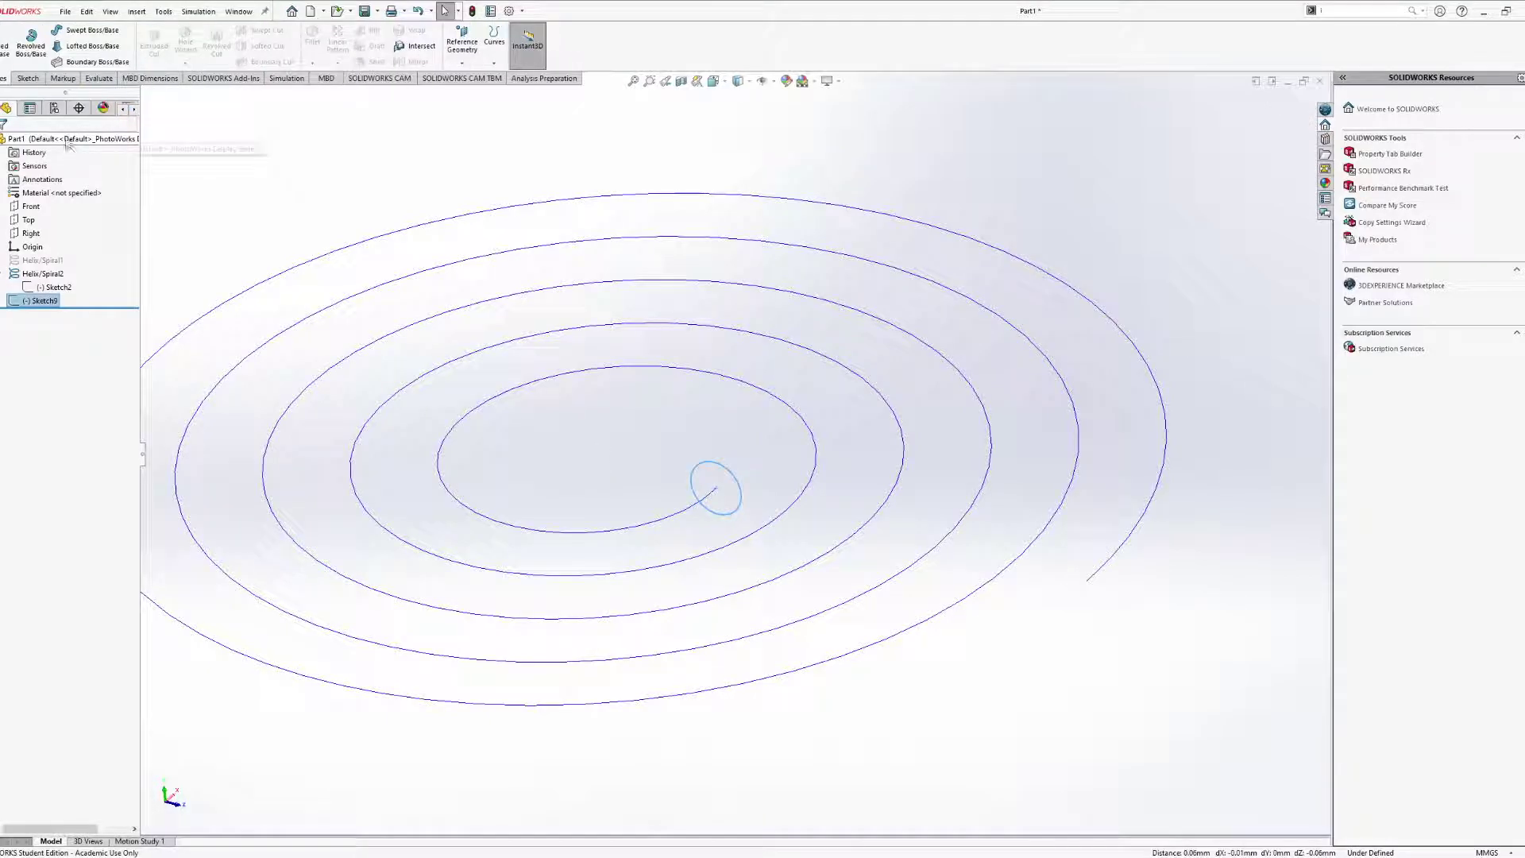
Create a swept boss using the circle sketch as the profile and the flat spiral as the path.
{"action": "left_click", "coordinate": [83, 30]}
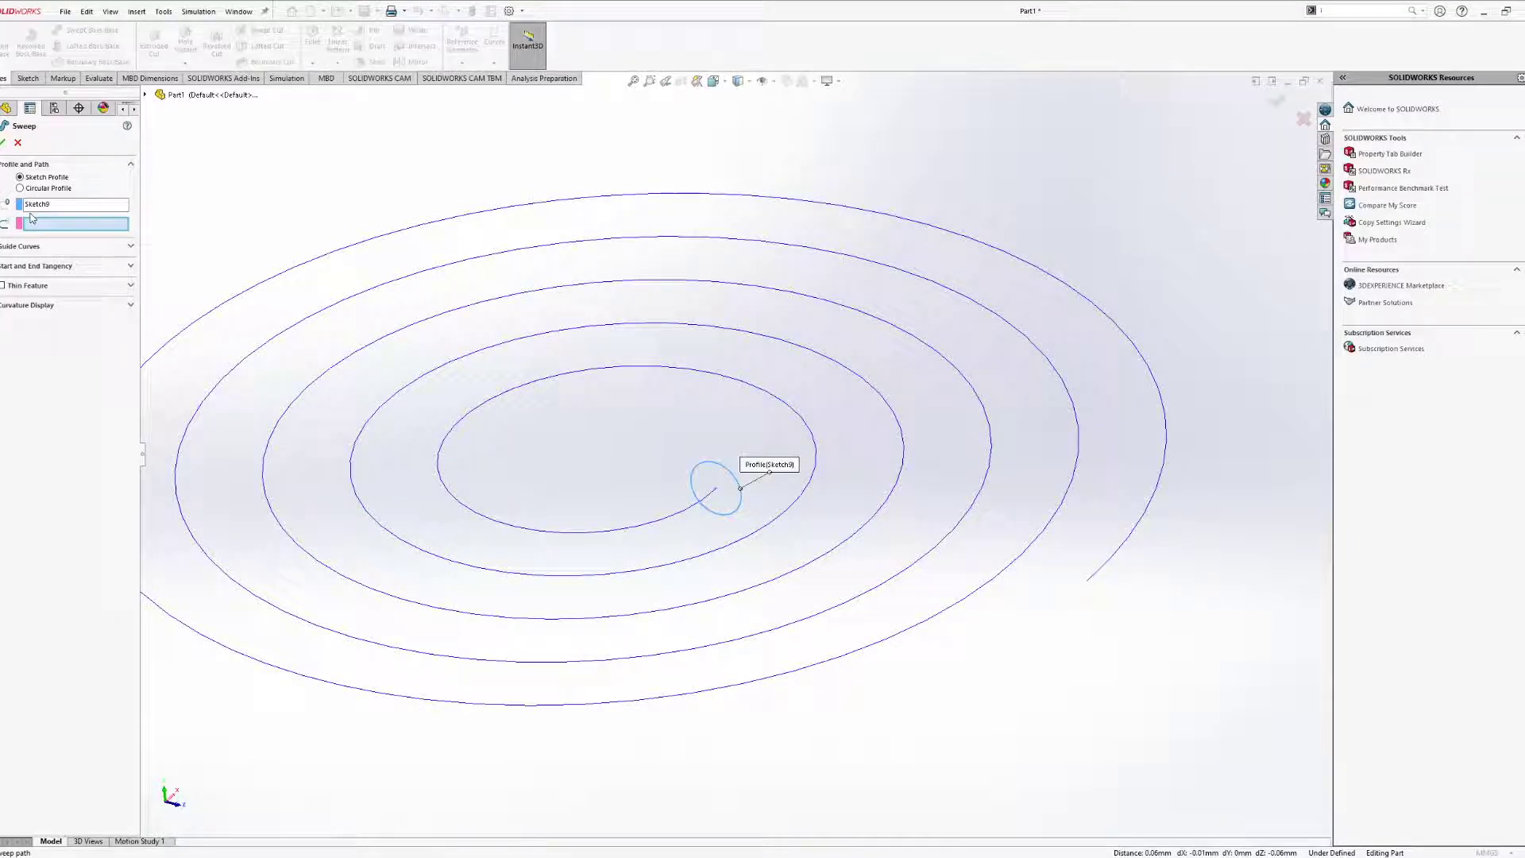
{"action": "left_click", "coordinate": [642, 524]}
{"action": "scroll", "coordinate": [661, 532], "scroll_direction": "up", "scroll_amount": 4}
{"action": "middle_click_drag", "start_coordinate": [656, 477], "coordinate": [633, 446]}
{"action": "scroll", "coordinate": [633, 446], "scroll_direction": "down", "scroll_amount": 2}
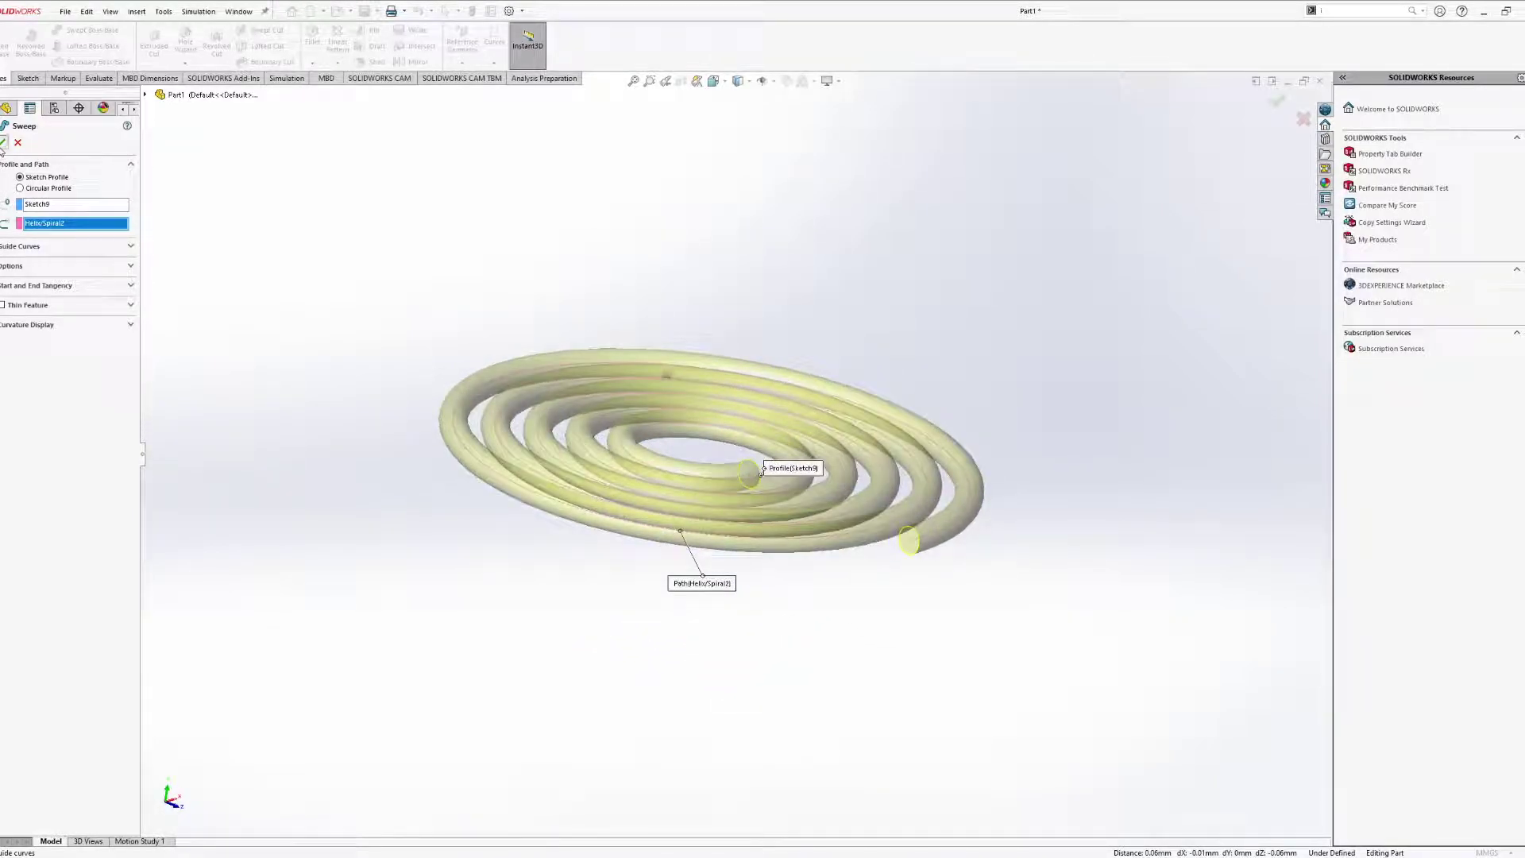
{"action": "left_click", "coordinate": [3, 143]}
Examine the swept spiral, reopen its sweep definition to review the guide curve, orientation and twist options, and close it unchanged.
{"action": "middle_click_drag", "start_coordinate": [627, 426], "coordinate": [551, 622]}
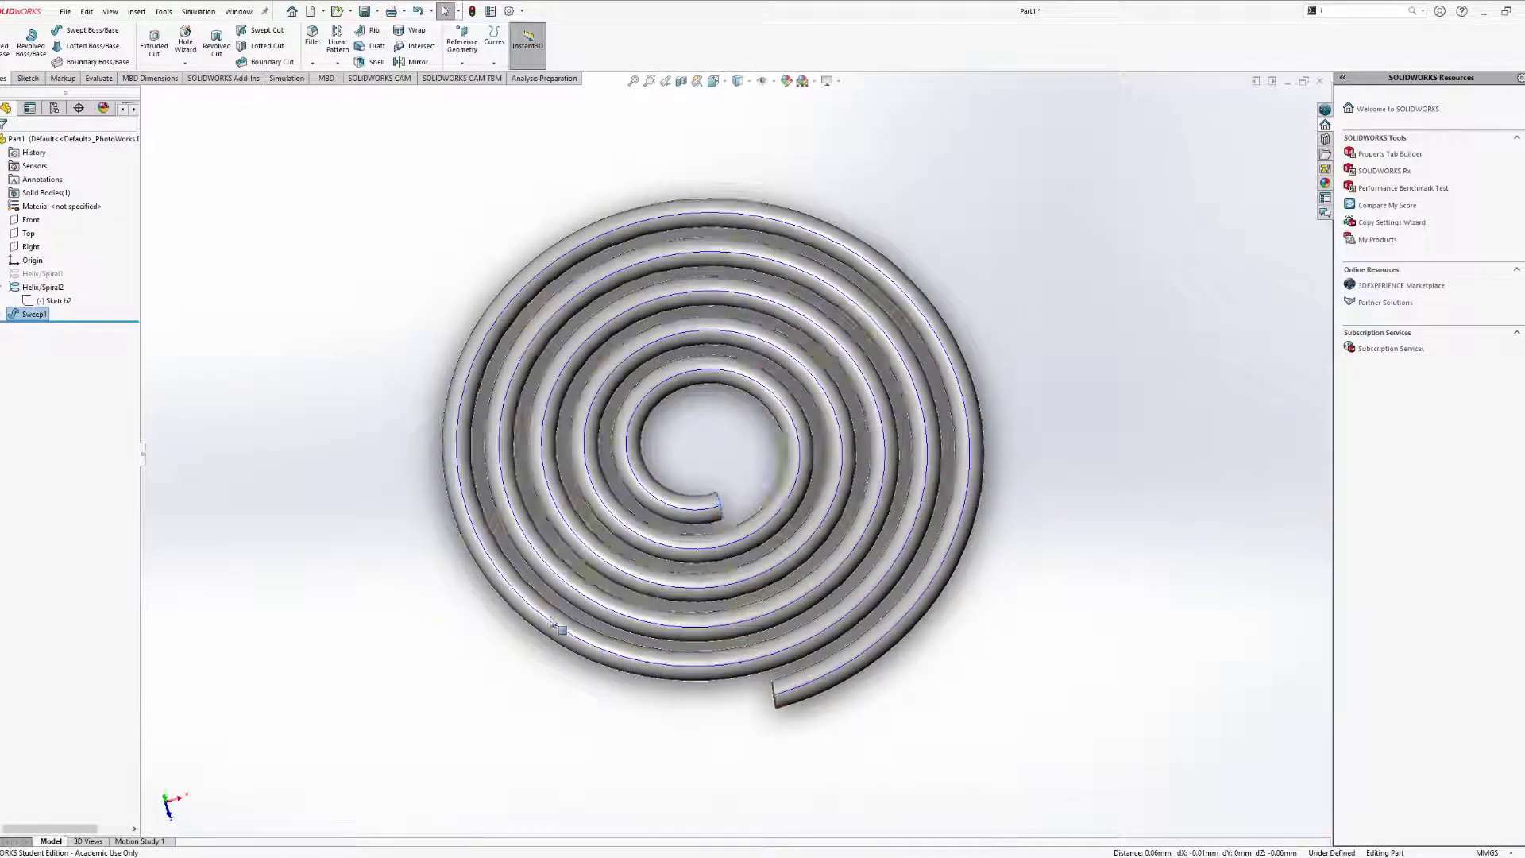
{"action": "middle_click_drag", "start_coordinate": [639, 522], "coordinate": [722, 579]}
{"action": "scroll", "coordinate": [743, 460], "scroll_direction": "up", "scroll_amount": 2}
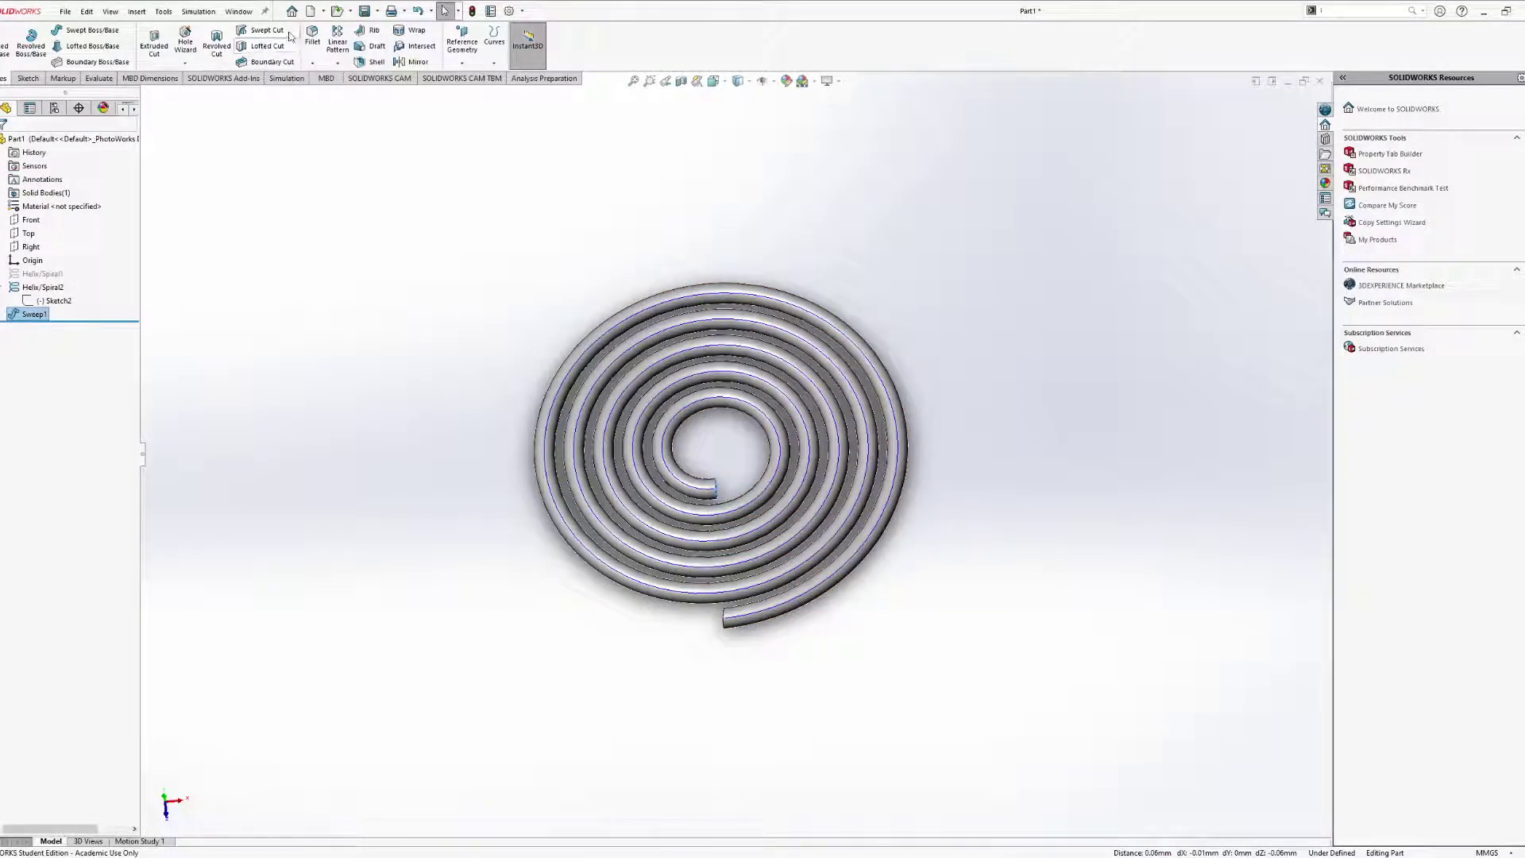
{"action": "middle_click_drag", "start_coordinate": [574, 502], "coordinate": [558, 735]}
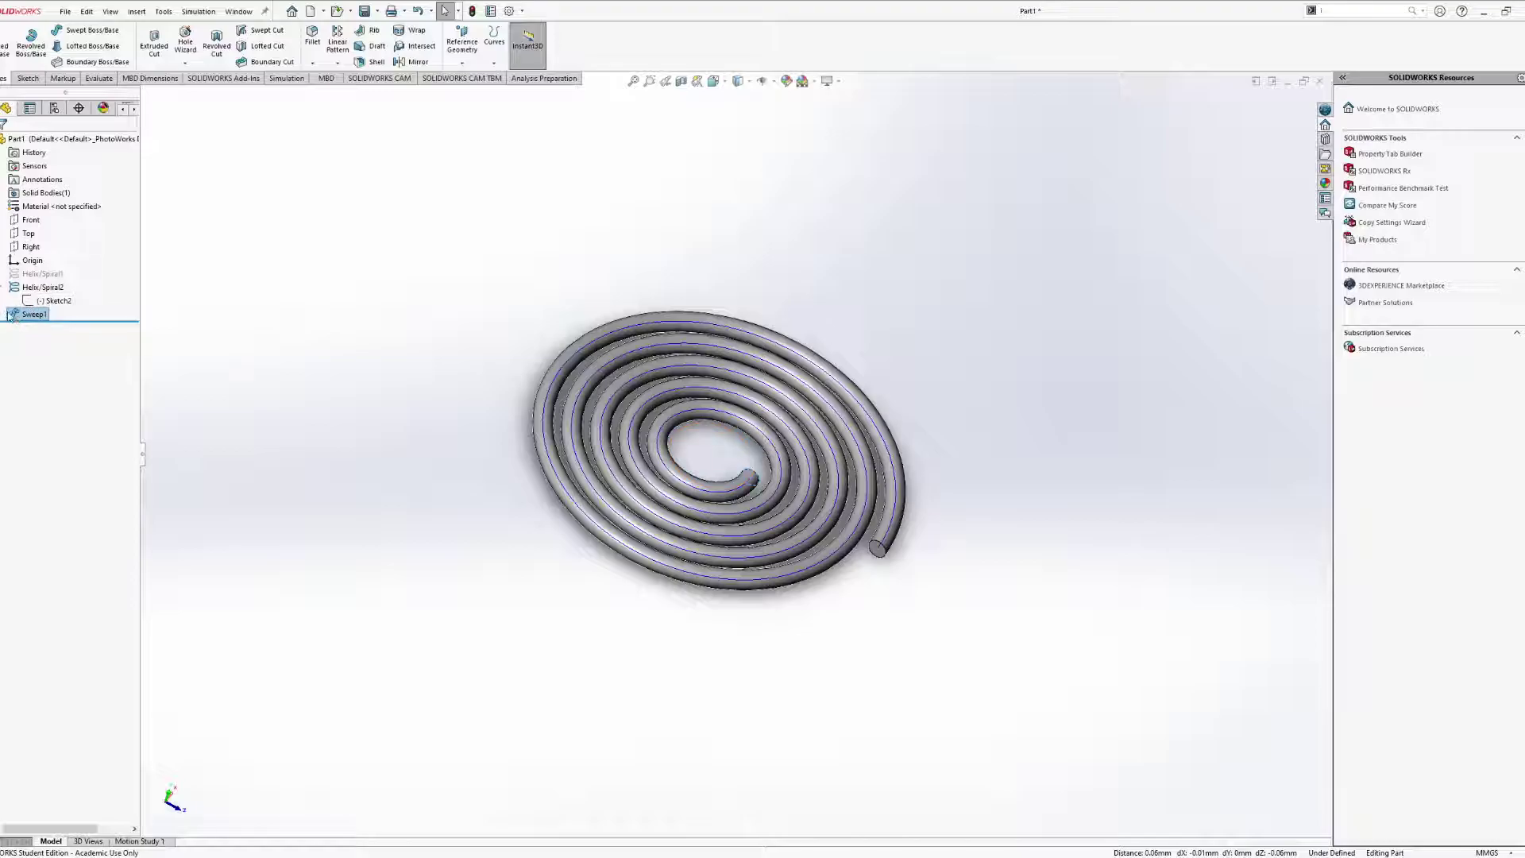
{"action": "left_click", "coordinate": [37, 317]}
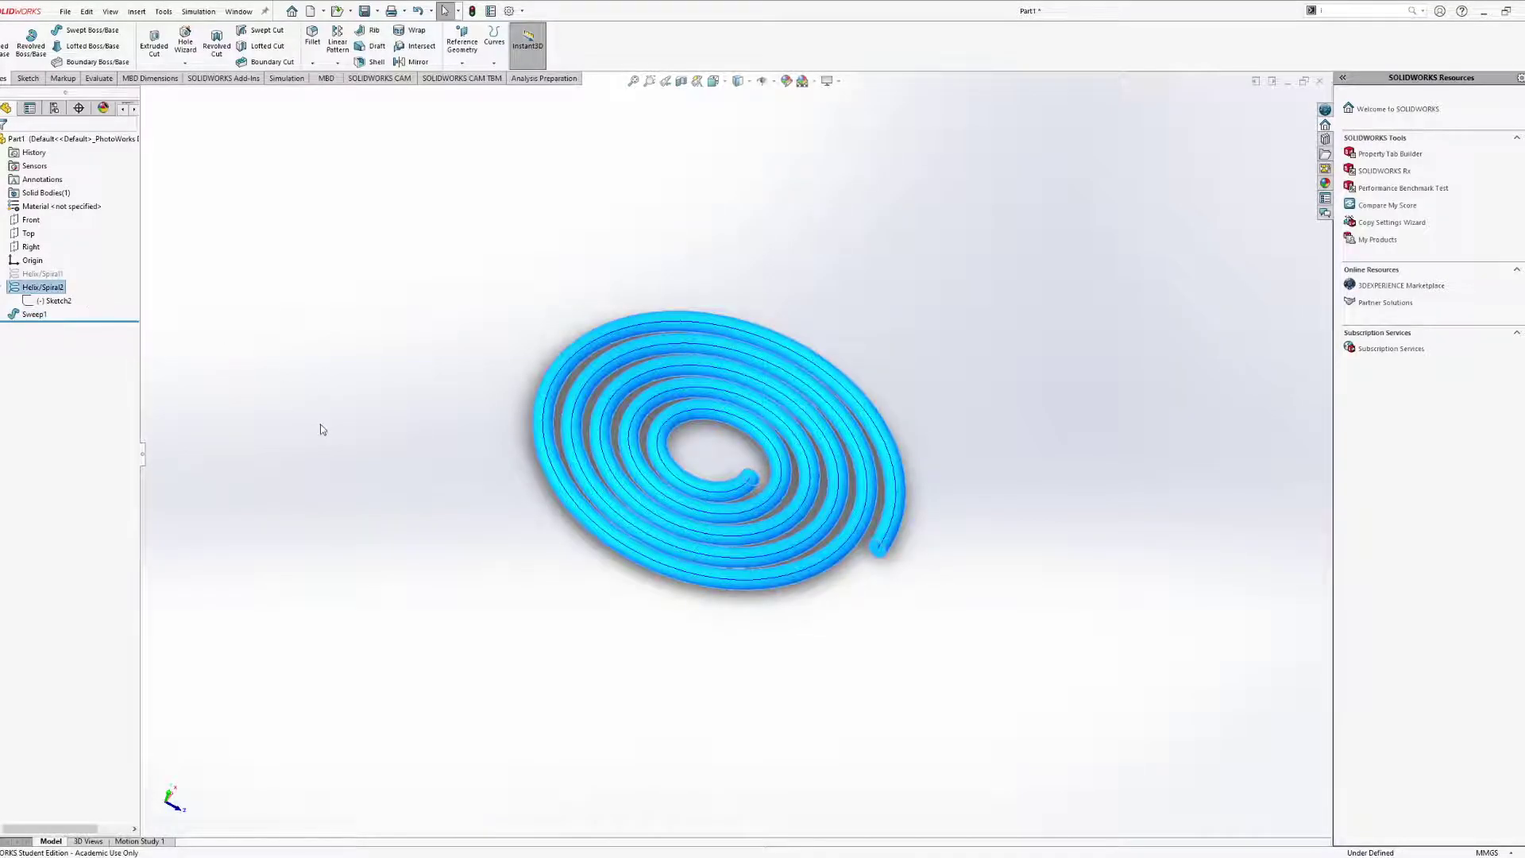
{"action": "left_click", "coordinate": [55, 279]}
{"action": "left_click", "coordinate": [131, 246]}
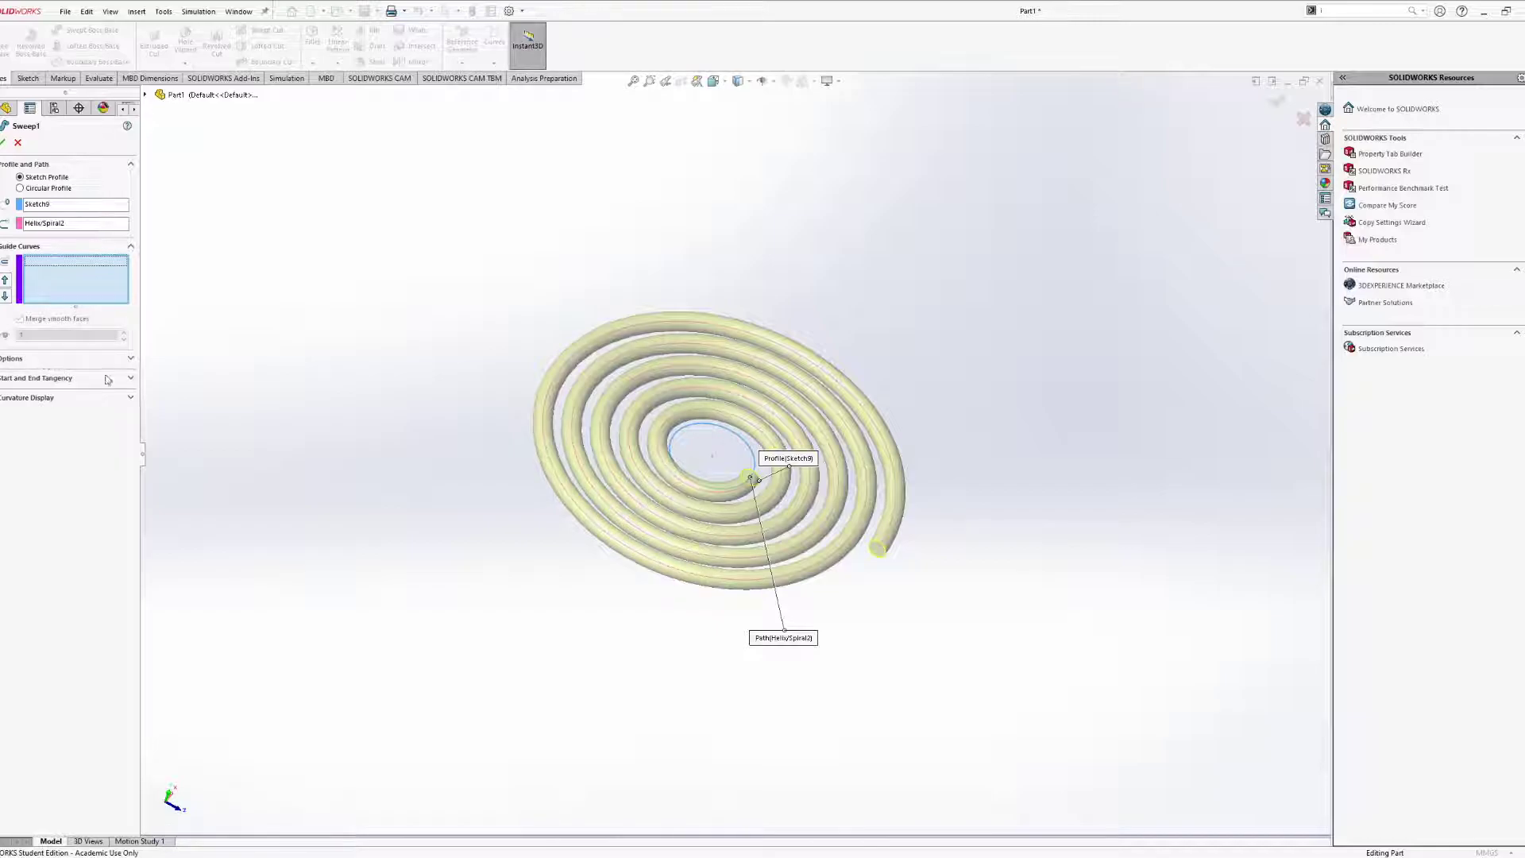
{"action": "left_click", "coordinate": [131, 359]}
{"action": "middle_click_drag", "start_coordinate": [468, 347], "coordinate": [425, 358]}
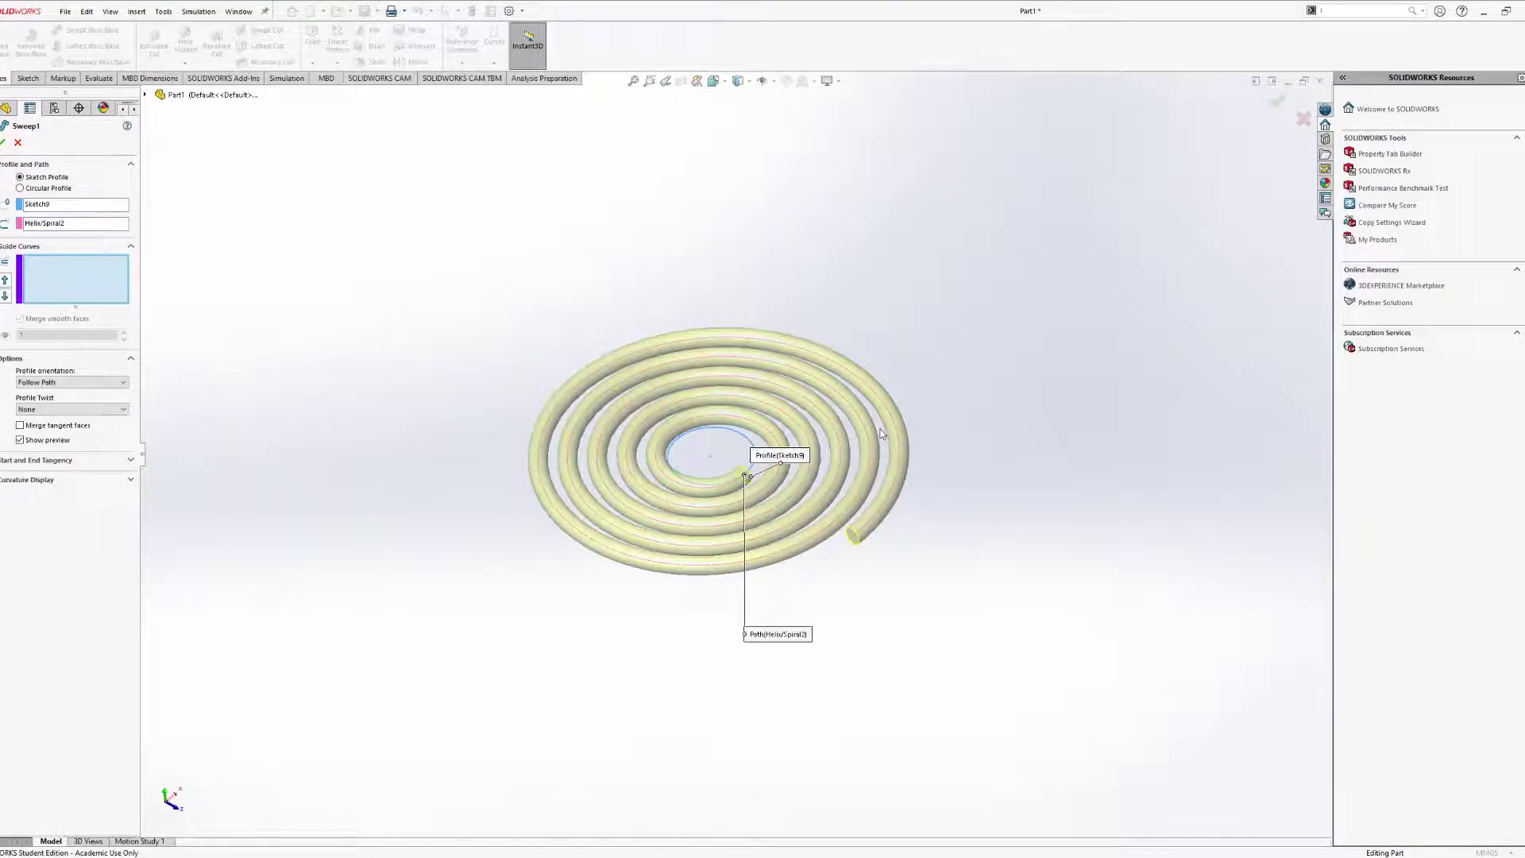
{"action": "middle_click_drag", "start_coordinate": [882, 434], "coordinate": [882, 417]}
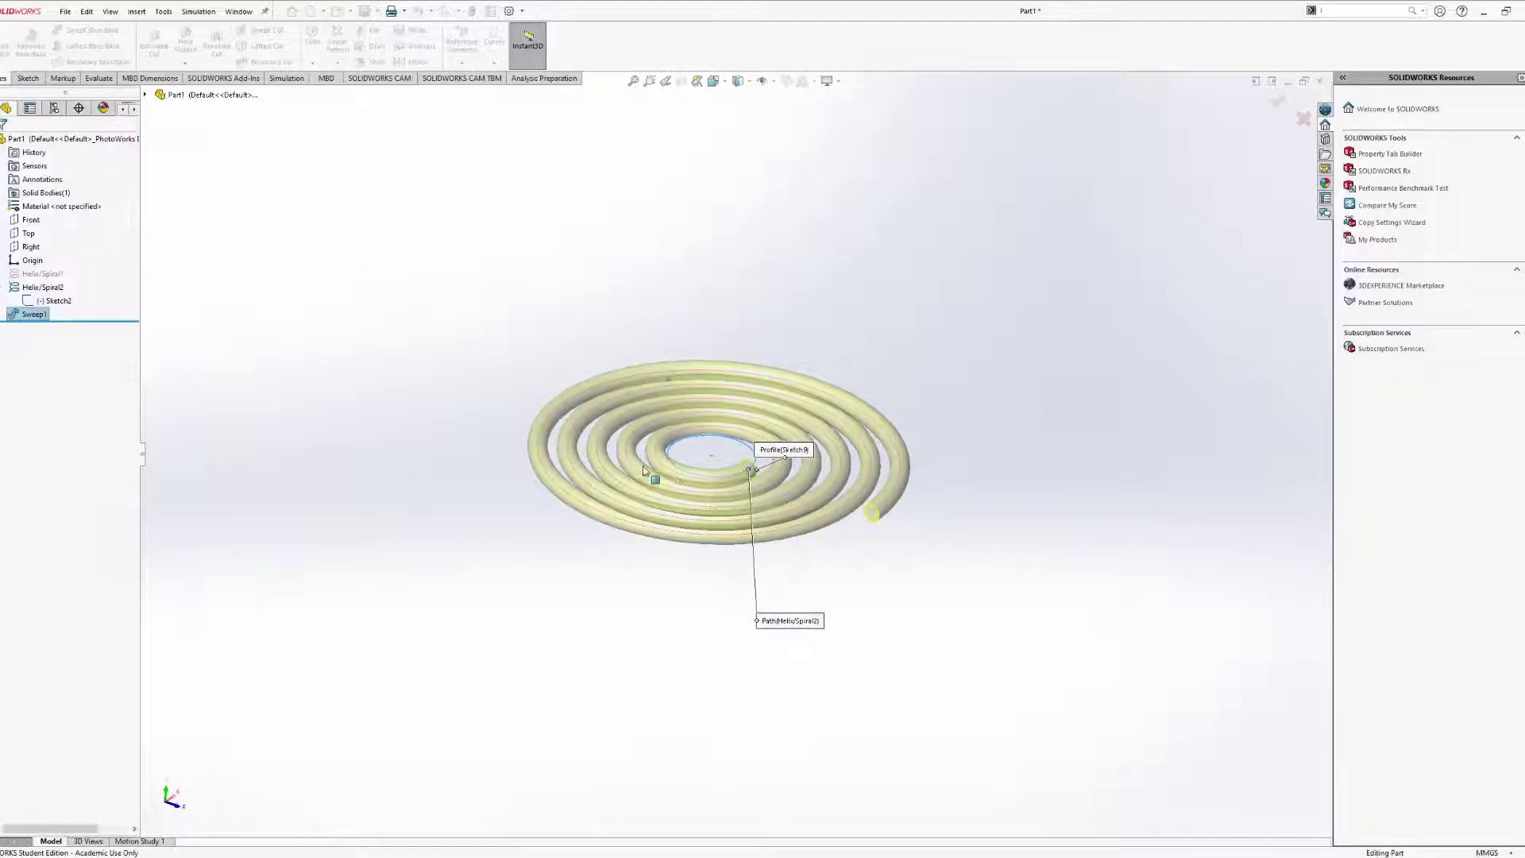
{"action": "middle_click_drag", "start_coordinate": [650, 477], "coordinate": [671, 502]}
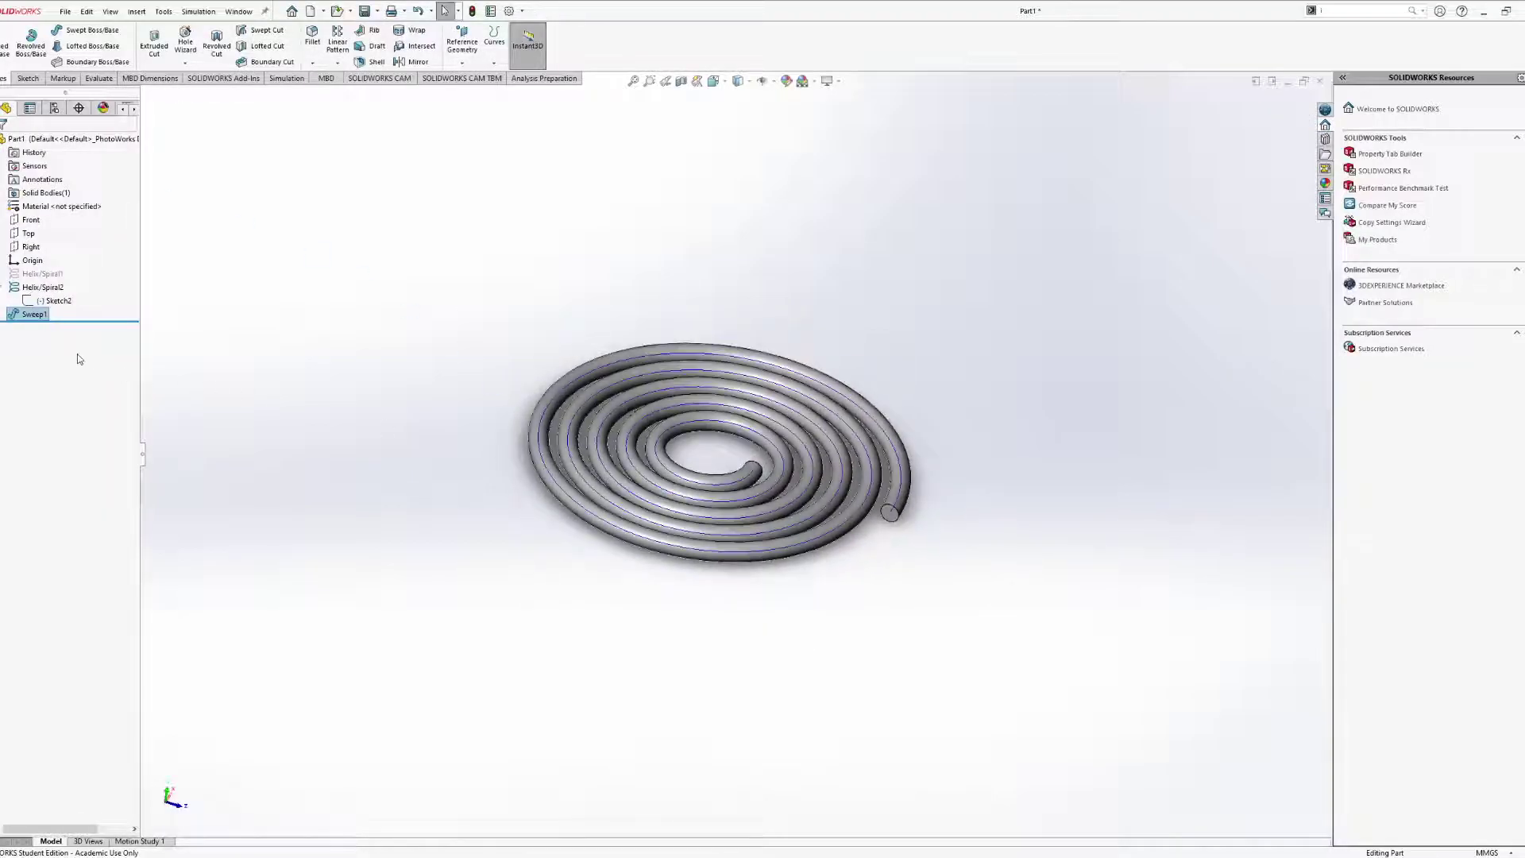
Reopen the sweep's profile sketch and draw a centre rectangle on the circle's centre, with its corners extending past the circle.
{"action": "left_click", "coordinate": [2, 314]}
{"action": "left_click", "coordinate": [43, 328]}
{"action": "left_click", "coordinate": [52, 296]}
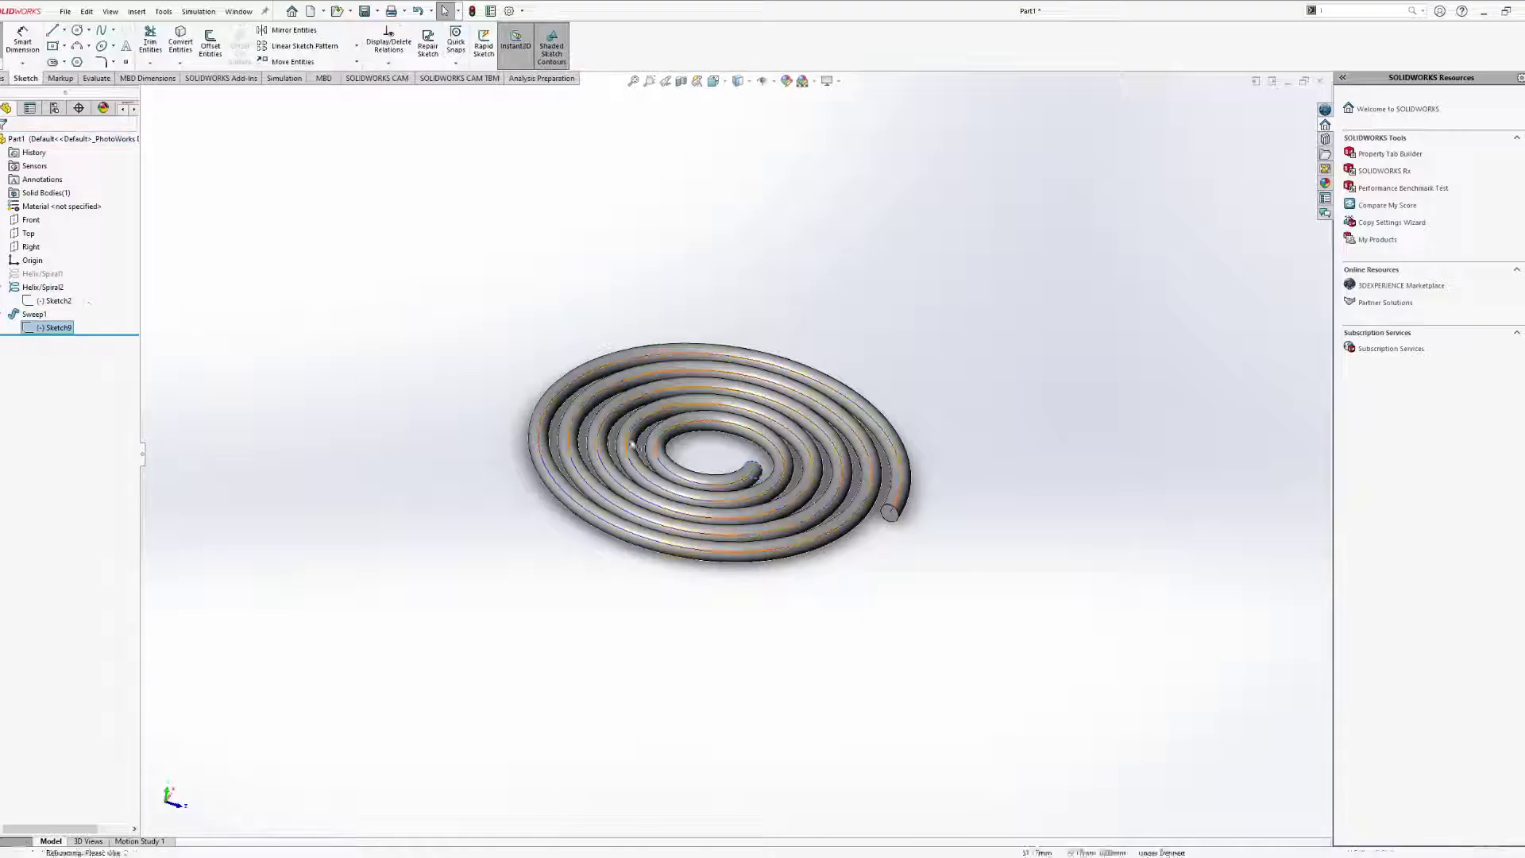
{"action": "scroll", "coordinate": [750, 442], "scroll_direction": "down", "scroll_amount": 10}
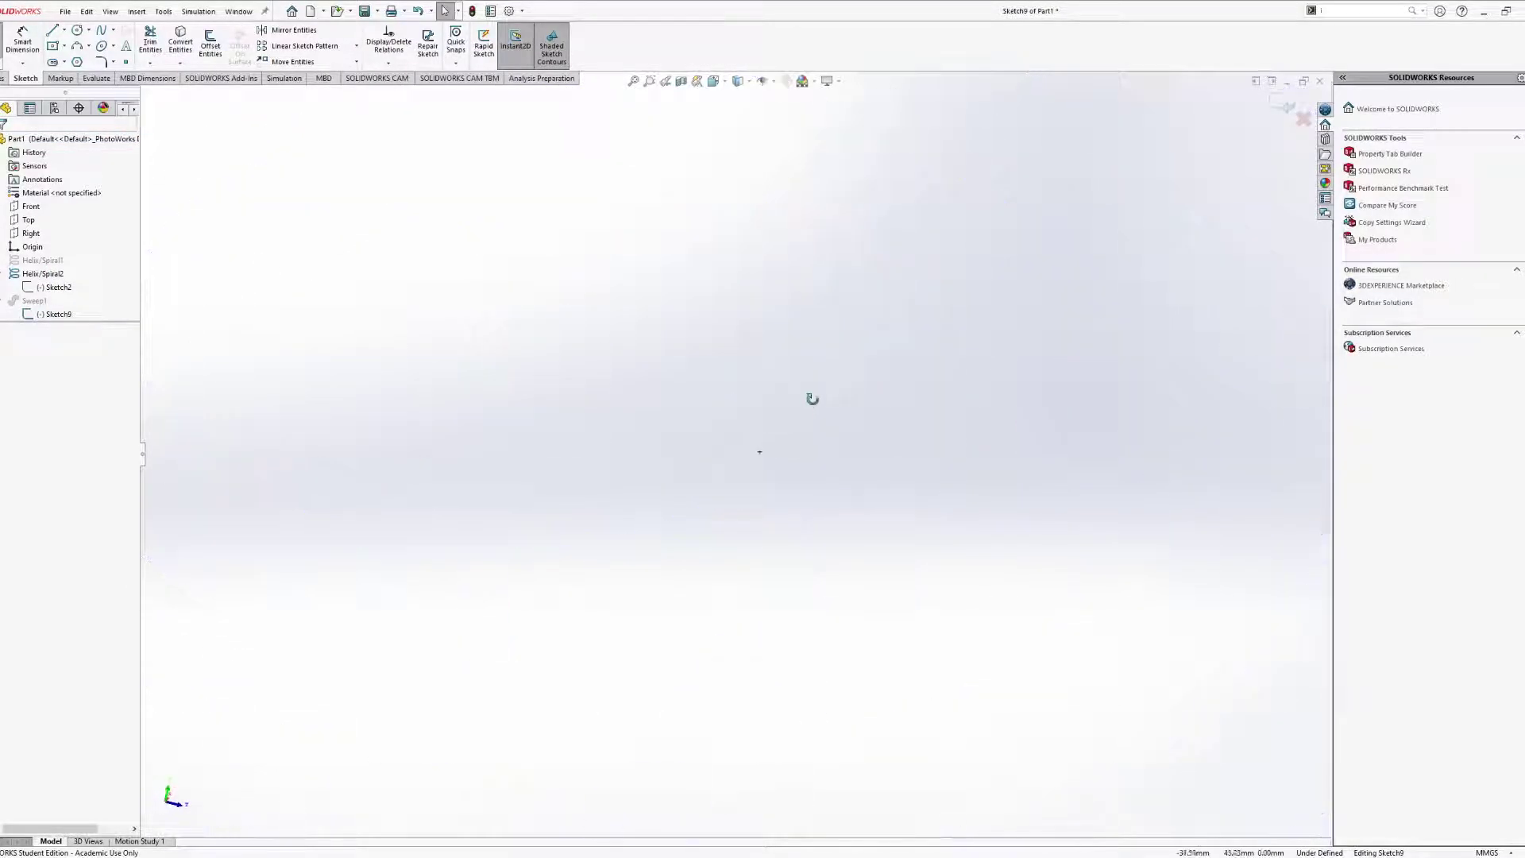
{"action": "middle_click_drag", "start_coordinate": [811, 399], "coordinate": [649, 327]}
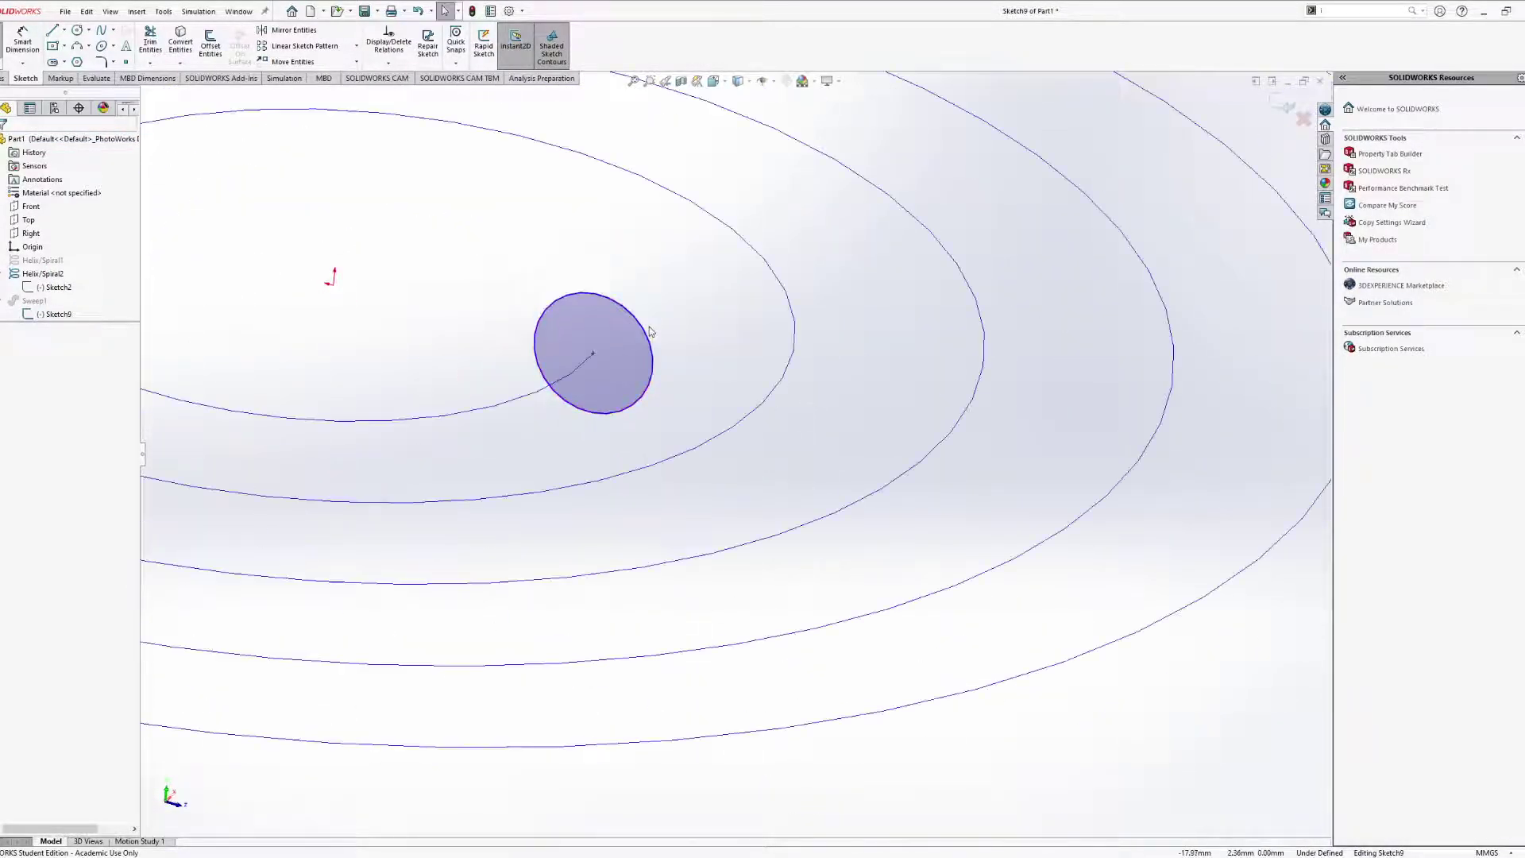
{"action": "left_click", "coordinate": [53, 46]}
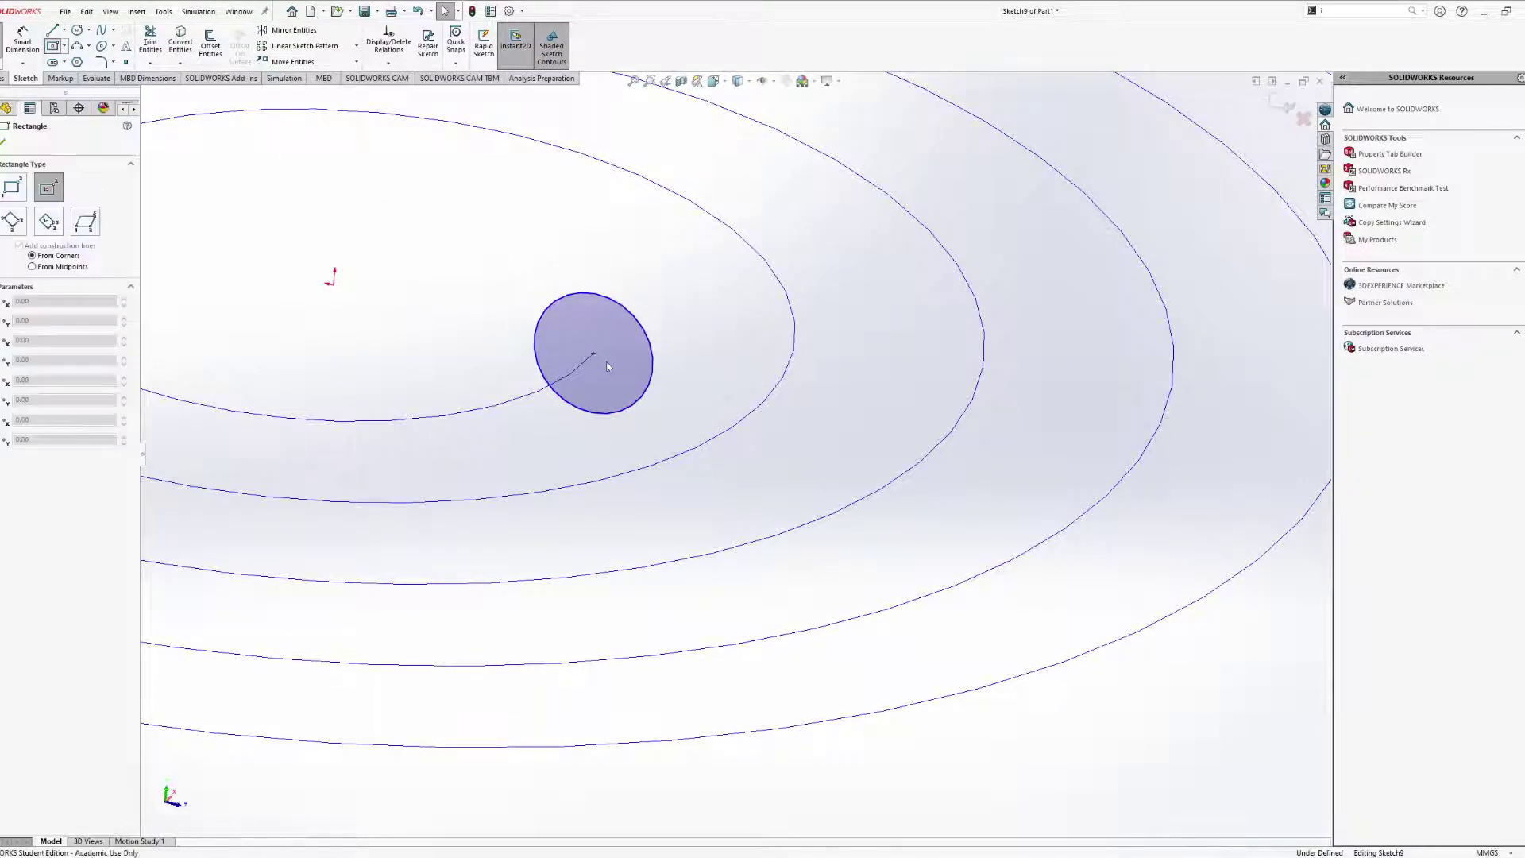
{"action": "left_click", "coordinate": [593, 354]}
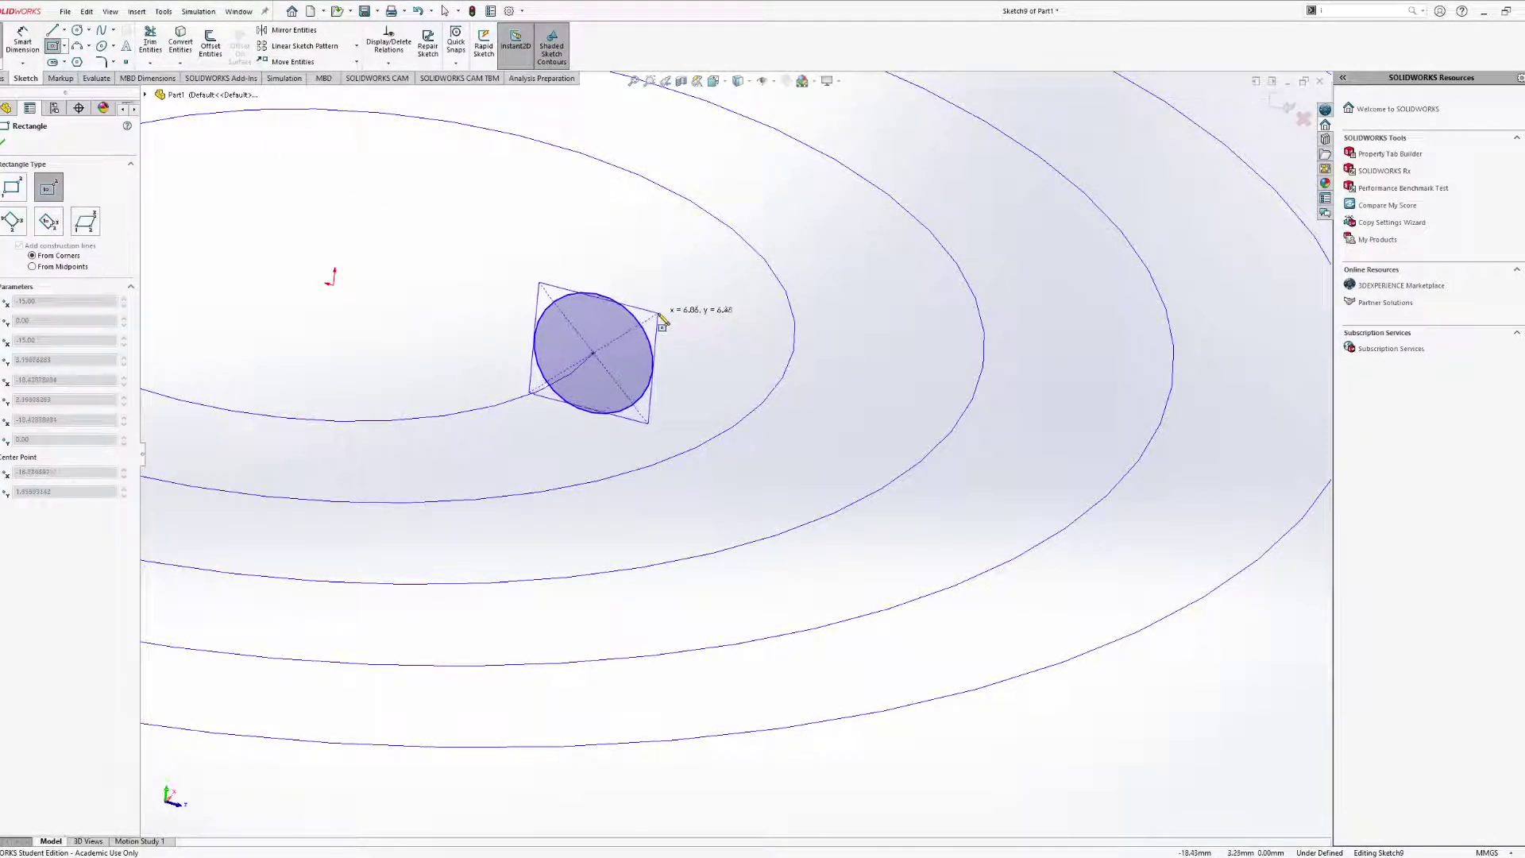
{"action": "left_click", "coordinate": [651, 320]}
{"action": "key", "text": "Escape"}
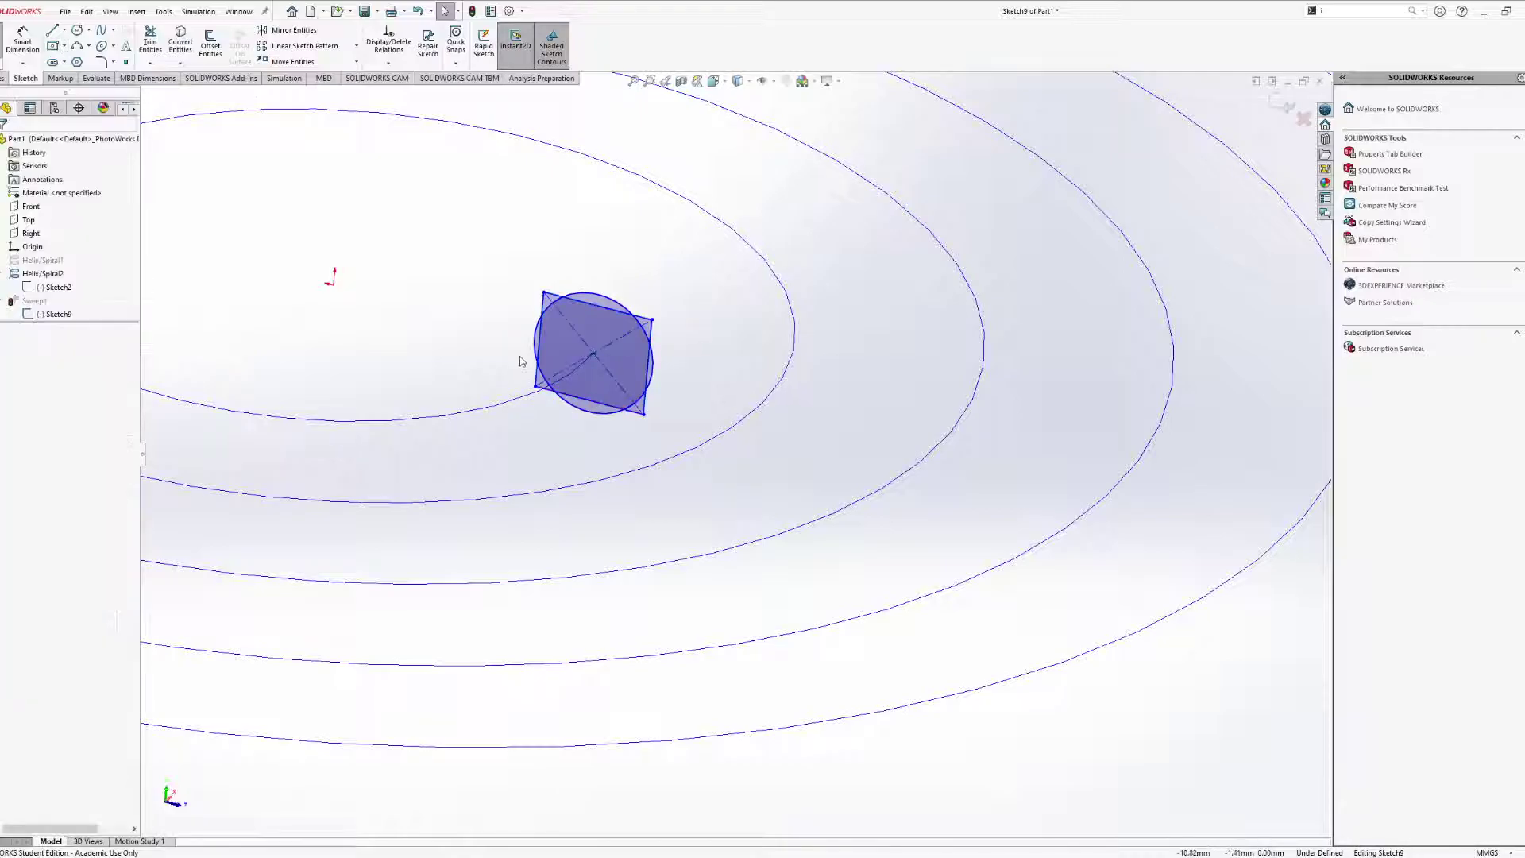
Trim the overlapping circle and rectangle segments into one round outline with four protruding corners, and rebuild the sweep.
{"action": "scroll", "coordinate": [541, 341], "scroll_direction": "down", "scroll_amount": 5}
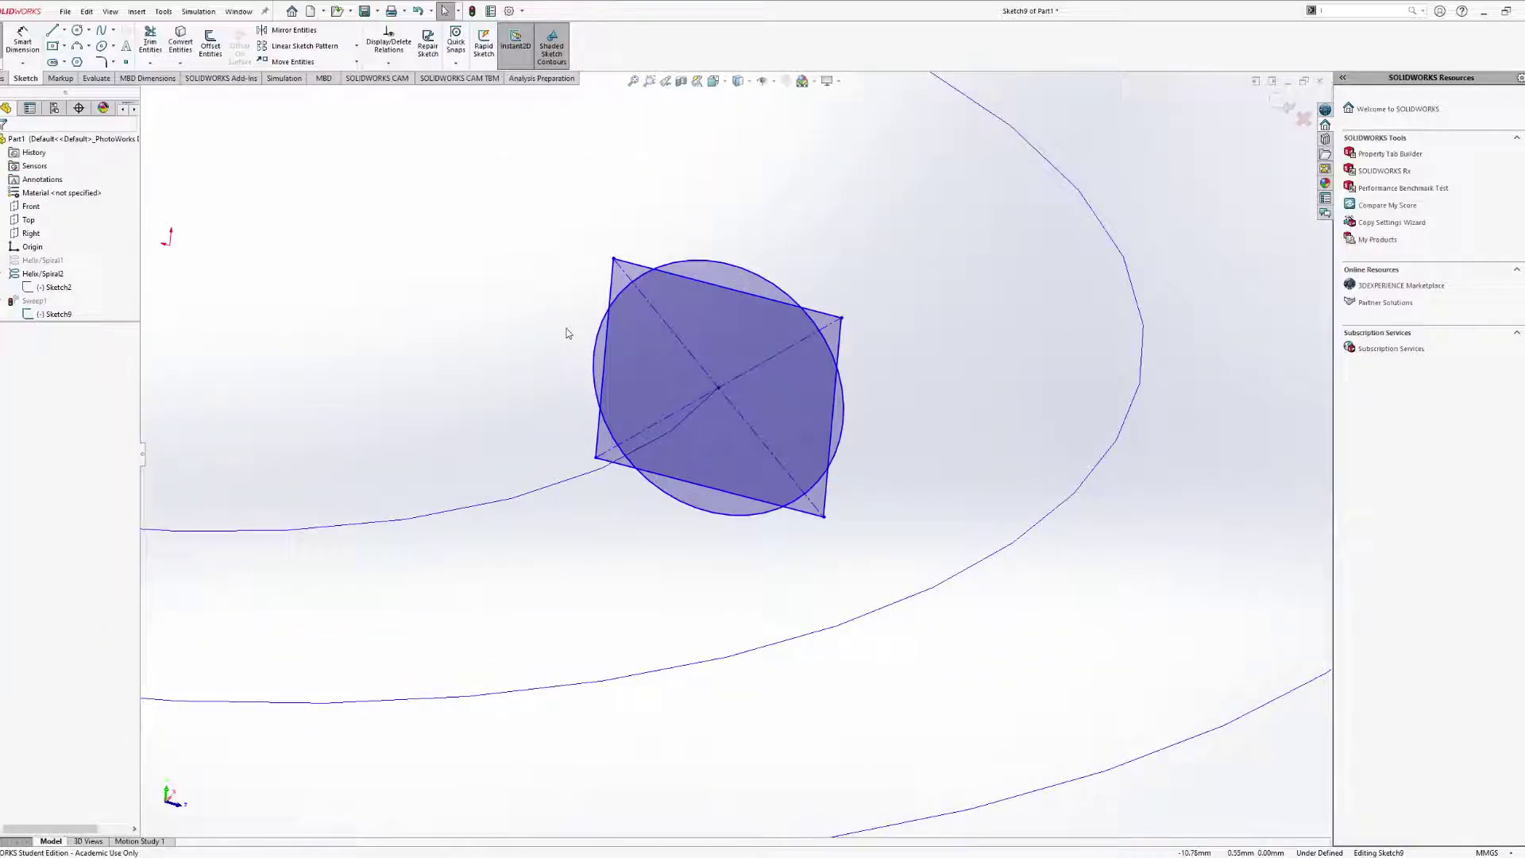
{"action": "left_click", "coordinate": [150, 42]}
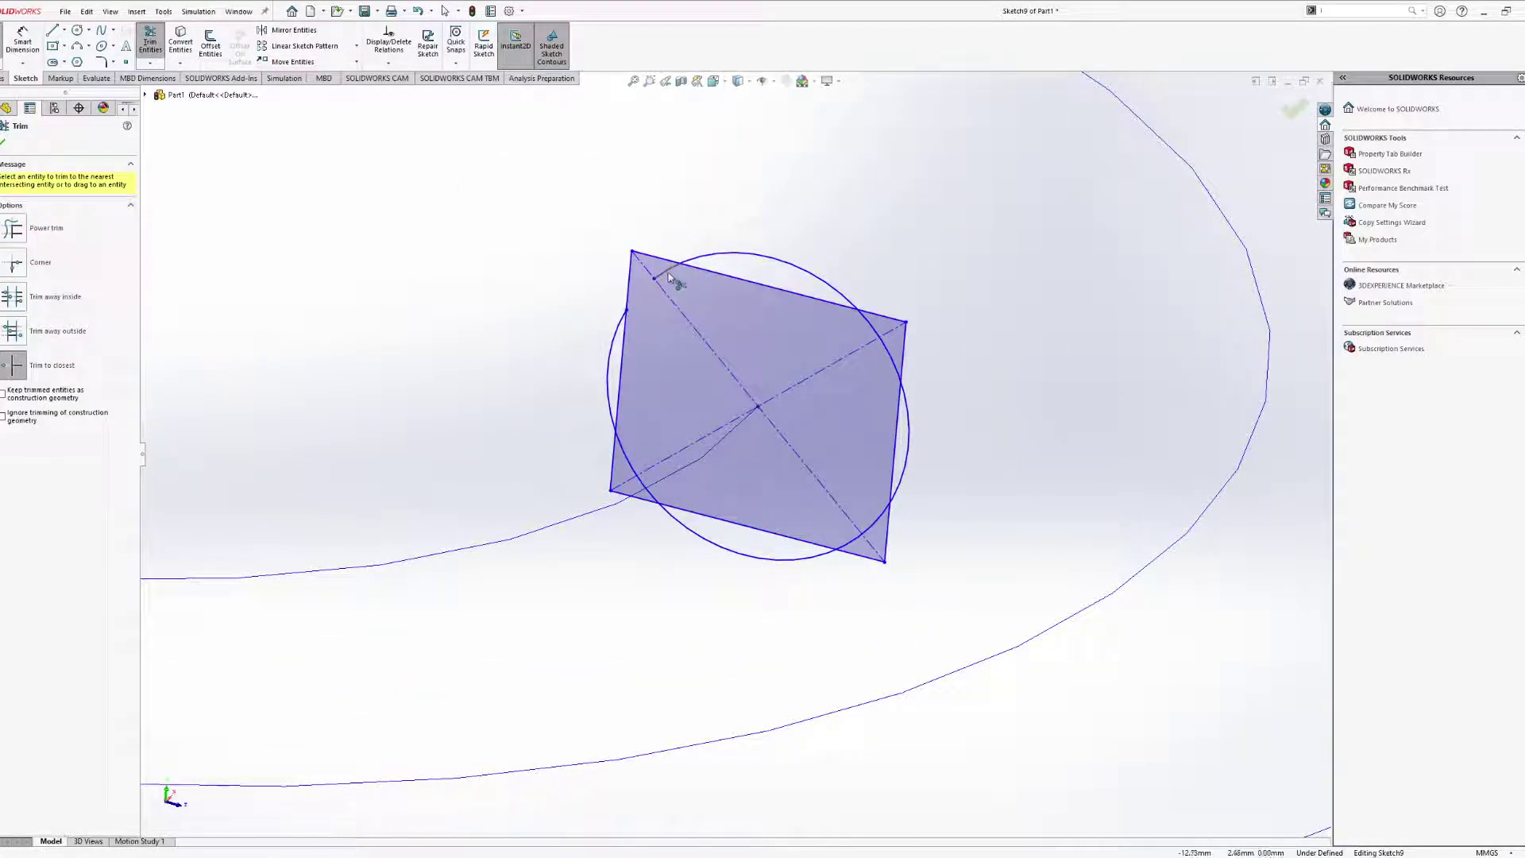
{"action": "left_click_drag", "start_coordinate": [670, 276], "coordinate": [713, 278]}
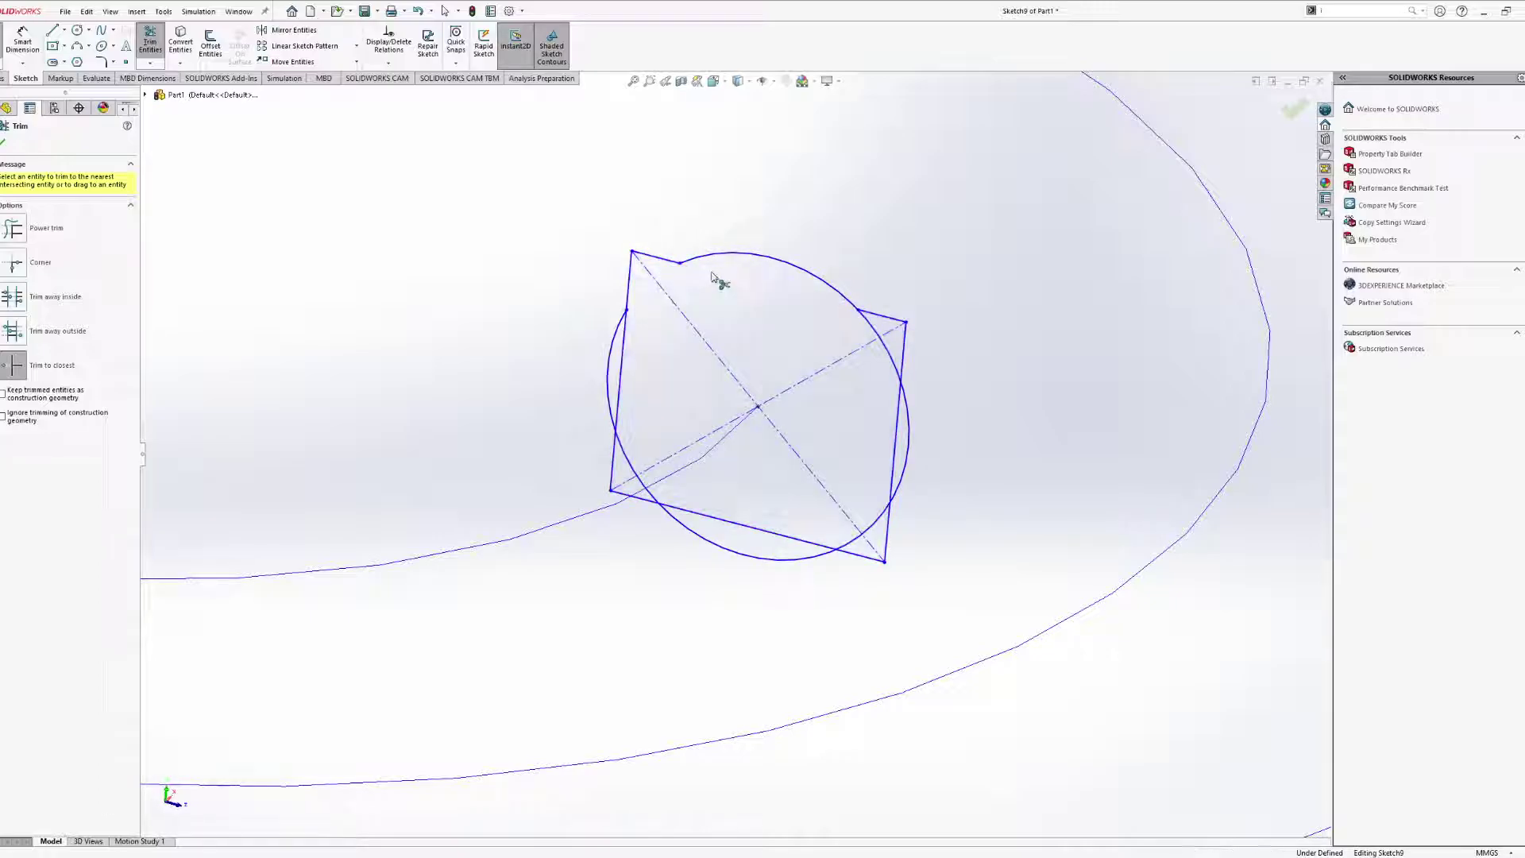
{"action": "mouse_move", "coordinate": [891, 363]}
{"action": "left_mouse_down"}
{"action": "mouse_move", "coordinate": [884, 337]}
{"action": "mouse_move", "coordinate": [898, 432]}
{"action": "mouse_move", "coordinate": [860, 509]}
{"action": "mouse_move", "coordinate": [874, 535]}
{"action": "mouse_move", "coordinate": [860, 548]}
{"action": "mouse_move", "coordinate": [623, 487]}
{"action": "mouse_move", "coordinate": [636, 470]}
{"action": "mouse_move", "coordinate": [624, 394]}
{"action": "mouse_move", "coordinate": [534, 426]}
{"action": "left_mouse_up"}
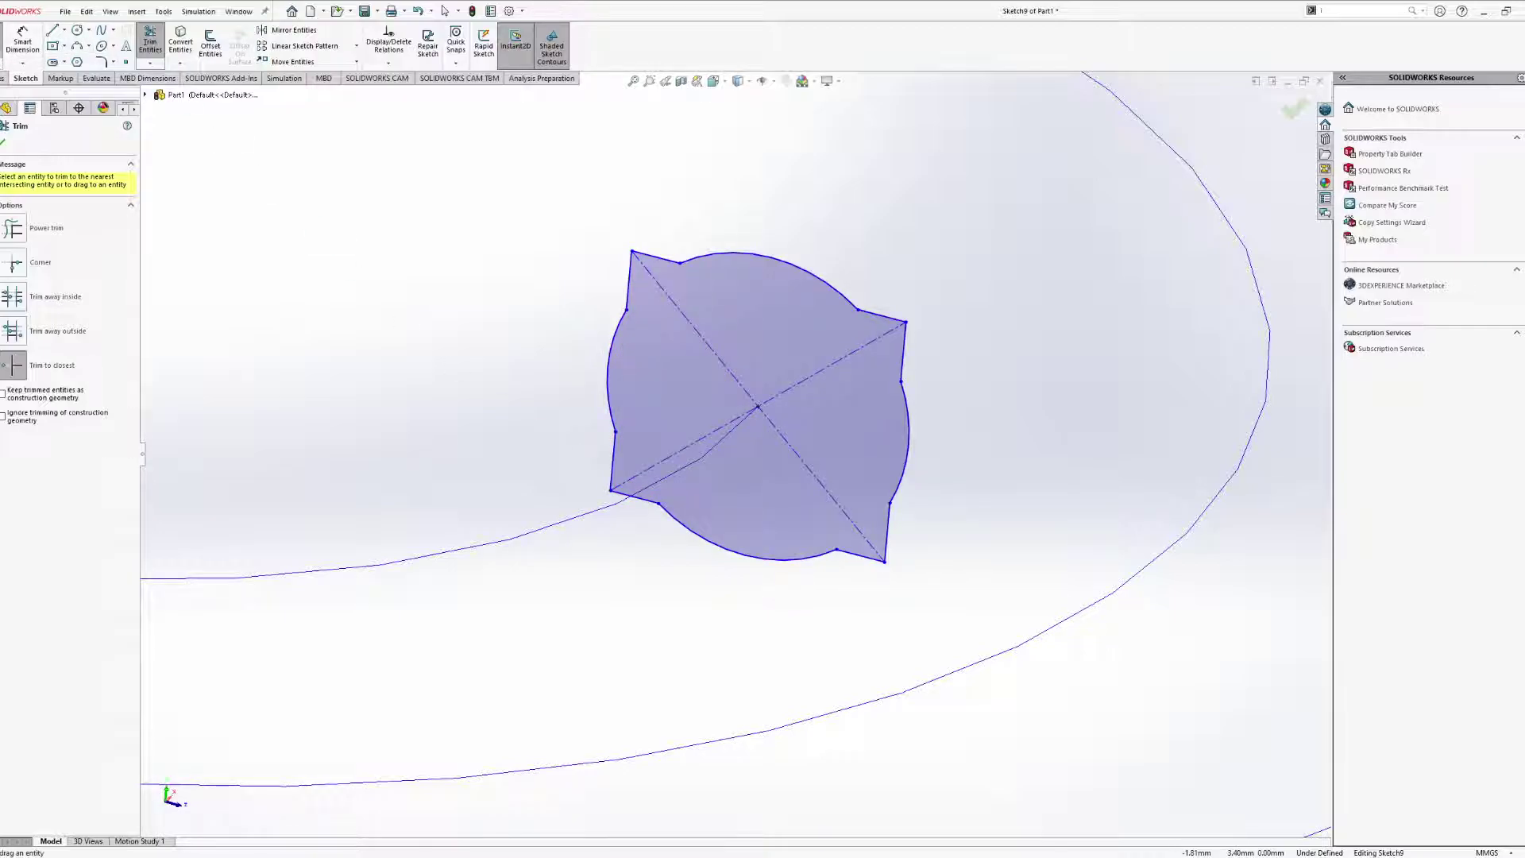
{"action": "key", "text": "ctrl+b"}
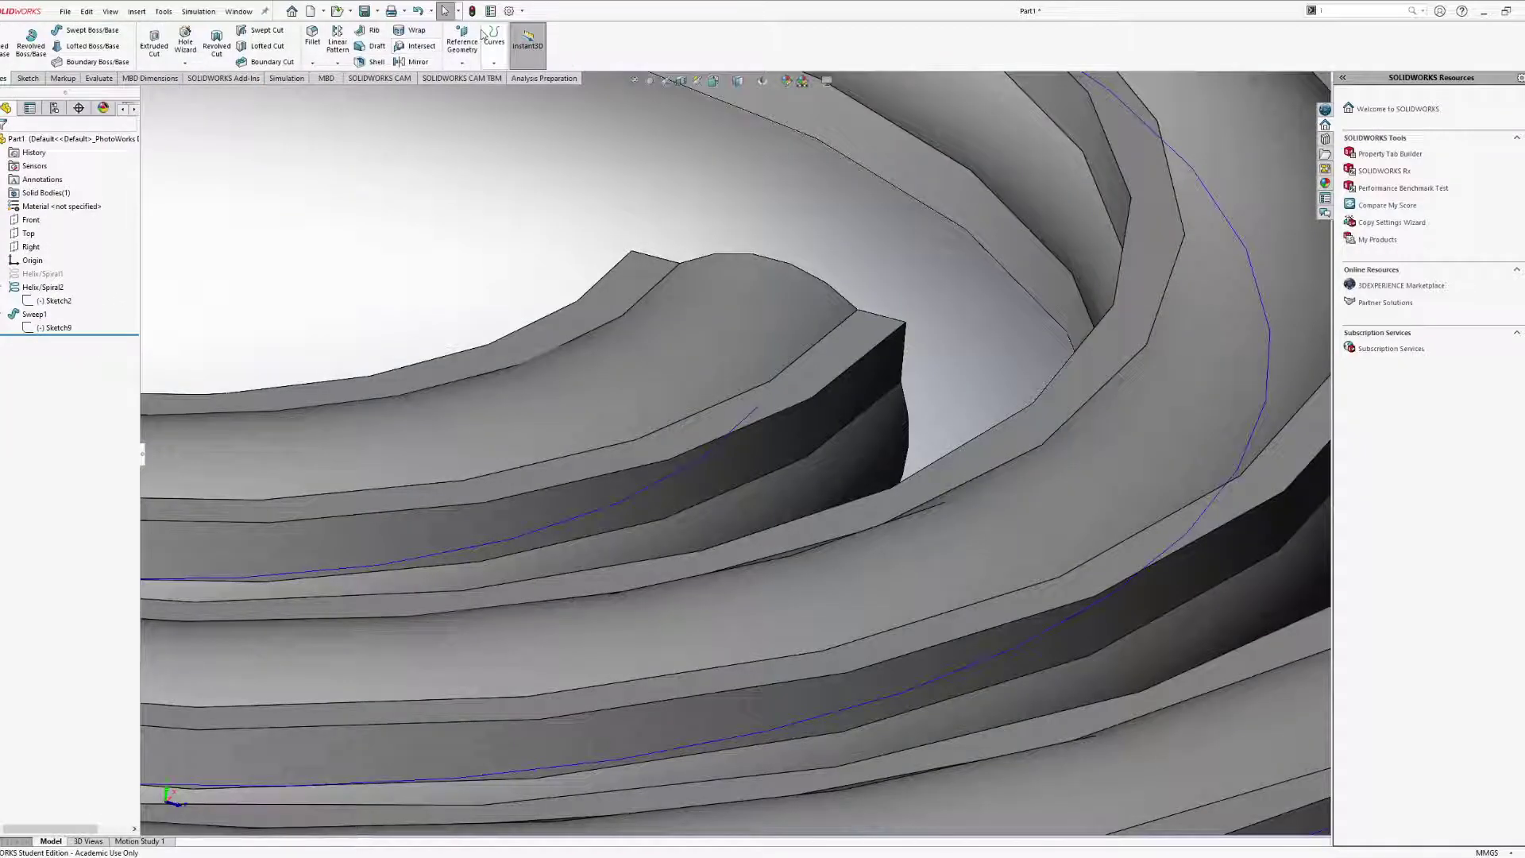
Examine the rebuilt spiral sweep and its cornered cross-section from several angles.
{"action": "scroll", "coordinate": [603, 229], "scroll_direction": "up", "scroll_amount": 5}
{"action": "mouse_move", "coordinate": [739, 361]}
{"action": "middle_mouse_down"}
{"action": "mouse_move", "coordinate": [776, 320]}
{"action": "mouse_move", "coordinate": [744, 340]}
{"action": "mouse_move", "coordinate": [698, 436]}
{"action": "mouse_move", "coordinate": [667, 358]}
{"action": "mouse_move", "coordinate": [638, 440]}
{"action": "mouse_move", "coordinate": [715, 371]}
{"action": "middle_mouse_up"}
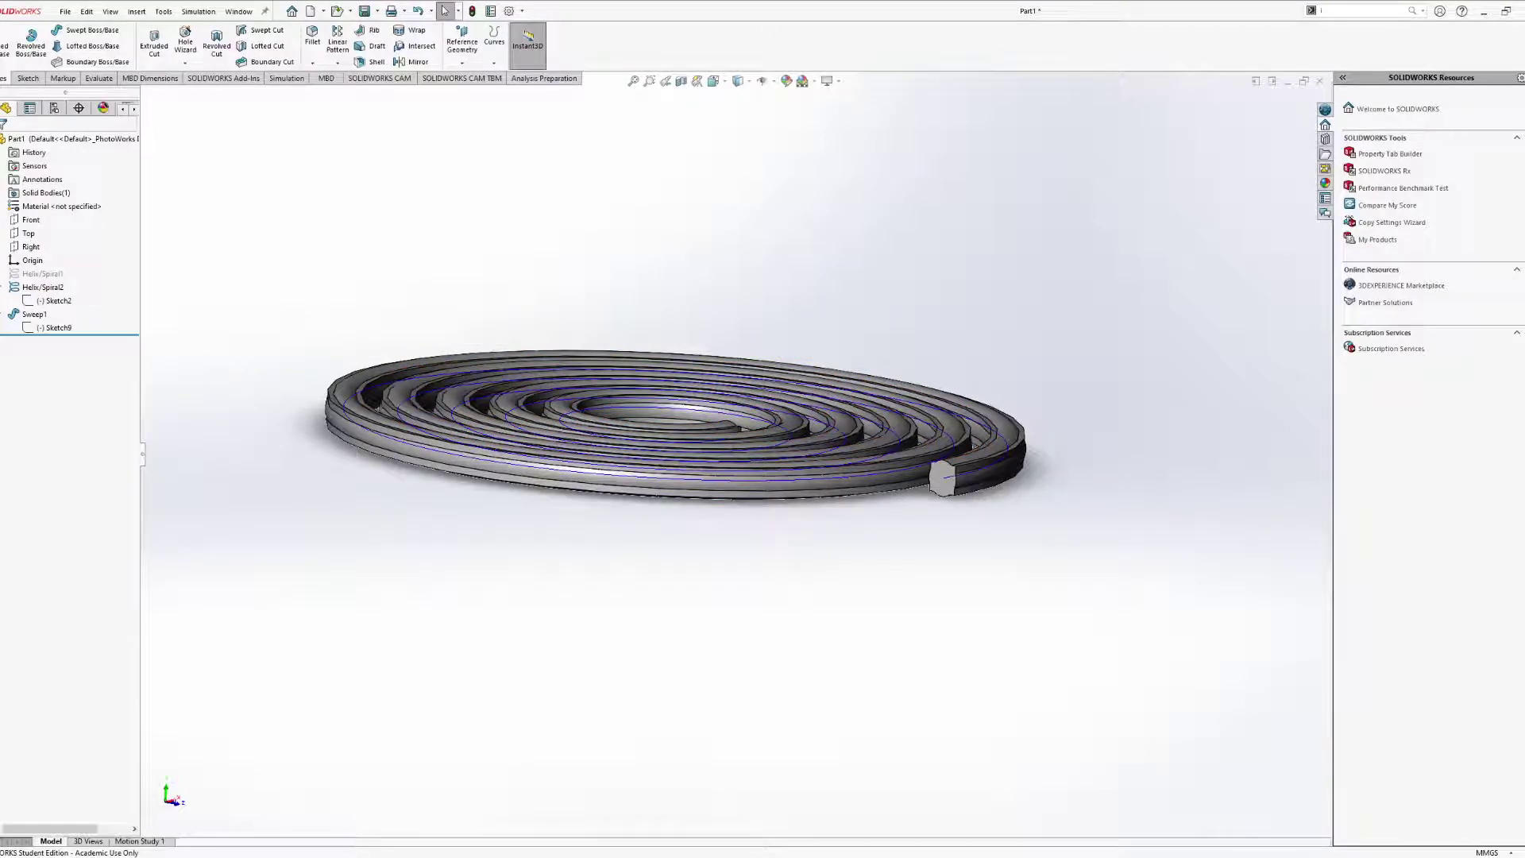
{"action": "middle_click_drag", "start_coordinate": [493, 364], "coordinate": [492, 494]}
{"action": "mouse_move", "coordinate": [619, 429]}
{"action": "middle_mouse_down"}
{"action": "mouse_move", "coordinate": [596, 313]}
{"action": "mouse_move", "coordinate": [632, 338]}
{"action": "middle_mouse_up"}
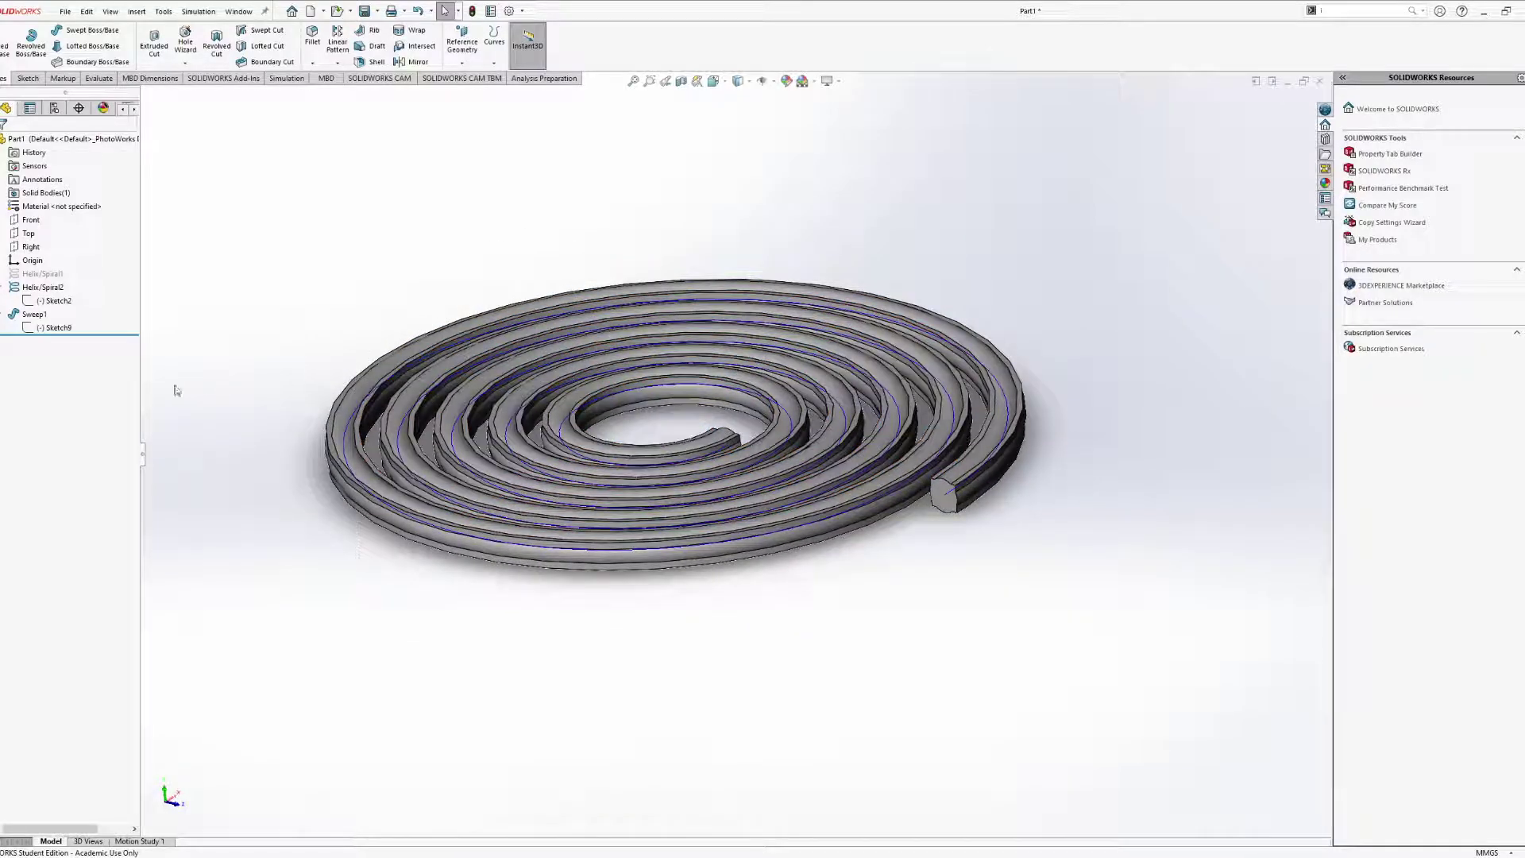
{"action": "left_click", "coordinate": [35, 315]}
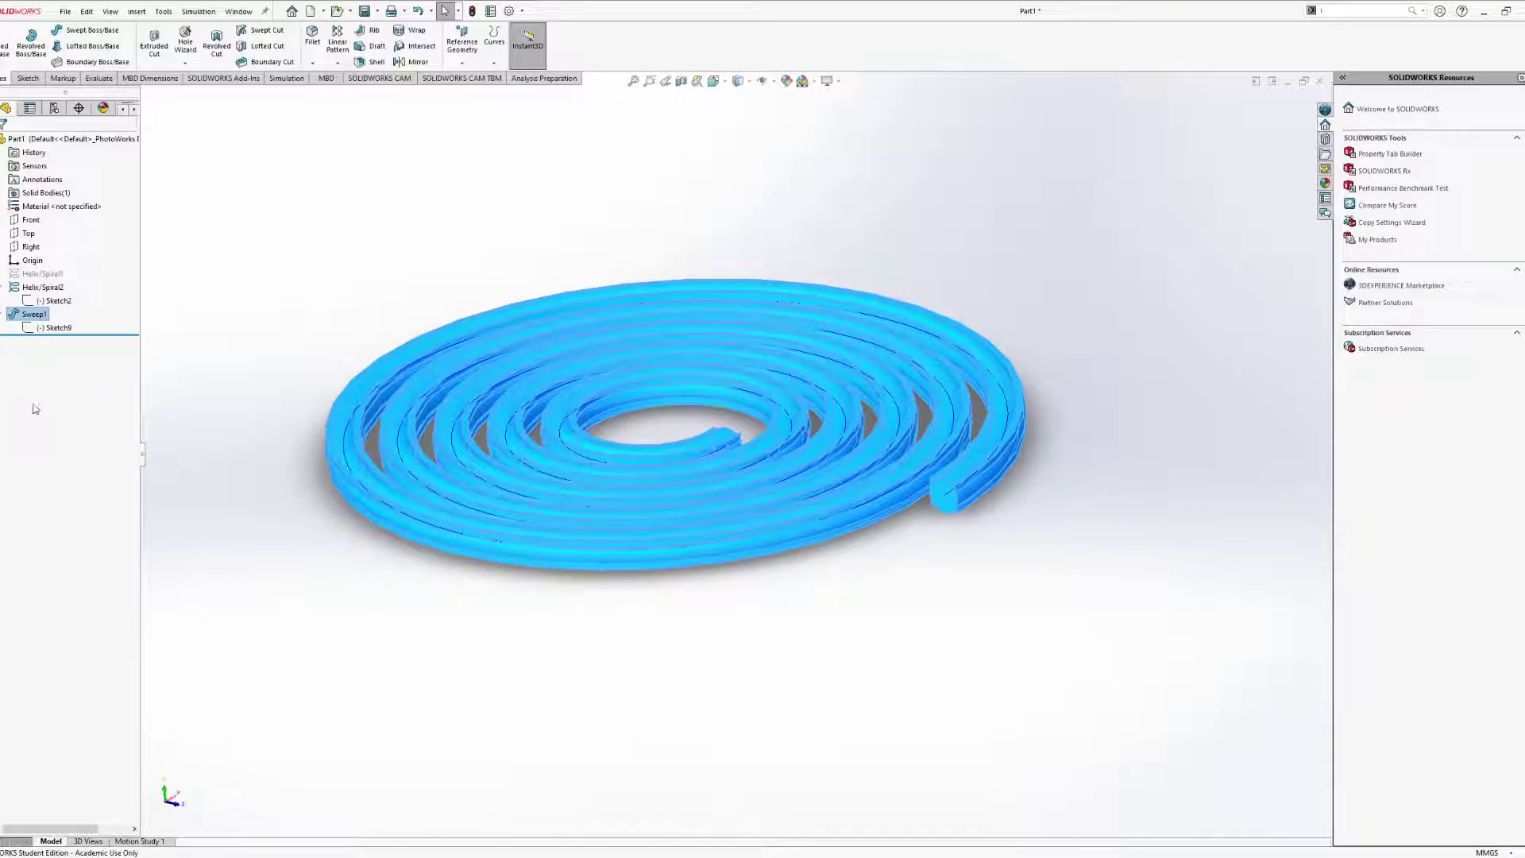
{"action": "left_click", "coordinate": [243, 486]}
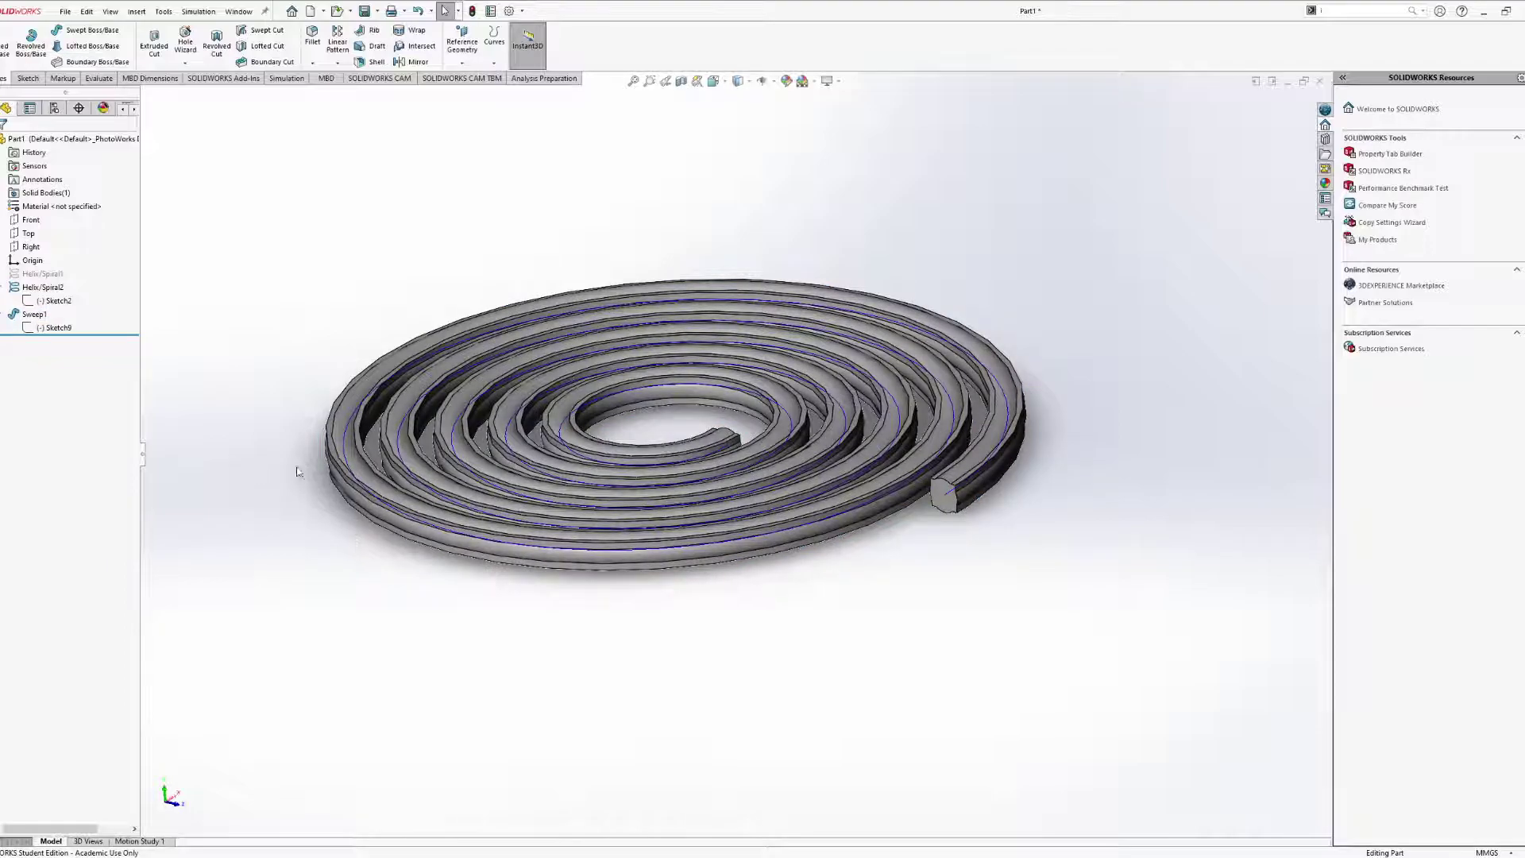
{"action": "middle_click_drag", "start_coordinate": [793, 371], "coordinate": [828, 432]}
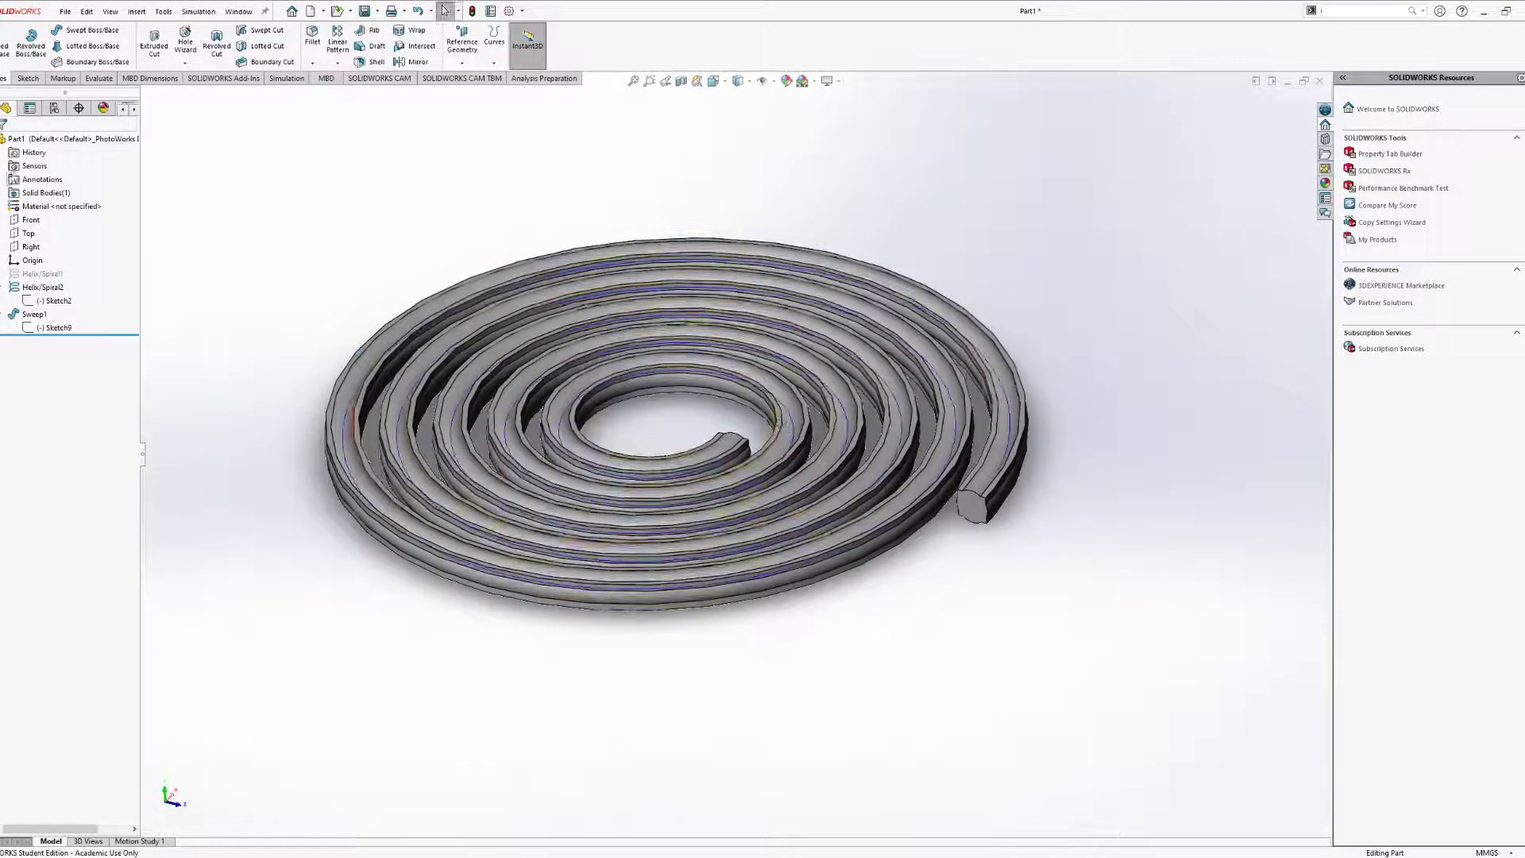
{"action": "left_click", "coordinate": [4, 316]}
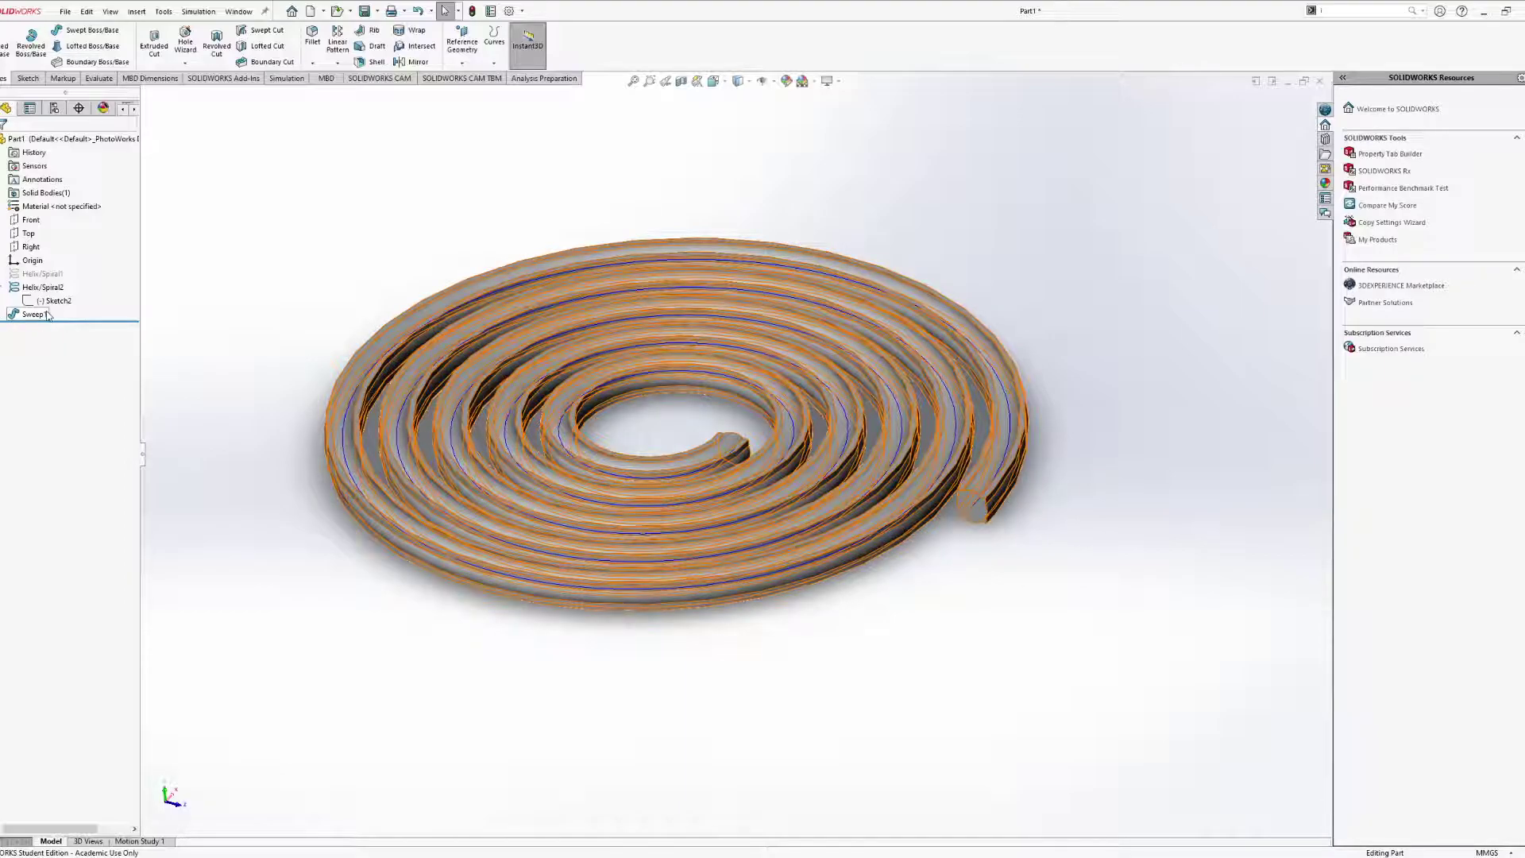
Suppress the flat spiral together with the sweep that depends on it.
{"action": "left_click", "coordinate": [5, 287]}
{"action": "left_click", "coordinate": [45, 291]}
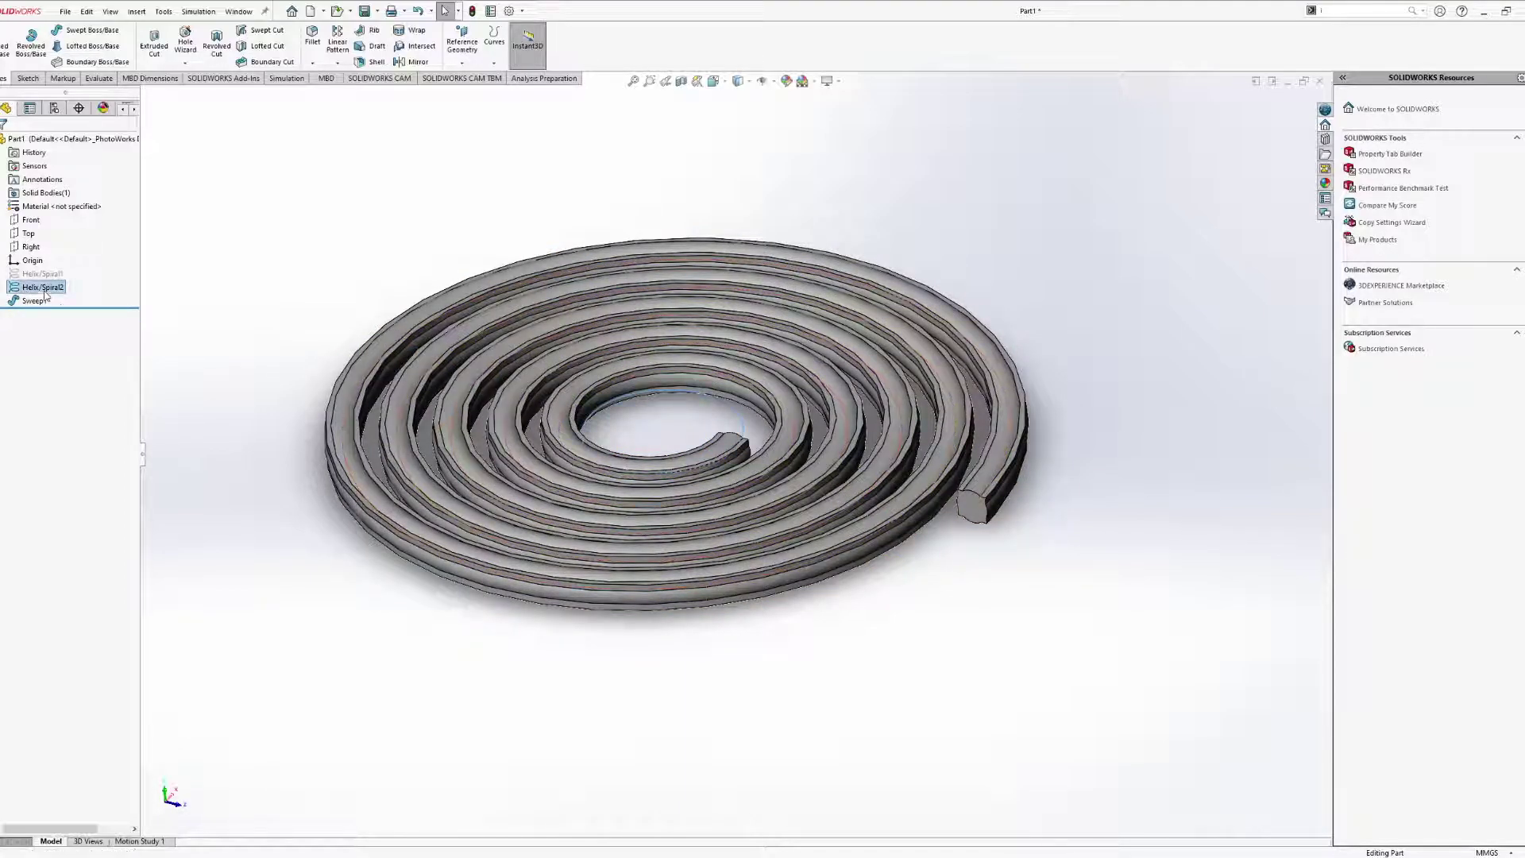
{"action": "left_click", "coordinate": [72, 256]}
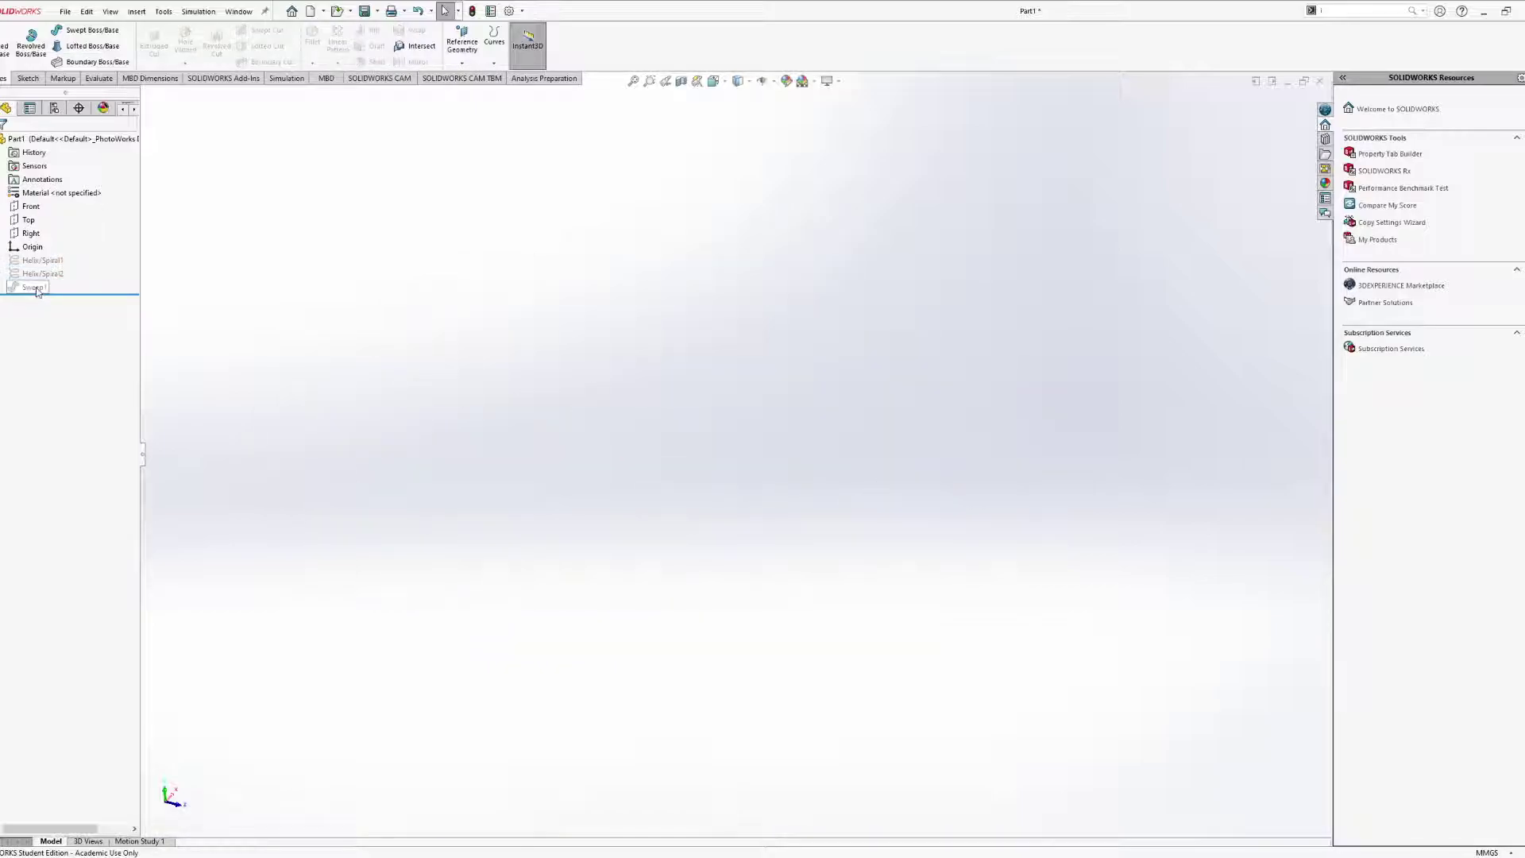
Start a sketch on the Top plane and draw a circle about 77 mm in diameter, centred on the origin.
{"action": "left_click", "coordinate": [27, 79]}
{"action": "left_click", "coordinate": [78, 30]}
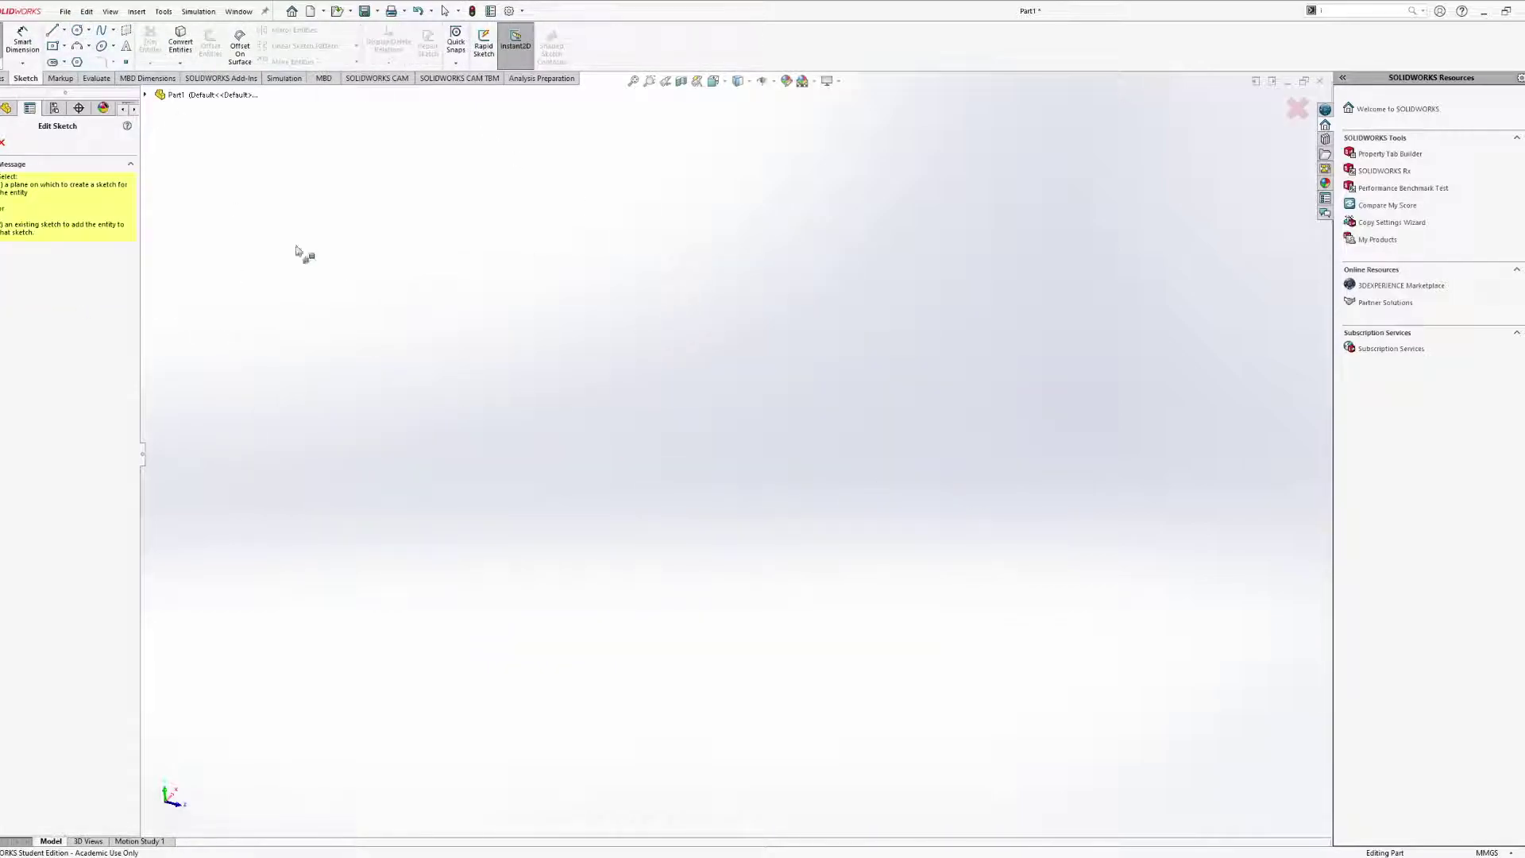
{"action": "left_click", "coordinate": [3, 144]}
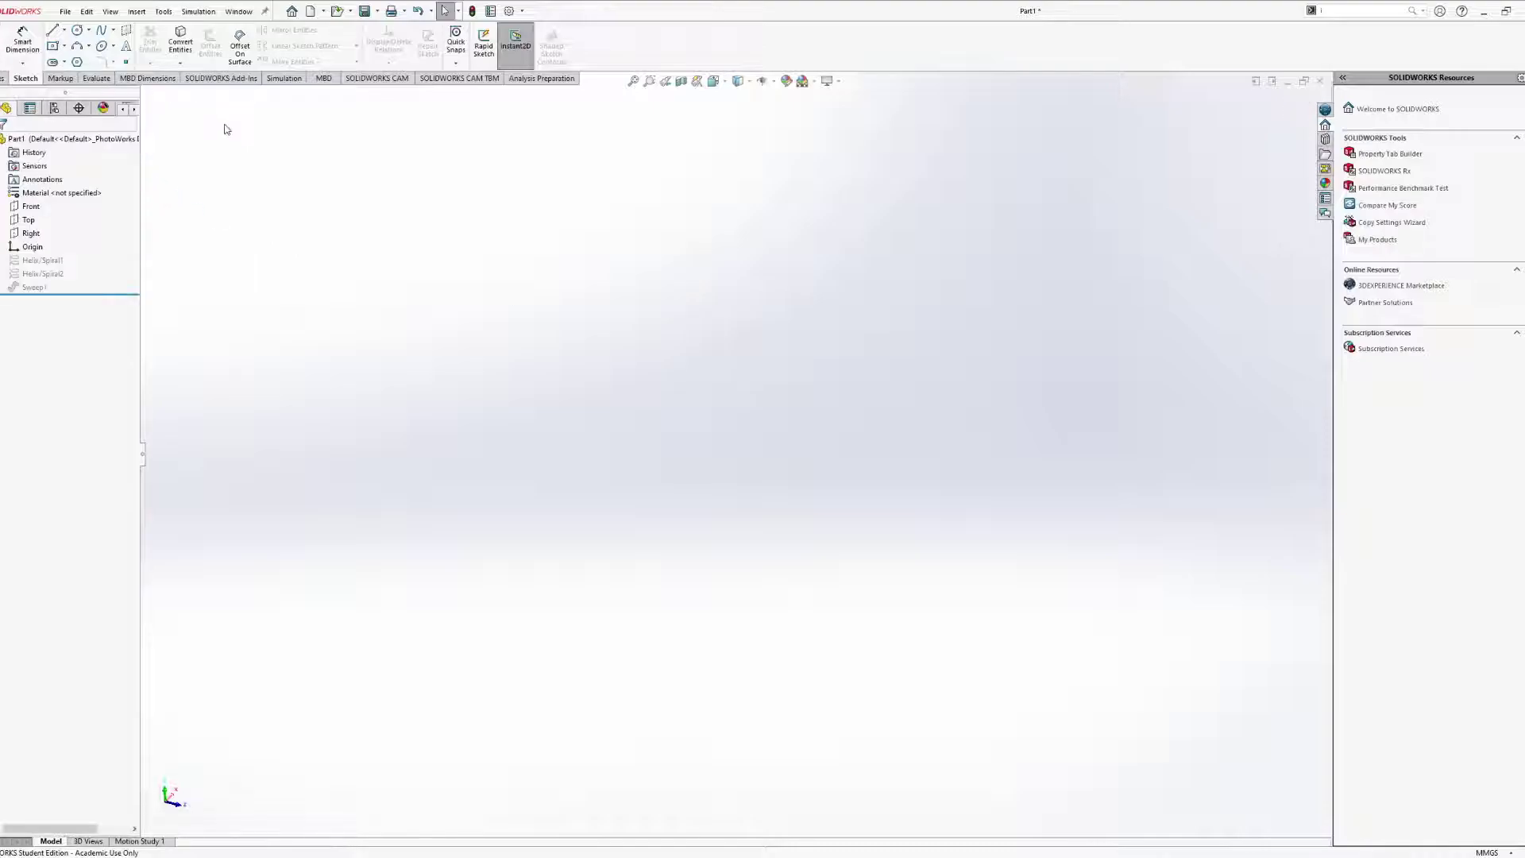
{"action": "left_click", "coordinate": [29, 220]}
{"action": "scroll", "coordinate": [678, 404], "scroll_direction": "down", "scroll_amount": 4}
{"action": "middle_click_drag", "start_coordinate": [678, 403], "coordinate": [479, 287]}
{"action": "left_click", "coordinate": [77, 30]}
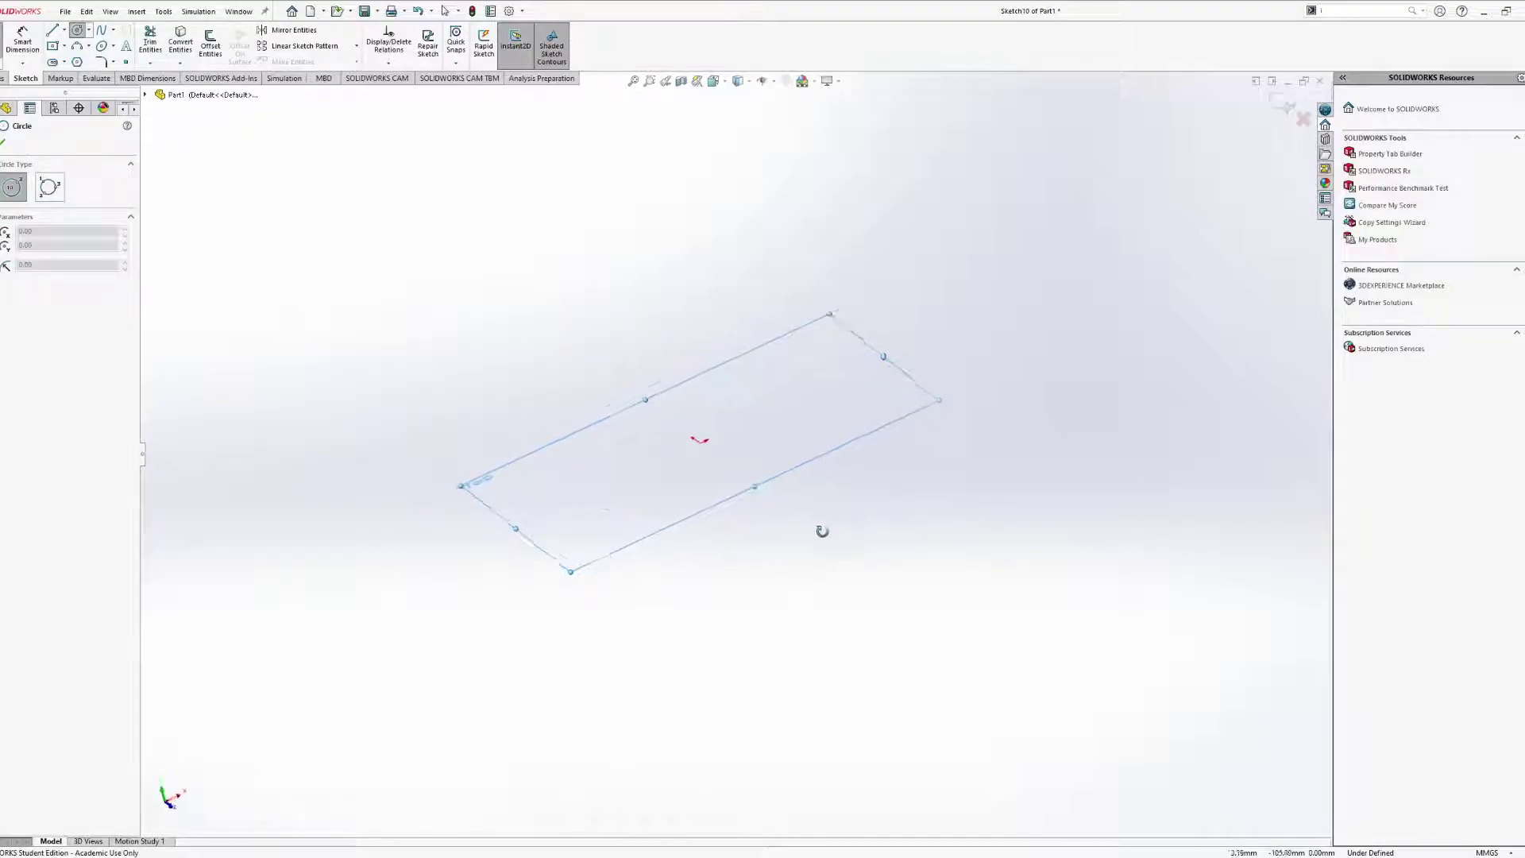
{"action": "left_click", "coordinate": [699, 441]}
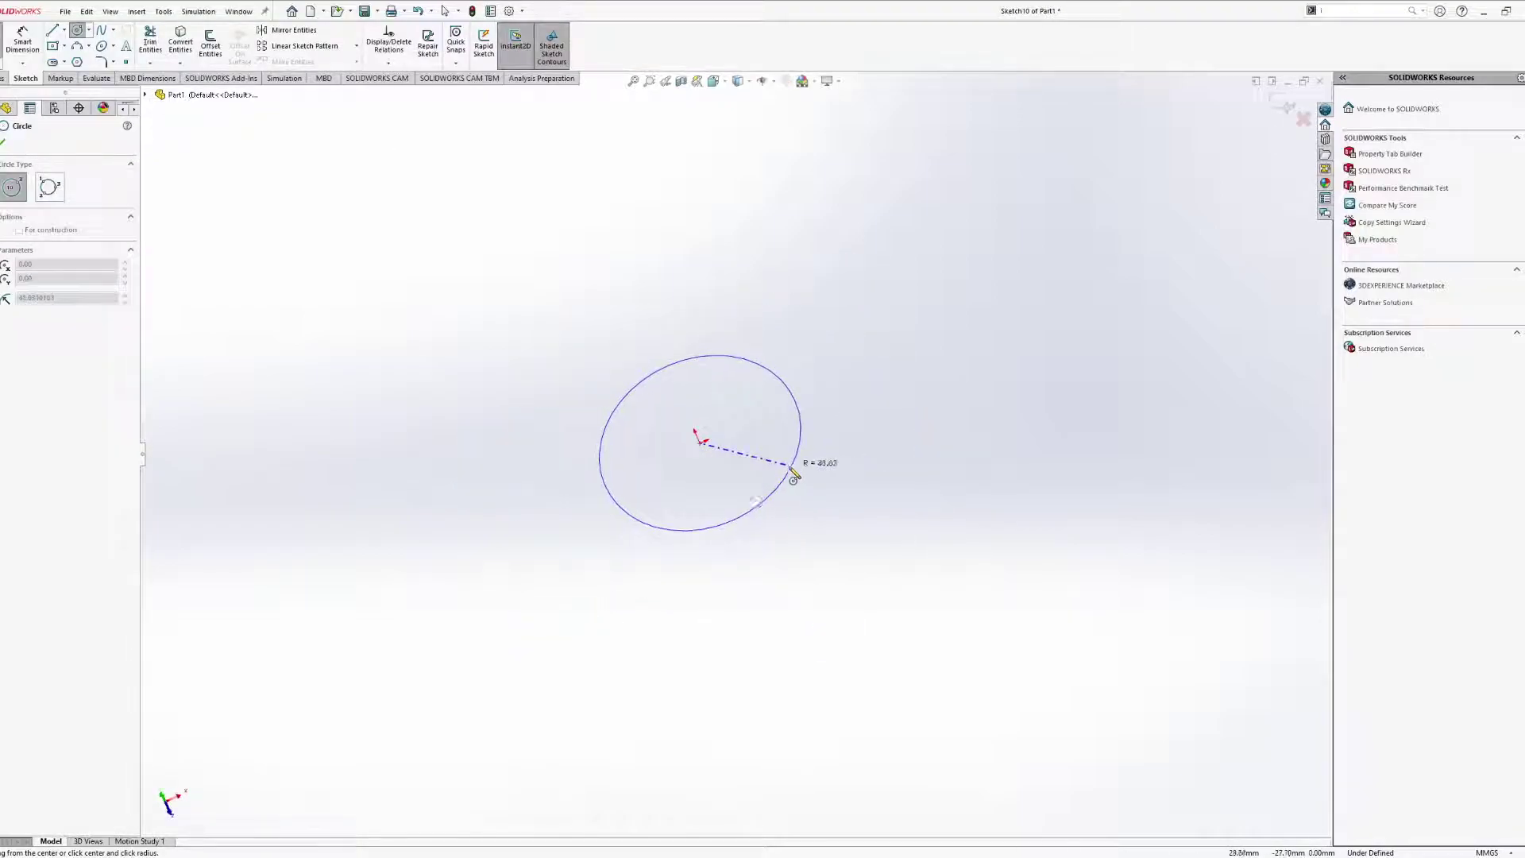
{"action": "left_click", "coordinate": [777, 477]}
Dimension the circle's diameter and set it to 50 mm.
{"action": "middle_click_drag", "start_coordinate": [777, 477], "coordinate": [731, 528]}
{"action": "left_click", "coordinate": [23, 41]}
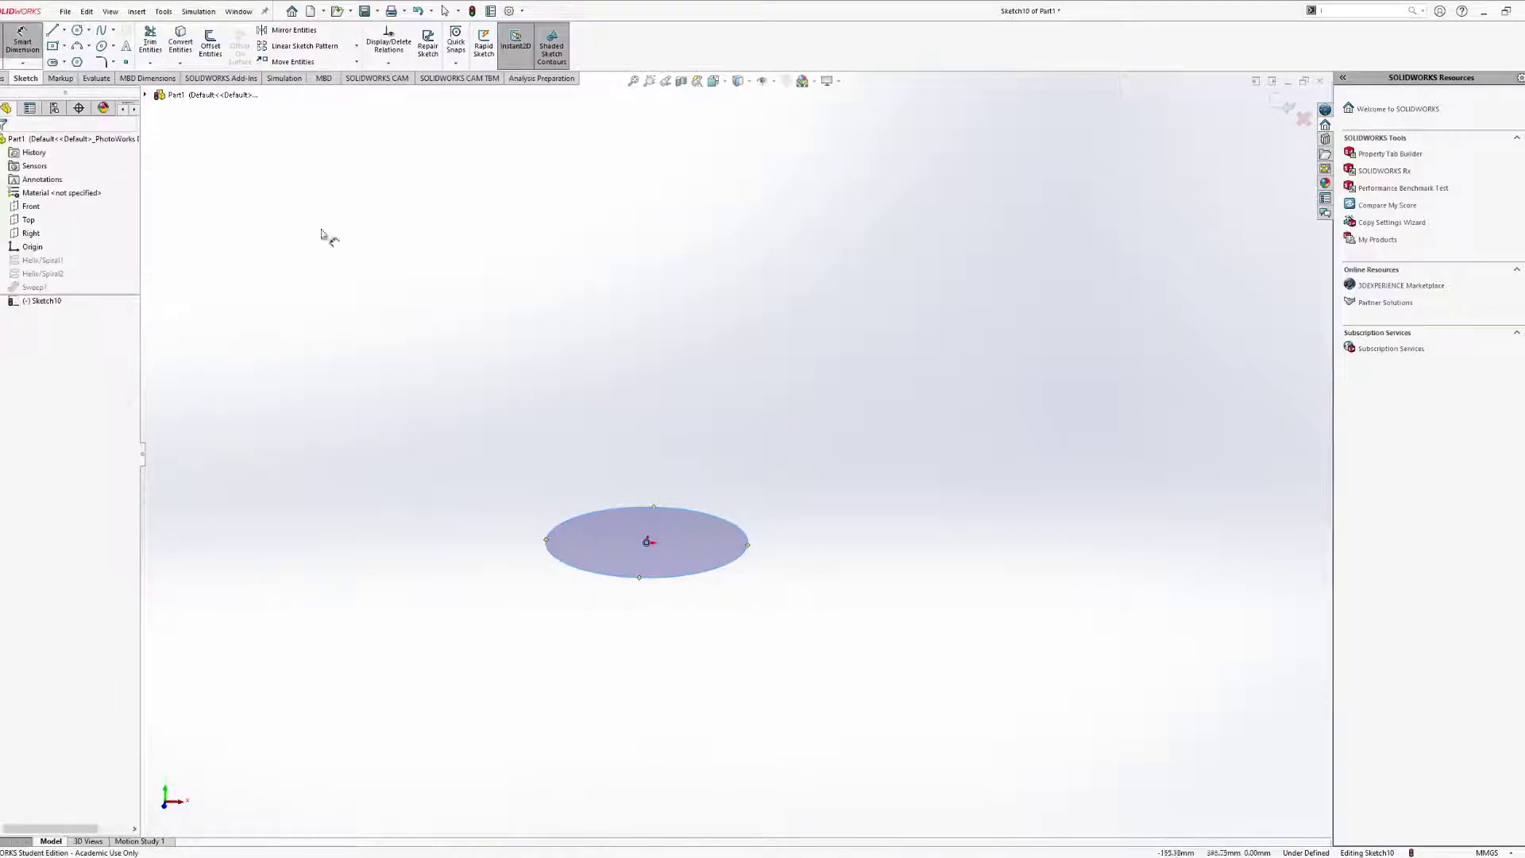
{"action": "left_click", "coordinate": [576, 592]}
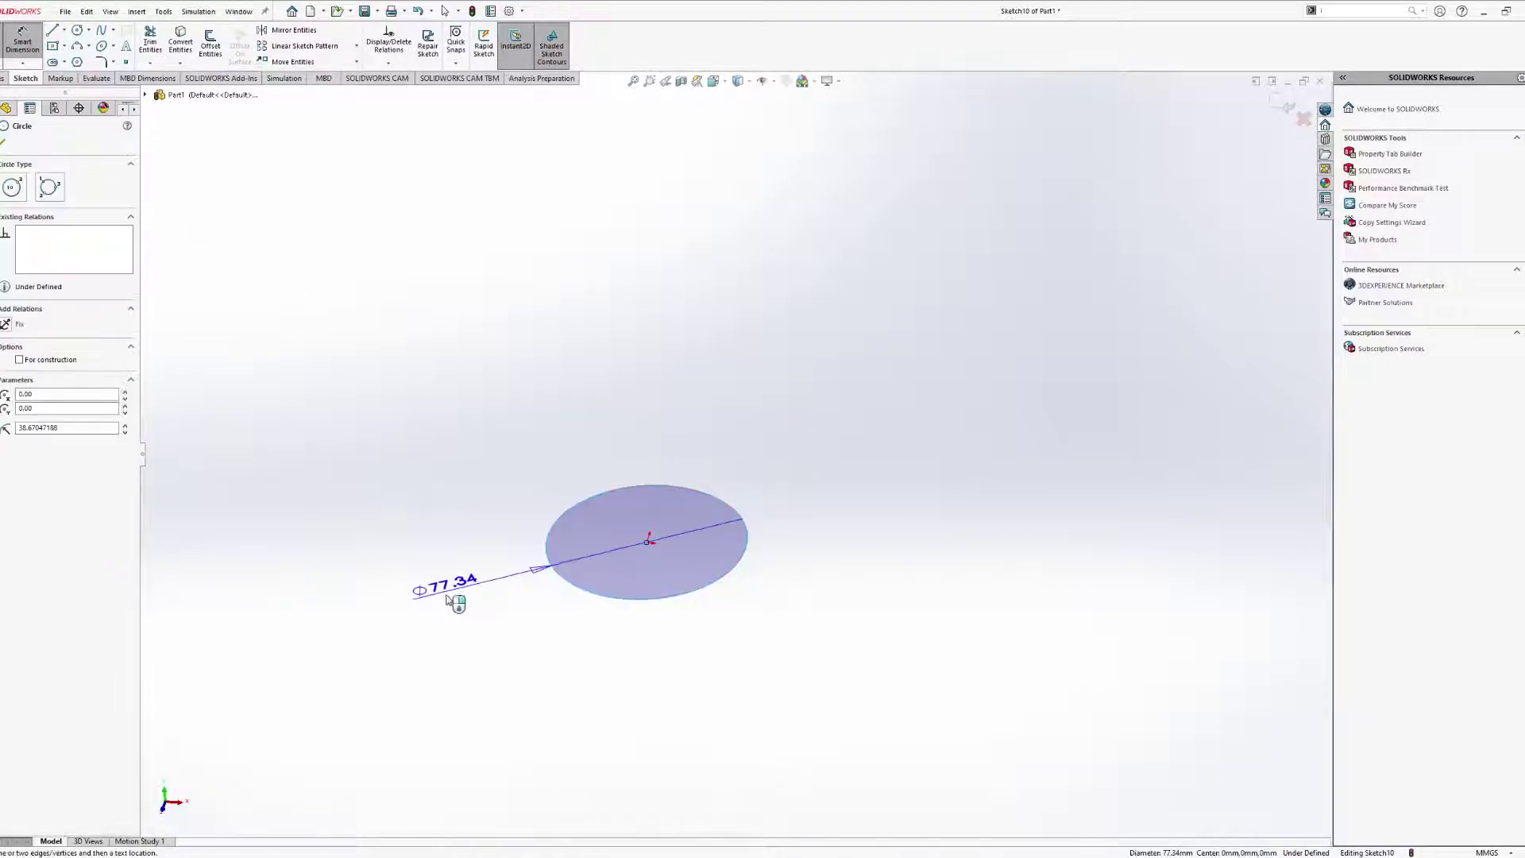
{"action": "left_click", "coordinate": [451, 604]}
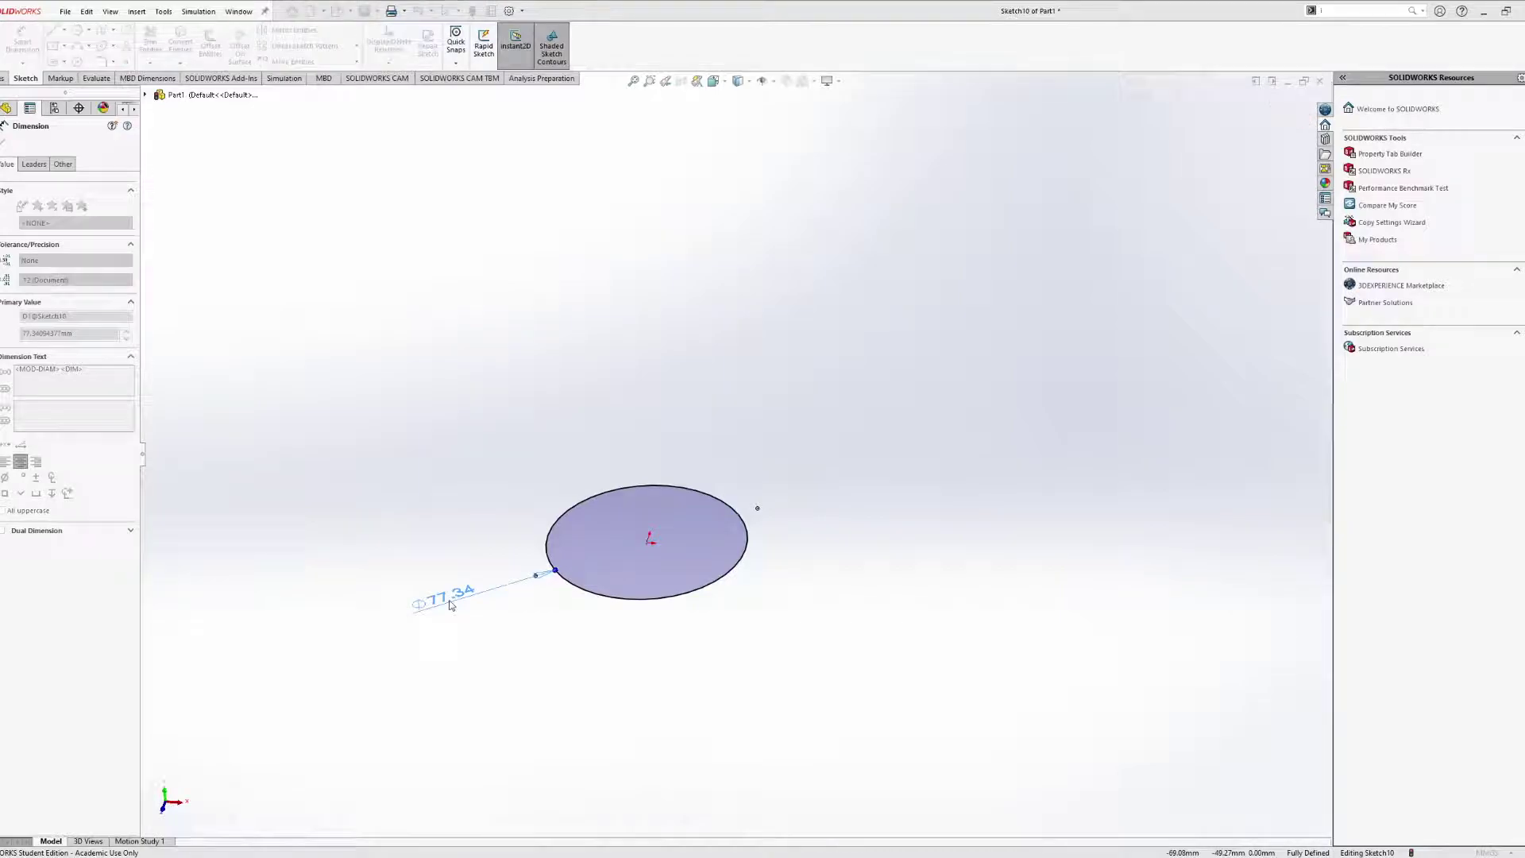
{"action": "type", "text": "50"}
{"action": "key", "text": "Return"}
{"action": "middle_click_drag", "start_coordinate": [457, 606], "coordinate": [661, 518]}
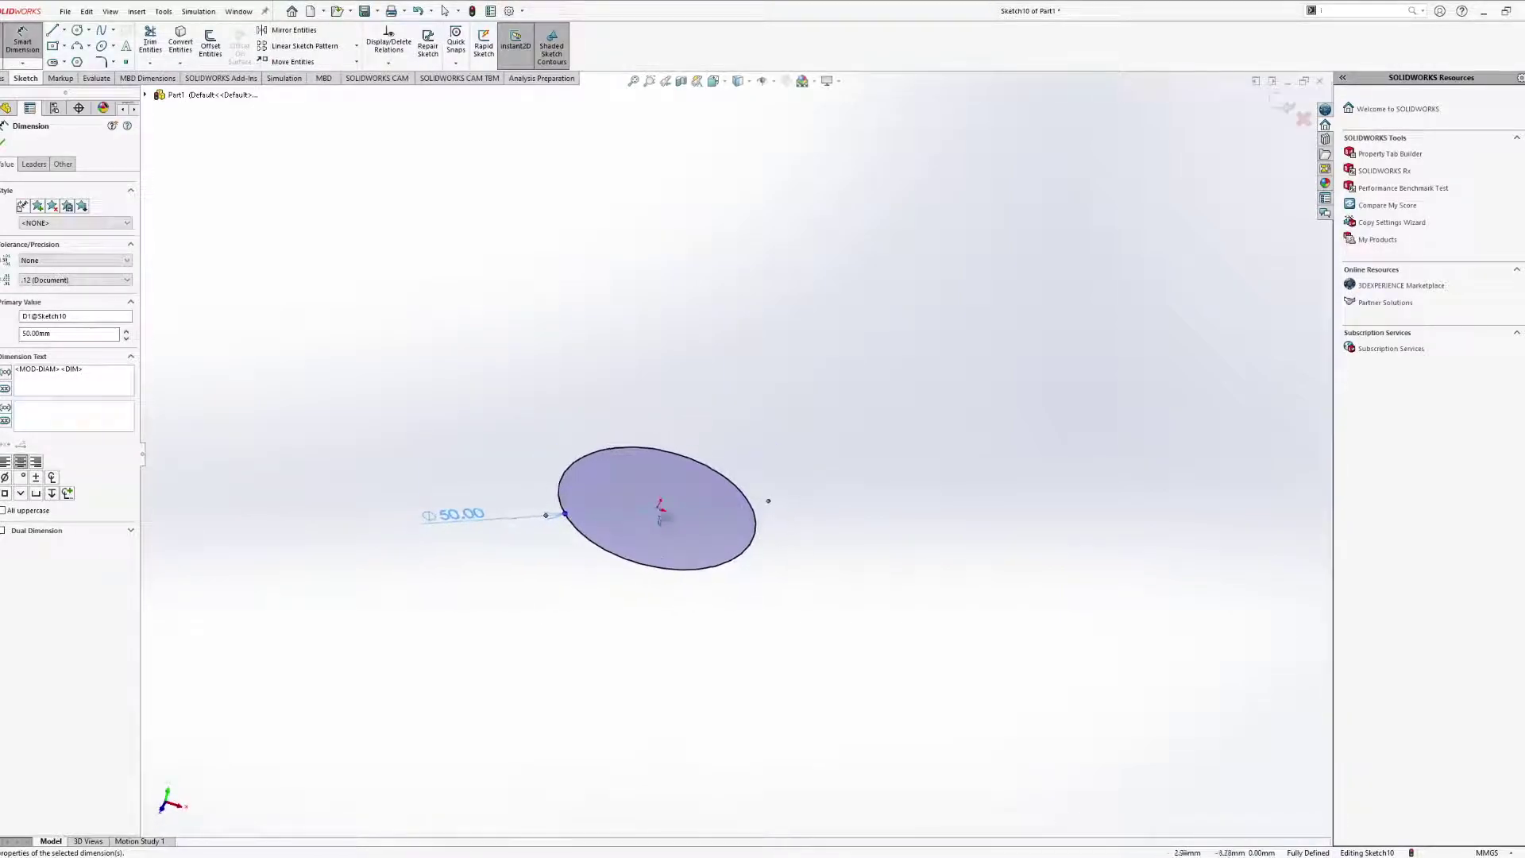
{"action": "key", "text": "Escape"}
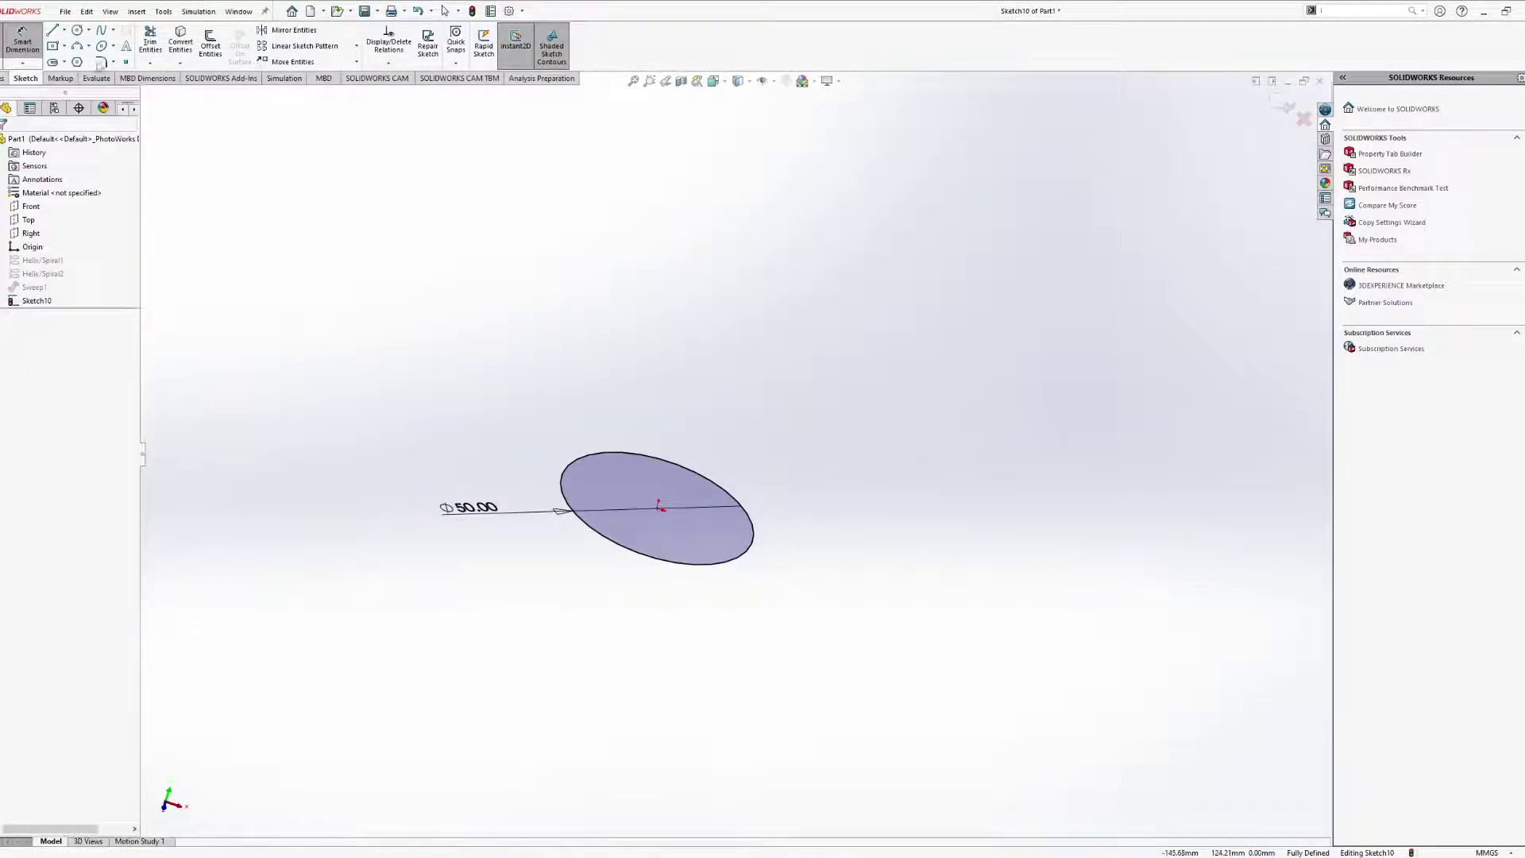
Compare the Top and Right planes with the circle from several angles, and stretch the Right plane's upper edge upward.
{"action": "left_click", "coordinate": [29, 221]}
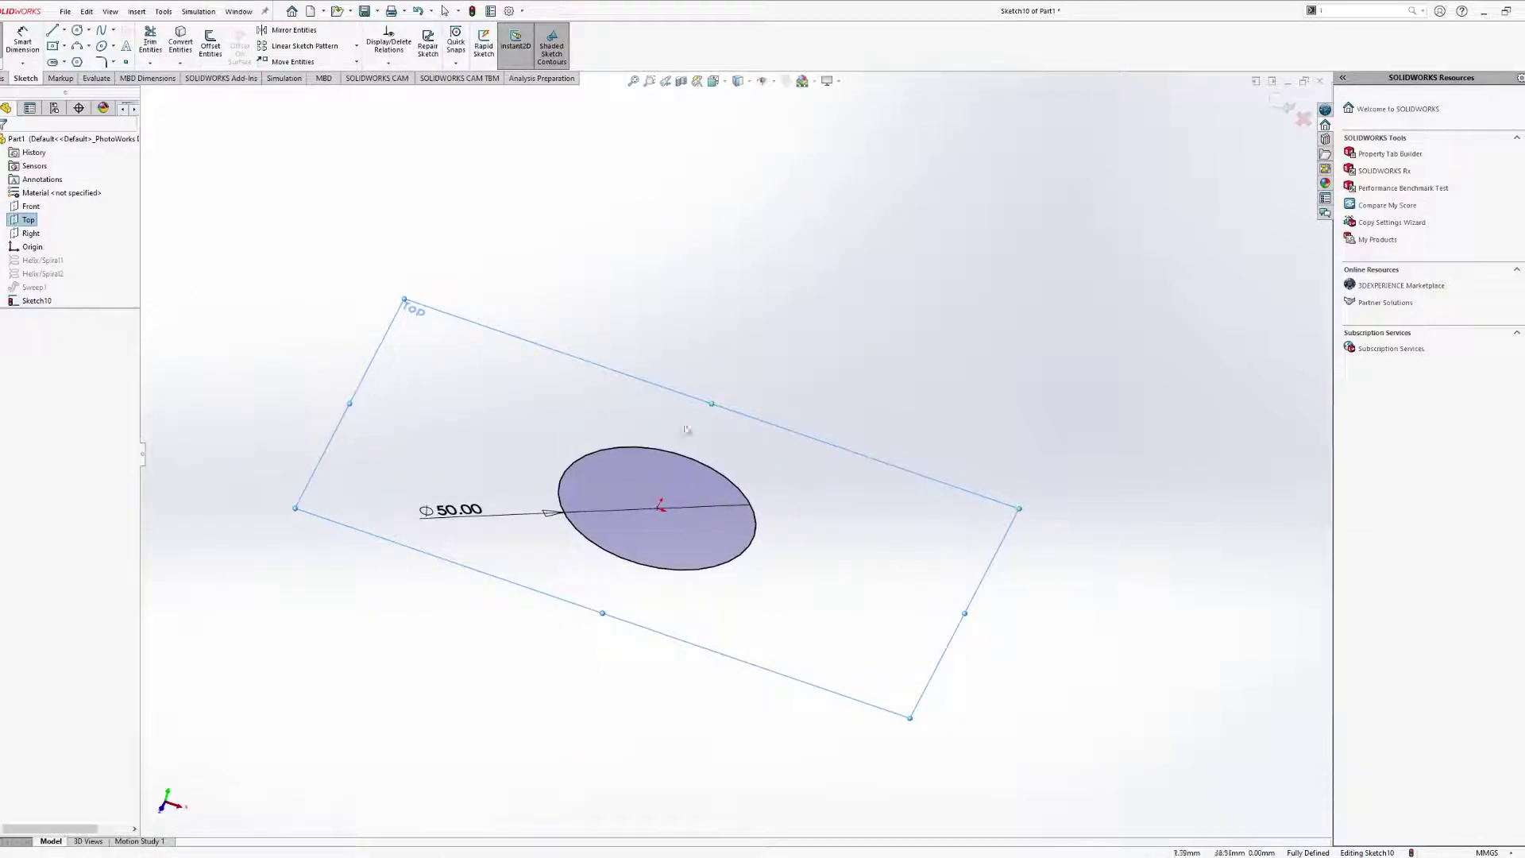
{"action": "left_click", "coordinate": [33, 236]}
{"action": "middle_click_drag", "start_coordinate": [431, 438], "coordinate": [219, 349]}
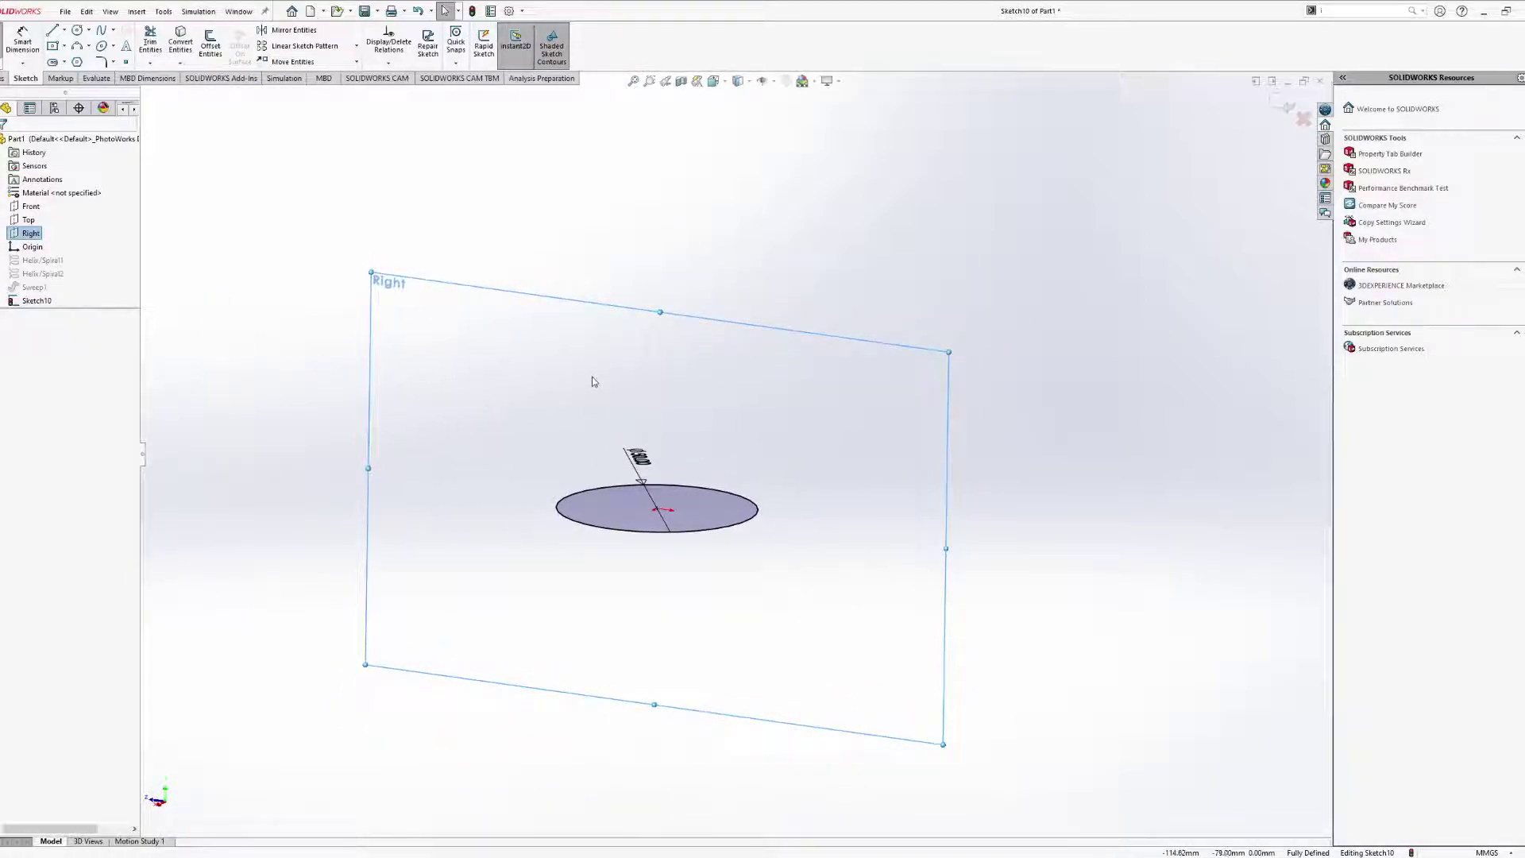
{"action": "middle_click_drag", "start_coordinate": [728, 452], "coordinate": [727, 444]}
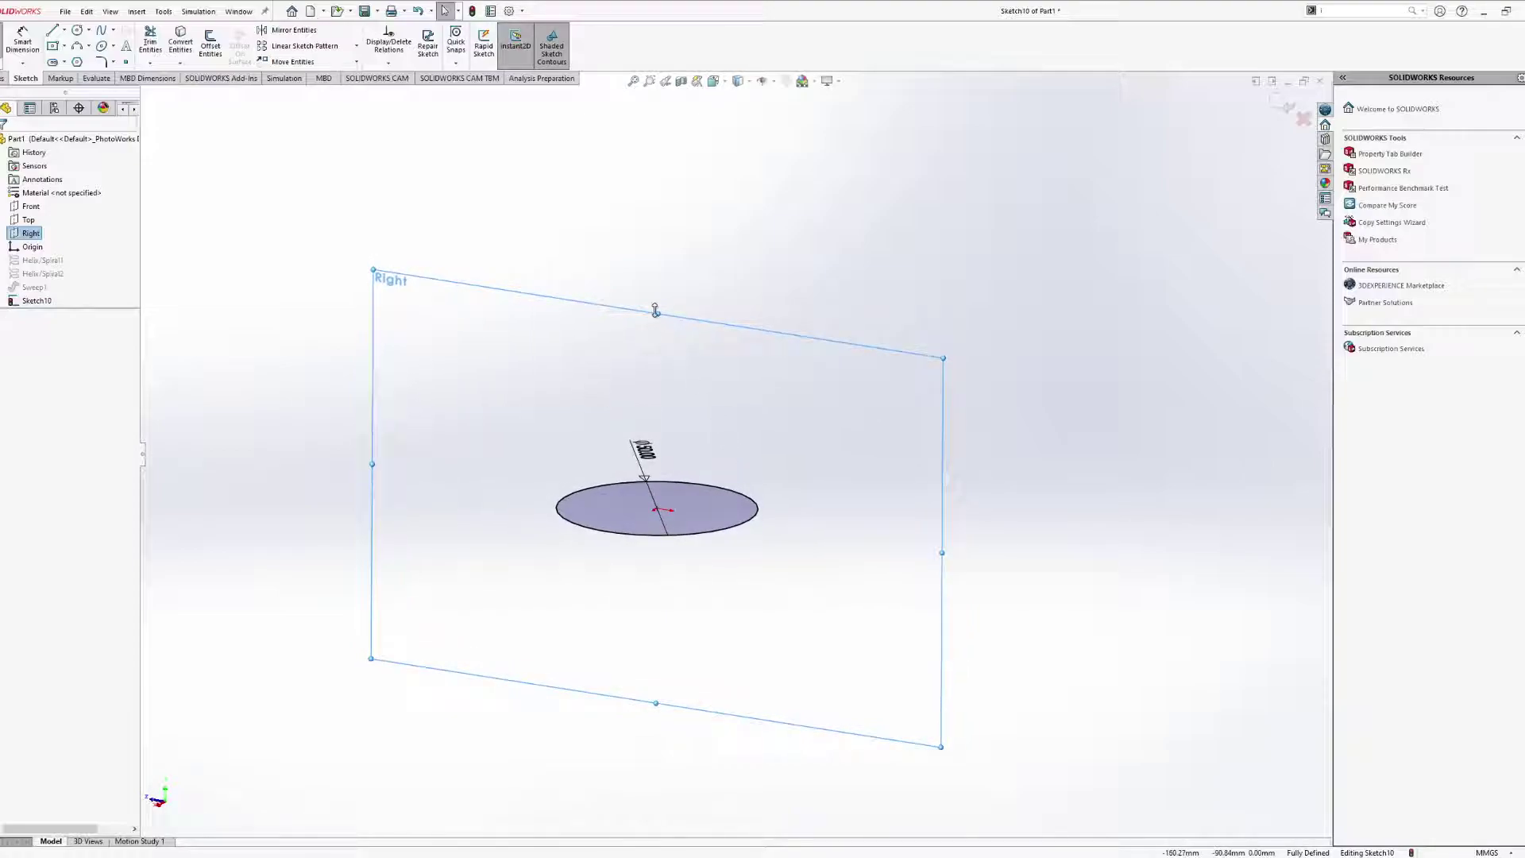
{"action": "left_click_drag", "start_coordinate": [660, 315], "coordinate": [680, 197]}
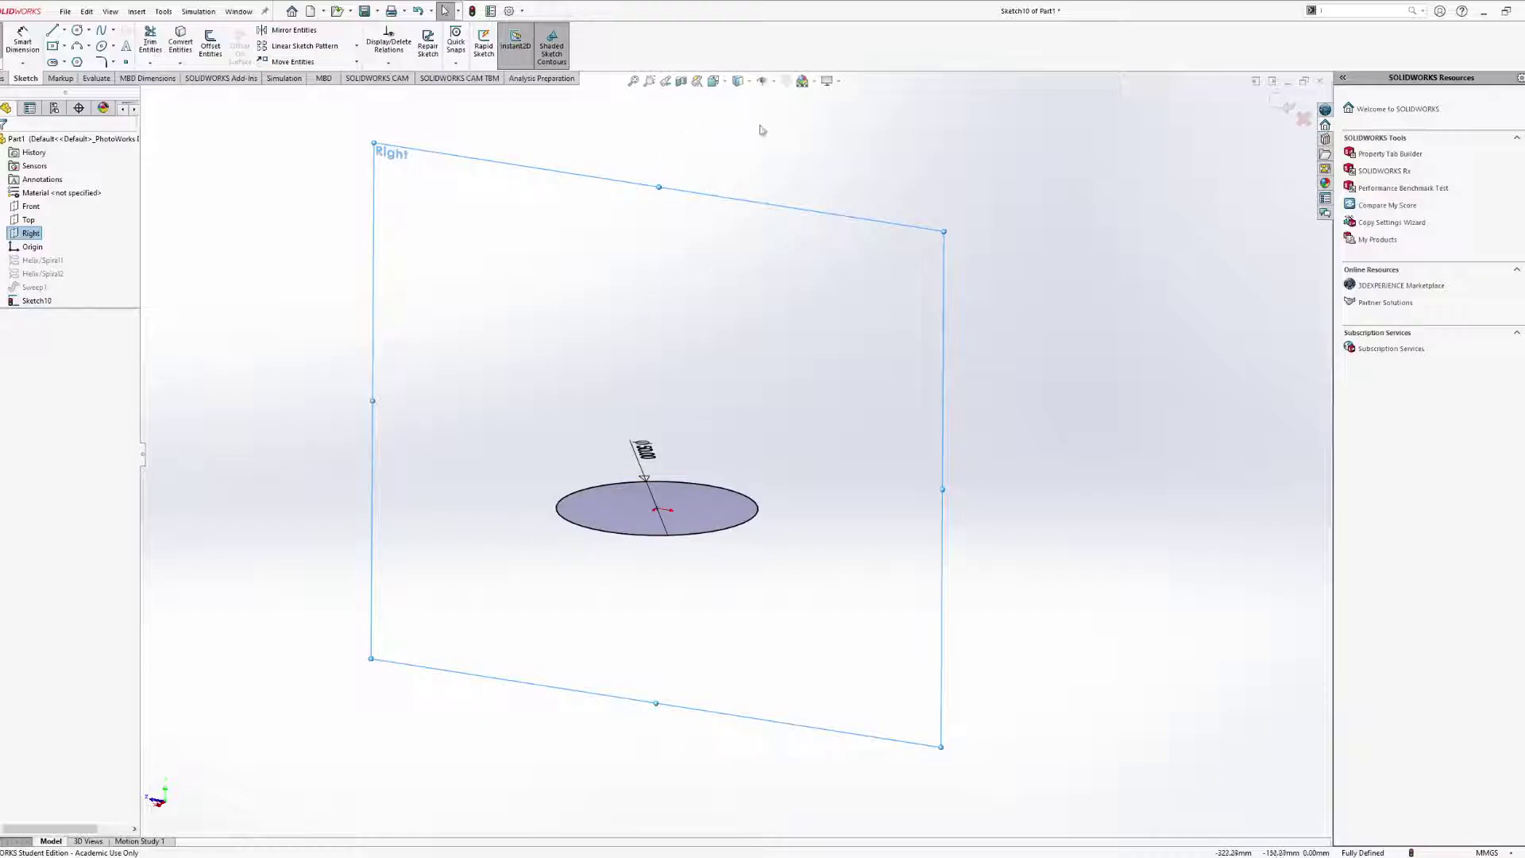
{"action": "middle_click_drag", "start_coordinate": [794, 521], "coordinate": [779, 490]}
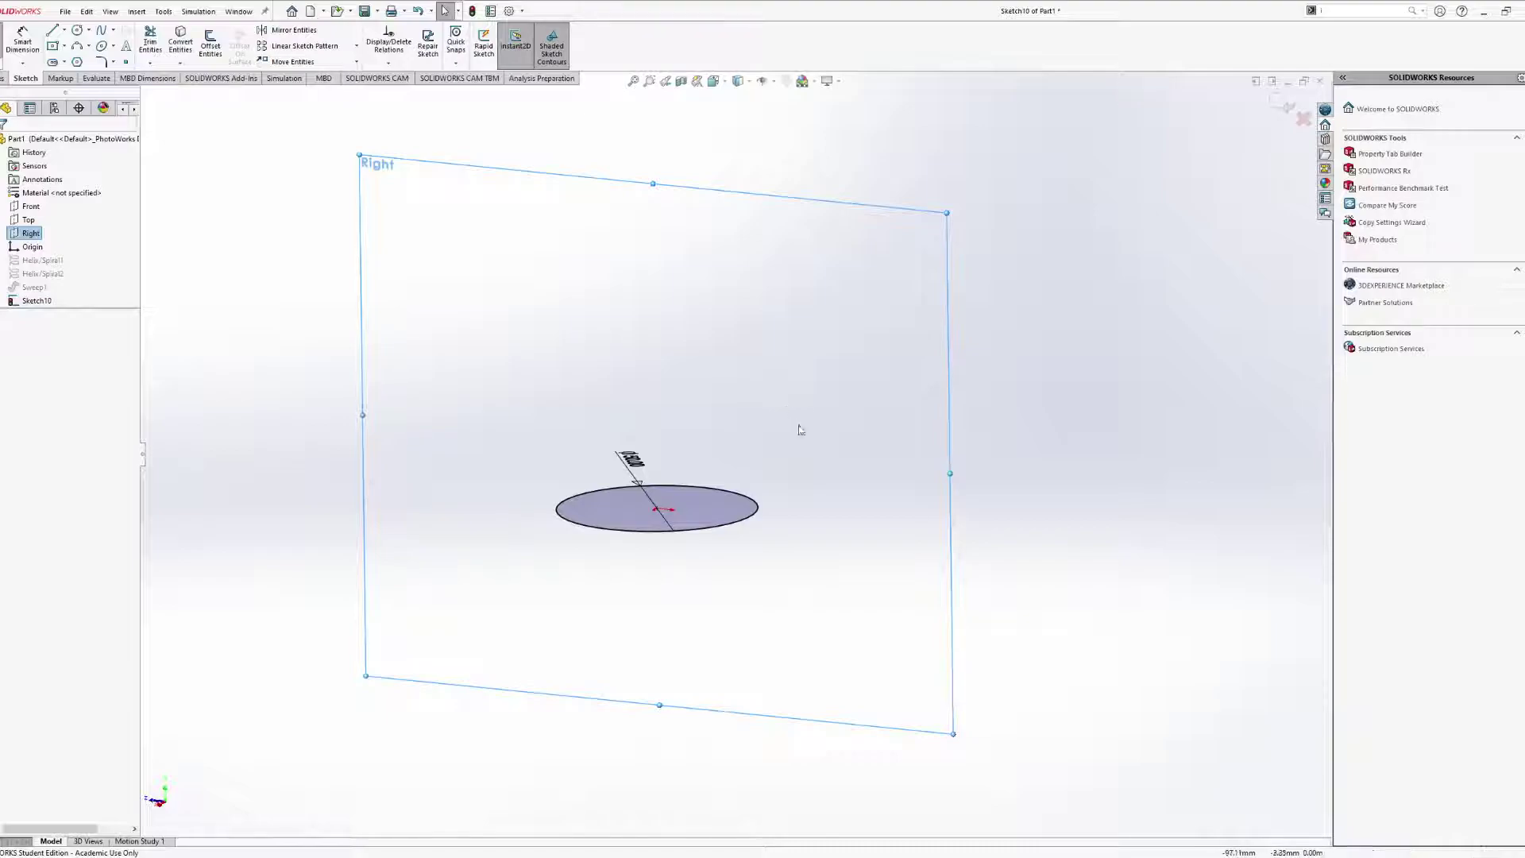
{"action": "middle_click_drag", "start_coordinate": [797, 429], "coordinate": [812, 582]}
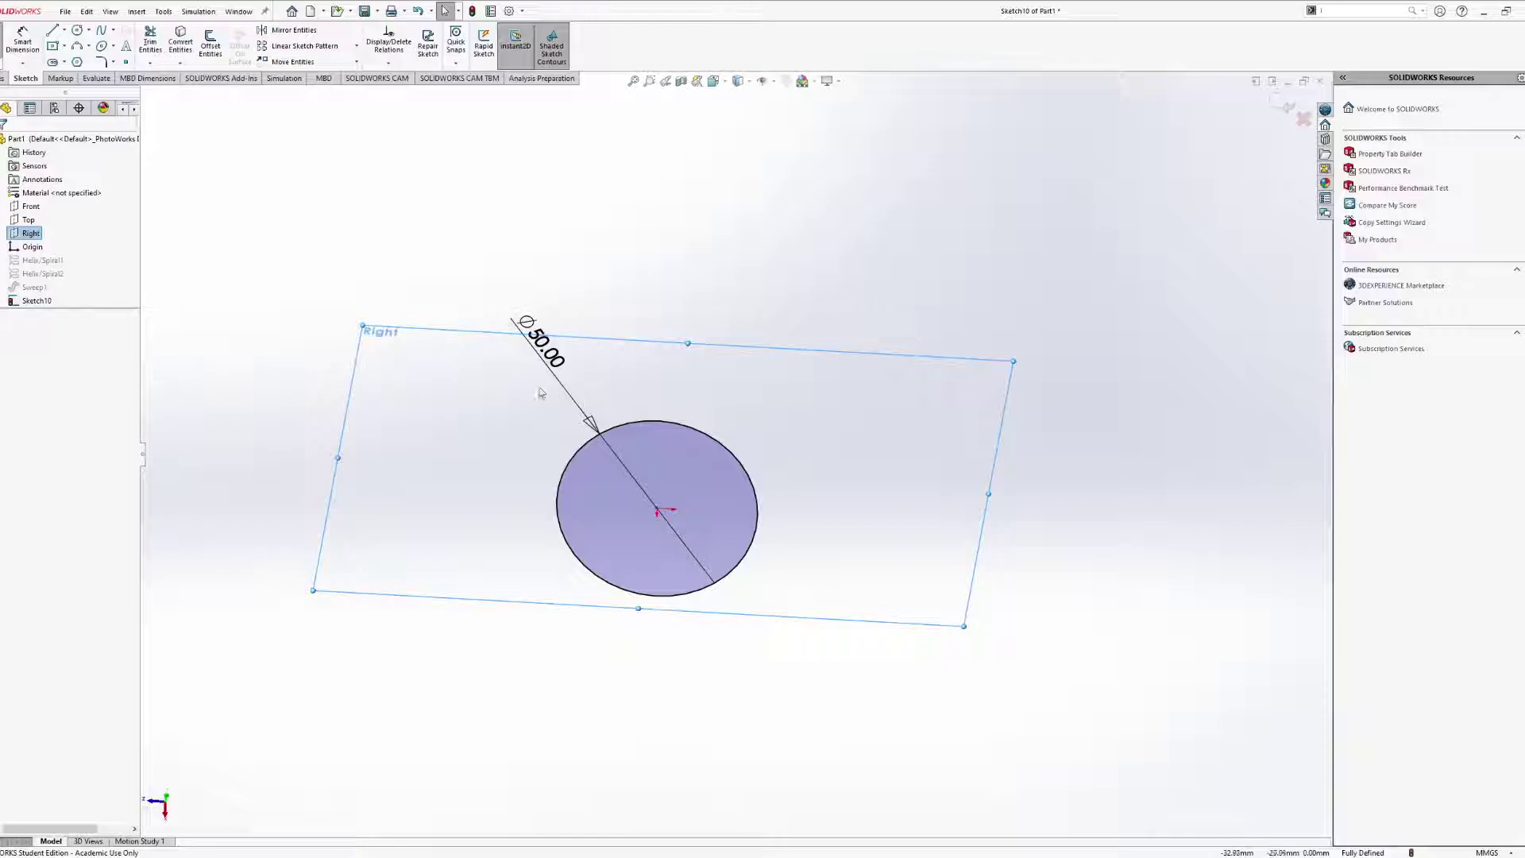
{"action": "key", "text": "Escape"}
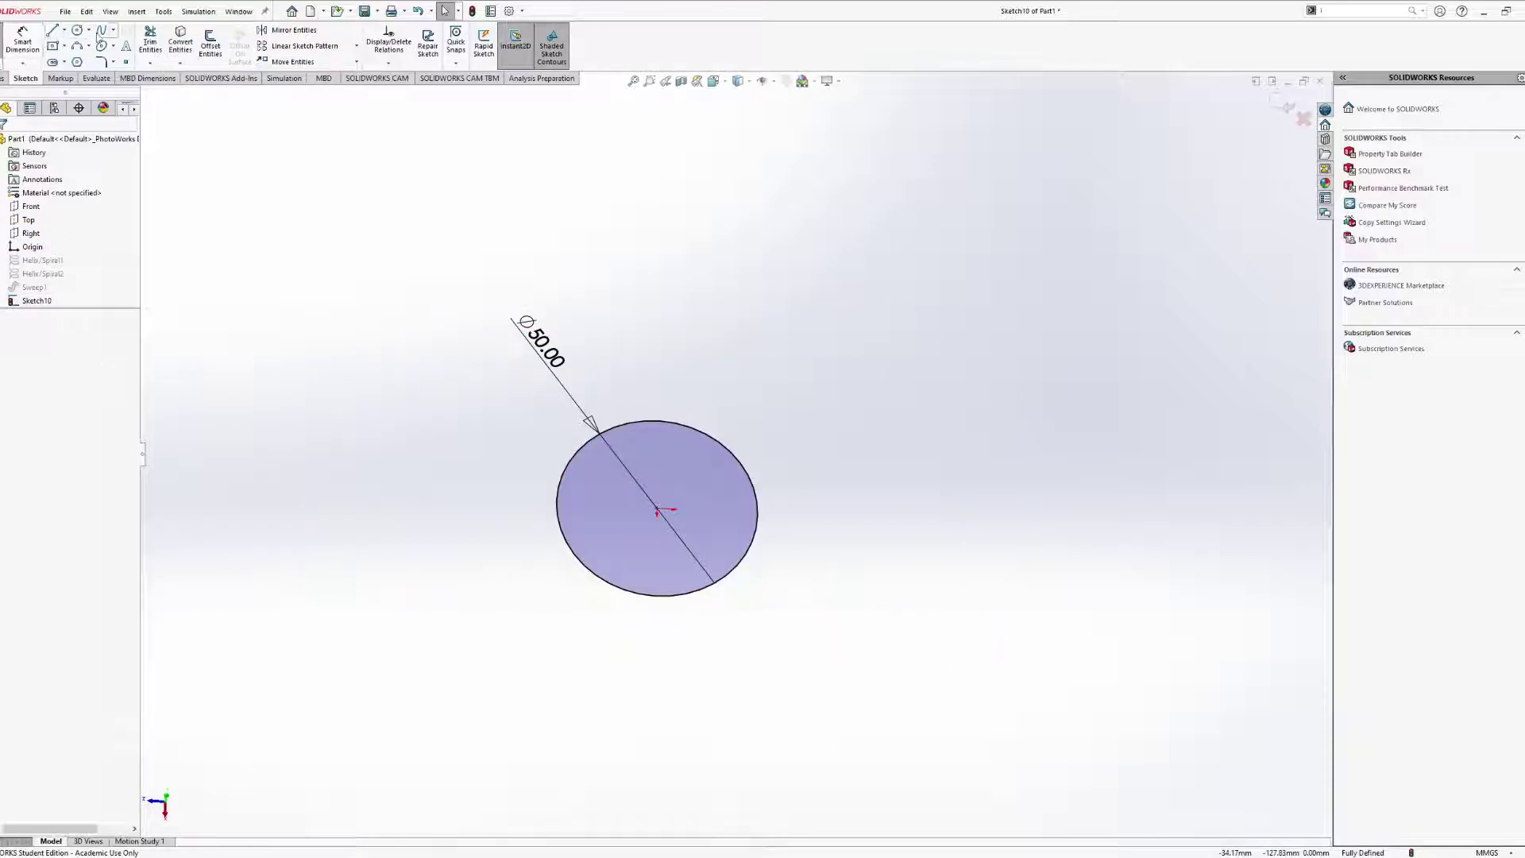
Draw a centre rectangle about 67 by 57 mm from the origin so that it encloses the circle.
{"action": "left_click", "coordinate": [52, 46]}
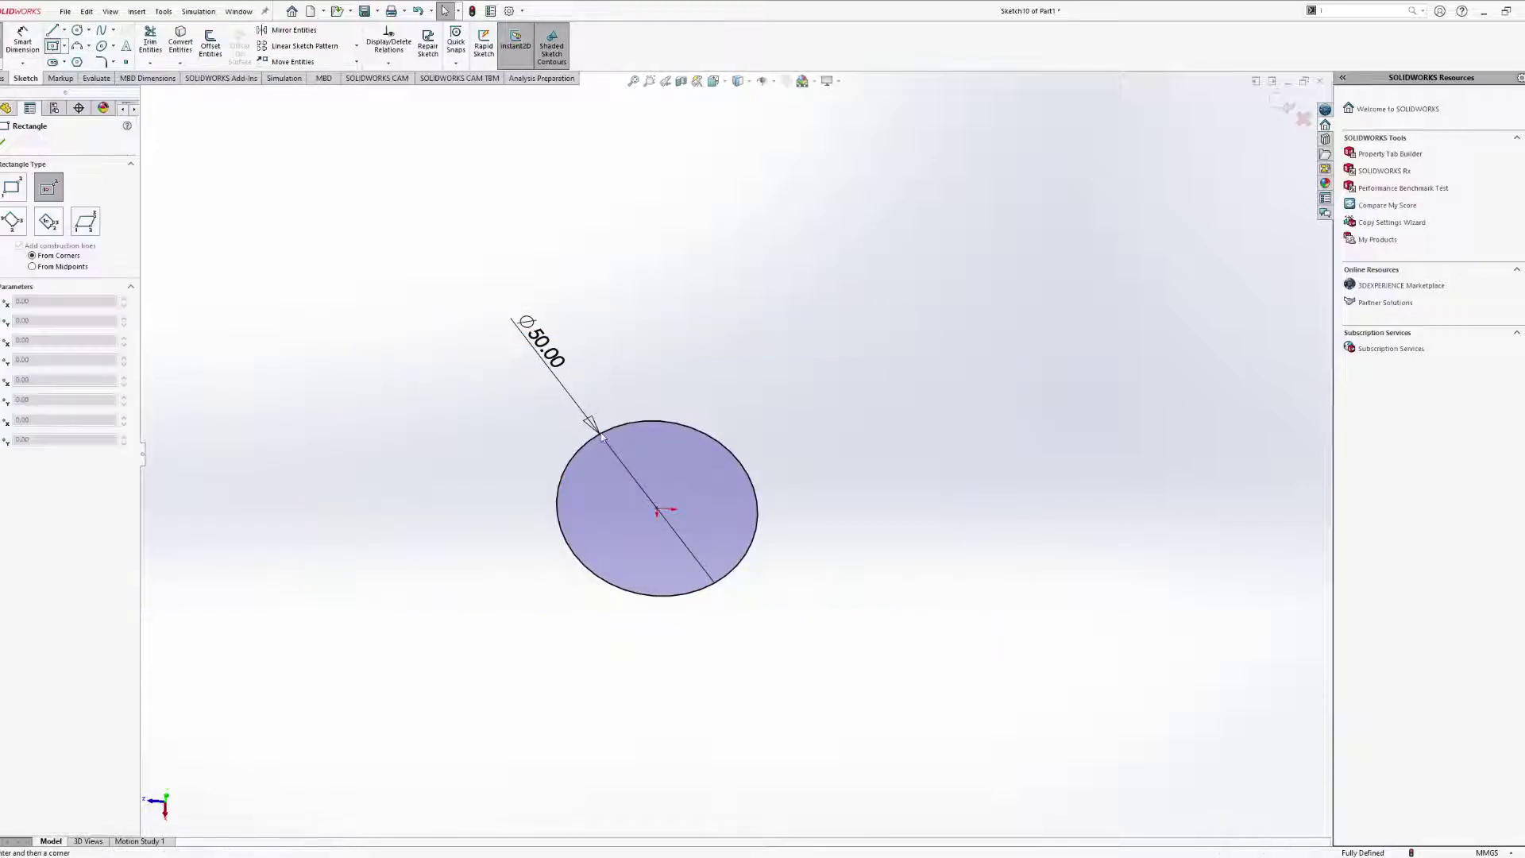
{"action": "left_click", "coordinate": [657, 509]}
{"action": "left_click", "coordinate": [771, 632]}
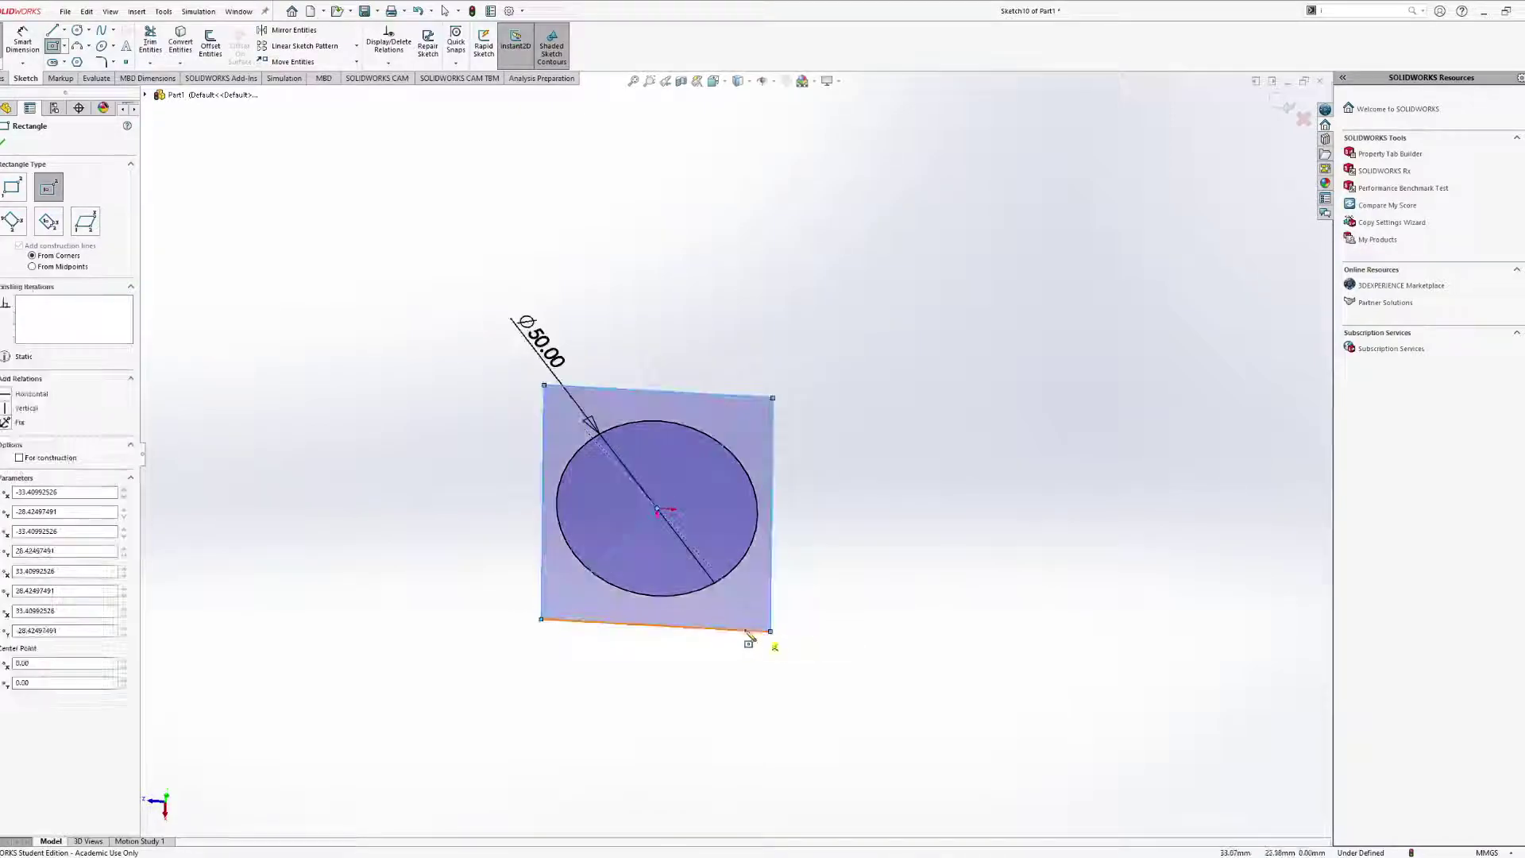
{"action": "key", "text": "Escape"}
Trim one arc from the circle inside the rectangle and delete the rest of it.
{"action": "left_click", "coordinate": [151, 42]}
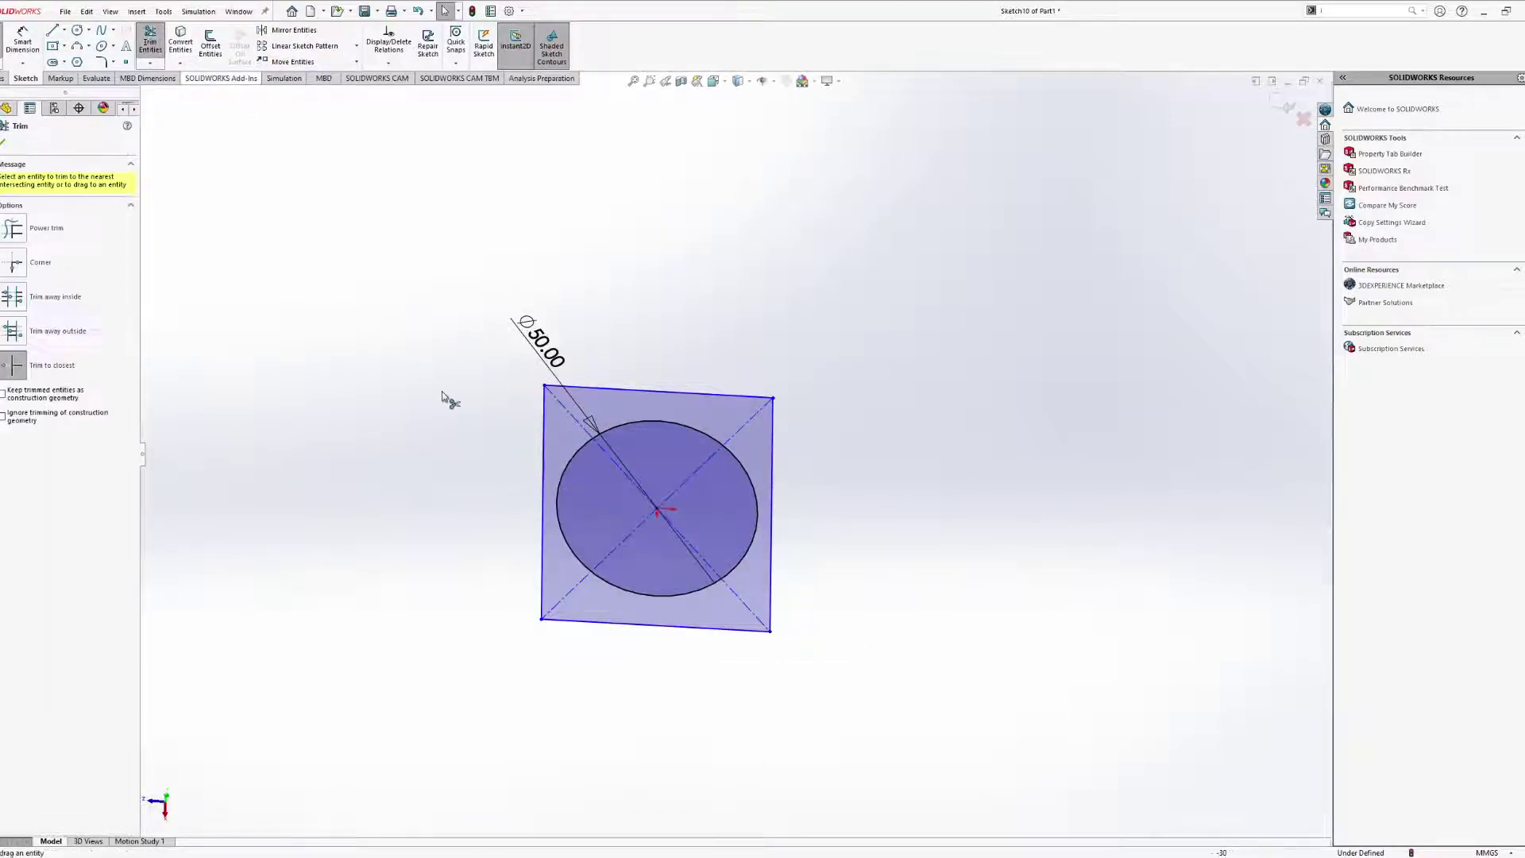
{"action": "left_click", "coordinate": [559, 504]}
{"action": "key", "text": "Escape"}
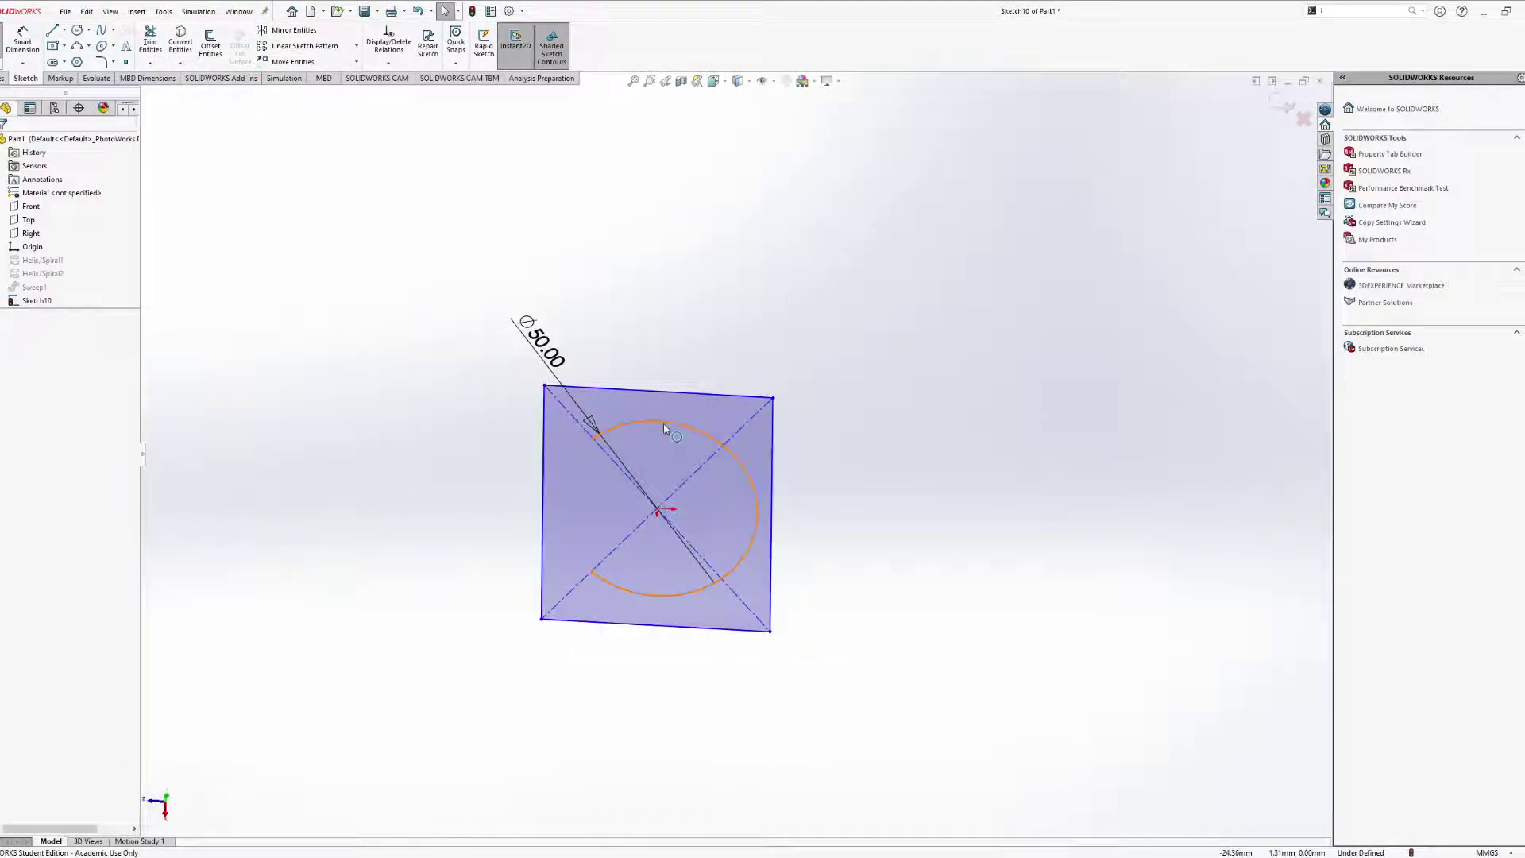
{"action": "left_click", "coordinate": [664, 425]}
{"action": "key", "text": "Delete"}
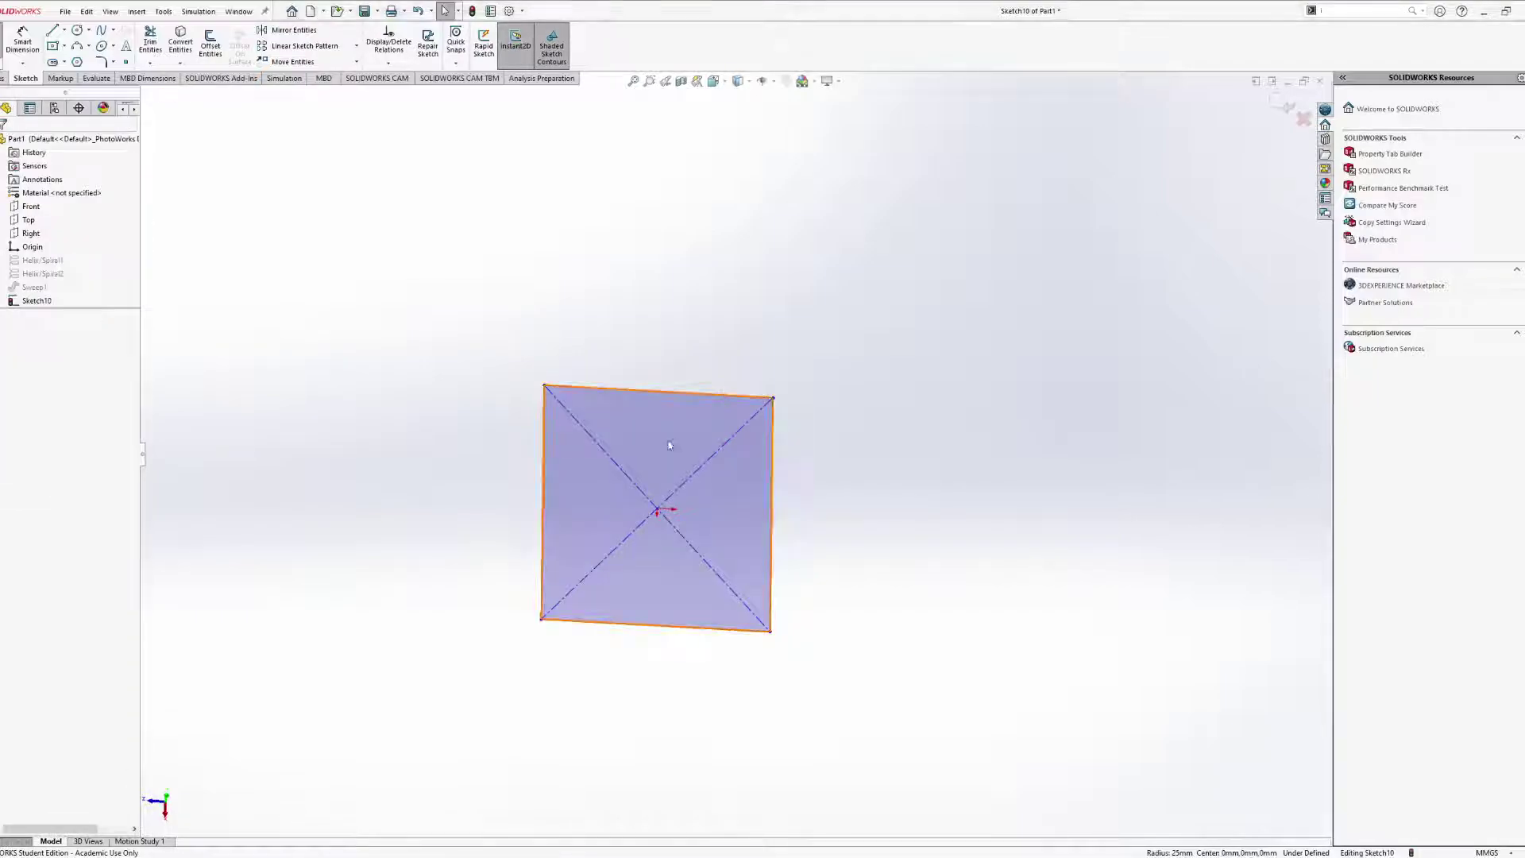
Add an equal relation between two adjacent sides of the rectangle to make it a square.
{"action": "middle_click_drag", "start_coordinate": [671, 446], "coordinate": [583, 437]}
{"action": "left_click", "coordinate": [546, 487]}
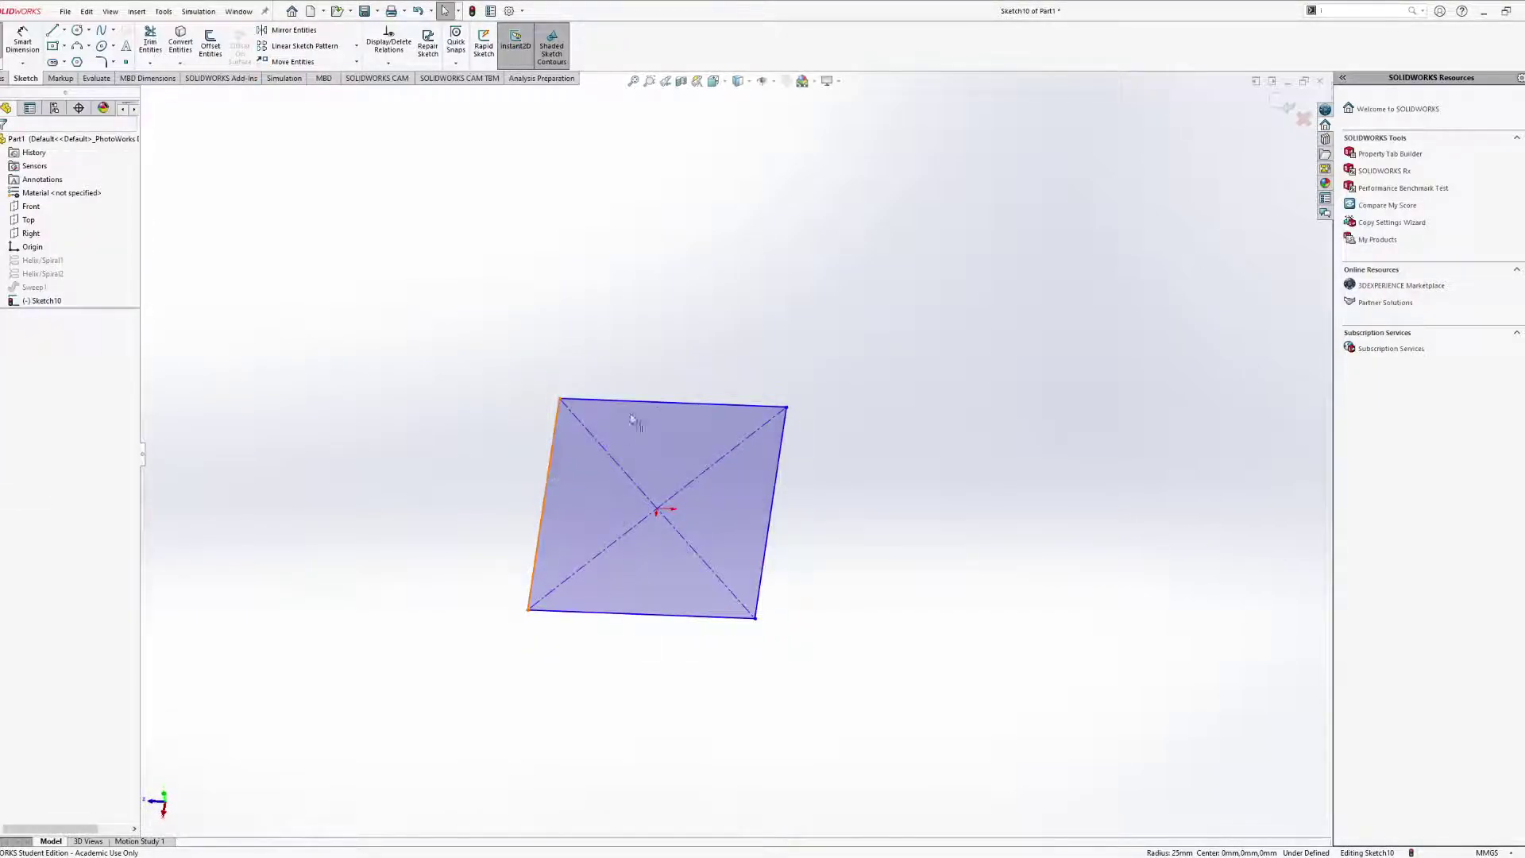
{"action": "left_click", "coordinate": [661, 404], "text": "ctrl"}
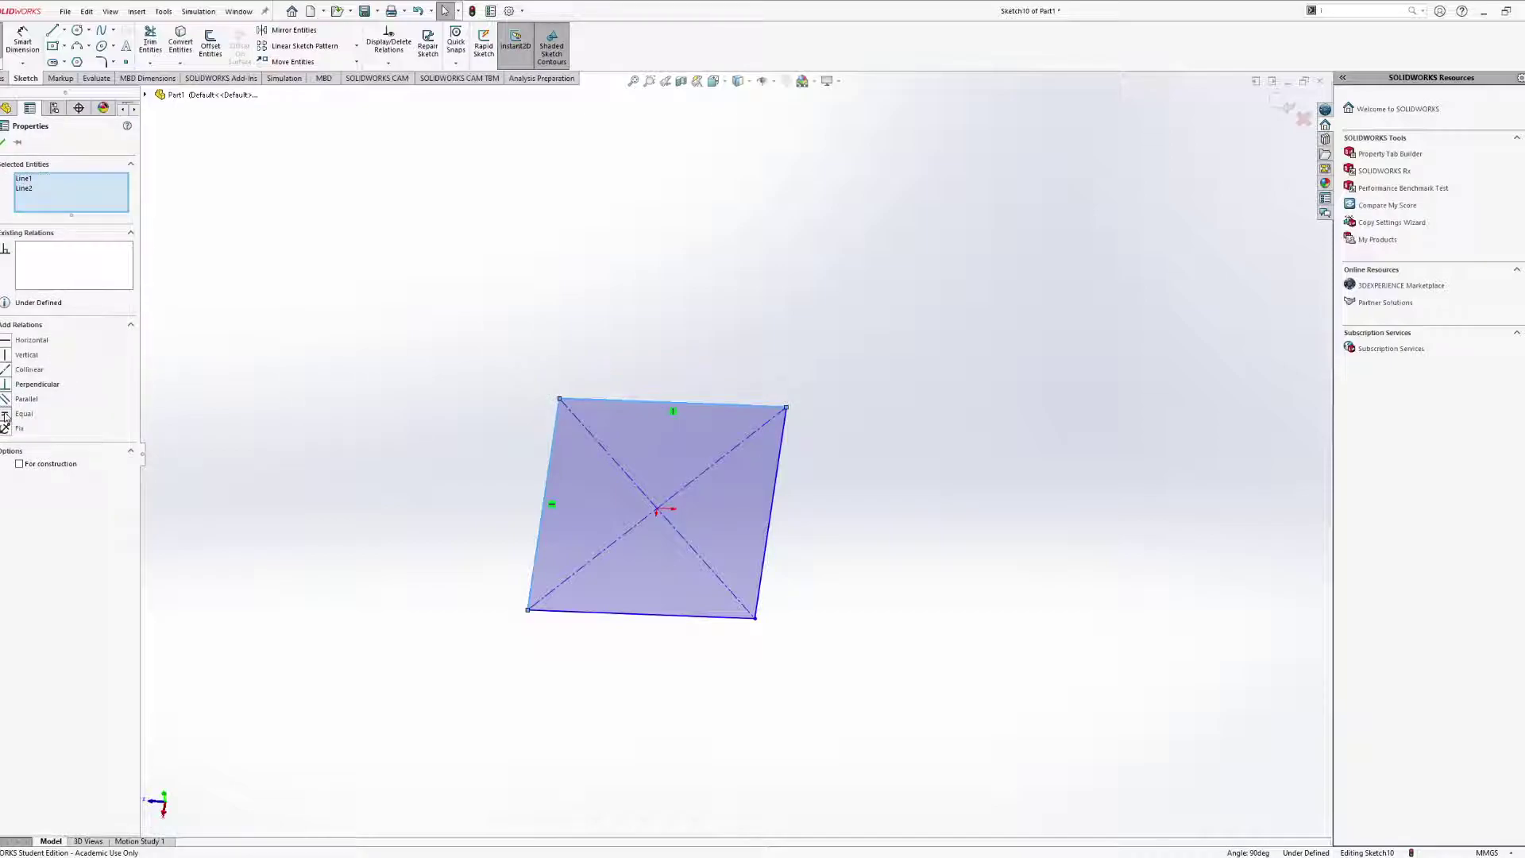
{"action": "left_click", "coordinate": [24, 398]}
{"action": "left_click", "coordinate": [425, 477]}
Dimension one side of the square and set its length to 50 mm.
{"action": "middle_click_drag", "start_coordinate": [520, 521], "coordinate": [565, 524]}
{"action": "left_click", "coordinate": [545, 488]}
{"action": "left_click", "coordinate": [429, 477]}
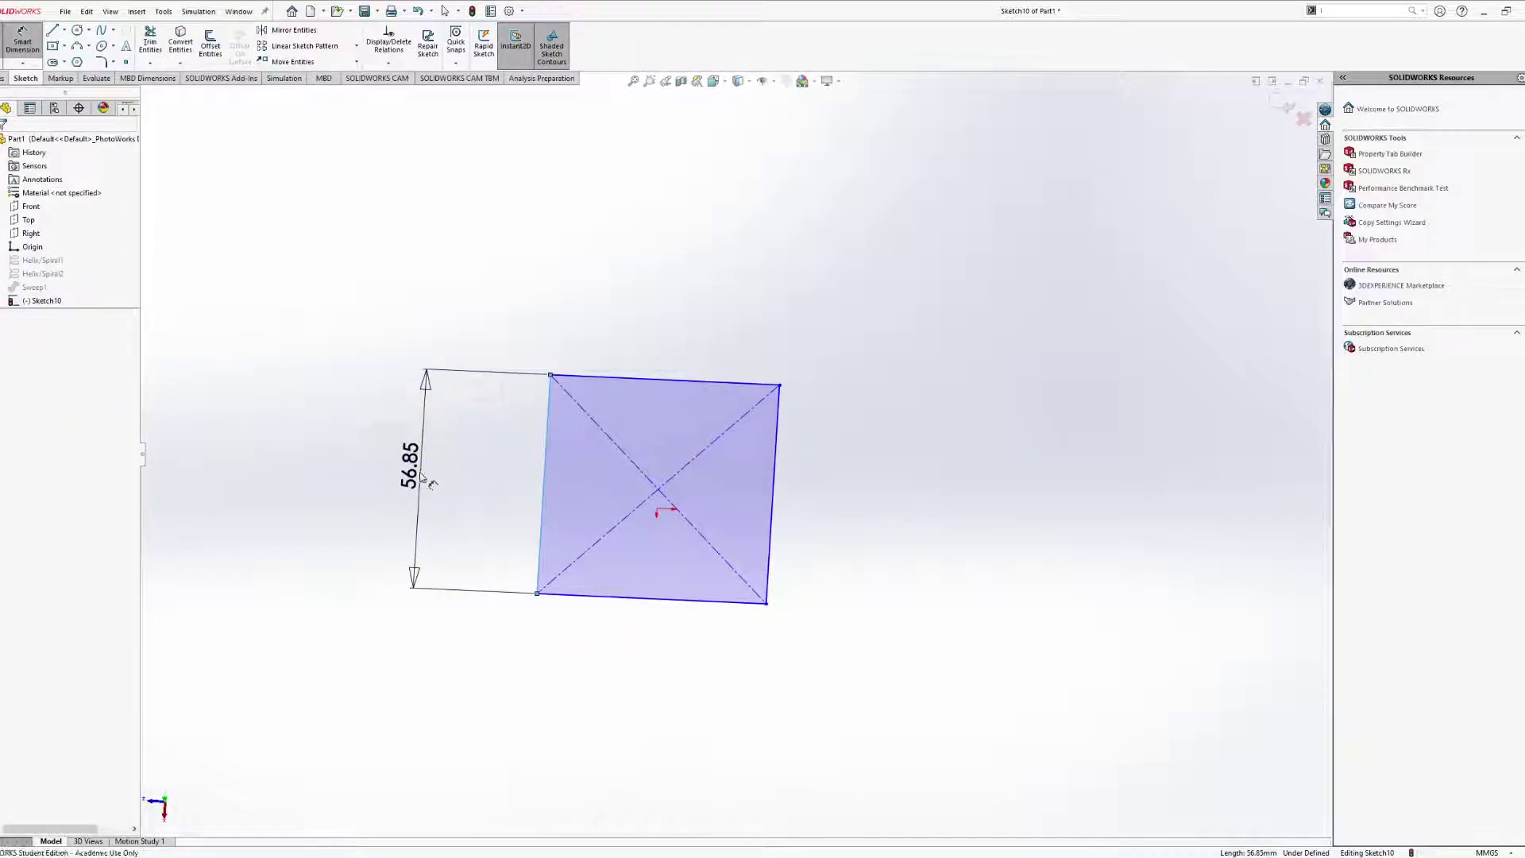
{"action": "type", "text": "50"}
{"action": "key", "text": "Return"}
{"action": "key", "text": "Escape"}
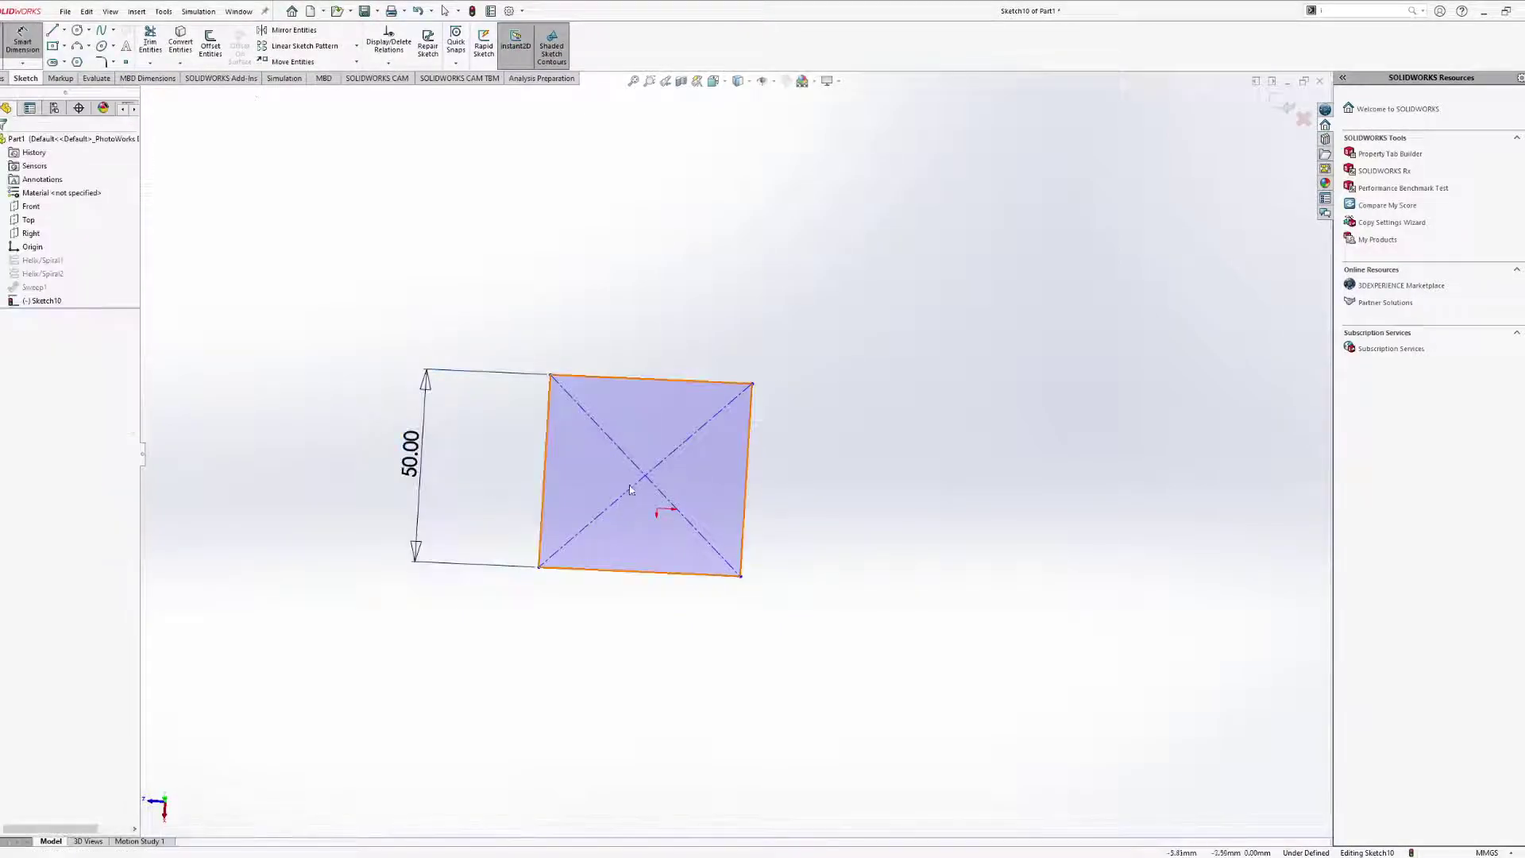
Make the square's centre point coincident with the origin and close the sketch.
{"action": "left_click", "coordinate": [653, 485]}
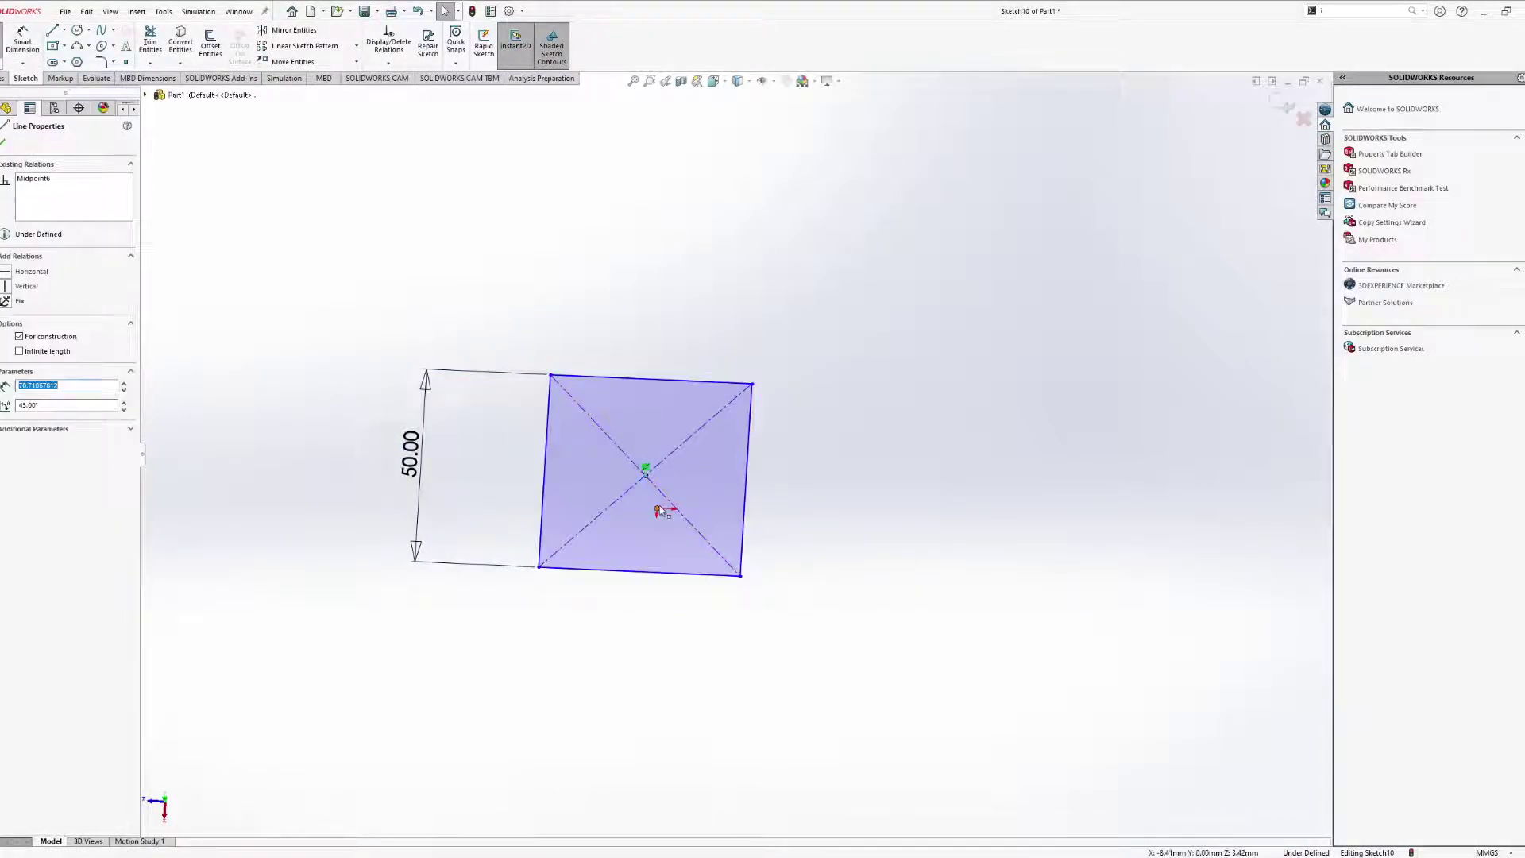
{"action": "left_click", "coordinate": [645, 471]}
{"action": "left_click", "coordinate": [657, 509], "text": "ctrl"}
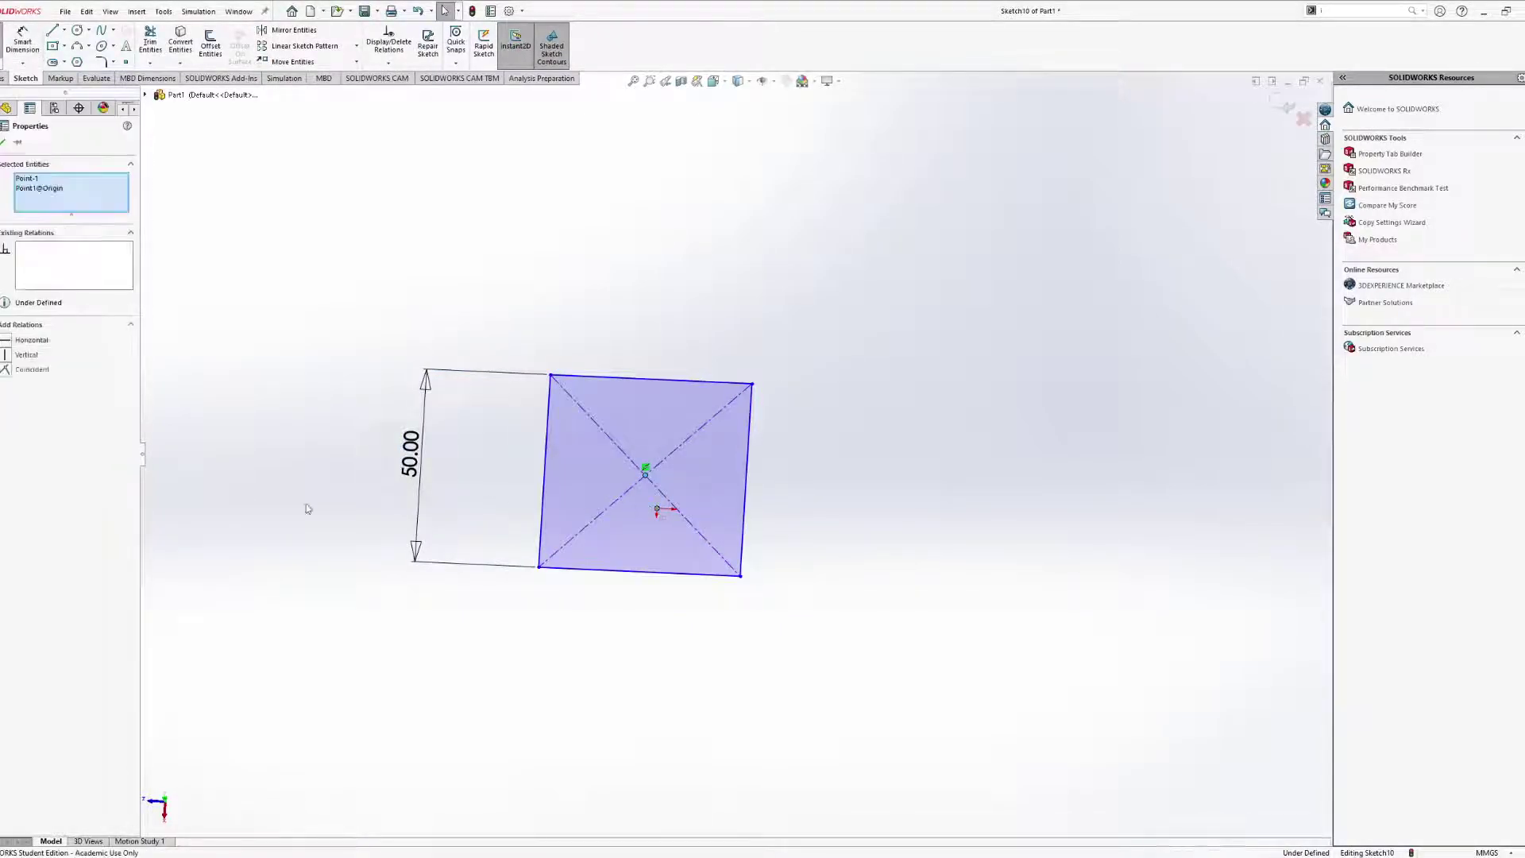
{"action": "left_click", "coordinate": [7, 371]}
{"action": "left_click", "coordinate": [640, 633]}
{"action": "middle_click_drag", "start_coordinate": [641, 633], "coordinate": [628, 567]}
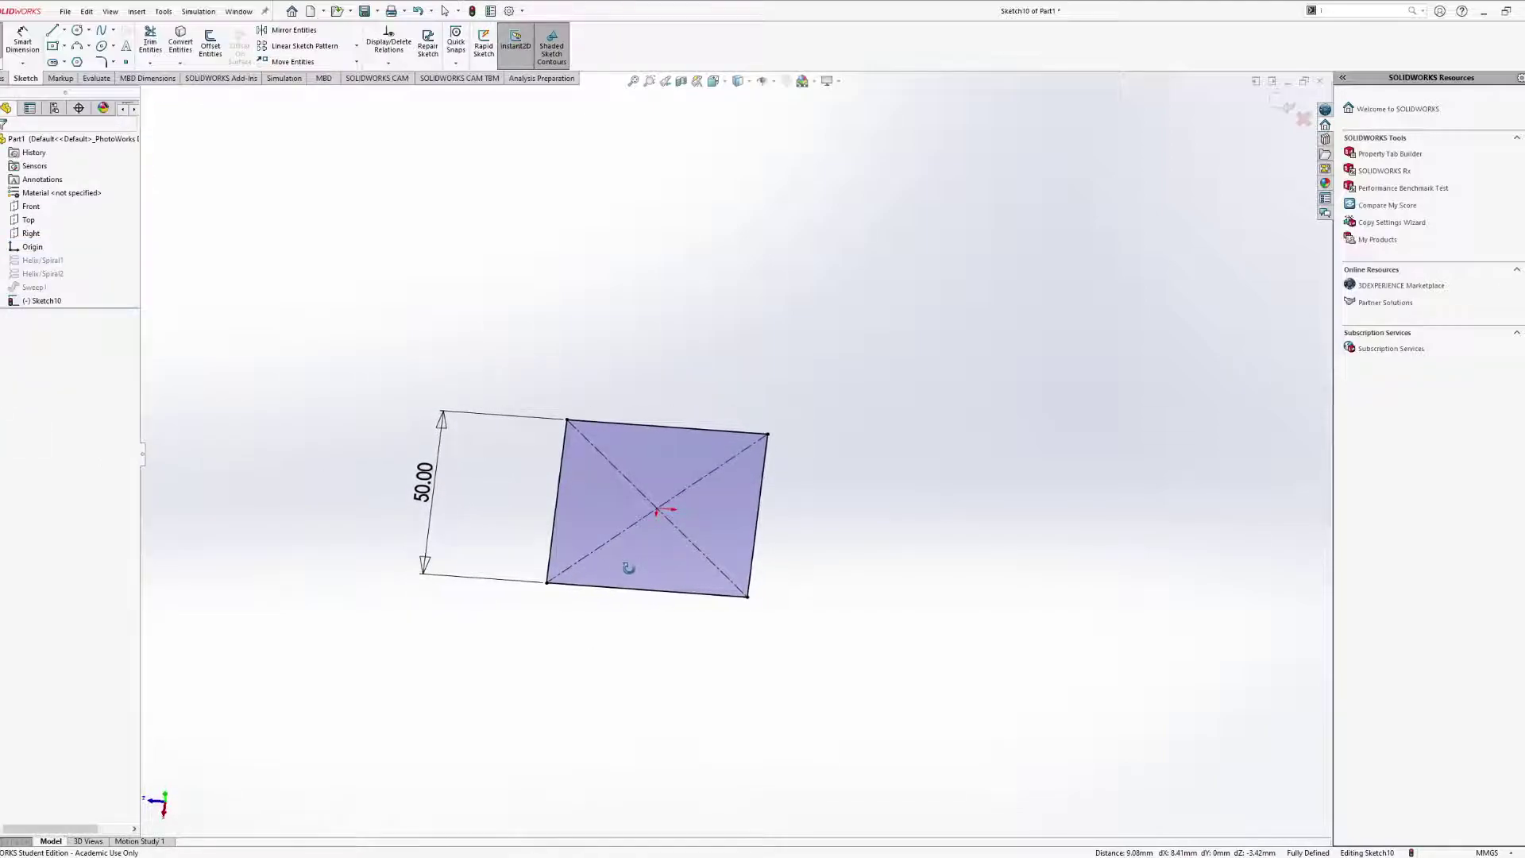
{"action": "middle_click_drag", "start_coordinate": [465, 299], "coordinate": [463, 242]}
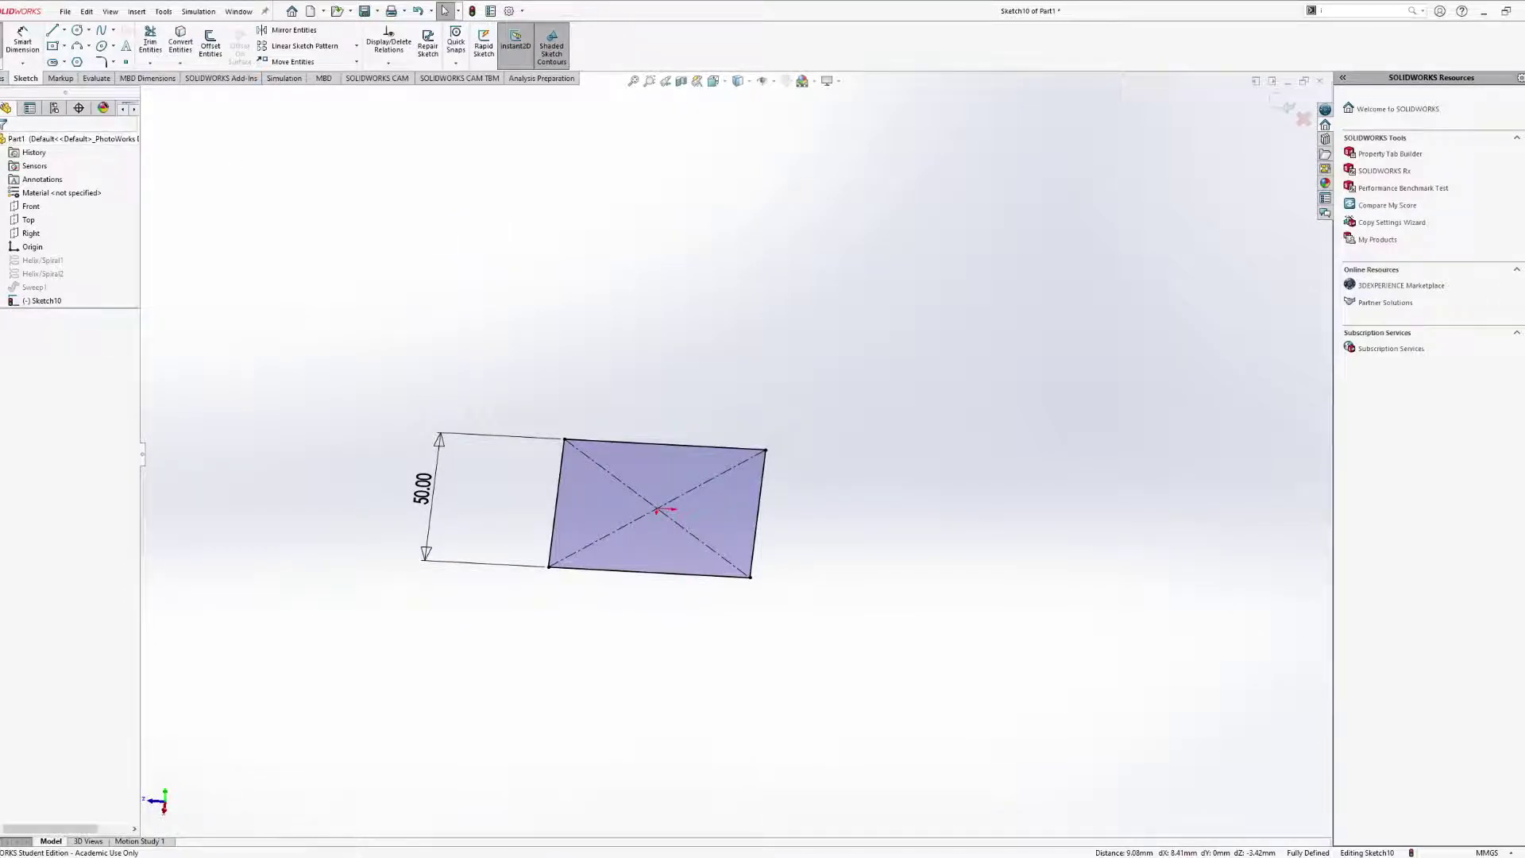
{"action": "left_click", "coordinate": [3, 44]}
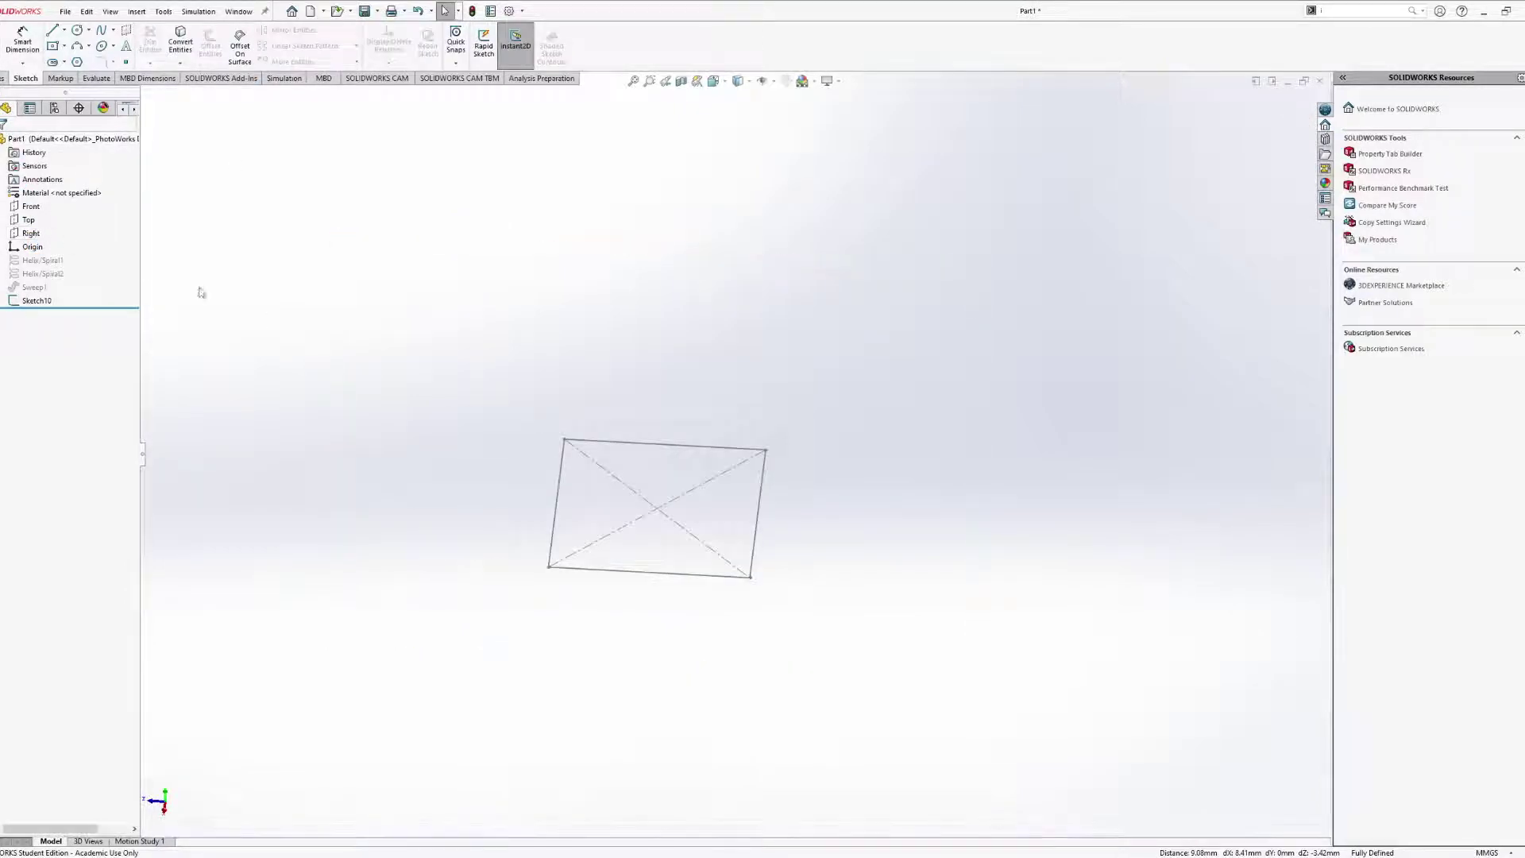
Compare the orientation of the Top and Right planes with the square sketch from several angles.
{"action": "mouse_move", "coordinate": [524, 409]}
{"action": "middle_mouse_down"}
{"action": "mouse_move", "coordinate": [508, 299]}
{"action": "mouse_move", "coordinate": [531, 337]}
{"action": "middle_mouse_up"}
{"action": "left_click", "coordinate": [29, 219]}
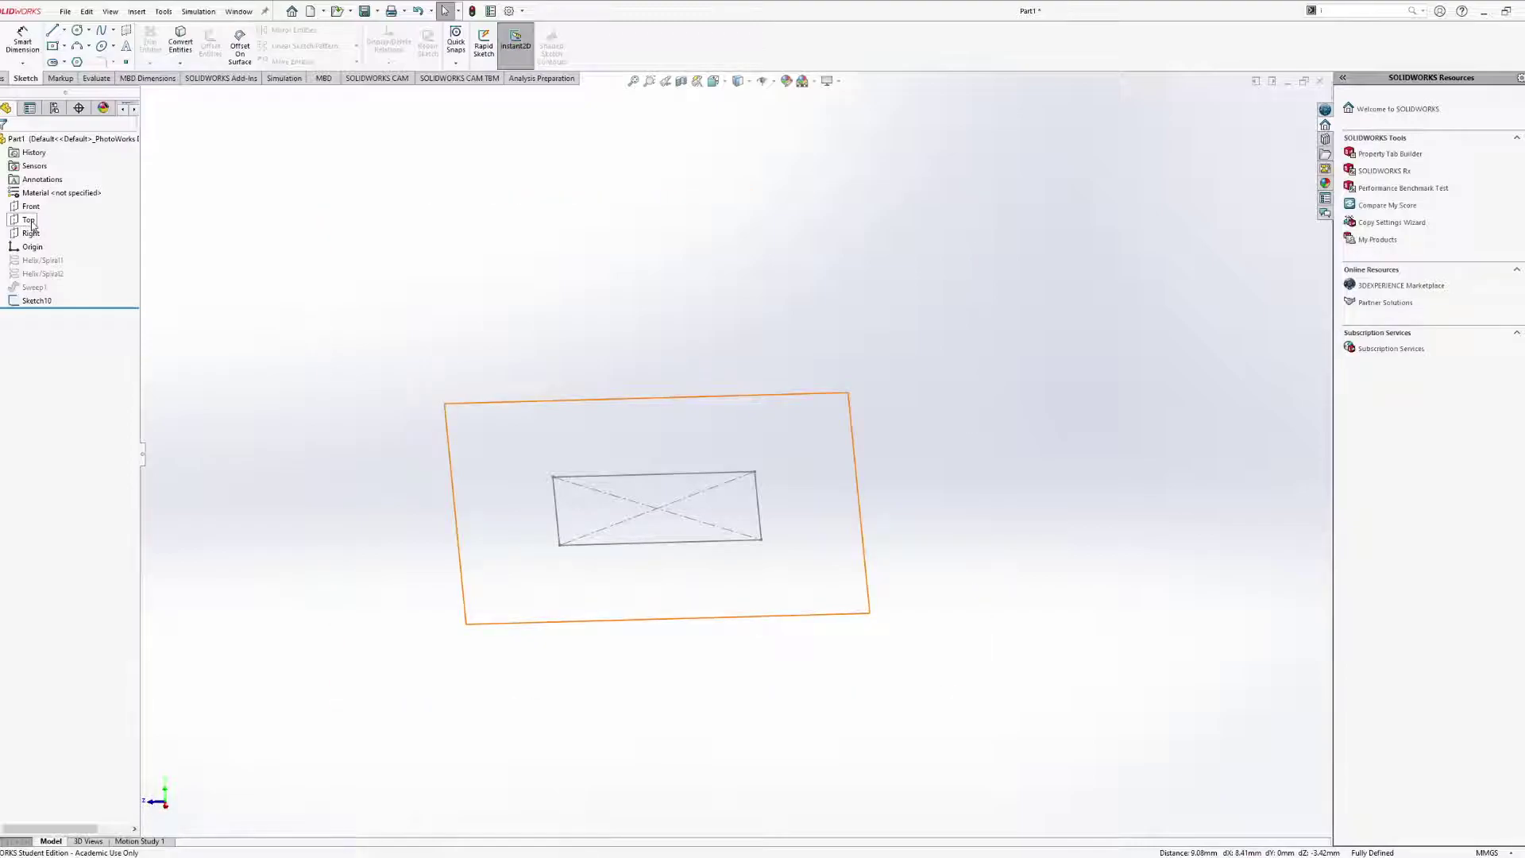
{"action": "middle_click_drag", "start_coordinate": [153, 283], "coordinate": [707, 476]}
{"action": "mouse_move", "coordinate": [740, 466]}
{"action": "middle_mouse_down"}
{"action": "mouse_move", "coordinate": [596, 535]}
{"action": "mouse_move", "coordinate": [627, 579]}
{"action": "mouse_move", "coordinate": [425, 498]}
{"action": "middle_mouse_up"}
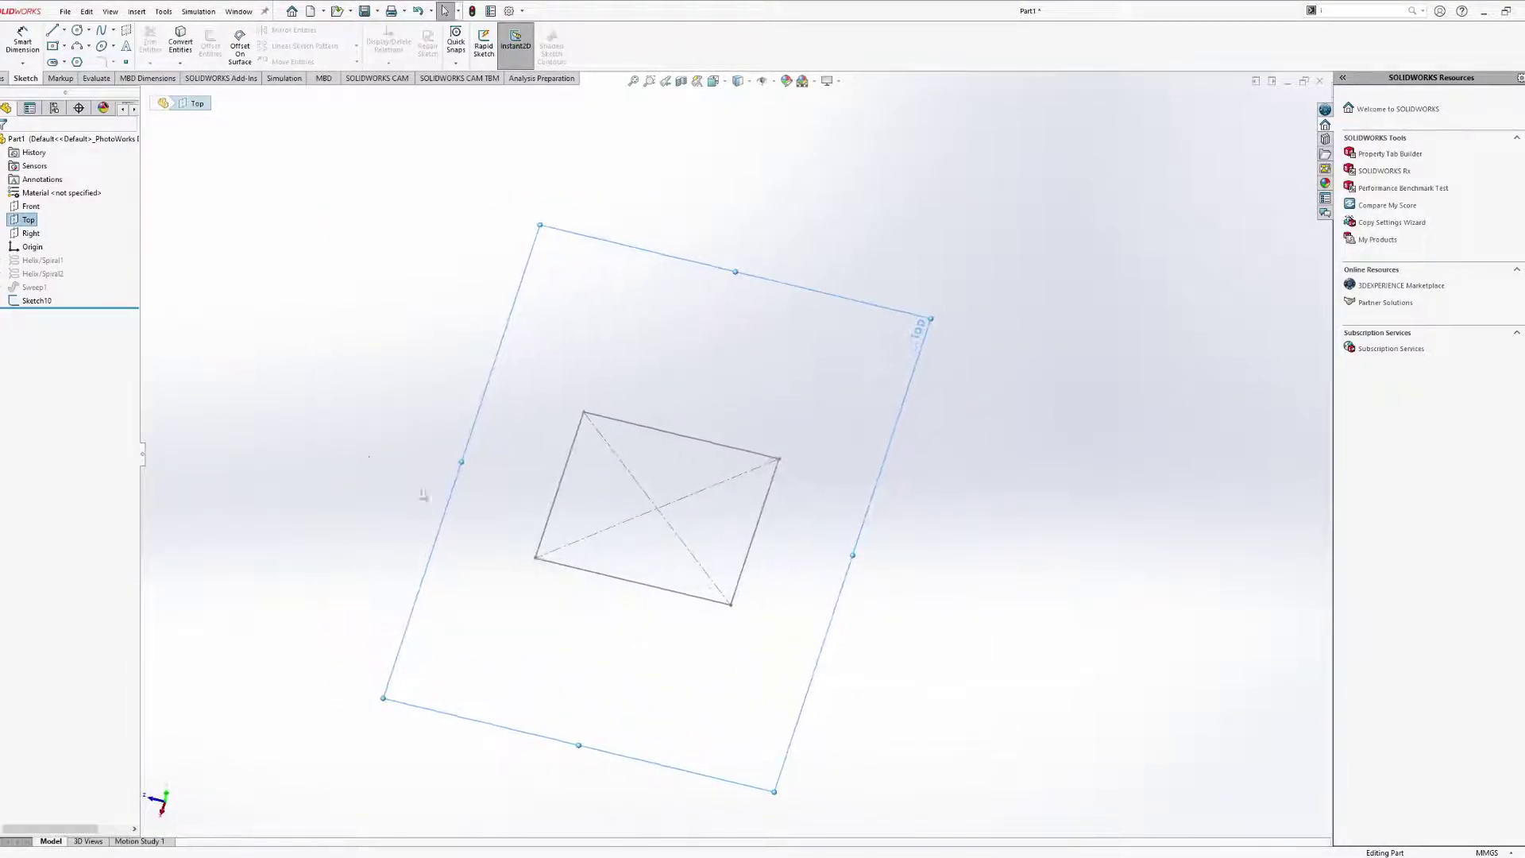
{"action": "left_click", "coordinate": [35, 237]}
{"action": "middle_click_drag", "start_coordinate": [494, 465], "coordinate": [393, 301]}
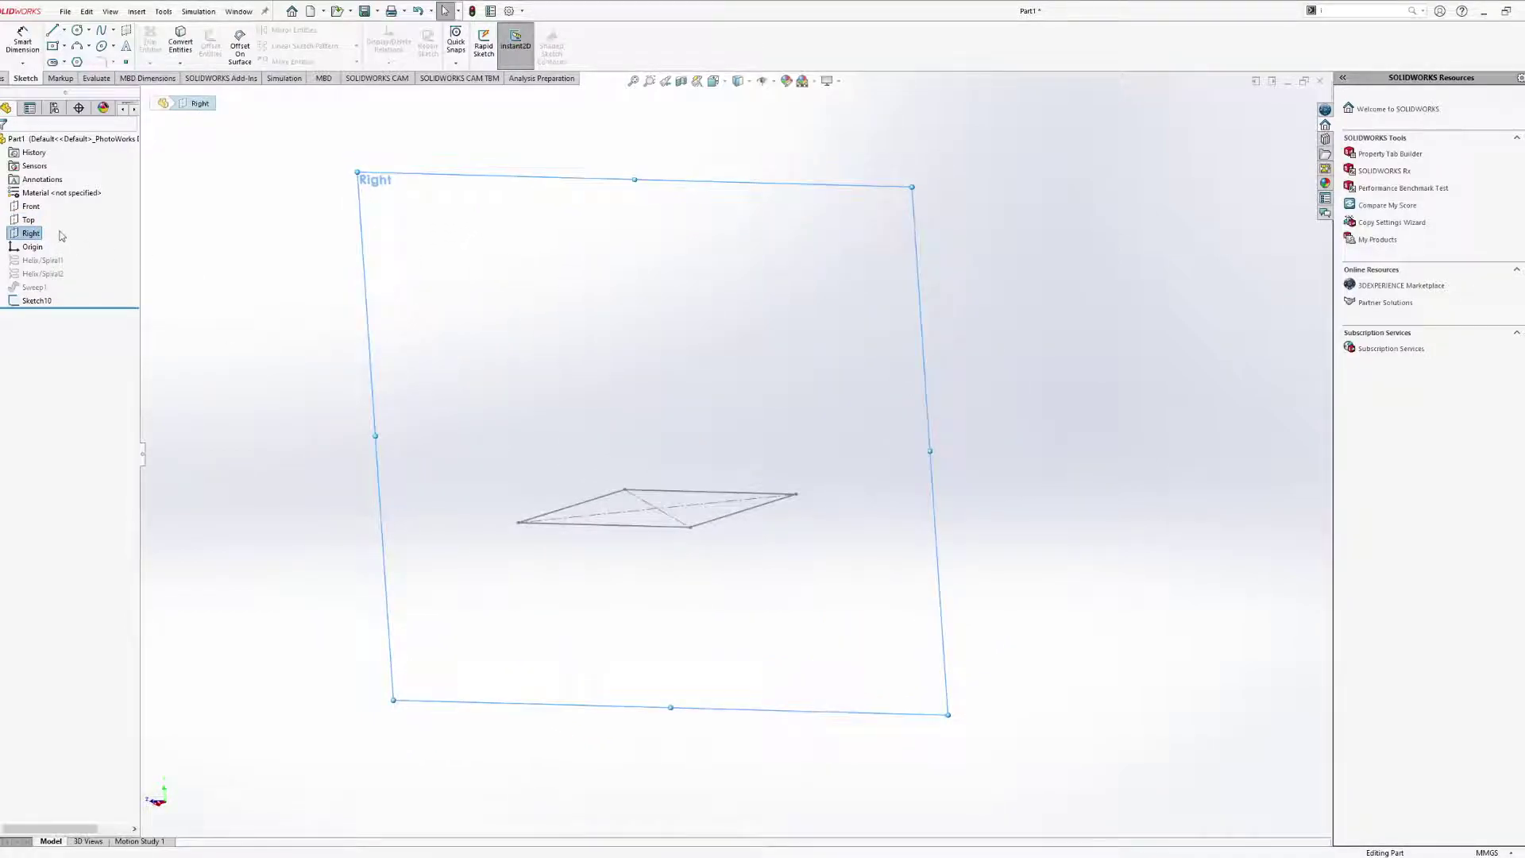
Start a sketch on the Right plane and draw a vertical line about 76 mm long upward from the origin.
{"action": "middle_click_drag", "start_coordinate": [927, 436], "coordinate": [268, 341]}
{"action": "left_click", "coordinate": [36, 232]}
{"action": "left_click", "coordinate": [46, 220]}
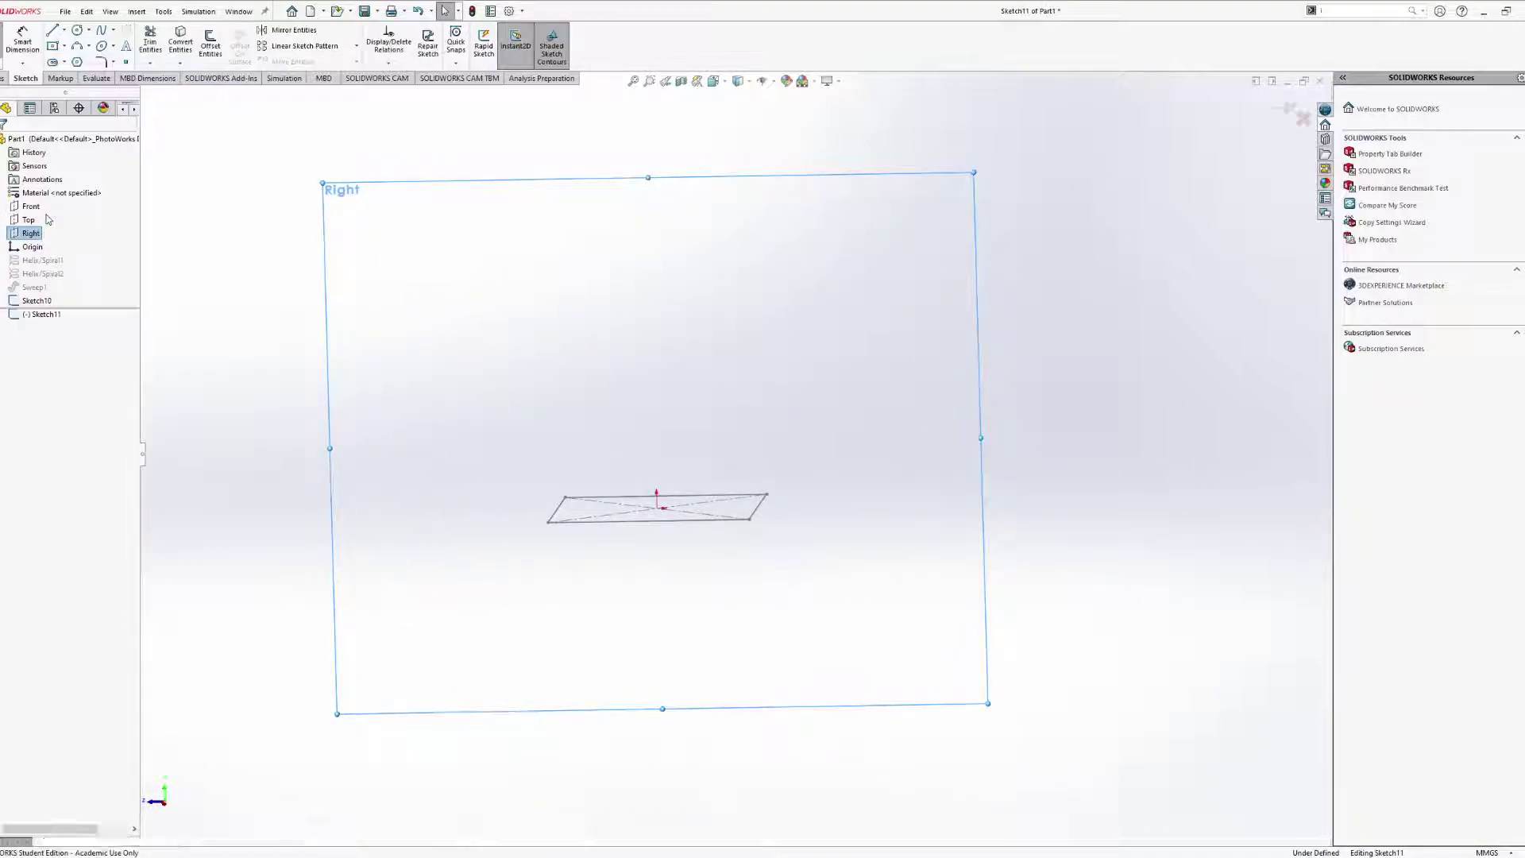
{"action": "mouse_move", "coordinate": [795, 385]}
{"action": "middle_mouse_down", "text": "ctrl"}
{"action": "mouse_move", "coordinate": [816, 423]}
{"action": "mouse_move", "coordinate": [792, 447]}
{"action": "mouse_move", "coordinate": [805, 460]}
{"action": "middle_mouse_up", "text": "ctrl"}
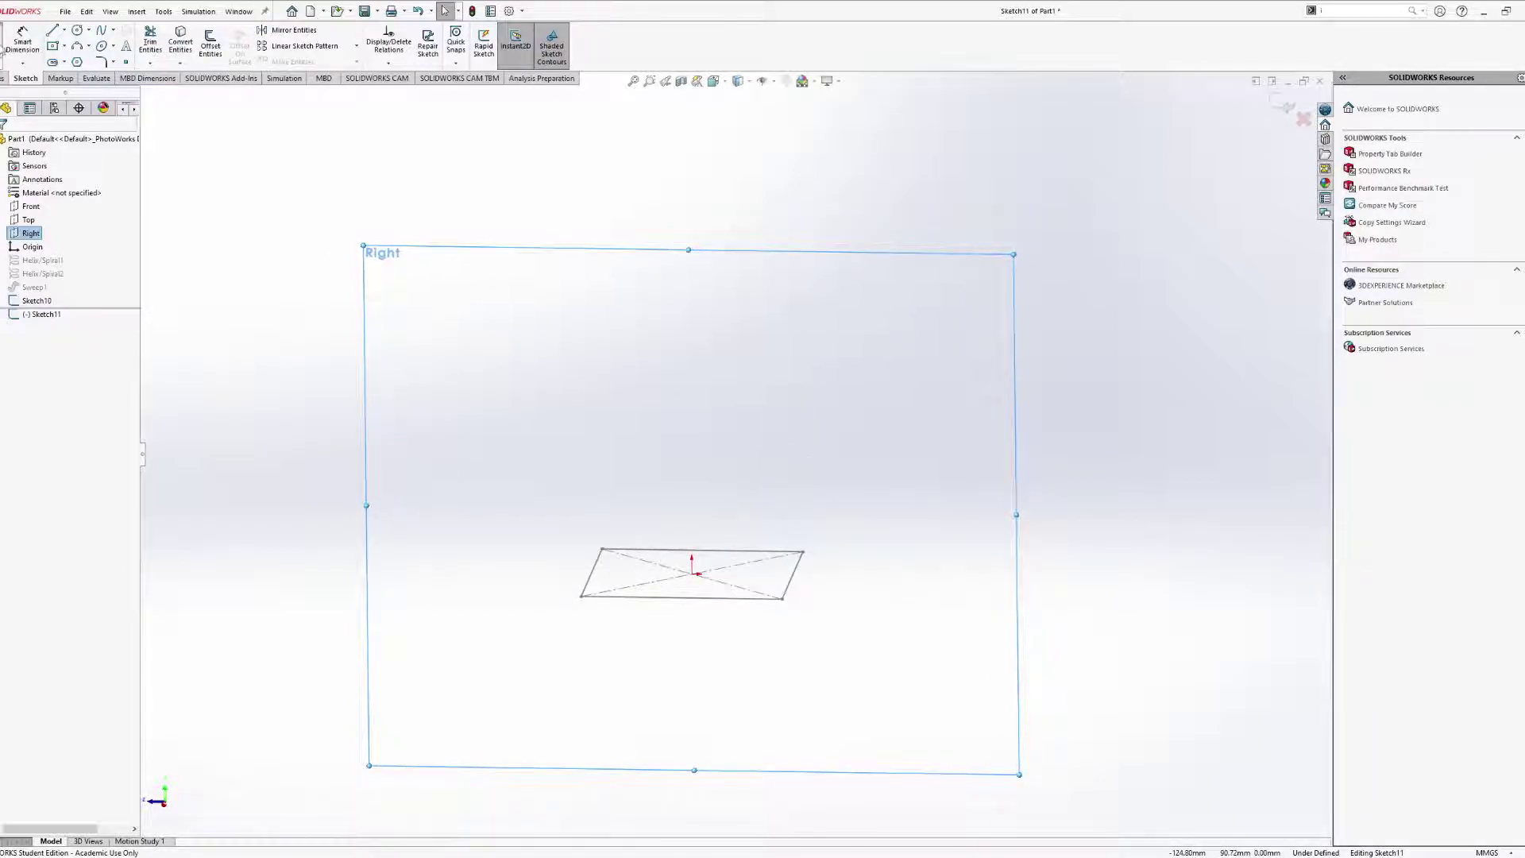
{"action": "left_click", "coordinate": [52, 30]}
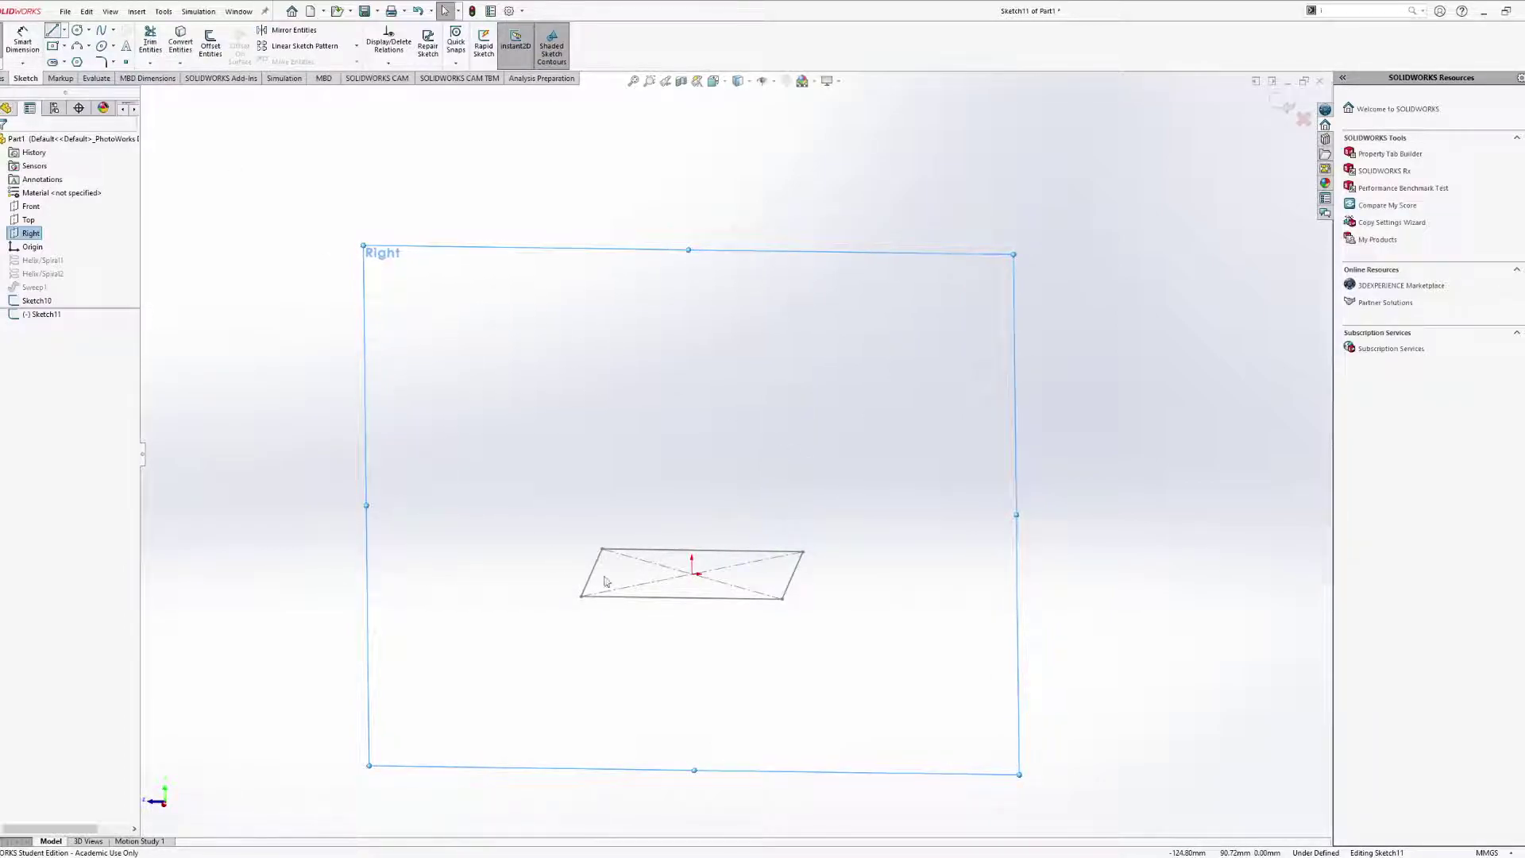
{"action": "left_click", "coordinate": [694, 573]}
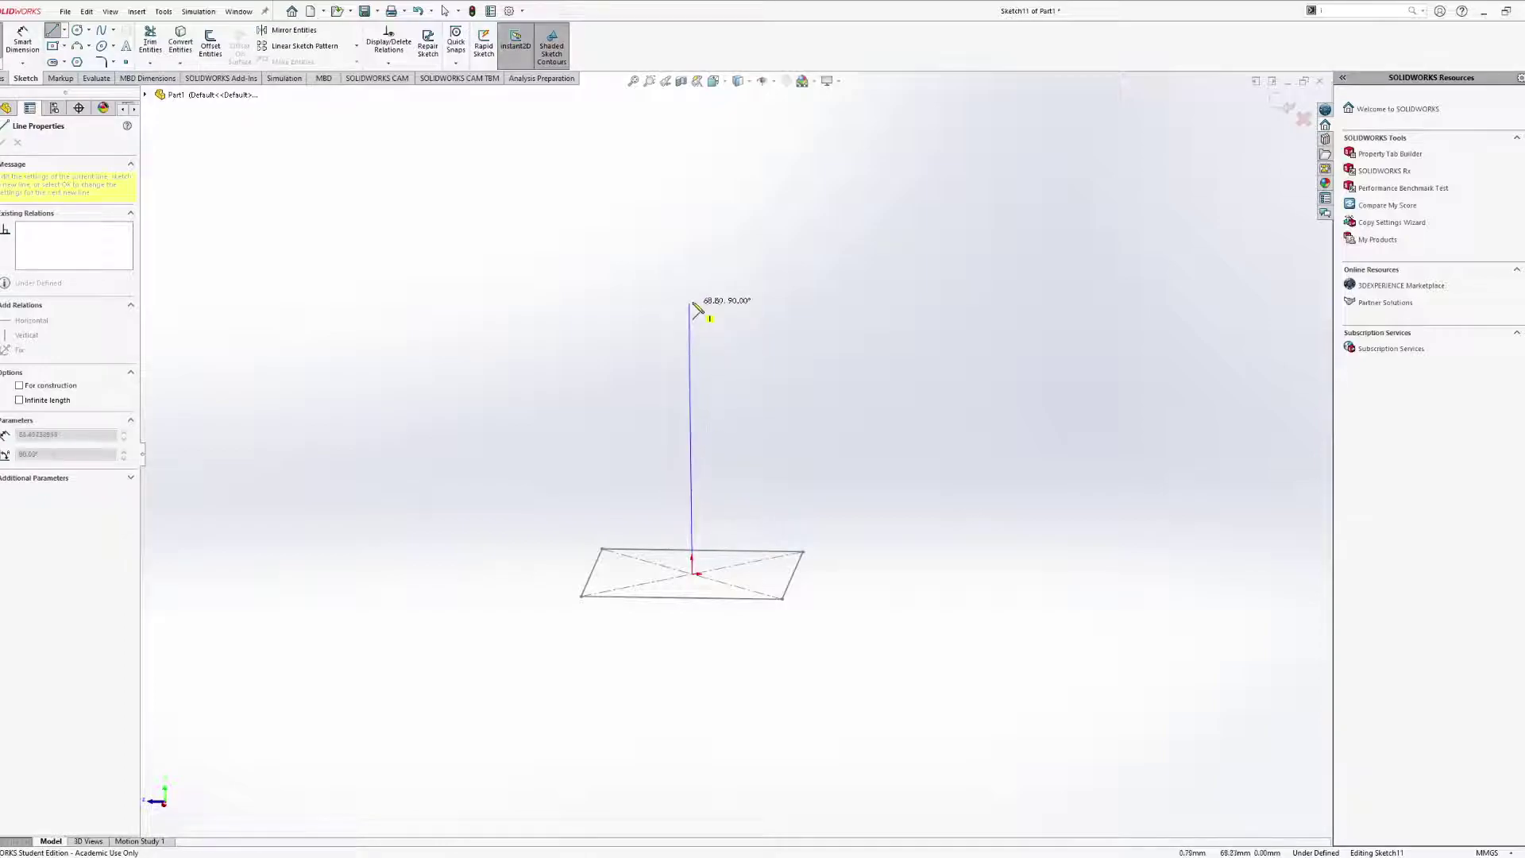
{"action": "left_click", "coordinate": [689, 275]}
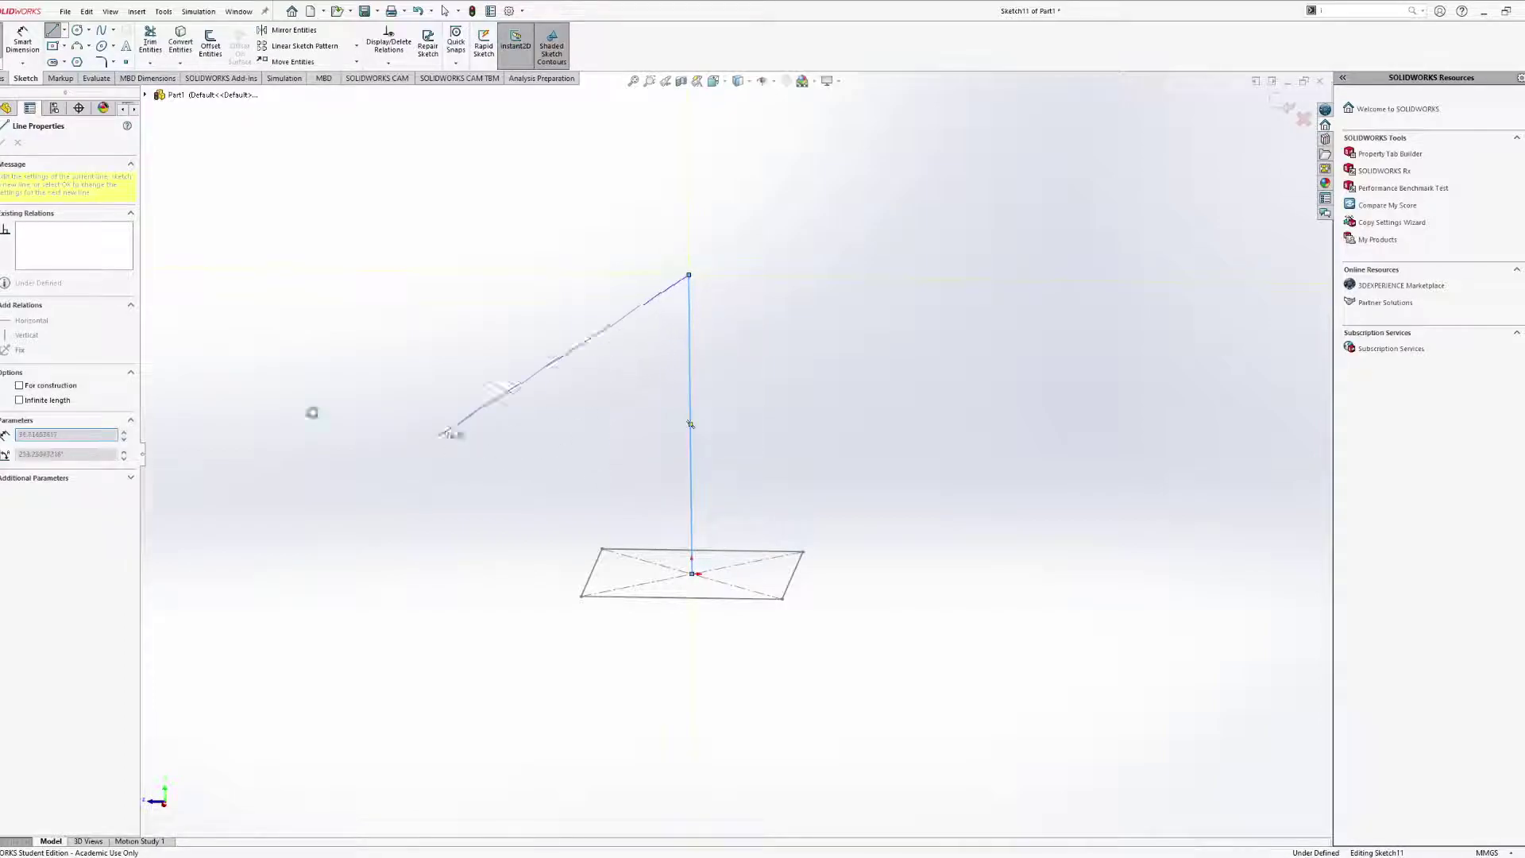
{"action": "key", "text": "Escape"}
Dimension the vertical line's length, set it to 100 mm, and close the sketch.
{"action": "left_click", "coordinate": [23, 42]}
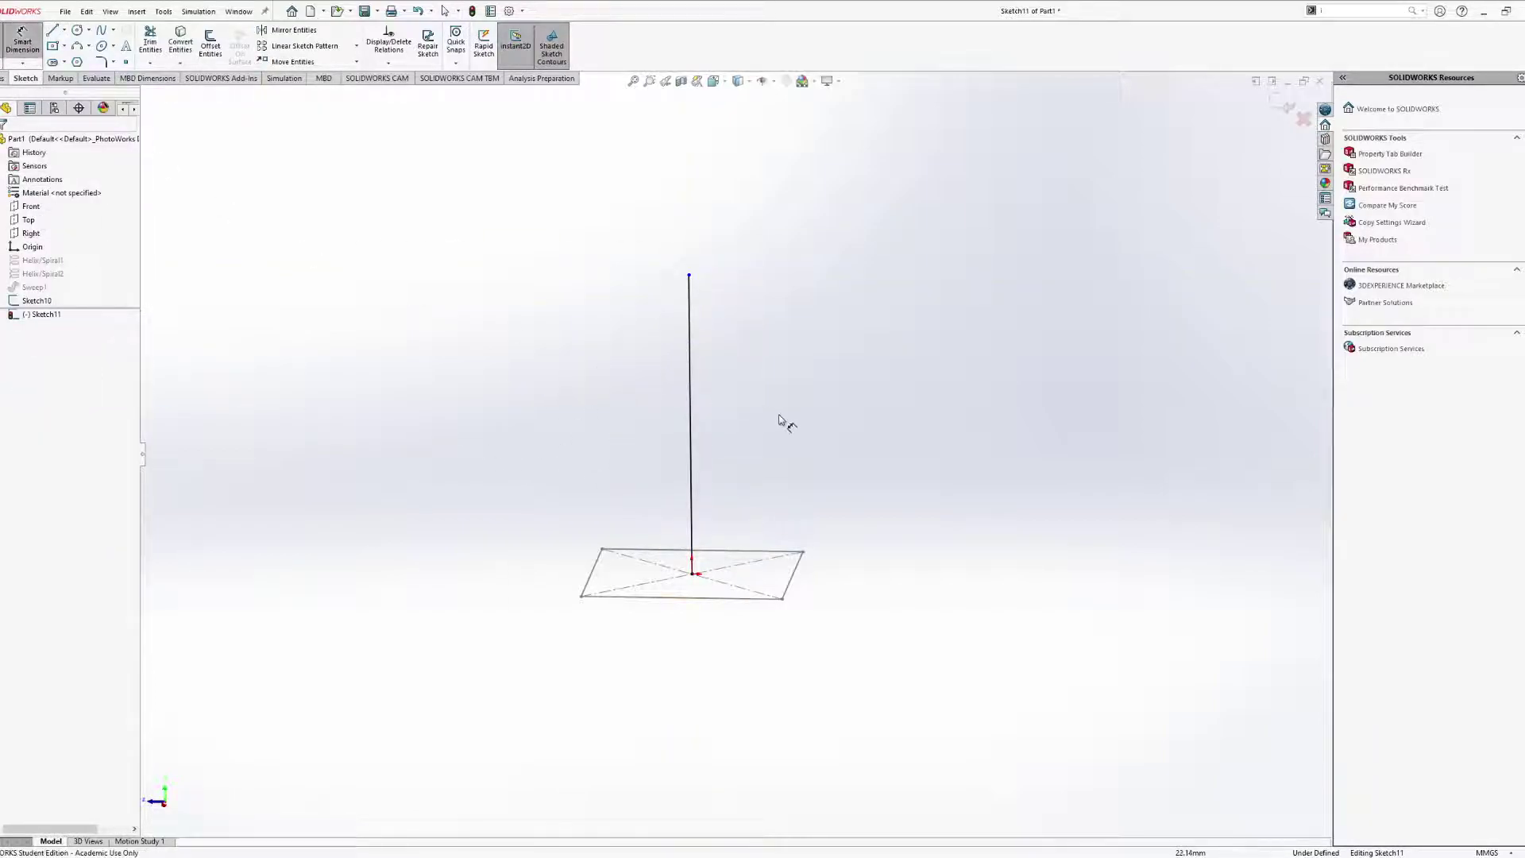
{"action": "left_click", "coordinate": [691, 402]}
{"action": "left_click", "coordinate": [429, 406]}
{"action": "type", "text": "100"}
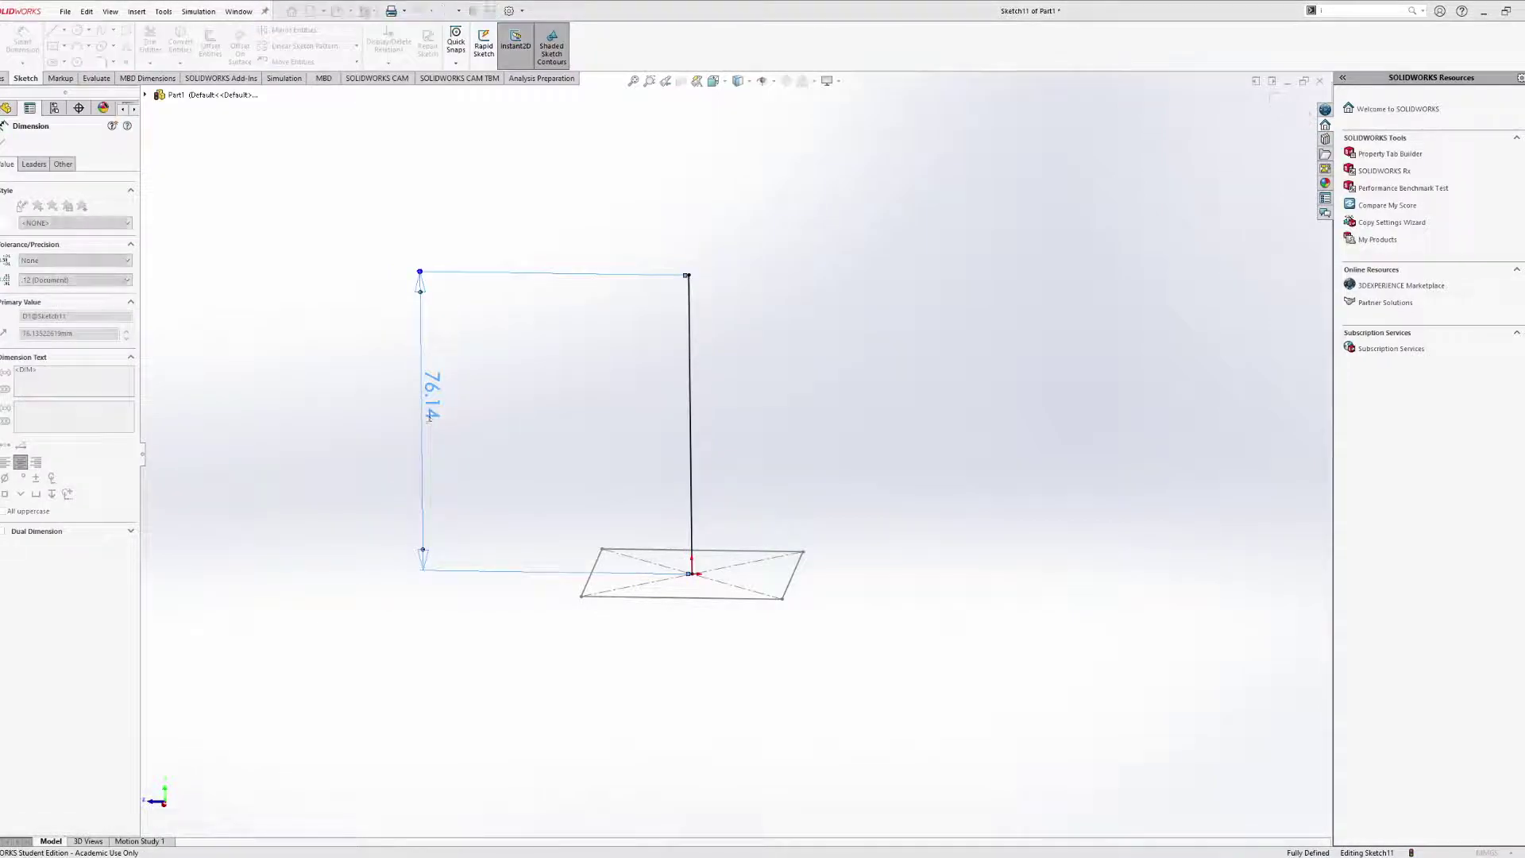
{"action": "key", "text": "Return"}
{"action": "key", "text": "Escape"}
{"action": "mouse_move", "coordinate": [880, 480]}
{"action": "middle_mouse_down"}
{"action": "mouse_move", "coordinate": [814, 437]}
{"action": "mouse_move", "coordinate": [818, 469]}
{"action": "middle_mouse_up"}
{"action": "left_click", "coordinate": [2, 41]}
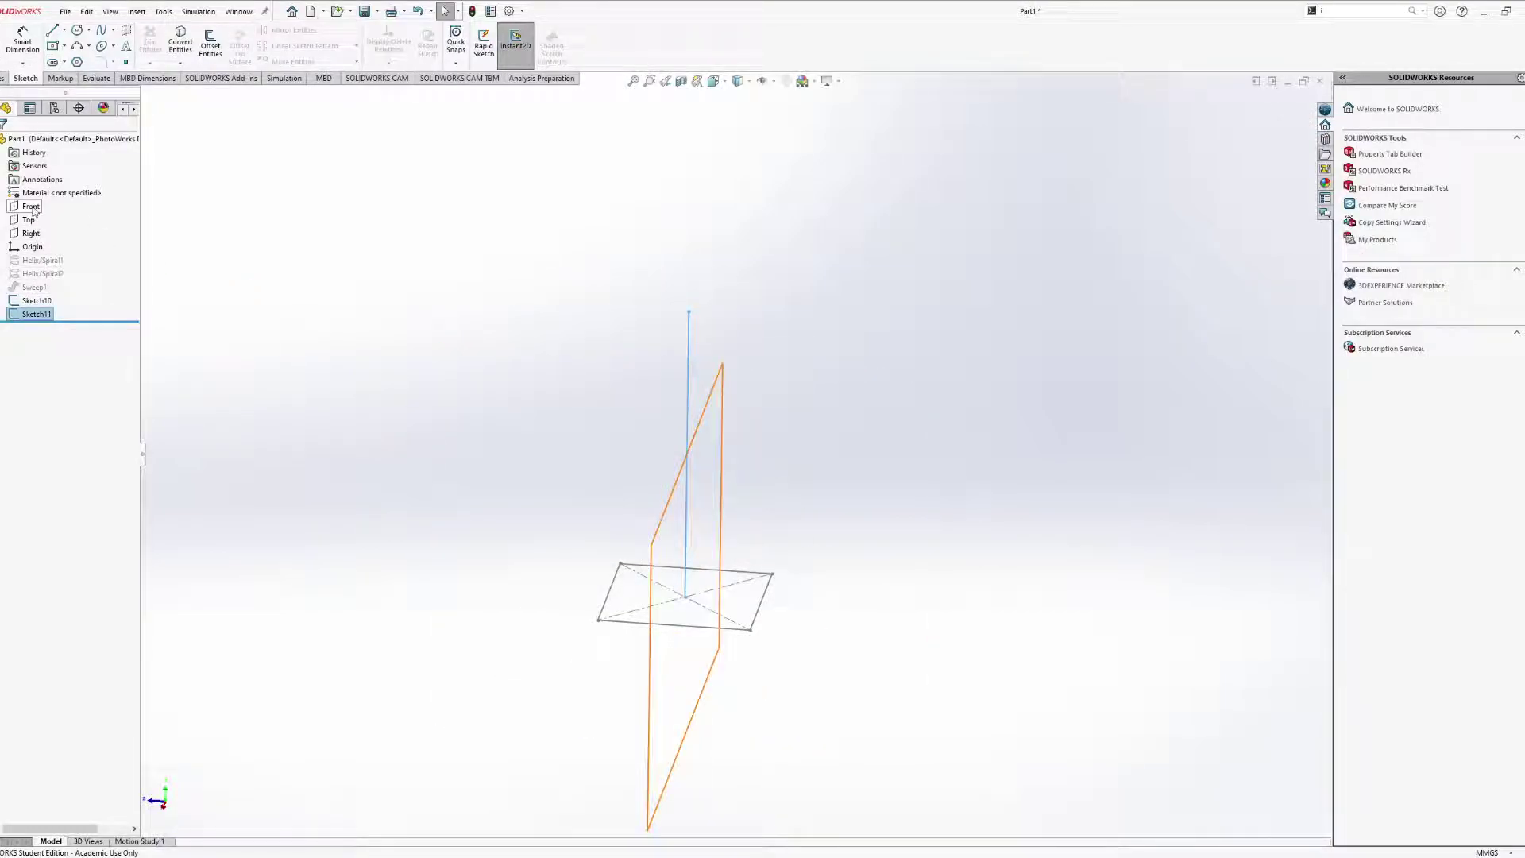
In a new sketch on the Right plane, draw two connected slanted lines rising beside the square, the first about 25 mm long.
{"action": "left_click", "coordinate": [31, 233]}
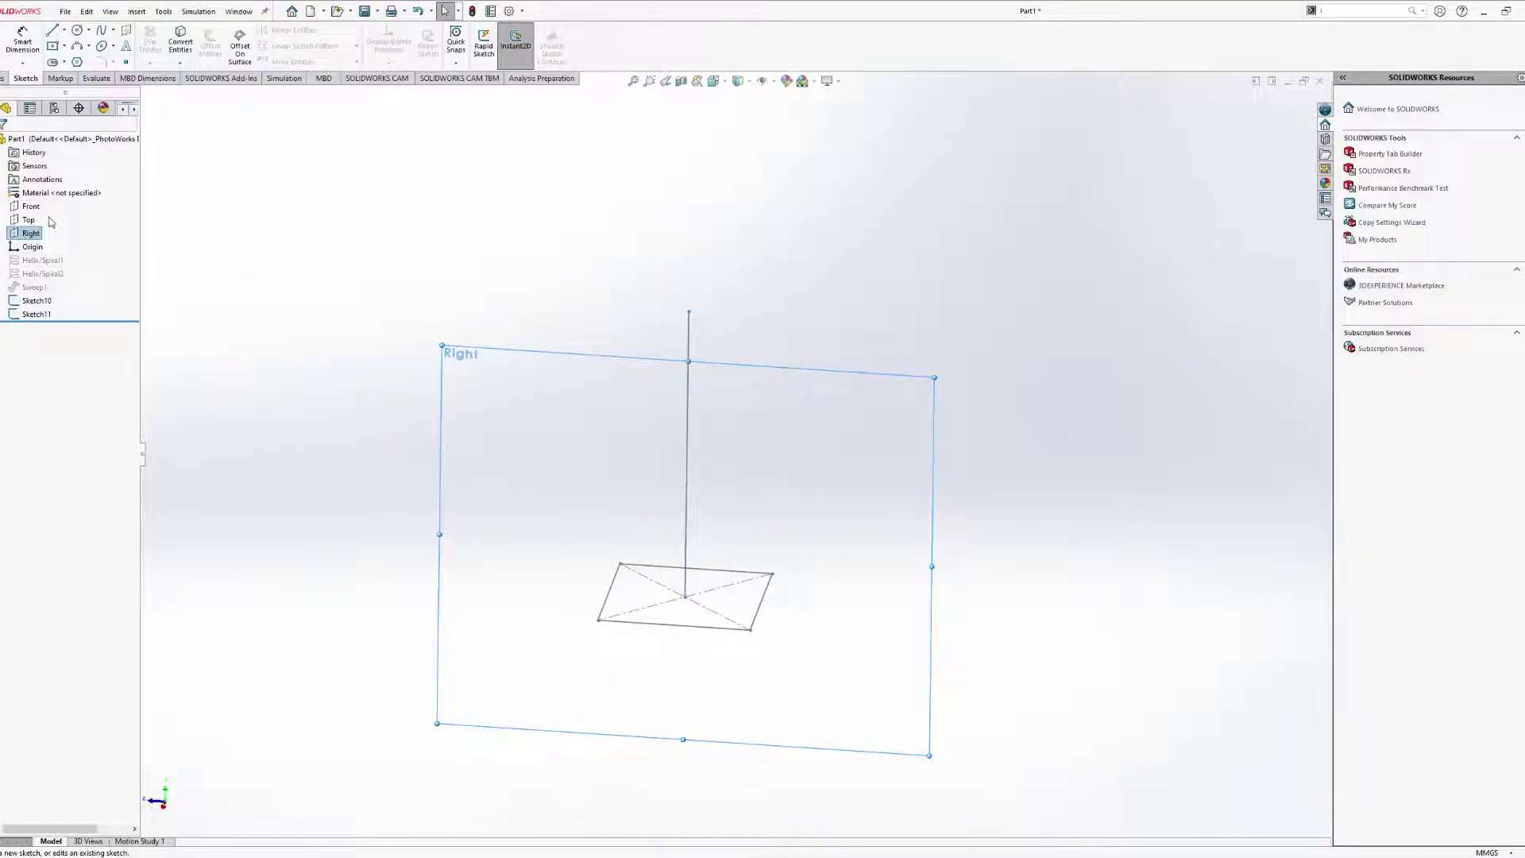
{"action": "left_click", "coordinate": [49, 218]}
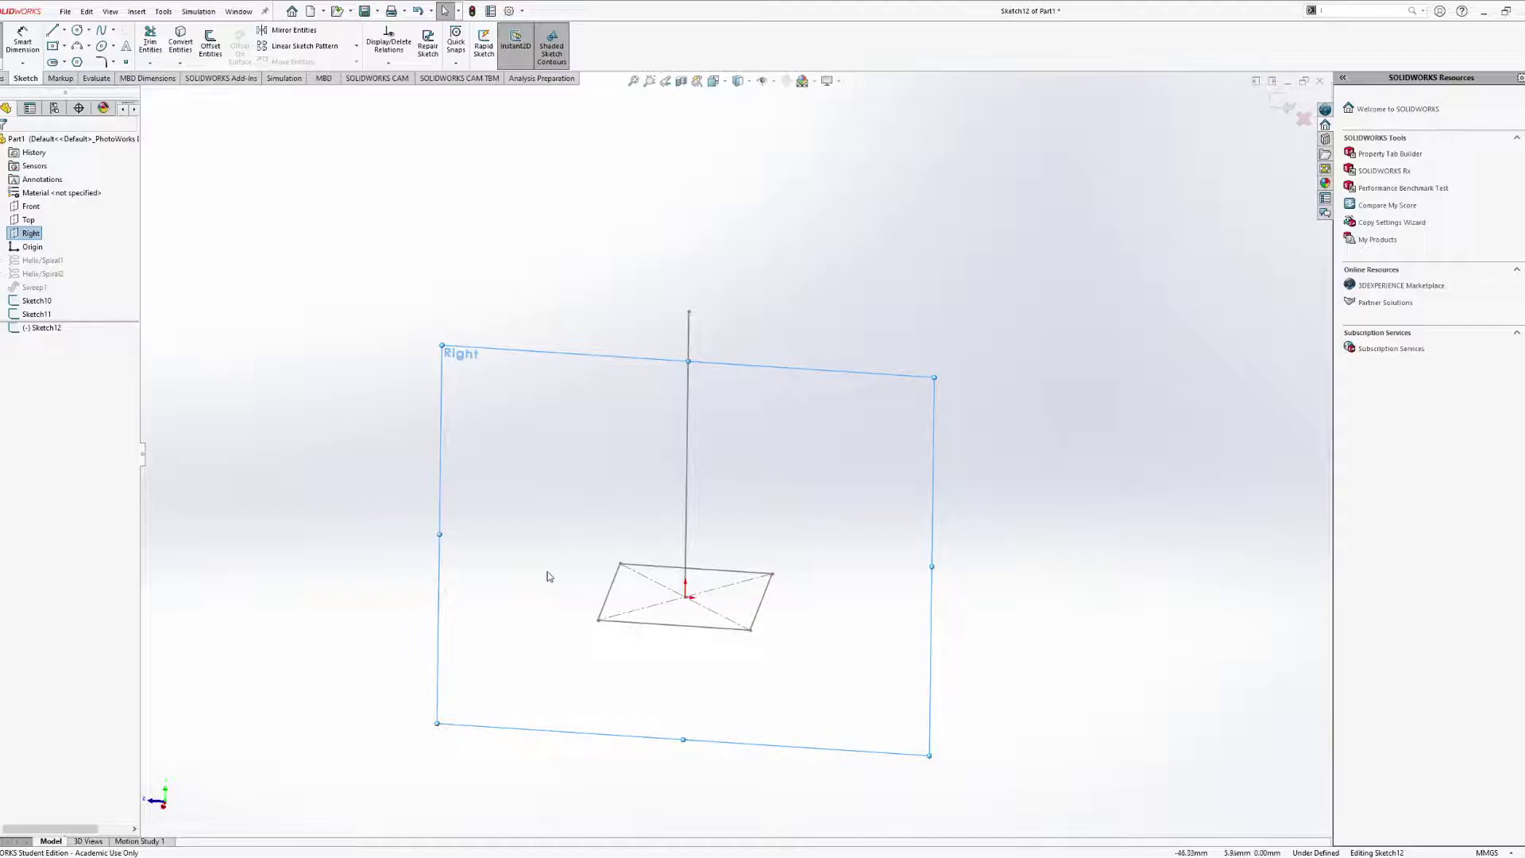
{"action": "mouse_move", "coordinate": [667, 550]}
{"action": "middle_mouse_down"}
{"action": "mouse_move", "coordinate": [677, 521]}
{"action": "mouse_move", "coordinate": [660, 518]}
{"action": "middle_mouse_up"}
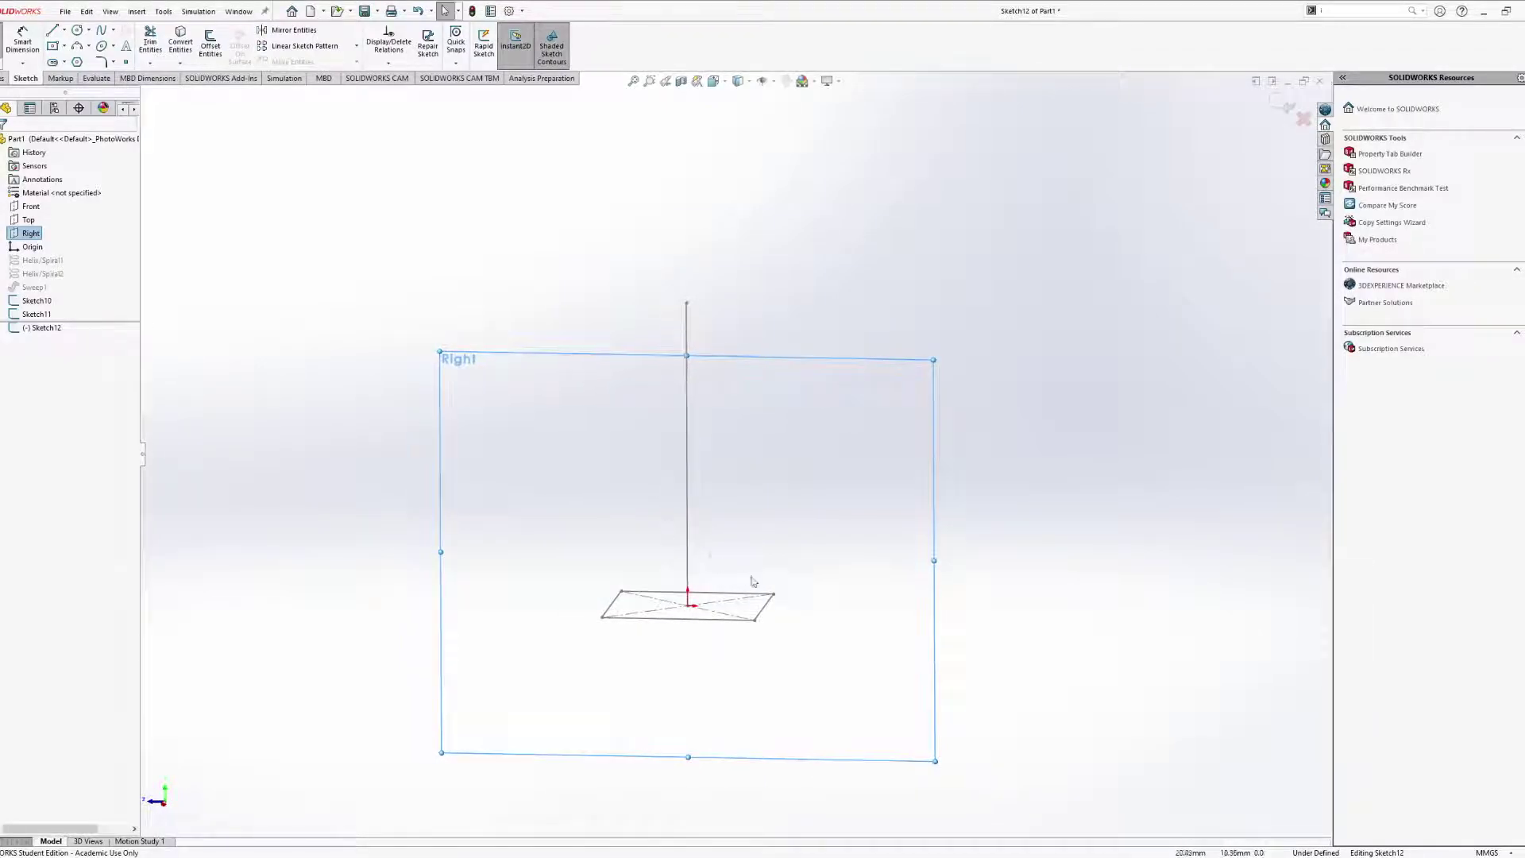
{"action": "scroll", "coordinate": [777, 614], "scroll_direction": "down", "scroll_amount": 2}
{"action": "scroll", "coordinate": [777, 614], "scroll_direction": "down", "scroll_amount": 2}
{"action": "middle_click_drag", "start_coordinate": [777, 581], "coordinate": [743, 591]}
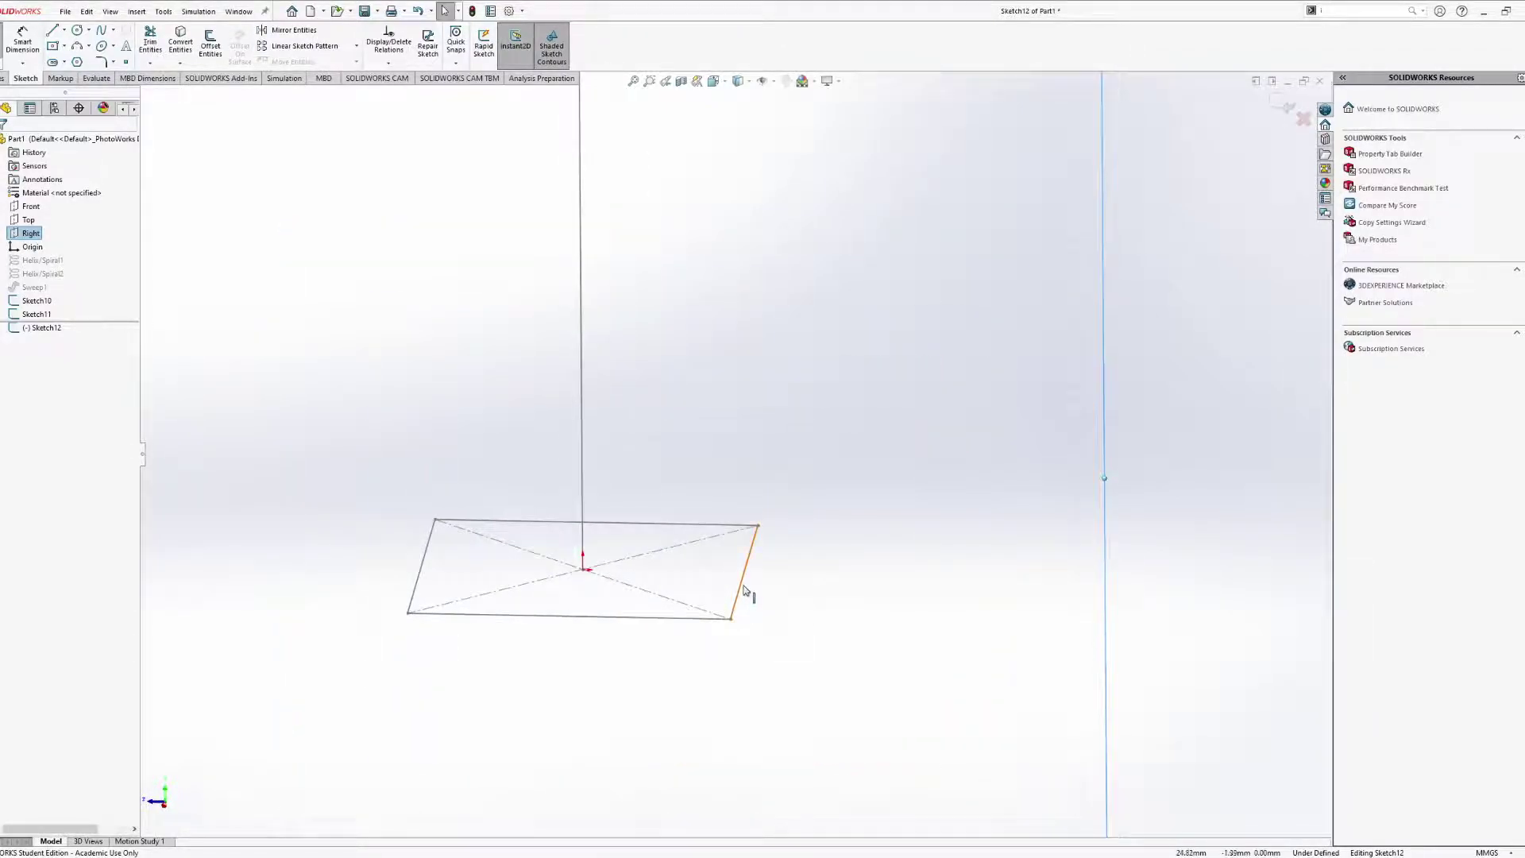
{"action": "left_click", "coordinate": [52, 30]}
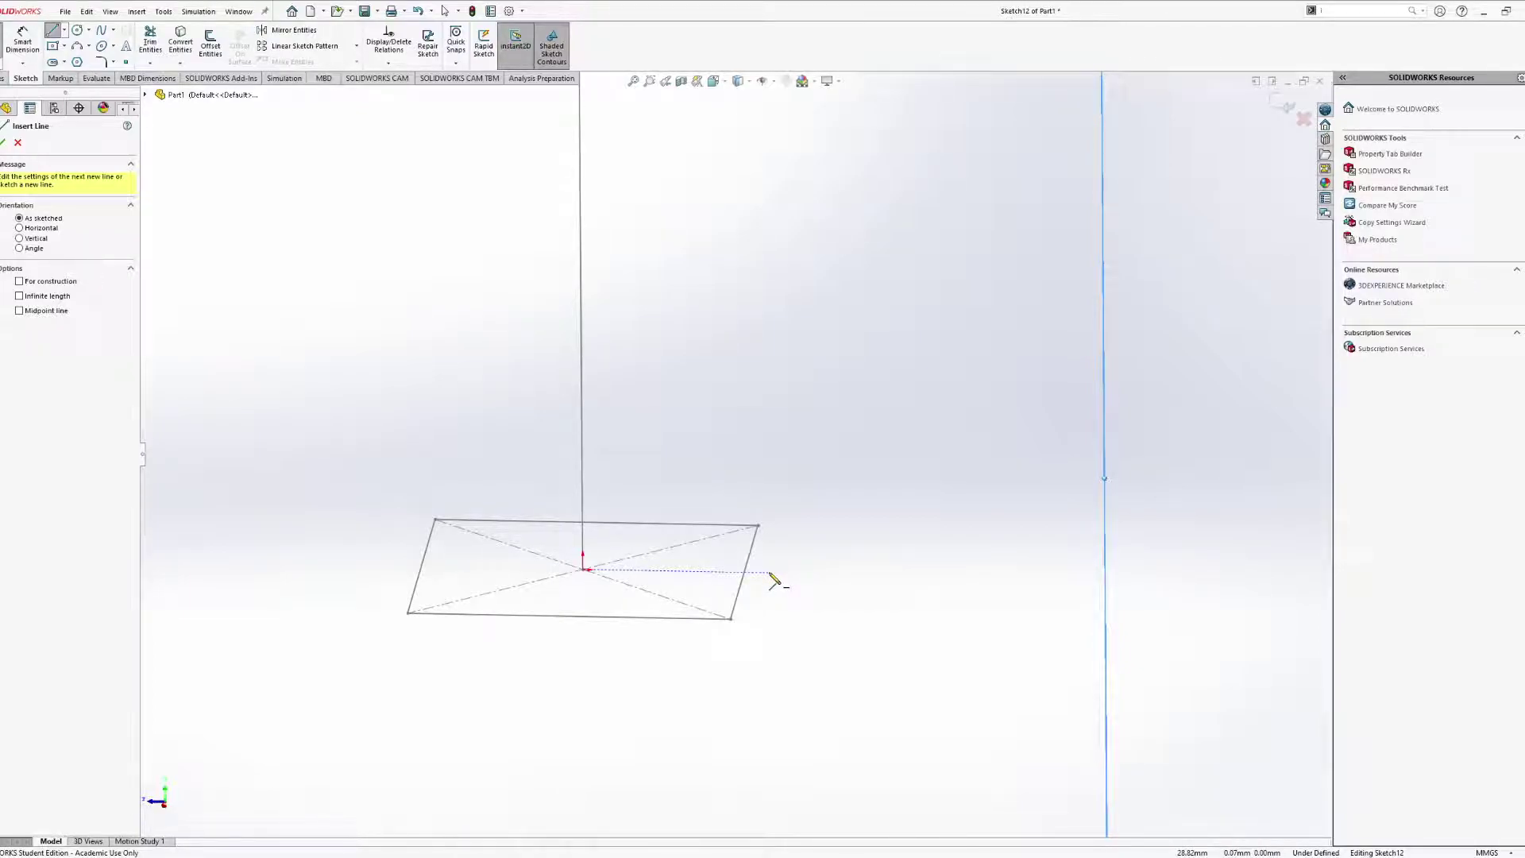
{"action": "left_click", "coordinate": [770, 574]}
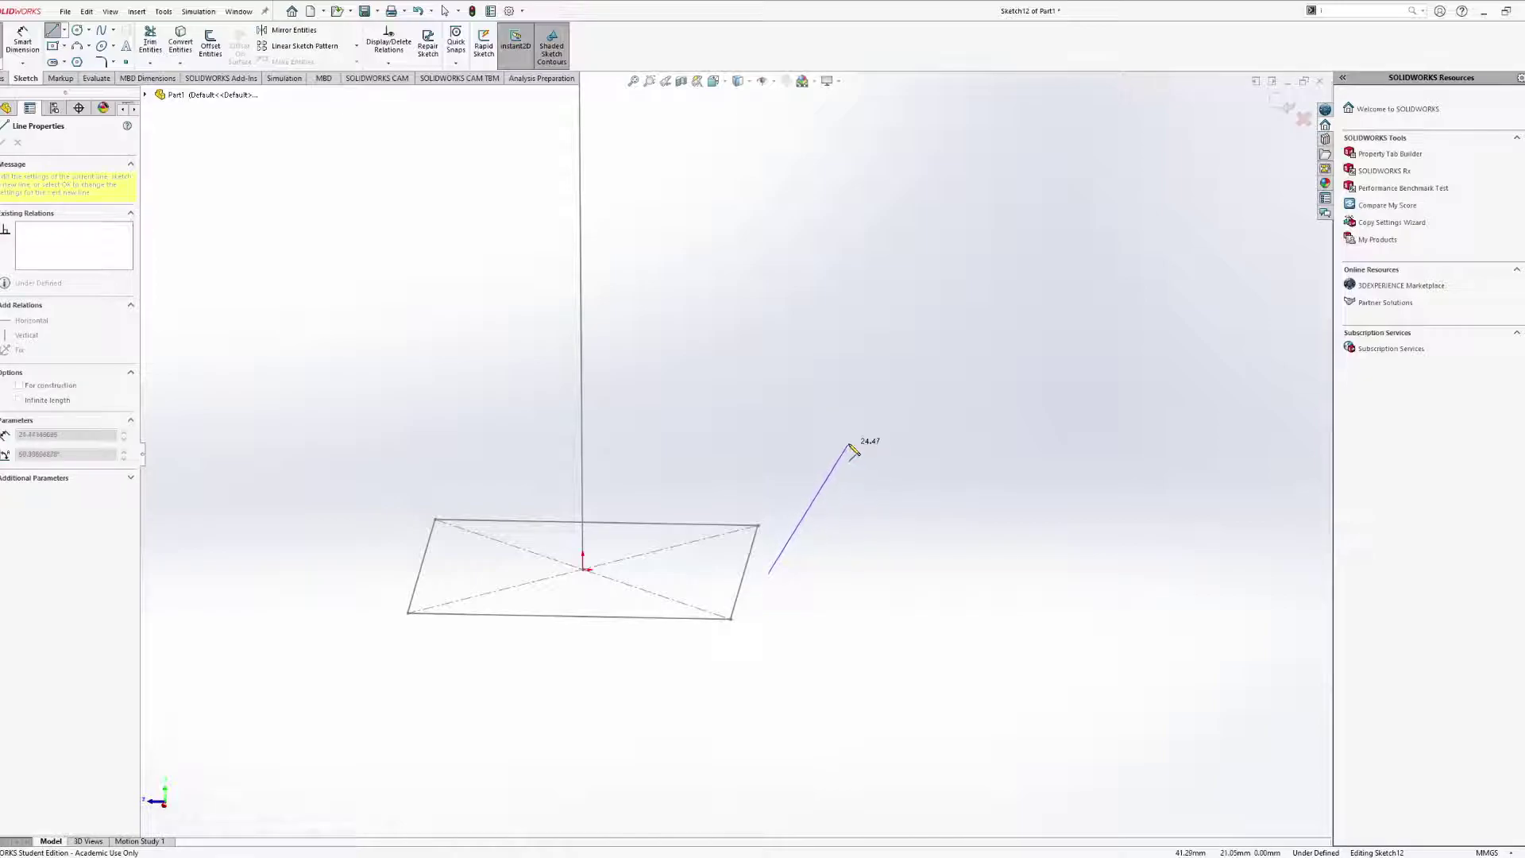
{"action": "left_click", "coordinate": [850, 438]}
{"action": "left_click", "coordinate": [785, 227]}
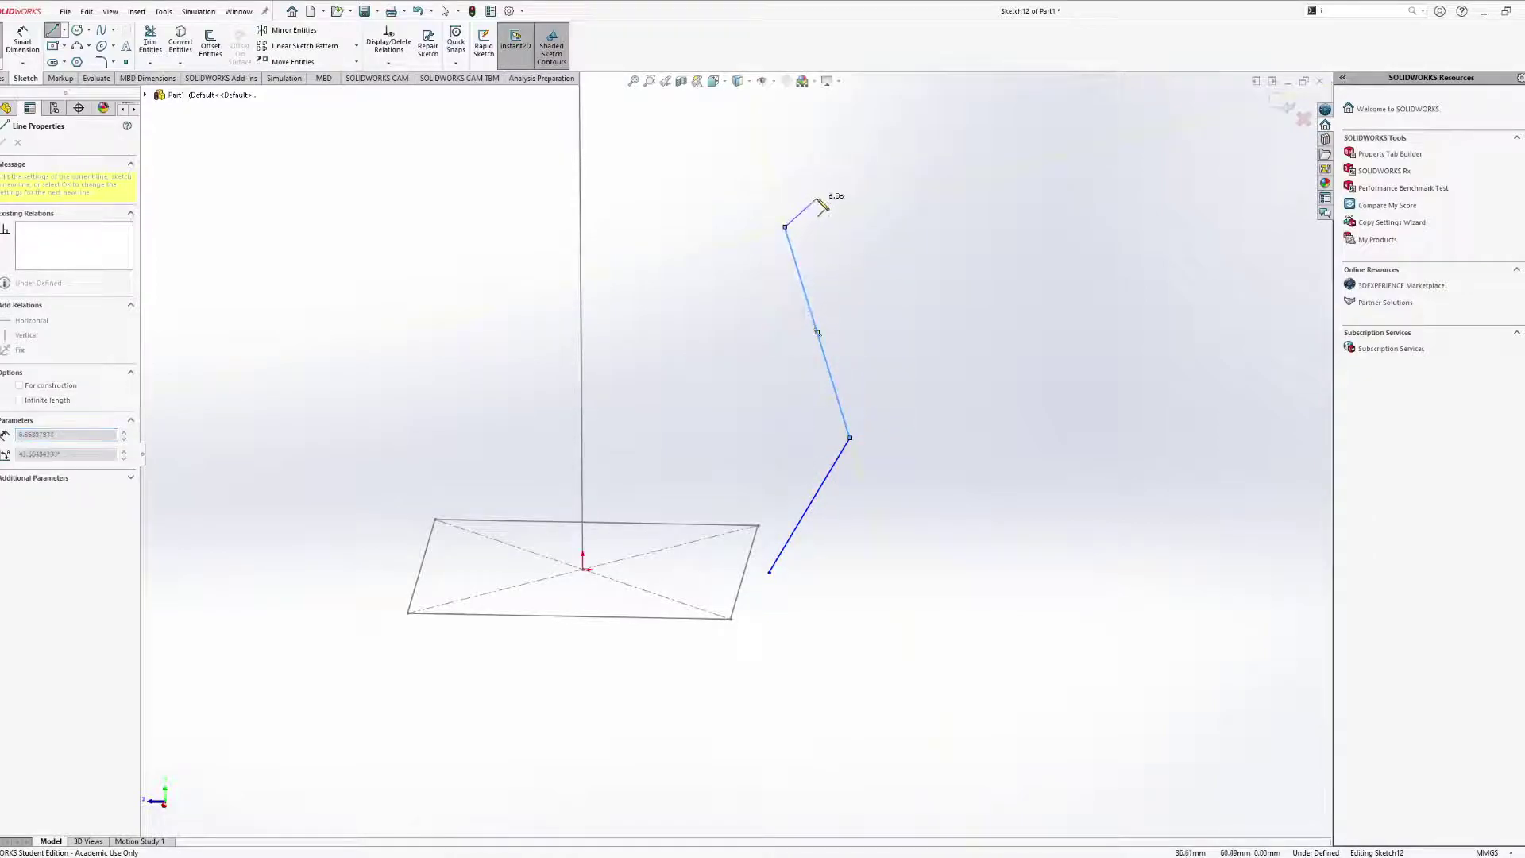
{"action": "mouse_move", "coordinate": [822, 205]}
{"action": "middle_mouse_down", "text": "ctrl"}
{"action": "mouse_move", "coordinate": [818, 392]}
{"action": "mouse_move", "coordinate": [842, 456]}
{"action": "middle_mouse_up", "text": "ctrl"}
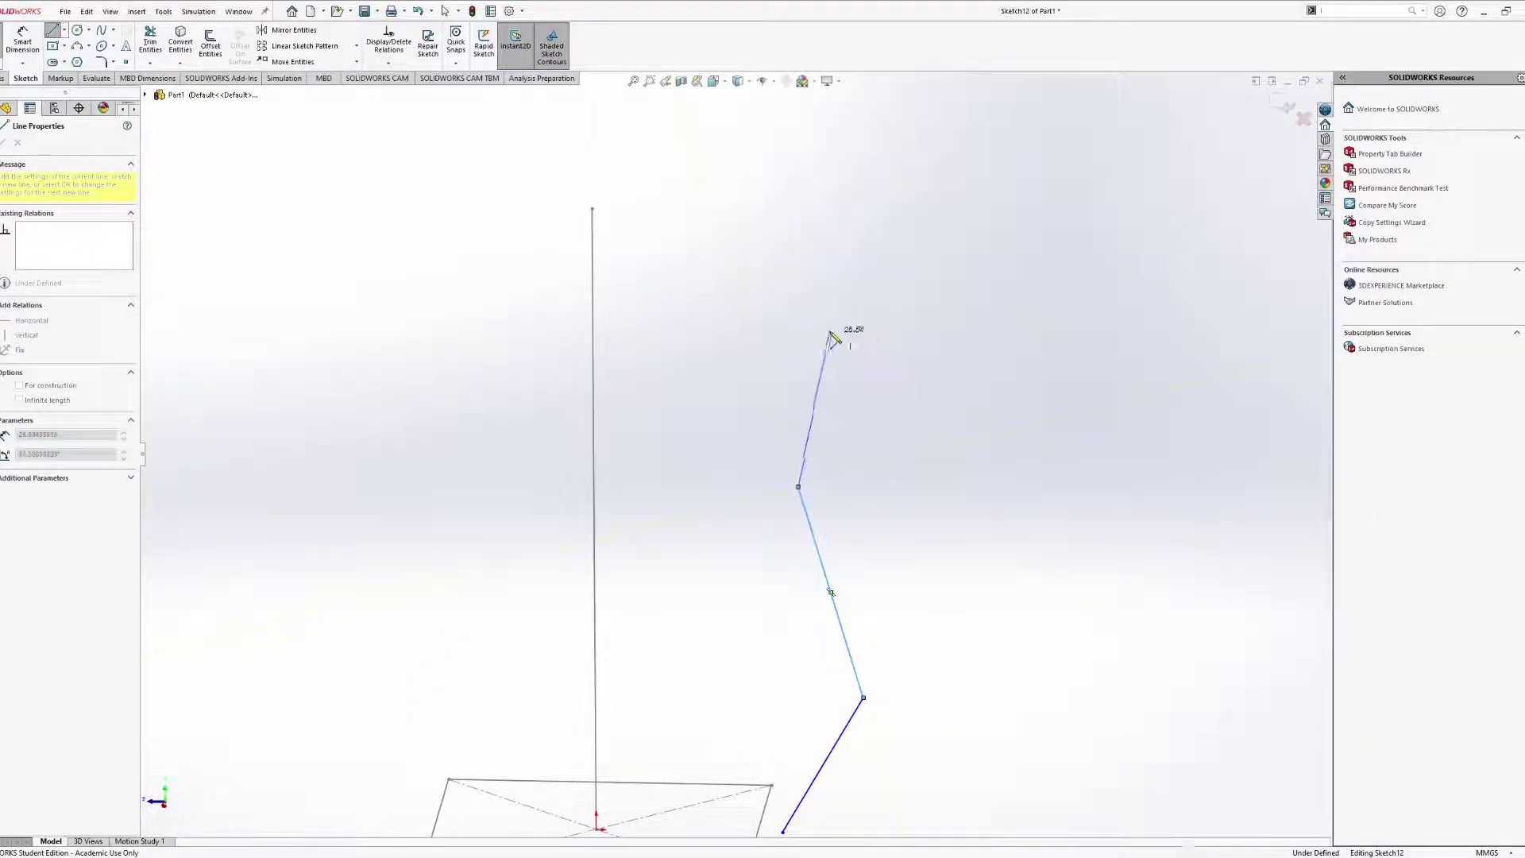
{"action": "key", "text": "Escape"}
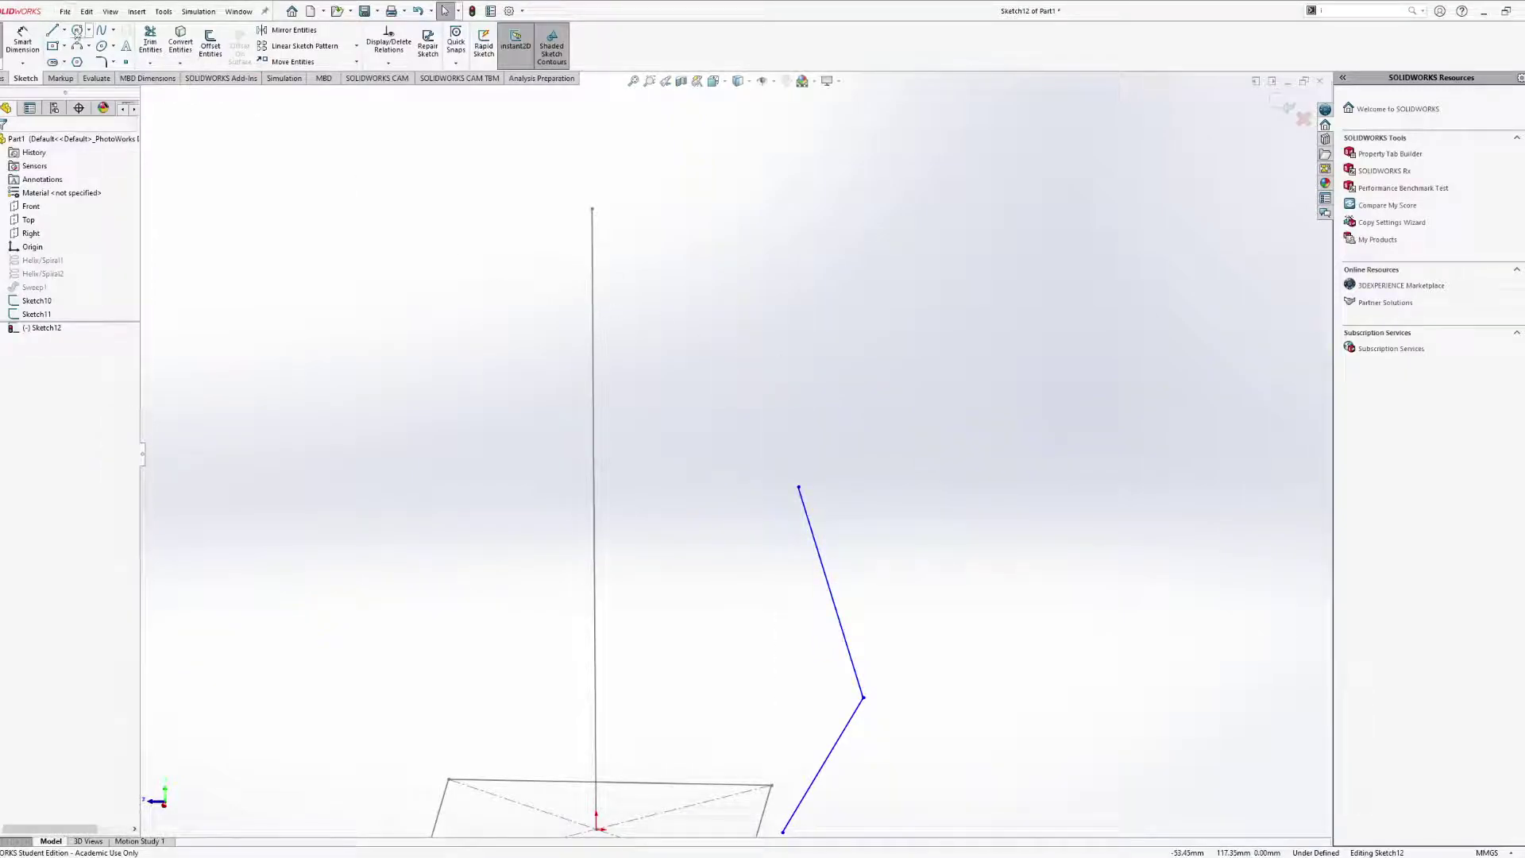
Continue the profile above the lines with two three-point arcs, the lower curving inward and the upper bulging outward.
{"action": "left_click", "coordinate": [77, 46]}
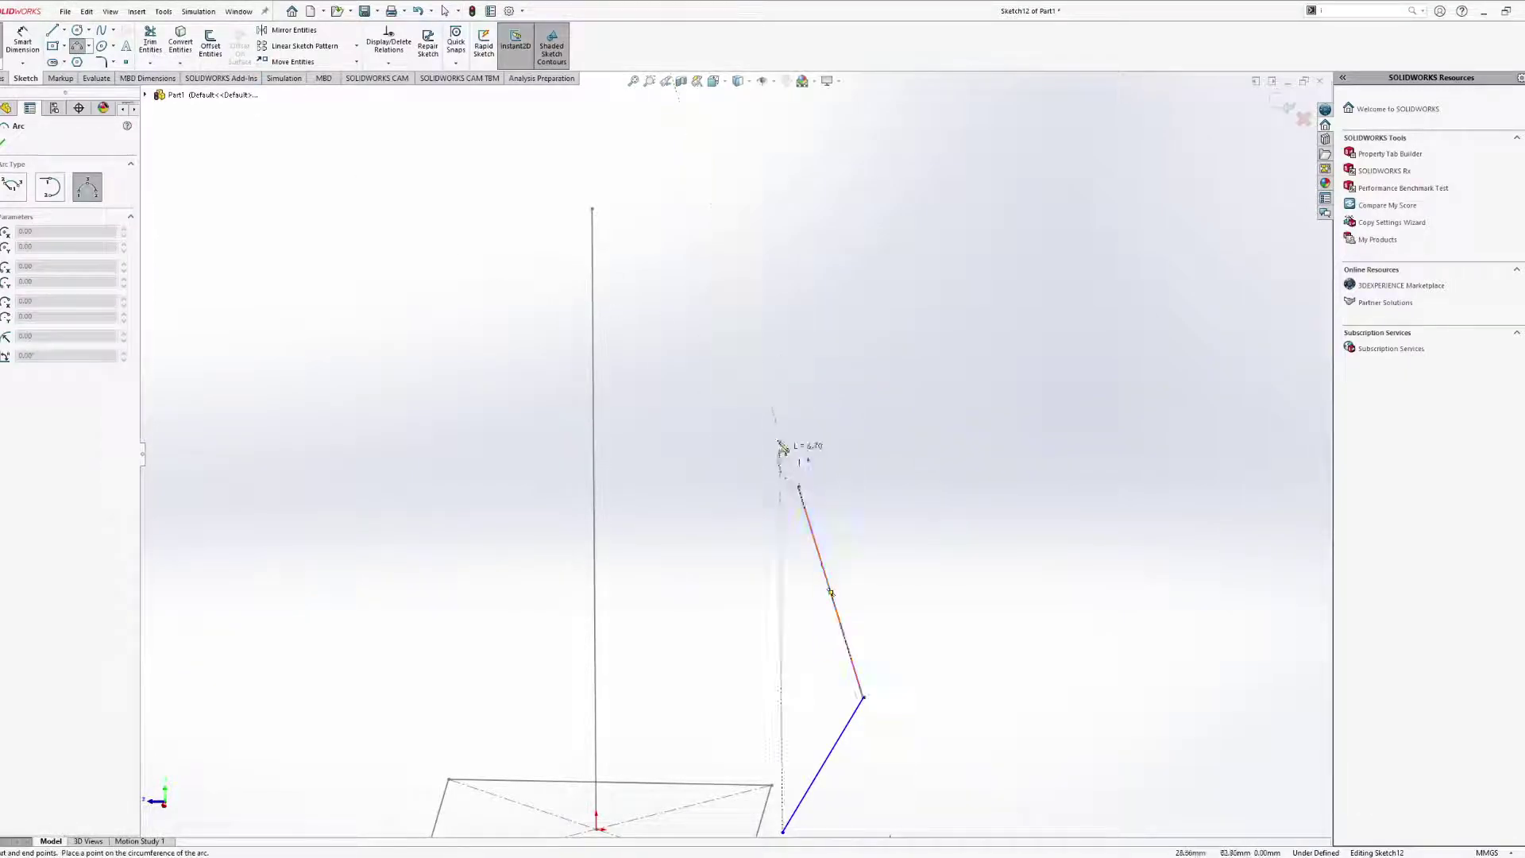
{"action": "left_click", "coordinate": [796, 327]}
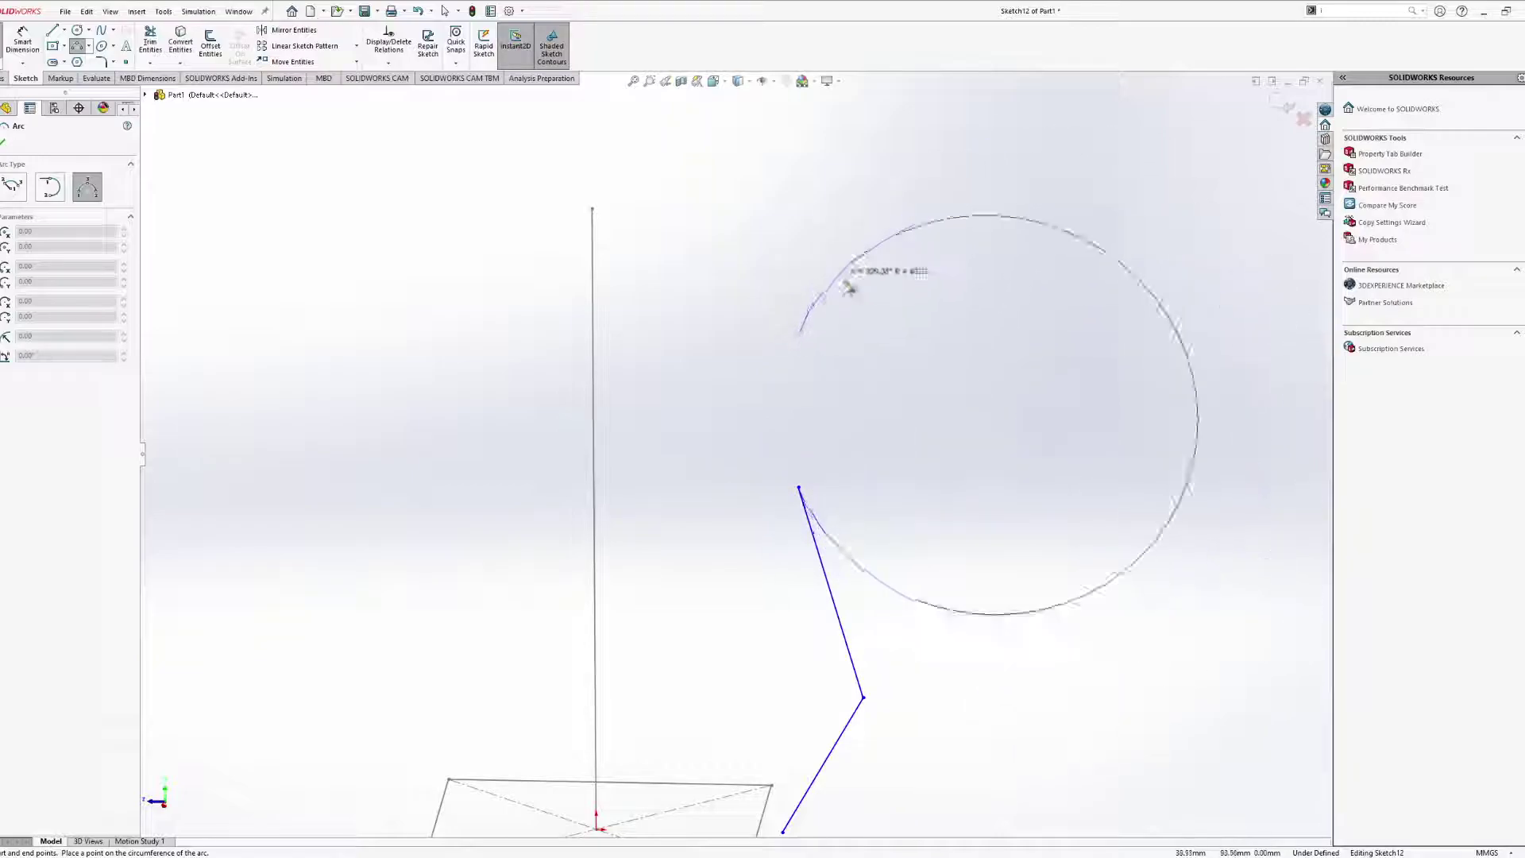
{"action": "left_click", "coordinate": [800, 359]}
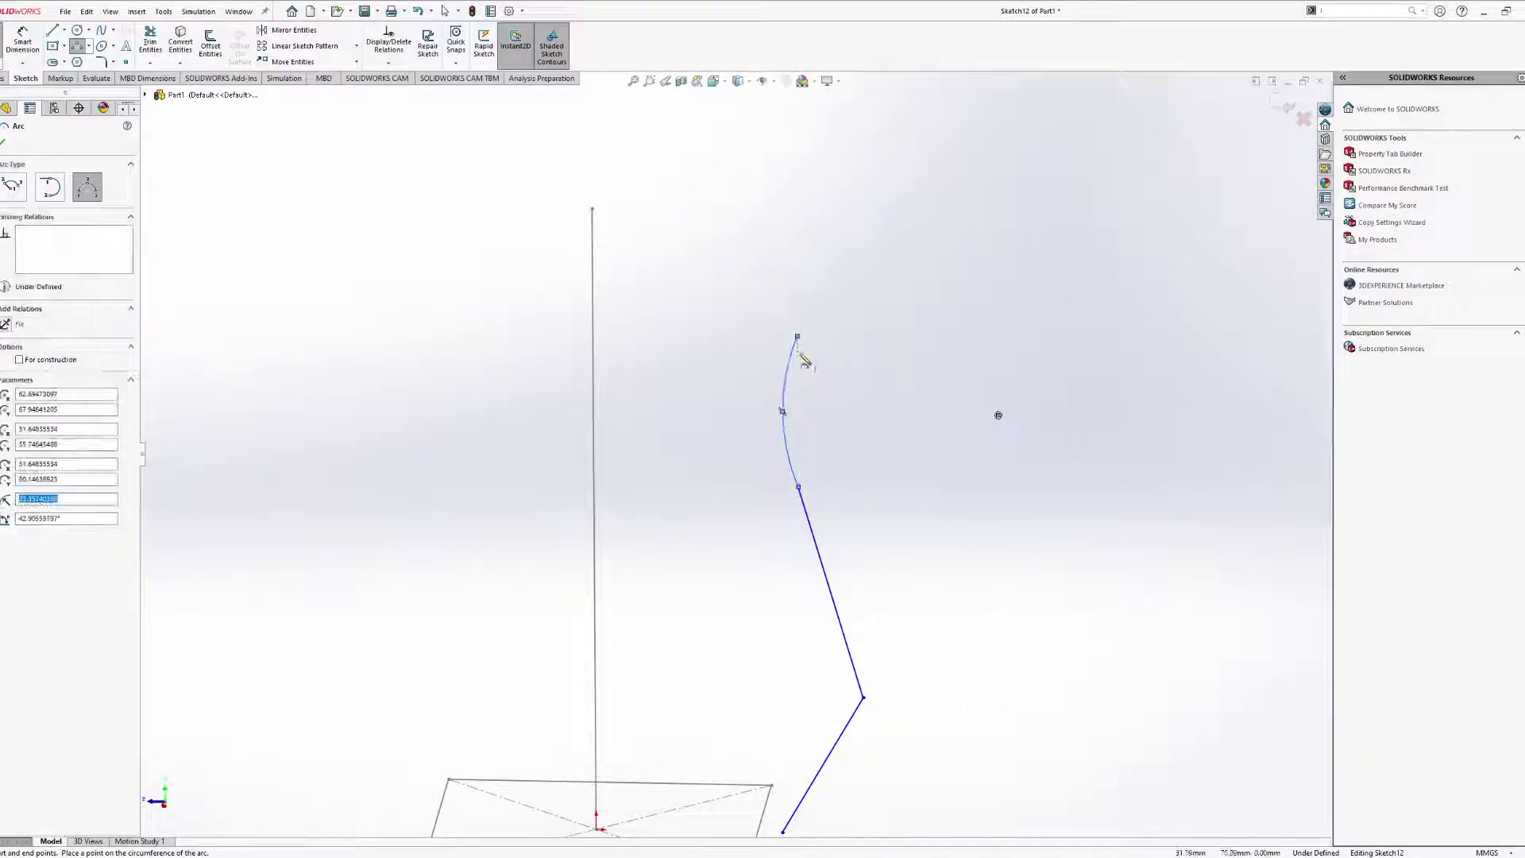
{"action": "left_click", "coordinate": [798, 336]}
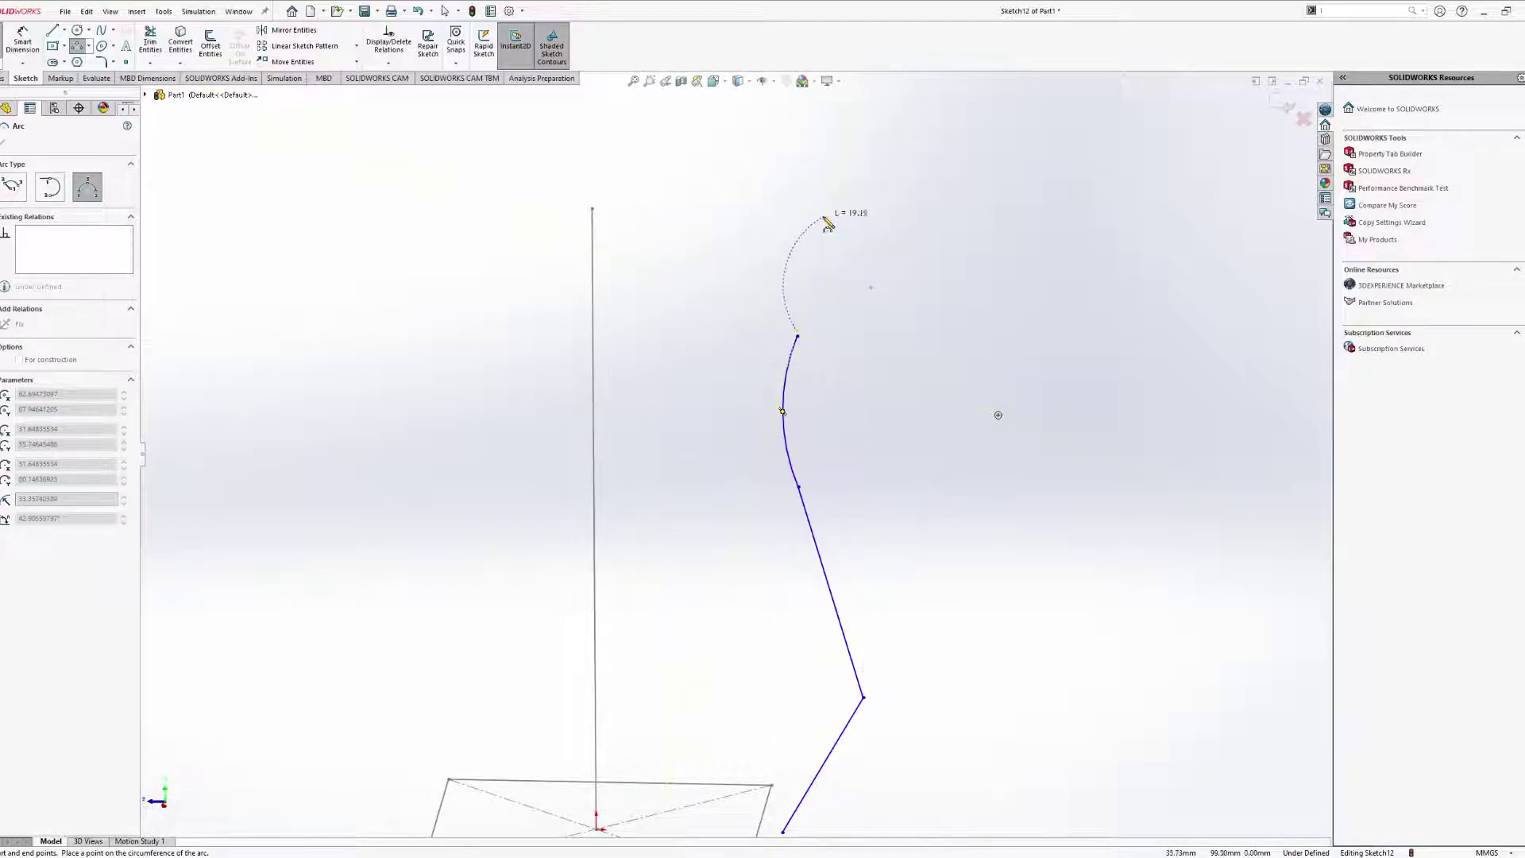
{"action": "left_click", "coordinate": [756, 223]}
{"action": "left_click", "coordinate": [815, 238]}
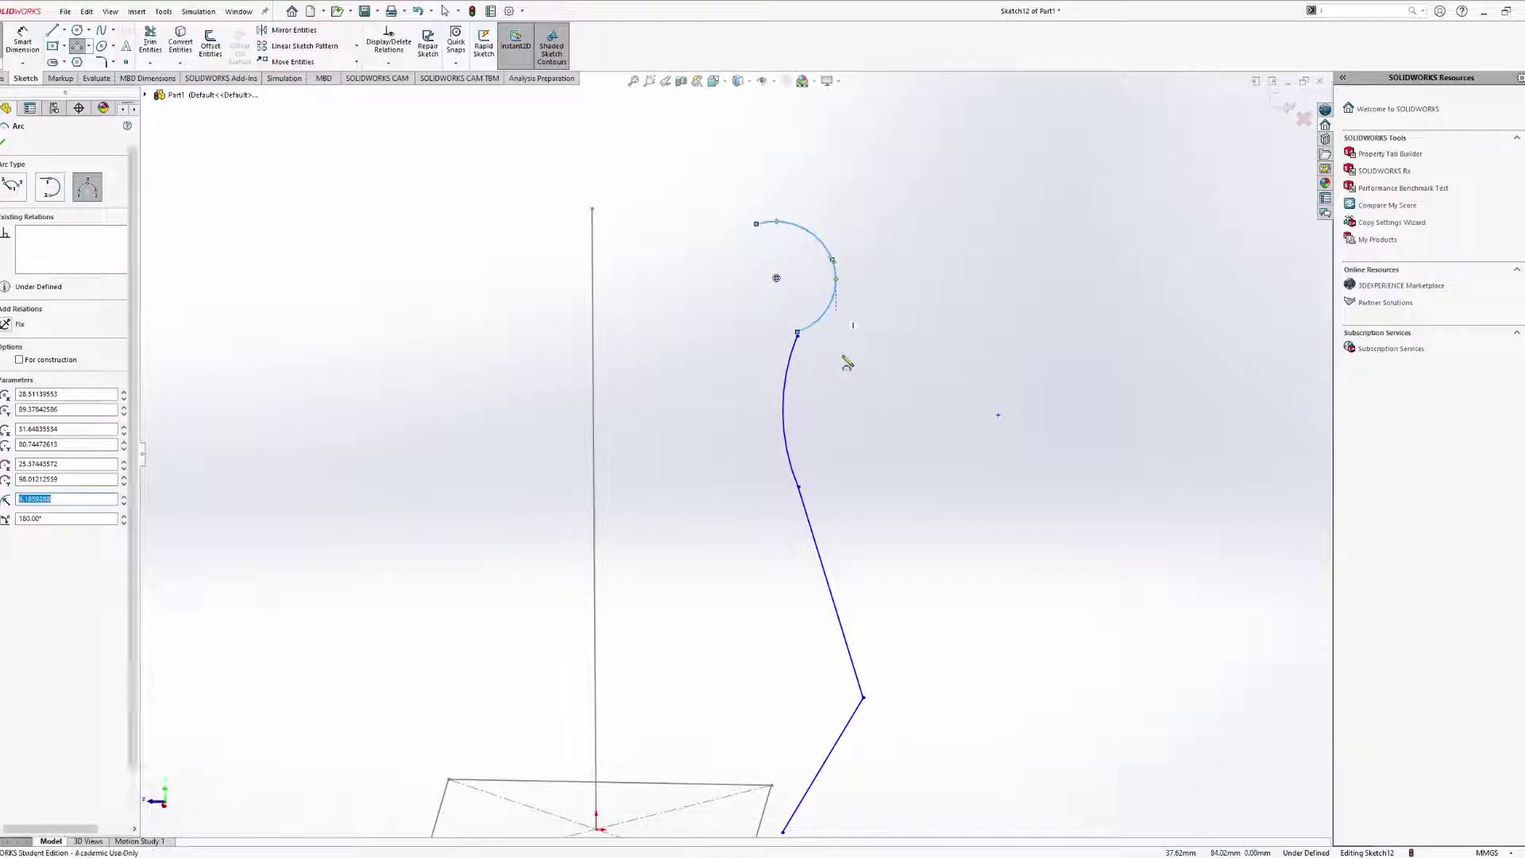
{"action": "key", "text": "Escape"}
Merge the separated endpoints of the two arcs so the profile is continuous.
{"action": "scroll", "coordinate": [797, 337], "scroll_direction": "down", "scroll_amount": 8}
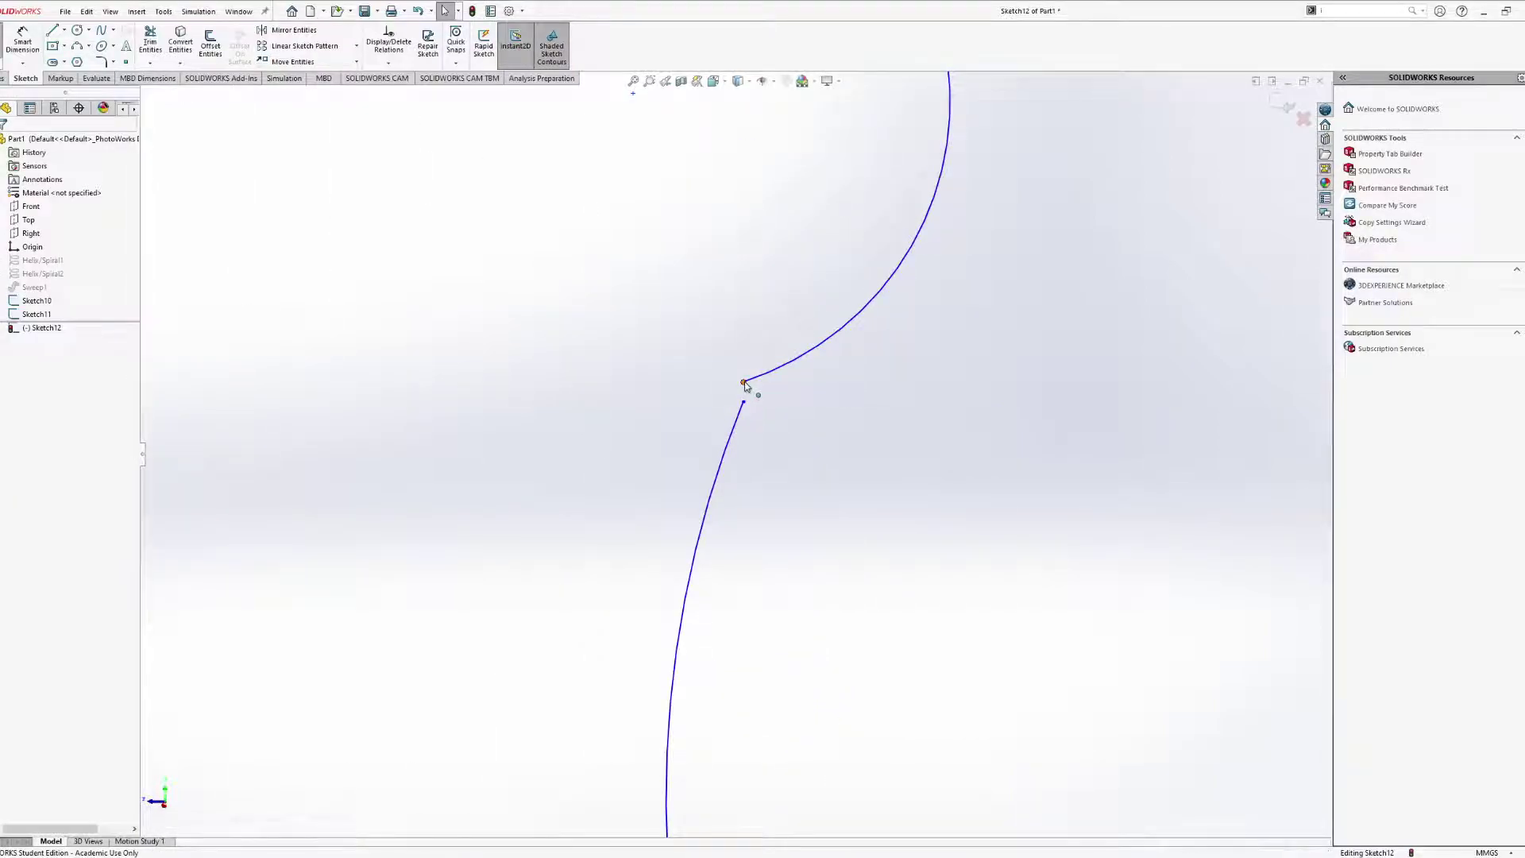
{"action": "left_click", "coordinate": [743, 383]}
{"action": "left_click", "coordinate": [743, 402], "text": "ctrl"}
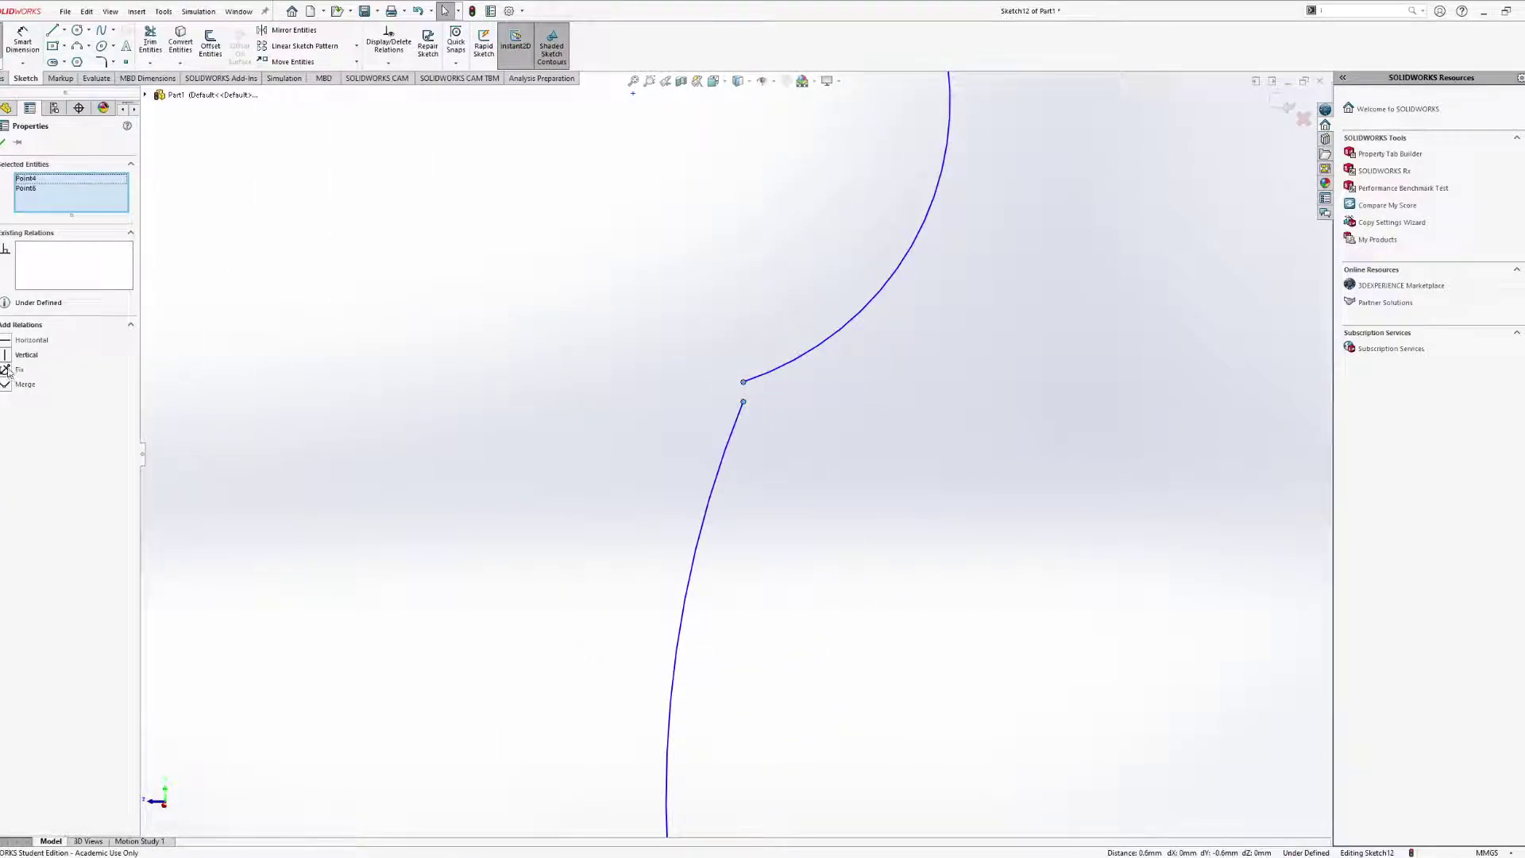
{"action": "left_click", "coordinate": [7, 384]}
{"action": "left_click", "coordinate": [641, 446]}
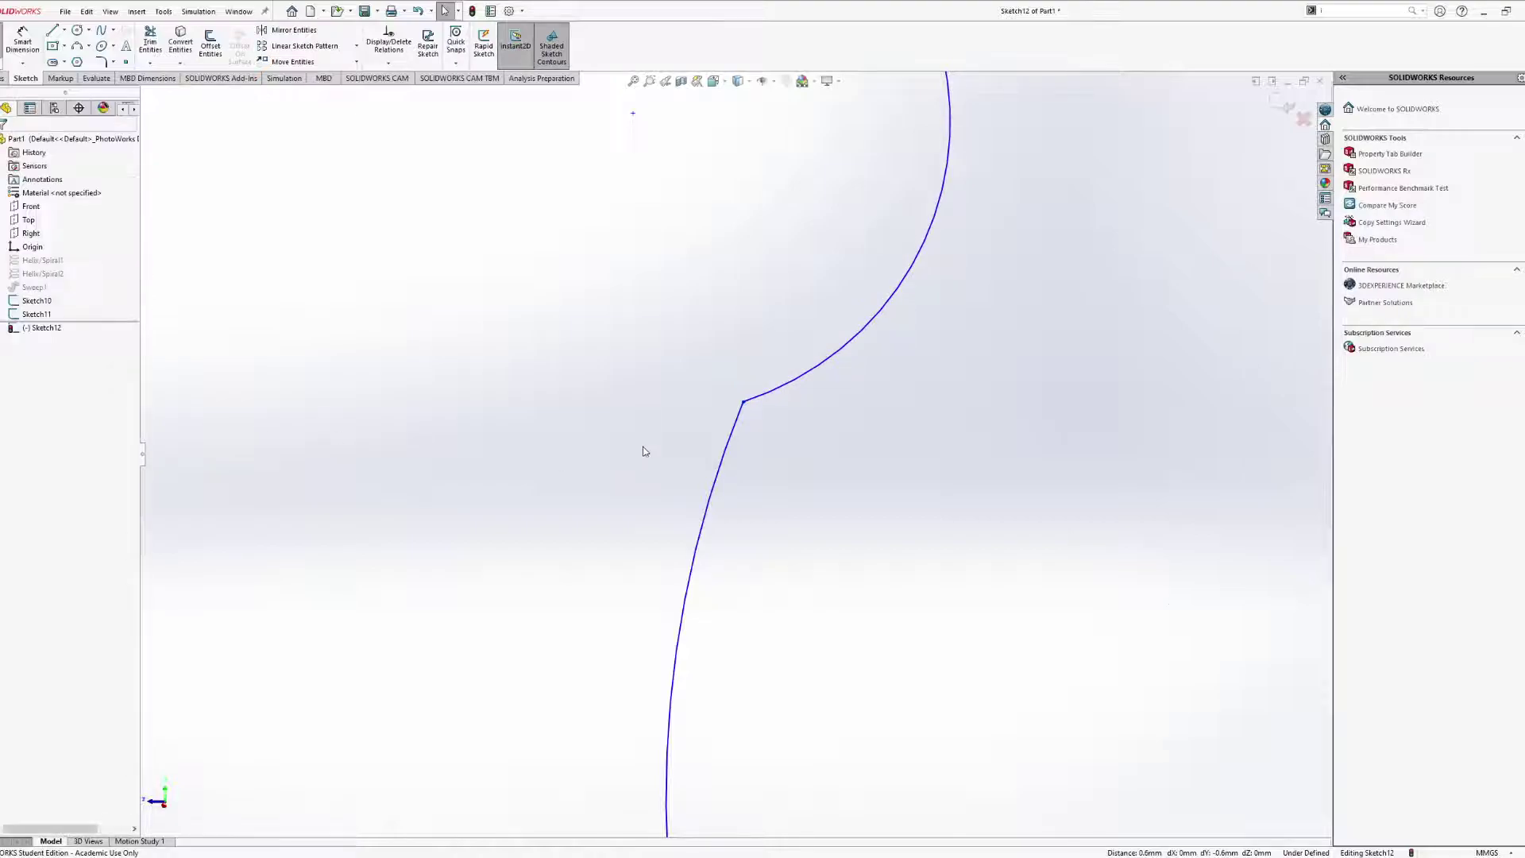
Add a horizontal relation between the upper arc's free end and the top endpoint of the vertical line.
{"action": "scroll", "coordinate": [646, 417], "scroll_direction": "up", "scroll_amount": 5}
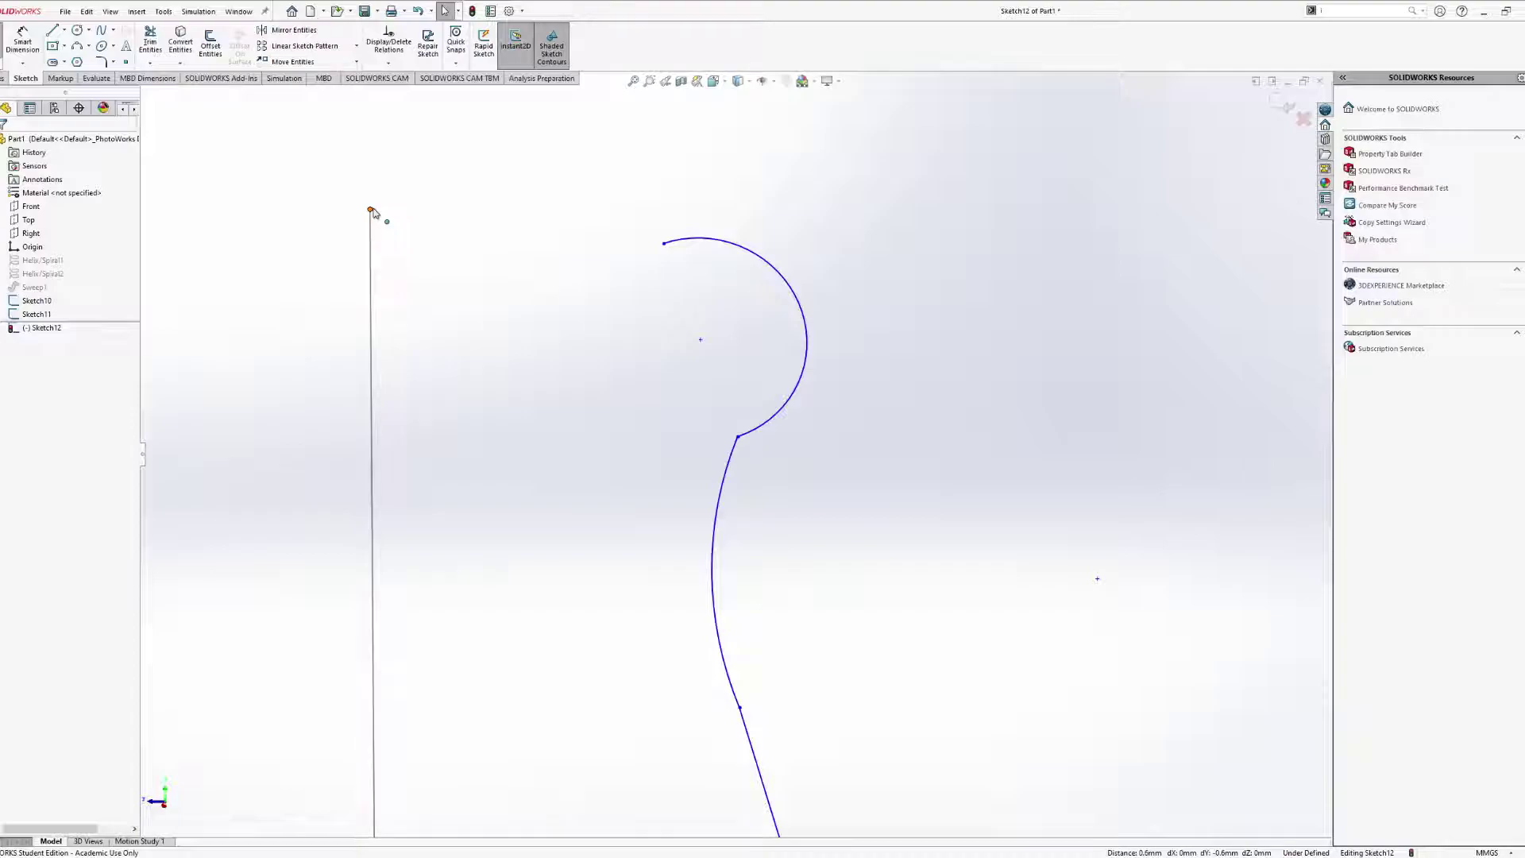
{"action": "scroll", "coordinate": [839, 460], "scroll_direction": "up", "scroll_amount": 3}
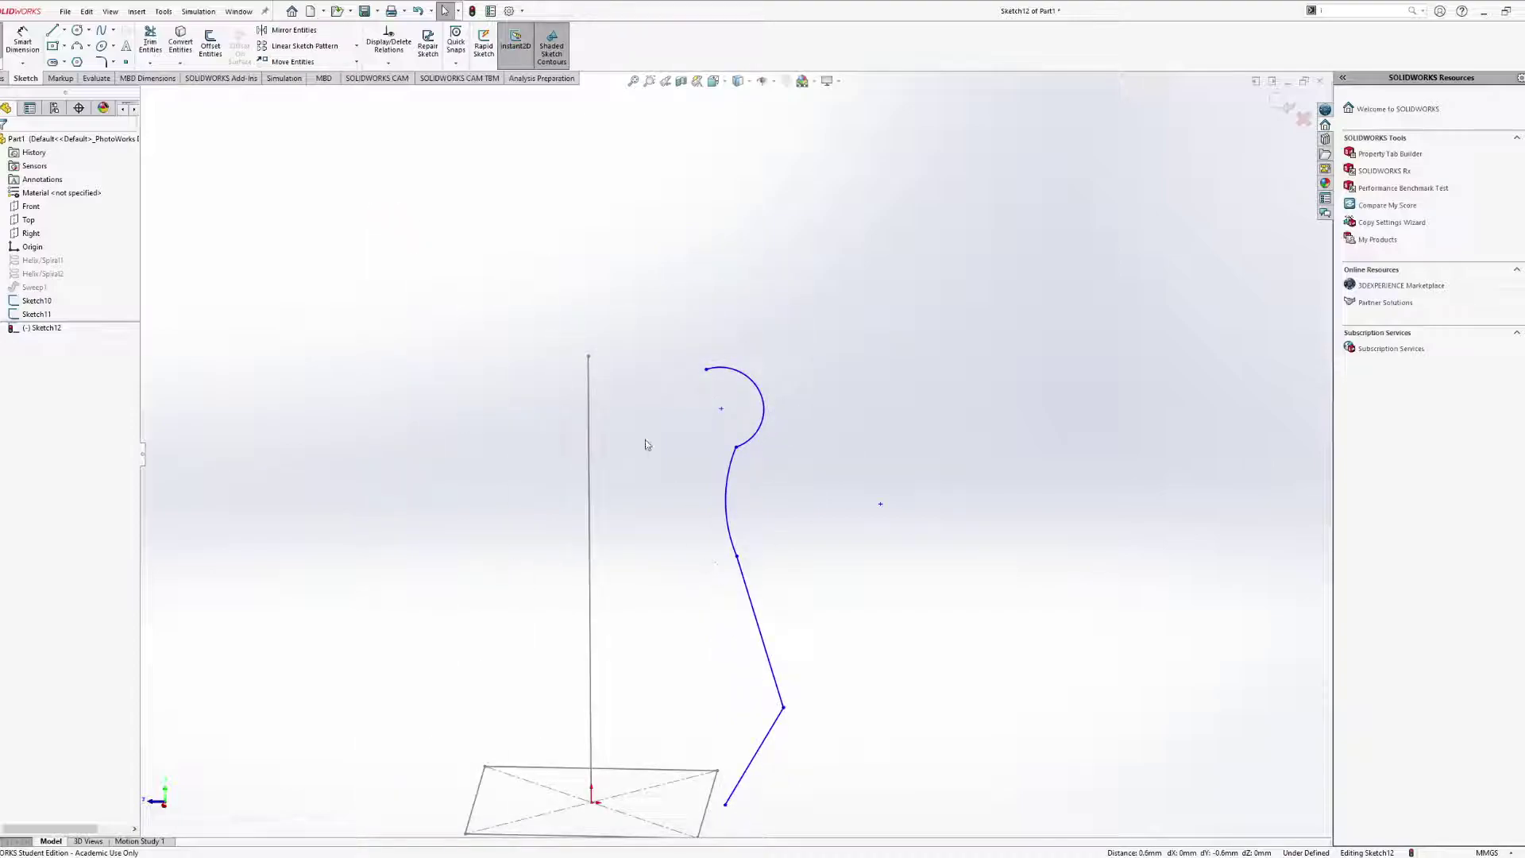
{"action": "middle_click_drag", "start_coordinate": [636, 385], "coordinate": [622, 363]}
{"action": "left_click", "coordinate": [590, 350]}
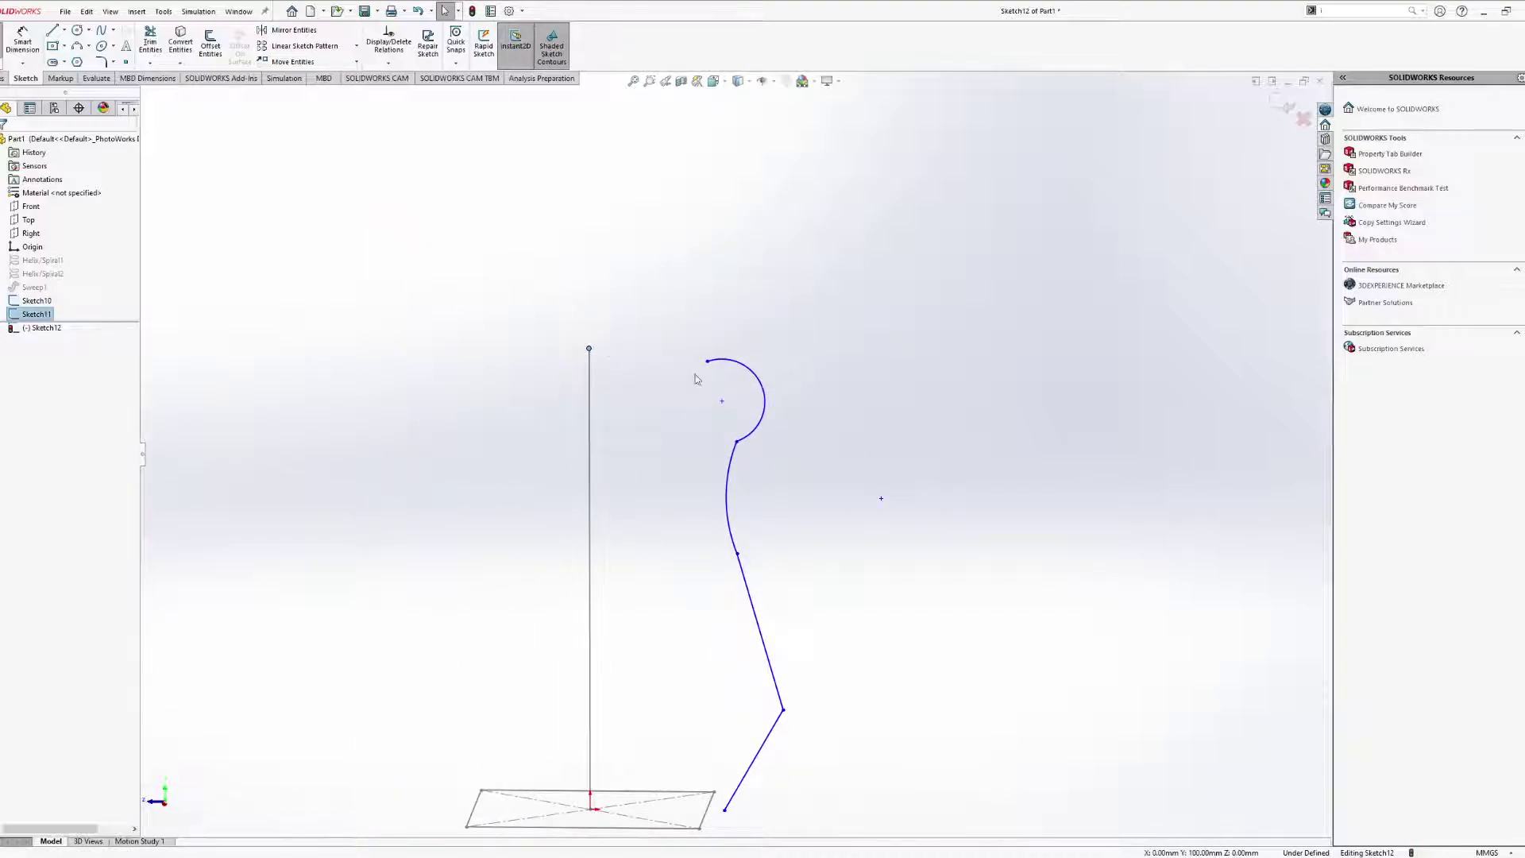
{"action": "left_click", "coordinate": [707, 362], "text": "ctrl"}
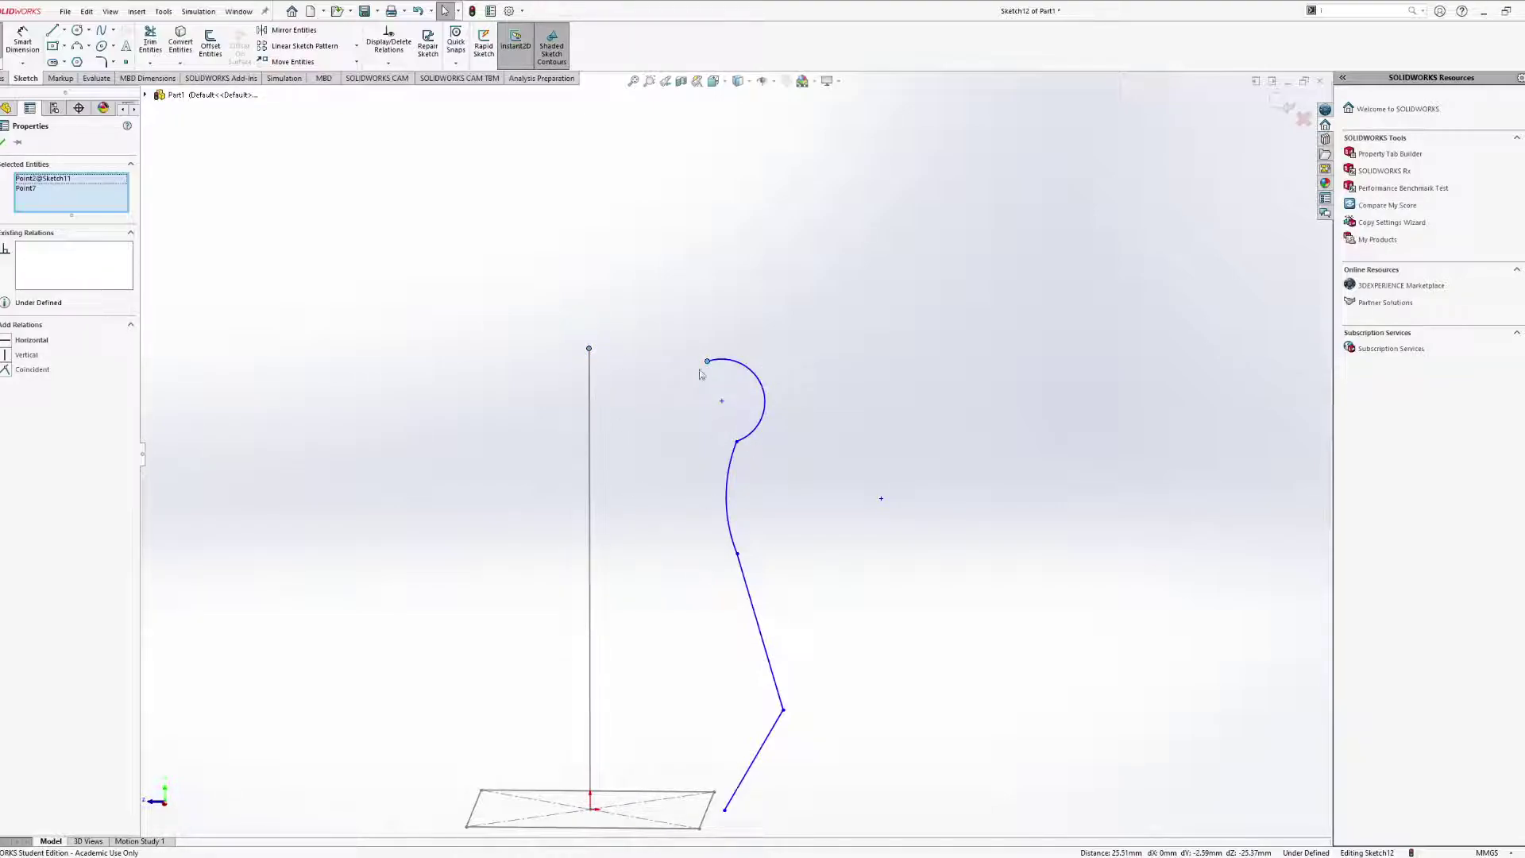
{"action": "left_click", "coordinate": [8, 342]}
{"action": "left_click", "coordinate": [660, 572]}
Add a pierce relation between the profile's lower endpoint and the nearest side of the square.
{"action": "mouse_move", "coordinate": [750, 586]}
{"action": "middle_mouse_down"}
{"action": "mouse_move", "coordinate": [782, 560]}
{"action": "mouse_move", "coordinate": [871, 368]}
{"action": "mouse_move", "coordinate": [874, 522]}
{"action": "mouse_move", "coordinate": [827, 545]}
{"action": "middle_mouse_up"}
{"action": "scroll", "coordinate": [823, 493], "scroll_direction": "down", "scroll_amount": 3}
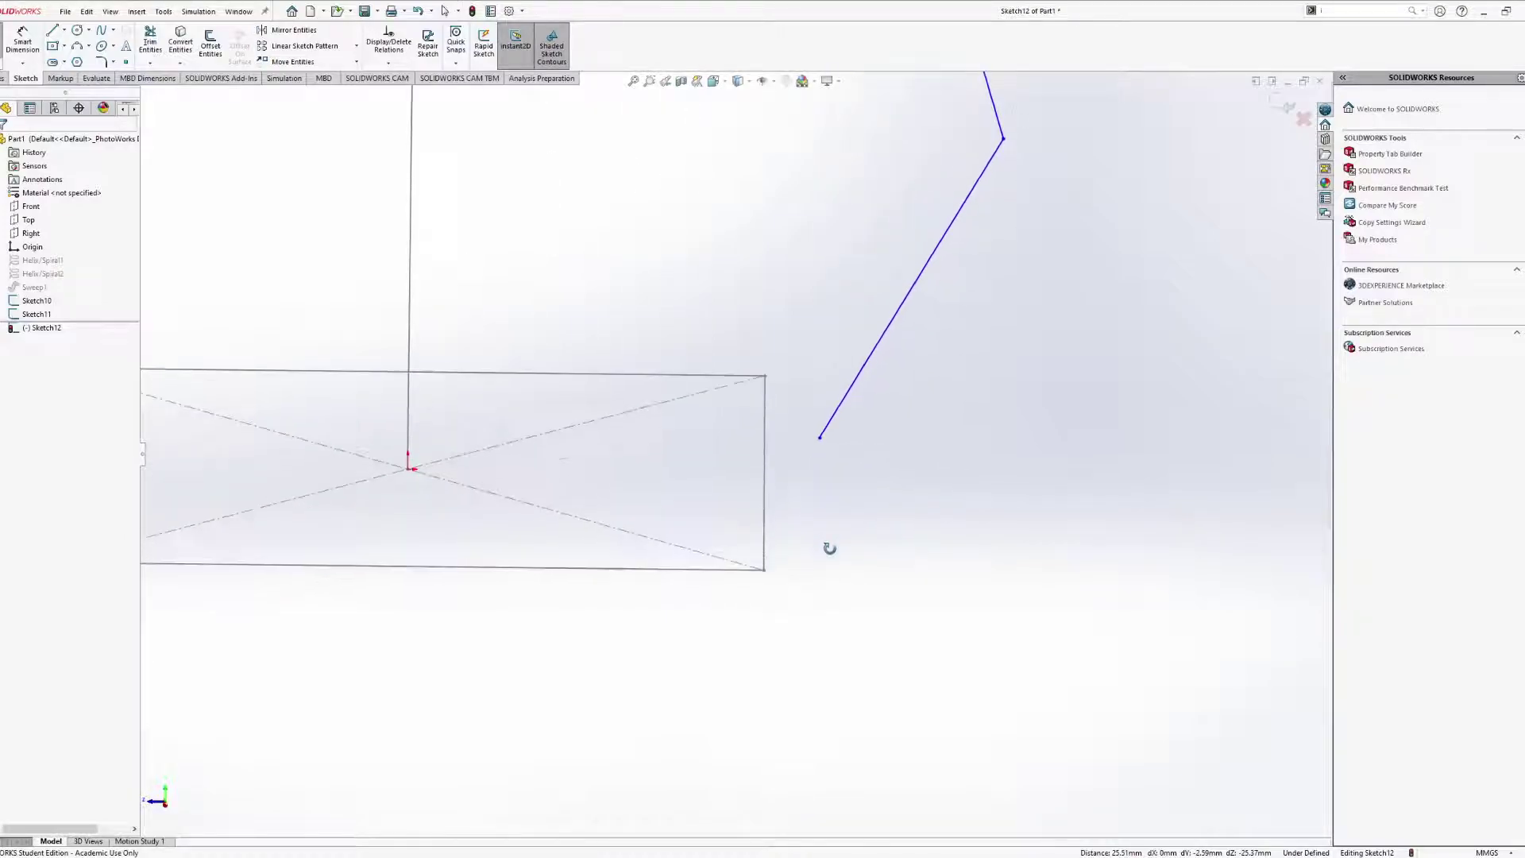
{"action": "left_click", "coordinate": [820, 437]}
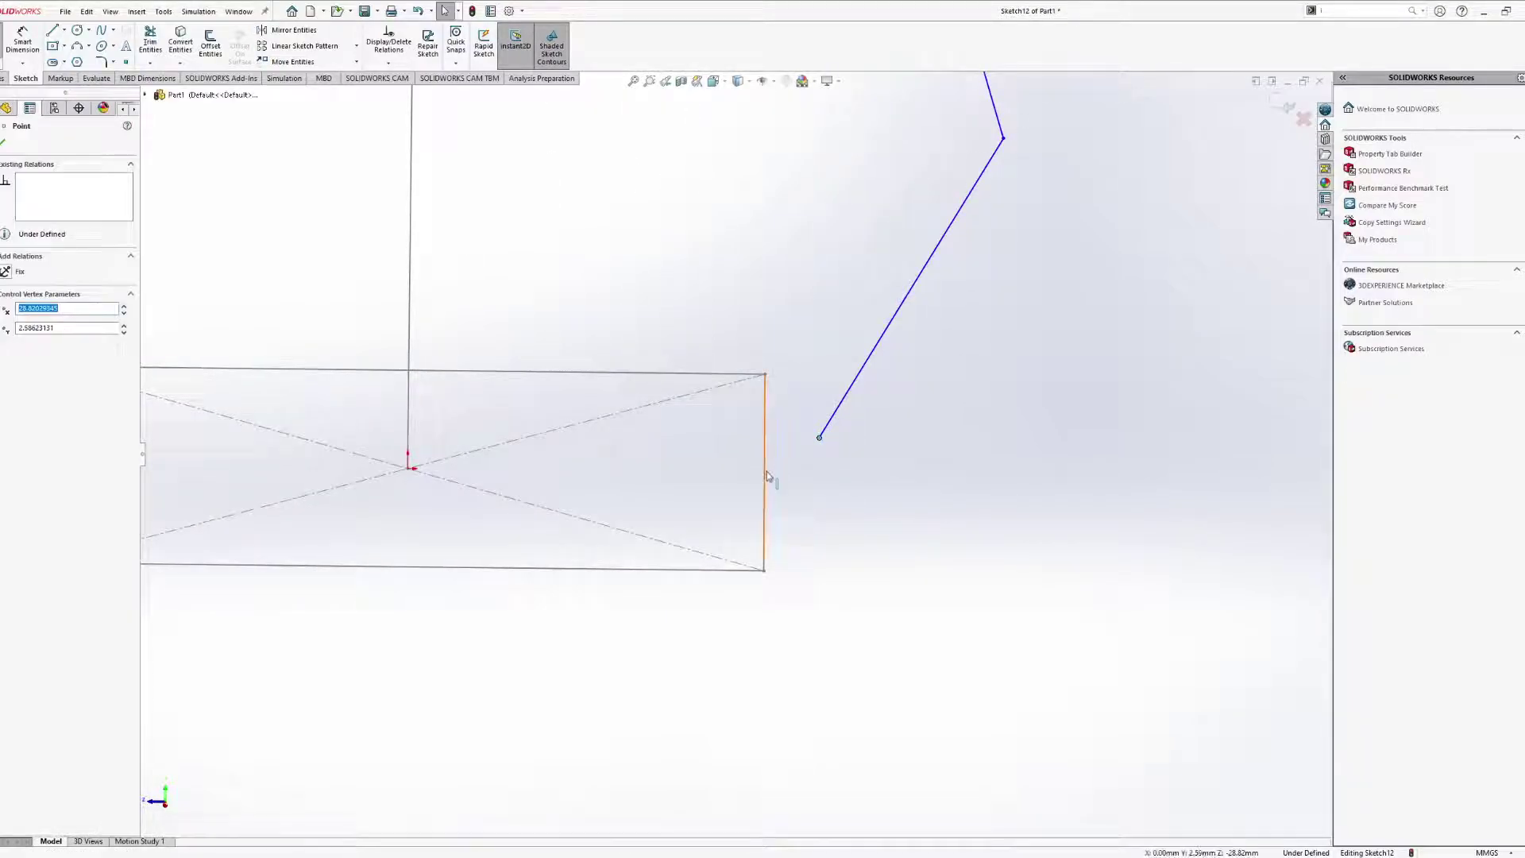
{"action": "left_click", "coordinate": [766, 469], "text": "ctrl"}
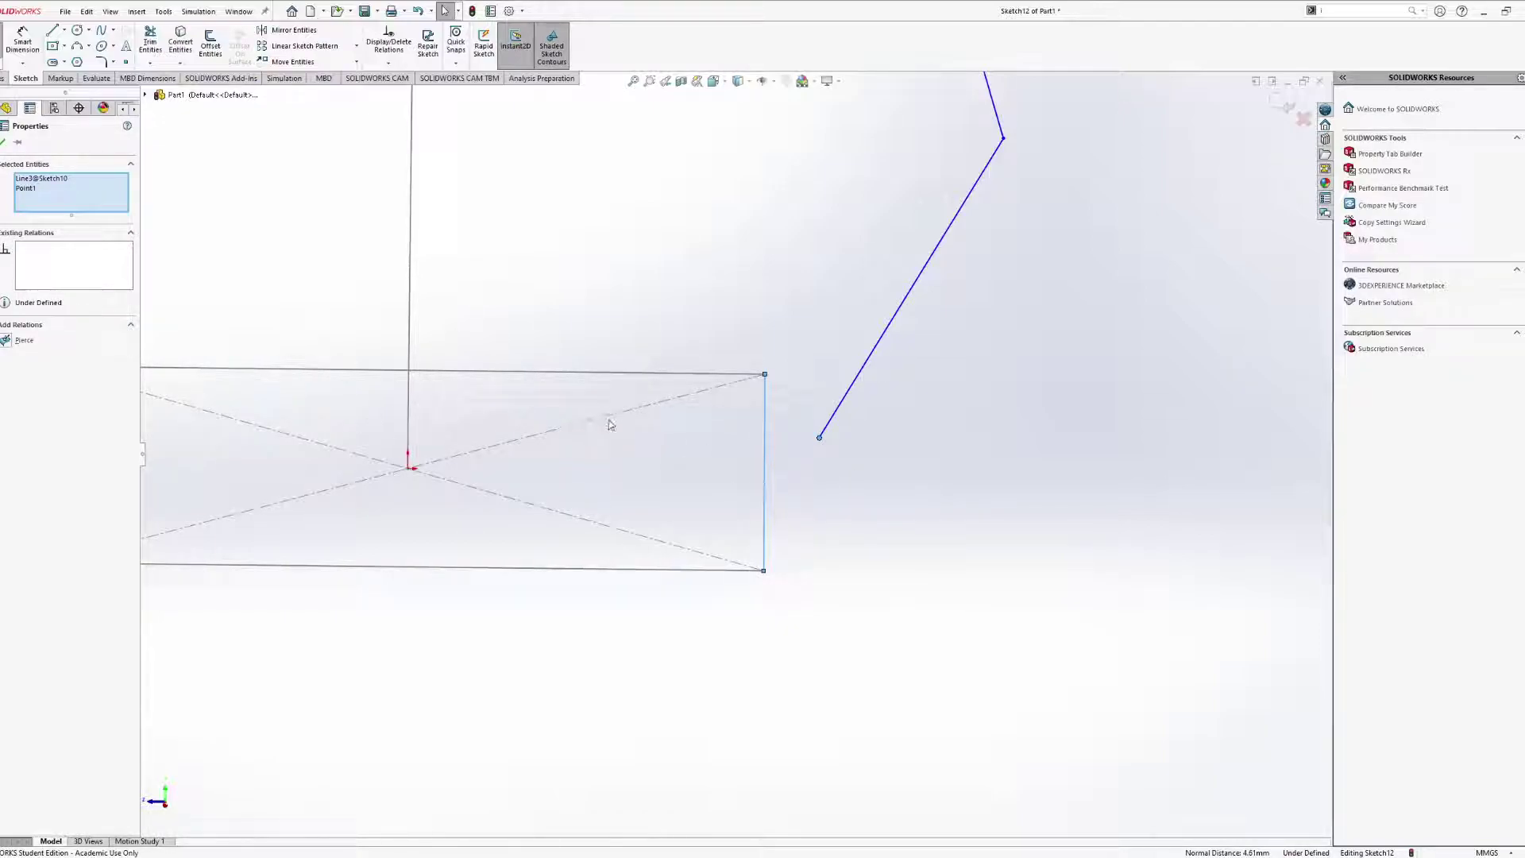
{"action": "scroll", "coordinate": [669, 447], "scroll_direction": "up", "scroll_amount": 3}
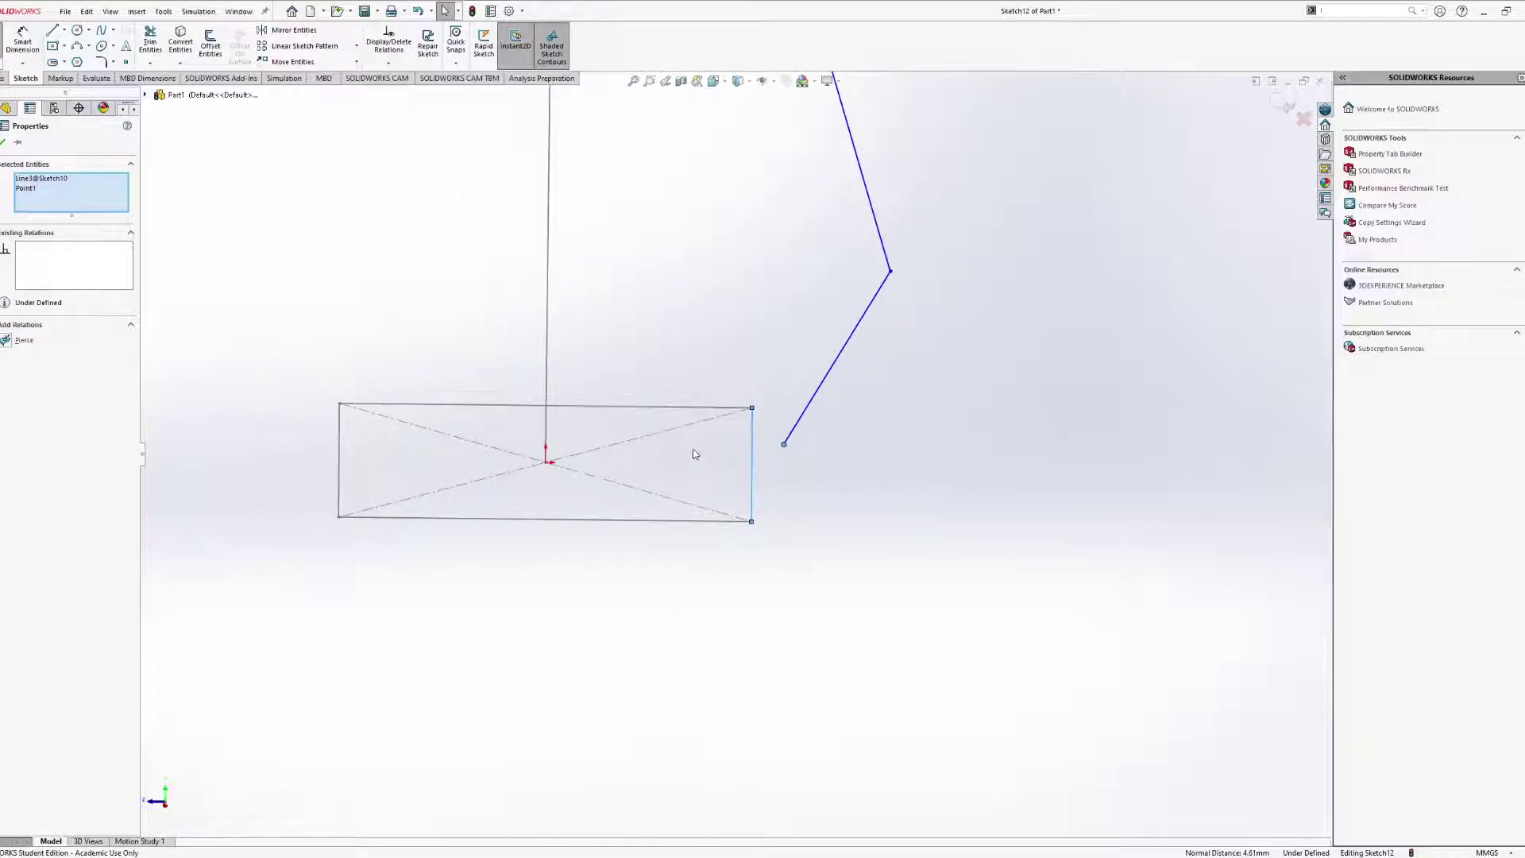
{"action": "middle_click_drag", "start_coordinate": [713, 453], "coordinate": [775, 617], "text": "ctrl"}
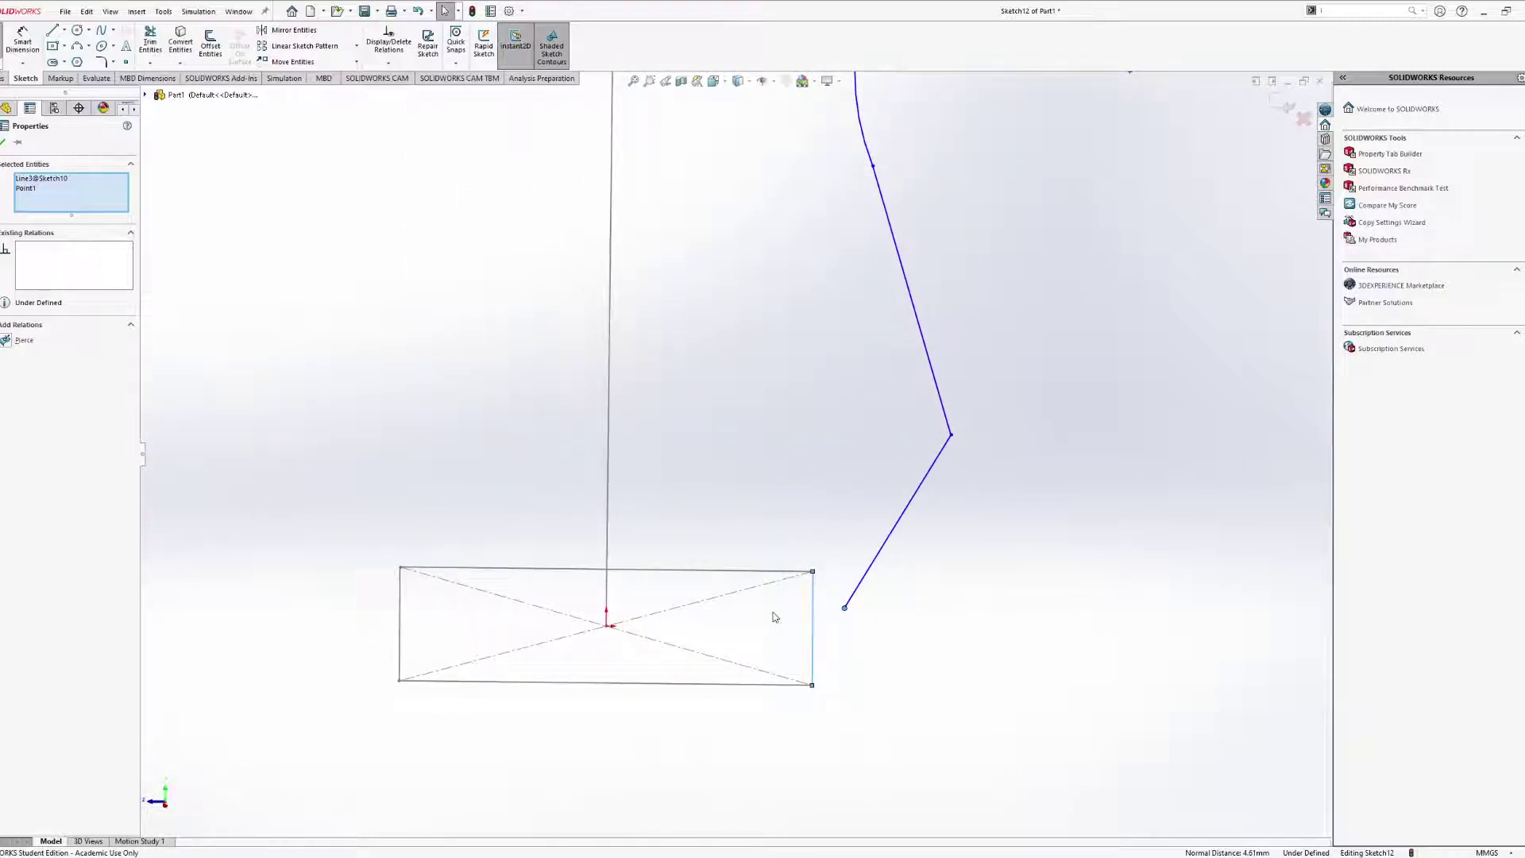
{"action": "left_click", "coordinate": [12, 341]}
{"action": "middle_click_drag", "start_coordinate": [851, 628], "coordinate": [870, 619]}
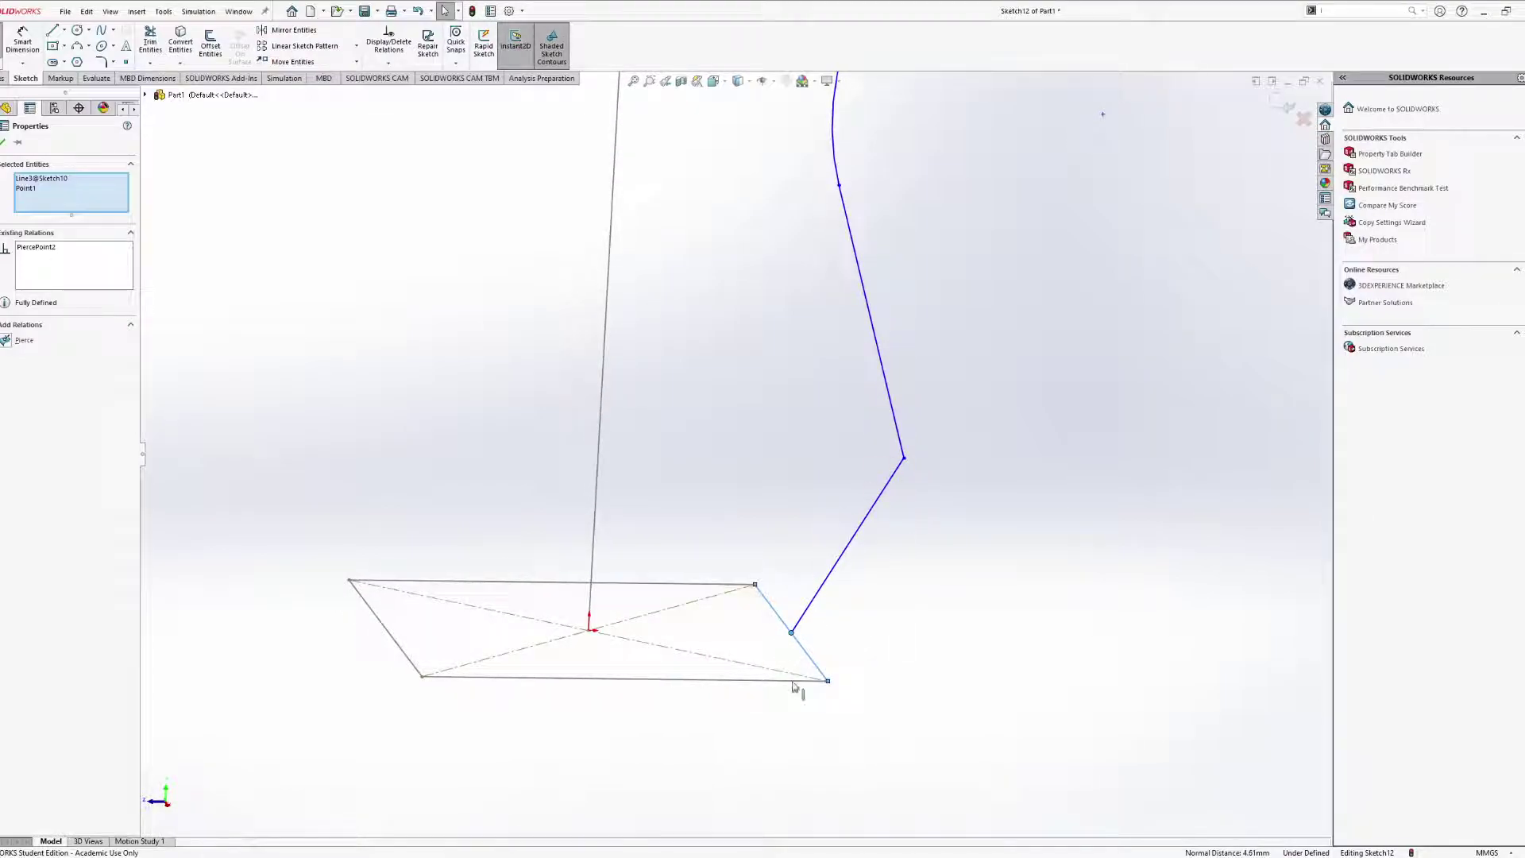
Fully define the profile sketch, automatically applying relations and dimensions to all entities in the sketch.
{"action": "left_click", "coordinate": [813, 535]}
{"action": "scroll", "coordinate": [814, 531], "scroll_direction": "up", "scroll_amount": 3}
{"action": "mouse_move", "coordinate": [787, 471]}
{"action": "middle_mouse_down"}
{"action": "mouse_move", "coordinate": [755, 453]}
{"action": "mouse_move", "coordinate": [822, 616]}
{"action": "middle_mouse_up"}
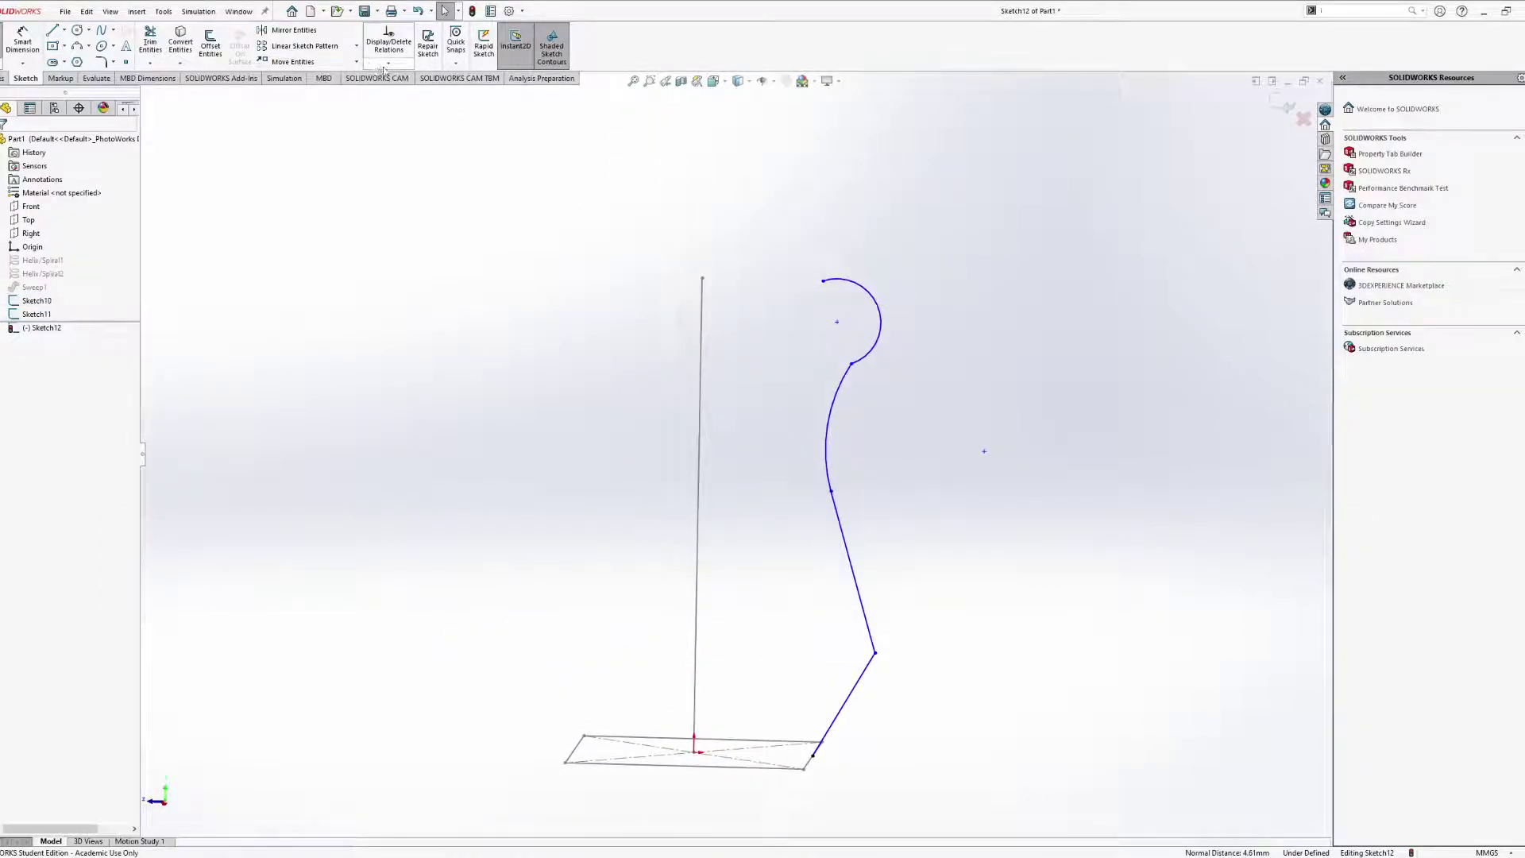
{"action": "left_click", "coordinate": [431, 118]}
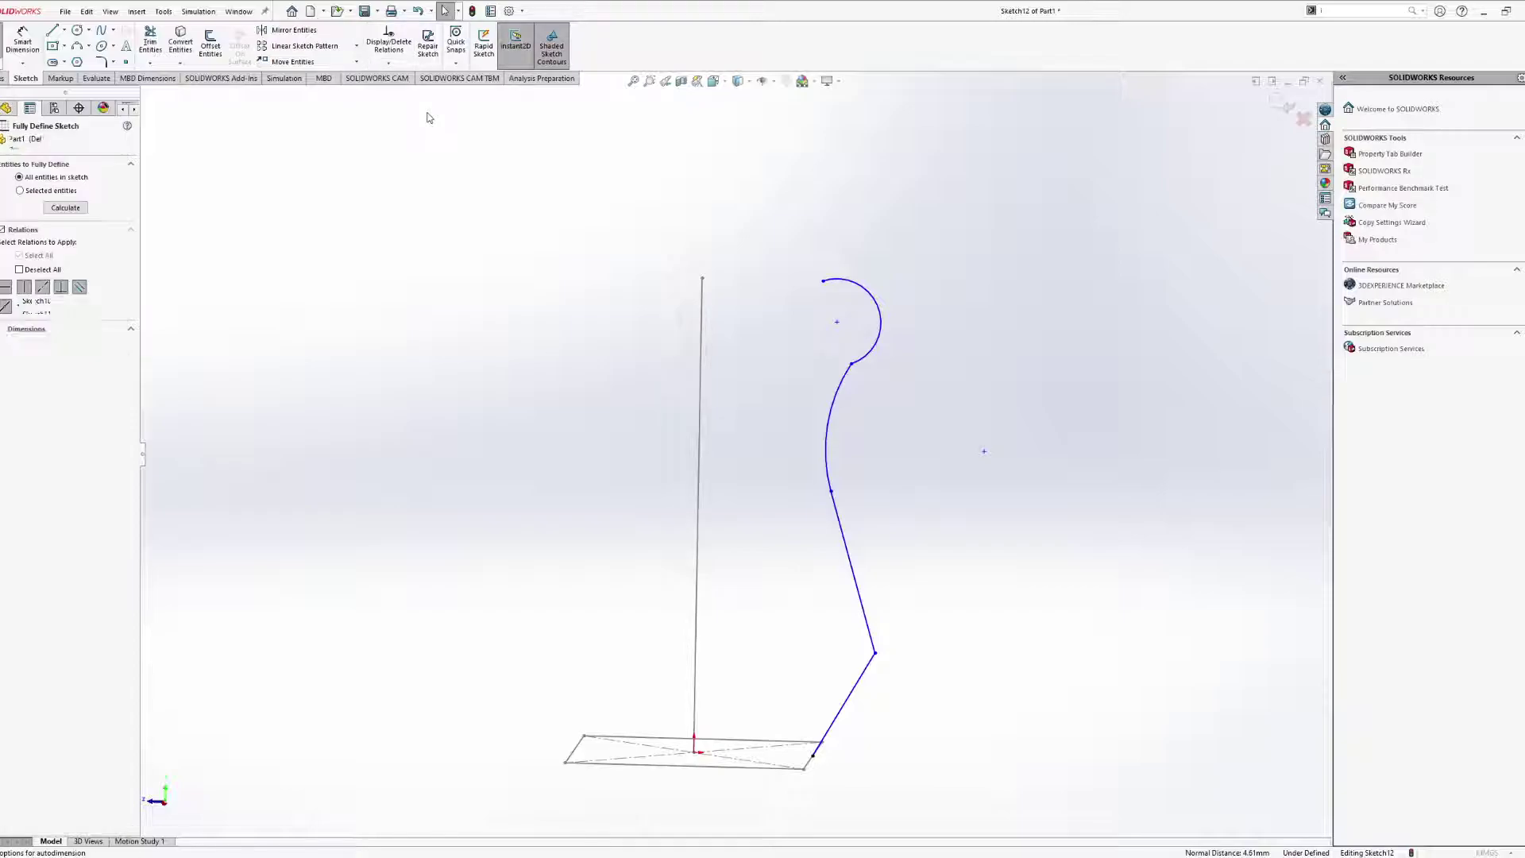
{"action": "left_click", "coordinate": [3, 142]}
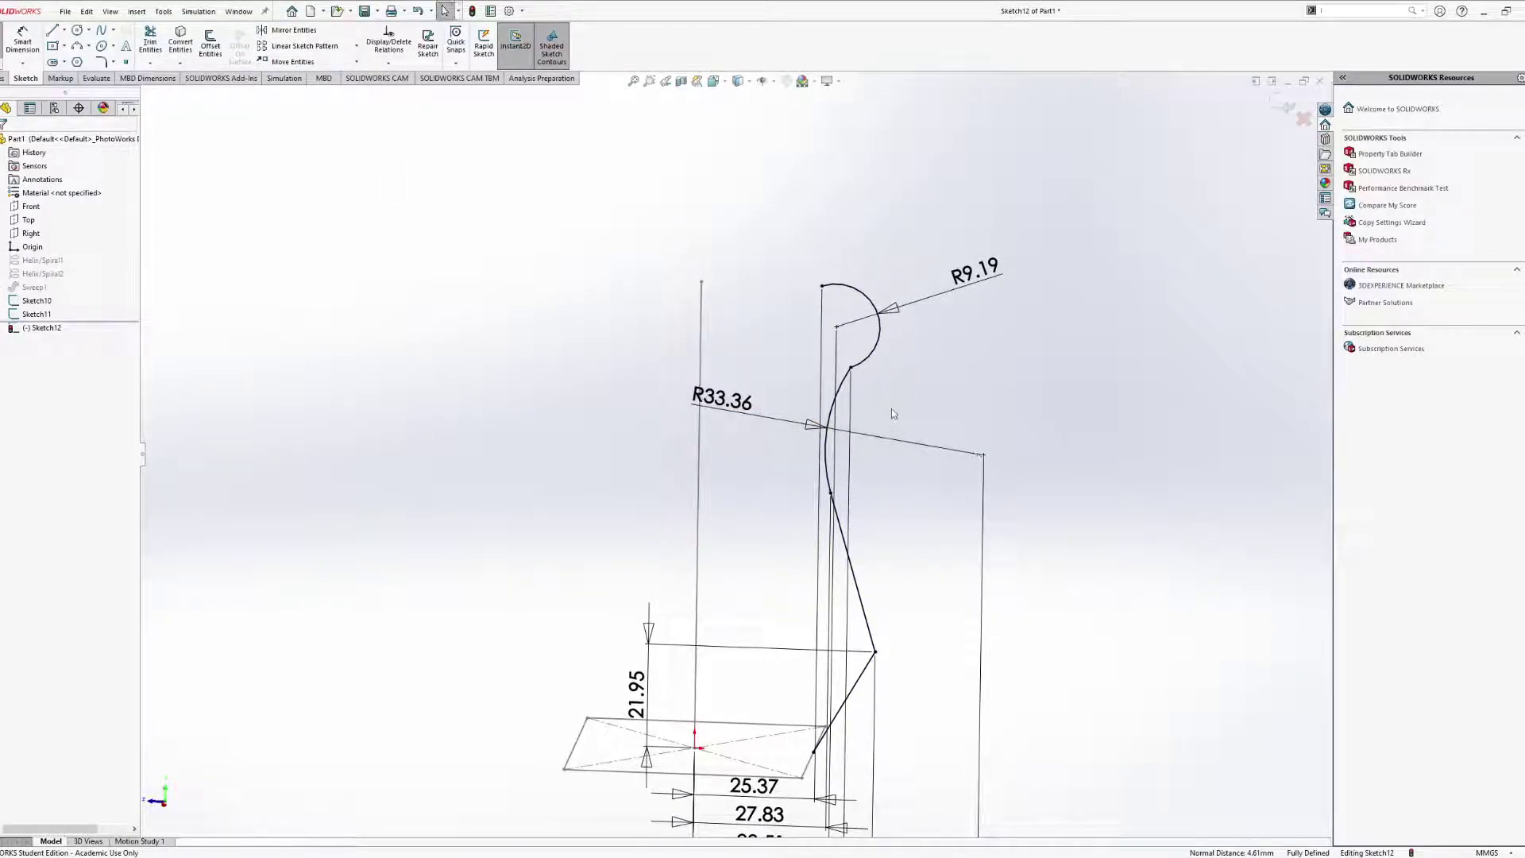
Move the lower arc's radius dimension to the outer side of the profile and exit the sketch.
{"action": "scroll", "coordinate": [913, 372], "scroll_direction": "down", "scroll_amount": 5}
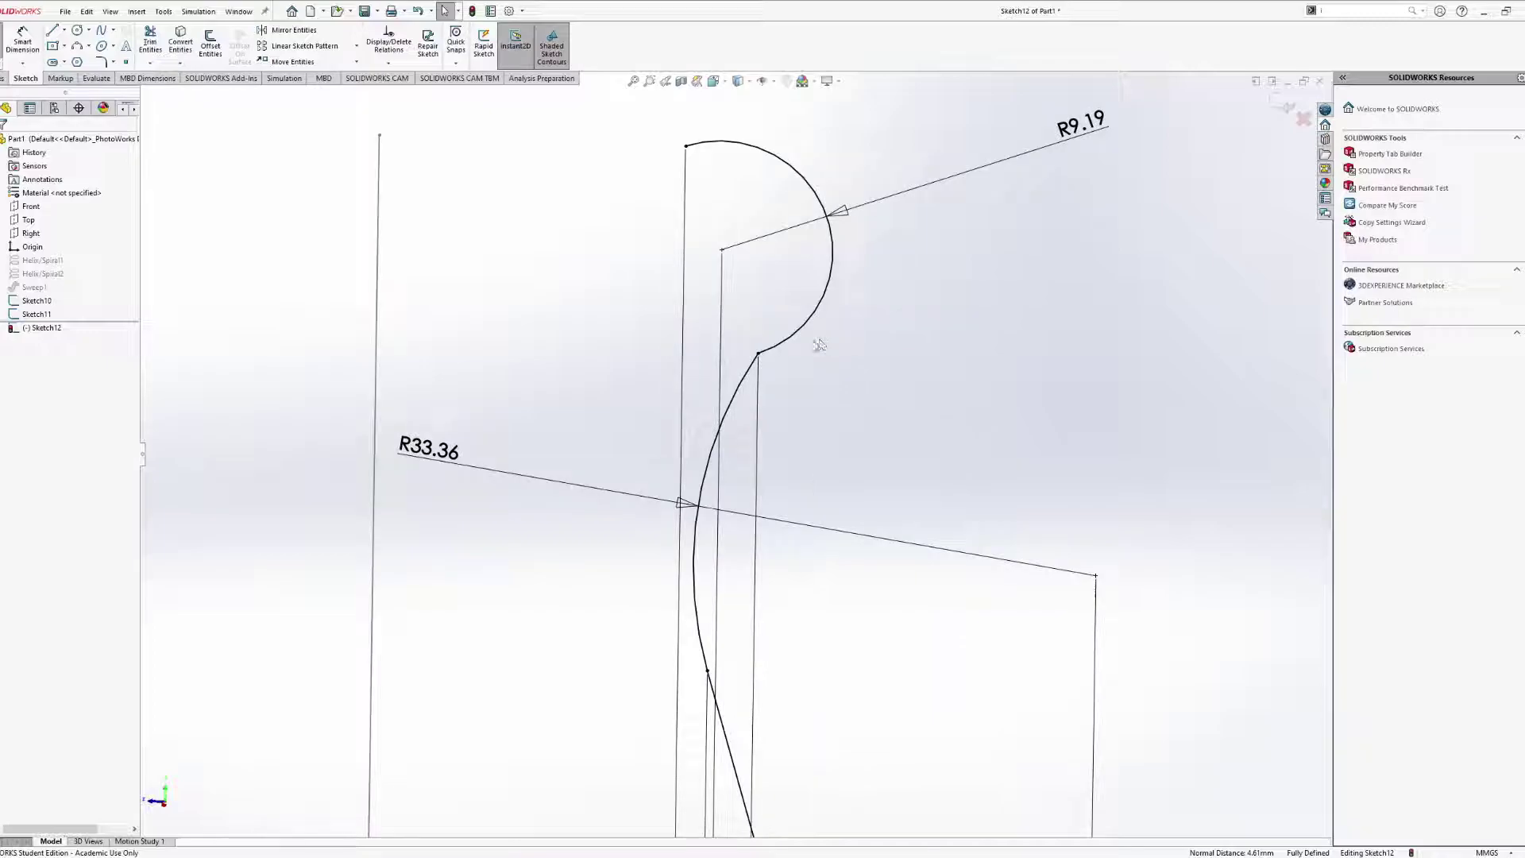
{"action": "left_click", "coordinate": [769, 354]}
{"action": "left_click", "coordinate": [810, 472]}
{"action": "scroll", "coordinate": [736, 453], "scroll_direction": "up", "scroll_amount": 7}
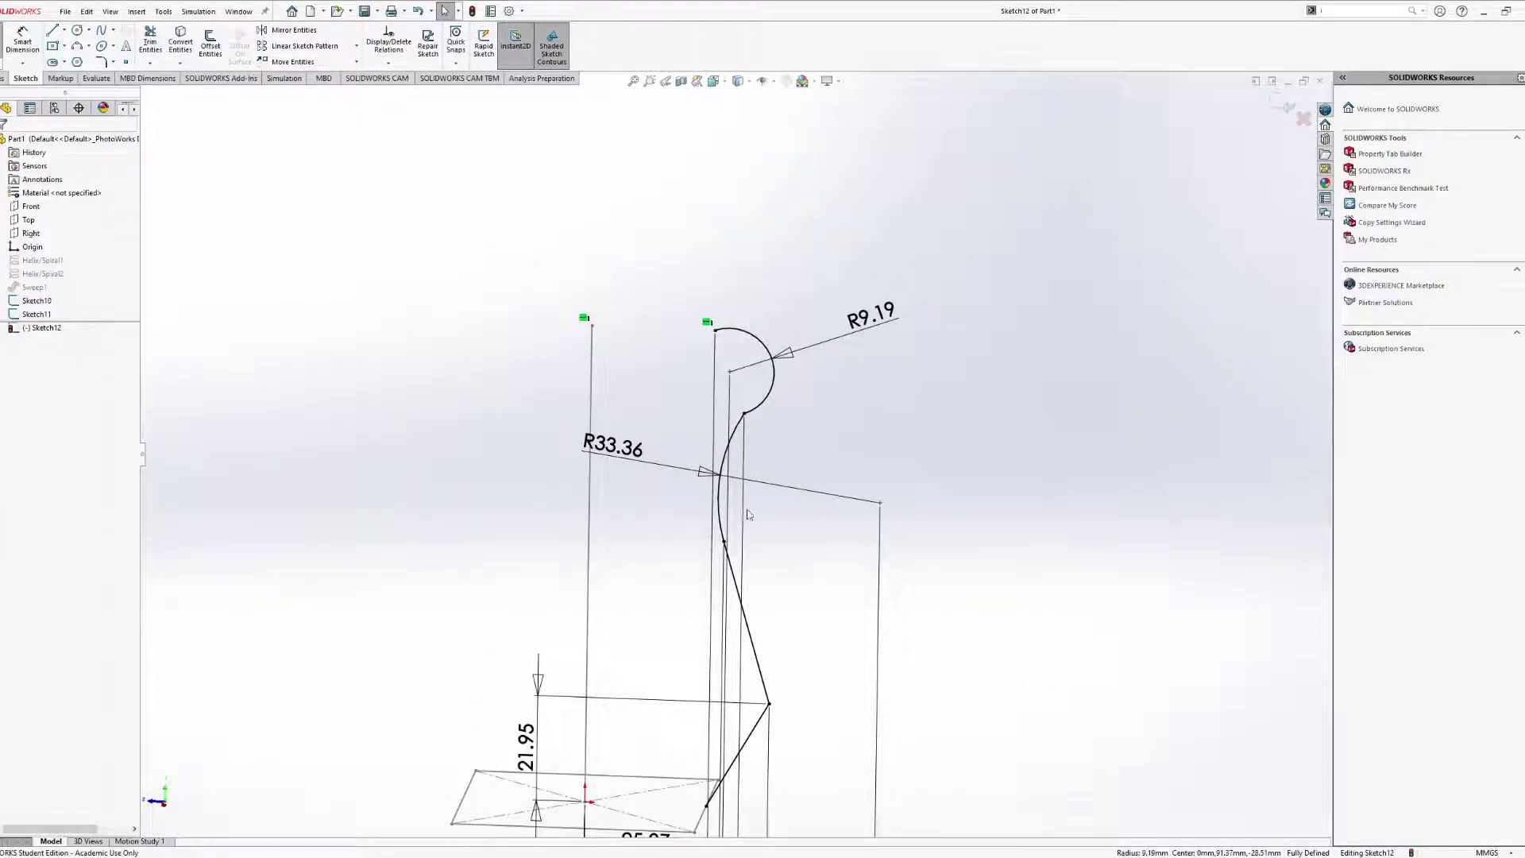
{"action": "left_click_drag", "start_coordinate": [666, 449], "coordinate": [880, 498]}
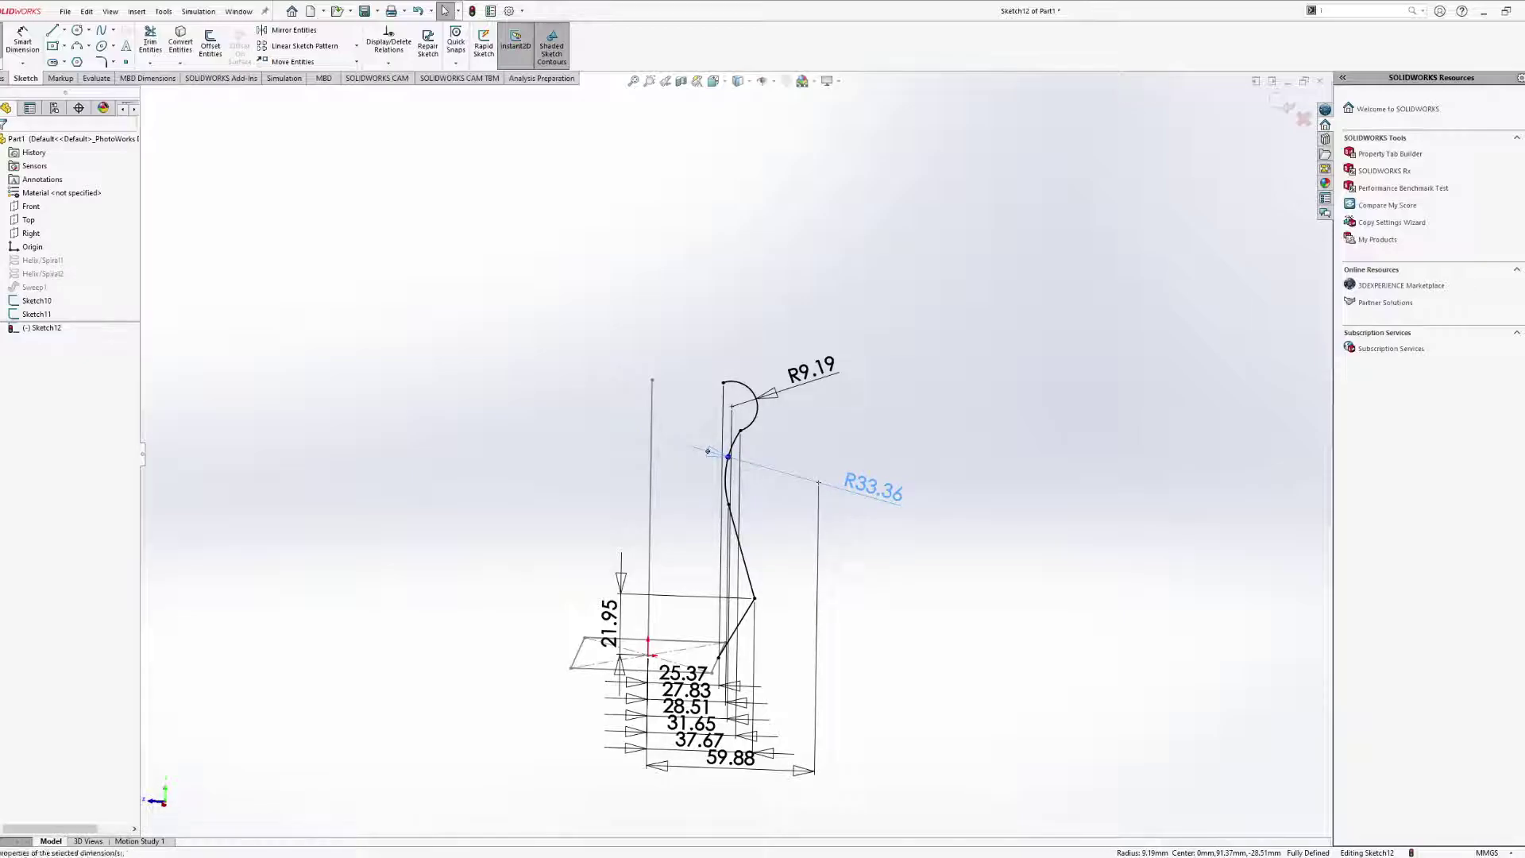
{"action": "mouse_move", "coordinate": [880, 498]}
{"action": "middle_mouse_down"}
{"action": "mouse_move", "coordinate": [797, 623]}
{"action": "mouse_move", "coordinate": [794, 596]}
{"action": "mouse_move", "coordinate": [878, 559]}
{"action": "middle_mouse_up"}
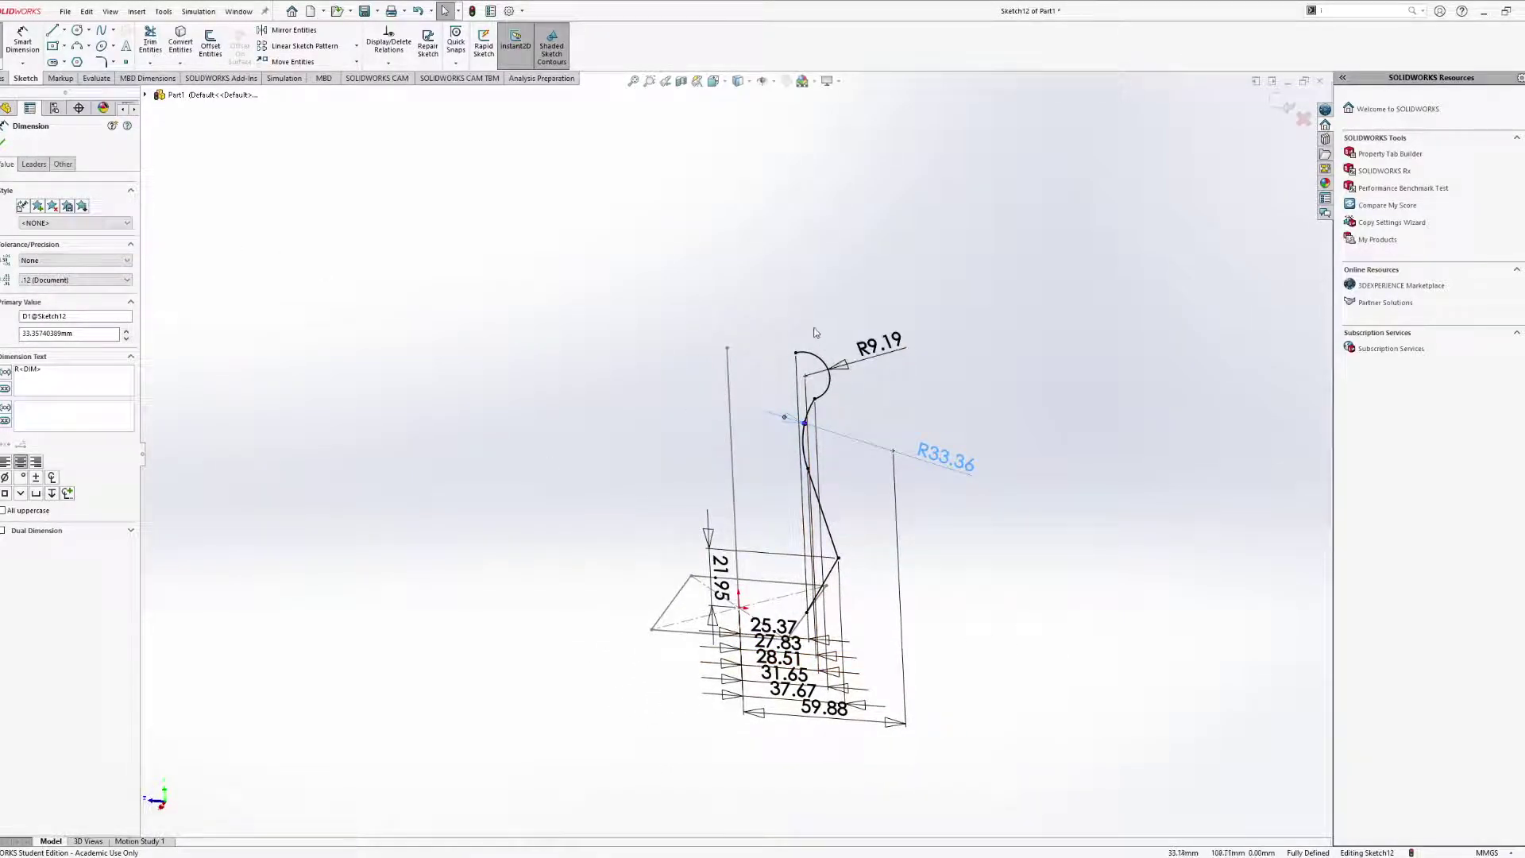
{"action": "left_click", "coordinate": [5, 145]}
{"action": "middle_click_drag", "start_coordinate": [531, 398], "coordinate": [394, 293]}
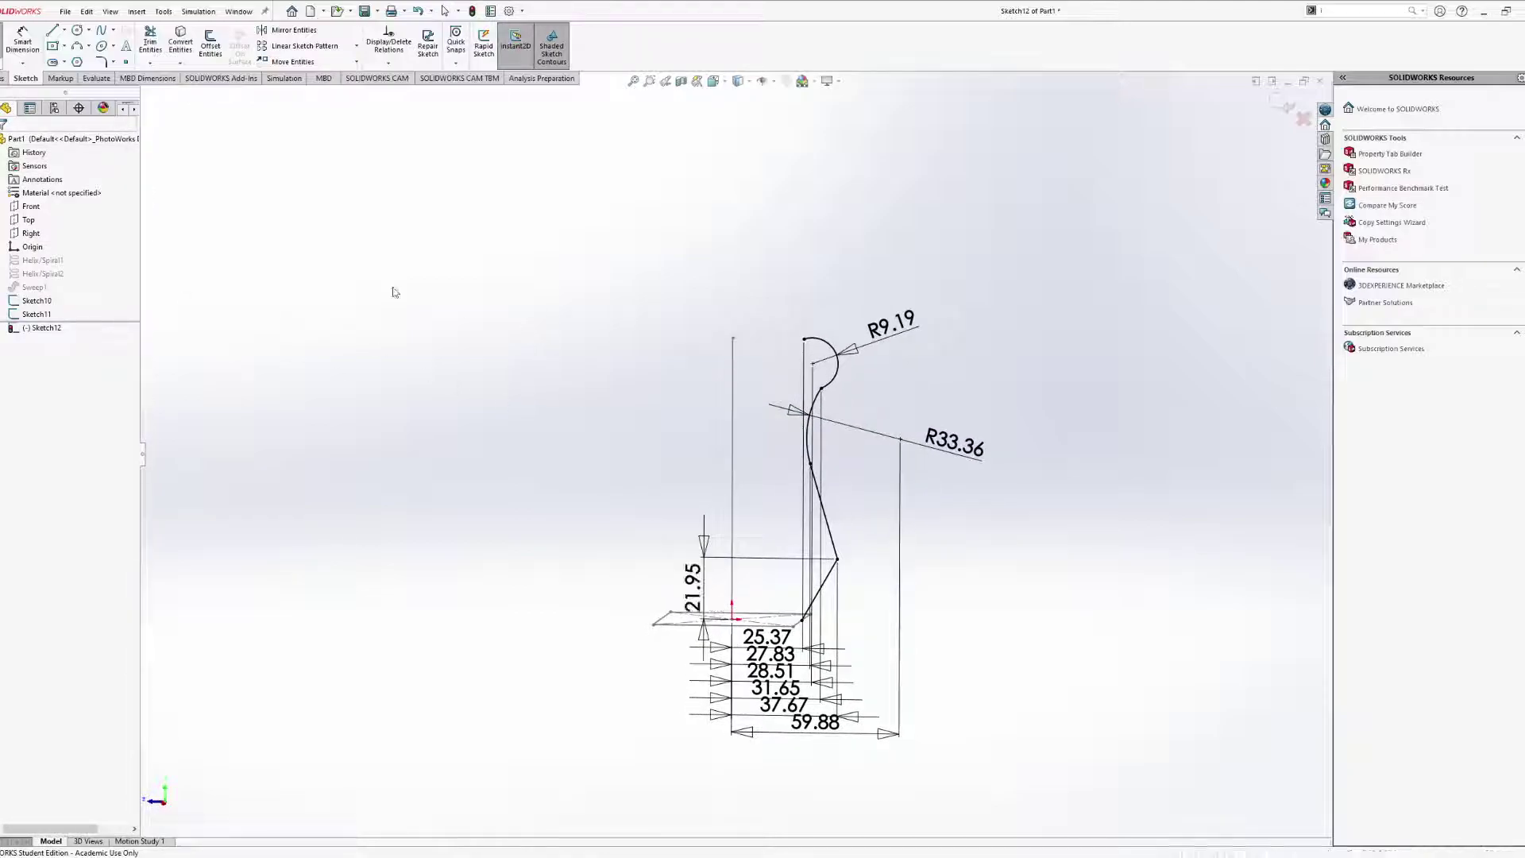
{"action": "left_click", "coordinate": [2, 45]}
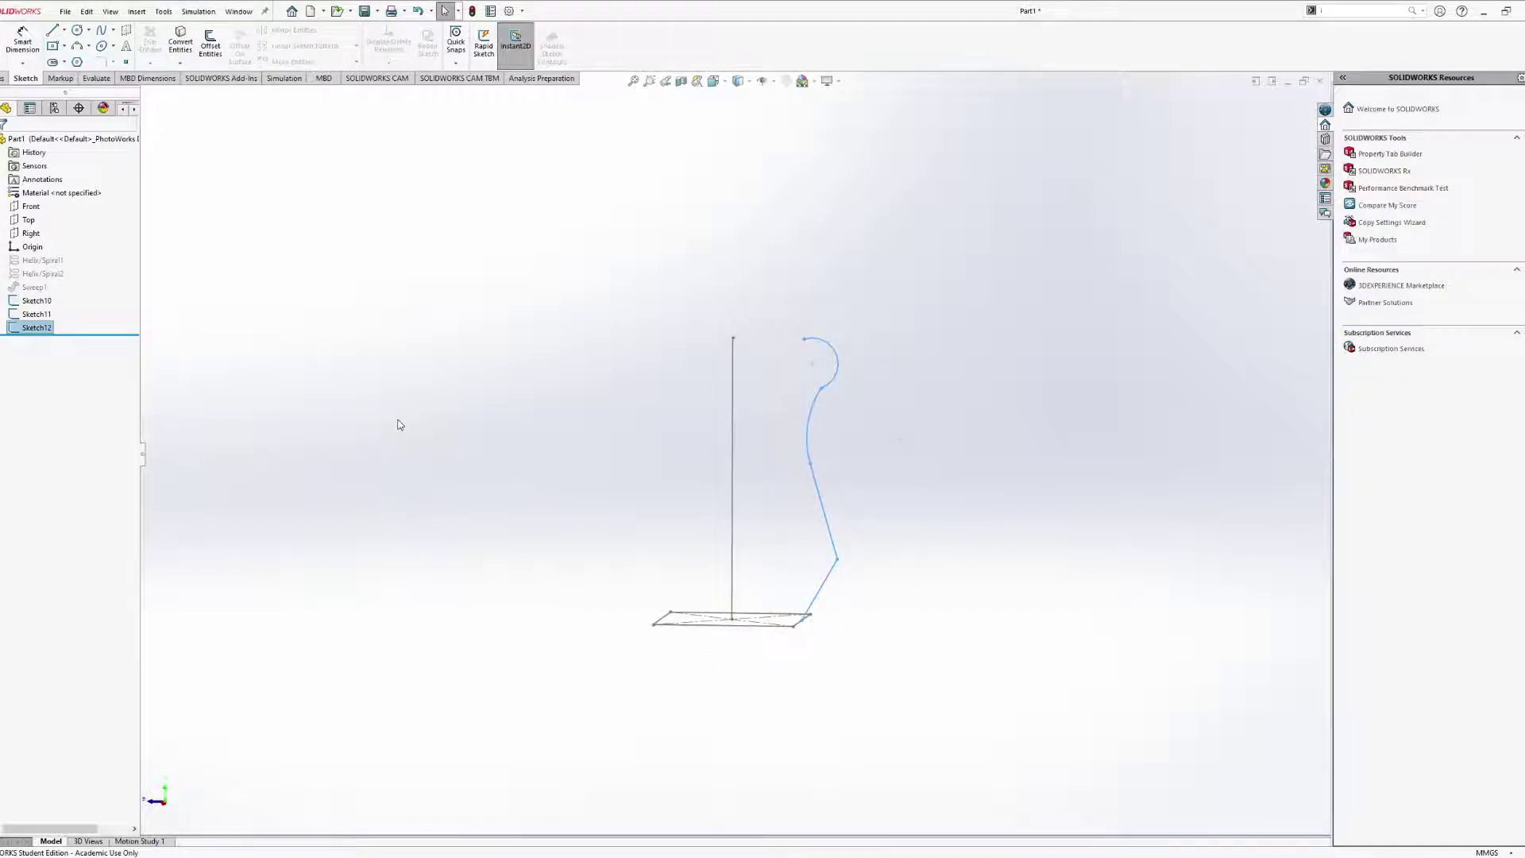
Reopen the curved side profile's sketch for editing.
{"action": "mouse_move", "coordinate": [628, 429]}
{"action": "middle_mouse_down"}
{"action": "mouse_move", "coordinate": [646, 426]}
{"action": "mouse_move", "coordinate": [636, 480]}
{"action": "mouse_move", "coordinate": [636, 456]}
{"action": "mouse_move", "coordinate": [651, 463]}
{"action": "middle_mouse_up"}
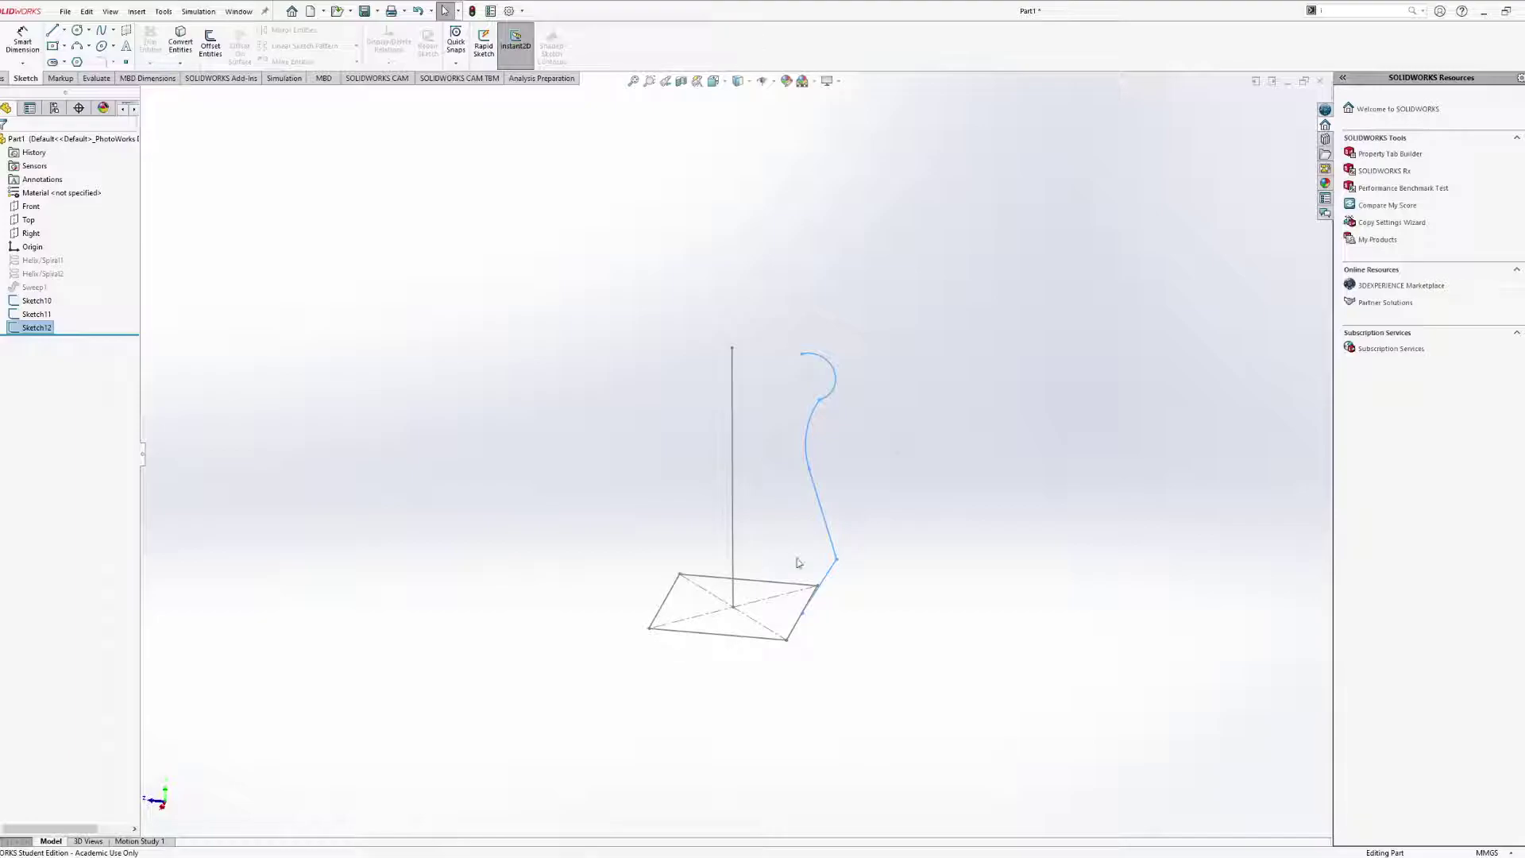
{"action": "middle_click_drag", "start_coordinate": [797, 562], "coordinate": [755, 666]}
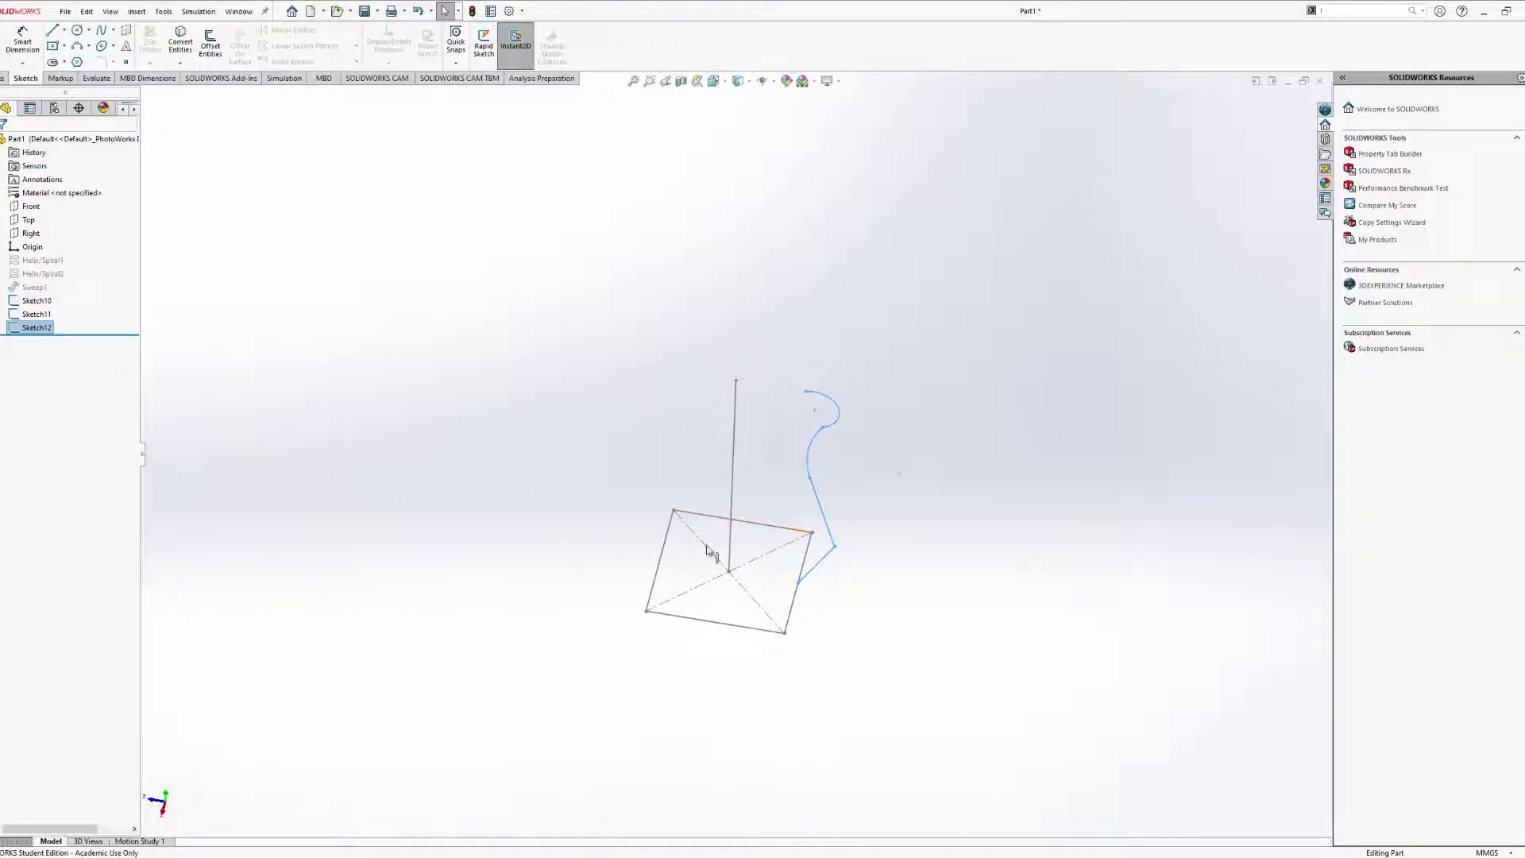
{"action": "mouse_move", "coordinate": [798, 586]}
{"action": "middle_mouse_down"}
{"action": "mouse_move", "coordinate": [800, 544]}
{"action": "mouse_move", "coordinate": [768, 582]}
{"action": "middle_mouse_up"}
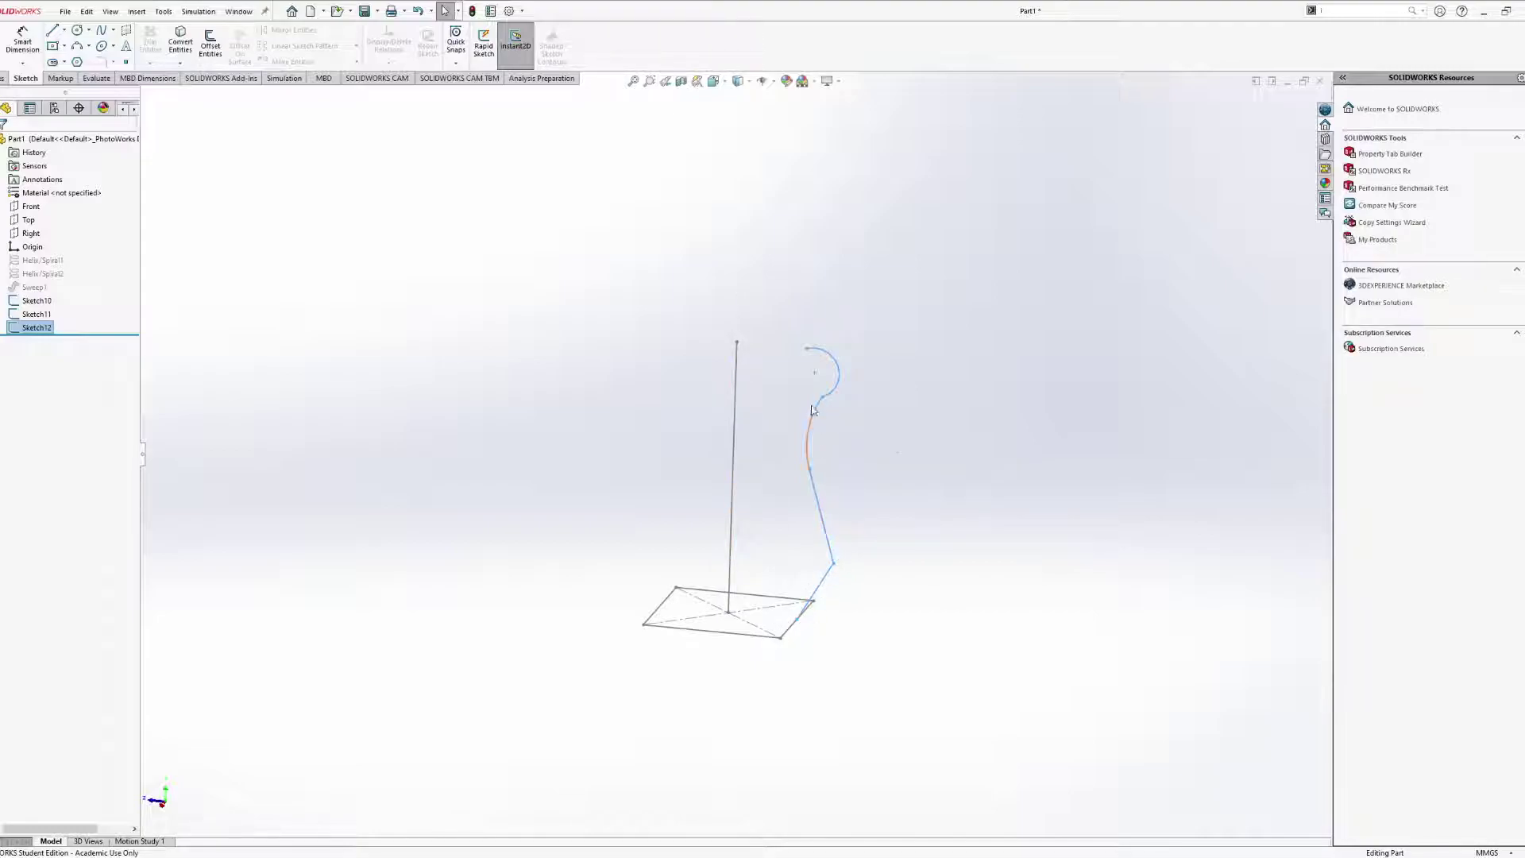
{"action": "mouse_move", "coordinate": [845, 392]}
{"action": "middle_mouse_down"}
{"action": "mouse_move", "coordinate": [861, 323]}
{"action": "mouse_move", "coordinate": [879, 341]}
{"action": "mouse_move", "coordinate": [858, 356]}
{"action": "middle_mouse_up"}
{"action": "scroll", "coordinate": [857, 356], "scroll_direction": "down", "scroll_amount": 4}
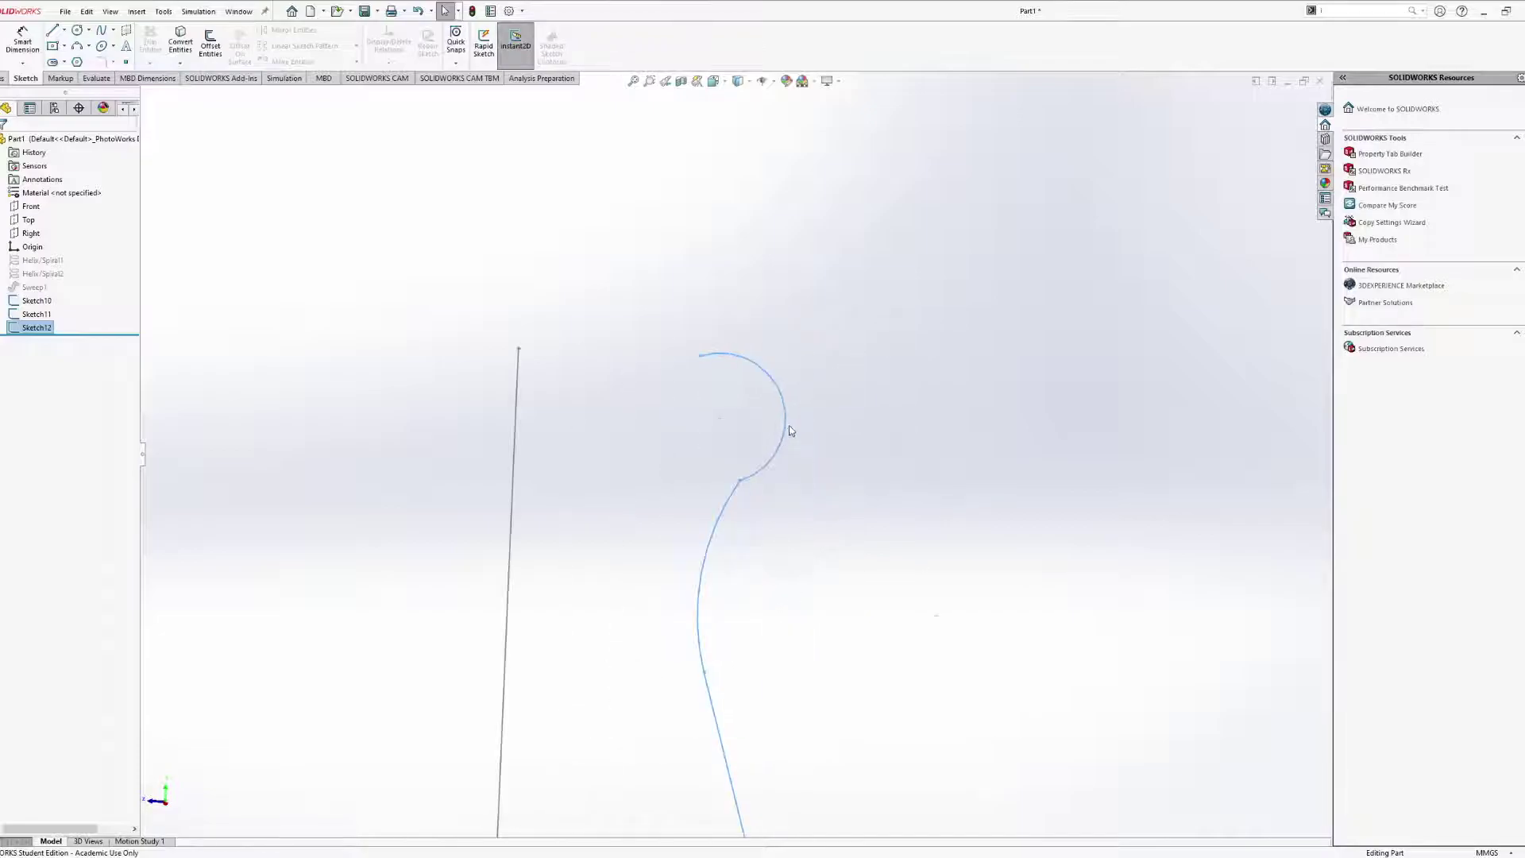
{"action": "left_click", "coordinate": [30, 329]}
{"action": "left_click", "coordinate": [36, 292]}
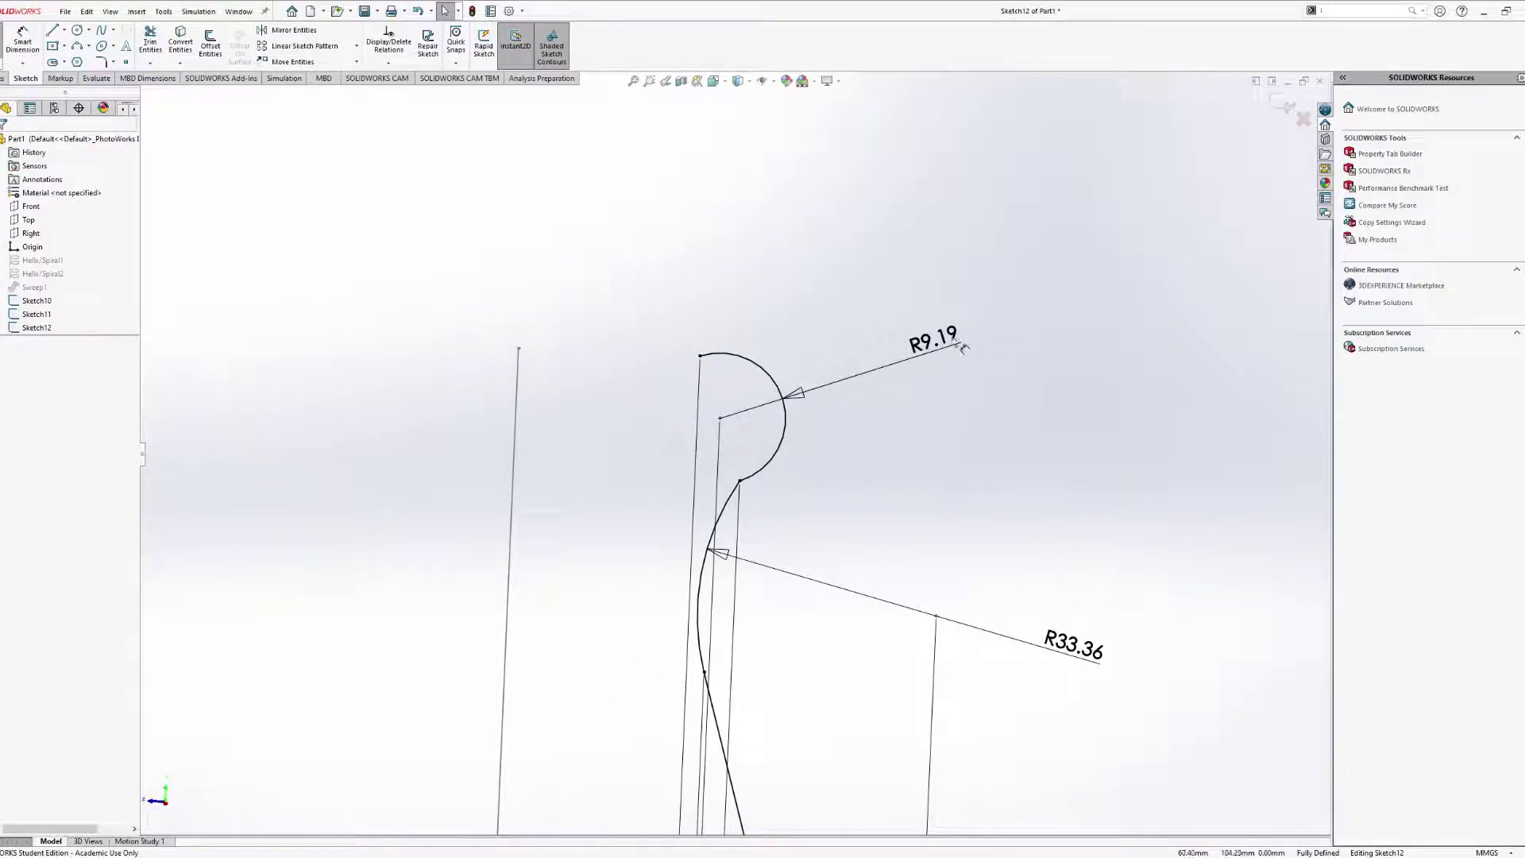
Set the upper arc's radius to 20 mm.
{"action": "left_click", "coordinate": [957, 344]}
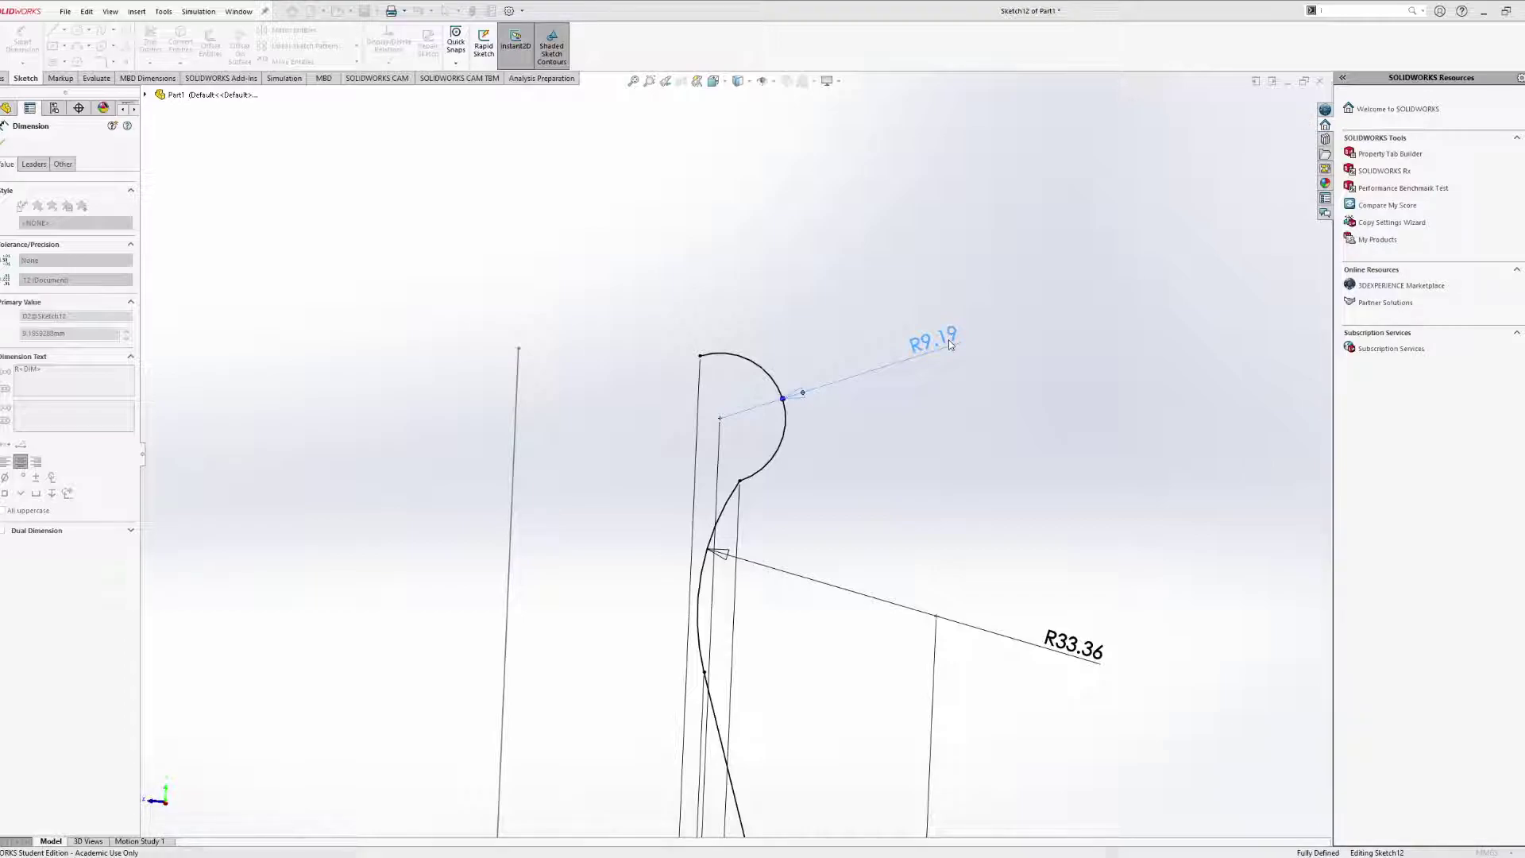
{"action": "type", "text": "20"}
{"action": "key", "text": "Return"}
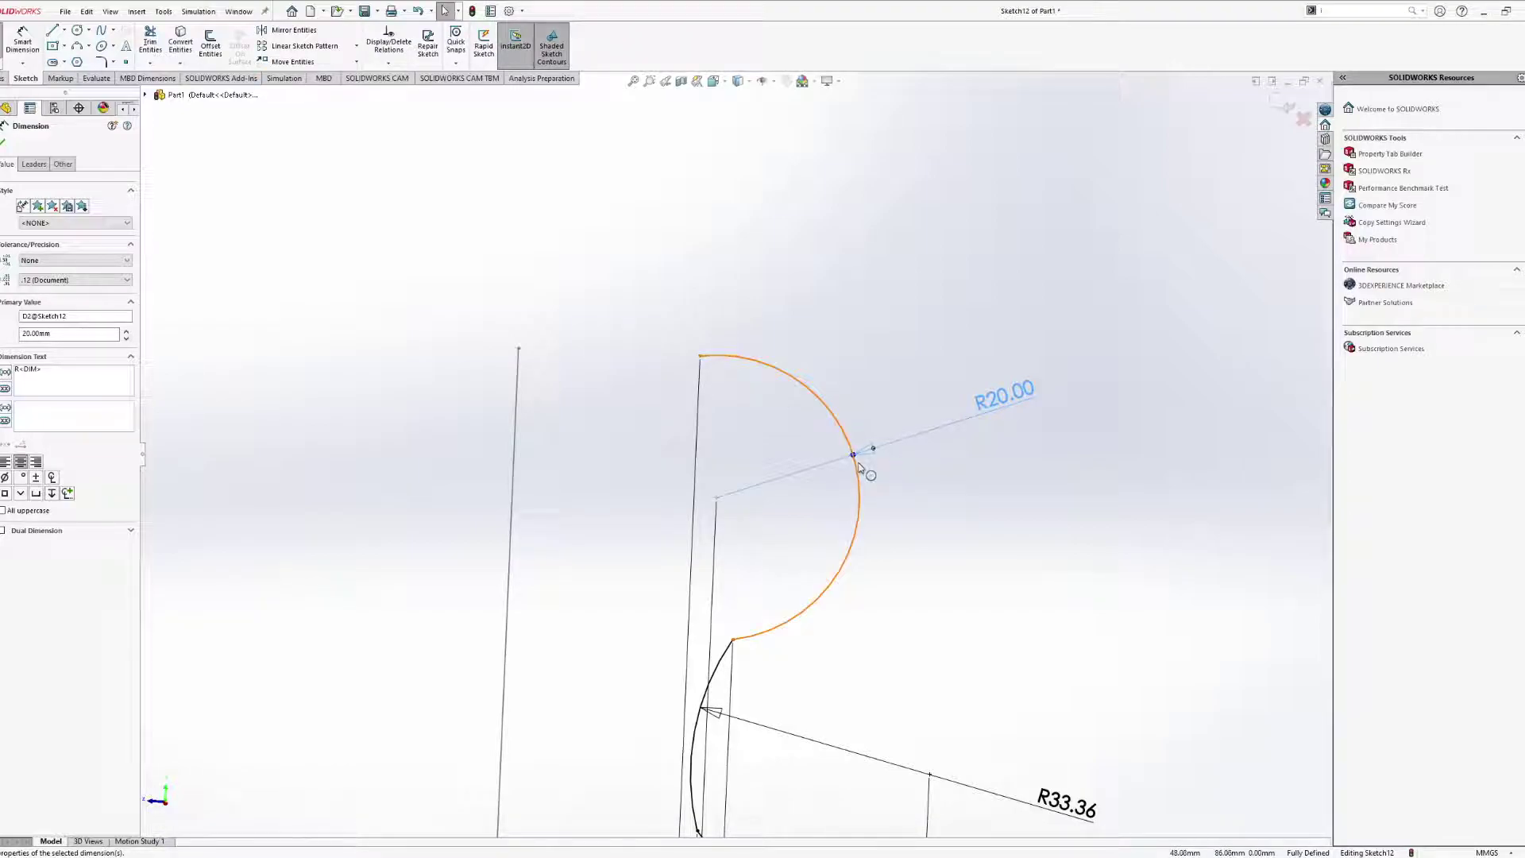
Set the upper arc's radius to 5 mm.
{"action": "double_click", "coordinate": [1005, 405]}
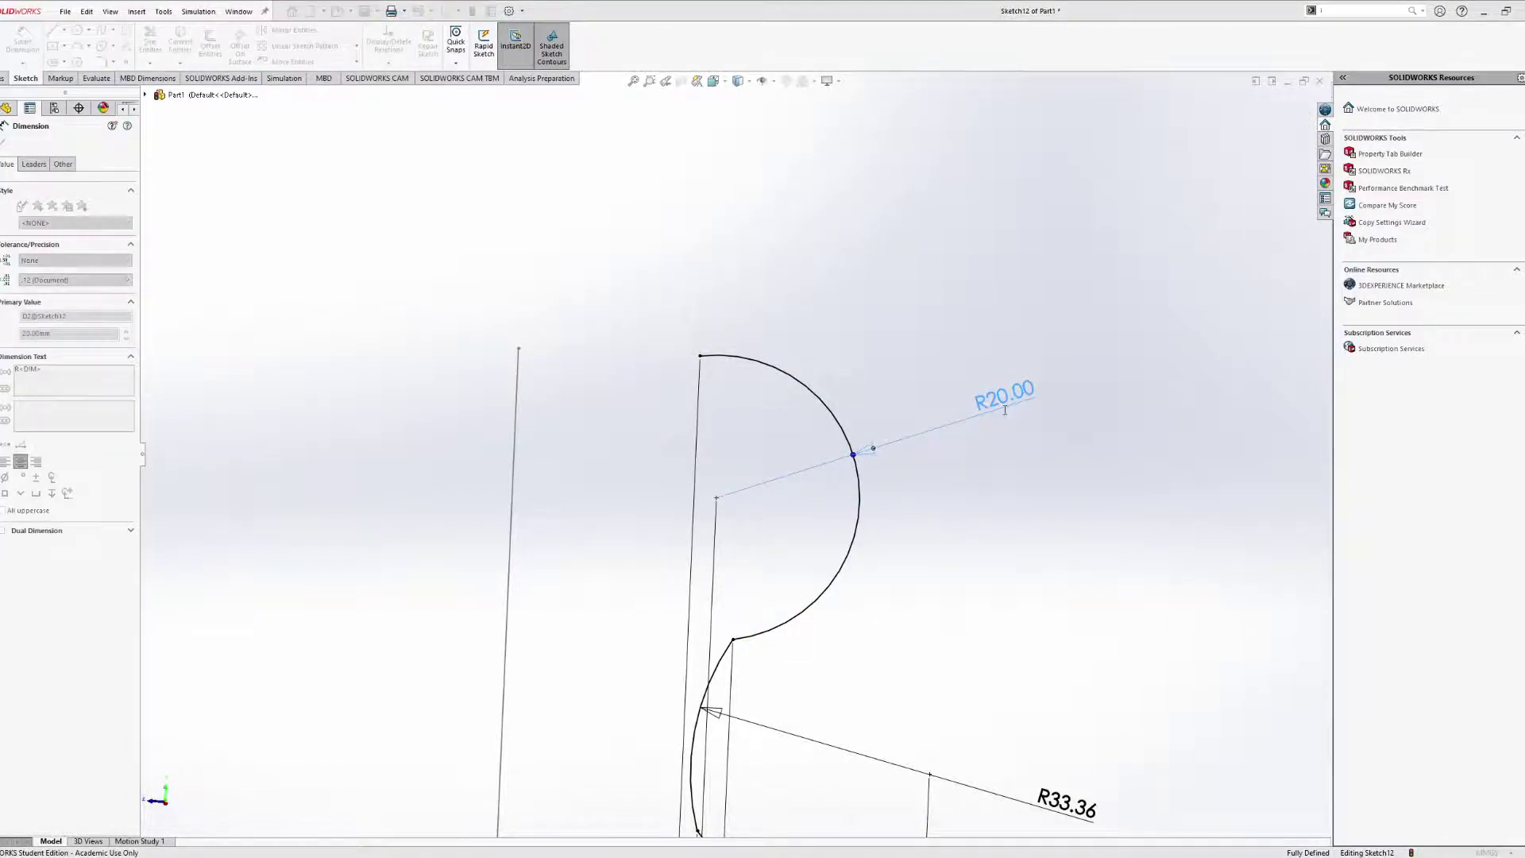
{"action": "type", "text": "5"}
{"action": "key", "text": "Return"}
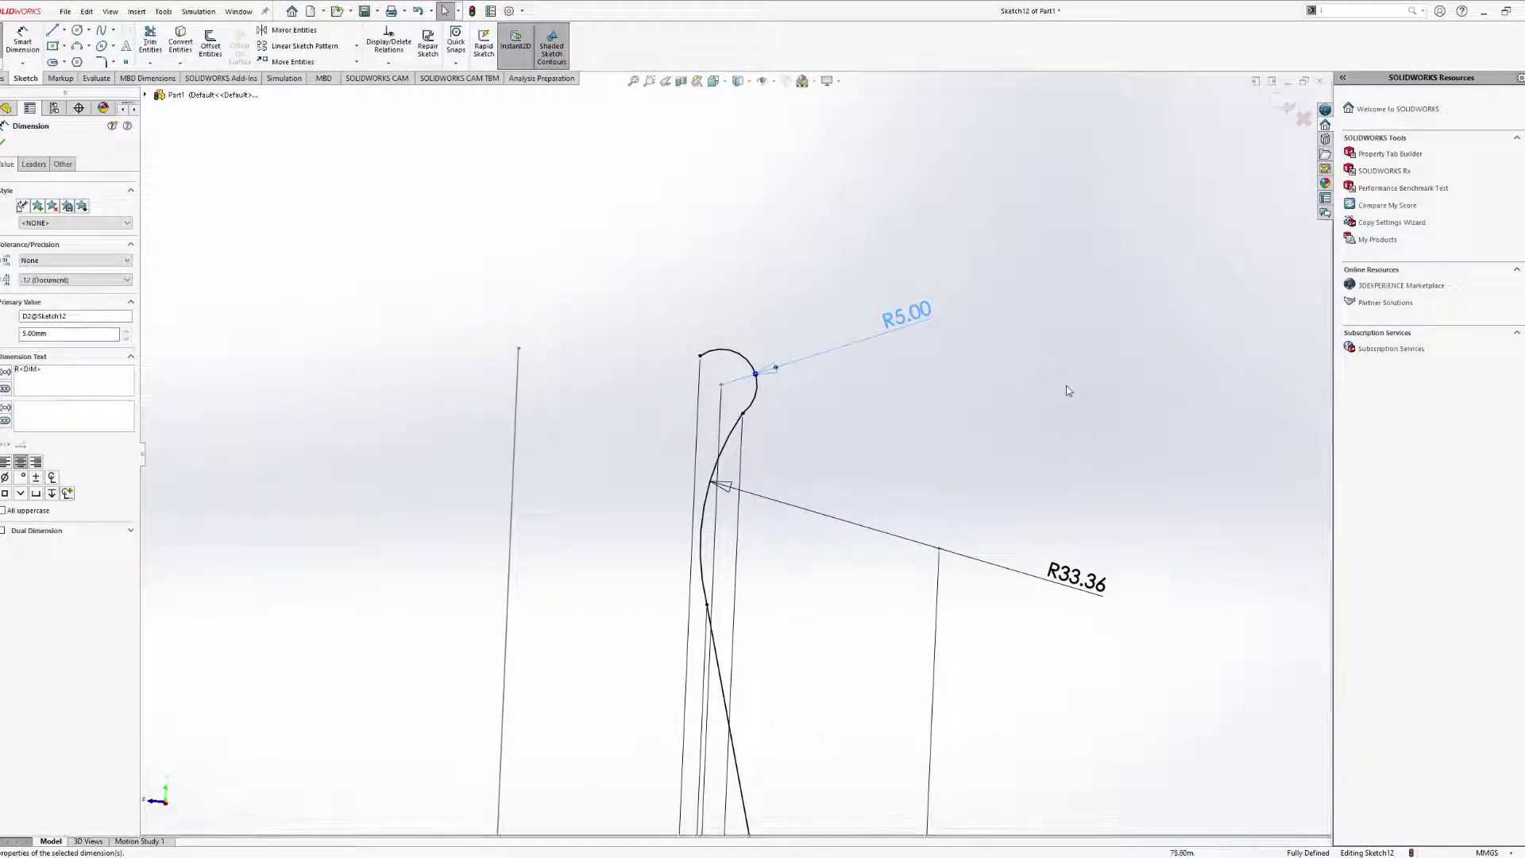
{"action": "key", "text": "Escape"}
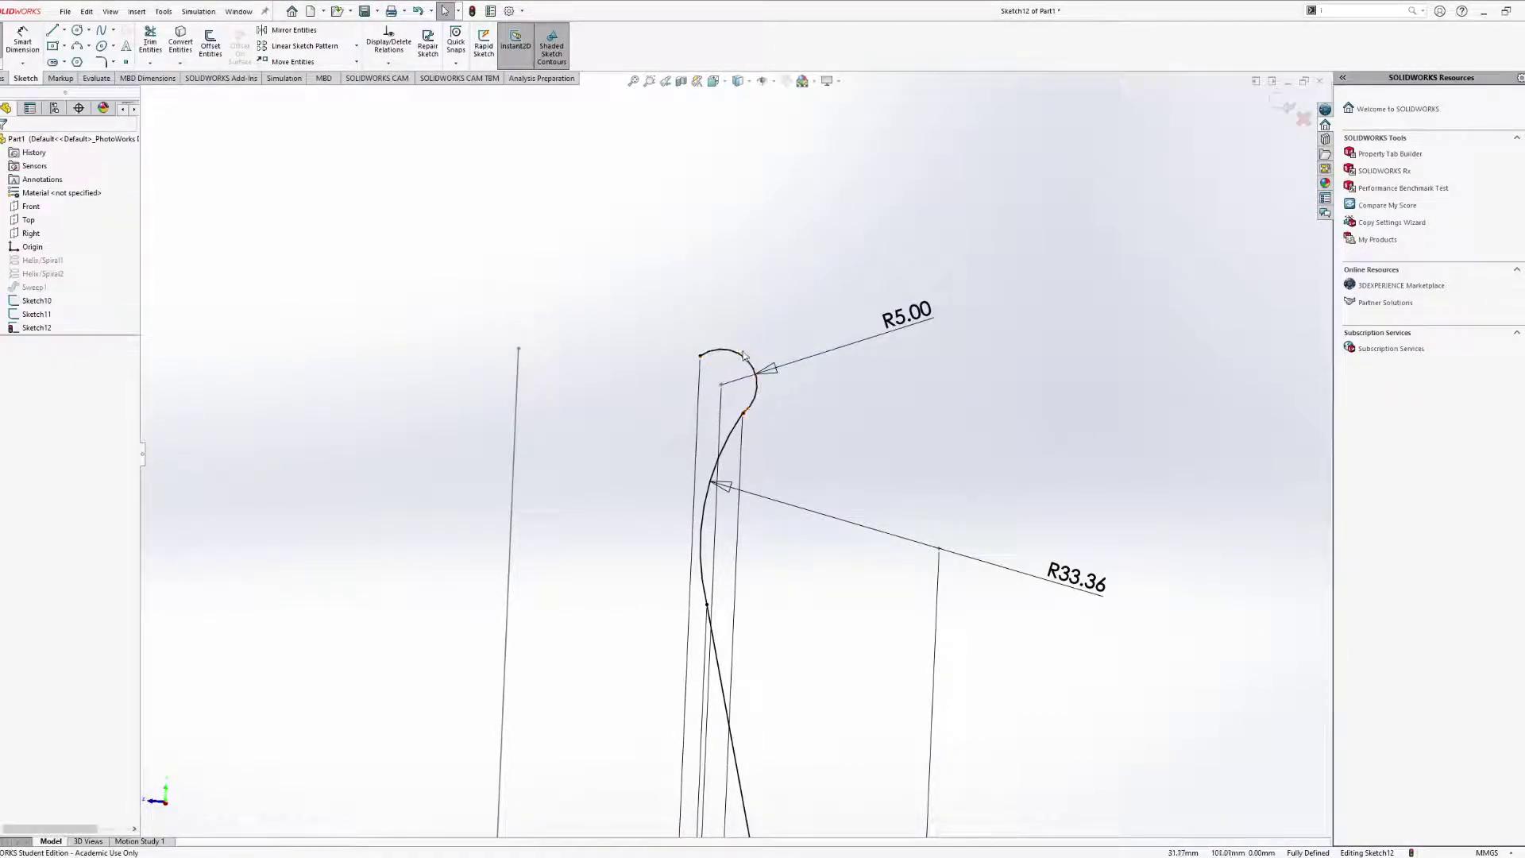
Place a sketch point on the upper arc at its outermost position, level with the arc's center.
{"action": "mouse_move", "coordinate": [743, 356]}
{"action": "middle_mouse_down"}
{"action": "mouse_move", "coordinate": [749, 289]}
{"action": "mouse_move", "coordinate": [742, 334]}
{"action": "middle_mouse_up"}
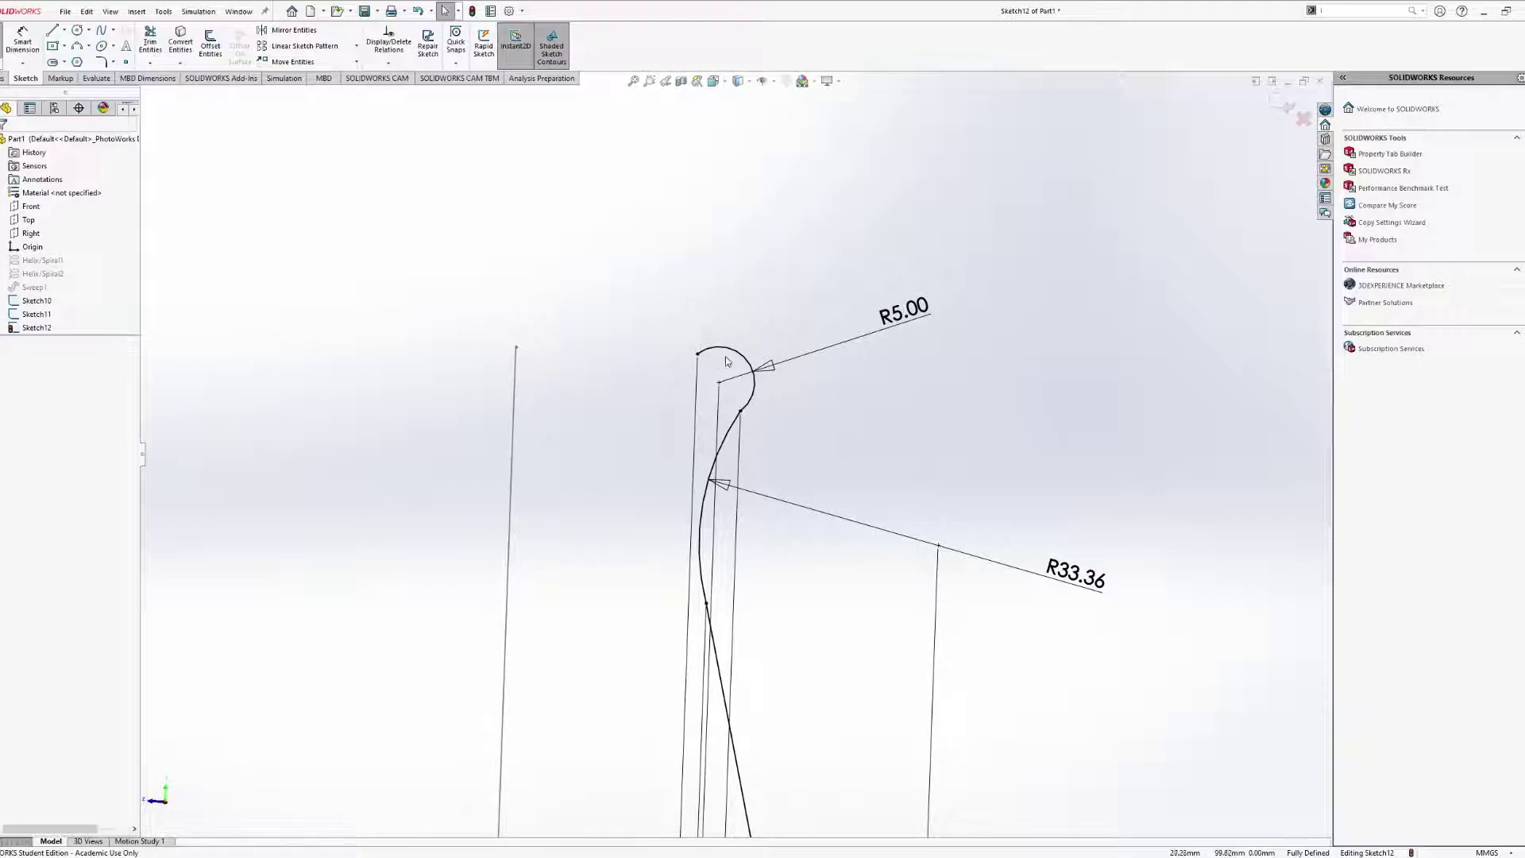
{"action": "left_click", "coordinate": [125, 64]}
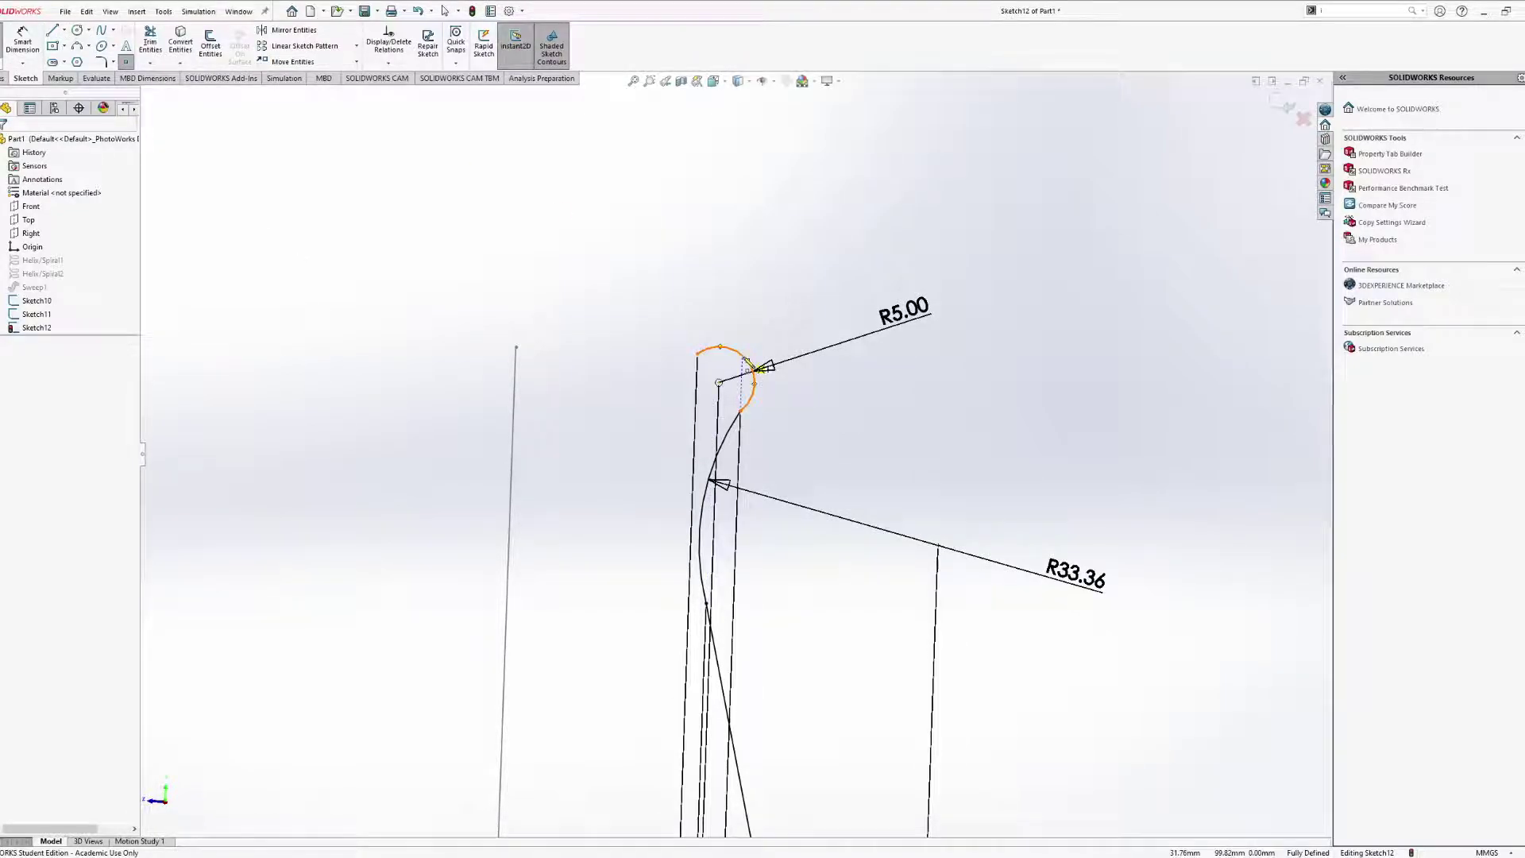
{"action": "key", "text": "Escape"}
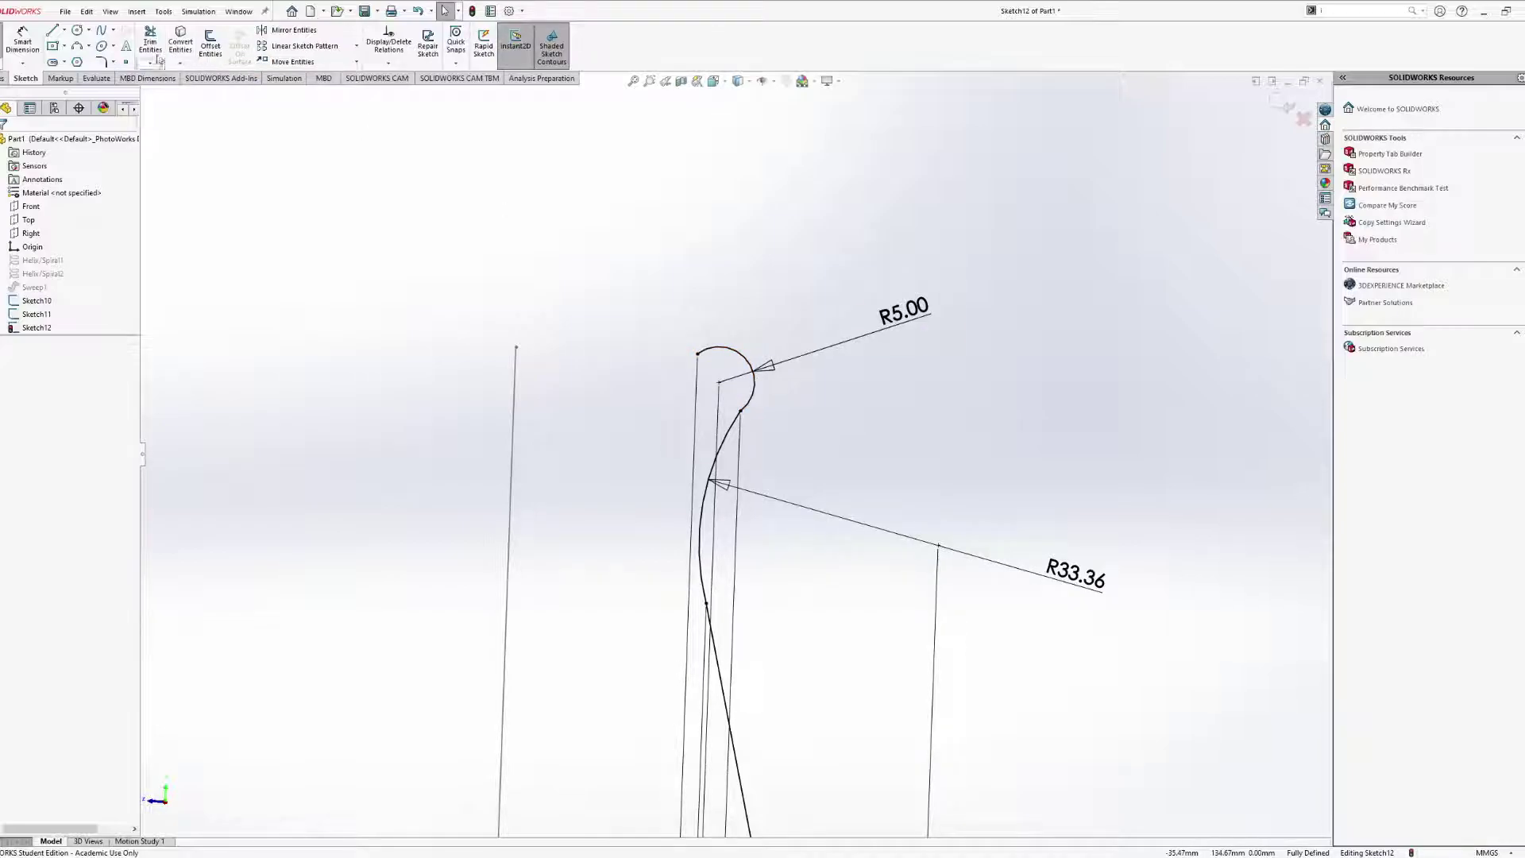
{"action": "left_click", "coordinate": [125, 62]}
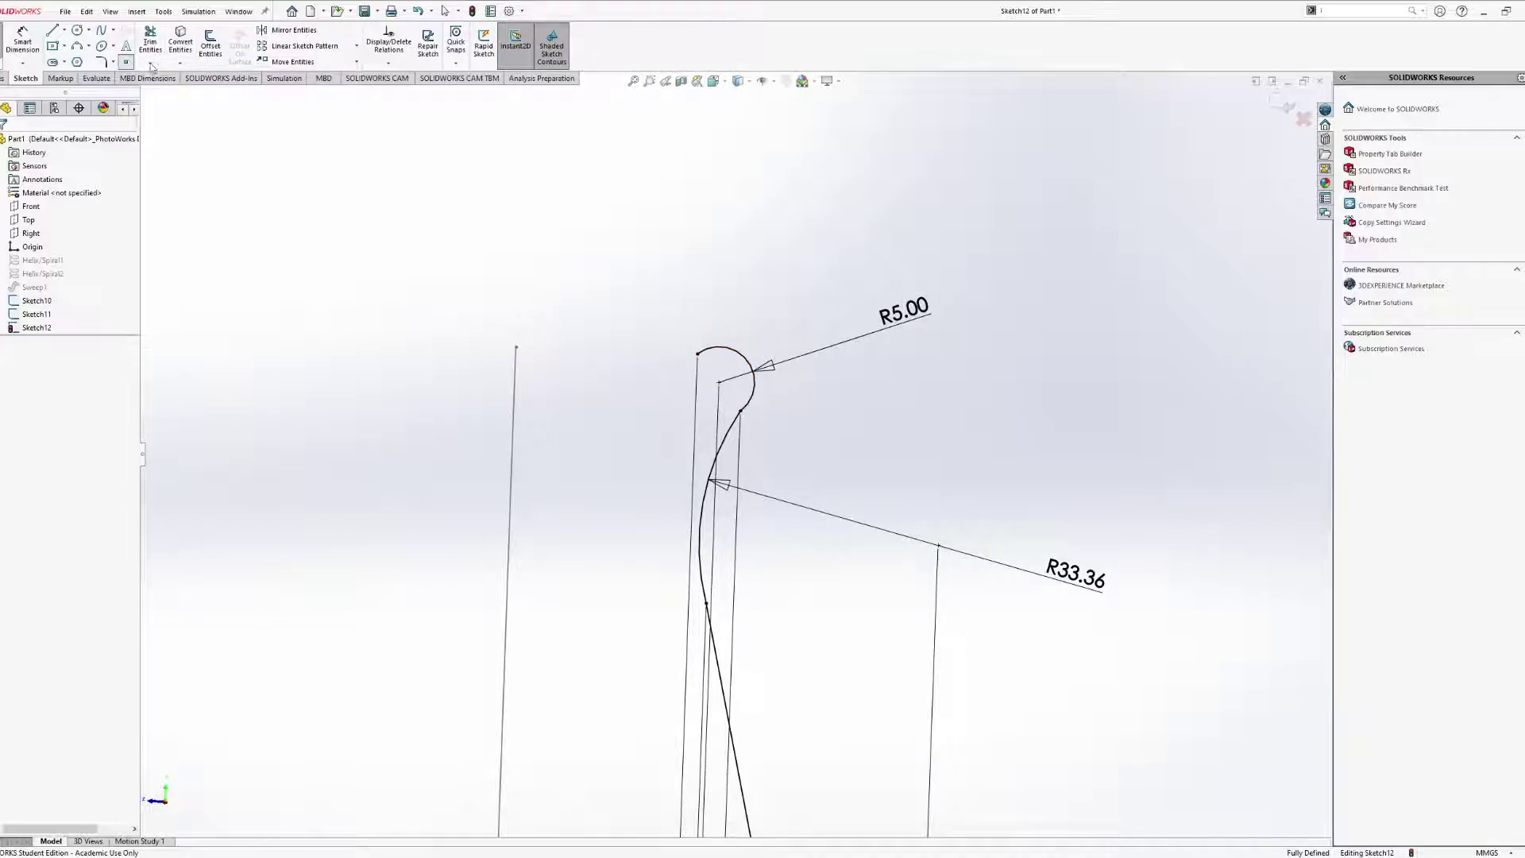
{"action": "left_click", "coordinate": [755, 384]}
{"action": "key", "text": "Escape"}
{"action": "scroll", "coordinate": [745, 360], "scroll_direction": "down", "scroll_amount": 5}
Draw a construction line about 10.4 mm long from the point on the upper arc inward through the arc's center.
{"action": "left_click", "coordinate": [147, 40]}
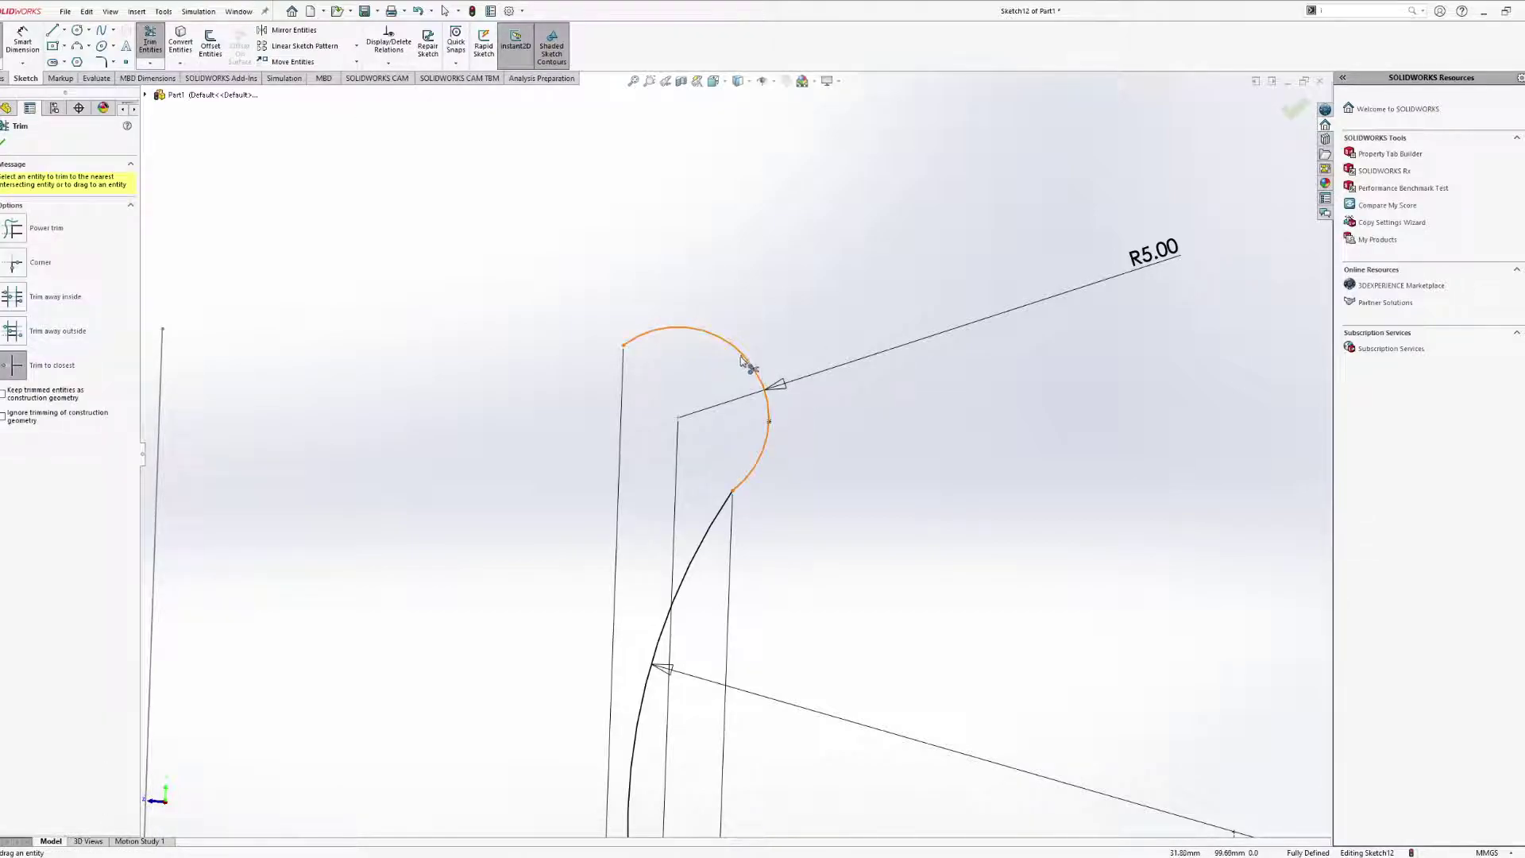
{"action": "key", "text": "Escape"}
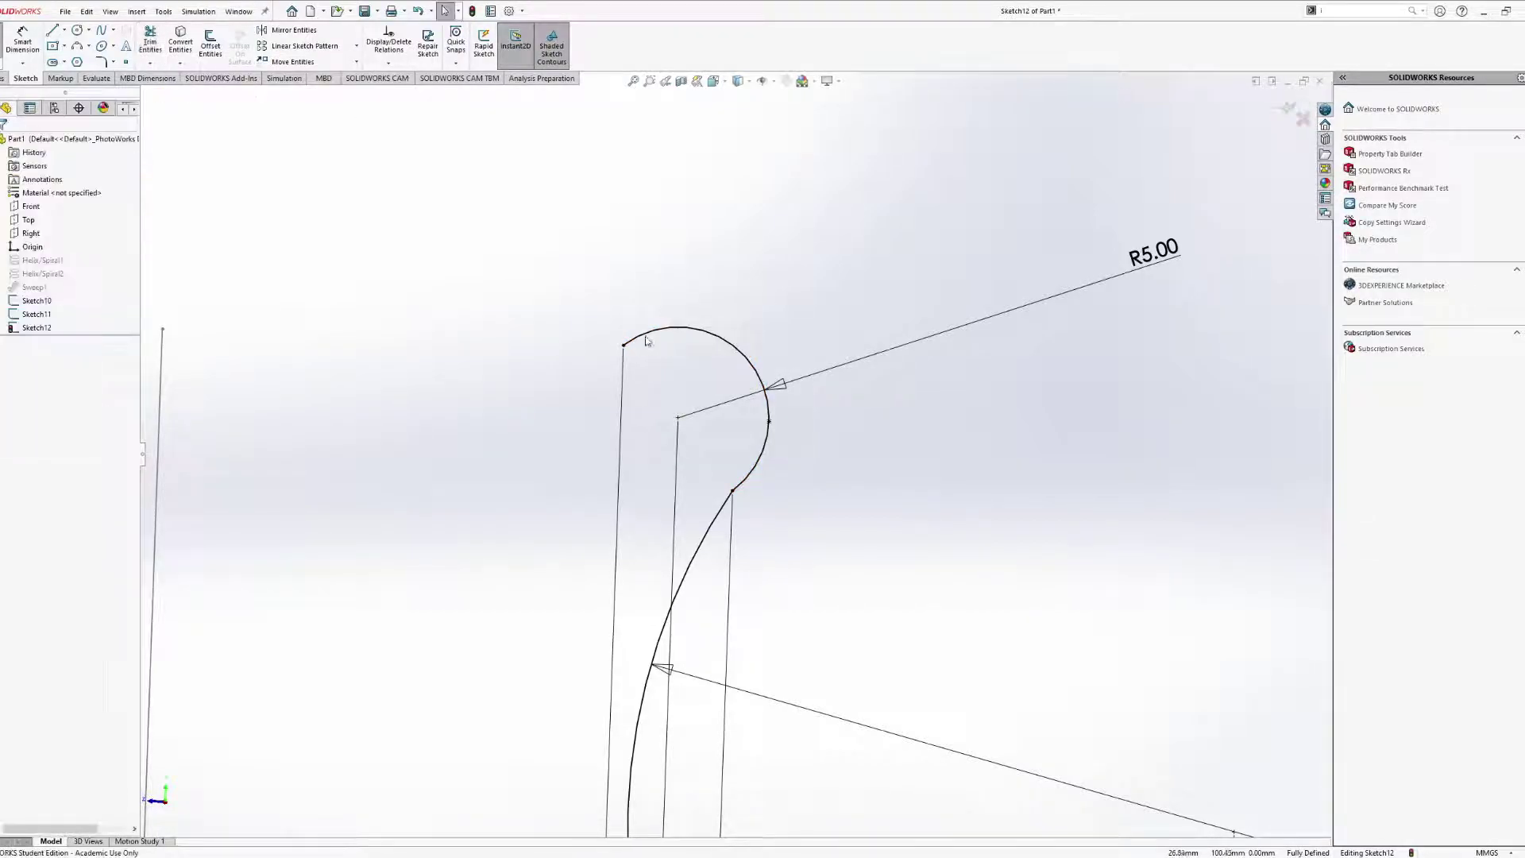
{"action": "left_click", "coordinate": [56, 32]}
{"action": "left_click", "coordinate": [769, 421]}
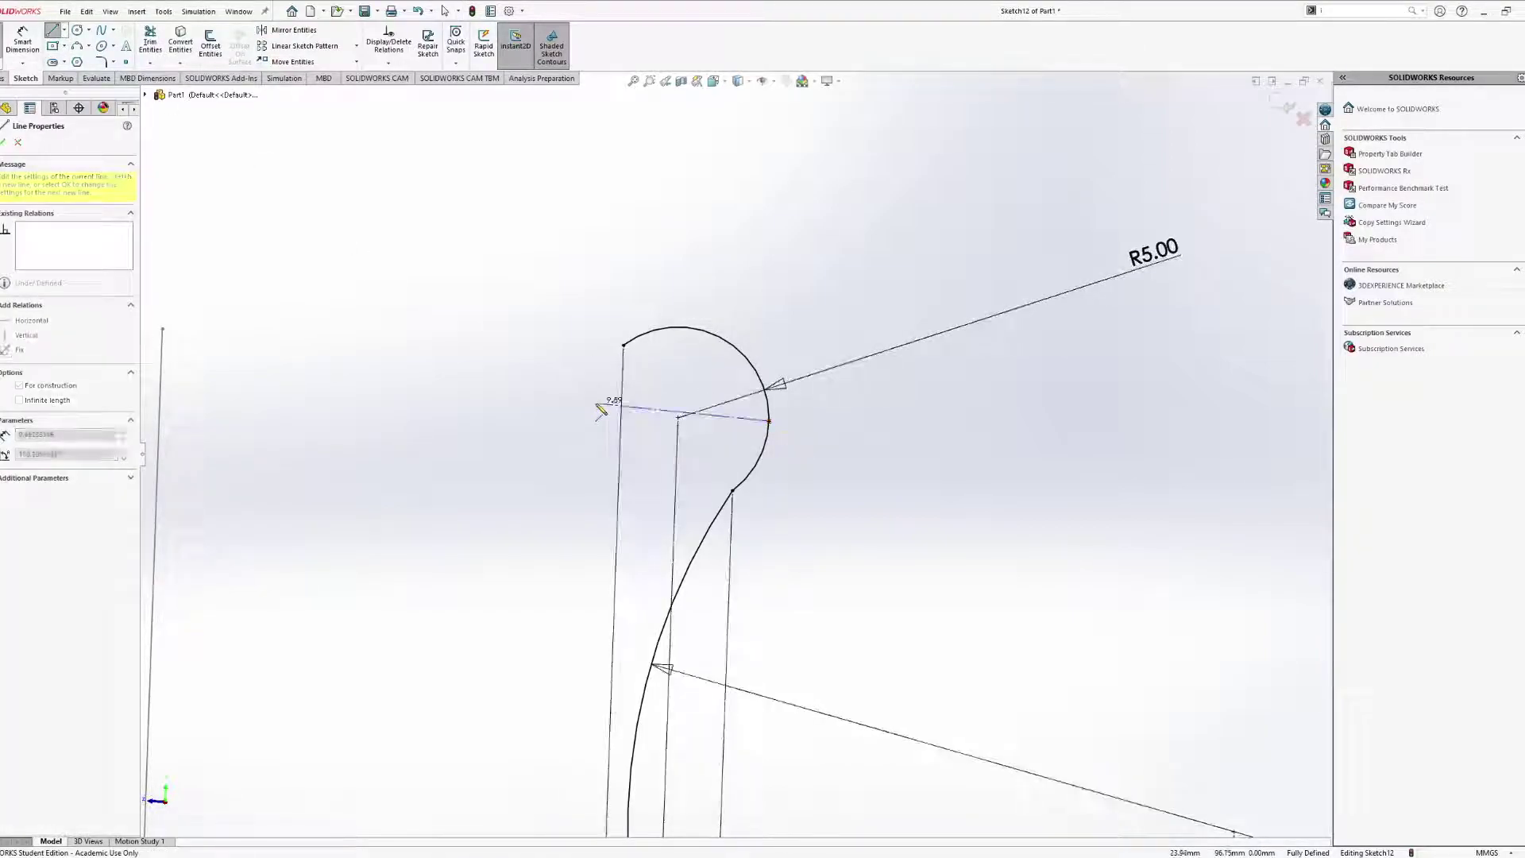
{"action": "left_click", "coordinate": [581, 415]}
{"action": "key", "text": "Escape"}
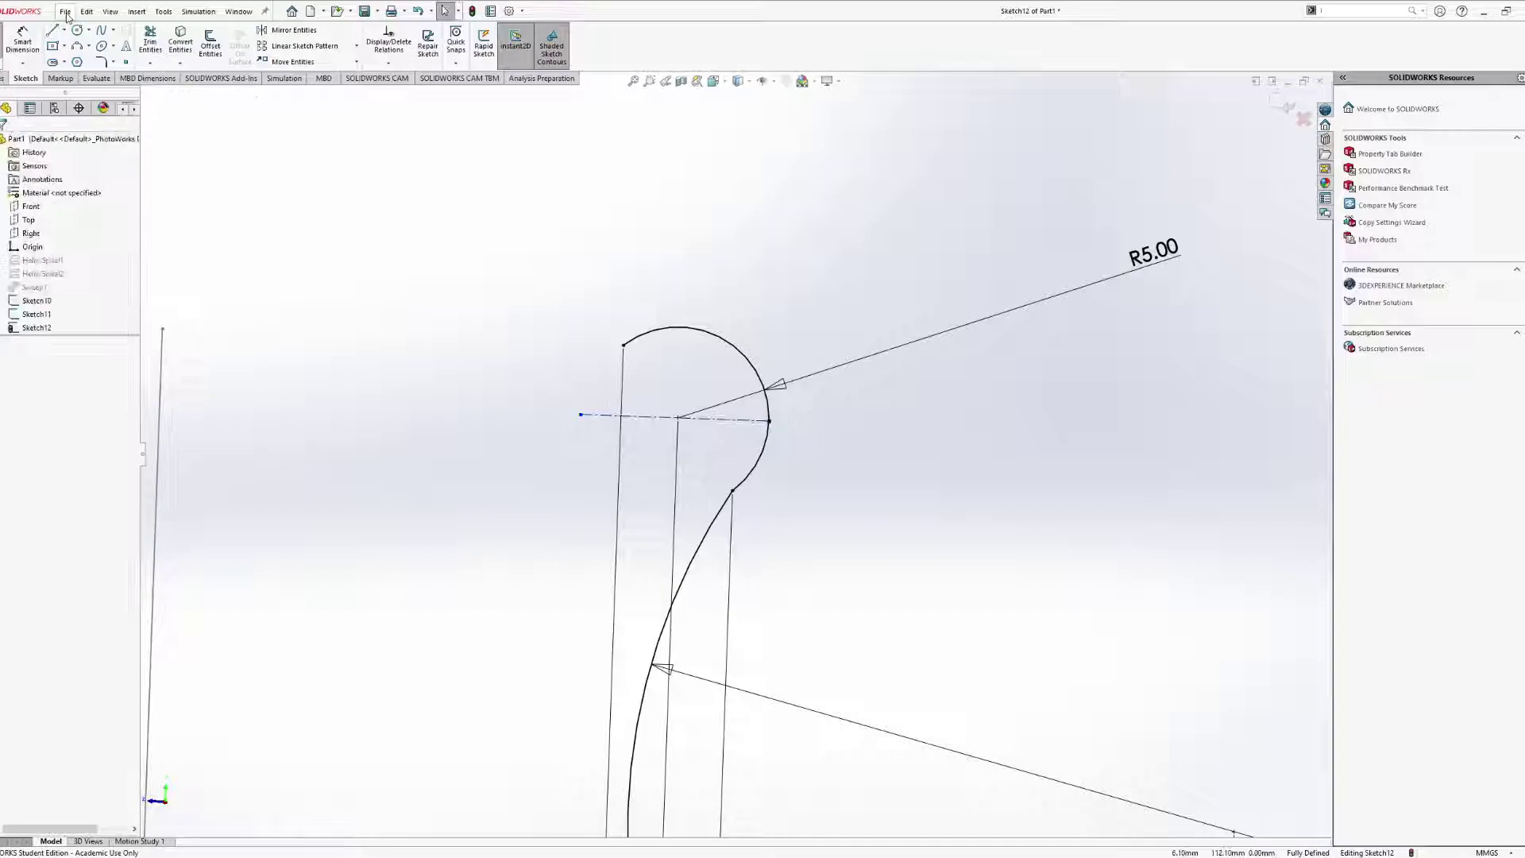
Trim away the part of the upper arc above the construction line and delete that line.
{"action": "left_click", "coordinate": [156, 47]}
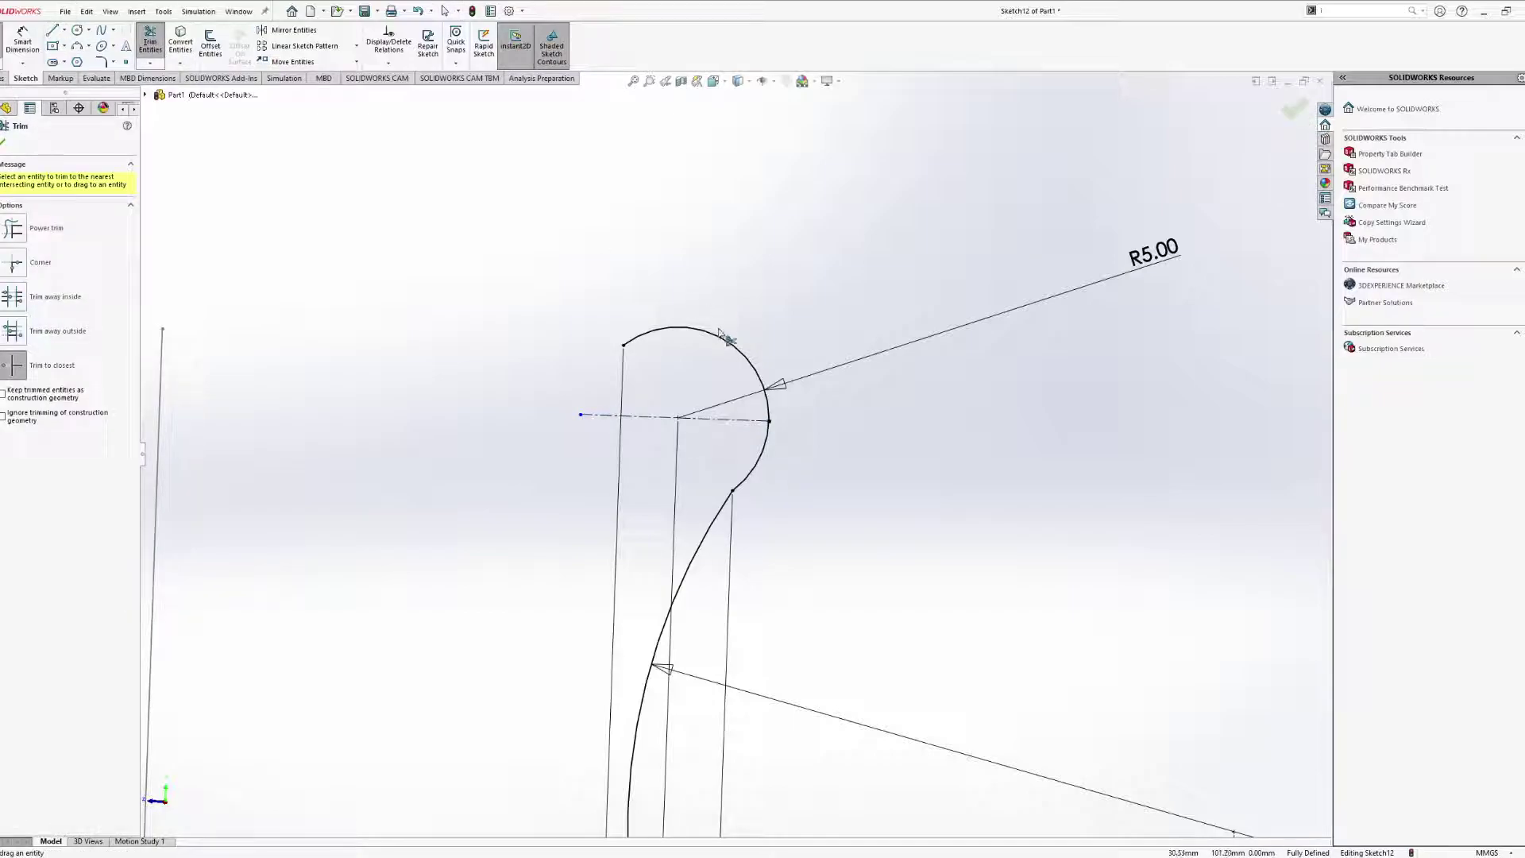
{"action": "left_click", "coordinate": [776, 444]}
{"action": "key", "text": "Escape"}
{"action": "left_click", "coordinate": [627, 417]}
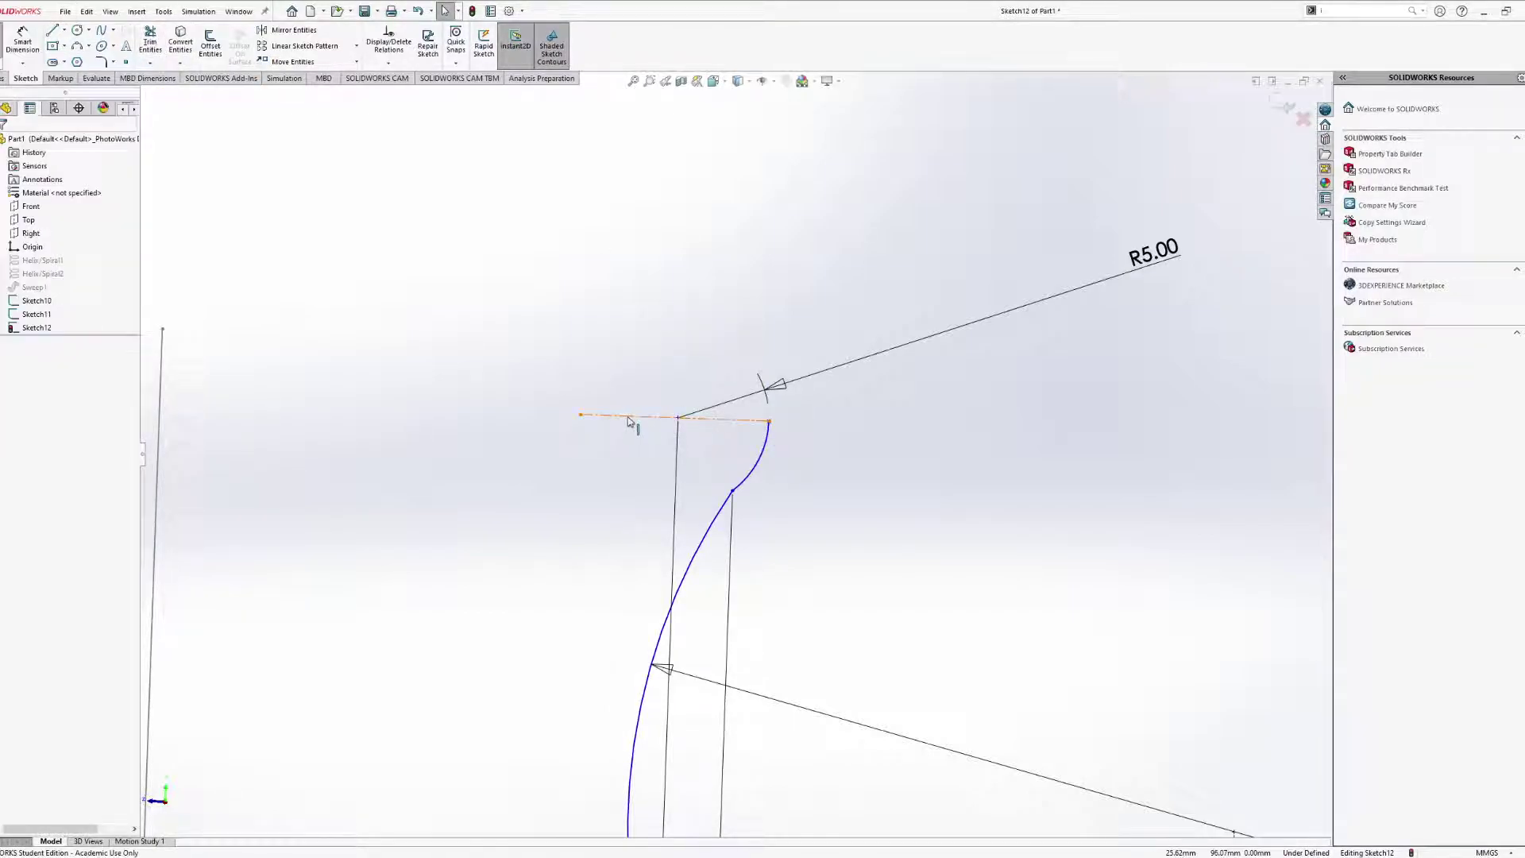
{"action": "left_click", "coordinate": [627, 421]}
{"action": "key", "text": "Delete"}
Add a horizontal relation between the trimmed arc's free end and the top endpoint of the vertical line.
{"action": "scroll", "coordinate": [726, 413], "scroll_direction": "up", "scroll_amount": 2}
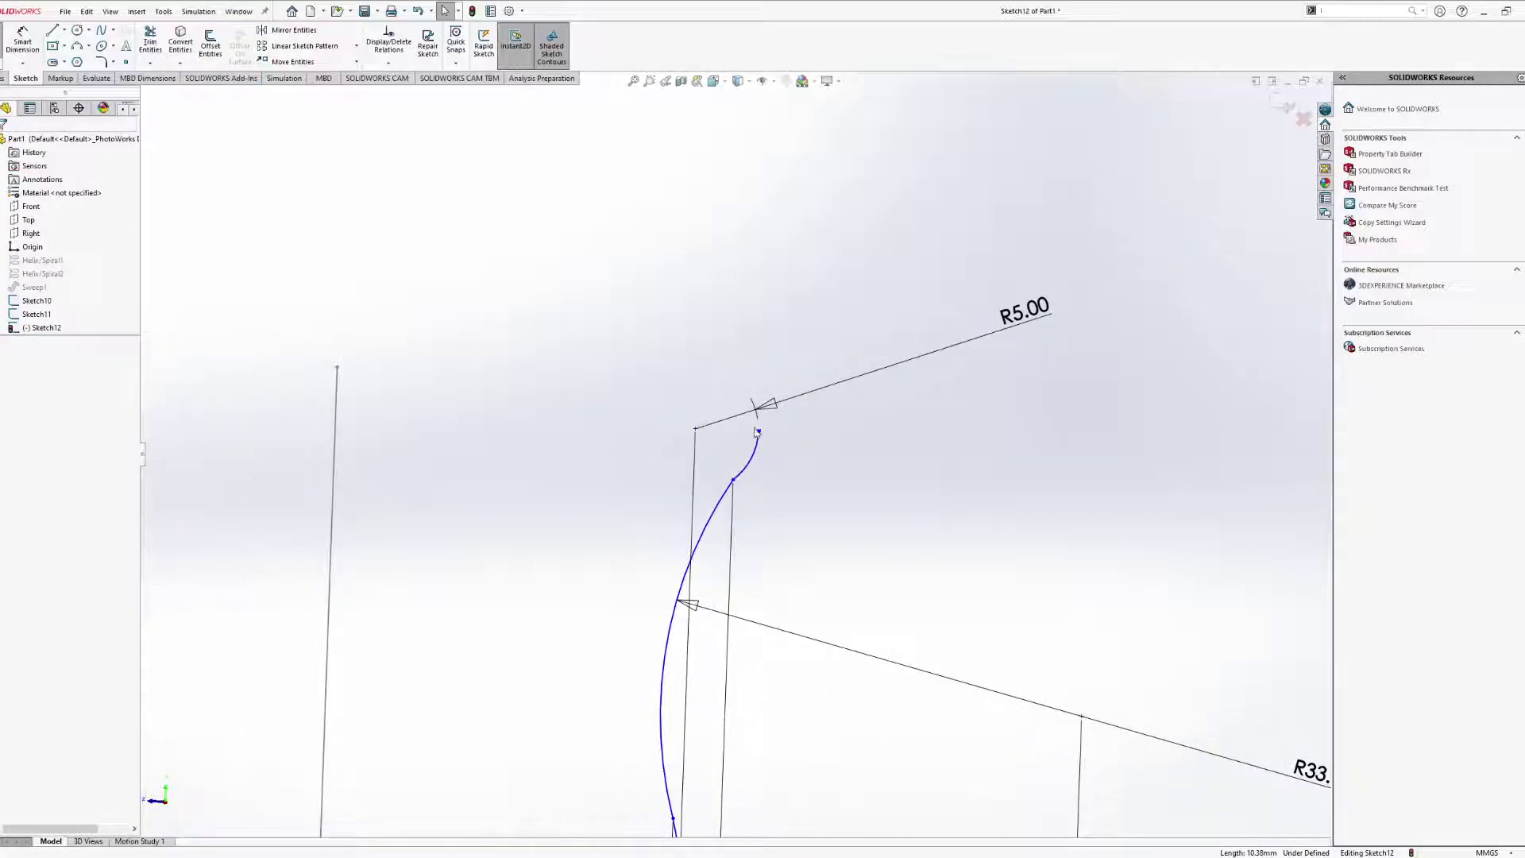
{"action": "left_click", "coordinate": [758, 431]}
{"action": "left_click", "coordinate": [336, 367], "text": "ctrl"}
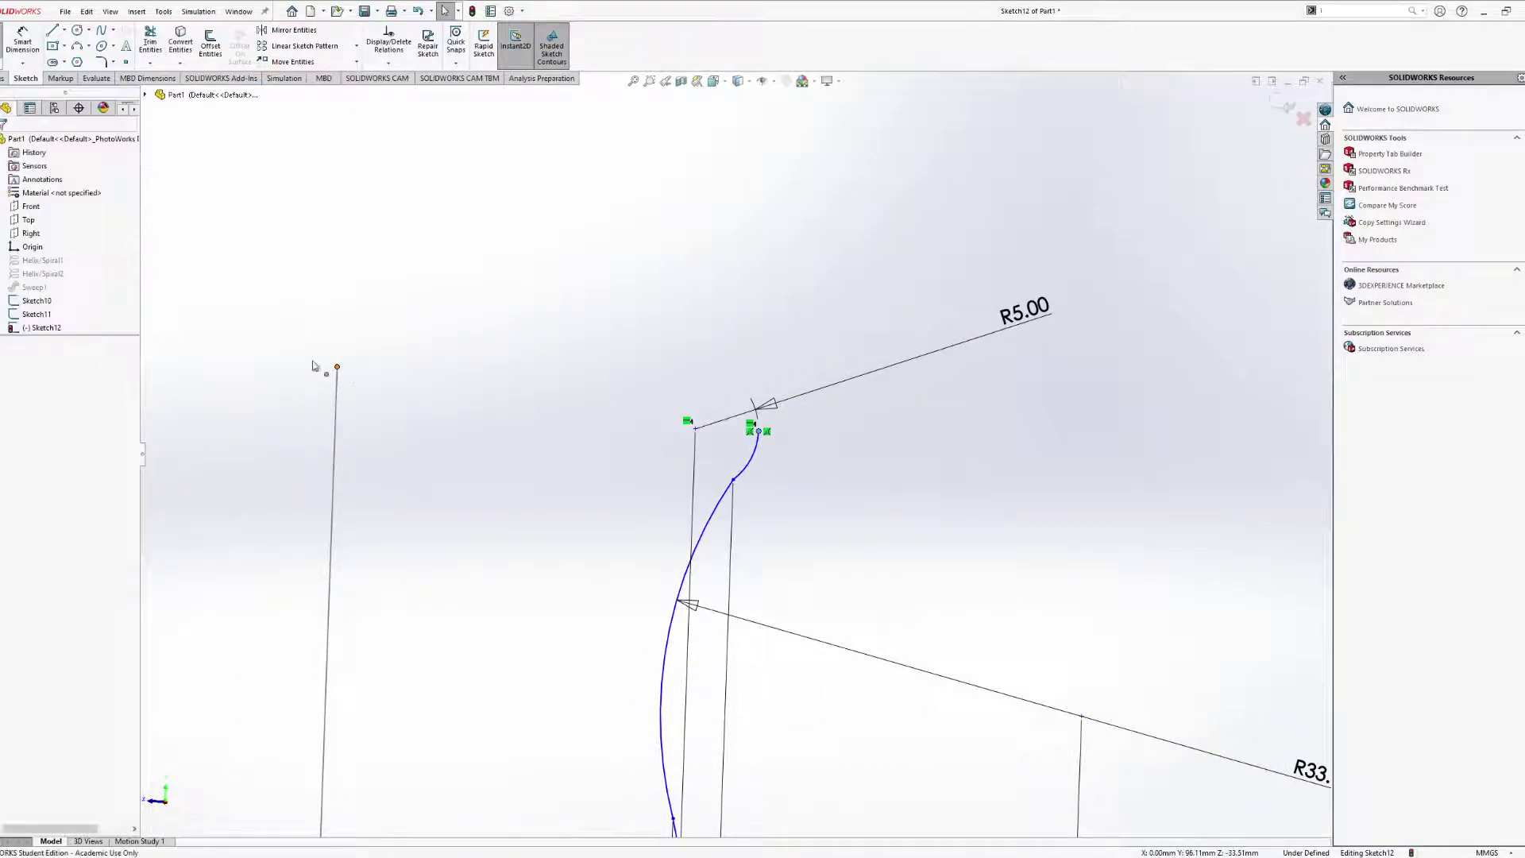
{"action": "left_click", "coordinate": [9, 343]}
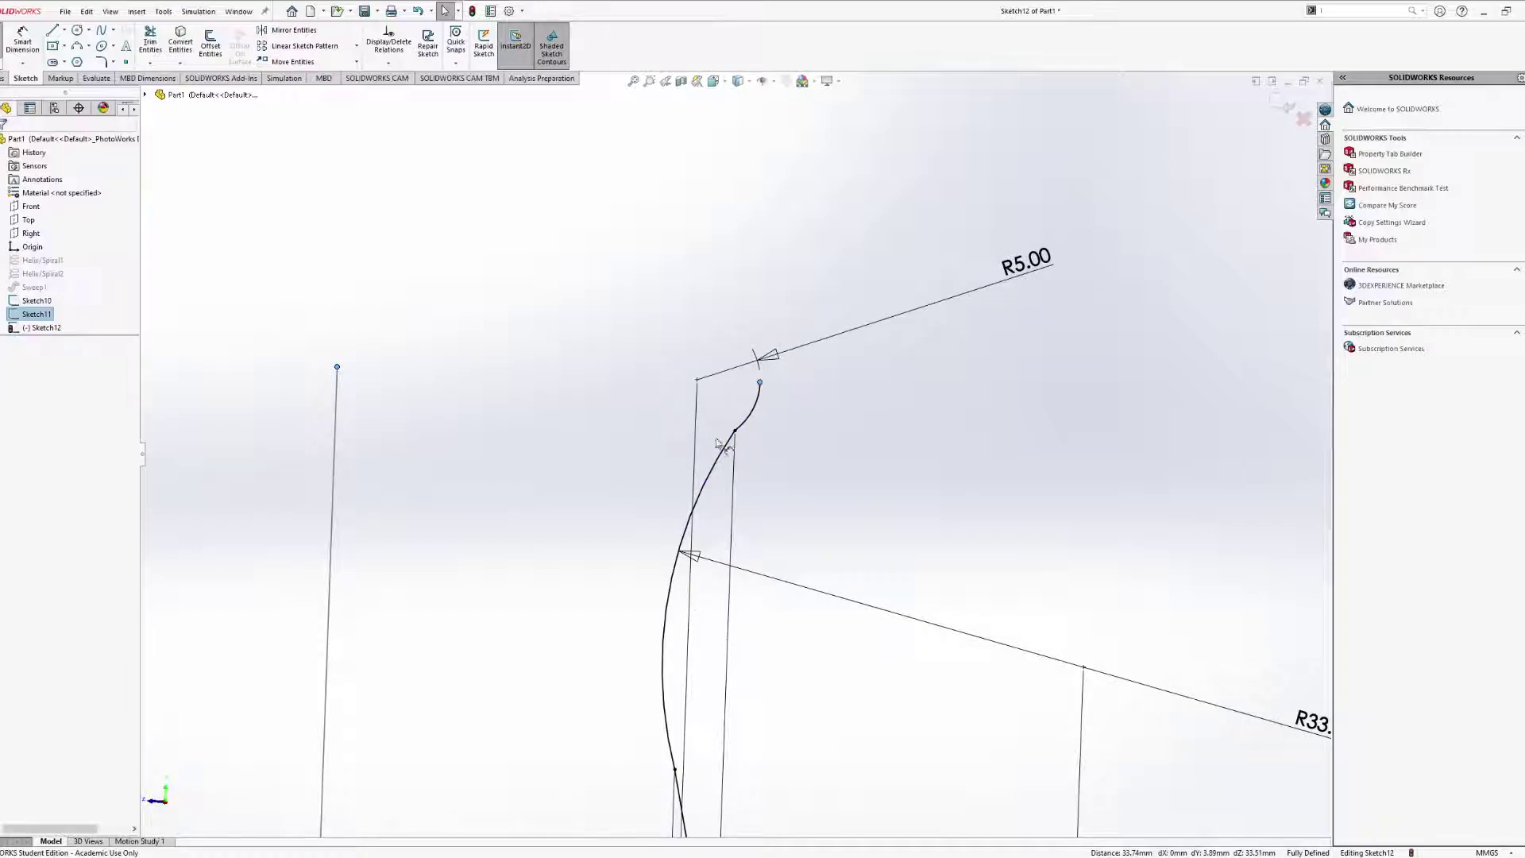
{"action": "key", "text": "Escape"}
Exit the side profile sketch, keeping the trimmed shape.
{"action": "scroll", "coordinate": [828, 437], "scroll_direction": "up", "scroll_amount": 3}
{"action": "scroll", "coordinate": [793, 439], "scroll_direction": "up", "scroll_amount": 4}
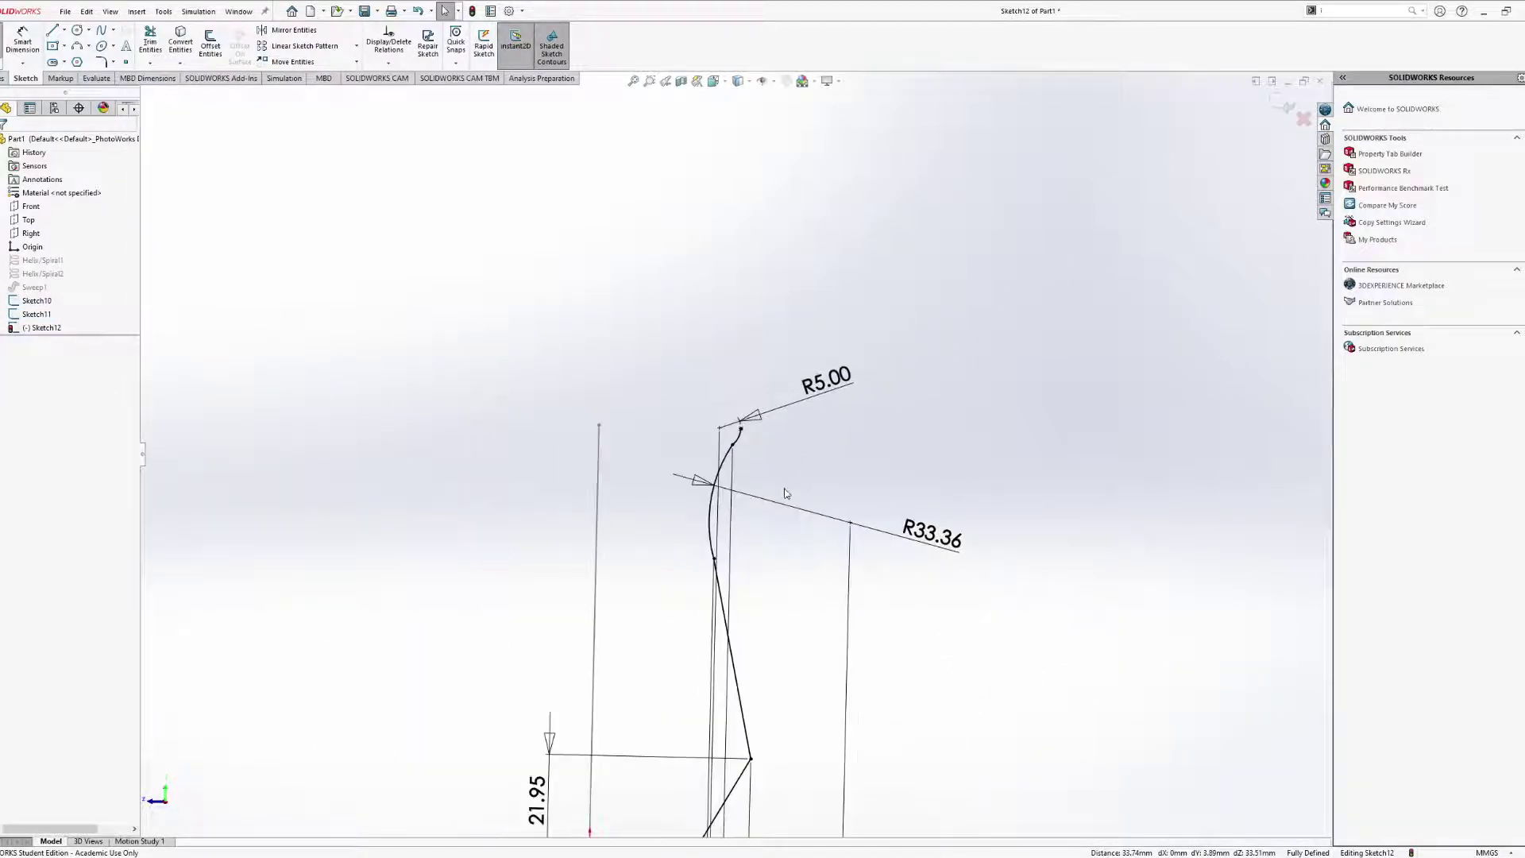
{"action": "middle_click_drag", "start_coordinate": [776, 574], "coordinate": [908, 511], "text": "ctrl"}
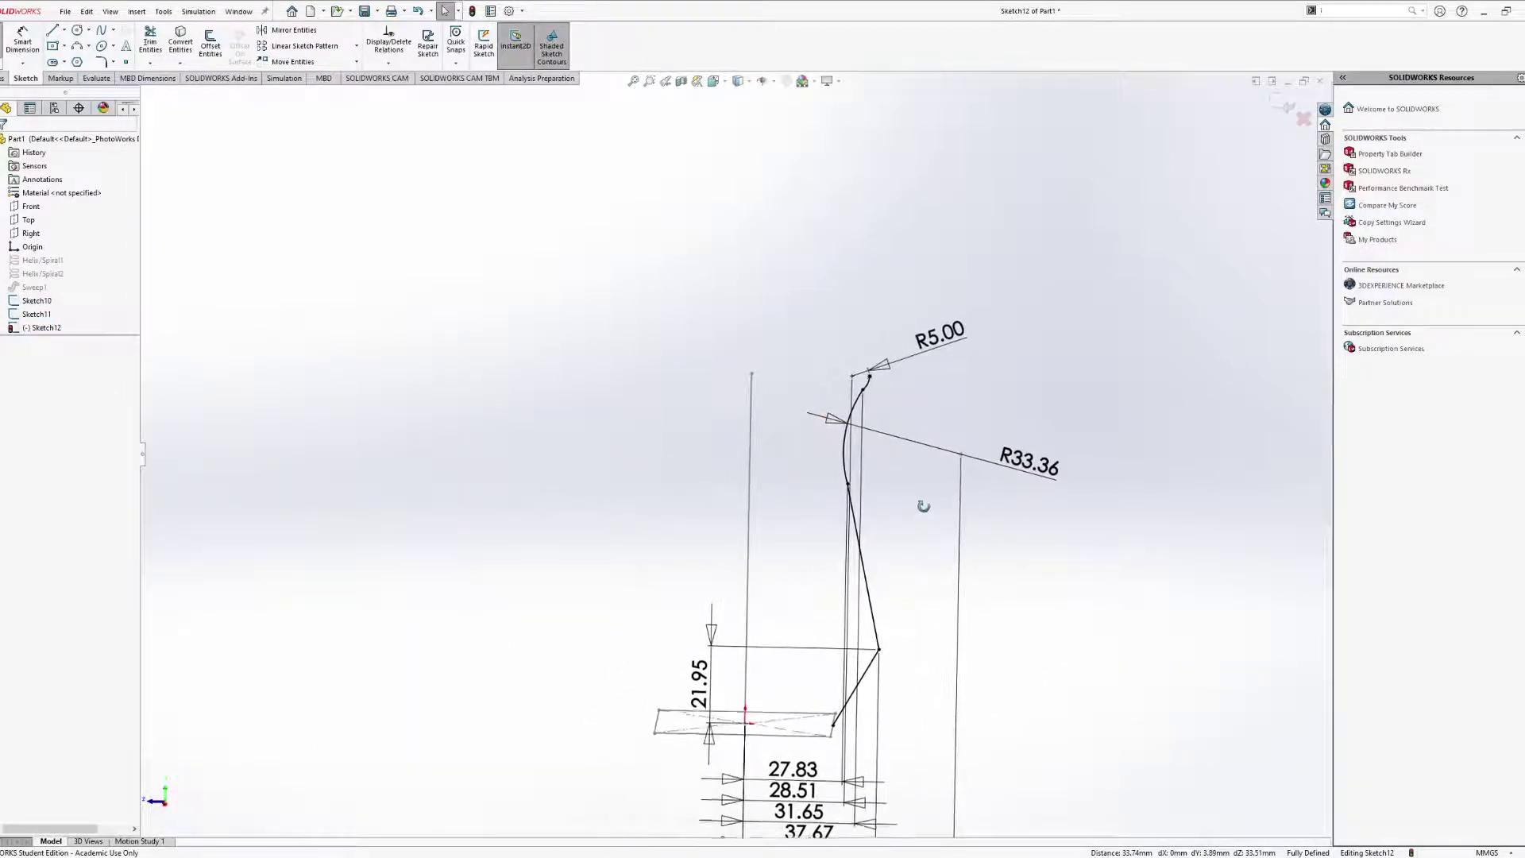
{"action": "middle_click_drag", "start_coordinate": [308, 179], "coordinate": [264, 210]}
{"action": "left_click", "coordinate": [2, 42]}
{"action": "left_click", "coordinate": [1287, 106]}
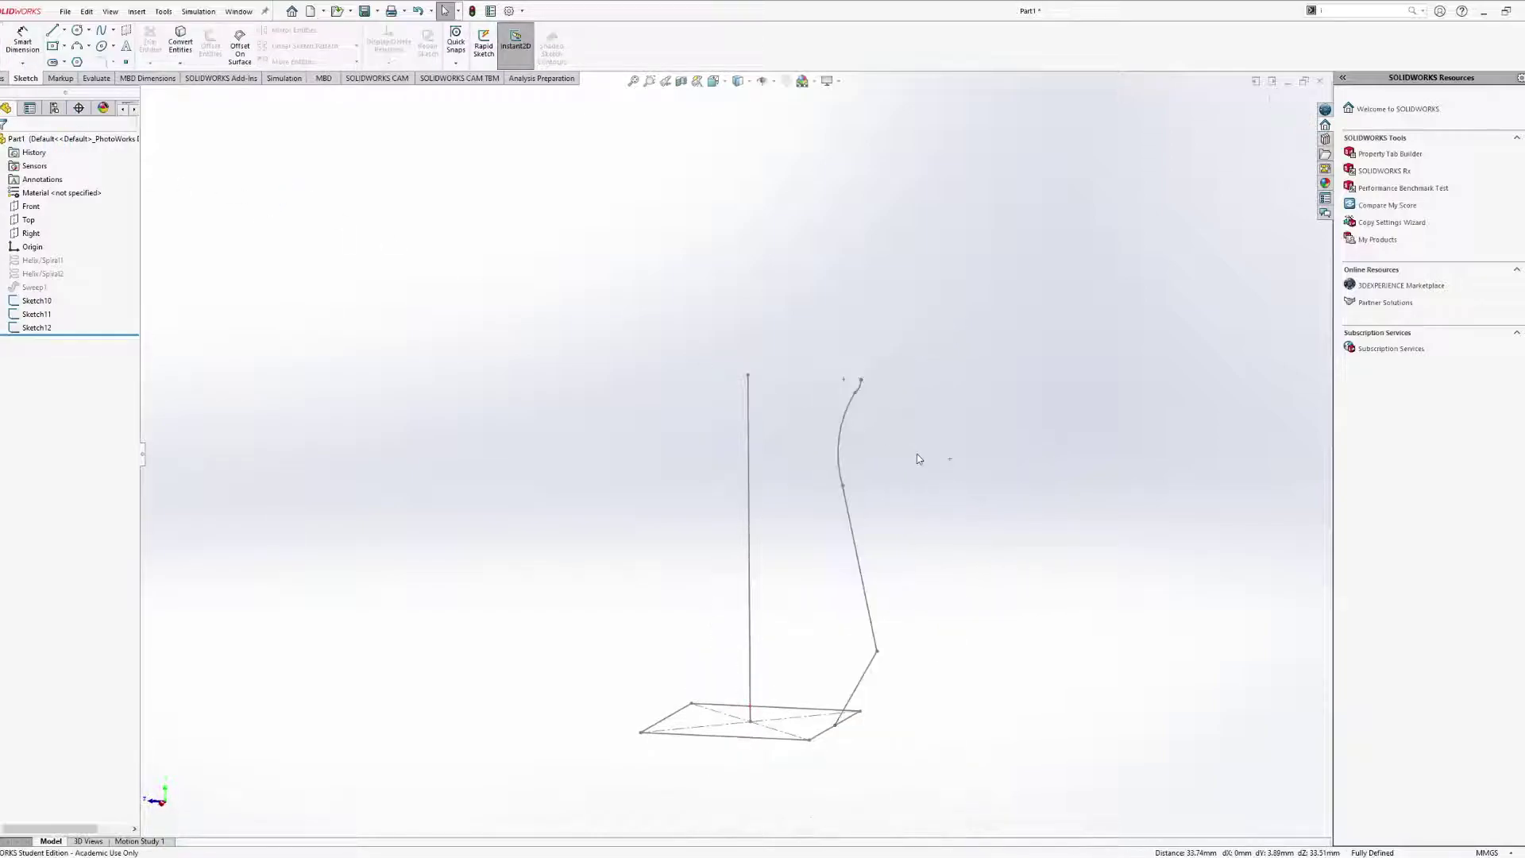
Start a boss sweep with guide curves enabled, using the square as profile and the vertical line as path.
{"action": "mouse_move", "coordinate": [654, 323]}
{"action": "middle_mouse_down"}
{"action": "mouse_move", "coordinate": [695, 316]}
{"action": "mouse_move", "coordinate": [636, 303]}
{"action": "mouse_move", "coordinate": [684, 306]}
{"action": "mouse_move", "coordinate": [660, 305]}
{"action": "mouse_move", "coordinate": [674, 275]}
{"action": "mouse_move", "coordinate": [654, 327]}
{"action": "mouse_move", "coordinate": [493, 275]}
{"action": "middle_mouse_up"}
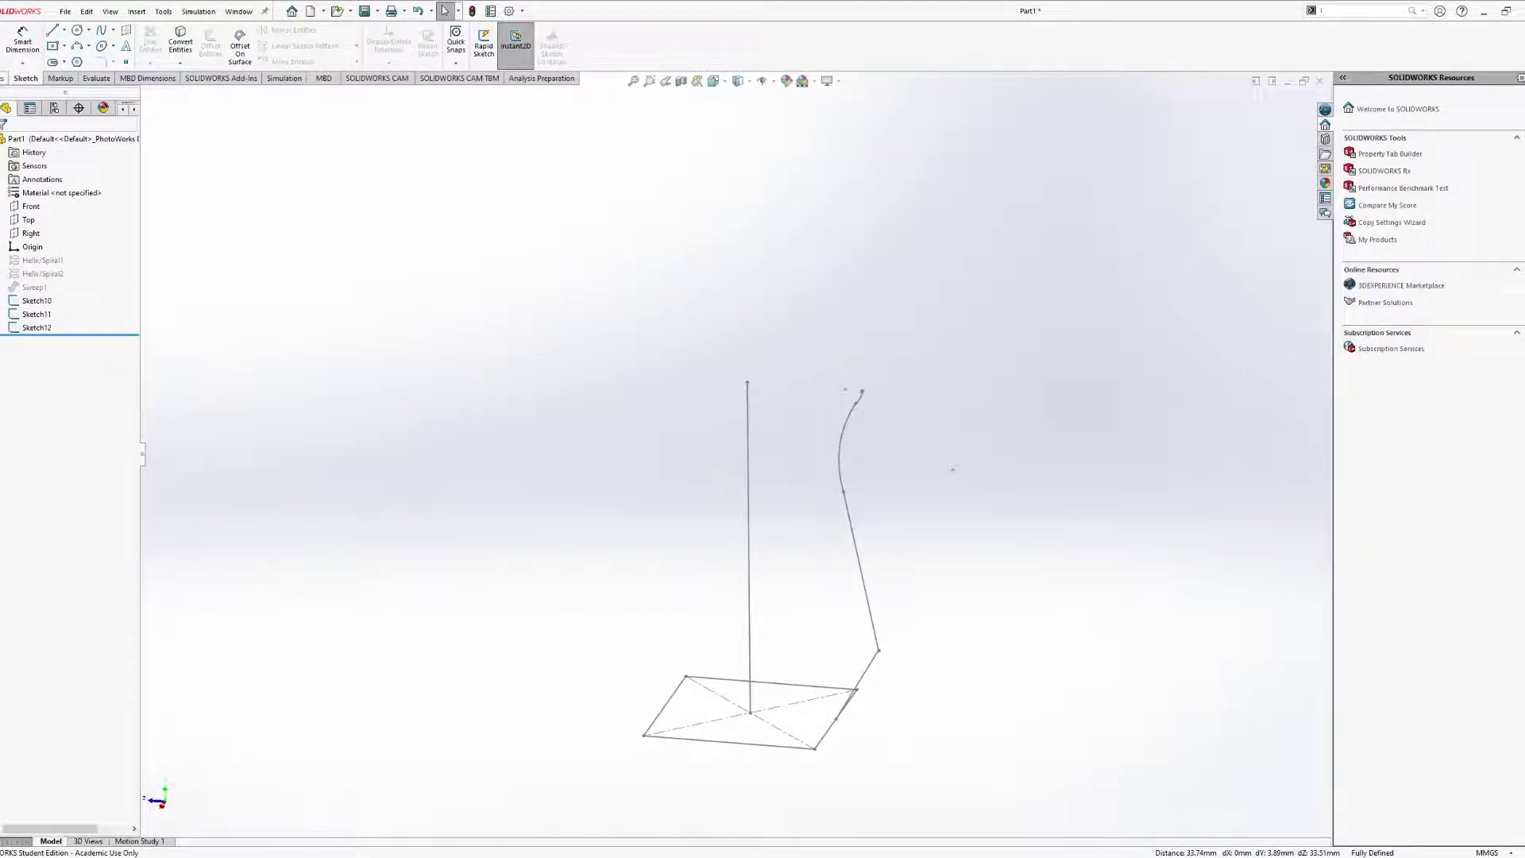
{"action": "left_click", "coordinate": [3, 78]}
{"action": "left_click", "coordinate": [93, 30]}
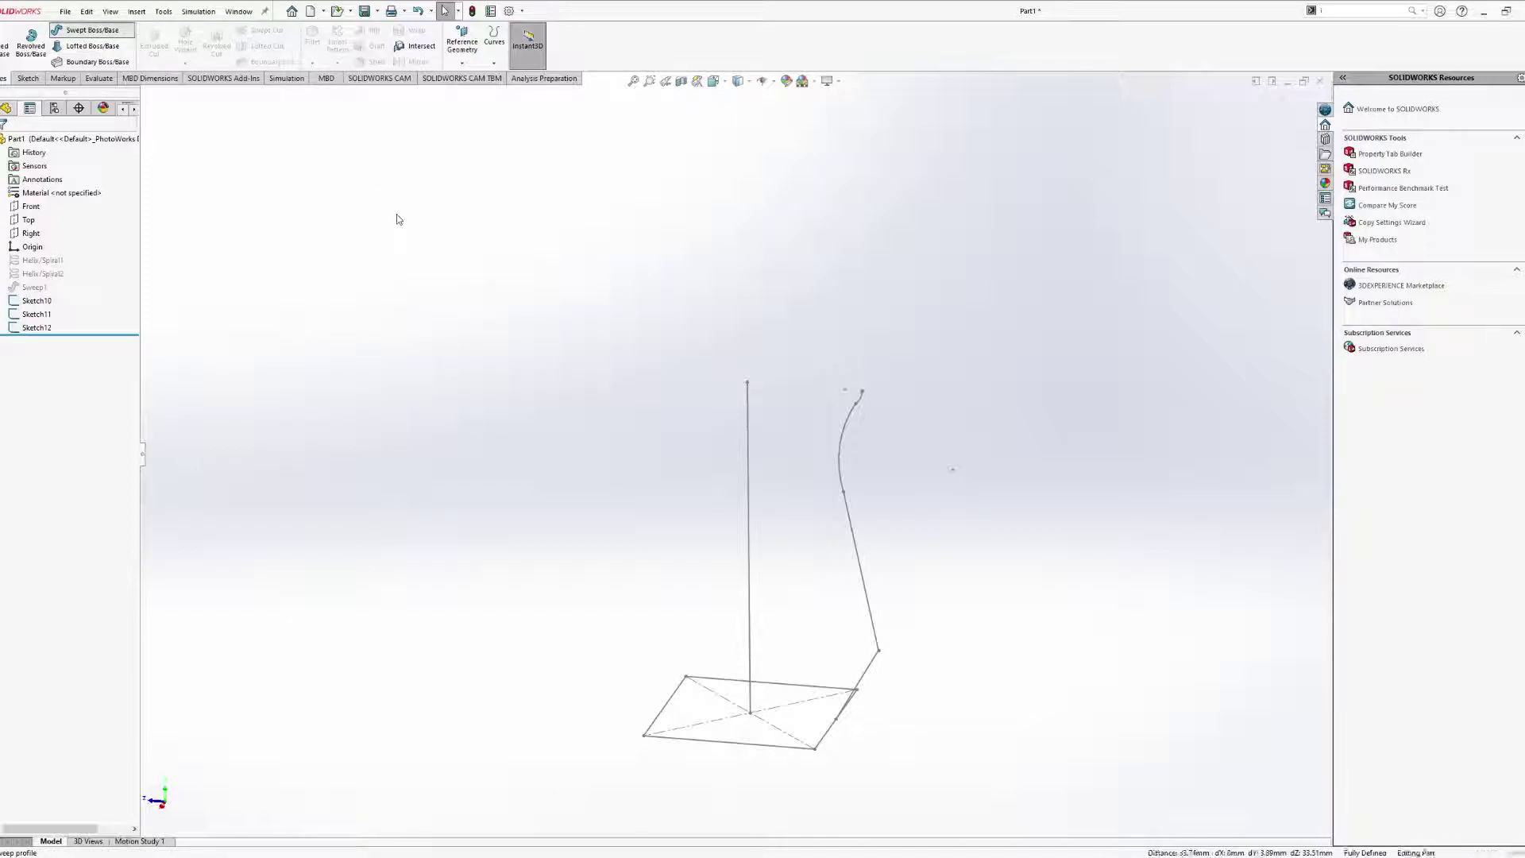
{"action": "middle_click_drag", "start_coordinate": [510, 461], "coordinate": [485, 349], "text": "ctrl"}
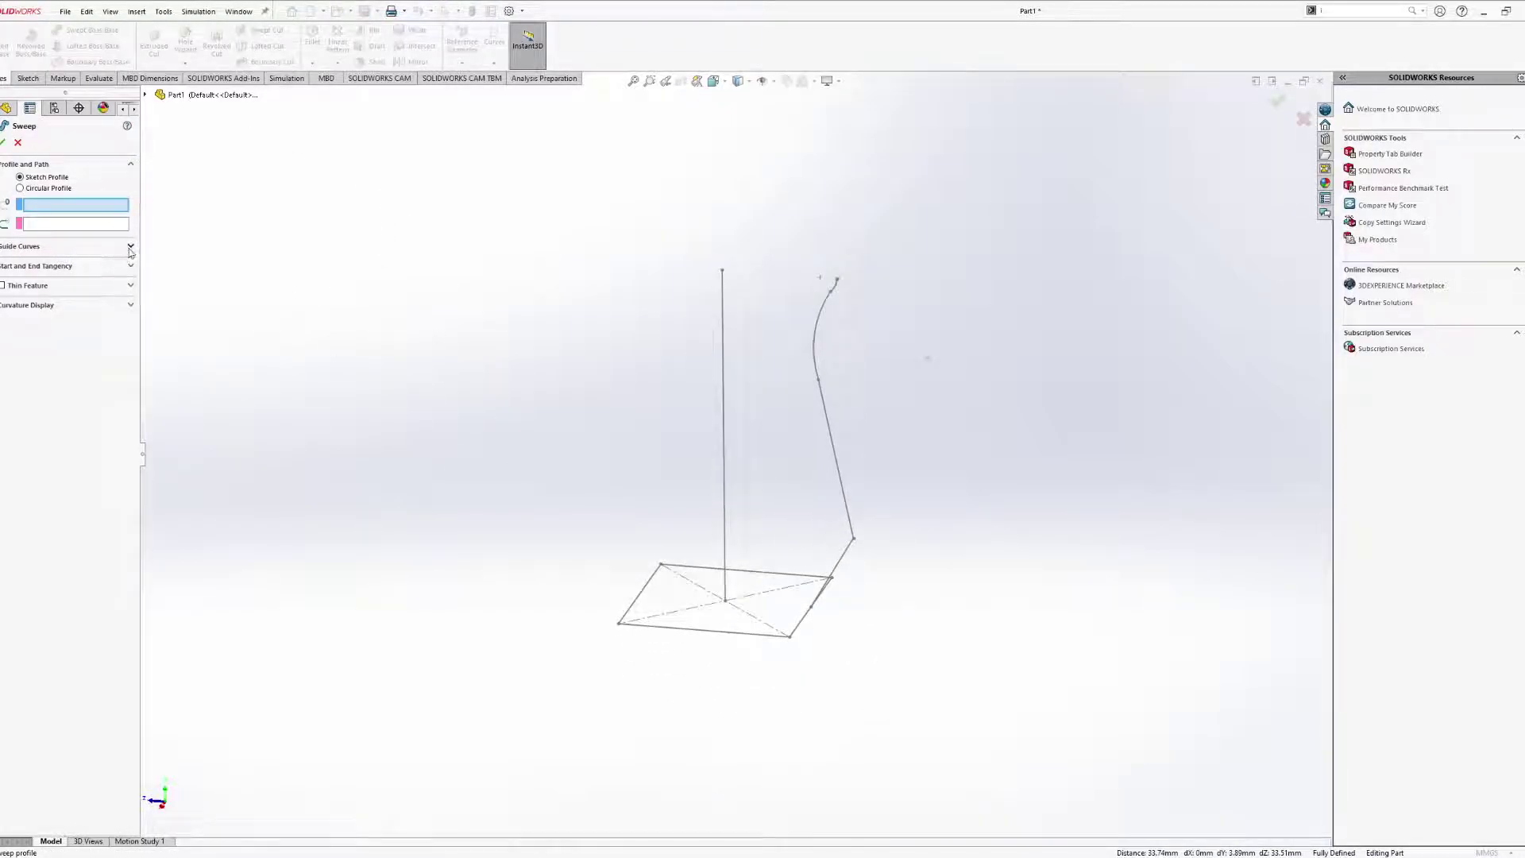
{"action": "left_click", "coordinate": [130, 247]}
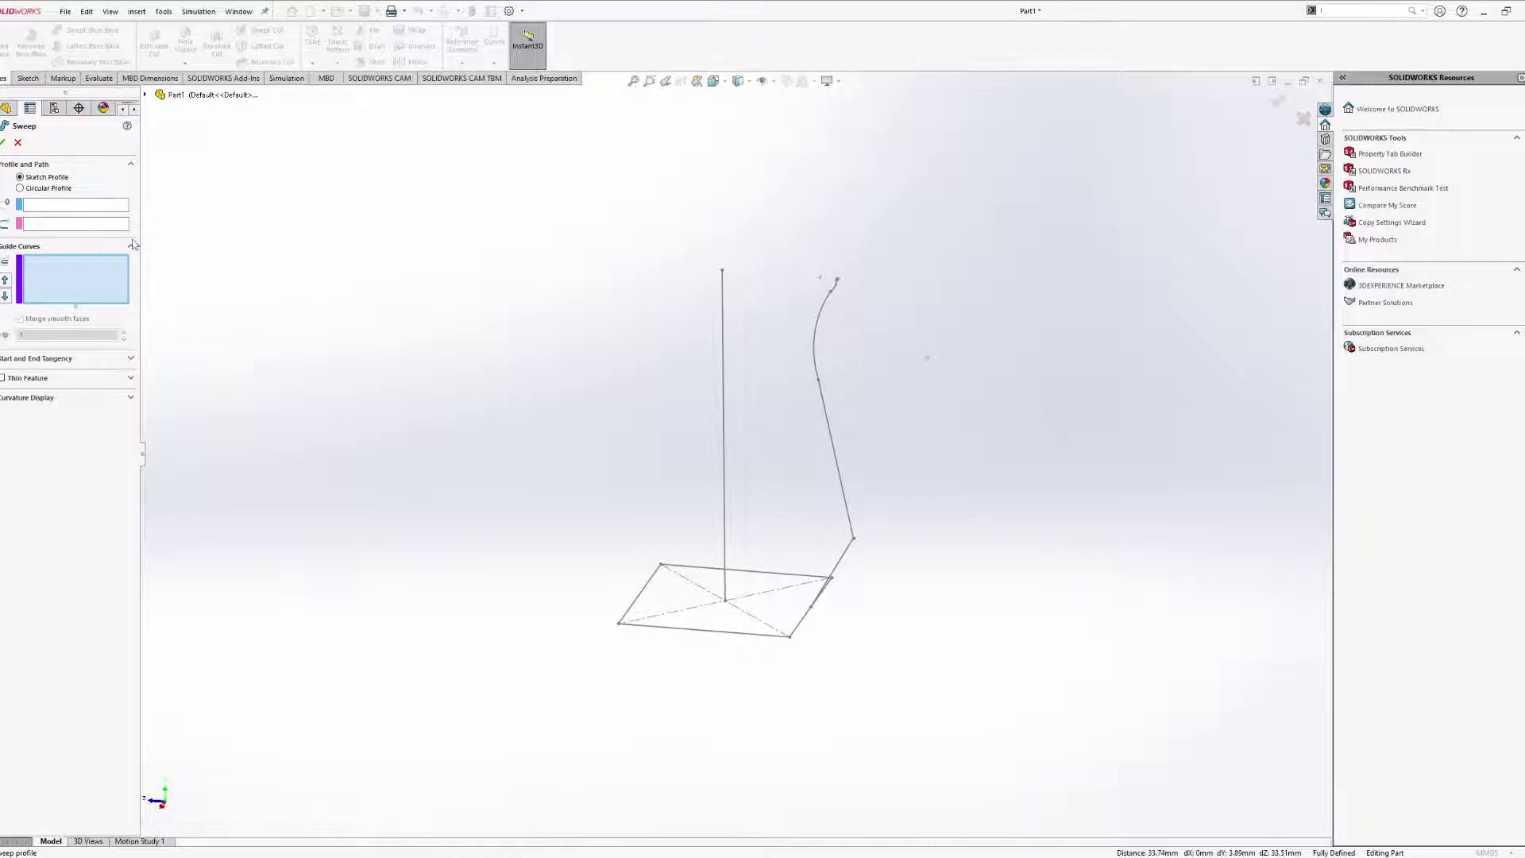
{"action": "left_click", "coordinate": [71, 207]}
{"action": "left_click", "coordinate": [738, 636]}
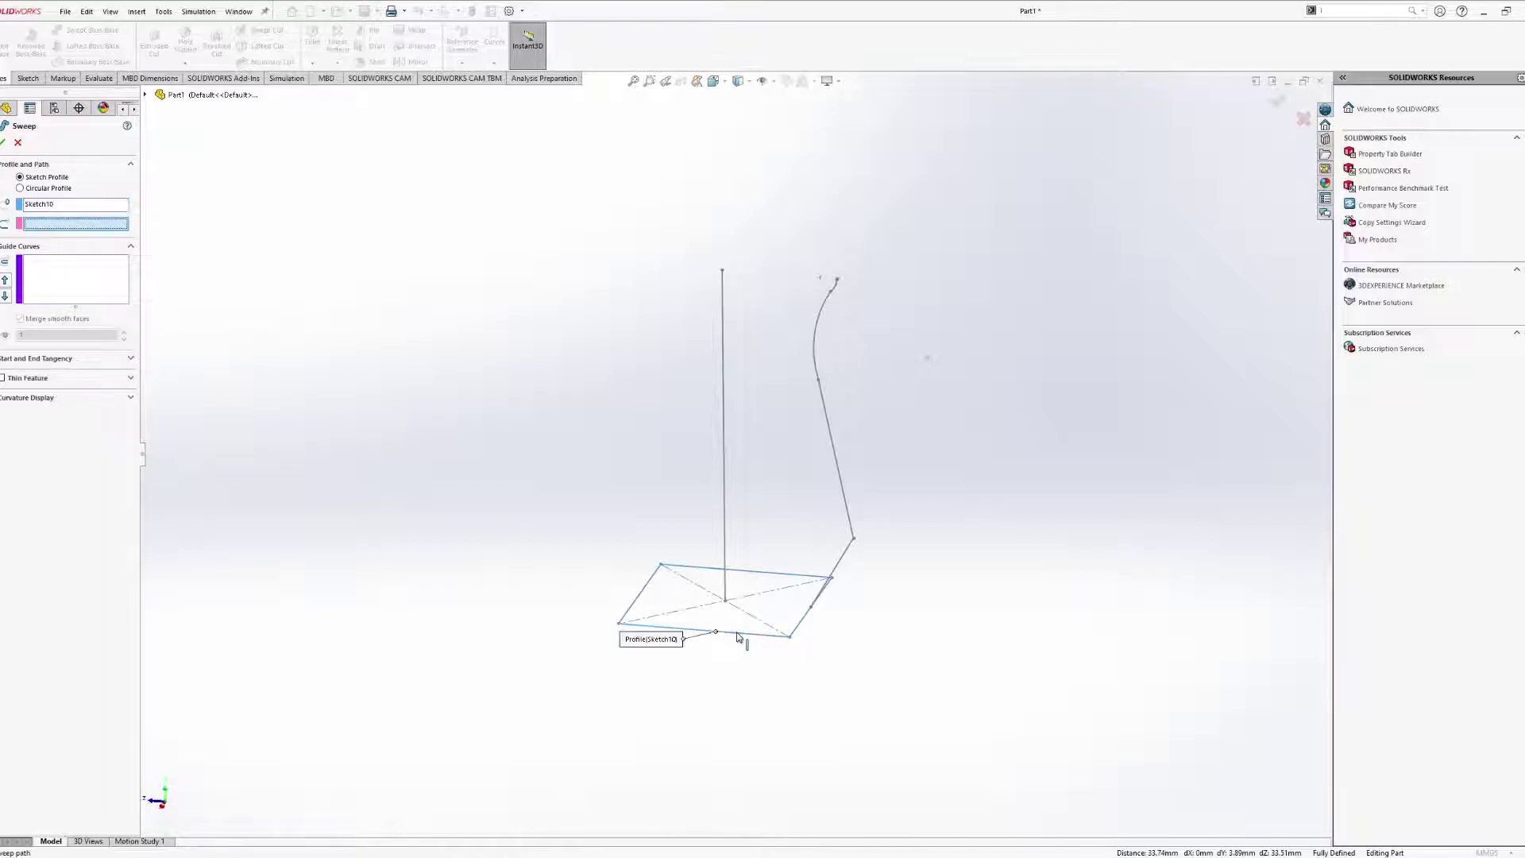
{"action": "left_click", "coordinate": [723, 473]}
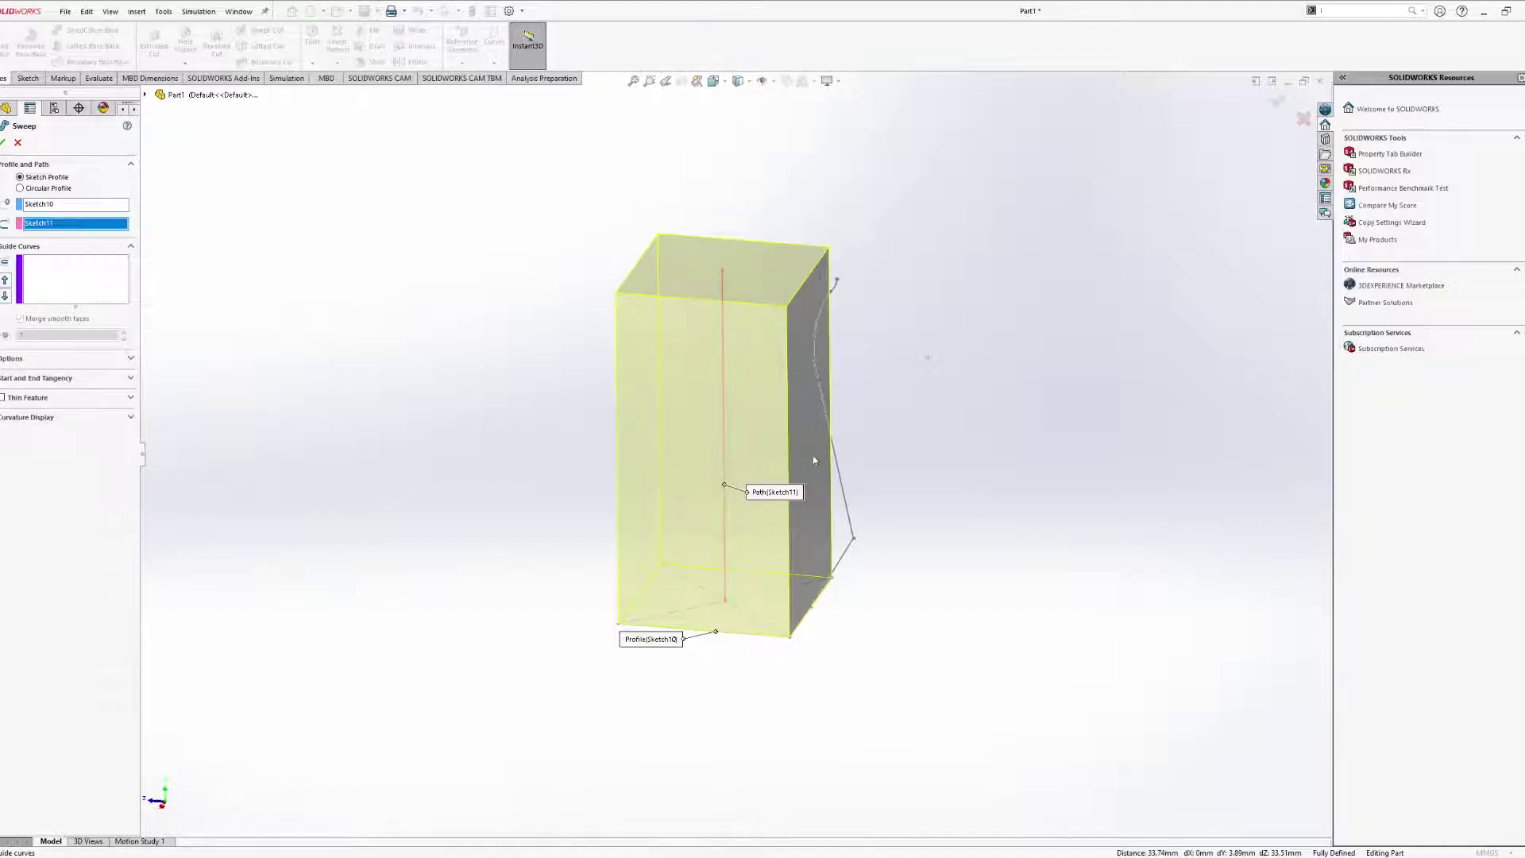
Try to use the curved side profile sketch as the sweep's guide curve, and cancel the sweep.
{"action": "middle_click_drag", "start_coordinate": [813, 459], "coordinate": [819, 425]}
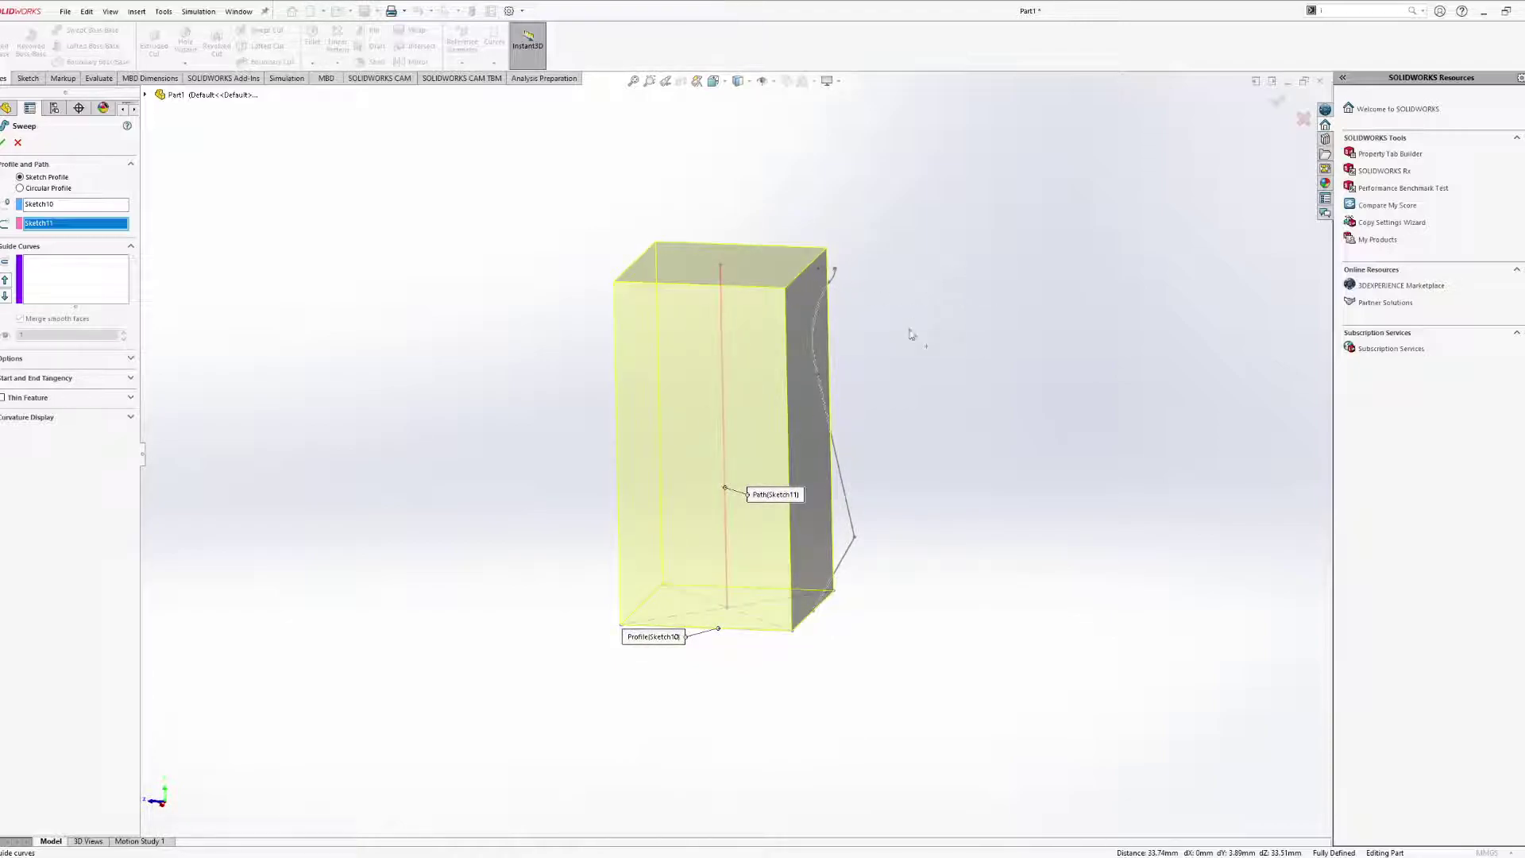
{"action": "middle_click_drag", "start_coordinate": [911, 333], "coordinate": [946, 383]}
{"action": "left_click", "coordinate": [87, 287]}
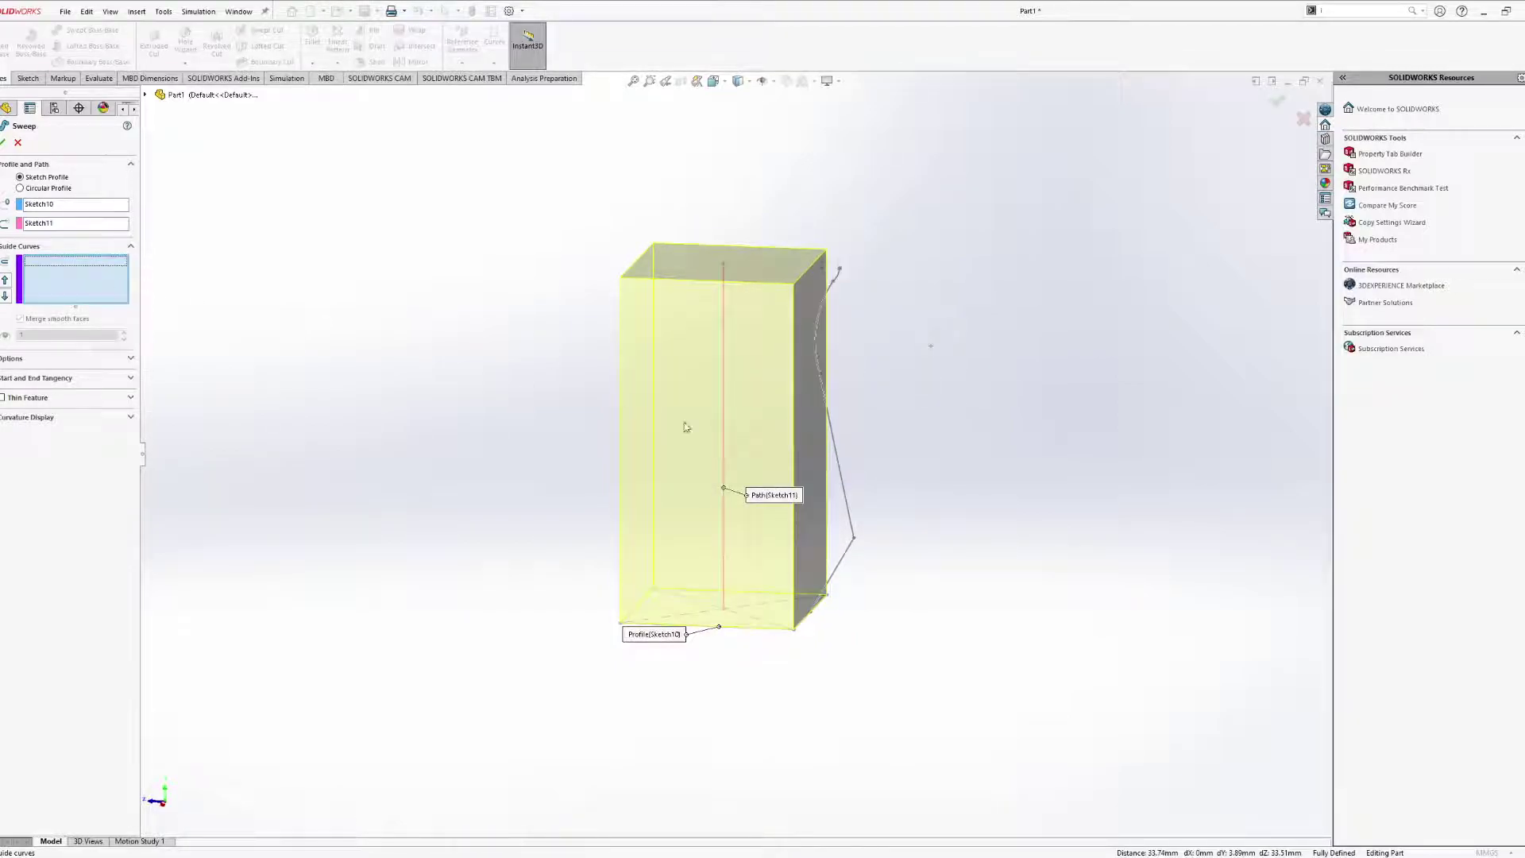
{"action": "middle_click_drag", "start_coordinate": [687, 427], "coordinate": [909, 475]}
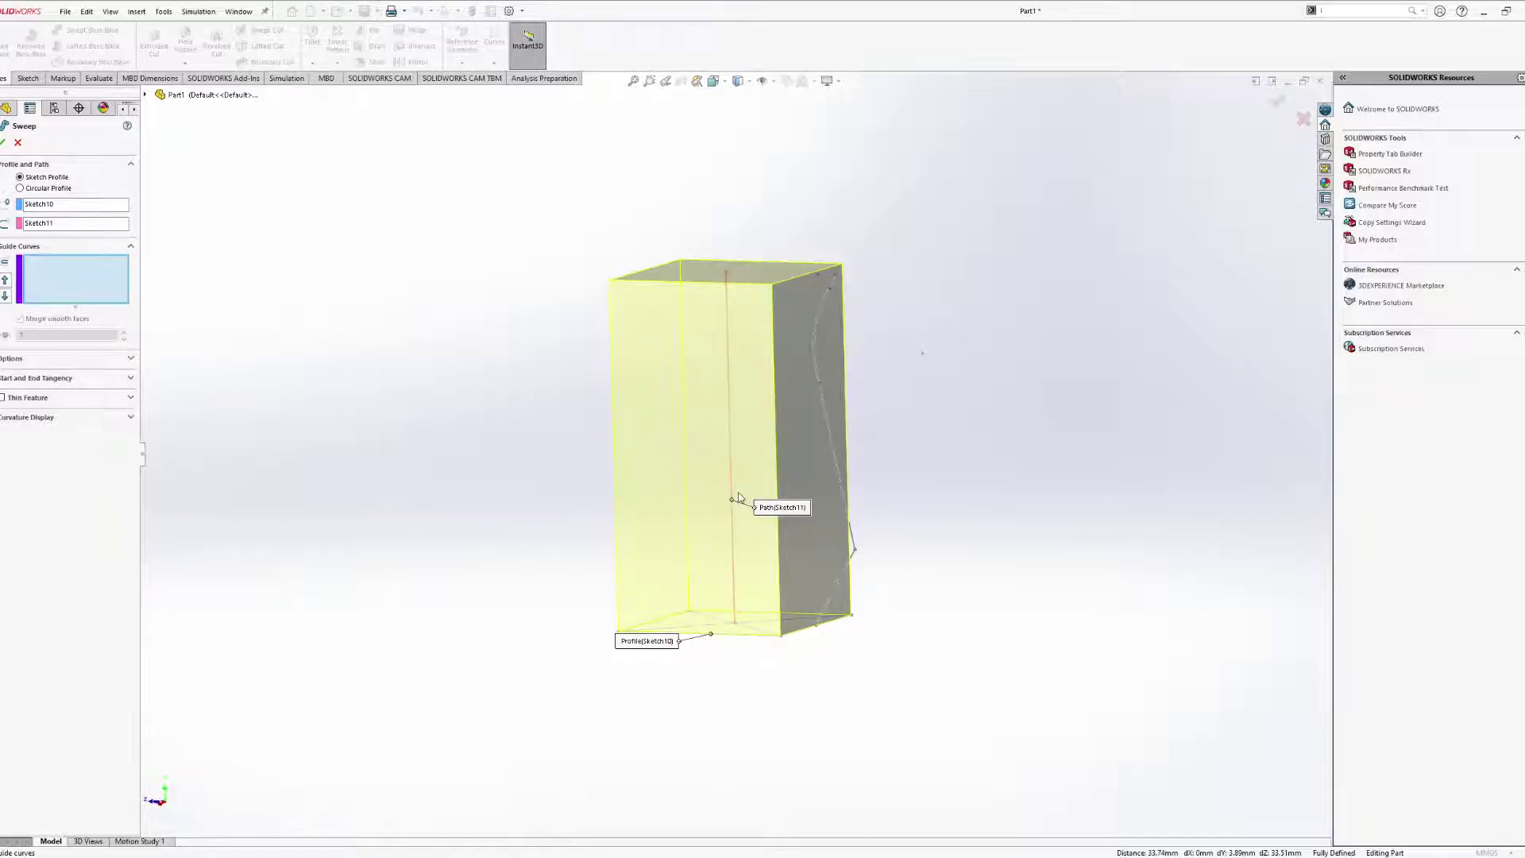
{"action": "middle_click_drag", "start_coordinate": [814, 522], "coordinate": [854, 592]}
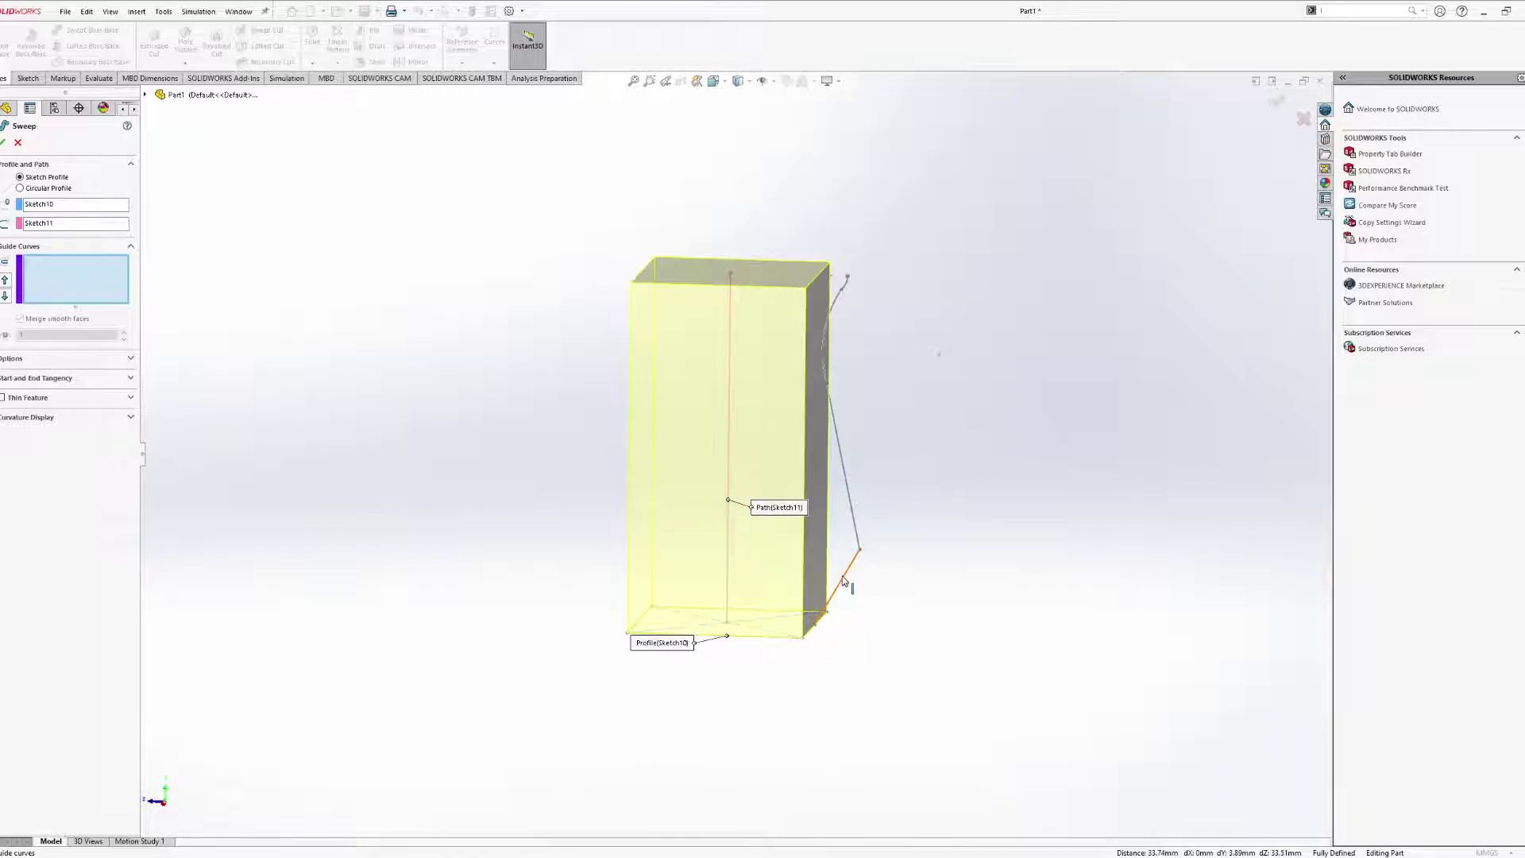
{"action": "left_click", "coordinate": [843, 579]}
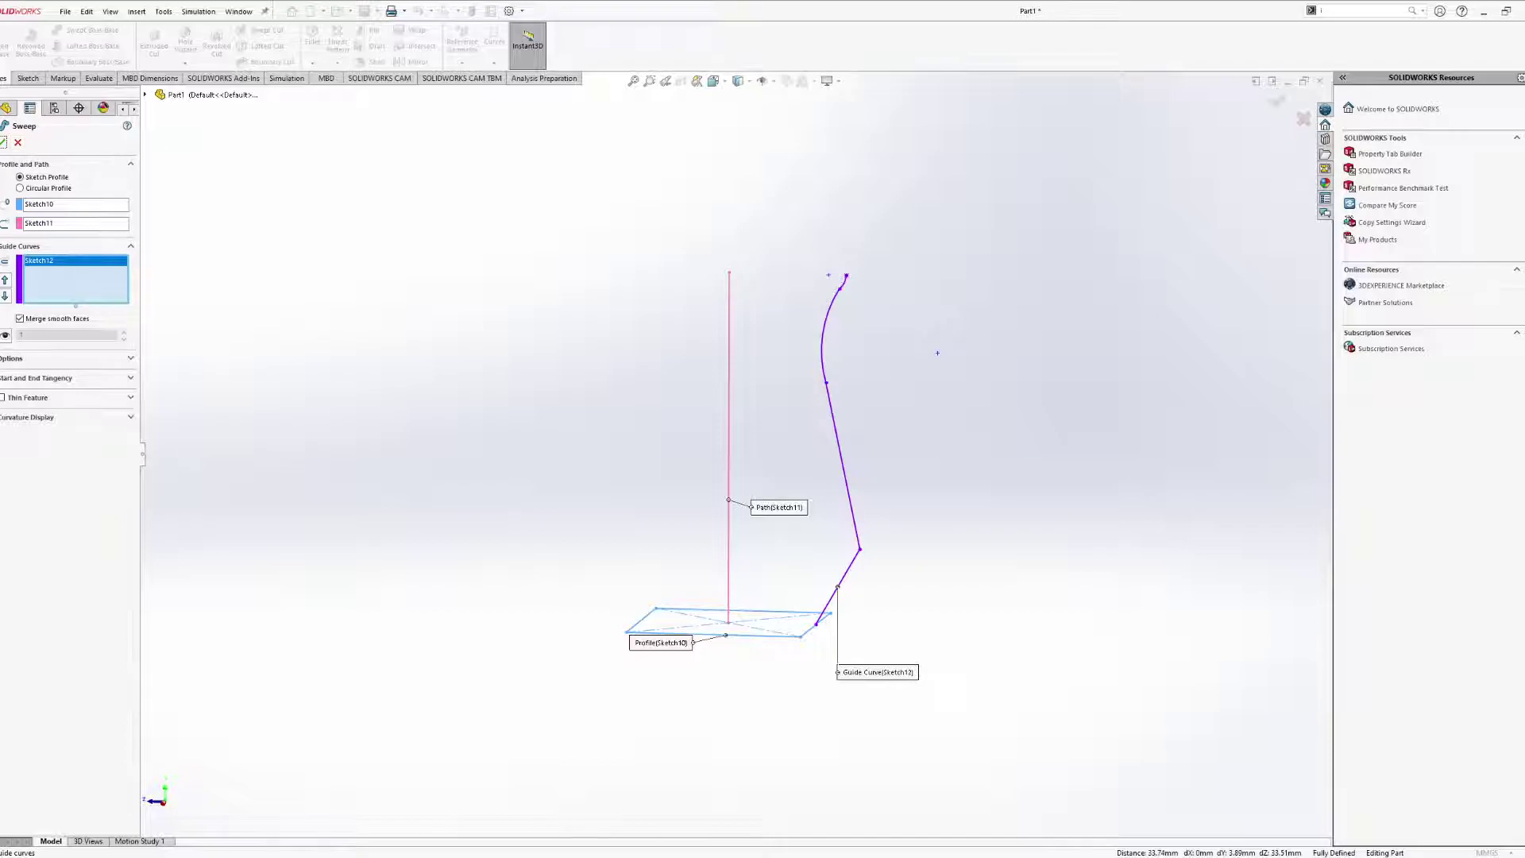
{"action": "left_click", "coordinate": [18, 143]}
Edit the square's sketch and delete its 50 mm dimension.
{"action": "mouse_move", "coordinate": [560, 422]}
{"action": "middle_mouse_down"}
{"action": "mouse_move", "coordinate": [545, 510]}
{"action": "mouse_move", "coordinate": [537, 494]}
{"action": "middle_mouse_up"}
{"action": "double_click", "coordinate": [36, 300]}
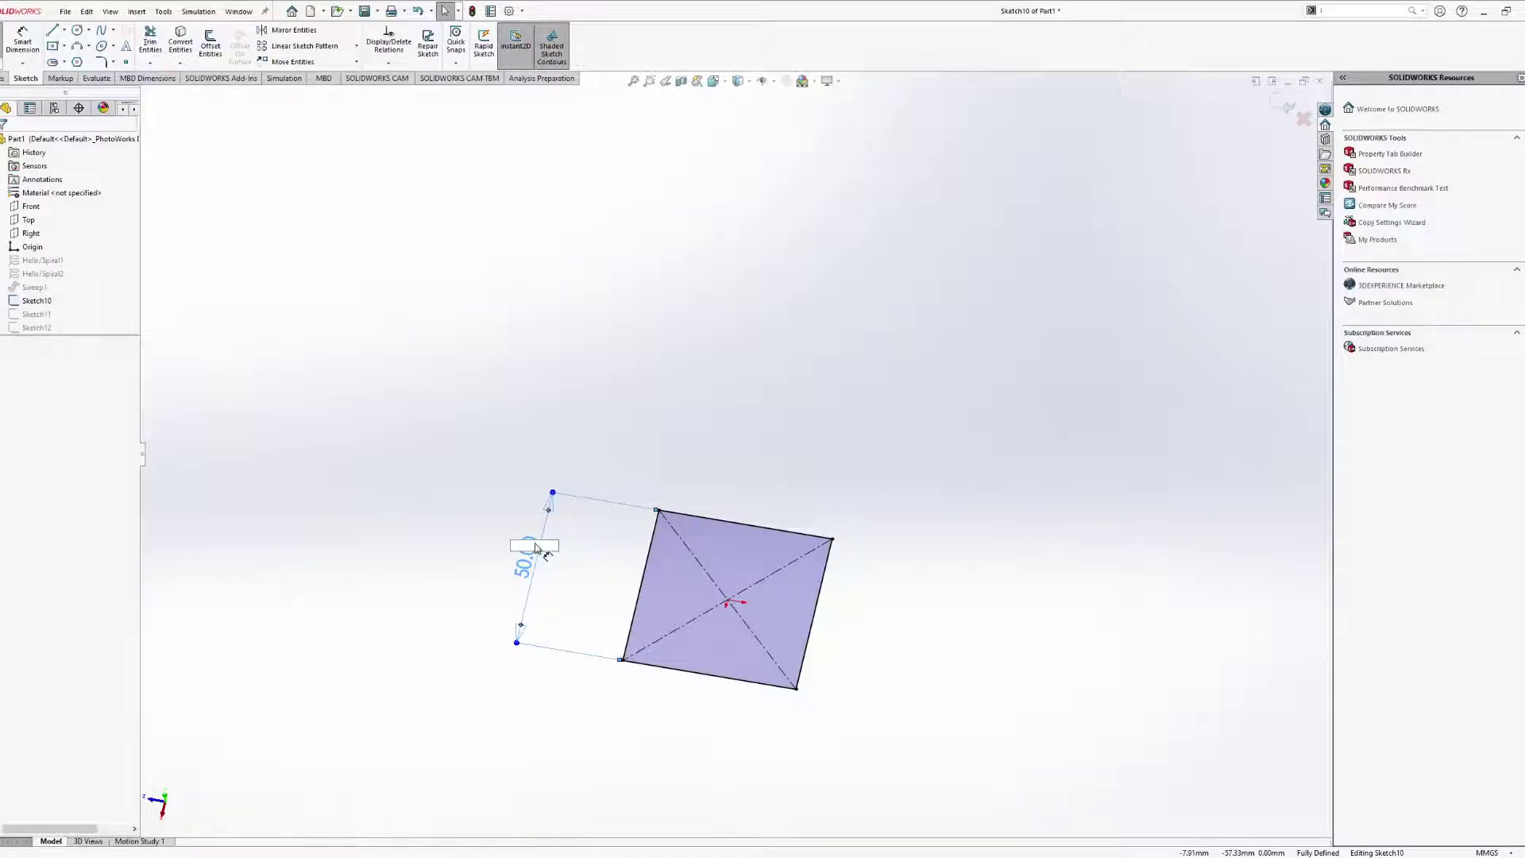
{"action": "left_click", "coordinate": [583, 502]}
{"action": "key", "text": "Delete"}
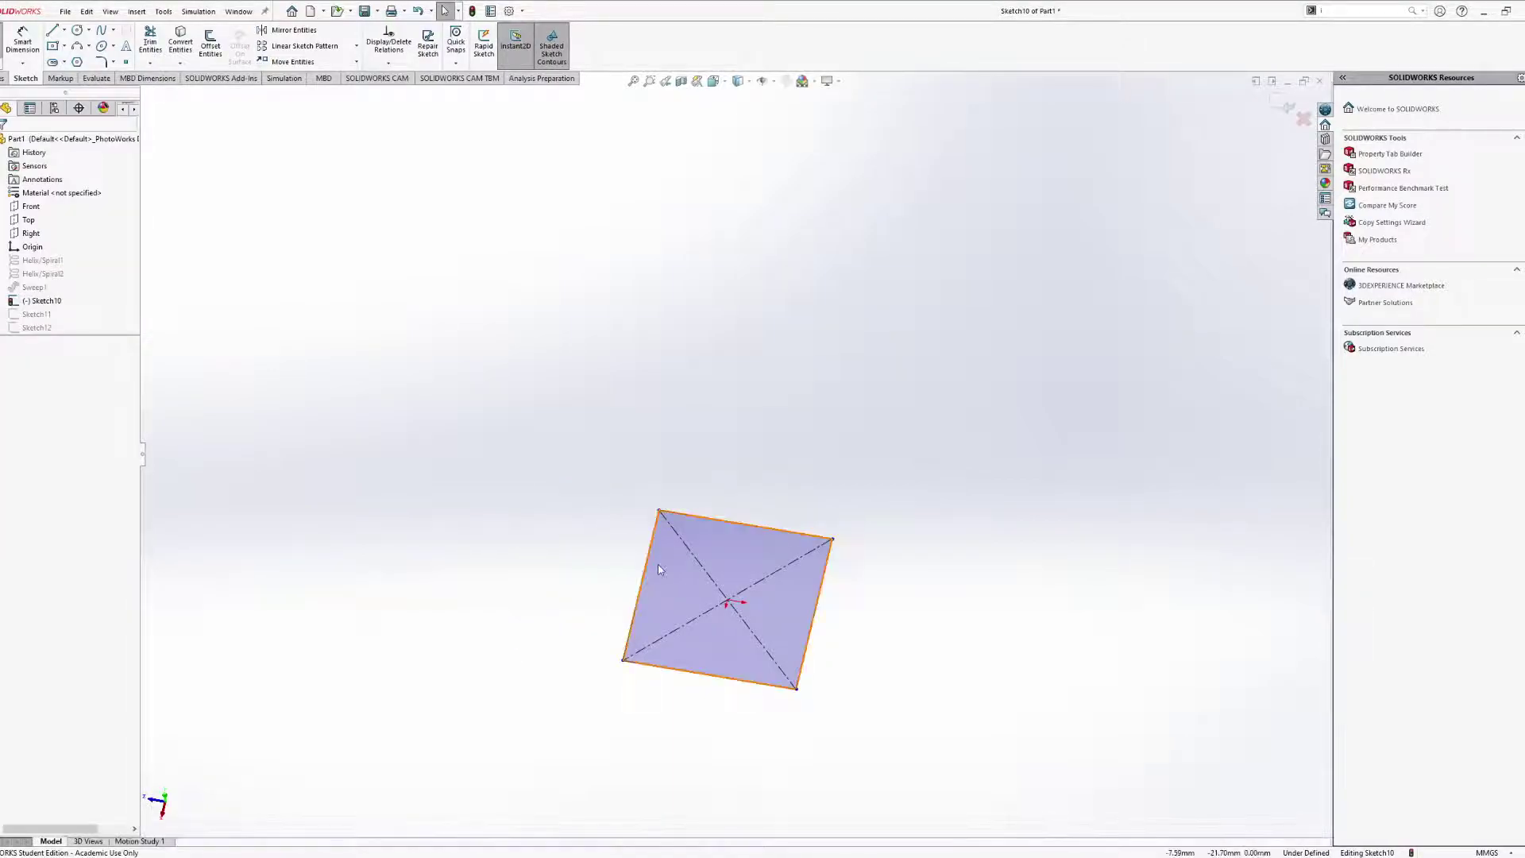
{"action": "mouse_move", "coordinate": [658, 565]}
{"action": "middle_mouse_down"}
{"action": "mouse_move", "coordinate": [640, 429]}
{"action": "mouse_move", "coordinate": [650, 445]}
{"action": "middle_mouse_up"}
Set up a boss sweep with the square as profile, the vertical line as path and the side profile as guide curve.
{"action": "left_click", "coordinate": [1, 41]}
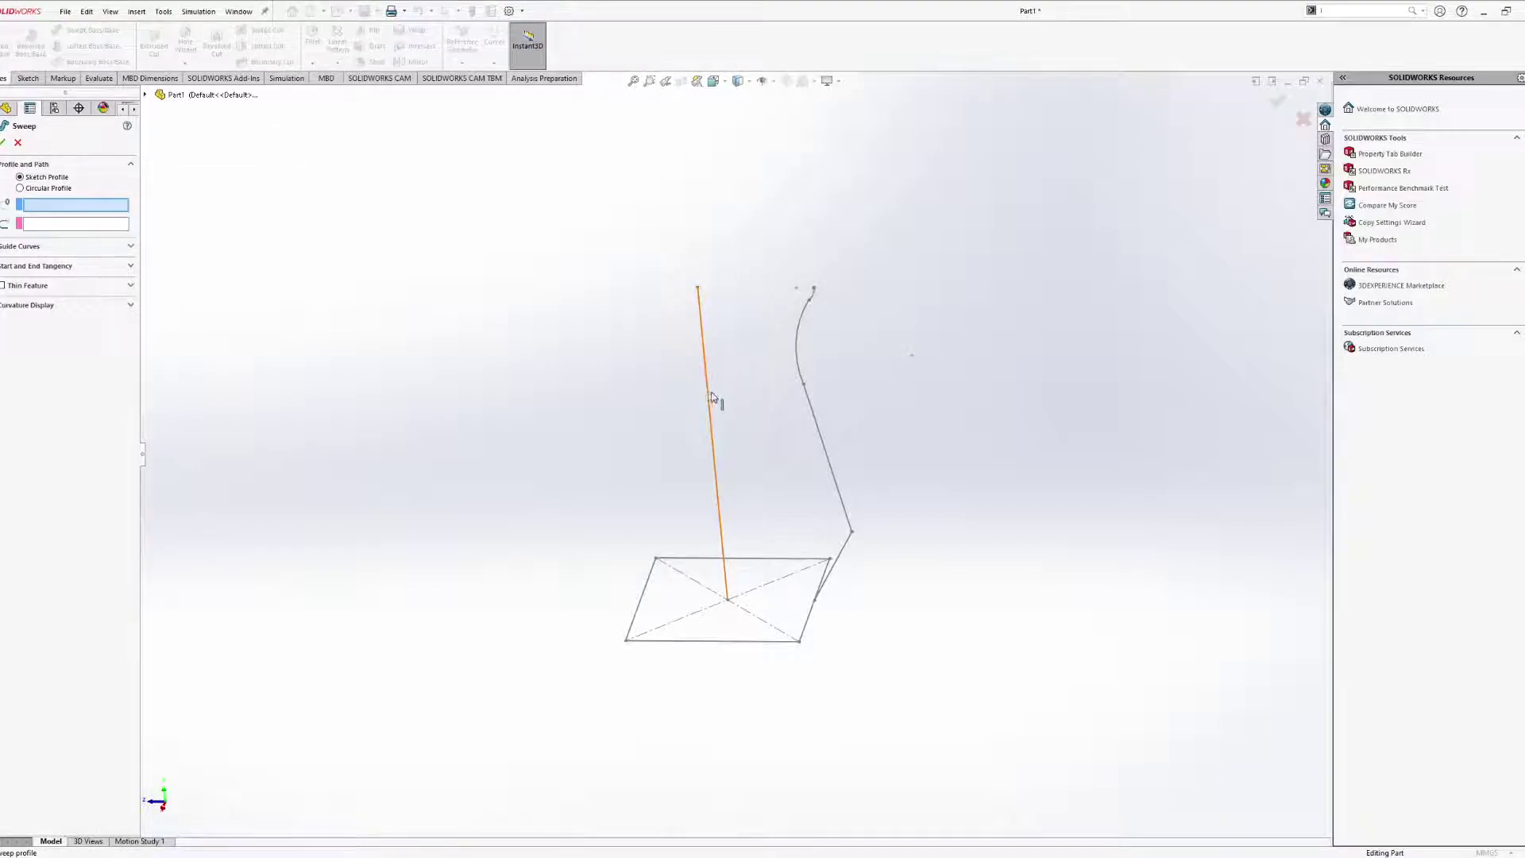
{"action": "middle_click_drag", "start_coordinate": [712, 397], "coordinate": [725, 506]}
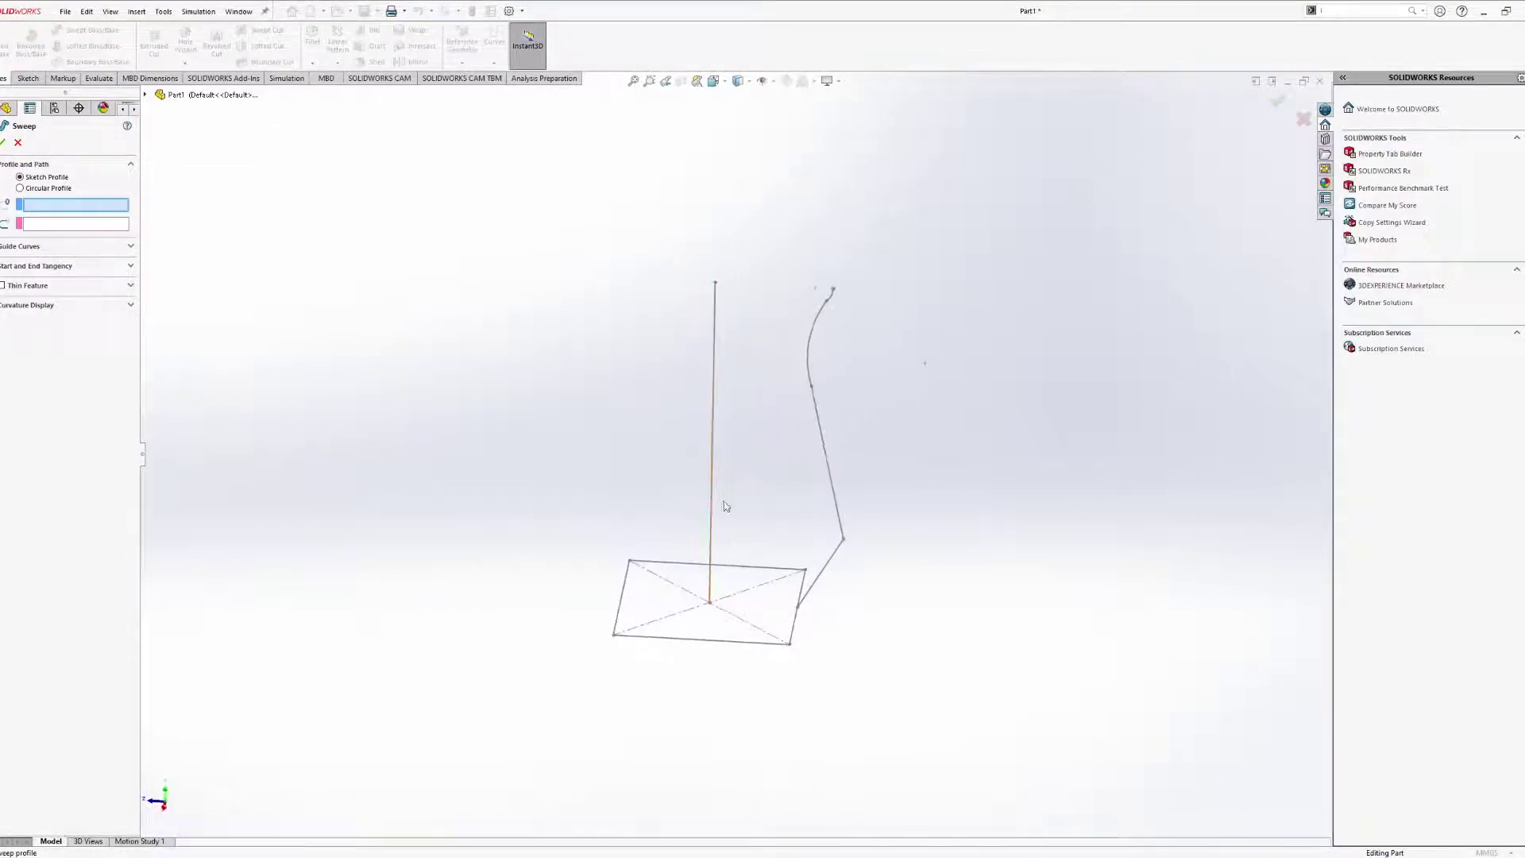
{"action": "left_click", "coordinate": [731, 645]}
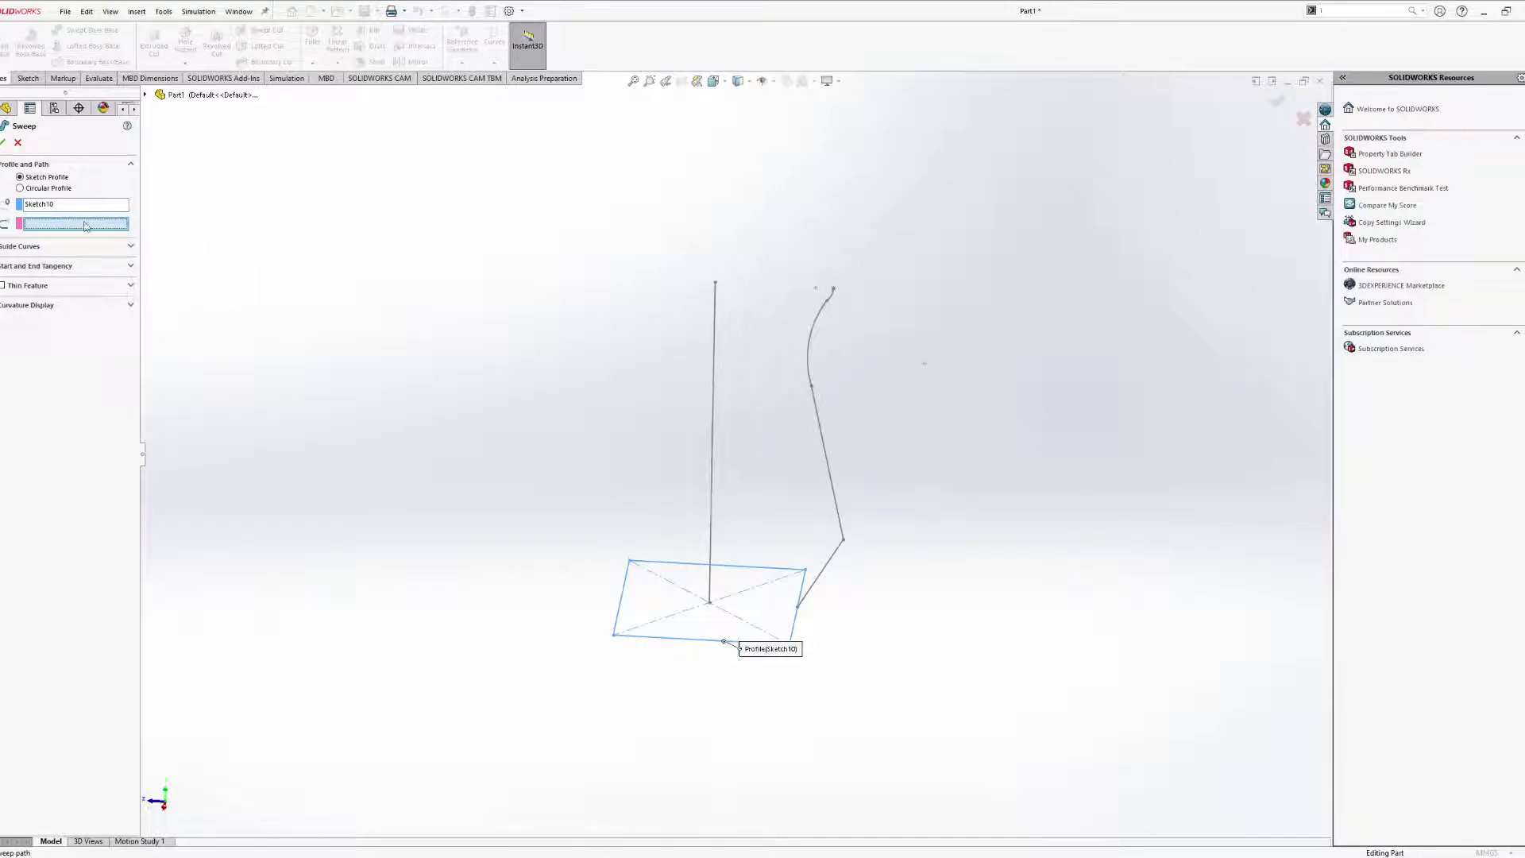
{"action": "left_click", "coordinate": [713, 427]}
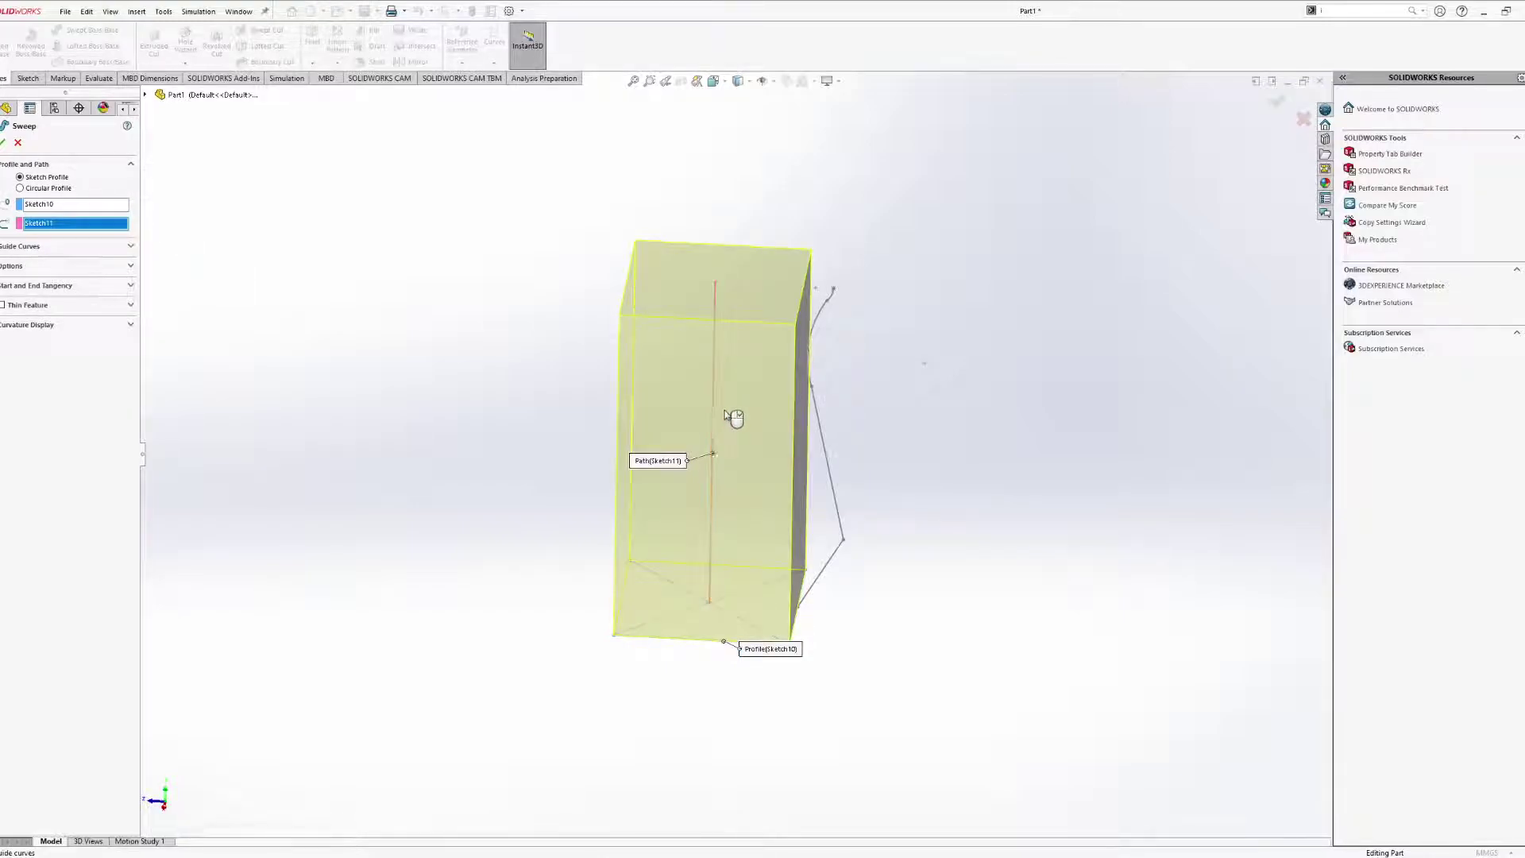
{"action": "left_click", "coordinate": [132, 248]}
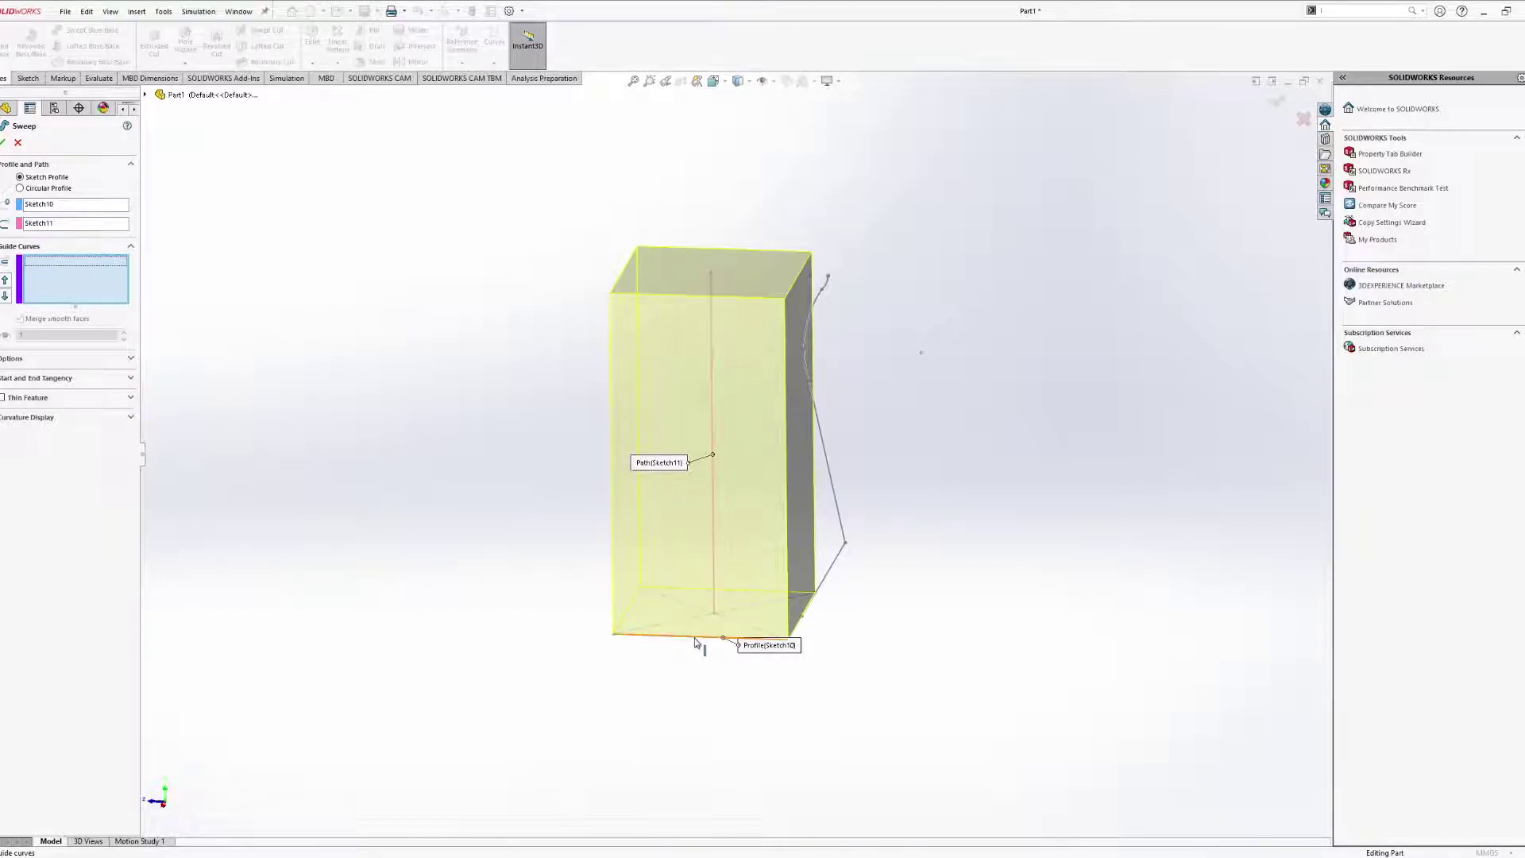
{"action": "left_click", "coordinate": [834, 573]}
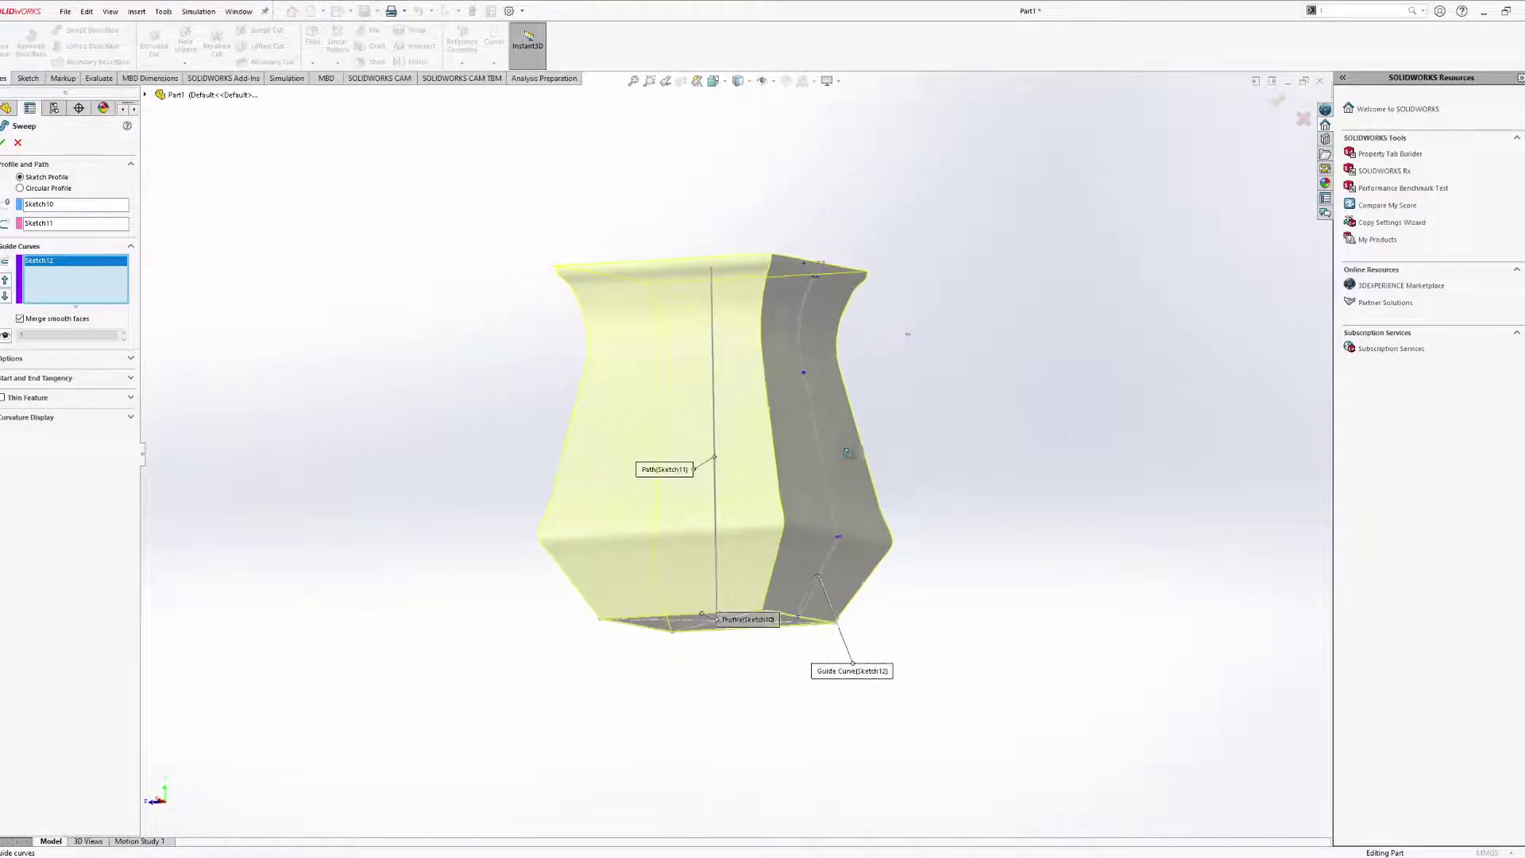
Examine the sweep preview from several sides to see how the square follows the path and guide curve.
{"action": "middle_click_drag", "start_coordinate": [901, 457], "coordinate": [888, 569]}
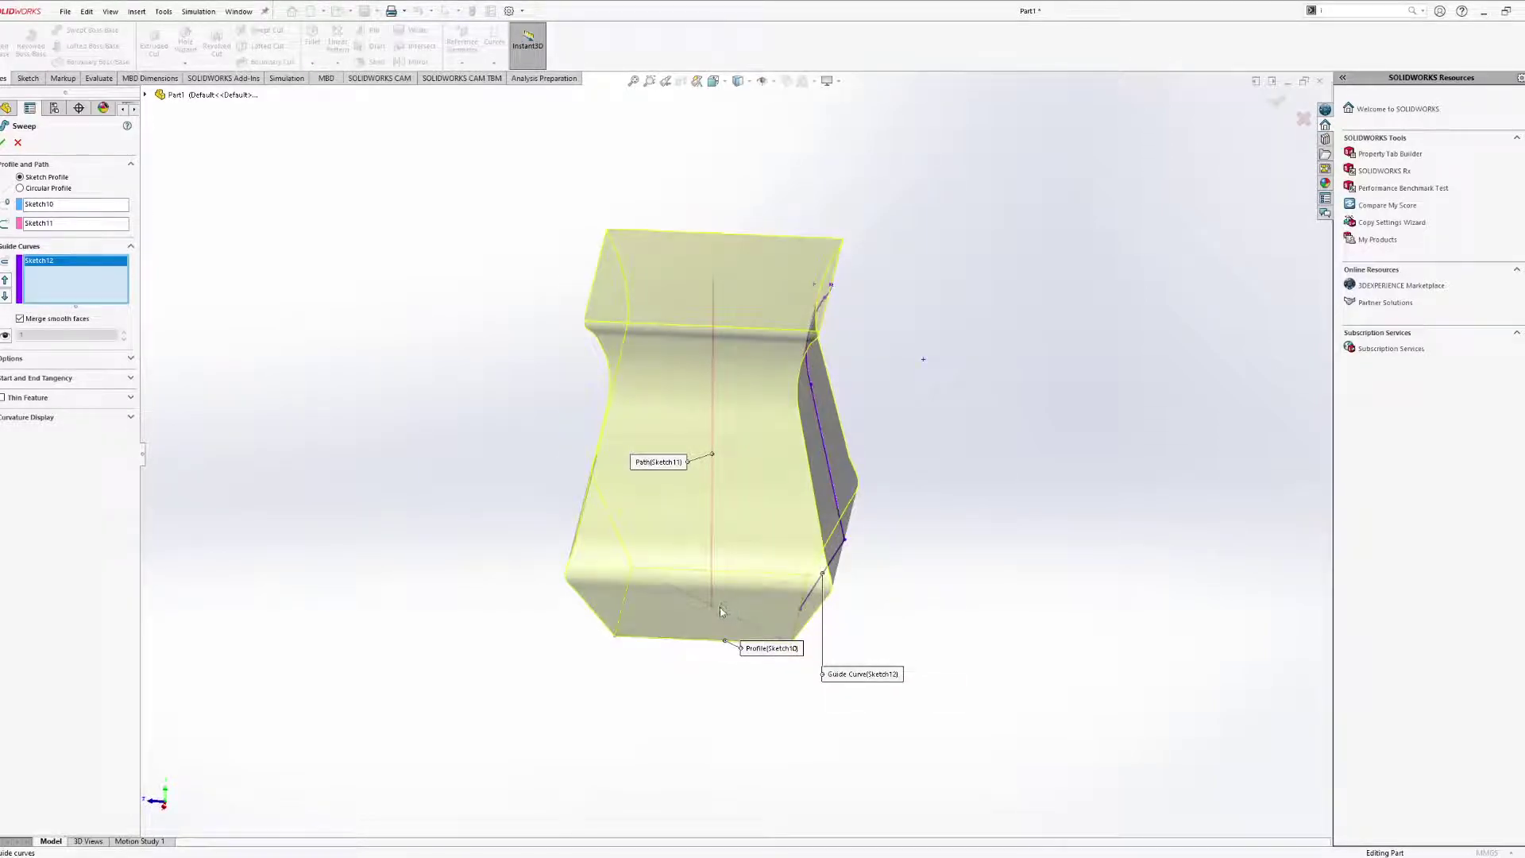
{"action": "middle_click_drag", "start_coordinate": [721, 610], "coordinate": [592, 408]}
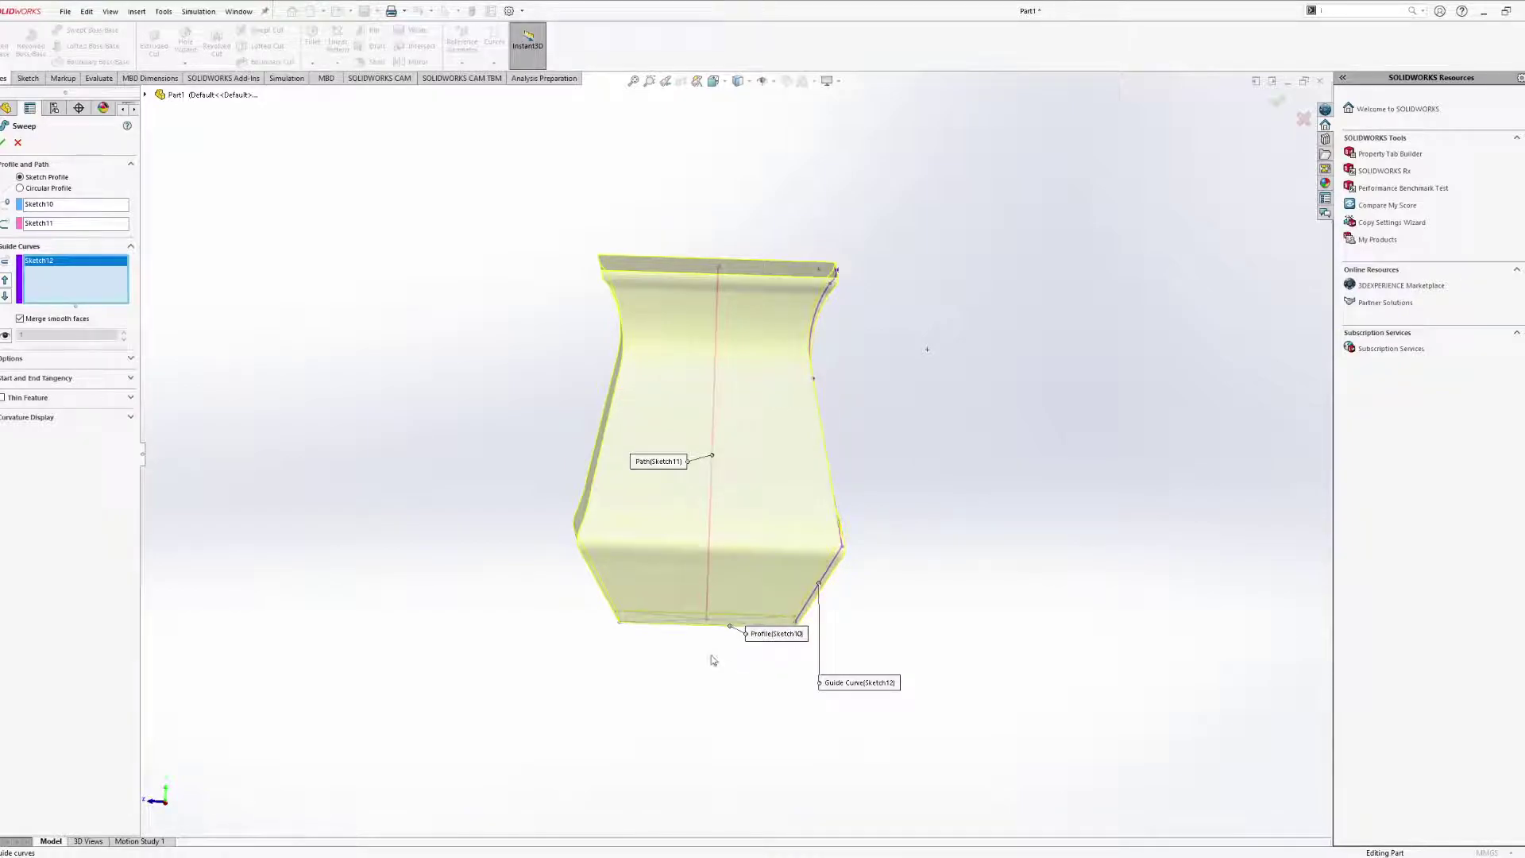
{"action": "middle_click_drag", "start_coordinate": [713, 660], "coordinate": [684, 527]}
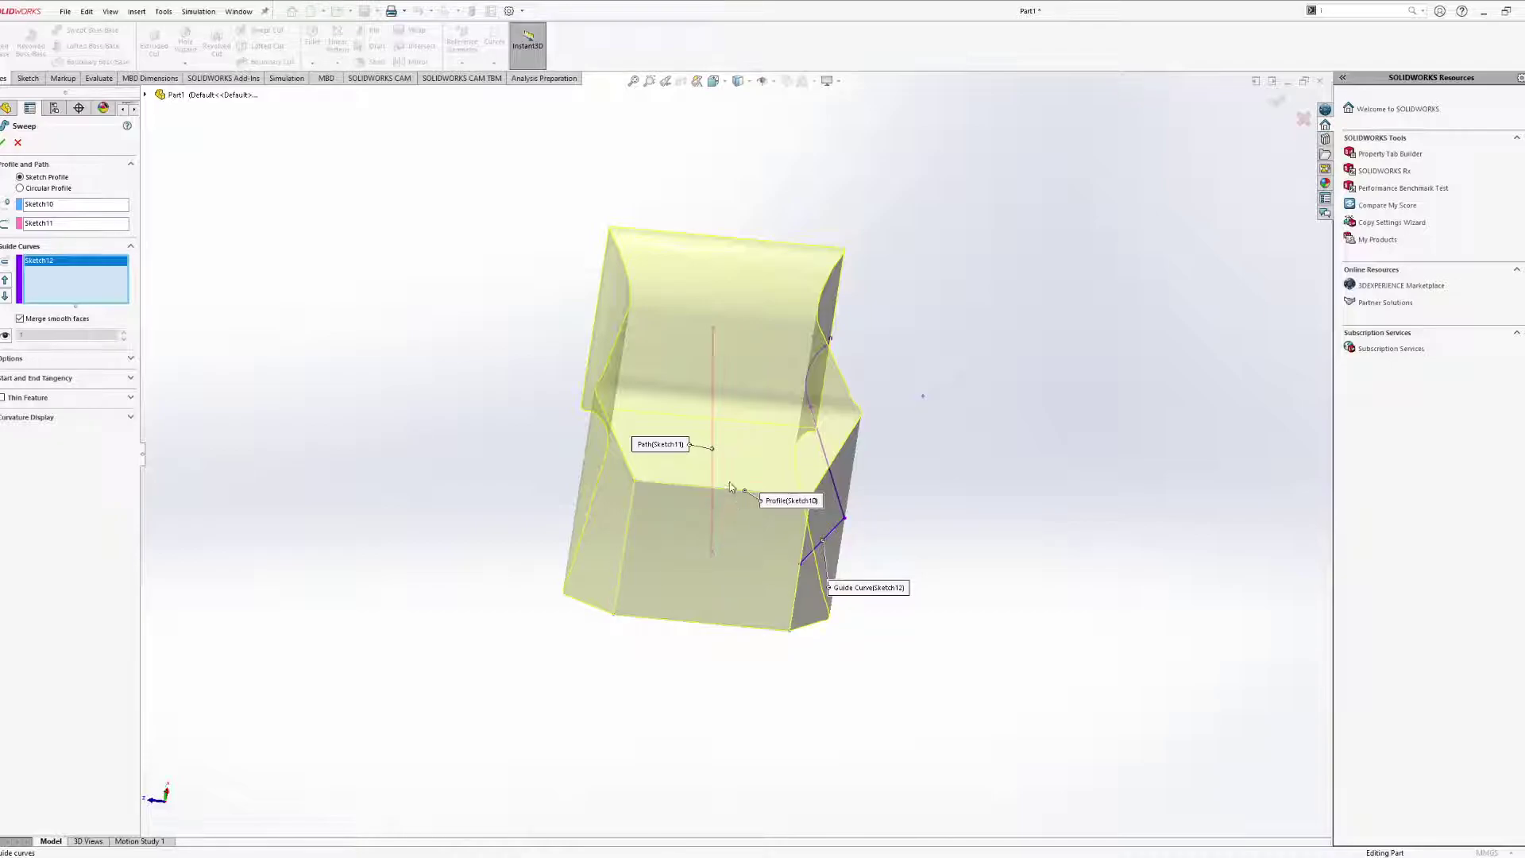
{"action": "middle_click_drag", "start_coordinate": [729, 483], "coordinate": [690, 771]}
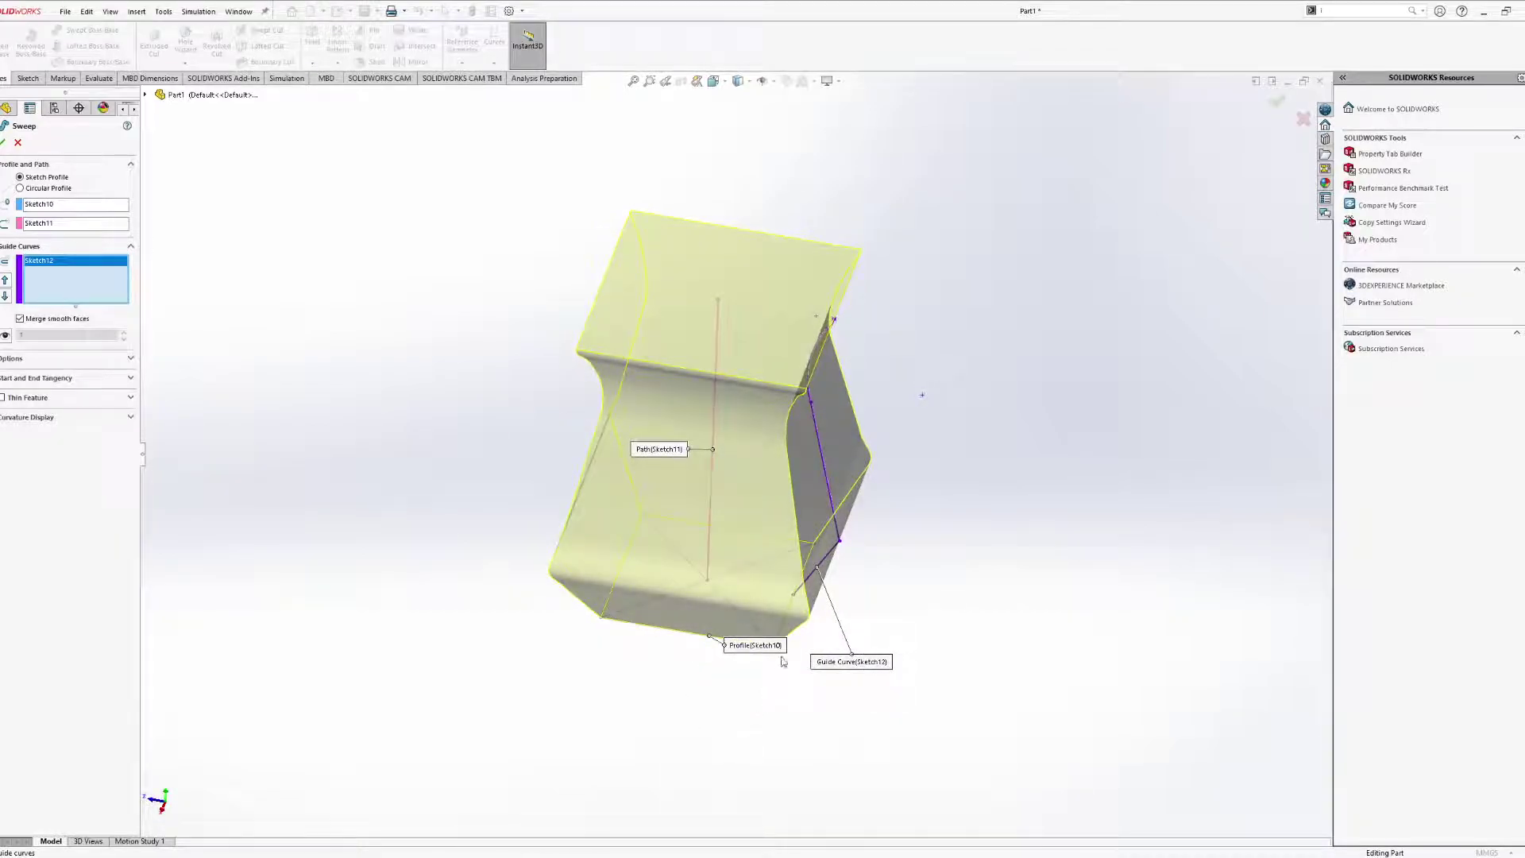
{"action": "middle_click_drag", "start_coordinate": [782, 661], "coordinate": [834, 629]}
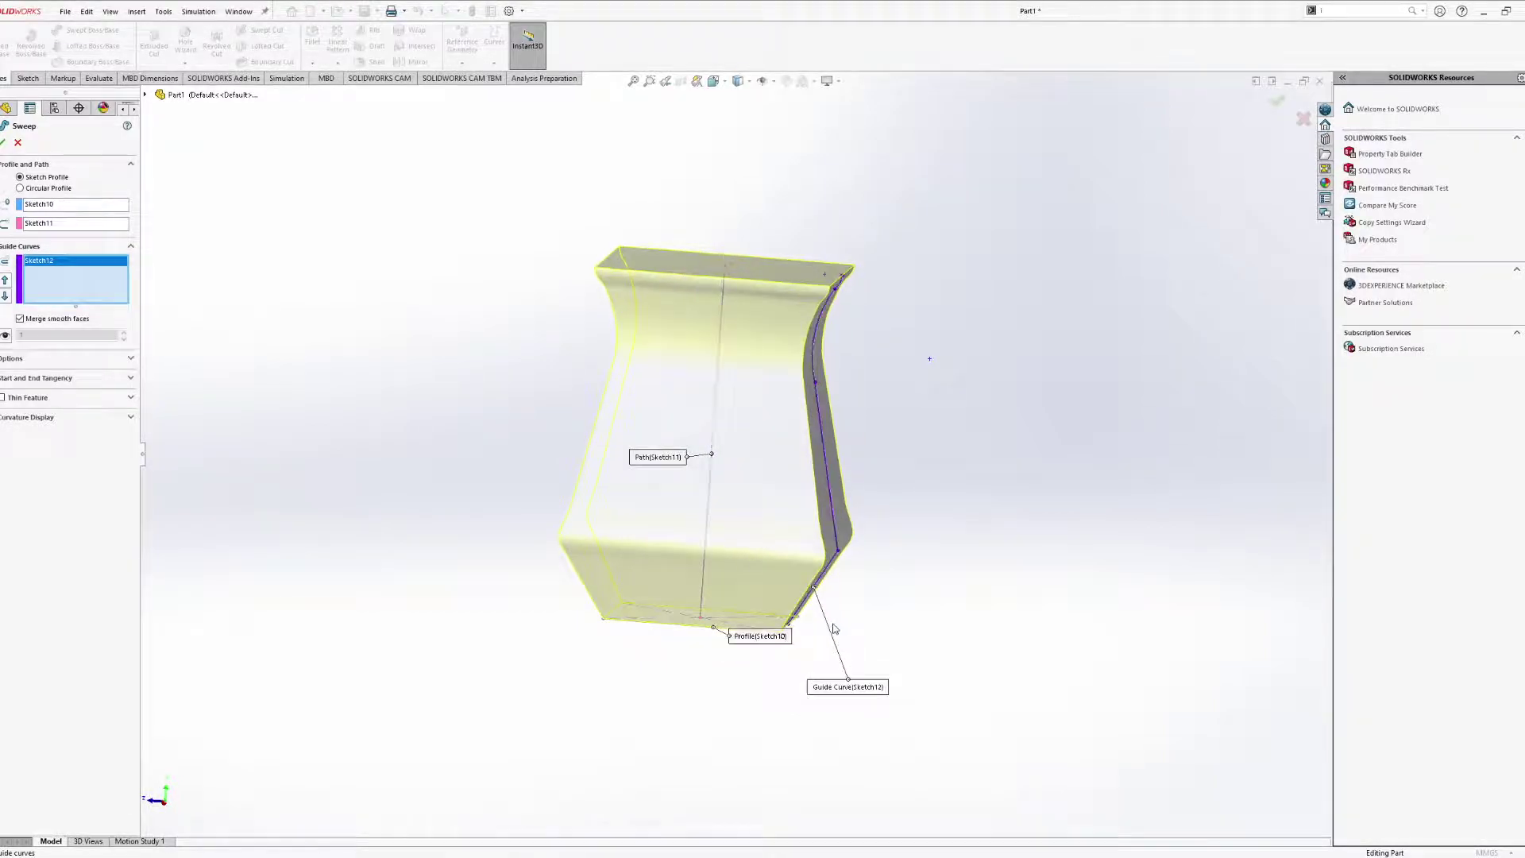
{"action": "mouse_move", "coordinate": [998, 633]}
{"action": "middle_mouse_down"}
{"action": "mouse_move", "coordinate": [984, 684]}
{"action": "mouse_move", "coordinate": [991, 603]}
{"action": "mouse_move", "coordinate": [1055, 603]}
{"action": "mouse_move", "coordinate": [978, 664]}
{"action": "mouse_move", "coordinate": [1049, 599]}
{"action": "mouse_move", "coordinate": [1008, 623]}
{"action": "middle_mouse_up"}
{"action": "middle_click_drag", "start_coordinate": [866, 492], "coordinate": [855, 518]}
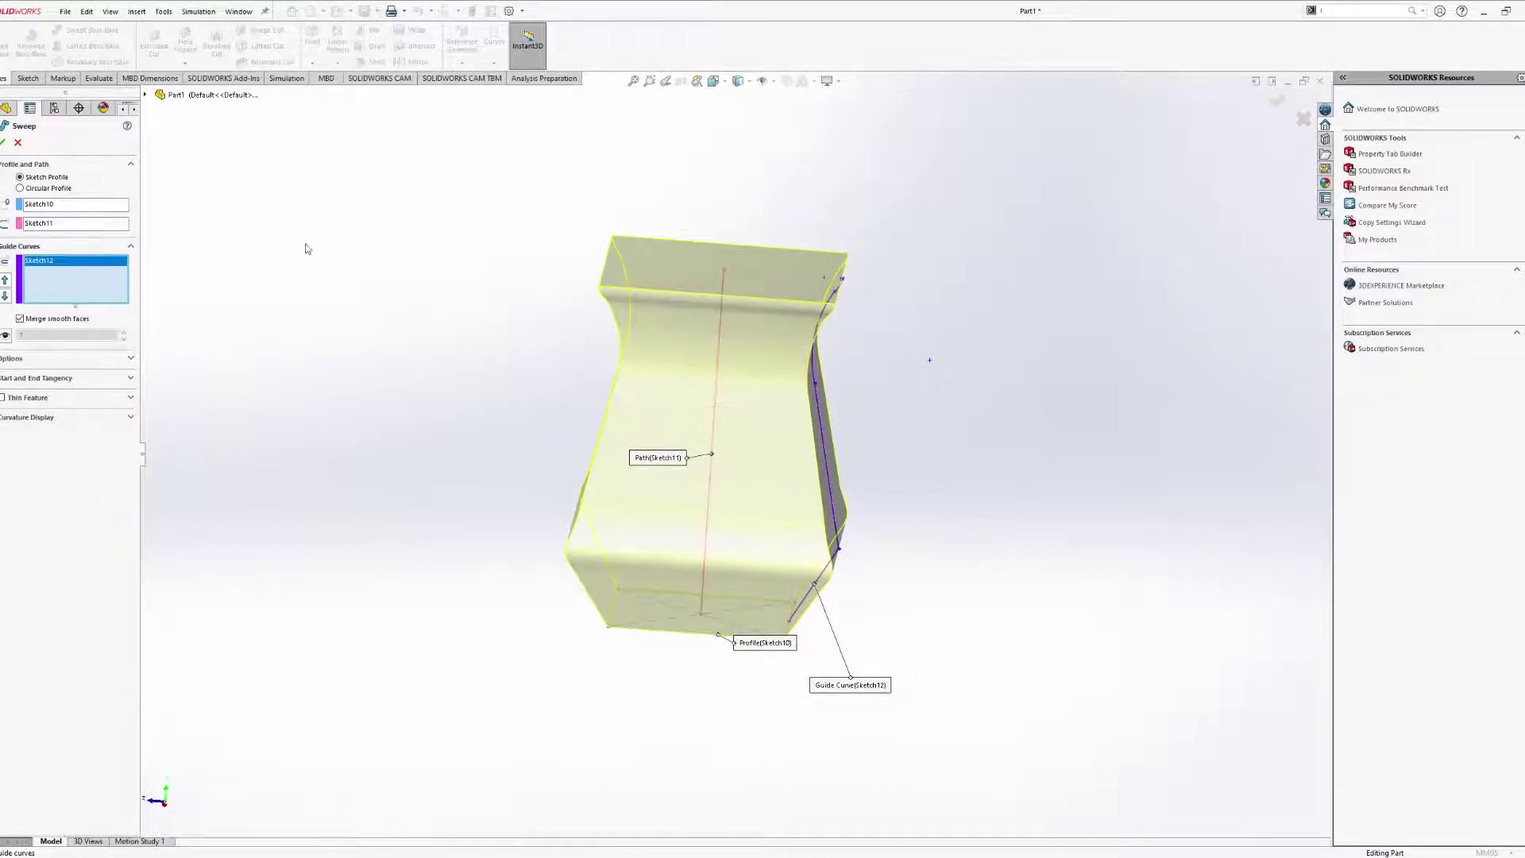
{"action": "middle_click_drag", "start_coordinate": [505, 355], "coordinate": [544, 355]}
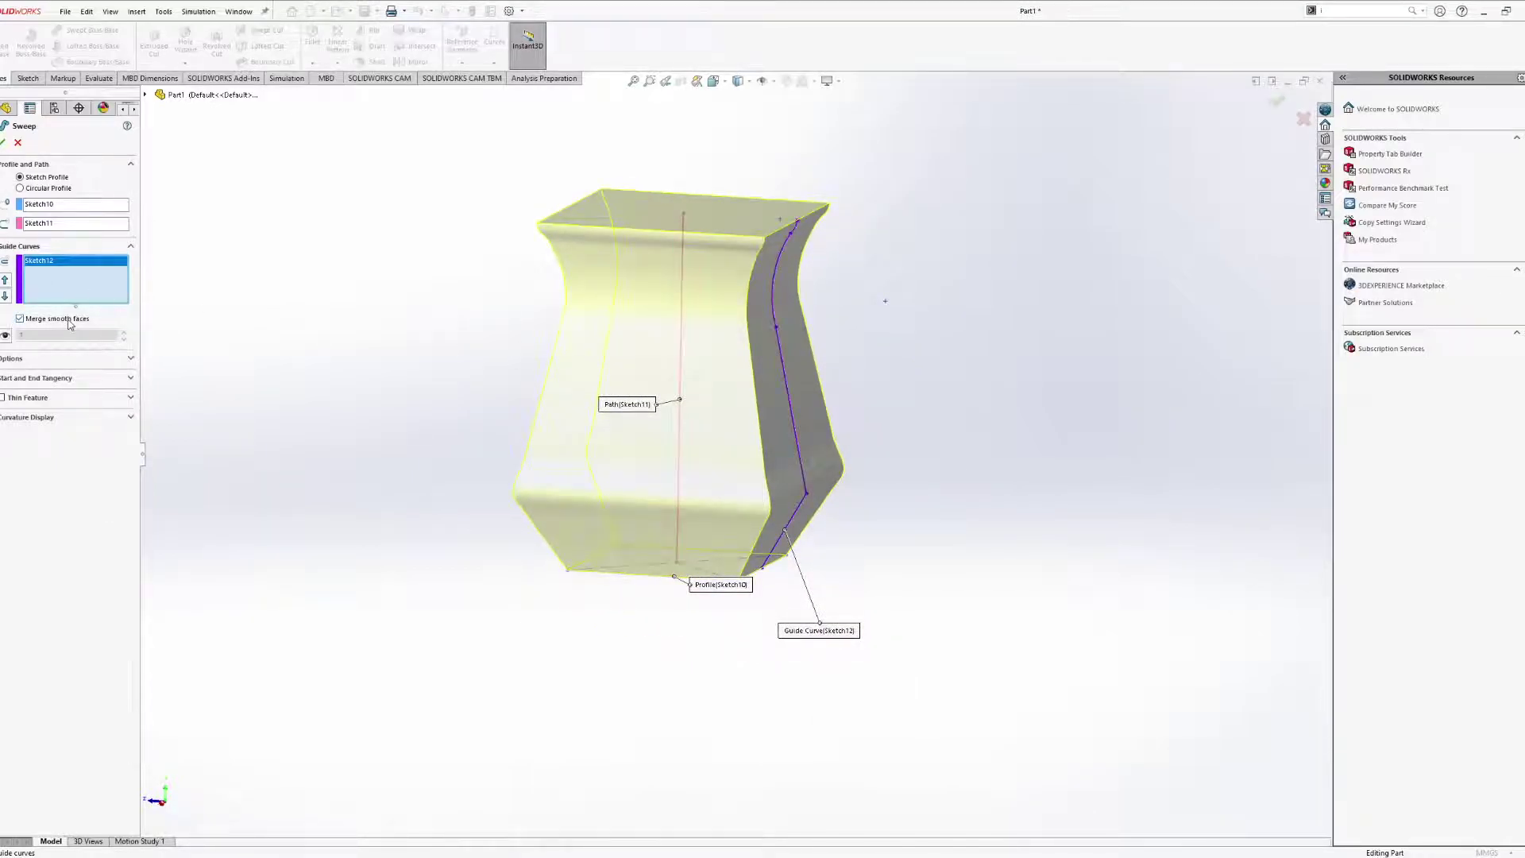
{"action": "middle_click_drag", "start_coordinate": [595, 400], "coordinate": [622, 375]}
Compare the preview's edge with the guide curve at its lower corner, using the Right view.
{"action": "left_click", "coordinate": [713, 83]}
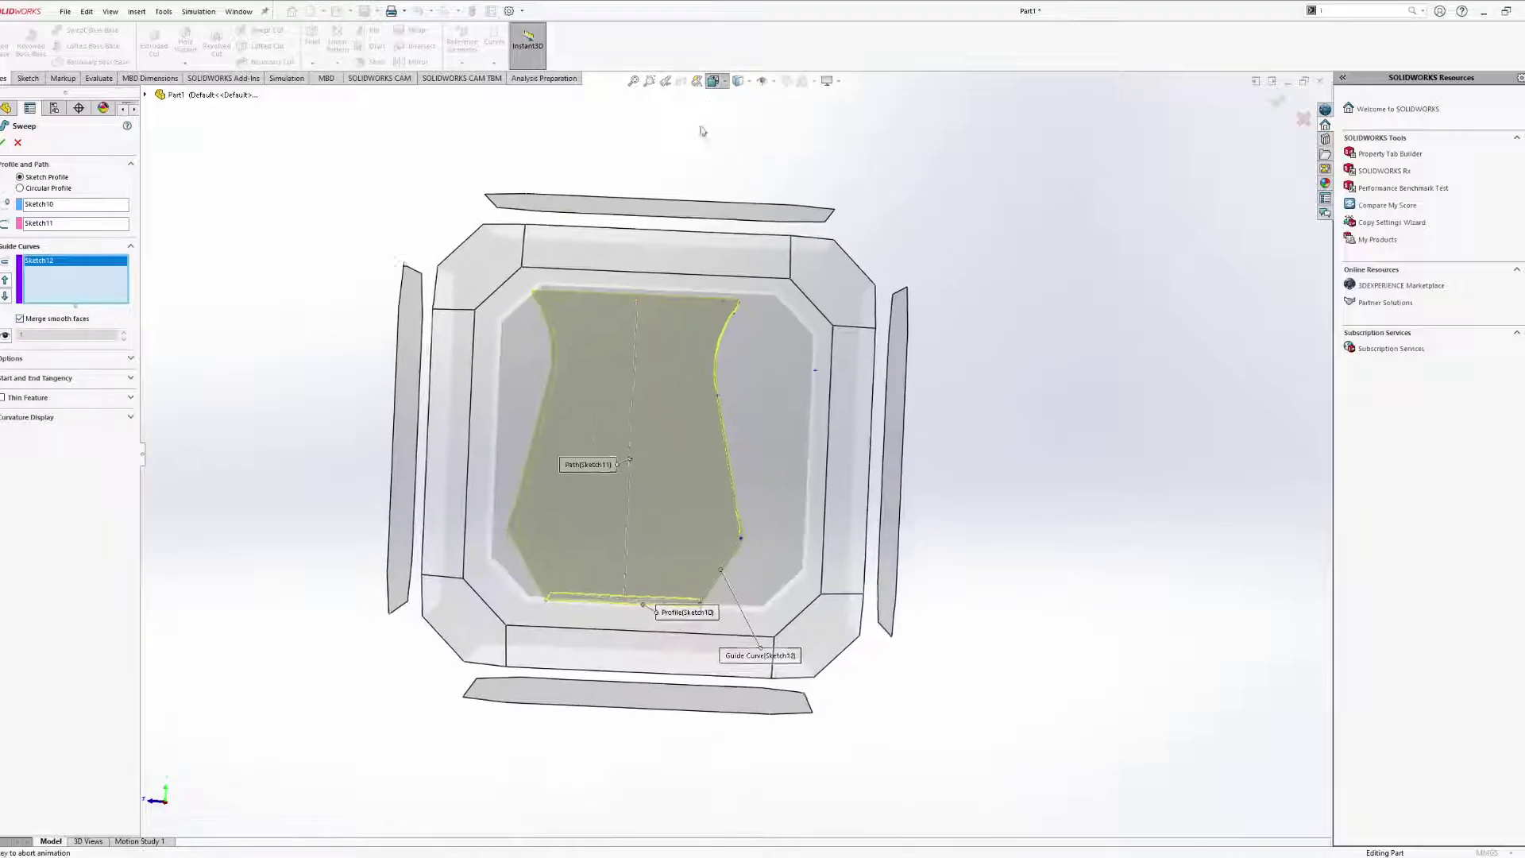
{"action": "left_click", "coordinate": [606, 568]}
{"action": "scroll", "coordinate": [803, 569], "scroll_direction": "down", "scroll_amount": 8}
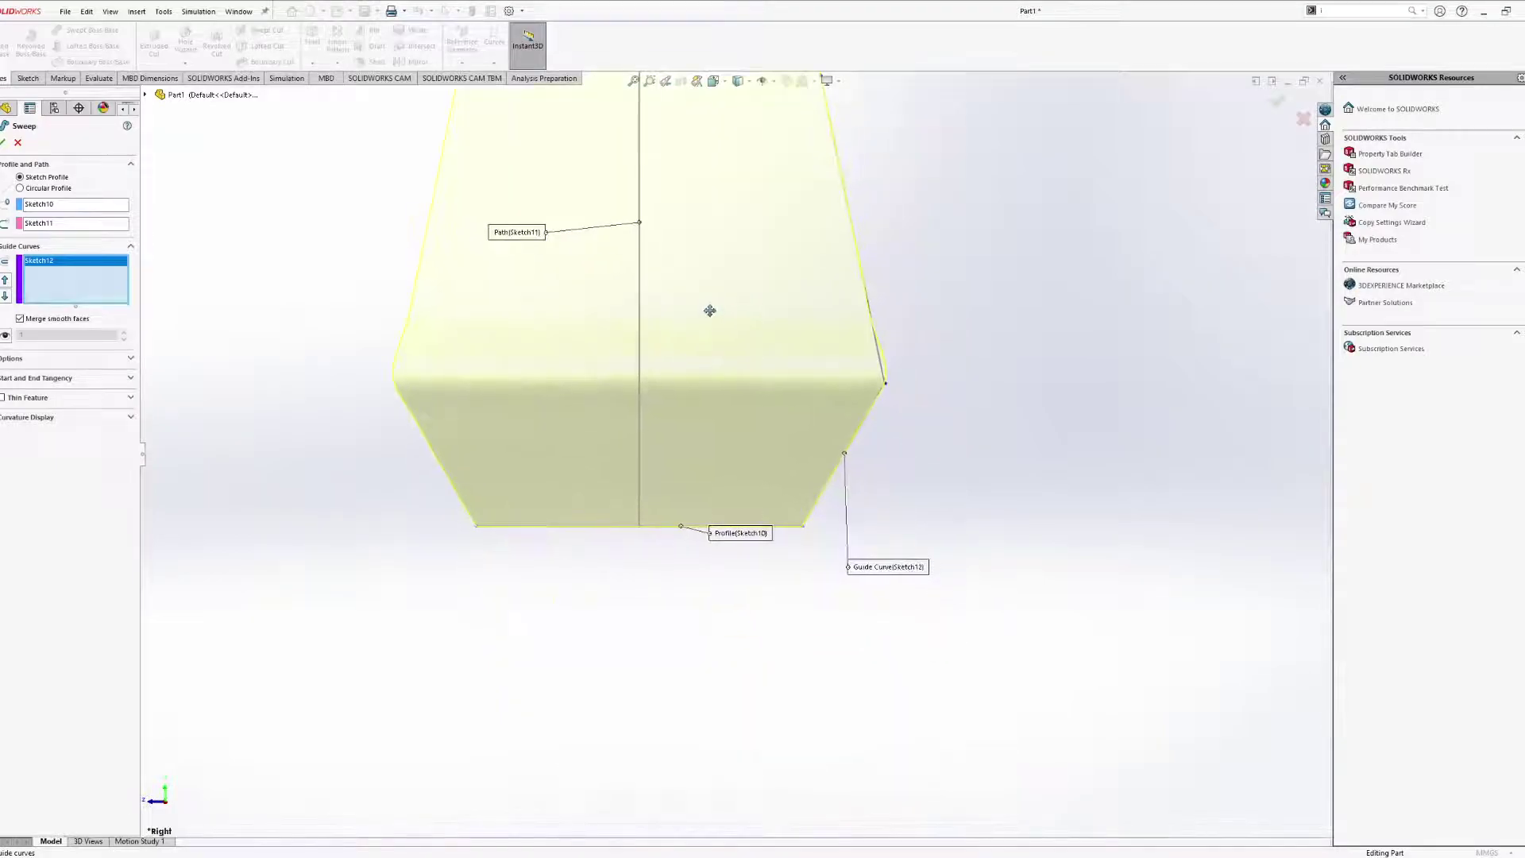
{"action": "scroll", "coordinate": [818, 337], "scroll_direction": "down", "scroll_amount": 3}
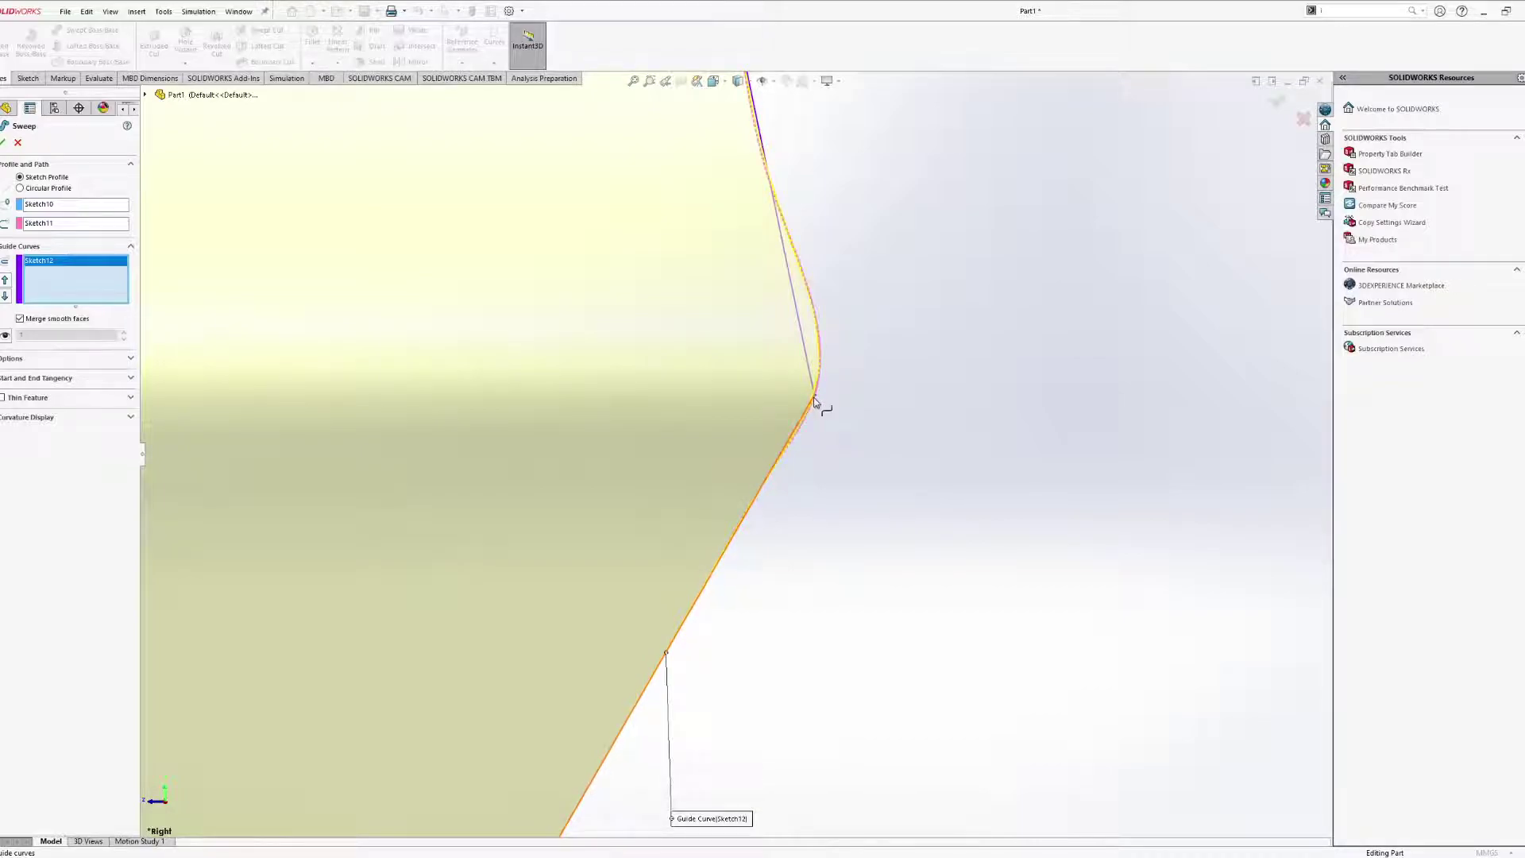
{"action": "scroll", "coordinate": [816, 401], "scroll_direction": "up", "scroll_amount": 3}
{"action": "scroll", "coordinate": [729, 433], "scroll_direction": "up", "scroll_amount": 4}
{"action": "middle_click_drag", "start_coordinate": [750, 408], "coordinate": [906, 551], "text": "ctrl"}
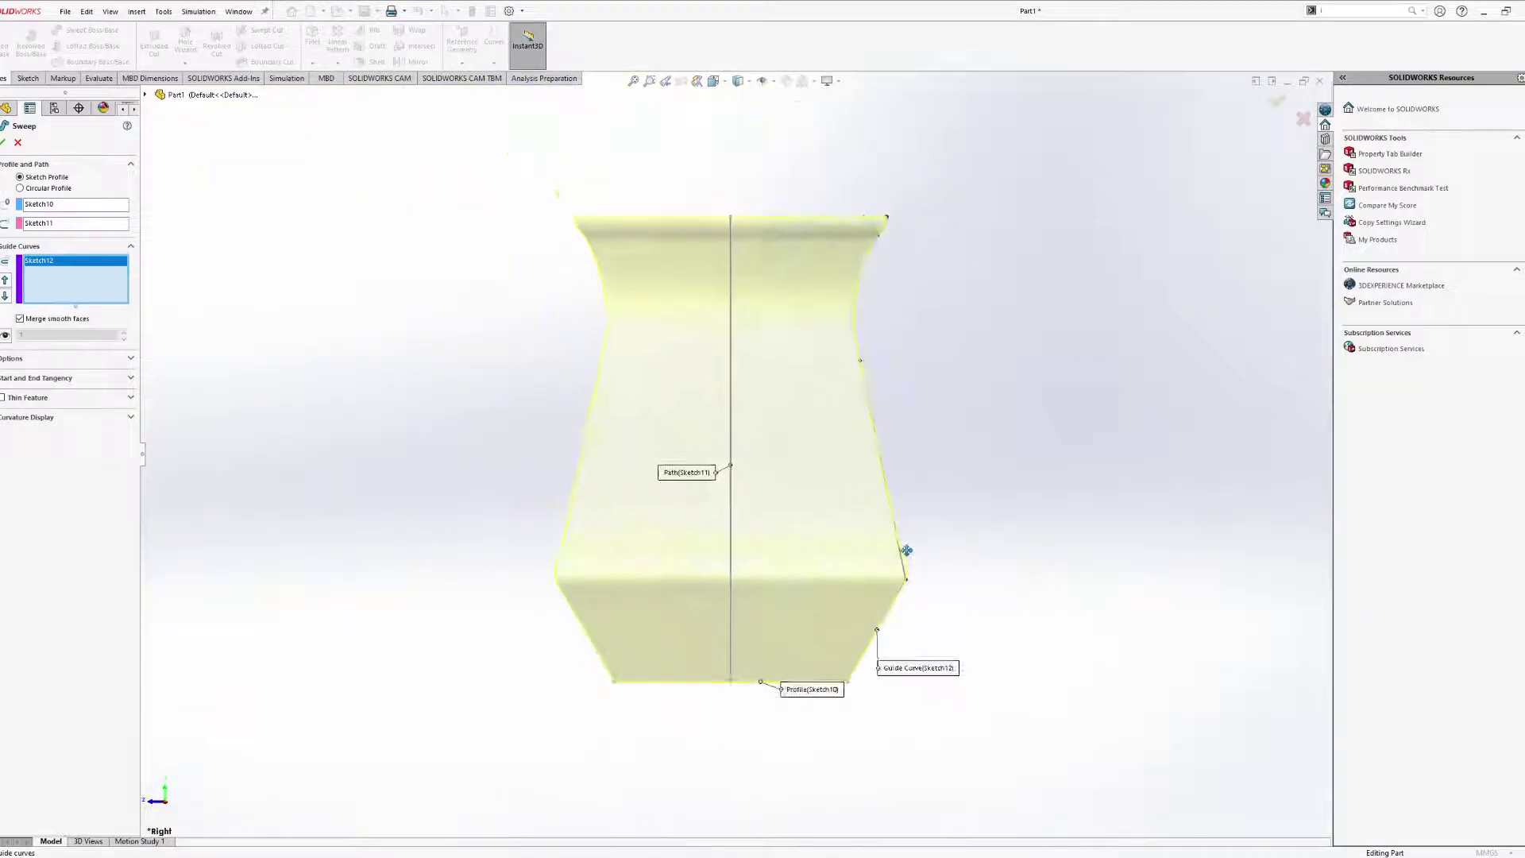
{"action": "scroll", "coordinate": [933, 574], "scroll_direction": "down", "scroll_amount": 1}
{"action": "scroll", "coordinate": [862, 238], "scroll_direction": "down", "scroll_amount": 4}
{"action": "scroll", "coordinate": [849, 230], "scroll_direction": "up", "scroll_amount": 5}
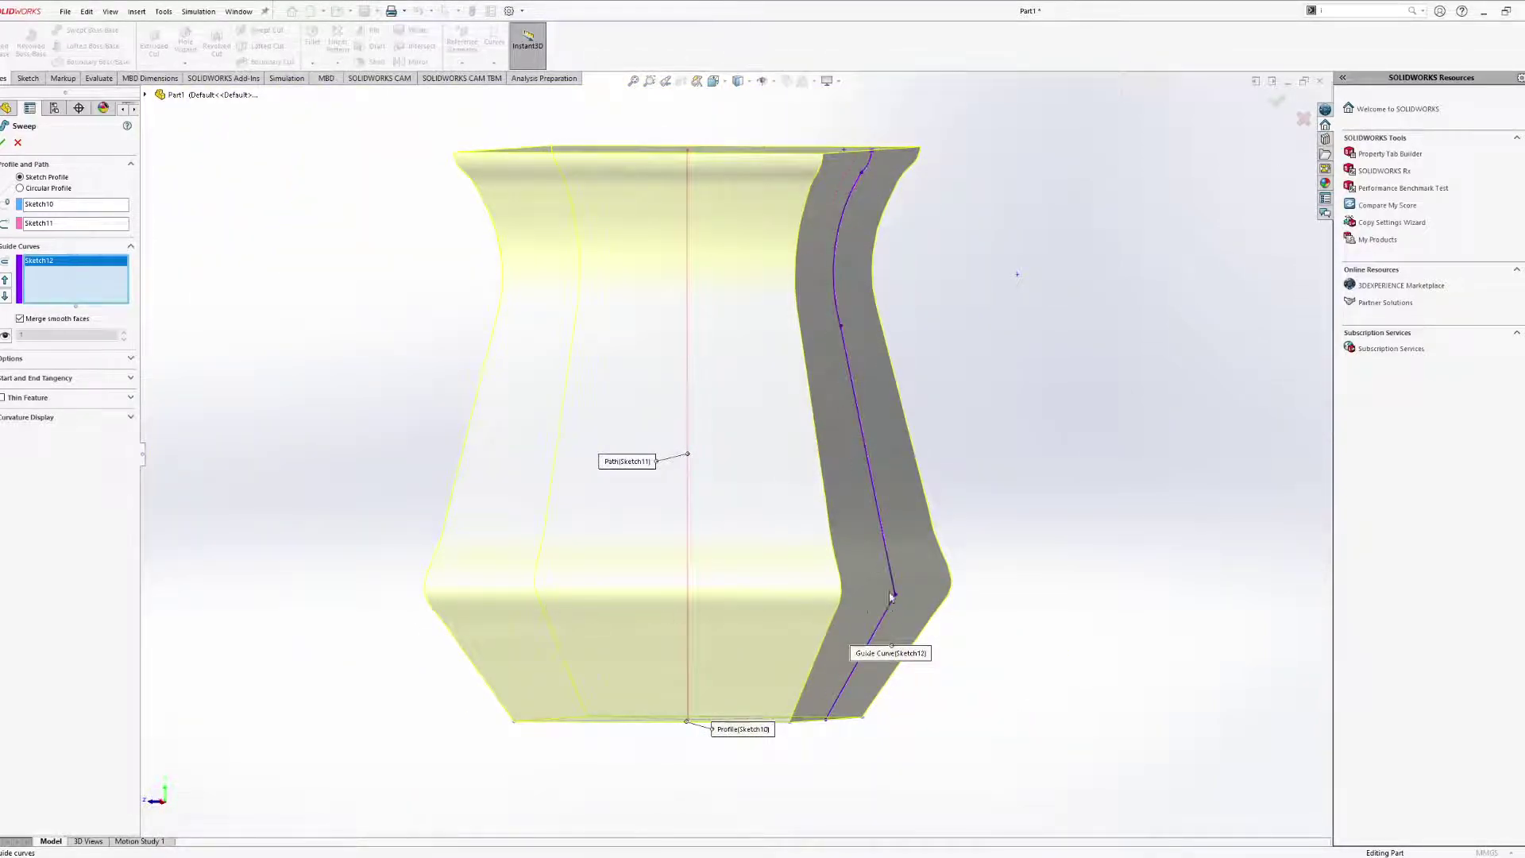
Turn off Merge smooth faces for the guide curve and create the sweep, then select its large sloped front face.
{"action": "left_click", "coordinate": [70, 319]}
{"action": "middle_click_drag", "start_coordinate": [462, 340], "coordinate": [495, 332]}
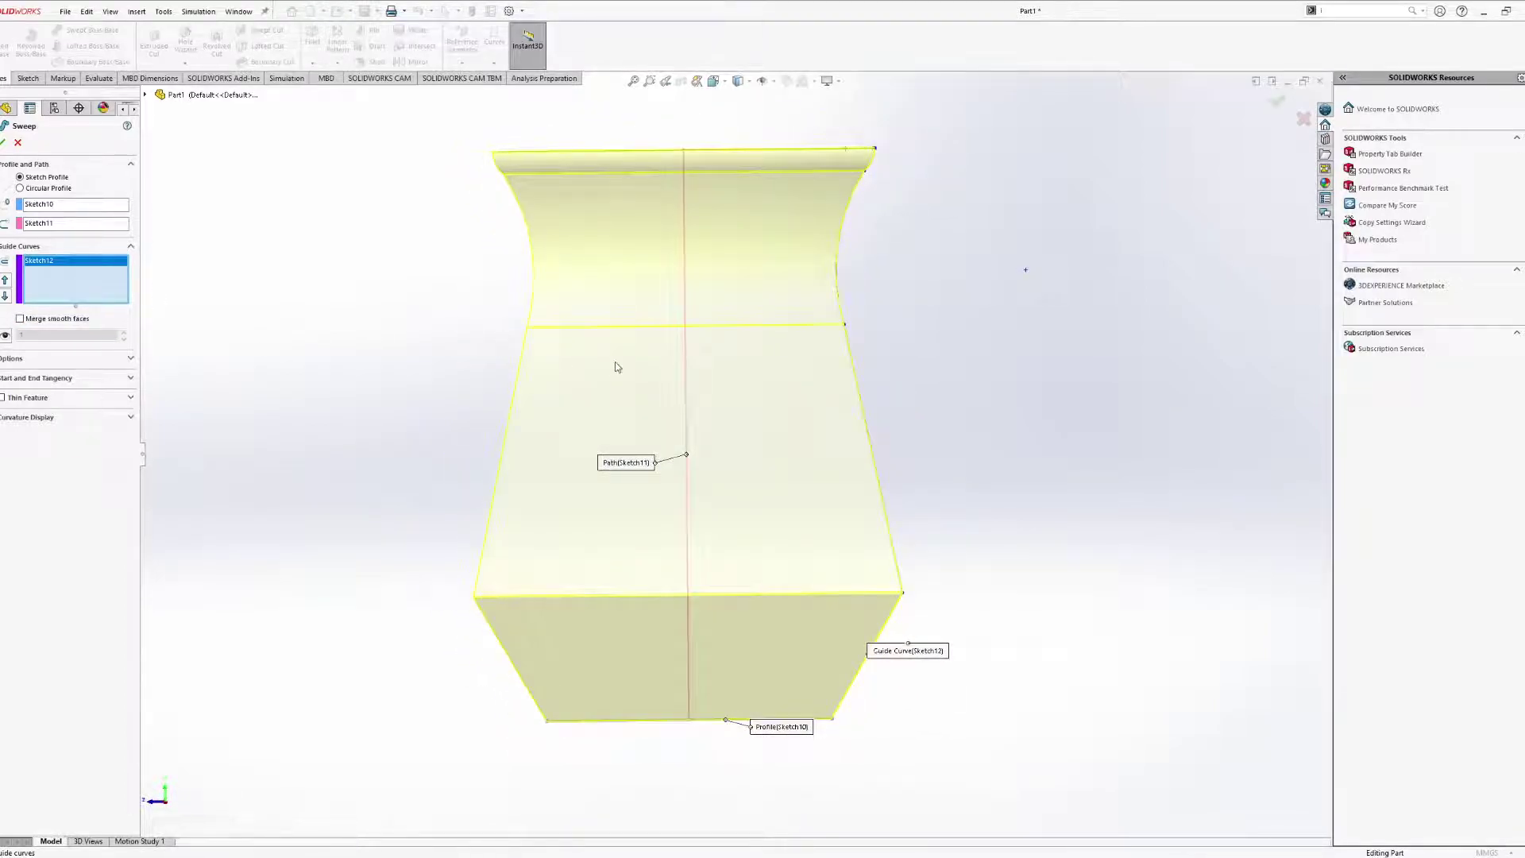
{"action": "middle_click_drag", "start_coordinate": [616, 365], "coordinate": [839, 561]}
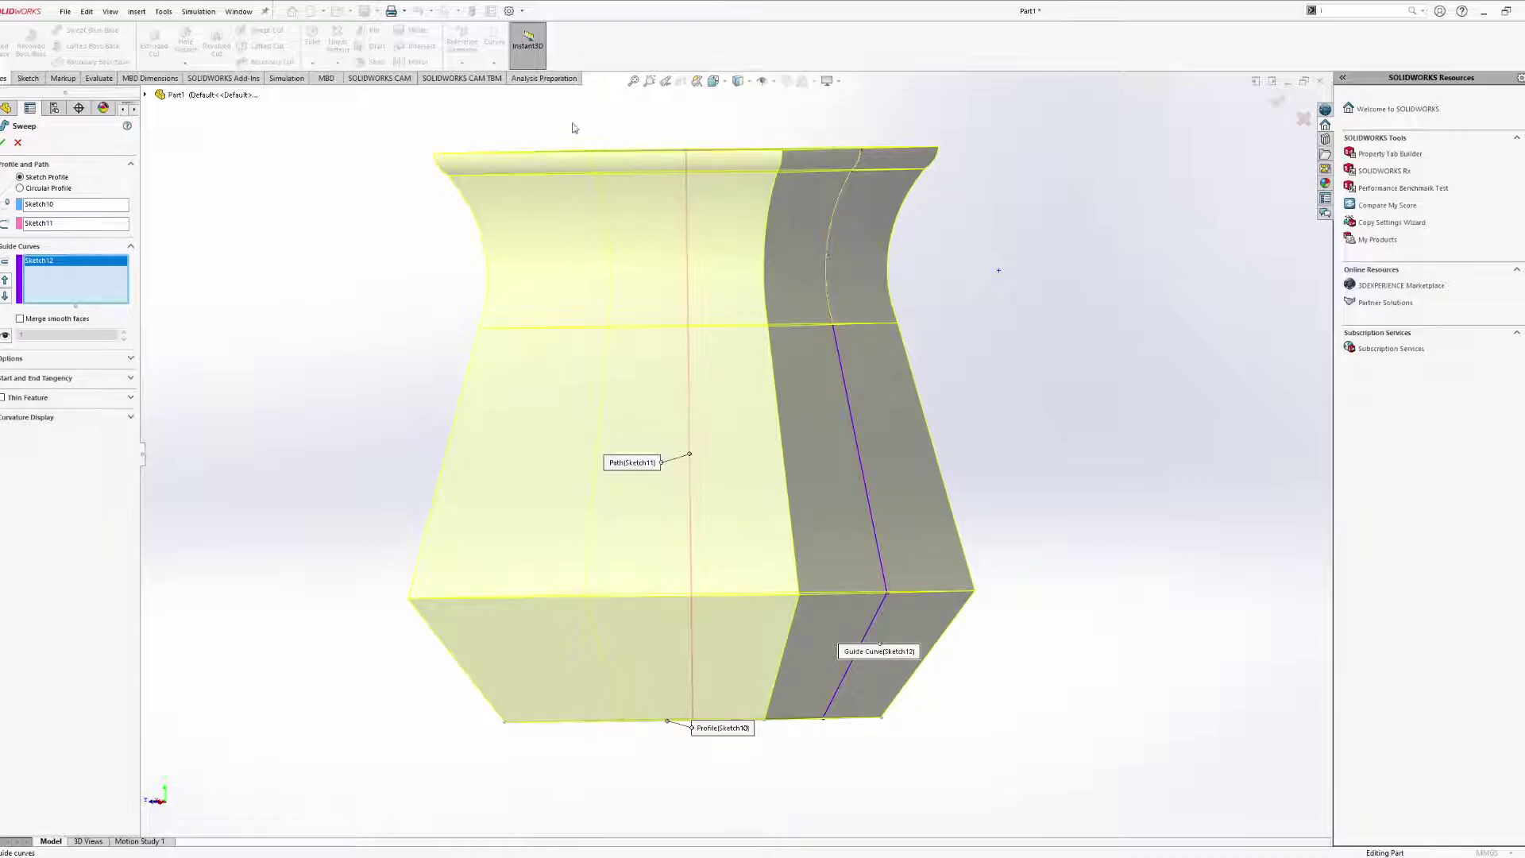
{"action": "key", "text": "Return"}
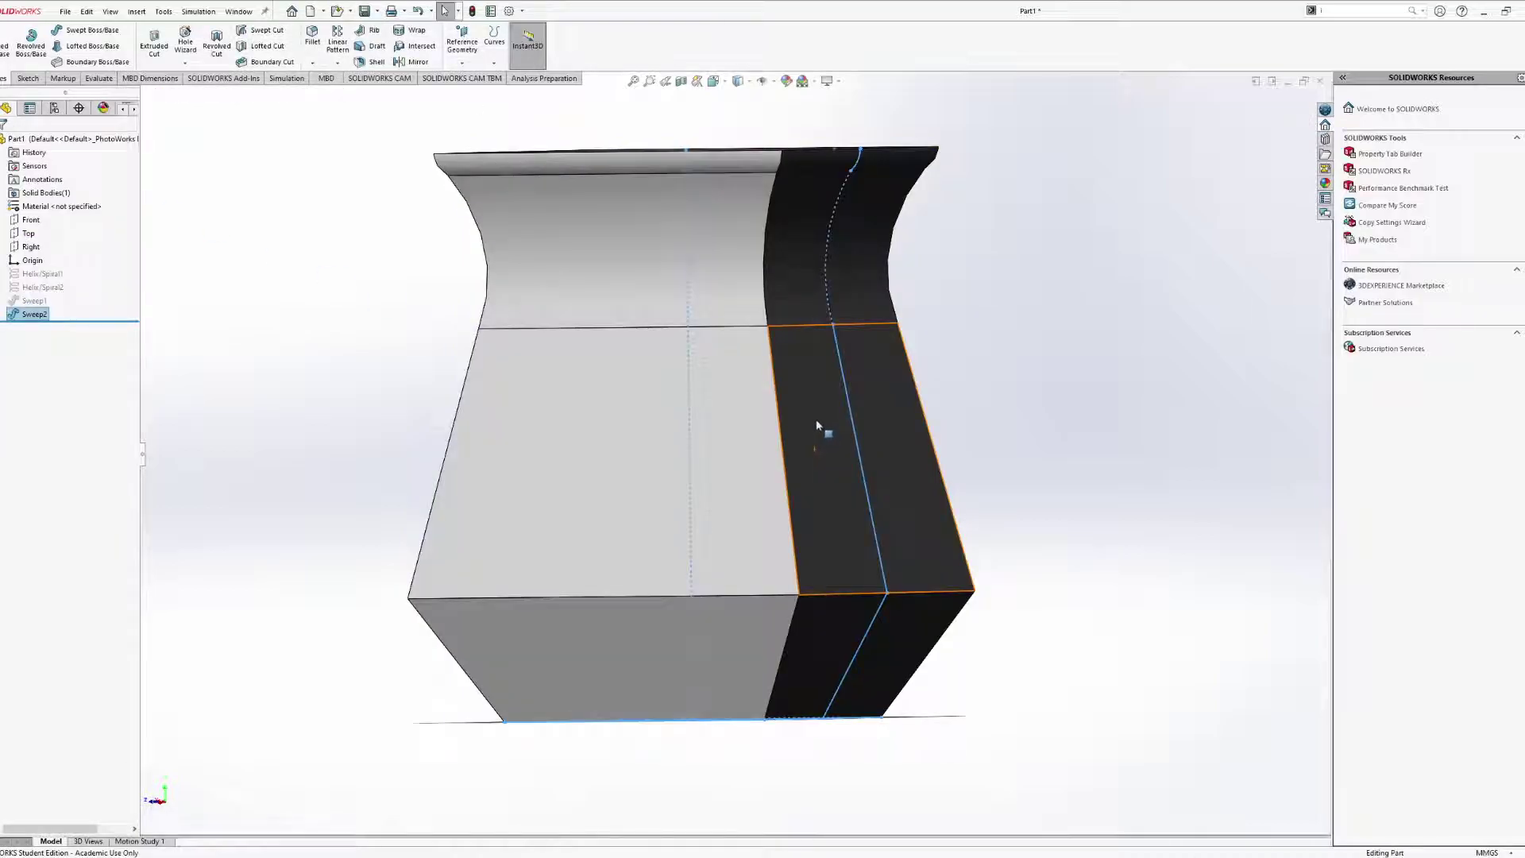
{"action": "mouse_move", "coordinate": [821, 429]}
{"action": "middle_mouse_down"}
{"action": "mouse_move", "coordinate": [827, 521]}
{"action": "mouse_move", "coordinate": [794, 385]}
{"action": "mouse_move", "coordinate": [827, 446]}
{"action": "mouse_move", "coordinate": [862, 394]}
{"action": "middle_mouse_up"}
{"action": "left_click", "coordinate": [775, 449]}
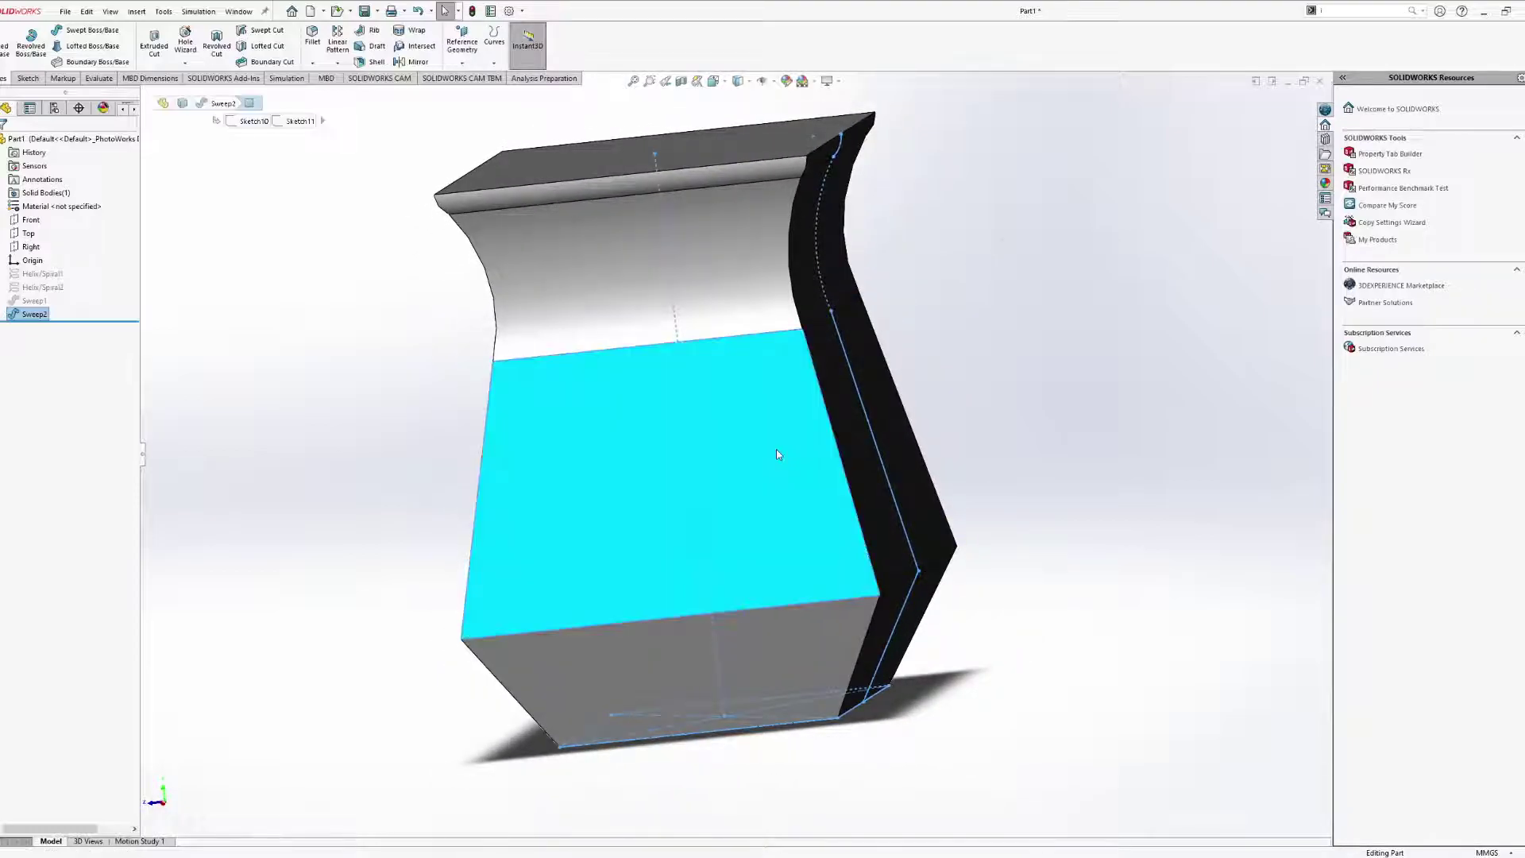
Inspect the separate faces on each side of the sweep by selecting the upper and lower sloped faces.
{"action": "middle_click_drag", "start_coordinate": [776, 450], "coordinate": [722, 477]}
{"action": "left_click", "coordinate": [721, 477]}
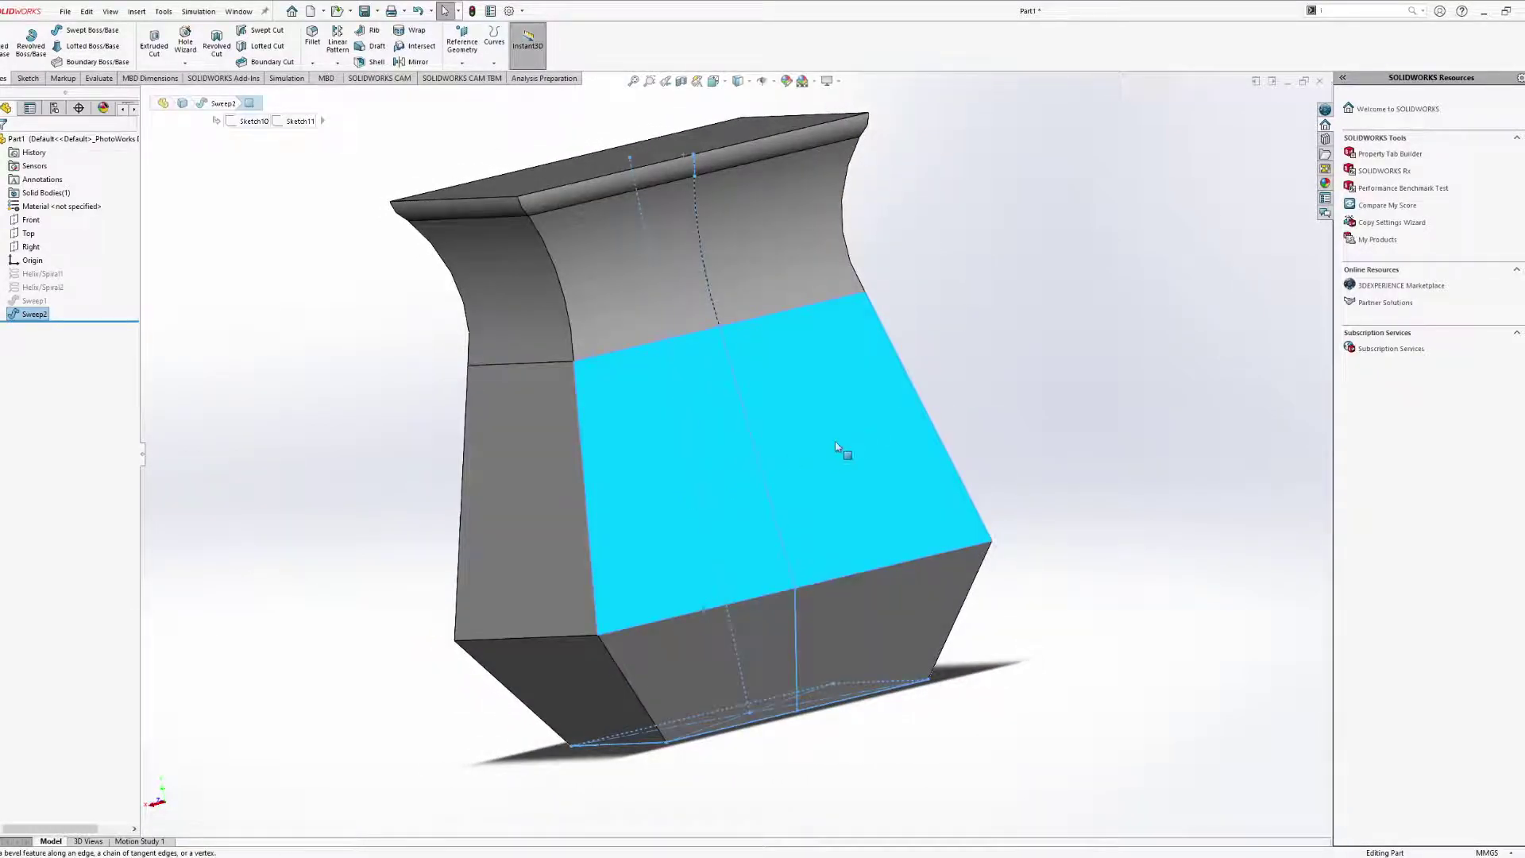
{"action": "middle_click_drag", "start_coordinate": [847, 421], "coordinate": [1041, 355]}
{"action": "left_click", "coordinate": [759, 457]}
{"action": "left_click", "coordinate": [699, 644]}
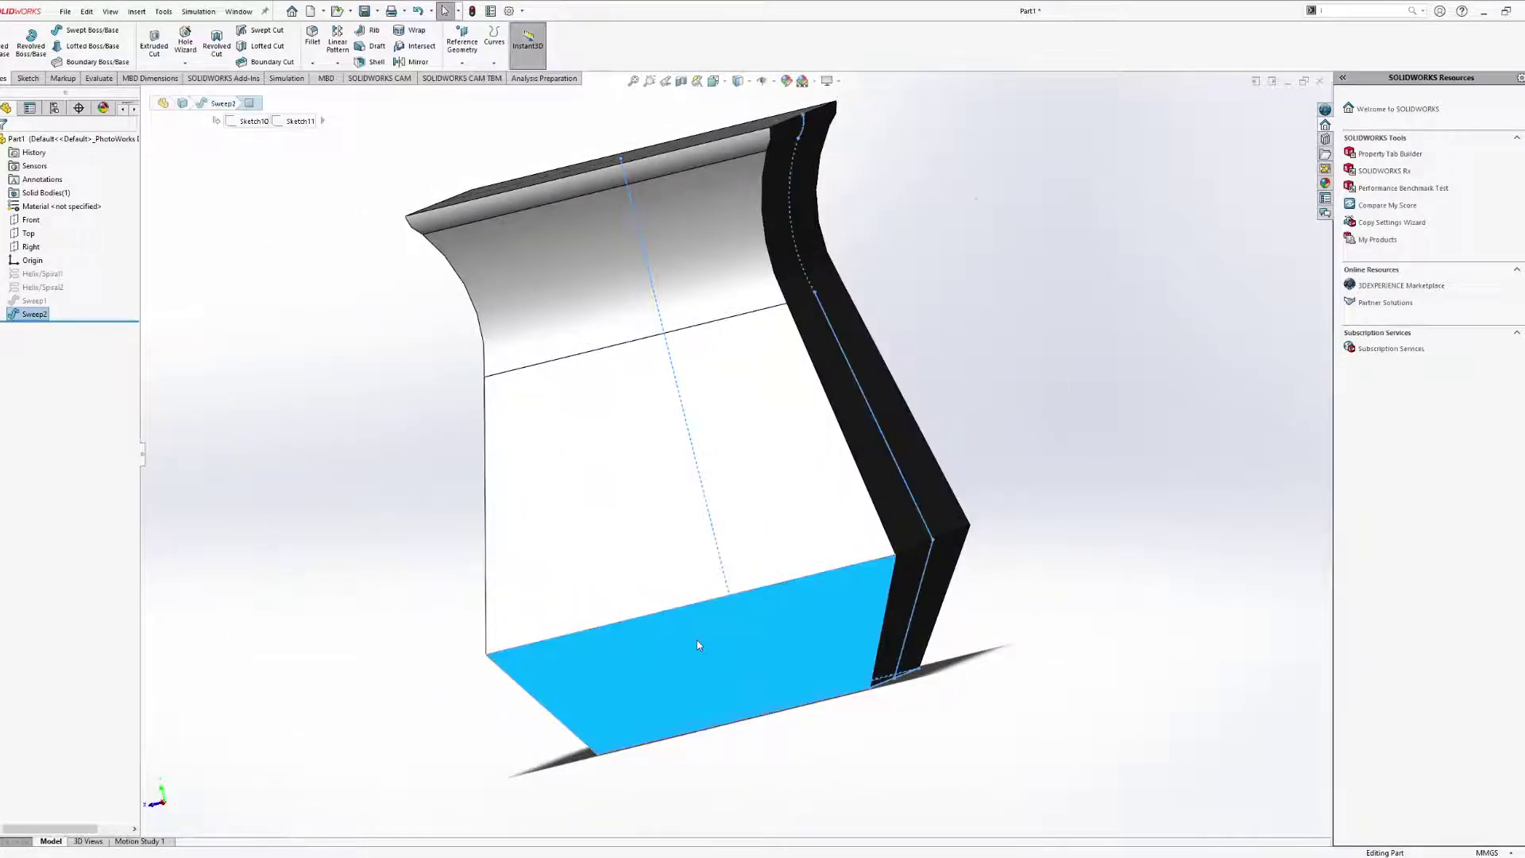
{"action": "middle_click_drag", "start_coordinate": [699, 644], "coordinate": [882, 595]}
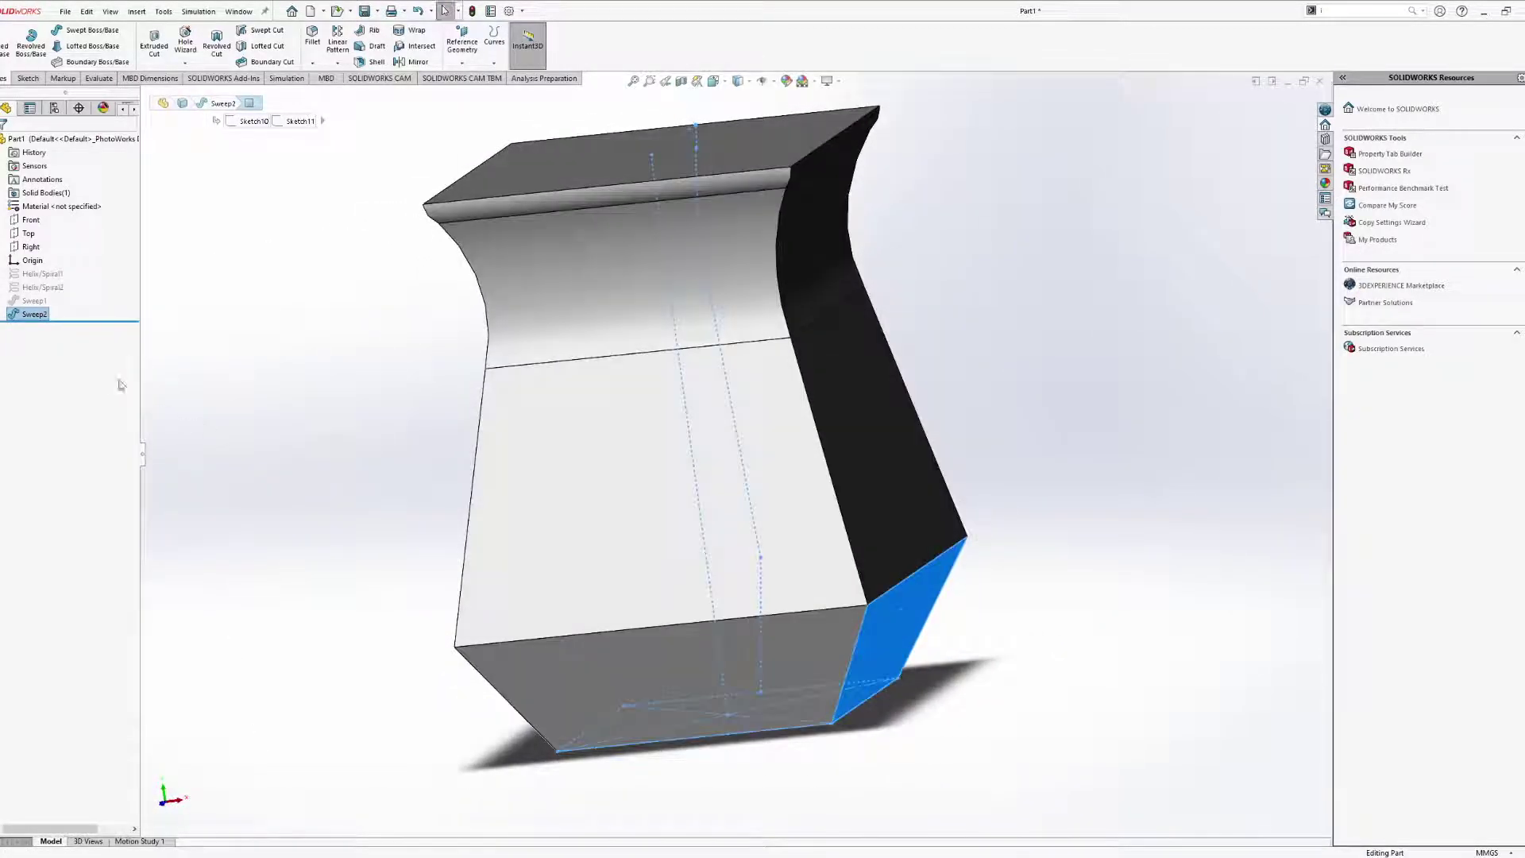
Turn Merge smooth faces back on for the sweep and select side faces of the rebuilt solid to check them.
{"action": "left_click", "coordinate": [34, 314]}
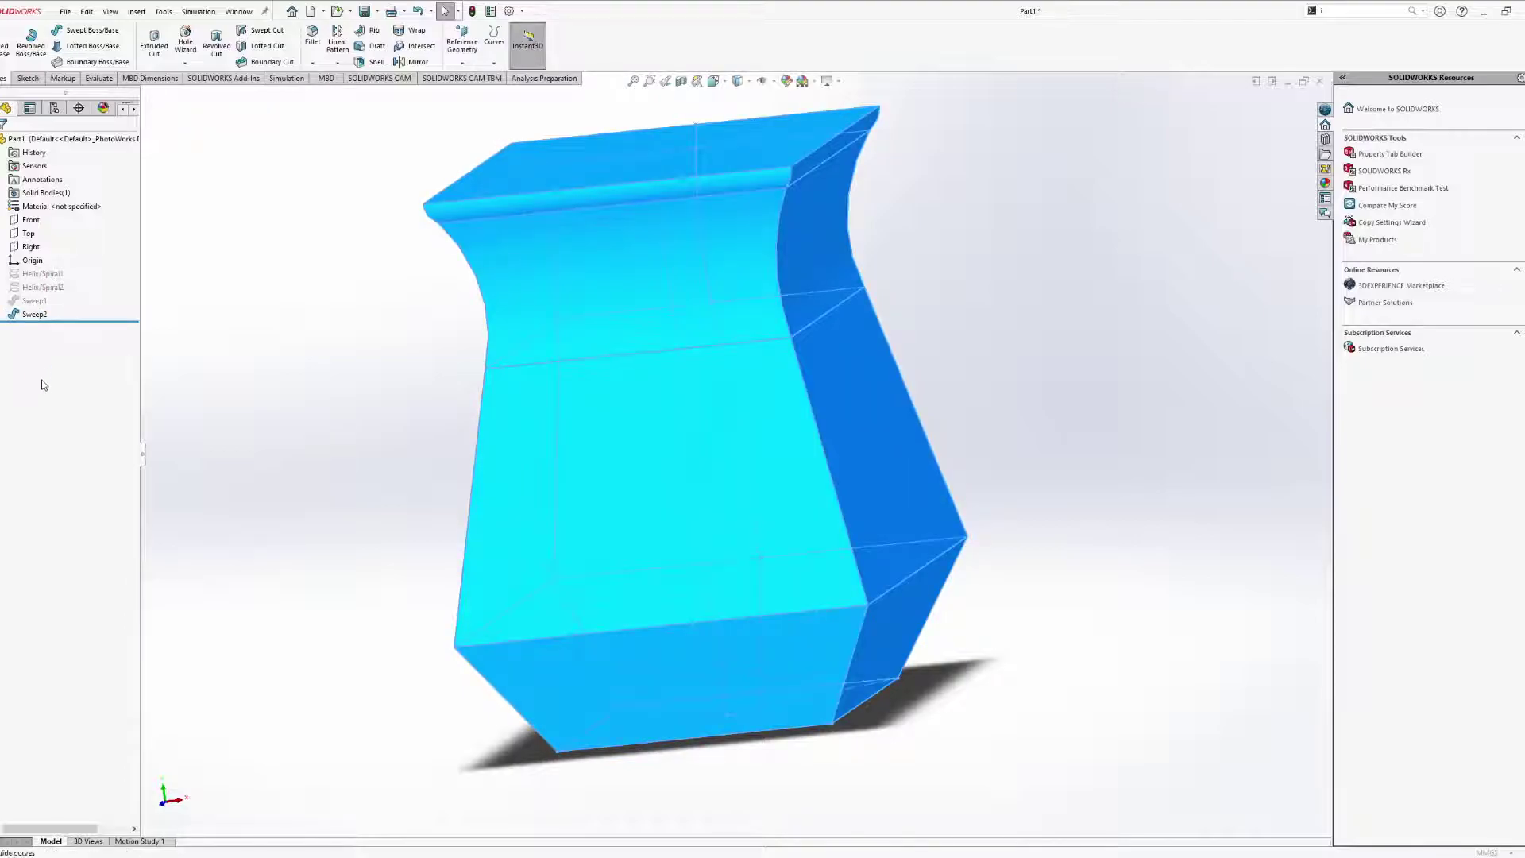
{"action": "left_click", "coordinate": [41, 379]}
{"action": "left_click", "coordinate": [56, 320]}
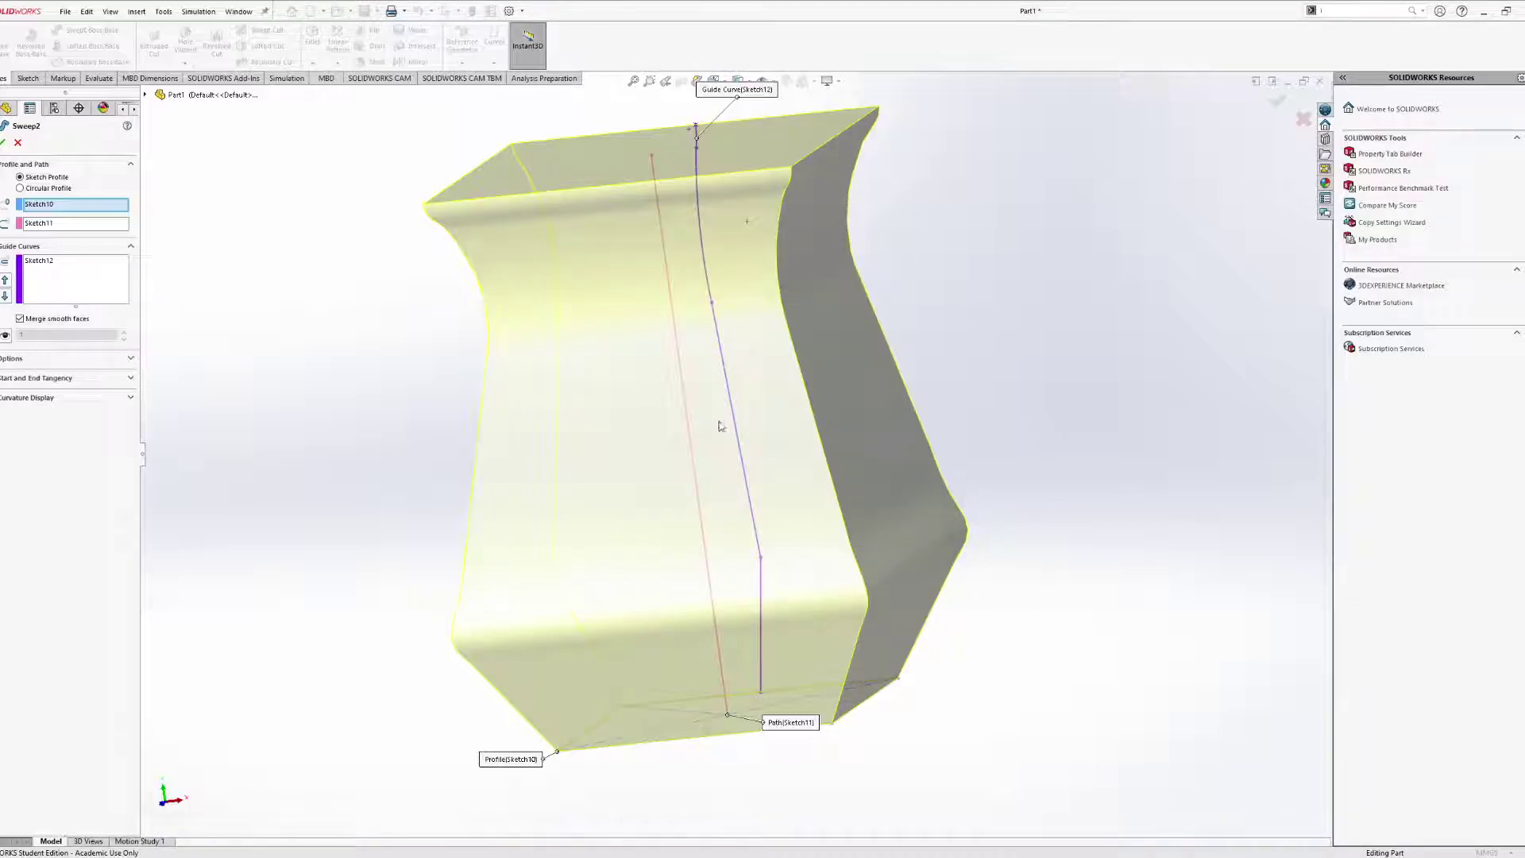
{"action": "left_click", "coordinate": [4, 143]}
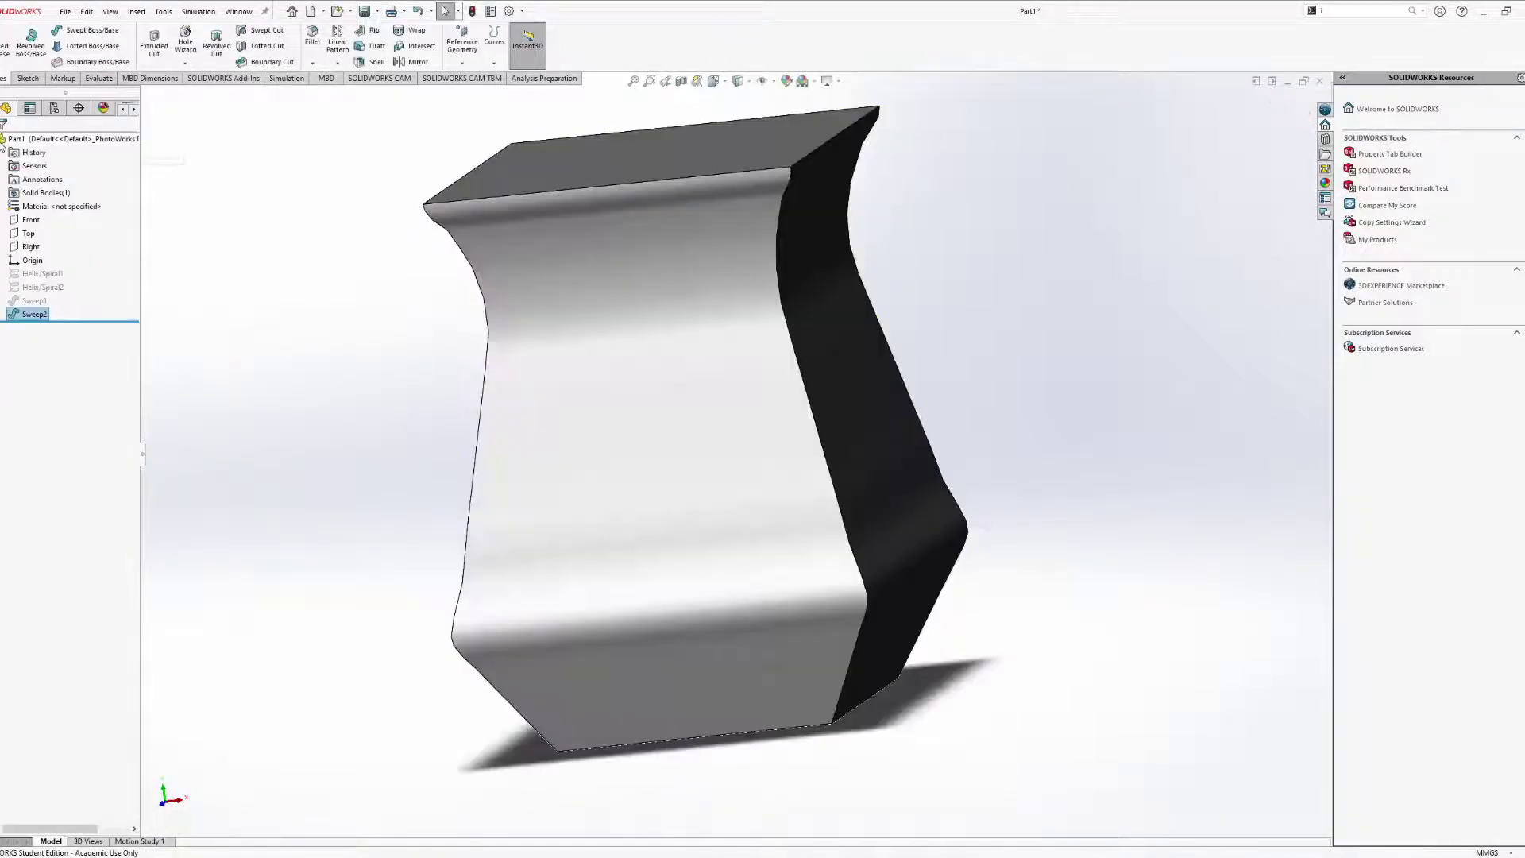
{"action": "middle_click_drag", "start_coordinate": [739, 398], "coordinate": [773, 368]}
{"action": "left_click", "coordinate": [749, 465]}
{"action": "middle_click_drag", "start_coordinate": [749, 465], "coordinate": [810, 380]}
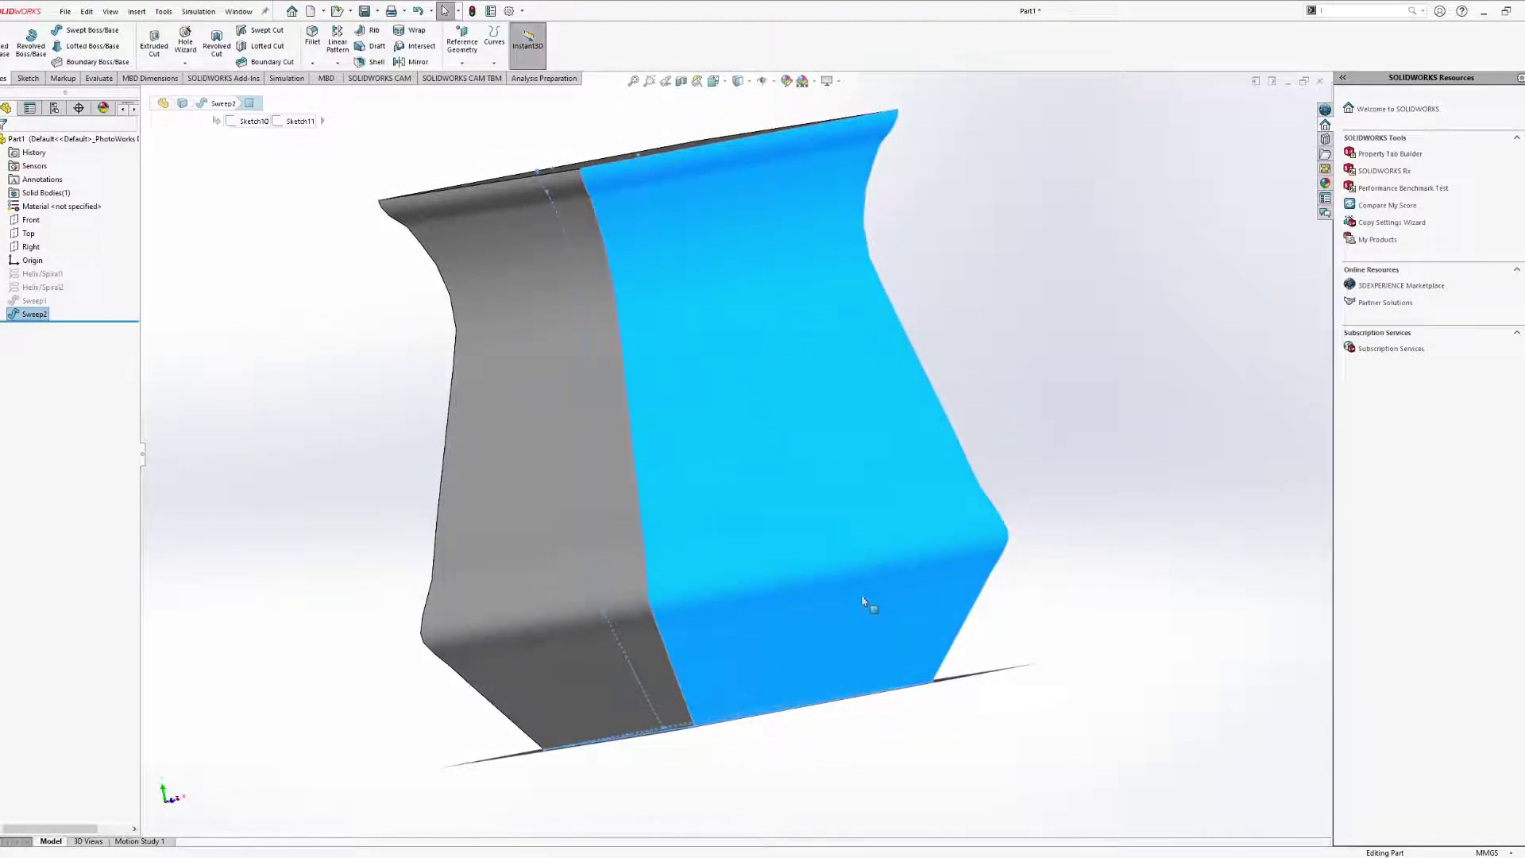
{"action": "middle_click_drag", "start_coordinate": [681, 158], "coordinate": [826, 227]}
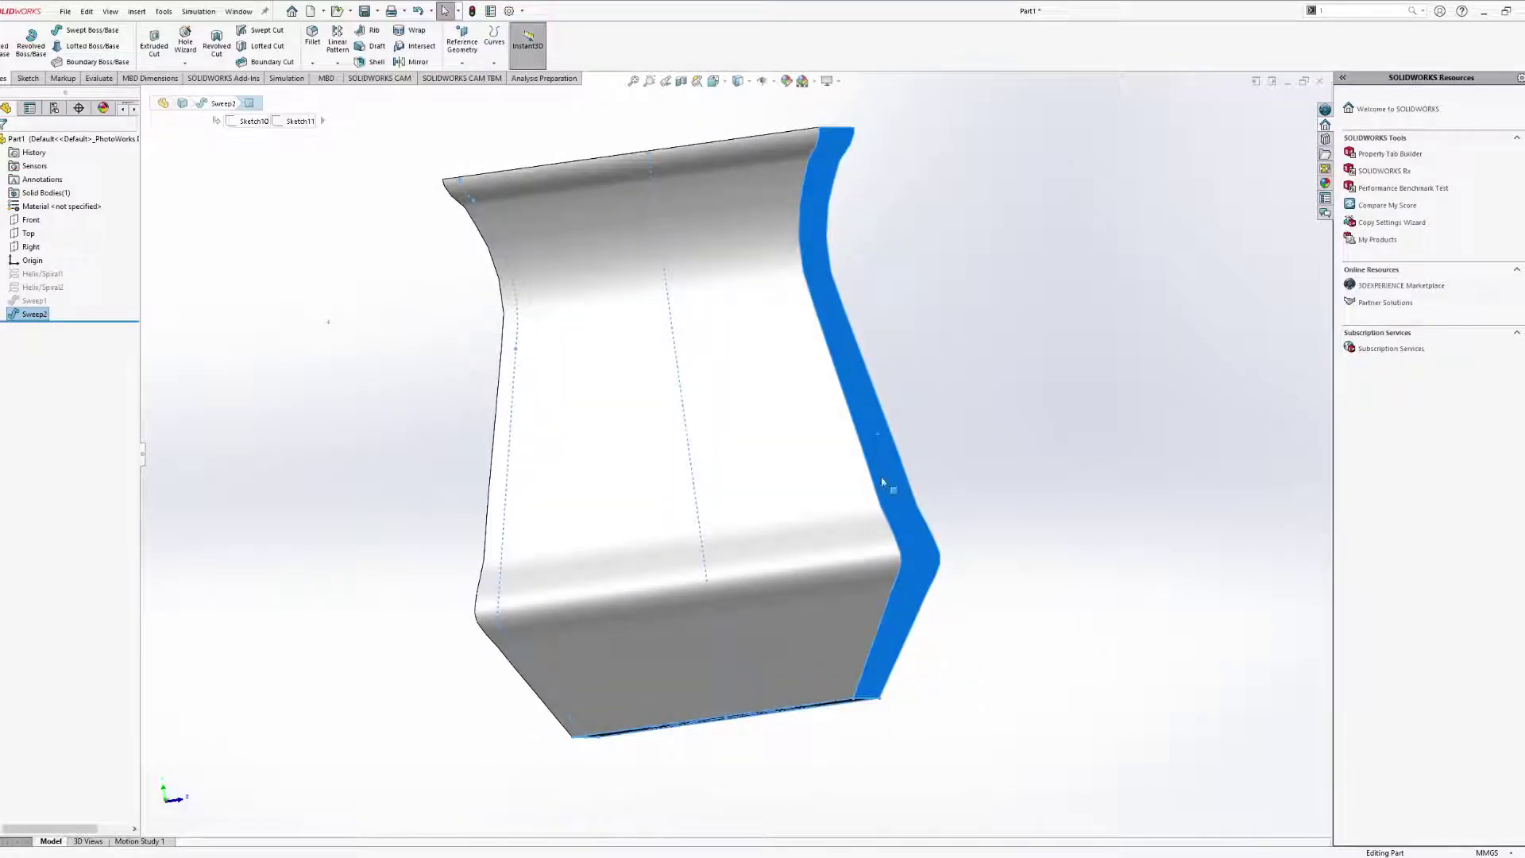
{"action": "middle_click_drag", "start_coordinate": [882, 482], "coordinate": [764, 659]}
Set up a Shell that removes the solid's top face and try a 1 mm wall thickness.
{"action": "scroll", "coordinate": [705, 588], "scroll_direction": "up", "scroll_amount": 5}
{"action": "key", "text": "Escape"}
{"action": "key", "text": "Escape"}
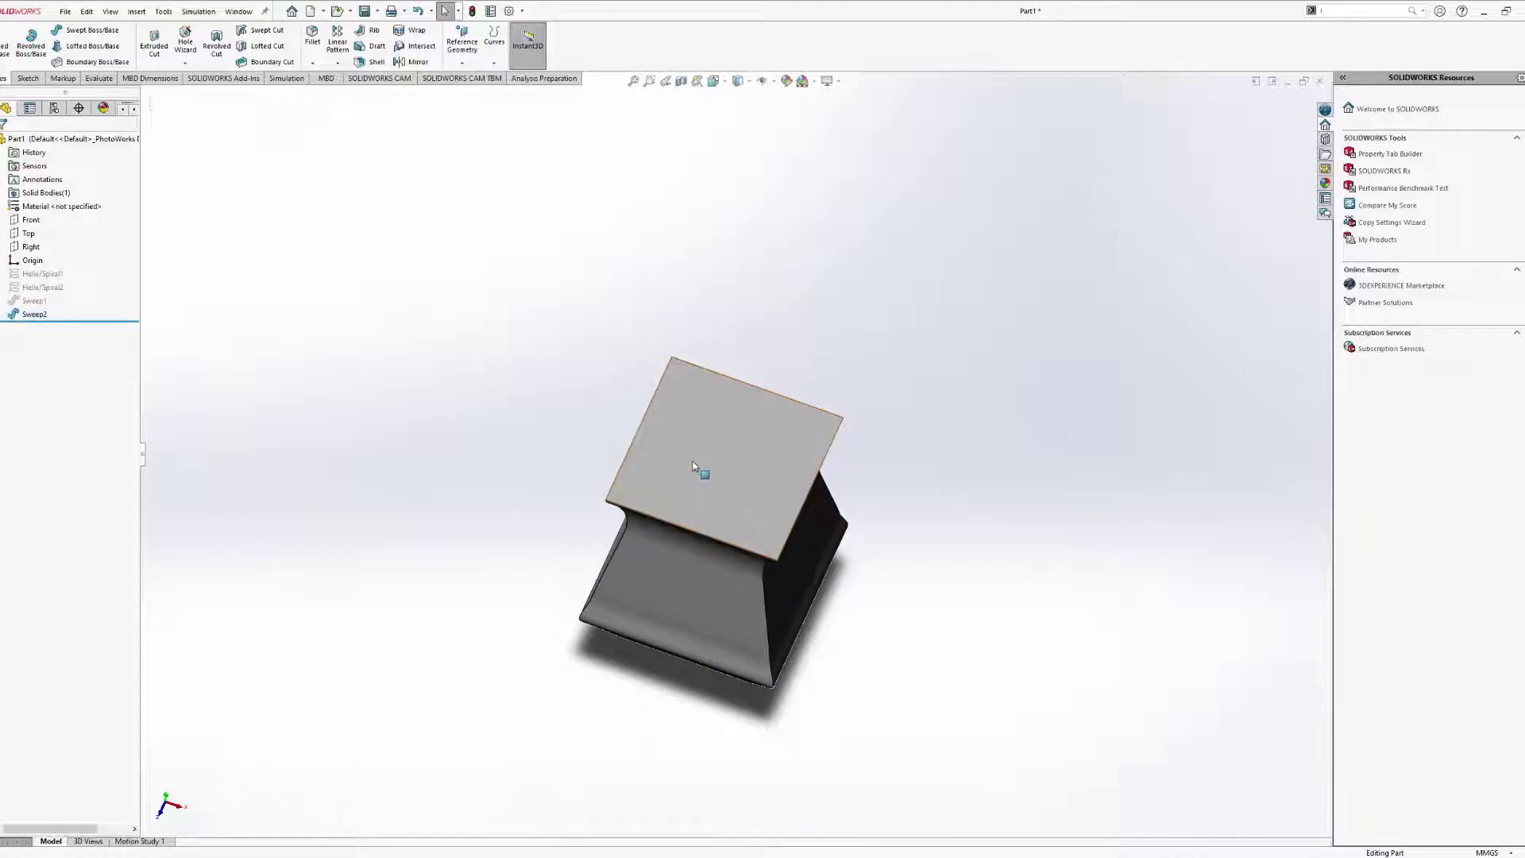
{"action": "left_click", "coordinate": [693, 467]}
{"action": "left_click", "coordinate": [373, 61]}
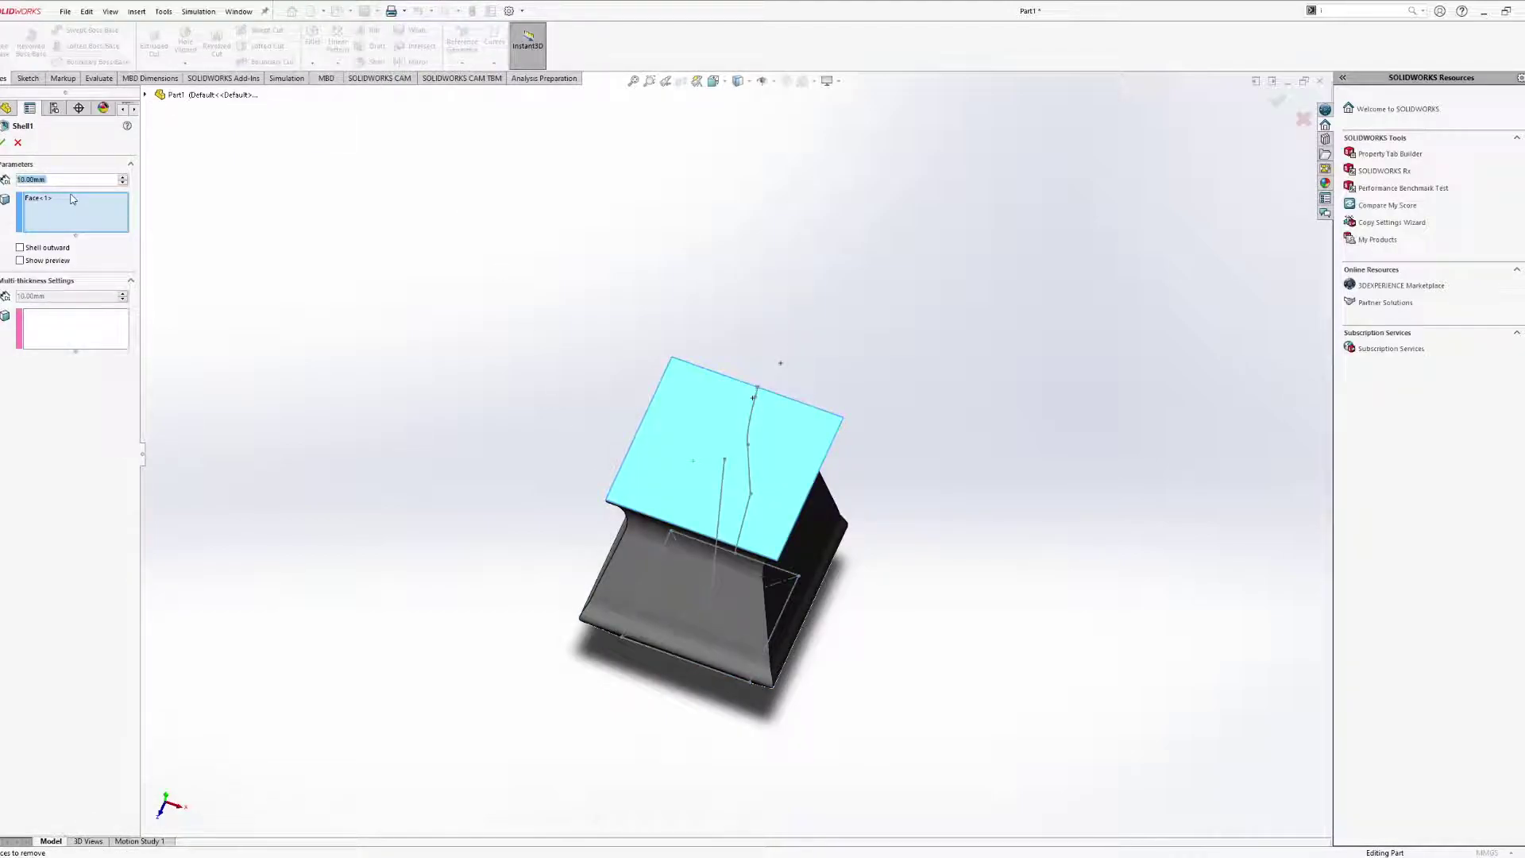
{"action": "type", "text": "1"}
{"action": "left_click", "coordinate": [5, 144]}
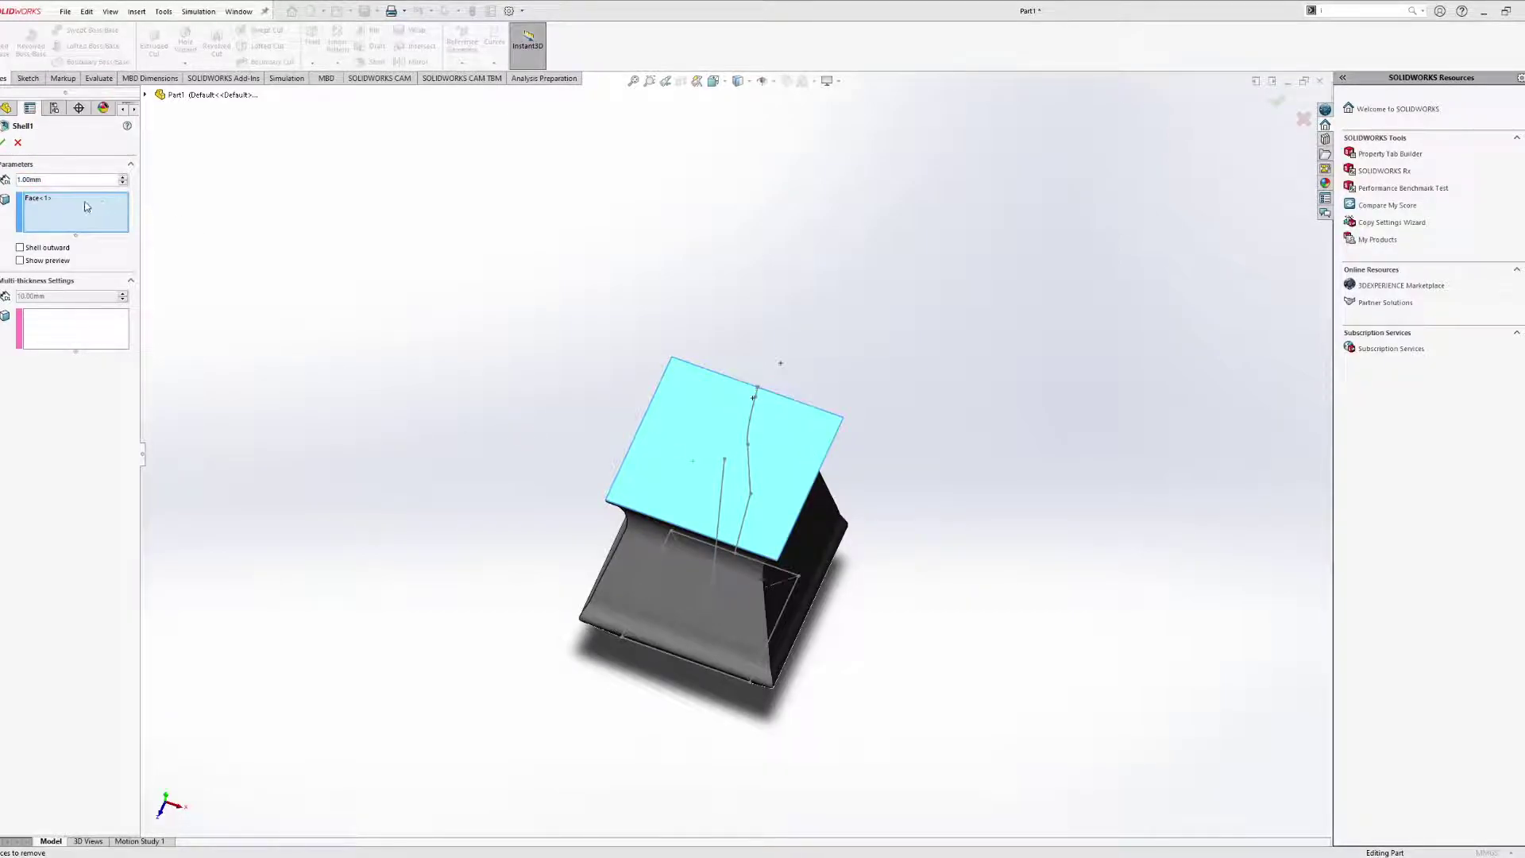
Try a 2 mm wall thickness, and set it to 5 mm to create the shell.
{"action": "double_click", "coordinate": [64, 180]}
{"action": "type", "text": "2"}
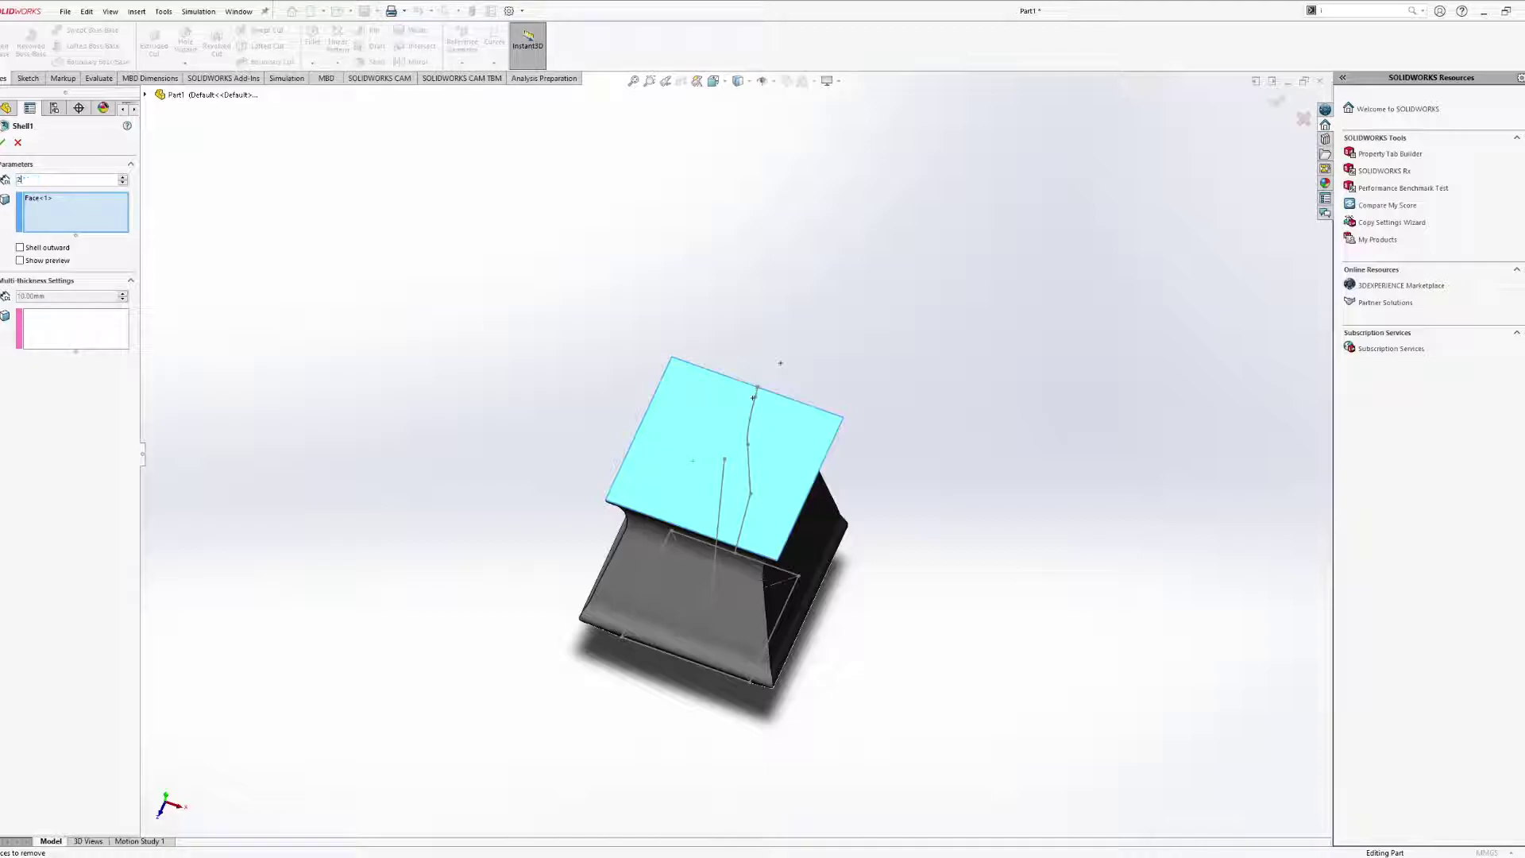
{"action": "key", "text": "Return"}
{"action": "left_click", "coordinate": [49, 179]}
{"action": "left_click_drag", "start_coordinate": [49, 179], "coordinate": [17, 180]}
{"action": "key", "text": "Return"}
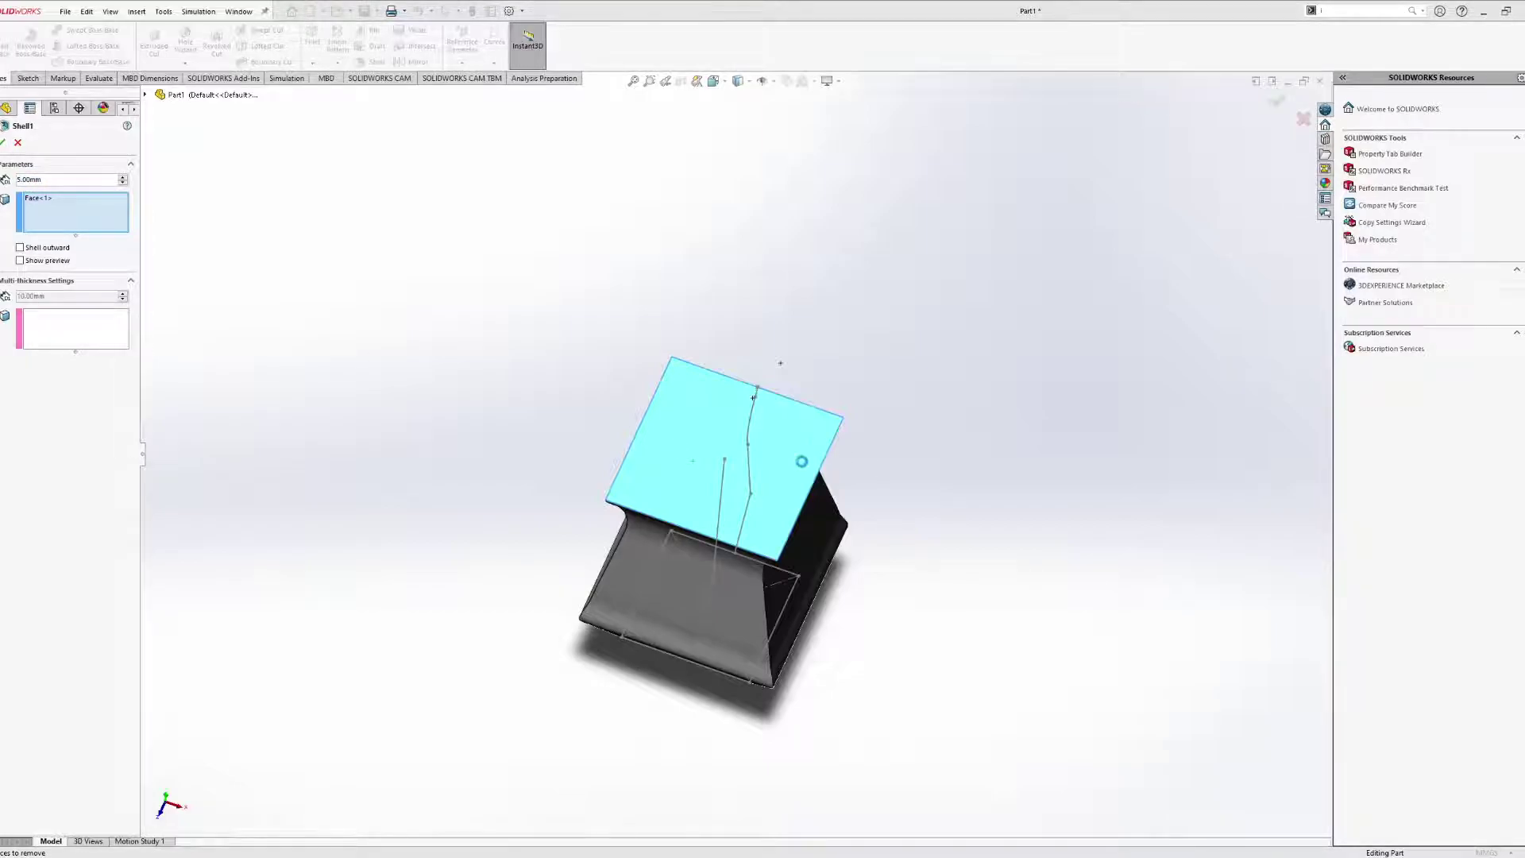
Examine the shelled solid's interior with a temporary section view on the Front plane.
{"action": "middle_click_drag", "start_coordinate": [815, 570], "coordinate": [700, 199]}
{"action": "left_click", "coordinate": [714, 82]}
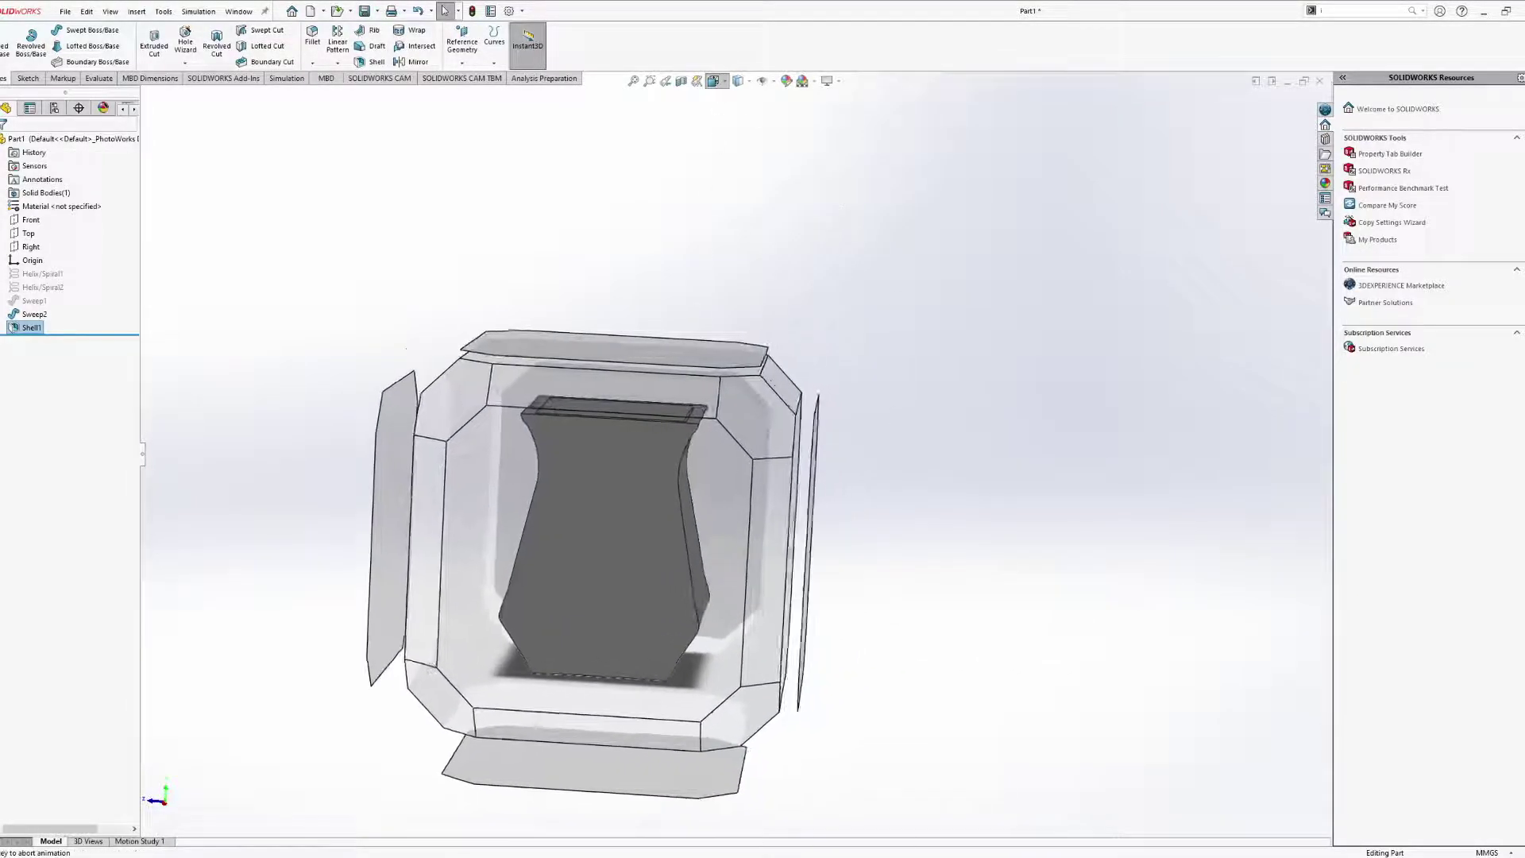
{"action": "key", "text": "Escape"}
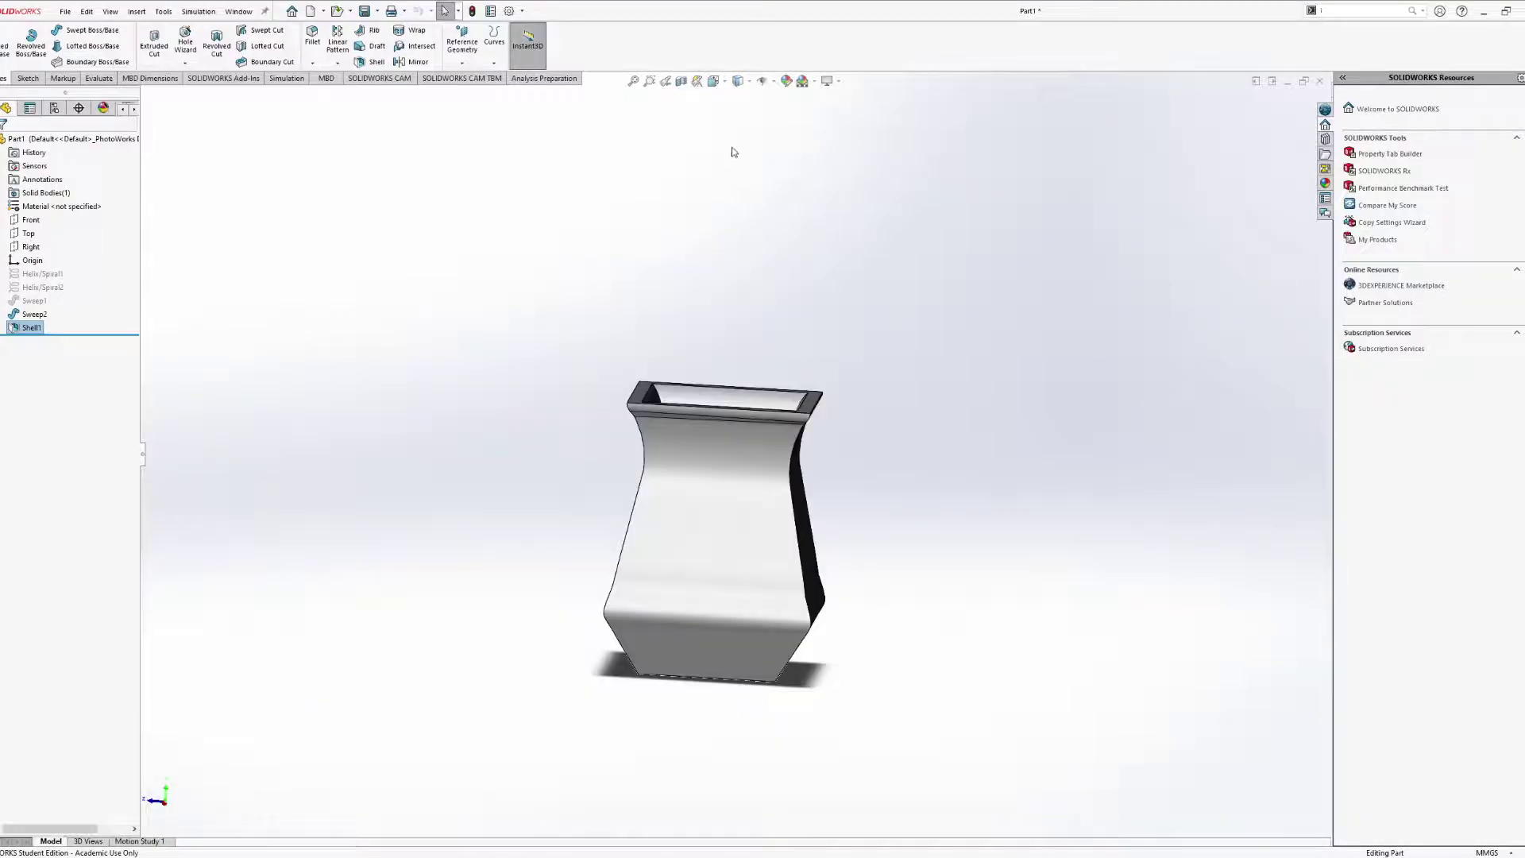
{"action": "left_click", "coordinate": [680, 81]}
{"action": "middle_click_drag", "start_coordinate": [756, 441], "coordinate": [587, 368]}
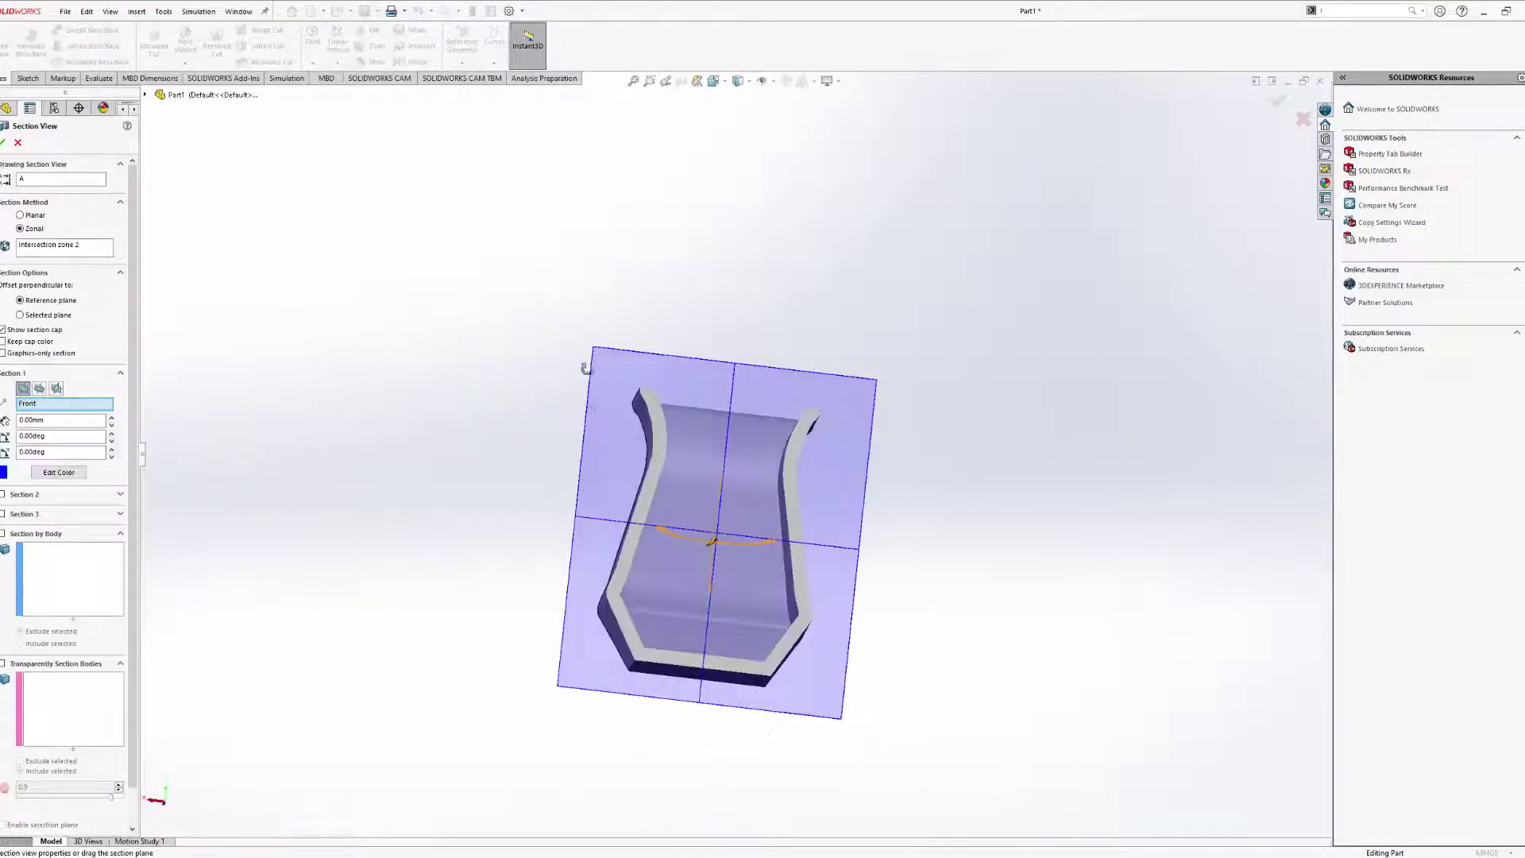
{"action": "key", "text": "Escape"}
{"action": "middle_click_drag", "start_coordinate": [712, 487], "coordinate": [755, 606]}
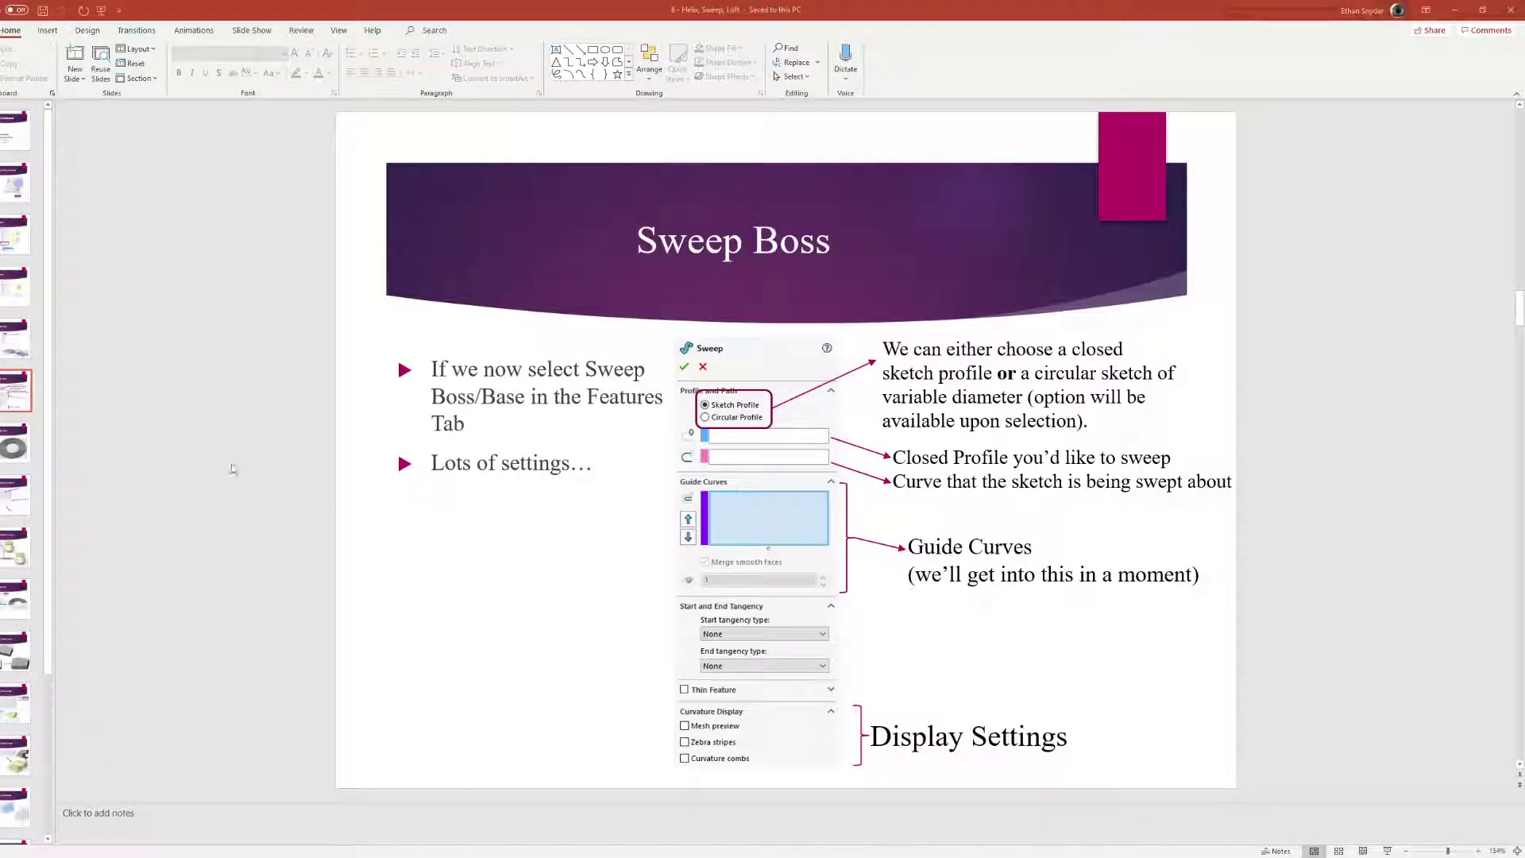
Switch to the PowerPoint presentation and go from the Sweep Boss settings slide to the Guide Curves slide about Merge smooth faces.
{"action": "scroll", "coordinate": [136, 485], "scroll_direction": "down", "scroll_amount": 1}
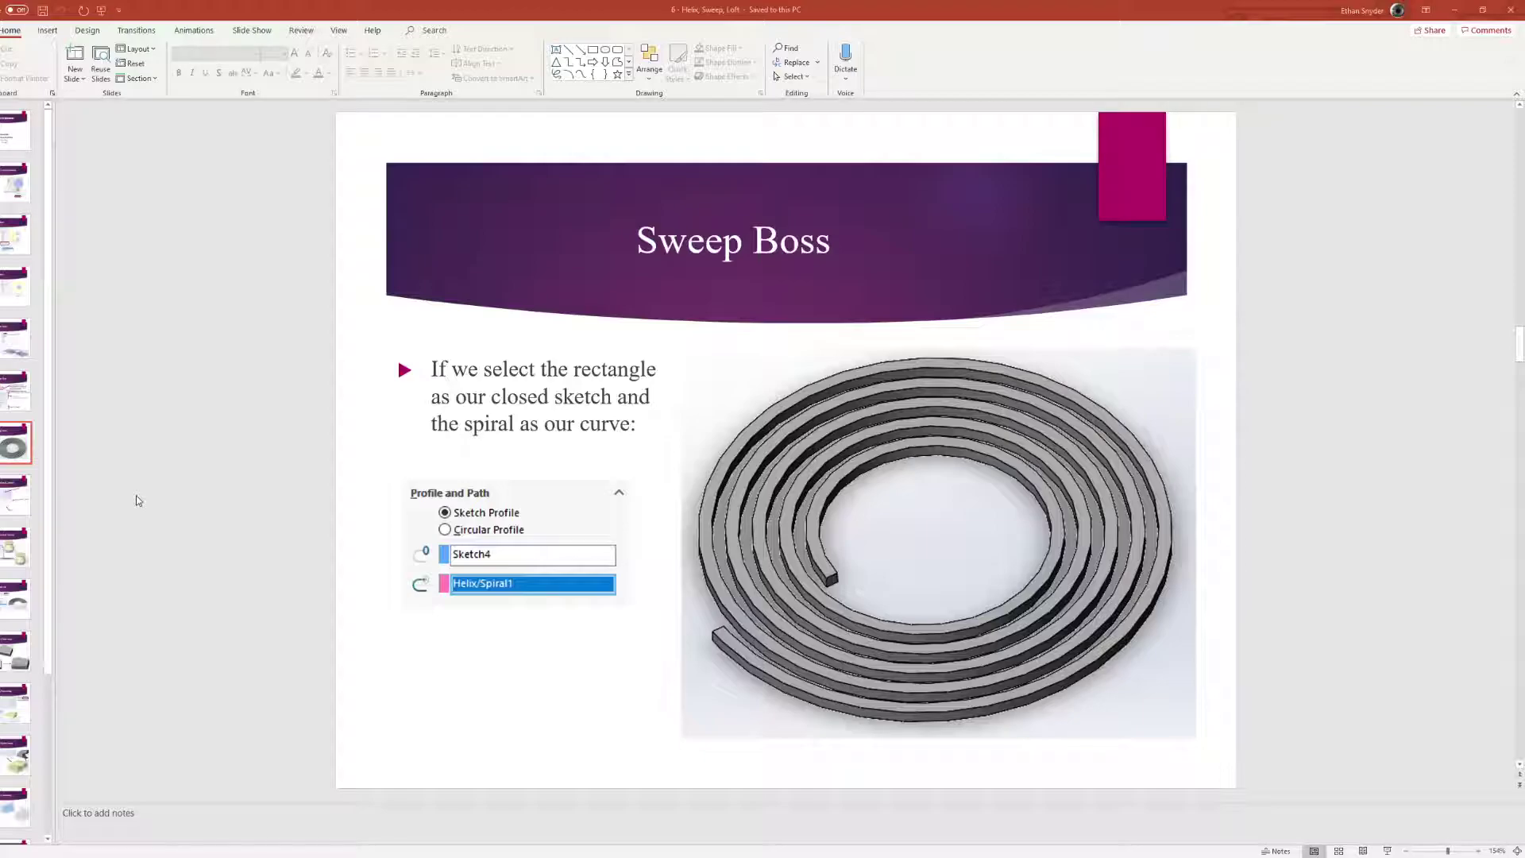
{"action": "scroll", "coordinate": [135, 493], "scroll_direction": "down", "scroll_amount": 1}
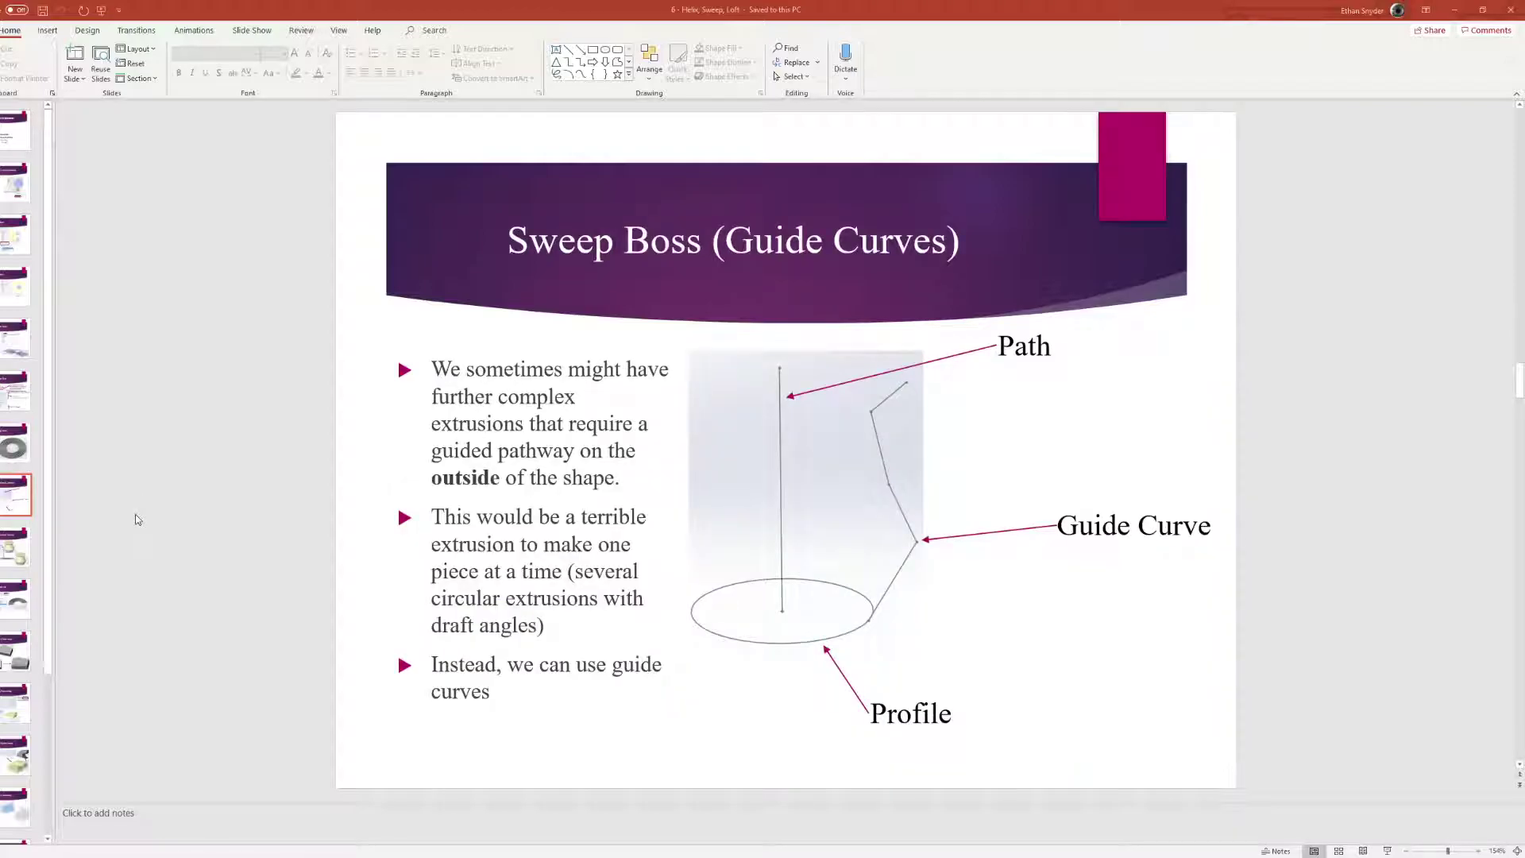
{"action": "scroll", "coordinate": [135, 512], "scroll_direction": "down", "scroll_amount": 1}
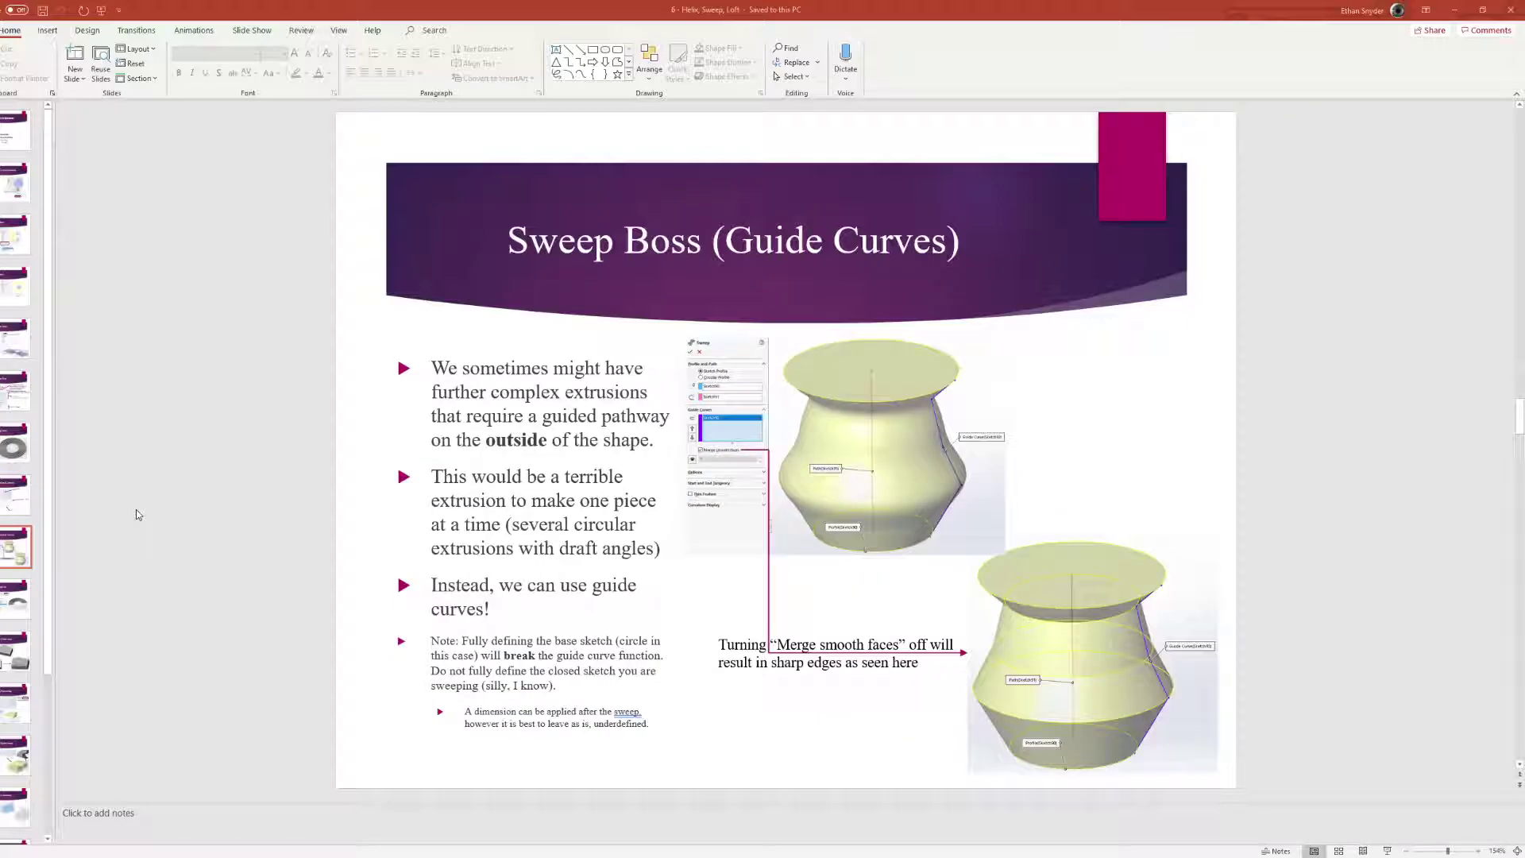
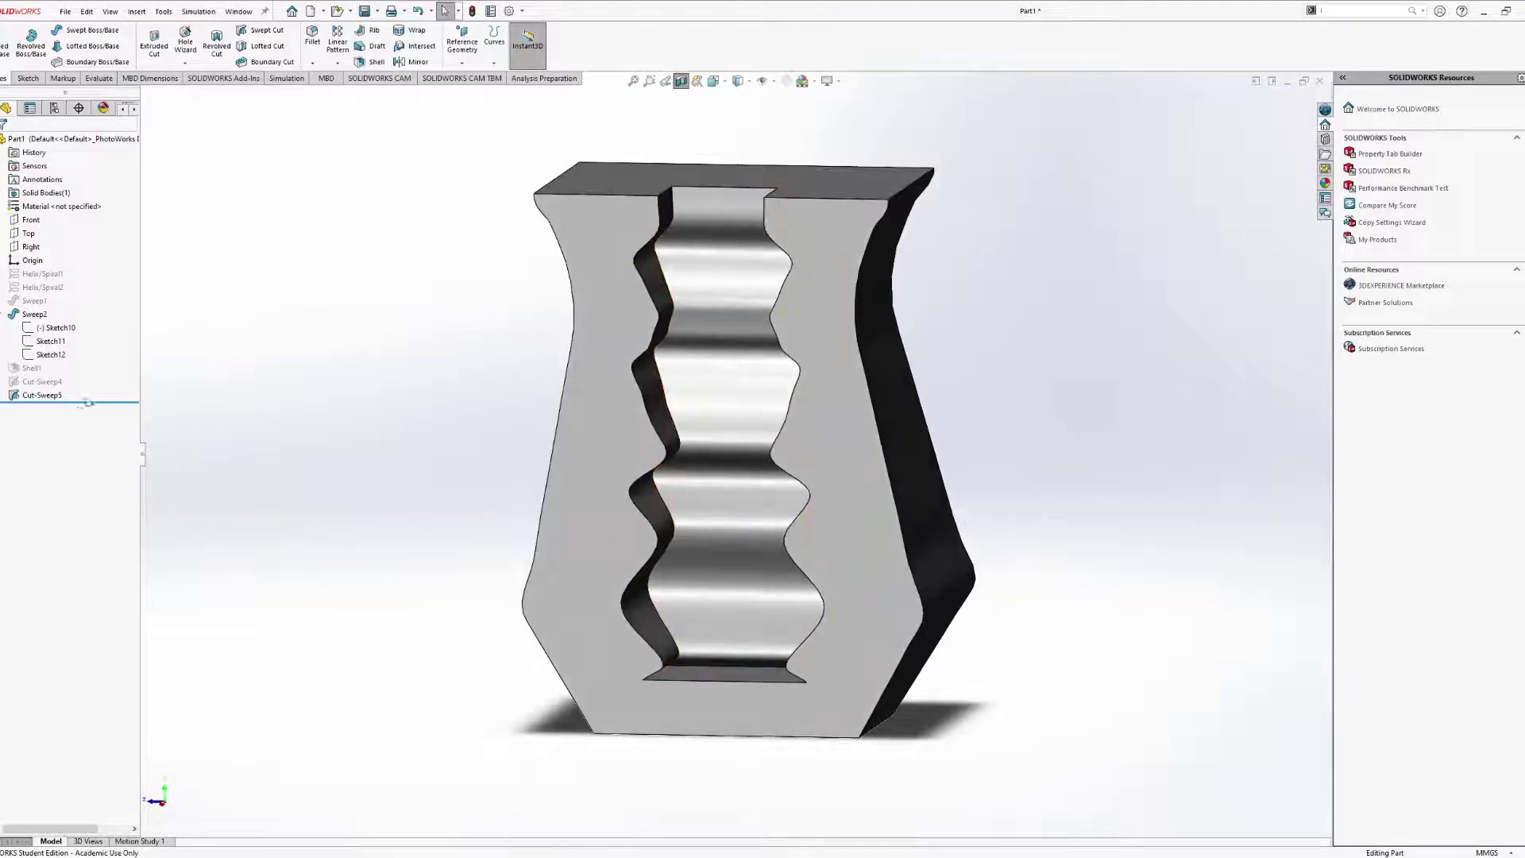
Check the profile, path and guide curve of Cut-Sweep5 and suppress that swept cut.
{"action": "left_click", "coordinate": [49, 396]}
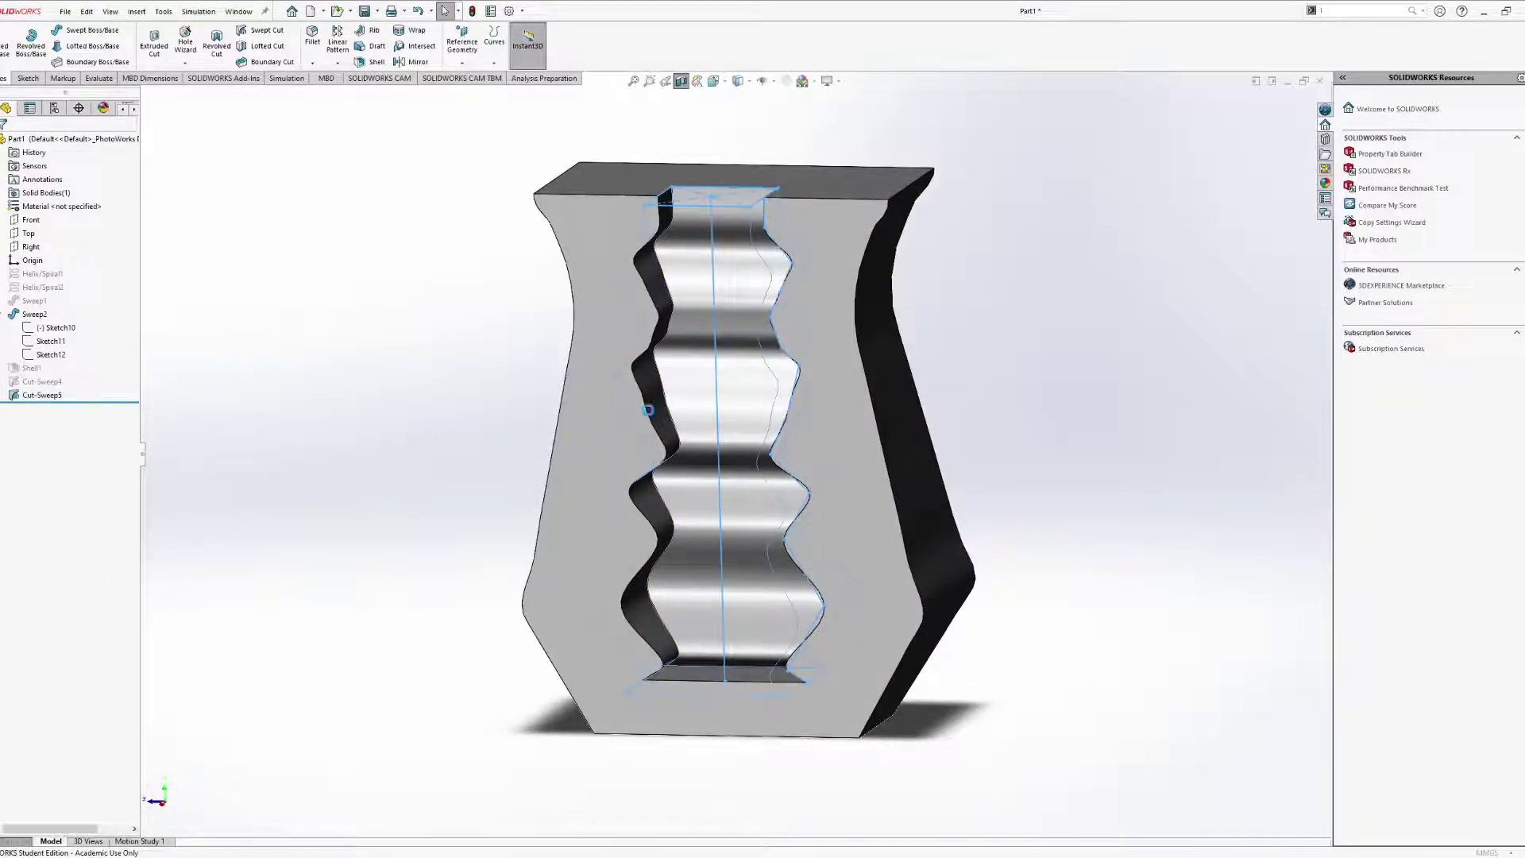
{"action": "left_click", "coordinate": [648, 410]}
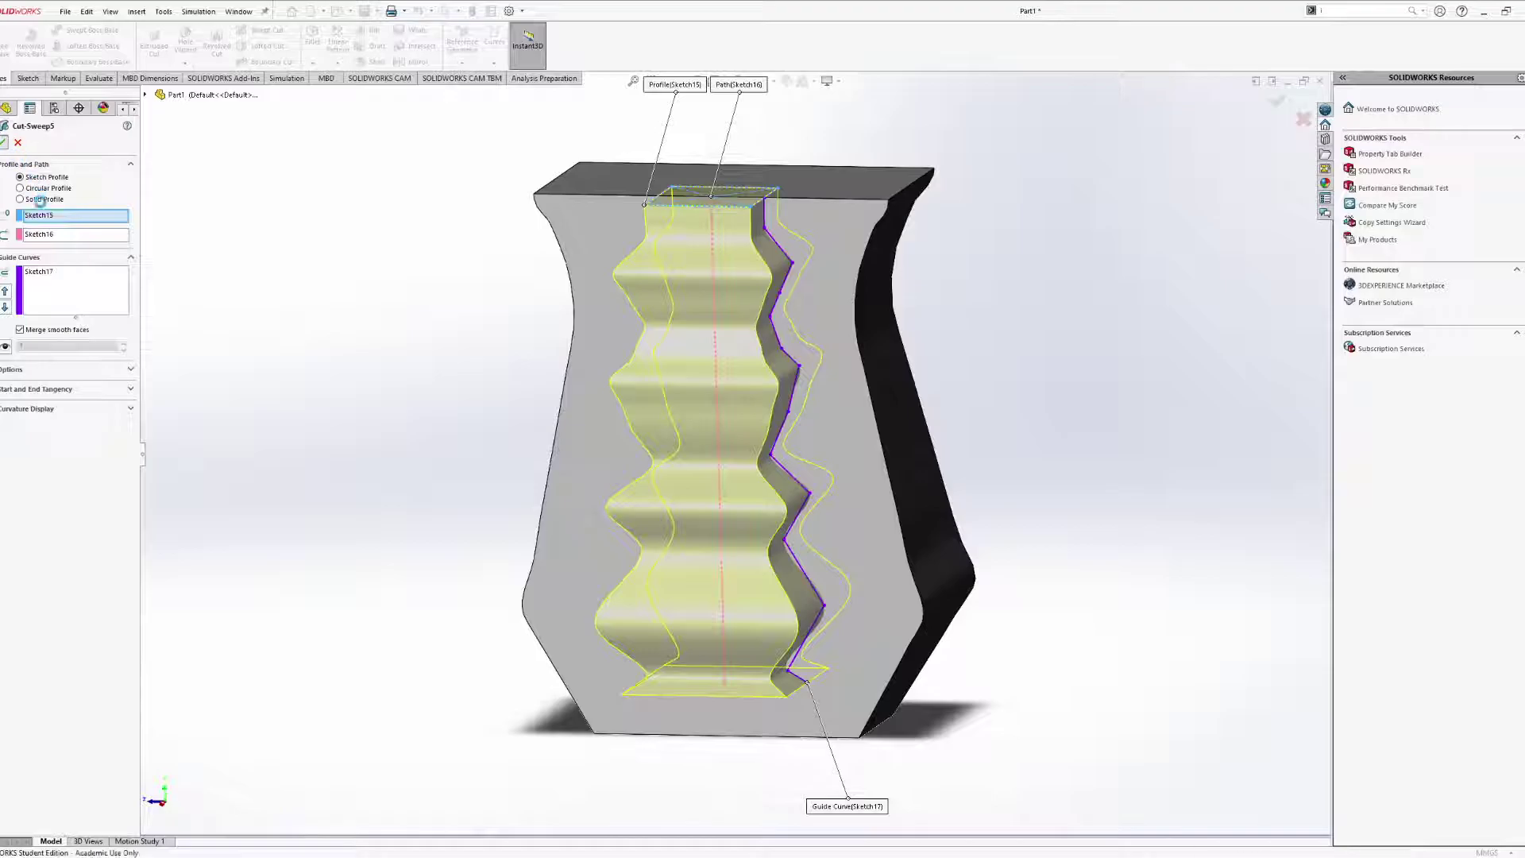
{"action": "key", "text": "Return"}
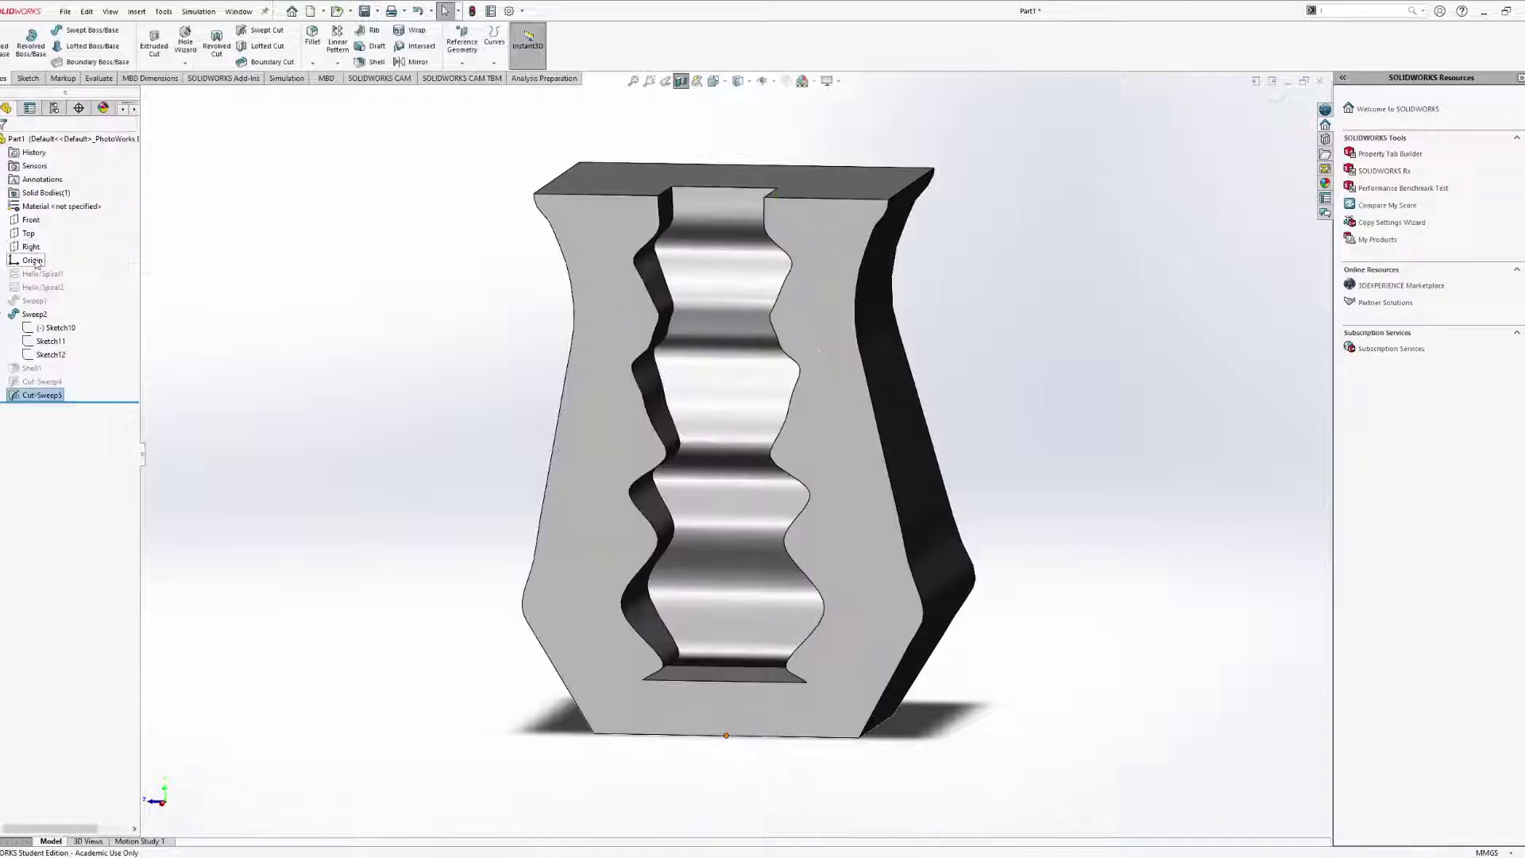
{"action": "left_click", "coordinate": [53, 397]}
{"action": "left_click", "coordinate": [88, 357]}
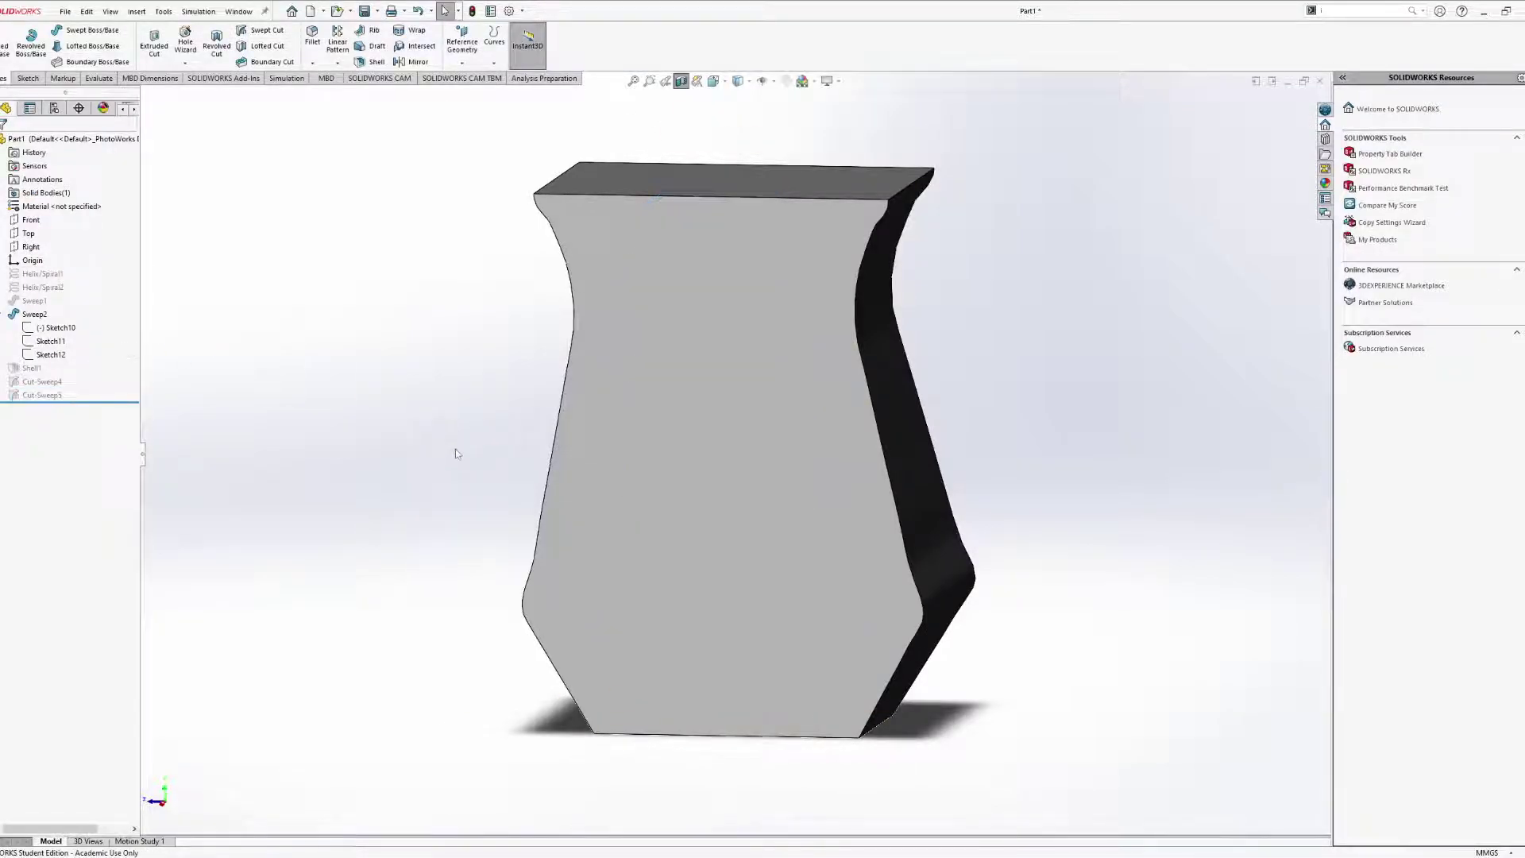
Turn off the section view and collapse the sketches listed under Sweep2 in the feature tree.
{"action": "scroll", "coordinate": [455, 450], "scroll_direction": "up", "scroll_amount": 5}
{"action": "middle_click_drag", "start_coordinate": [484, 409], "coordinate": [511, 535]}
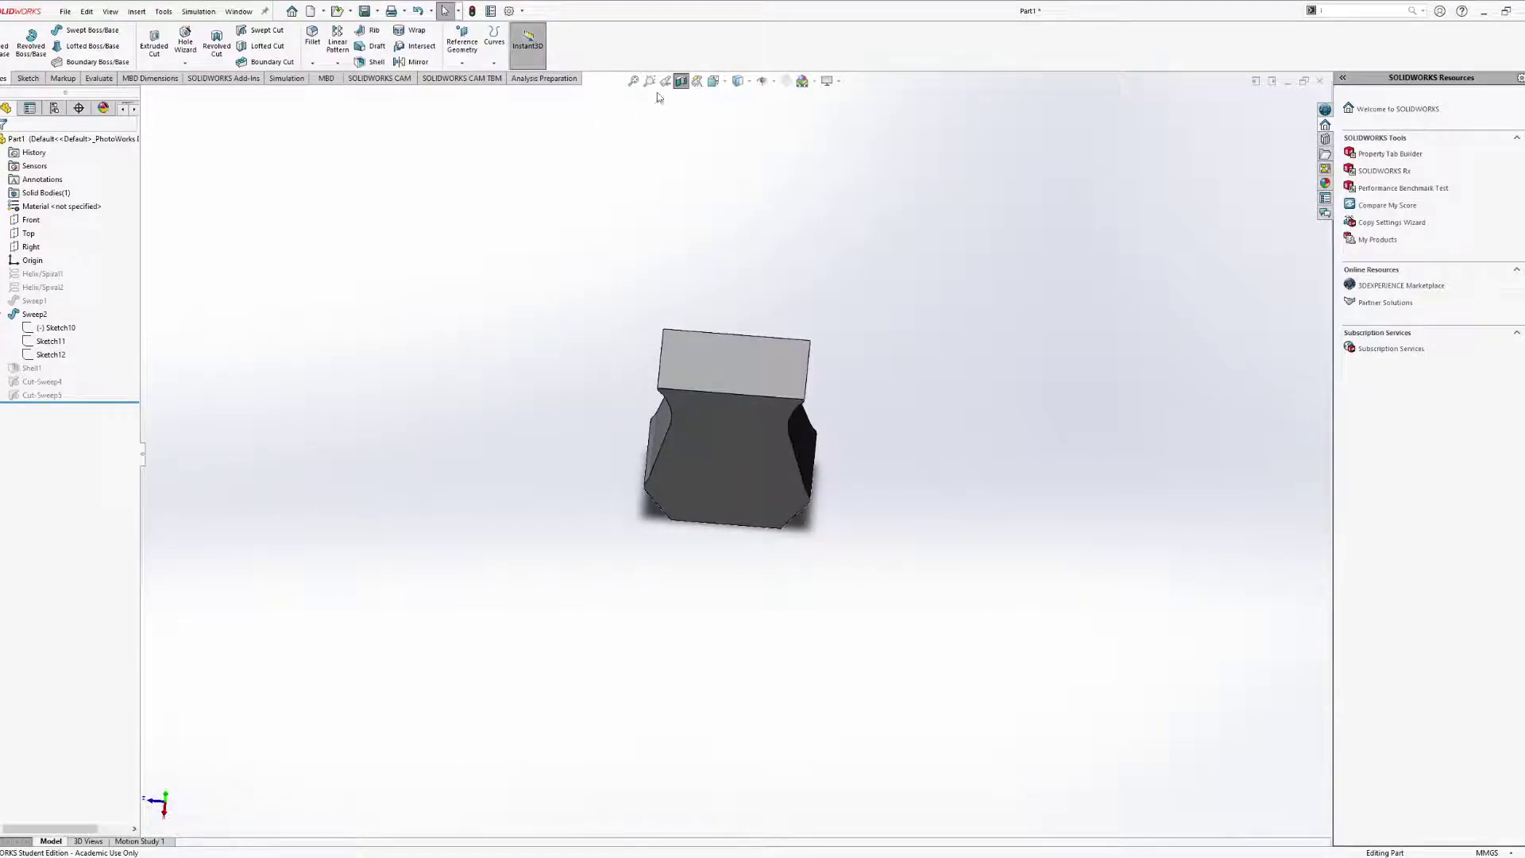
{"action": "left_click", "coordinate": [681, 81]}
{"action": "middle_click_drag", "start_coordinate": [771, 424], "coordinate": [772, 453]}
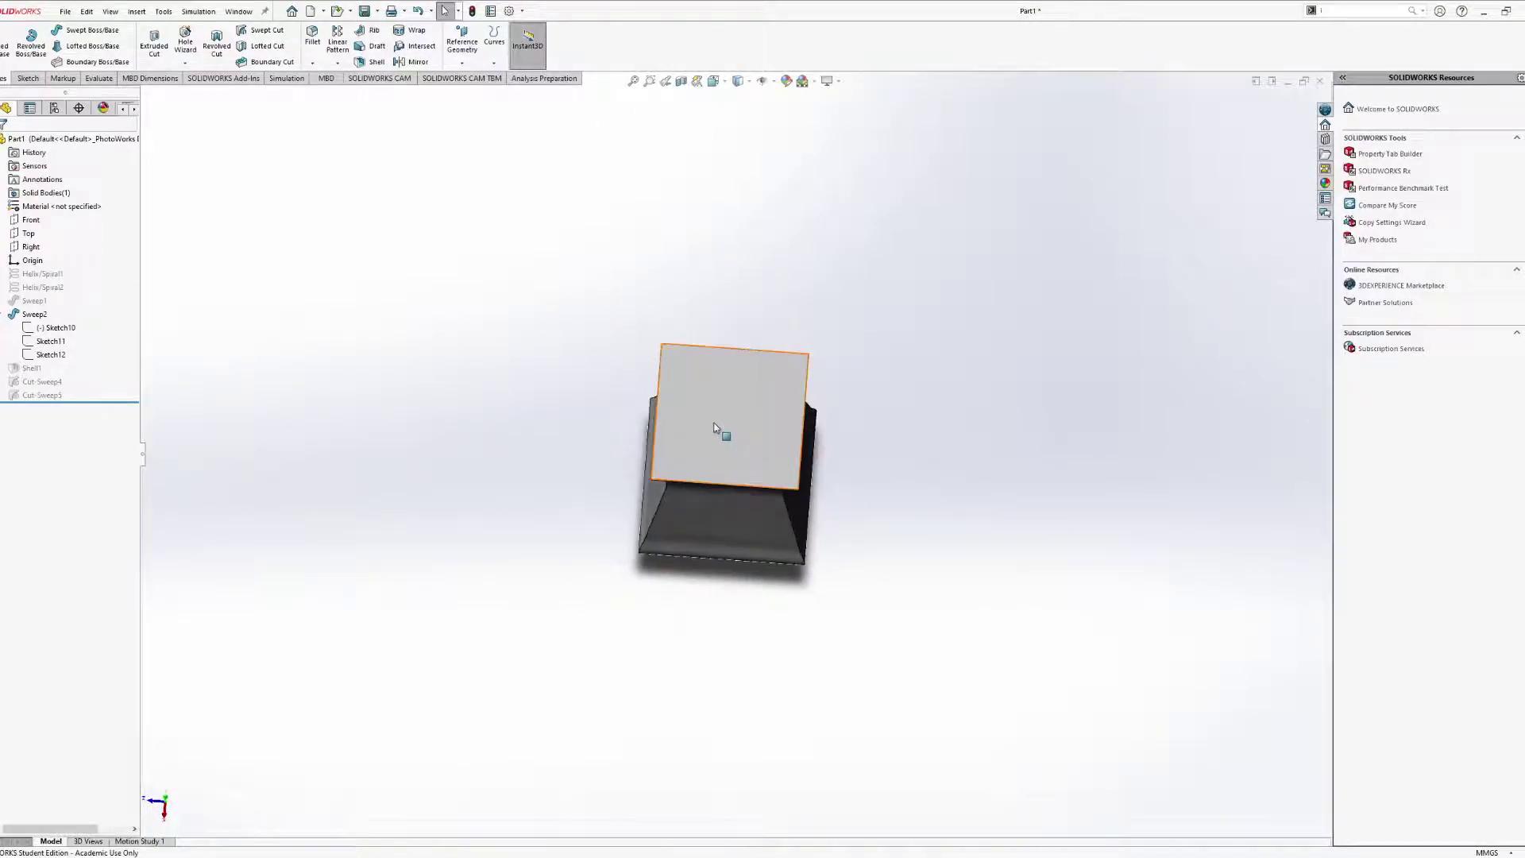
{"action": "left_click", "coordinate": [723, 429]}
{"action": "scroll", "coordinate": [687, 429], "scroll_direction": "down", "scroll_amount": 3}
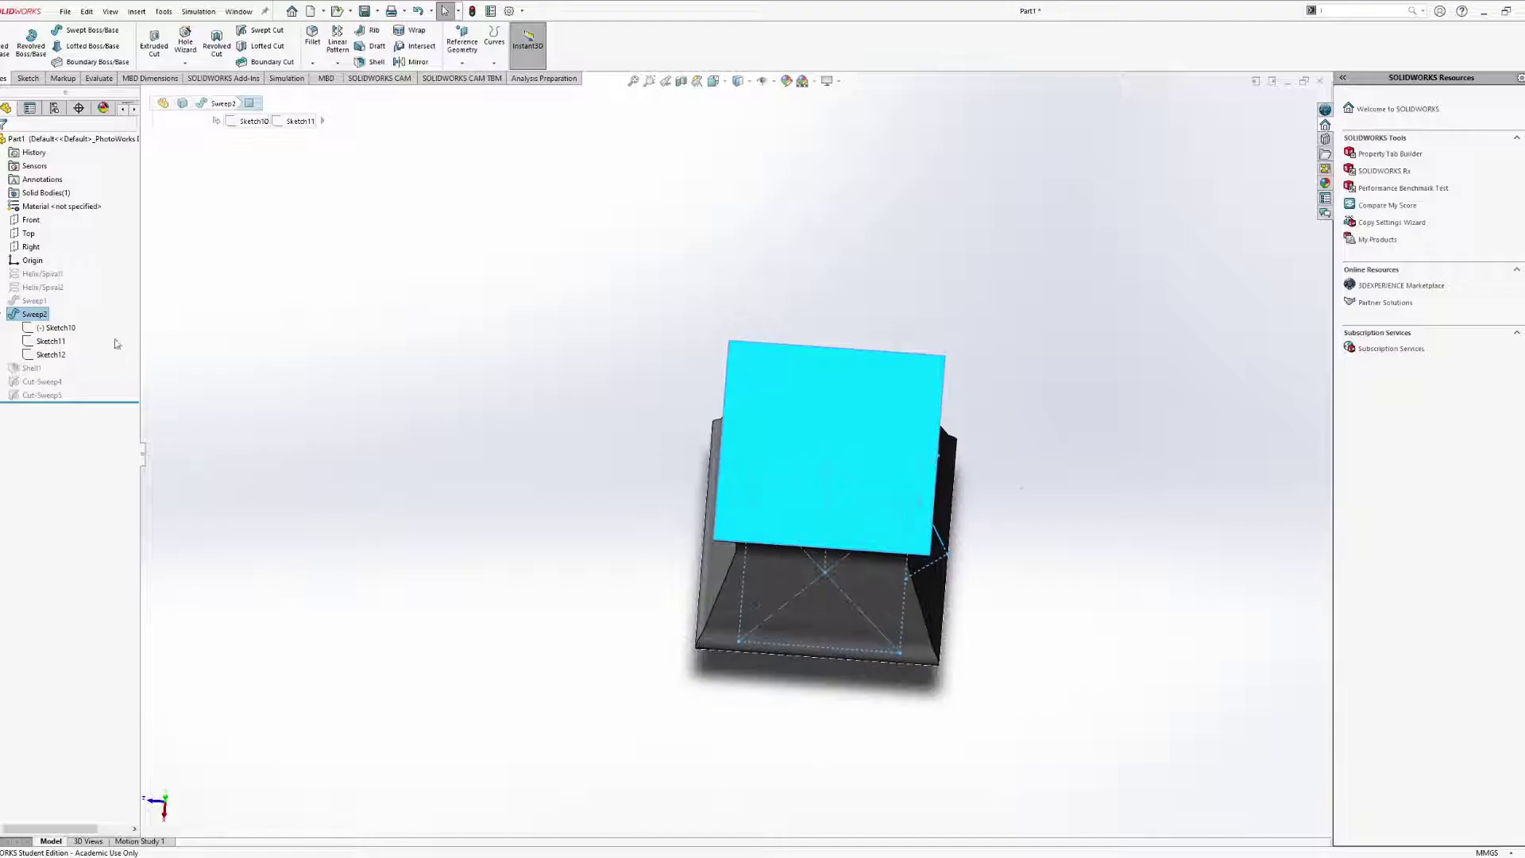
{"action": "left_click", "coordinate": [4, 314]}
{"action": "mouse_move", "coordinate": [811, 469]}
{"action": "middle_mouse_down"}
{"action": "mouse_move", "coordinate": [807, 508]}
{"action": "mouse_move", "coordinate": [811, 463]}
{"action": "middle_mouse_up"}
{"action": "left_click", "coordinate": [1072, 533]}
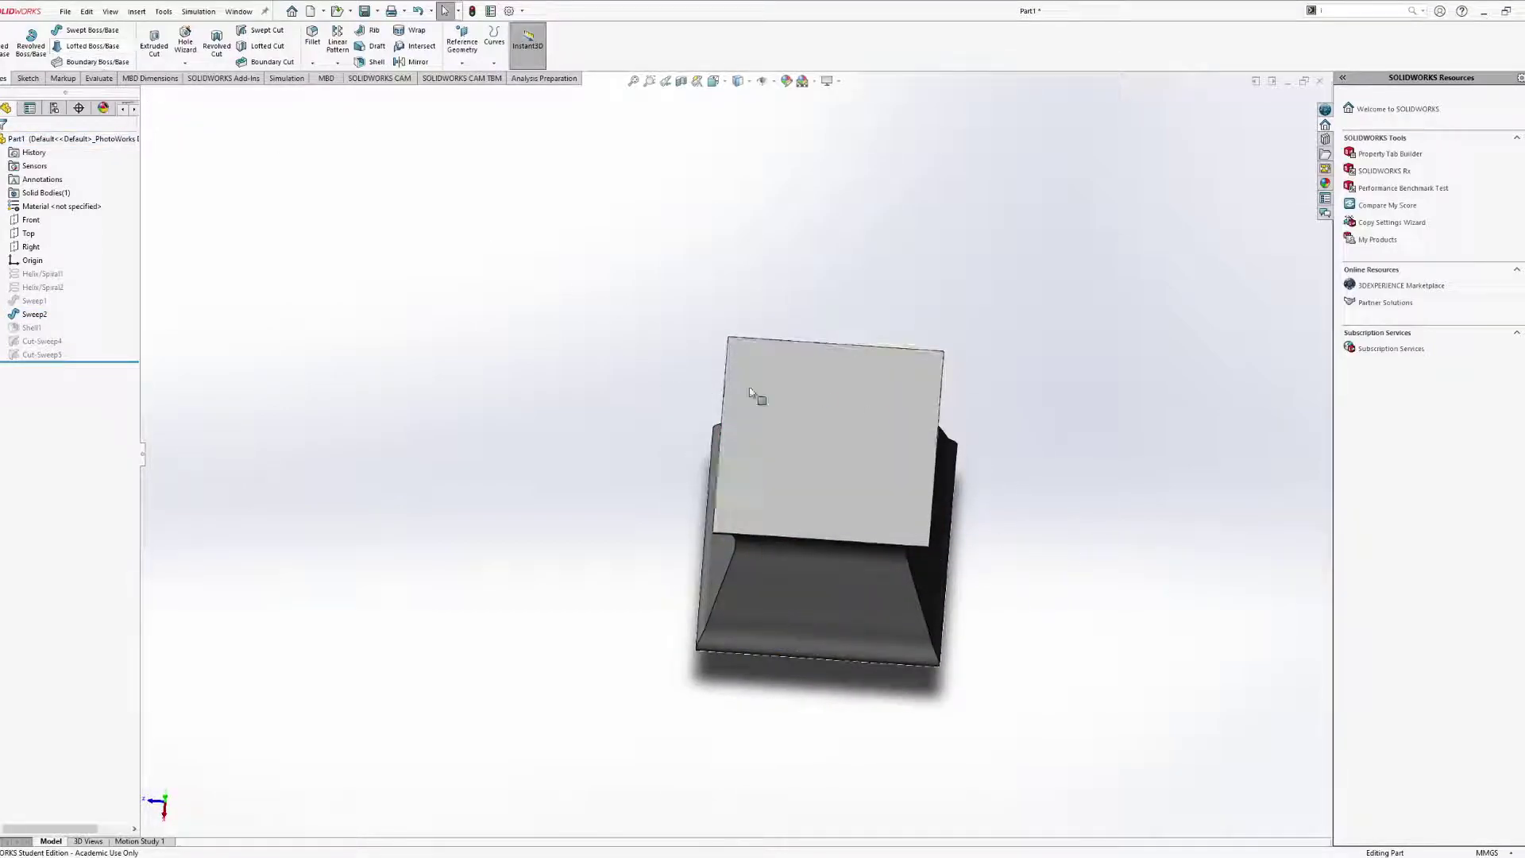
Start a sketch on the solid's top face and draw a diagonal line from the origin toward a front corner.
{"action": "left_click", "coordinate": [800, 413]}
{"action": "middle_click_drag", "start_coordinate": [755, 388], "coordinate": [848, 291]}
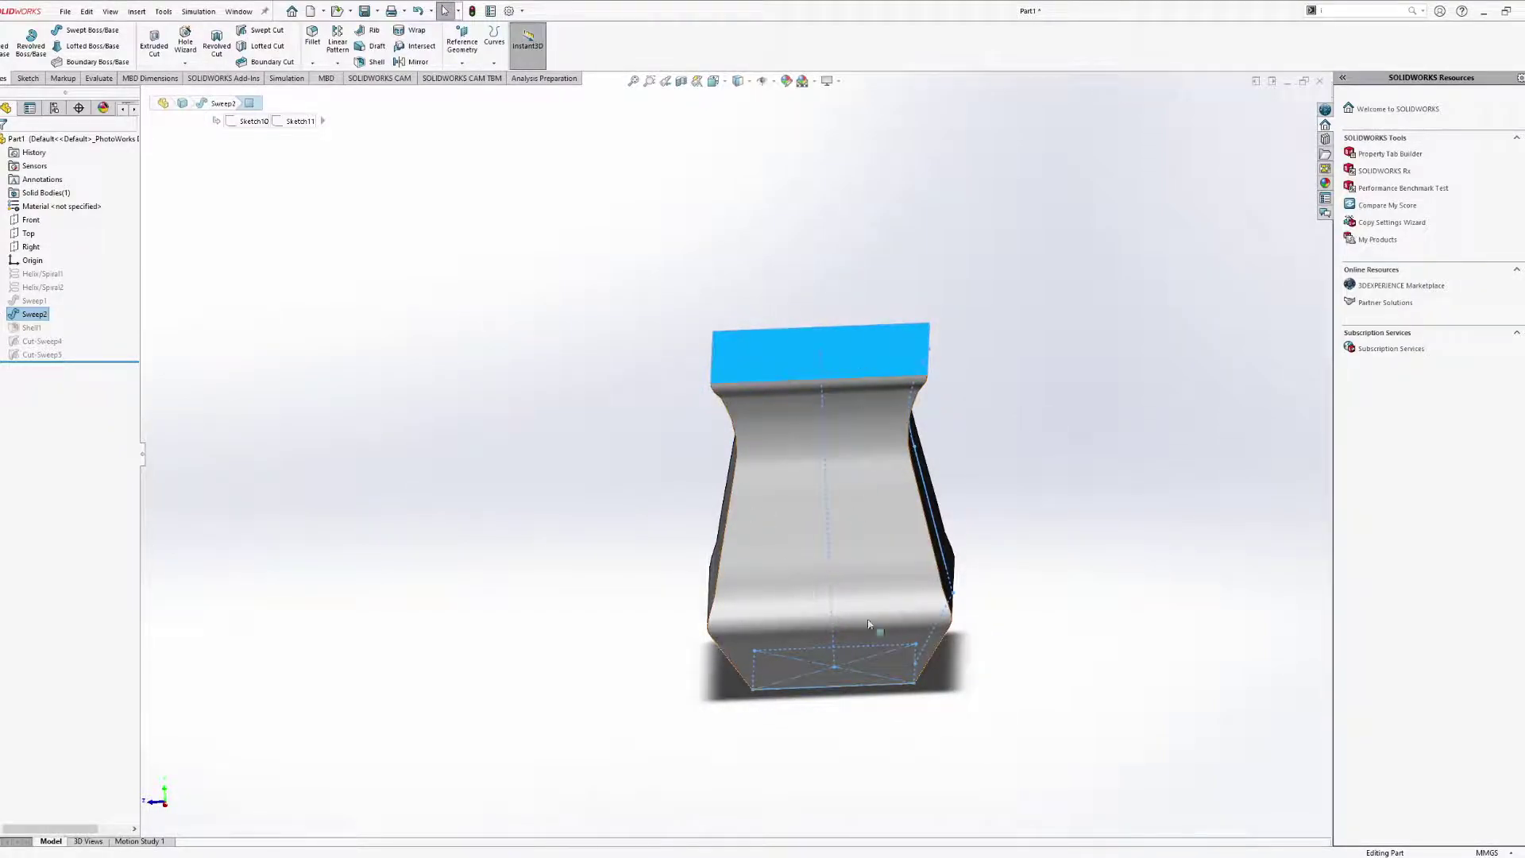
{"action": "middle_click_drag", "start_coordinate": [793, 351], "coordinate": [889, 340]}
{"action": "middle_click_drag", "start_coordinate": [582, 256], "coordinate": [590, 207]}
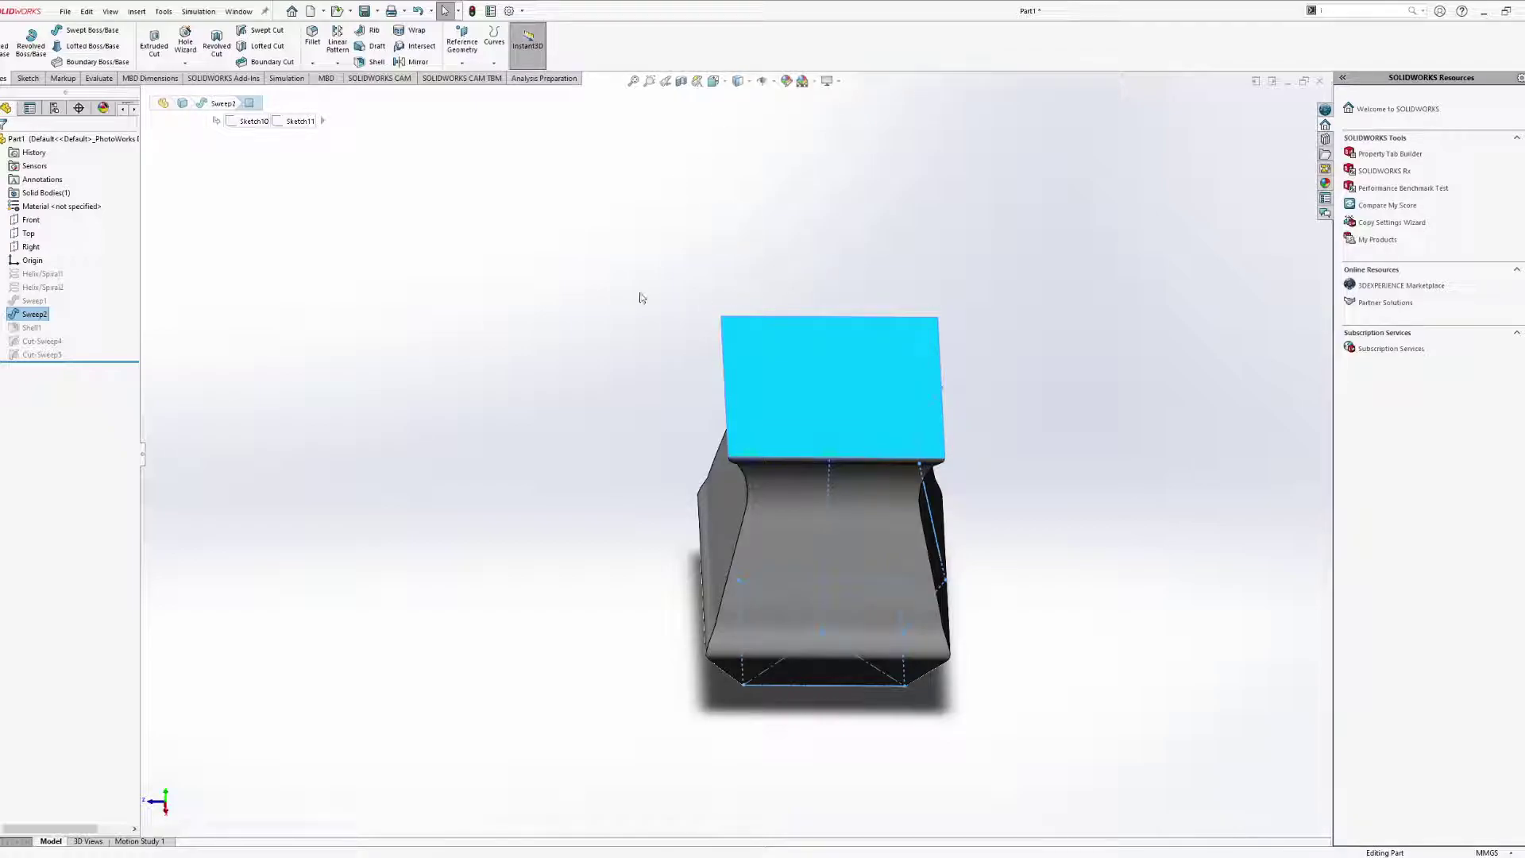
{"action": "mouse_move", "coordinate": [708, 285]}
{"action": "middle_mouse_down"}
{"action": "mouse_move", "coordinate": [691, 255]}
{"action": "mouse_move", "coordinate": [685, 311]}
{"action": "middle_mouse_up"}
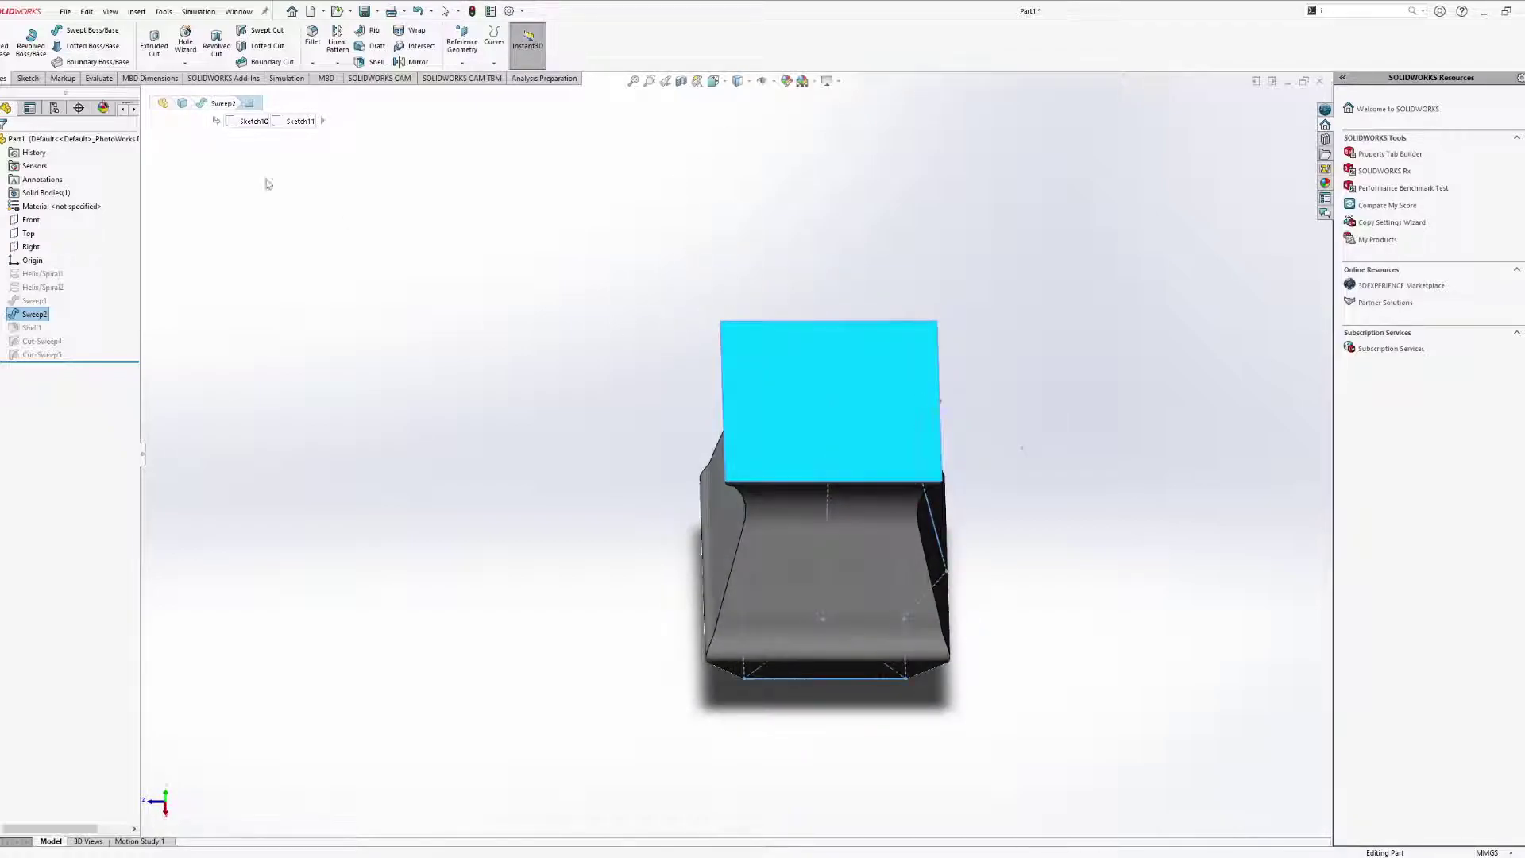
{"action": "left_click", "coordinate": [29, 81]}
{"action": "left_click", "coordinate": [52, 30]}
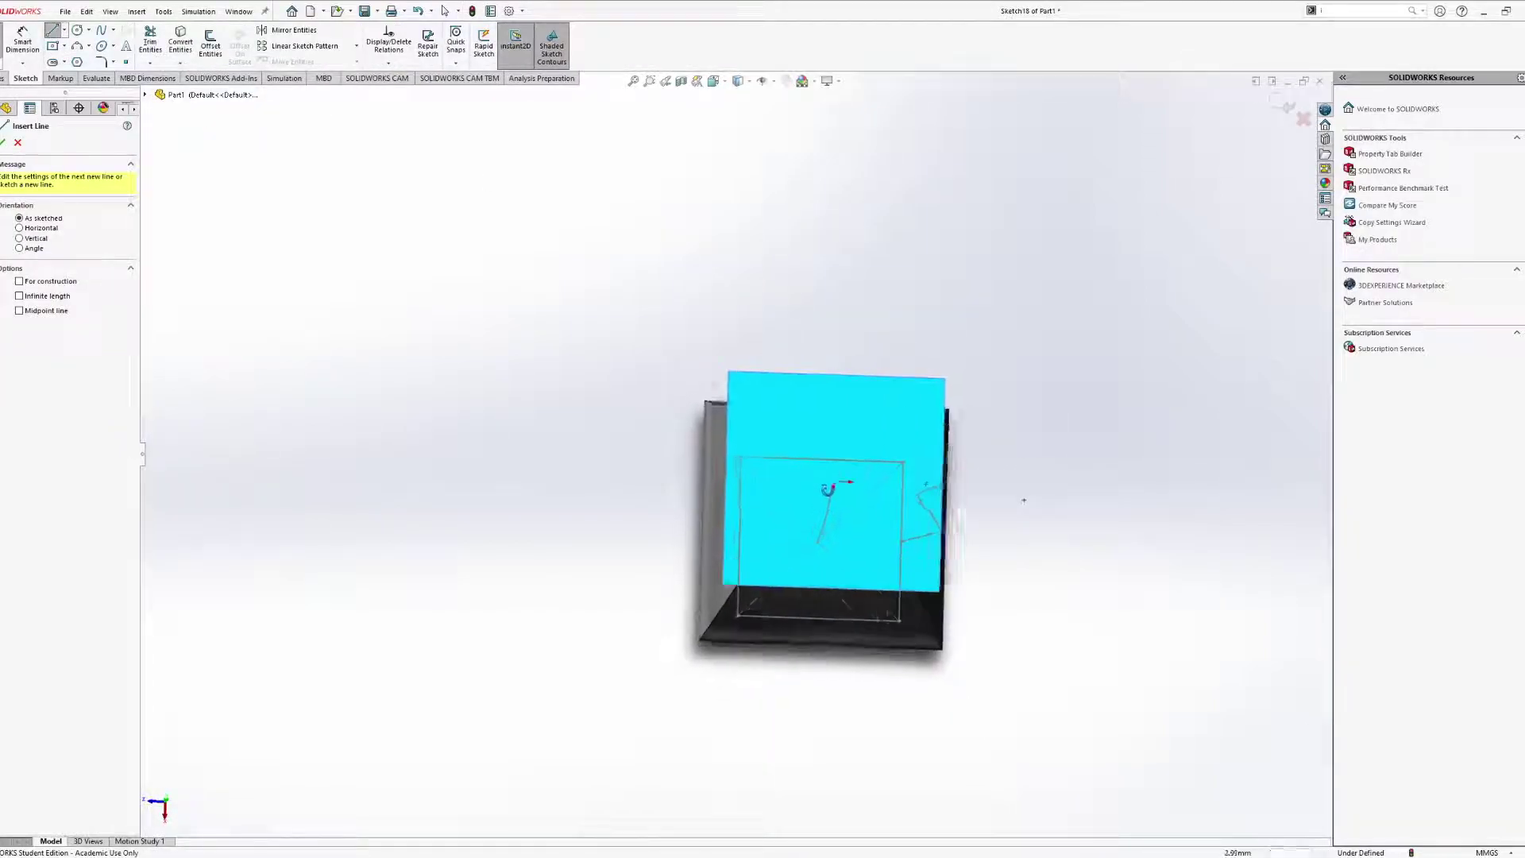
{"action": "left_click", "coordinate": [831, 492]}
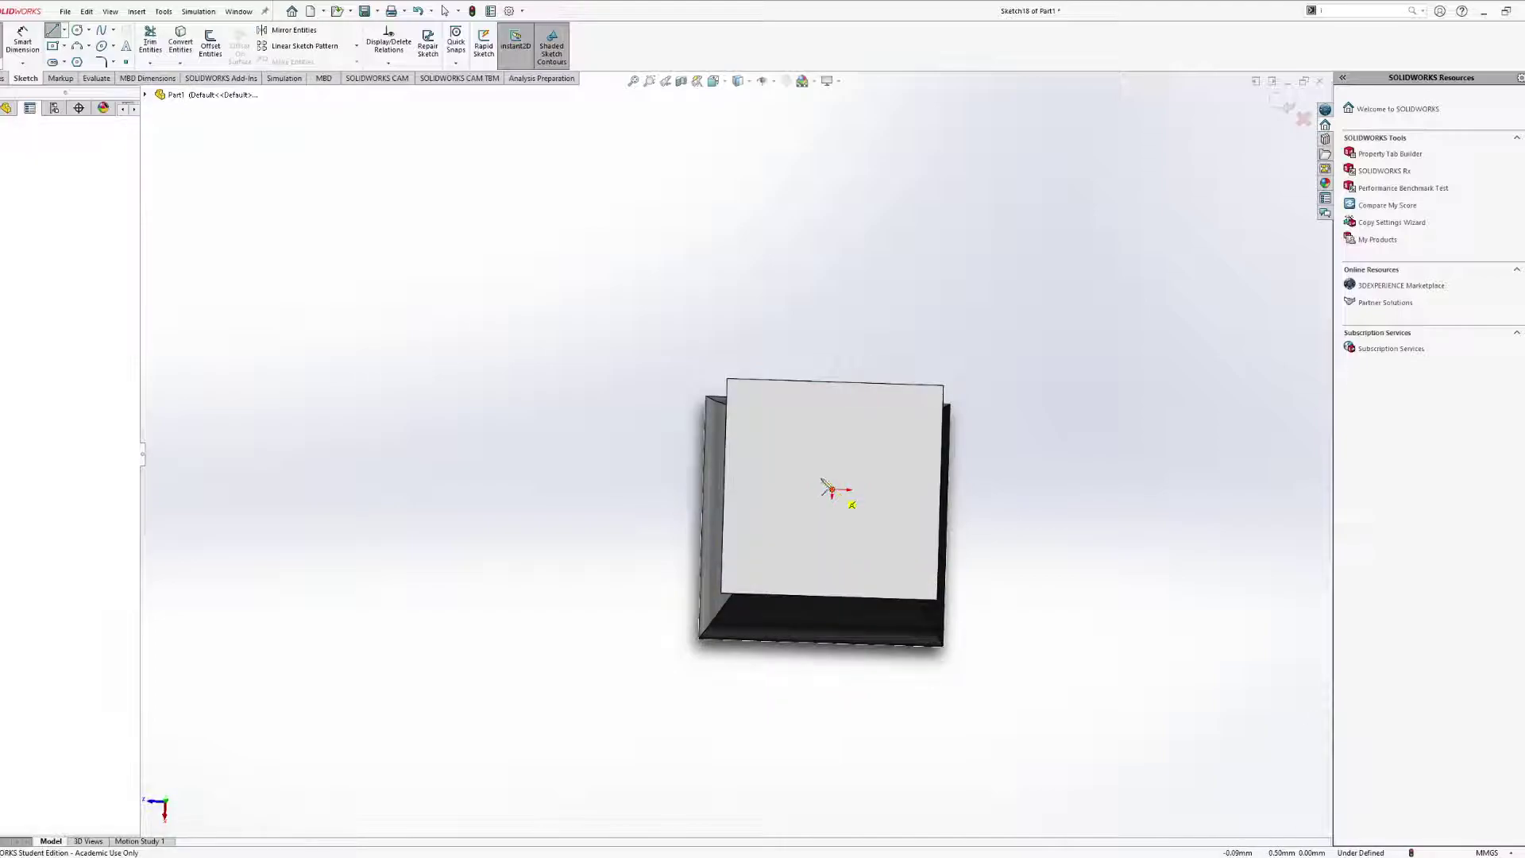
{"action": "left_click", "coordinate": [777, 543]}
{"action": "key", "text": "Escape"}
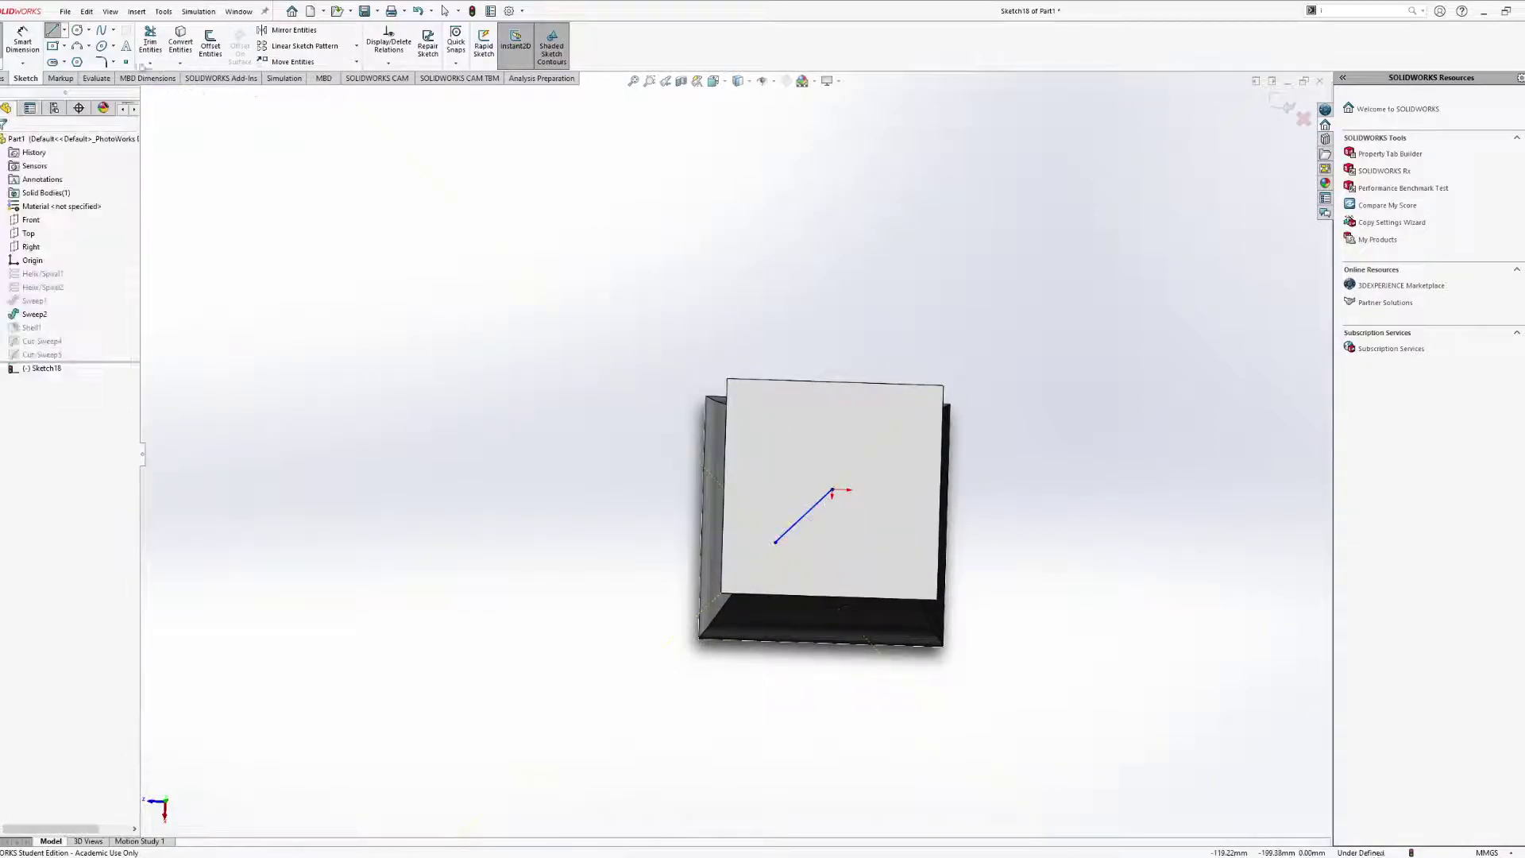
Continue the sketch from the origin with three connected zigzag lines ending on the top face's side edge, and exit the sketch.
{"action": "key", "text": "l"}
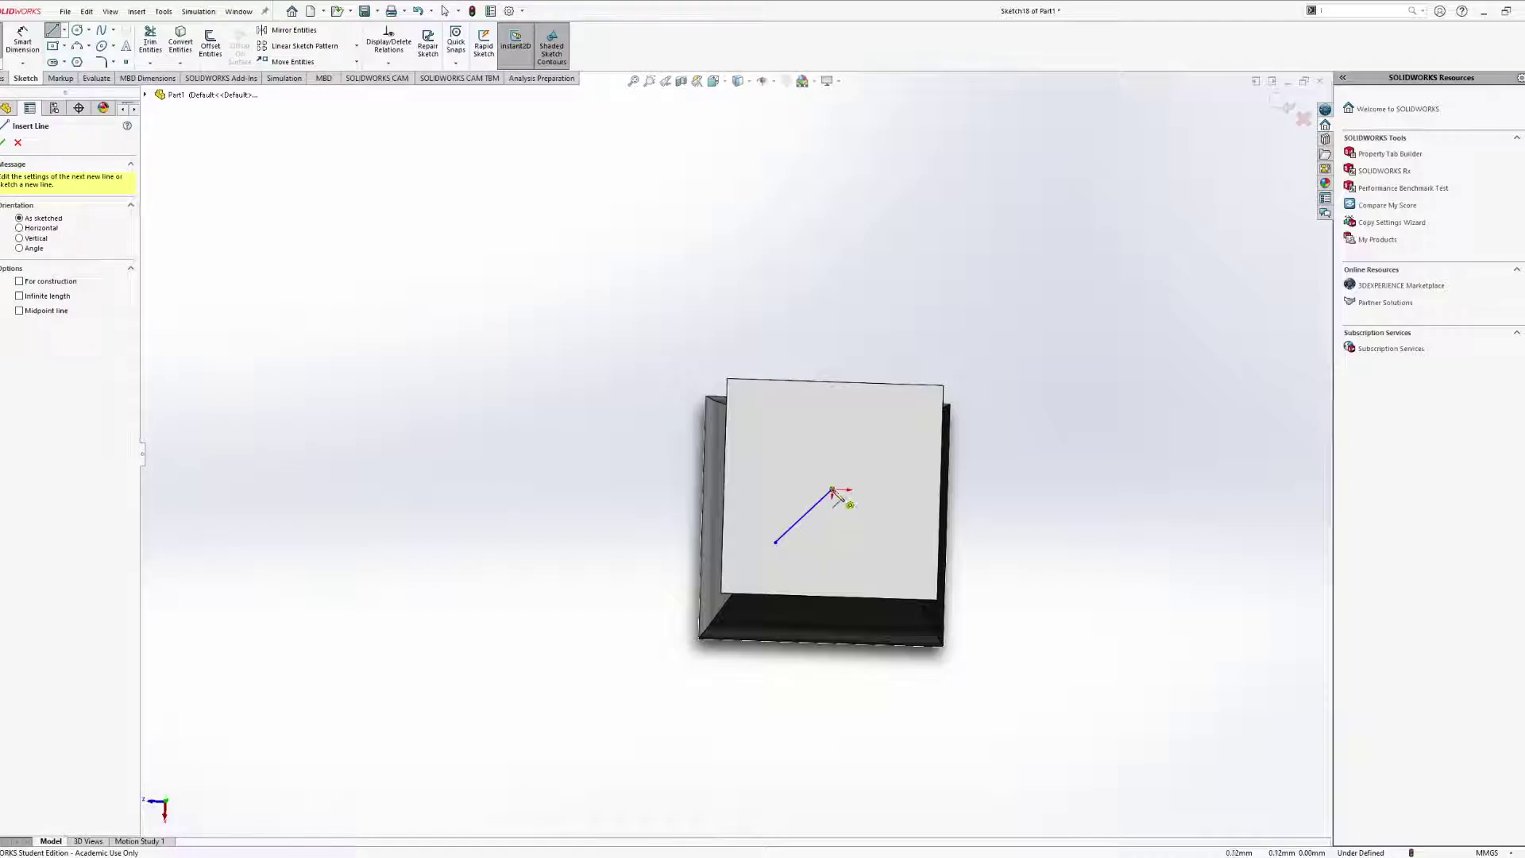
{"action": "left_click", "coordinate": [832, 493]}
{"action": "left_click", "coordinate": [896, 556]}
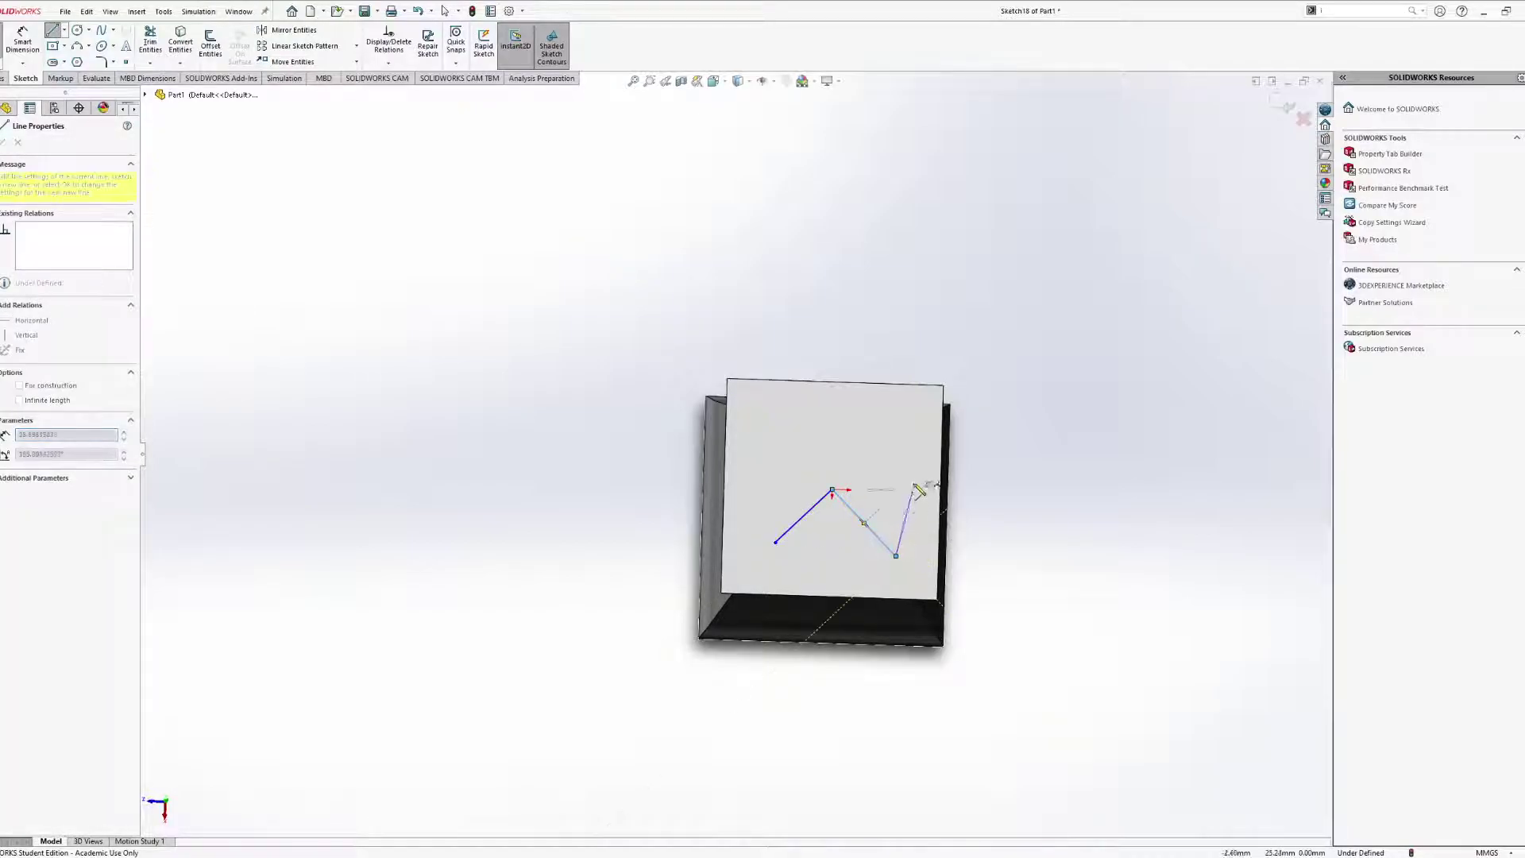
{"action": "left_click", "coordinate": [915, 475]}
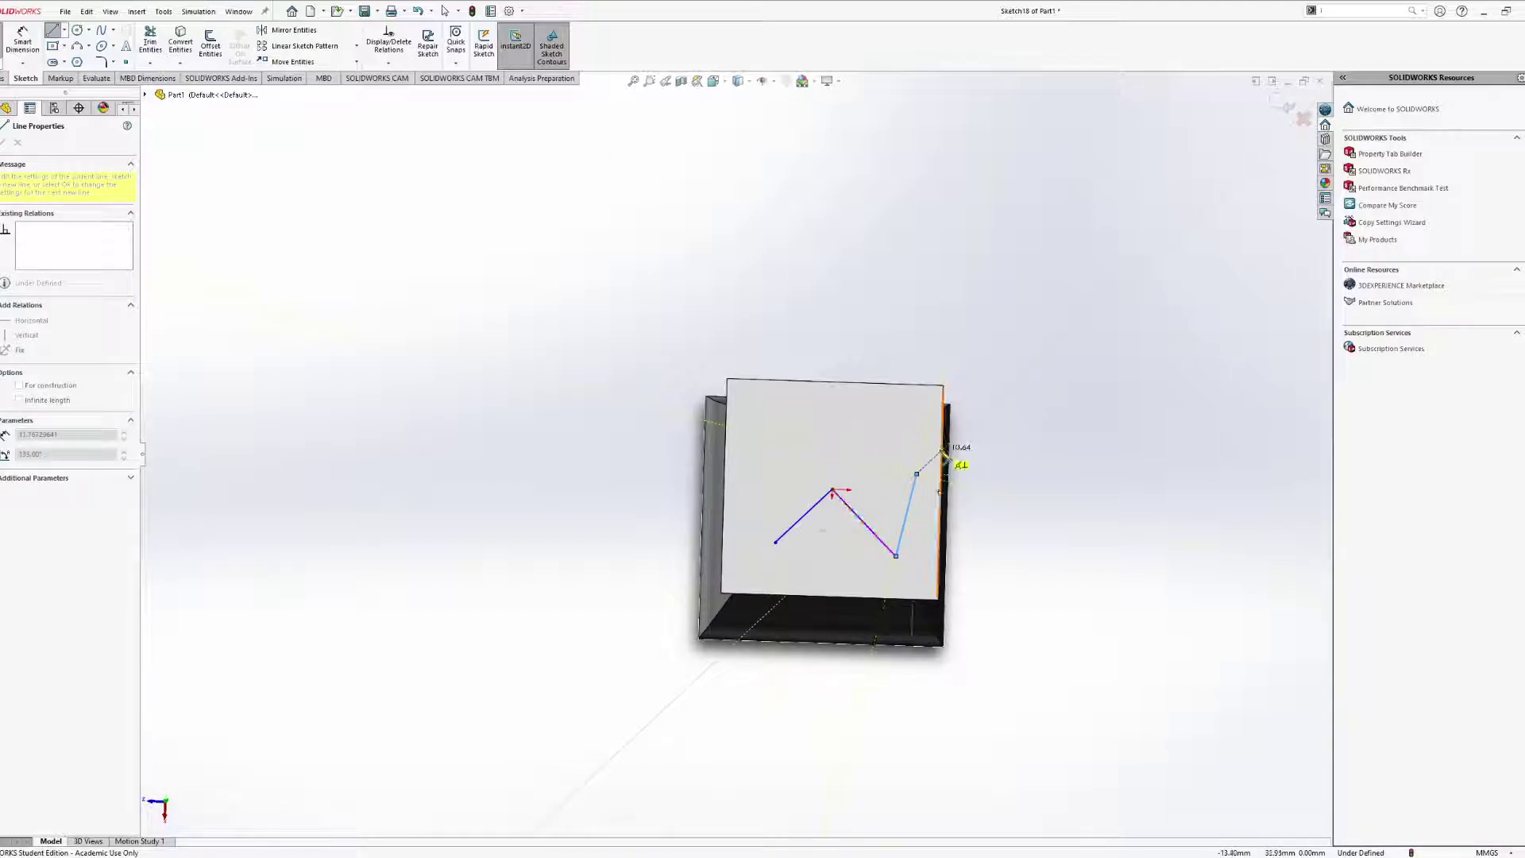
{"action": "left_click", "coordinate": [940, 451]}
{"action": "mouse_move", "coordinate": [998, 559]}
{"action": "middle_mouse_down"}
{"action": "mouse_move", "coordinate": [985, 371]}
{"action": "mouse_move", "coordinate": [926, 351]}
{"action": "mouse_move", "coordinate": [964, 342]}
{"action": "middle_mouse_up"}
{"action": "scroll", "coordinate": [895, 350], "scroll_direction": "down", "scroll_amount": 5}
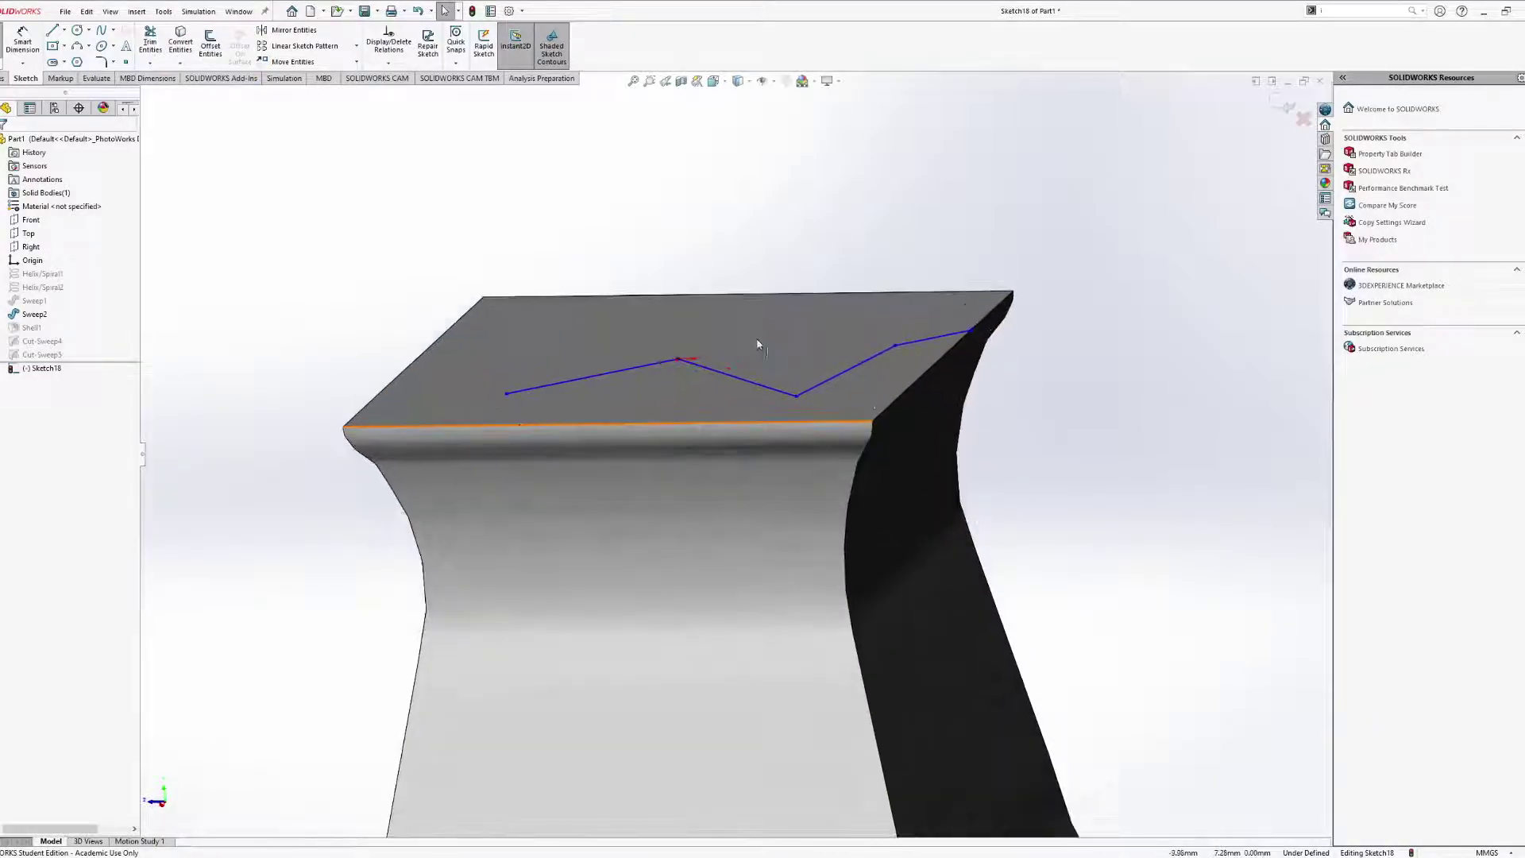
{"action": "middle_click_drag", "start_coordinate": [755, 341], "coordinate": [879, 415]}
{"action": "middle_click_drag", "start_coordinate": [880, 363], "coordinate": [879, 453]}
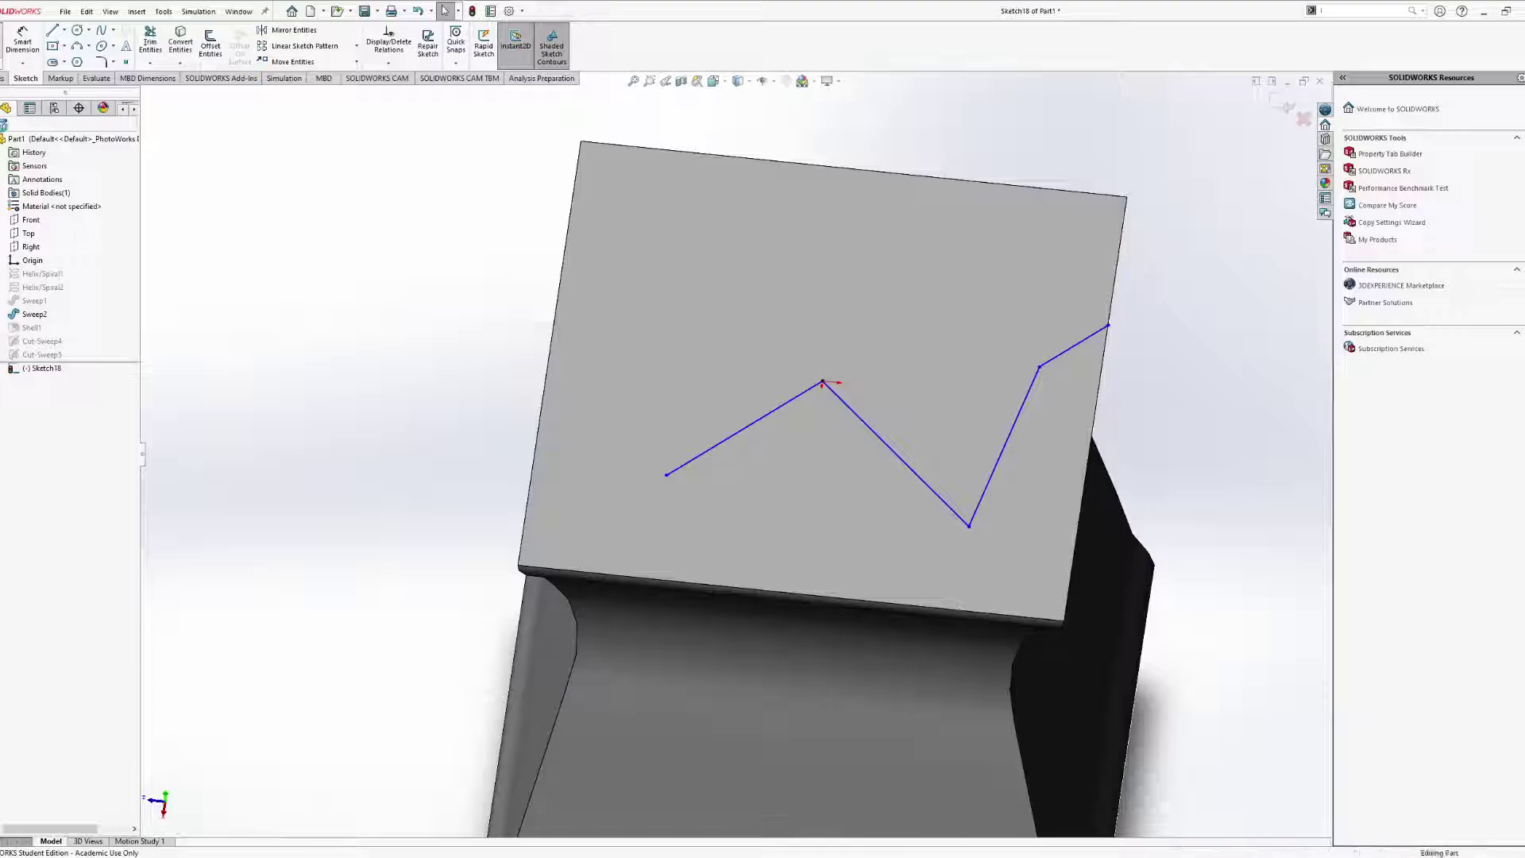
{"action": "left_click", "coordinate": [2, 44]}
Start a Swept Cut with a circular profile and pick the zigzag sketch on the top face as its path.
{"action": "left_click", "coordinate": [2, 78]}
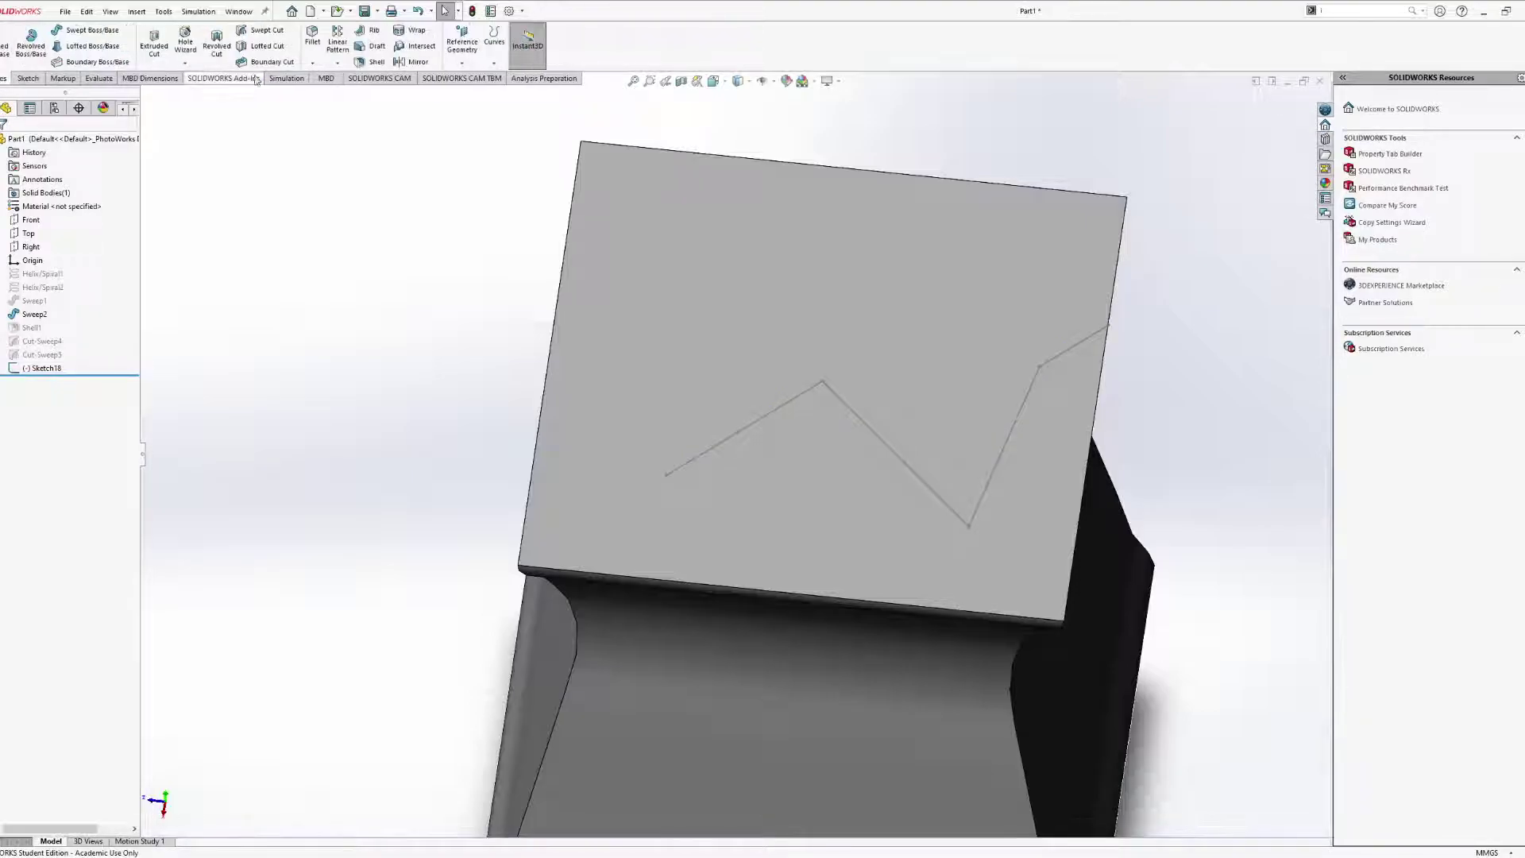
{"action": "left_click", "coordinate": [1004, 433]}
{"action": "mouse_move", "coordinate": [1004, 433]}
{"action": "middle_mouse_down"}
{"action": "mouse_move", "coordinate": [963, 378]}
{"action": "mouse_move", "coordinate": [986, 396]}
{"action": "middle_mouse_up"}
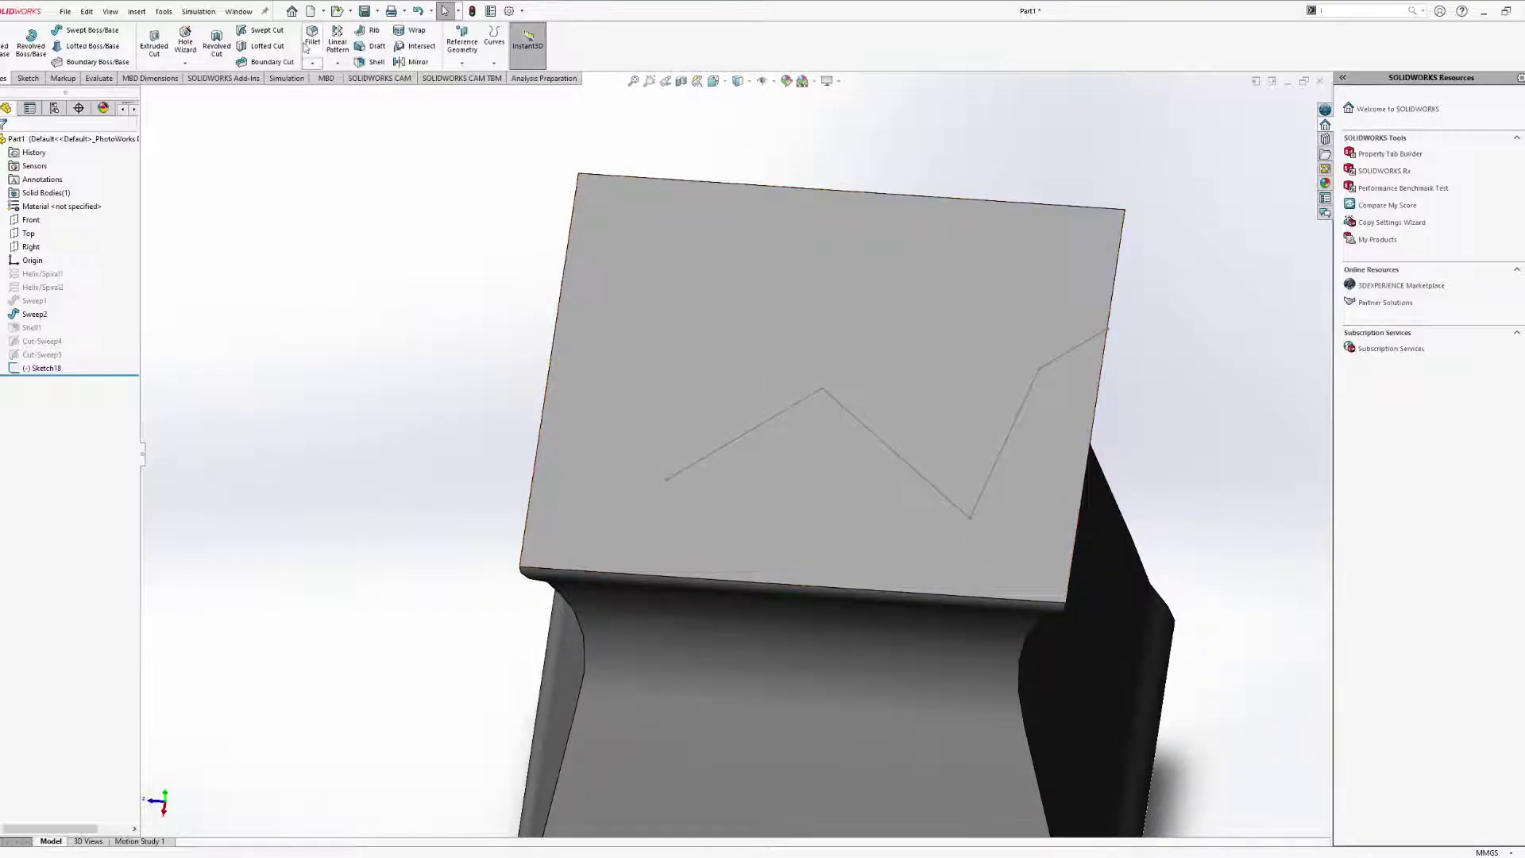
{"action": "left_click", "coordinate": [256, 32]}
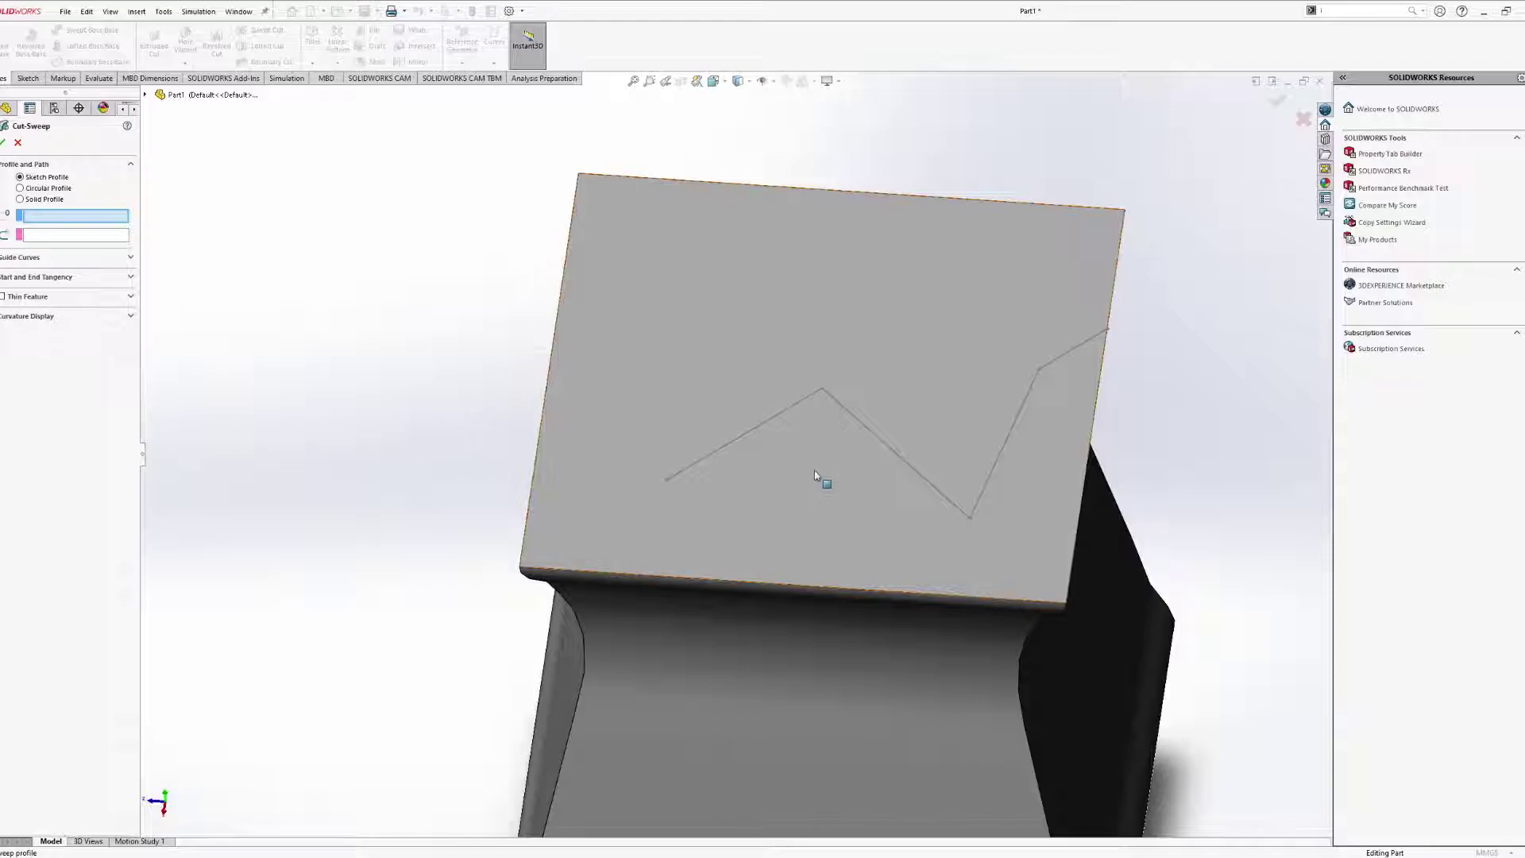
{"action": "left_click", "coordinate": [747, 442]}
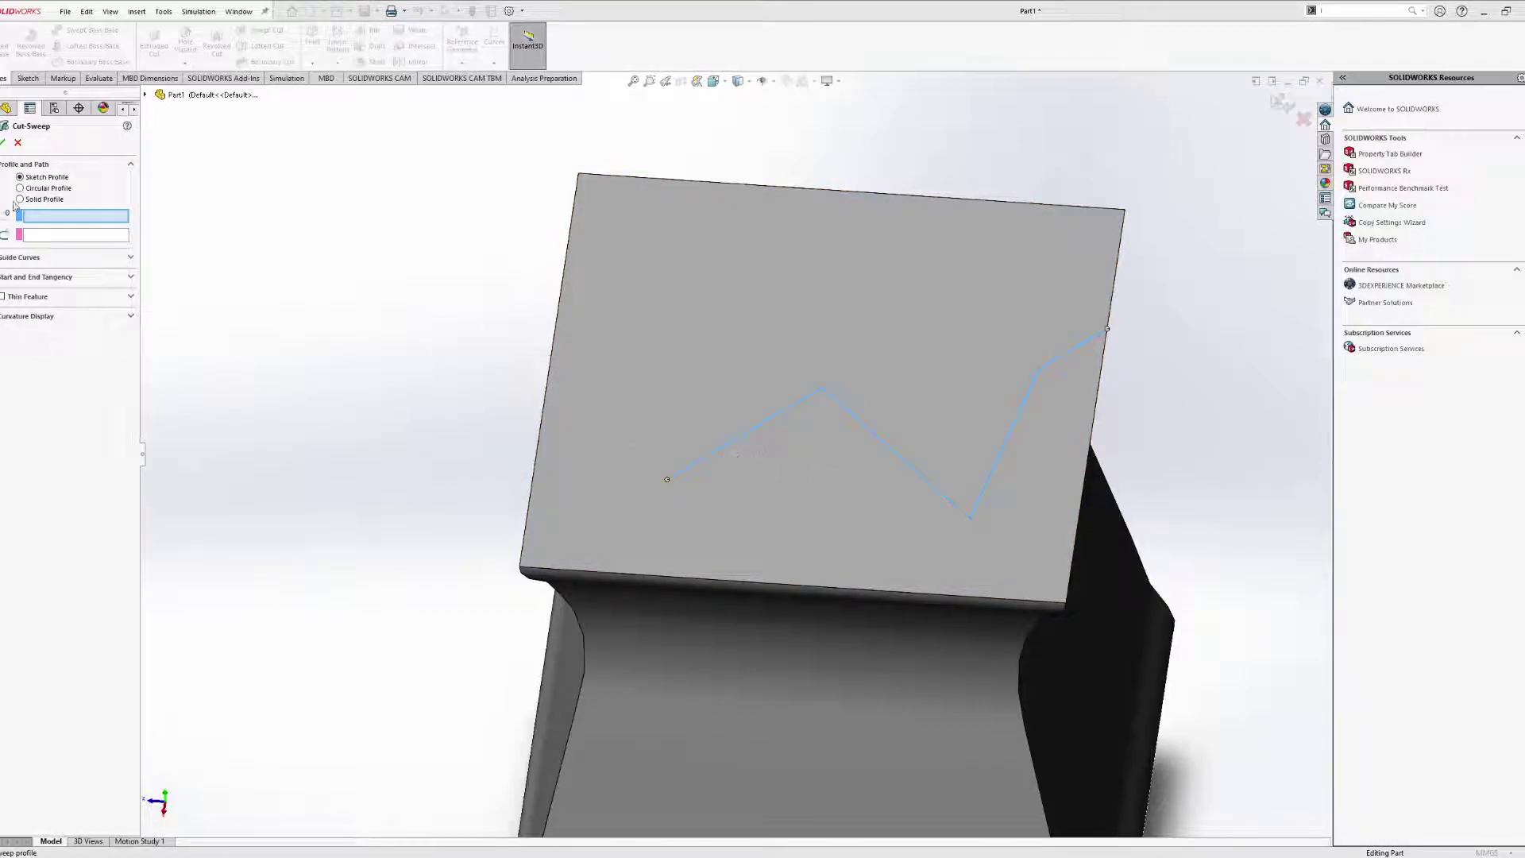
{"action": "left_click", "coordinate": [21, 188]}
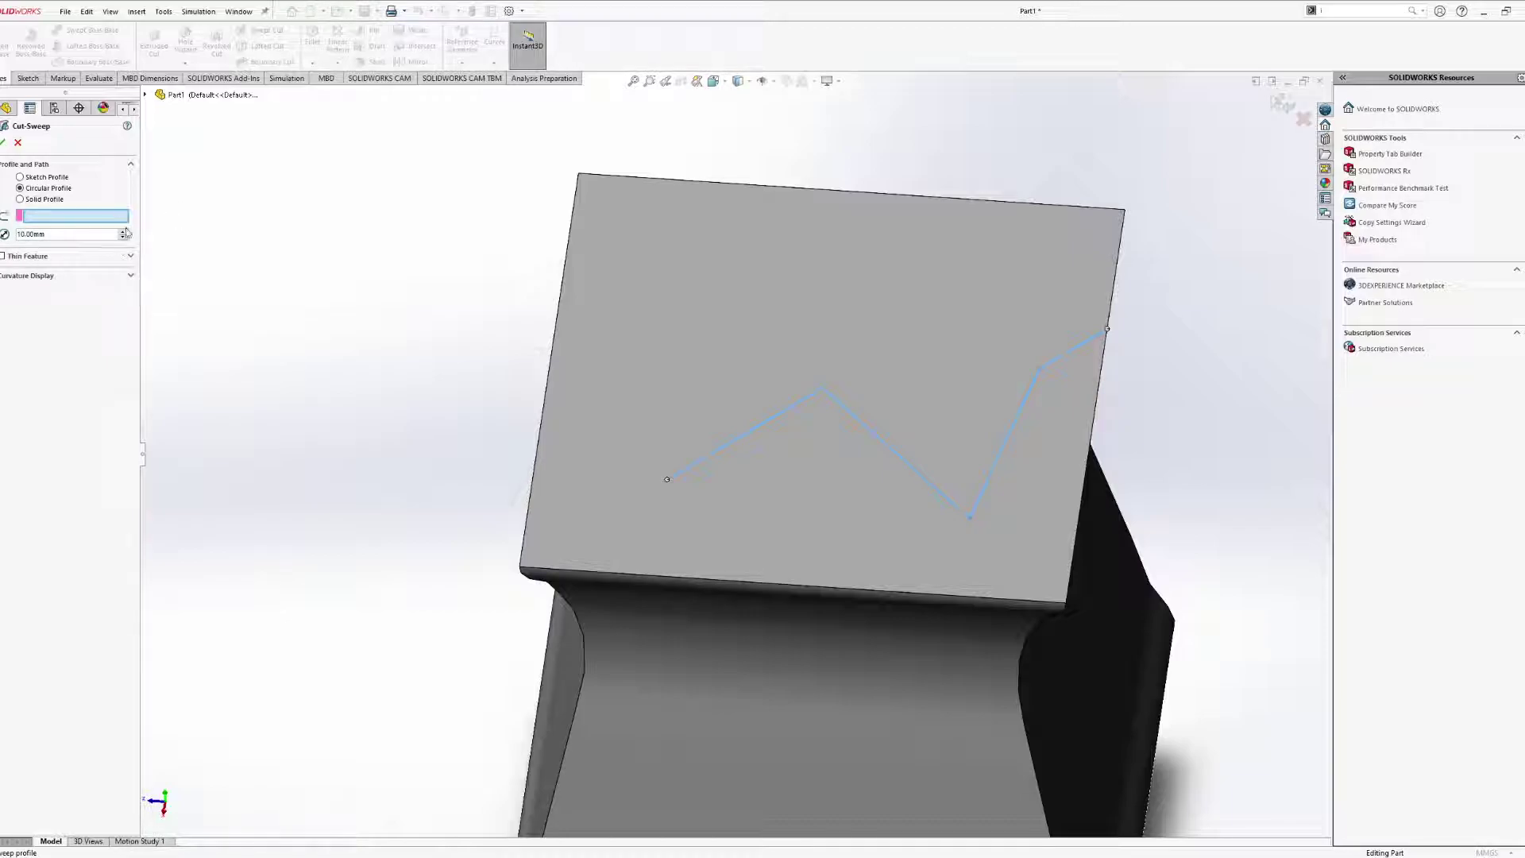
{"action": "left_click", "coordinate": [88, 234]}
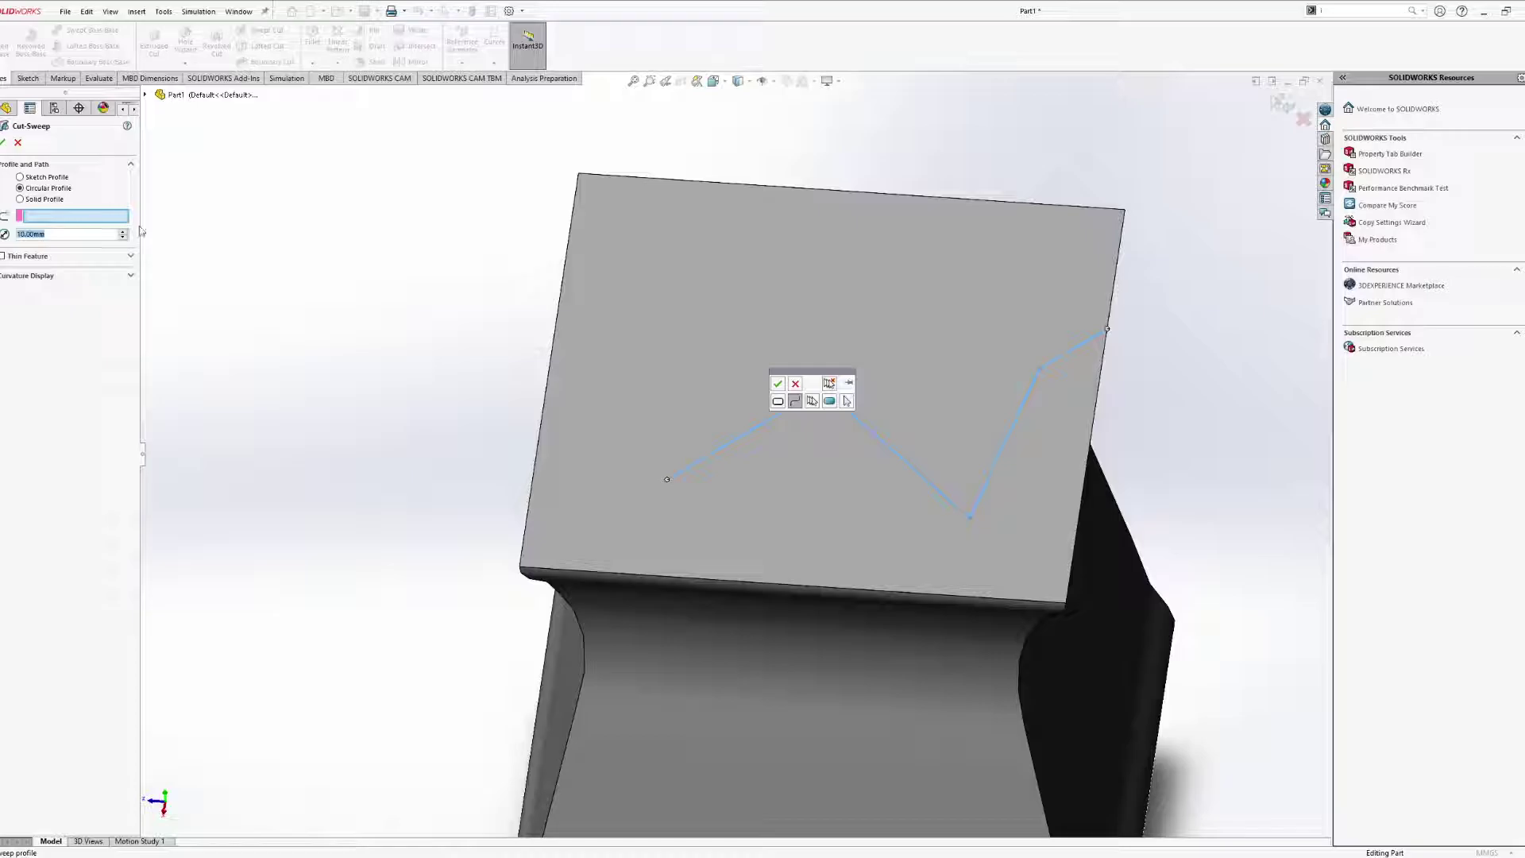
{"action": "scroll", "coordinate": [1065, 517], "scroll_direction": "down", "scroll_amount": 3}
{"action": "scroll", "coordinate": [1012, 514], "scroll_direction": "up", "scroll_amount": 4}
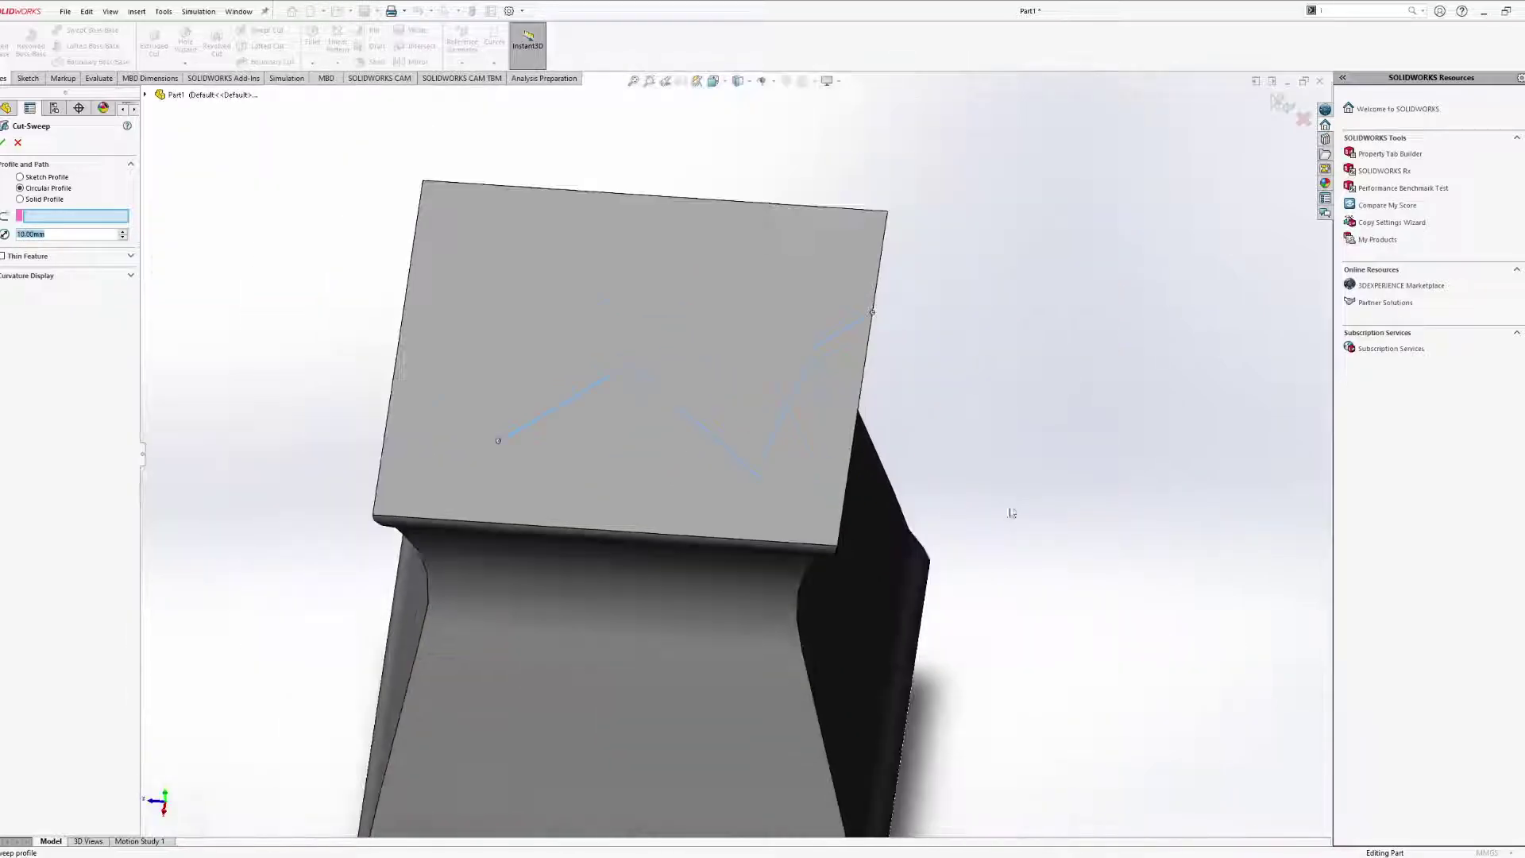
{"action": "middle_click_drag", "start_coordinate": [818, 516], "coordinate": [994, 500], "text": "ctrl"}
{"action": "left_click", "coordinate": [776, 386]}
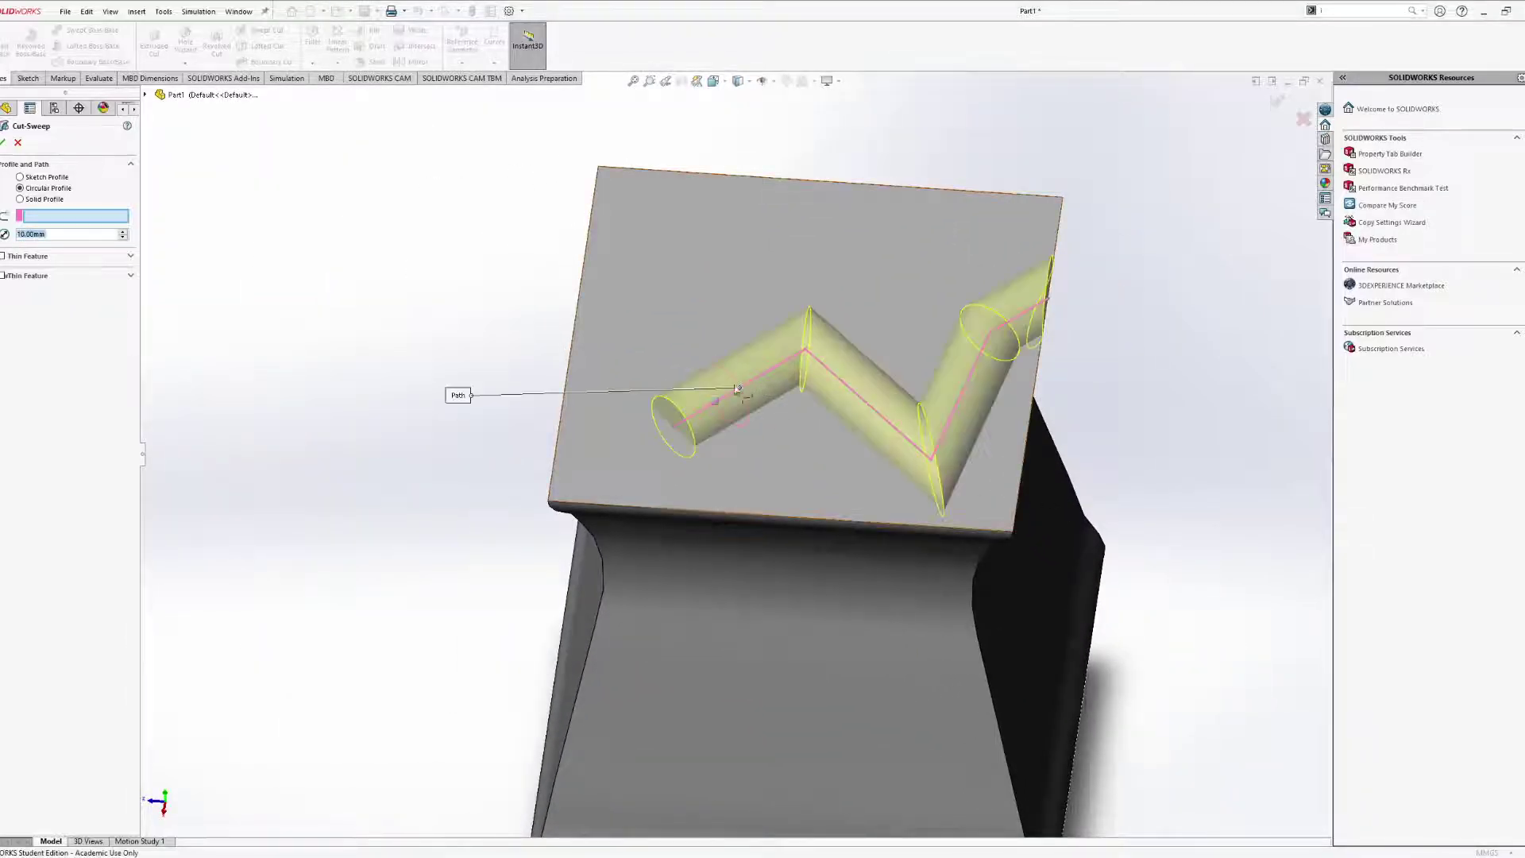
{"action": "mouse_move", "coordinate": [818, 442]}
{"action": "middle_mouse_down"}
{"action": "mouse_move", "coordinate": [797, 317]}
{"action": "mouse_move", "coordinate": [742, 317]}
{"action": "mouse_move", "coordinate": [875, 259]}
{"action": "mouse_move", "coordinate": [844, 277]}
{"action": "mouse_move", "coordinate": [858, 282]}
{"action": "middle_mouse_up"}
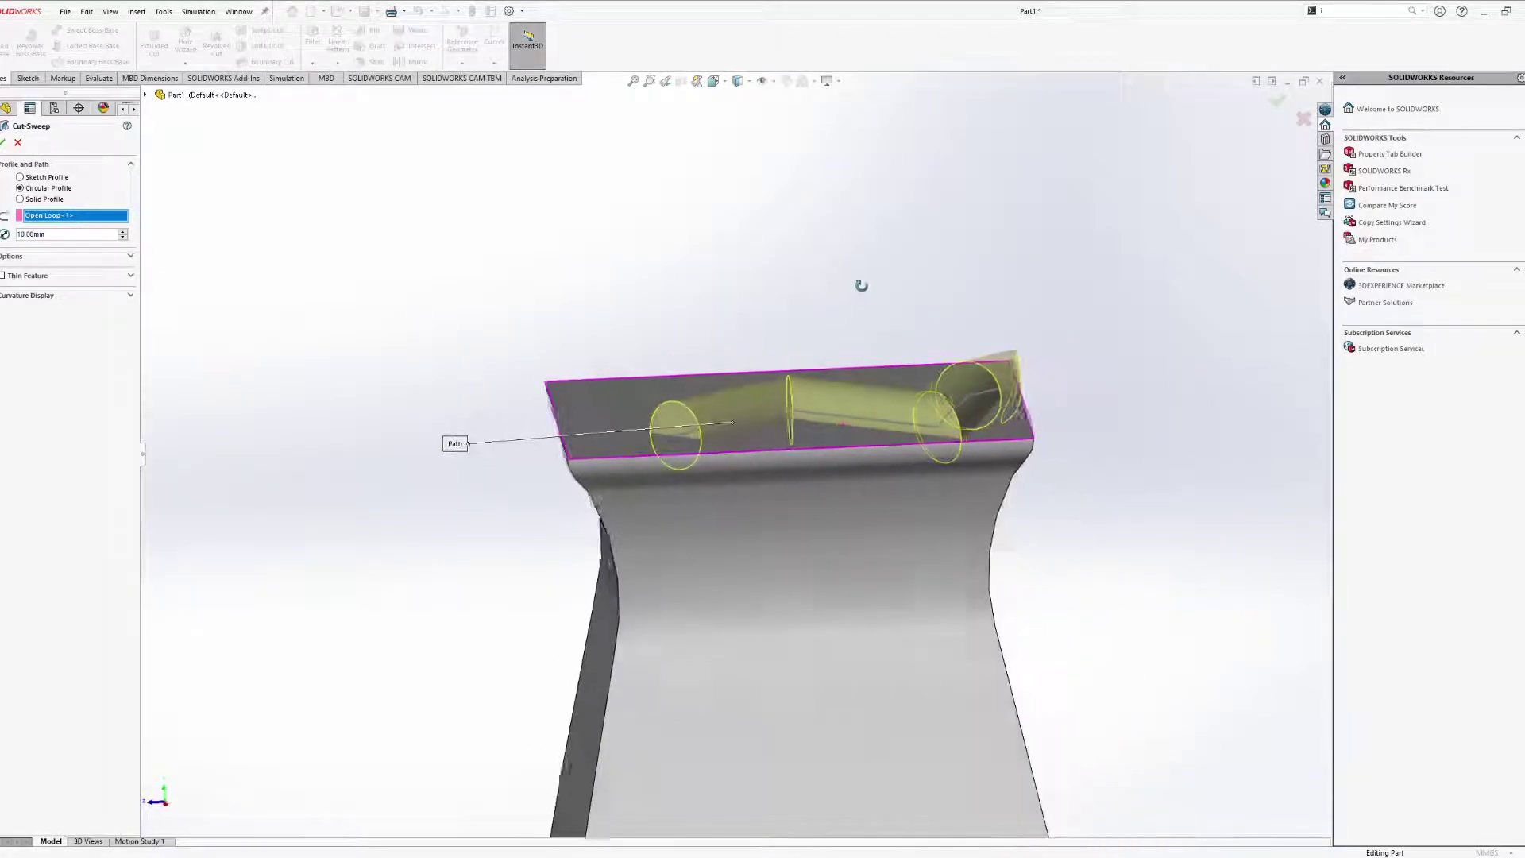
{"action": "middle_click_drag", "start_coordinate": [385, 330], "coordinate": [952, 382]}
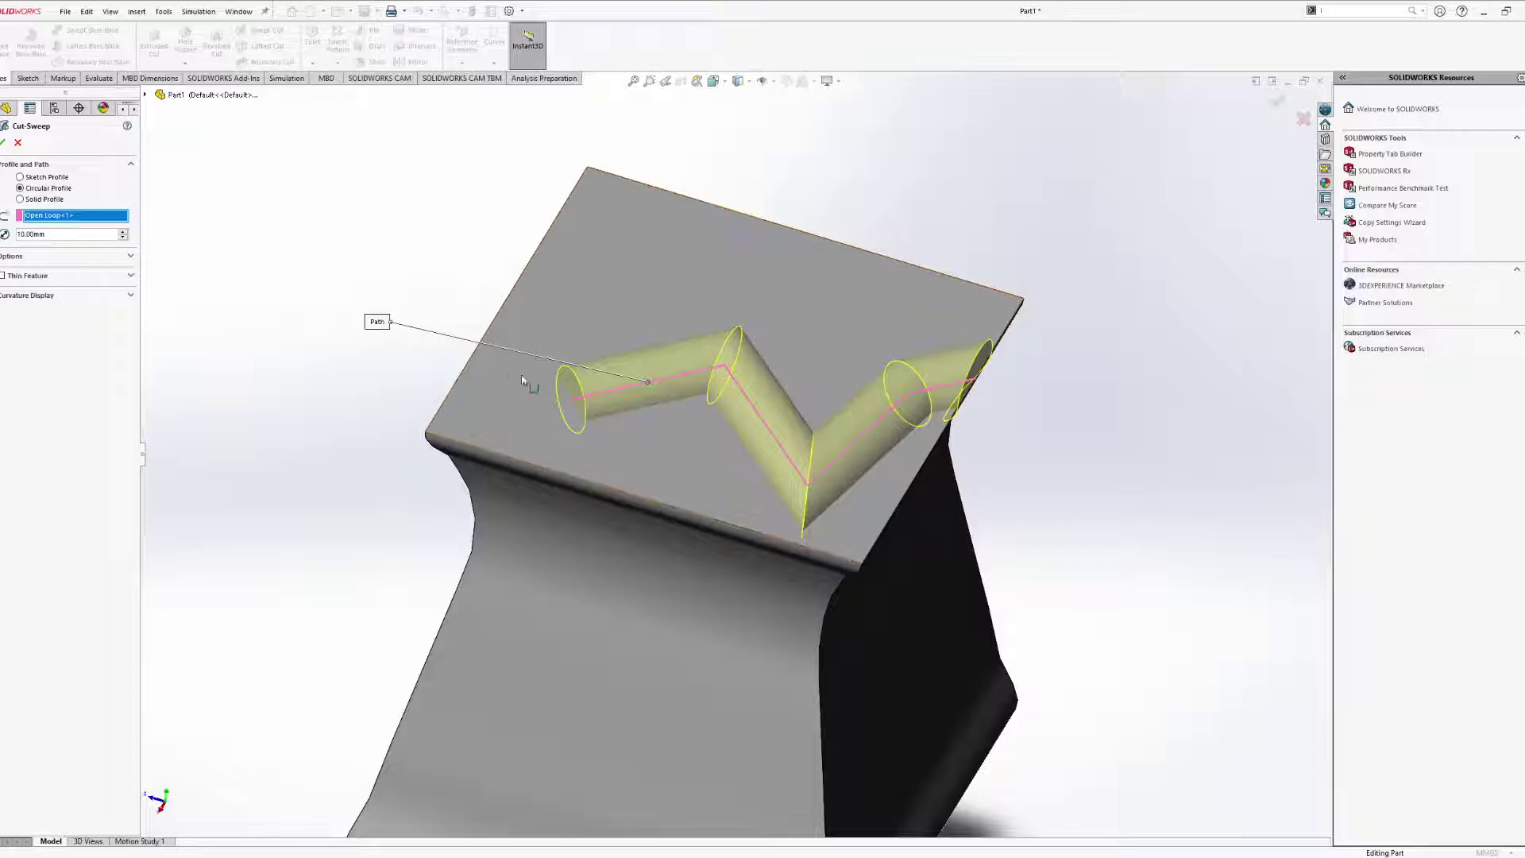
{"action": "middle_click_drag", "start_coordinate": [957, 408], "coordinate": [762, 409]}
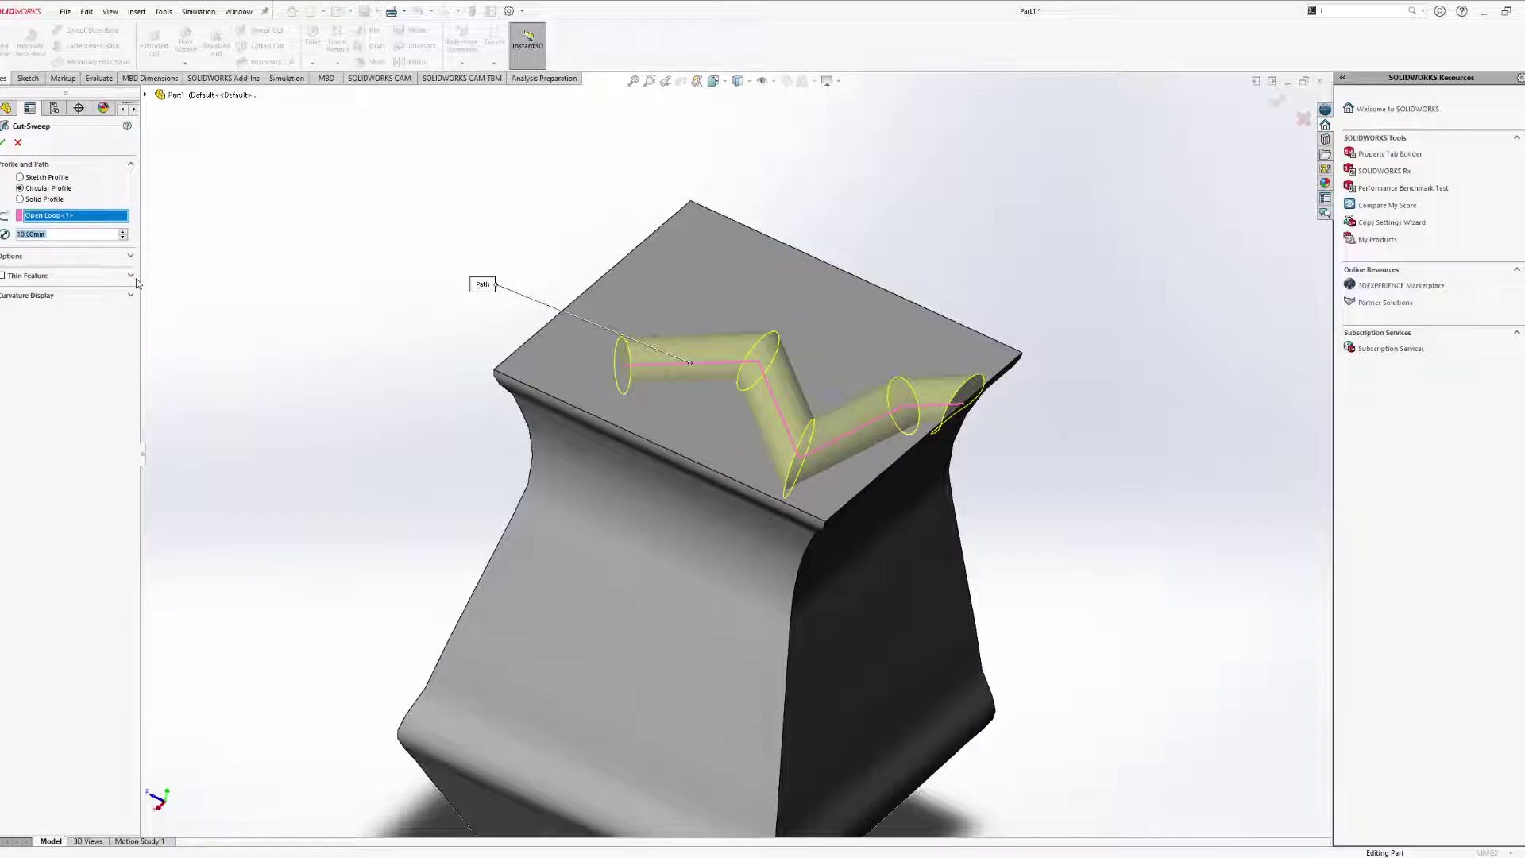
Set the circular profile's diameter to 5 mm and create the swept cut along the zigzag path.
{"action": "type", "text": "5"}
{"action": "key", "text": "Return"}
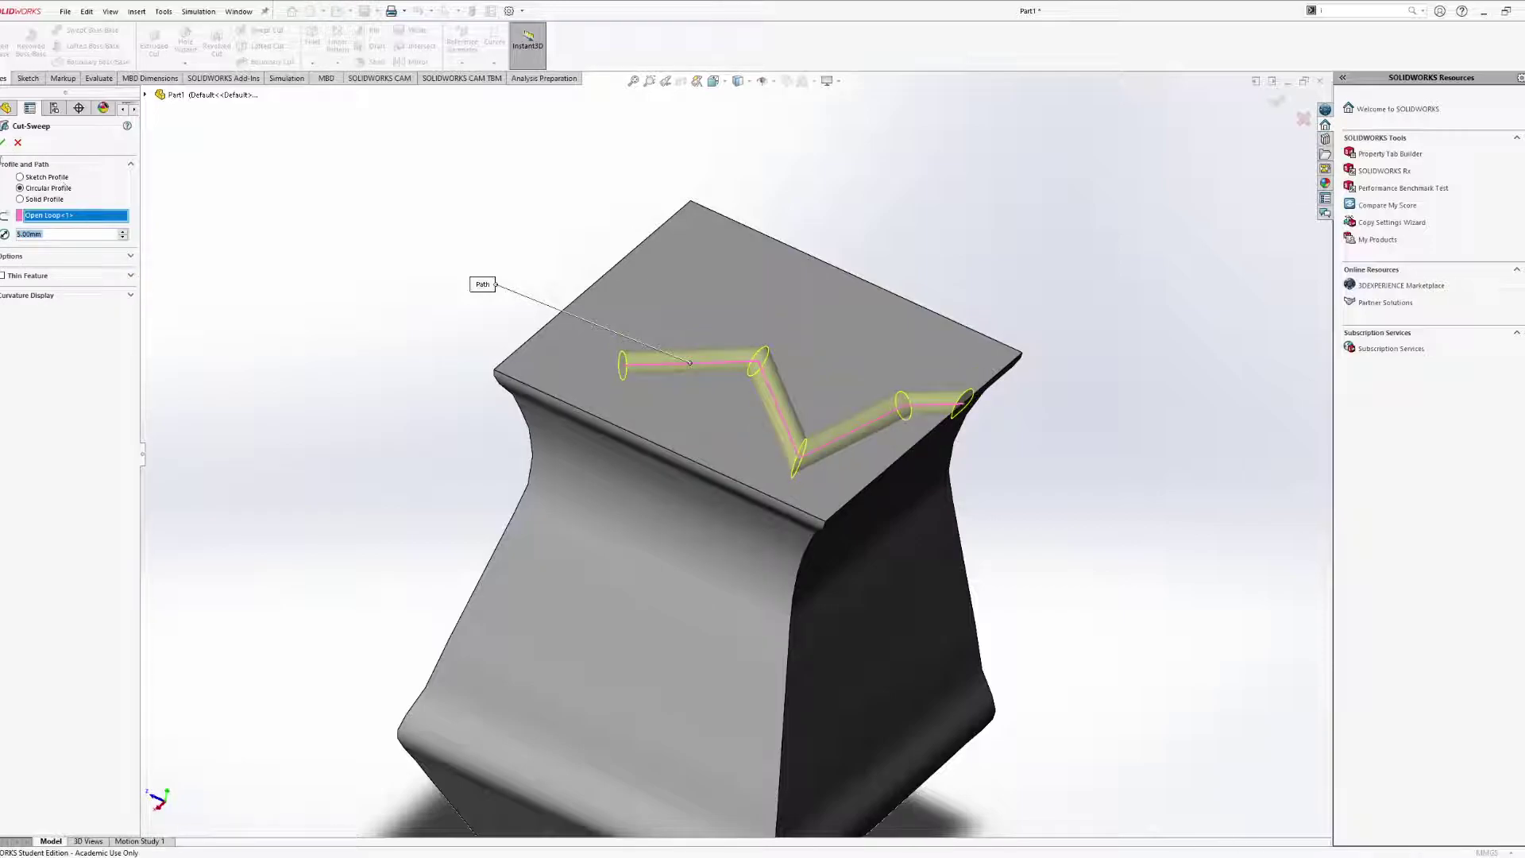
{"action": "left_click", "coordinate": [4, 143]}
{"action": "middle_click_drag", "start_coordinate": [850, 390], "coordinate": [815, 365]}
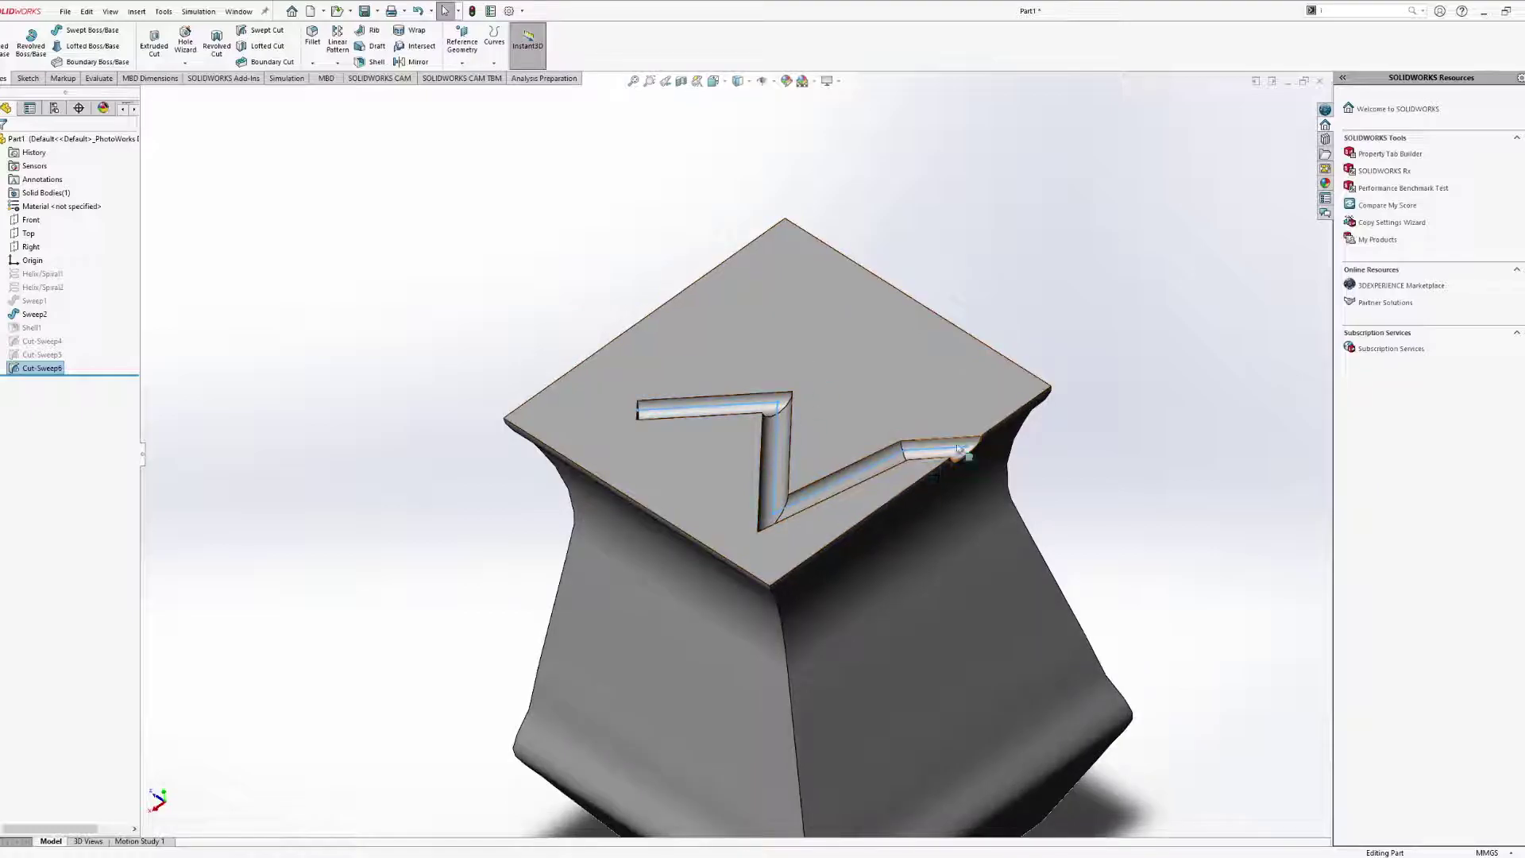
{"action": "mouse_move", "coordinate": [898, 468]}
{"action": "middle_mouse_down"}
{"action": "mouse_move", "coordinate": [880, 485]}
{"action": "mouse_move", "coordinate": [892, 471]}
{"action": "middle_mouse_up"}
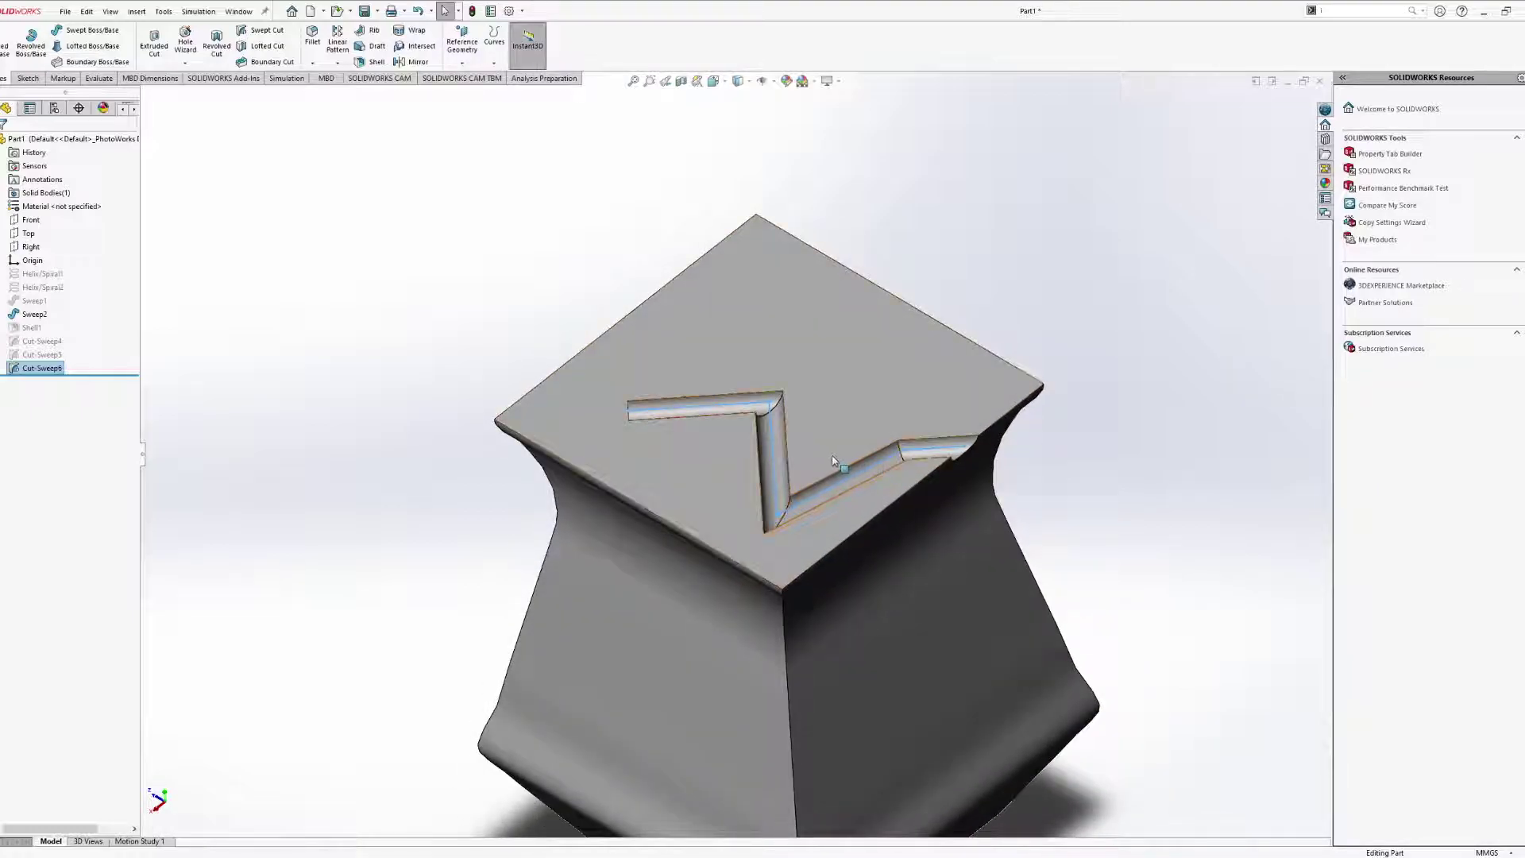
Examine the individual faces of the zigzag swept cut on the block's top face from several angles.
{"action": "scroll", "coordinate": [794, 457], "scroll_direction": "down", "scroll_amount": 5}
{"action": "middle_click_drag", "start_coordinate": [776, 460], "coordinate": [799, 496]}
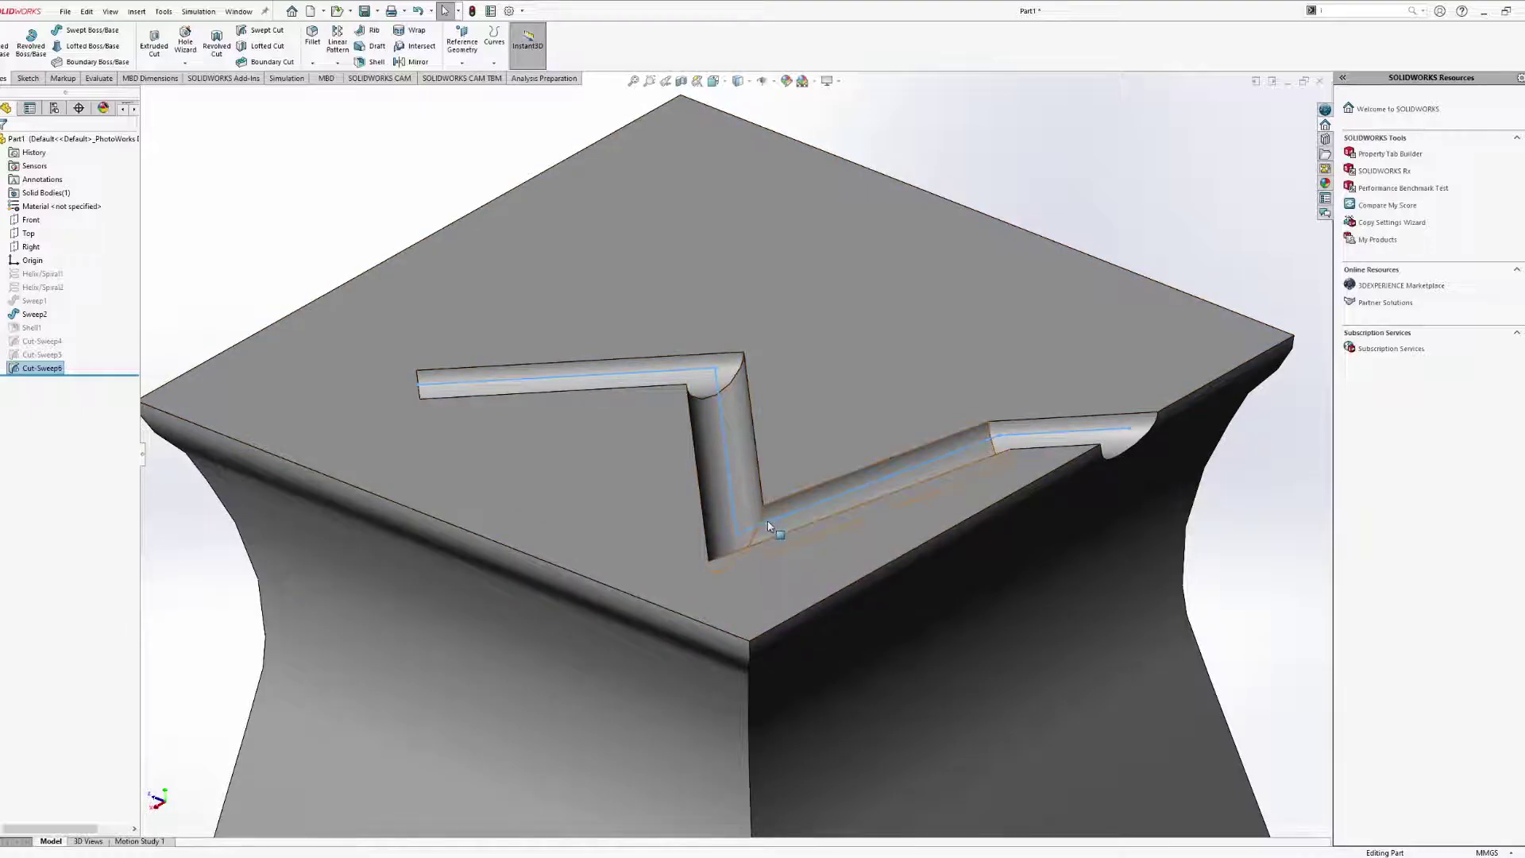
{"action": "left_click", "coordinate": [737, 456]}
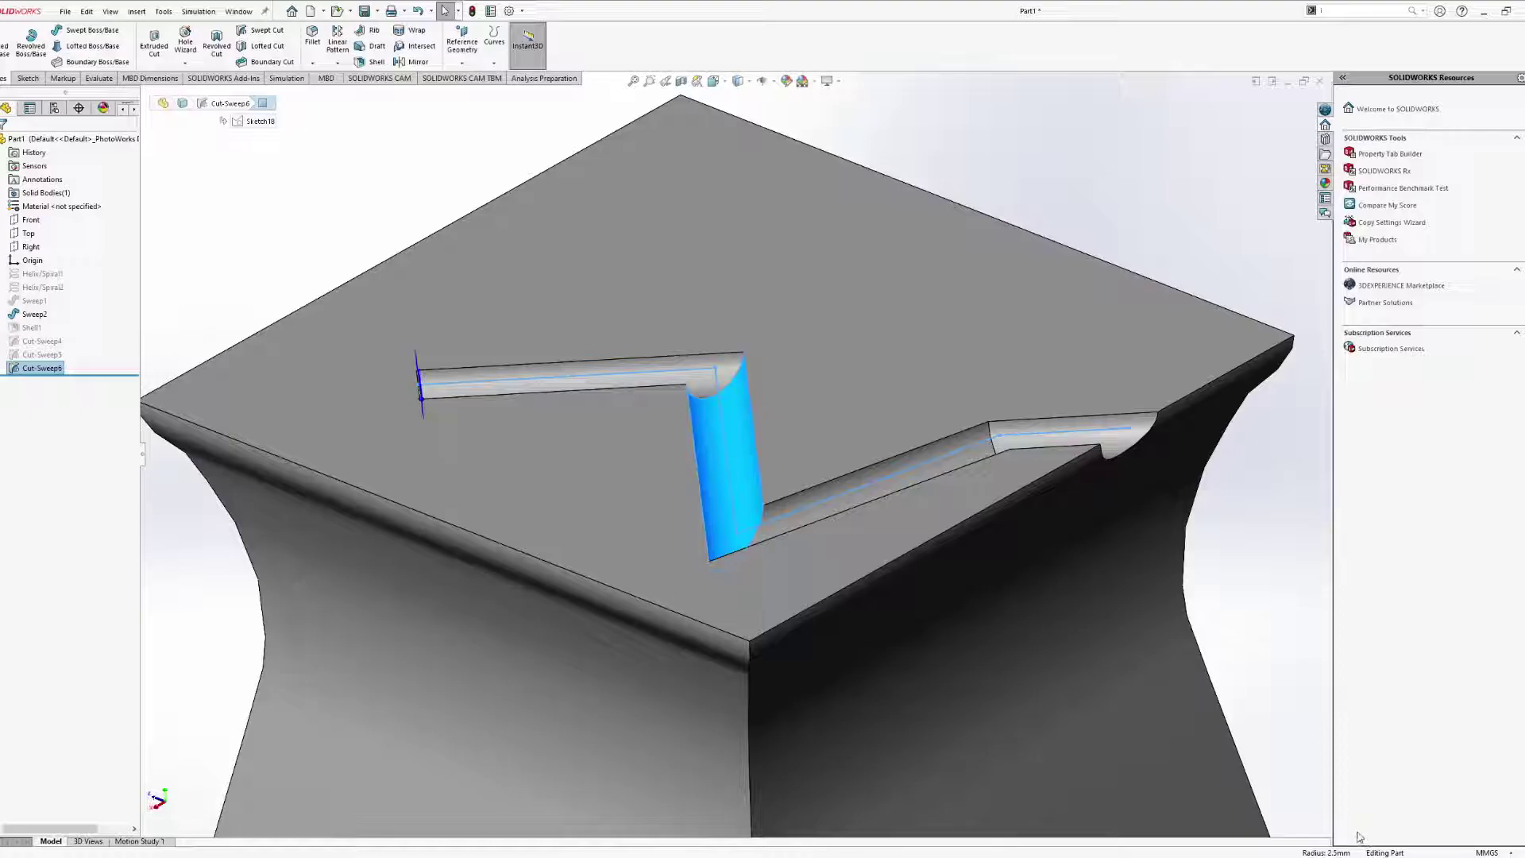
{"action": "middle_click_drag", "start_coordinate": [1334, 833], "coordinate": [1140, 672]}
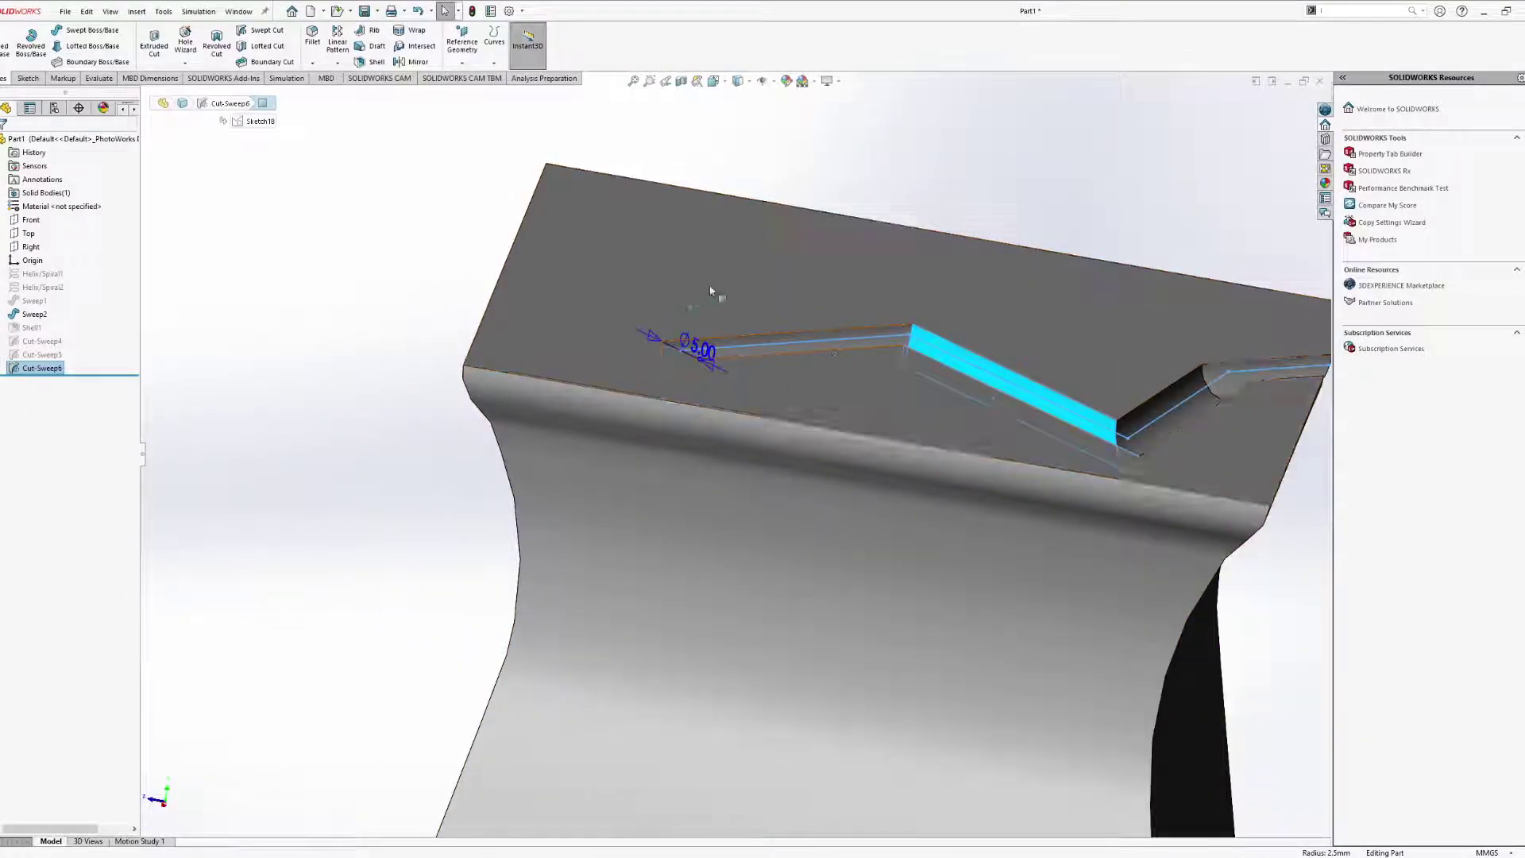
{"action": "scroll", "coordinate": [967, 344], "scroll_direction": "up", "scroll_amount": 5}
{"action": "middle_click_drag", "start_coordinate": [967, 349], "coordinate": [902, 476]}
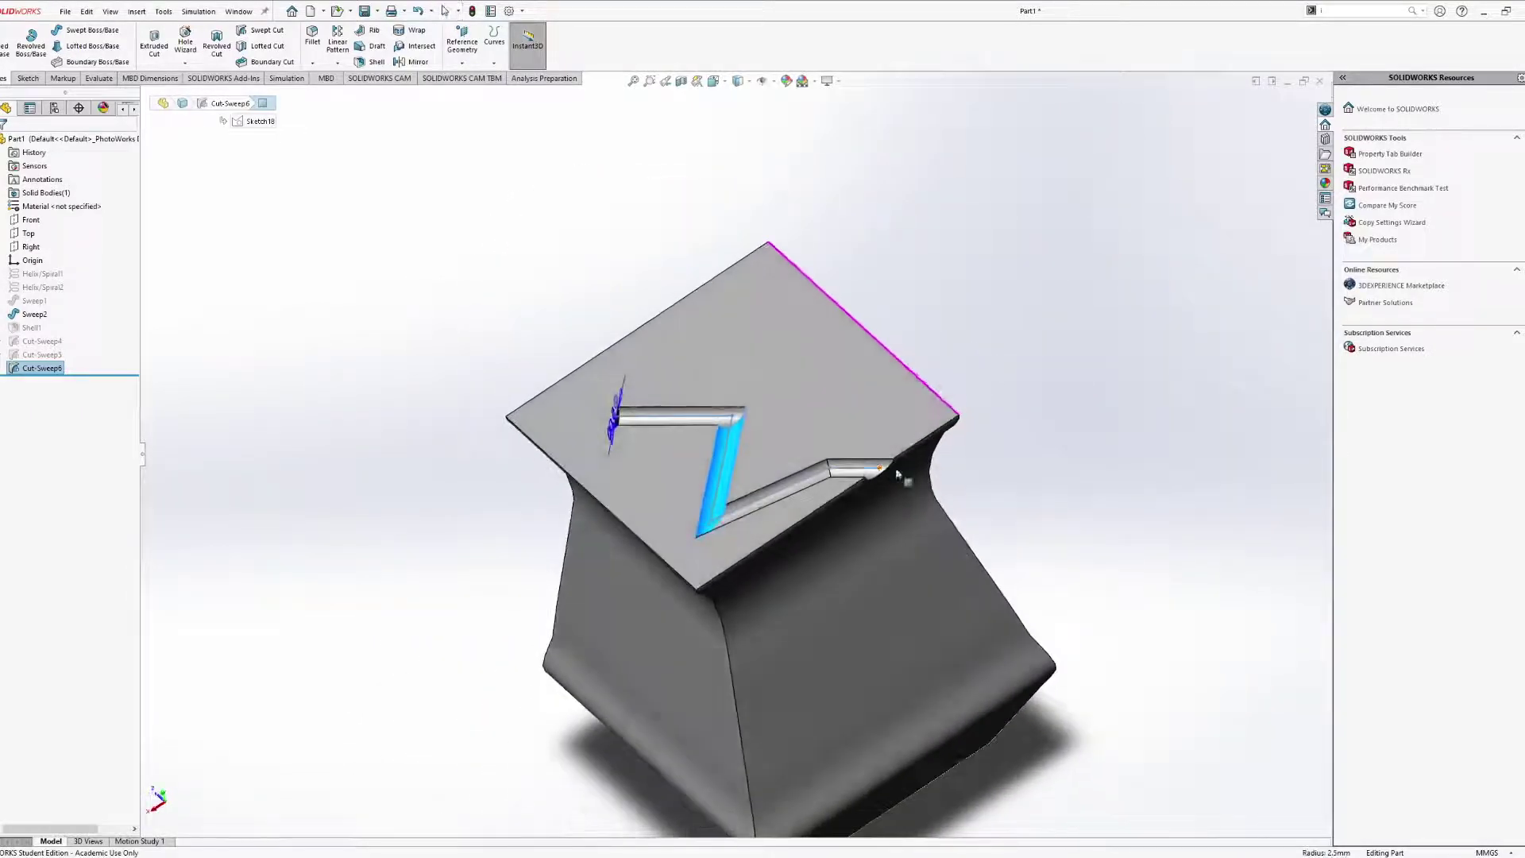
{"action": "scroll", "coordinate": [768, 490], "scroll_direction": "down", "scroll_amount": 5}
{"action": "left_click", "coordinate": [811, 466]}
{"action": "scroll", "coordinate": [758, 477], "scroll_direction": "up", "scroll_amount": 5}
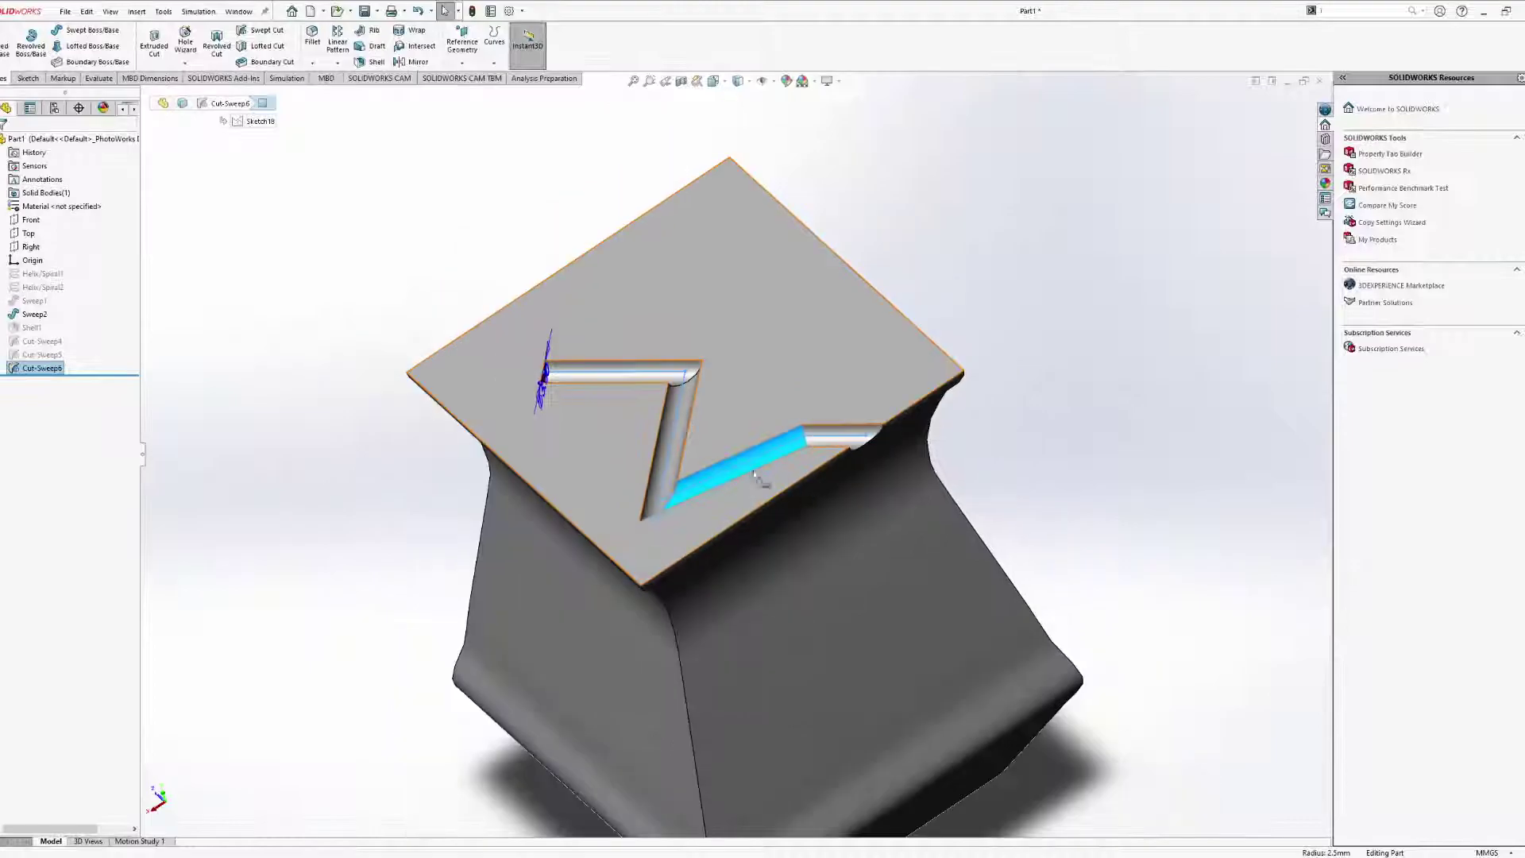
{"action": "middle_click_drag", "start_coordinate": [684, 464], "coordinate": [712, 554]}
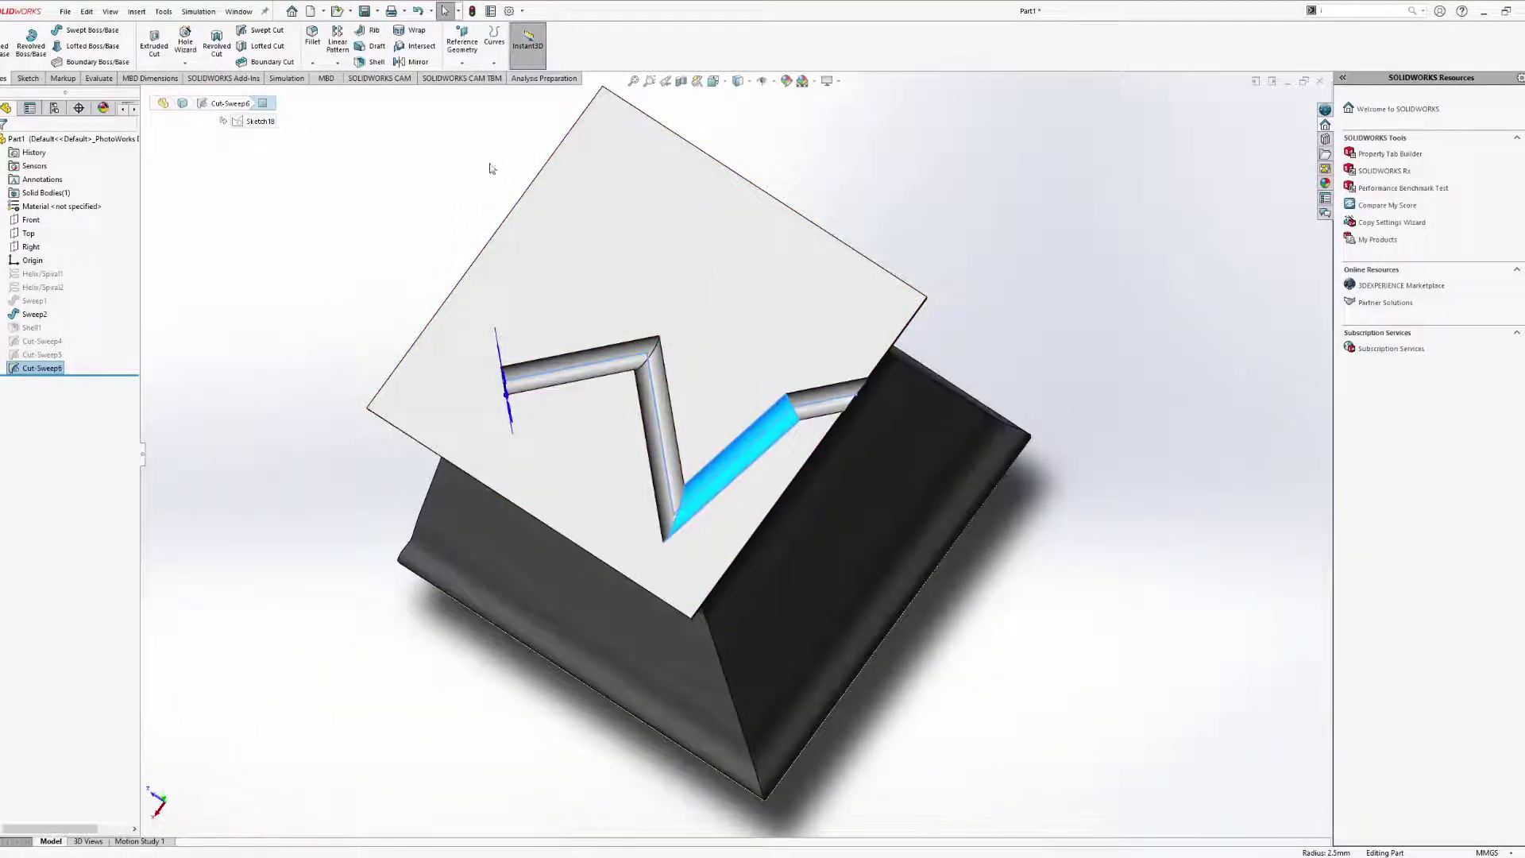
Review the profile and path settings of the Cut-Sweep6 feature, leaving its definition as it is.
{"action": "left_click", "coordinate": [28, 78]}
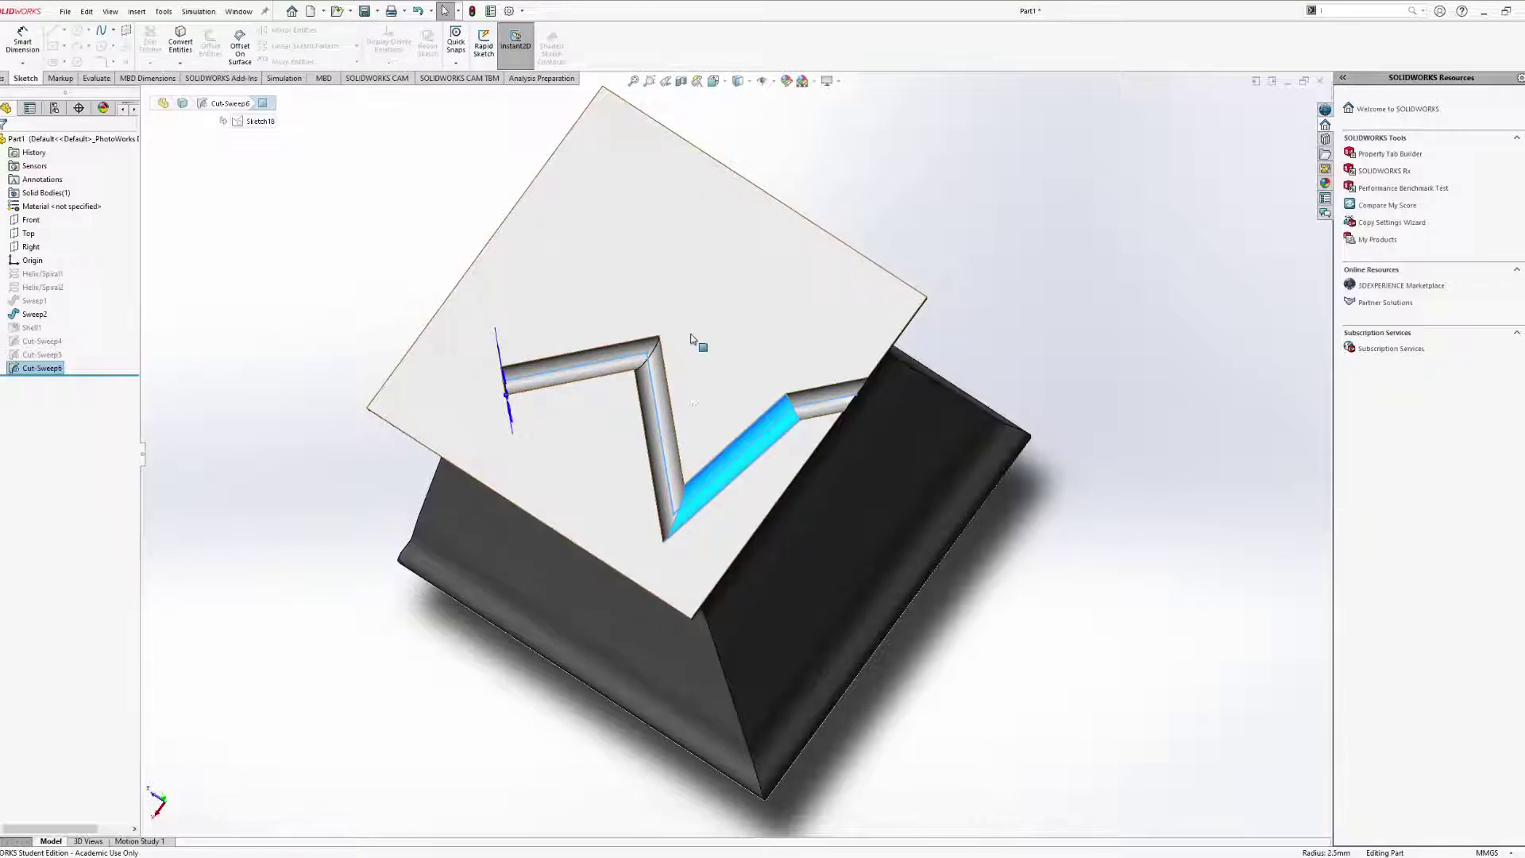
{"action": "left_click", "coordinate": [36, 369]}
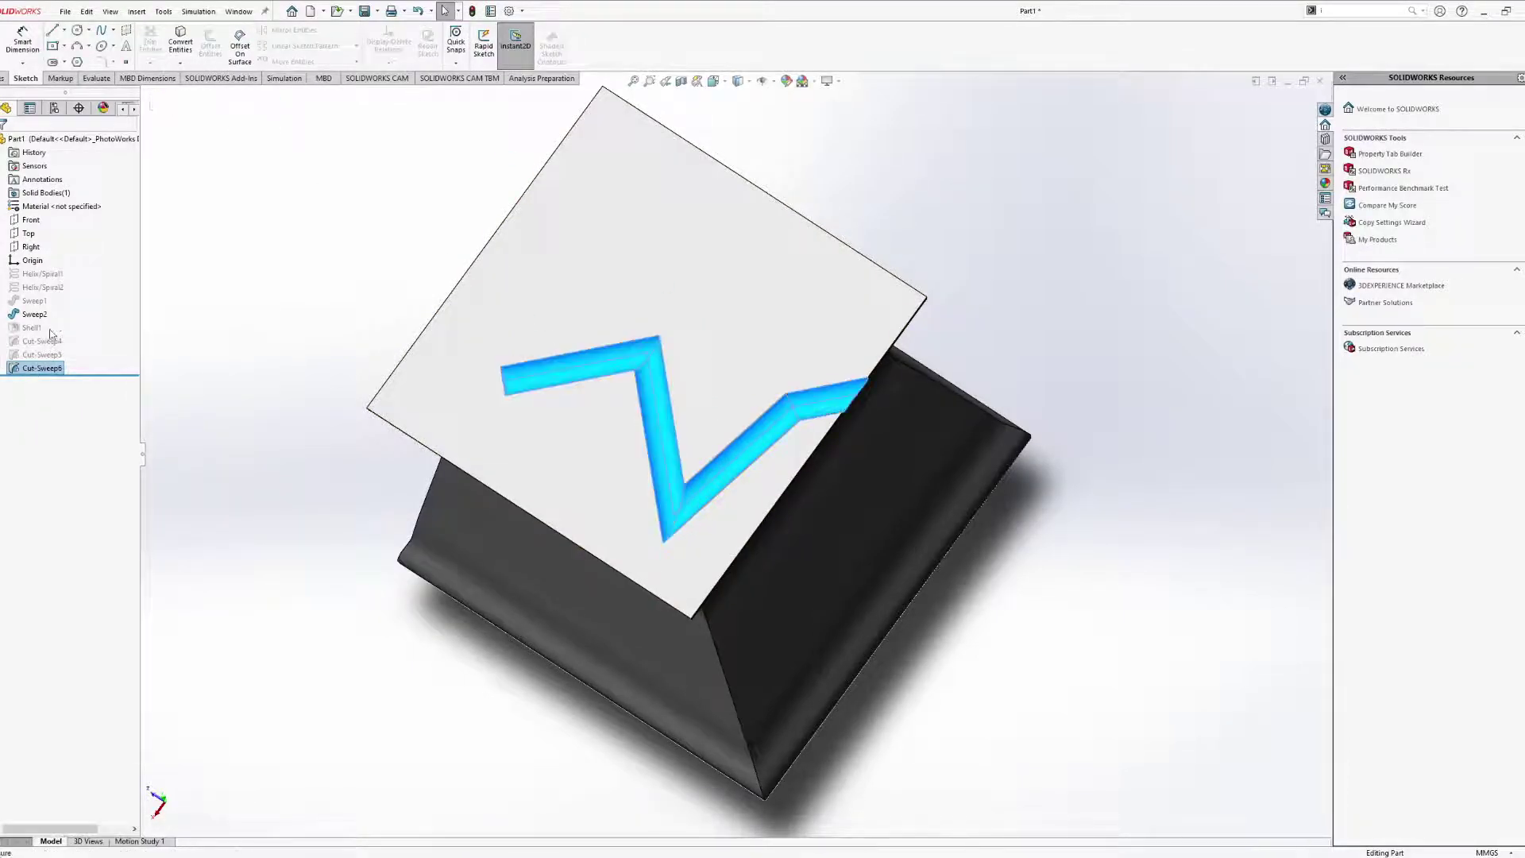
{"action": "left_click", "coordinate": [48, 333]}
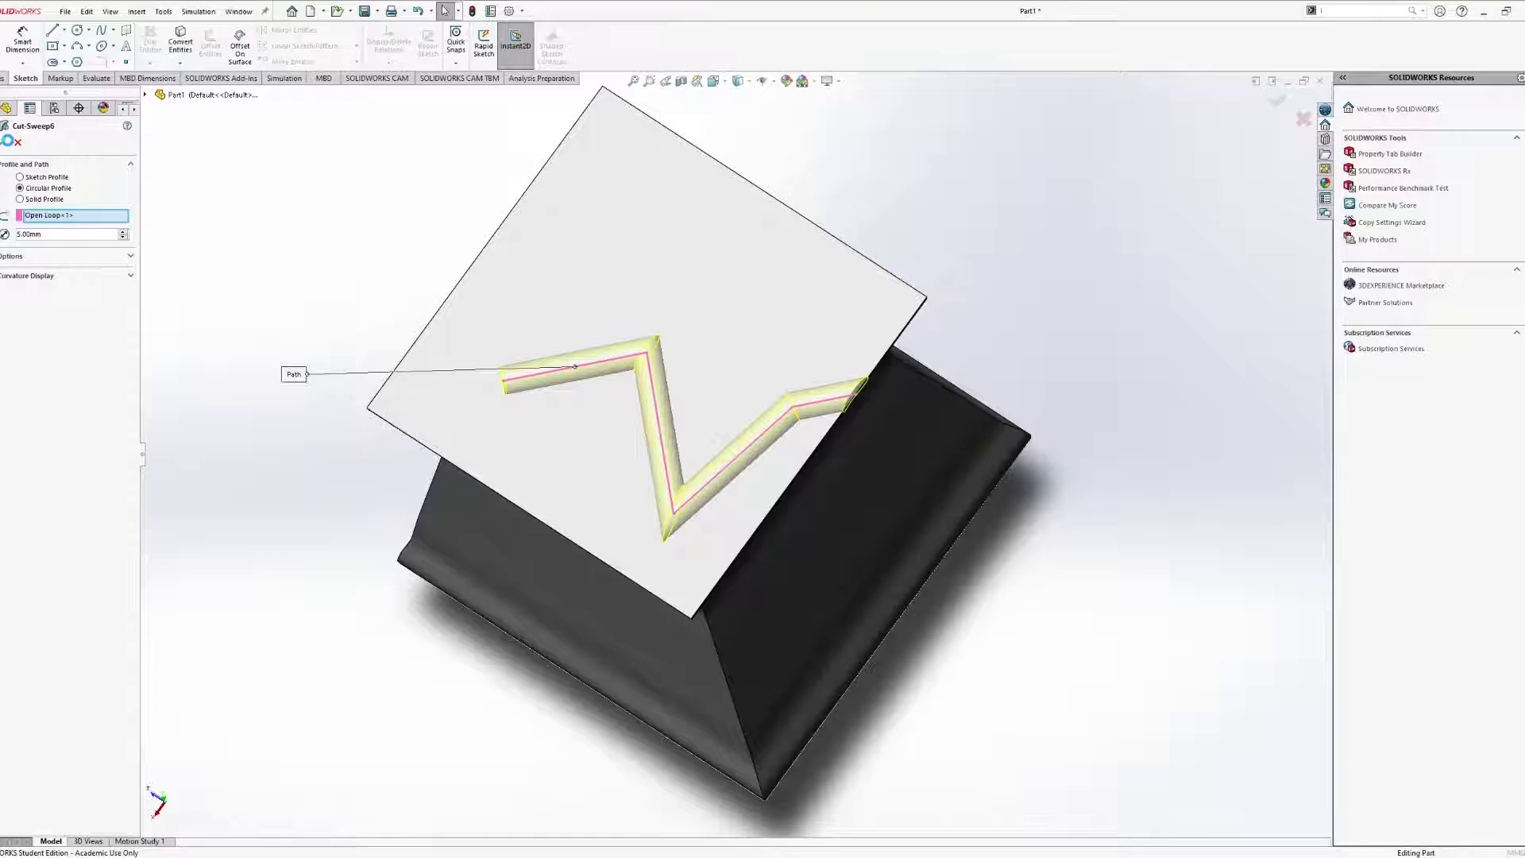
{"action": "left_click", "coordinate": [8, 141]}
Edit Sketch18 under Cut-Sweep6 and draw a line joining the zigzag's free inner end to its lower corner, closing a triangle.
{"action": "left_click", "coordinate": [3, 368]}
{"action": "left_click", "coordinate": [45, 385]}
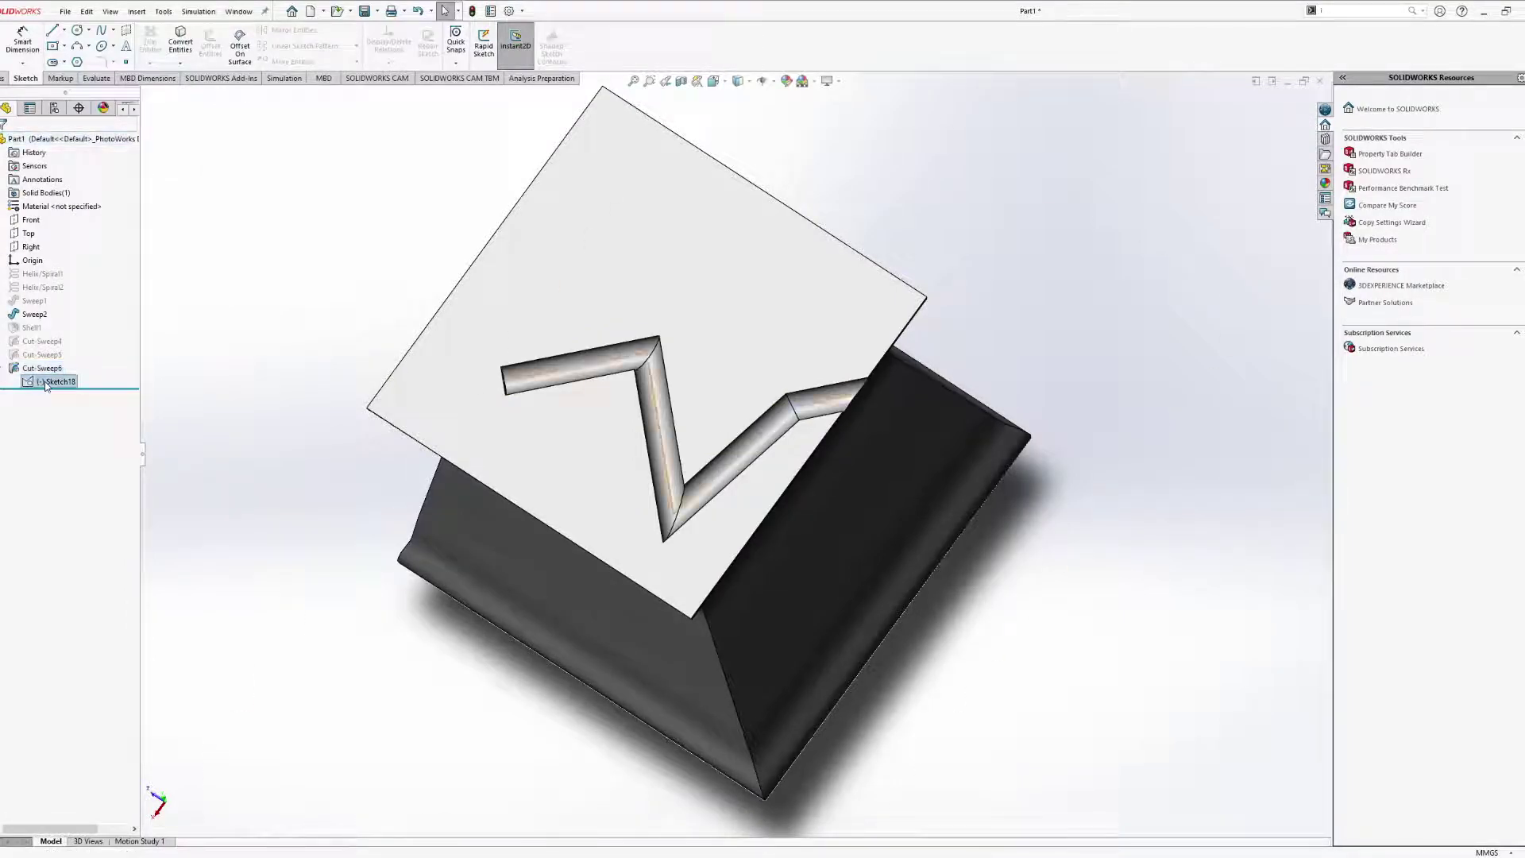
{"action": "left_click", "coordinate": [45, 385]}
{"action": "left_click", "coordinate": [54, 359]}
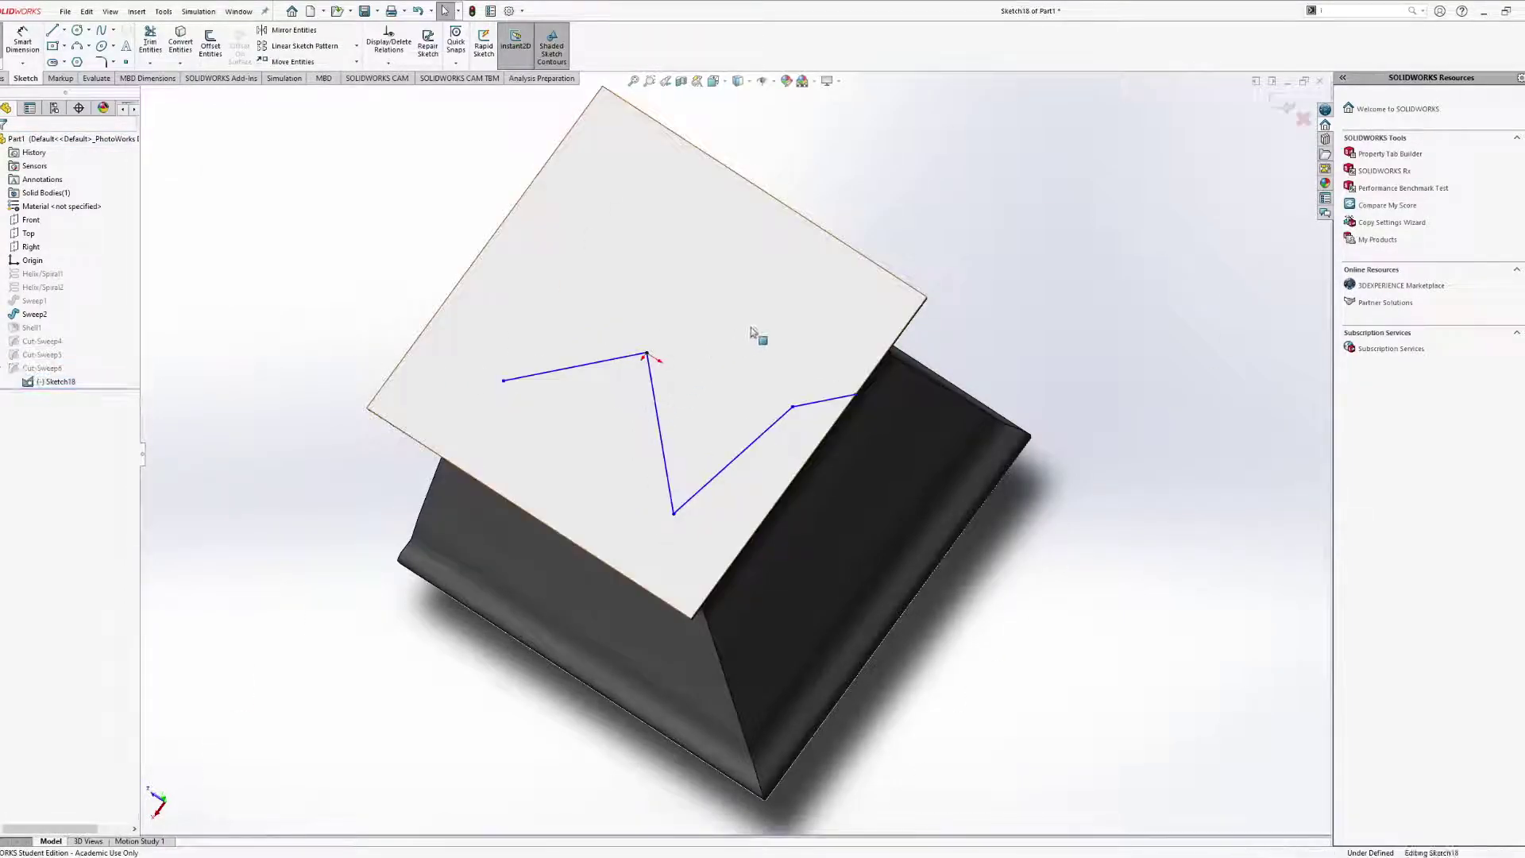
{"action": "middle_click_drag", "start_coordinate": [751, 332], "coordinate": [733, 422]}
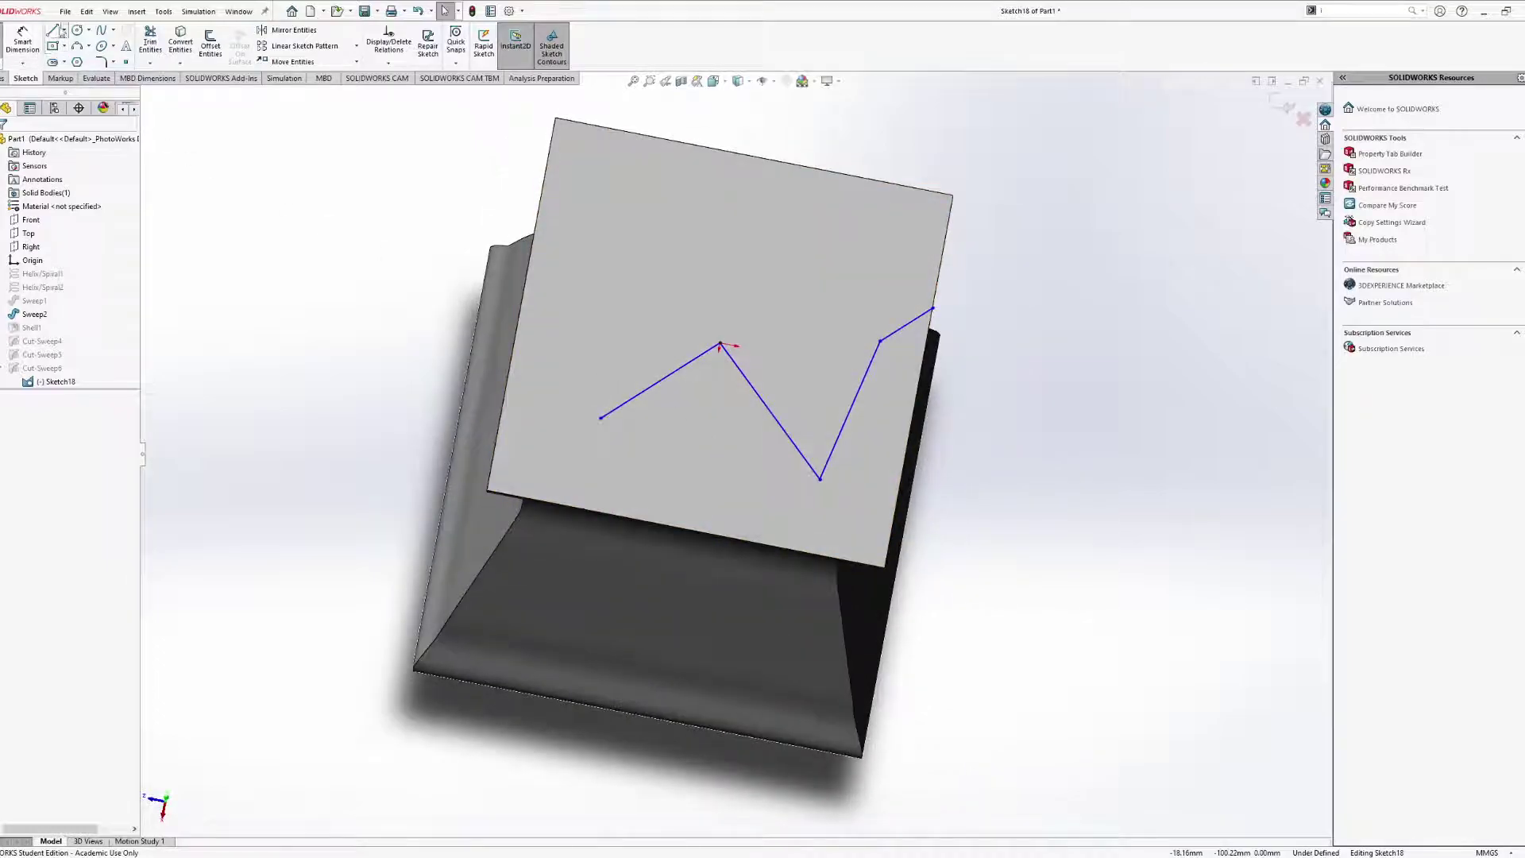
{"action": "left_click", "coordinate": [56, 29]}
{"action": "left_click", "coordinate": [819, 479]}
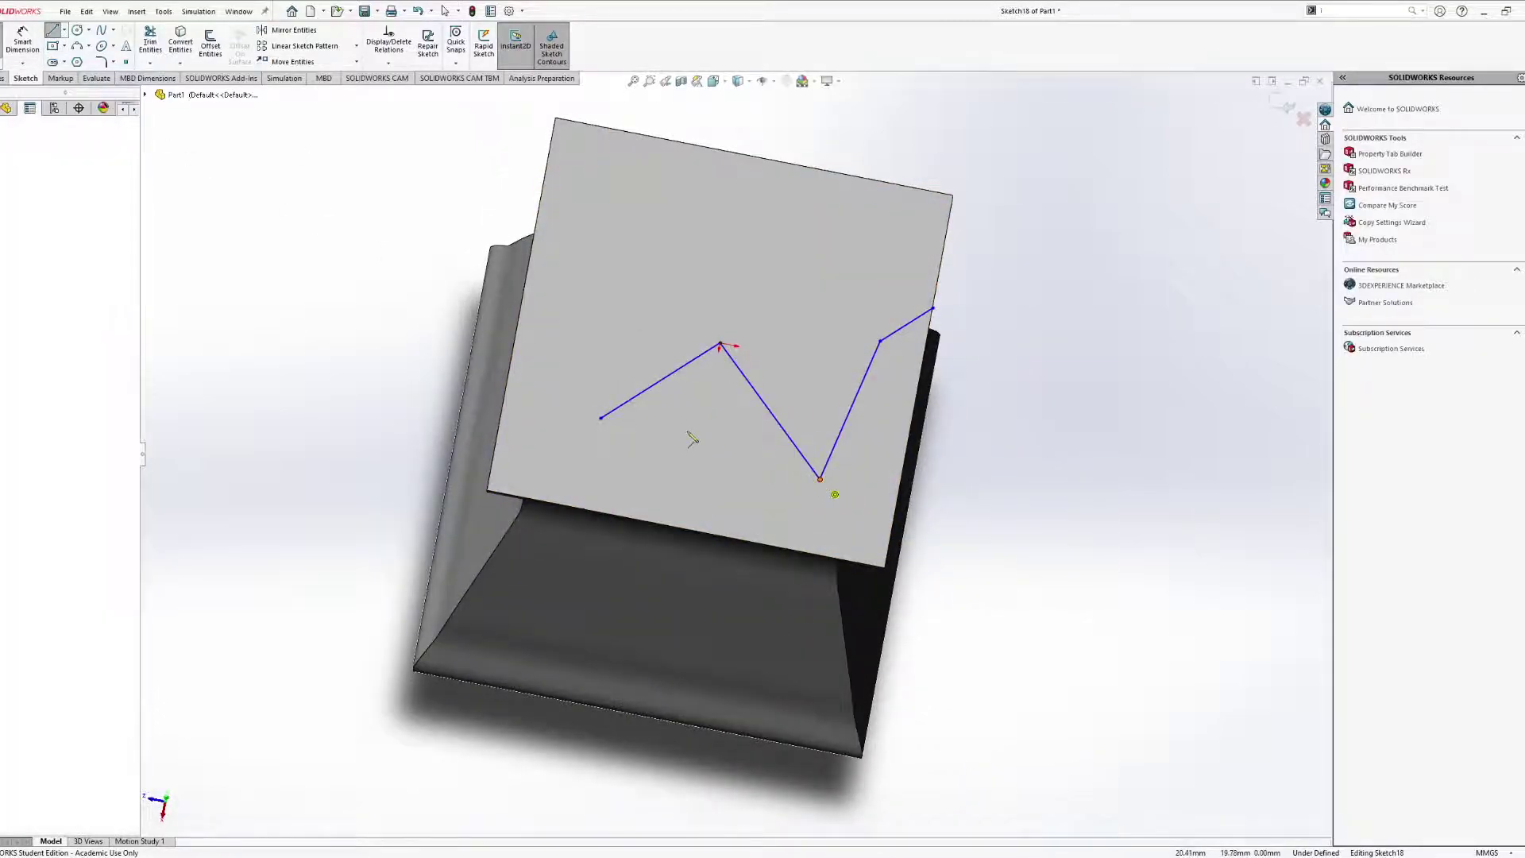
{"action": "left_click", "coordinate": [602, 419]}
{"action": "middle_click_drag", "start_coordinate": [794, 429], "coordinate": [780, 389]}
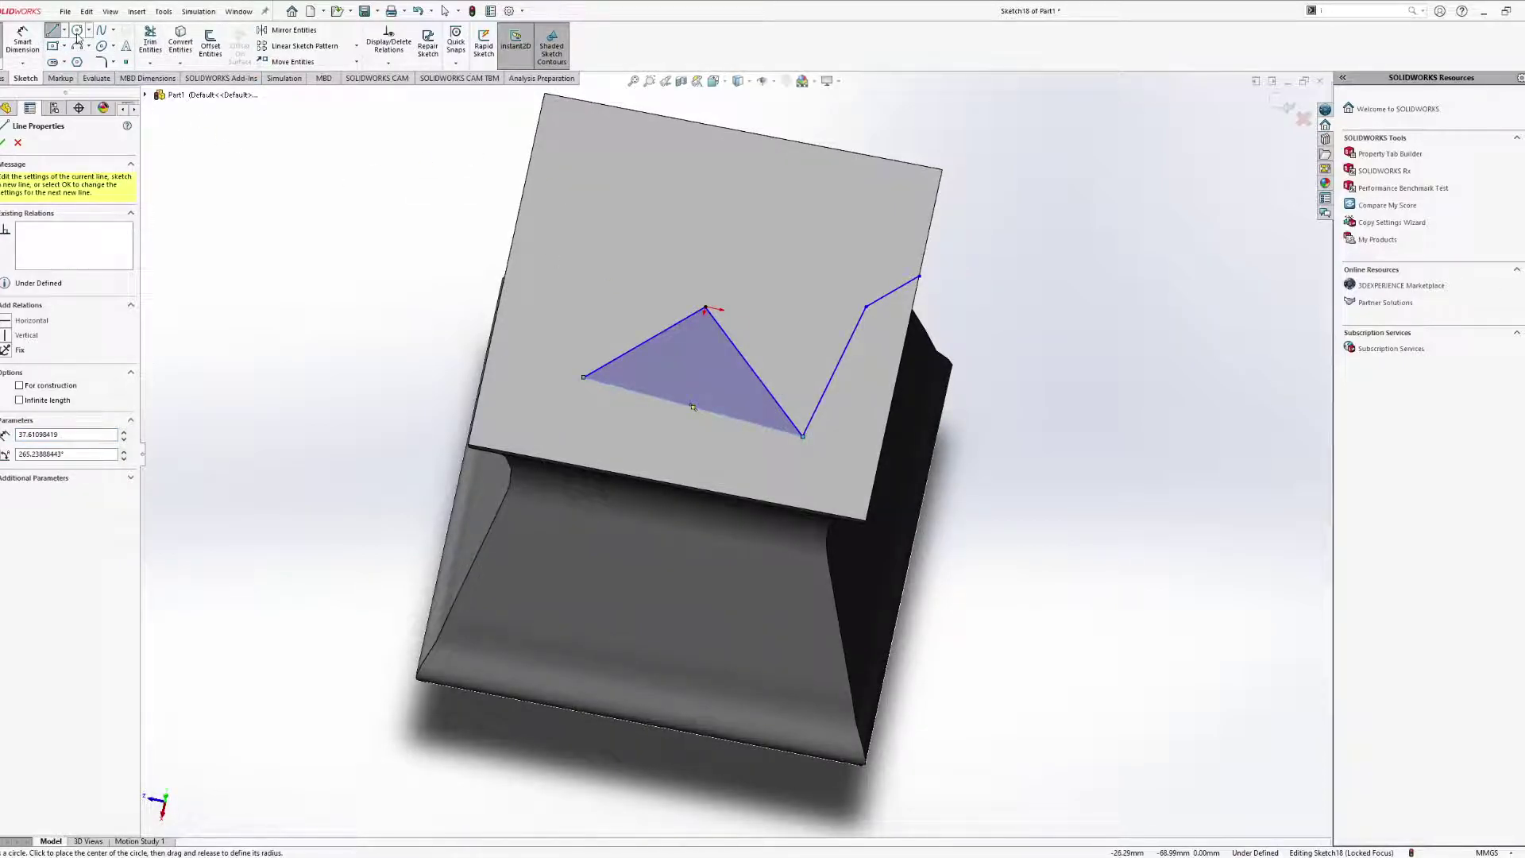
Trim away the two path segments outside the triangle and exit the sketch to rebuild the cut.
{"action": "left_click", "coordinate": [150, 41]}
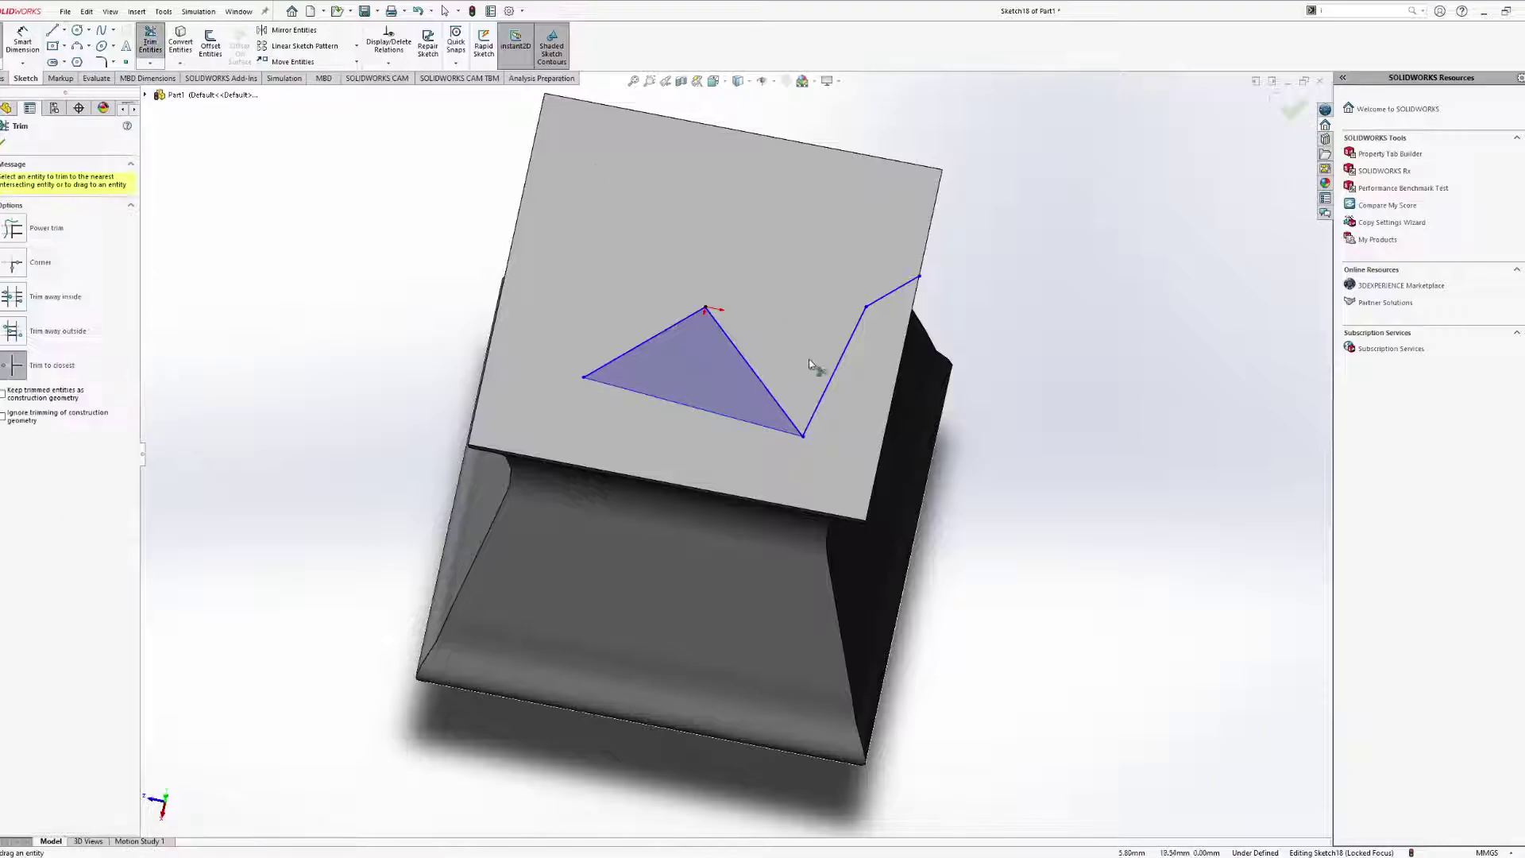
{"action": "left_click_drag", "start_coordinate": [830, 374], "coordinate": [835, 374]}
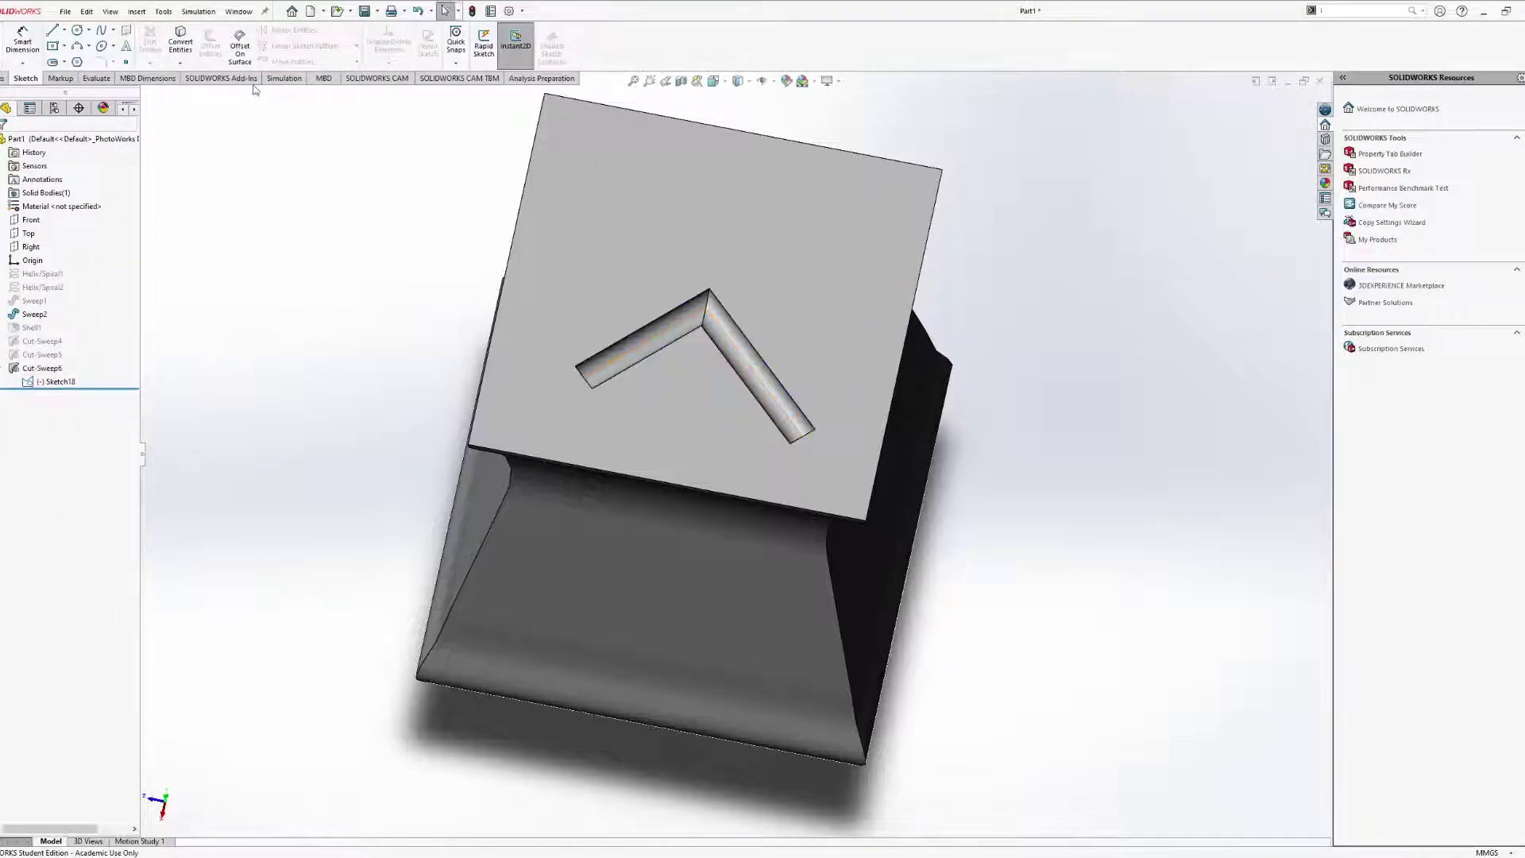
{"action": "middle_click_drag", "start_coordinate": [680, 344], "coordinate": [589, 313]}
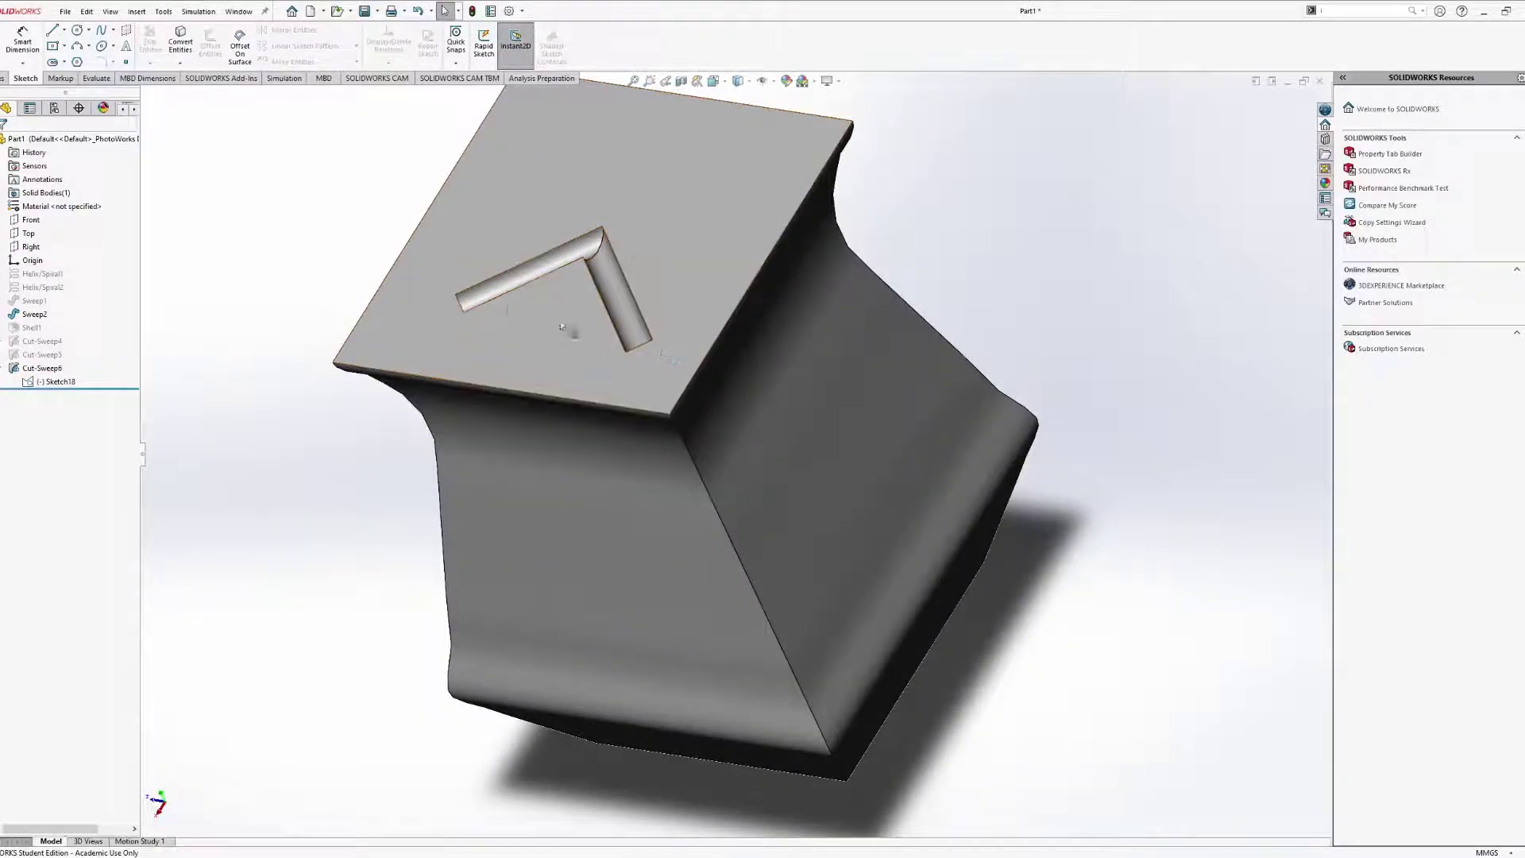
Reopen Sketch18, examine its closed triangular outline on the top face, and exit the sketch.
{"action": "left_click", "coordinate": [64, 382]}
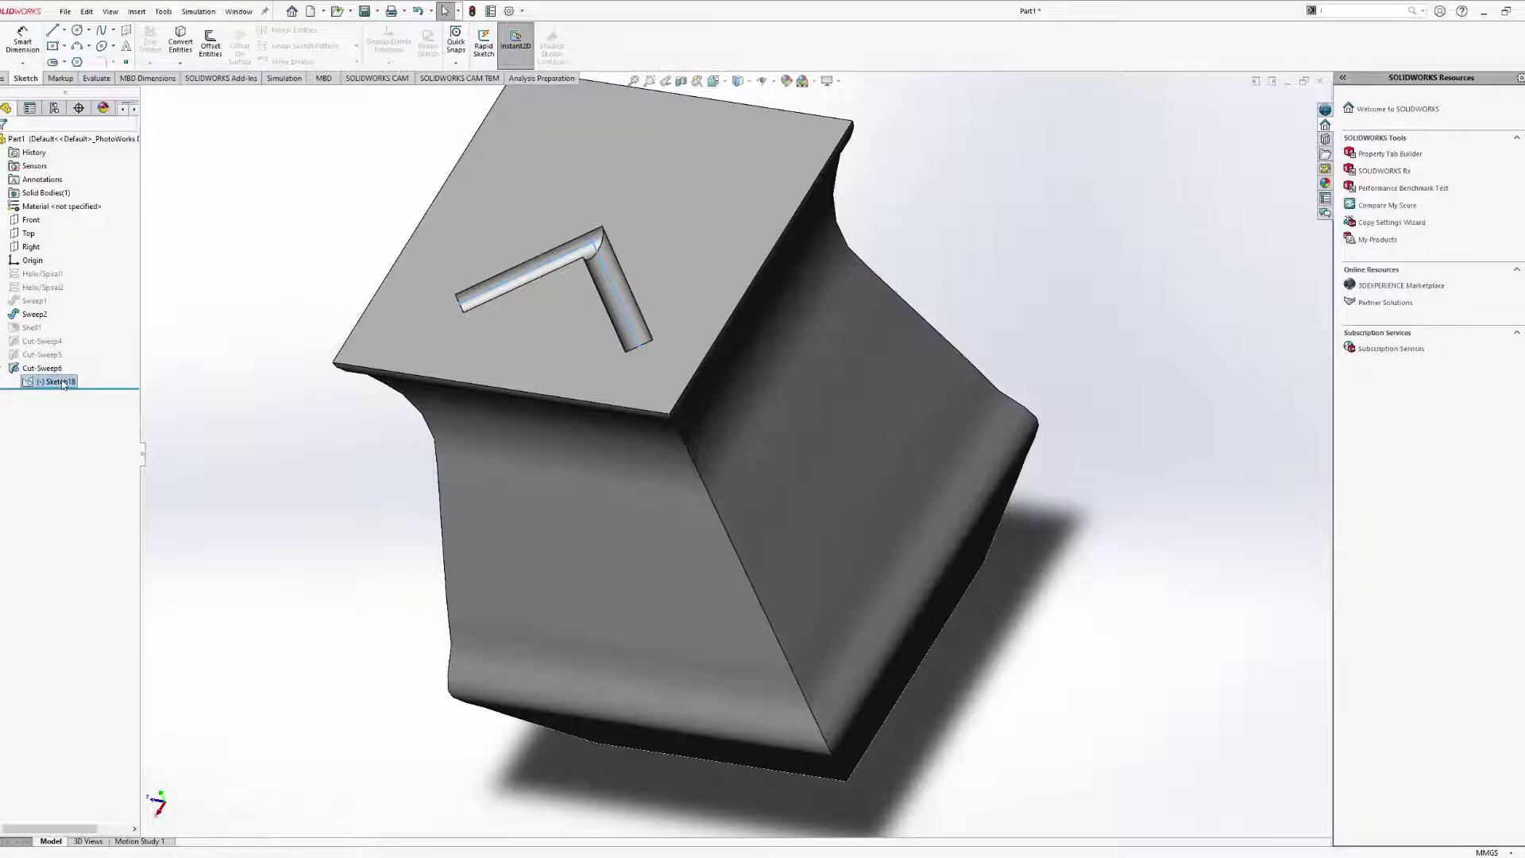
{"action": "left_click", "coordinate": [77, 352]}
{"action": "middle_click_drag", "start_coordinate": [579, 354], "coordinate": [596, 415]}
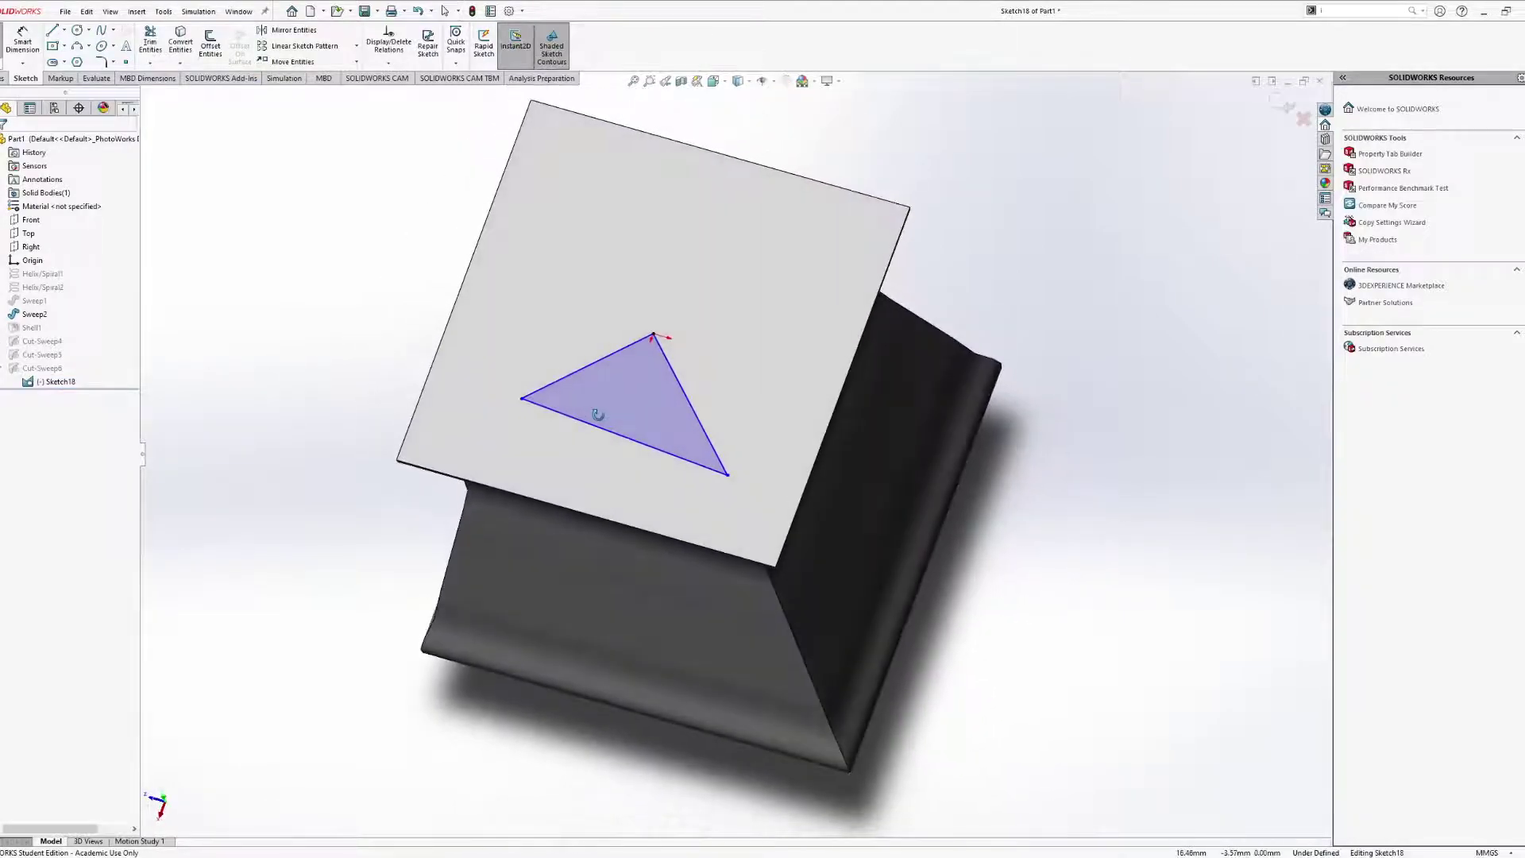
{"action": "left_click", "coordinate": [54, 382]}
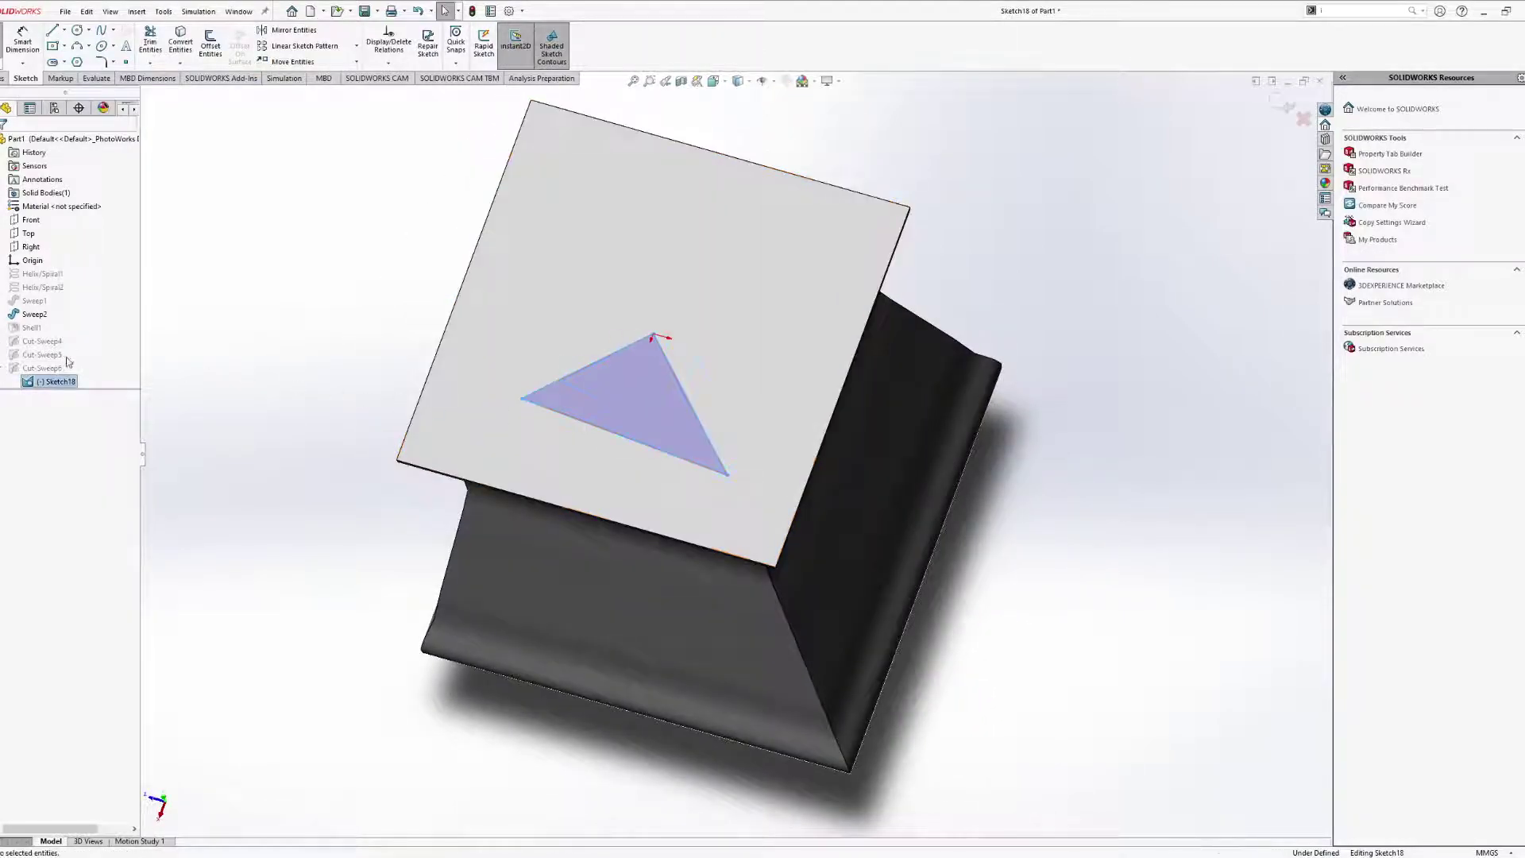
{"action": "left_click", "coordinate": [395, 436]}
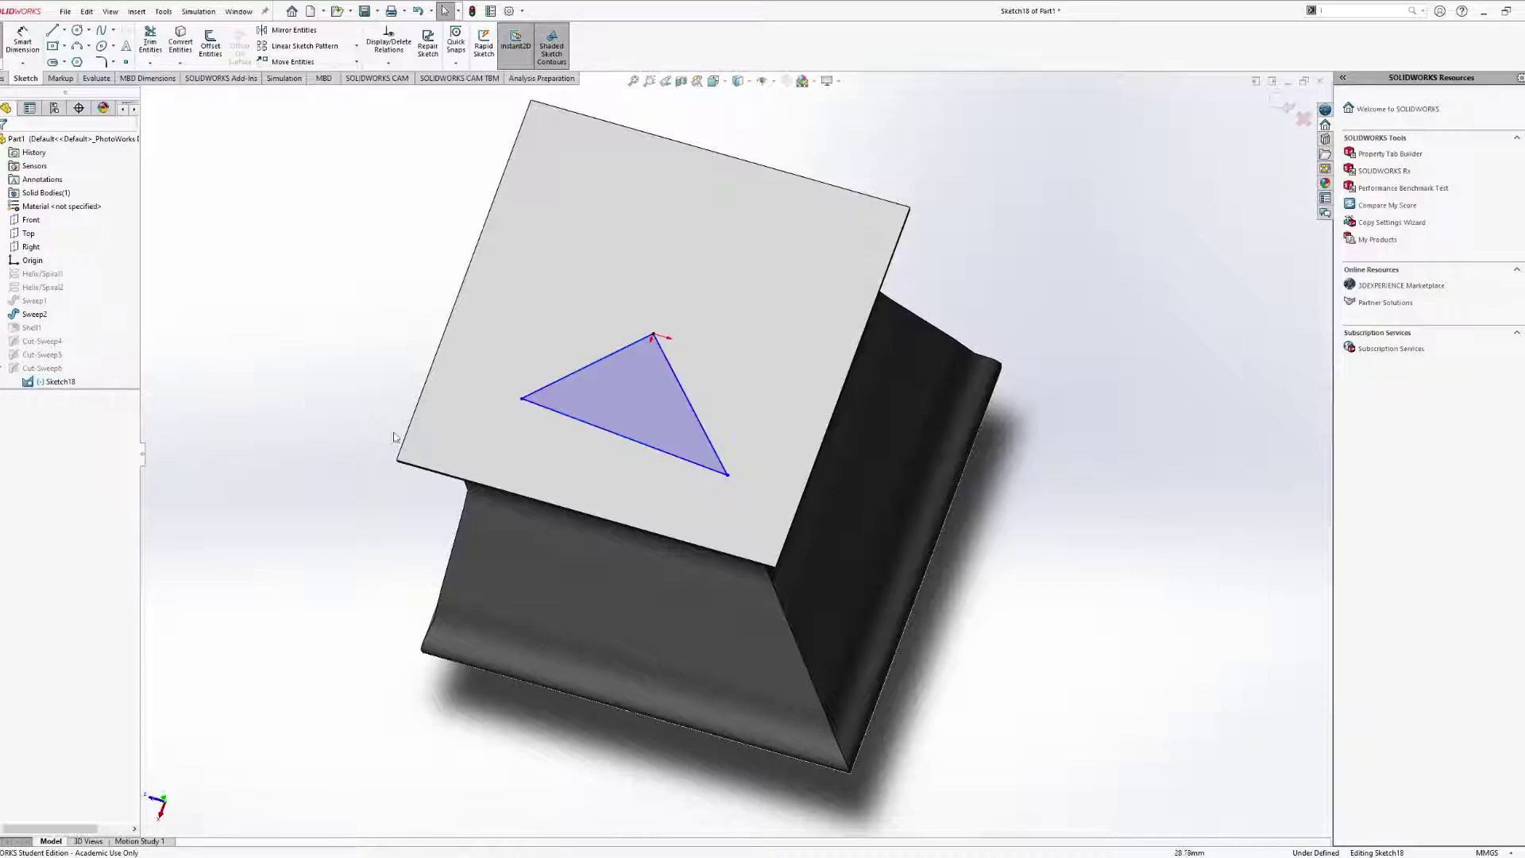
{"action": "mouse_move", "coordinate": [731, 420]}
{"action": "middle_mouse_down"}
{"action": "mouse_move", "coordinate": [907, 364]}
{"action": "mouse_move", "coordinate": [698, 480]}
{"action": "middle_mouse_up"}
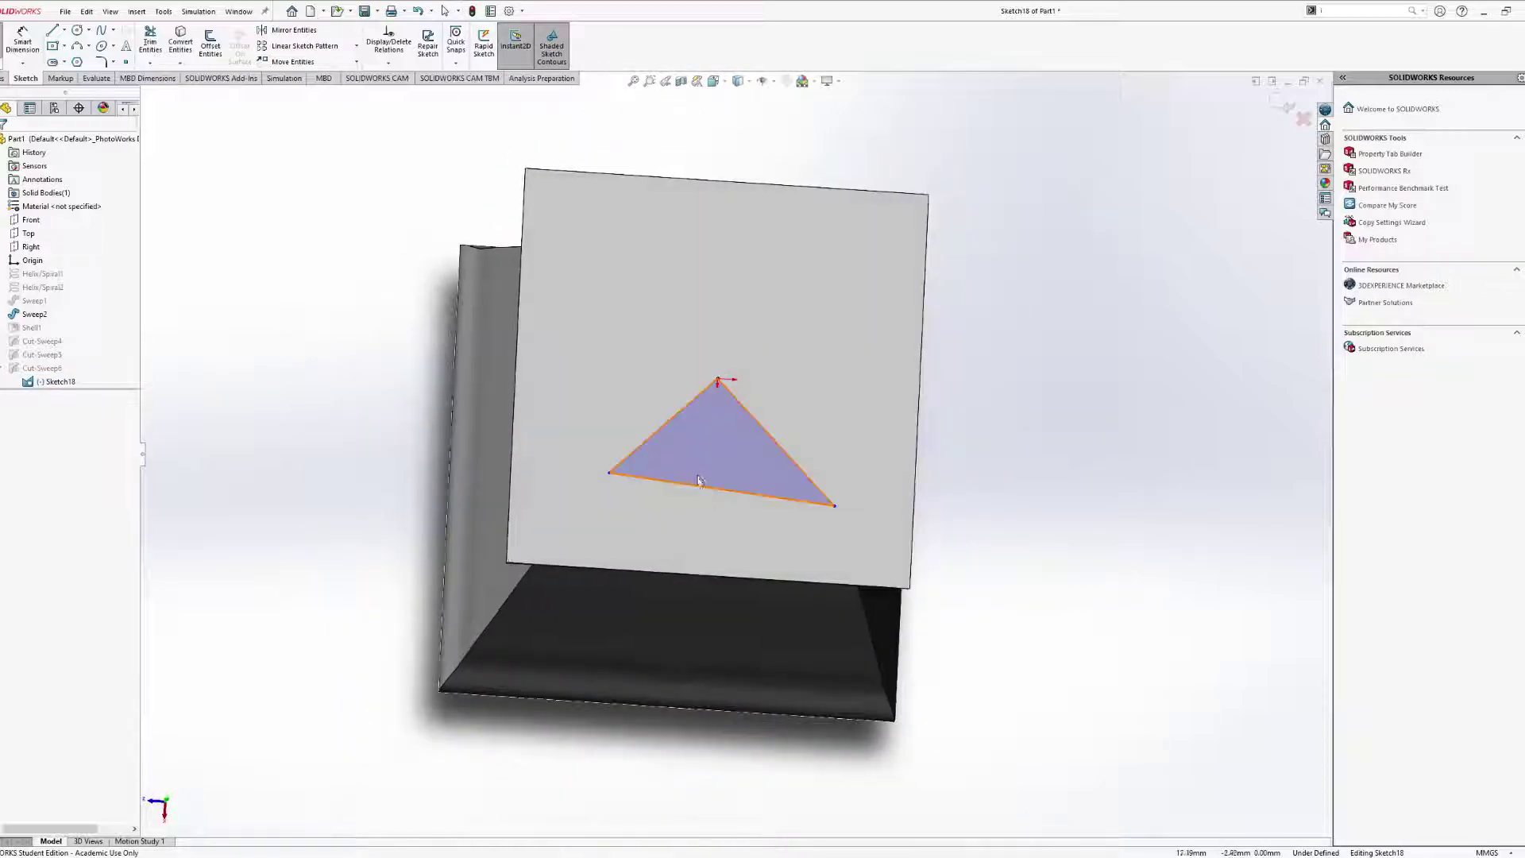
{"action": "left_click", "coordinate": [73, 383]}
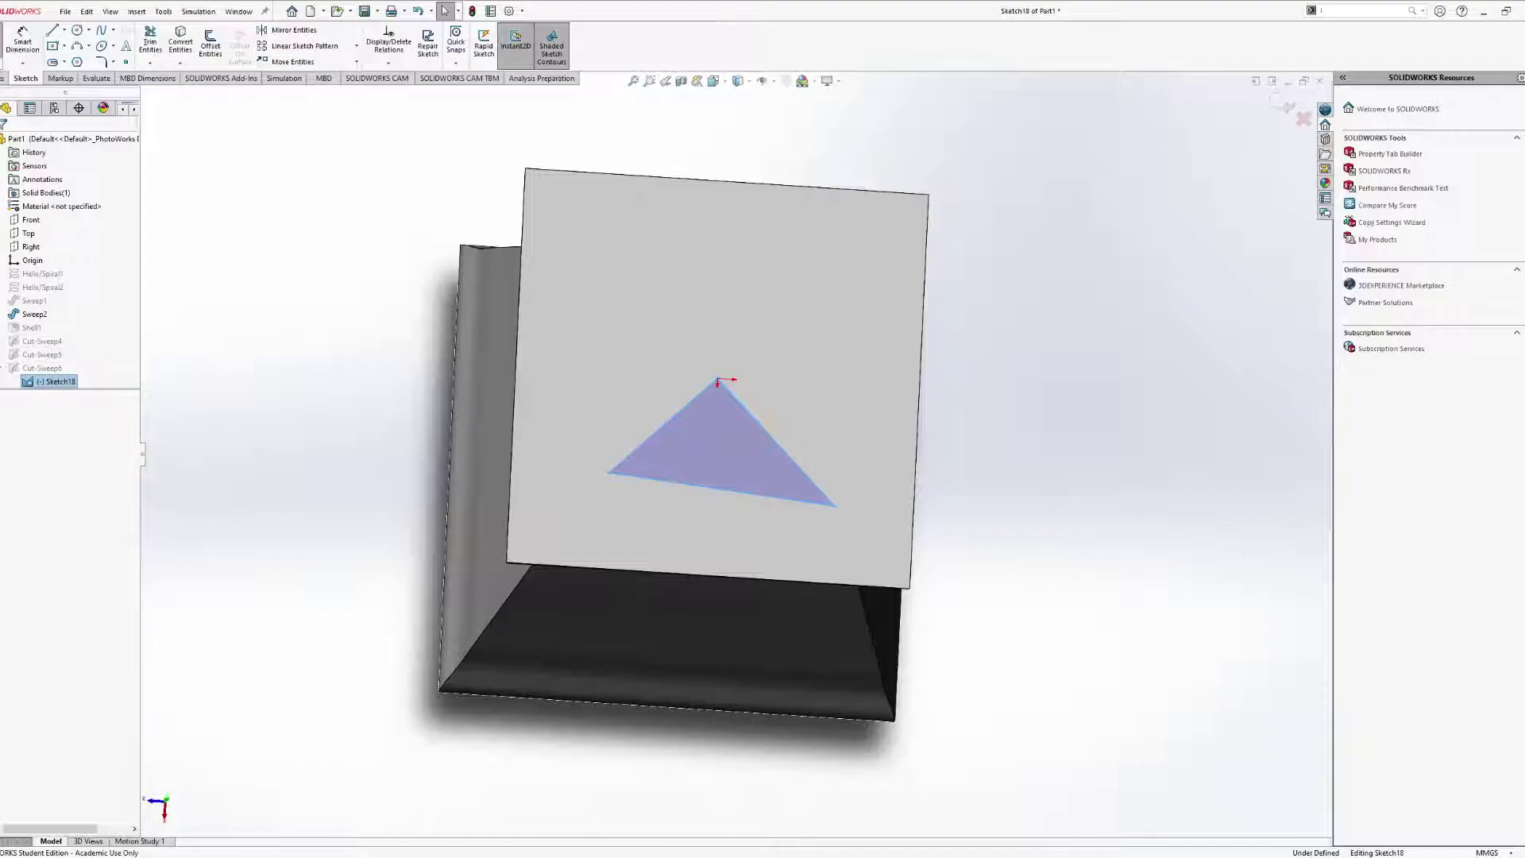
{"action": "left_click", "coordinate": [2, 42]}
Edit Cut-Sweep6 to replace its open-loop path with the full triangular Sketch18, using the 5 mm circular profile.
{"action": "left_click", "coordinate": [42, 368]}
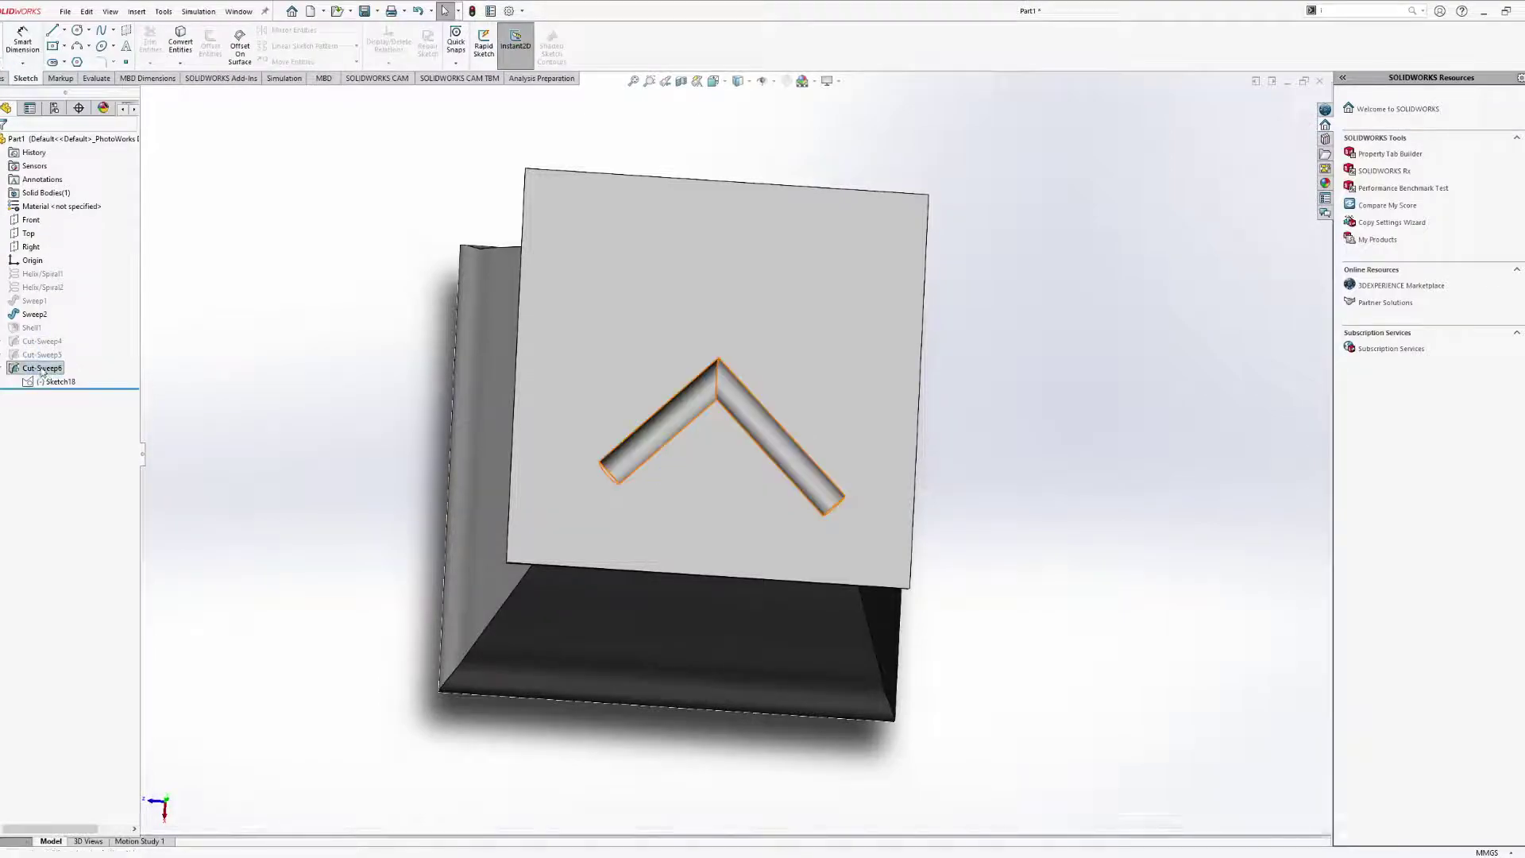
{"action": "left_click", "coordinate": [47, 324]}
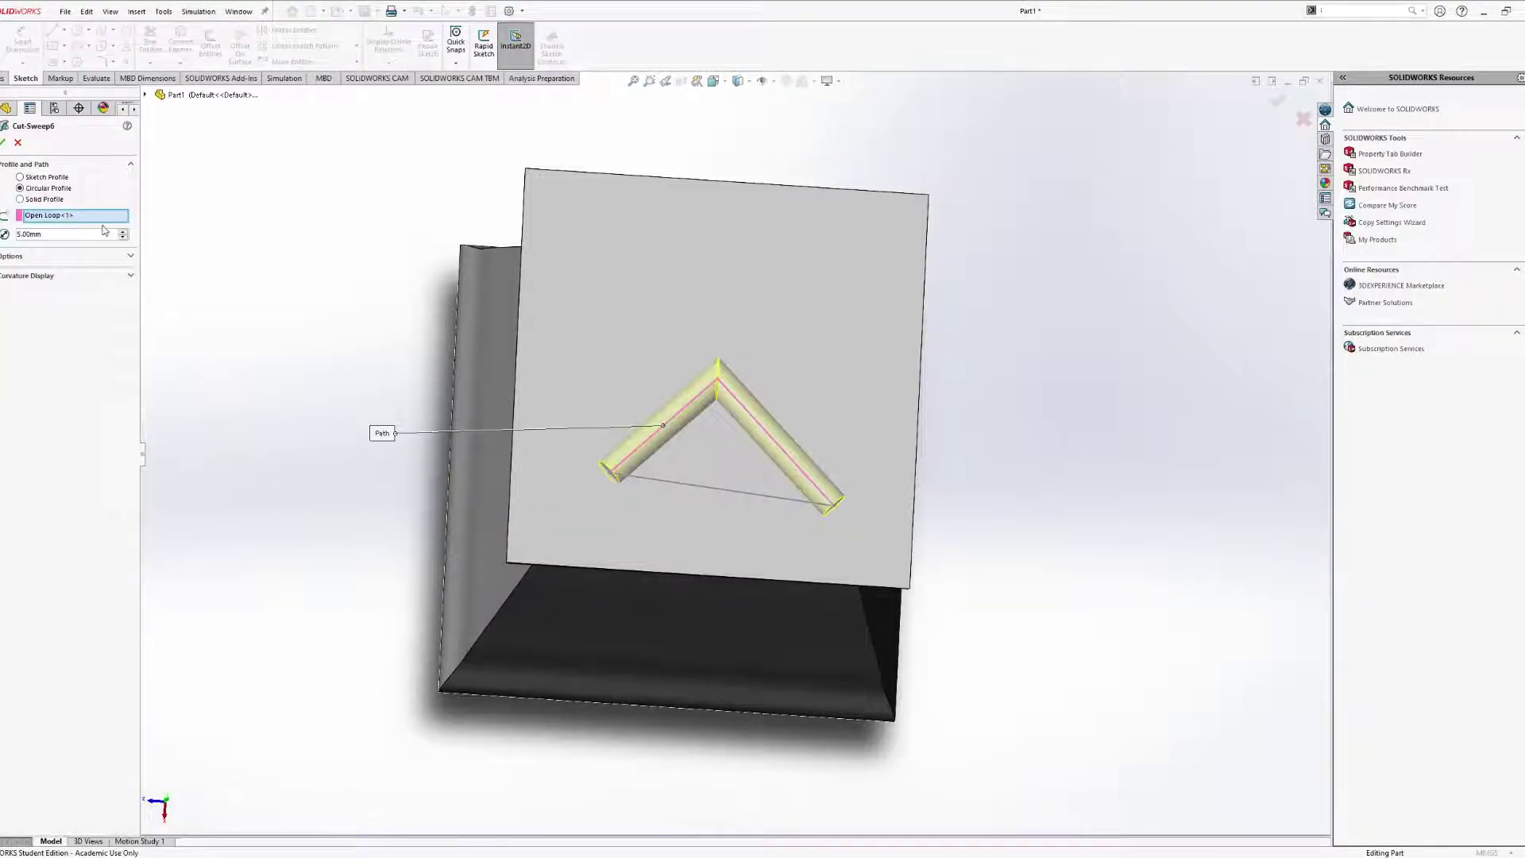
{"action": "left_click", "coordinate": [104, 219]}
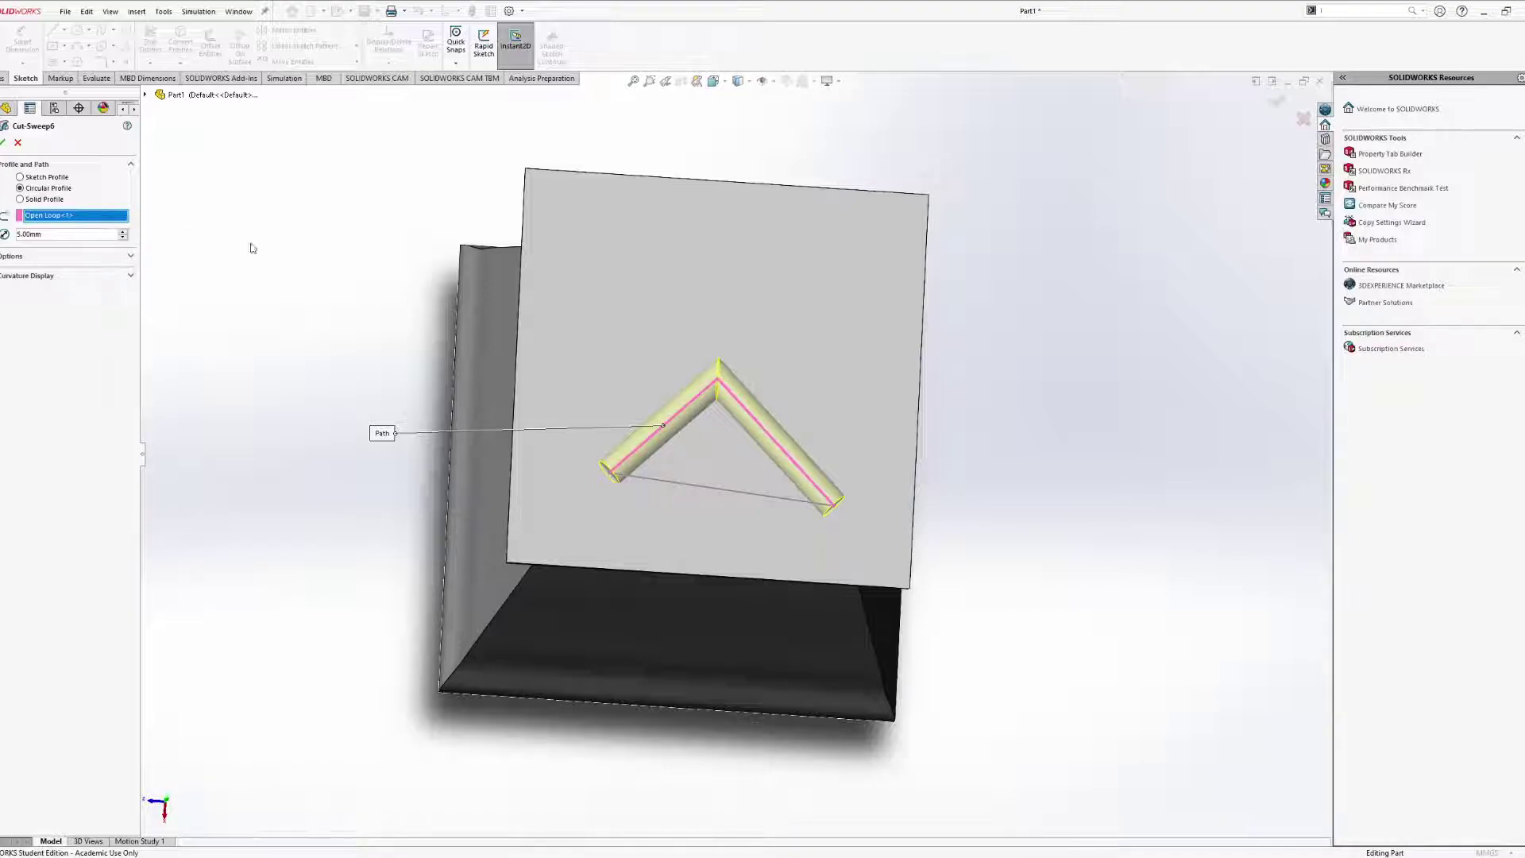
{"action": "key", "text": "Delete"}
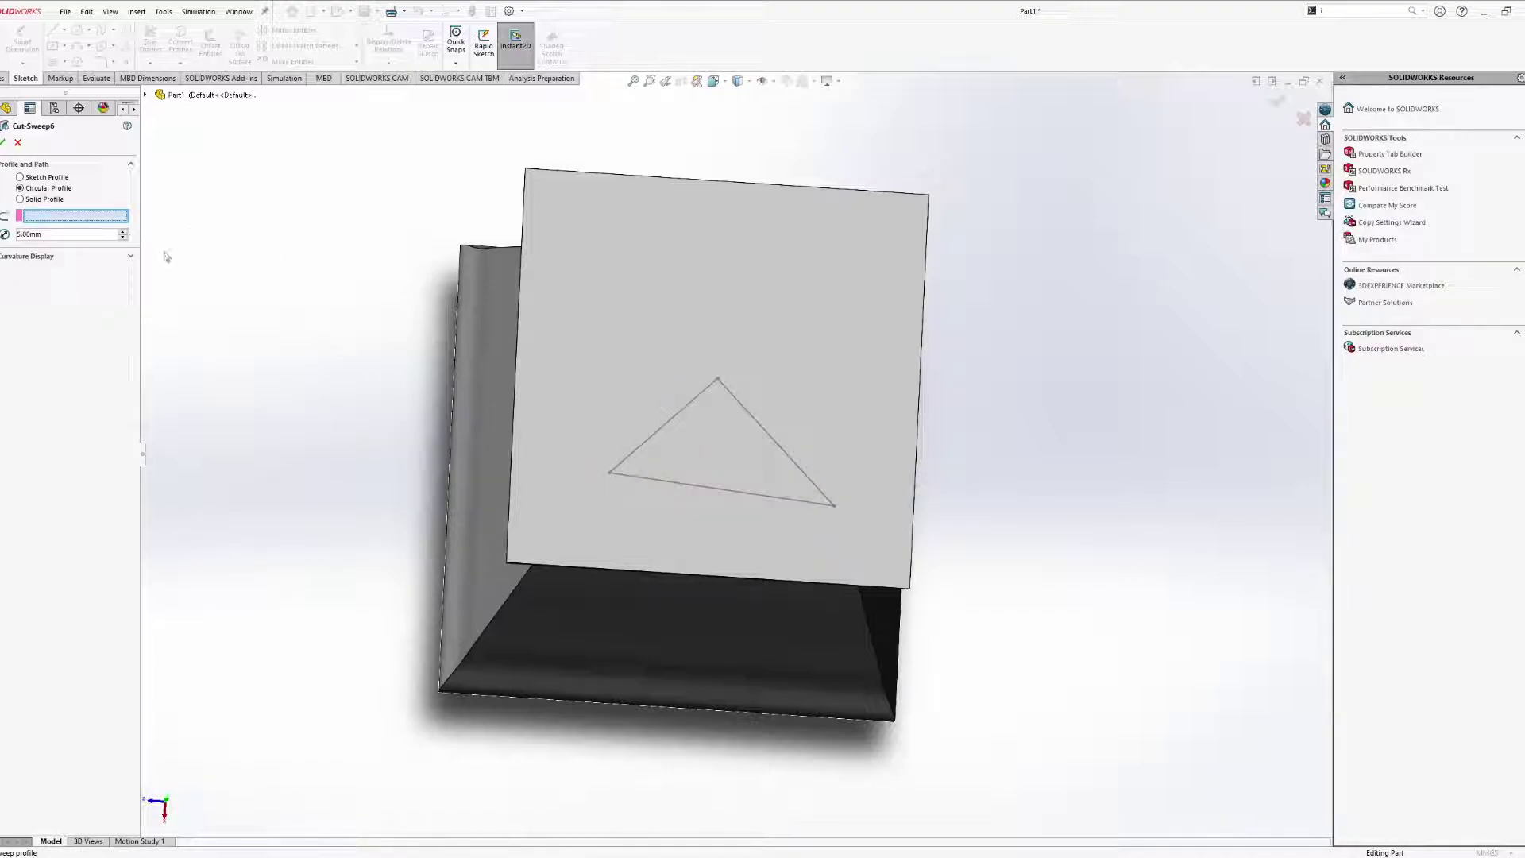
{"action": "left_click", "coordinate": [737, 495]}
{"action": "middle_click_drag", "start_coordinate": [737, 495], "coordinate": [618, 294]}
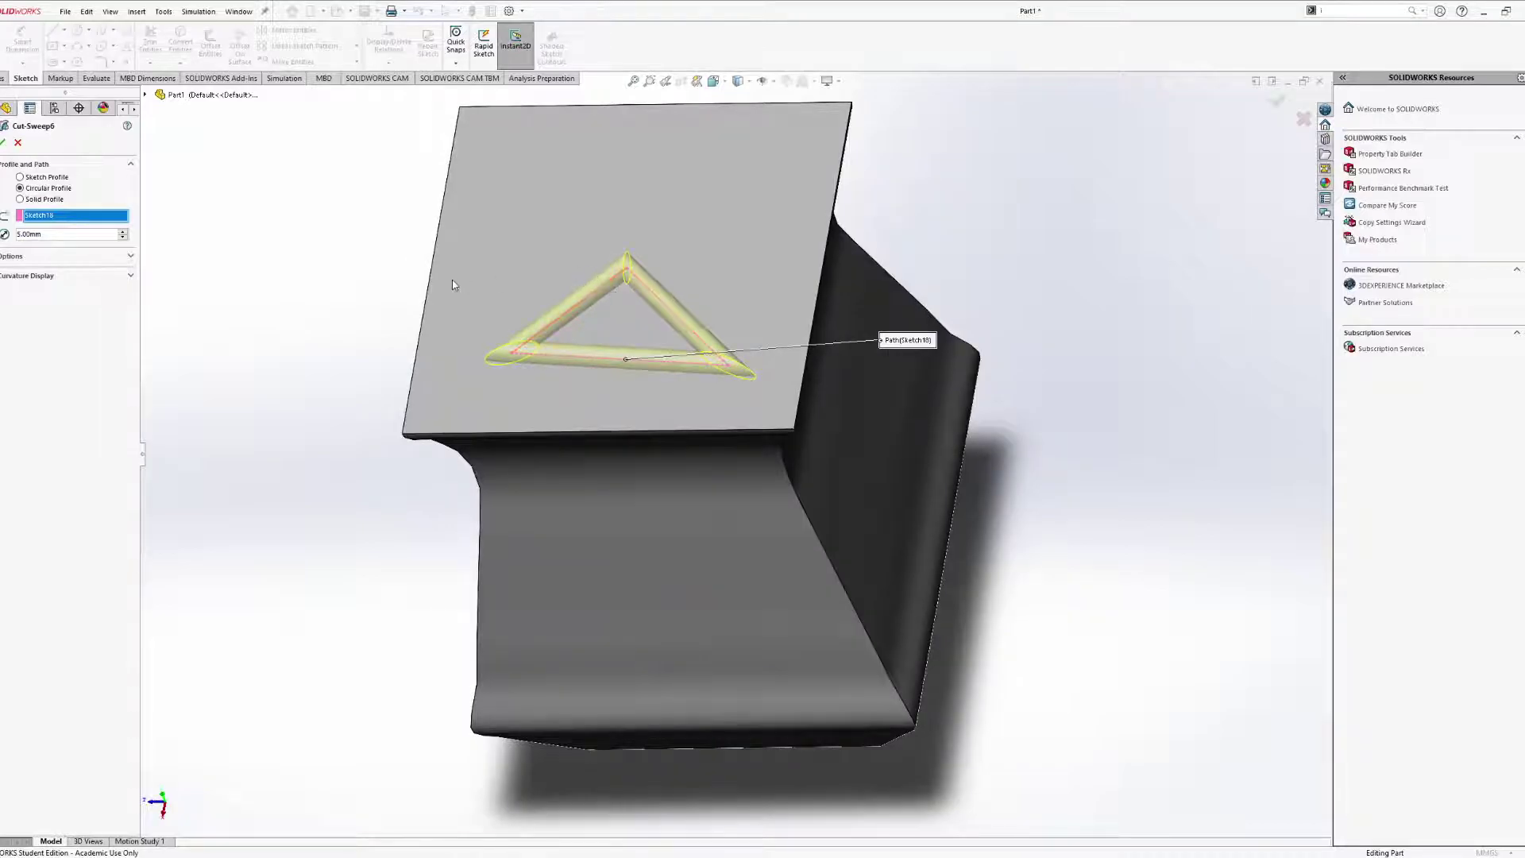
{"action": "left_click", "coordinate": [3, 142]}
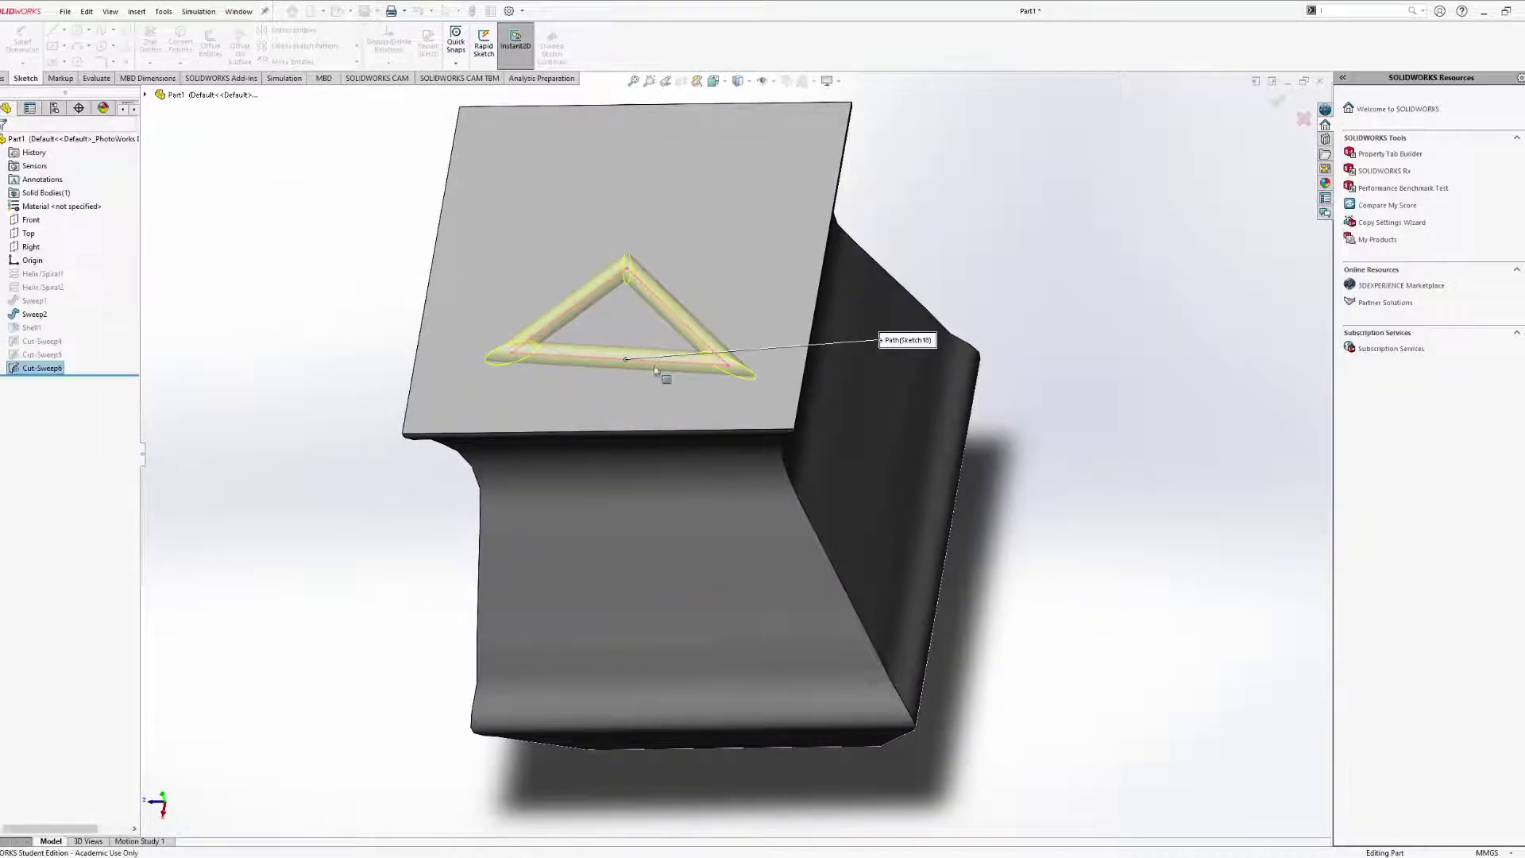
{"action": "middle_click_drag", "start_coordinate": [823, 356], "coordinate": [805, 507]}
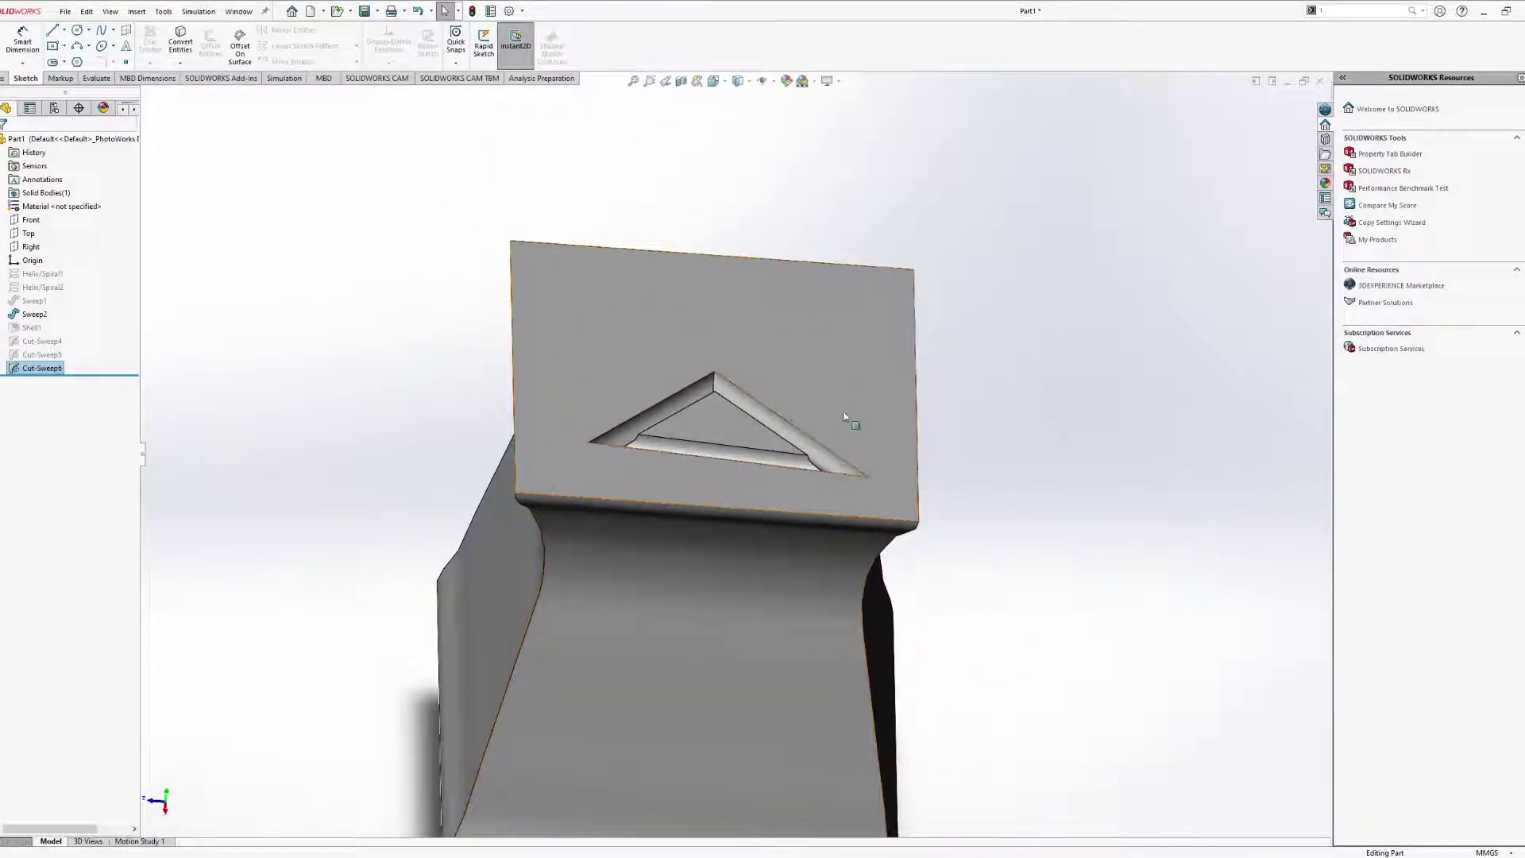
{"action": "scroll", "coordinate": [826, 429], "scroll_direction": "down", "scroll_amount": 3}
{"action": "scroll", "coordinate": [821, 429], "scroll_direction": "up", "scroll_amount": 6}
{"action": "scroll", "coordinate": [777, 508], "scroll_direction": "up", "scroll_amount": 3}
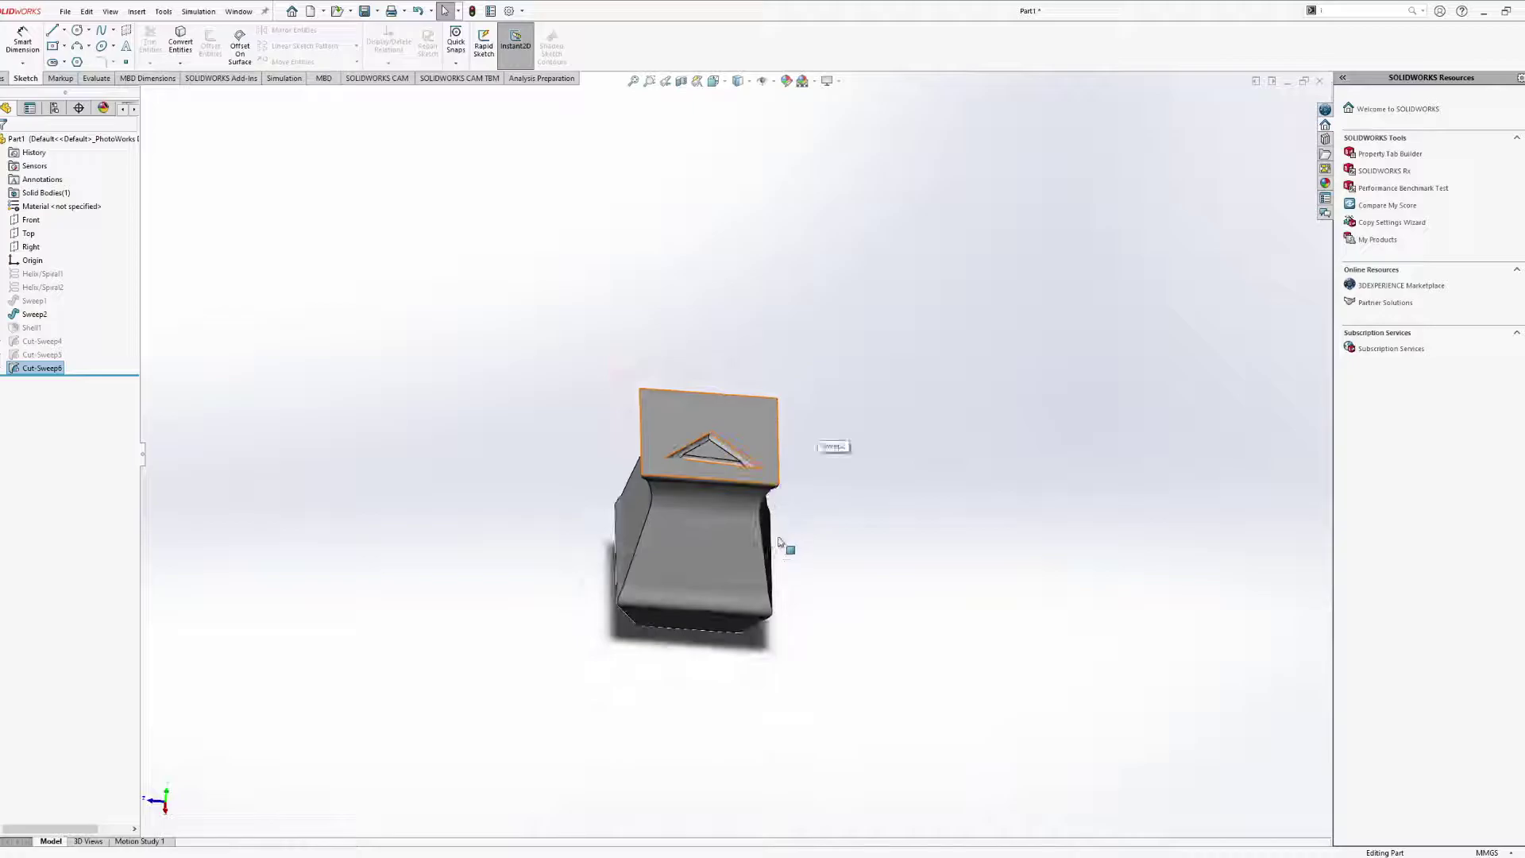
{"action": "middle_click_drag", "start_coordinate": [780, 545], "coordinate": [792, 422]}
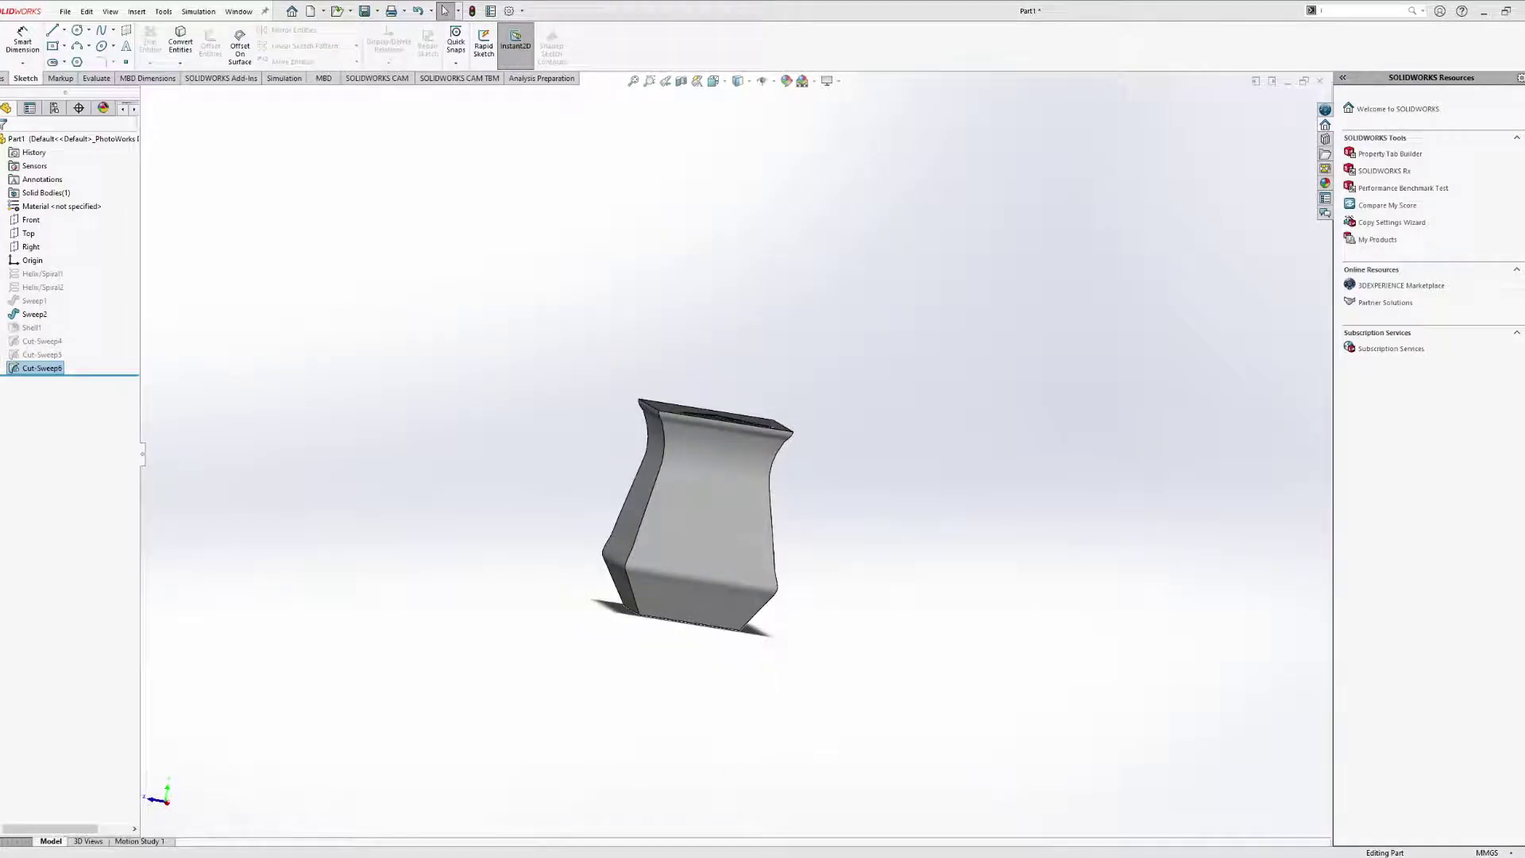
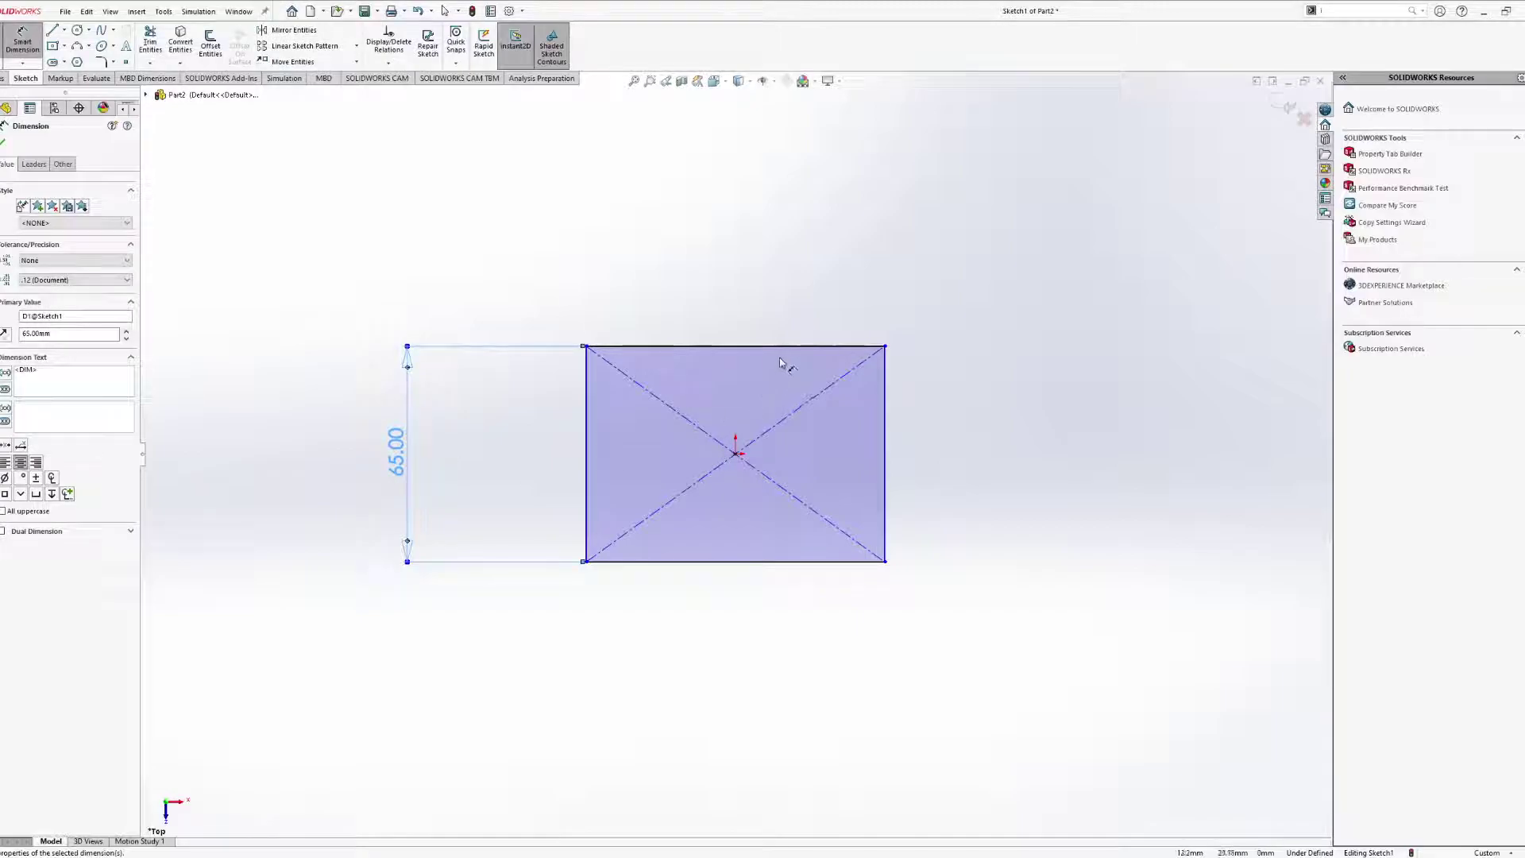
Dimension the center rectangle's horizontal edge and set its length to 90 mm.
{"action": "left_click", "coordinate": [779, 347]}
{"action": "left_click", "coordinate": [722, 279]}
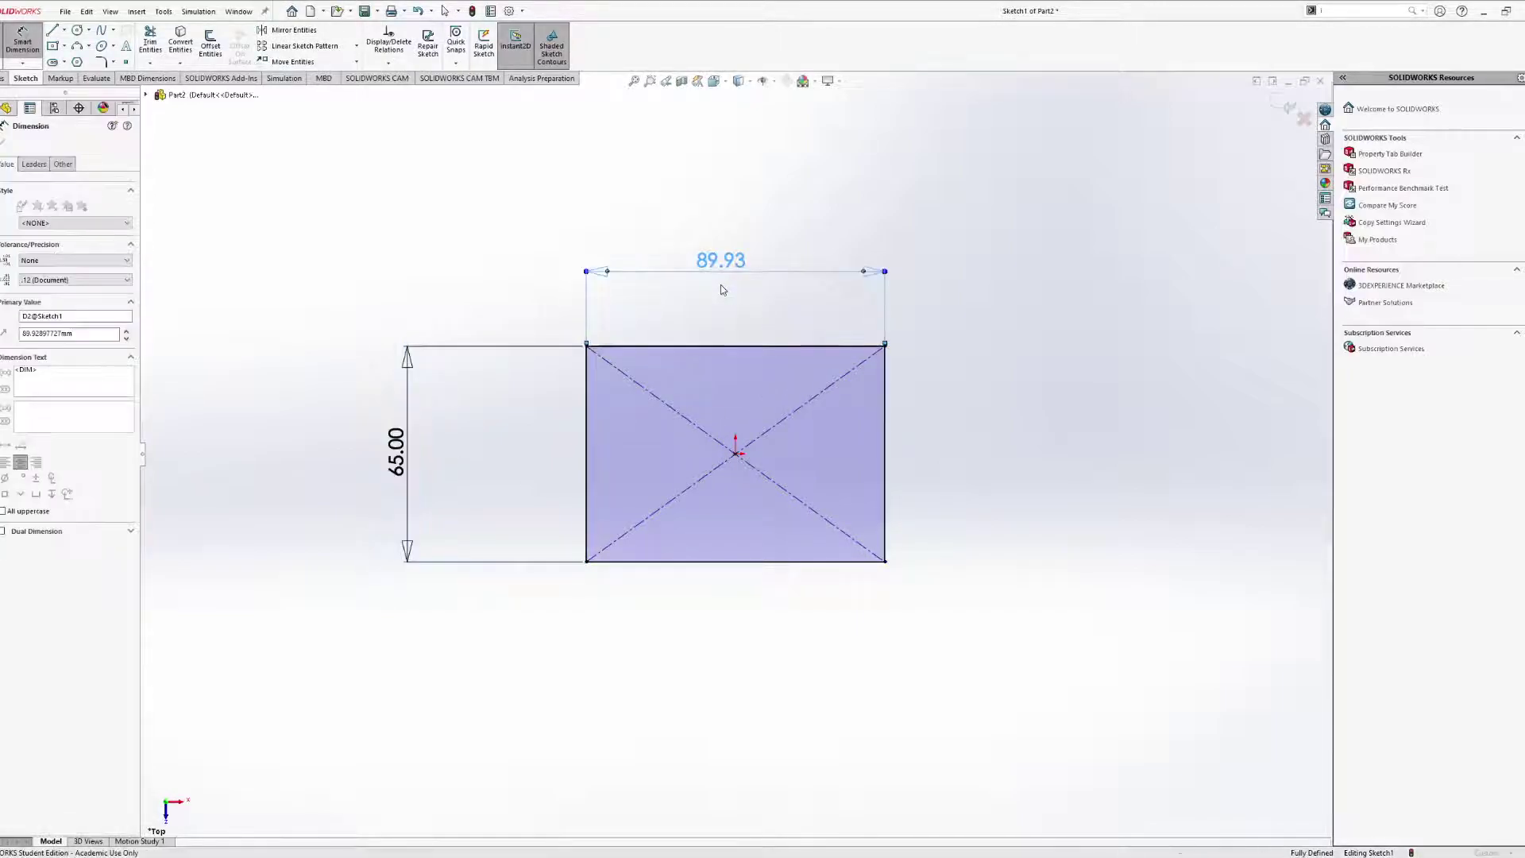
{"action": "type", "text": "90"}
{"action": "key", "text": "Return"}
{"action": "mouse_move", "coordinate": [812, 363]}
{"action": "middle_mouse_down"}
{"action": "mouse_move", "coordinate": [865, 252]}
{"action": "mouse_move", "coordinate": [818, 251]}
{"action": "middle_mouse_up"}
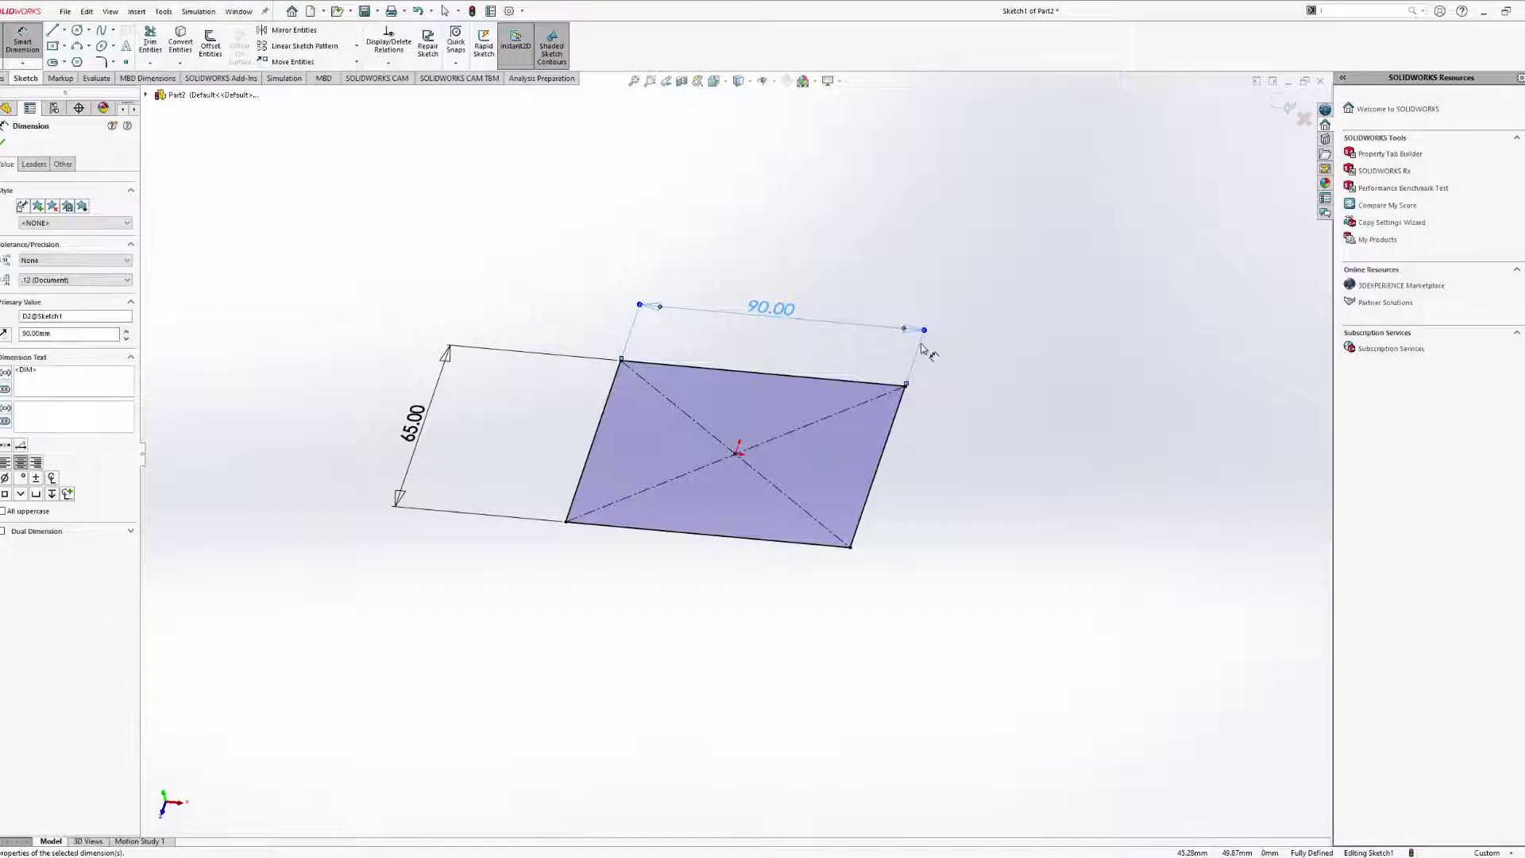
Exit the dimensioned rectangle sketch.
{"action": "mouse_move", "coordinate": [923, 355]}
{"action": "middle_mouse_down"}
{"action": "mouse_move", "coordinate": [957, 365]}
{"action": "mouse_move", "coordinate": [961, 344]}
{"action": "mouse_move", "coordinate": [951, 329]}
{"action": "mouse_move", "coordinate": [913, 337]}
{"action": "mouse_move", "coordinate": [961, 345]}
{"action": "mouse_move", "coordinate": [874, 469]}
{"action": "mouse_move", "coordinate": [863, 514]}
{"action": "mouse_move", "coordinate": [830, 429]}
{"action": "middle_mouse_up"}
{"action": "scroll", "coordinate": [879, 506], "scroll_direction": "up", "scroll_amount": 3}
{"action": "middle_click_drag", "start_coordinate": [640, 569], "coordinate": [637, 636]}
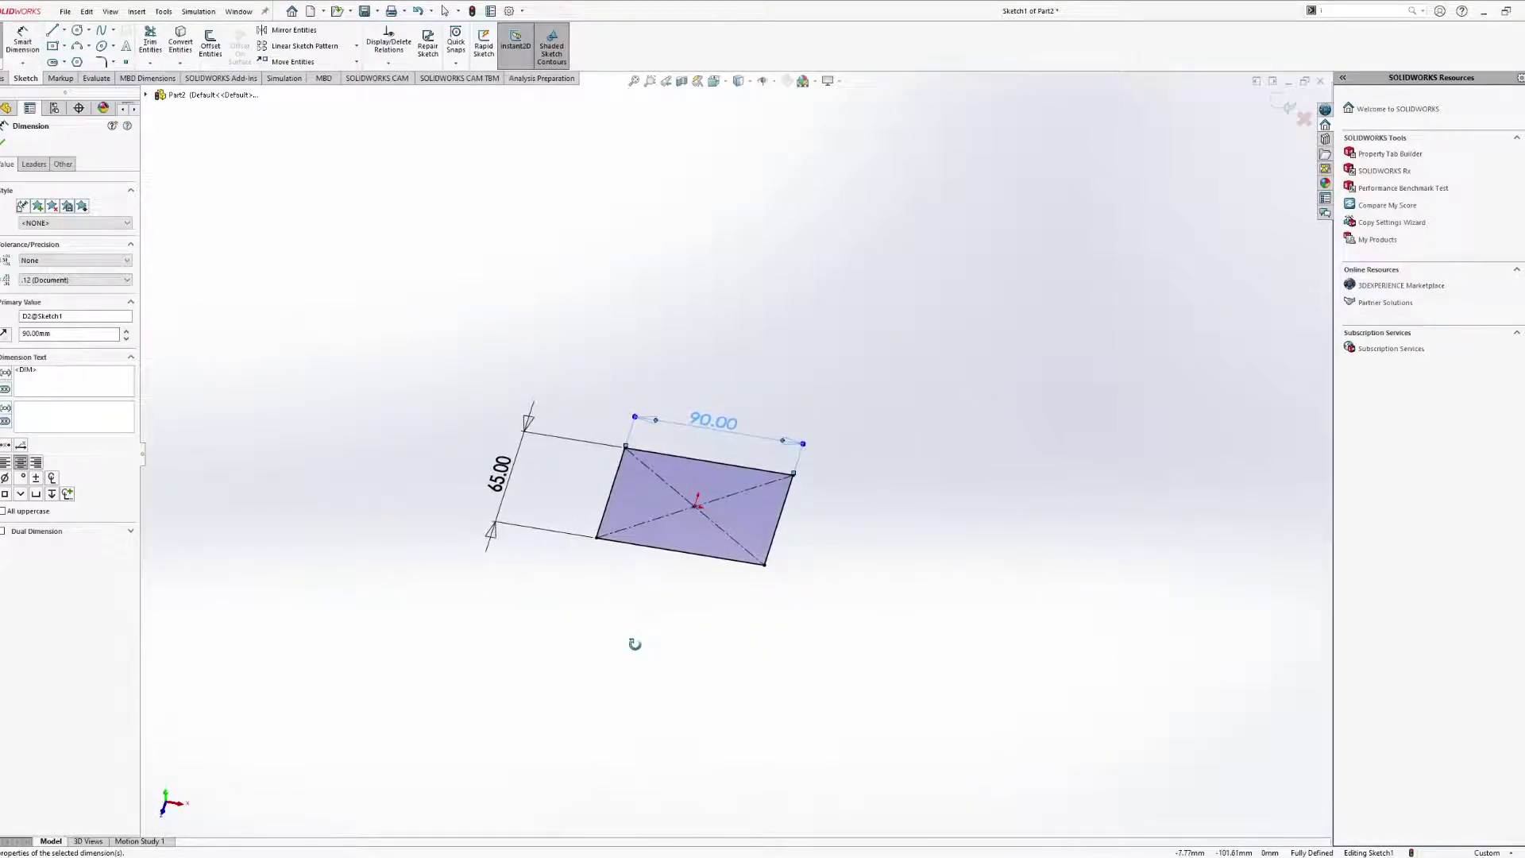
{"action": "left_click", "coordinate": [2, 41]}
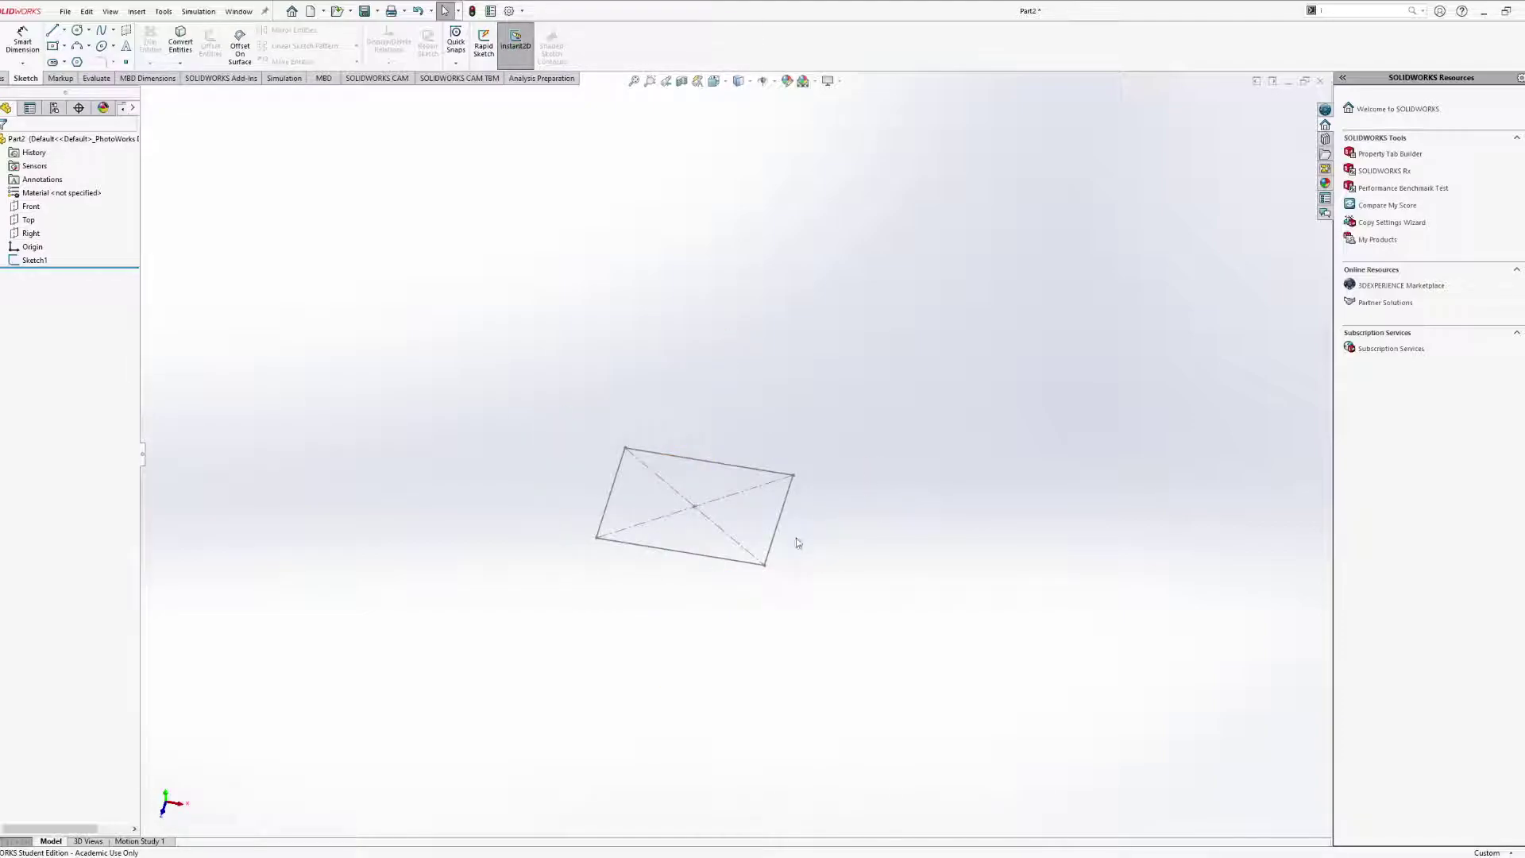
Create a reference plane parallel to the Right plane at an offset distance of 100 mm.
{"action": "mouse_move", "coordinate": [790, 513]}
{"action": "middle_mouse_down"}
{"action": "mouse_move", "coordinate": [783, 392]}
{"action": "mouse_move", "coordinate": [790, 445]}
{"action": "mouse_move", "coordinate": [826, 407]}
{"action": "mouse_move", "coordinate": [824, 378]}
{"action": "mouse_move", "coordinate": [623, 467]}
{"action": "middle_mouse_up"}
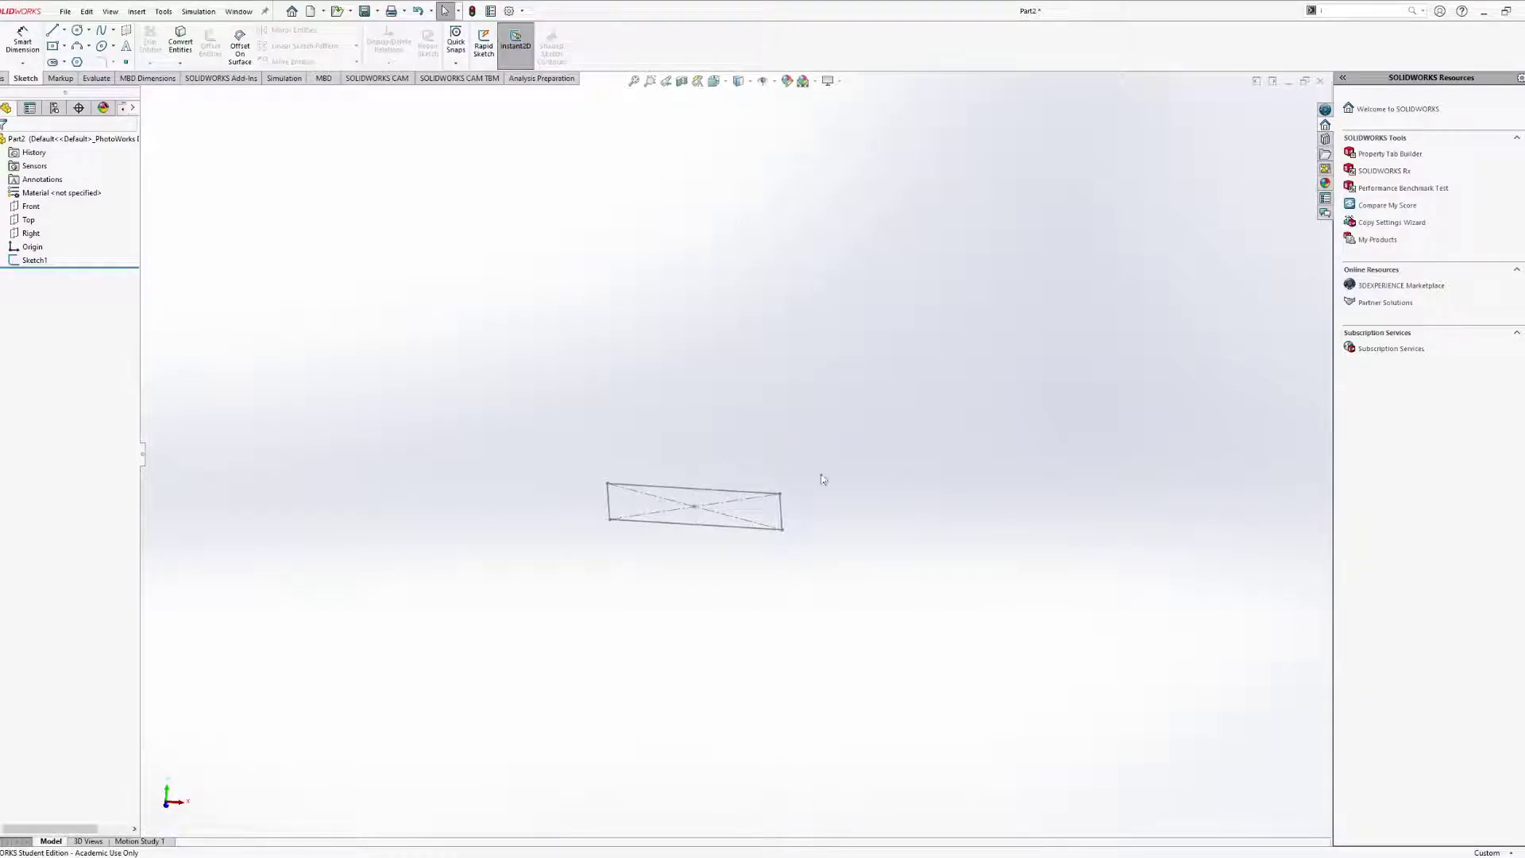
{"action": "mouse_move", "coordinate": [769, 511]}
{"action": "middle_mouse_down"}
{"action": "mouse_move", "coordinate": [752, 596]}
{"action": "mouse_move", "coordinate": [655, 520]}
{"action": "middle_mouse_up"}
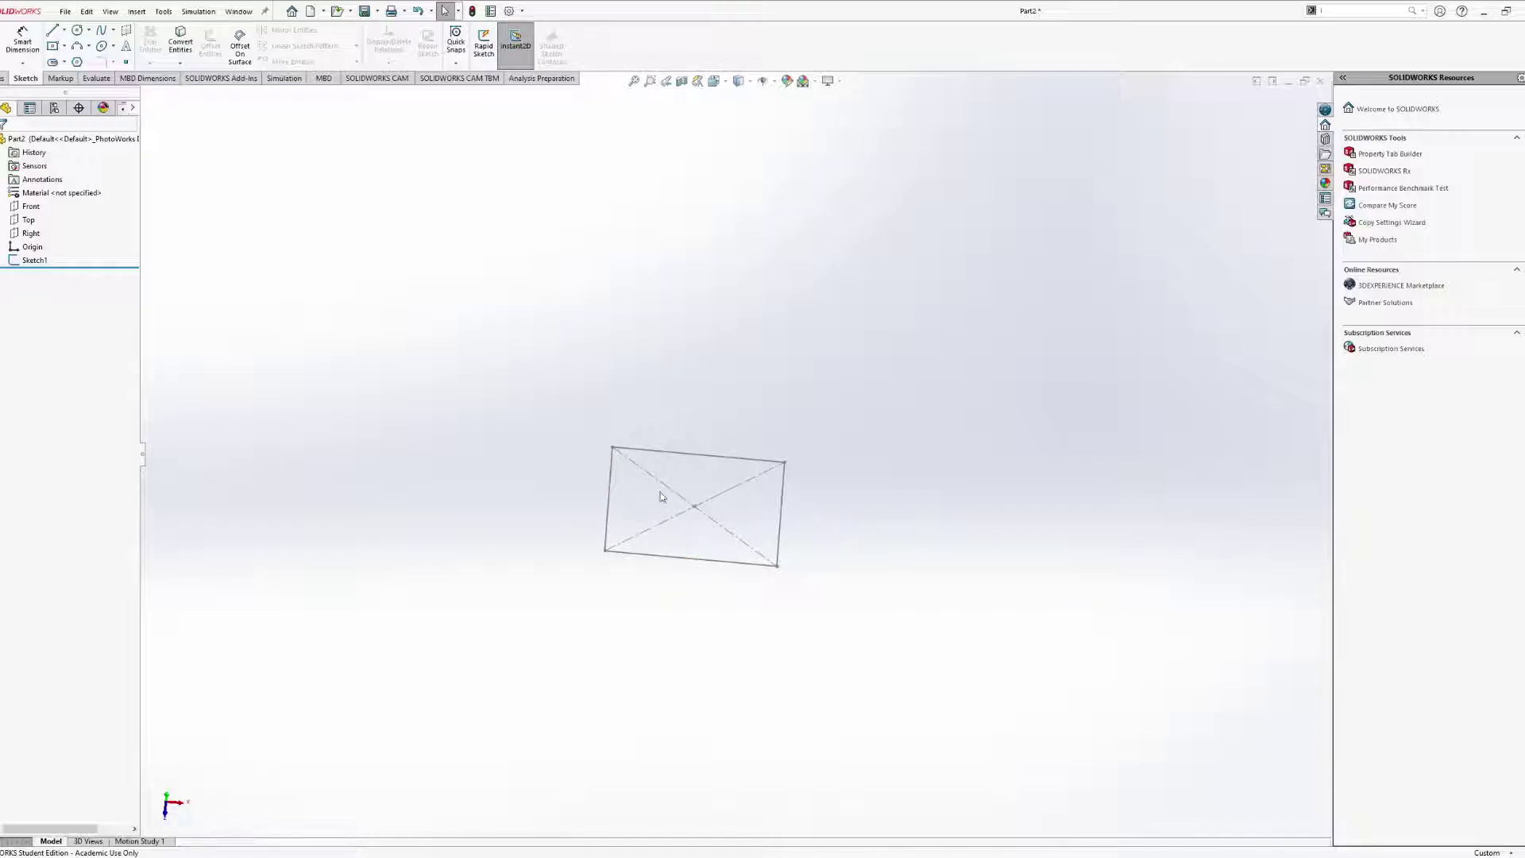
{"action": "middle_click_drag", "start_coordinate": [872, 569], "coordinate": [874, 426]}
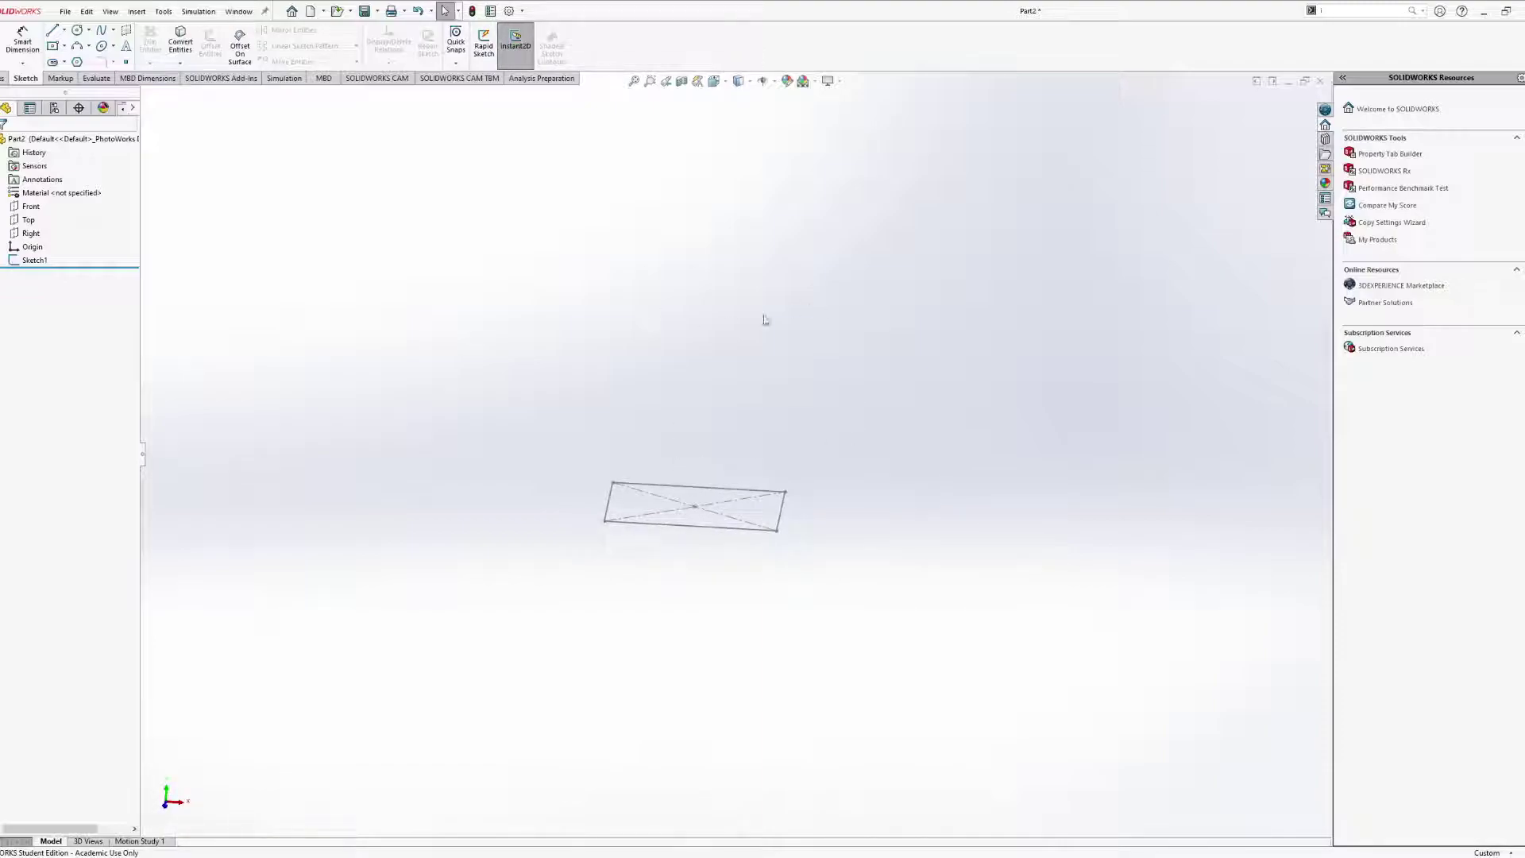
{"action": "left_click", "coordinate": [30, 233]}
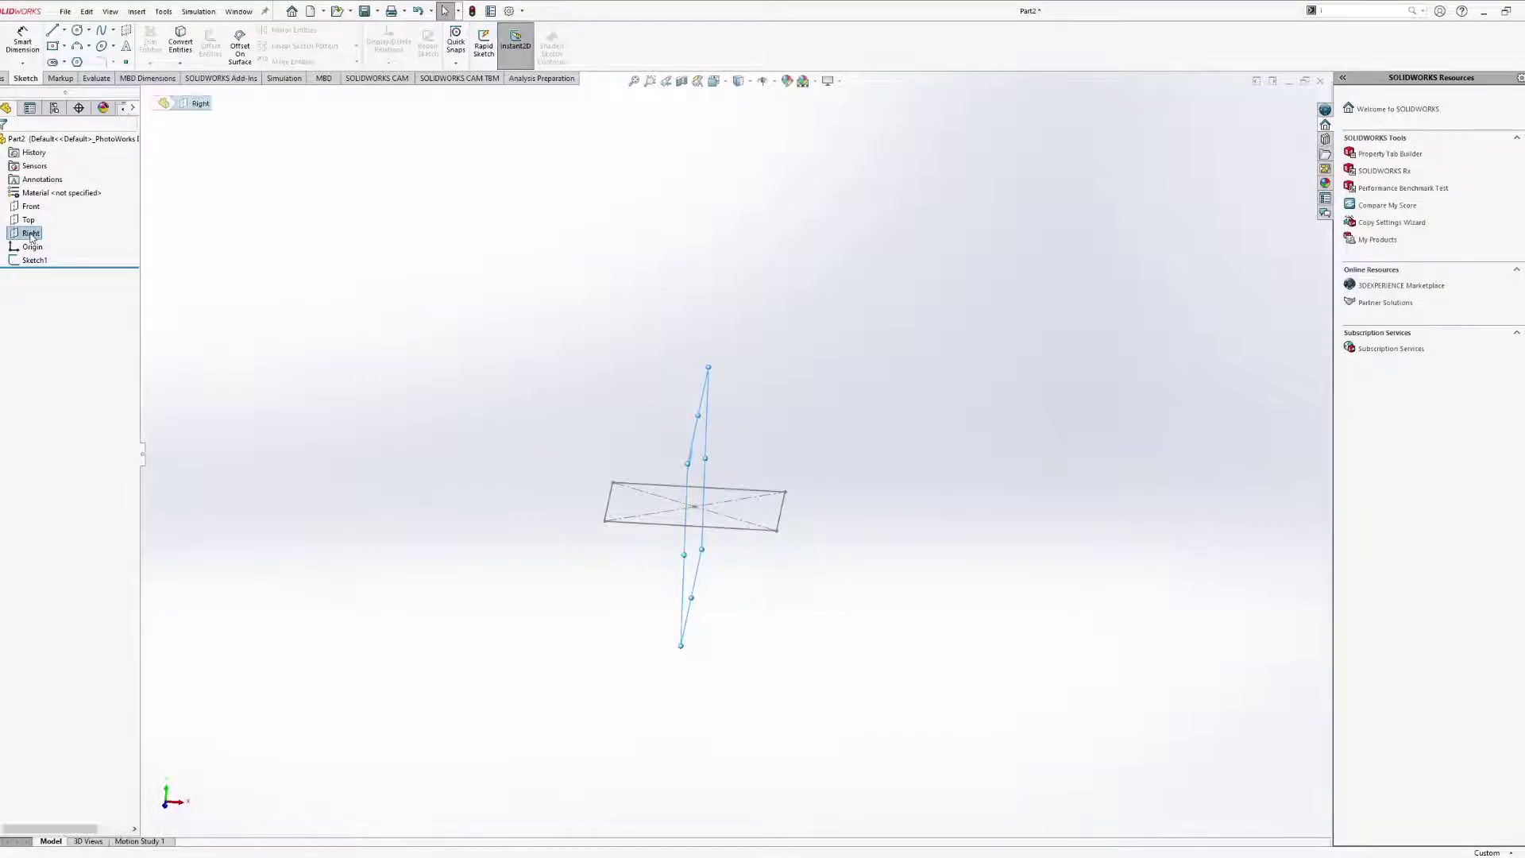
{"action": "left_click", "coordinate": [3, 85]}
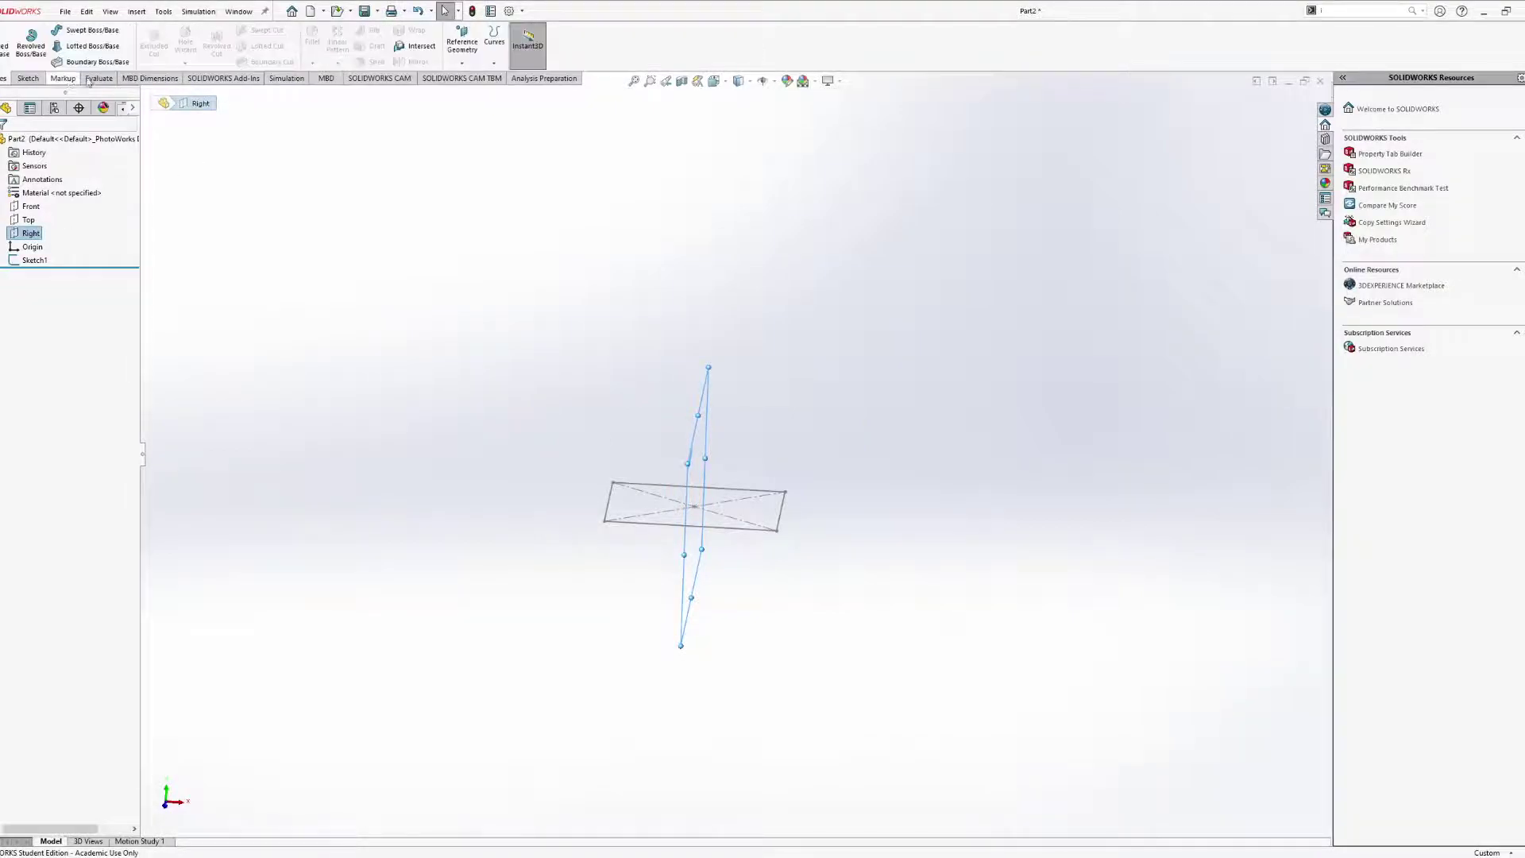
{"action": "left_click", "coordinate": [493, 84]}
{"action": "mouse_move", "coordinate": [805, 412]}
{"action": "middle_mouse_down"}
{"action": "mouse_move", "coordinate": [815, 351]}
{"action": "mouse_move", "coordinate": [499, 322]}
{"action": "middle_mouse_up"}
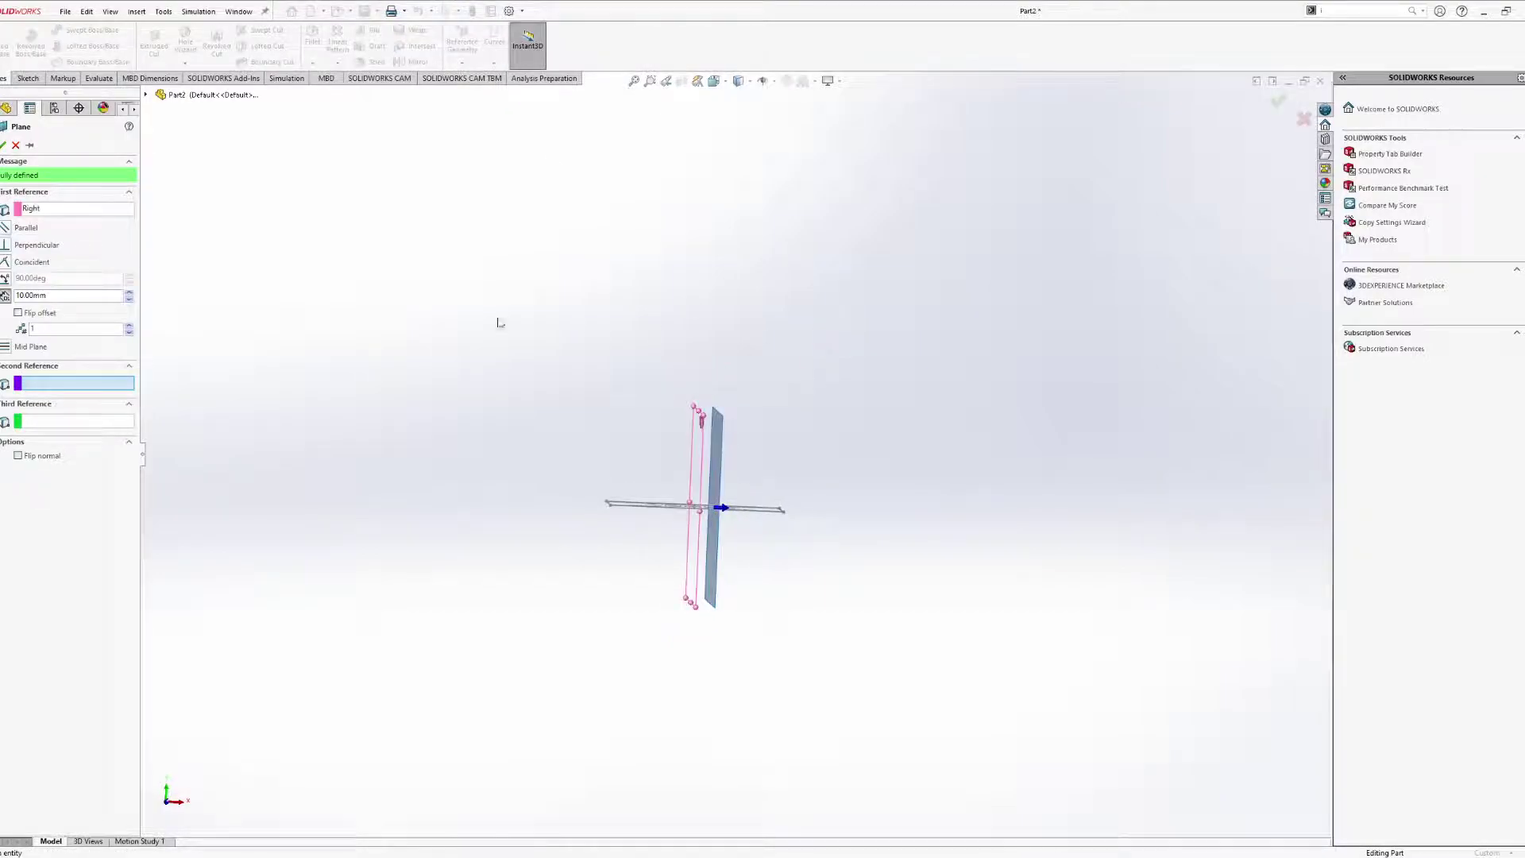
{"action": "left_click", "coordinate": [129, 291]}
{"action": "left_click", "coordinate": [128, 291]}
{"action": "left_click", "coordinate": [129, 291]}
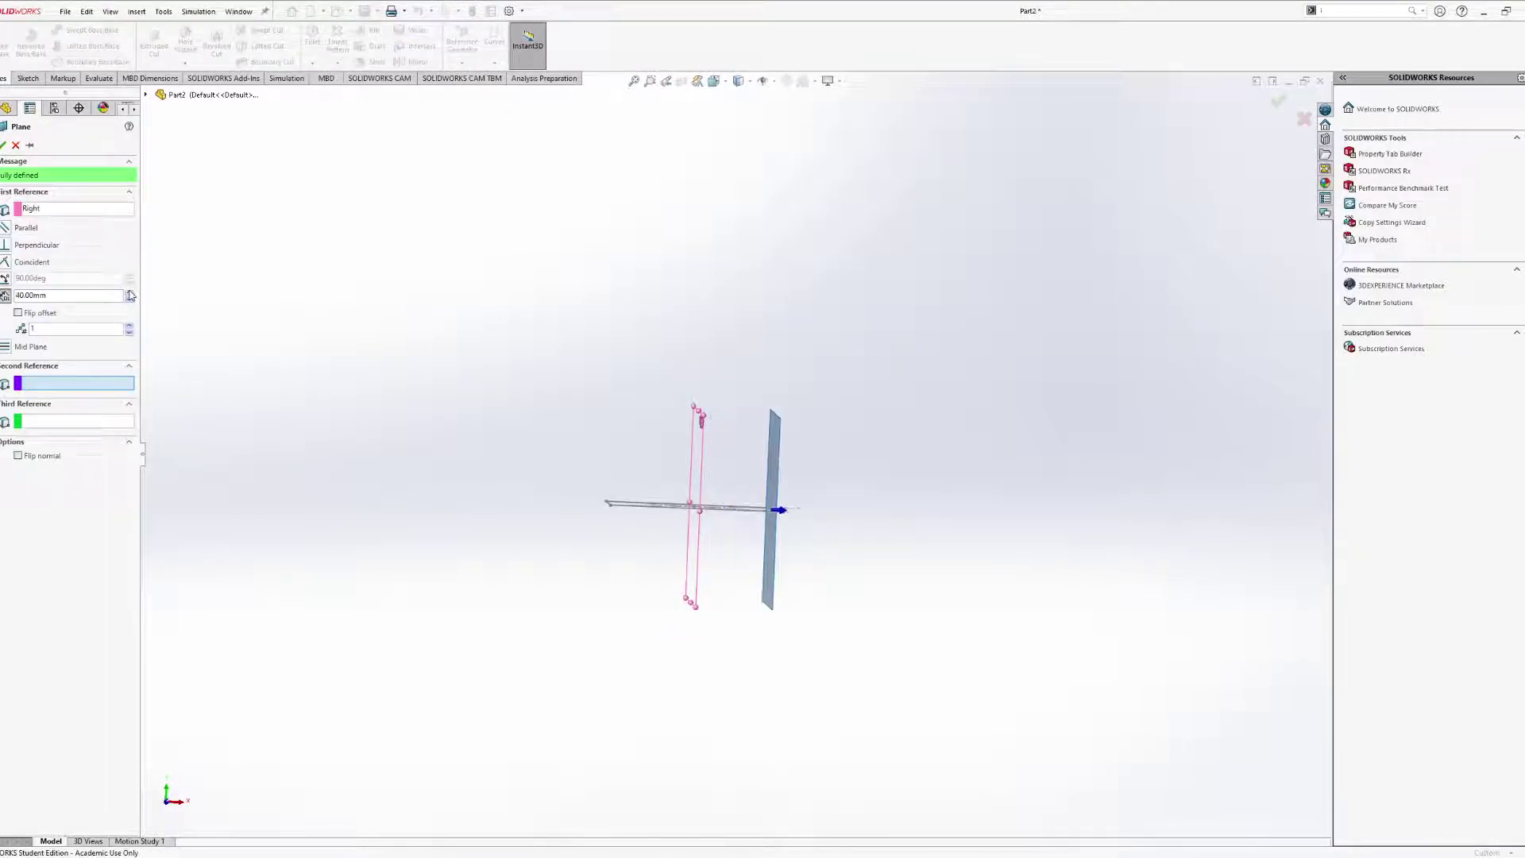
{"action": "left_click", "coordinate": [129, 290]}
{"action": "left_click", "coordinate": [129, 291]}
{"action": "left_click", "coordinate": [130, 293]}
{"action": "left_click", "coordinate": [130, 293]}
{"action": "left_click", "coordinate": [129, 293]}
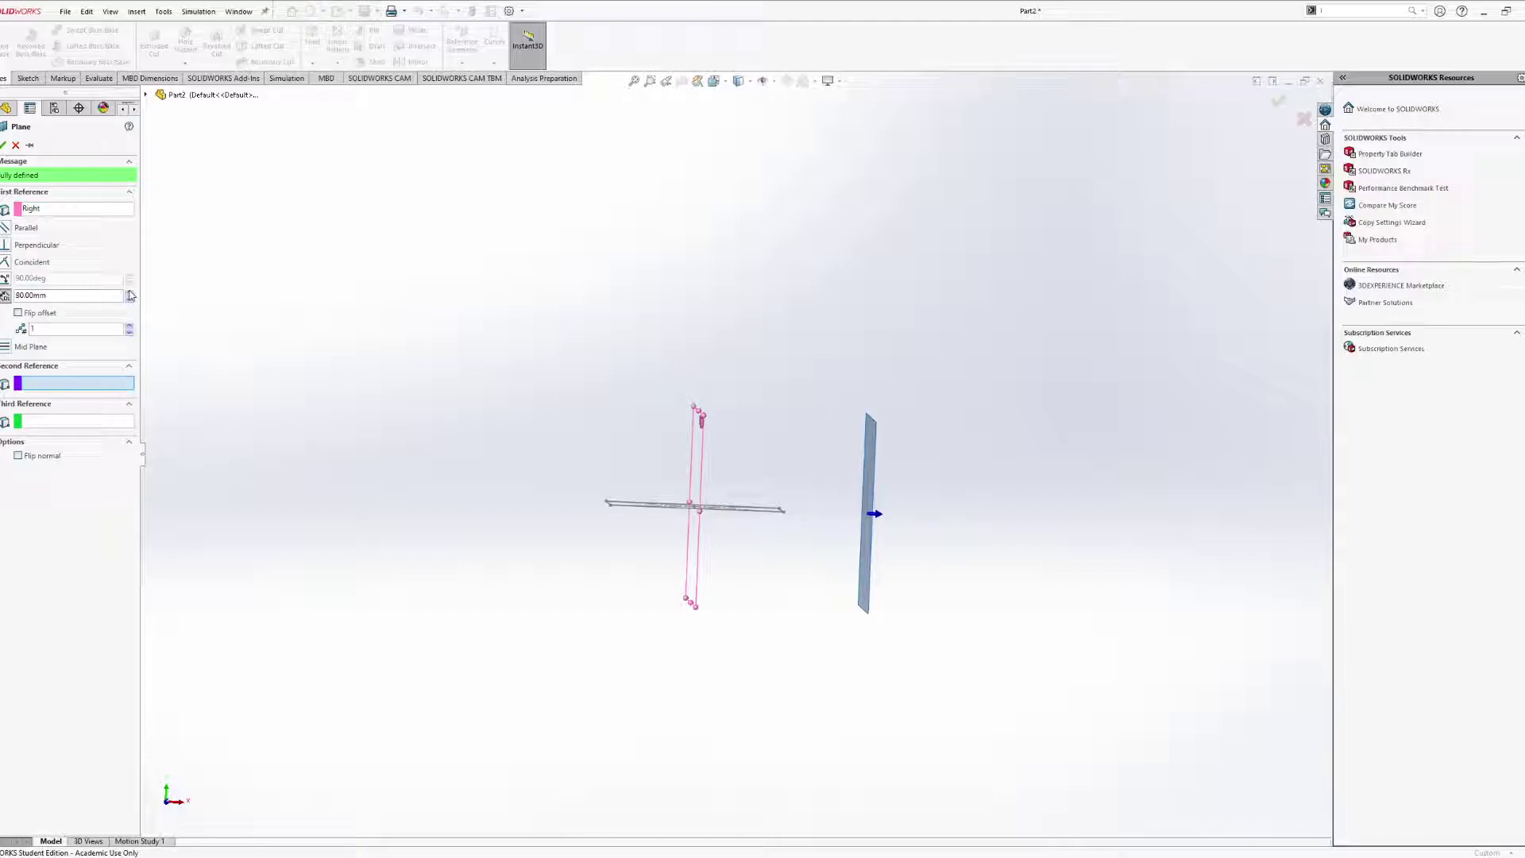
{"action": "left_click", "coordinate": [130, 294]}
{"action": "middle_click_drag", "start_coordinate": [595, 353], "coordinate": [565, 398]}
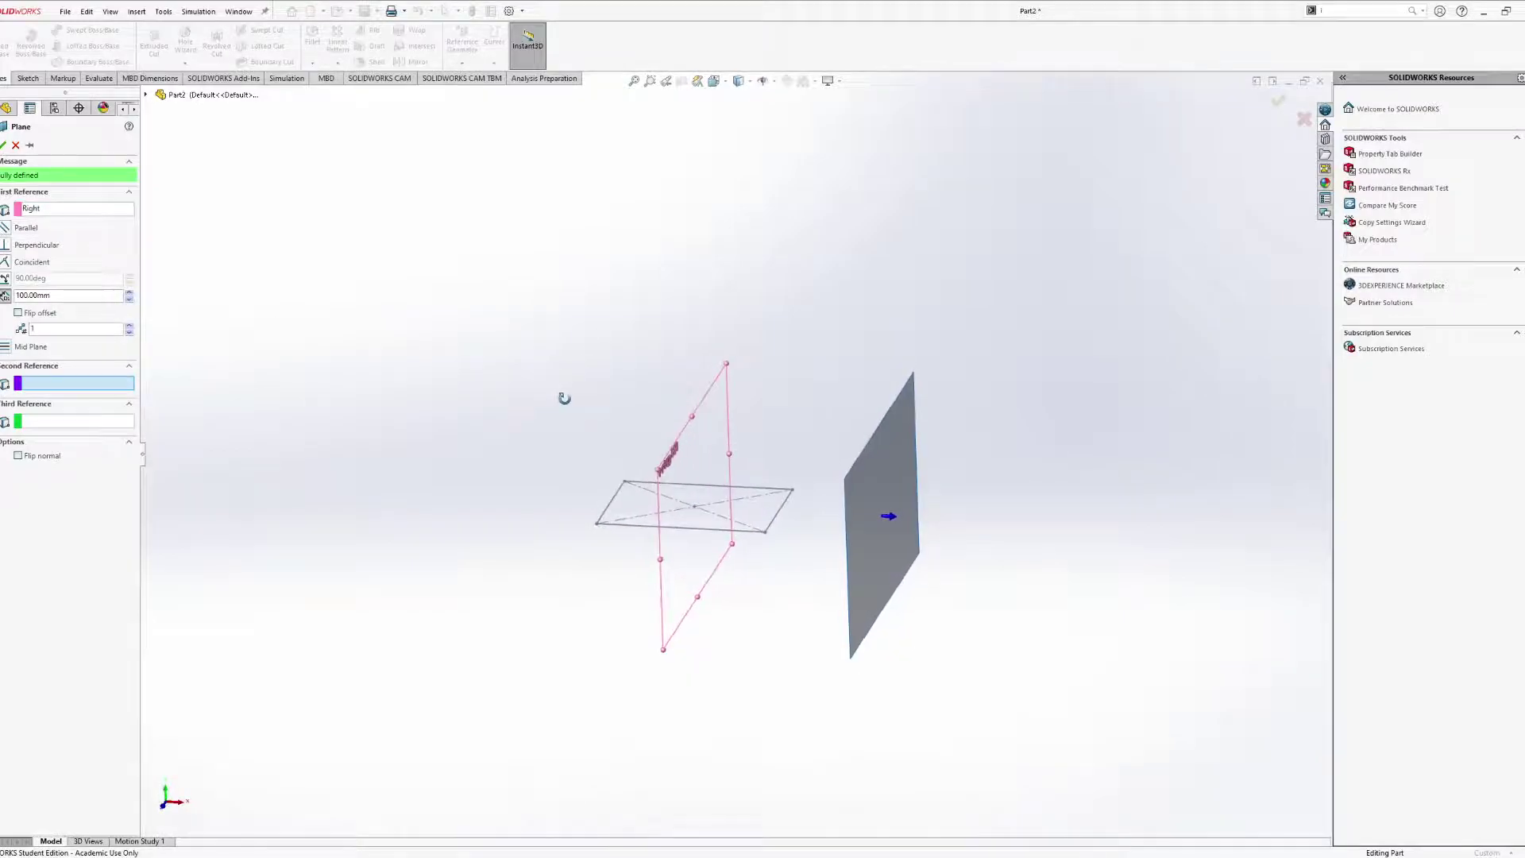
{"action": "middle_click_drag", "start_coordinate": [873, 440], "coordinate": [549, 354]}
{"action": "left_click", "coordinate": [4, 145]}
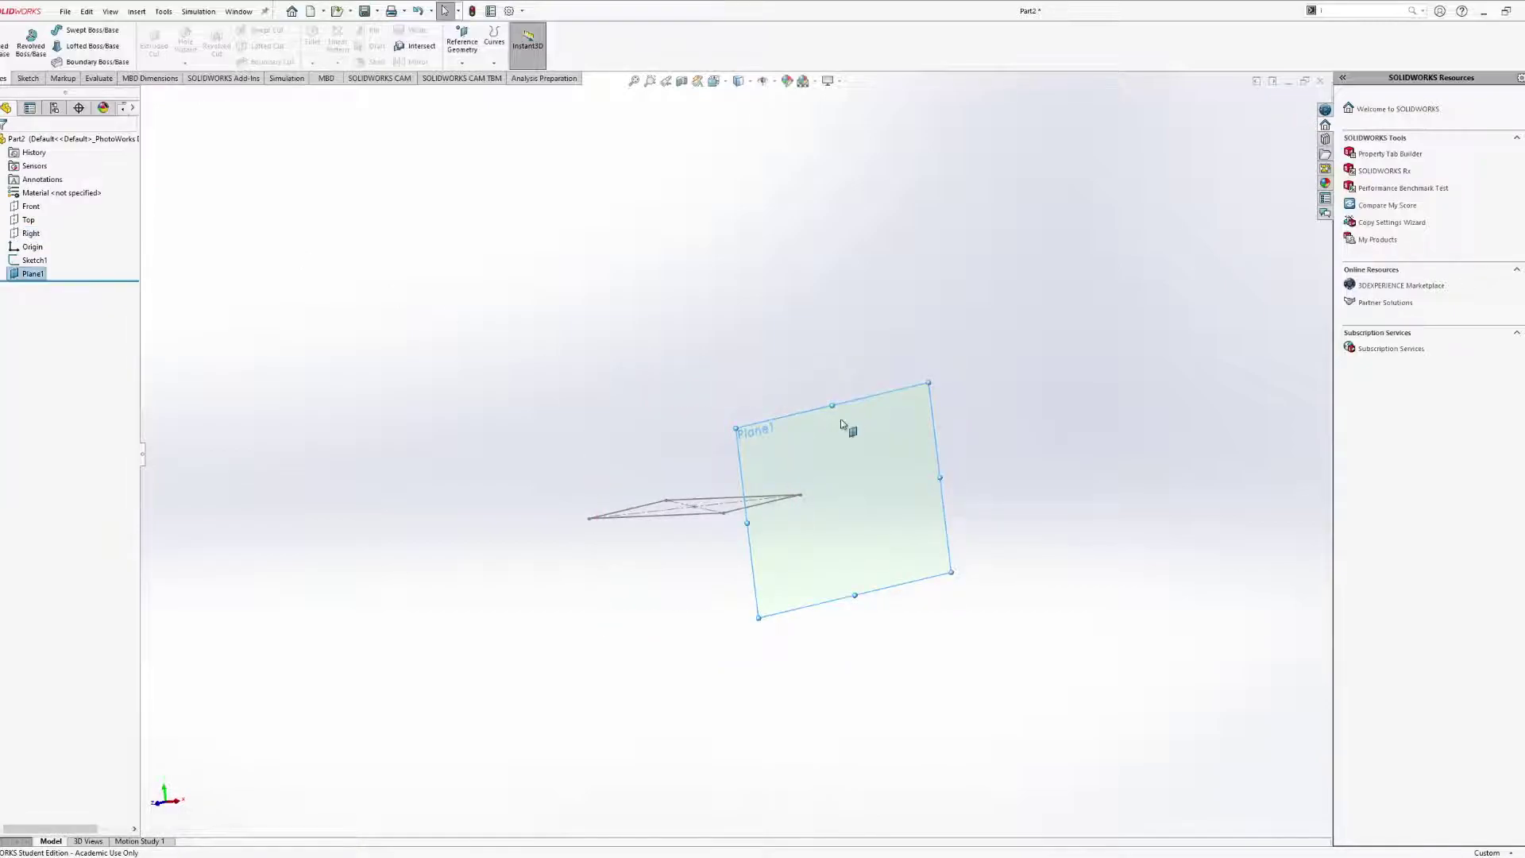
Enlarge the new reference plane by extending its upper edge upward.
{"action": "left_click_drag", "start_coordinate": [833, 403], "coordinate": [818, 268]}
{"action": "middle_click_drag", "start_coordinate": [535, 371], "coordinate": [629, 469]}
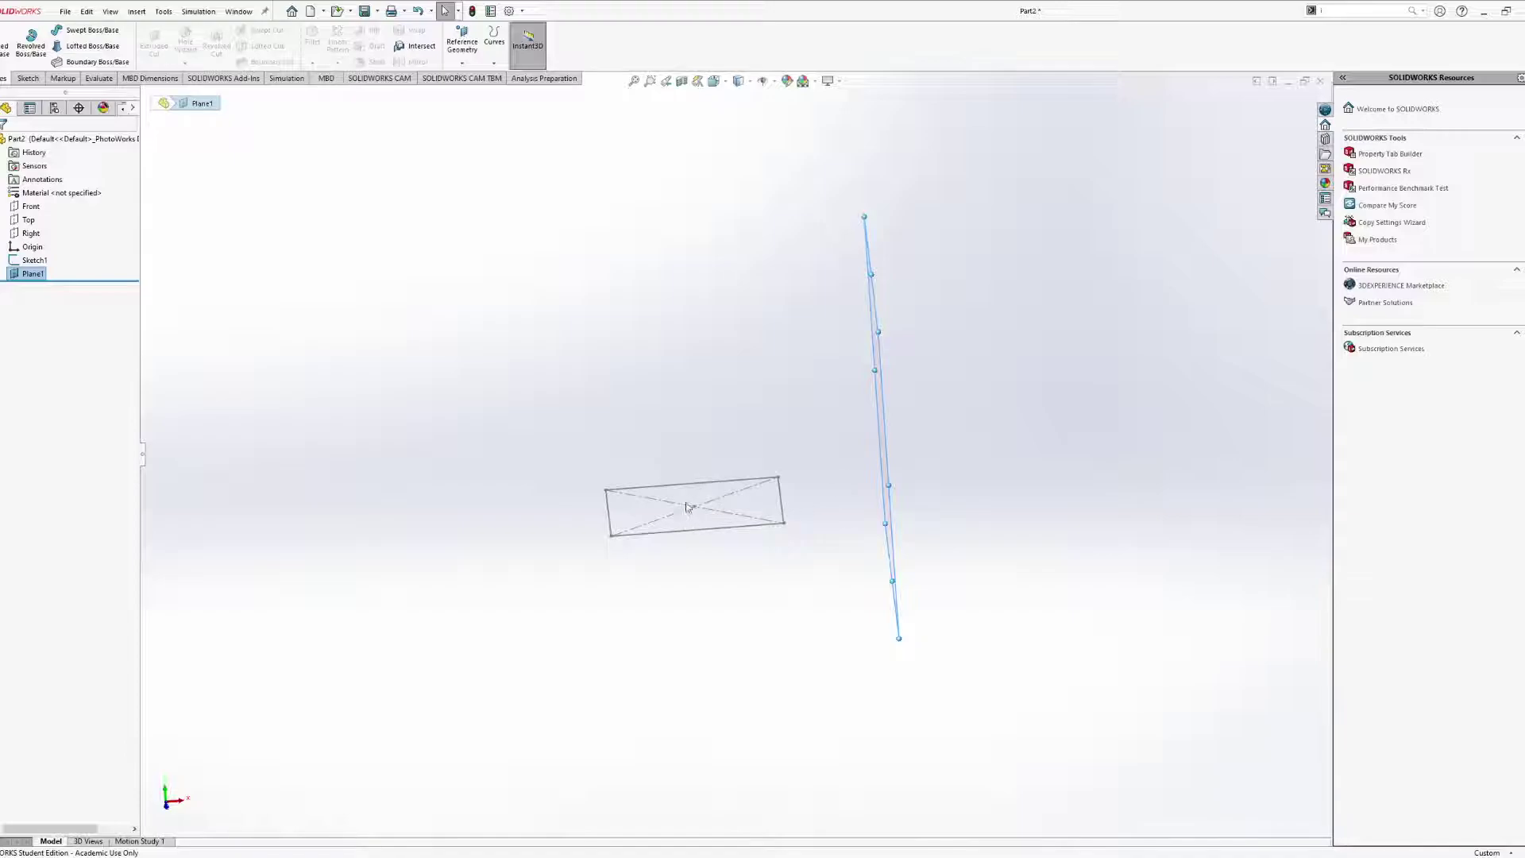
{"action": "mouse_move", "coordinate": [759, 506]}
{"action": "middle_mouse_down"}
{"action": "mouse_move", "coordinate": [722, 514]}
{"action": "mouse_move", "coordinate": [752, 586]}
{"action": "mouse_move", "coordinate": [787, 498]}
{"action": "mouse_move", "coordinate": [681, 436]}
{"action": "mouse_move", "coordinate": [589, 426]}
{"action": "mouse_move", "coordinate": [602, 478]}
{"action": "mouse_move", "coordinate": [524, 427]}
{"action": "middle_mouse_up"}
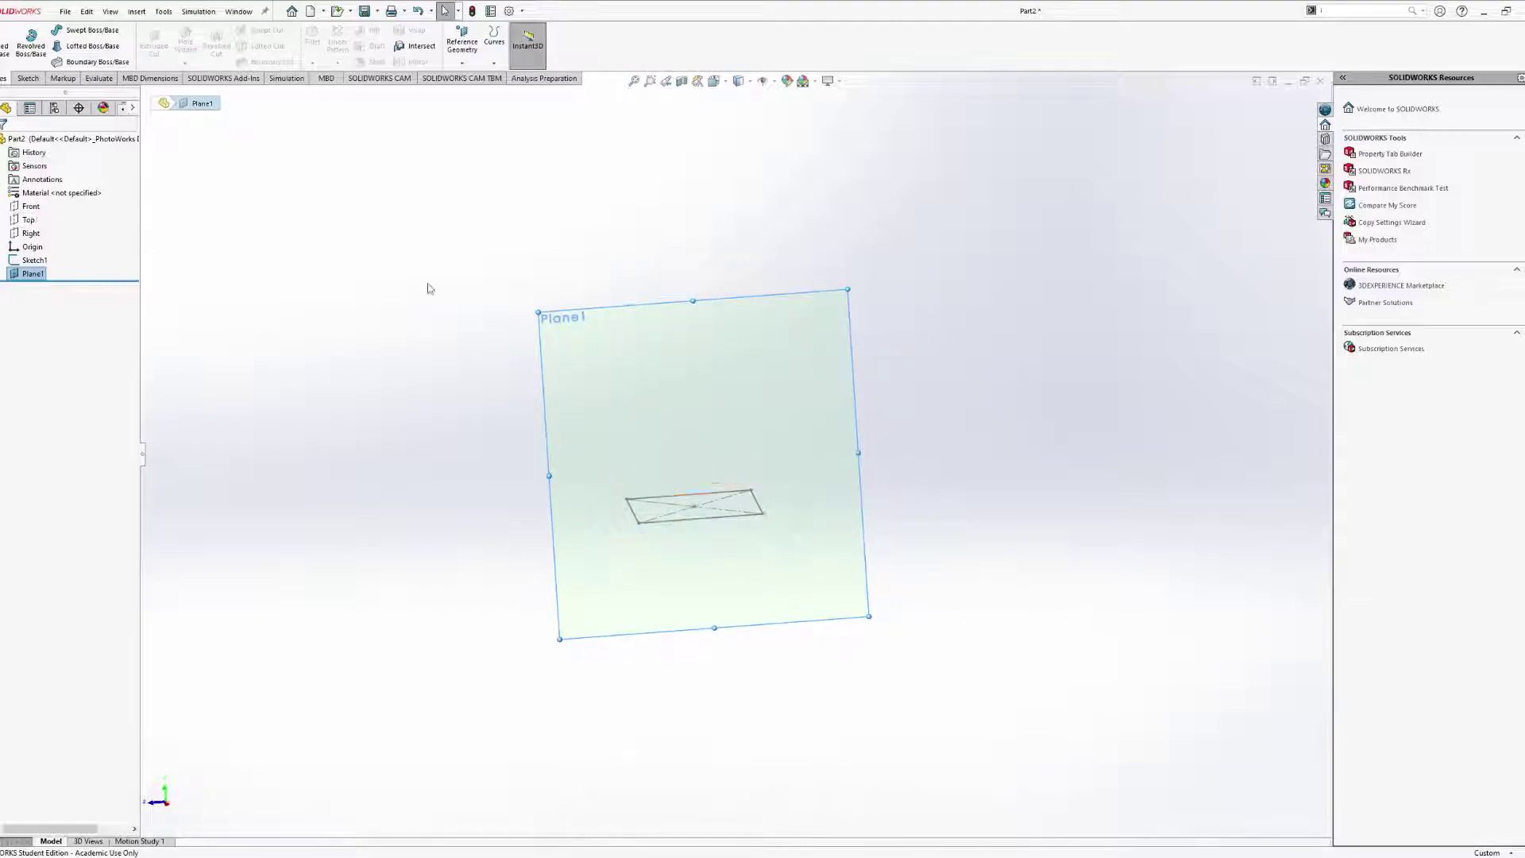
Sketch a circle about 51 mm in diameter on the offset plane, centered above the rectangle.
{"action": "left_click", "coordinate": [27, 78]}
{"action": "left_click", "coordinate": [77, 29]}
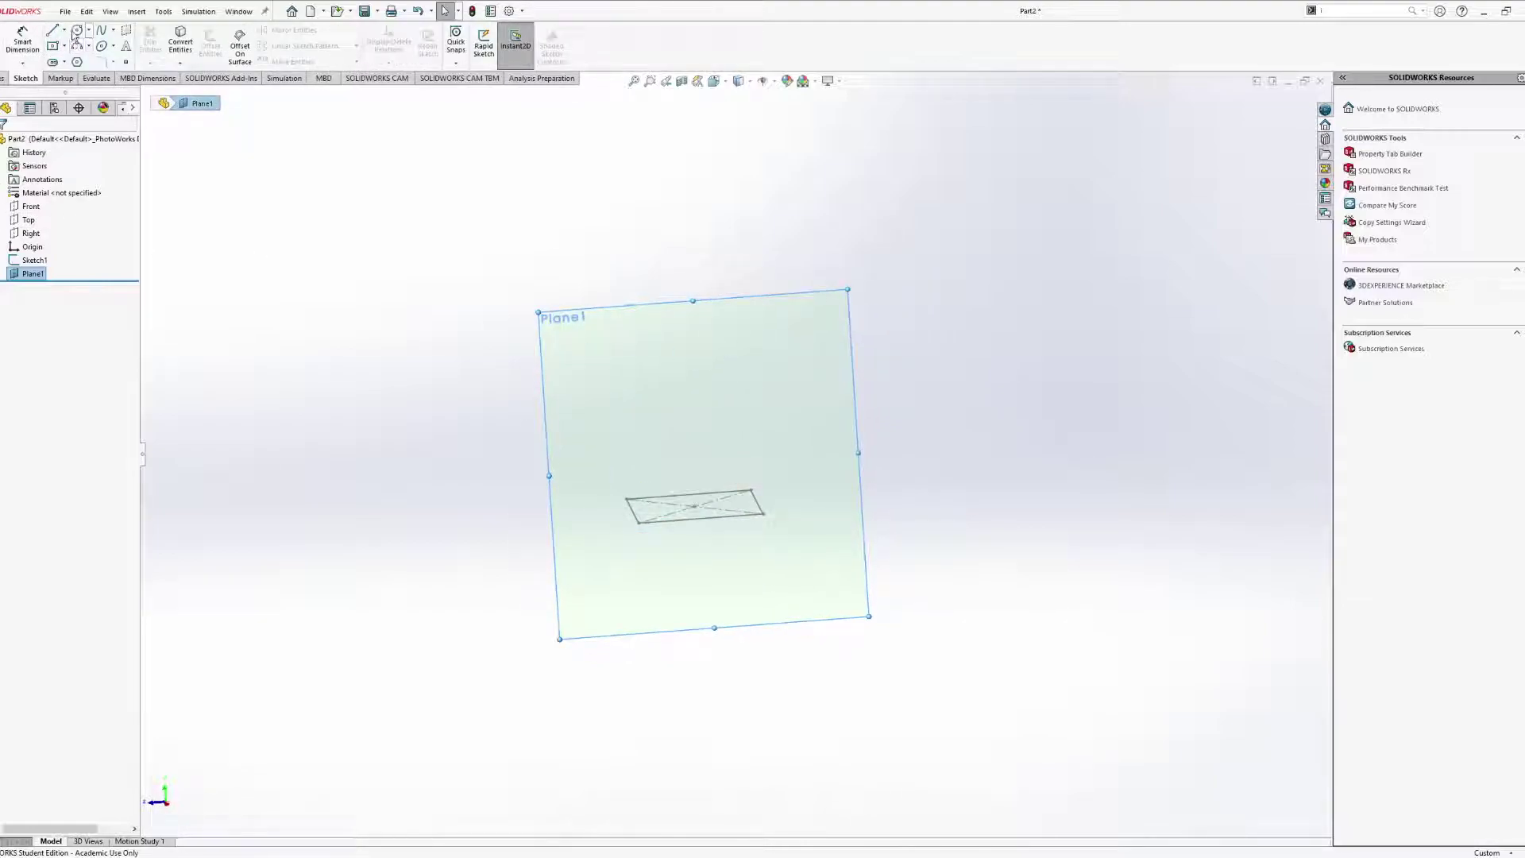
{"action": "mouse_move", "coordinate": [636, 254]}
{"action": "middle_mouse_down"}
{"action": "mouse_move", "coordinate": [699, 285]}
{"action": "mouse_move", "coordinate": [691, 305]}
{"action": "middle_mouse_up"}
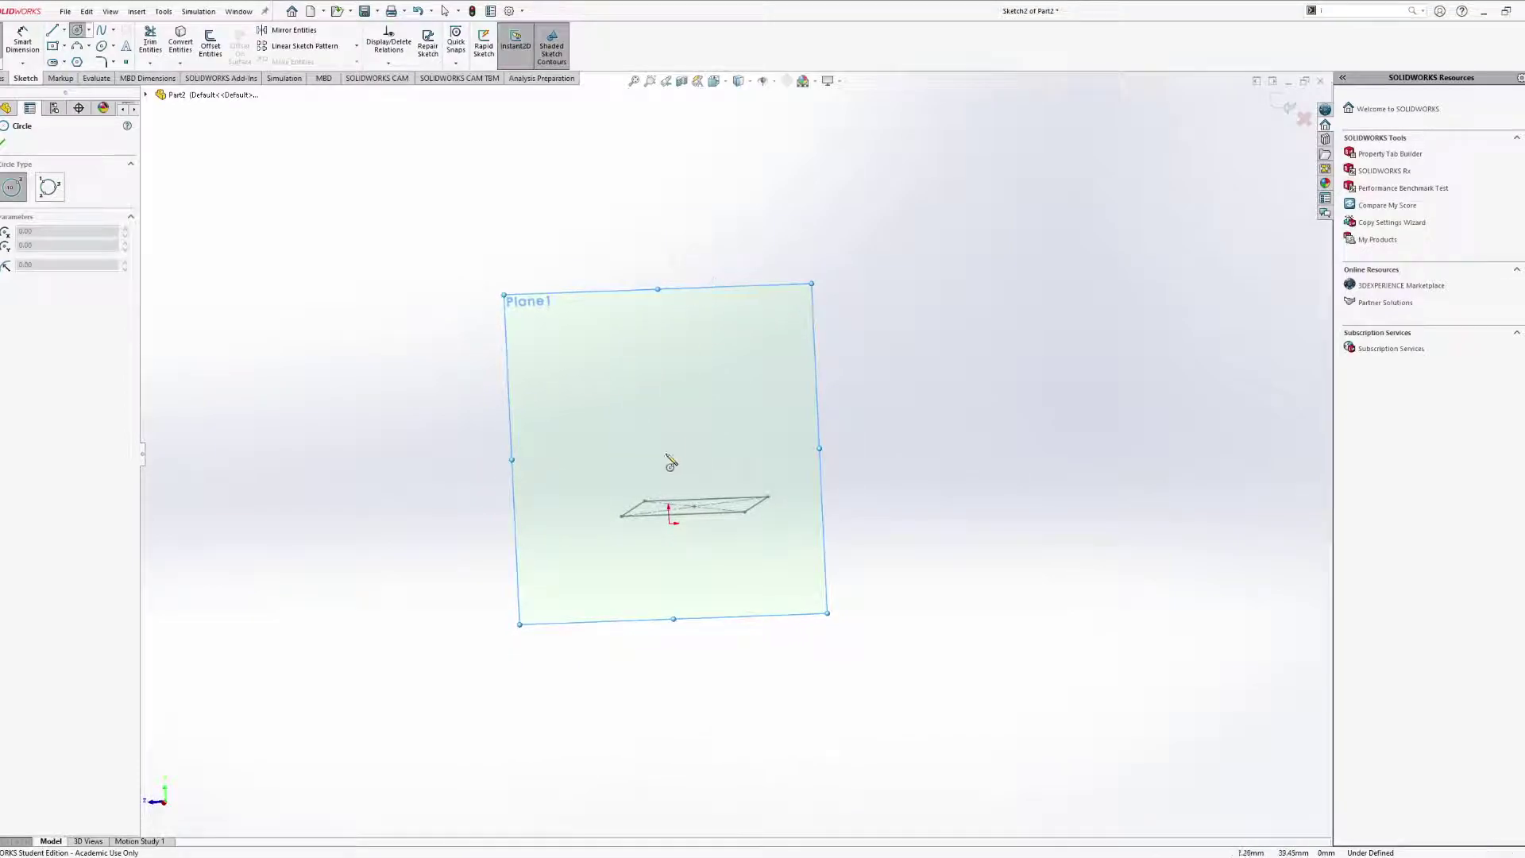
{"action": "left_click", "coordinate": [660, 347]}
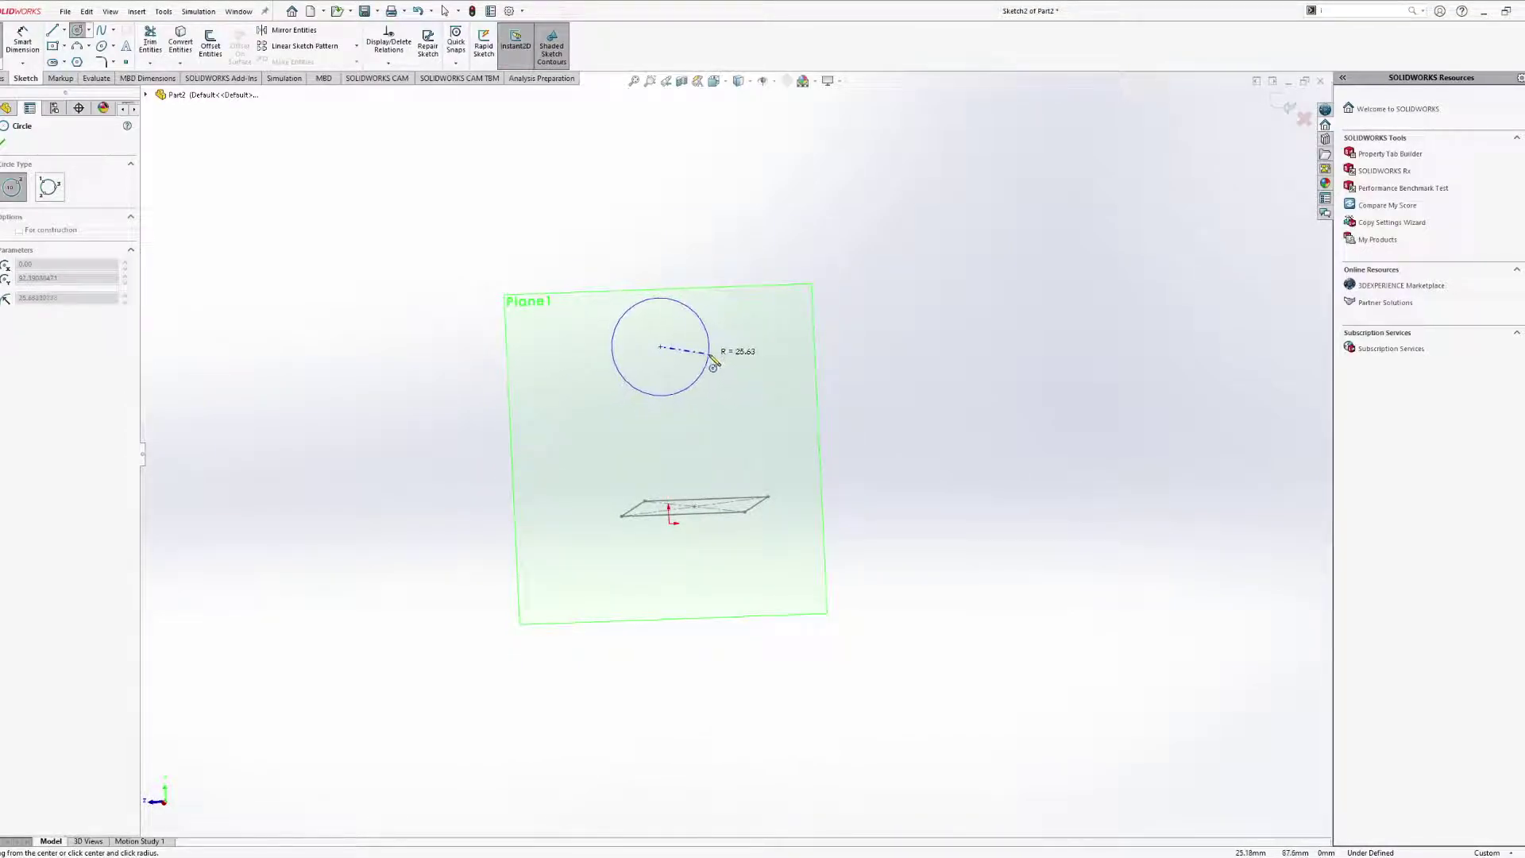
{"action": "left_click", "coordinate": [707, 351]}
{"action": "middle_click_drag", "start_coordinate": [784, 384], "coordinate": [858, 357]}
Dimension the circle's diameter and set it to 75 mm.
{"action": "left_click", "coordinate": [22, 38]}
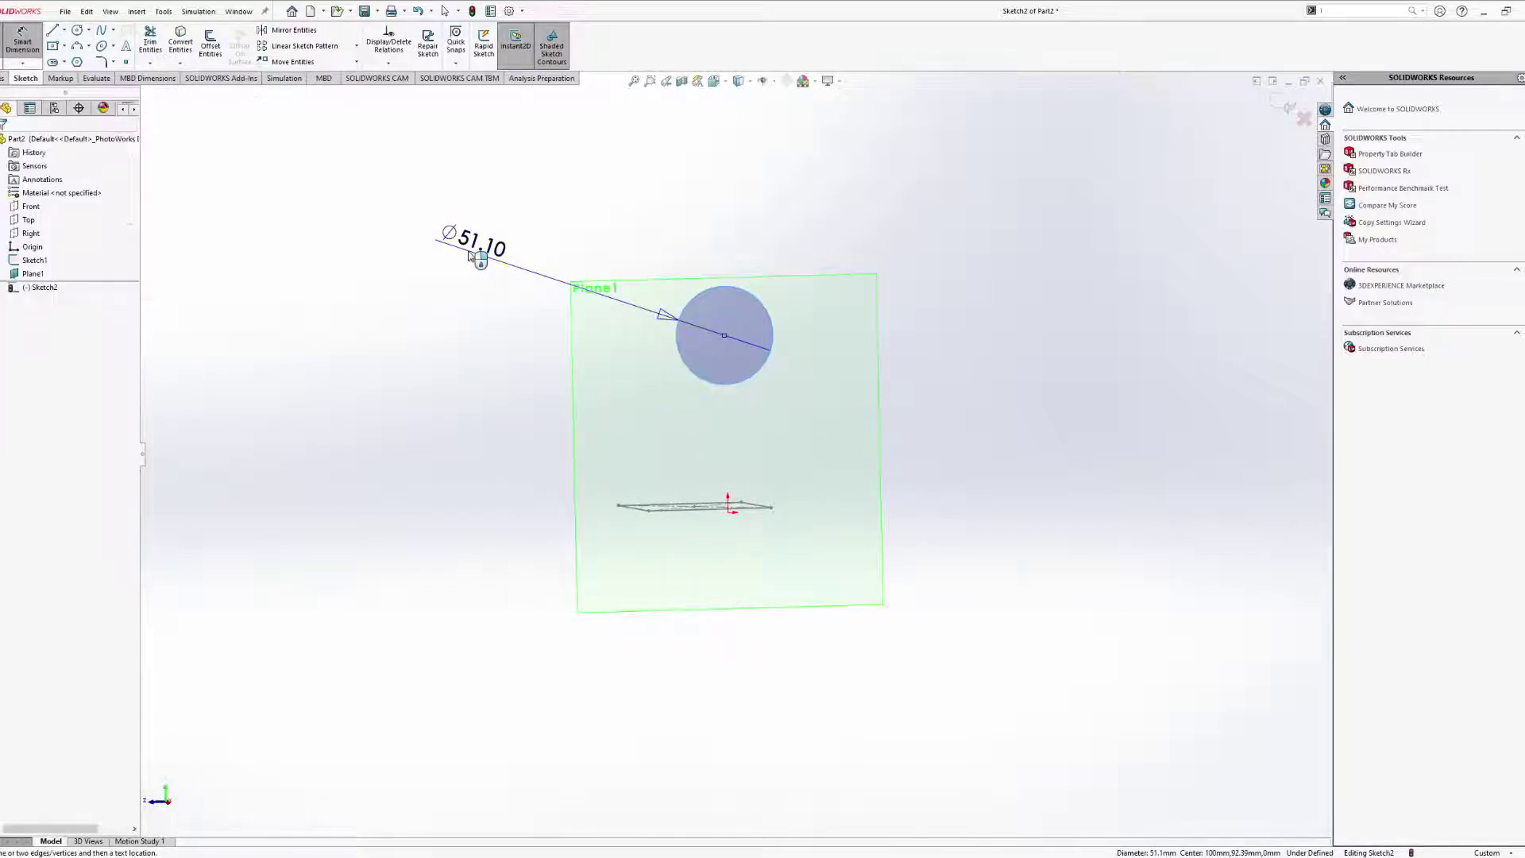
{"action": "left_click", "coordinate": [470, 253]}
{"action": "type", "text": "75"}
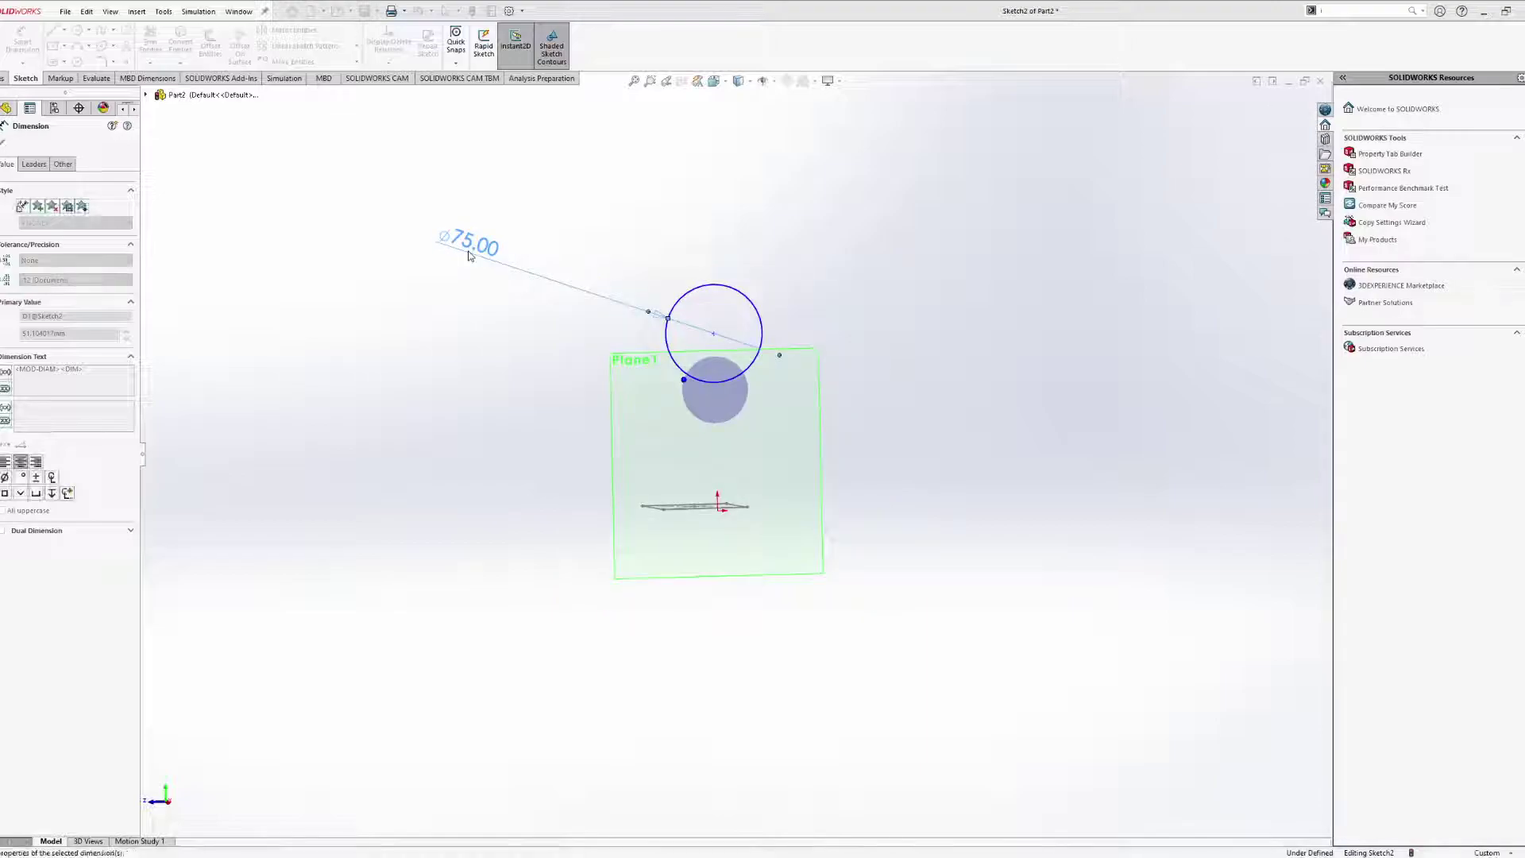
{"action": "key", "text": "Return"}
Dimension the vertical distance between the circle and the origin and set it to 135 mm.
{"action": "middle_click_drag", "start_coordinate": [640, 255], "coordinate": [740, 364]}
{"action": "left_click", "coordinate": [696, 338]}
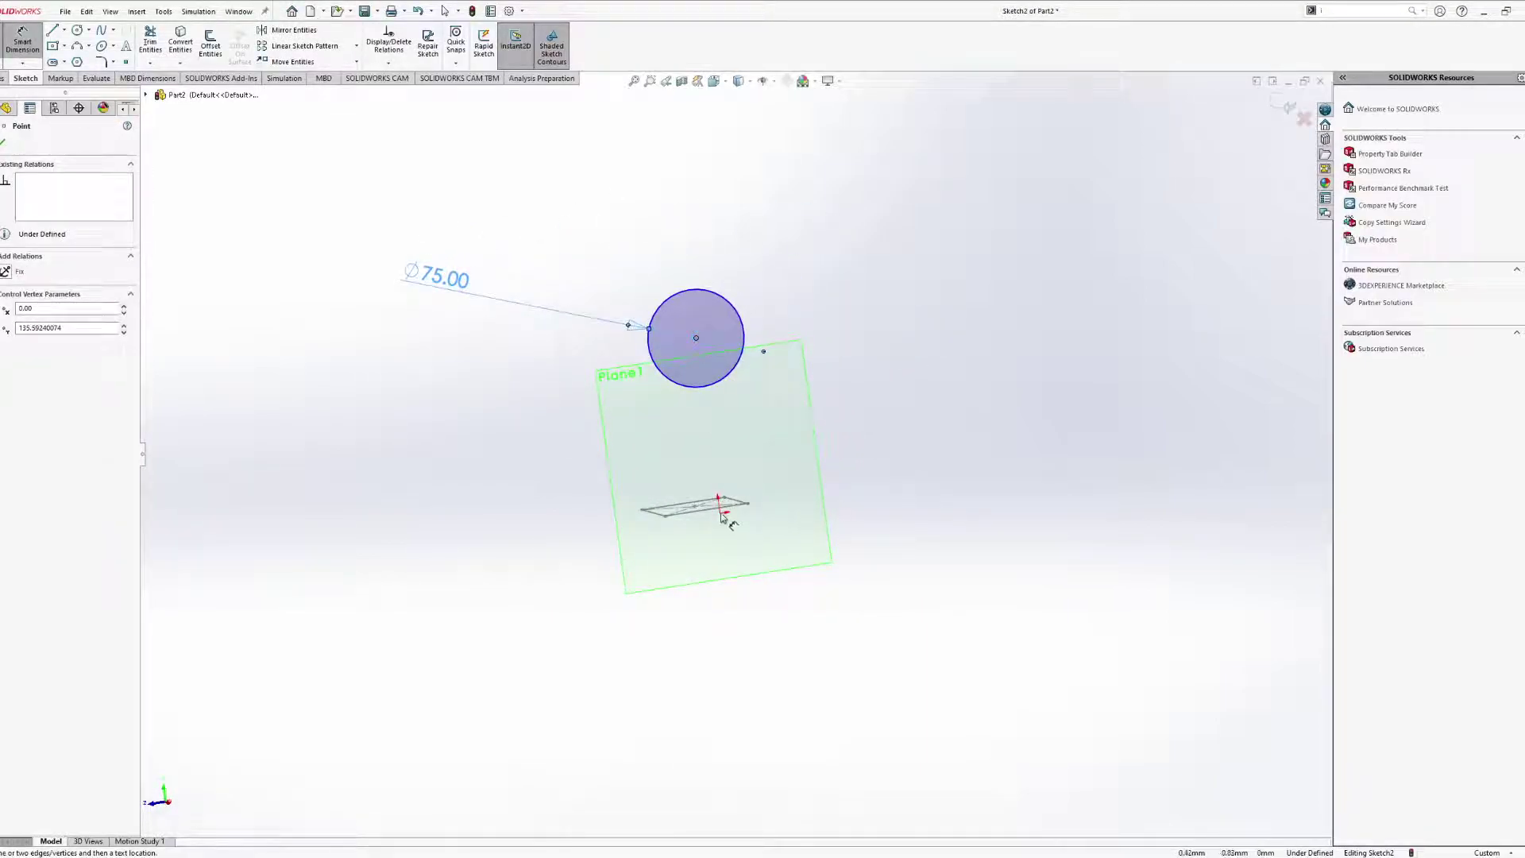
{"action": "middle_click_drag", "start_coordinate": [735, 442], "coordinate": [699, 433]}
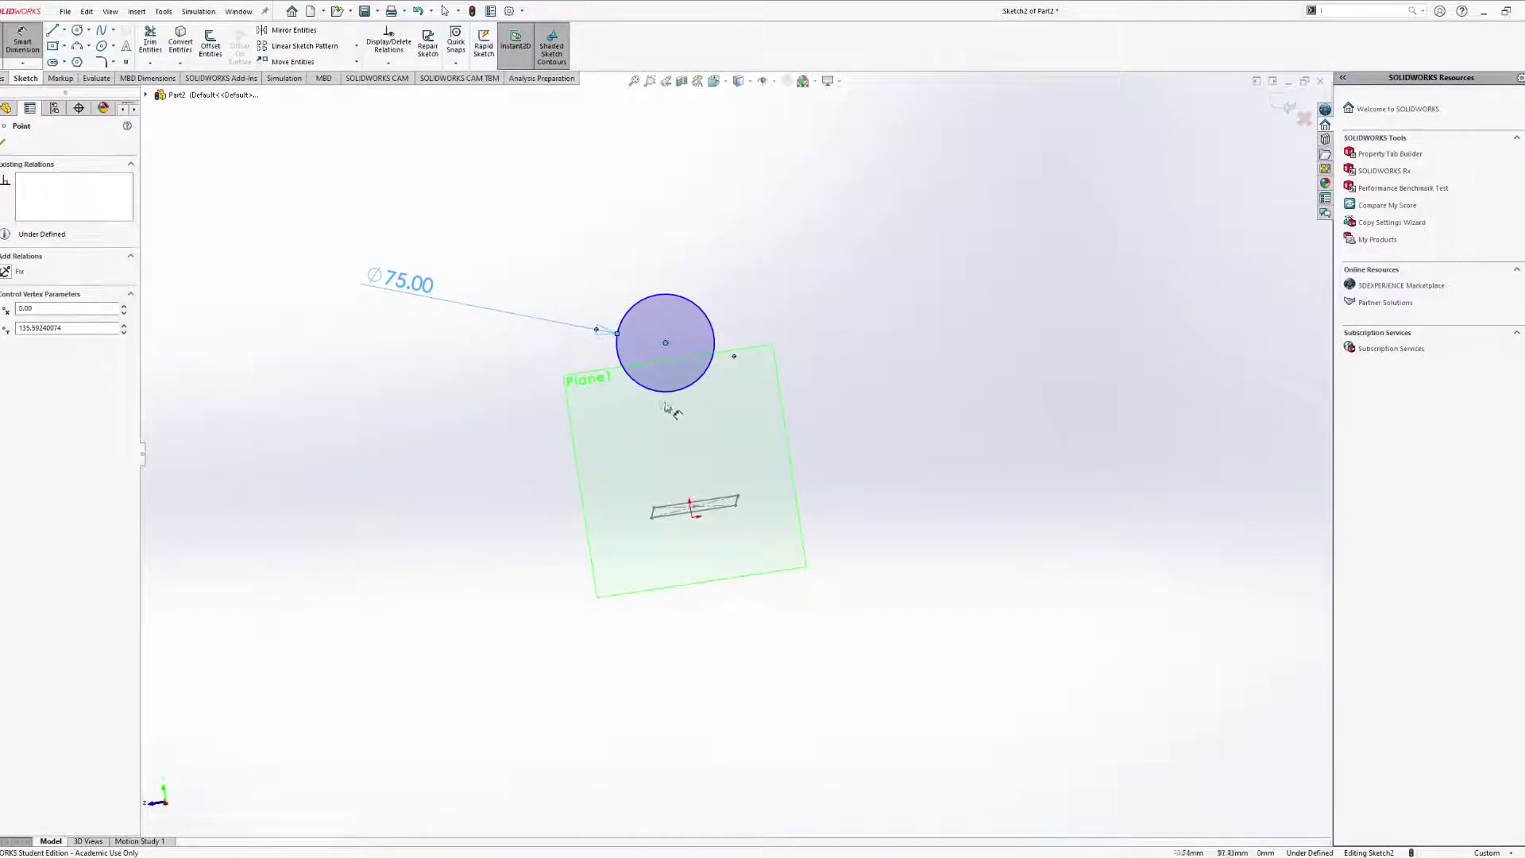
{"action": "left_click", "coordinate": [692, 521]}
{"action": "left_click", "coordinate": [693, 520]}
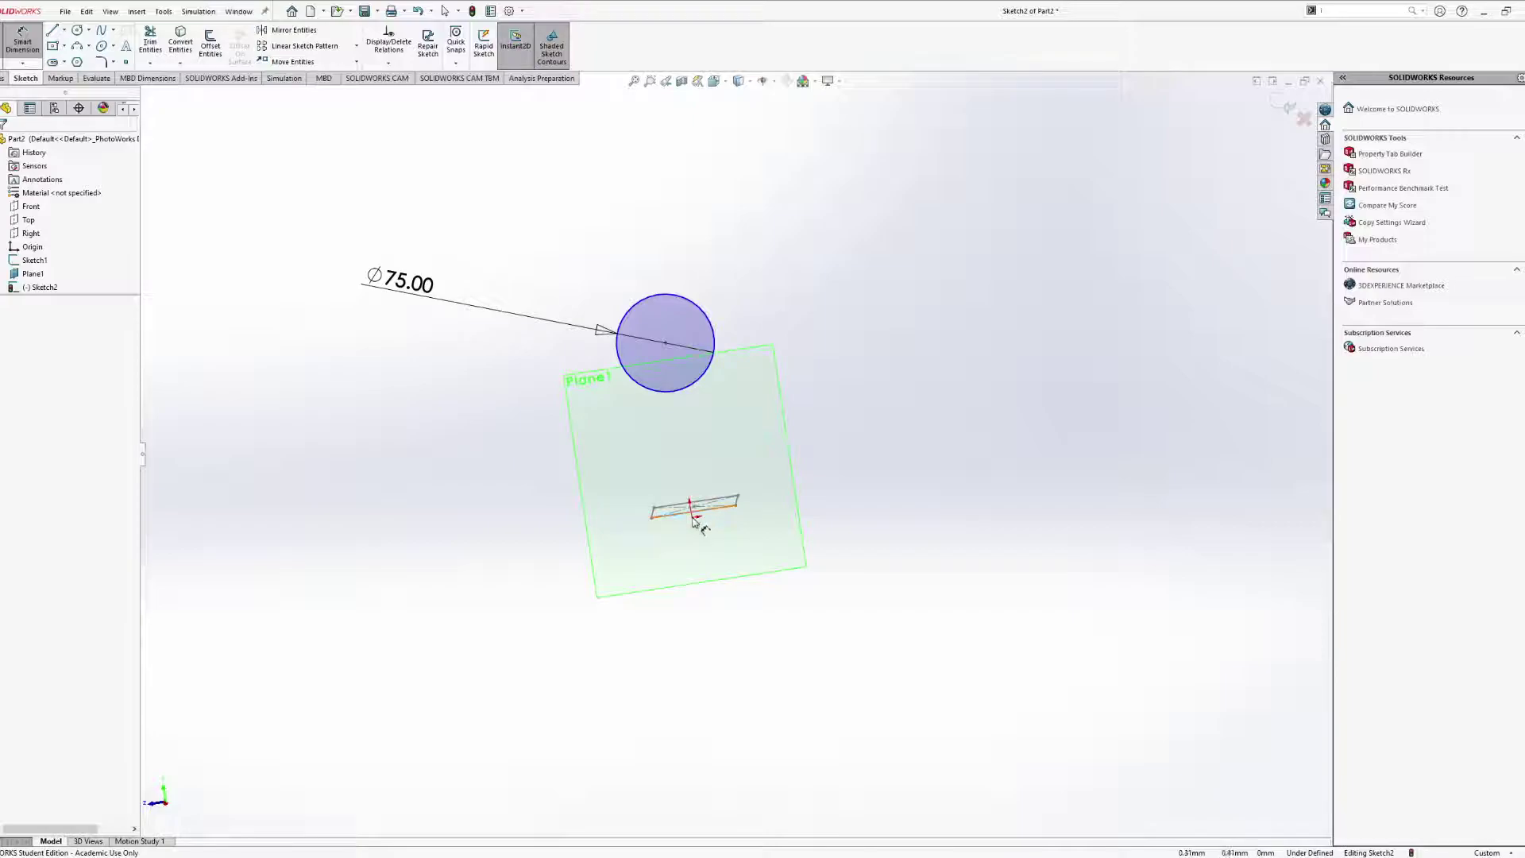
{"action": "left_click", "coordinate": [694, 507]}
{"action": "left_click", "coordinate": [663, 396]}
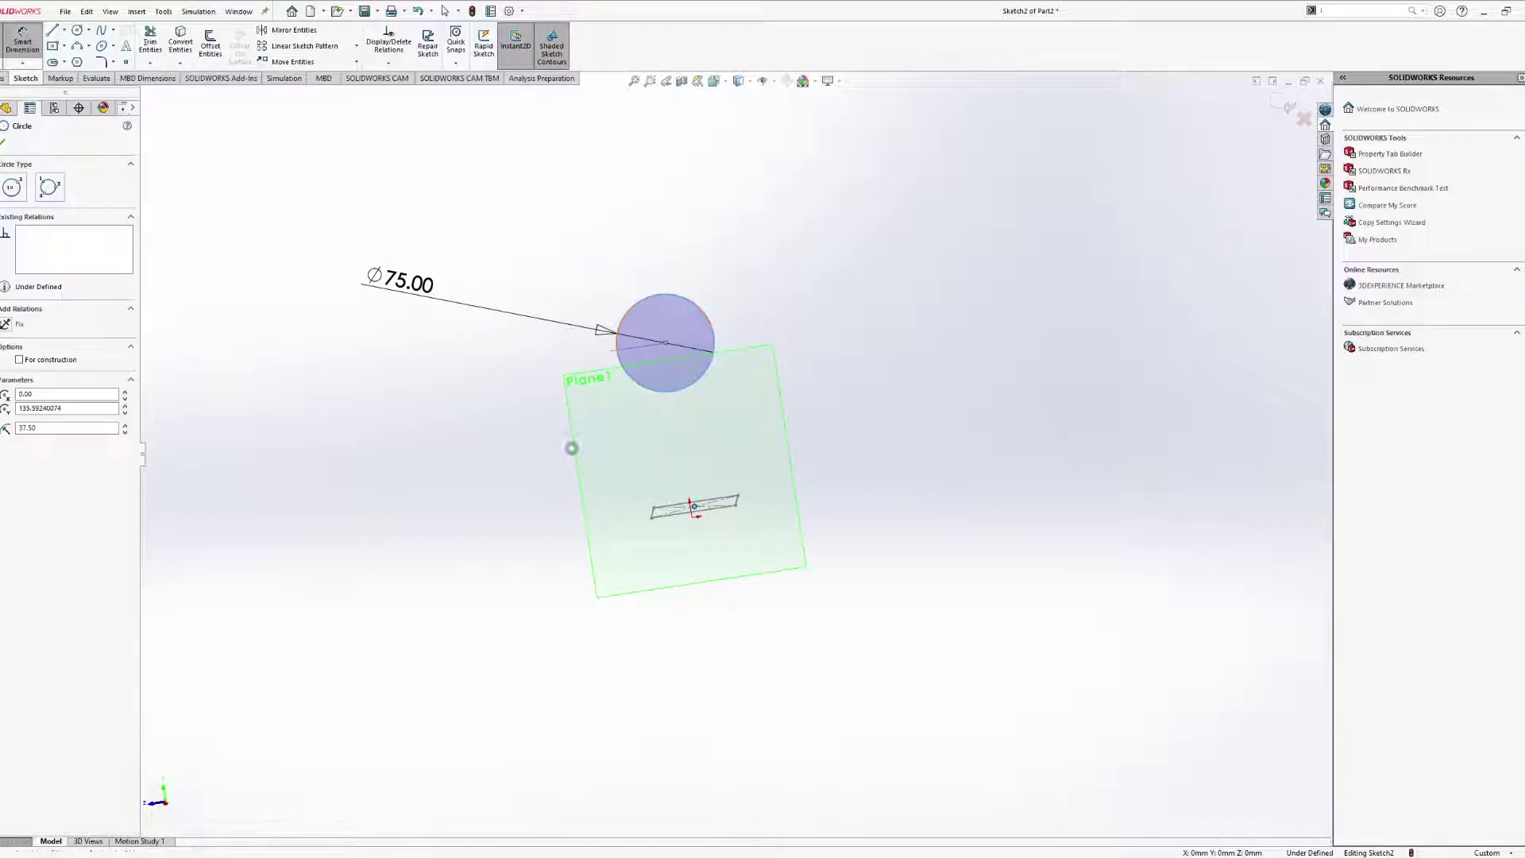
{"action": "left_click", "coordinate": [584, 441]}
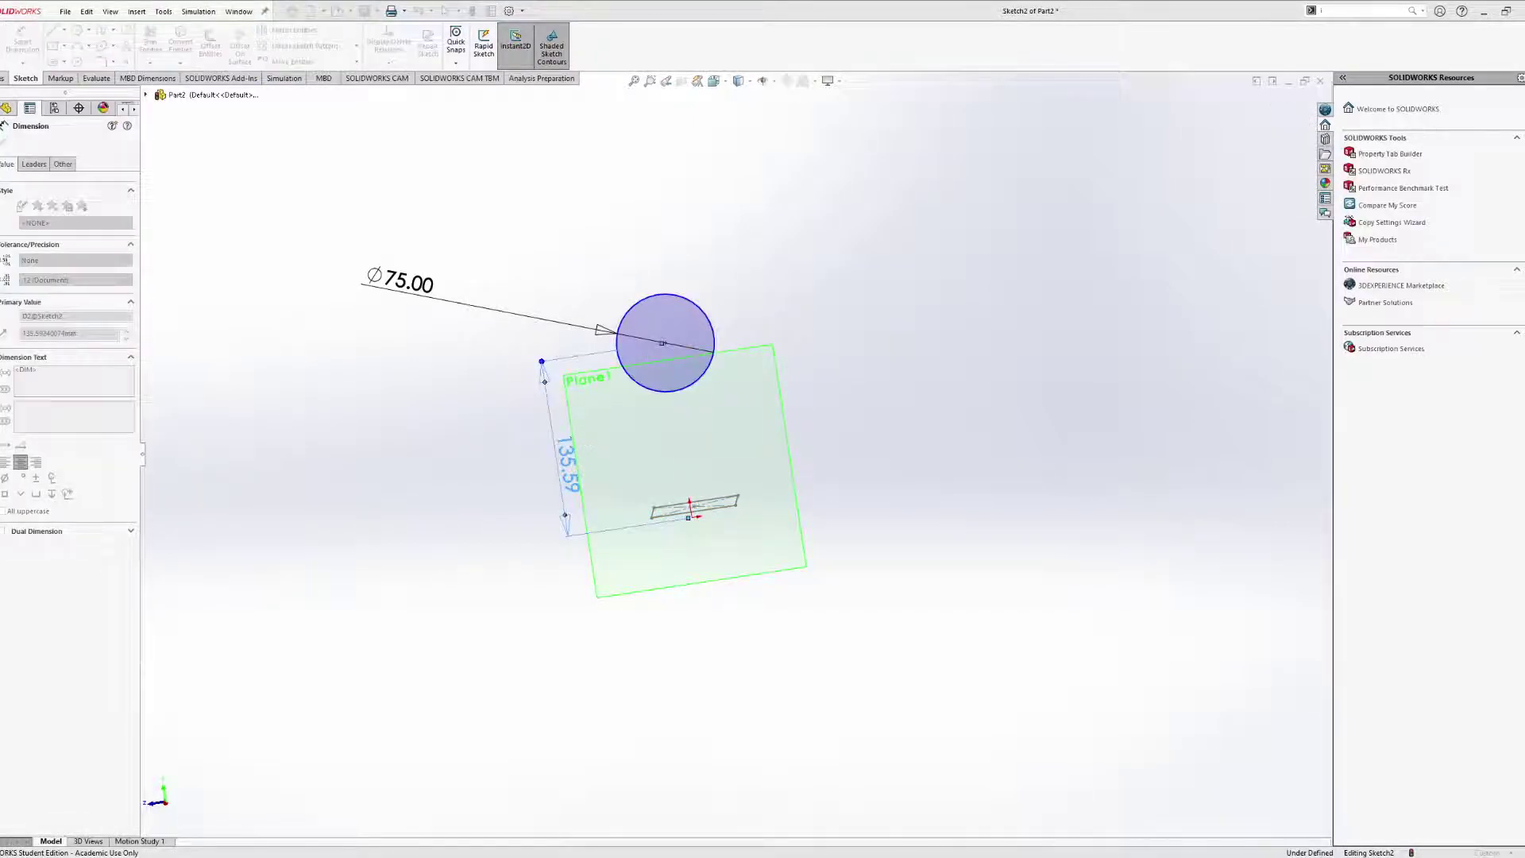
{"action": "type", "text": "135"}
{"action": "key", "text": "Return"}
{"action": "key", "text": "Escape"}
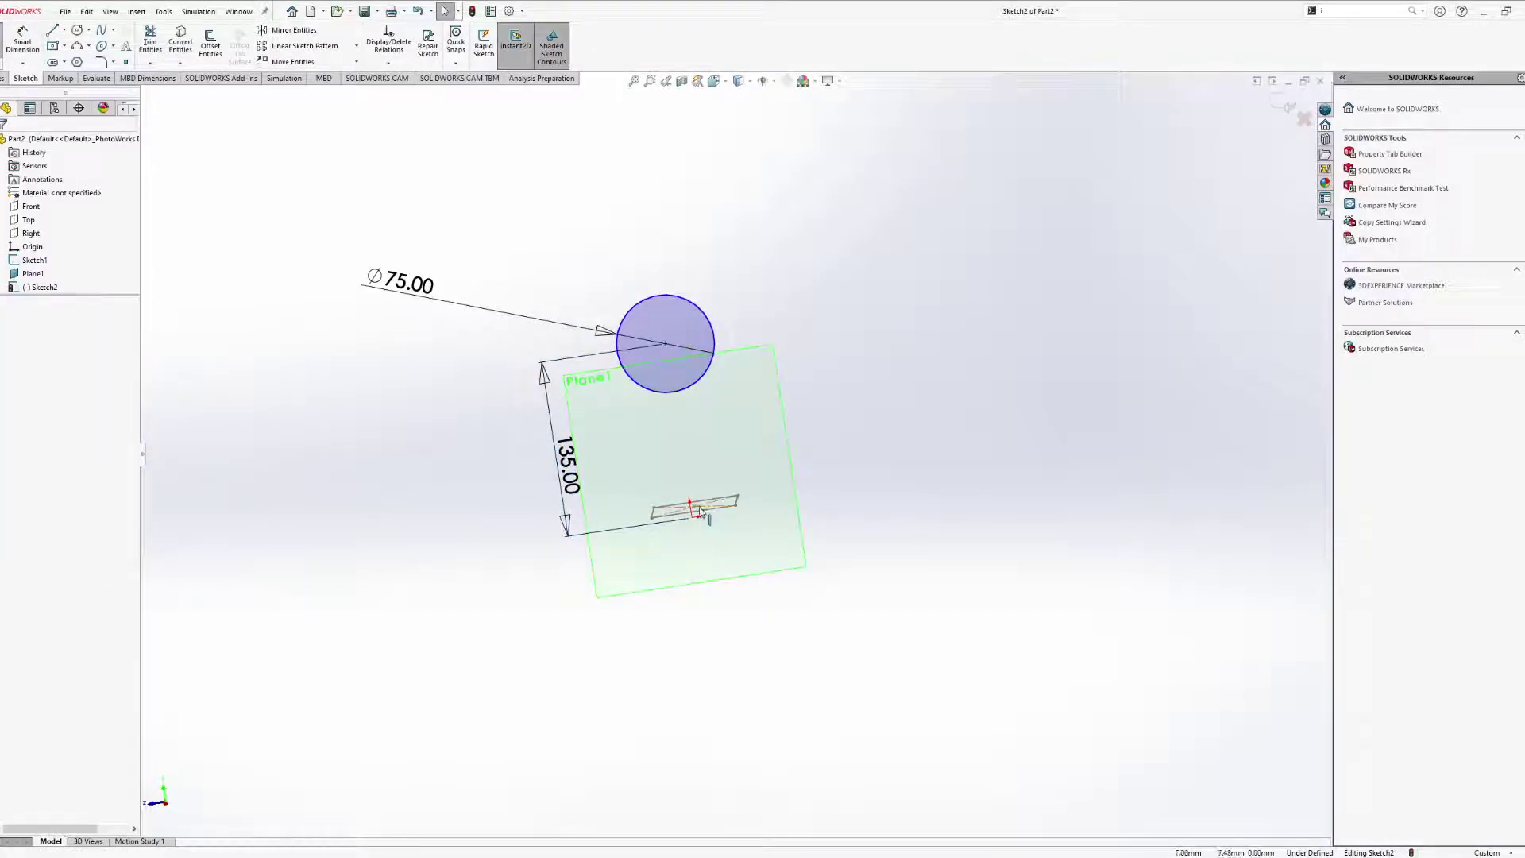
Add a Vertical relation between the circle's center and the origin, and exit the sketch.
{"action": "left_click", "coordinate": [666, 343]}
{"action": "left_click", "coordinate": [693, 506], "text": "ctrl"}
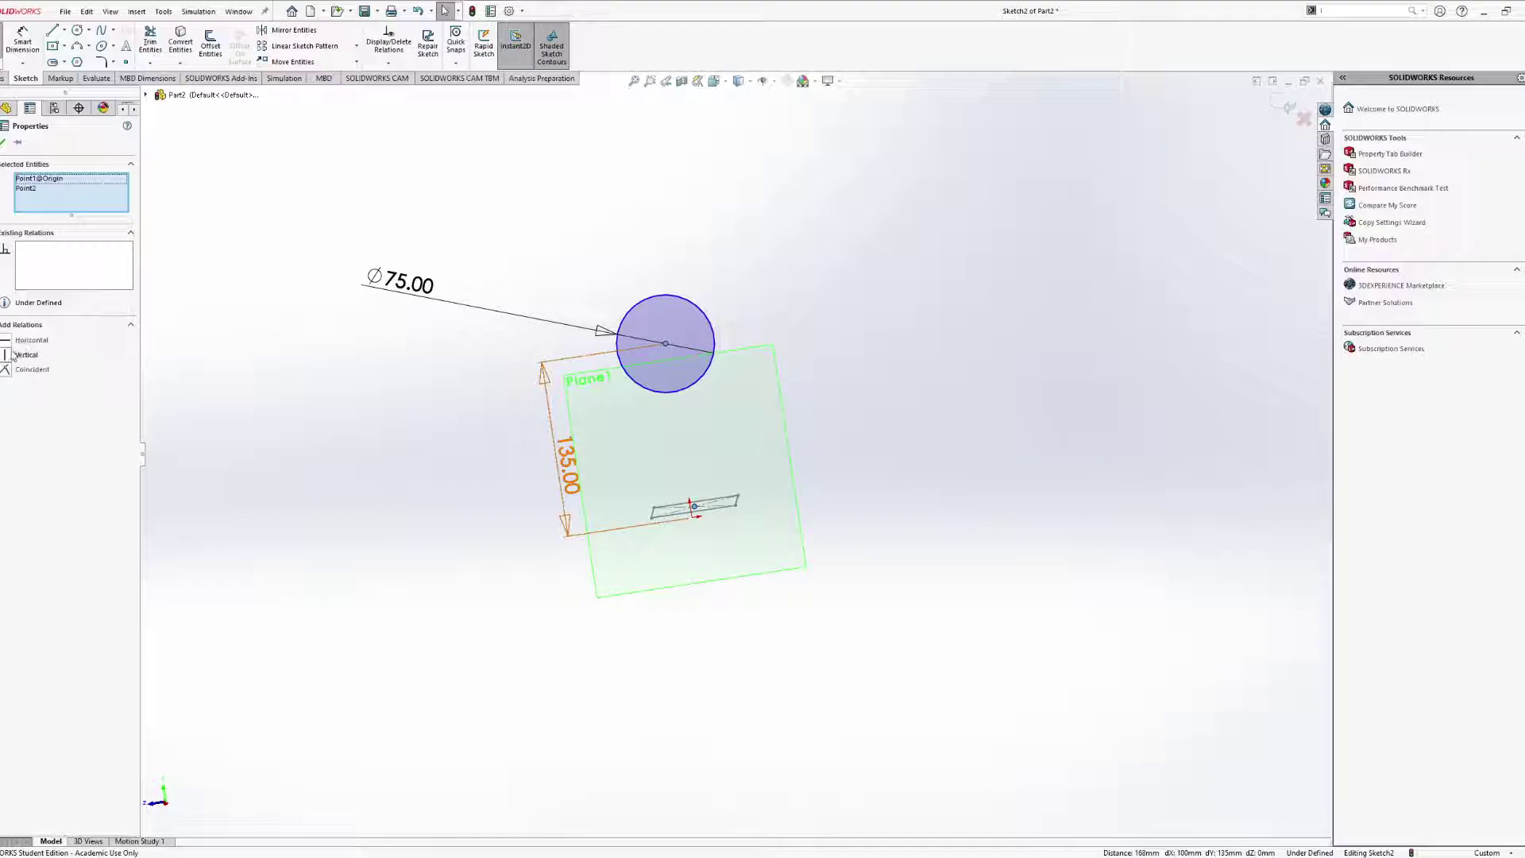
{"action": "left_click", "coordinate": [24, 354]}
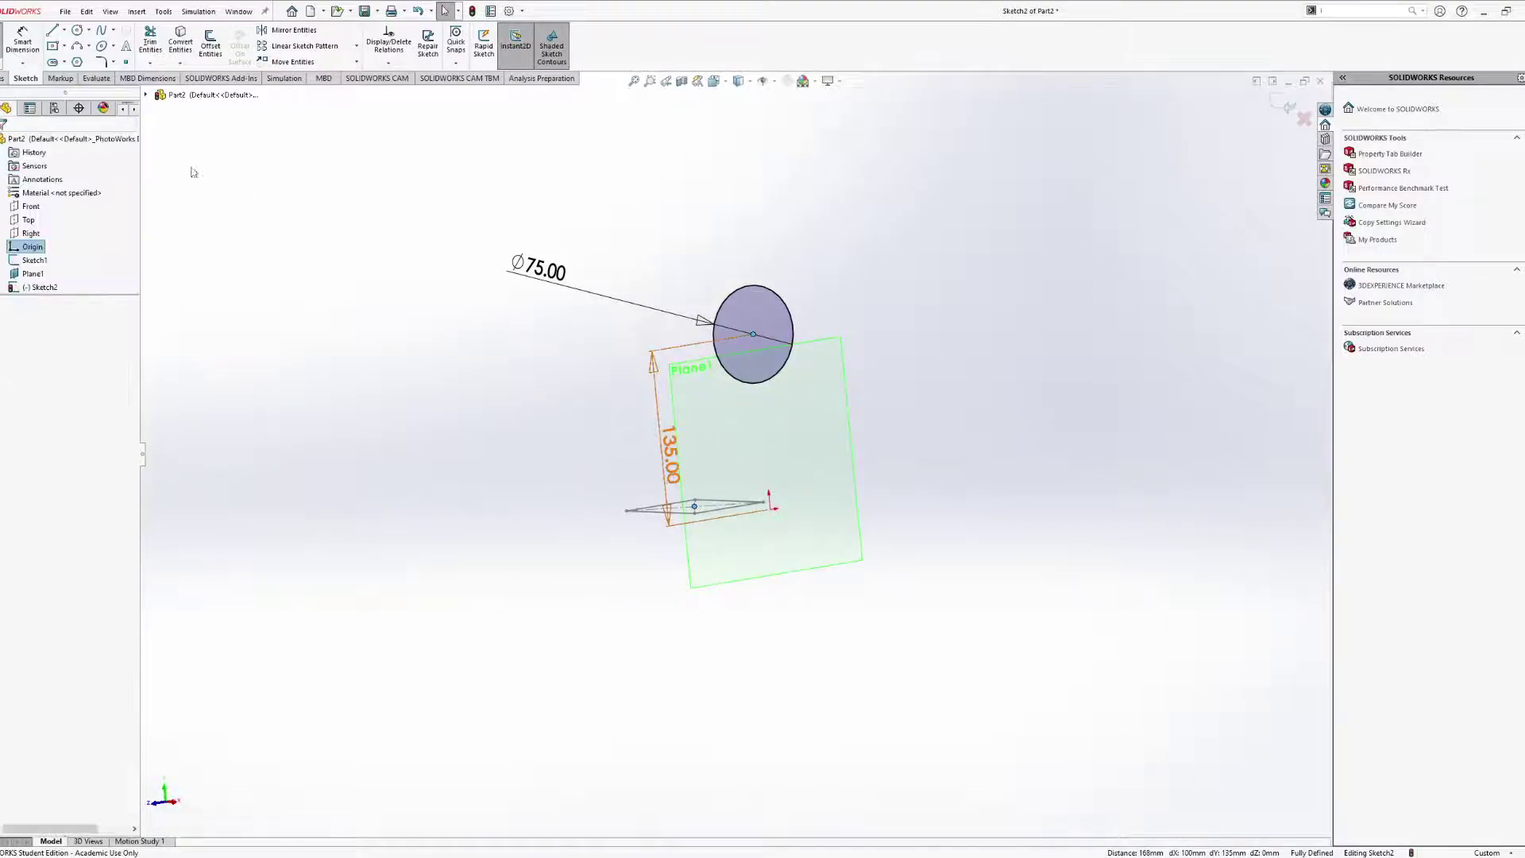
{"action": "left_click", "coordinate": [2, 43]}
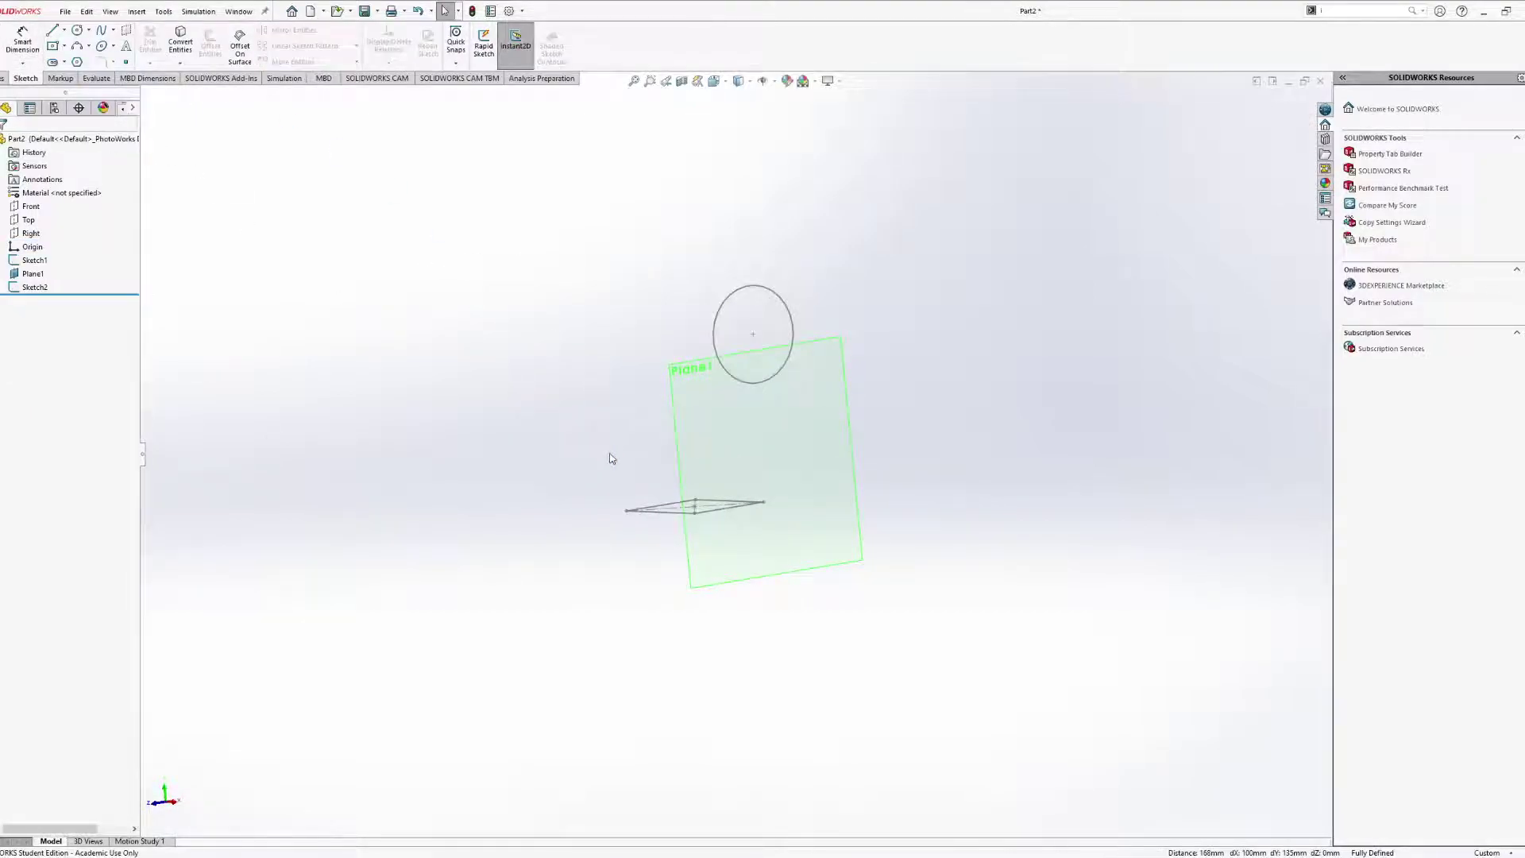
Start a Lofted Boss/Base and expand its Centerline Parameters and Start/End Constraints options to view them.
{"action": "mouse_move", "coordinate": [612, 459]}
{"action": "middle_mouse_down"}
{"action": "mouse_move", "coordinate": [702, 415]}
{"action": "mouse_move", "coordinate": [688, 456]}
{"action": "mouse_move", "coordinate": [712, 473]}
{"action": "mouse_move", "coordinate": [694, 477]}
{"action": "mouse_move", "coordinate": [667, 443]}
{"action": "mouse_move", "coordinate": [694, 437]}
{"action": "mouse_move", "coordinate": [633, 474]}
{"action": "mouse_move", "coordinate": [684, 410]}
{"action": "mouse_move", "coordinate": [800, 368]}
{"action": "mouse_move", "coordinate": [671, 361]}
{"action": "mouse_move", "coordinate": [599, 384]}
{"action": "mouse_move", "coordinate": [742, 347]}
{"action": "mouse_move", "coordinate": [810, 389]}
{"action": "mouse_move", "coordinate": [799, 401]}
{"action": "mouse_move", "coordinate": [851, 347]}
{"action": "mouse_move", "coordinate": [818, 374]}
{"action": "middle_mouse_up"}
{"action": "left_click", "coordinate": [4, 78]}
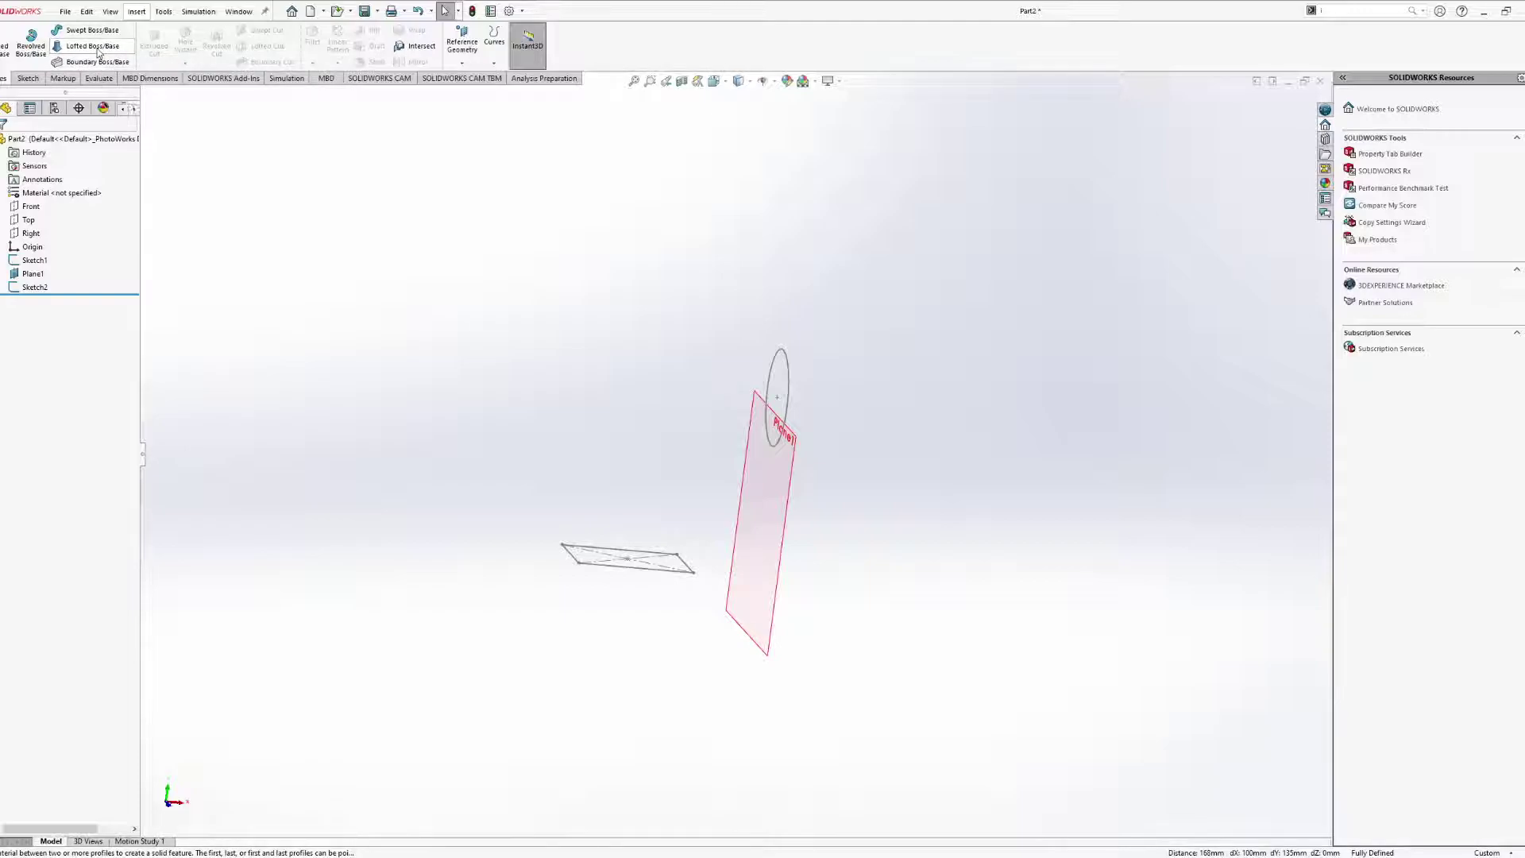
{"action": "left_click", "coordinate": [95, 48]}
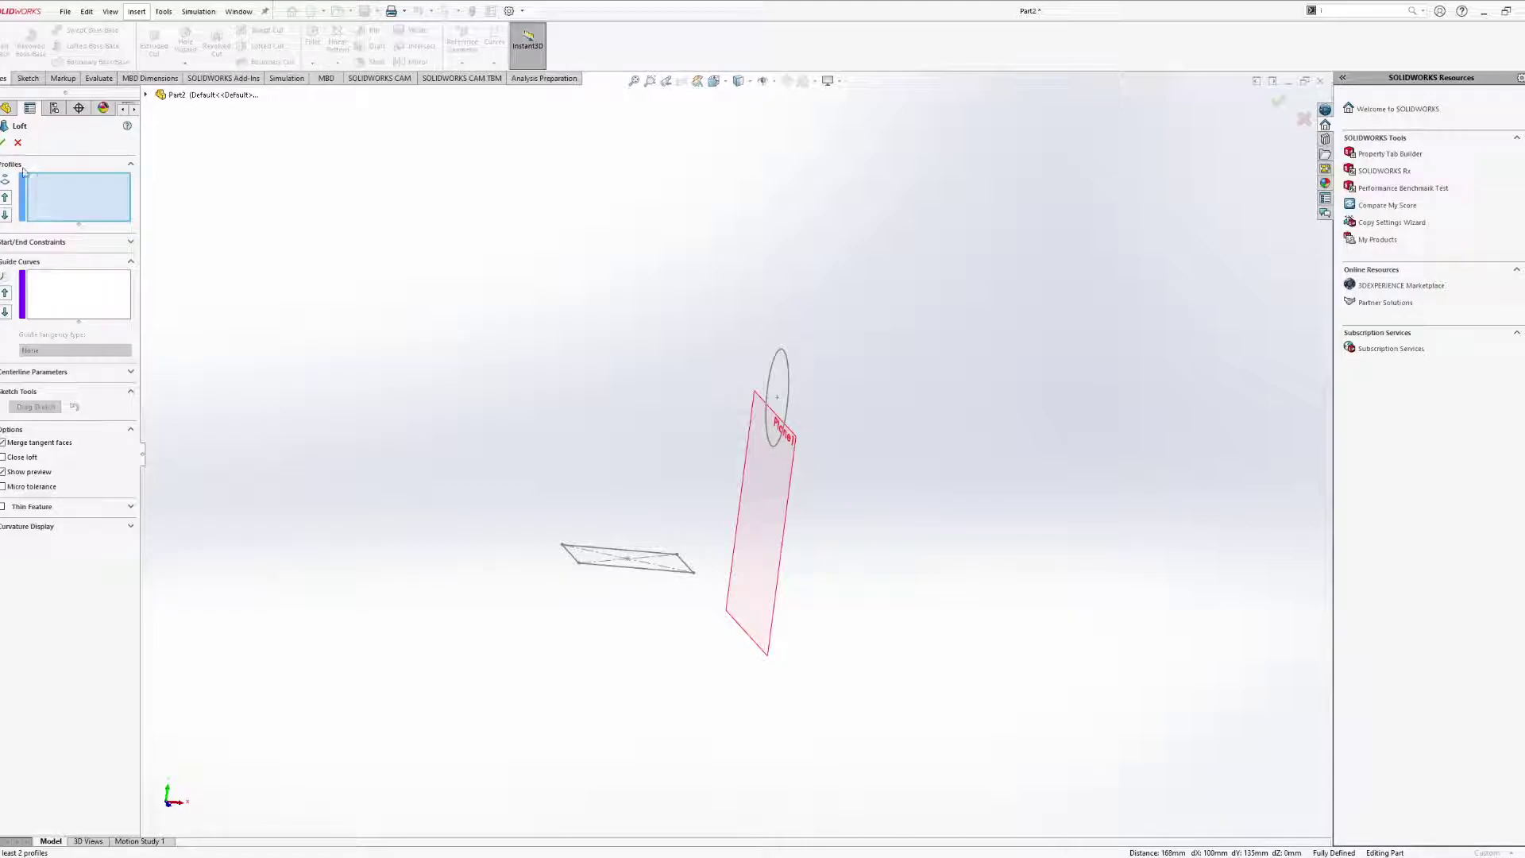
{"action": "mouse_move", "coordinate": [613, 359]}
{"action": "middle_mouse_down"}
{"action": "mouse_move", "coordinate": [588, 309]}
{"action": "mouse_move", "coordinate": [544, 310]}
{"action": "middle_mouse_up"}
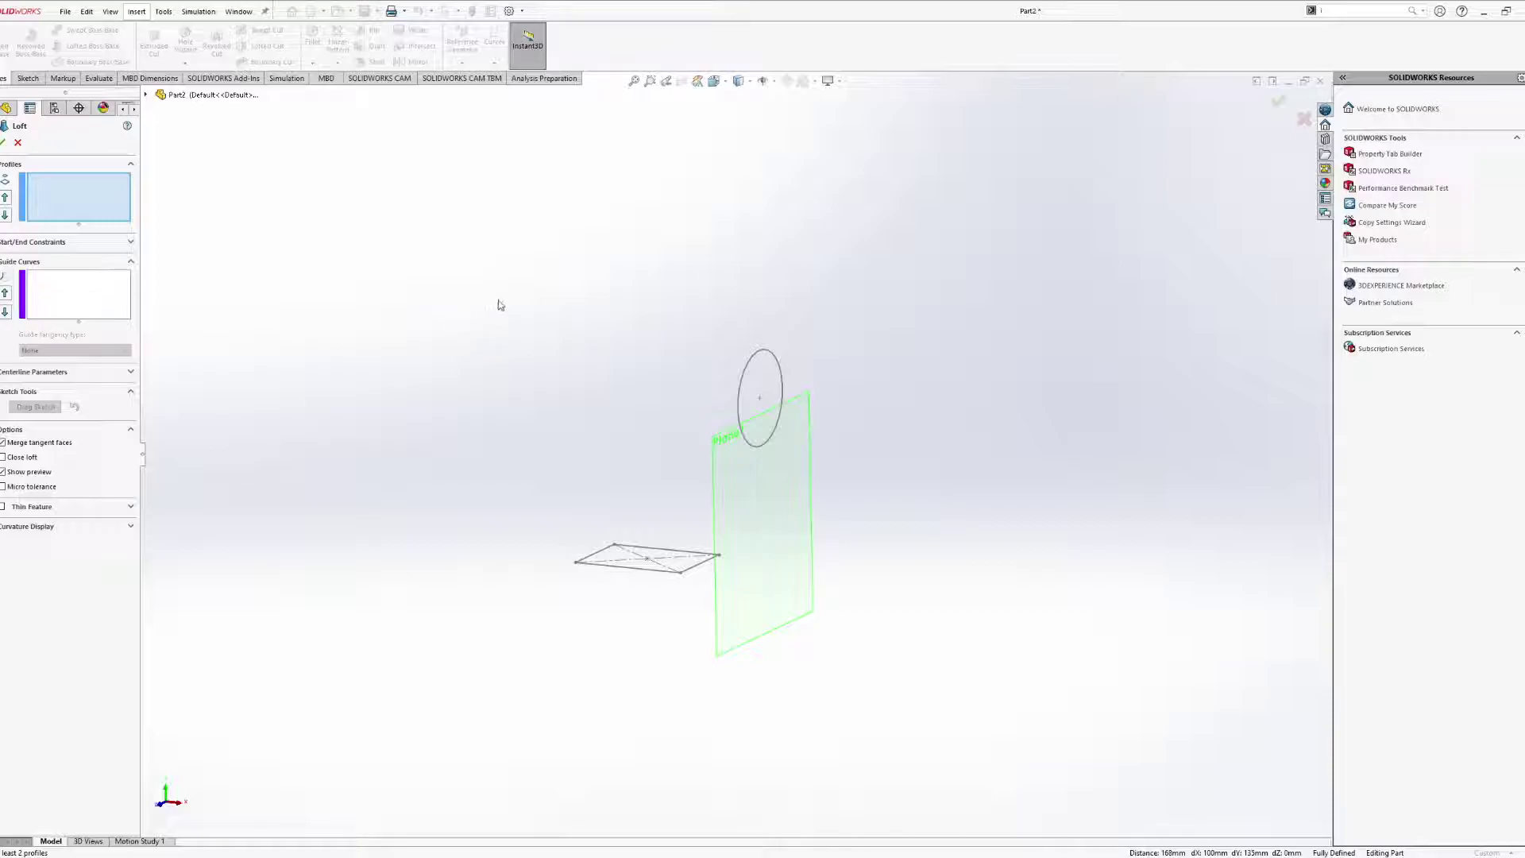
{"action": "mouse_move", "coordinate": [500, 305]}
{"action": "middle_mouse_down"}
{"action": "mouse_move", "coordinate": [562, 337]}
{"action": "mouse_move", "coordinate": [508, 333]}
{"action": "mouse_move", "coordinate": [620, 341]}
{"action": "mouse_move", "coordinate": [610, 323]}
{"action": "mouse_move", "coordinate": [582, 454]}
{"action": "middle_mouse_up"}
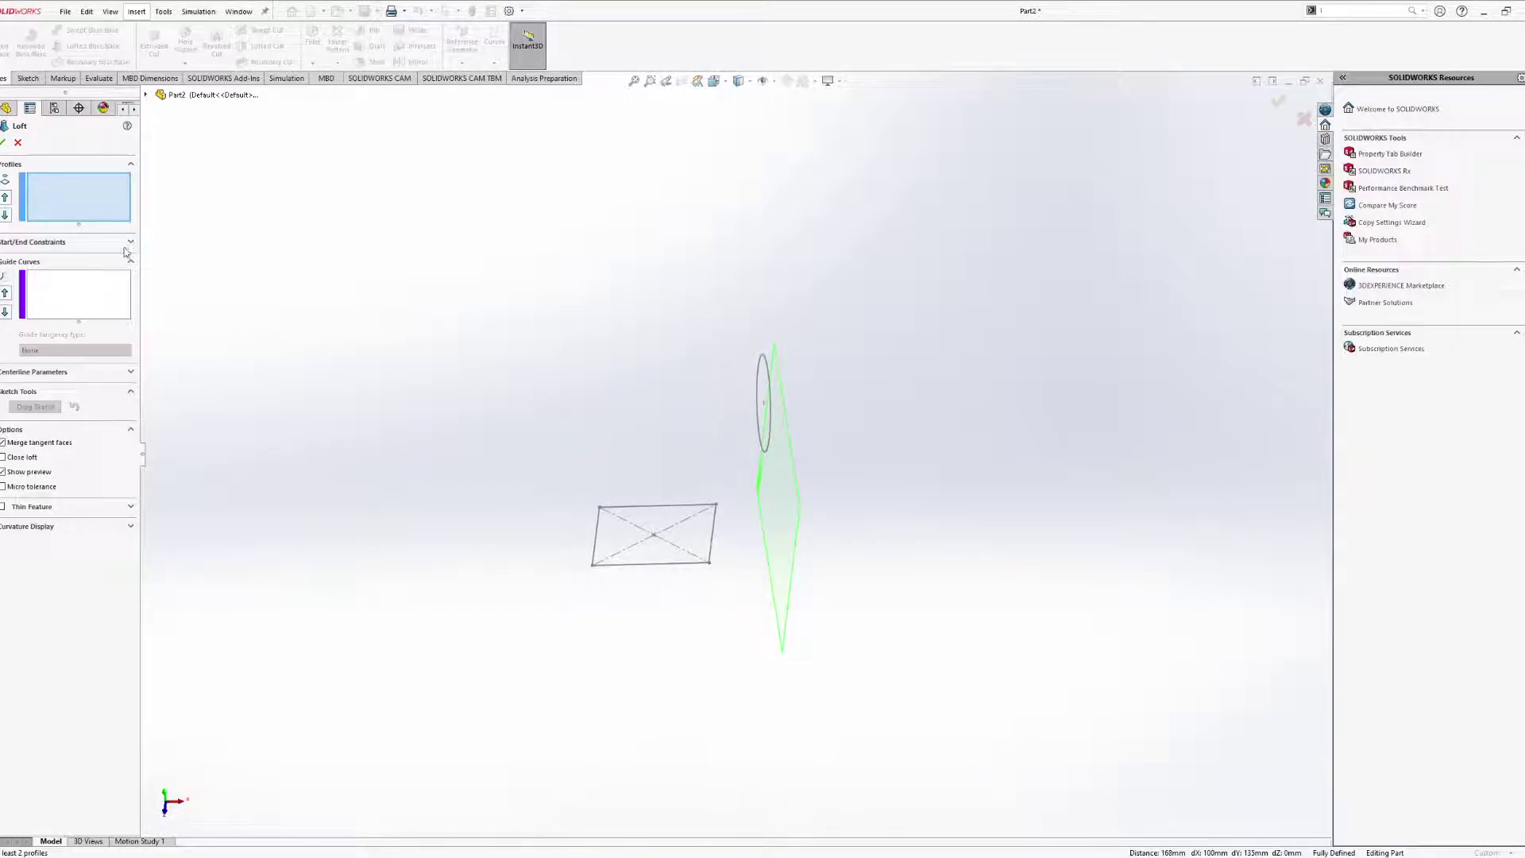
{"action": "left_click", "coordinate": [131, 373]}
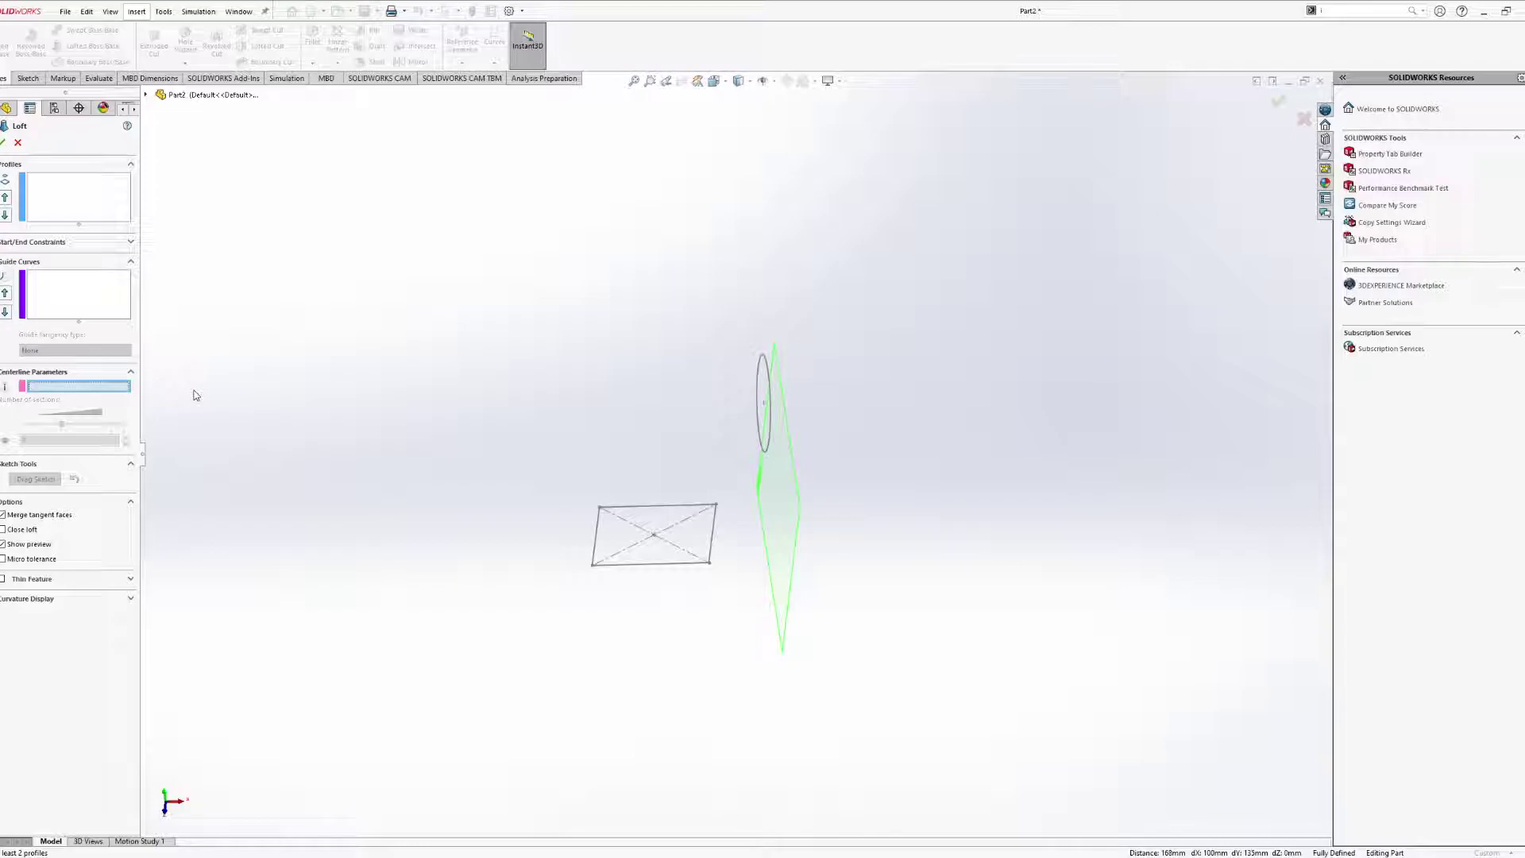
{"action": "left_click", "coordinate": [131, 243]}
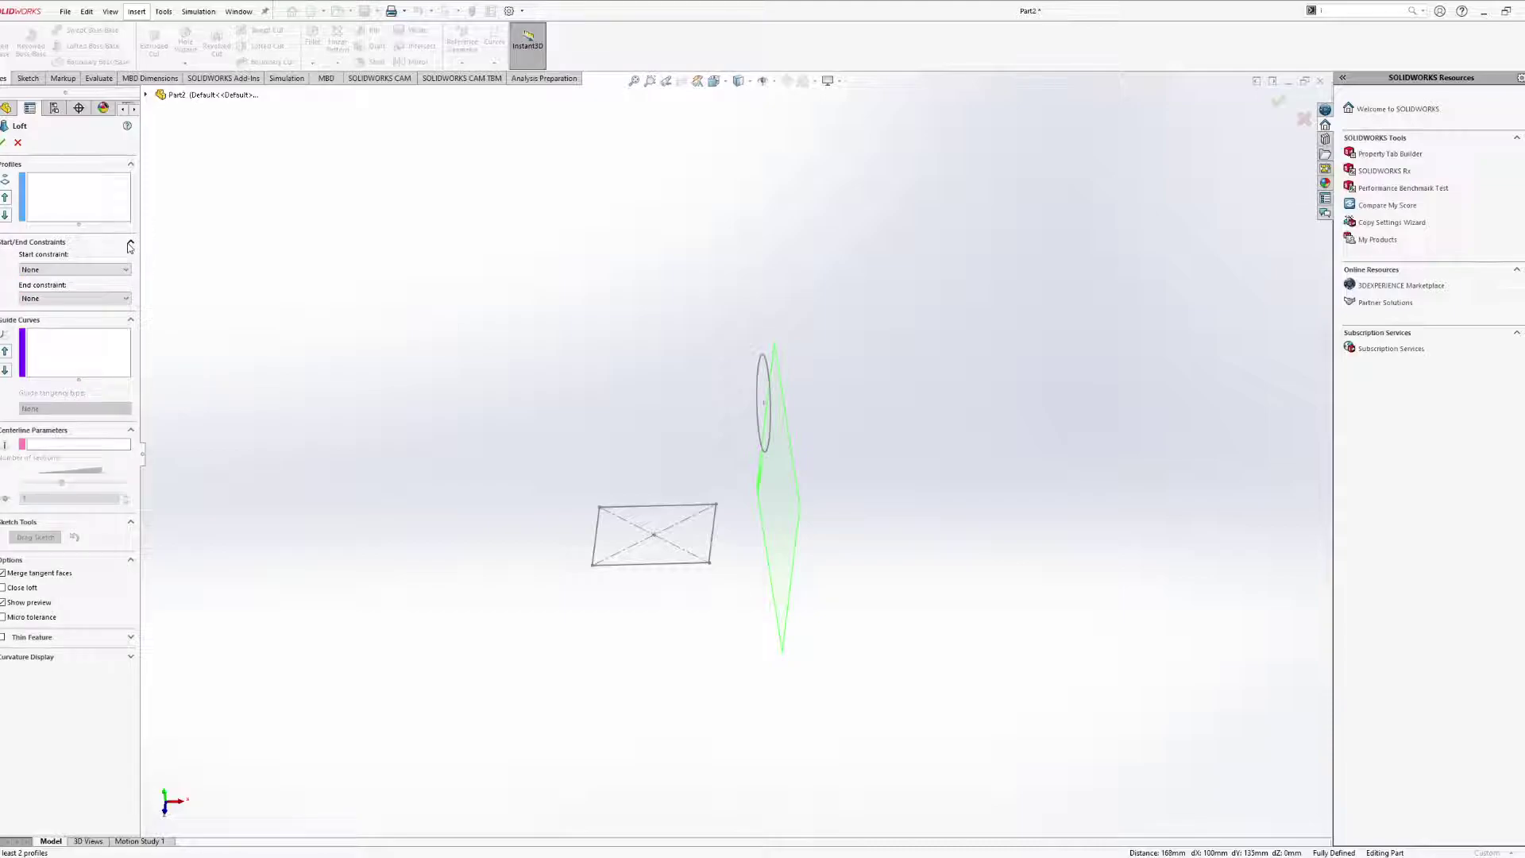
{"action": "left_click", "coordinate": [130, 244]}
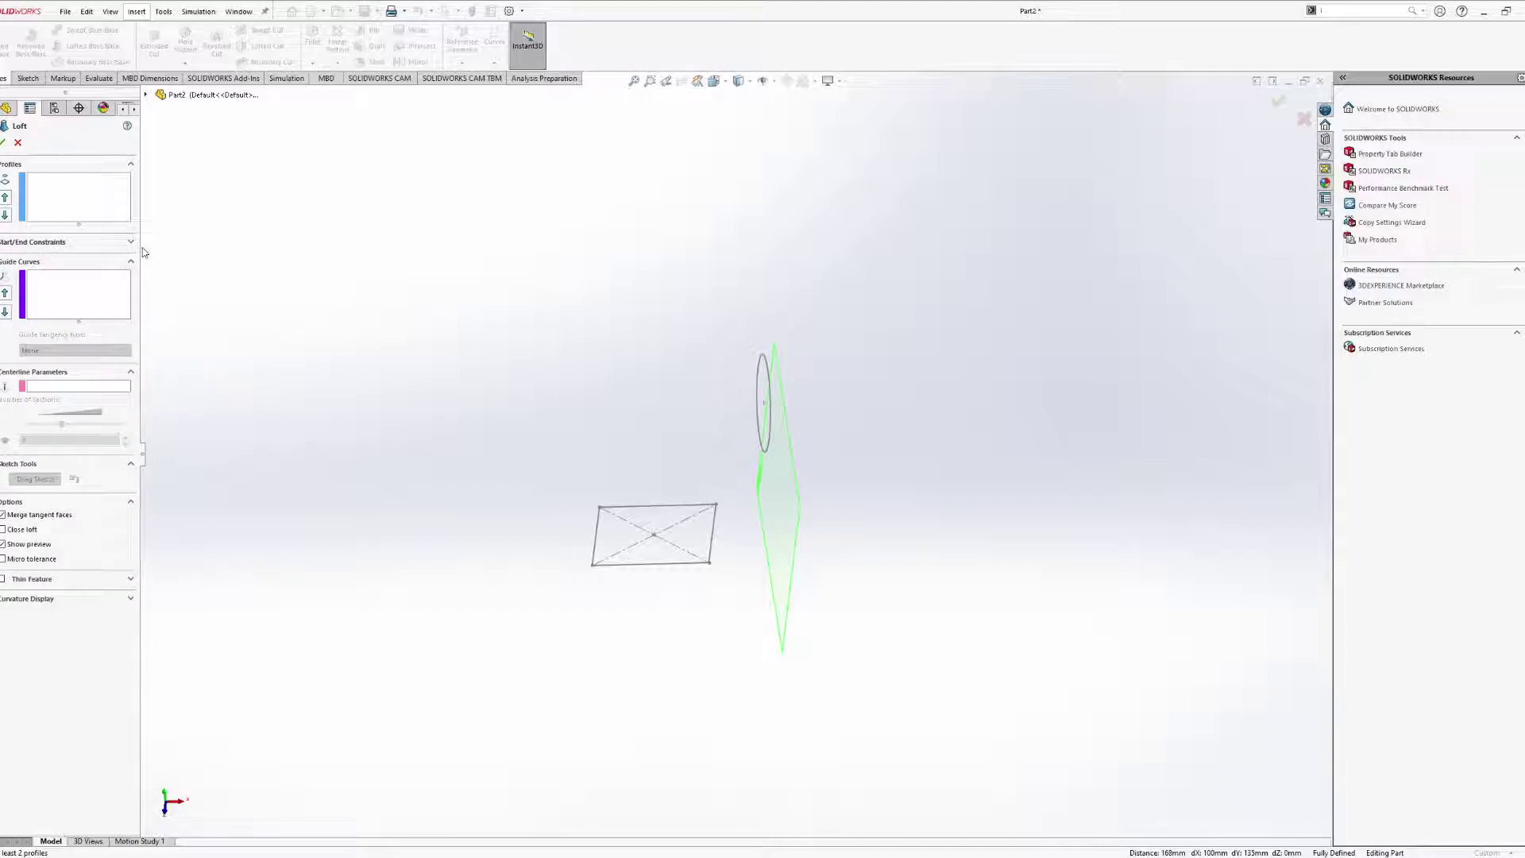
Select the rectangle sketch and the circle sketch, in that order, as the loft profiles.
{"action": "left_click", "coordinate": [95, 196]}
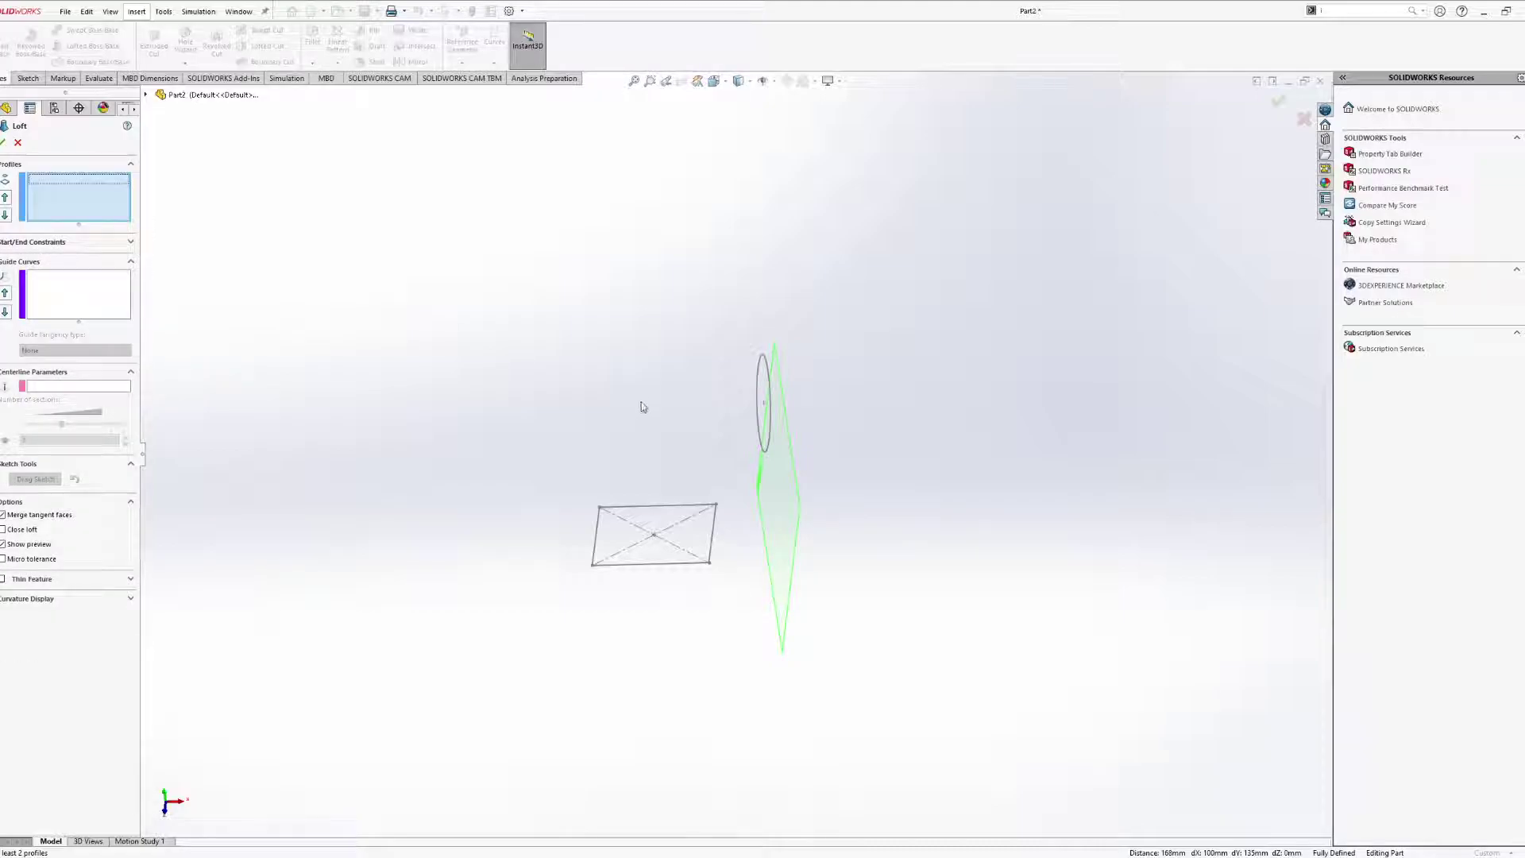
{"action": "mouse_move", "coordinate": [643, 408]}
{"action": "middle_mouse_down"}
{"action": "mouse_move", "coordinate": [579, 405]}
{"action": "mouse_move", "coordinate": [654, 334]}
{"action": "mouse_move", "coordinate": [691, 262]}
{"action": "mouse_move", "coordinate": [693, 311]}
{"action": "middle_mouse_up"}
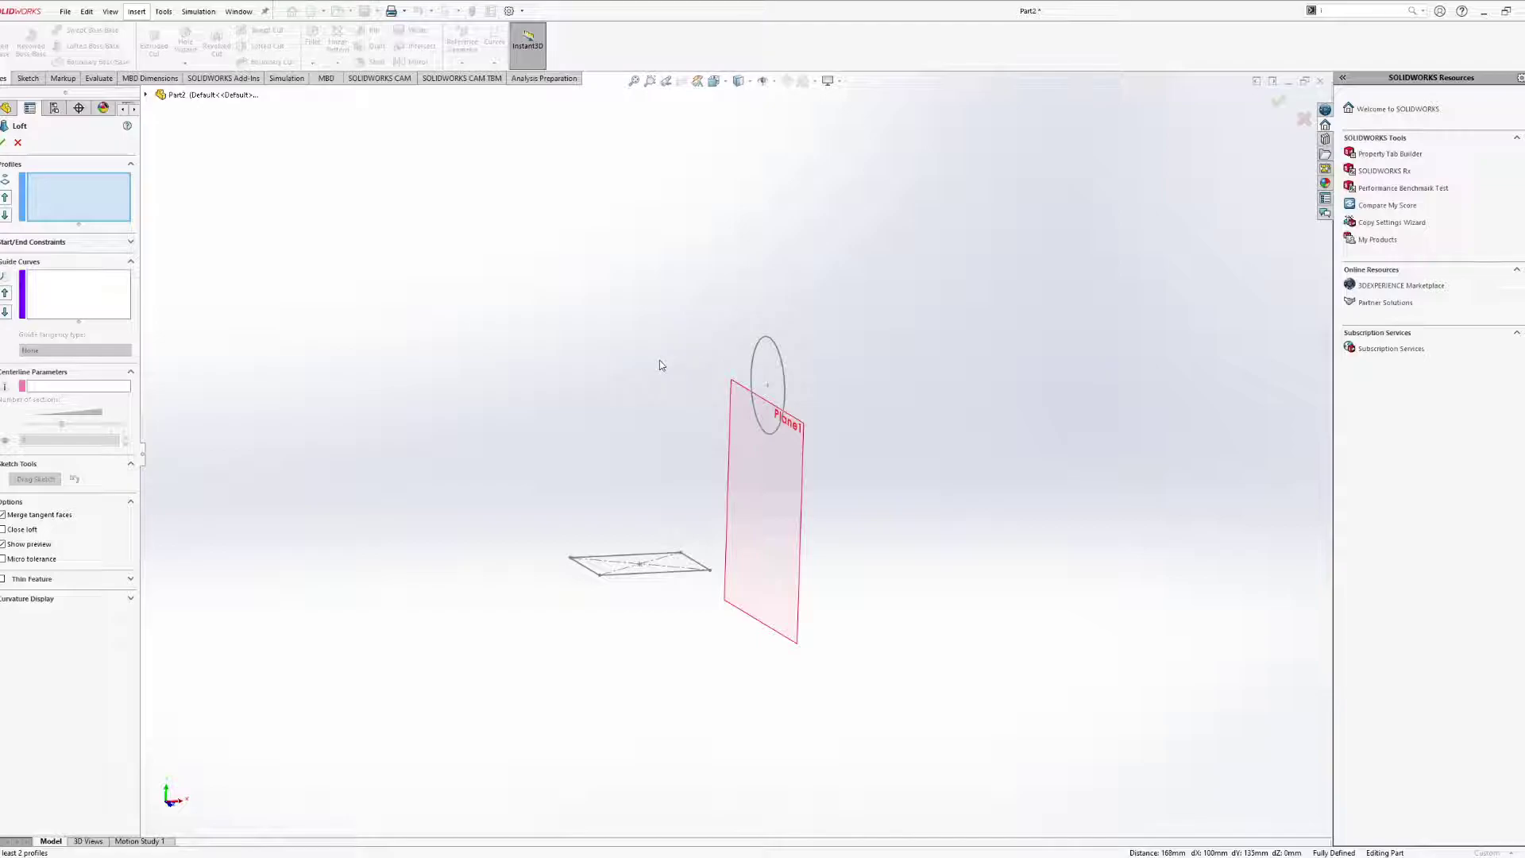
{"action": "middle_click_drag", "start_coordinate": [710, 367], "coordinate": [637, 386]}
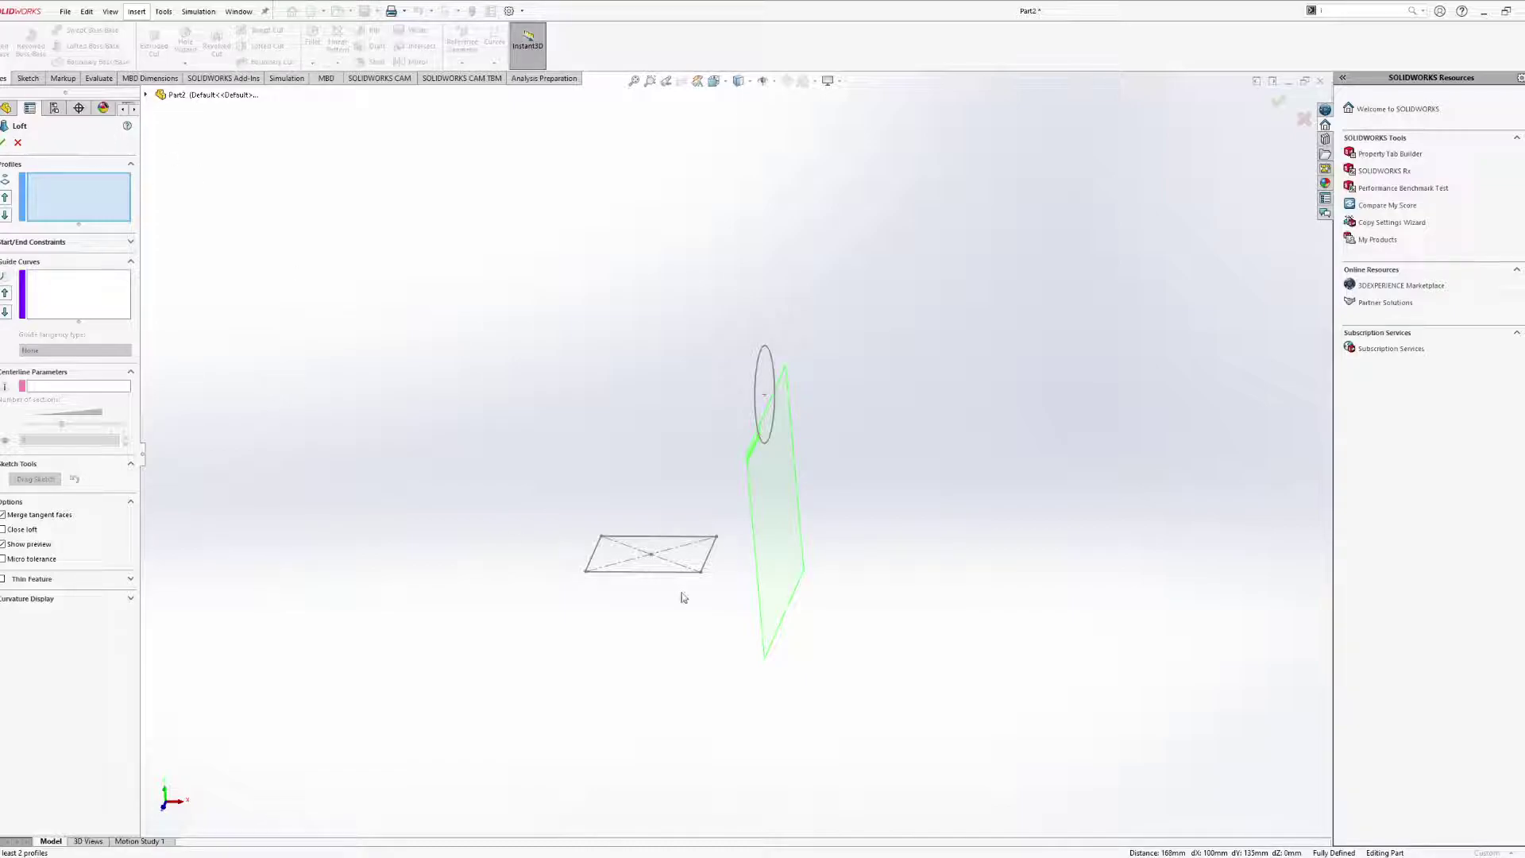
{"action": "left_click", "coordinate": [667, 573]}
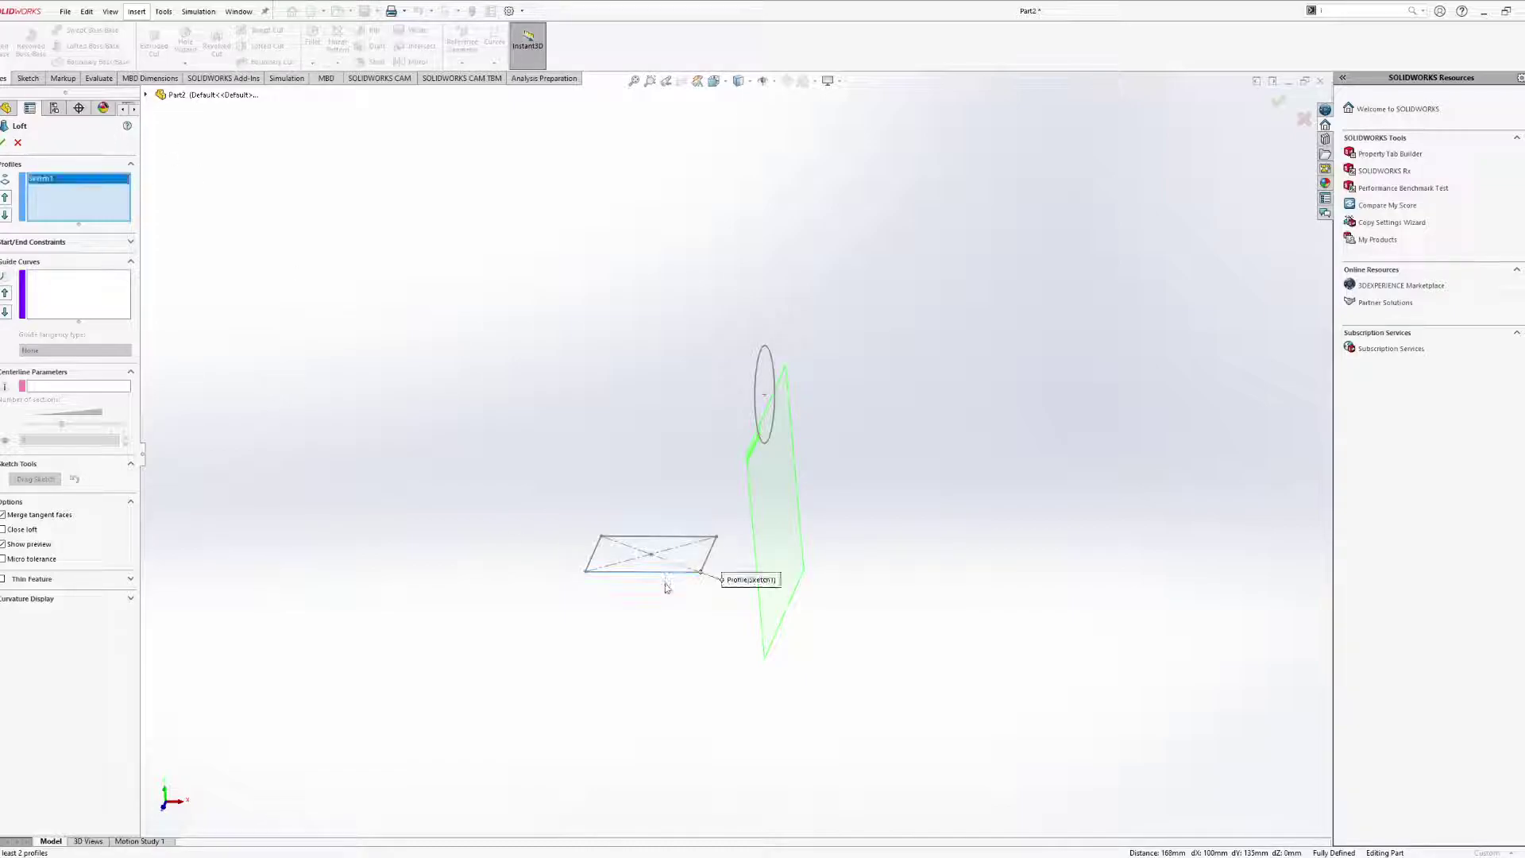
{"action": "left_click", "coordinate": [759, 417]}
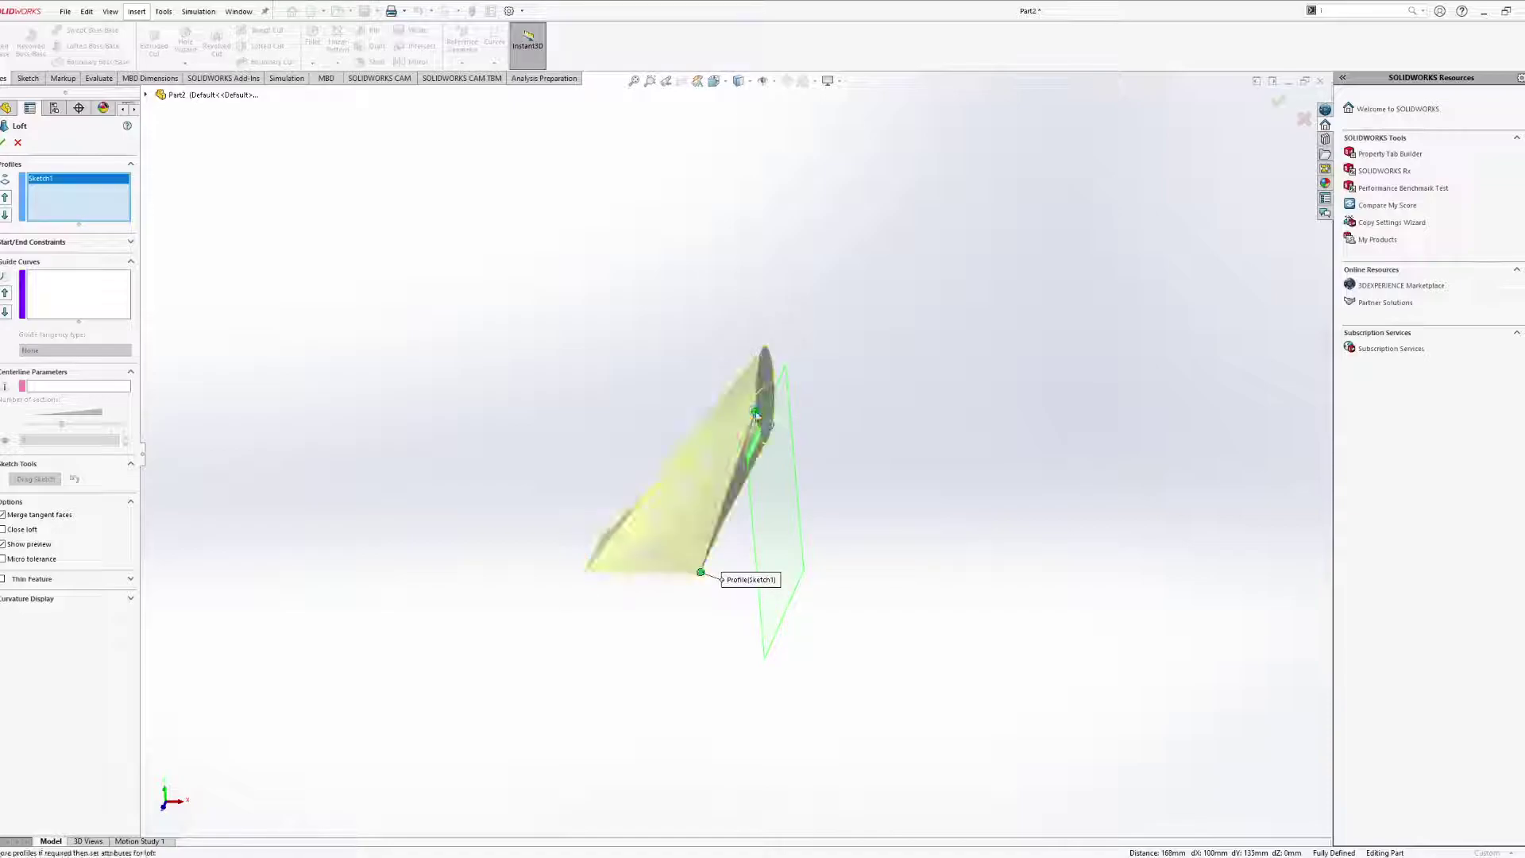
Examine the loft preview and its connector between rectangle and circle from several angles, including the Right view.
{"action": "mouse_move", "coordinate": [903, 469]}
{"action": "middle_mouse_down"}
{"action": "mouse_move", "coordinate": [1011, 378]}
{"action": "mouse_move", "coordinate": [967, 422]}
{"action": "mouse_move", "coordinate": [719, 460]}
{"action": "middle_mouse_up"}
{"action": "middle_click_drag", "start_coordinate": [646, 530], "coordinate": [624, 539]}
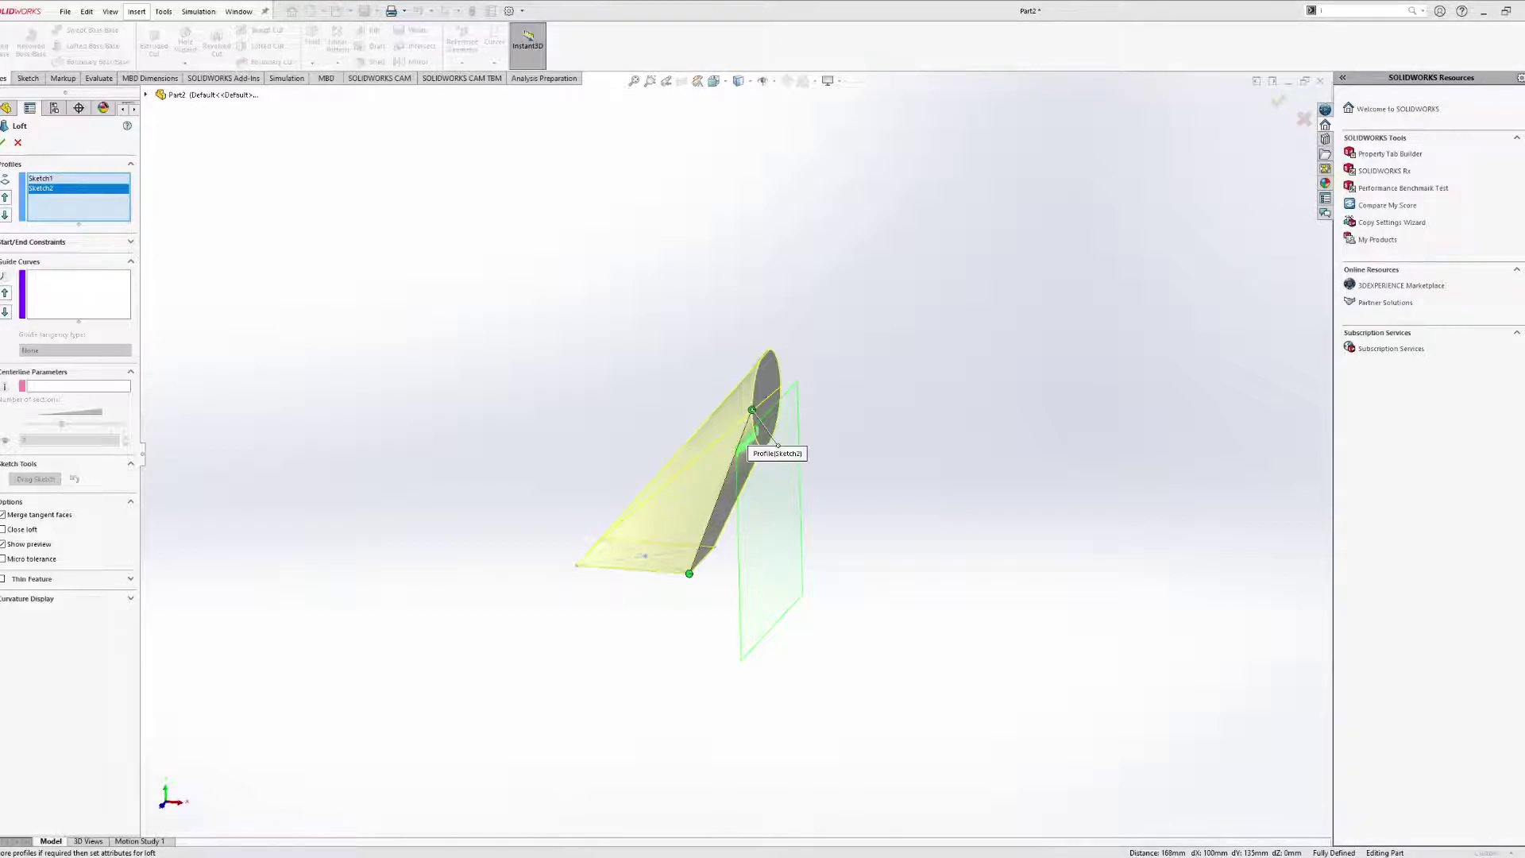
{"action": "middle_click_drag", "start_coordinate": [794, 601], "coordinate": [684, 534]}
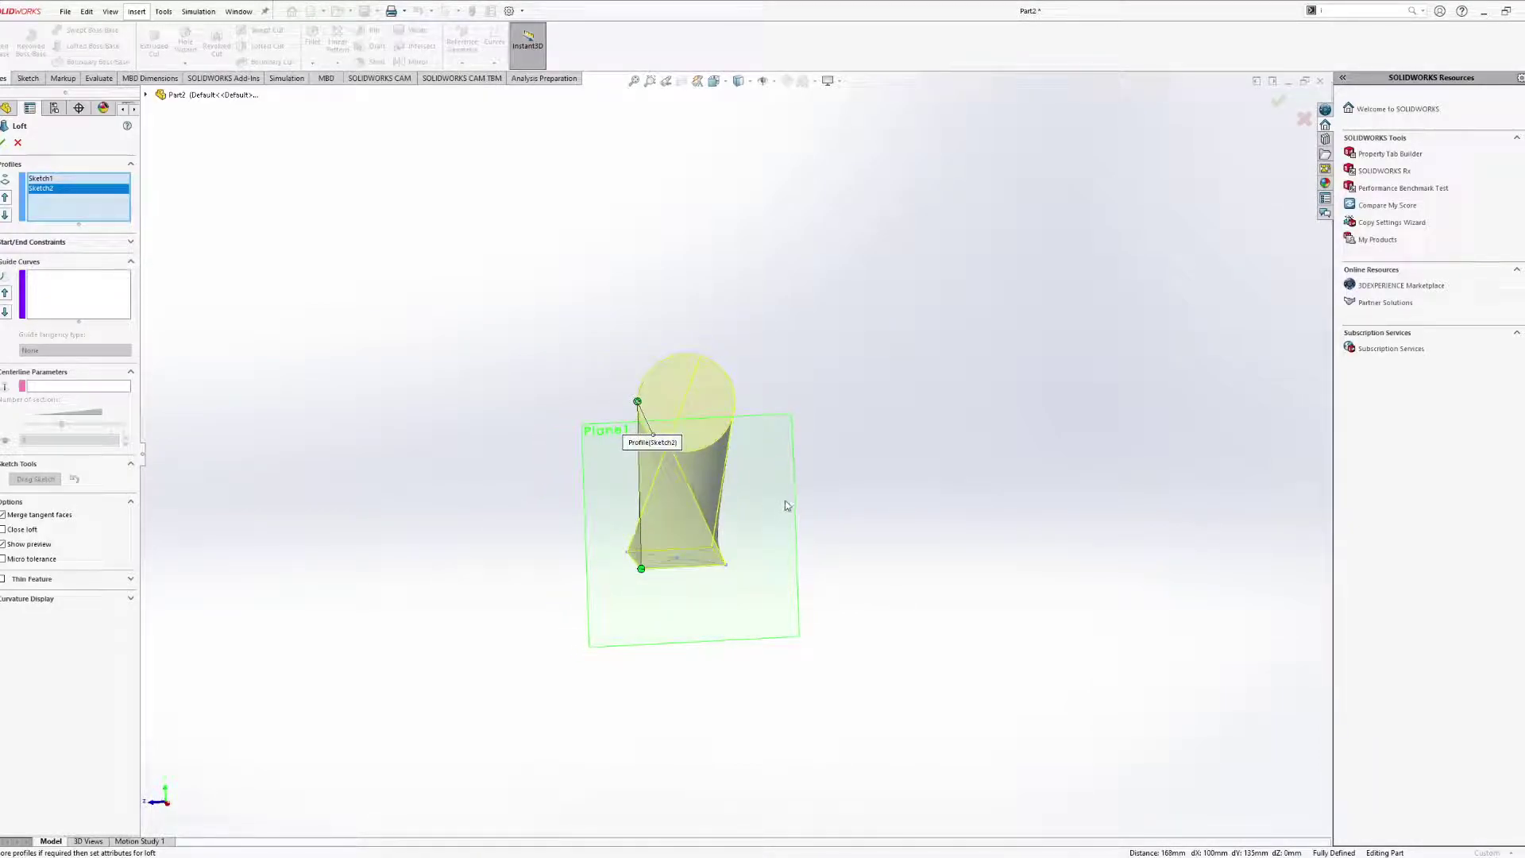
{"action": "middle_click_drag", "start_coordinate": [787, 507], "coordinate": [889, 514]}
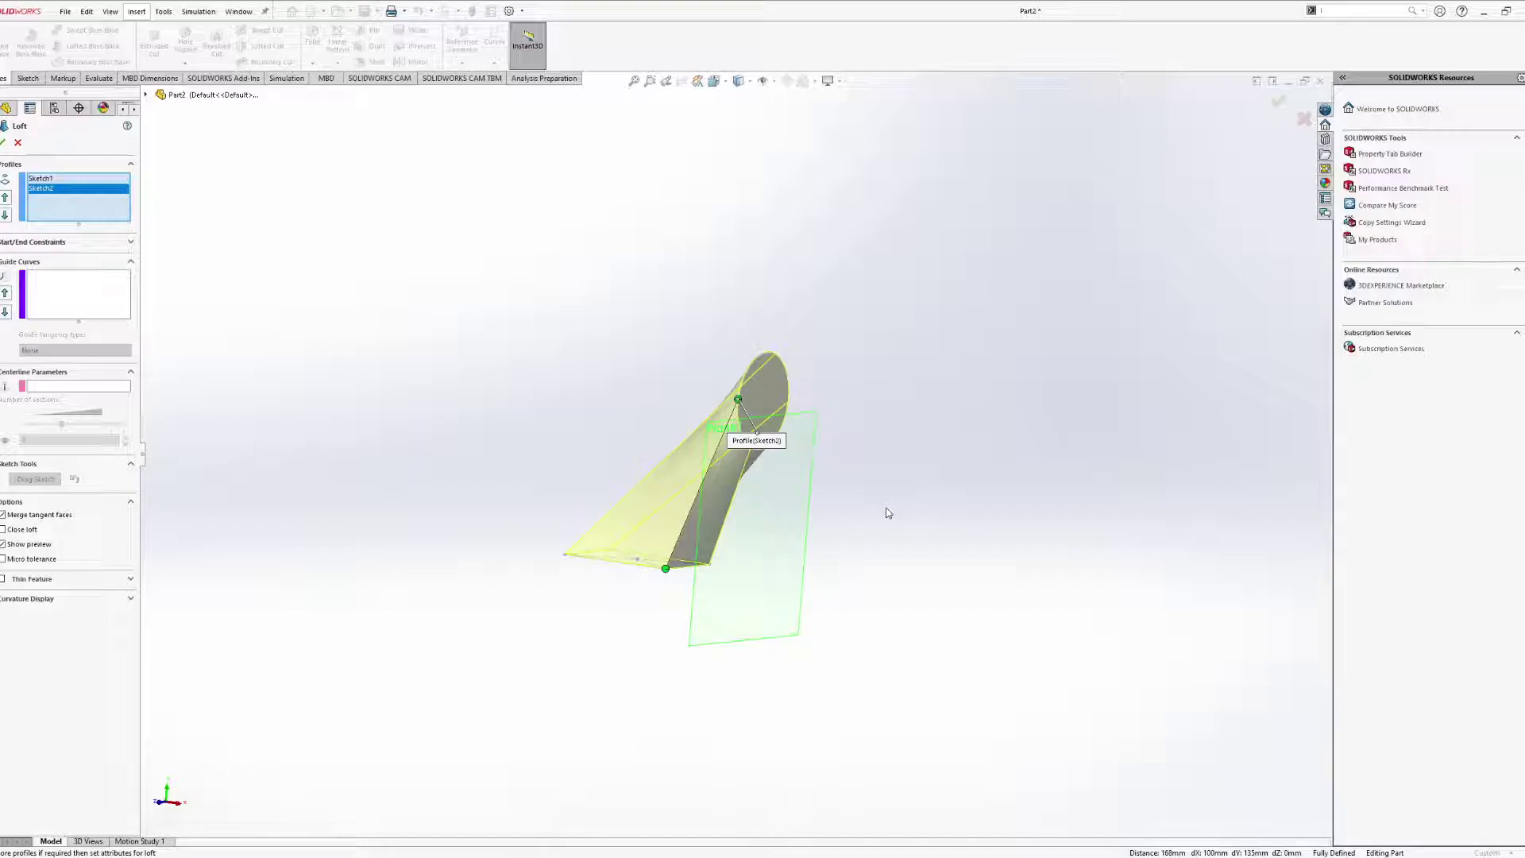
{"action": "scroll", "coordinate": [699, 514], "scroll_direction": "down", "scroll_amount": 6}
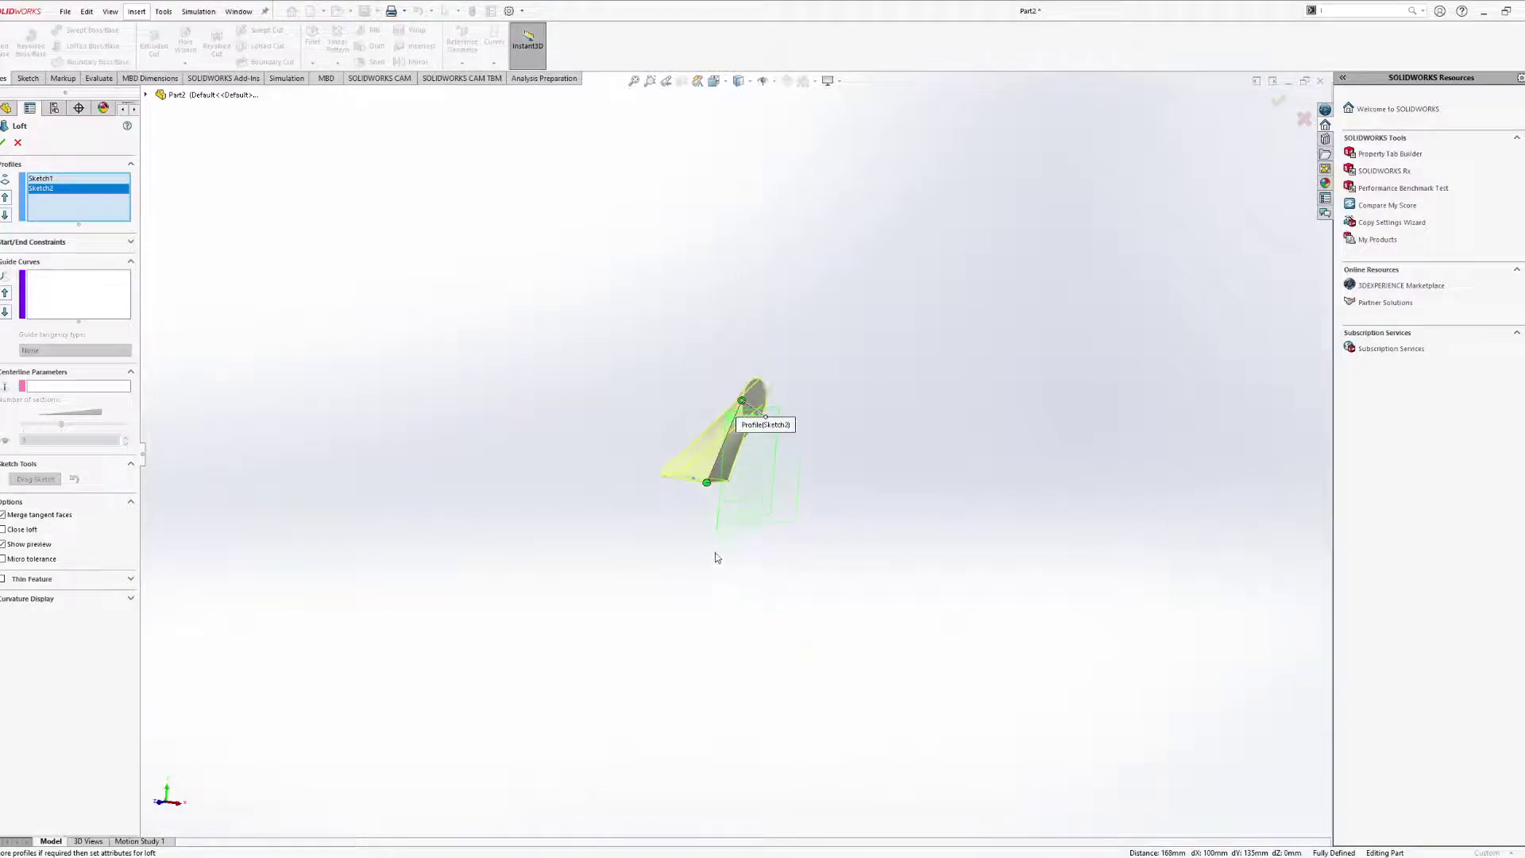
{"action": "middle_click_drag", "start_coordinate": [767, 421], "coordinate": [630, 680]}
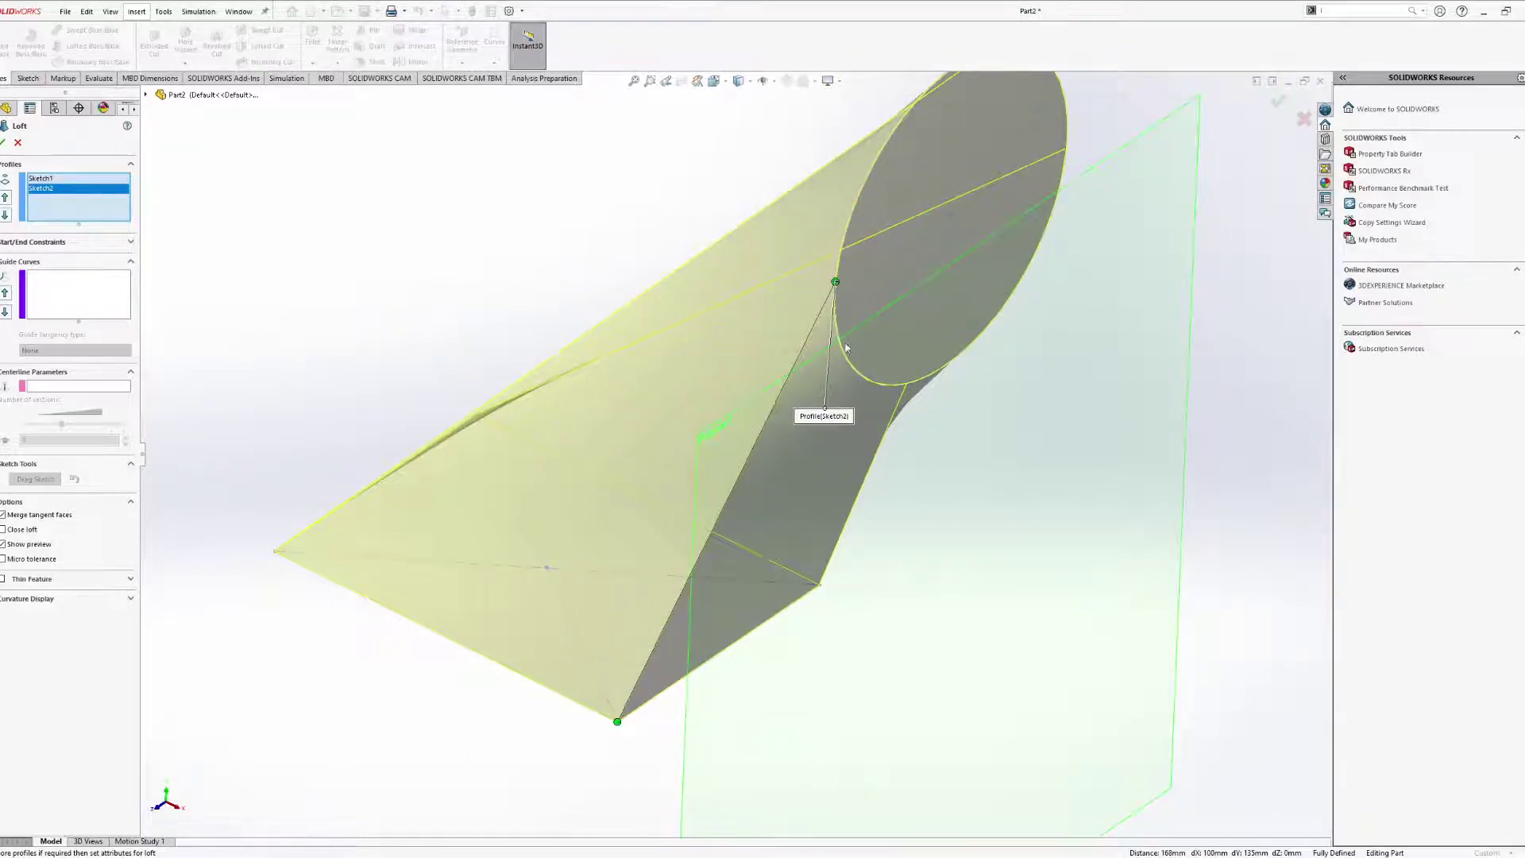
{"action": "middle_click_drag", "start_coordinate": [835, 299], "coordinate": [430, 299]}
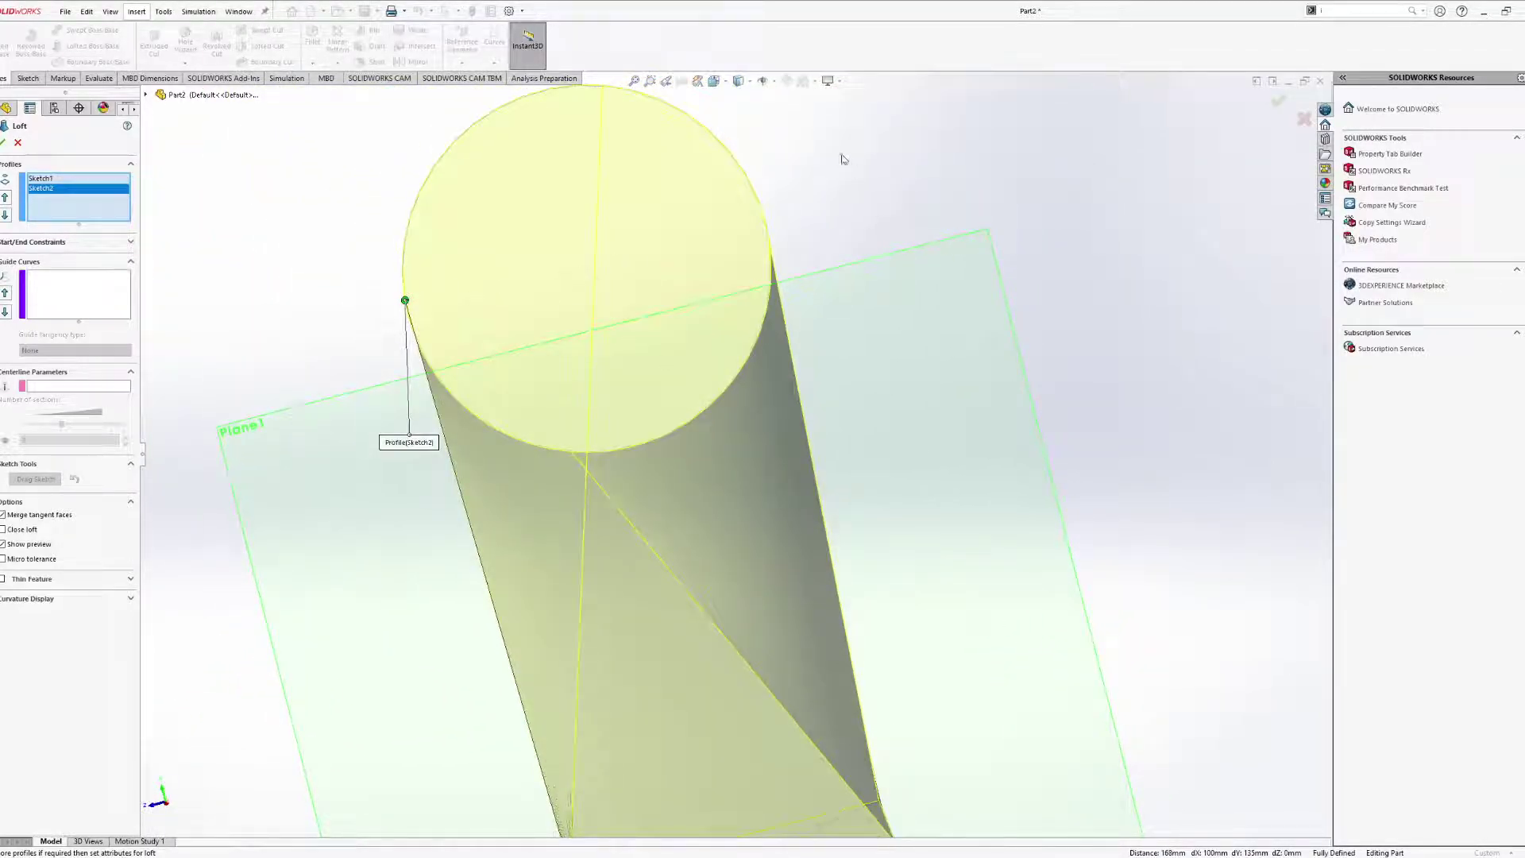
{"action": "key", "text": "space"}
{"action": "left_click", "coordinate": [597, 504]}
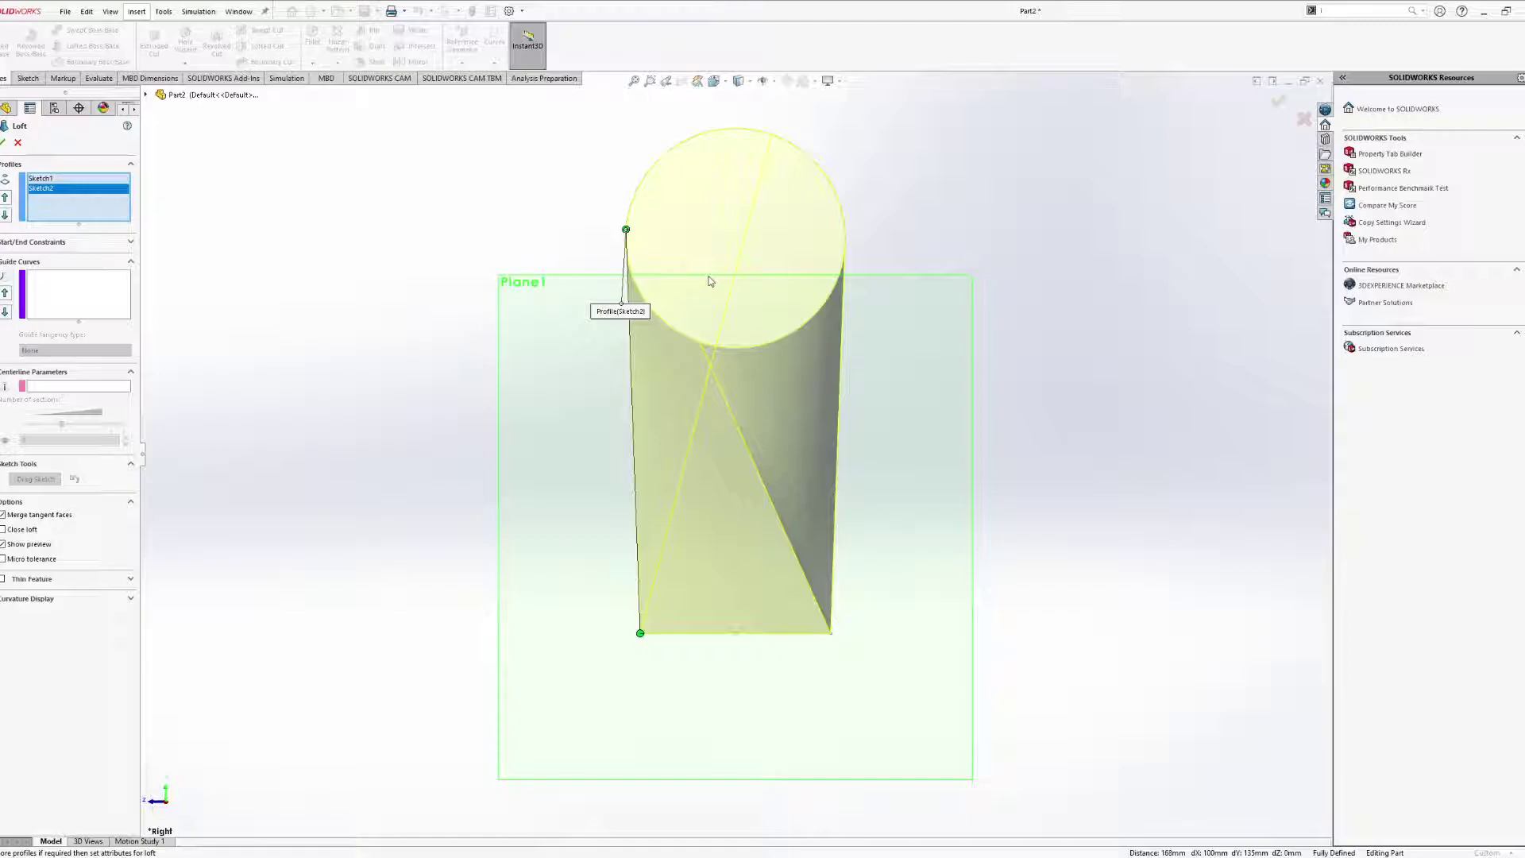
{"action": "mouse_move", "coordinate": [674, 306]}
{"action": "middle_mouse_down"}
{"action": "mouse_move", "coordinate": [724, 317]}
{"action": "mouse_move", "coordinate": [683, 309]}
{"action": "middle_mouse_up"}
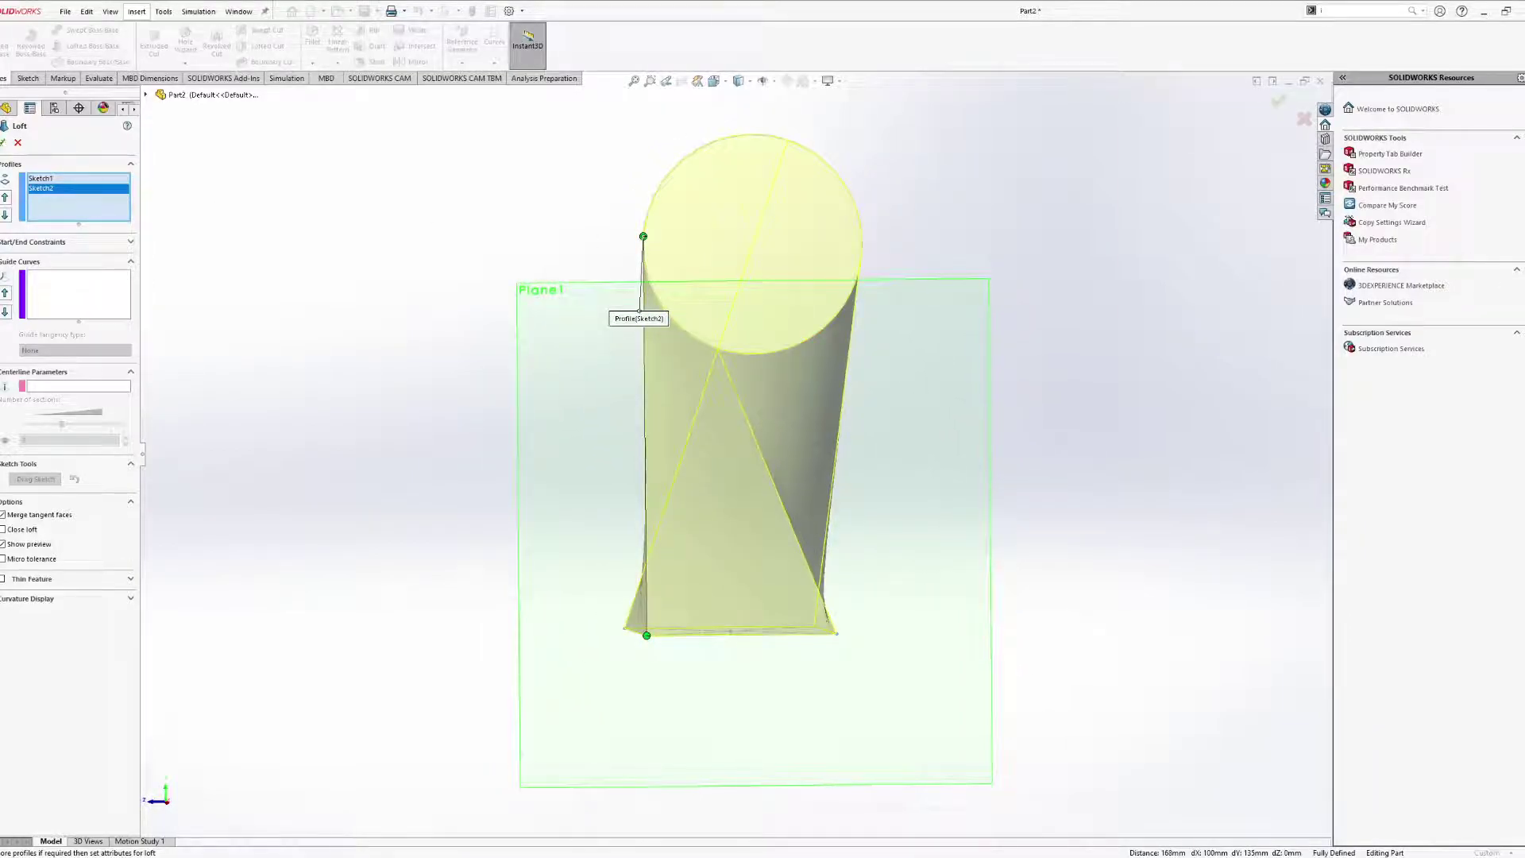
Accept the loft between the rectangle and the circle, and reopen the loft feature for editing.
{"action": "left_click", "coordinate": [4, 142]}
{"action": "middle_click_drag", "start_coordinate": [602, 414], "coordinate": [1018, 538]}
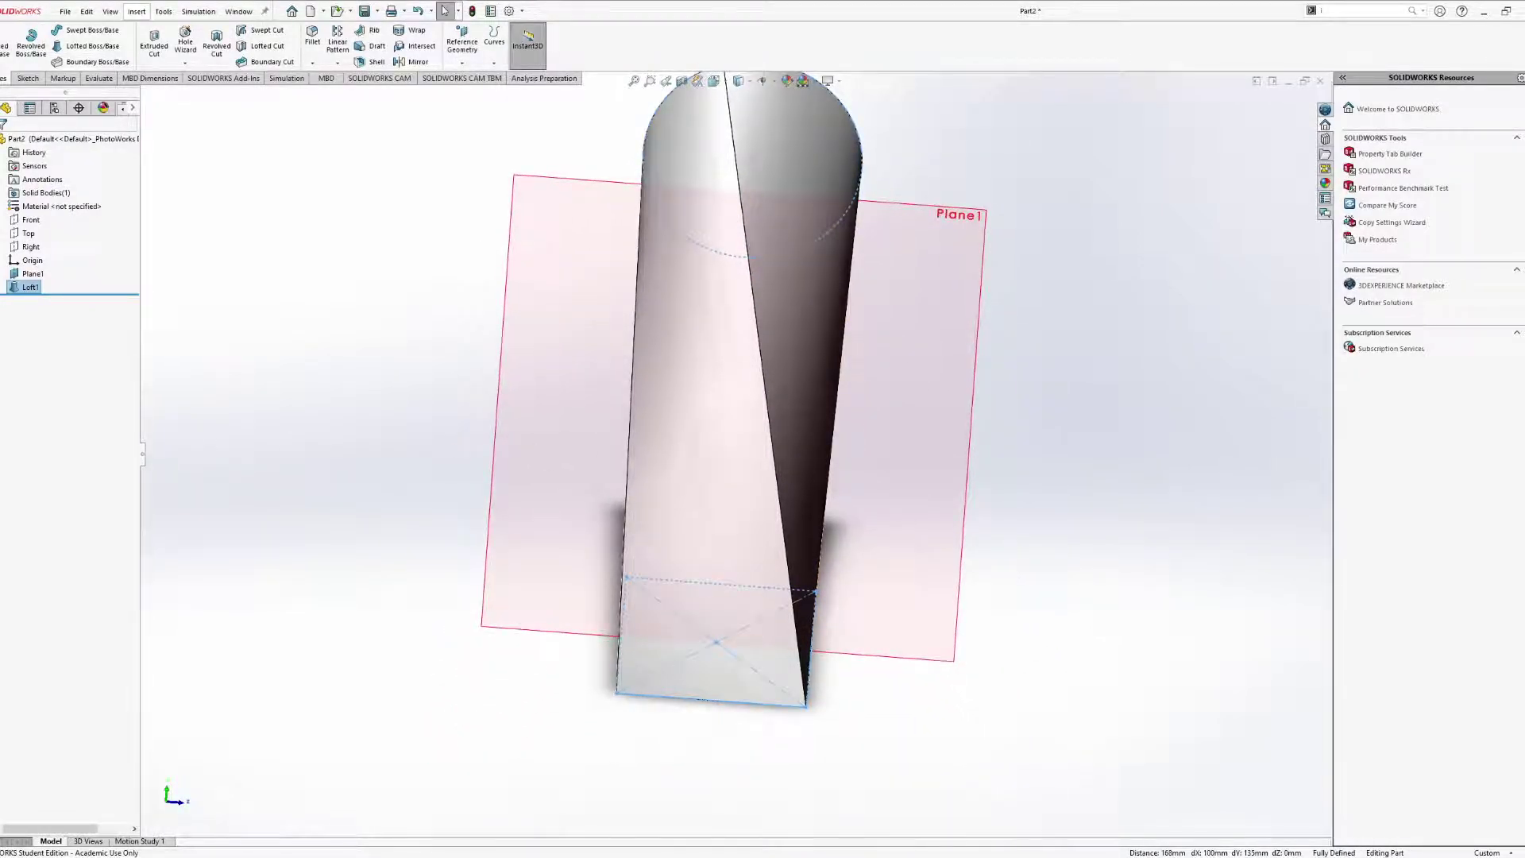
{"action": "left_click", "coordinate": [22, 290]}
{"action": "left_click", "coordinate": [36, 258]}
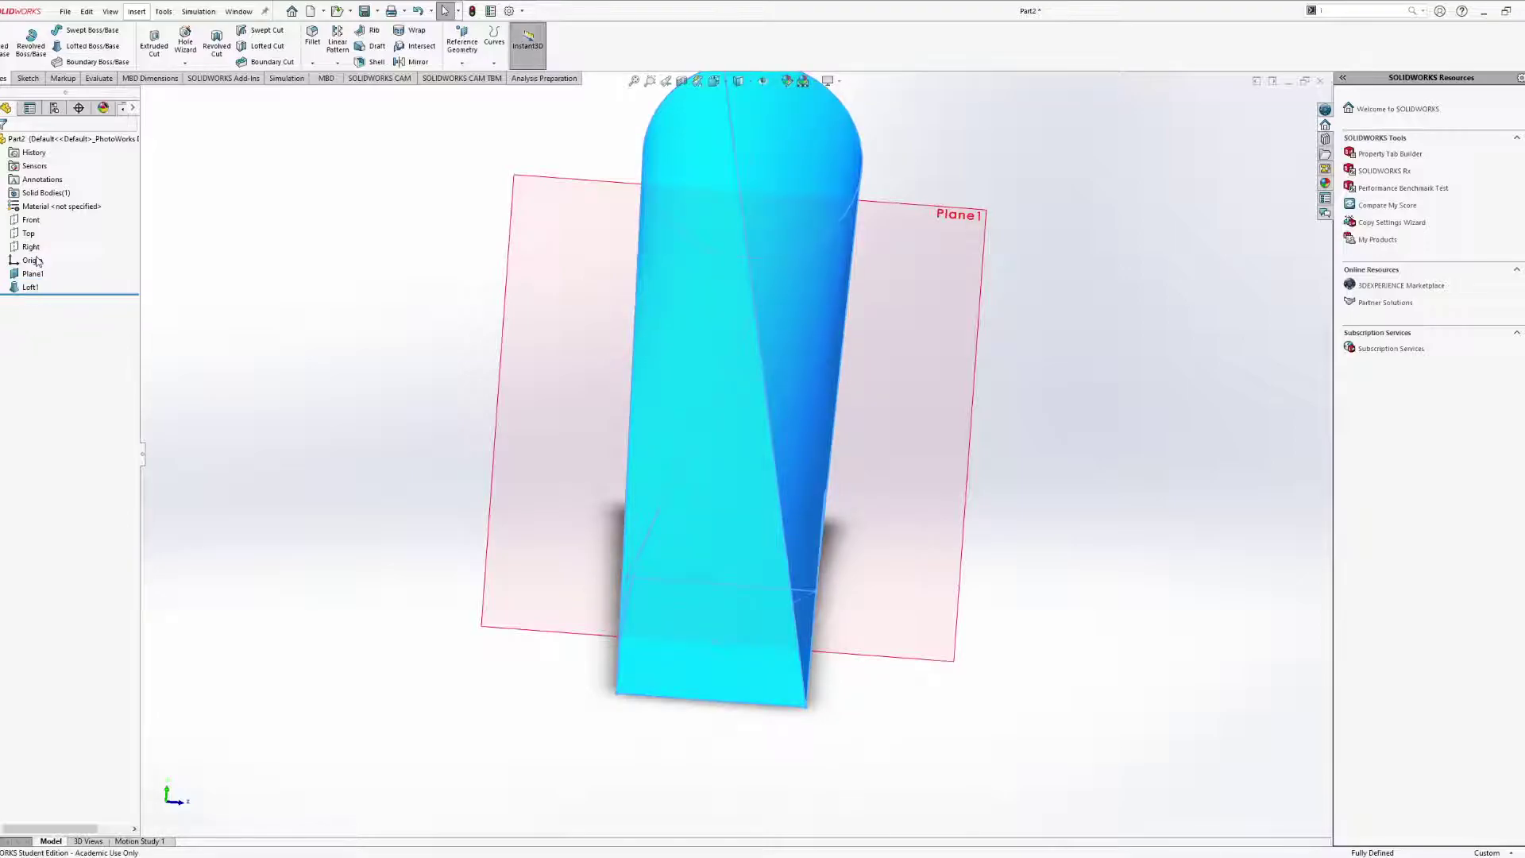
Move the loft connector on the circle down to its lower left, above the rectangle's connected corner, and check it in the Right view.
{"action": "mouse_move", "coordinate": [931, 365]}
{"action": "middle_mouse_down"}
{"action": "mouse_move", "coordinate": [790, 286]}
{"action": "mouse_move", "coordinate": [623, 358]}
{"action": "mouse_move", "coordinate": [599, 352]}
{"action": "middle_mouse_up"}
{"action": "middle_click_drag", "start_coordinate": [718, 322], "coordinate": [674, 315]}
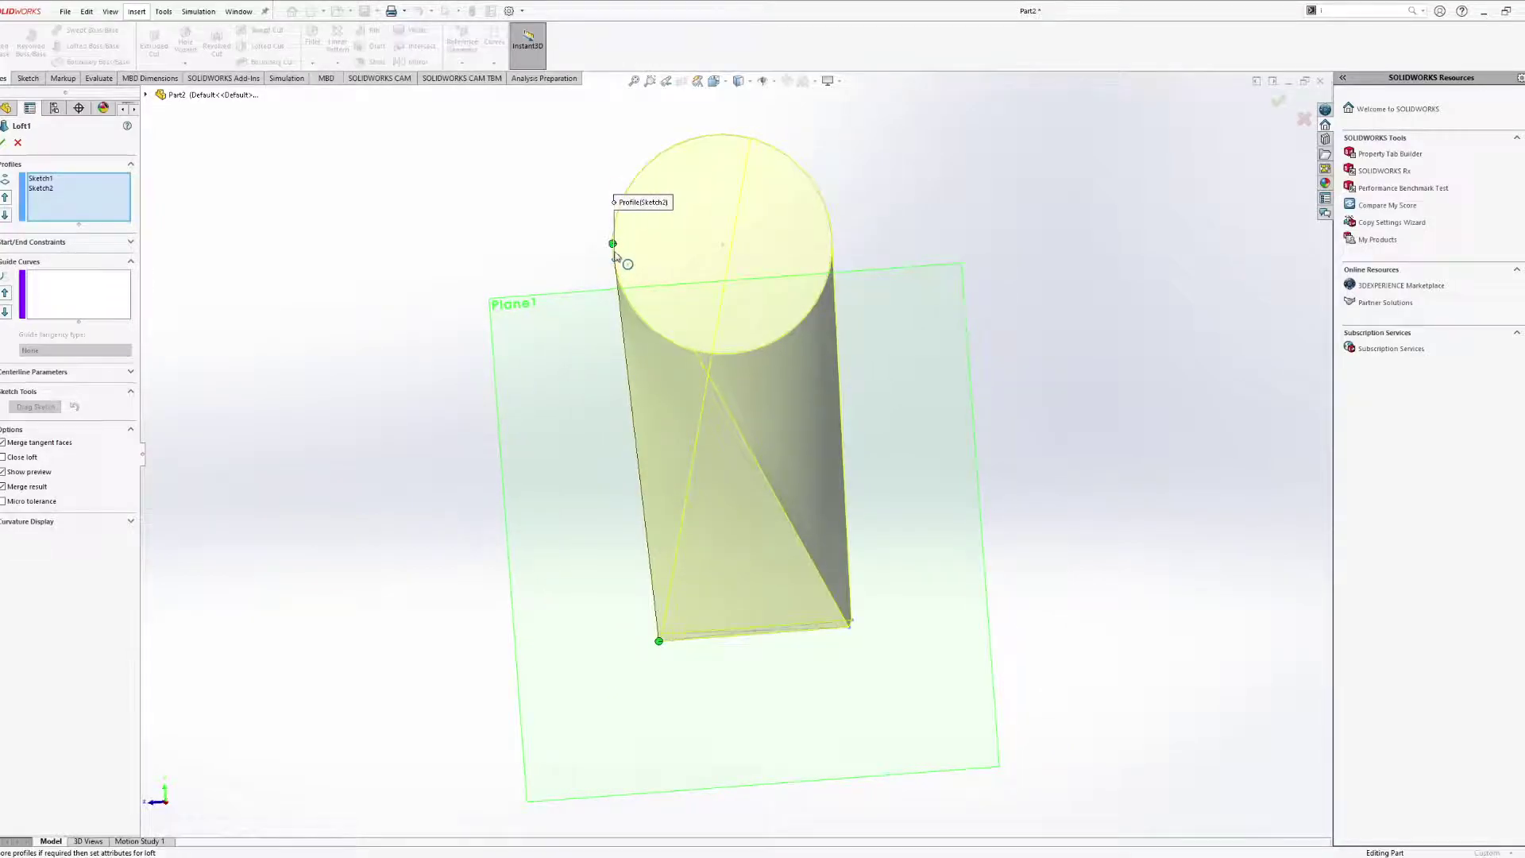
{"action": "mouse_move", "coordinate": [612, 248]}
{"action": "left_mouse_down"}
{"action": "mouse_move", "coordinate": [643, 332]}
{"action": "mouse_move", "coordinate": [691, 354]}
{"action": "mouse_move", "coordinate": [777, 340]}
{"action": "mouse_move", "coordinate": [828, 258]}
{"action": "mouse_move", "coordinate": [759, 355]}
{"action": "mouse_move", "coordinate": [660, 341]}
{"action": "left_mouse_up"}
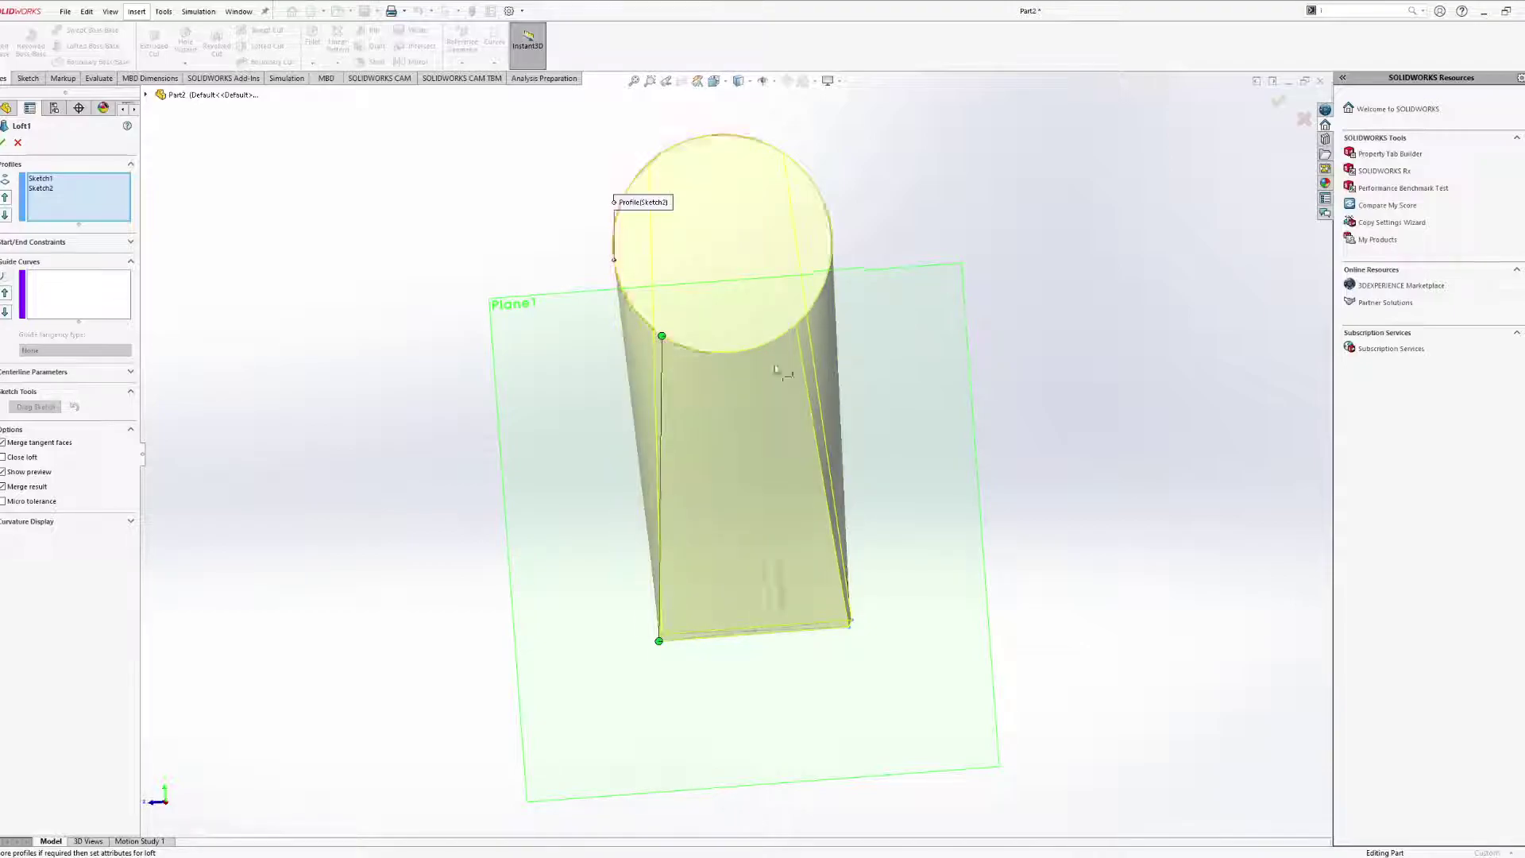
{"action": "mouse_move", "coordinate": [780, 374]}
{"action": "middle_mouse_down"}
{"action": "mouse_move", "coordinate": [808, 360]}
{"action": "mouse_move", "coordinate": [792, 371]}
{"action": "middle_mouse_up"}
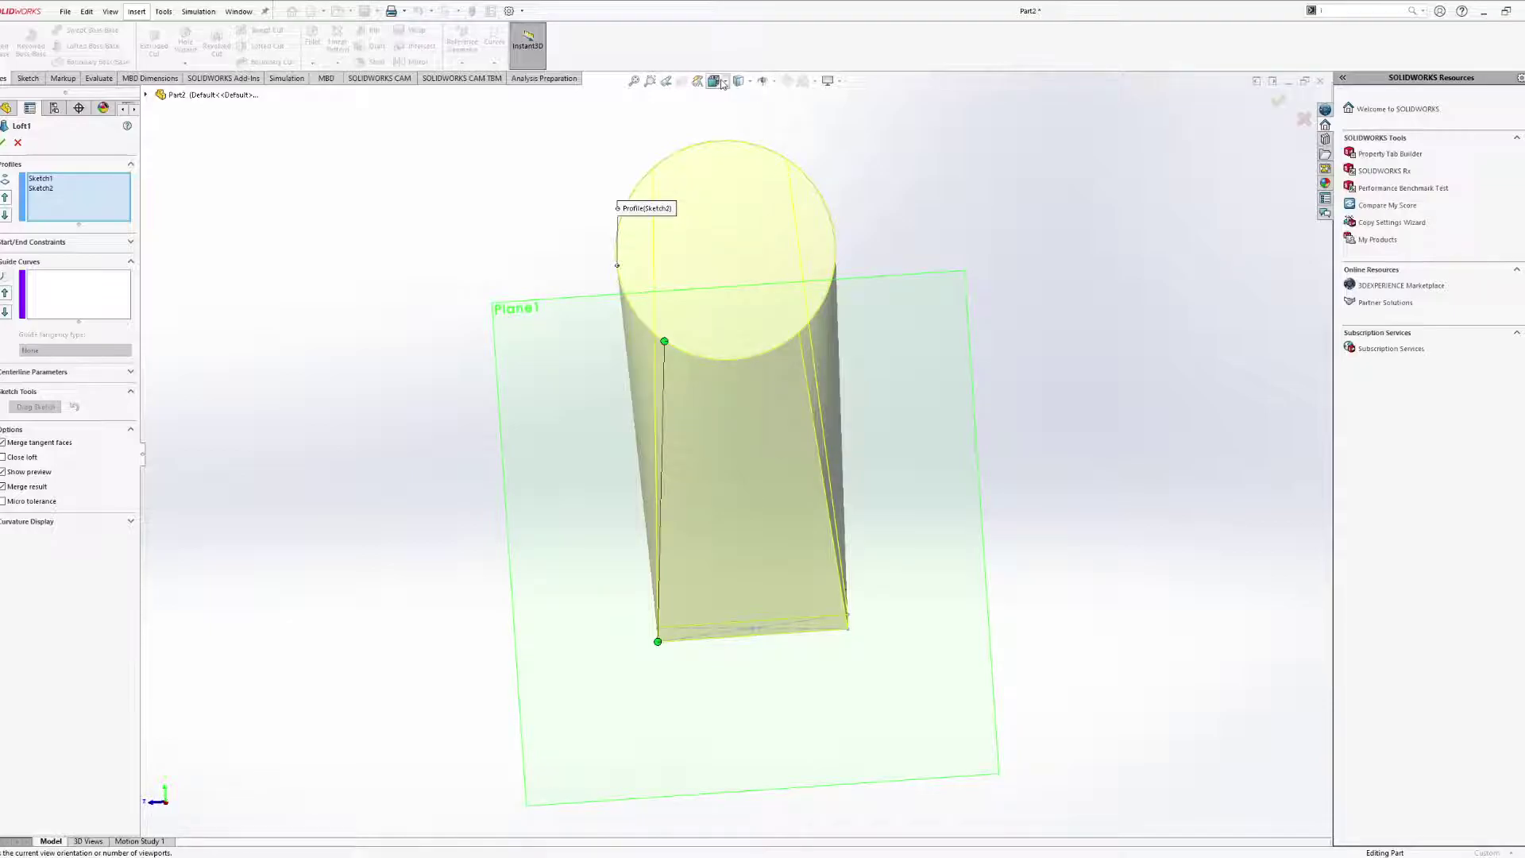
{"action": "left_click", "coordinate": [715, 81]}
{"action": "left_click", "coordinate": [545, 537]}
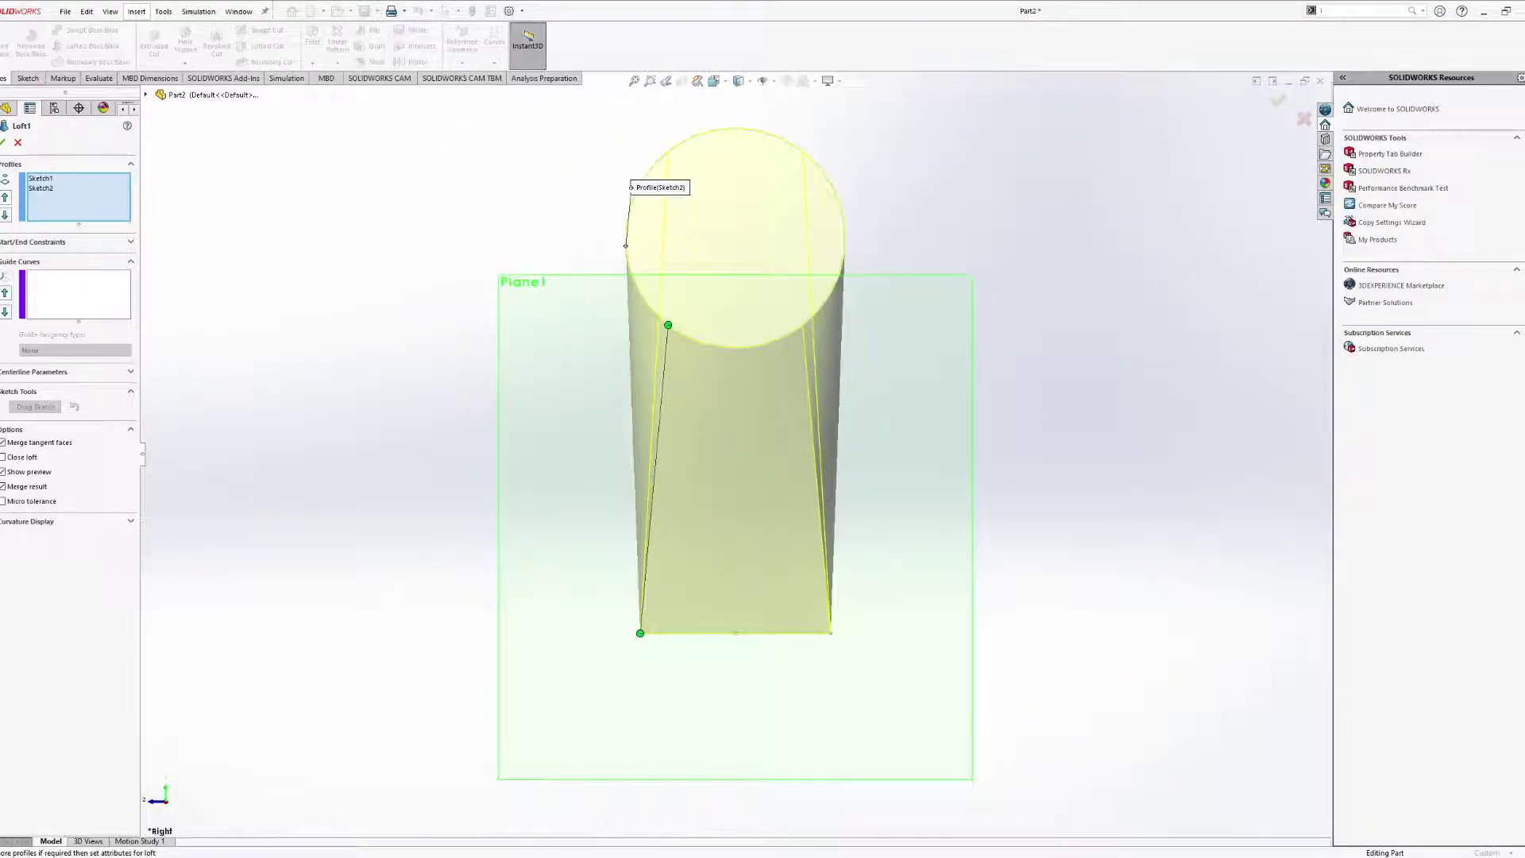
Try twisting the loft by moving the rectangle's connector to another corner, and return it to the original corner.
{"action": "middle_click_drag", "start_coordinate": [671, 587], "coordinate": [1084, 676]}
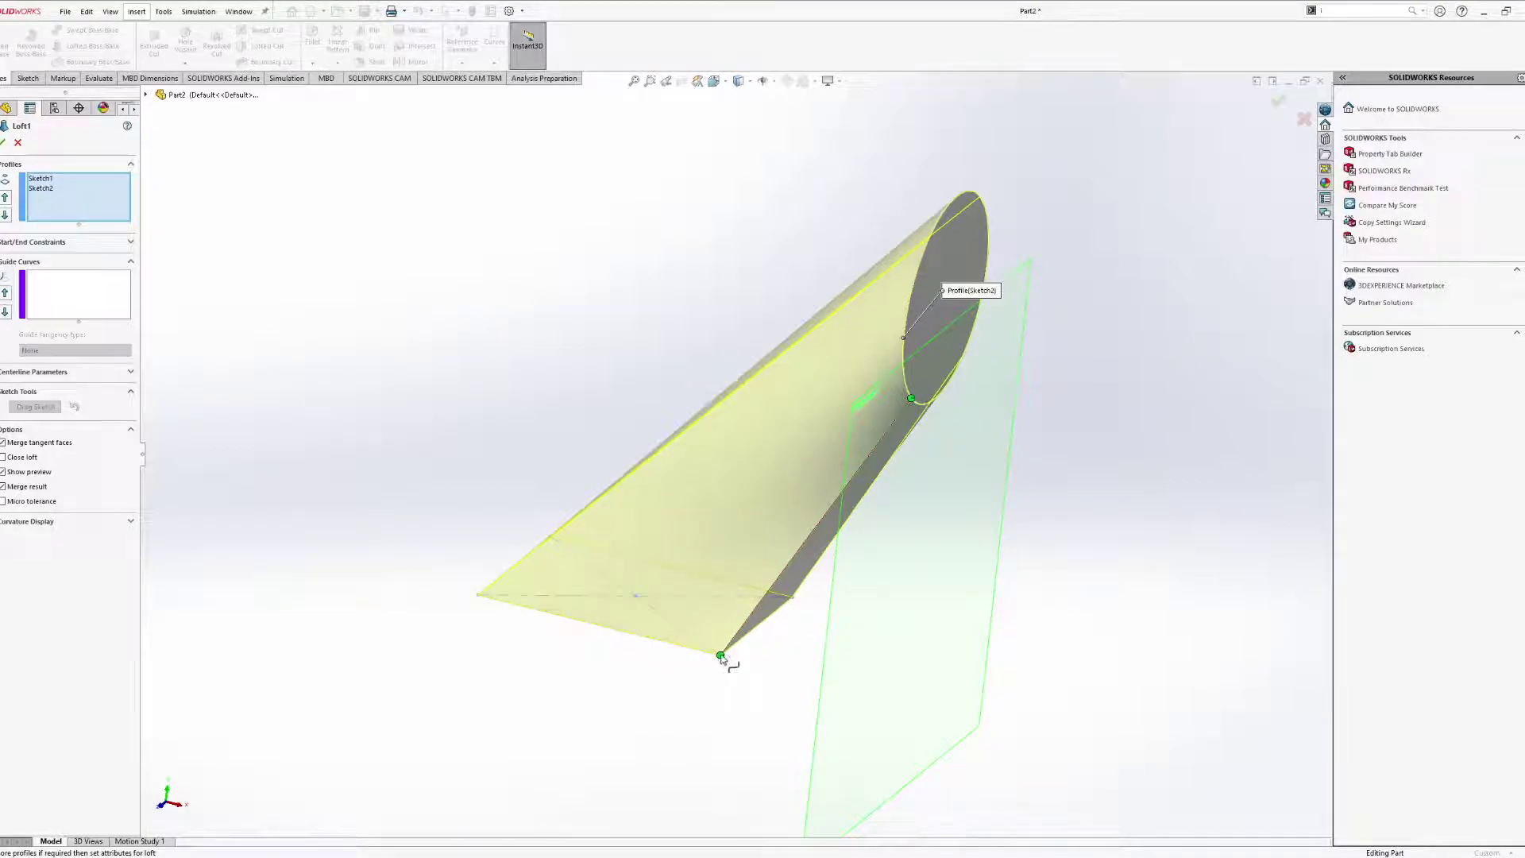
{"action": "left_click_drag", "start_coordinate": [721, 658], "coordinate": [551, 612]}
{"action": "middle_click_drag", "start_coordinate": [699, 652], "coordinate": [691, 551]}
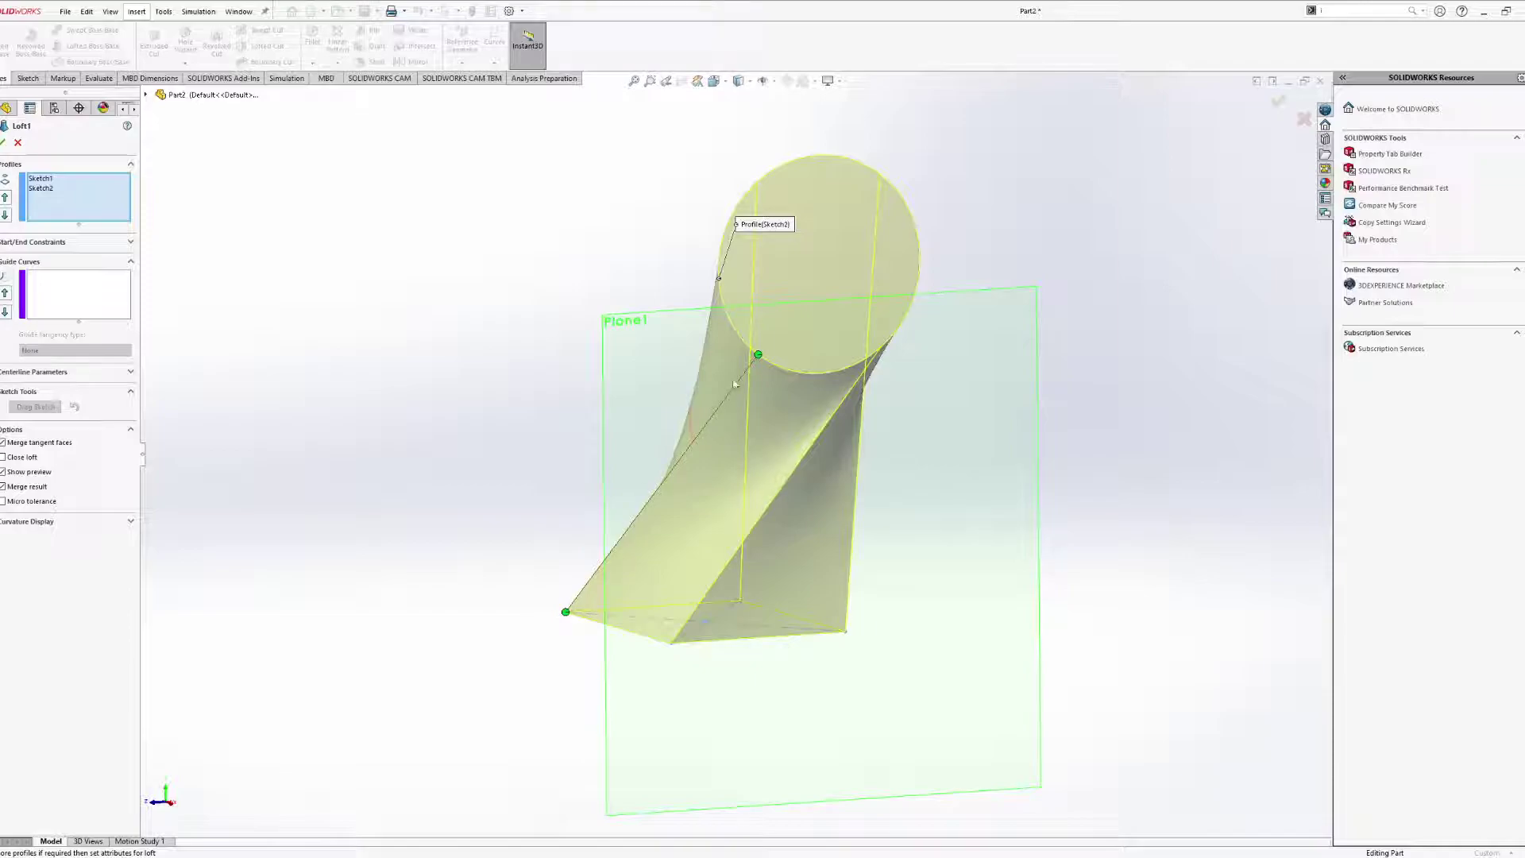
{"action": "middle_click_drag", "start_coordinate": [792, 364], "coordinate": [853, 344]}
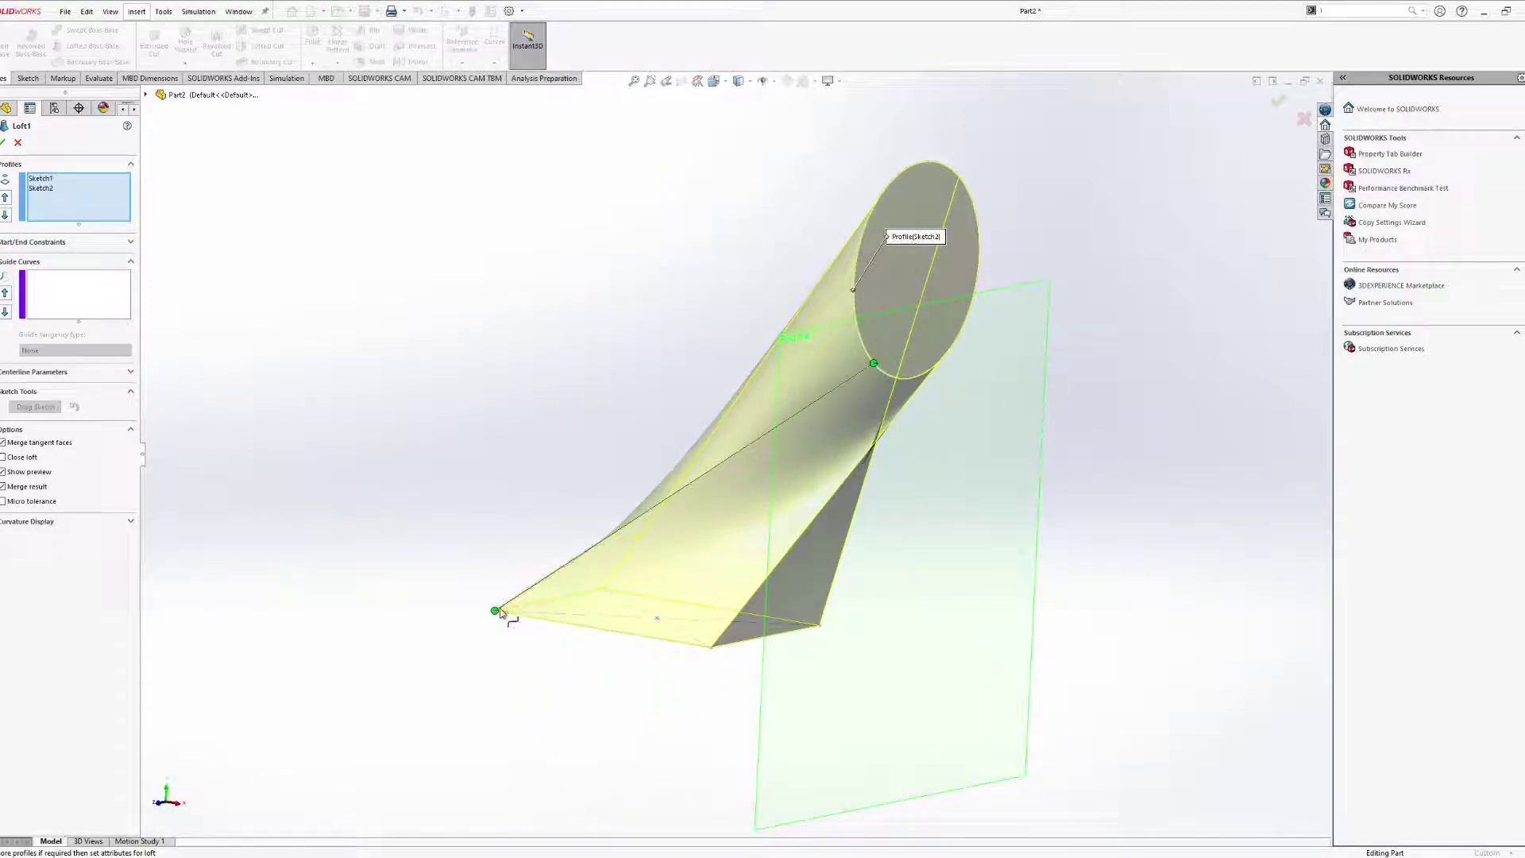
{"action": "left_click_drag", "start_coordinate": [495, 610], "coordinate": [568, 604]}
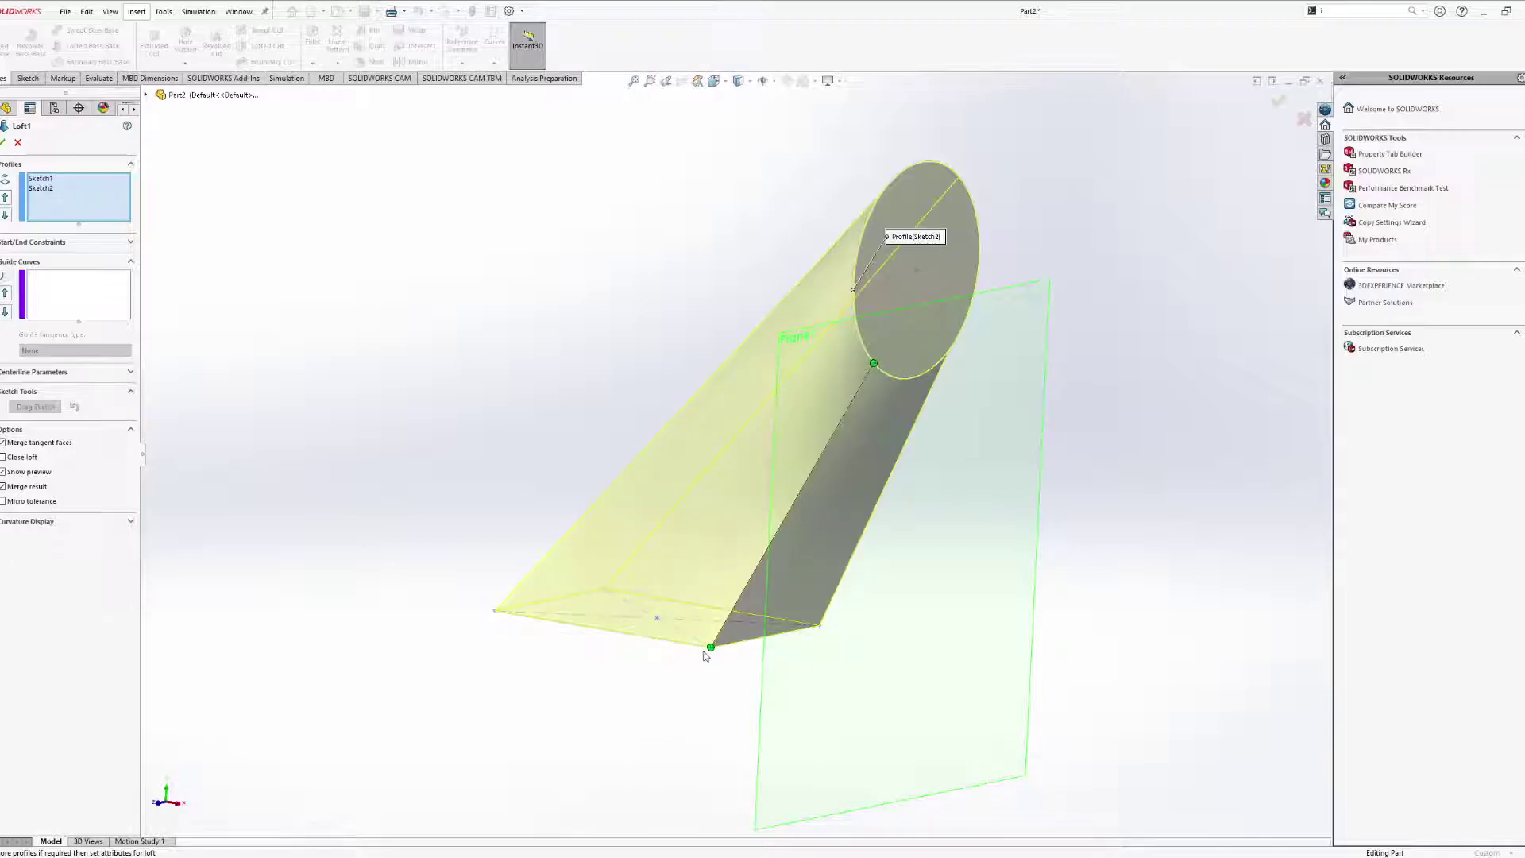
Fine-tune the circle's connector point along its lower-left arc to straighten the loft toward the rectangle's corner.
{"action": "middle_click_drag", "start_coordinate": [707, 656], "coordinate": [640, 561]}
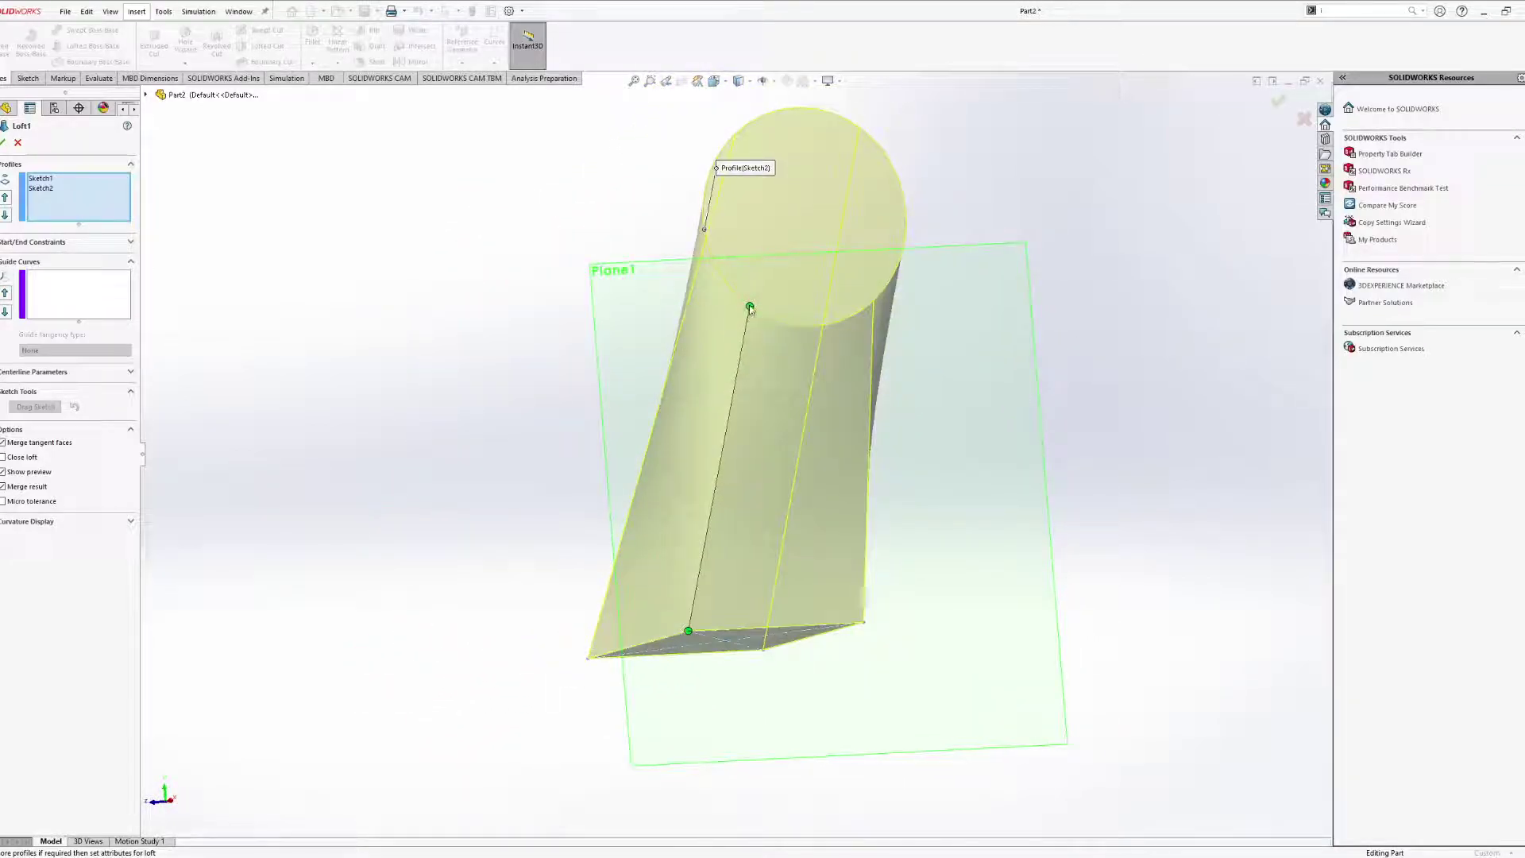
{"action": "mouse_move", "coordinate": [752, 310]}
{"action": "left_mouse_down"}
{"action": "mouse_move", "coordinate": [872, 332]}
{"action": "mouse_move", "coordinate": [791, 344]}
{"action": "mouse_move", "coordinate": [734, 313]}
{"action": "mouse_move", "coordinate": [802, 336]}
{"action": "mouse_move", "coordinate": [757, 313]}
{"action": "left_mouse_up"}
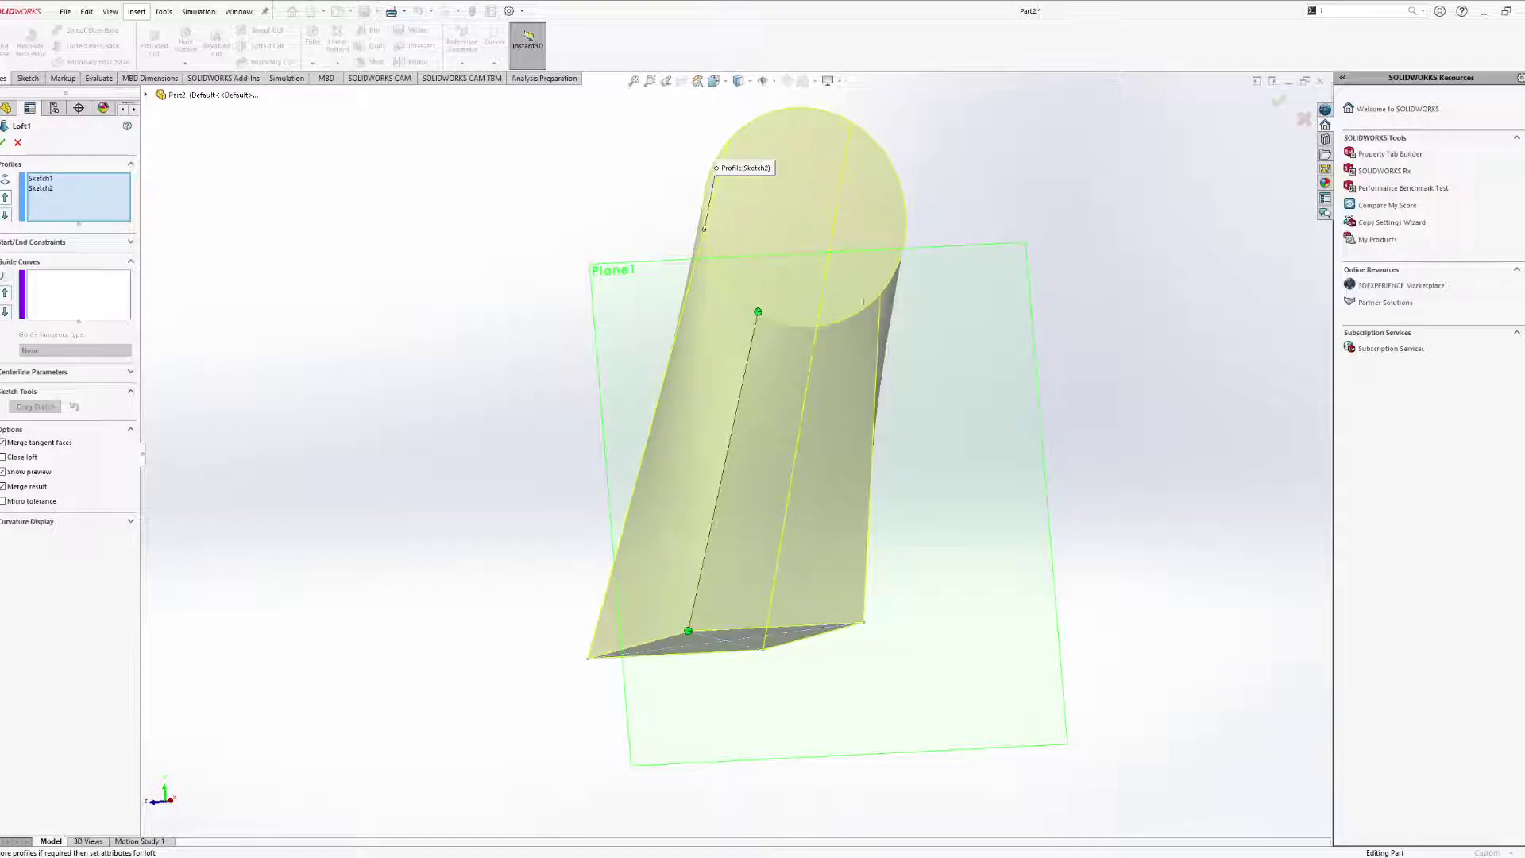
{"action": "middle_click_drag", "start_coordinate": [807, 312], "coordinate": [750, 340]}
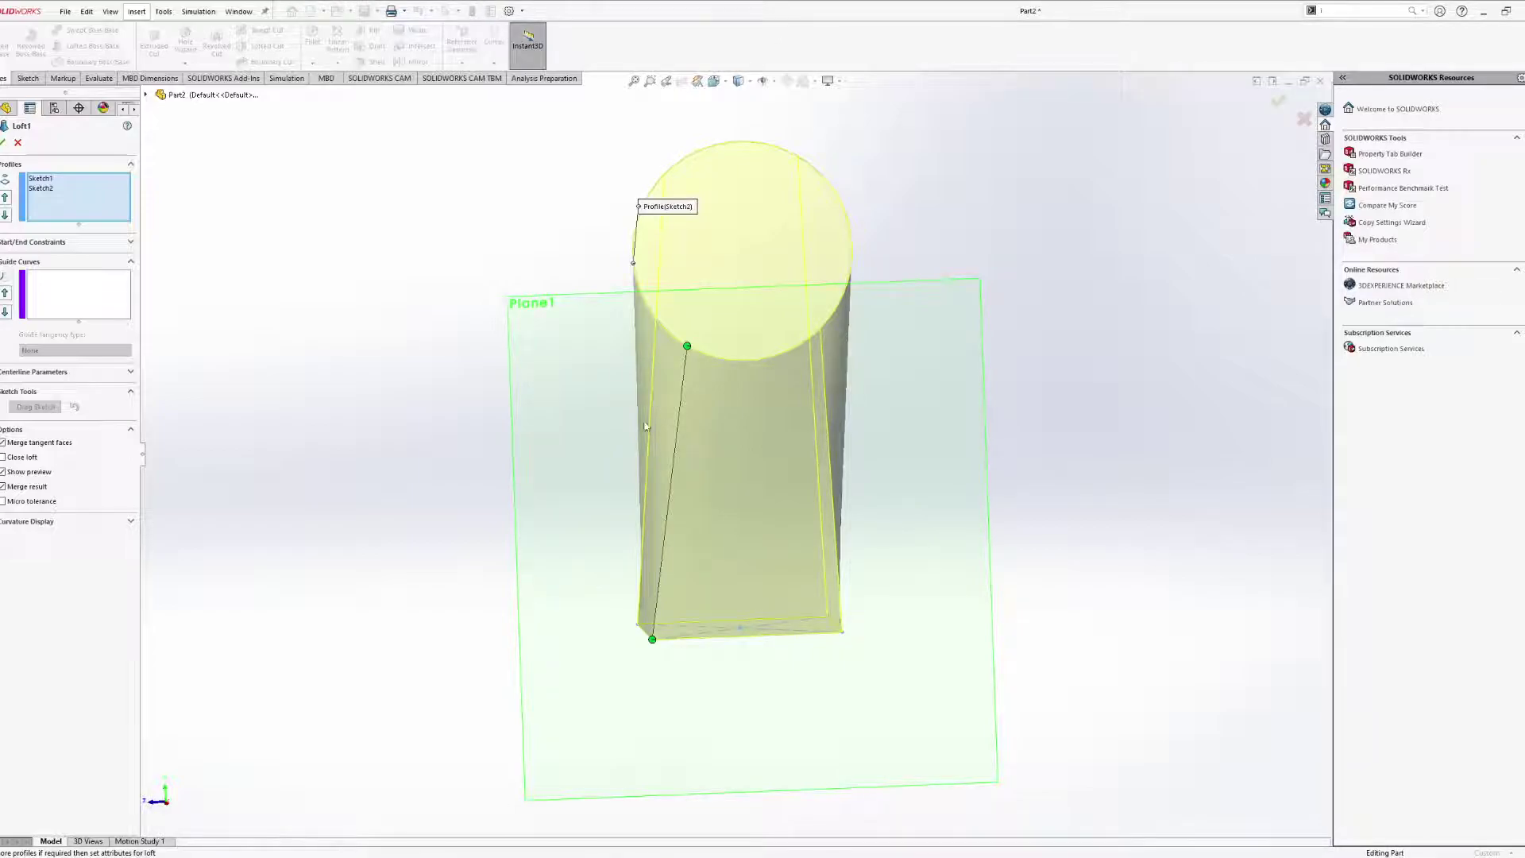
{"action": "left_click_drag", "start_coordinate": [687, 346], "coordinate": [680, 341]}
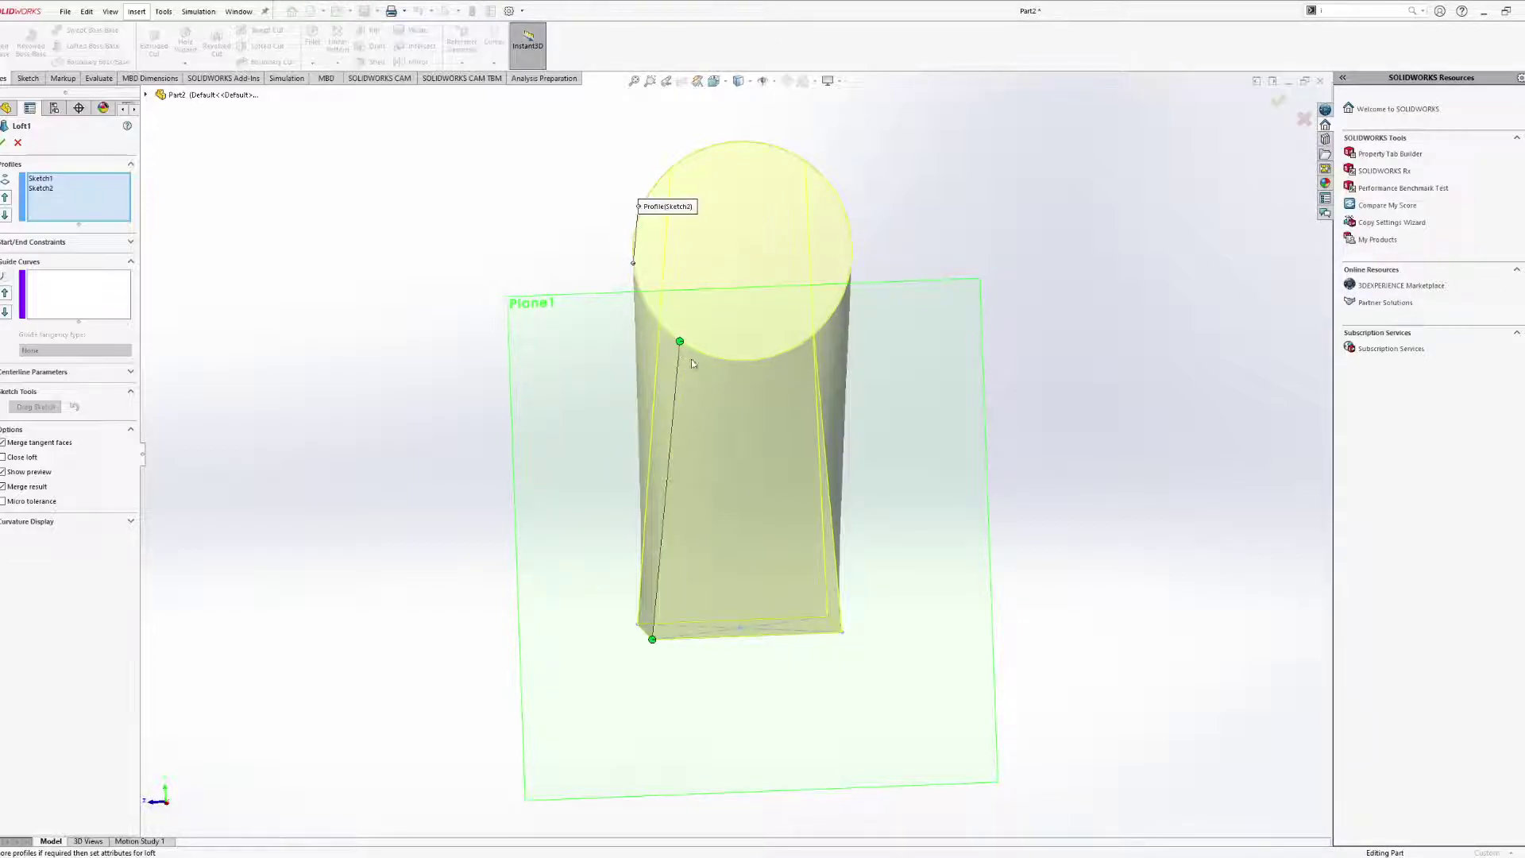
{"action": "mouse_move", "coordinate": [740, 396]}
{"action": "middle_mouse_down"}
{"action": "mouse_move", "coordinate": [726, 384]}
{"action": "mouse_move", "coordinate": [745, 409]}
{"action": "mouse_move", "coordinate": [731, 405]}
{"action": "middle_mouse_up"}
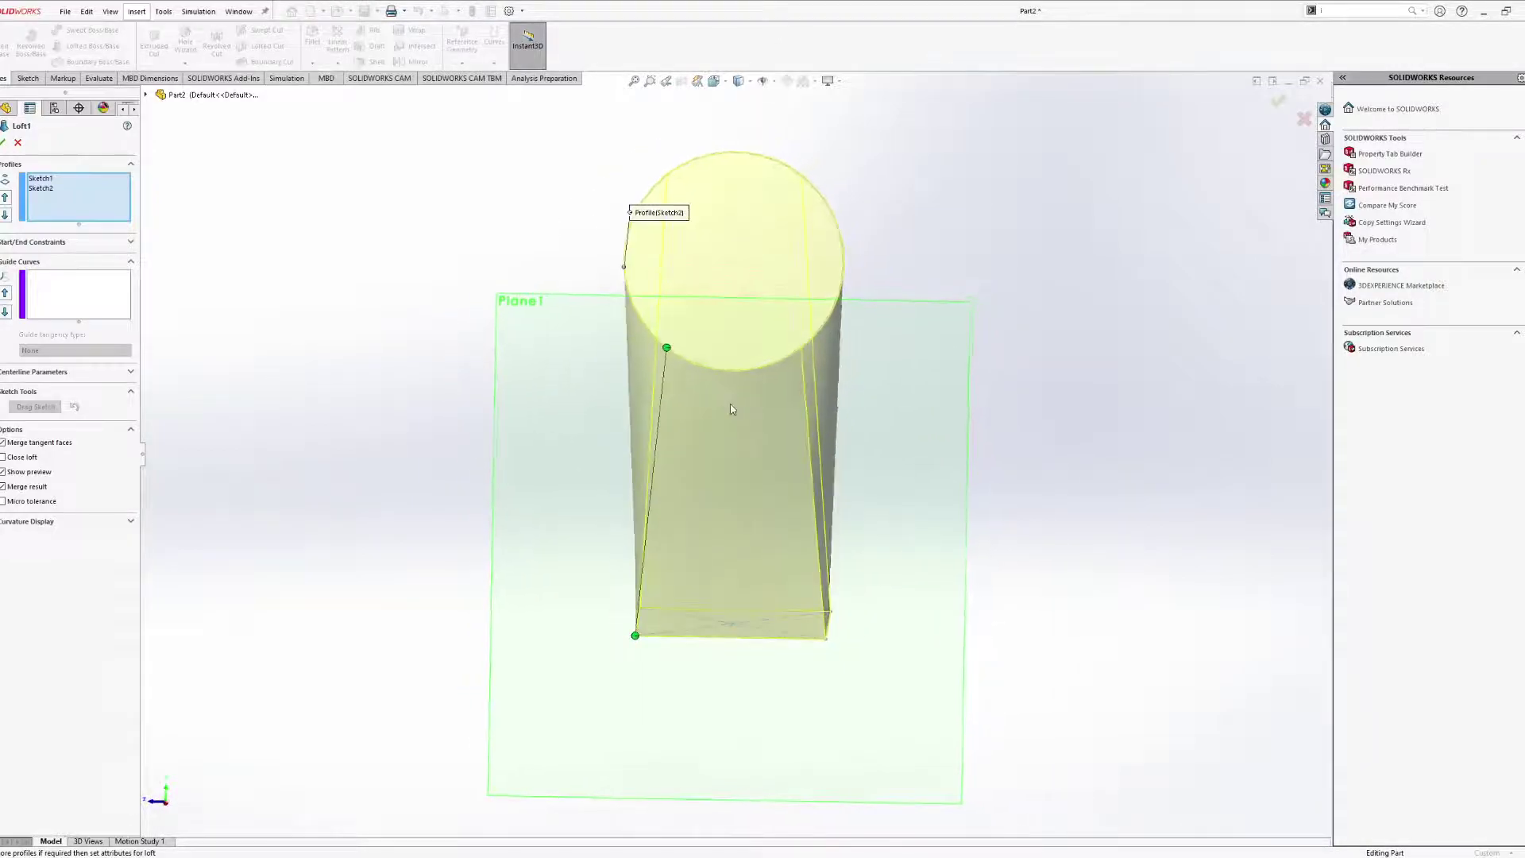
Expand the loft's curvature display options, nudge the circle's connector along its lower-left arc, and accept the loft.
{"action": "left_click", "coordinate": [94, 523]}
{"action": "middle_click_drag", "start_coordinate": [485, 454], "coordinate": [507, 451]}
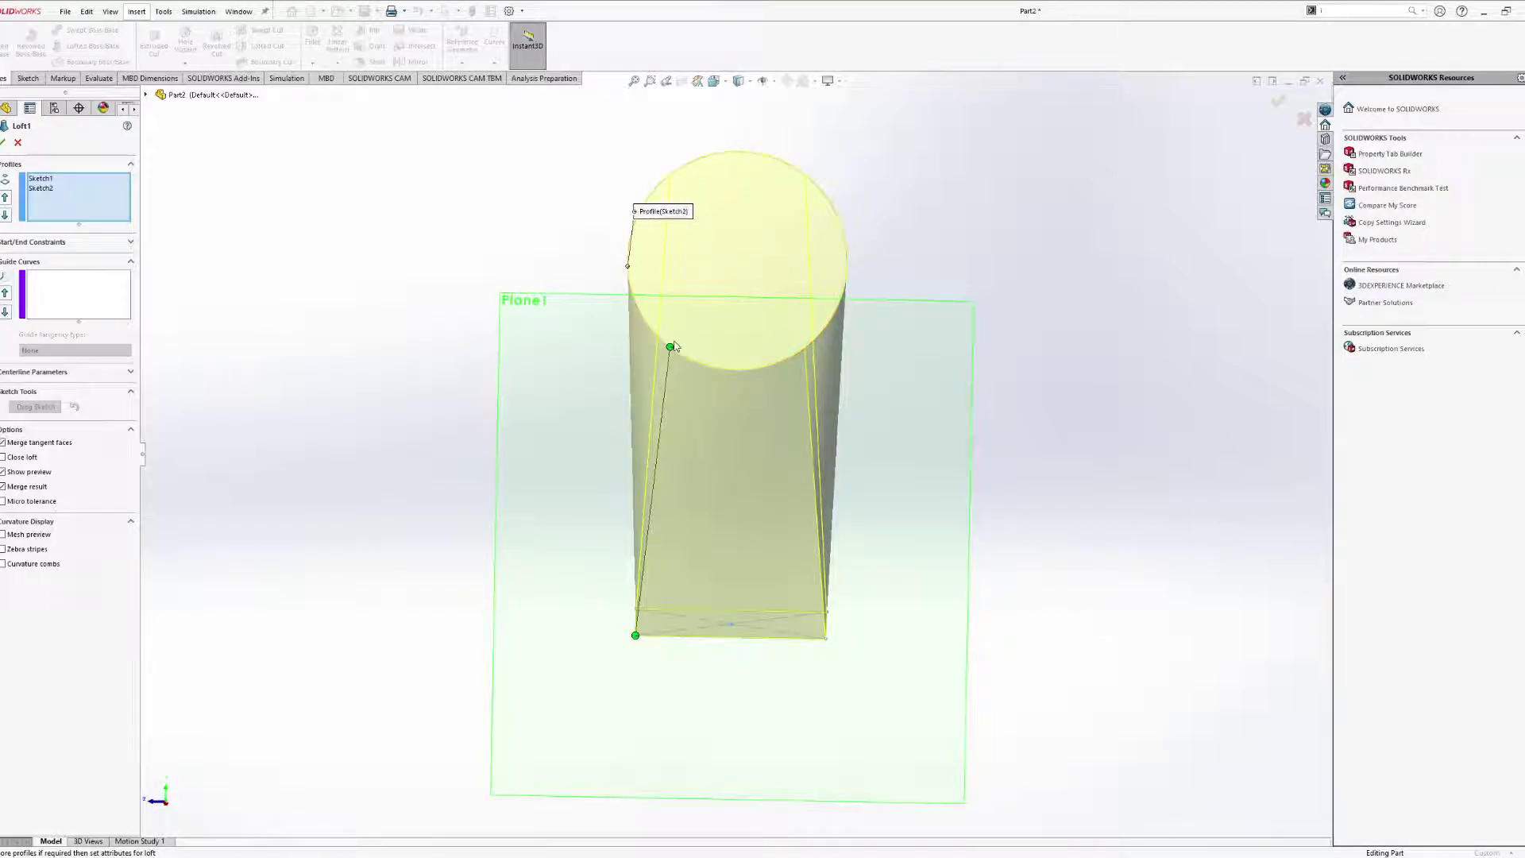
{"action": "mouse_move", "coordinate": [674, 347]}
{"action": "left_mouse_down"}
{"action": "mouse_move", "coordinate": [645, 308]}
{"action": "mouse_move", "coordinate": [642, 335]}
{"action": "mouse_move", "coordinate": [668, 367]}
{"action": "mouse_move", "coordinate": [670, 354]}
{"action": "left_mouse_up"}
{"action": "middle_click_drag", "start_coordinate": [670, 355], "coordinate": [901, 432]}
{"action": "left_click", "coordinate": [3, 142]}
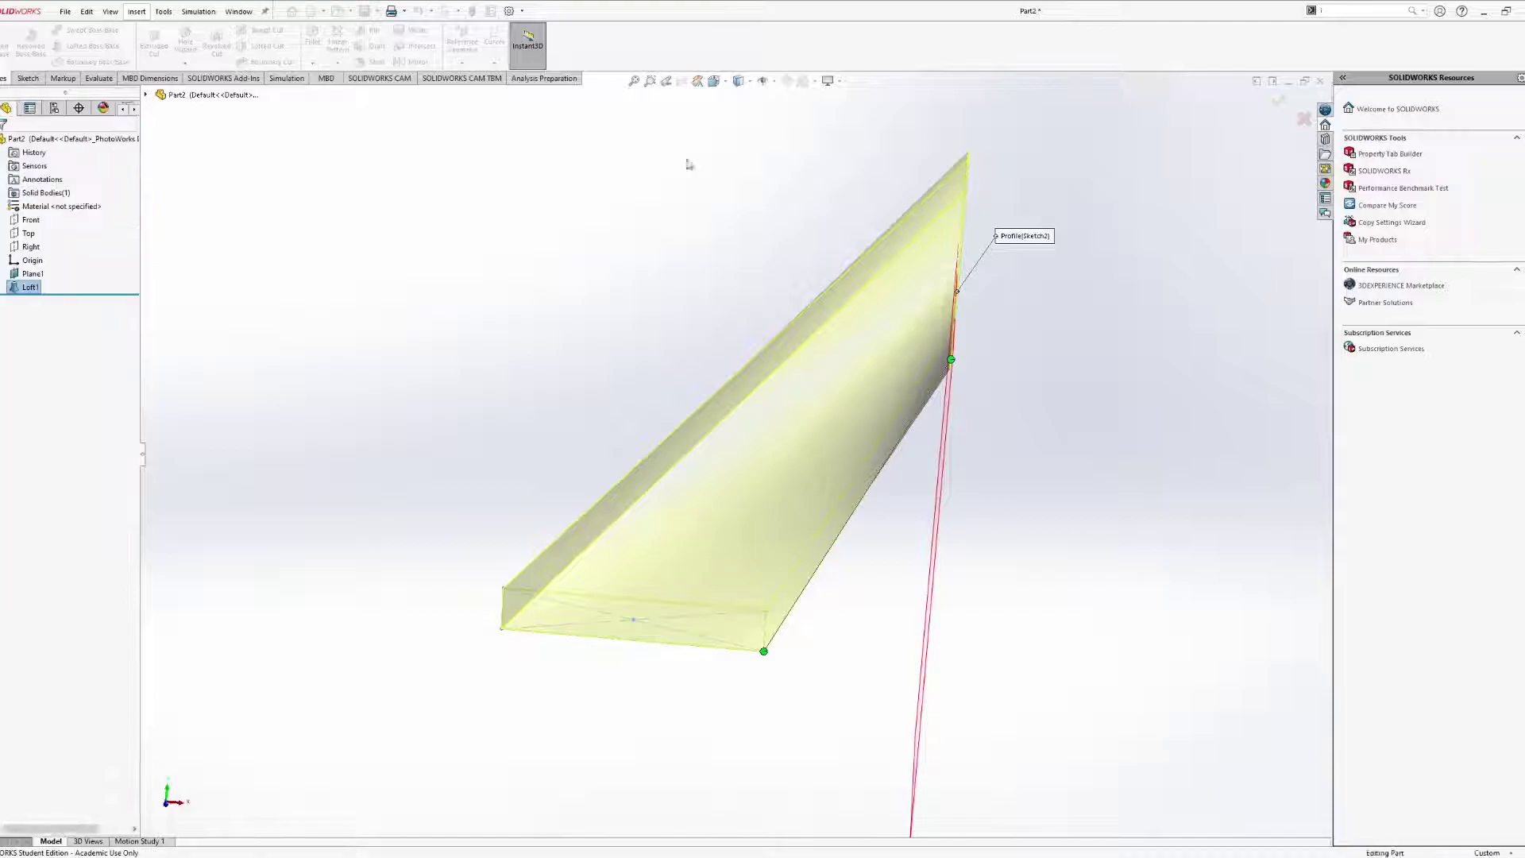
Create a reference plane offset 100 mm from Plane1, on the side away from the loft.
{"action": "middle_click_drag", "start_coordinate": [794, 199], "coordinate": [654, 446]}
{"action": "left_click", "coordinate": [35, 275]}
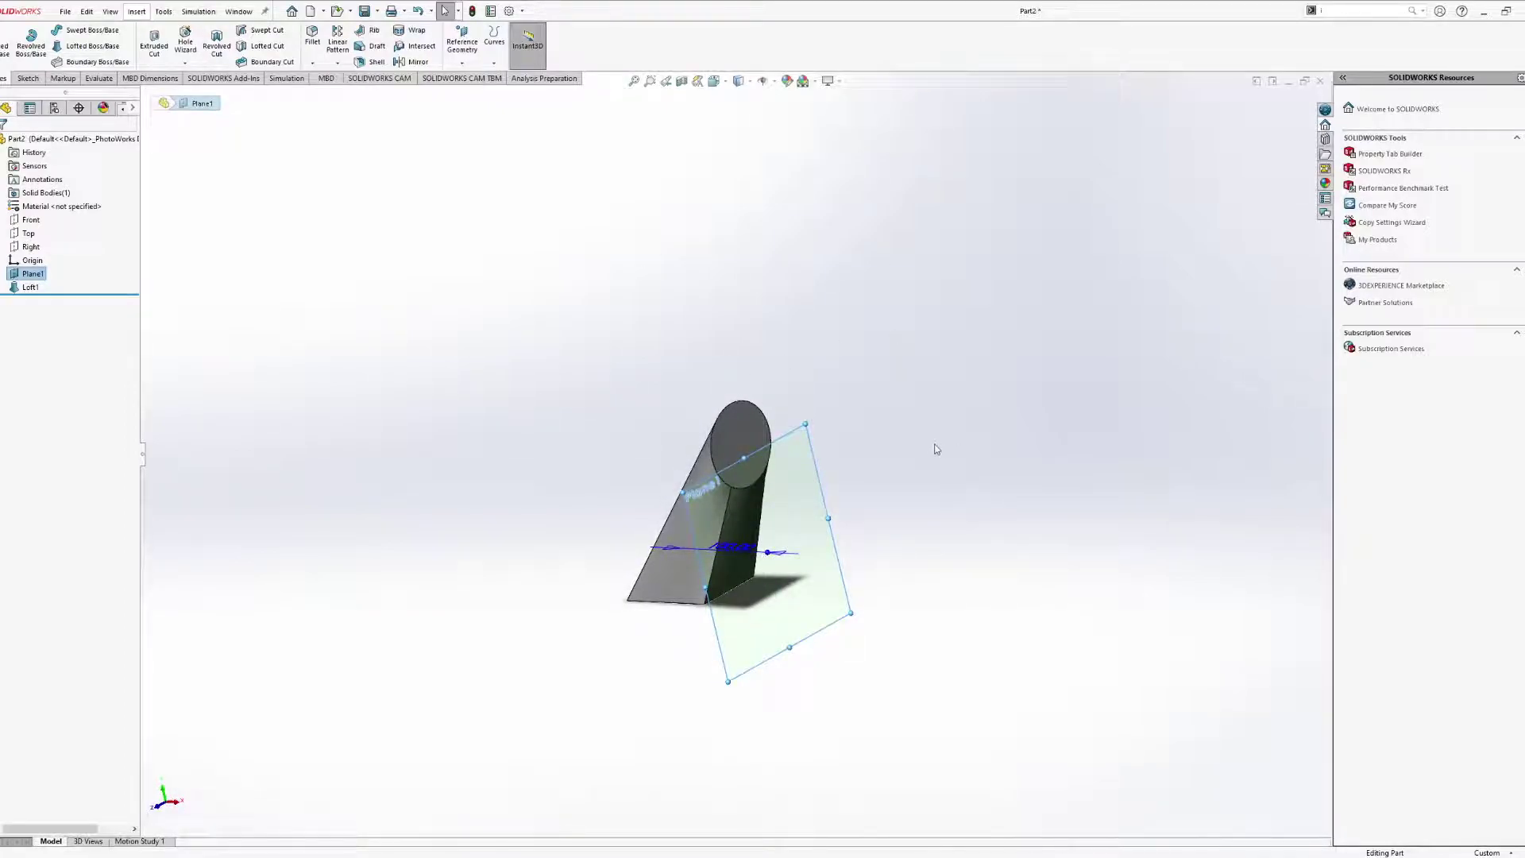
{"action": "middle_click_drag", "start_coordinate": [886, 451], "coordinate": [953, 392]}
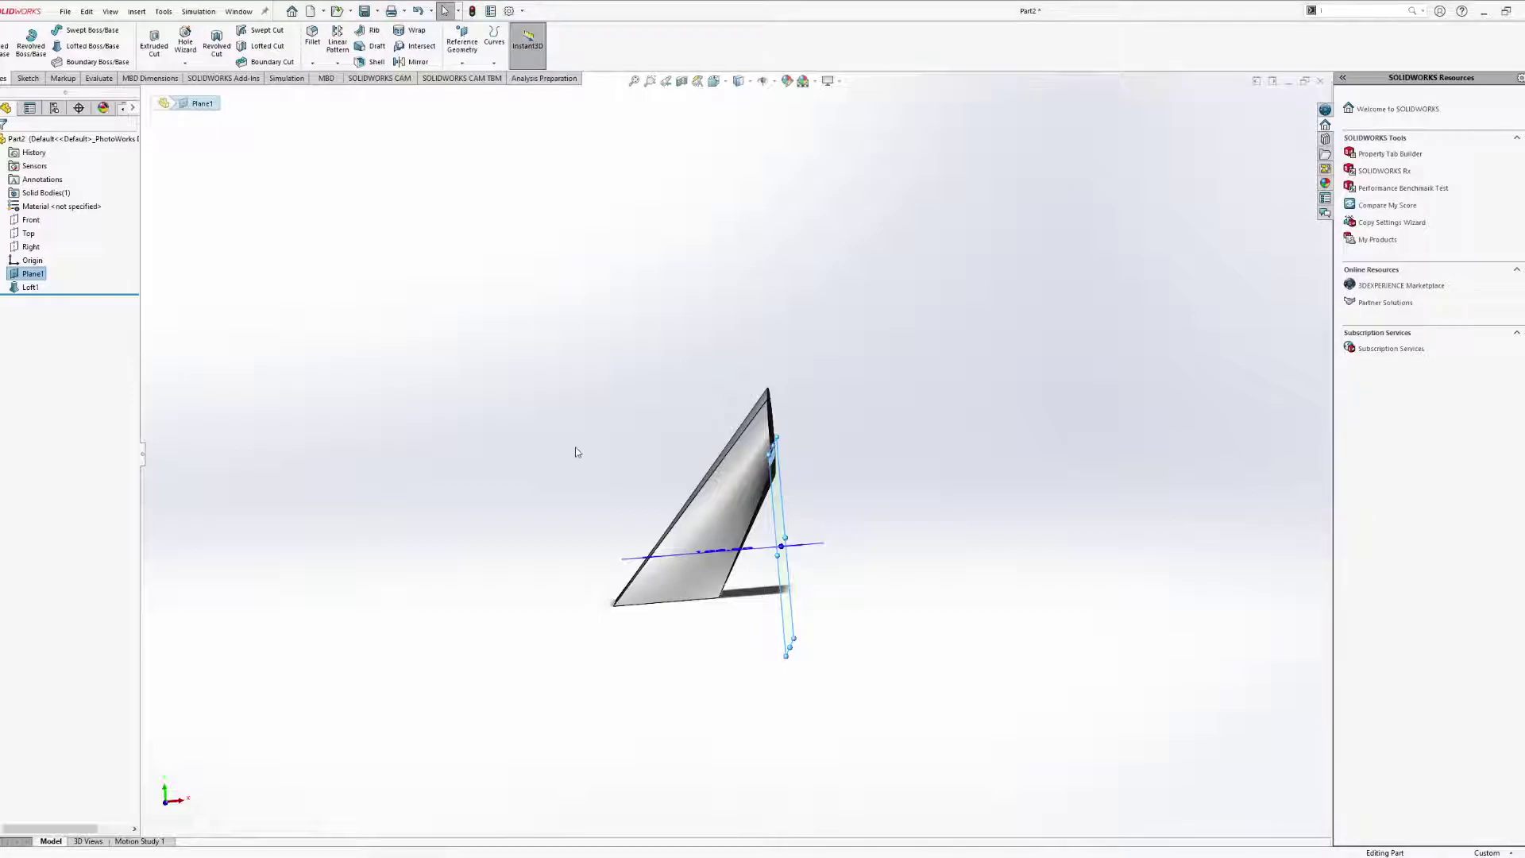
{"action": "middle_click_drag", "start_coordinate": [801, 518], "coordinate": [731, 470]}
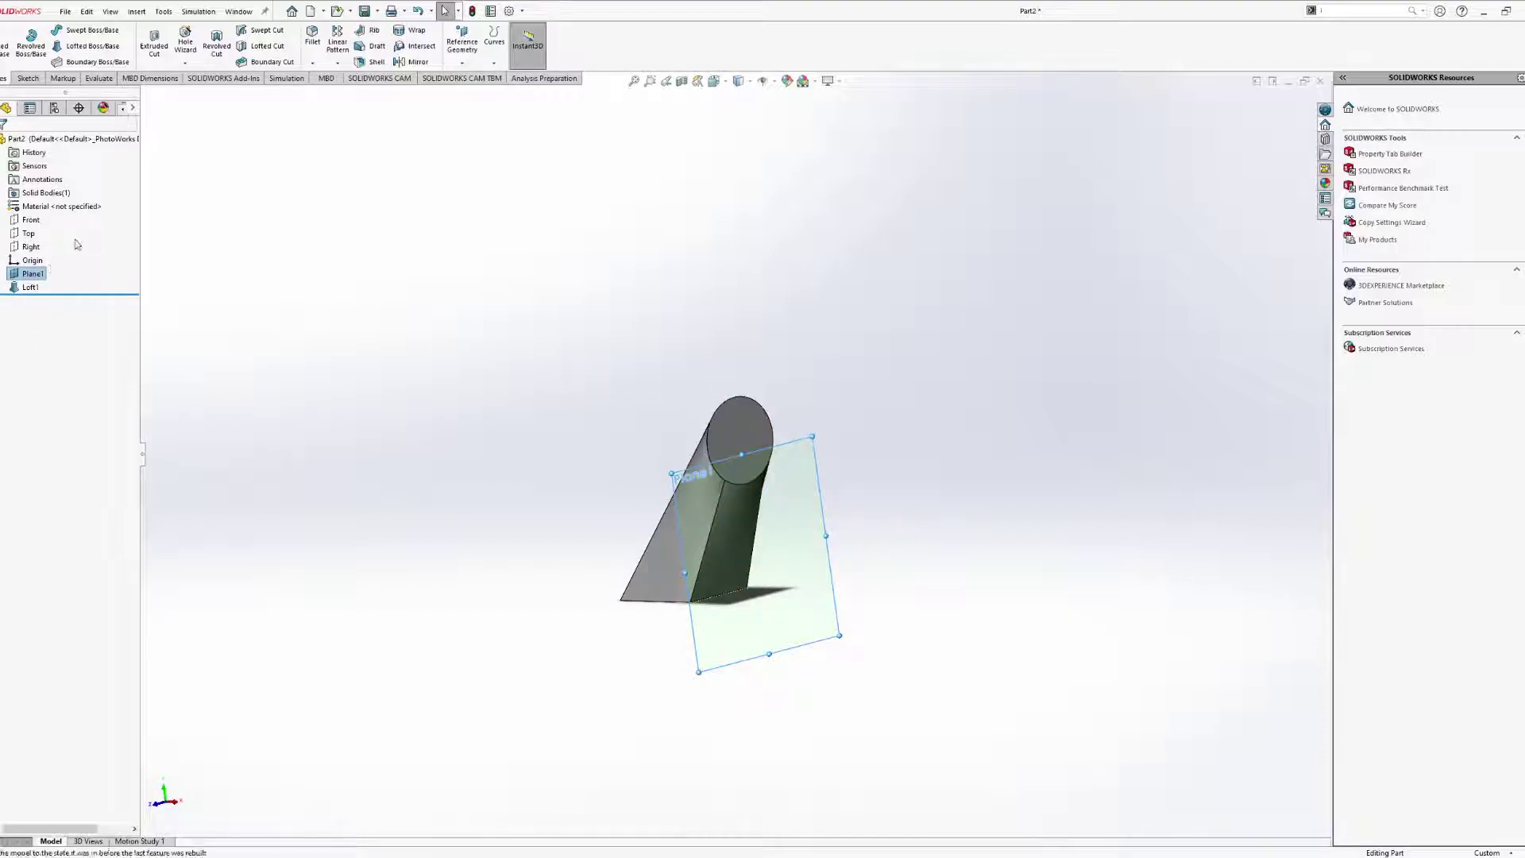
{"action": "left_click", "coordinate": [461, 40]}
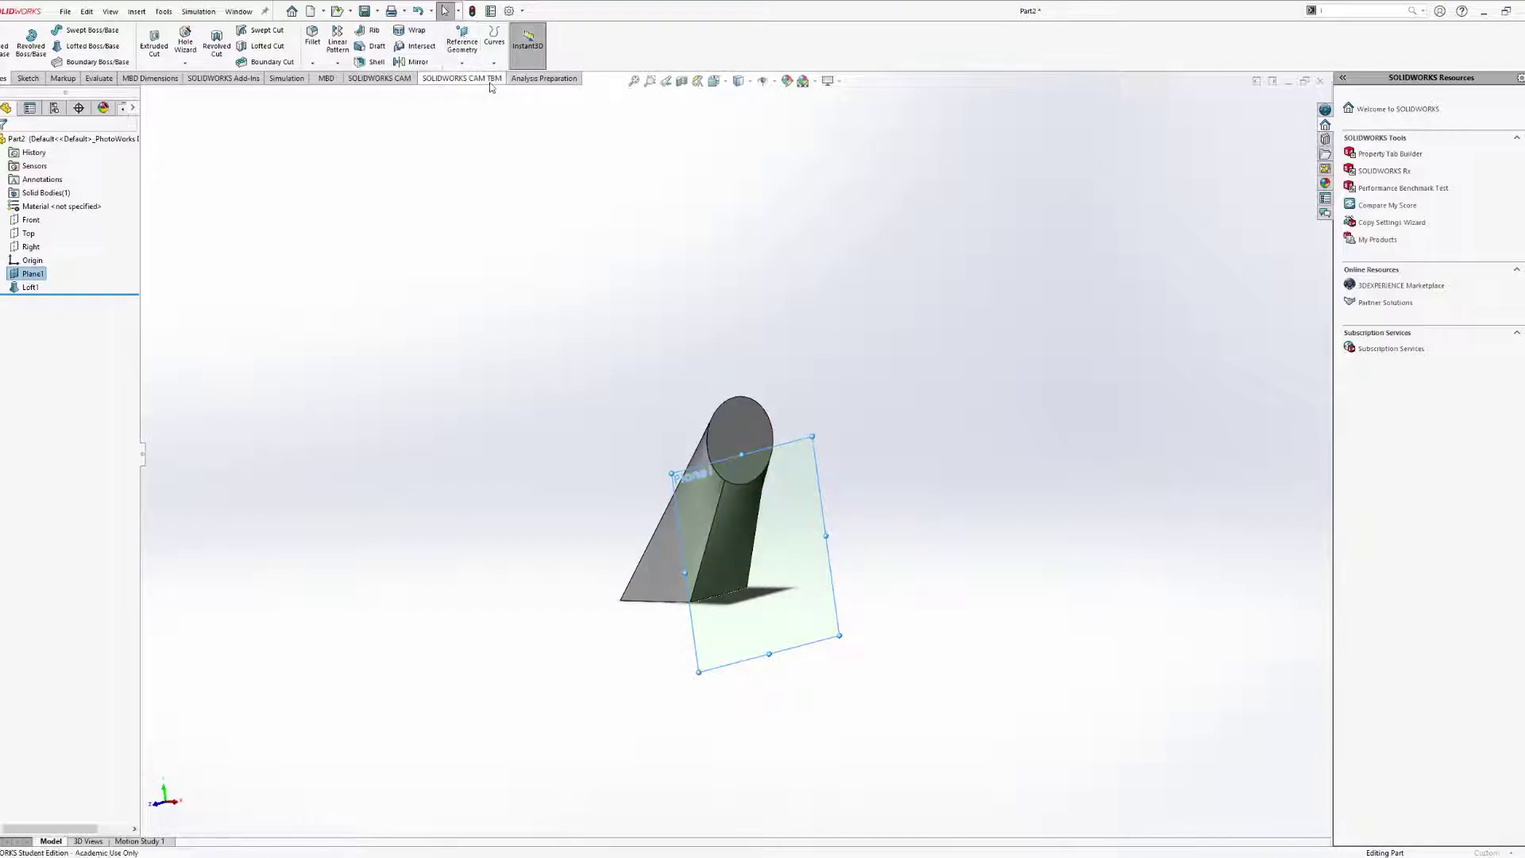
{"action": "middle_click_drag", "start_coordinate": [981, 473], "coordinate": [1078, 432]}
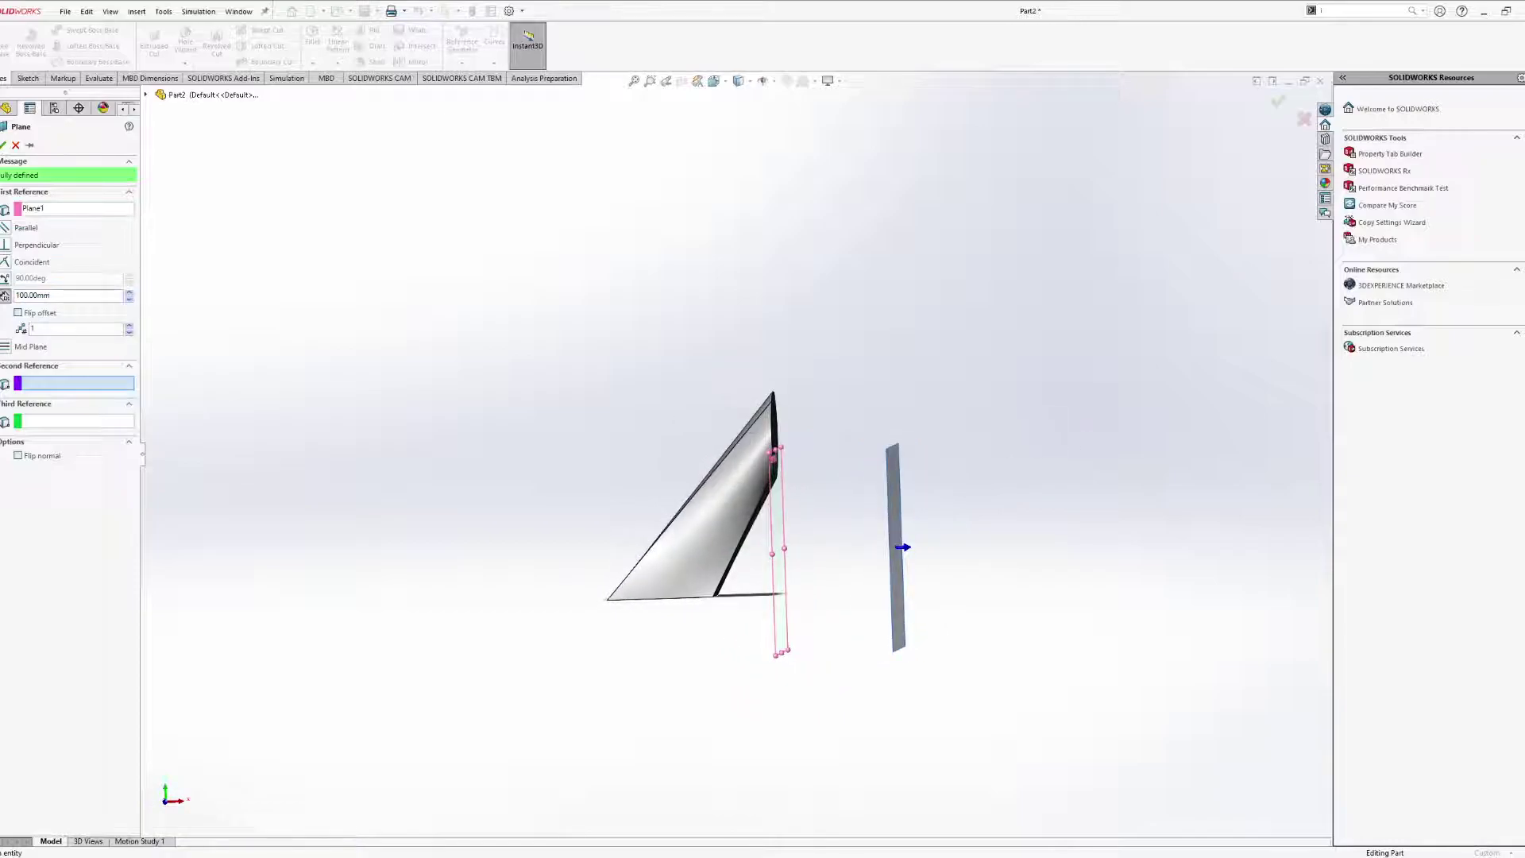
{"action": "left_click", "coordinate": [4, 145]}
{"action": "middle_click_drag", "start_coordinate": [556, 373], "coordinate": [571, 366]}
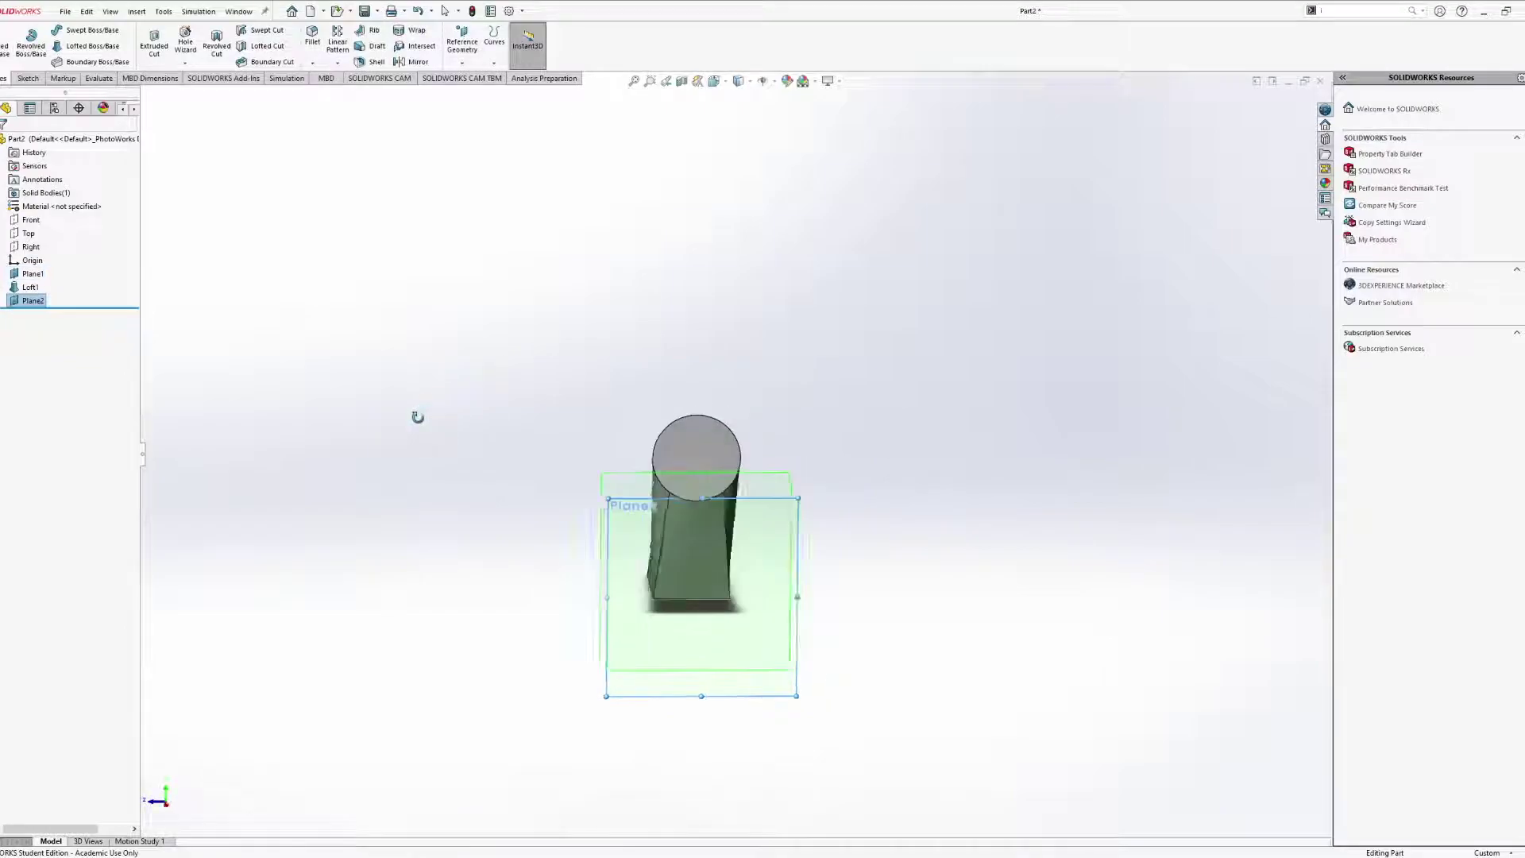
Extend the new offset plane's upper edge above the loft's circular end and start a sketch on the plane.
{"action": "mouse_move", "coordinate": [415, 415]}
{"action": "middle_mouse_down"}
{"action": "mouse_move", "coordinate": [487, 405]}
{"action": "mouse_move", "coordinate": [426, 394]}
{"action": "middle_mouse_up"}
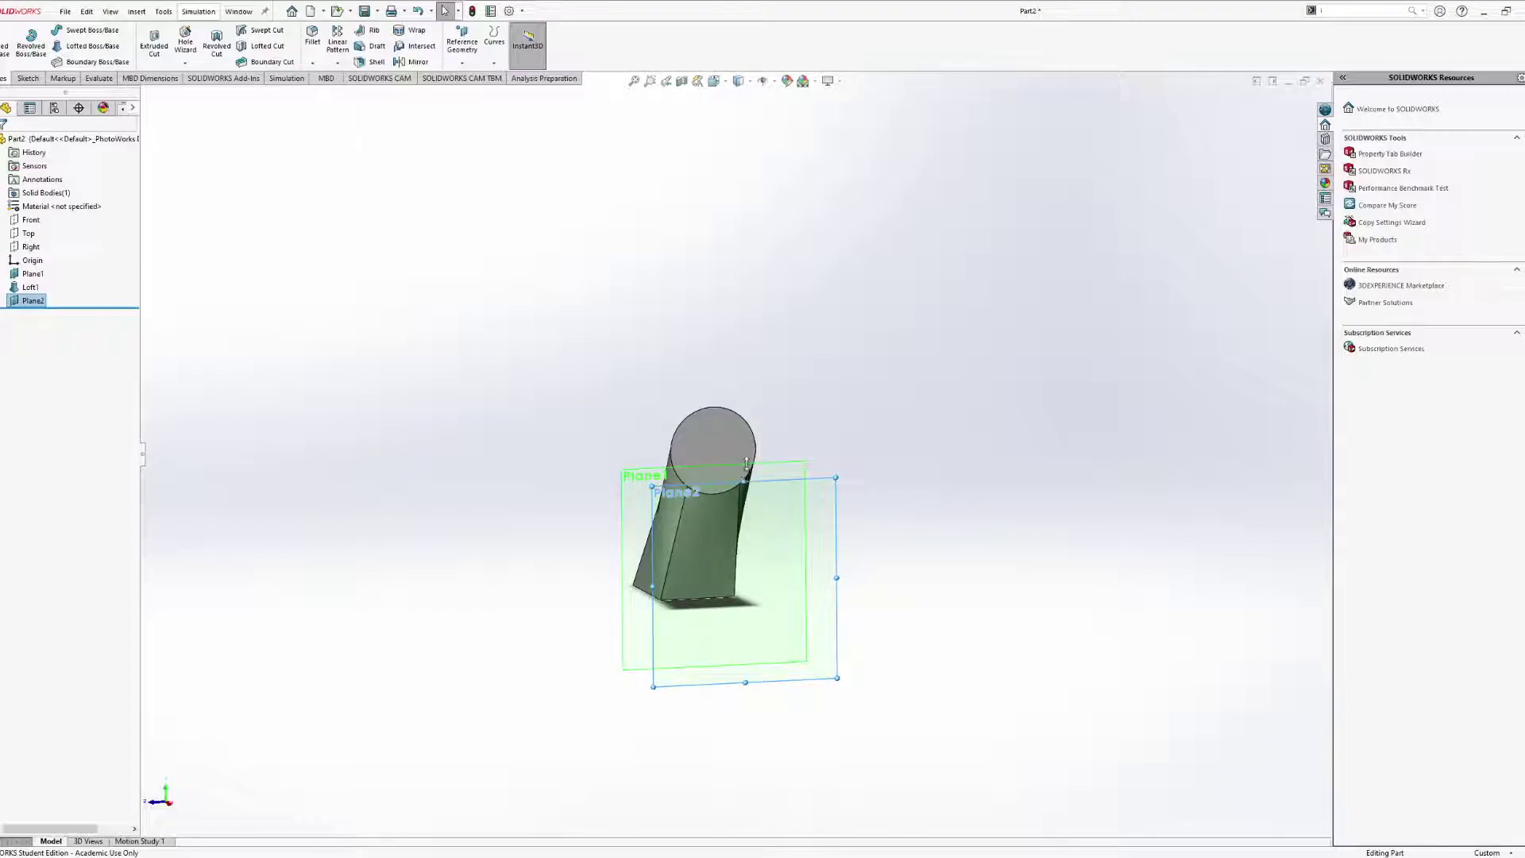
{"action": "left_click_drag", "start_coordinate": [745, 482], "coordinate": [742, 393]}
{"action": "key", "text": "Escape"}
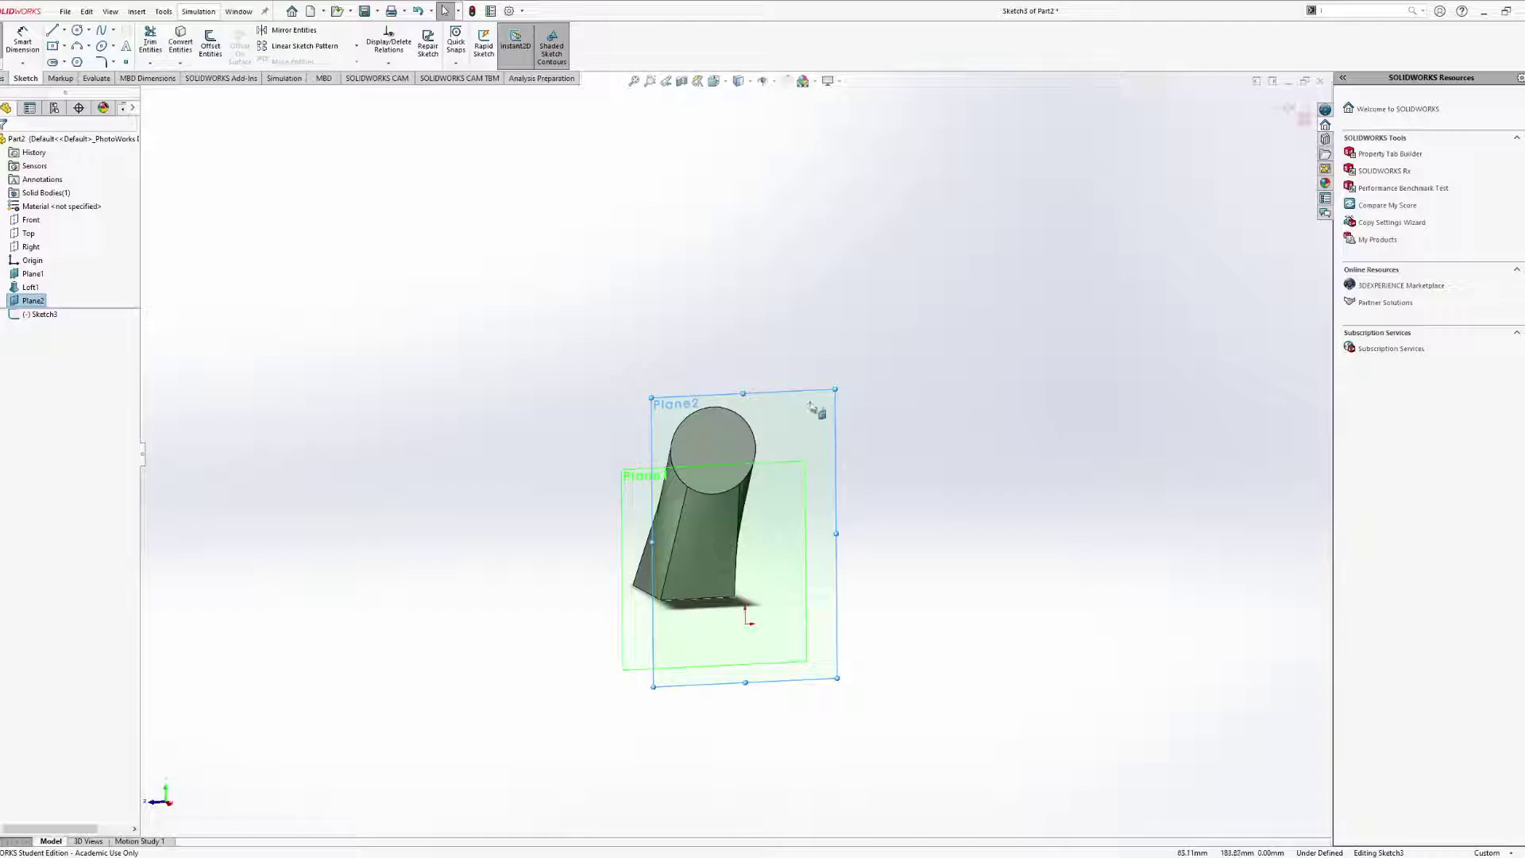
In the Right view, place a sketch point aligned with the centre of the loft's circular face and exit the sketch.
{"action": "left_click", "coordinate": [125, 62]}
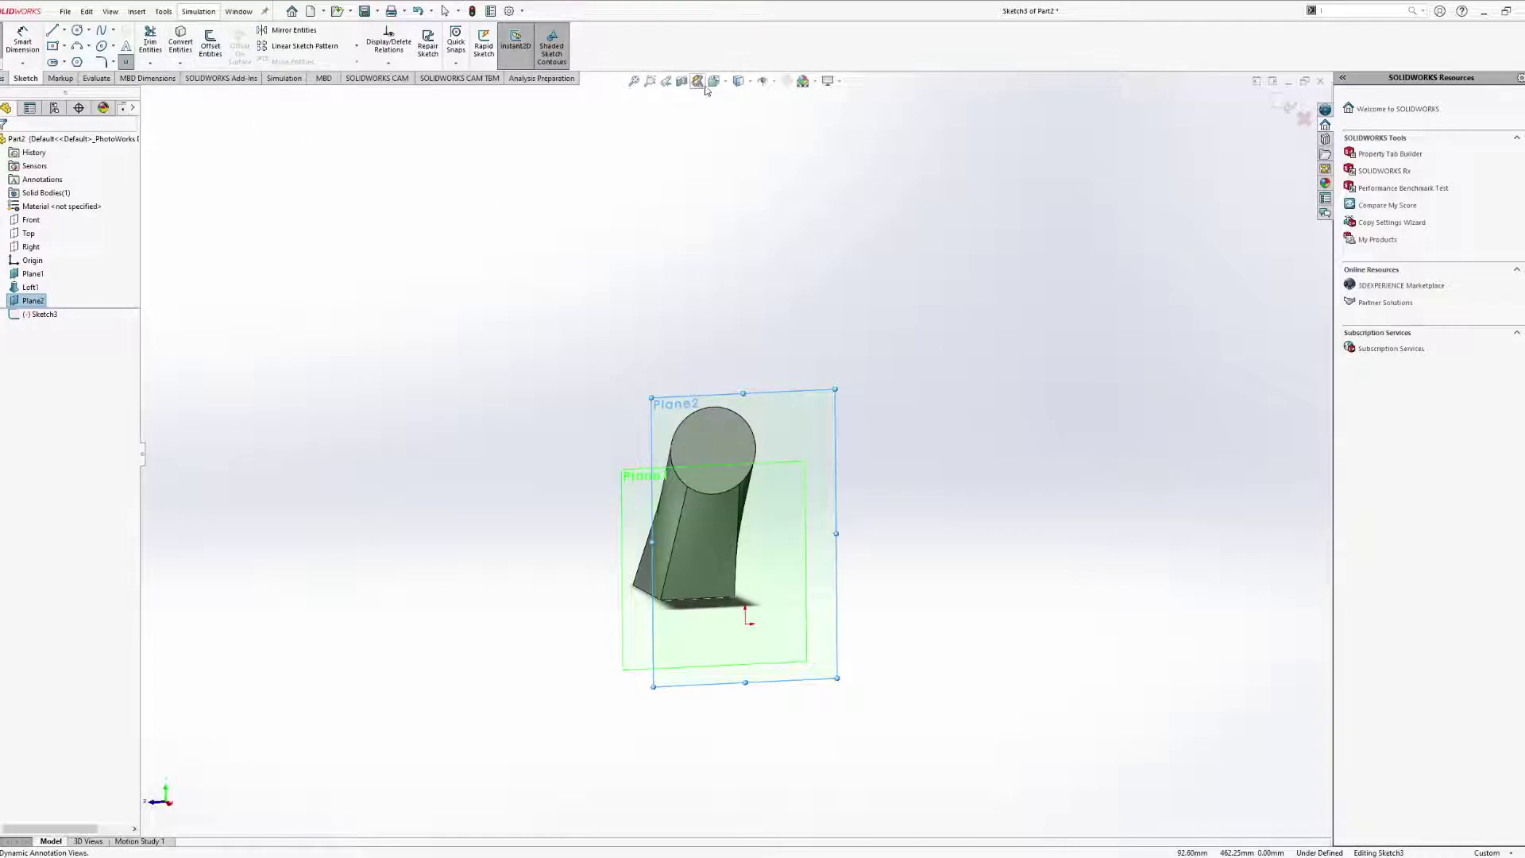
{"action": "left_click", "coordinate": [713, 81]}
{"action": "left_click", "coordinate": [672, 522]}
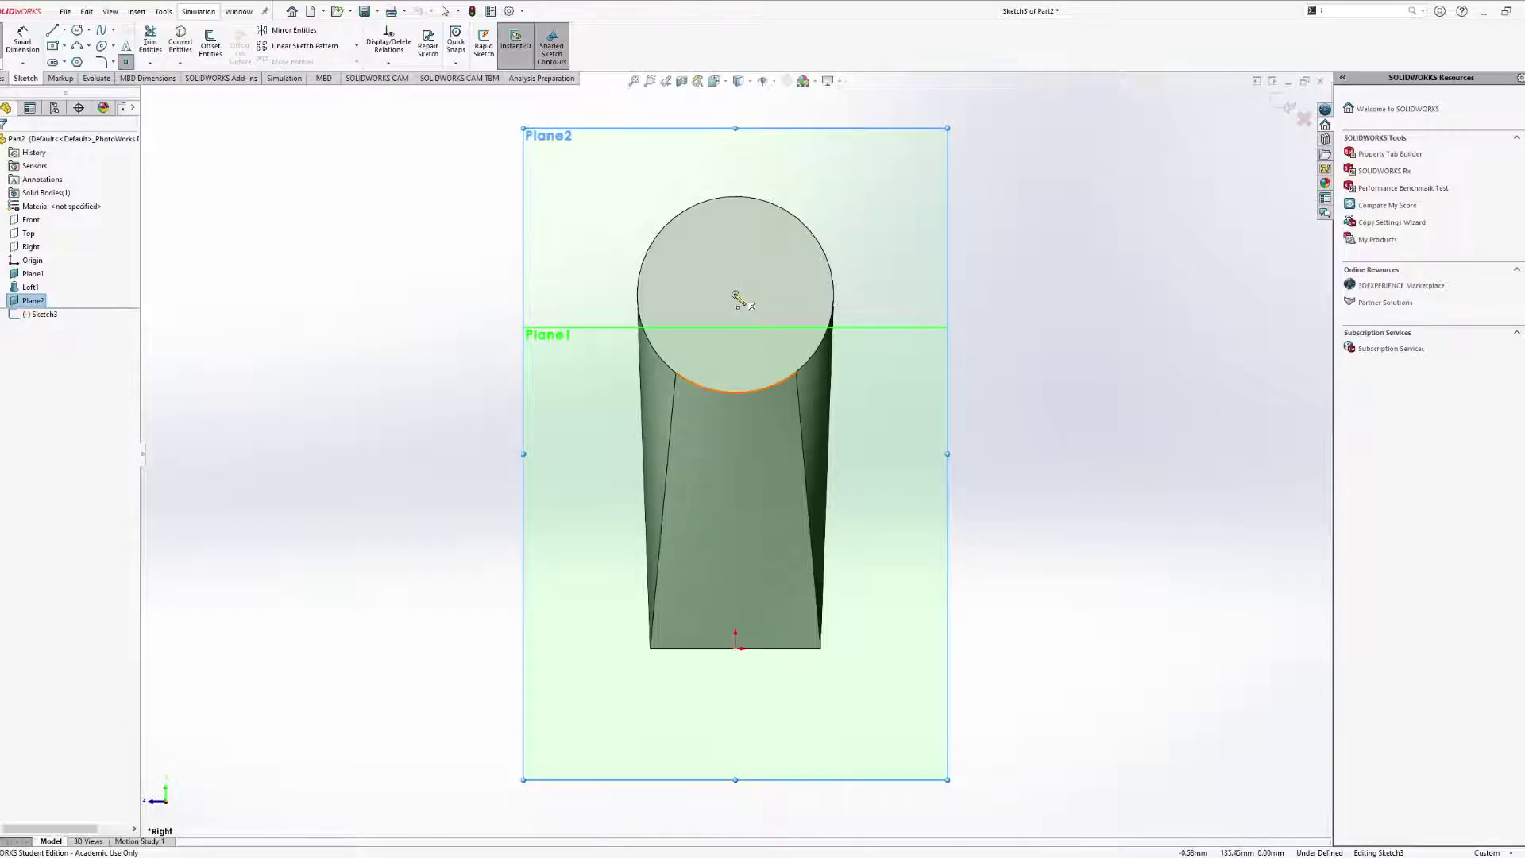
{"action": "left_click", "coordinate": [735, 295]}
{"action": "middle_click_drag", "start_coordinate": [451, 256], "coordinate": [494, 257]}
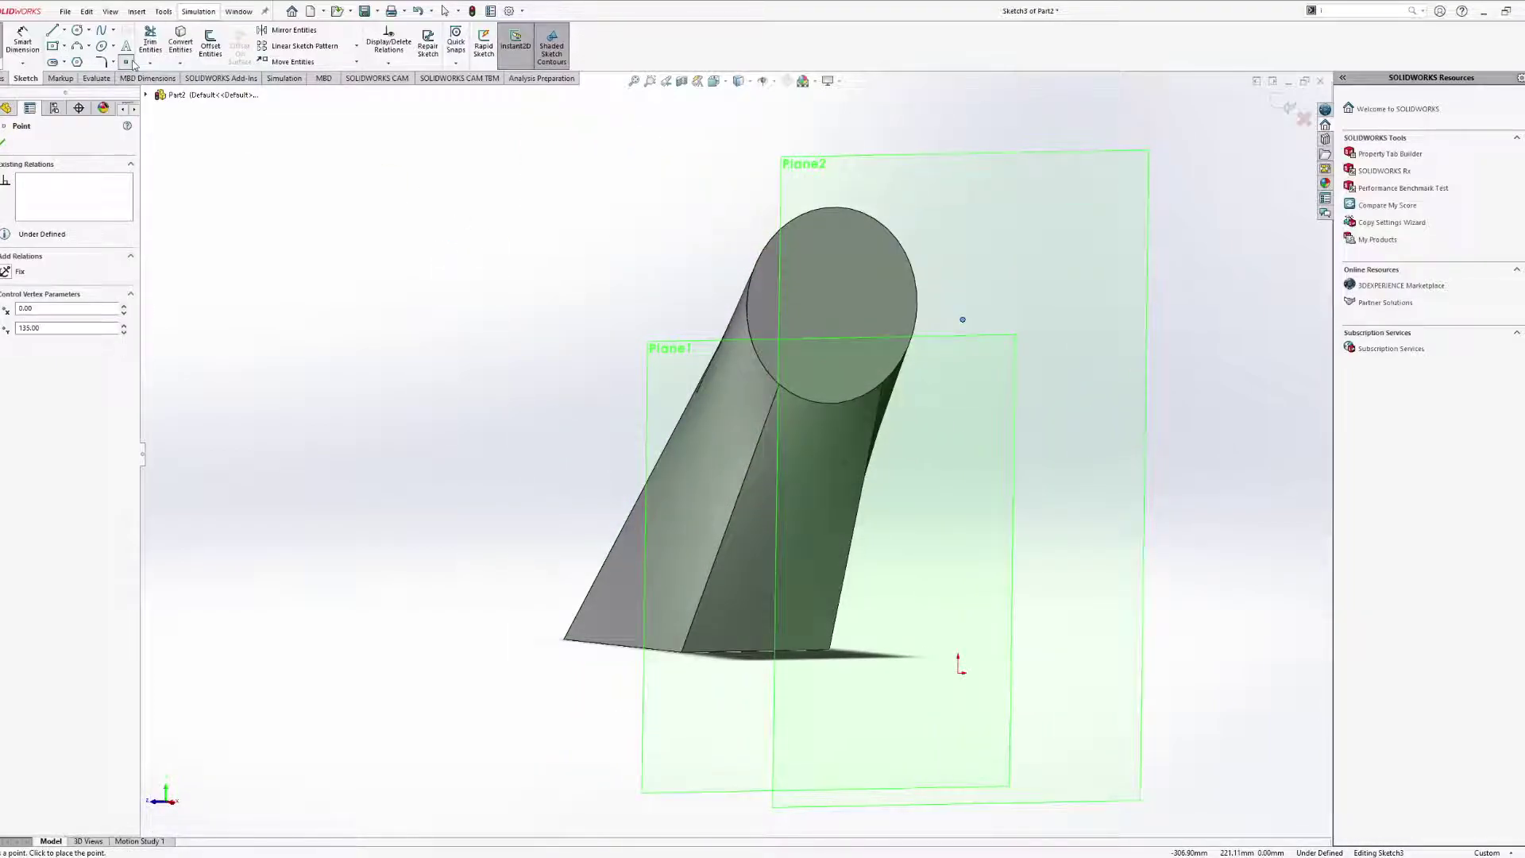
{"action": "middle_click_drag", "start_coordinate": [697, 317], "coordinate": [842, 337]}
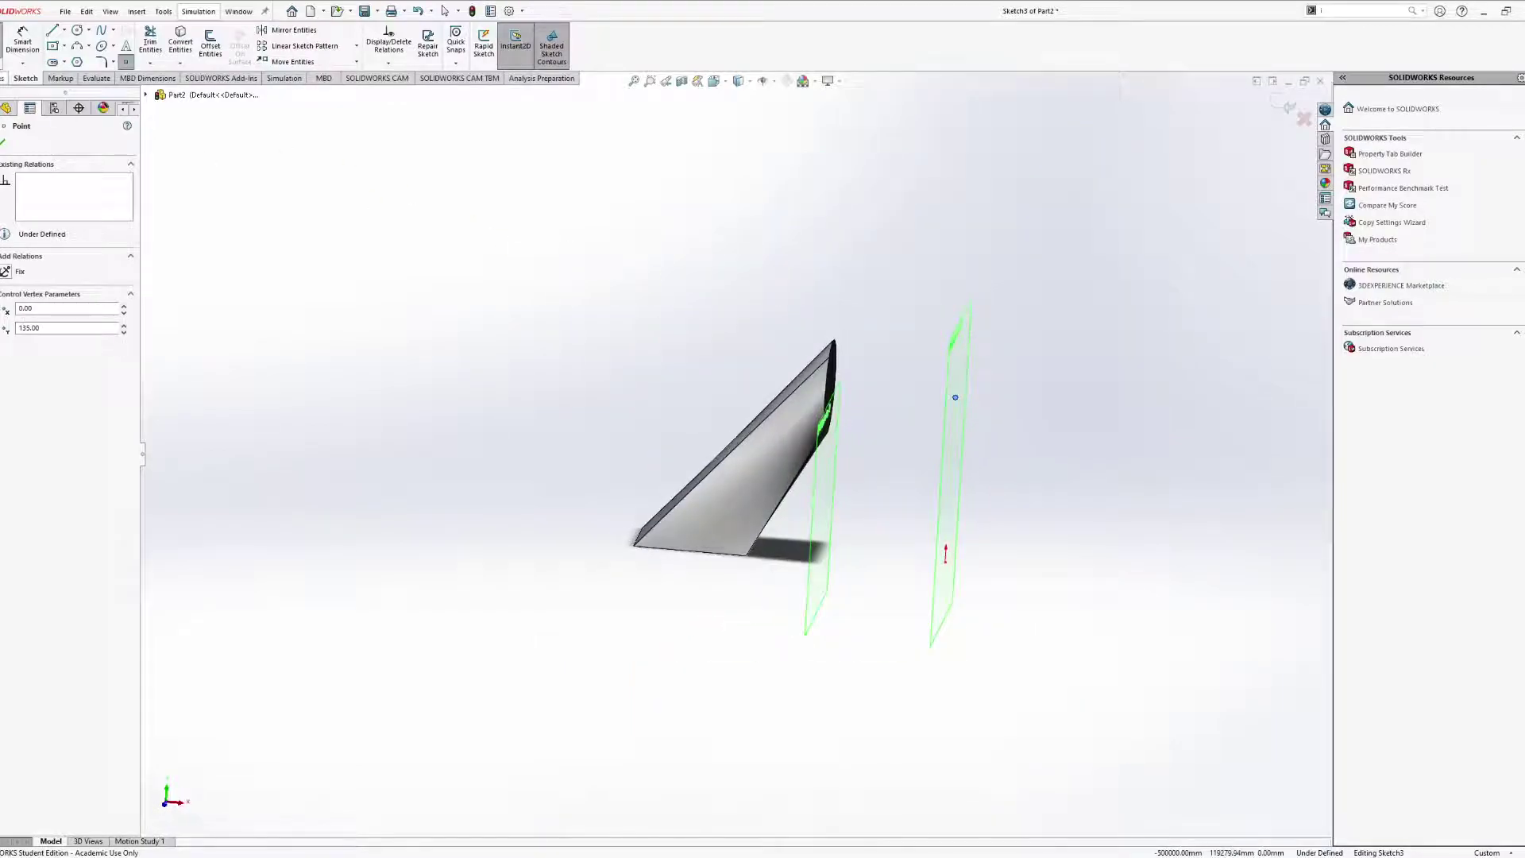
{"action": "left_click", "coordinate": [4, 144]}
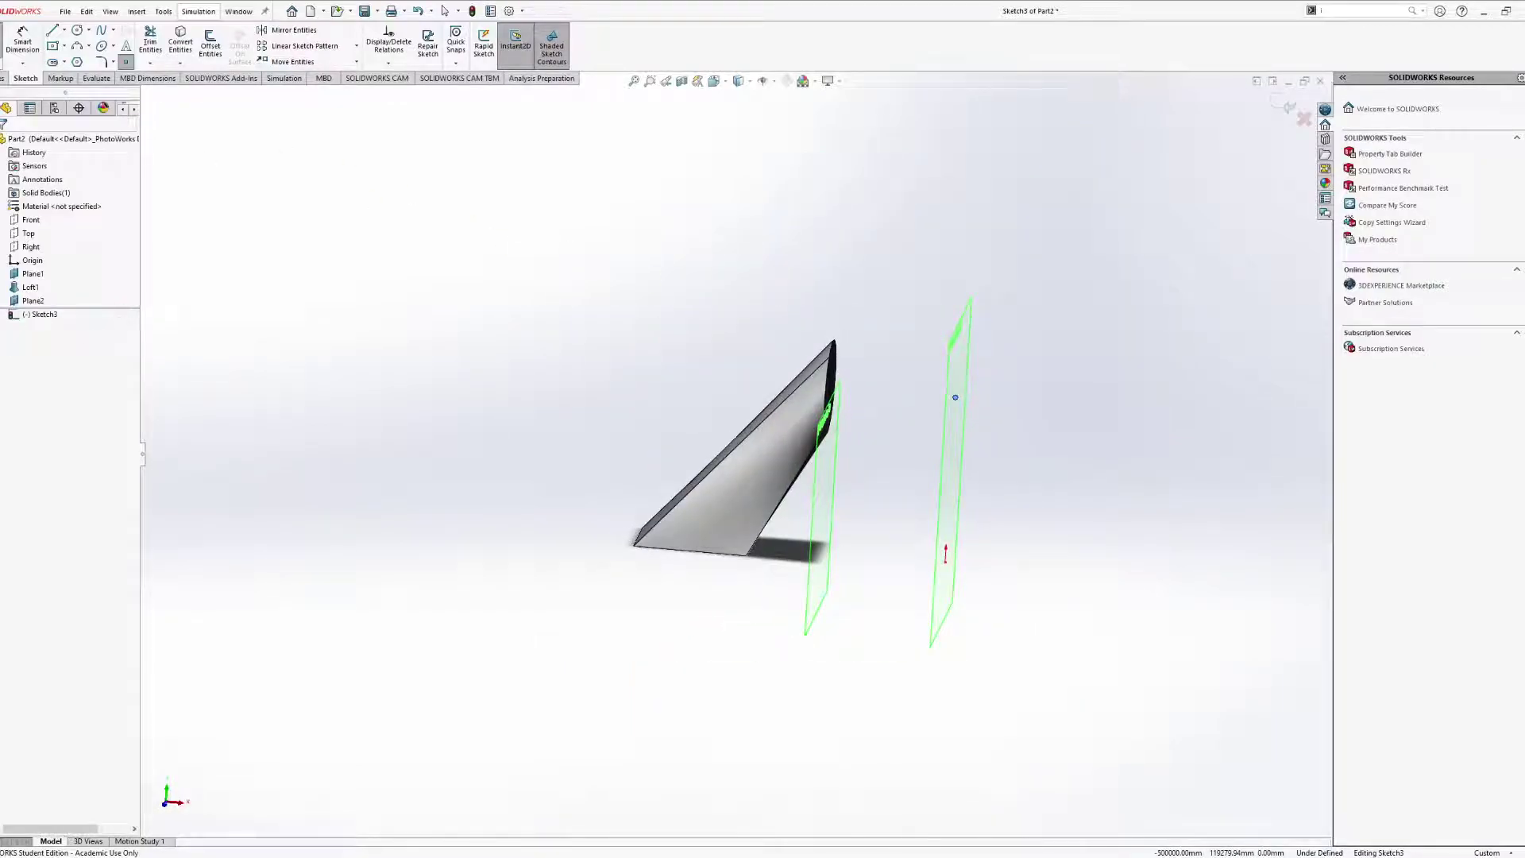
{"action": "left_click", "coordinate": [1, 49]}
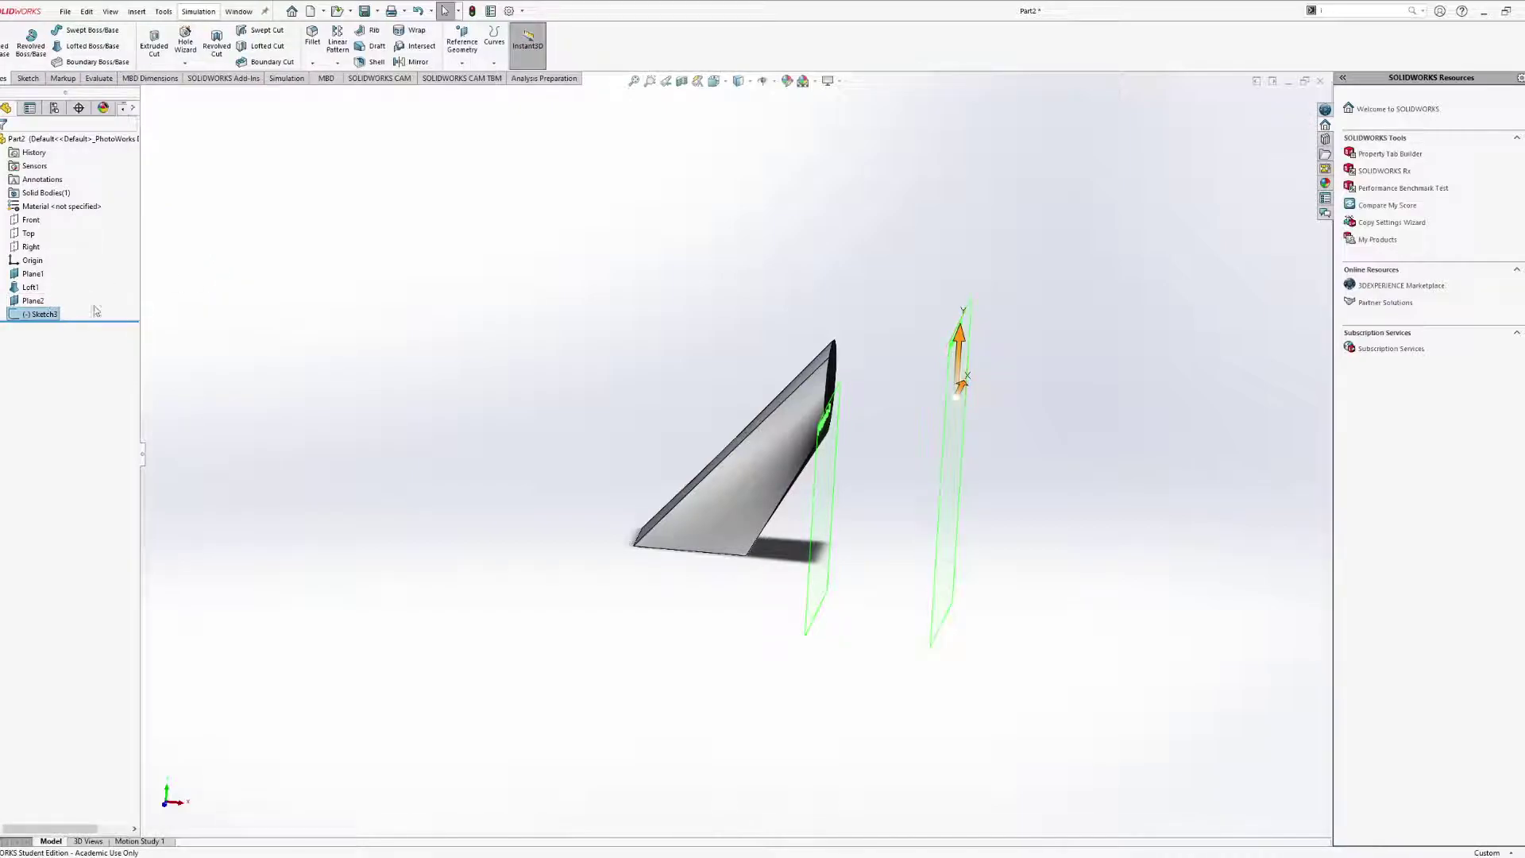
{"action": "mouse_move", "coordinate": [609, 309]}
{"action": "middle_mouse_down"}
{"action": "mouse_move", "coordinate": [589, 286]}
{"action": "mouse_move", "coordinate": [371, 245]}
{"action": "mouse_move", "coordinate": [432, 289]}
{"action": "mouse_move", "coordinate": [584, 275]}
{"action": "mouse_move", "coordinate": [593, 293]}
{"action": "mouse_move", "coordinate": [503, 286]}
{"action": "middle_mouse_up"}
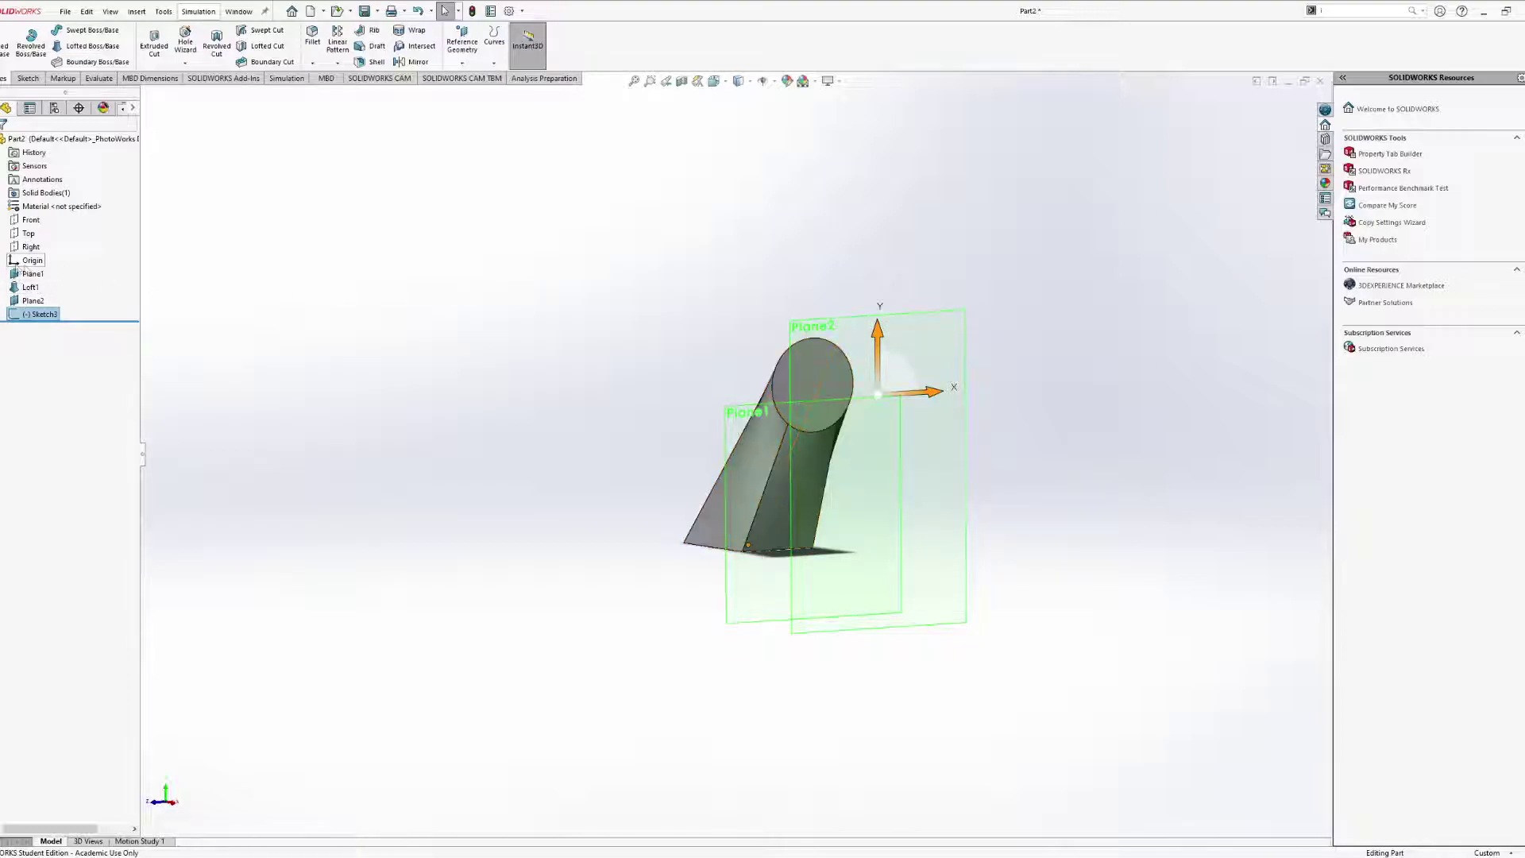
{"action": "middle_click_drag", "start_coordinate": [357, 261], "coordinate": [224, 187]}
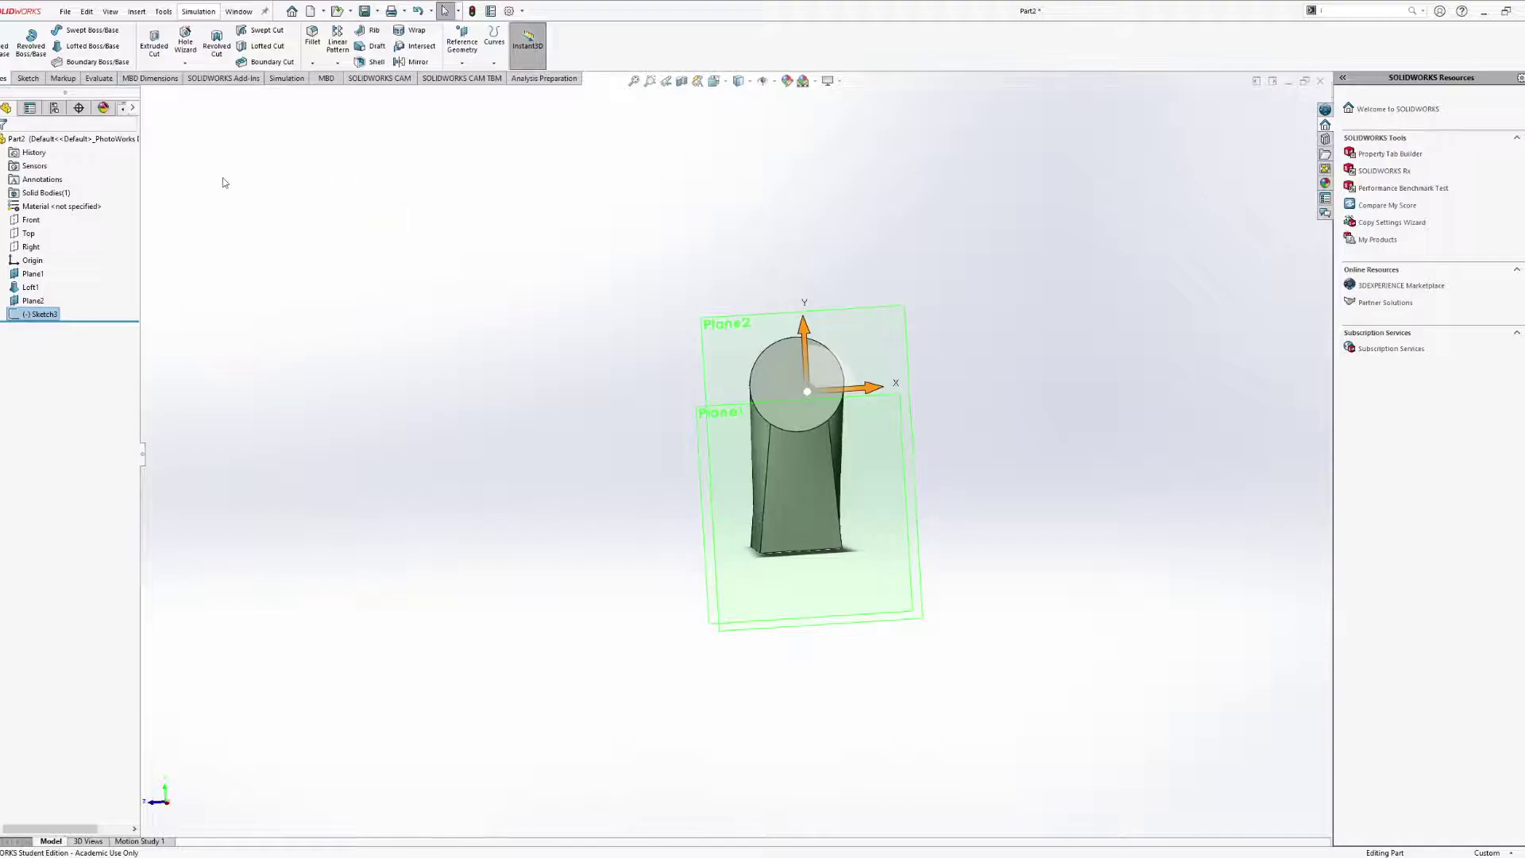
{"action": "left_click", "coordinate": [29, 287]}
{"action": "left_click", "coordinate": [33, 255]}
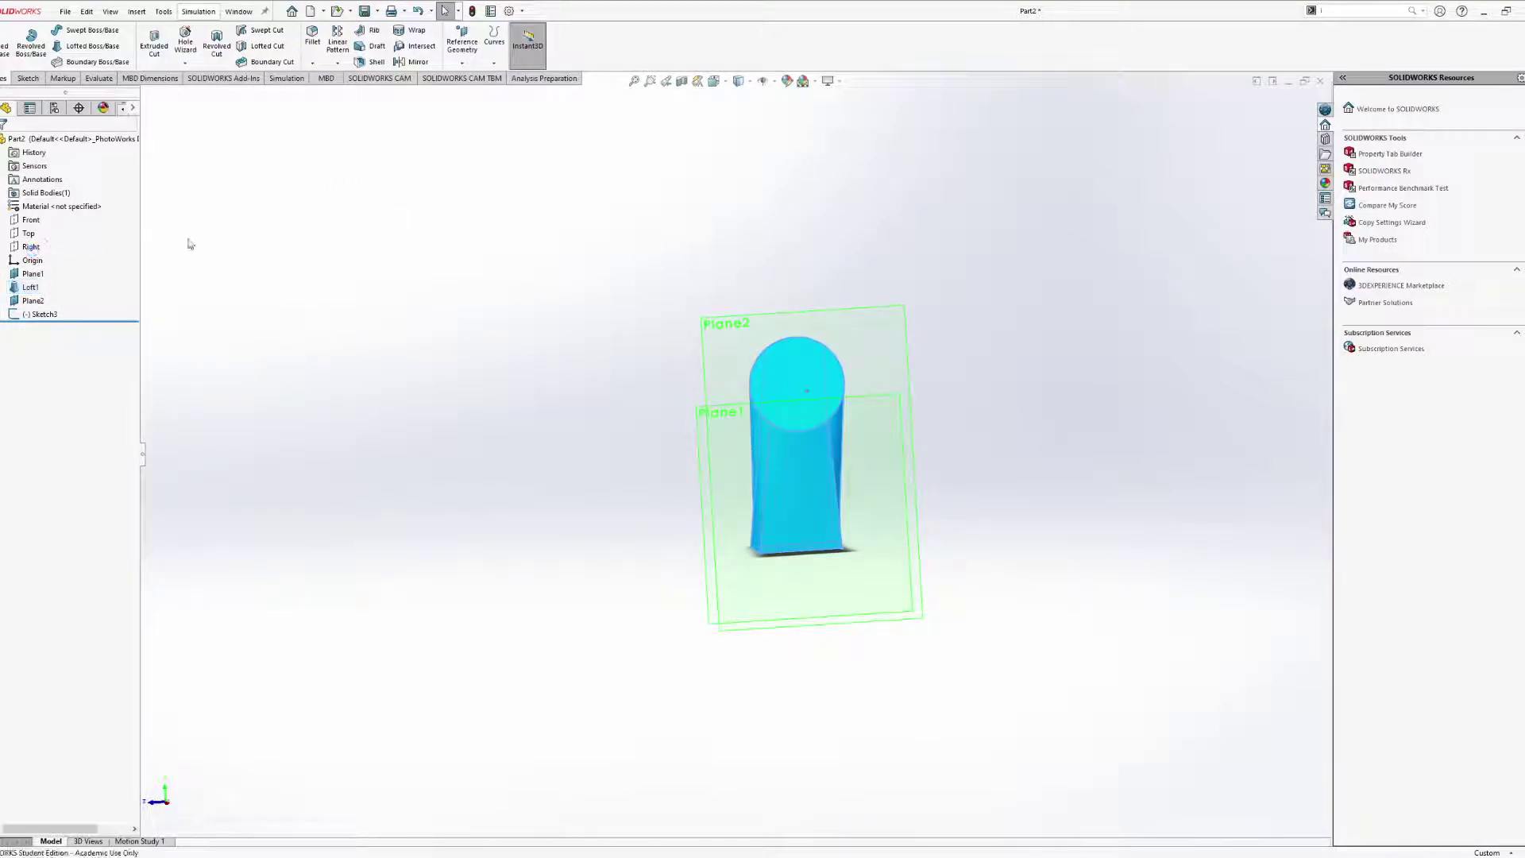
{"action": "middle_click_drag", "start_coordinate": [664, 358], "coordinate": [796, 348]}
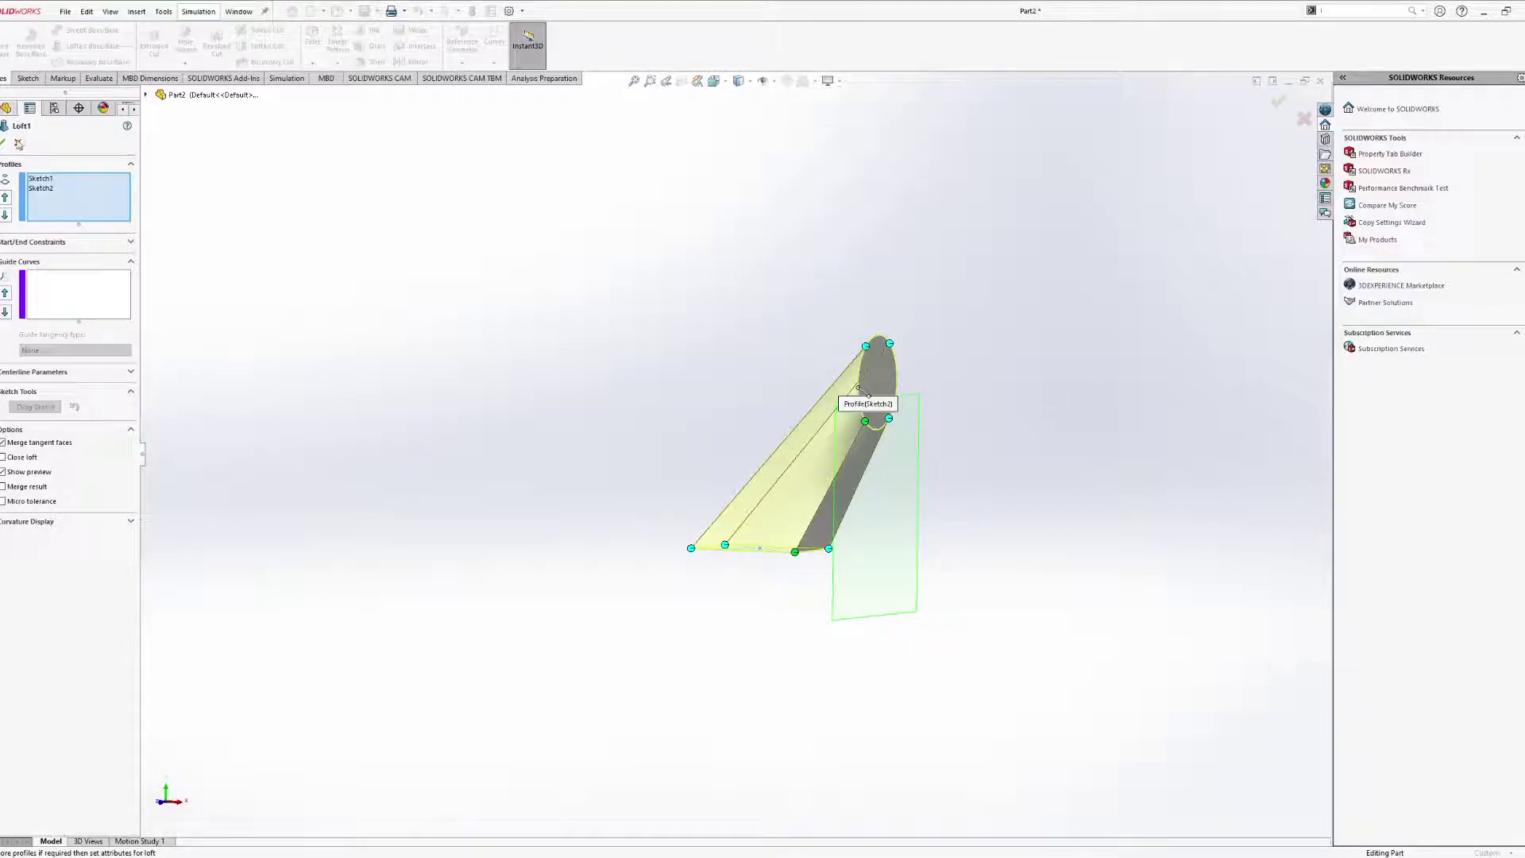
{"action": "left_click", "coordinate": [146, 94]}
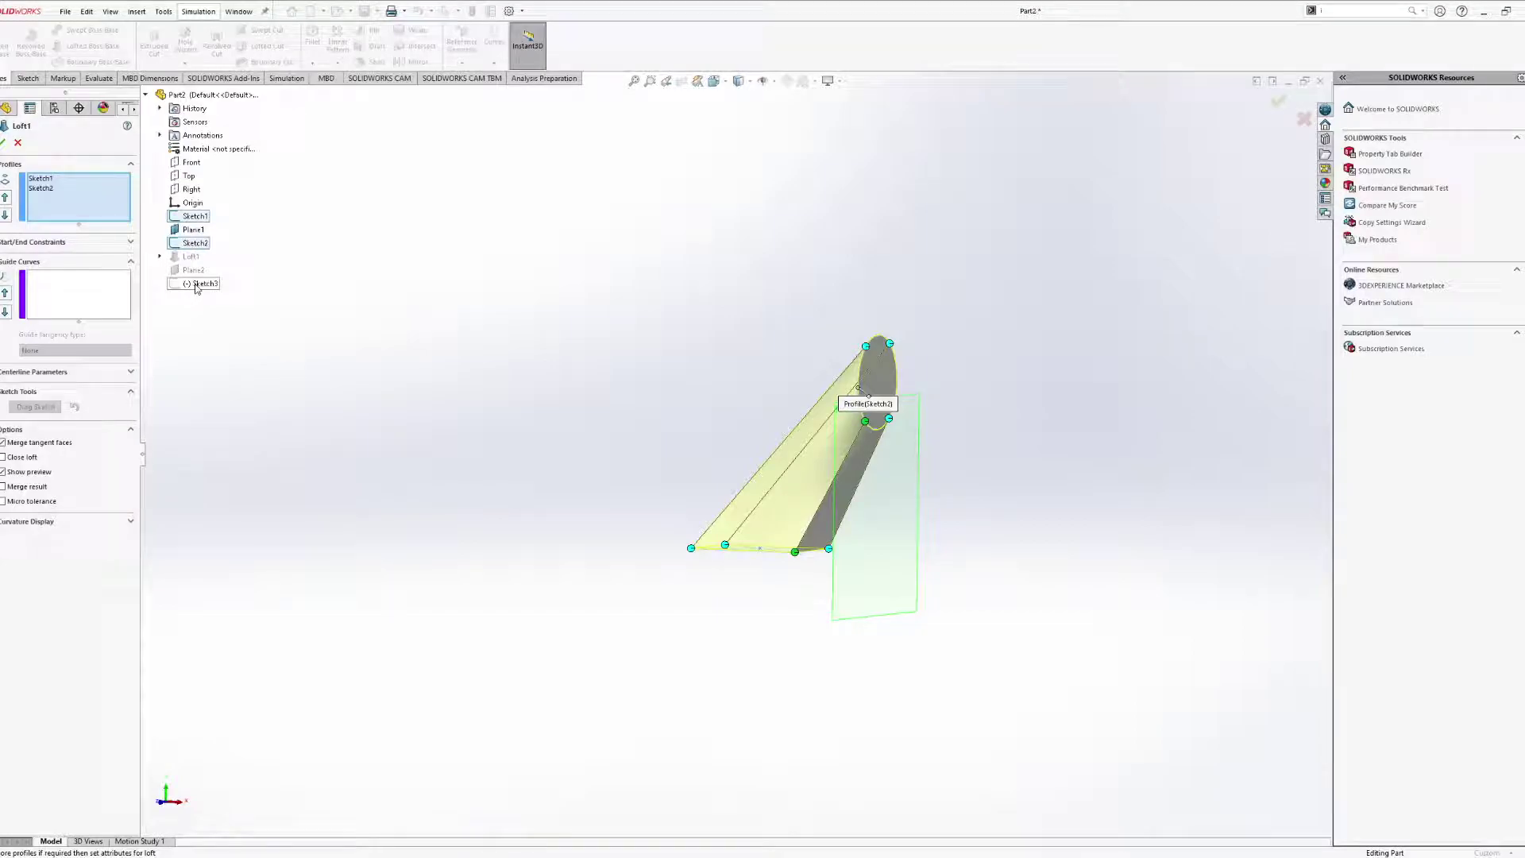
{"action": "left_click", "coordinate": [19, 143]}
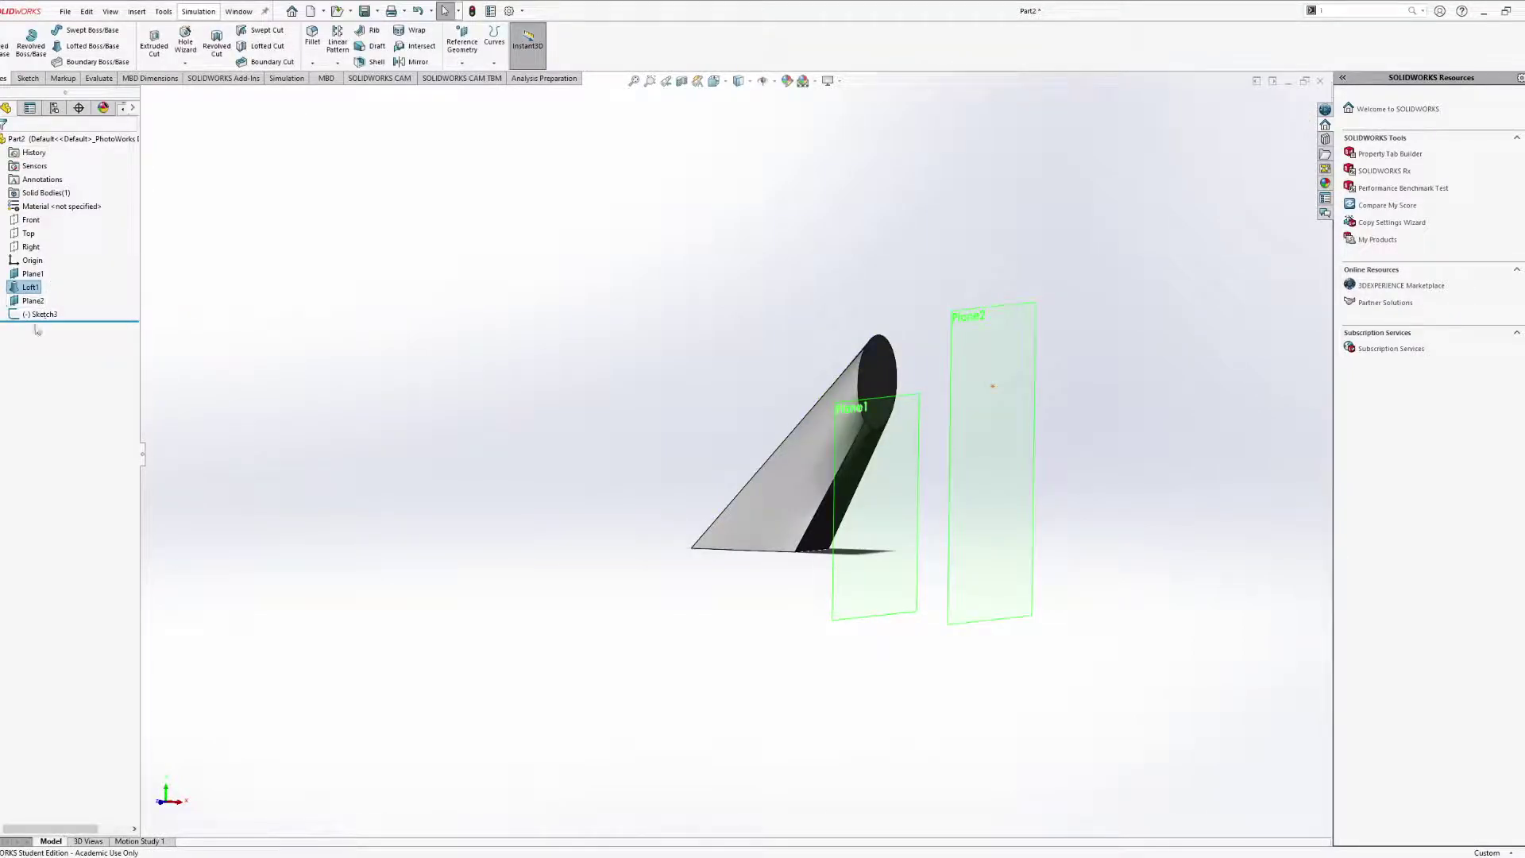
Delete the existing loft feature, keeping its rectangle and circle sketches.
{"action": "left_click", "coordinate": [56, 315]}
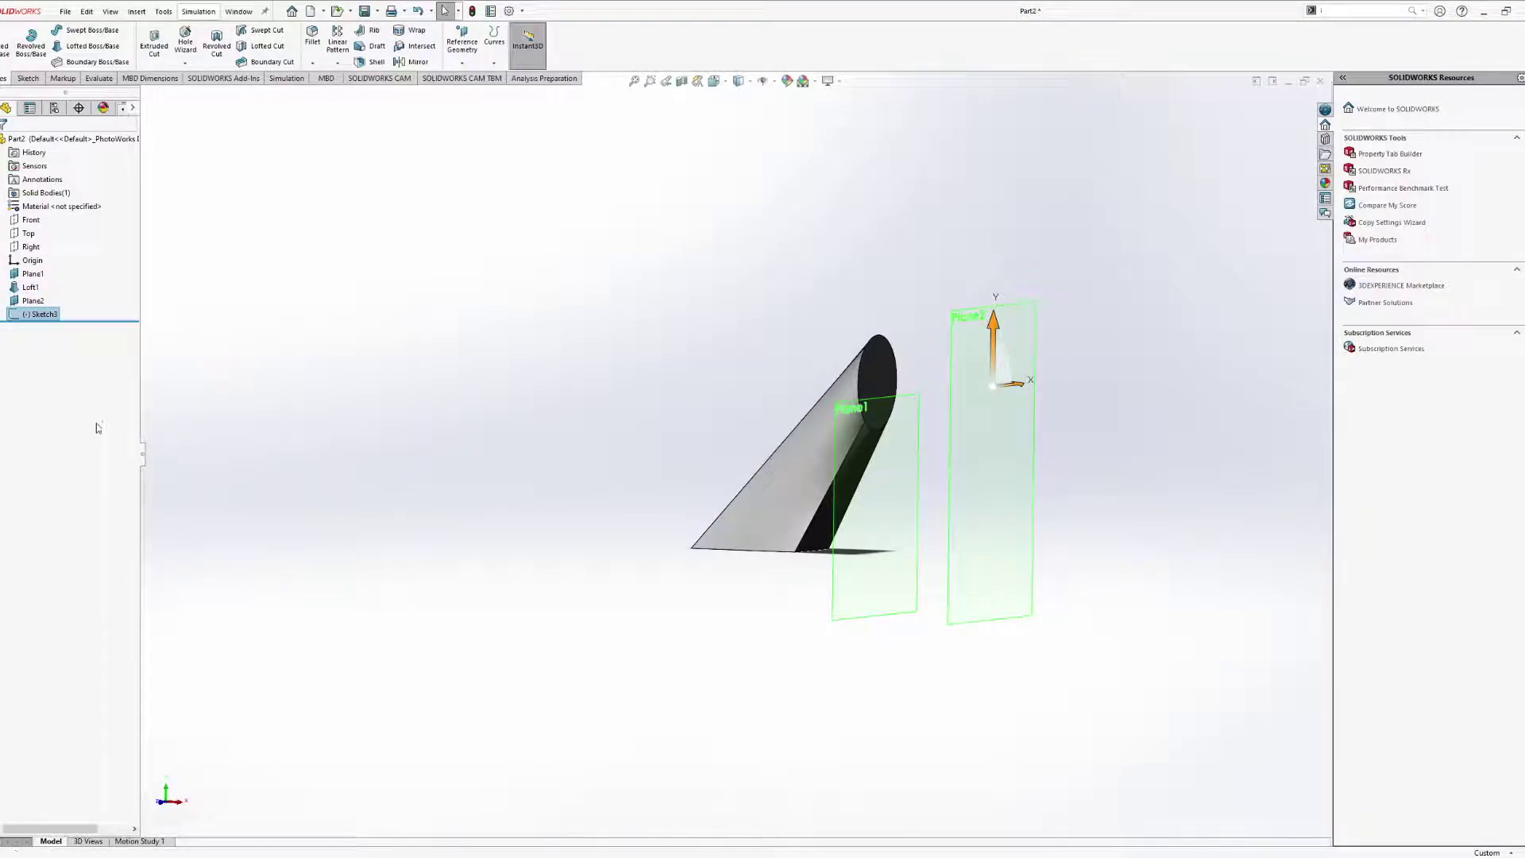
{"action": "left_click", "coordinate": [30, 288]}
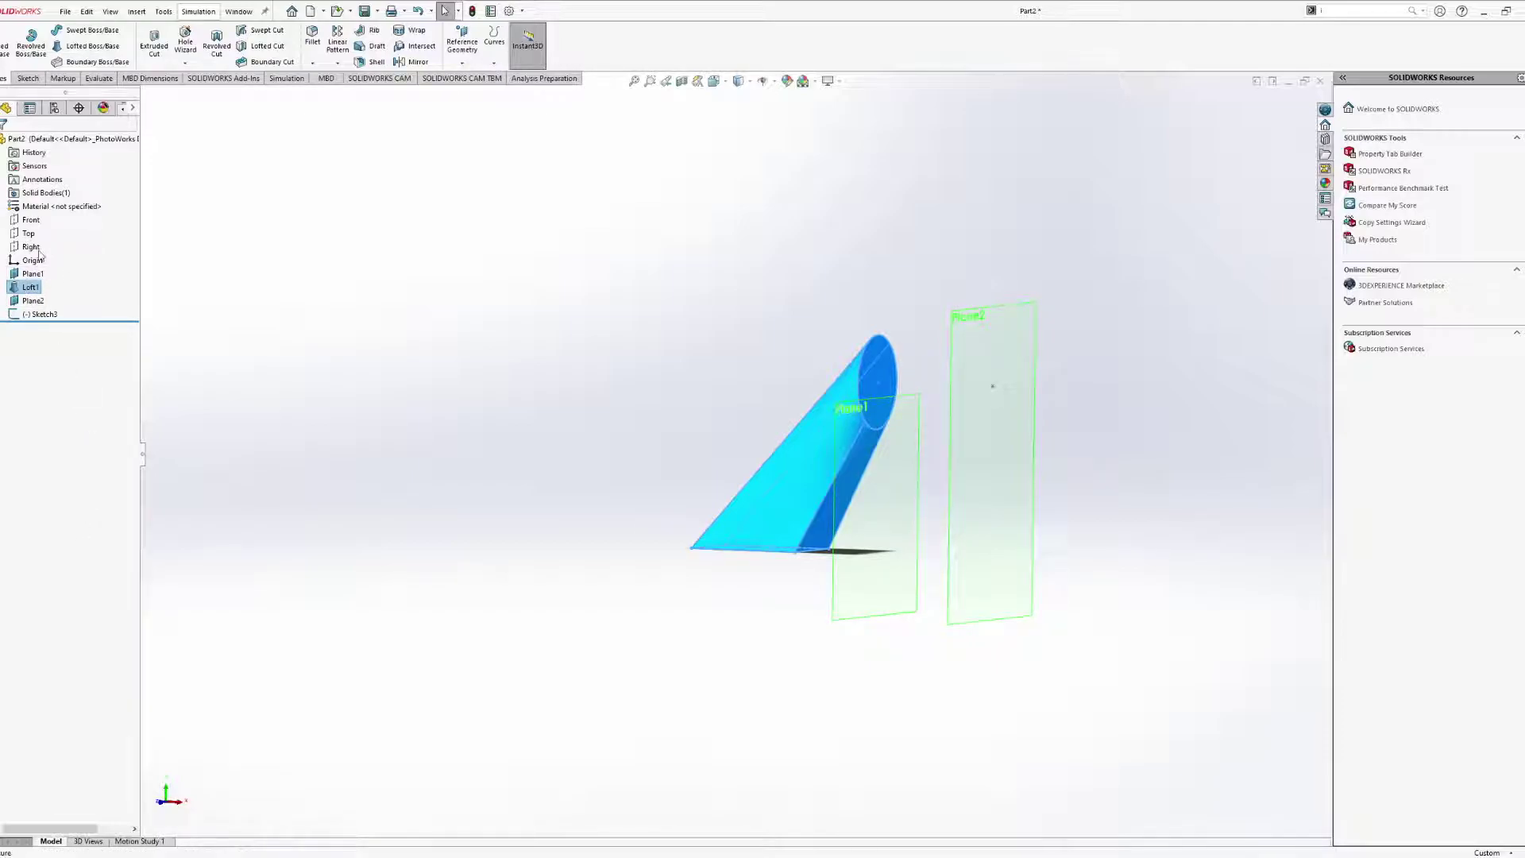
{"action": "key", "text": "ctrl+z"}
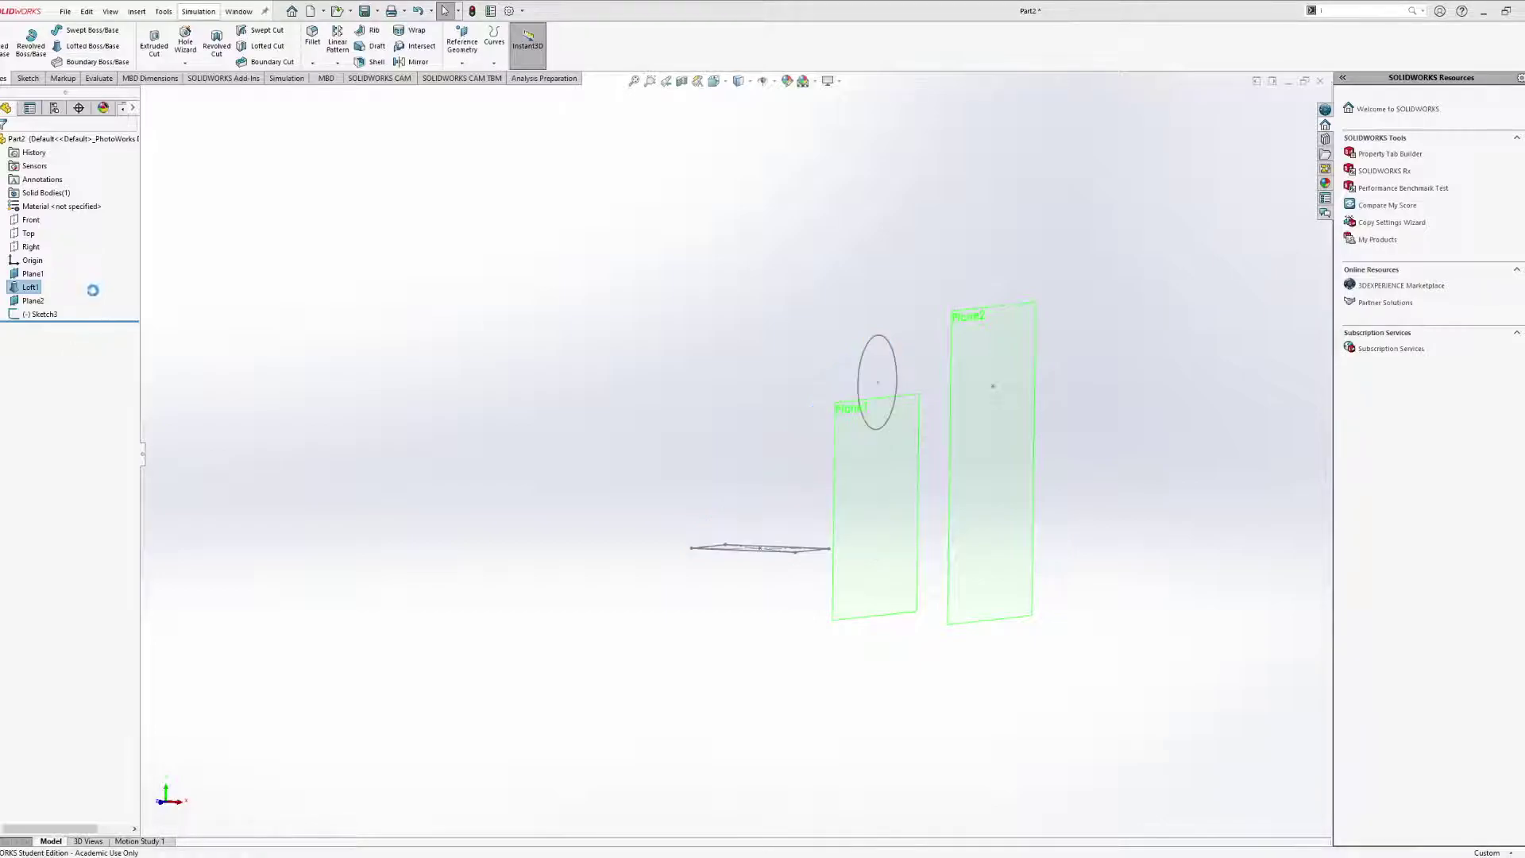
{"action": "mouse_move", "coordinate": [470, 306]}
{"action": "middle_mouse_down"}
{"action": "mouse_move", "coordinate": [453, 313]}
{"action": "mouse_move", "coordinate": [487, 326]}
{"action": "mouse_move", "coordinate": [350, 334]}
{"action": "mouse_move", "coordinate": [463, 297]}
{"action": "mouse_move", "coordinate": [373, 317]}
{"action": "mouse_move", "coordinate": [367, 341]}
{"action": "mouse_move", "coordinate": [448, 334]}
{"action": "middle_mouse_up"}
{"action": "mouse_move", "coordinate": [800, 392]}
{"action": "middle_mouse_down"}
{"action": "mouse_move", "coordinate": [395, 340]}
{"action": "mouse_move", "coordinate": [538, 347]}
{"action": "mouse_move", "coordinate": [461, 350]}
{"action": "mouse_move", "coordinate": [493, 299]}
{"action": "middle_mouse_up"}
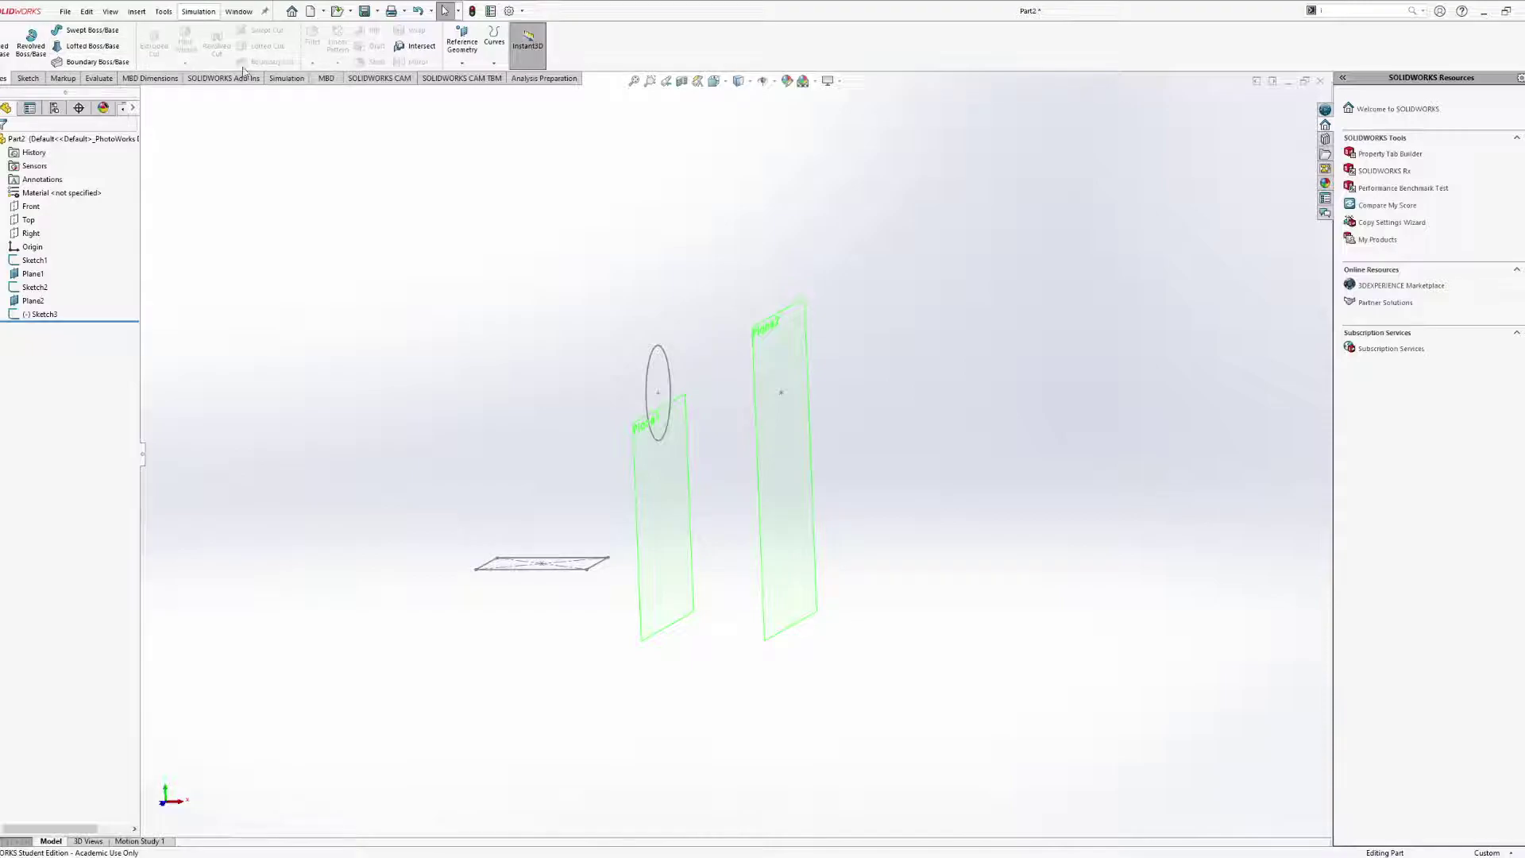
Start a new loft from the rectangle to the circle, and move the circle's connector to the lower arc above the connected rectangle corner.
{"action": "left_click", "coordinate": [89, 45]}
{"action": "middle_click_drag", "start_coordinate": [419, 335], "coordinate": [418, 405]}
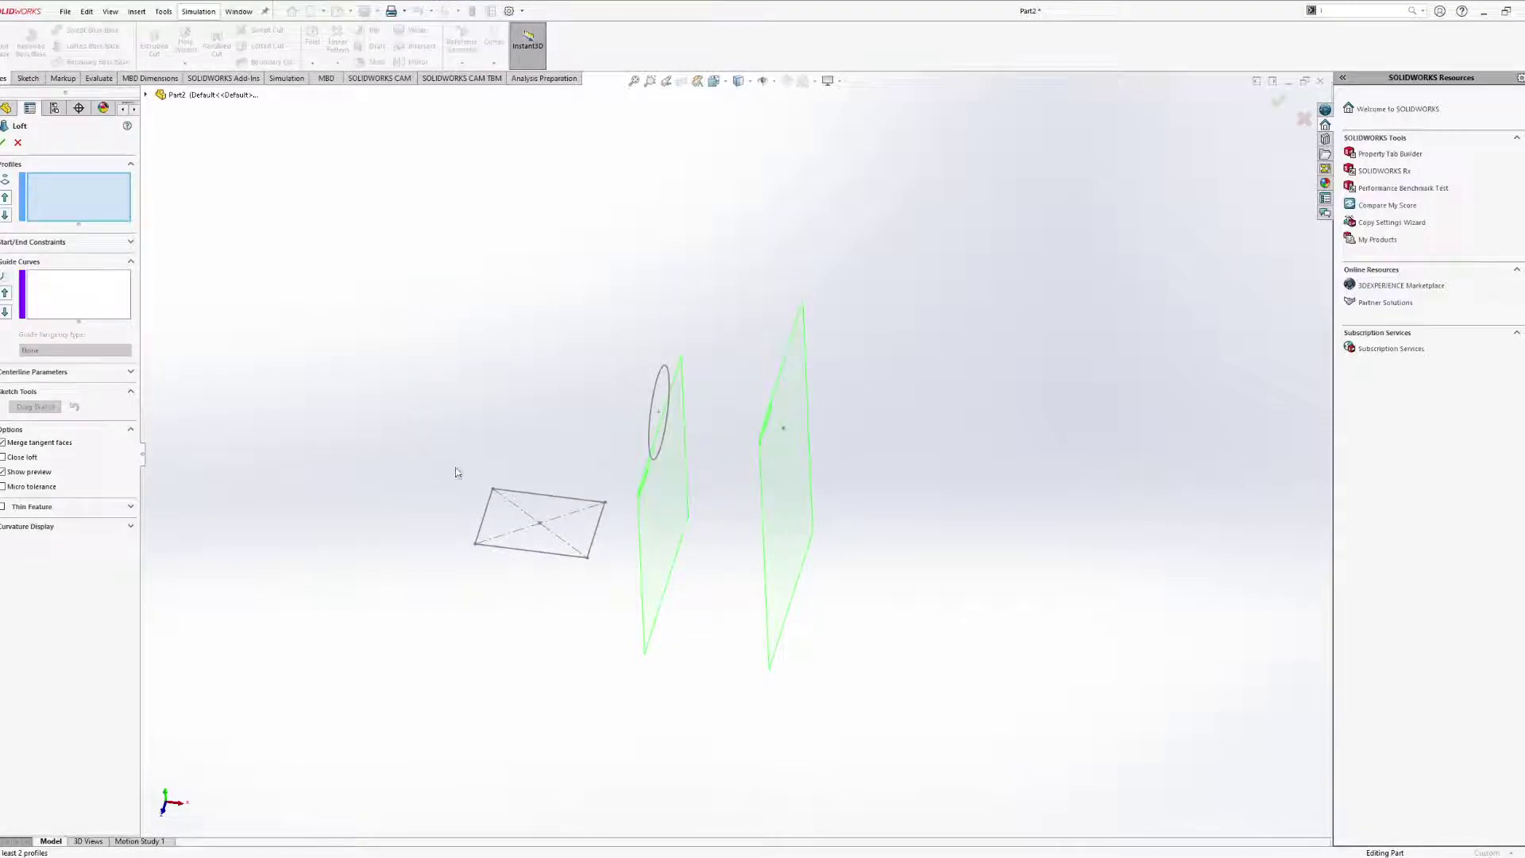
{"action": "left_click", "coordinate": [540, 556]}
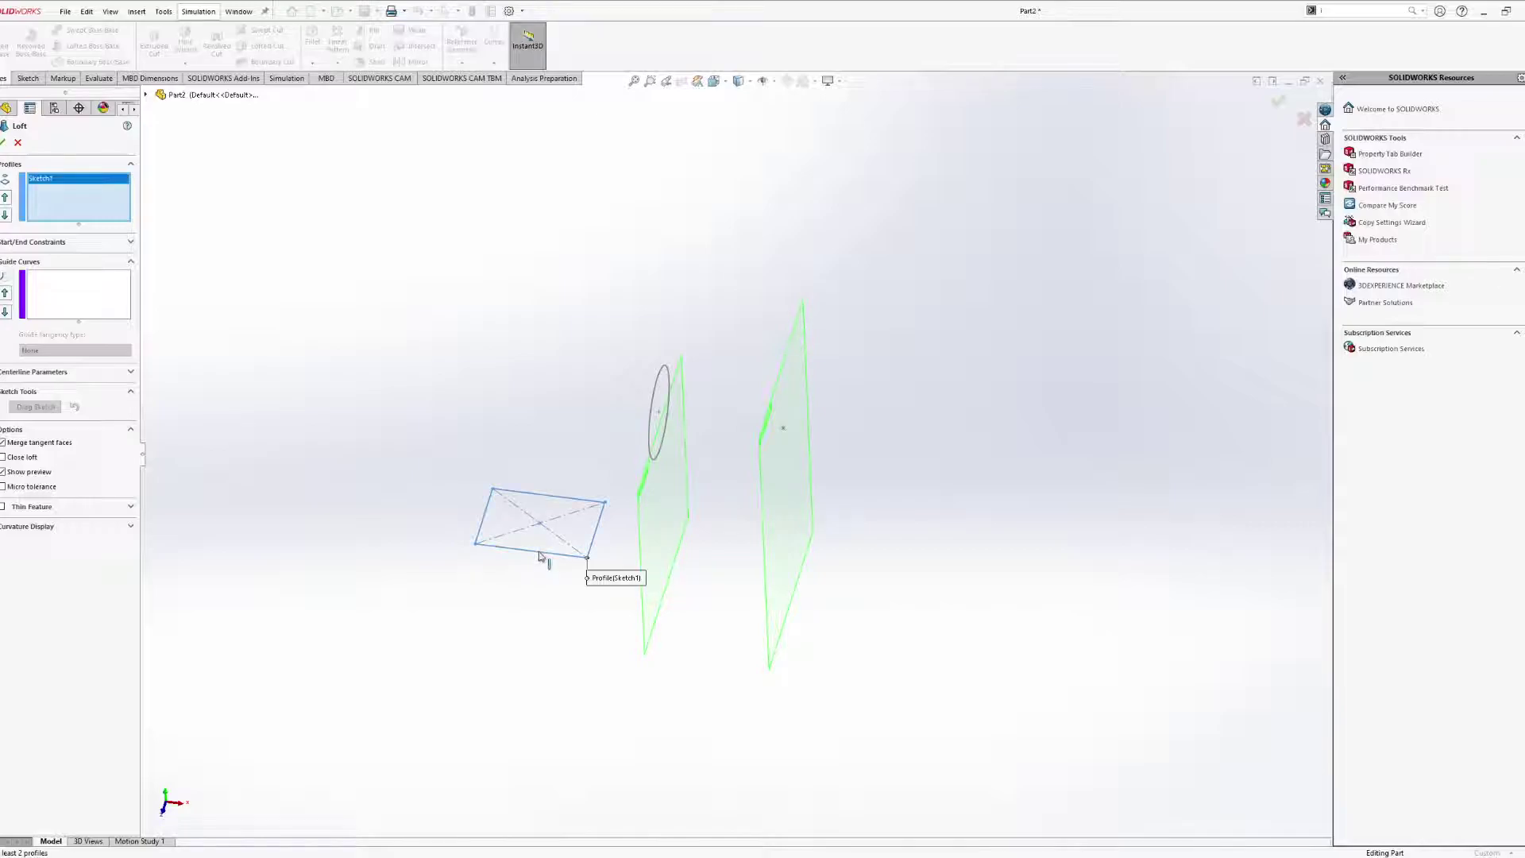
{"action": "left_click", "coordinate": [648, 442]}
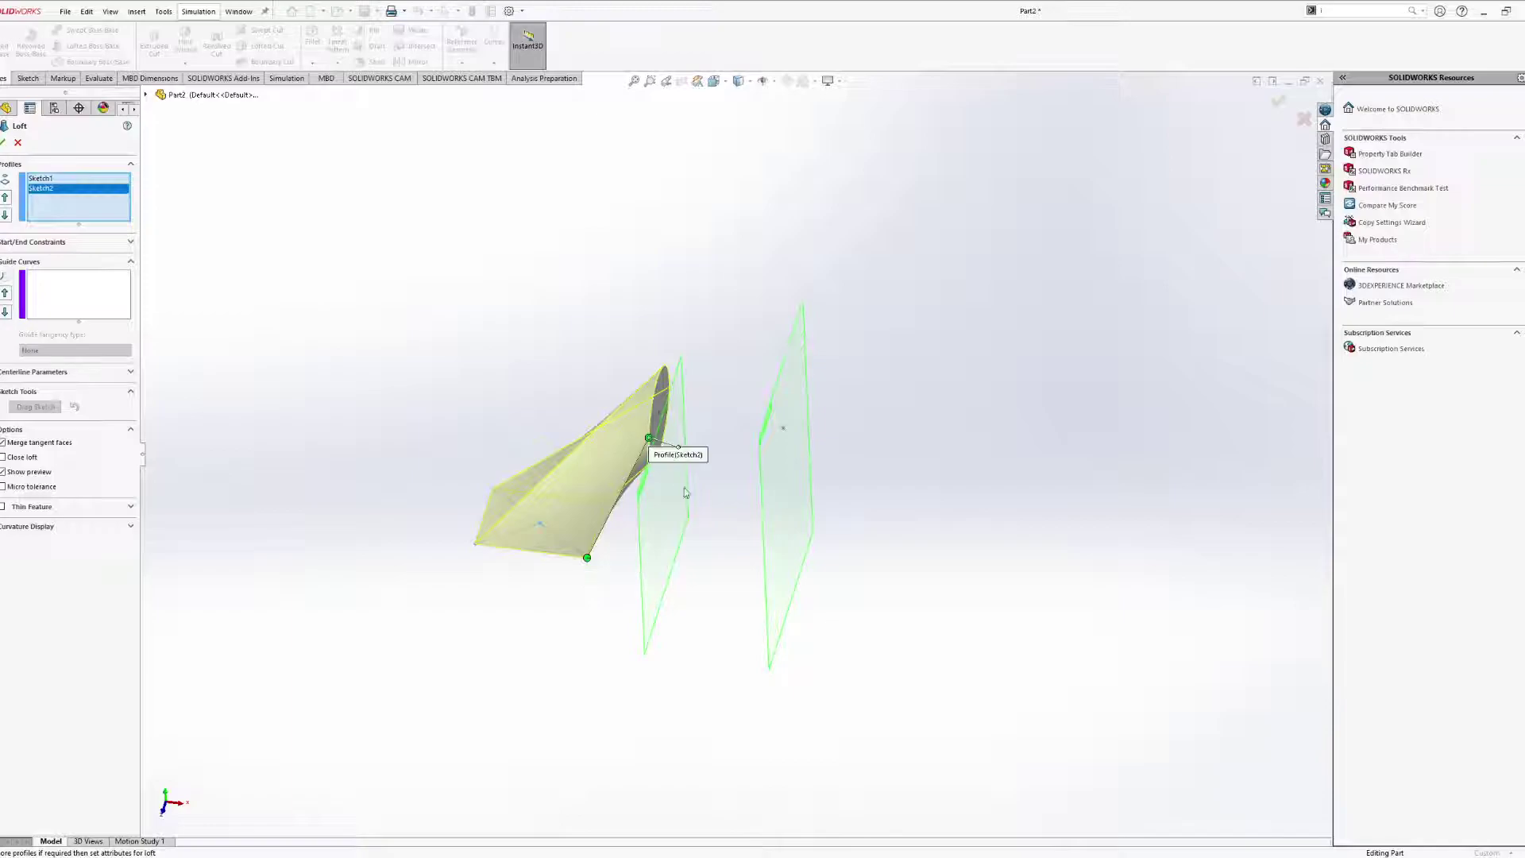
{"action": "mouse_move", "coordinate": [722, 445]}
{"action": "middle_mouse_down"}
{"action": "mouse_move", "coordinate": [606, 391]}
{"action": "mouse_move", "coordinate": [576, 421]}
{"action": "middle_mouse_up"}
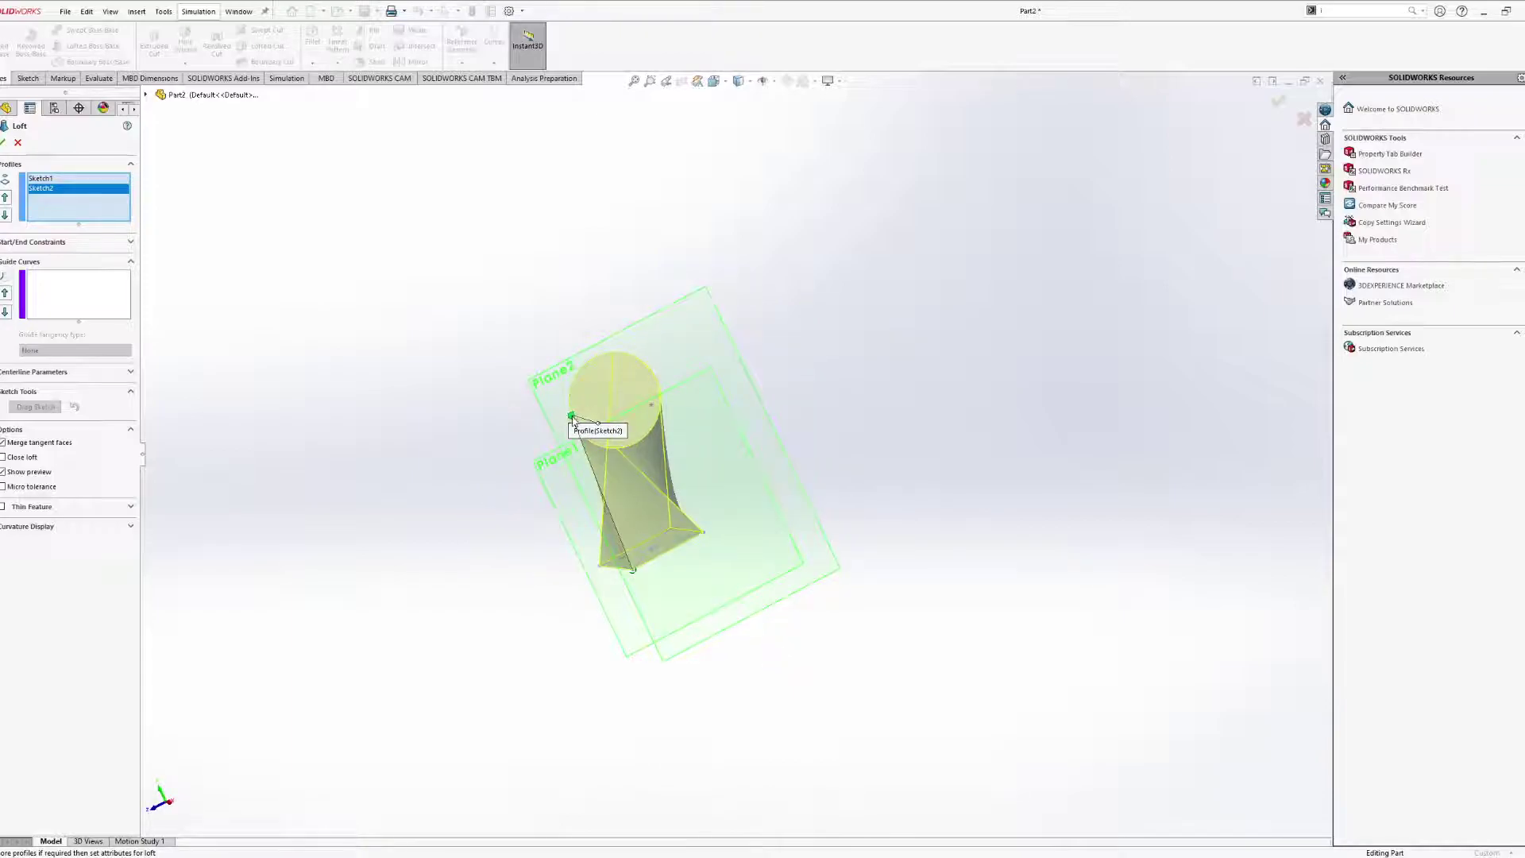
{"action": "left_click_drag", "start_coordinate": [572, 417], "coordinate": [607, 452]}
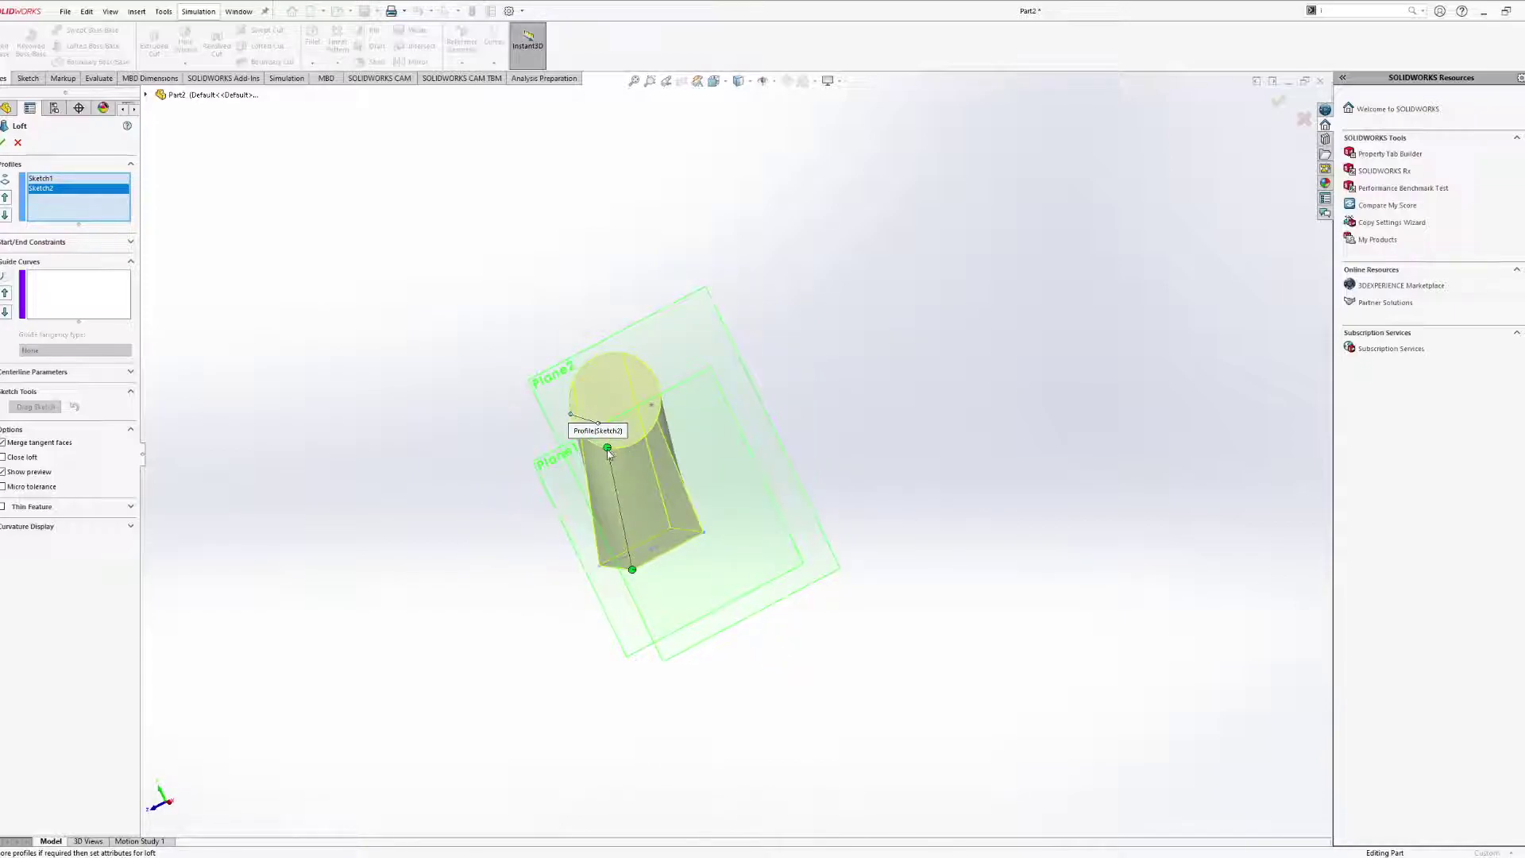
{"action": "mouse_move", "coordinate": [608, 455]}
{"action": "middle_mouse_down"}
{"action": "mouse_move", "coordinate": [681, 450]}
{"action": "mouse_move", "coordinate": [761, 409]}
{"action": "mouse_move", "coordinate": [782, 429]}
{"action": "mouse_move", "coordinate": [786, 369]}
{"action": "mouse_move", "coordinate": [798, 399]}
{"action": "mouse_move", "coordinate": [760, 379]}
{"action": "middle_mouse_up"}
Add the sketch point on the offset plane as the loft's third profile and accept the loft.
{"action": "left_click", "coordinate": [775, 395]}
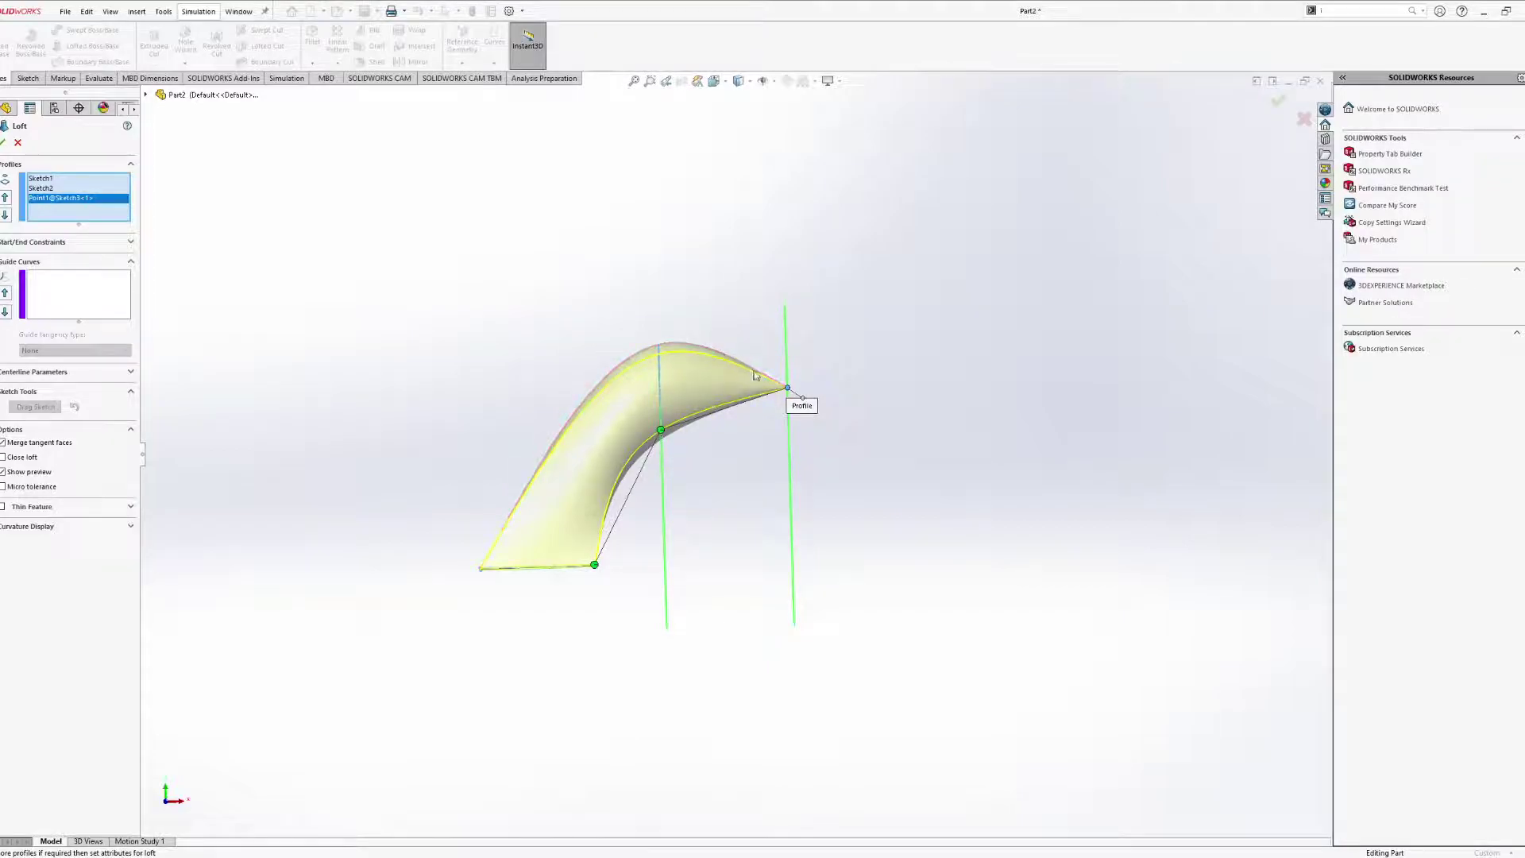
{"action": "middle_click_drag", "start_coordinate": [775, 392], "coordinate": [747, 409]}
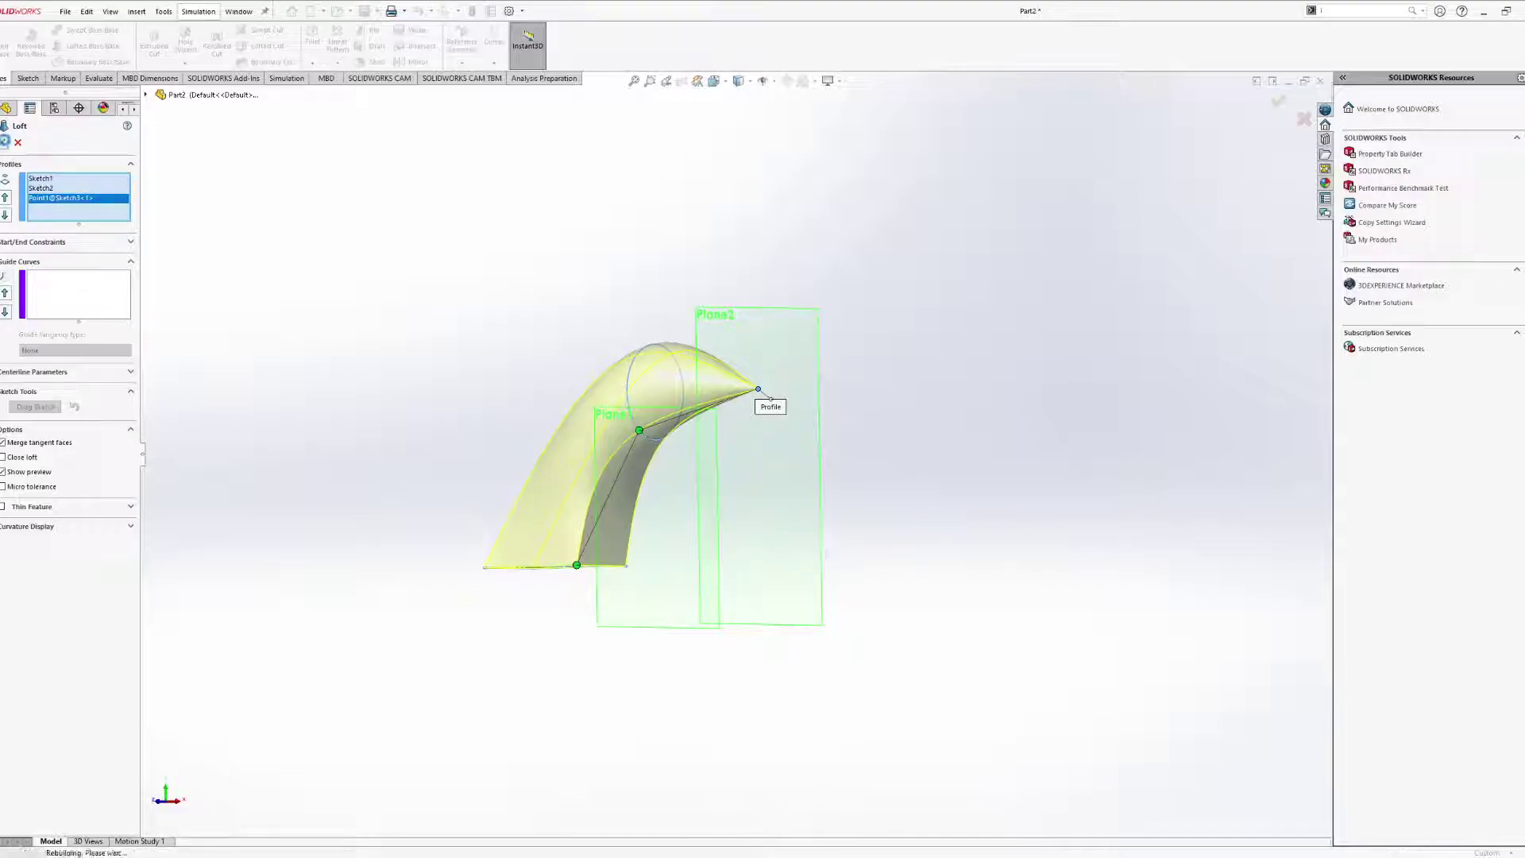
{"action": "left_click", "coordinate": [3, 142]}
{"action": "middle_click_drag", "start_coordinate": [746, 432], "coordinate": [697, 393]}
{"action": "scroll", "coordinate": [697, 390], "scroll_direction": "up", "scroll_amount": 5}
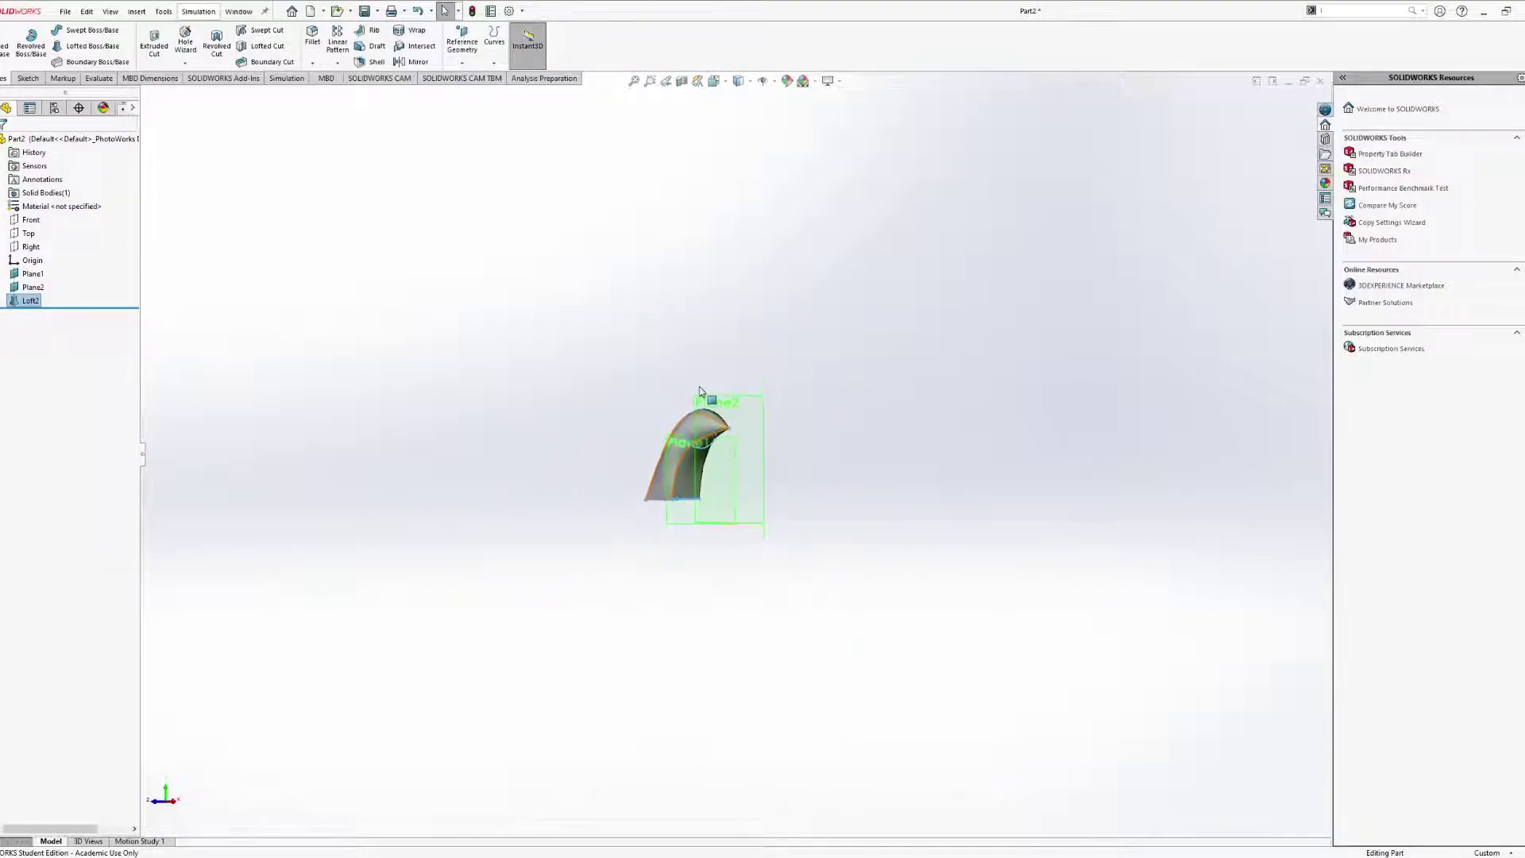
{"action": "scroll", "coordinate": [698, 389], "scroll_direction": "down", "scroll_amount": 10}
{"action": "scroll", "coordinate": [775, 598], "scroll_direction": "down", "scroll_amount": 2}
{"action": "middle_click_drag", "start_coordinate": [769, 603], "coordinate": [702, 531], "text": "ctrl"}
{"action": "scroll", "coordinate": [753, 426], "scroll_direction": "down", "scroll_amount": 3}
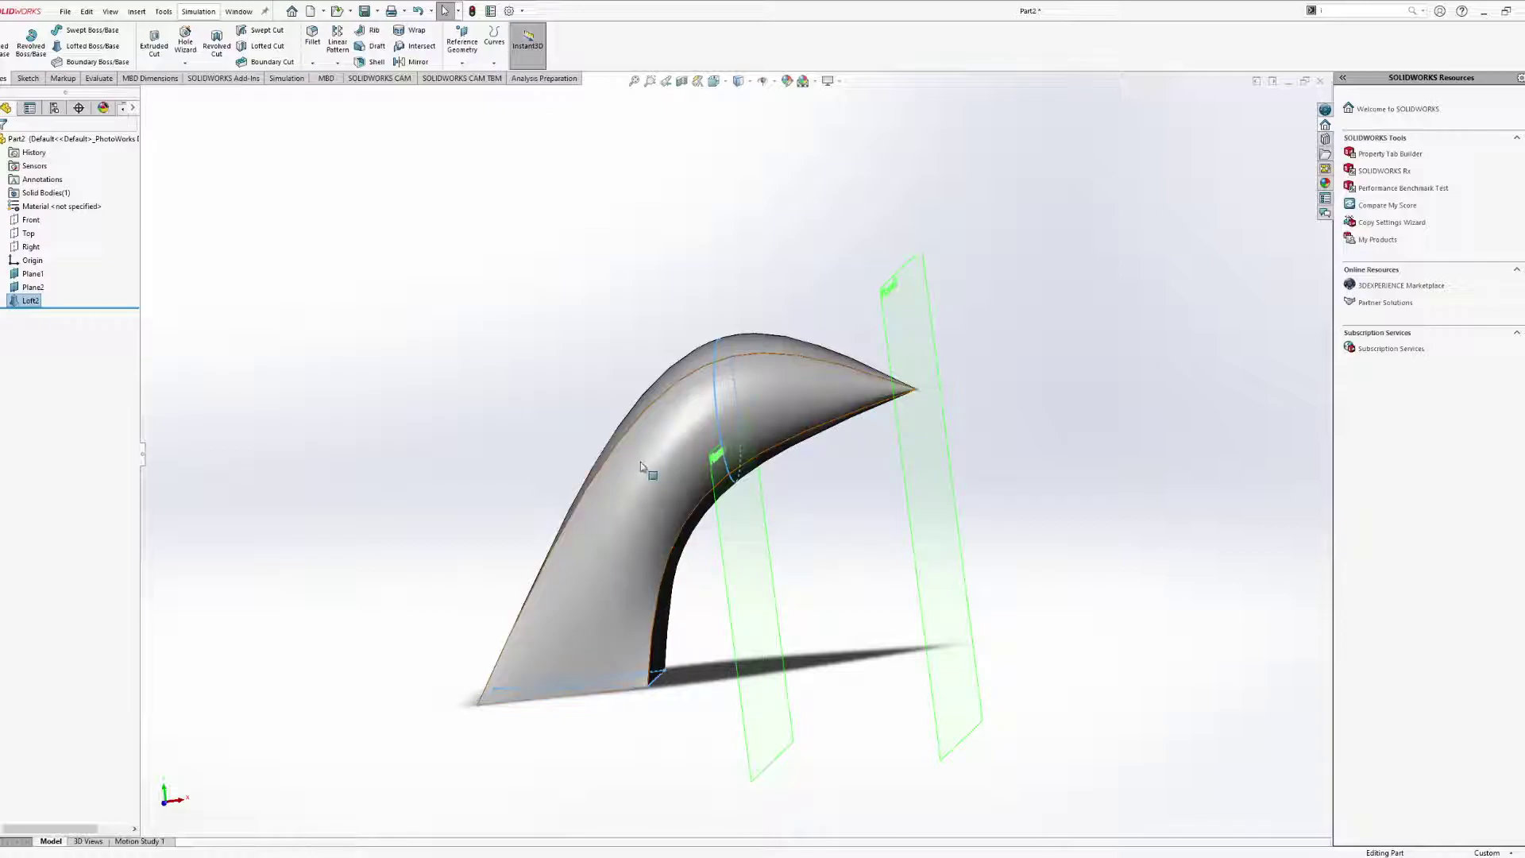
Examine the three-profile loft from several sides, selecting its side faces to check how the rectangle blends through the circle to the point.
{"action": "middle_click_drag", "start_coordinate": [804, 448], "coordinate": [636, 425]}
{"action": "scroll", "coordinate": [685, 402], "scroll_direction": "up", "scroll_amount": 3}
{"action": "middle_click_drag", "start_coordinate": [758, 427], "coordinate": [885, 429]}
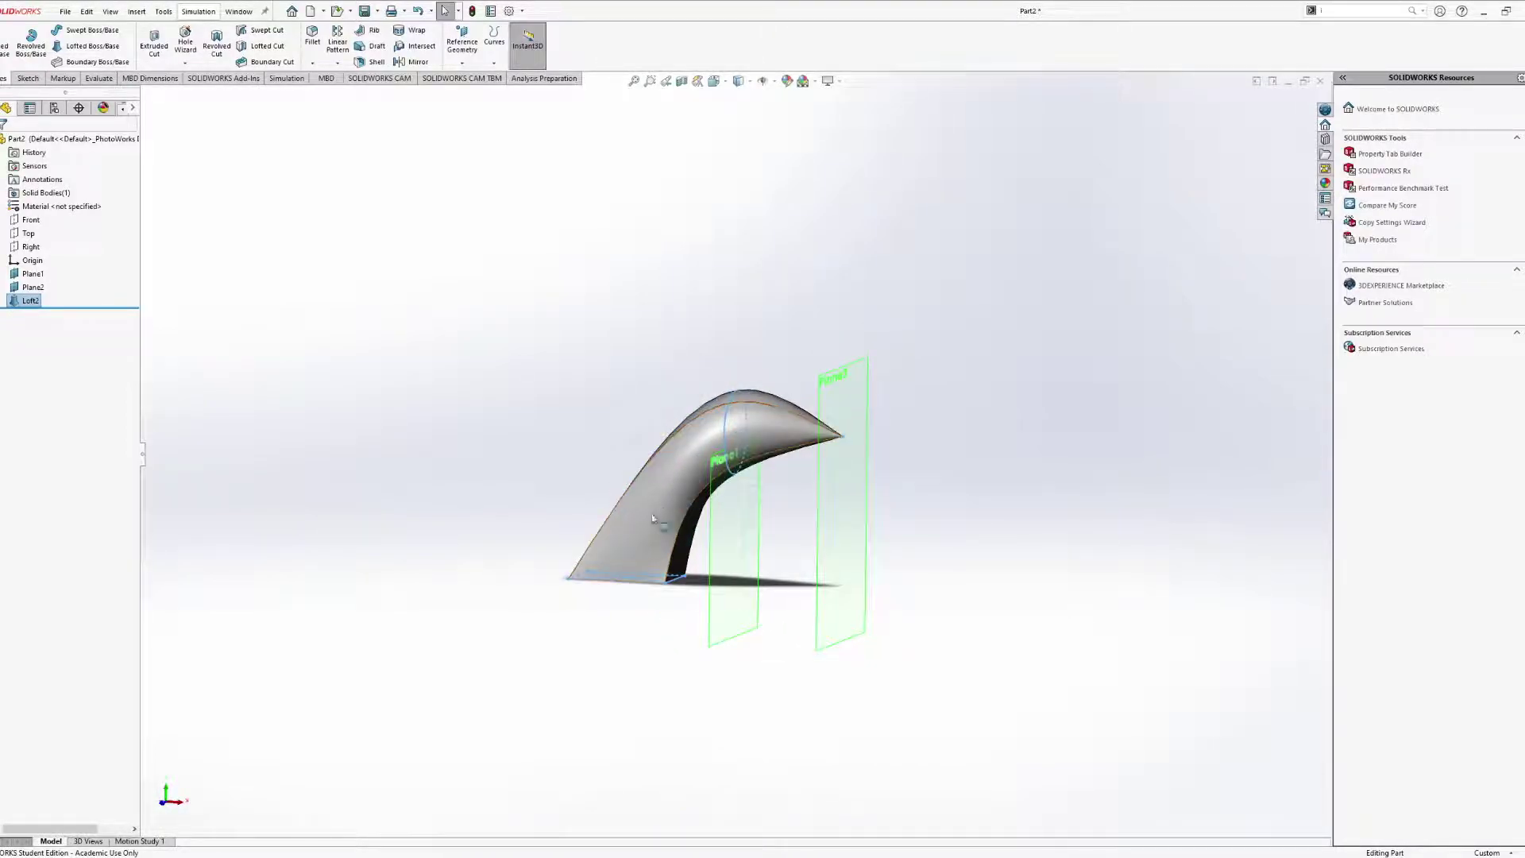
{"action": "left_click", "coordinate": [666, 475]}
{"action": "middle_click_drag", "start_coordinate": [666, 474], "coordinate": [793, 477]}
{"action": "mouse_move", "coordinate": [641, 545]}
{"action": "middle_mouse_down"}
{"action": "mouse_move", "coordinate": [697, 518]}
{"action": "mouse_move", "coordinate": [620, 473]}
{"action": "mouse_move", "coordinate": [610, 541]}
{"action": "mouse_move", "coordinate": [866, 563]}
{"action": "mouse_move", "coordinate": [669, 566]}
{"action": "mouse_move", "coordinate": [774, 556]}
{"action": "middle_mouse_up"}
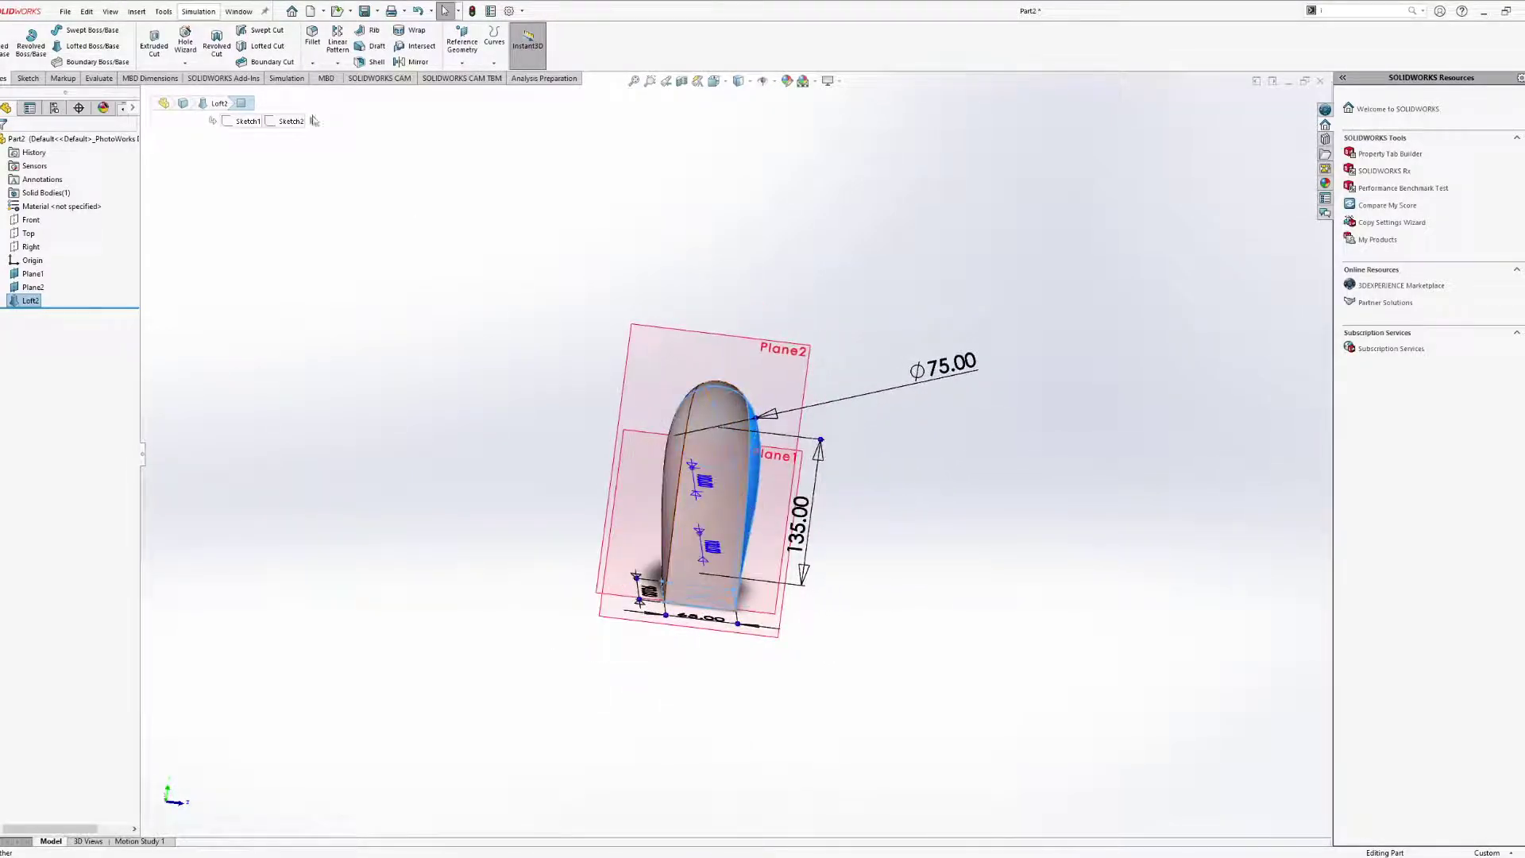
{"action": "left_click", "coordinate": [27, 78]}
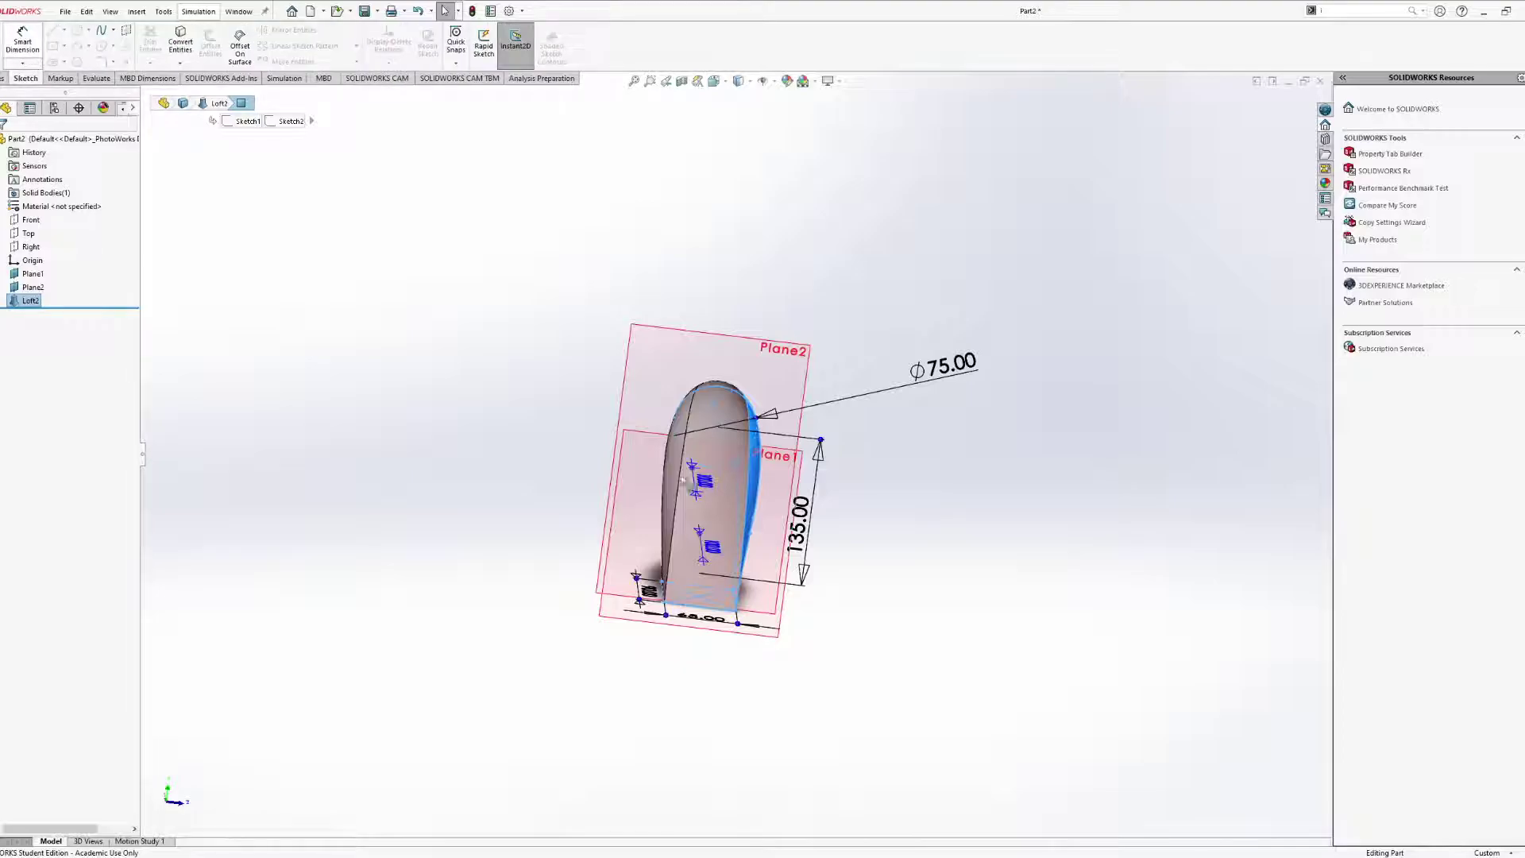
{"action": "left_click", "coordinate": [712, 460]}
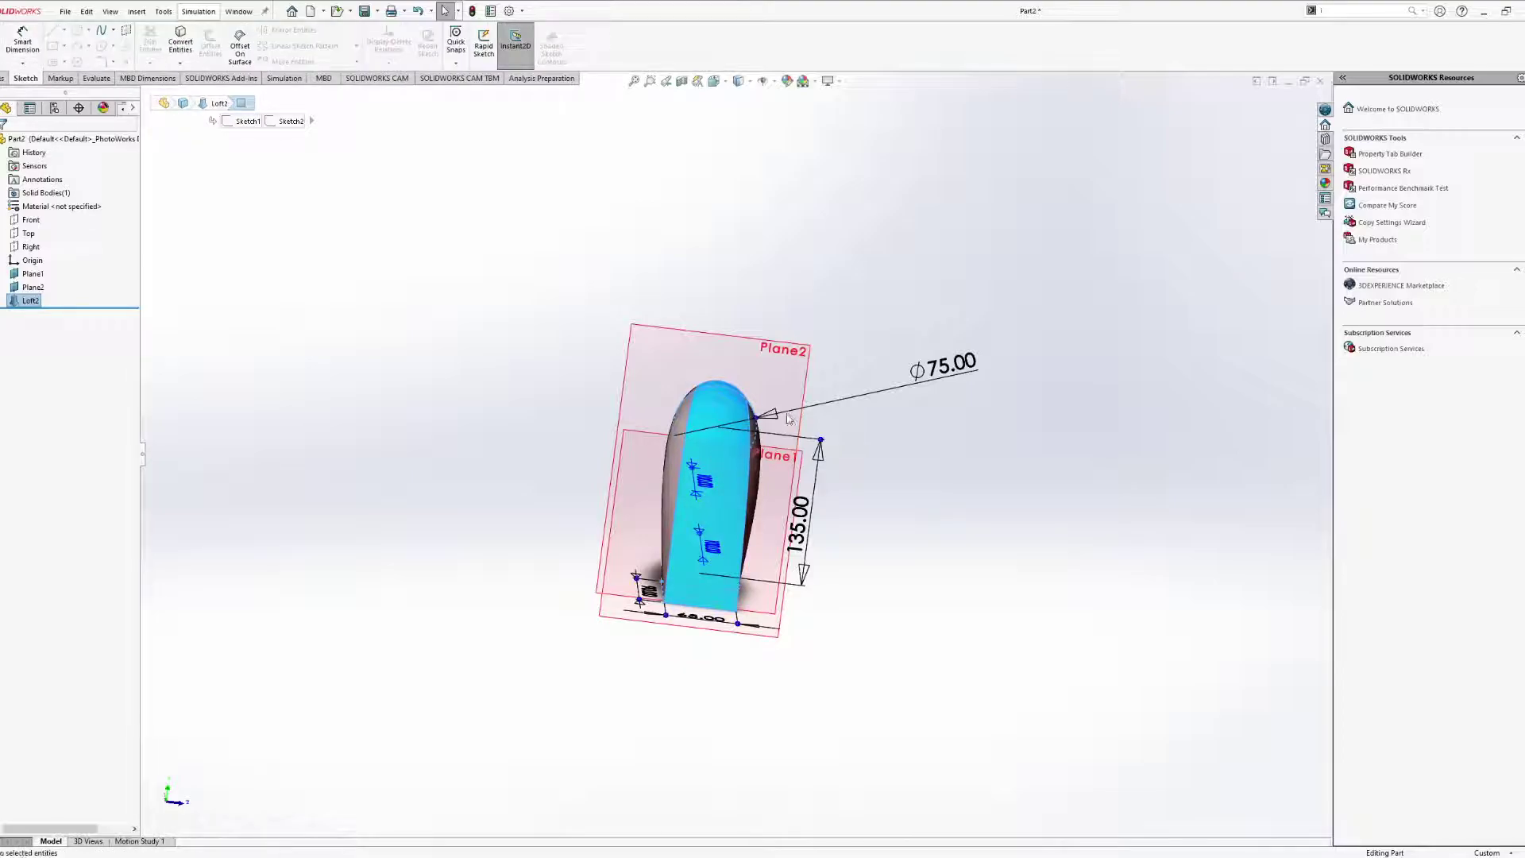
{"action": "mouse_move", "coordinate": [789, 419]}
{"action": "middle_mouse_down"}
{"action": "mouse_move", "coordinate": [538, 384]}
{"action": "mouse_move", "coordinate": [409, 347]}
{"action": "mouse_move", "coordinate": [389, 368]}
{"action": "mouse_move", "coordinate": [538, 354]}
{"action": "mouse_move", "coordinate": [538, 422]}
{"action": "mouse_move", "coordinate": [429, 402]}
{"action": "mouse_move", "coordinate": [429, 387]}
{"action": "mouse_move", "coordinate": [446, 365]}
{"action": "mouse_move", "coordinate": [797, 341]}
{"action": "mouse_move", "coordinate": [778, 298]}
{"action": "mouse_move", "coordinate": [722, 442]}
{"action": "middle_mouse_up"}
{"action": "left_click", "coordinate": [429, 387]}
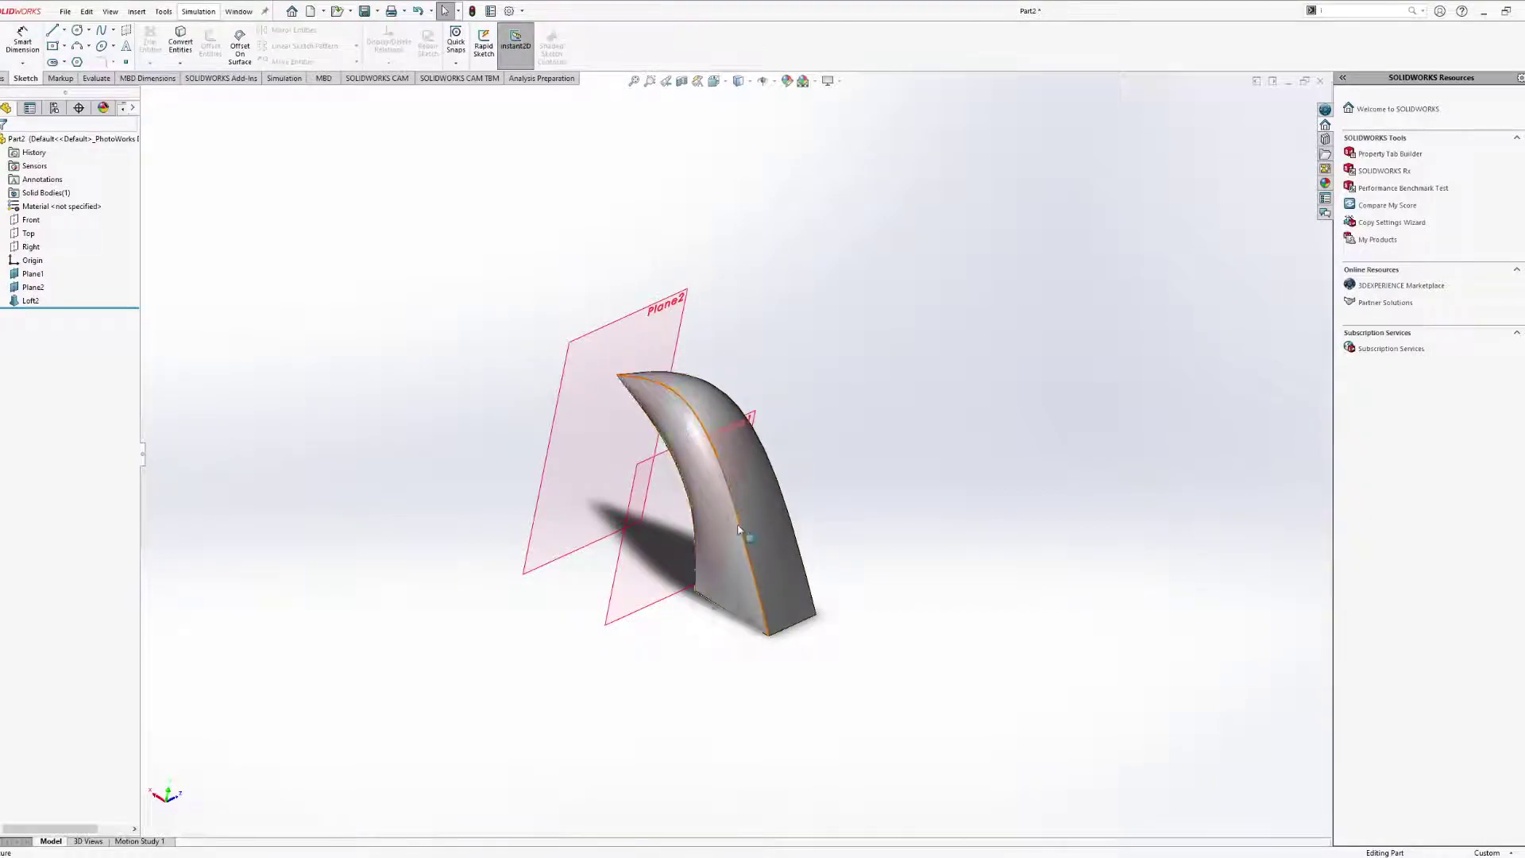
Examine the loft's 90 by 65 mm base face up close from below and the curved body from the side.
{"action": "middle_click_drag", "start_coordinate": [750, 535], "coordinate": [782, 418]}
{"action": "left_click", "coordinate": [765, 543]}
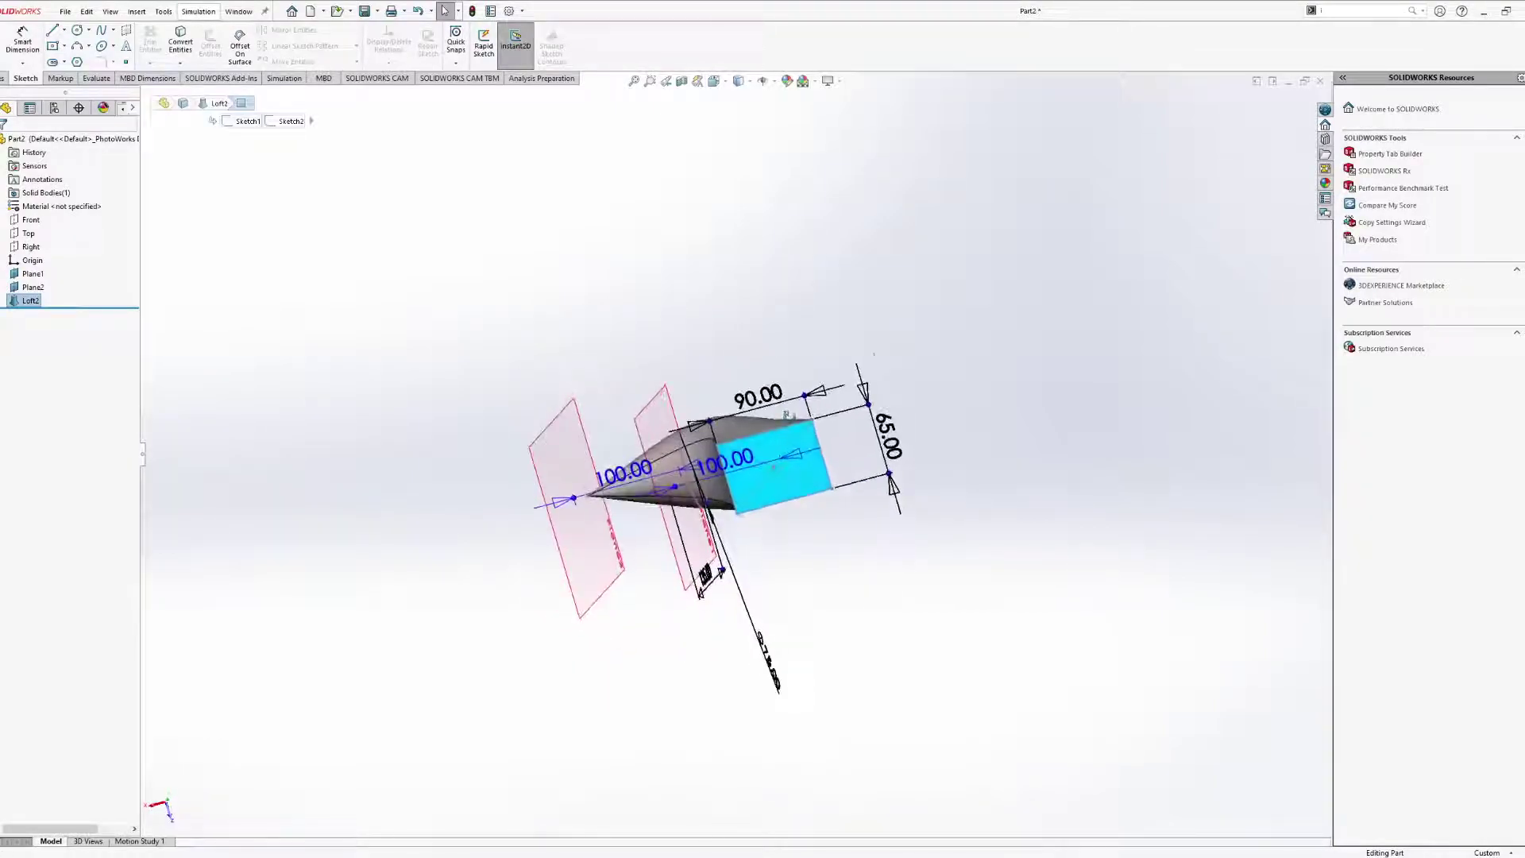
{"action": "scroll", "coordinate": [758, 493], "scroll_direction": "down", "scroll_amount": 7}
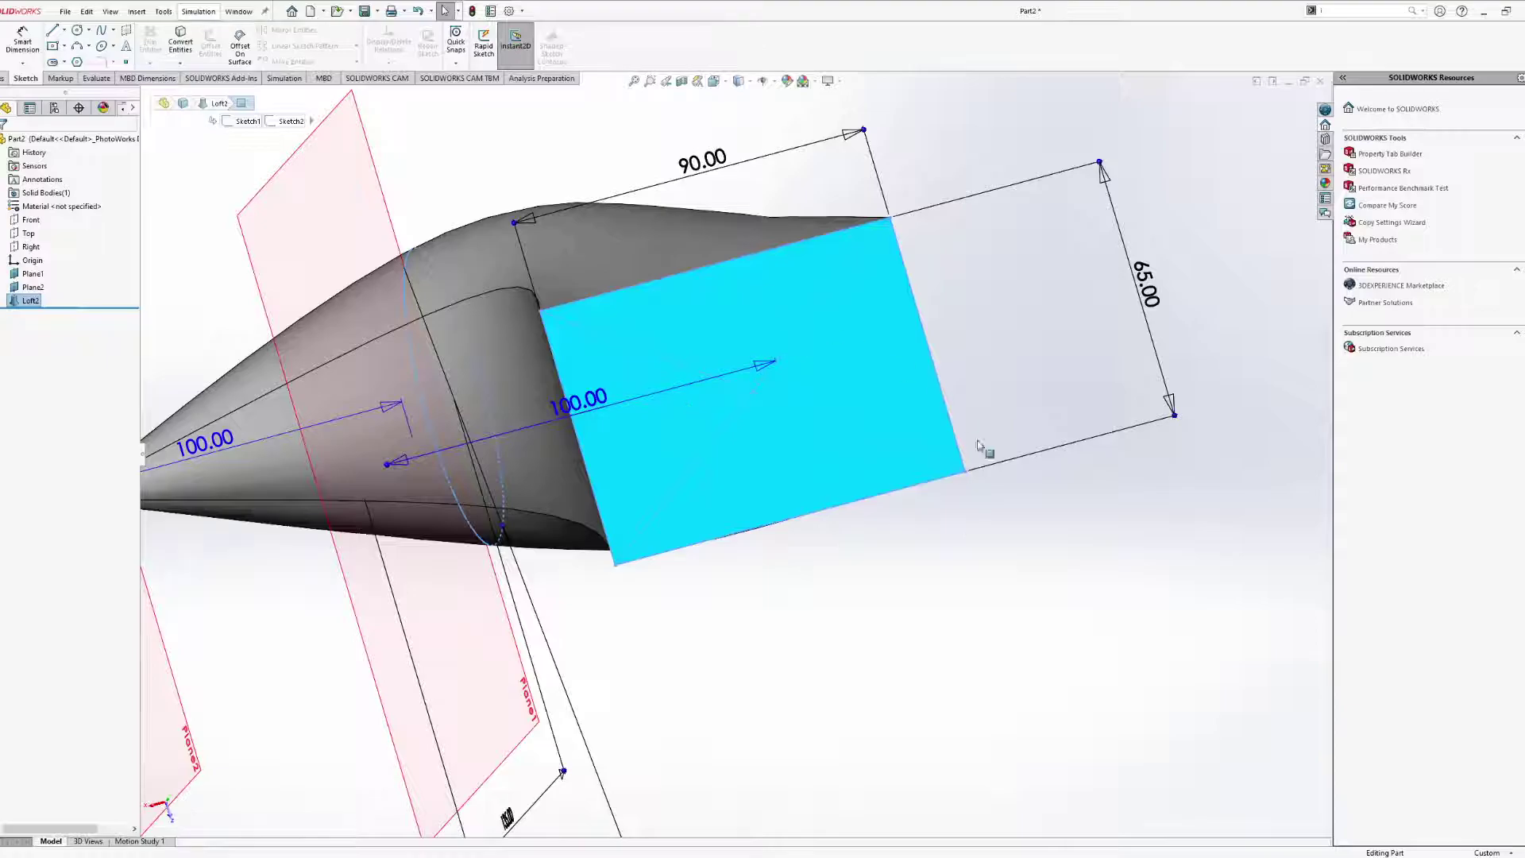
{"action": "middle_click_drag", "start_coordinate": [808, 350], "coordinate": [345, 472]}
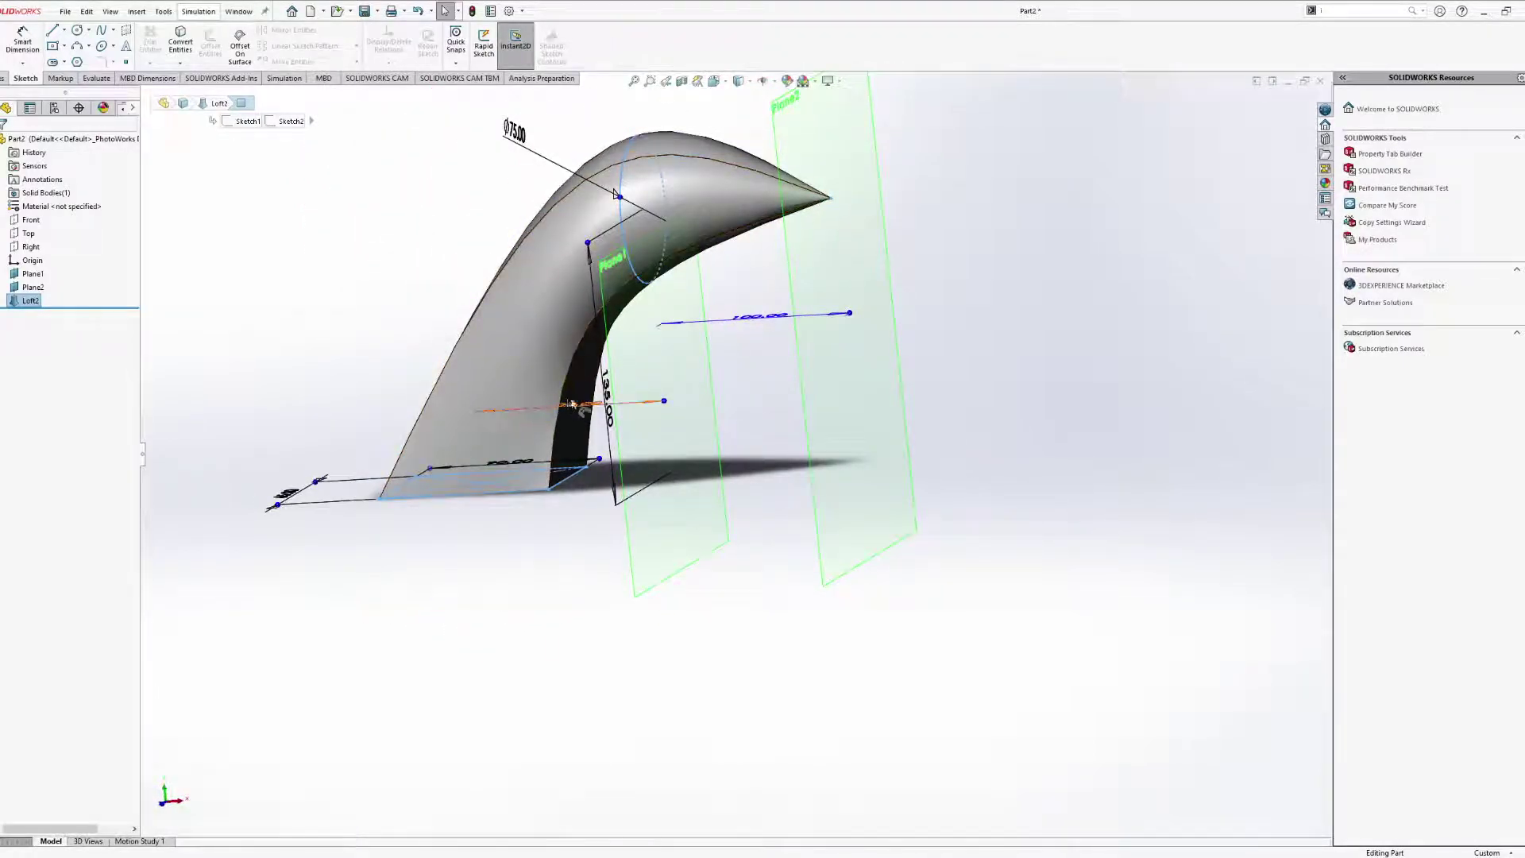
{"action": "scroll", "coordinate": [596, 361], "scroll_direction": "up", "scroll_amount": 5}
{"action": "middle_click_drag", "start_coordinate": [679, 496], "coordinate": [807, 349]}
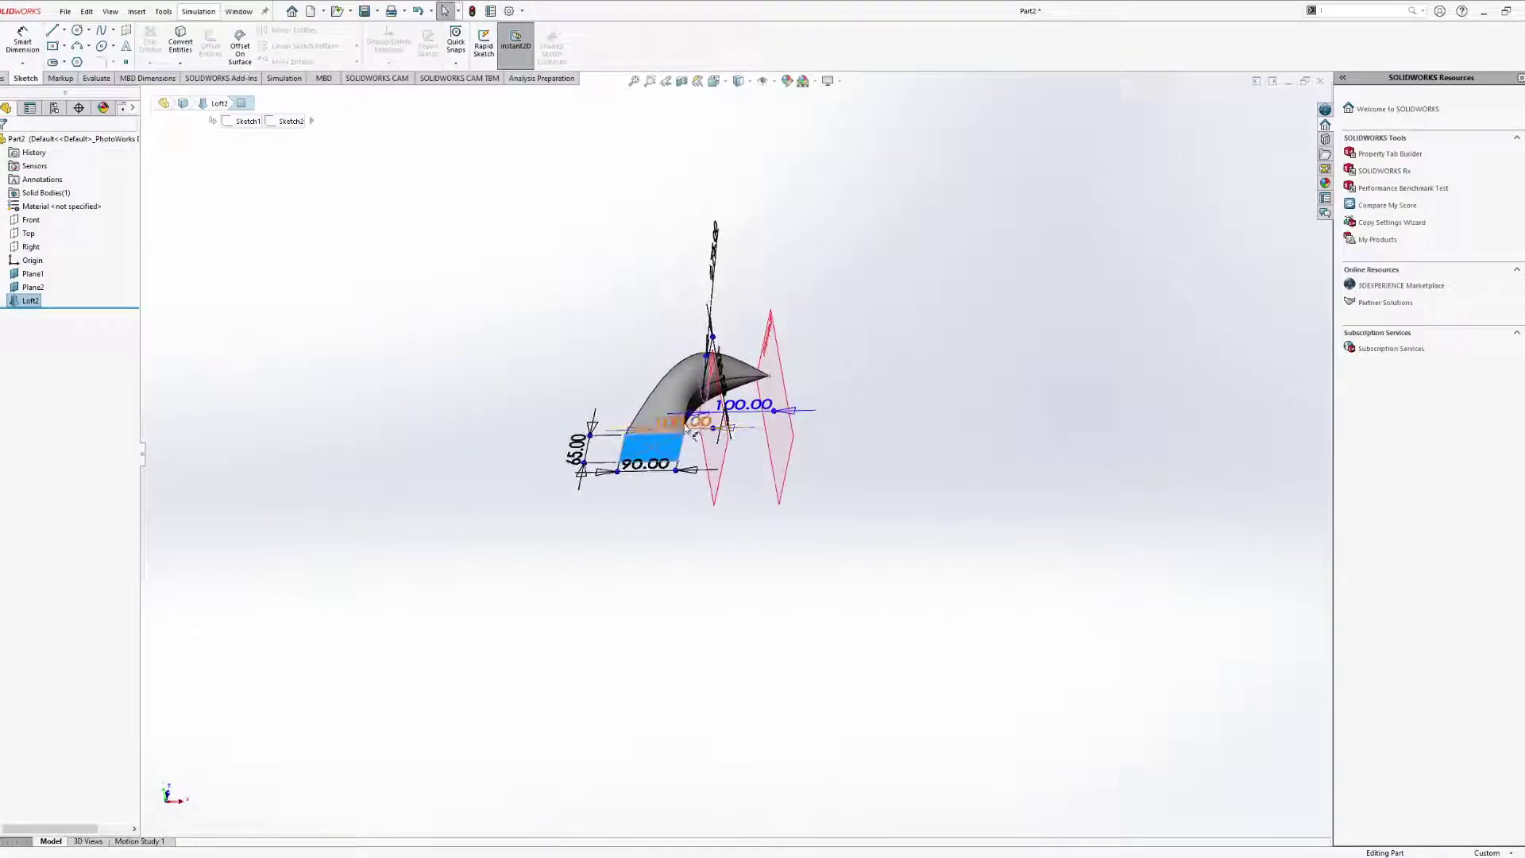
{"action": "scroll", "coordinate": [673, 419], "scroll_direction": "down", "scroll_amount": 5}
{"action": "middle_click_drag", "start_coordinate": [700, 383], "coordinate": [645, 672]}
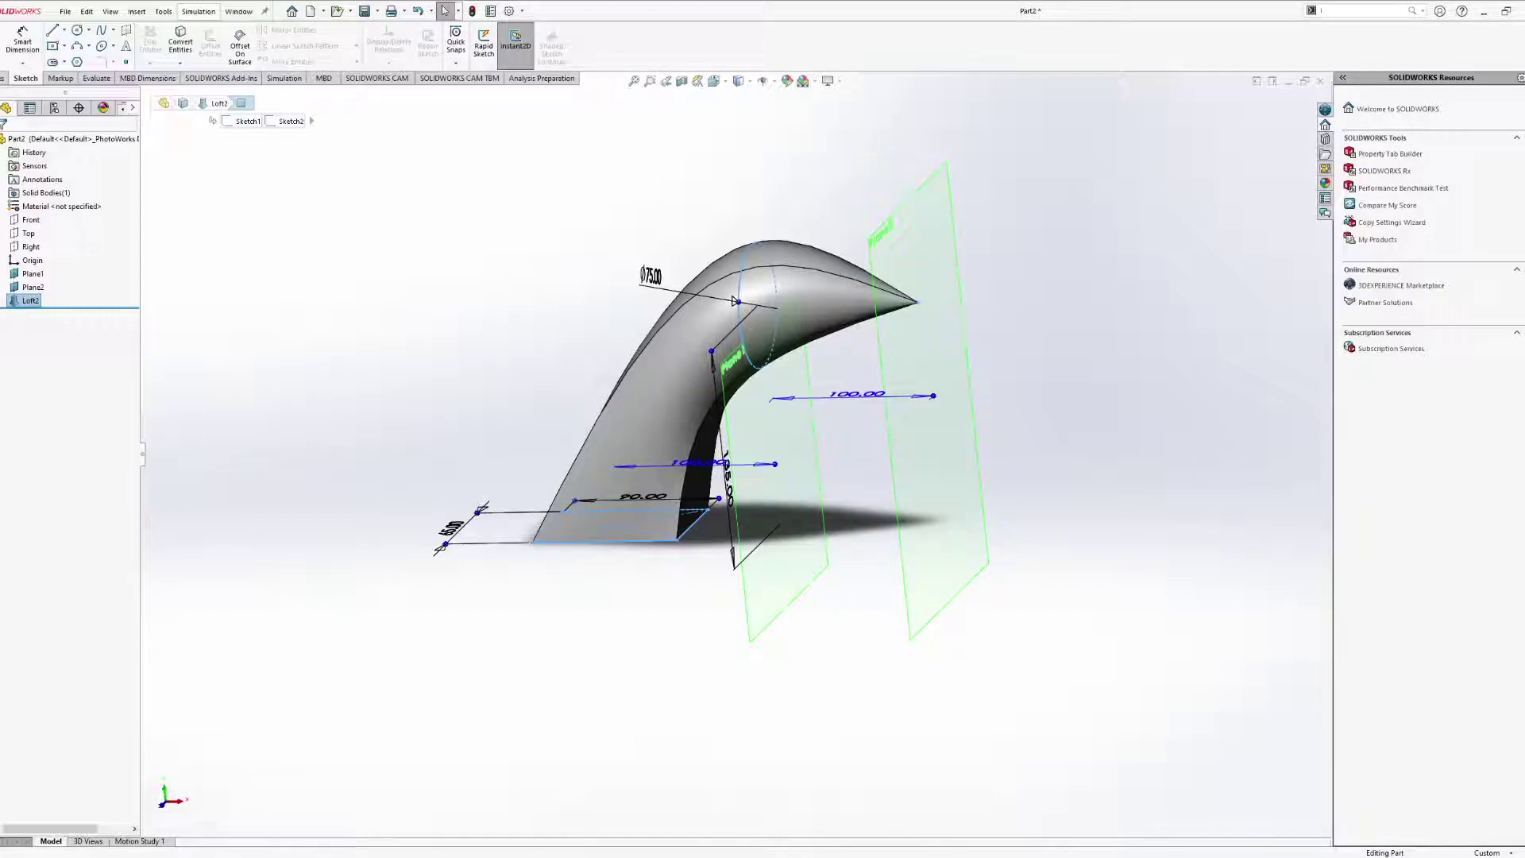
List the sketches inside the loft feature, switch to the PowerPoint lecture and advance to the Loft Boss (Guide Curve) slide.
{"action": "left_click", "coordinate": [3, 301]}
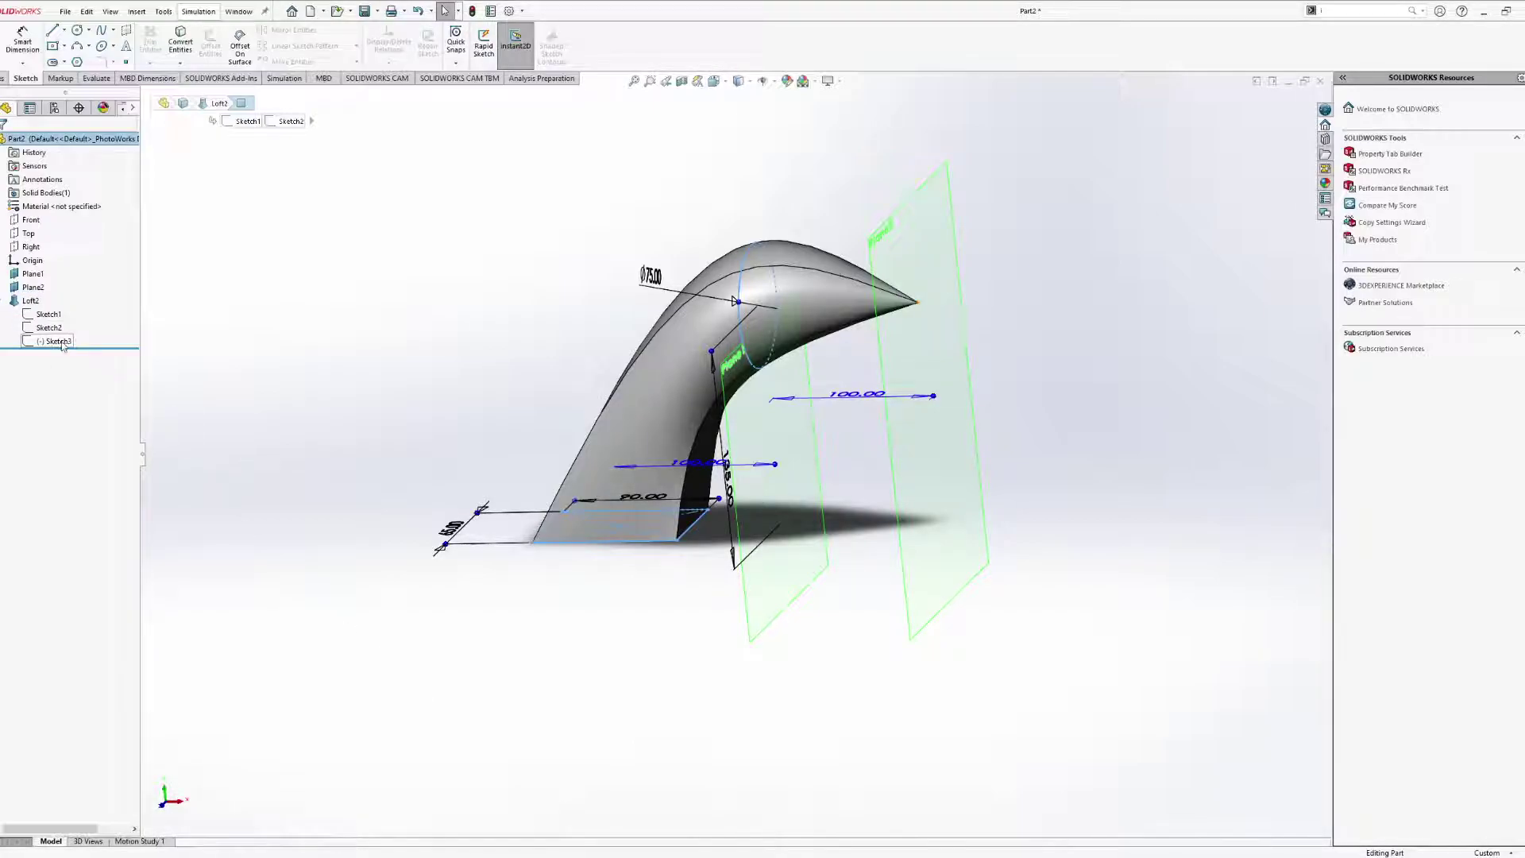
{"action": "middle_click_drag", "start_coordinate": [535, 385], "coordinate": [555, 353]}
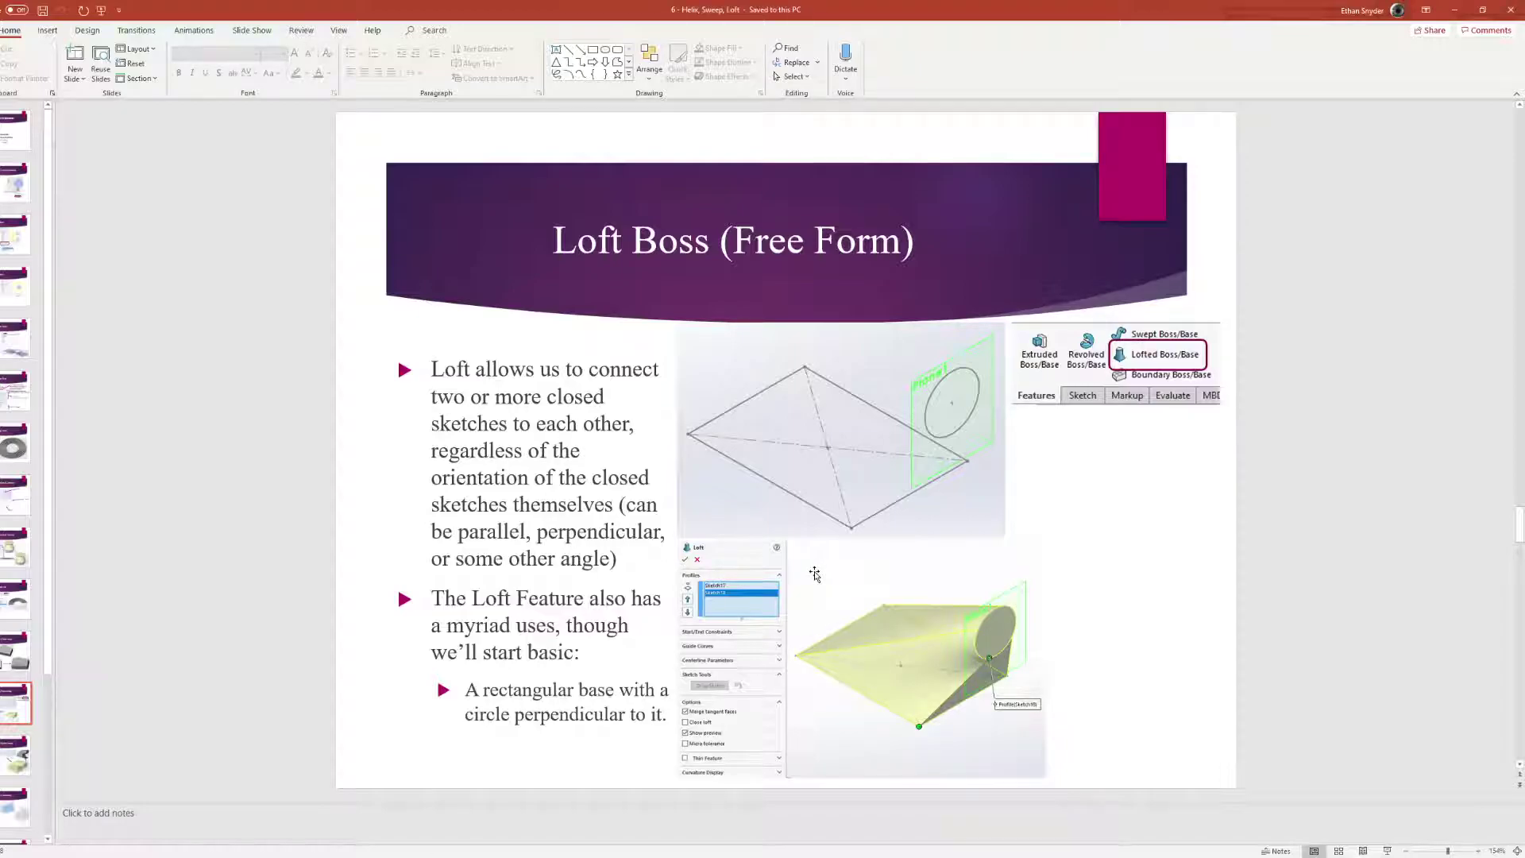
{"action": "scroll", "coordinate": [815, 574], "scroll_direction": "down", "scroll_amount": 1}
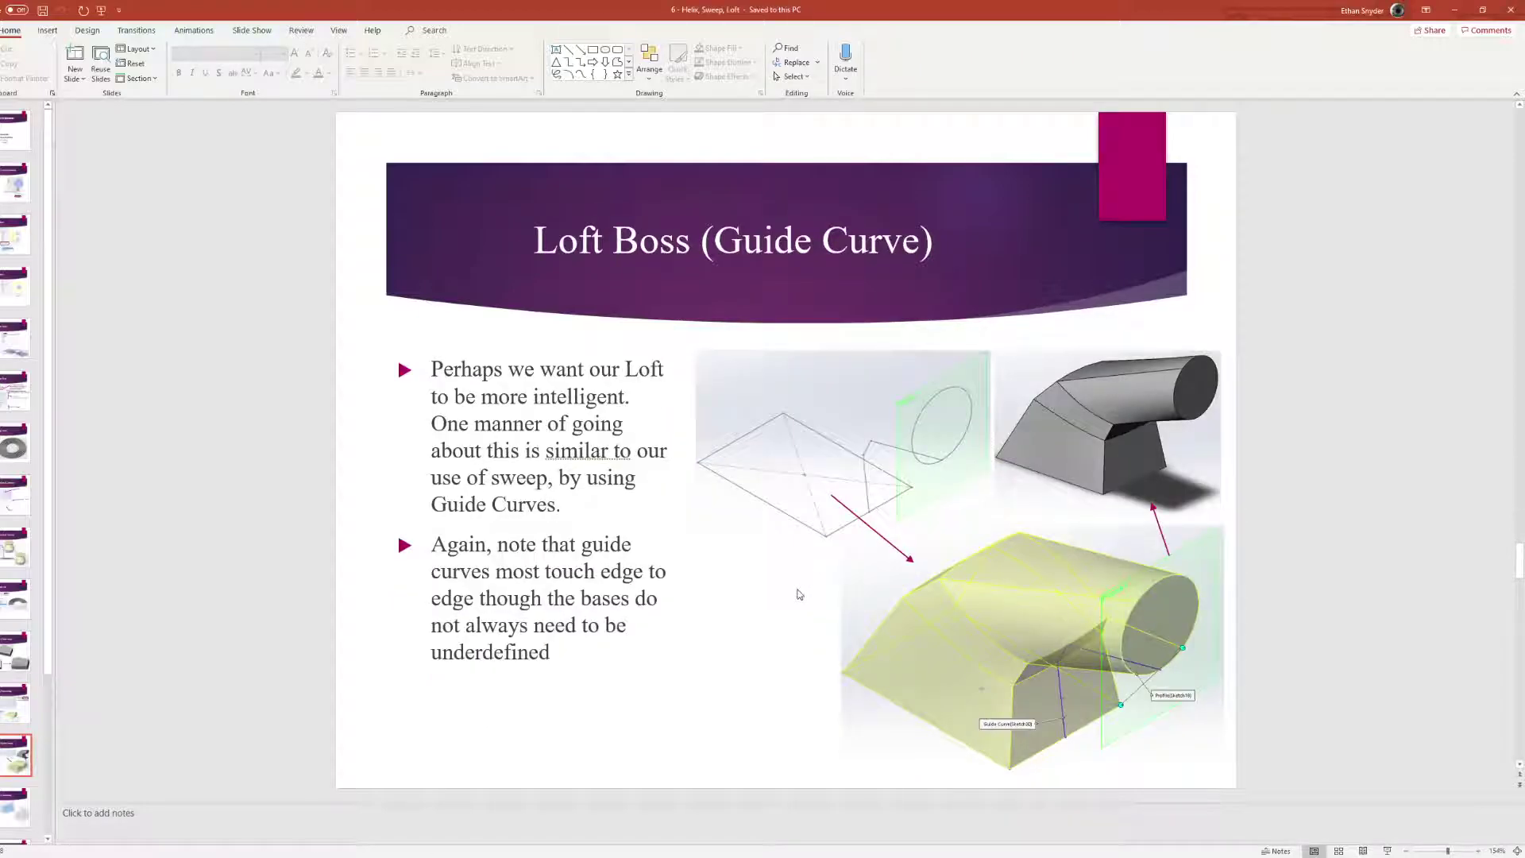
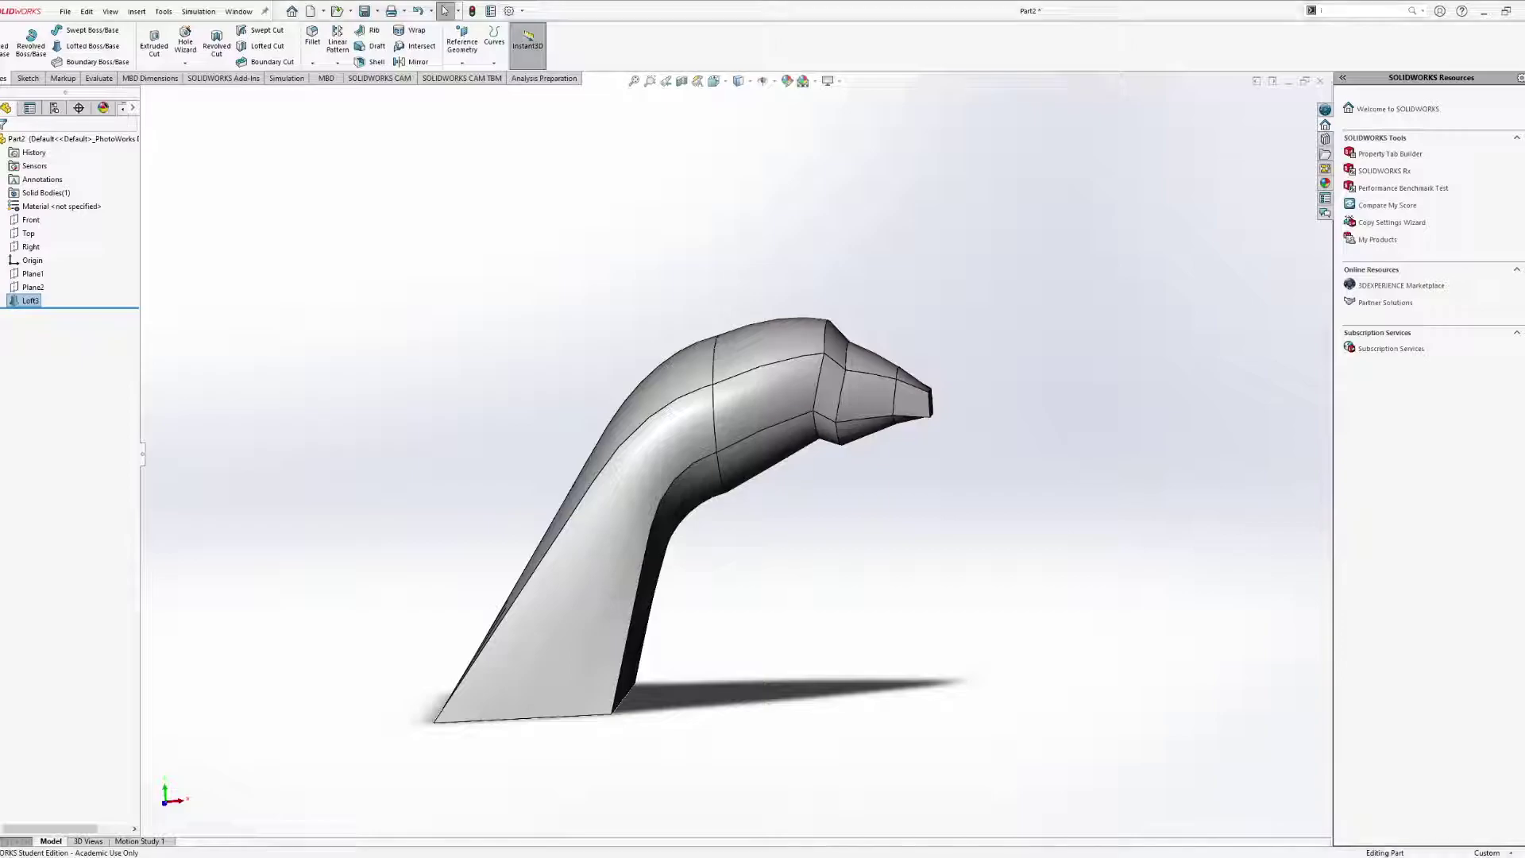
Suppress the guide-curve loft to view the Top plane by itself, and unsuppress the loft again.
{"action": "left_click", "coordinate": [21, 301]}
{"action": "left_click", "coordinate": [49, 264]}
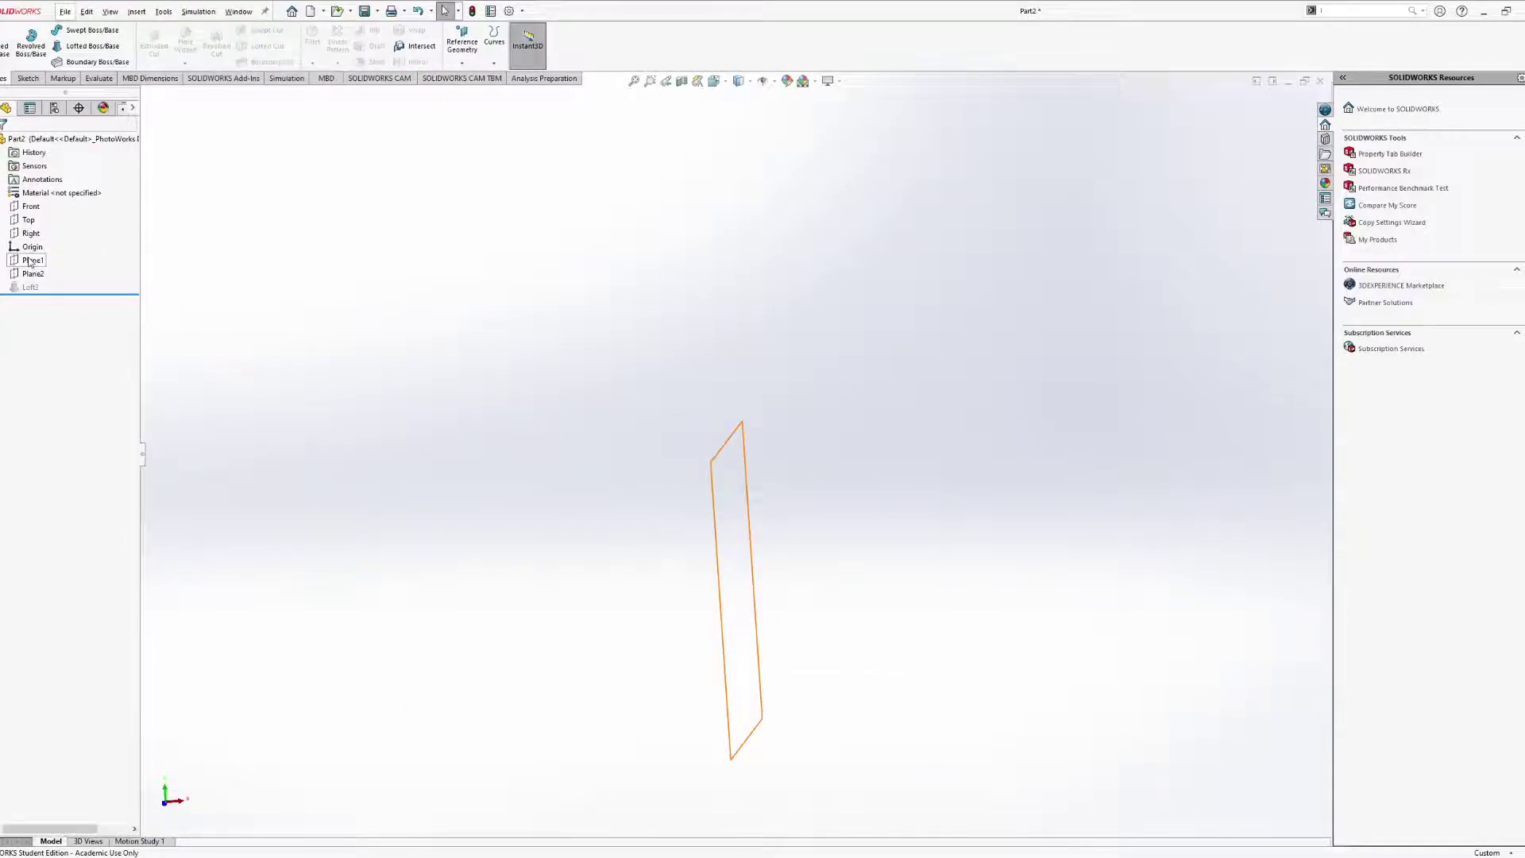
{"action": "left_click", "coordinate": [29, 220]}
{"action": "middle_click_drag", "start_coordinate": [749, 516], "coordinate": [706, 639]}
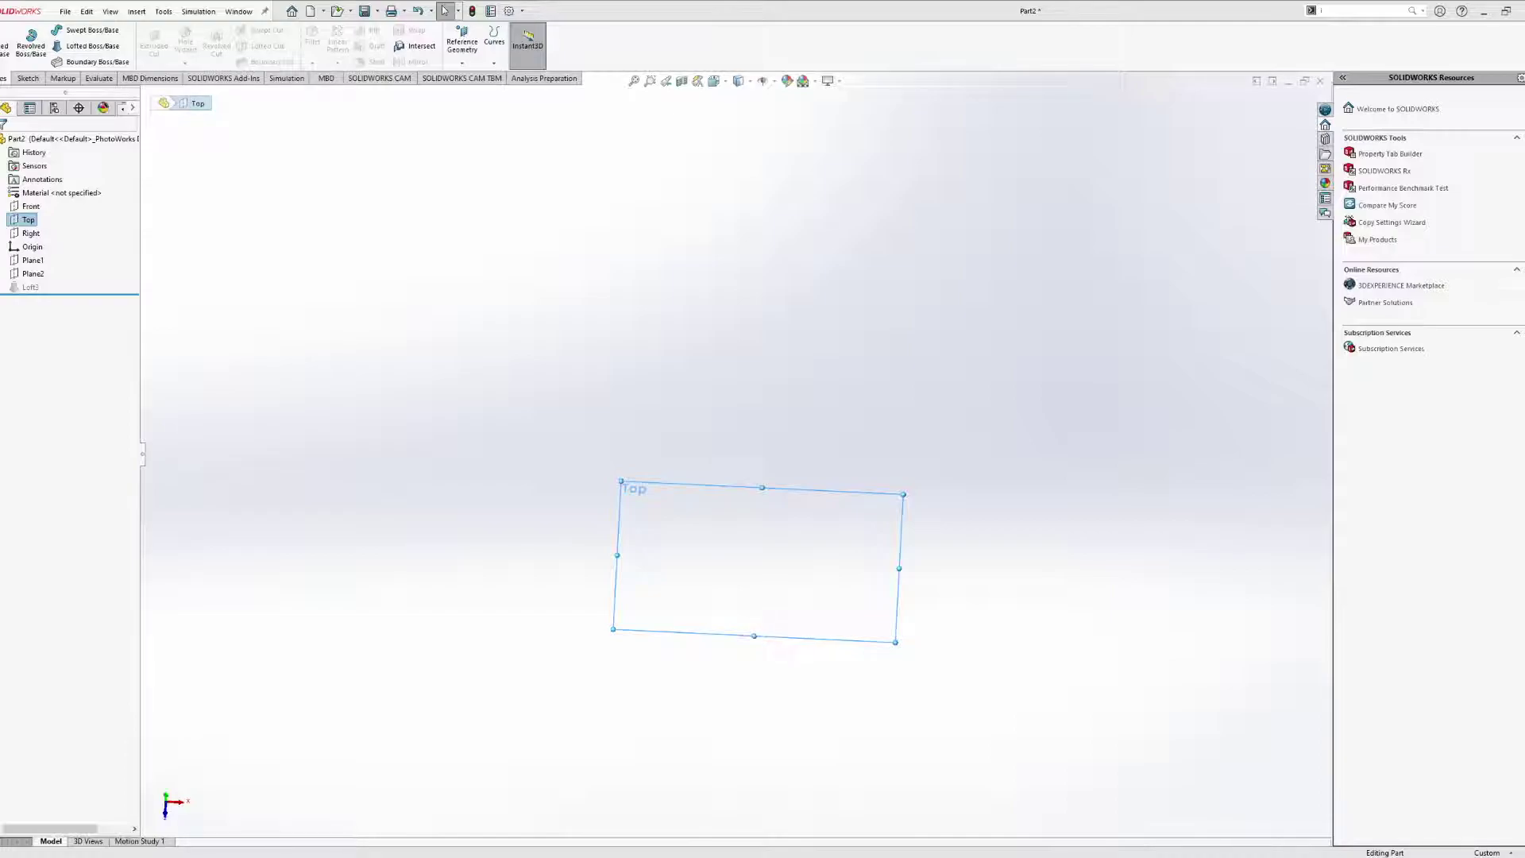
{"action": "middle_click_drag", "start_coordinate": [691, 681], "coordinate": [687, 578]}
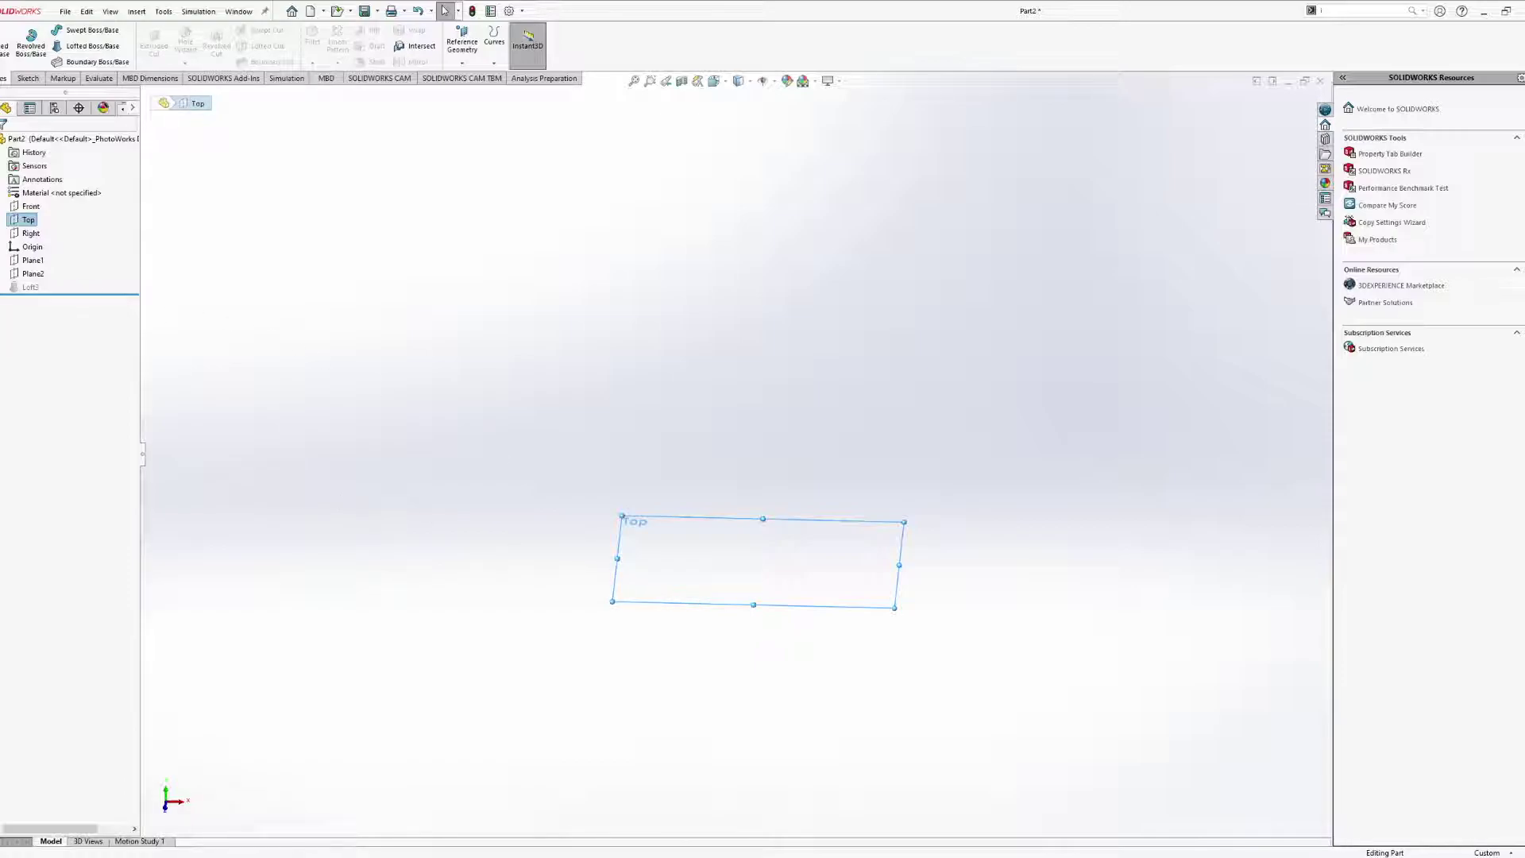
{"action": "left_click", "coordinate": [29, 288]}
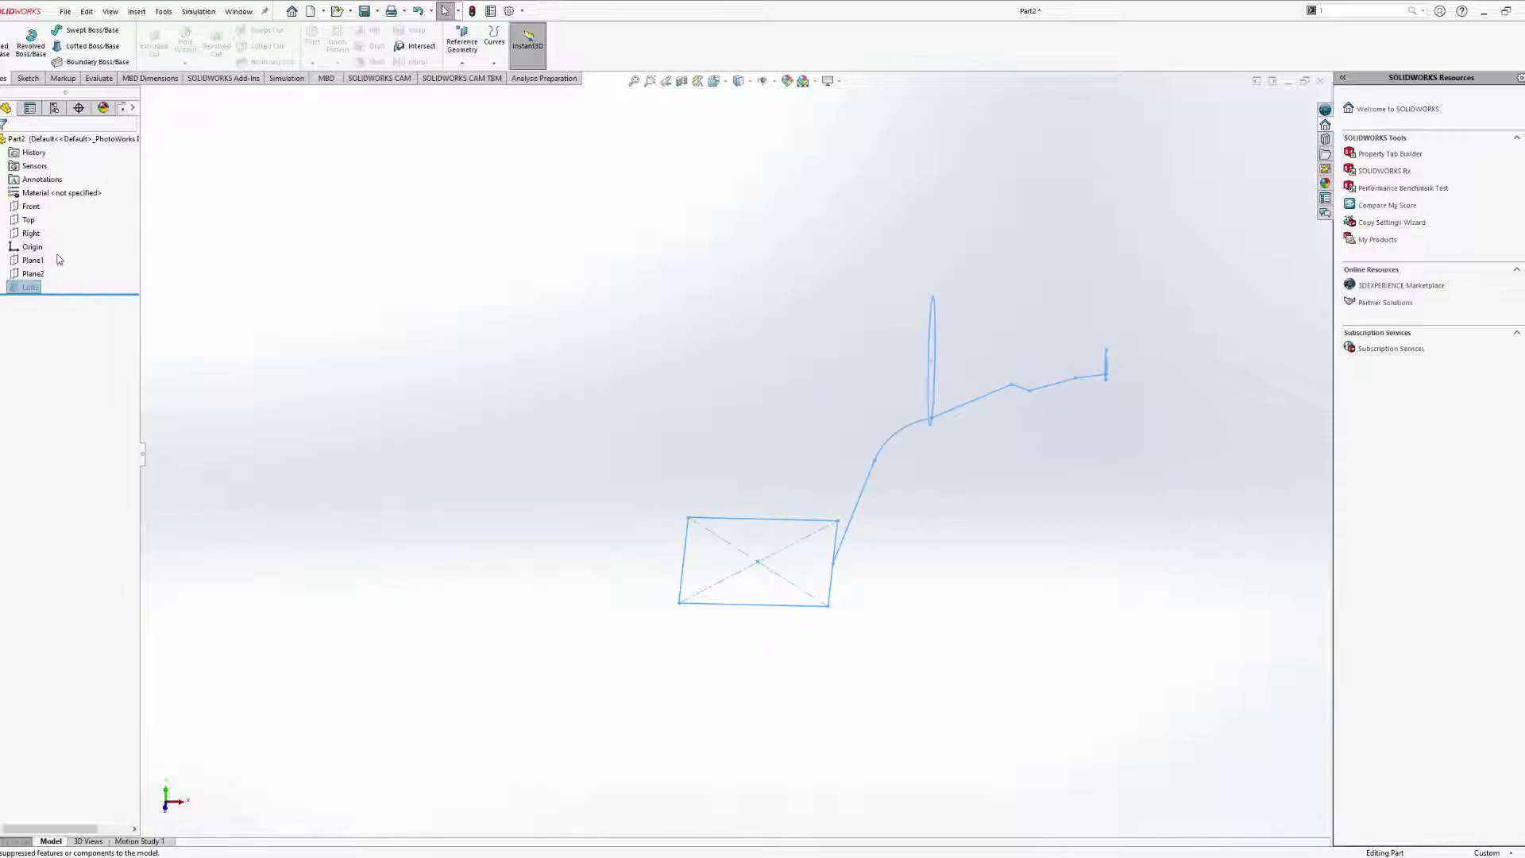
{"action": "left_click", "coordinate": [49, 259]}
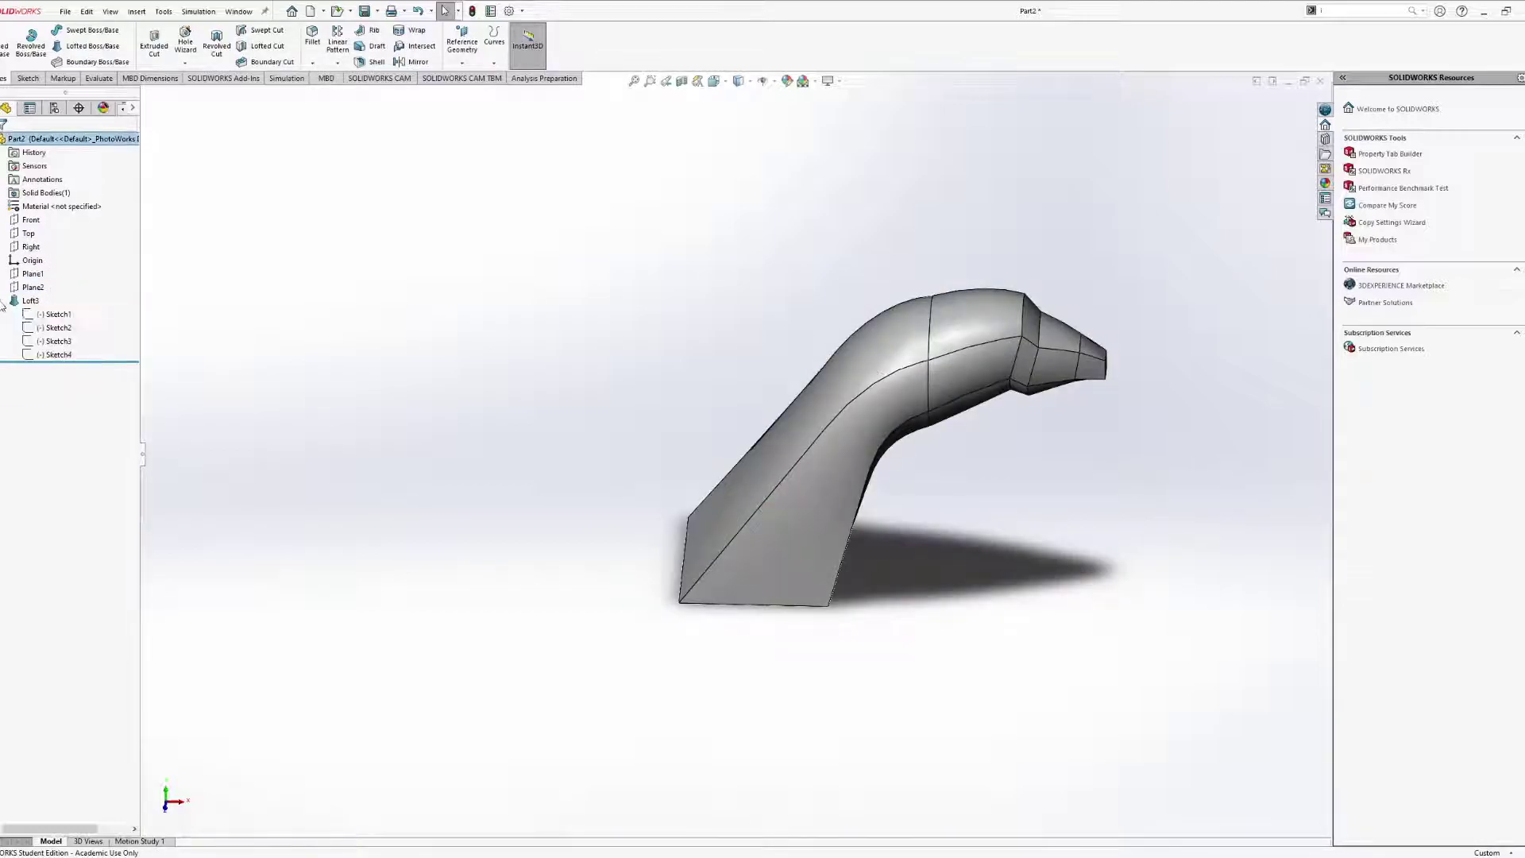
Copy the loft's rectangular base sketch, Sketch1, onto the Top plane.
{"action": "left_click", "coordinate": [51, 319]}
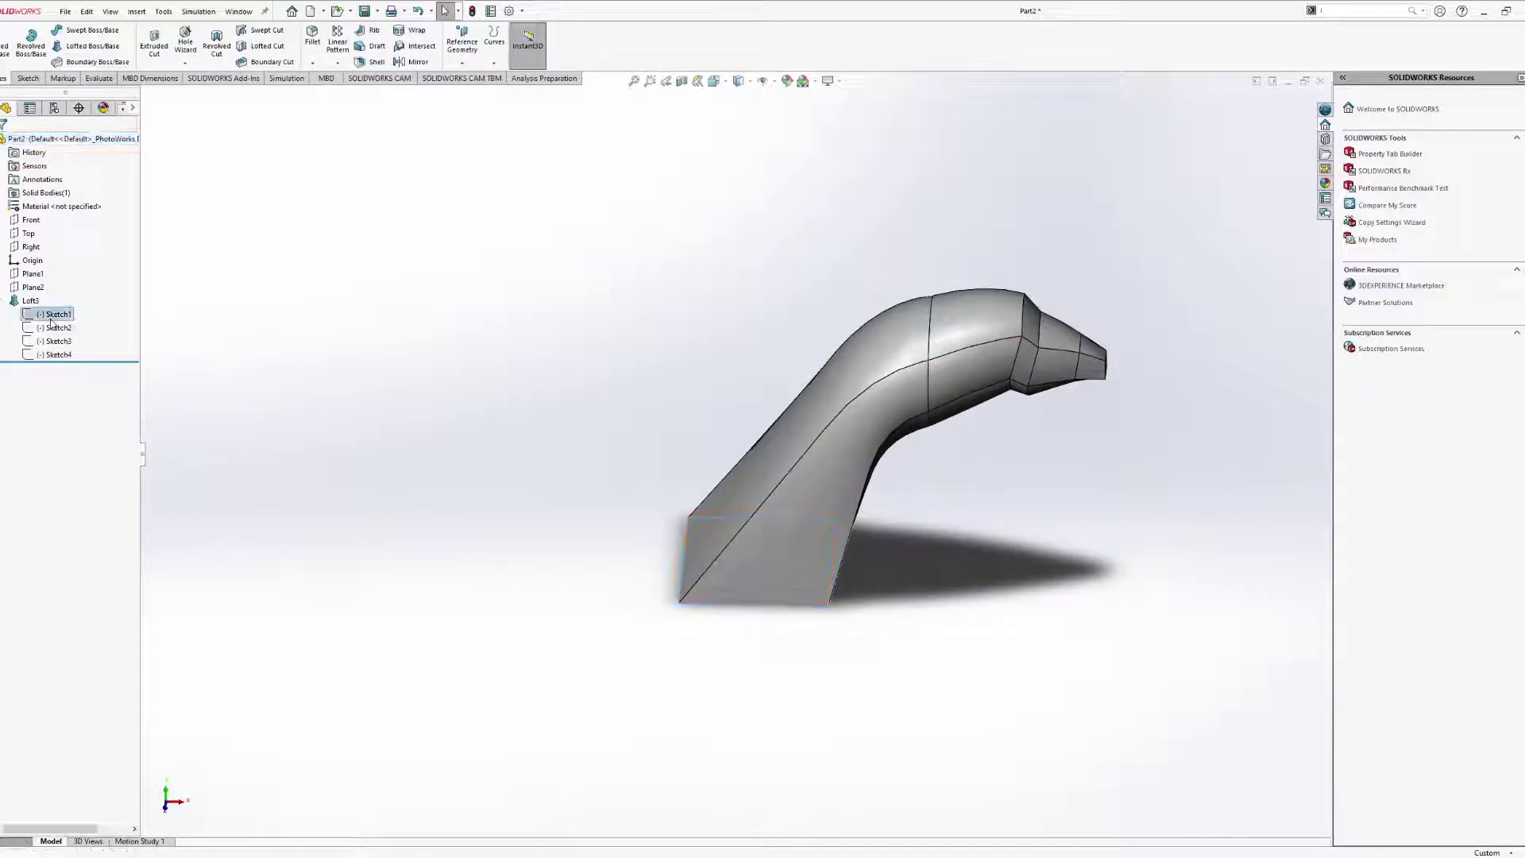
{"action": "left_click", "coordinate": [28, 233]}
{"action": "key", "text": "s"}
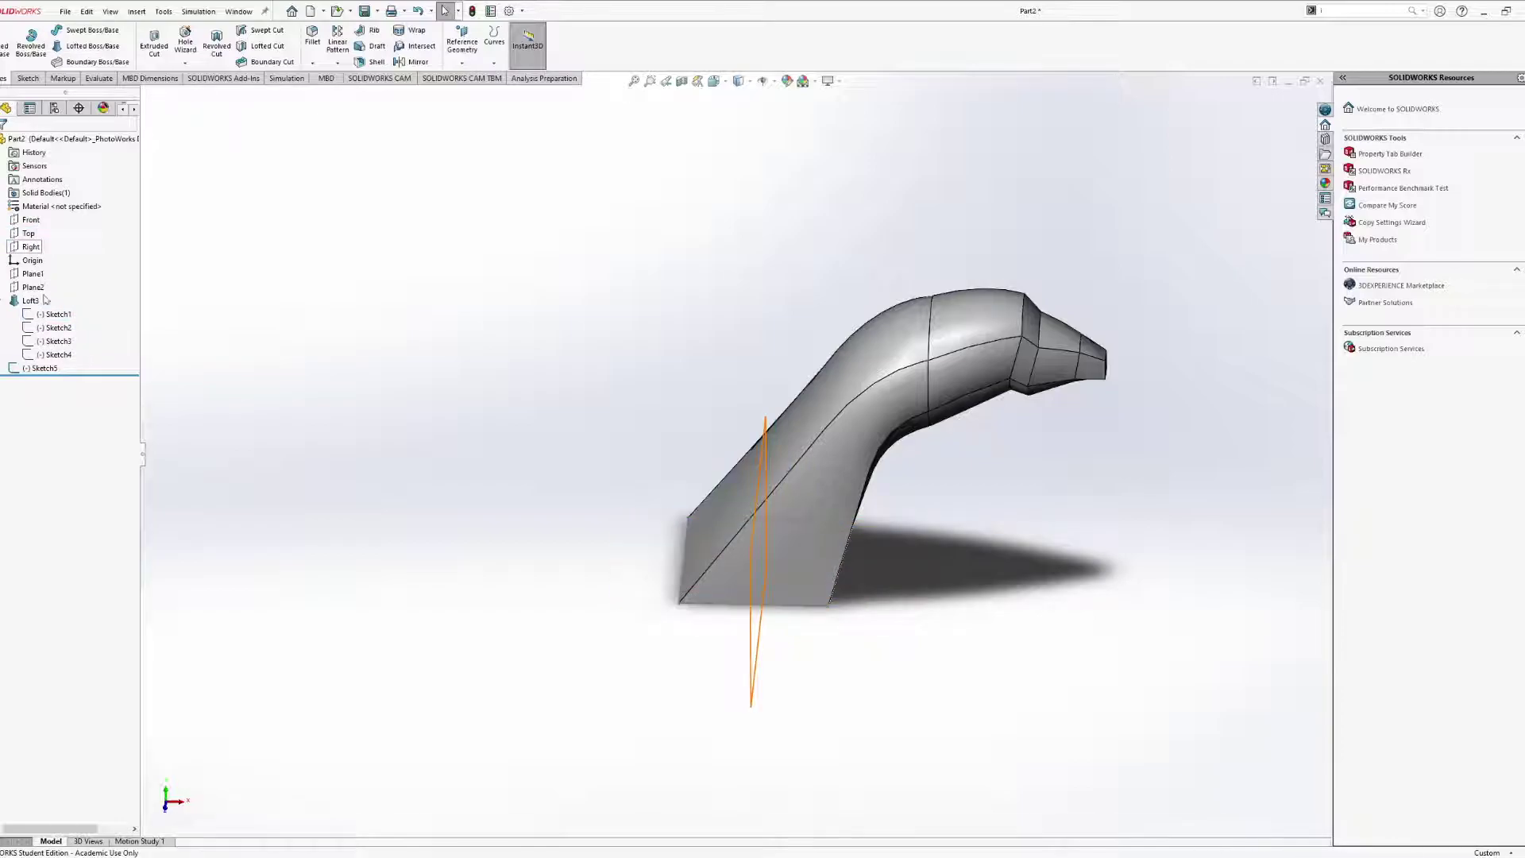
Copy the loft's circle sketch, Sketch2, onto Plane1.
{"action": "left_click", "coordinate": [58, 330]}
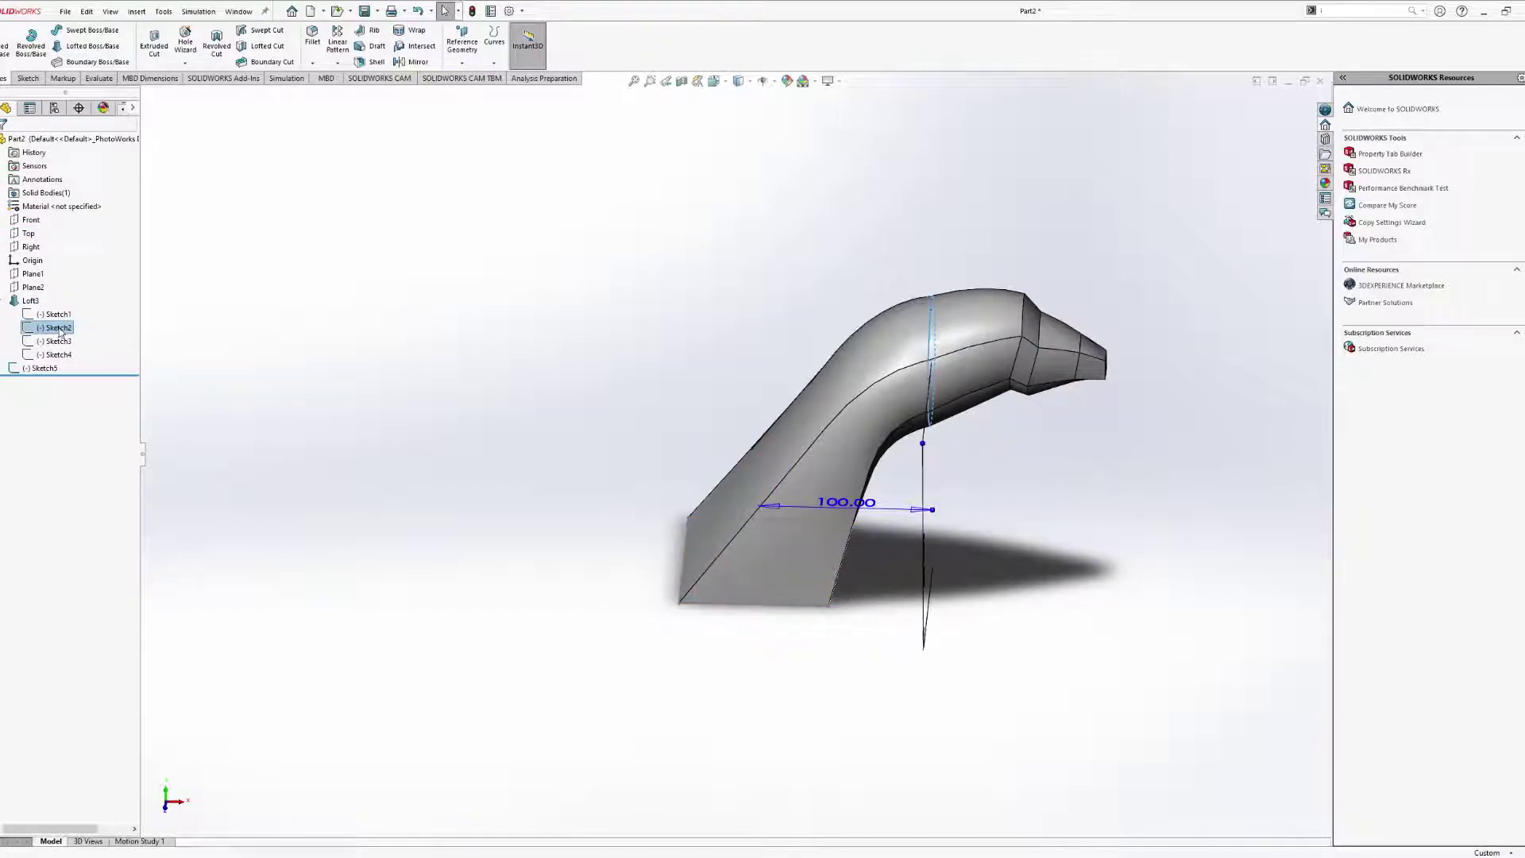
{"action": "left_click", "coordinate": [32, 274]}
{"action": "key", "text": "ctrl+v"}
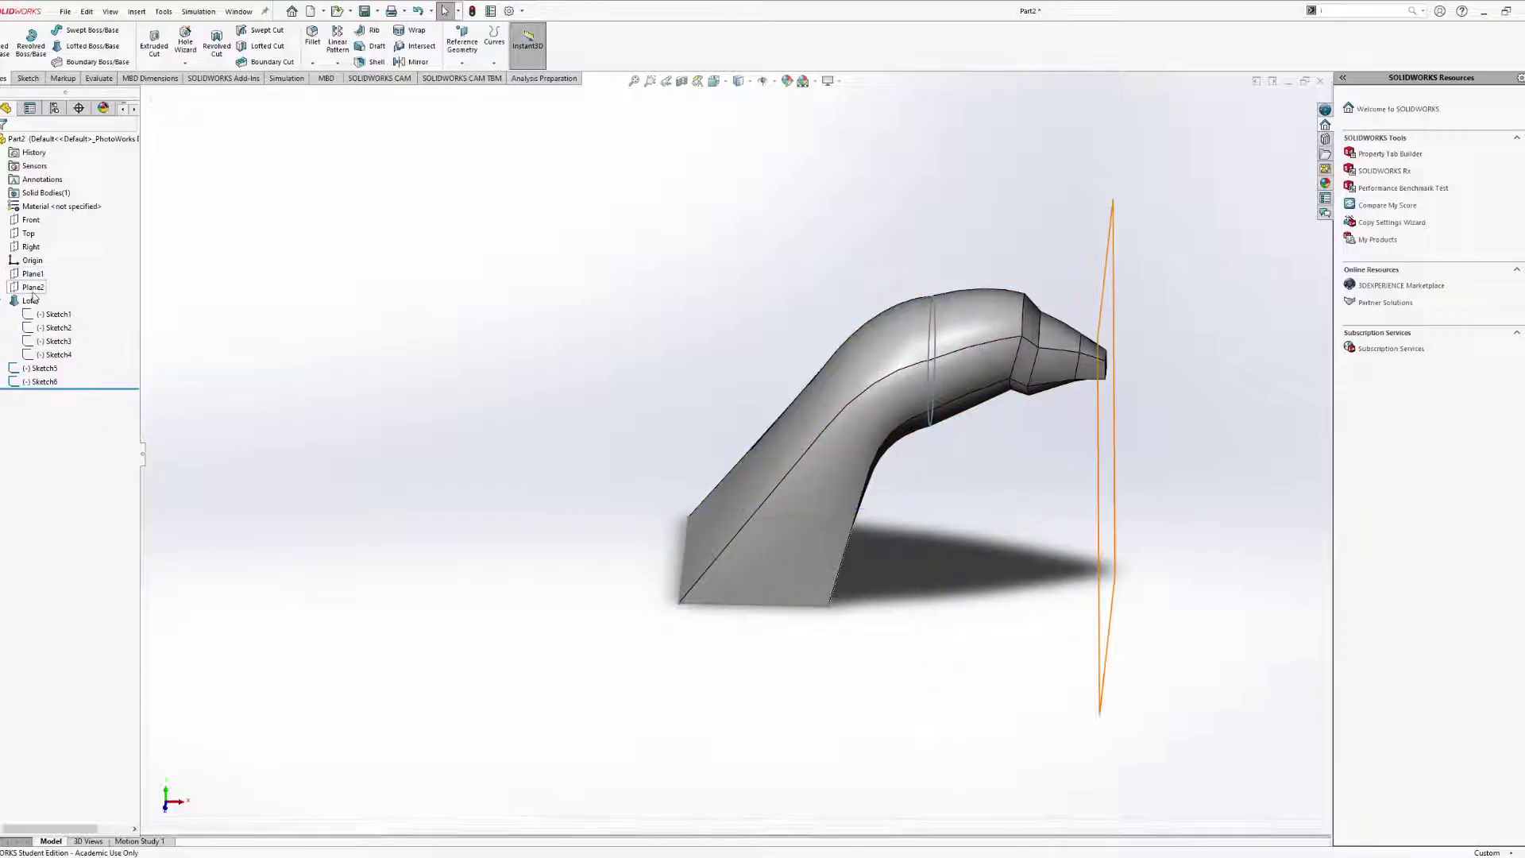
Copy the loft's small end profile, Sketch3, onto Plane2.
{"action": "left_click", "coordinate": [54, 342]}
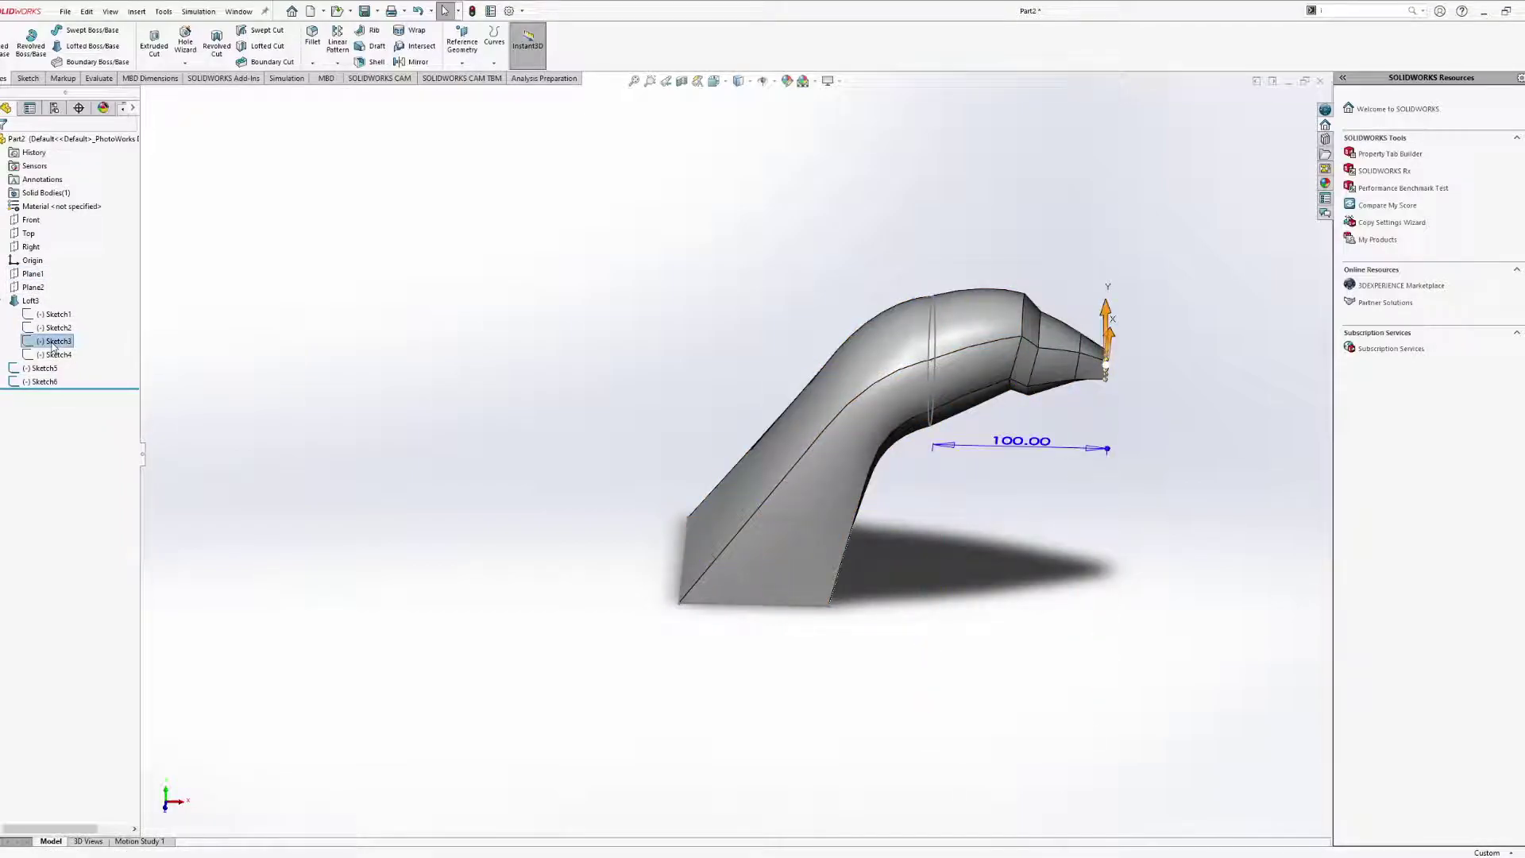
{"action": "left_click", "coordinate": [33, 287]}
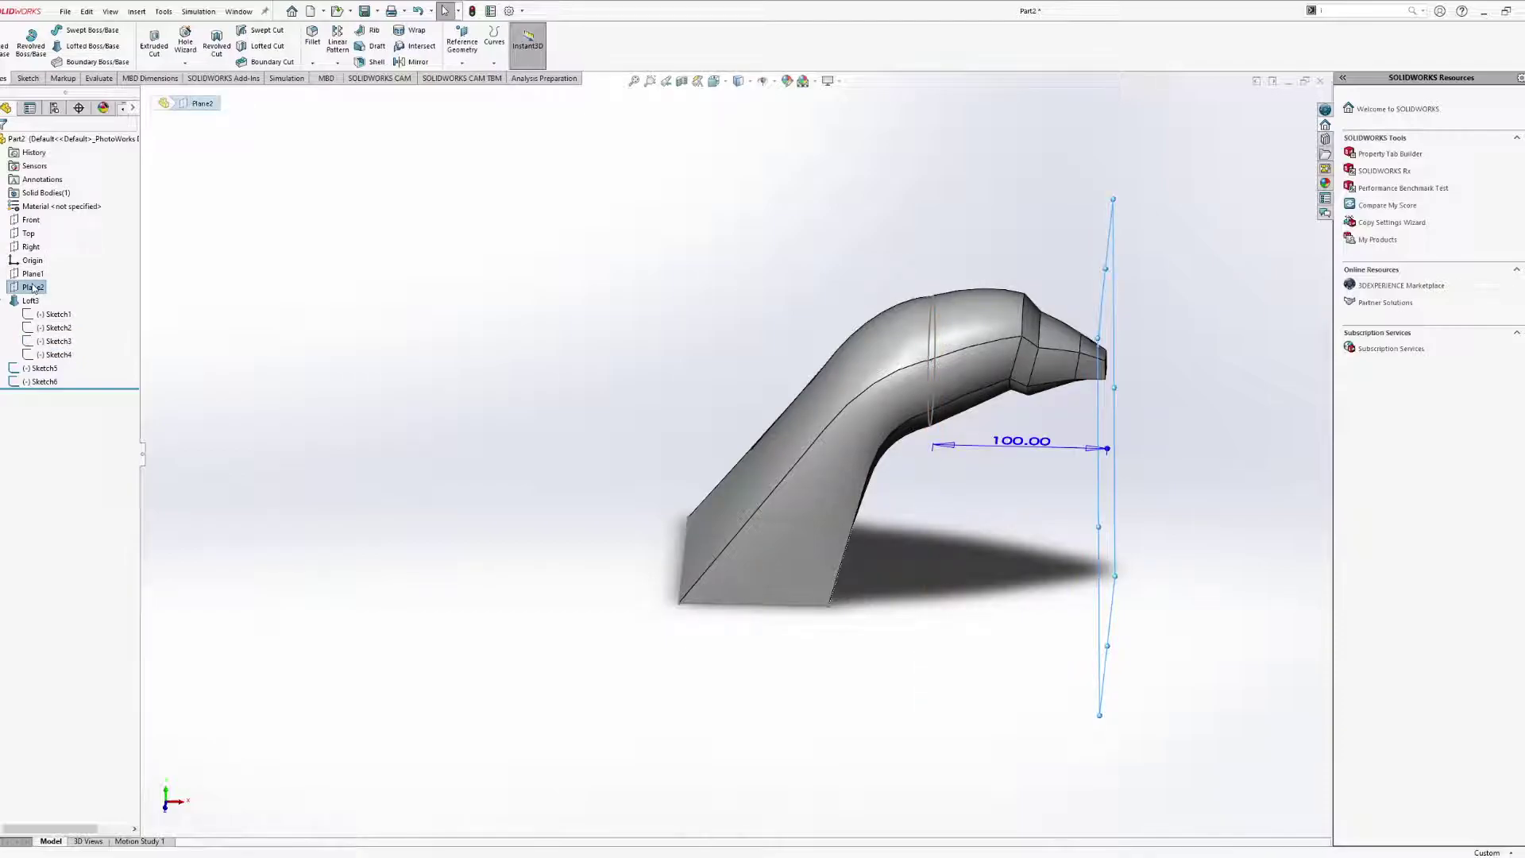
{"action": "key", "text": "ctrl+v"}
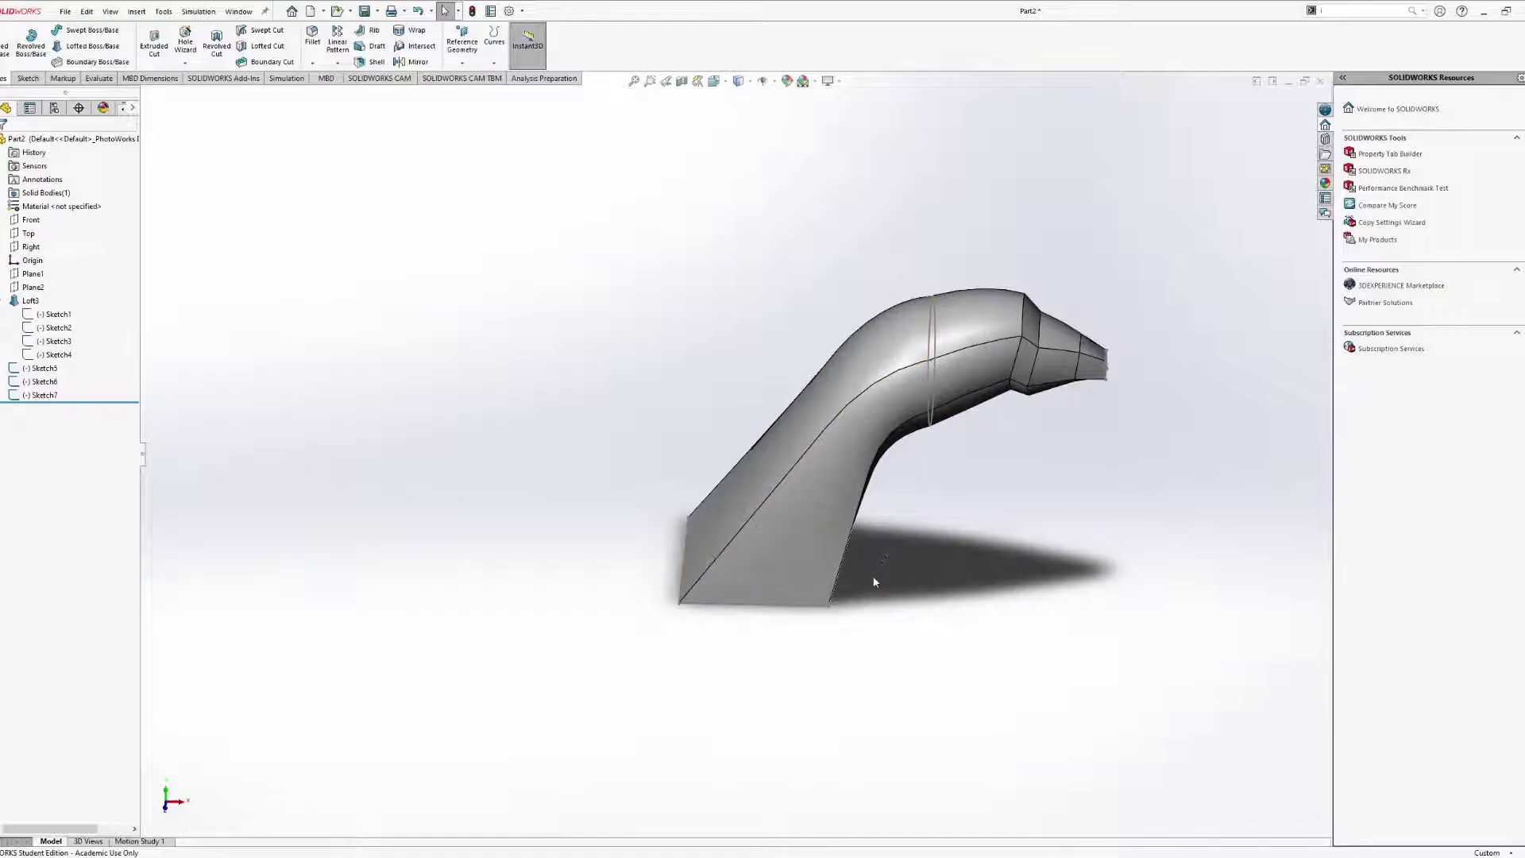
Collapse the original loft's sketch list and suppress the loft feature.
{"action": "middle_click_drag", "start_coordinate": [853, 537], "coordinate": [843, 494]}
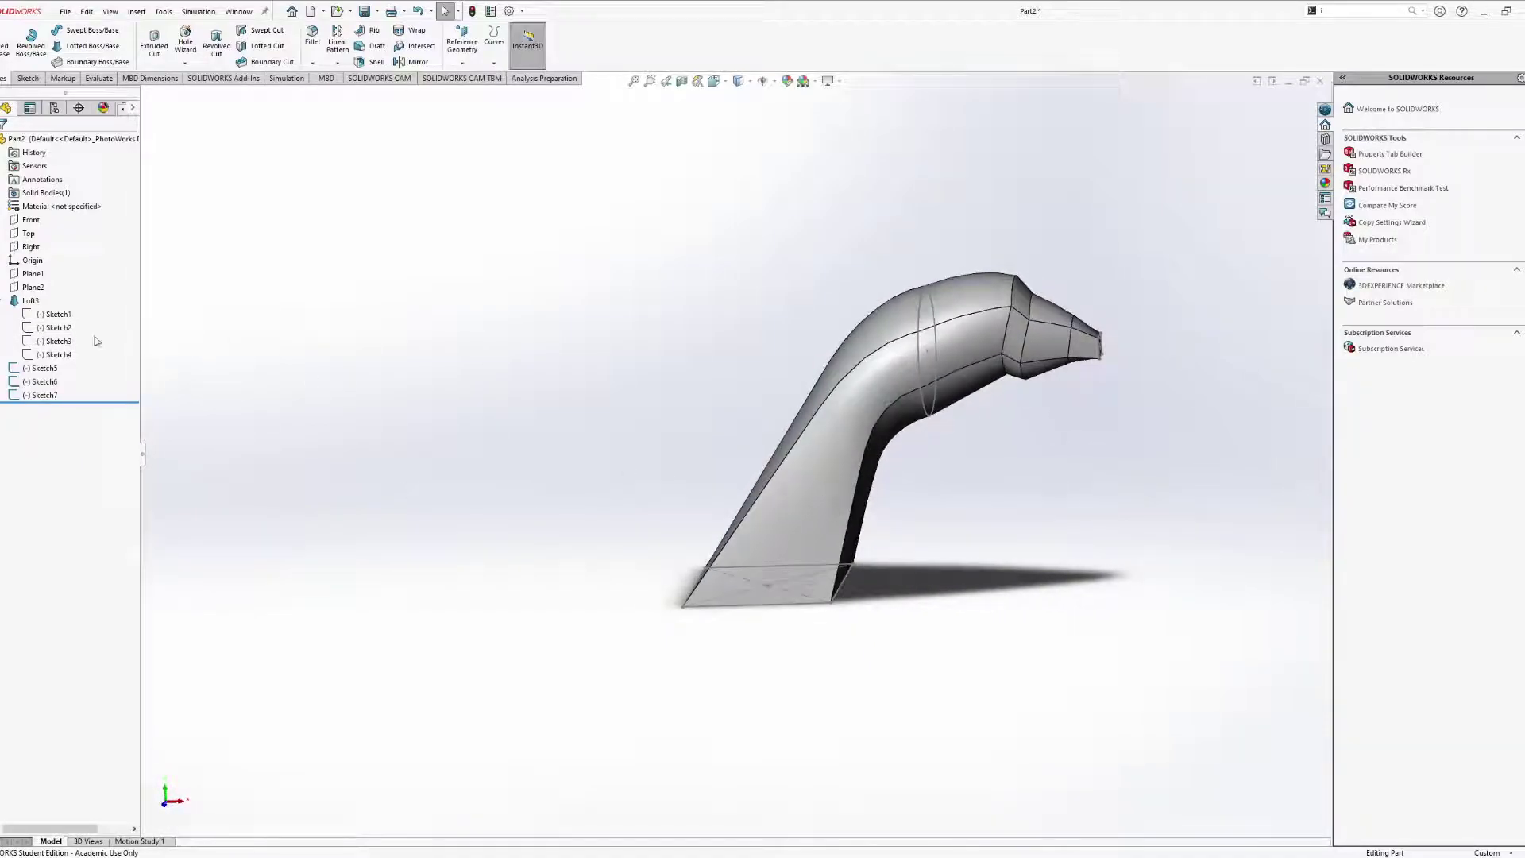
{"action": "left_click", "coordinate": [3, 301]}
{"action": "left_click", "coordinate": [32, 300]}
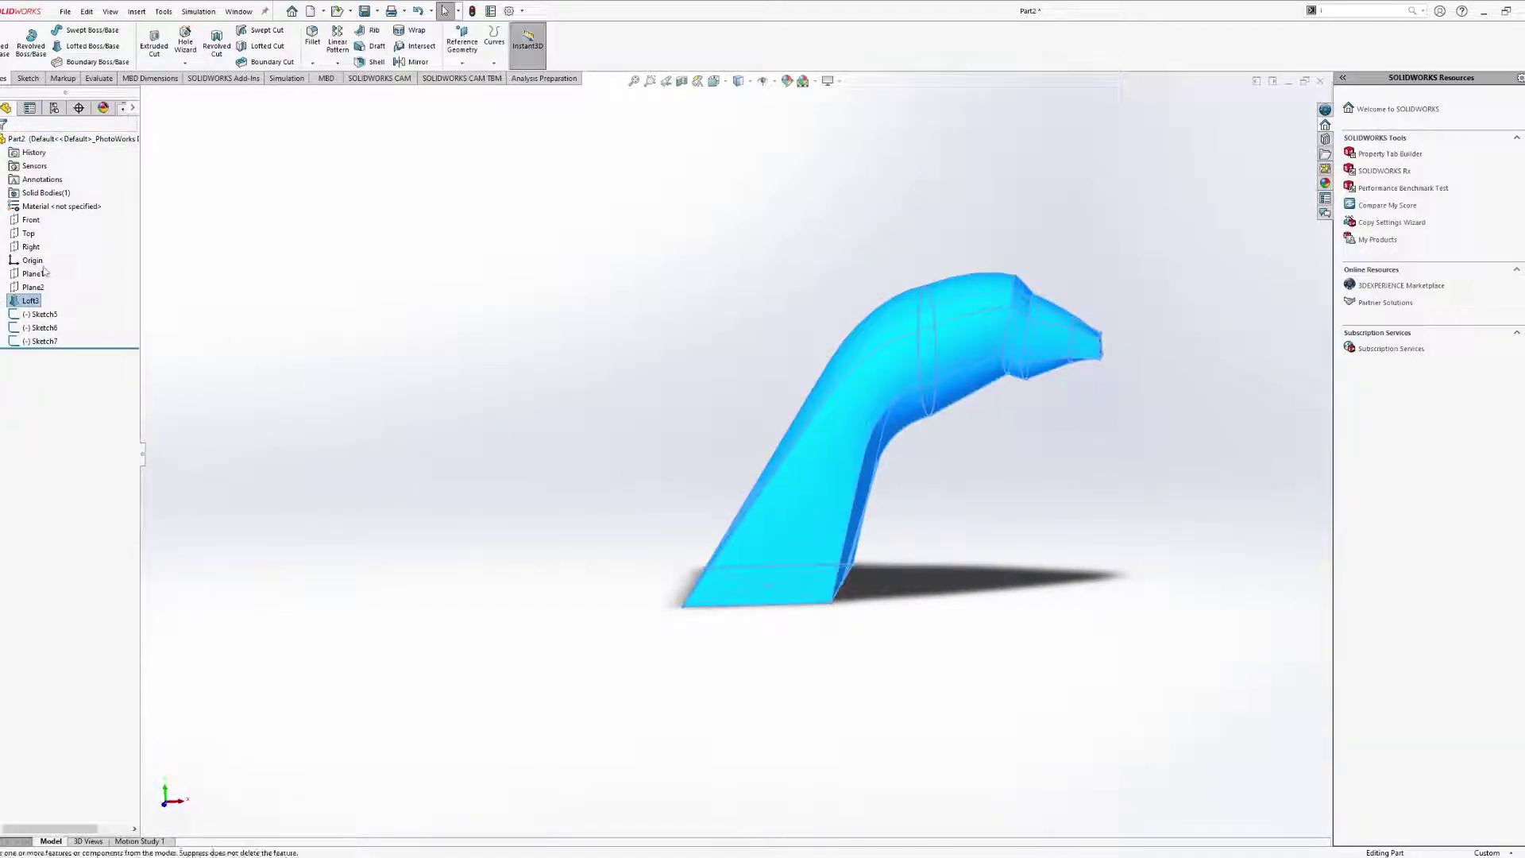
{"action": "left_click", "coordinate": [50, 276]}
{"action": "mouse_move", "coordinate": [643, 445]}
{"action": "middle_mouse_down"}
{"action": "mouse_move", "coordinate": [670, 422]}
{"action": "mouse_move", "coordinate": [704, 429]}
{"action": "mouse_move", "coordinate": [694, 497]}
{"action": "mouse_move", "coordinate": [765, 583]}
{"action": "mouse_move", "coordinate": [793, 466]}
{"action": "mouse_move", "coordinate": [361, 391]}
{"action": "middle_mouse_up"}
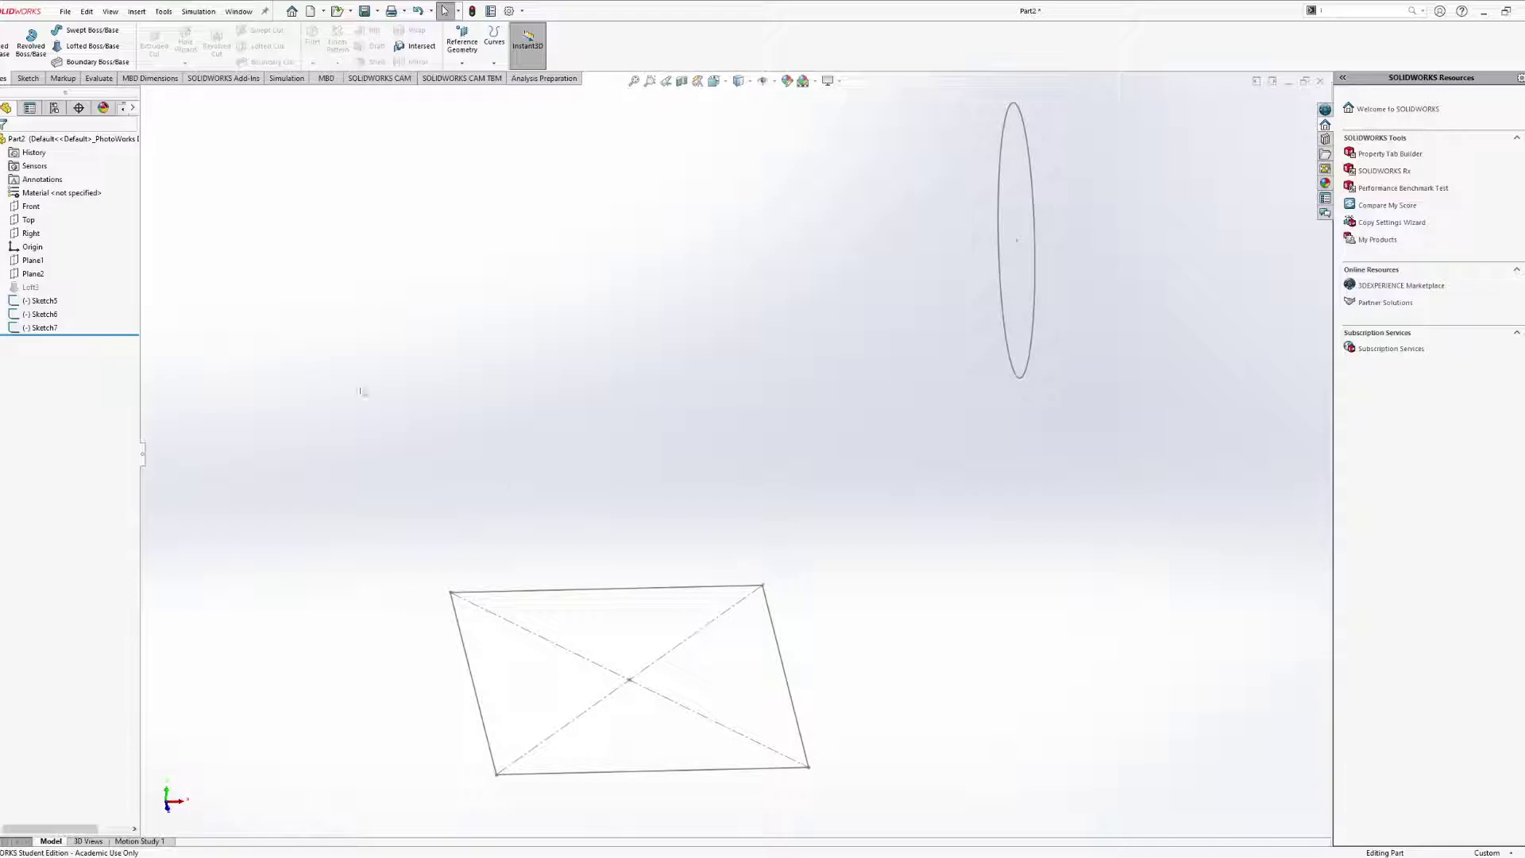
Start a new sketch on the Front plane for the loft's path.
{"action": "left_click", "coordinate": [29, 206]}
{"action": "middle_click_drag", "start_coordinate": [390, 460], "coordinate": [524, 500]}
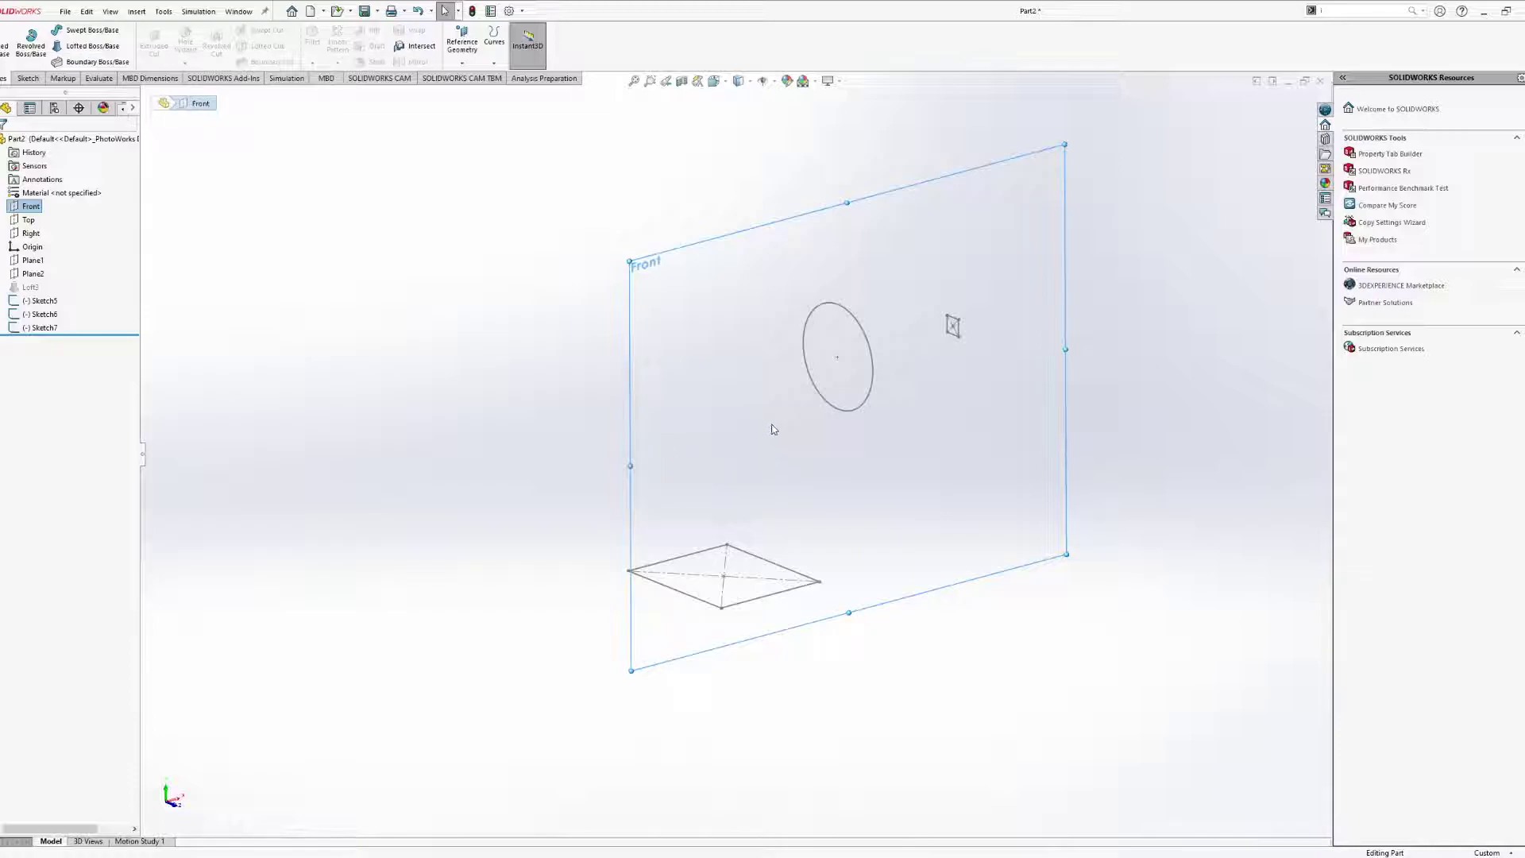
{"action": "middle_click_drag", "start_coordinate": [808, 406], "coordinate": [886, 429]}
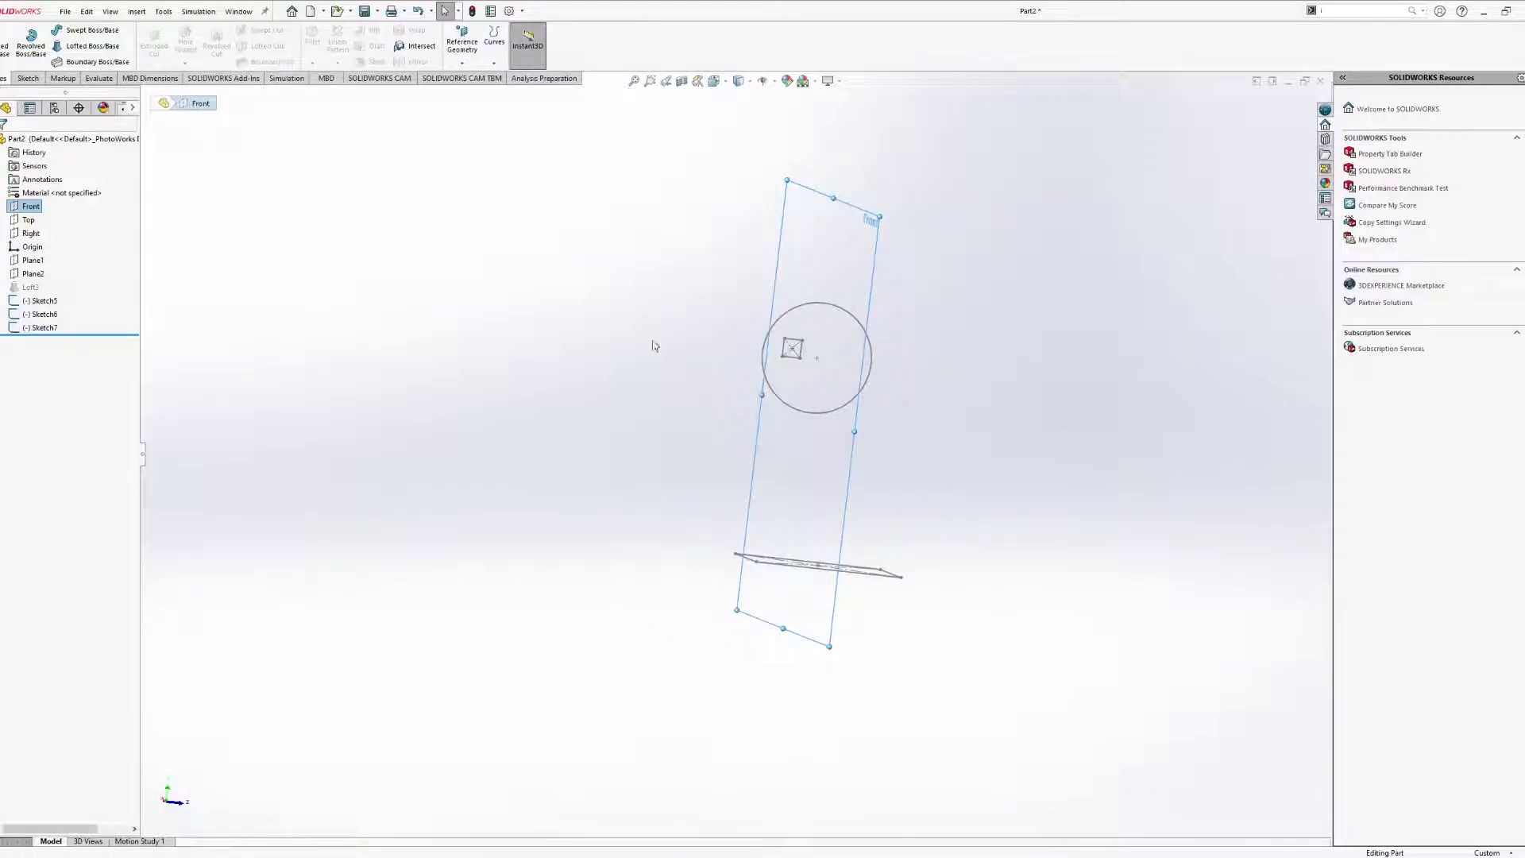
{"action": "mouse_move", "coordinate": [718, 322]}
{"action": "middle_mouse_down"}
{"action": "mouse_move", "coordinate": [715, 392]}
{"action": "mouse_move", "coordinate": [725, 337]}
{"action": "mouse_move", "coordinate": [508, 360]}
{"action": "mouse_move", "coordinate": [543, 367]}
{"action": "middle_mouse_up"}
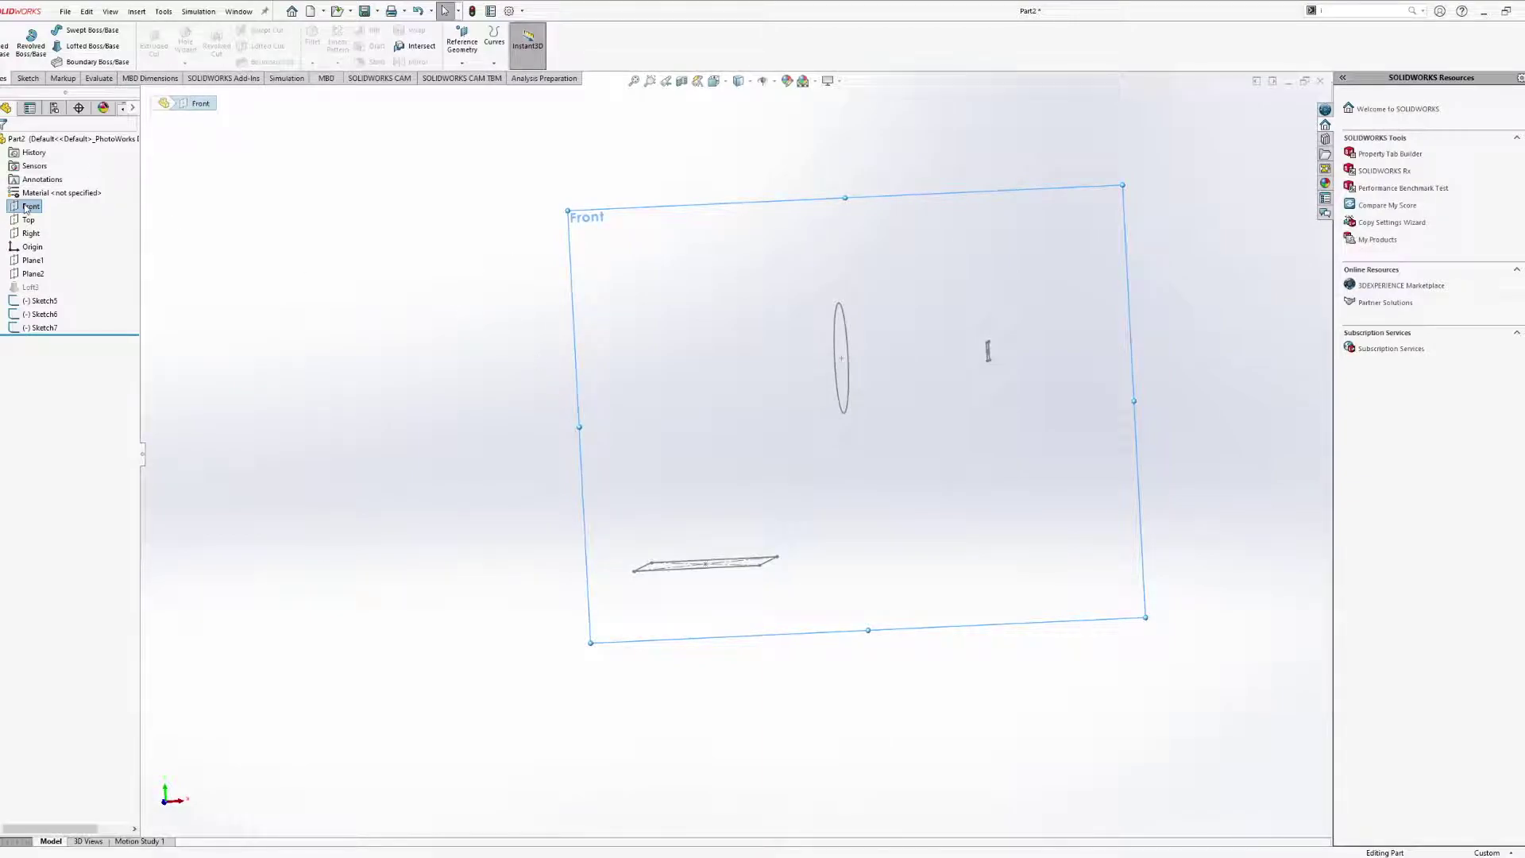
{"action": "left_click", "coordinate": [29, 183]}
{"action": "middle_click_drag", "start_coordinate": [532, 462], "coordinate": [500, 412]}
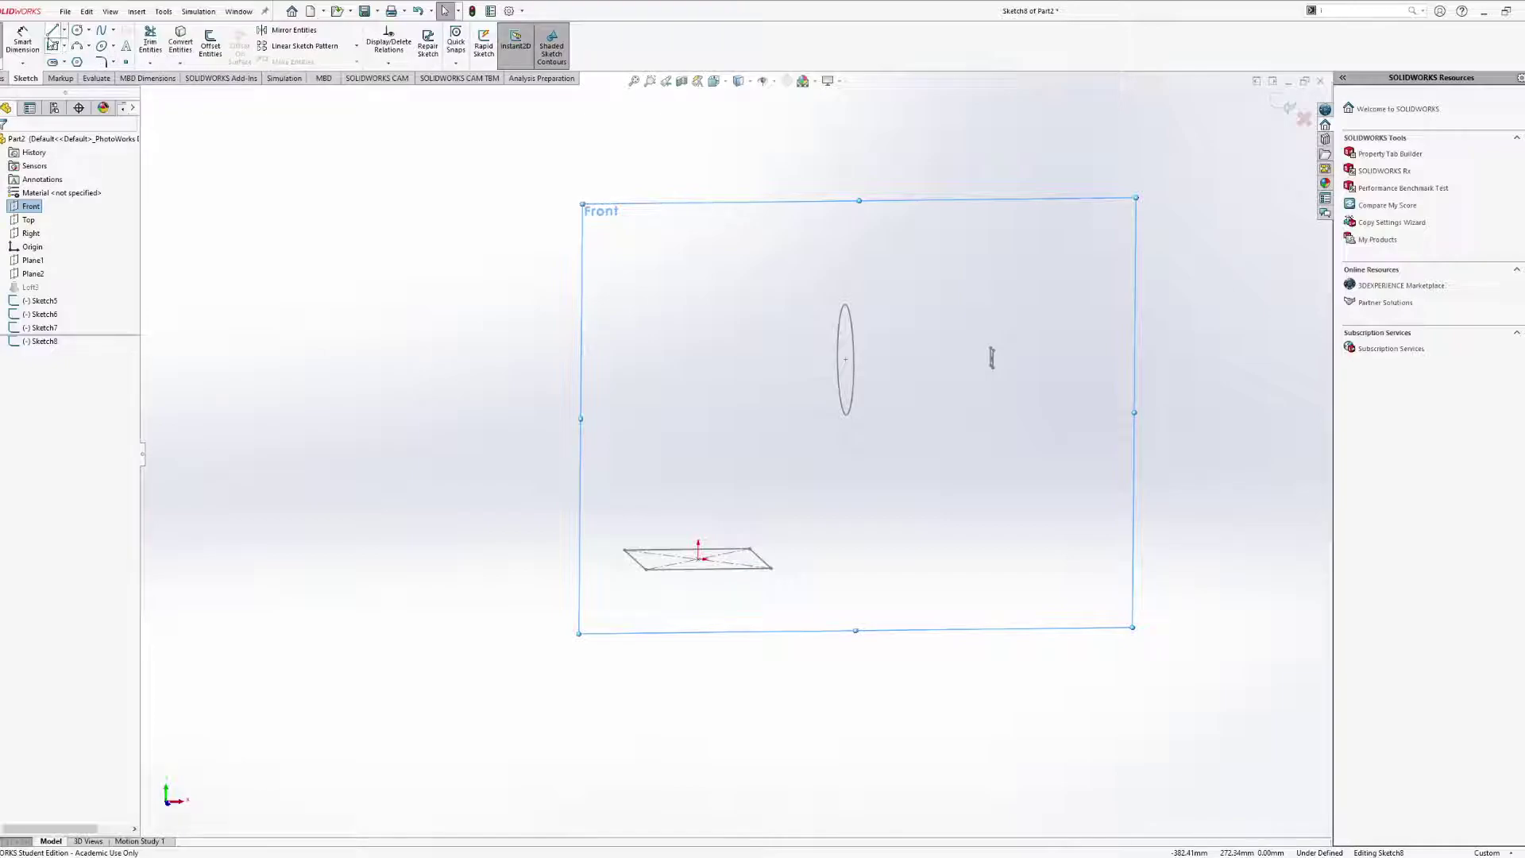
Sketch two connected lines from the origin, the first rising steeply and the second leaning further away from the circle profile.
{"action": "middle_click_drag", "start_coordinate": [616, 493], "coordinate": [632, 495]}
{"action": "scroll", "coordinate": [632, 537], "scroll_direction": "down", "scroll_amount": 3}
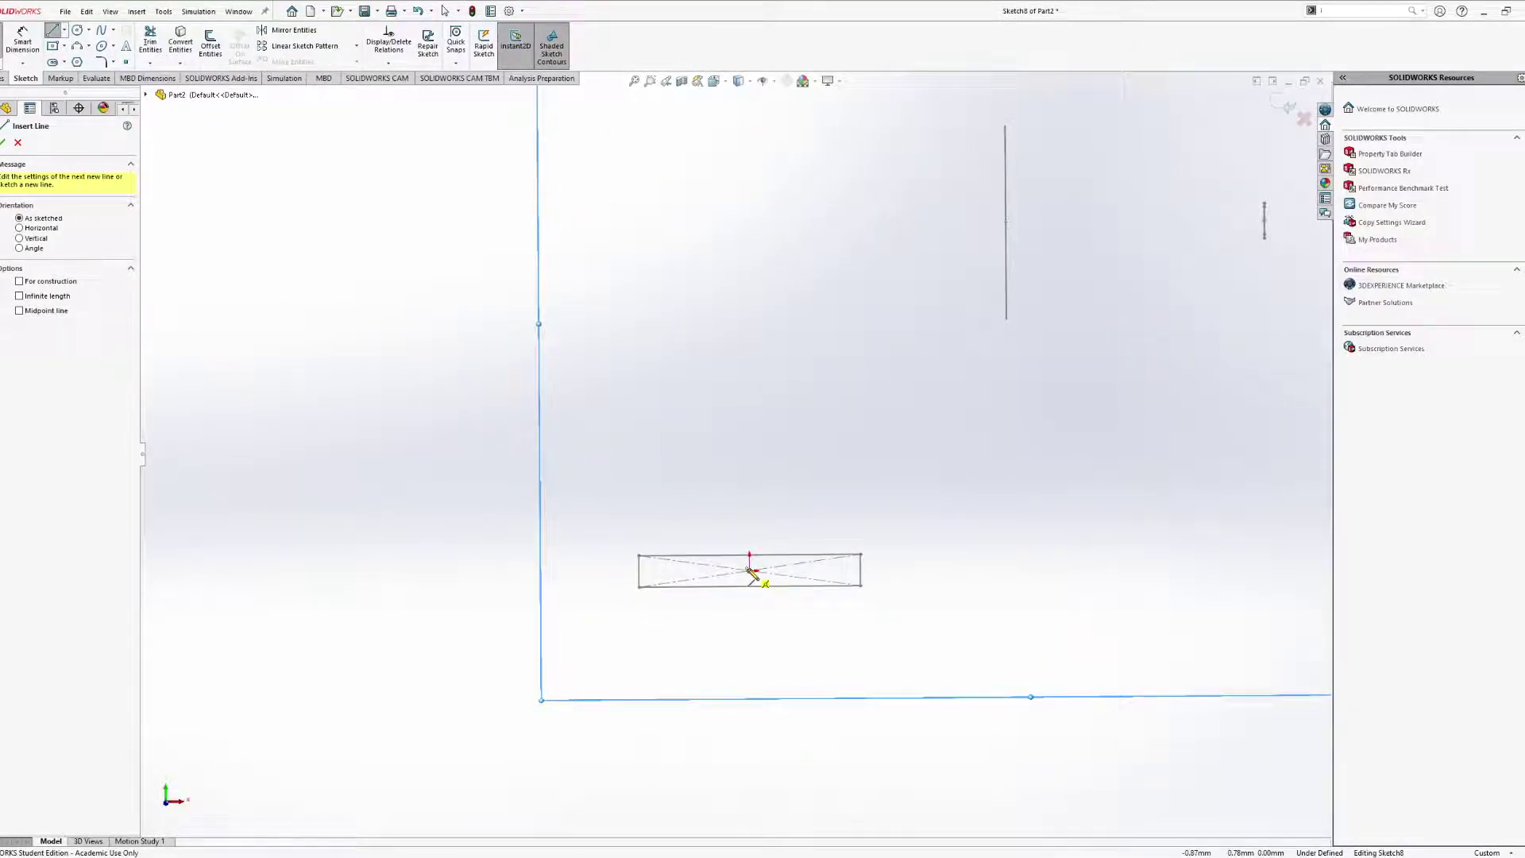
{"action": "left_click", "coordinate": [749, 569]}
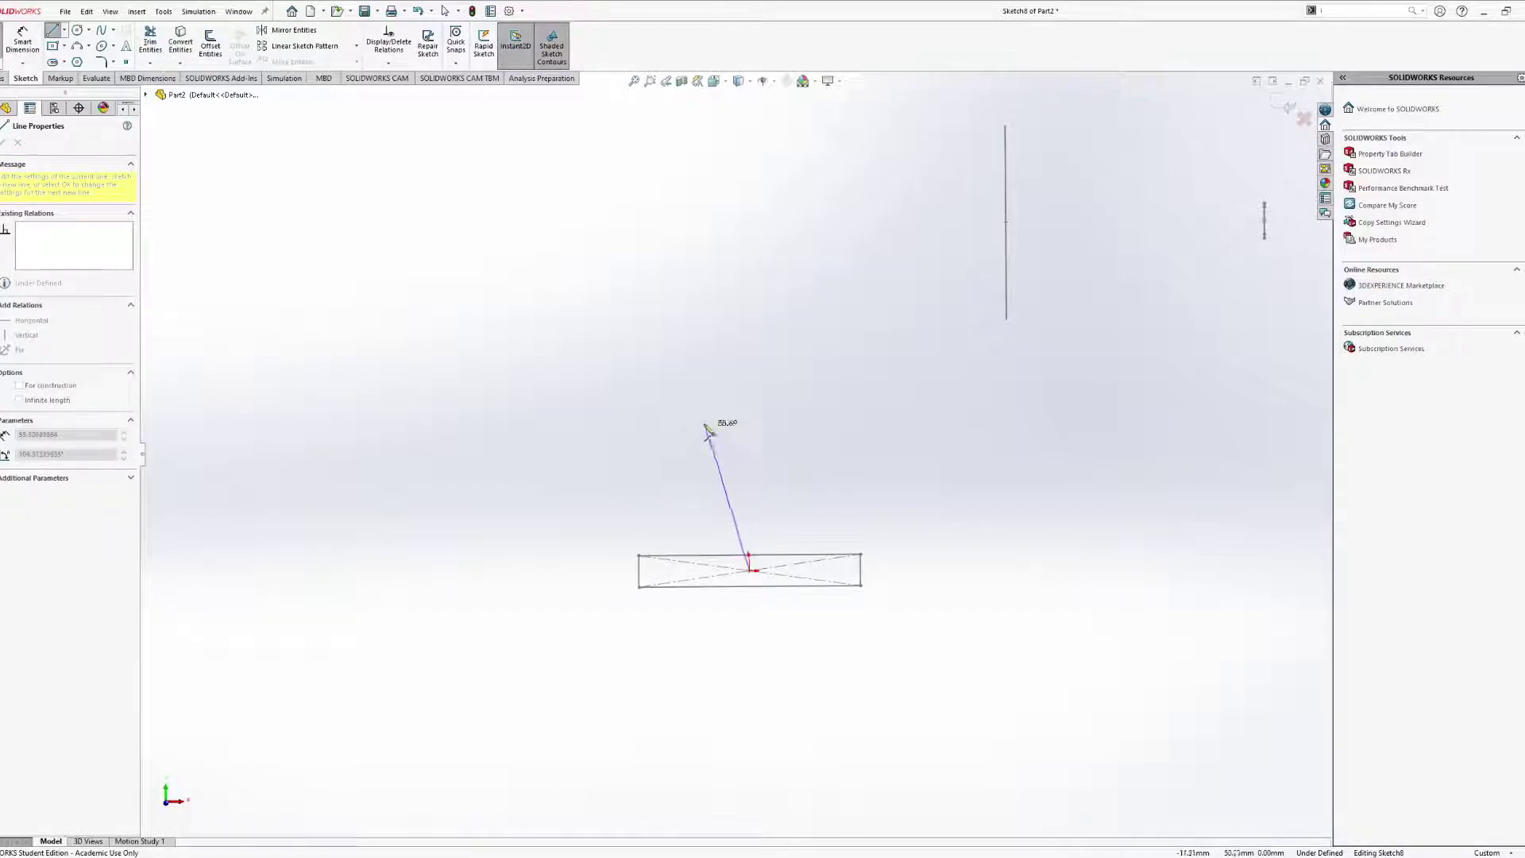
{"action": "left_click", "coordinate": [717, 381]}
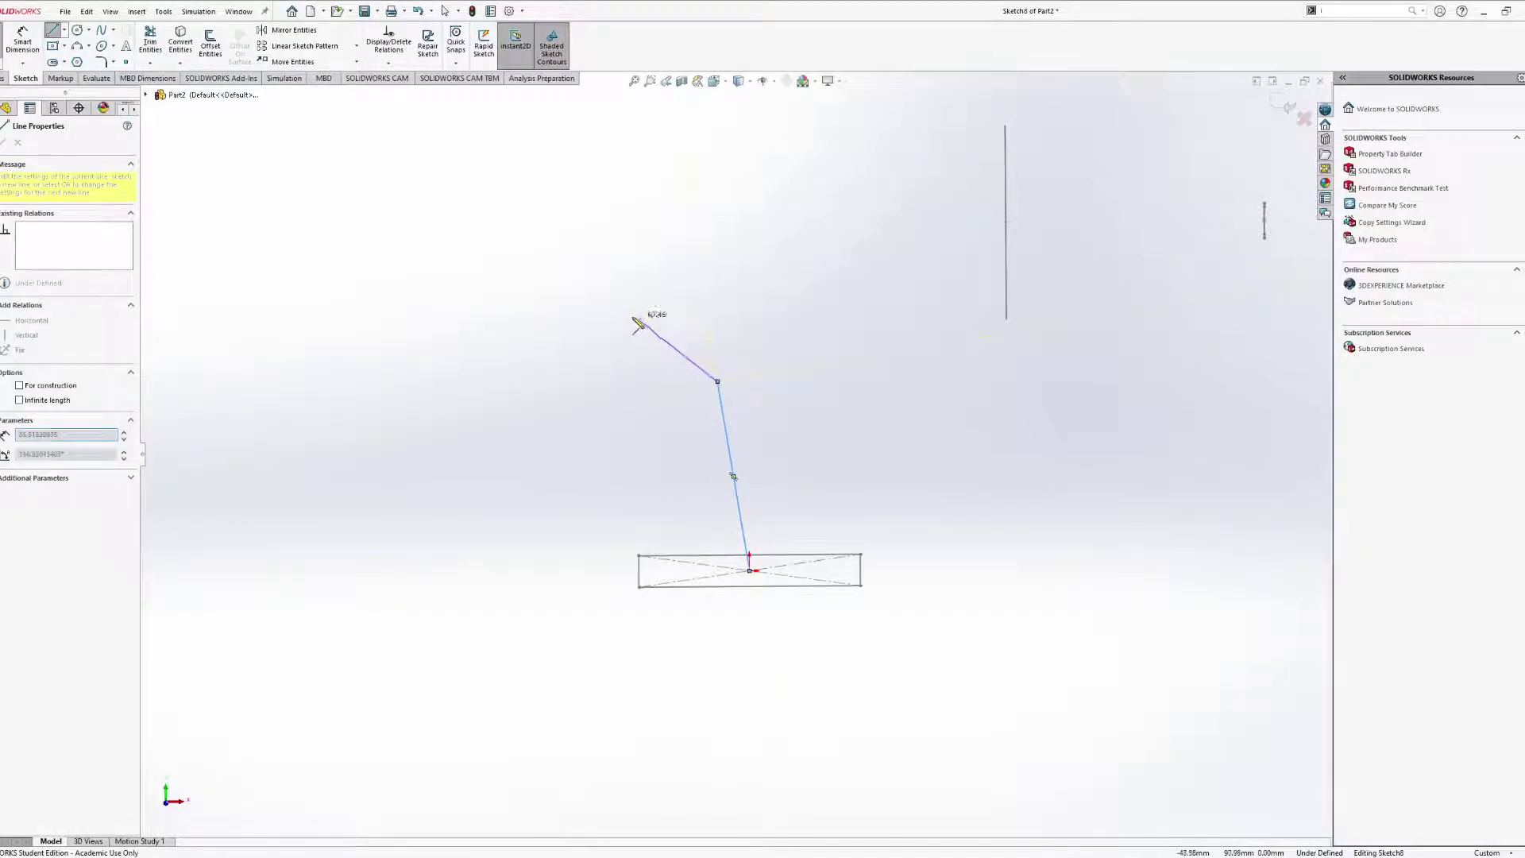
{"action": "left_click", "coordinate": [601, 307]}
{"action": "left_click", "coordinate": [550, 236]}
{"action": "middle_click_drag", "start_coordinate": [838, 238], "coordinate": [898, 231]}
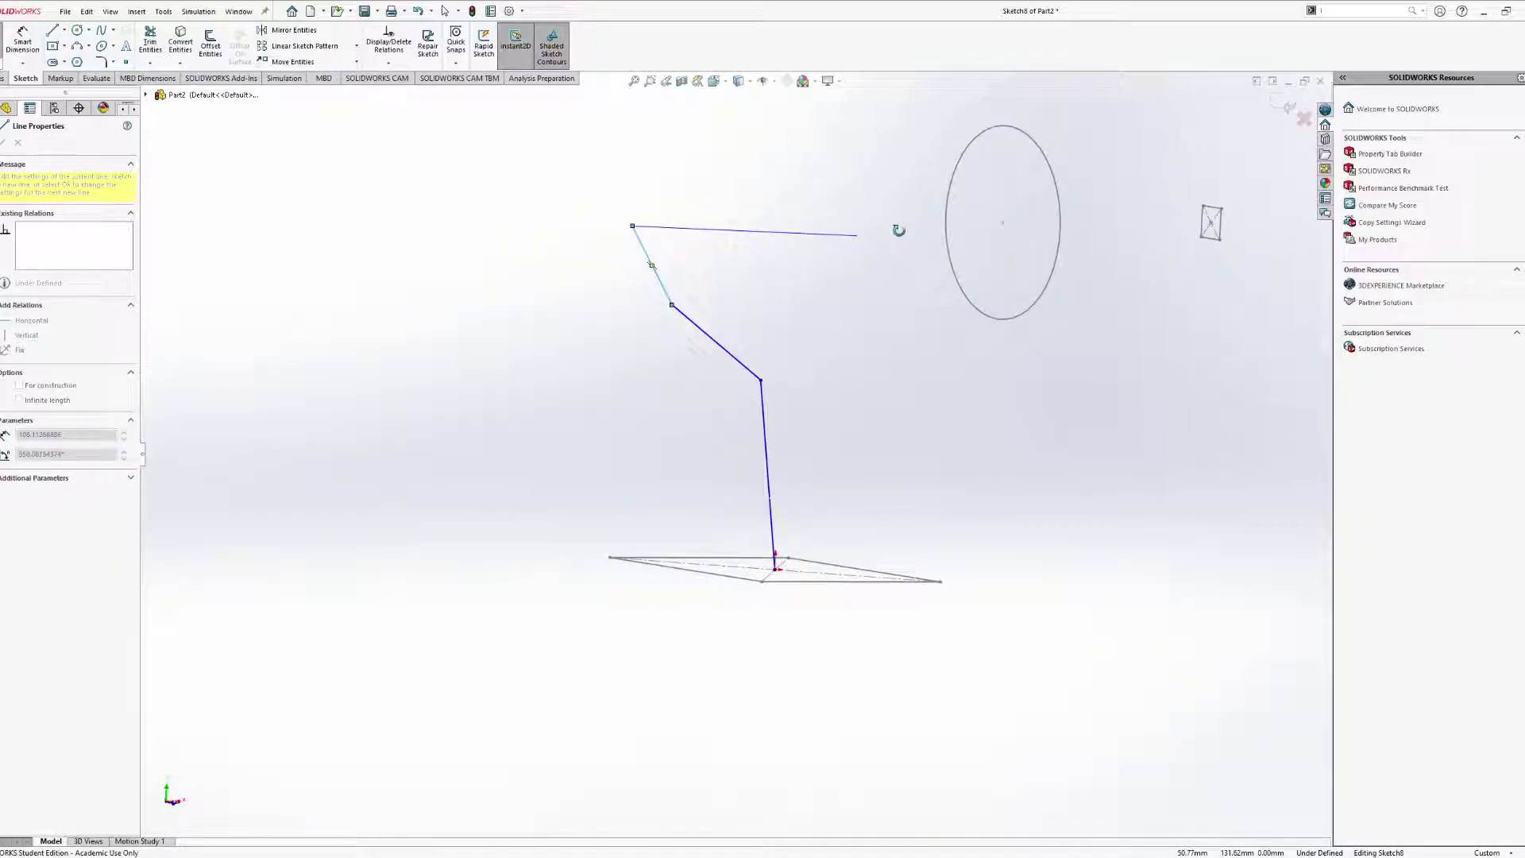
{"action": "key", "text": "Escape"}
{"action": "mouse_move", "coordinate": [661, 294]}
{"action": "middle_mouse_down"}
{"action": "mouse_move", "coordinate": [612, 320]}
{"action": "mouse_move", "coordinate": [587, 288]}
{"action": "middle_mouse_up"}
{"action": "left_click", "coordinate": [592, 290]}
{"action": "key", "text": "Delete"}
Sketch a three-point arc of about 180° and about 22 mm radius upward from the second line's free end, bulging away from the circle.
{"action": "middle_click_drag", "start_coordinate": [780, 398], "coordinate": [729, 346]}
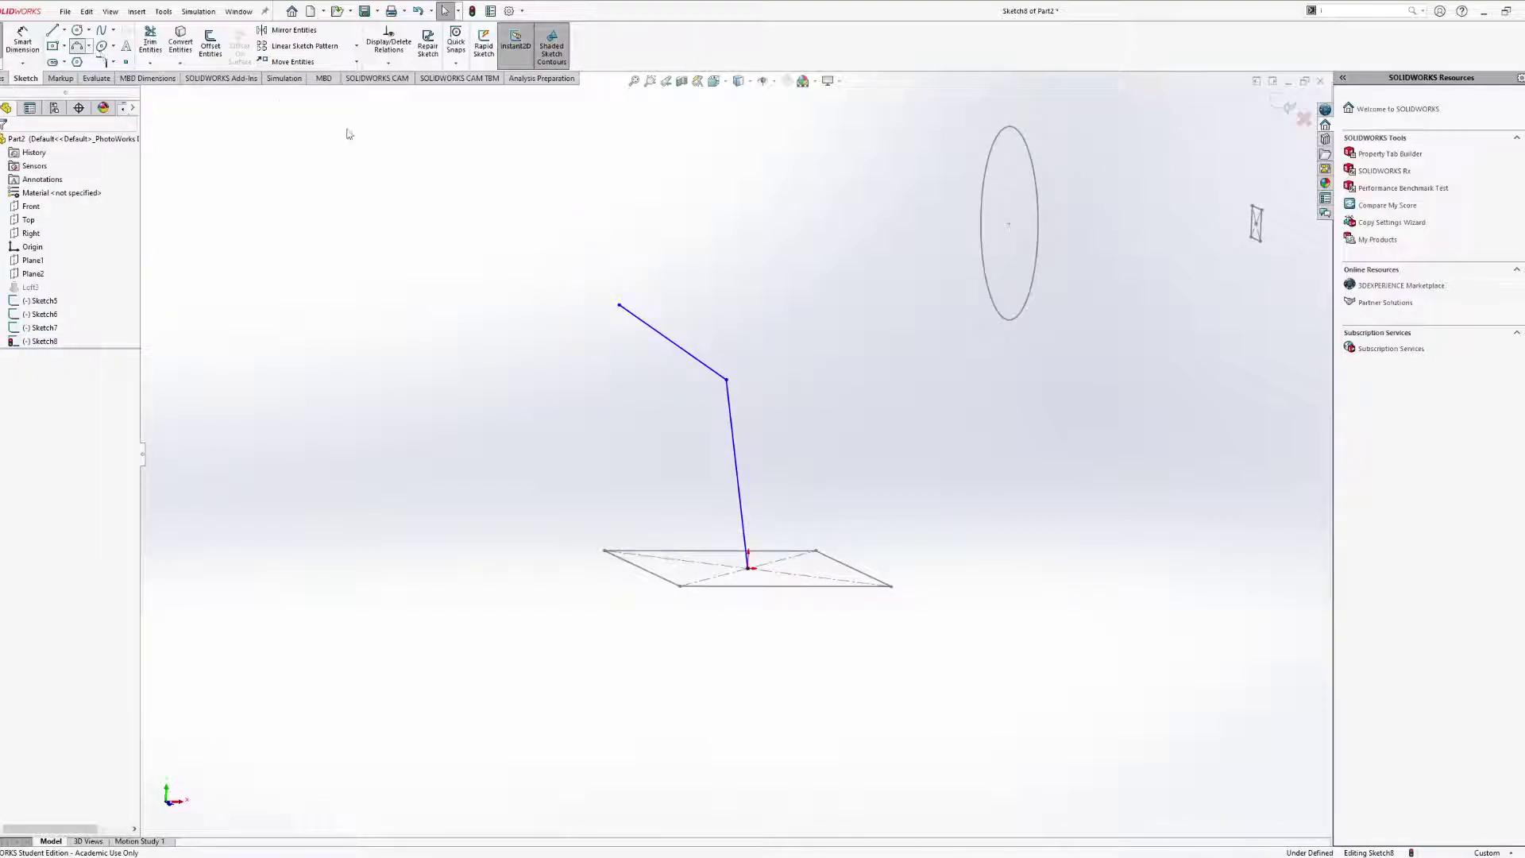
{"action": "key", "text": "a"}
{"action": "left_click", "coordinate": [619, 305]}
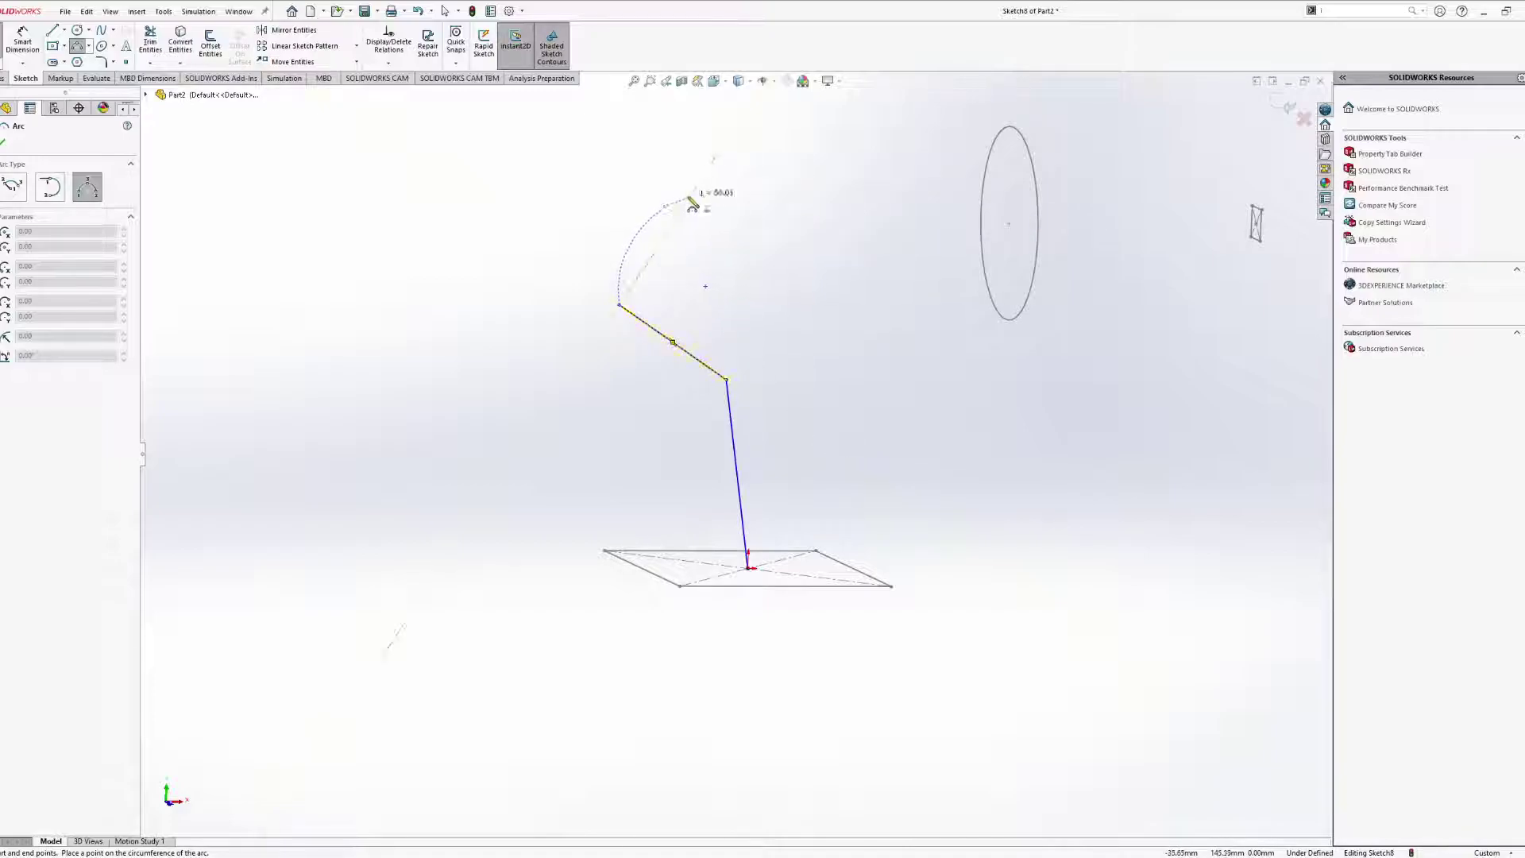
{"action": "left_click", "coordinate": [622, 194]}
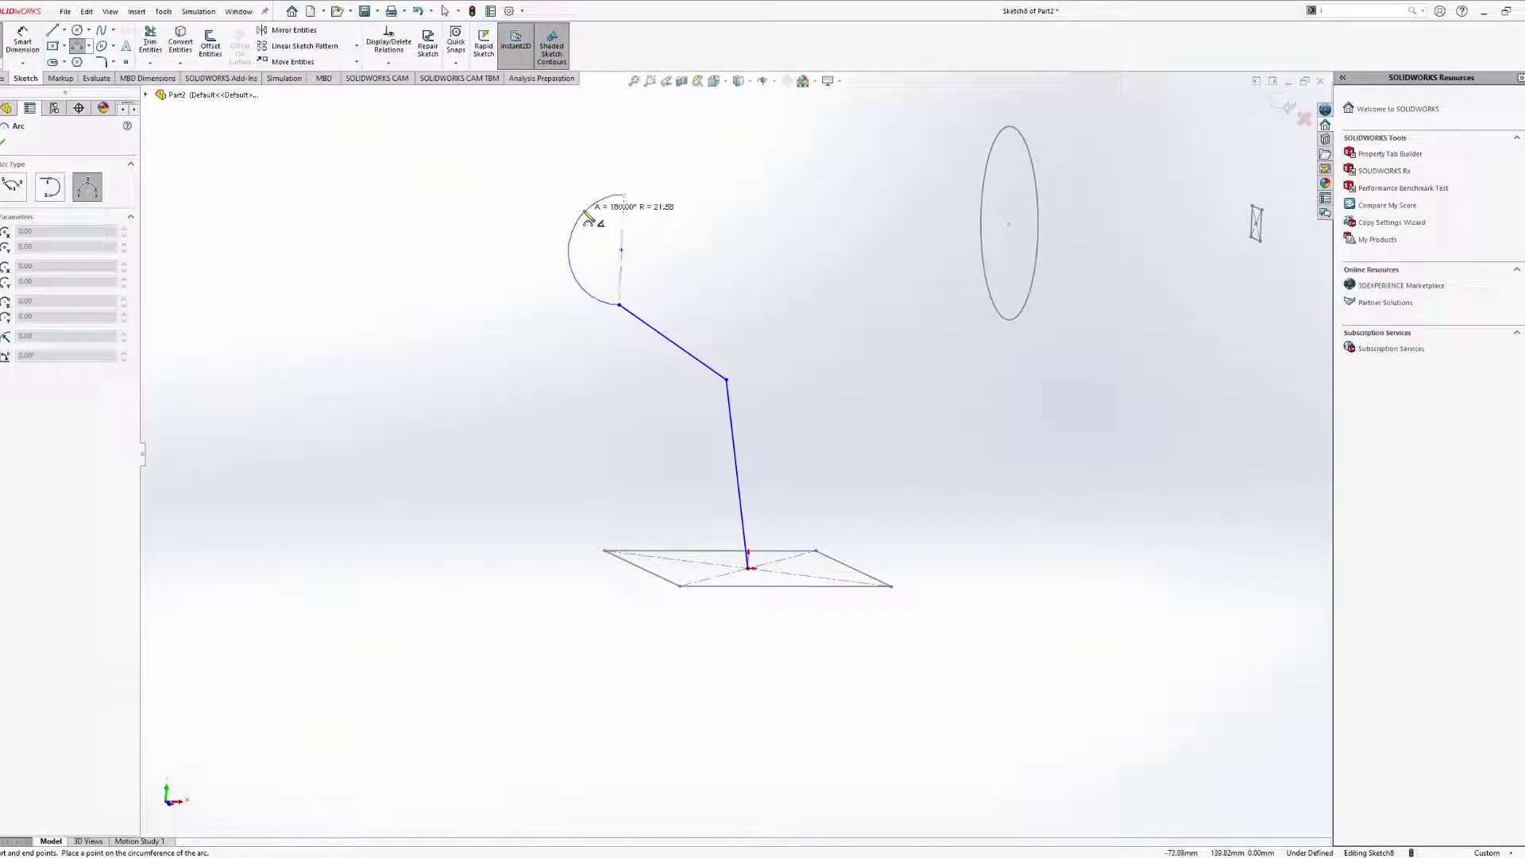
{"action": "left_click", "coordinate": [588, 218]}
{"action": "key", "text": "Escape"}
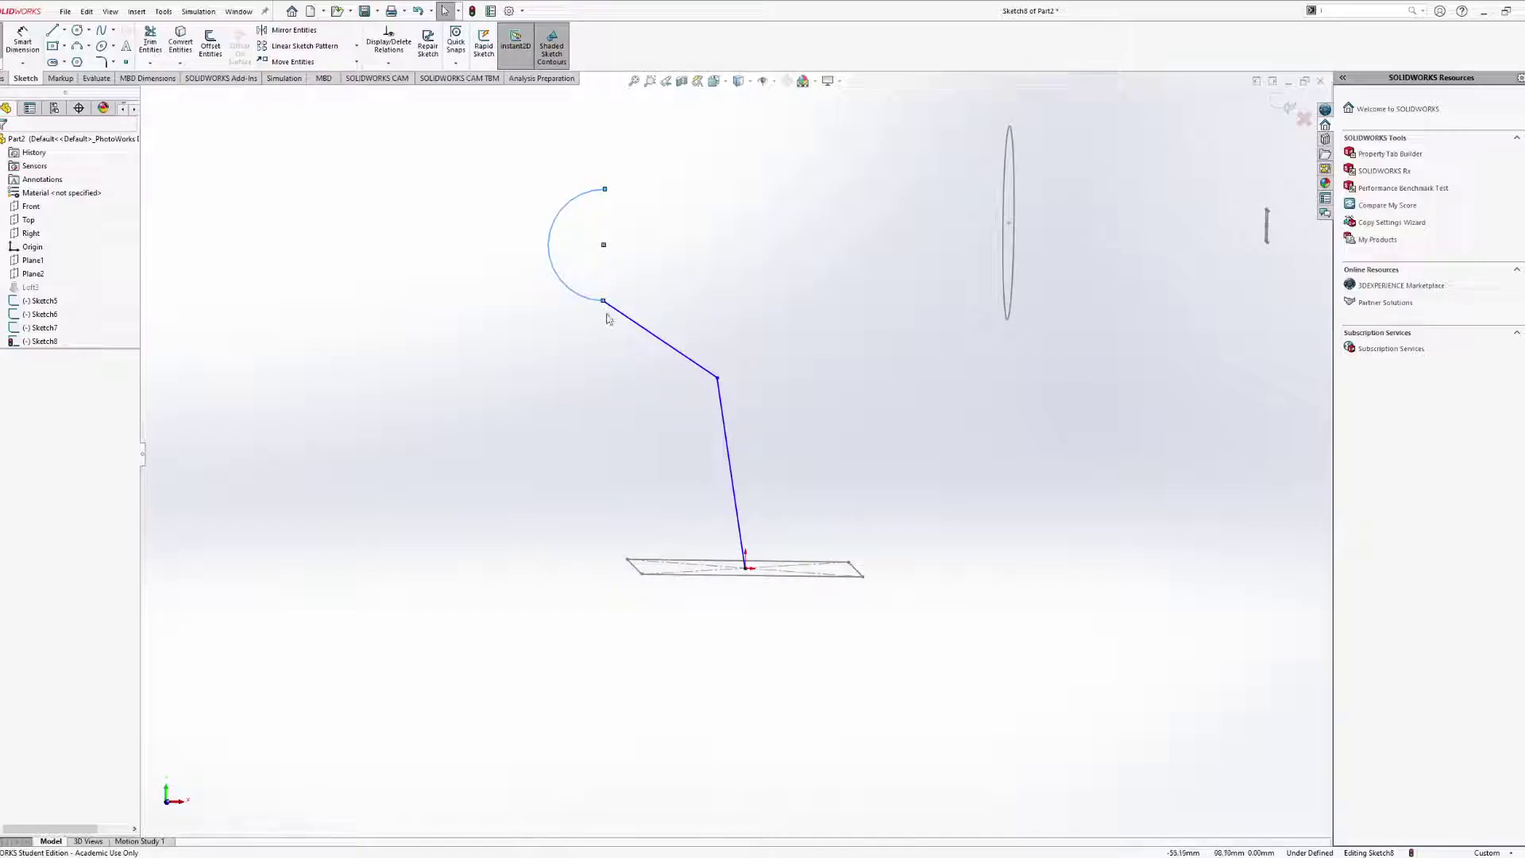
Sketch connected lines from the arc's upper end to the circle's centre and on to the centre of the small end profile.
{"action": "mouse_move", "coordinate": [568, 351]}
{"action": "middle_mouse_down"}
{"action": "mouse_move", "coordinate": [684, 344]}
{"action": "mouse_move", "coordinate": [621, 287]}
{"action": "middle_mouse_up"}
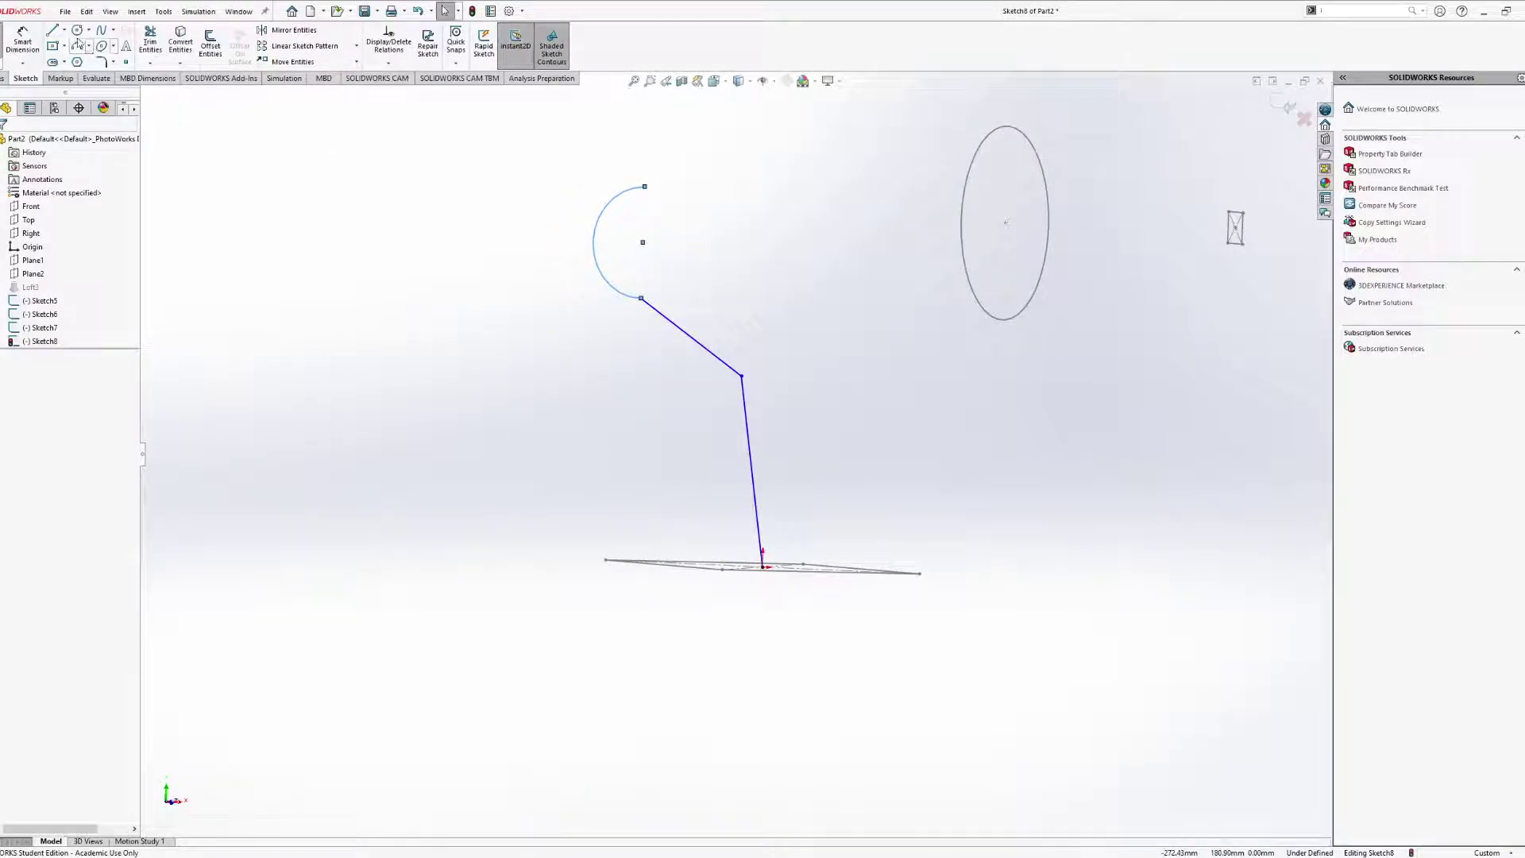
{"action": "left_click", "coordinate": [53, 30]}
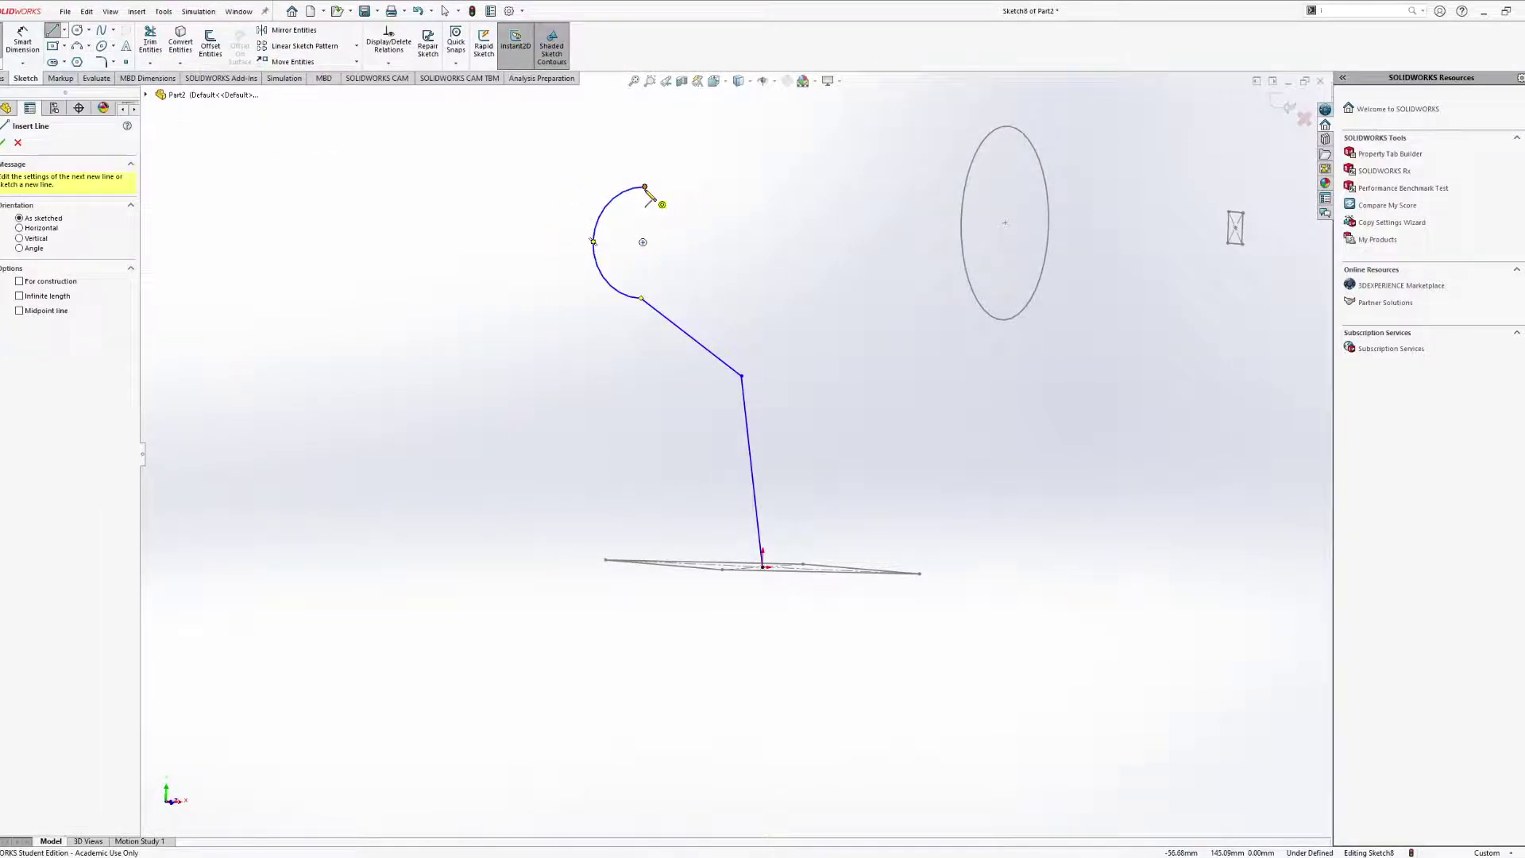
{"action": "left_click", "coordinate": [645, 188]}
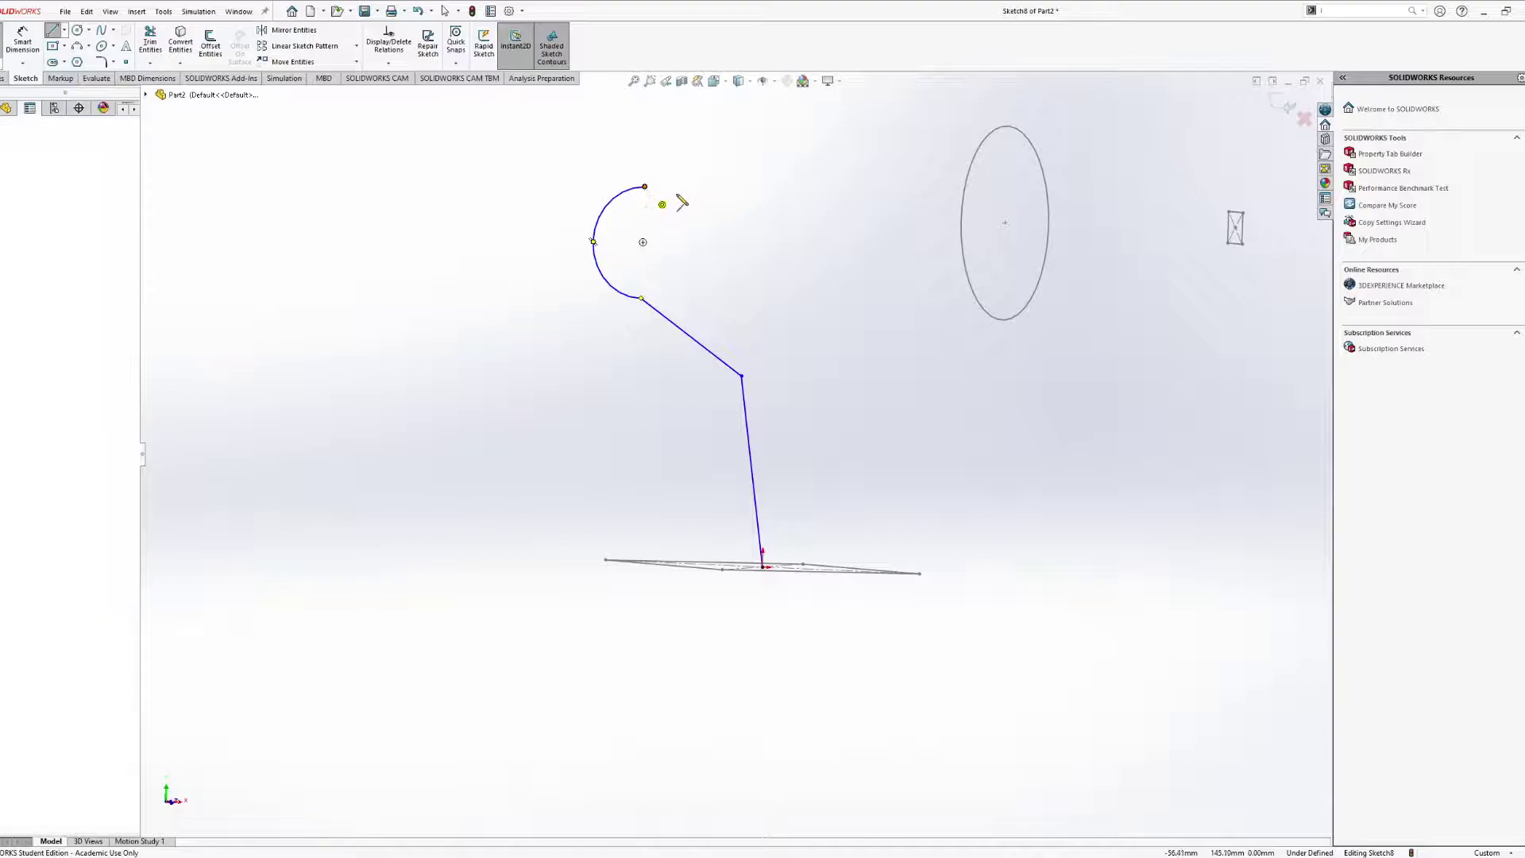
{"action": "left_click", "coordinate": [1005, 223]}
{"action": "mouse_move", "coordinate": [1009, 236]}
{"action": "middle_mouse_down"}
{"action": "mouse_move", "coordinate": [967, 245]}
{"action": "mouse_move", "coordinate": [1022, 239]}
{"action": "middle_mouse_up"}
{"action": "mouse_move", "coordinate": [1216, 237]}
{"action": "middle_mouse_down"}
{"action": "mouse_move", "coordinate": [1157, 232]}
{"action": "mouse_move", "coordinate": [1154, 247]}
{"action": "middle_mouse_up"}
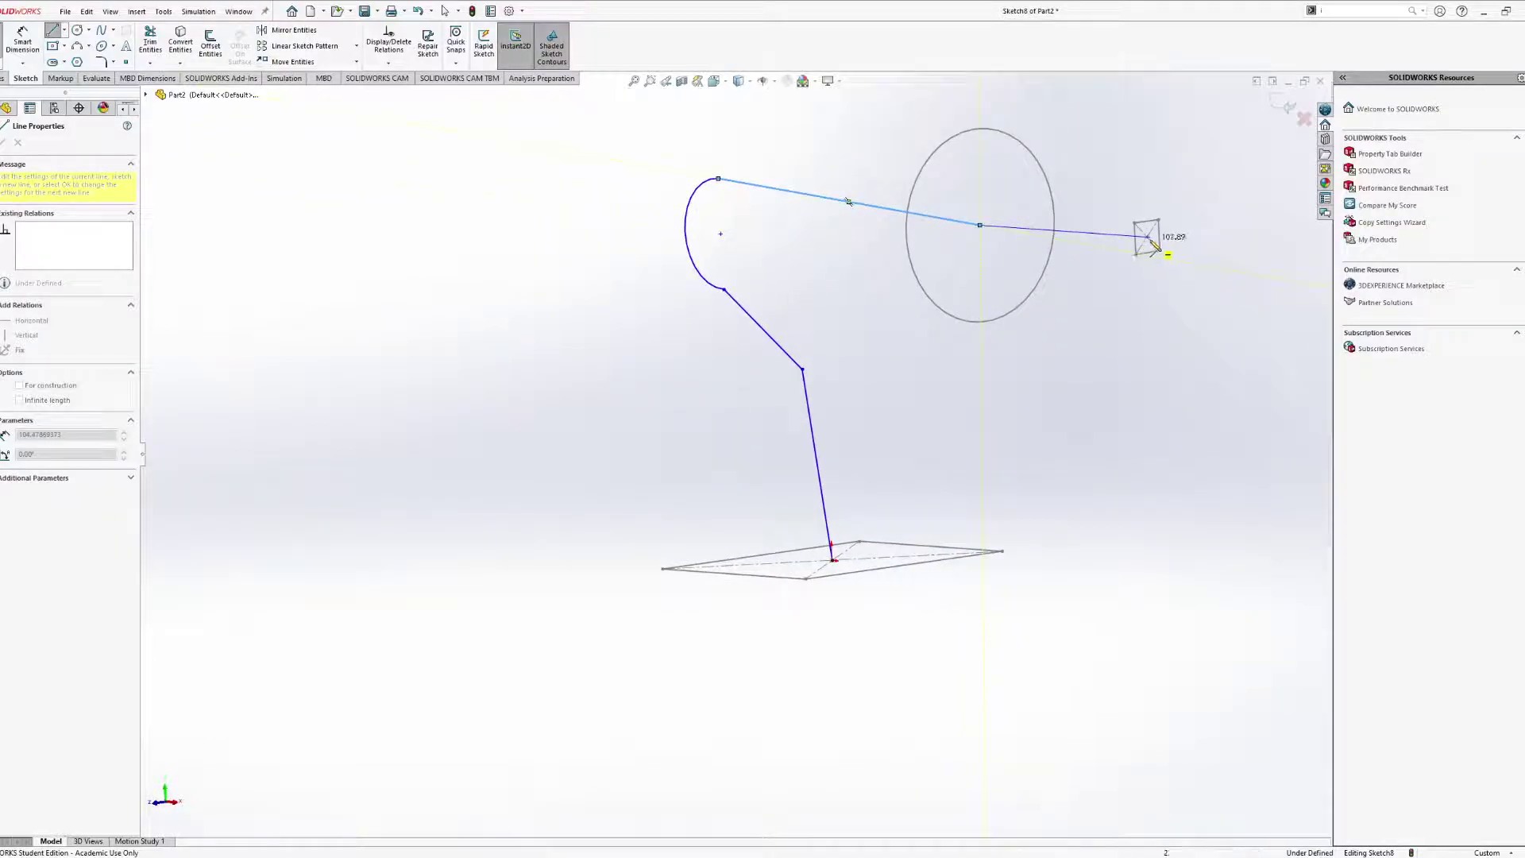
{"action": "left_click", "coordinate": [1147, 237]}
{"action": "key", "text": "Escape"}
{"action": "middle_click_drag", "start_coordinate": [1023, 315], "coordinate": [1115, 297]}
{"action": "mouse_move", "coordinate": [1124, 242]}
{"action": "middle_mouse_down"}
{"action": "mouse_move", "coordinate": [1038, 249]}
{"action": "mouse_move", "coordinate": [1142, 246]}
{"action": "middle_mouse_up"}
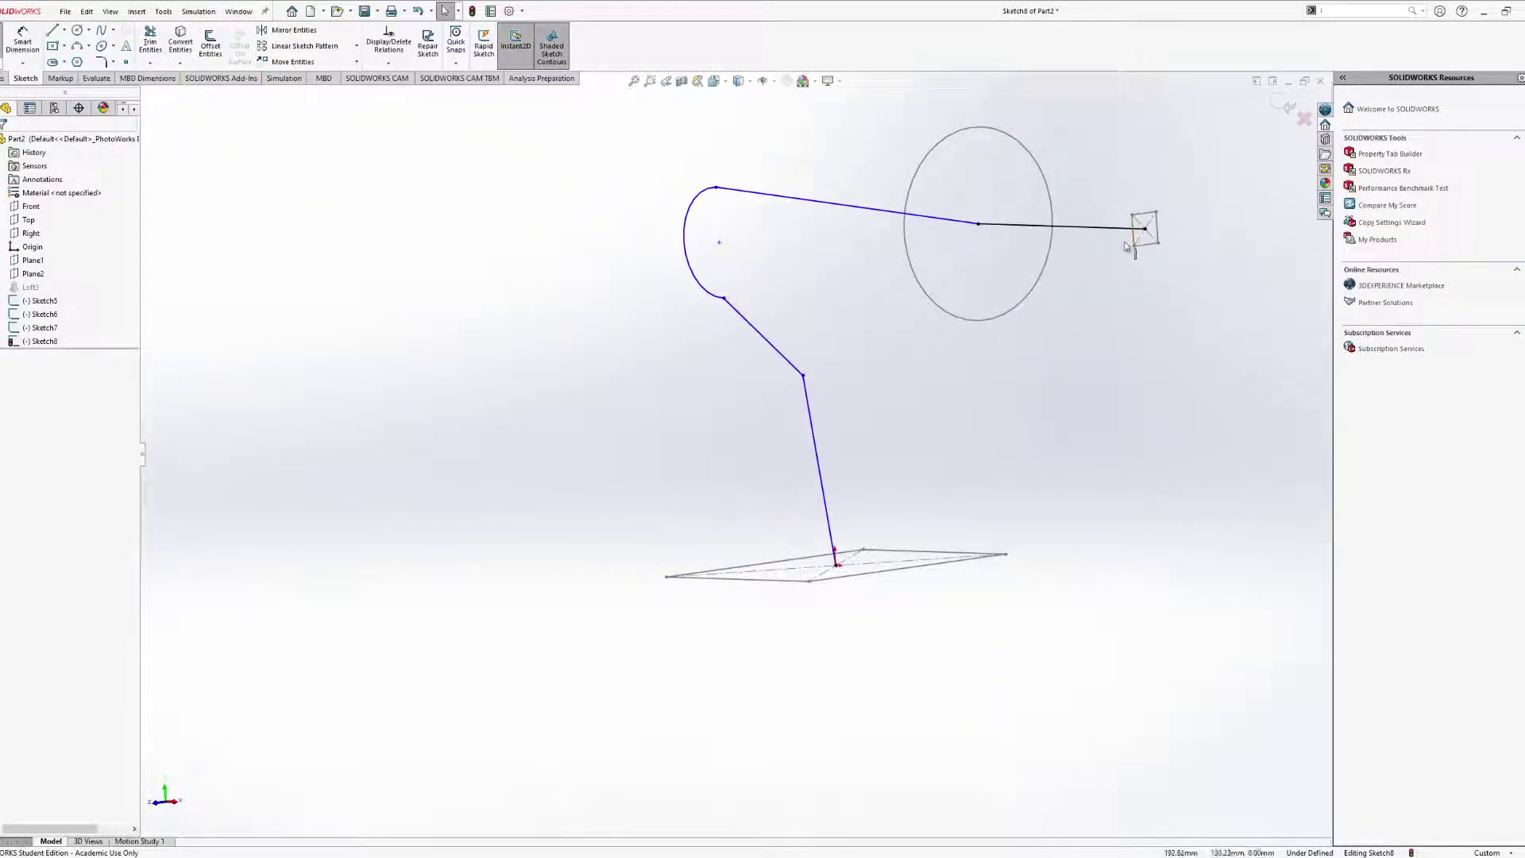
Reshape the path, moving the arc's lower end to about X -74, Y 70 mm and the corner between the lines to about X -9, Y 63 mm.
{"action": "mouse_move", "coordinate": [851, 467]}
{"action": "middle_mouse_down"}
{"action": "mouse_move", "coordinate": [874, 429]}
{"action": "mouse_move", "coordinate": [964, 432]}
{"action": "middle_mouse_up"}
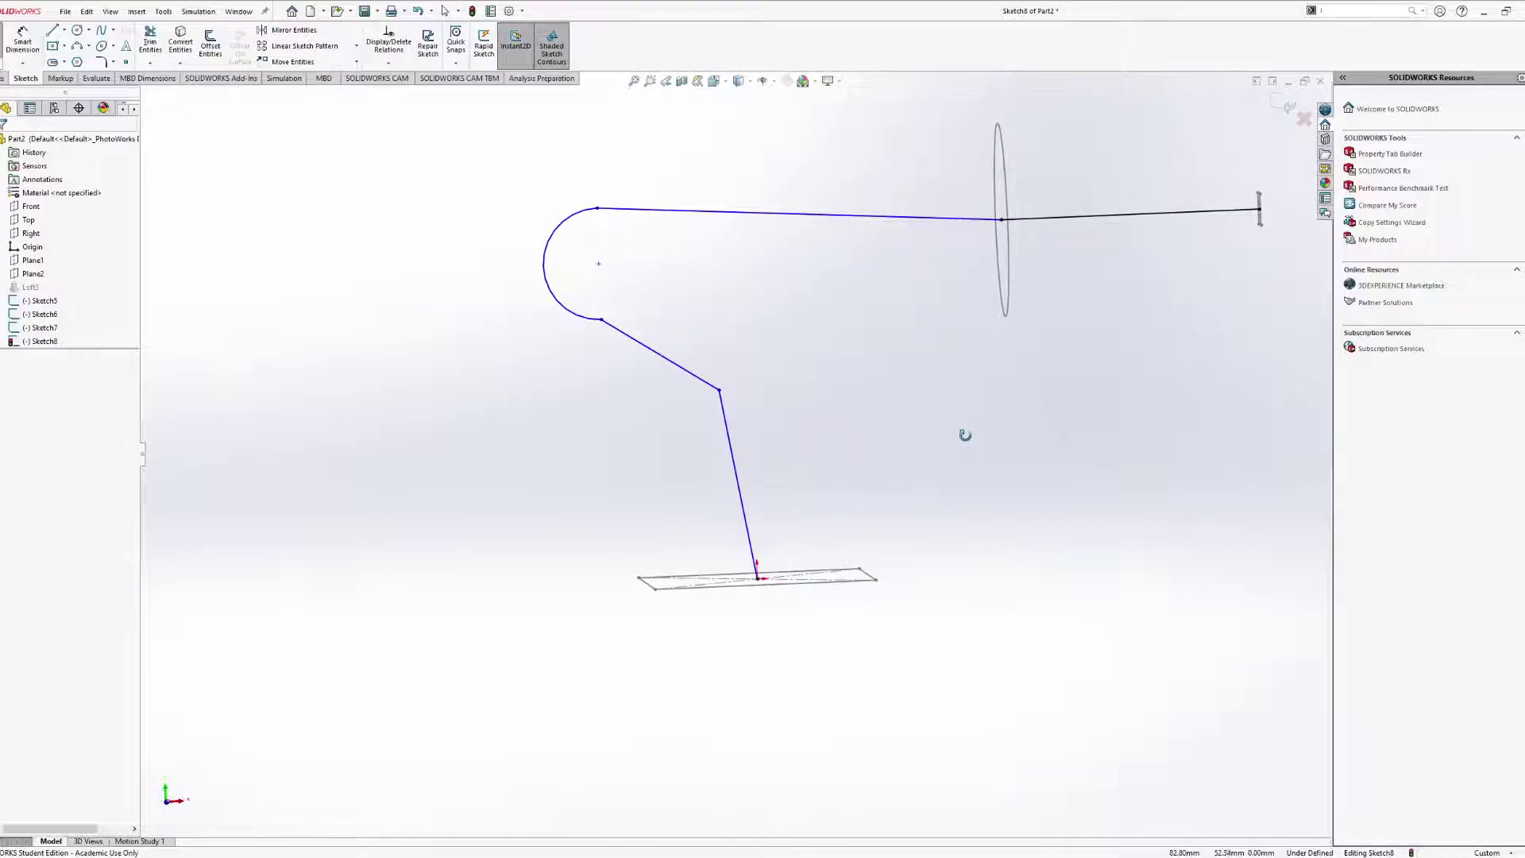
{"action": "left_click_drag", "start_coordinate": [722, 404], "coordinate": [685, 416]}
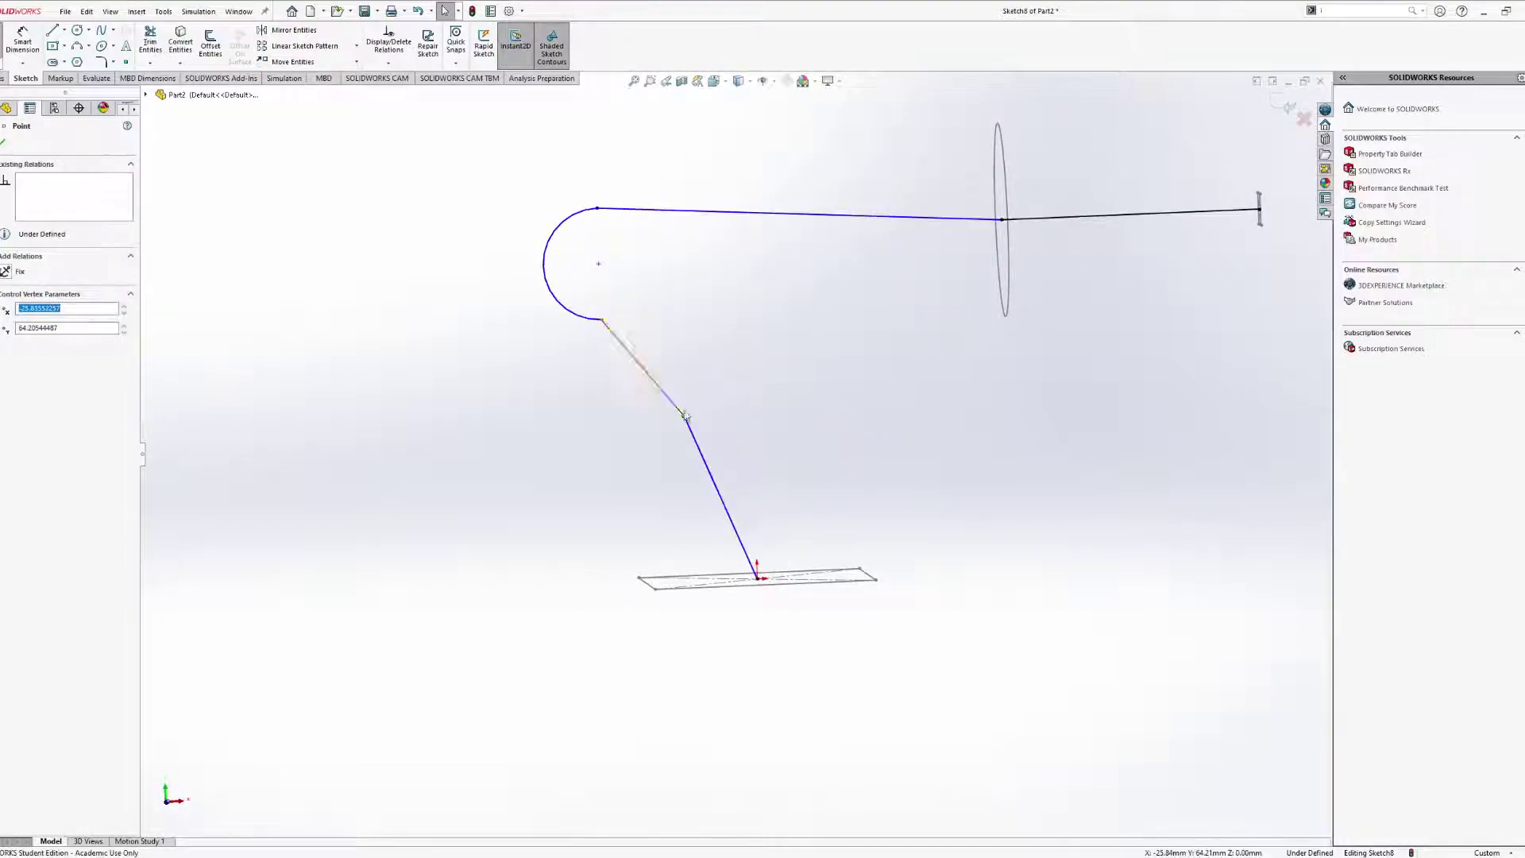
{"action": "left_click_drag", "start_coordinate": [603, 322], "coordinate": [563, 411]}
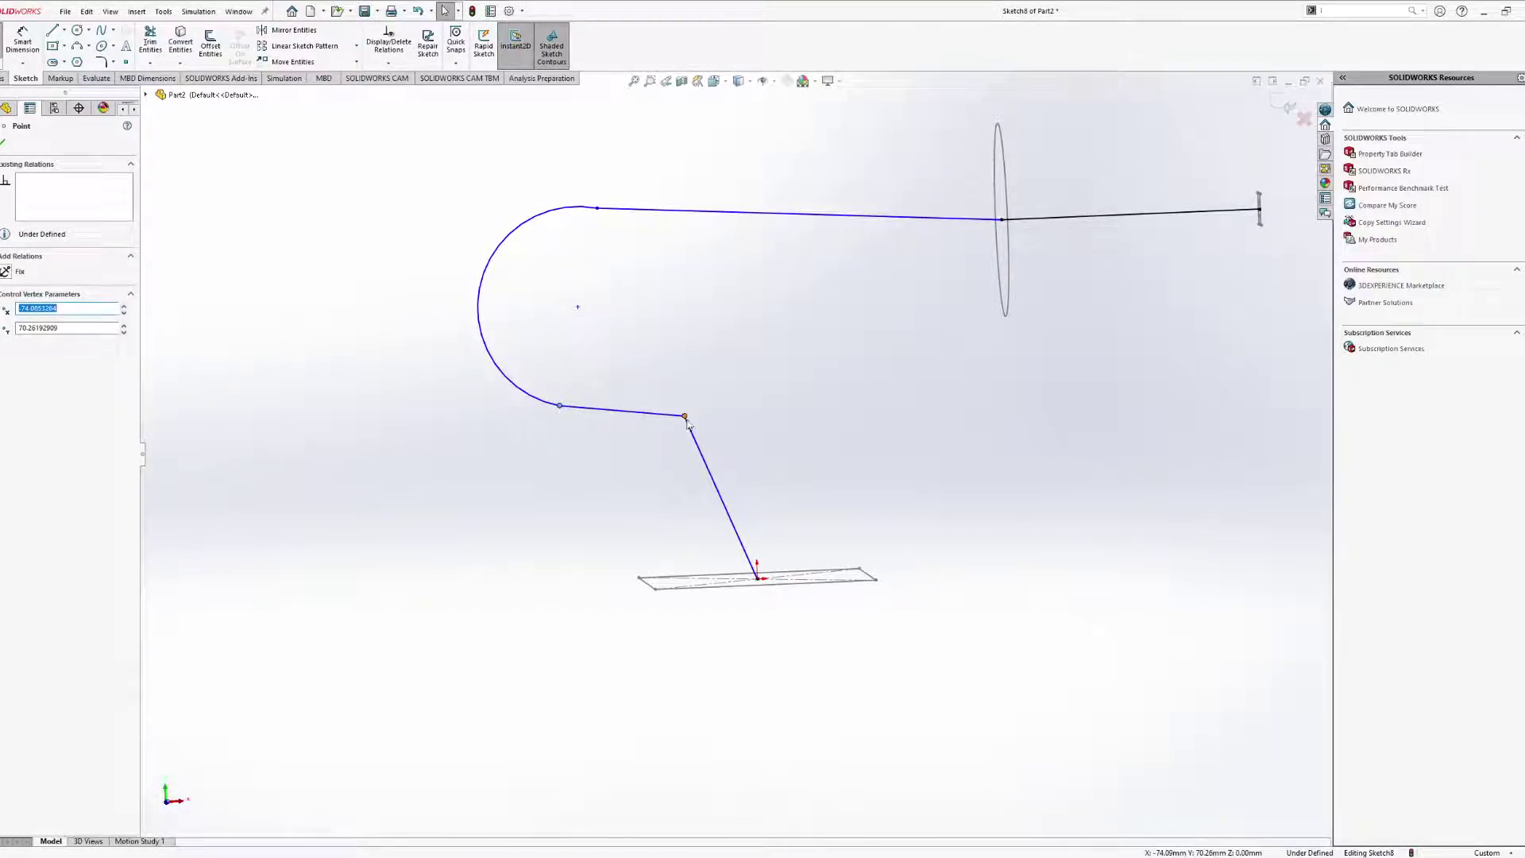
{"action": "left_click_drag", "start_coordinate": [686, 419], "coordinate": [729, 421]}
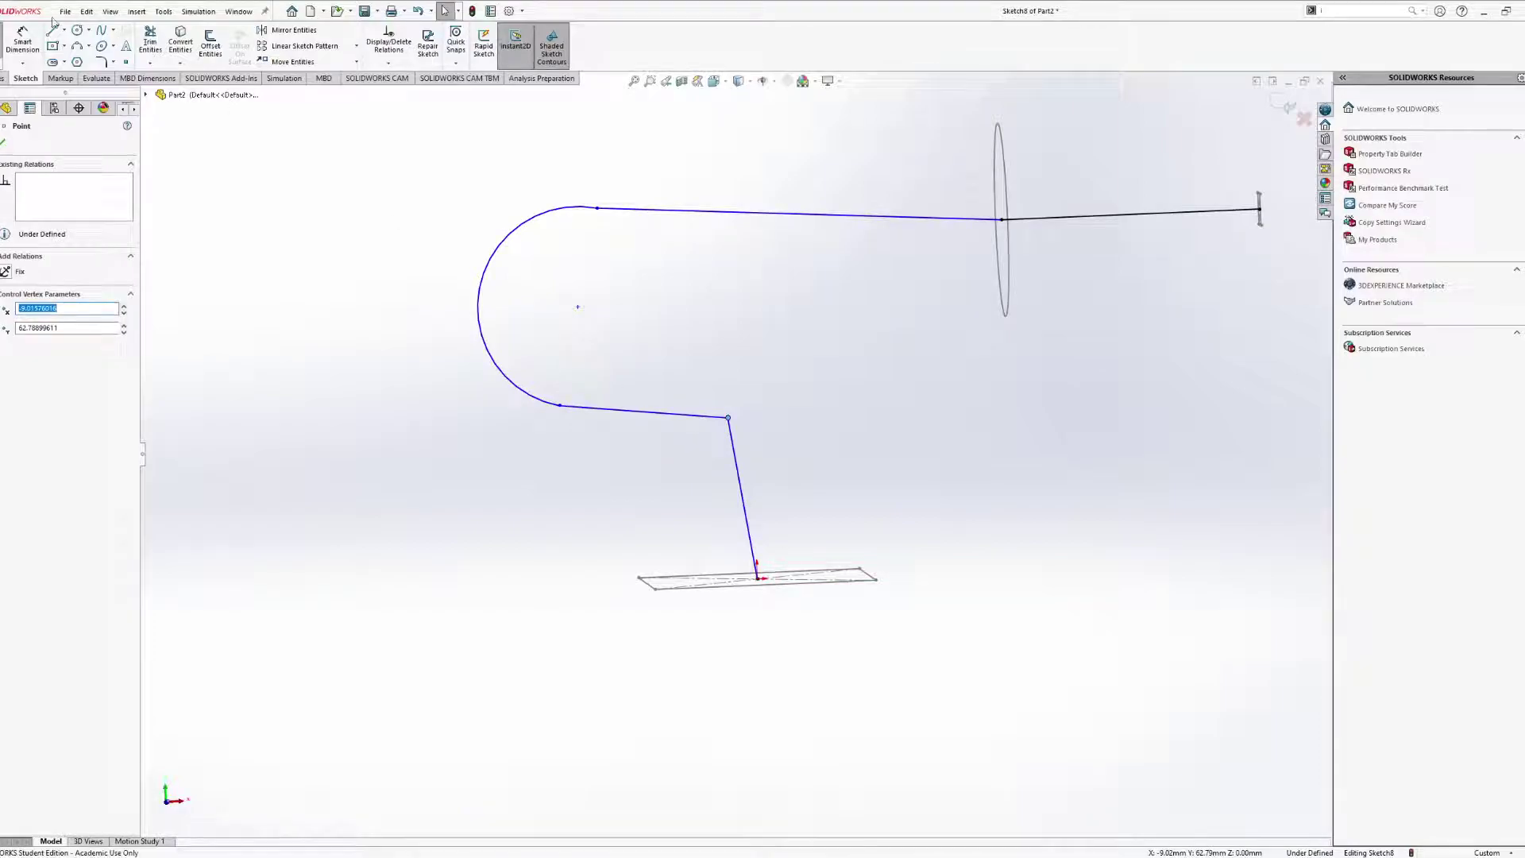
{"action": "left_click", "coordinate": [77, 46]}
{"action": "left_click", "coordinate": [643, 412]}
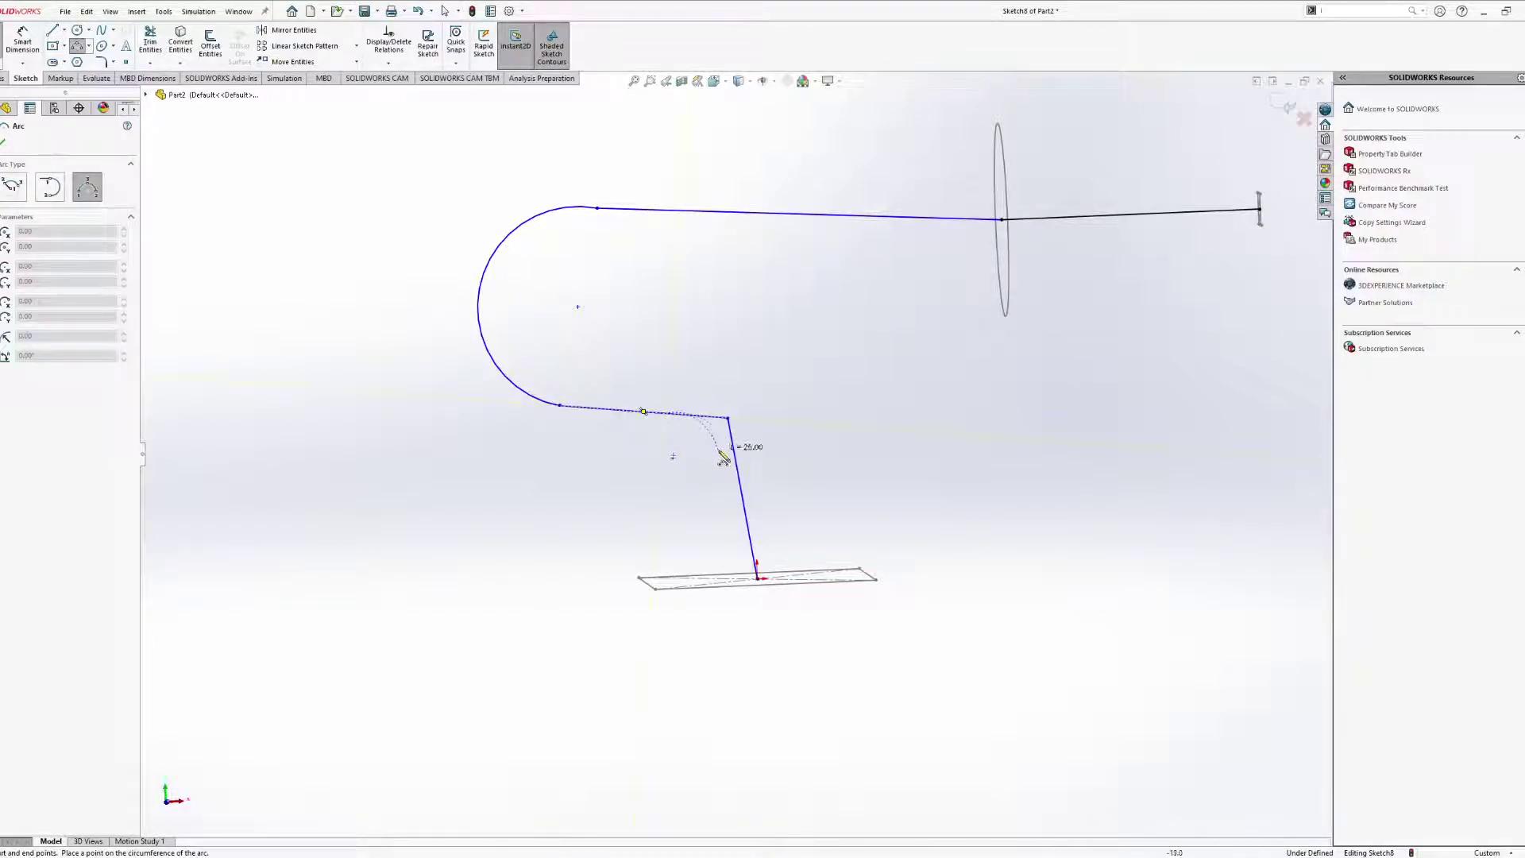
{"action": "key", "text": "Escape"}
Sketch a three-point arc of about 26 mm radius across the path's sharp lower corner, connecting the two lines.
{"action": "scroll", "coordinate": [676, 436], "scroll_direction": "down", "scroll_amount": 5}
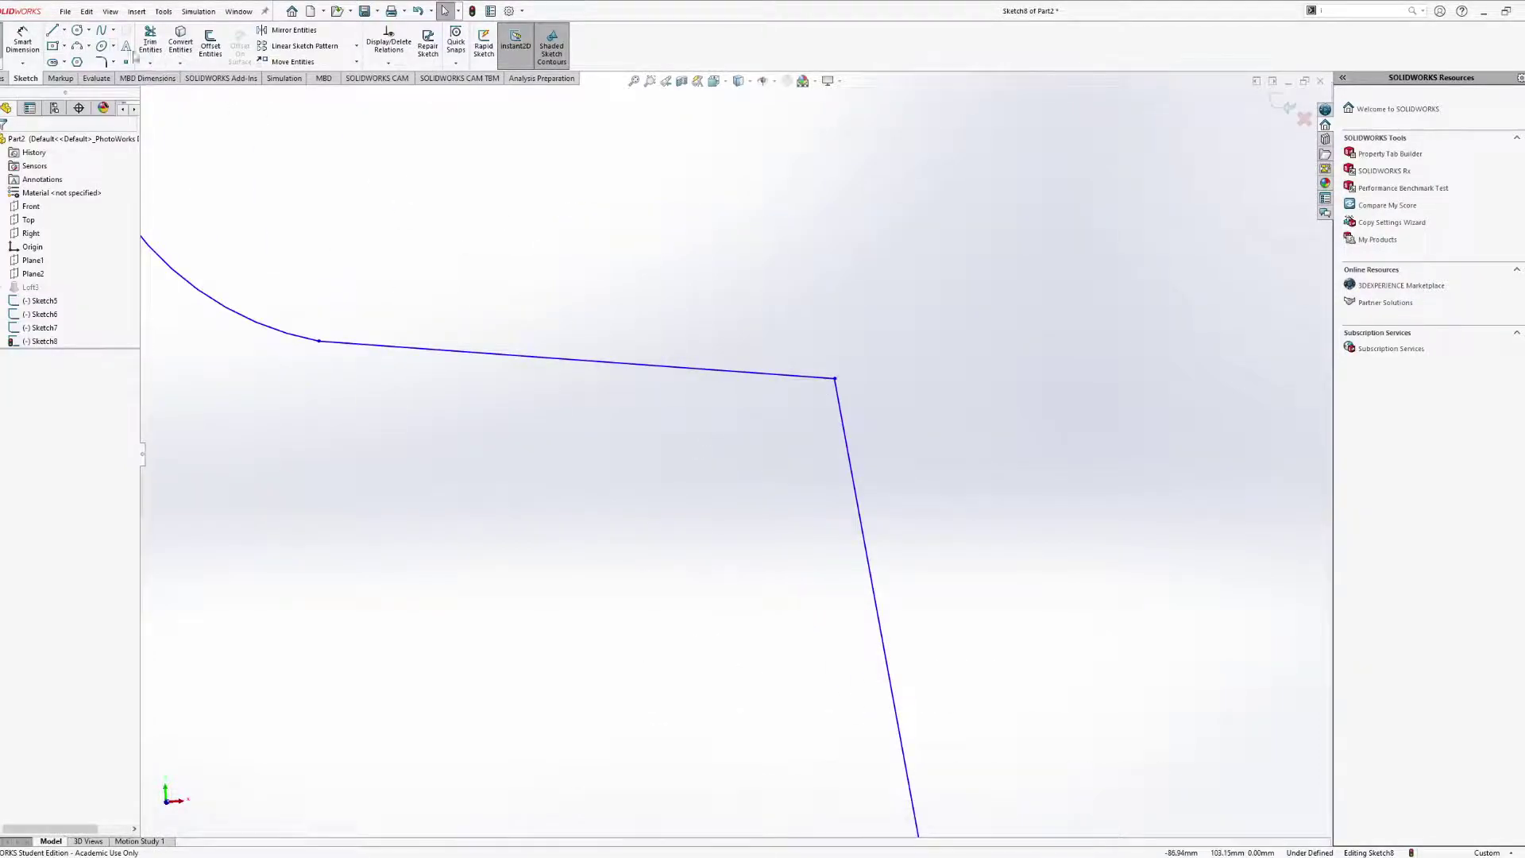
{"action": "left_click", "coordinate": [77, 46]}
{"action": "left_click", "coordinate": [684, 369]}
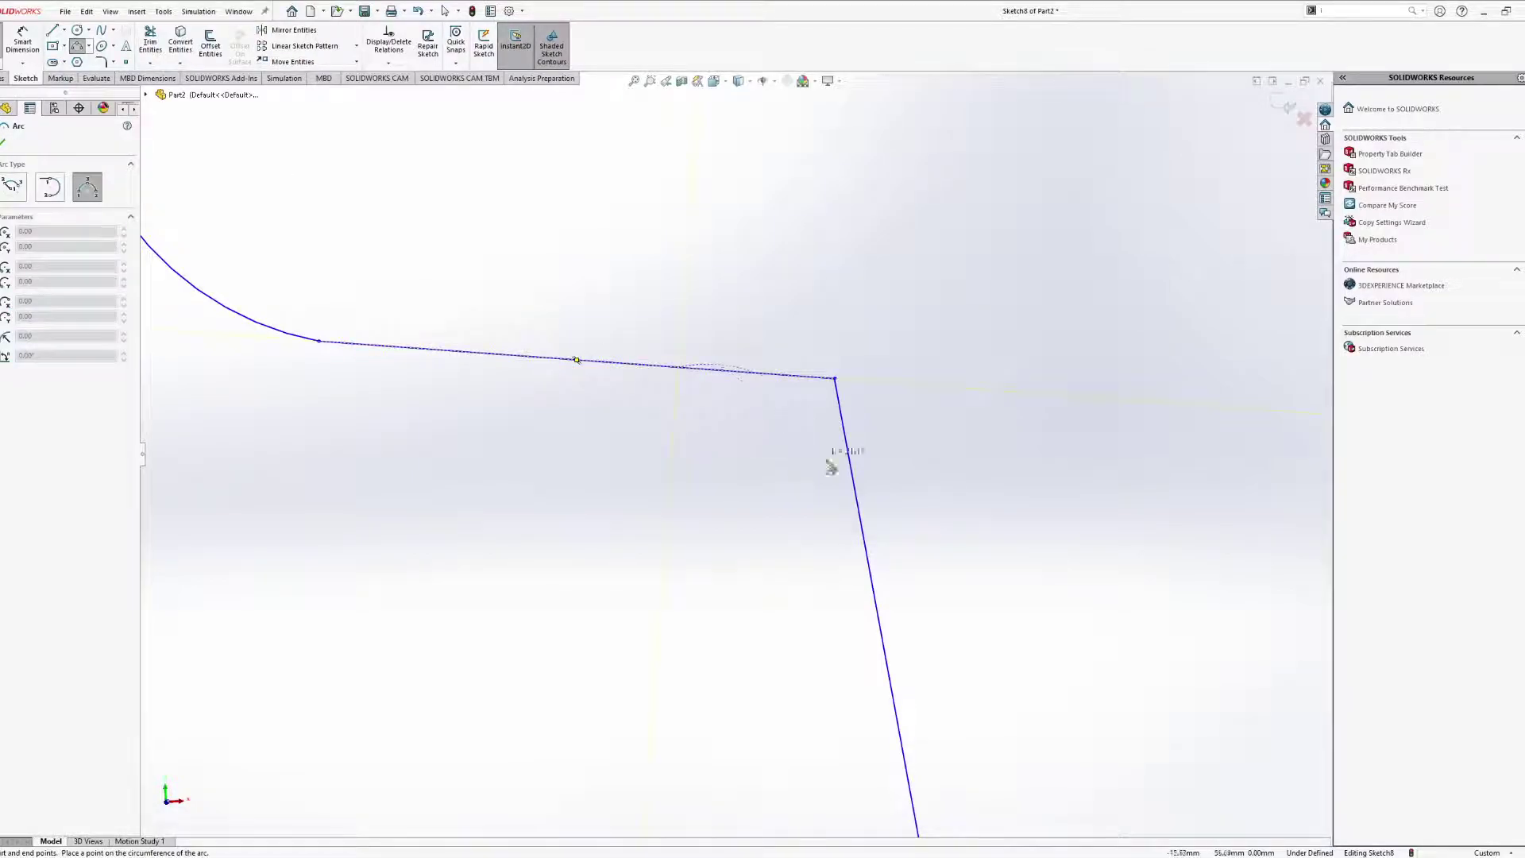
{"action": "left_click", "coordinate": [854, 479]}
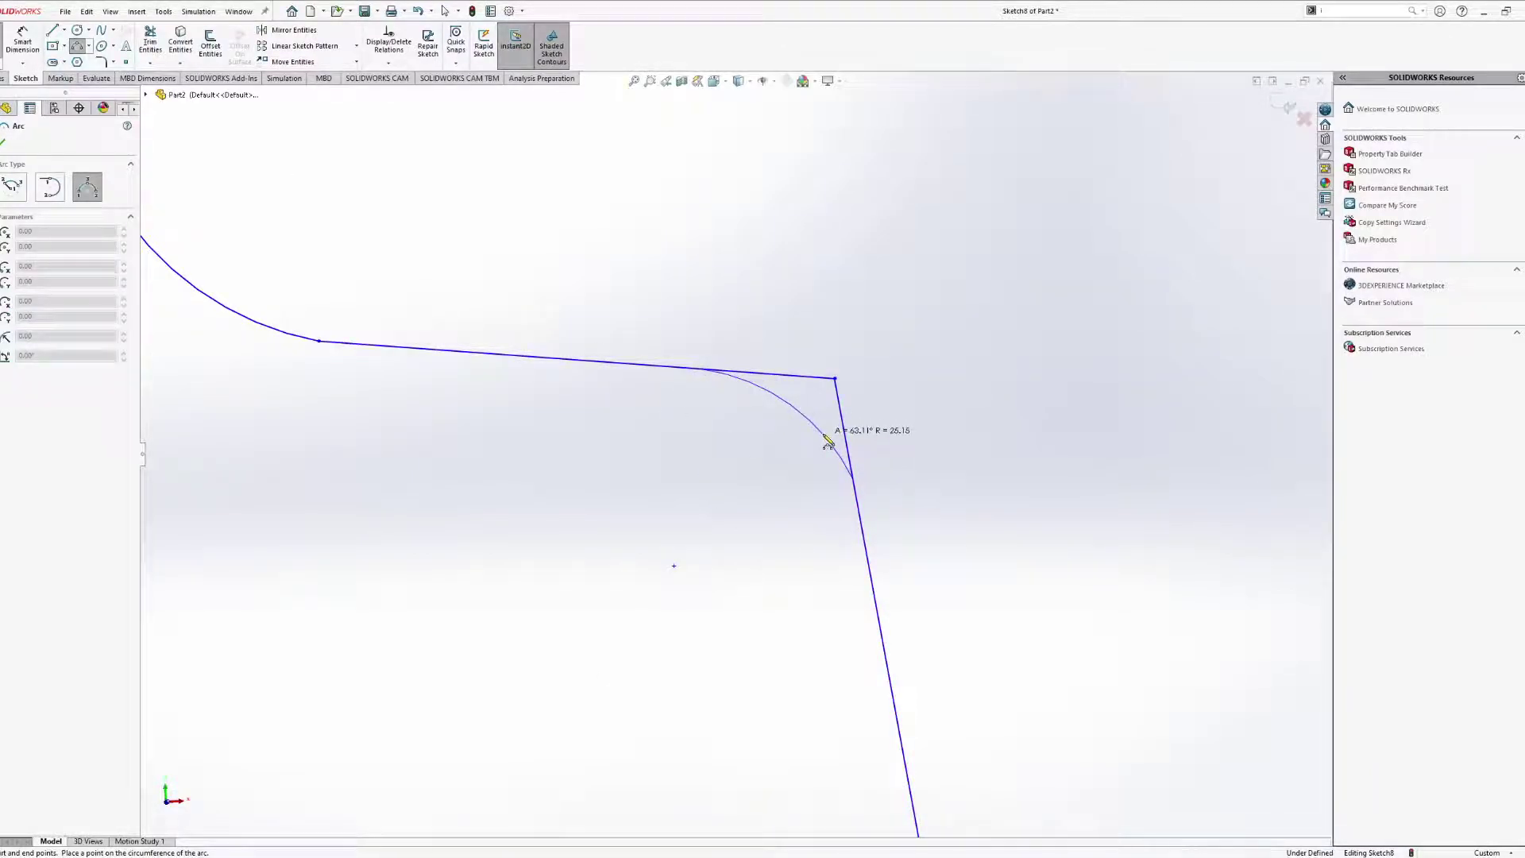
{"action": "left_click", "coordinate": [828, 445]}
{"action": "key", "text": "Escape"}
Trim away both line ends that form the sharp corner outside the new arc.
{"action": "left_click", "coordinate": [150, 40]}
{"action": "left_click", "coordinate": [846, 441]}
{"action": "left_click", "coordinate": [795, 380]}
{"action": "key", "text": "Escape"}
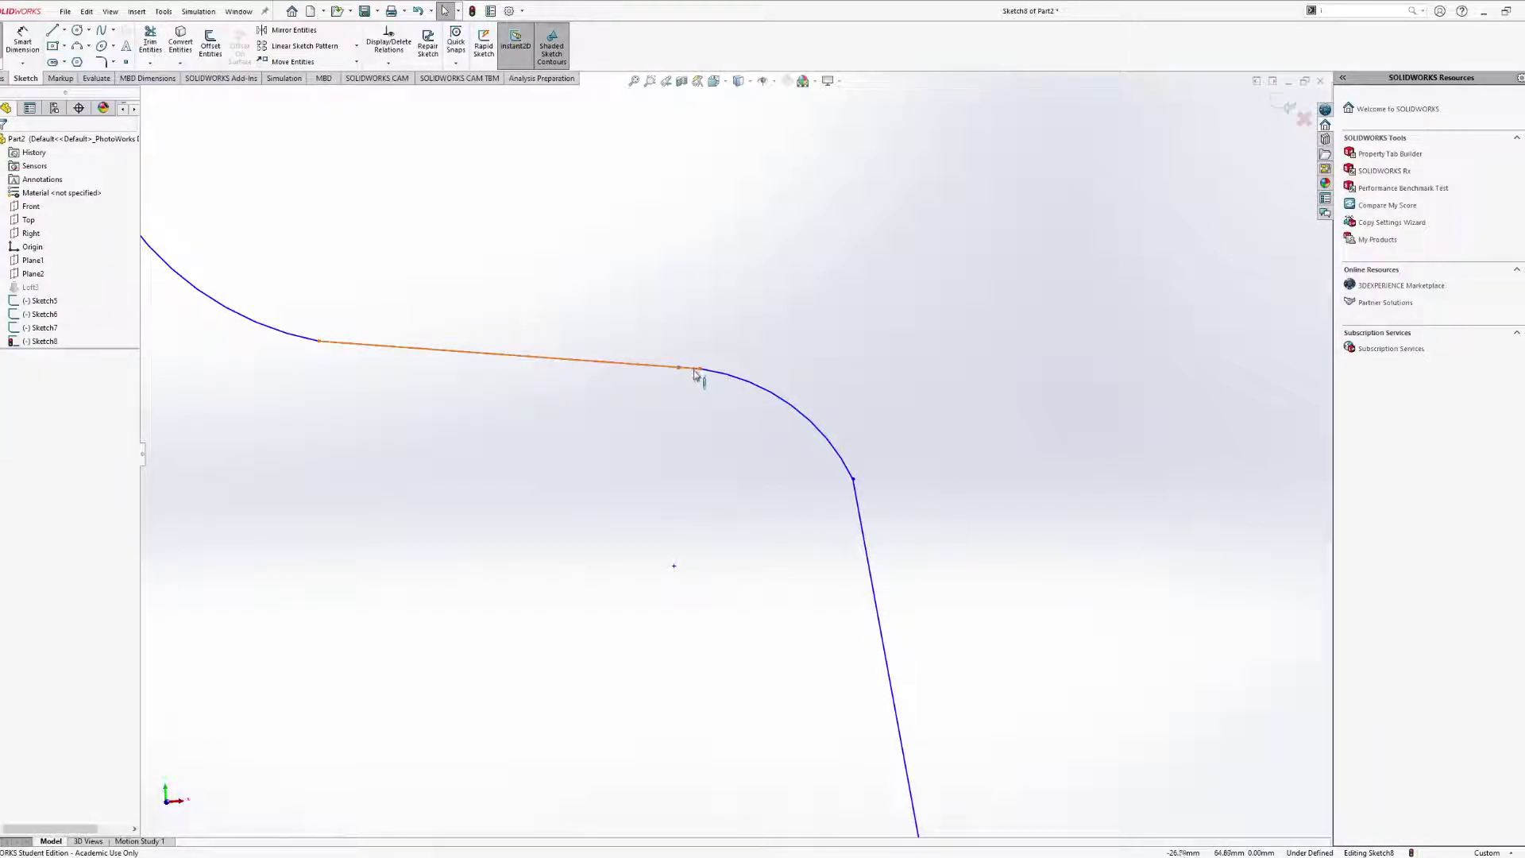
Trim the short leftover line segment beneath the start of the corner arc.
{"action": "scroll", "coordinate": [680, 373], "scroll_direction": "down", "scroll_amount": 5}
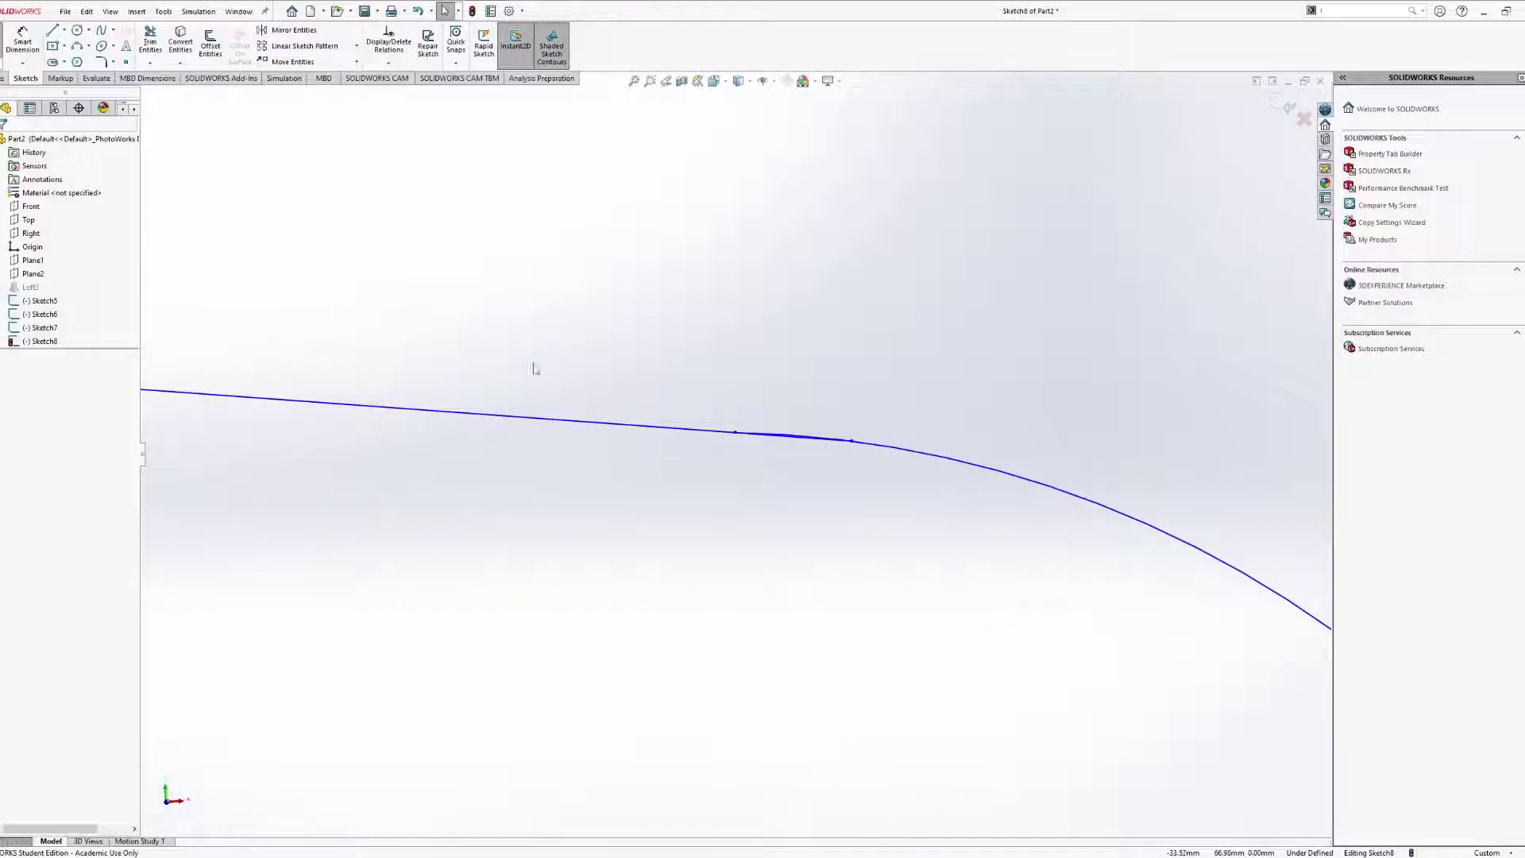
{"action": "scroll", "coordinate": [804, 405], "scroll_direction": "down", "scroll_amount": 3}
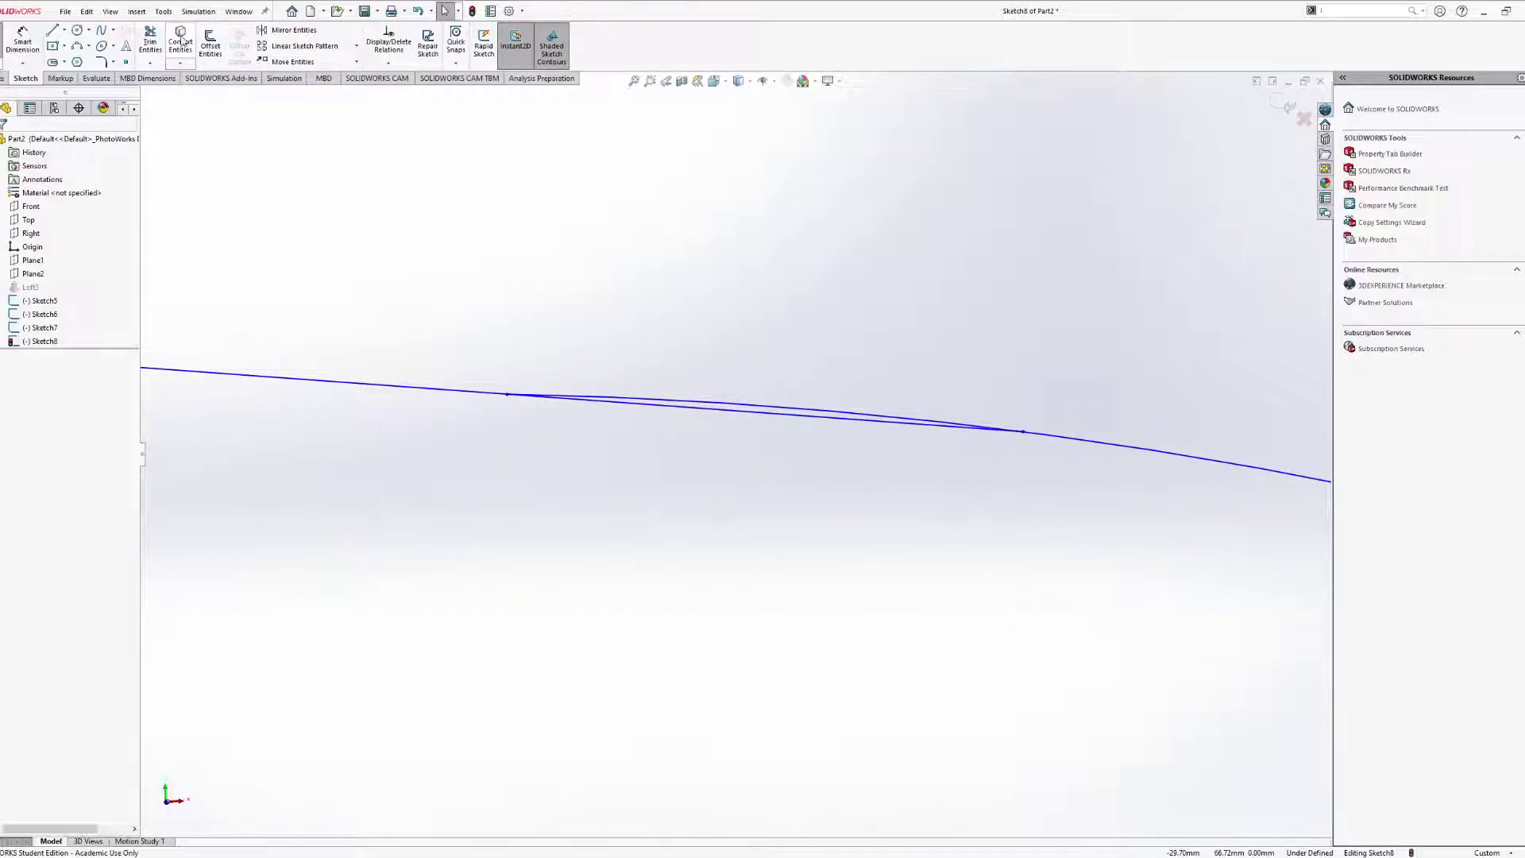
{"action": "left_click", "coordinate": [150, 40]}
{"action": "left_click", "coordinate": [813, 417]}
{"action": "scroll", "coordinate": [862, 459], "scroll_direction": "up", "scroll_amount": 10}
{"action": "key", "text": "Escape"}
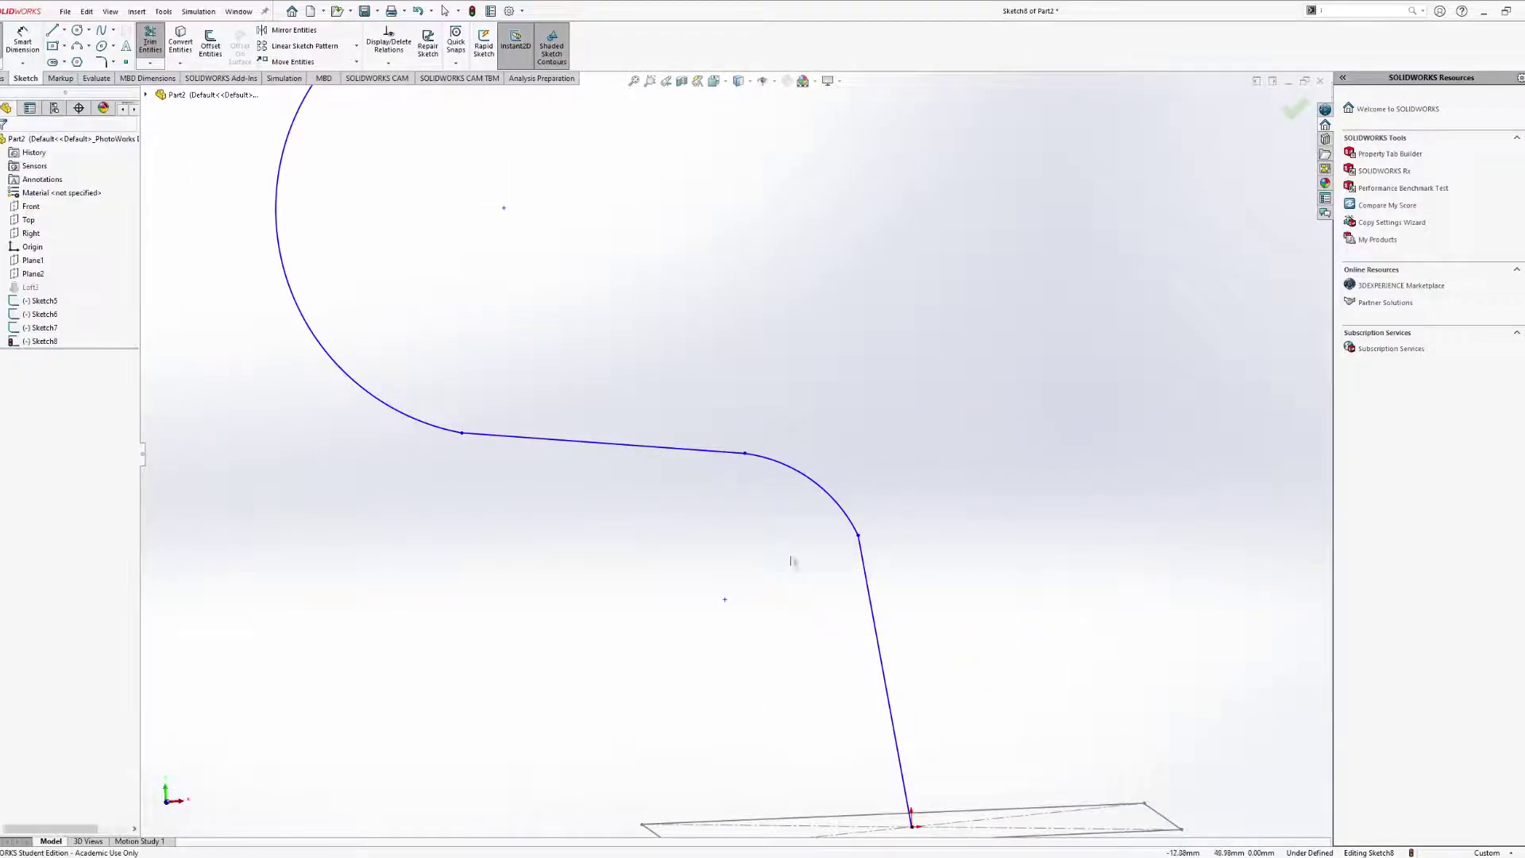
{"action": "key", "text": "Escape"}
Make the corner arc tangent to the line rising from the origin.
{"action": "left_click", "coordinate": [861, 540]}
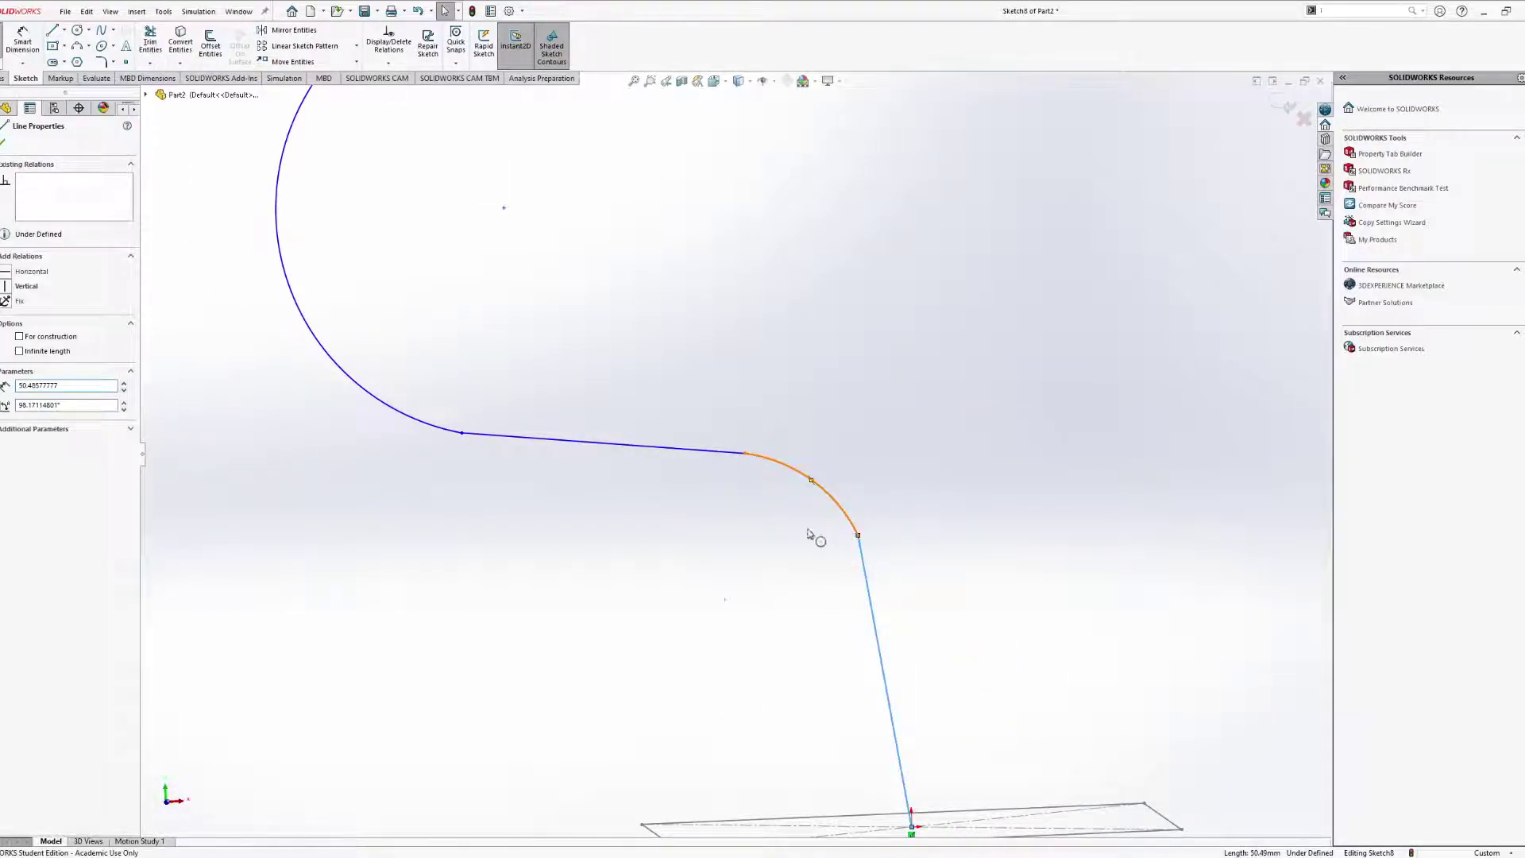
{"action": "left_click", "coordinate": [832, 499], "text": "ctrl"}
{"action": "left_click", "coordinate": [6, 342]}
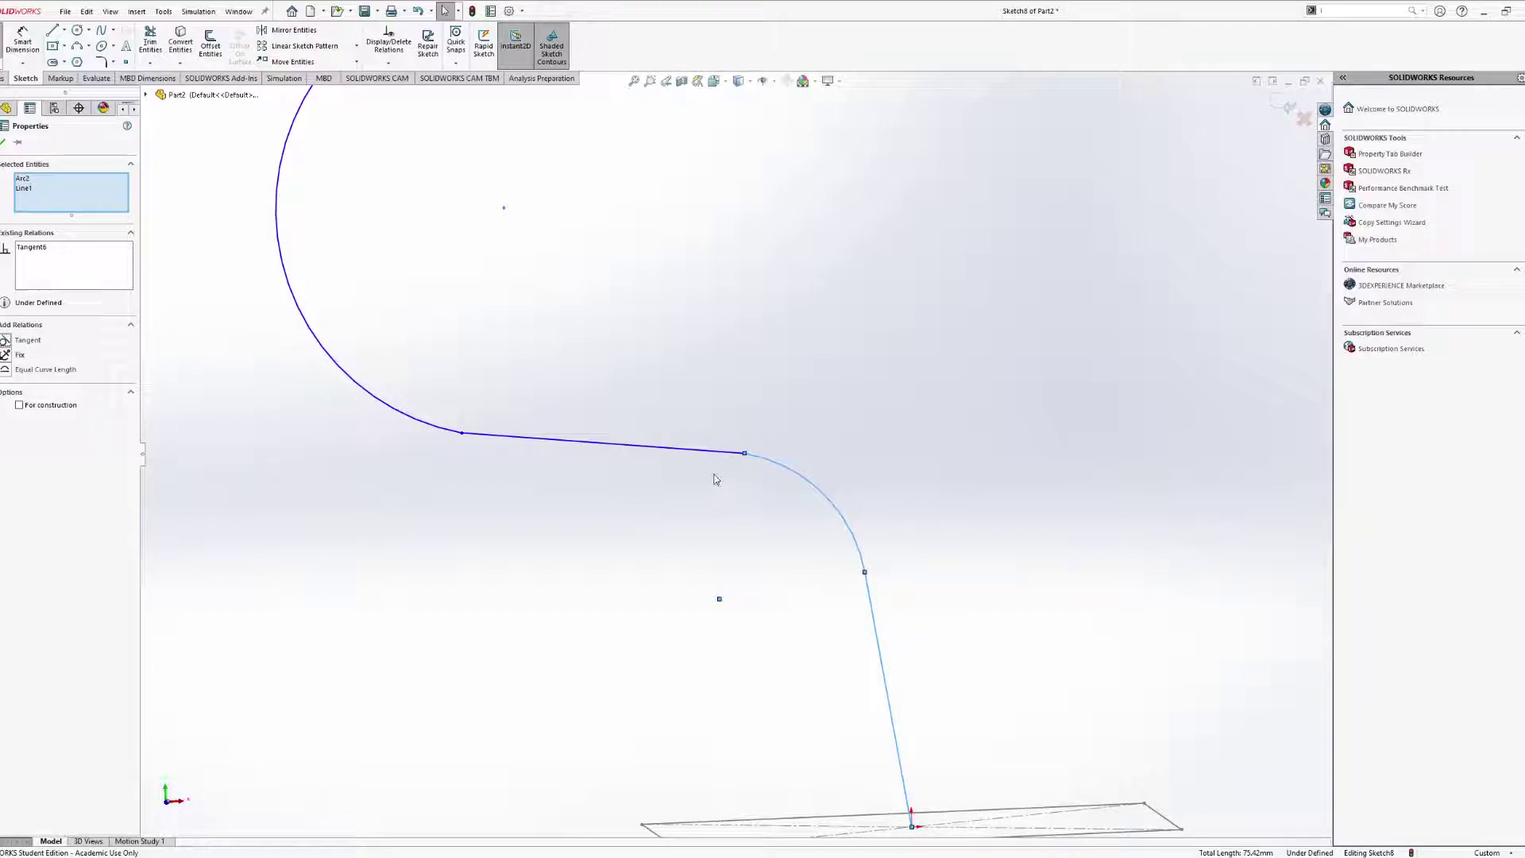
{"action": "scroll", "coordinate": [631, 539], "scroll_direction": "up", "scroll_amount": 3}
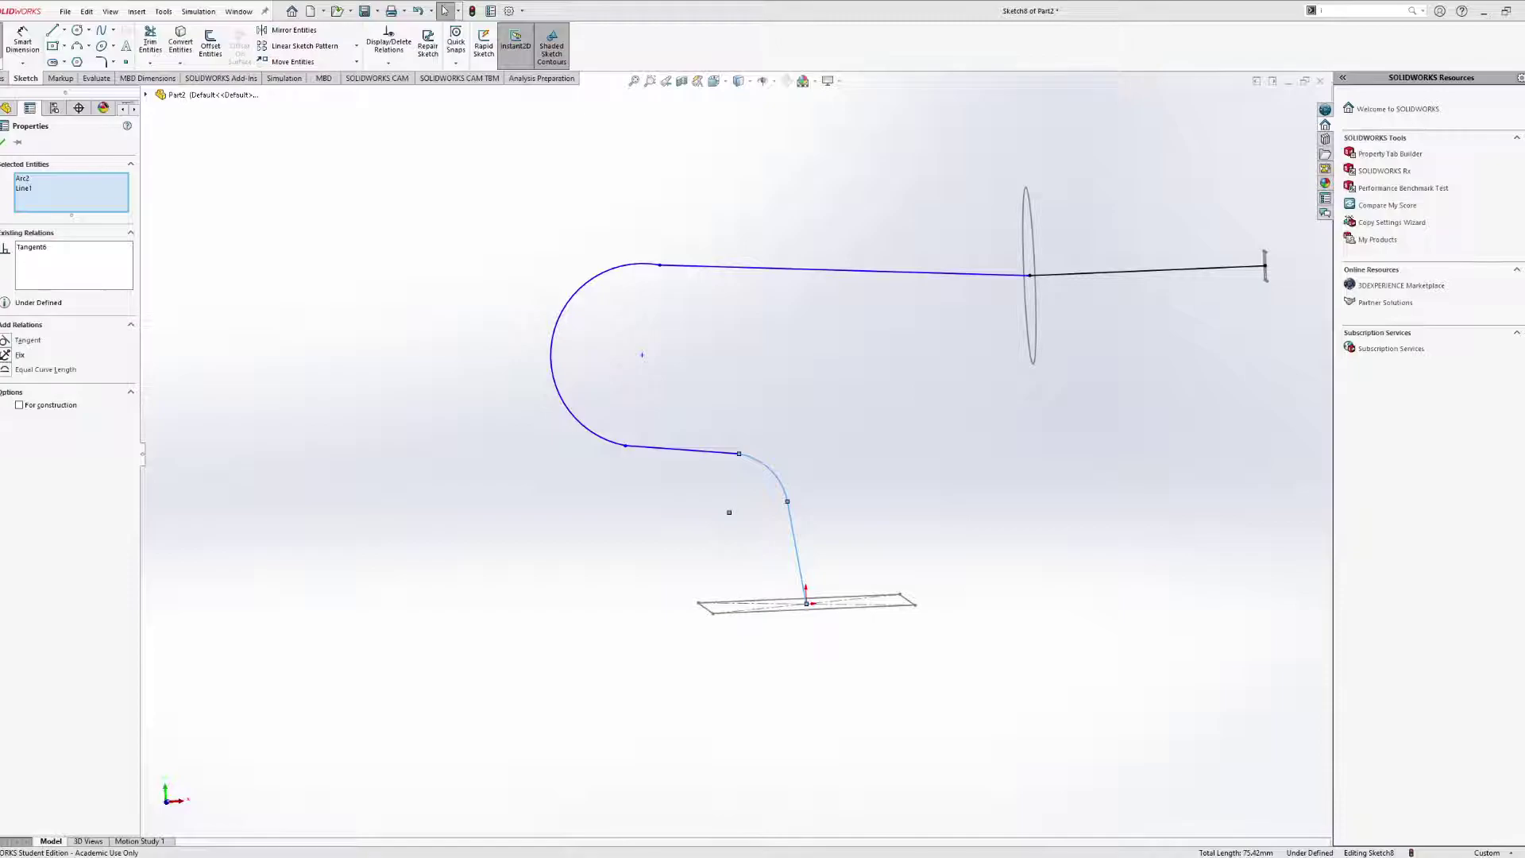
{"action": "mouse_move", "coordinate": [815, 480]}
{"action": "middle_mouse_down"}
{"action": "mouse_move", "coordinate": [810, 466]}
{"action": "mouse_move", "coordinate": [770, 480]}
{"action": "mouse_move", "coordinate": [803, 479]}
{"action": "mouse_move", "coordinate": [785, 463]}
{"action": "middle_mouse_up"}
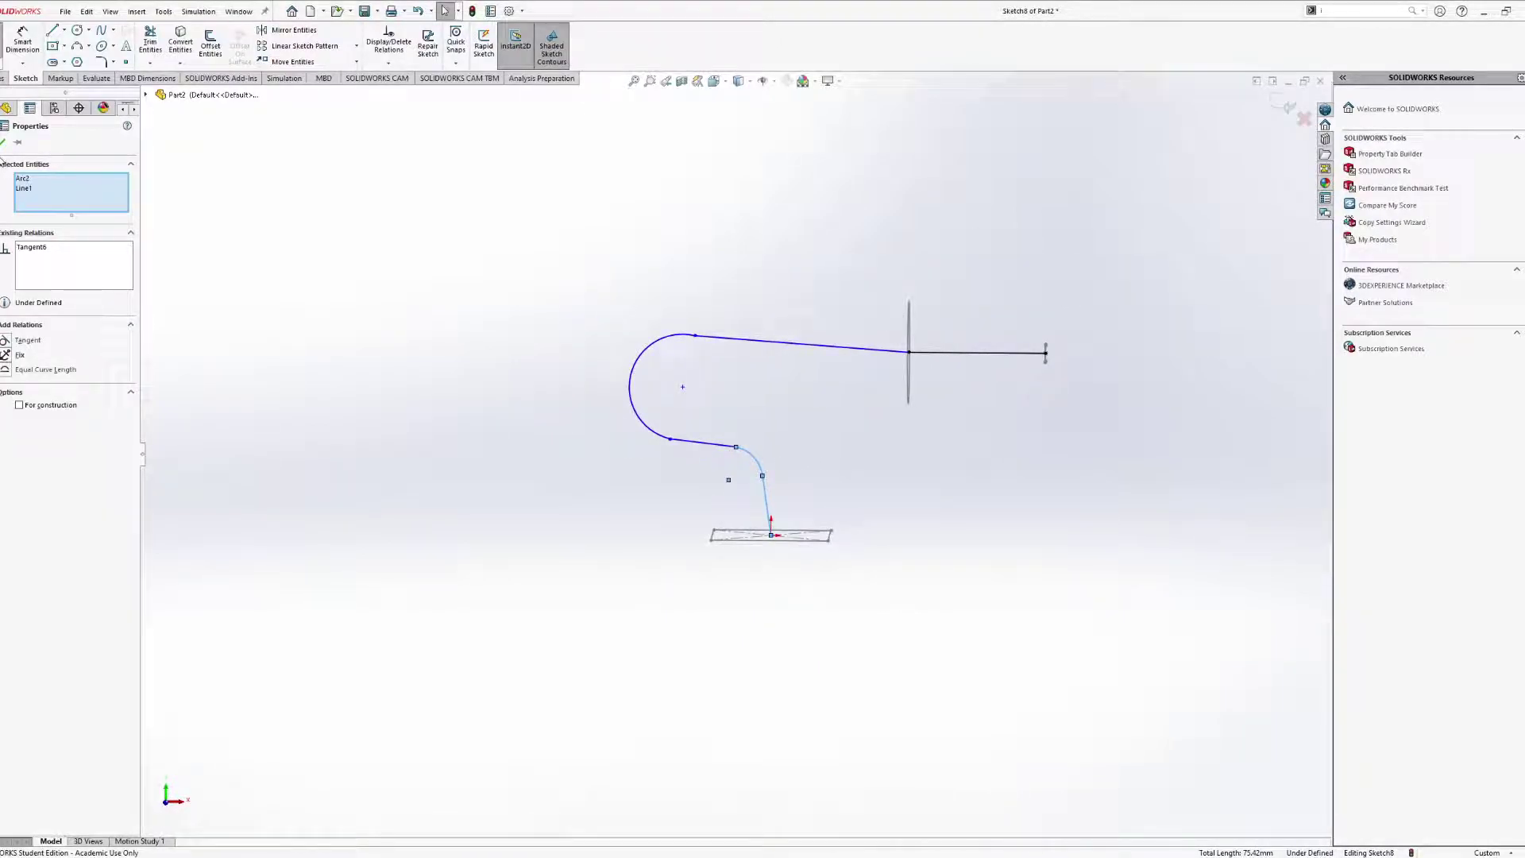
{"action": "key", "text": "Escape"}
Finish editing the curved path sketch.
{"action": "mouse_move", "coordinate": [750, 429]}
{"action": "middle_mouse_down"}
{"action": "mouse_move", "coordinate": [725, 501]}
{"action": "mouse_move", "coordinate": [709, 486]}
{"action": "middle_mouse_up"}
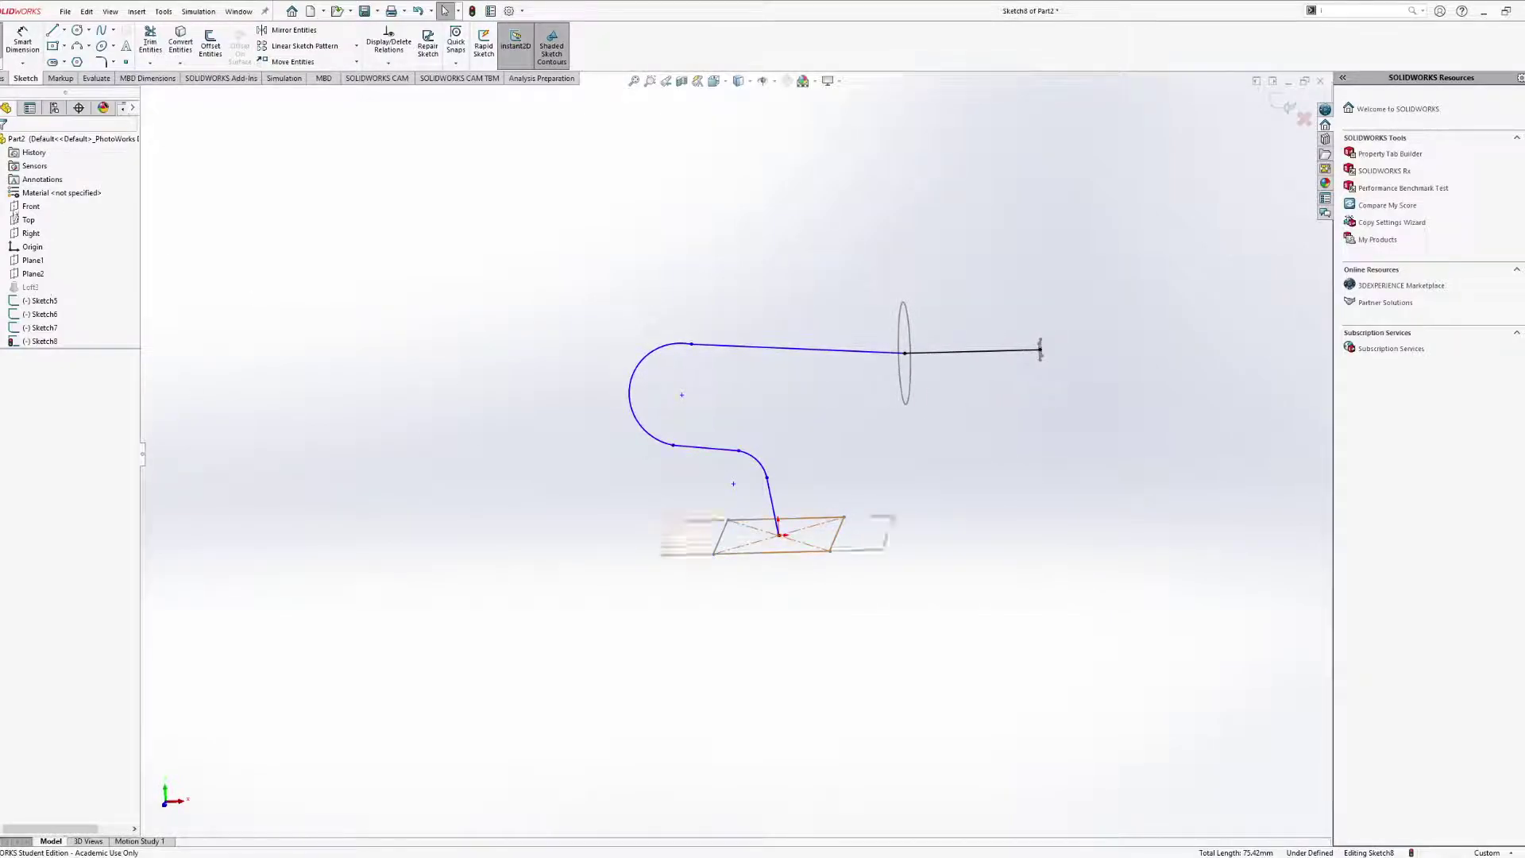
{"action": "left_click", "coordinate": [2, 42]}
{"action": "mouse_move", "coordinate": [534, 506]}
{"action": "middle_mouse_down"}
{"action": "mouse_move", "coordinate": [569, 450]}
{"action": "mouse_move", "coordinate": [562, 426]}
{"action": "mouse_move", "coordinate": [626, 456]}
{"action": "mouse_move", "coordinate": [648, 442]}
{"action": "middle_mouse_up"}
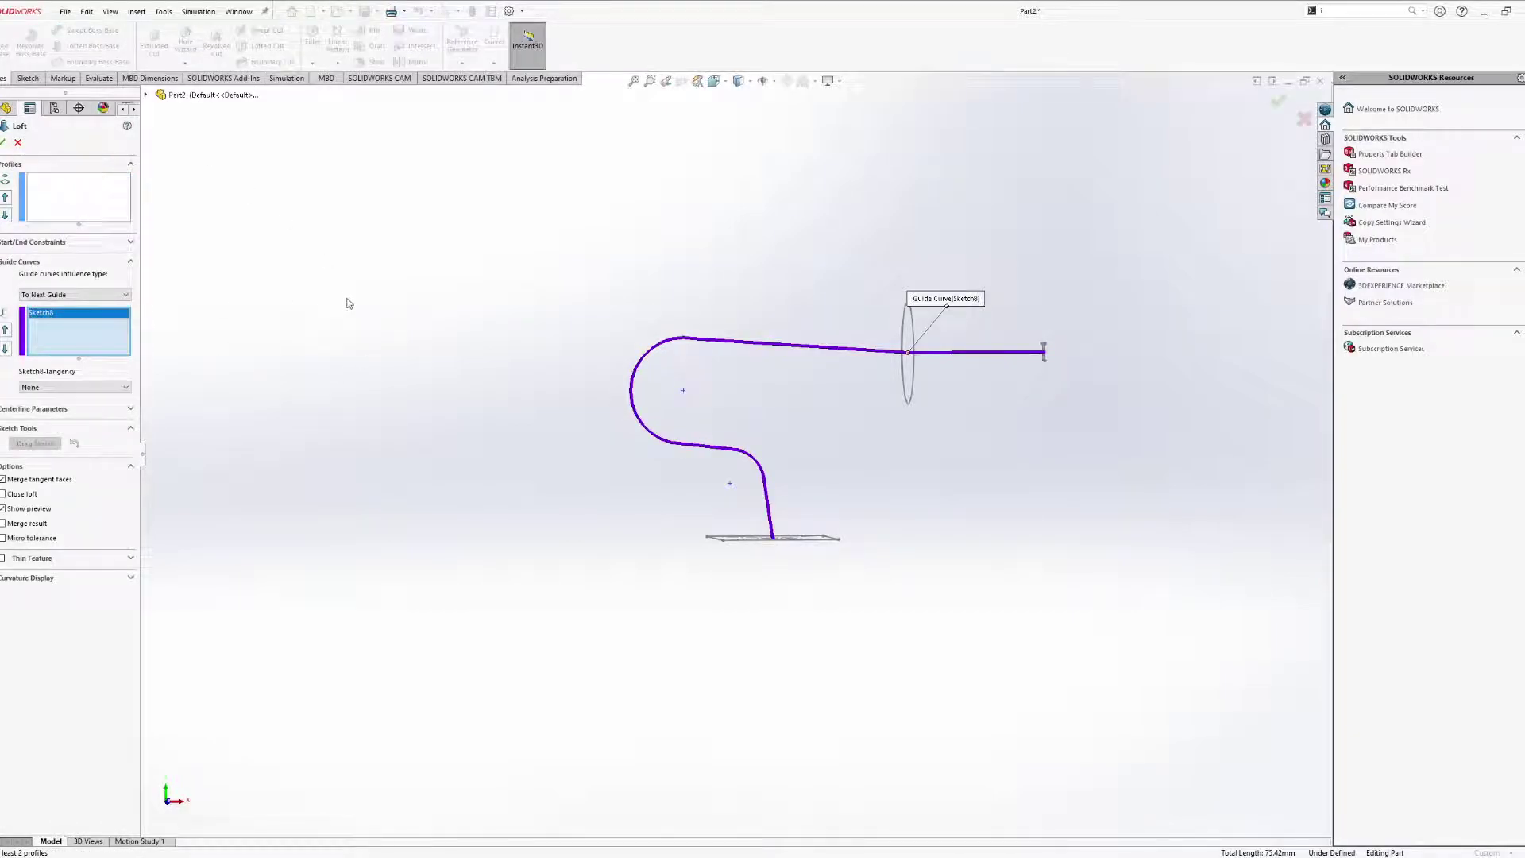
Remove the path sketch from the loft's guide curves and assign it as the centerline instead.
{"action": "key", "text": "Delete"}
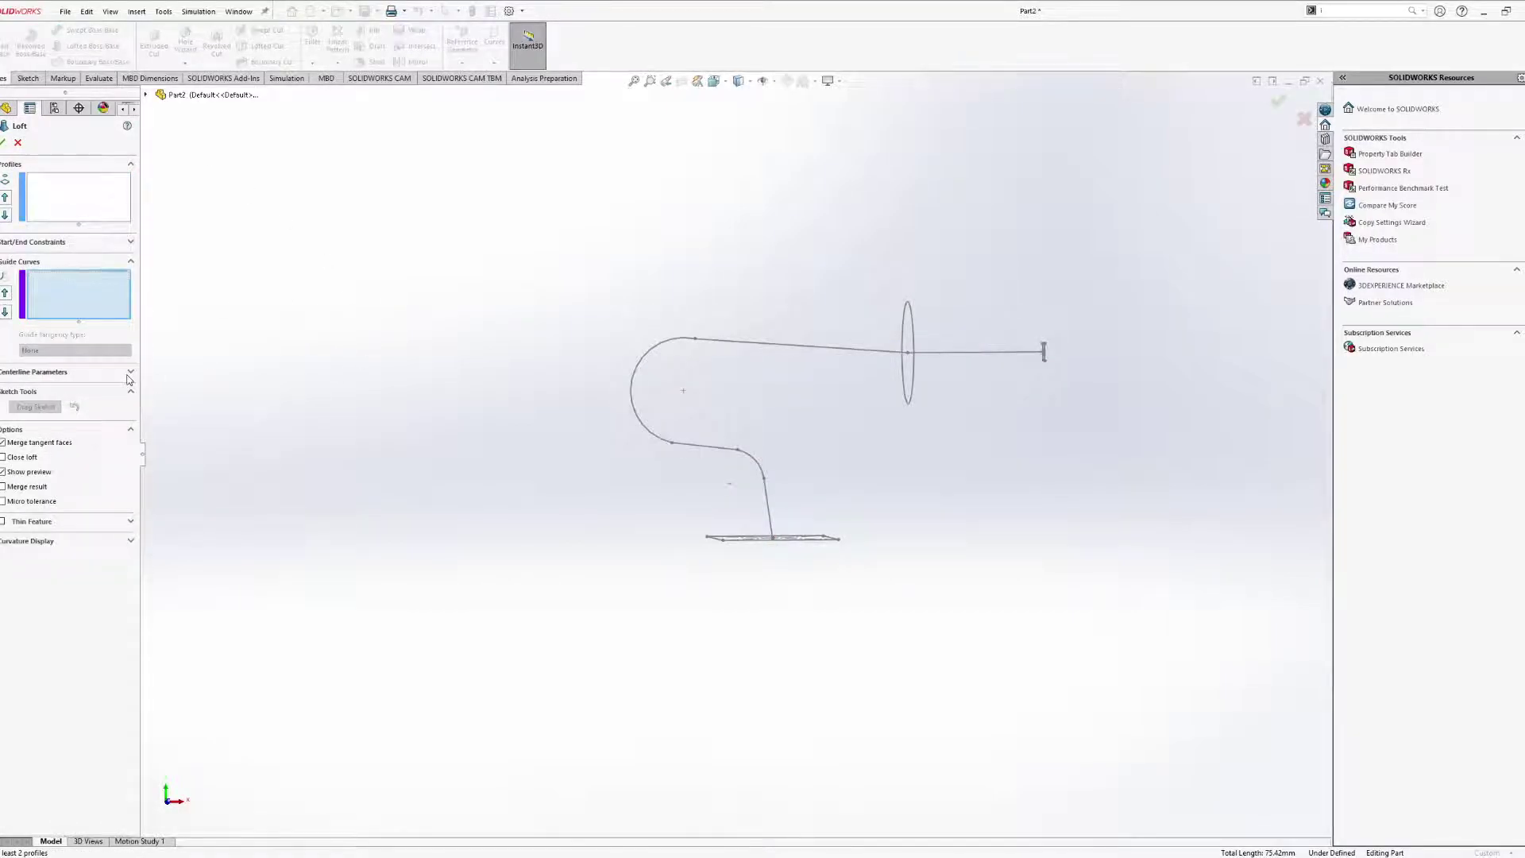
{"action": "left_click", "coordinate": [129, 373]}
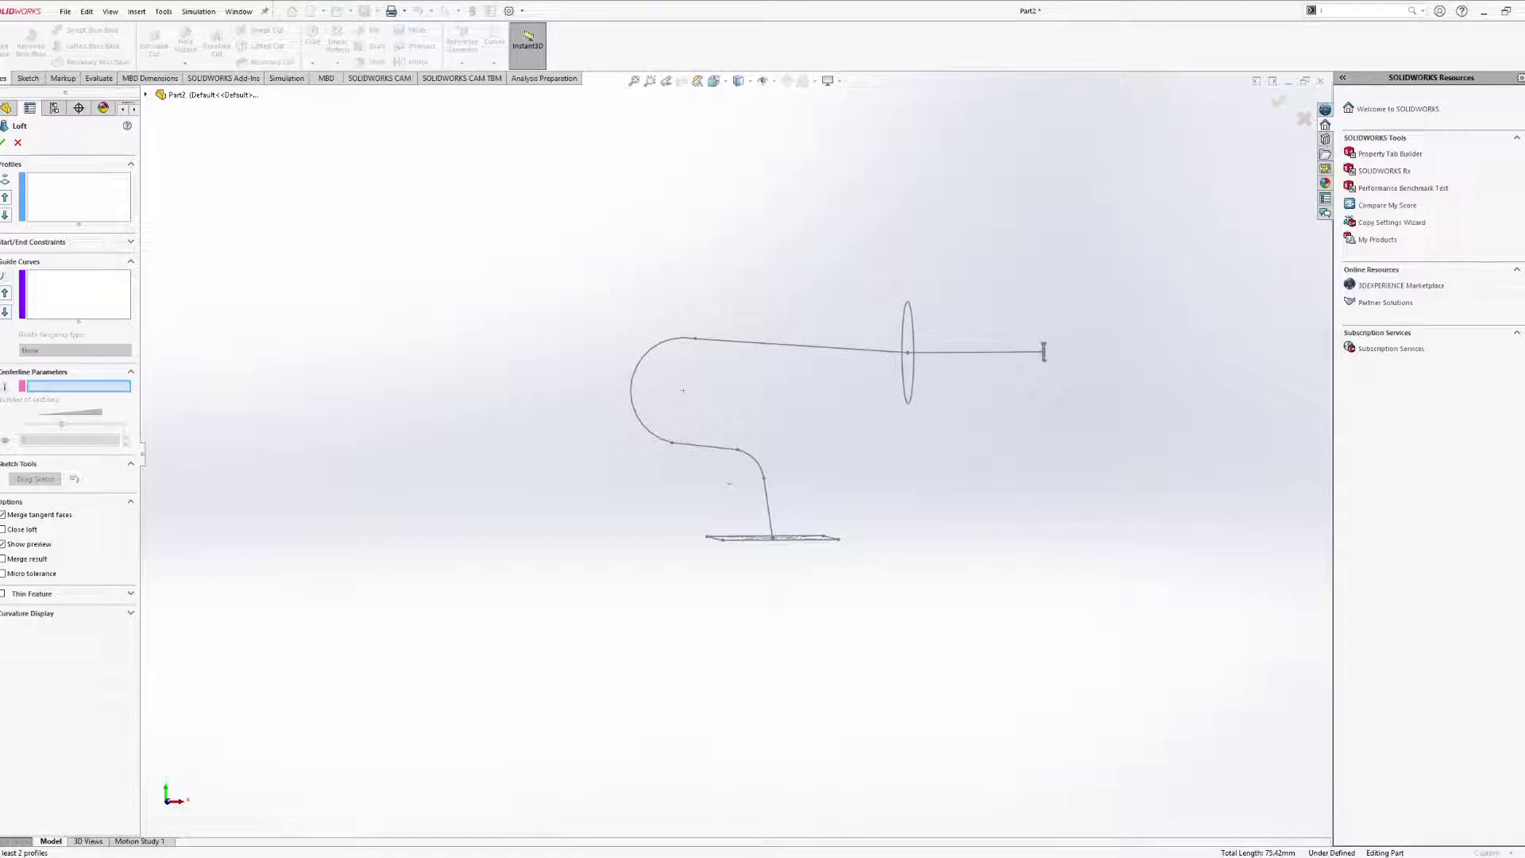
{"action": "left_click", "coordinate": [756, 468]}
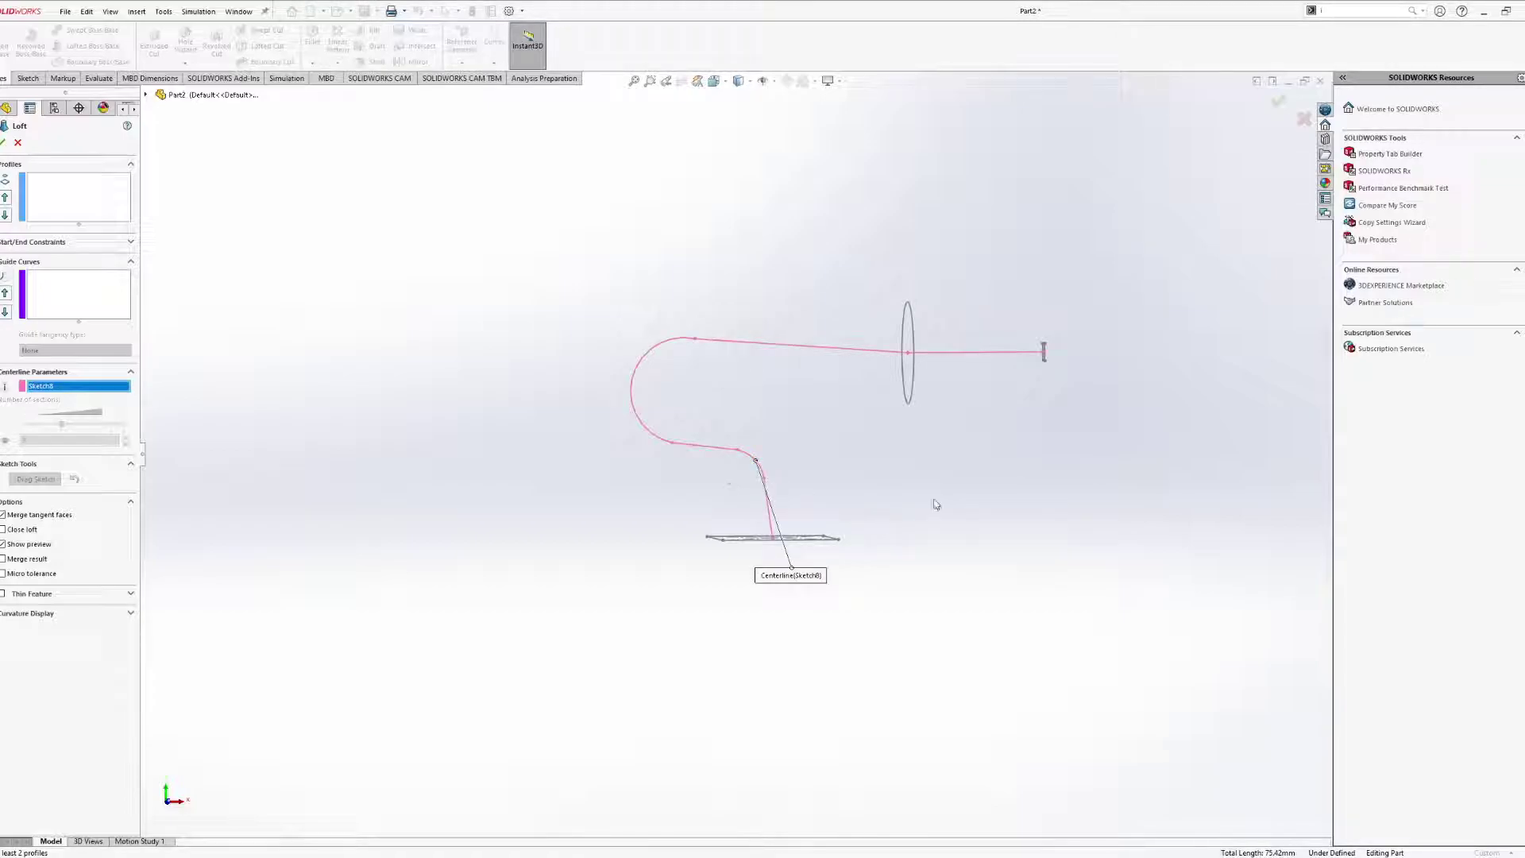
Try to loft from the square profile to the circle along the centerline, adjusting the connector point on the circle.
{"action": "left_click", "coordinate": [69, 189]}
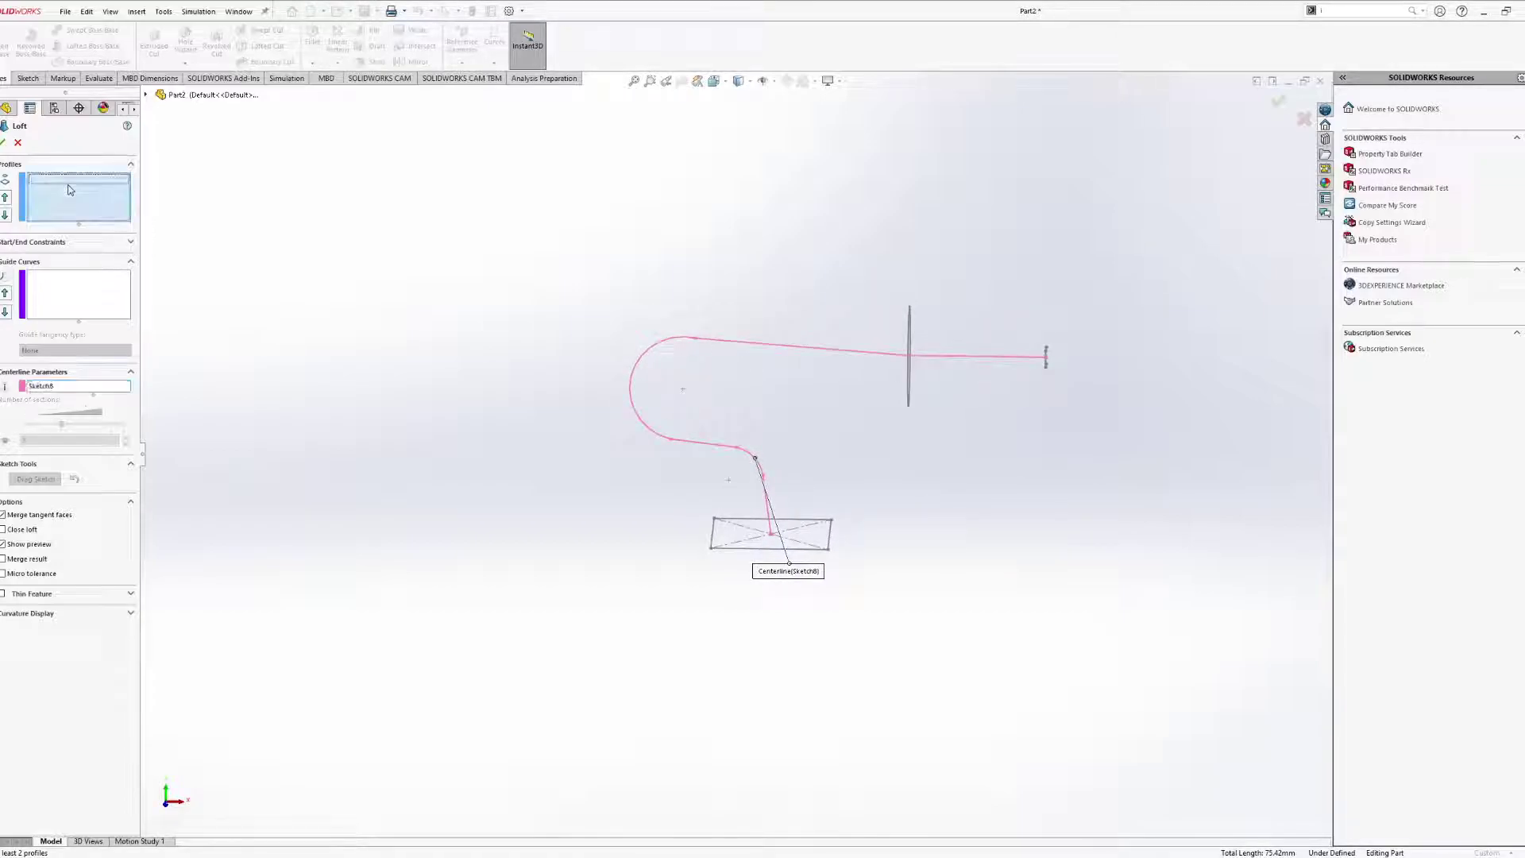
{"action": "left_click", "coordinate": [803, 549]}
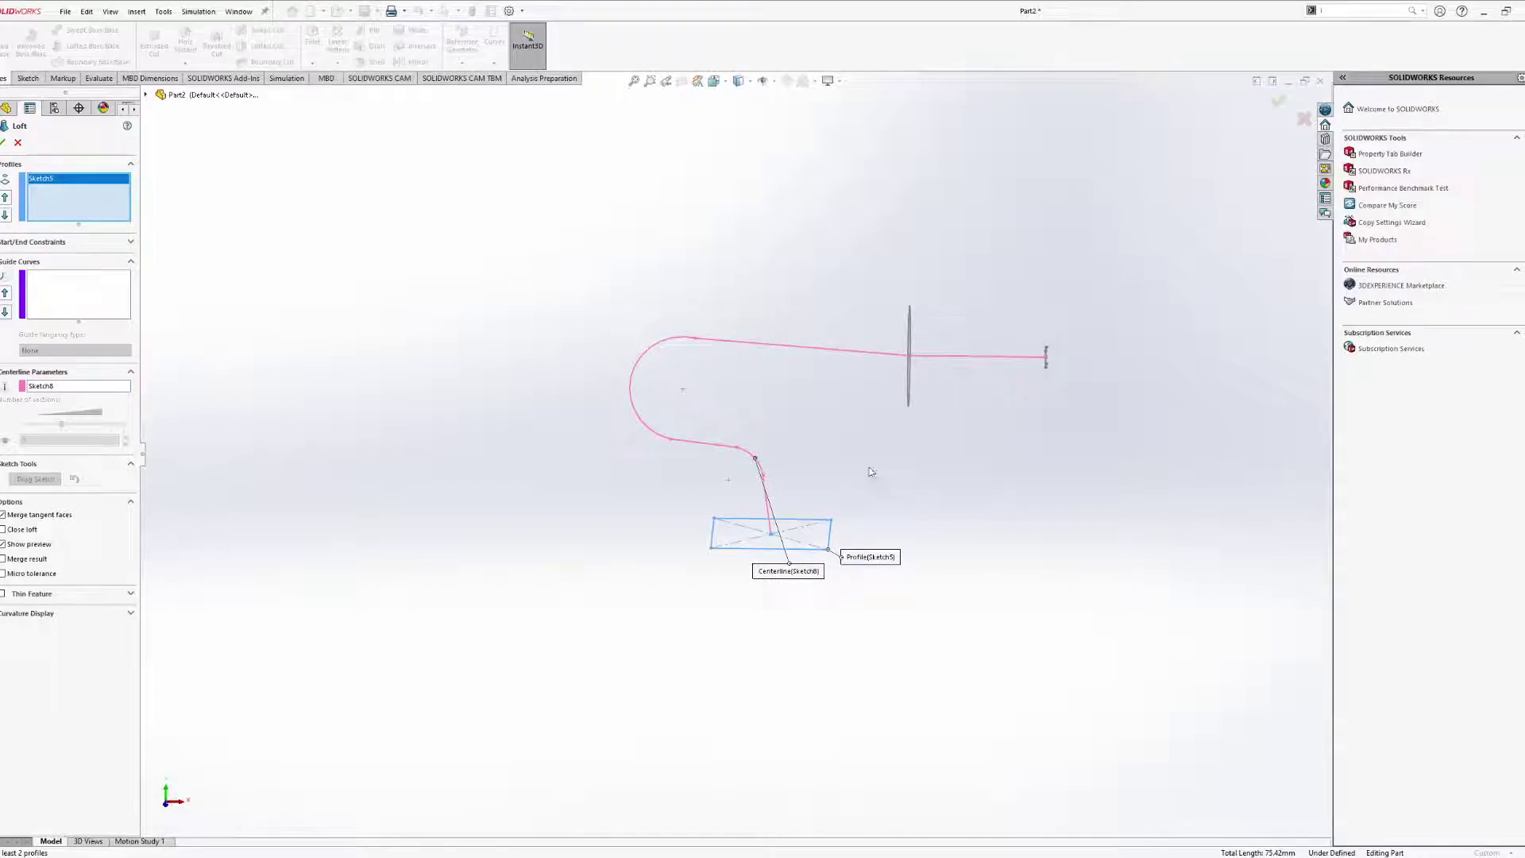
{"action": "mouse_move", "coordinate": [898, 415]}
{"action": "middle_mouse_down"}
{"action": "mouse_move", "coordinate": [855, 398]}
{"action": "mouse_move", "coordinate": [879, 389]}
{"action": "mouse_move", "coordinate": [878, 408]}
{"action": "middle_mouse_up"}
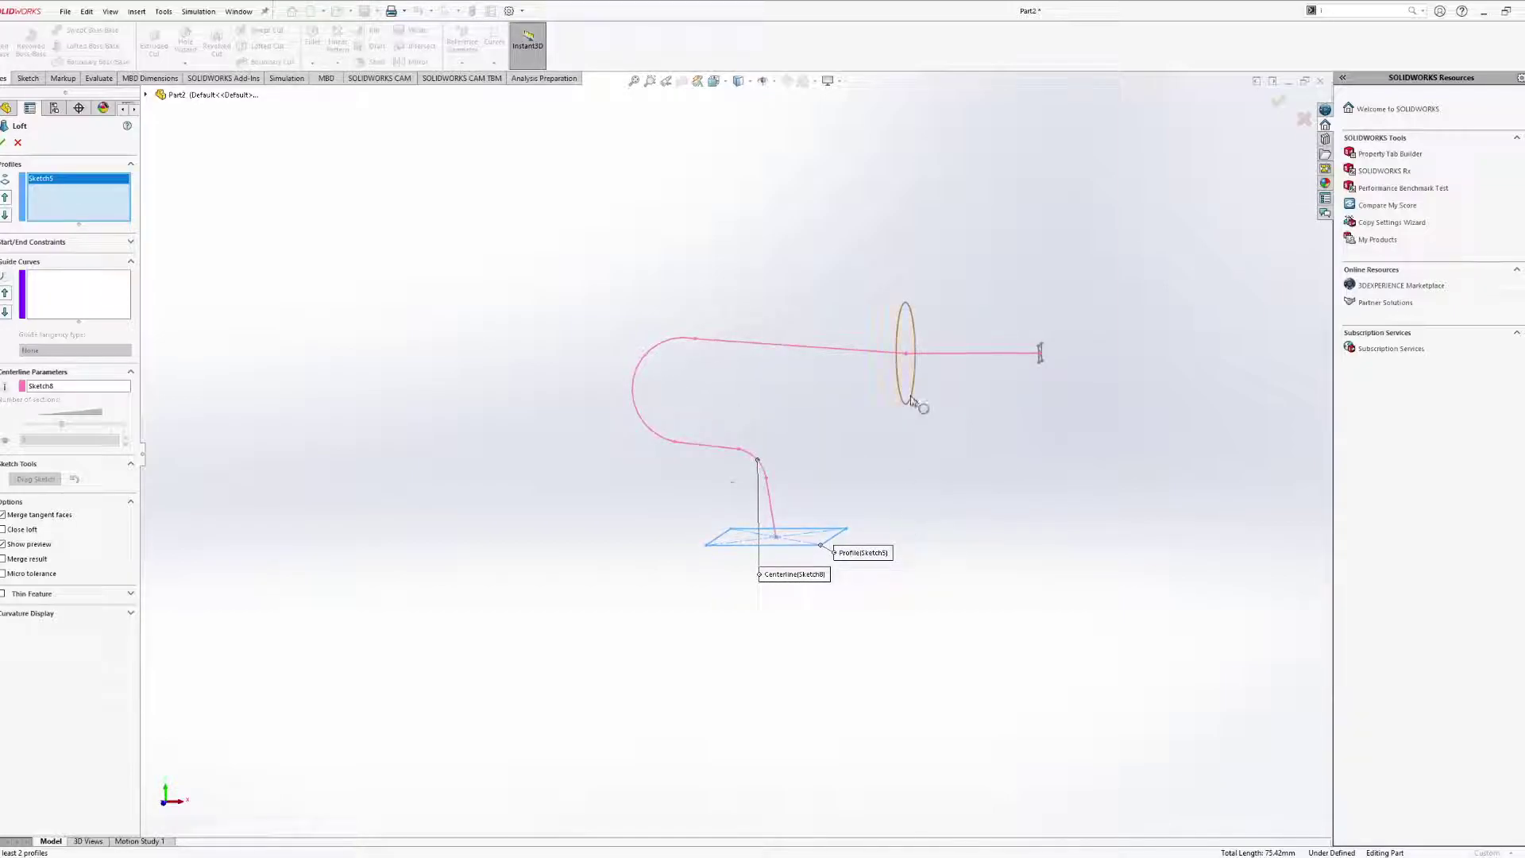
{"action": "left_click", "coordinate": [907, 400]}
{"action": "mouse_move", "coordinate": [851, 461]}
{"action": "middle_mouse_down"}
{"action": "mouse_move", "coordinate": [728, 446]}
{"action": "mouse_move", "coordinate": [771, 461]}
{"action": "mouse_move", "coordinate": [874, 442]}
{"action": "mouse_move", "coordinate": [970, 456]}
{"action": "mouse_move", "coordinate": [970, 535]}
{"action": "mouse_move", "coordinate": [850, 496]}
{"action": "mouse_move", "coordinate": [1031, 467]}
{"action": "middle_mouse_up"}
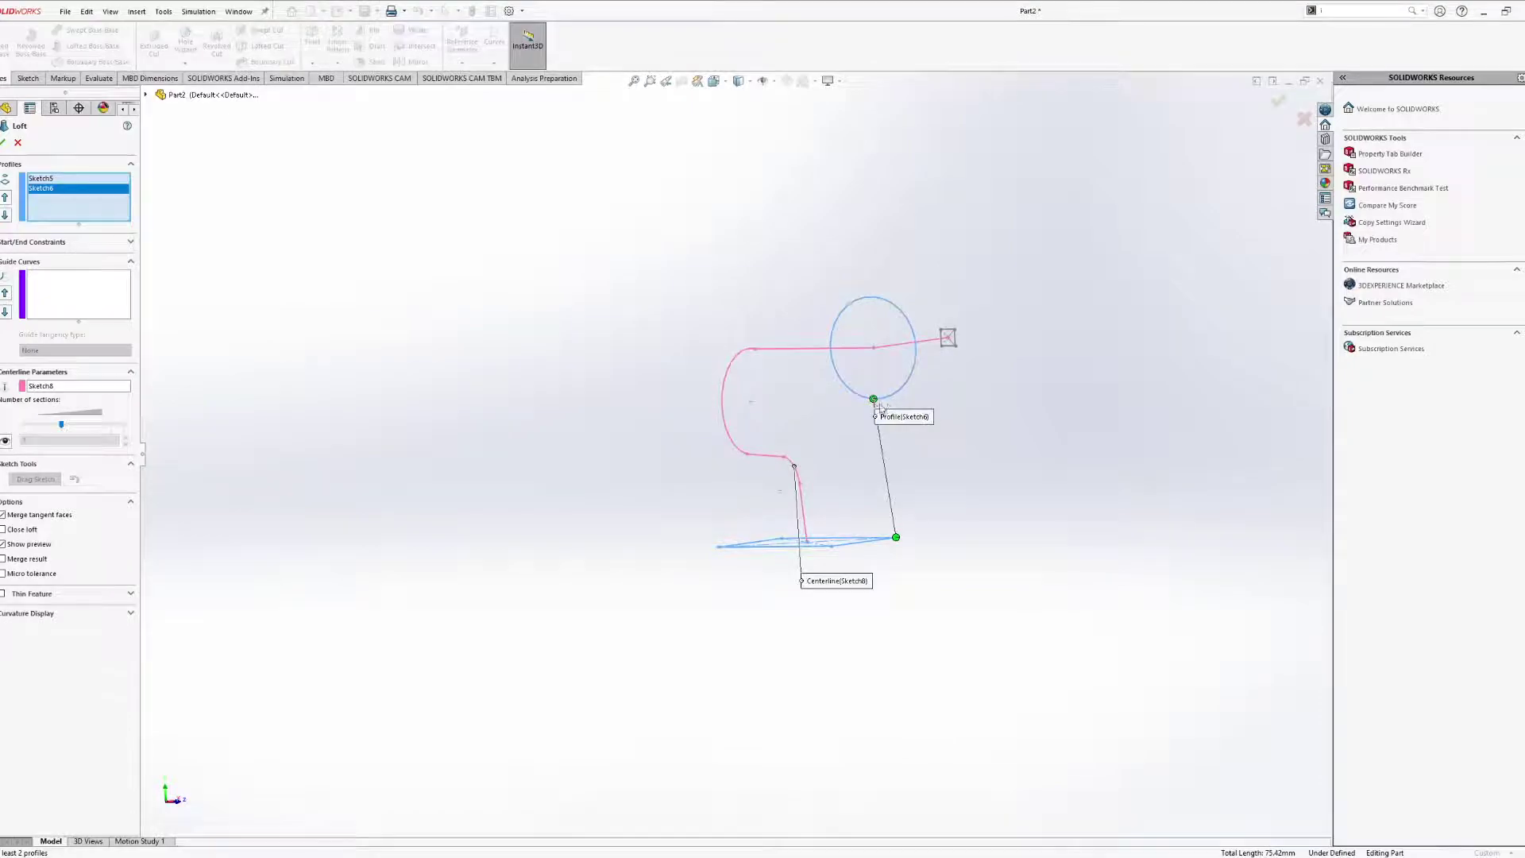
{"action": "mouse_move", "coordinate": [875, 404]}
{"action": "left_mouse_down"}
{"action": "mouse_move", "coordinate": [919, 395]}
{"action": "mouse_move", "coordinate": [925, 359]}
{"action": "mouse_move", "coordinate": [901, 315]}
{"action": "mouse_move", "coordinate": [867, 302]}
{"action": "mouse_move", "coordinate": [858, 350]}
{"action": "mouse_move", "coordinate": [923, 380]}
{"action": "mouse_move", "coordinate": [898, 401]}
{"action": "left_mouse_up"}
{"action": "middle_click_drag", "start_coordinate": [918, 394], "coordinate": [763, 668]}
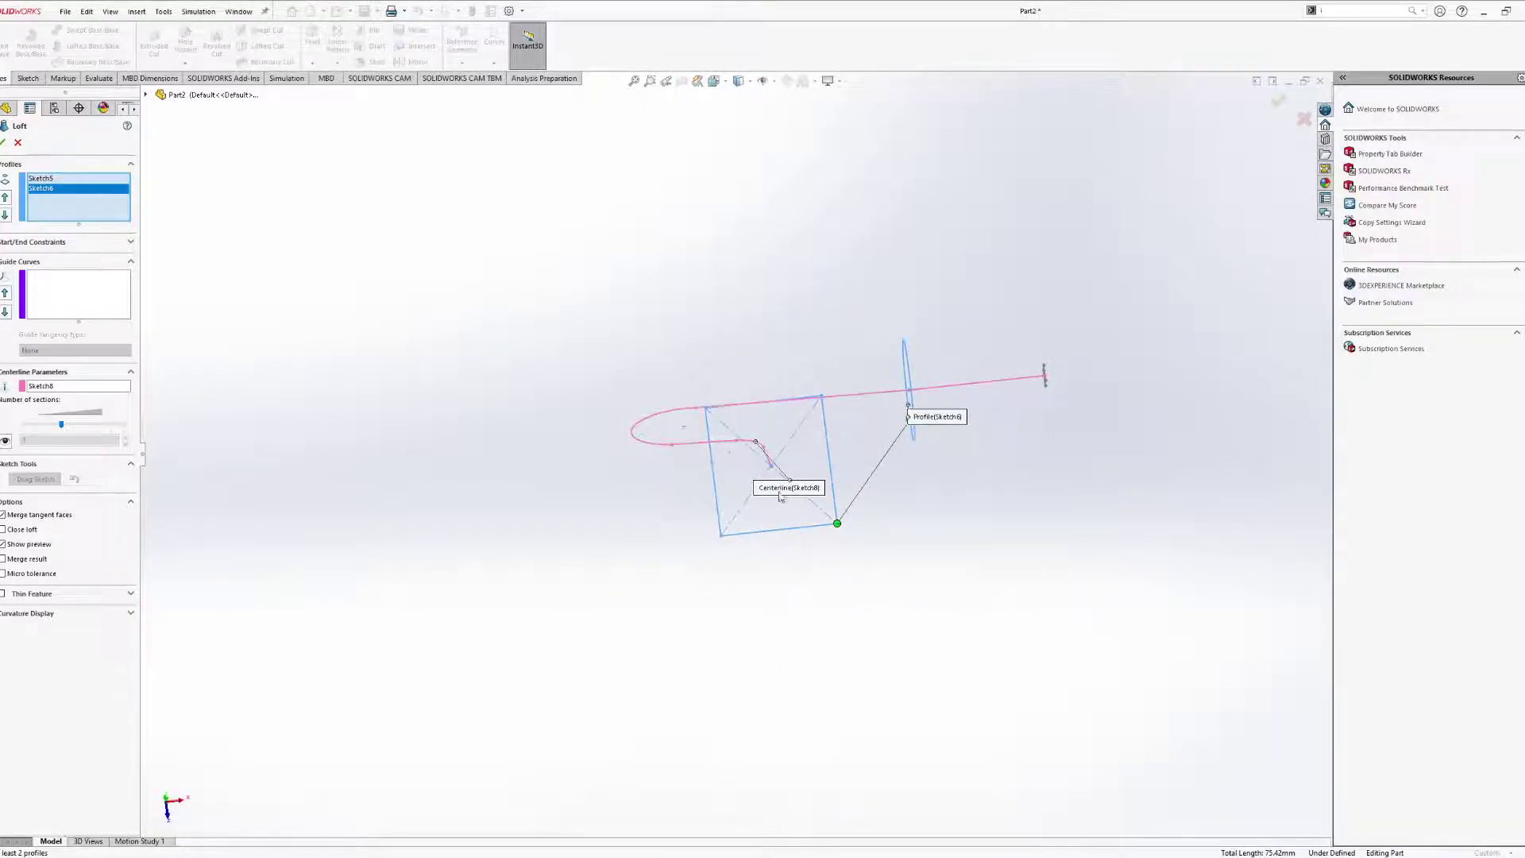
{"action": "left_click", "coordinate": [17, 144]}
Examine closely where the lower end of the path meets the center of the square profile.
{"action": "left_click", "coordinate": [49, 302]}
{"action": "left_click", "coordinate": [794, 543]}
{"action": "scroll", "coordinate": [797, 538], "scroll_direction": "down", "scroll_amount": 3}
{"action": "mouse_move", "coordinate": [793, 506]}
{"action": "left_mouse_down"}
{"action": "mouse_move", "coordinate": [794, 481]}
{"action": "mouse_move", "coordinate": [792, 494]}
{"action": "left_mouse_up"}
{"action": "key", "text": "ctrl+z"}
{"action": "scroll", "coordinate": [740, 437], "scroll_direction": "down", "scroll_amount": 6}
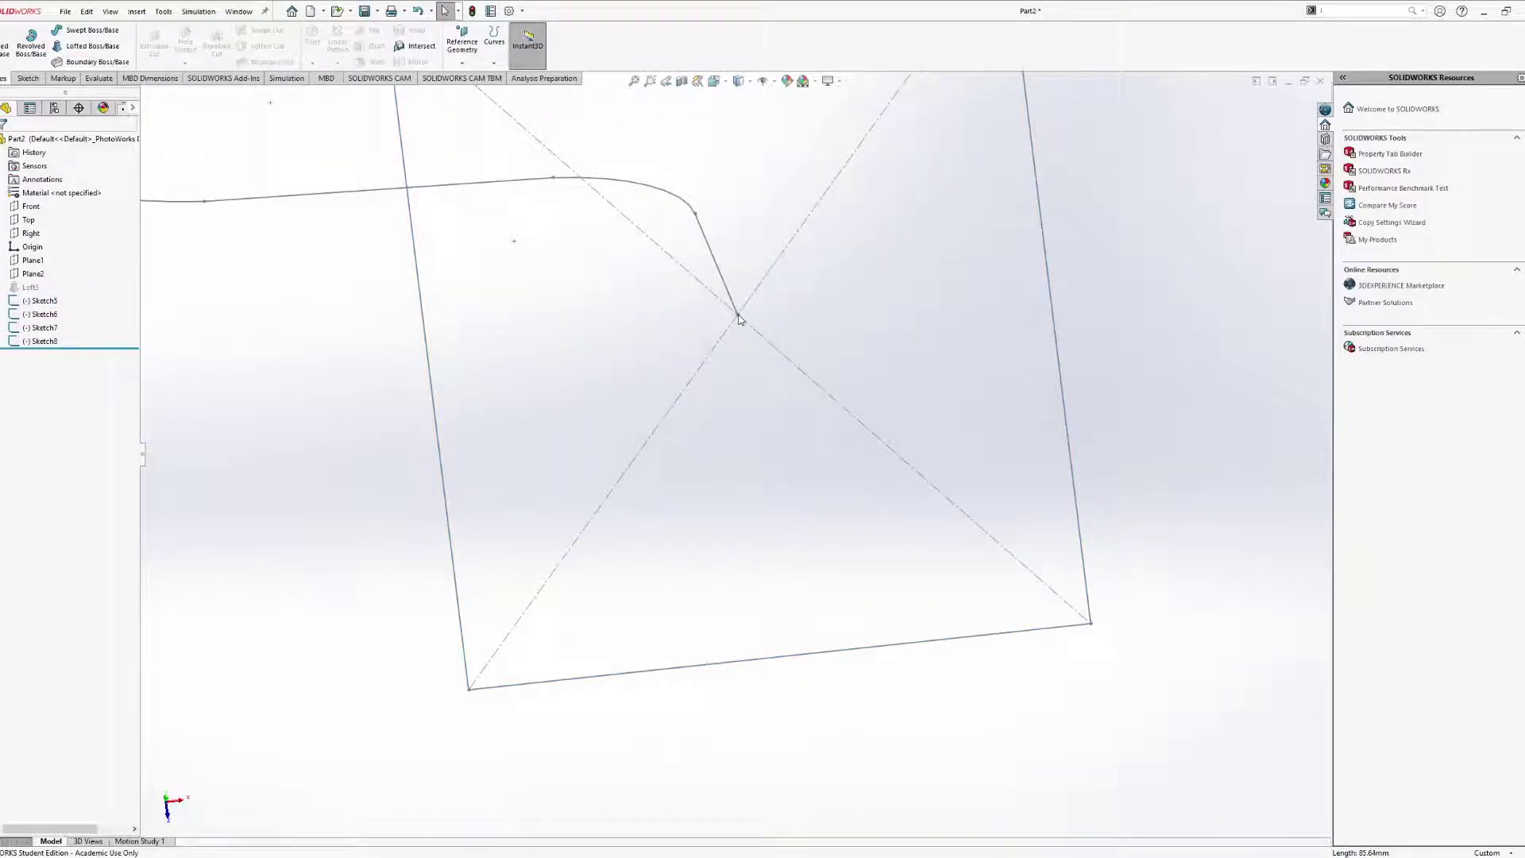
{"action": "middle_click_drag", "start_coordinate": [738, 332], "coordinate": [680, 242]}
{"action": "left_click", "coordinate": [40, 308]}
{"action": "scroll", "coordinate": [802, 648], "scroll_direction": "down", "scroll_amount": 5}
{"action": "left_click", "coordinate": [841, 414]}
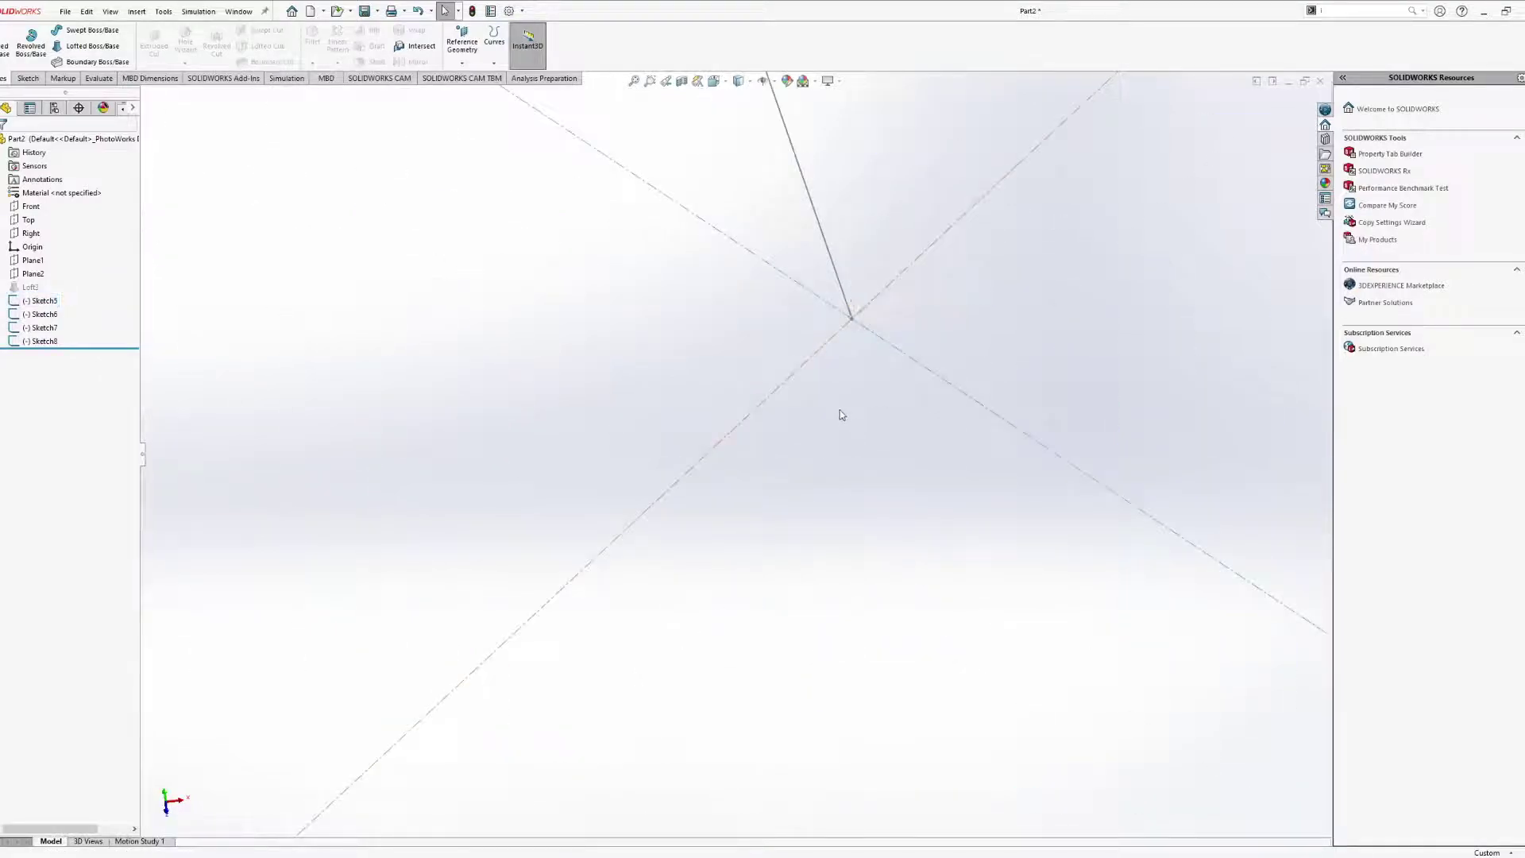
Edit the square profile's sketch and add an Intersection relation between its two diagonals and the origin.
{"action": "left_click", "coordinate": [39, 301]}
{"action": "left_click", "coordinate": [37, 274]}
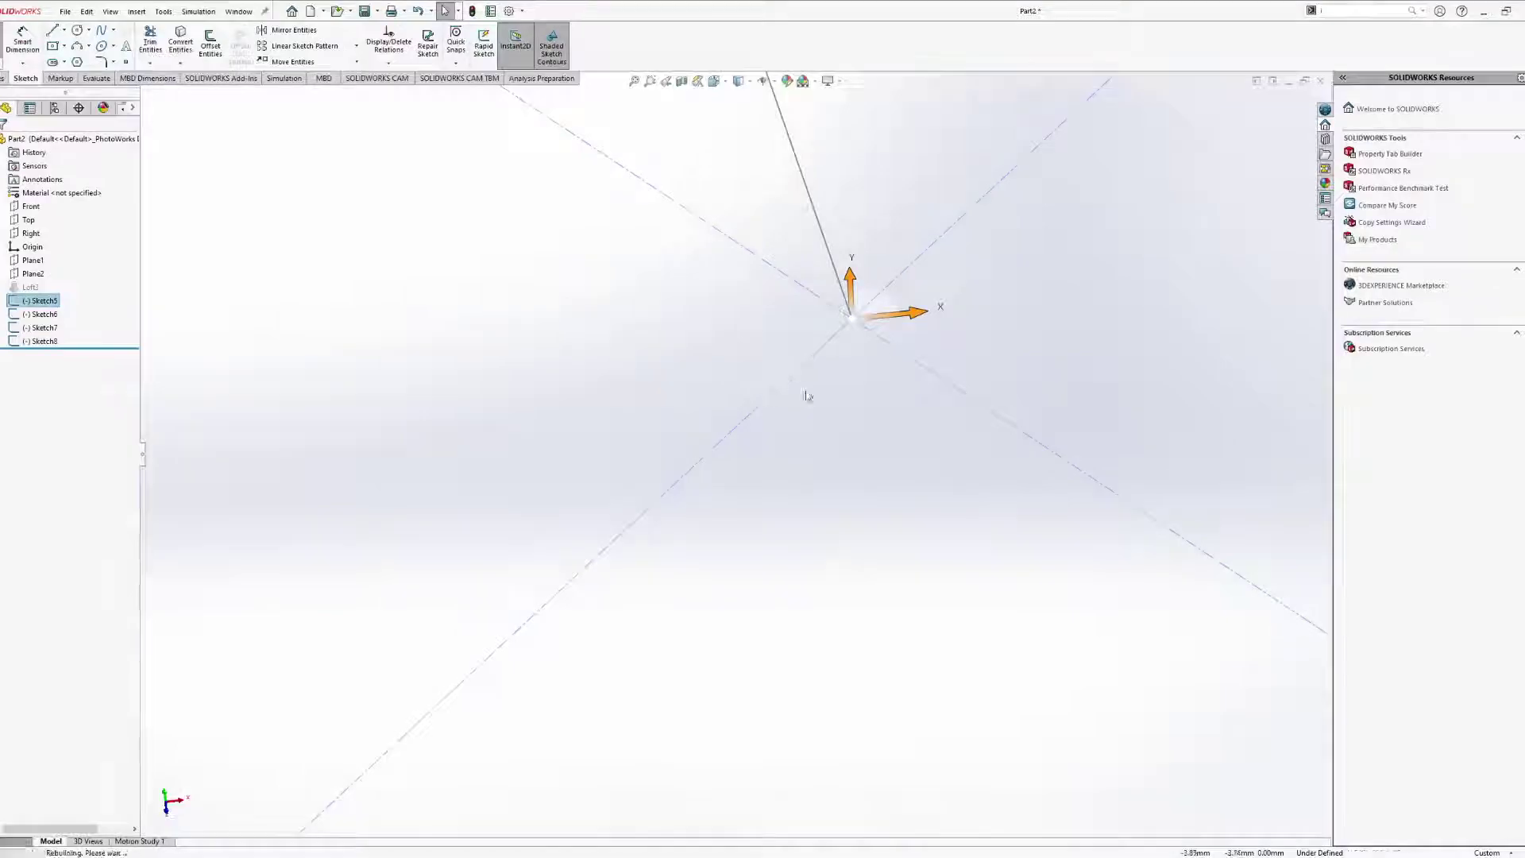
{"action": "scroll", "coordinate": [794, 388], "scroll_direction": "up", "scroll_amount": 5}
{"action": "middle_click_drag", "start_coordinate": [859, 411], "coordinate": [852, 354]}
{"action": "scroll", "coordinate": [754, 428], "scroll_direction": "down", "scroll_amount": 4}
{"action": "scroll", "coordinate": [755, 429], "scroll_direction": "down", "scroll_amount": 2}
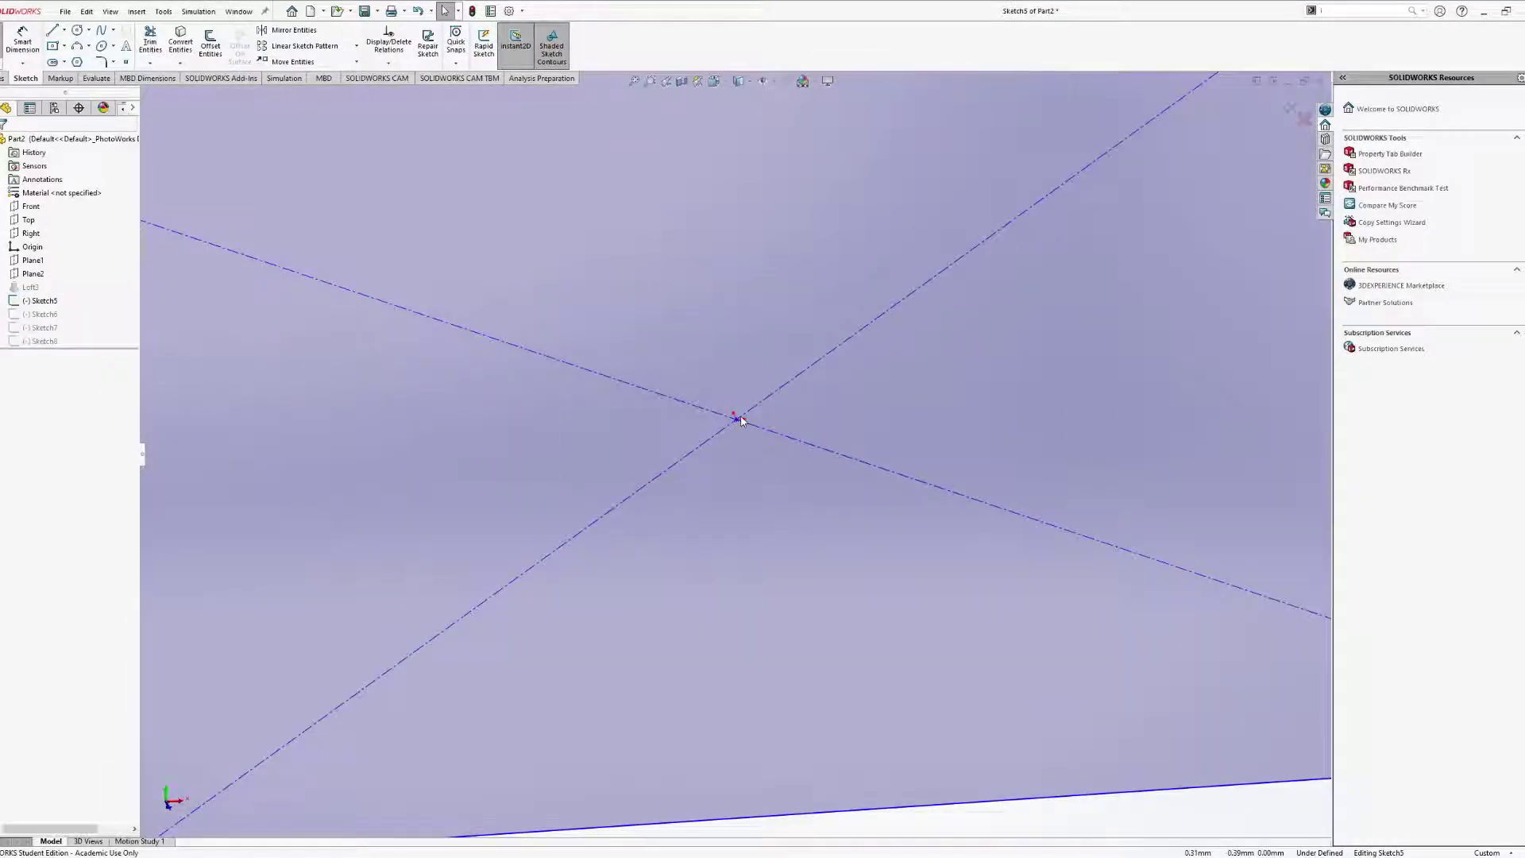
{"action": "left_click", "coordinate": [738, 426]}
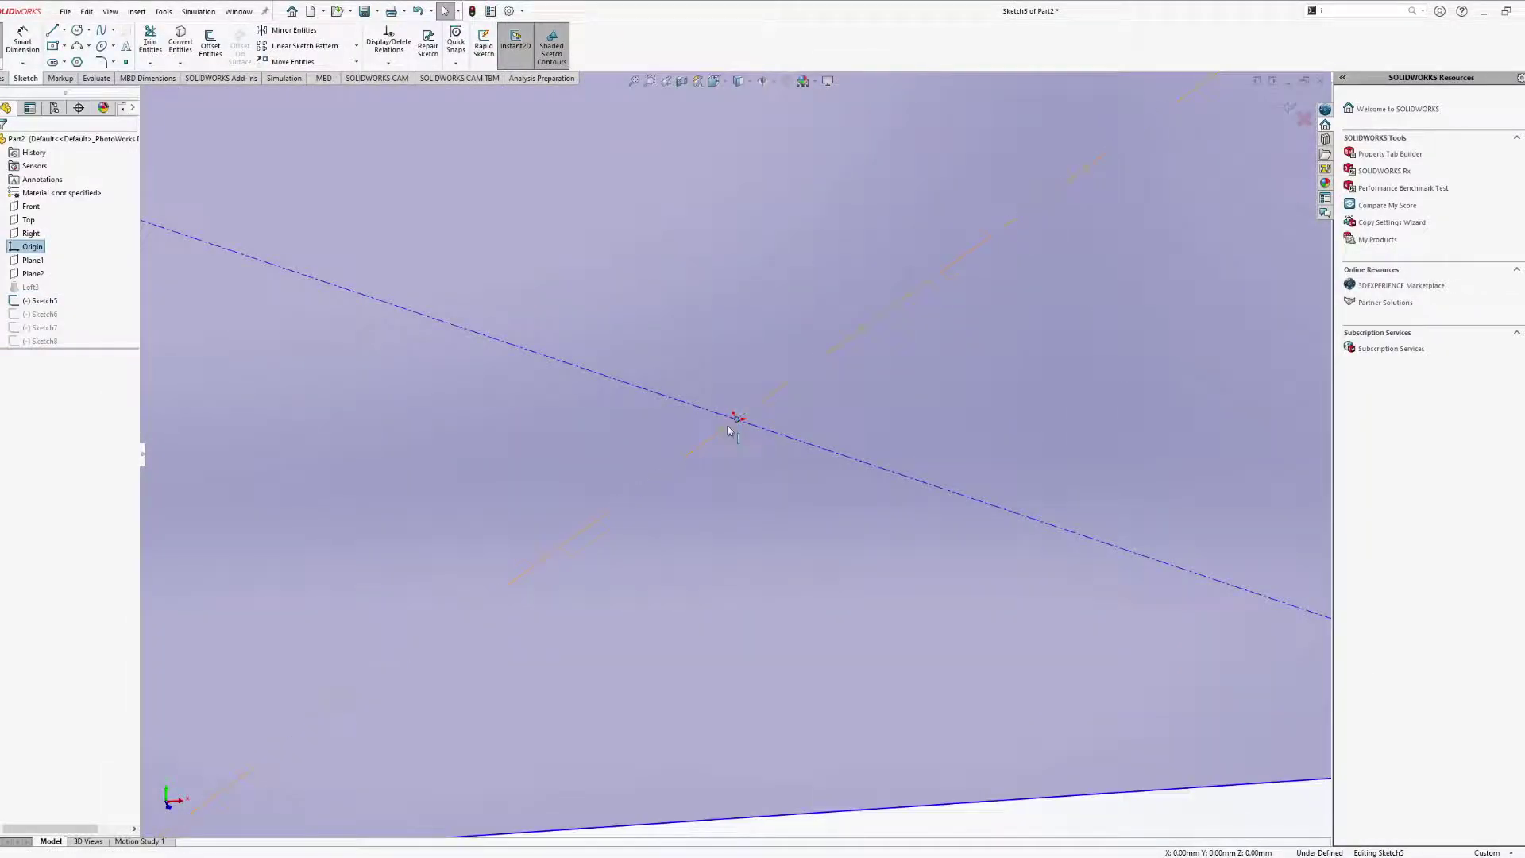
{"action": "left_click", "coordinate": [727, 426]}
{"action": "left_click", "coordinate": [737, 420], "text": "ctrl"}
{"action": "left_click", "coordinate": [724, 414], "text": "ctrl"}
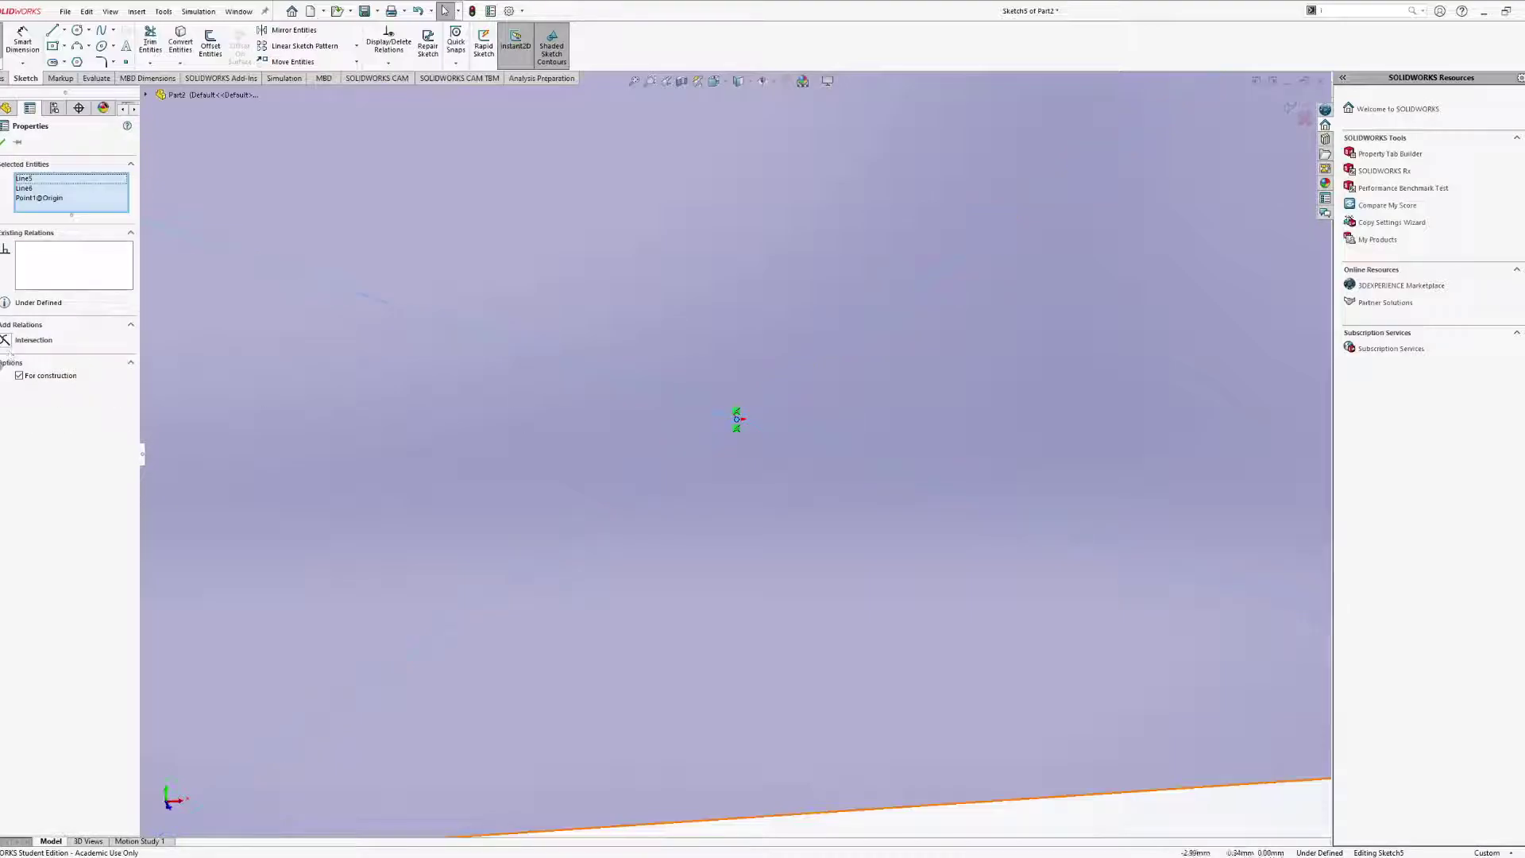
{"action": "left_click", "coordinate": [6, 340]}
{"action": "left_click", "coordinate": [3, 143]}
Shrink the square profile to about 44 mm wide around the origin and finish its sketch.
{"action": "scroll", "coordinate": [531, 480], "scroll_direction": "up", "scroll_amount": 8}
{"action": "middle_click_drag", "start_coordinate": [705, 436], "coordinate": [736, 563]}
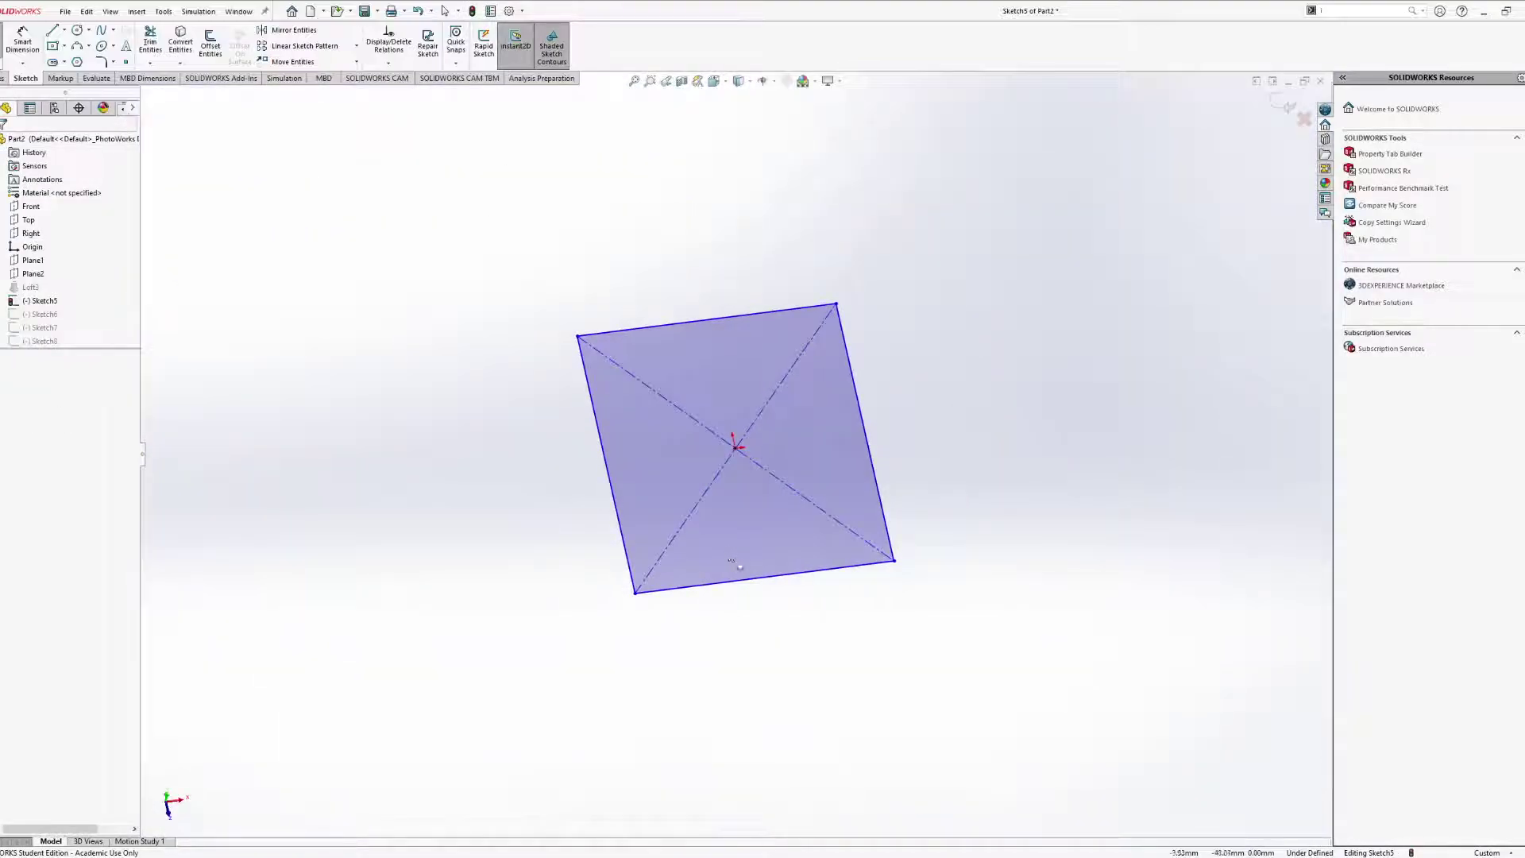
{"action": "left_click_drag", "start_coordinate": [762, 581], "coordinate": [752, 534]}
{"action": "left_click_drag", "start_coordinate": [611, 477], "coordinate": [673, 477]}
{"action": "left_click_drag", "start_coordinate": [772, 530], "coordinate": [773, 508]}
{"action": "left_click", "coordinate": [3, 46]}
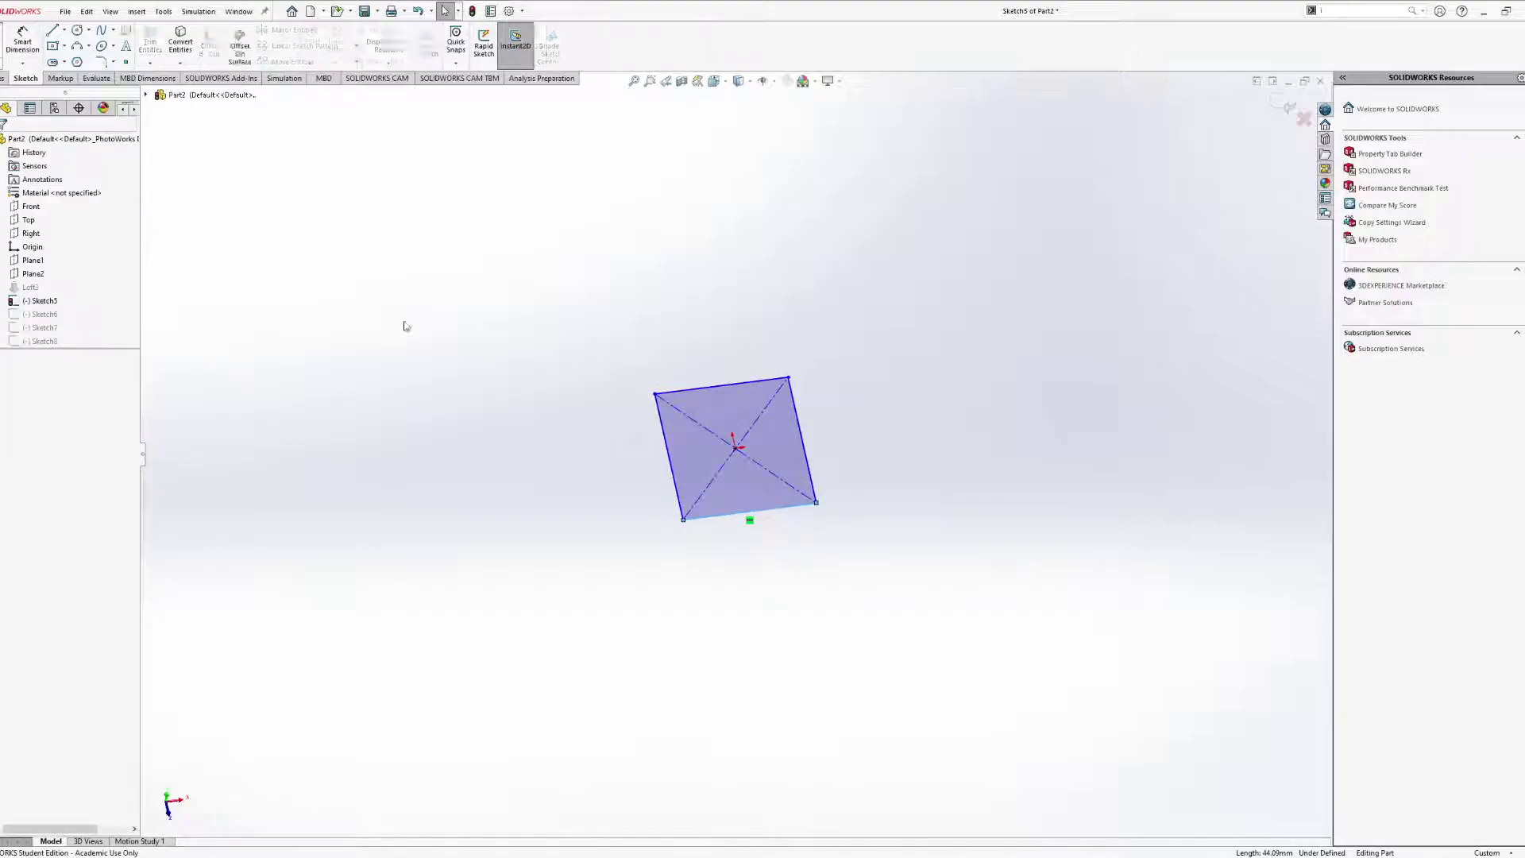
{"action": "mouse_move", "coordinate": [635, 486]}
{"action": "middle_mouse_down"}
{"action": "mouse_move", "coordinate": [623, 333]}
{"action": "mouse_move", "coordinate": [582, 310]}
{"action": "mouse_move", "coordinate": [615, 291]}
{"action": "middle_mouse_up"}
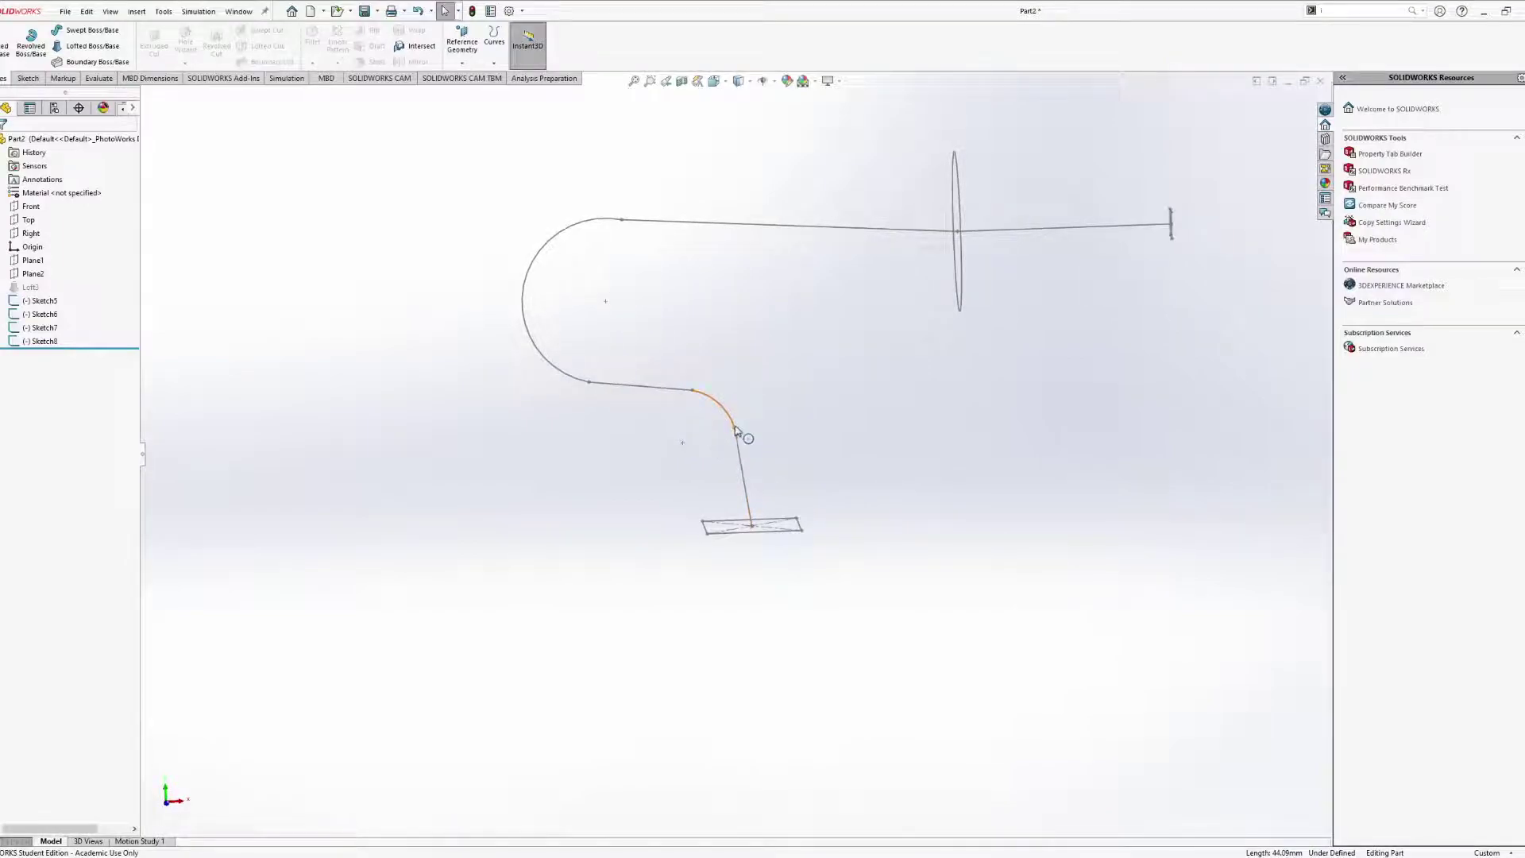
{"action": "scroll", "coordinate": [753, 528], "scroll_direction": "down", "scroll_amount": 10}
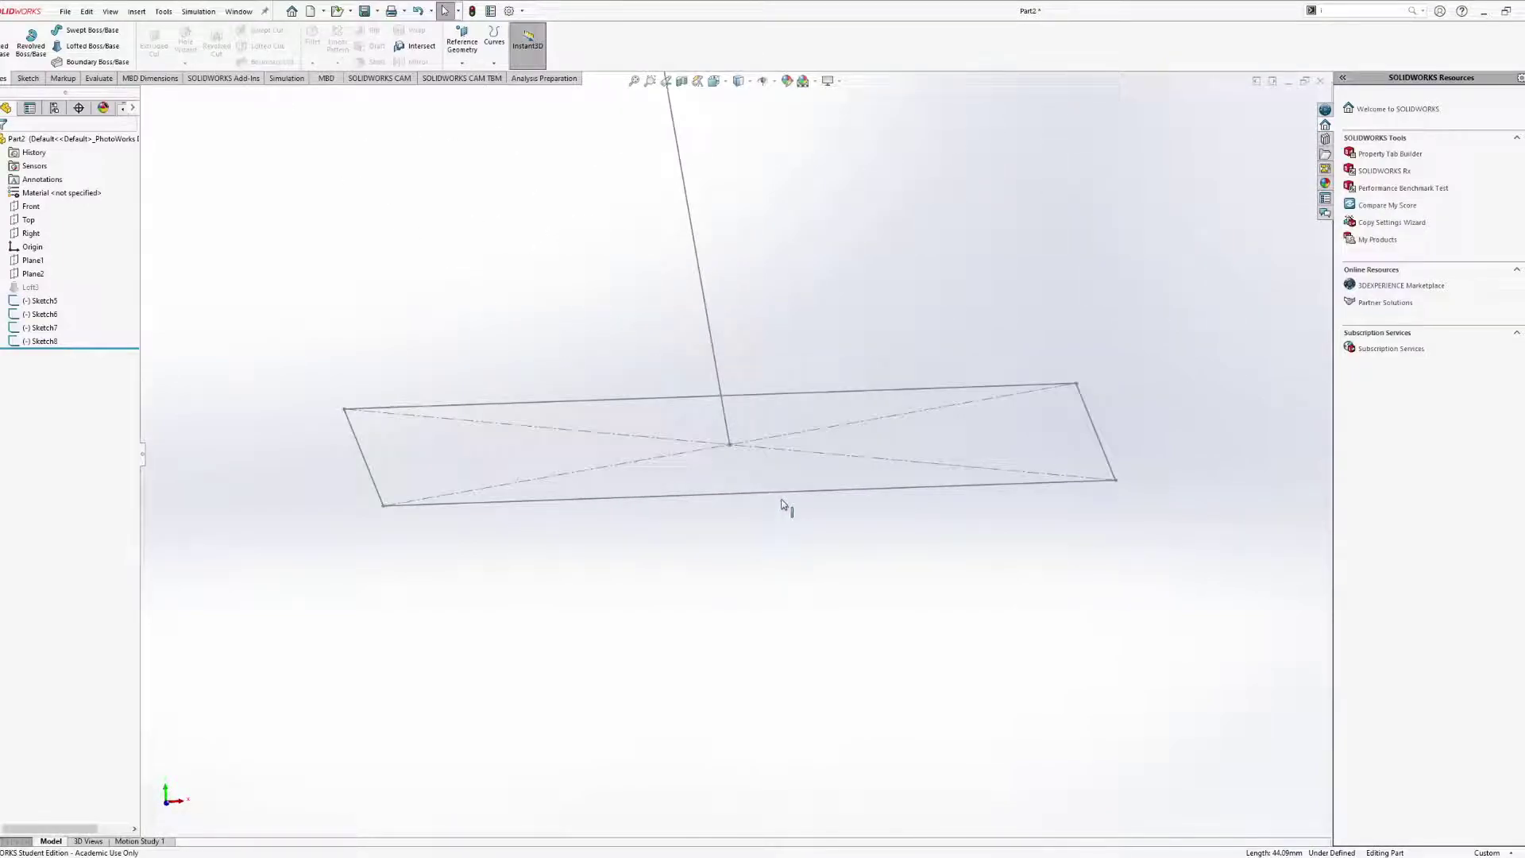
{"action": "left_click", "coordinate": [782, 494]}
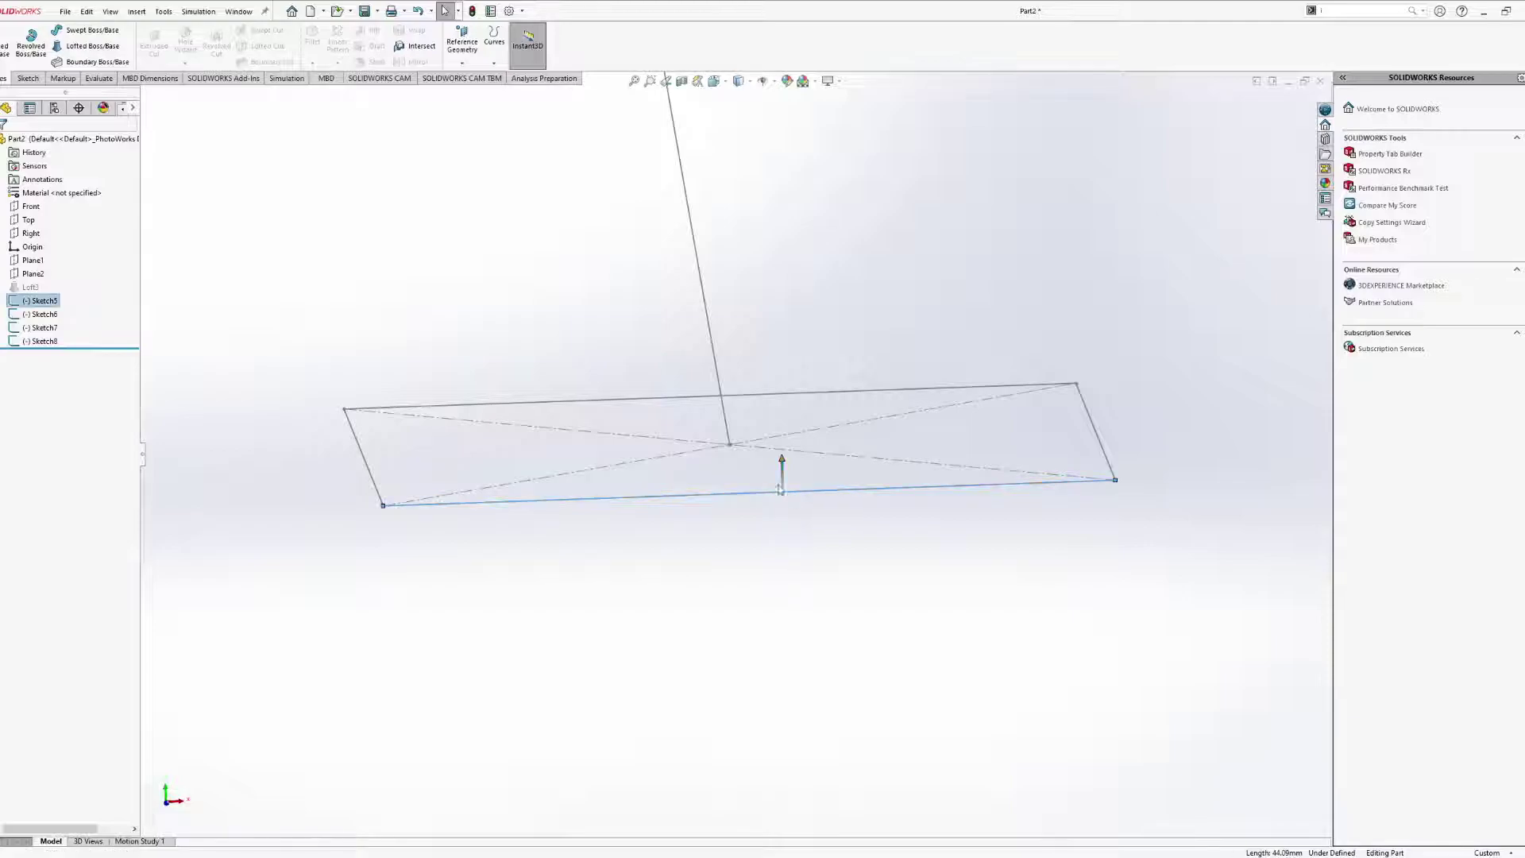
{"action": "left_click", "coordinate": [722, 386], "text": "ctrl"}
{"action": "key", "text": "Escape"}
{"action": "left_click", "coordinate": [34, 306]}
{"action": "left_click", "coordinate": [42, 271]}
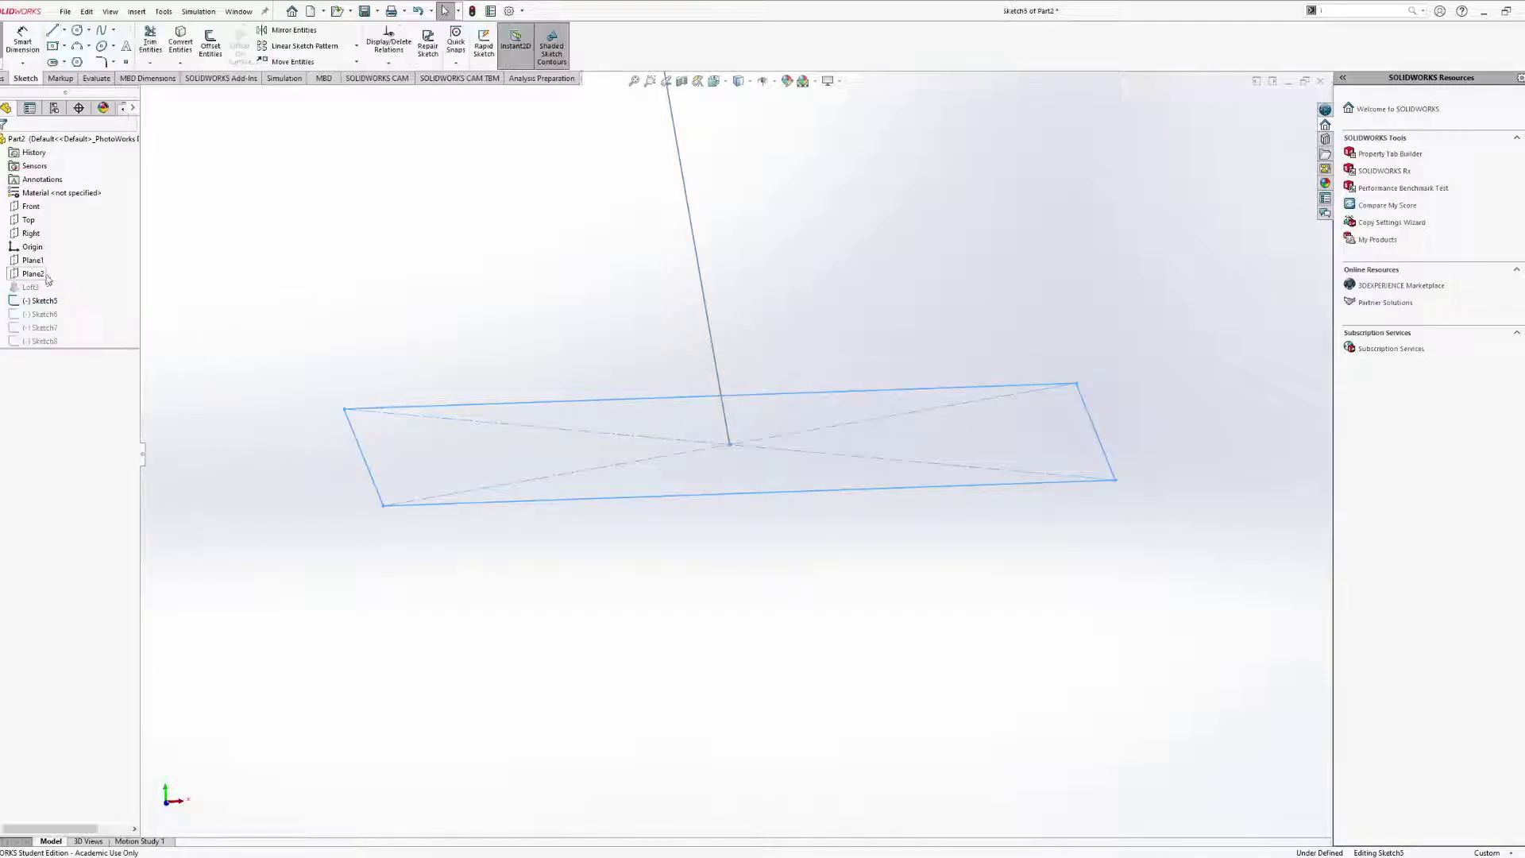
{"action": "key", "text": "ctrl+b"}
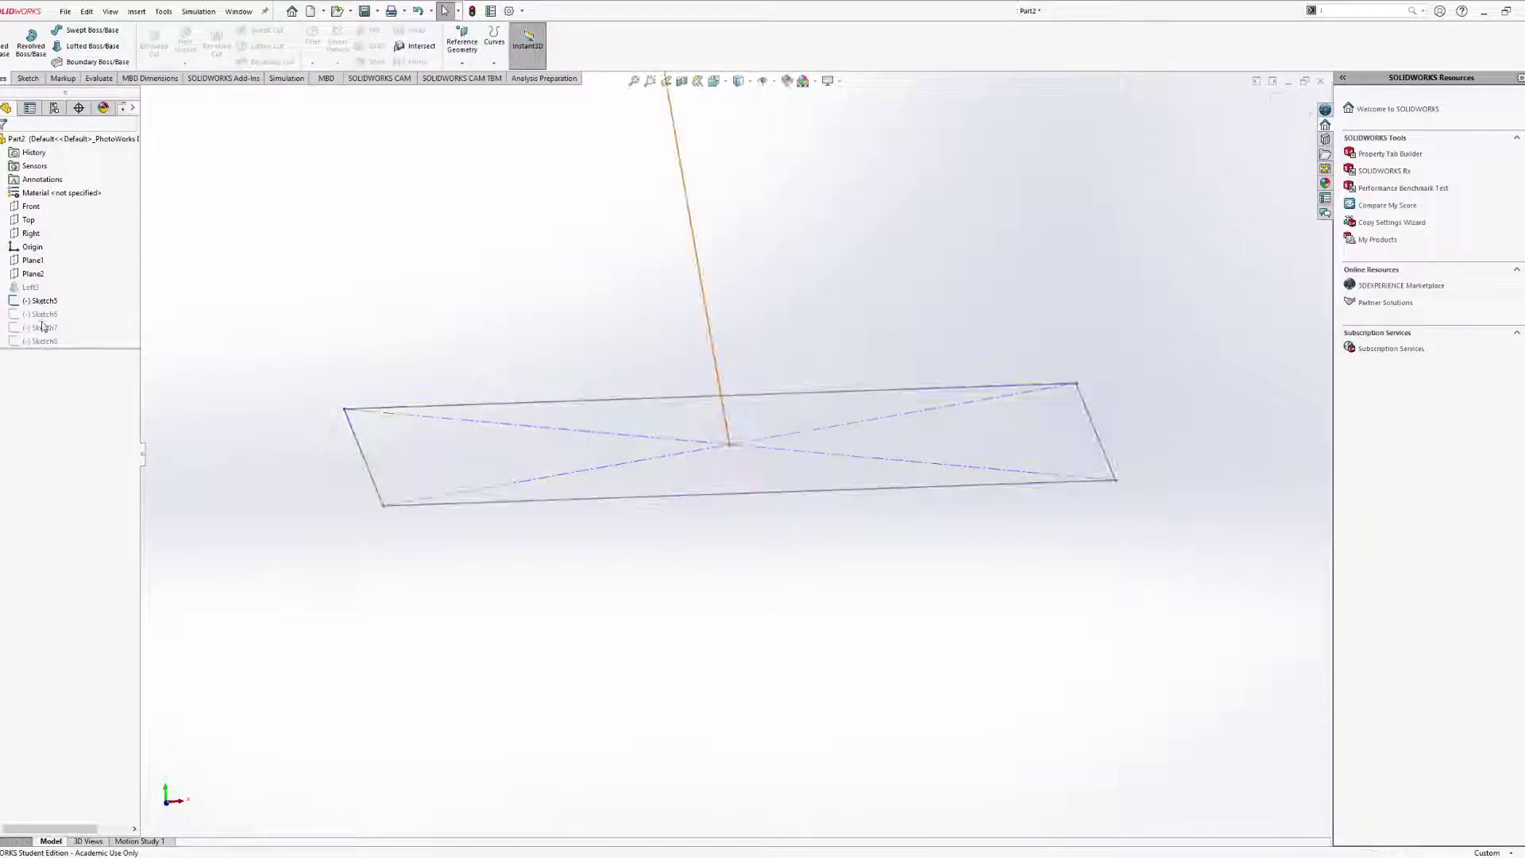
Edit the path sketch, make the line rising from the origin perpendicular to the square profile's front edge, and finish the sketch.
{"action": "left_click", "coordinate": [64, 305]}
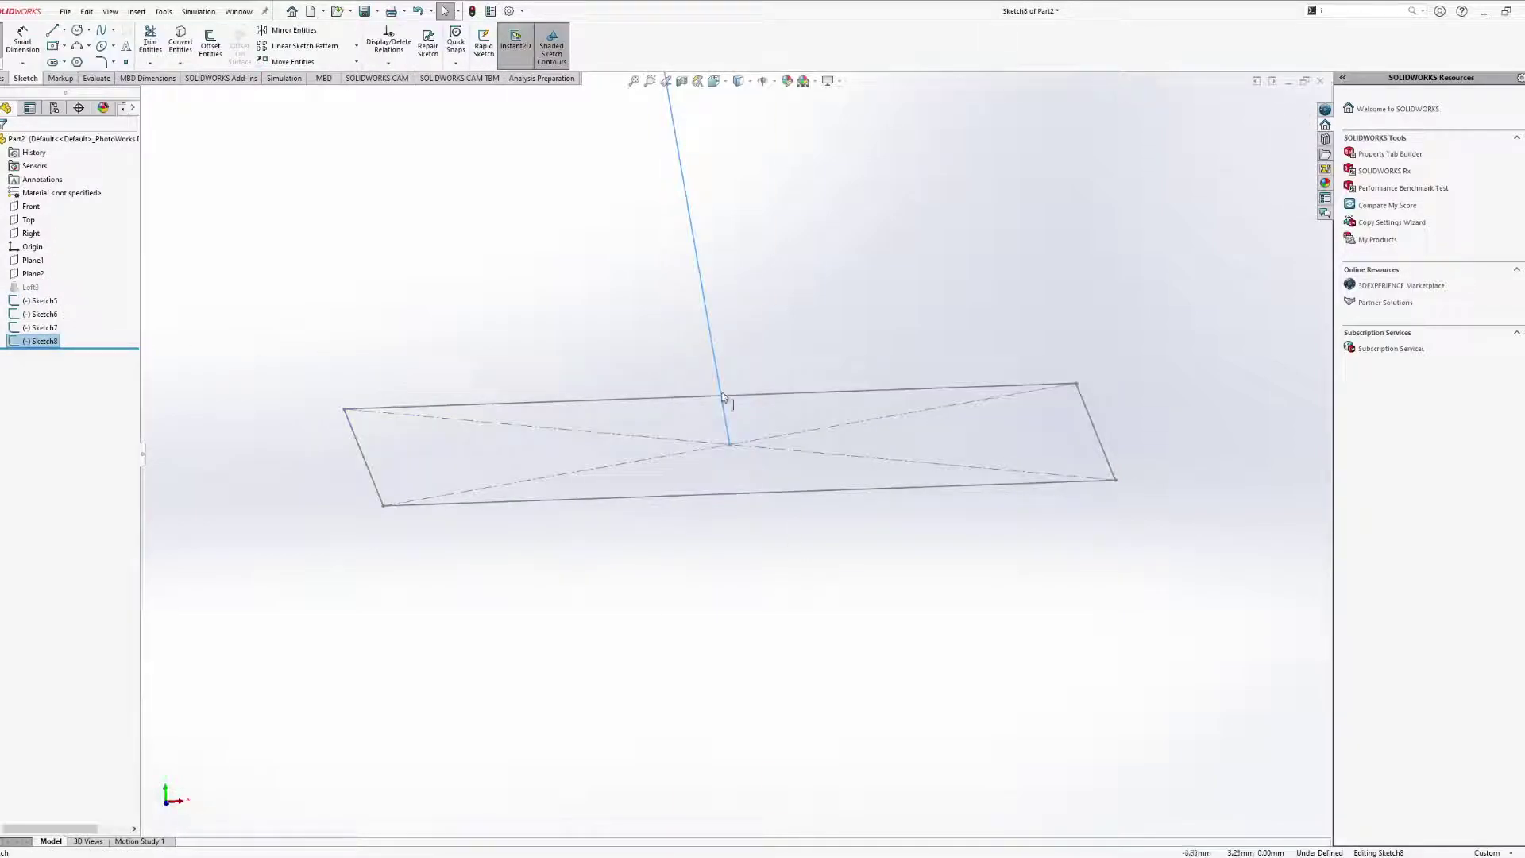
{"action": "left_click", "coordinate": [724, 405]}
{"action": "left_click", "coordinate": [766, 495], "text": "ctrl"}
{"action": "left_click", "coordinate": [9, 362]}
{"action": "scroll", "coordinate": [812, 360], "scroll_direction": "up", "scroll_amount": 8}
{"action": "key", "text": "Escape"}
{"action": "mouse_move", "coordinate": [801, 347]}
{"action": "middle_mouse_down", "text": "ctrl"}
{"action": "mouse_move", "coordinate": [731, 583]}
{"action": "mouse_move", "coordinate": [708, 496]}
{"action": "mouse_move", "coordinate": [699, 508]}
{"action": "middle_mouse_up", "text": "ctrl"}
{"action": "scroll", "coordinate": [719, 570], "scroll_direction": "up", "scroll_amount": 3}
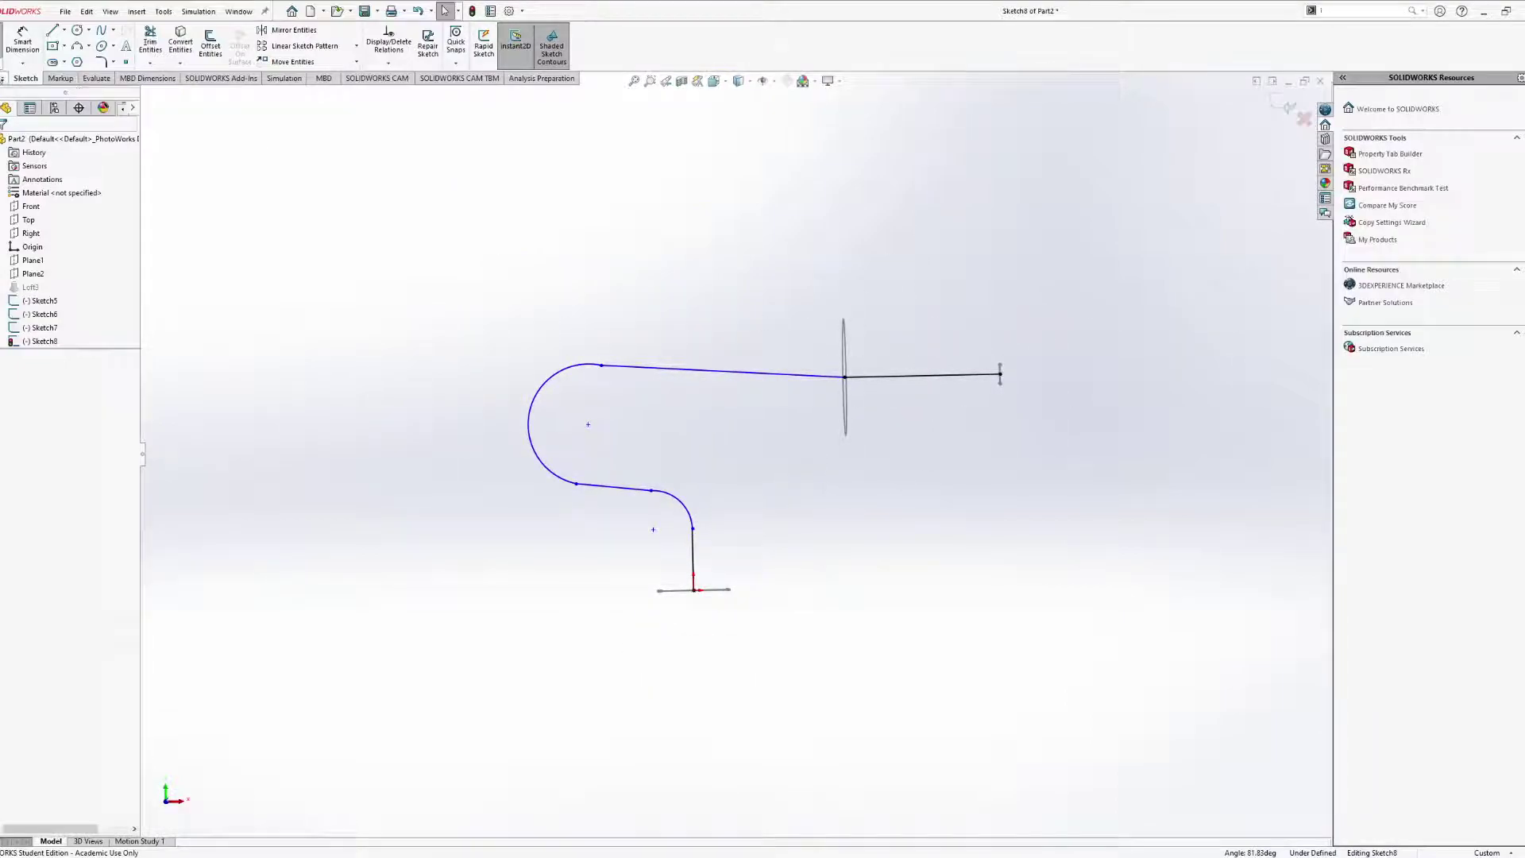
{"action": "mouse_move", "coordinate": [628, 521]}
{"action": "middle_mouse_down"}
{"action": "mouse_move", "coordinate": [636, 504]}
{"action": "mouse_move", "coordinate": [650, 589]}
{"action": "middle_mouse_up"}
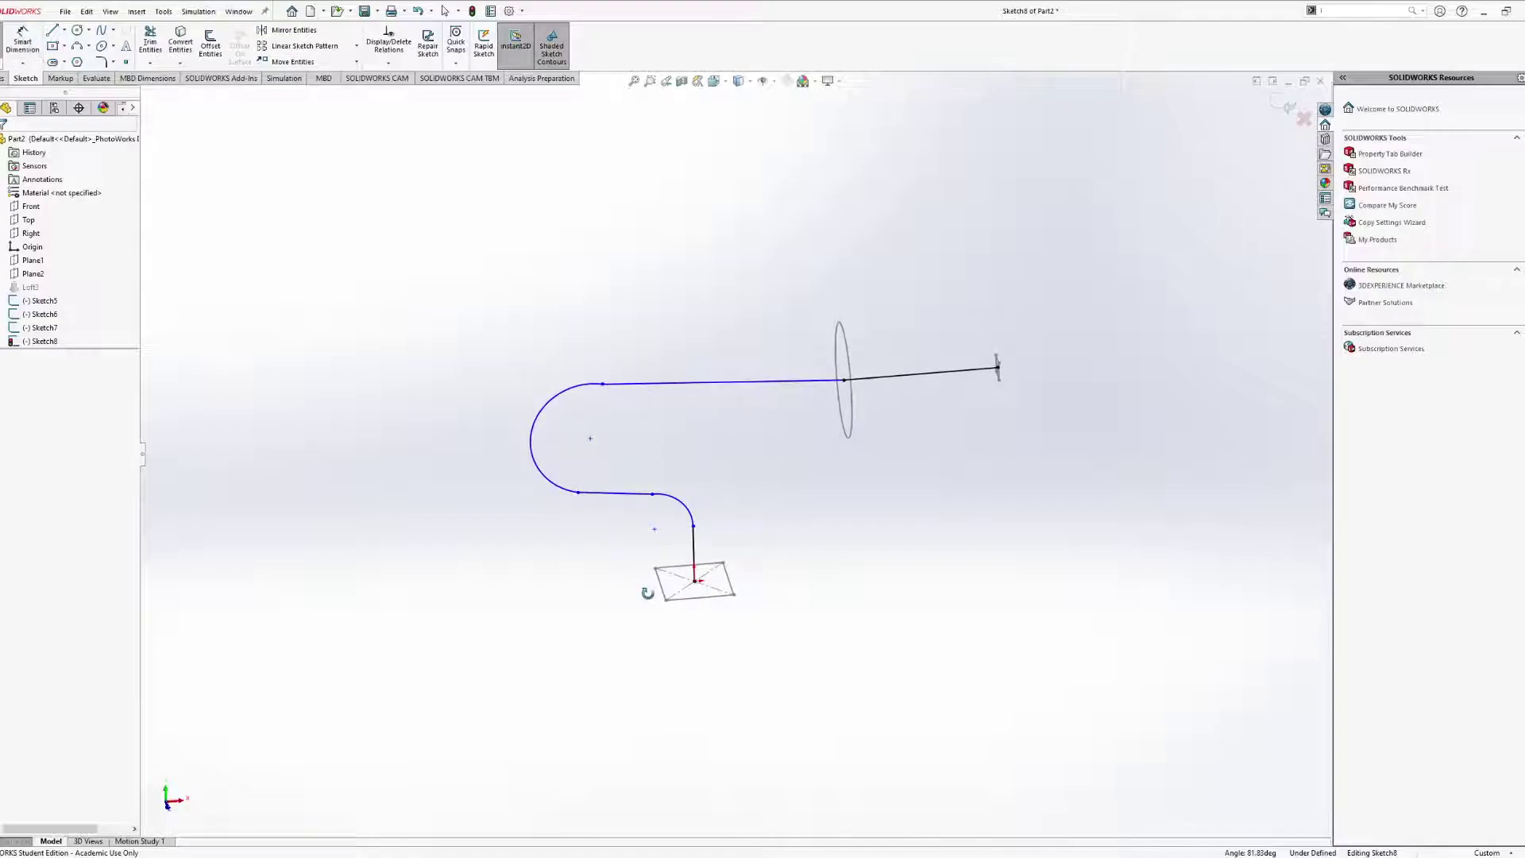
{"action": "left_click", "coordinate": [2, 40]}
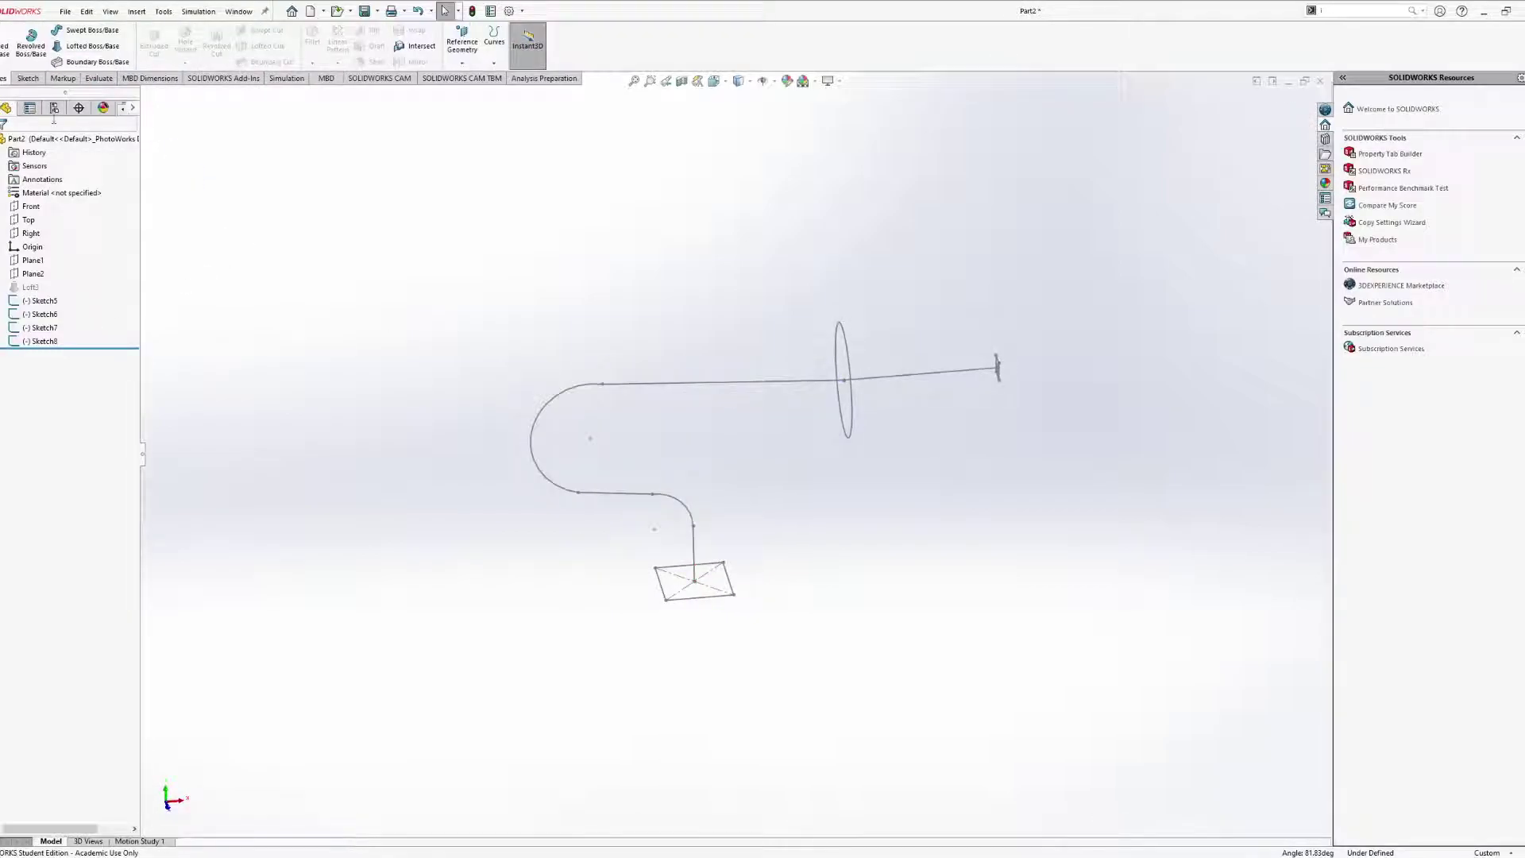
Try to loft from the square profile to the circle using the corrected path sketch as the centerline.
{"action": "left_click", "coordinate": [89, 46]}
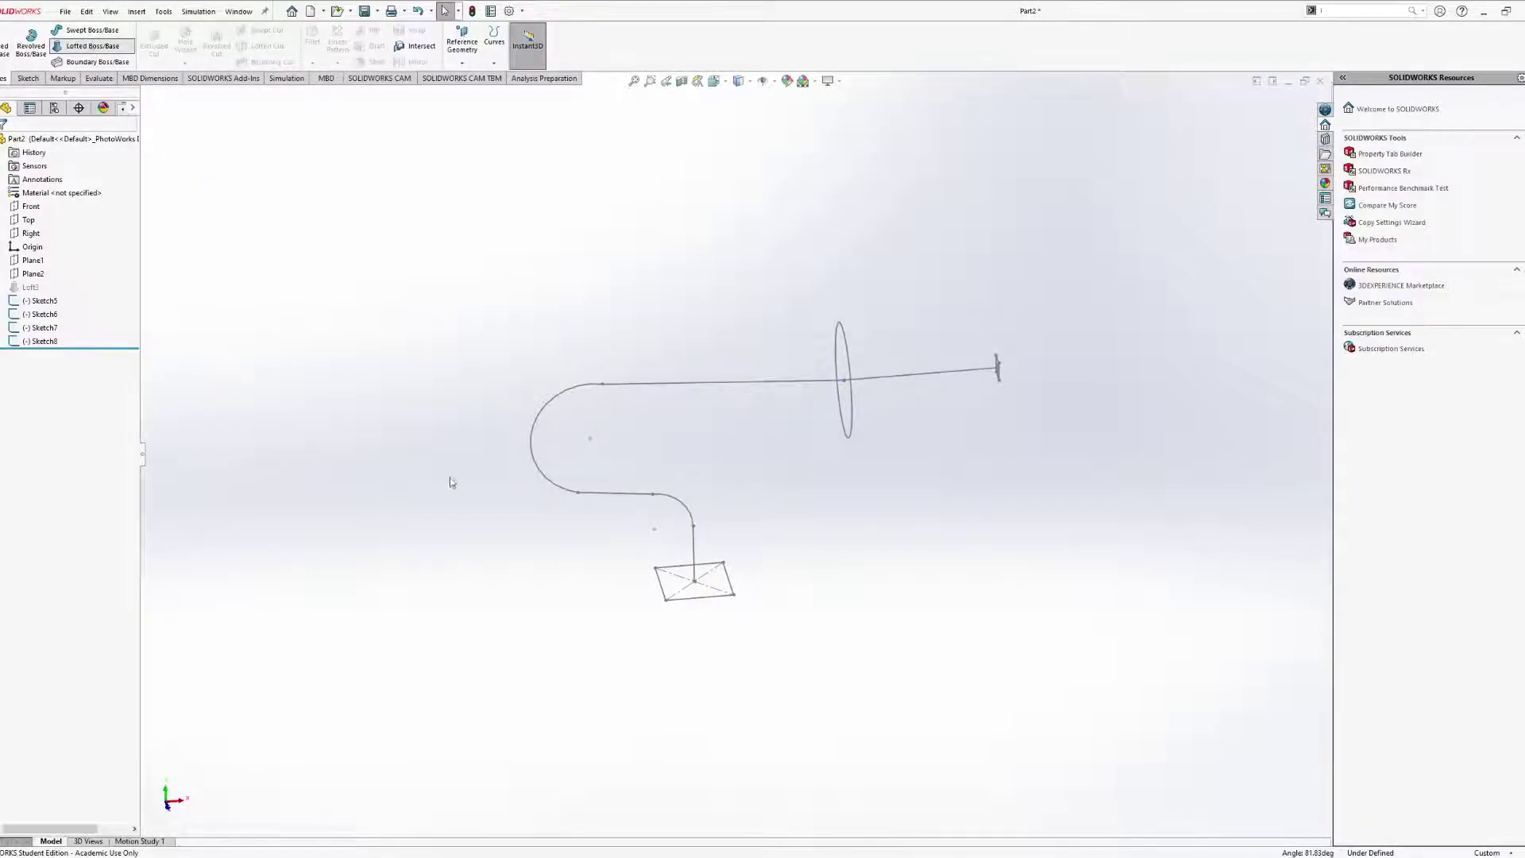
{"action": "left_click", "coordinate": [709, 602]}
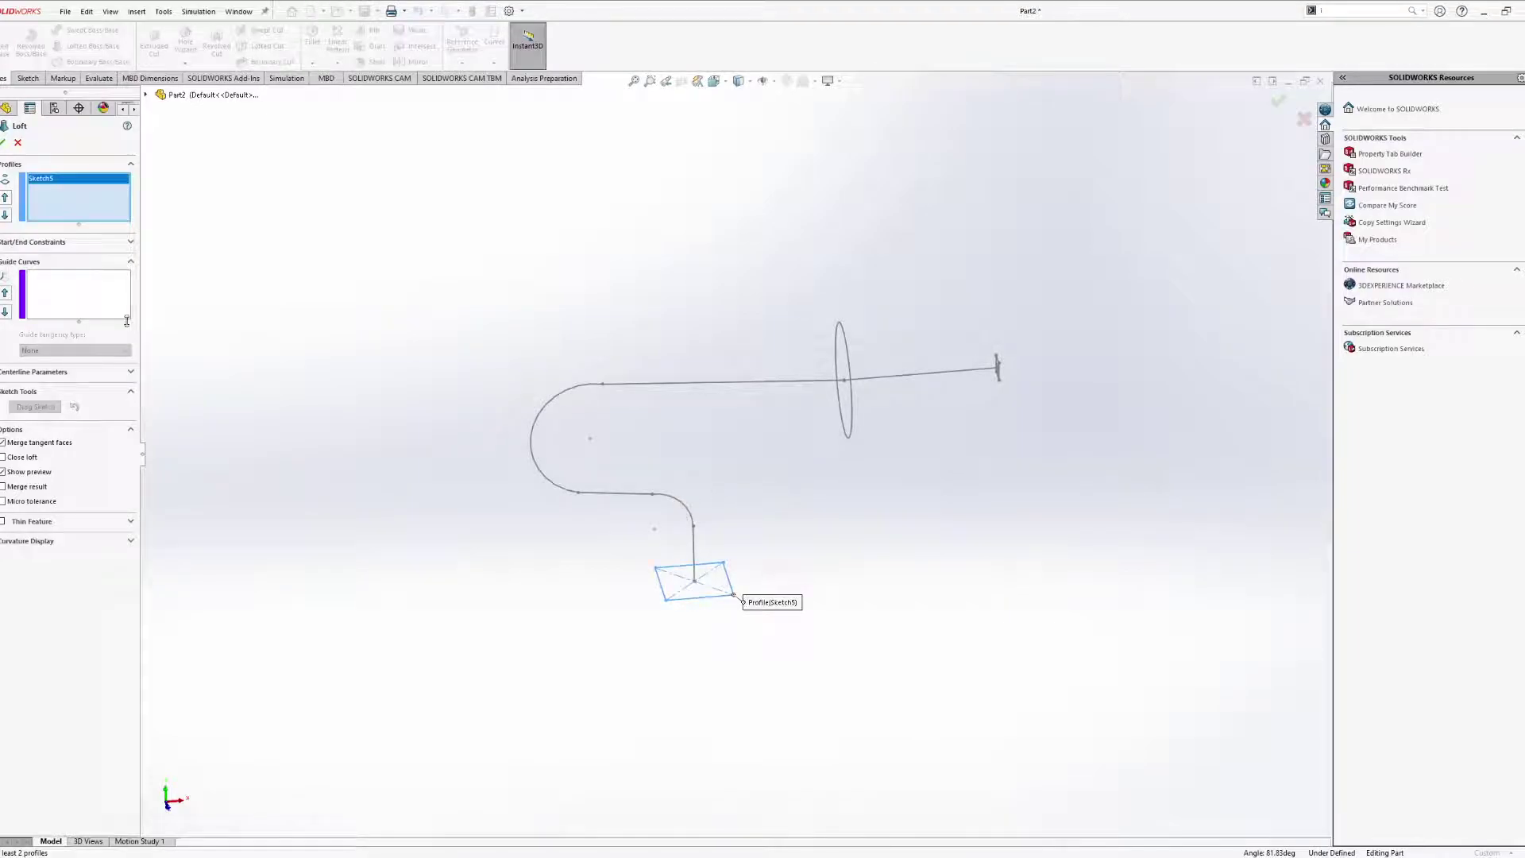
{"action": "left_click", "coordinate": [131, 373]}
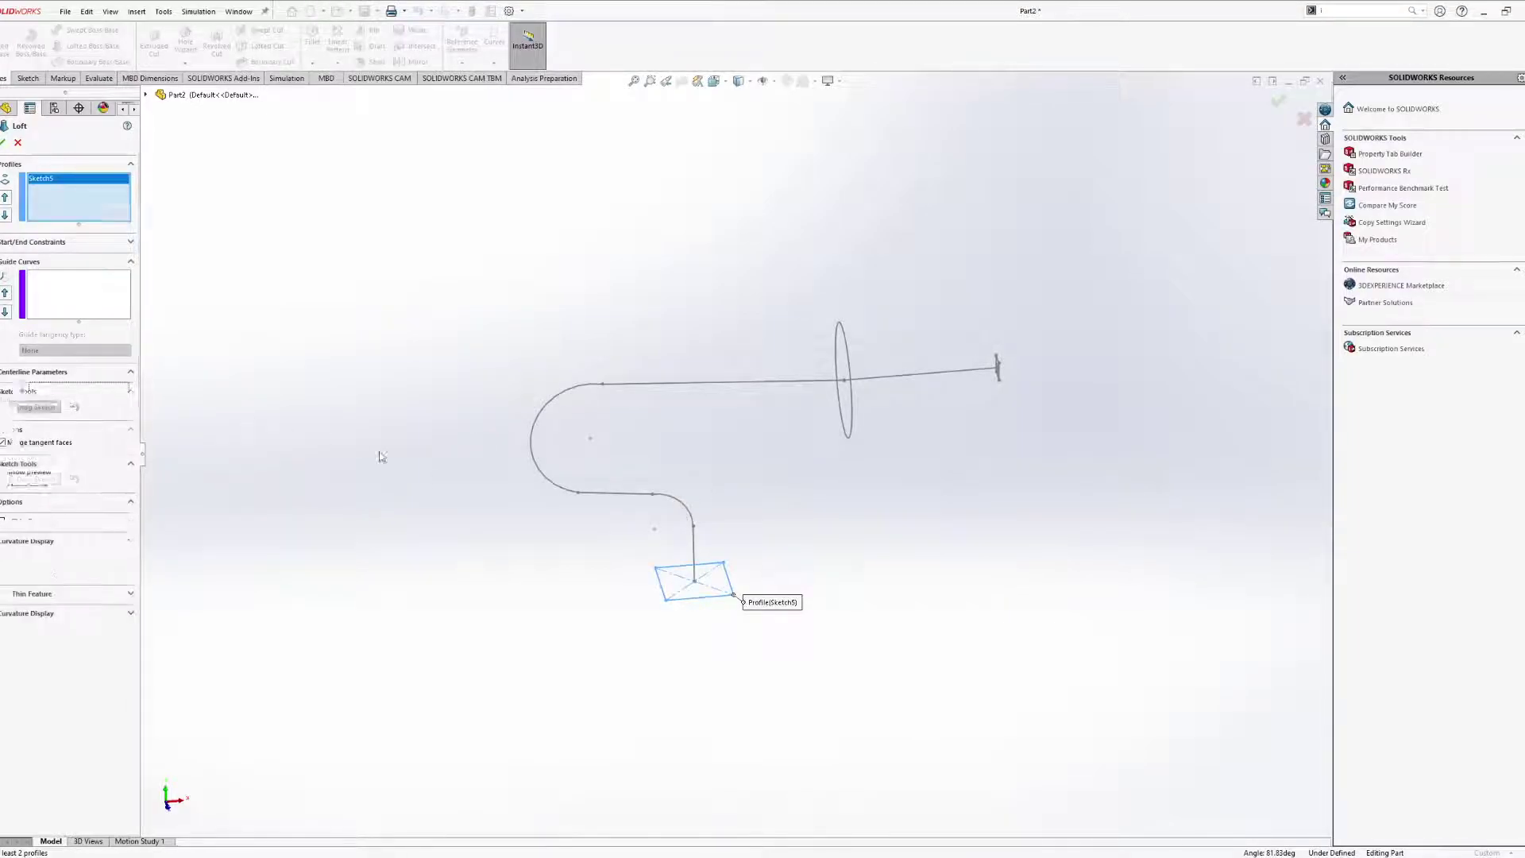
{"action": "left_click", "coordinate": [547, 484]}
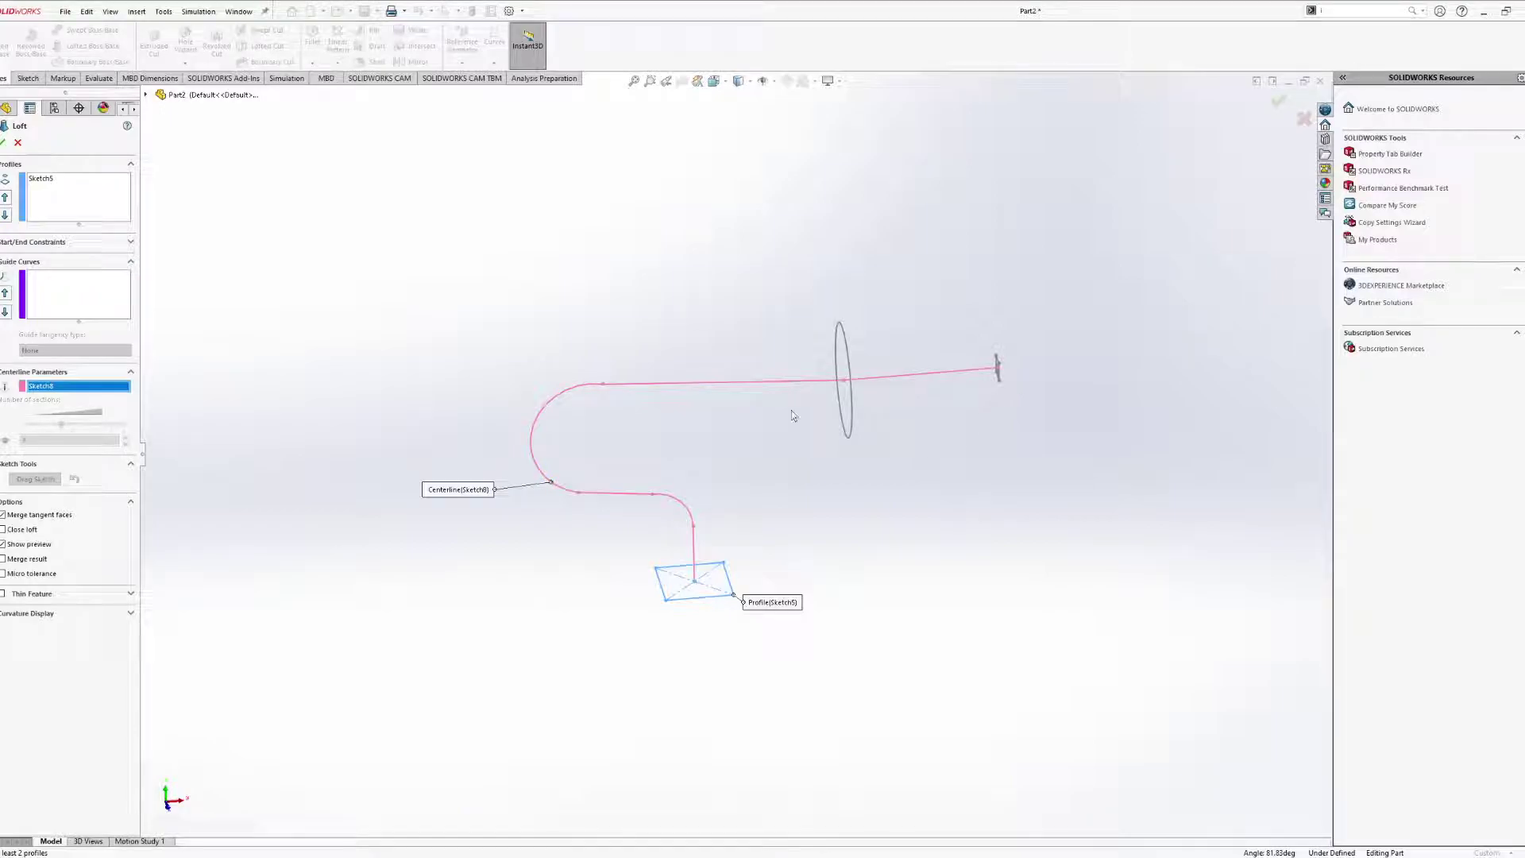
{"action": "left_click", "coordinate": [54, 216]}
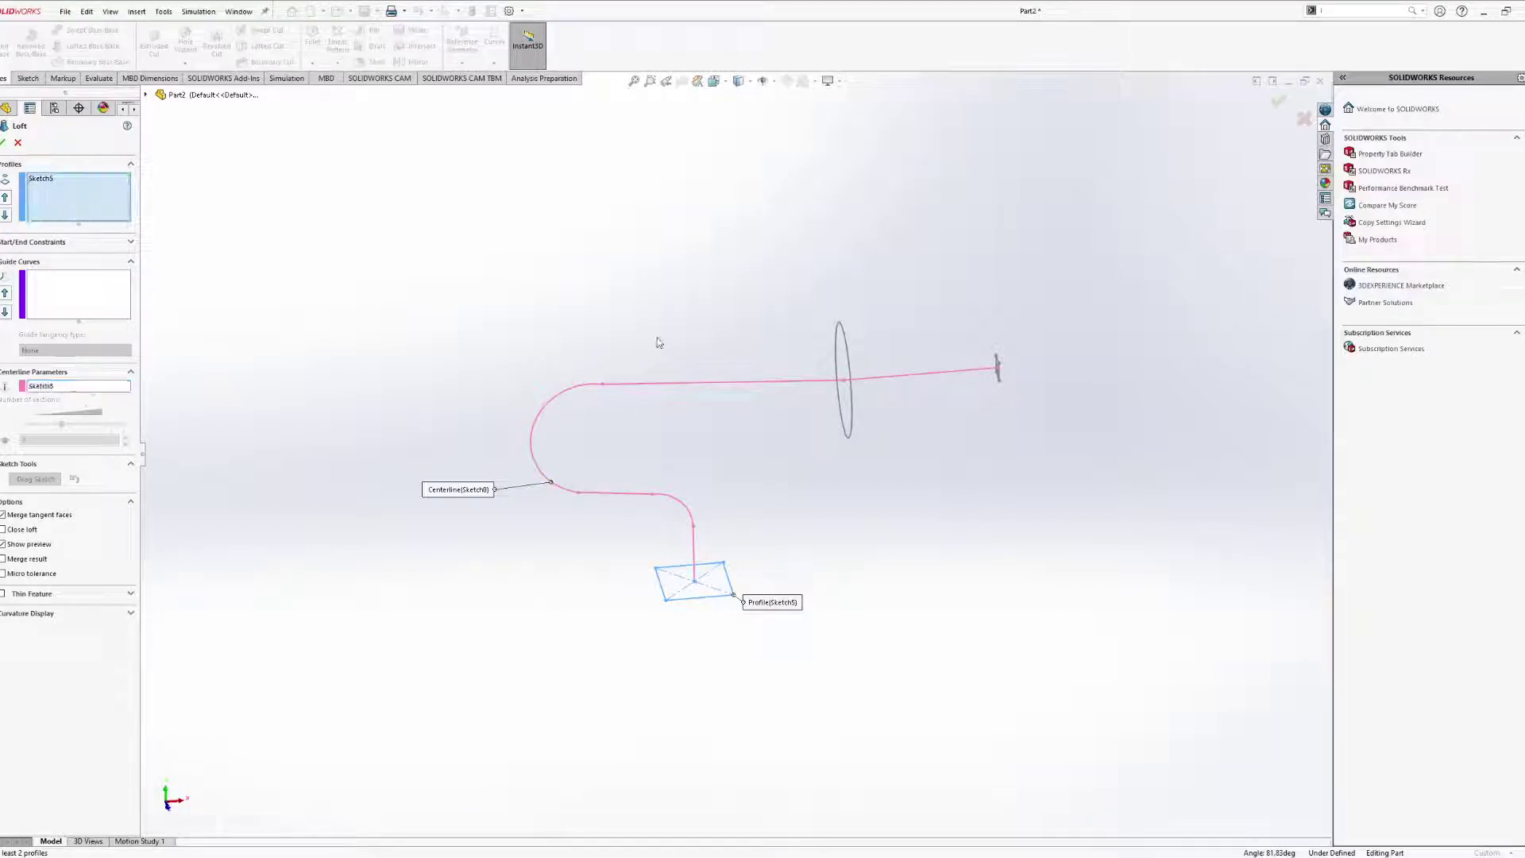
{"action": "left_click", "coordinate": [848, 433]}
{"action": "mouse_move", "coordinate": [855, 443]}
{"action": "middle_mouse_down"}
{"action": "mouse_move", "coordinate": [855, 423]}
{"action": "mouse_move", "coordinate": [961, 395]}
{"action": "mouse_move", "coordinate": [910, 387]}
{"action": "middle_mouse_up"}
{"action": "left_click_drag", "start_coordinate": [863, 363], "coordinate": [852, 416]}
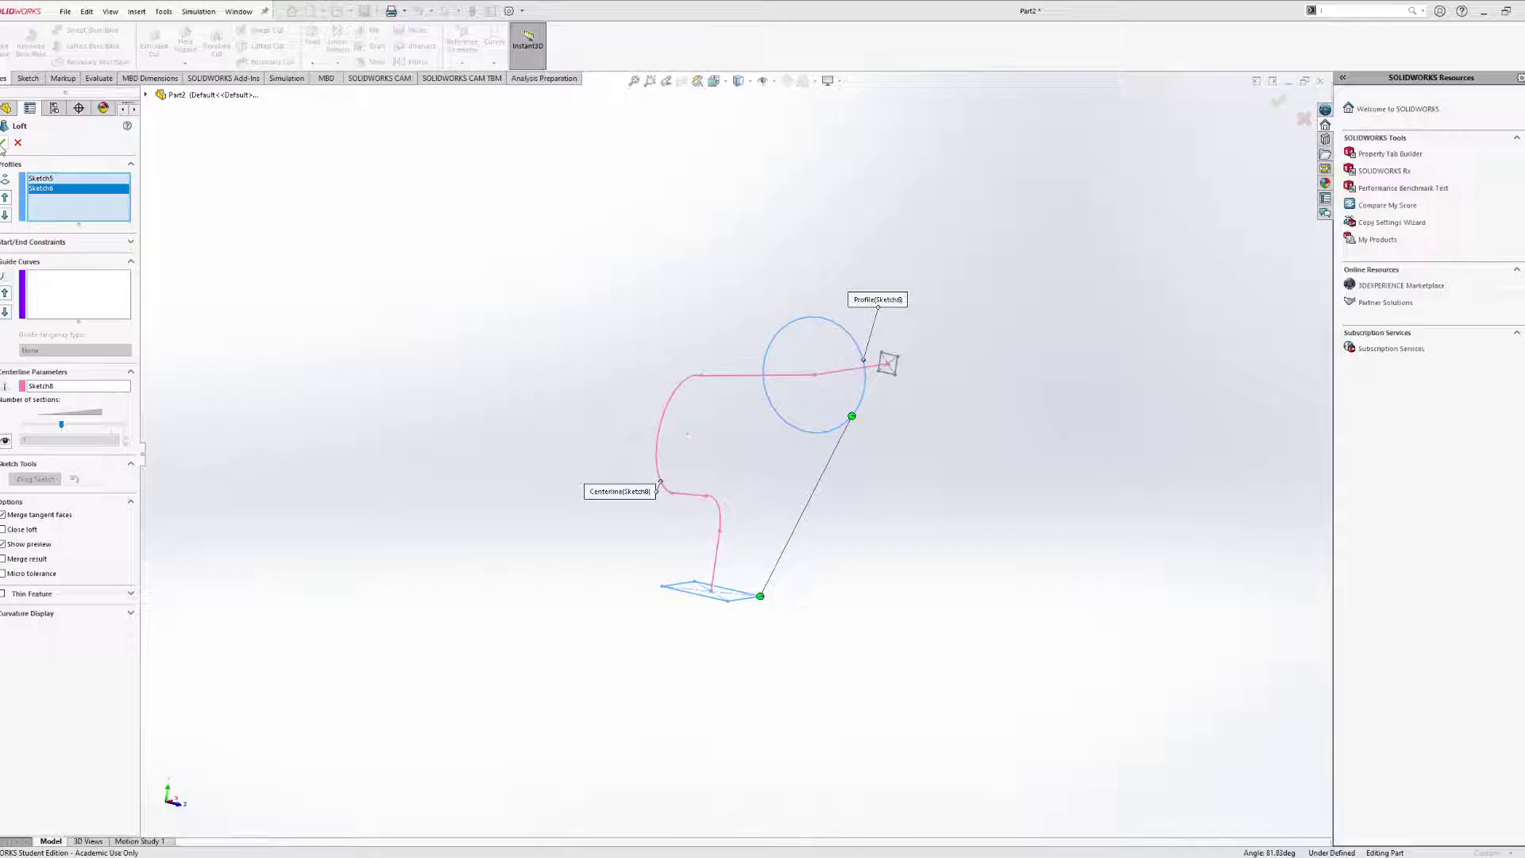
{"action": "mouse_move", "coordinate": [556, 316]}
{"action": "middle_mouse_down"}
{"action": "mouse_move", "coordinate": [575, 320]}
{"action": "mouse_move", "coordinate": [479, 324]}
{"action": "mouse_move", "coordinate": [497, 313]}
{"action": "mouse_move", "coordinate": [504, 337]}
{"action": "mouse_move", "coordinate": [548, 334]}
{"action": "mouse_move", "coordinate": [615, 361]}
{"action": "middle_mouse_up"}
{"action": "middle_click_drag", "start_coordinate": [750, 394], "coordinate": [564, 369]}
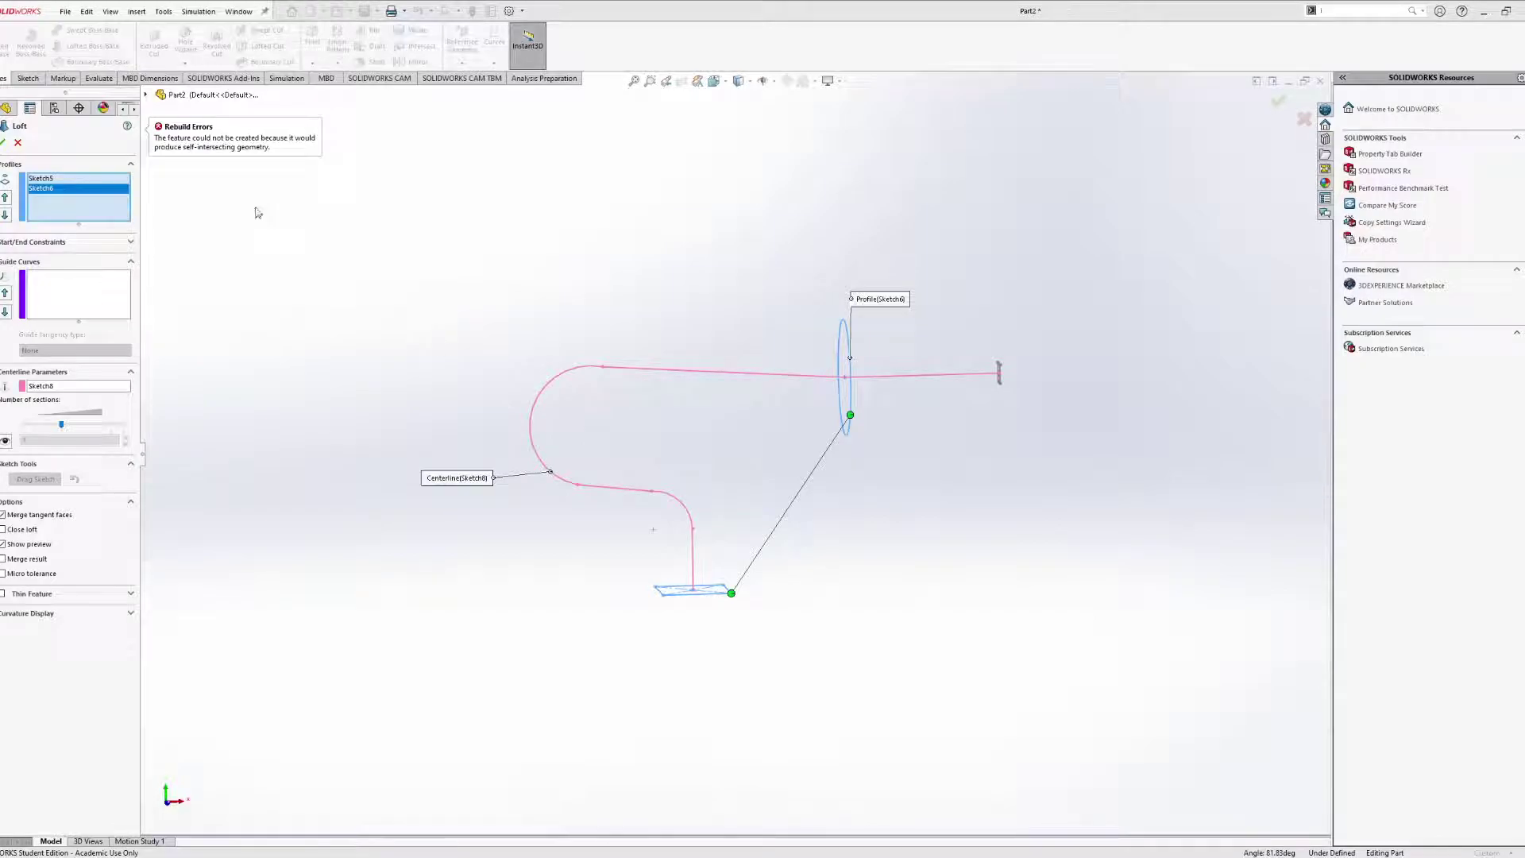
{"action": "left_click", "coordinate": [19, 141]}
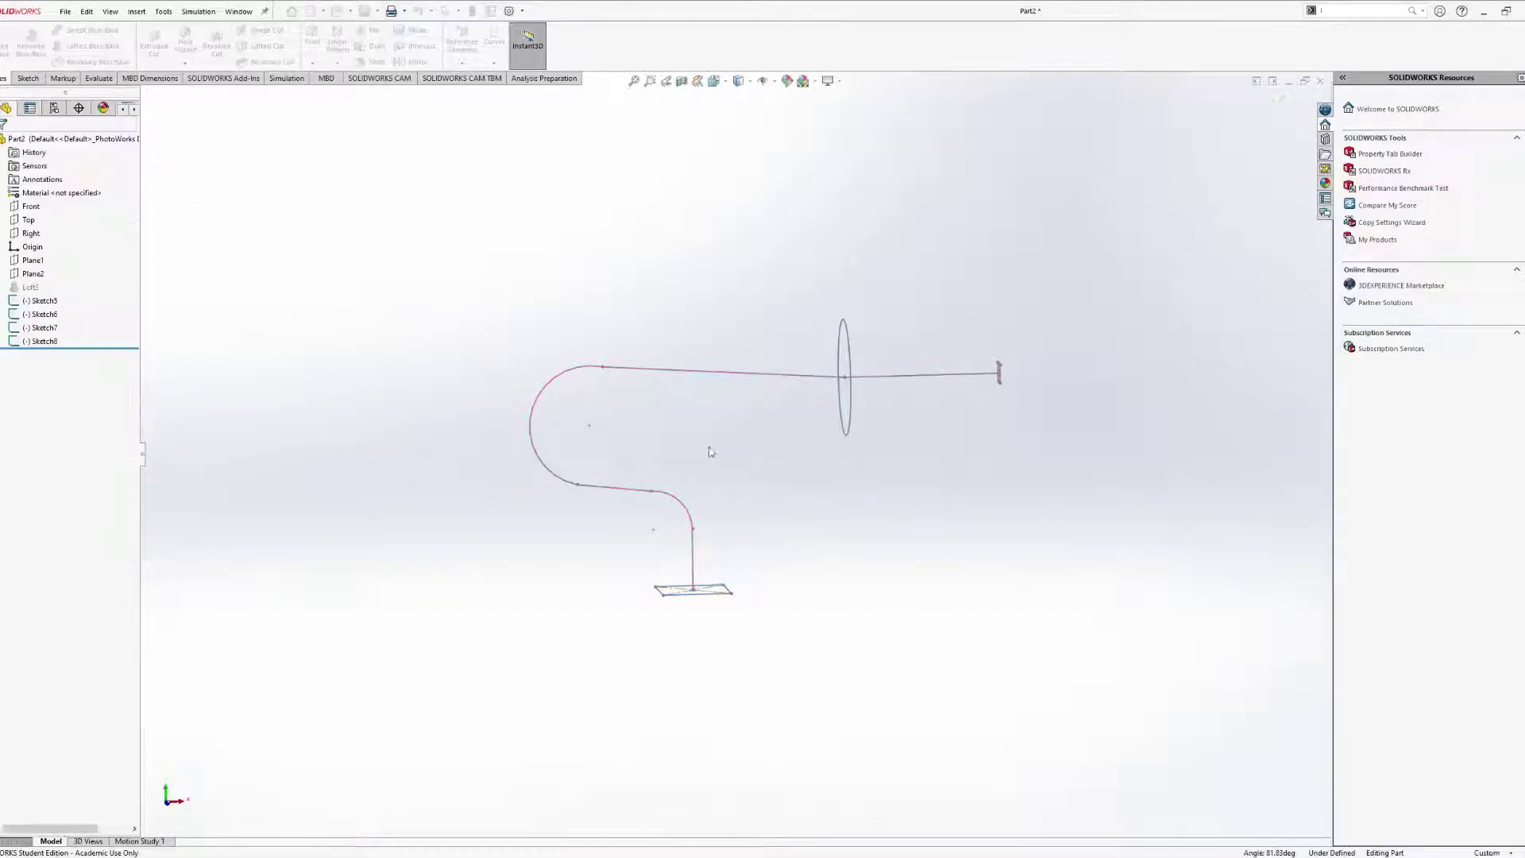
Edit the path sketch and delete the upper line, large arc, short line and small arc between the rising line and the circle.
{"action": "left_click", "coordinate": [34, 77]}
{"action": "left_click", "coordinate": [46, 340]}
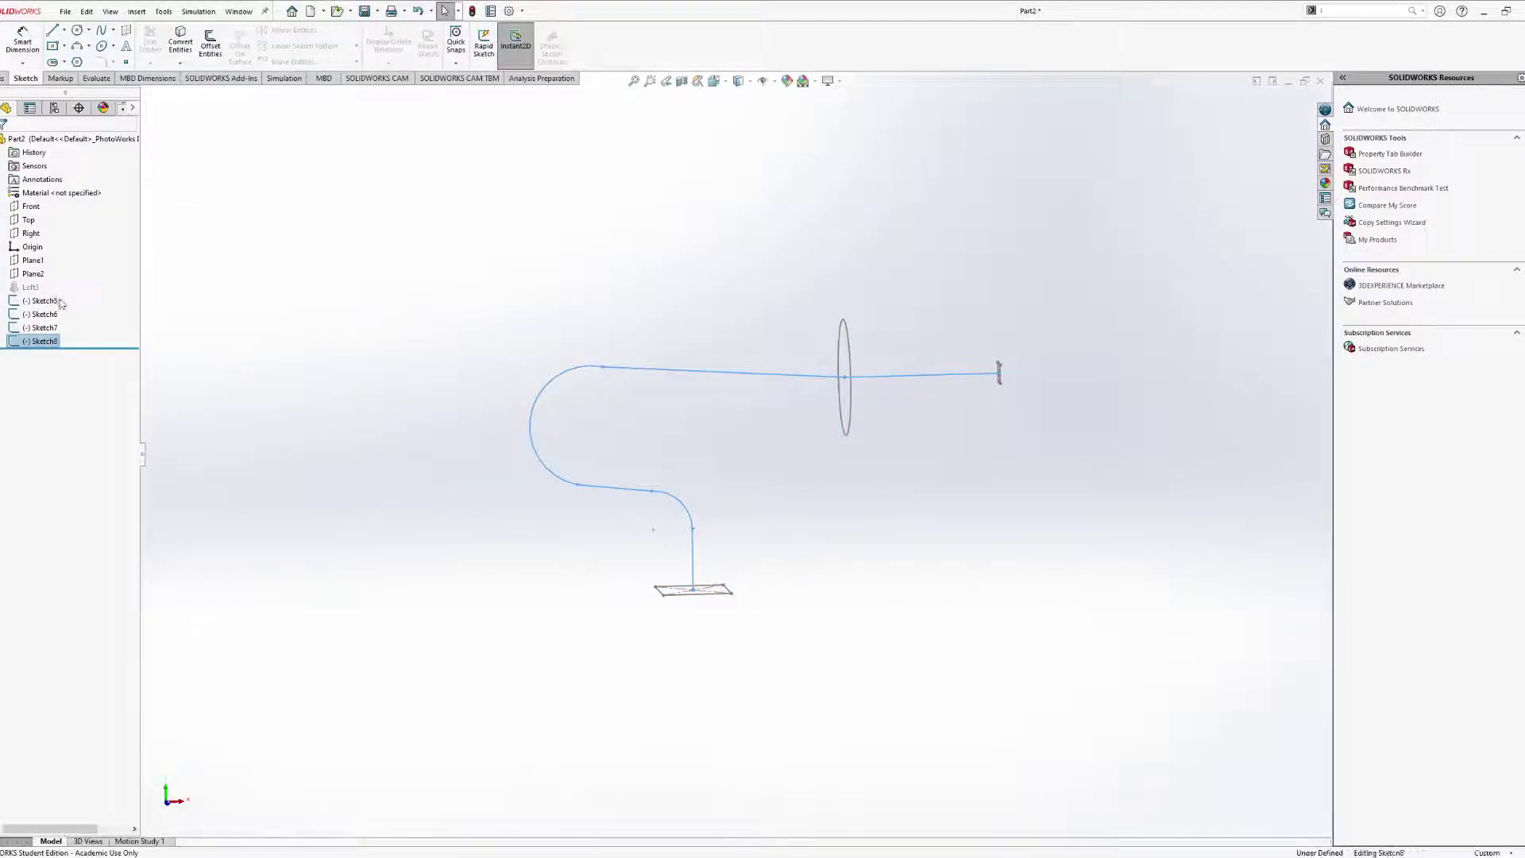
{"action": "left_click", "coordinate": [59, 301]}
{"action": "left_click", "coordinate": [648, 372]}
{"action": "key", "text": "Delete"}
{"action": "left_click", "coordinate": [570, 475]}
{"action": "key", "text": "Delete"}
{"action": "left_click", "coordinate": [628, 489]}
{"action": "key", "text": "Delete"}
{"action": "left_click", "coordinate": [676, 498]}
{"action": "key", "text": "Delete"}
Draw a three-point arc from the upper end of the rising line to the circle's center.
{"action": "left_click", "coordinate": [693, 528]}
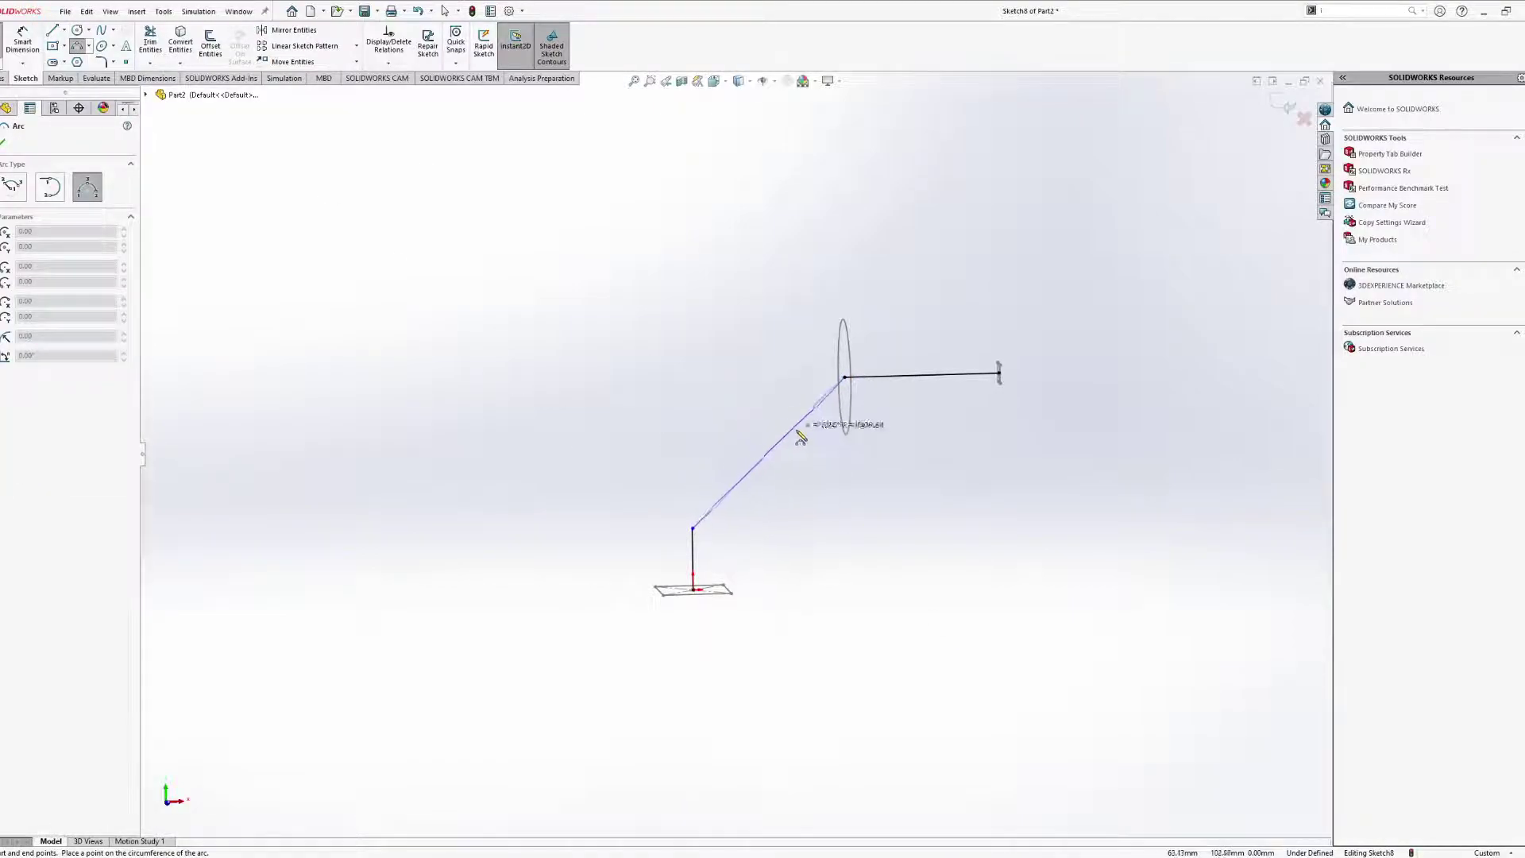
{"action": "left_click", "coordinate": [739, 421]}
{"action": "key", "text": "Escape"}
{"action": "middle_click_drag", "start_coordinate": [774, 453], "coordinate": [800, 466]}
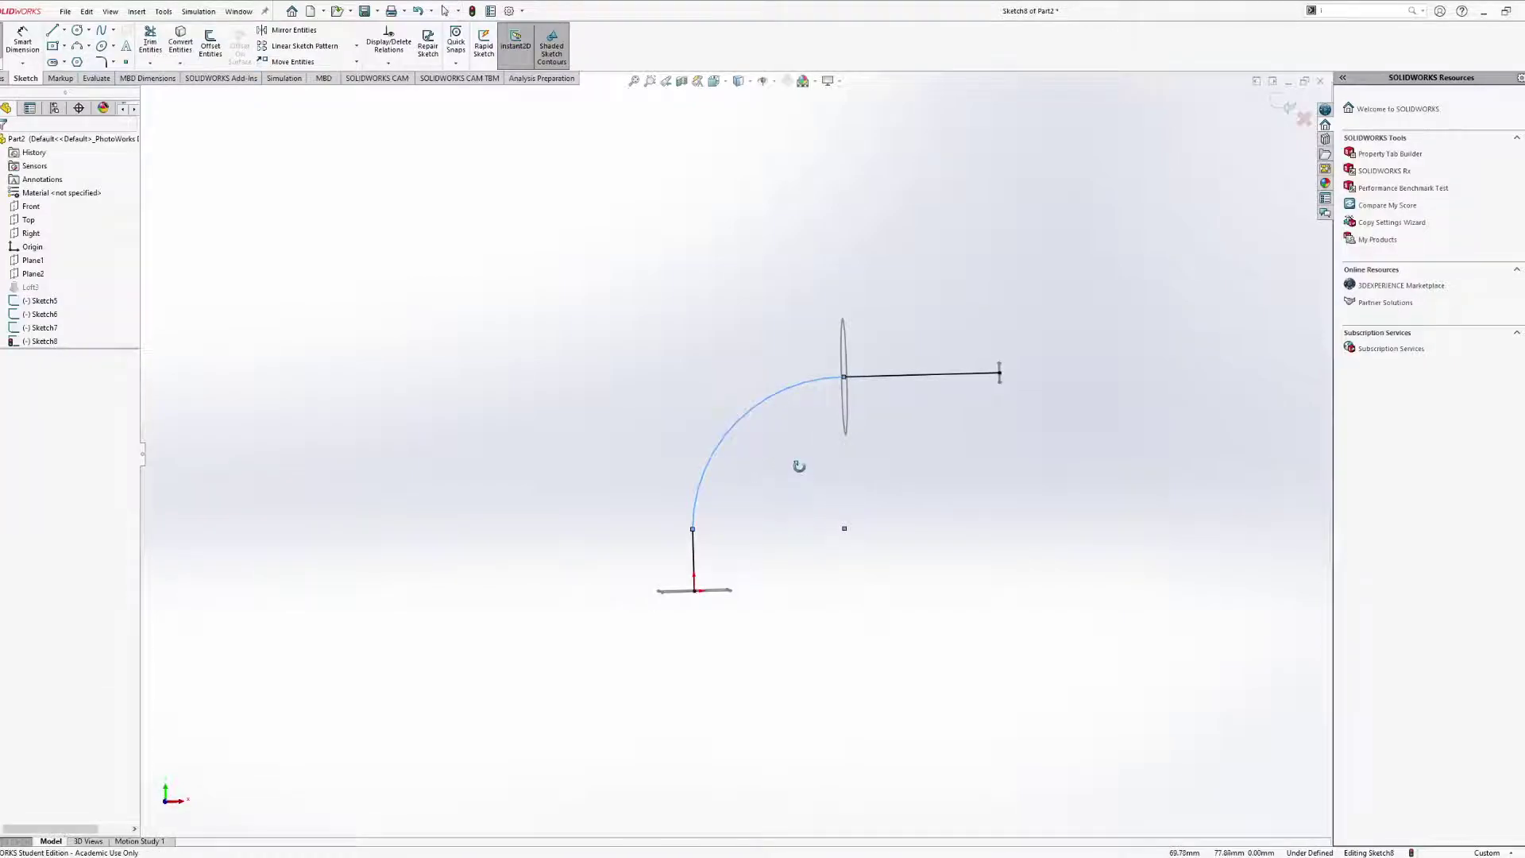
Dimension the new arc with a radius of 100 mm and finish the path sketch.
{"action": "left_click", "coordinate": [22, 45]}
{"action": "left_click", "coordinate": [713, 446]}
{"action": "left_click", "coordinate": [475, 377]}
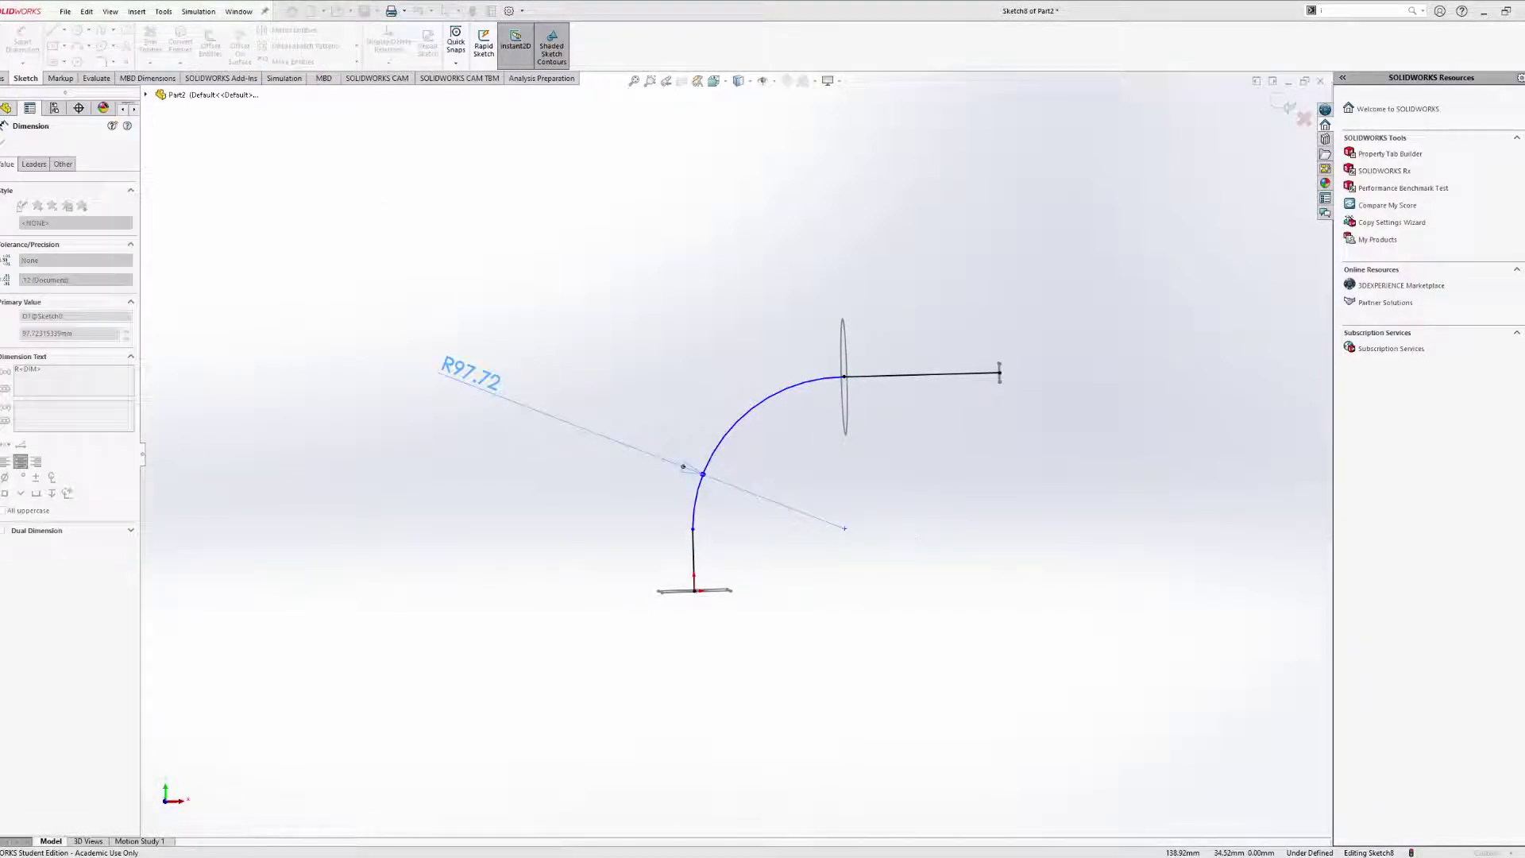
{"action": "type", "text": "100"}
{"action": "key", "text": "Return"}
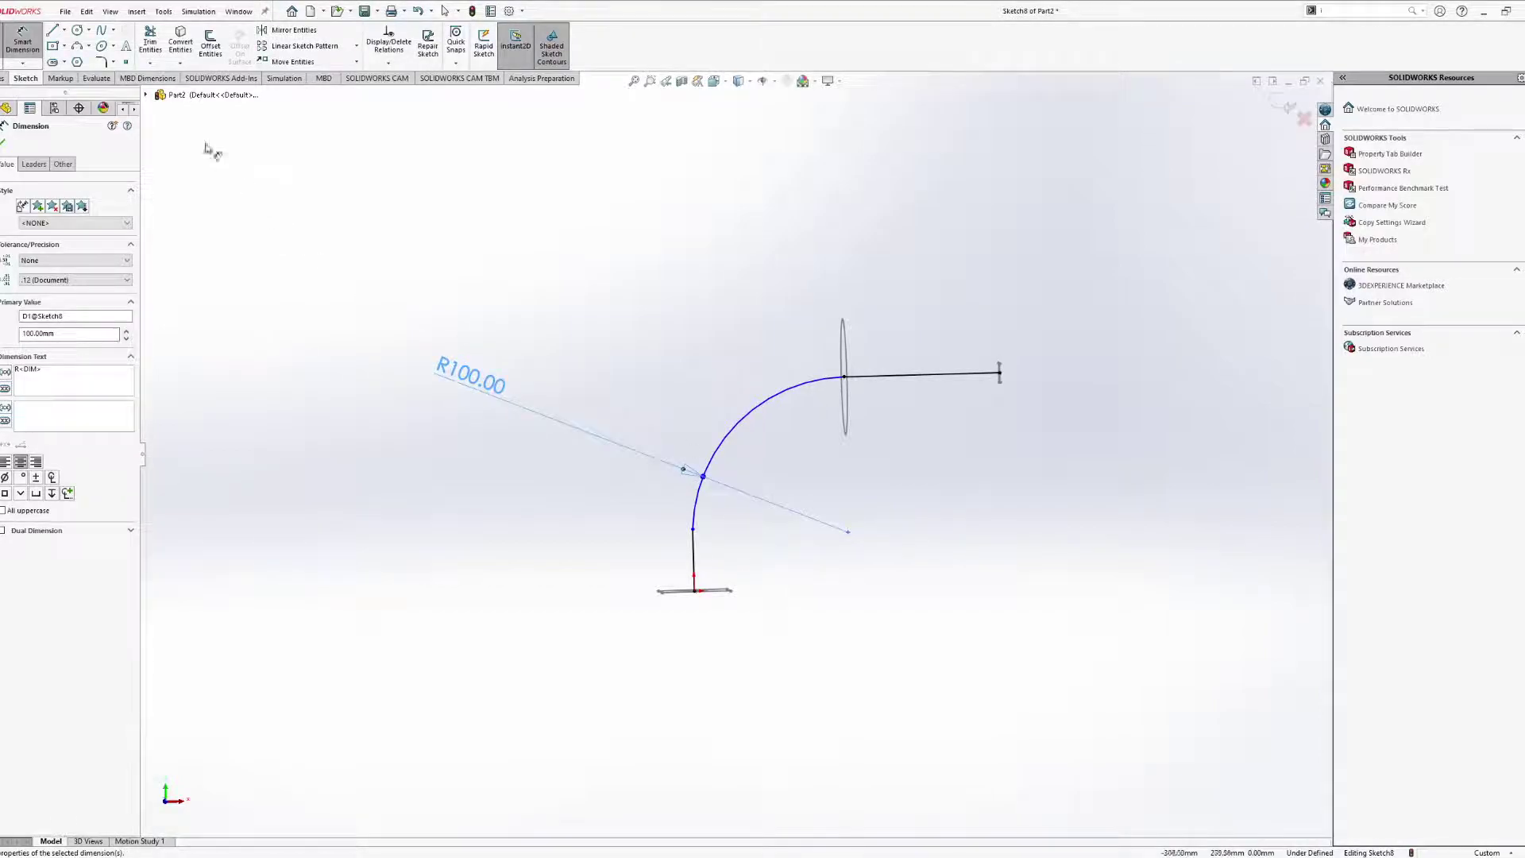
{"action": "key", "text": "Escape"}
{"action": "left_click", "coordinate": [24, 52]}
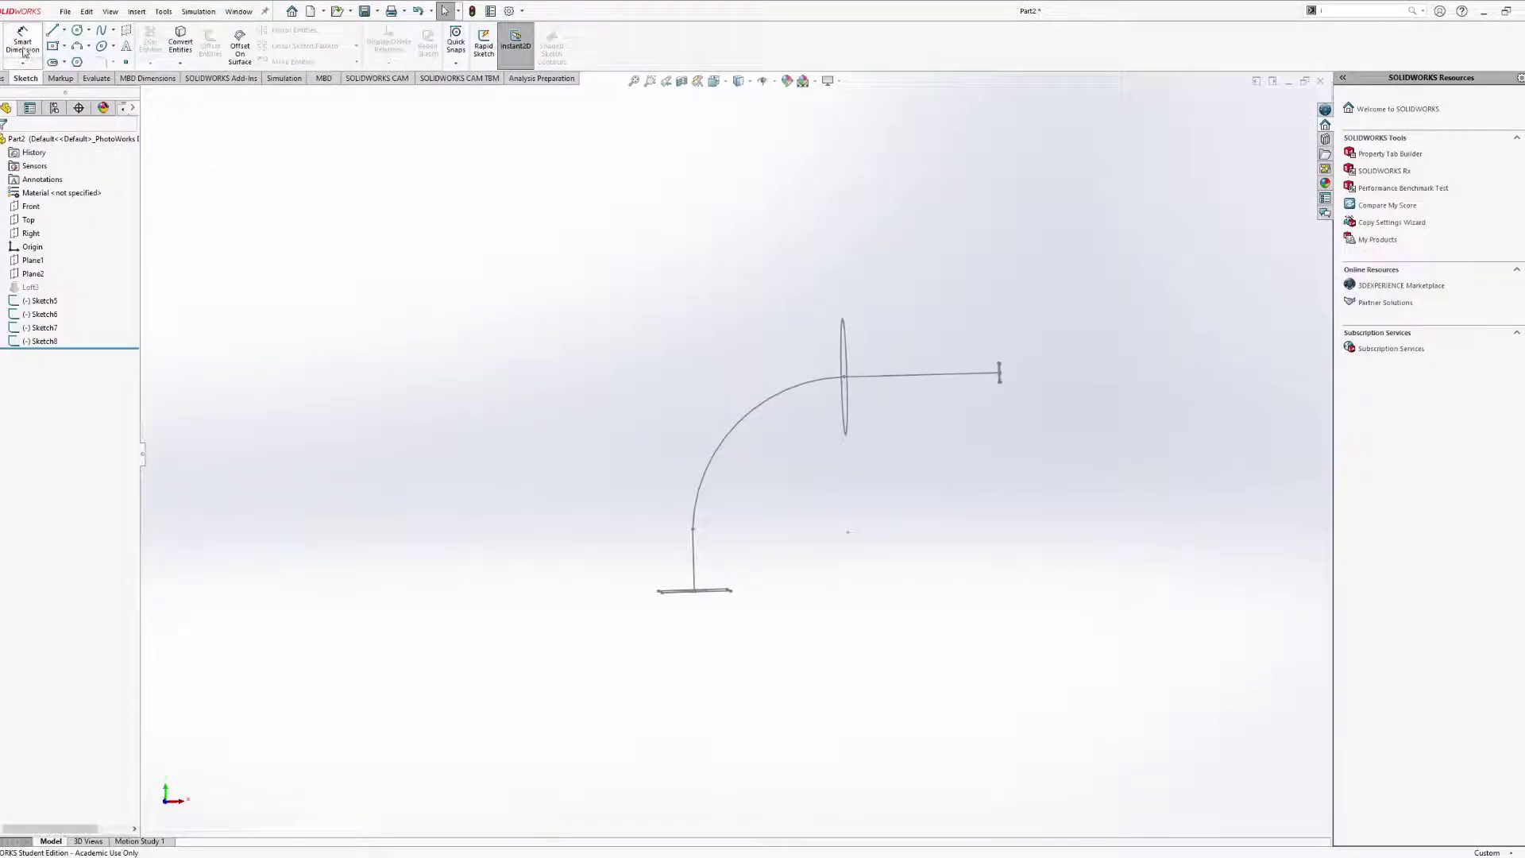
Loft from the square through the circle to the small end profile, using the path sketch as the centerline.
{"action": "left_click", "coordinate": [3, 79]}
{"action": "left_click", "coordinate": [87, 47]}
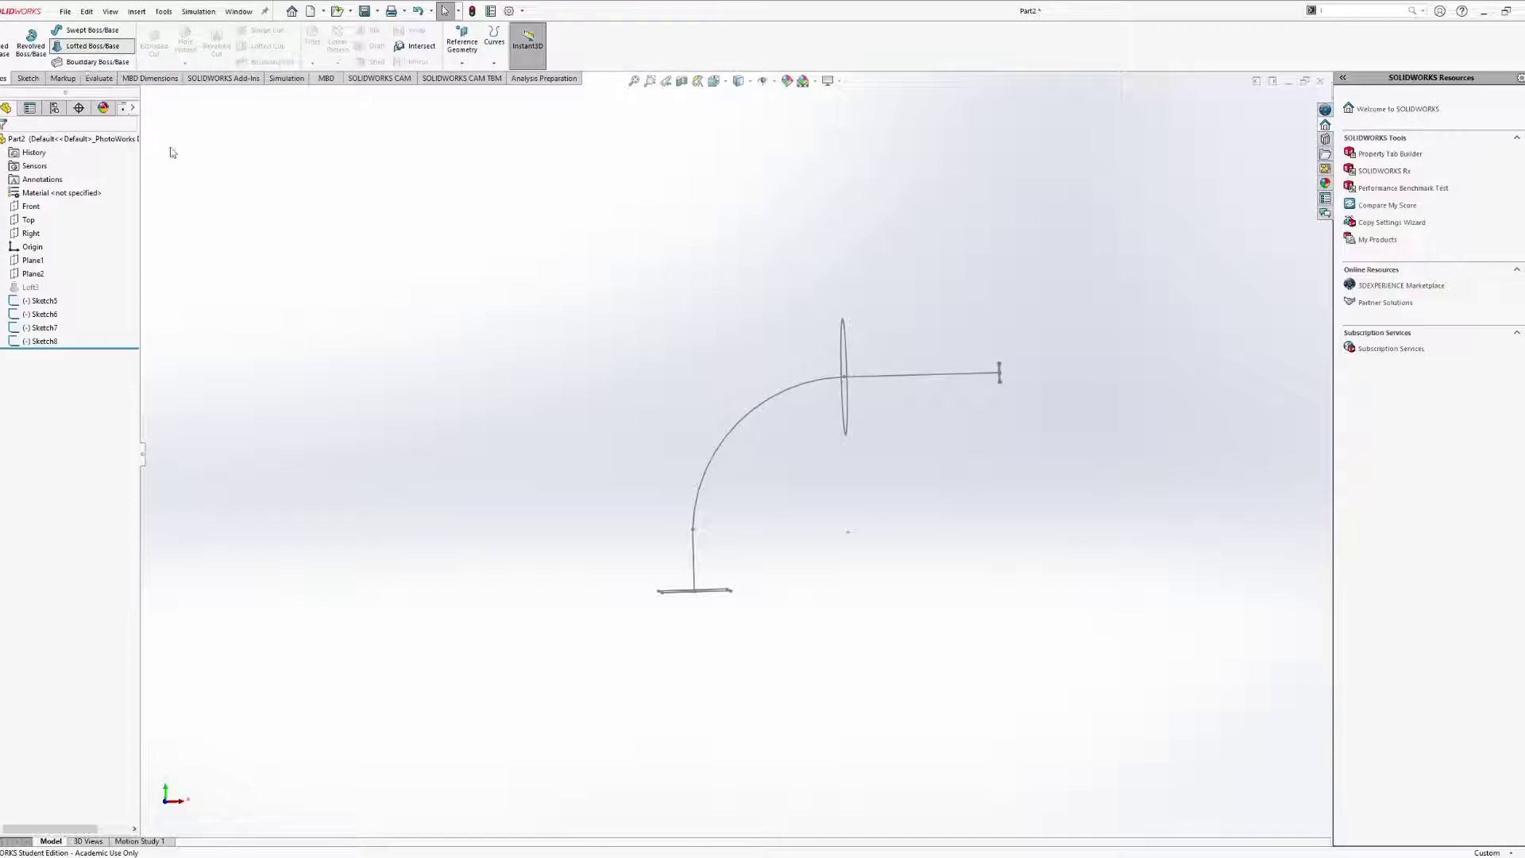
{"action": "middle_click_drag", "start_coordinate": [579, 371], "coordinate": [720, 610]}
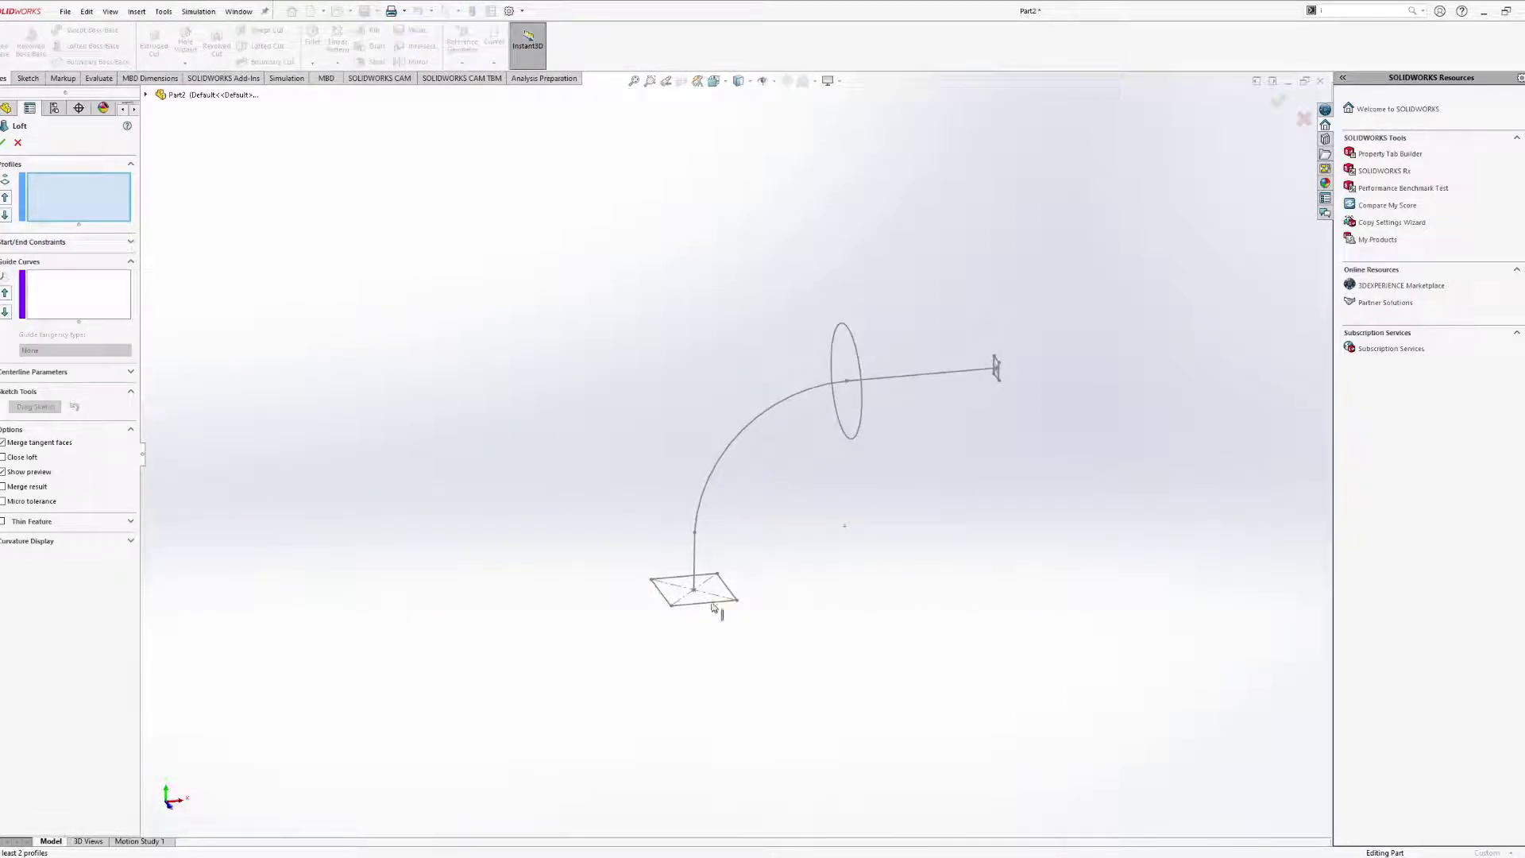
{"action": "left_click", "coordinate": [734, 600]}
{"action": "left_click", "coordinate": [861, 430]}
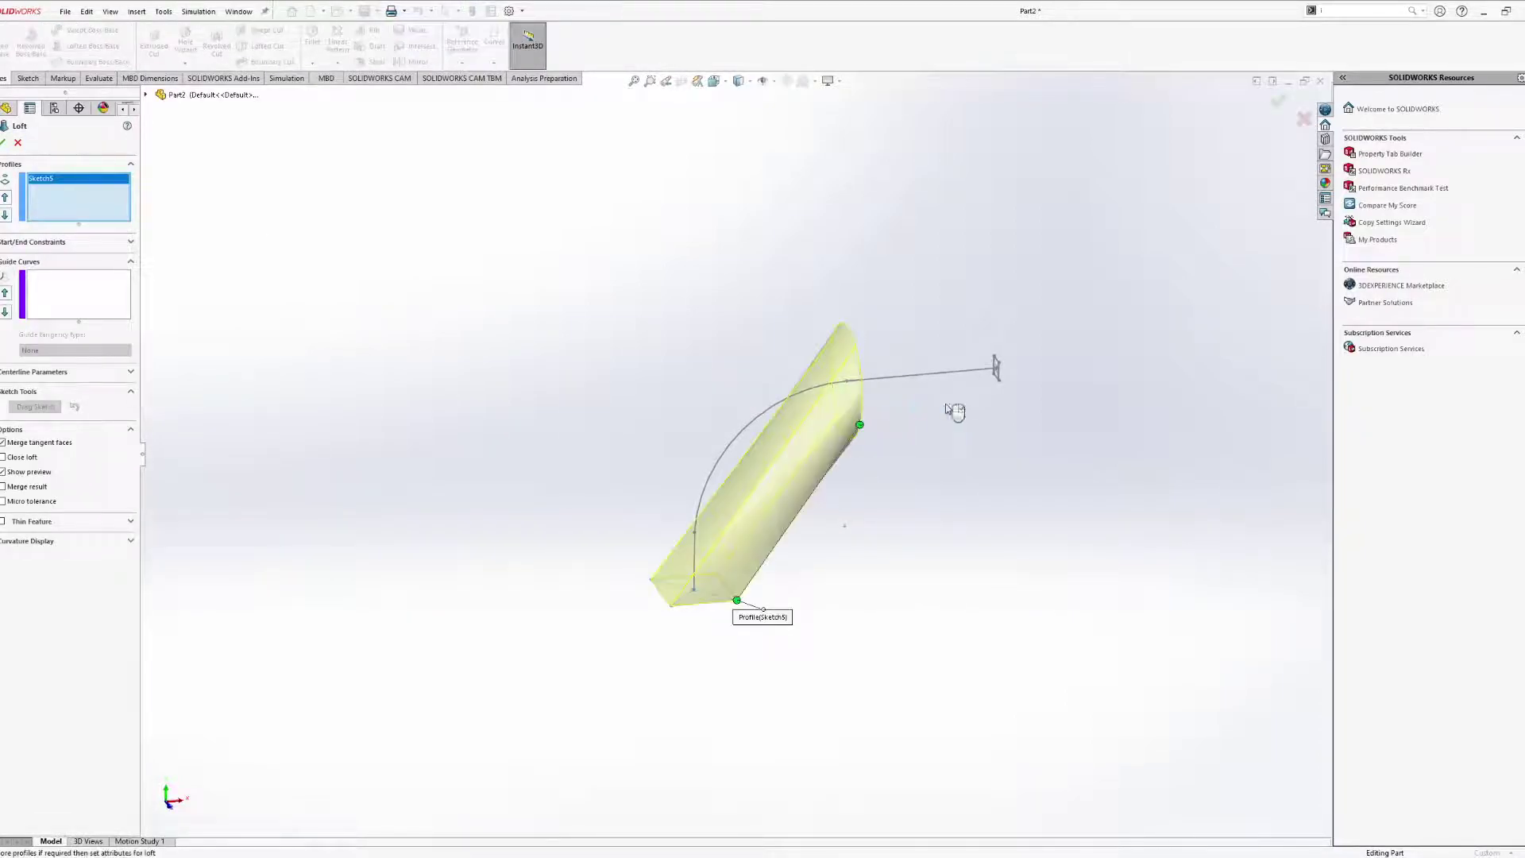
{"action": "left_click", "coordinate": [997, 370]}
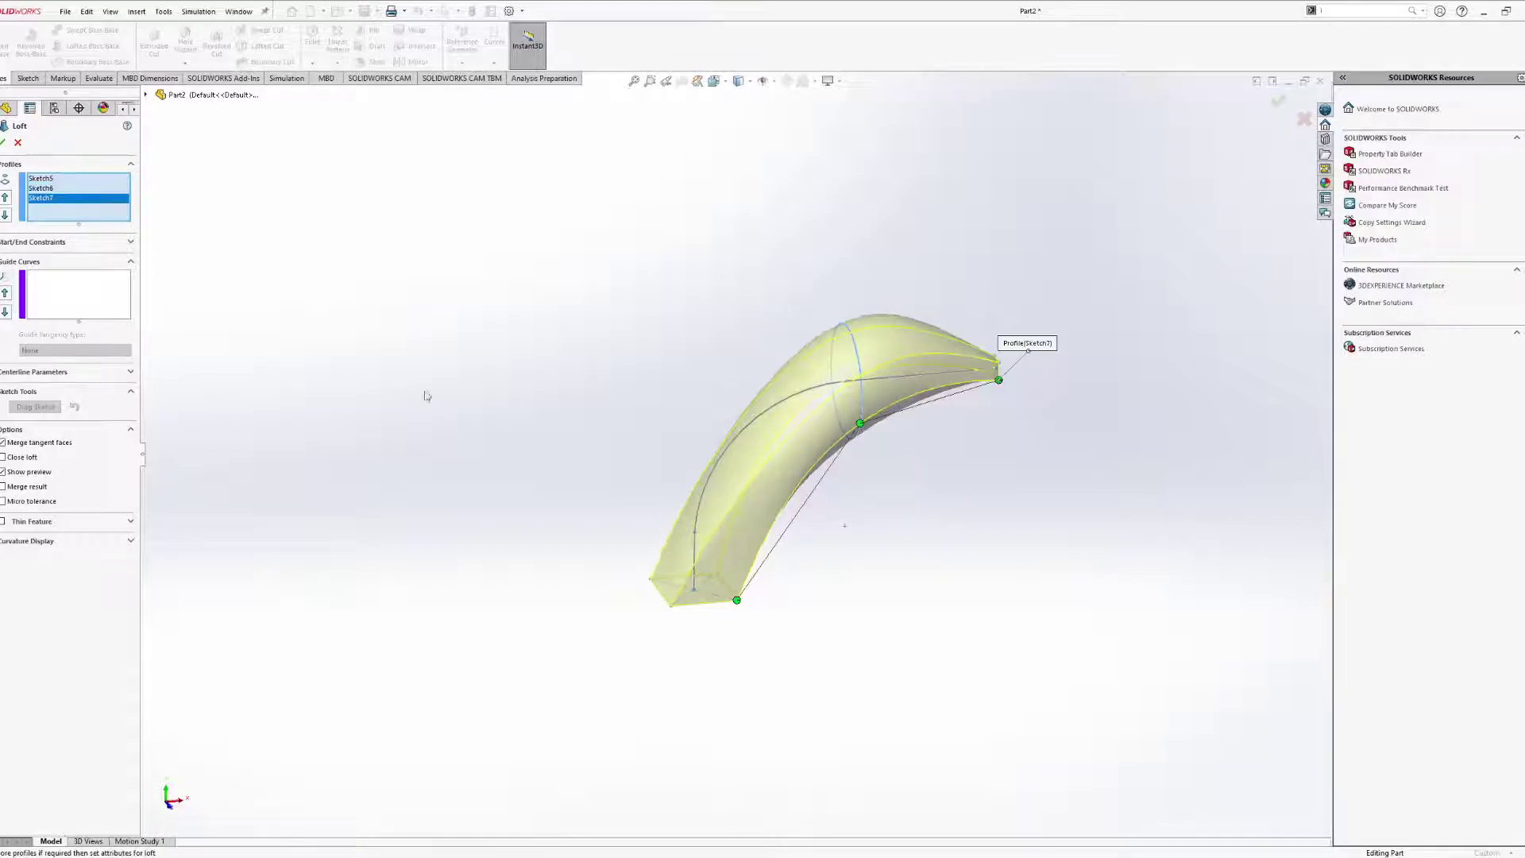
{"action": "left_click", "coordinate": [132, 373]}
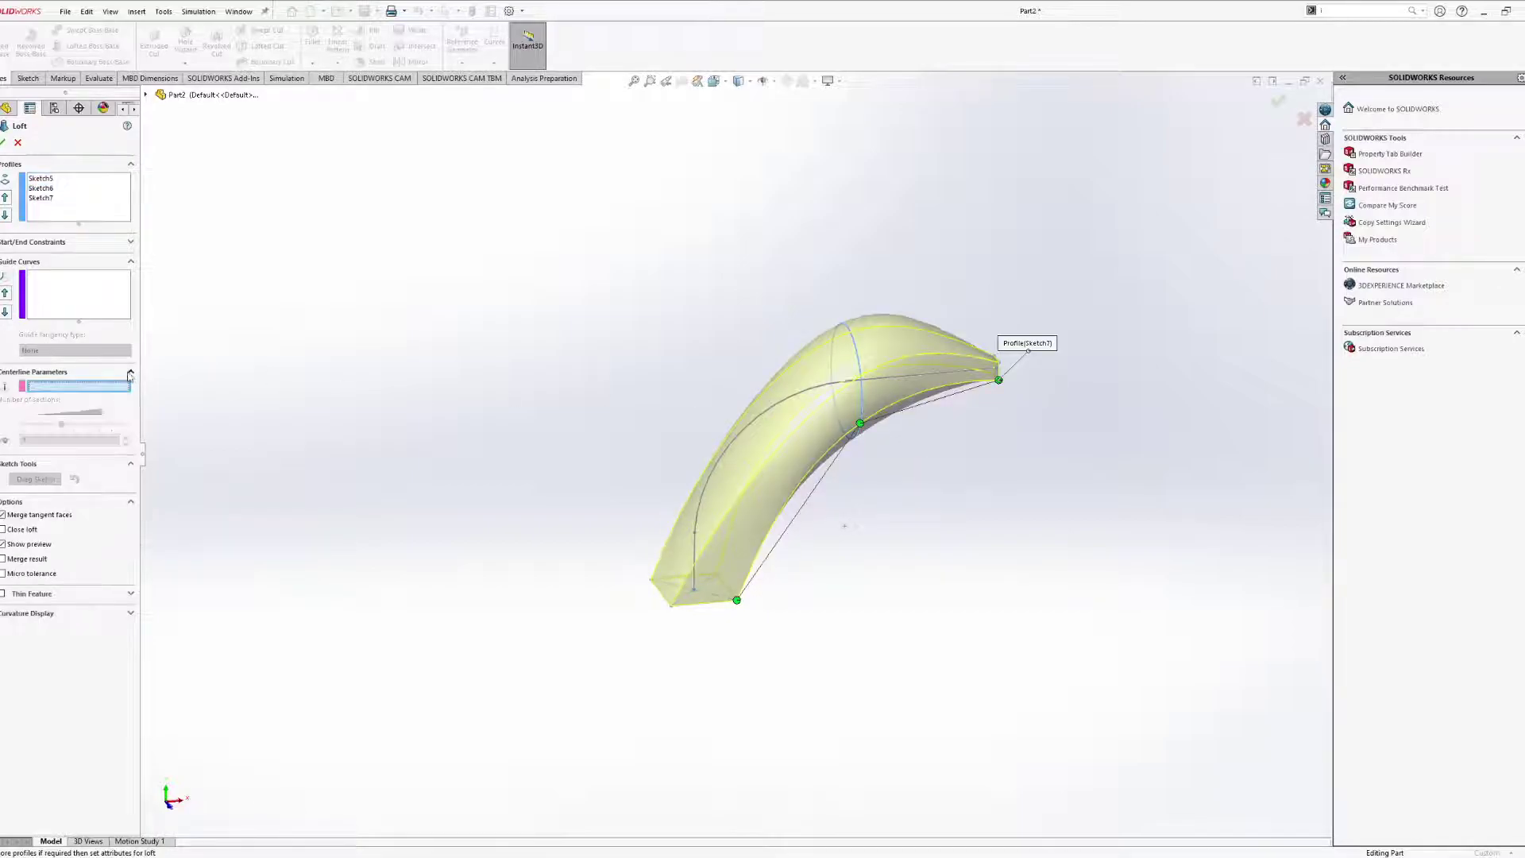
{"action": "left_click", "coordinate": [735, 449]}
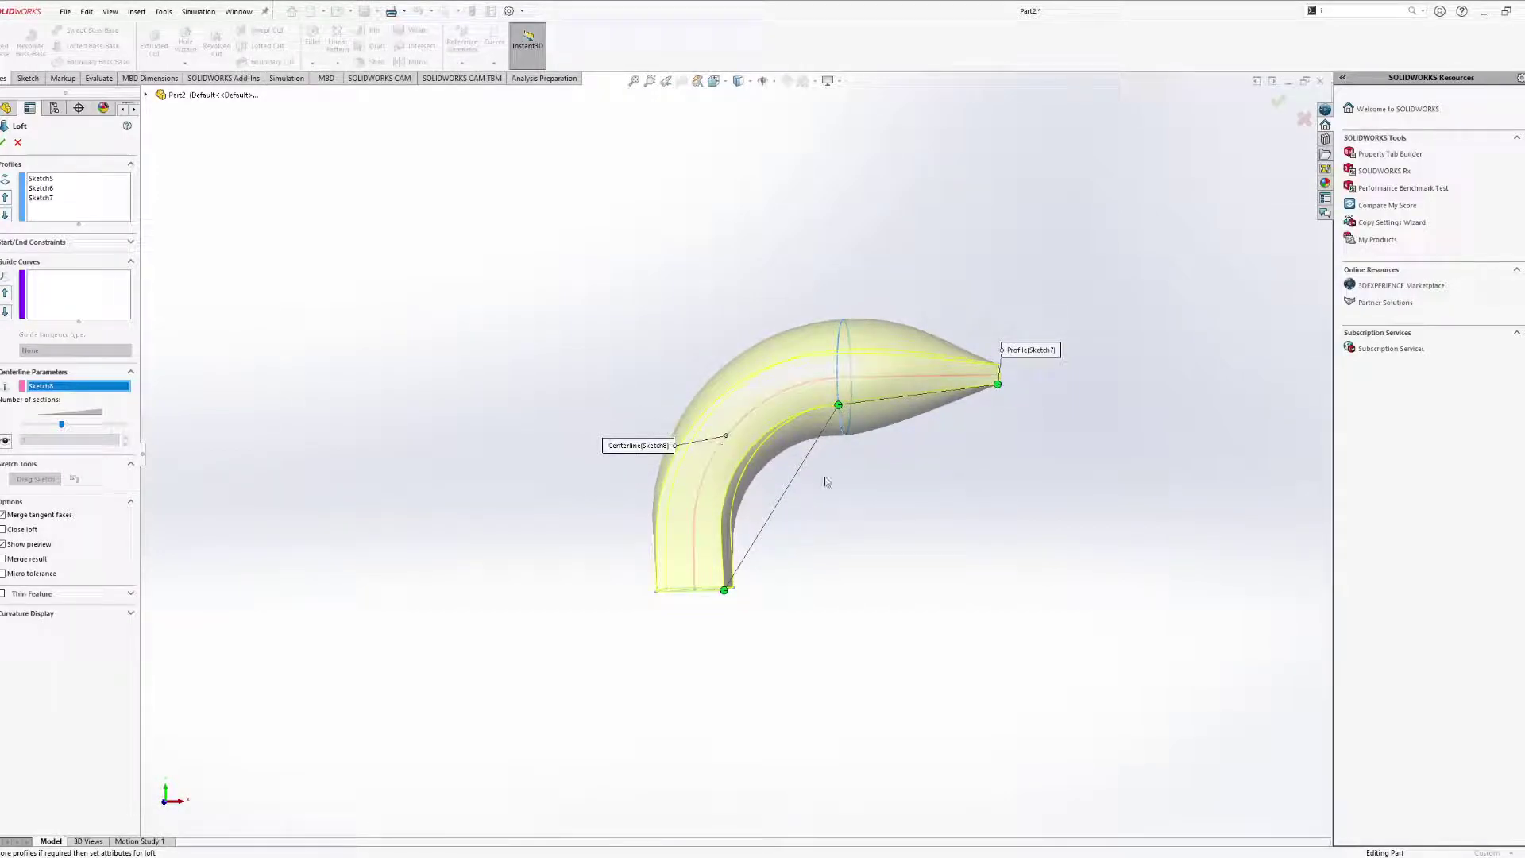
{"action": "middle_click_drag", "start_coordinate": [880, 400], "coordinate": [868, 476]}
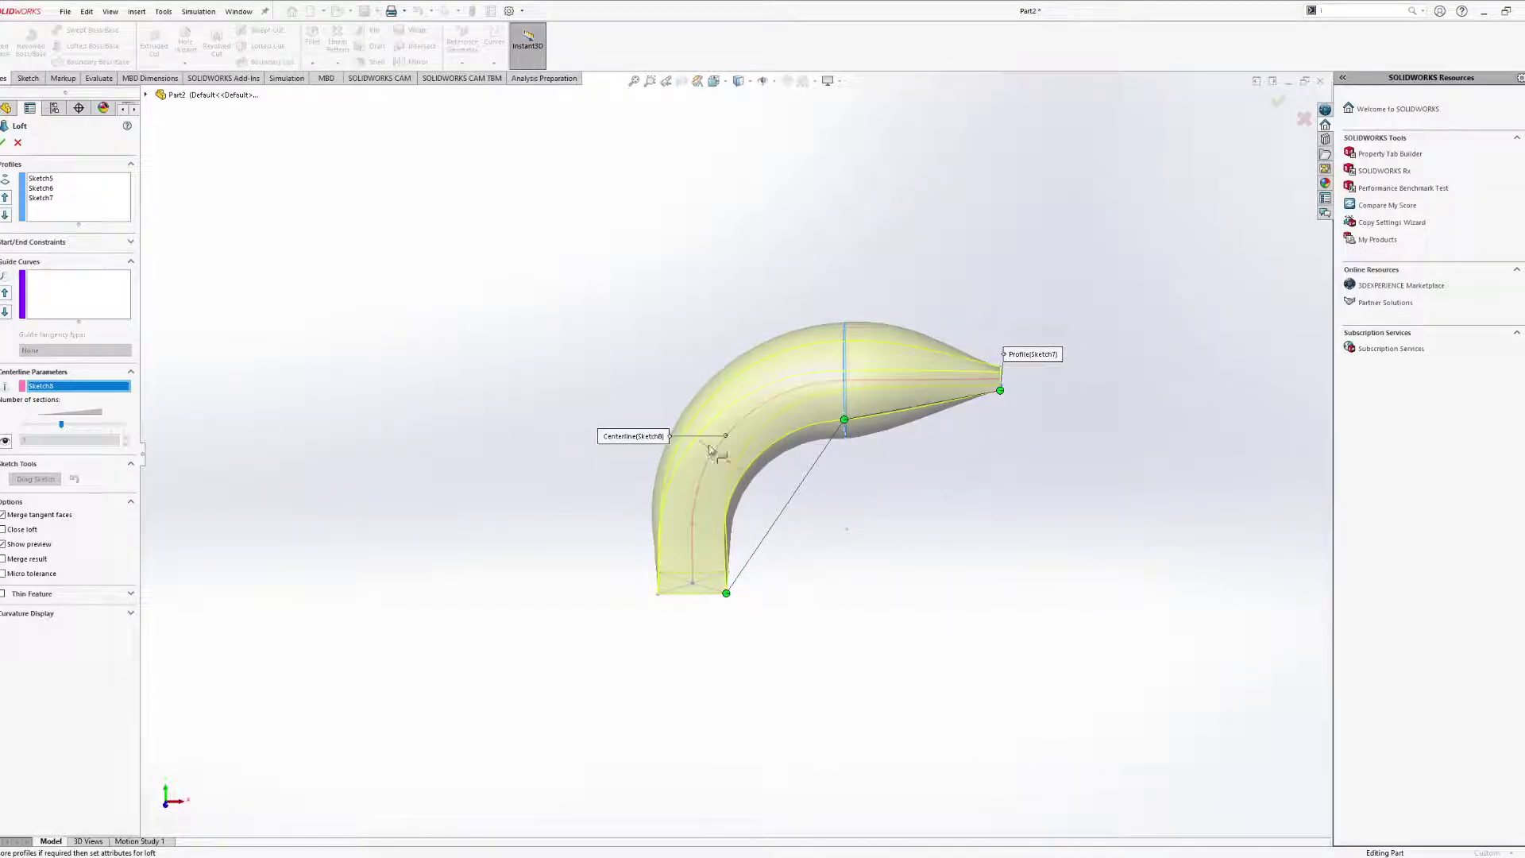
{"action": "left_click", "coordinate": [4, 143]}
{"action": "mouse_move", "coordinate": [703, 529]}
{"action": "middle_mouse_down"}
{"action": "mouse_move", "coordinate": [627, 493]}
{"action": "mouse_move", "coordinate": [482, 556]}
{"action": "mouse_move", "coordinate": [416, 537]}
{"action": "mouse_move", "coordinate": [456, 623]}
{"action": "mouse_move", "coordinate": [739, 588]}
{"action": "mouse_move", "coordinate": [782, 560]}
{"action": "middle_mouse_up"}
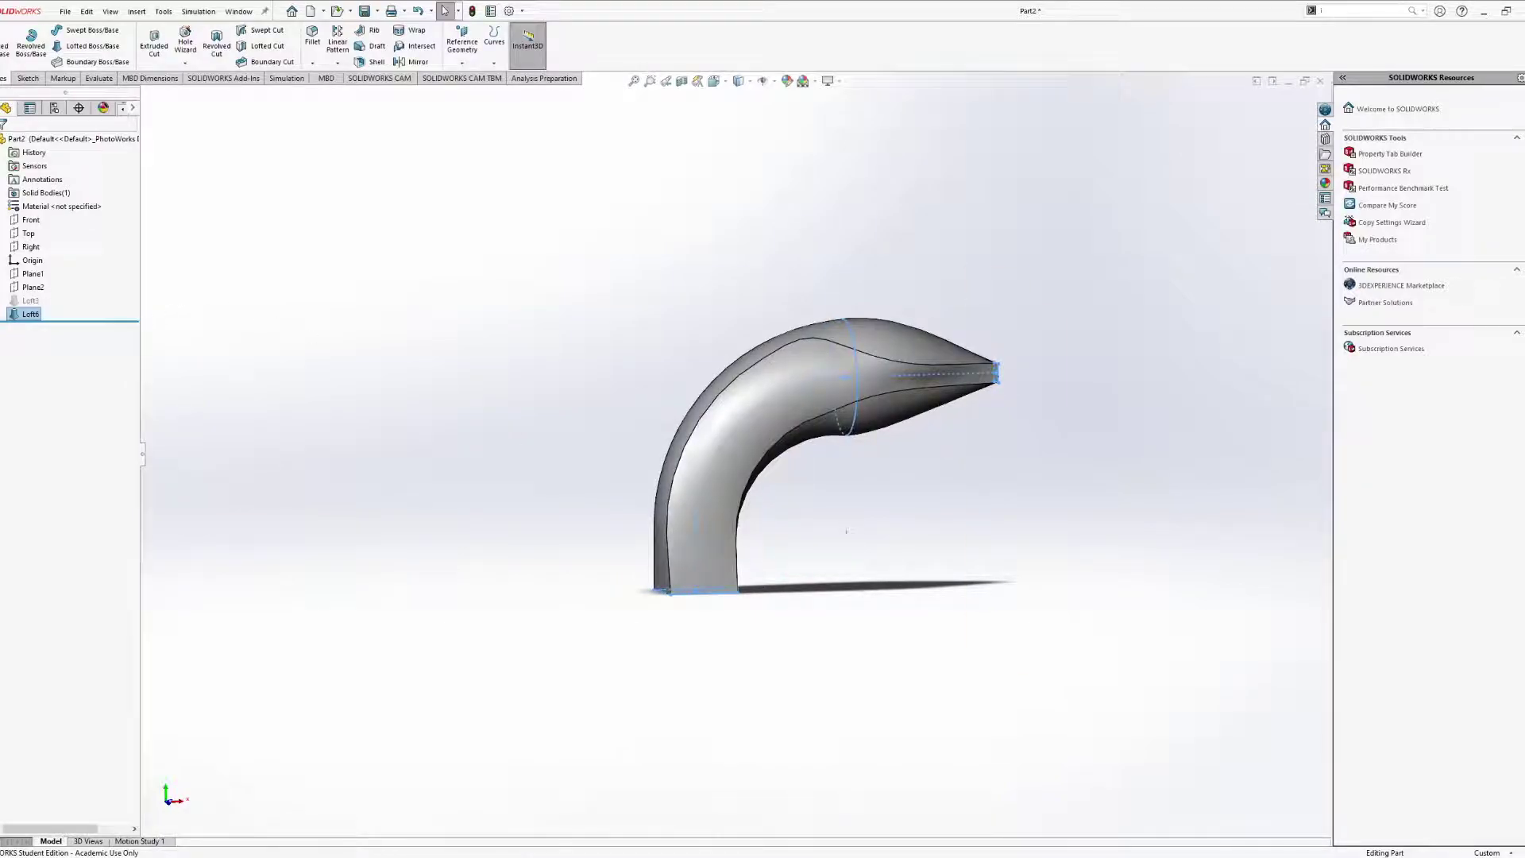
Unsuppress the earlier guide-curve loft and suppress the new centerline loft.
{"action": "left_click", "coordinate": [4, 302]}
{"action": "left_click", "coordinate": [30, 300]}
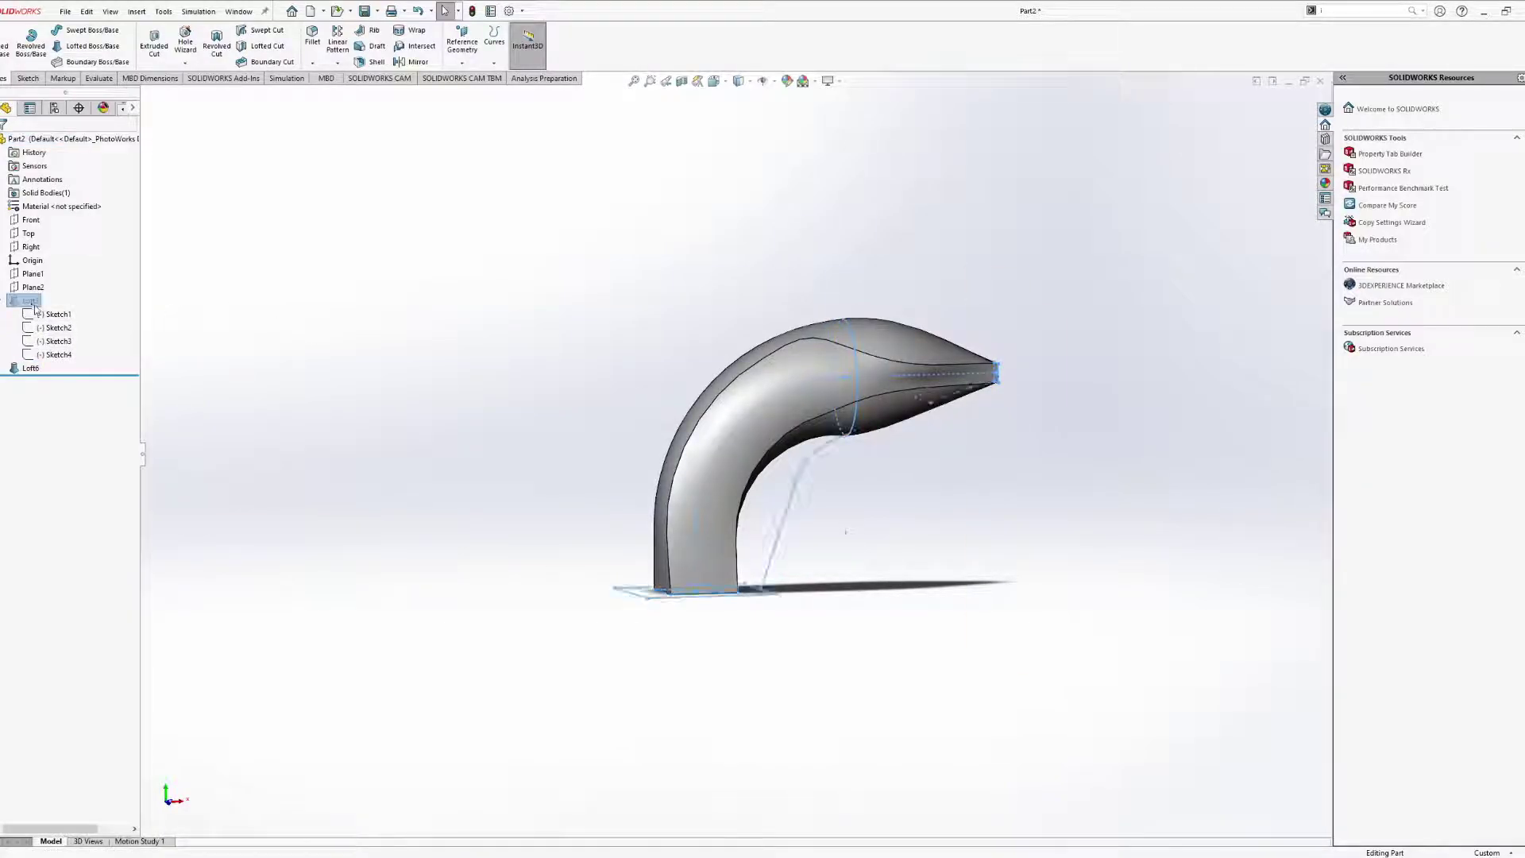
{"action": "left_click", "coordinate": [64, 276]}
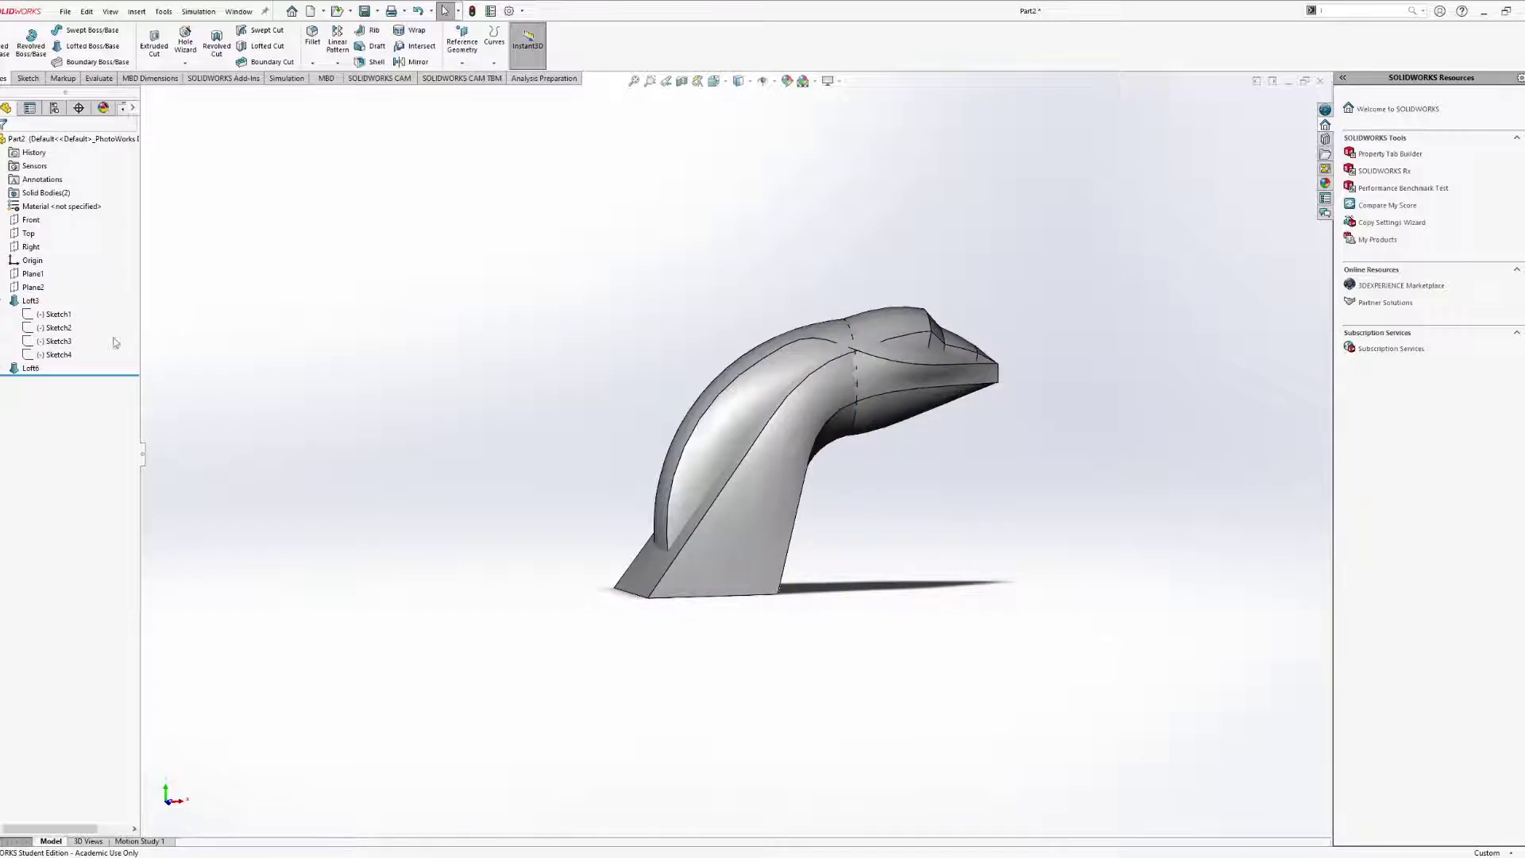
{"action": "left_click", "coordinate": [31, 368]}
{"action": "left_click", "coordinate": [65, 344]}
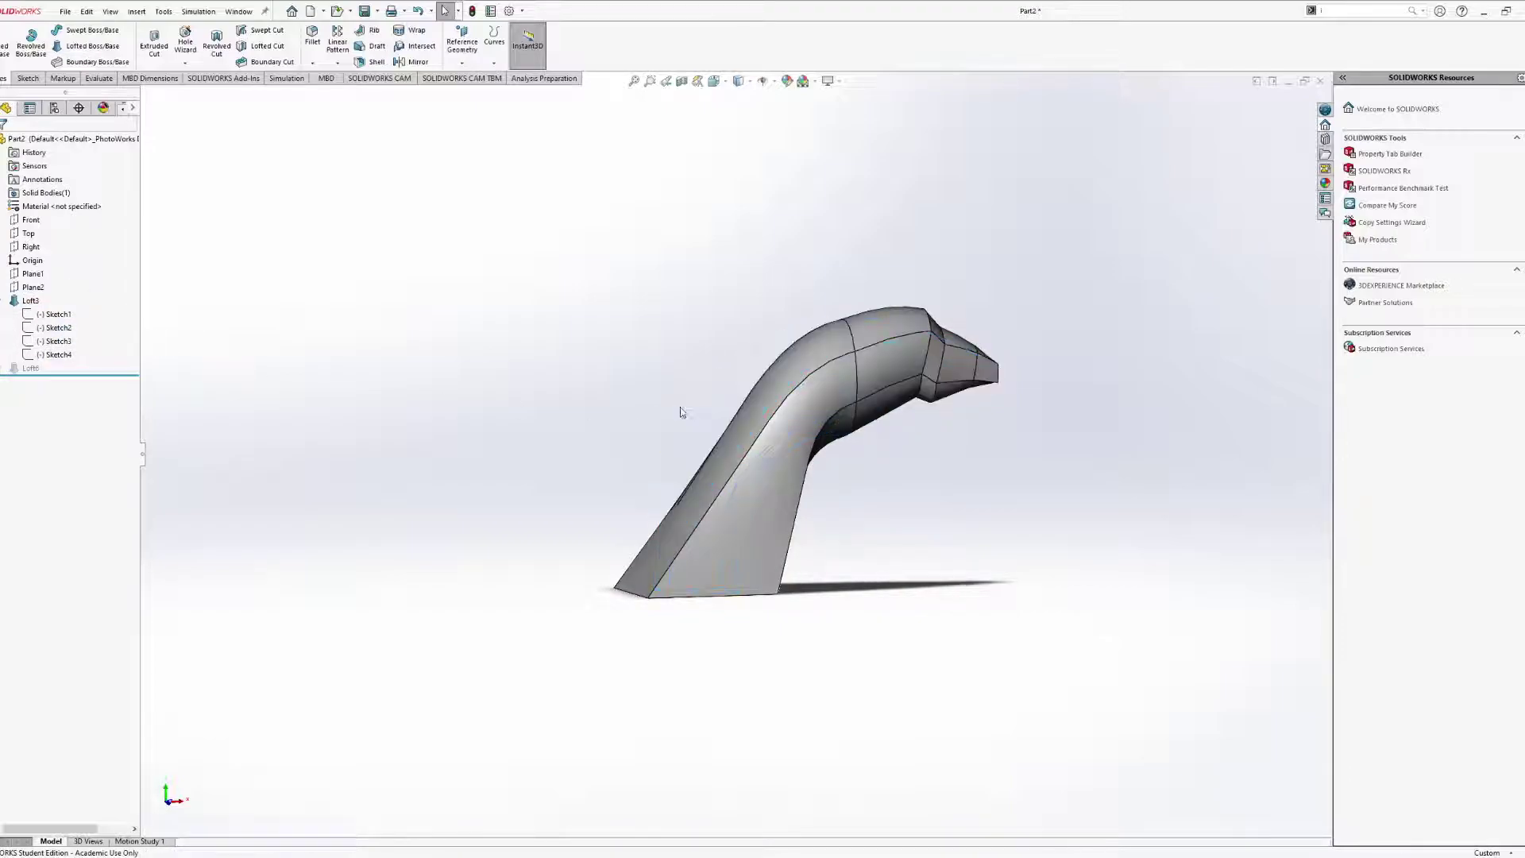
{"action": "middle_click_drag", "start_coordinate": [615, 392], "coordinate": [672, 429]}
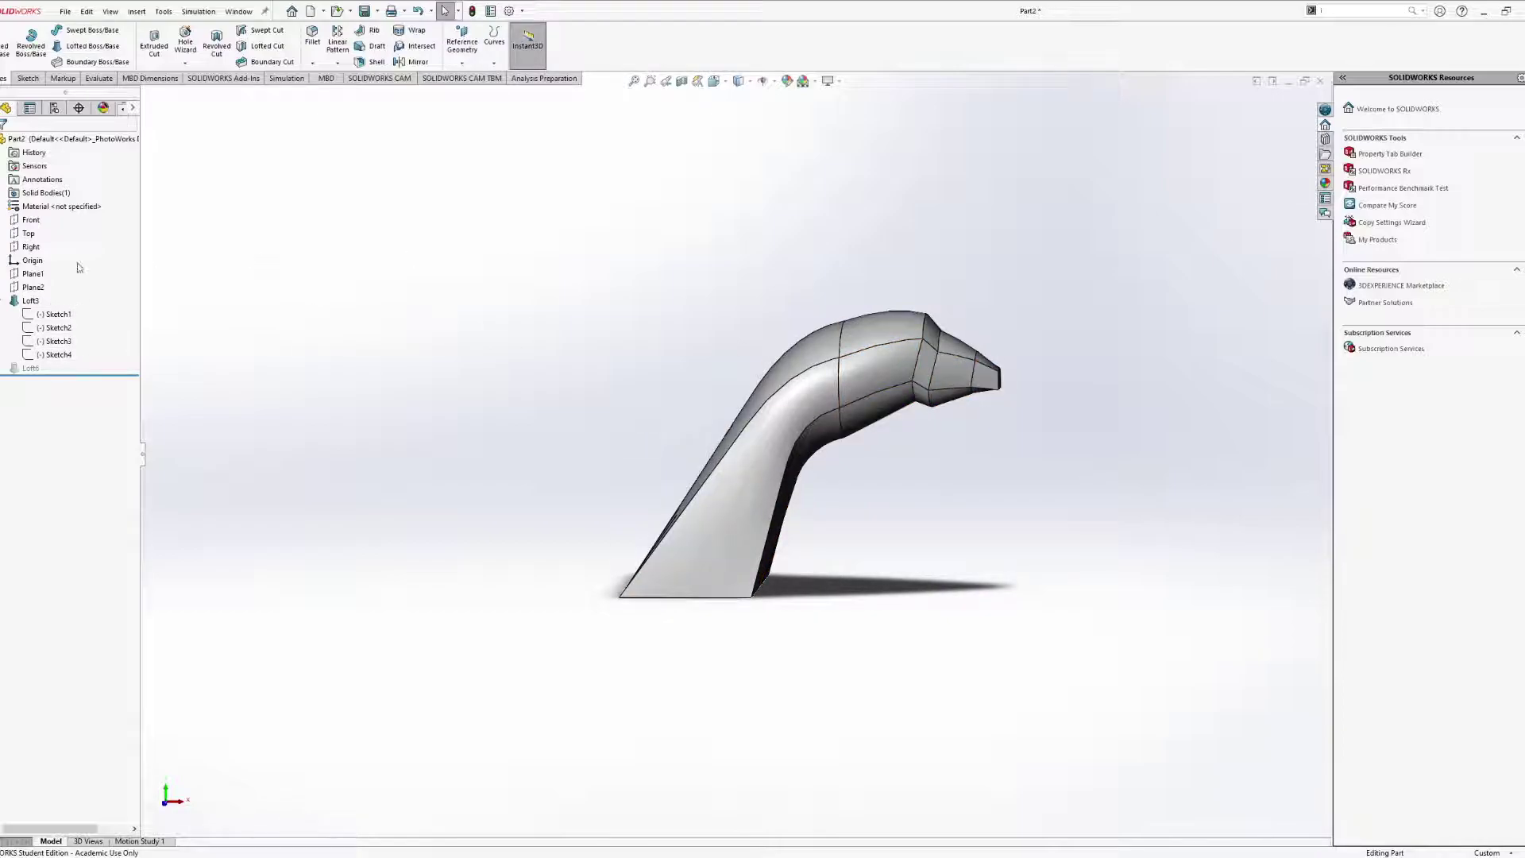
Open the guide-curve loft's definition and examine how its body follows the guide curve near the narrow end.
{"action": "left_click", "coordinate": [40, 299]}
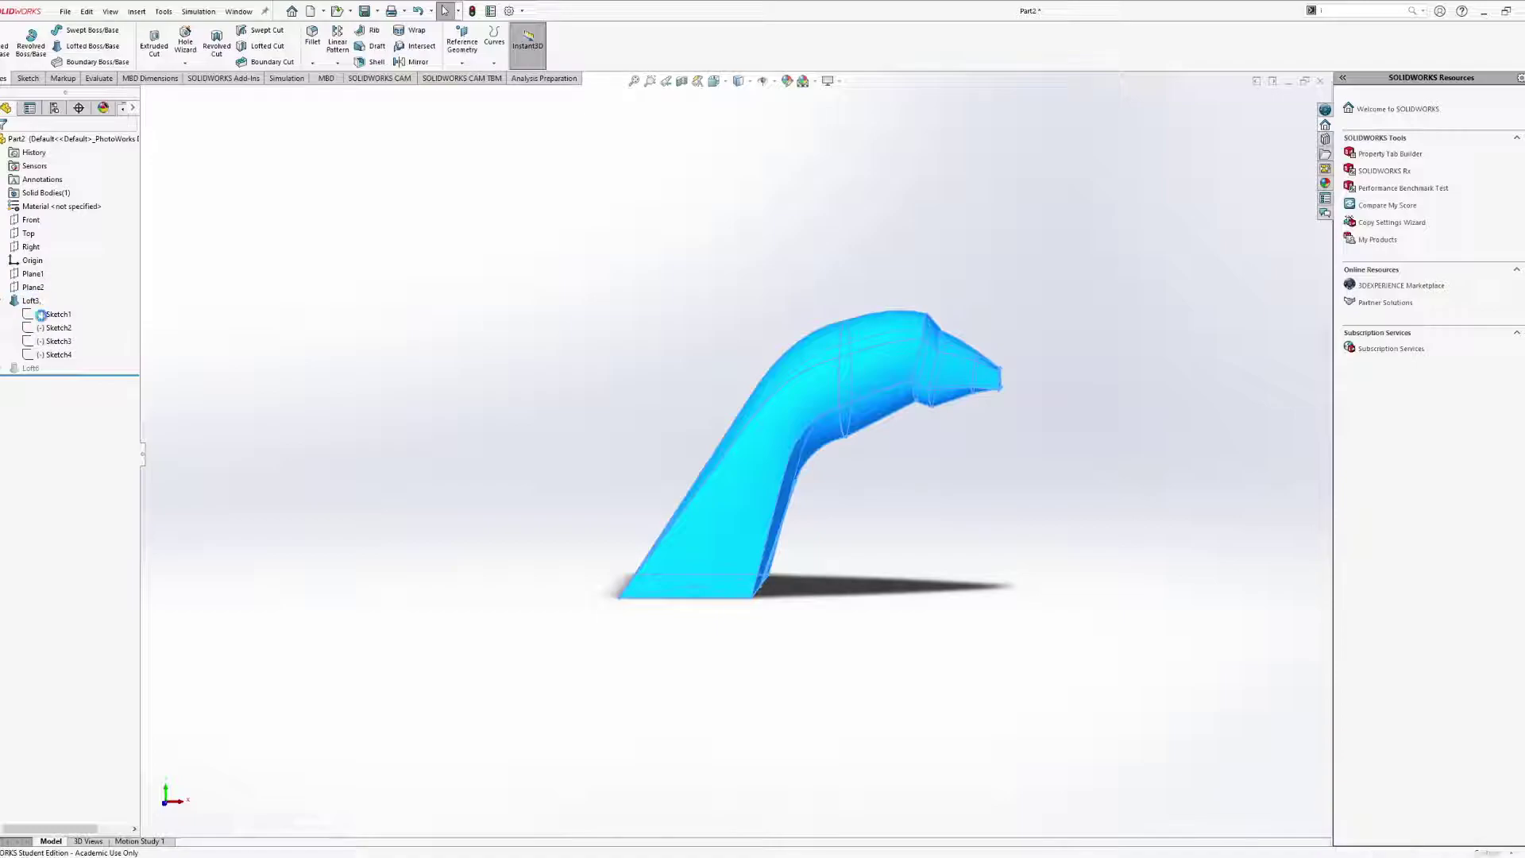
{"action": "left_click", "coordinate": [40, 310]}
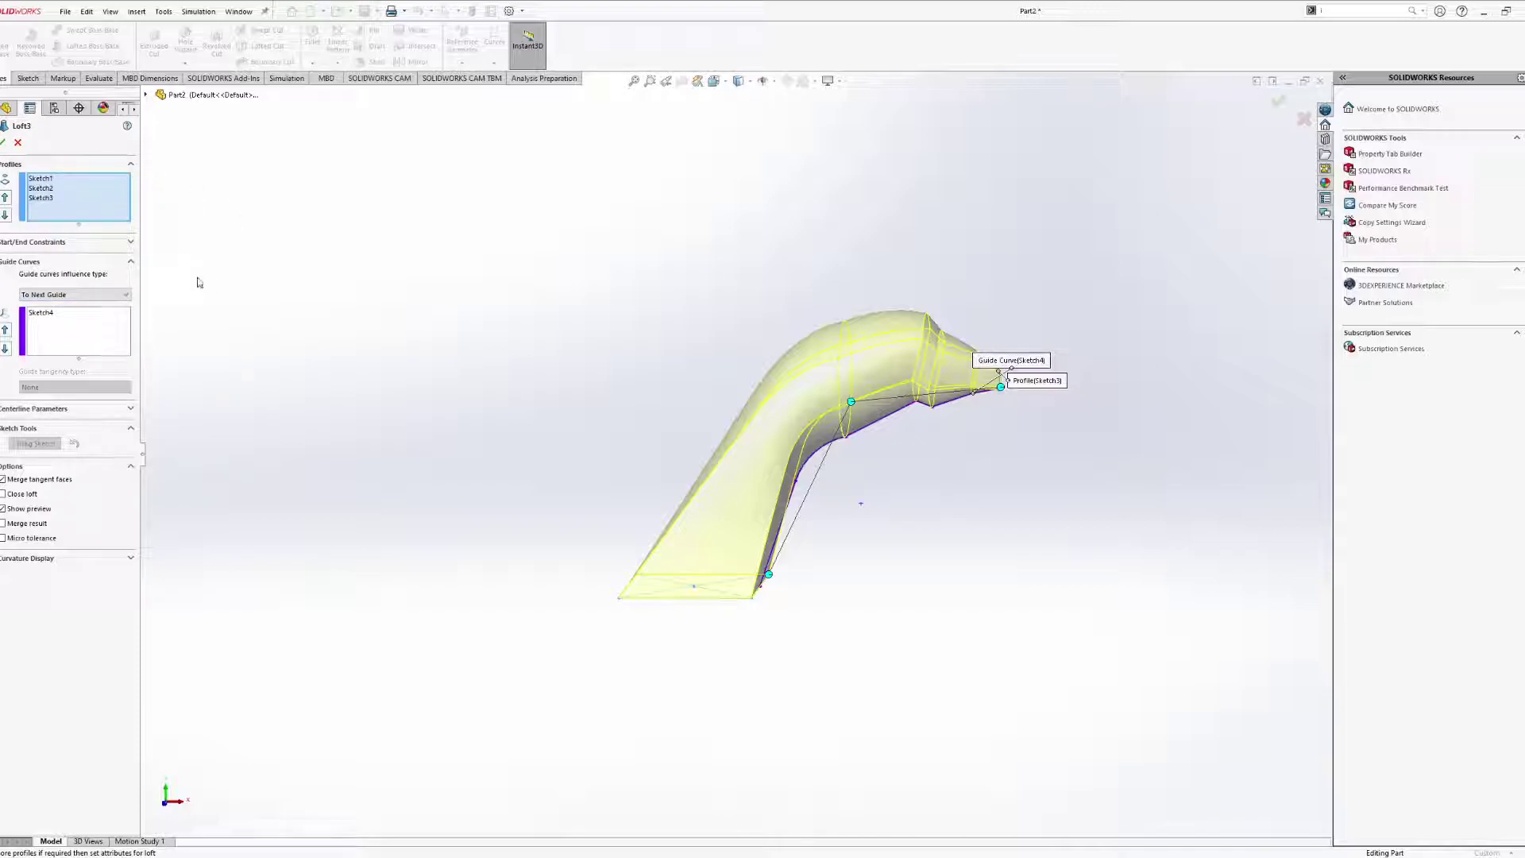
{"action": "mouse_move", "coordinate": [719, 340]}
{"action": "middle_mouse_down"}
{"action": "mouse_move", "coordinate": [762, 340]}
{"action": "mouse_move", "coordinate": [694, 333]}
{"action": "mouse_move", "coordinate": [712, 322]}
{"action": "middle_mouse_up"}
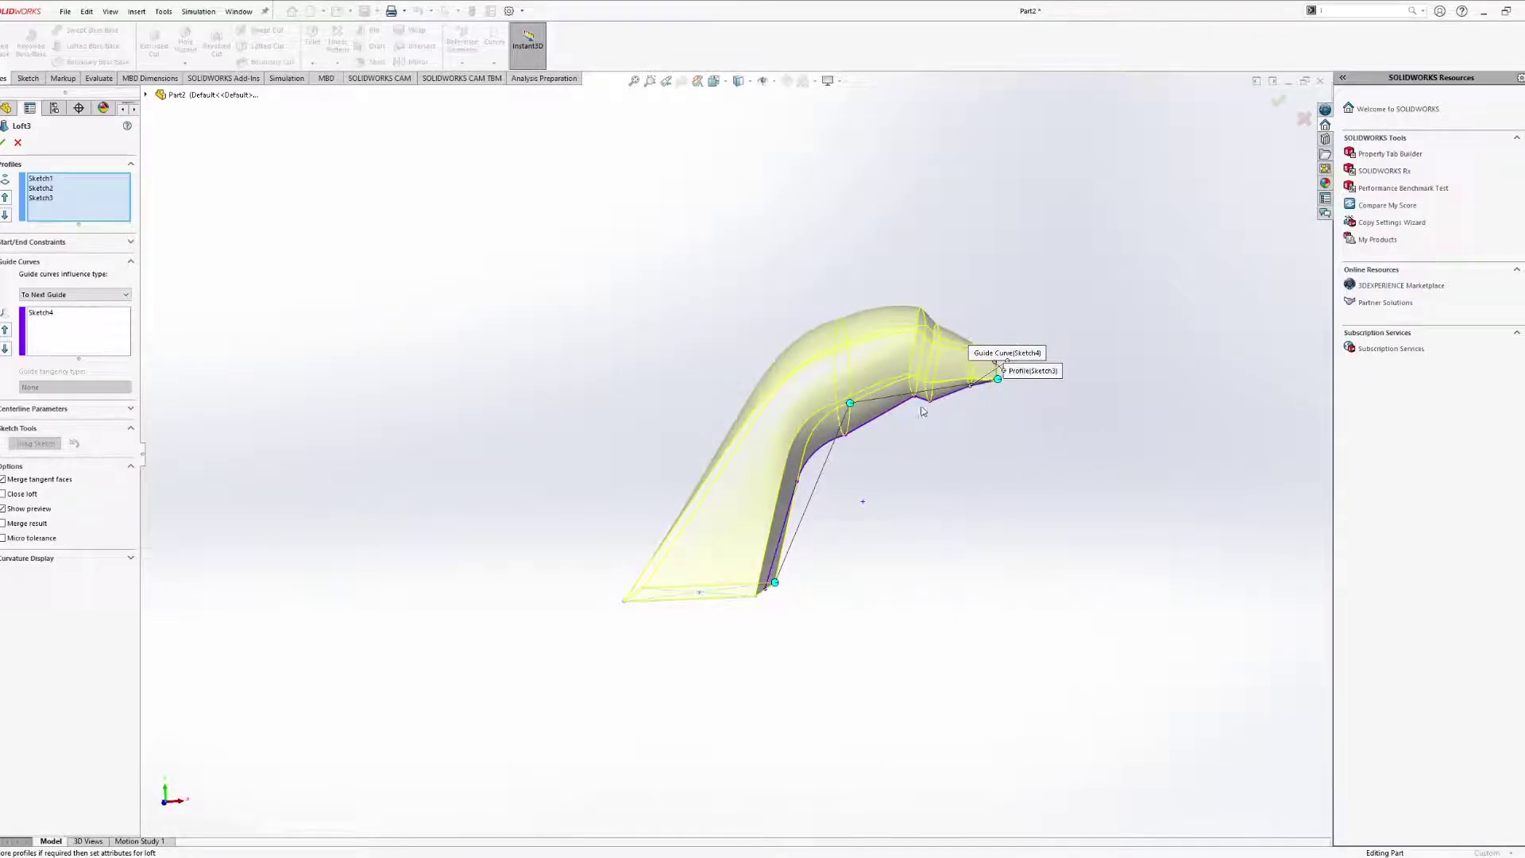
{"action": "scroll", "coordinate": [945, 413], "scroll_direction": "down", "scroll_amount": 6}
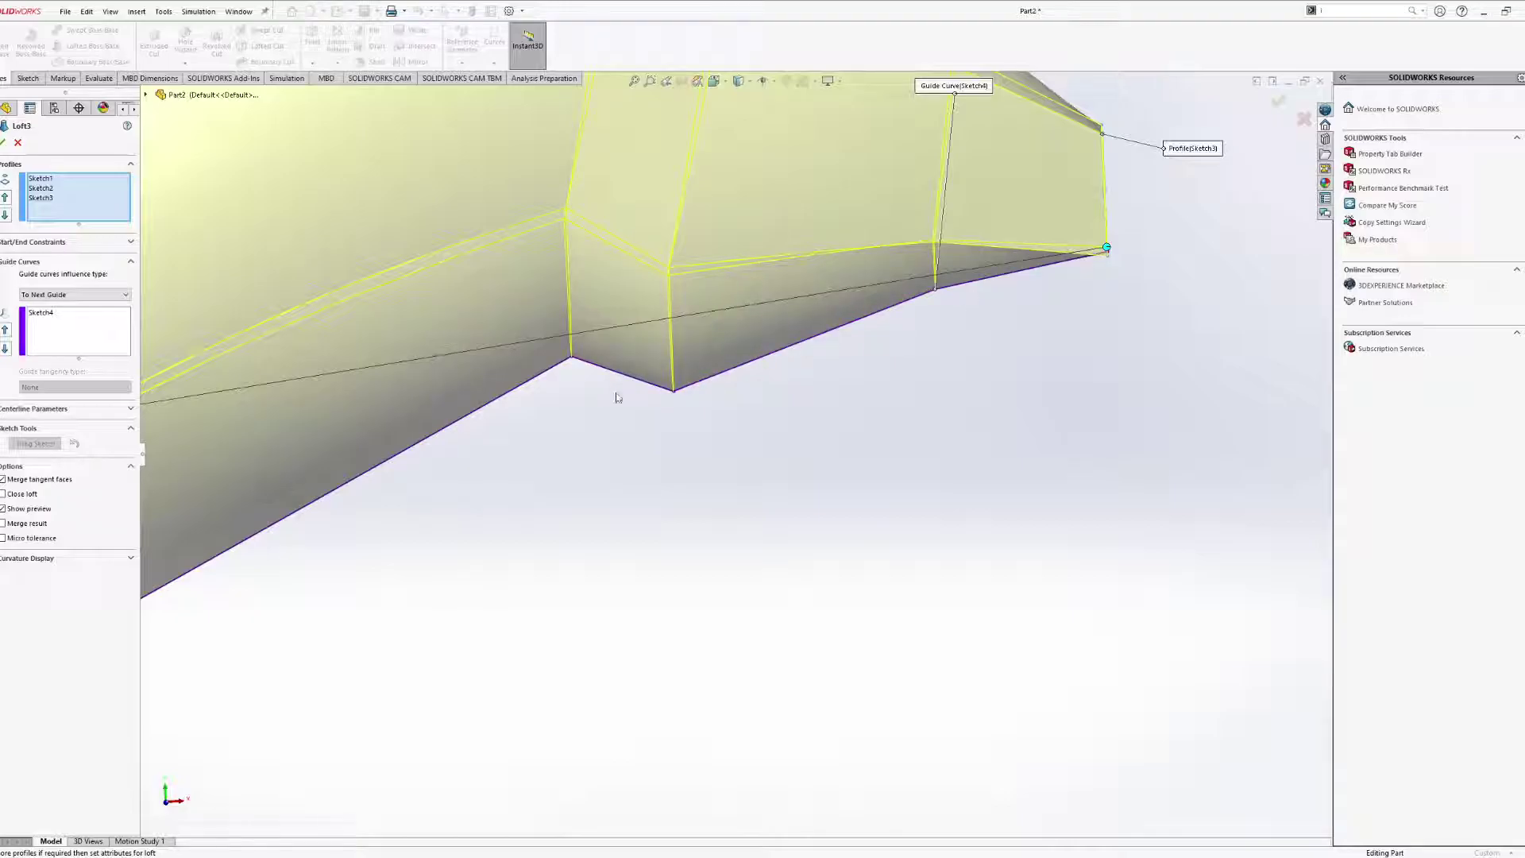
{"action": "scroll", "coordinate": [699, 270], "scroll_direction": "up", "scroll_amount": 3}
{"action": "scroll", "coordinate": [664, 327], "scroll_direction": "up", "scroll_amount": 3}
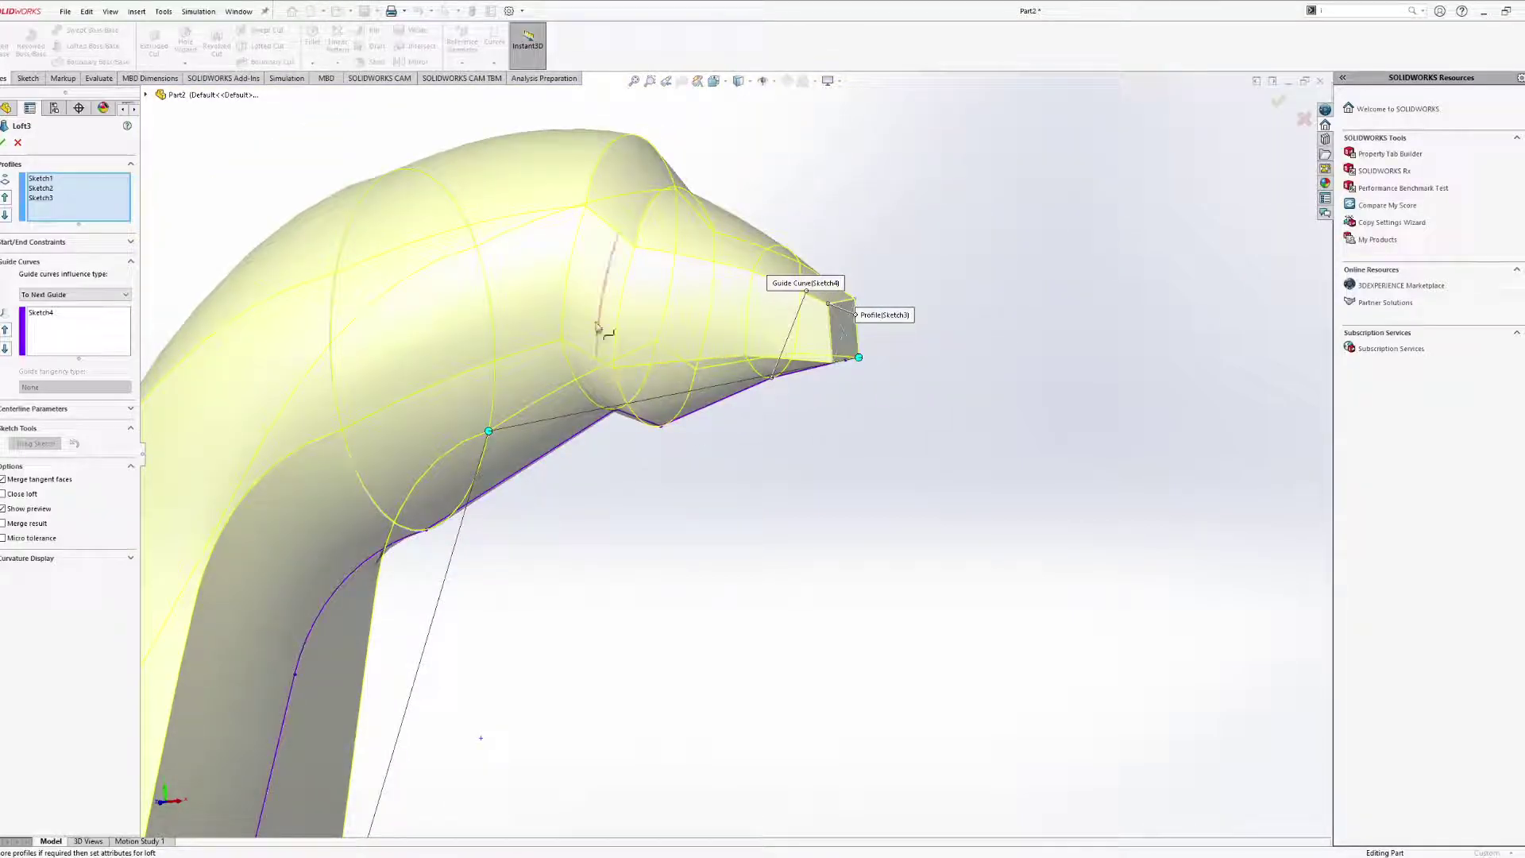
{"action": "left_click", "coordinate": [3, 142]}
{"action": "scroll", "coordinate": [476, 354], "scroll_direction": "up", "scroll_amount": 4}
{"action": "middle_click_drag", "start_coordinate": [601, 456], "coordinate": [668, 460]}
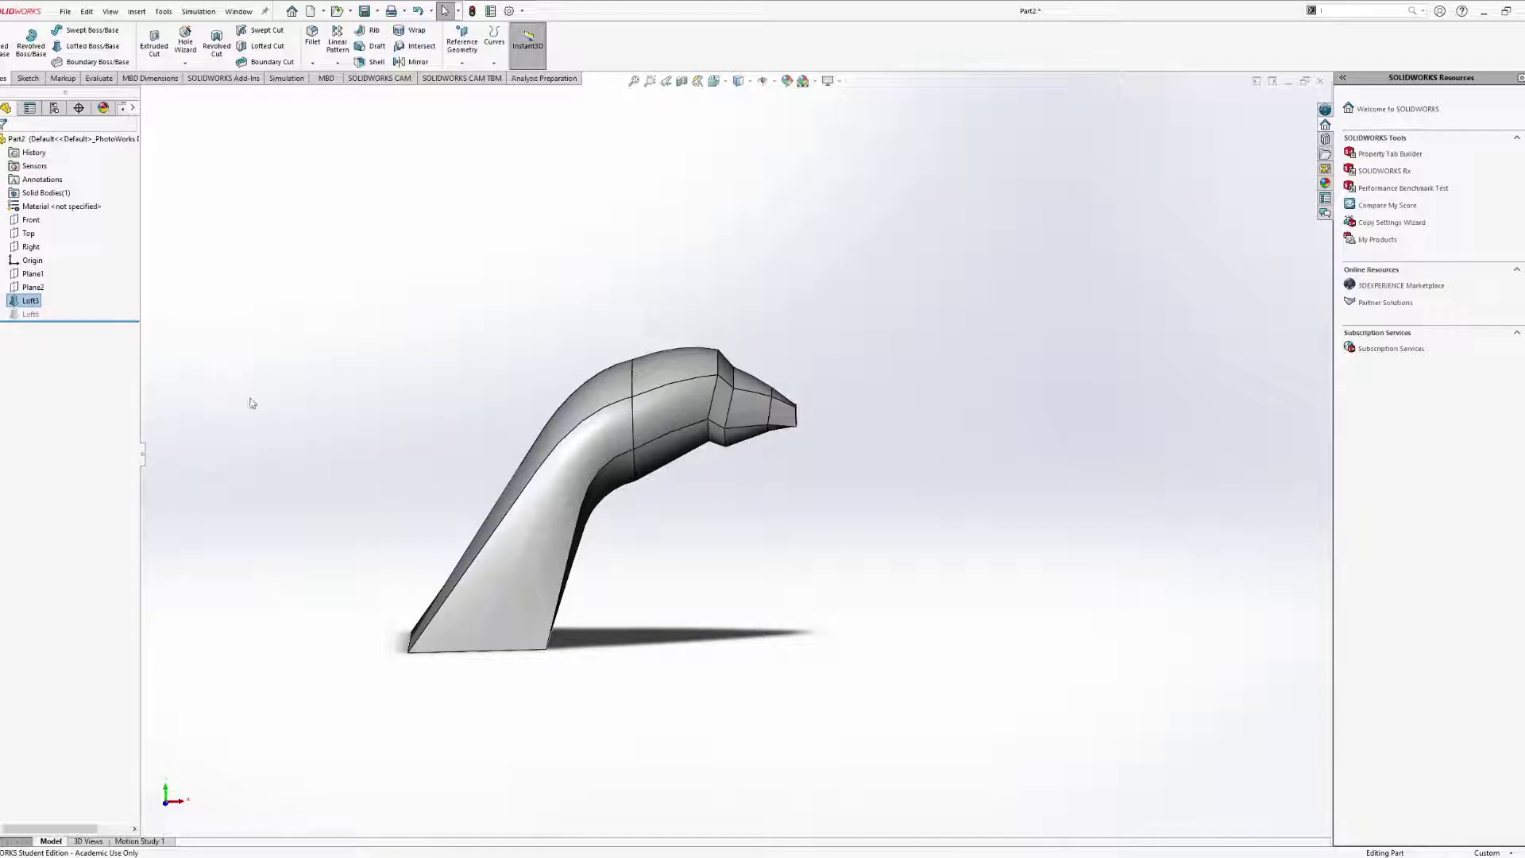
{"action": "middle_click_drag", "start_coordinate": [752, 467], "coordinate": [725, 453]}
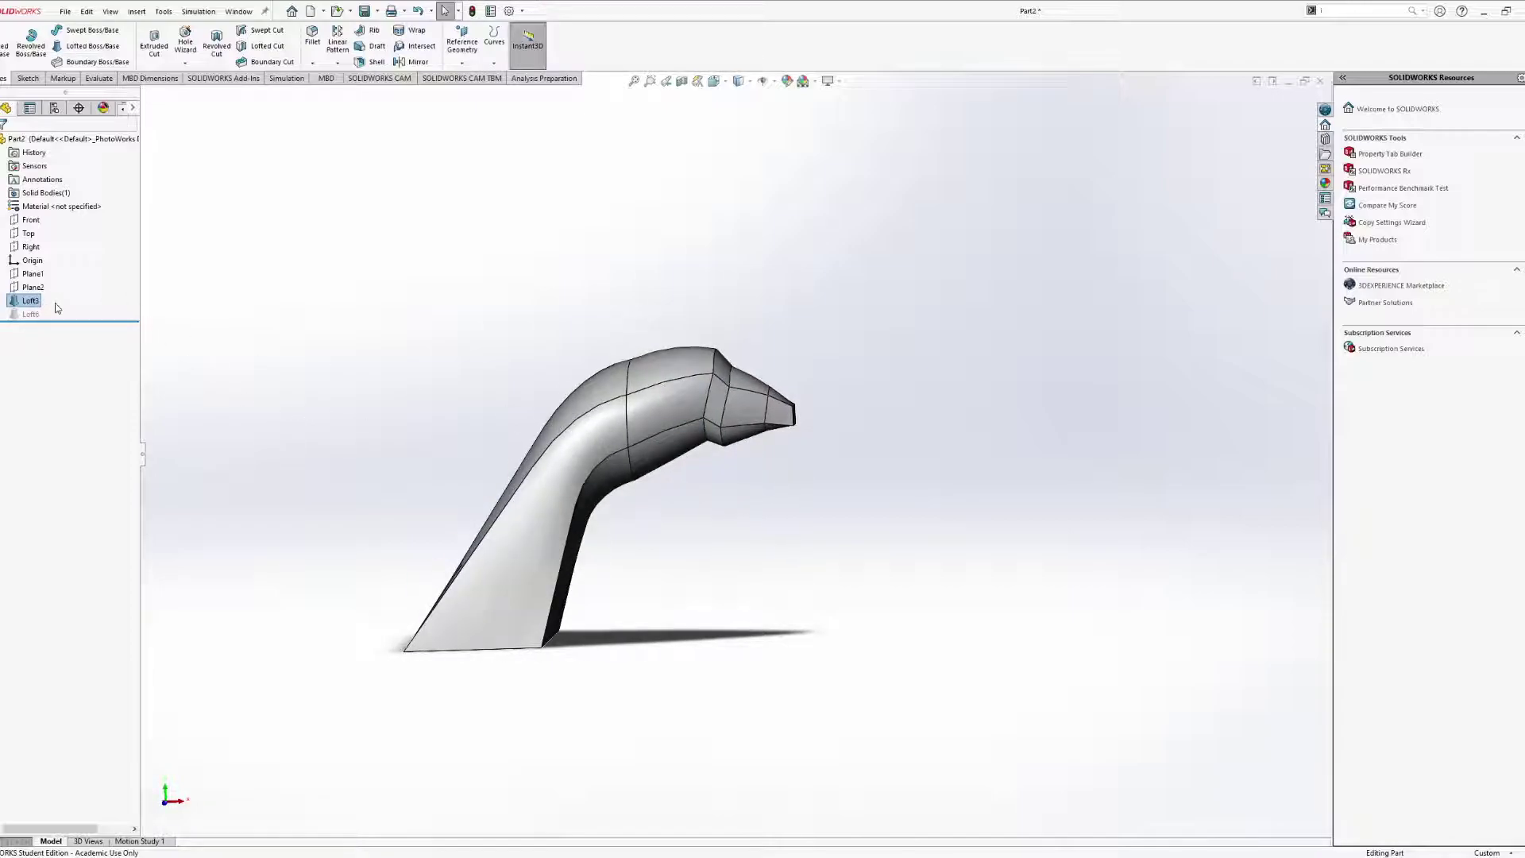
Suppress the guide-curve loft again and unsuppress the centerline loft for comparison.
{"action": "left_click", "coordinate": [3, 301]}
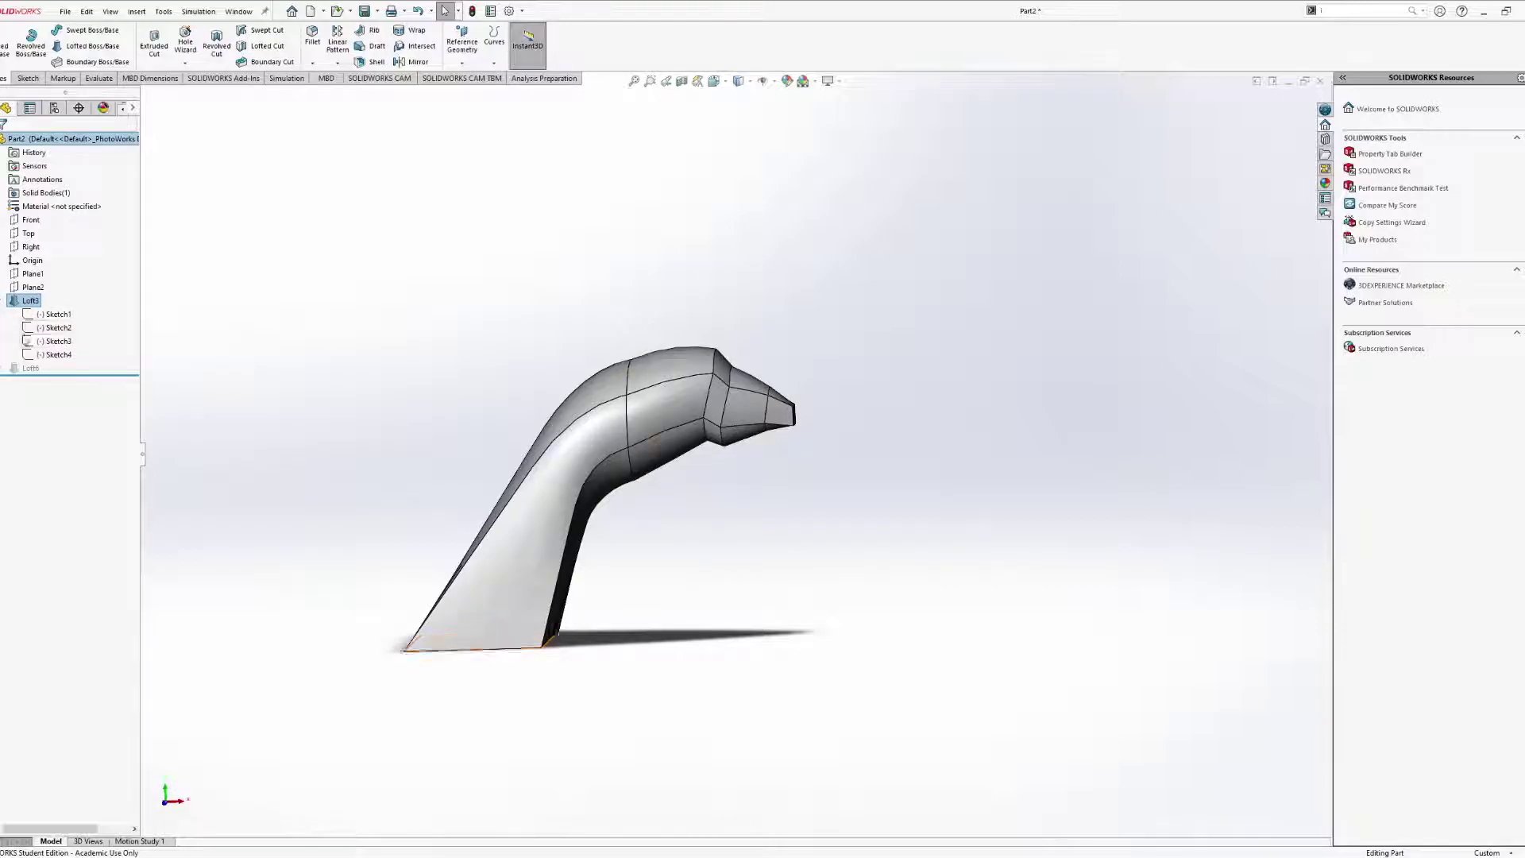
{"action": "left_click", "coordinate": [3, 368]}
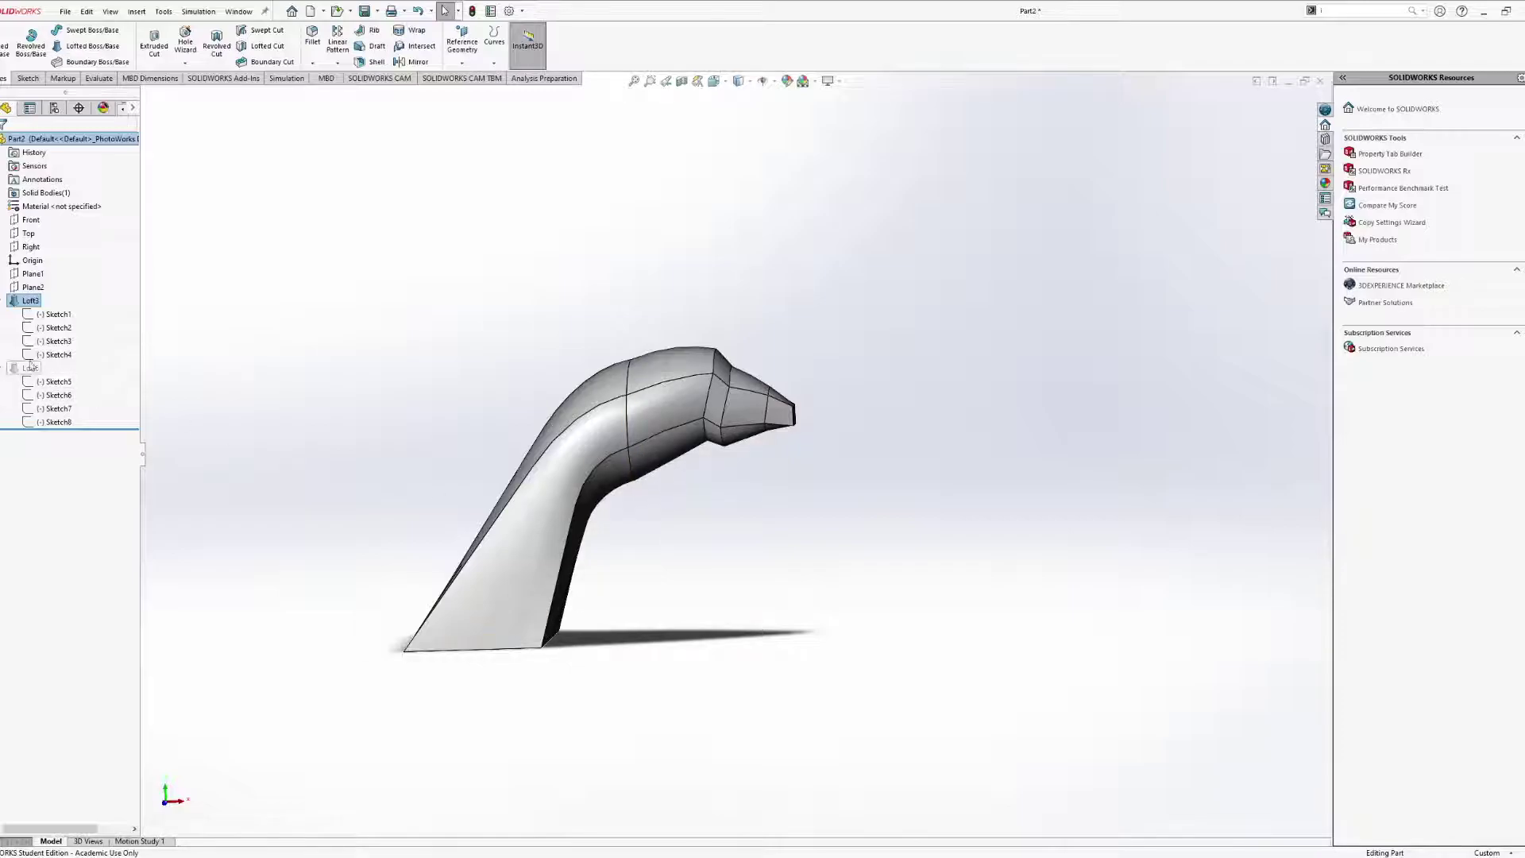
{"action": "left_click", "coordinate": [24, 302]}
{"action": "left_click", "coordinate": [49, 281]}
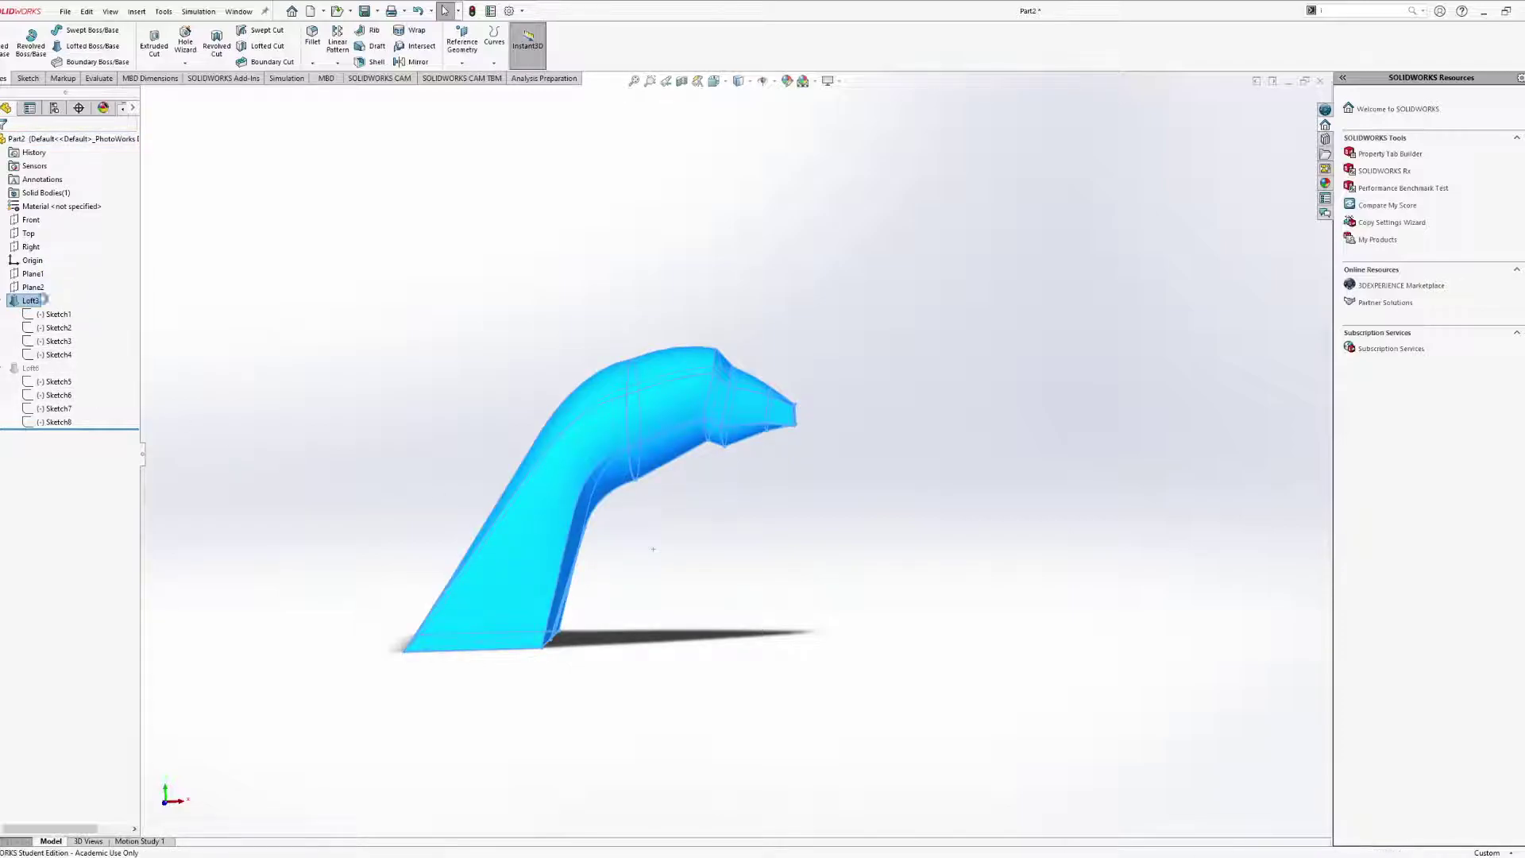
{"action": "left_click", "coordinate": [26, 355]}
{"action": "left_click", "coordinate": [49, 308]}
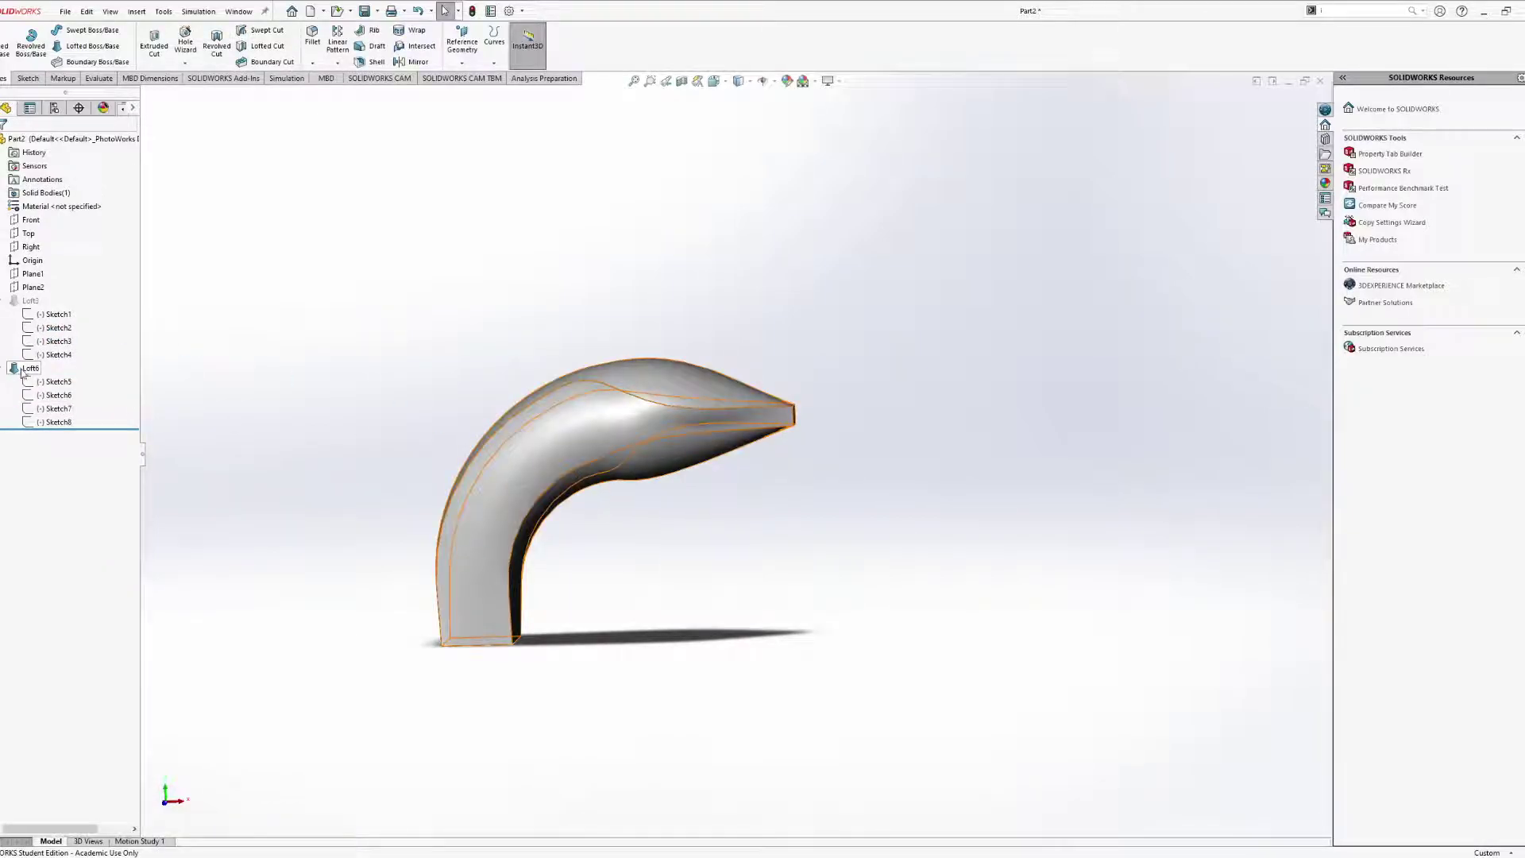
{"action": "left_click", "coordinate": [545, 450]}
{"action": "middle_click_drag", "start_coordinate": [546, 450], "coordinate": [537, 473]}
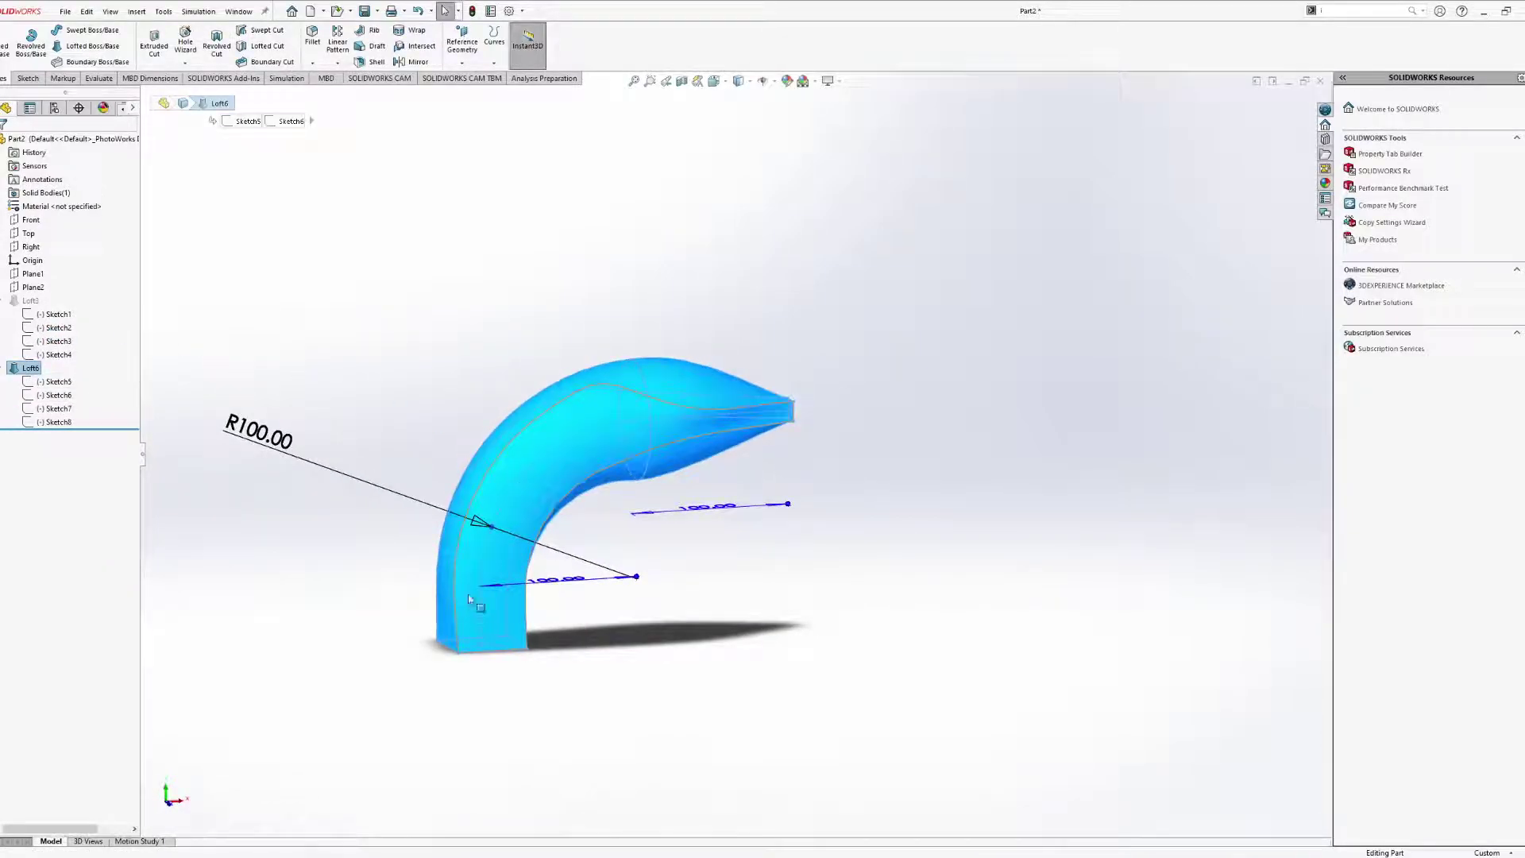
{"action": "mouse_move", "coordinate": [759, 427]}
{"action": "middle_mouse_down"}
{"action": "mouse_move", "coordinate": [657, 411]}
{"action": "mouse_move", "coordinate": [763, 409]}
{"action": "mouse_move", "coordinate": [642, 408]}
{"action": "middle_mouse_up"}
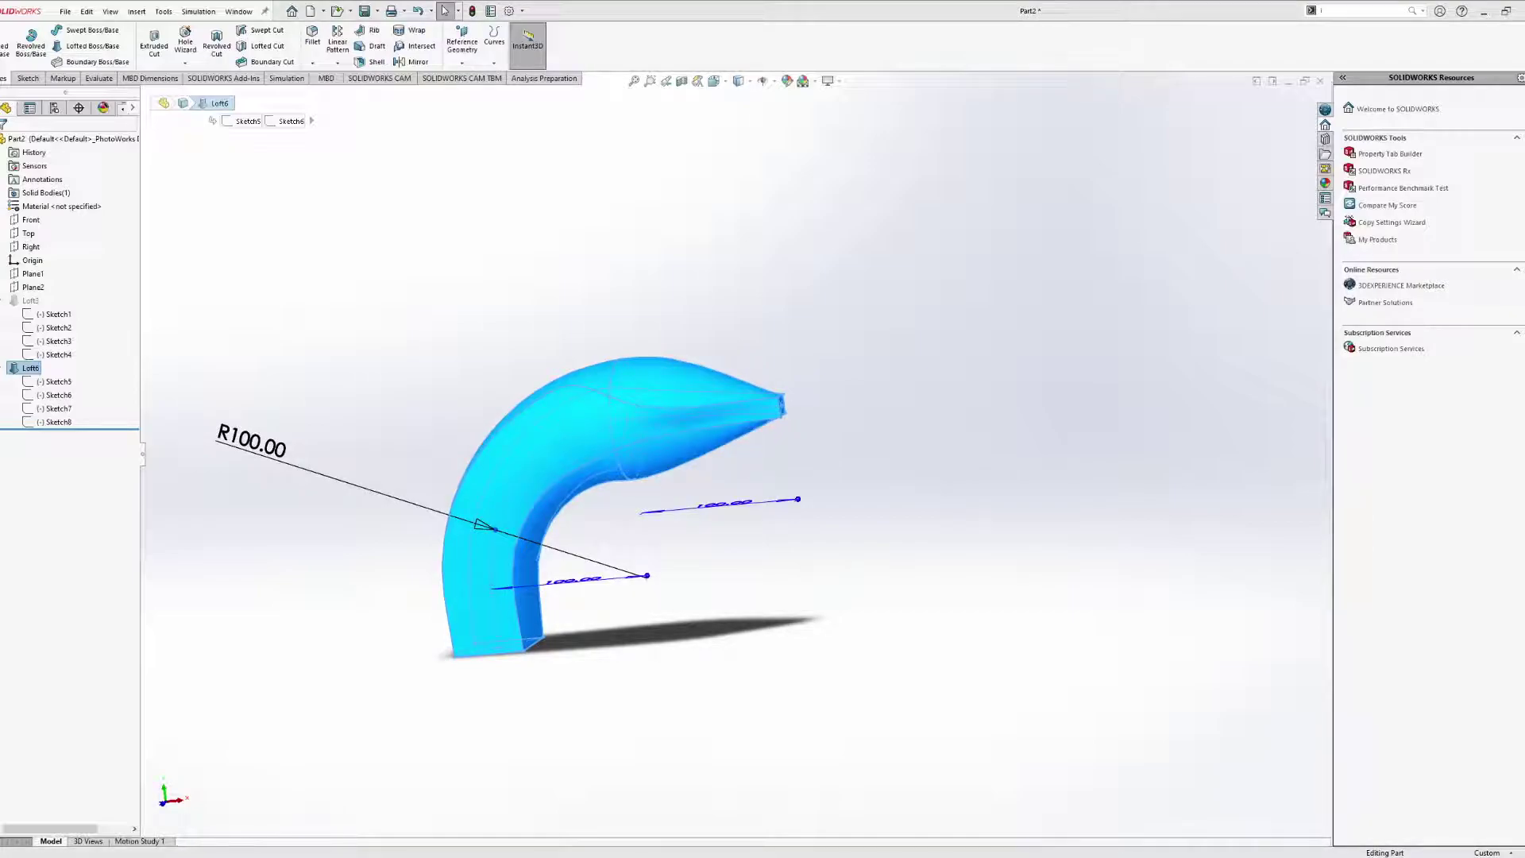
Switch to the PowerPoint presentation and show the Loft Boss (Centerline) slide.
{"action": "key", "text": "alt+Tab"}
{"action": "scroll", "coordinate": [475, 481], "scroll_direction": "down", "scroll_amount": 1}
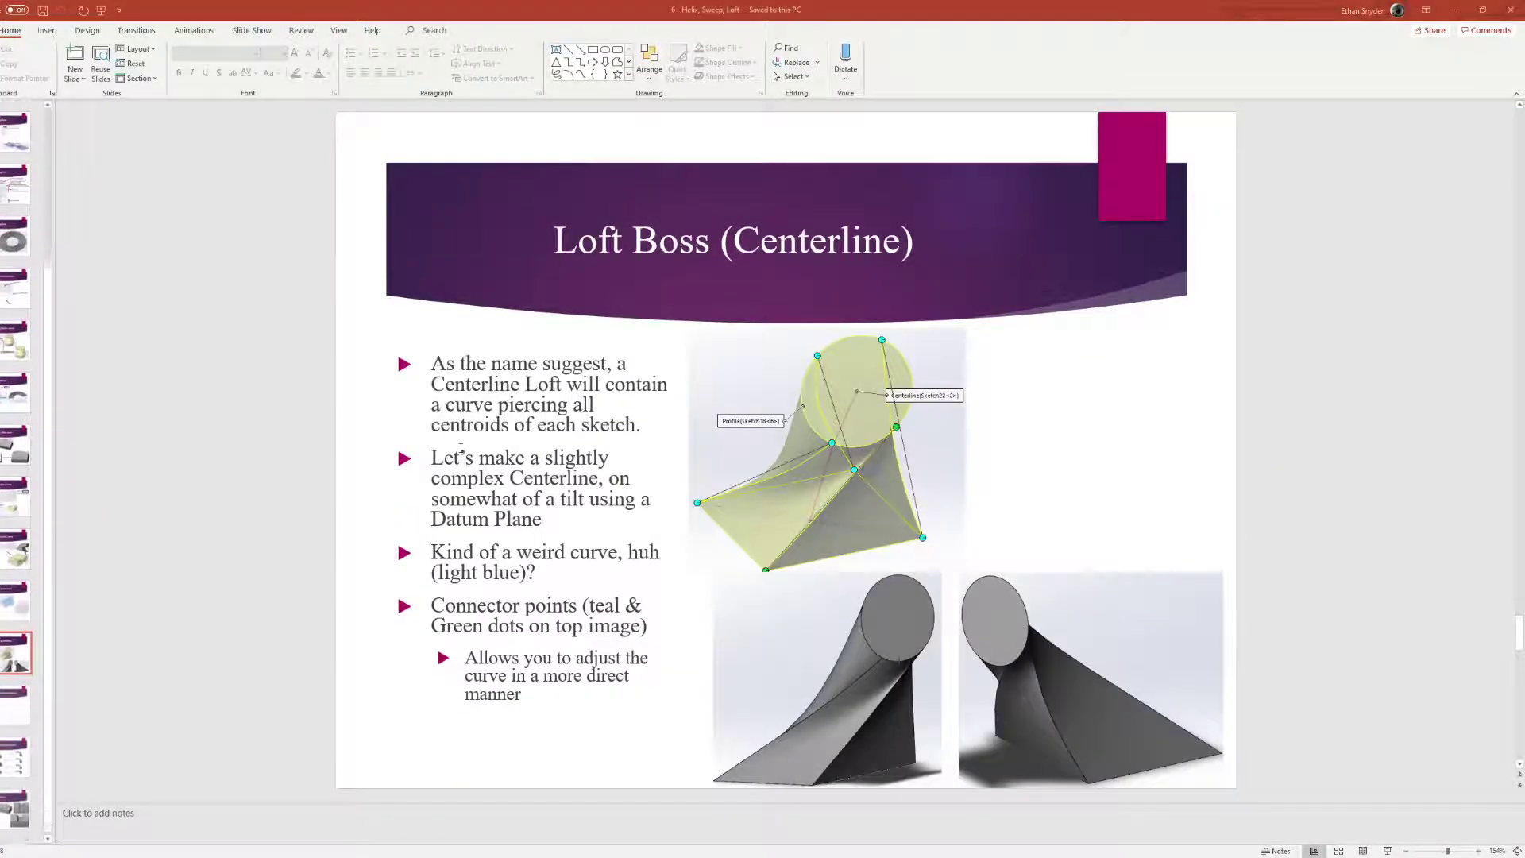
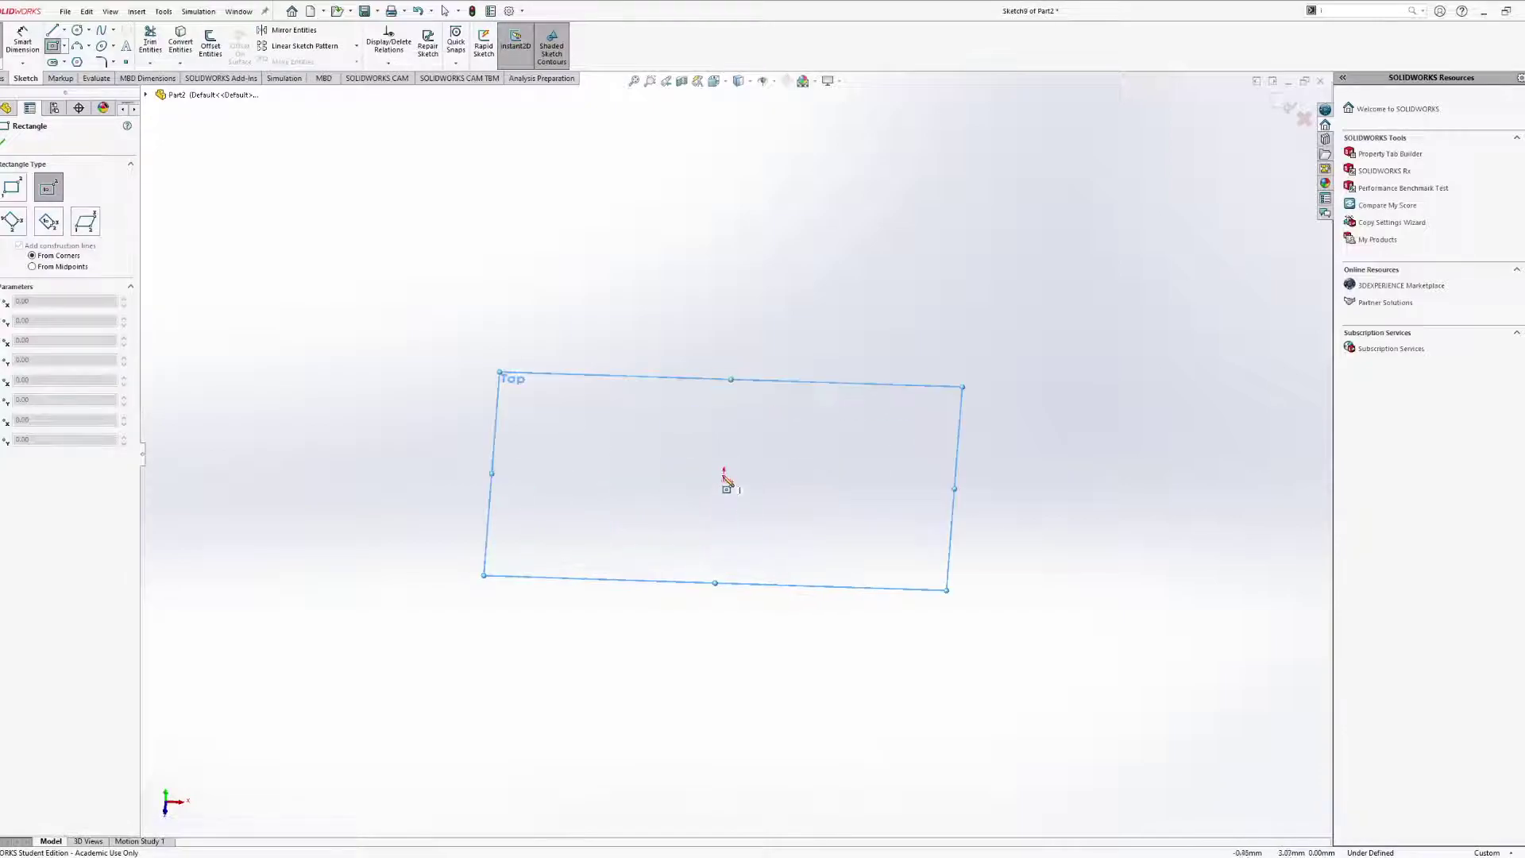
Sketch a center rectangle about 80 × 81 mm around the origin on the Top plane.
{"action": "left_click", "coordinate": [725, 477]}
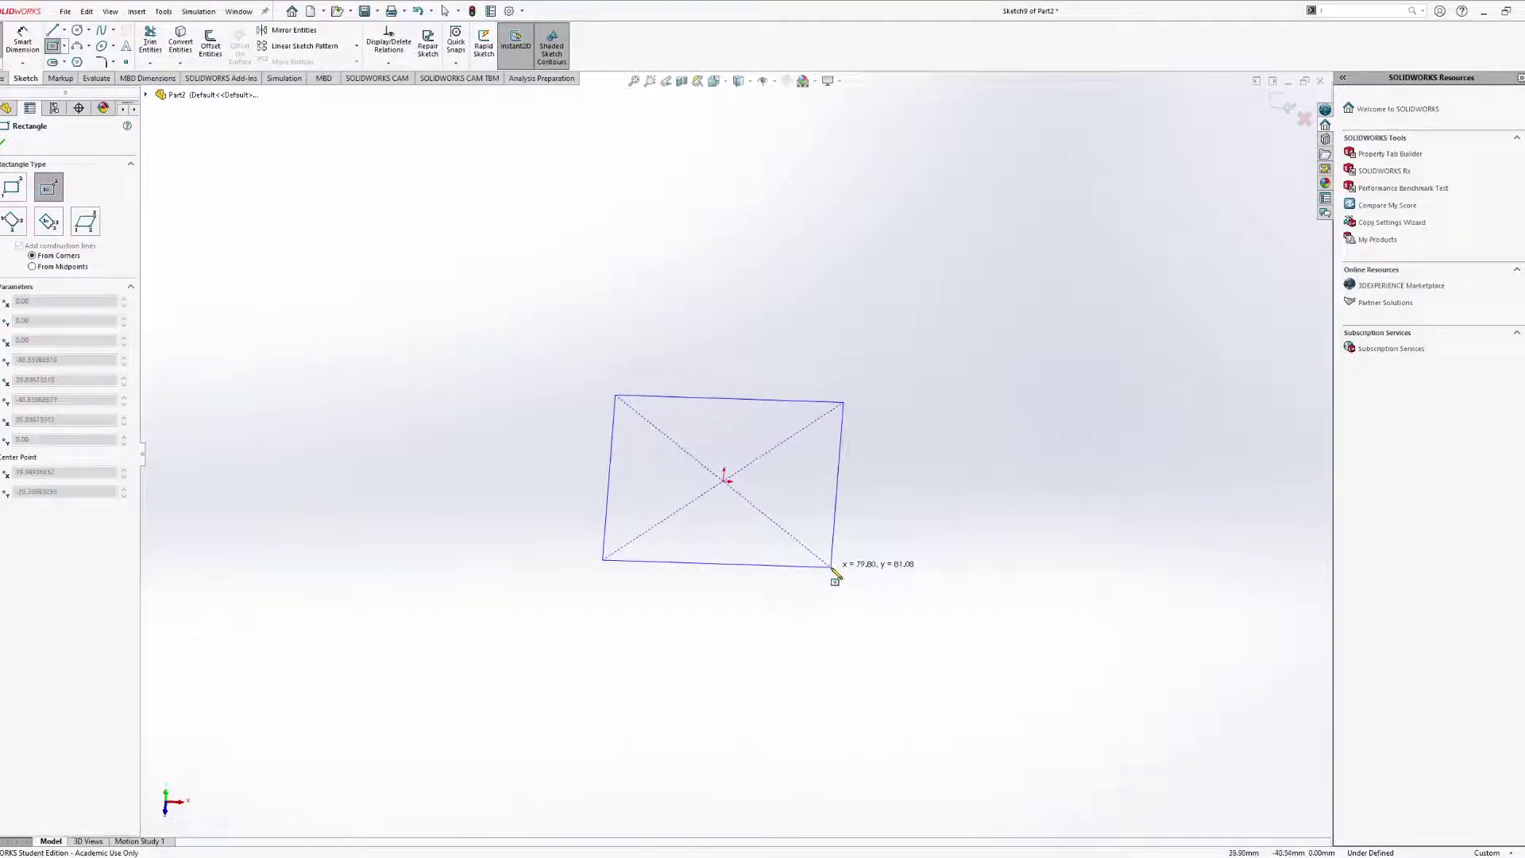
{"action": "left_click", "coordinate": [831, 567]}
{"action": "left_click", "coordinate": [4, 78]}
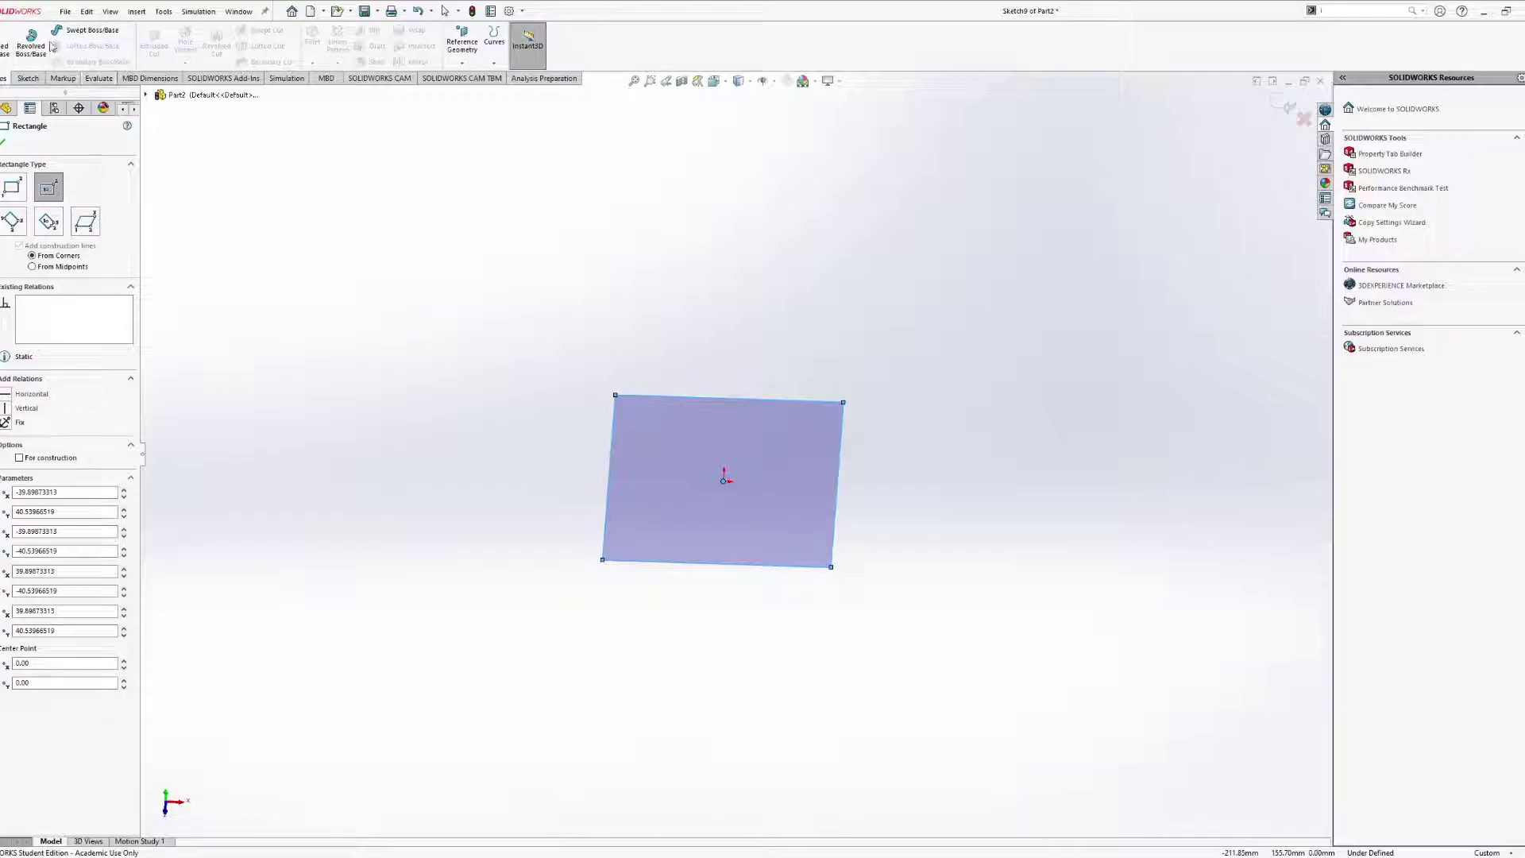
Extrude the rectangle 50 mm upward with a 20° inward draft to form a tapered block.
{"action": "left_click", "coordinate": [7, 39]}
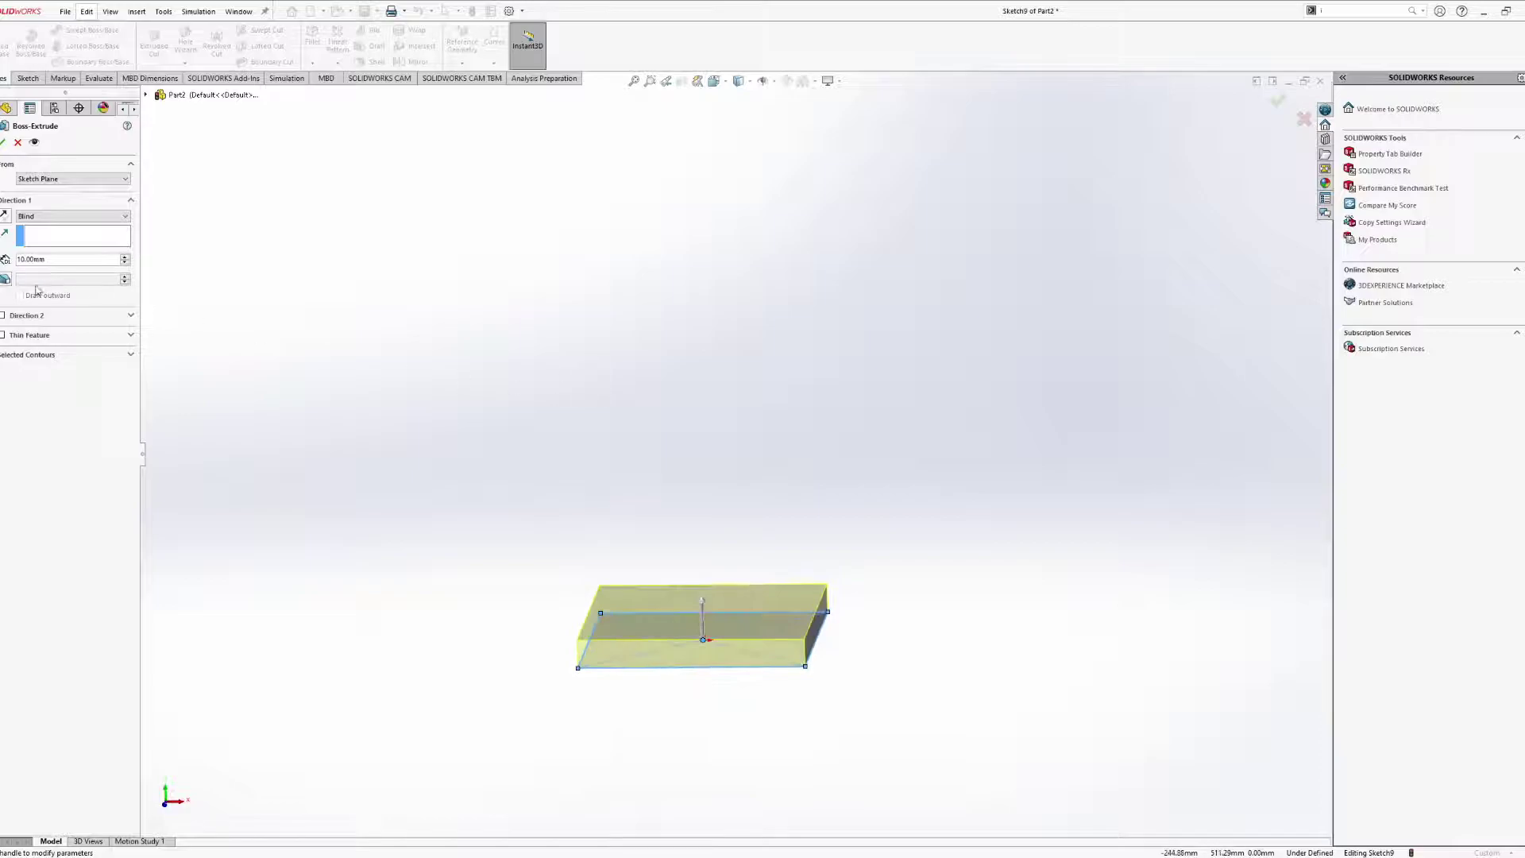
{"action": "left_click", "coordinate": [6, 281]}
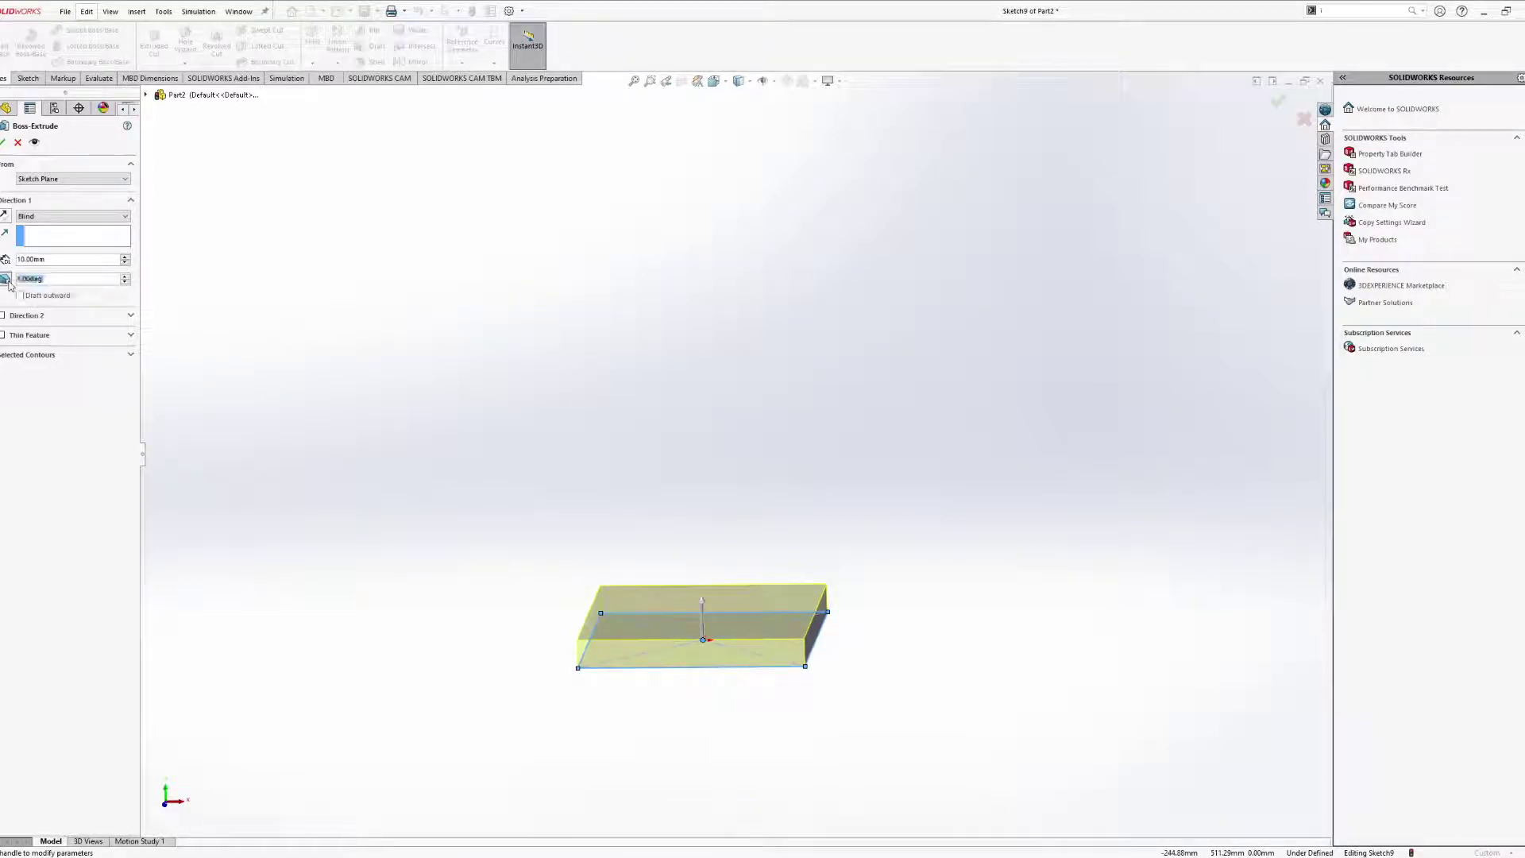
{"action": "left_click", "coordinate": [124, 279]}
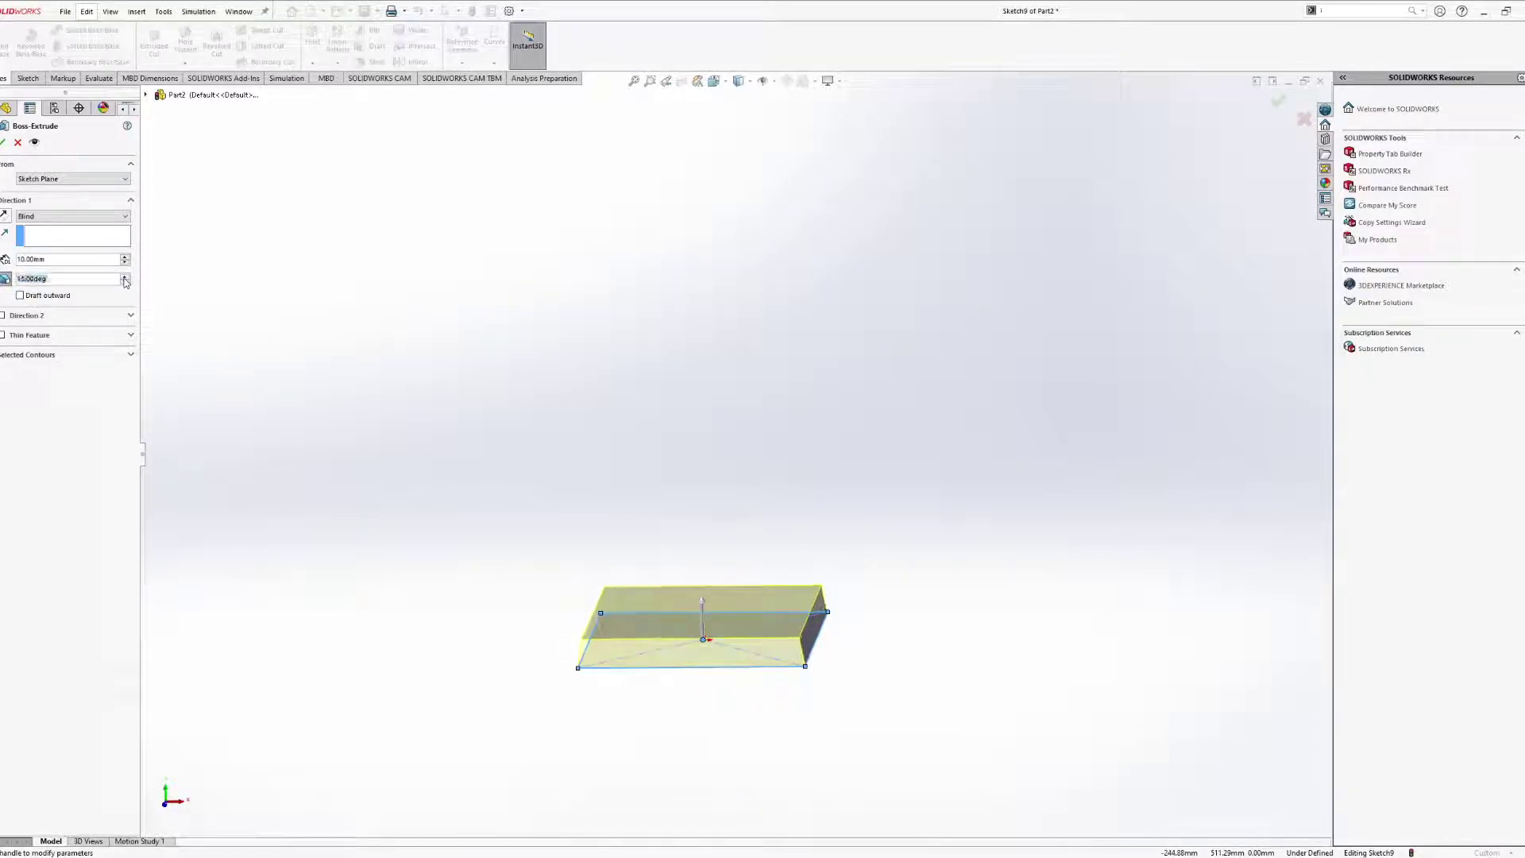
{"action": "left_click", "coordinate": [125, 279]}
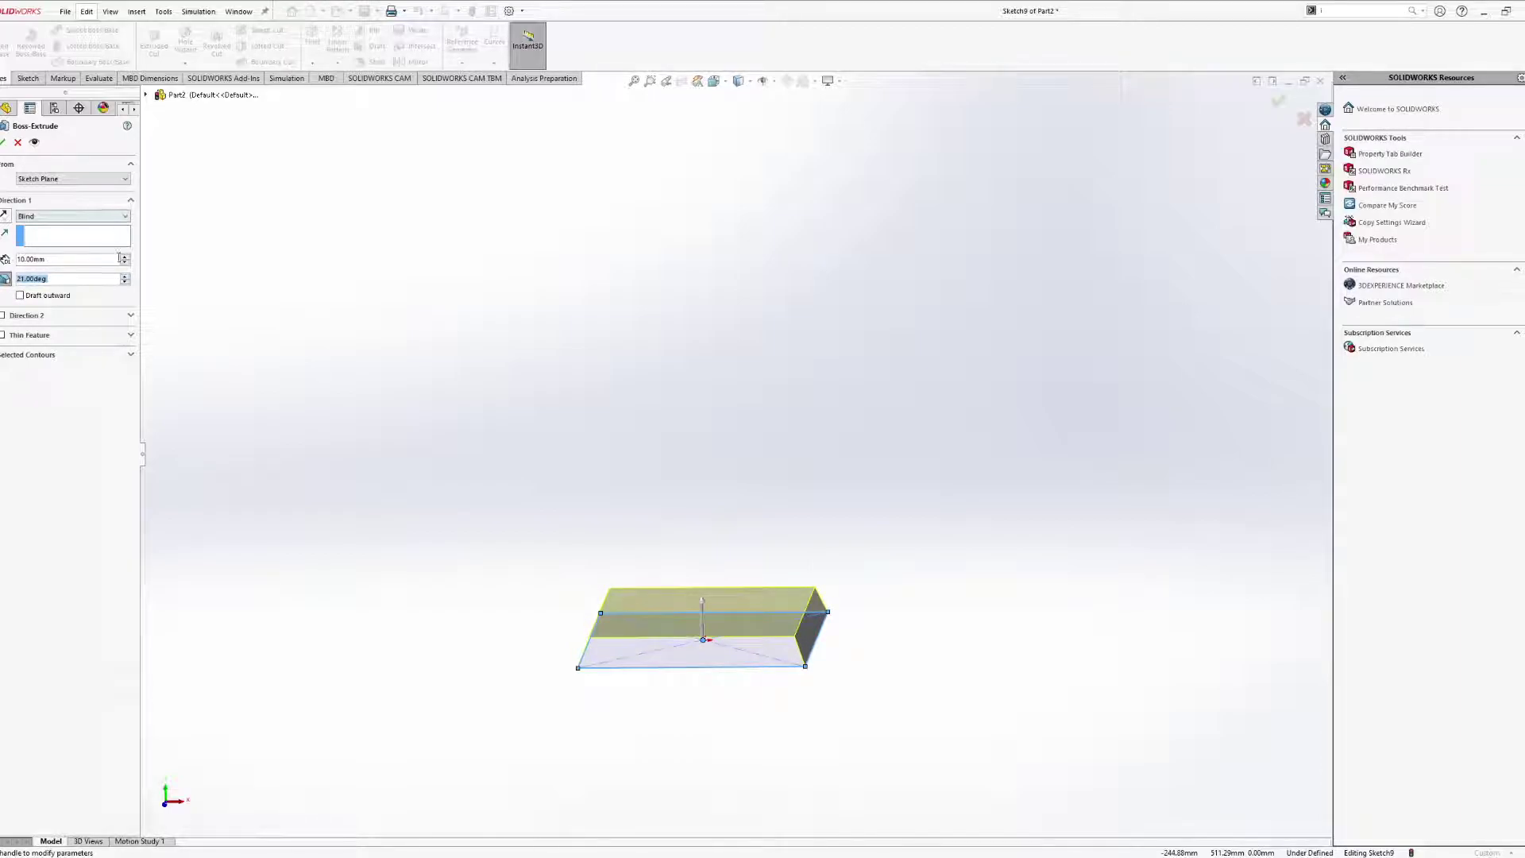
{"action": "left_click", "coordinate": [125, 260]}
{"action": "left_click", "coordinate": [125, 259]}
{"action": "left_click", "coordinate": [125, 260]}
{"action": "left_click", "coordinate": [125, 259]}
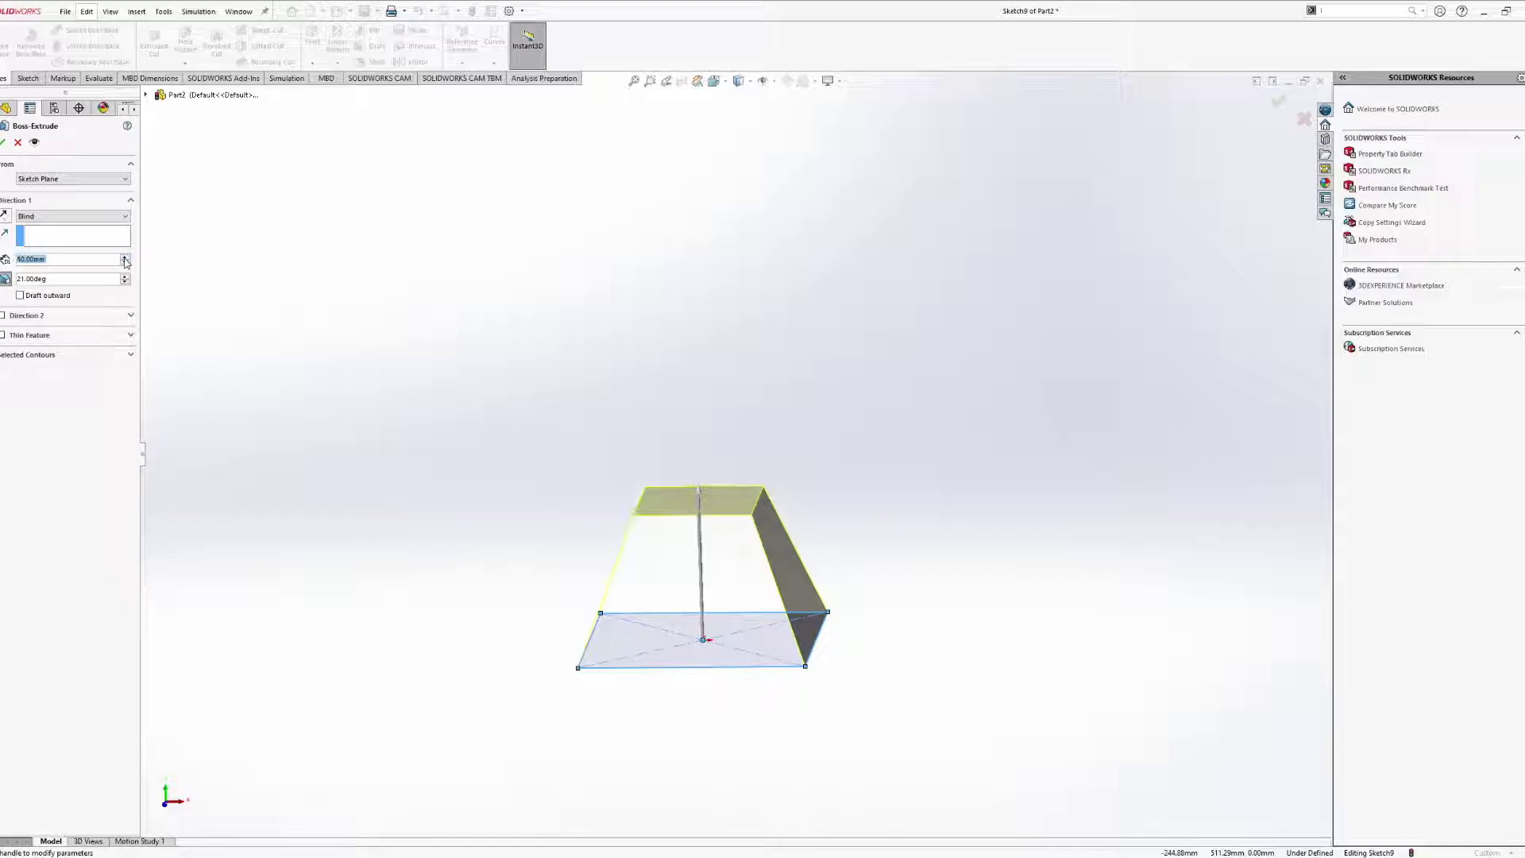
{"action": "left_click", "coordinate": [125, 260]}
{"action": "left_click", "coordinate": [124, 282]}
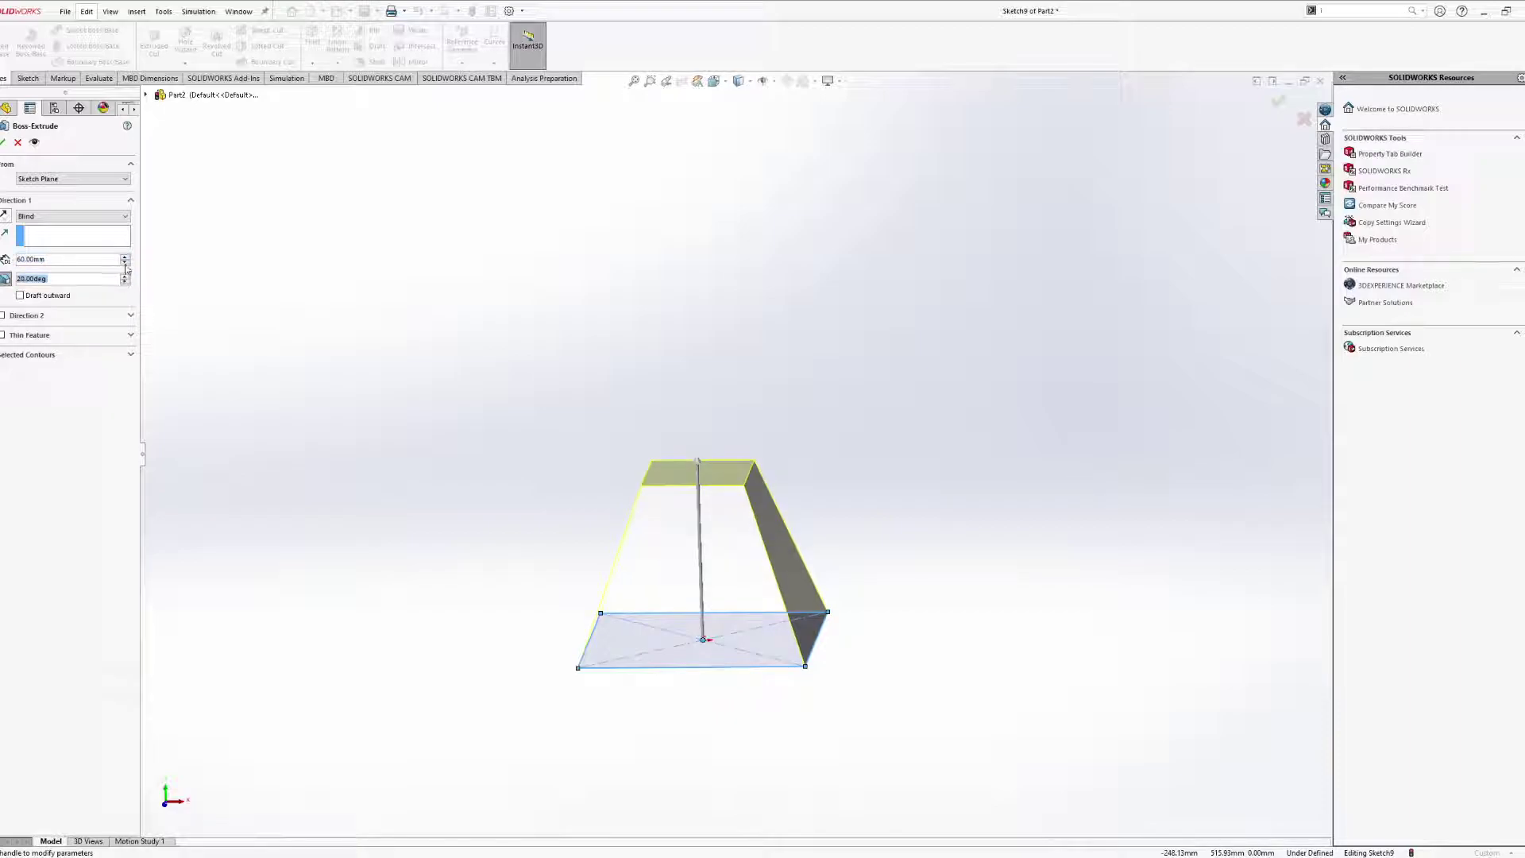
{"action": "left_click", "coordinate": [3, 142]}
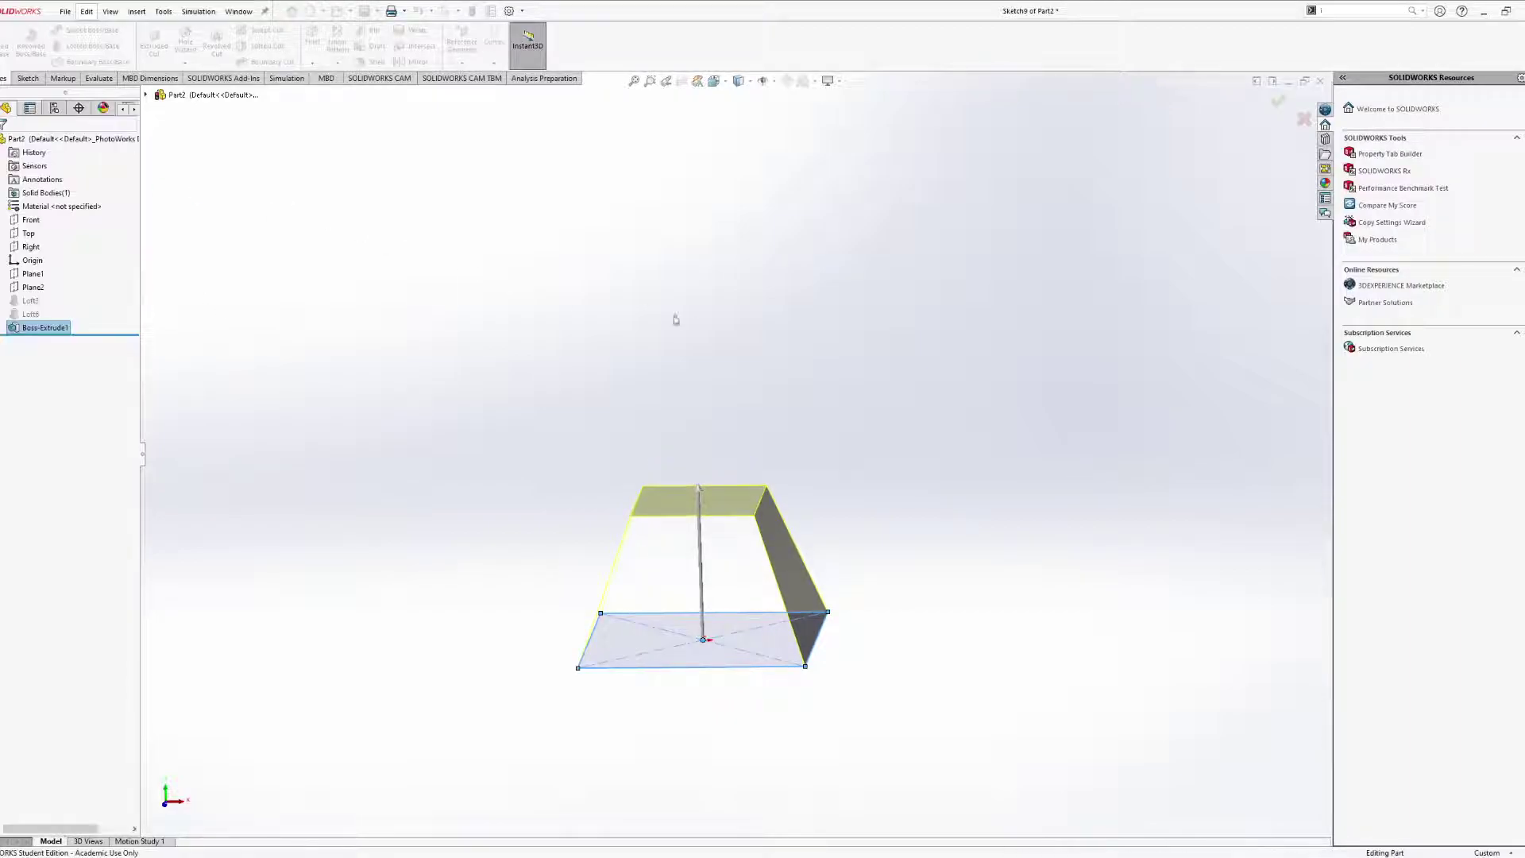
{"action": "scroll", "coordinate": [823, 428], "scroll_direction": "up", "scroll_amount": 5}
{"action": "mouse_move", "coordinate": [823, 428]}
{"action": "middle_mouse_down"}
{"action": "mouse_move", "coordinate": [847, 521]}
{"action": "mouse_move", "coordinate": [818, 453]}
{"action": "mouse_move", "coordinate": [540, 392]}
{"action": "middle_mouse_up"}
{"action": "left_click", "coordinate": [28, 233]}
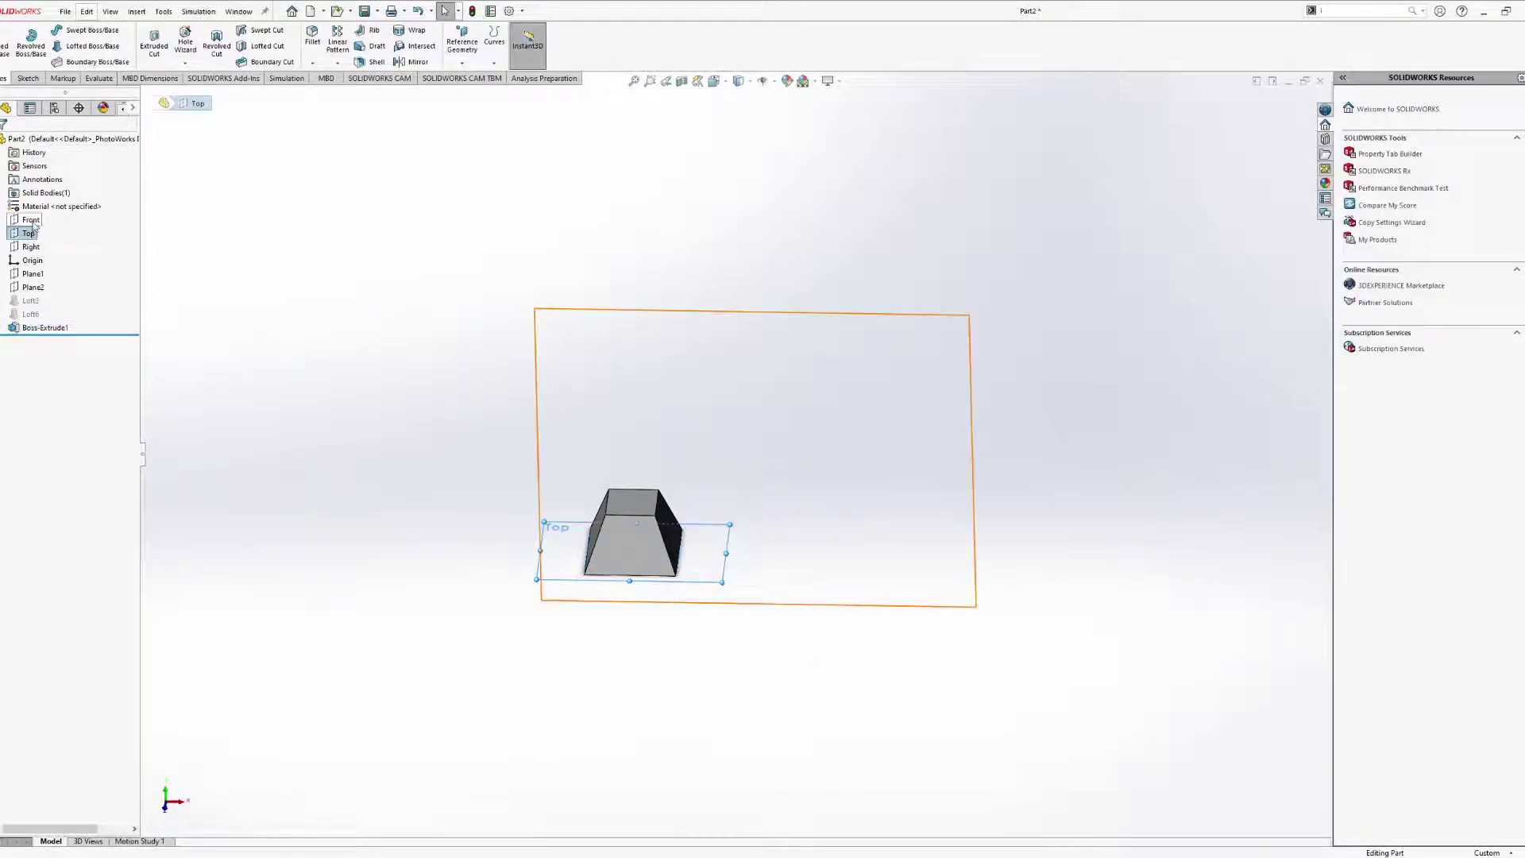
{"action": "left_click", "coordinate": [29, 248]}
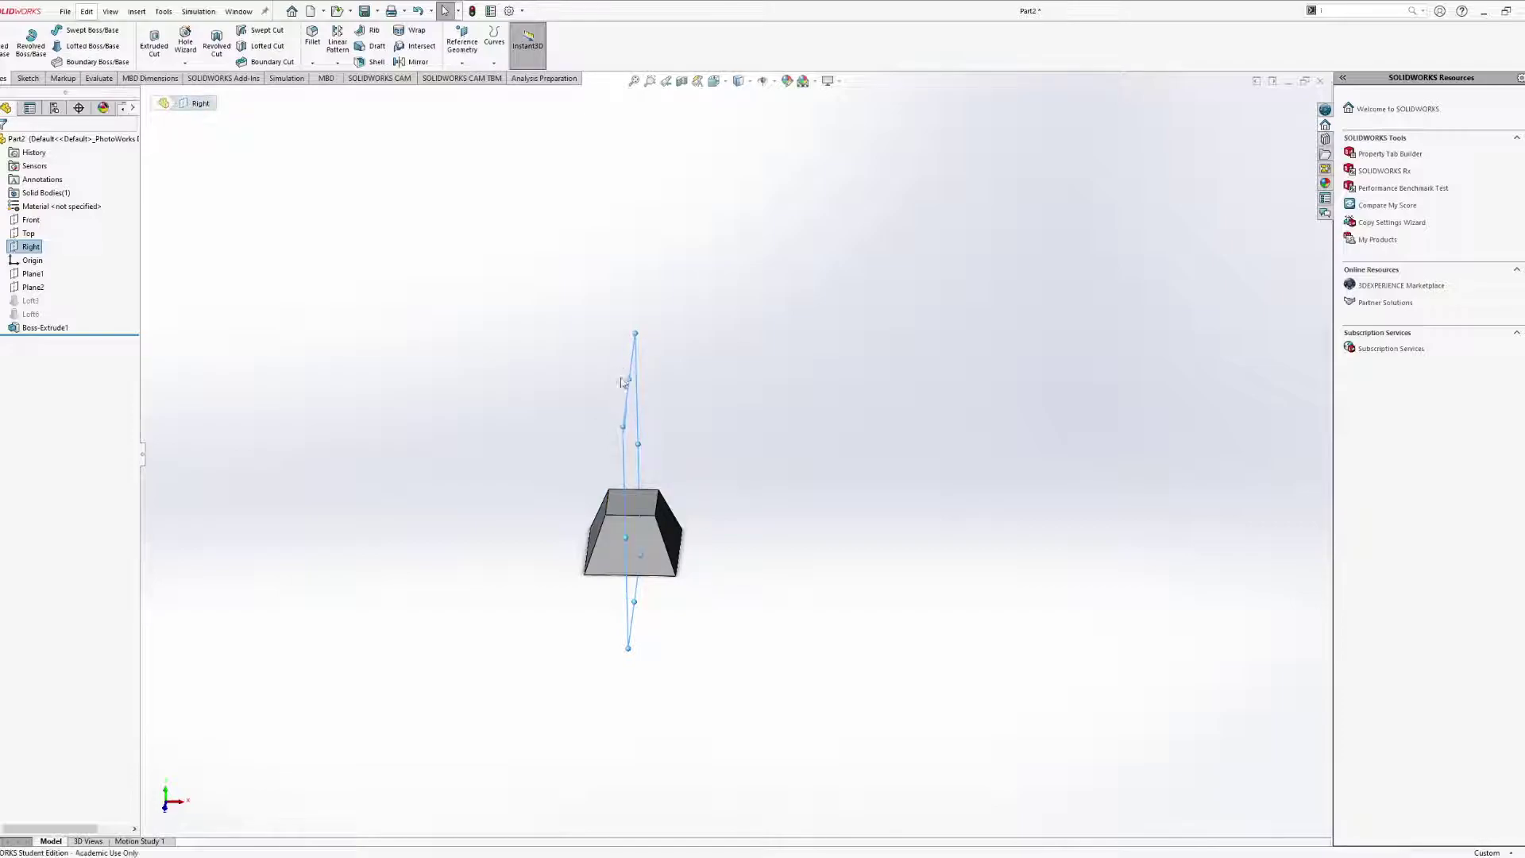
{"action": "middle_click_drag", "start_coordinate": [628, 369], "coordinate": [556, 317]}
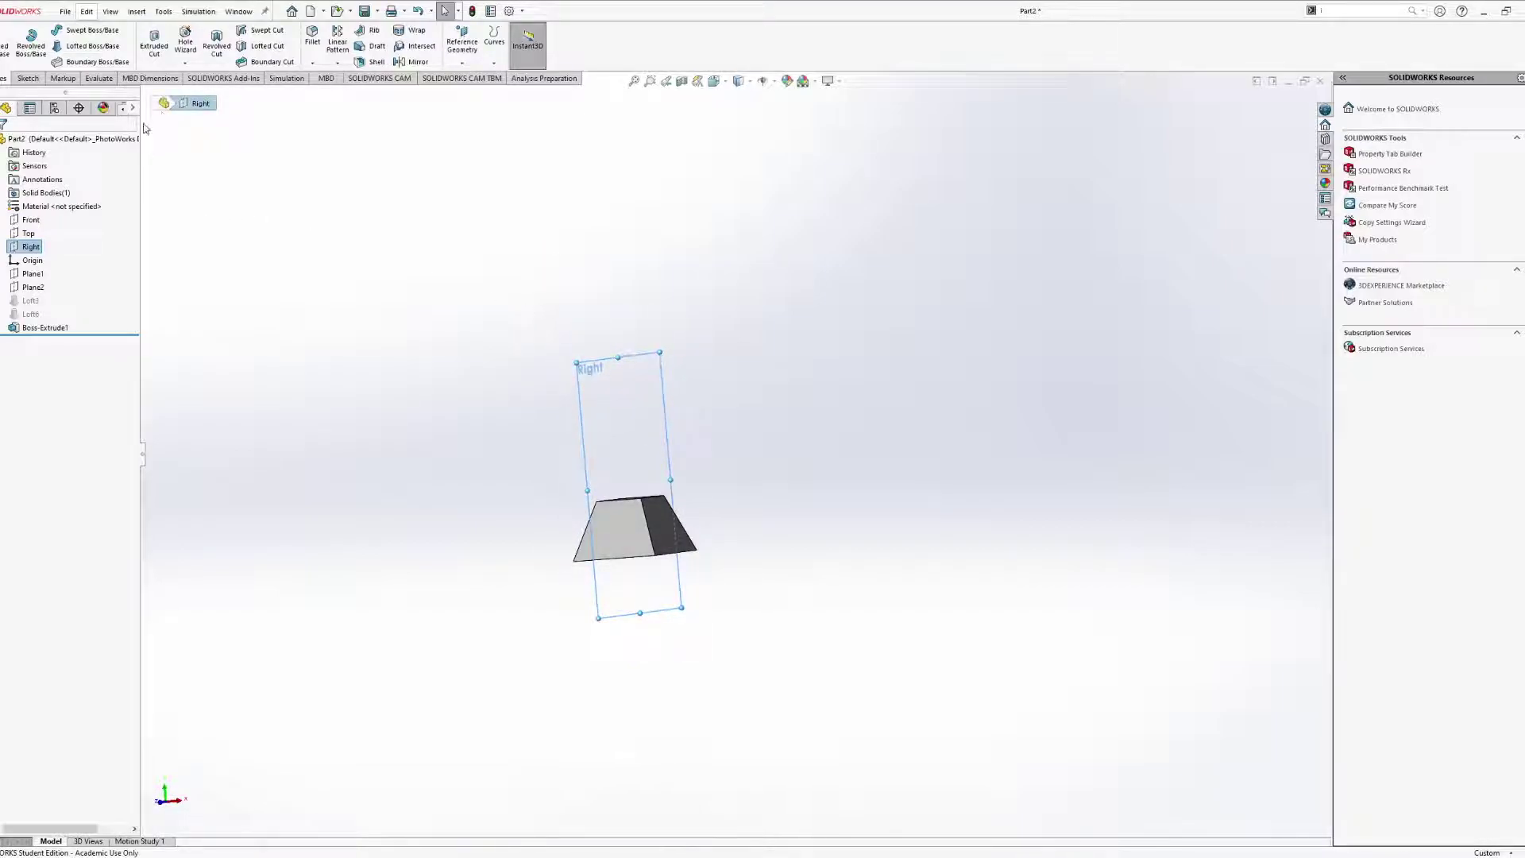
{"action": "left_click", "coordinate": [462, 44]}
{"action": "left_click", "coordinate": [483, 87]}
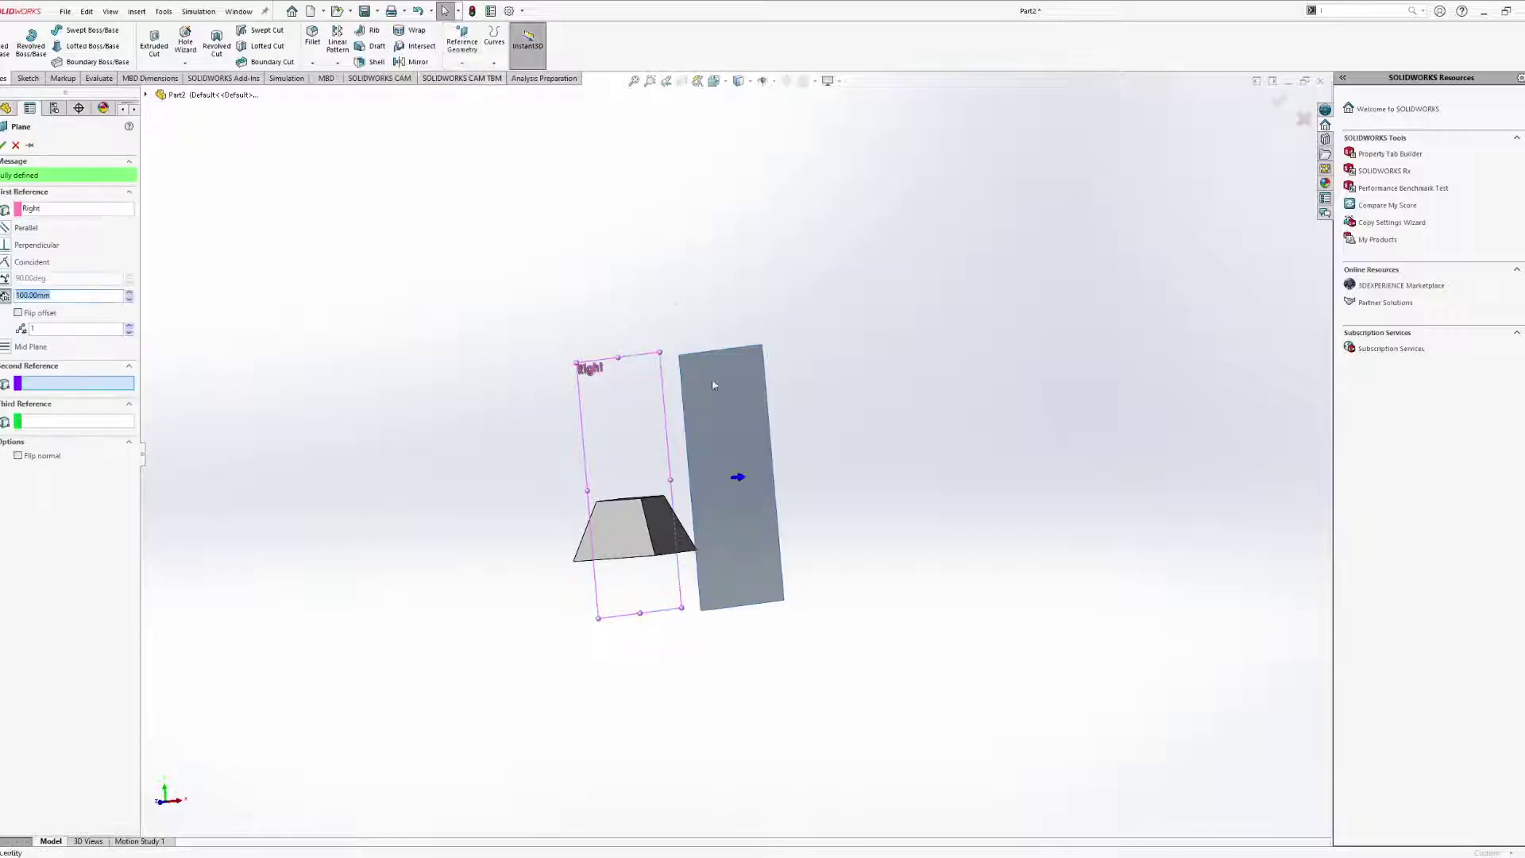
{"action": "middle_click_drag", "start_coordinate": [759, 383], "coordinate": [769, 368]}
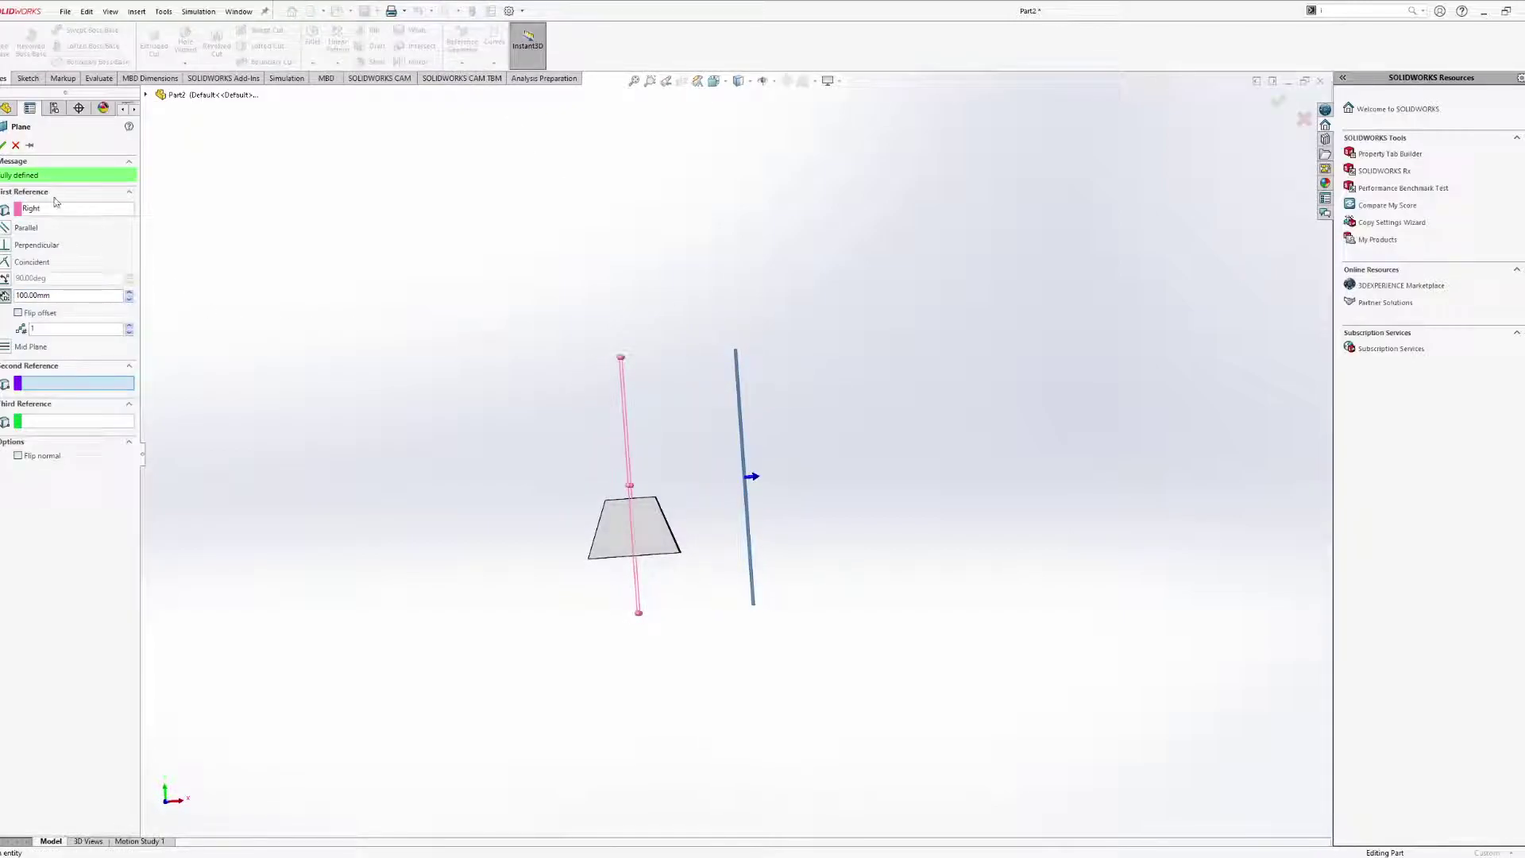
{"action": "left_click", "coordinate": [6, 279]}
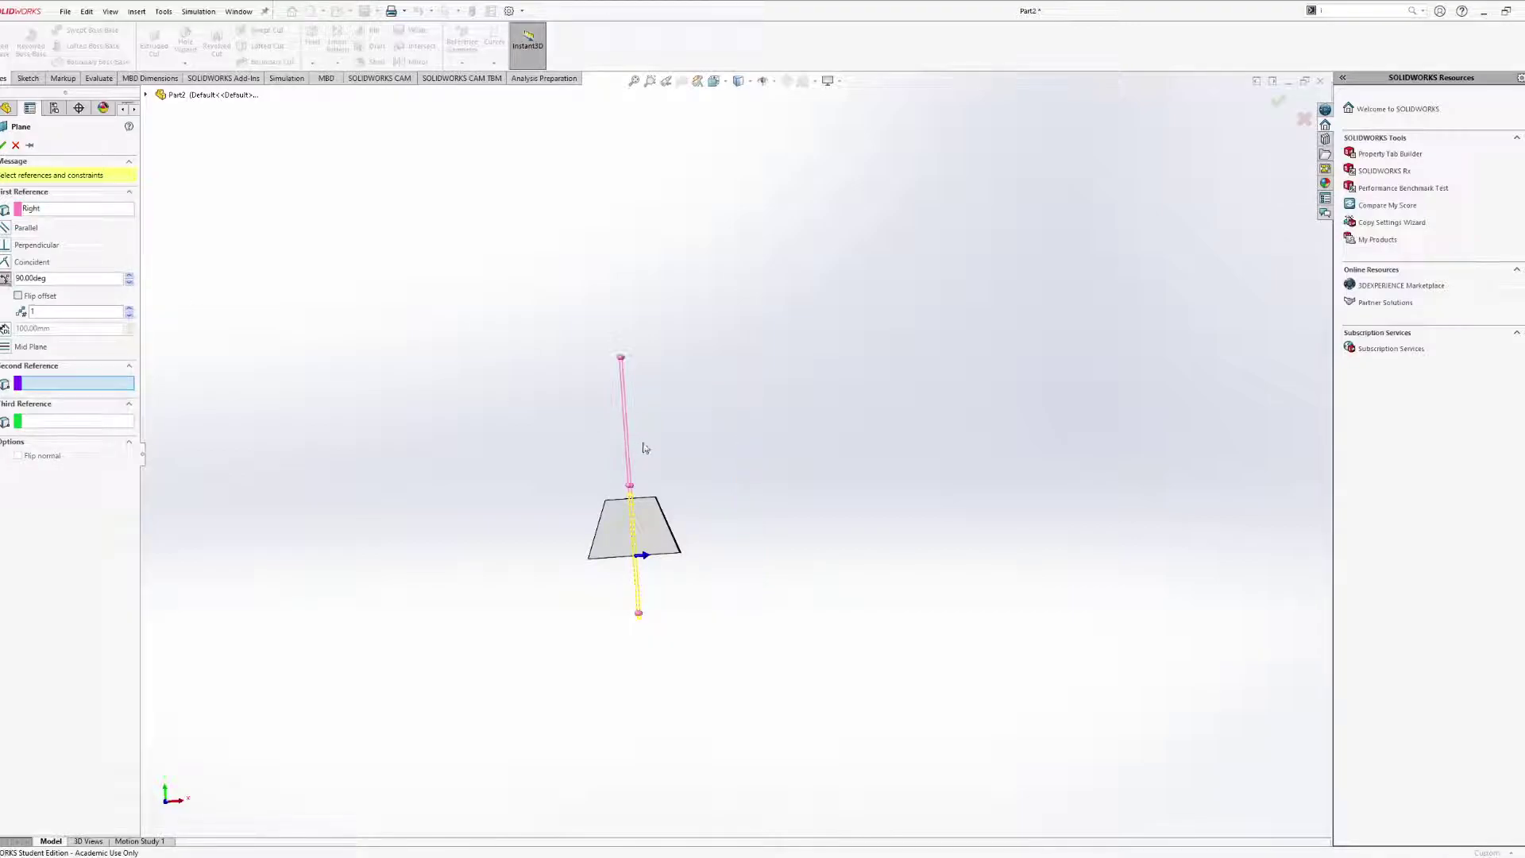
{"action": "mouse_move", "coordinate": [677, 524]}
{"action": "middle_mouse_down"}
{"action": "mouse_move", "coordinate": [636, 527]}
{"action": "mouse_move", "coordinate": [685, 534]}
{"action": "mouse_move", "coordinate": [664, 531]}
{"action": "middle_mouse_up"}
{"action": "left_click", "coordinate": [670, 525]}
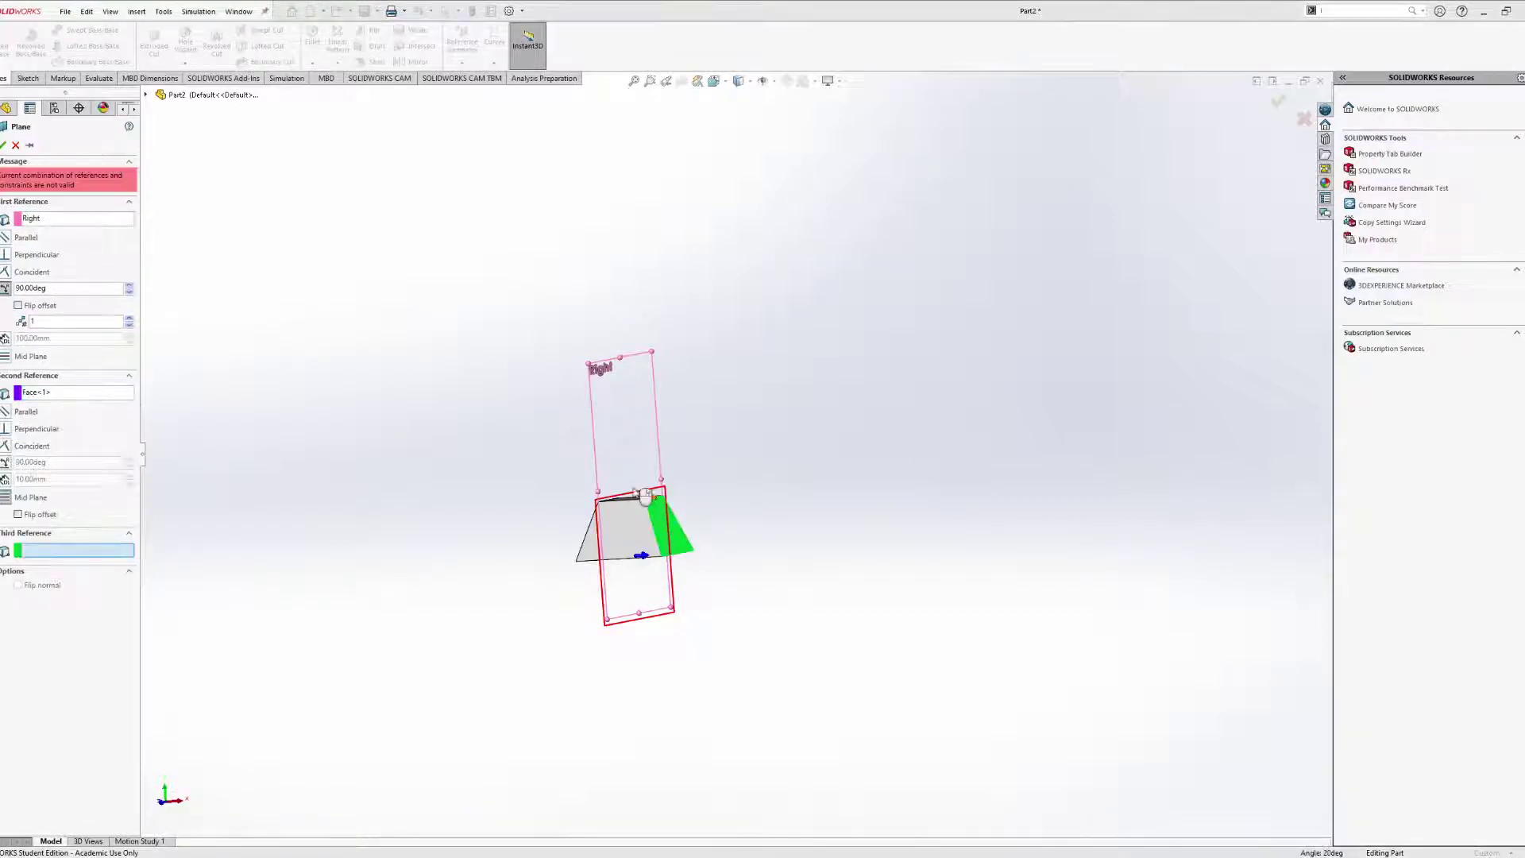
{"action": "left_click", "coordinate": [15, 145]}
{"action": "middle_click_drag", "start_coordinate": [755, 489], "coordinate": [517, 445]}
{"action": "left_click", "coordinate": [672, 526]}
{"action": "key", "text": "Escape"}
Create a reference plane parallel to the block's slanted left face, flipping the offset to the opposite side and increasing it beyond 120 mm.
{"action": "left_click", "coordinate": [615, 535]}
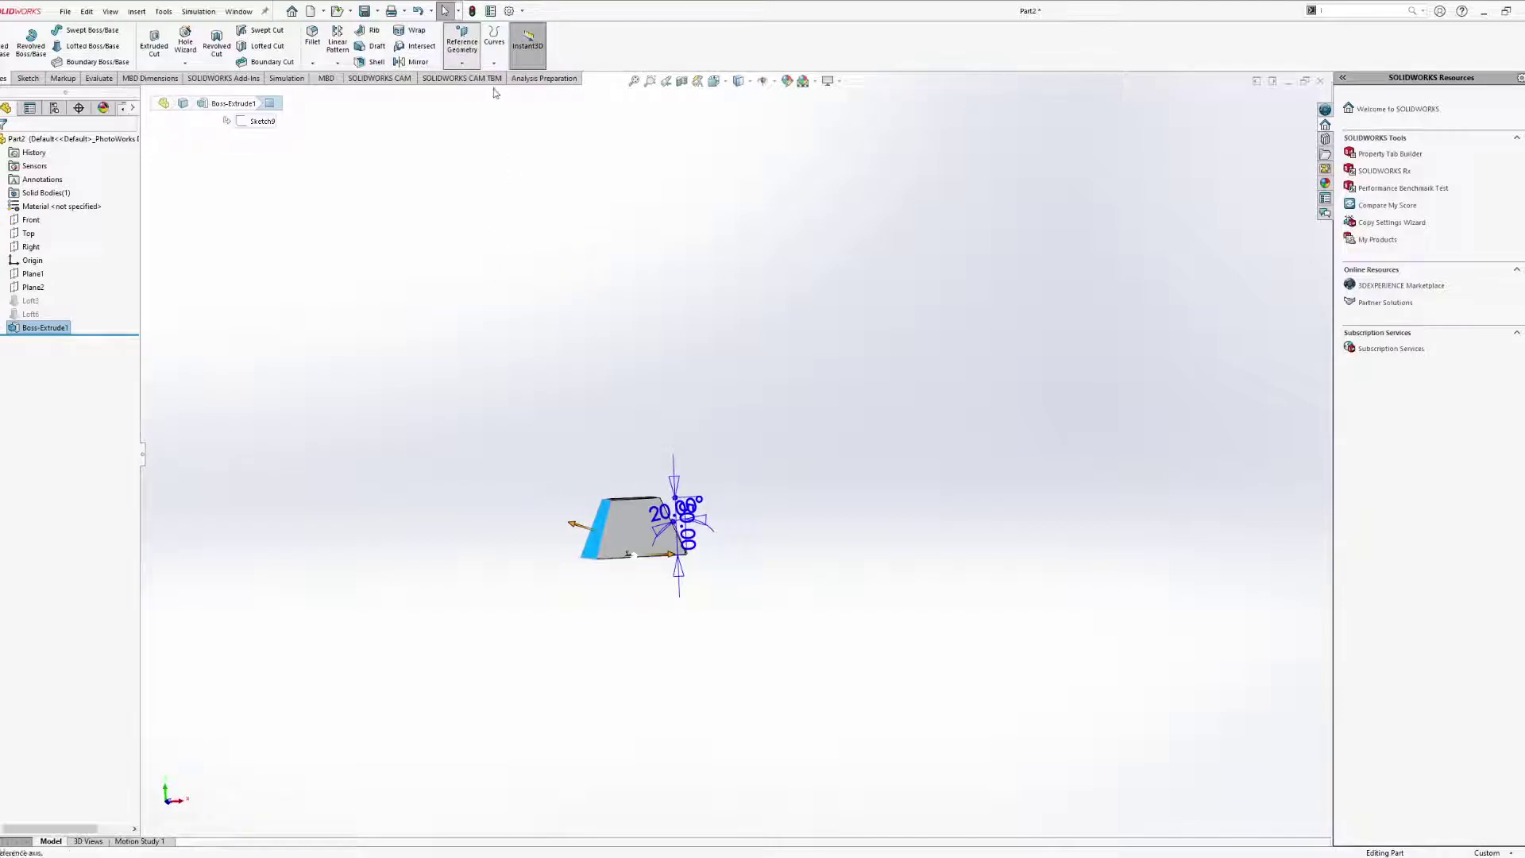
{"action": "left_click", "coordinate": [462, 40]}
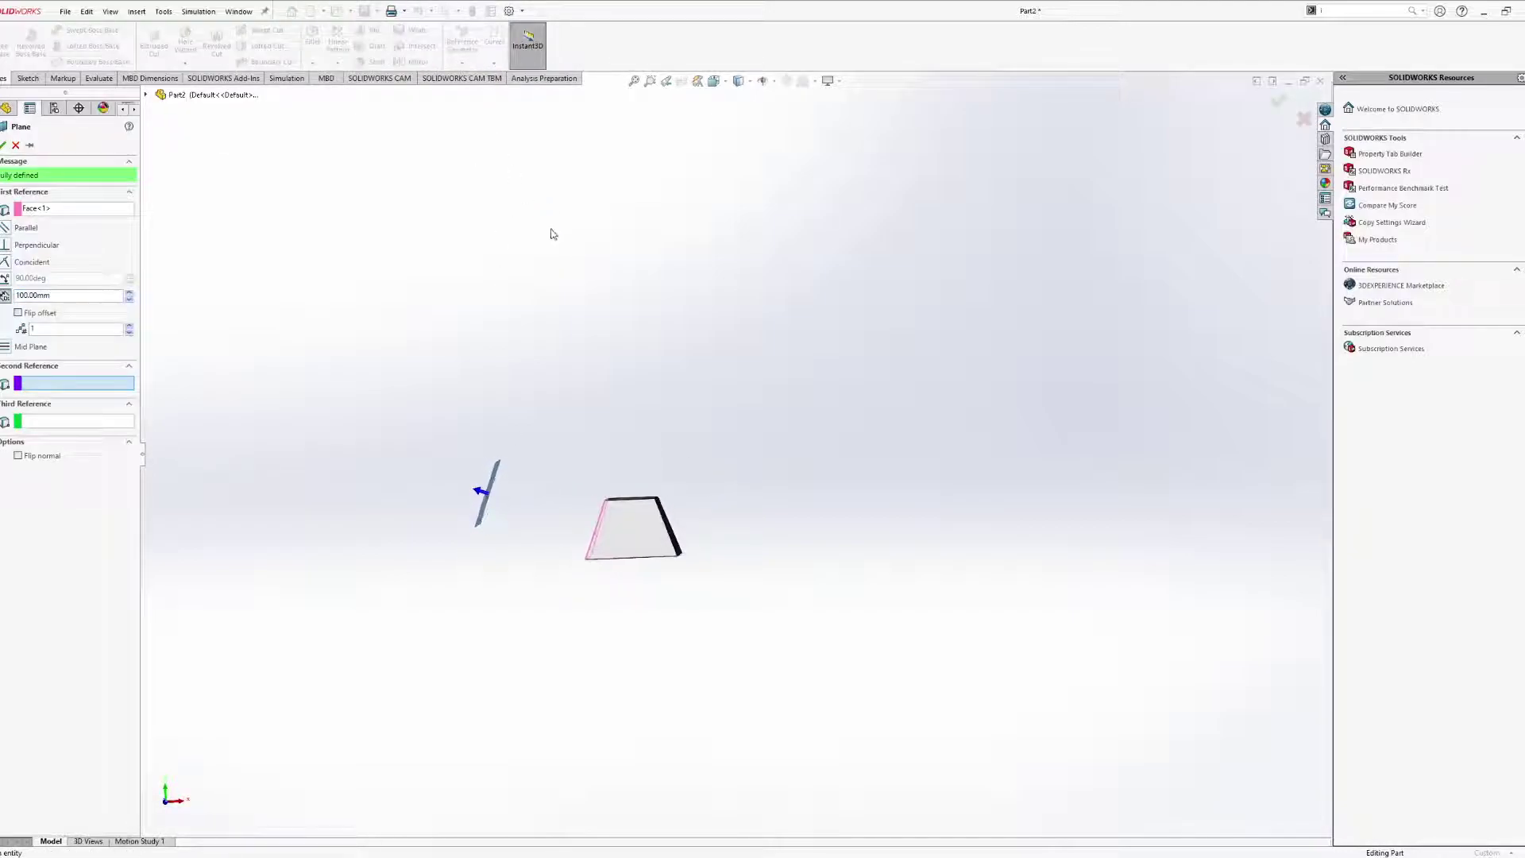
{"action": "left_click", "coordinate": [19, 314]}
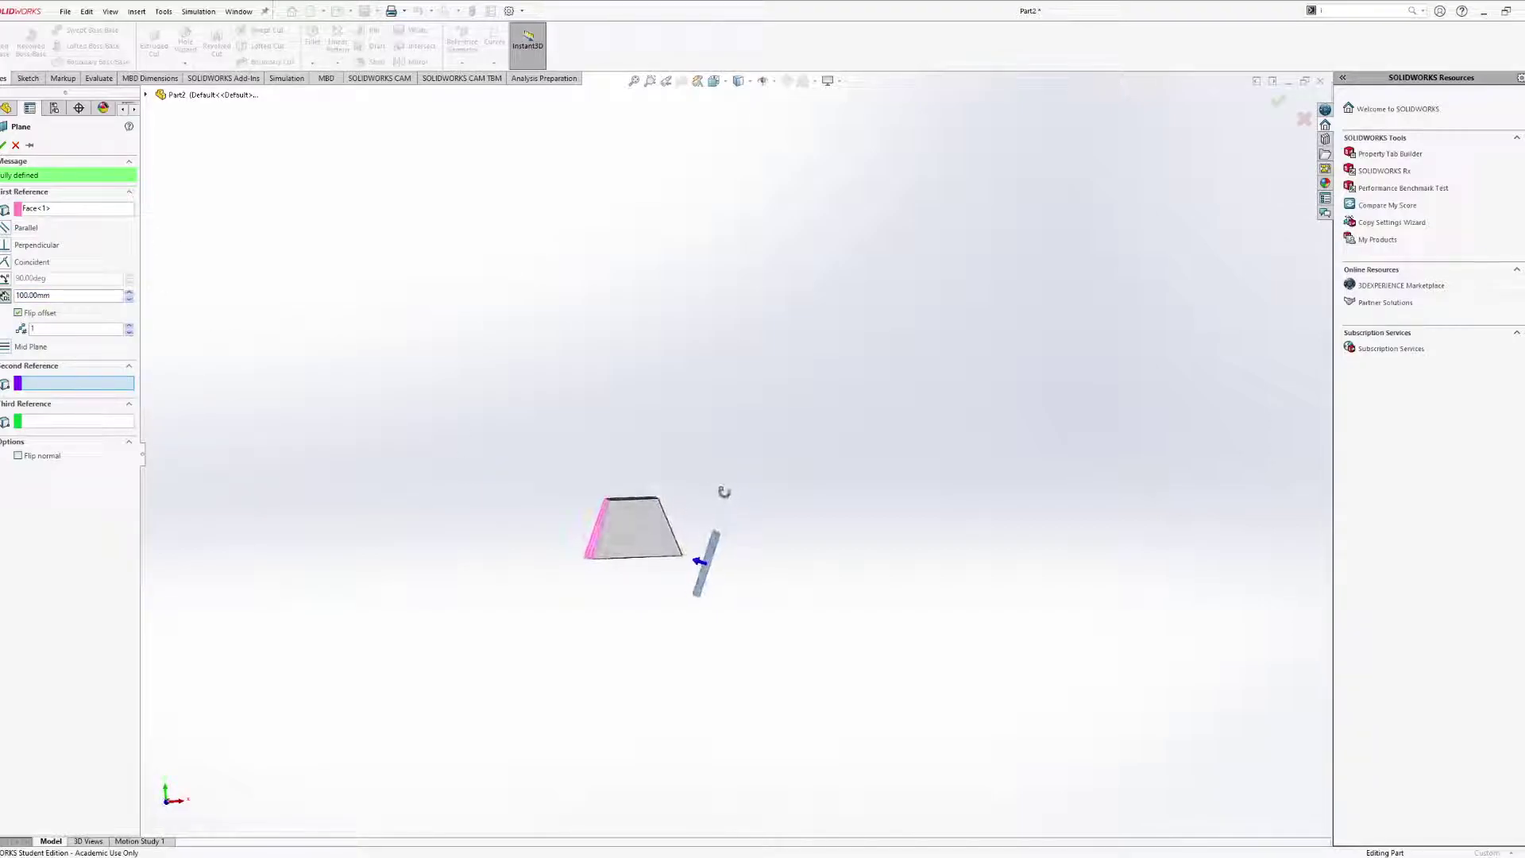
{"action": "left_click", "coordinate": [129, 292]}
{"action": "left_click", "coordinate": [130, 292]}
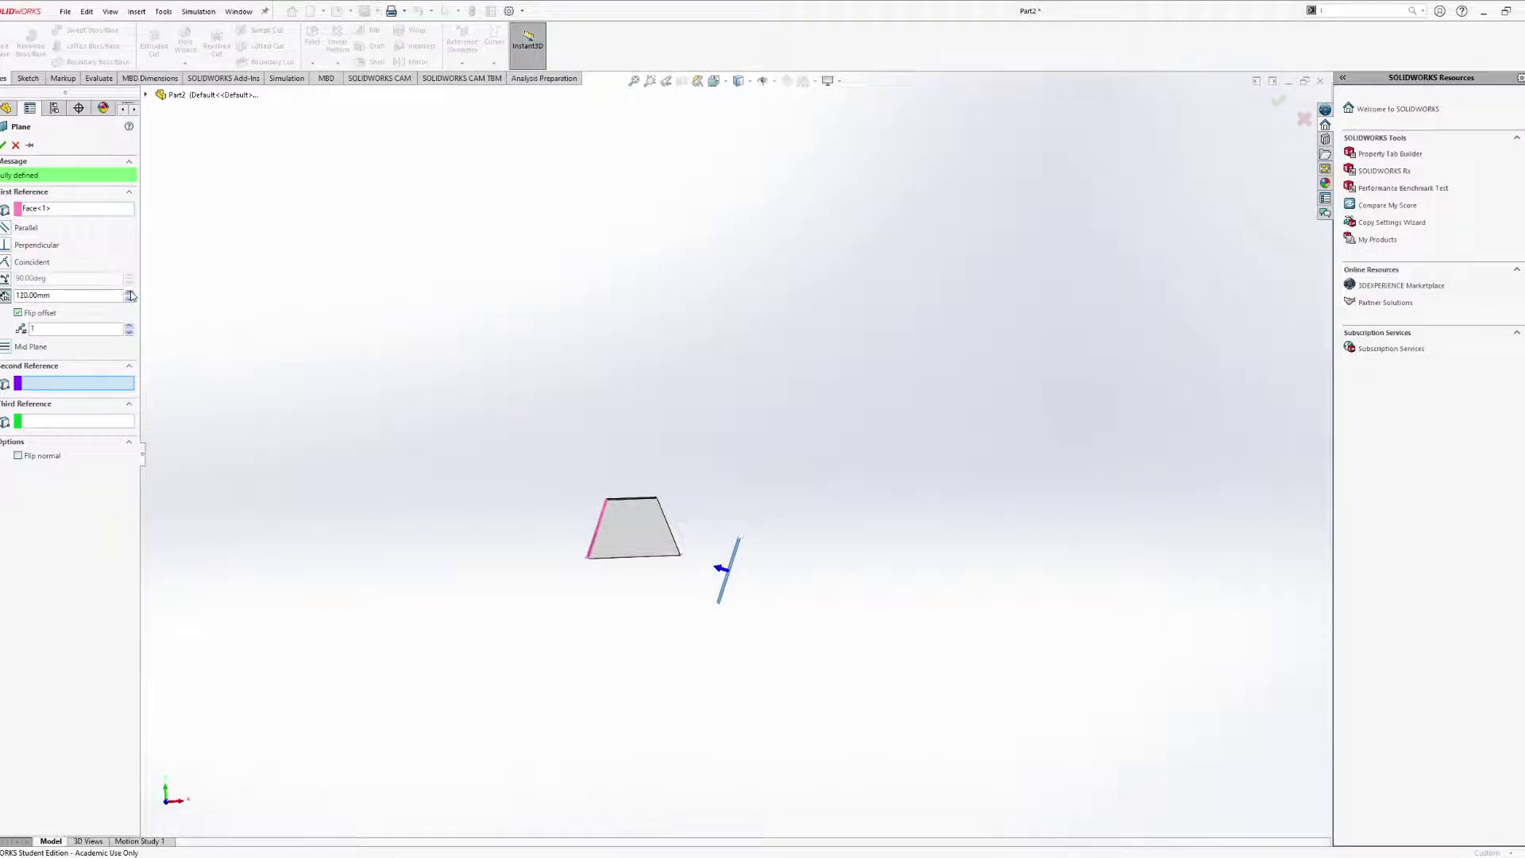
{"action": "left_click", "coordinate": [130, 292]}
{"action": "left_click", "coordinate": [129, 293]}
{"action": "left_click", "coordinate": [130, 292]}
{"action": "left_click", "coordinate": [4, 145]}
Enlarge the new plane's boundary upward and outward on both sides so it extends well beyond the block.
{"action": "middle_click_drag", "start_coordinate": [651, 518], "coordinate": [727, 536]}
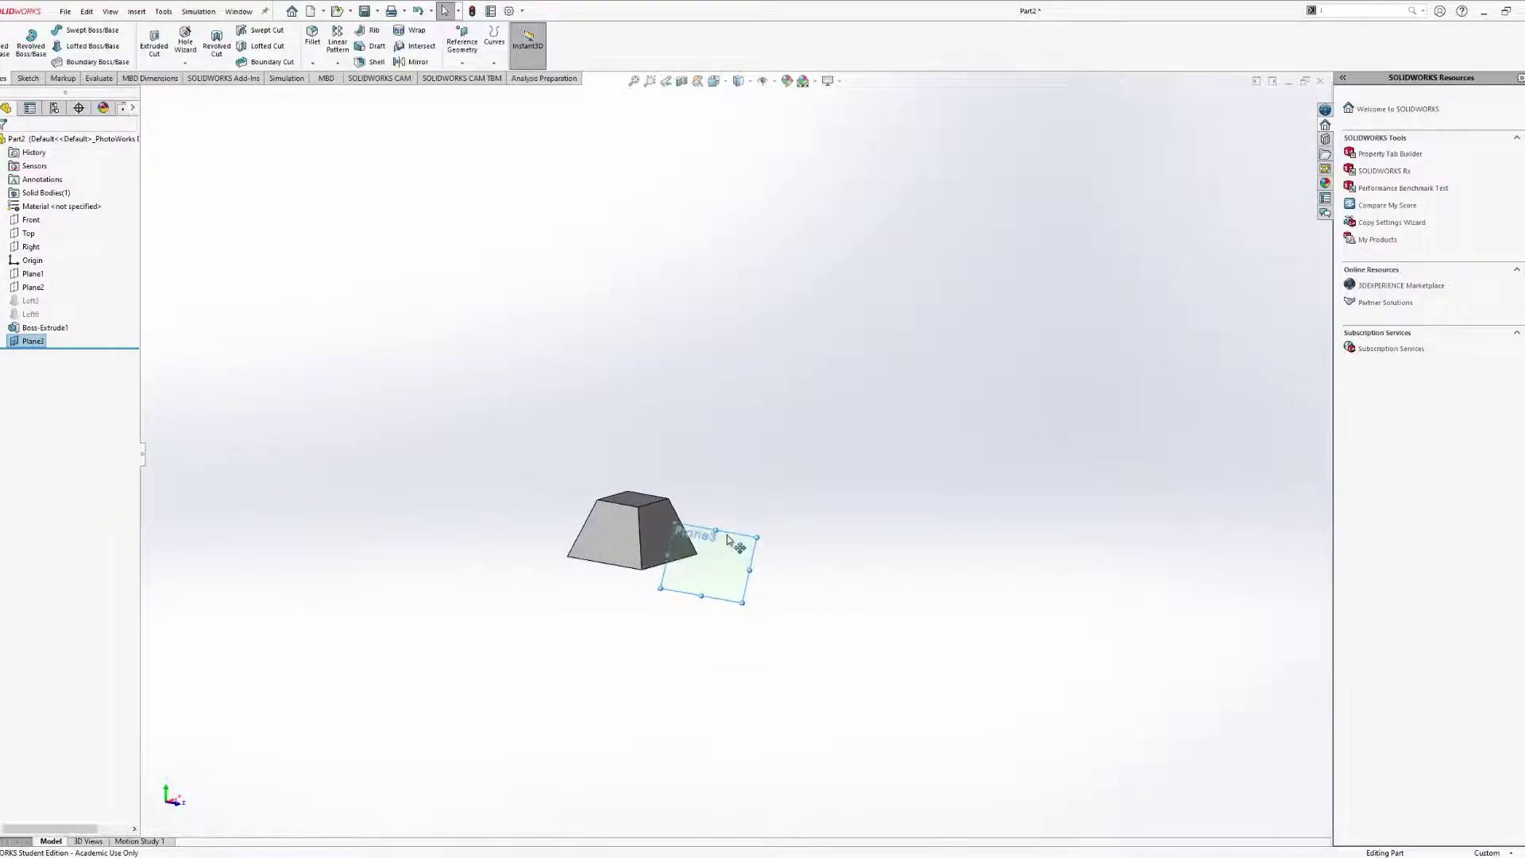
{"action": "left_click_drag", "start_coordinate": [717, 531], "coordinate": [782, 233]}
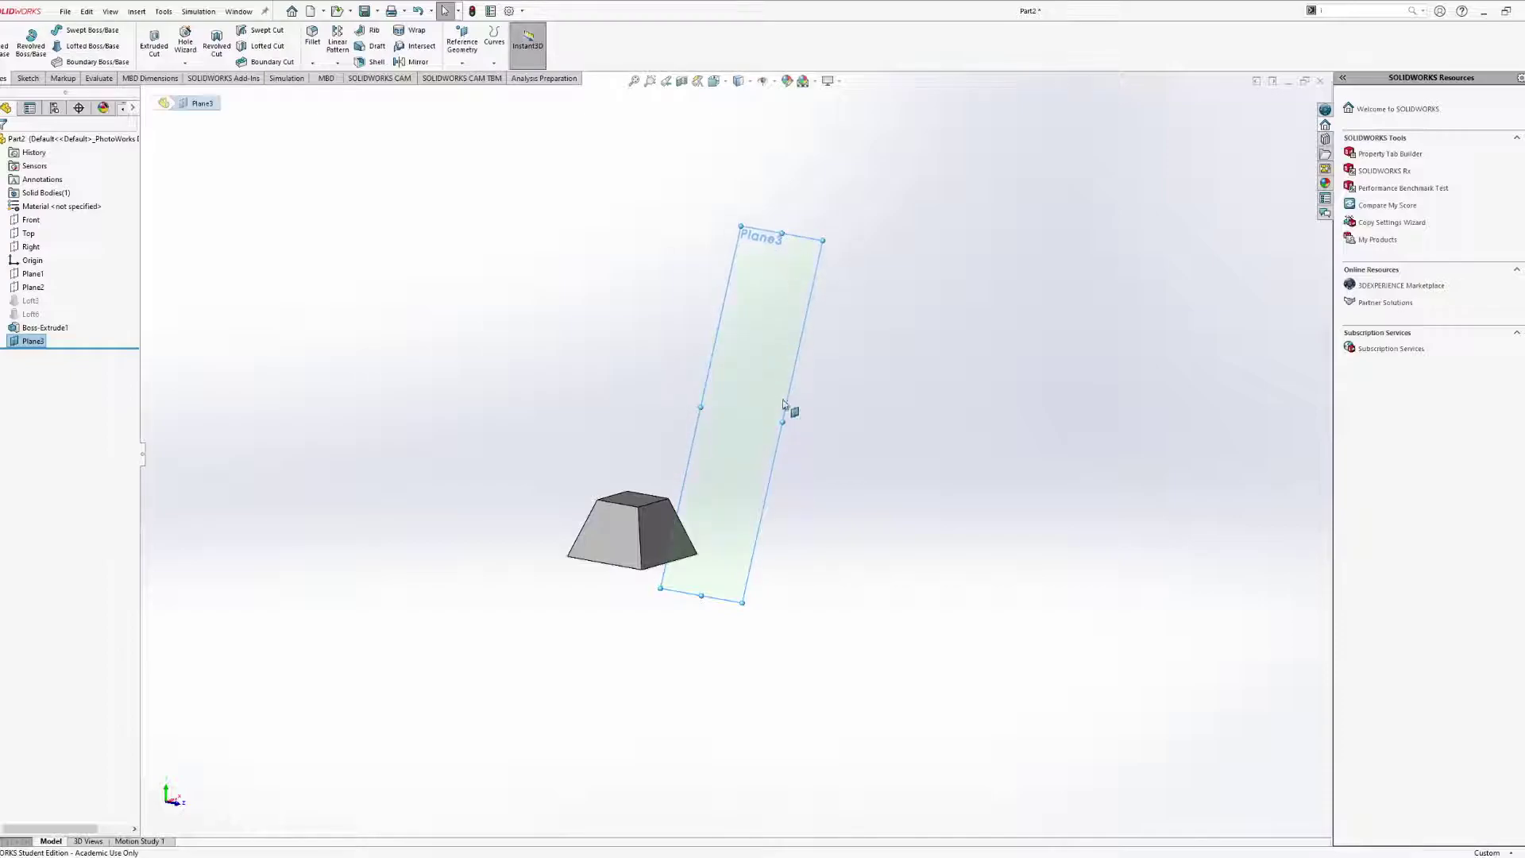
{"action": "left_click_drag", "start_coordinate": [783, 419], "coordinate": [1078, 475]}
{"action": "left_click_drag", "start_coordinate": [696, 408], "coordinate": [429, 318]}
{"action": "middle_click_drag", "start_coordinate": [707, 493], "coordinate": [758, 546]}
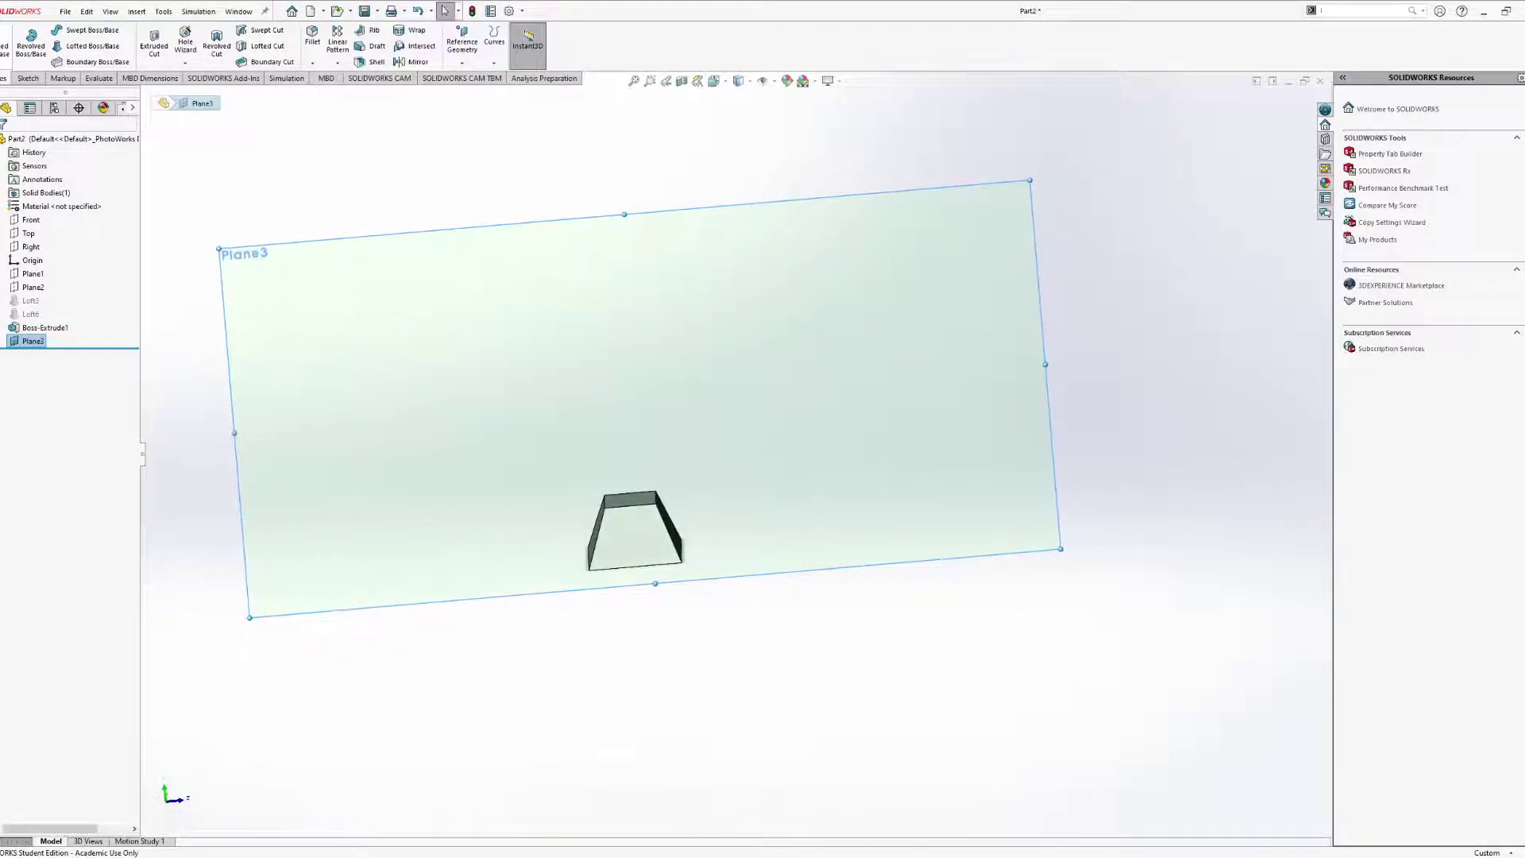
Sketch a circle on the new plane directly above the origin and set its diameter to 100 mm.
{"action": "left_click", "coordinate": [26, 79]}
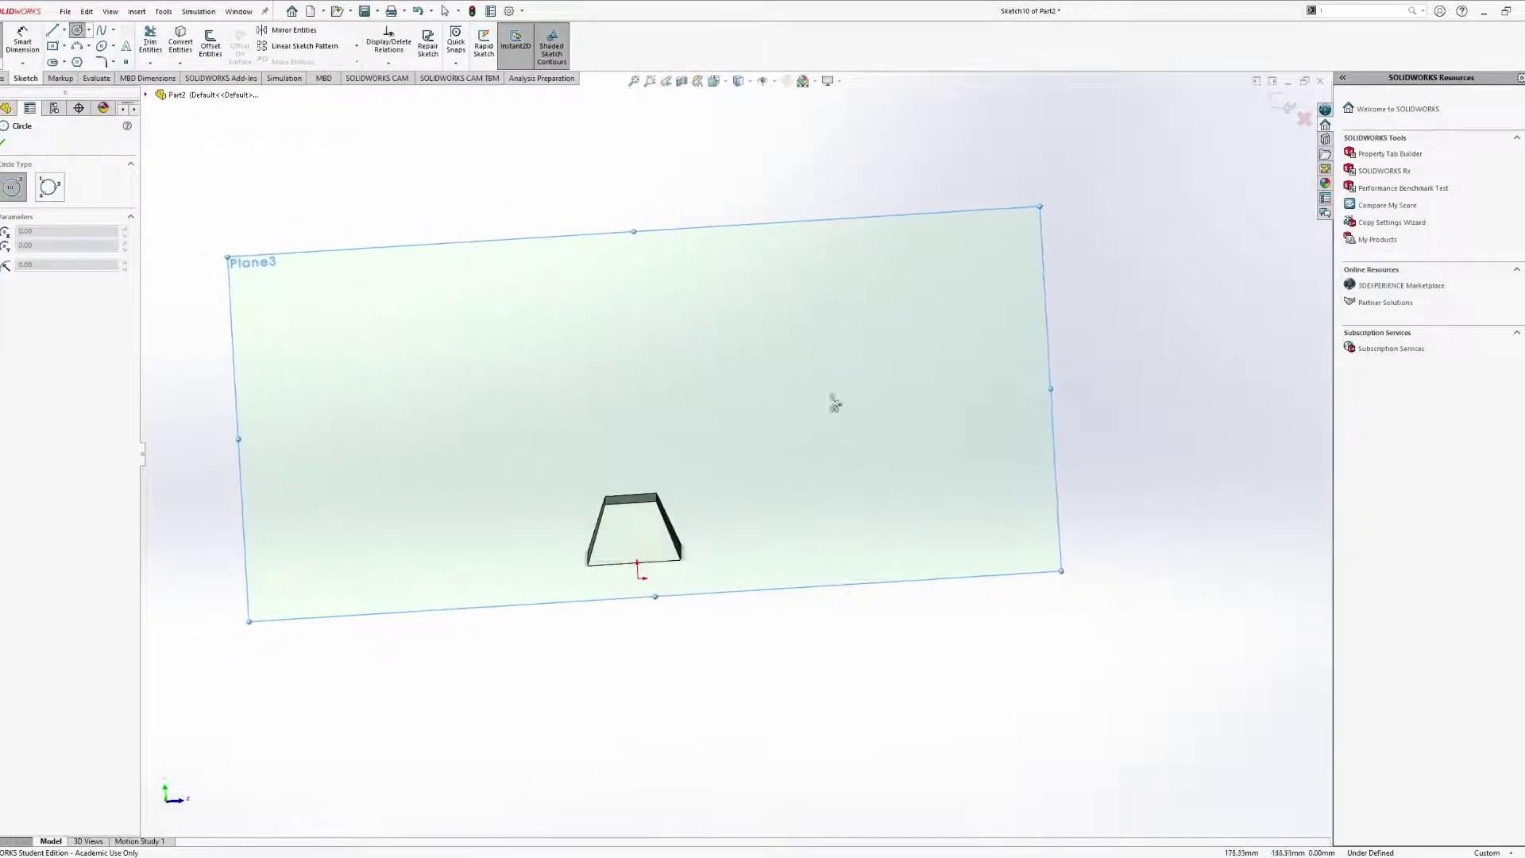
{"action": "left_click", "coordinate": [622, 297]}
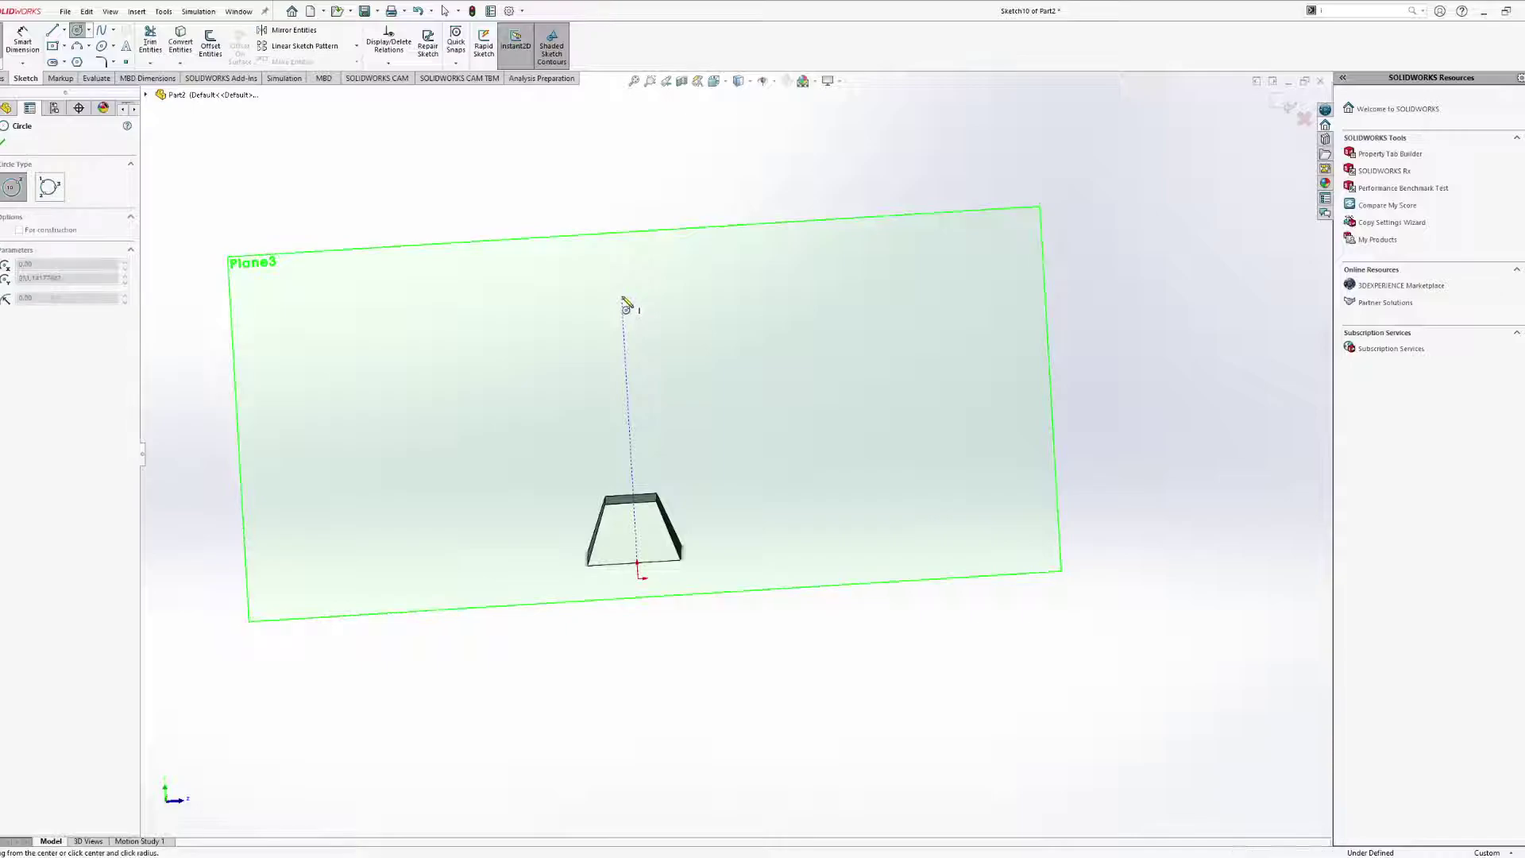
{"action": "left_click", "coordinate": [681, 304]}
{"action": "key", "text": "Escape"}
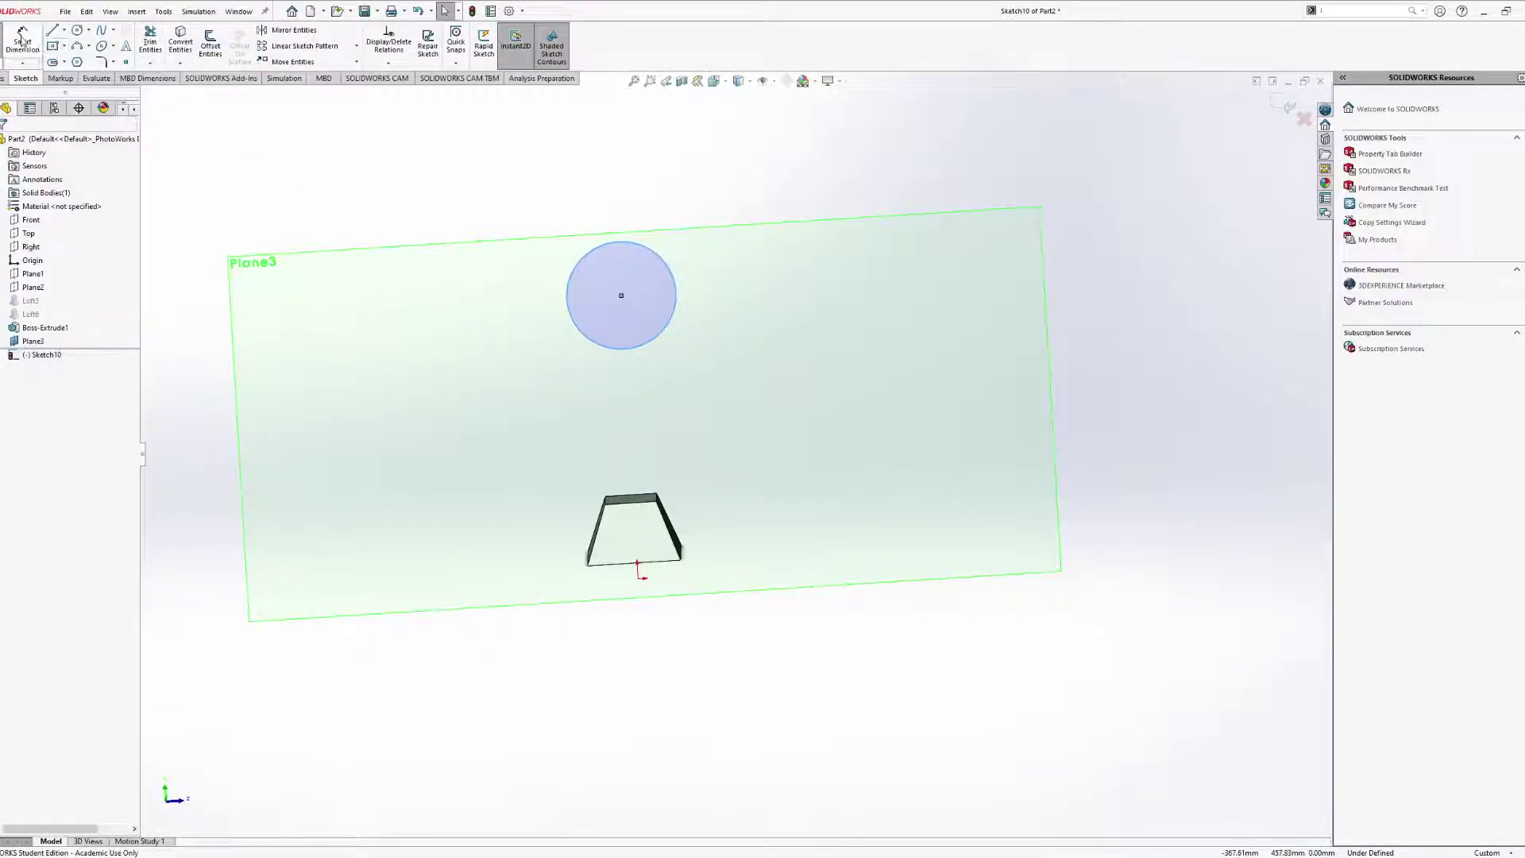
{"action": "key", "text": "d"}
{"action": "left_click", "coordinate": [666, 332]}
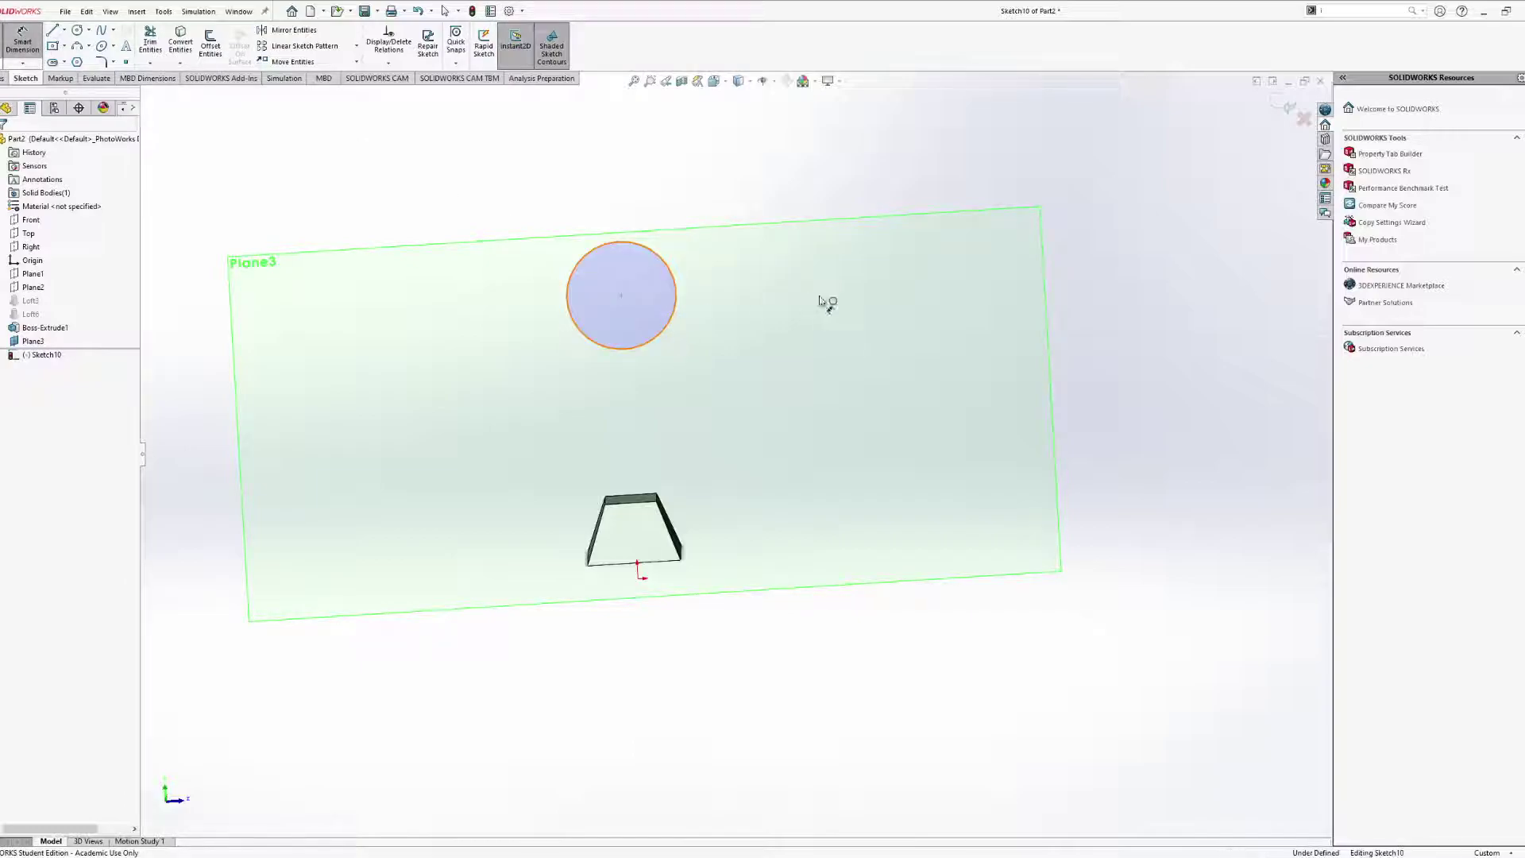
{"action": "left_click", "coordinate": [831, 300]}
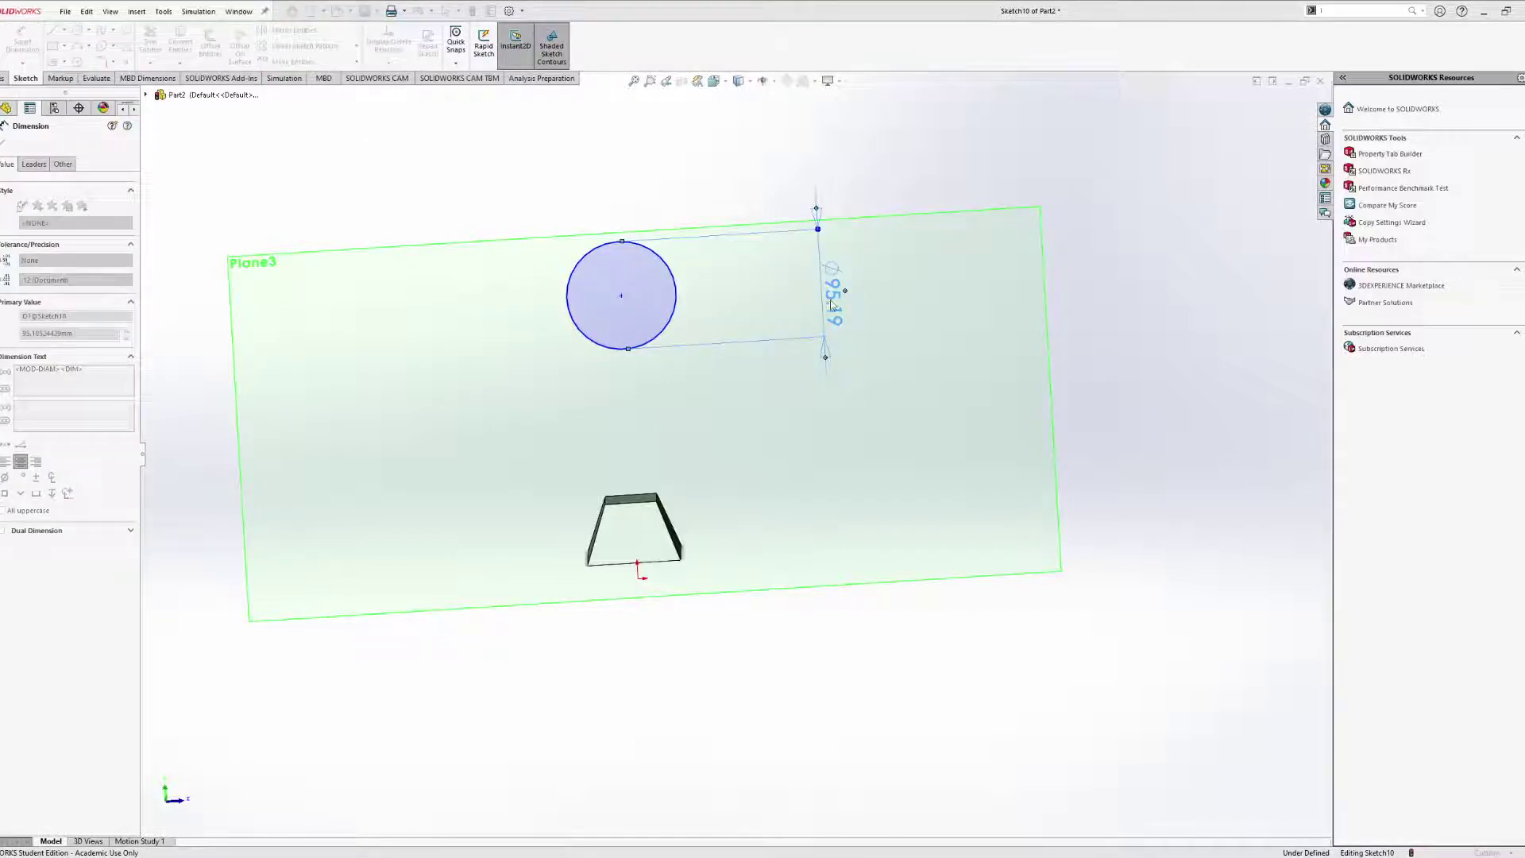
{"action": "type", "text": "100.00mm"}
{"action": "key", "text": "Return"}
Dimension the circle's center 250 mm above the origin and close the sketch.
{"action": "mouse_move", "coordinate": [869, 323]}
{"action": "middle_mouse_down"}
{"action": "mouse_move", "coordinate": [825, 314]}
{"action": "mouse_move", "coordinate": [761, 354]}
{"action": "mouse_move", "coordinate": [534, 147]}
{"action": "middle_mouse_up"}
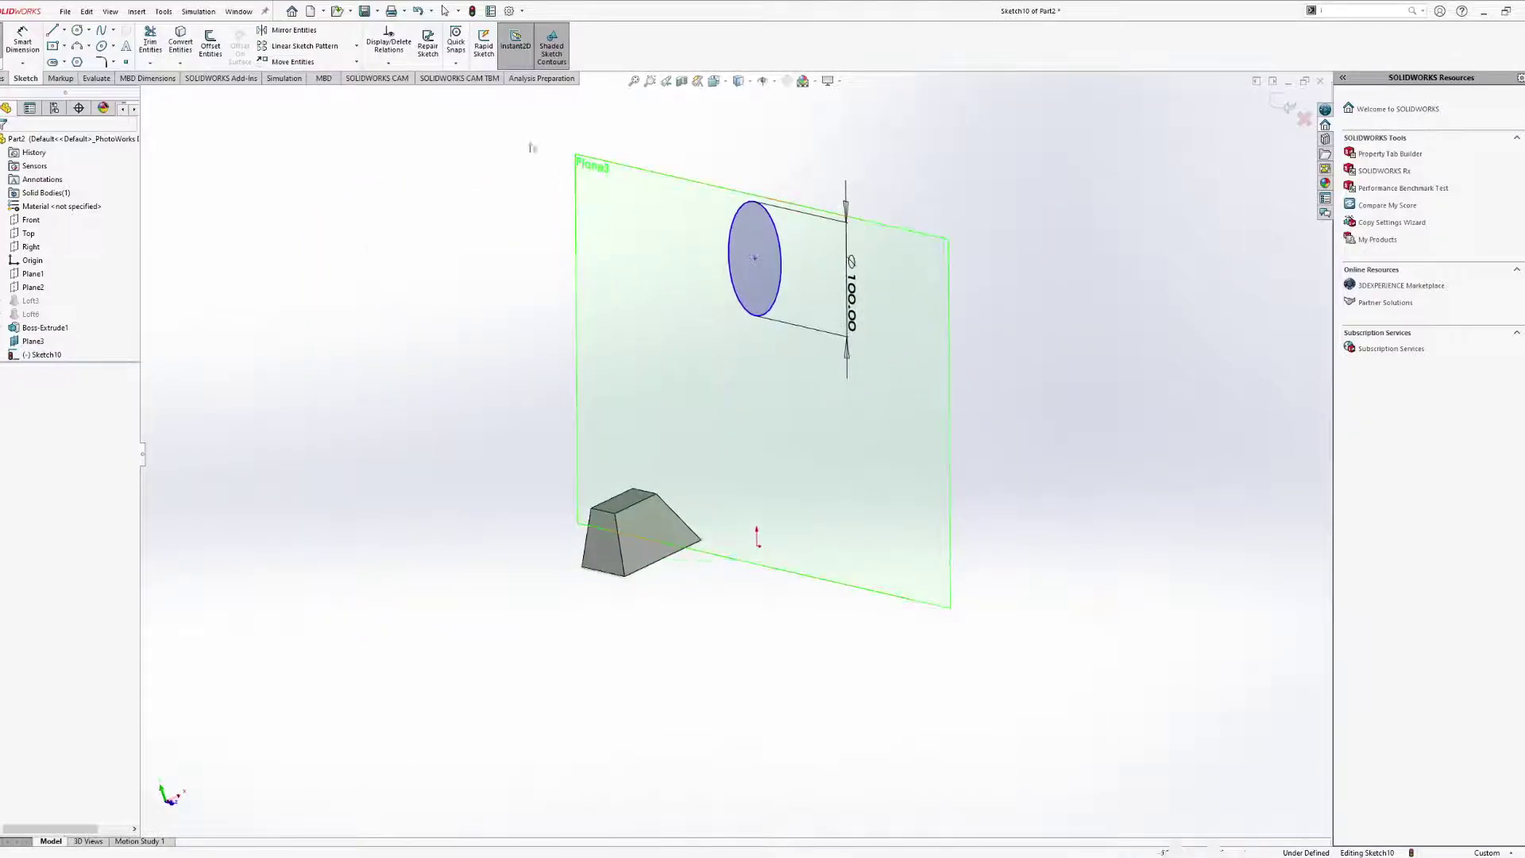
{"action": "left_click", "coordinate": [414, 108]}
{"action": "left_click", "coordinate": [8, 141]}
{"action": "mouse_move", "coordinate": [746, 441]}
{"action": "middle_mouse_down"}
{"action": "mouse_move", "coordinate": [851, 406]}
{"action": "mouse_move", "coordinate": [668, 397]}
{"action": "middle_mouse_up"}
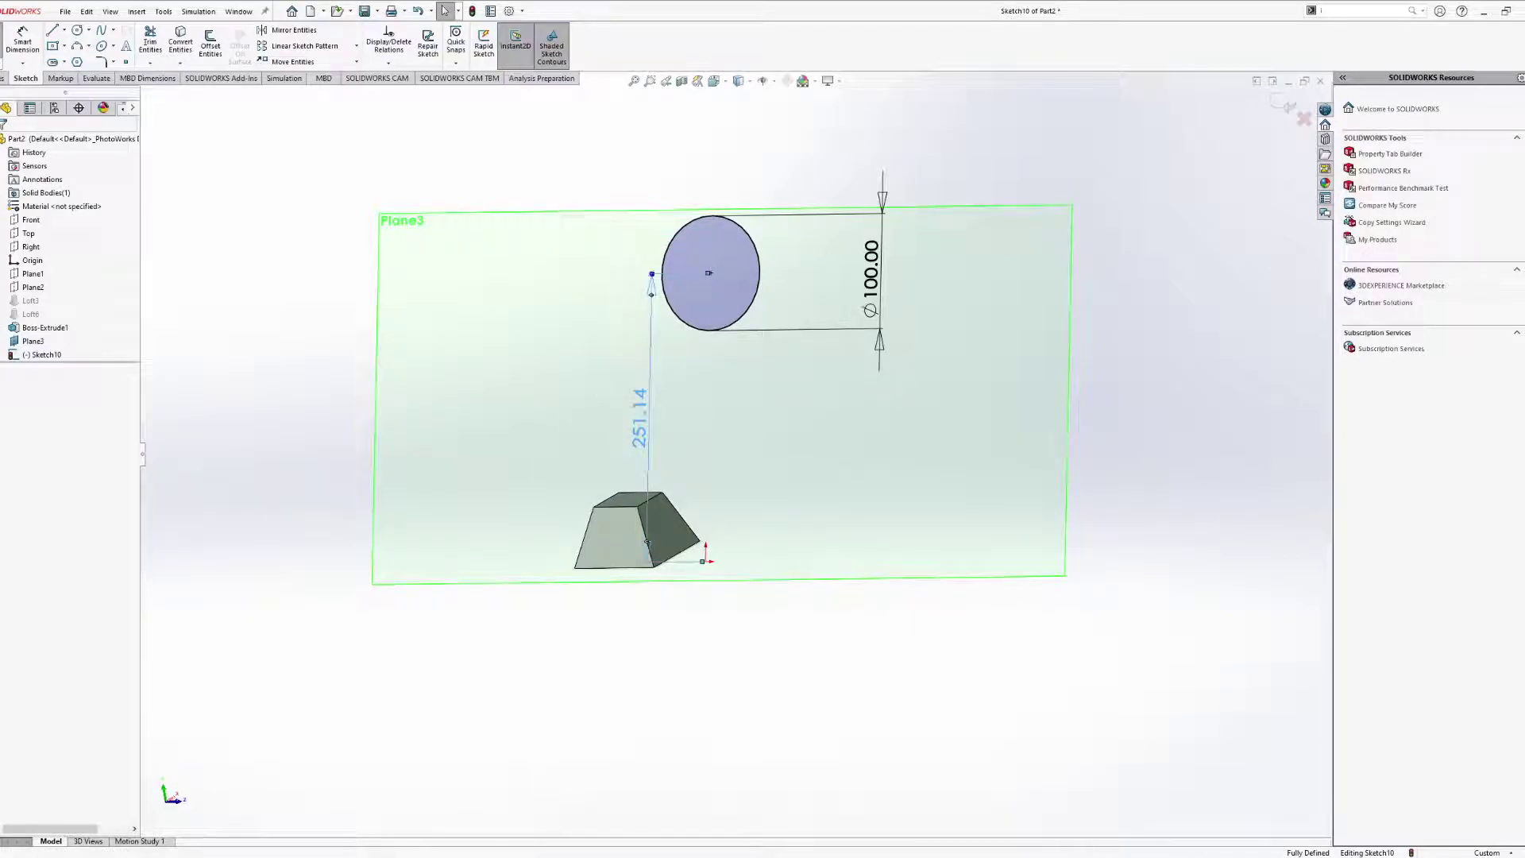
{"action": "double_click", "coordinate": [640, 423]}
{"action": "type", "text": "250"}
{"action": "key", "text": "Return"}
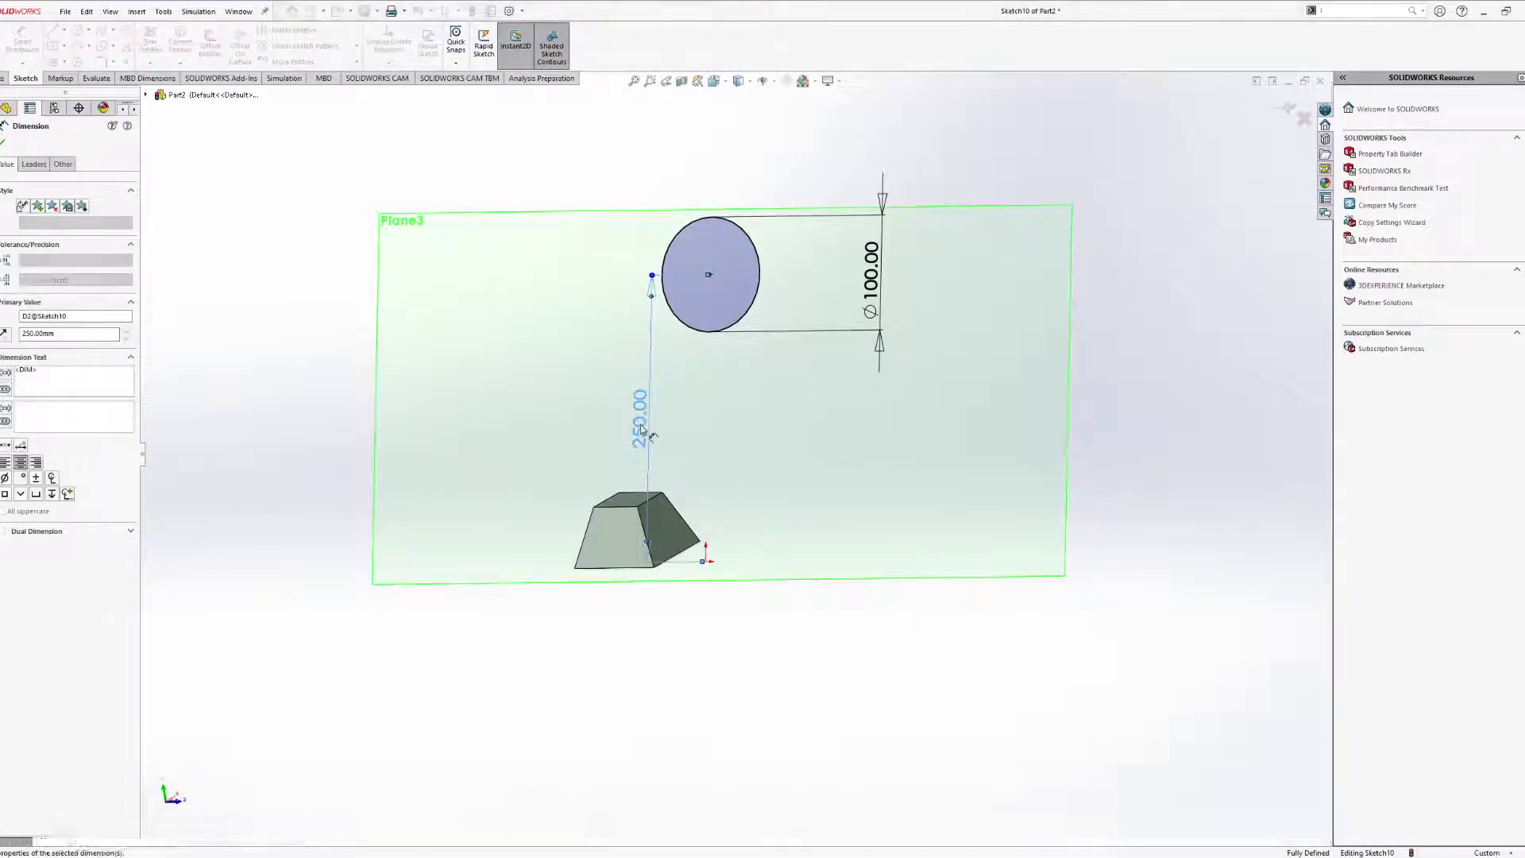
{"action": "key", "text": "Escape"}
{"action": "left_click", "coordinate": [2, 44]}
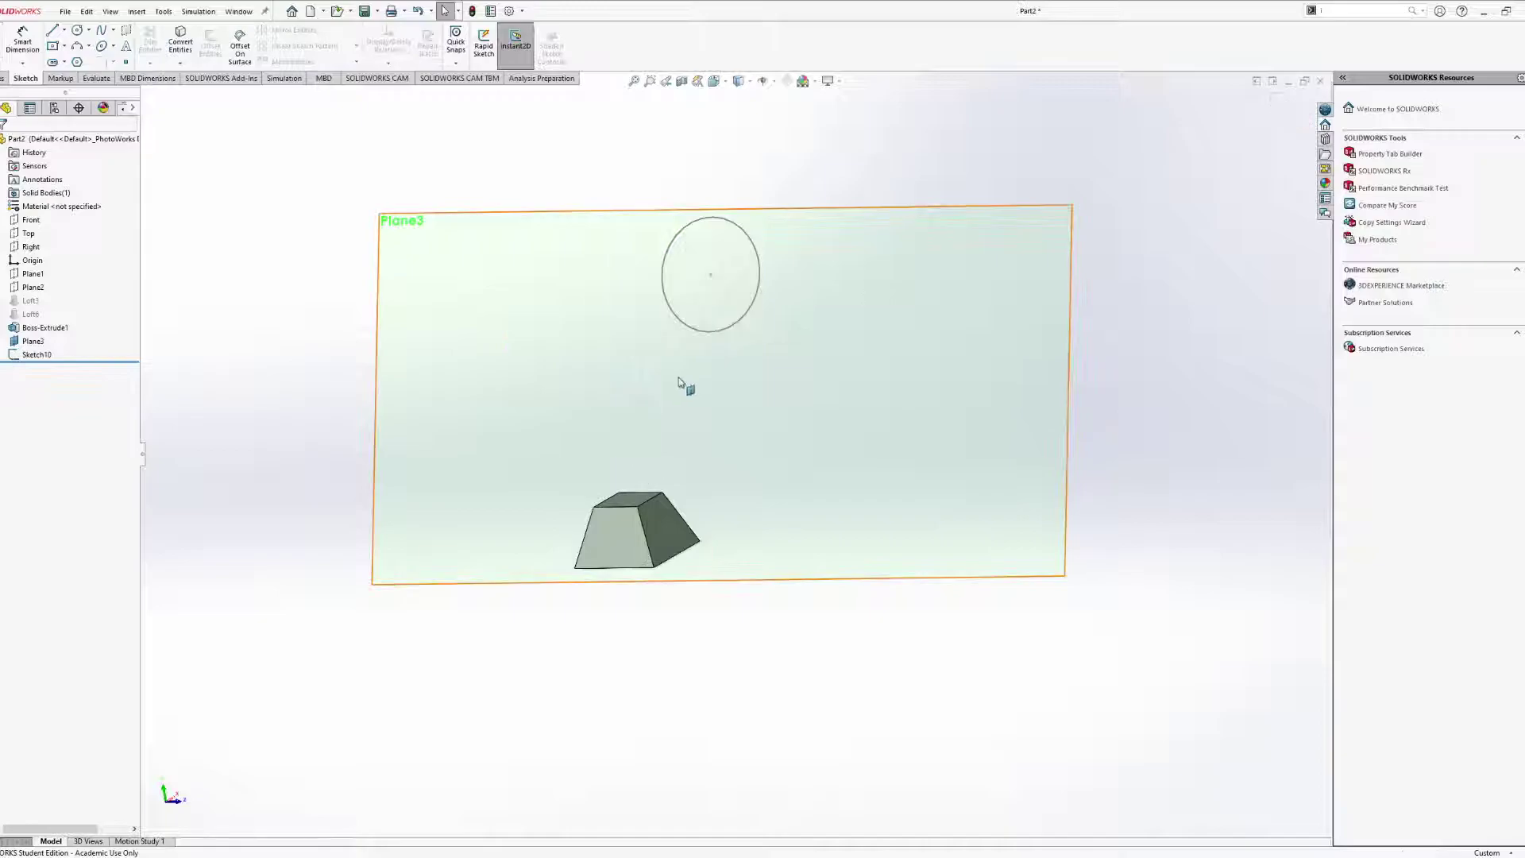
Start a lofted boss between the tapered block's top face and the circle on the angled plane.
{"action": "middle_click_drag", "start_coordinate": [679, 382], "coordinate": [751, 445]}
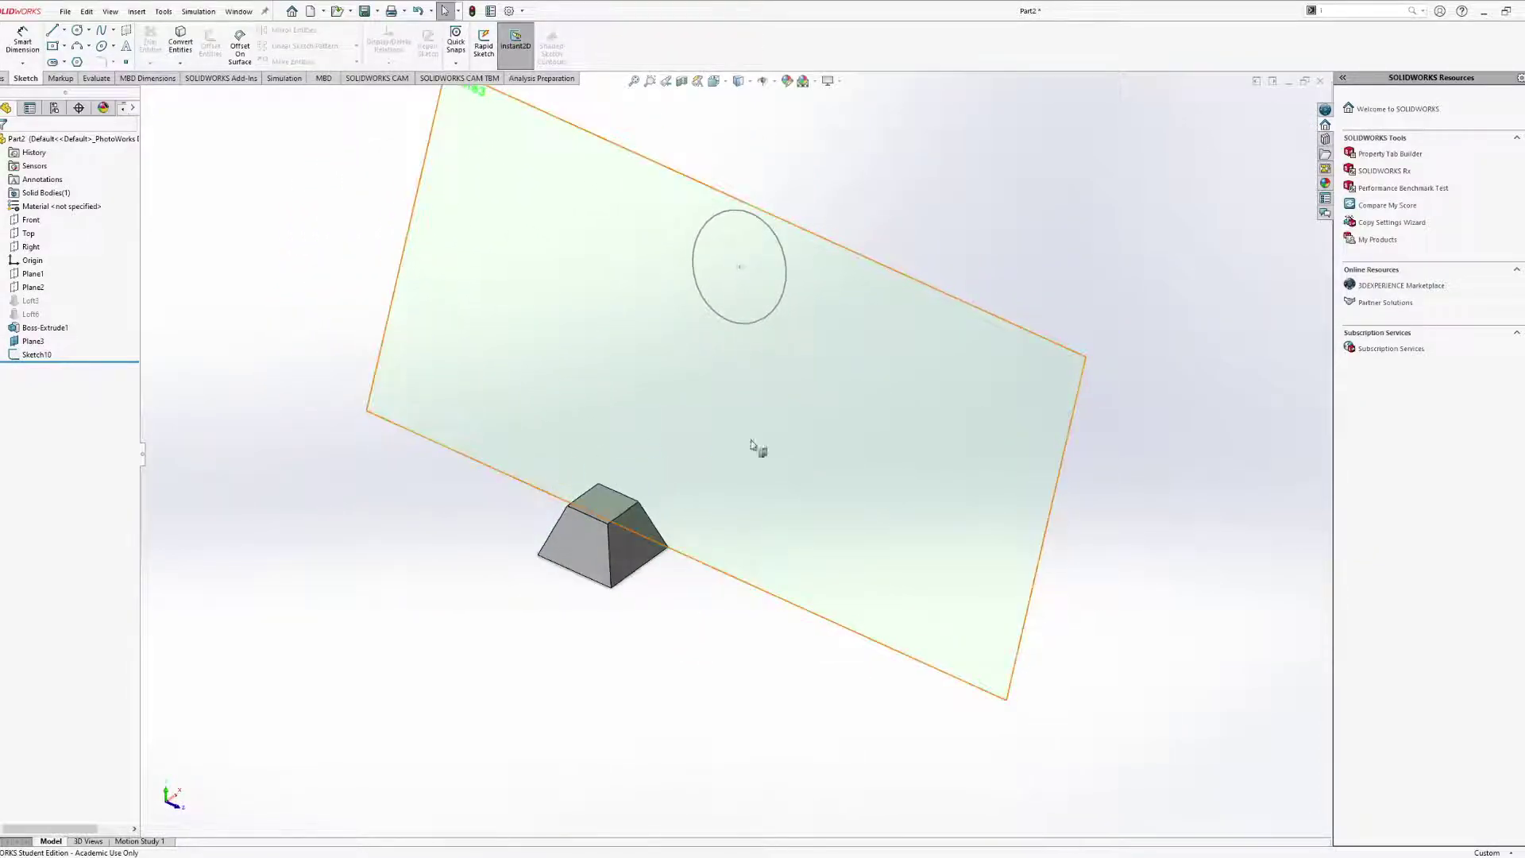
{"action": "left_click", "coordinate": [616, 502]}
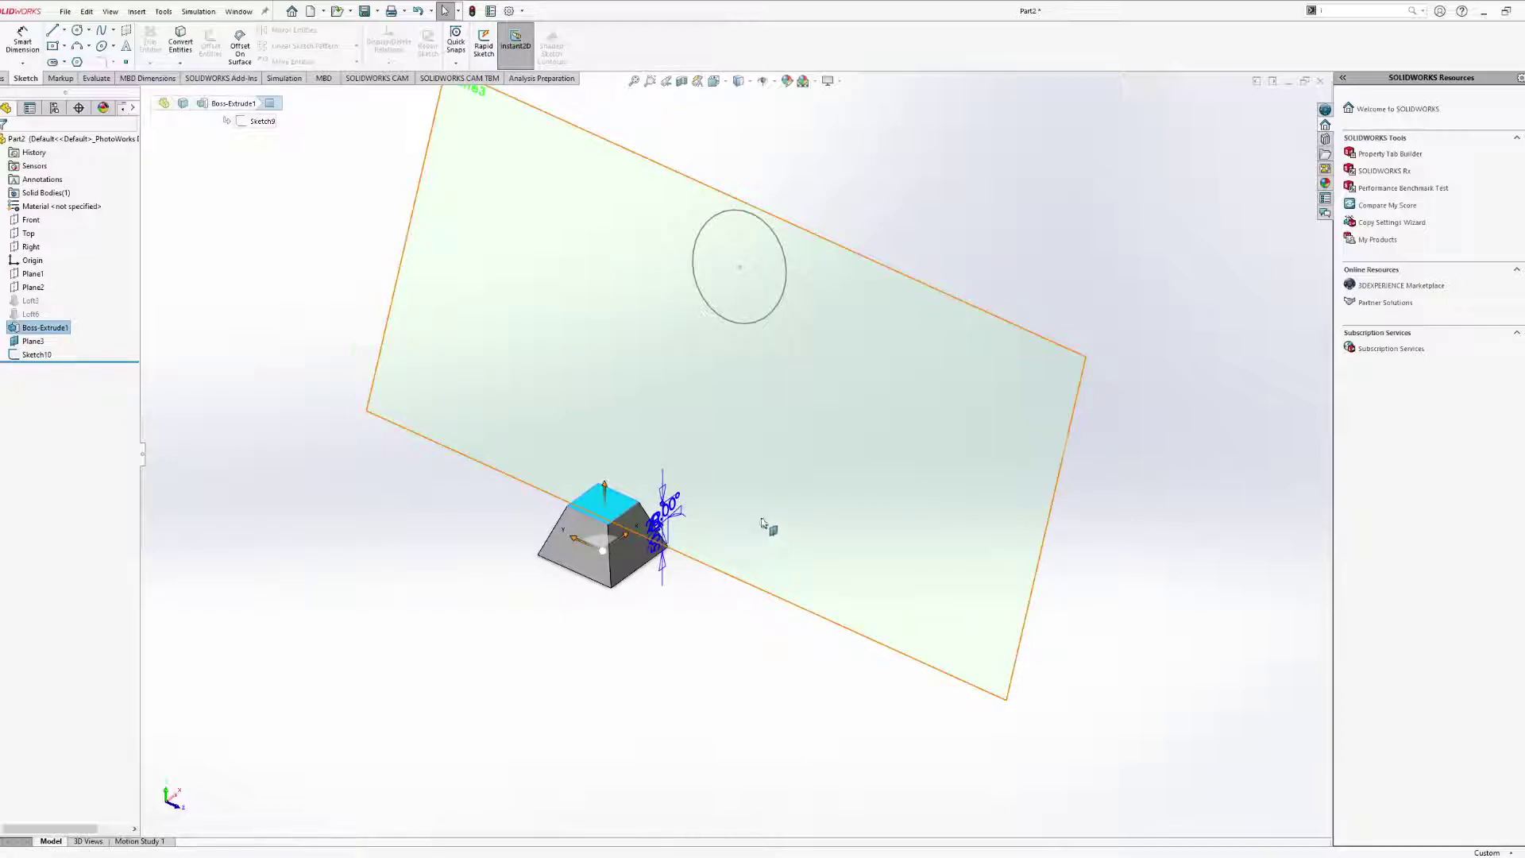
{"action": "middle_click_drag", "start_coordinate": [769, 527], "coordinate": [756, 497]}
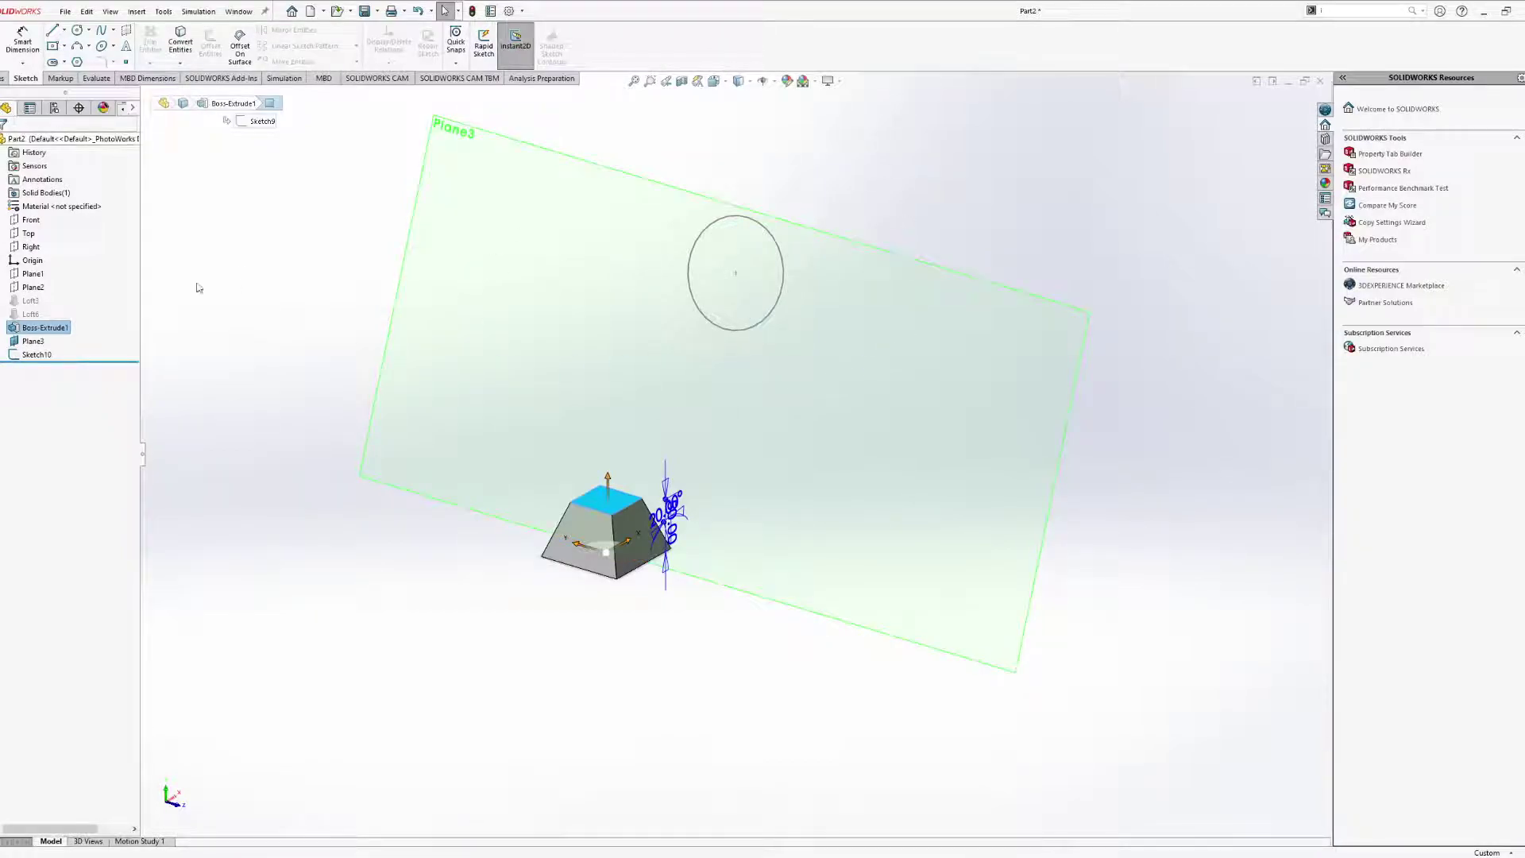
{"action": "key", "text": "Escape"}
{"action": "left_click", "coordinate": [3, 77]}
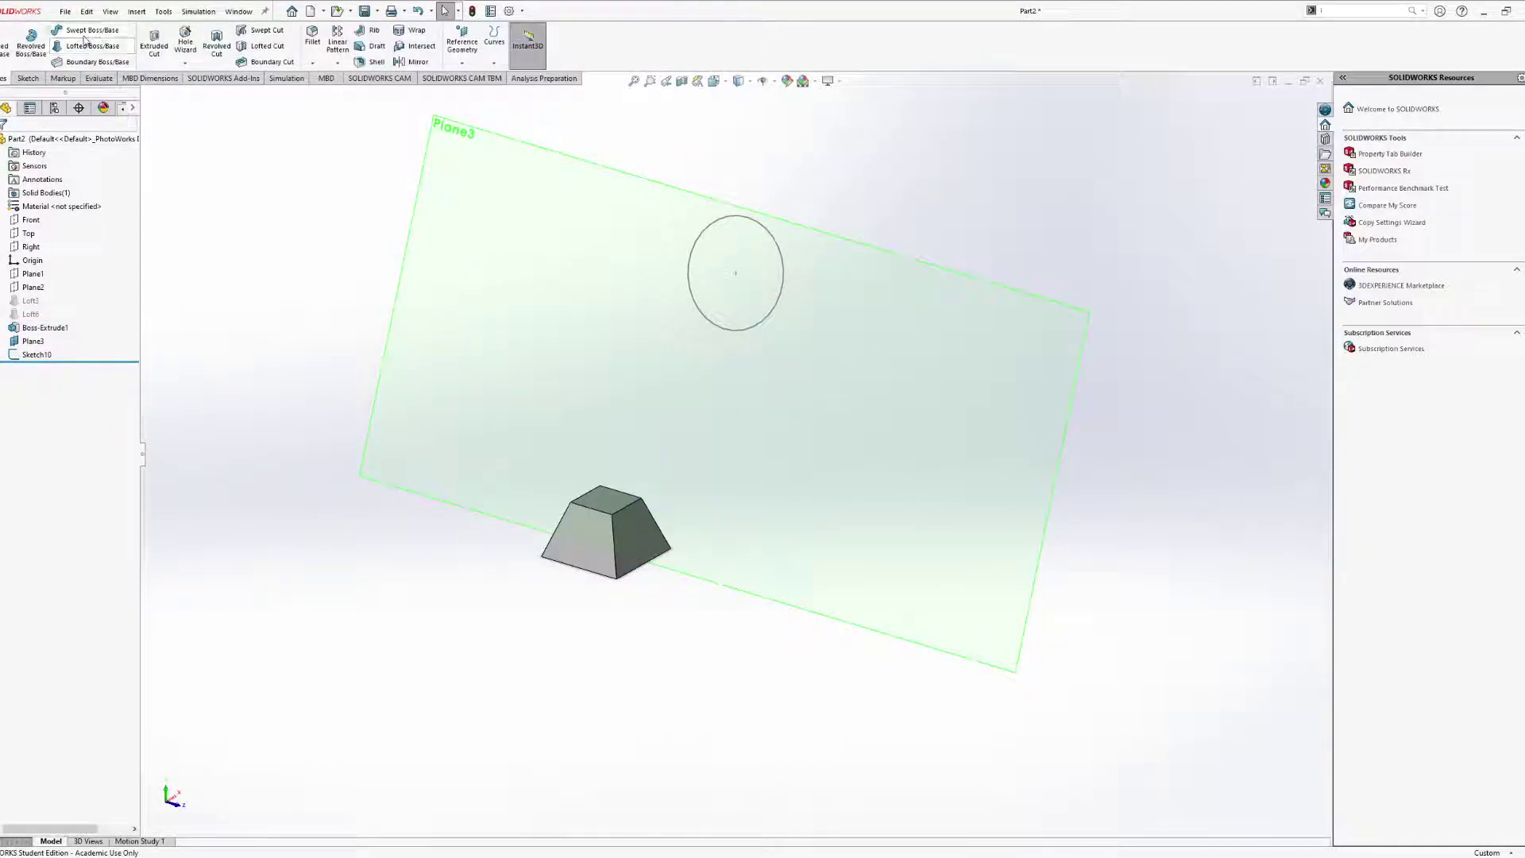
{"action": "left_click", "coordinate": [87, 45]}
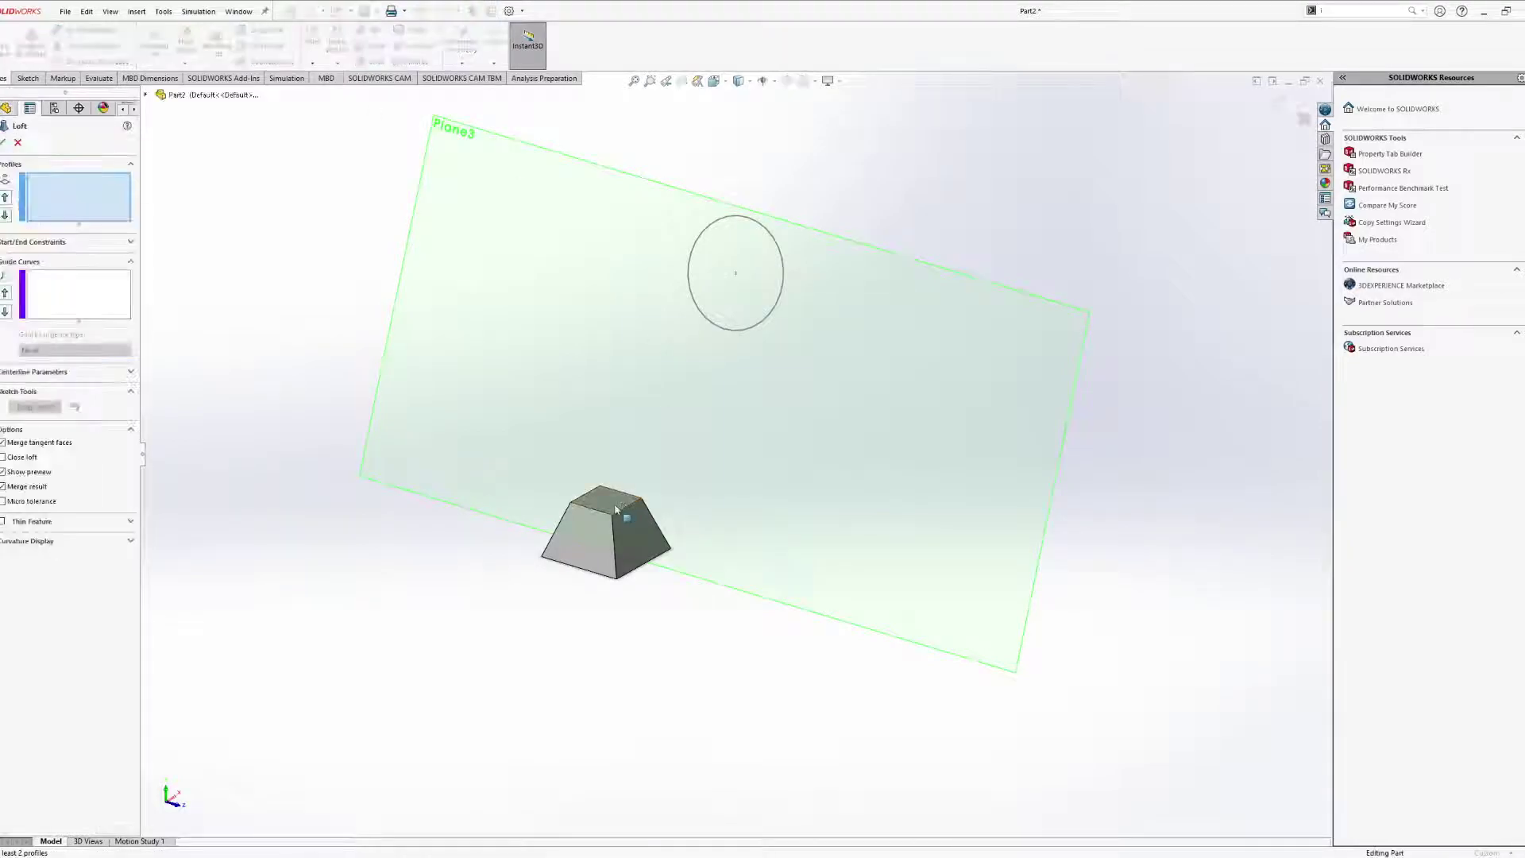
{"action": "left_click", "coordinate": [616, 509]}
{"action": "left_click", "coordinate": [750, 333]}
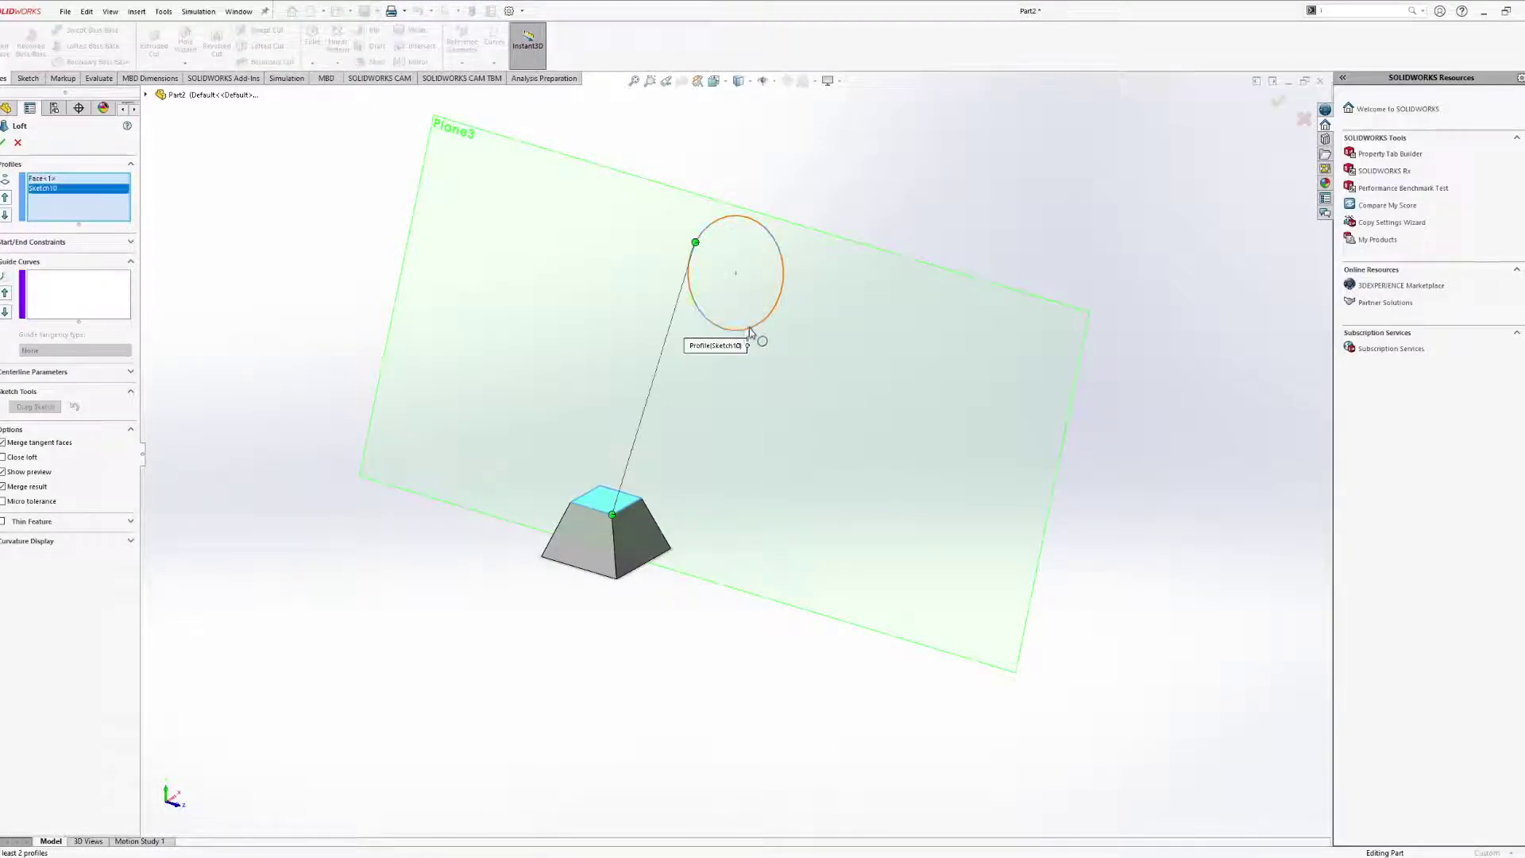
Reposition the loft connectors along the circle and to another corner of the block's top face to reduce the twist.
{"action": "middle_click_drag", "start_coordinate": [487, 438], "coordinate": [699, 306]}
{"action": "left_click_drag", "start_coordinate": [685, 276], "coordinate": [776, 286]}
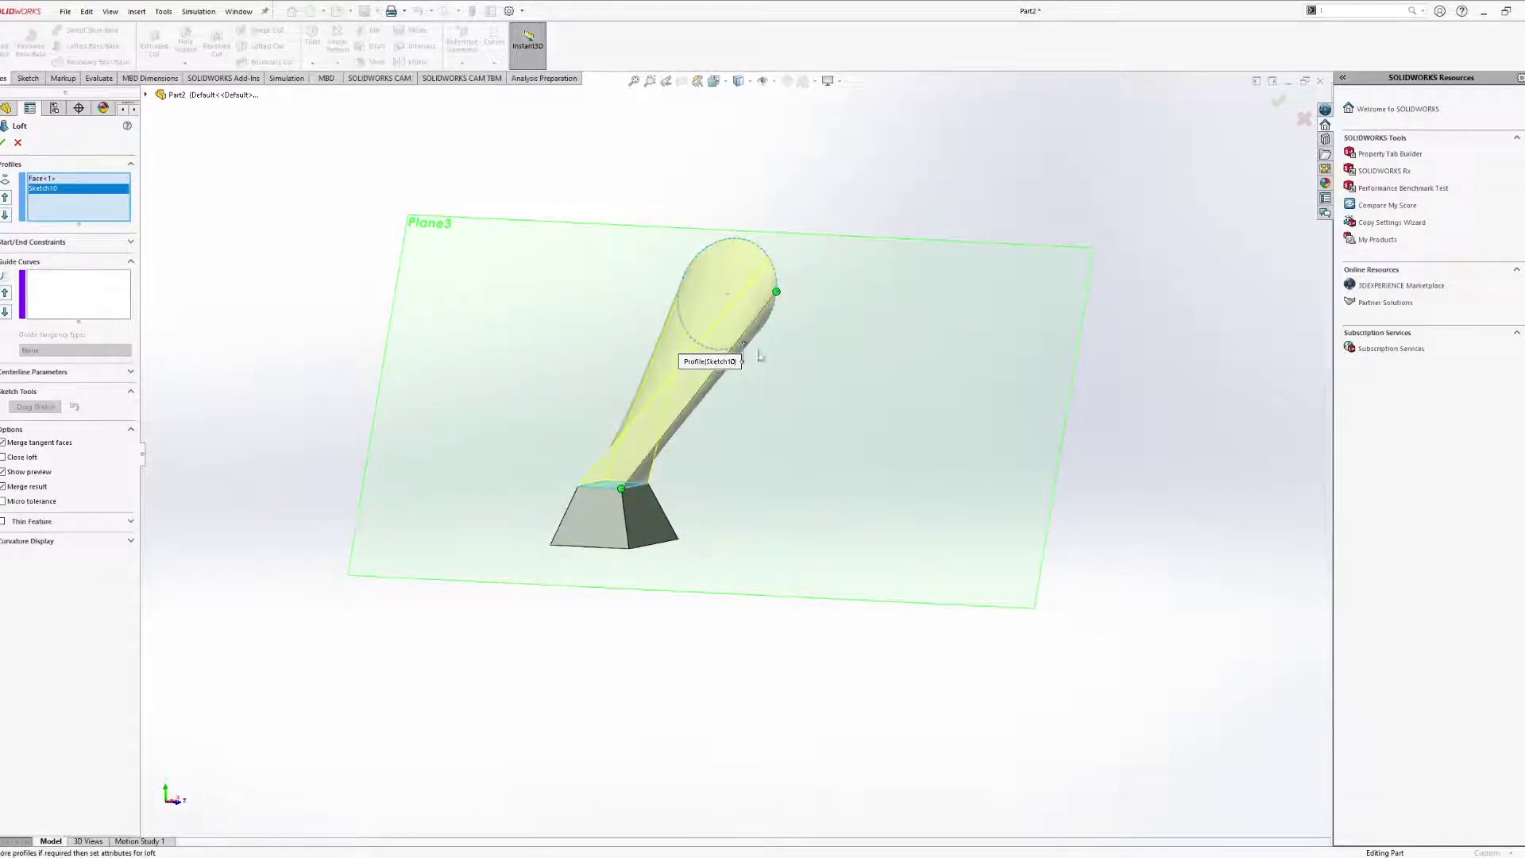
{"action": "middle_click_drag", "start_coordinate": [776, 286], "coordinate": [746, 477]}
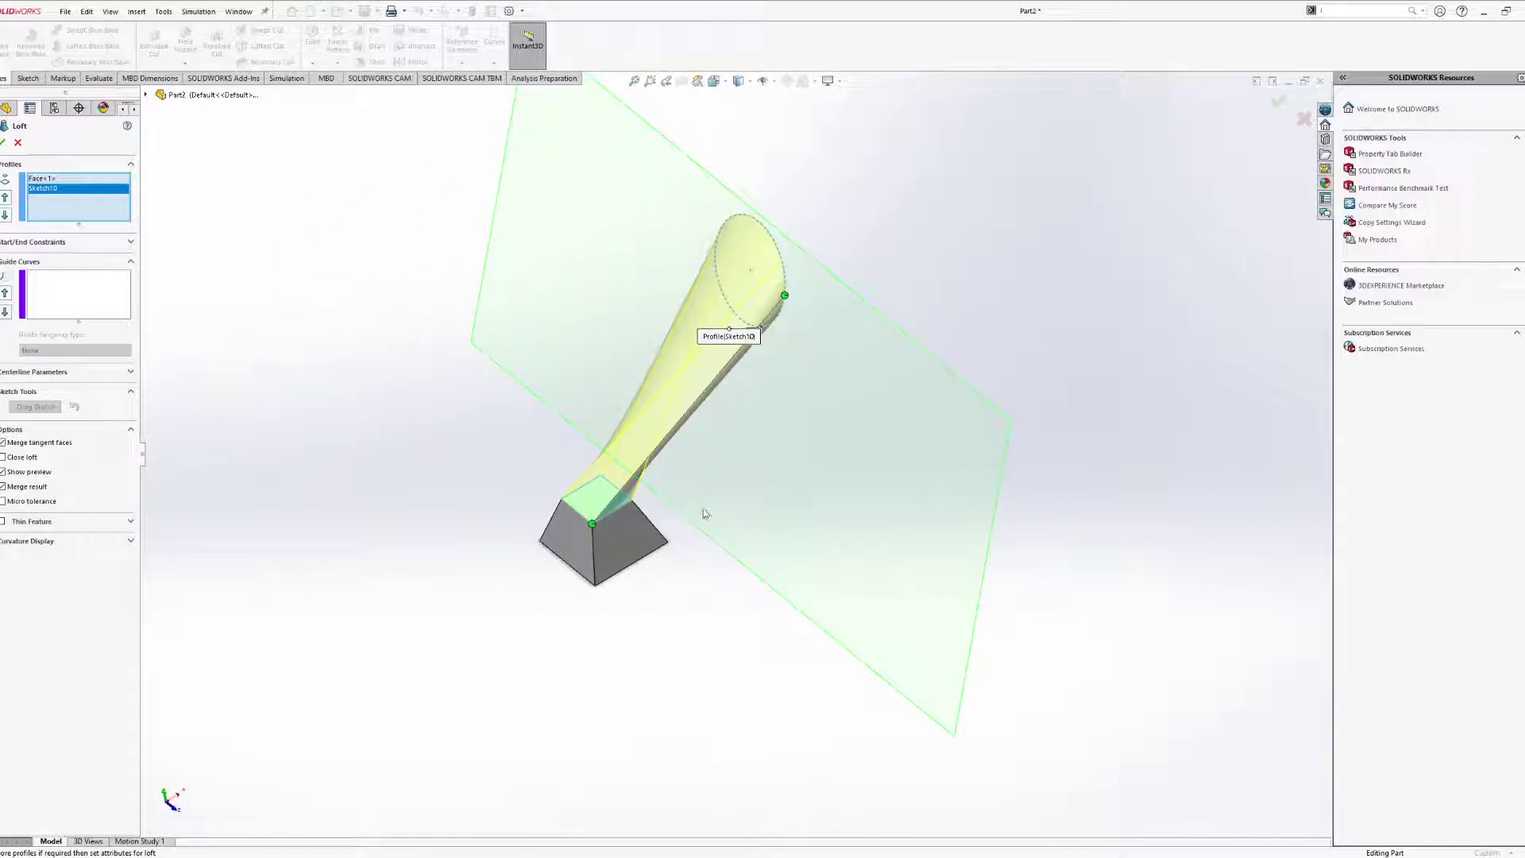
{"action": "scroll", "coordinate": [592, 528], "scroll_direction": "down", "scroll_amount": 5}
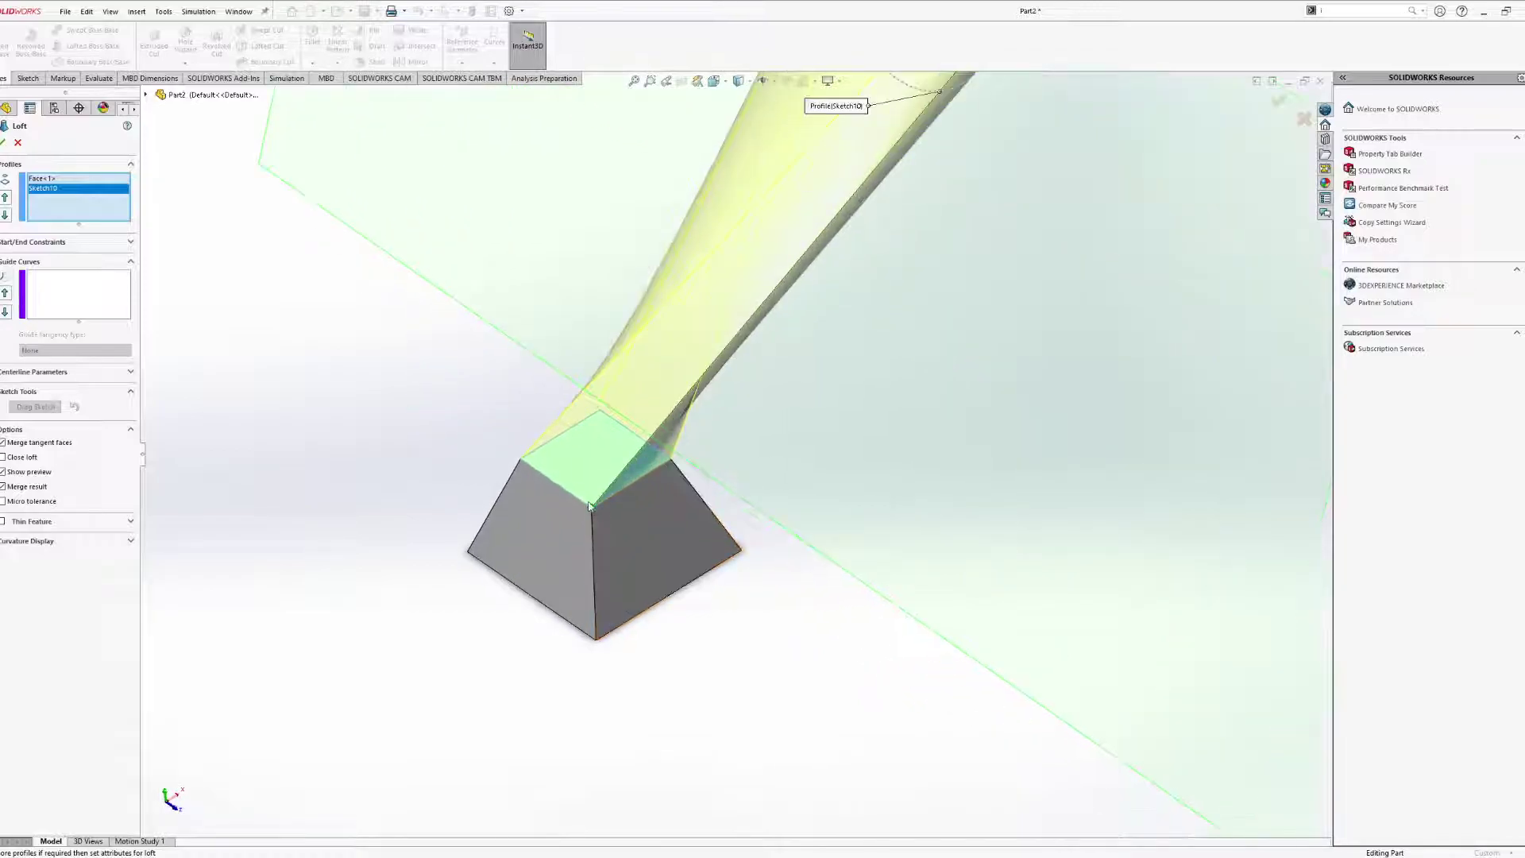
{"action": "middle_click_drag", "start_coordinate": [590, 506], "coordinate": [768, 475]}
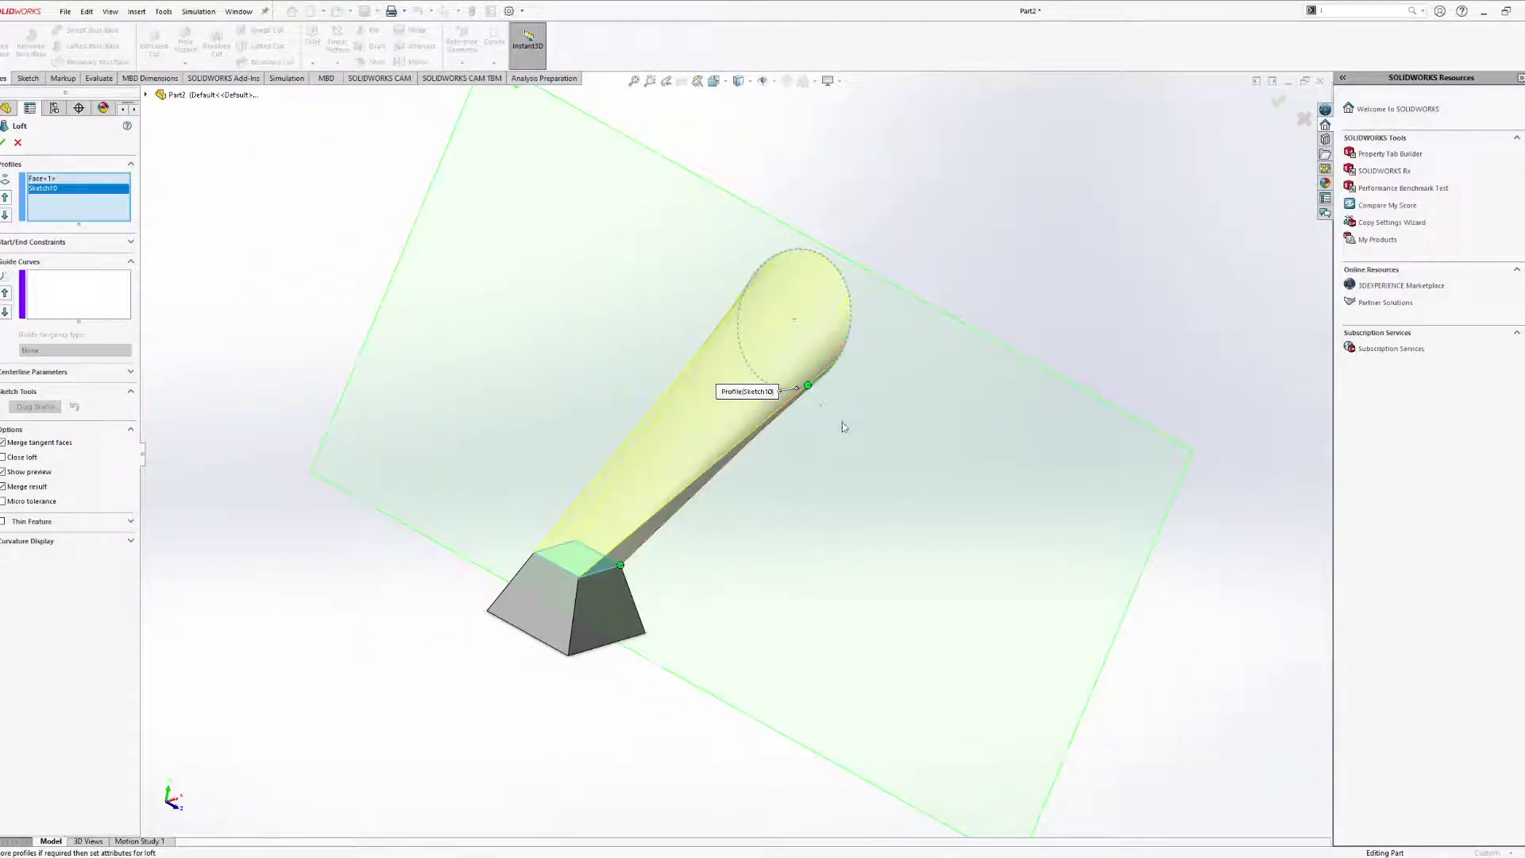
{"action": "middle_click_drag", "start_coordinate": [807, 397], "coordinate": [891, 538]}
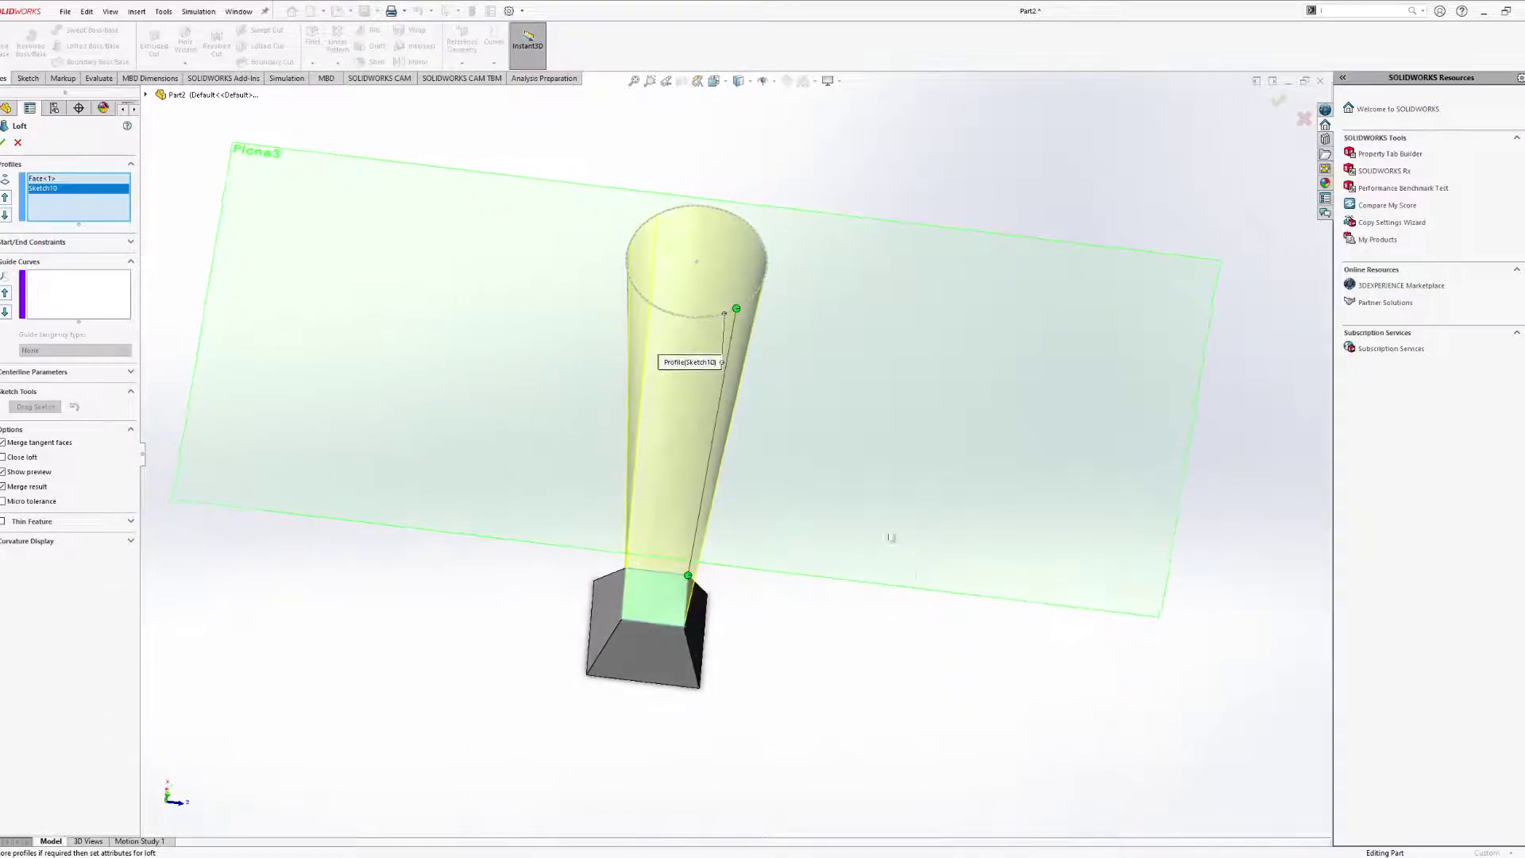
{"action": "middle_click_drag", "start_coordinate": [755, 246], "coordinate": [602, 349]}
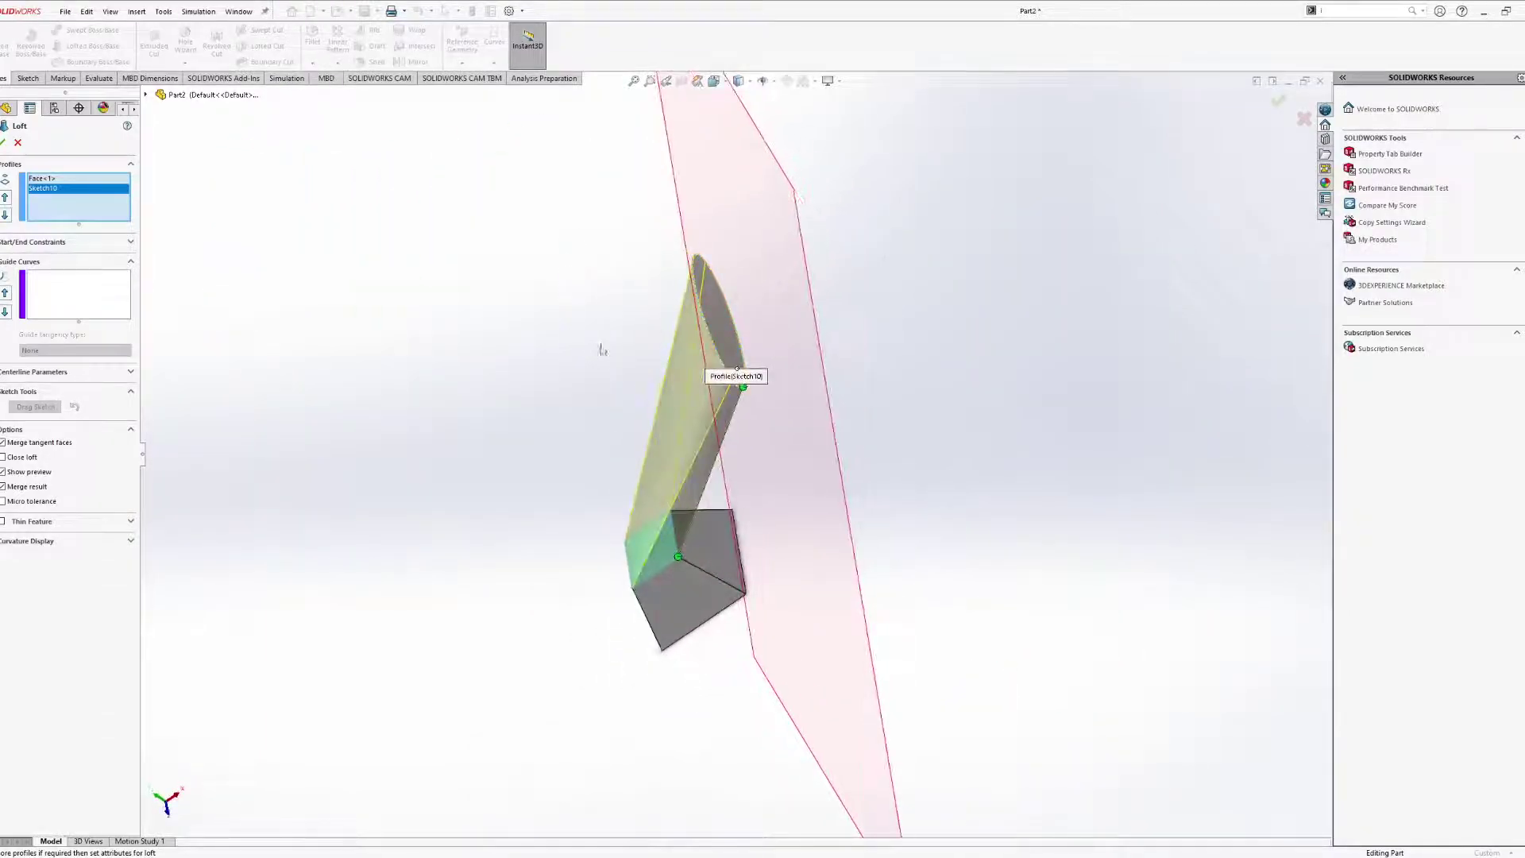
{"action": "middle_click_drag", "start_coordinate": [792, 350], "coordinate": [700, 501]}
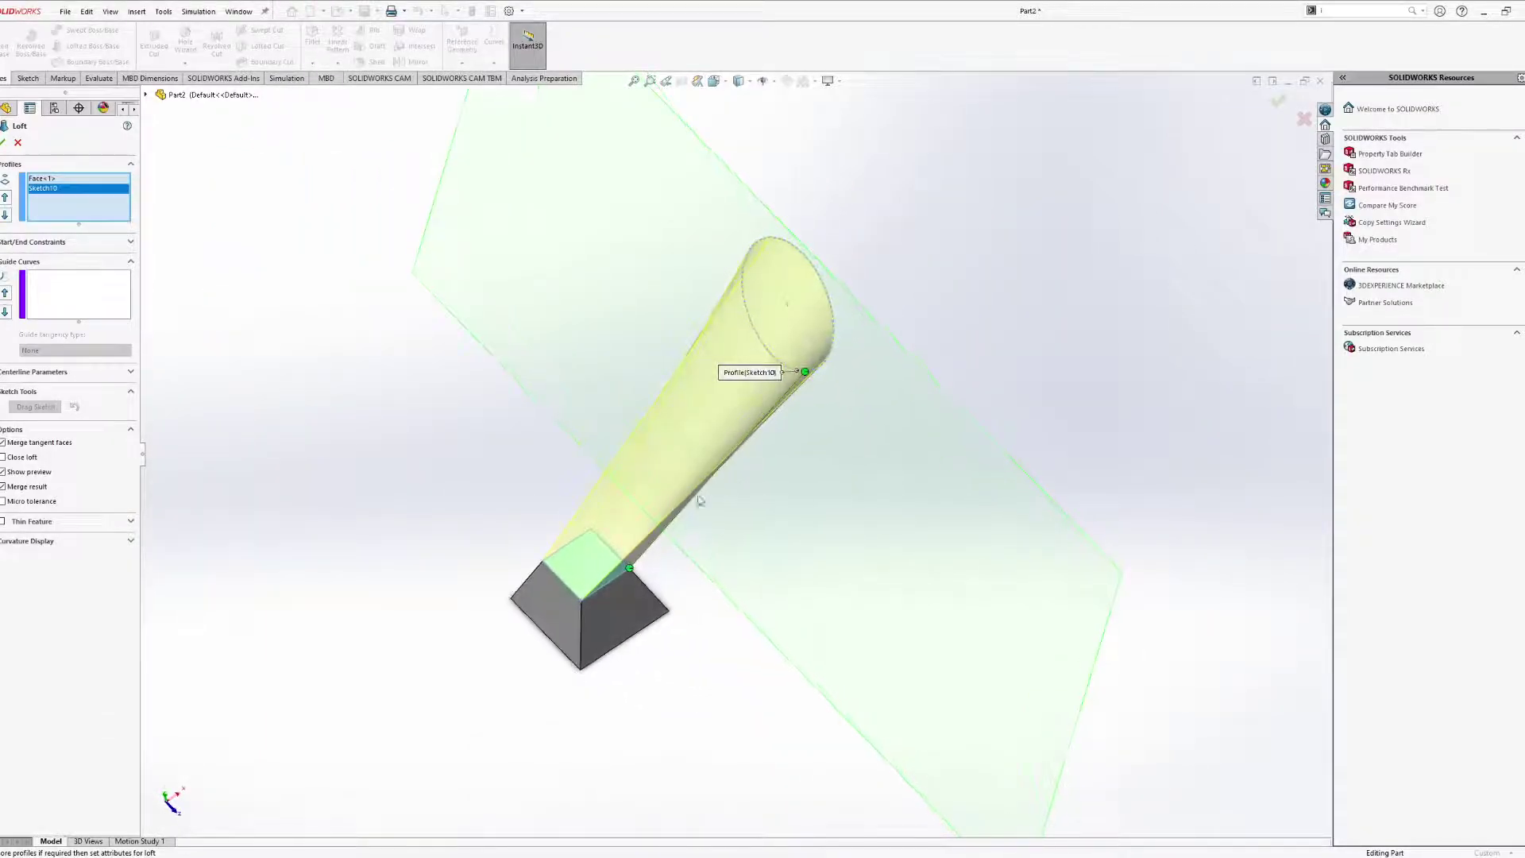
{"action": "middle_click_drag", "start_coordinate": [546, 453], "coordinate": [830, 292]}
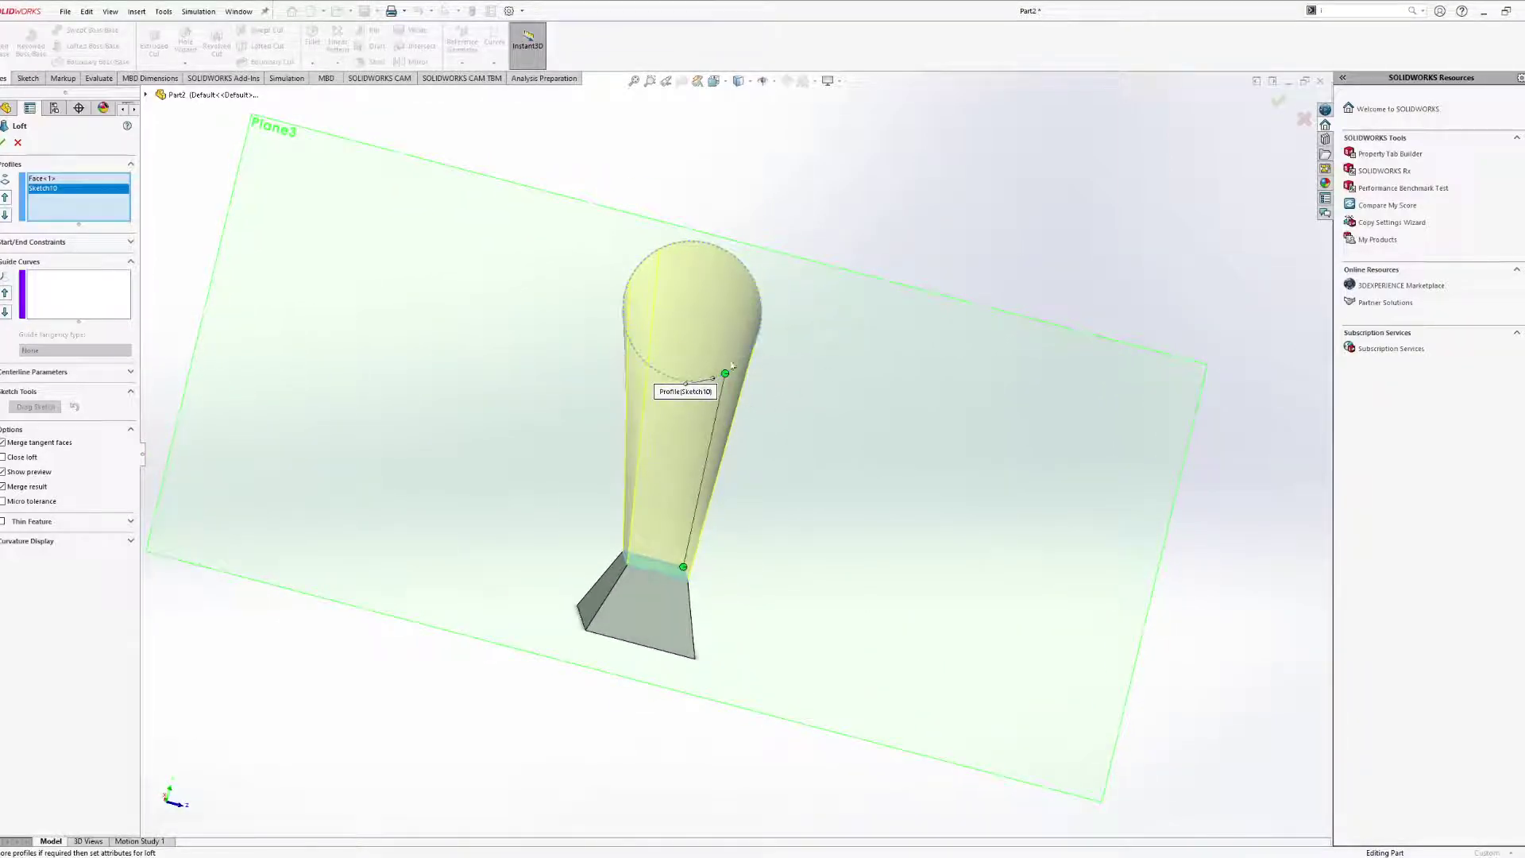
{"action": "middle_click_drag", "start_coordinate": [732, 365], "coordinate": [713, 435]}
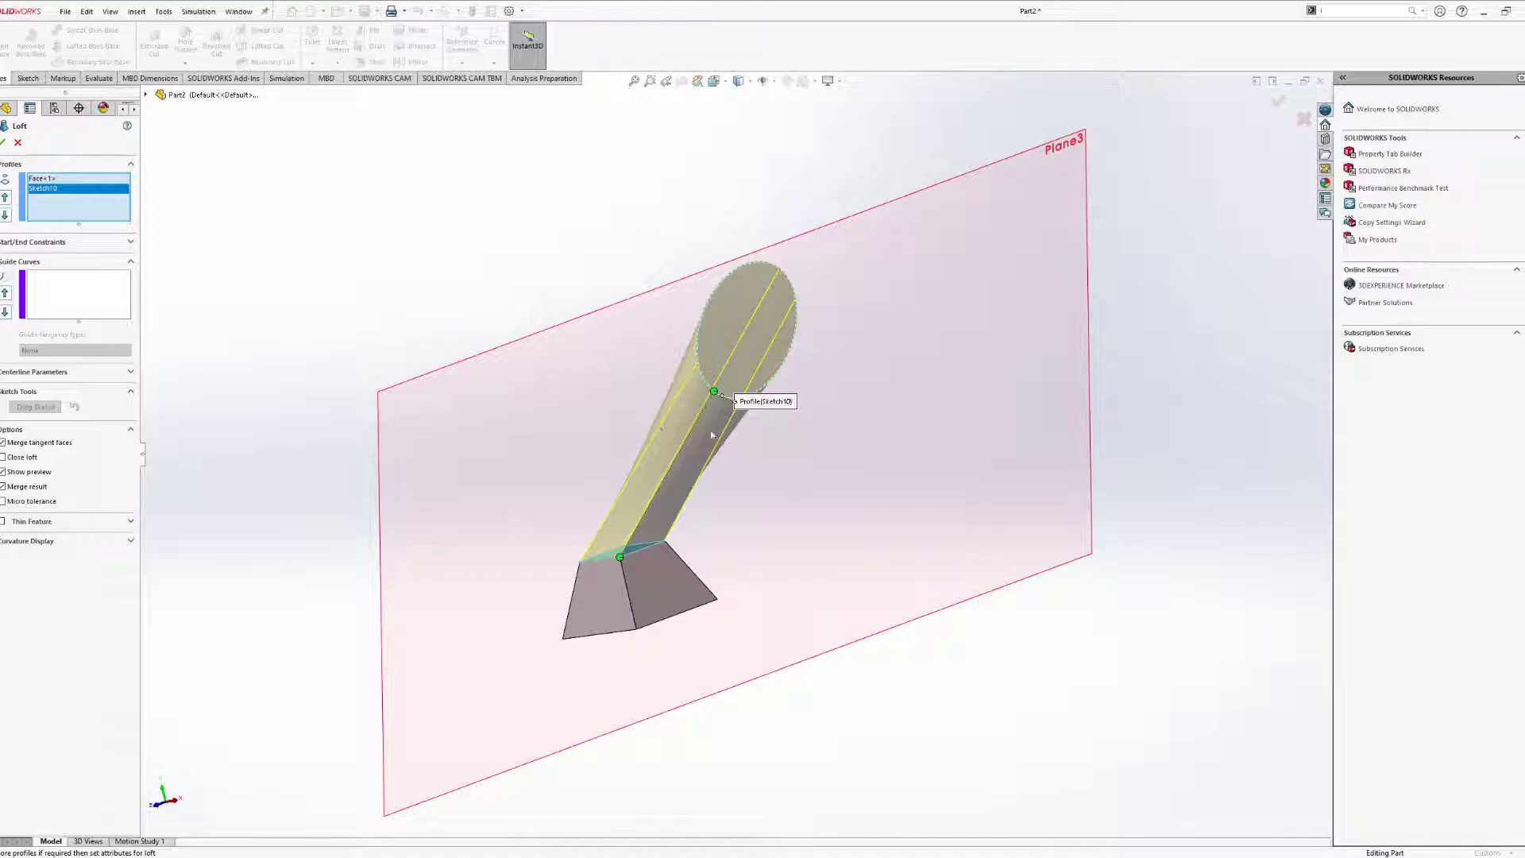
{"action": "middle_click_drag", "start_coordinate": [729, 370], "coordinate": [818, 334]}
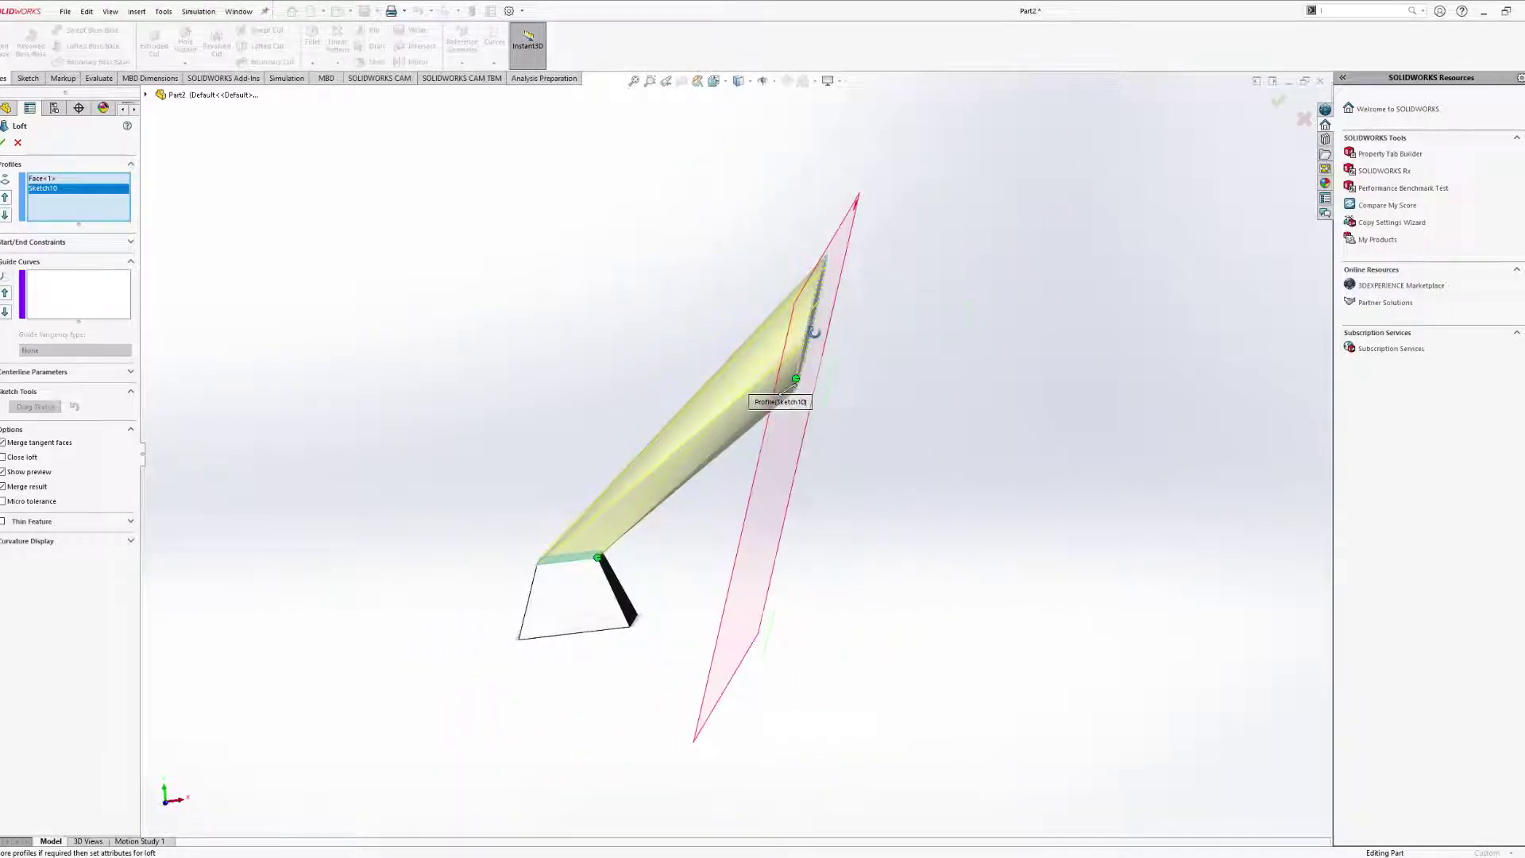
Set the loft's start constraint to Normal To Profile, leaving the end constraint at None.
{"action": "left_click", "coordinate": [130, 243]}
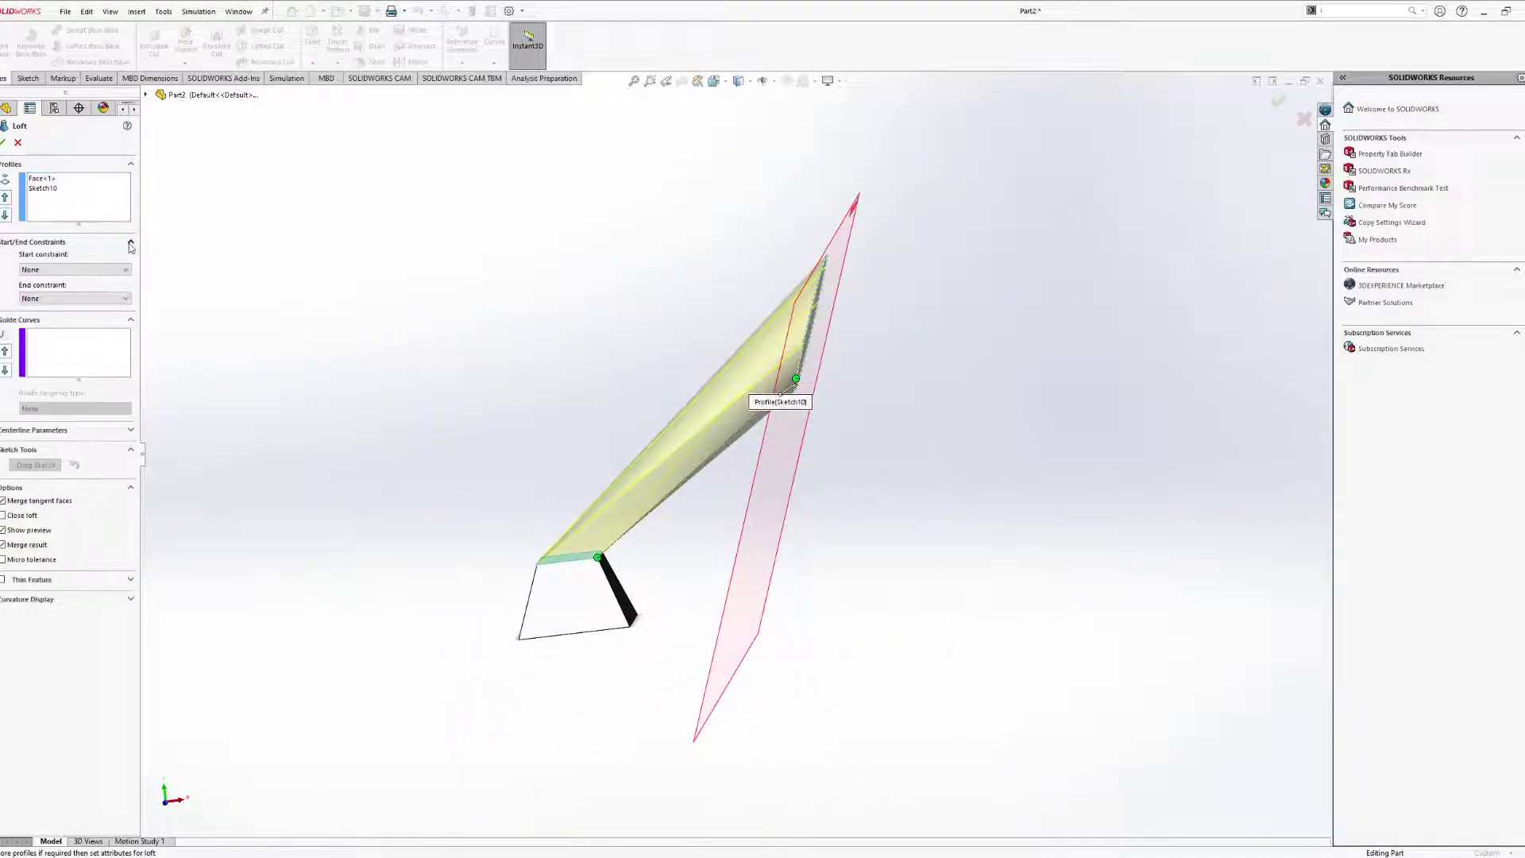
{"action": "left_click", "coordinate": [73, 271]}
{"action": "left_click", "coordinate": [74, 300]}
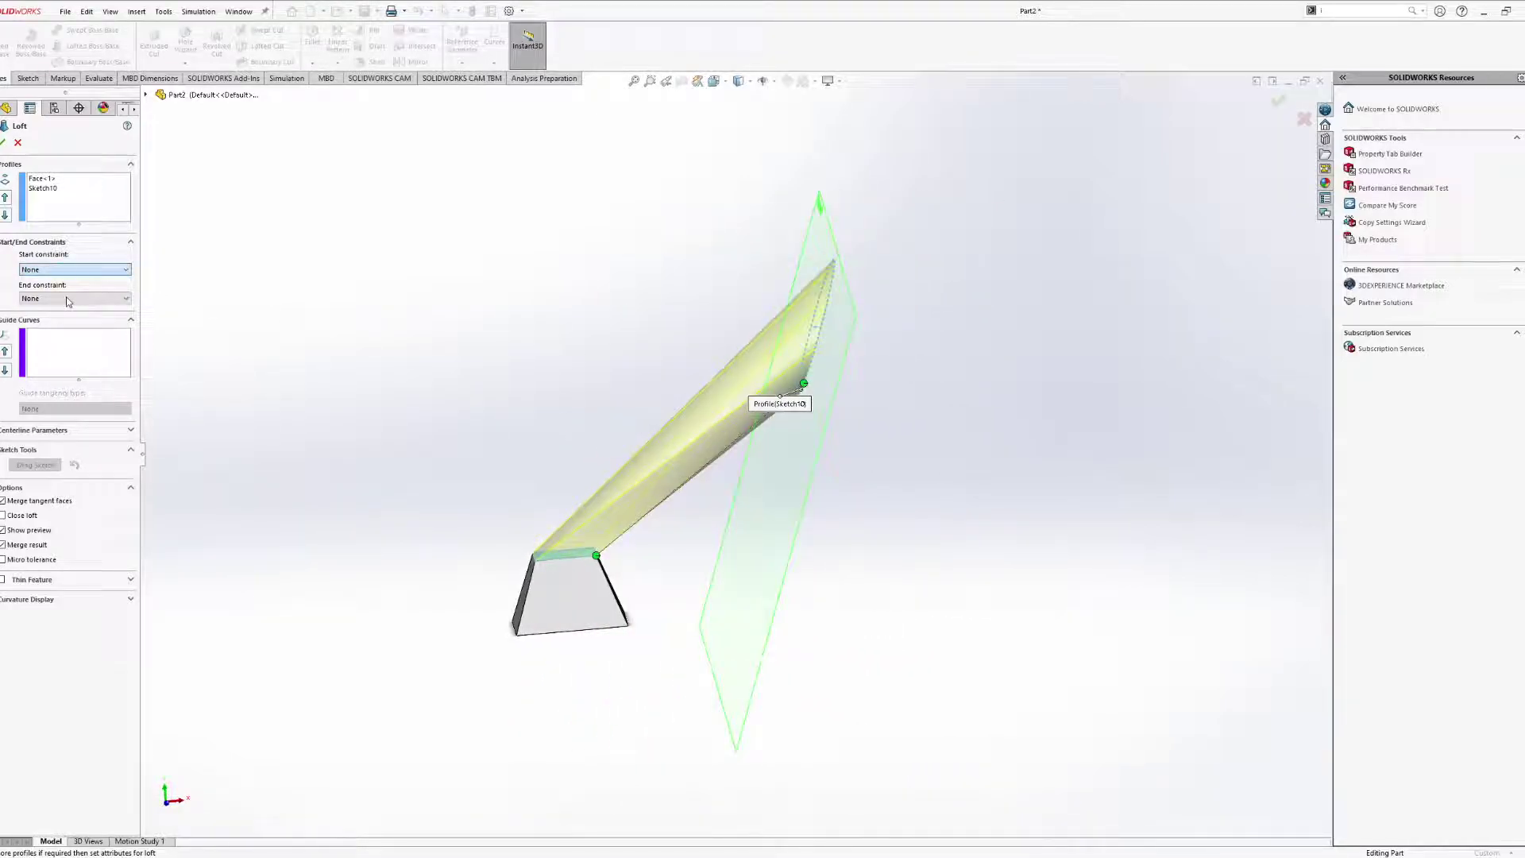
{"action": "left_click", "coordinate": [66, 300]}
{"action": "middle_click_drag", "start_coordinate": [685, 465], "coordinate": [669, 502]}
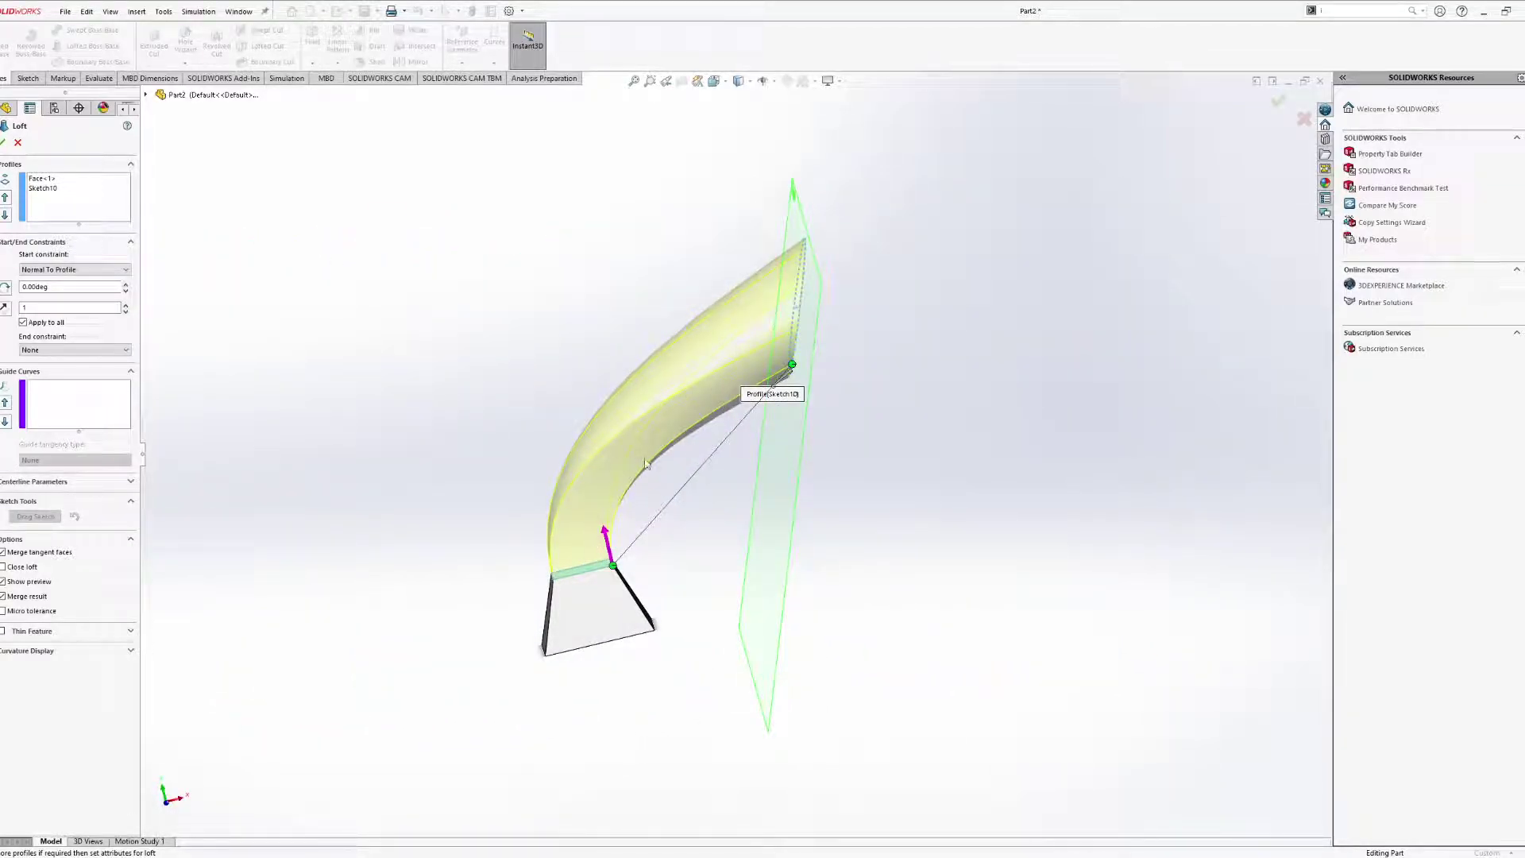
Shift the loft connector along the circle to align it better with the block's corner.
{"action": "middle_click_drag", "start_coordinate": [645, 465], "coordinate": [740, 374]}
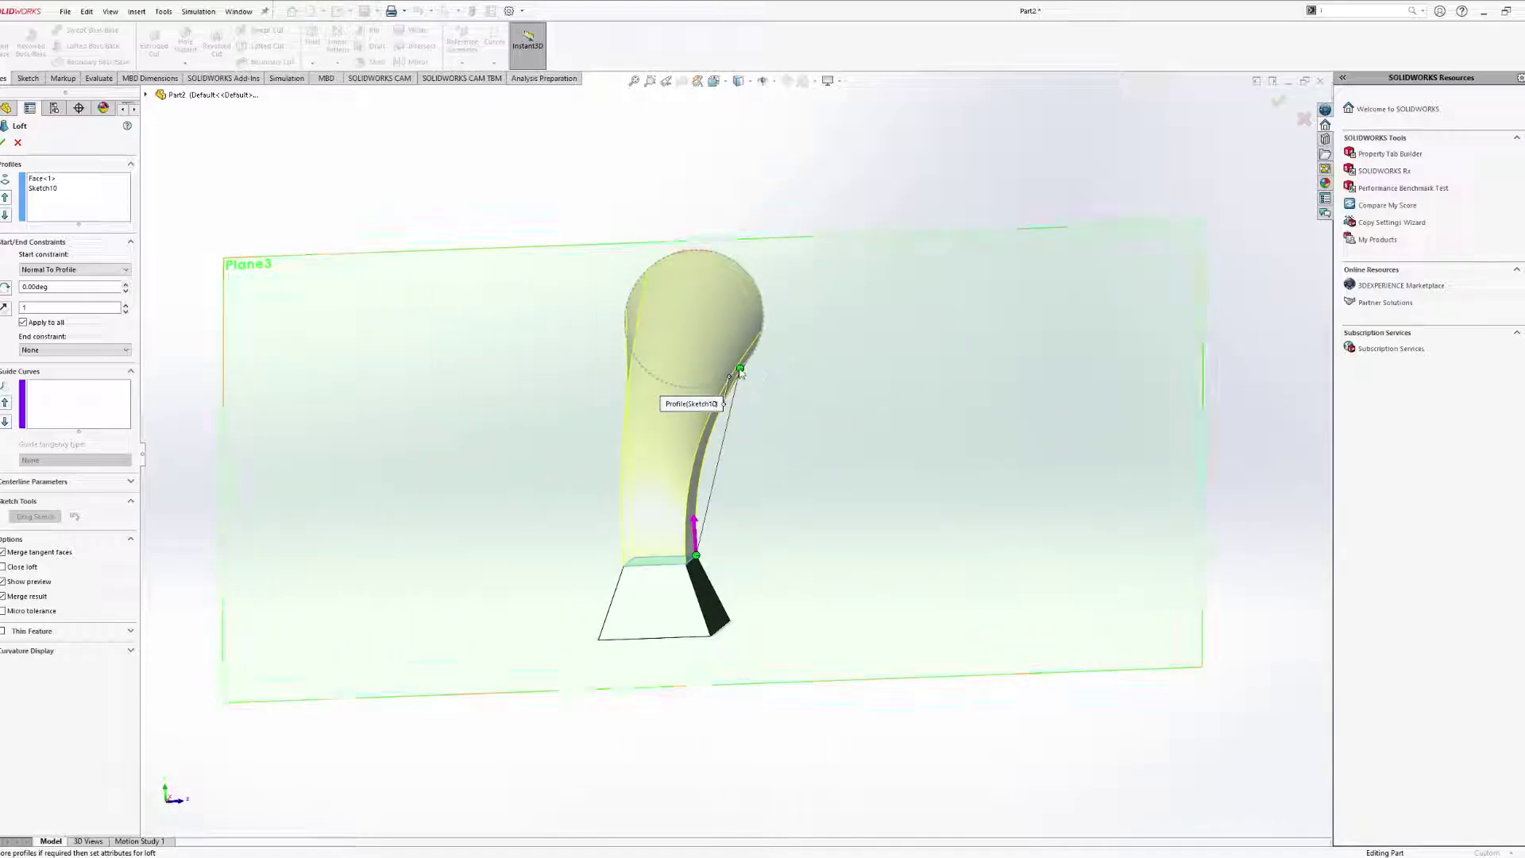
{"action": "mouse_move", "coordinate": [740, 374]}
{"action": "left_mouse_down"}
{"action": "mouse_move", "coordinate": [777, 341]}
{"action": "mouse_move", "coordinate": [751, 361]}
{"action": "mouse_move", "coordinate": [756, 384]}
{"action": "mouse_move", "coordinate": [790, 351]}
{"action": "mouse_move", "coordinate": [768, 374]}
{"action": "left_mouse_up"}
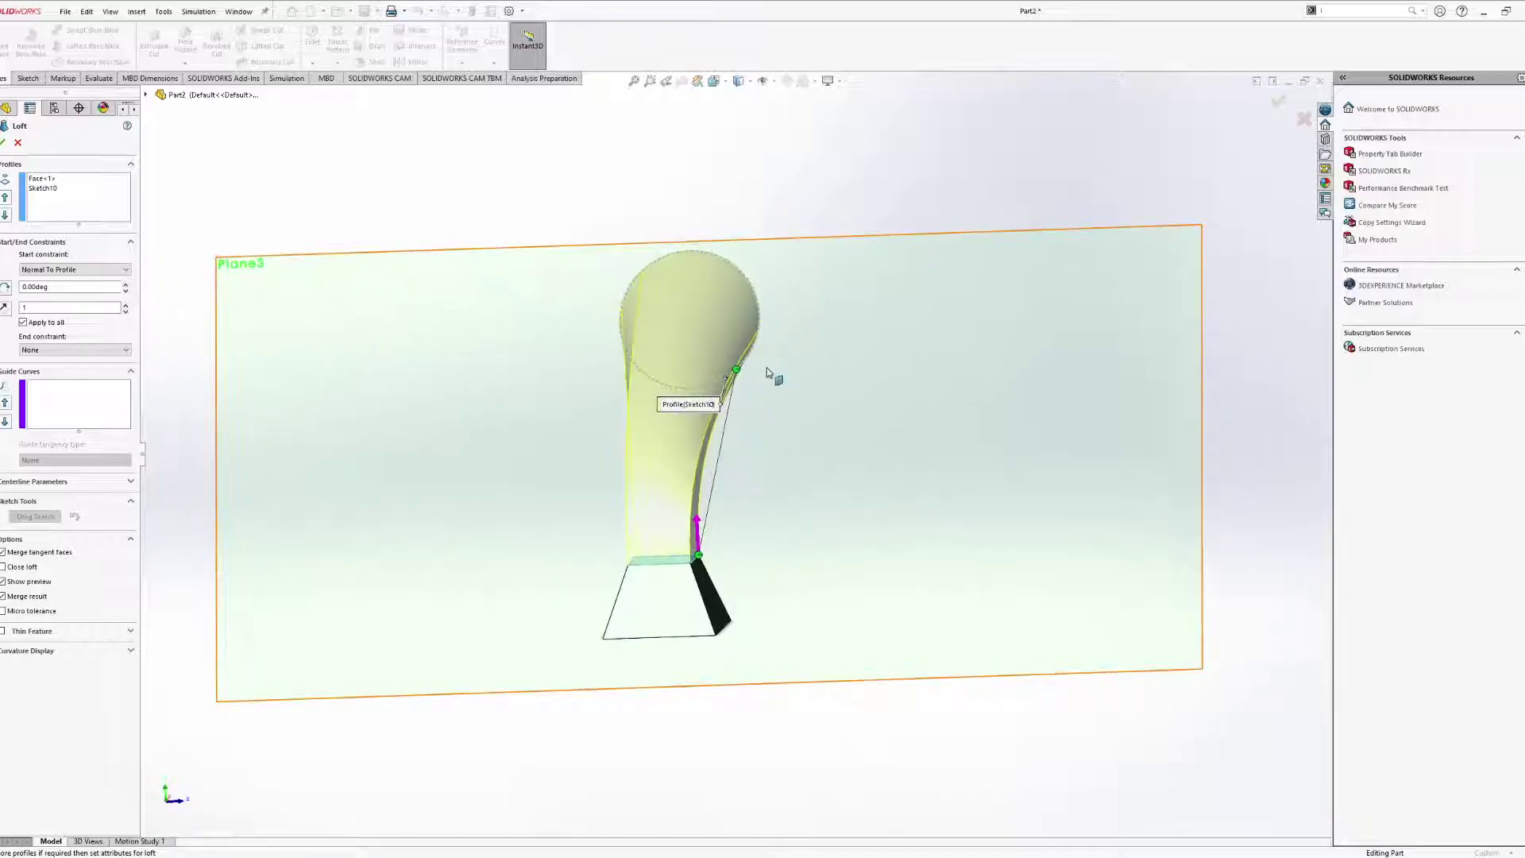
{"action": "middle_click_drag", "start_coordinate": [764, 344], "coordinate": [703, 406]}
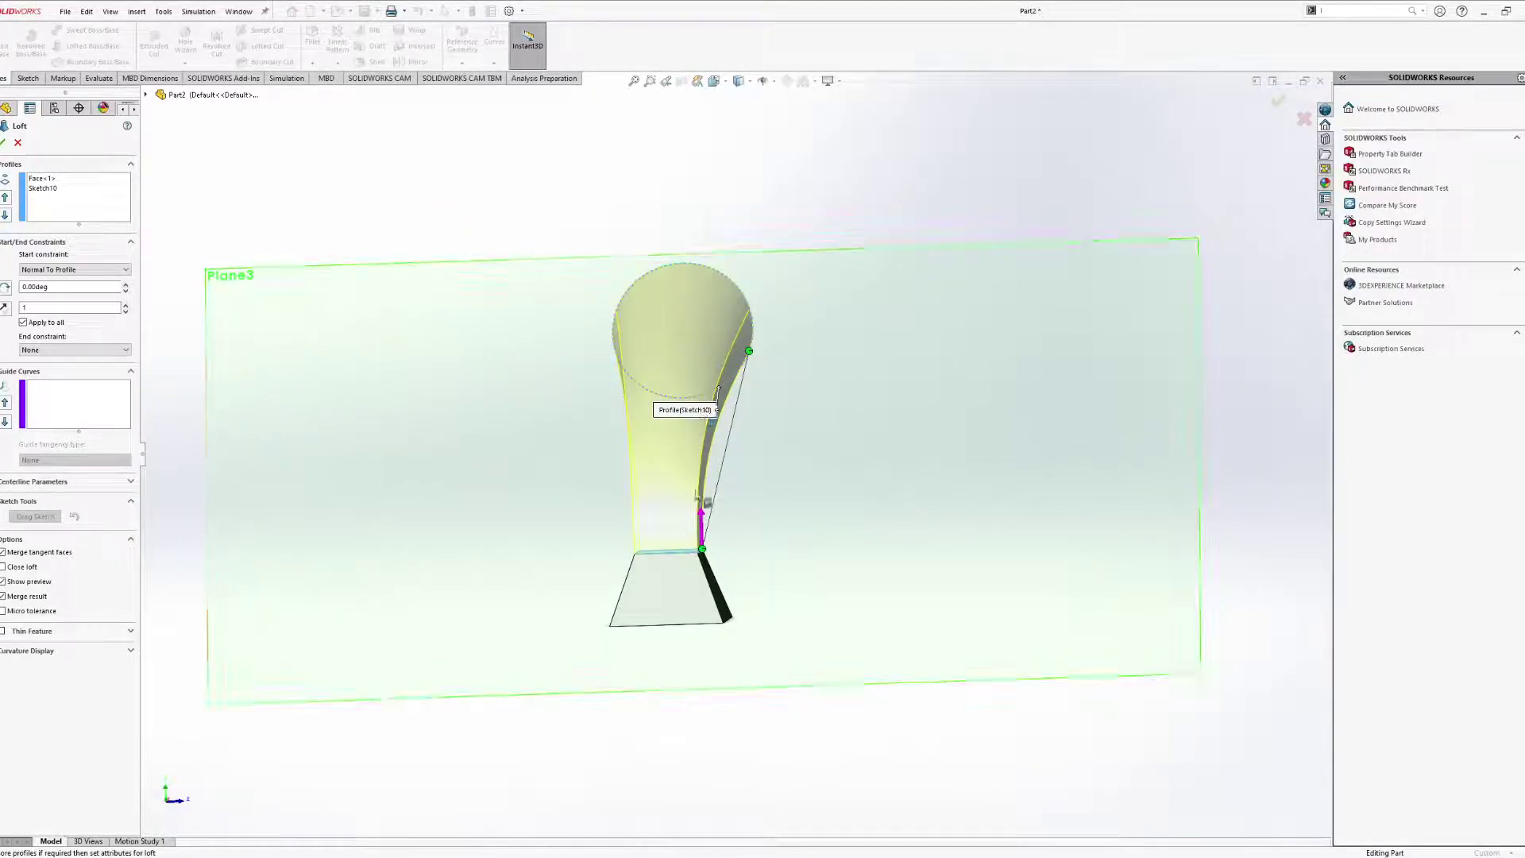
{"action": "middle_click_drag", "start_coordinate": [755, 334], "coordinate": [639, 467]}
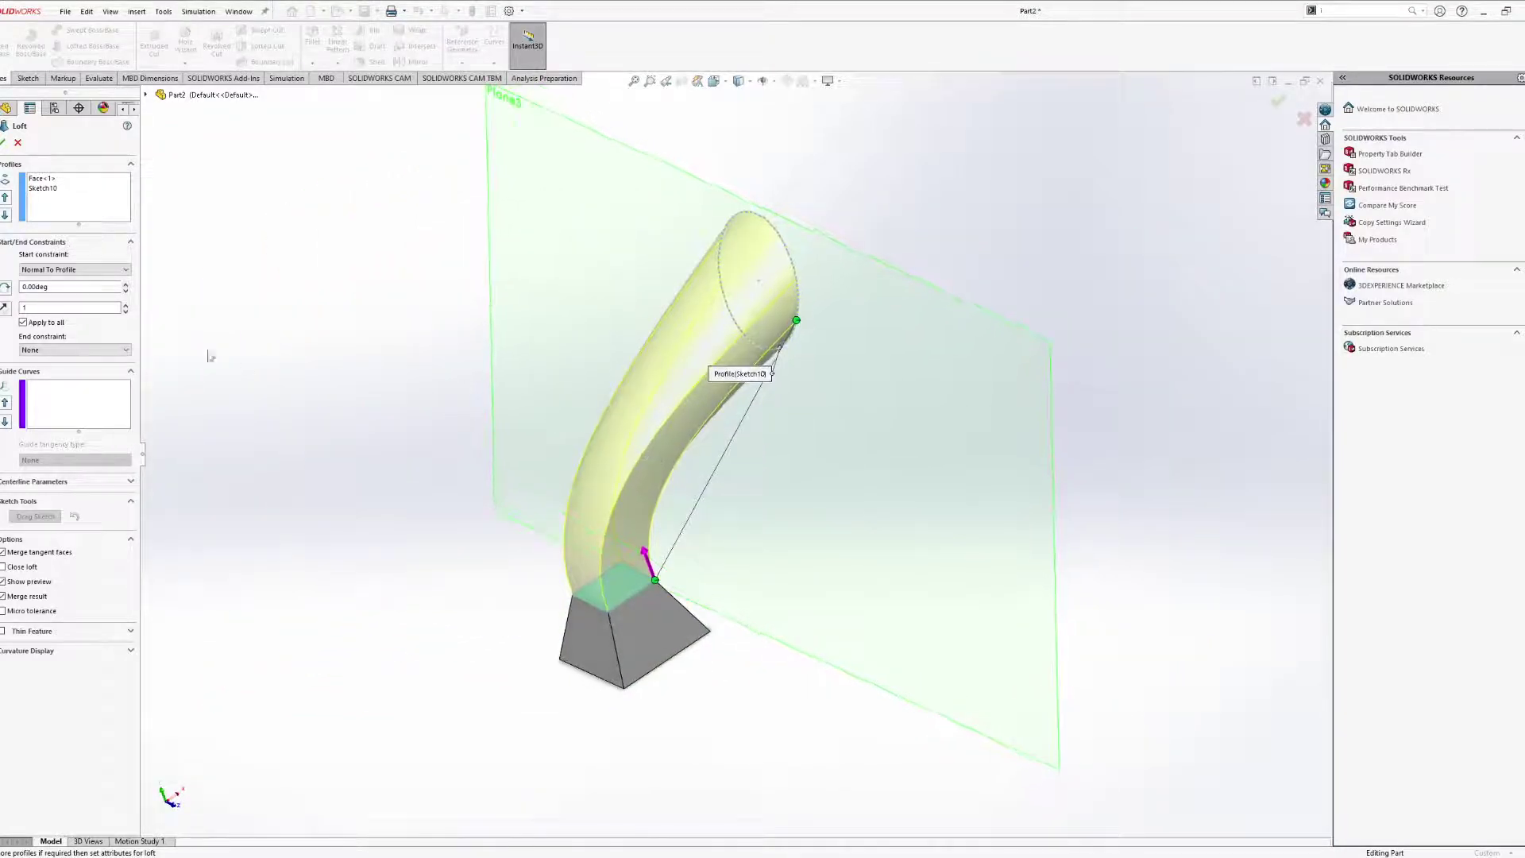
Try increasing the loft's start draft angle to 6 degrees, and reduce it to 2 degrees.
{"action": "middle_click_drag", "start_coordinate": [181, 262], "coordinate": [211, 249]}
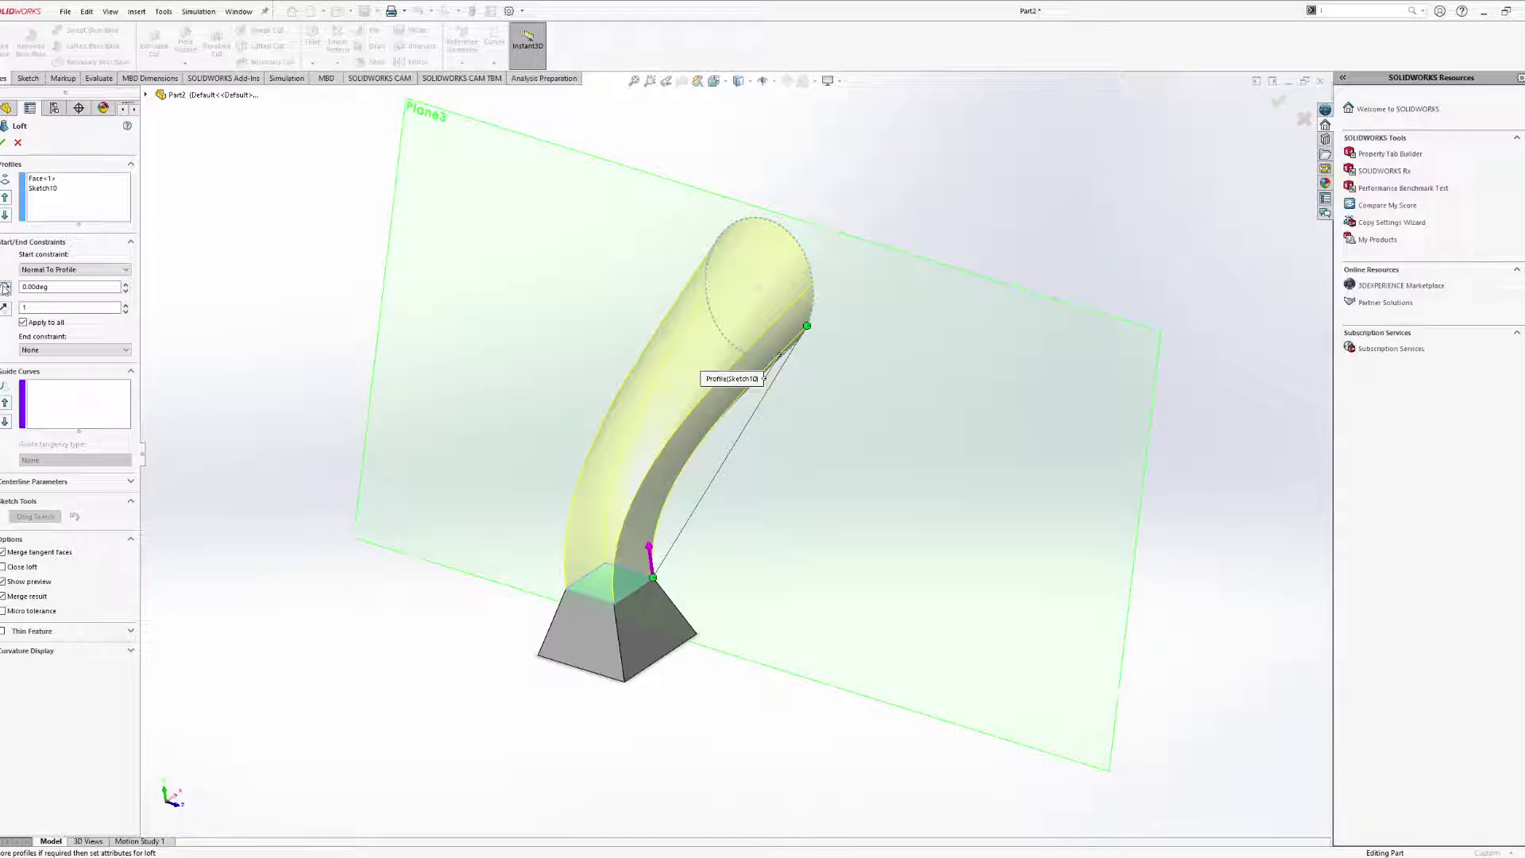
{"action": "left_click", "coordinate": [125, 283]}
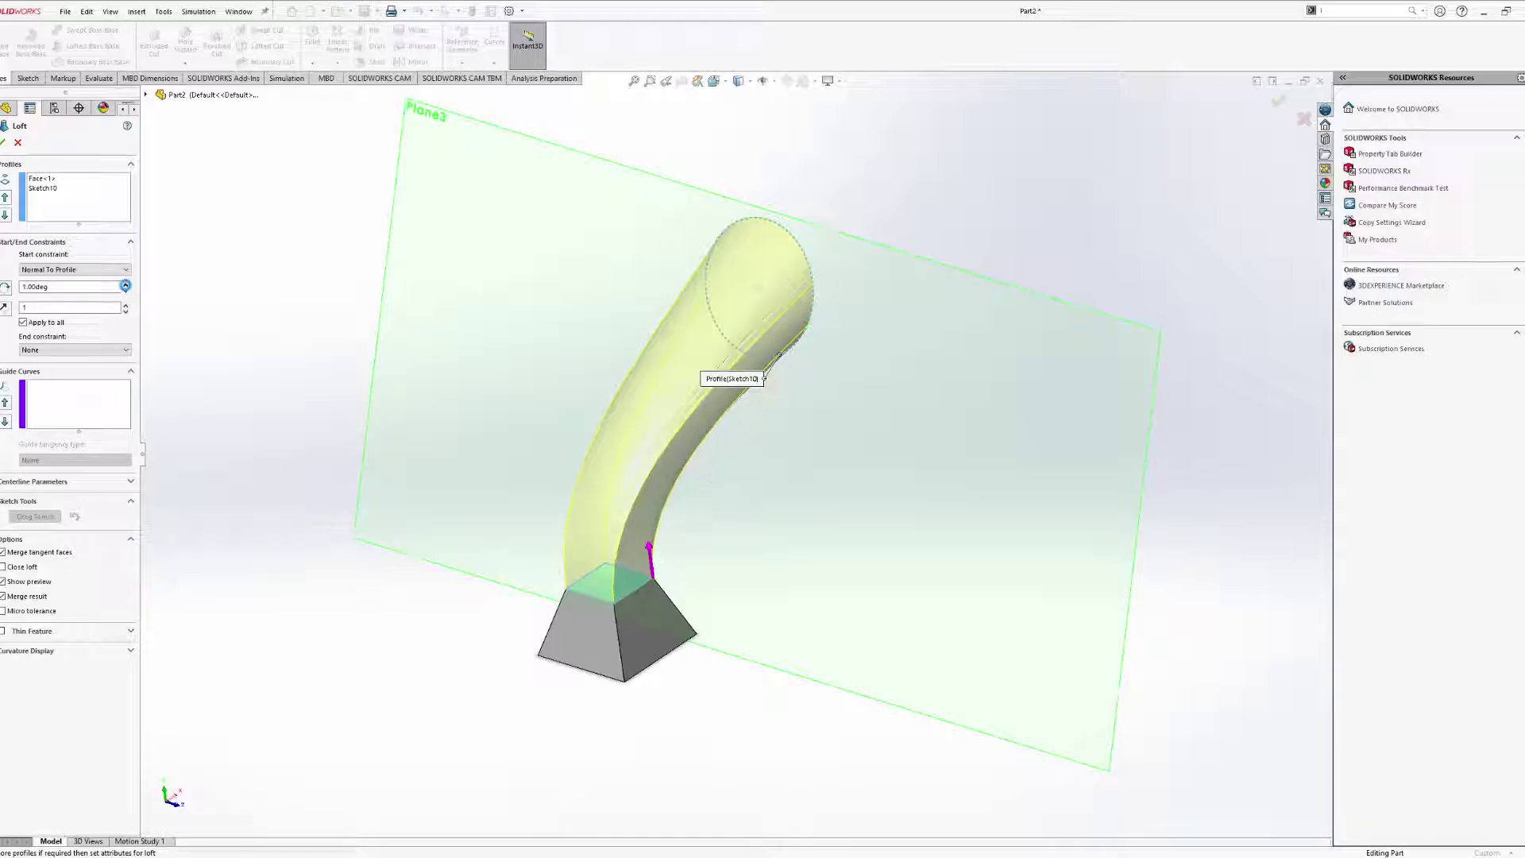
{"action": "left_click", "coordinate": [126, 284]}
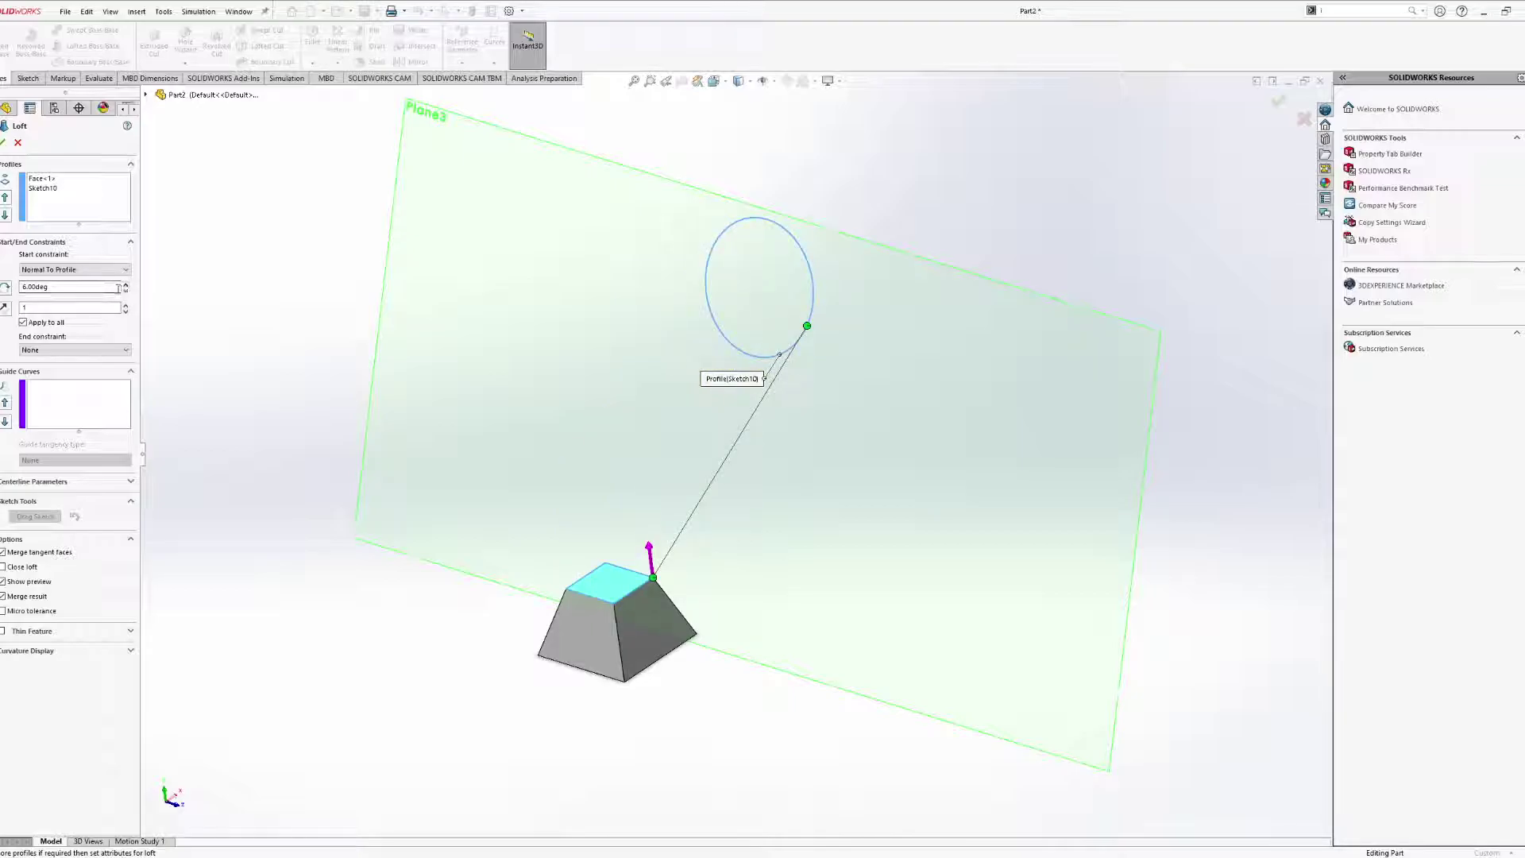
{"action": "left_click", "coordinate": [124, 291]}
{"action": "left_click", "coordinate": [125, 292]}
{"action": "left_click", "coordinate": [125, 291]}
{"action": "left_click", "coordinate": [124, 291]}
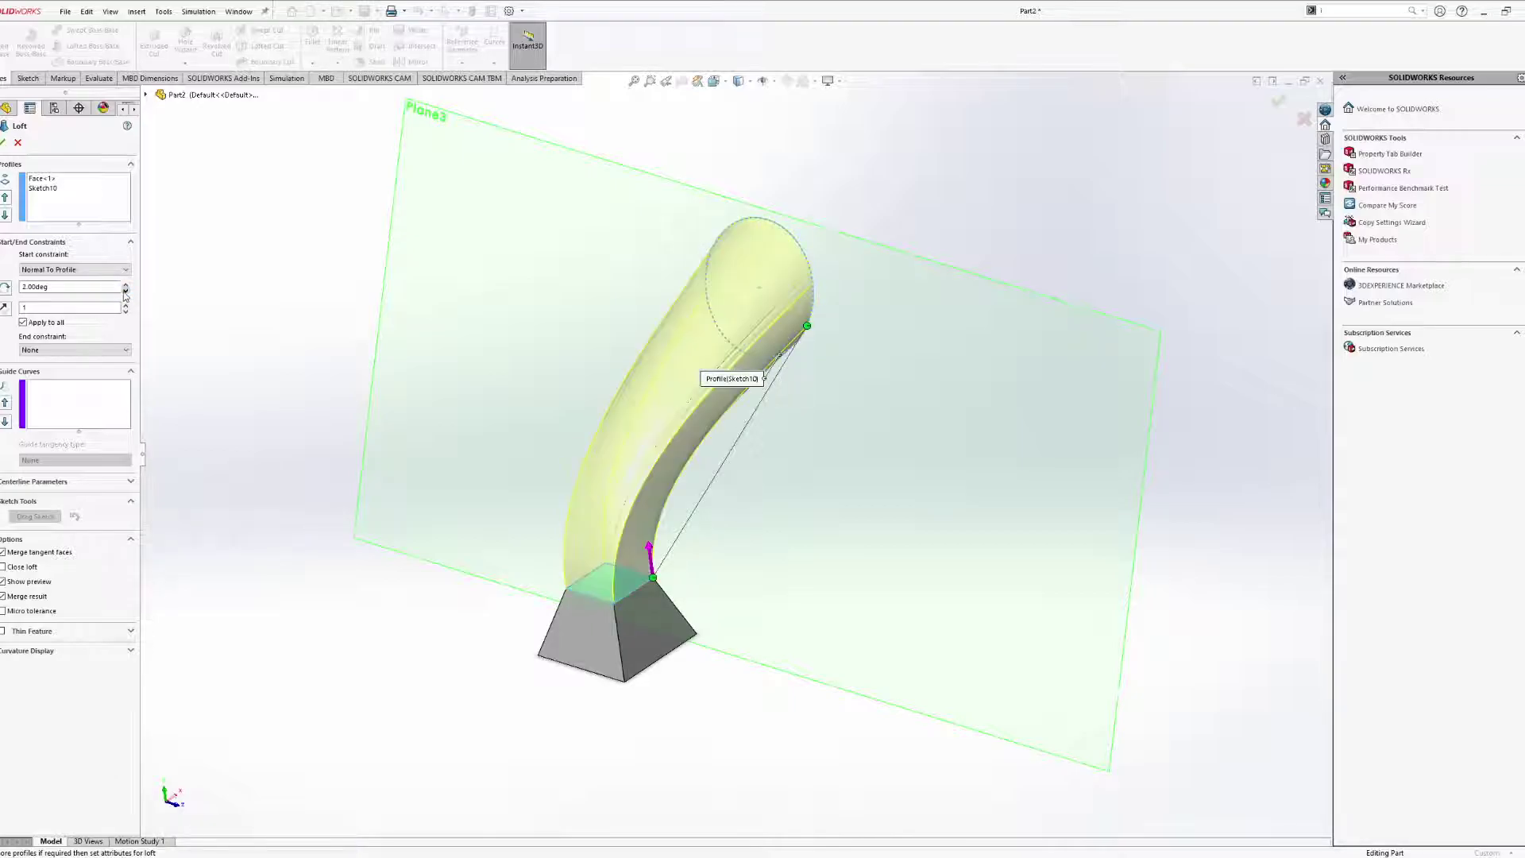
Try a start draft angle of 3 degrees and reduce it to 1 degree, comparing the loft from above.
{"action": "middle_click_drag", "start_coordinate": [647, 475], "coordinate": [565, 643]}
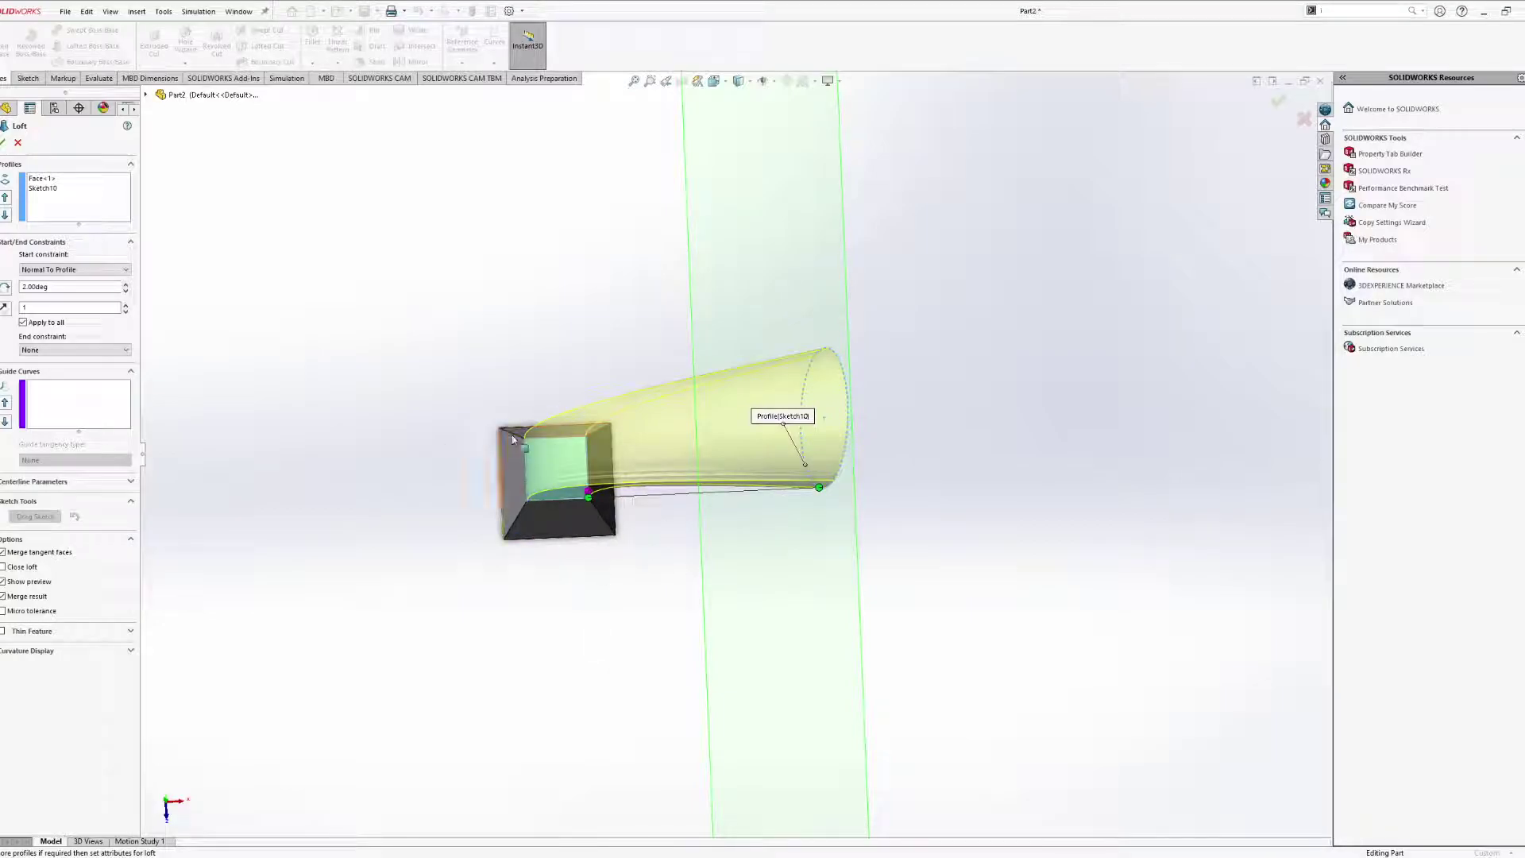
{"action": "left_click", "coordinate": [126, 285]}
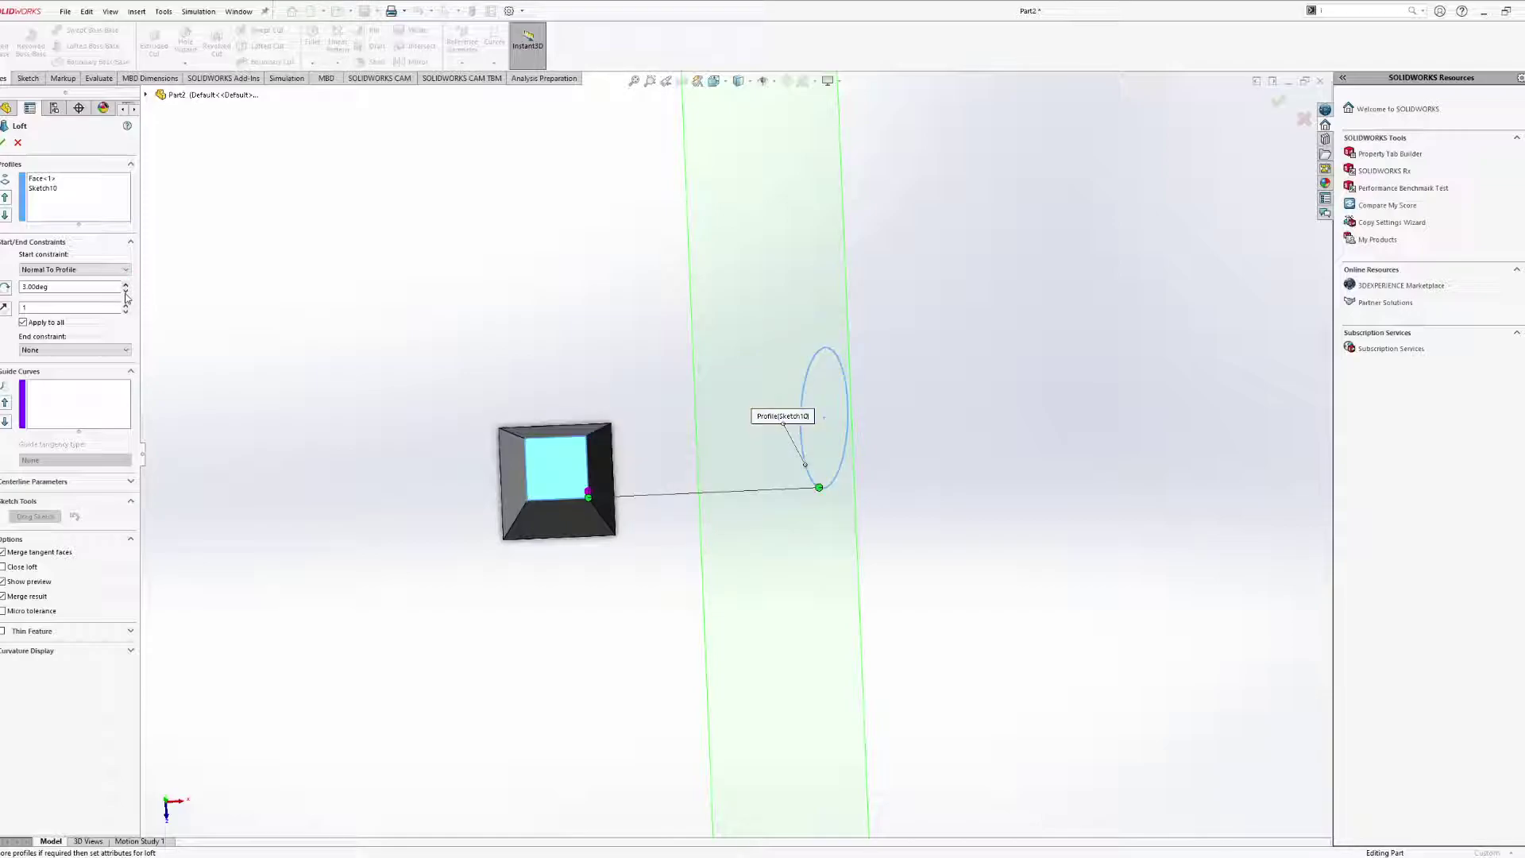
{"action": "left_click", "coordinate": [126, 292]}
{"action": "left_click", "coordinate": [126, 292]}
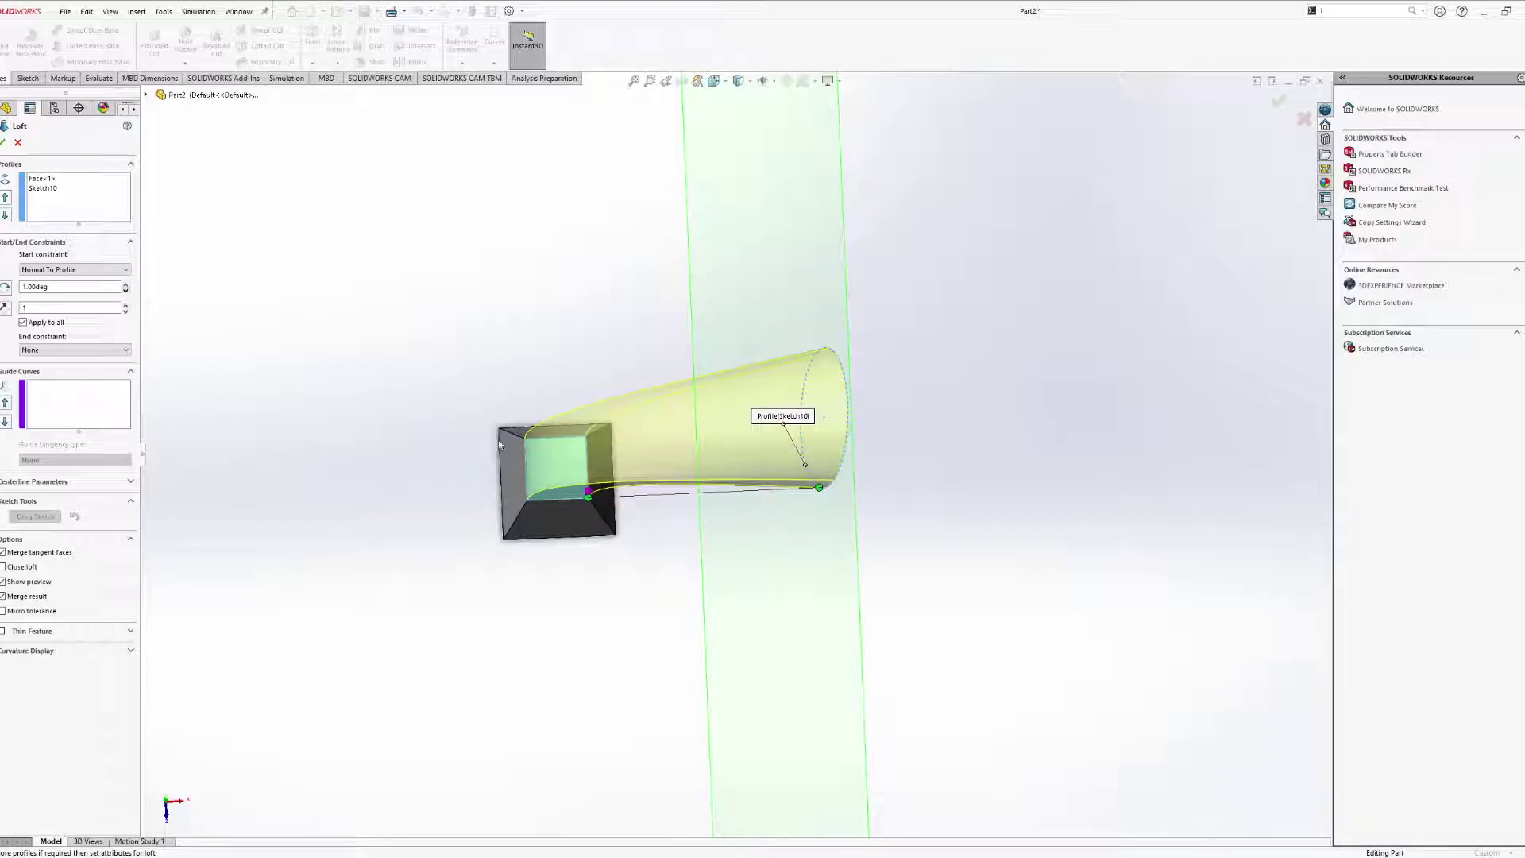
Reset the loft's start draft angle to 0 degrees.
{"action": "middle_click_drag", "start_coordinate": [499, 443], "coordinate": [504, 272]}
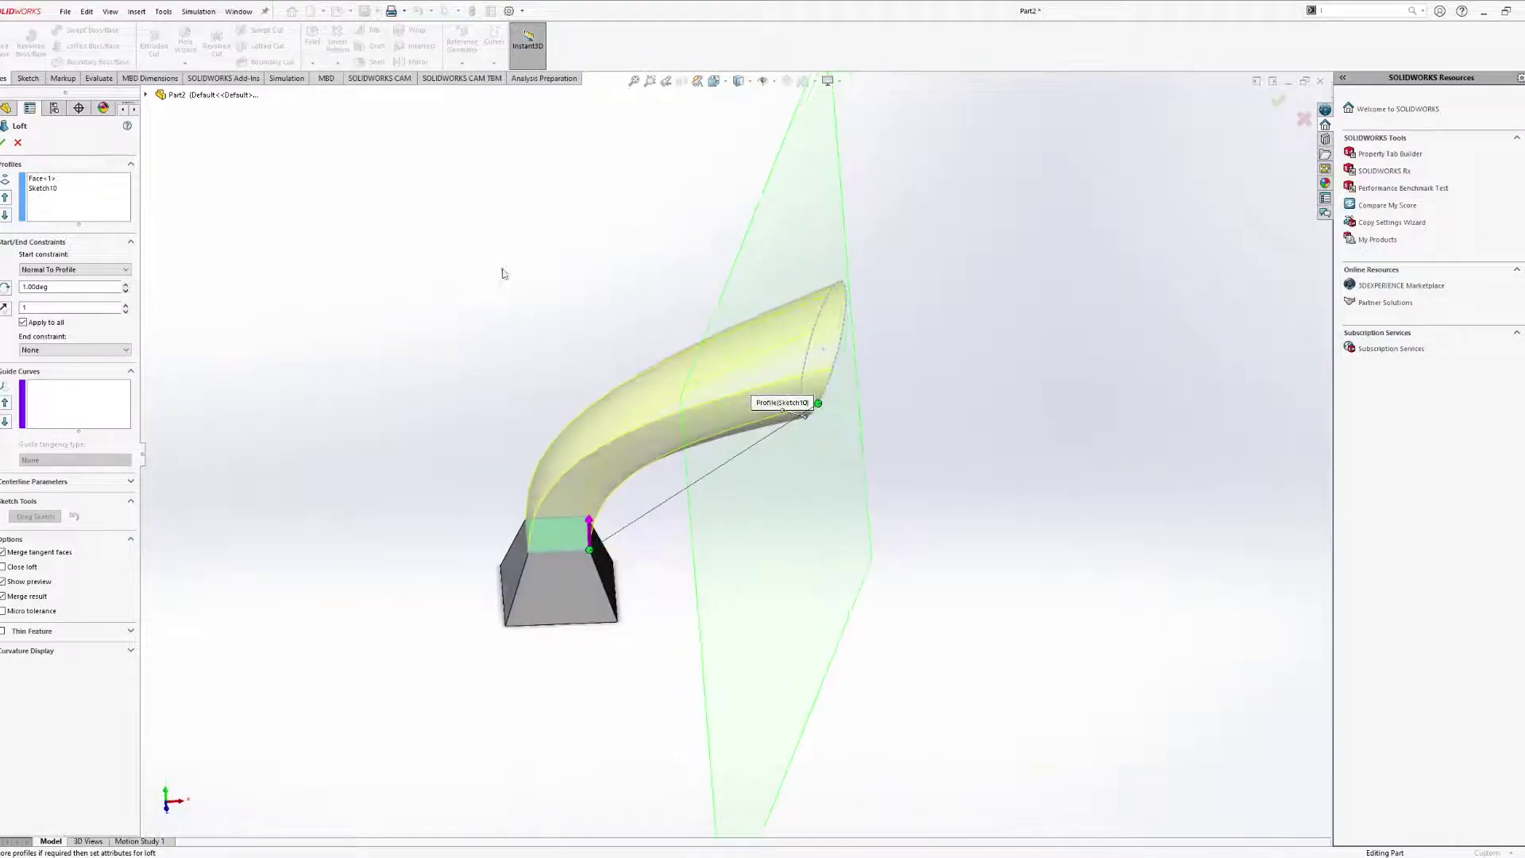
{"action": "left_click", "coordinate": [4, 311]}
{"action": "middle_click_drag", "start_coordinate": [449, 318], "coordinate": [501, 452]}
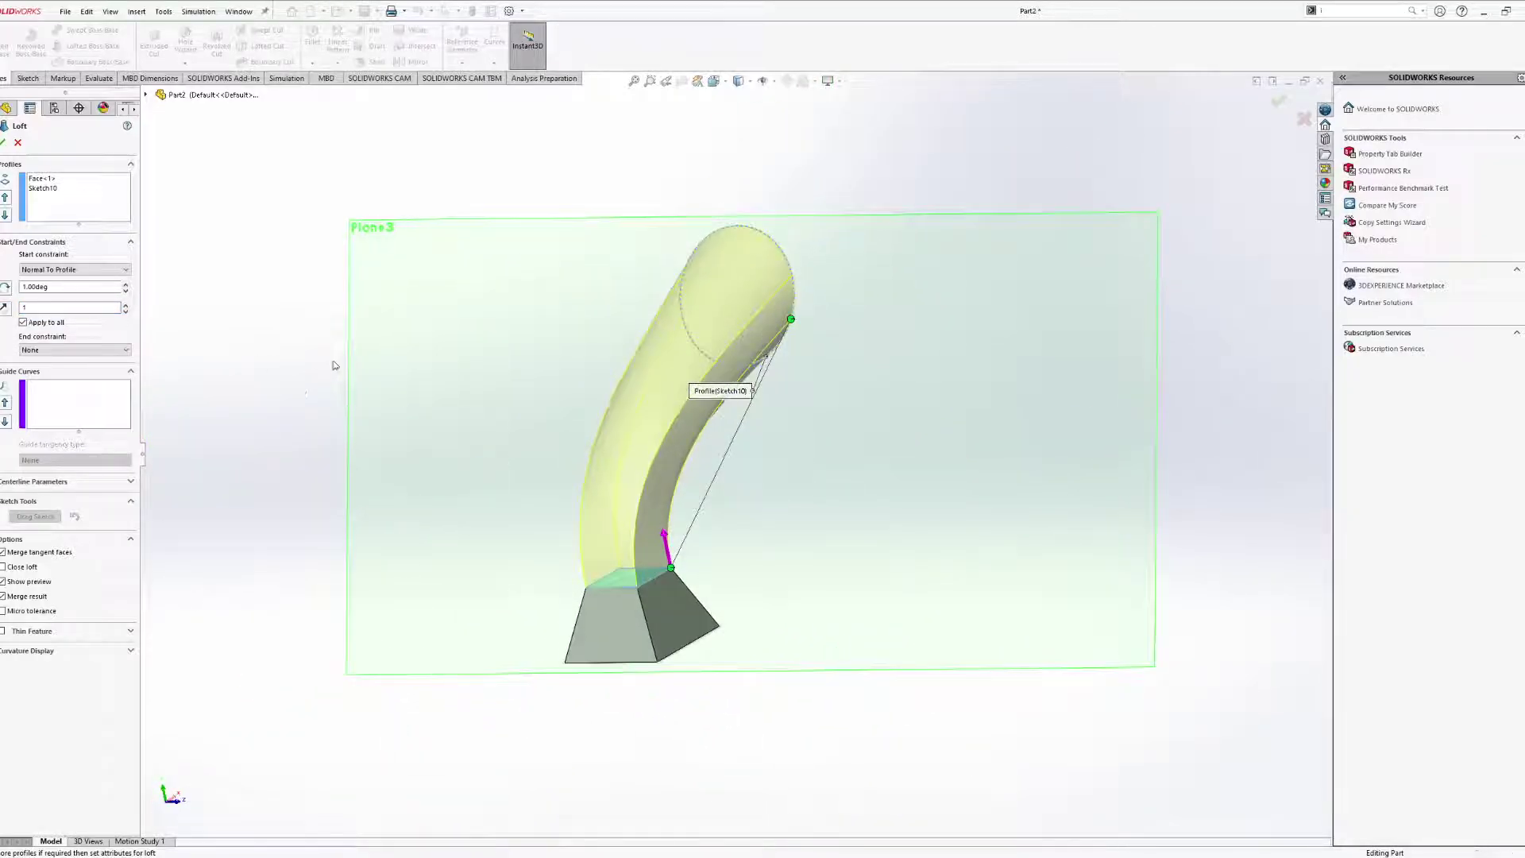
{"action": "middle_click_drag", "start_coordinate": [334, 364], "coordinate": [323, 443]}
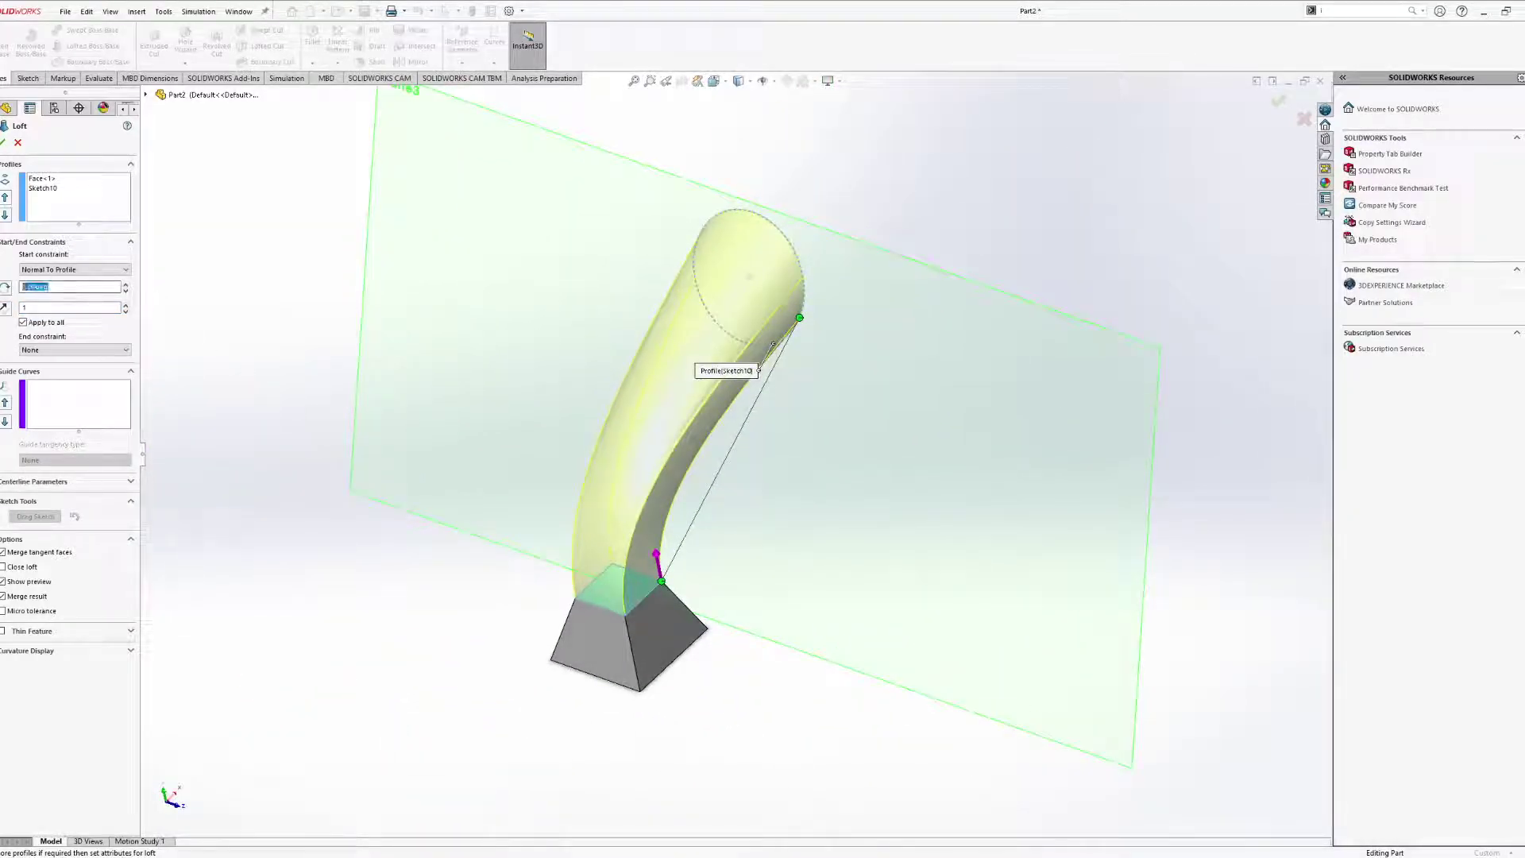
{"action": "middle_click_drag", "start_coordinate": [538, 377], "coordinate": [474, 331]}
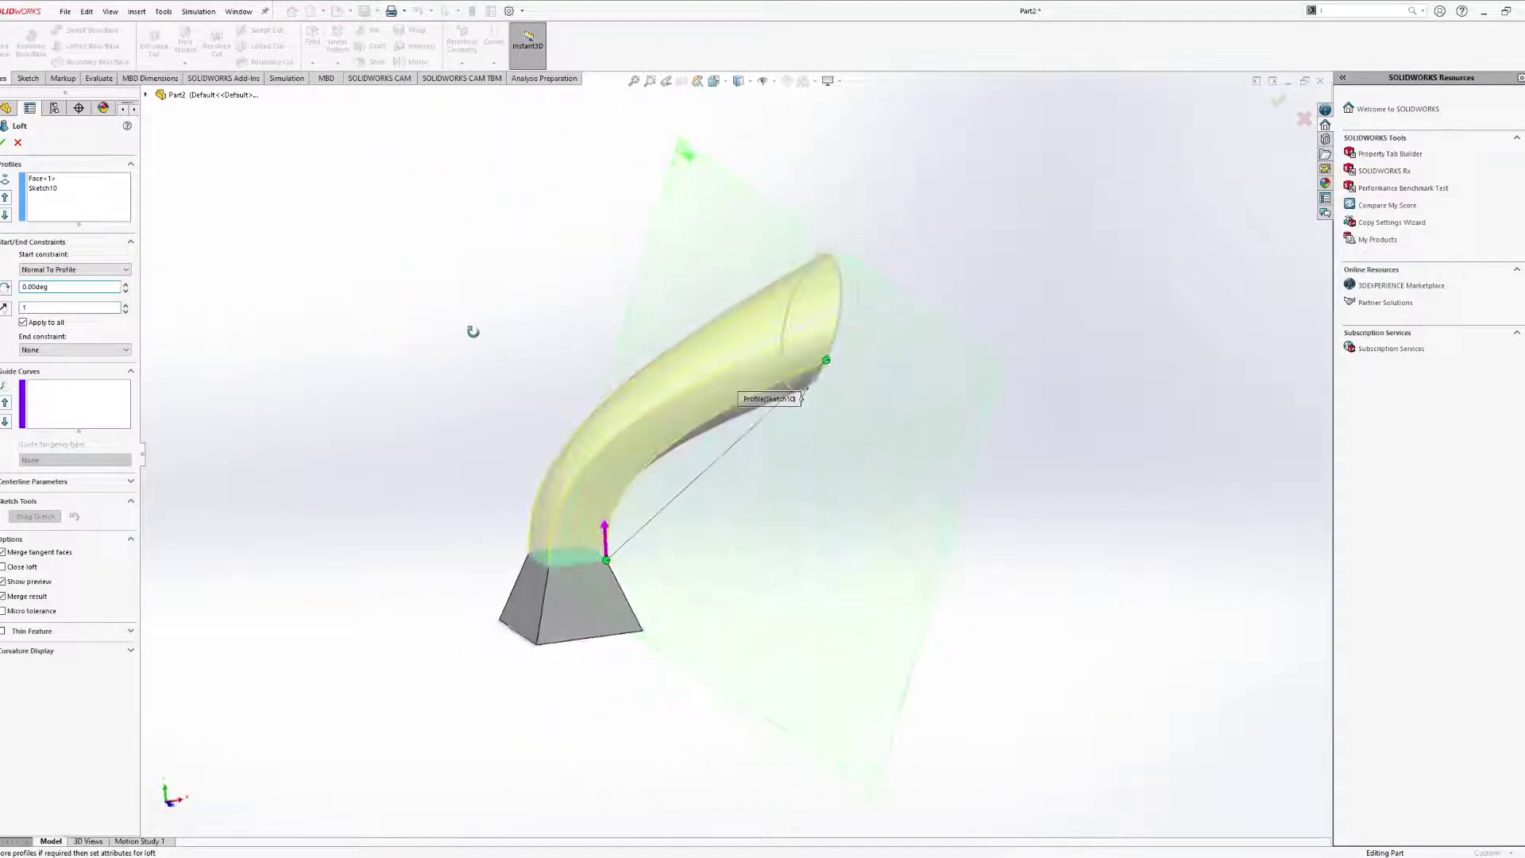
Change the loft's start constraint to Tangency To Face and inspect the transition at the block's top edges.
{"action": "left_click", "coordinate": [57, 310]}
{"action": "middle_click_drag", "start_coordinate": [635, 465], "coordinate": [600, 569]}
{"action": "scroll", "coordinate": [601, 569], "scroll_direction": "down", "scroll_amount": 5}
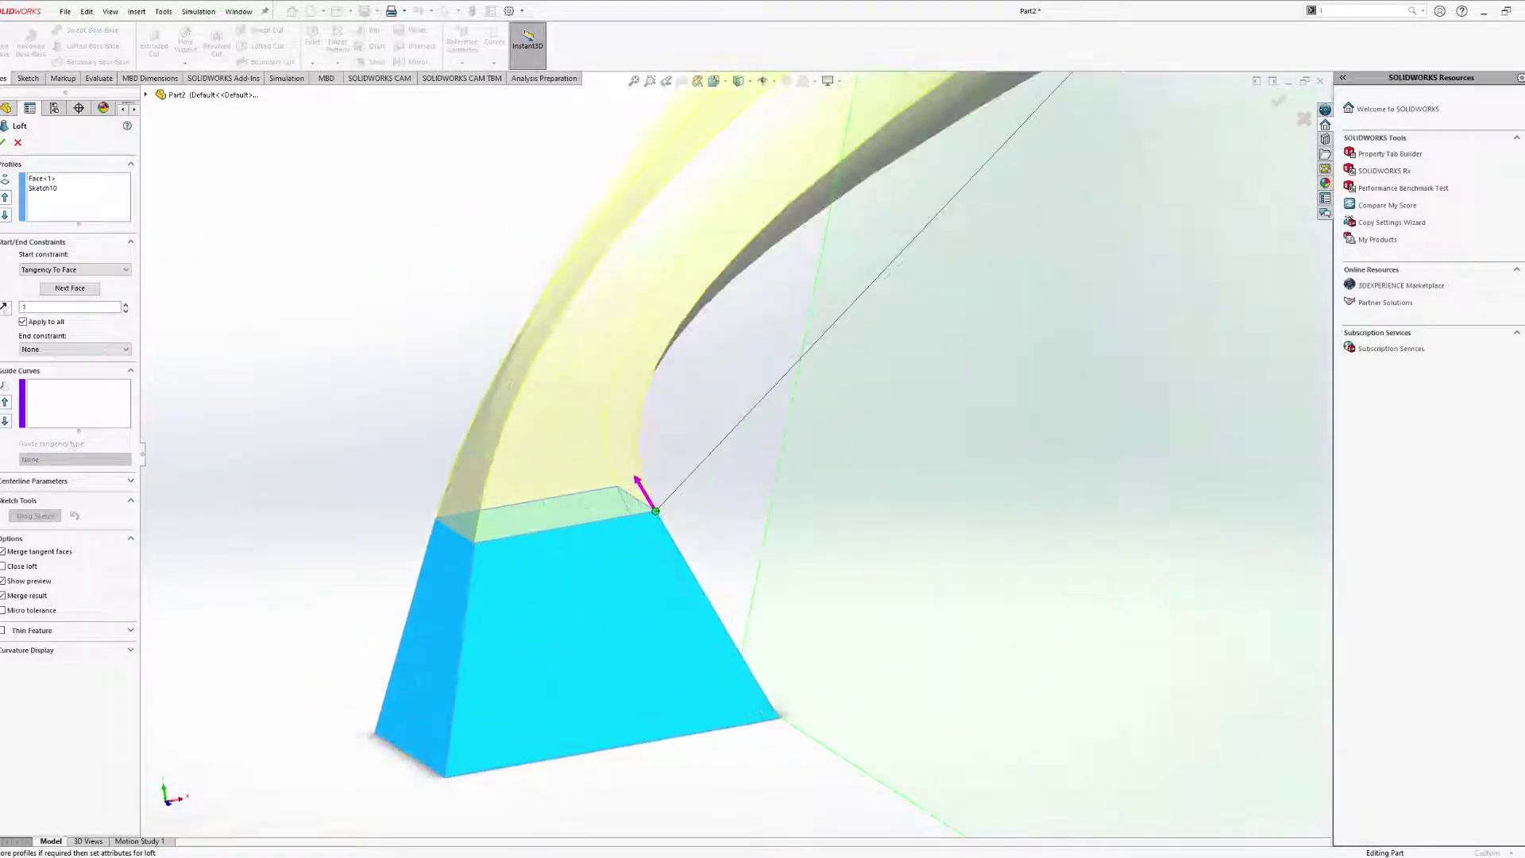
Accept the loft and select the block's slanted edge with the adjoining loft edge to inspect how they meet.
{"action": "left_click", "coordinate": [3, 143]}
{"action": "middle_click_drag", "start_coordinate": [572, 485], "coordinate": [616, 515]}
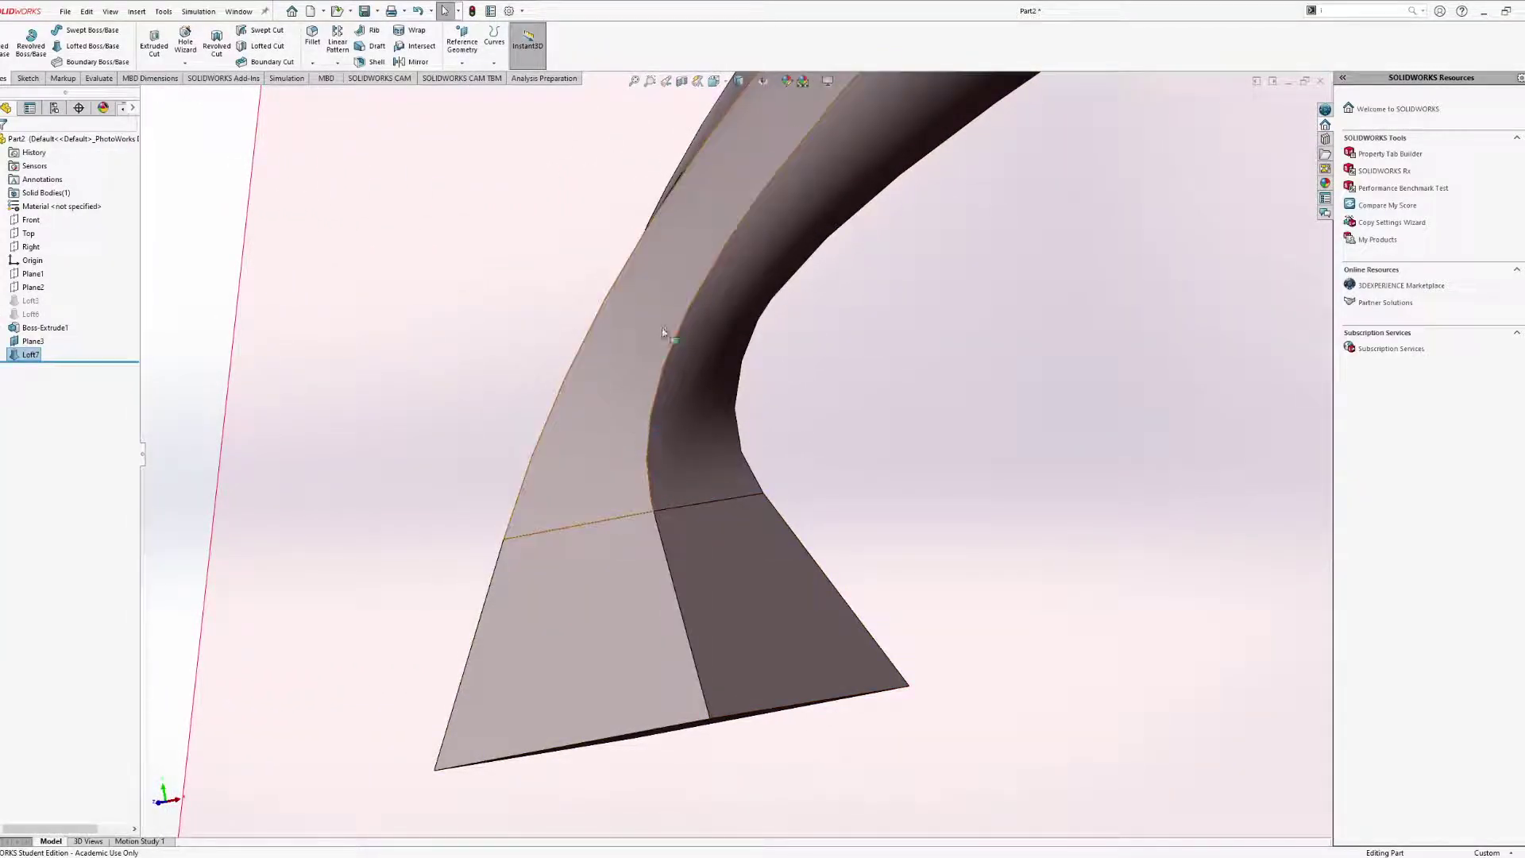
{"action": "left_click", "coordinate": [661, 534]}
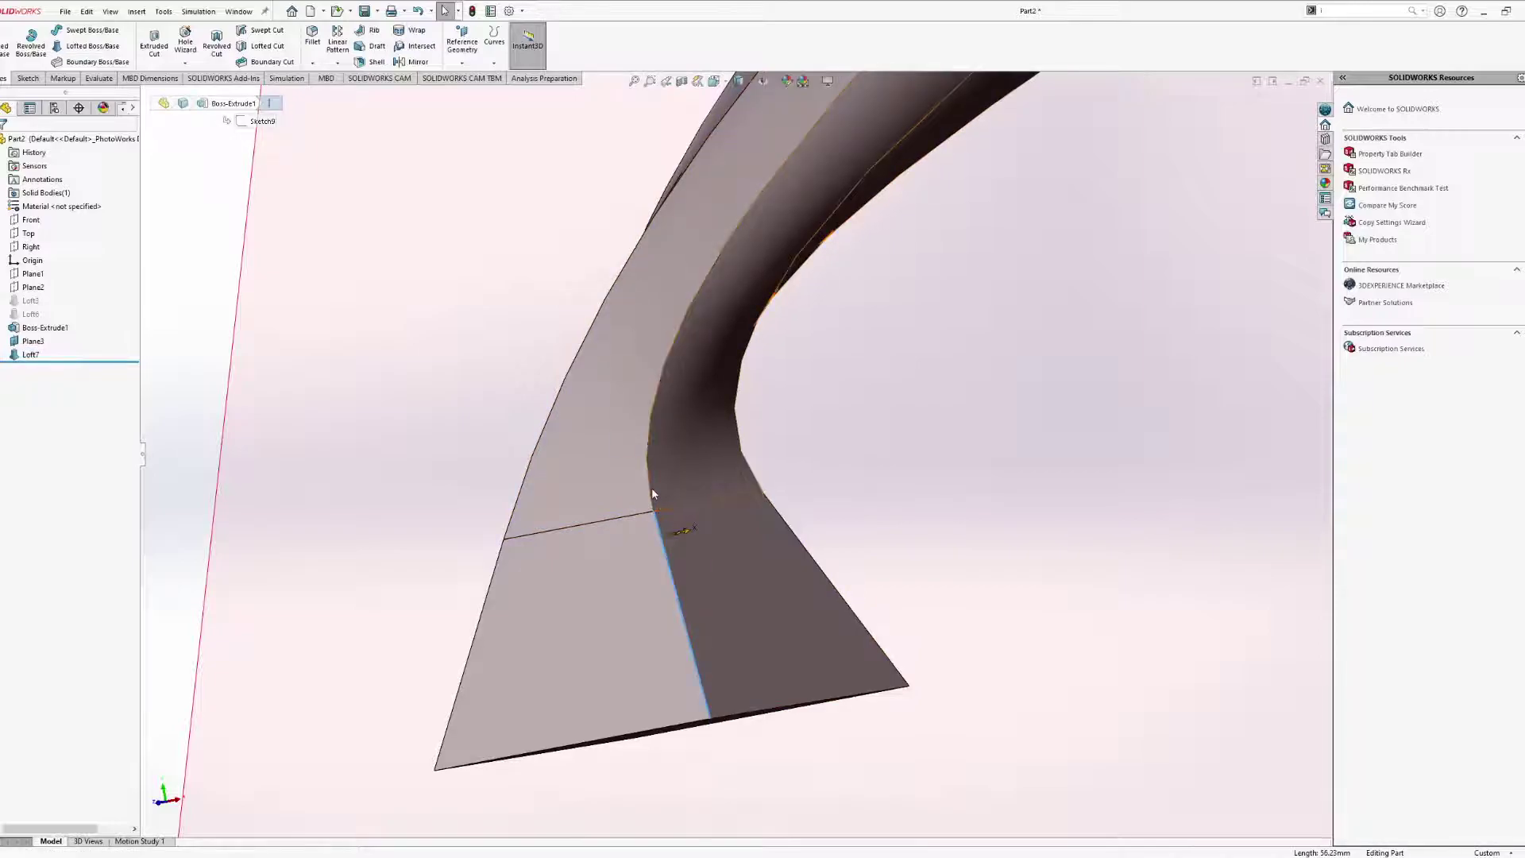
{"action": "left_click", "coordinate": [652, 488], "text": "ctrl"}
{"action": "middle_click_drag", "start_coordinate": [771, 614], "coordinate": [882, 480]}
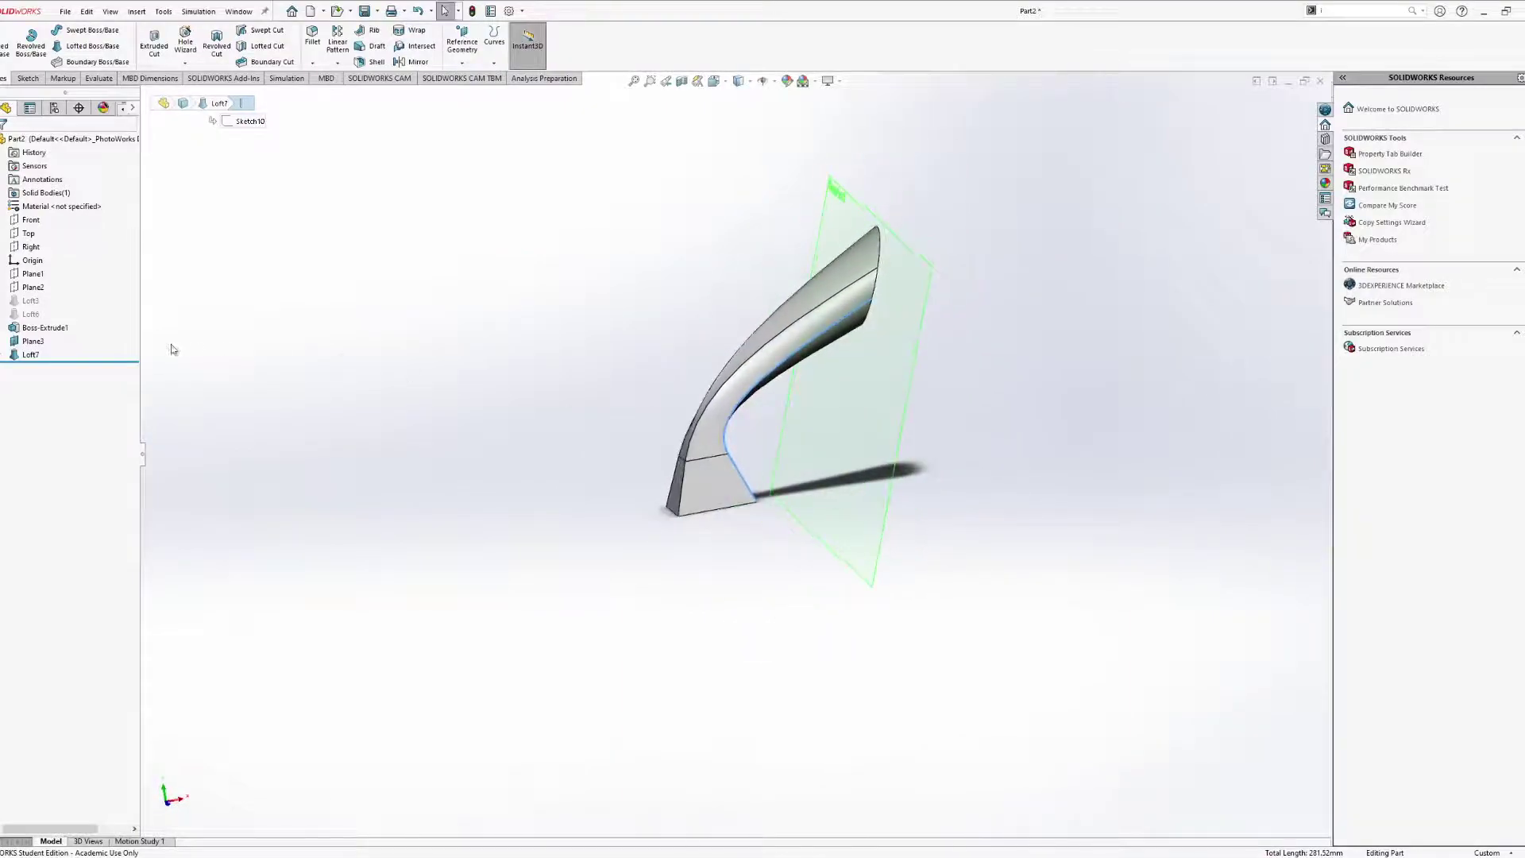
Try Curvature To Face as the loft's start constraint, nudging a connector at the block's top corner, and accept the loft.
{"action": "left_click", "coordinate": [31, 354]}
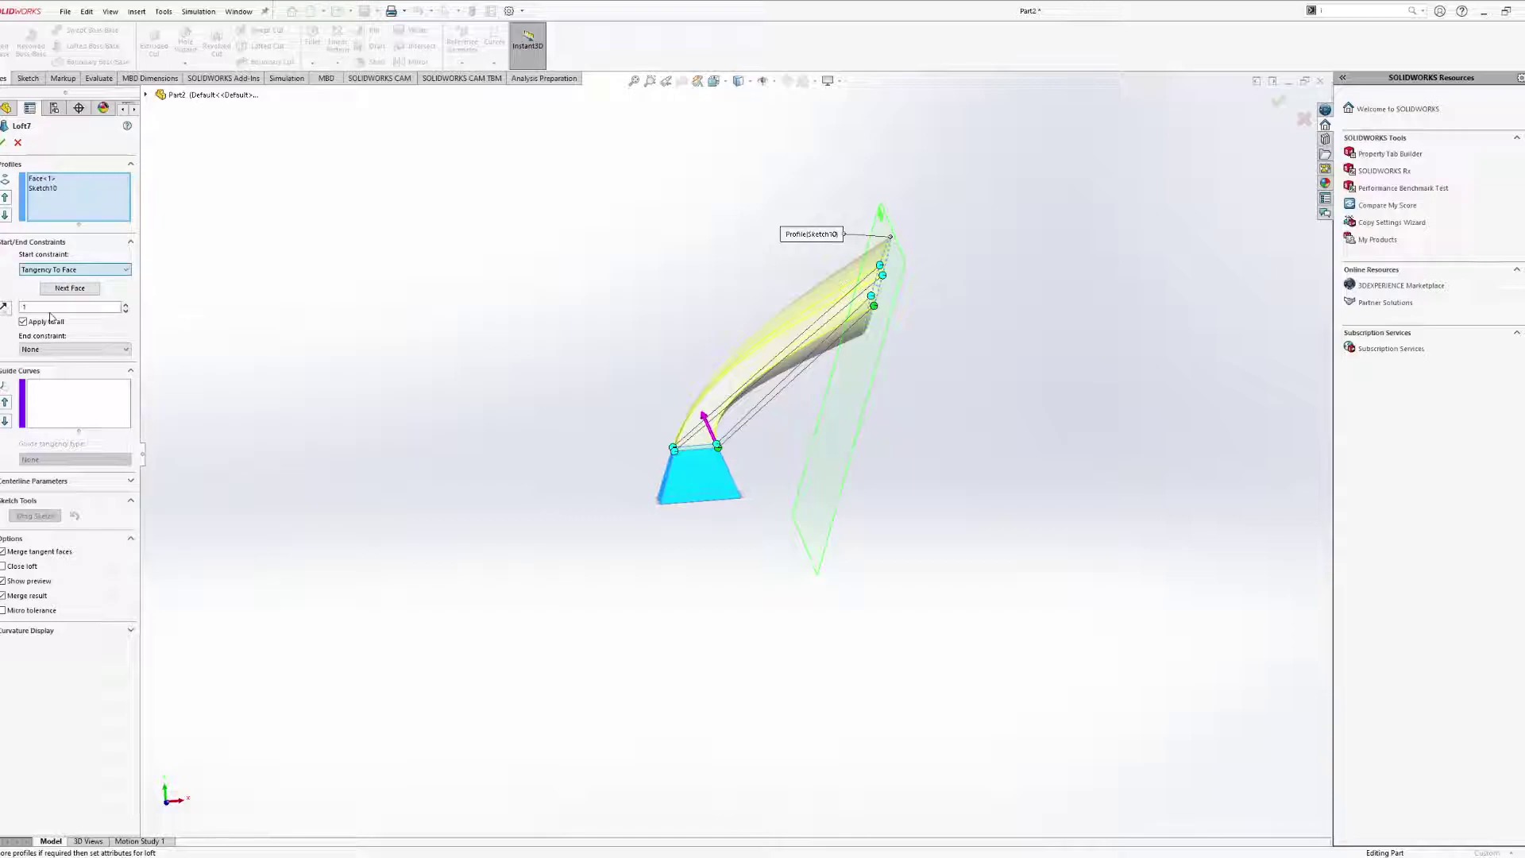
{"action": "left_click", "coordinate": [51, 316]}
{"action": "middle_click_drag", "start_coordinate": [691, 511], "coordinate": [861, 670]}
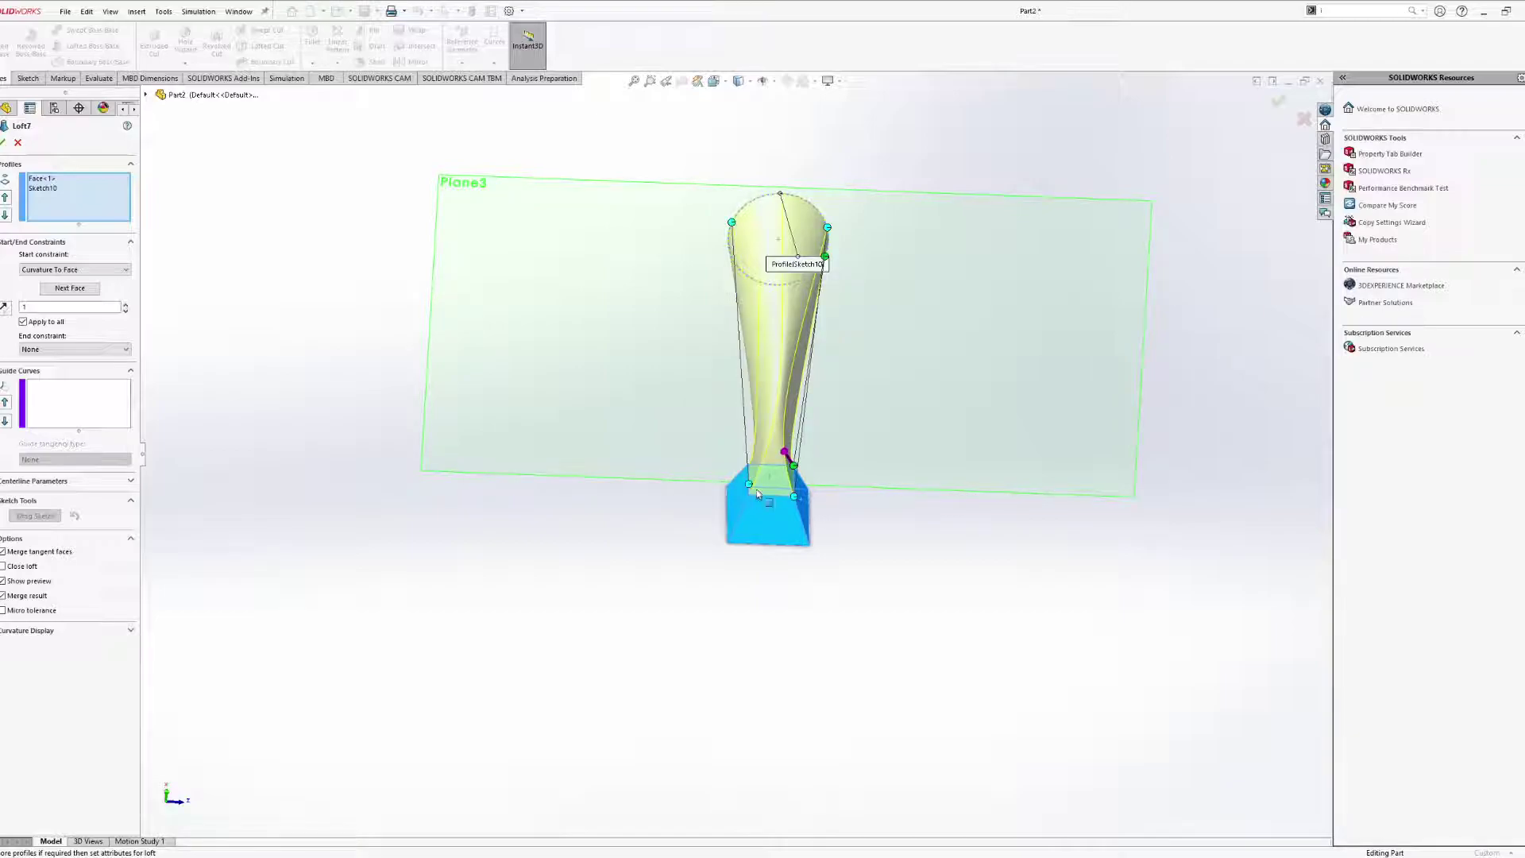
{"action": "mouse_move", "coordinate": [749, 492]}
{"action": "middle_mouse_down"}
{"action": "mouse_move", "coordinate": [847, 511]}
{"action": "mouse_move", "coordinate": [770, 490]}
{"action": "middle_mouse_up"}
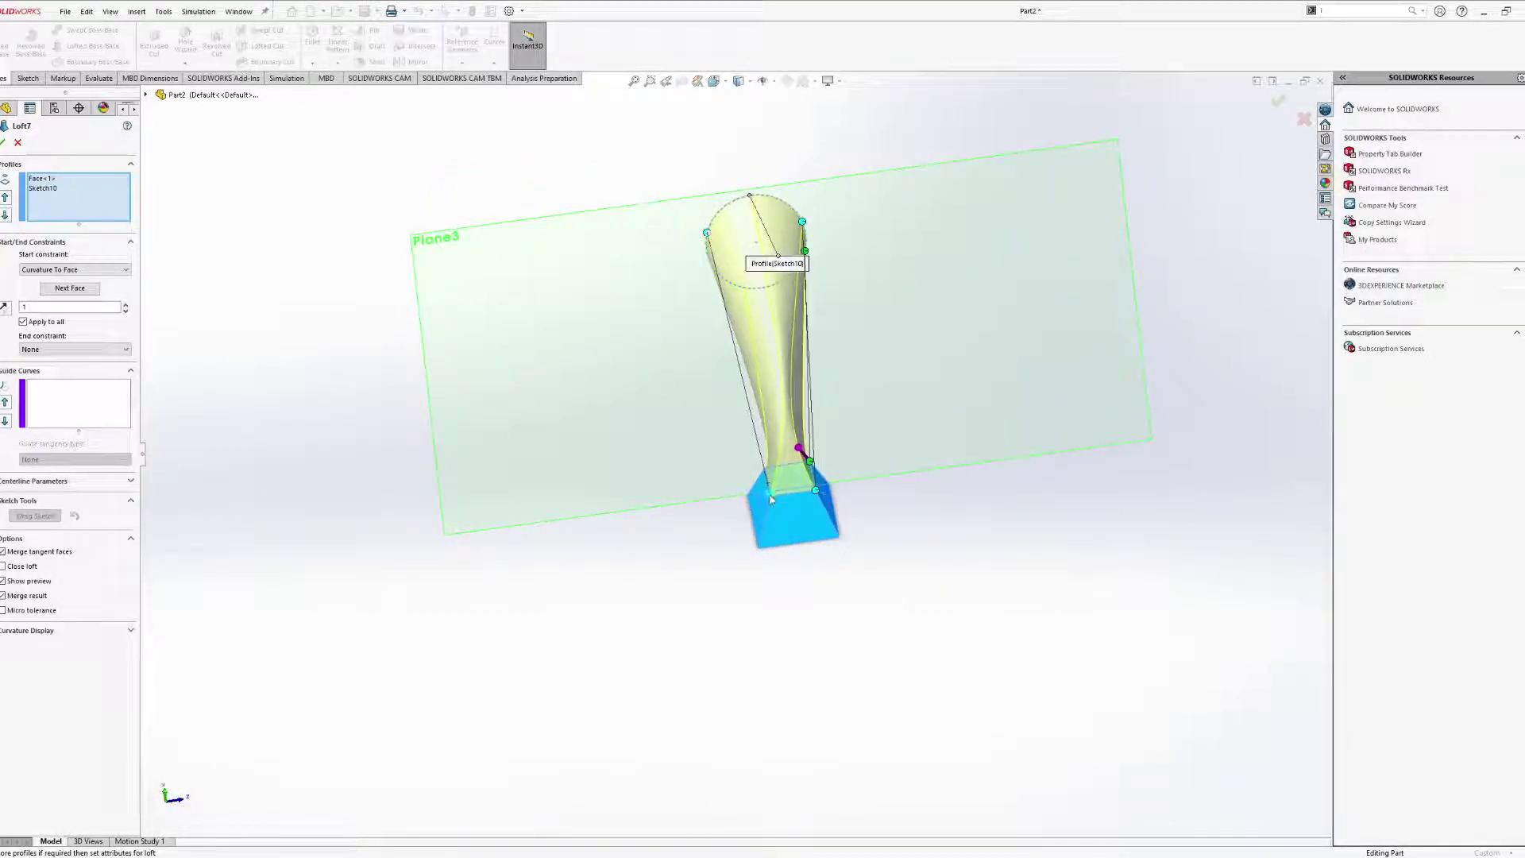
{"action": "left_click_drag", "start_coordinate": [770, 495], "coordinate": [775, 506]}
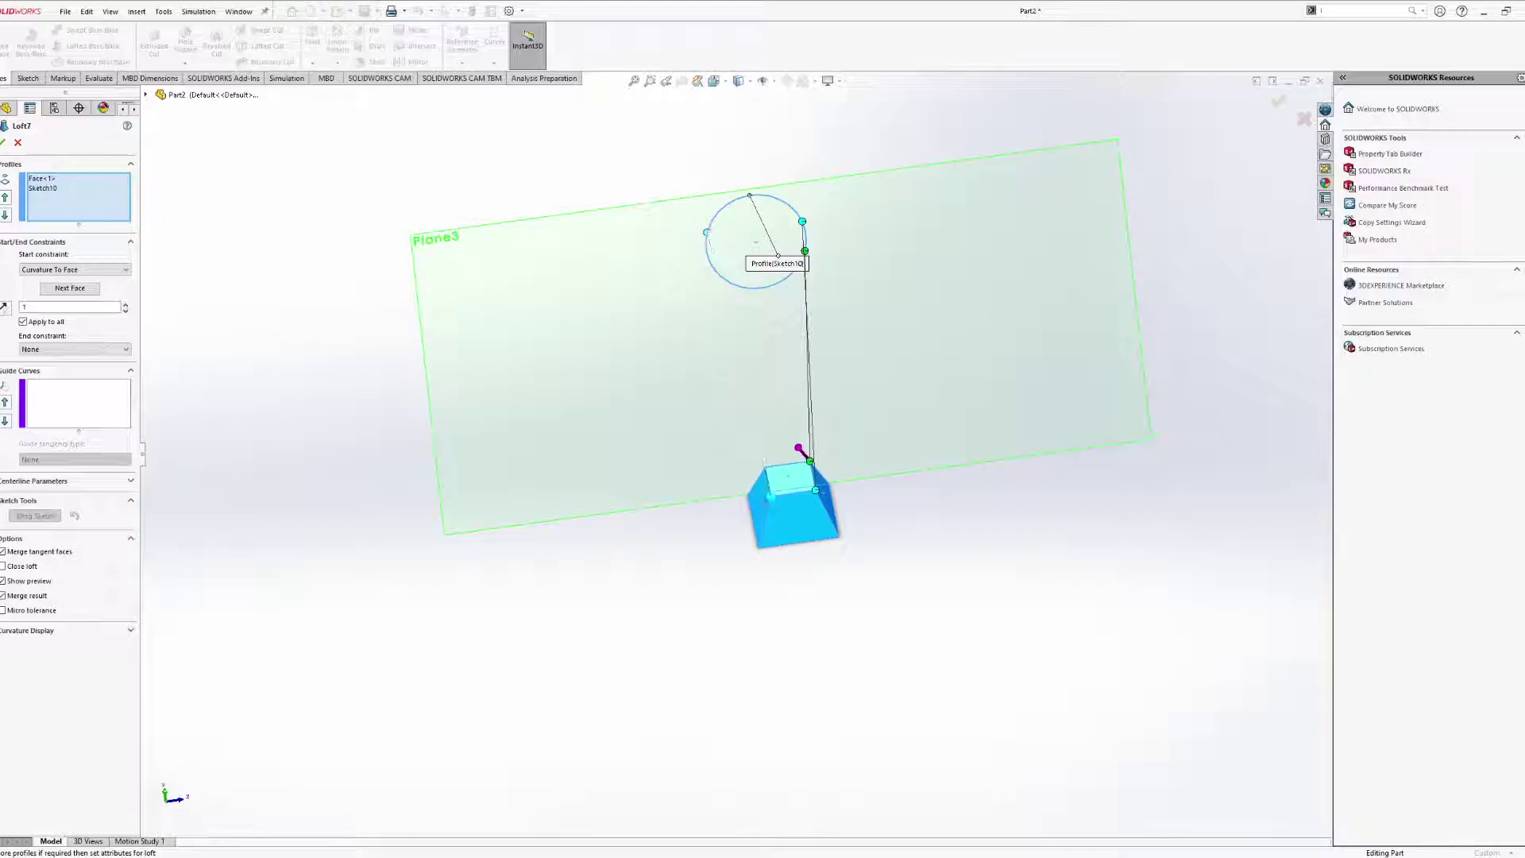
{"action": "middle_click_drag", "start_coordinate": [775, 506], "coordinate": [799, 494]}
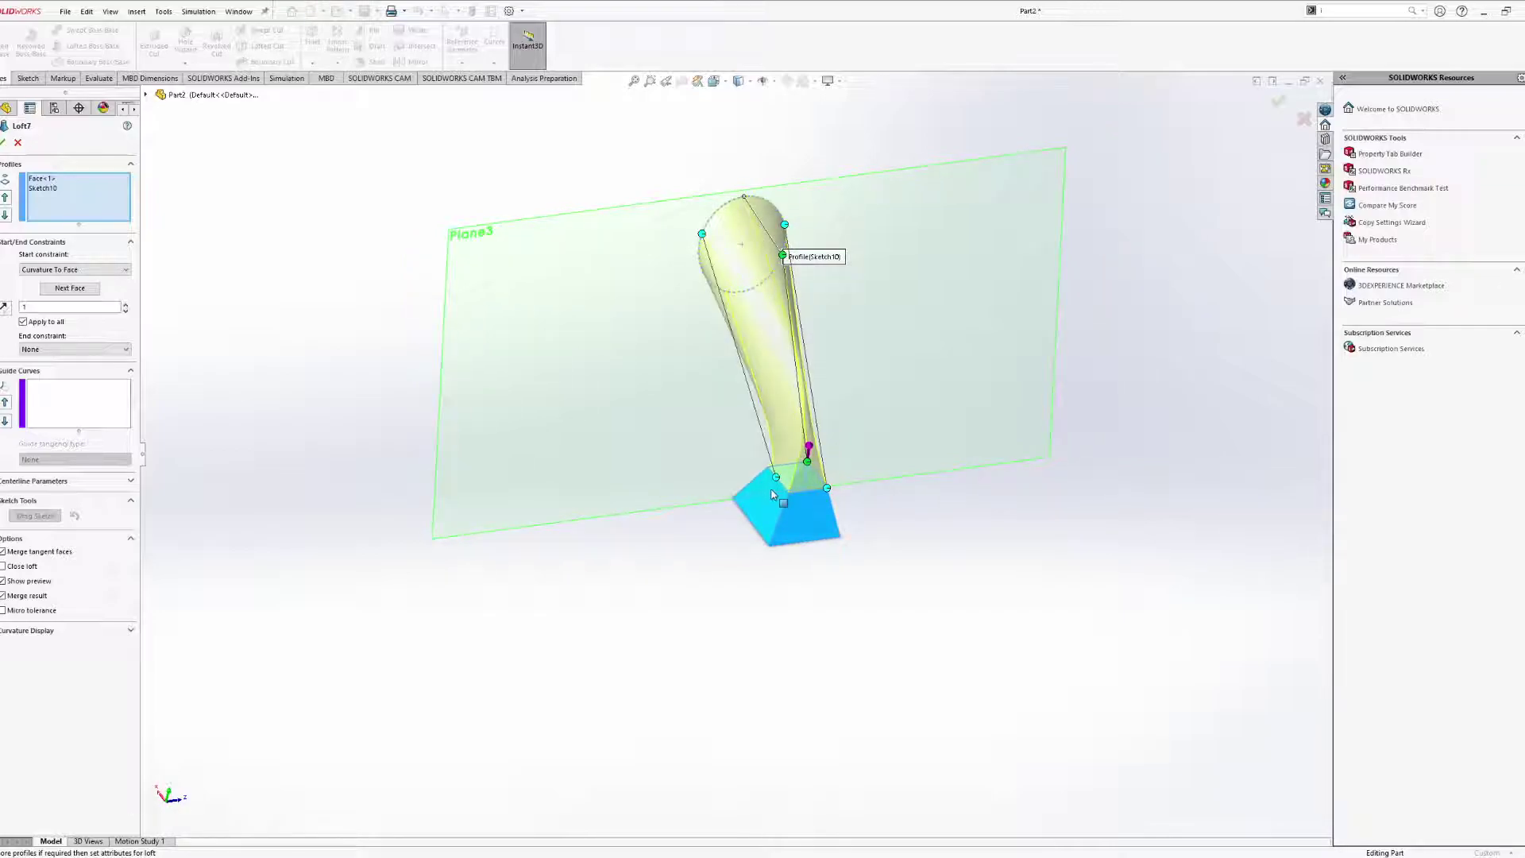
{"action": "middle_click_drag", "start_coordinate": [779, 483], "coordinate": [794, 480]}
{"action": "left_click", "coordinate": [5, 144]}
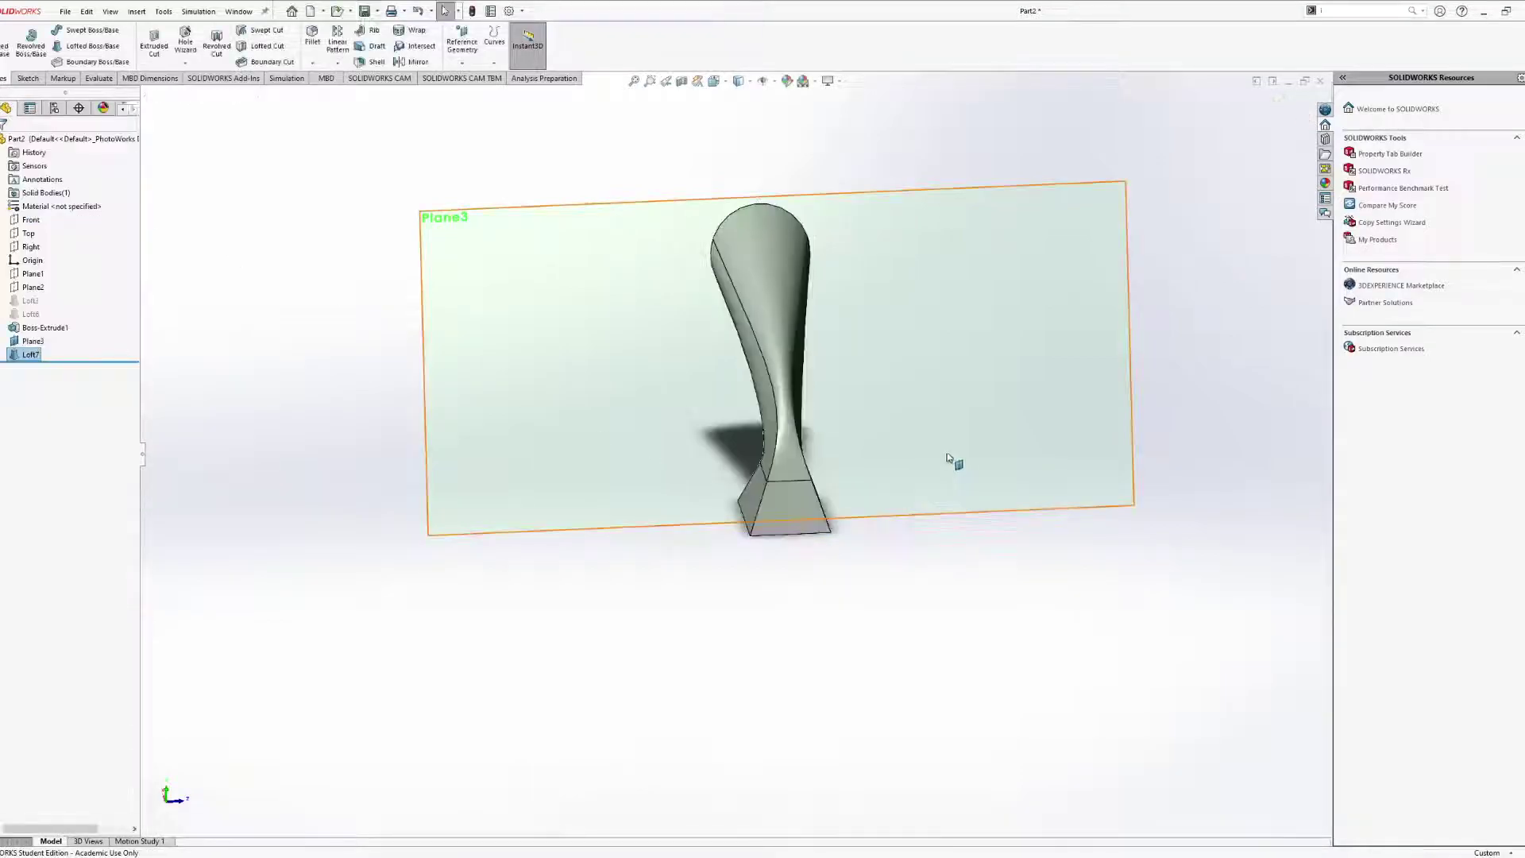
{"action": "middle_click_drag", "start_coordinate": [953, 463], "coordinate": [655, 394]}
Edit the loft to use the Tangency To Face start constraint and inspect the transition from beneath the block.
{"action": "left_click", "coordinate": [30, 356]}
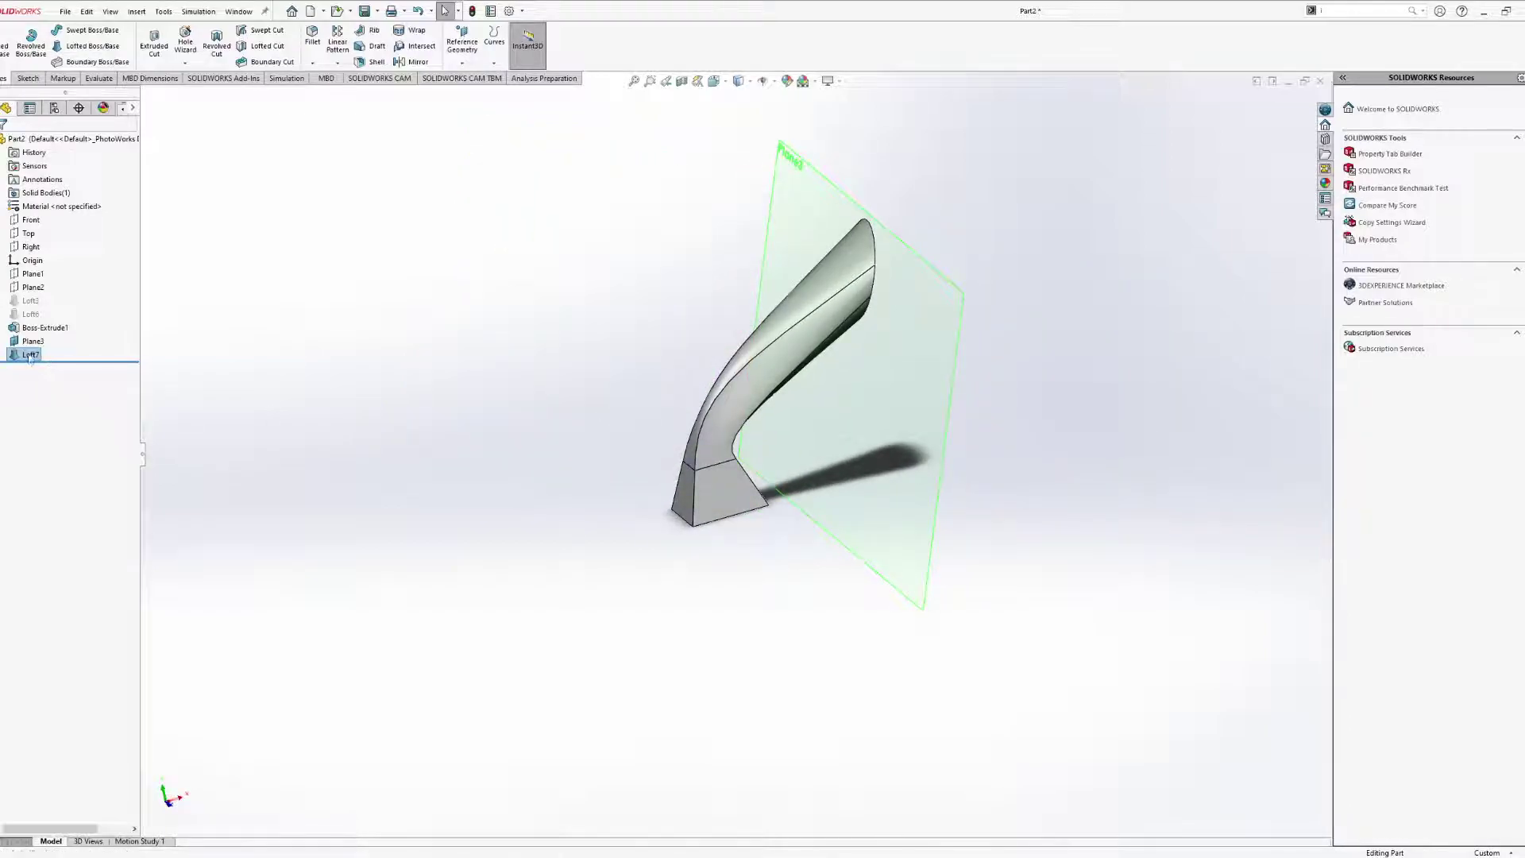
{"action": "left_click", "coordinate": [49, 348]}
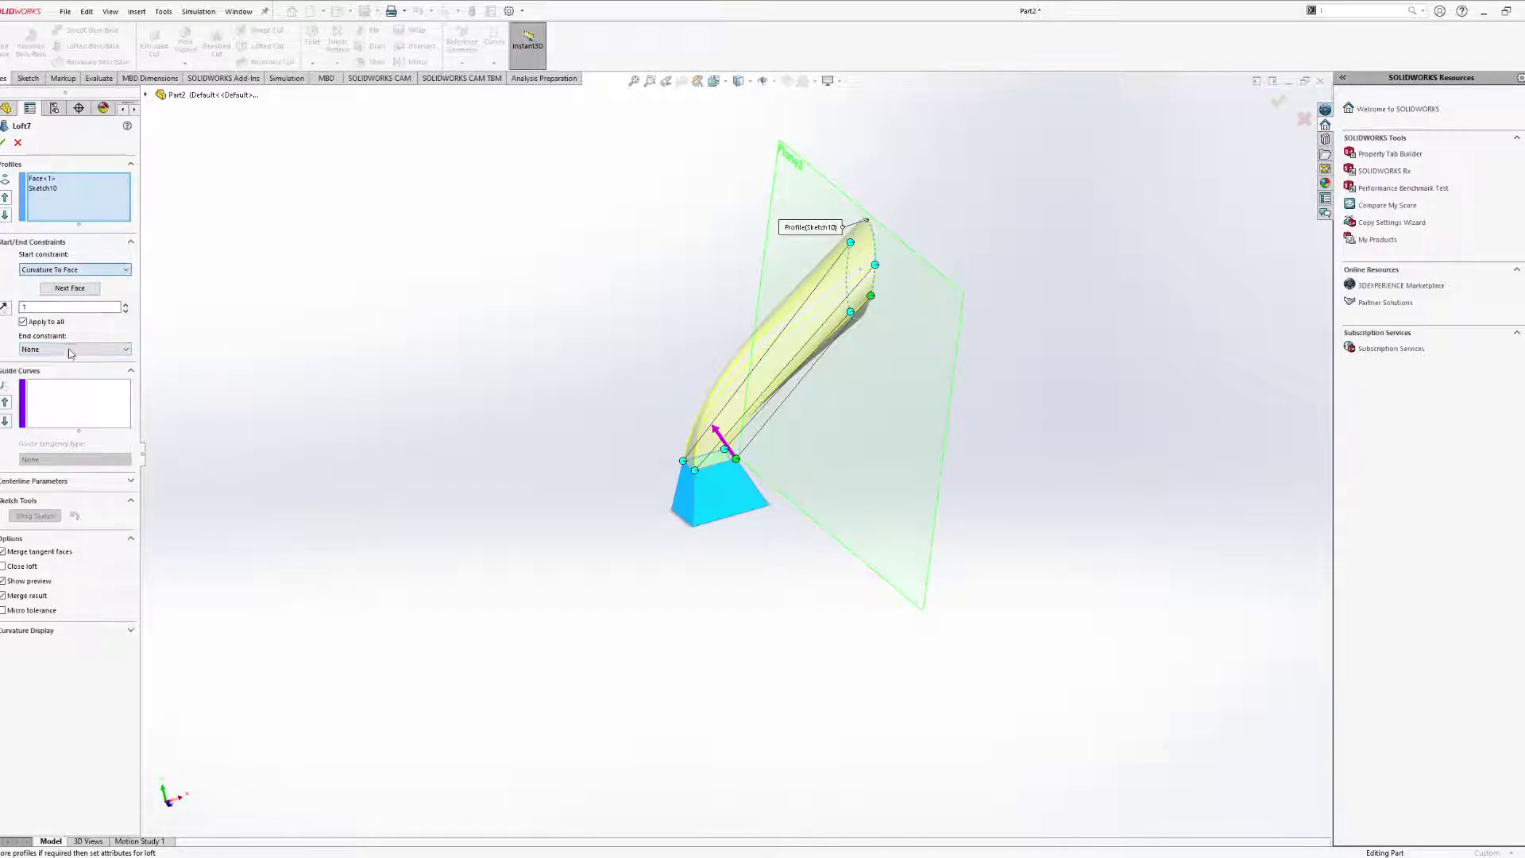
{"action": "left_click", "coordinate": [51, 309]}
{"action": "middle_click_drag", "start_coordinate": [571, 471], "coordinate": [503, 535]}
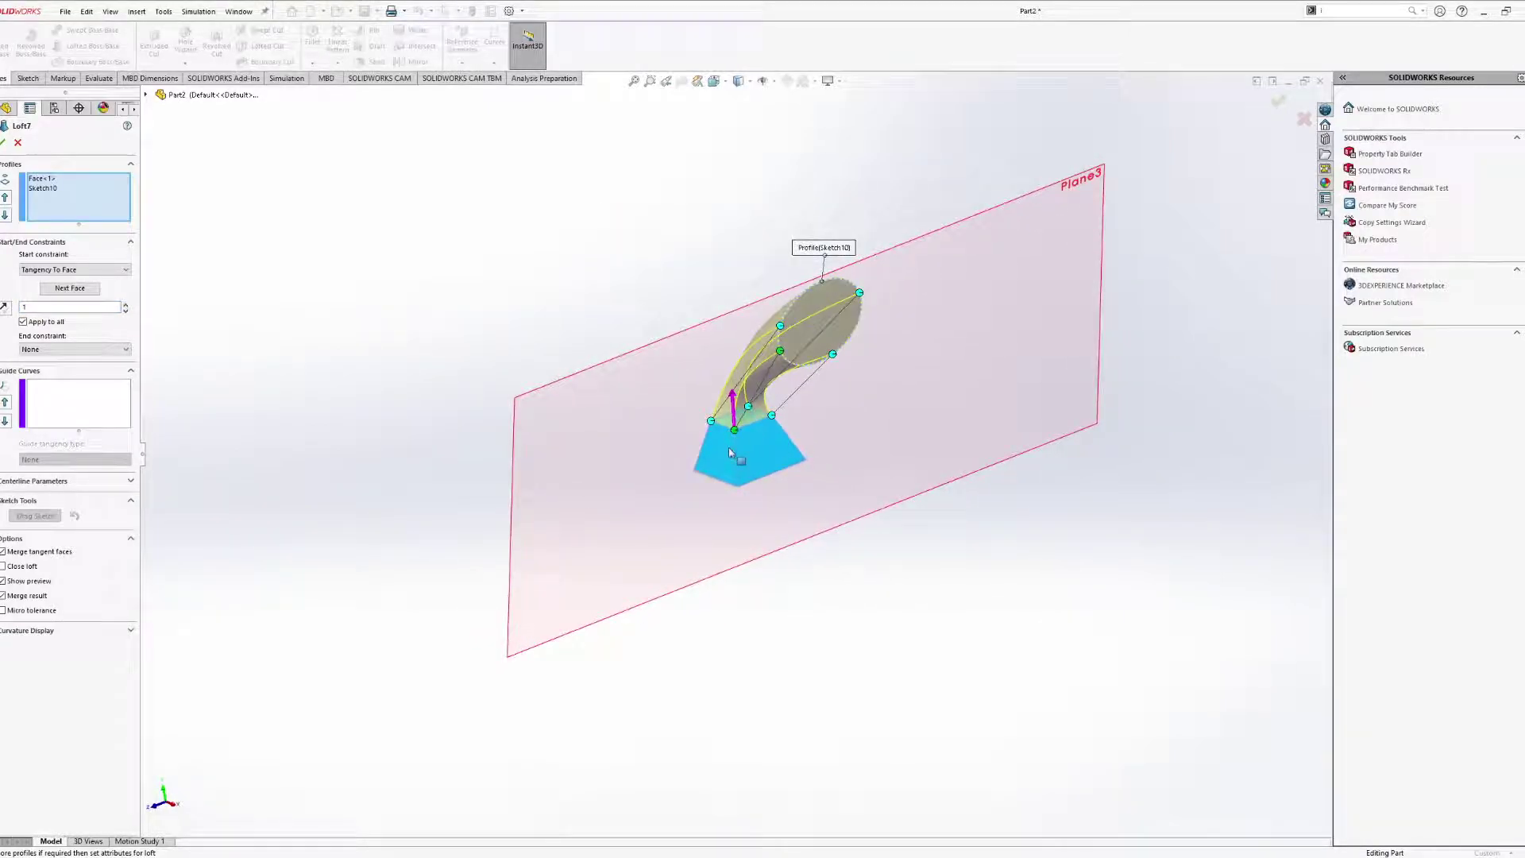
{"action": "middle_click_drag", "start_coordinate": [731, 453], "coordinate": [716, 153]}
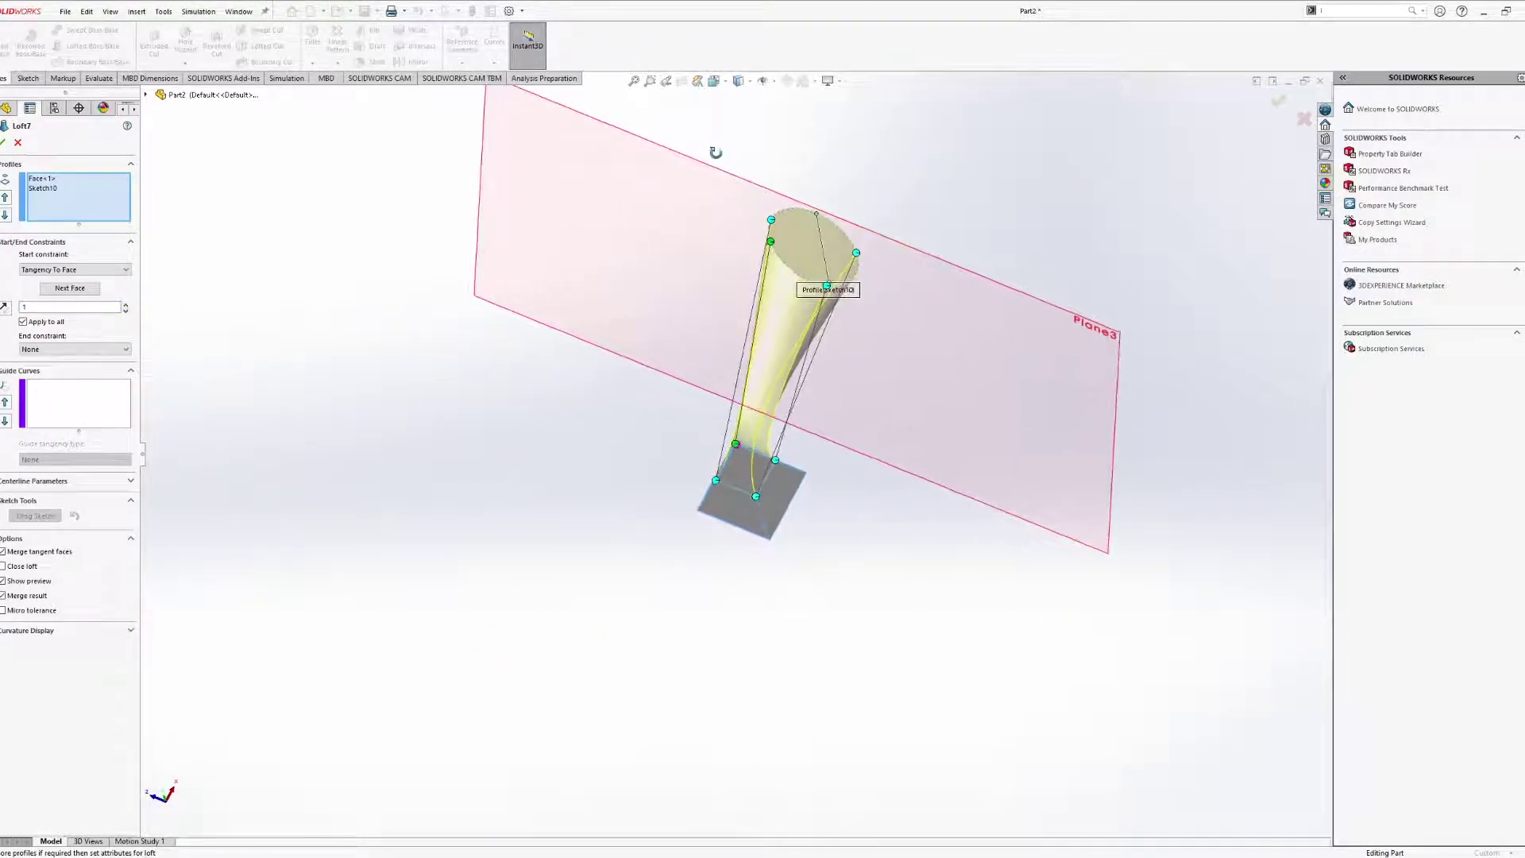
{"action": "scroll", "coordinate": [711, 395], "scroll_direction": "down", "scroll_amount": 5}
{"action": "middle_click_drag", "start_coordinate": [712, 391], "coordinate": [903, 565]}
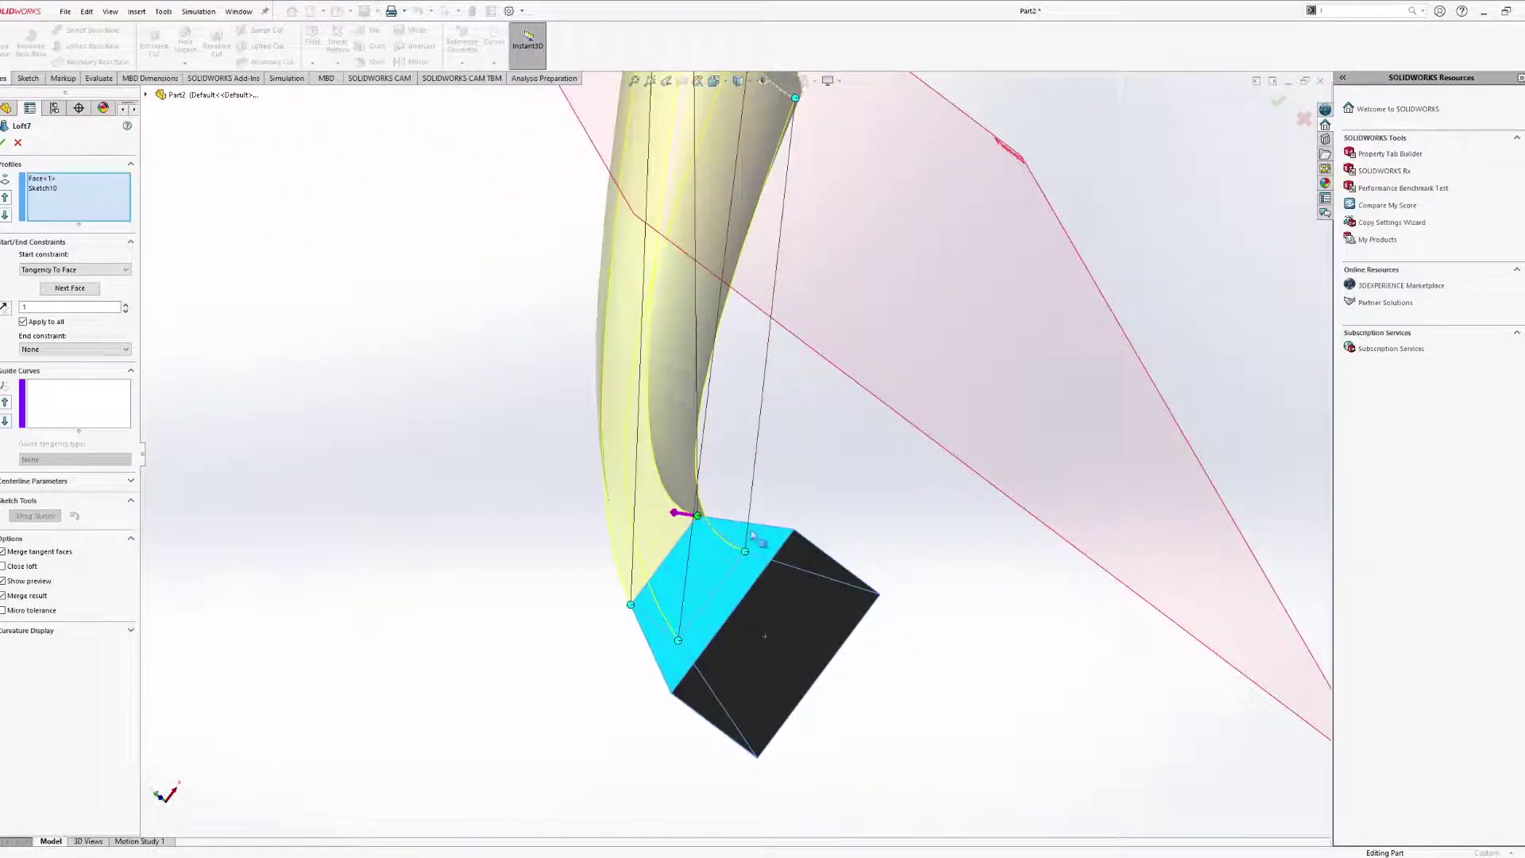
{"action": "scroll", "coordinate": [739, 556], "scroll_direction": "up", "scroll_amount": 5}
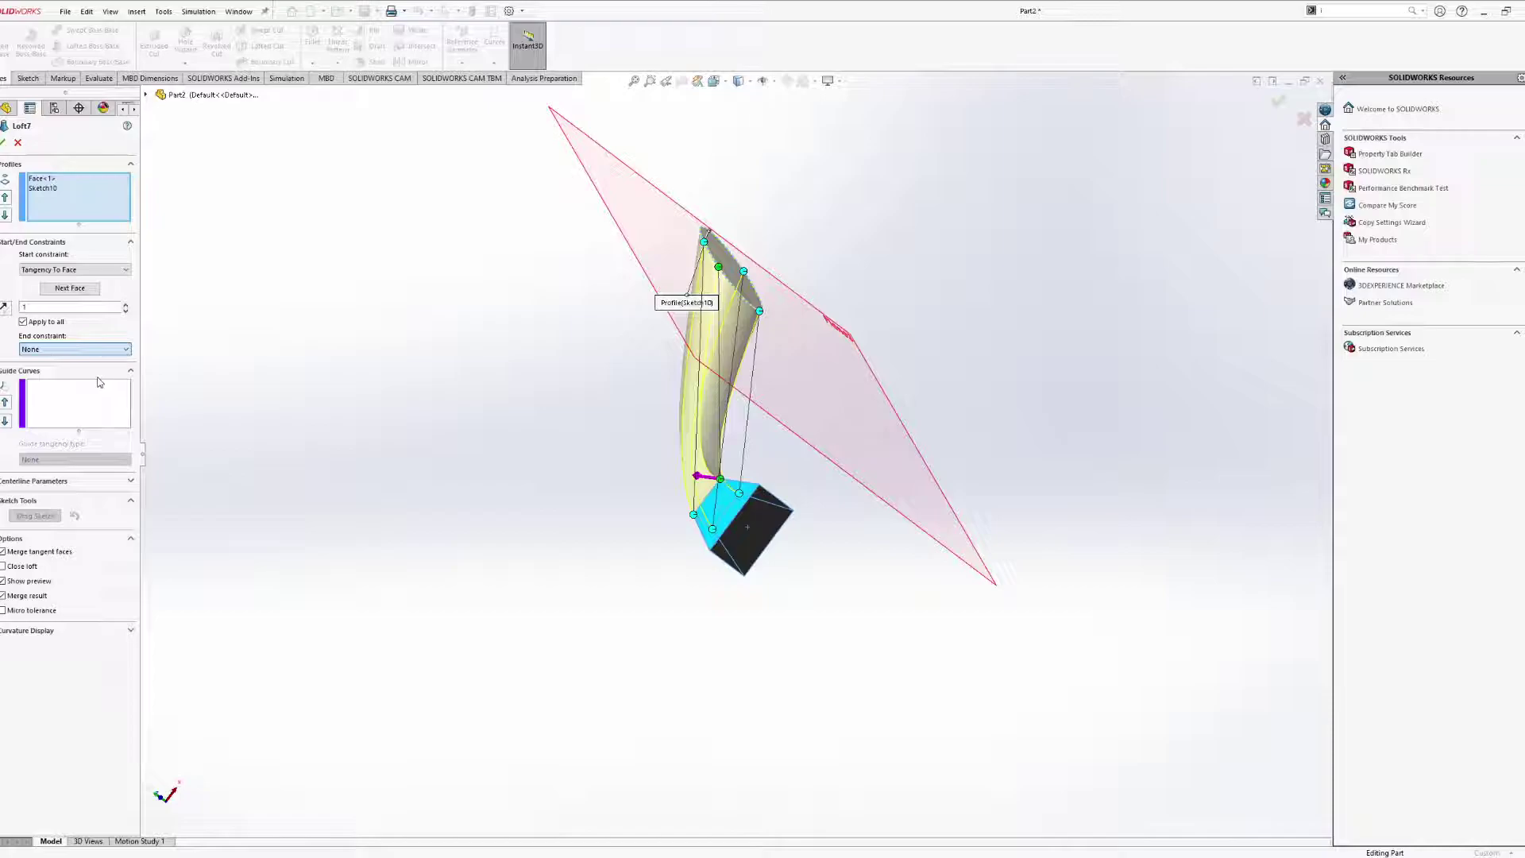
Set the loft's end constraint to Normal To Profile and inspect how the loft meets the circle's plane.
{"action": "left_click", "coordinate": [75, 348]}
{"action": "left_click", "coordinate": [72, 380]}
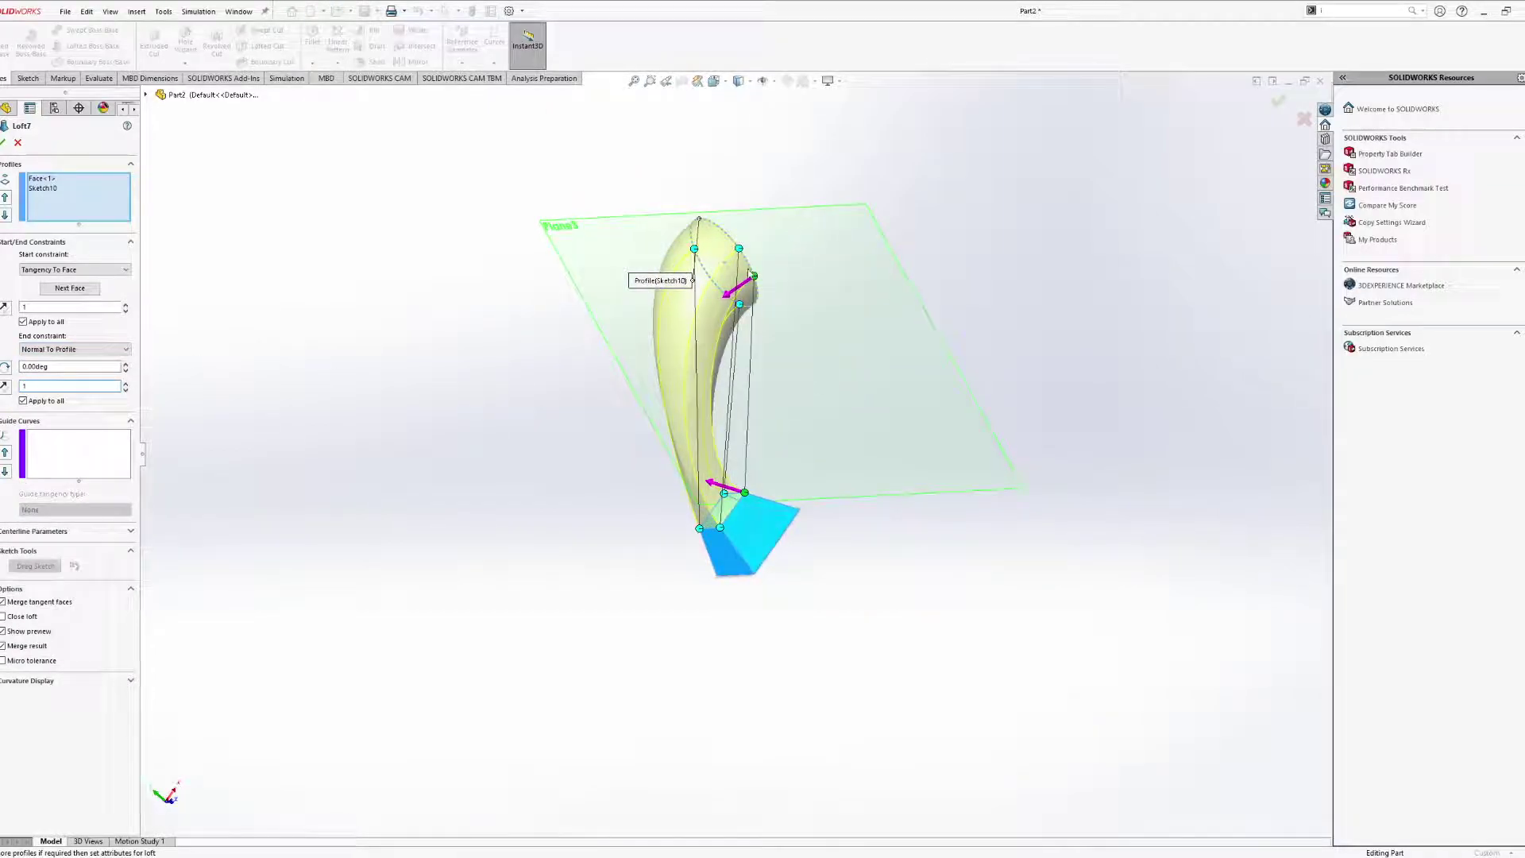
{"action": "middle_click_drag", "start_coordinate": [556, 303], "coordinate": [702, 339]}
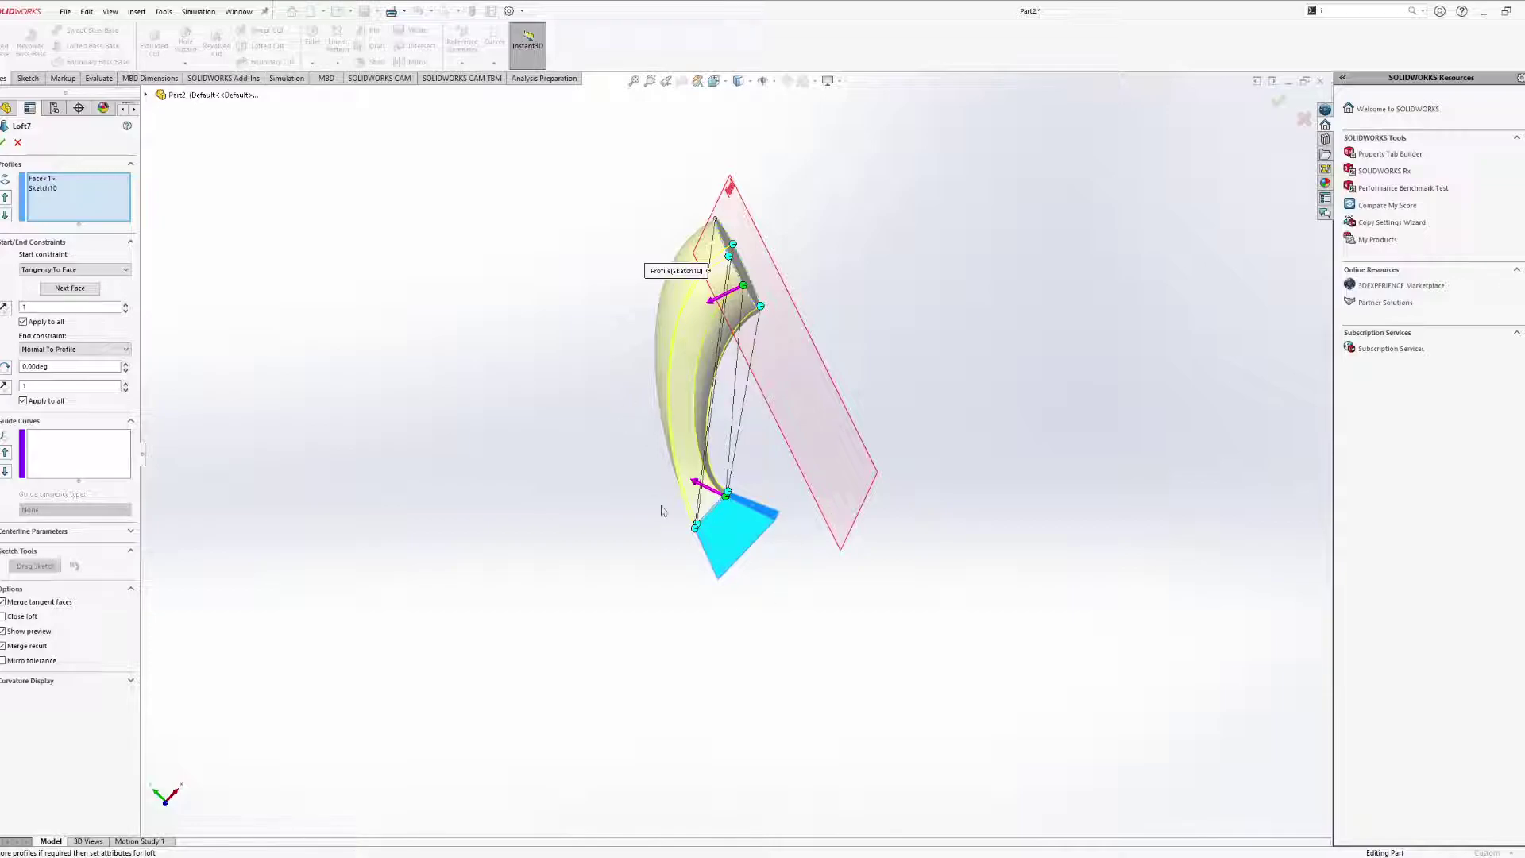
{"action": "middle_click_drag", "start_coordinate": [784, 496], "coordinate": [1116, 303]}
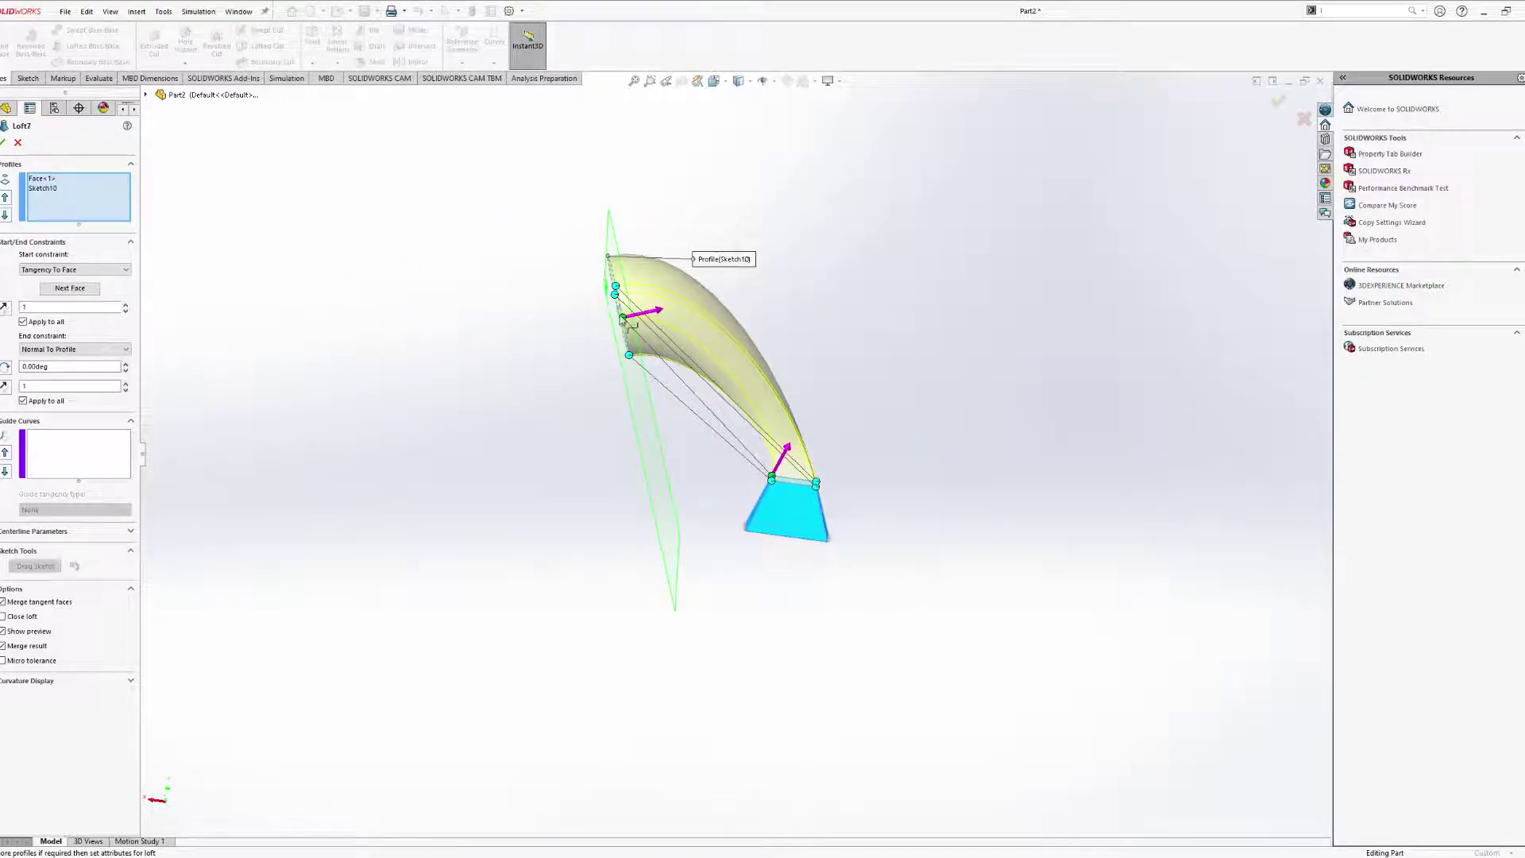
{"action": "middle_click_drag", "start_coordinate": [620, 318], "coordinate": [630, 295]}
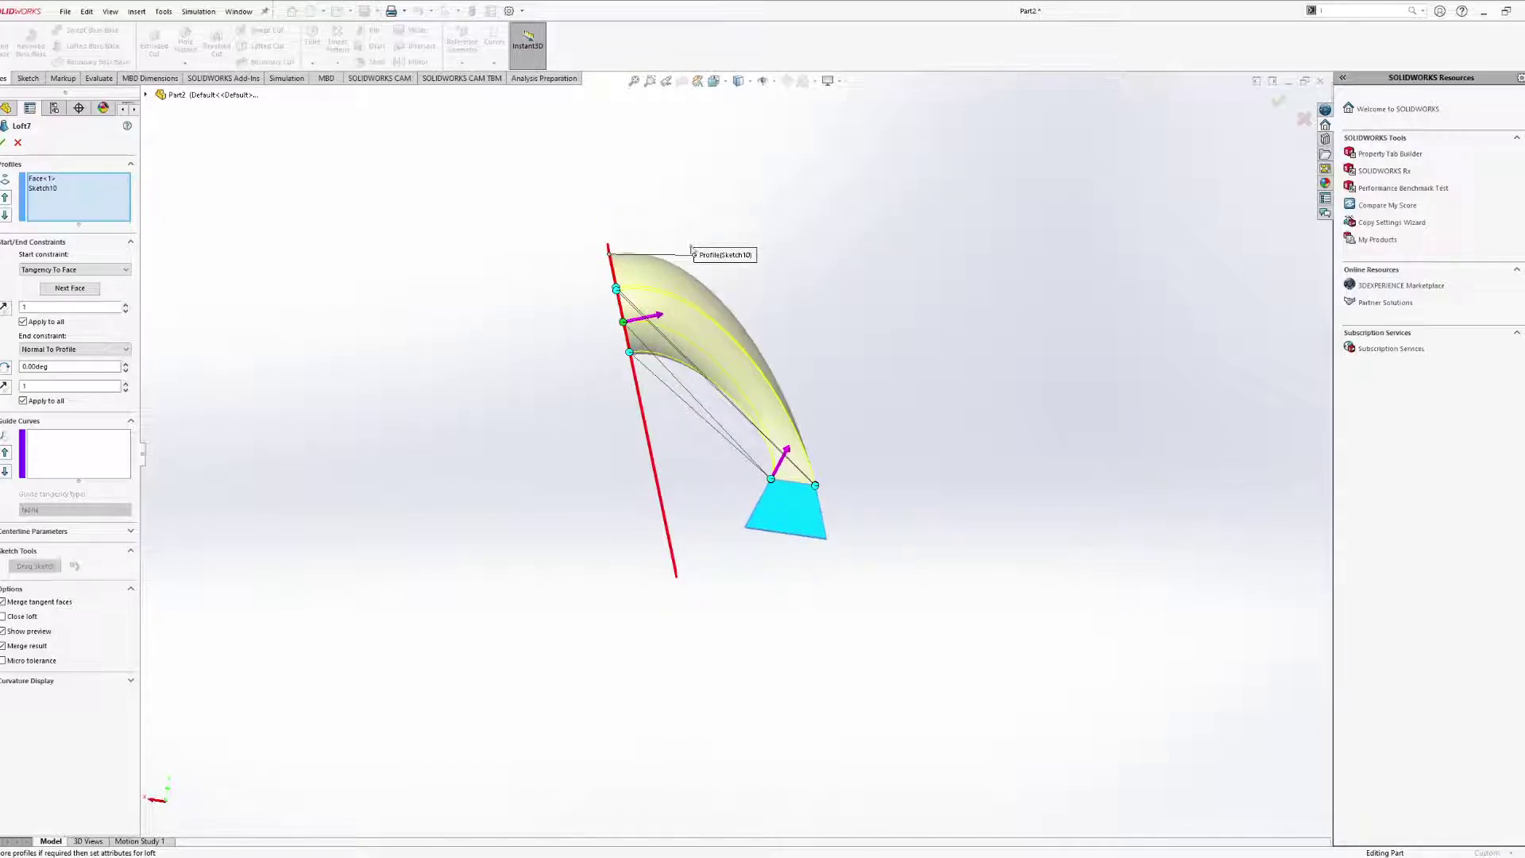
{"action": "middle_click_drag", "start_coordinate": [613, 352], "coordinate": [758, 327]}
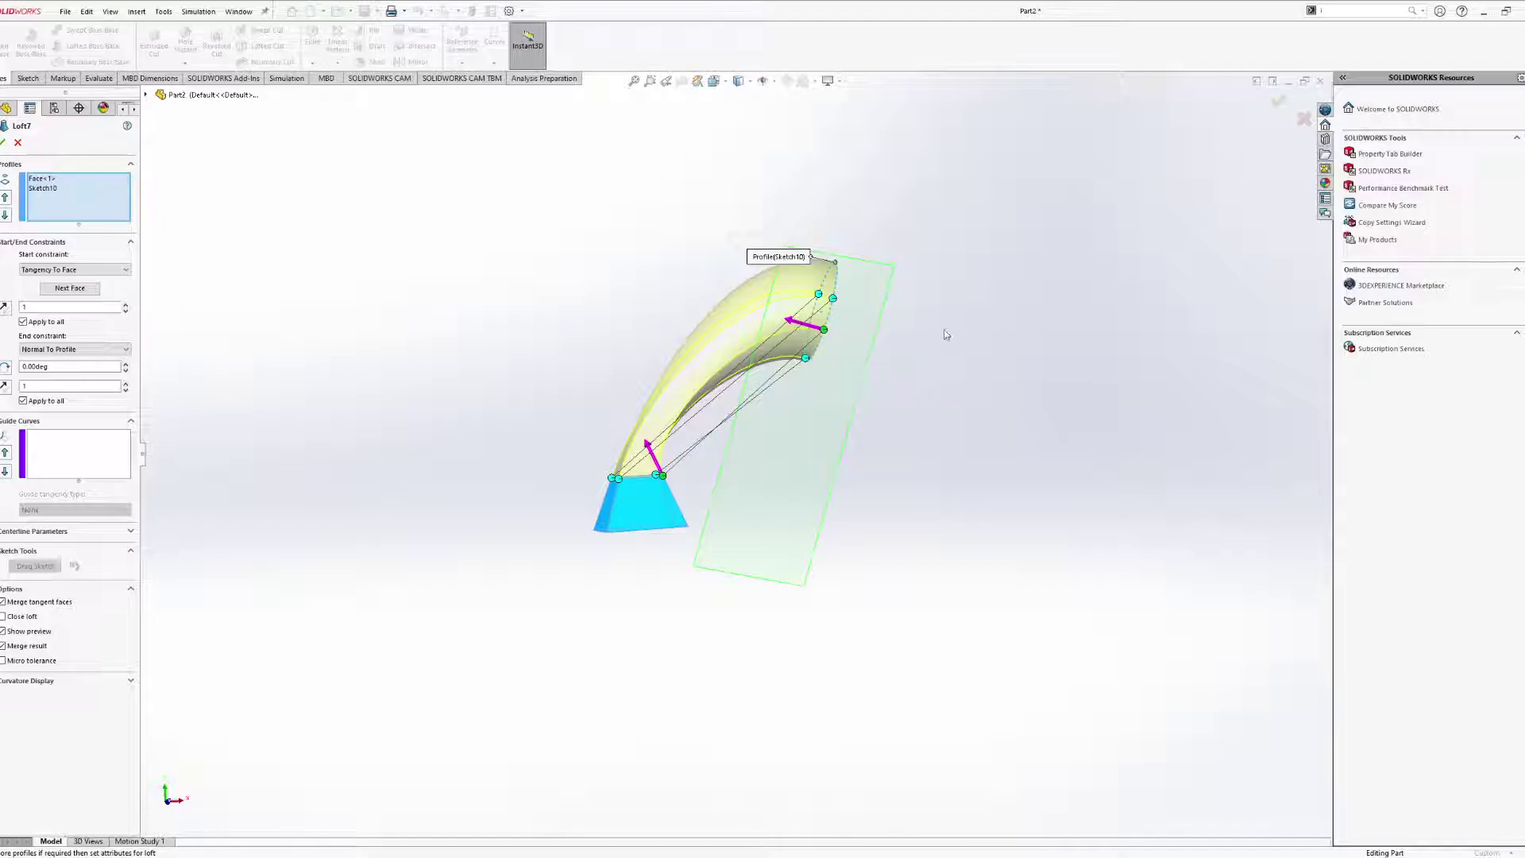
{"action": "middle_click_drag", "start_coordinate": [946, 335], "coordinate": [894, 352]}
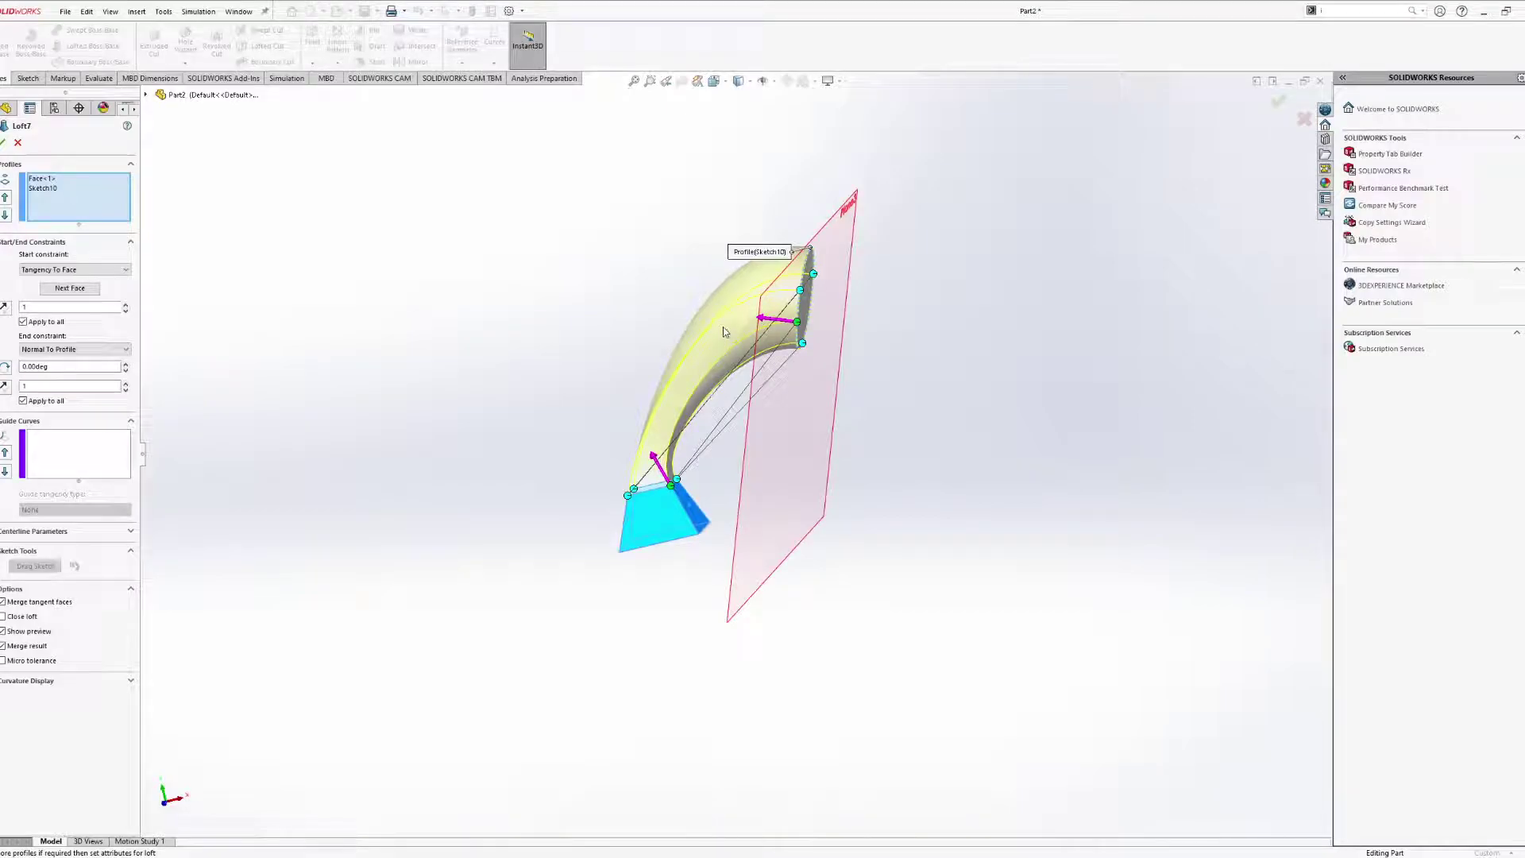
{"action": "middle_click_drag", "start_coordinate": [847, 321], "coordinate": [899, 328]}
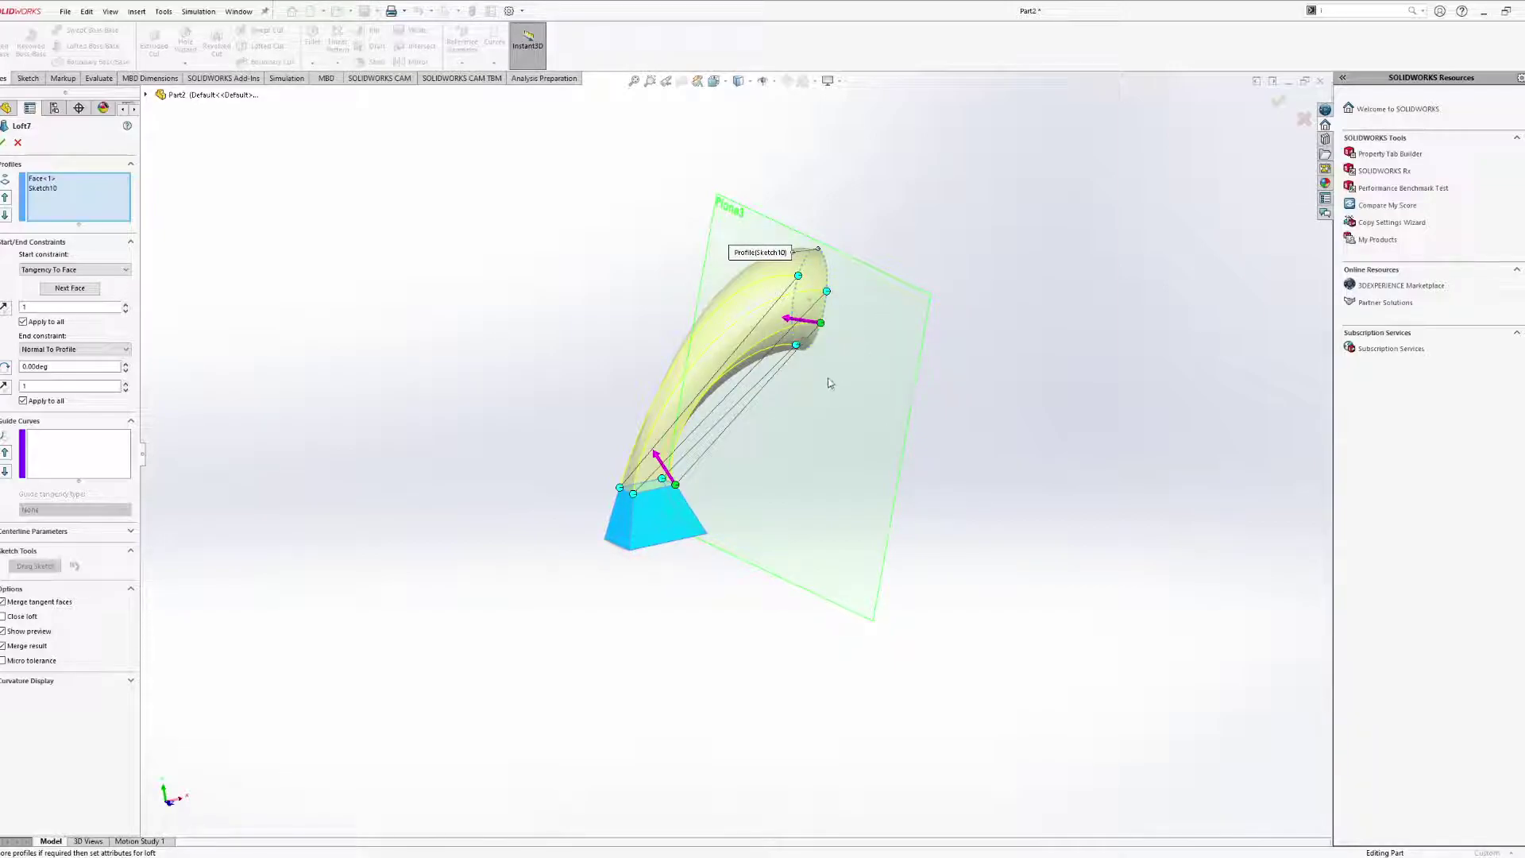
Move the lower connector points along the circular profile into symmetric positions, checking in the Left view, and accept the loft.
{"action": "middle_click_drag", "start_coordinate": [824, 379], "coordinate": [848, 412]}
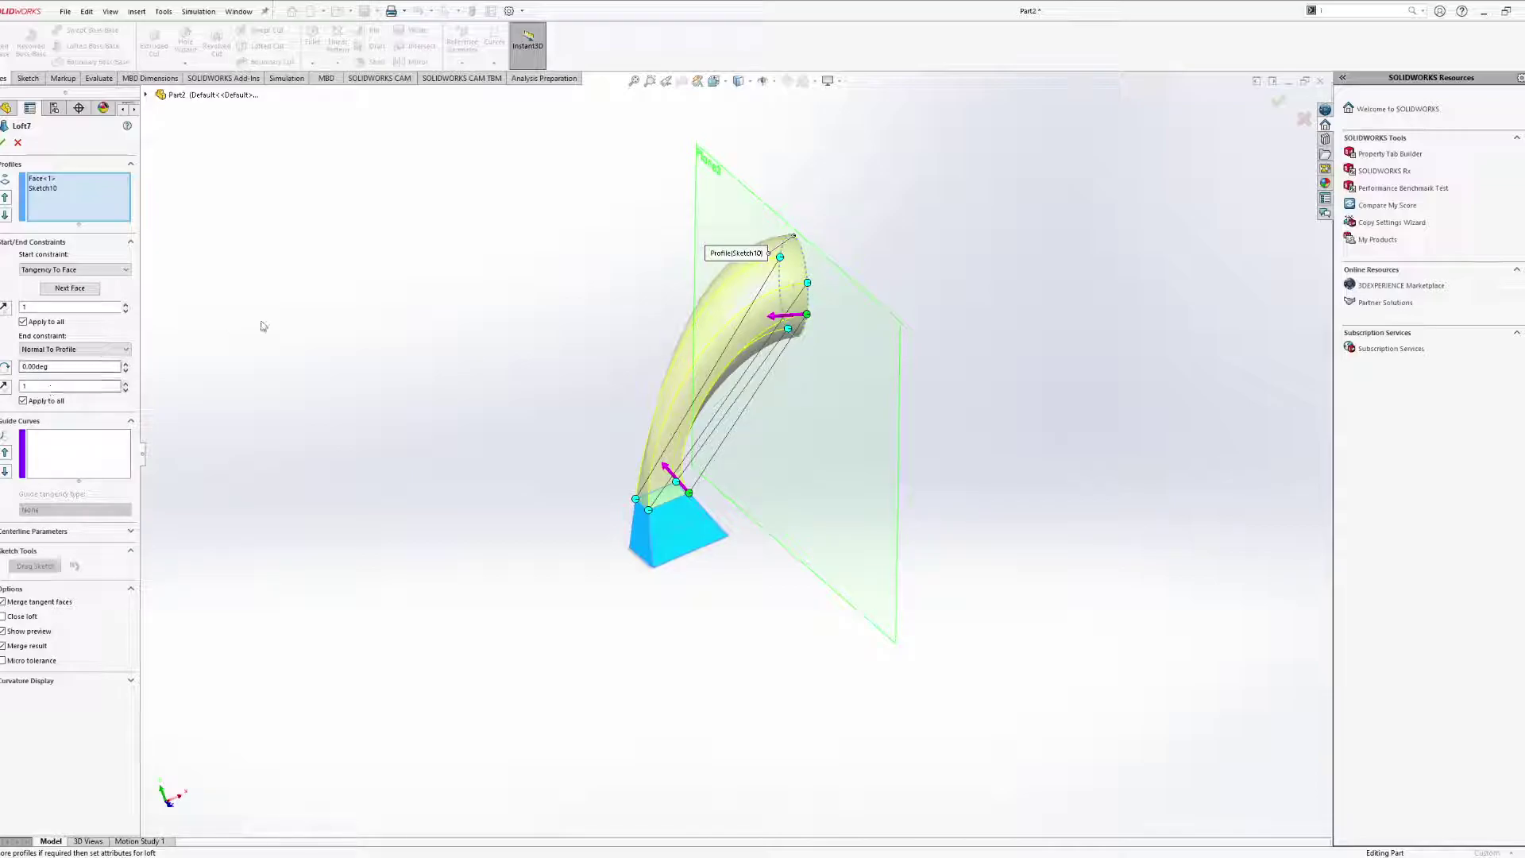
{"action": "middle_click_drag", "start_coordinate": [623, 467], "coordinate": [786, 405]}
{"action": "left_click_drag", "start_coordinate": [704, 326], "coordinate": [691, 330]}
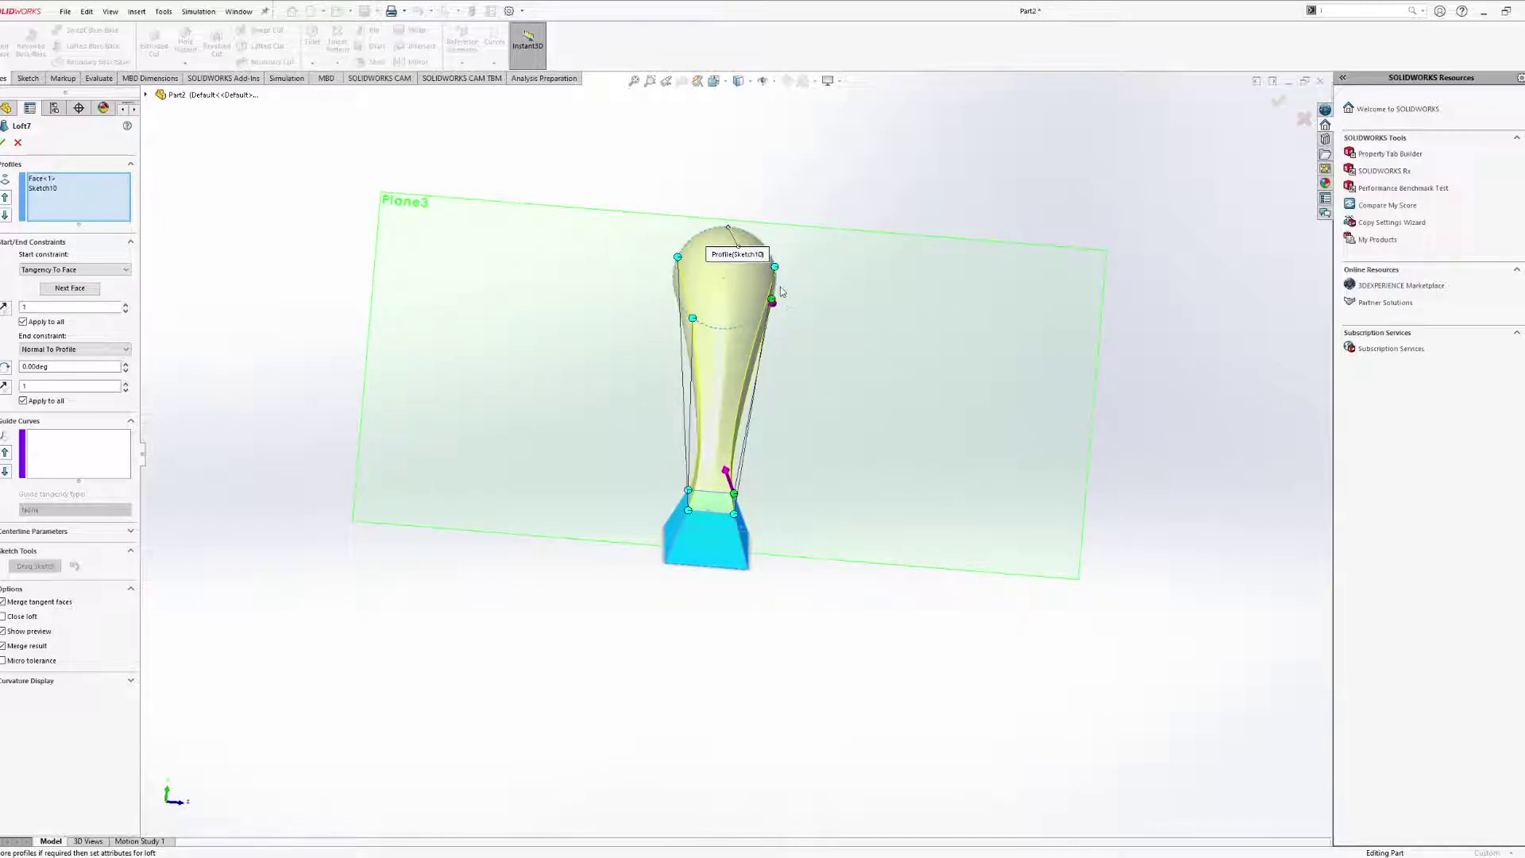
{"action": "middle_click_drag", "start_coordinate": [781, 293], "coordinate": [760, 292]}
{"action": "left_click_drag", "start_coordinate": [785, 303], "coordinate": [759, 362]}
{"action": "middle_click_drag", "start_coordinate": [759, 362], "coordinate": [764, 286]}
{"action": "left_click", "coordinate": [715, 83]}
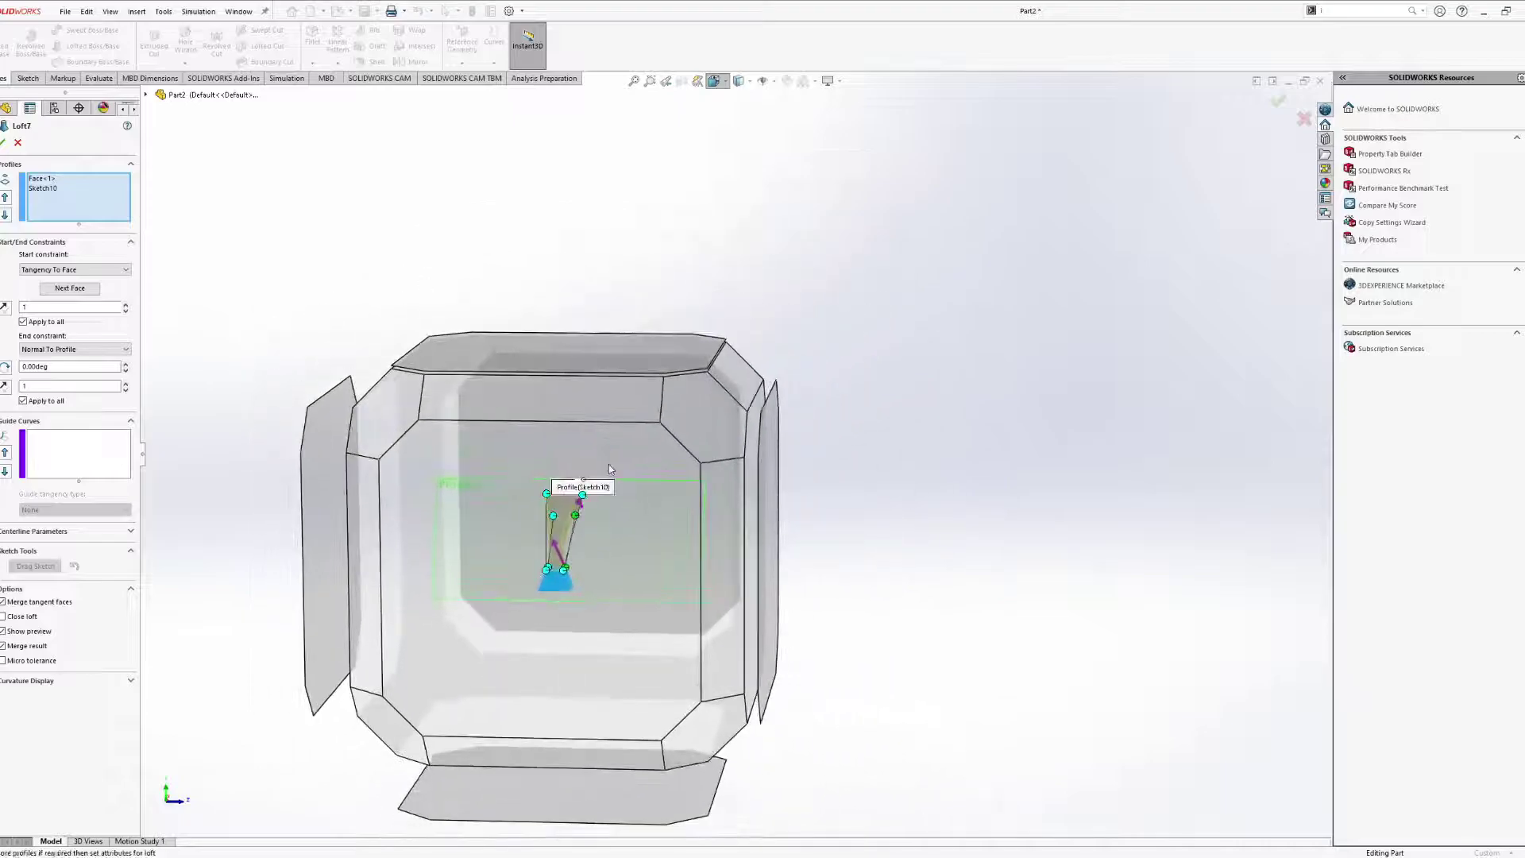
{"action": "left_click", "coordinate": [609, 464]}
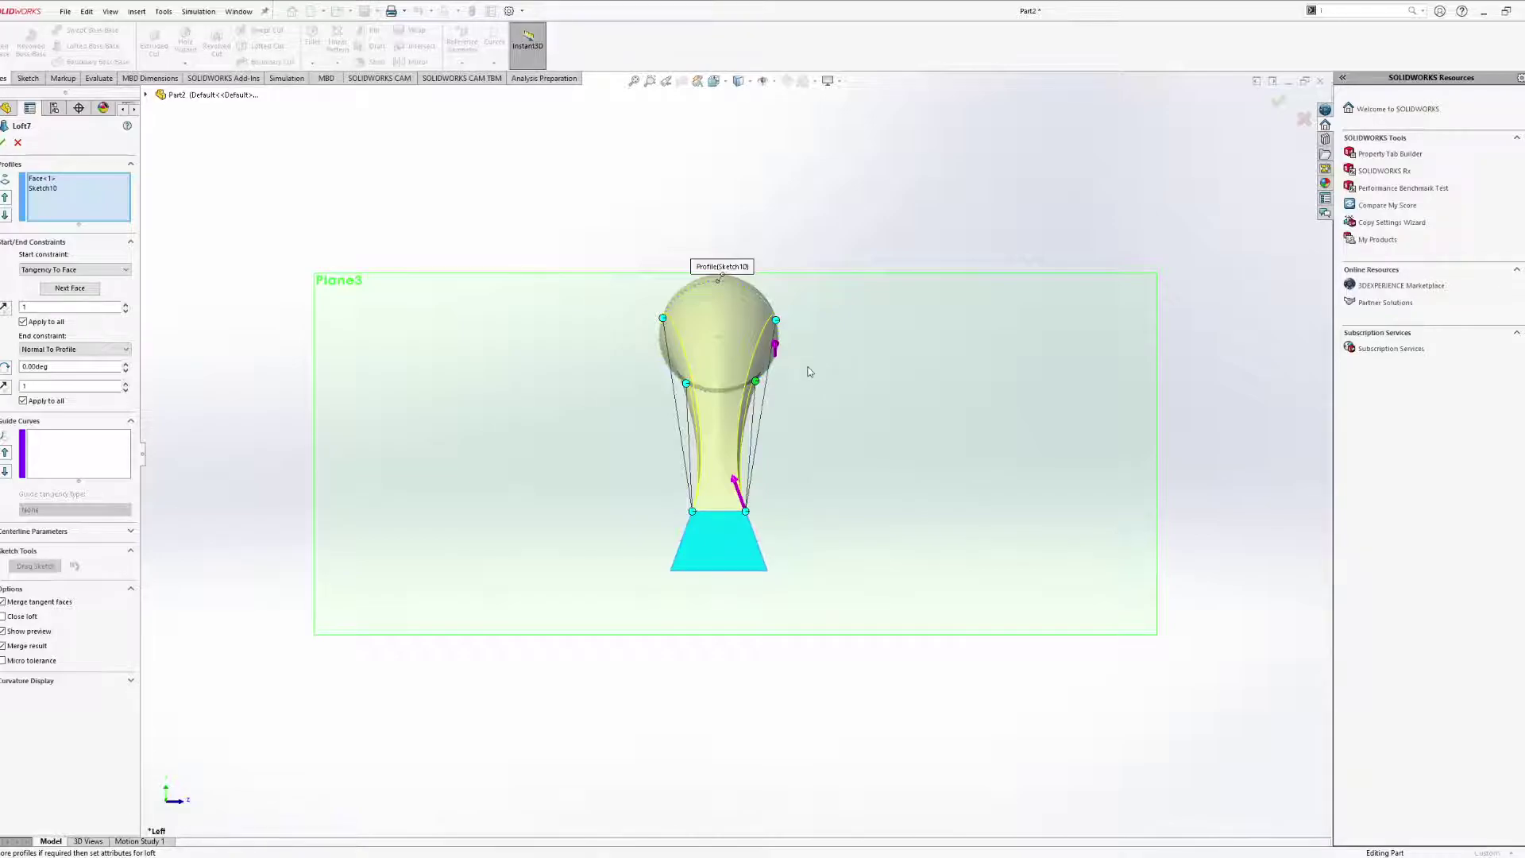
{"action": "middle_click_drag", "start_coordinate": [807, 373], "coordinate": [622, 389]}
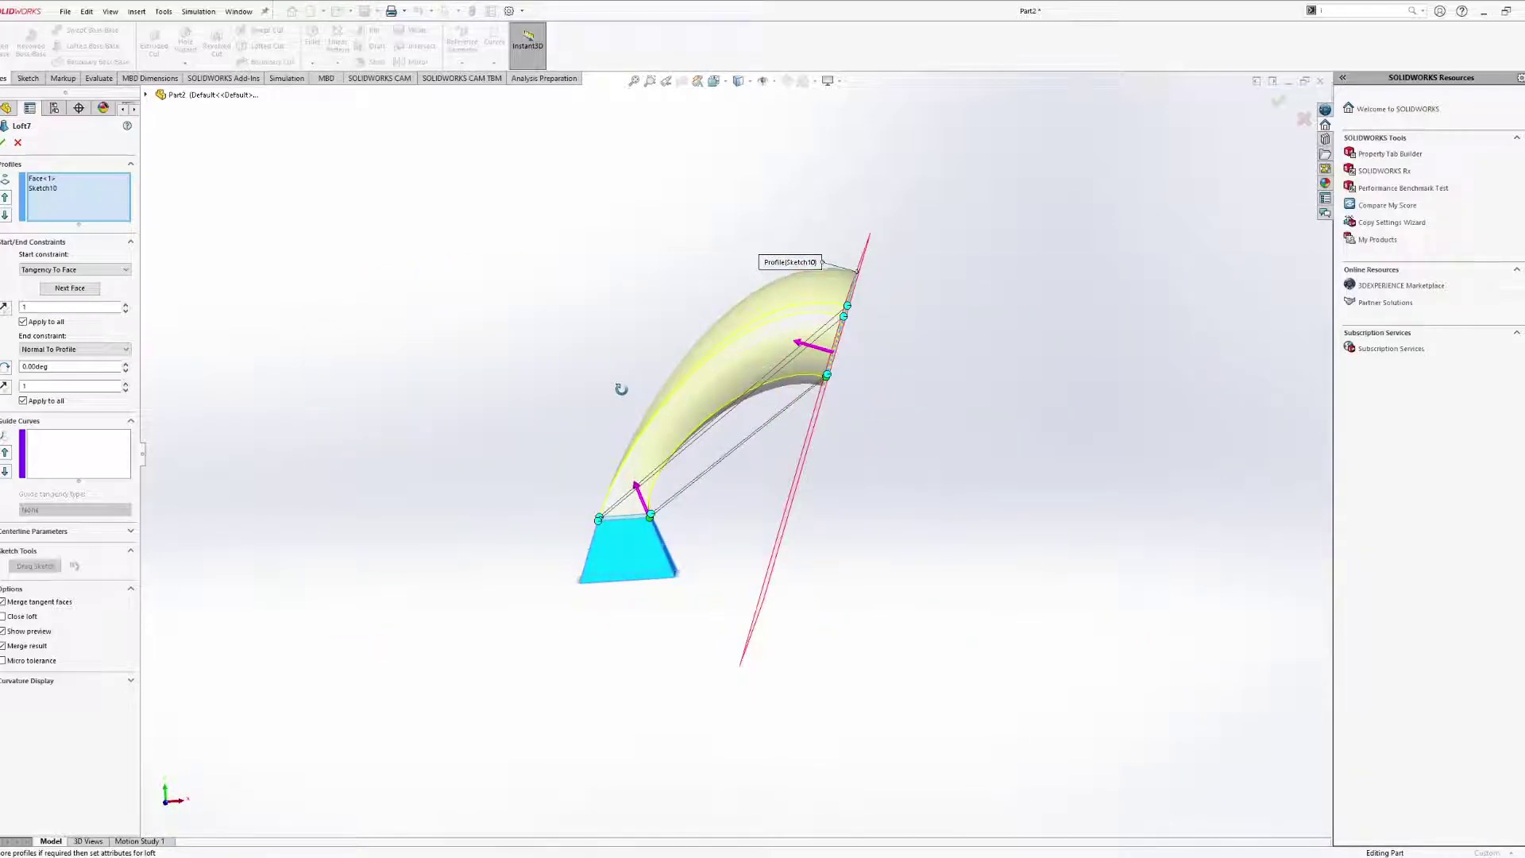
{"action": "middle_click_drag", "start_coordinate": [813, 442], "coordinate": [798, 377]}
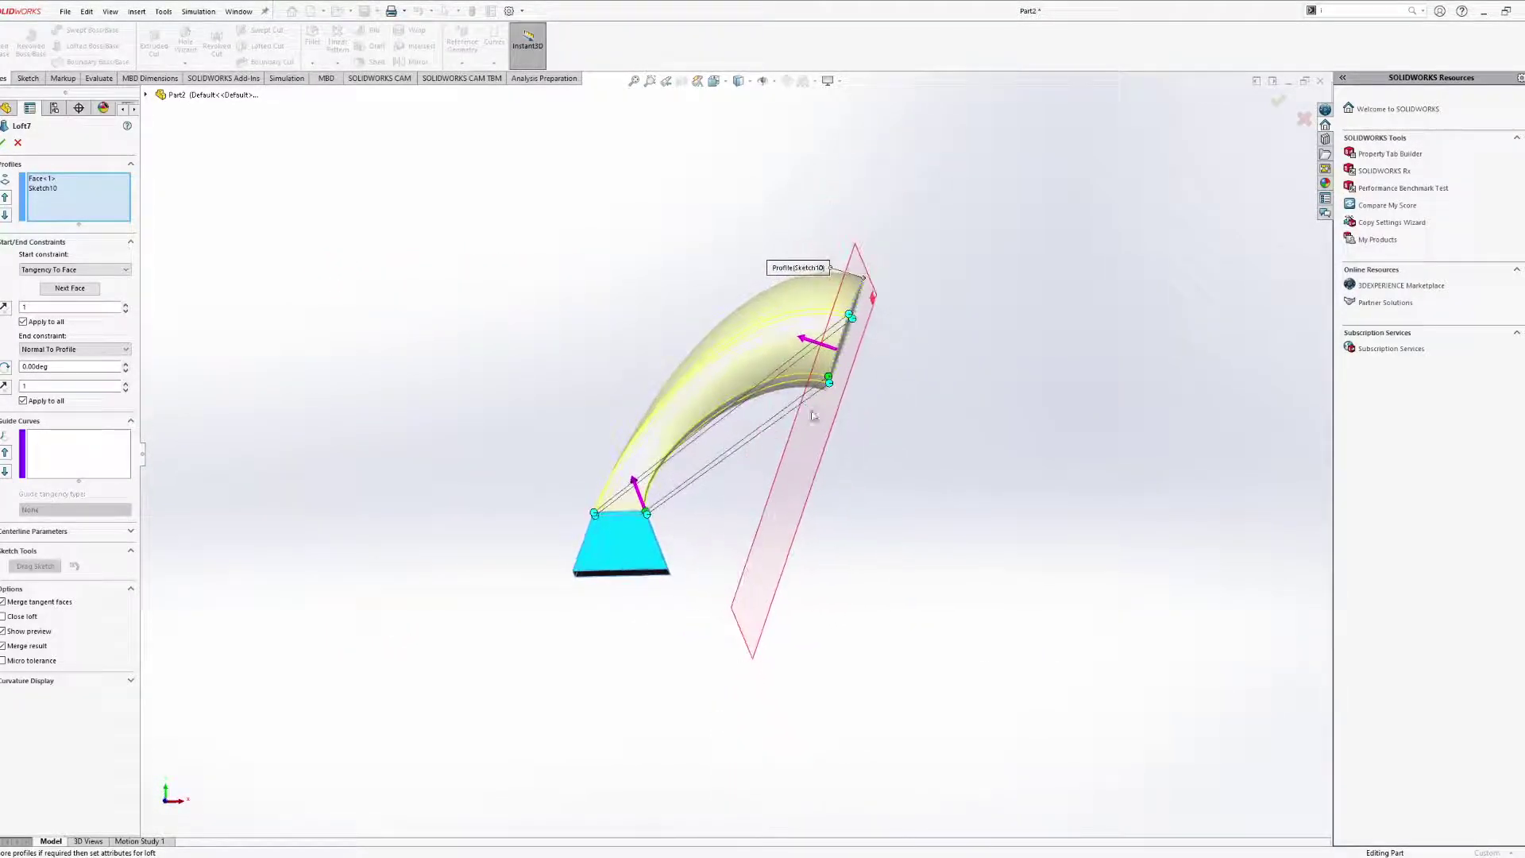
{"action": "left_click", "coordinate": [3, 142]}
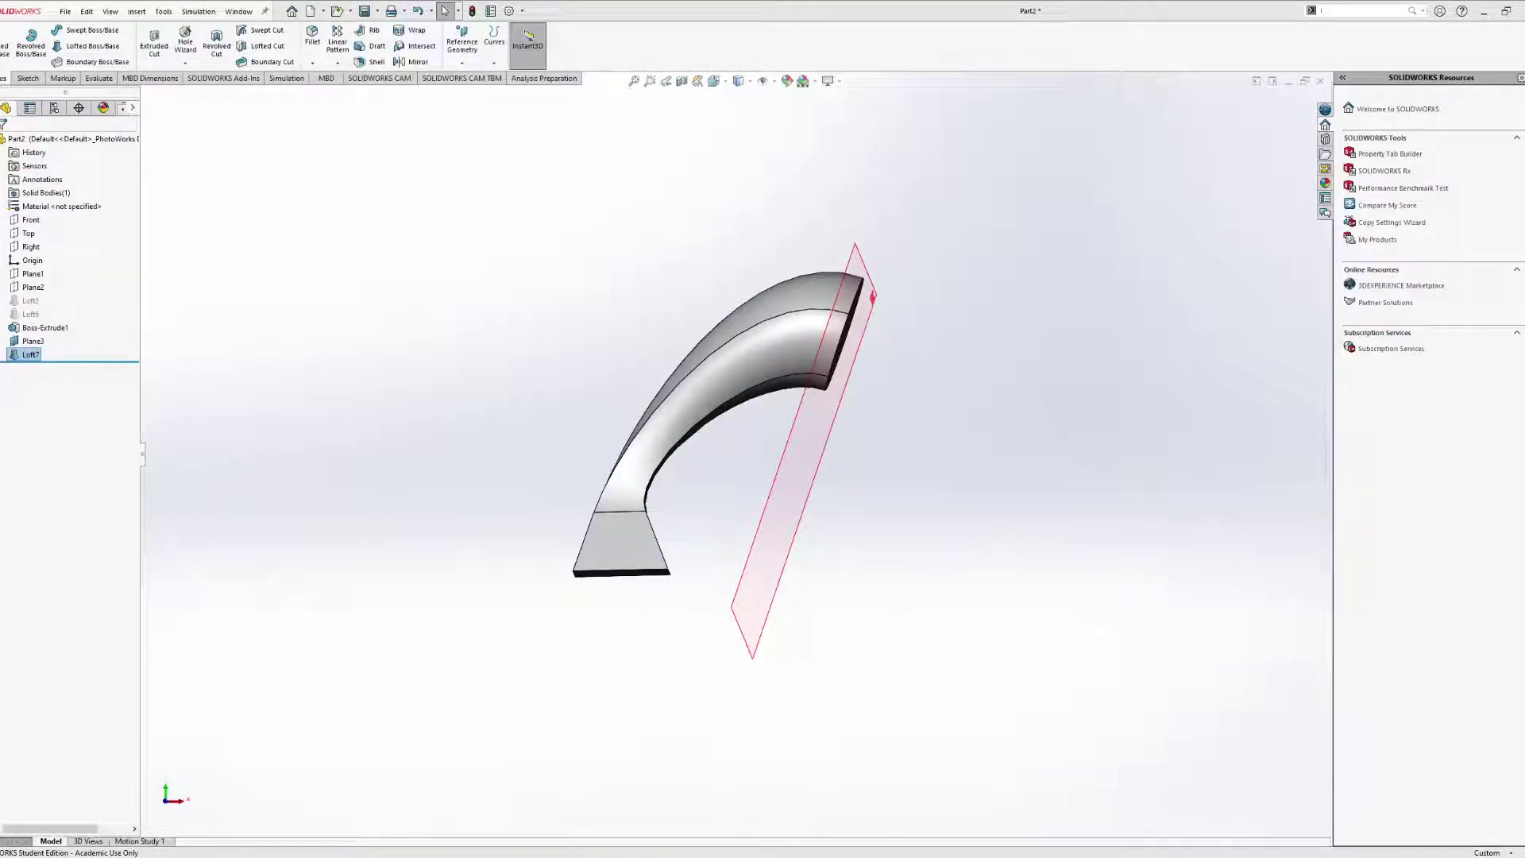
Switch to the PowerPoint presentation and advance from the start/end constraints table to the Loft Cut slide.
{"action": "key", "text": "alt+Tab"}
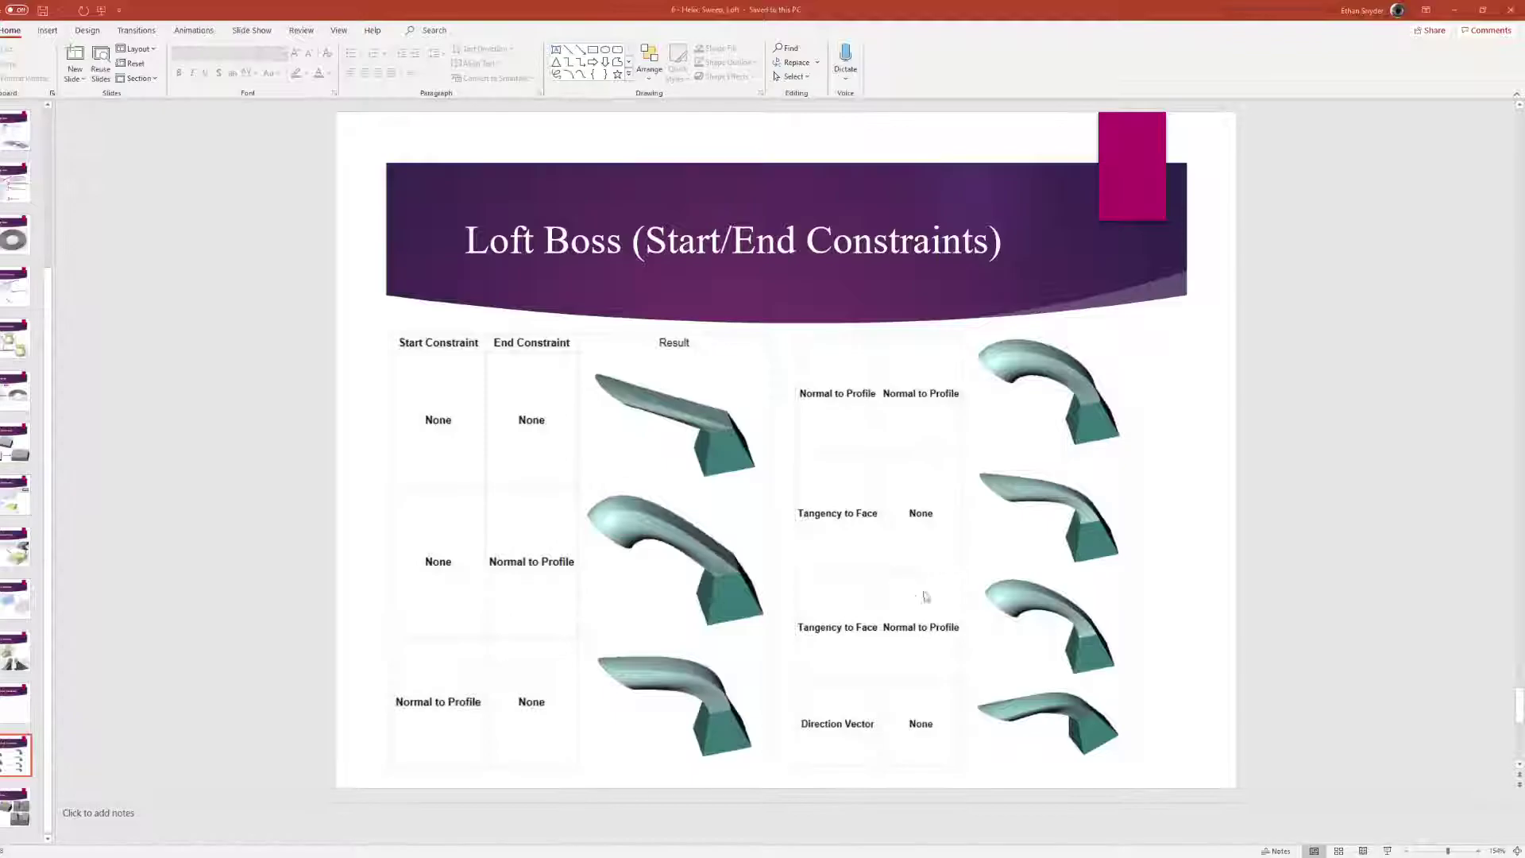
{"action": "scroll", "coordinate": [605, 486], "scroll_direction": "down", "scroll_amount": 1}
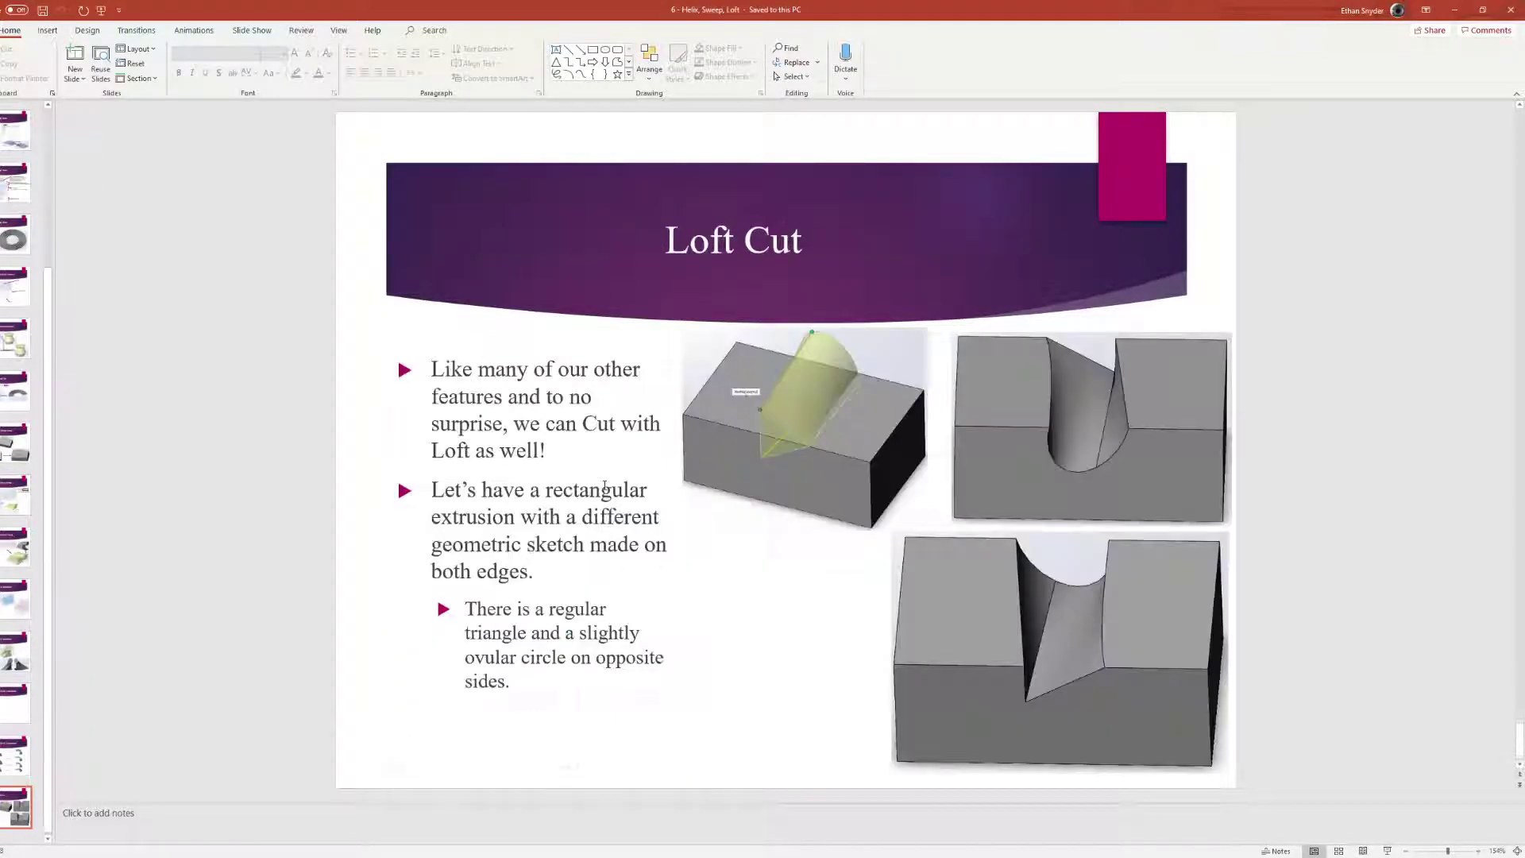
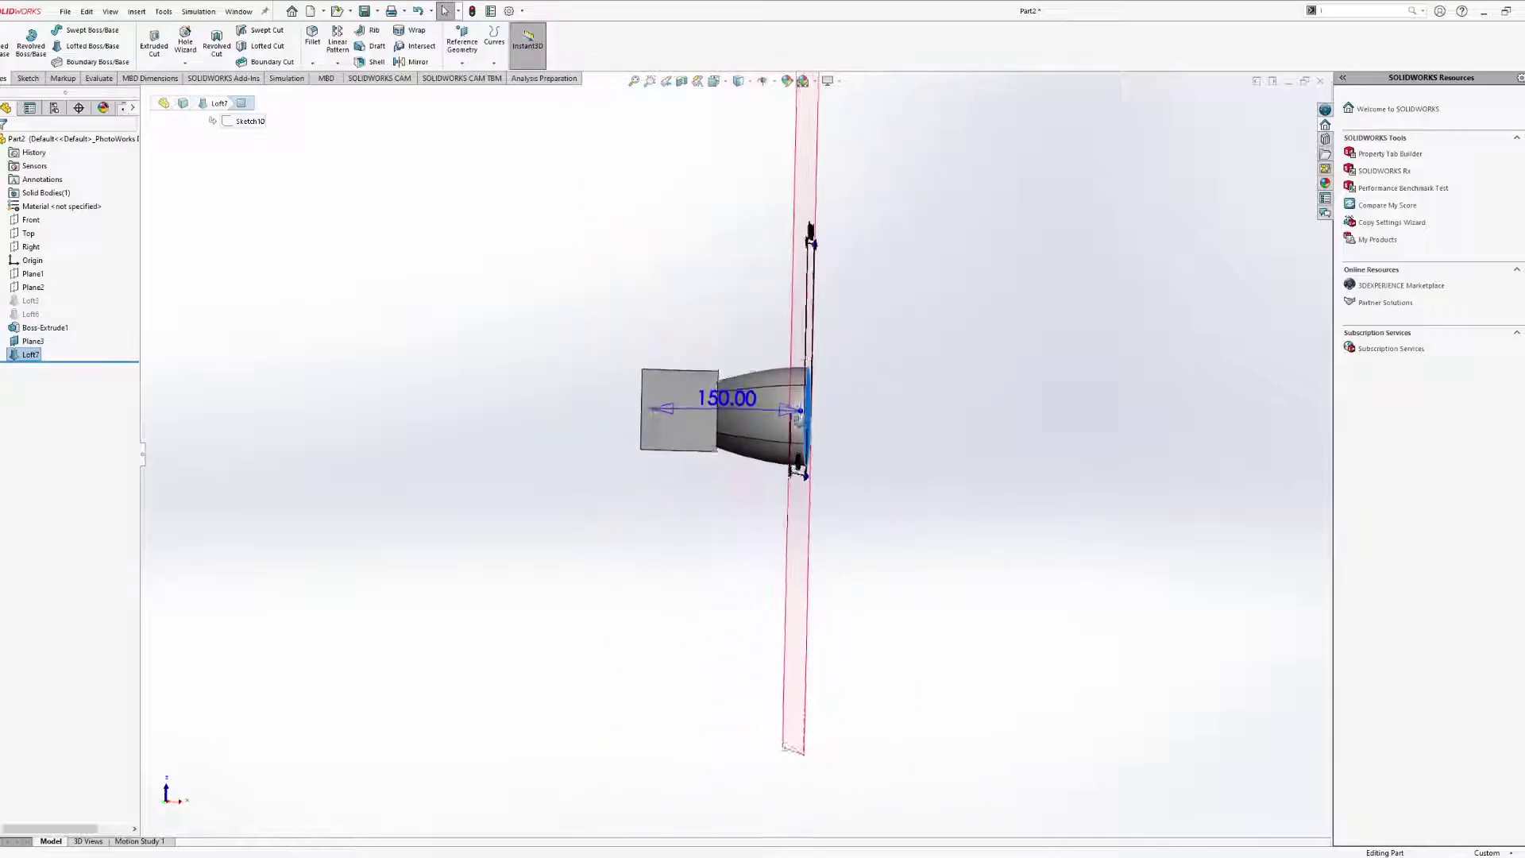
Sketch a circle about 22.7 mm in diameter, centred on the square end face of the extruded base.
{"action": "left_click", "coordinate": [688, 433]}
{"action": "middle_click_drag", "start_coordinate": [688, 433], "coordinate": [671, 439]}
{"action": "scroll", "coordinate": [667, 436], "scroll_direction": "down", "scroll_amount": 5}
{"action": "key", "text": "Escape"}
{"action": "left_click", "coordinate": [26, 78]}
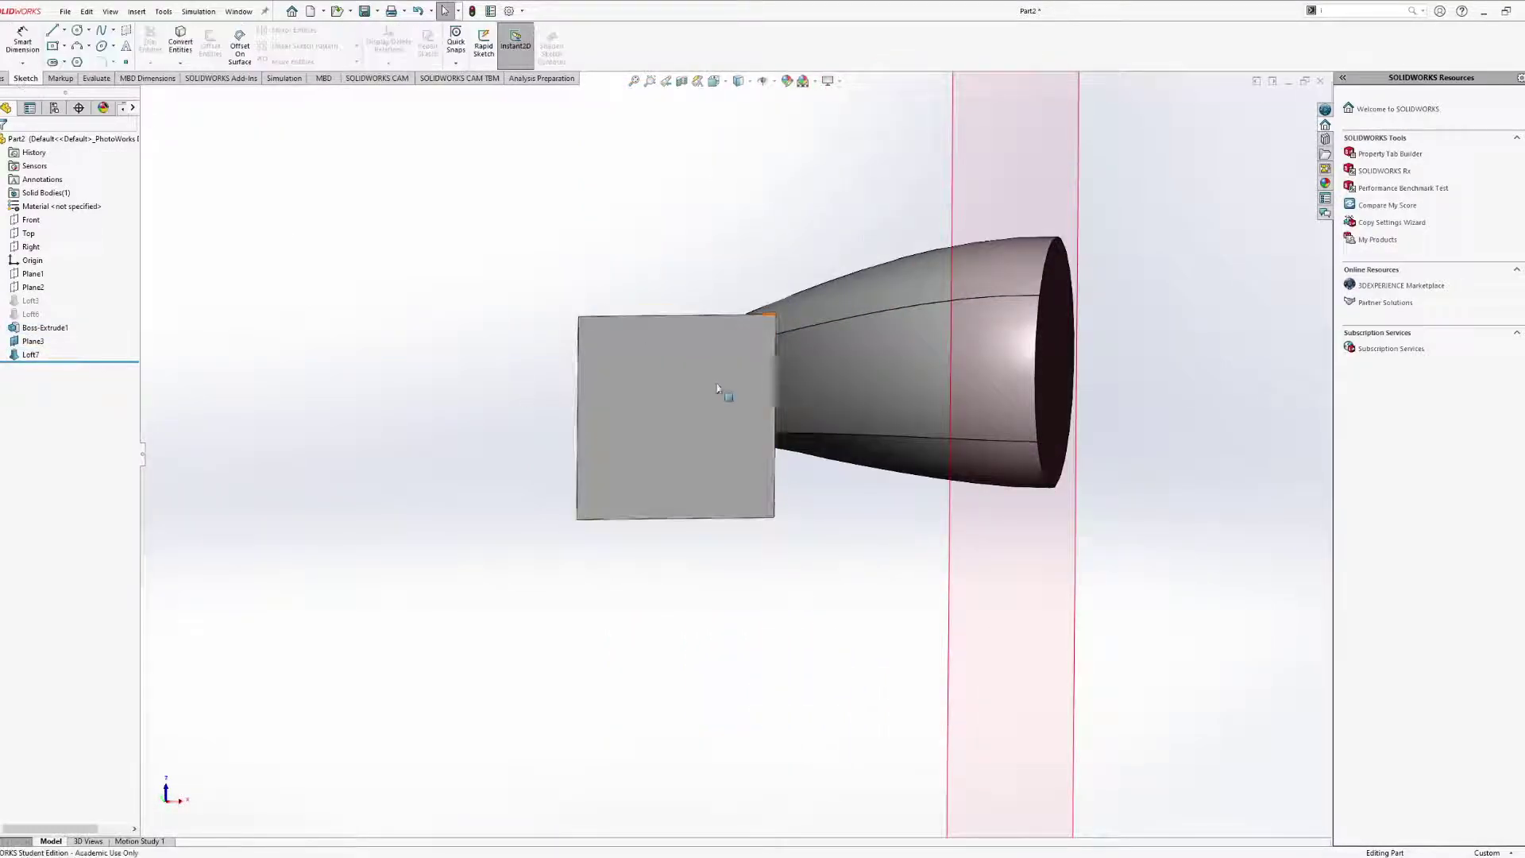
{"action": "left_click", "coordinate": [715, 388]}
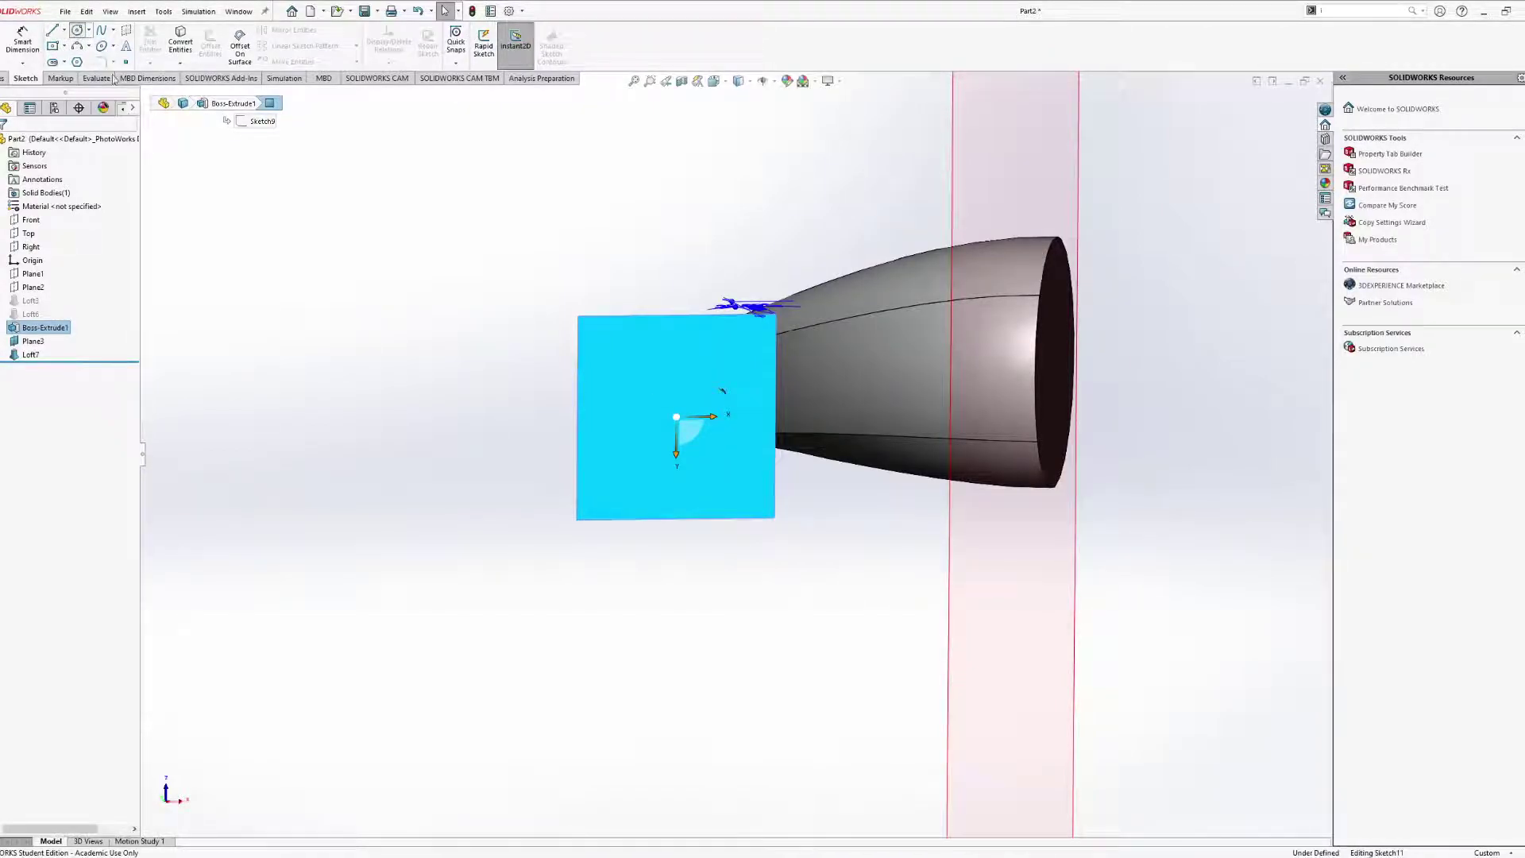
{"action": "left_click", "coordinate": [77, 30]}
{"action": "left_click", "coordinate": [676, 416]}
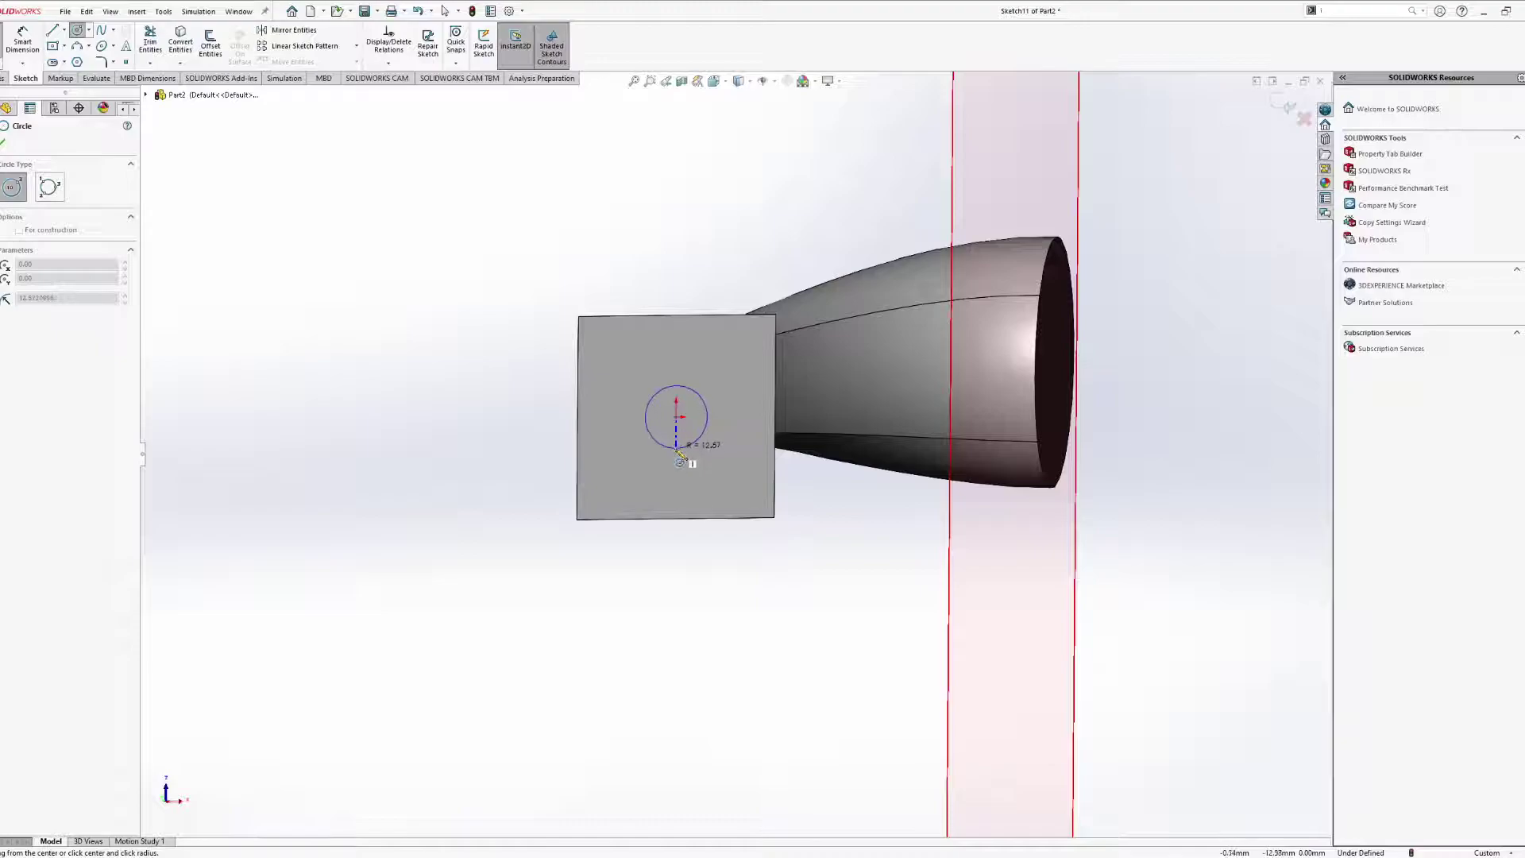
{"action": "left_click", "coordinate": [676, 444]}
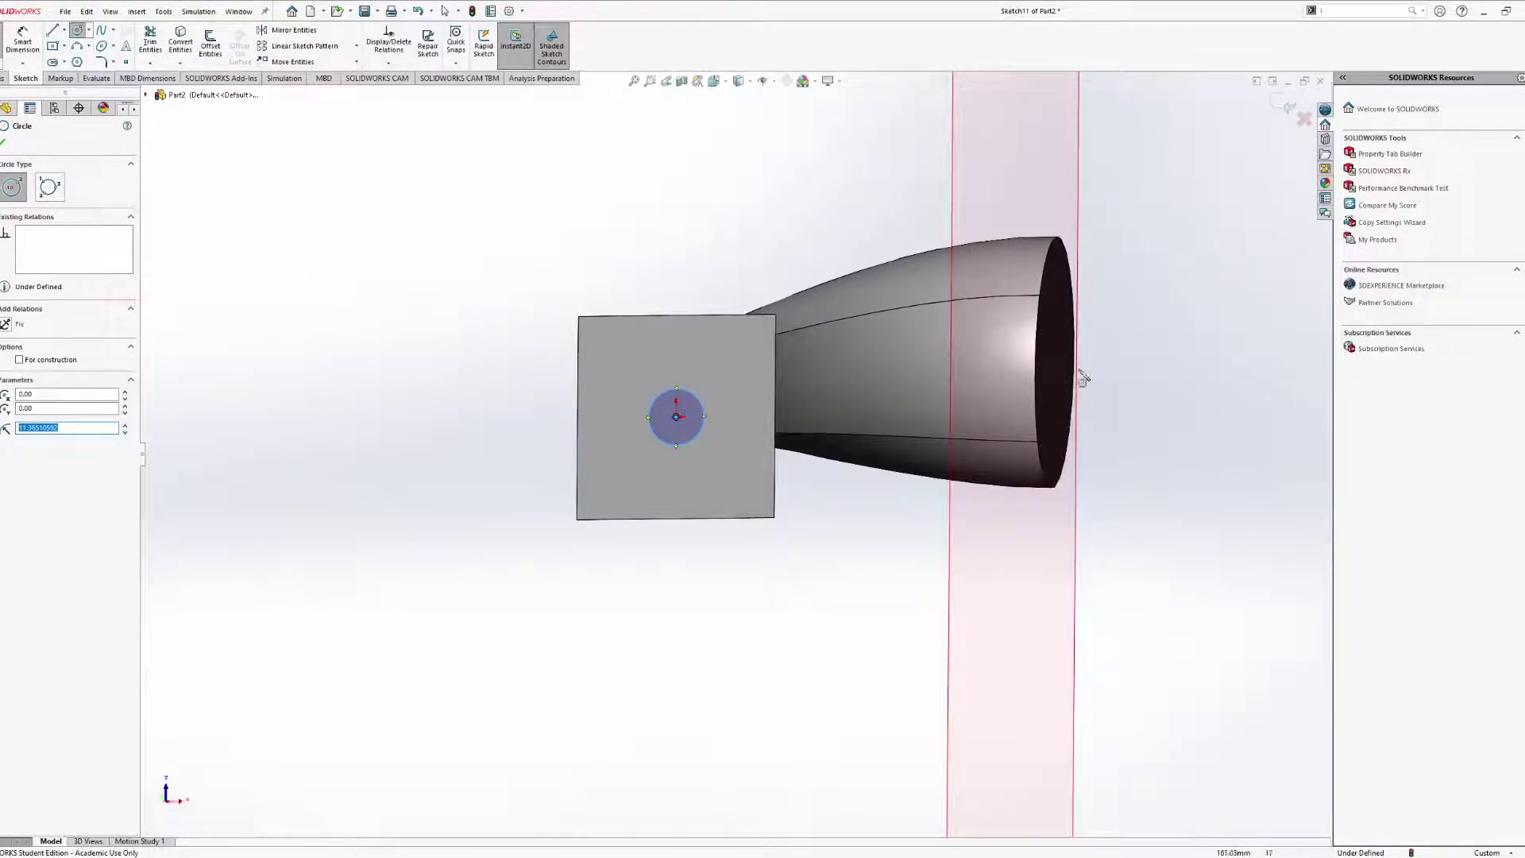
Dimension the circle on the base's square face to a diameter of 20 mm.
{"action": "left_click", "coordinate": [22, 37]}
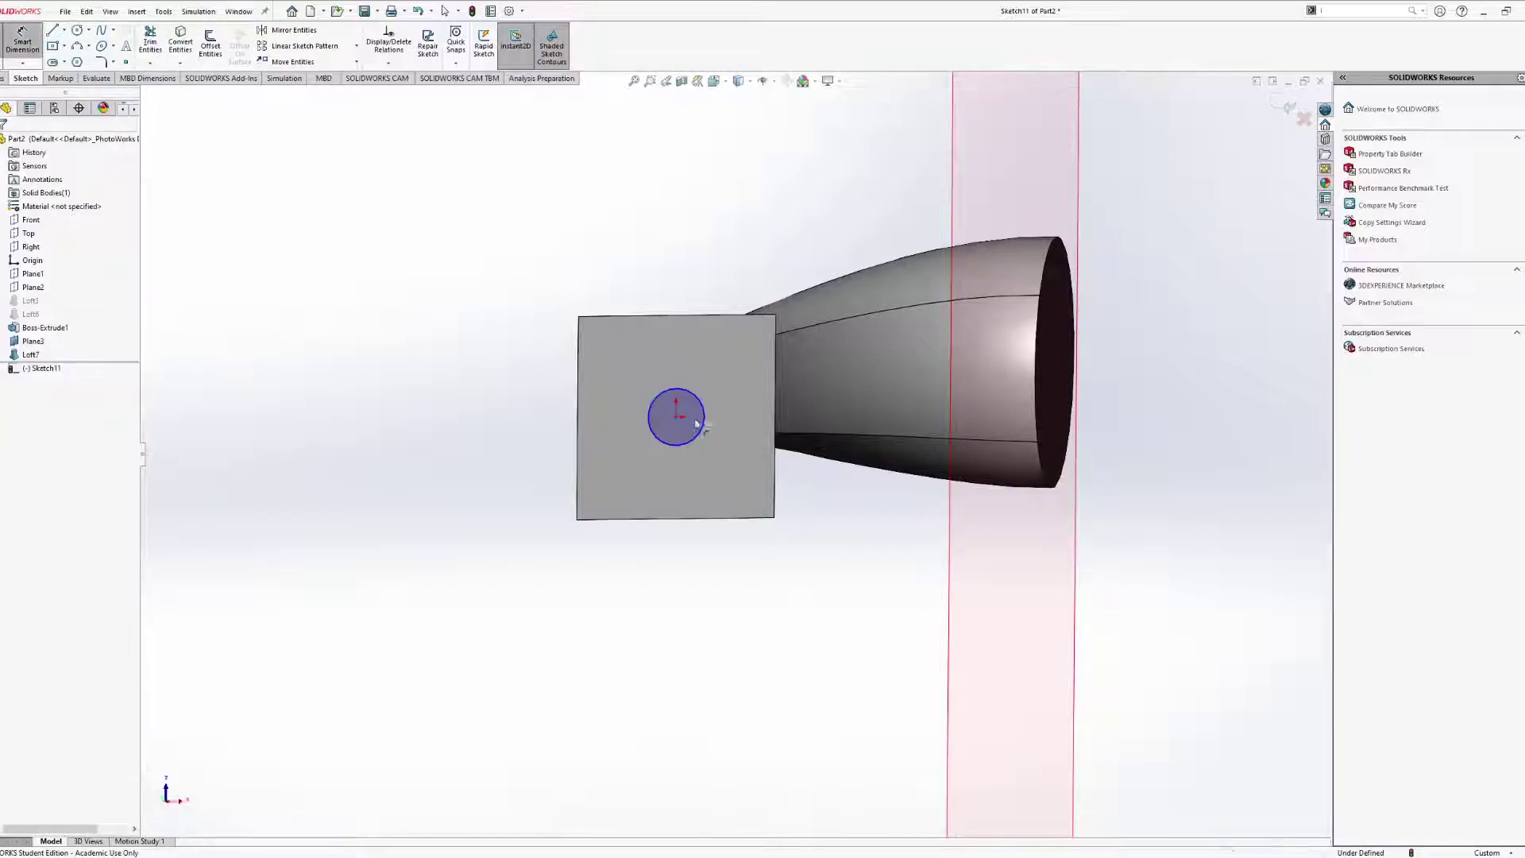
{"action": "left_click", "coordinate": [653, 408]}
{"action": "left_click", "coordinate": [485, 358]}
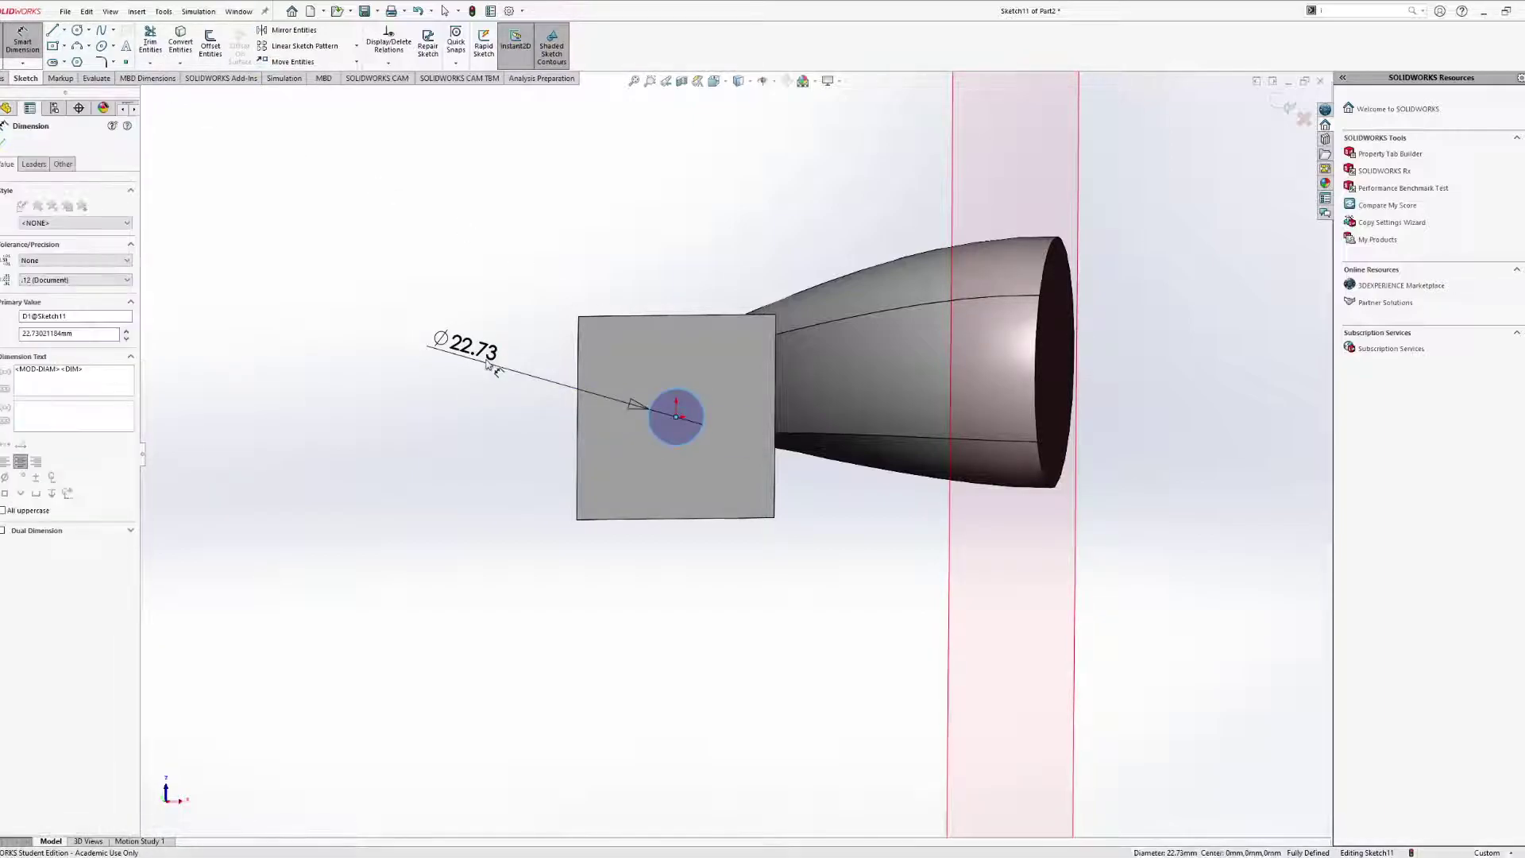
{"action": "type", "text": "20"}
{"action": "key", "text": "Return"}
{"action": "middle_click_drag", "start_coordinate": [488, 364], "coordinate": [1054, 410]}
{"action": "key", "text": "Escape"}
{"action": "left_click", "coordinate": [1008, 383]}
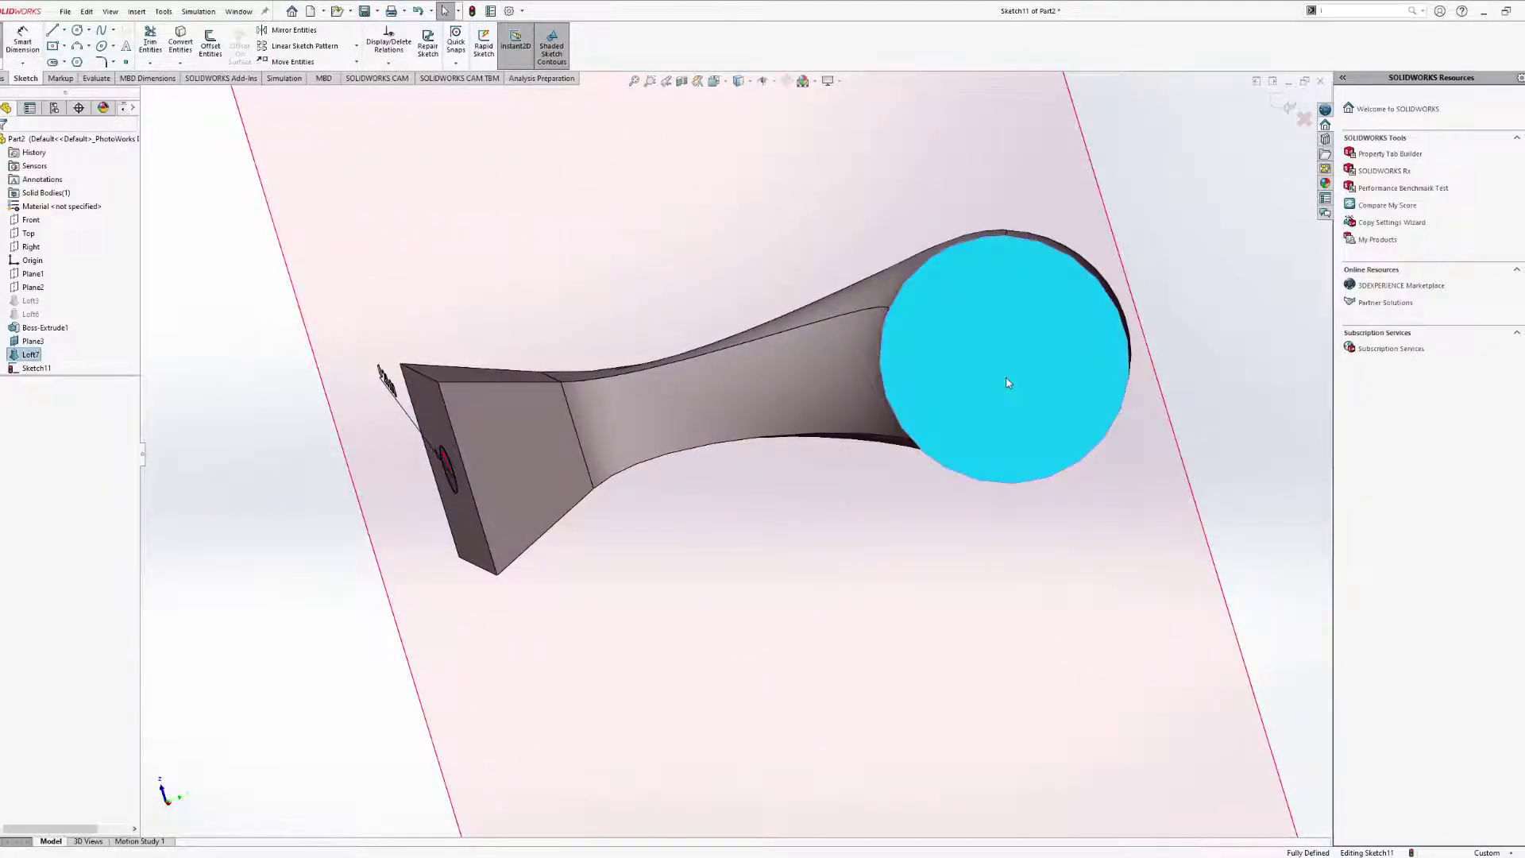
{"action": "left_click", "coordinate": [52, 46]}
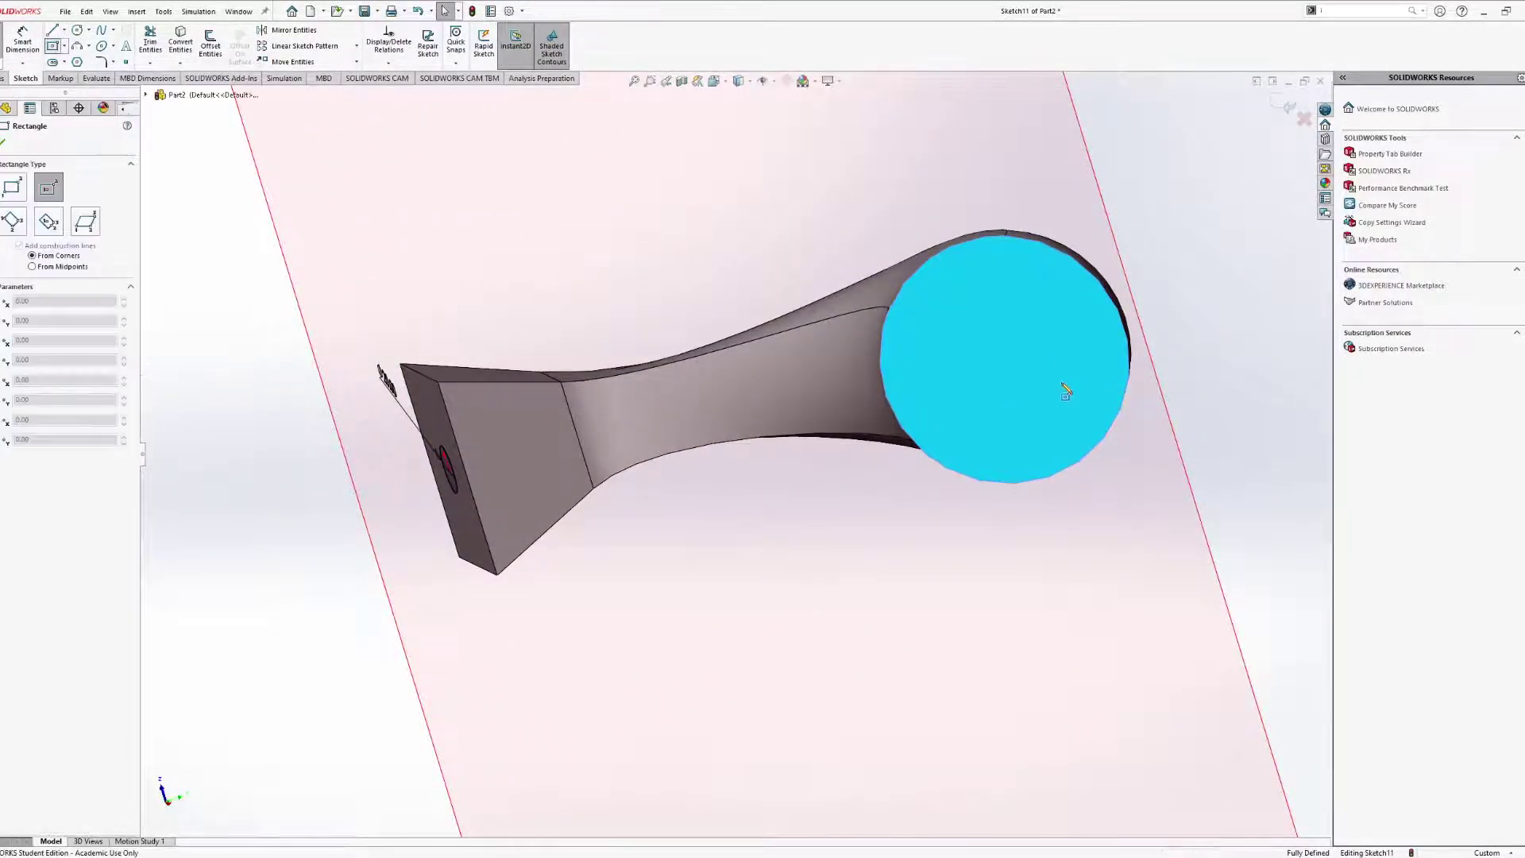
{"action": "left_click", "coordinate": [1016, 357]}
{"action": "middle_click_drag", "start_coordinate": [1048, 398], "coordinate": [806, 306]}
{"action": "key", "text": "Escape"}
{"action": "scroll", "coordinate": [1024, 405], "scroll_direction": "up", "scroll_amount": 3}
{"action": "left_click", "coordinate": [844, 321]}
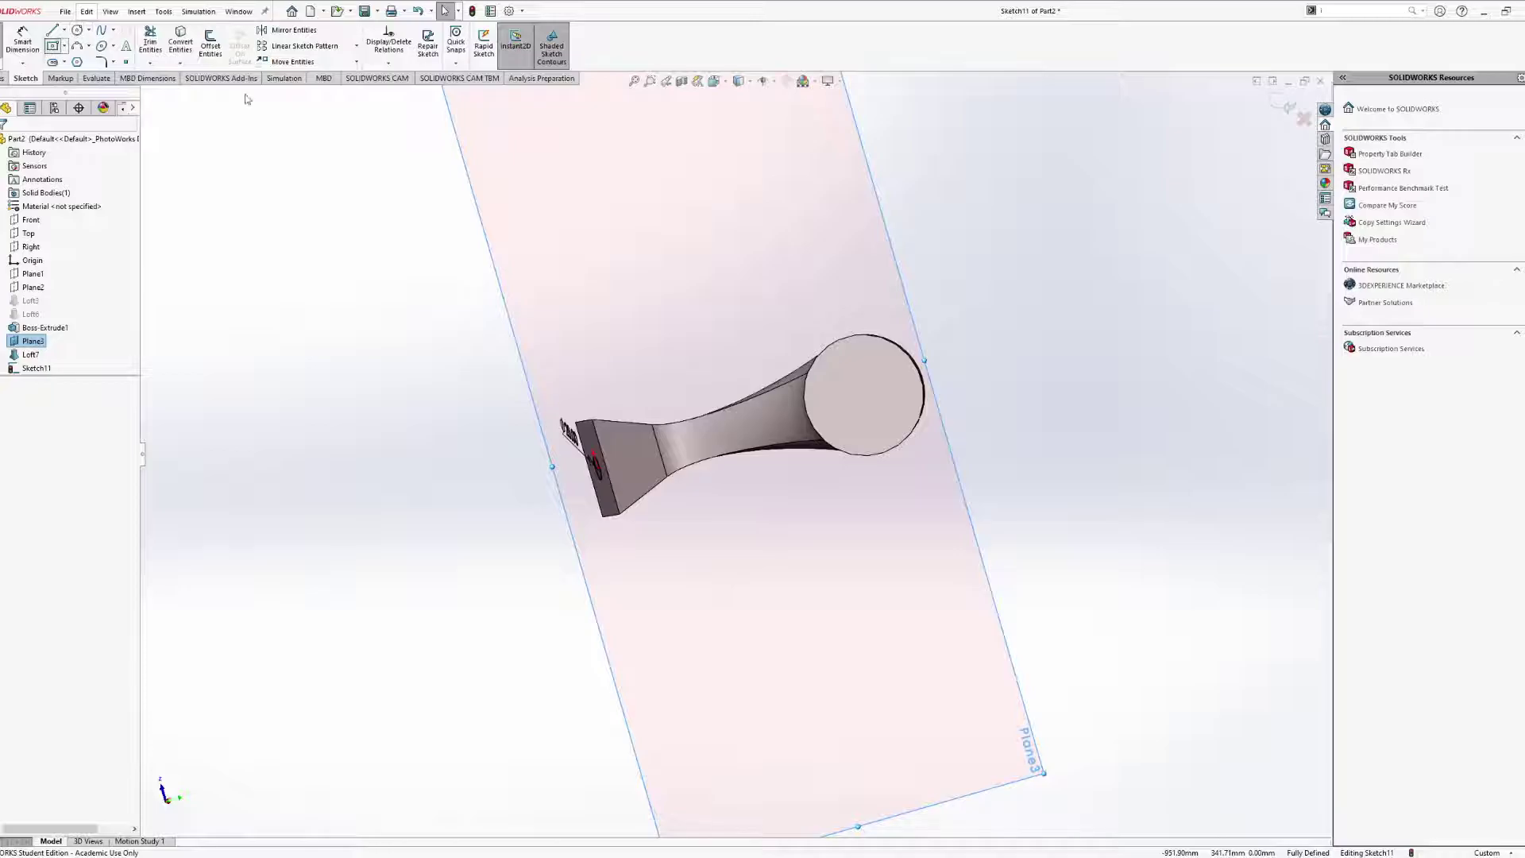
{"action": "left_click", "coordinate": [713, 80]}
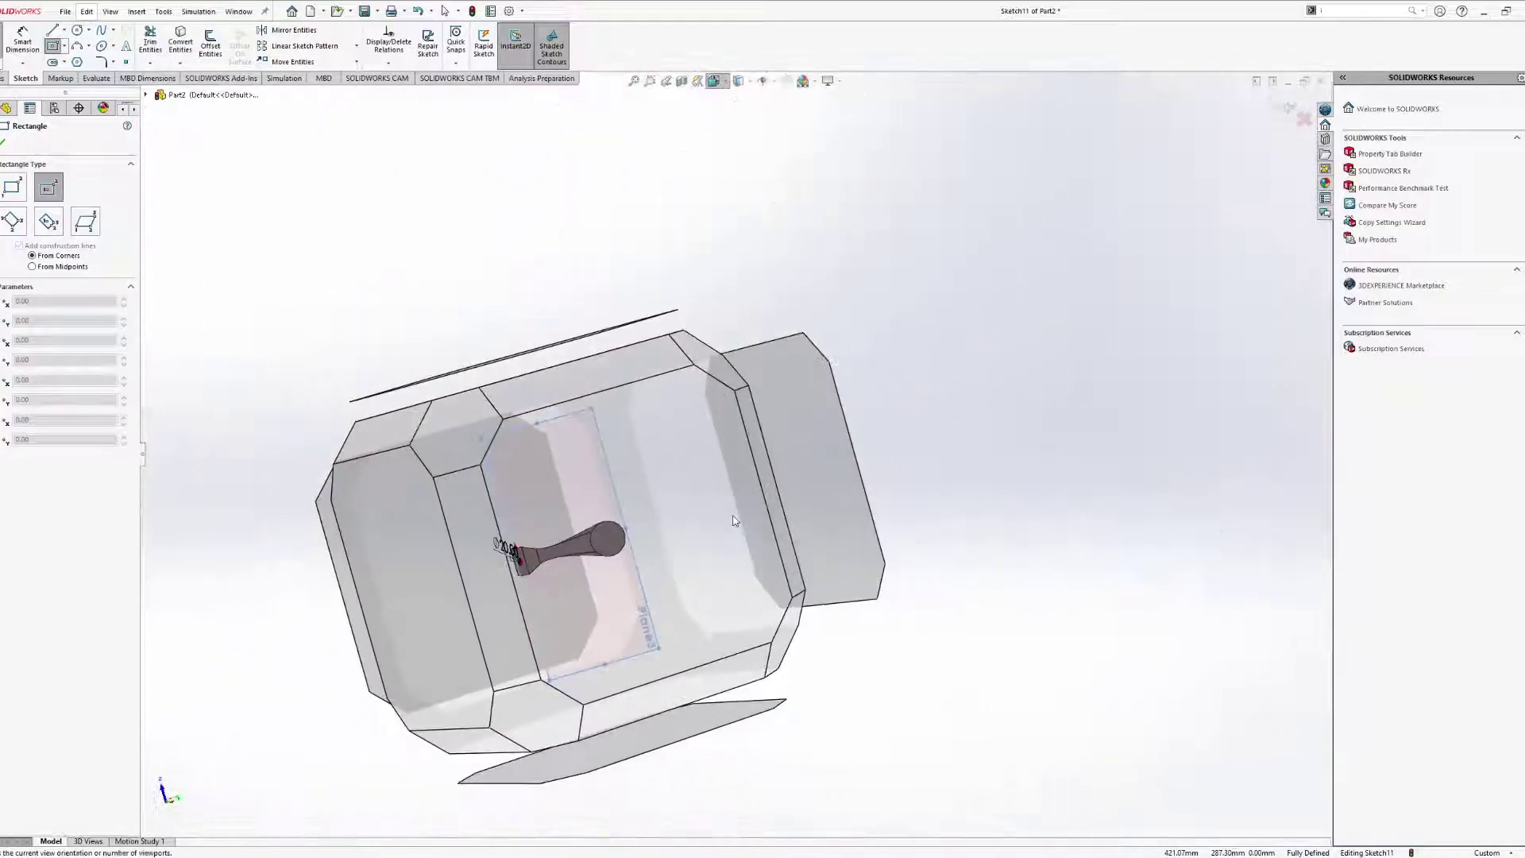
{"action": "left_click", "coordinate": [734, 521]}
{"action": "left_click", "coordinate": [744, 81]}
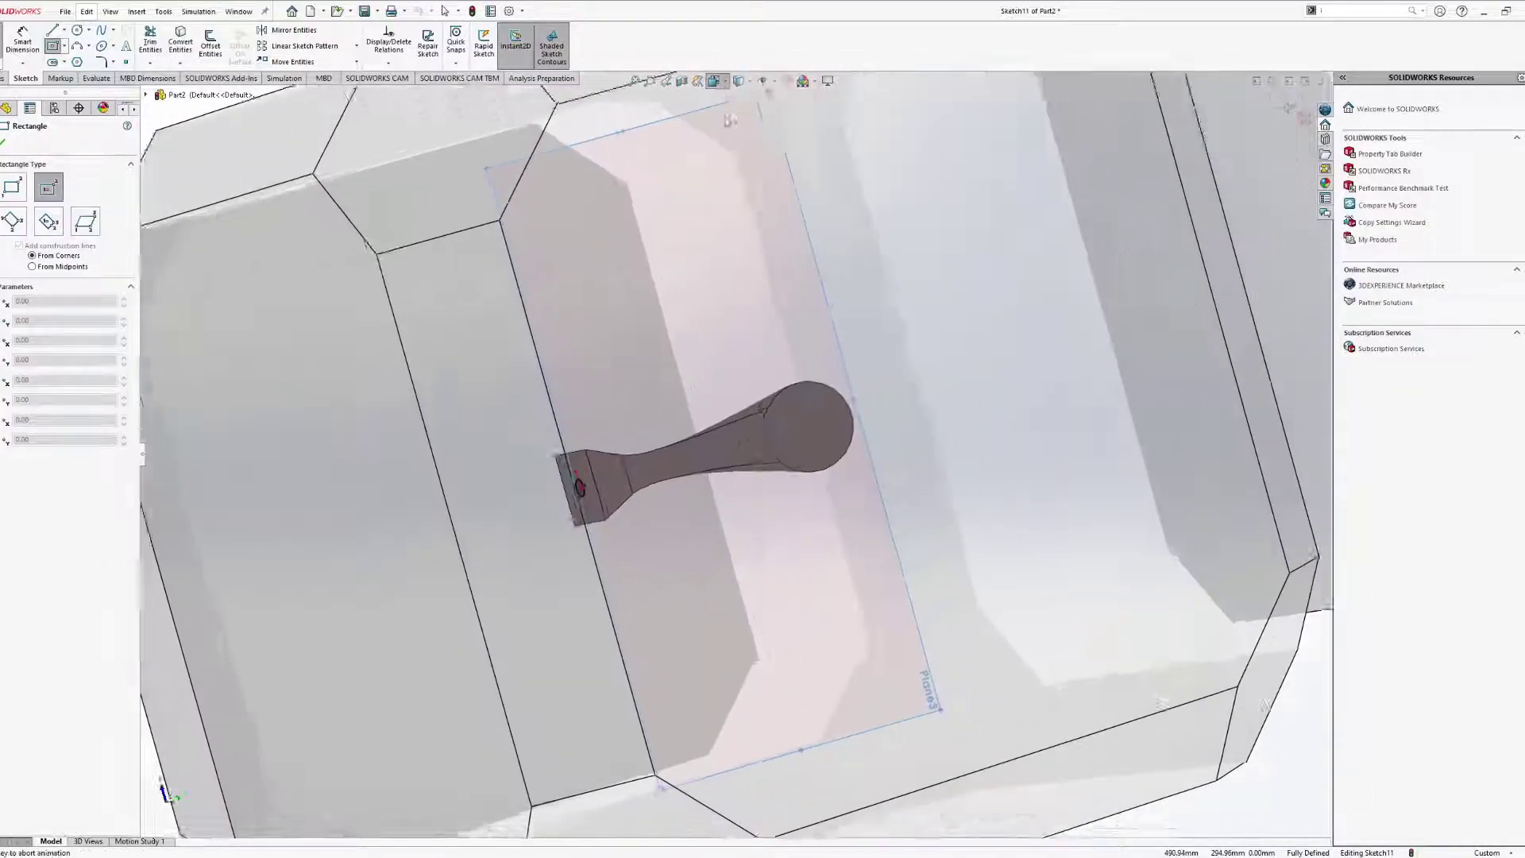
{"action": "left_click", "coordinate": [676, 550]}
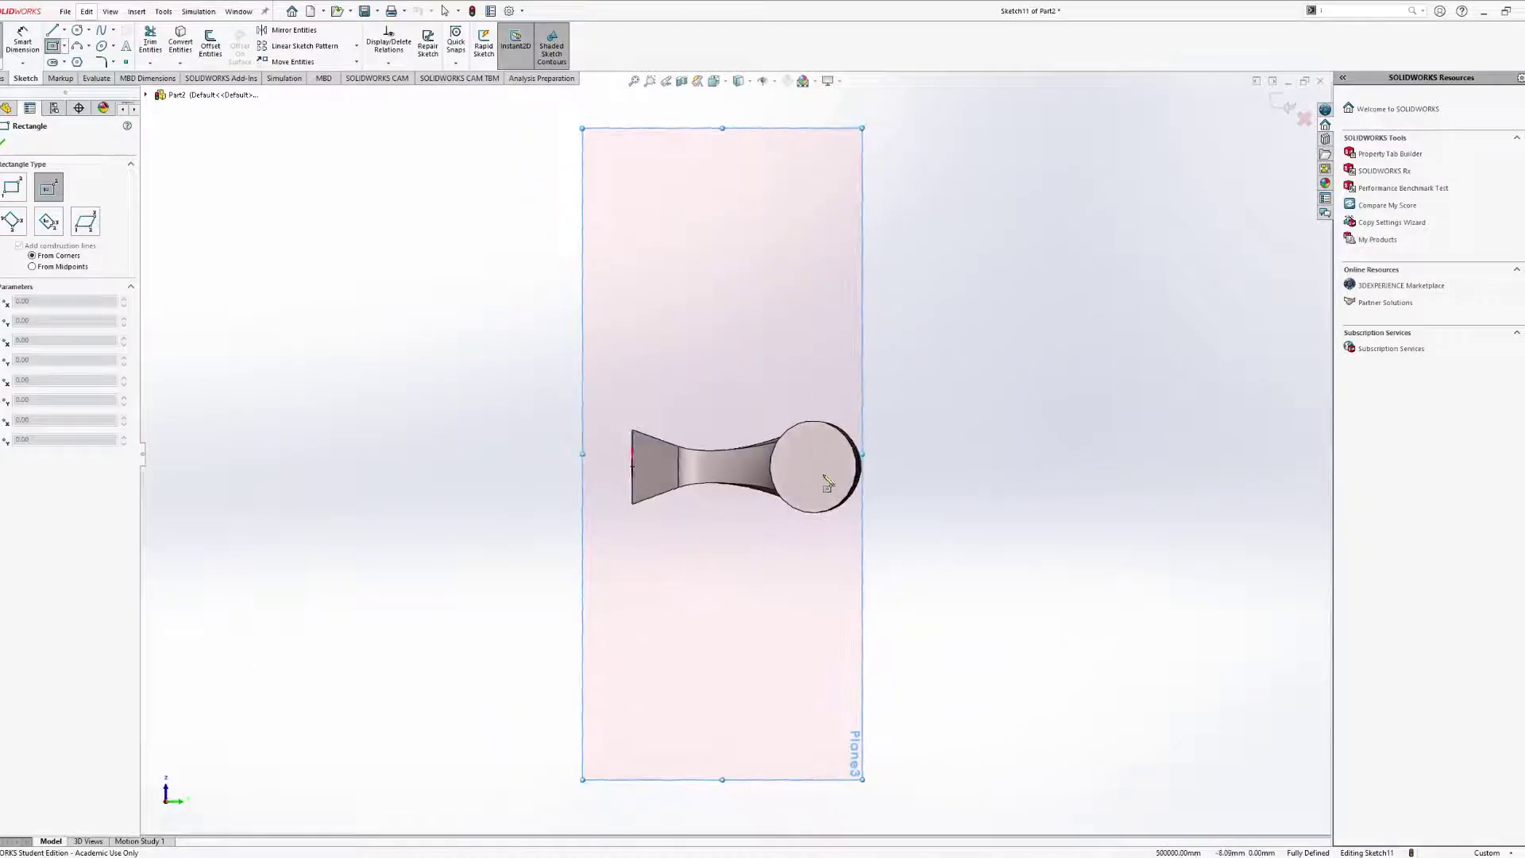
{"action": "scroll", "coordinate": [823, 494], "scroll_direction": "down", "scroll_amount": 5}
{"action": "key", "text": "Escape"}
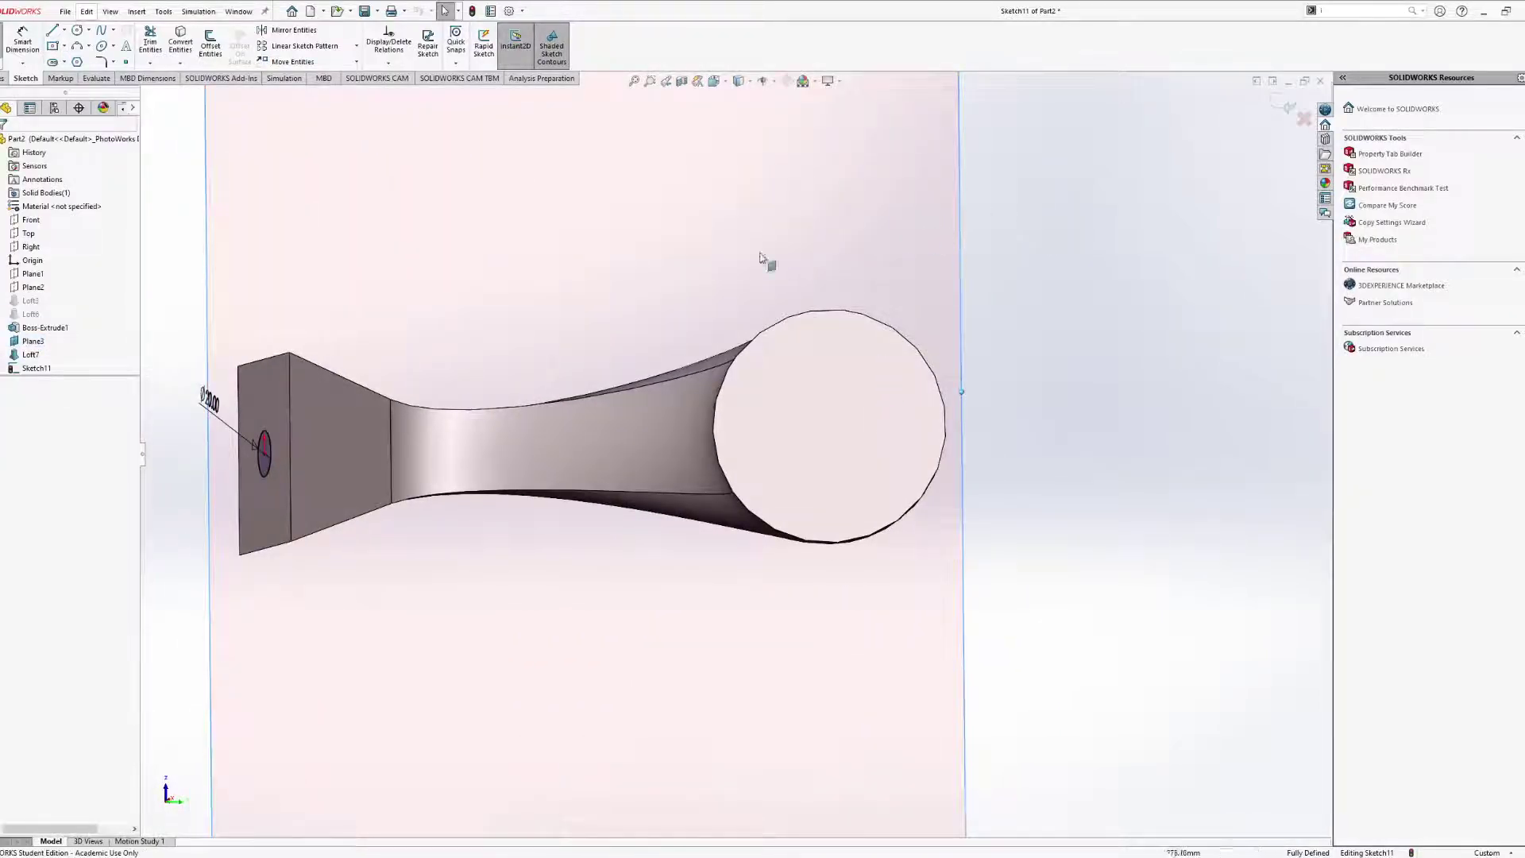
View Plane3 head-on and sketch a small center rectangle near the middle of the loft's circular end.
{"action": "left_click", "coordinate": [31, 342]}
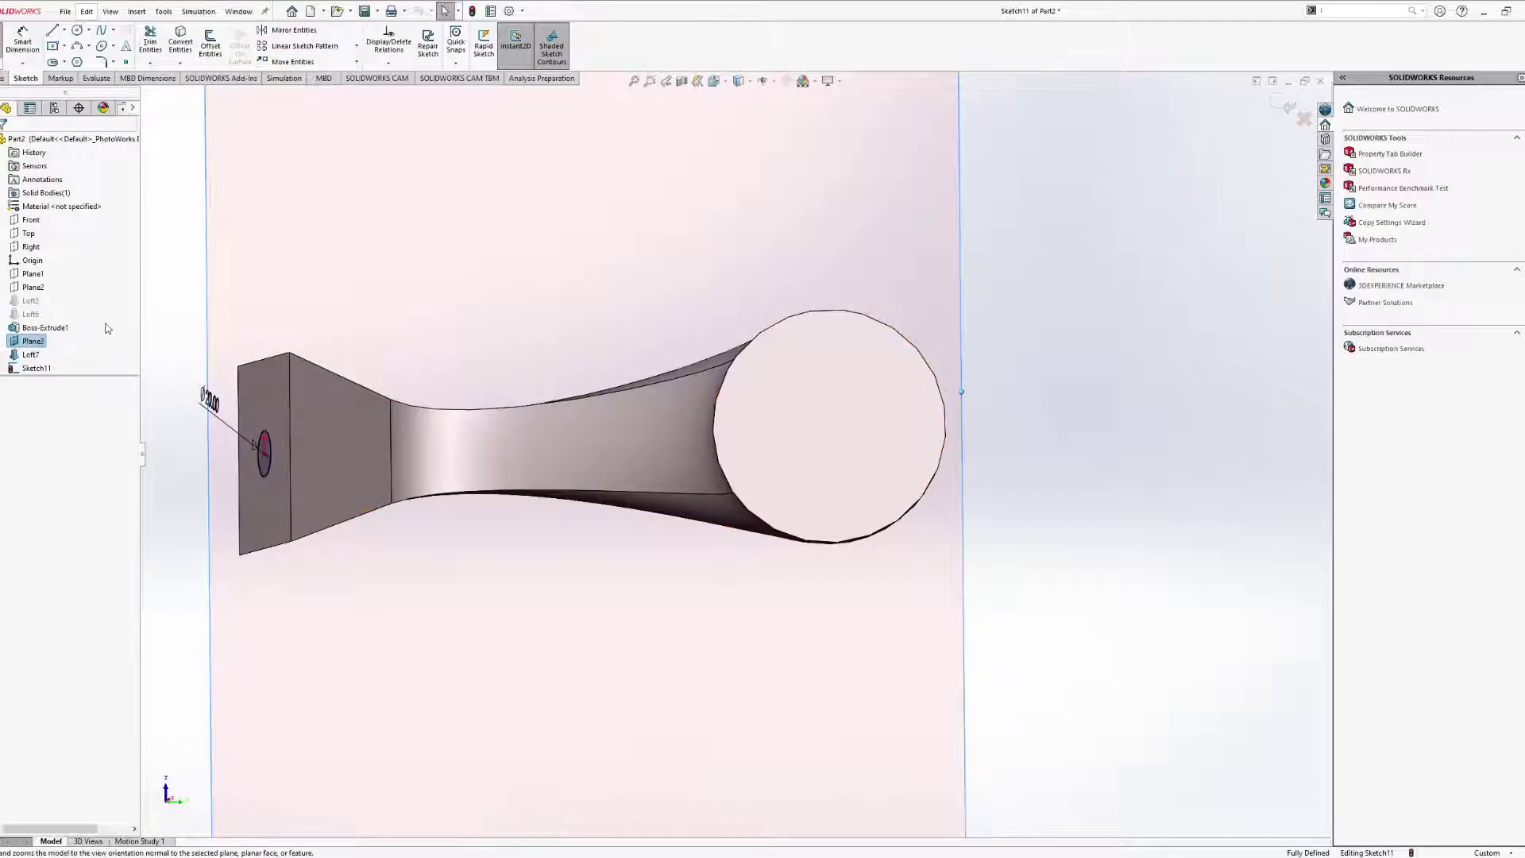
{"action": "left_click", "coordinate": [99, 324]}
{"action": "left_click", "coordinate": [94, 320]}
{"action": "scroll", "coordinate": [753, 318], "scroll_direction": "down", "scroll_amount": 5}
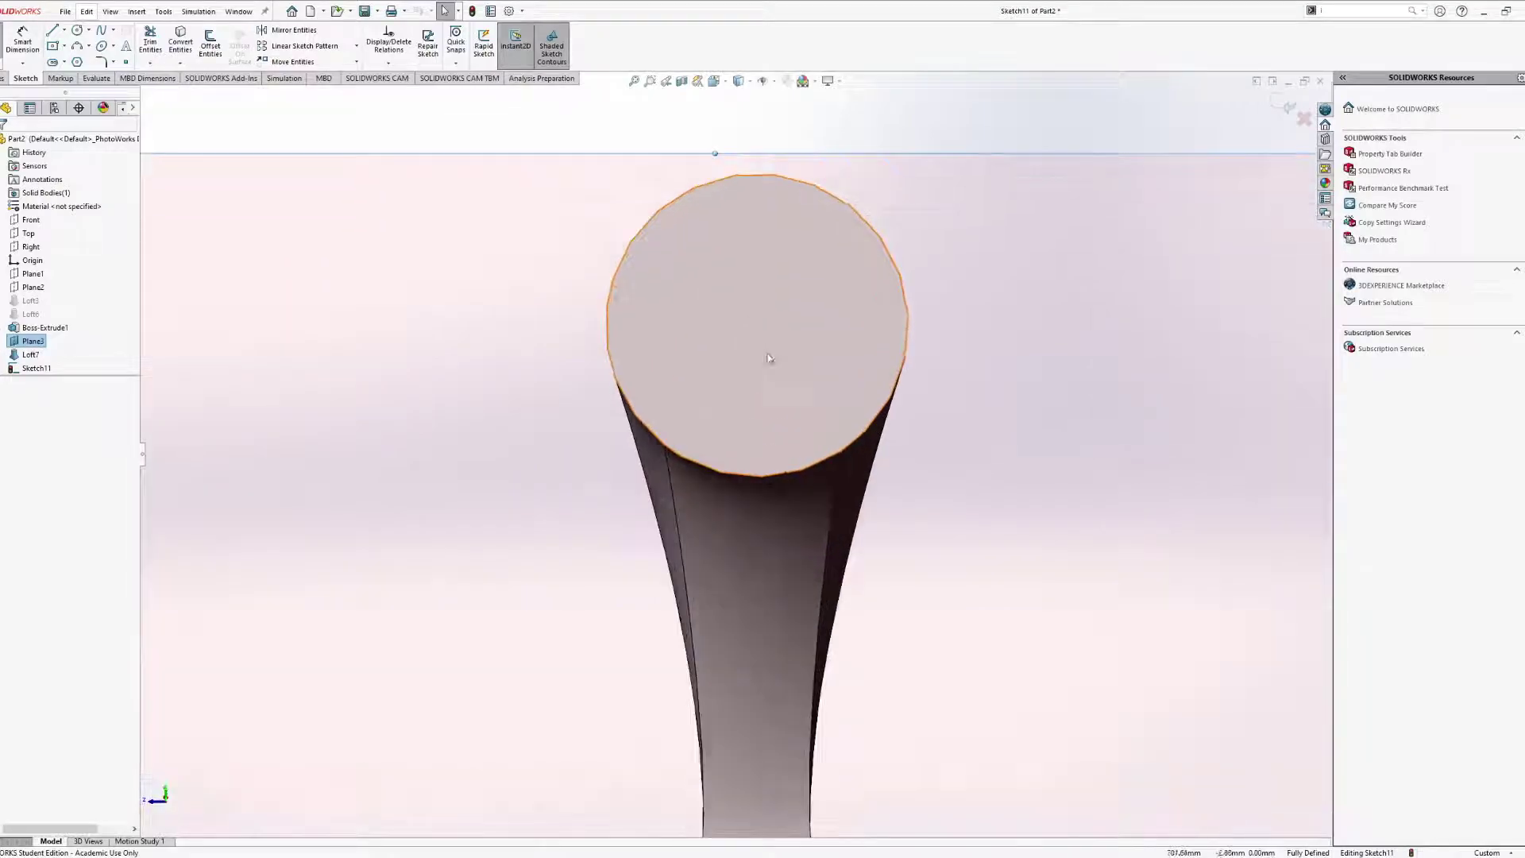
{"action": "left_click", "coordinate": [53, 46]}
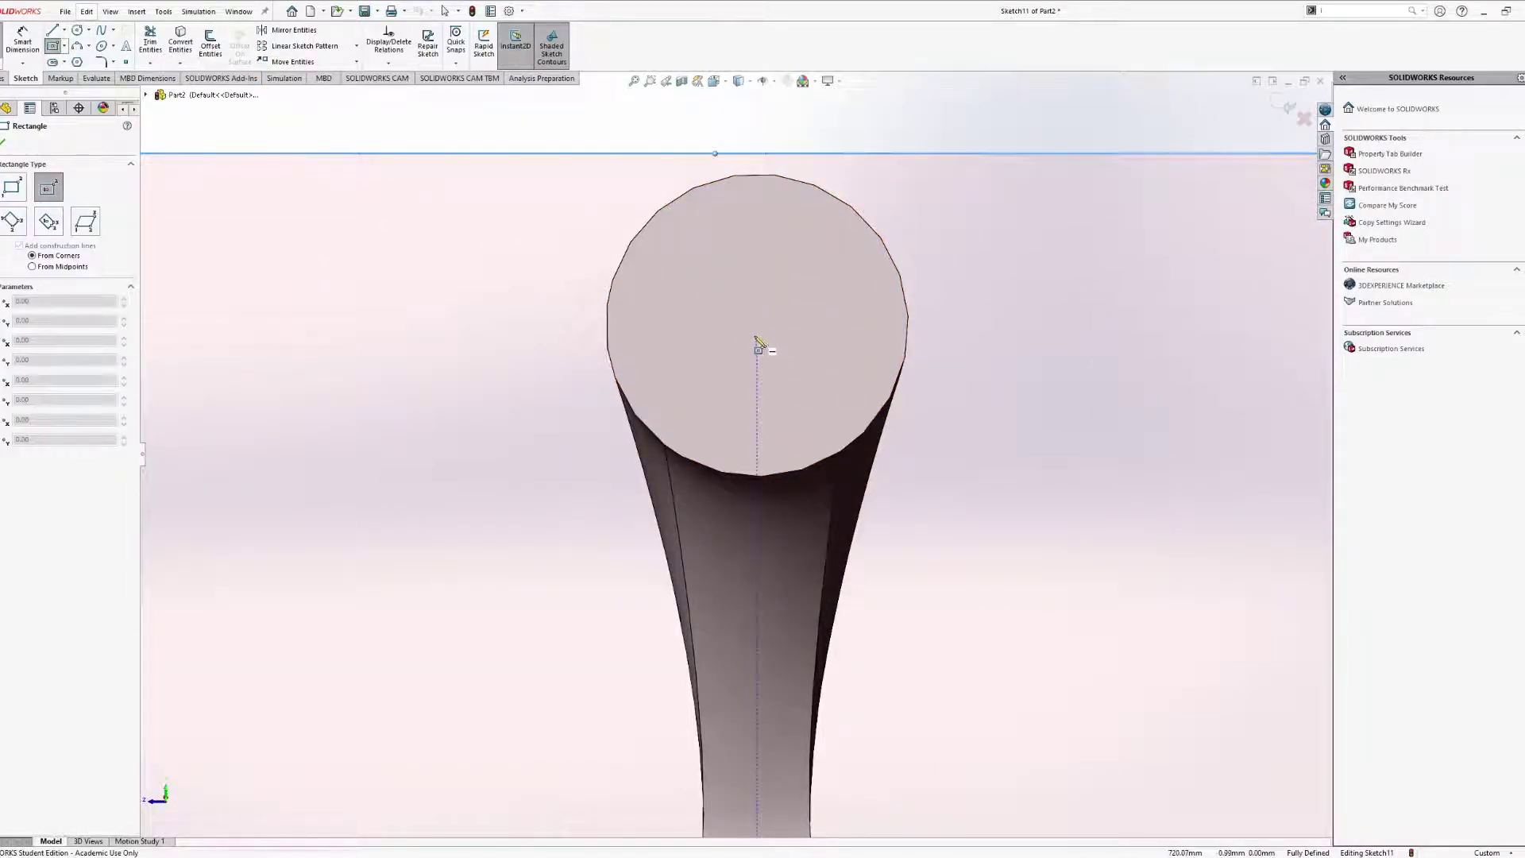
{"action": "left_click", "coordinate": [752, 329]}
{"action": "left_click", "coordinate": [792, 376]}
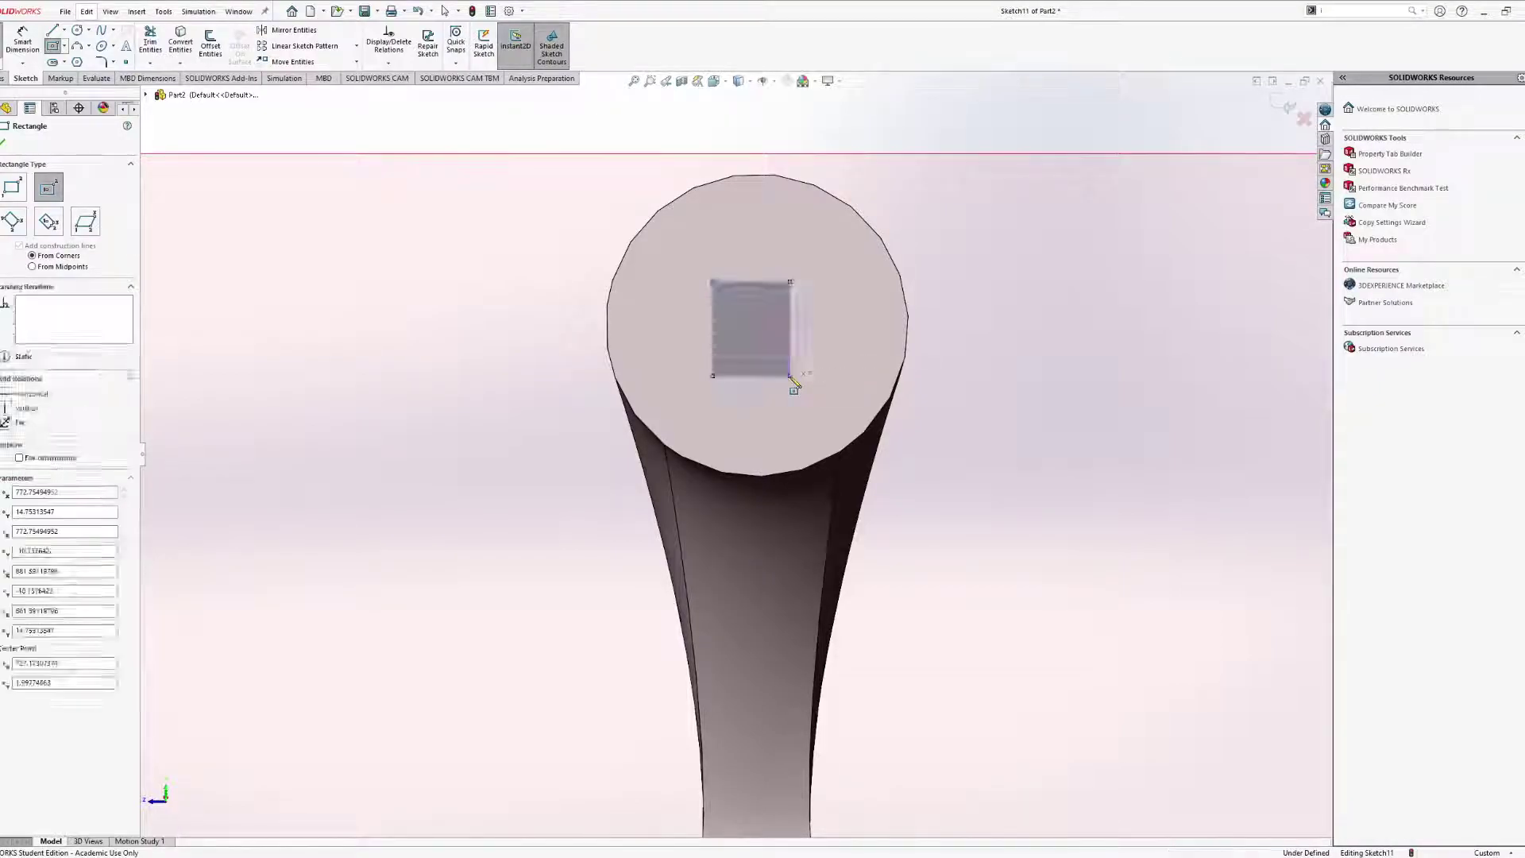
{"action": "key", "text": "Escape"}
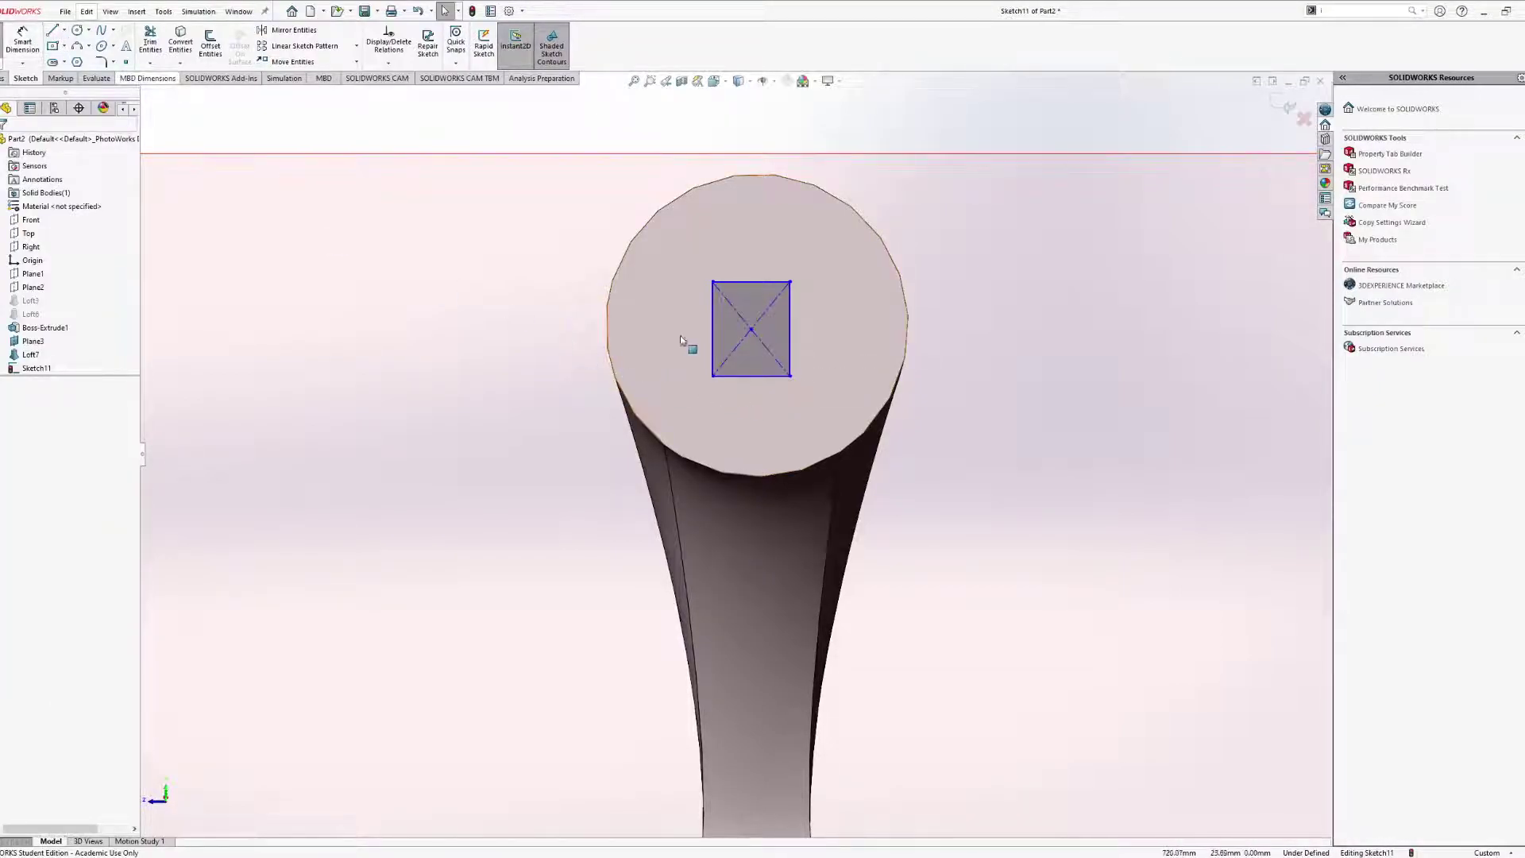
Try an equal relation between two adjacent sides of the rectangle, and undo it.
{"action": "left_click", "coordinate": [714, 333]}
{"action": "left_click", "coordinate": [738, 283], "text": "ctrl"}
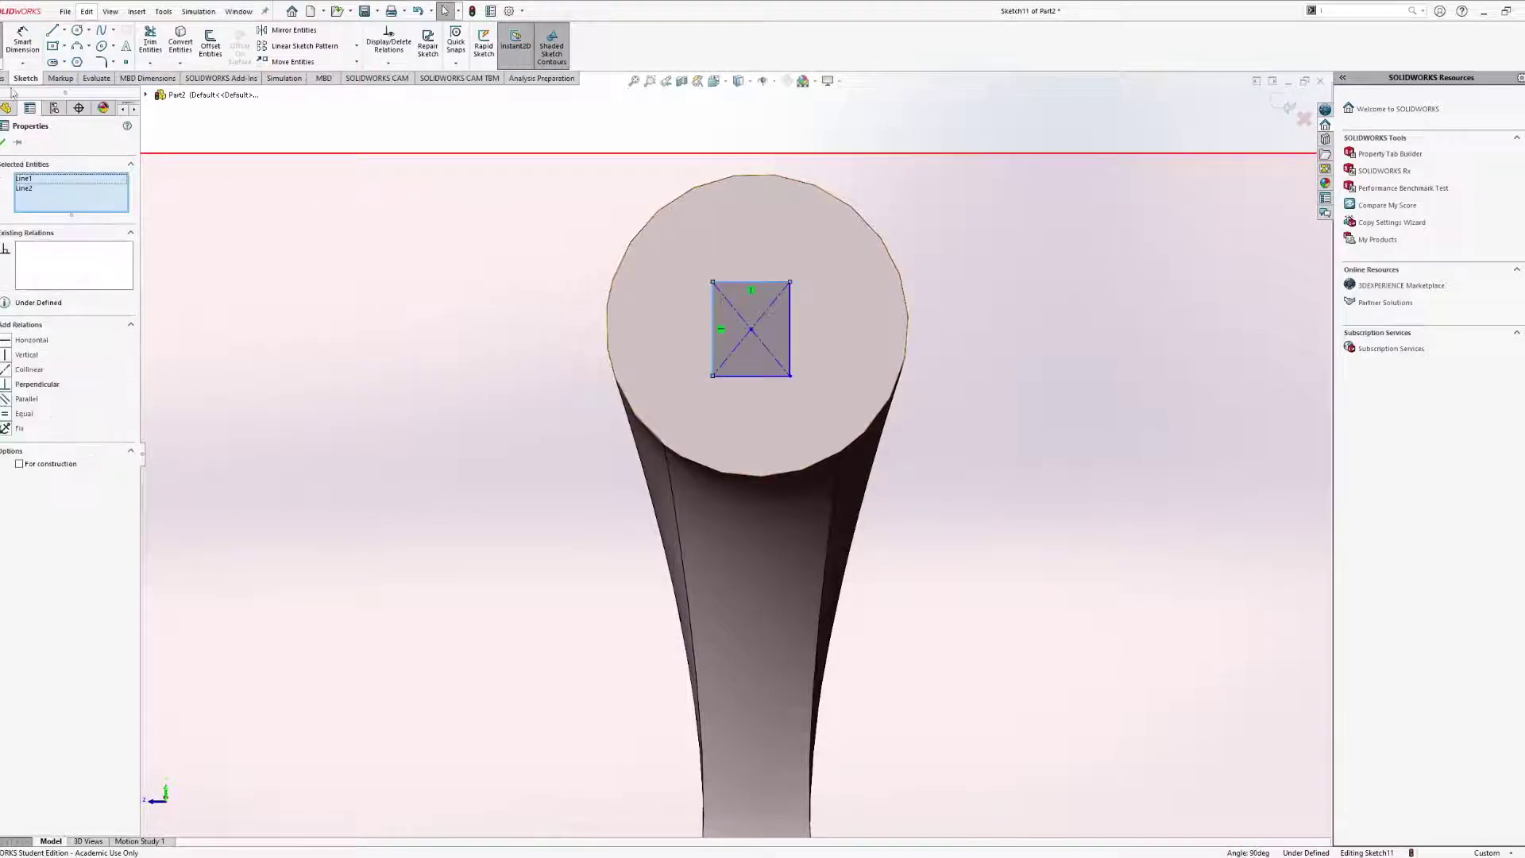
{"action": "left_click", "coordinate": [8, 415]}
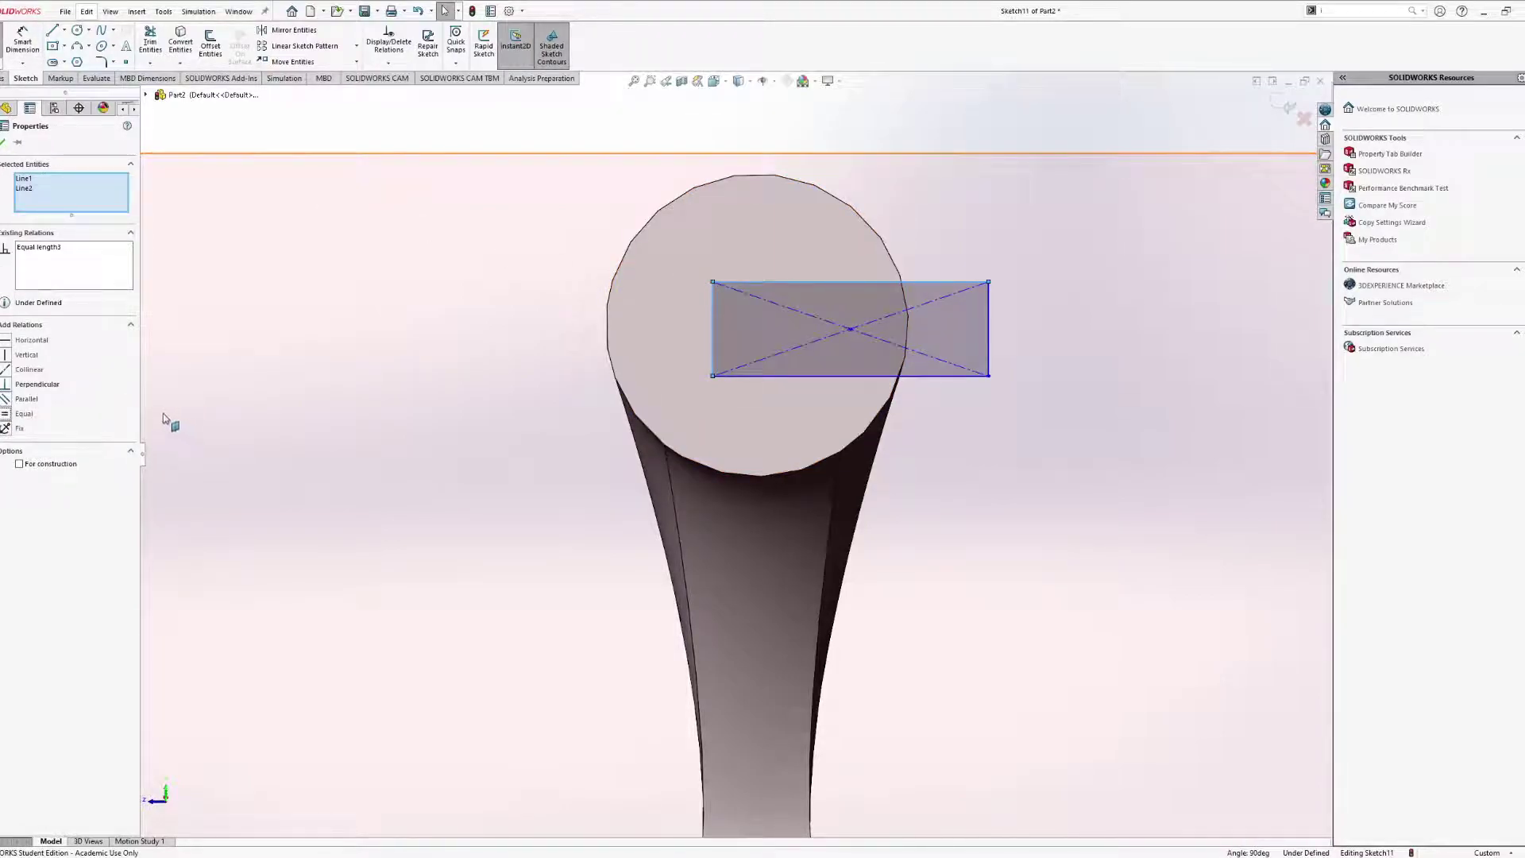
{"action": "key", "text": "ctrl+z"}
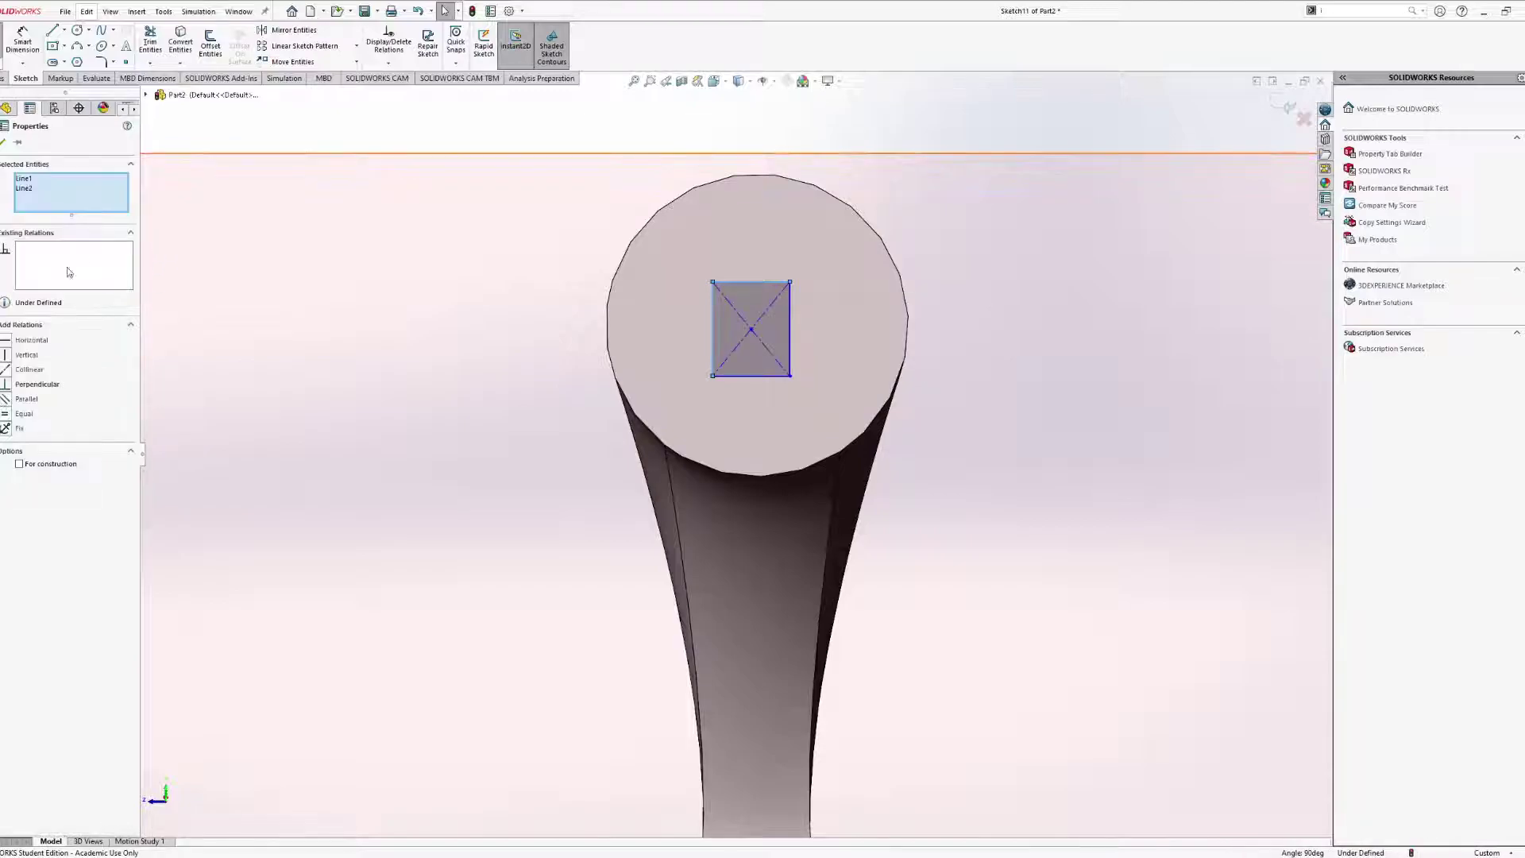
{"action": "key", "text": "Escape"}
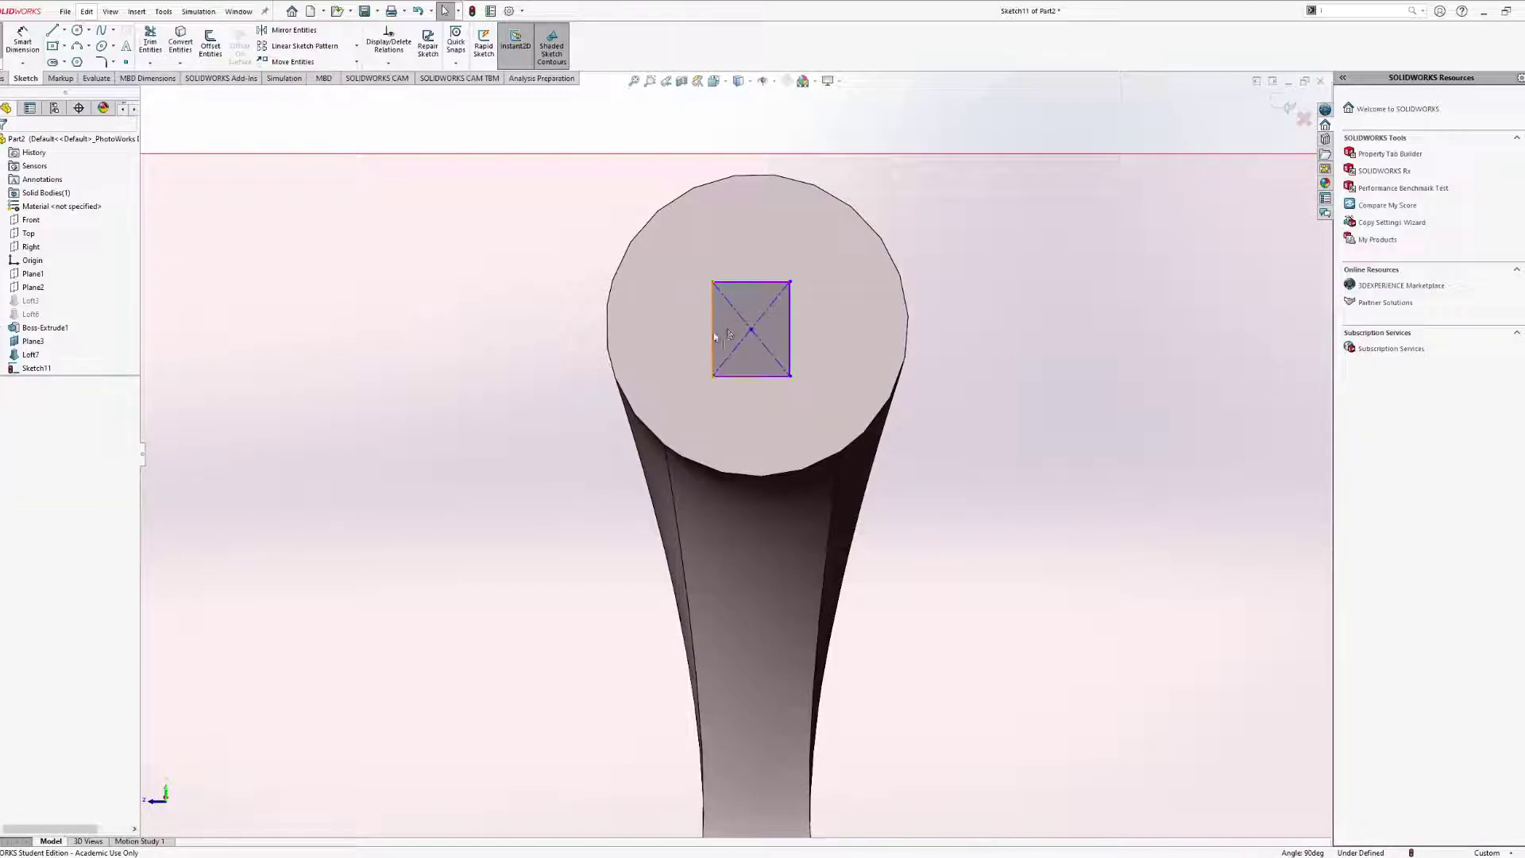
Apply the equal relation to the rectangle's adjacent sides again.
{"action": "left_click", "coordinate": [715, 337], "text": "ctrl"}
{"action": "left_click", "coordinate": [5, 415]}
{"action": "key", "text": "Escape"}
Delete one side of the misplaced rectangle, and delete the whole Sketch11 from the part.
{"action": "scroll", "coordinate": [730, 451], "scroll_direction": "up", "scroll_amount": 5}
{"action": "mouse_move", "coordinate": [749, 425]}
{"action": "middle_mouse_down"}
{"action": "mouse_move", "coordinate": [683, 572]}
{"action": "mouse_move", "coordinate": [413, 807]}
{"action": "middle_mouse_up"}
{"action": "middle_click_drag", "start_coordinate": [607, 571], "coordinate": [291, 779]}
{"action": "left_click", "coordinate": [388, 777]}
{"action": "key", "text": "Delete"}
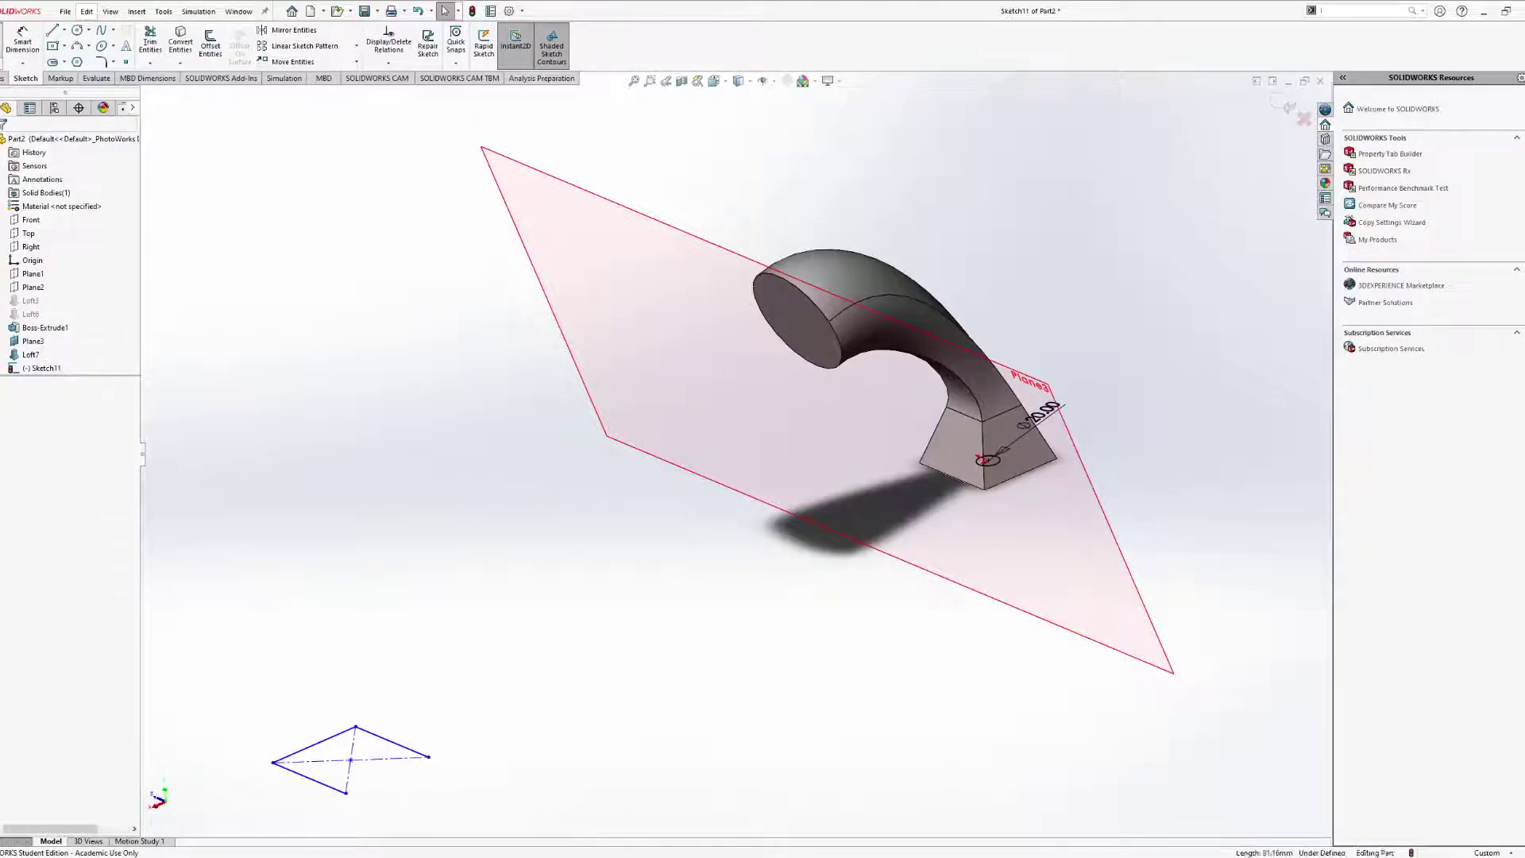
{"action": "left_click", "coordinate": [41, 367]}
{"action": "key", "text": "Delete"}
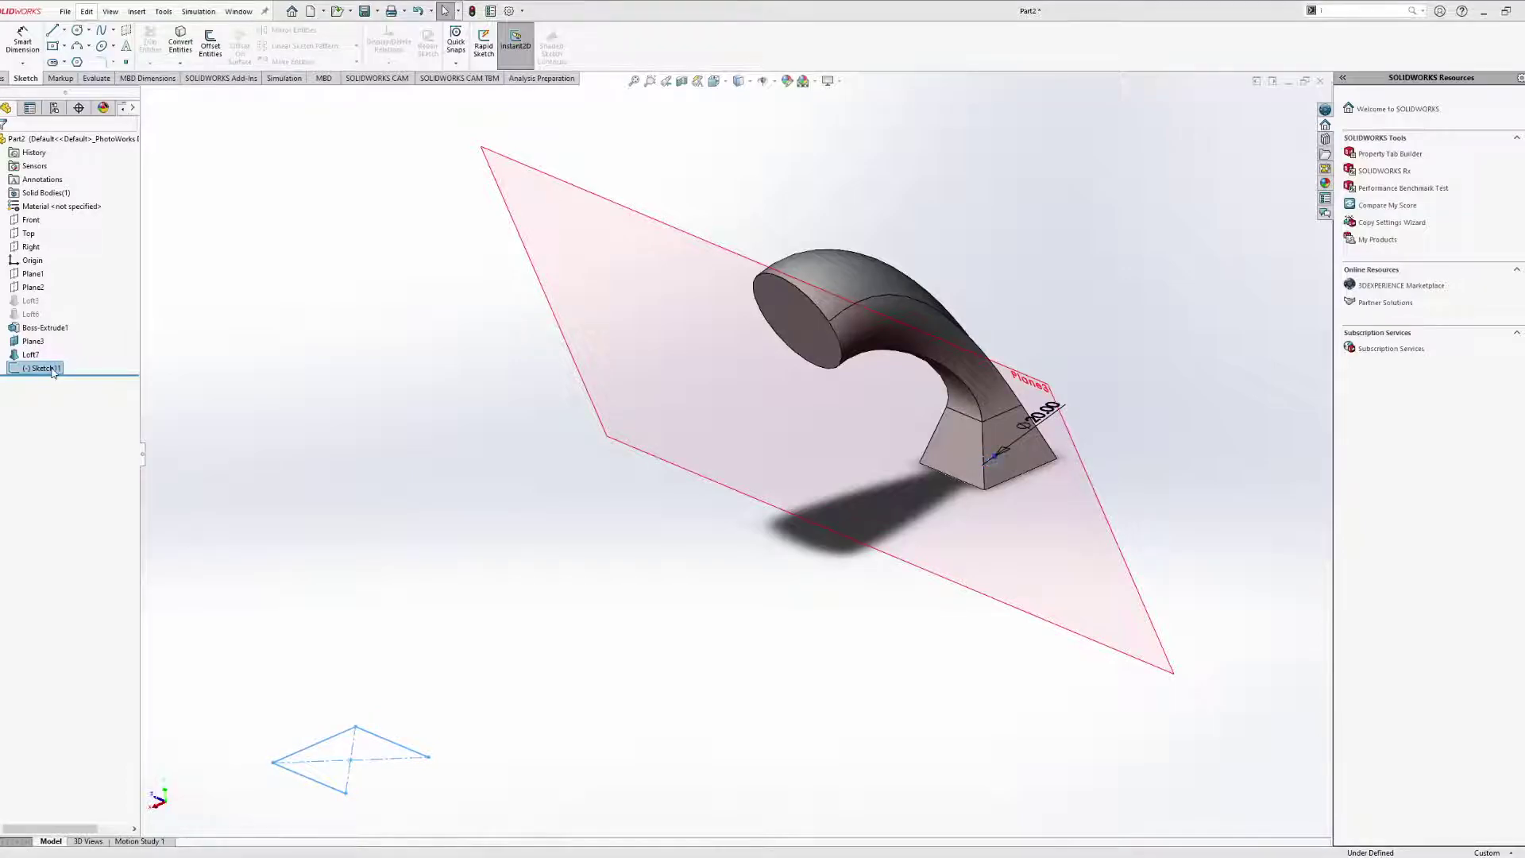
{"action": "key", "text": "Return"}
Start a new sketch on Plane3 at the loft's circular end and view it head-on.
{"action": "middle_click_drag", "start_coordinate": [481, 366], "coordinate": [667, 307]}
{"action": "left_click", "coordinate": [554, 138]}
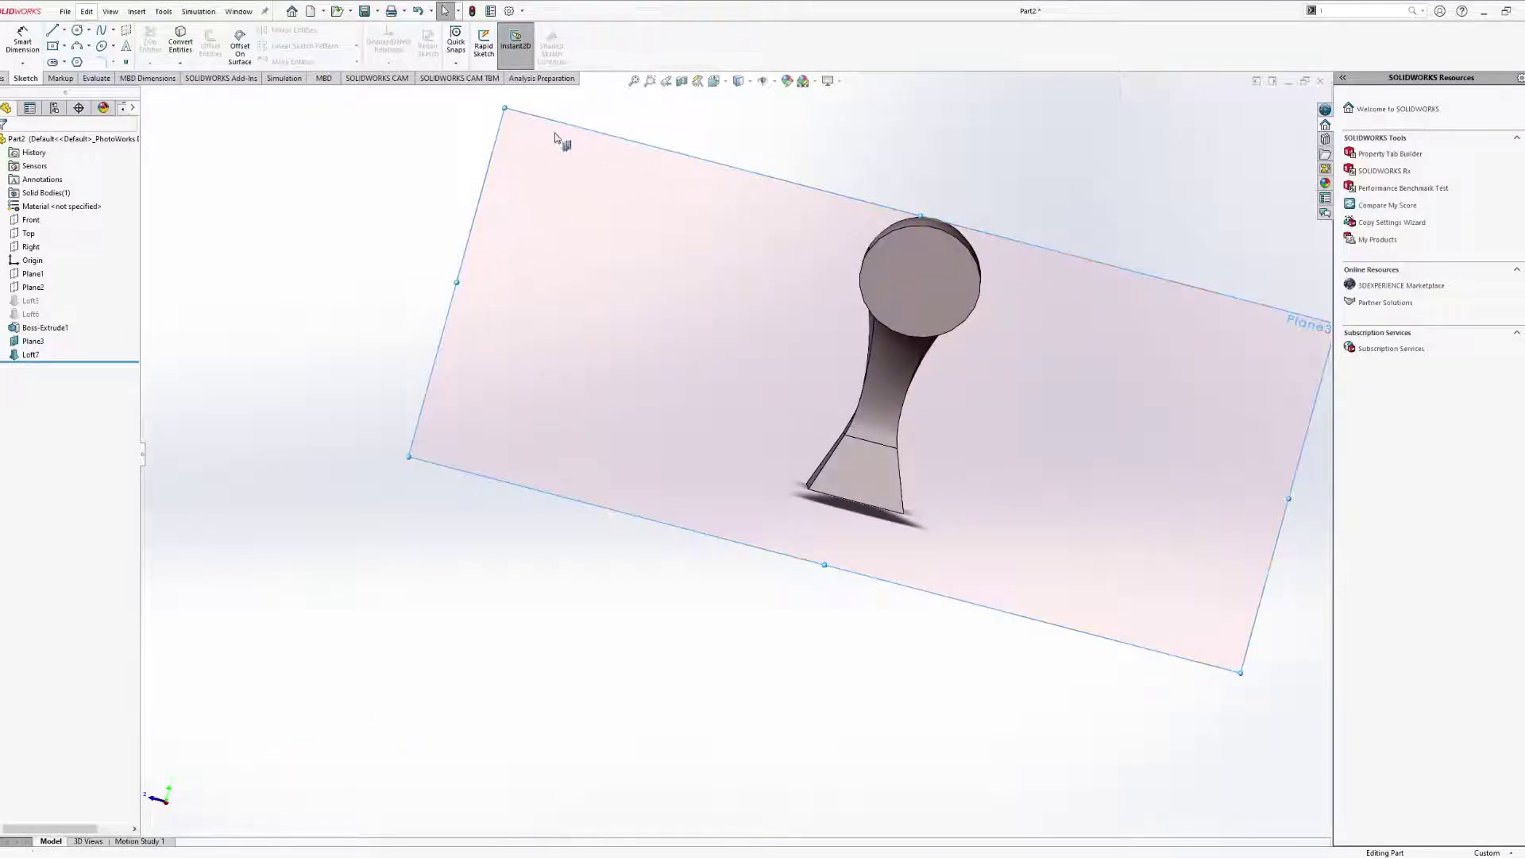
{"action": "left_click", "coordinate": [583, 121]}
{"action": "middle_click_drag", "start_coordinate": [1128, 266], "coordinate": [1016, 378]}
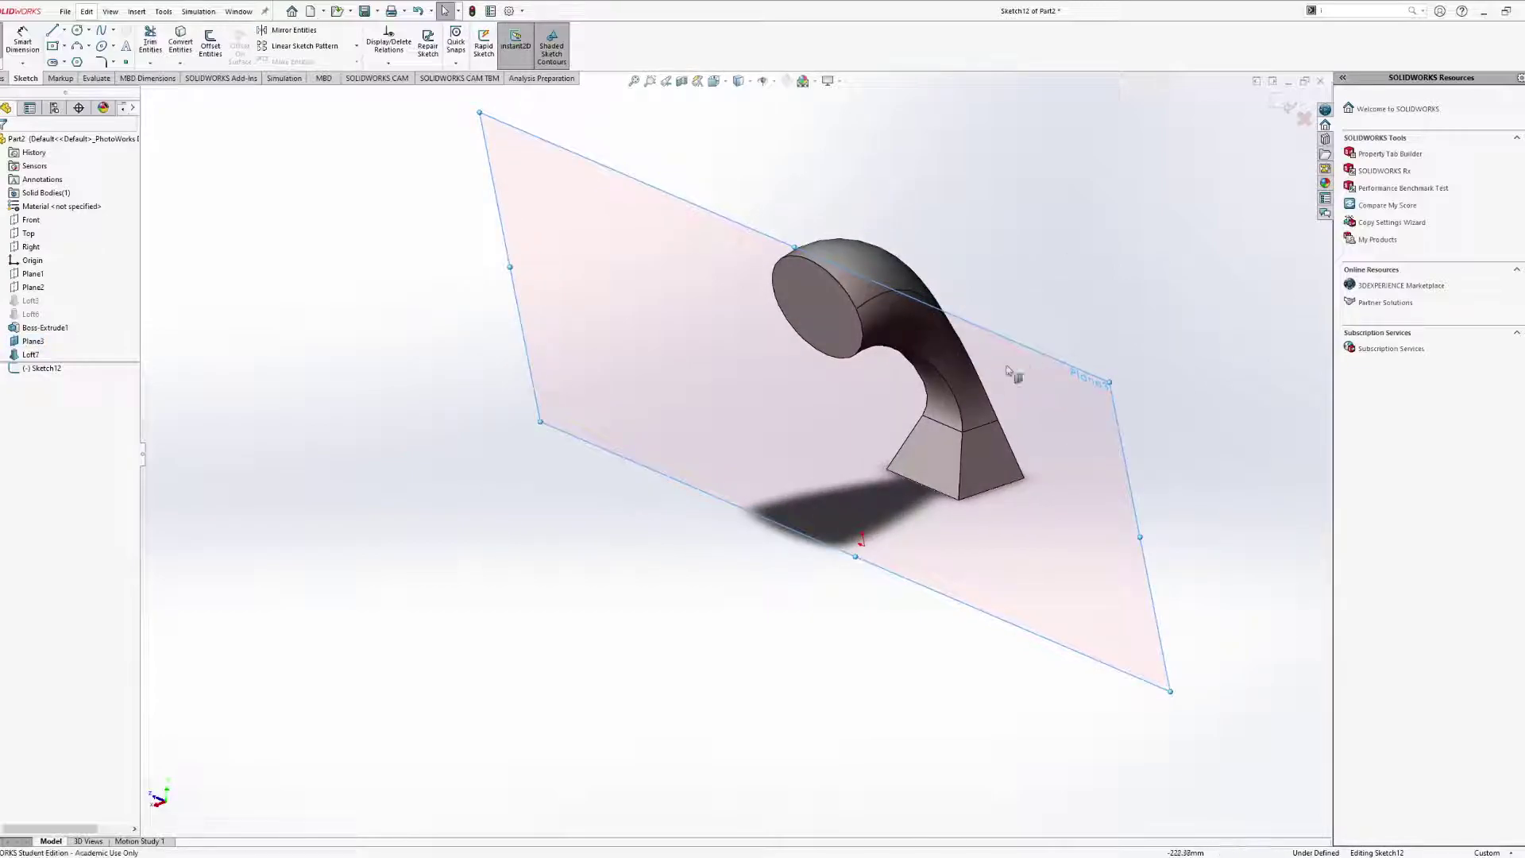
{"action": "key", "text": "ctrl+8"}
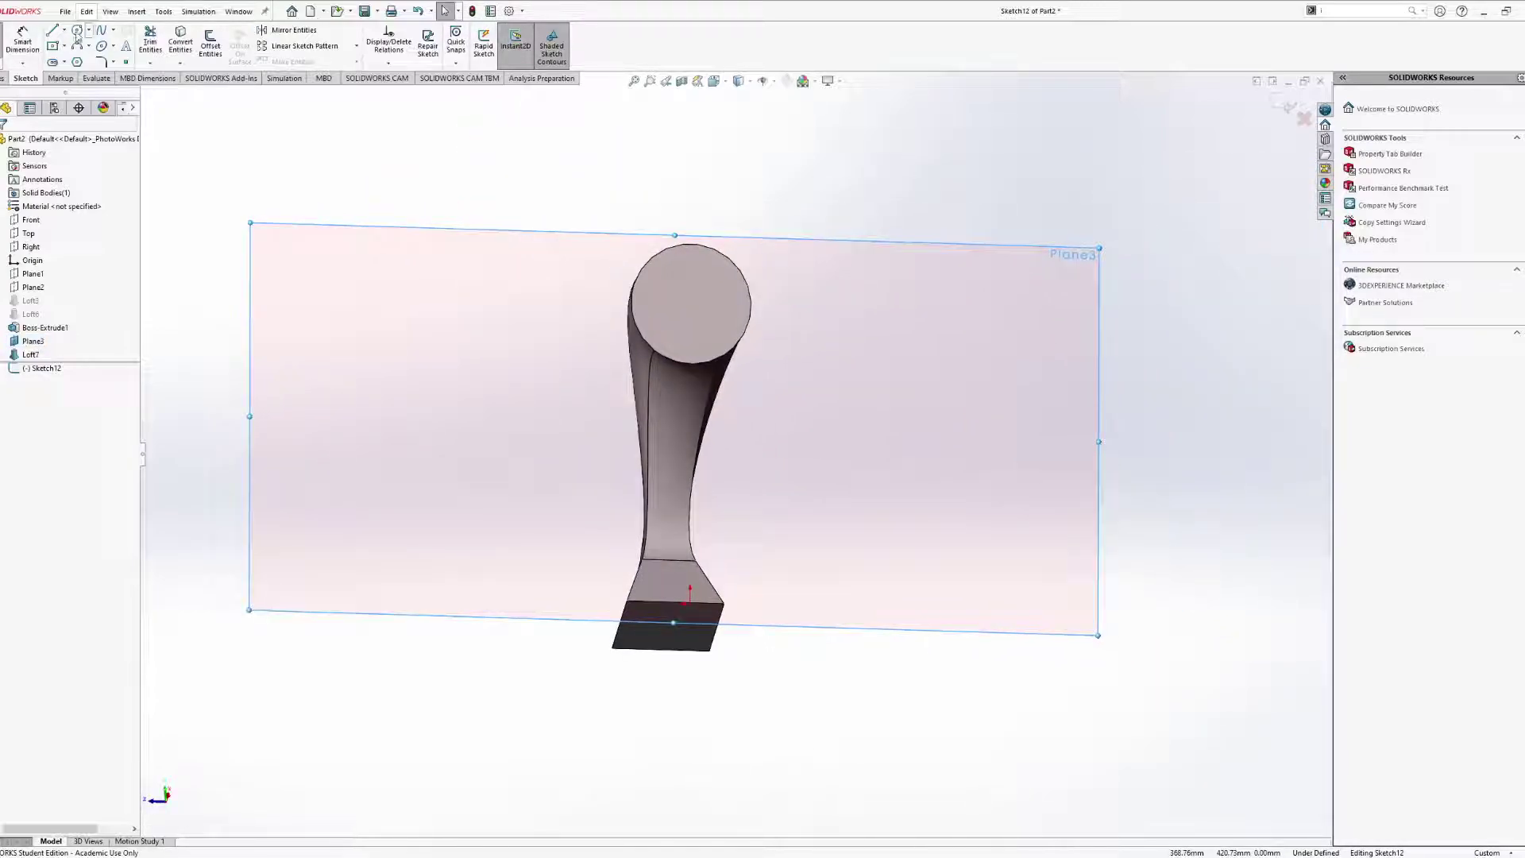
Sketch a small center rectangle in the middle of the loft's circular end and make its adjacent sides equal.
{"action": "left_click", "coordinate": [56, 47]}
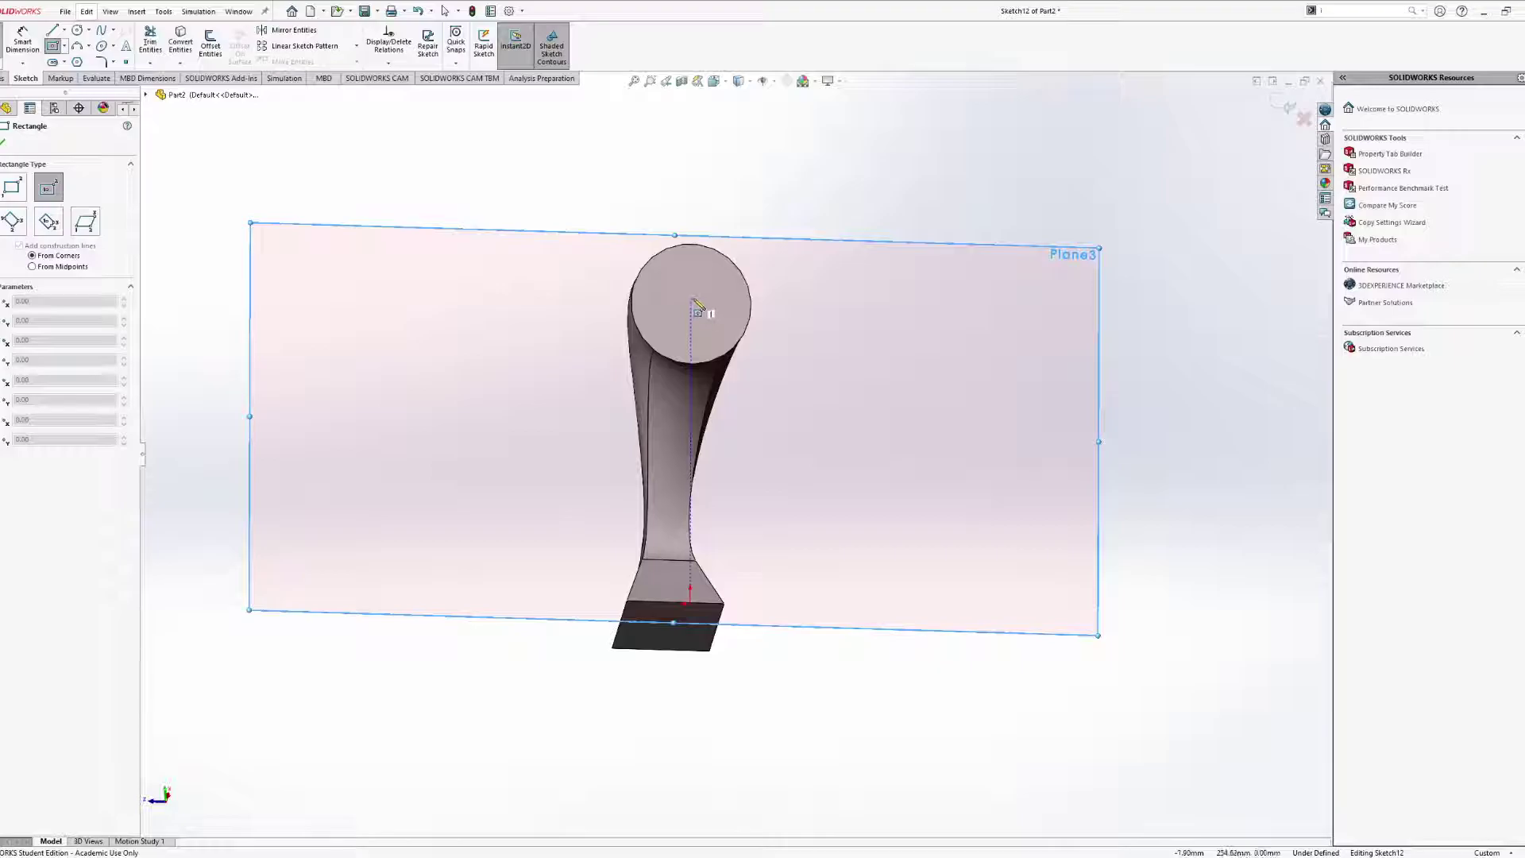
{"action": "left_click", "coordinate": [690, 304]}
{"action": "left_click", "coordinate": [705, 315]}
{"action": "scroll", "coordinate": [691, 306], "scroll_direction": "up", "scroll_amount": 5}
{"action": "key", "text": "Escape"}
{"action": "left_click", "coordinate": [674, 392]}
{"action": "left_click", "coordinate": [755, 356], "text": "ctrl"}
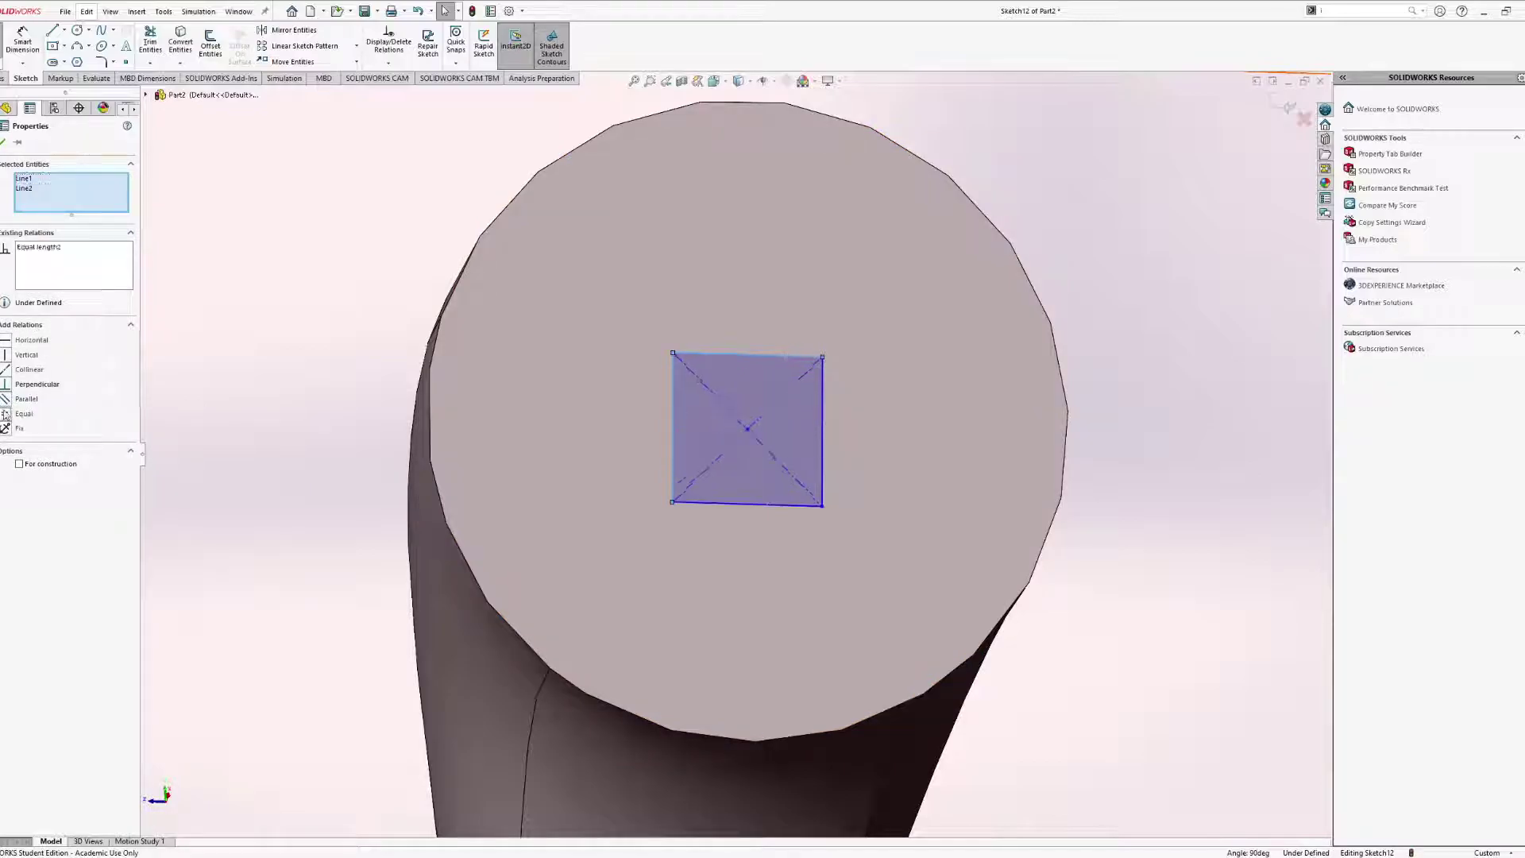
{"action": "key", "text": "Escape"}
Finish the square sketch, view the part from the front, and start a new sketch on the Front plane.
{"action": "scroll", "coordinate": [675, 463], "scroll_direction": "up", "scroll_amount": 5}
{"action": "middle_click_drag", "start_coordinate": [819, 374], "coordinate": [991, 453]}
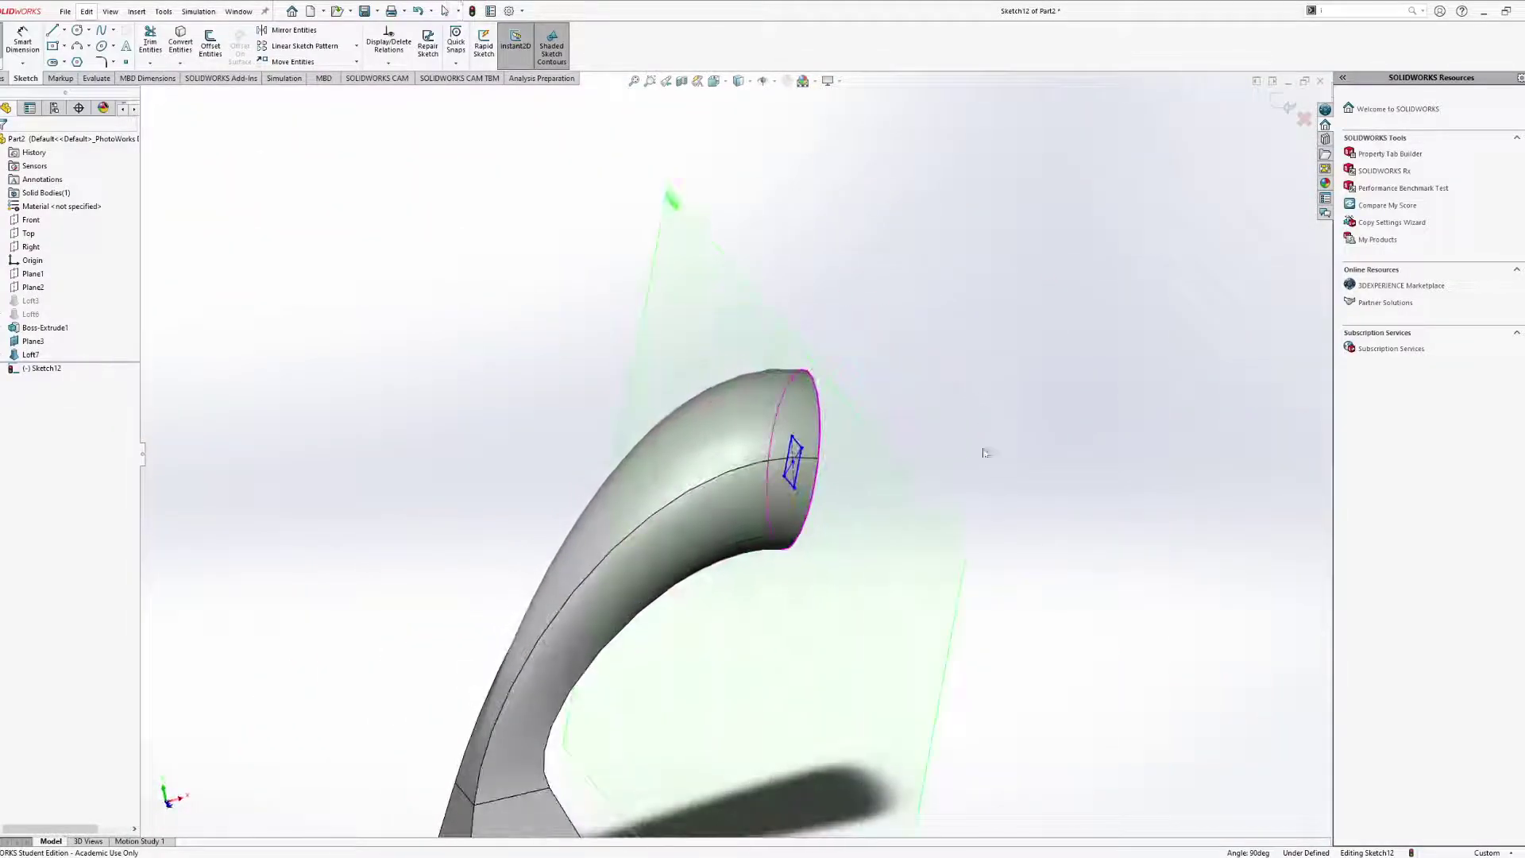
{"action": "scroll", "coordinate": [642, 551], "scroll_direction": "up", "scroll_amount": 4}
{"action": "mouse_move", "coordinate": [643, 553]}
{"action": "middle_mouse_down"}
{"action": "mouse_move", "coordinate": [599, 564]}
{"action": "mouse_move", "coordinate": [648, 561]}
{"action": "middle_mouse_up"}
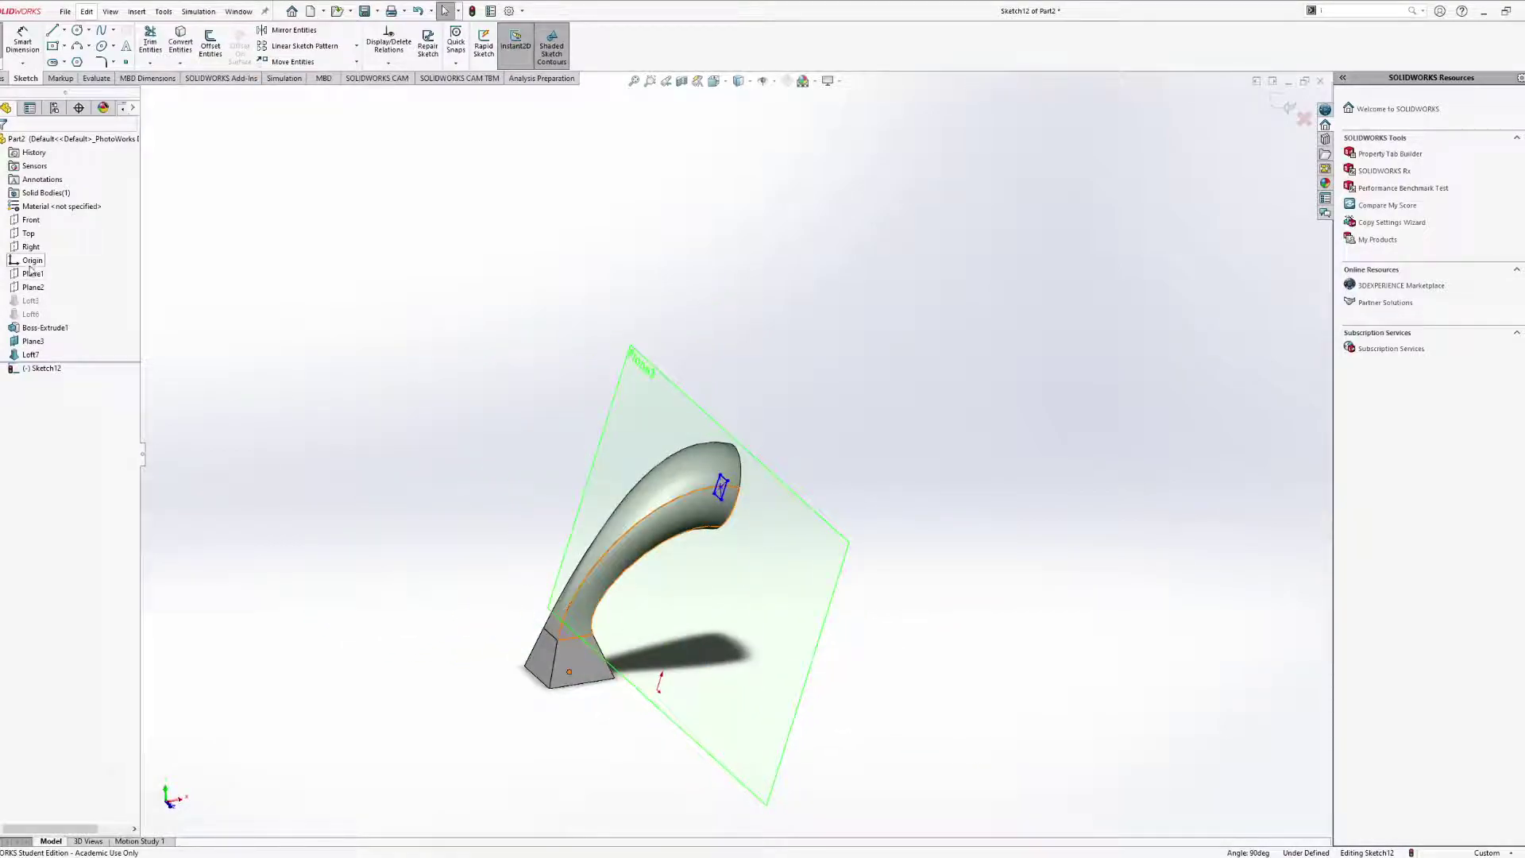
{"action": "left_click", "coordinate": [32, 220]}
{"action": "middle_click_drag", "start_coordinate": [392, 368], "coordinate": [276, 376]}
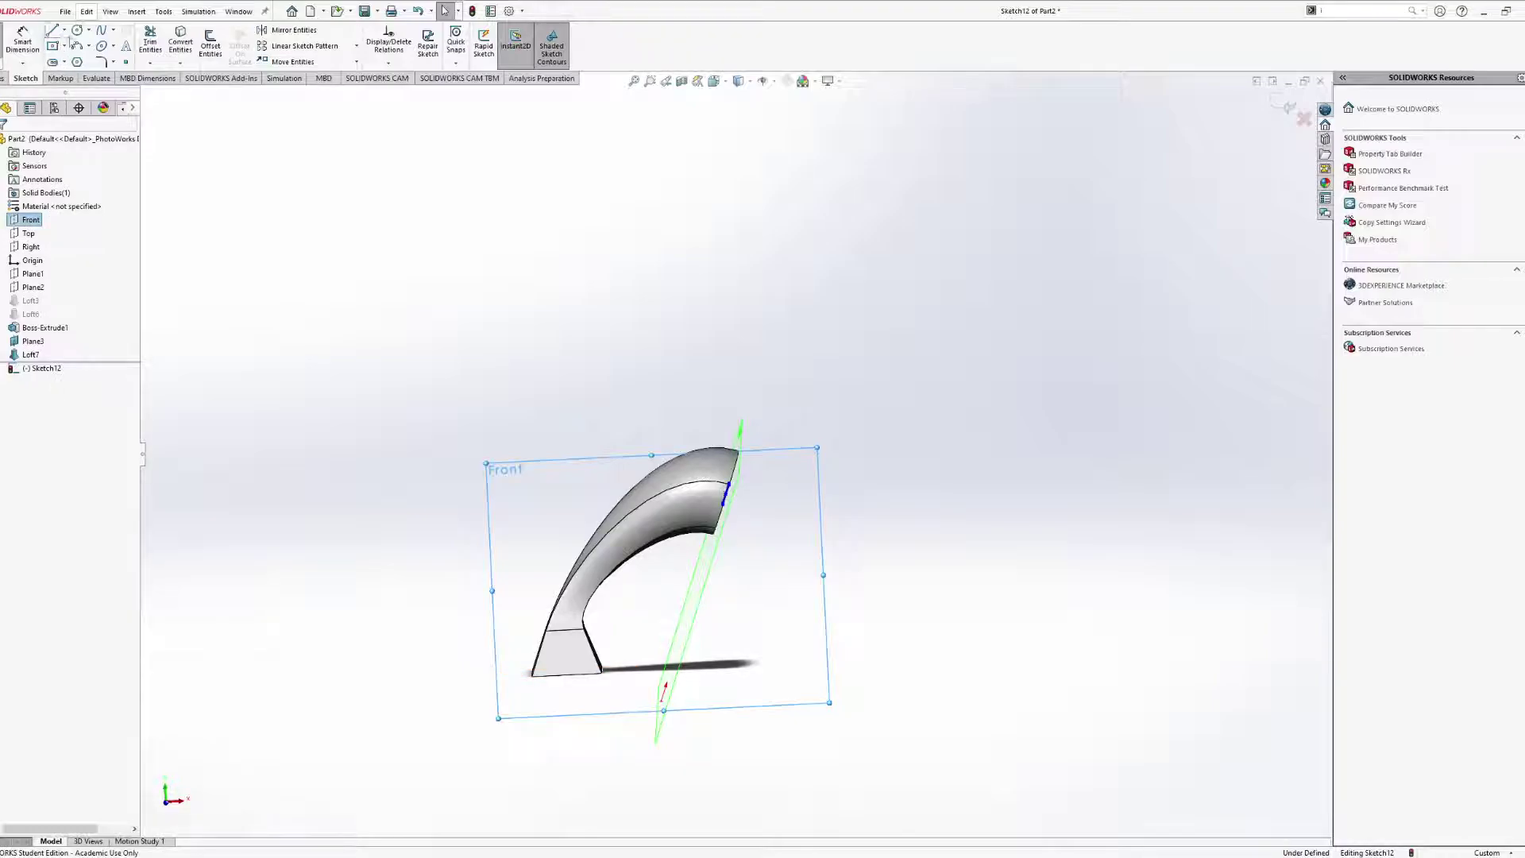
{"action": "left_click", "coordinate": [717, 81]}
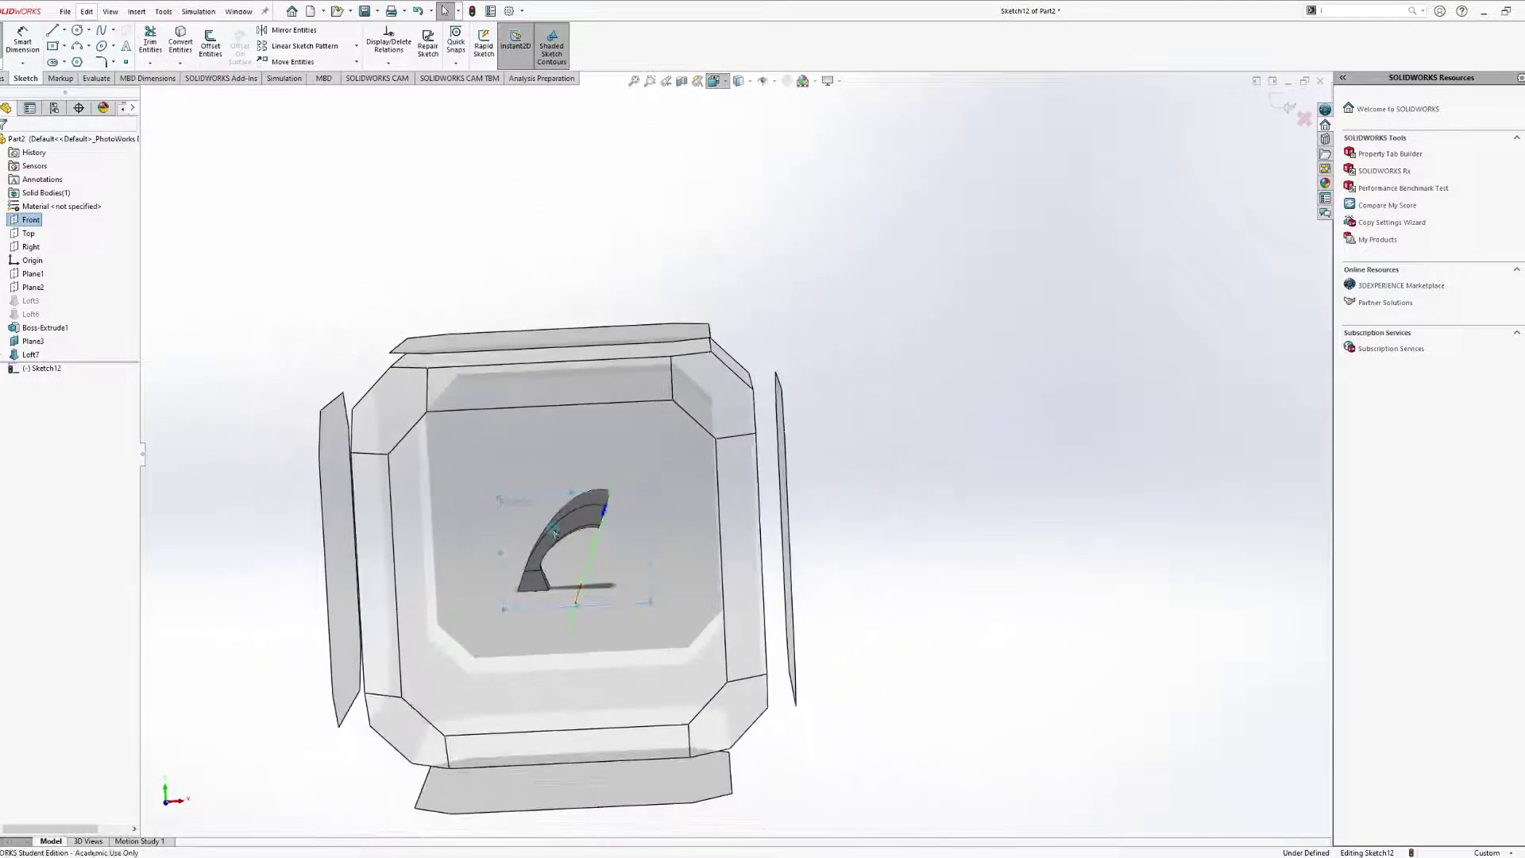
{"action": "left_click", "coordinate": [553, 528]}
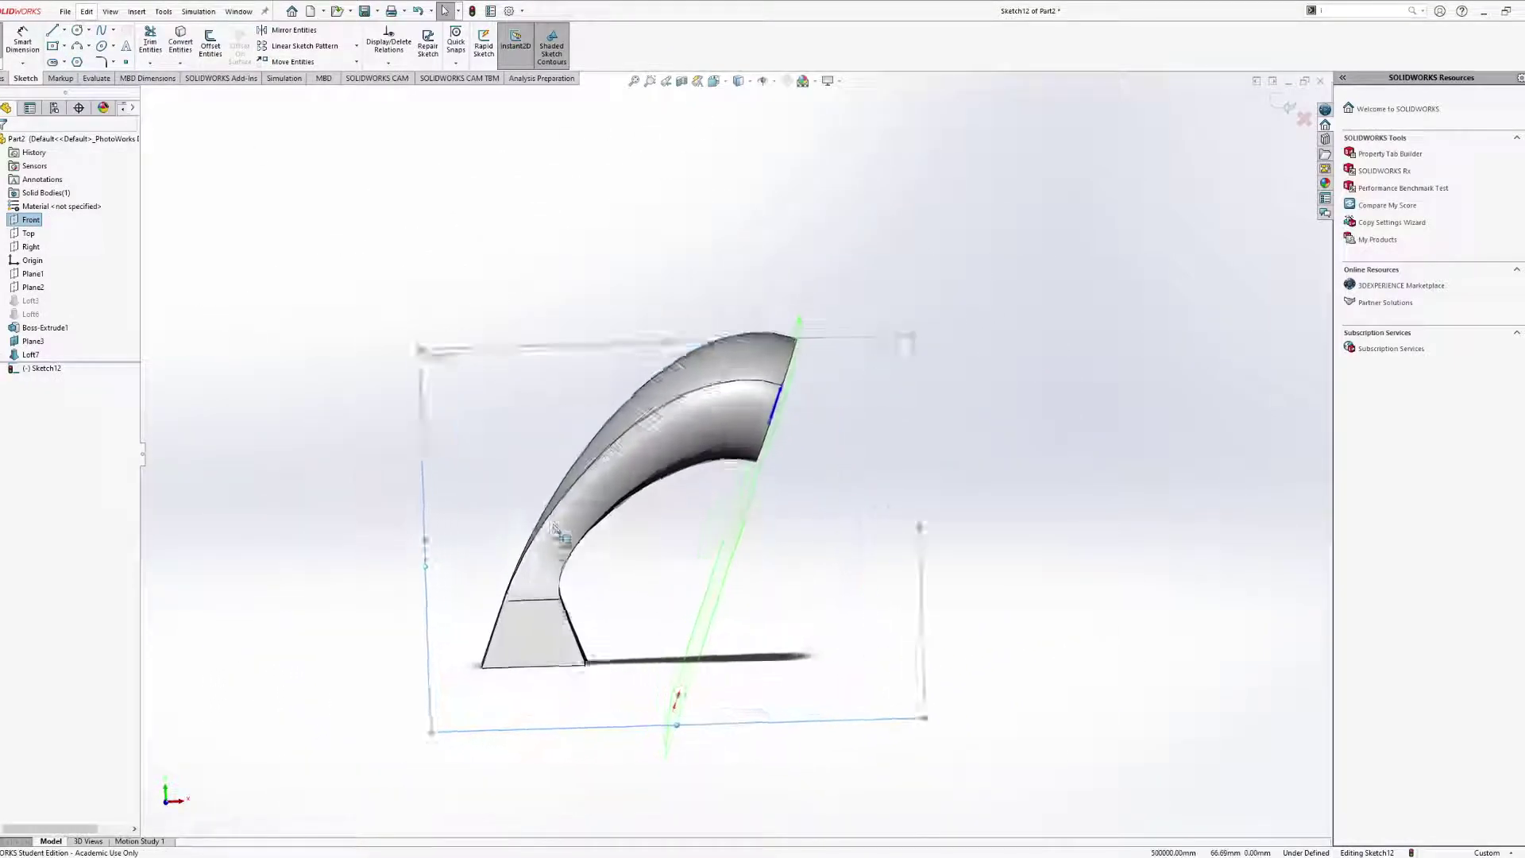
{"action": "left_click", "coordinate": [53, 31]}
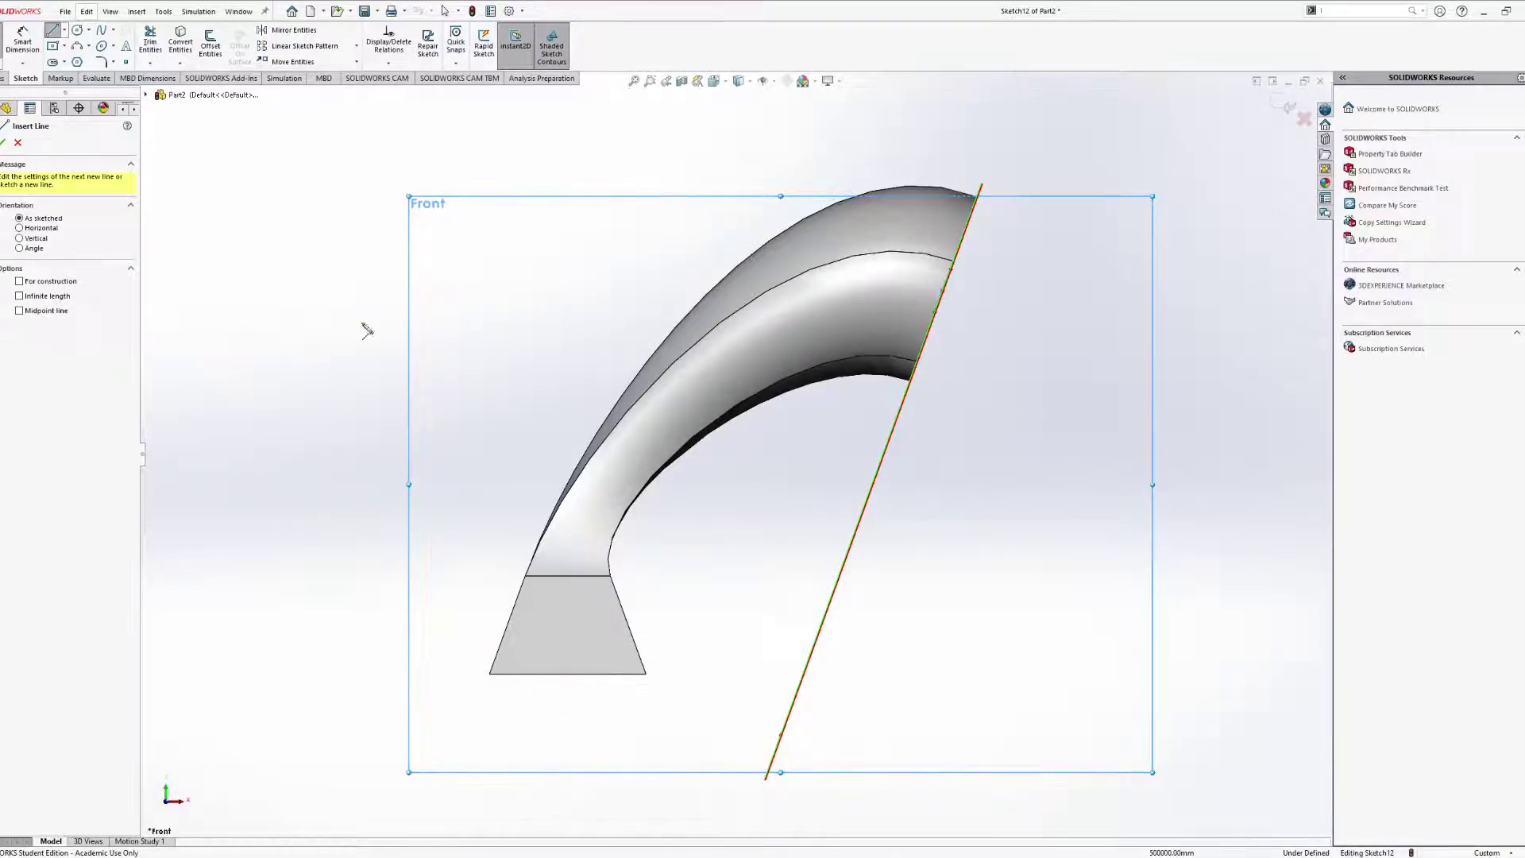
{"action": "left_click", "coordinate": [4, 143]}
{"action": "left_click", "coordinate": [31, 221]}
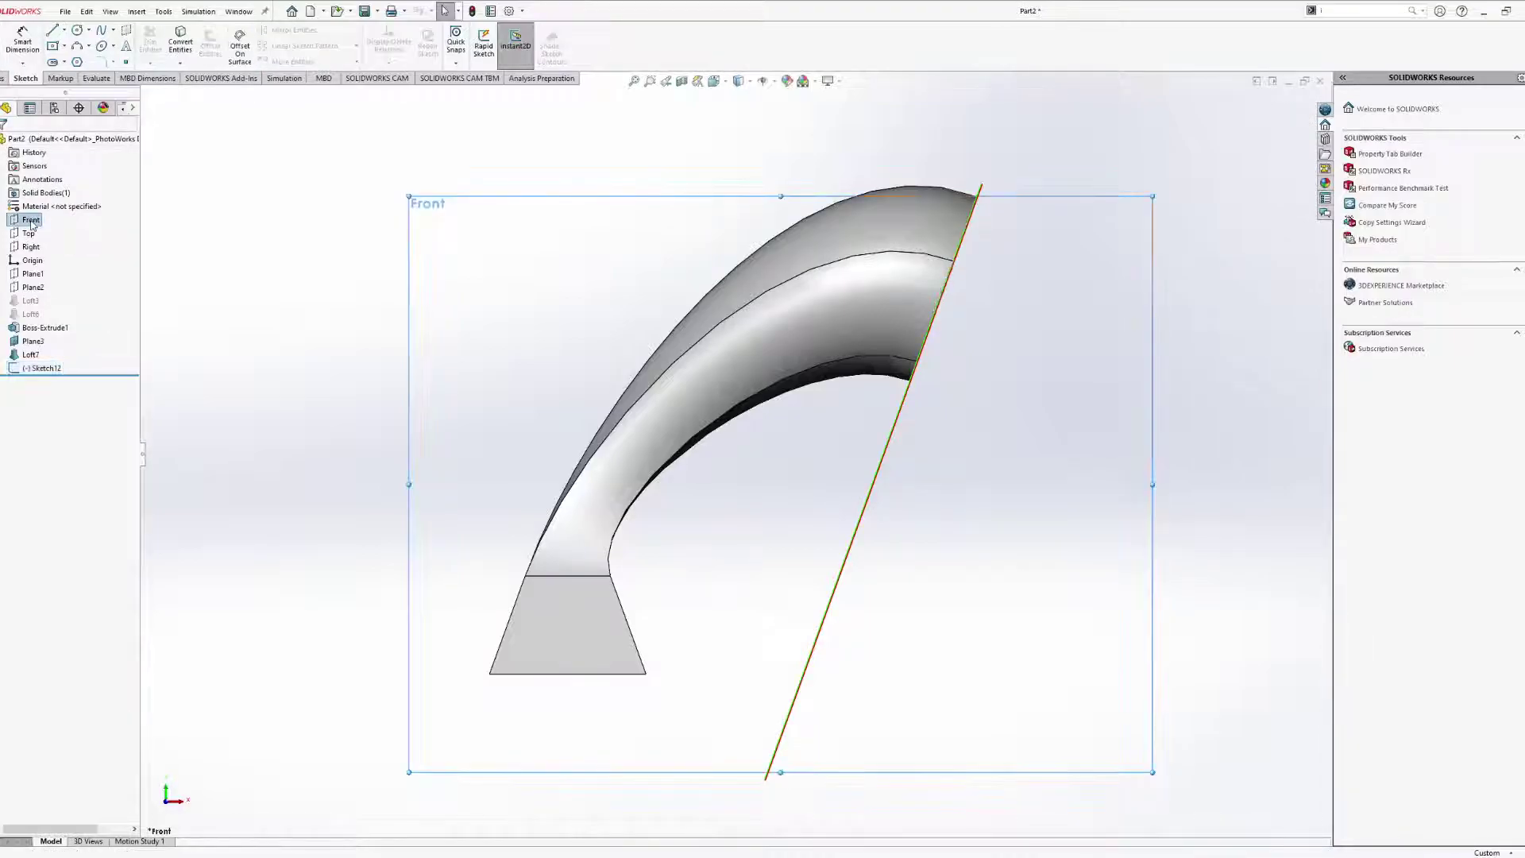
{"action": "left_click", "coordinate": [48, 209]}
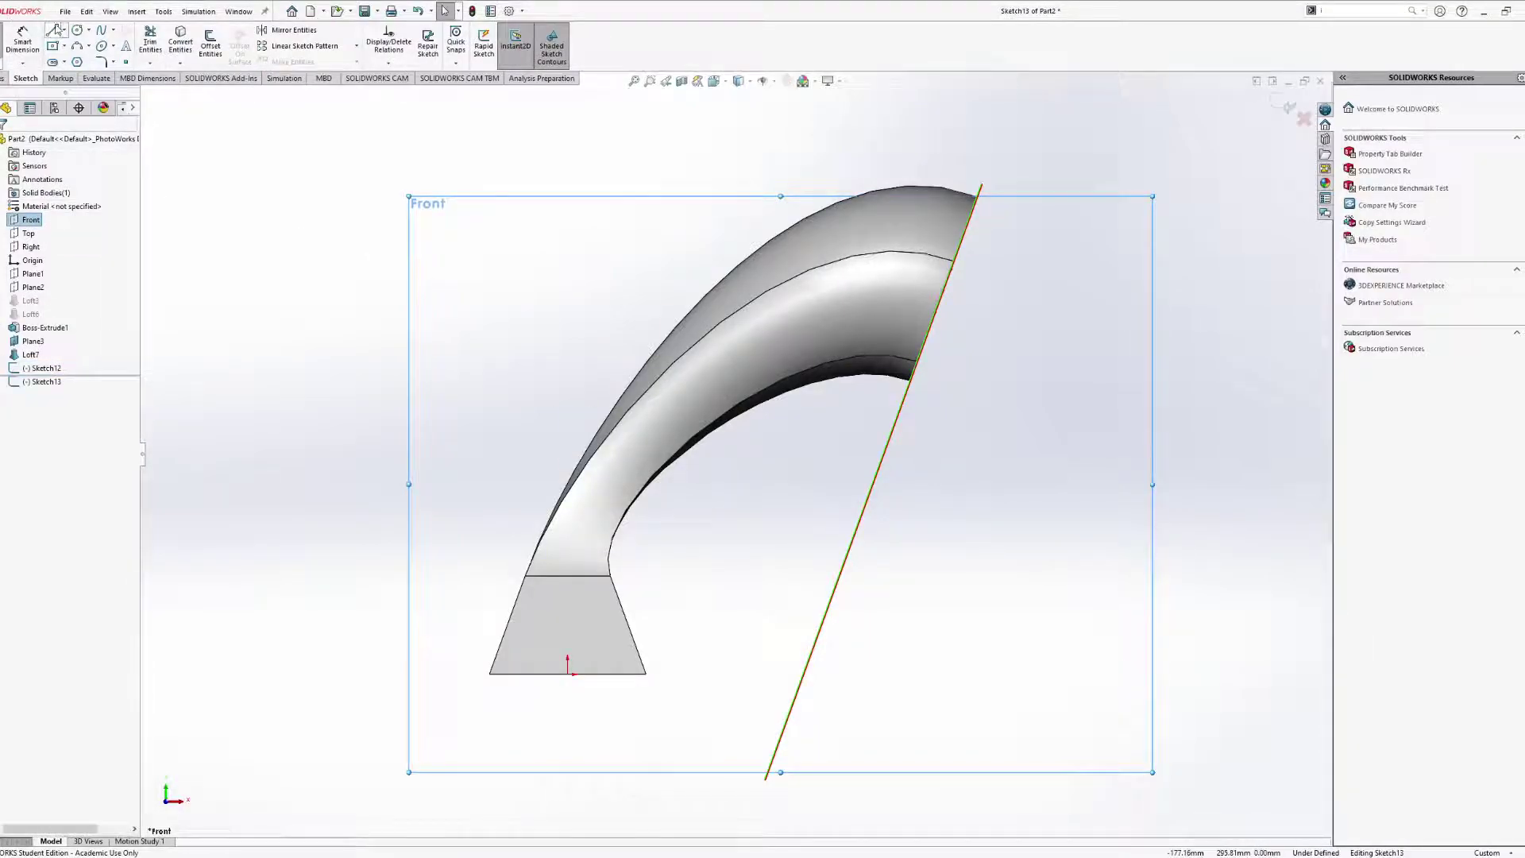
{"action": "key", "text": "l"}
{"action": "left_click", "coordinate": [569, 671]}
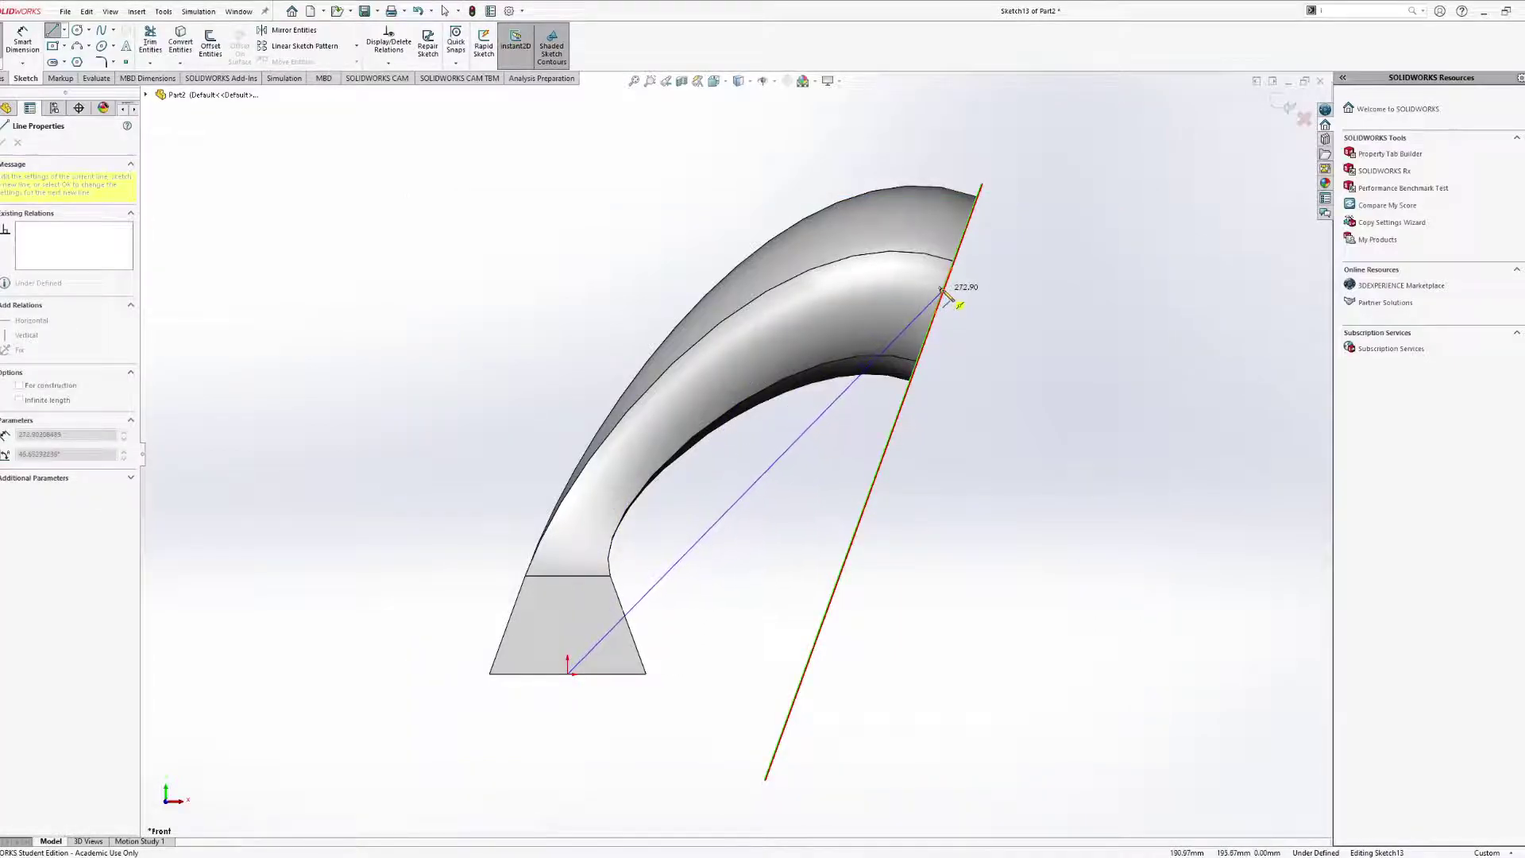
{"action": "key", "text": "Escape"}
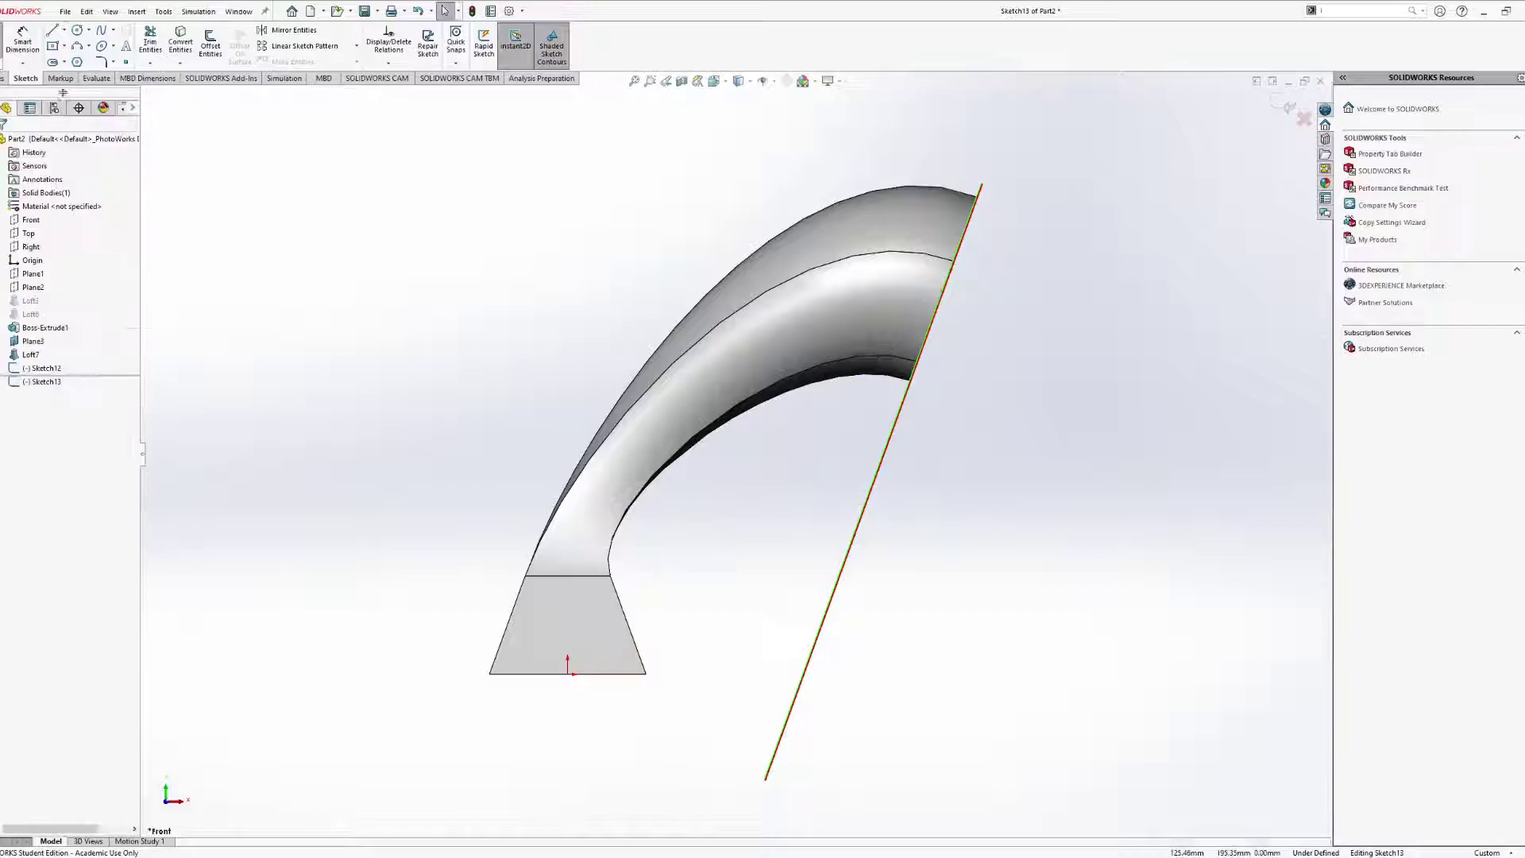
Sketch a three-point arc of about 182 mm radius from the origin through the curved body to its angled end, and finish the sketch.
{"action": "left_click", "coordinate": [80, 48]}
{"action": "left_click", "coordinate": [567, 674]}
{"action": "left_click", "coordinate": [945, 294]}
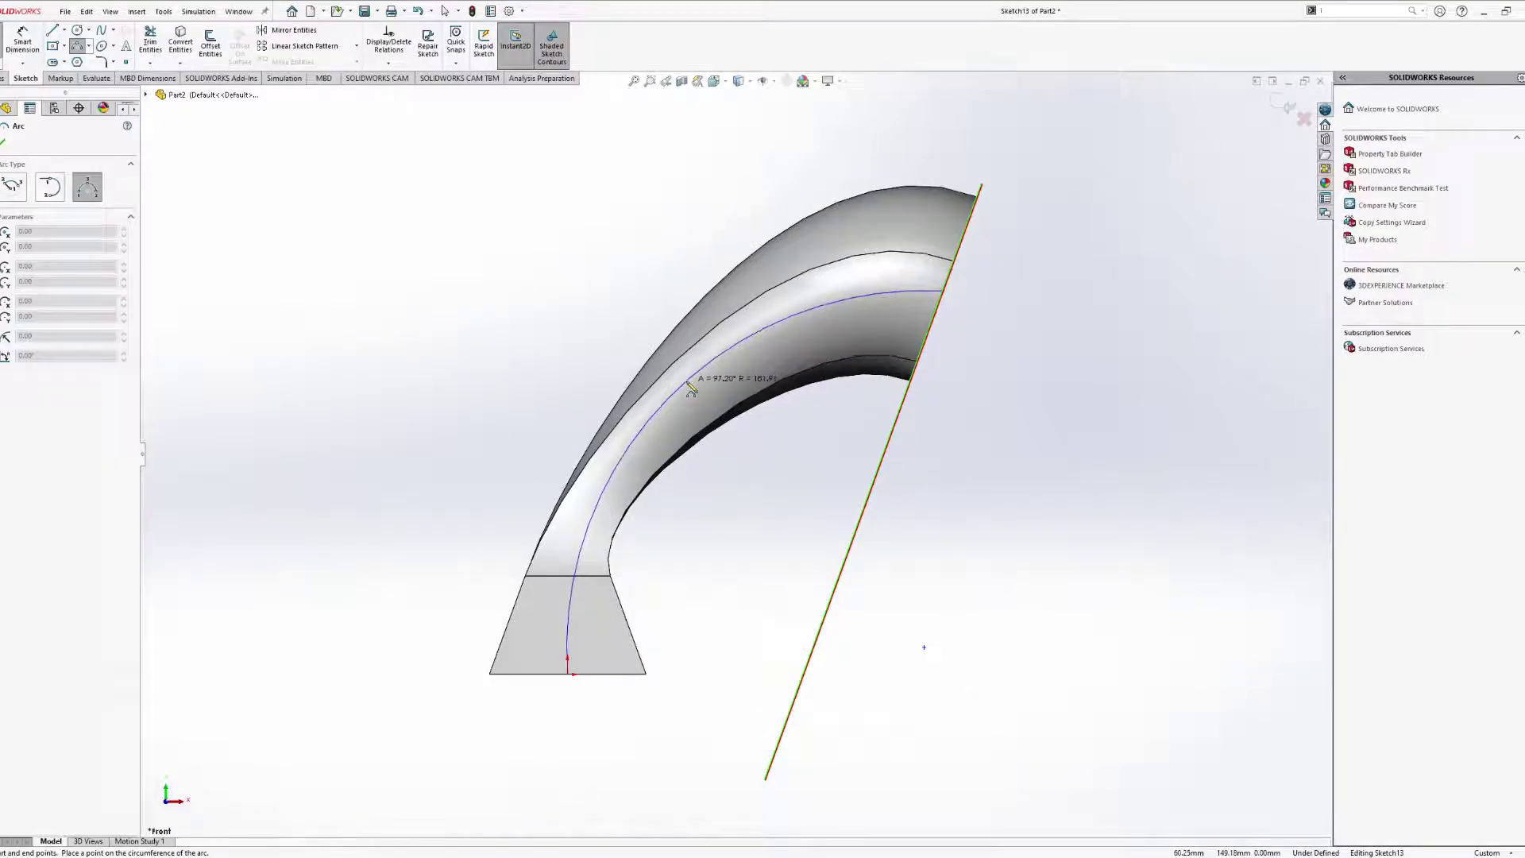
{"action": "left_click", "coordinate": [691, 387]}
{"action": "key", "text": "Escape"}
{"action": "middle_click_drag", "start_coordinate": [848, 501], "coordinate": [755, 319]}
{"action": "scroll", "coordinate": [890, 341], "scroll_direction": "down", "scroll_amount": 6}
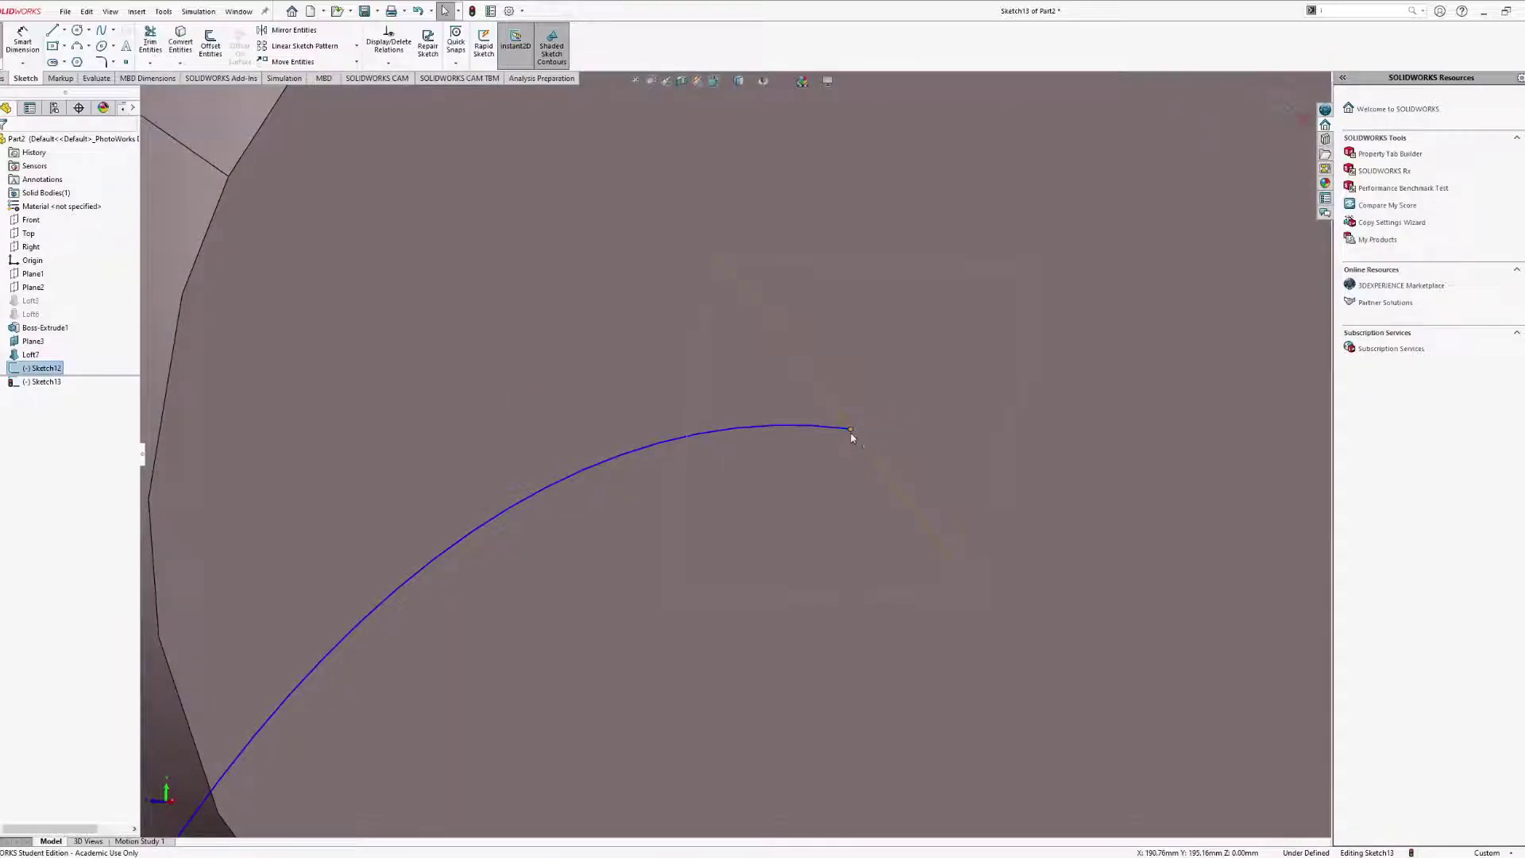
{"action": "left_click", "coordinate": [3, 40]}
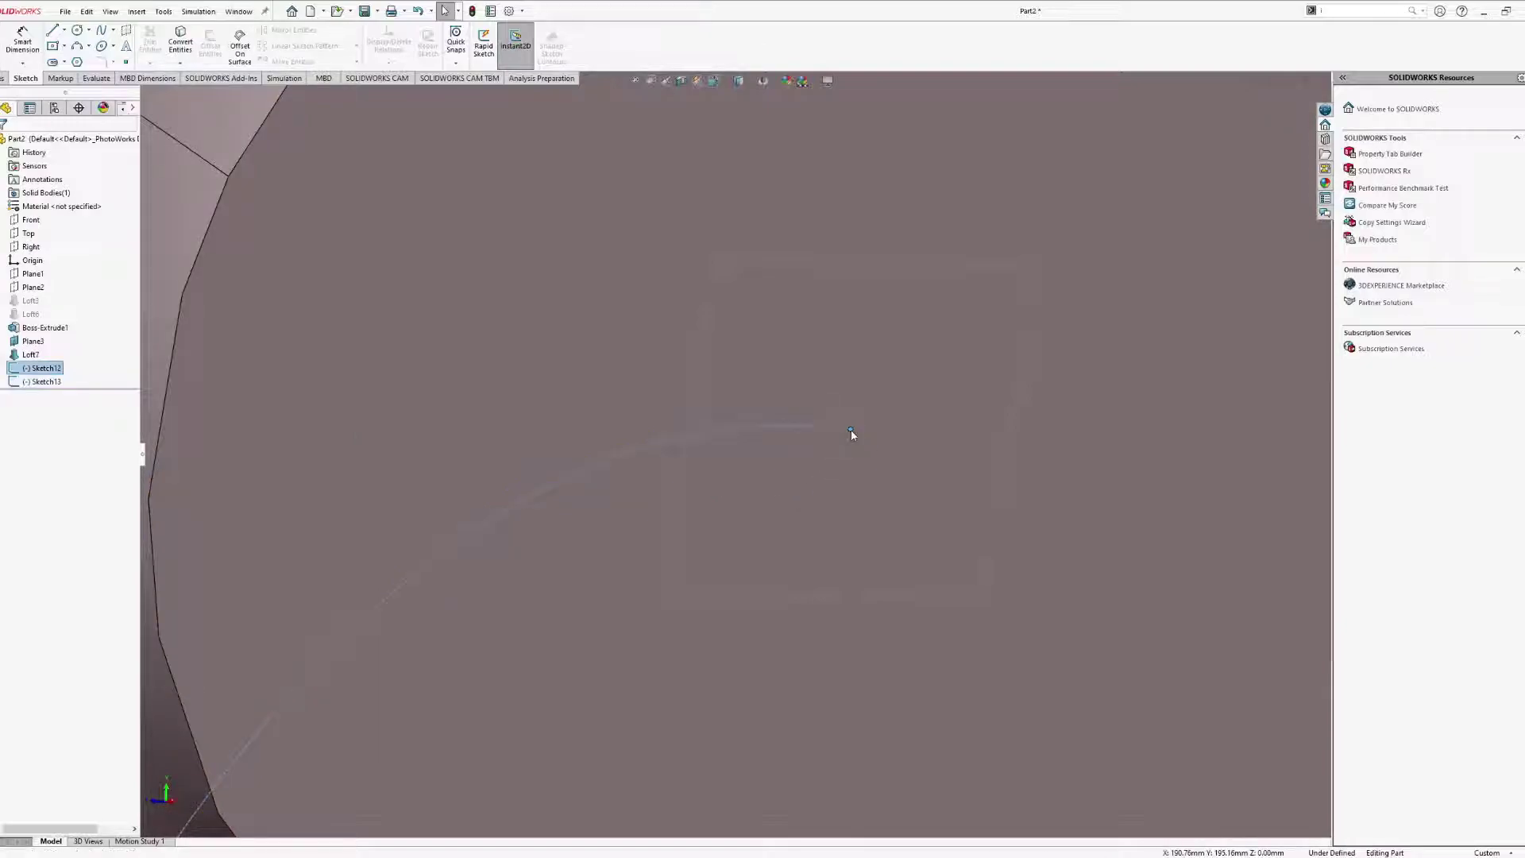
Sketch a circle of 2.5 mm radius on the base's bottom face, centred on the arc's lower end, and finish the sketch.
{"action": "scroll", "coordinate": [742, 520], "scroll_direction": "up", "scroll_amount": 8}
{"action": "middle_click_drag", "start_coordinate": [579, 606], "coordinate": [826, 398]}
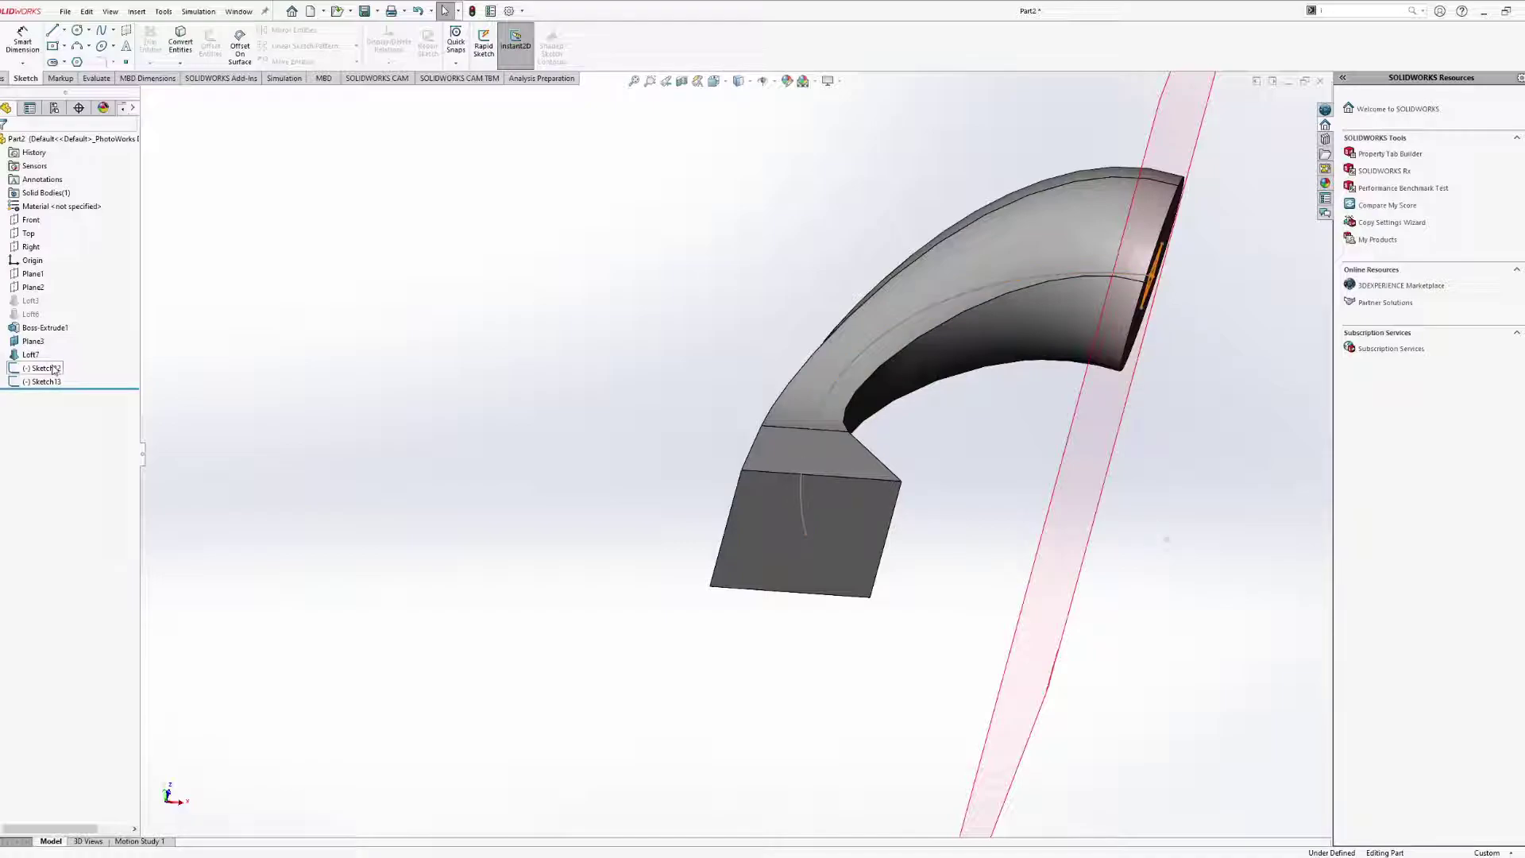
{"action": "left_click", "coordinate": [835, 572]}
{"action": "left_click", "coordinate": [77, 30]}
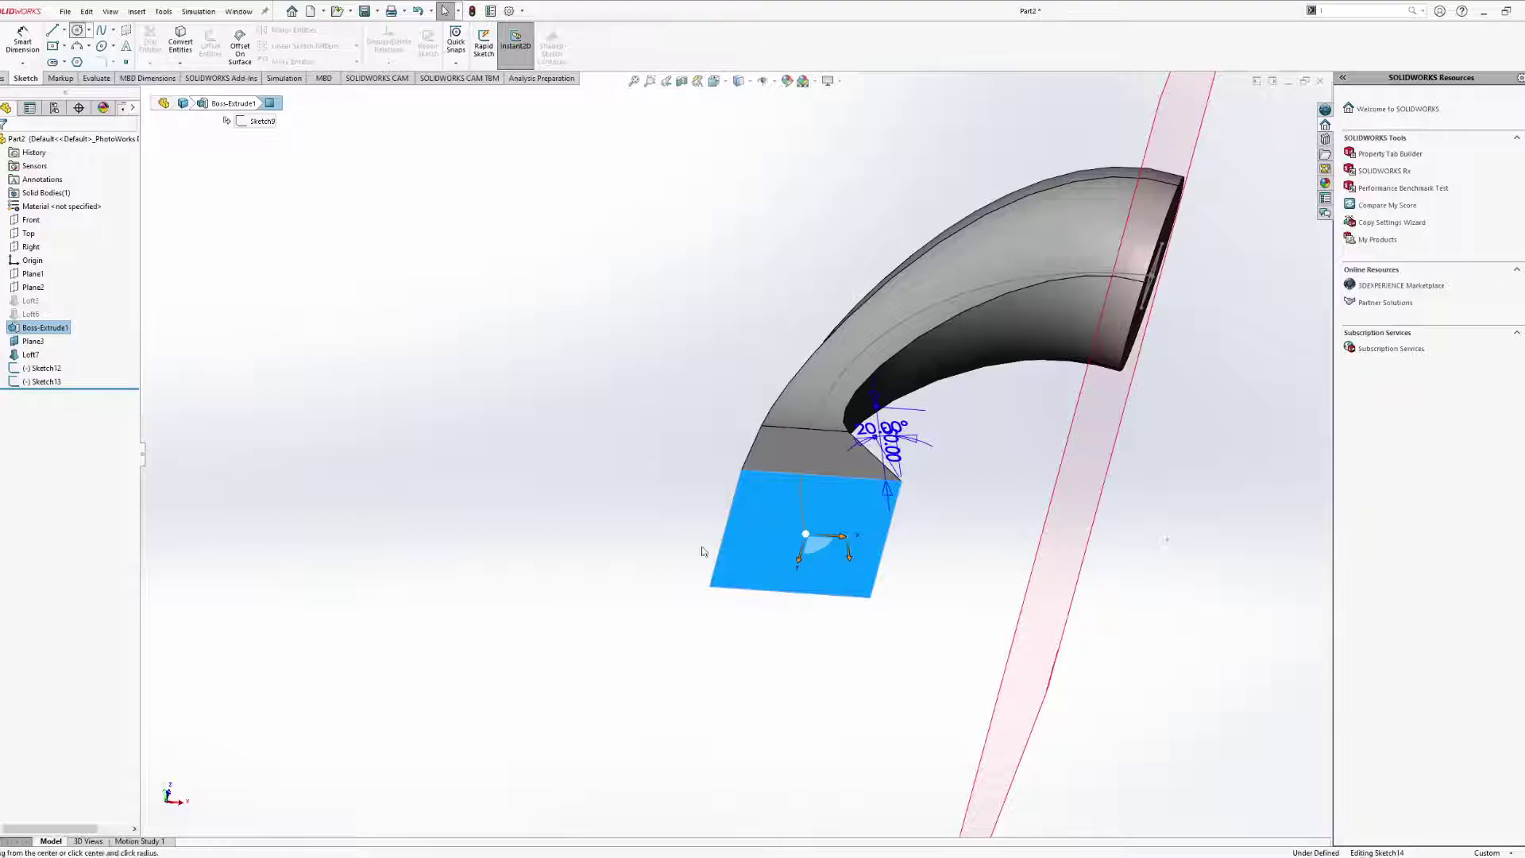
{"action": "left_click", "coordinate": [827, 437]}
{"action": "left_click", "coordinate": [850, 475]}
{"action": "type", "text": "2.5"}
{"action": "key", "text": "Return"}
{"action": "key", "text": "Escape"}
{"action": "middle_click_drag", "start_coordinate": [623, 405], "coordinate": [906, 406]}
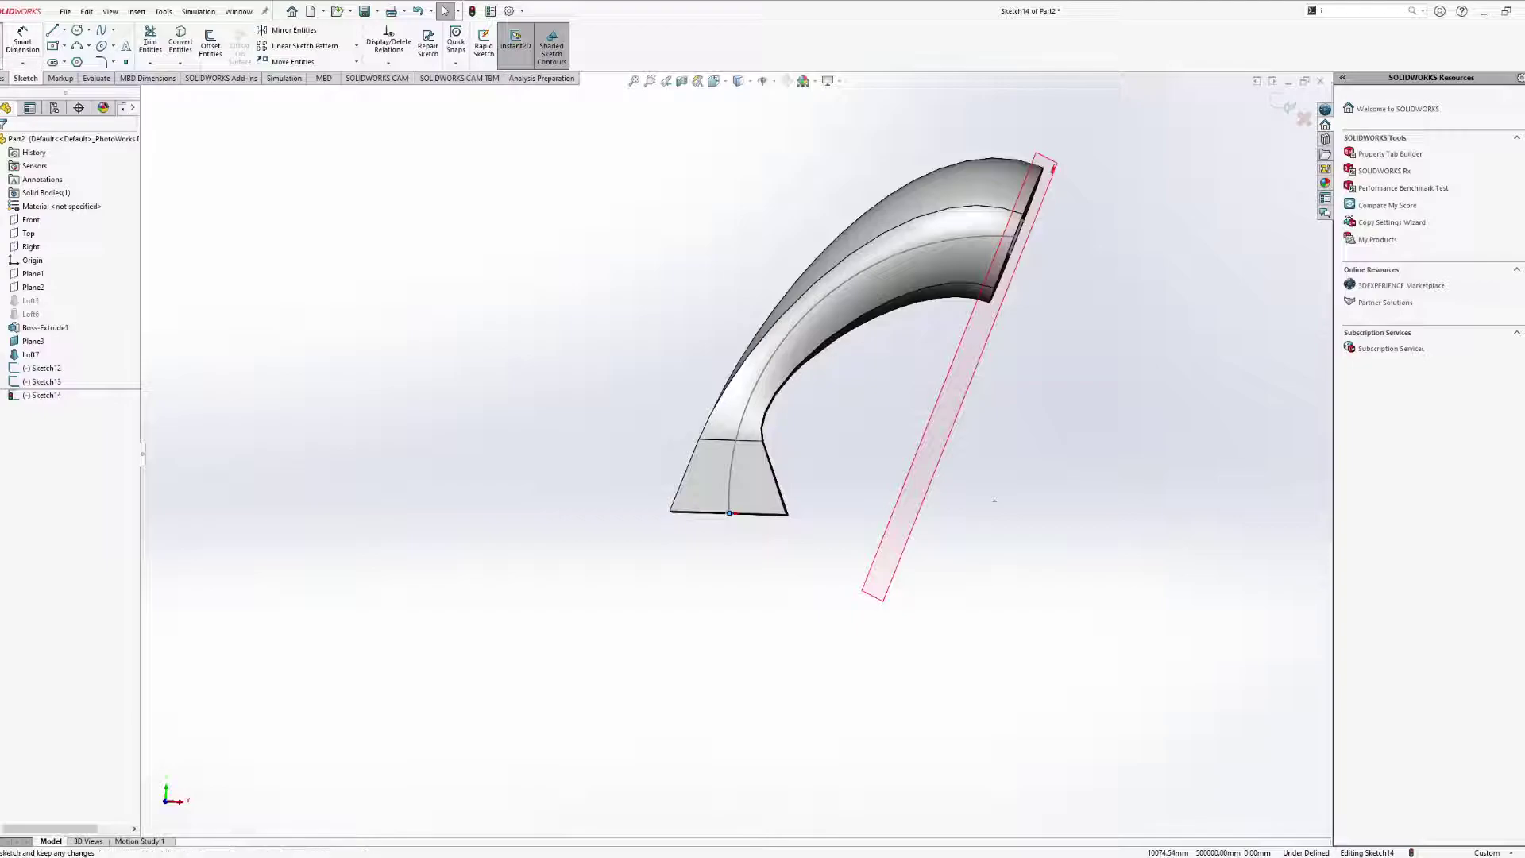
{"action": "left_click", "coordinate": [2, 43]}
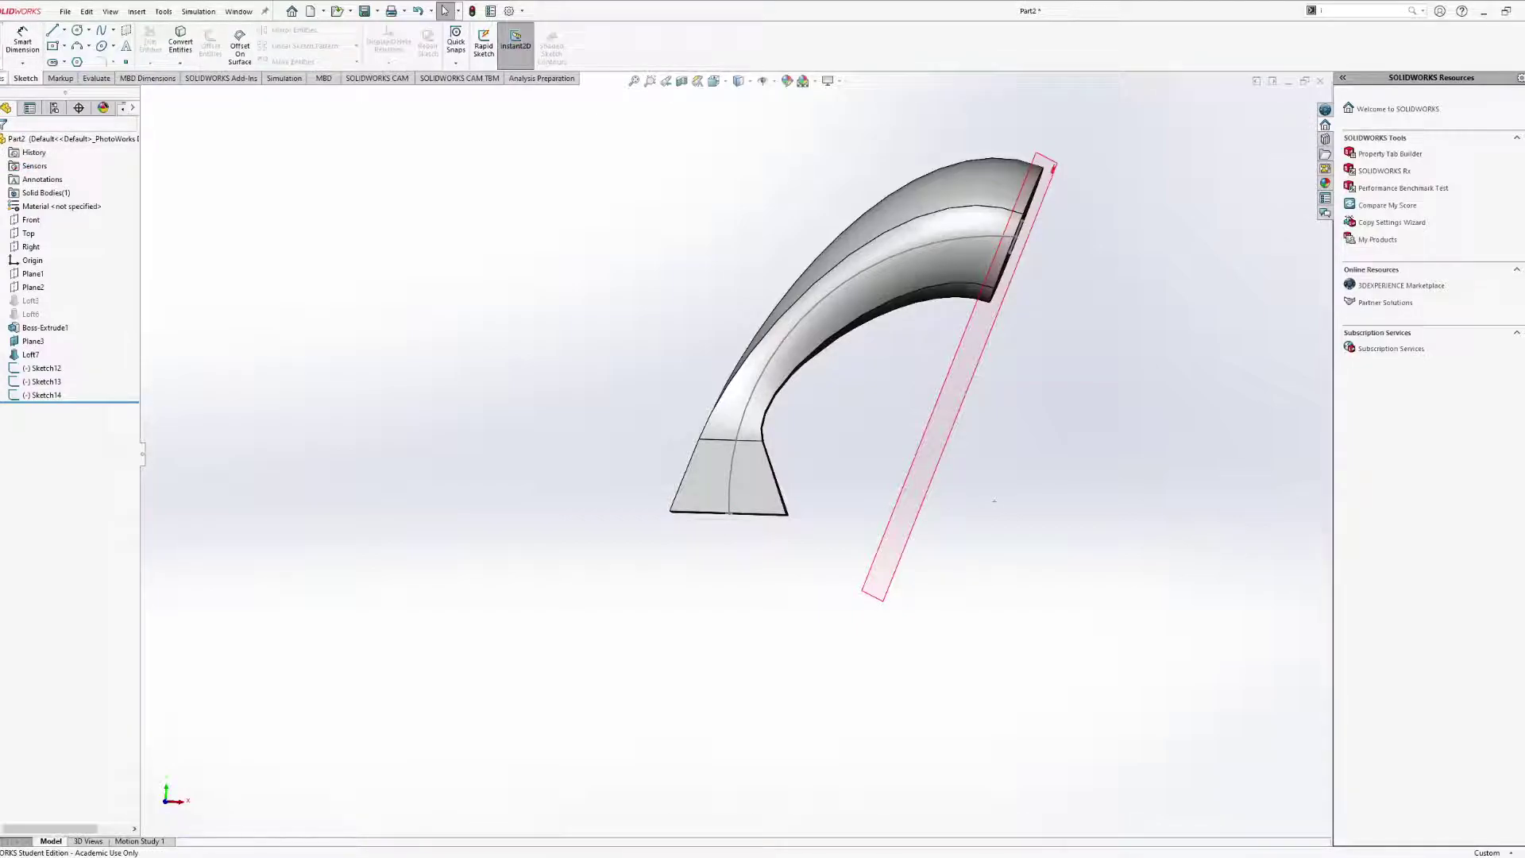
Start a lofted cut with the small circle under the base and the square at the circular end as profiles.
{"action": "left_click", "coordinate": [3, 78]}
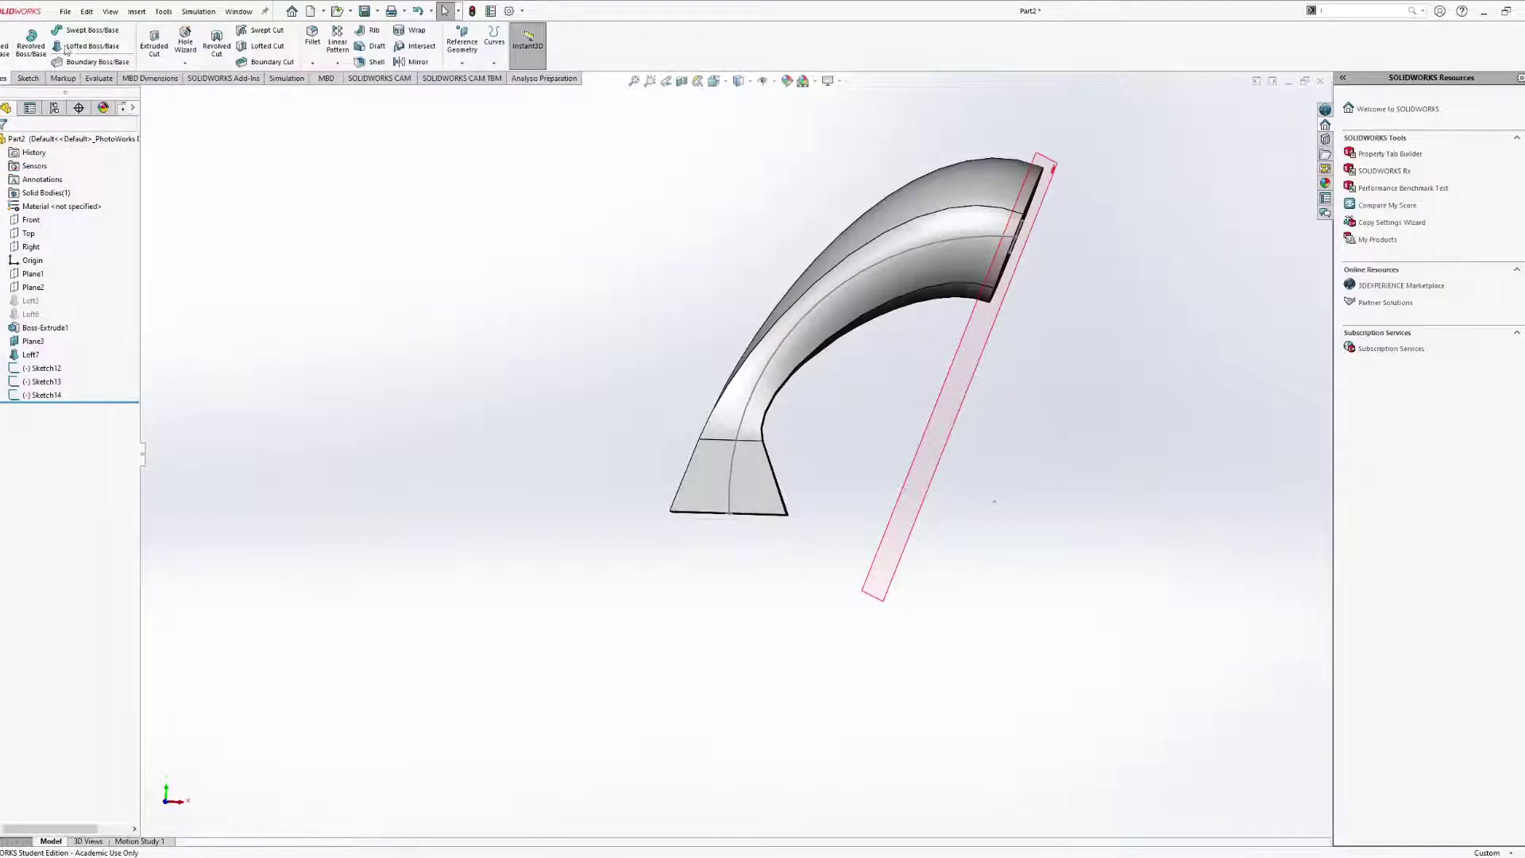
{"action": "left_click", "coordinate": [262, 49]}
{"action": "middle_click_drag", "start_coordinate": [727, 442], "coordinate": [739, 313]}
{"action": "scroll", "coordinate": [747, 437], "scroll_direction": "down", "scroll_amount": 6}
{"action": "scroll", "coordinate": [746, 516], "scroll_direction": "down", "scroll_amount": 3}
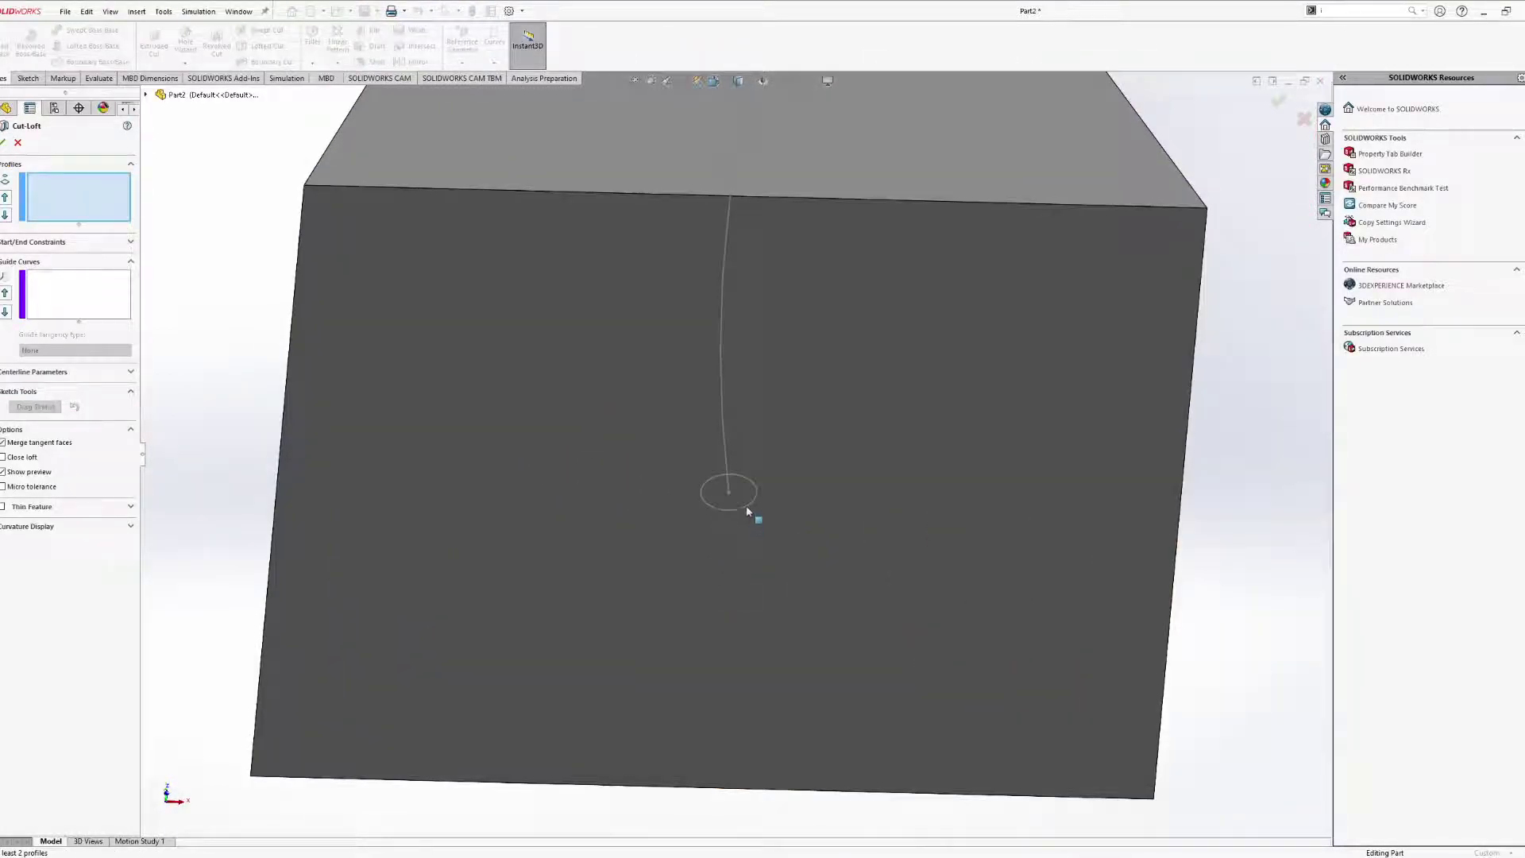
{"action": "left_click", "coordinate": [746, 505]}
{"action": "scroll", "coordinate": [837, 537], "scroll_direction": "up", "scroll_amount": 4}
{"action": "scroll", "coordinate": [837, 537], "scroll_direction": "up", "scroll_amount": 5}
{"action": "mouse_move", "coordinate": [956, 480]}
{"action": "middle_mouse_down"}
{"action": "mouse_move", "coordinate": [946, 384]}
{"action": "mouse_move", "coordinate": [826, 446]}
{"action": "mouse_move", "coordinate": [755, 525]}
{"action": "mouse_move", "coordinate": [779, 521]}
{"action": "mouse_move", "coordinate": [781, 555]}
{"action": "mouse_move", "coordinate": [752, 603]}
{"action": "mouse_move", "coordinate": [707, 620]}
{"action": "middle_mouse_up"}
{"action": "left_click", "coordinate": [786, 441]}
{"action": "scroll", "coordinate": [703, 624], "scroll_direction": "down", "scroll_amount": 5}
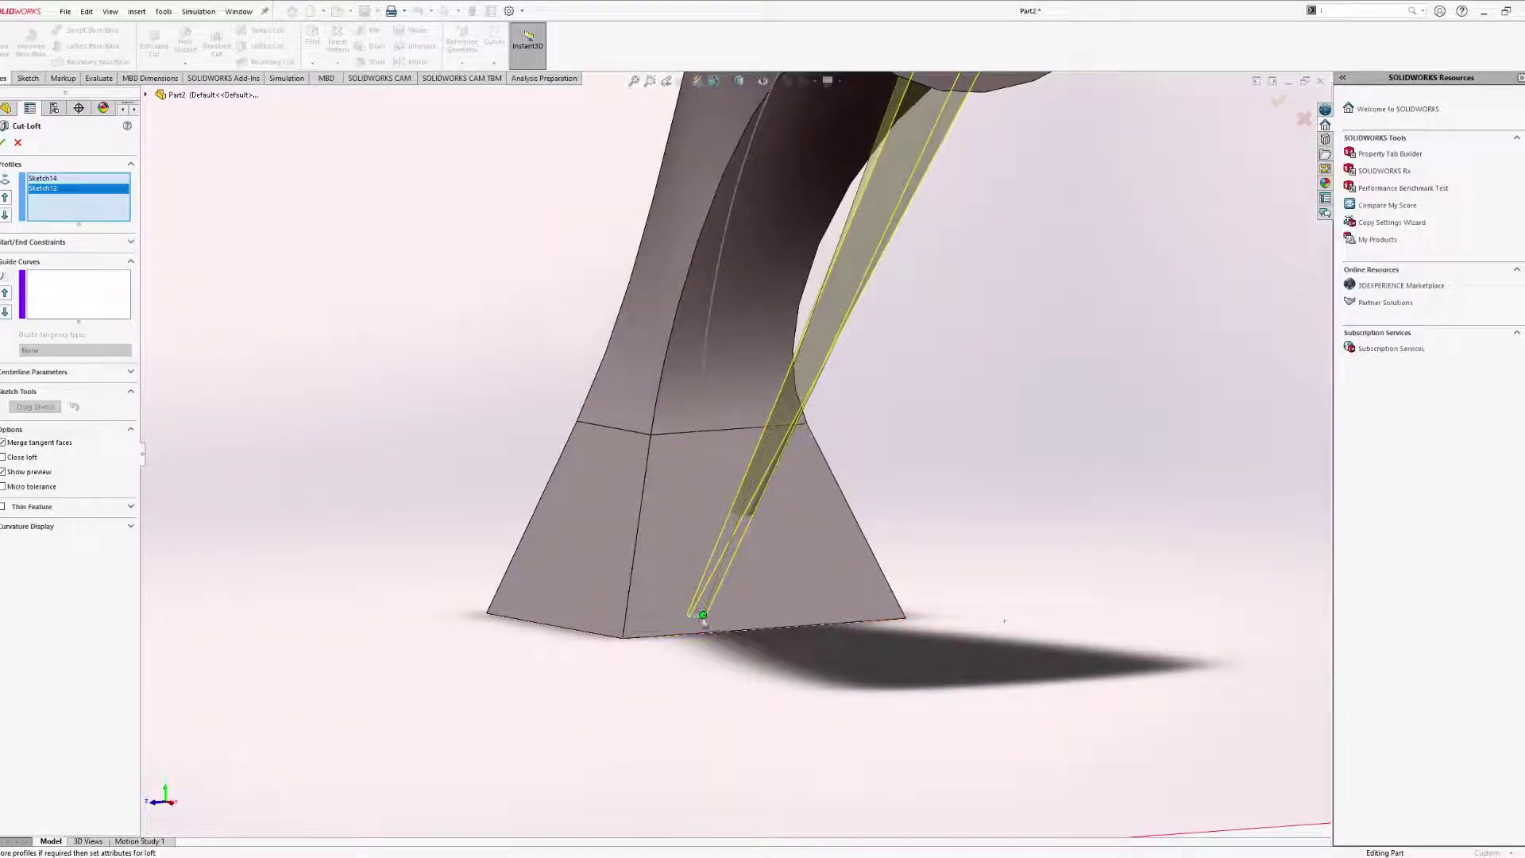
{"action": "scroll", "coordinate": [910, 378], "scroll_direction": "up", "scroll_amount": 5}
{"action": "middle_click_drag", "start_coordinate": [845, 427], "coordinate": [320, 451]}
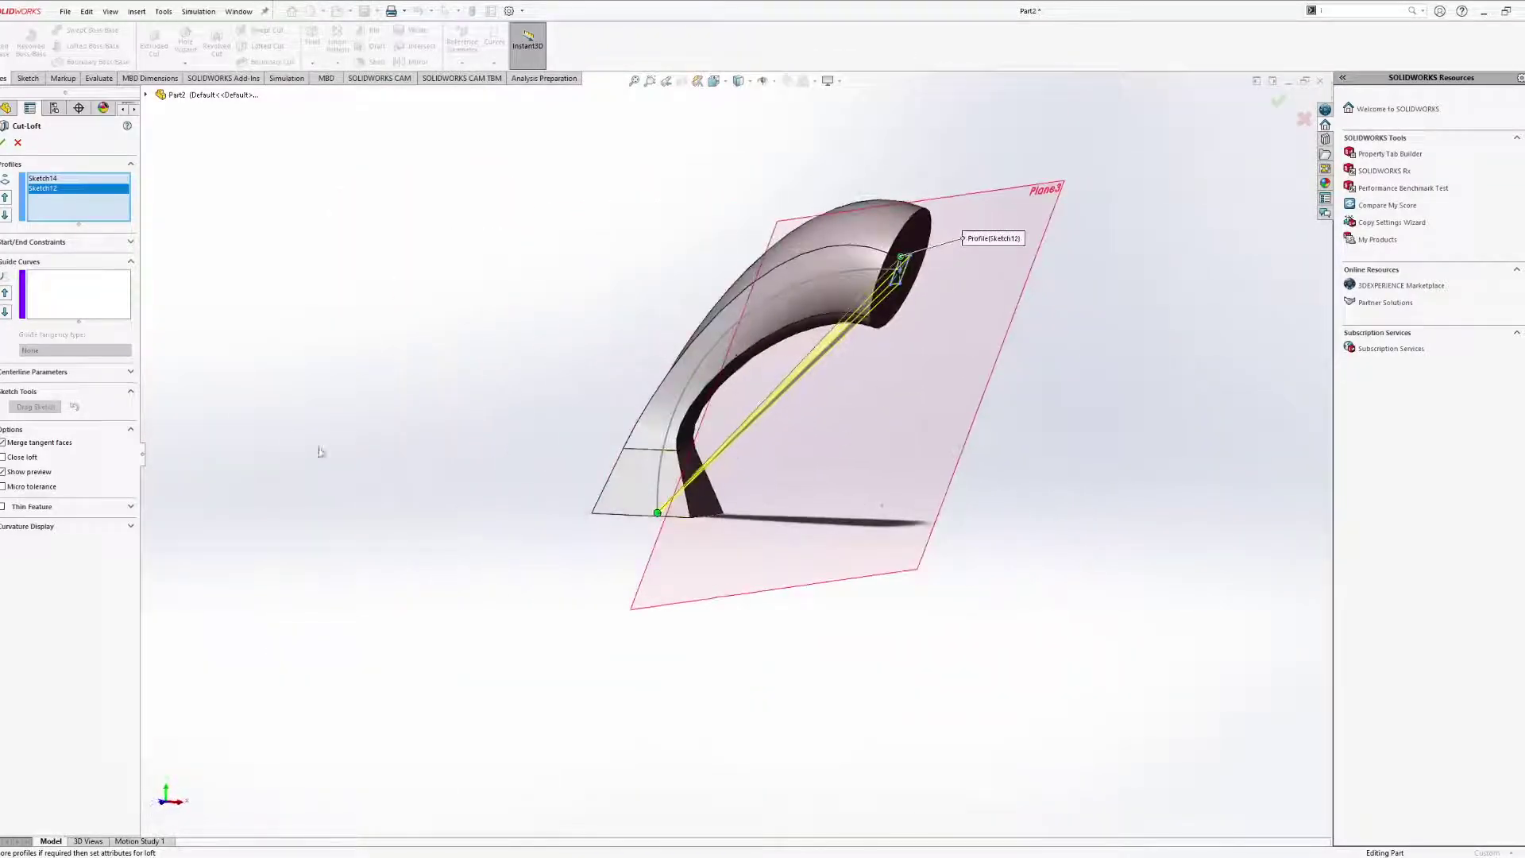
Set the arc sketch as the lofted cut's centerline and create the cut.
{"action": "left_click", "coordinate": [123, 375]}
{"action": "middle_click_drag", "start_coordinate": [712, 426], "coordinate": [803, 378]}
{"action": "left_click", "coordinate": [676, 406]}
{"action": "mouse_move", "coordinate": [676, 406]}
{"action": "middle_mouse_down"}
{"action": "mouse_move", "coordinate": [711, 340]}
{"action": "mouse_move", "coordinate": [917, 343]}
{"action": "mouse_move", "coordinate": [879, 415]}
{"action": "mouse_move", "coordinate": [903, 405]}
{"action": "mouse_move", "coordinate": [892, 429]}
{"action": "mouse_move", "coordinate": [817, 543]}
{"action": "middle_mouse_up"}
{"action": "scroll", "coordinate": [810, 544], "scroll_direction": "down", "scroll_amount": 5}
{"action": "middle_click_drag", "start_coordinate": [971, 384], "coordinate": [854, 571]}
{"action": "middle_click_drag", "start_coordinate": [848, 549], "coordinate": [812, 580]}
{"action": "left_click_drag", "start_coordinate": [798, 570], "coordinate": [815, 556]}
{"action": "middle_click_drag", "start_coordinate": [918, 253], "coordinate": [898, 729], "text": "ctrl"}
{"action": "middle_click_drag", "start_coordinate": [750, 95], "coordinate": [815, 708], "text": "ctrl"}
{"action": "left_click_drag", "start_coordinate": [713, 224], "coordinate": [727, 322]}
{"action": "middle_click_drag", "start_coordinate": [749, 368], "coordinate": [524, 365]}
{"action": "left_click", "coordinate": [5, 143]}
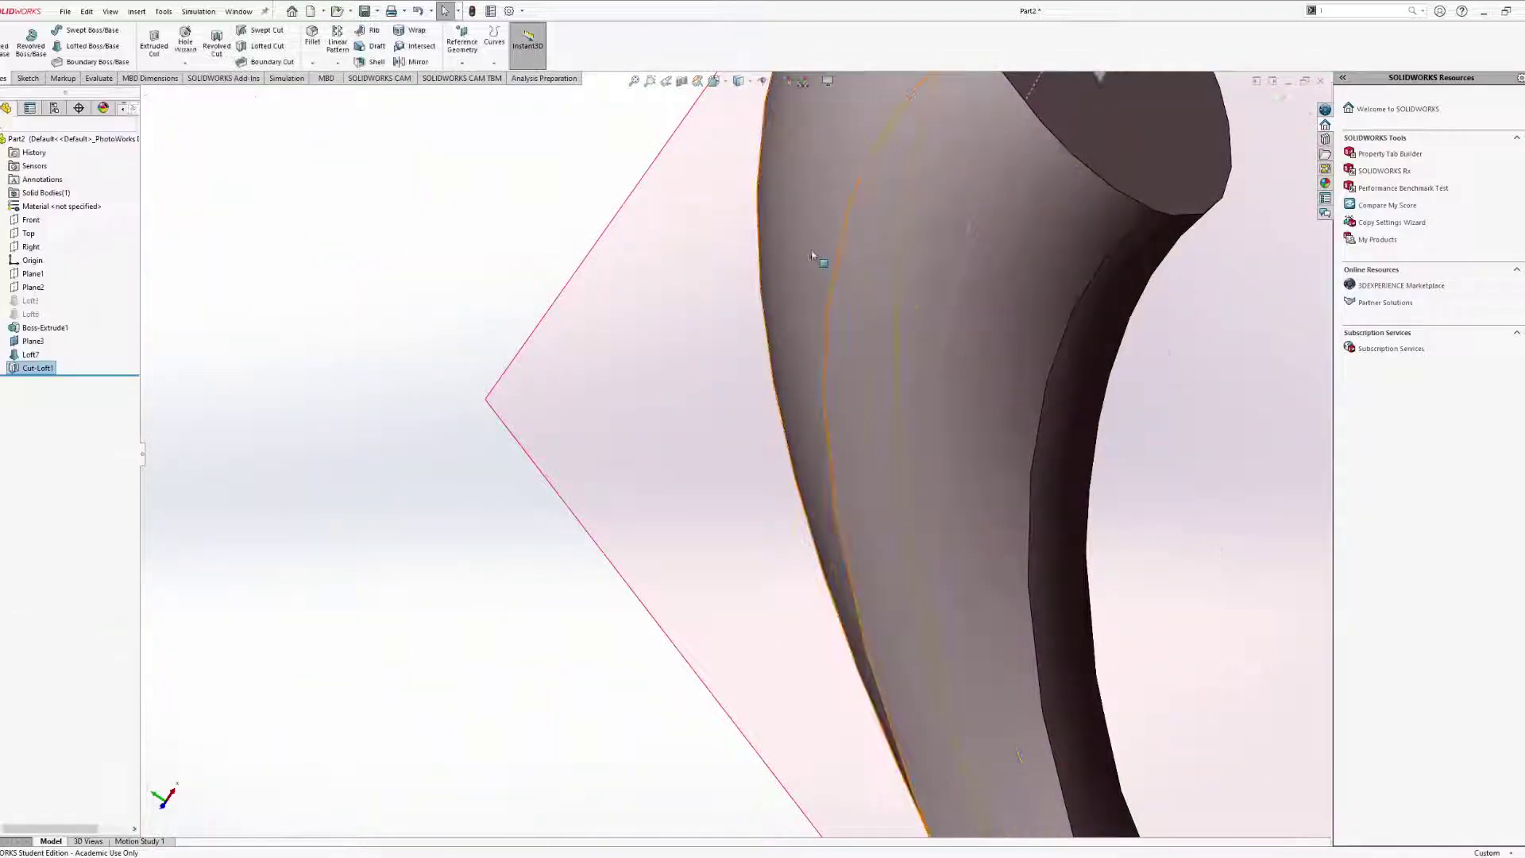
Section the part view along the Front plane.
{"action": "scroll", "coordinate": [818, 255], "scroll_direction": "up", "scroll_amount": 5}
{"action": "middle_click_drag", "start_coordinate": [851, 269], "coordinate": [873, 76]}
{"action": "scroll", "coordinate": [747, 498], "scroll_direction": "down", "scroll_amount": 4}
{"action": "scroll", "coordinate": [741, 506], "scroll_direction": "up", "scroll_amount": 5}
{"action": "middle_click_drag", "start_coordinate": [776, 381], "coordinate": [786, 516]}
{"action": "left_click", "coordinate": [682, 82]}
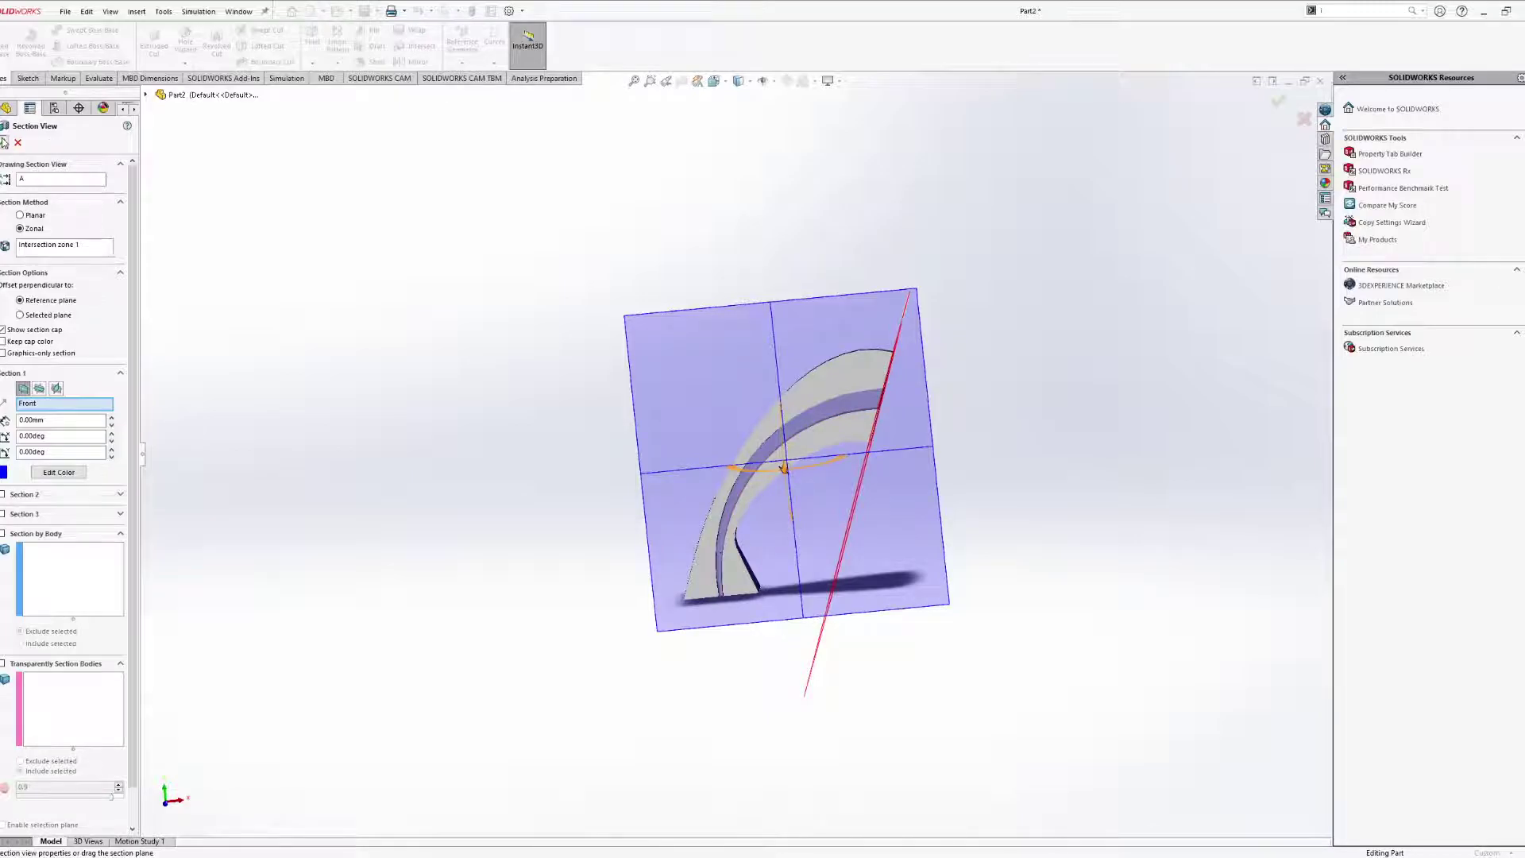
{"action": "left_click", "coordinate": [4, 141]}
Examine the lofted cut's channel in the sectioned part, from the base opening up to the circular end.
{"action": "scroll", "coordinate": [745, 506], "scroll_direction": "down", "scroll_amount": 6}
{"action": "middle_click_drag", "start_coordinate": [877, 453], "coordinate": [837, 479]}
{"action": "middle_click_drag", "start_coordinate": [922, 398], "coordinate": [890, 318]}
{"action": "scroll", "coordinate": [575, 759], "scroll_direction": "down", "scroll_amount": 6}
{"action": "middle_click_drag", "start_coordinate": [913, 422], "coordinate": [759, 491], "text": "ctrl"}
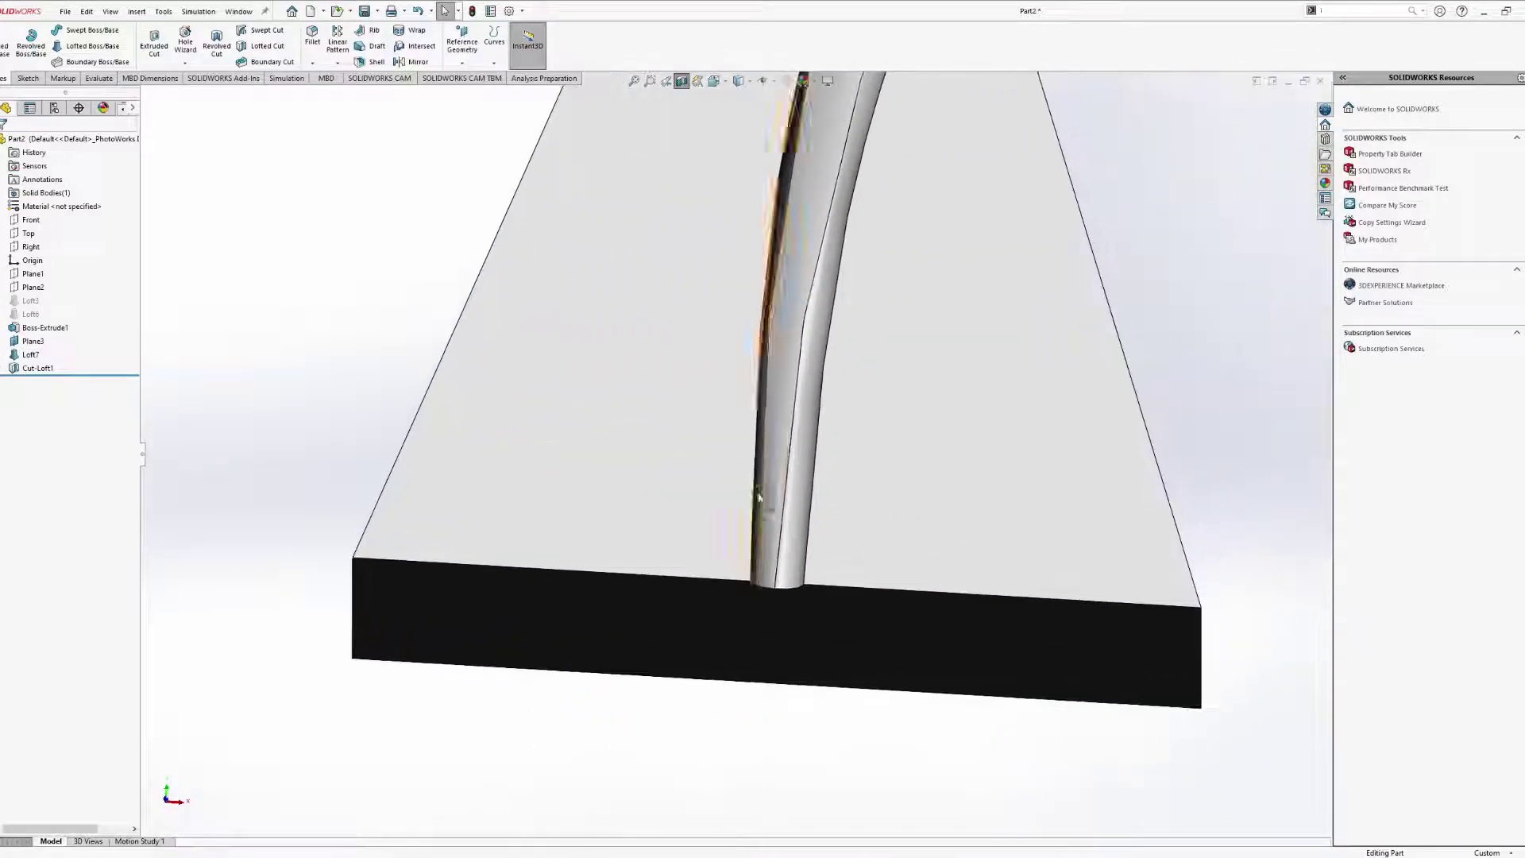
{"action": "middle_click_drag", "start_coordinate": [772, 582], "coordinate": [739, 486]}
{"action": "scroll", "coordinate": [755, 561], "scroll_direction": "up", "scroll_amount": 6}
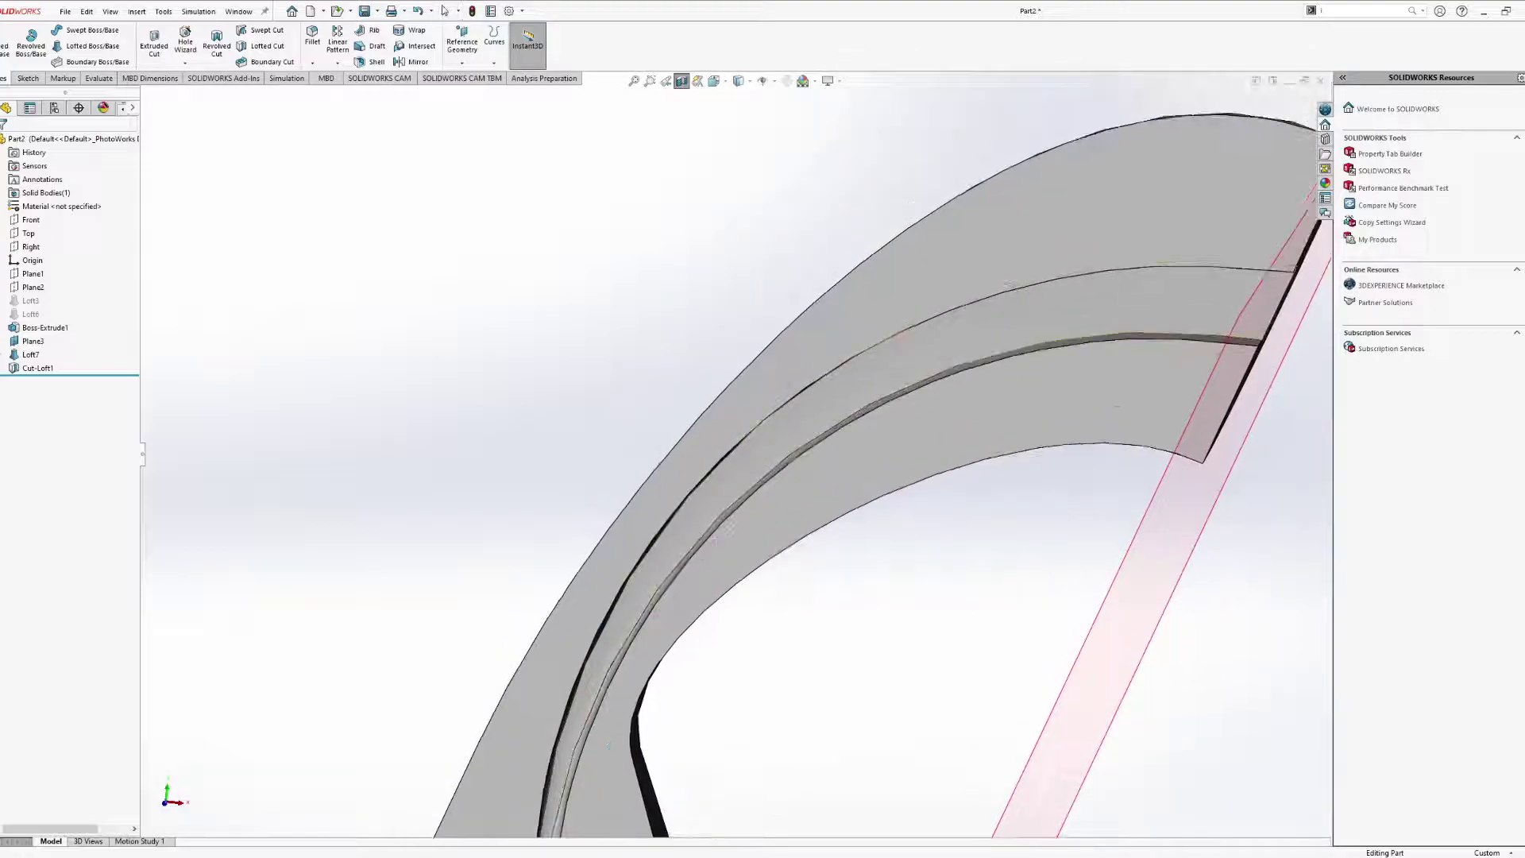
{"action": "middle_click_drag", "start_coordinate": [1057, 319], "coordinate": [848, 264]}
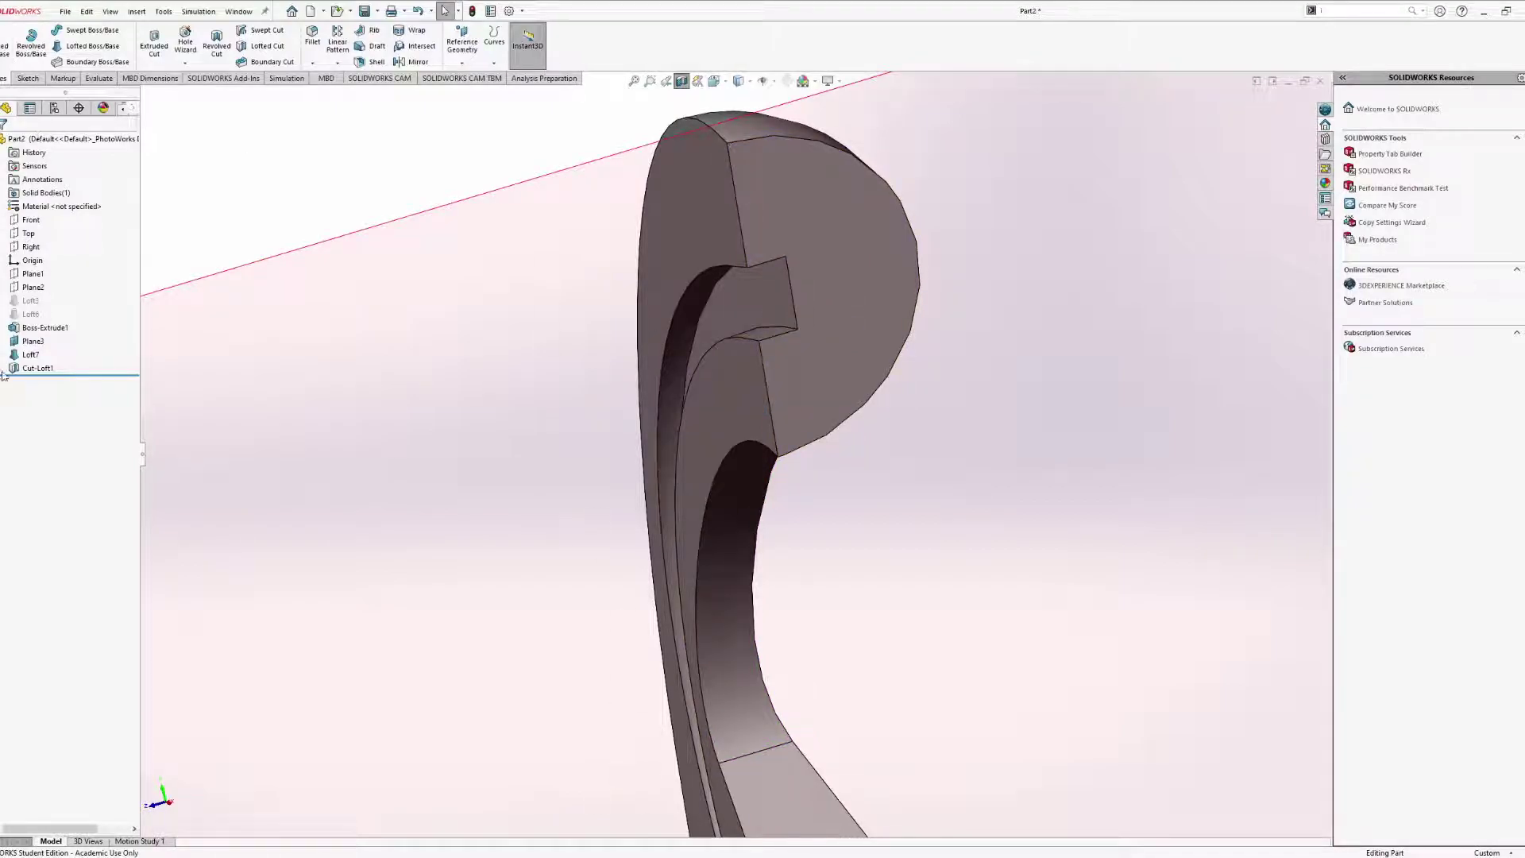
Open the lofted cut's definition to check its profiles and centerline, and accept it as it is.
{"action": "left_click", "coordinate": [37, 368]}
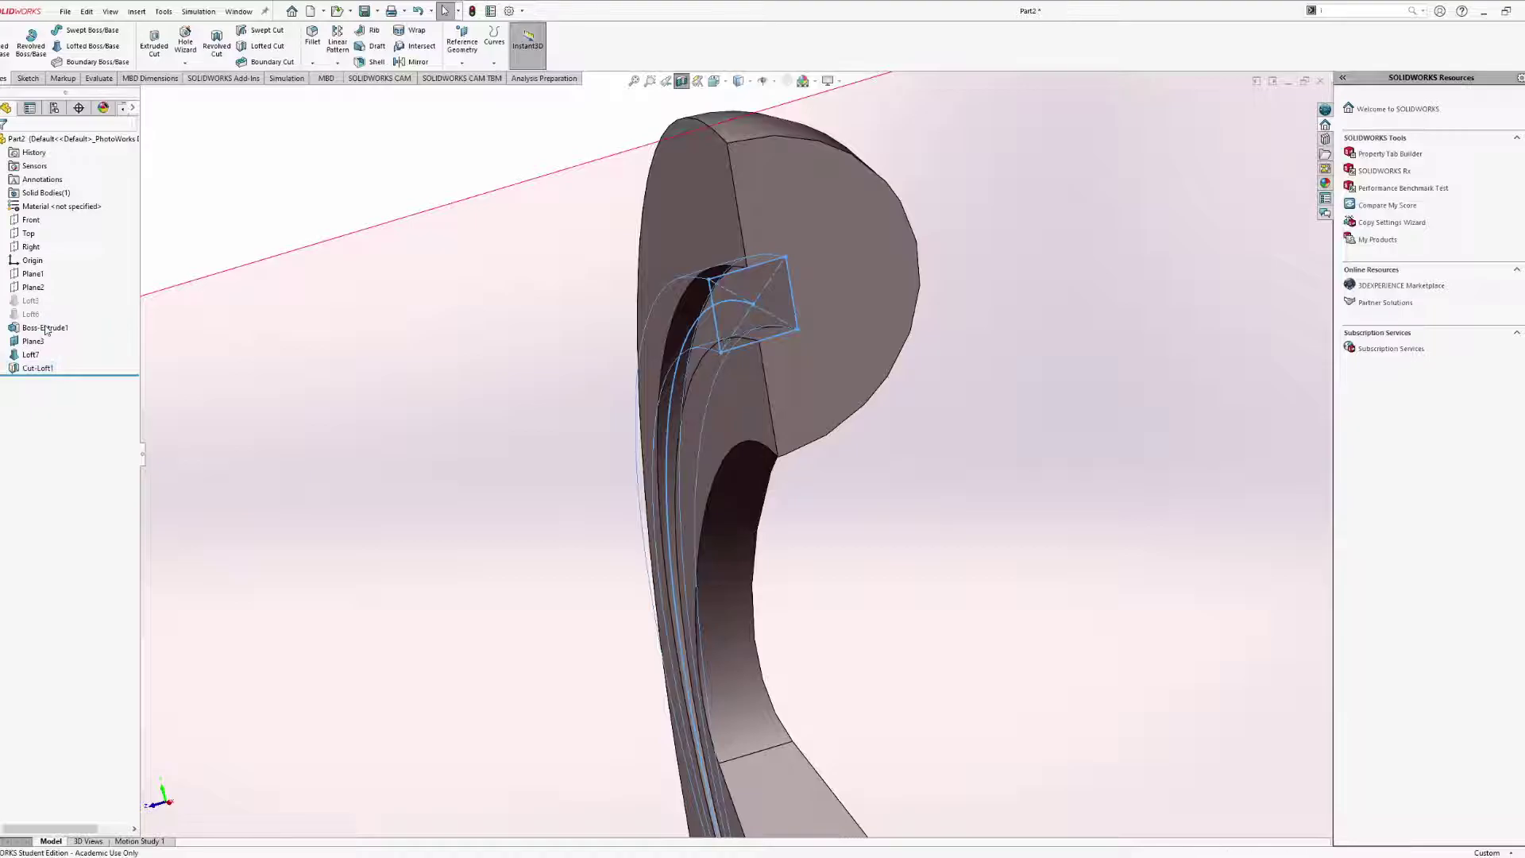
{"action": "left_click", "coordinate": [46, 330]}
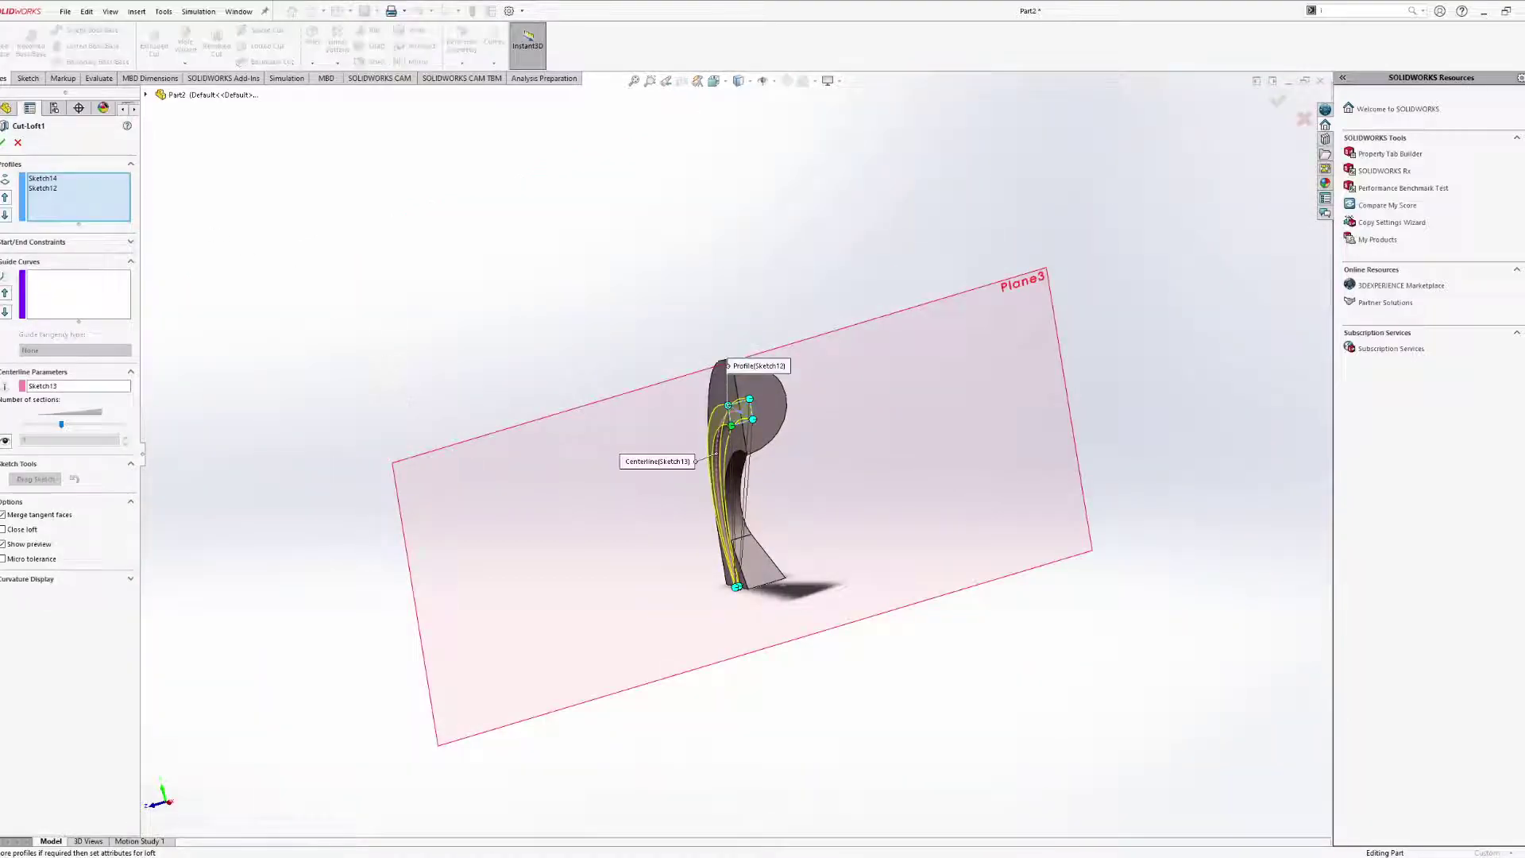
{"action": "left_click", "coordinate": [3, 142]}
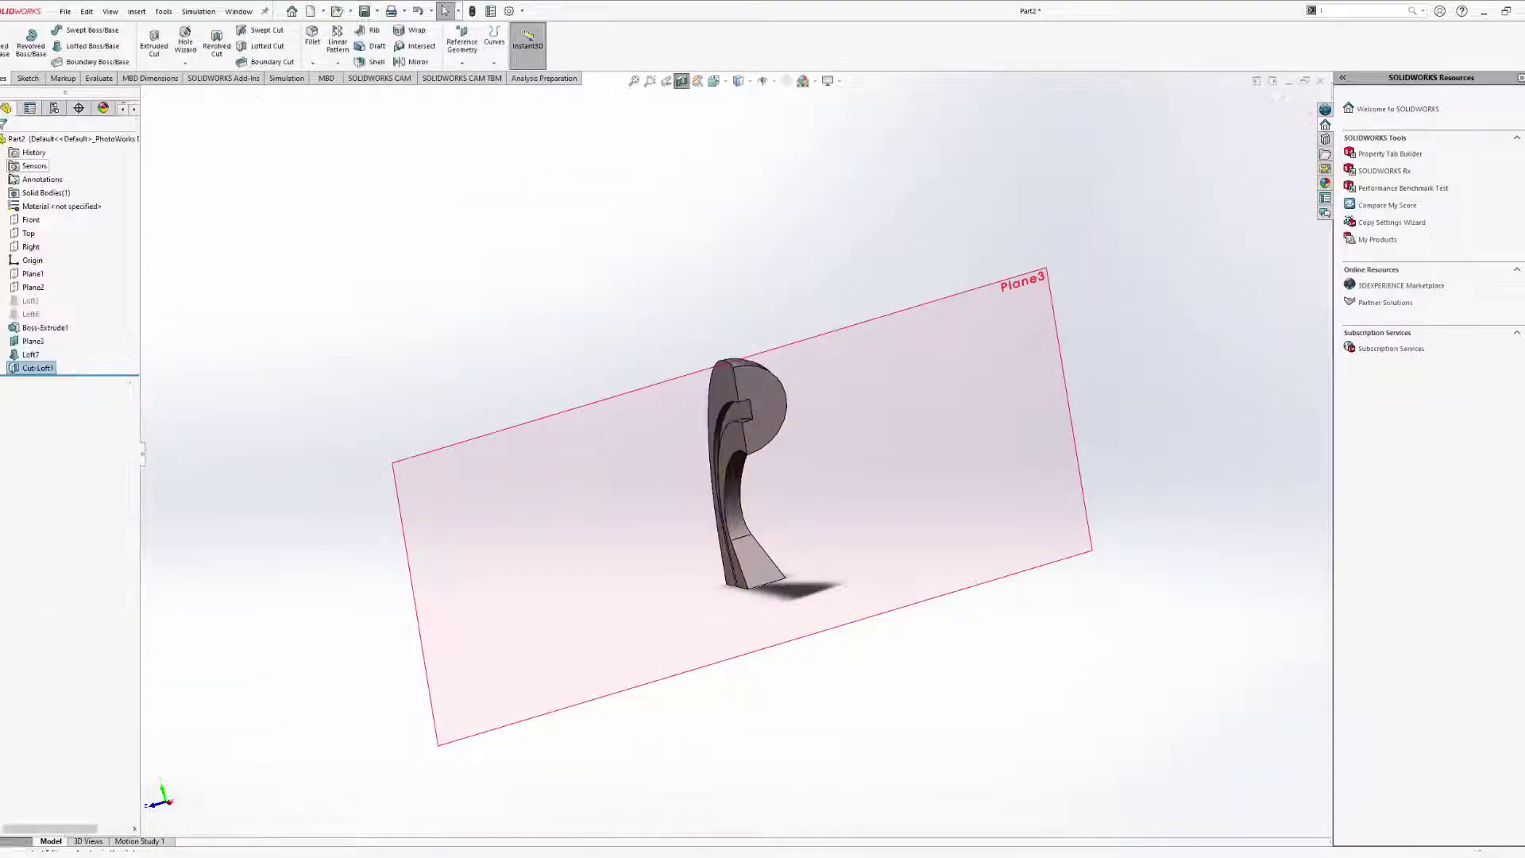
Delete the lofted cut from the part while keeping its sketches.
{"action": "left_click", "coordinate": [41, 368]}
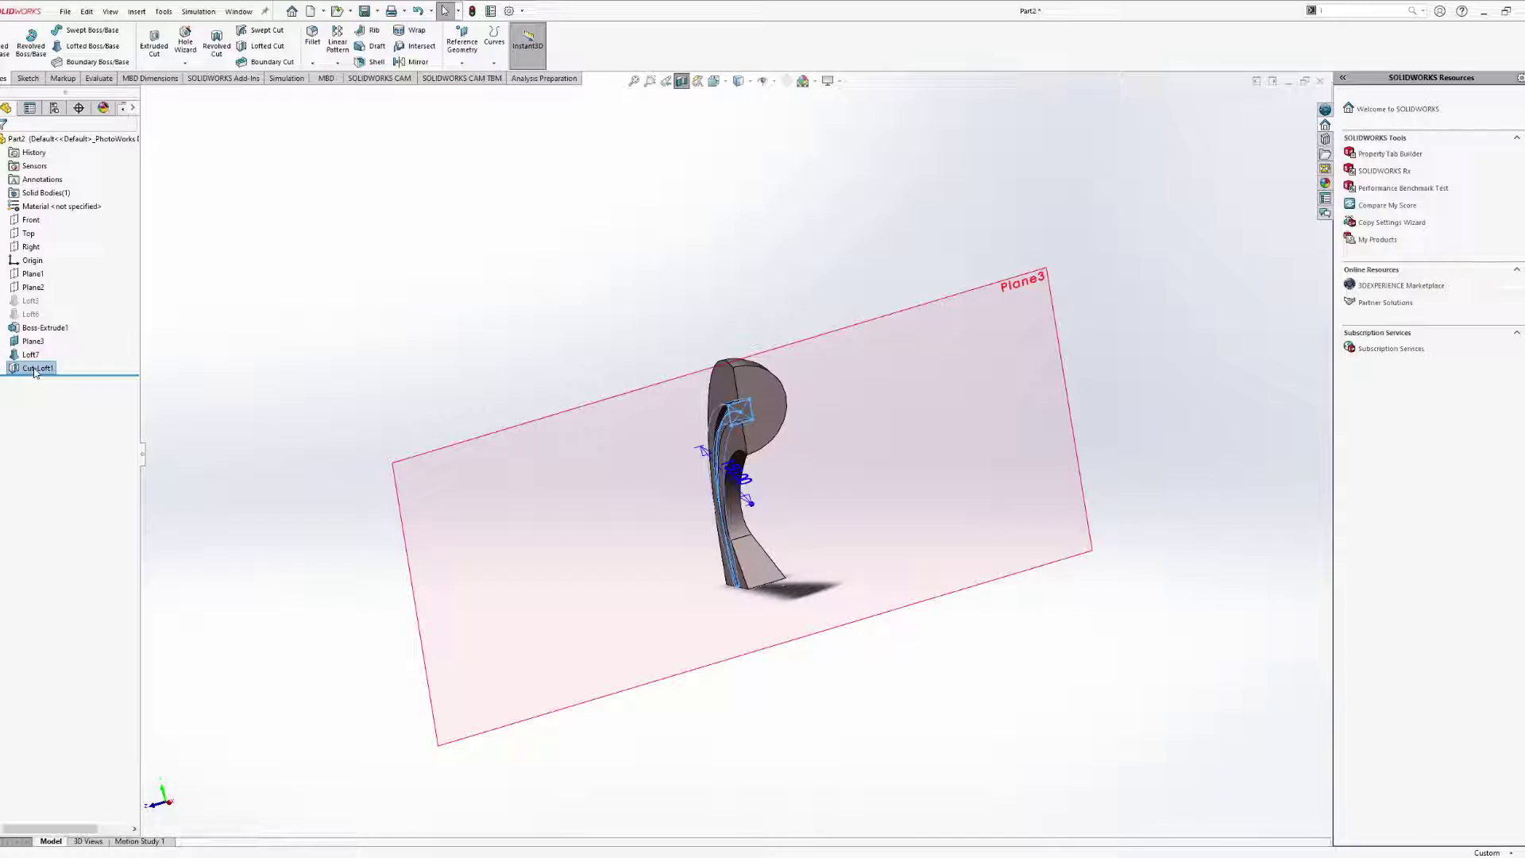
{"action": "key", "text": "Delete"}
{"action": "key", "text": "Return"}
{"action": "scroll", "coordinate": [634, 425], "scroll_direction": "down", "scroll_amount": 1}
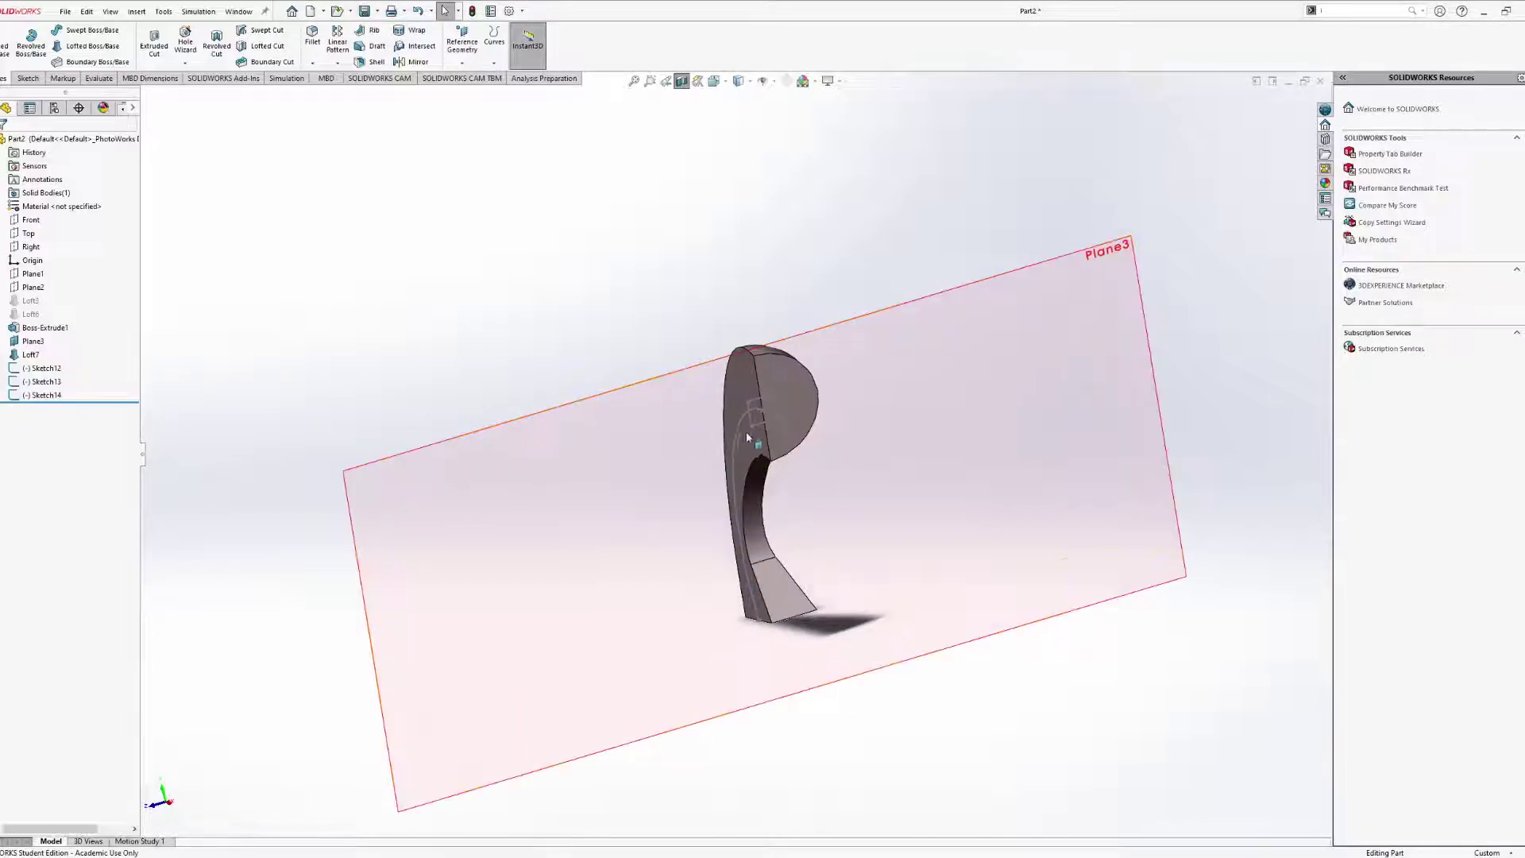
{"action": "scroll", "coordinate": [607, 387], "scroll_direction": "down", "scroll_amount": 3}
{"action": "left_click", "coordinate": [46, 397]}
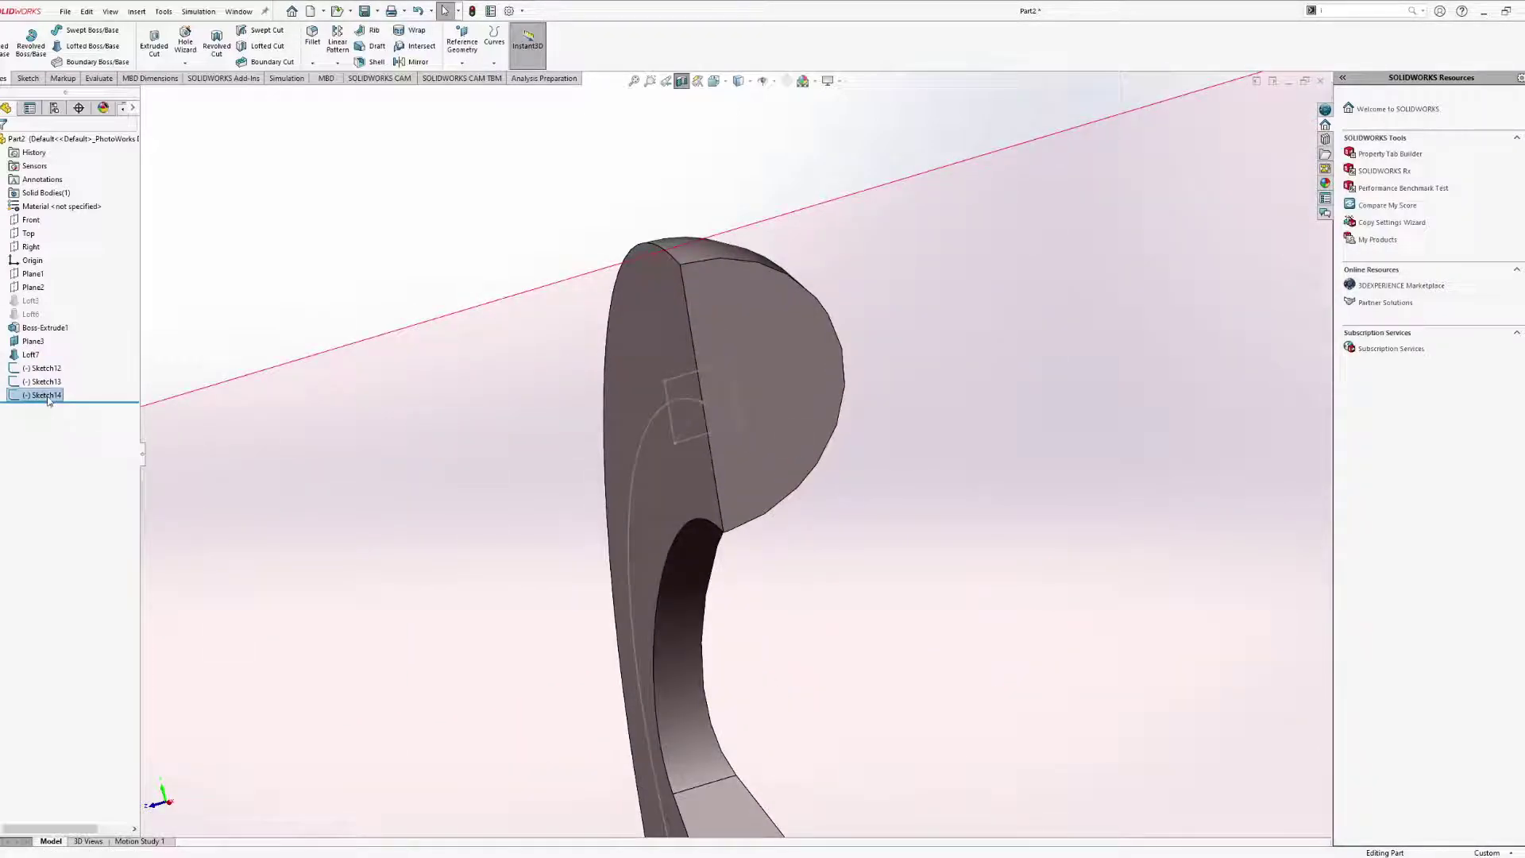
{"action": "left_click", "coordinate": [36, 385]}
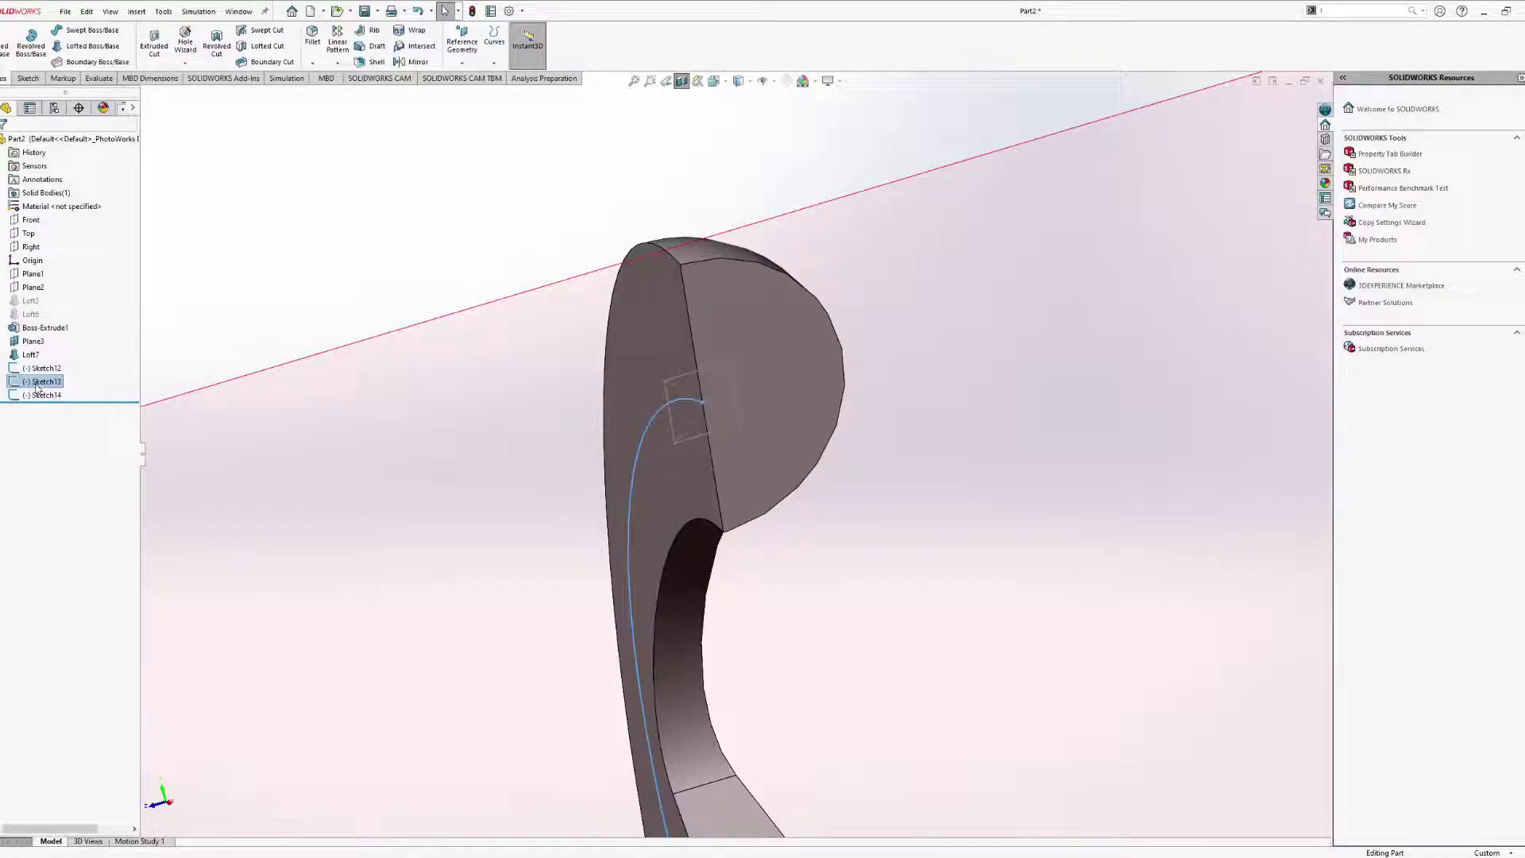
{"action": "left_click", "coordinate": [22, 82]}
{"action": "left_click", "coordinate": [3, 41]}
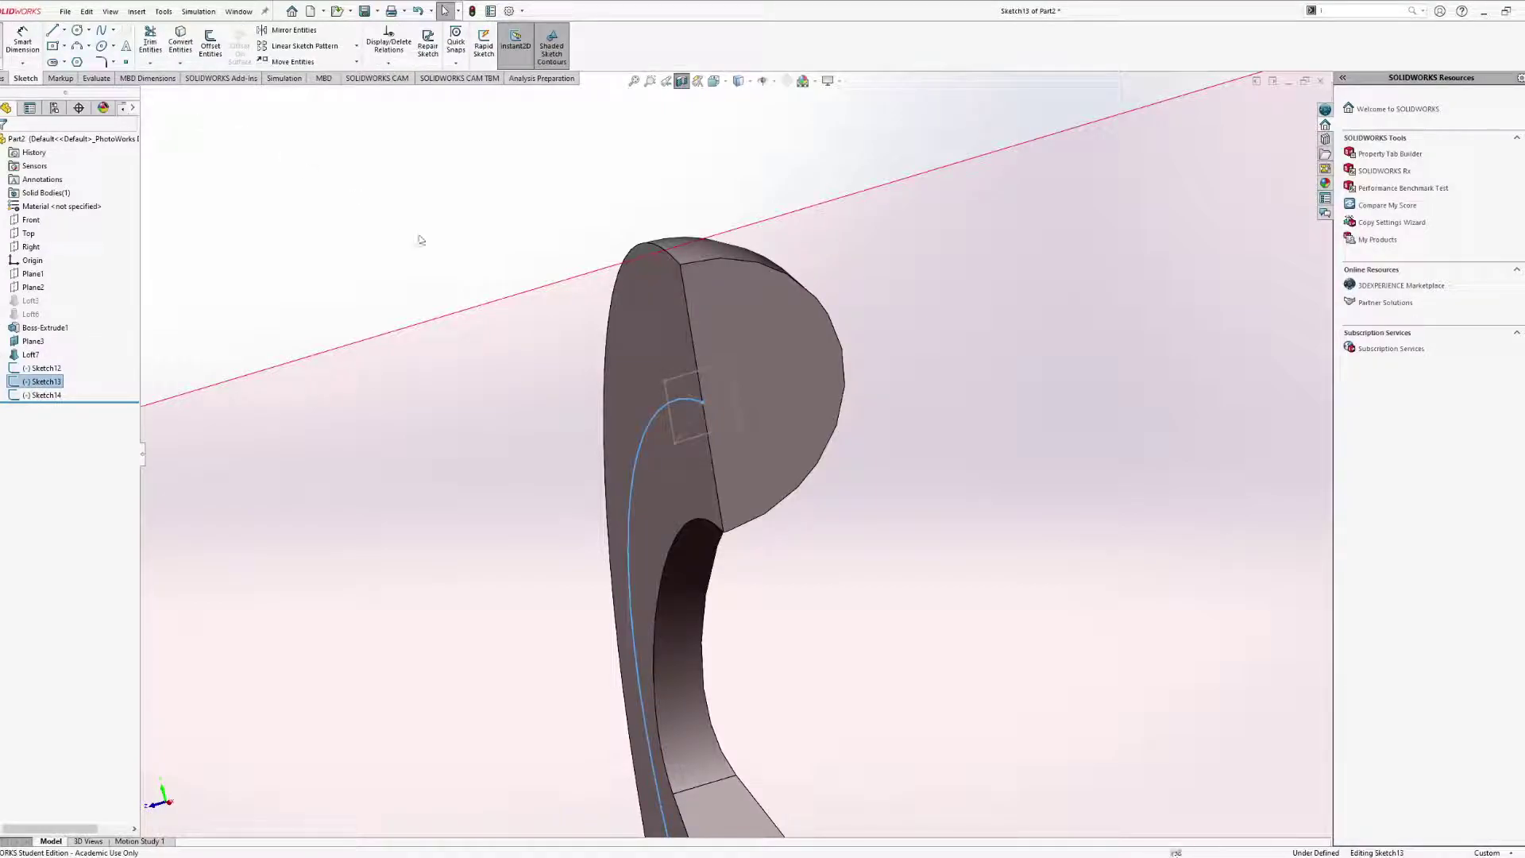
{"action": "left_click", "coordinate": [23, 40]}
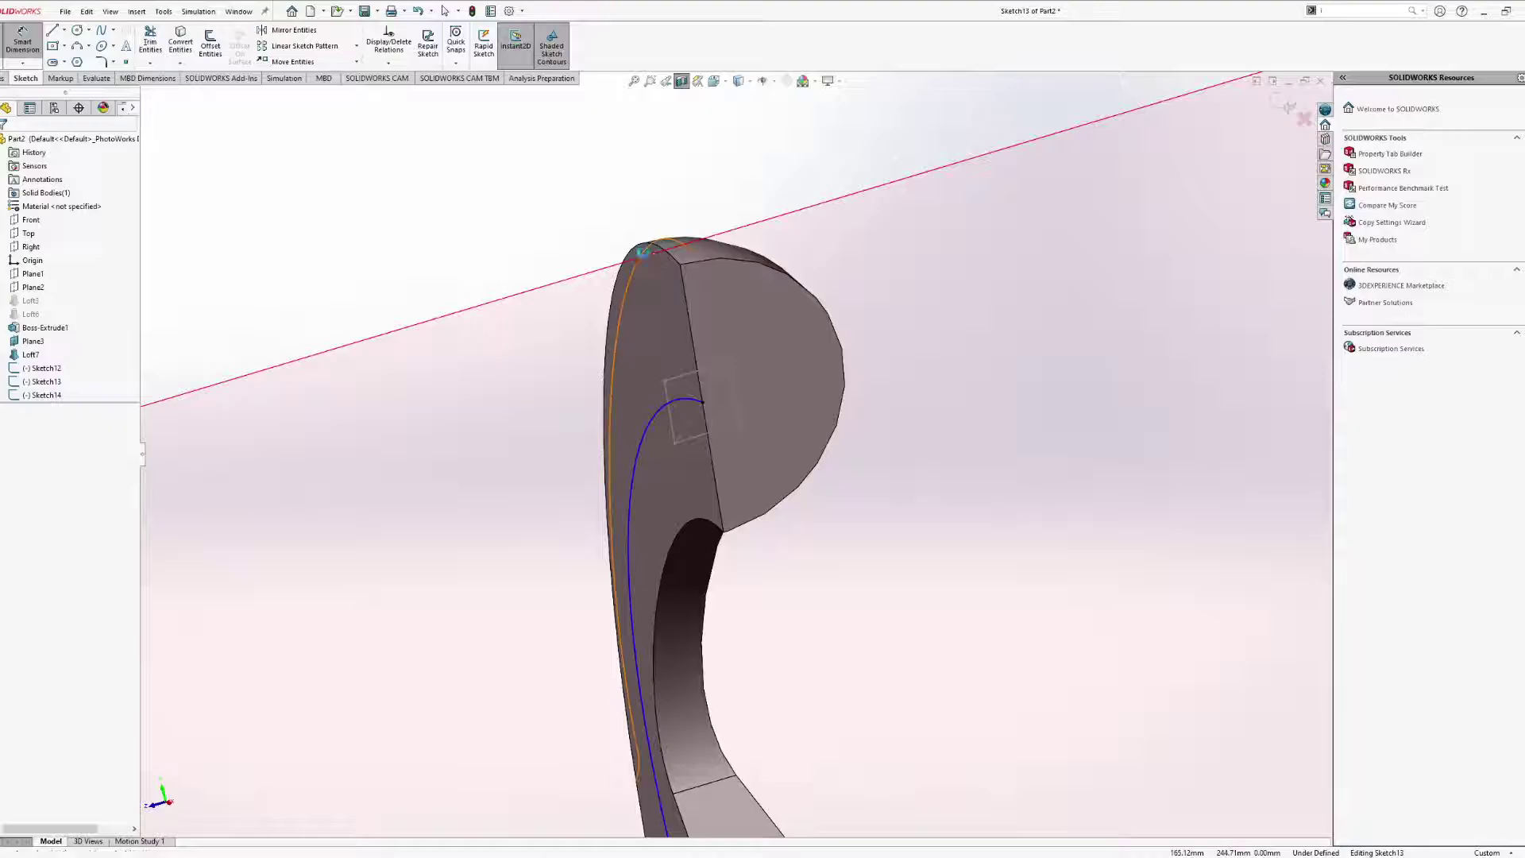
{"action": "key", "text": "Escape"}
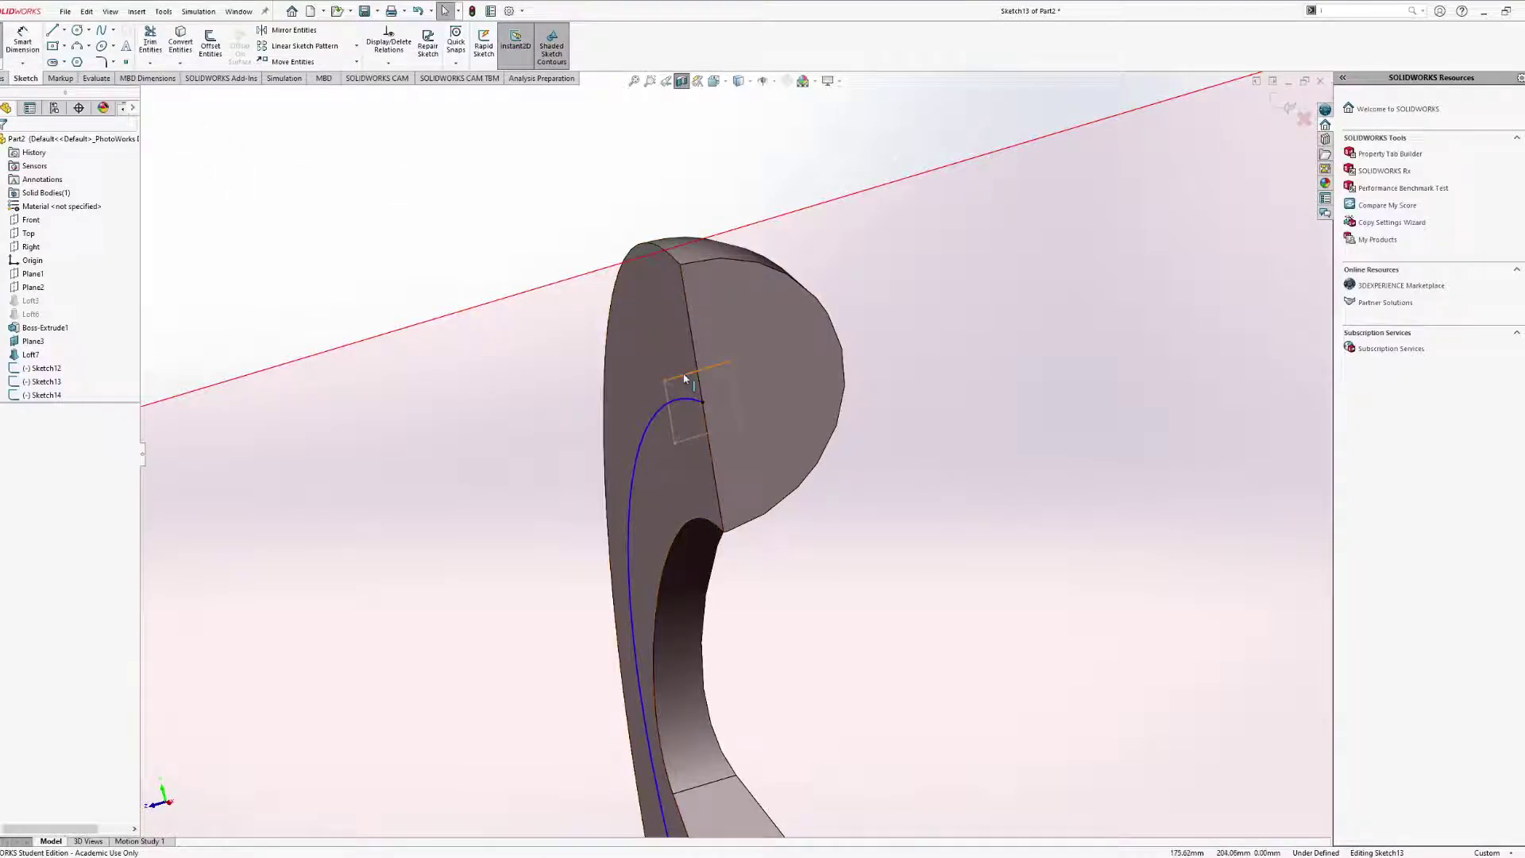
{"action": "left_click", "coordinate": [669, 400]}
{"action": "key", "text": "Escape"}
{"action": "left_click", "coordinate": [22, 42]}
{"action": "left_click", "coordinate": [669, 404]}
{"action": "key", "text": "Escape"}
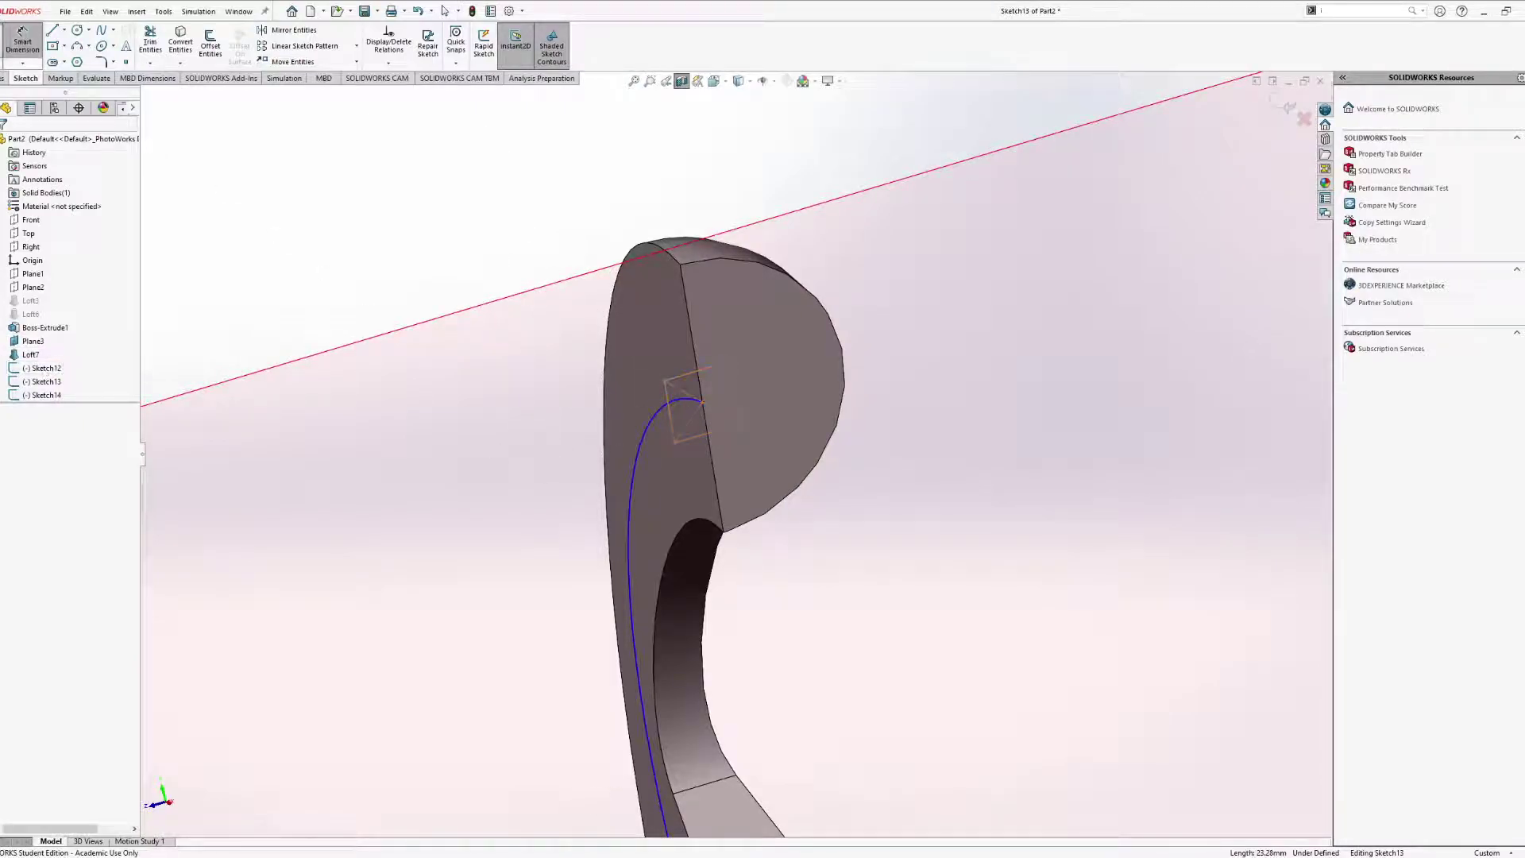
{"action": "left_click", "coordinate": [48, 381]}
{"action": "left_click", "coordinate": [41, 396]}
{"action": "left_click", "coordinate": [39, 368]}
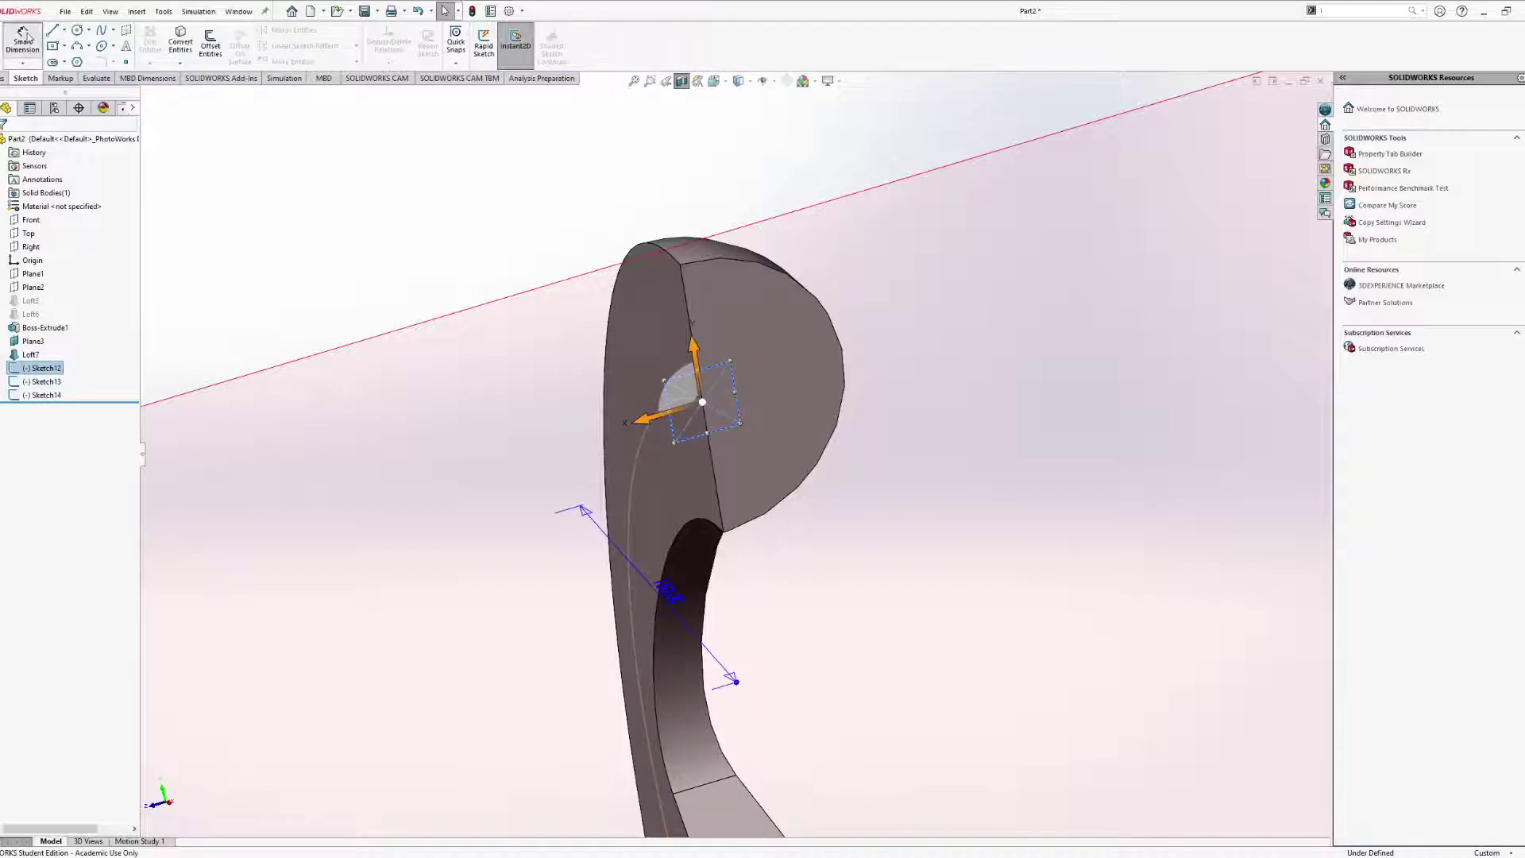
{"action": "left_click", "coordinate": [24, 38]}
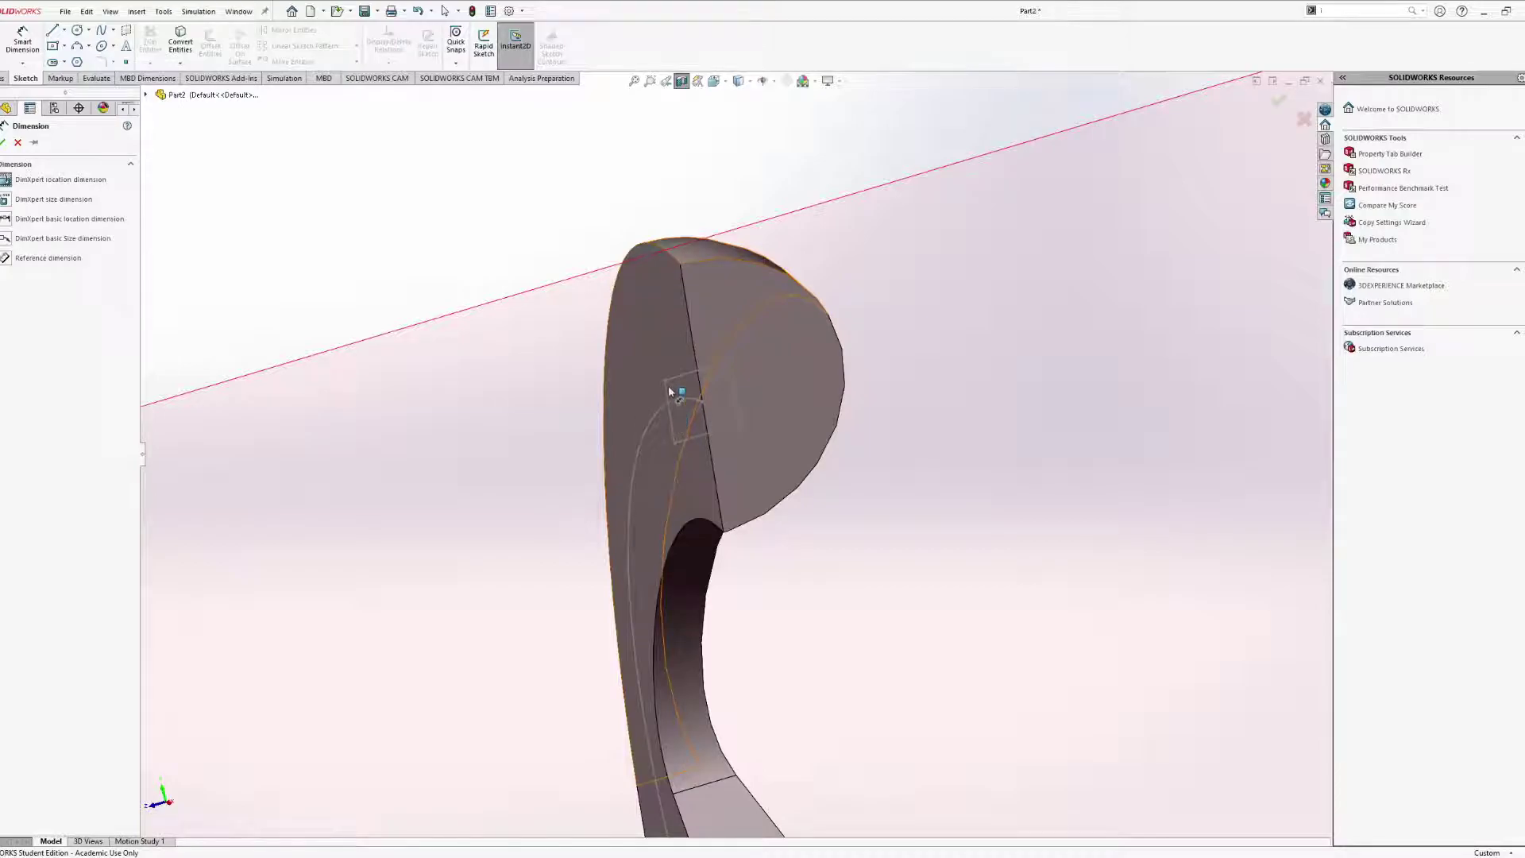
{"action": "key", "text": "Escape"}
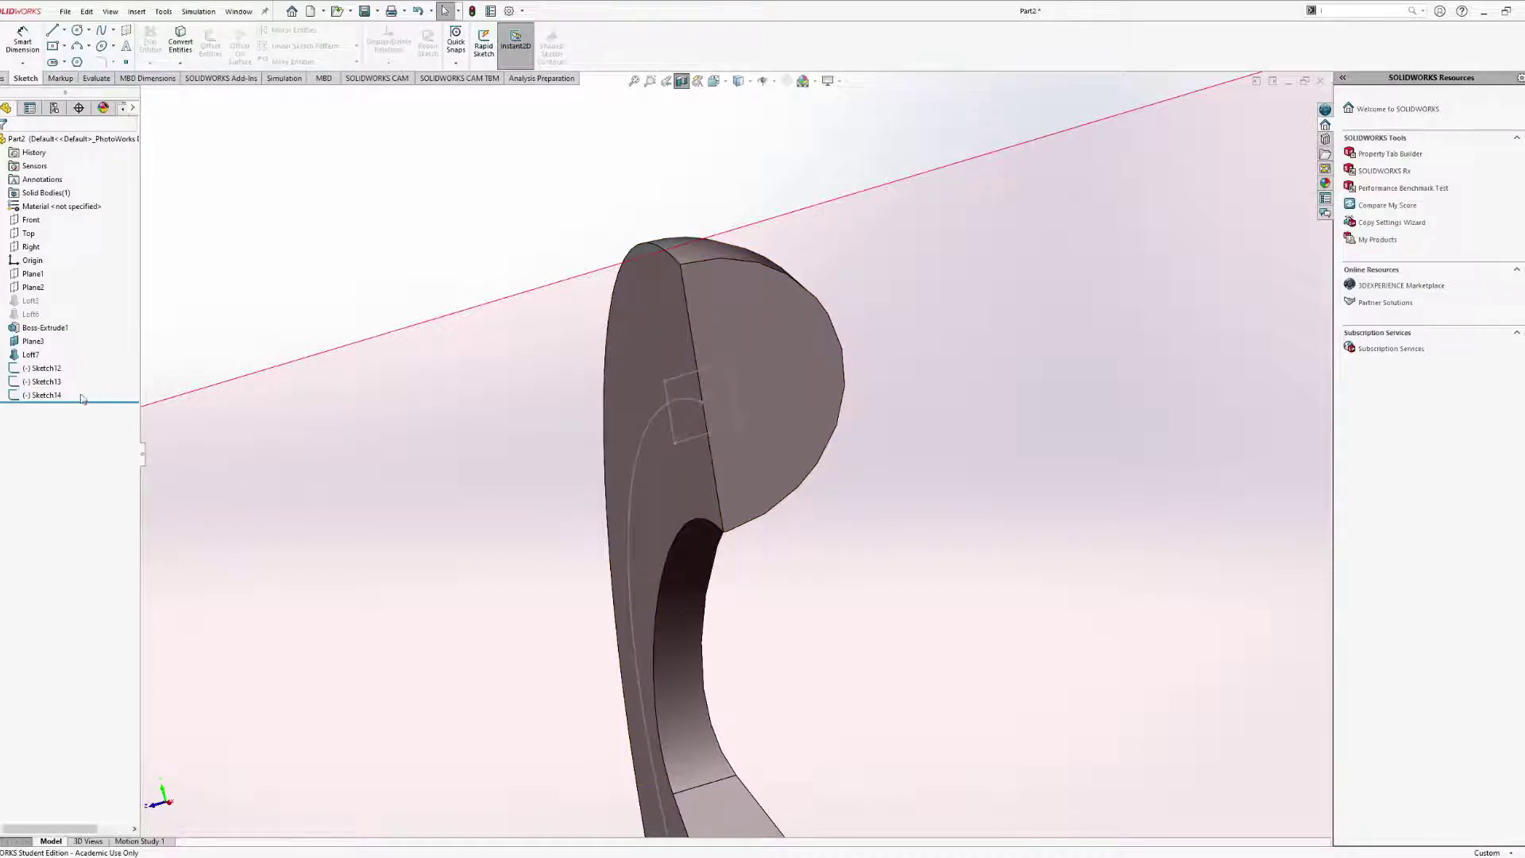
Edit the square profile's sketch on the circular end, dimension its lower side to 25 mm, and close the sketch.
{"action": "left_click", "coordinate": [45, 369]}
{"action": "left_click", "coordinate": [11, 45]}
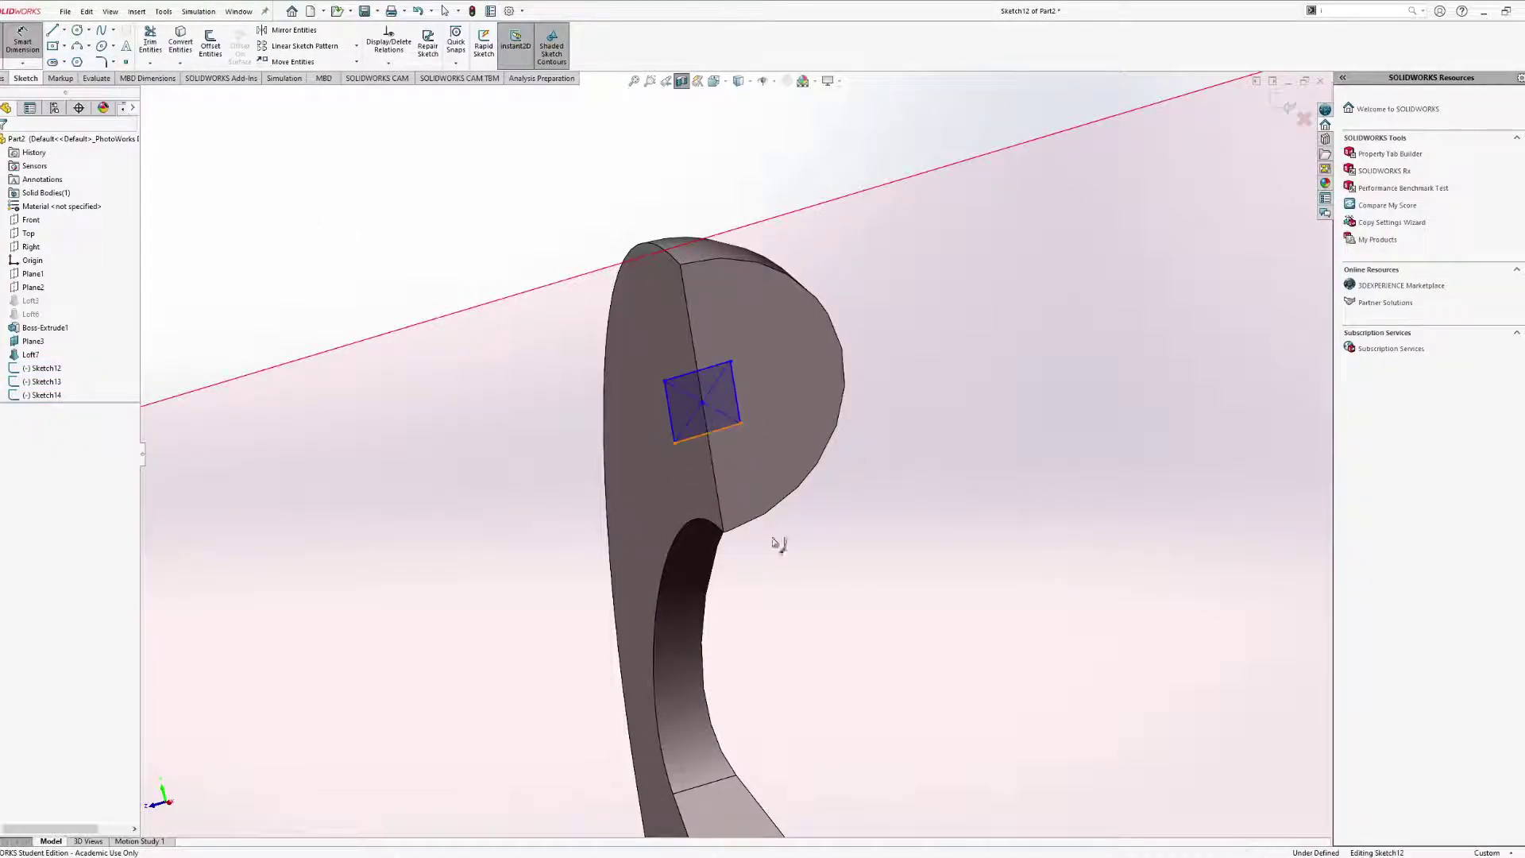
{"action": "left_click", "coordinate": [710, 434]}
{"action": "left_click", "coordinate": [772, 636]}
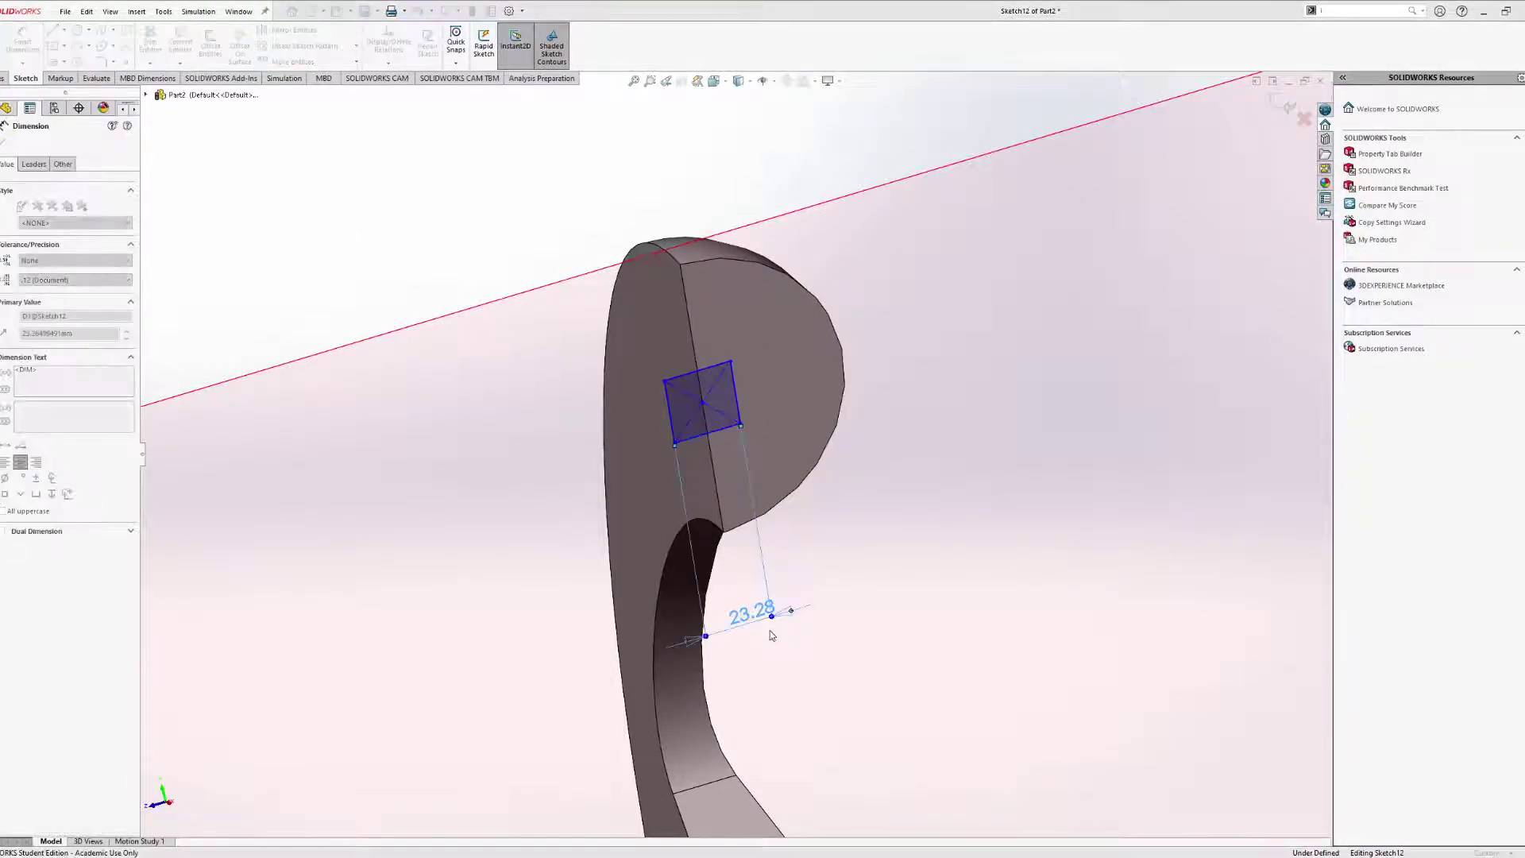
{"action": "type", "text": "25"}
{"action": "key", "text": "Return"}
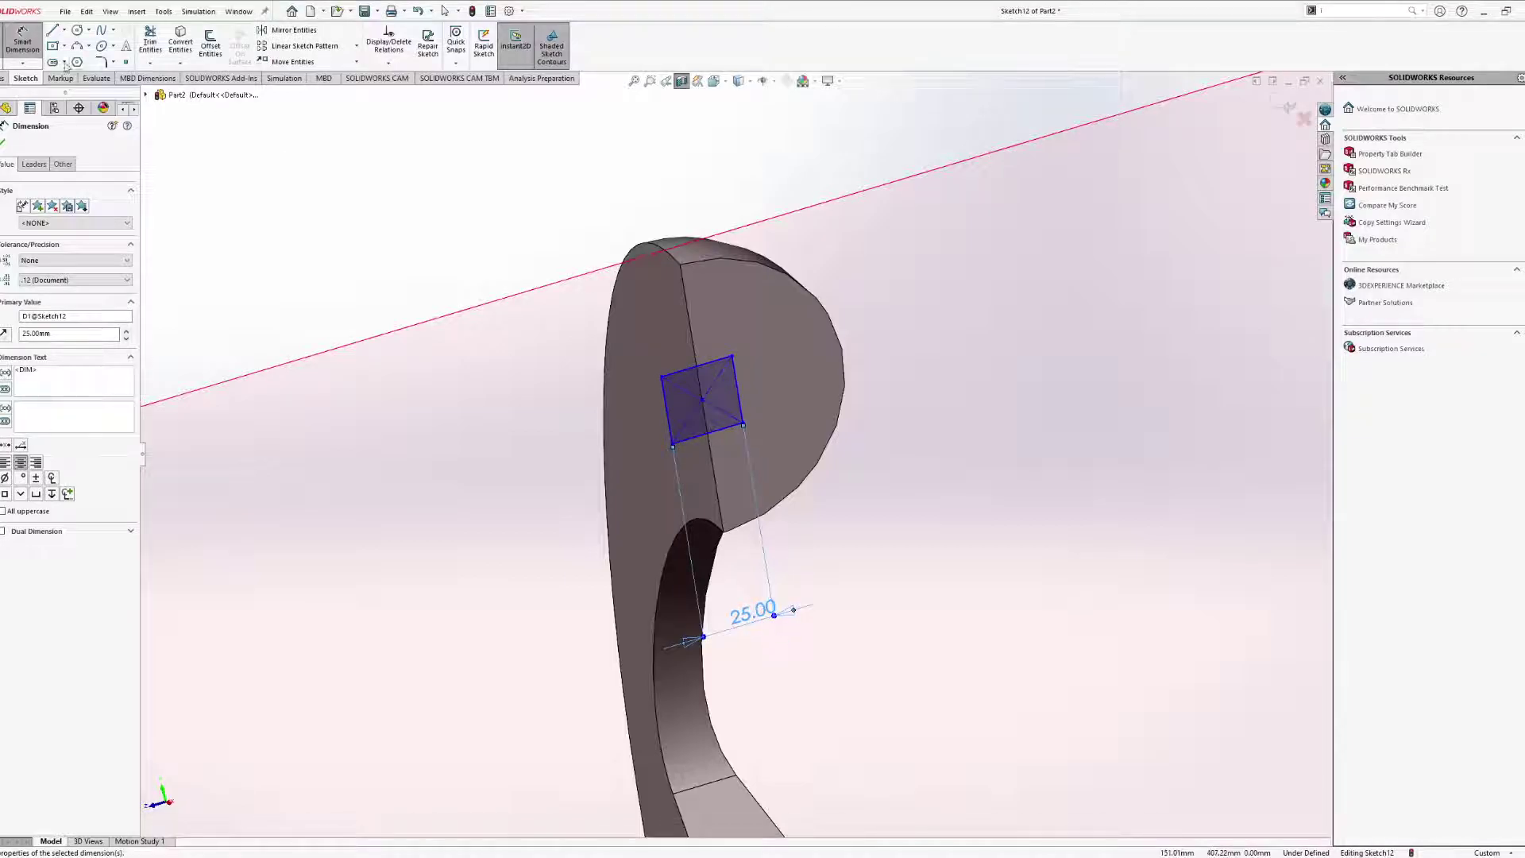
{"action": "left_click", "coordinate": [6, 143]}
{"action": "middle_click_drag", "start_coordinate": [791, 447], "coordinate": [688, 422]}
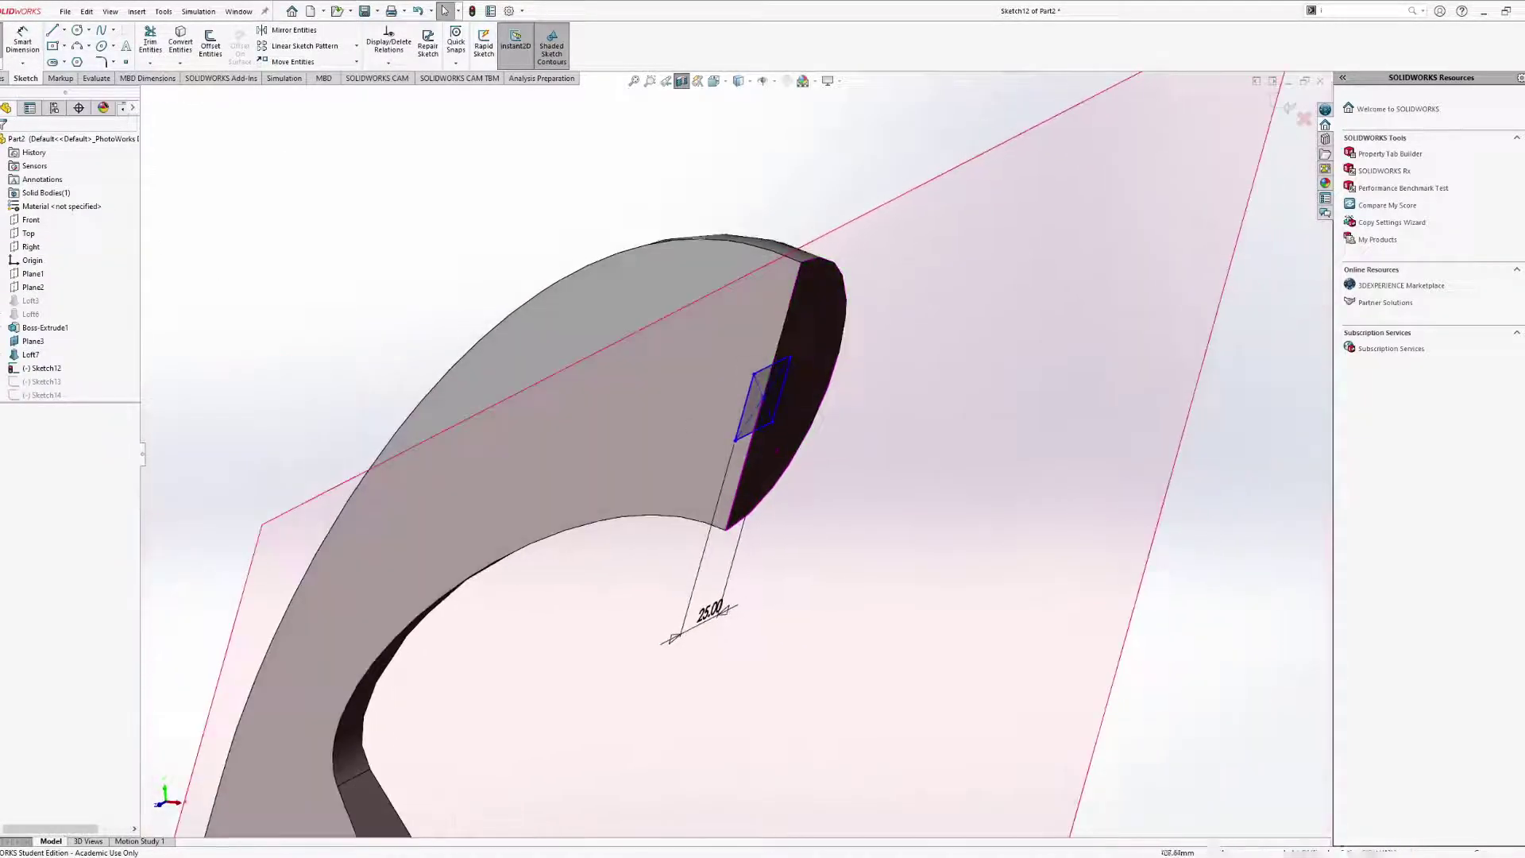
{"action": "double_click", "coordinate": [328, 210]}
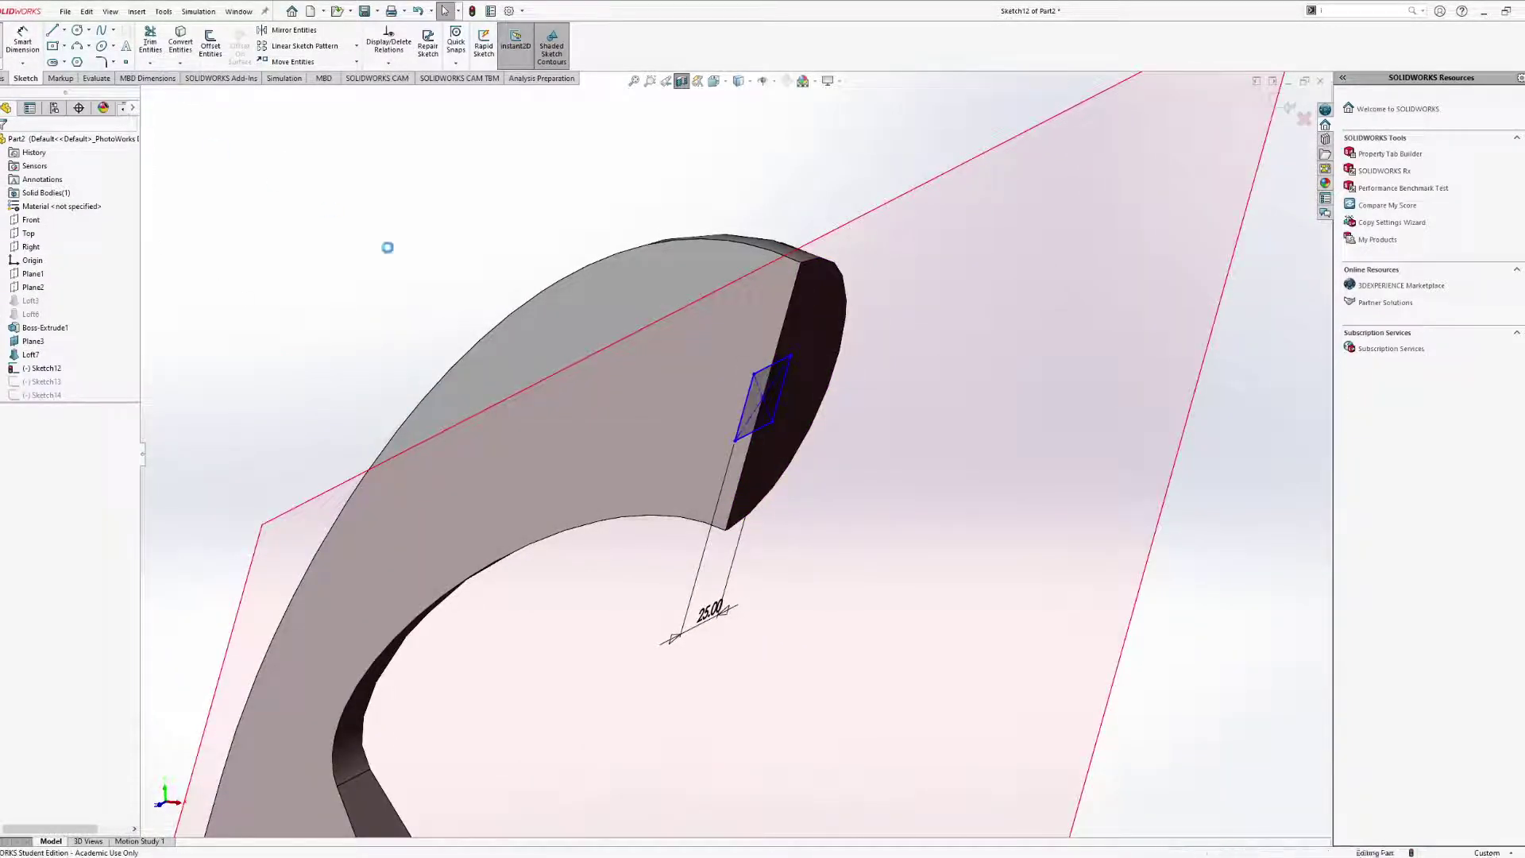
Edit the circle's sketch under the base, dimension its diameter to 5 mm, and close the sketch.
{"action": "middle_click_drag", "start_coordinate": [647, 367], "coordinate": [445, 341]}
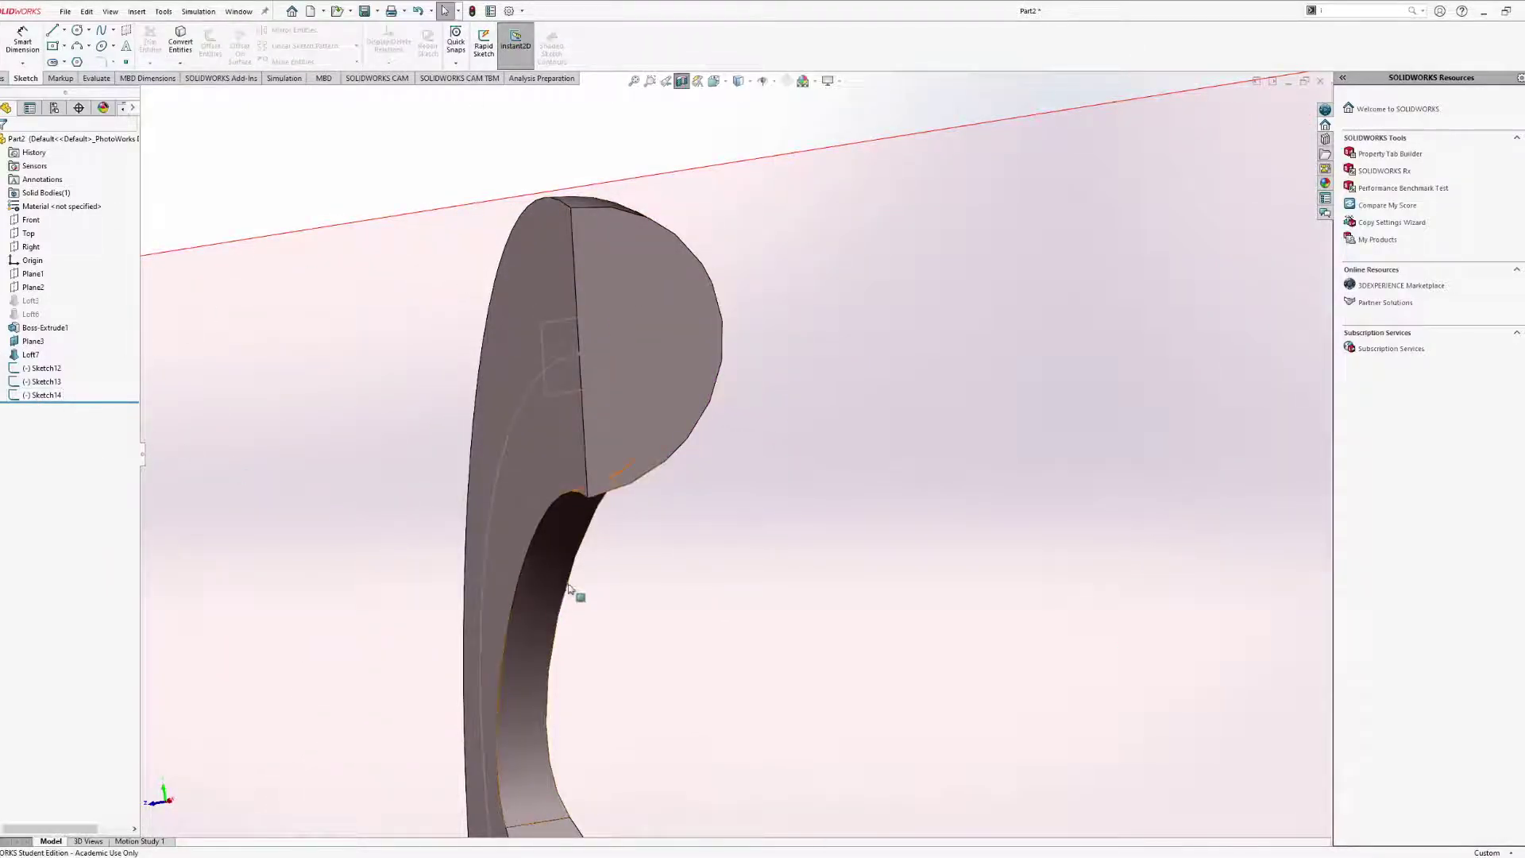
{"action": "middle_click_drag", "start_coordinate": [575, 596], "coordinate": [879, 225]}
{"action": "middle_click_drag", "start_coordinate": [817, 429], "coordinate": [588, 595]}
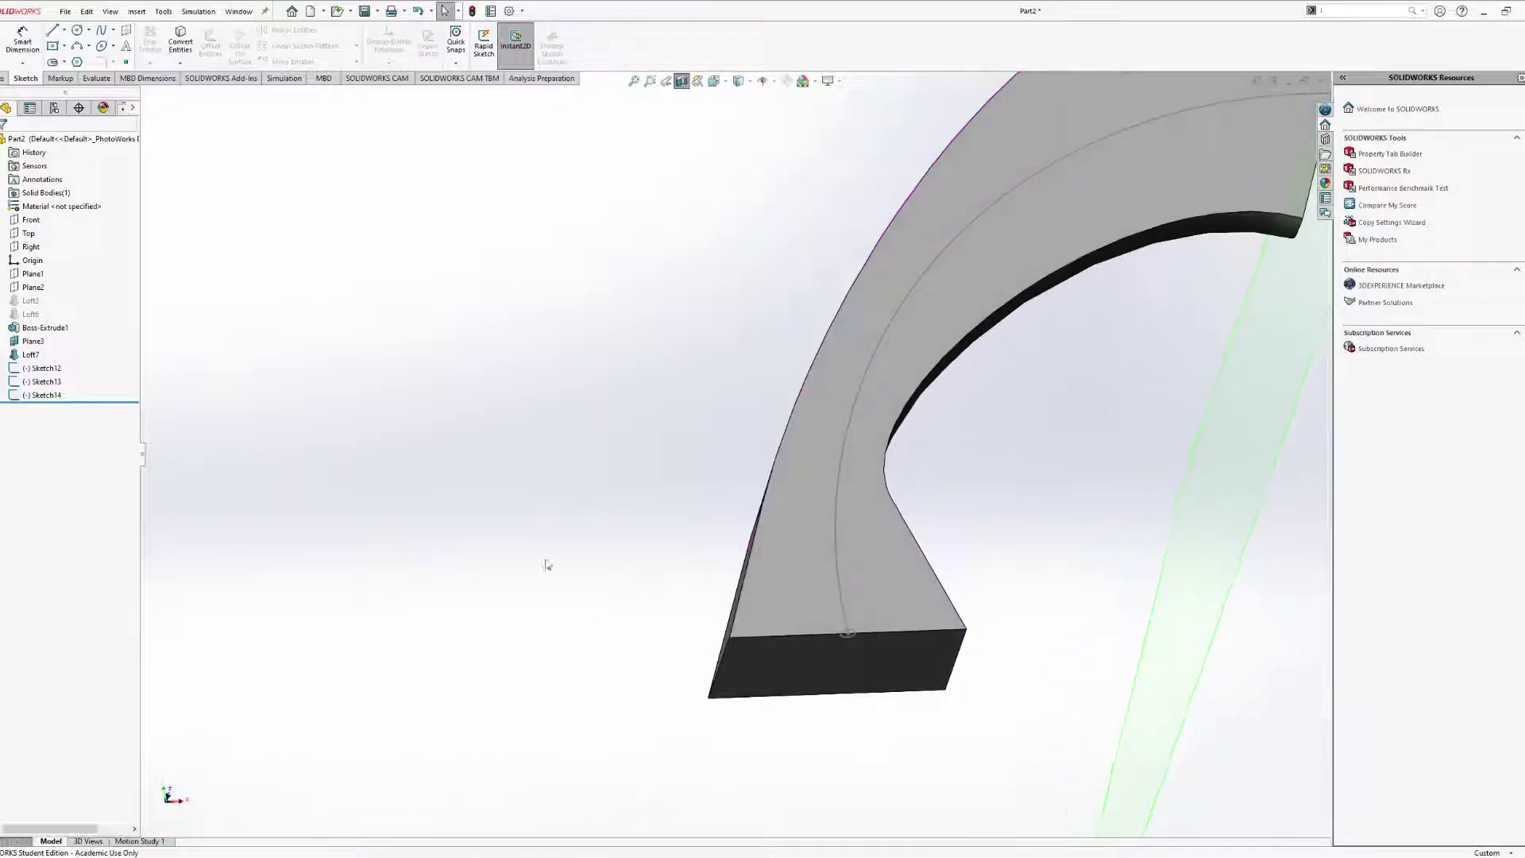
{"action": "left_click", "coordinate": [33, 370]}
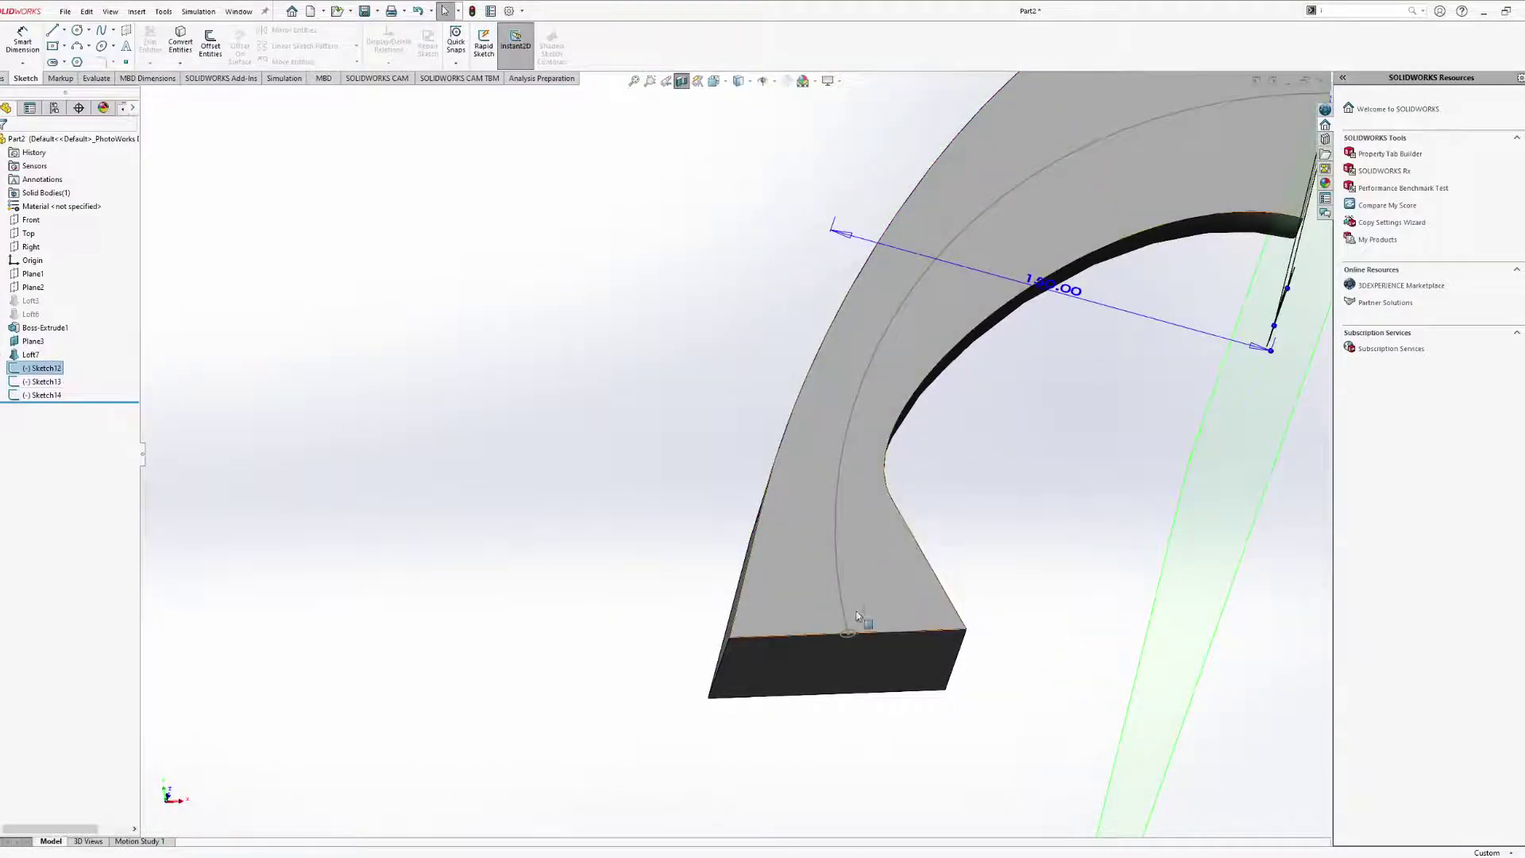
{"action": "middle_click_drag", "start_coordinate": [861, 626], "coordinate": [868, 467]}
{"action": "scroll", "coordinate": [816, 650], "scroll_direction": "down", "scroll_amount": 6}
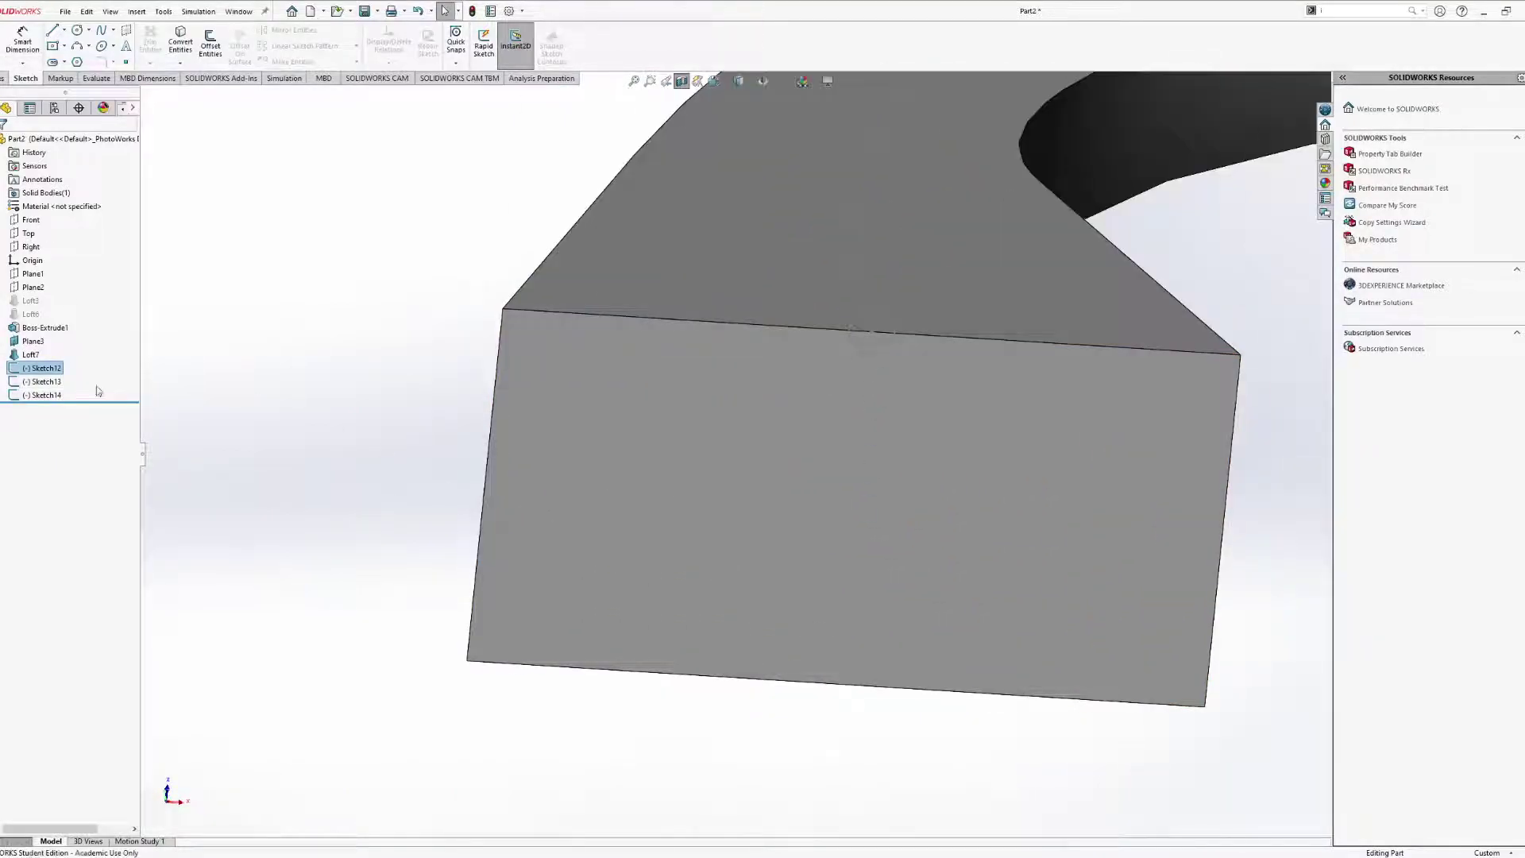
{"action": "left_click", "coordinate": [43, 395]}
{"action": "left_click", "coordinate": [973, 331]}
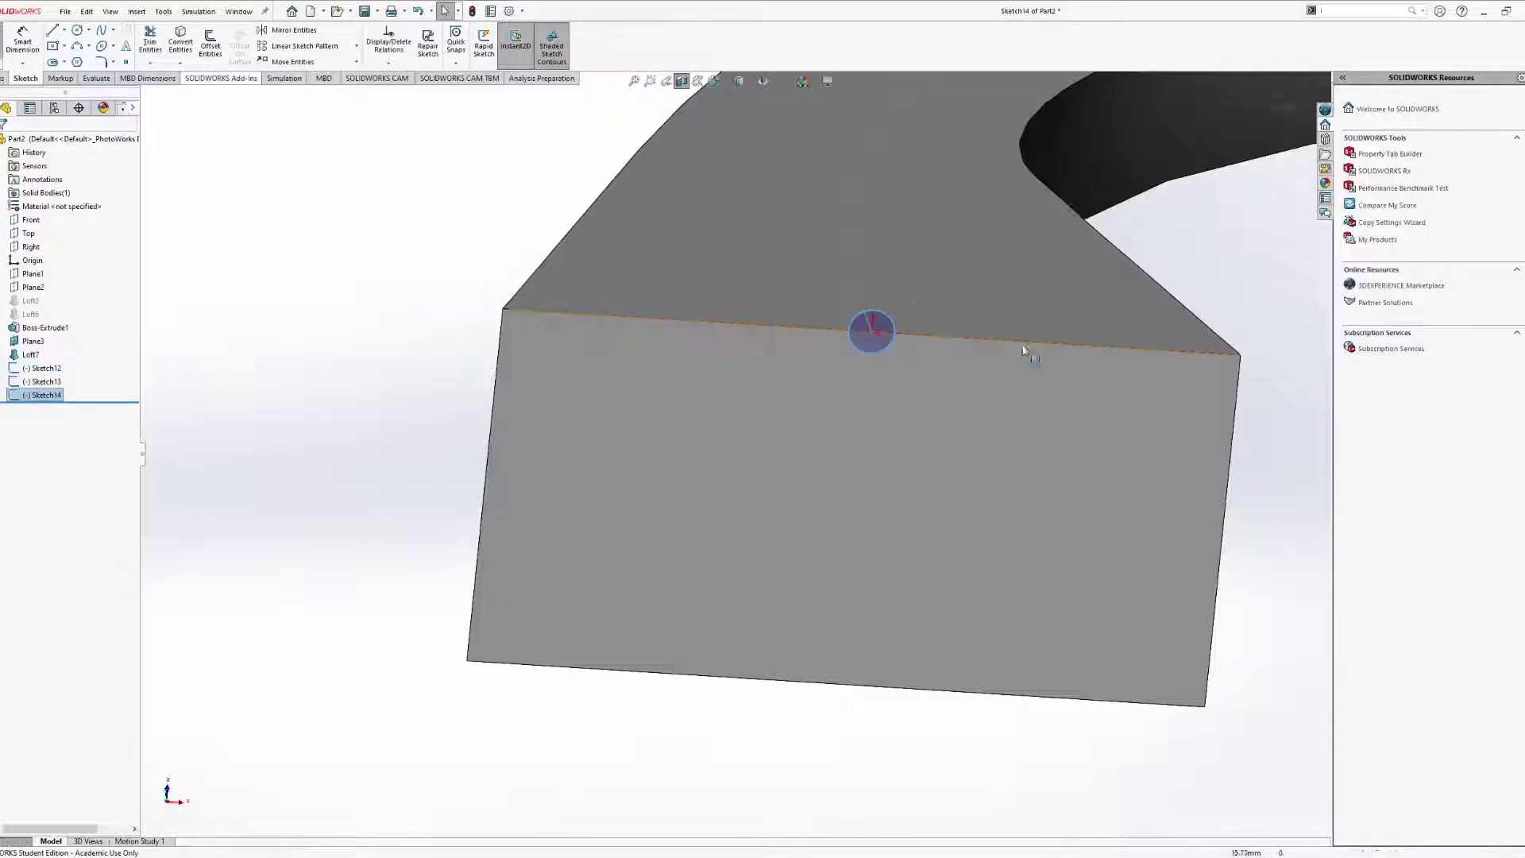
{"action": "left_click", "coordinate": [23, 40]}
{"action": "left_click", "coordinate": [885, 347]}
{"action": "left_click", "coordinate": [1045, 531]}
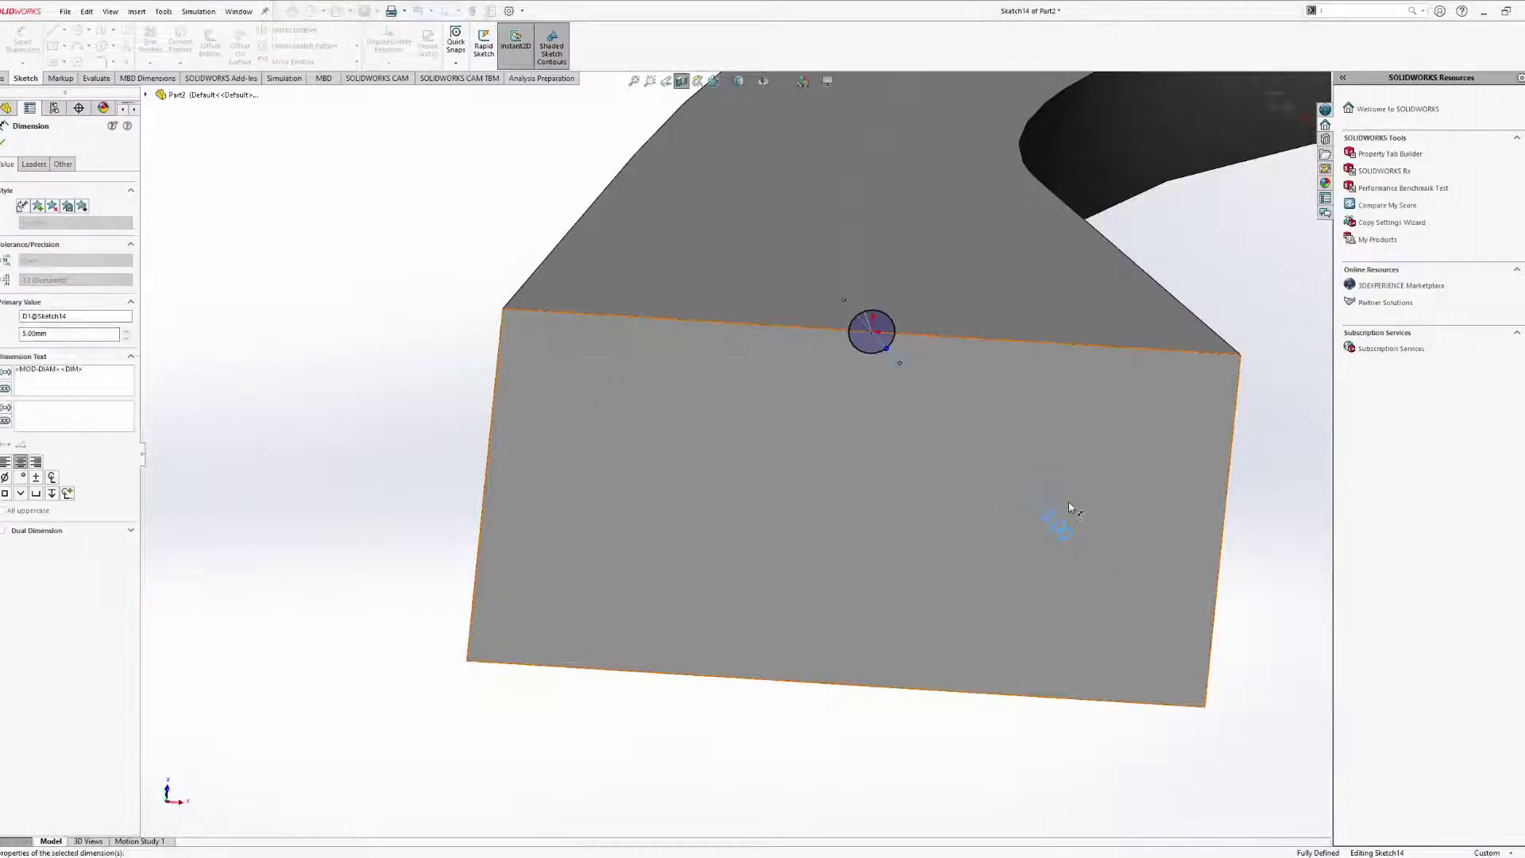
{"action": "scroll", "coordinate": [1072, 511], "scroll_direction": "up", "scroll_amount": 10}
{"action": "middle_click_drag", "start_coordinate": [1085, 442], "coordinate": [986, 739]}
{"action": "left_click", "coordinate": [4, 140]}
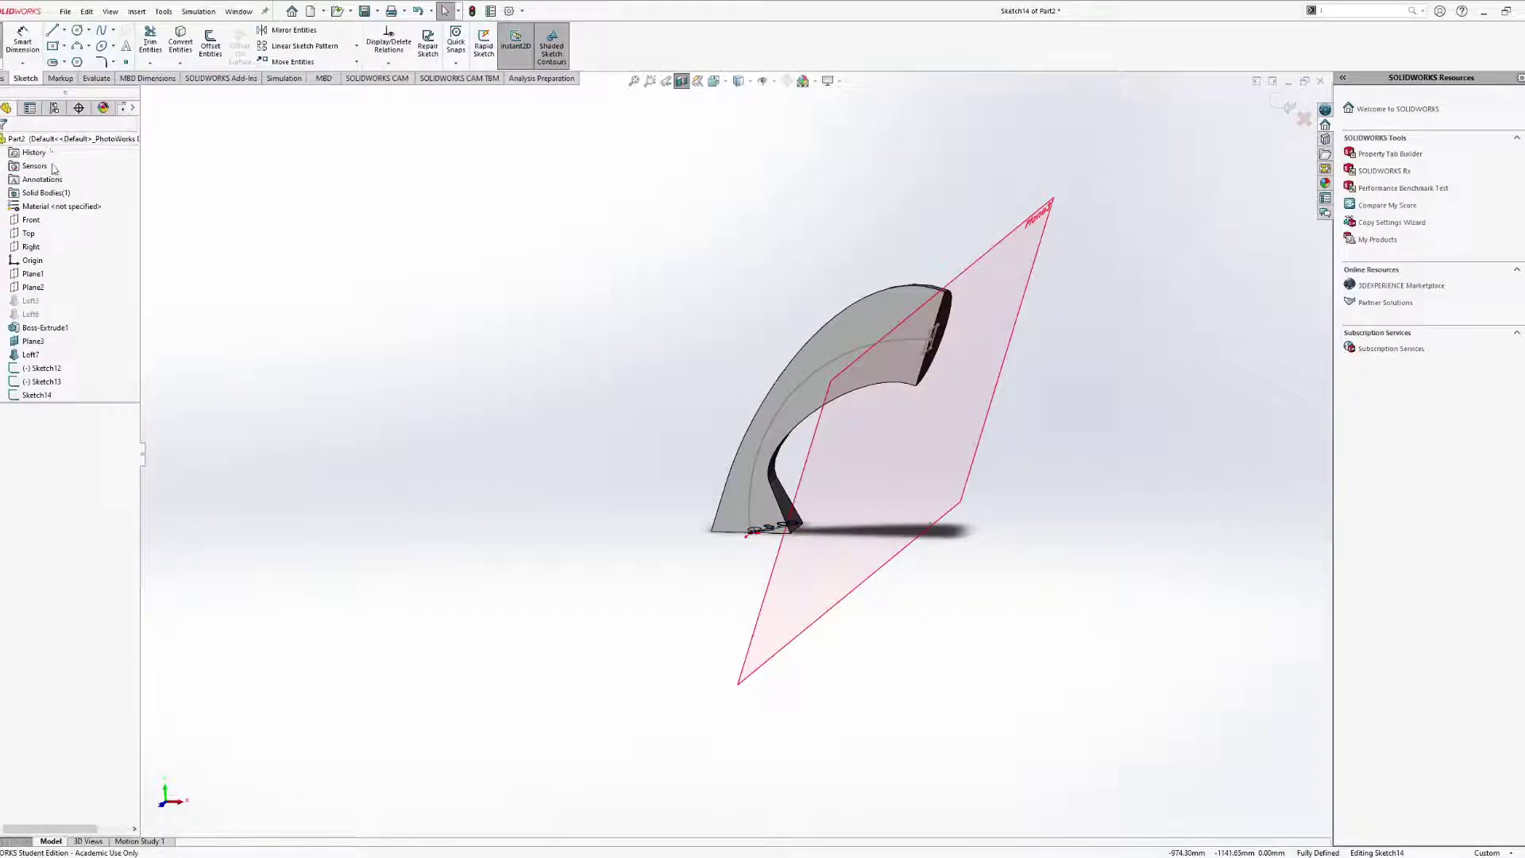
{"action": "middle_click_drag", "start_coordinate": [419, 280], "coordinate": [384, 253]}
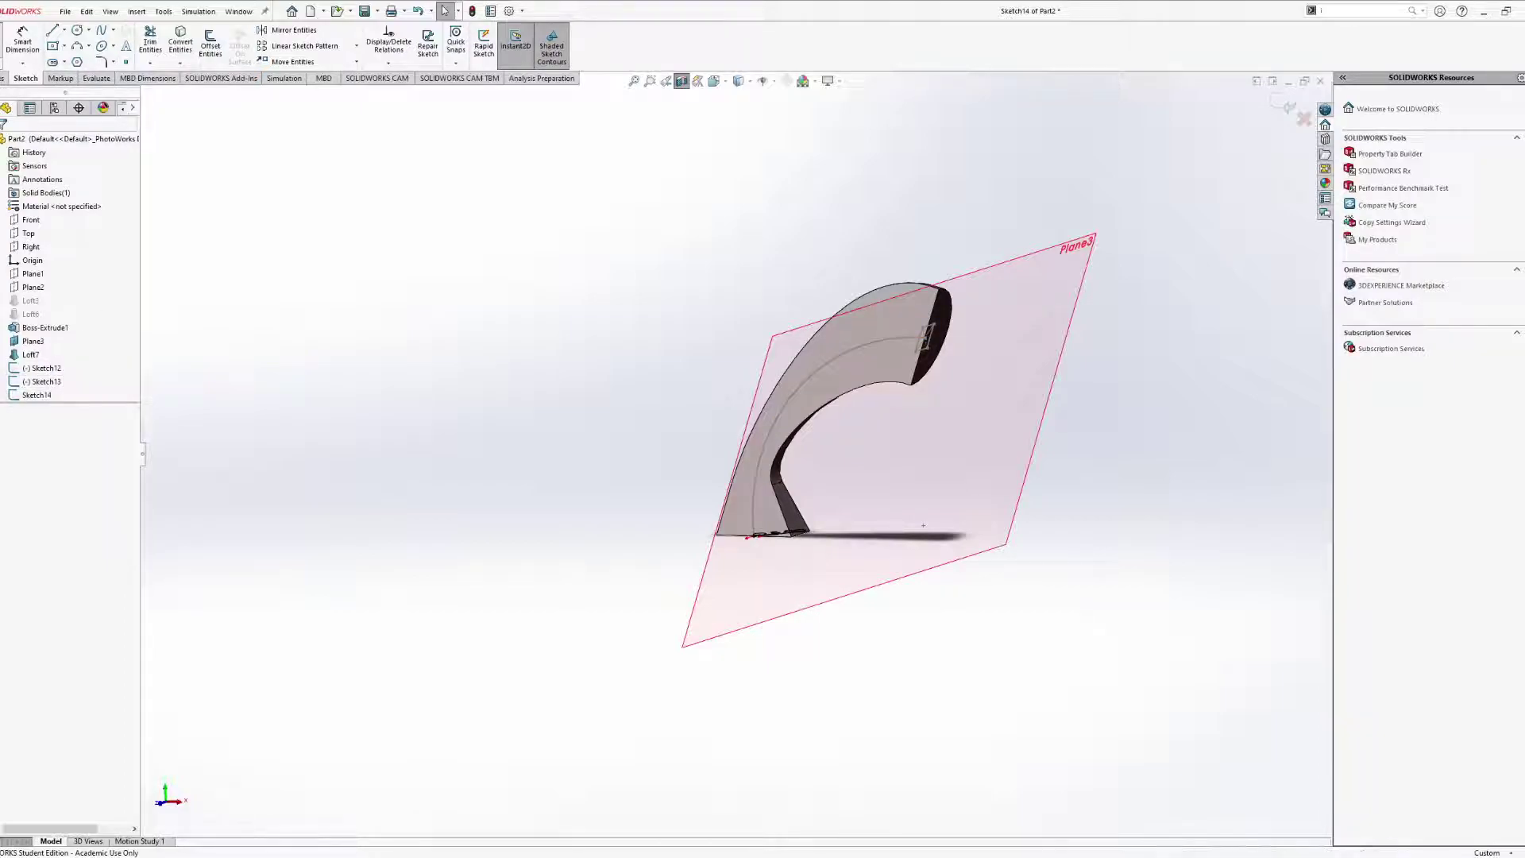
{"action": "left_click", "coordinate": [2, 45]}
Start a lofted cut with only the small circle under the base as its first profile.
{"action": "middle_click_drag", "start_coordinate": [660, 434], "coordinate": [704, 414]}
{"action": "left_click", "coordinate": [3, 78]}
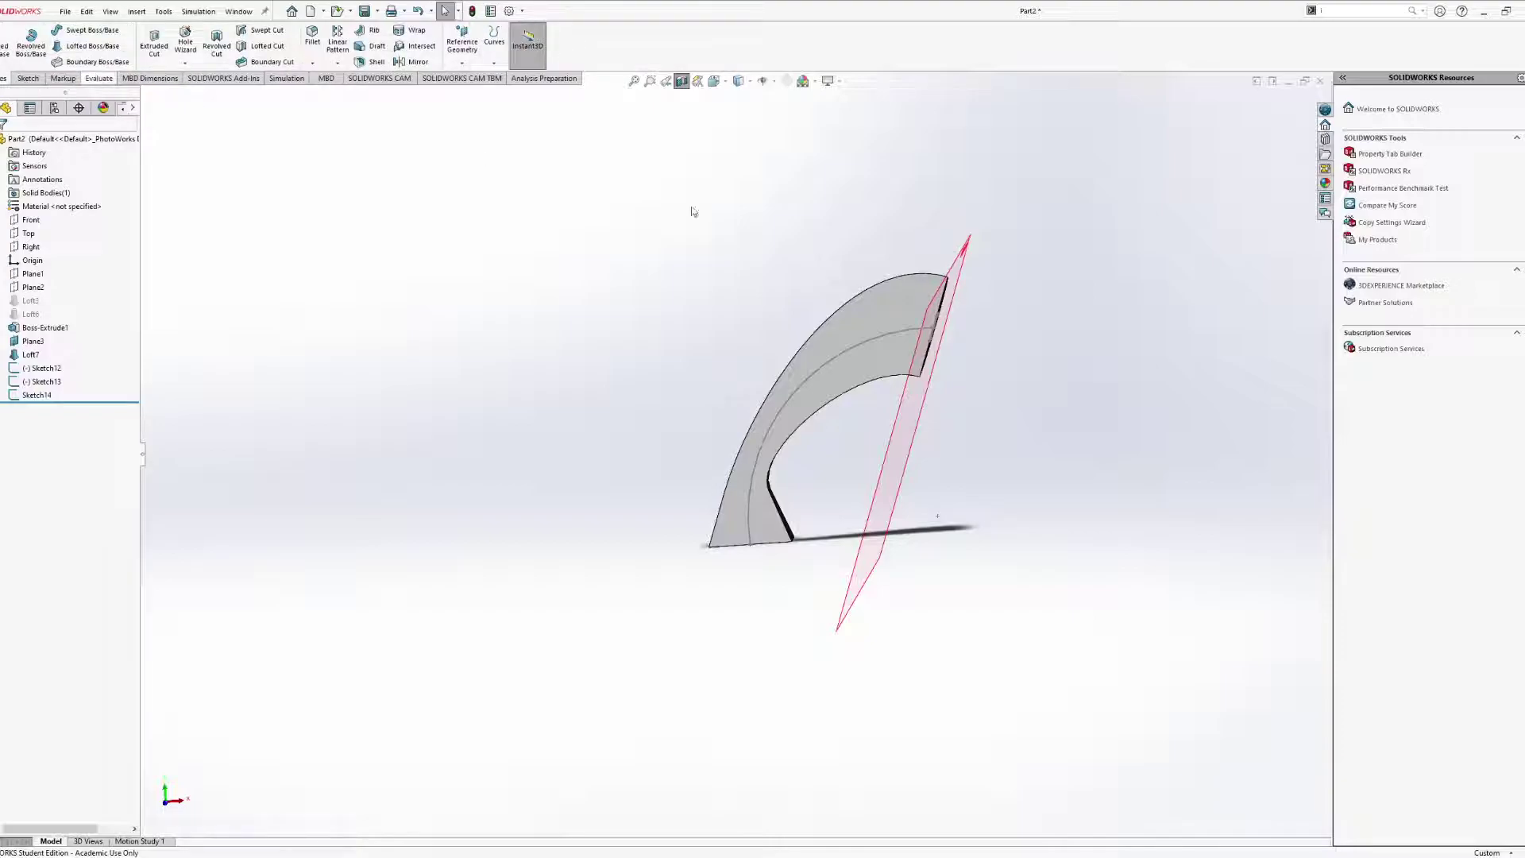
{"action": "key", "text": "ctrl+8"}
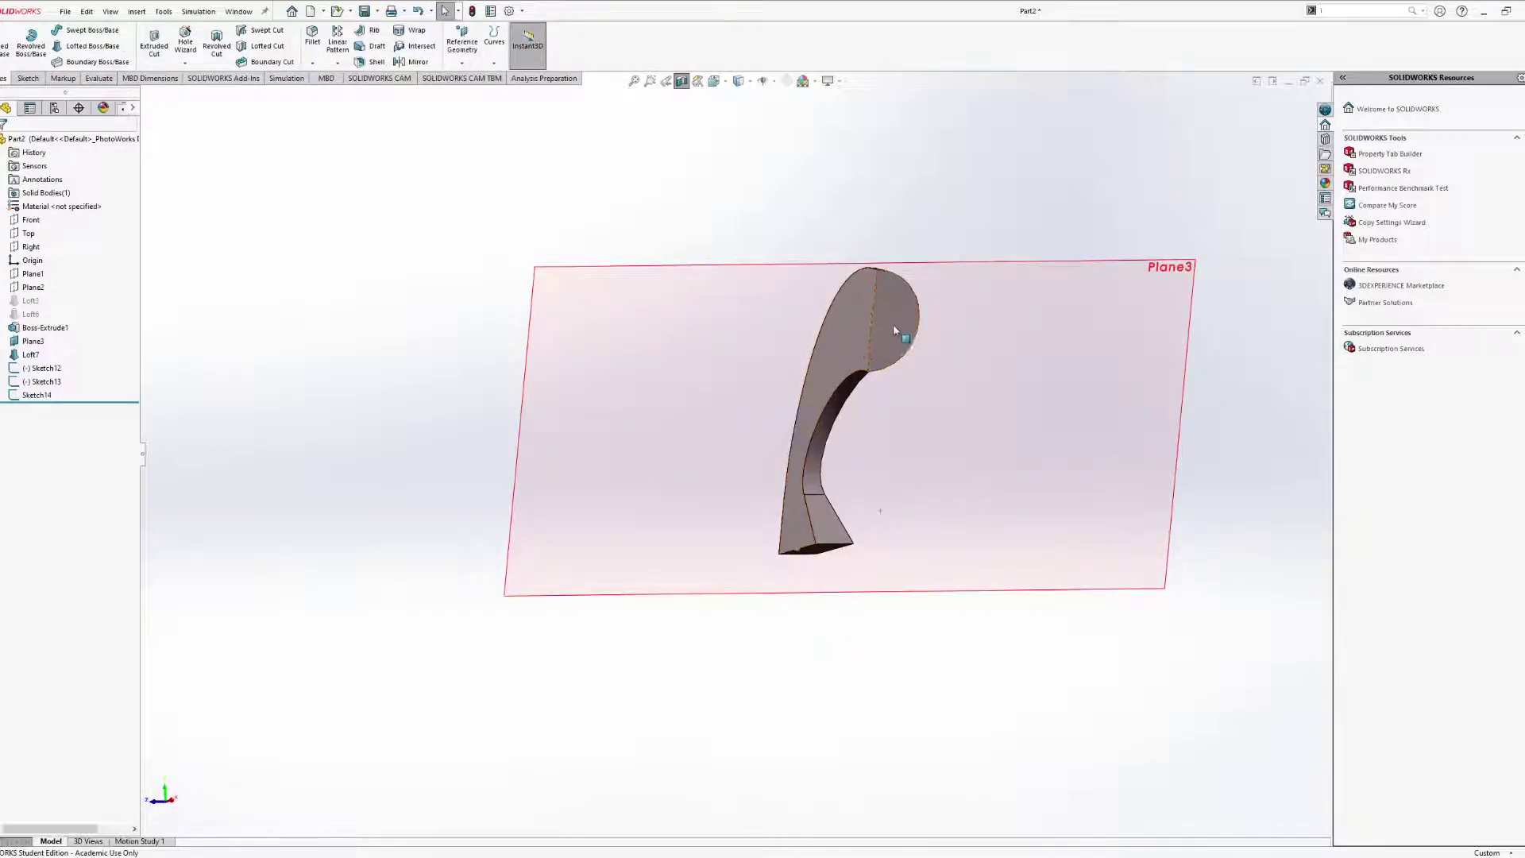
{"action": "middle_click_drag", "start_coordinate": [755, 362], "coordinate": [929, 322]}
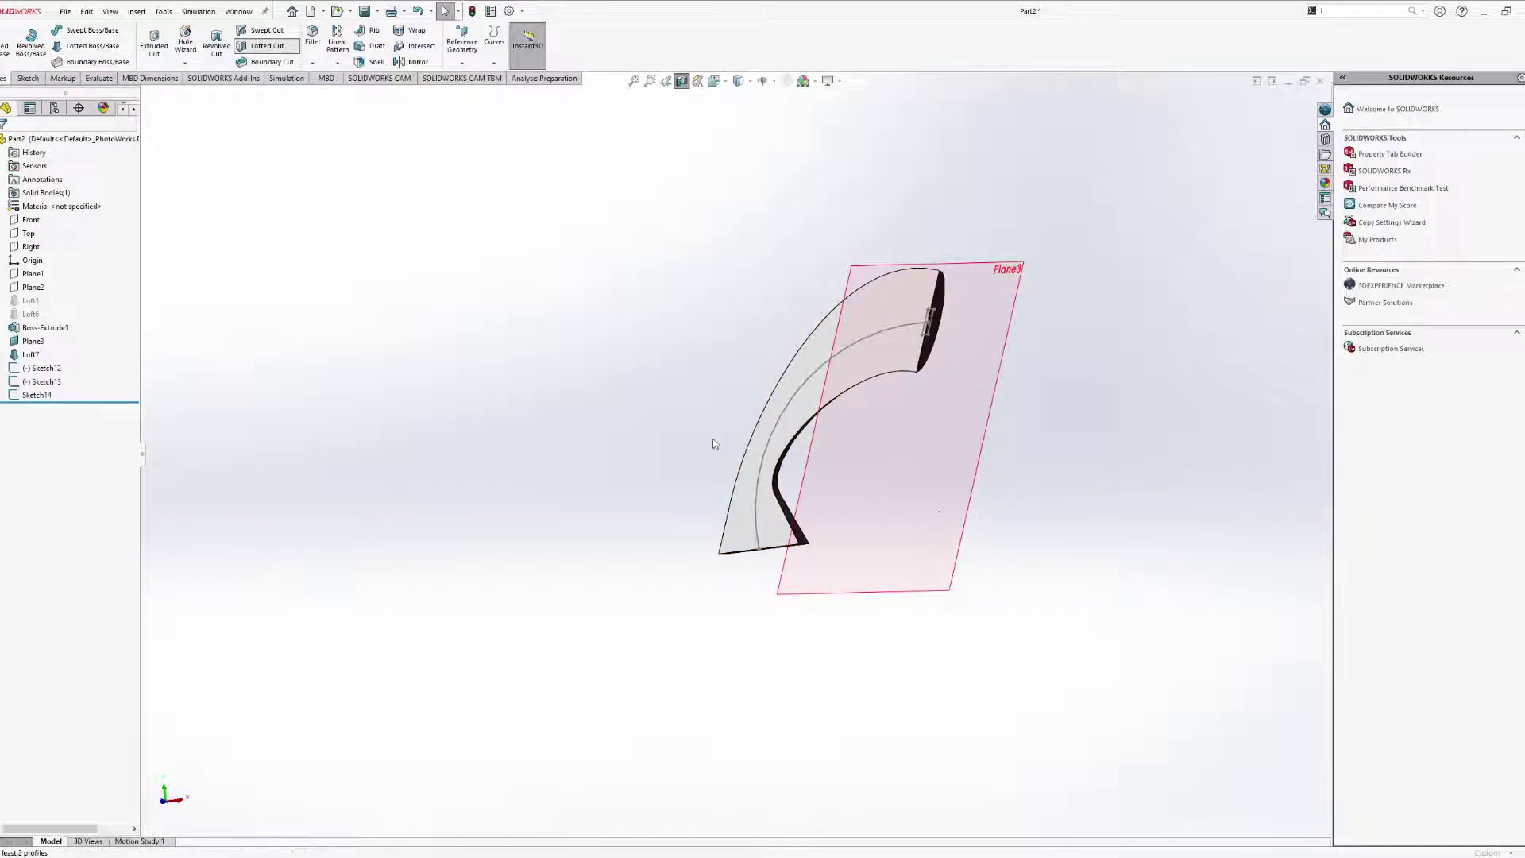
{"action": "middle_click_drag", "start_coordinate": [712, 438], "coordinate": [749, 354]}
{"action": "scroll", "coordinate": [878, 621], "scroll_direction": "down", "scroll_amount": 5}
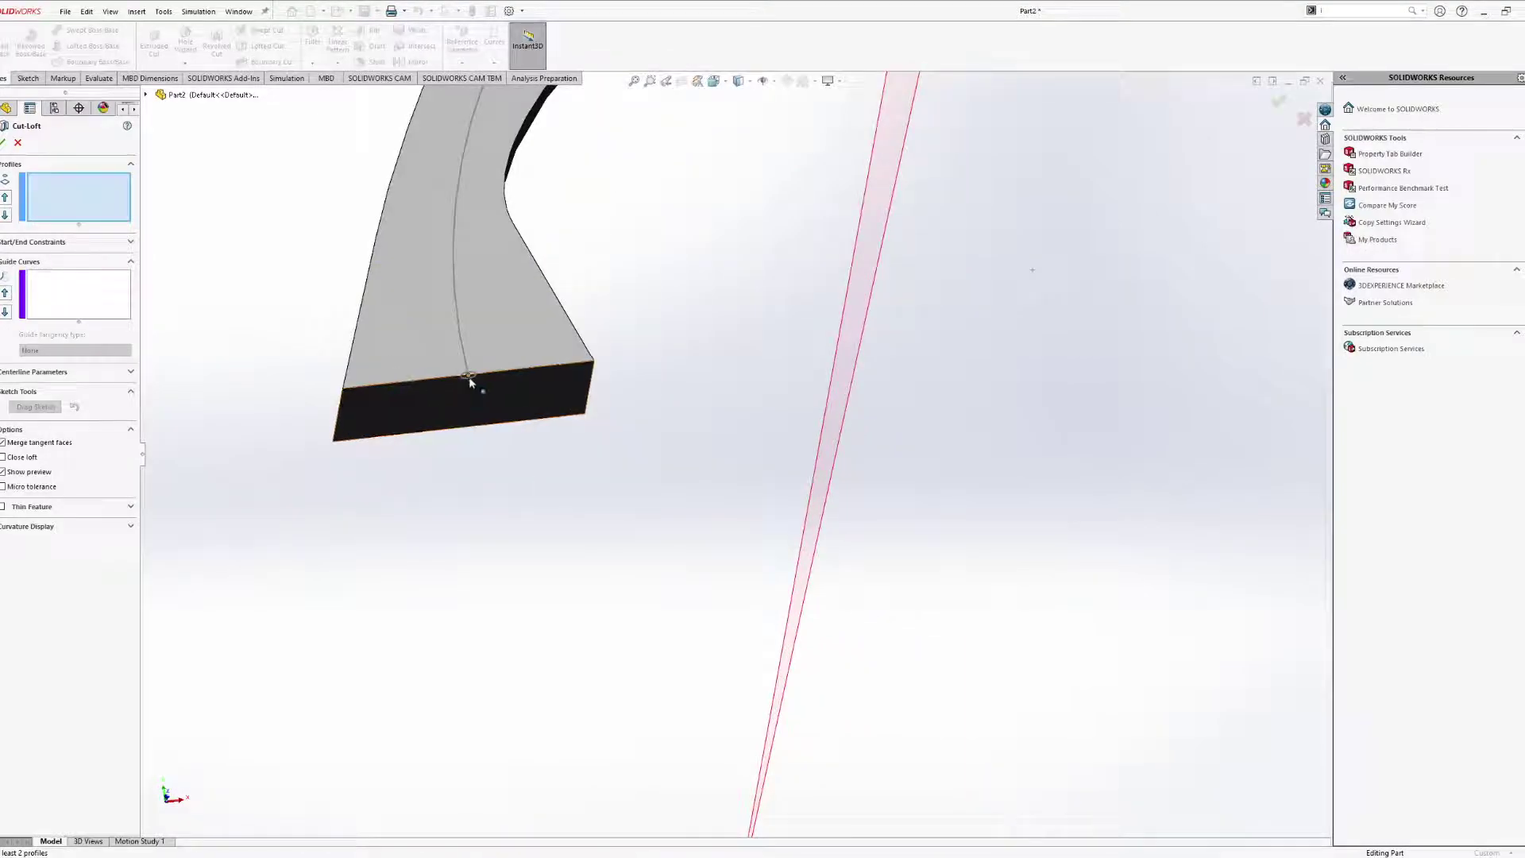
{"action": "scroll", "coordinate": [470, 382], "scroll_direction": "down", "scroll_amount": 5}
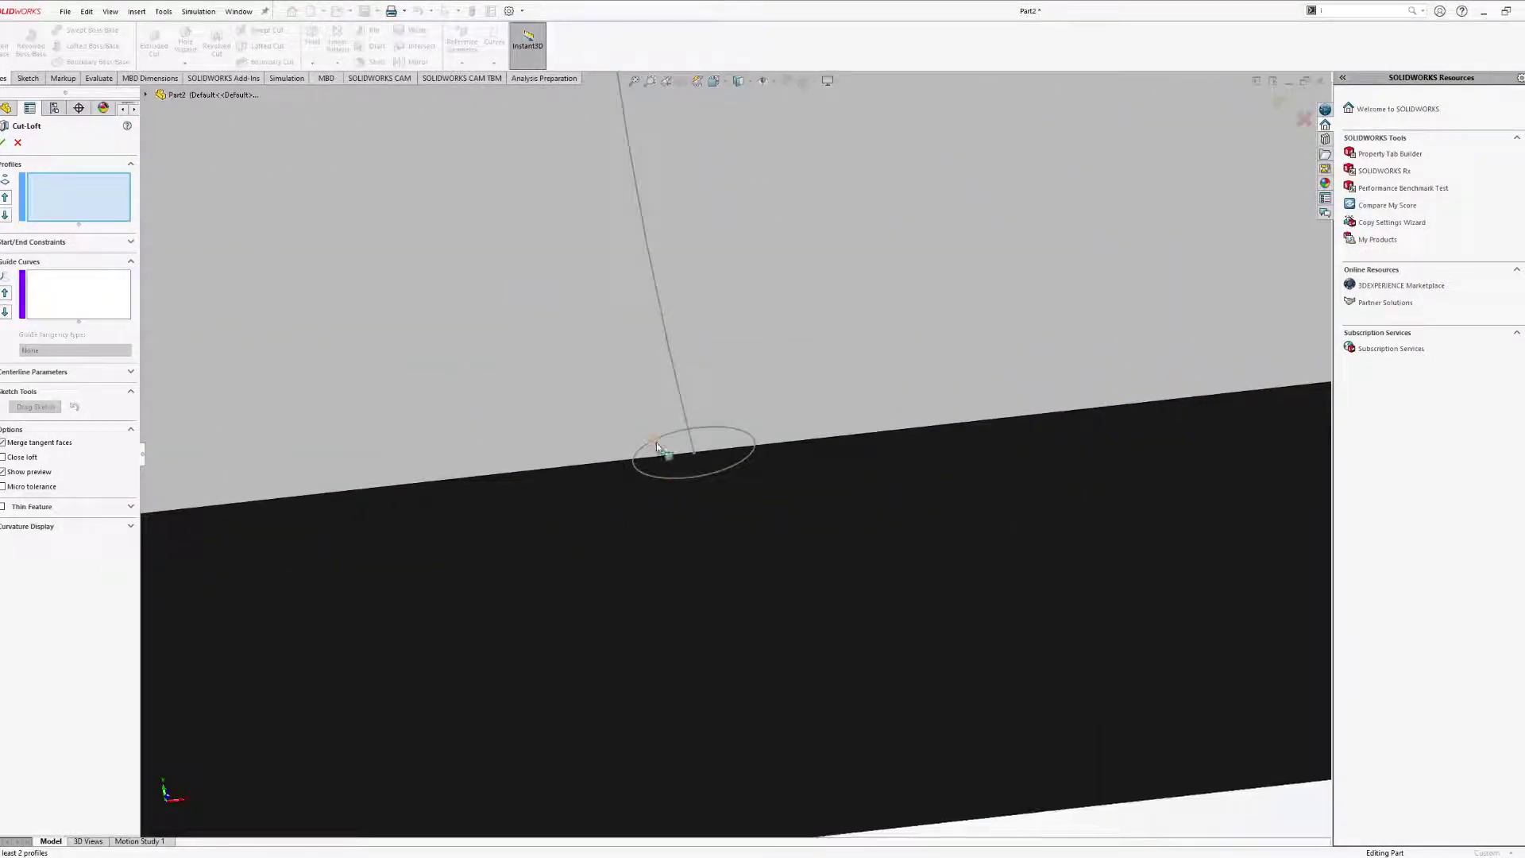
{"action": "left_click", "coordinate": [657, 443]}
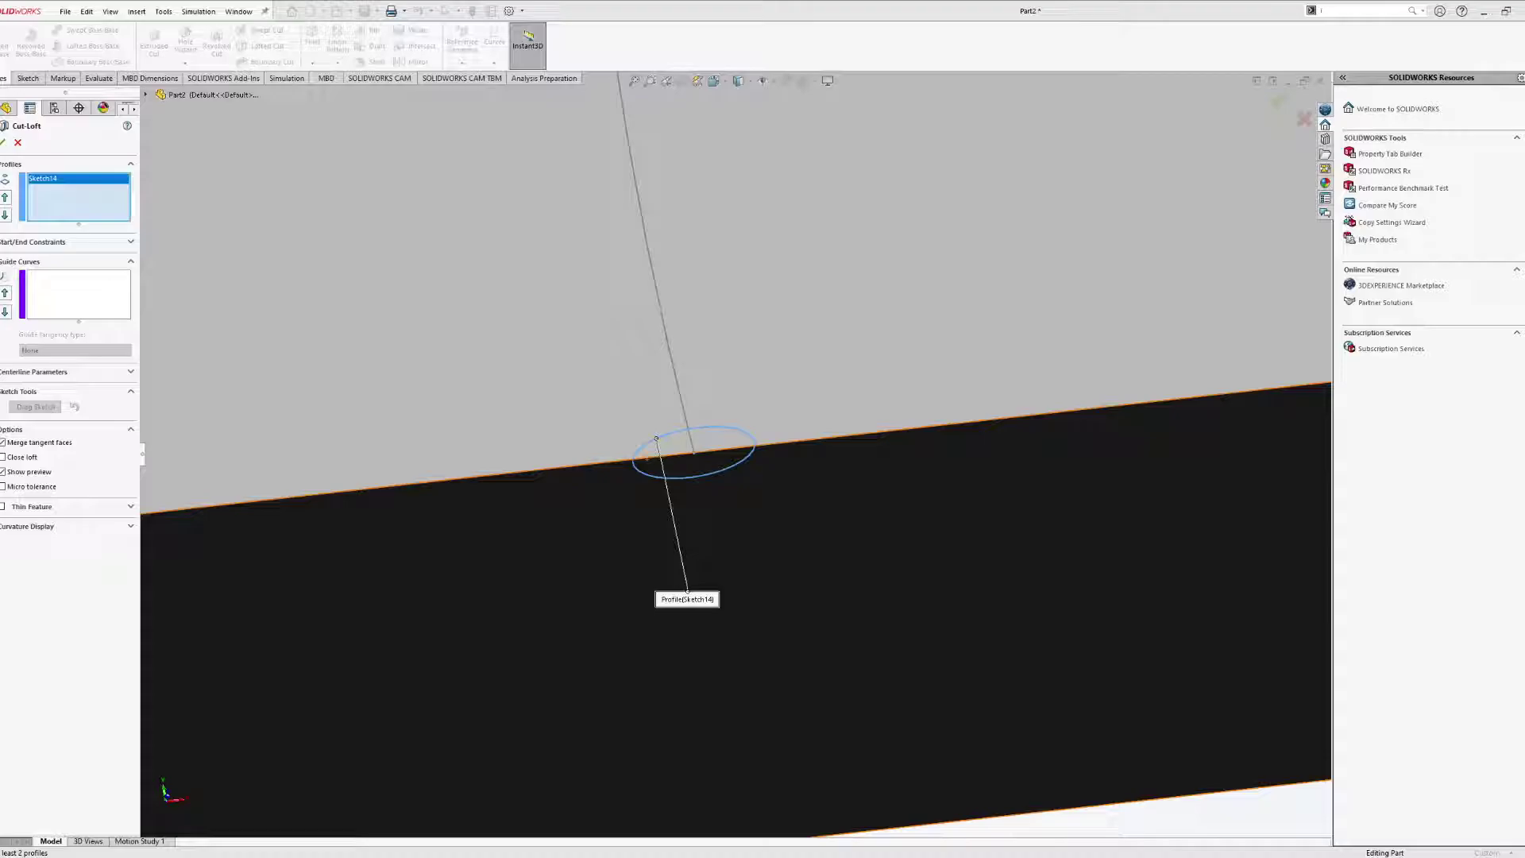
{"action": "left_click", "coordinate": [776, 530]}
{"action": "scroll", "coordinate": [776, 531], "scroll_direction": "up", "scroll_amount": 7}
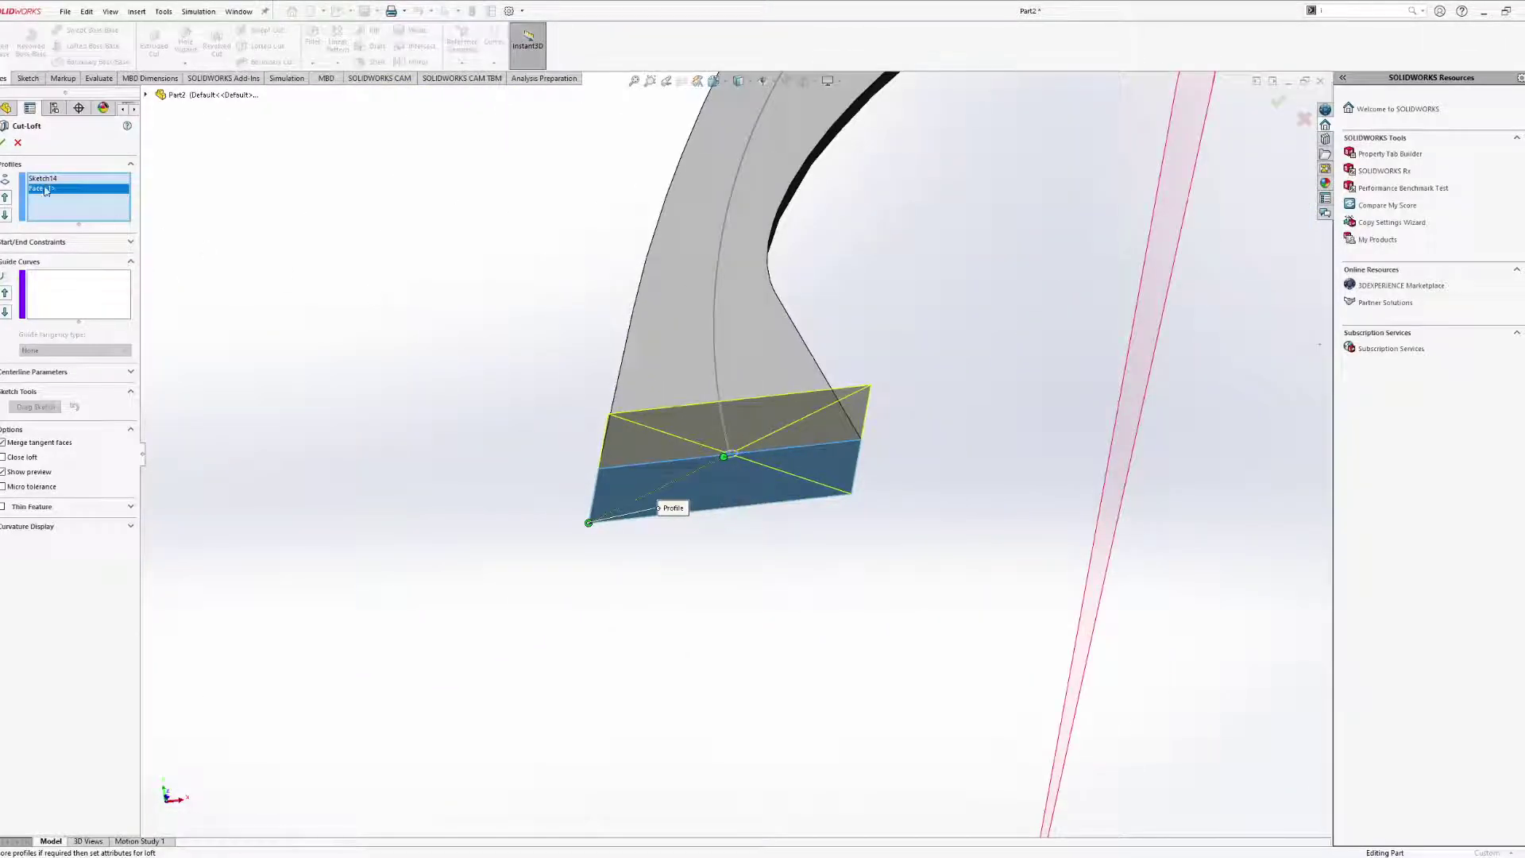
{"action": "key", "text": "Delete"}
Add the square on the circular end as the lofted cut's second profile.
{"action": "mouse_move", "coordinate": [1020, 112]}
{"action": "middle_mouse_down", "text": "ctrl"}
{"action": "mouse_move", "coordinate": [524, 599]}
{"action": "mouse_move", "coordinate": [559, 331]}
{"action": "middle_mouse_up", "text": "ctrl"}
{"action": "scroll", "coordinate": [558, 330], "scroll_direction": "down", "scroll_amount": 5}
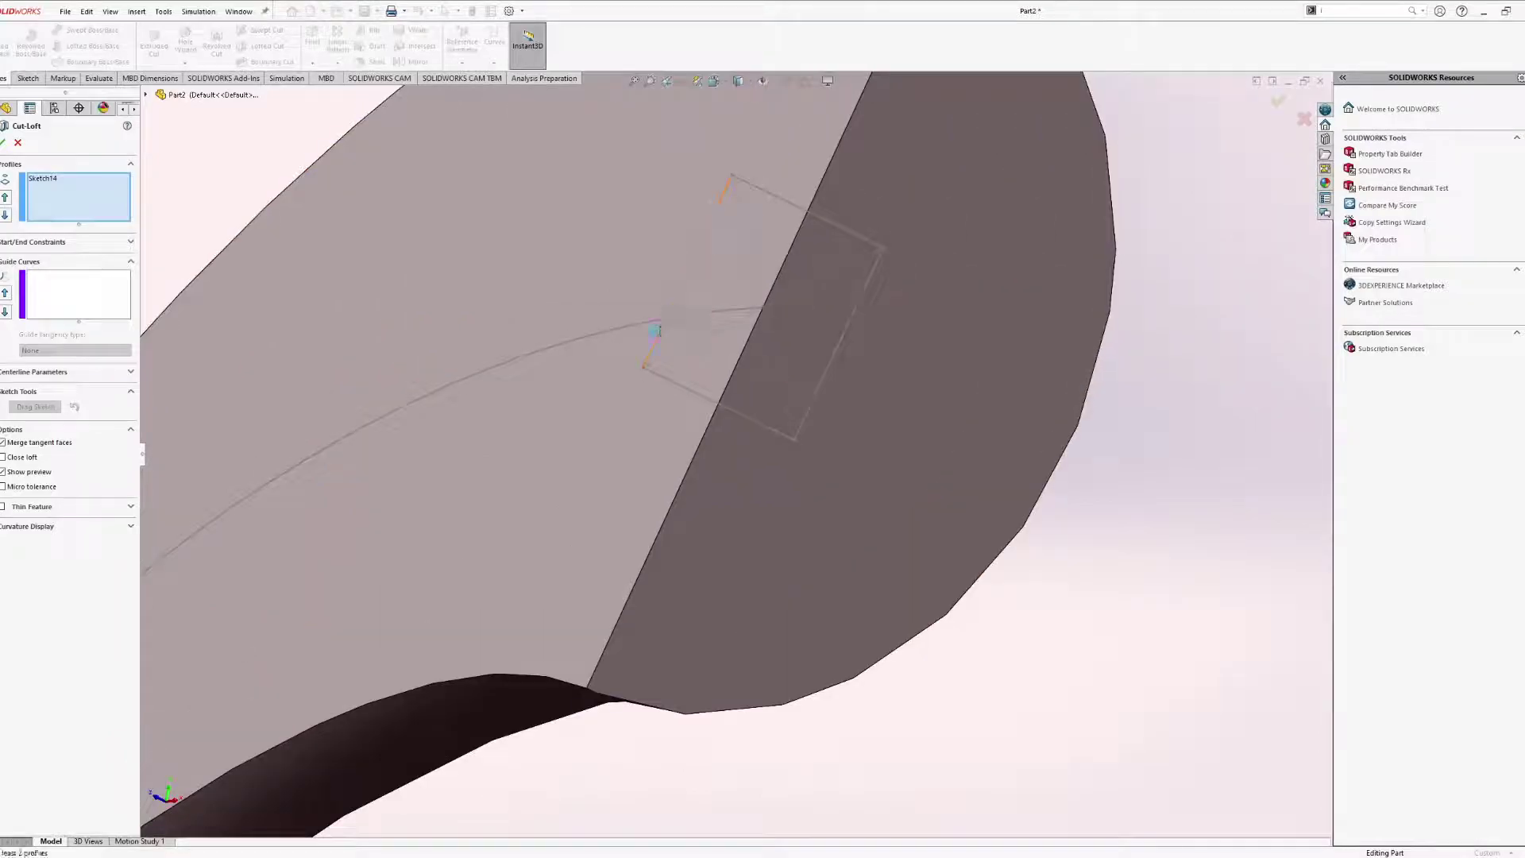
{"action": "left_click", "coordinate": [644, 367]}
{"action": "scroll", "coordinate": [730, 454], "scroll_direction": "up", "scroll_amount": 6}
{"action": "middle_click_drag", "start_coordinate": [731, 454], "coordinate": [783, 462], "text": "ctrl"}
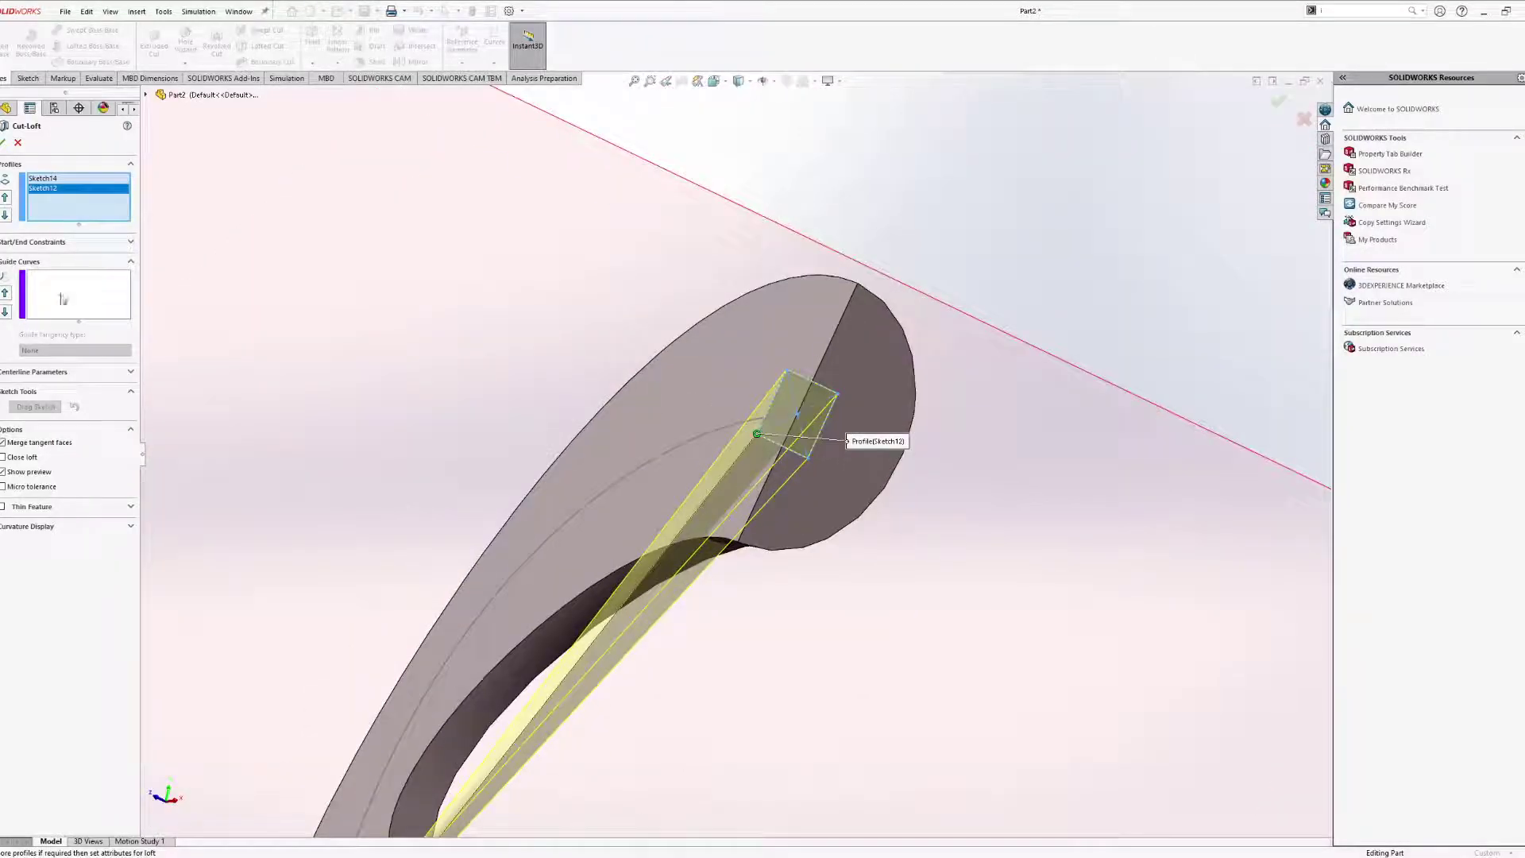
Use the arc sketch as the lofted cut's centerline and create the cut.
{"action": "left_click", "coordinate": [131, 374]}
{"action": "left_click", "coordinate": [640, 474]}
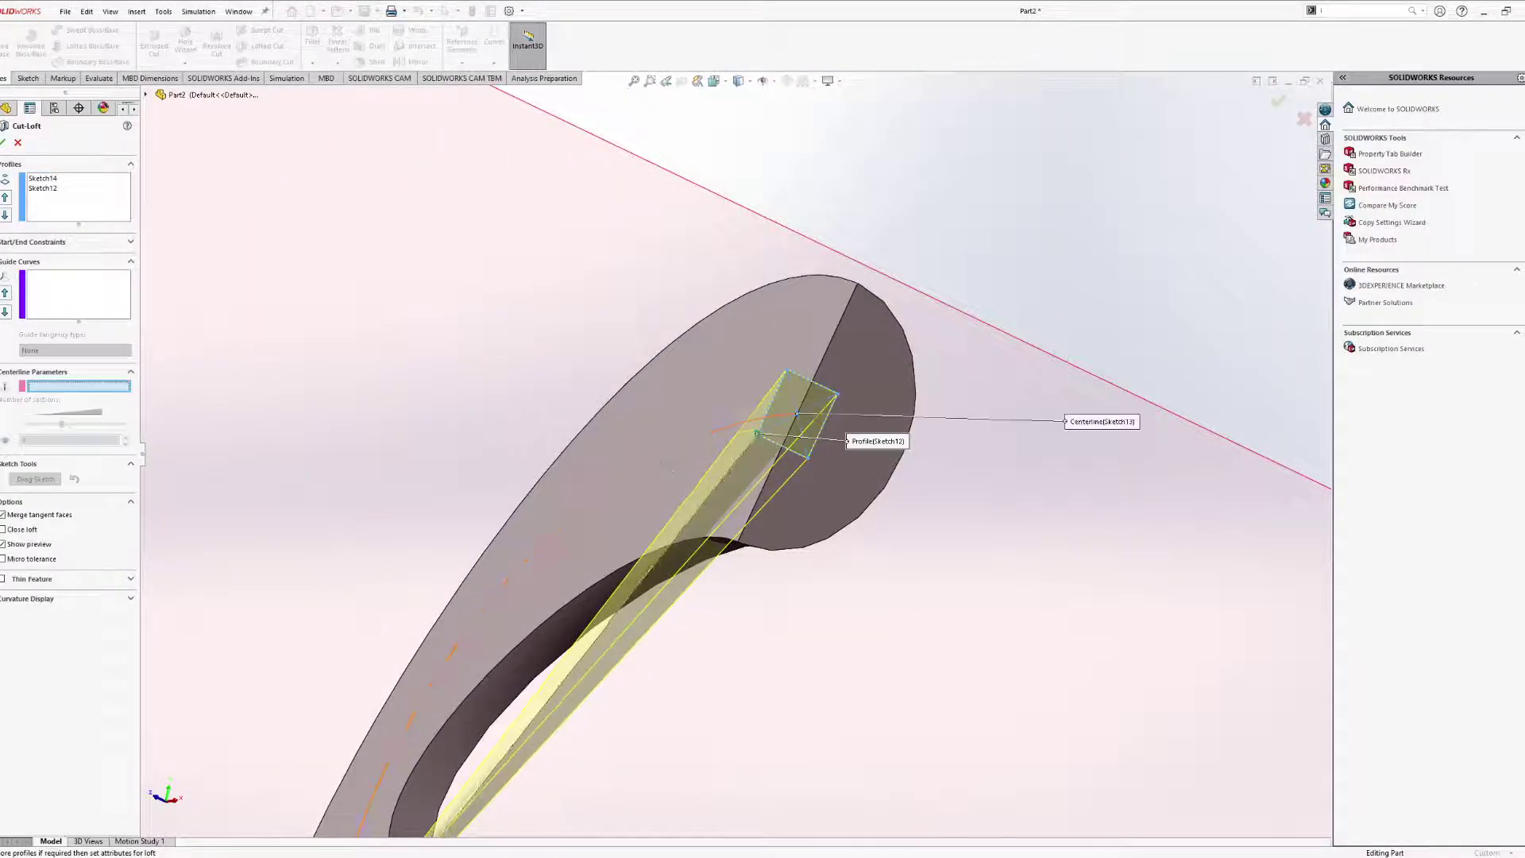
{"action": "scroll", "coordinate": [638, 473], "scroll_direction": "up", "scroll_amount": 6}
{"action": "middle_click_drag", "start_coordinate": [421, 545], "coordinate": [535, 576]}
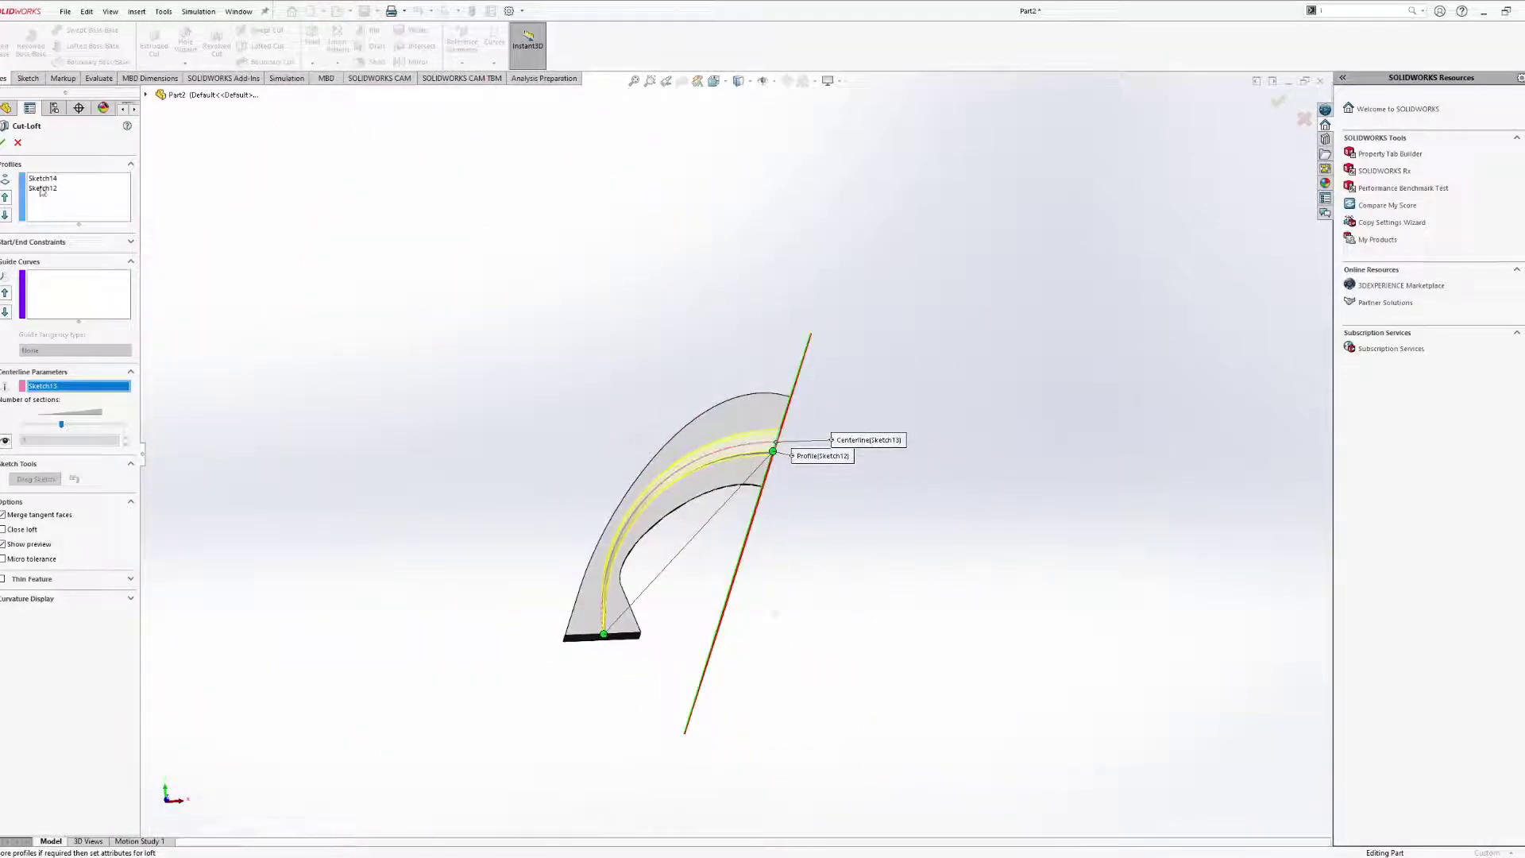
{"action": "left_click", "coordinate": [4, 144]}
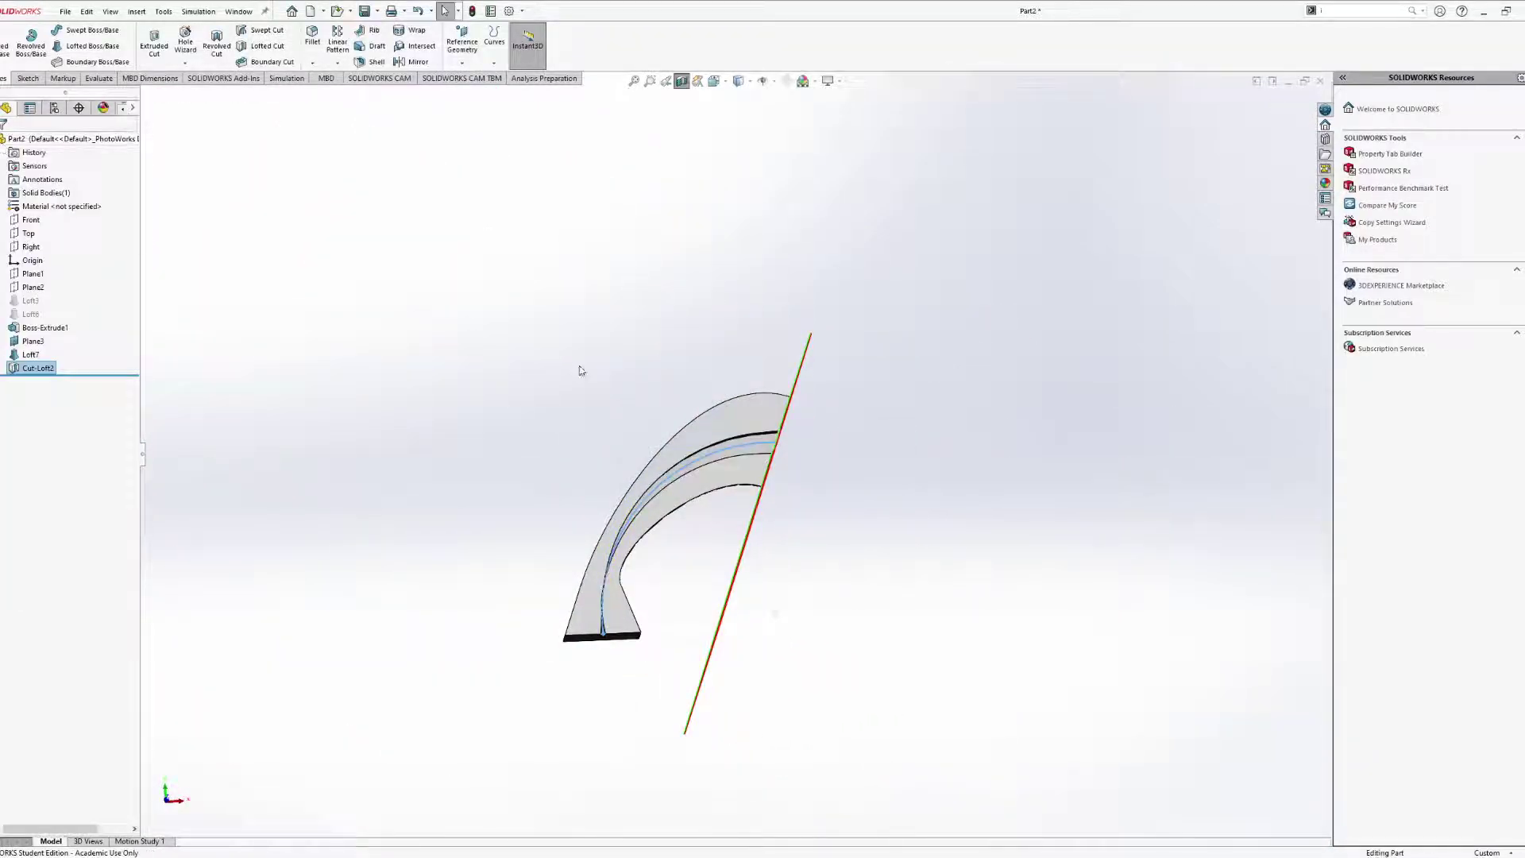
Examine the recreated channel in the sectioned part, from the base opening along the curve to the square end.
{"action": "middle_click_drag", "start_coordinate": [577, 369], "coordinate": [588, 408]}
{"action": "scroll", "coordinate": [654, 623], "scroll_direction": "down", "scroll_amount": 6}
{"action": "middle_click_drag", "start_coordinate": [665, 450], "coordinate": [643, 246]}
{"action": "scroll", "coordinate": [651, 393], "scroll_direction": "down", "scroll_amount": 6}
{"action": "middle_click_drag", "start_coordinate": [657, 419], "coordinate": [683, 449]}
{"action": "mouse_move", "coordinate": [783, 486]}
{"action": "middle_mouse_down"}
{"action": "mouse_move", "coordinate": [808, 357]}
{"action": "mouse_move", "coordinate": [760, 427]}
{"action": "mouse_move", "coordinate": [762, 474]}
{"action": "middle_mouse_up"}
{"action": "scroll", "coordinate": [729, 465], "scroll_direction": "up", "scroll_amount": 9}
{"action": "middle_click_drag", "start_coordinate": [952, 355], "coordinate": [849, 413]}
{"action": "middle_click_drag", "start_coordinate": [683, 476], "coordinate": [788, 392]}
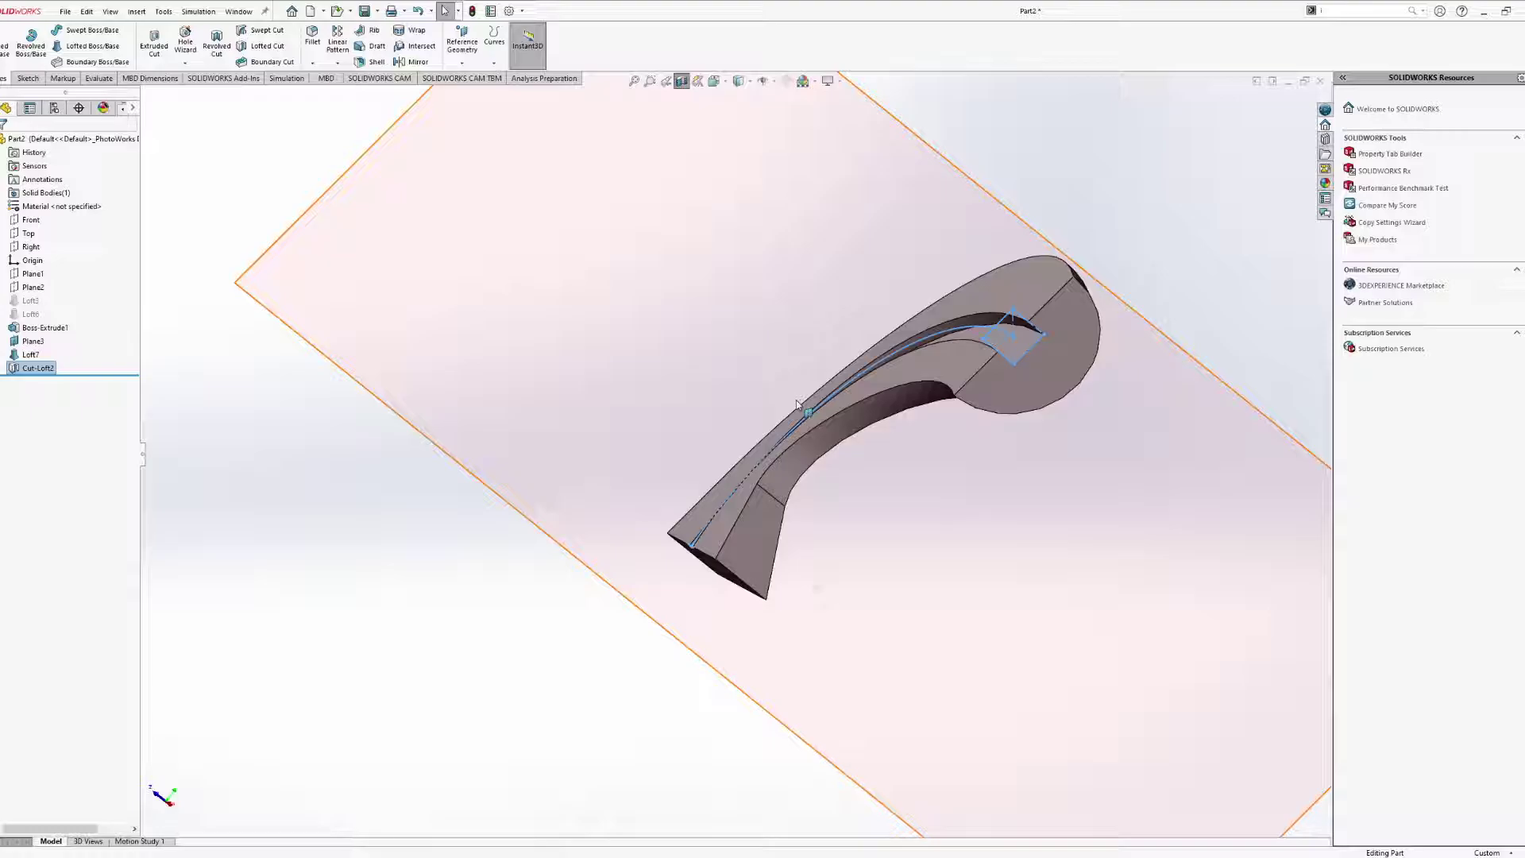
Edit the circle sketch of the lofted cut under the base and delete its 5 mm diameter dimension.
{"action": "middle_click_drag", "start_coordinate": [814, 435], "coordinate": [1028, 611]}
{"action": "left_click", "coordinate": [4, 368]}
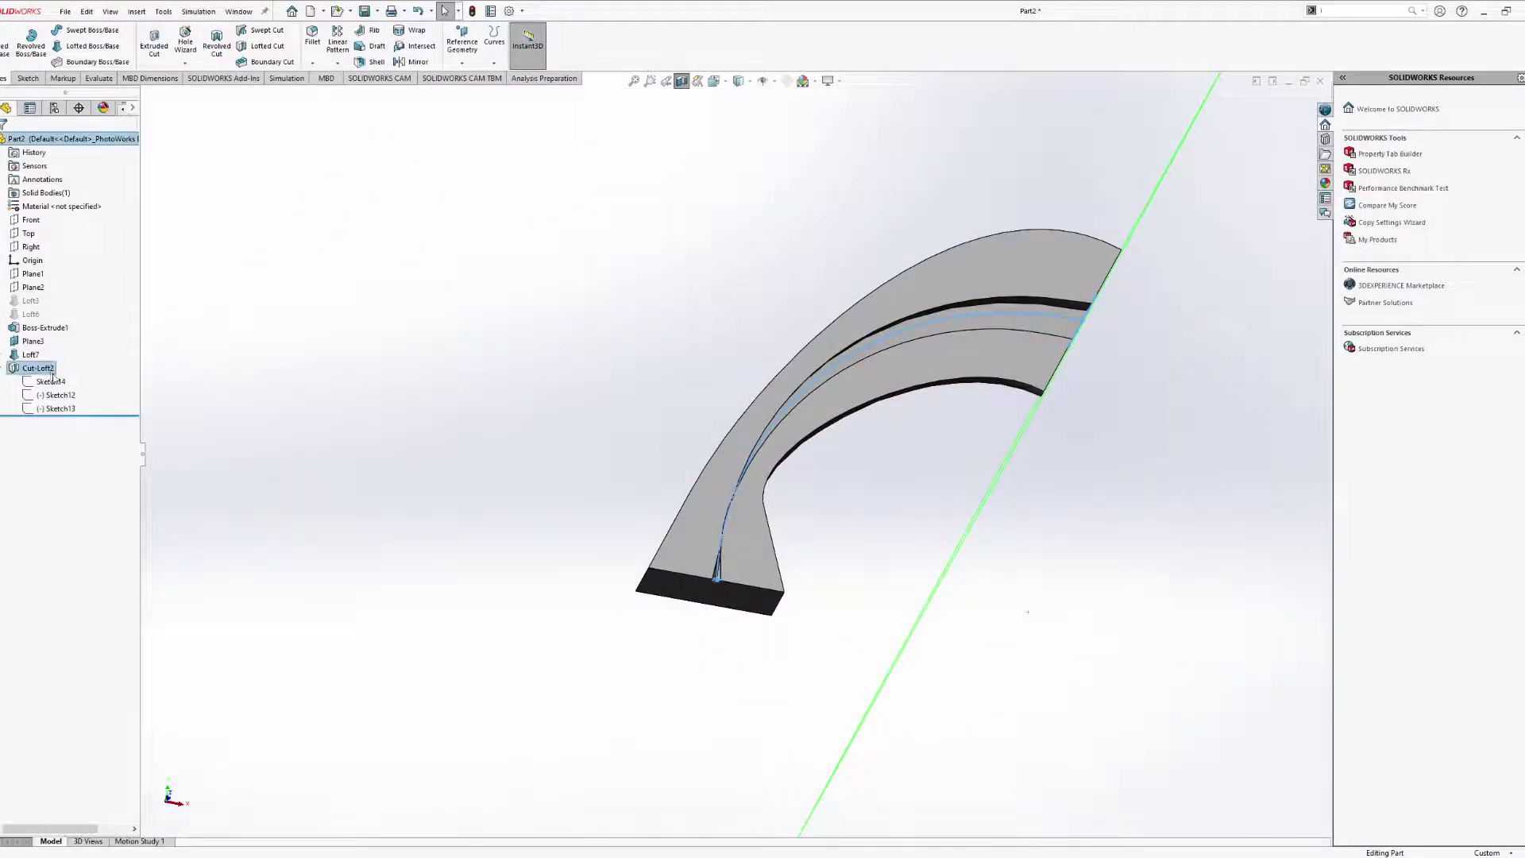
{"action": "left_click", "coordinate": [51, 383]}
{"action": "scroll", "coordinate": [613, 571], "scroll_direction": "down", "scroll_amount": 6}
{"action": "middle_click_drag", "start_coordinate": [1056, 533], "coordinate": [636, 421], "text": "ctrl"}
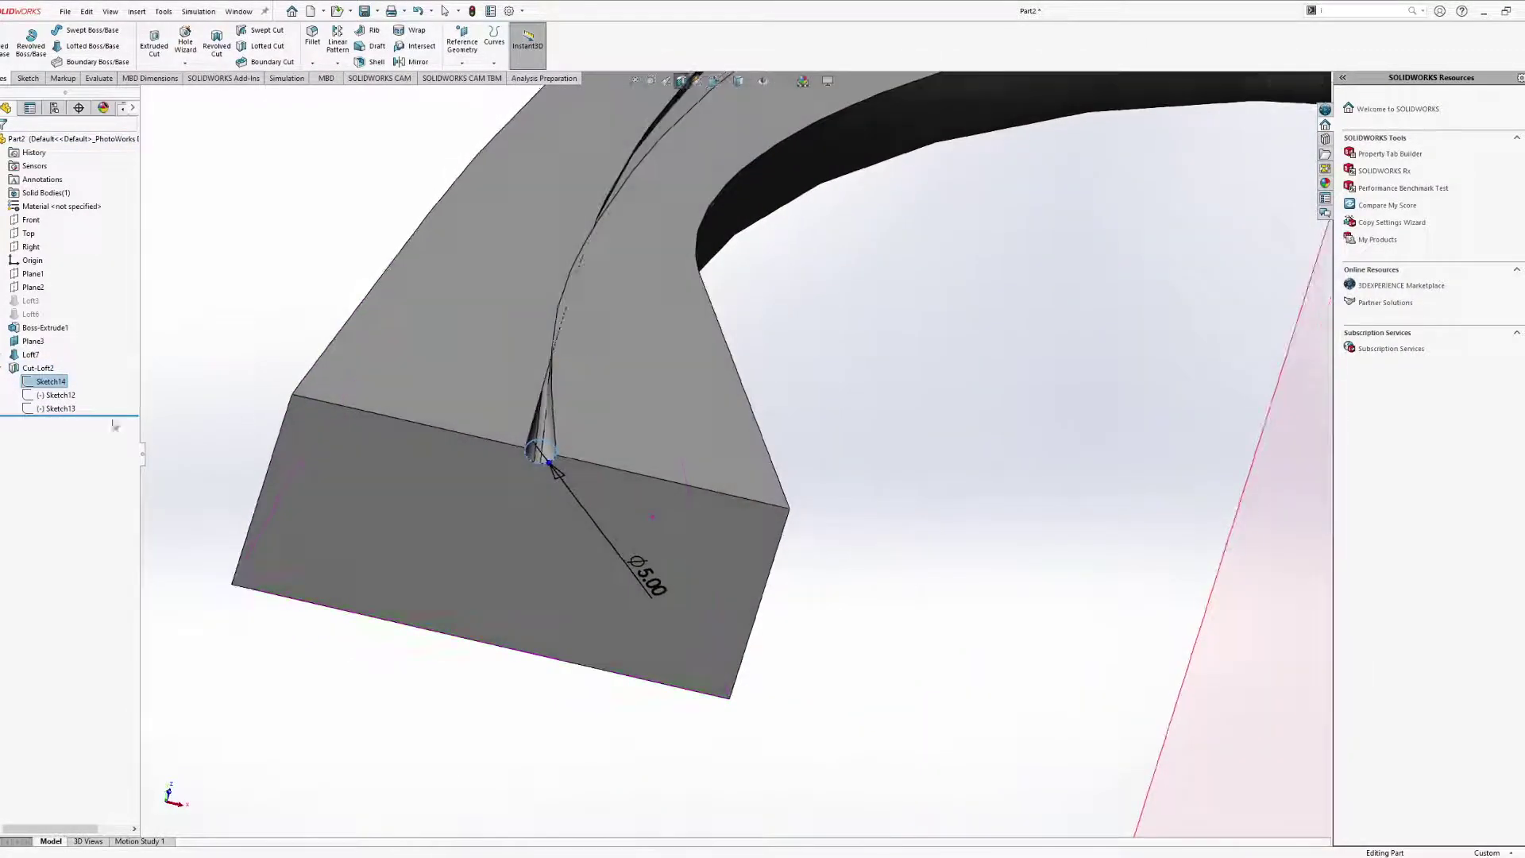
{"action": "left_click", "coordinate": [584, 516]}
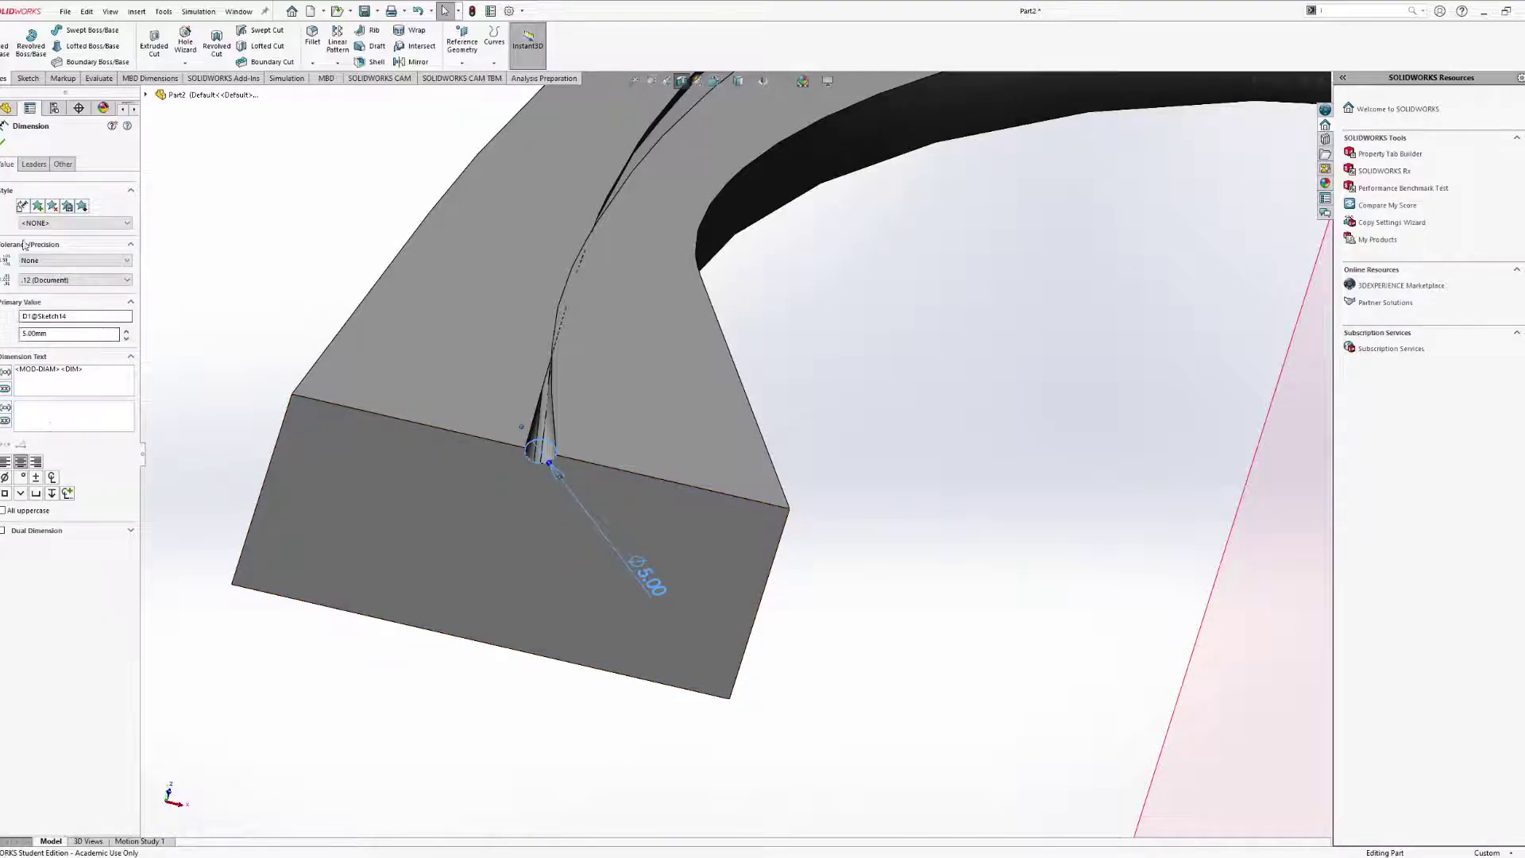
{"action": "left_click", "coordinate": [3, 145]}
{"action": "left_click", "coordinate": [62, 385]}
{"action": "left_click", "coordinate": [75, 354]}
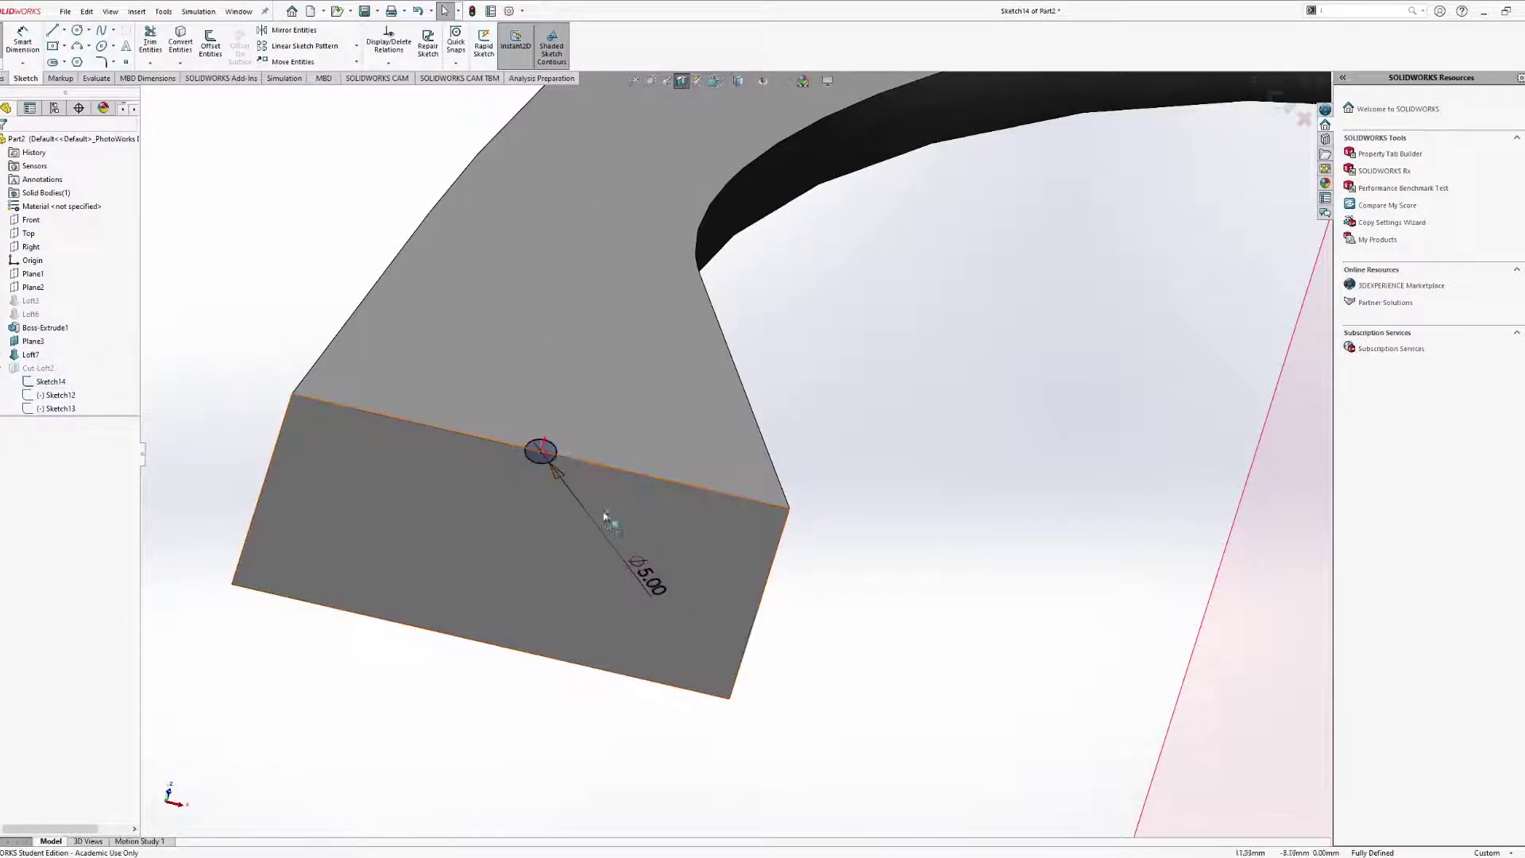
{"action": "key", "text": "Delete"}
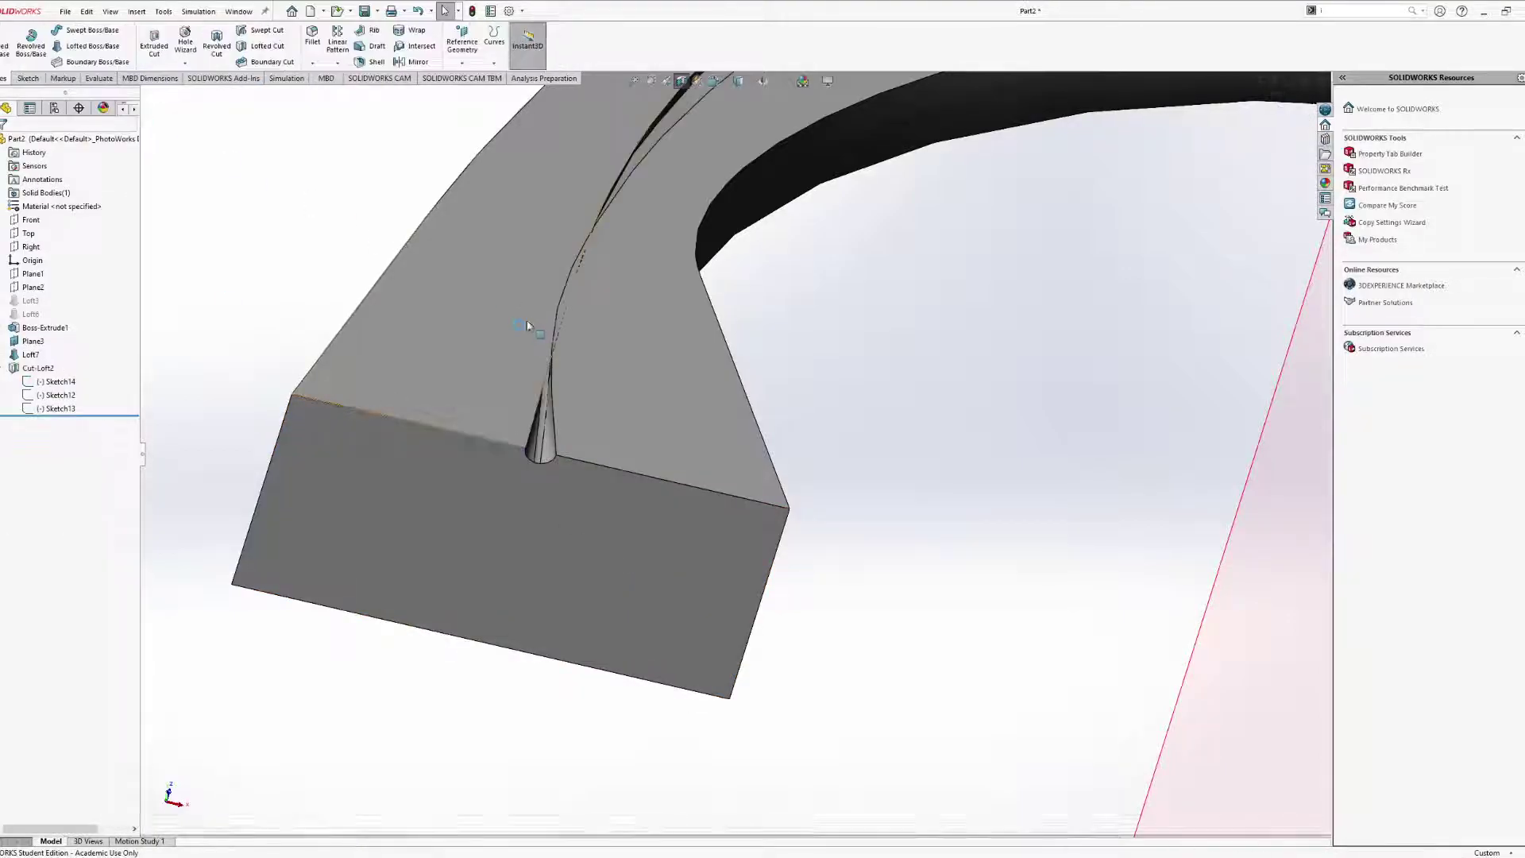
Edit the lofted cut's square sketch on the circular end and delete its 25 mm dimension.
{"action": "scroll", "coordinate": [579, 347], "scroll_direction": "up", "scroll_amount": 5}
{"action": "middle_click_drag", "start_coordinate": [907, 332], "coordinate": [614, 413]}
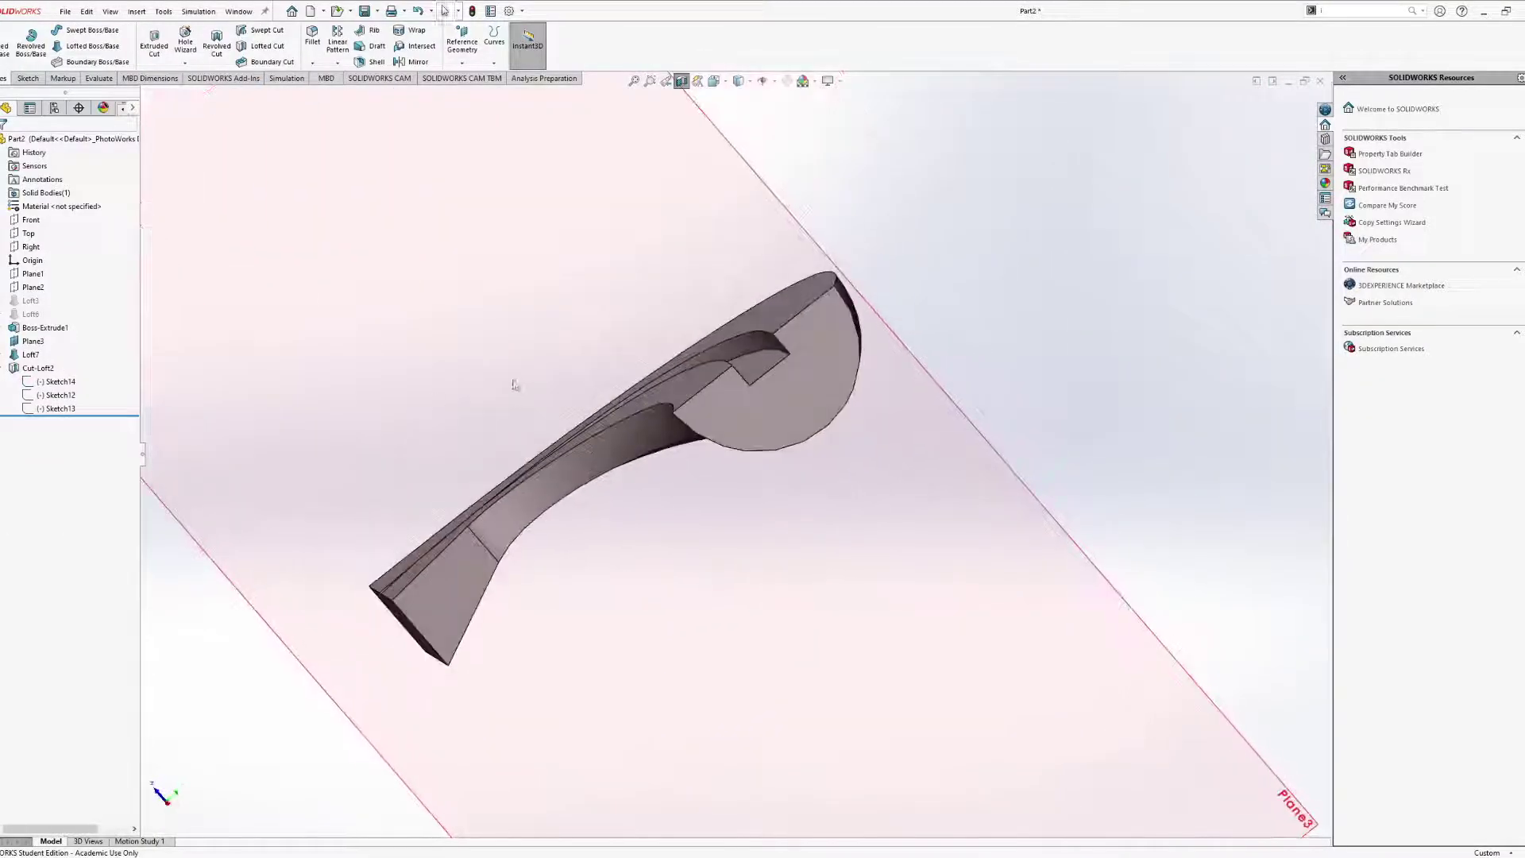
{"action": "left_click", "coordinate": [57, 396]}
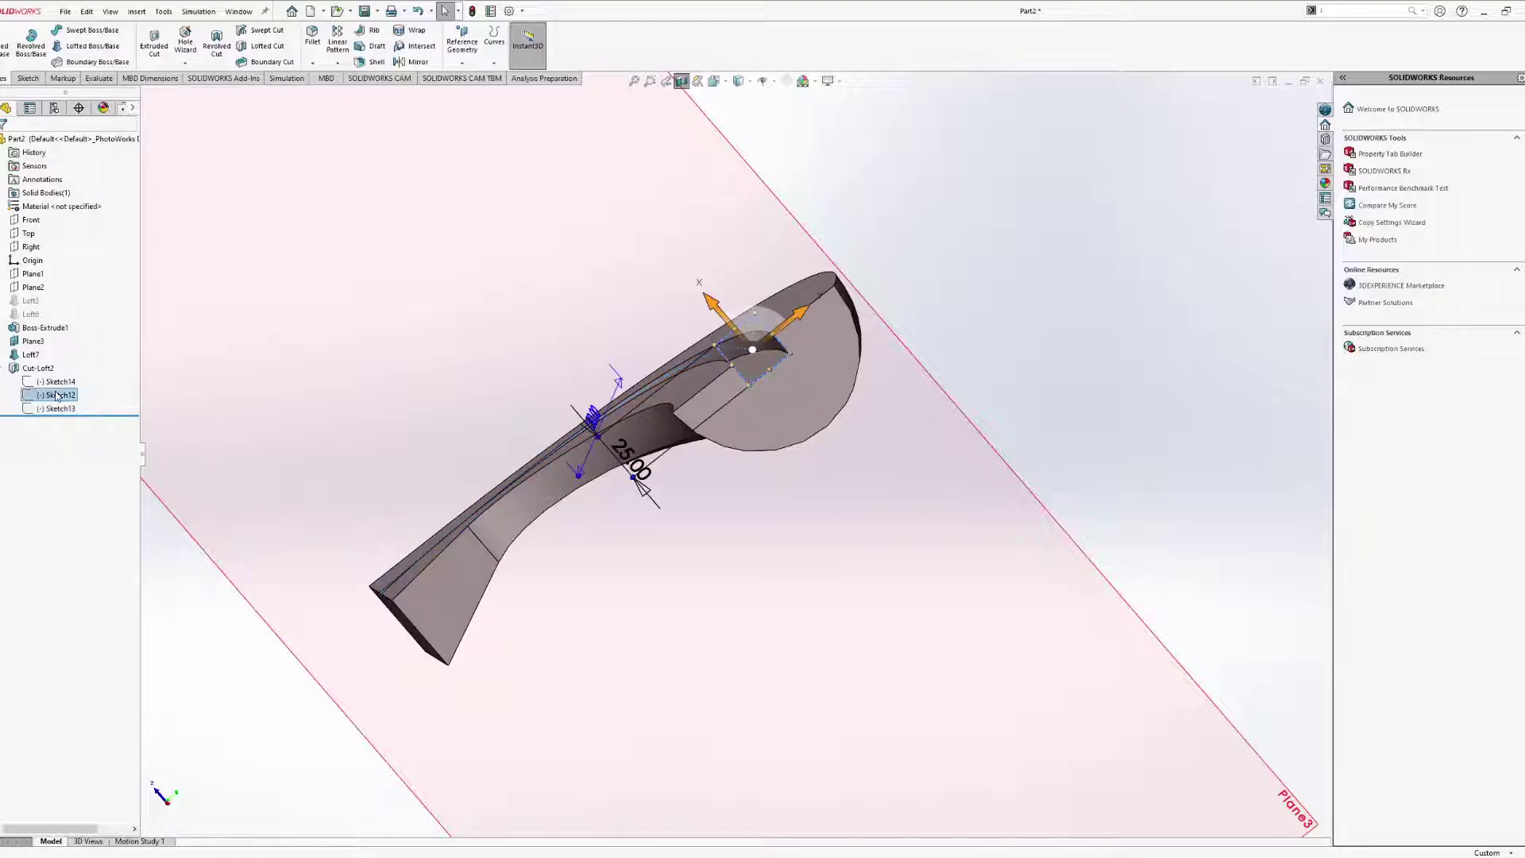
{"action": "scroll", "coordinate": [623, 497], "scroll_direction": "up", "scroll_amount": 5}
{"action": "left_click", "coordinate": [51, 398]}
{"action": "left_click", "coordinate": [58, 371]}
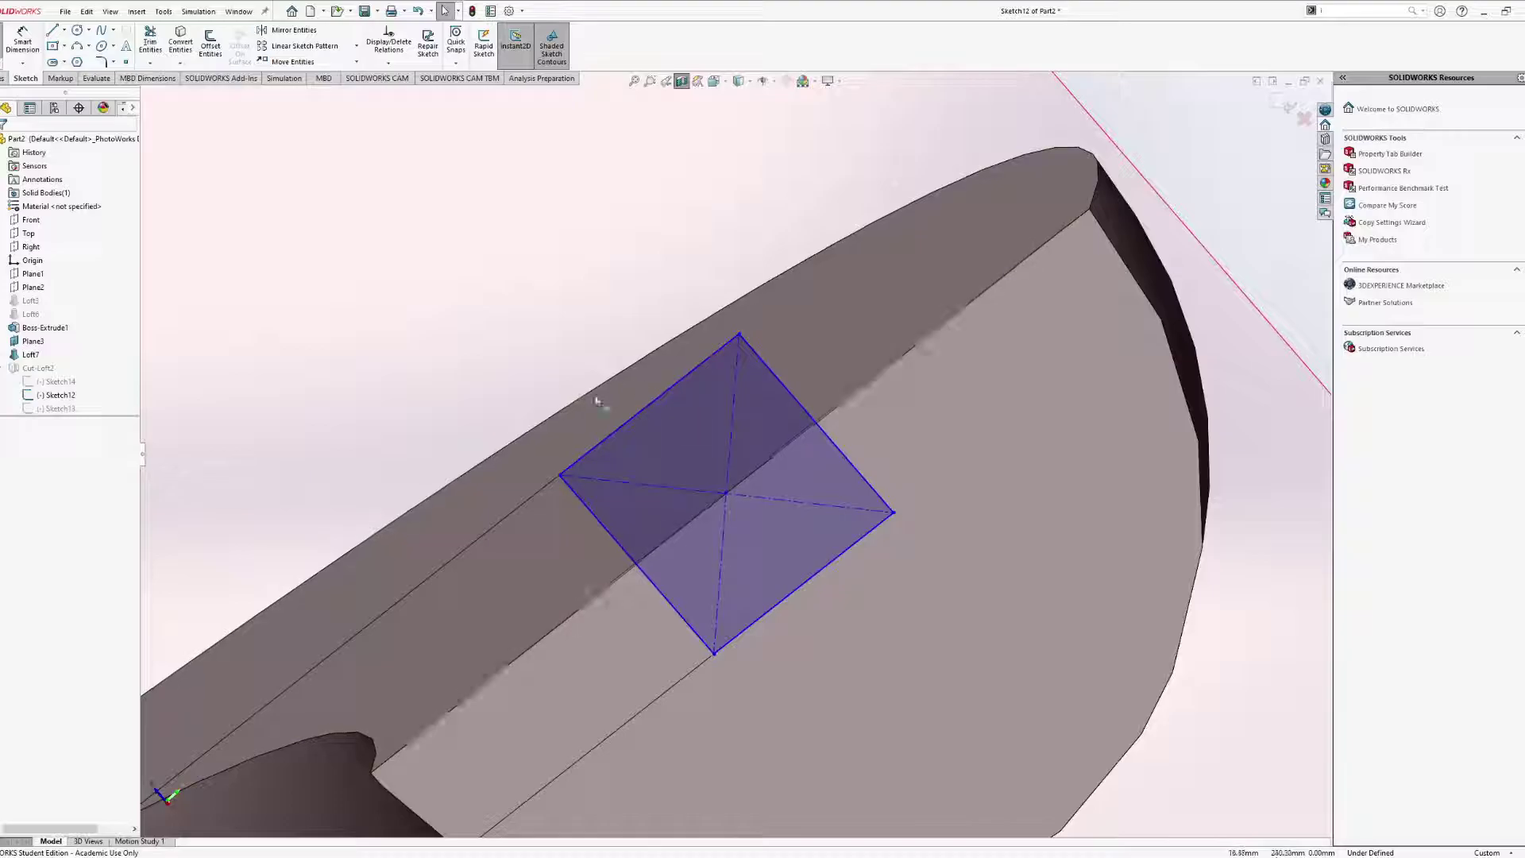
{"action": "scroll", "coordinate": [618, 400], "scroll_direction": "down", "scroll_amount": 8}
{"action": "left_click", "coordinate": [645, 570]}
{"action": "key", "text": "Delete"}
{"action": "middle_click_drag", "start_coordinate": [613, 534], "coordinate": [718, 520]}
{"action": "left_click", "coordinate": [3, 48]}
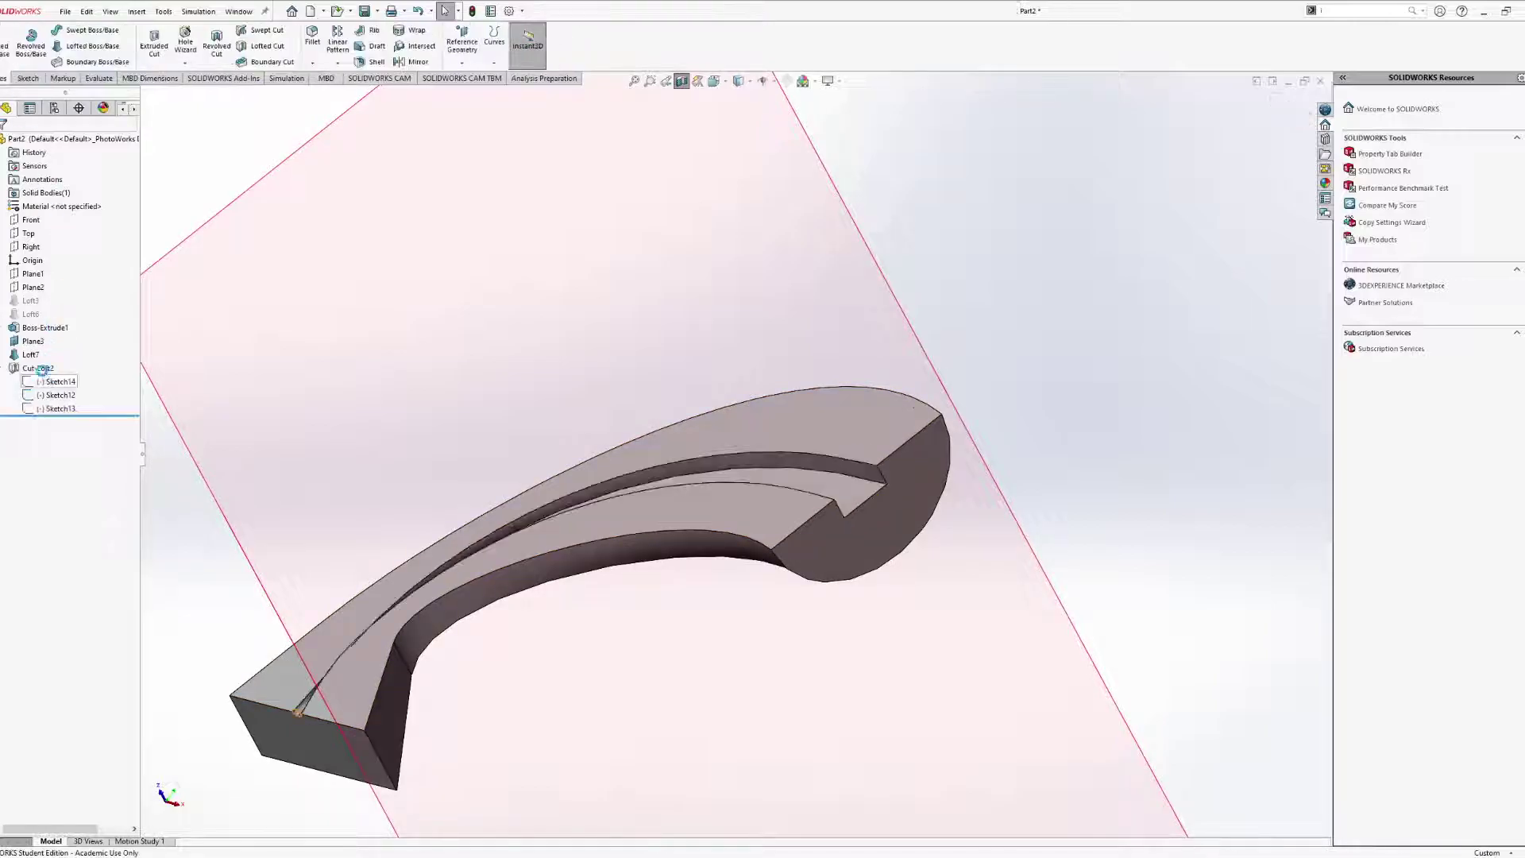
Examine the sectioned channel and its profile sketches from the narrow base opening to the square end.
{"action": "left_click", "coordinate": [621, 769]}
{"action": "mouse_move", "coordinate": [392, 265]}
{"action": "middle_mouse_down"}
{"action": "mouse_move", "coordinate": [504, 384]}
{"action": "mouse_move", "coordinate": [448, 475]}
{"action": "middle_mouse_up"}
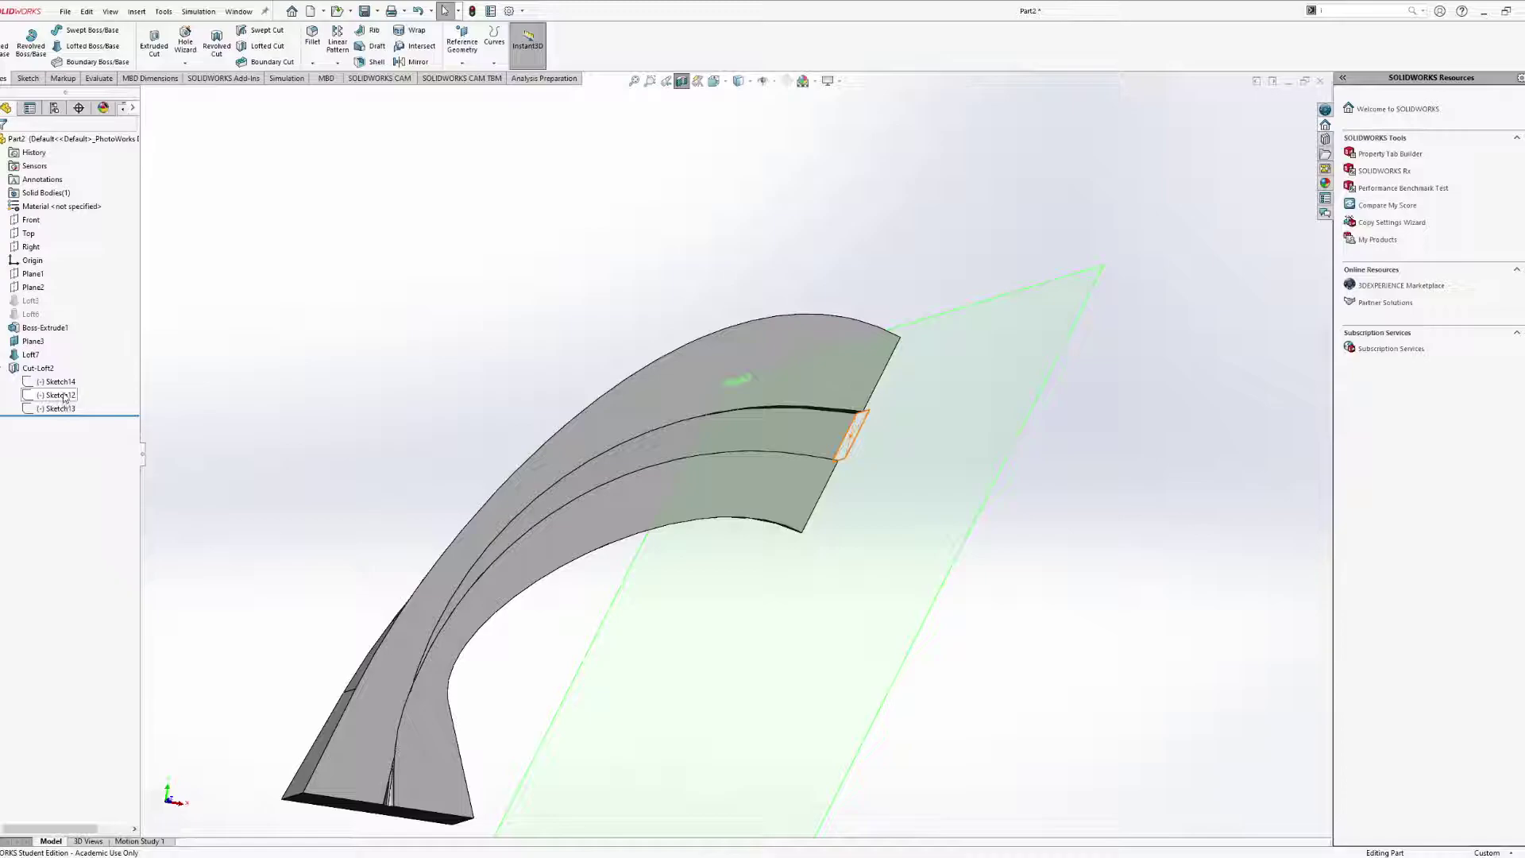
{"action": "middle_click_drag", "start_coordinate": [413, 482], "coordinate": [609, 371]}
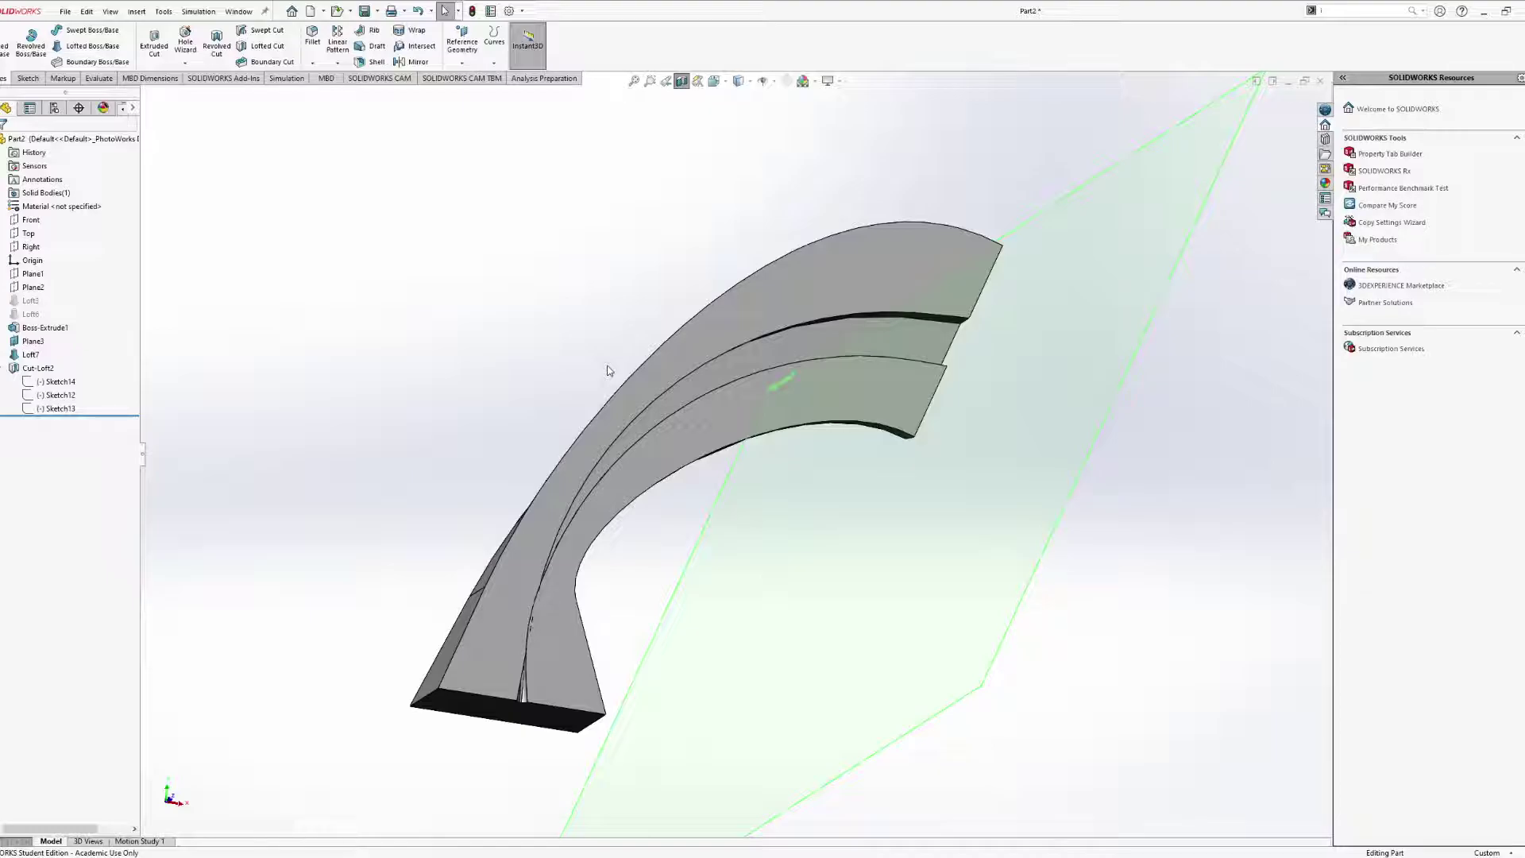
{"action": "middle_click_drag", "start_coordinate": [580, 628], "coordinate": [657, 459]}
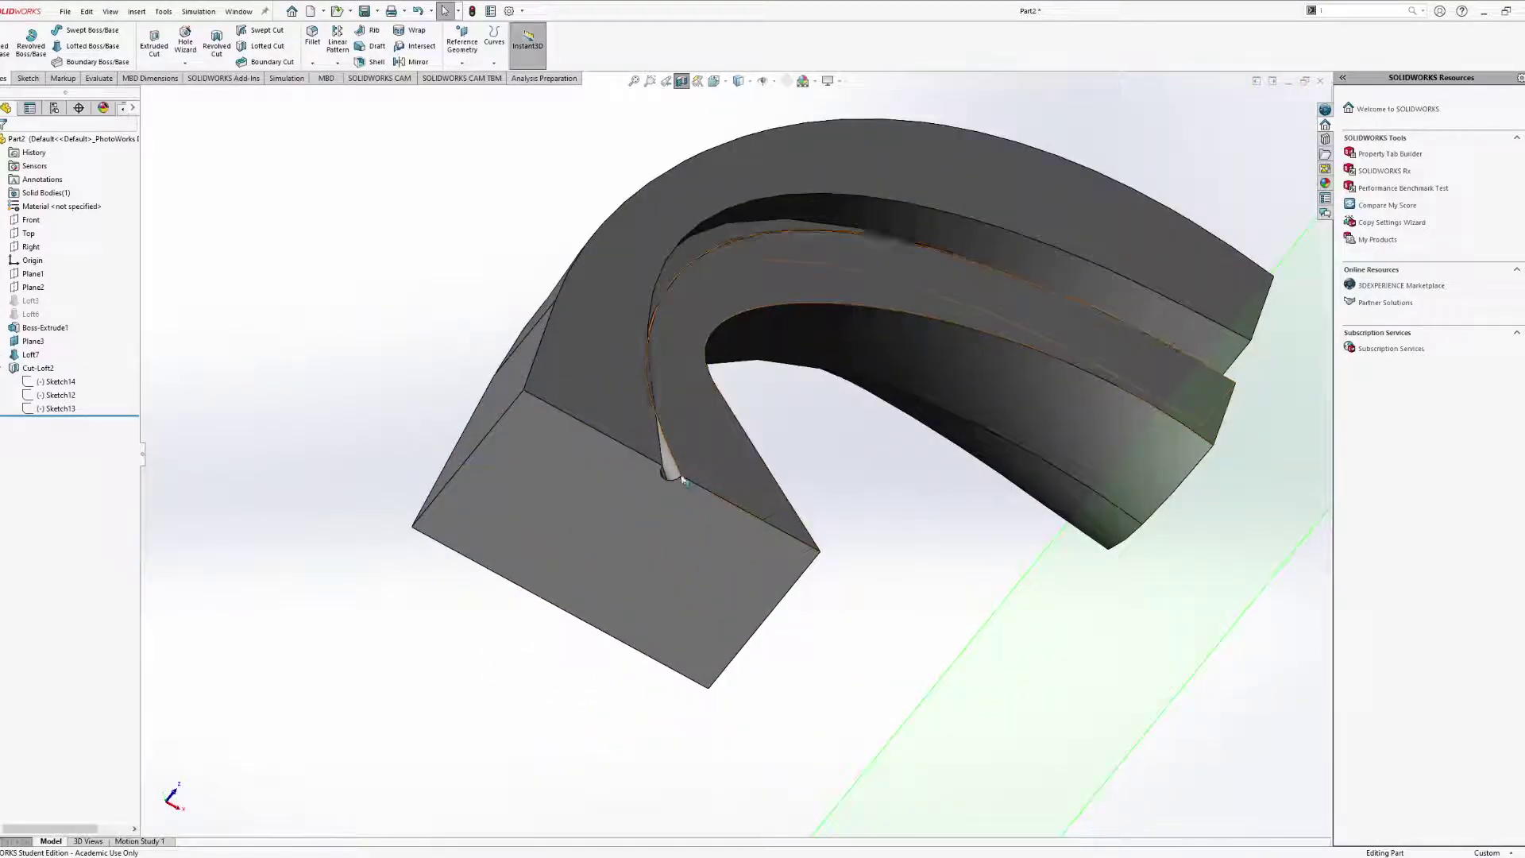
{"action": "middle_click_drag", "start_coordinate": [763, 479], "coordinate": [680, 606]}
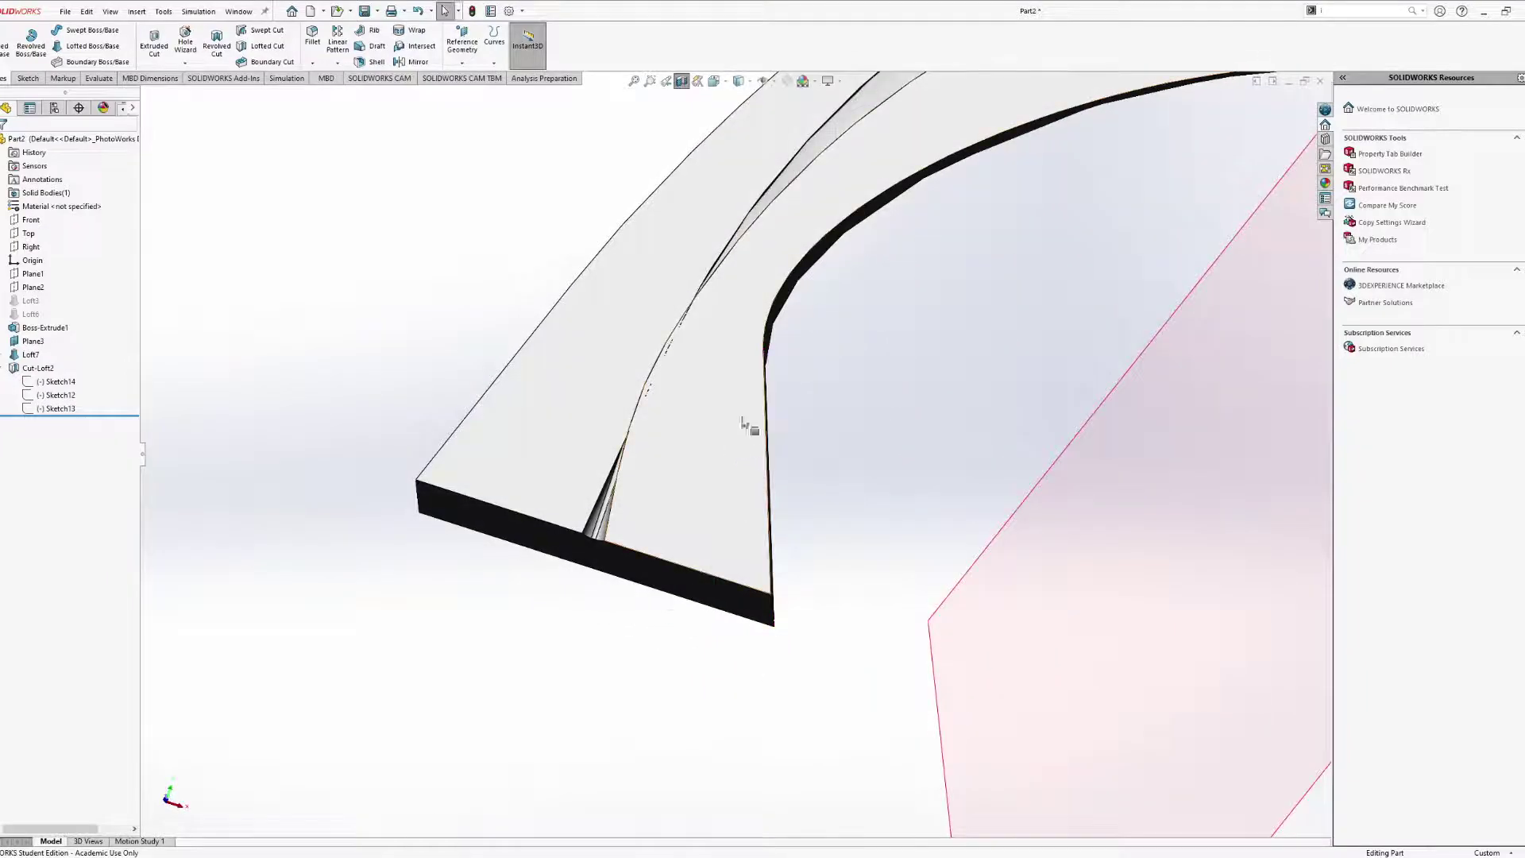
{"action": "middle_click_drag", "start_coordinate": [755, 413], "coordinate": [429, 769], "text": "ctrl"}
{"action": "scroll", "coordinate": [405, 690], "scroll_direction": "up", "scroll_amount": 2}
{"action": "scroll", "coordinate": [405, 691], "scroll_direction": "up", "scroll_amount": 2}
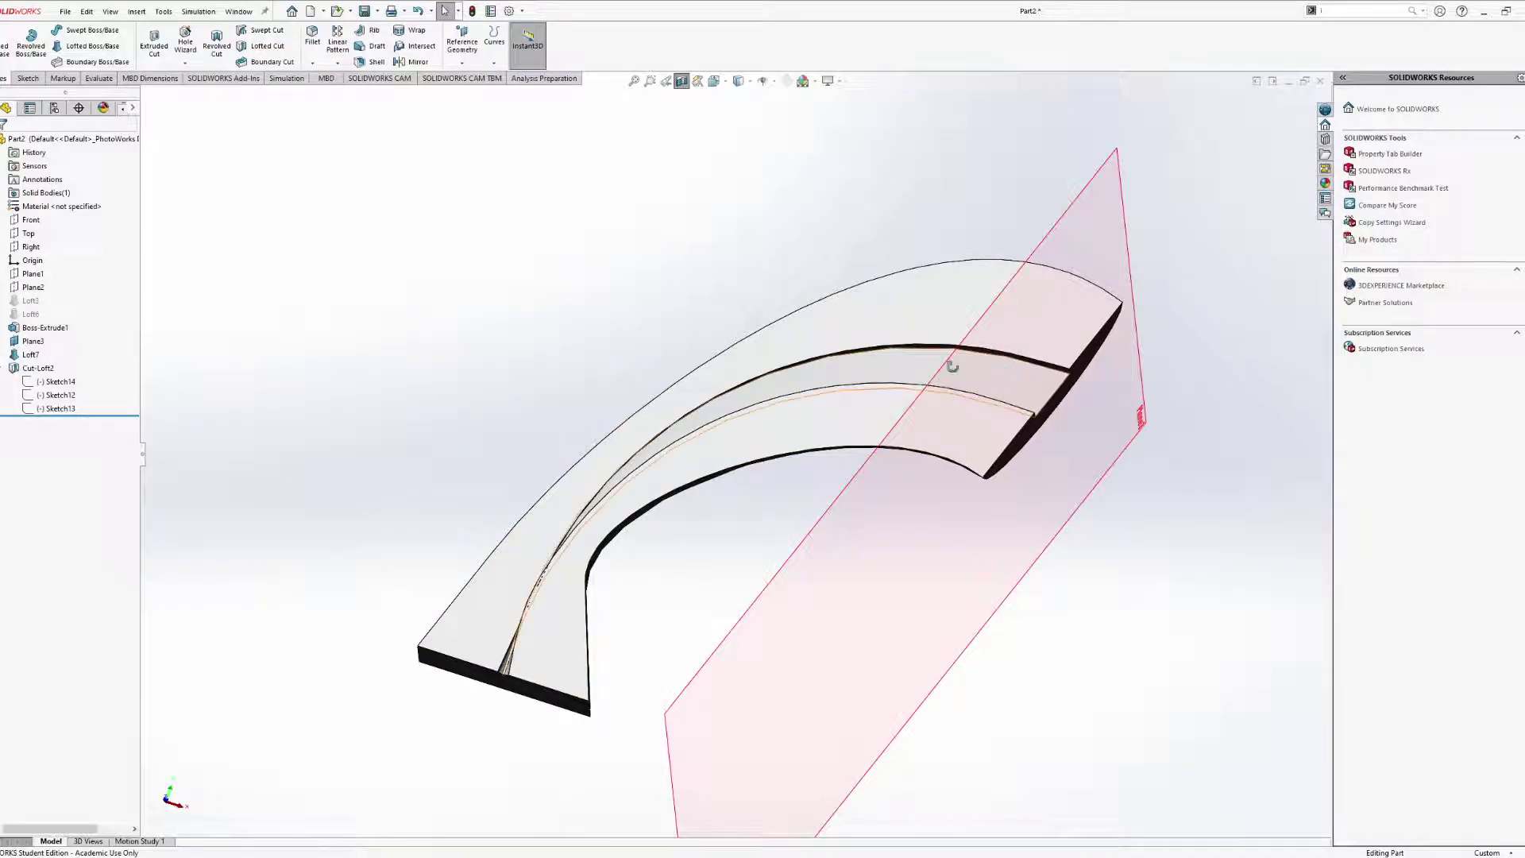
{"action": "middle_click_drag", "start_coordinate": [977, 374], "coordinate": [856, 350]}
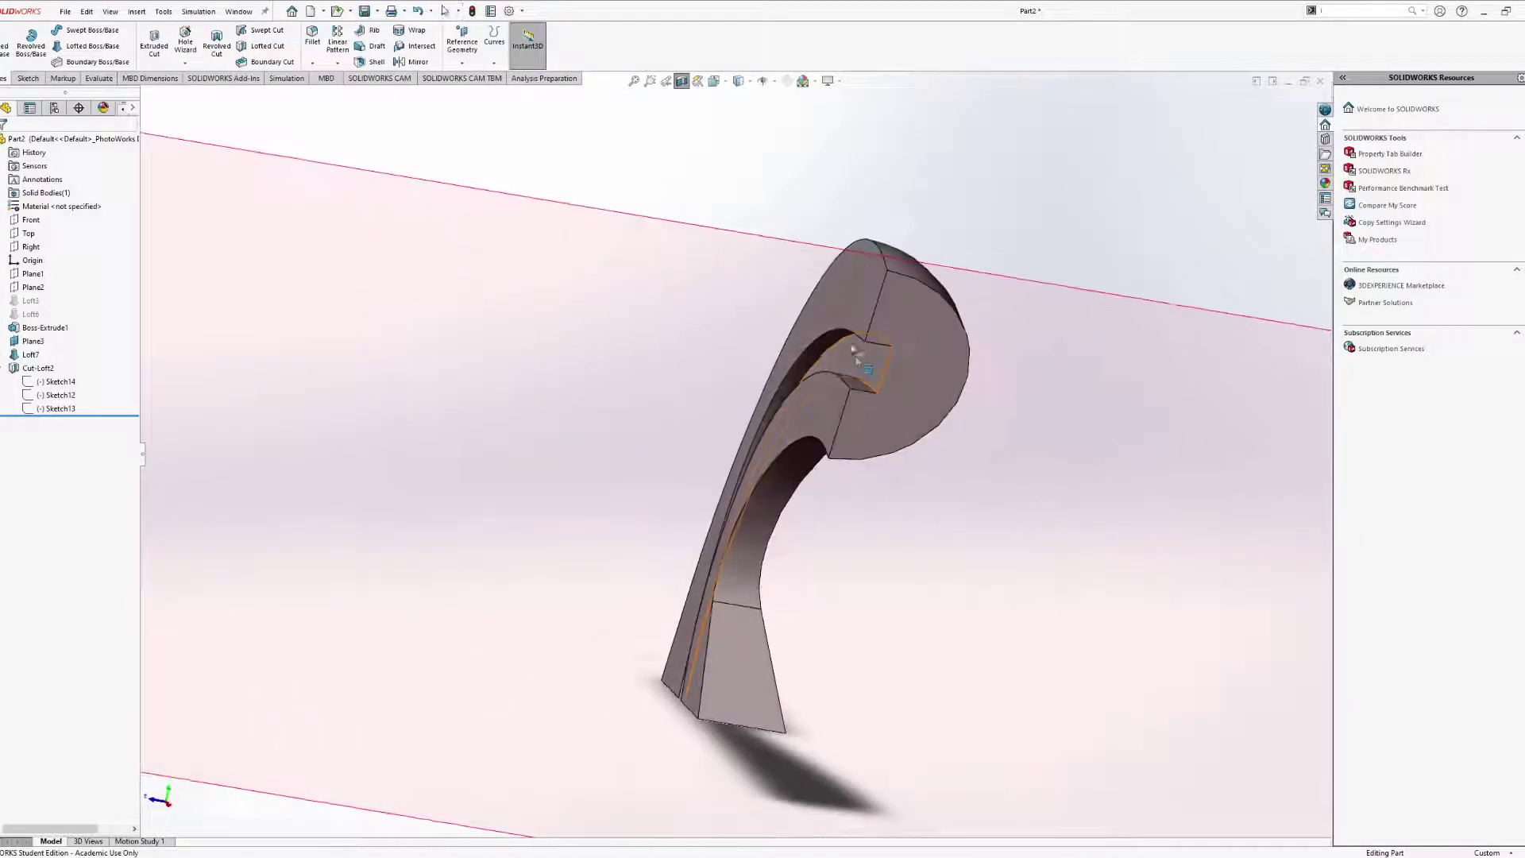
{"action": "left_click", "coordinate": [60, 394]}
{"action": "mouse_move", "coordinate": [856, 364]}
{"action": "middle_mouse_down"}
{"action": "mouse_move", "coordinate": [906, 286]}
{"action": "mouse_move", "coordinate": [946, 363]}
{"action": "mouse_move", "coordinate": [928, 393]}
{"action": "mouse_move", "coordinate": [907, 384]}
{"action": "middle_mouse_up"}
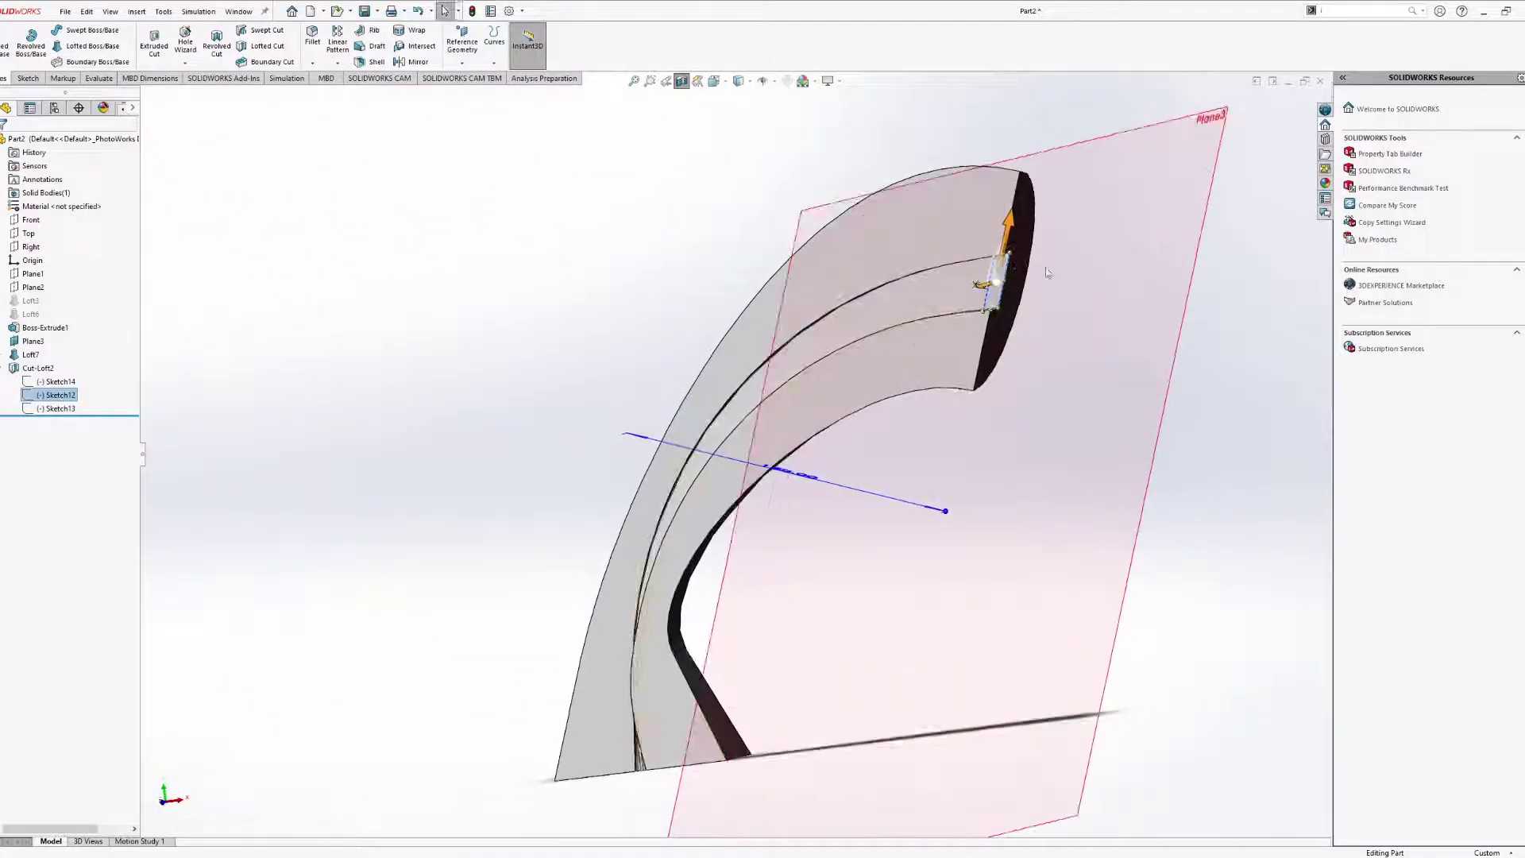
{"action": "scroll", "coordinate": [941, 367], "scroll_direction": "up", "scroll_amount": 2}
{"action": "scroll", "coordinate": [941, 367], "scroll_direction": "up", "scroll_amount": 1}
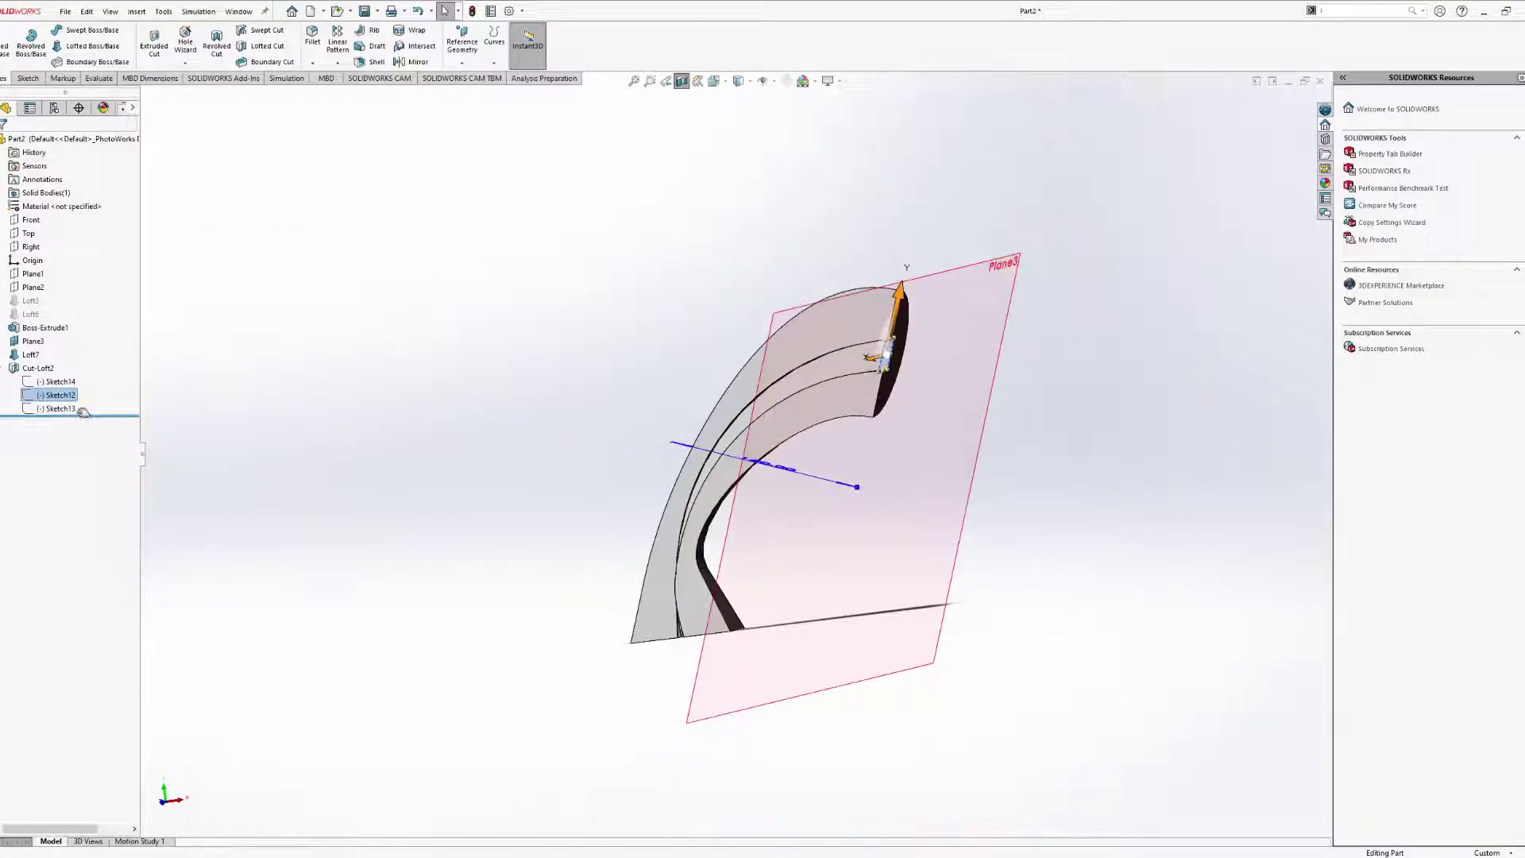
Delete the lofted cut that forms the channel, keeping its circle, square and arc sketches.
{"action": "left_click", "coordinate": [43, 370]}
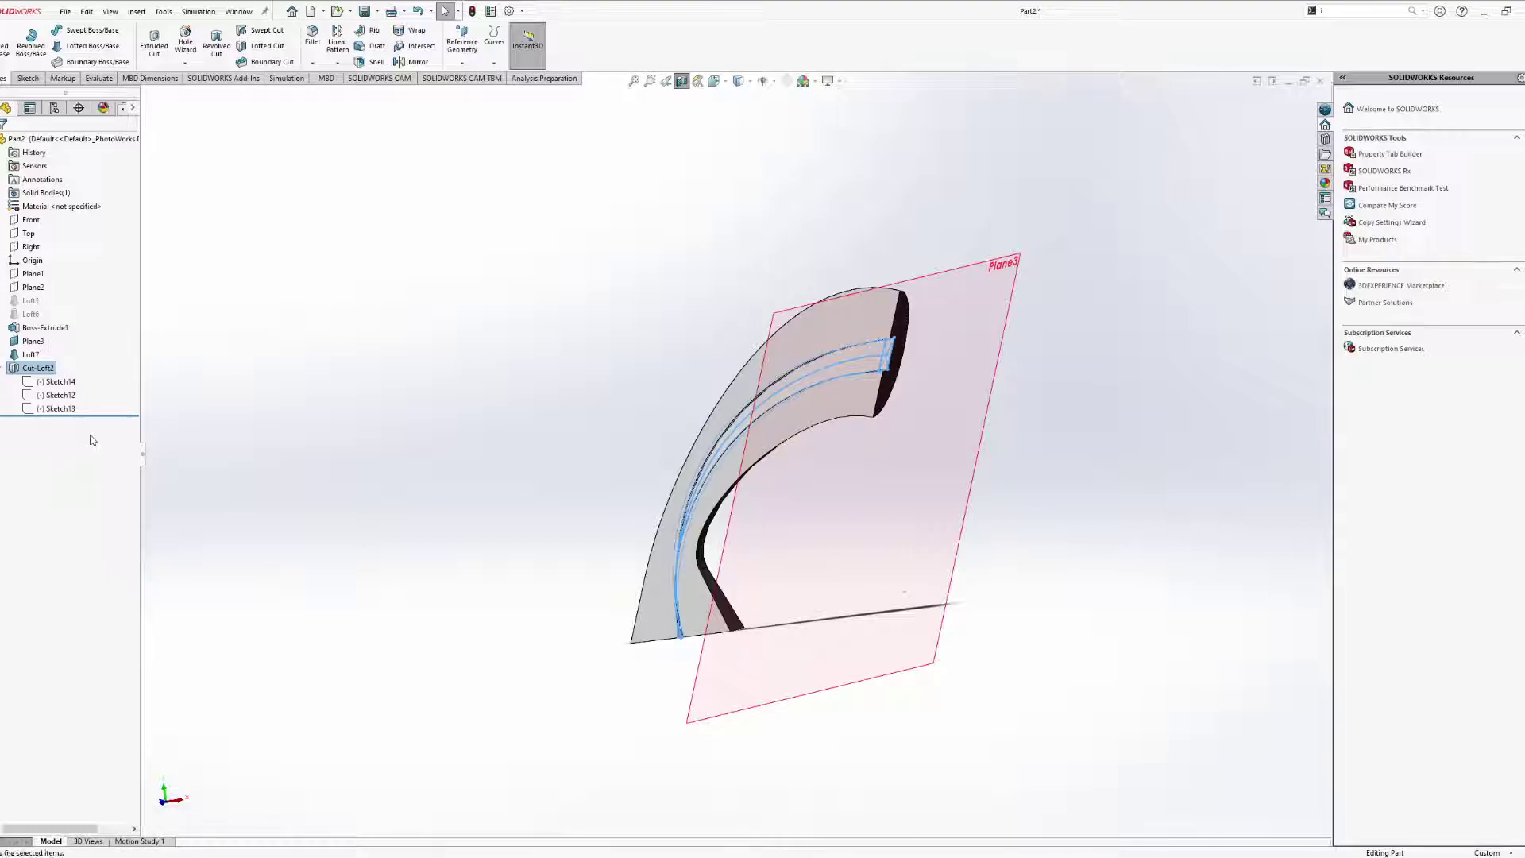
{"action": "key", "text": "Delete"}
{"action": "middle_click_drag", "start_coordinate": [684, 506], "coordinate": [725, 491]}
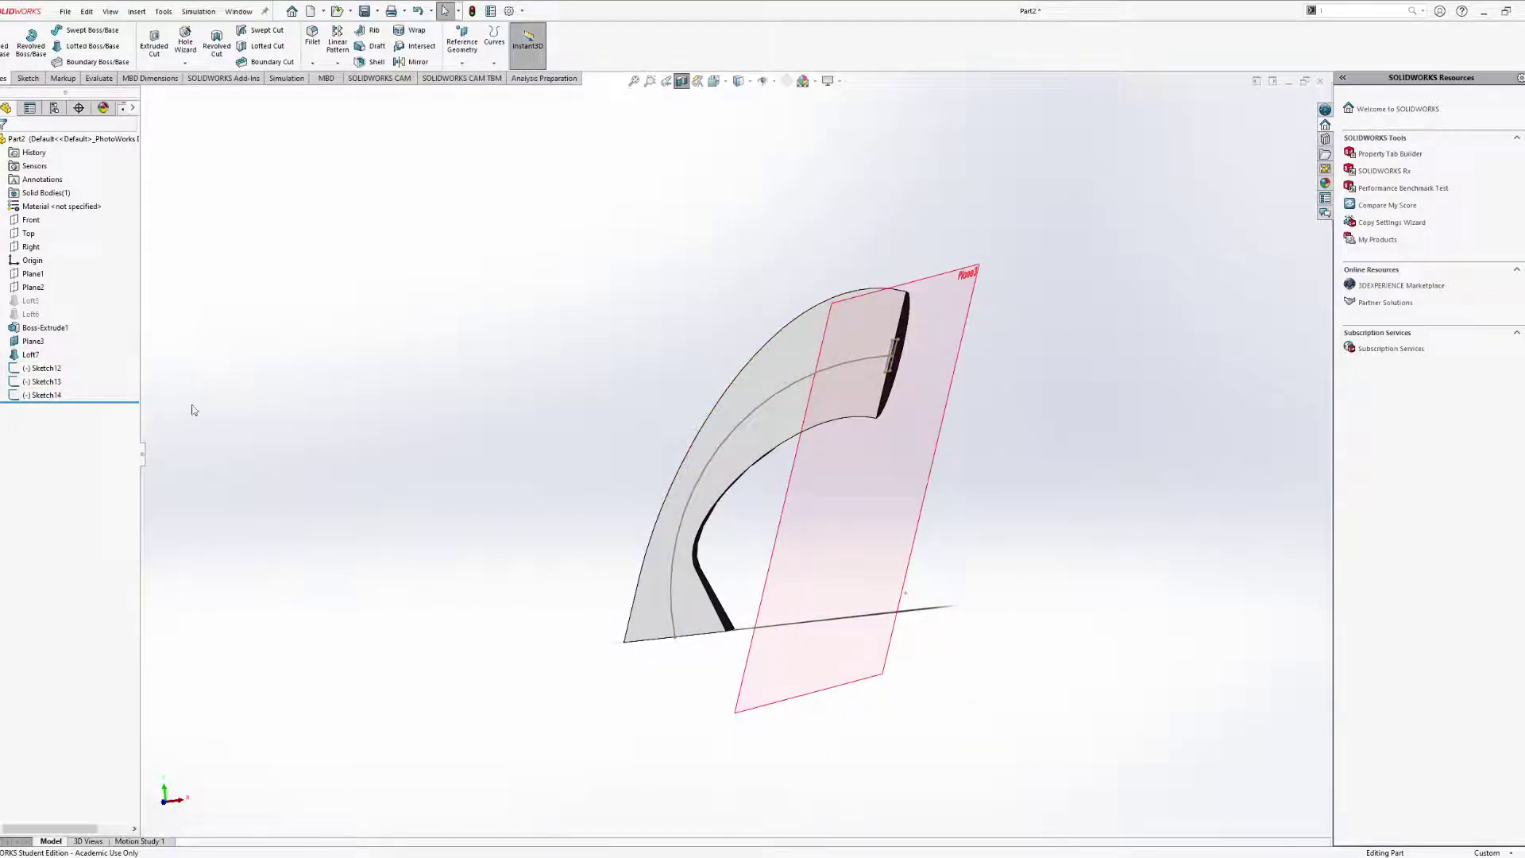
Start a lofted cut with the small circle under the base and the square on the circular end as profiles.
{"action": "left_click", "coordinate": [19, 357]}
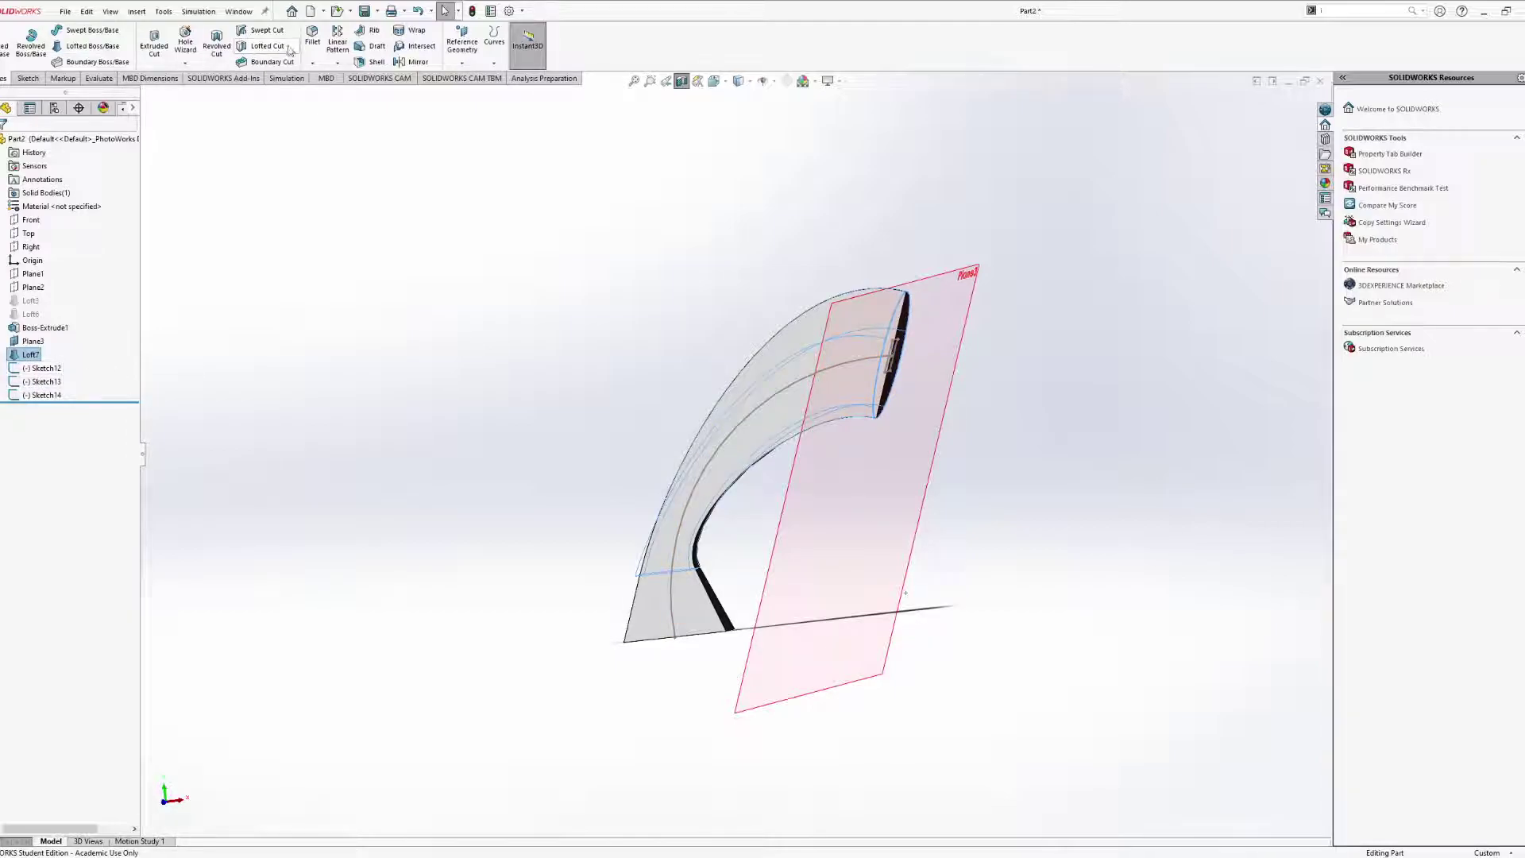
{"action": "left_click", "coordinate": [262, 45]}
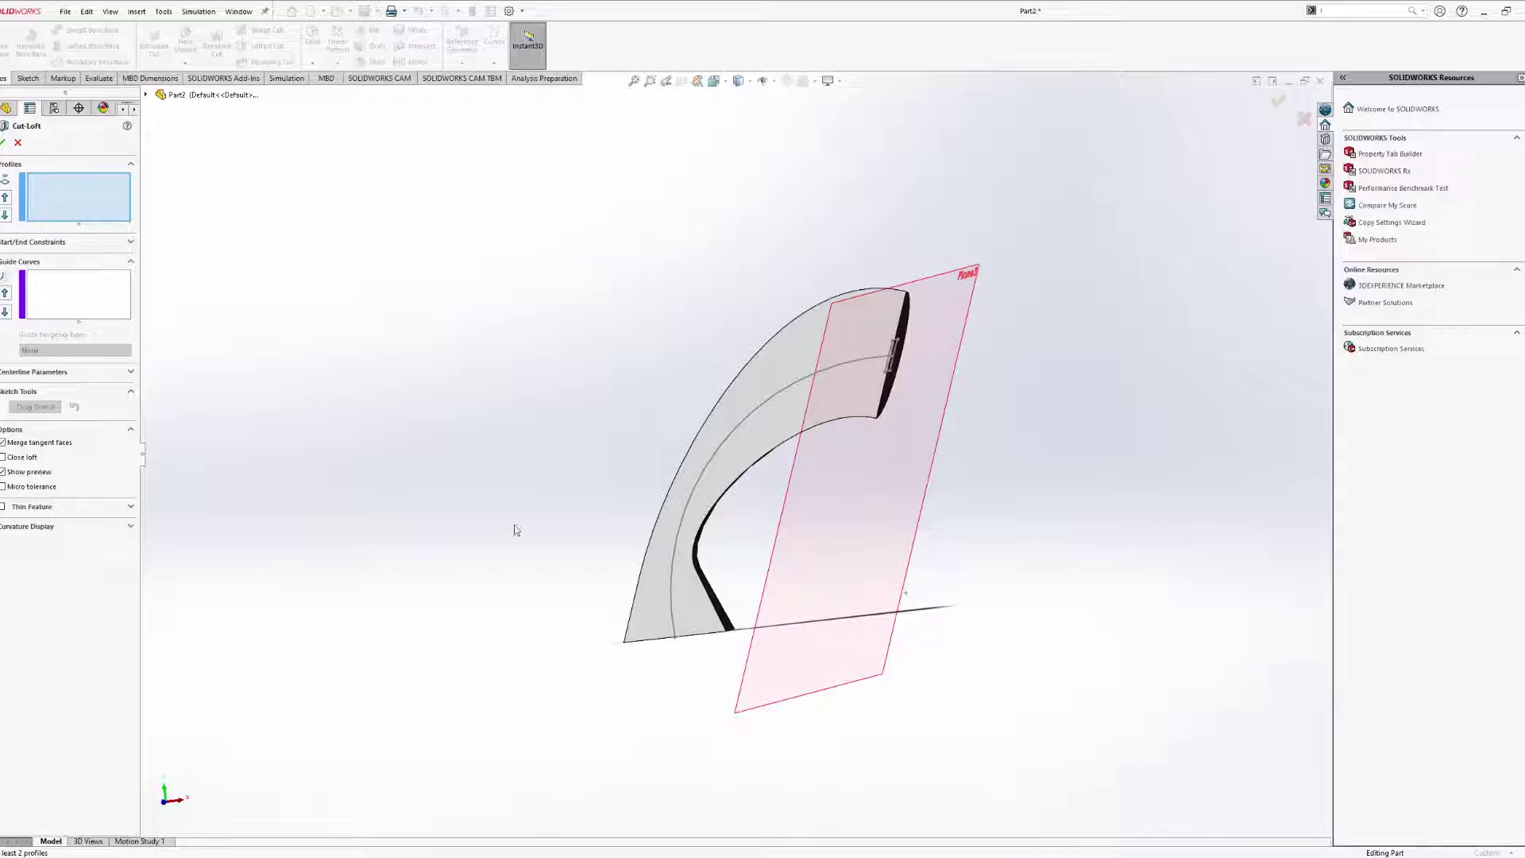
{"action": "middle_click_drag", "start_coordinate": [673, 616], "coordinate": [654, 511]}
{"action": "scroll", "coordinate": [642, 653], "scroll_direction": "down", "scroll_amount": 6}
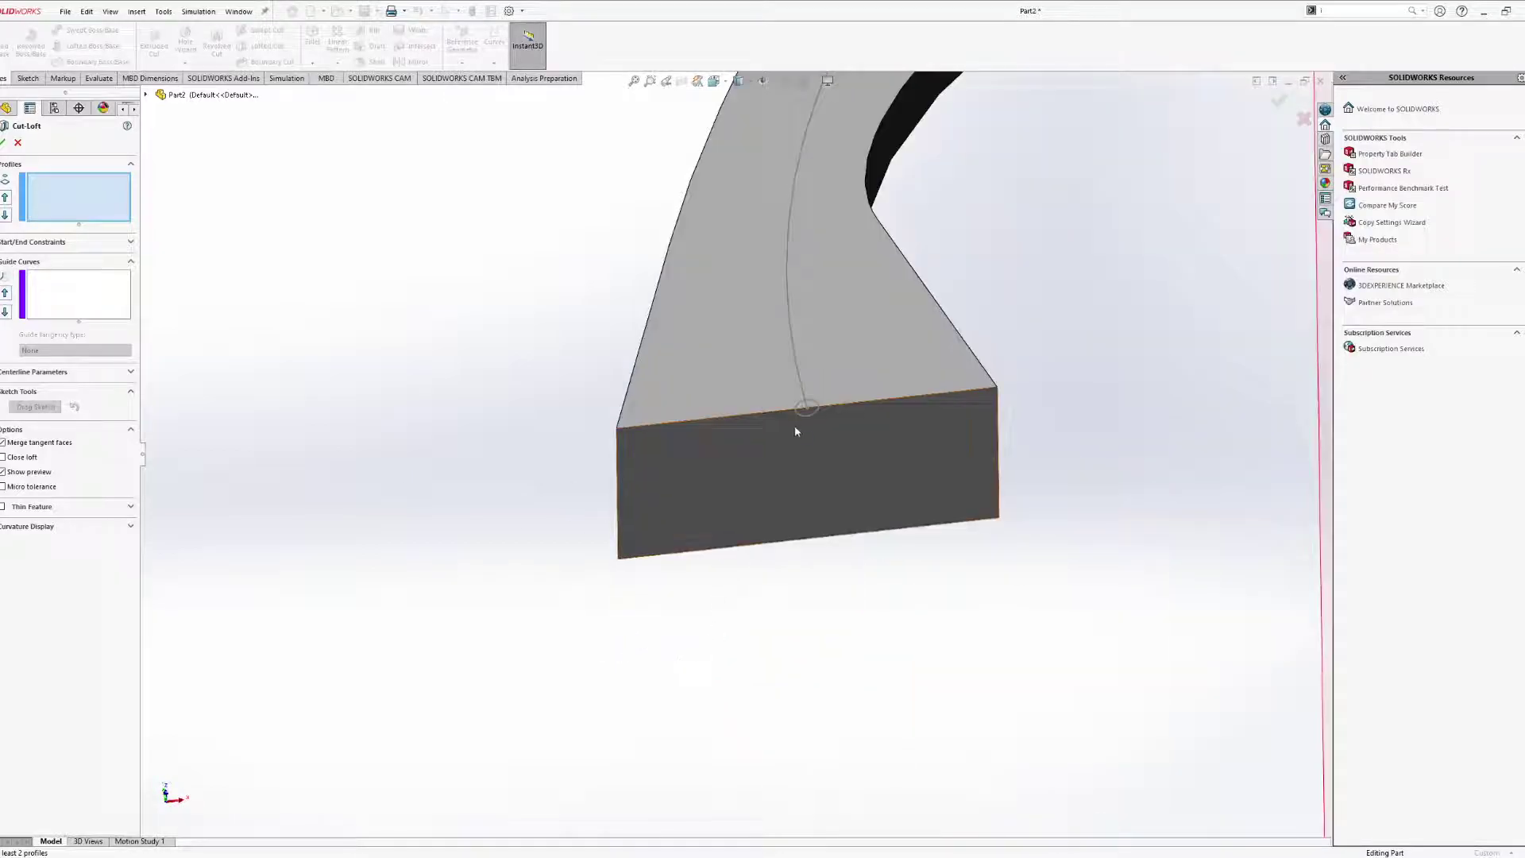
{"action": "left_click", "coordinate": [801, 415]}
{"action": "mouse_move", "coordinate": [1048, 156]}
{"action": "middle_mouse_down", "text": "ctrl"}
{"action": "mouse_move", "coordinate": [562, 647]}
{"action": "mouse_move", "coordinate": [521, 735]}
{"action": "middle_mouse_up", "text": "ctrl"}
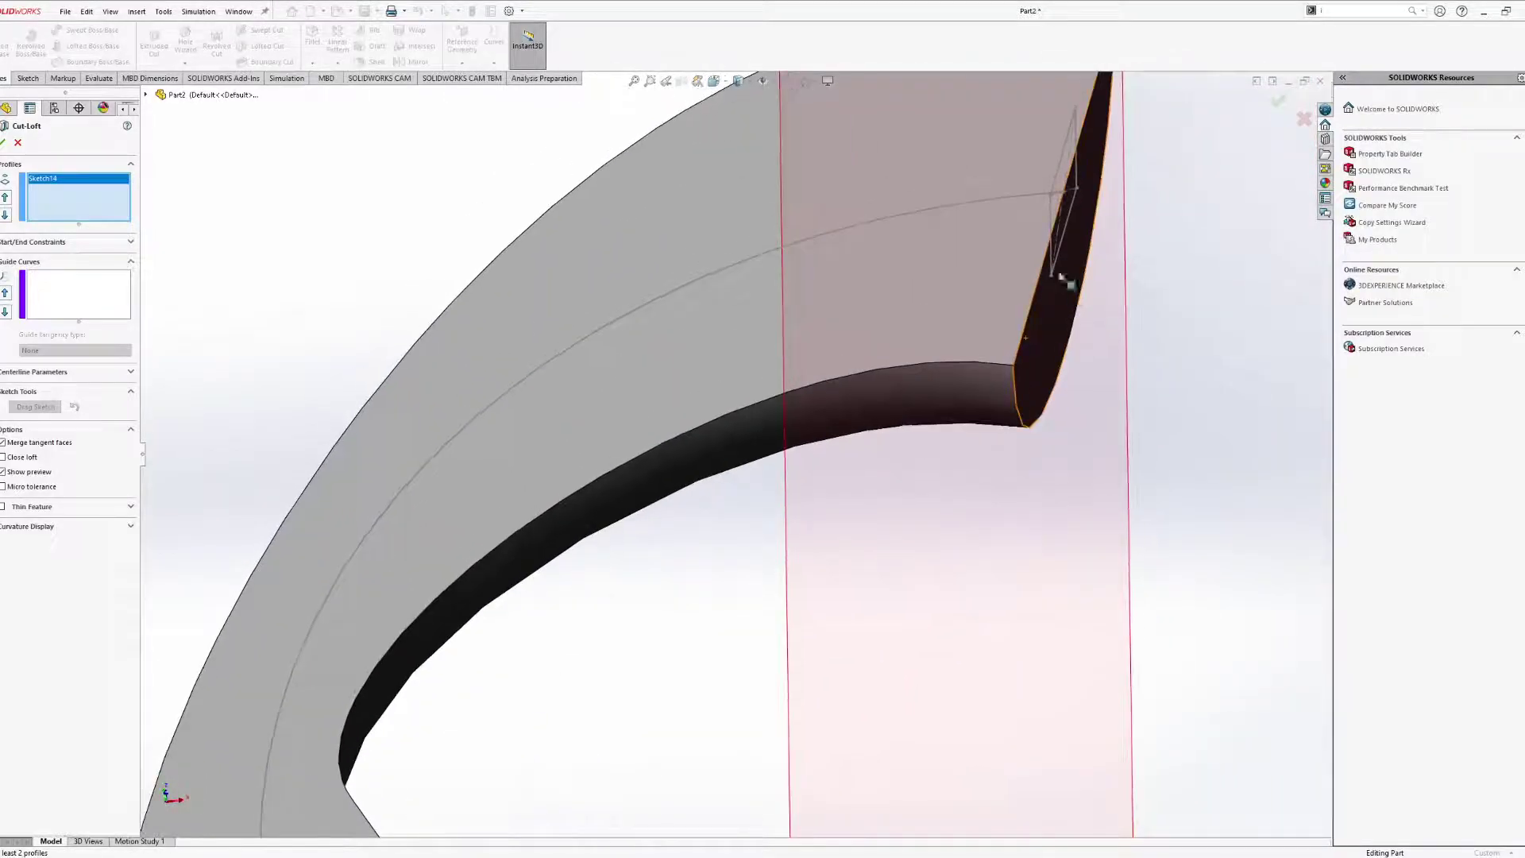
{"action": "left_click", "coordinate": [1055, 220]}
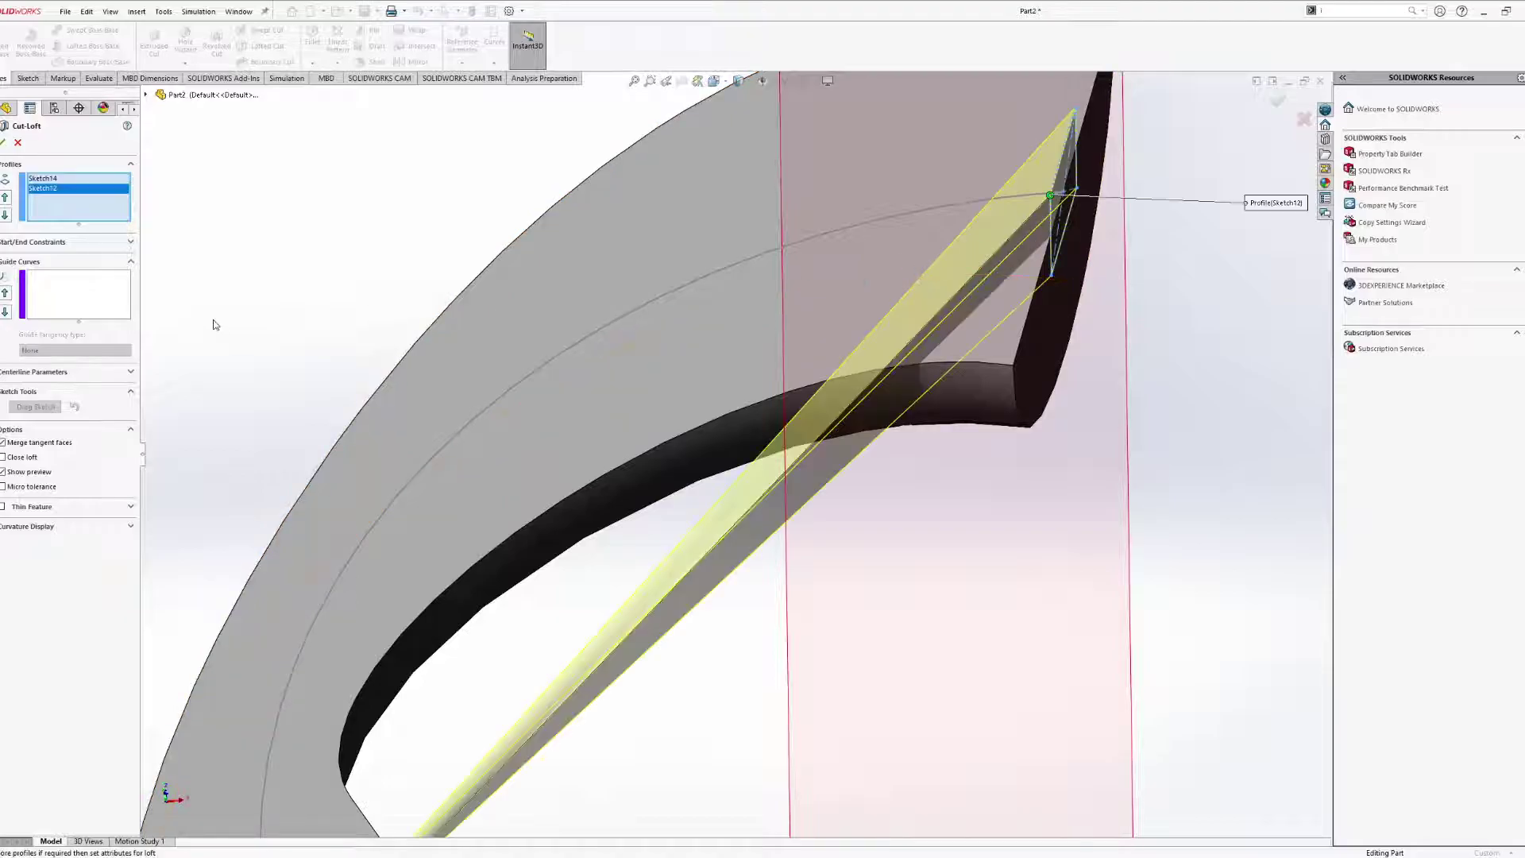
Set the arc sketch as the lofted cut's centerline and check the preview at the base.
{"action": "left_click", "coordinate": [130, 374]}
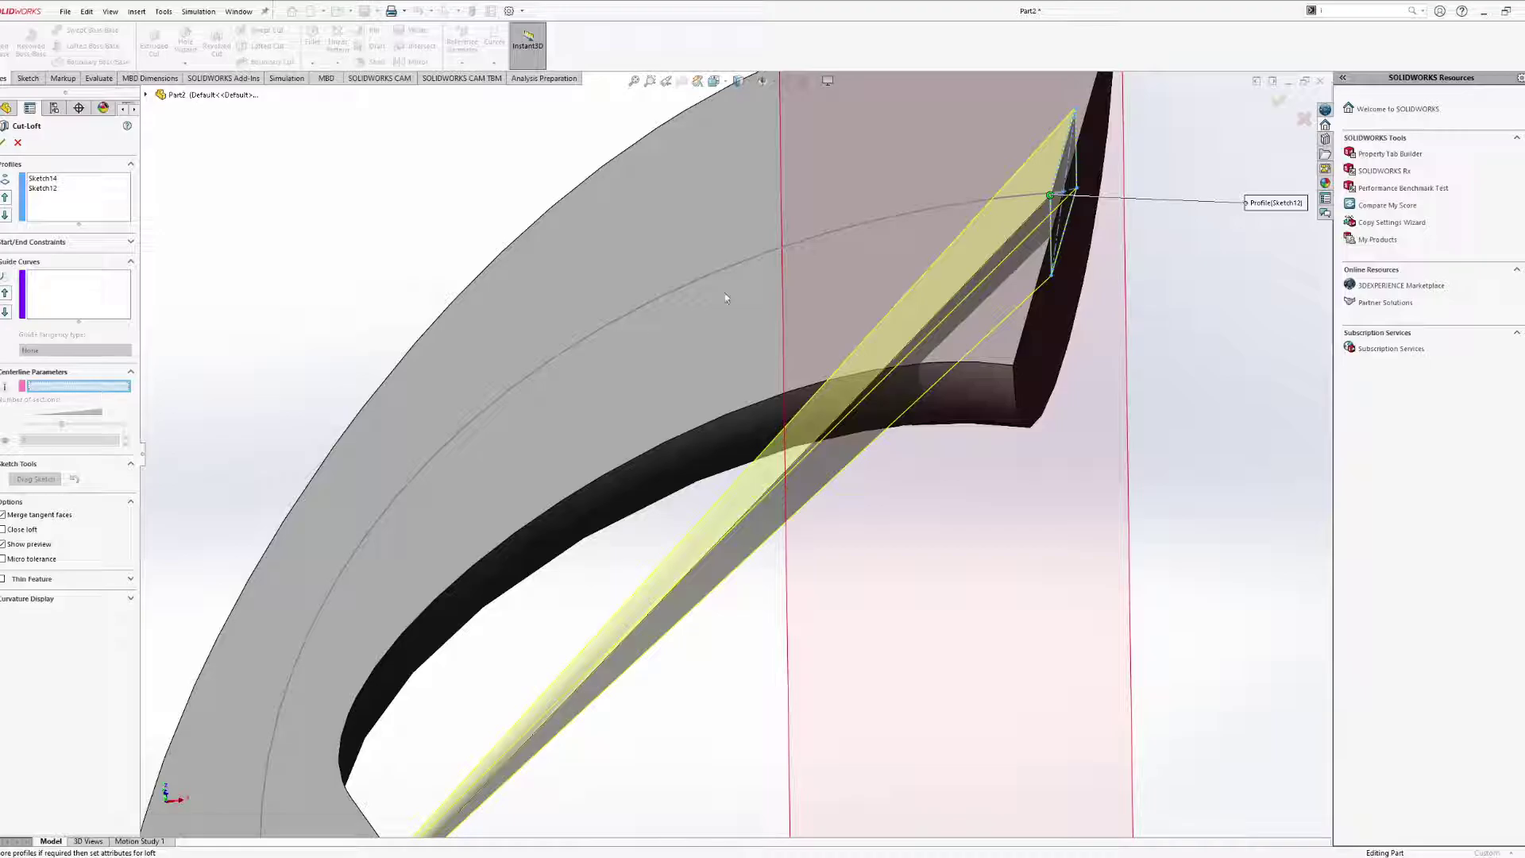
{"action": "left_click", "coordinate": [748, 262]}
{"action": "scroll", "coordinate": [740, 451], "scroll_direction": "up", "scroll_amount": 3}
{"action": "mouse_move", "coordinate": [741, 451]}
{"action": "middle_mouse_down", "text": "ctrl"}
{"action": "mouse_move", "coordinate": [792, 332]}
{"action": "mouse_move", "coordinate": [861, 296]}
{"action": "mouse_move", "coordinate": [857, 342]}
{"action": "middle_mouse_up", "text": "ctrl"}
{"action": "scroll", "coordinate": [559, 664], "scroll_direction": "down", "scroll_amount": 8}
{"action": "middle_click_drag", "start_coordinate": [718, 541], "coordinate": [756, 551]}
{"action": "scroll", "coordinate": [737, 493], "scroll_direction": "up", "scroll_amount": 10}
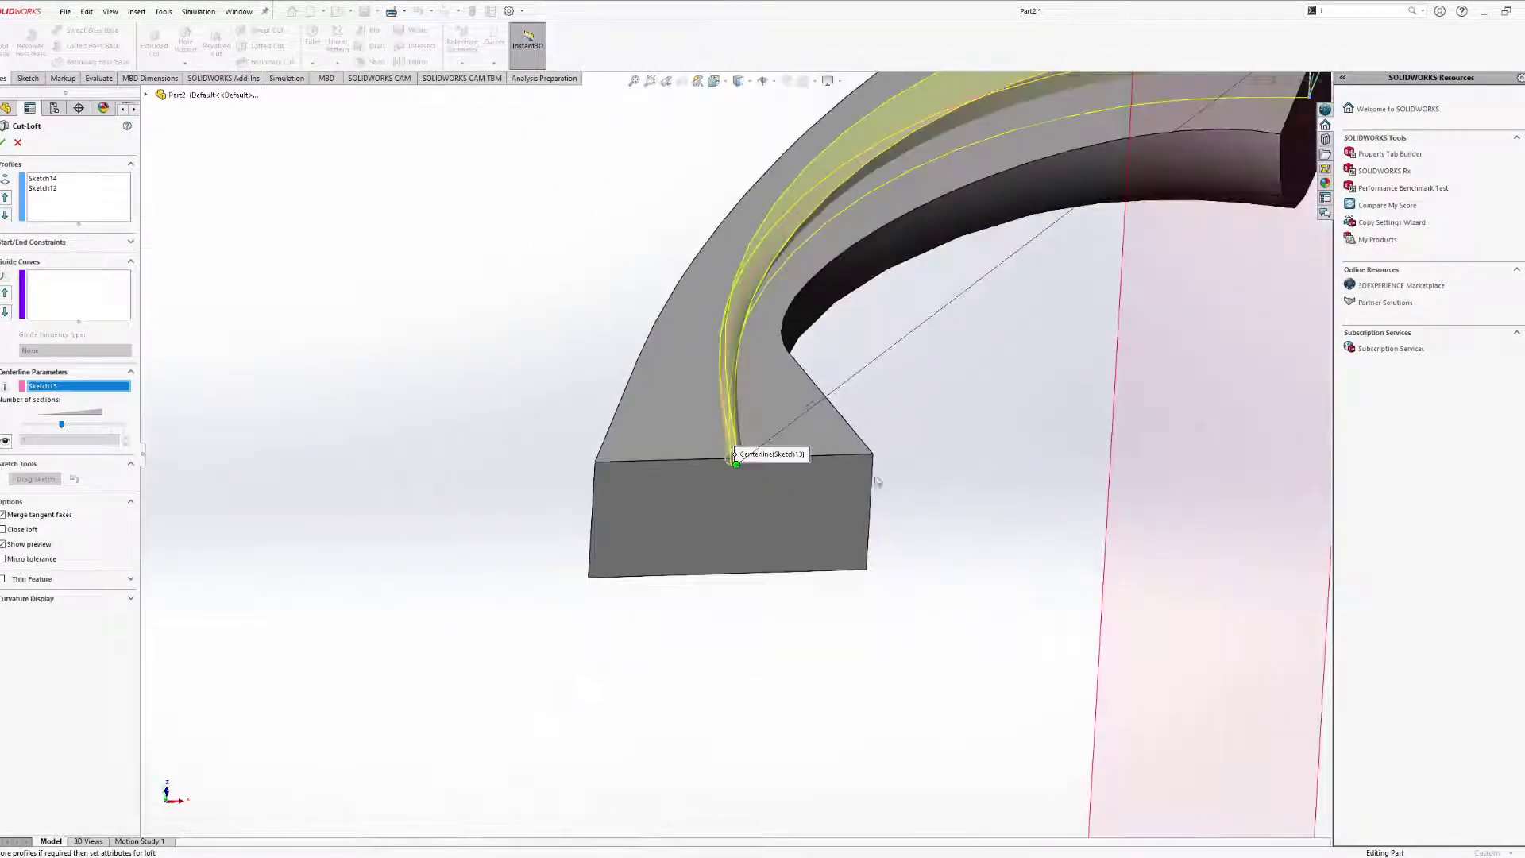
Shift the loft connector slightly around the base circle relative to the square's corner, and create the lofted cut.
{"action": "middle_click_drag", "start_coordinate": [877, 482], "coordinate": [647, 401]}
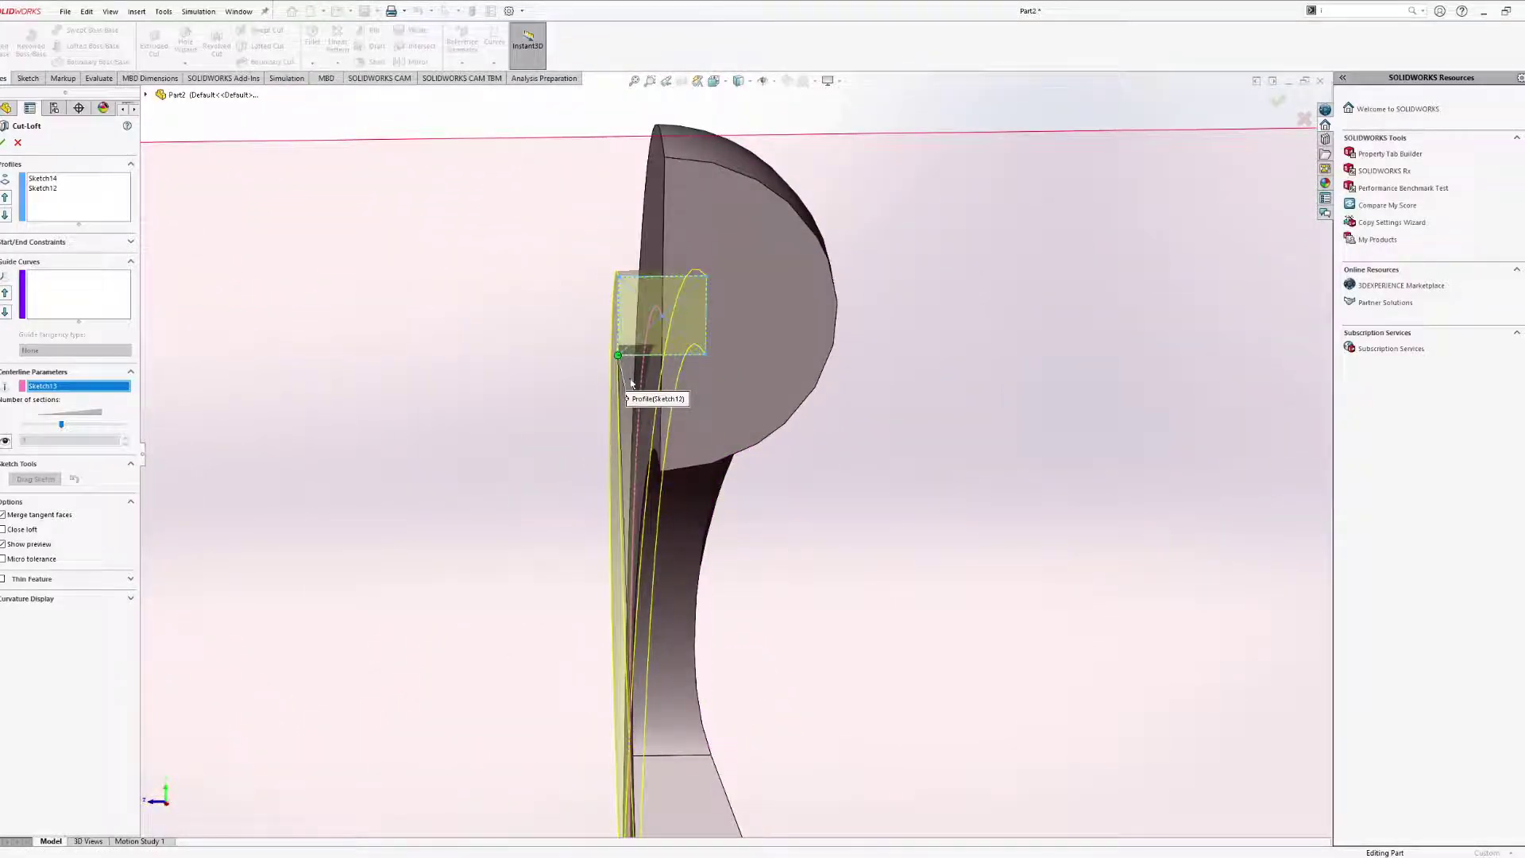
{"action": "middle_click_drag", "start_coordinate": [637, 505], "coordinate": [617, 256]}
{"action": "scroll", "coordinate": [537, 655], "scroll_direction": "down", "scroll_amount": 4}
{"action": "middle_click_drag", "start_coordinate": [630, 729], "coordinate": [793, 654]}
{"action": "left_click_drag", "start_coordinate": [720, 692], "coordinate": [689, 690]}
{"action": "scroll", "coordinate": [630, 504], "scroll_direction": "up", "scroll_amount": 3}
{"action": "middle_click_drag", "start_coordinate": [630, 503], "coordinate": [853, 653]}
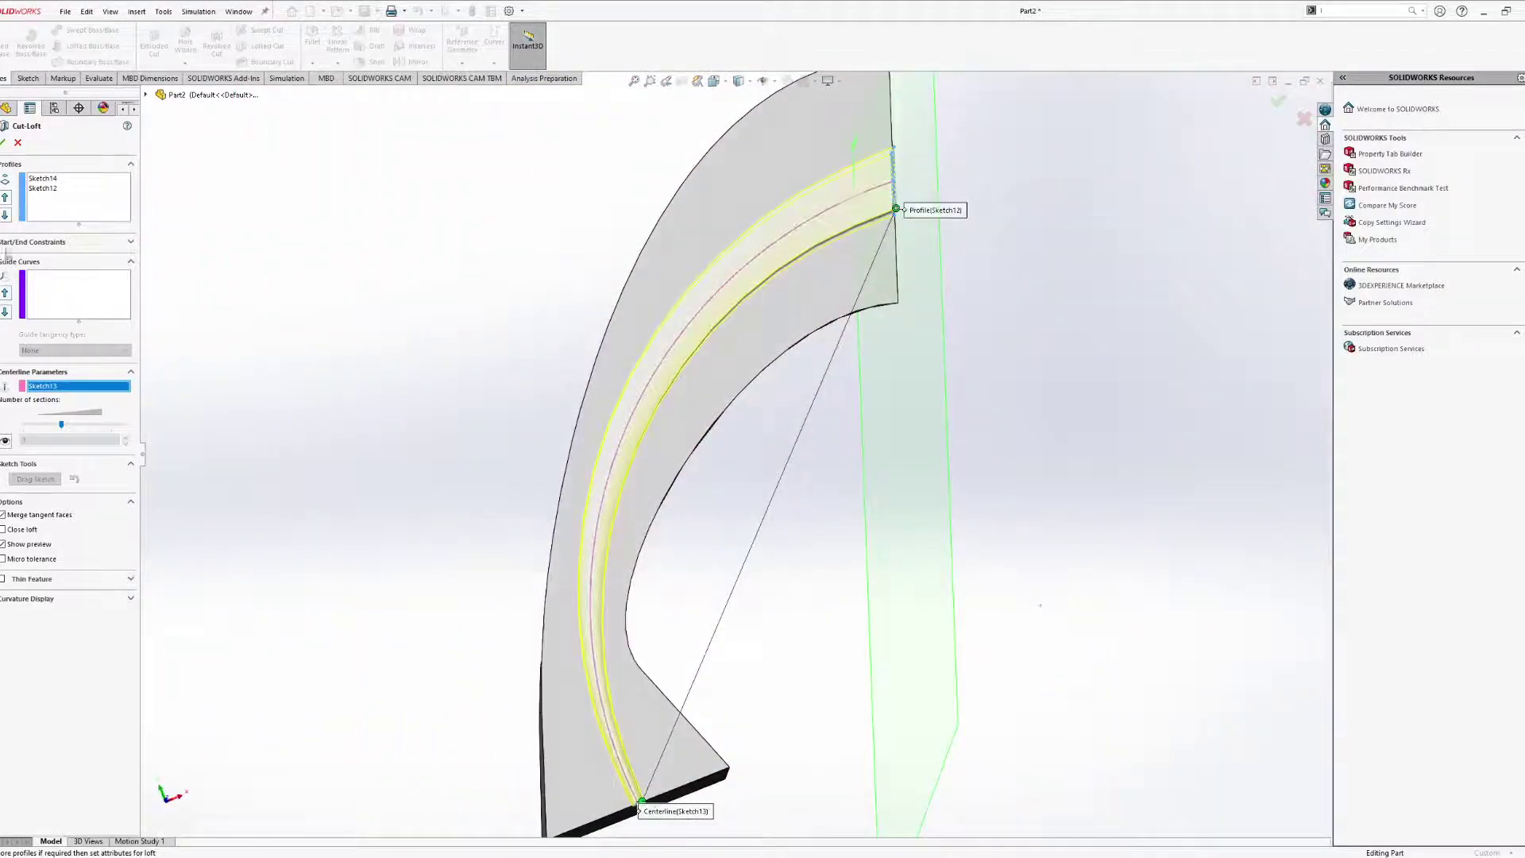
{"action": "left_click", "coordinate": [3, 142]}
Turn off the section view and inspect the whole curved part from the side and back.
{"action": "mouse_move", "coordinate": [630, 708]}
{"action": "middle_mouse_down"}
{"action": "mouse_move", "coordinate": [606, 832]}
{"action": "mouse_move", "coordinate": [707, 786]}
{"action": "mouse_move", "coordinate": [541, 691]}
{"action": "mouse_move", "coordinate": [609, 677]}
{"action": "mouse_move", "coordinate": [630, 714]}
{"action": "mouse_move", "coordinate": [610, 591]}
{"action": "middle_mouse_up"}
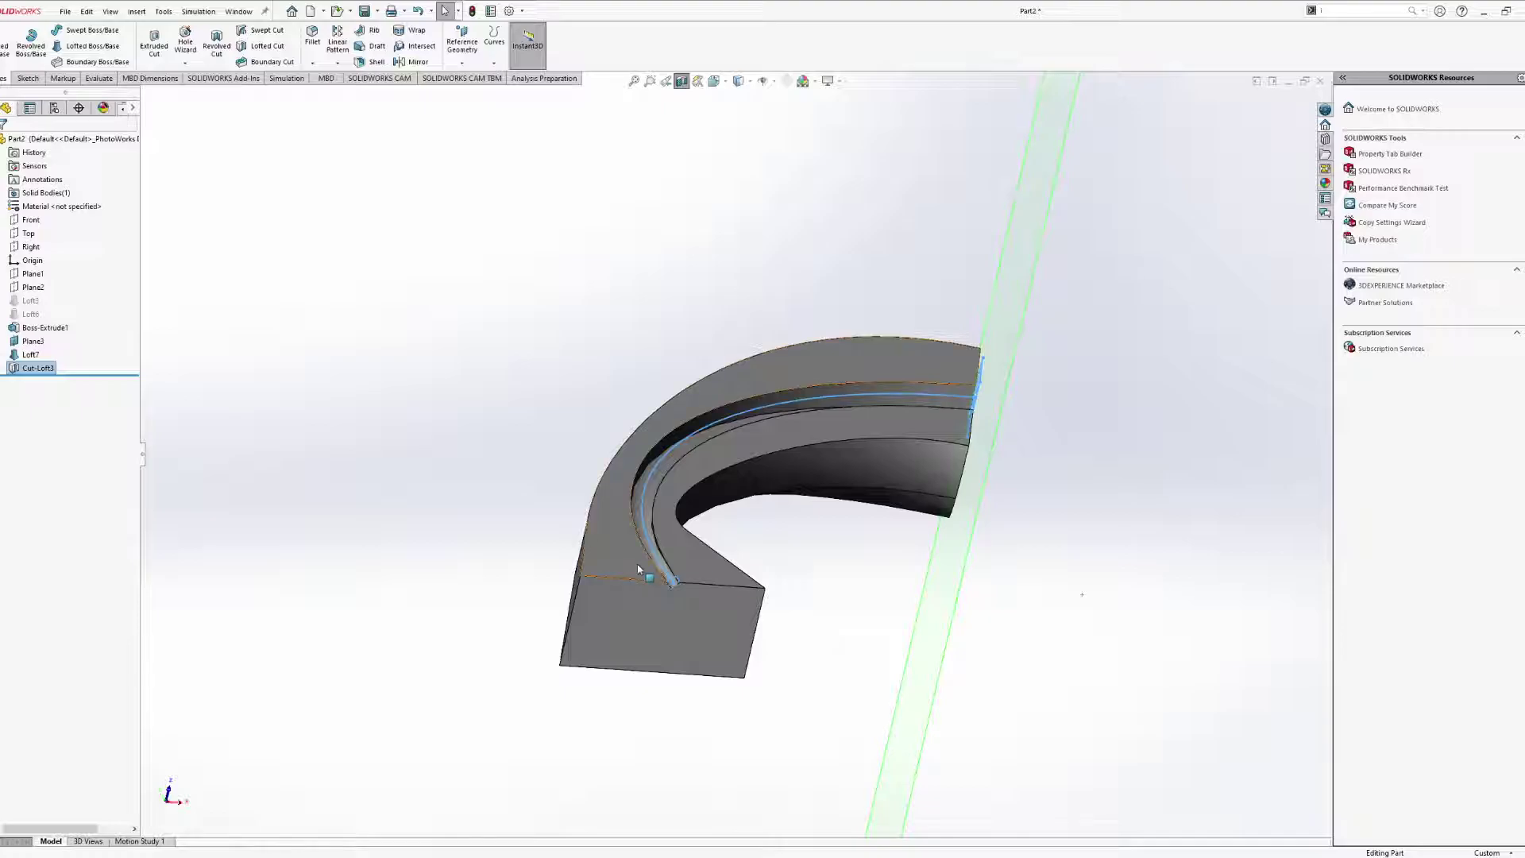
{"action": "left_click", "coordinate": [681, 81]}
{"action": "middle_click_drag", "start_coordinate": [937, 392], "coordinate": [824, 135]}
{"action": "scroll", "coordinate": [837, 445], "scroll_direction": "up", "scroll_amount": 5}
{"action": "middle_click_drag", "start_coordinate": [840, 445], "coordinate": [754, 421]}
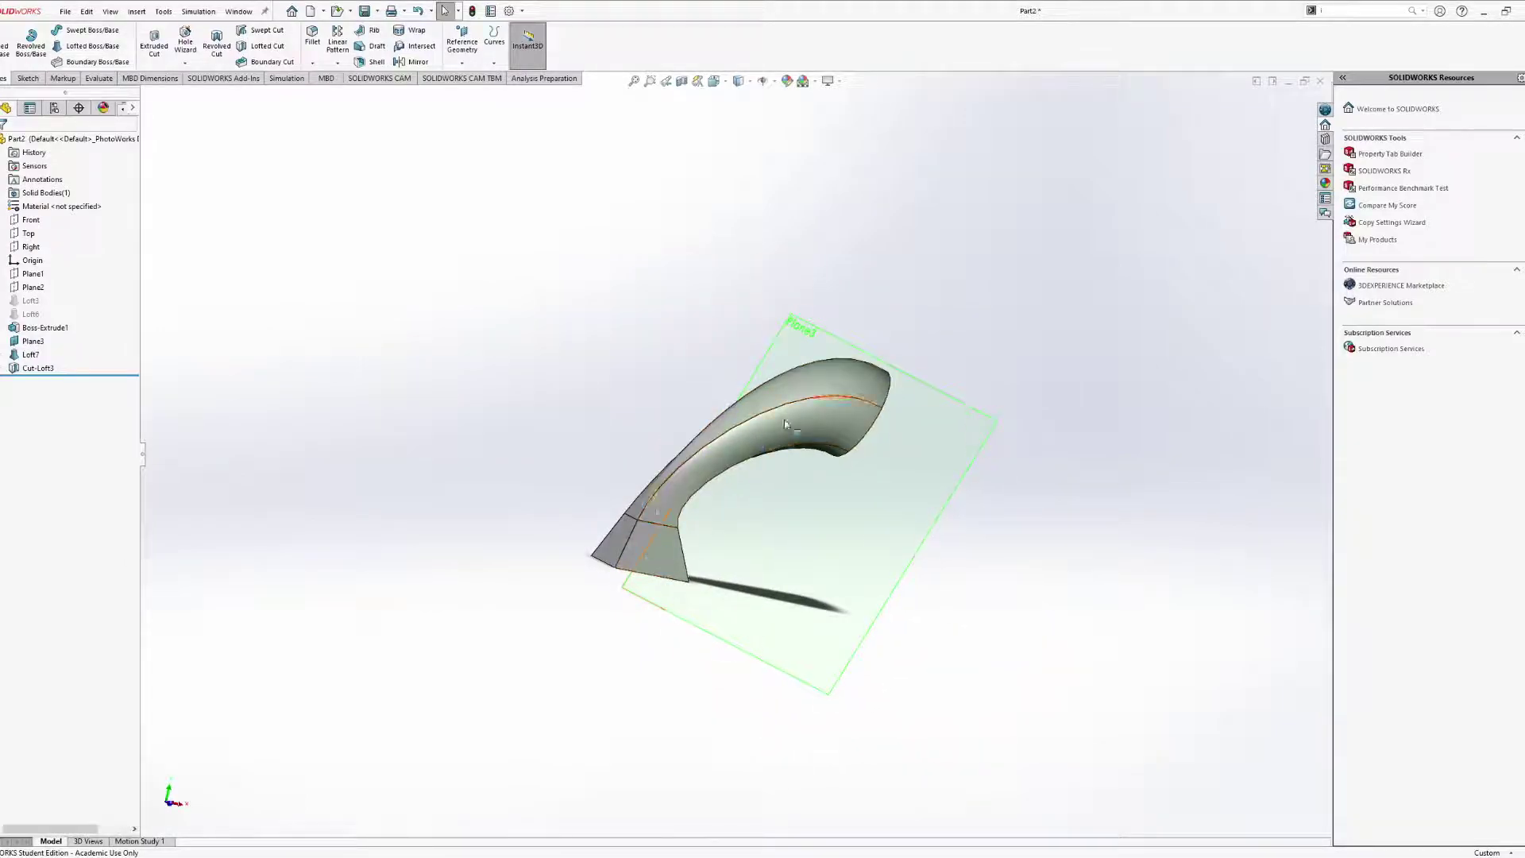
{"action": "middle_click_drag", "start_coordinate": [884, 422], "coordinate": [807, 657]}
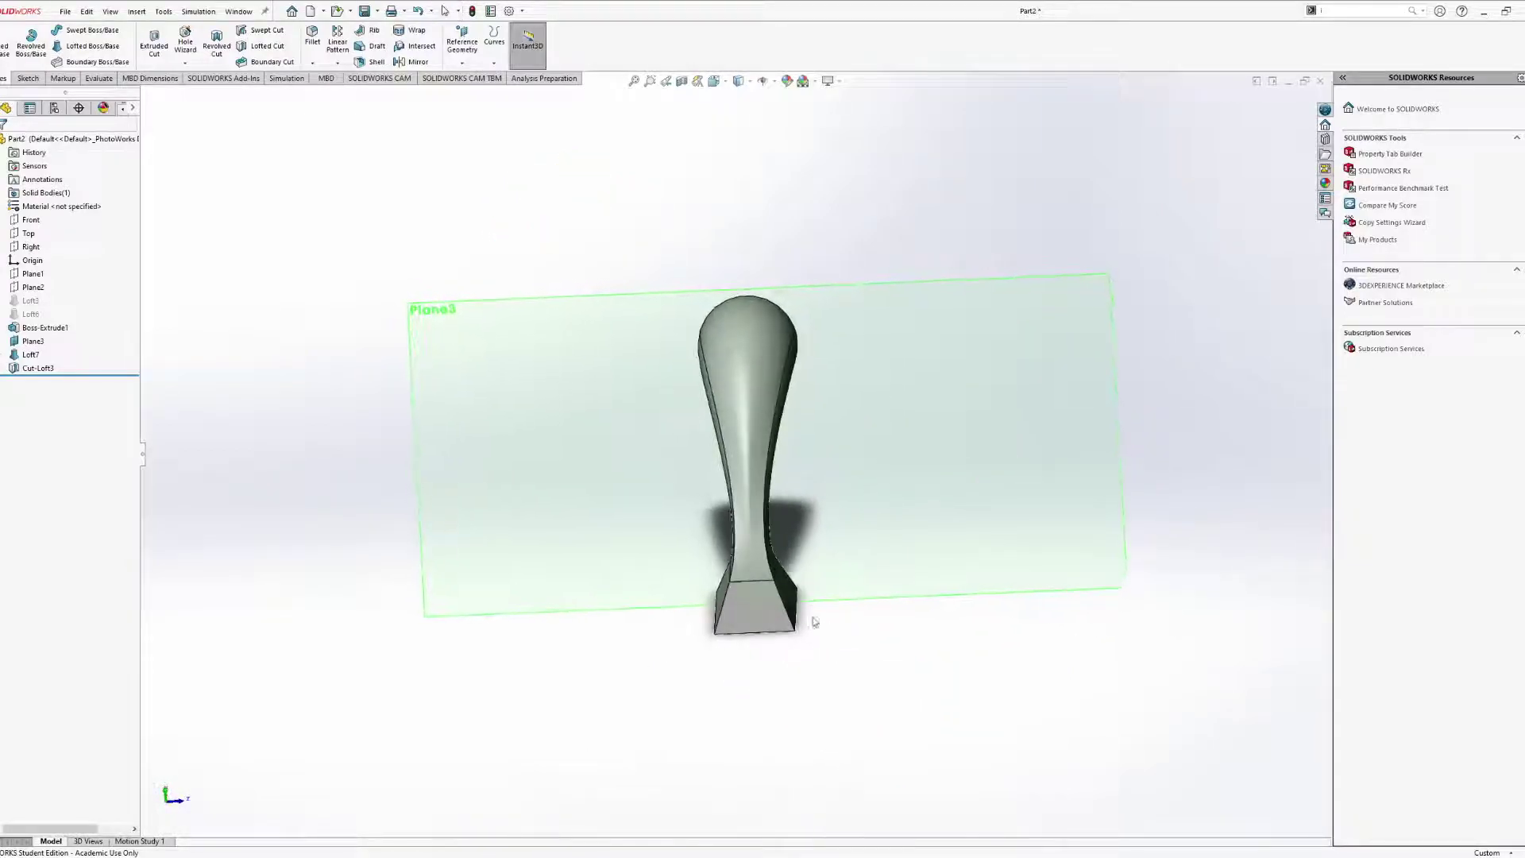
Suppress the curved body feature Loft7 and the base feature Boss-Extrude1.
{"action": "left_click", "coordinate": [30, 355]}
{"action": "left_click", "coordinate": [64, 319]}
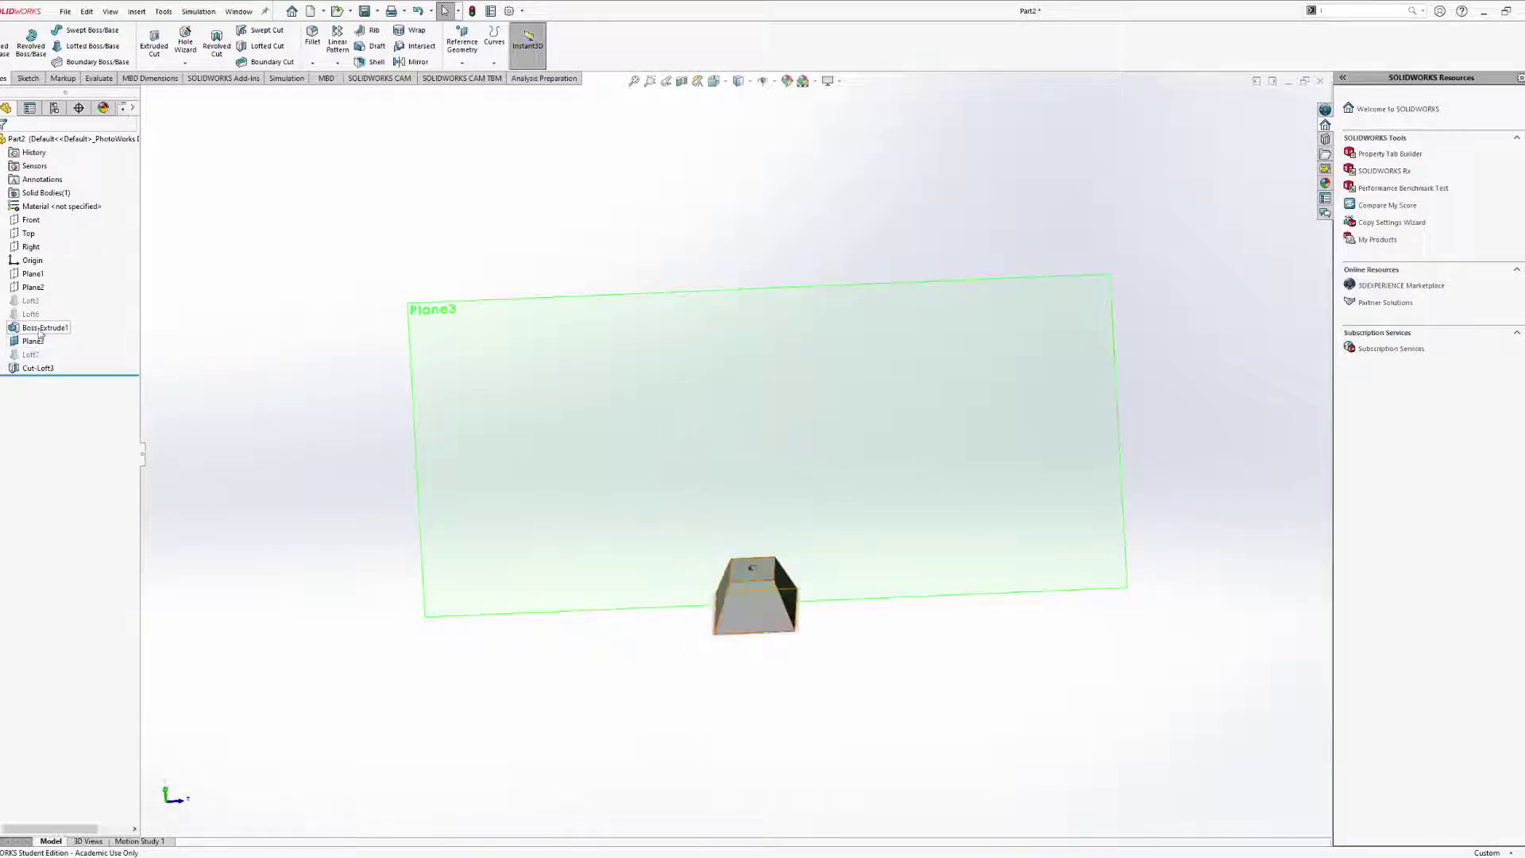
{"action": "left_click", "coordinate": [39, 328]}
{"action": "left_click", "coordinate": [52, 302]}
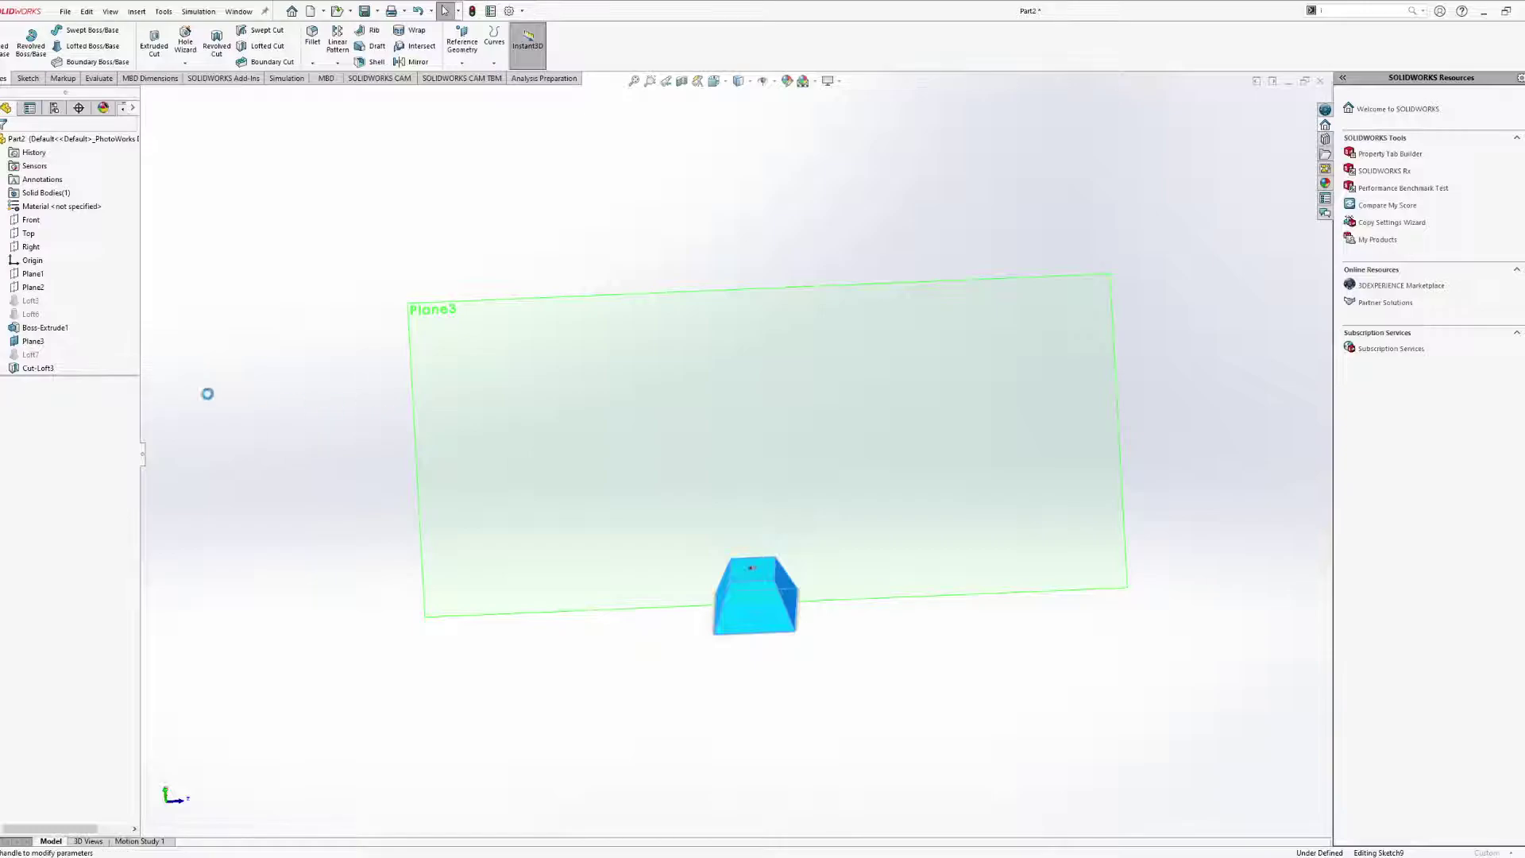
{"action": "left_click", "coordinate": [18, 143]}
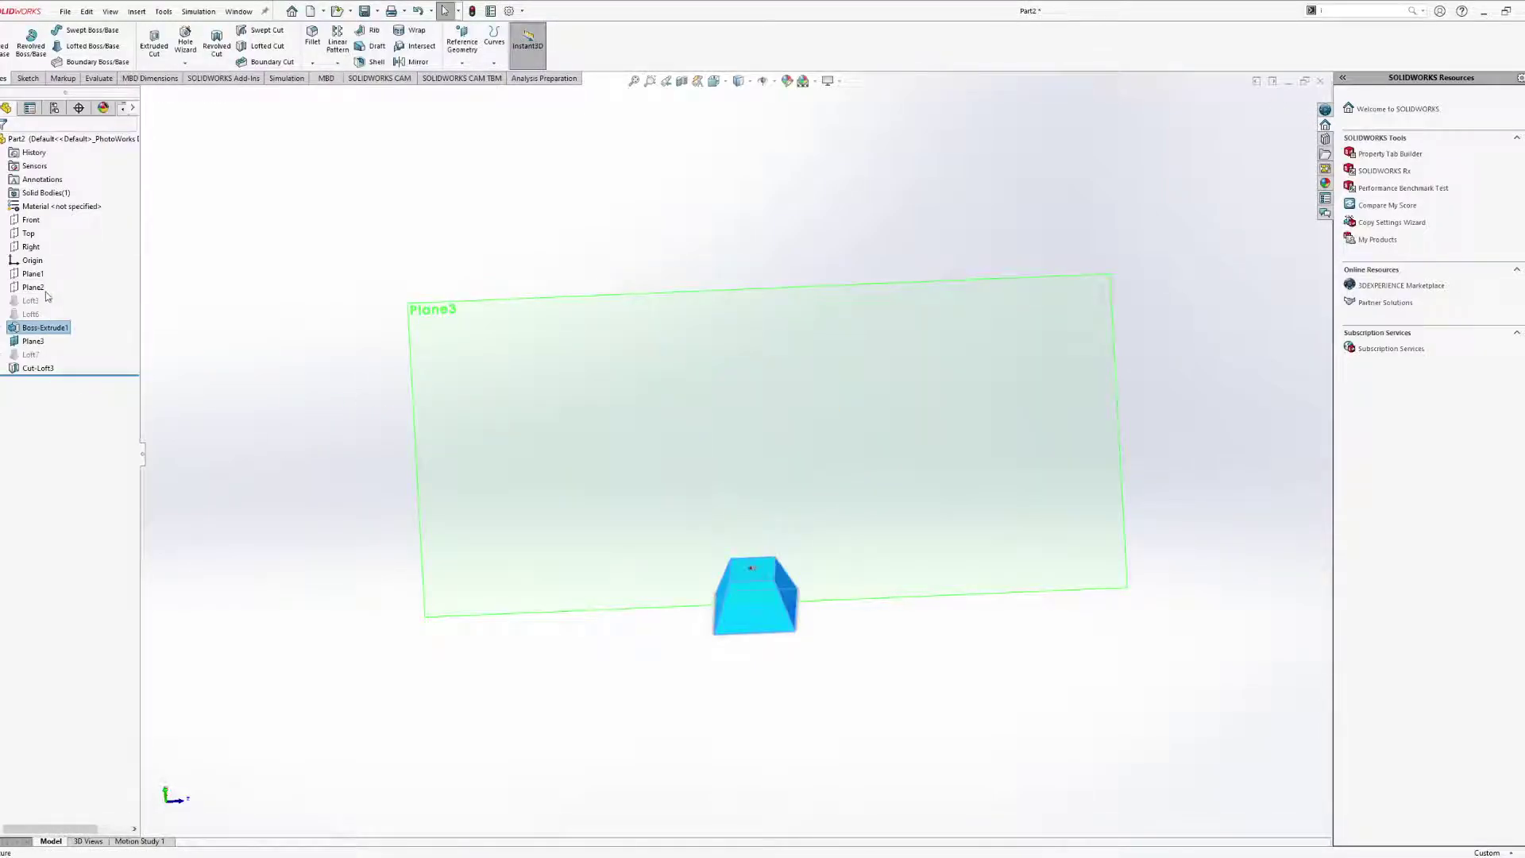
{"action": "left_click", "coordinate": [83, 290]}
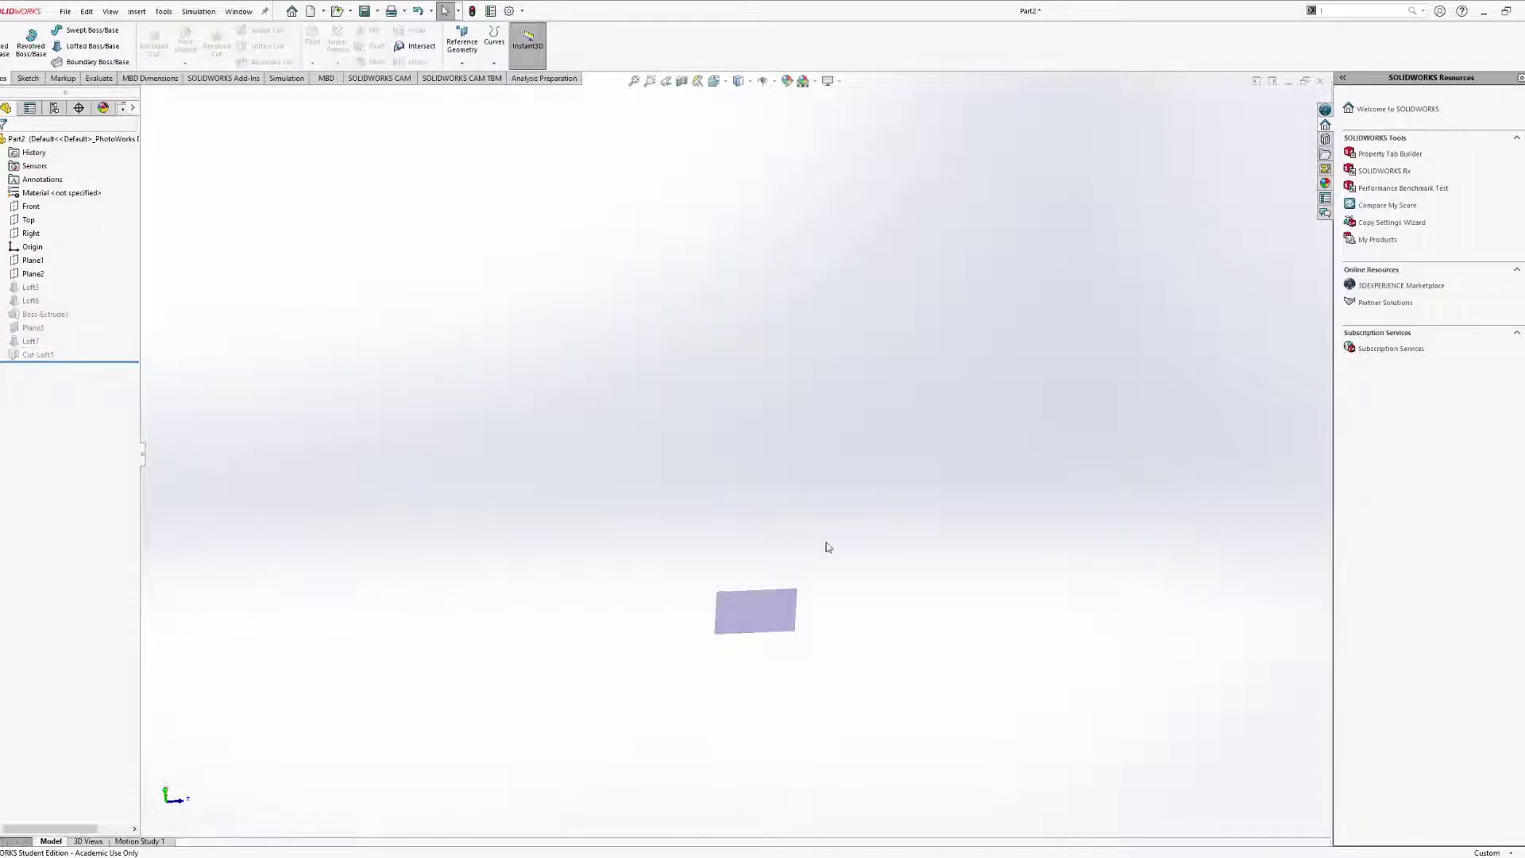
Sketch a center rectangle about 139 by 100 mm on the Top plane, centered on the origin.
{"action": "left_click", "coordinate": [32, 220]}
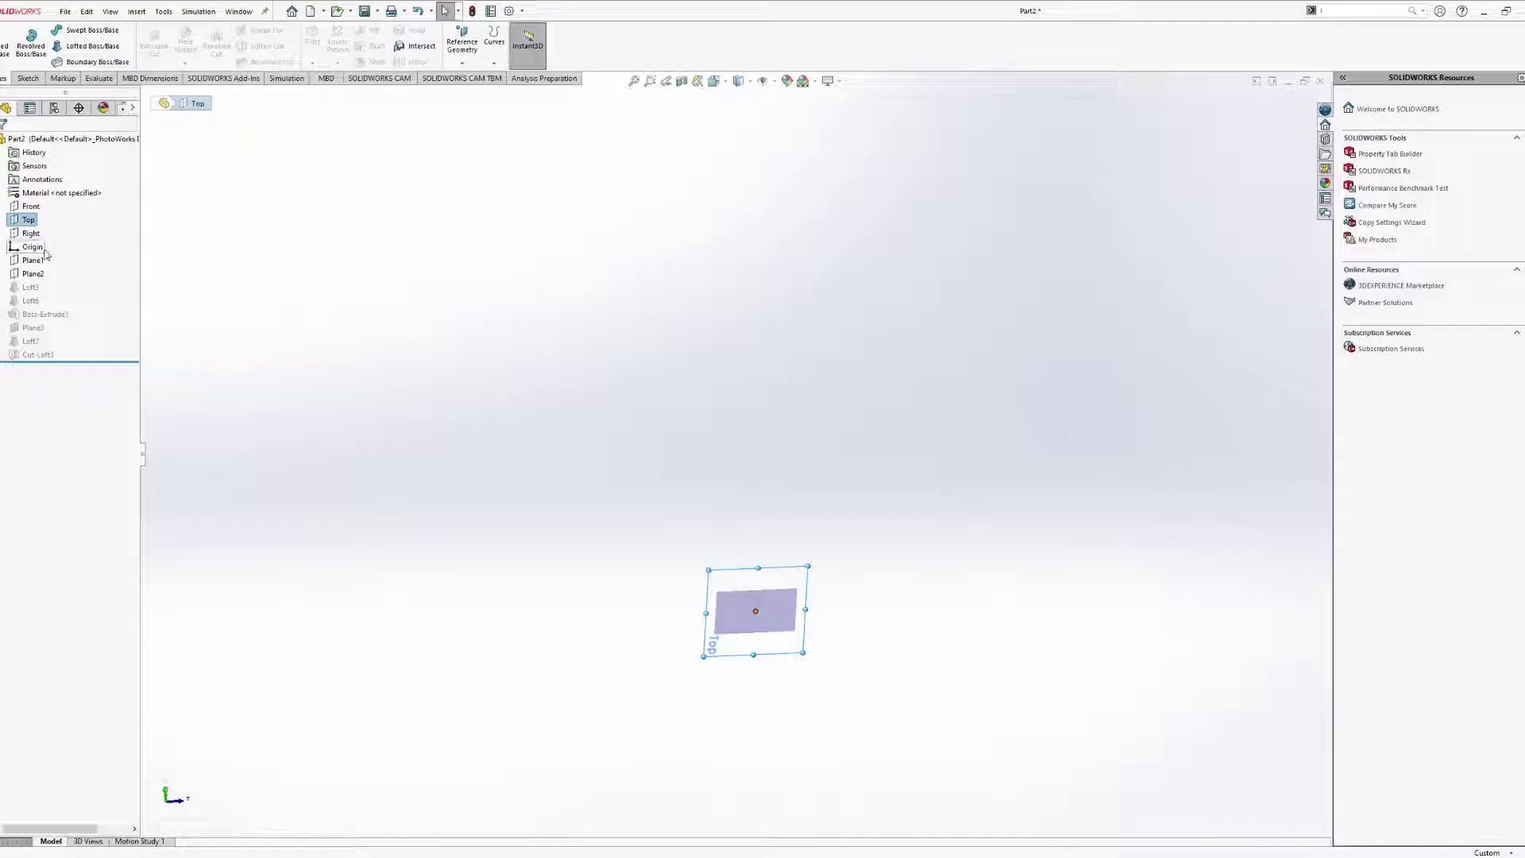
{"action": "middle_click_drag", "start_coordinate": [437, 272], "coordinate": [437, 353]}
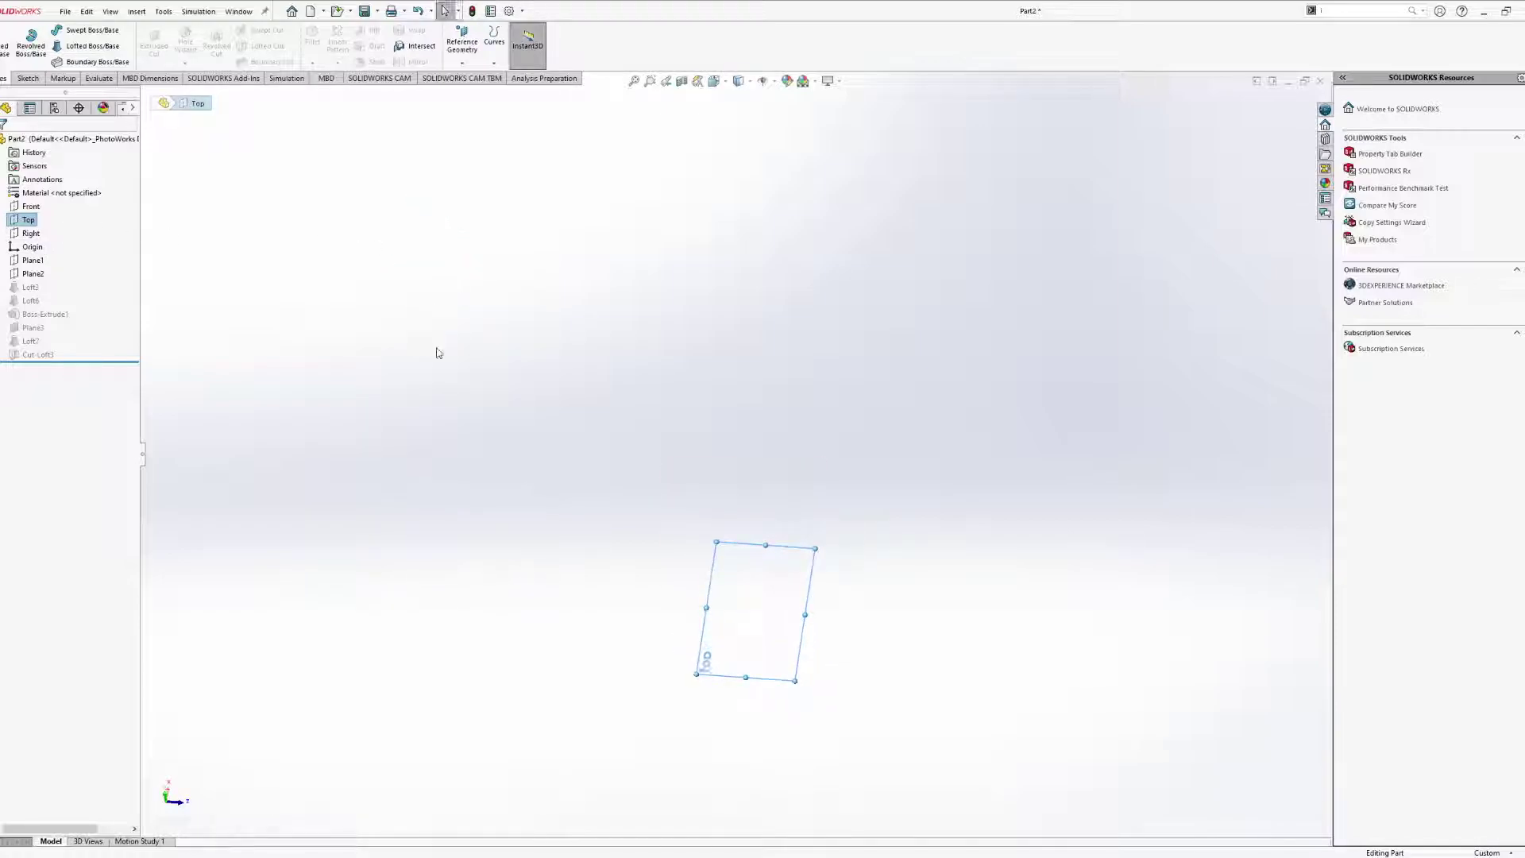
{"action": "left_click", "coordinate": [29, 78]}
{"action": "left_click", "coordinate": [3, 39]}
{"action": "scroll", "coordinate": [773, 600], "scroll_direction": "down", "scroll_amount": 7}
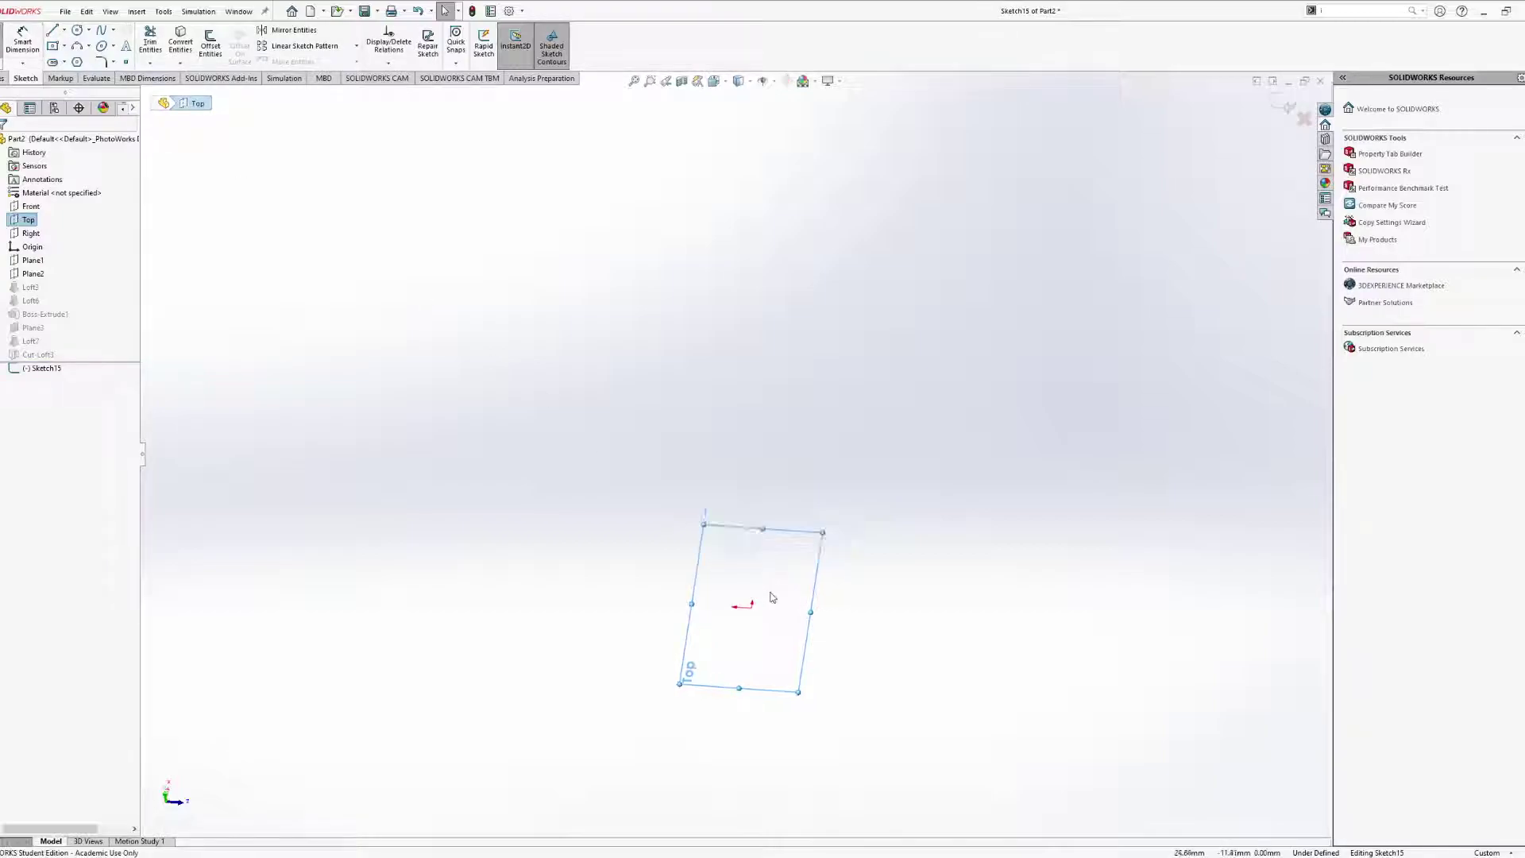
{"action": "left_click", "coordinate": [52, 46]}
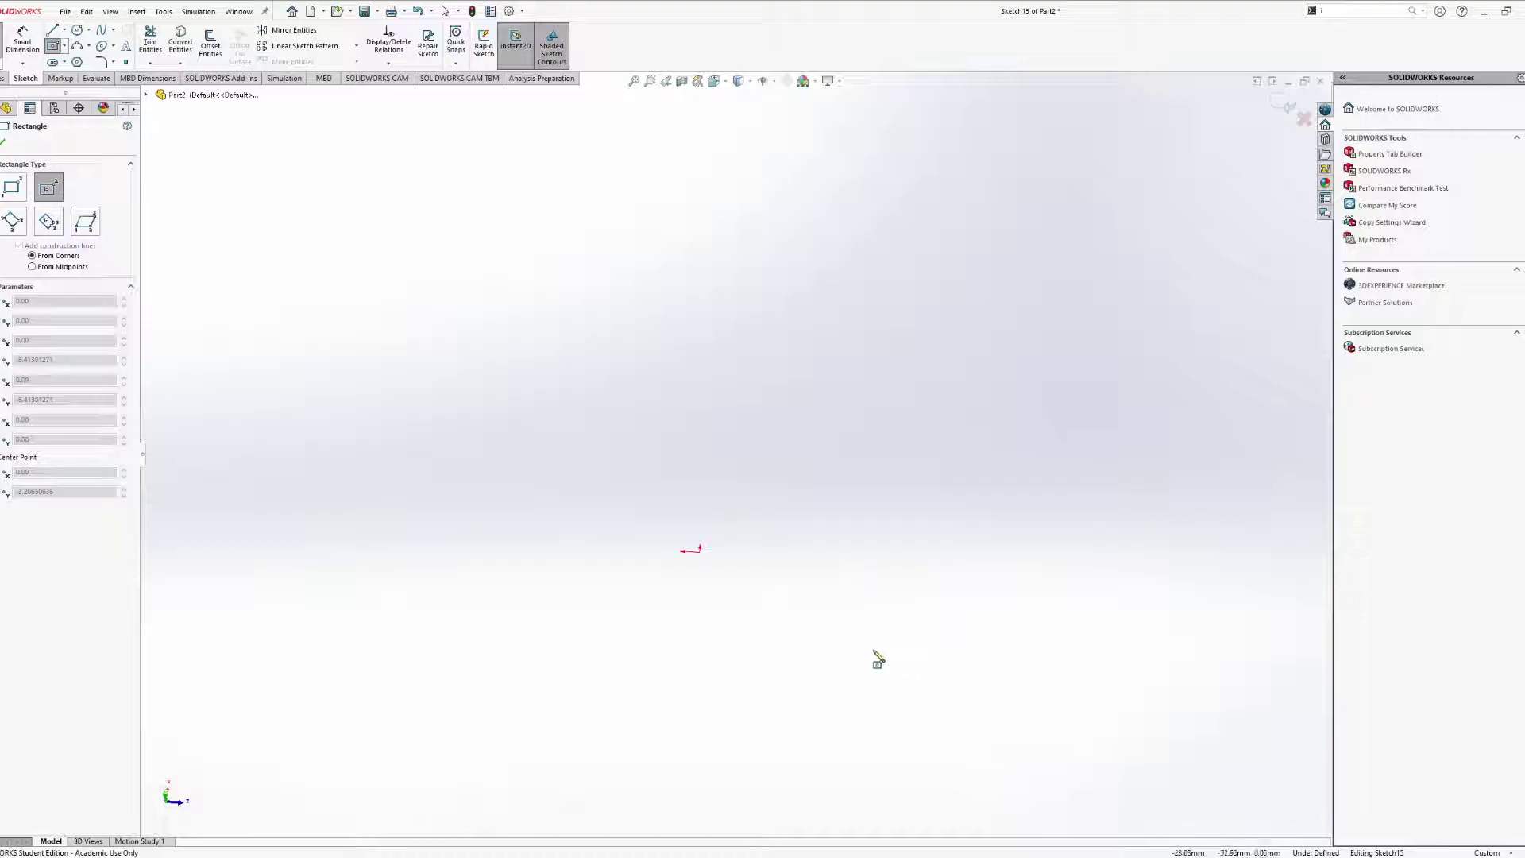
{"action": "left_click", "coordinate": [699, 549]}
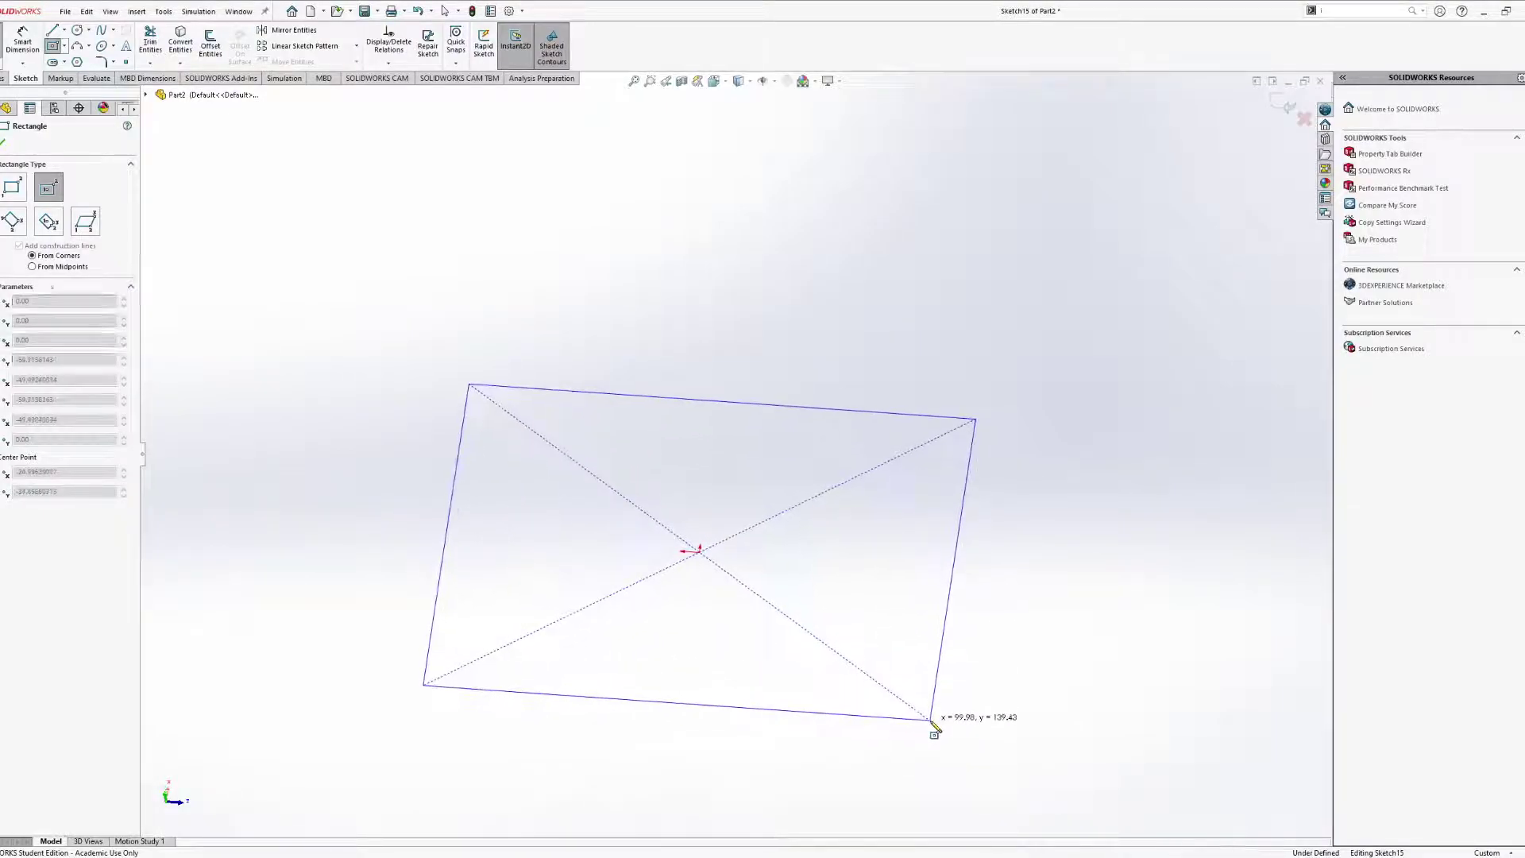
{"action": "left_click", "coordinate": [933, 721]}
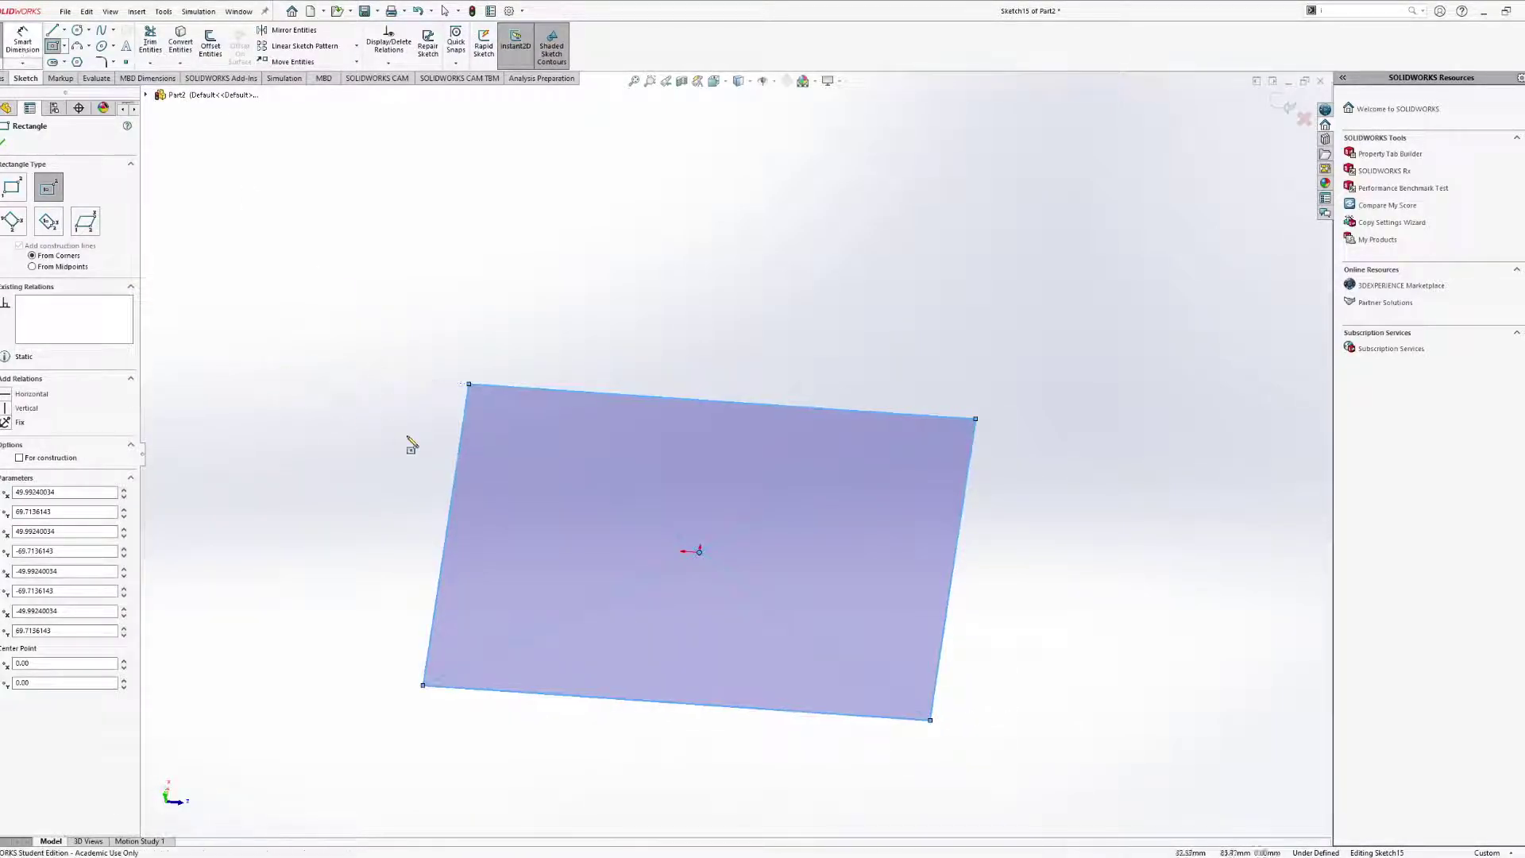
{"action": "left_click", "coordinate": [455, 481]}
{"action": "left_click", "coordinate": [341, 474]}
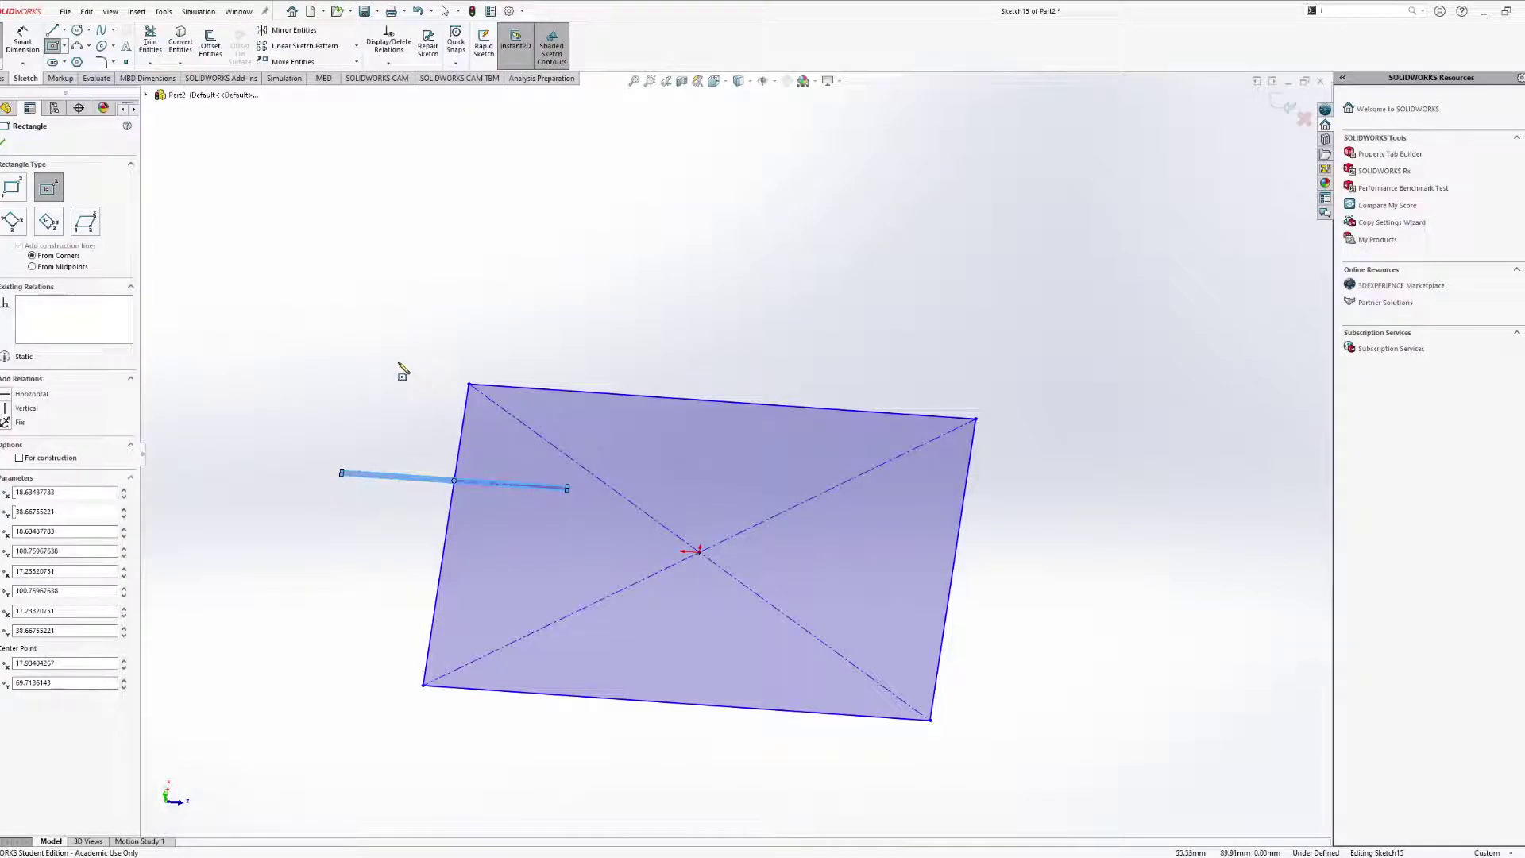
{"action": "key", "text": "ctrl+z"}
Dimension the rectangle's short and long sides at their drawn lengths and exit the sketch.
{"action": "left_click", "coordinate": [13, 40]}
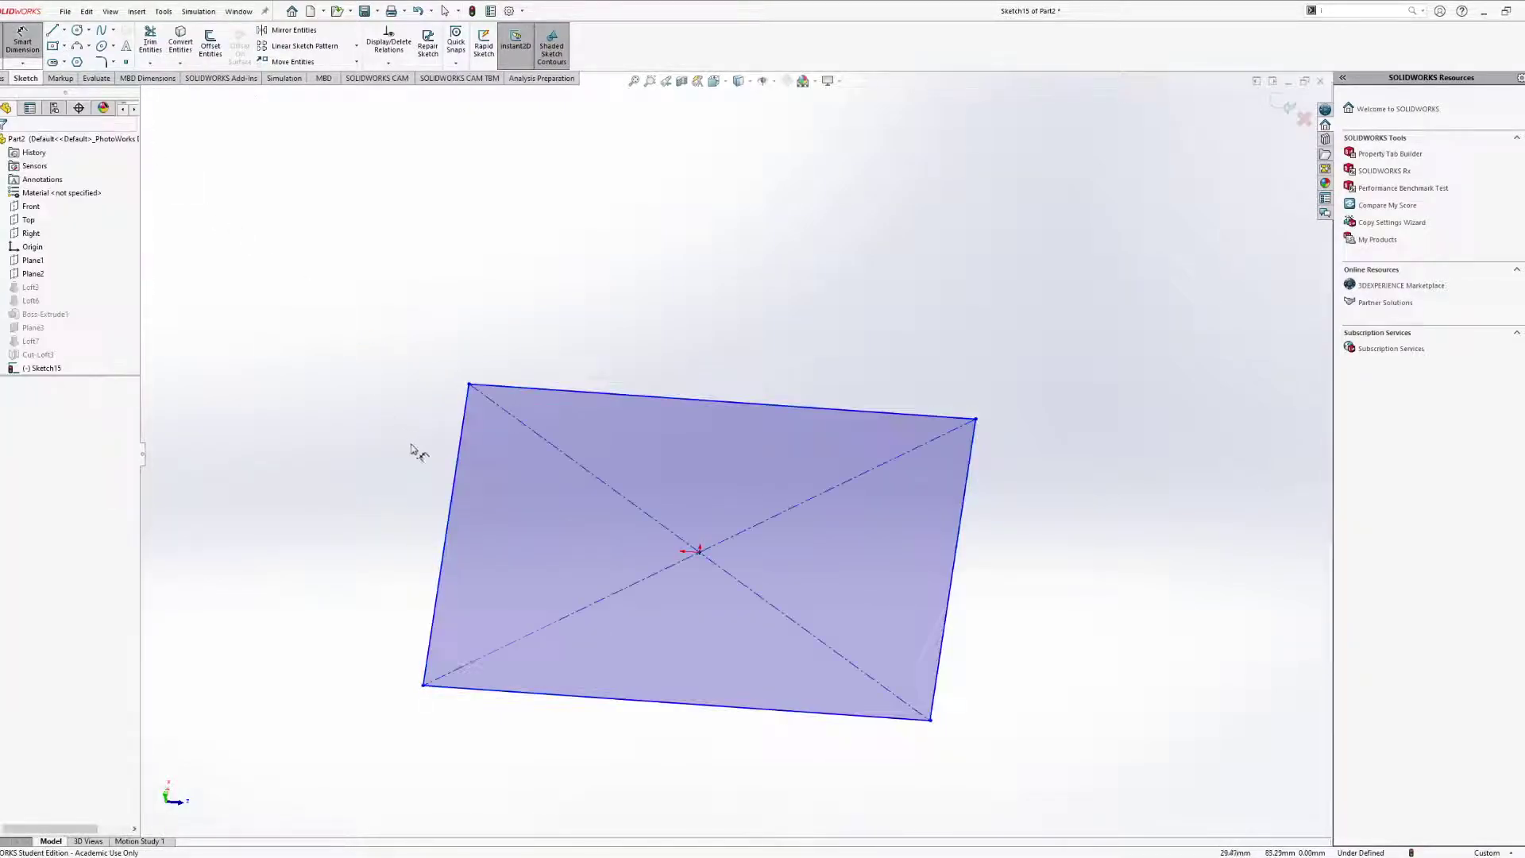
{"action": "left_click", "coordinate": [454, 489]}
{"action": "left_click", "coordinate": [262, 507]}
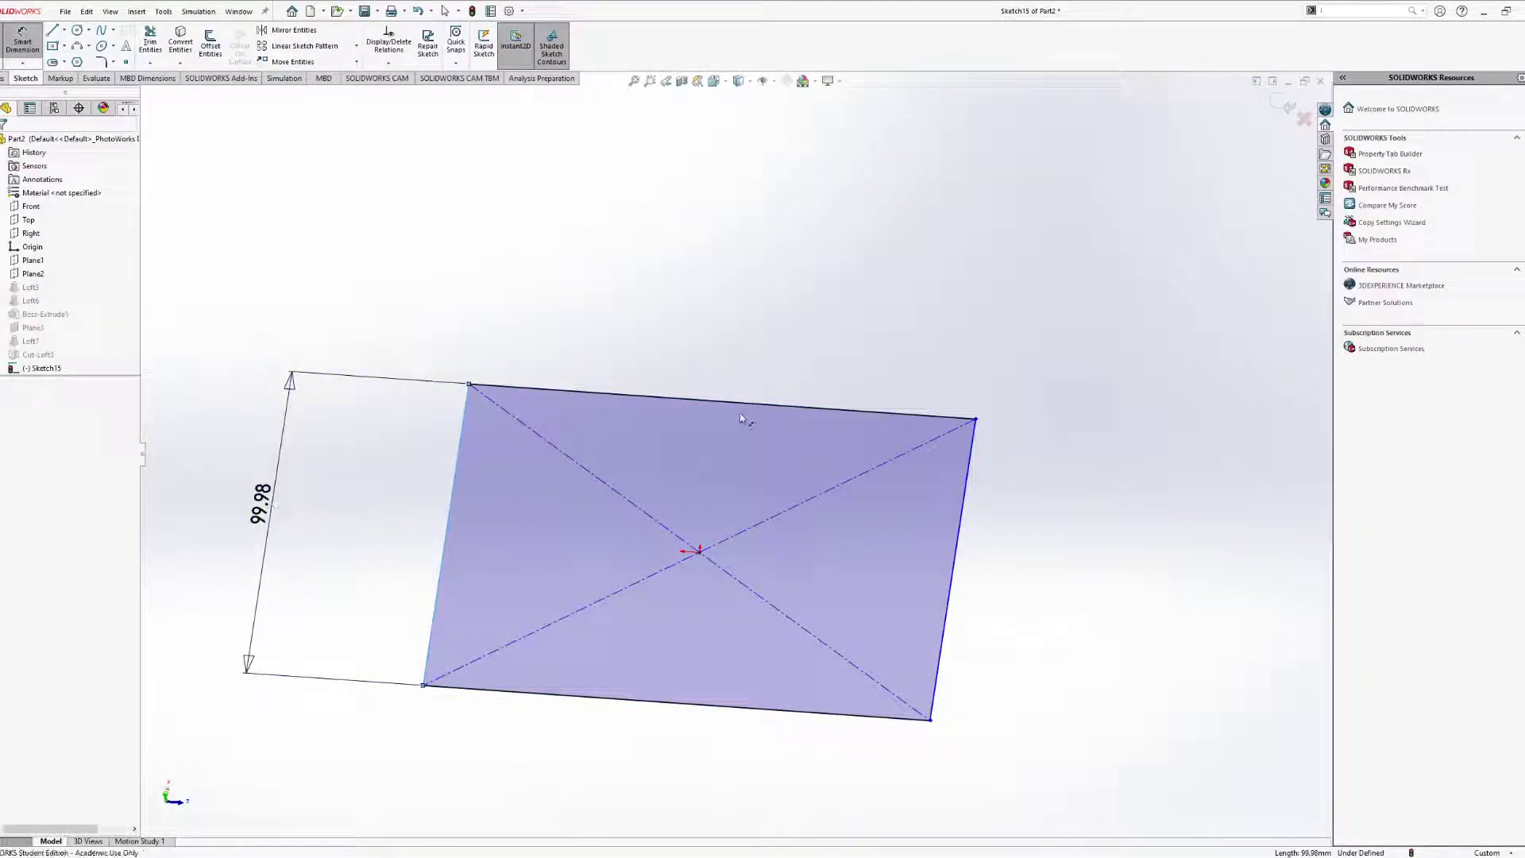
{"action": "left_click", "coordinate": [214, 490]}
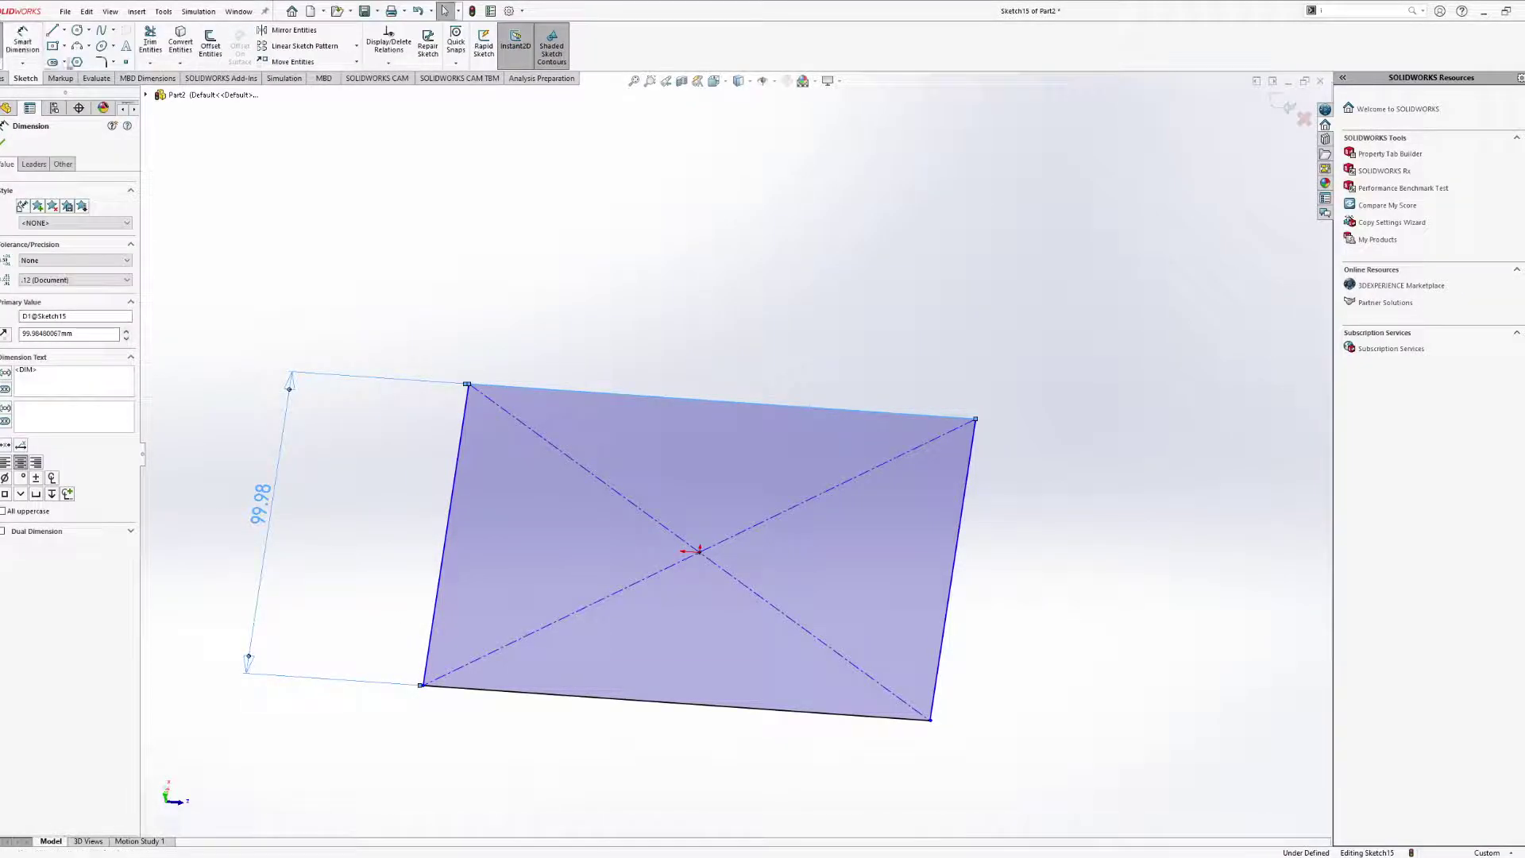
{"action": "left_click", "coordinate": [32, 46]}
{"action": "left_click", "coordinate": [745, 409]}
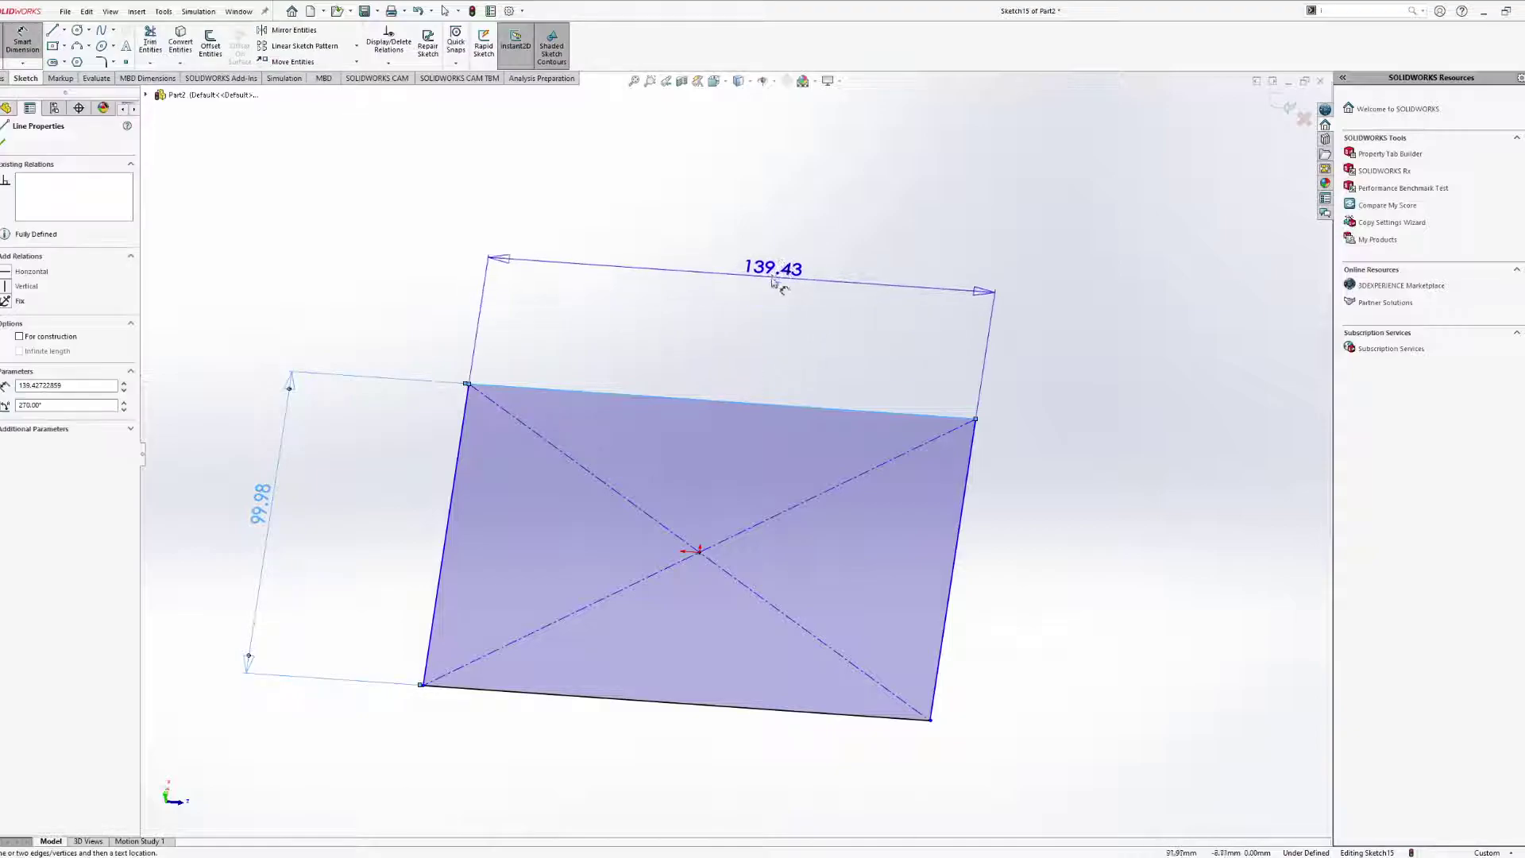
{"action": "left_click", "coordinate": [770, 253]}
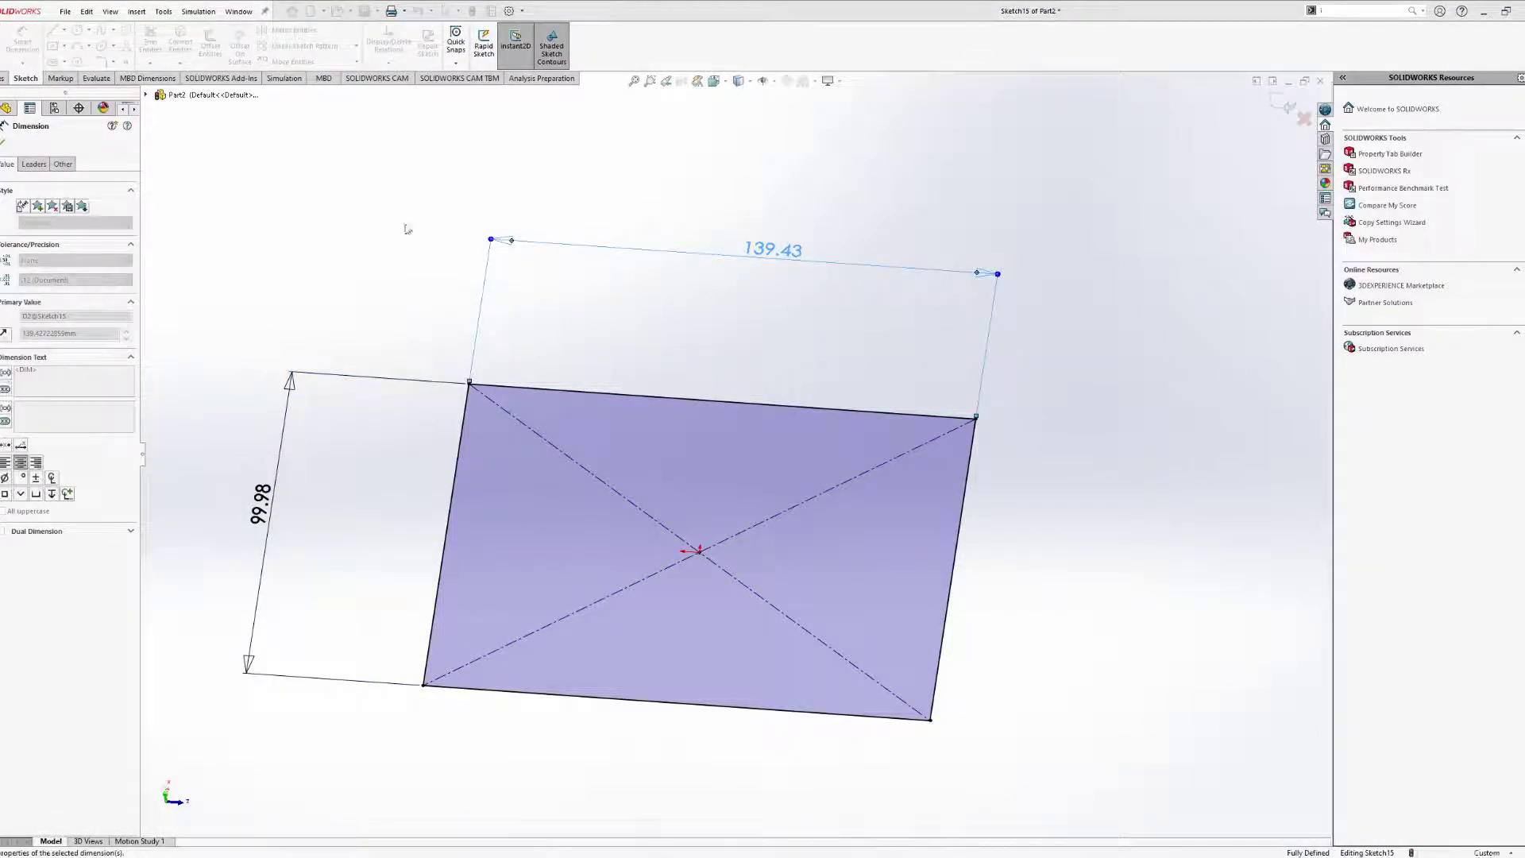
{"action": "scroll", "coordinate": [445, 252], "scroll_direction": "up", "scroll_amount": 1}
{"action": "left_click", "coordinate": [2, 44]}
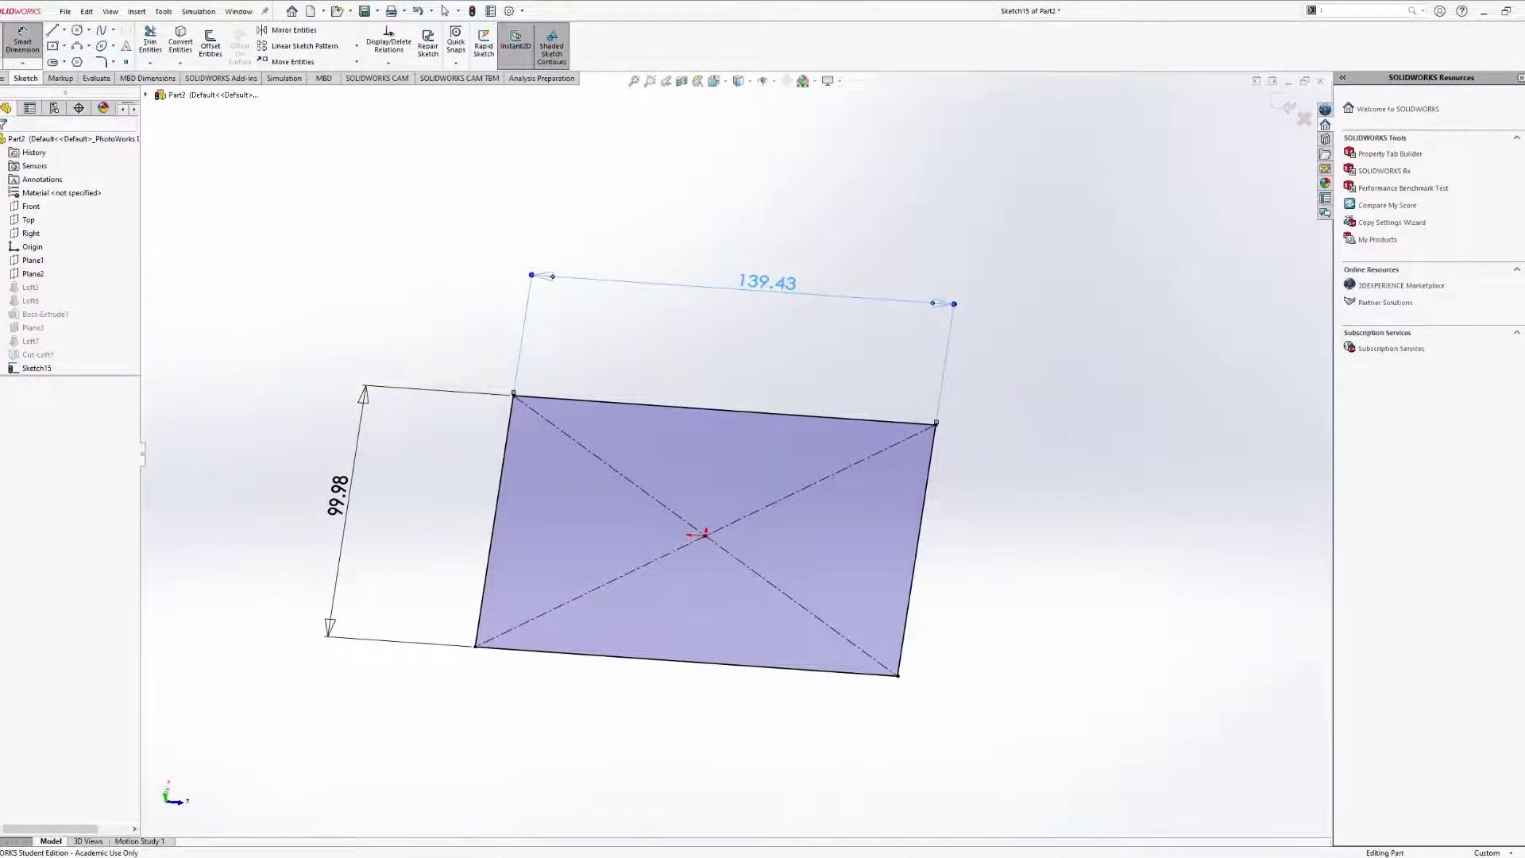
Extrude the rectangle 70 mm upward into a solid block.
{"action": "left_click", "coordinate": [5, 43]}
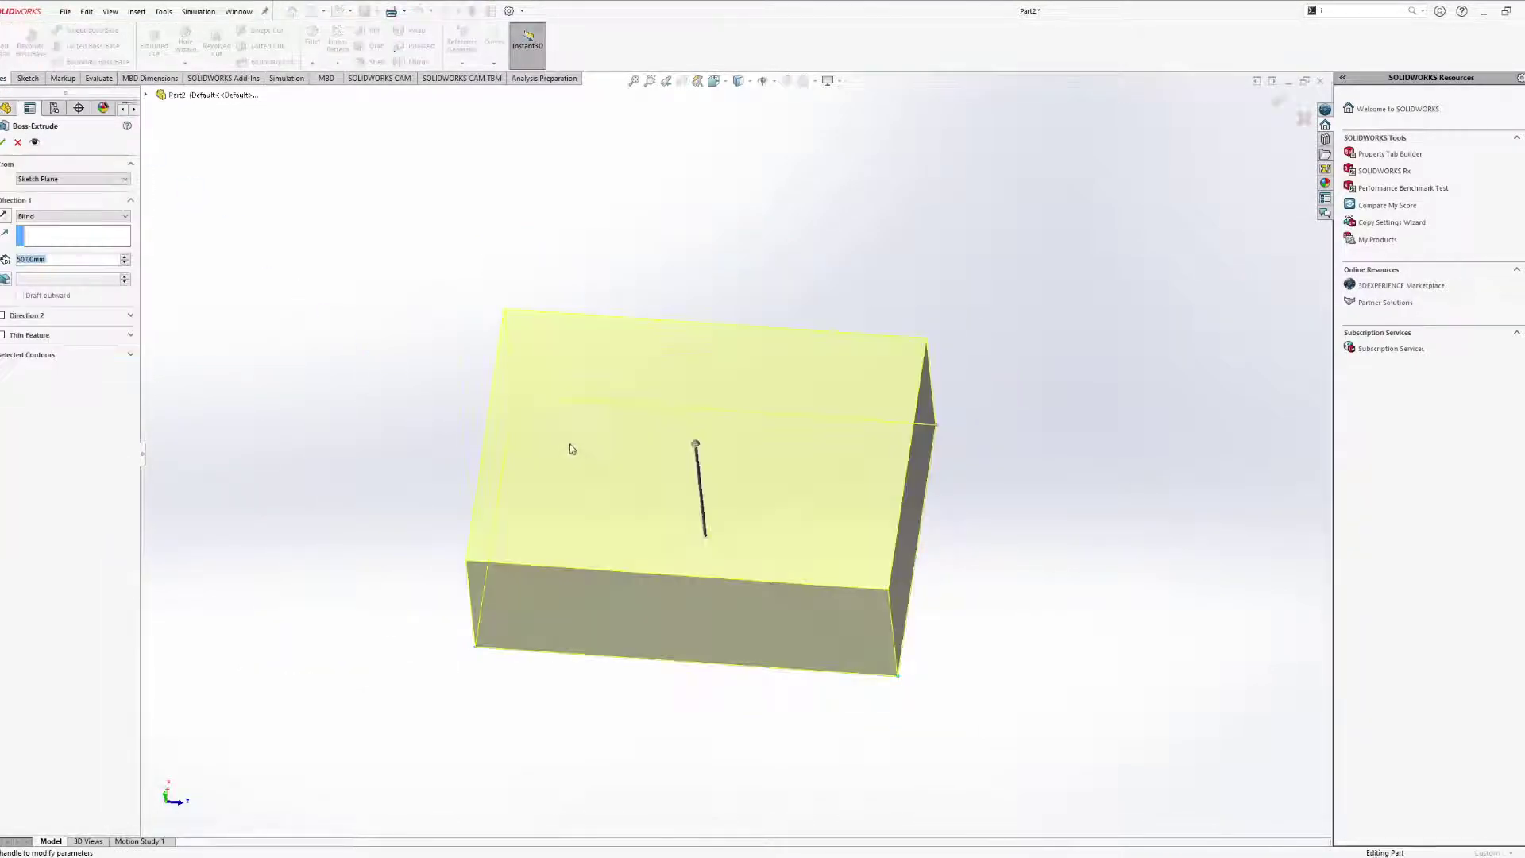
{"action": "middle_click_drag", "start_coordinate": [581, 395], "coordinate": [569, 276]}
{"action": "left_click", "coordinate": [124, 256]}
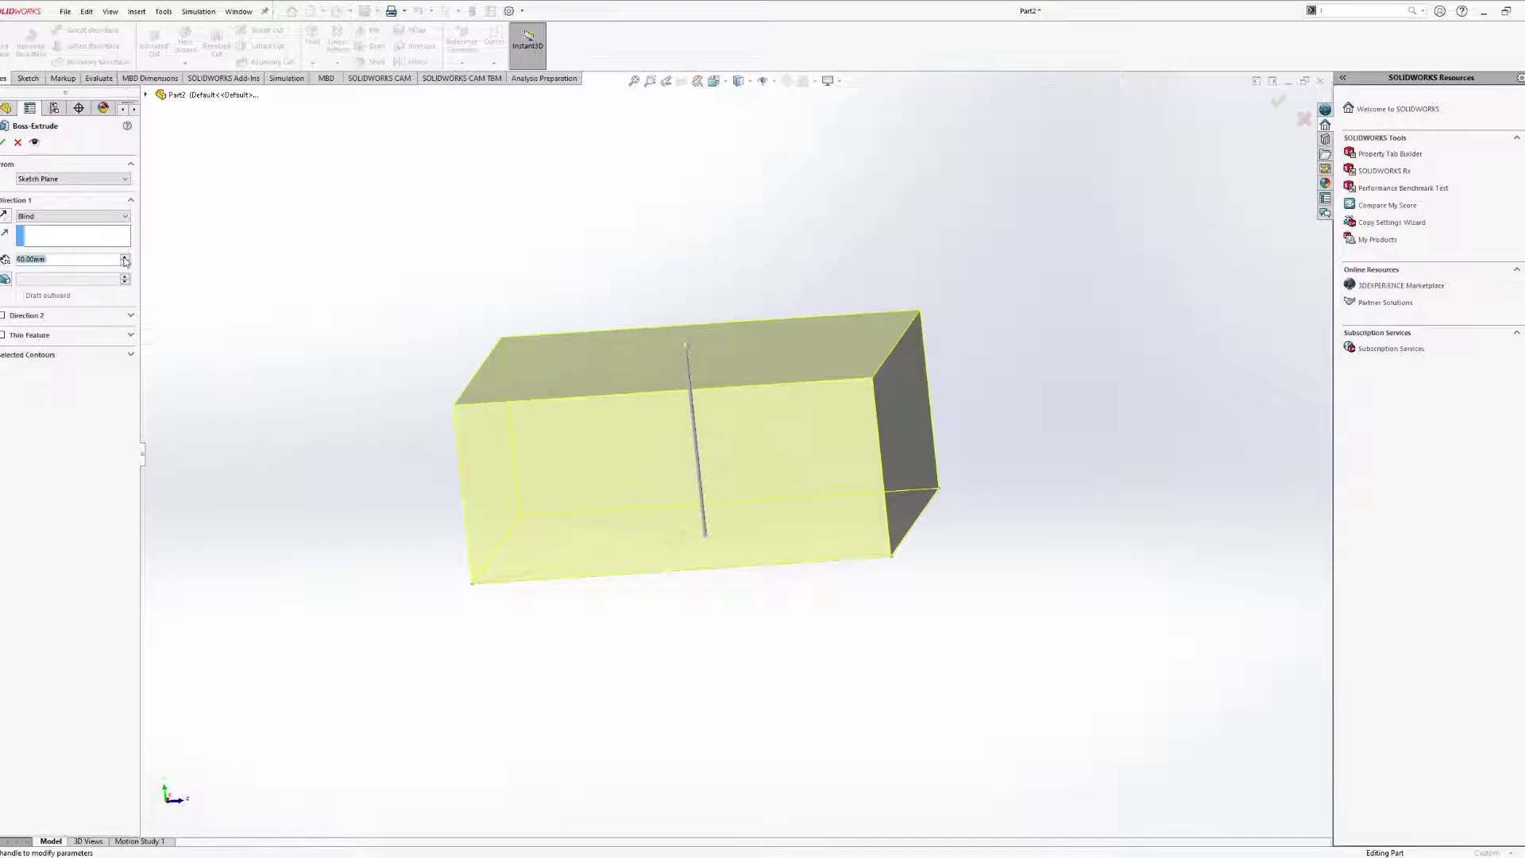
{"action": "left_click", "coordinate": [123, 255]}
{"action": "left_click", "coordinate": [3, 142]}
Sketch a horizontal centerpoint slot on one long side face of the block, centered on the midpoint of its upper edge.
{"action": "middle_click_drag", "start_coordinate": [781, 374], "coordinate": [514, 419]}
{"action": "middle_click_drag", "start_coordinate": [725, 384], "coordinate": [787, 409]}
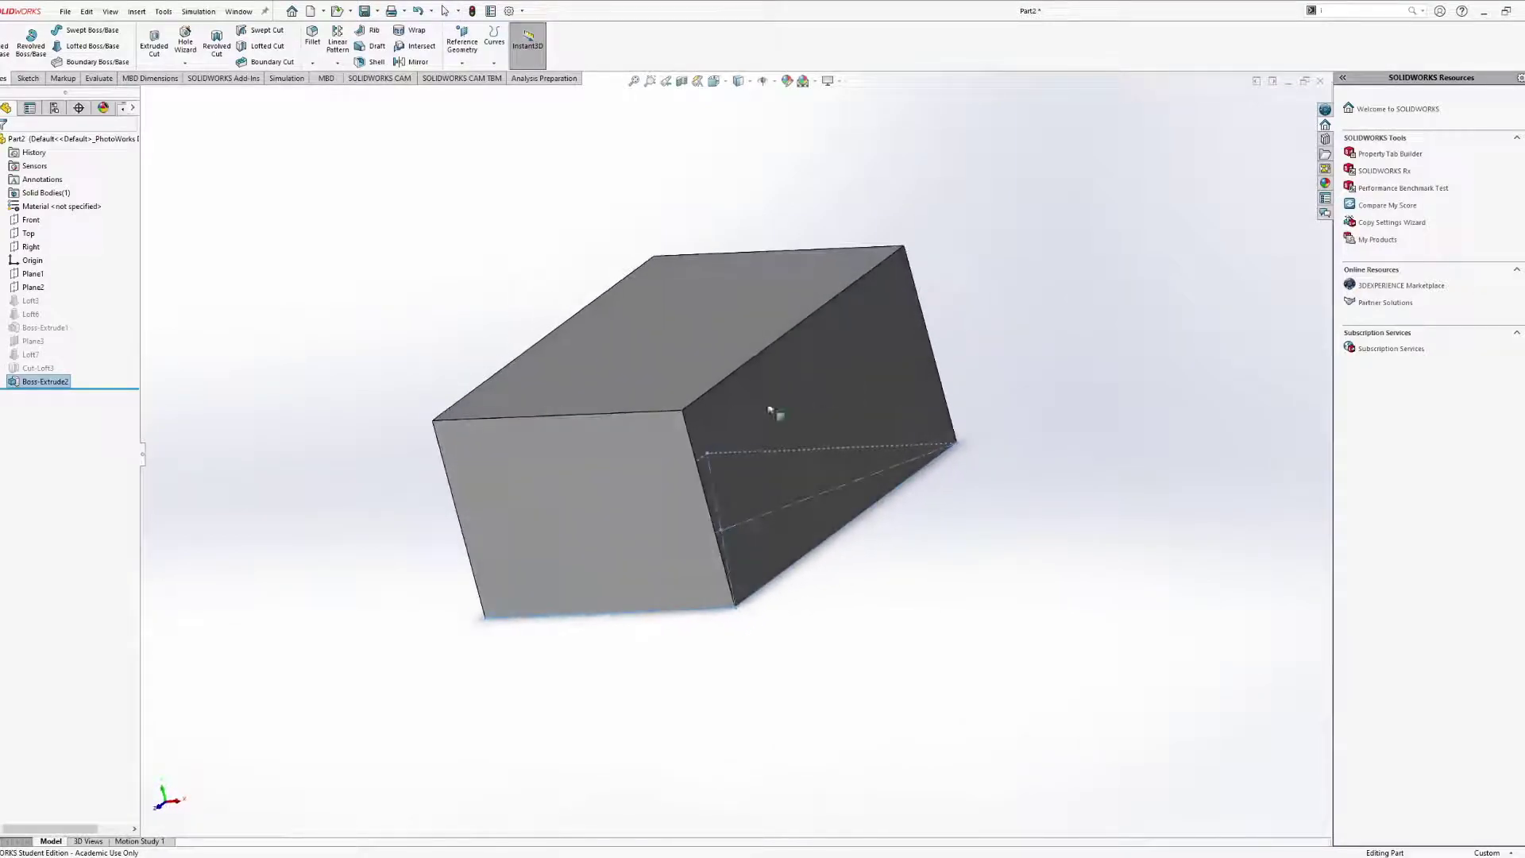
{"action": "mouse_move", "coordinate": [565, 381]}
{"action": "middle_mouse_down"}
{"action": "mouse_move", "coordinate": [780, 375]}
{"action": "mouse_move", "coordinate": [555, 418]}
{"action": "mouse_move", "coordinate": [691, 377]}
{"action": "mouse_move", "coordinate": [713, 390]}
{"action": "middle_mouse_up"}
{"action": "left_click", "coordinate": [556, 419]}
{"action": "middle_click_drag", "start_coordinate": [703, 394], "coordinate": [595, 443]}
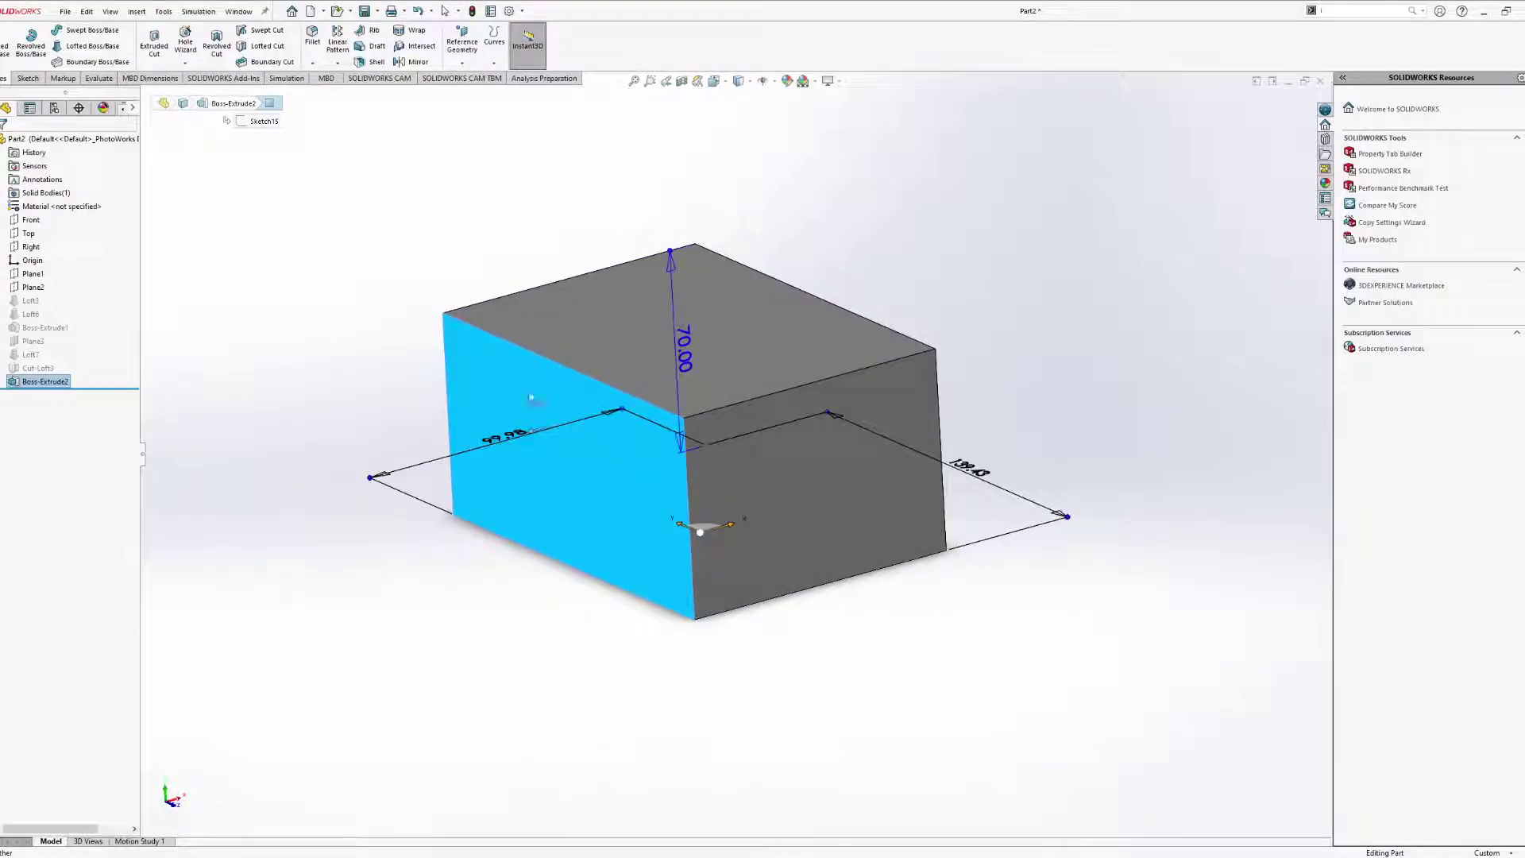
{"action": "left_click", "coordinate": [28, 78]}
{"action": "middle_click_drag", "start_coordinate": [579, 525], "coordinate": [680, 482]}
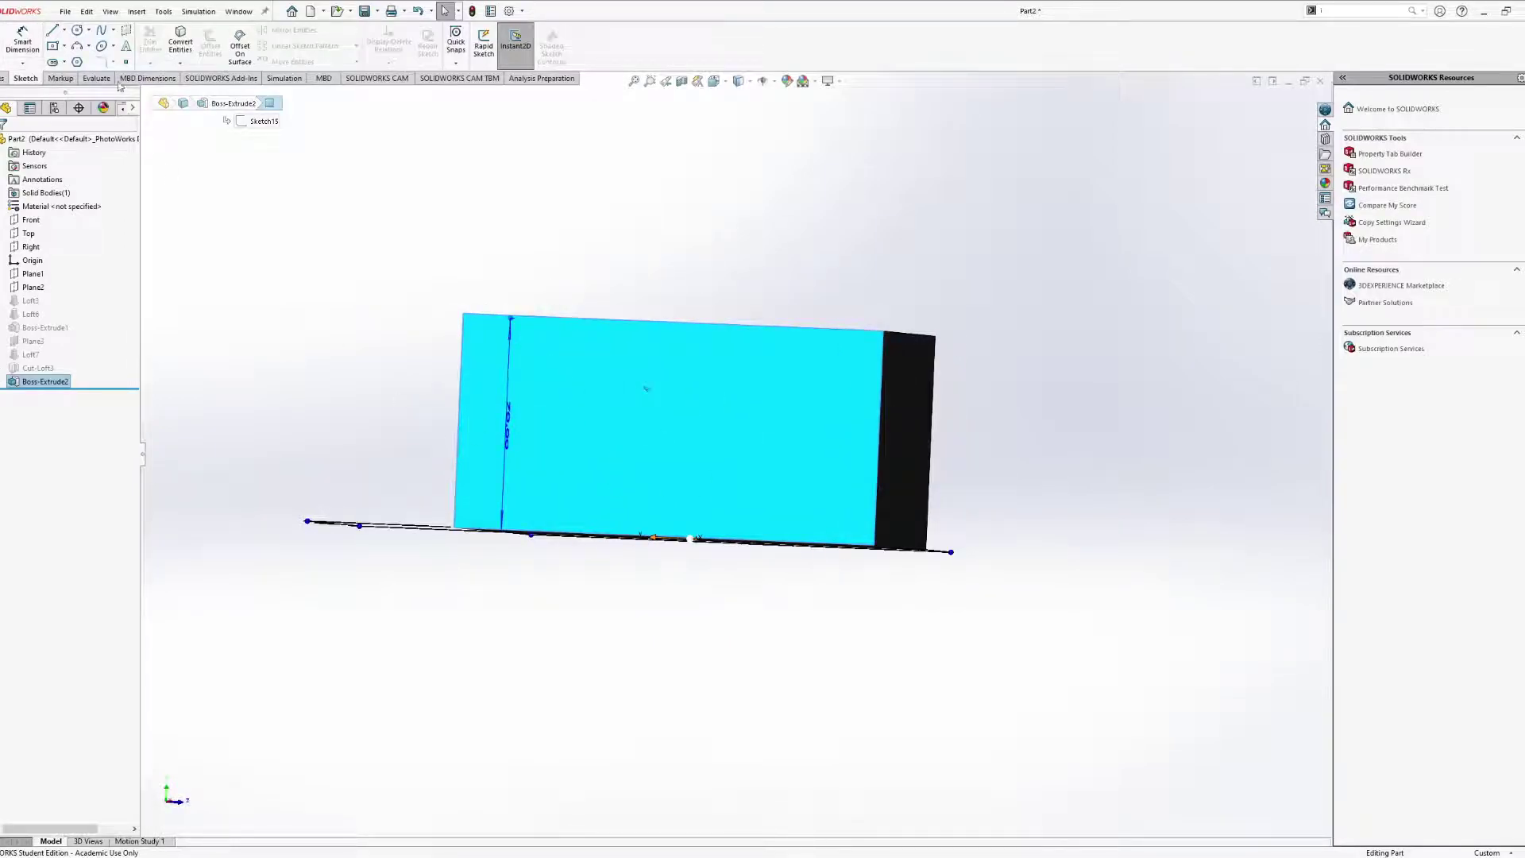
{"action": "left_click", "coordinate": [54, 46]}
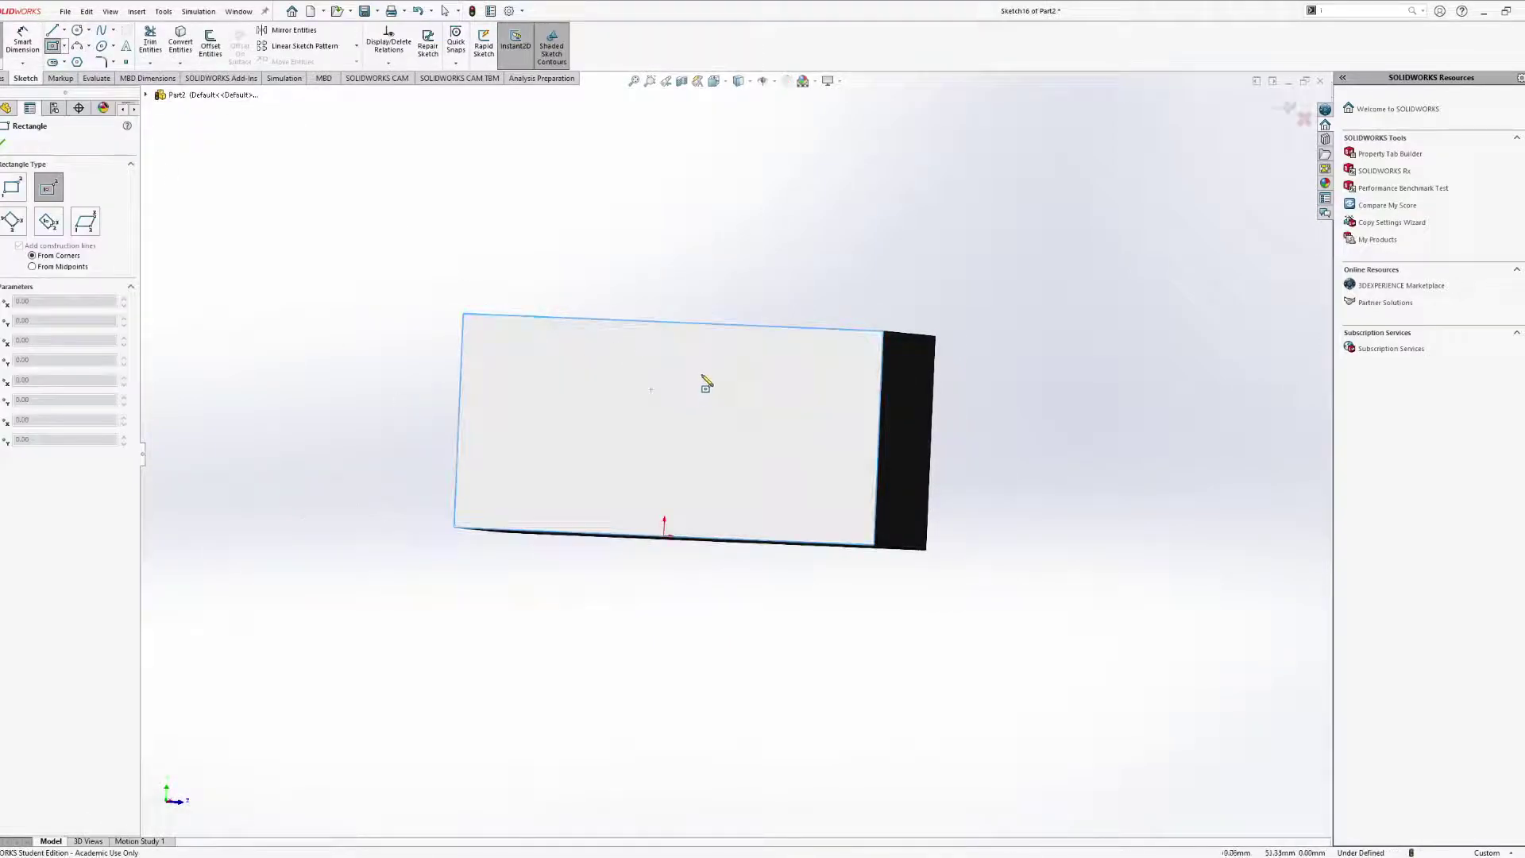
{"action": "left_click", "coordinate": [52, 62]}
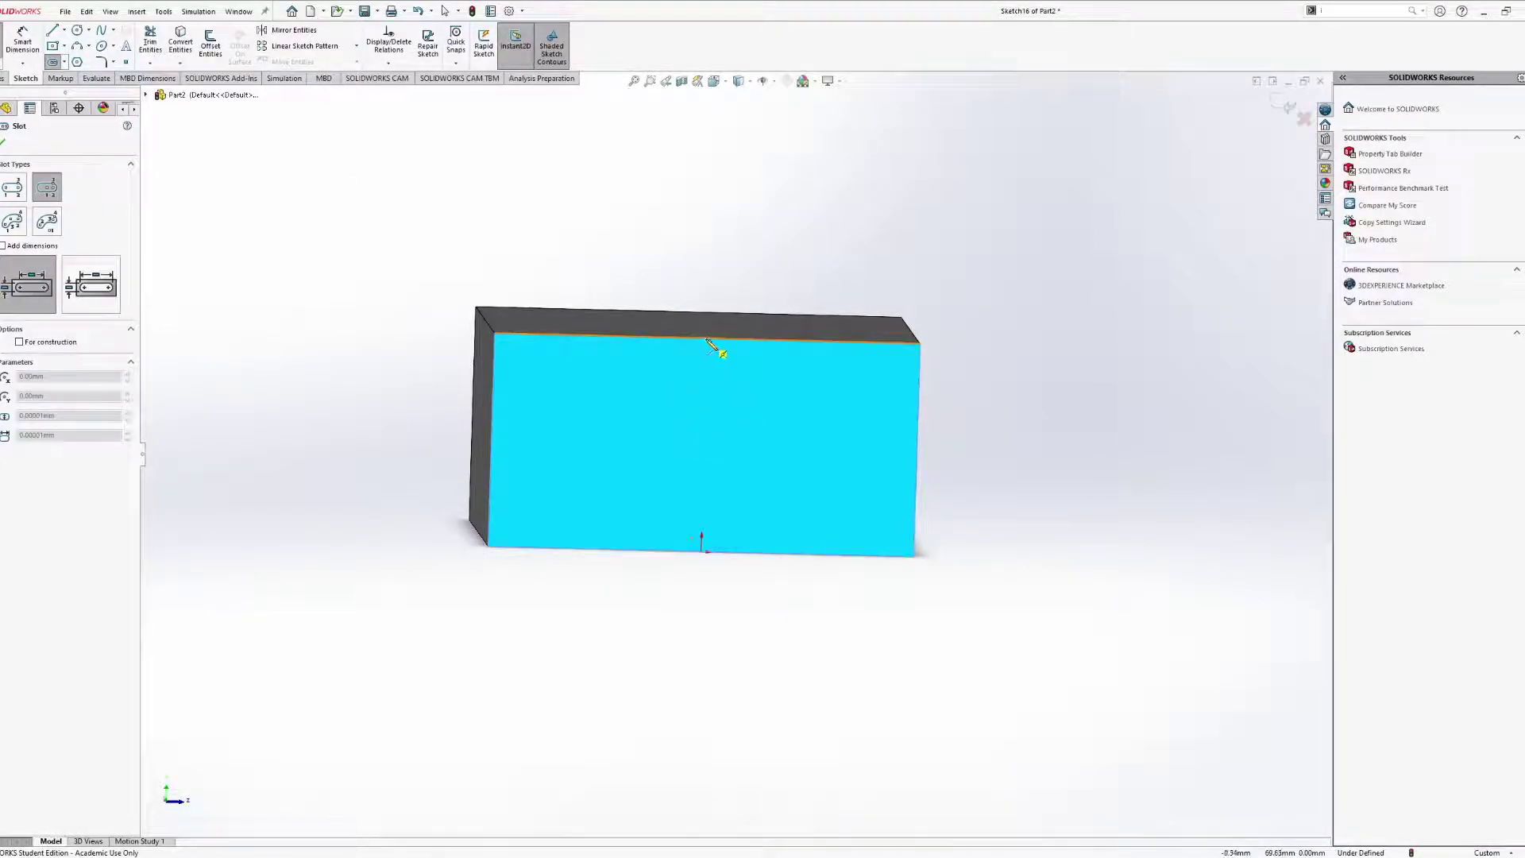
{"action": "left_click", "coordinate": [608, 337]}
{"action": "left_click", "coordinate": [807, 342]}
{"action": "left_click", "coordinate": [800, 366]}
{"action": "mouse_move", "coordinate": [881, 345]}
{"action": "middle_mouse_down"}
{"action": "mouse_move", "coordinate": [688, 340]}
{"action": "mouse_move", "coordinate": [477, 394]}
{"action": "mouse_move", "coordinate": [413, 350]}
{"action": "mouse_move", "coordinate": [398, 429]}
{"action": "mouse_move", "coordinate": [429, 417]}
{"action": "middle_mouse_up"}
{"action": "key", "text": "Escape"}
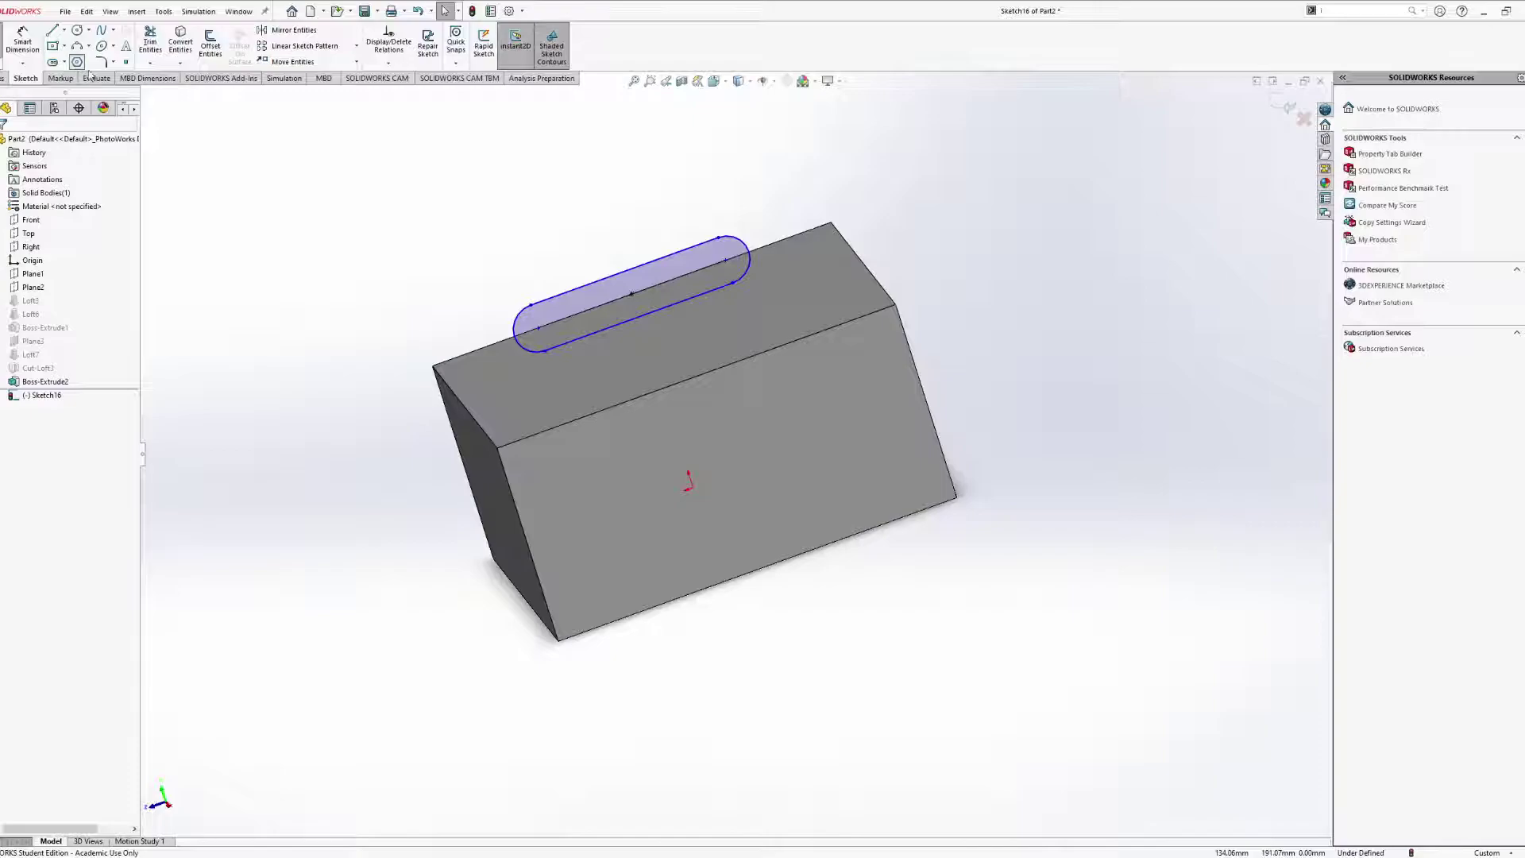
Close the slot sketch and draw a six-sided polygon in a new sketch on the opposite long face, near its upper edge.
{"action": "left_click", "coordinate": [77, 62]}
{"action": "middle_click_drag", "start_coordinate": [943, 488], "coordinate": [745, 344]}
{"action": "key", "text": "Escape"}
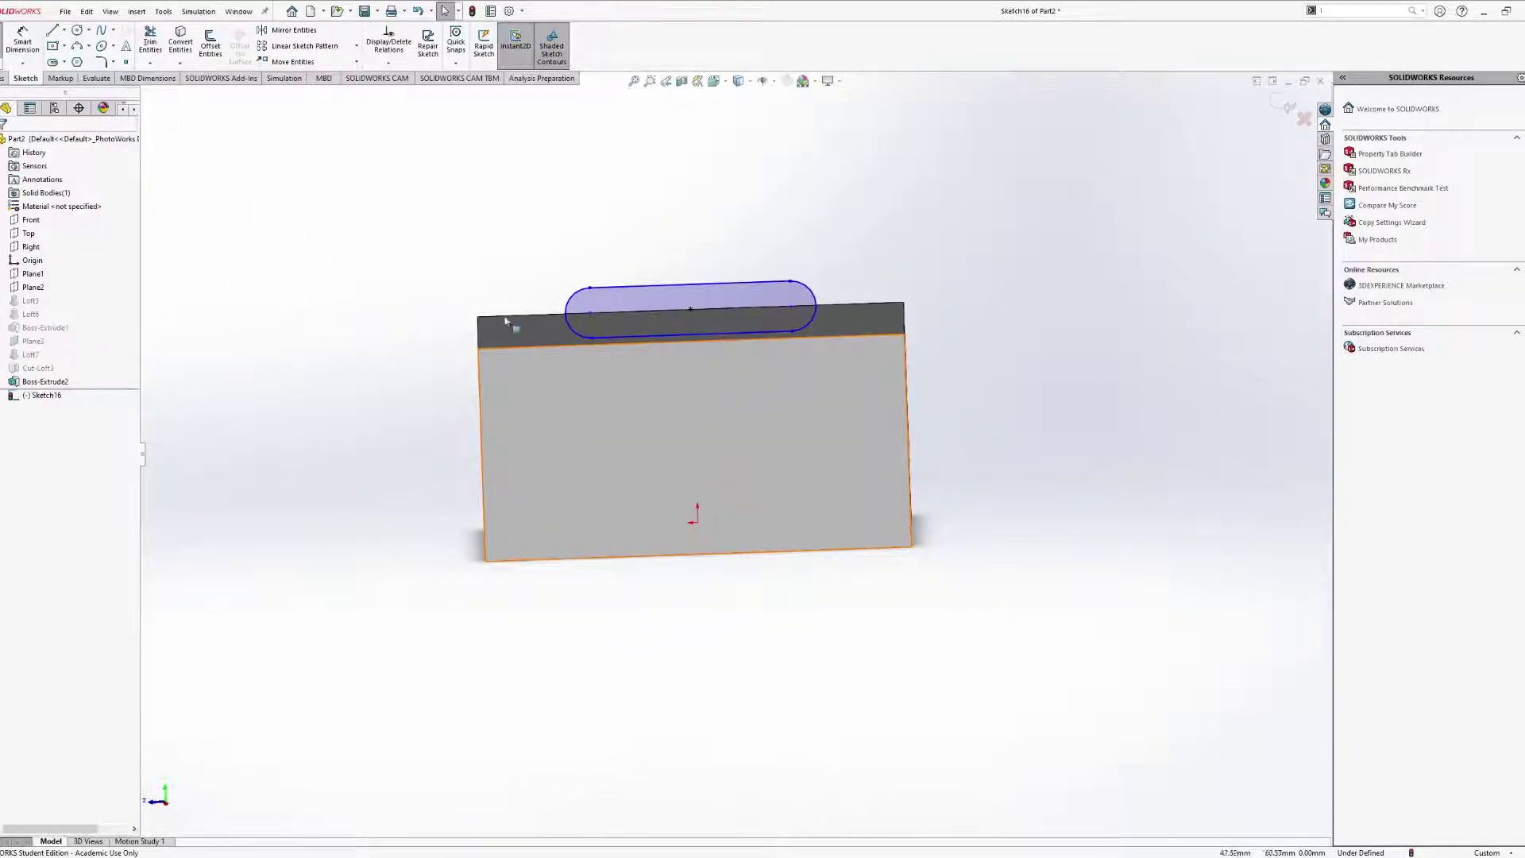
{"action": "left_click", "coordinate": [705, 401]}
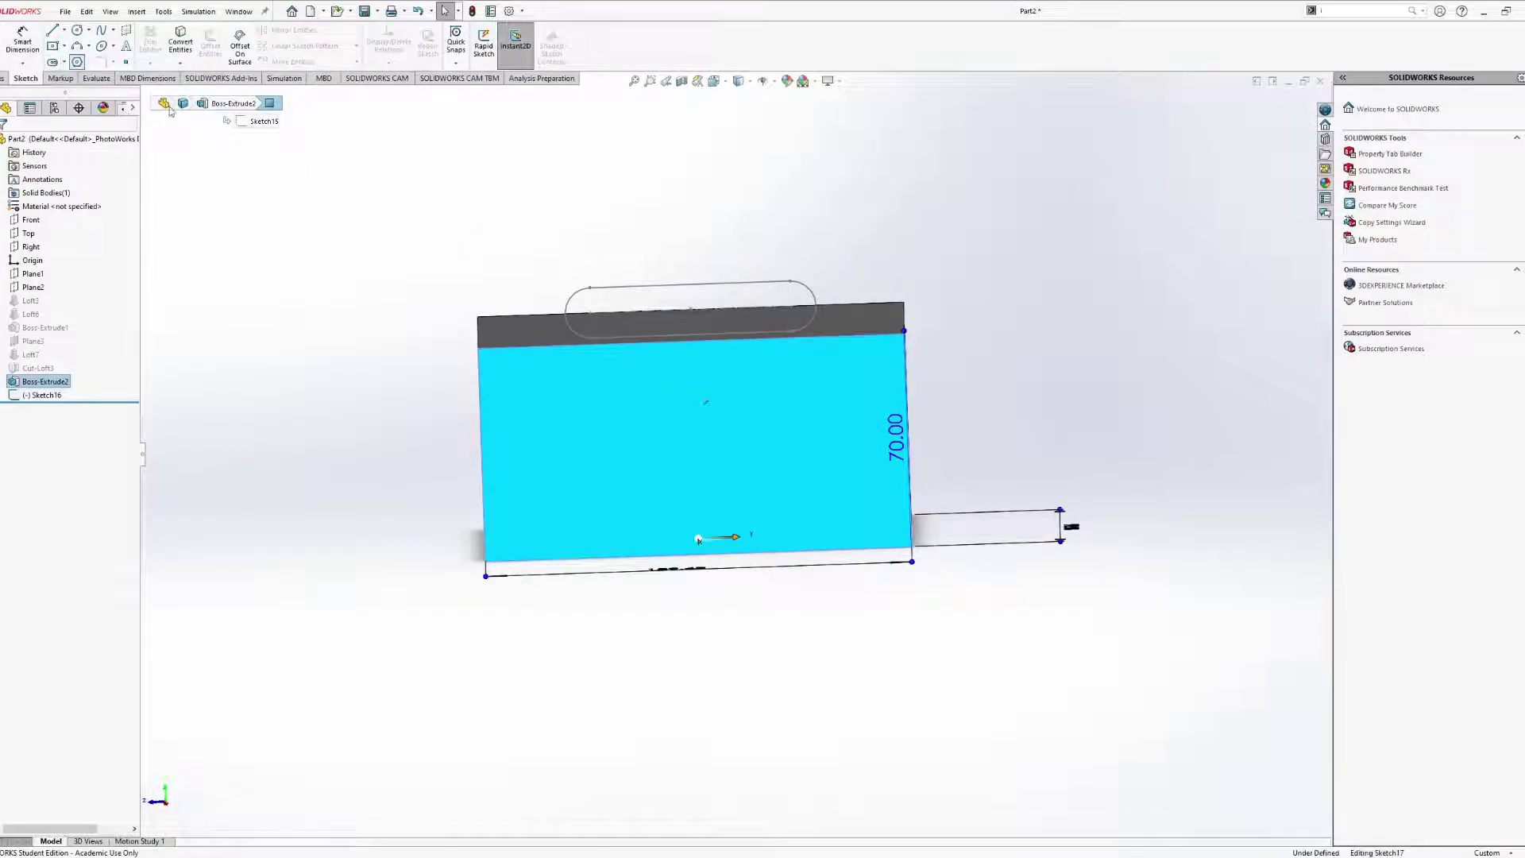
{"action": "left_click", "coordinate": [77, 62]}
{"action": "left_click", "coordinate": [692, 376]}
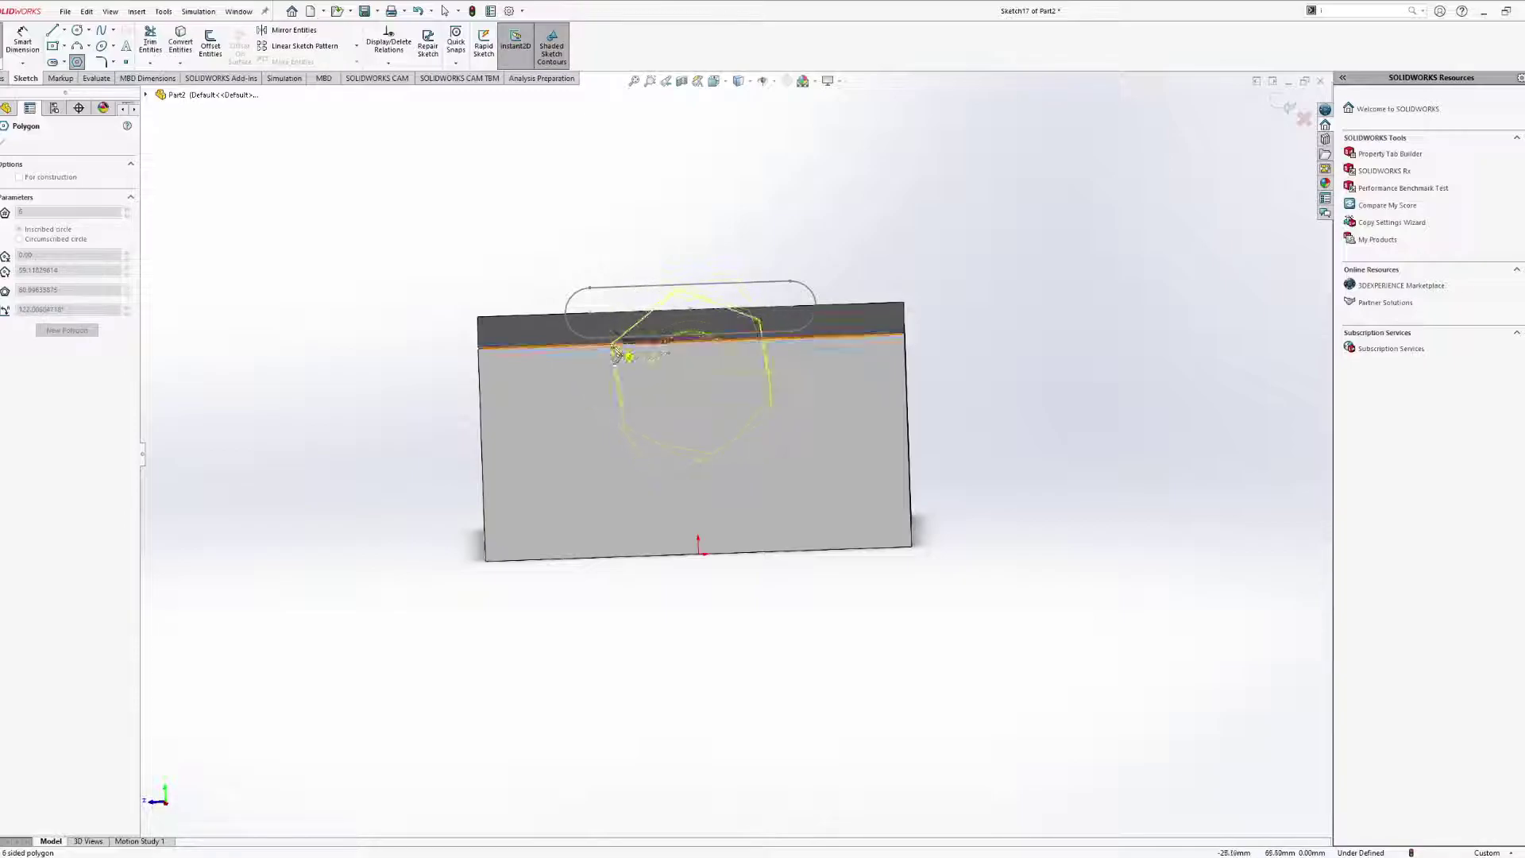
{"action": "left_click", "coordinate": [592, 380]}
{"action": "middle_click_drag", "start_coordinate": [681, 370], "coordinate": [668, 343]}
{"action": "key", "text": "Escape"}
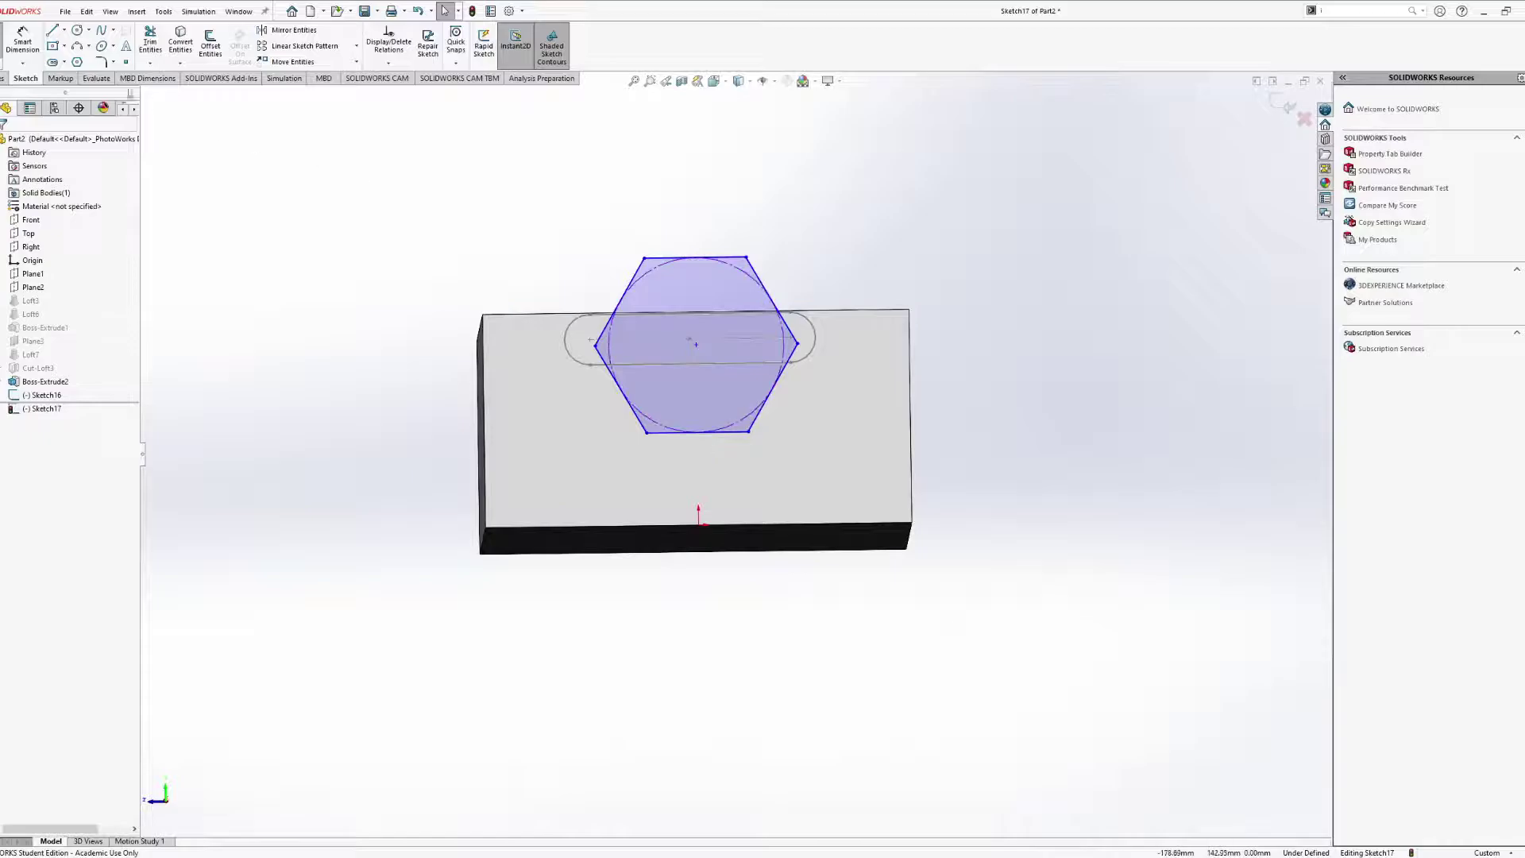
Constrain the hexagon's center to the midpoint of the face's upper edge and exit the sketch.
{"action": "scroll", "coordinate": [691, 350], "scroll_direction": "down", "scroll_amount": 4}
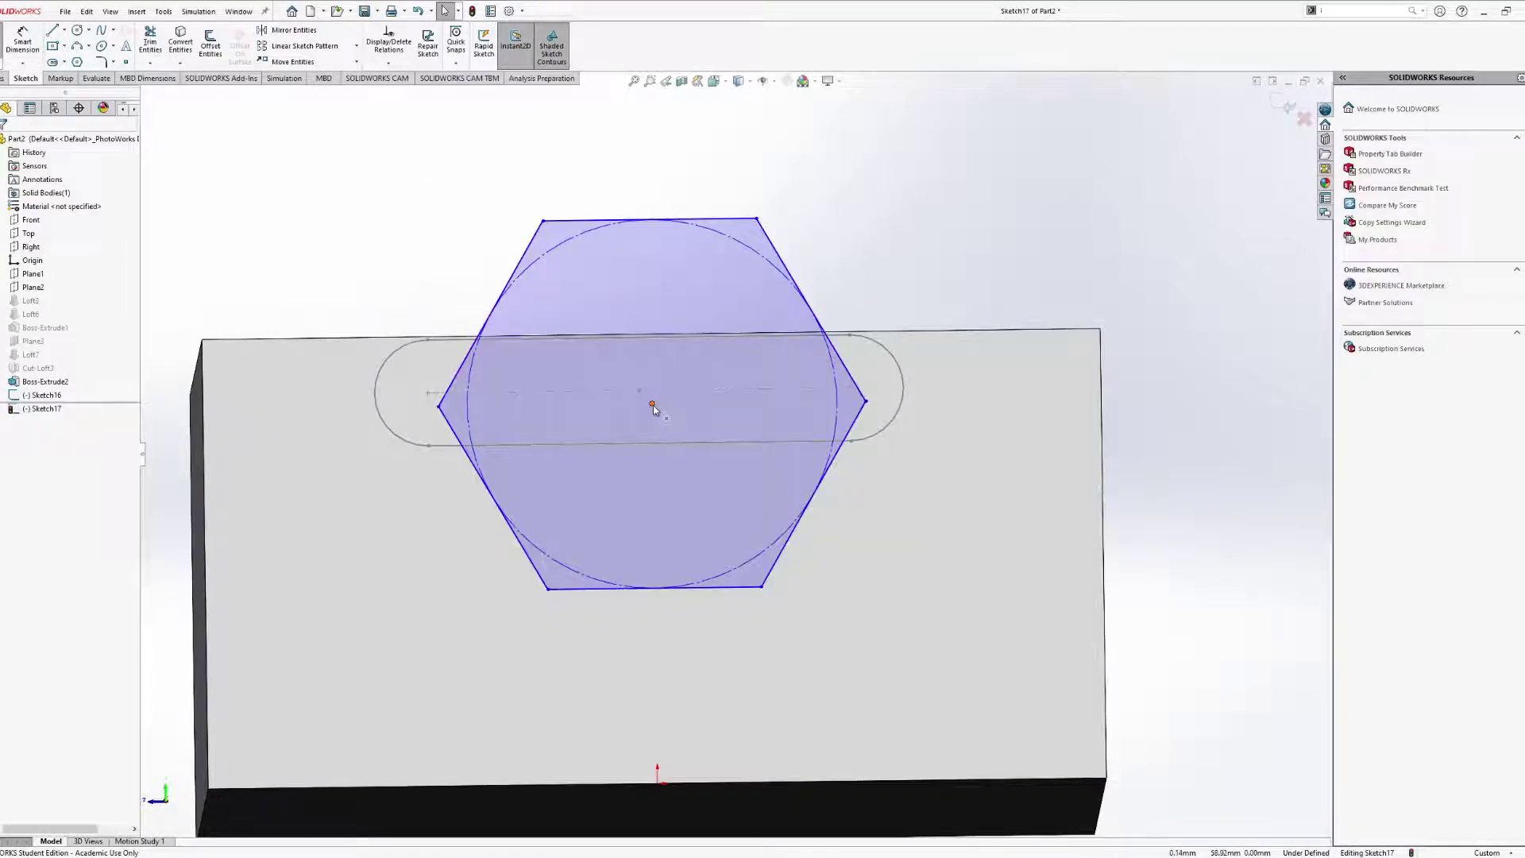
{"action": "left_click", "coordinate": [652, 403]}
{"action": "left_click", "coordinate": [927, 332], "text": "ctrl"}
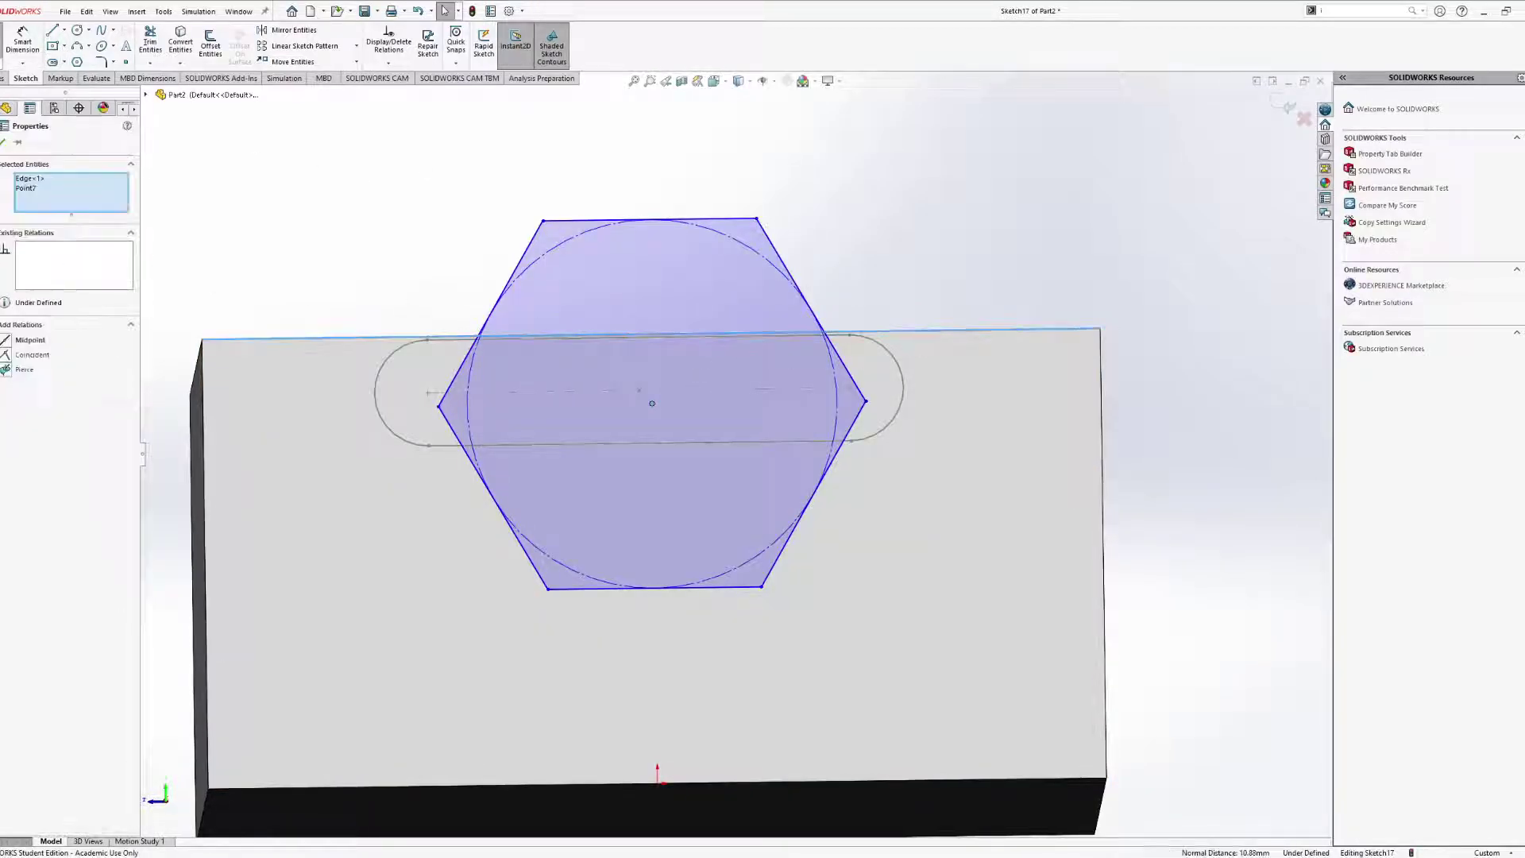
{"action": "left_click", "coordinate": [30, 340]}
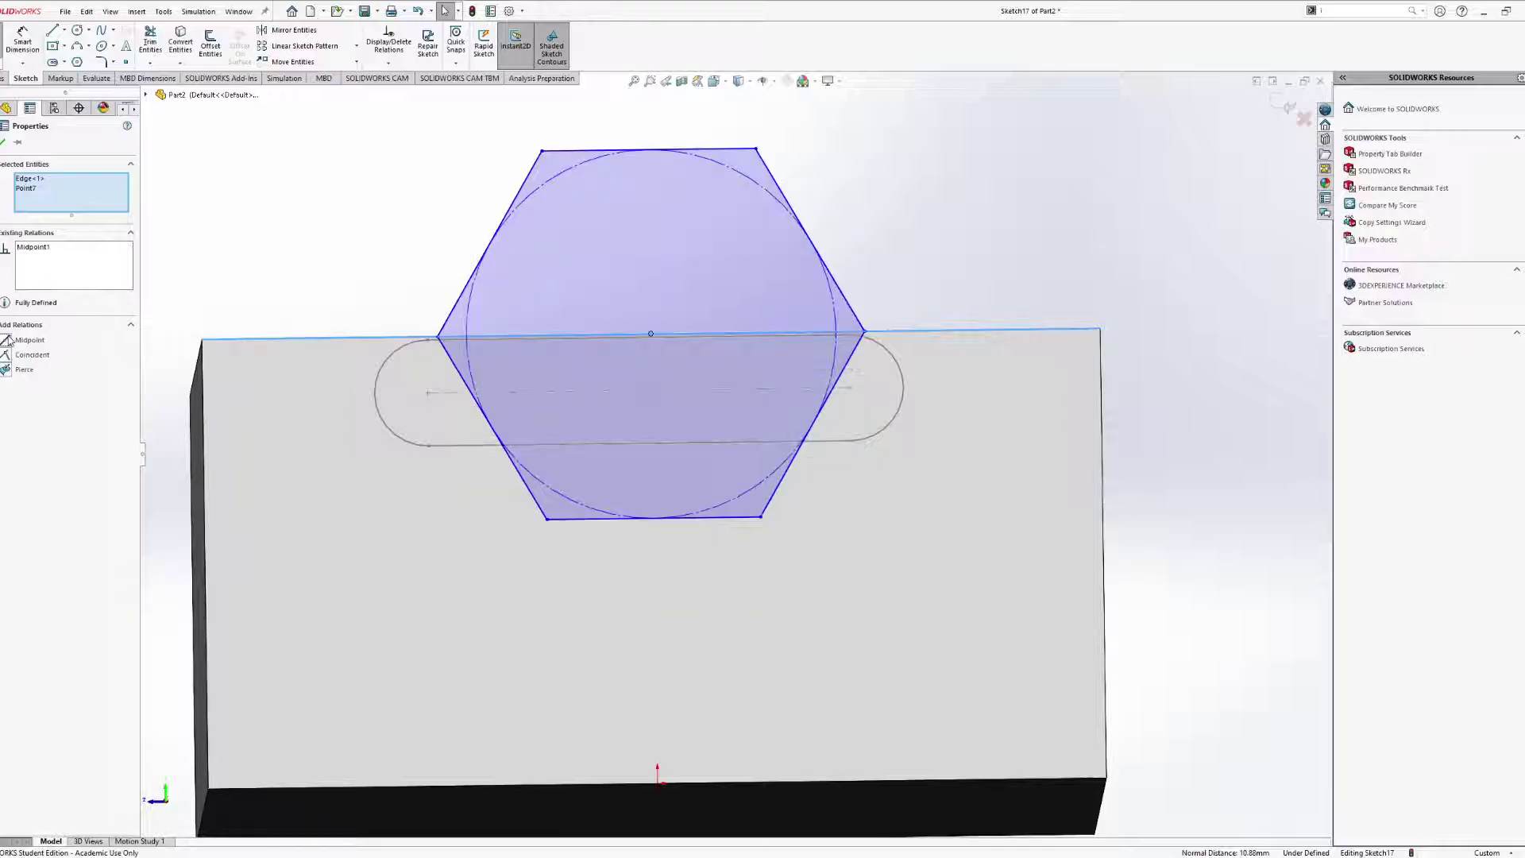
{"action": "key", "text": "Escape"}
{"action": "mouse_move", "coordinate": [729, 392]}
{"action": "middle_mouse_down"}
{"action": "mouse_move", "coordinate": [827, 398]}
{"action": "mouse_move", "coordinate": [766, 482]}
{"action": "mouse_move", "coordinate": [846, 283]}
{"action": "mouse_move", "coordinate": [851, 412]}
{"action": "middle_mouse_up"}
{"action": "middle_click_drag", "start_coordinate": [939, 387], "coordinate": [504, 324]}
{"action": "scroll", "coordinate": [722, 421], "scroll_direction": "down", "scroll_amount": 3}
{"action": "scroll", "coordinate": [724, 429], "scroll_direction": "up", "scroll_amount": 6}
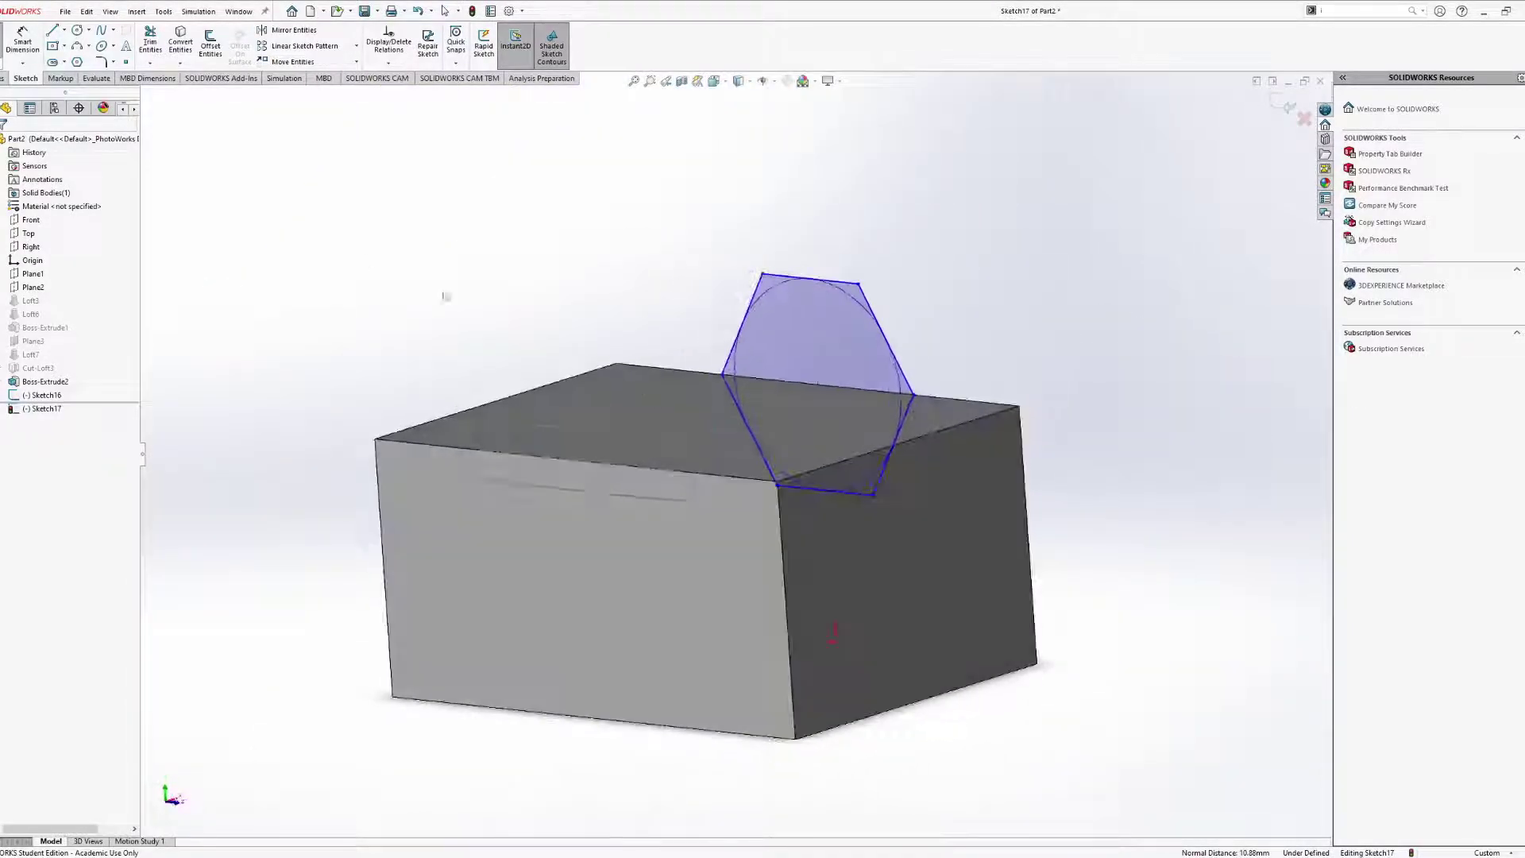
{"action": "left_click", "coordinate": [4, 56]}
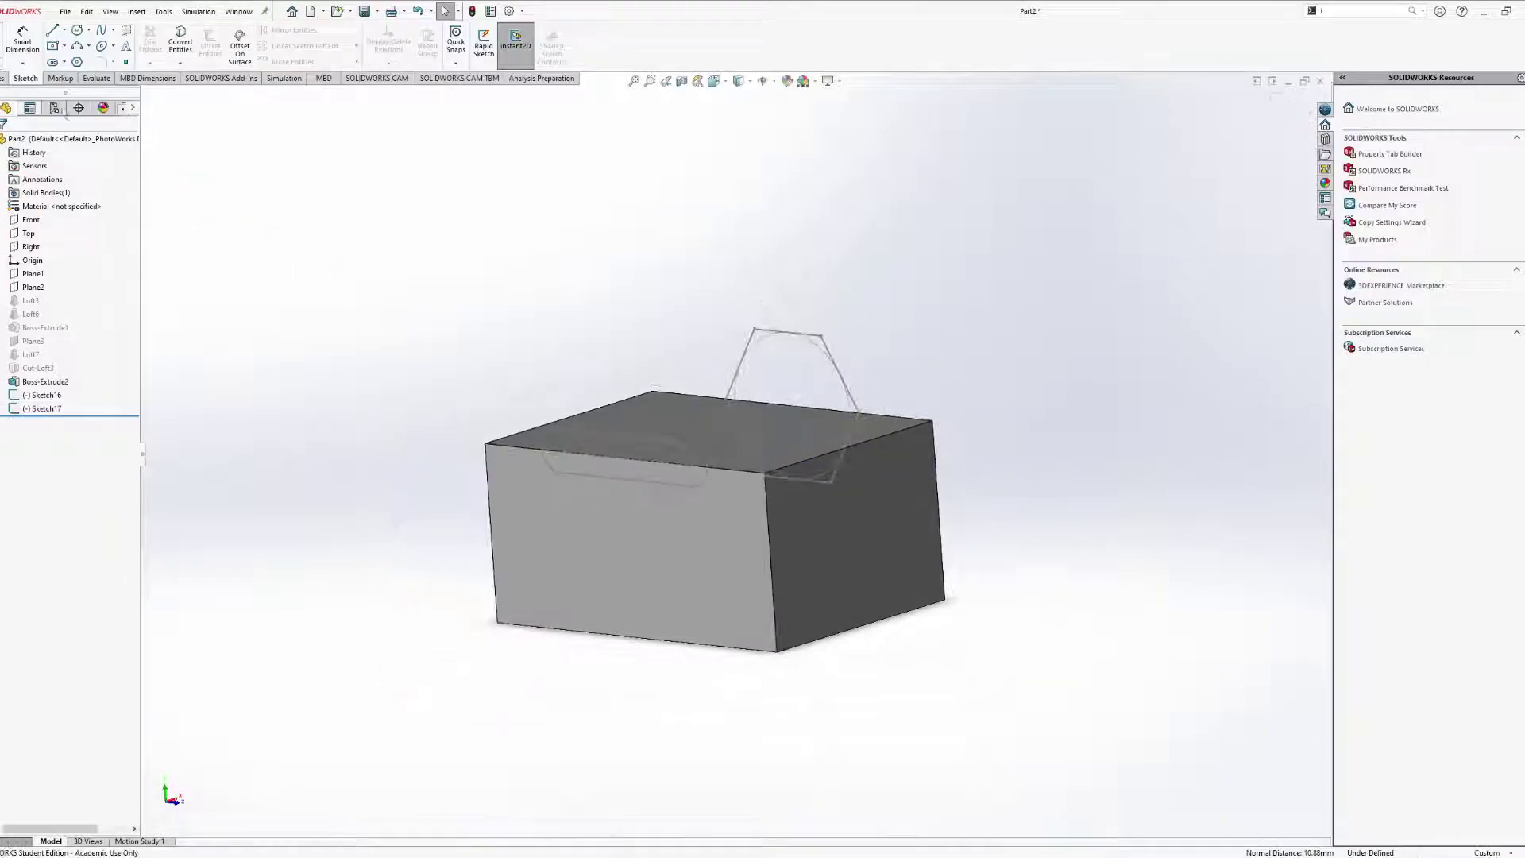
Set up a lofted cut through the block with the hexagon and slot sketches as profiles.
{"action": "left_click", "coordinate": [4, 77]}
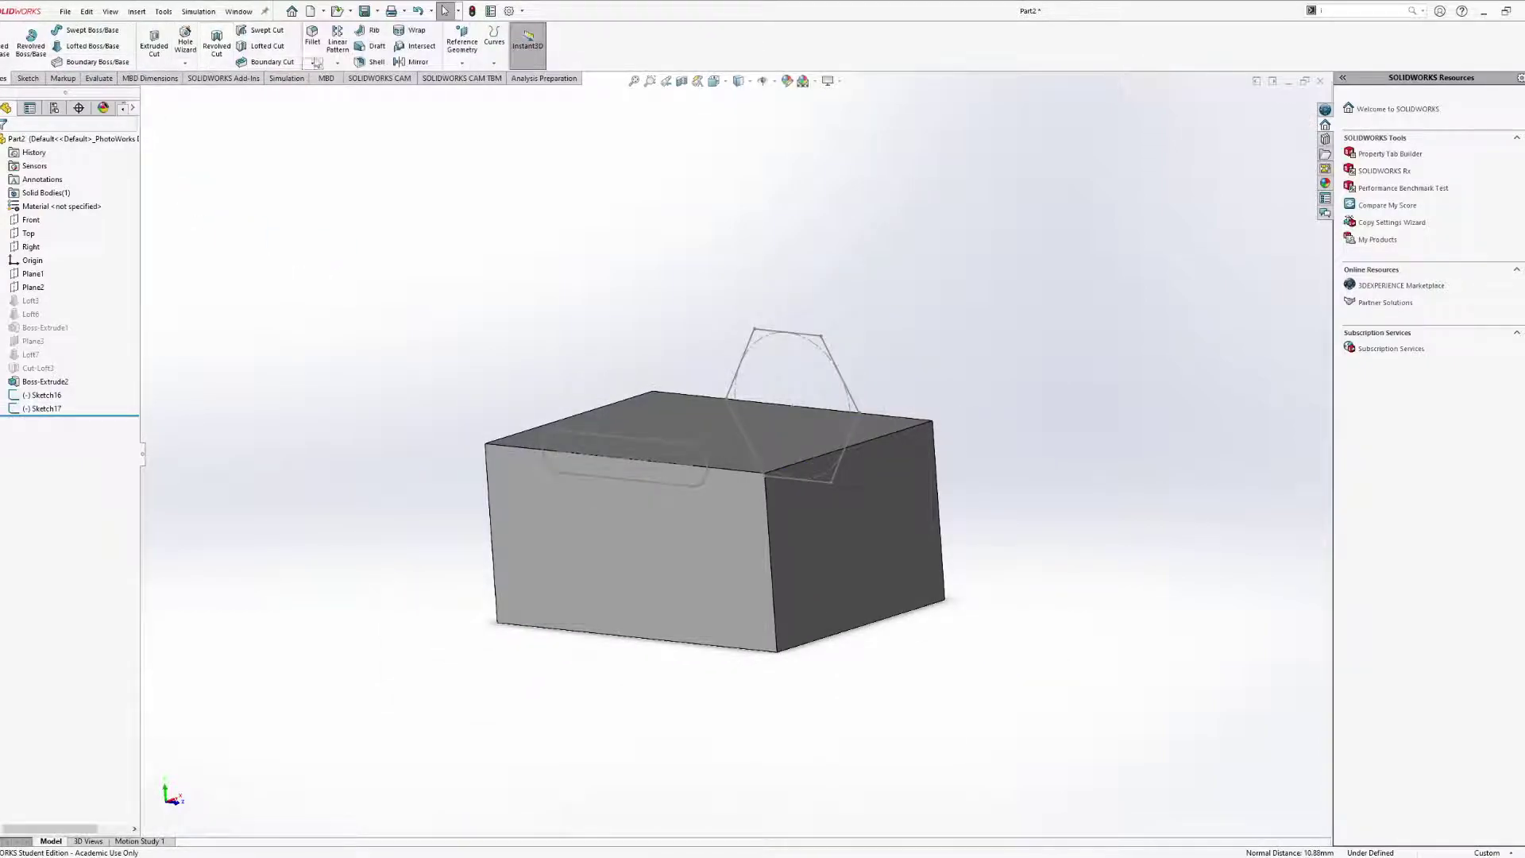
{"action": "left_click", "coordinate": [268, 46]}
{"action": "mouse_move", "coordinate": [812, 417]}
{"action": "middle_mouse_down"}
{"action": "mouse_move", "coordinate": [826, 410]}
{"action": "mouse_move", "coordinate": [717, 373]}
{"action": "mouse_move", "coordinate": [705, 433]}
{"action": "mouse_move", "coordinate": [671, 344]}
{"action": "mouse_move", "coordinate": [533, 352]}
{"action": "mouse_move", "coordinate": [844, 340]}
{"action": "mouse_move", "coordinate": [858, 398]}
{"action": "mouse_move", "coordinate": [470, 435]}
{"action": "mouse_move", "coordinate": [452, 450]}
{"action": "mouse_move", "coordinate": [467, 539]}
{"action": "mouse_move", "coordinate": [480, 529]}
{"action": "middle_mouse_up"}
{"action": "left_click", "coordinate": [723, 377]}
{"action": "left_click", "coordinate": [707, 435]}
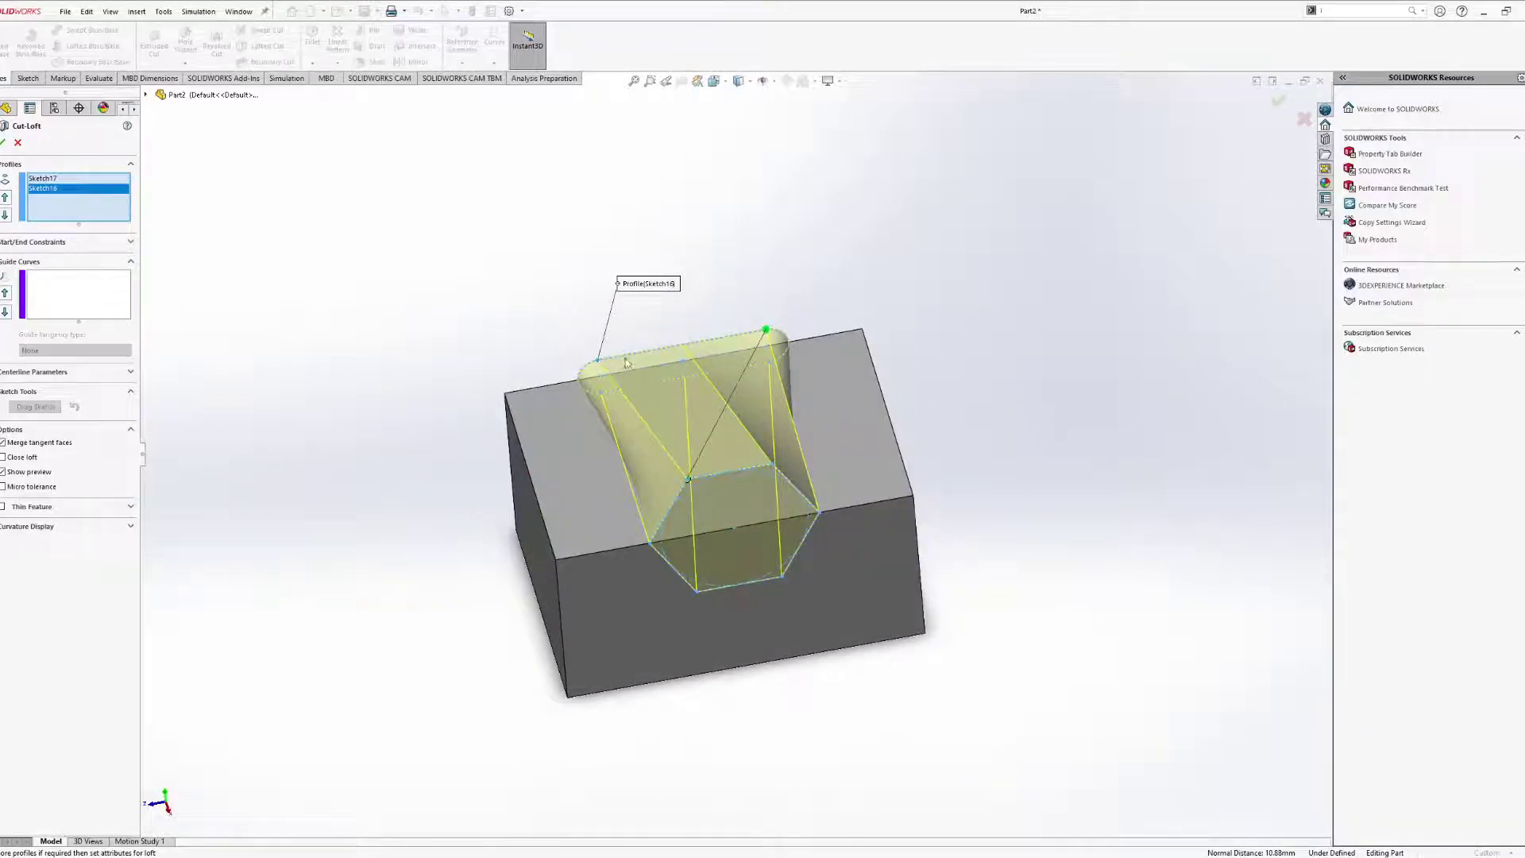
Move the loft connector to the other end of the slot to line up with the hexagon's corner, and inspect the preview.
{"action": "left_click_drag", "start_coordinate": [766, 331], "coordinate": [622, 351]}
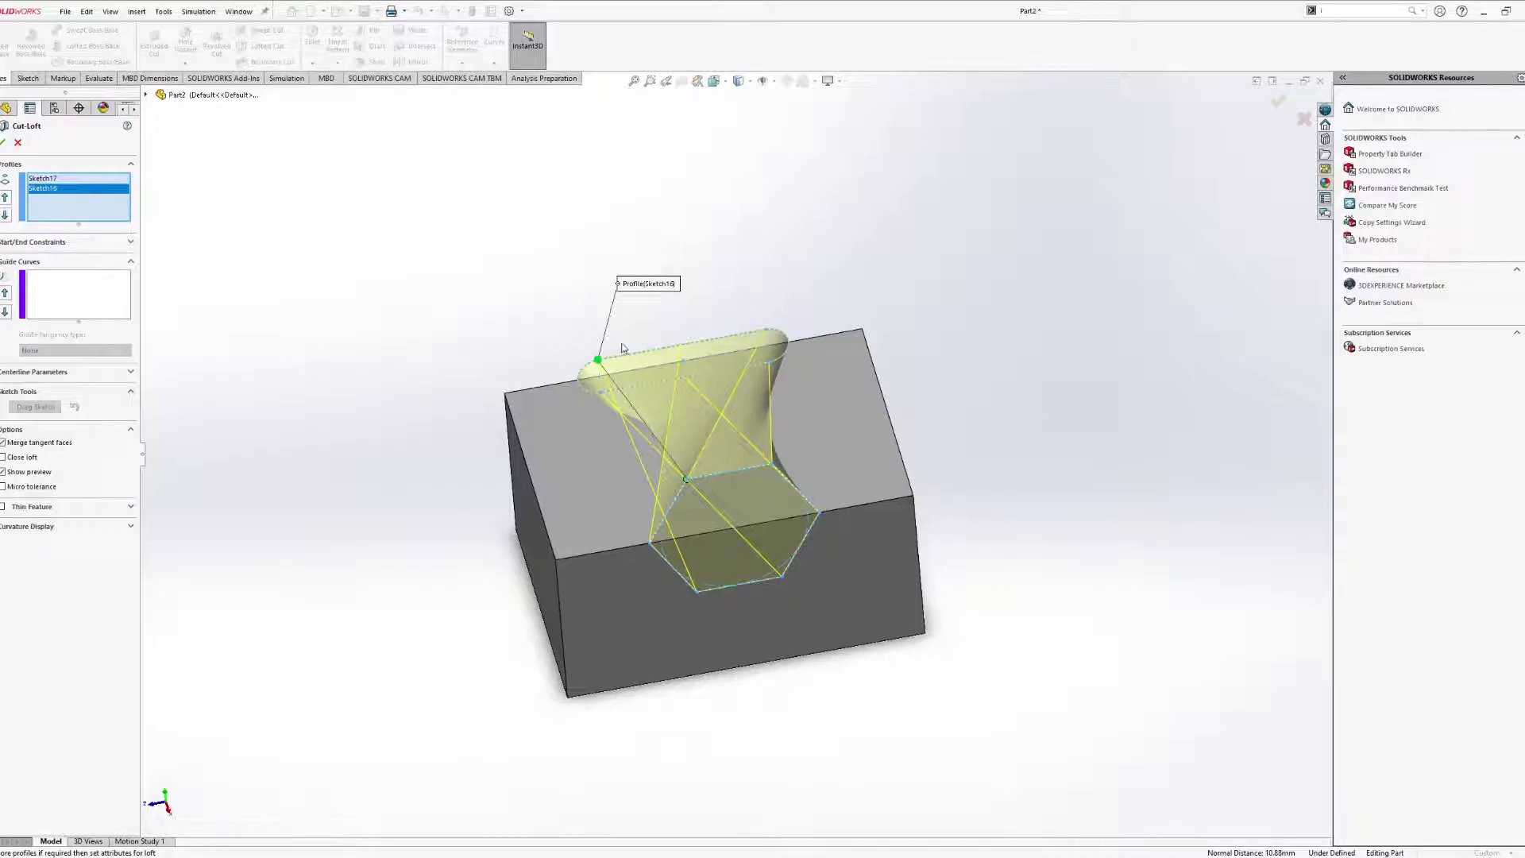
{"action": "mouse_move", "coordinate": [697, 394]}
{"action": "middle_mouse_down"}
{"action": "mouse_move", "coordinate": [672, 334]}
{"action": "mouse_move", "coordinate": [640, 349]}
{"action": "mouse_move", "coordinate": [686, 373]}
{"action": "middle_mouse_up"}
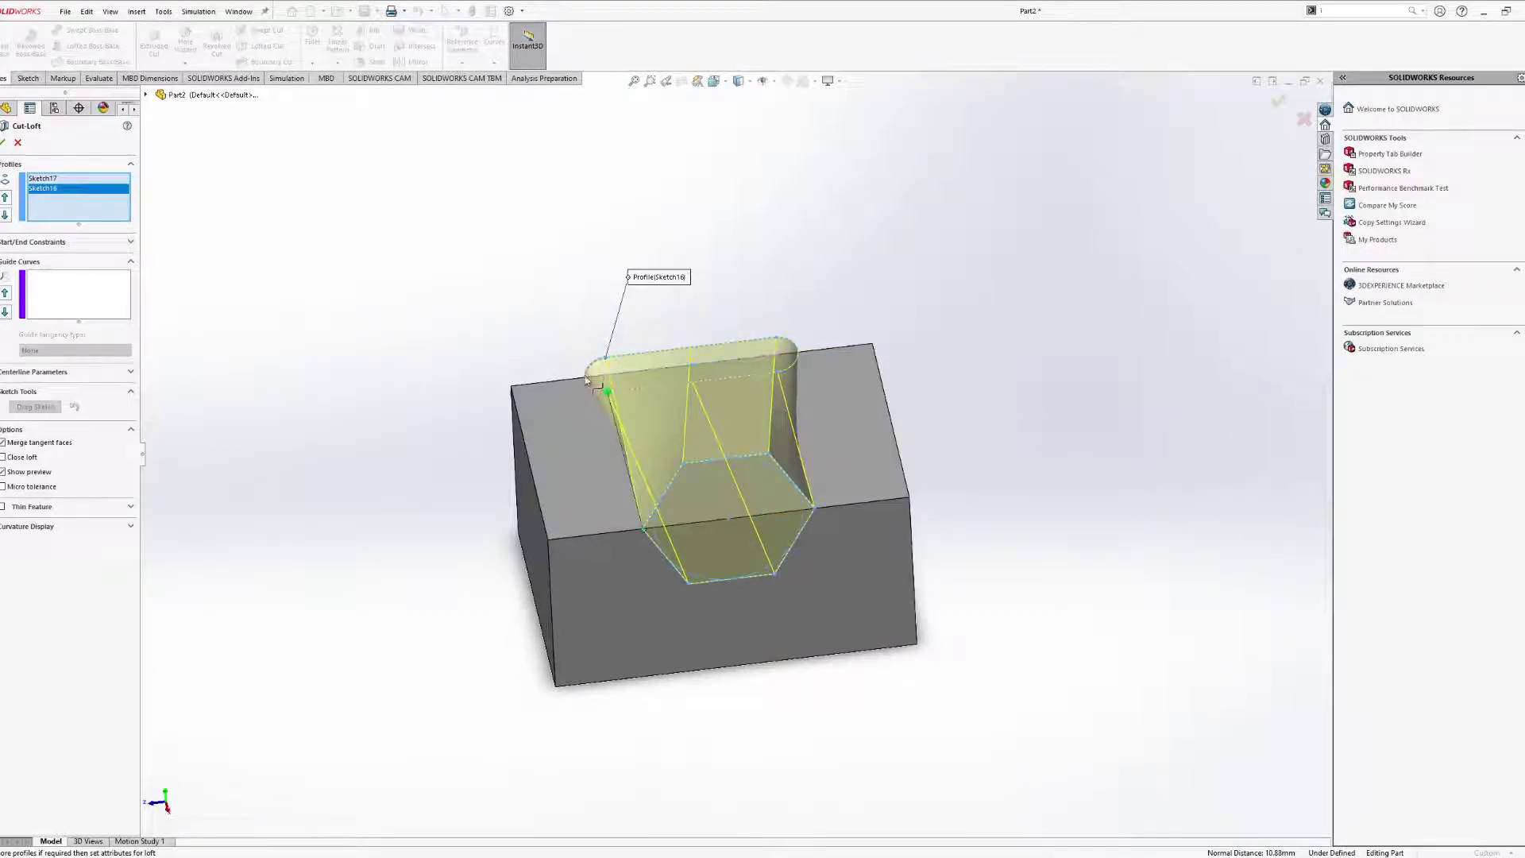
{"action": "middle_click_drag", "start_coordinate": [583, 368], "coordinate": [650, 454]}
{"action": "middle_click_drag", "start_coordinate": [512, 467], "coordinate": [896, 400]}
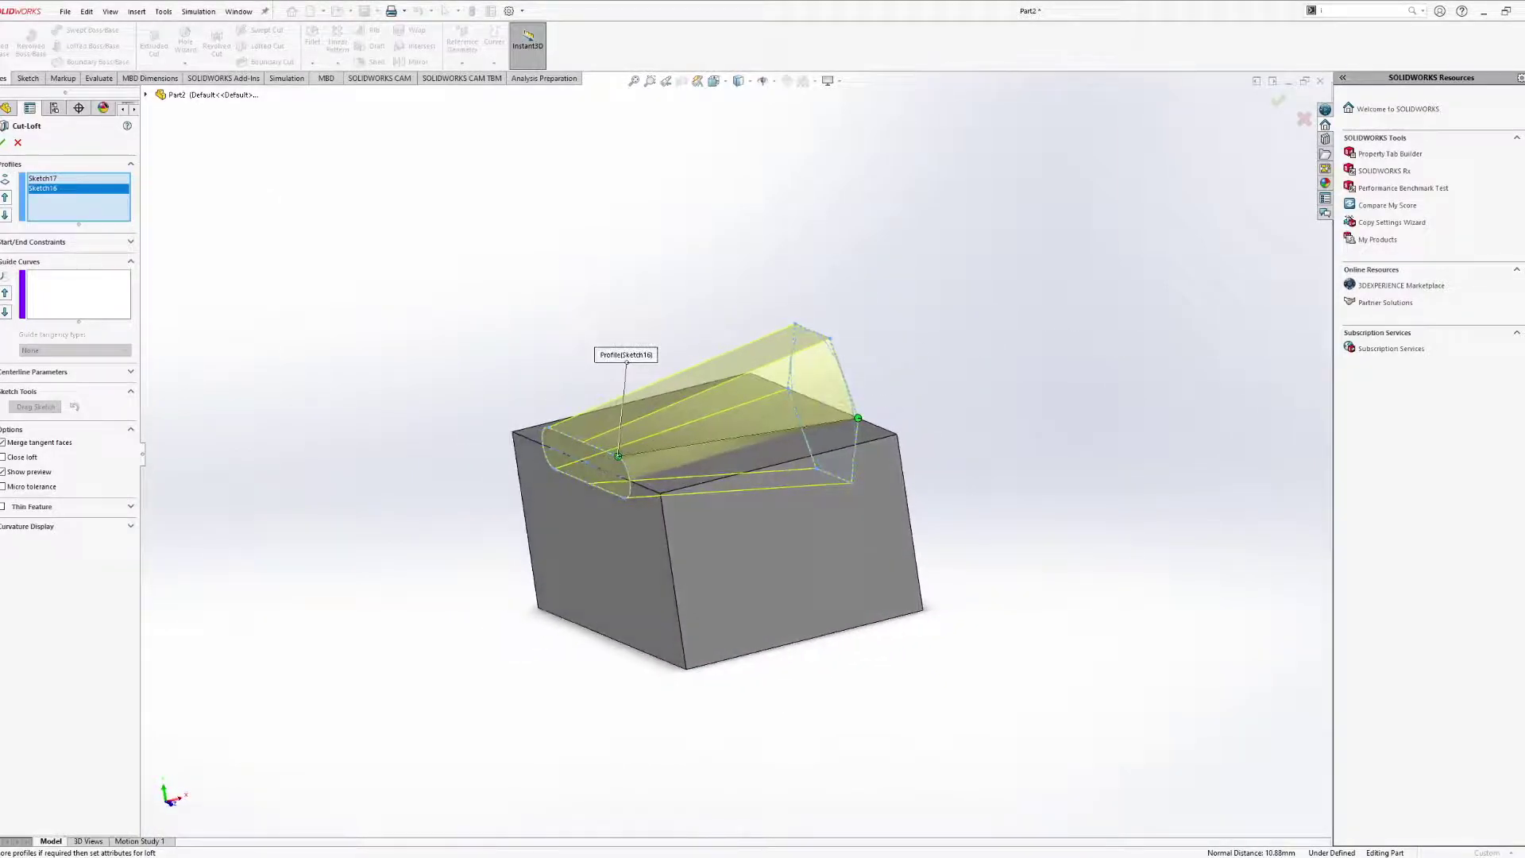
Accept the lofted cut between the slot and hexagon profiles and inspect the channel through the block.
{"action": "left_click", "coordinate": [6, 143]}
{"action": "middle_click_drag", "start_coordinate": [701, 358], "coordinate": [701, 588]}
{"action": "key", "text": "Escape"}
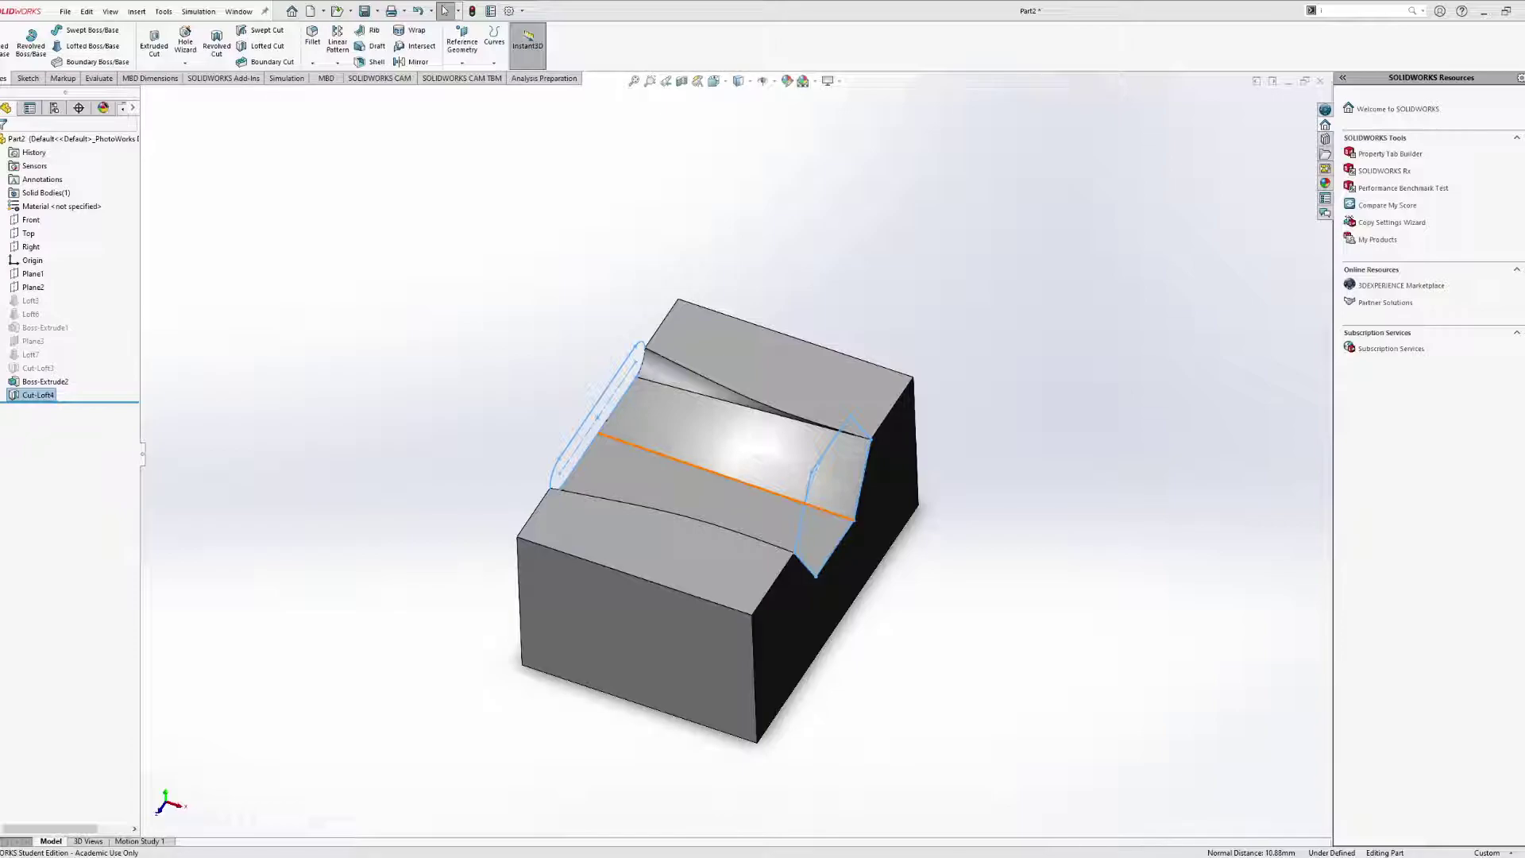
{"action": "middle_click_drag", "start_coordinate": [927, 358], "coordinate": [776, 367]}
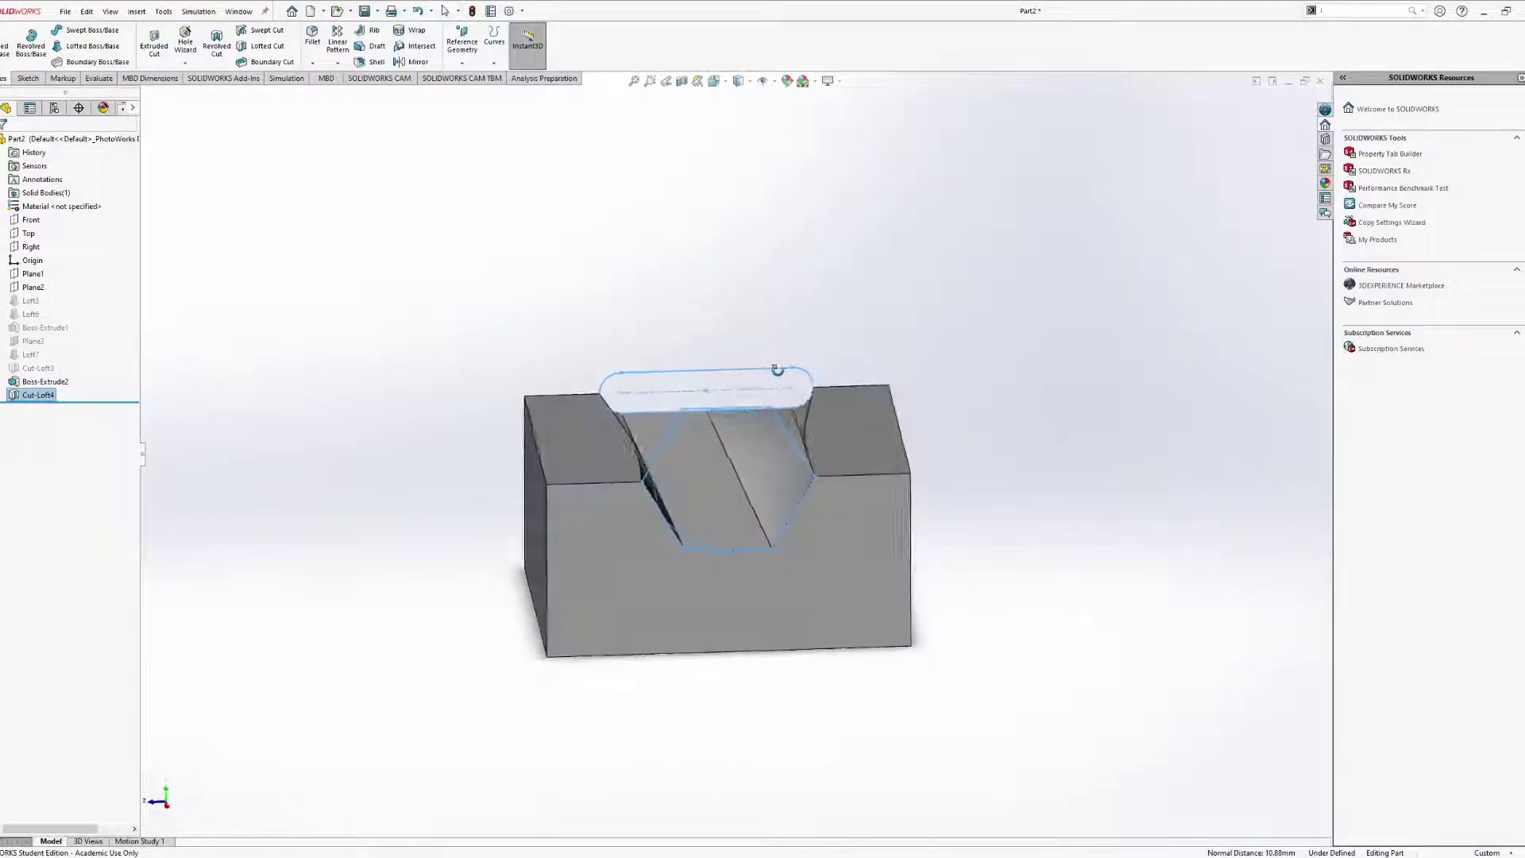
{"action": "mouse_move", "coordinate": [628, 455]}
{"action": "middle_mouse_down"}
{"action": "mouse_move", "coordinate": [909, 426]}
{"action": "mouse_move", "coordinate": [1059, 589]}
{"action": "mouse_move", "coordinate": [980, 637]}
{"action": "mouse_move", "coordinate": [1017, 499]}
{"action": "mouse_move", "coordinate": [1219, 617]}
{"action": "mouse_move", "coordinate": [1147, 627]}
{"action": "mouse_move", "coordinate": [1164, 582]}
{"action": "mouse_move", "coordinate": [1107, 533]}
{"action": "mouse_move", "coordinate": [1198, 551]}
{"action": "mouse_move", "coordinate": [1167, 640]}
{"action": "mouse_move", "coordinate": [729, 499]}
{"action": "mouse_move", "coordinate": [654, 364]}
{"action": "mouse_move", "coordinate": [667, 350]}
{"action": "mouse_move", "coordinate": [636, 440]}
{"action": "middle_mouse_up"}
Try to start a sketch on the channel's flat floor face, and also on its curved side face.
{"action": "left_click", "coordinate": [729, 499]}
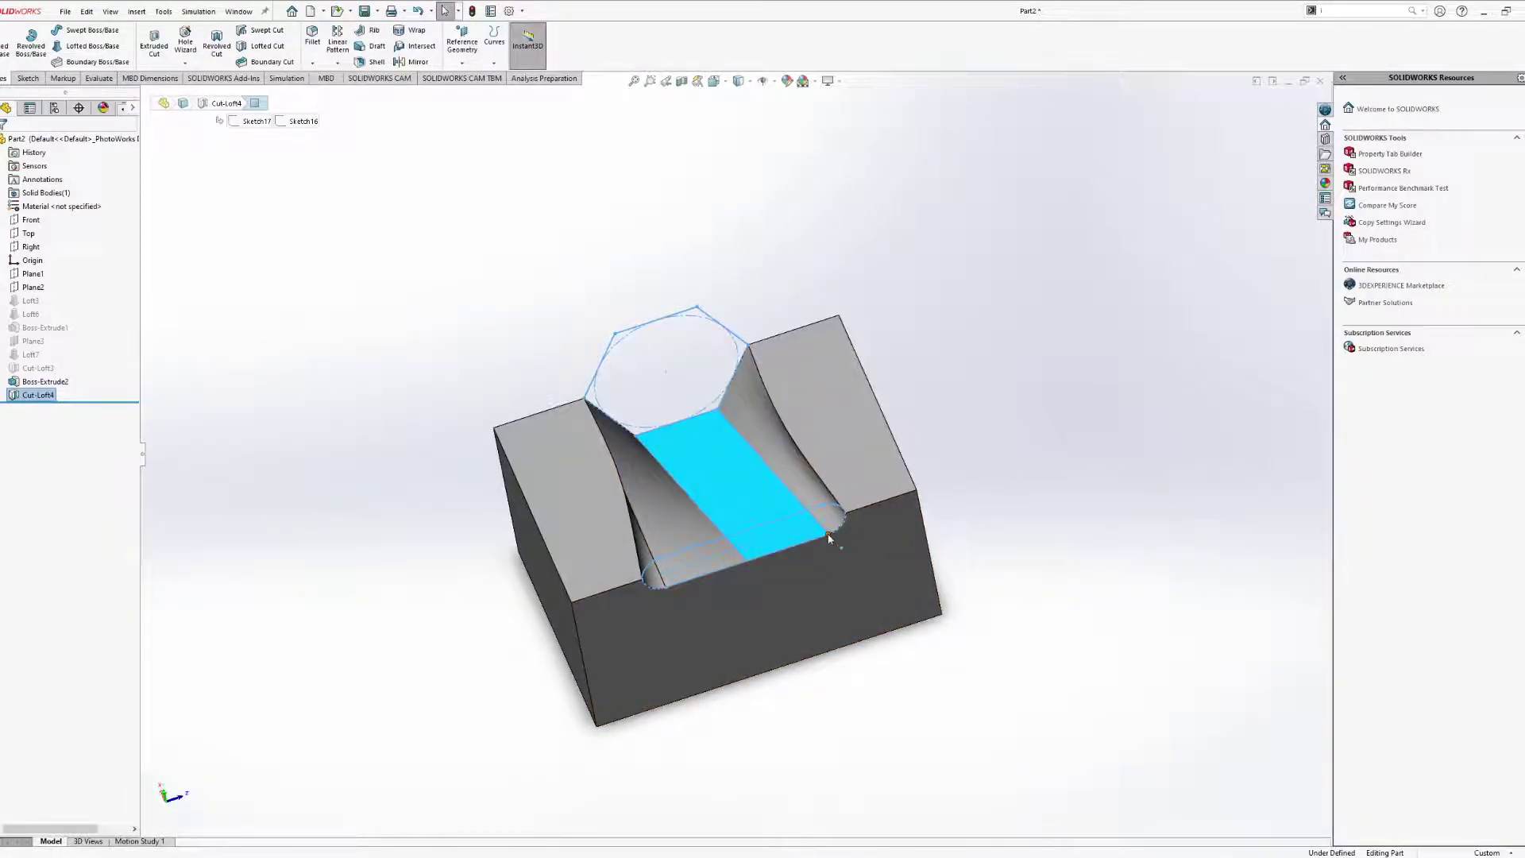
{"action": "middle_click_drag", "start_coordinate": [801, 545], "coordinate": [829, 563]}
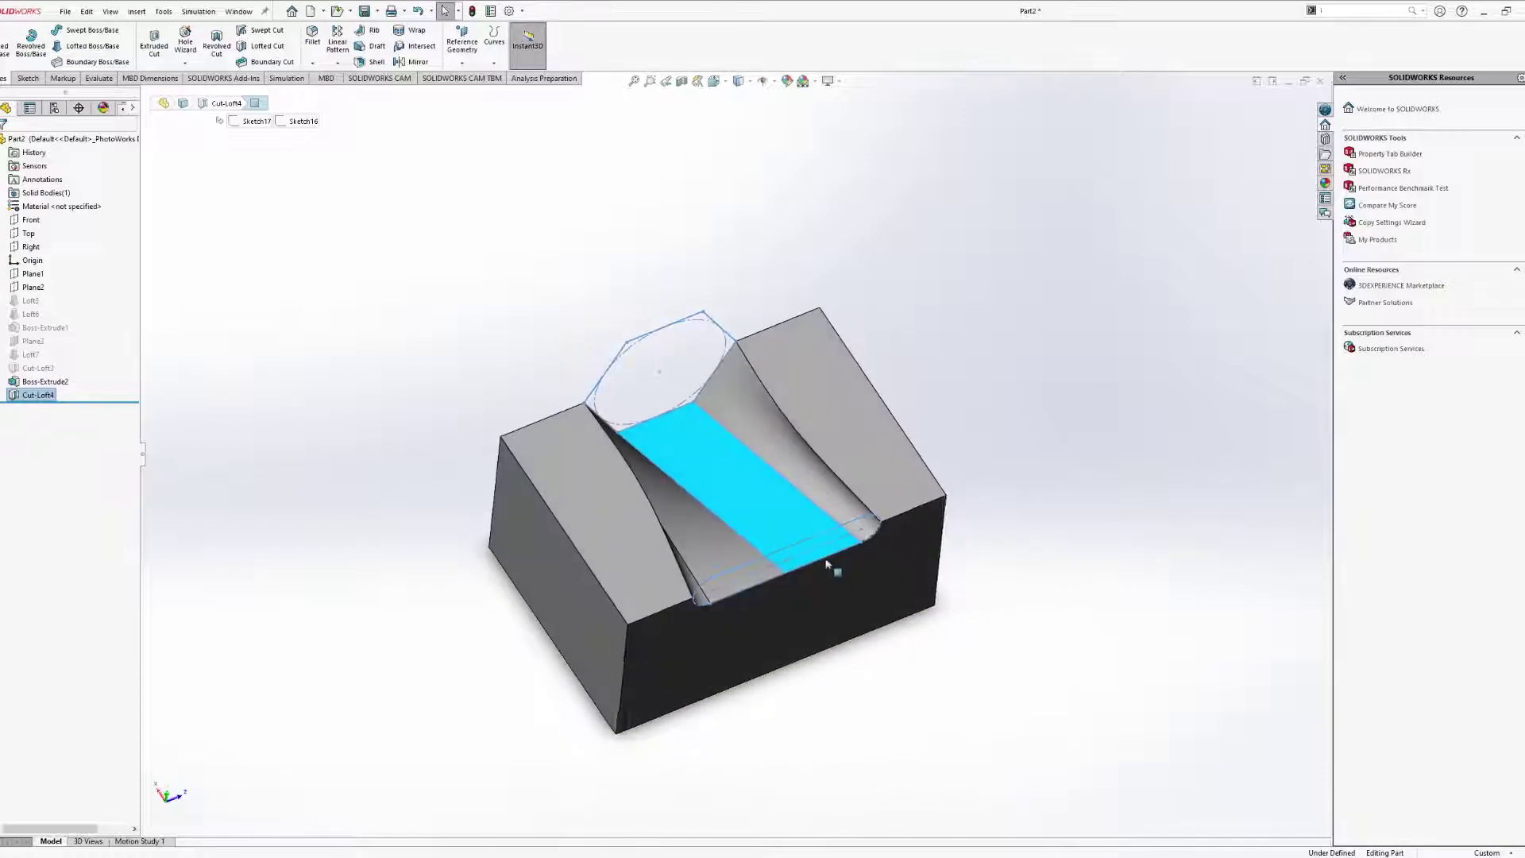
{"action": "right_click_drag", "start_coordinate": [721, 466], "coordinate": [776, 425]}
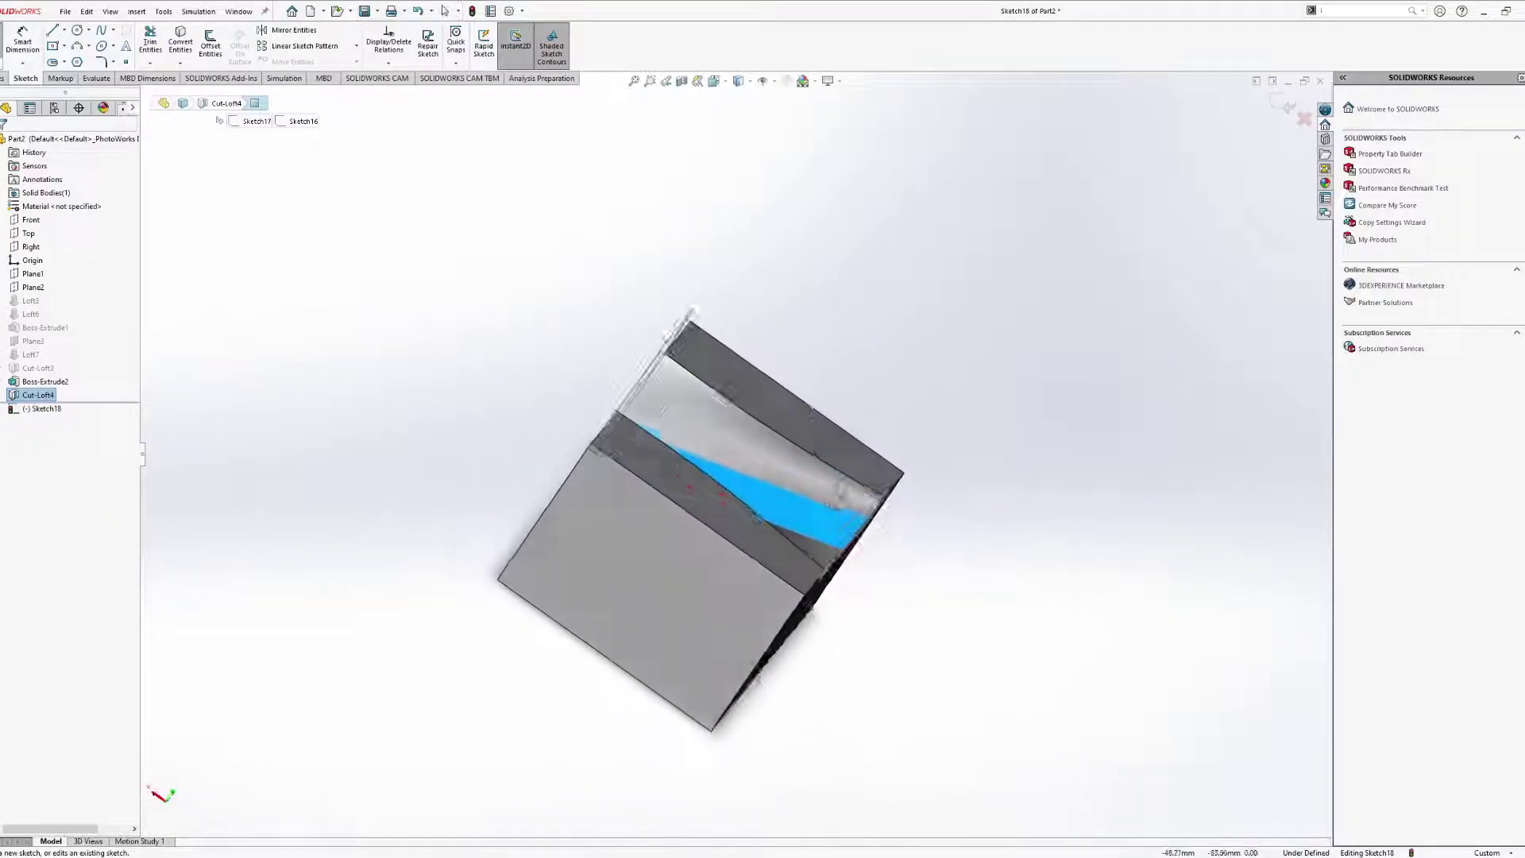
{"action": "middle_click_drag", "start_coordinate": [842, 483], "coordinate": [739, 429]}
{"action": "left_click", "coordinate": [3, 41]}
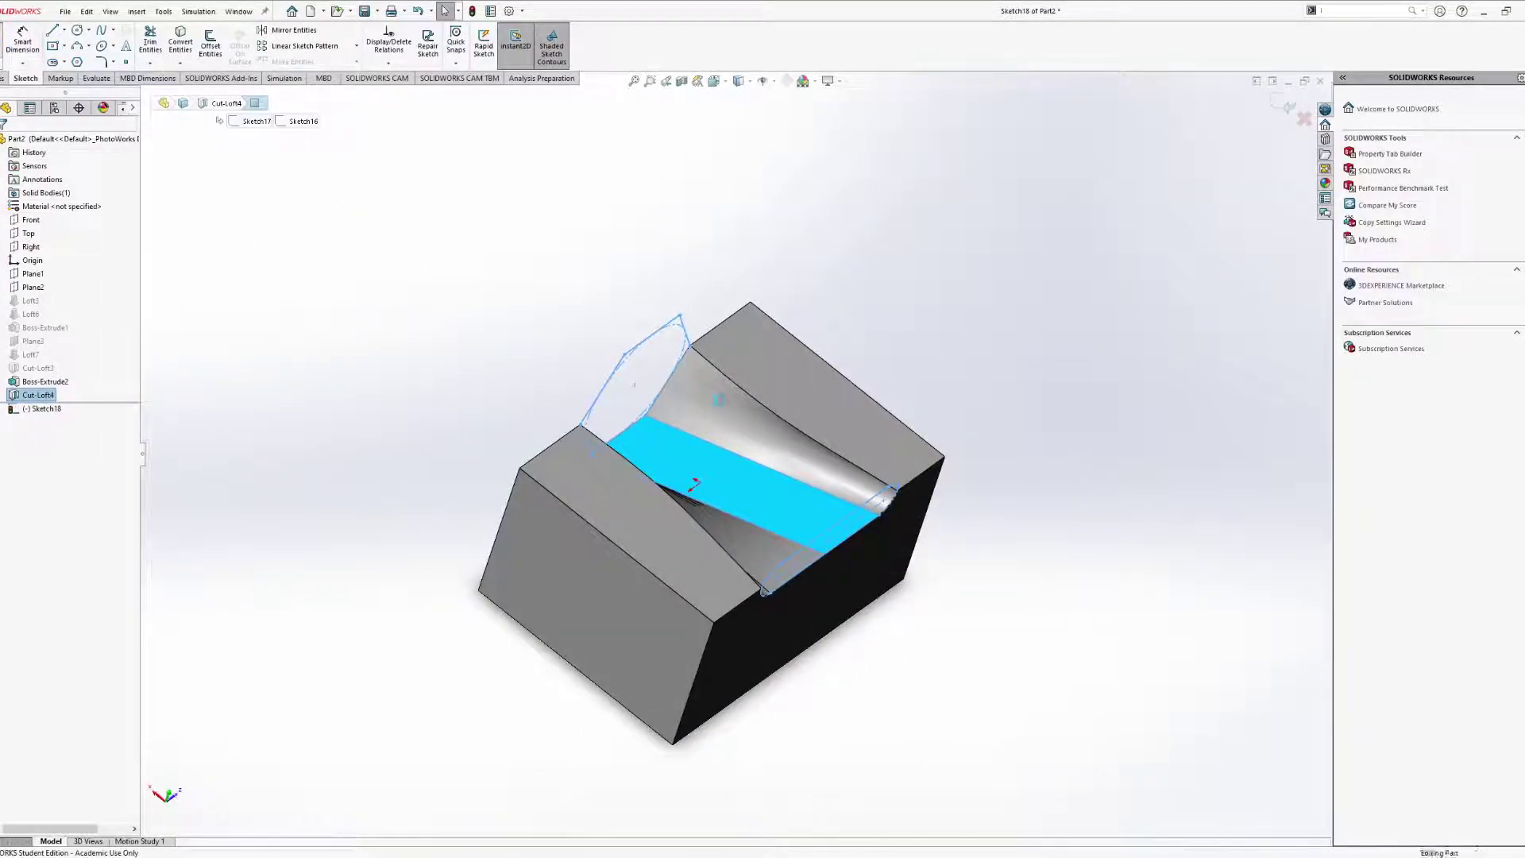
{"action": "left_click", "coordinate": [779, 452]}
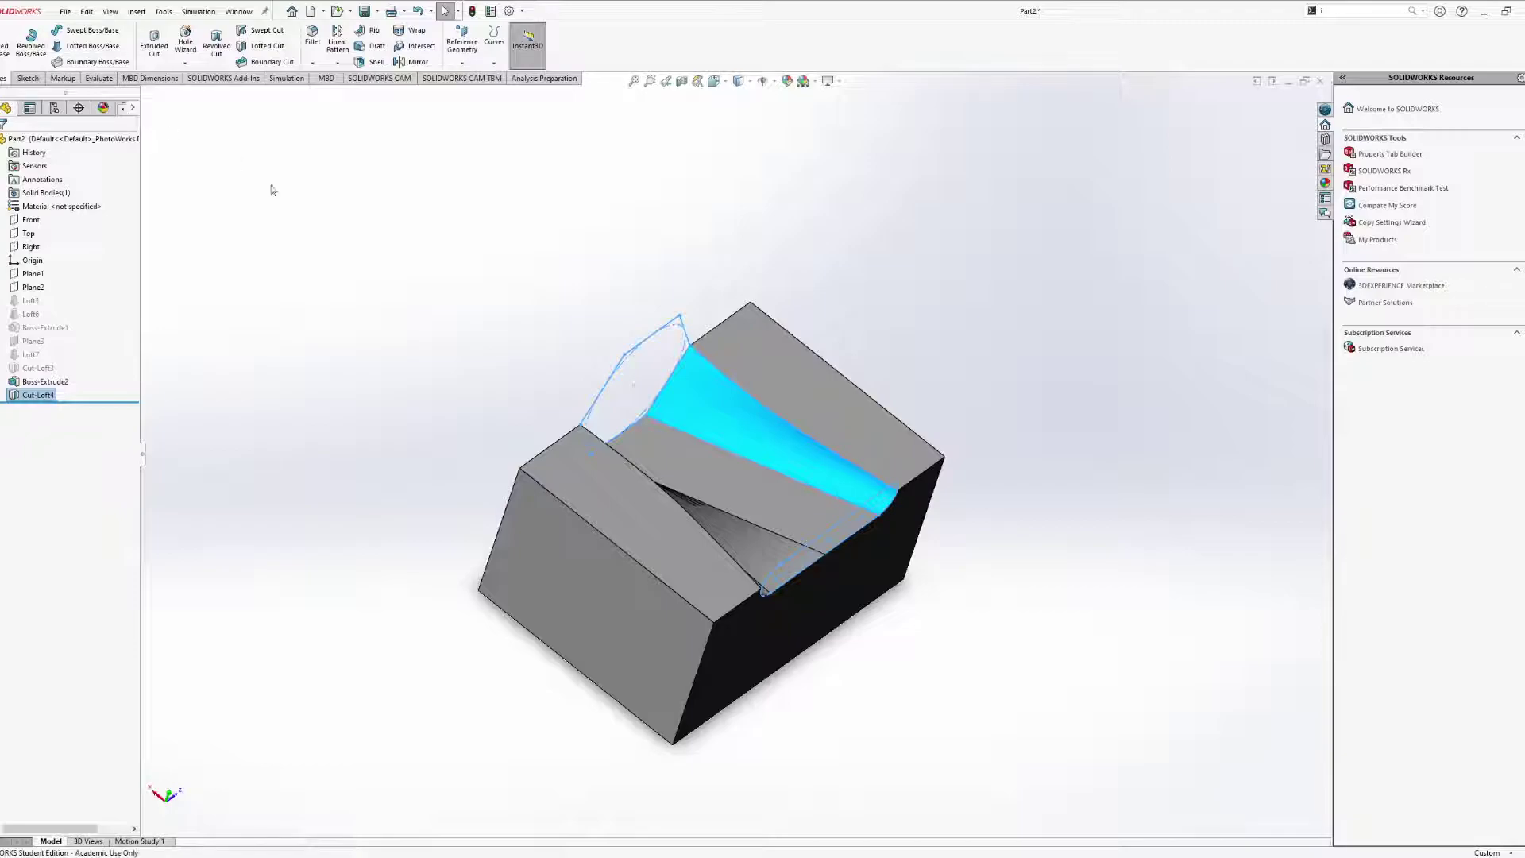
{"action": "left_click", "coordinate": [28, 79]}
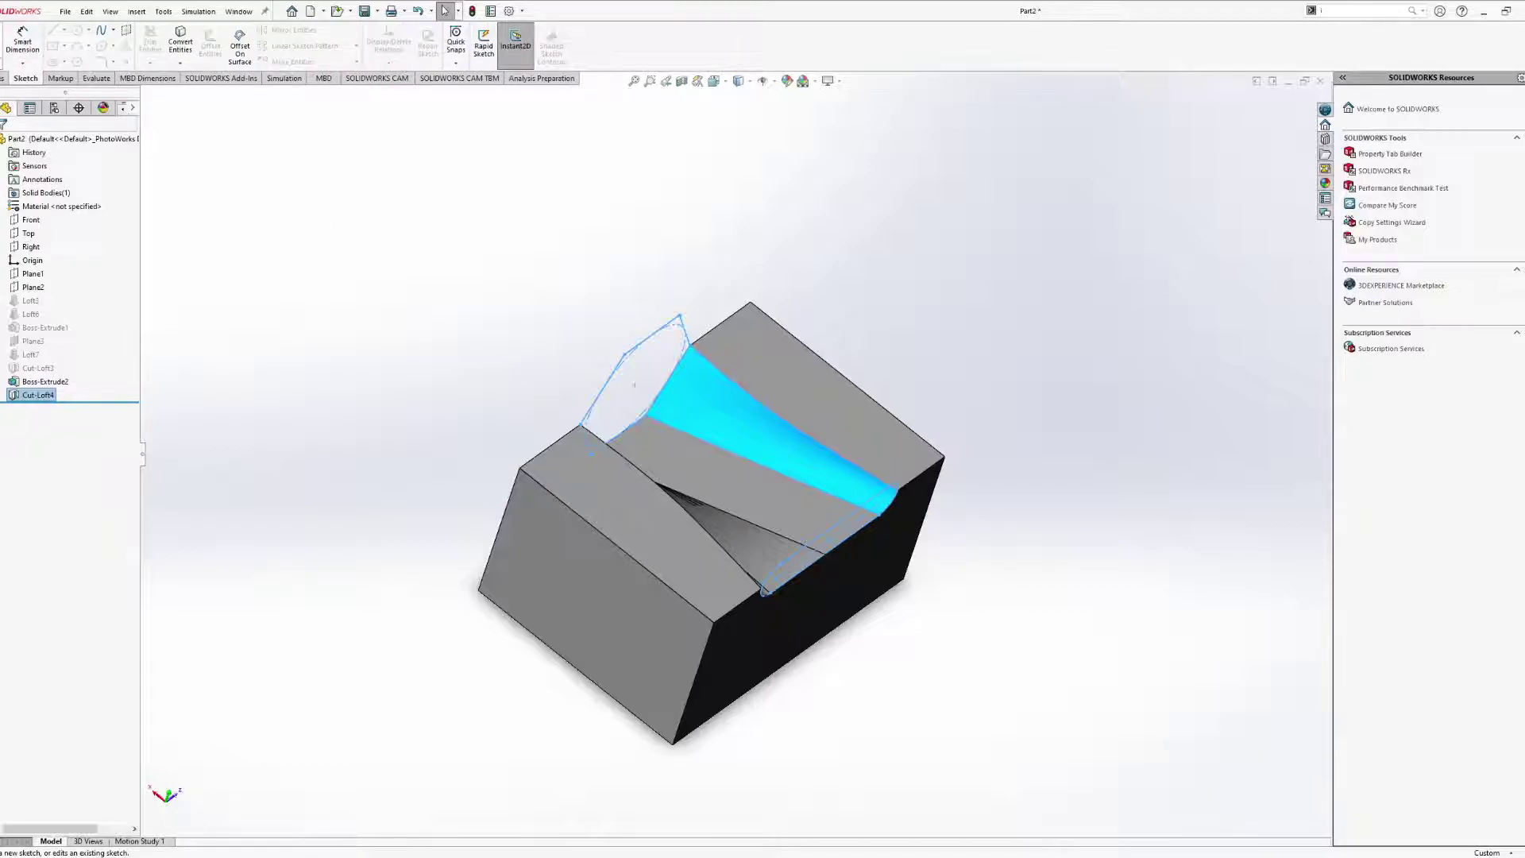
{"action": "key", "text": "Escape"}
Examine the channel's side faces up close, including the curved one from the slot's rounded end to the hexagon's corner.
{"action": "mouse_move", "coordinate": [741, 461]}
{"action": "middle_mouse_down"}
{"action": "mouse_move", "coordinate": [640, 480]}
{"action": "mouse_move", "coordinate": [634, 499]}
{"action": "mouse_move", "coordinate": [698, 429]}
{"action": "mouse_move", "coordinate": [681, 403]}
{"action": "mouse_move", "coordinate": [667, 441]}
{"action": "middle_mouse_up"}
{"action": "left_click", "coordinate": [634, 499]}
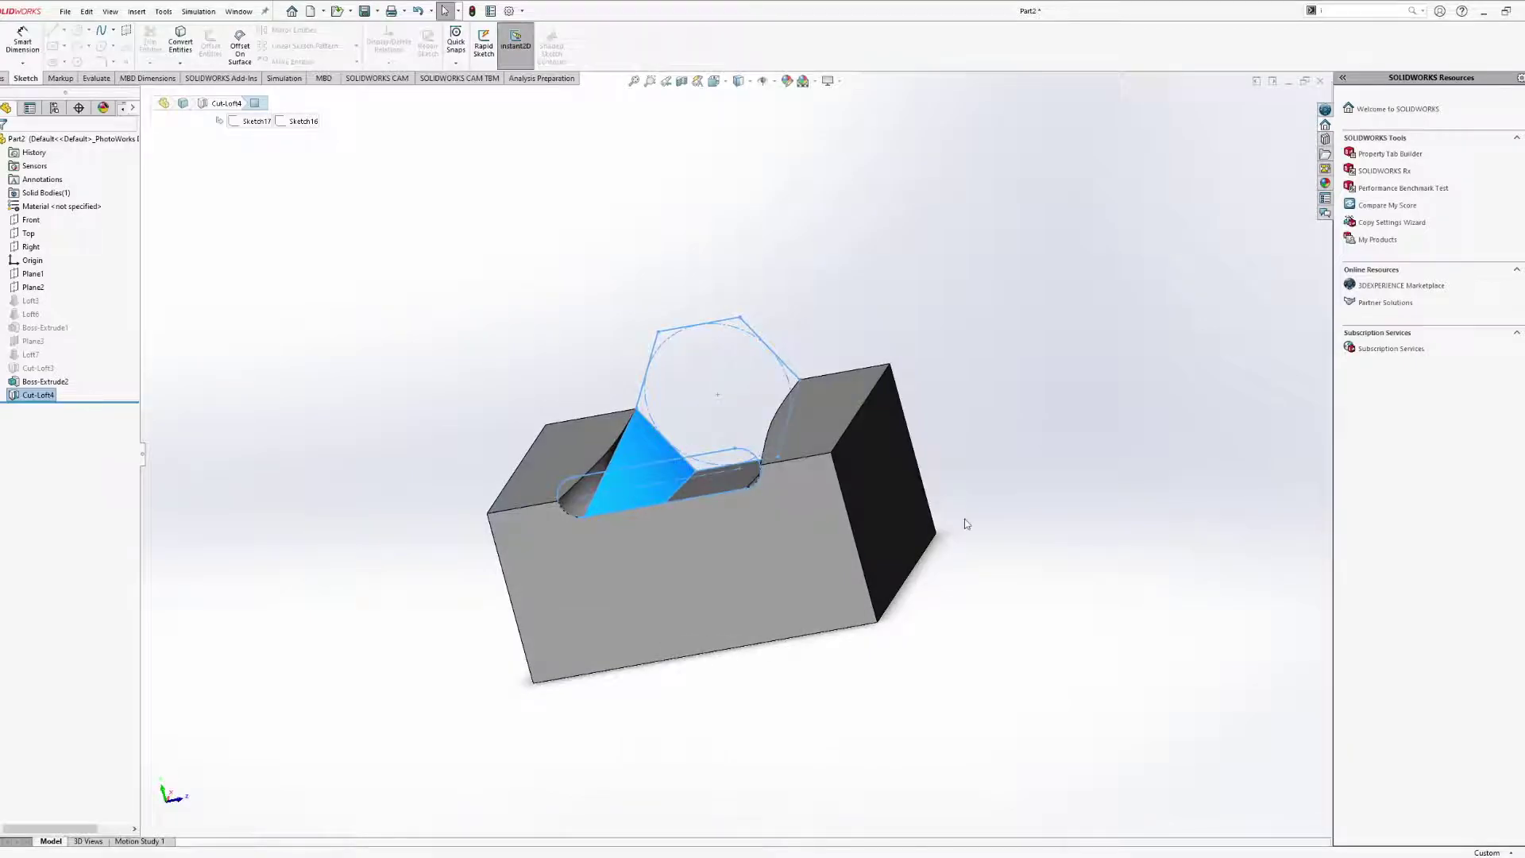
{"action": "scroll", "coordinate": [592, 448], "scroll_direction": "down", "scroll_amount": 5}
{"action": "mouse_move", "coordinate": [785, 510]}
{"action": "middle_mouse_down"}
{"action": "mouse_move", "coordinate": [816, 440]}
{"action": "mouse_move", "coordinate": [786, 530]}
{"action": "middle_mouse_up"}
{"action": "mouse_move", "coordinate": [617, 639]}
{"action": "middle_mouse_down"}
{"action": "mouse_move", "coordinate": [585, 658]}
{"action": "mouse_move", "coordinate": [675, 540]}
{"action": "mouse_move", "coordinate": [572, 632]}
{"action": "middle_mouse_up"}
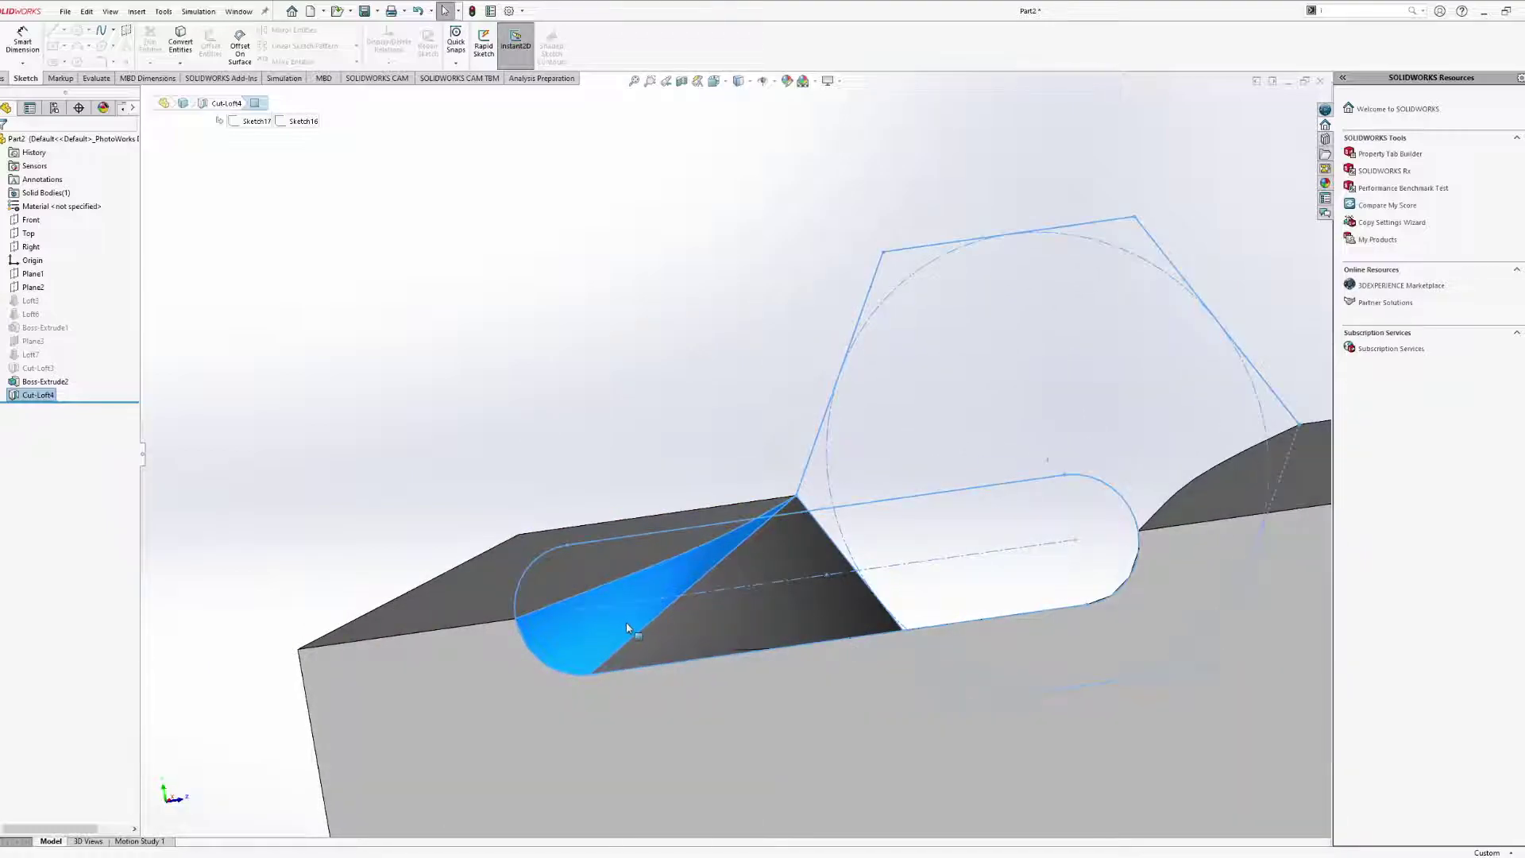
{"action": "scroll", "coordinate": [745, 453], "scroll_direction": "up", "scroll_amount": 5}
{"action": "middle_click_drag", "start_coordinate": [725, 562], "coordinate": [719, 667]}
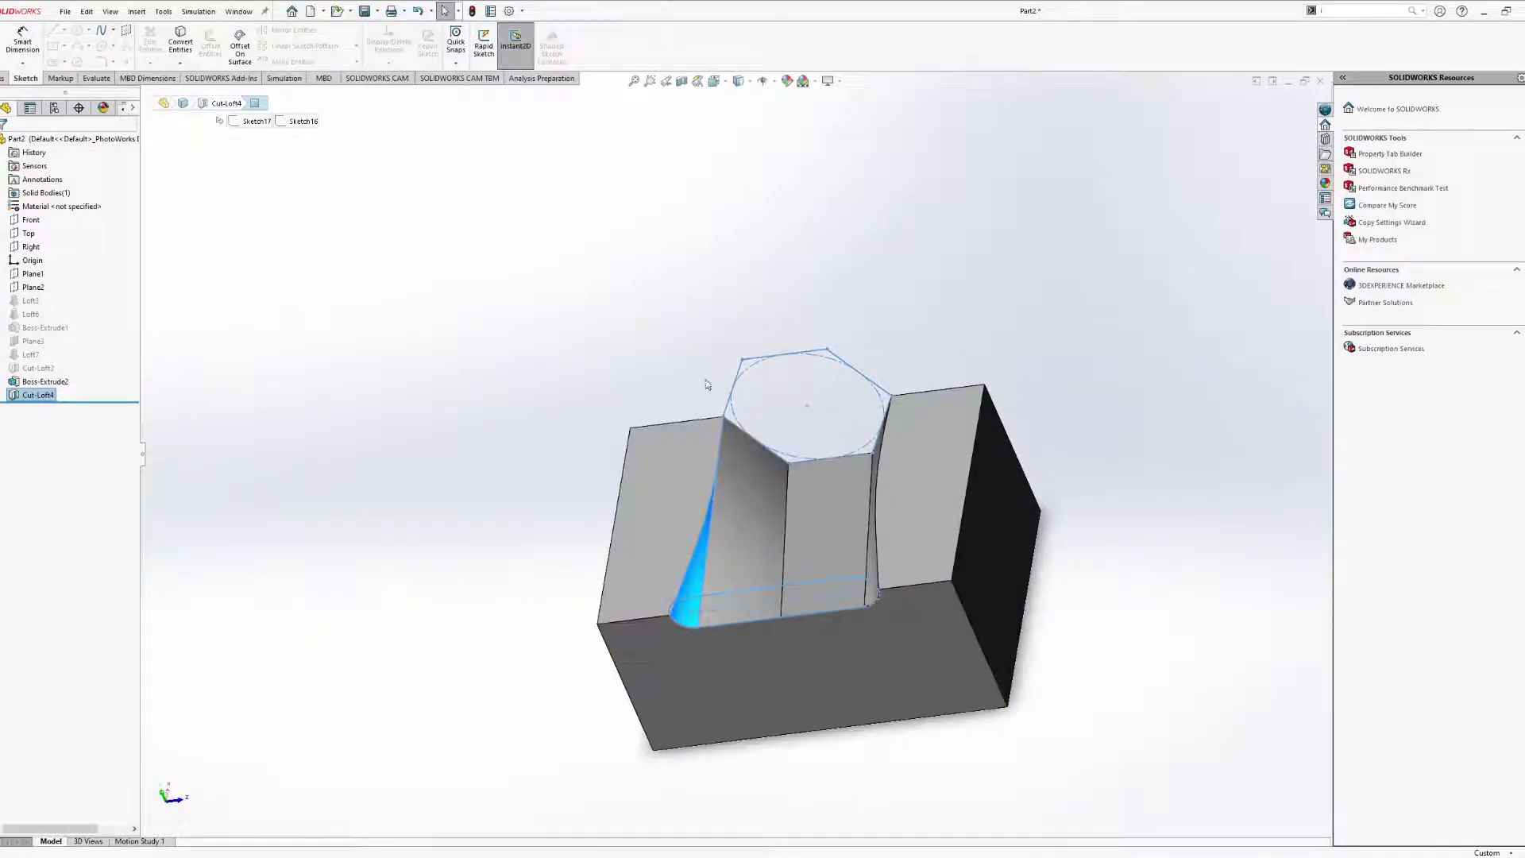
{"action": "middle_click_drag", "start_coordinate": [716, 454], "coordinate": [791, 508]}
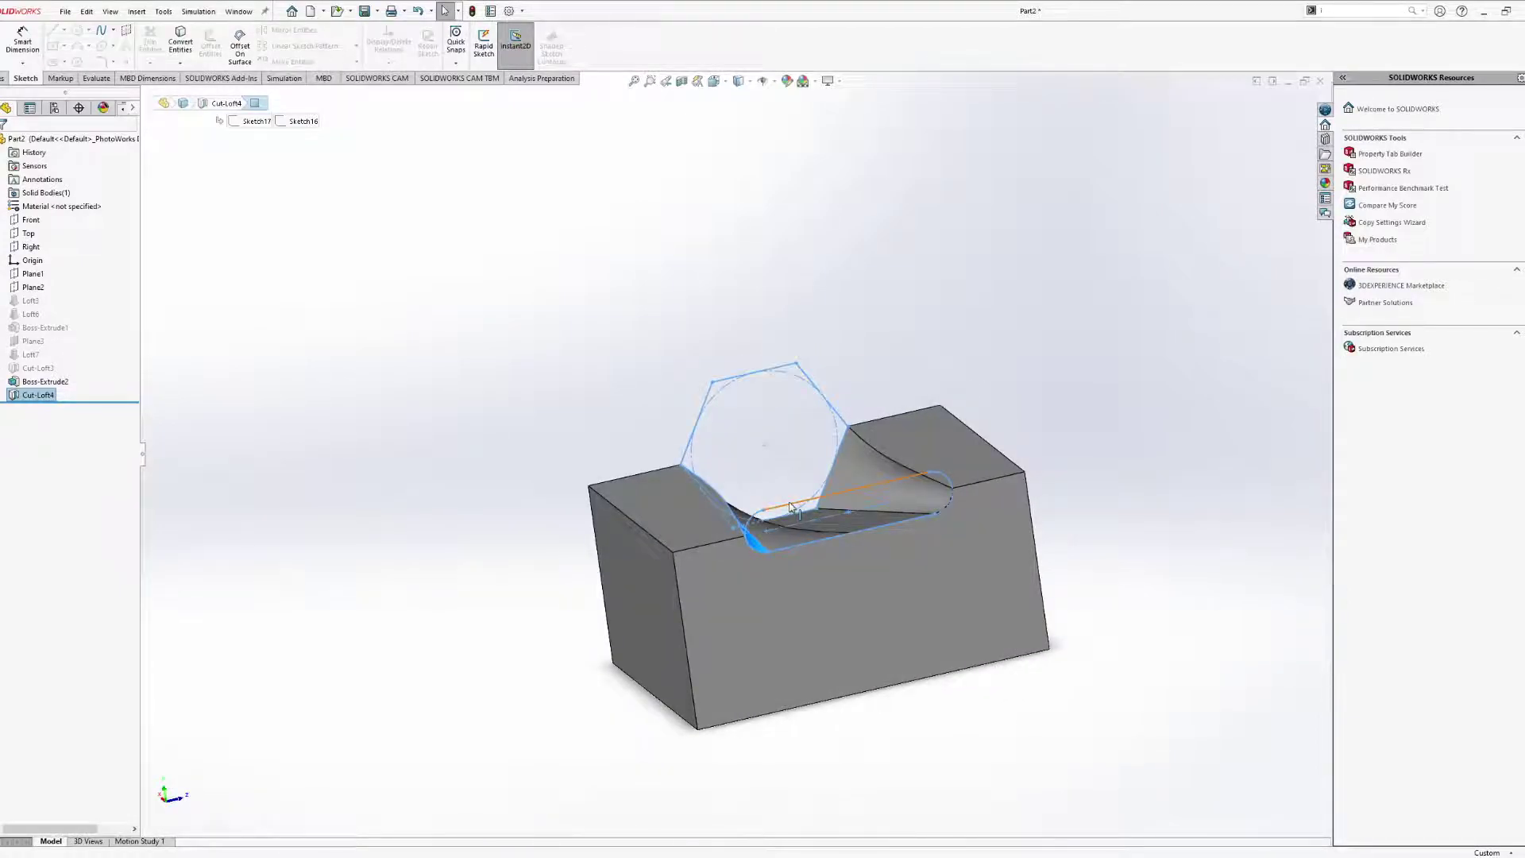
{"action": "middle_click_drag", "start_coordinate": [997, 514], "coordinate": [896, 518]}
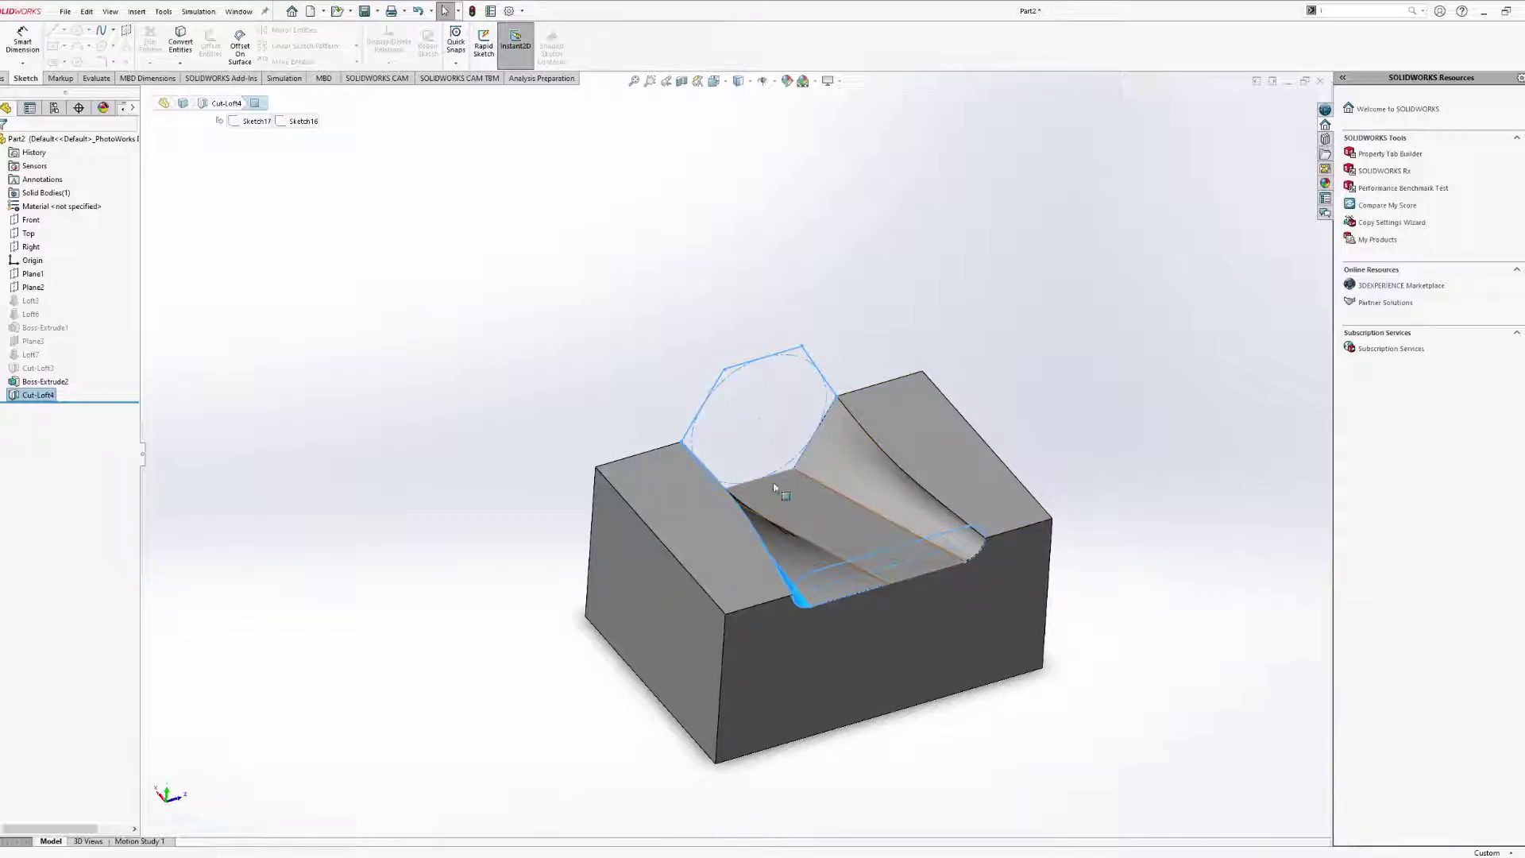
Select the channel's flat floor face and examine how it runs from the slot to the hexagon.
{"action": "left_click", "coordinate": [870, 549]}
{"action": "mouse_move", "coordinate": [870, 548]}
{"action": "middle_mouse_down"}
{"action": "mouse_move", "coordinate": [836, 512]}
{"action": "mouse_move", "coordinate": [650, 461]}
{"action": "mouse_move", "coordinate": [769, 509]}
{"action": "mouse_move", "coordinate": [919, 480]}
{"action": "mouse_move", "coordinate": [1076, 606]}
{"action": "mouse_move", "coordinate": [954, 636]}
{"action": "mouse_move", "coordinate": [834, 624]}
{"action": "mouse_move", "coordinate": [742, 639]}
{"action": "mouse_move", "coordinate": [742, 705]}
{"action": "mouse_move", "coordinate": [845, 699]}
{"action": "mouse_move", "coordinate": [858, 677]}
{"action": "mouse_move", "coordinate": [1008, 691]}
{"action": "mouse_move", "coordinate": [1271, 676]}
{"action": "mouse_move", "coordinate": [1020, 712]}
{"action": "mouse_move", "coordinate": [1096, 752]}
{"action": "mouse_move", "coordinate": [1274, 786]}
{"action": "mouse_move", "coordinate": [318, 757]}
{"action": "middle_mouse_up"}
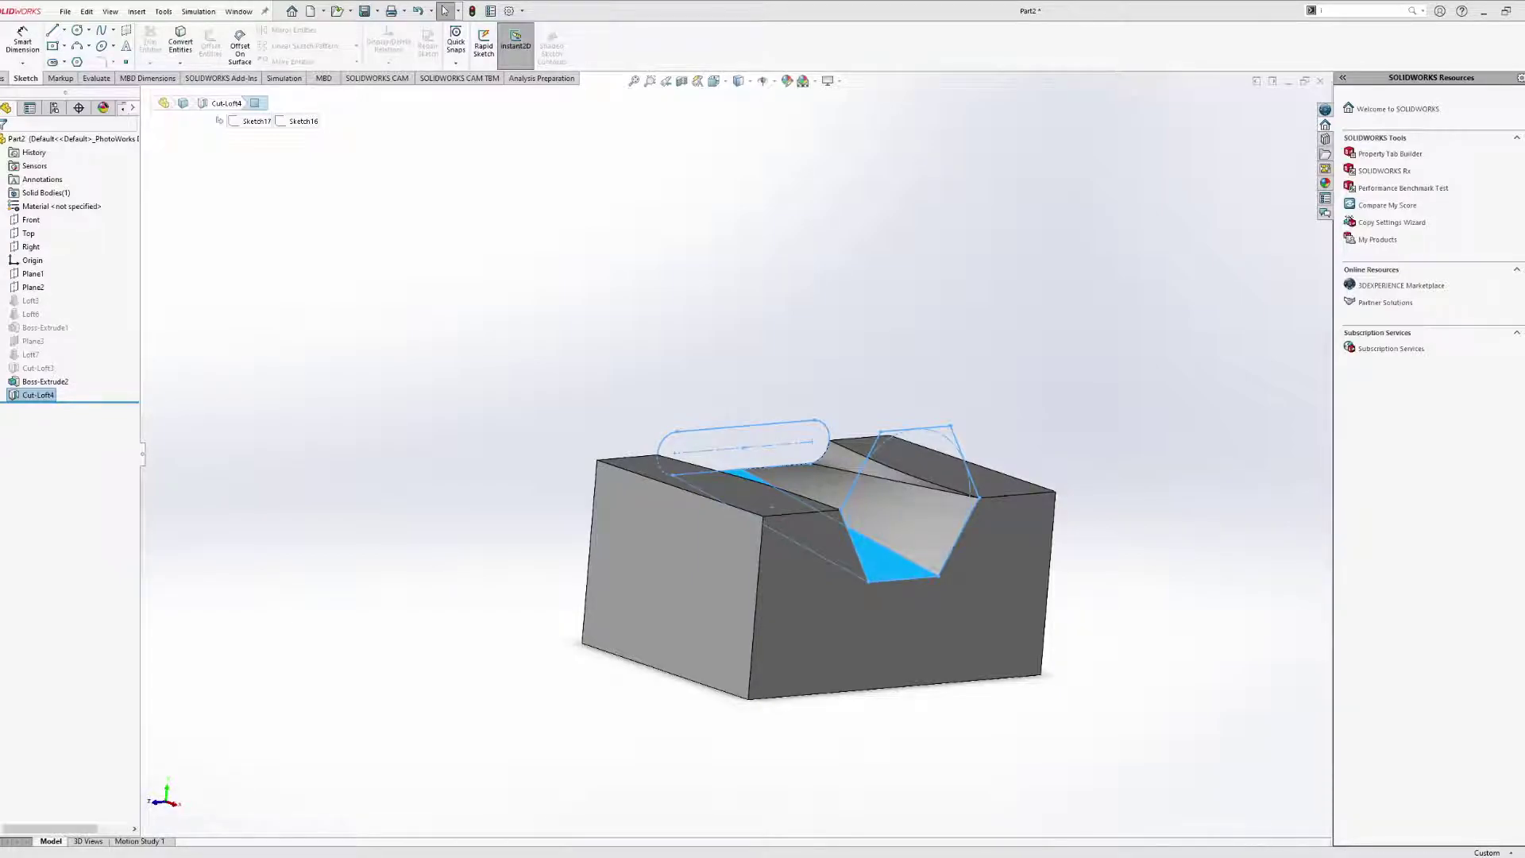
{"action": "middle_click_drag", "start_coordinate": [533, 749], "coordinate": [653, 729]}
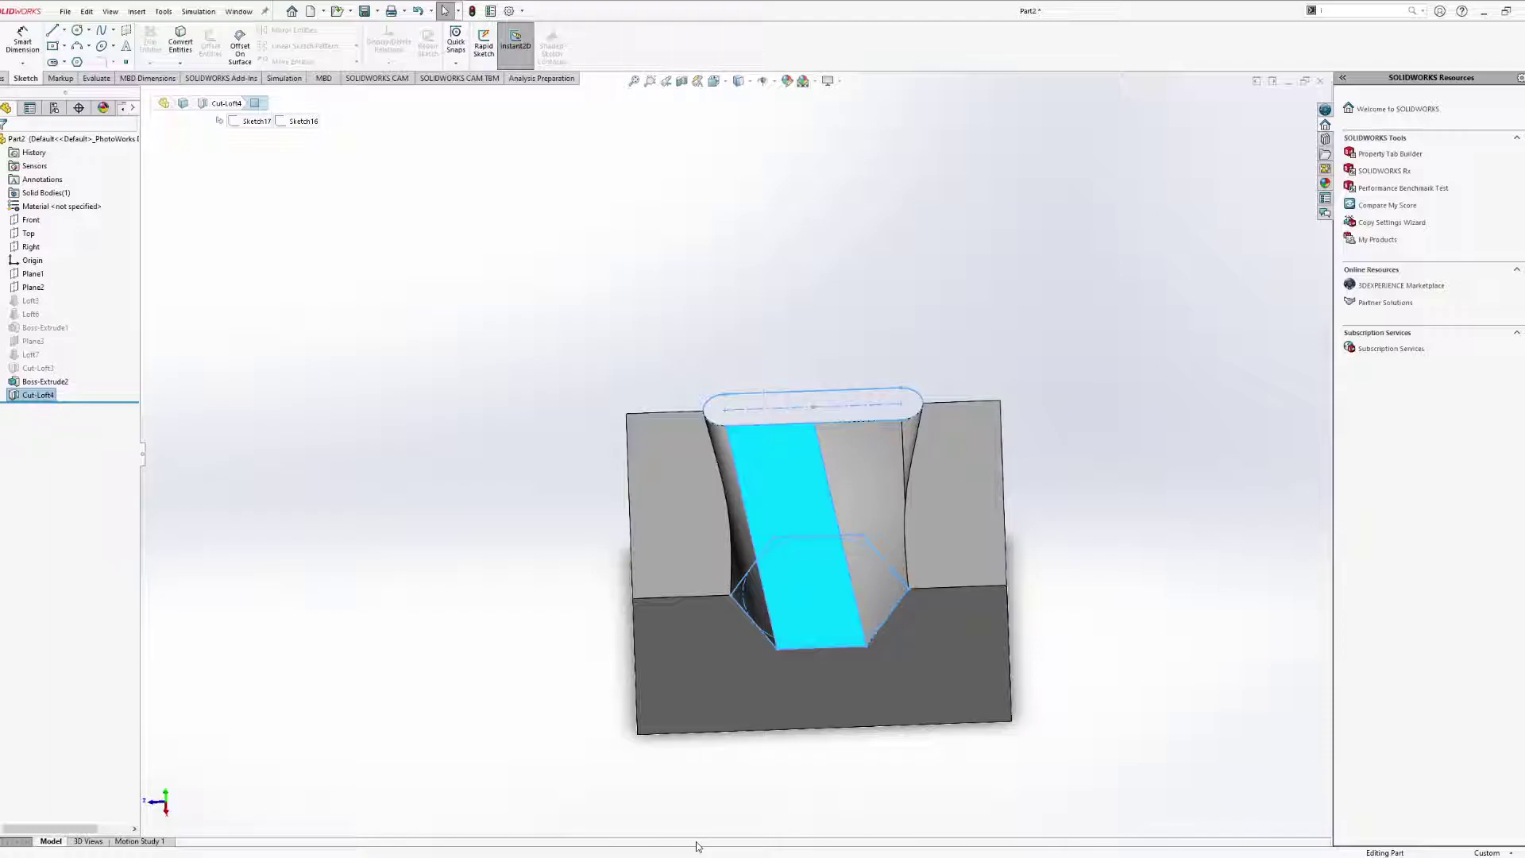
{"action": "middle_click_drag", "start_coordinate": [1012, 657], "coordinate": [823, 627]}
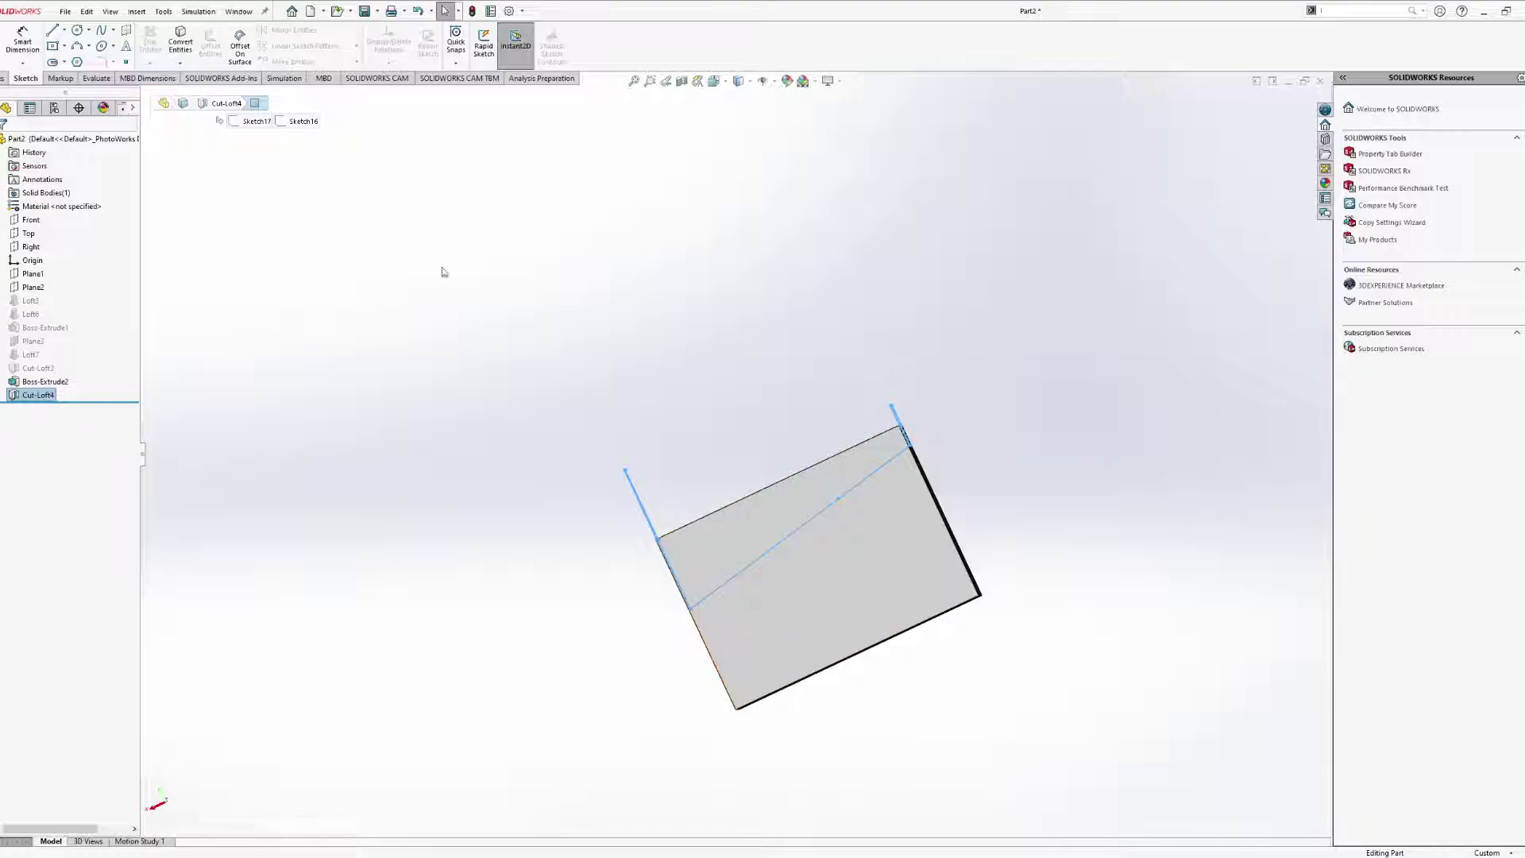
View the block in standard orientations to compare the slot and hexagon outlines on its opposite faces.
{"action": "left_click", "coordinate": [713, 84]}
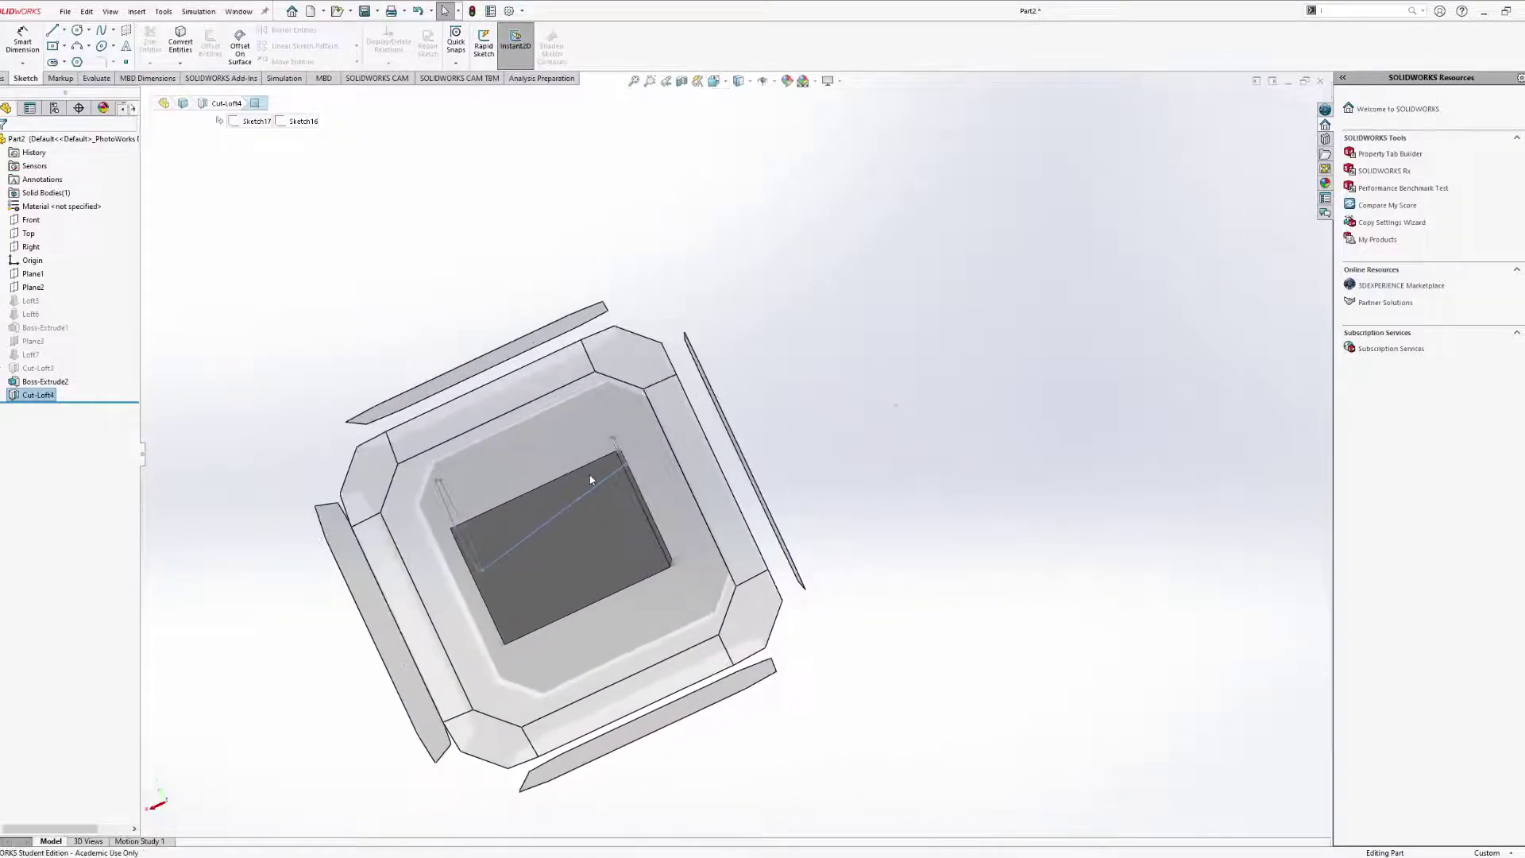
{"action": "left_click", "coordinate": [590, 475]}
{"action": "scroll", "coordinate": [739, 498], "scroll_direction": "up", "scroll_amount": 5}
{"action": "middle_click_drag", "start_coordinate": [746, 504], "coordinate": [882, 409]}
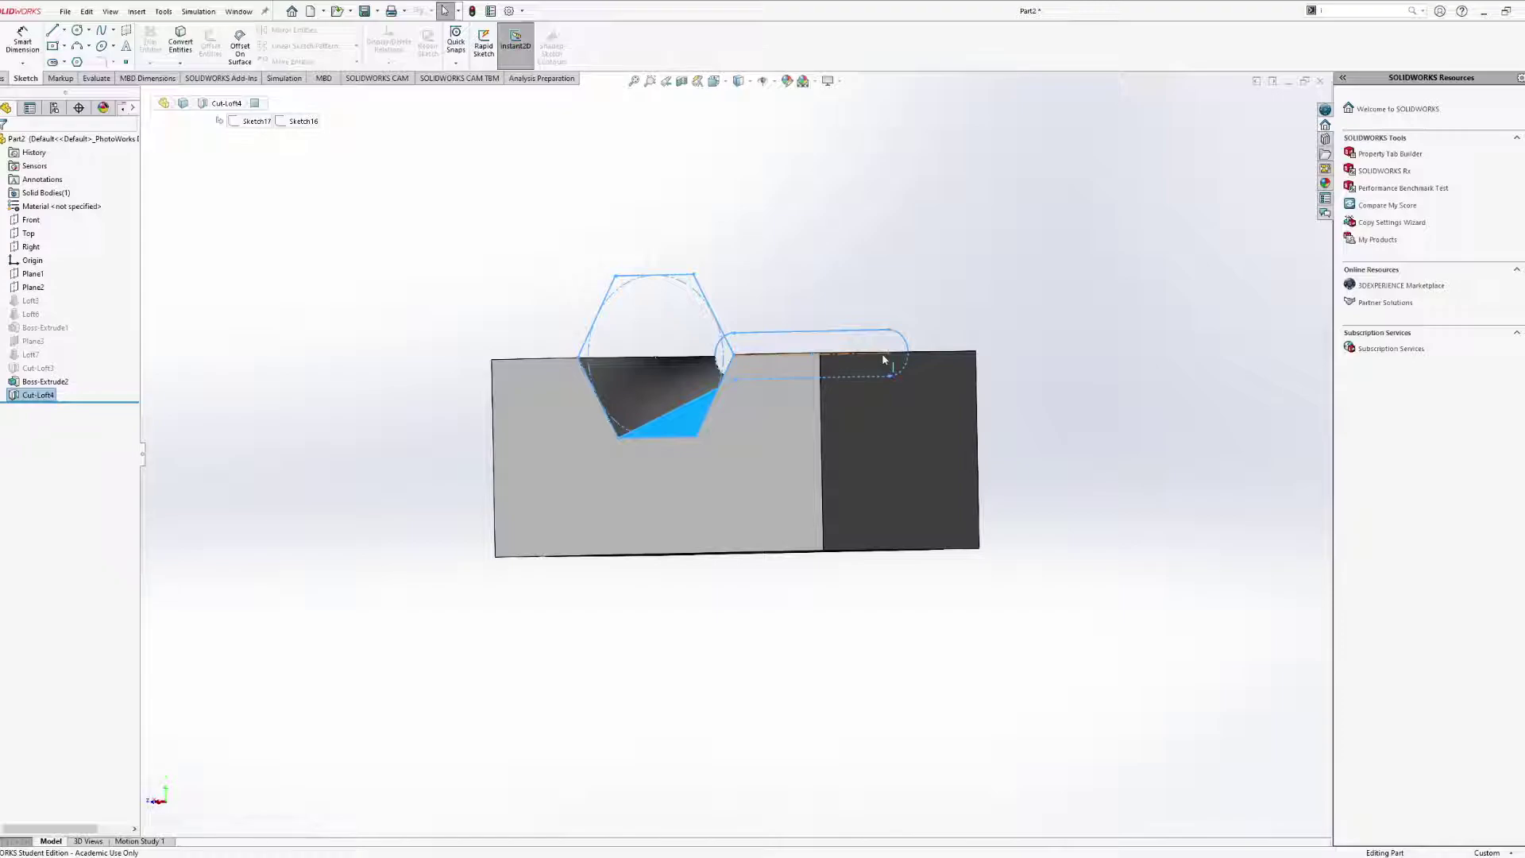
{"action": "middle_click_drag", "start_coordinate": [939, 315], "coordinate": [938, 319]}
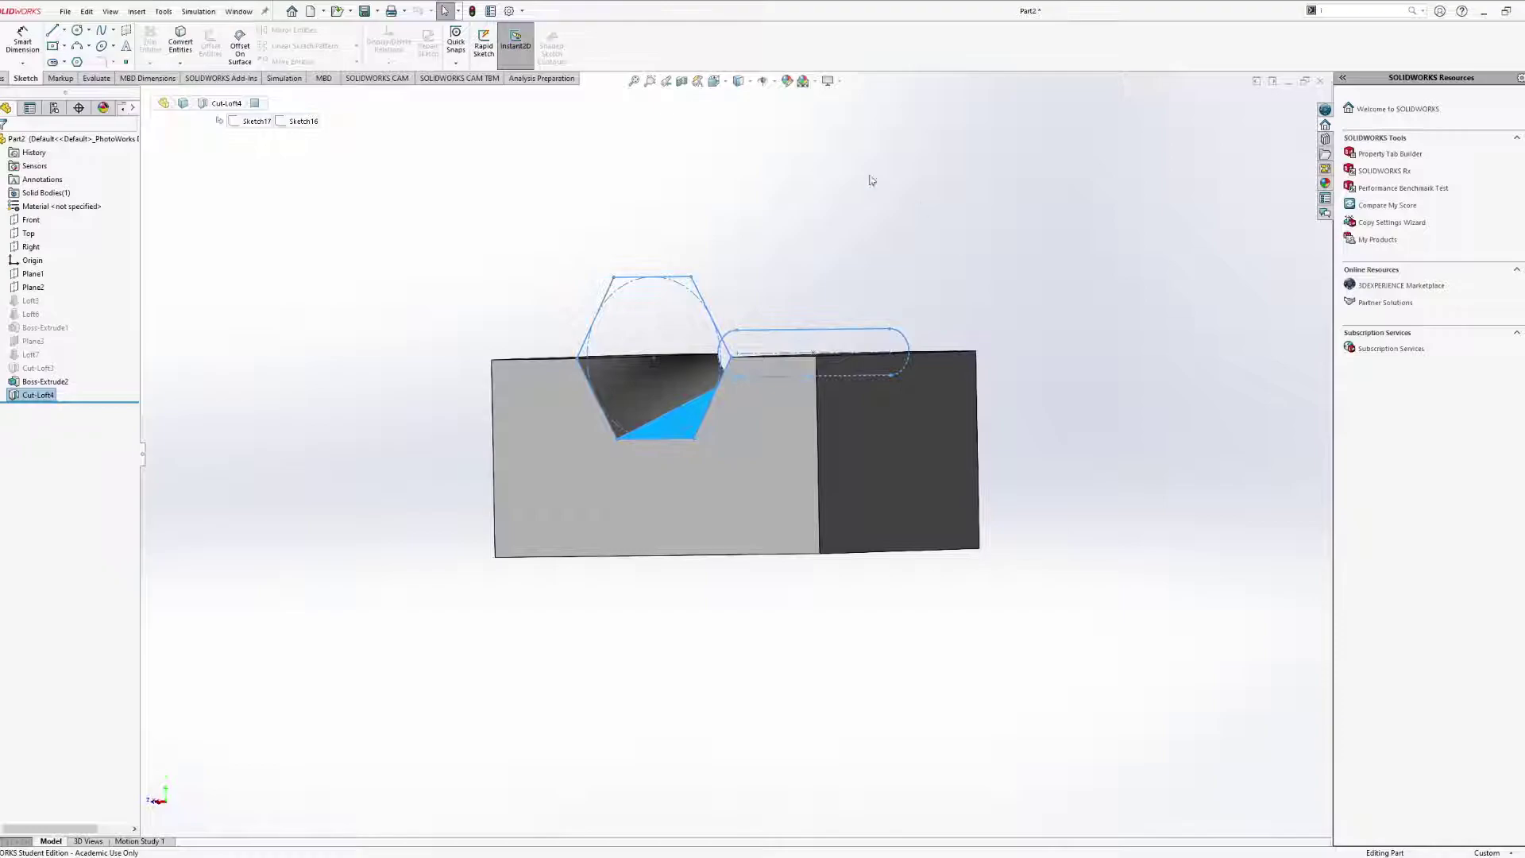
{"action": "left_click", "coordinate": [712, 85]}
{"action": "left_click", "coordinate": [522, 491]}
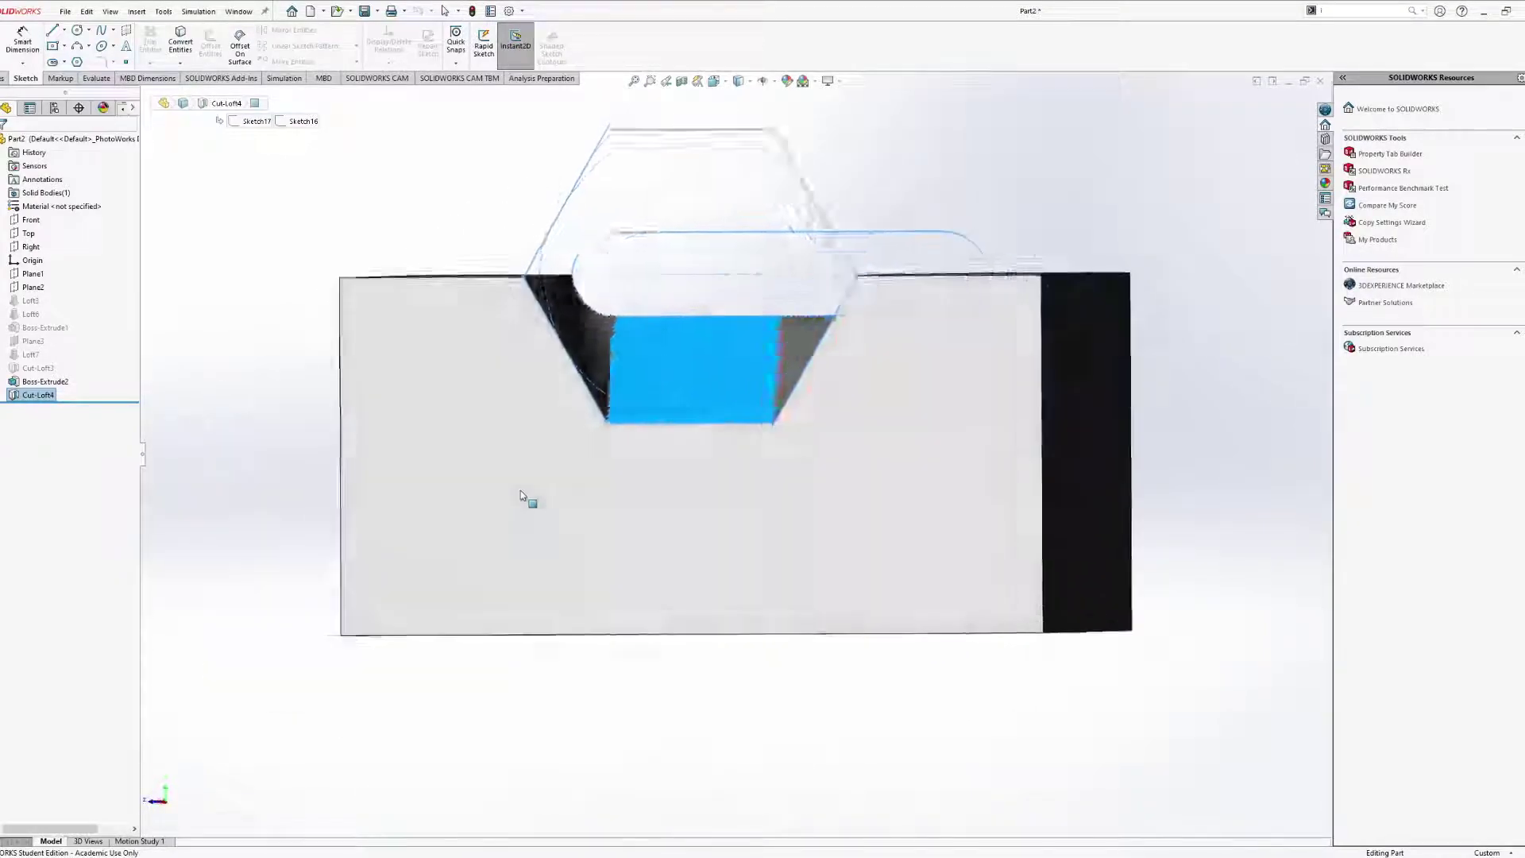
Examine the channel's flat and sloped faces from several angles around the block.
{"action": "middle_click_drag", "start_coordinate": [780, 398], "coordinate": [854, 330]}
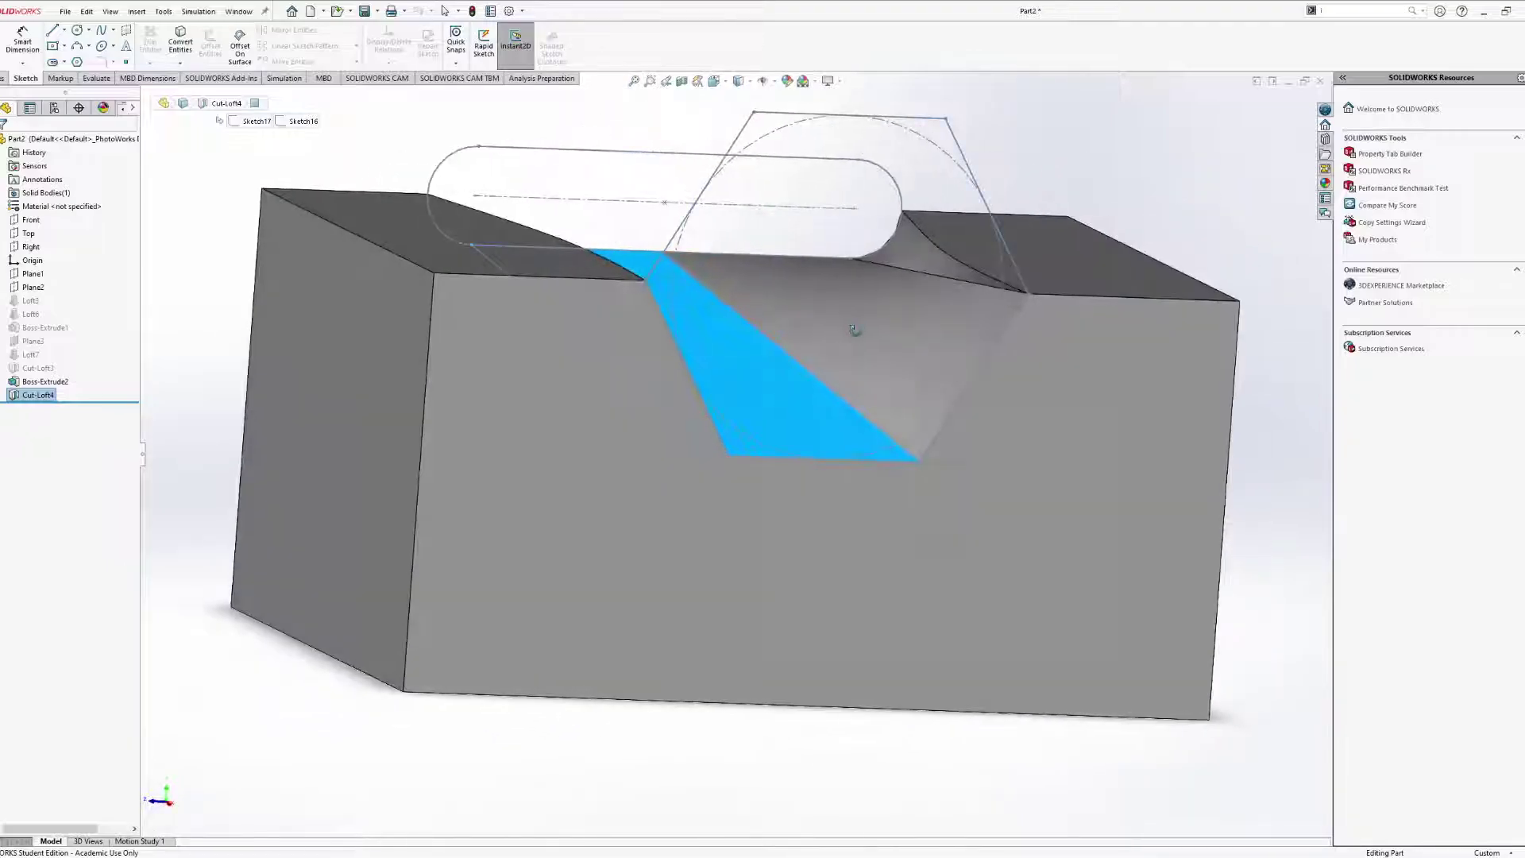
{"action": "scroll", "coordinate": [905, 357], "scroll_direction": "up", "scroll_amount": 6}
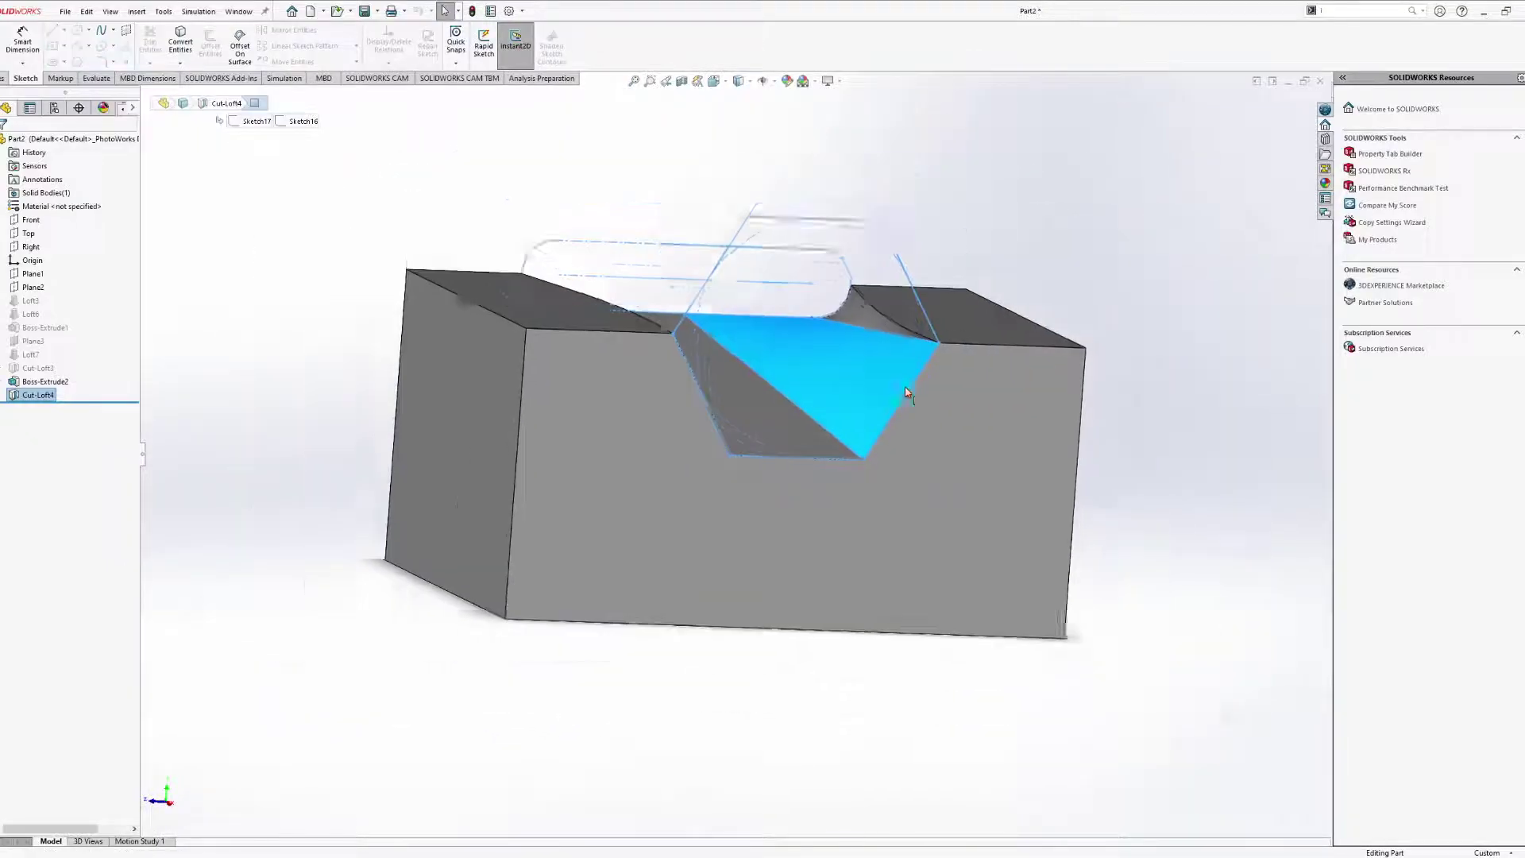
{"action": "middle_click_drag", "start_coordinate": [993, 436], "coordinate": [850, 466]}
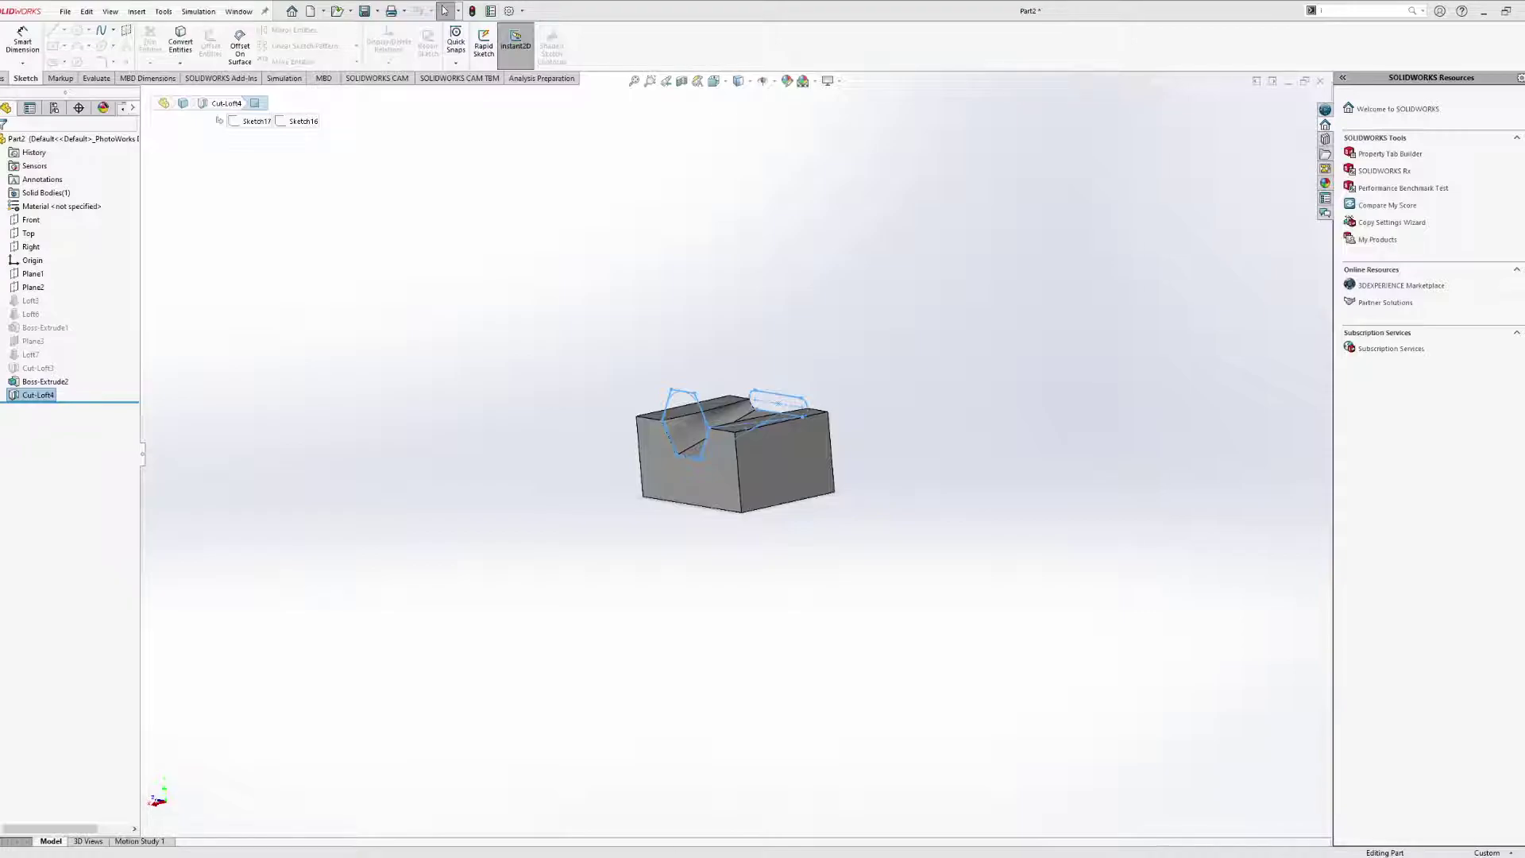
{"action": "middle_click_drag", "start_coordinate": [766, 731], "coordinate": [839, 486]}
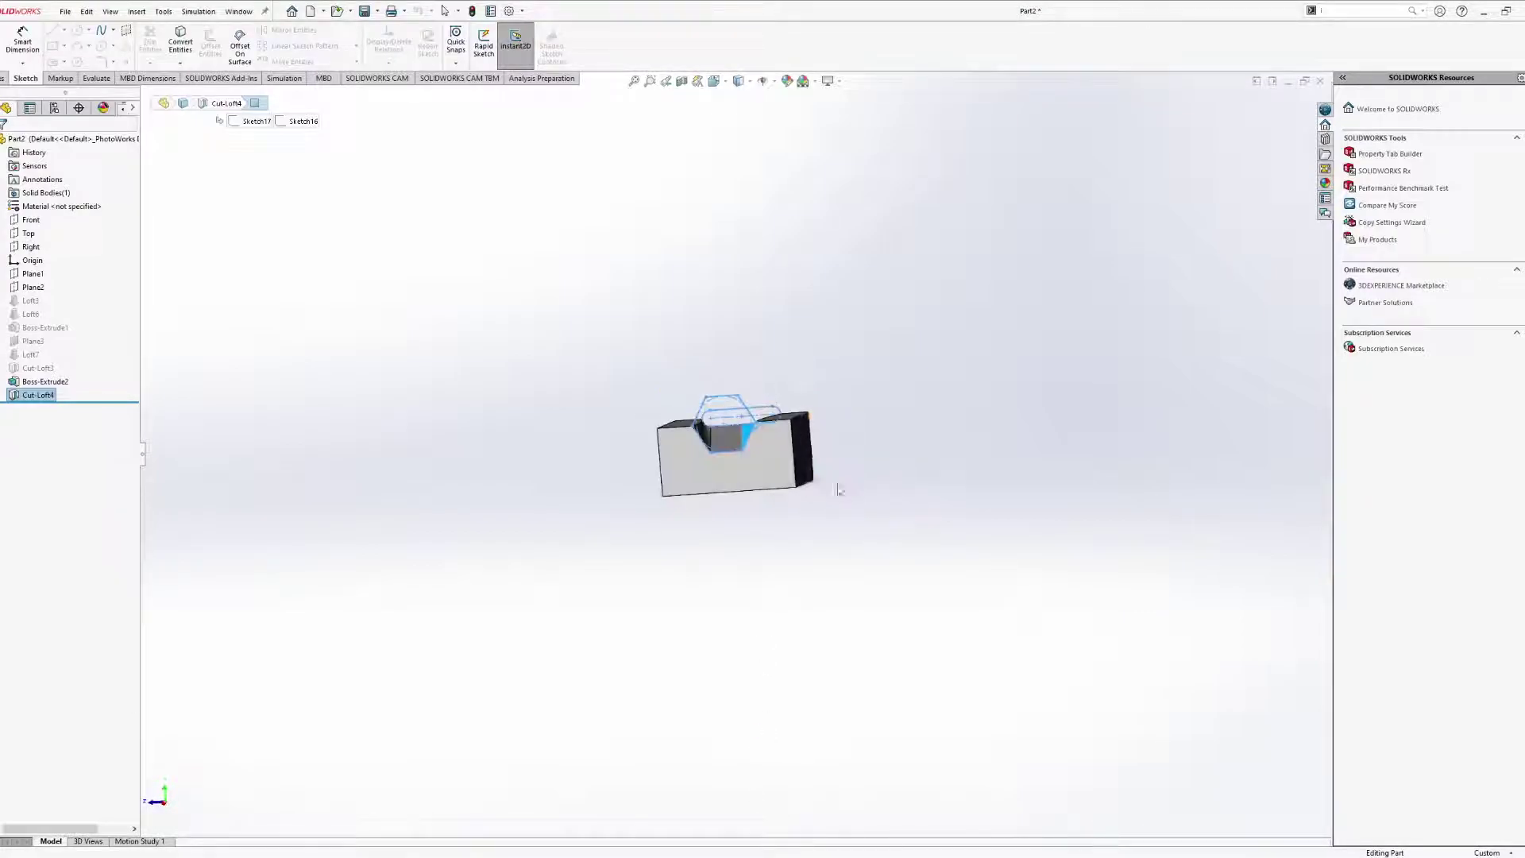
{"action": "scroll", "coordinate": [761, 449], "scroll_direction": "down", "scroll_amount": 5}
{"action": "mouse_move", "coordinate": [761, 445]}
{"action": "middle_mouse_down"}
{"action": "mouse_move", "coordinate": [818, 368]}
{"action": "mouse_move", "coordinate": [633, 375]}
{"action": "mouse_move", "coordinate": [691, 476]}
{"action": "mouse_move", "coordinate": [691, 429]}
{"action": "mouse_move", "coordinate": [689, 514]}
{"action": "middle_mouse_up"}
Draw a center rectangle about 28 by 33 mm in a new sketch on the block's flat side face parallel to the channel.
{"action": "left_click", "coordinate": [631, 464]}
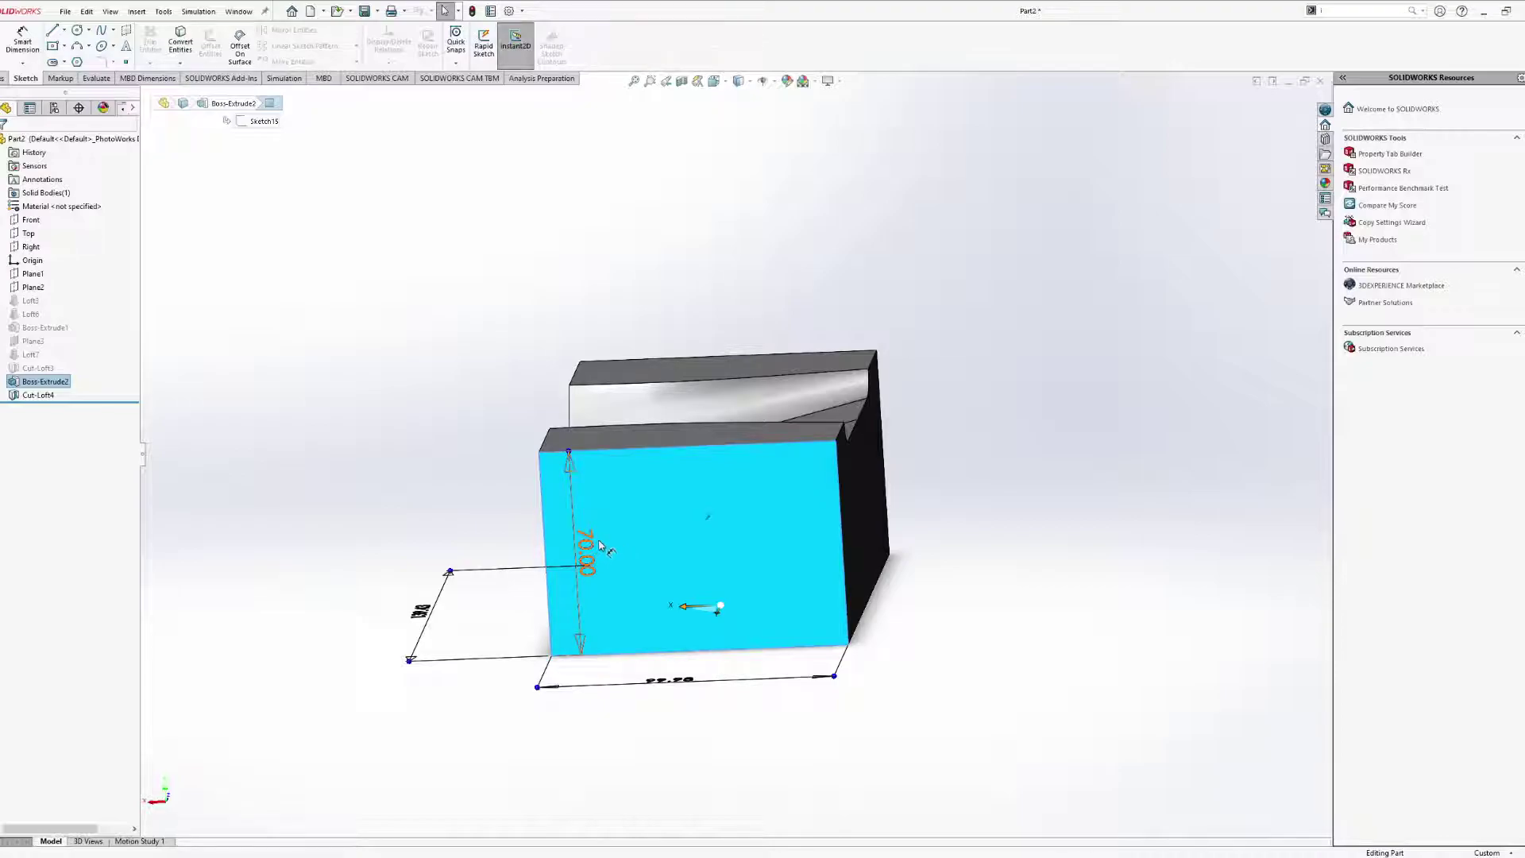
{"action": "middle_click_drag", "start_coordinate": [690, 509], "coordinate": [694, 463]}
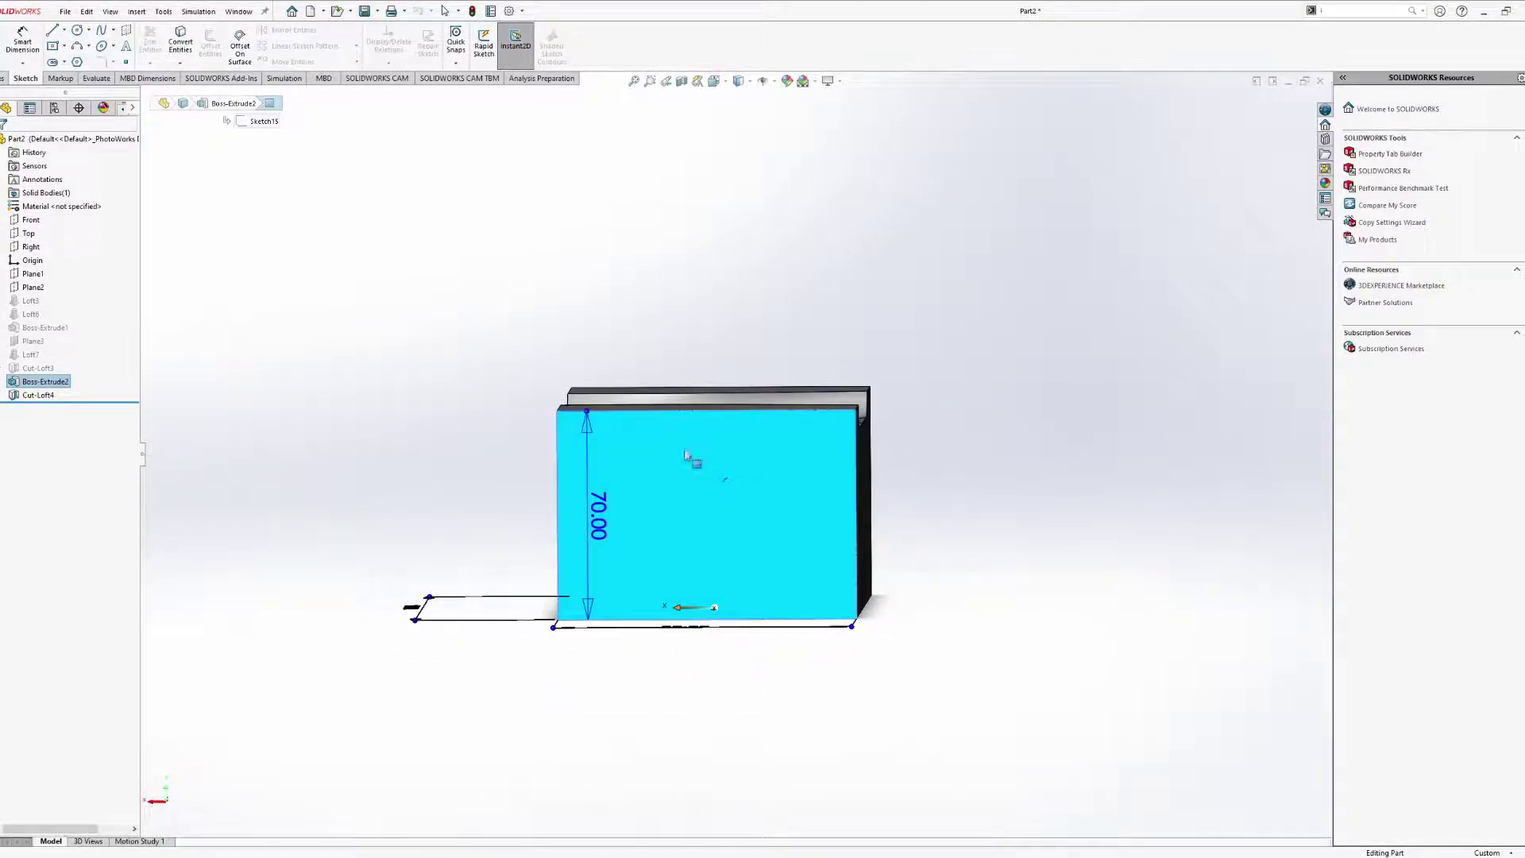
{"action": "left_click", "coordinate": [58, 52]}
{"action": "left_click", "coordinate": [657, 484]}
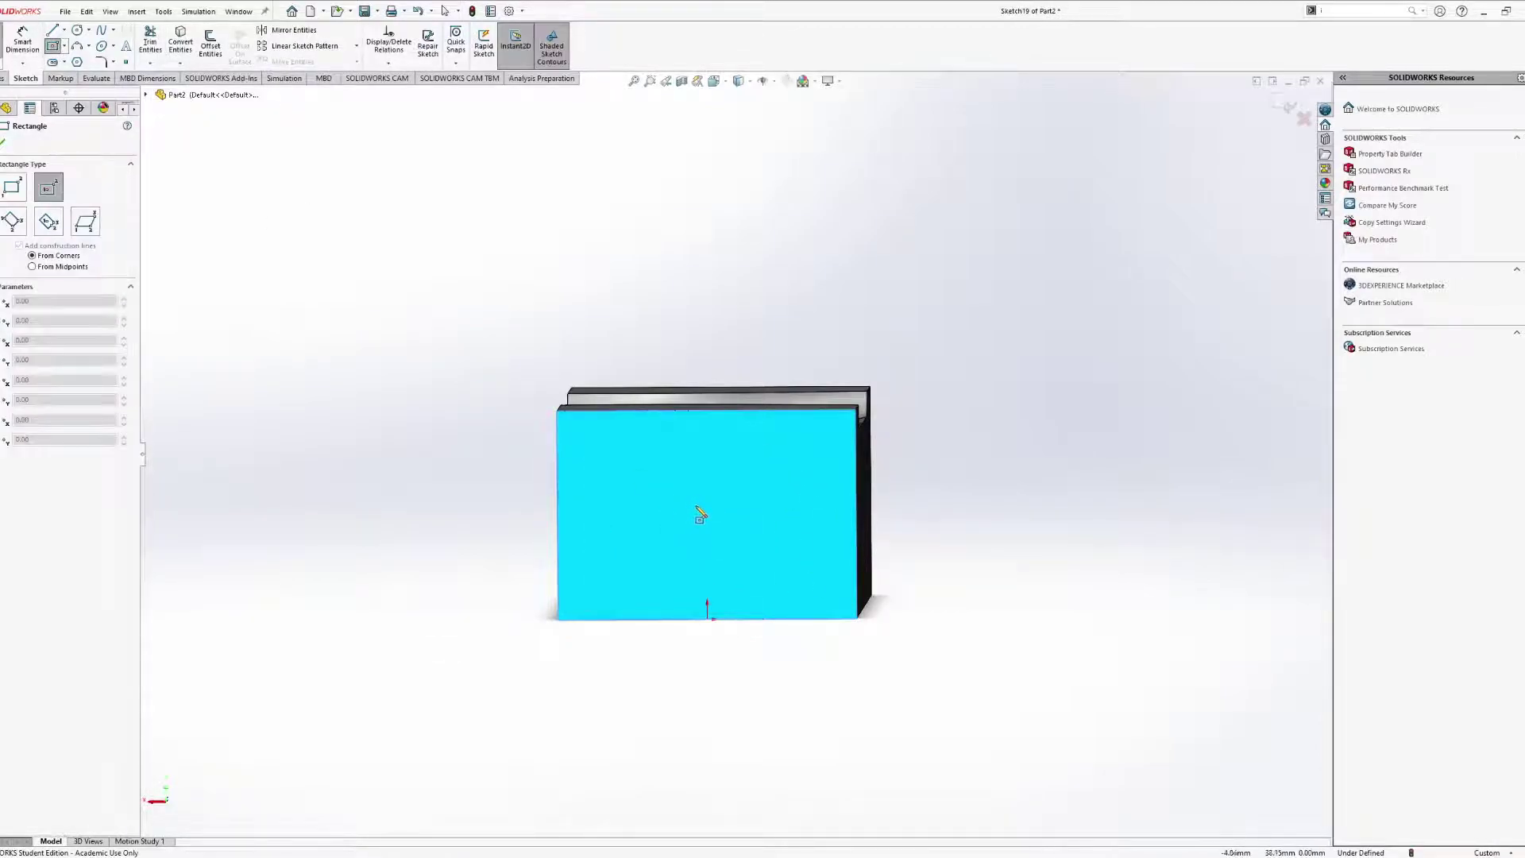
{"action": "left_click", "coordinate": [647, 423]}
{"action": "left_click", "coordinate": [732, 538]}
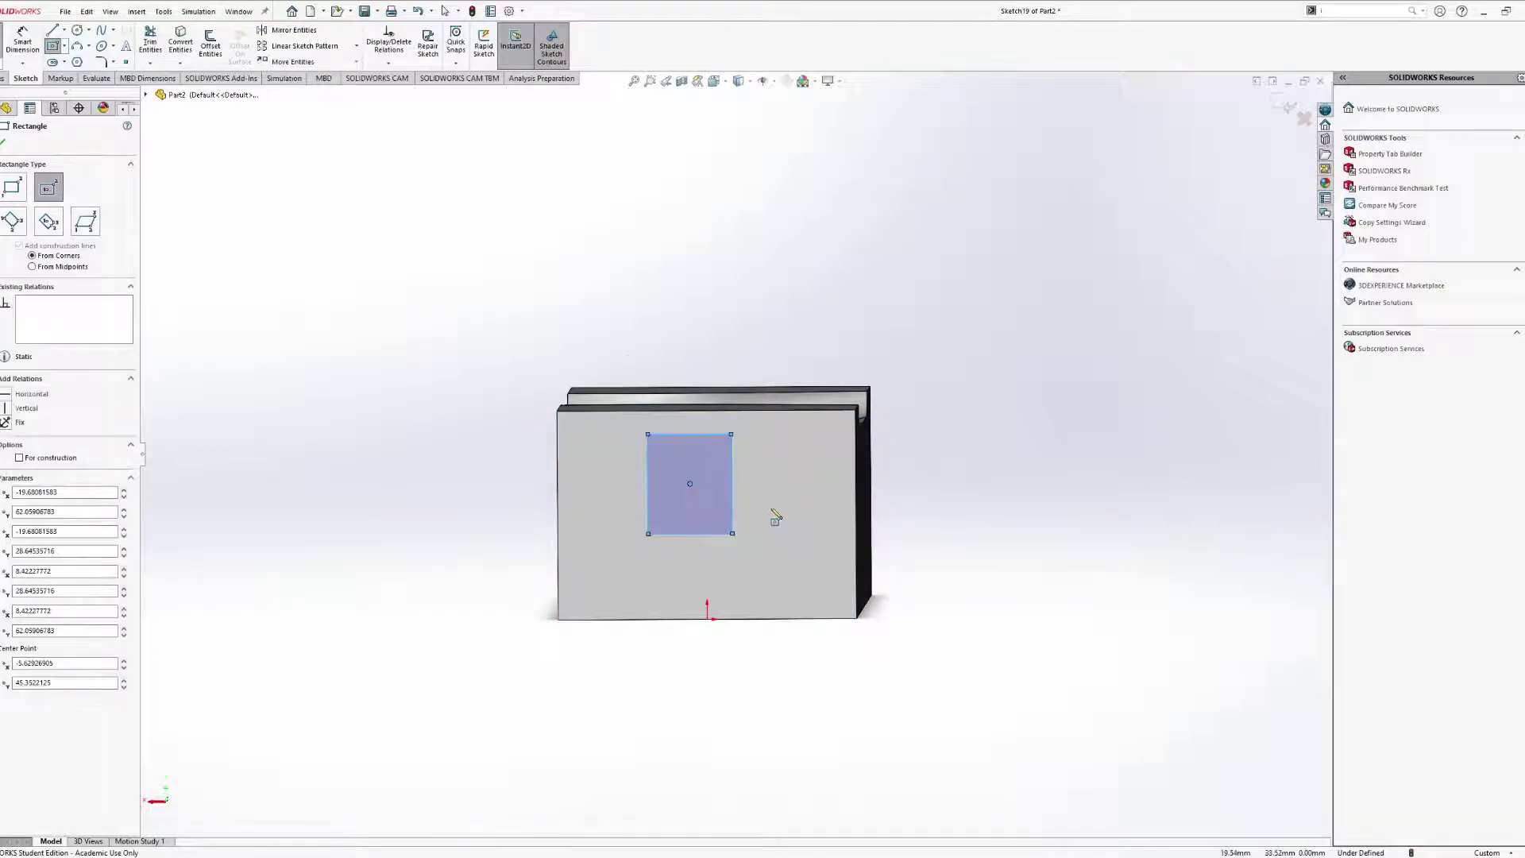
Draw a second center rectangle about 43 by 49 mm in the same sketch, in the empty space beside the block.
{"action": "middle_click_drag", "start_coordinate": [769, 524], "coordinate": [771, 488]}
{"action": "scroll", "coordinate": [741, 504], "scroll_direction": "down", "scroll_amount": 4}
{"action": "middle_click_drag", "start_coordinate": [712, 429], "coordinate": [810, 516]}
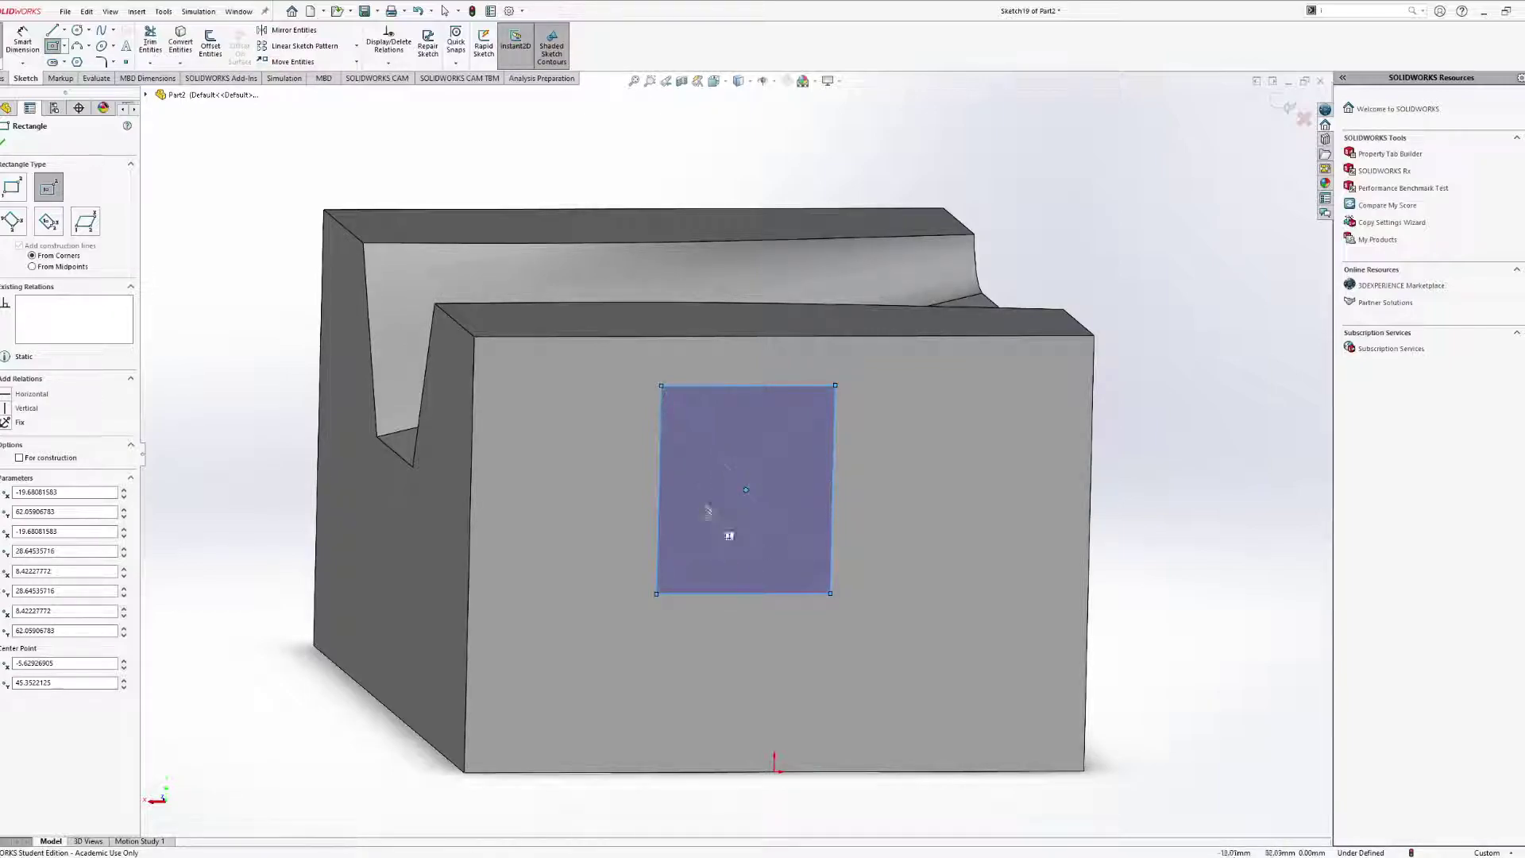
{"action": "scroll", "coordinate": [706, 537], "scroll_direction": "up", "scroll_amount": 3}
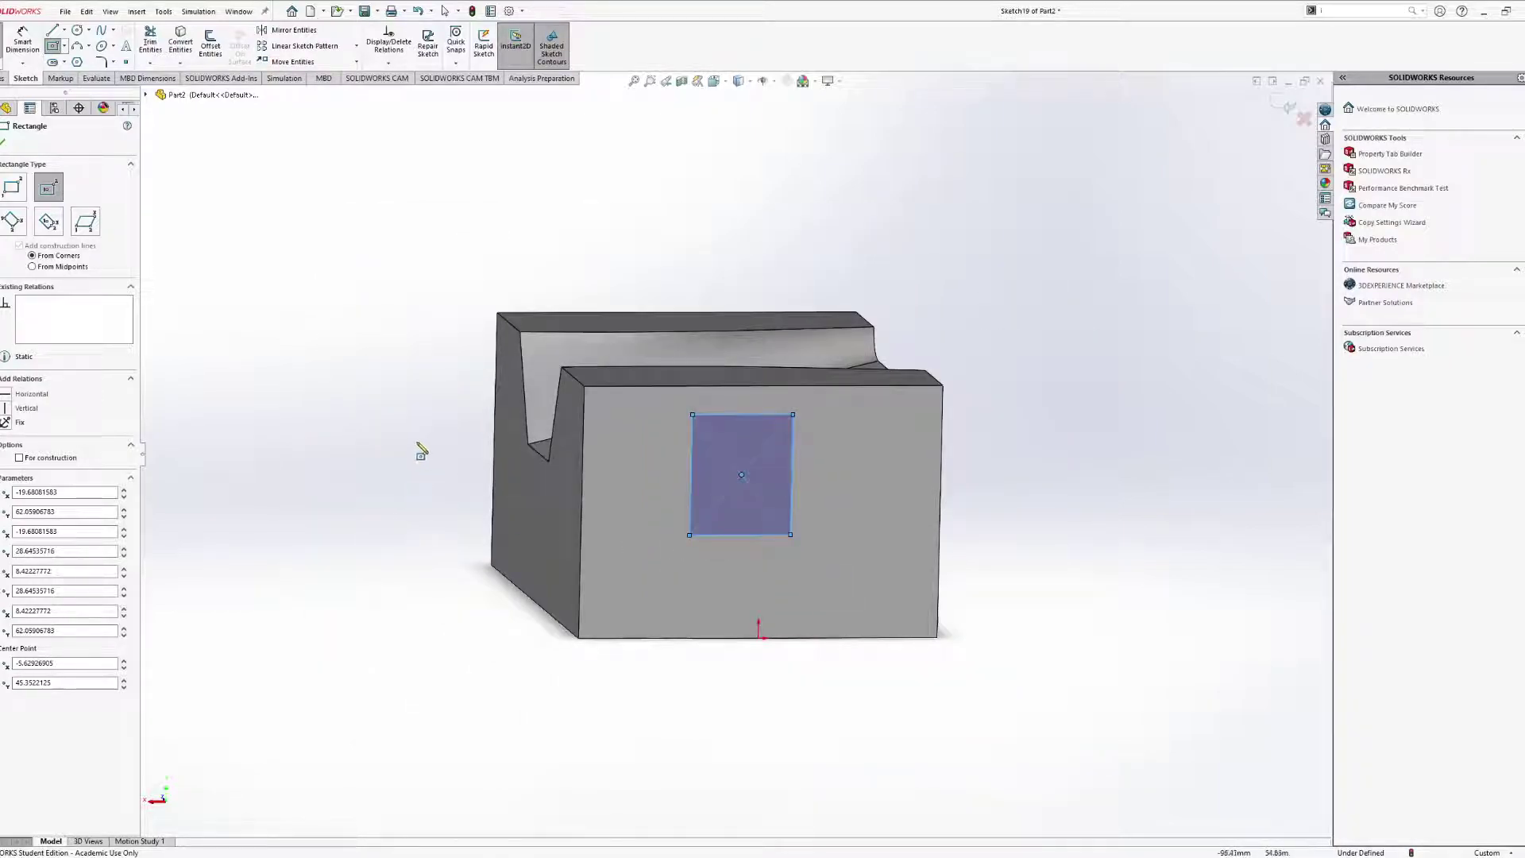
{"action": "left_click", "coordinate": [381, 475]}
{"action": "left_click", "coordinate": [447, 562]}
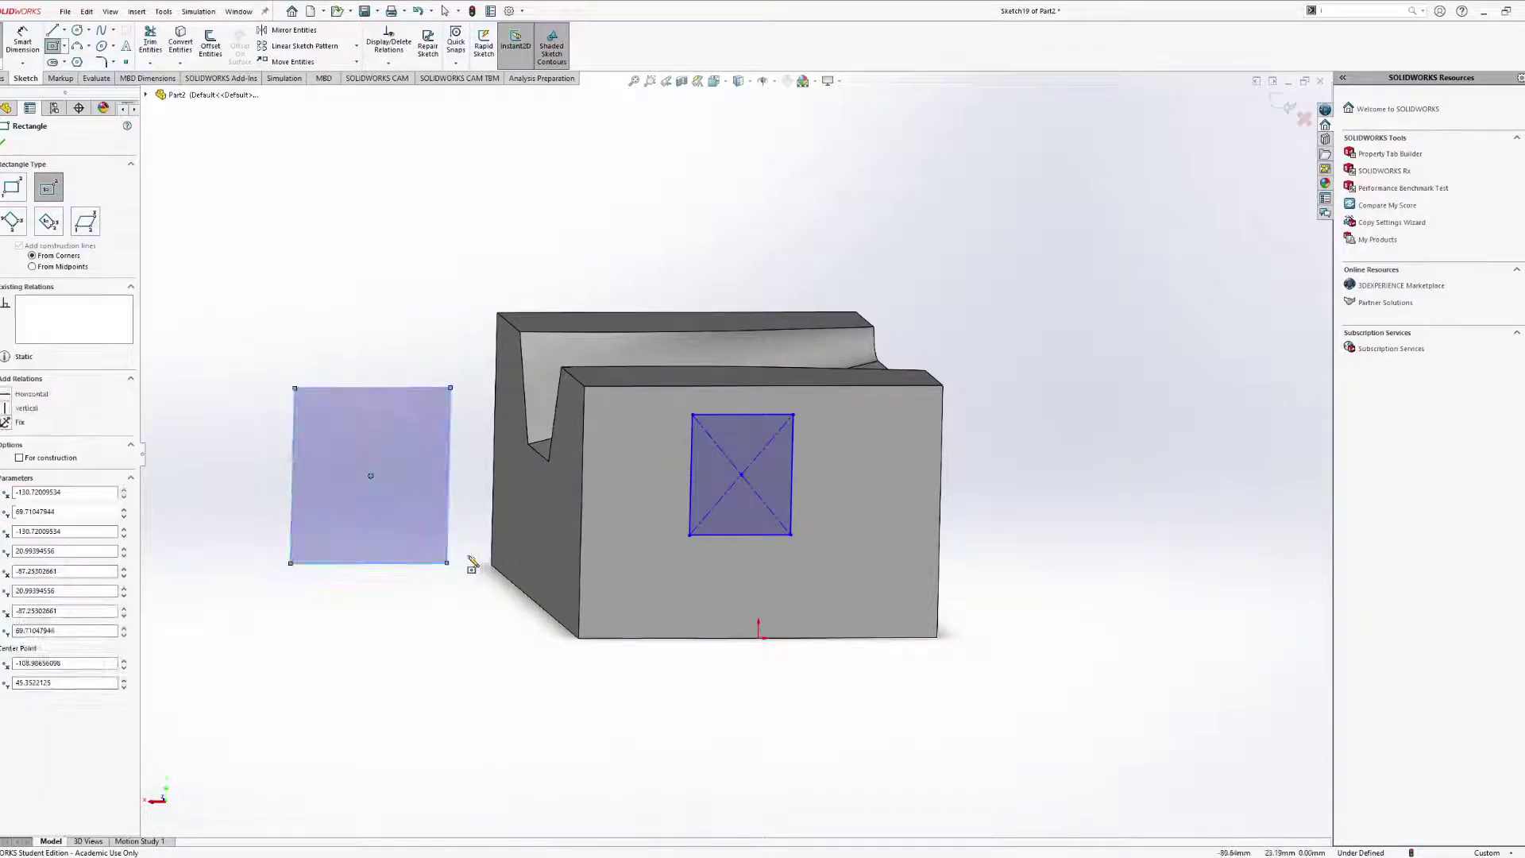
{"action": "middle_click_drag", "start_coordinate": [473, 565], "coordinate": [347, 541]}
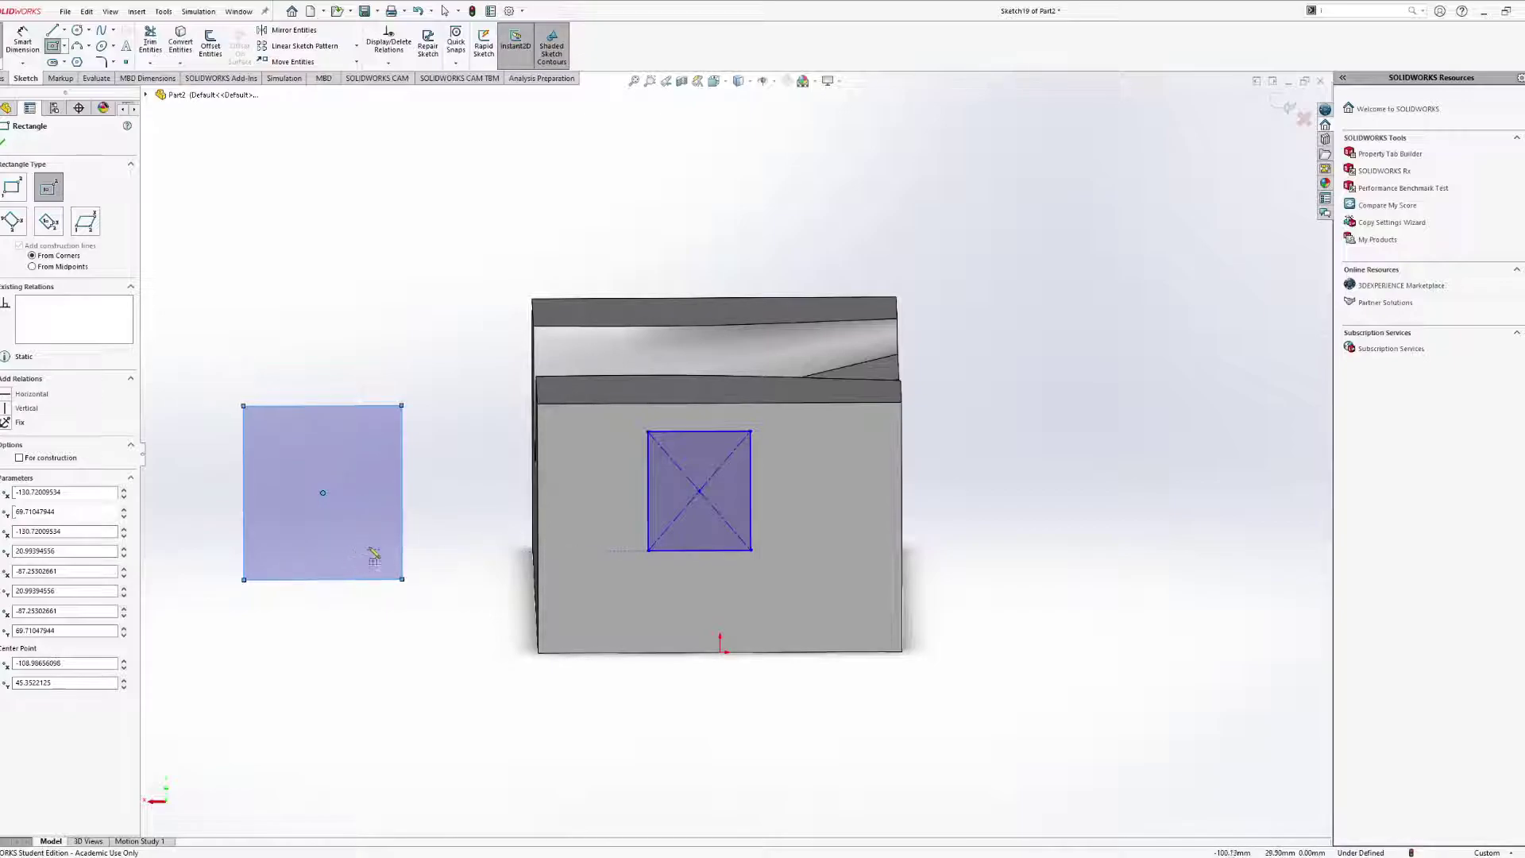
{"action": "middle_click_drag", "start_coordinate": [359, 552], "coordinate": [561, 541], "text": "ctrl"}
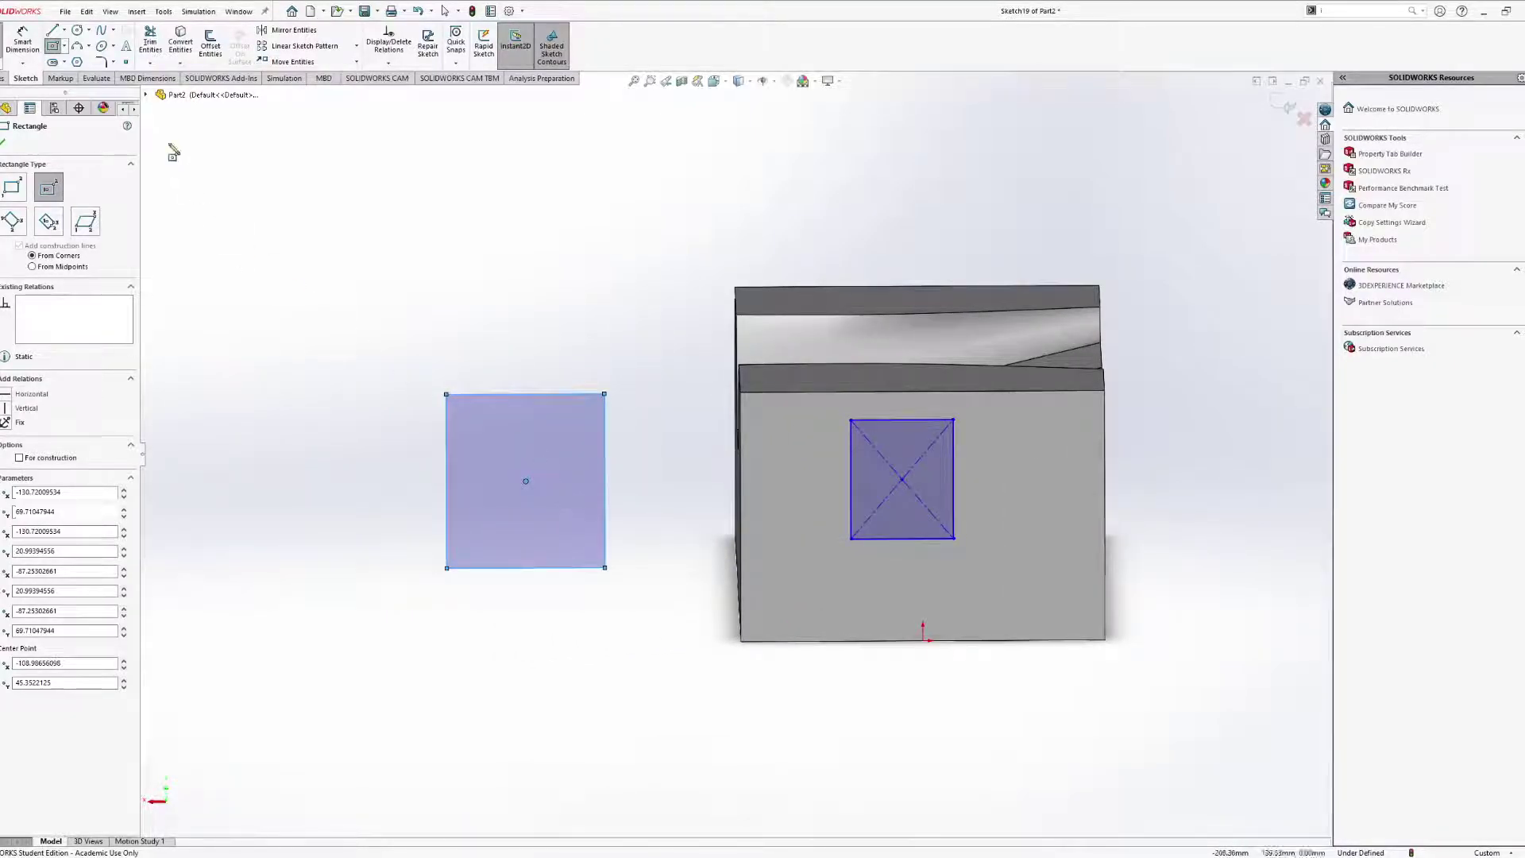
Trim away the upper edge of the larger rectangle drawn in the empty space beside the block.
{"action": "left_click", "coordinate": [150, 41]}
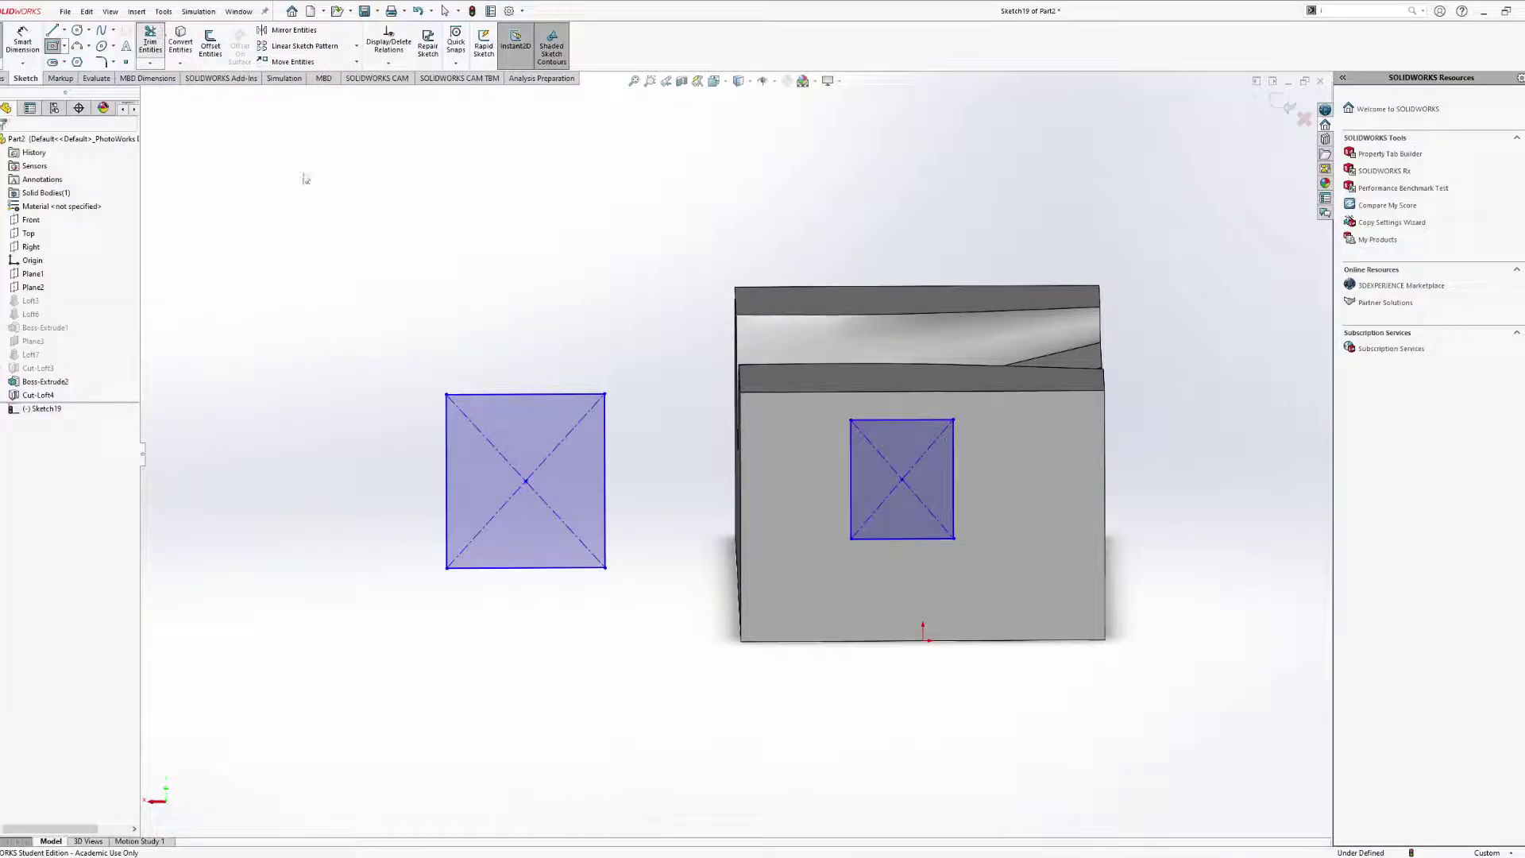
{"action": "left_click", "coordinate": [548, 396]}
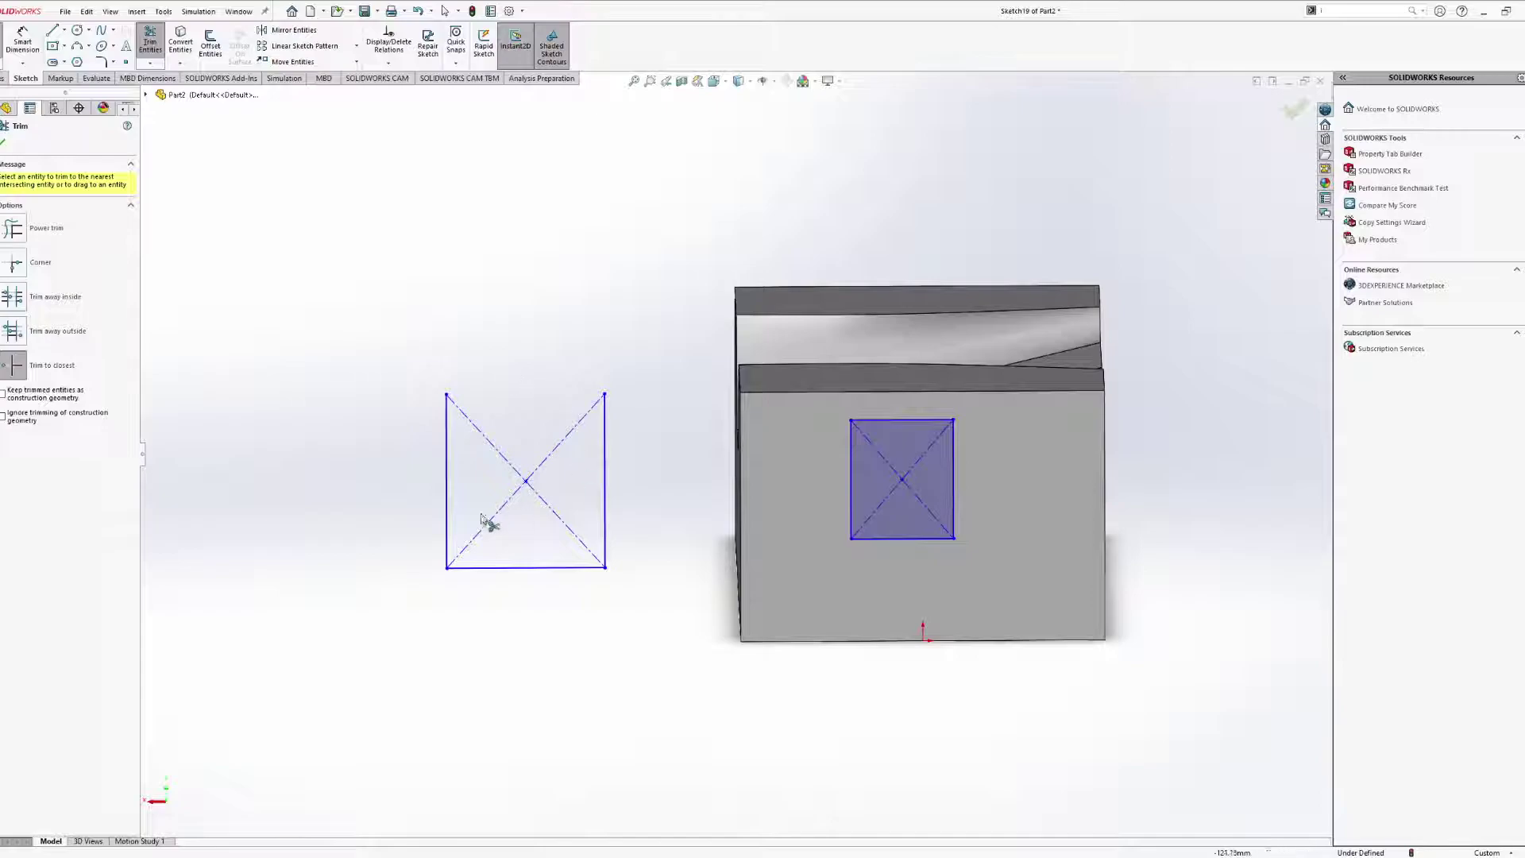
{"action": "mouse_move", "coordinate": [560, 489]}
{"action": "middle_mouse_down"}
{"action": "mouse_move", "coordinate": [630, 446]}
{"action": "mouse_move", "coordinate": [640, 461]}
{"action": "middle_mouse_up"}
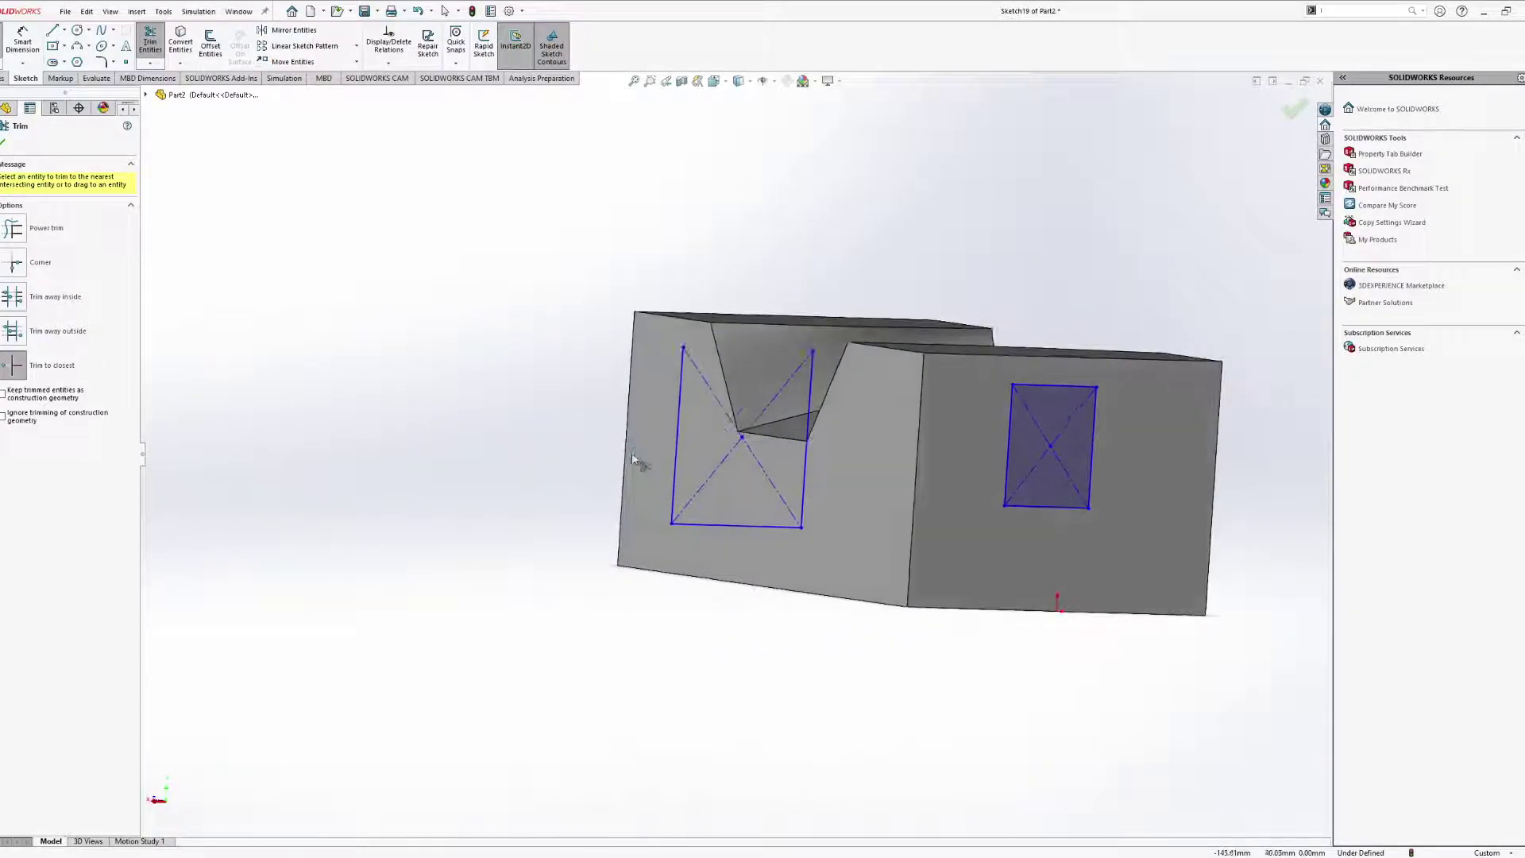
{"action": "middle_click_drag", "start_coordinate": [769, 446], "coordinate": [760, 478]}
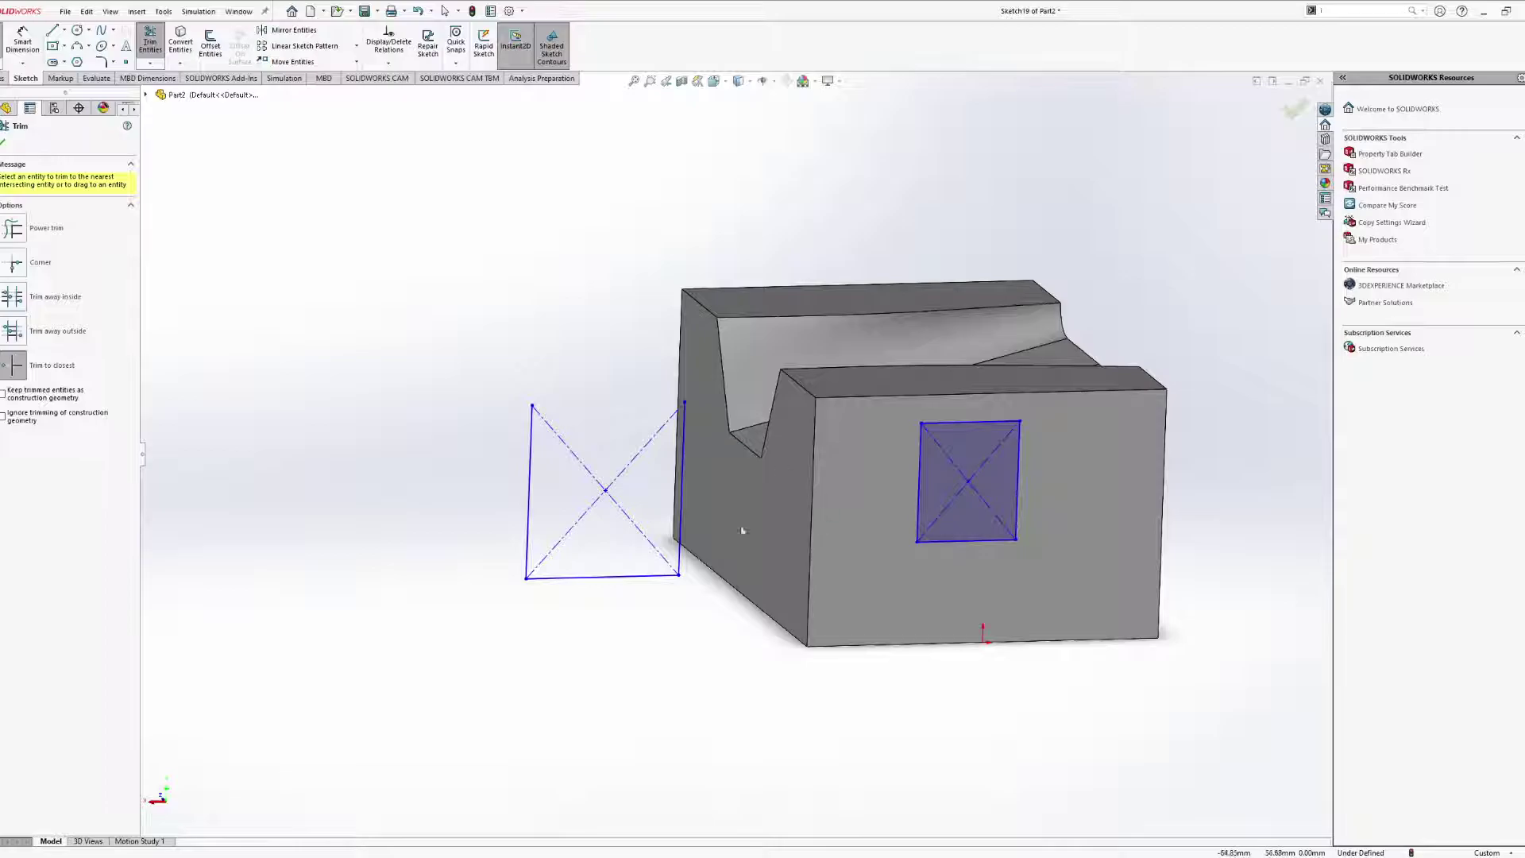
{"action": "middle_click_drag", "start_coordinate": [649, 465], "coordinate": [703, 448]}
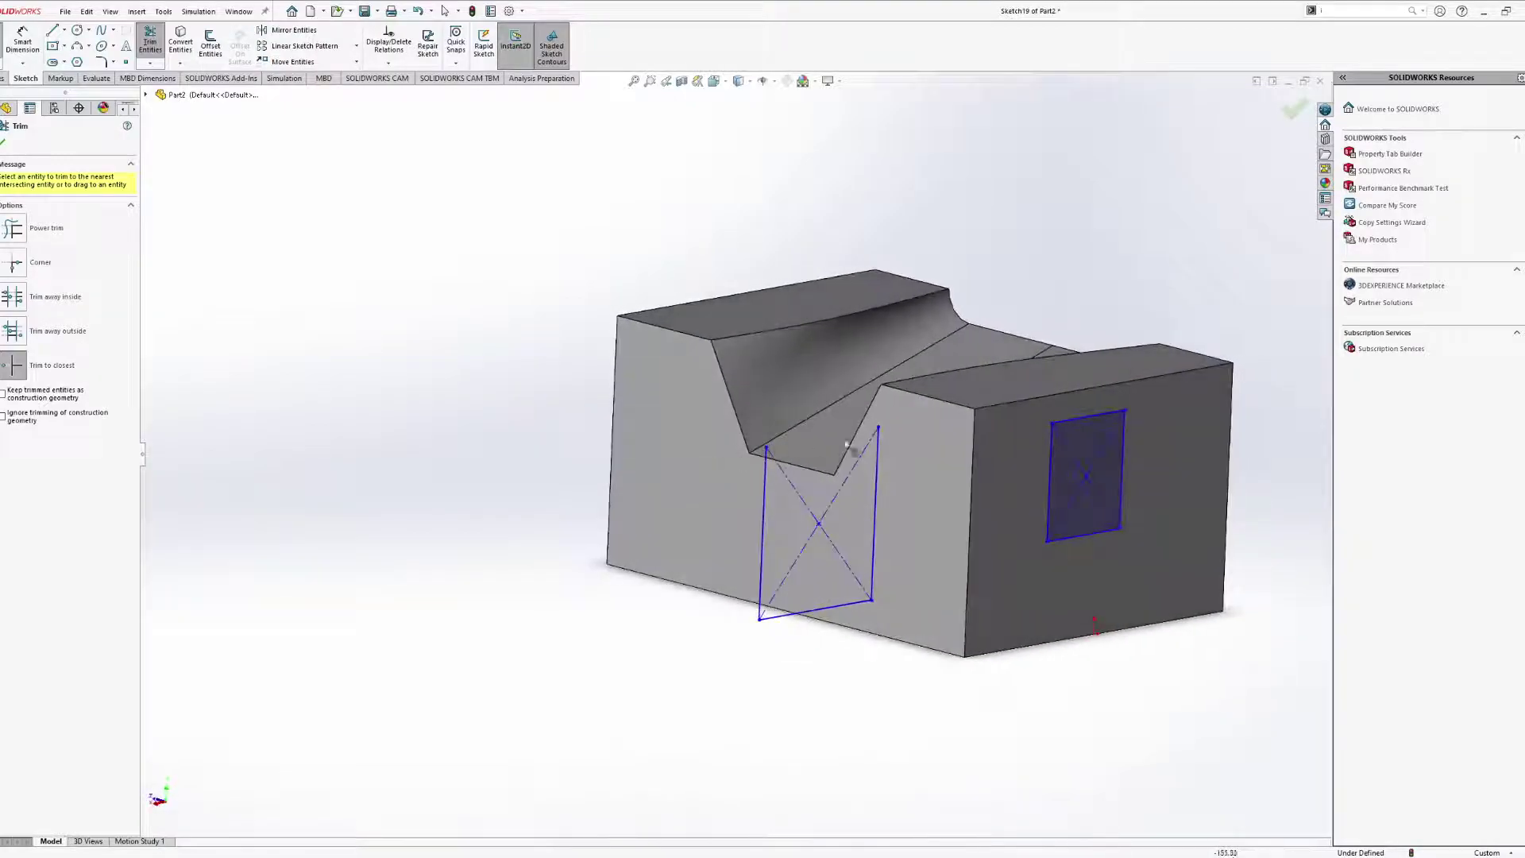
{"action": "middle_click_drag", "start_coordinate": [844, 465], "coordinate": [818, 463]}
{"action": "middle_click_drag", "start_coordinate": [920, 367], "coordinate": [747, 454]}
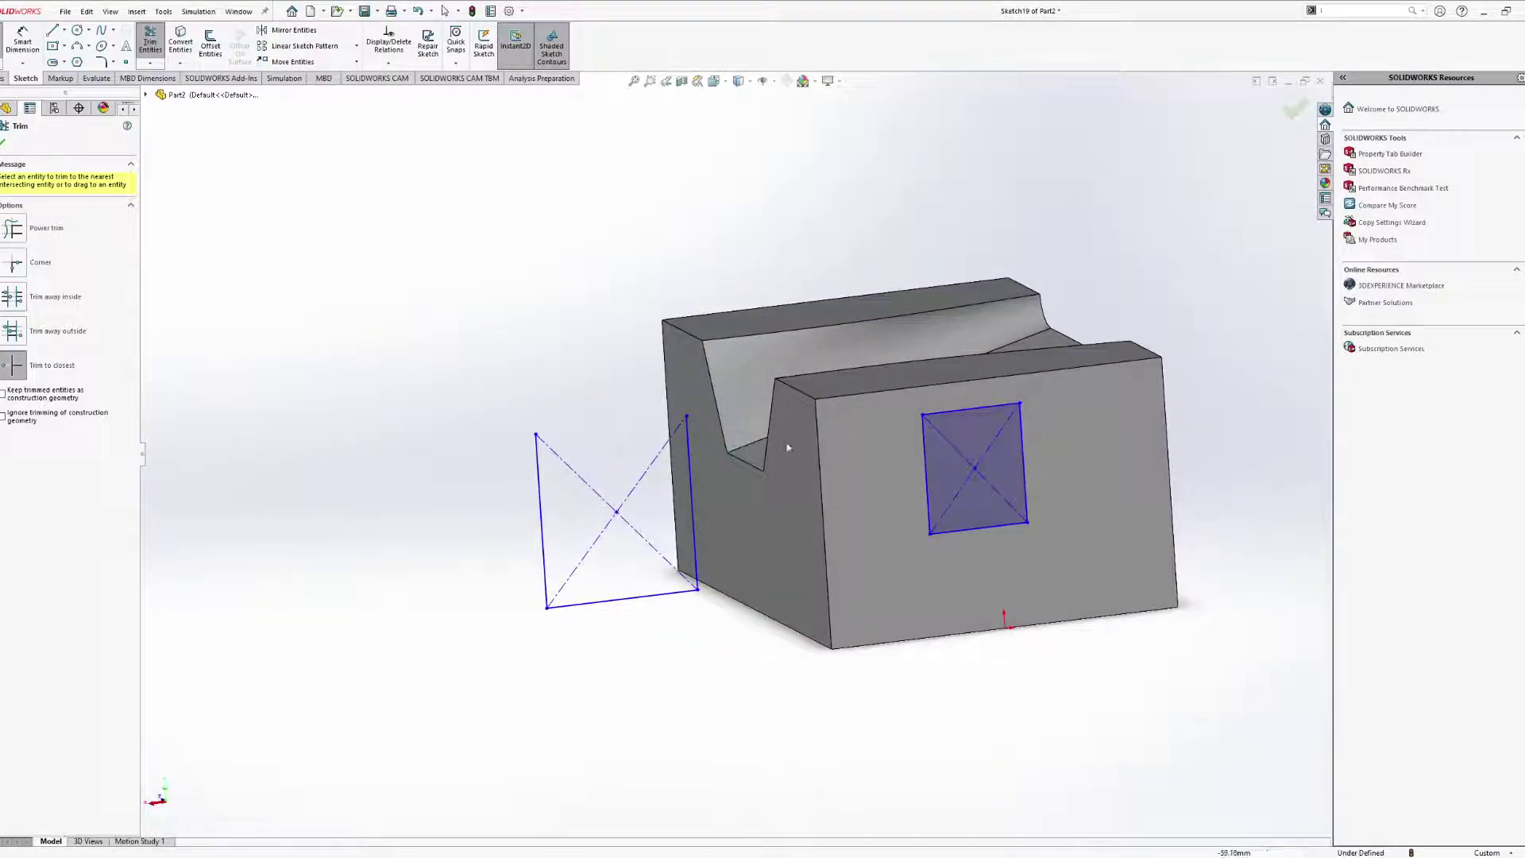
Close the trimmed rectangle's open upper end with a three-point arc spanning 90° with a radius of about 31 mm.
{"action": "left_click", "coordinate": [77, 45]}
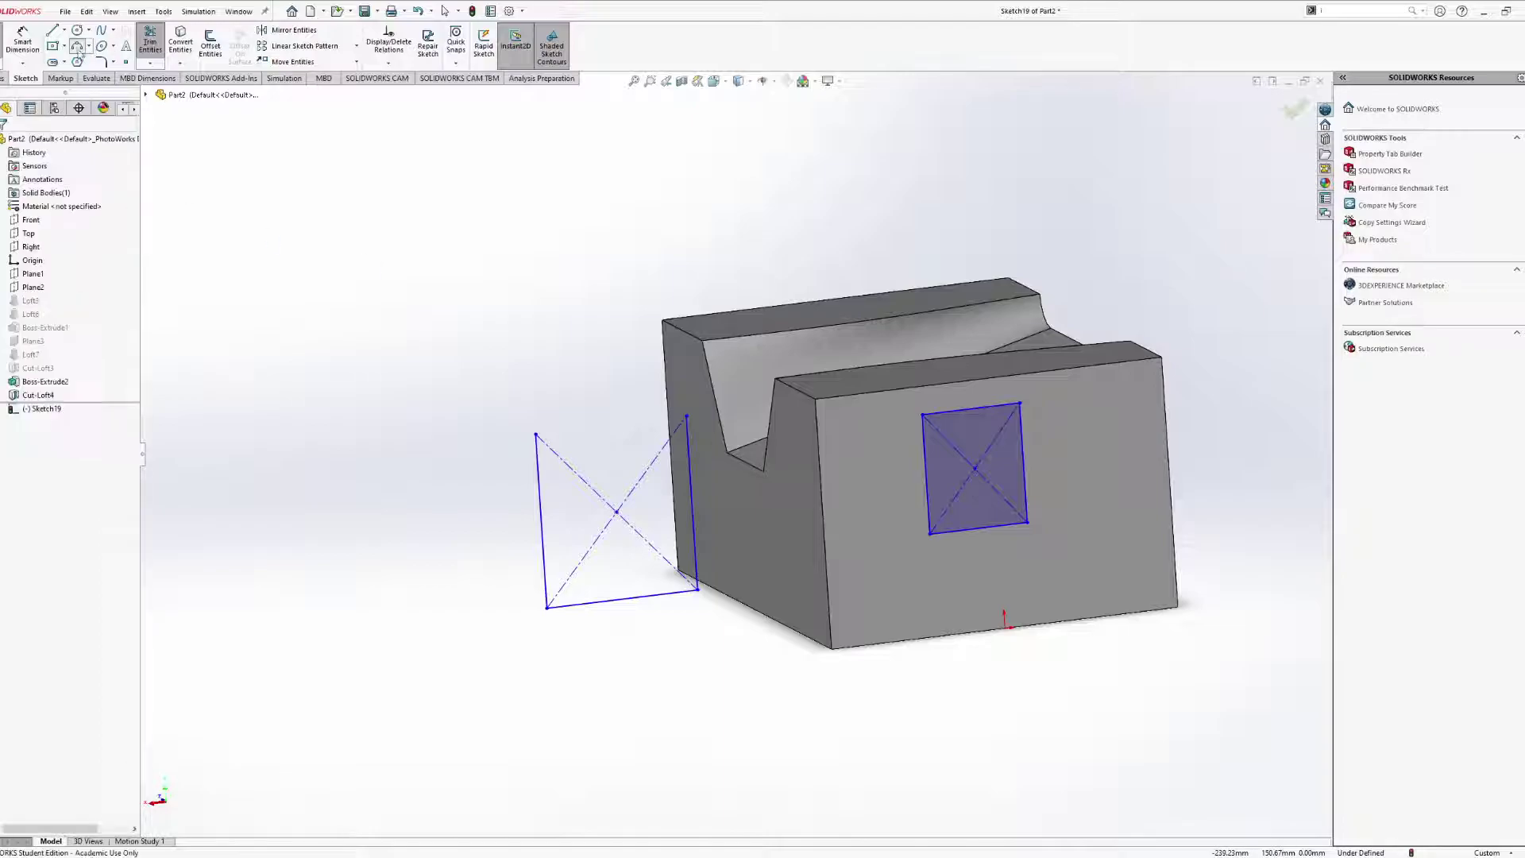
{"action": "left_click", "coordinate": [536, 435]}
{"action": "left_click", "coordinate": [686, 416]}
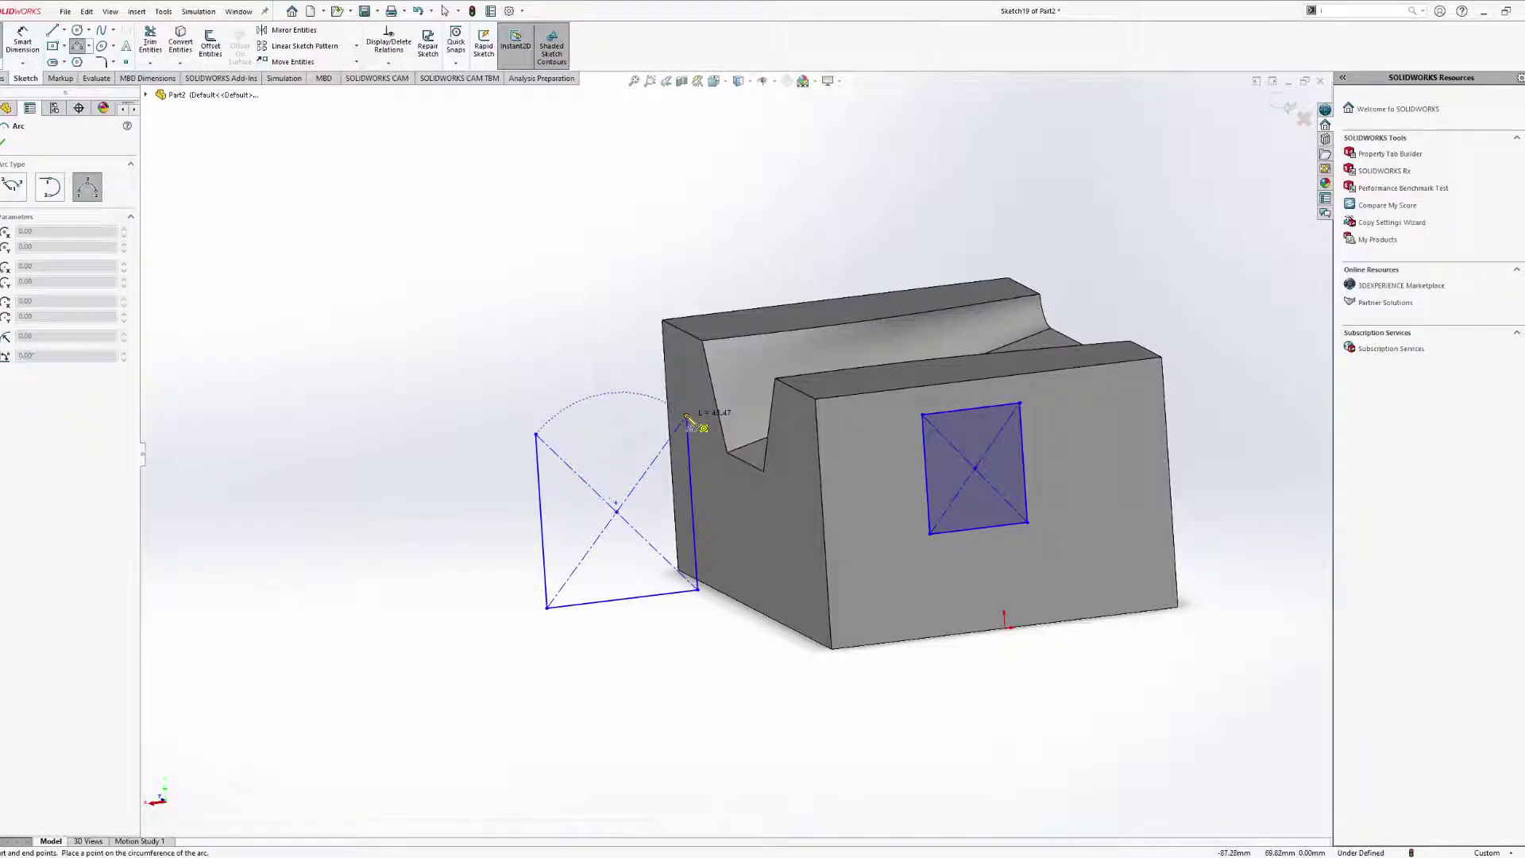
{"action": "left_click", "coordinate": [624, 395]}
{"action": "middle_click_drag", "start_coordinate": [735, 531], "coordinate": [835, 508]}
{"action": "middle_click_drag", "start_coordinate": [992, 374], "coordinate": [891, 350]}
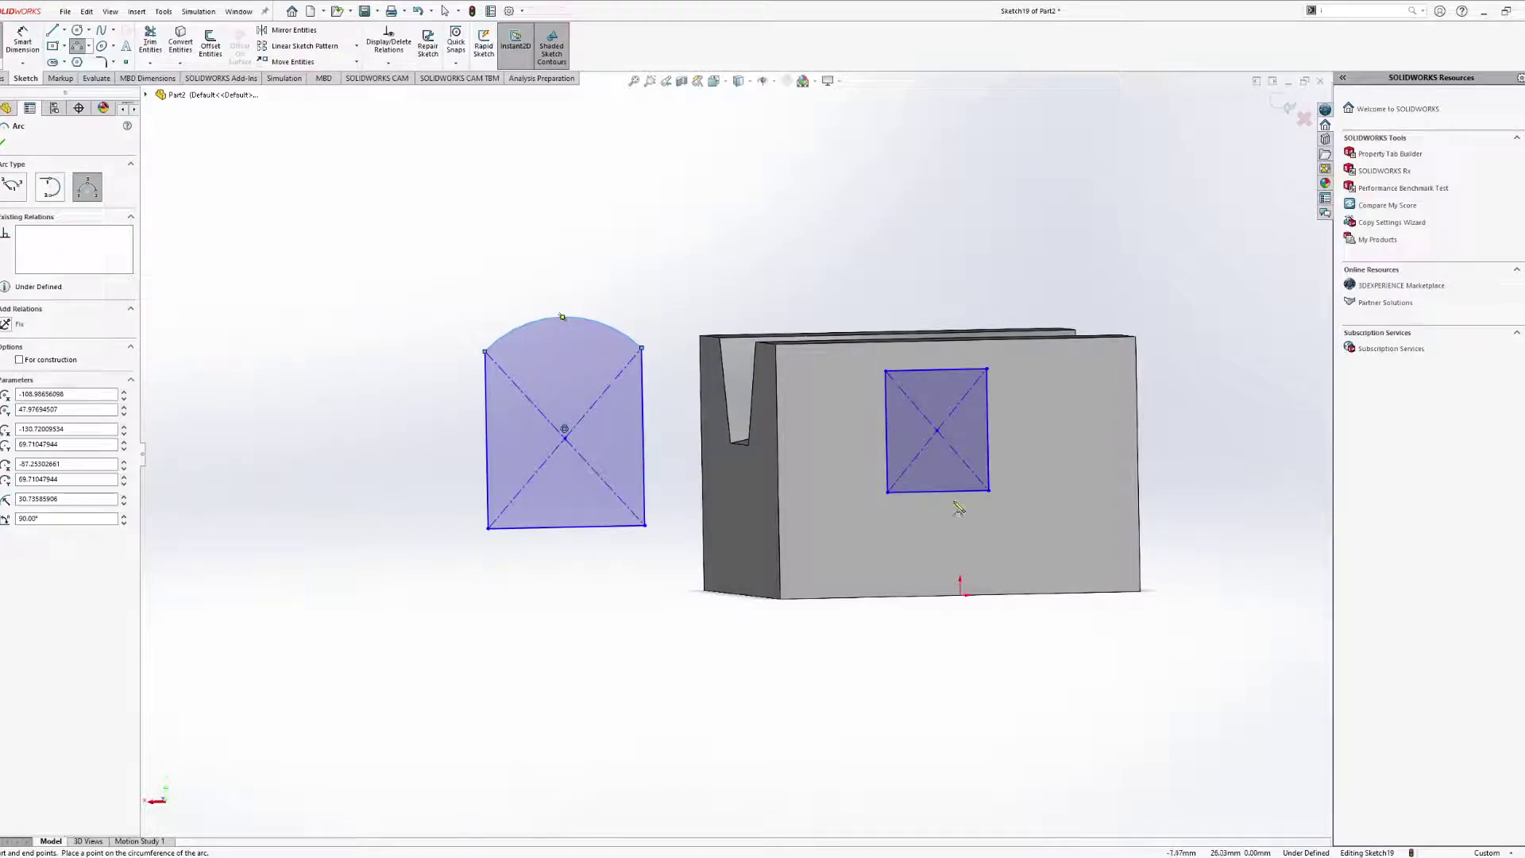
Reshape the arc above the trimmed rectangle into a taller, nearly semicircular curve with a radius of about 22 mm.
{"action": "middle_click_drag", "start_coordinate": [648, 461], "coordinate": [580, 500]}
{"action": "scroll", "coordinate": [654, 514], "scroll_direction": "up", "scroll_amount": 5}
{"action": "middle_click_drag", "start_coordinate": [429, 522], "coordinate": [707, 492]}
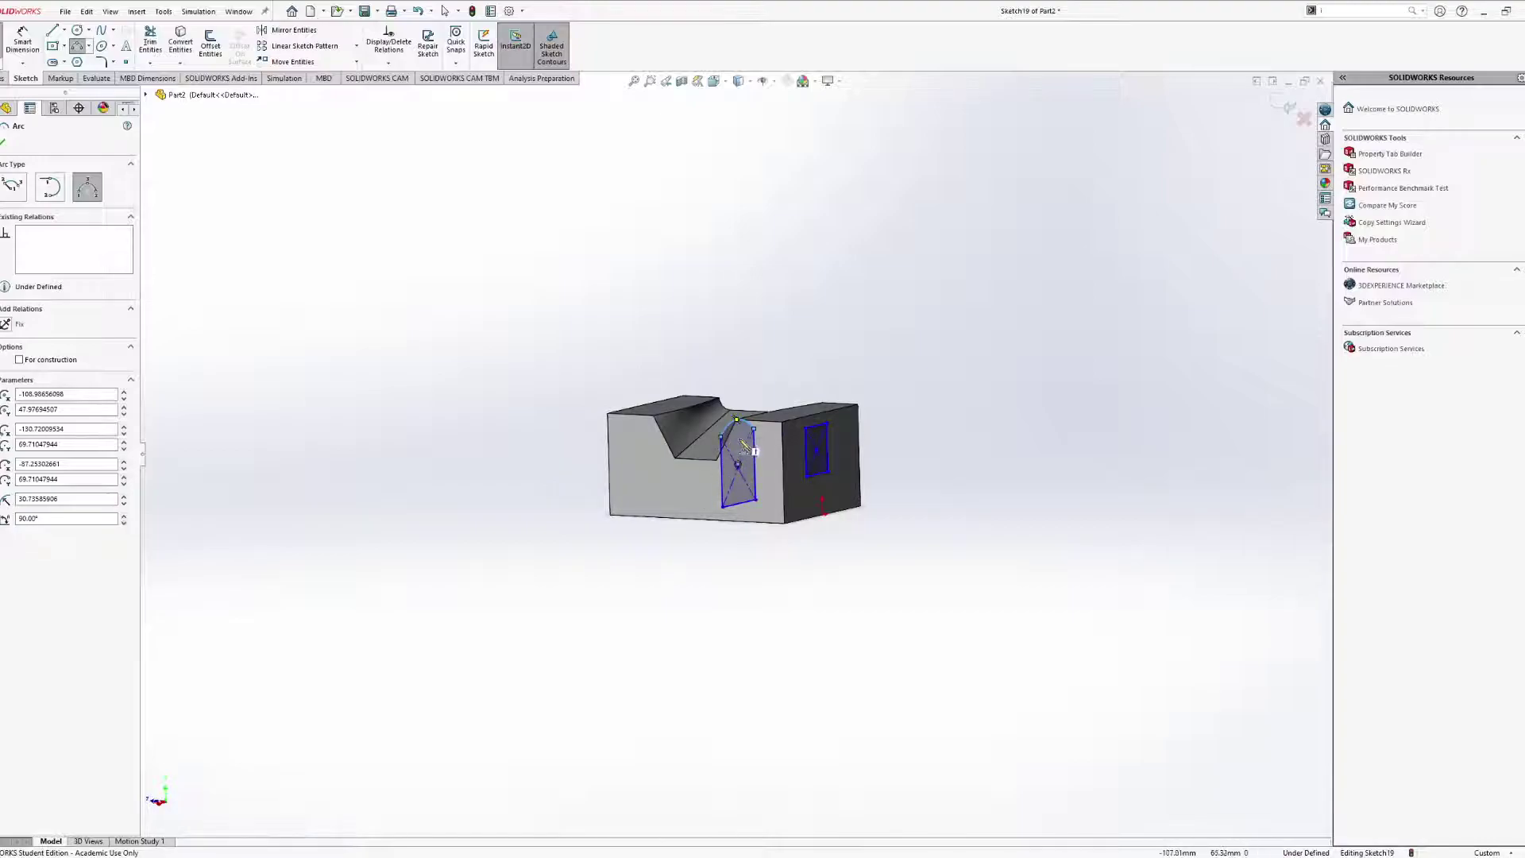
{"action": "scroll", "coordinate": [744, 448], "scroll_direction": "down", "scroll_amount": 5}
{"action": "left_click", "coordinate": [702, 387]}
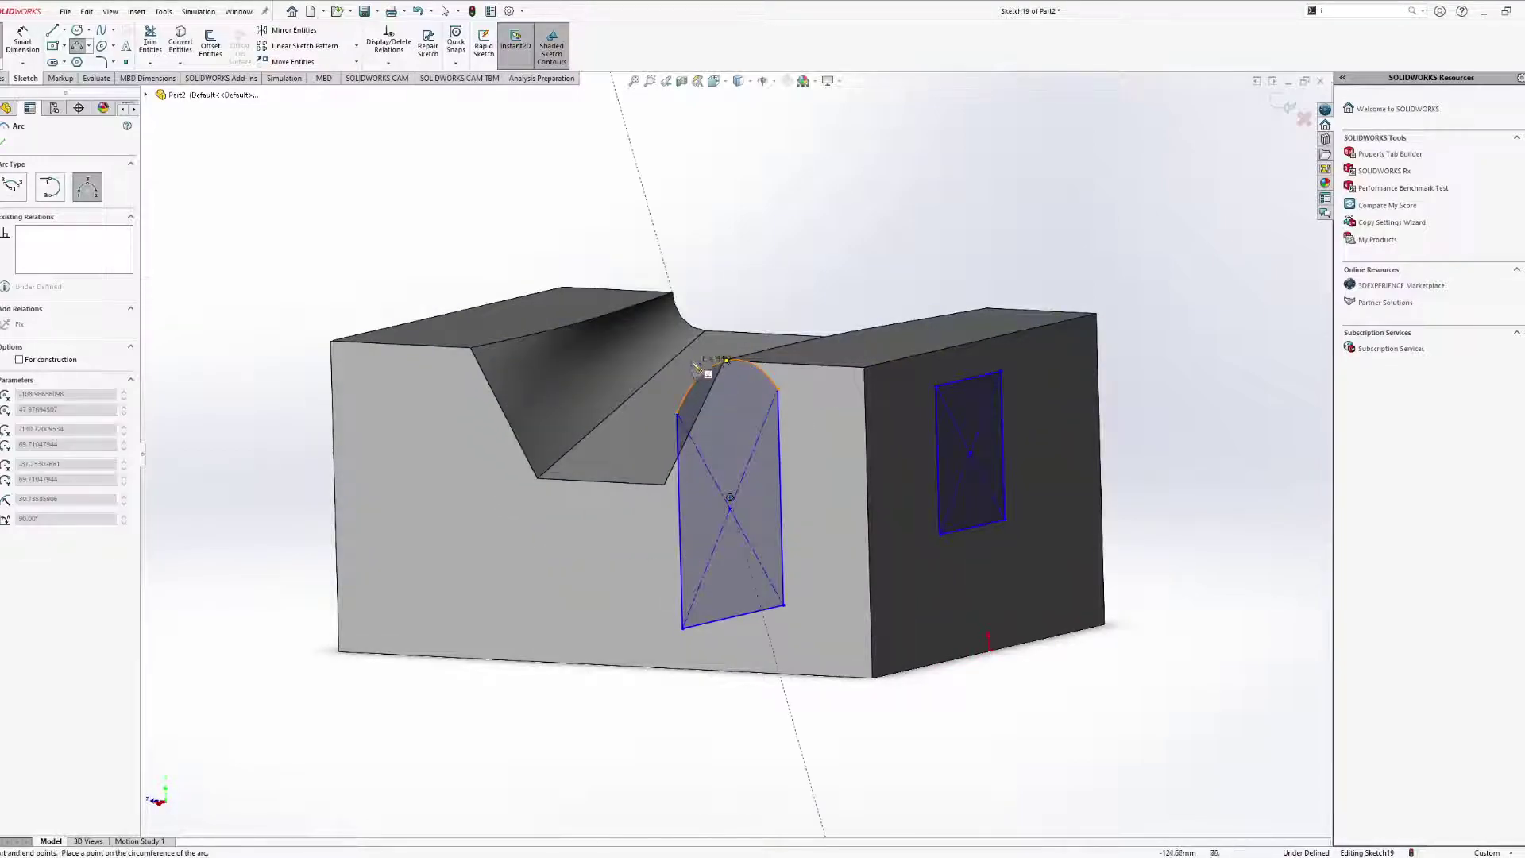
{"action": "key", "text": "Escape"}
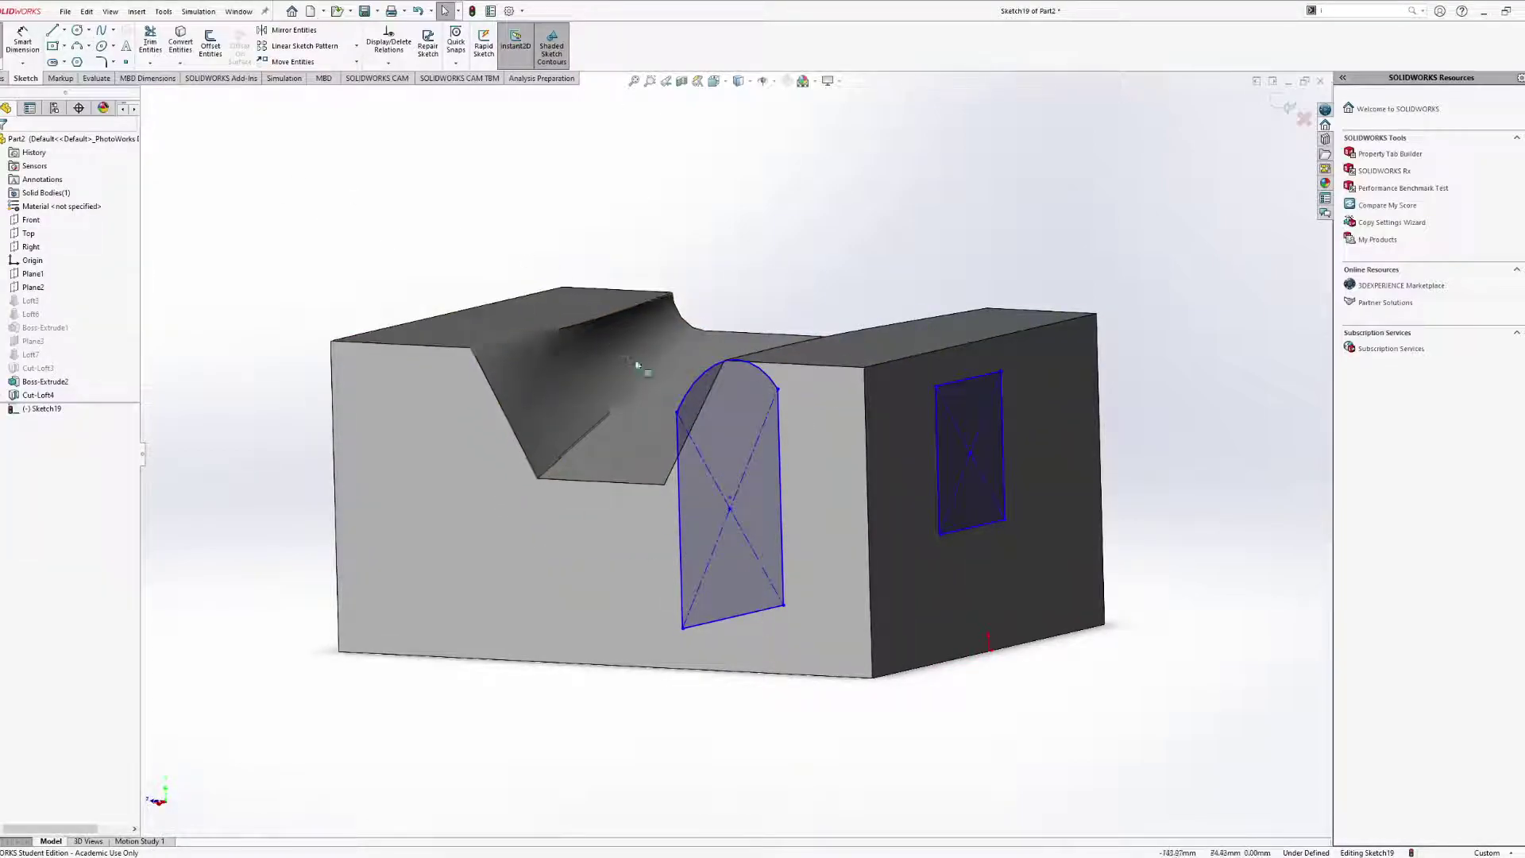
{"action": "left_click_drag", "start_coordinate": [715, 367], "coordinate": [720, 304]}
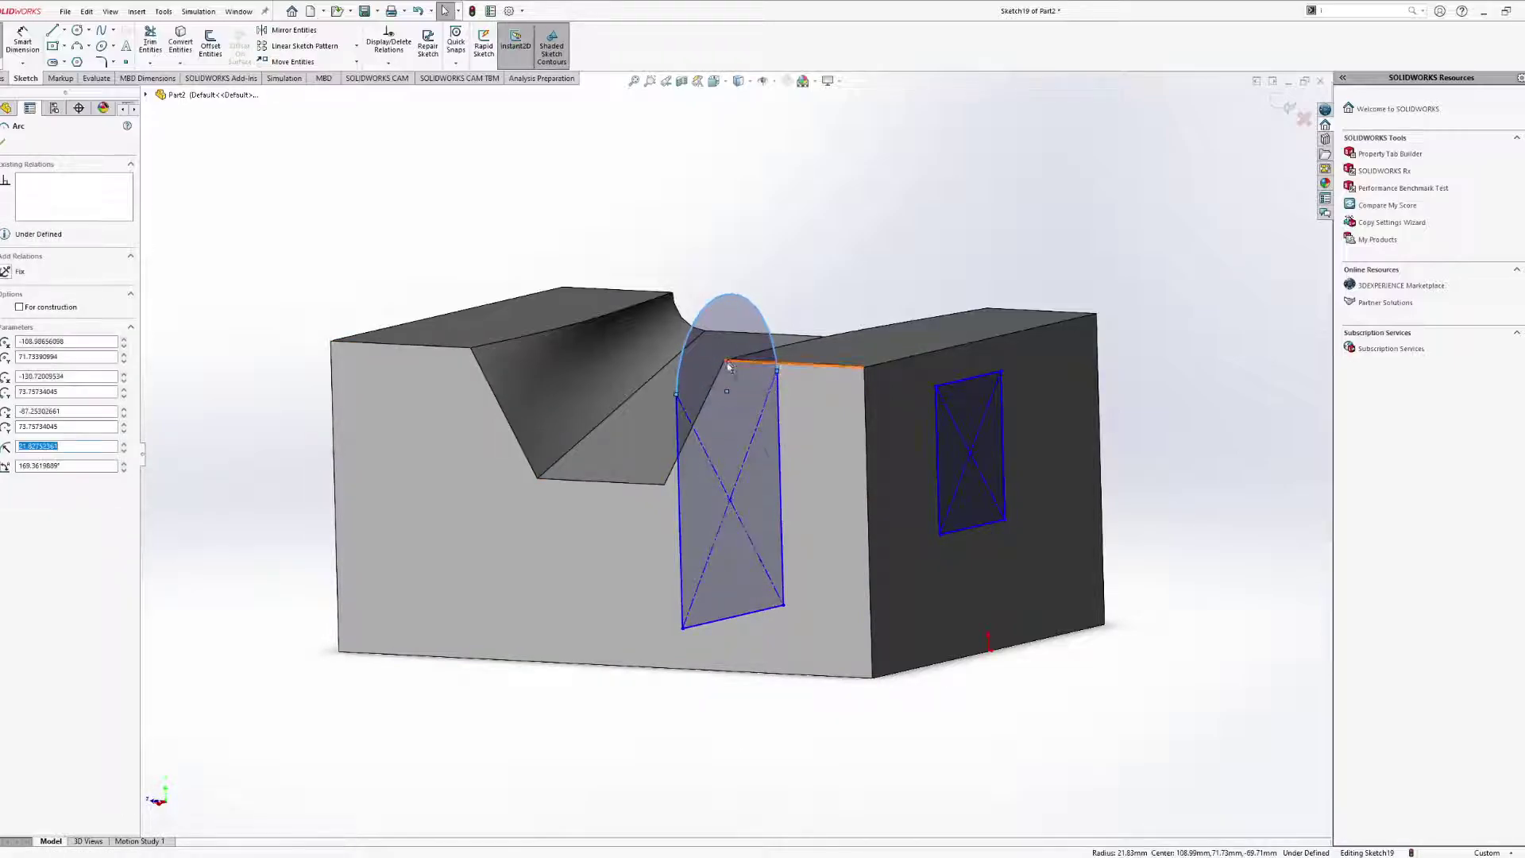
{"action": "scroll", "coordinate": [727, 369], "scroll_direction": "up", "scroll_amount": 5}
{"action": "middle_click_drag", "start_coordinate": [680, 431], "coordinate": [720, 434]}
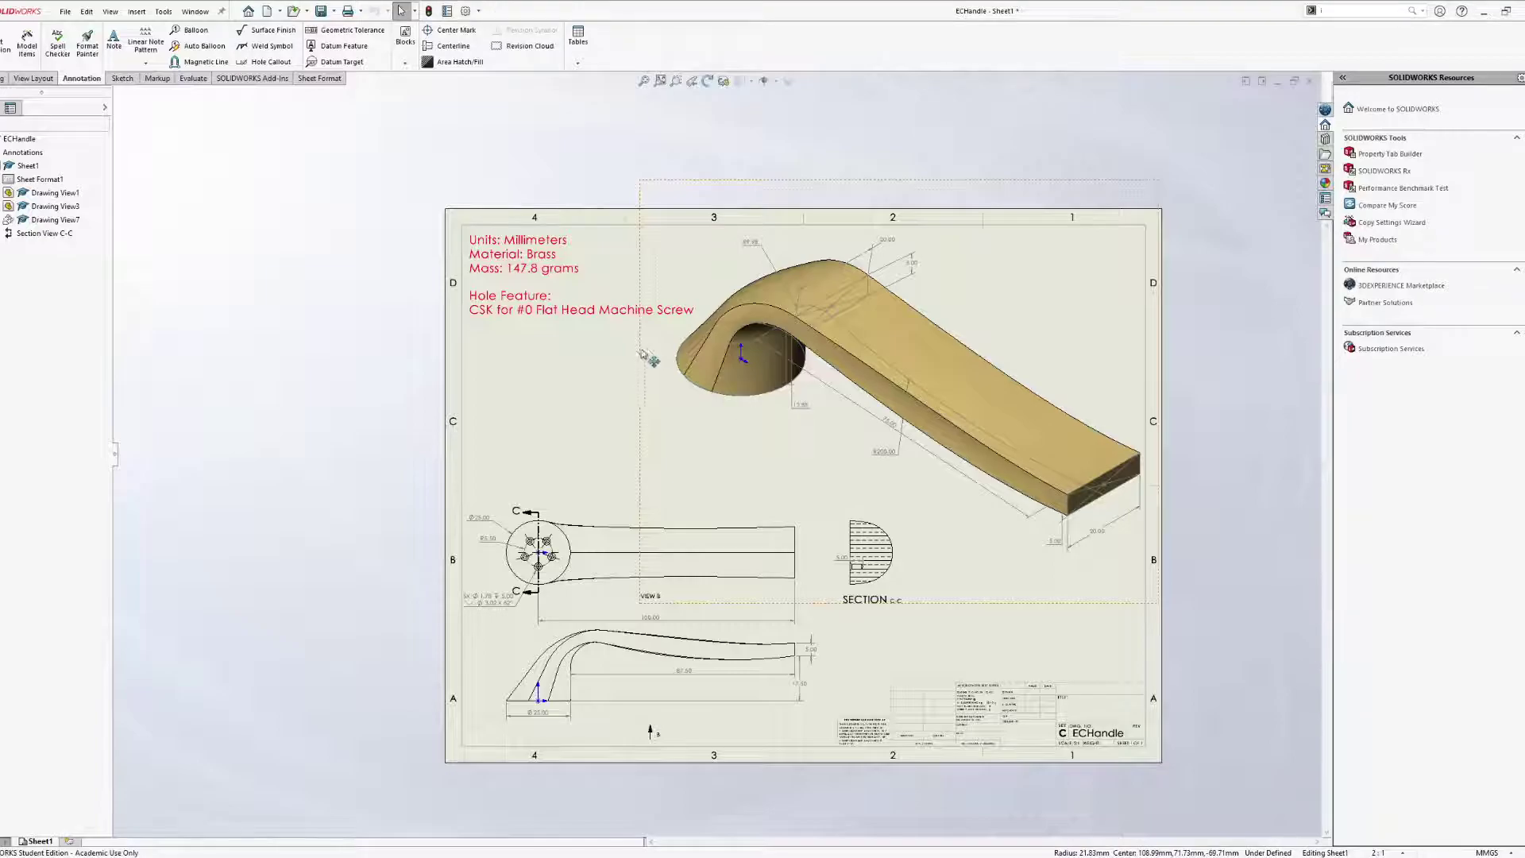
Examine the ECHandle drawing sheet's overall layout and the dimensions of the handle's side profile view.
{"action": "scroll", "coordinate": [703, 501], "scroll_direction": "down", "scroll_amount": 2}
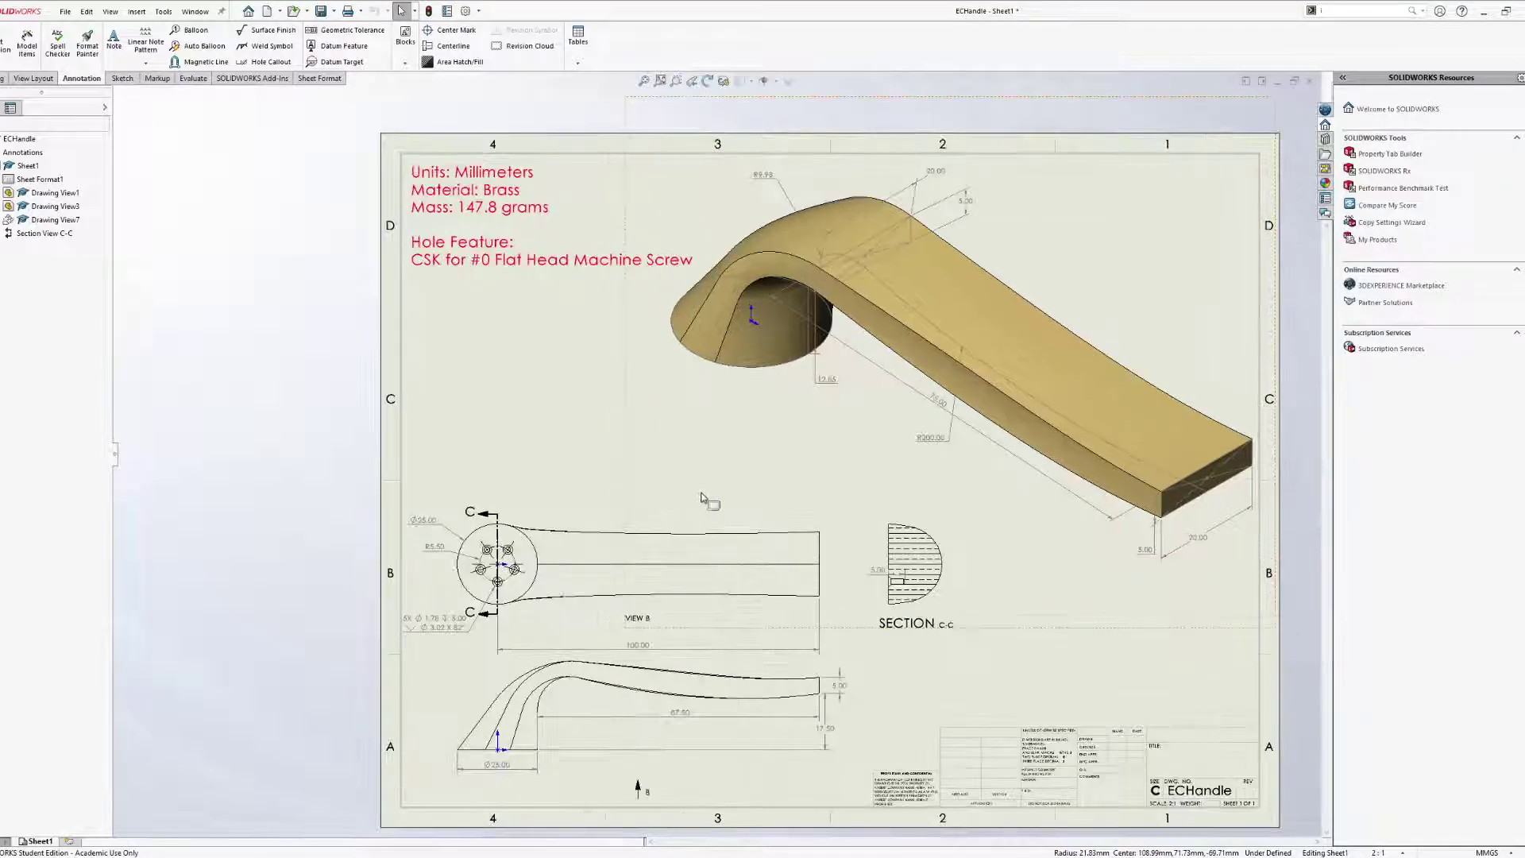
{"action": "mouse_move", "coordinate": [707, 497]}
{"action": "middle_mouse_down"}
{"action": "mouse_move", "coordinate": [636, 426]}
{"action": "mouse_move", "coordinate": [667, 471]}
{"action": "mouse_move", "coordinate": [647, 464]}
{"action": "middle_mouse_up"}
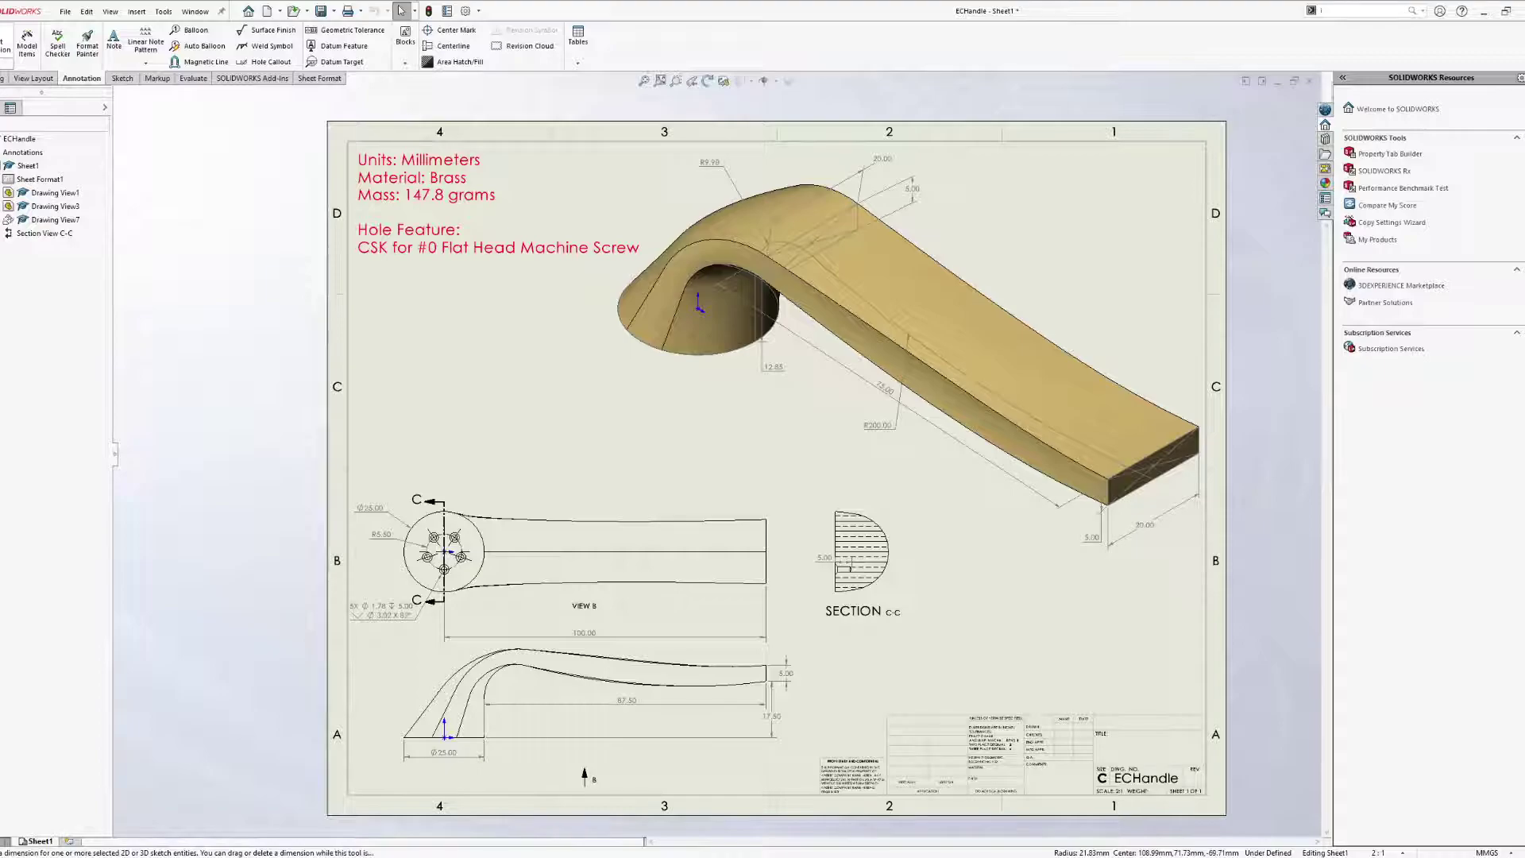
{"action": "left_click", "coordinate": [5, 41]}
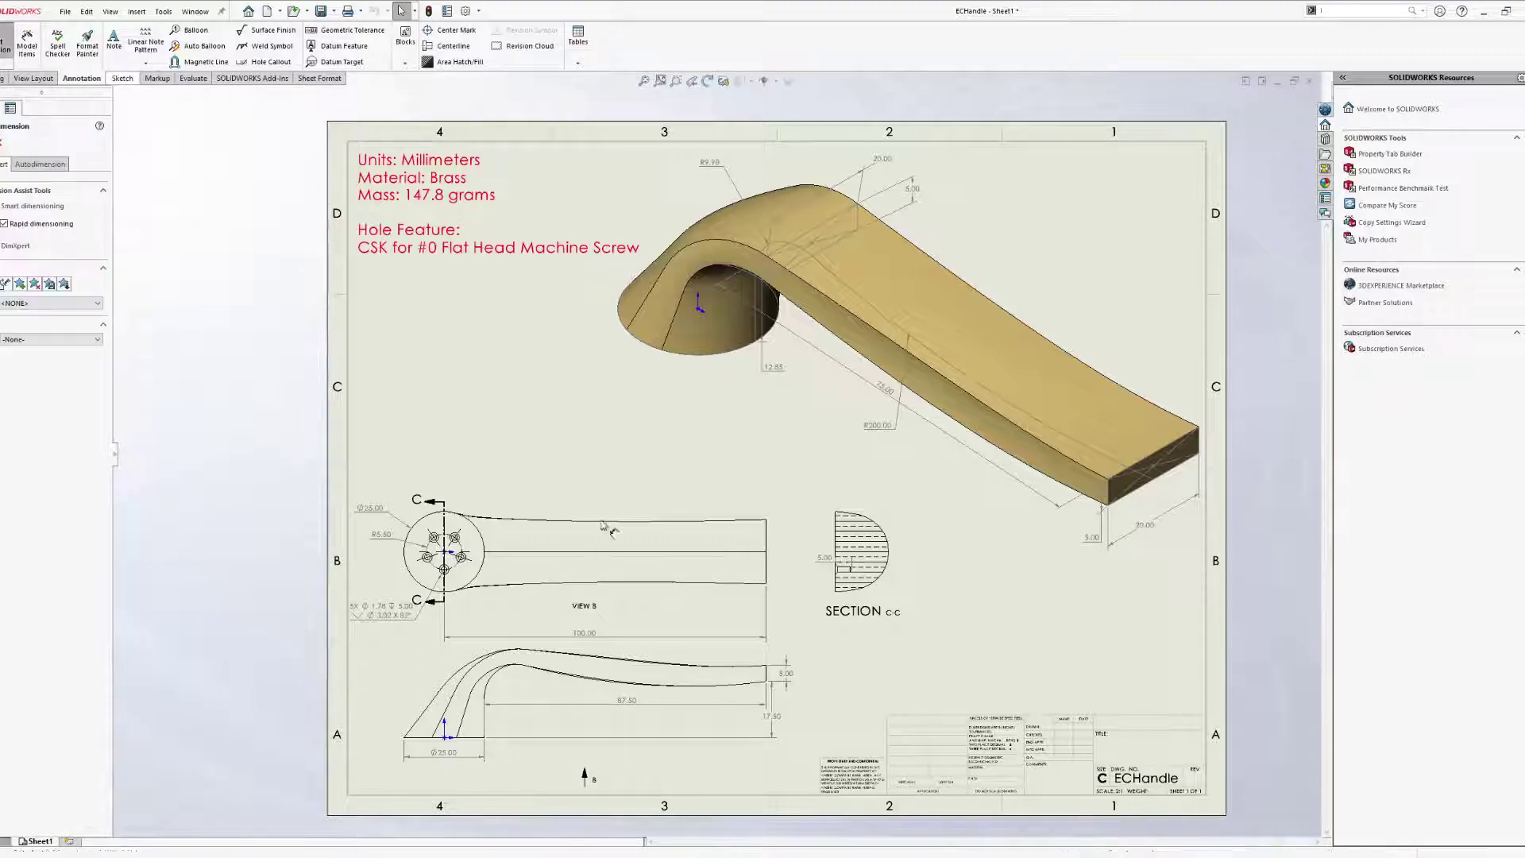
{"action": "scroll", "coordinate": [731, 688], "scroll_direction": "down", "scroll_amount": 5}
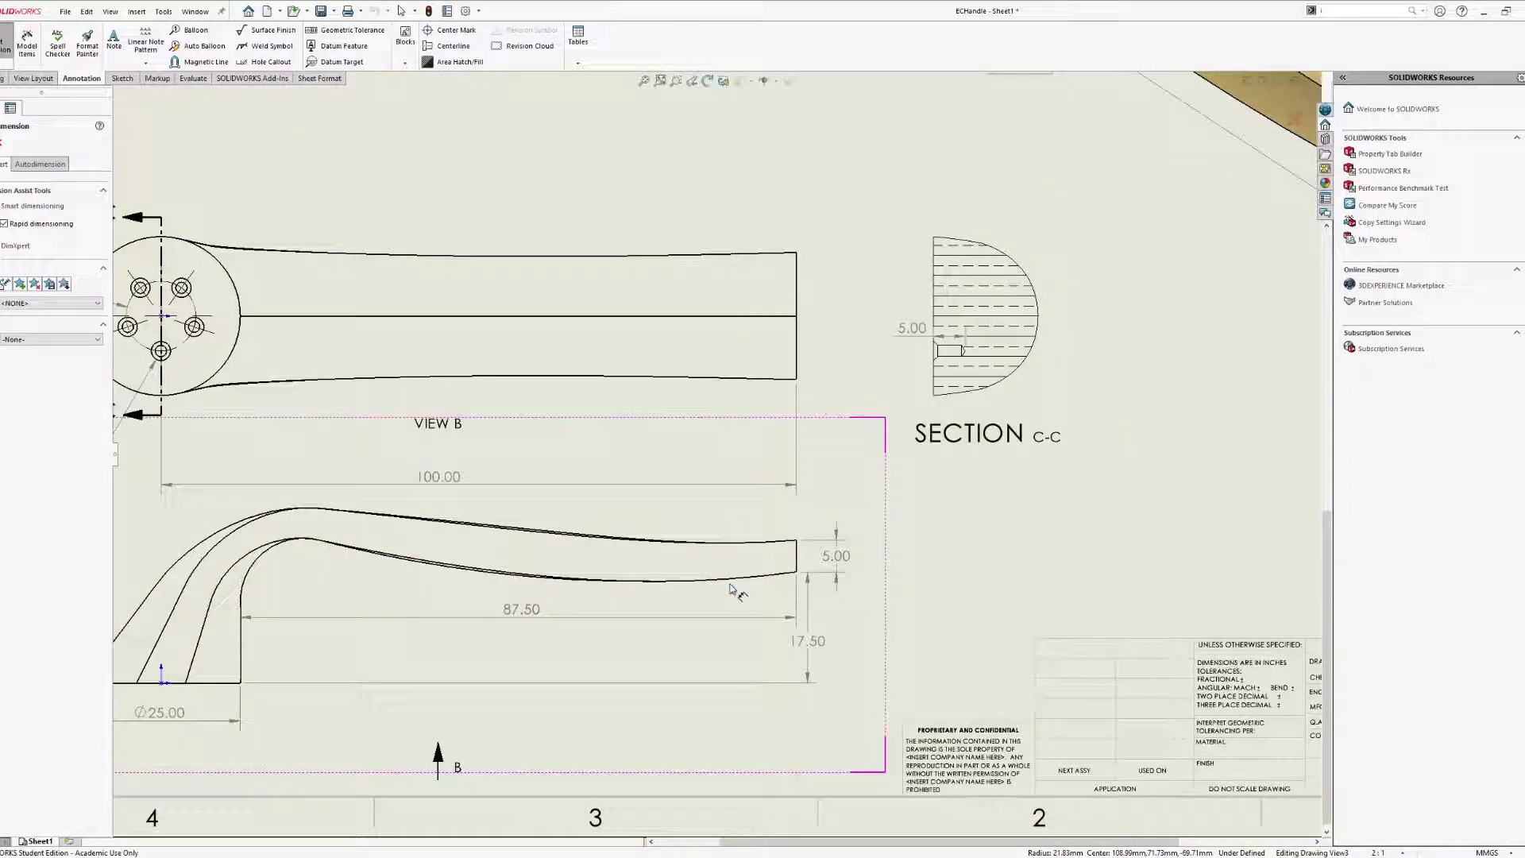
{"action": "middle_click_drag", "start_coordinate": [775, 594], "coordinate": [905, 566]}
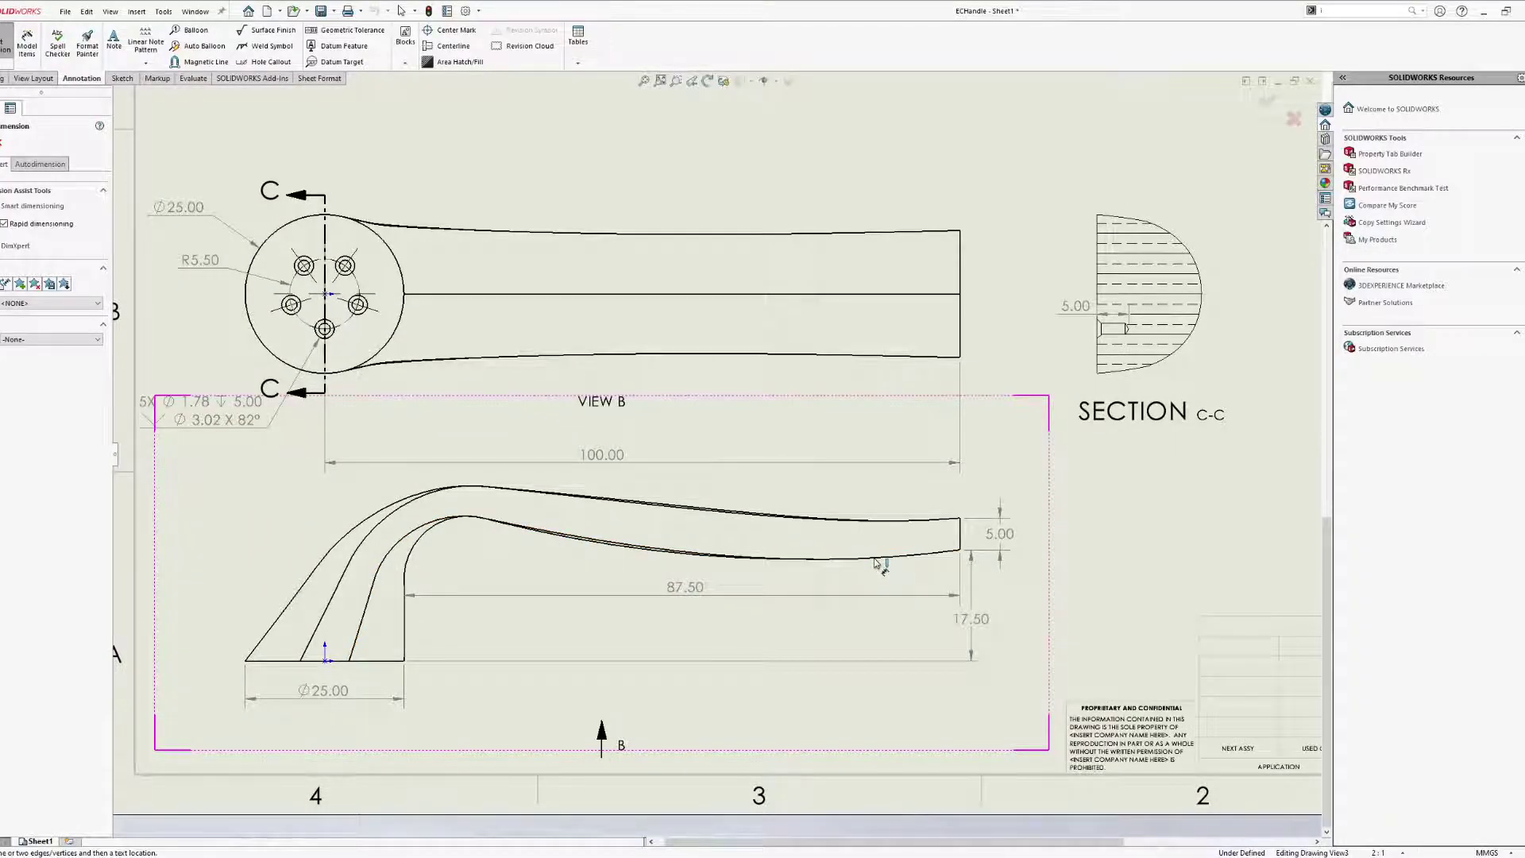
{"action": "scroll", "coordinate": [961, 596], "scroll_direction": "up", "scroll_amount": 5}
{"action": "mouse_move", "coordinate": [1060, 255]}
{"action": "middle_mouse_down"}
{"action": "mouse_move", "coordinate": [1071, 221]}
{"action": "mouse_move", "coordinate": [1005, 437]}
{"action": "middle_mouse_up"}
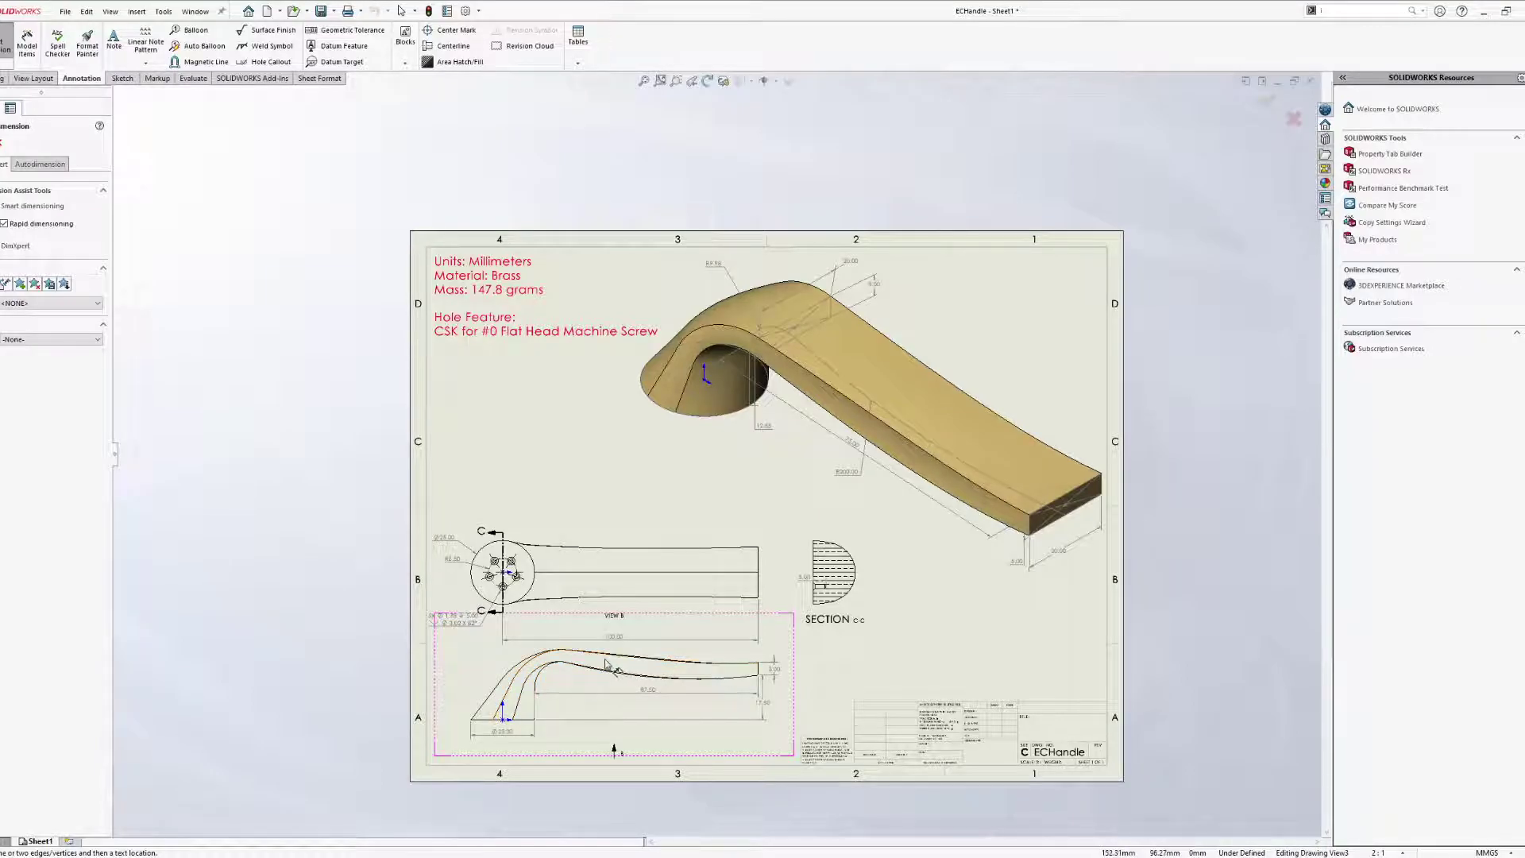
{"action": "middle_click_drag", "start_coordinate": [639, 690], "coordinate": [635, 637]}
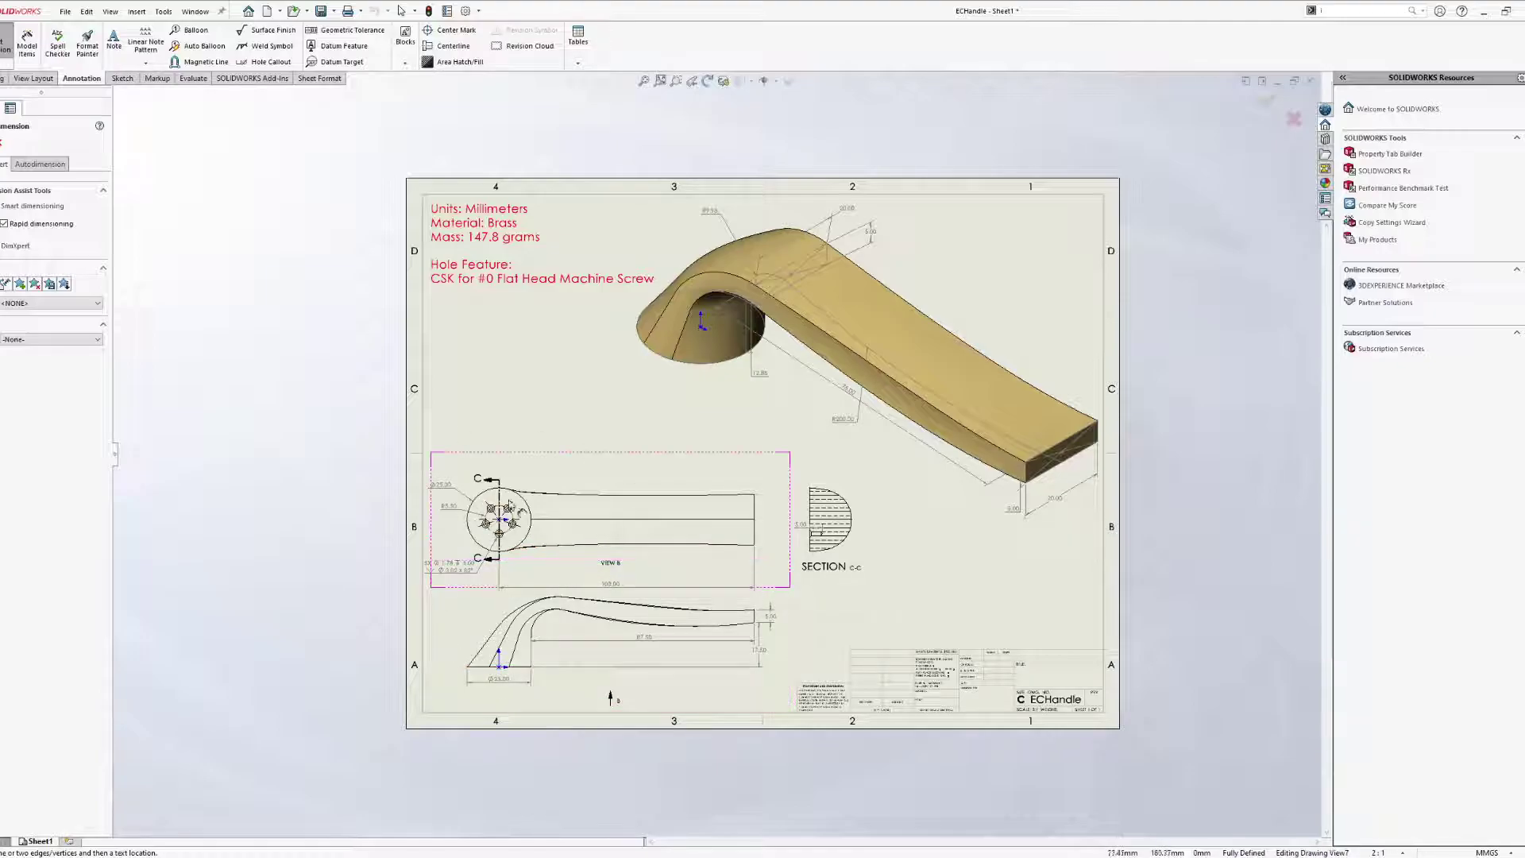
Read the countersunk hole callout in View B and the units, material, mass and hole feature notes.
{"action": "scroll", "coordinate": [498, 538], "scroll_direction": "down", "scroll_amount": 3}
{"action": "scroll", "coordinate": [625, 509], "scroll_direction": "up", "scroll_amount": 8}
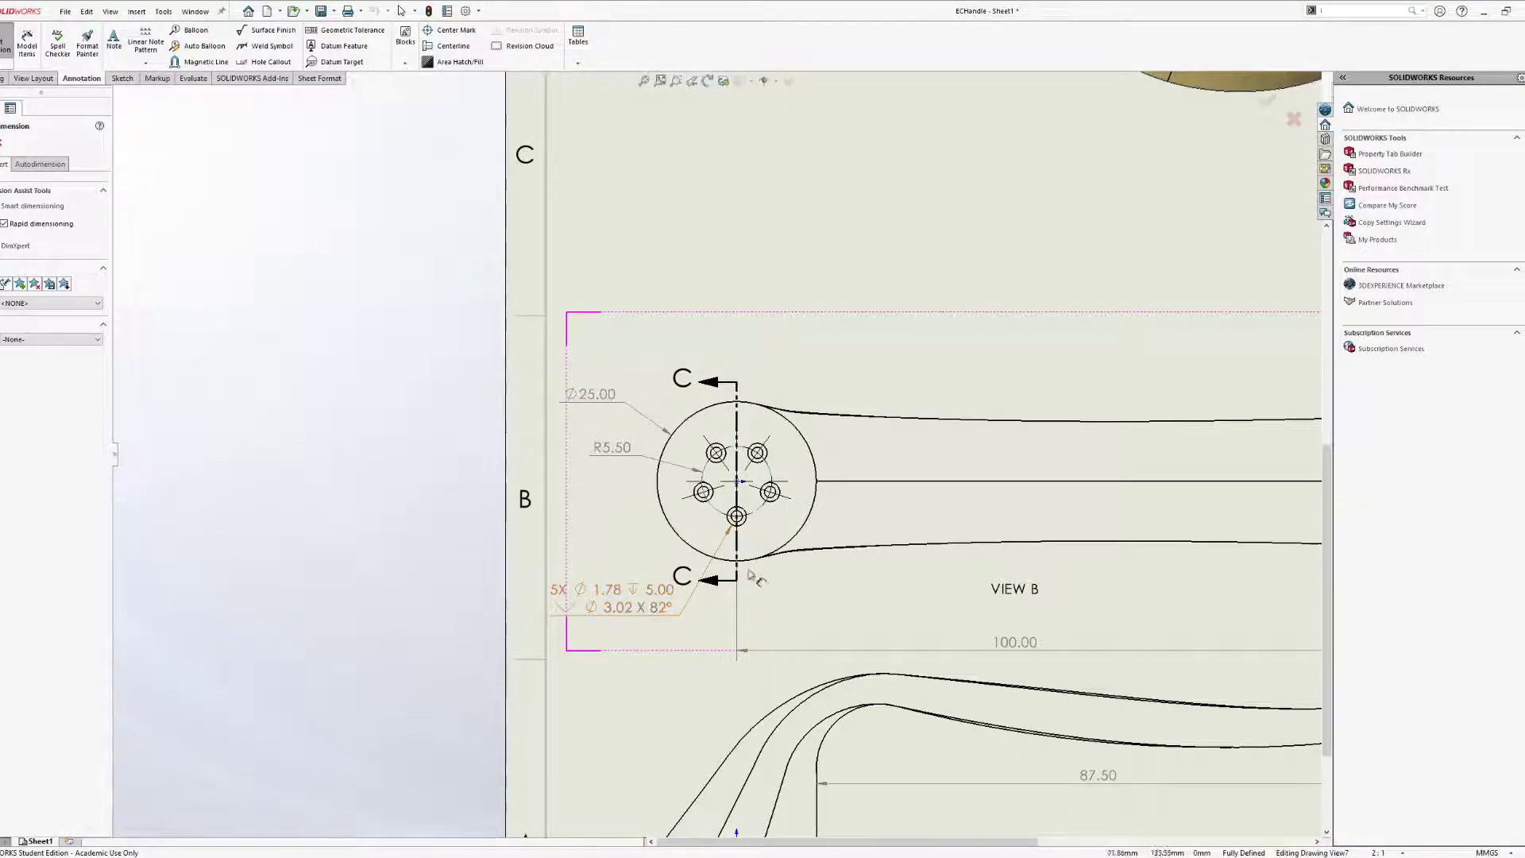
{"action": "mouse_move", "coordinate": [926, 313]}
{"action": "middle_mouse_down"}
{"action": "mouse_move", "coordinate": [928, 697]}
{"action": "mouse_move", "coordinate": [874, 823]}
{"action": "middle_mouse_up"}
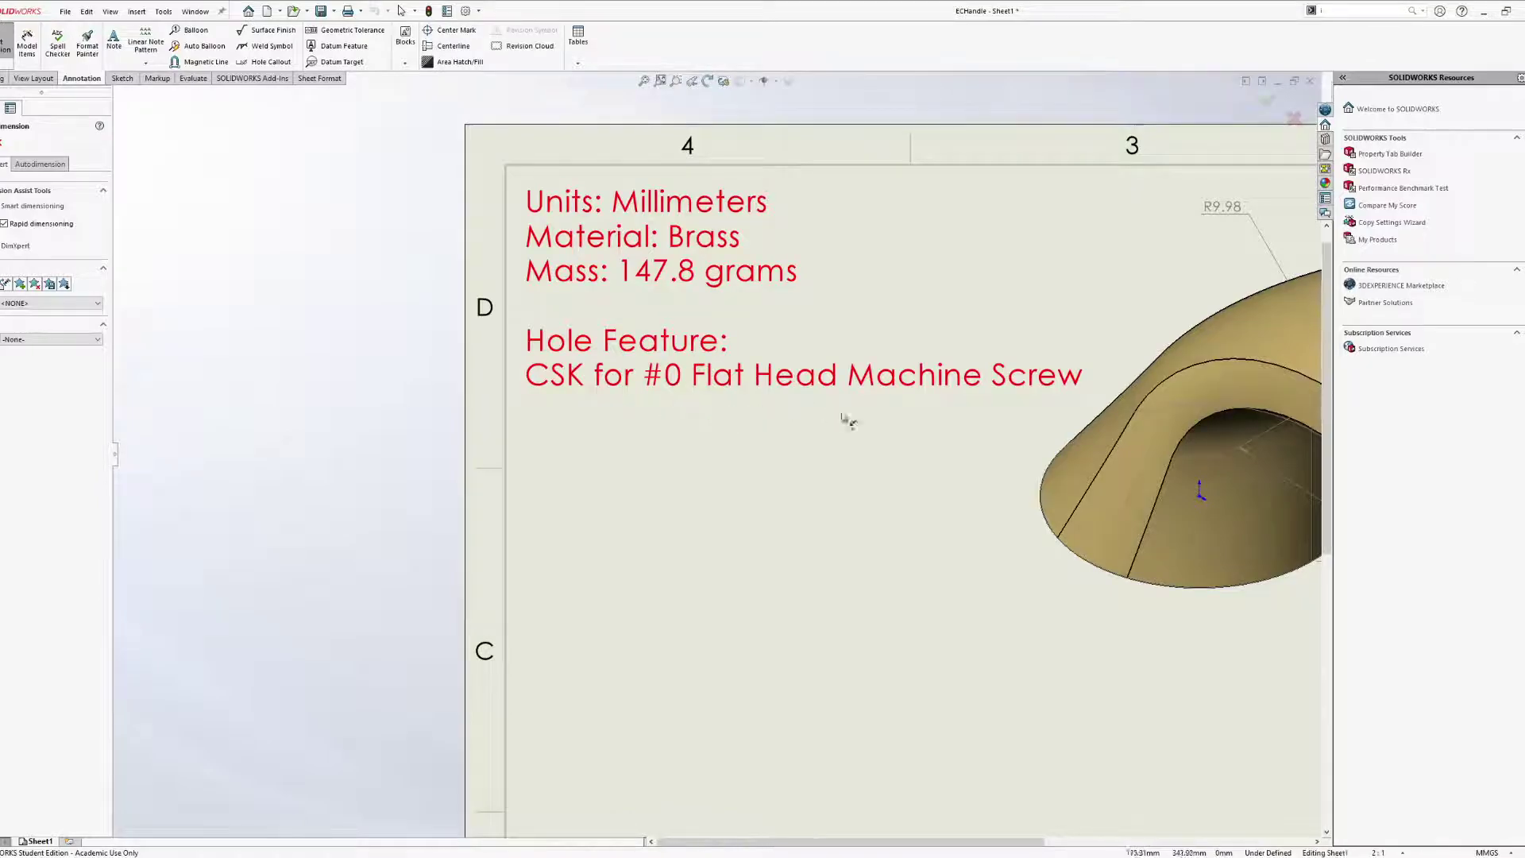
{"action": "scroll", "coordinate": [912, 437], "scroll_direction": "up", "scroll_amount": 4}
{"action": "scroll", "coordinate": [922, 449], "scroll_direction": "down", "scroll_amount": 1}
{"action": "middle_click_drag", "start_coordinate": [874, 522], "coordinate": [902, 300]}
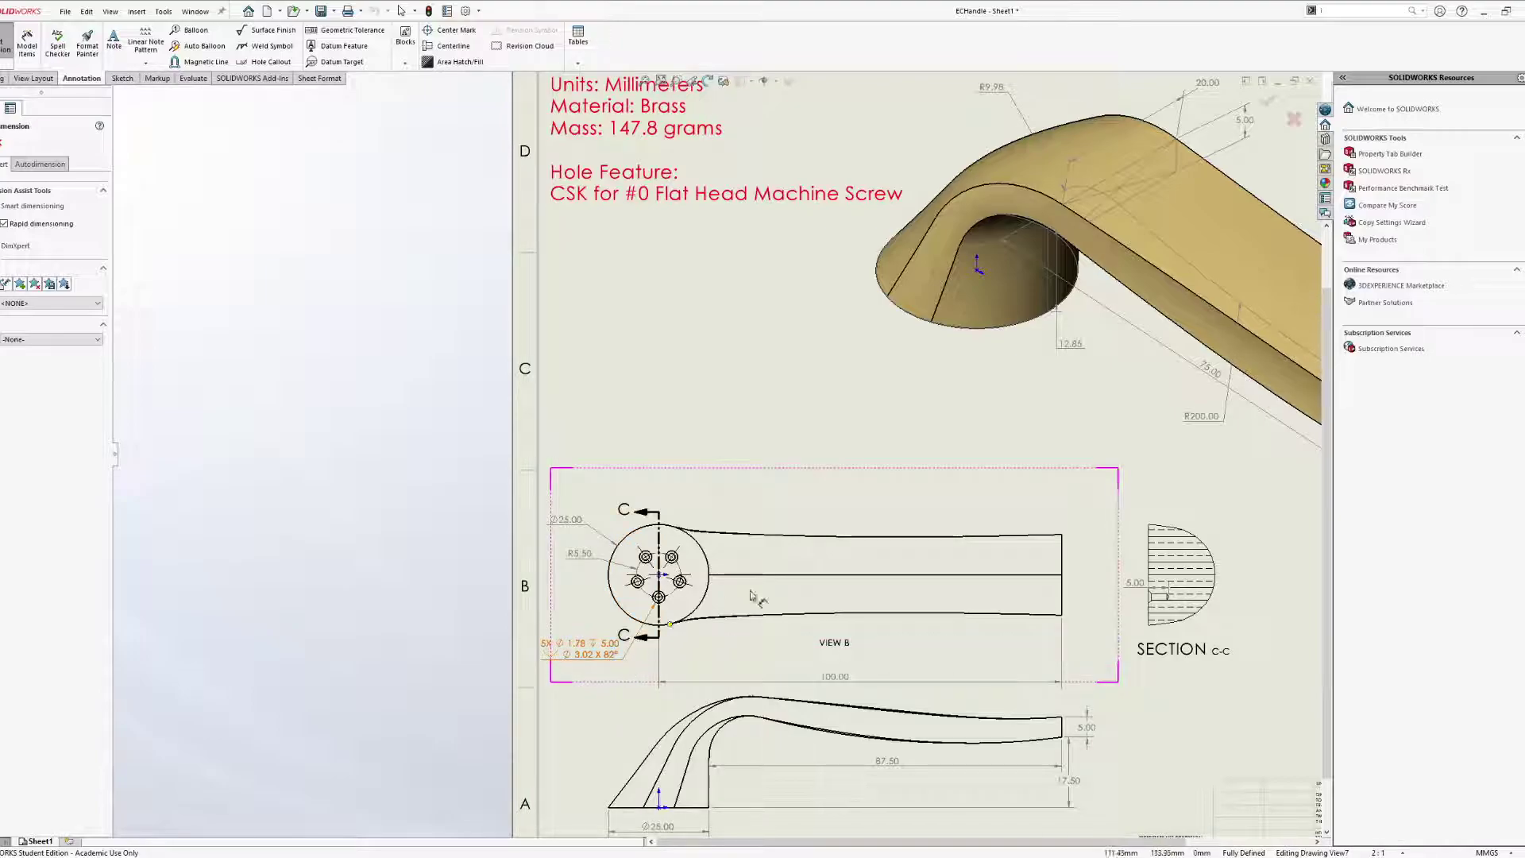
{"action": "scroll", "coordinate": [1020, 482], "scroll_direction": "down", "scroll_amount": 2}
{"action": "scroll", "coordinate": [1032, 478], "scroll_direction": "up", "scroll_amount": 4}
{"action": "mouse_move", "coordinate": [856, 456]}
{"action": "middle_mouse_down"}
{"action": "mouse_move", "coordinate": [798, 458]}
{"action": "mouse_move", "coordinate": [773, 481]}
{"action": "middle_mouse_up"}
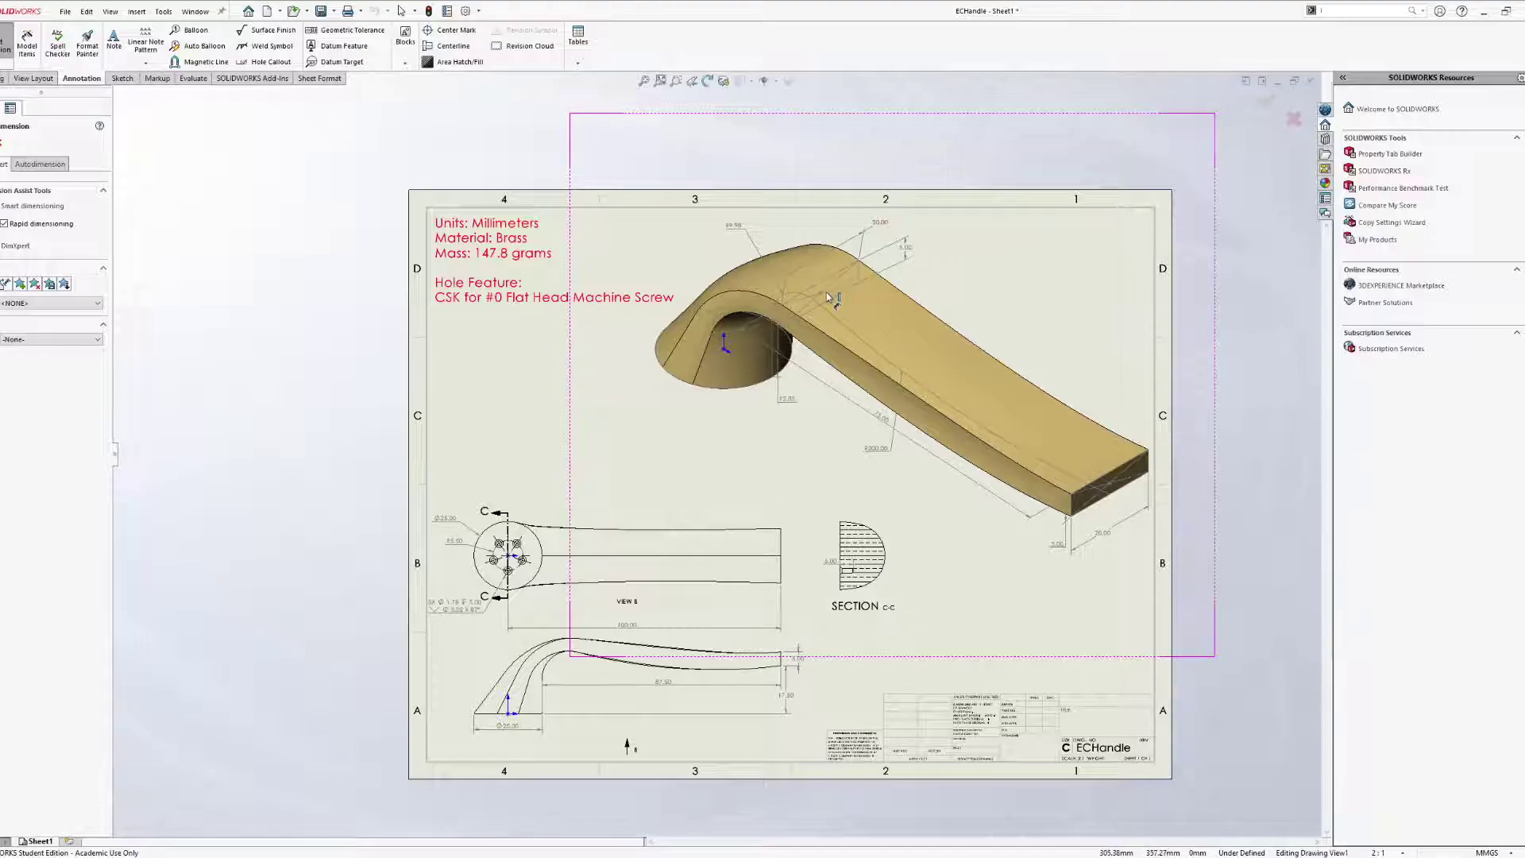
Inspect the isometric handle view from the round base along the curved arm to its rectangular end, including the path and profile dimensions.
{"action": "scroll", "coordinate": [827, 295], "scroll_direction": "up", "scroll_amount": 5}
{"action": "scroll", "coordinate": [747, 335], "scroll_direction": "down", "scroll_amount": 4}
{"action": "scroll", "coordinate": [704, 511], "scroll_direction": "up", "scroll_amount": 5}
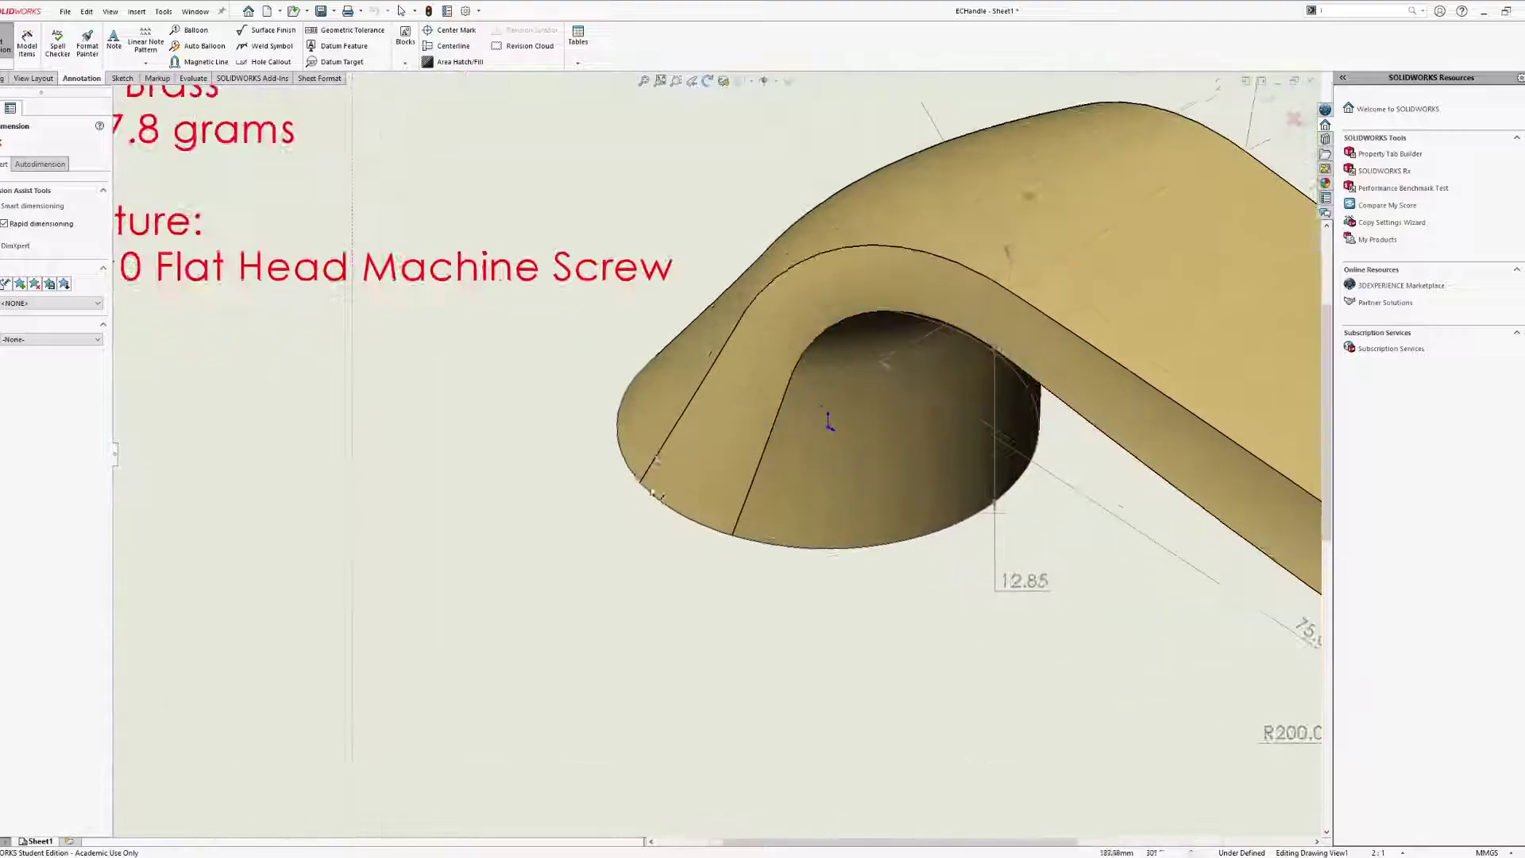
{"action": "middle_click_drag", "start_coordinate": [1072, 411], "coordinate": [630, 481]}
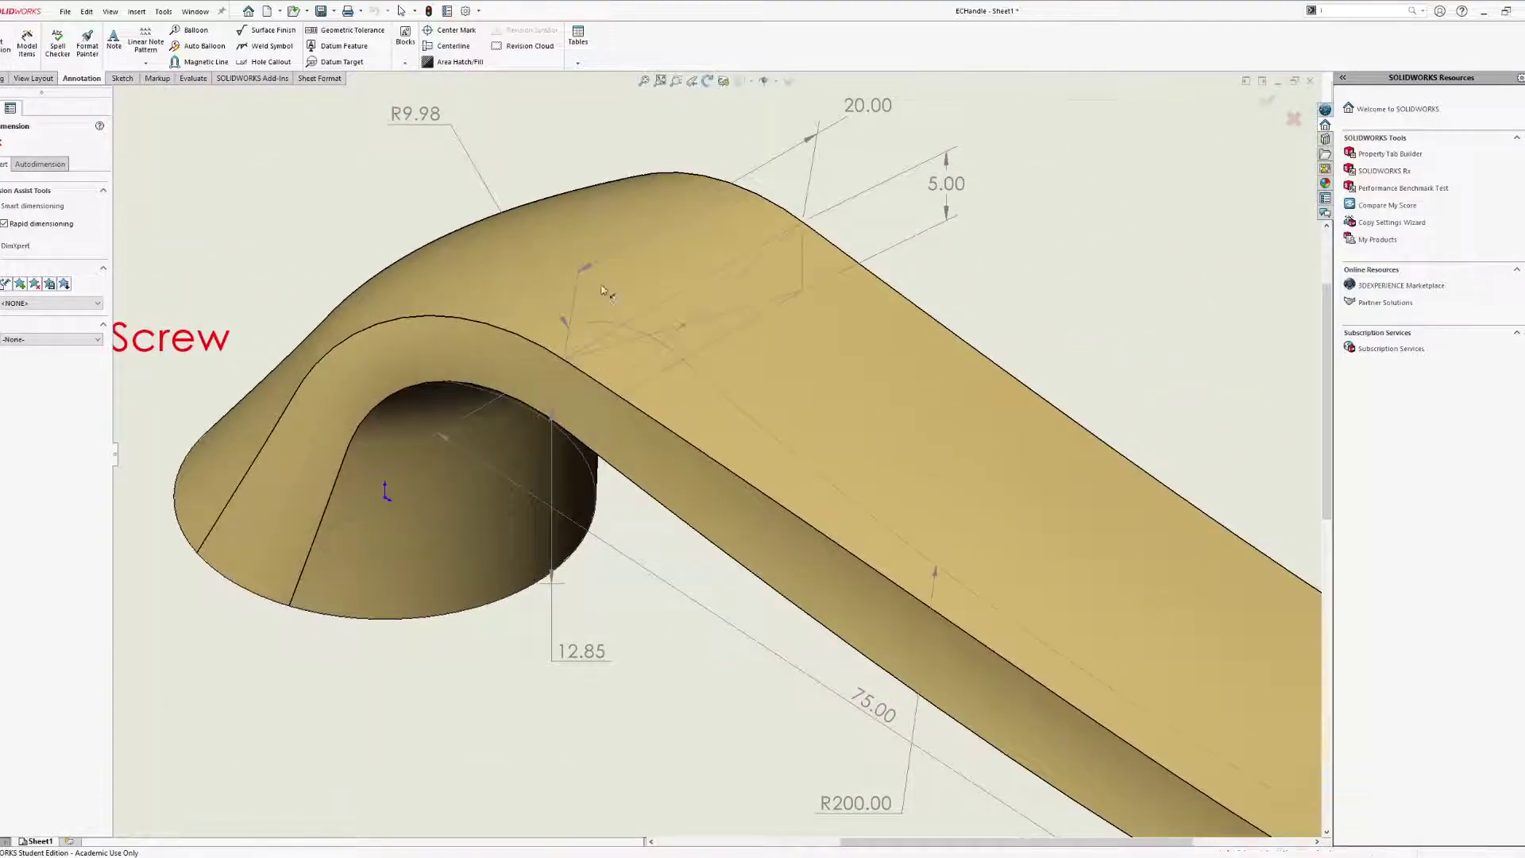
{"action": "scroll", "coordinate": [718, 361], "scroll_direction": "up", "scroll_amount": 5}
{"action": "scroll", "coordinate": [898, 524], "scroll_direction": "down", "scroll_amount": 6}
{"action": "scroll", "coordinate": [898, 524], "scroll_direction": "up", "scroll_amount": 2}
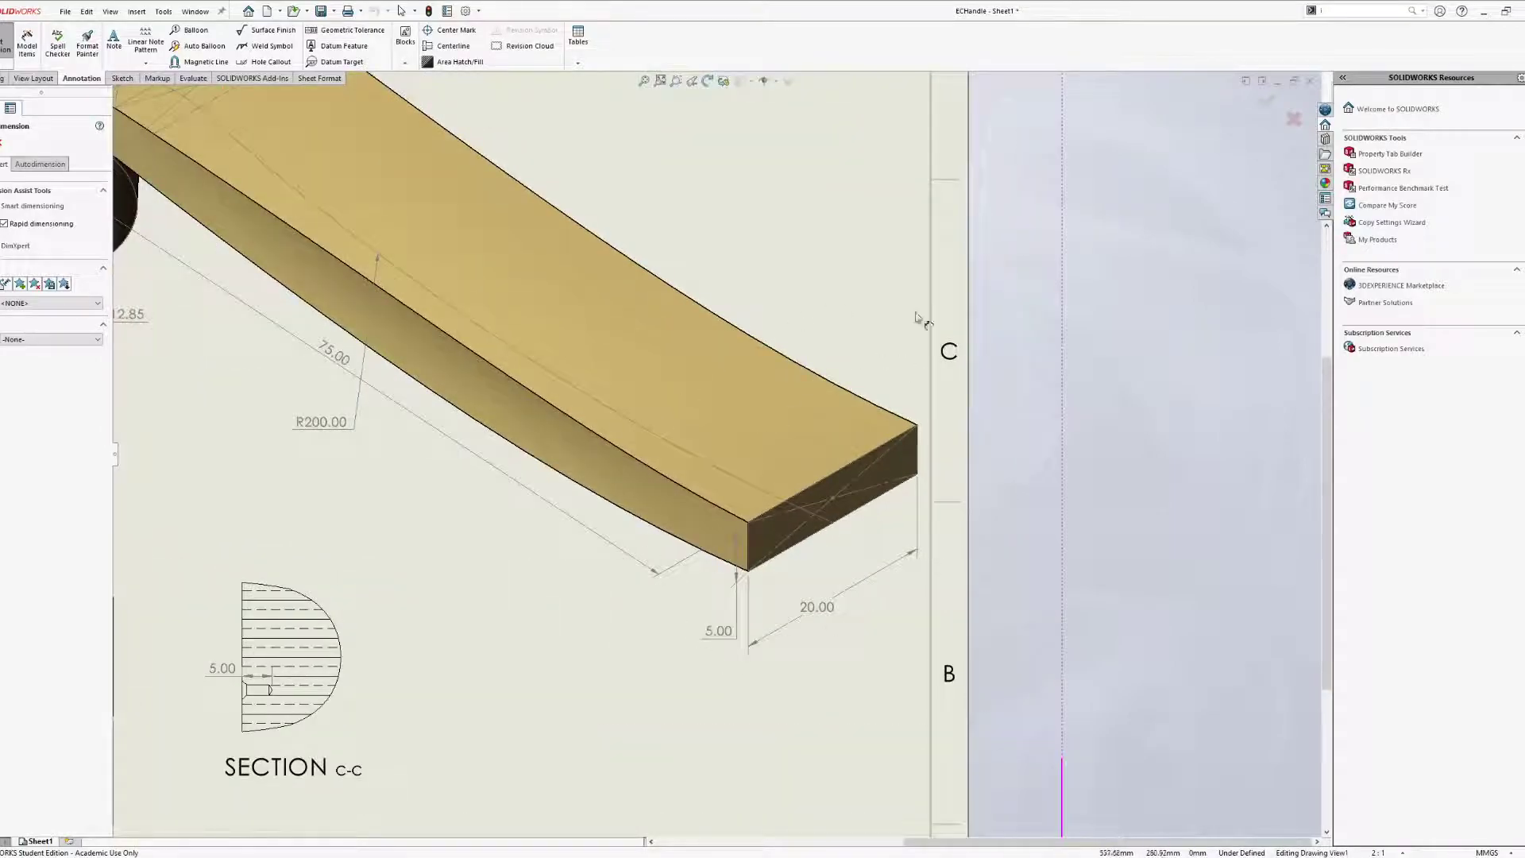
{"action": "mouse_move", "coordinate": [818, 383]}
{"action": "middle_mouse_down"}
{"action": "mouse_move", "coordinate": [988, 560]}
{"action": "mouse_move", "coordinate": [1080, 625]}
{"action": "middle_mouse_up"}
{"action": "scroll", "coordinate": [752, 445], "scroll_direction": "up", "scroll_amount": 3}
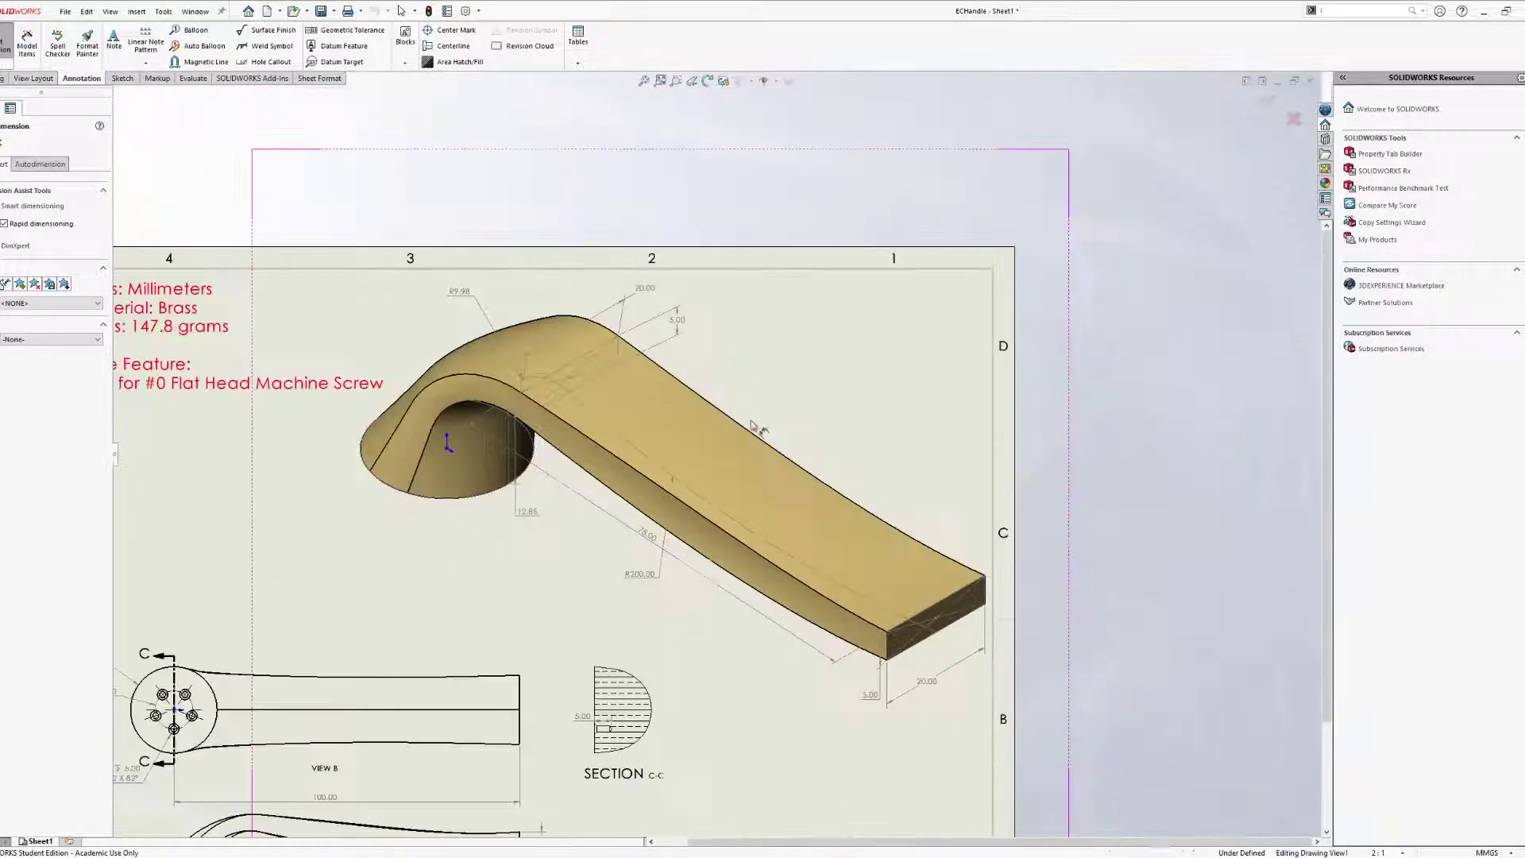
{"action": "middle_click_drag", "start_coordinate": [740, 471], "coordinate": [966, 377]}
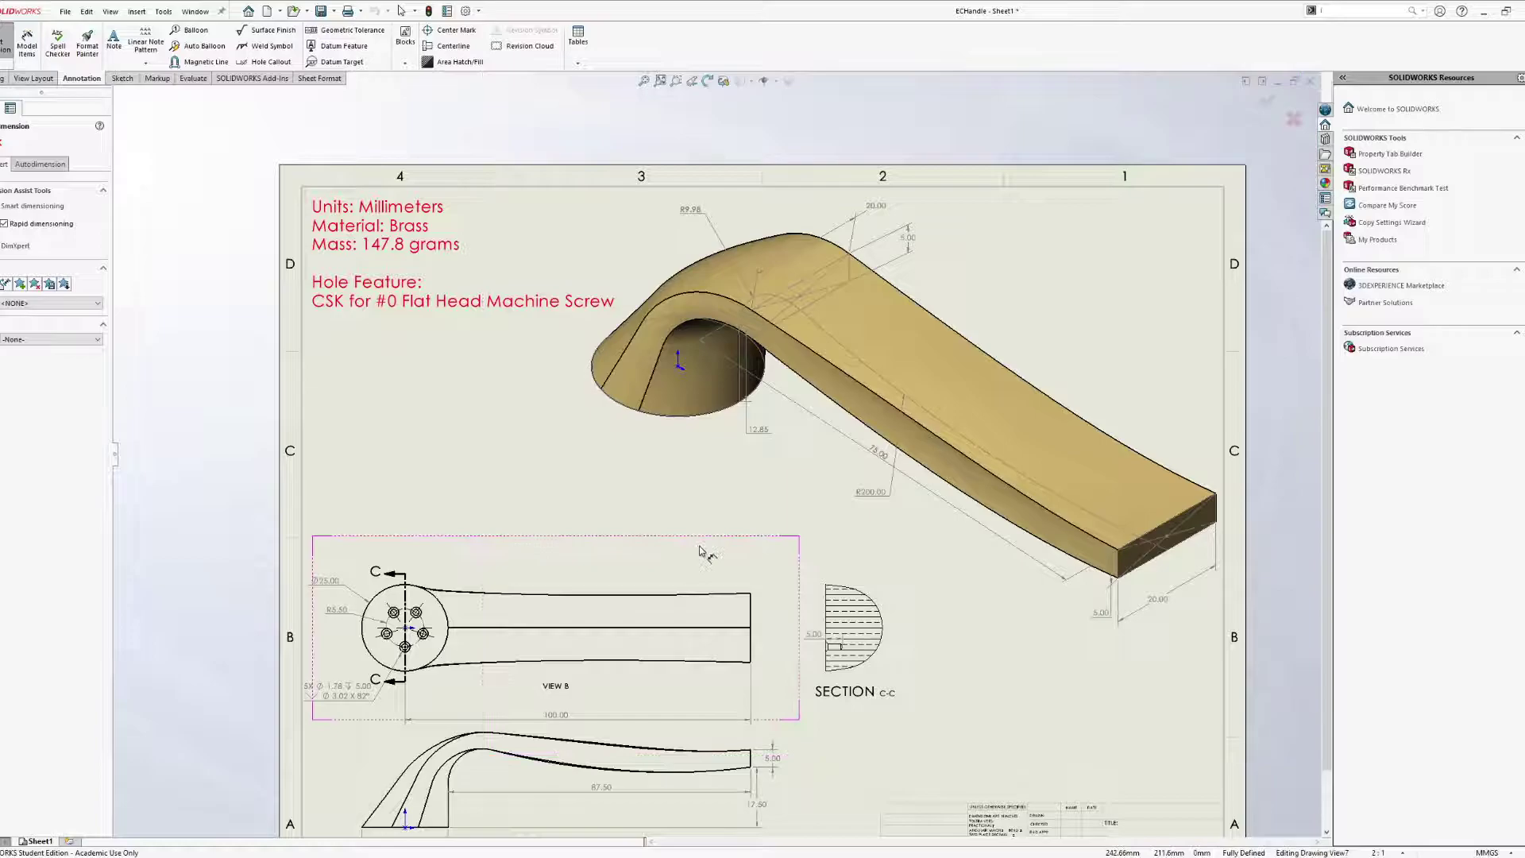
Examine View B, the side profile and the hole's depth and shape in Section C-C.
{"action": "middle_click_drag", "start_coordinate": [755, 572], "coordinate": [734, 479]}
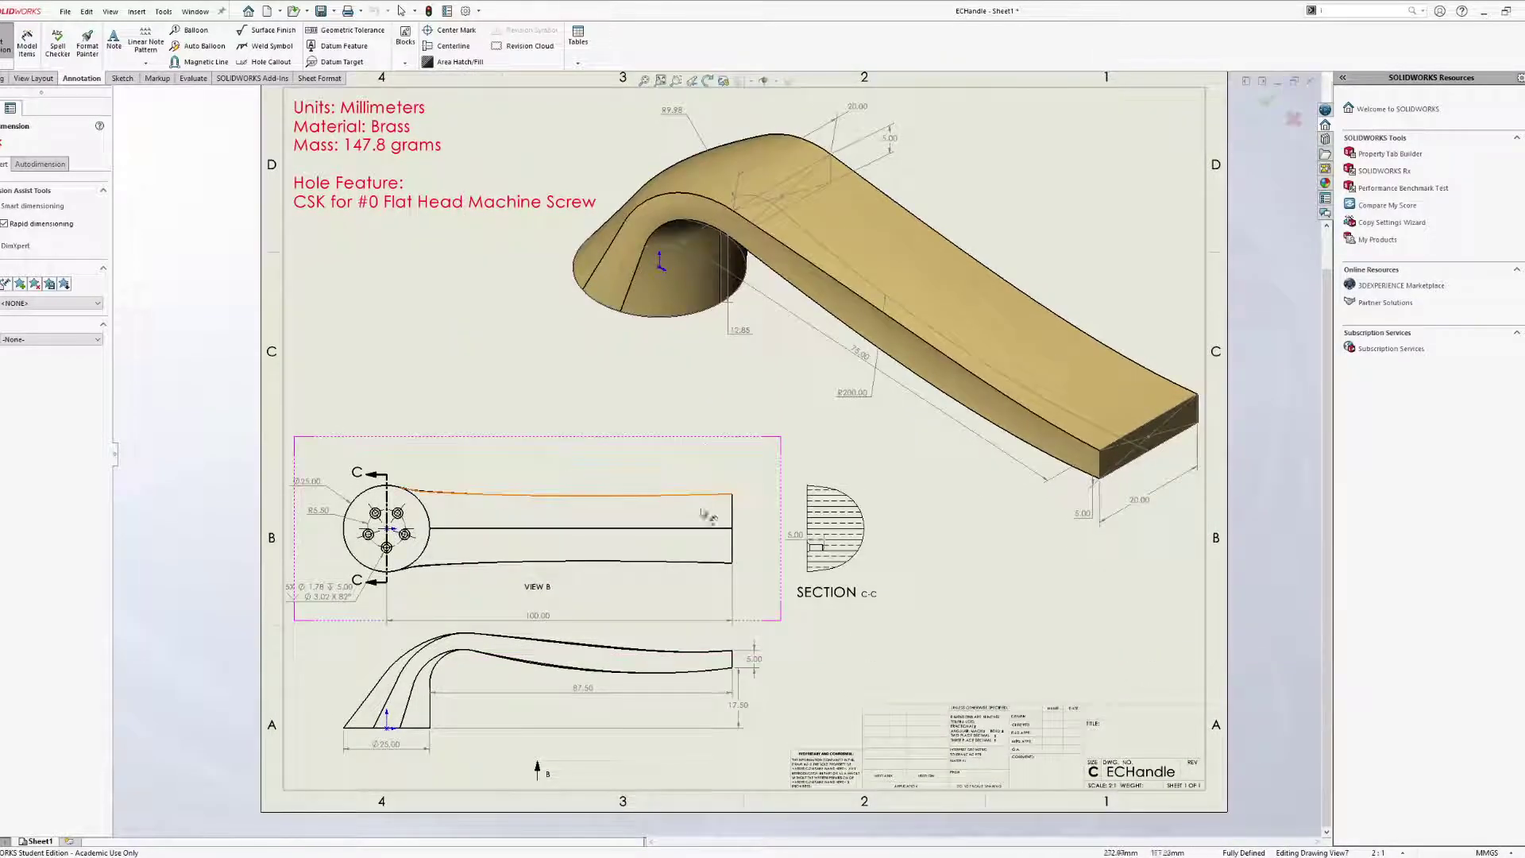
{"action": "scroll", "coordinate": [798, 588], "scroll_direction": "down", "scroll_amount": 1}
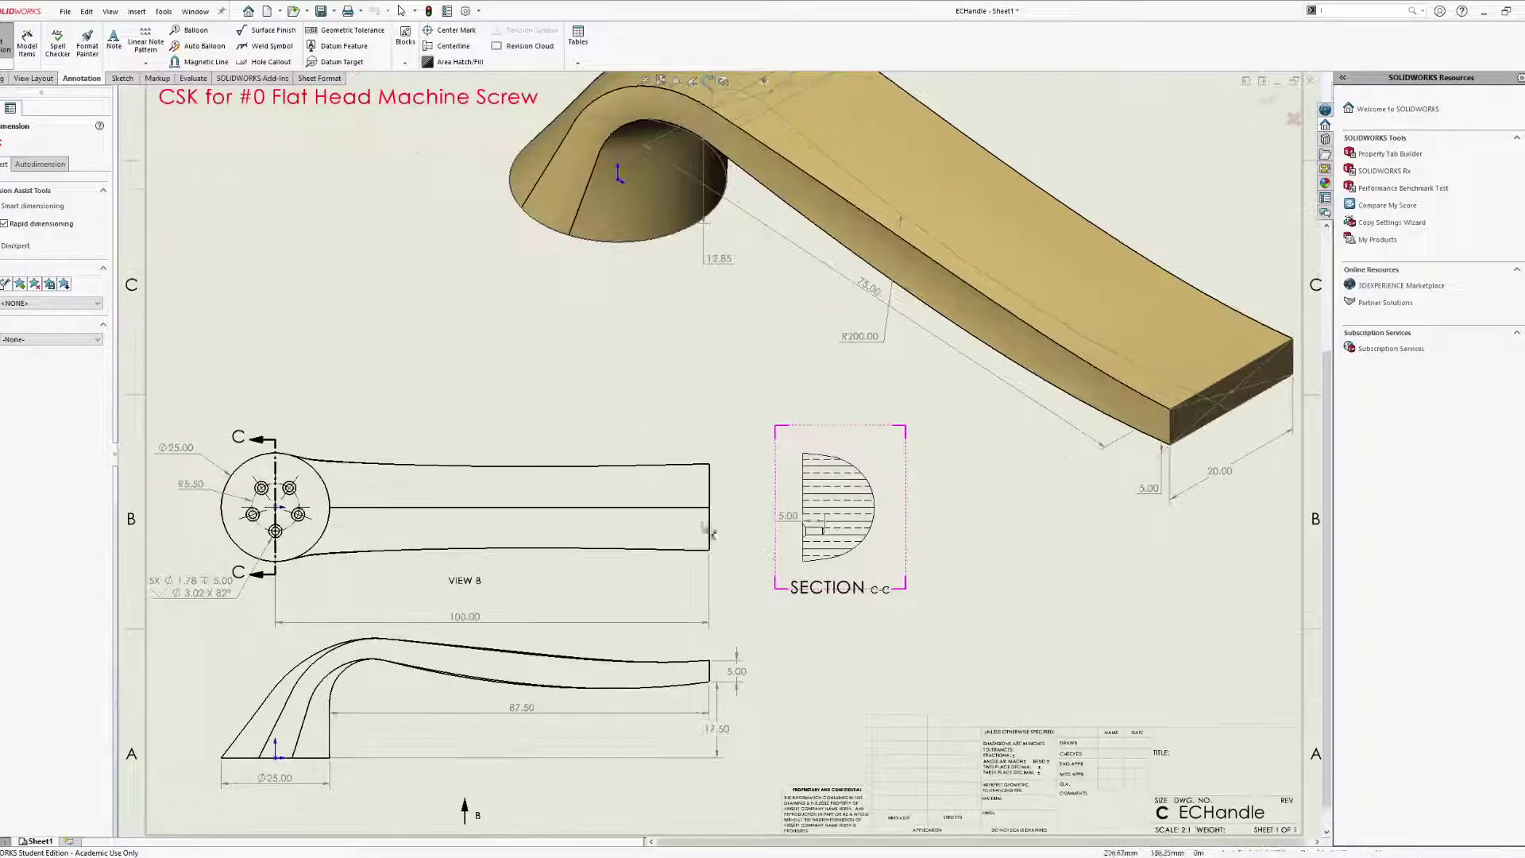
{"action": "middle_click_drag", "start_coordinate": [685, 518], "coordinate": [782, 578]}
{"action": "scroll", "coordinate": [782, 578], "scroll_direction": "down", "scroll_amount": 2}
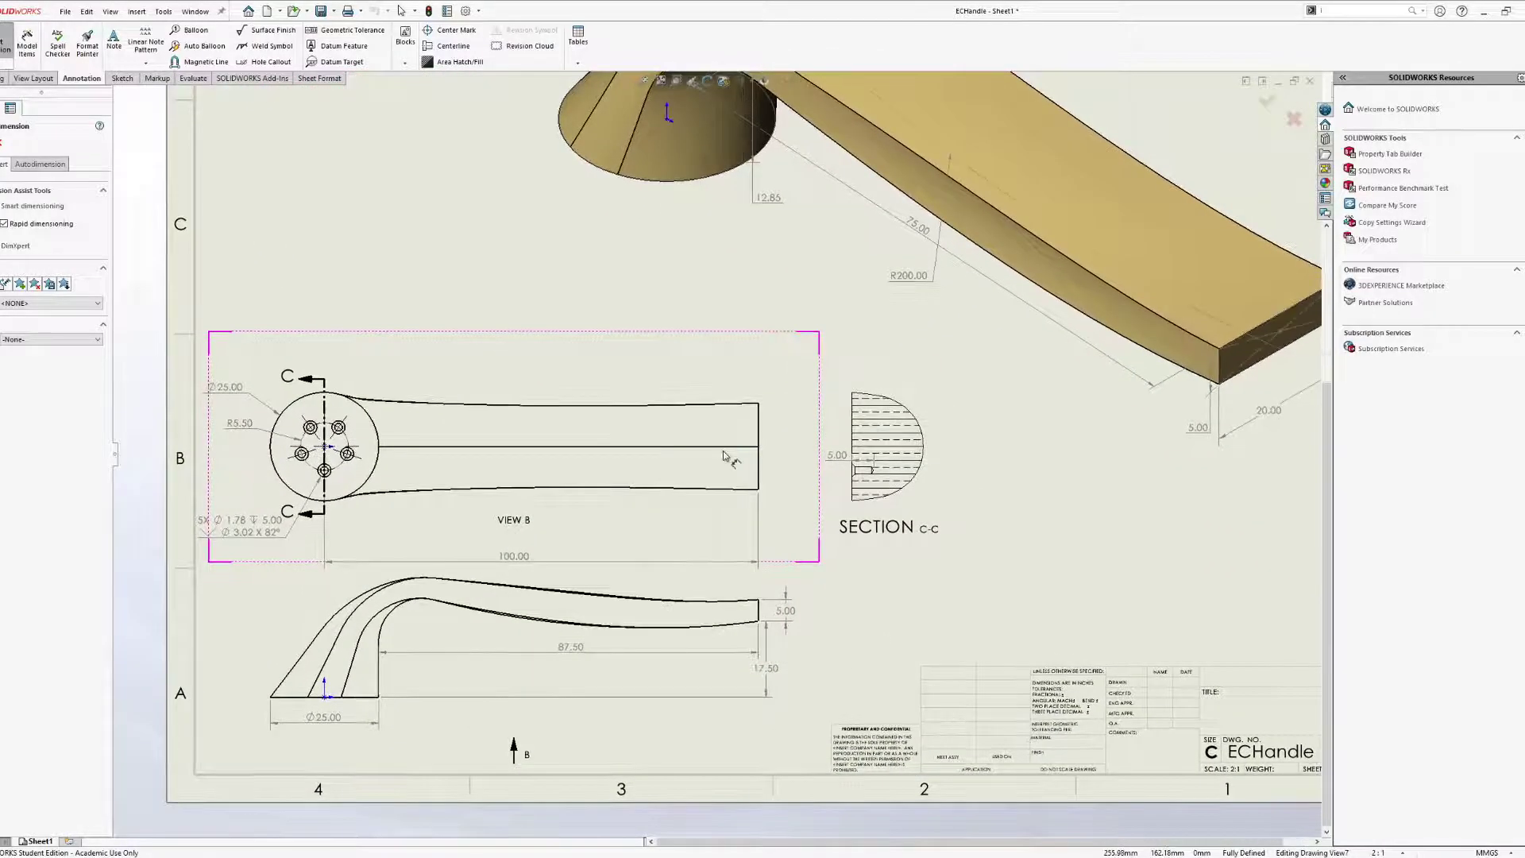
{"action": "scroll", "coordinate": [804, 508], "scroll_direction": "up", "scroll_amount": 4}
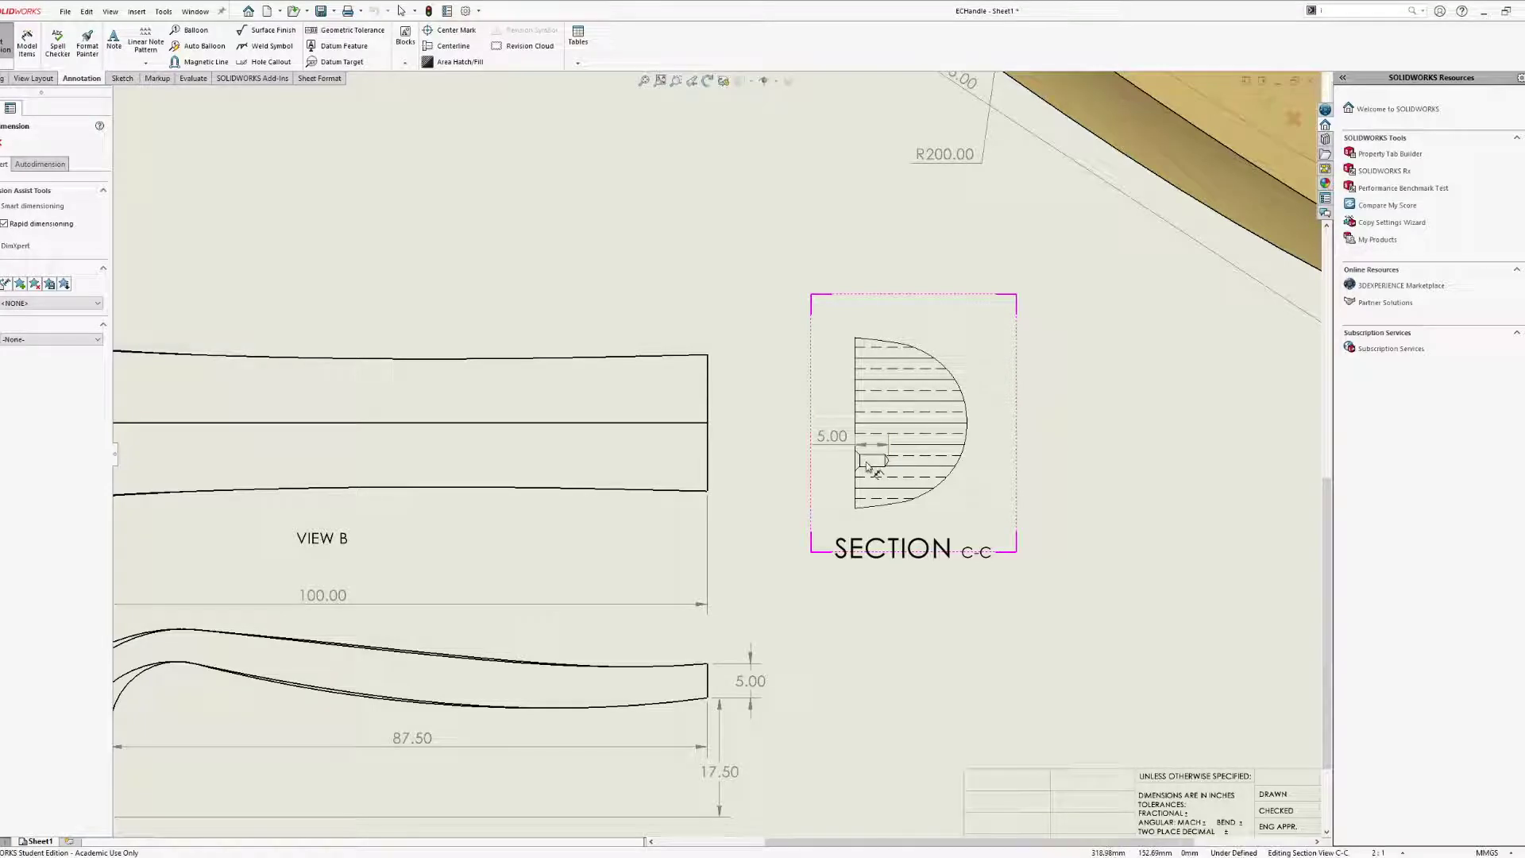
{"action": "scroll", "coordinate": [866, 457], "scroll_direction": "down", "scroll_amount": 5}
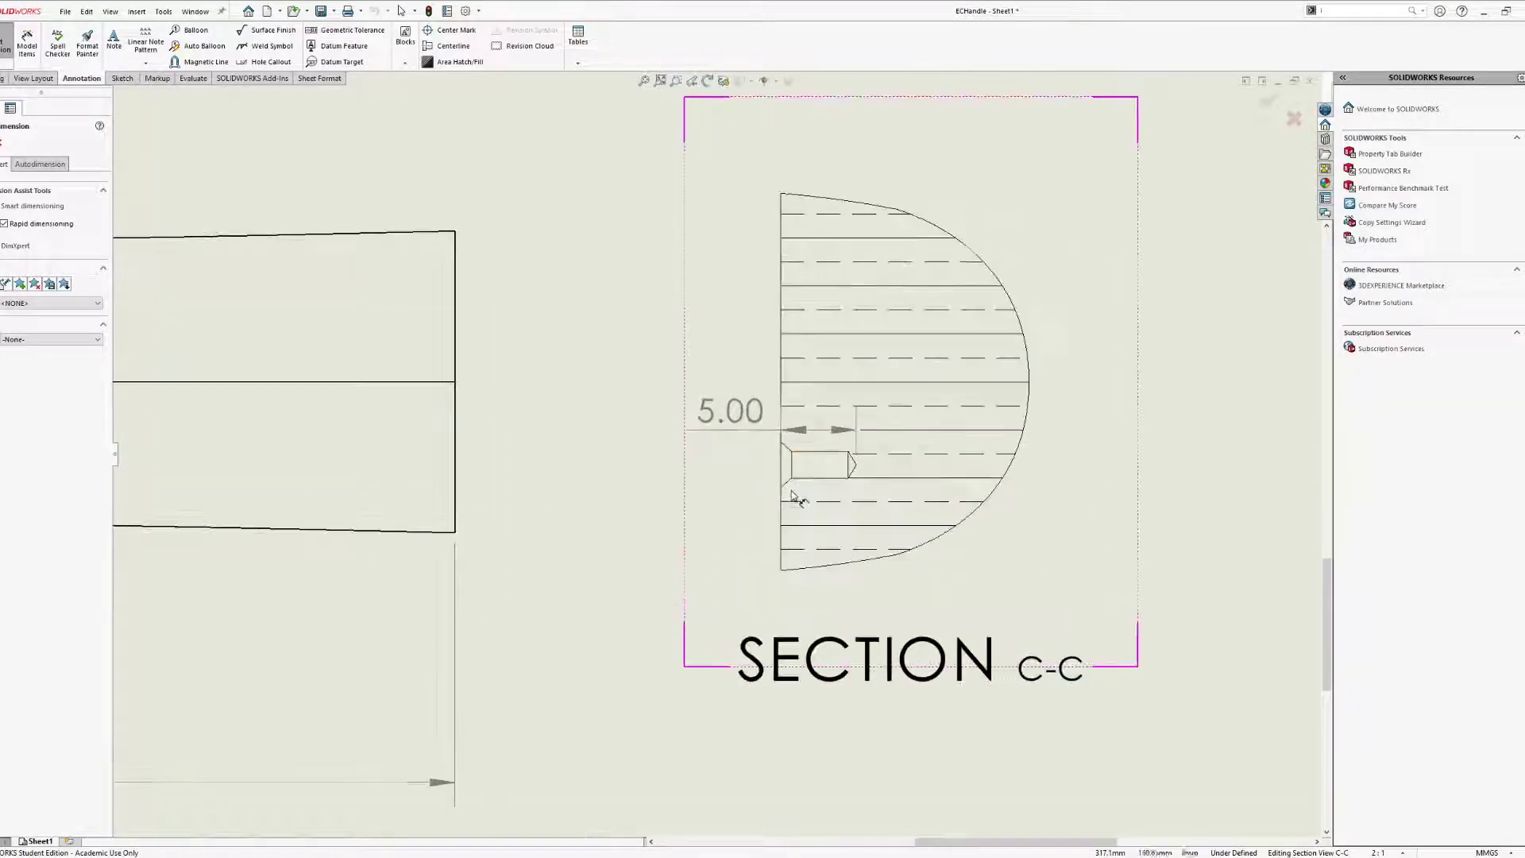
Close the ECHandle drawing and return to the grooved block part, leaving its arc tool.
{"action": "scroll", "coordinate": [792, 494], "scroll_direction": "up", "scroll_amount": 6}
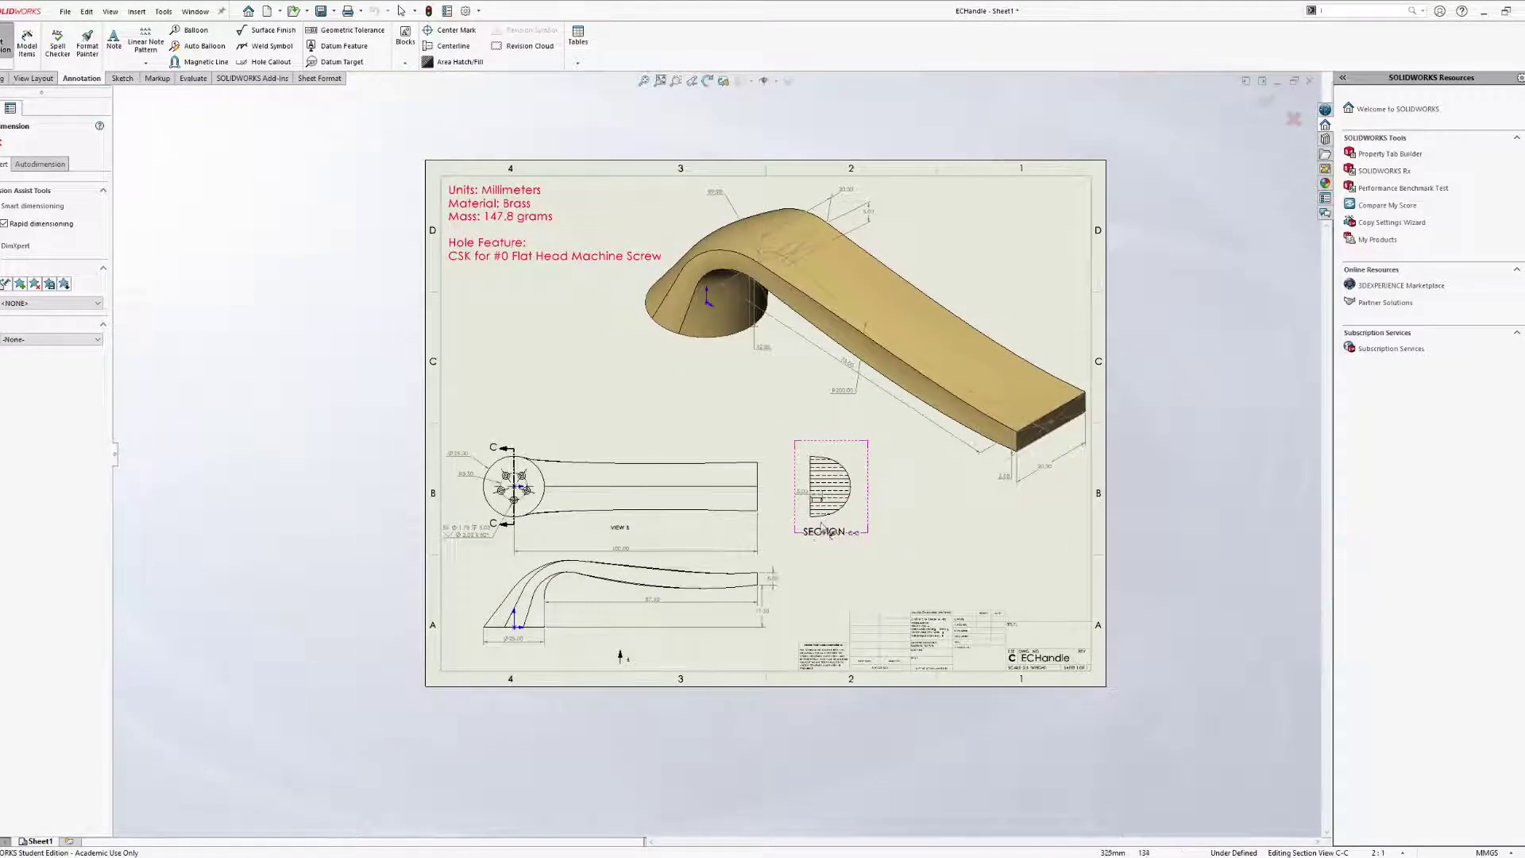
{"action": "left_click", "coordinate": [762, 553]}
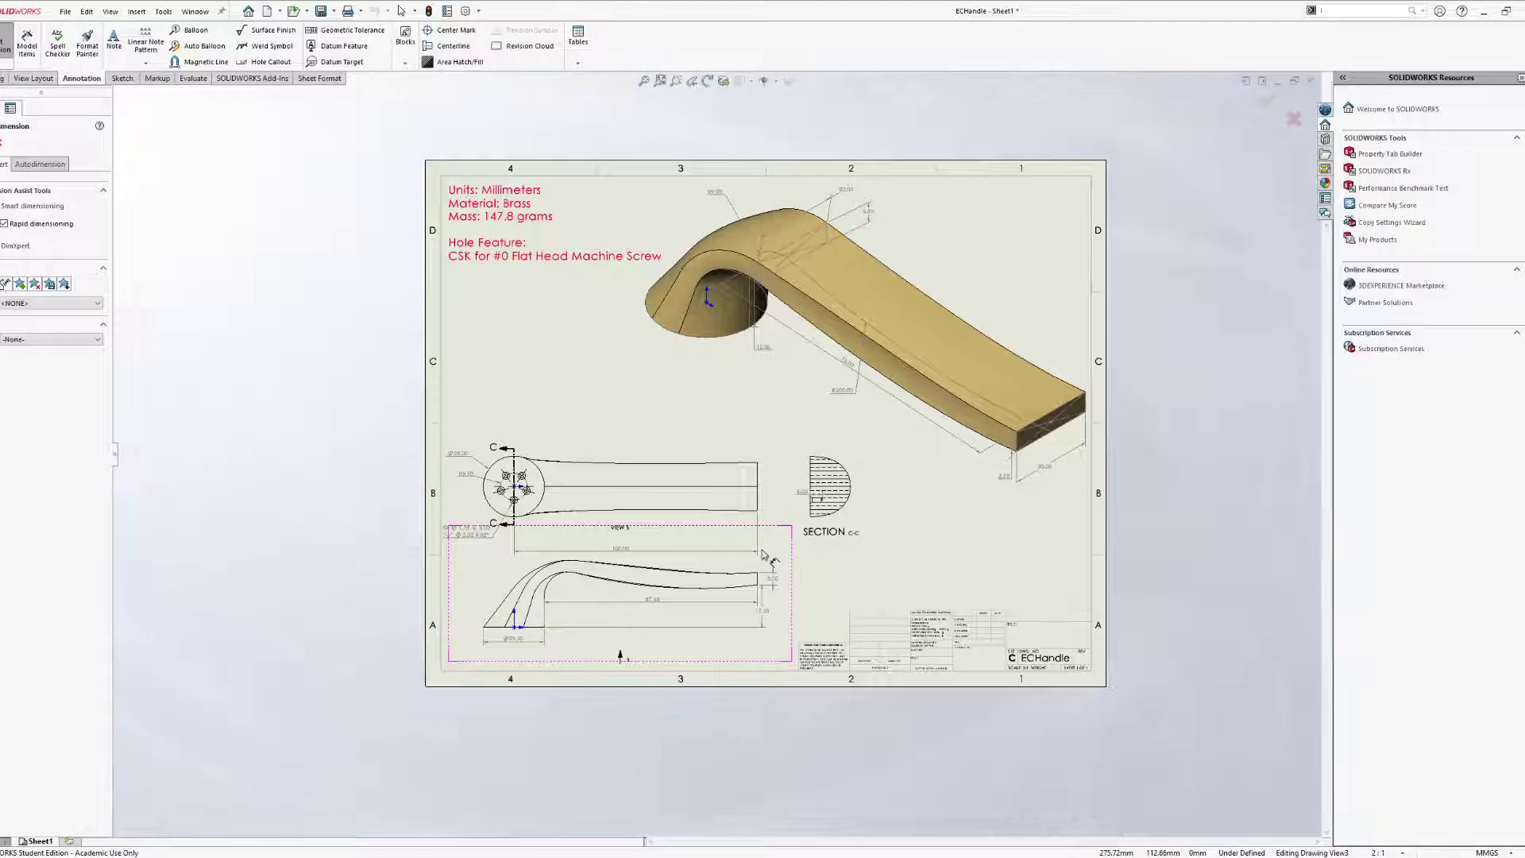
{"action": "left_click", "coordinate": [764, 547]}
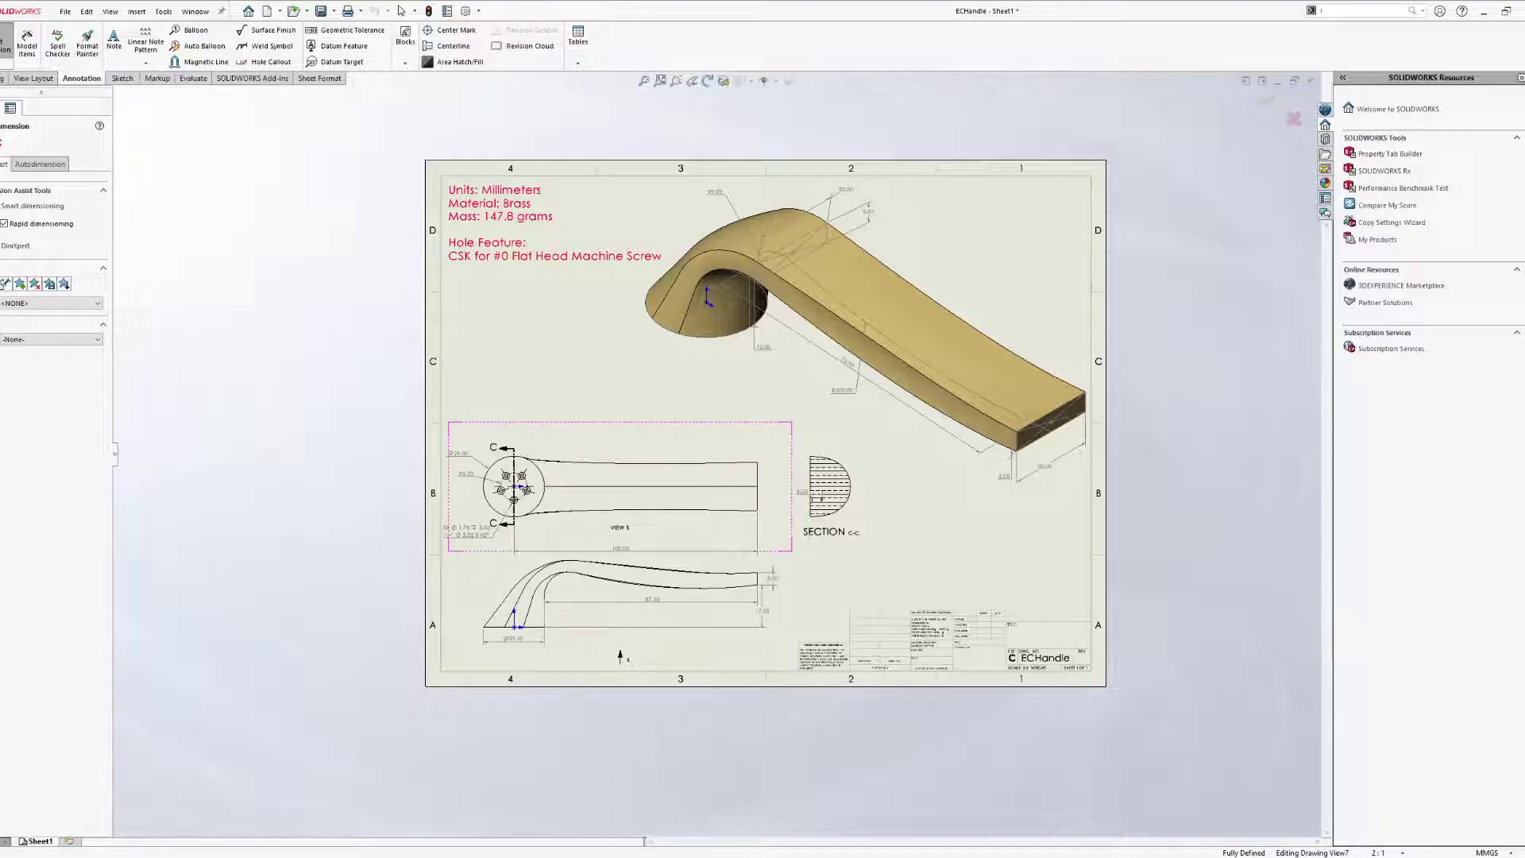
{"action": "key", "text": "Escape"}
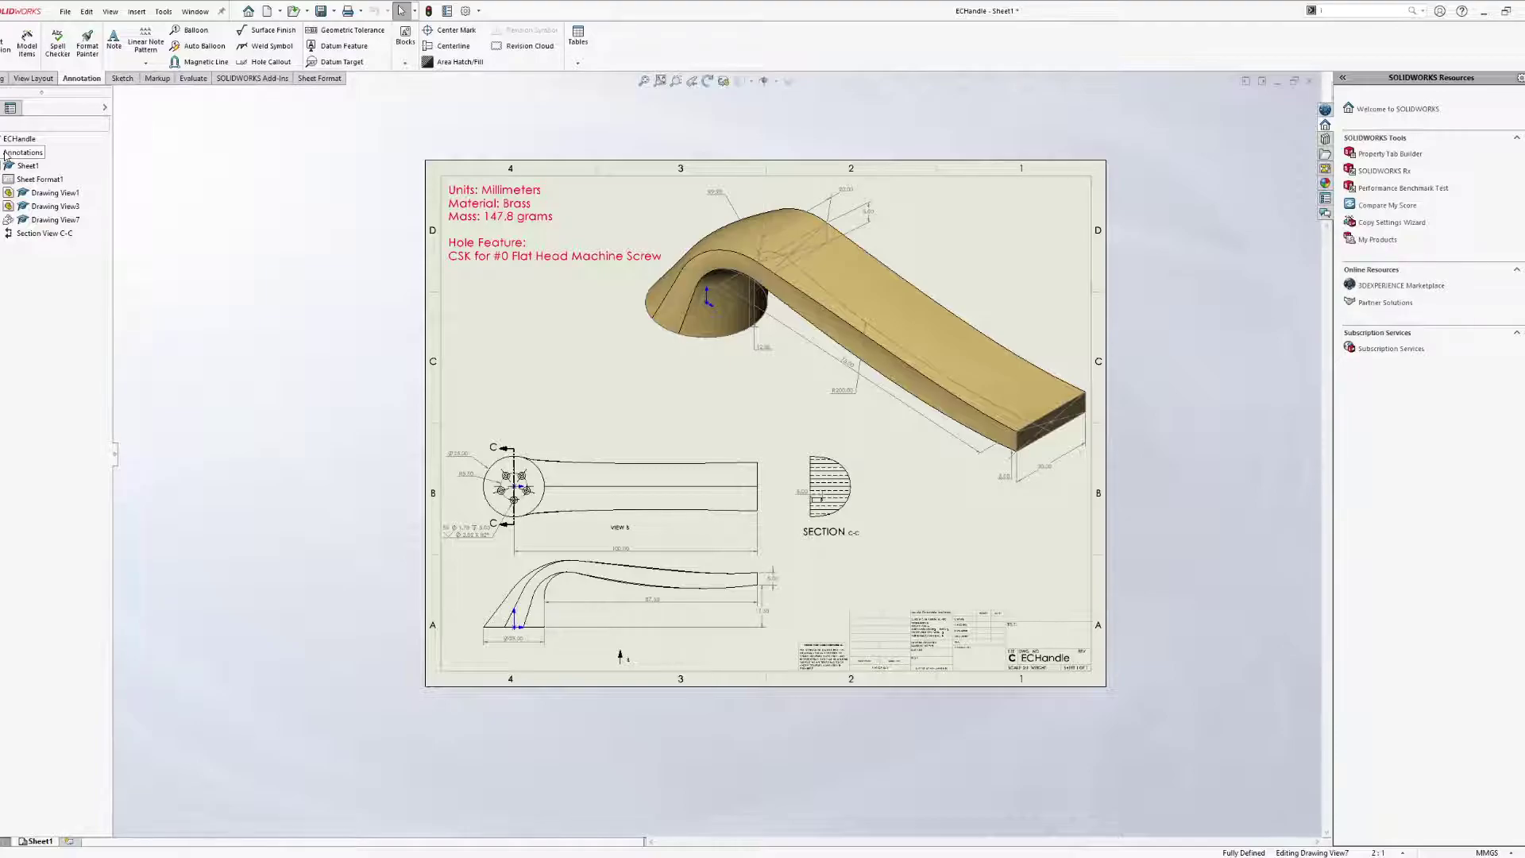
{"action": "left_click", "coordinate": [976, 549]}
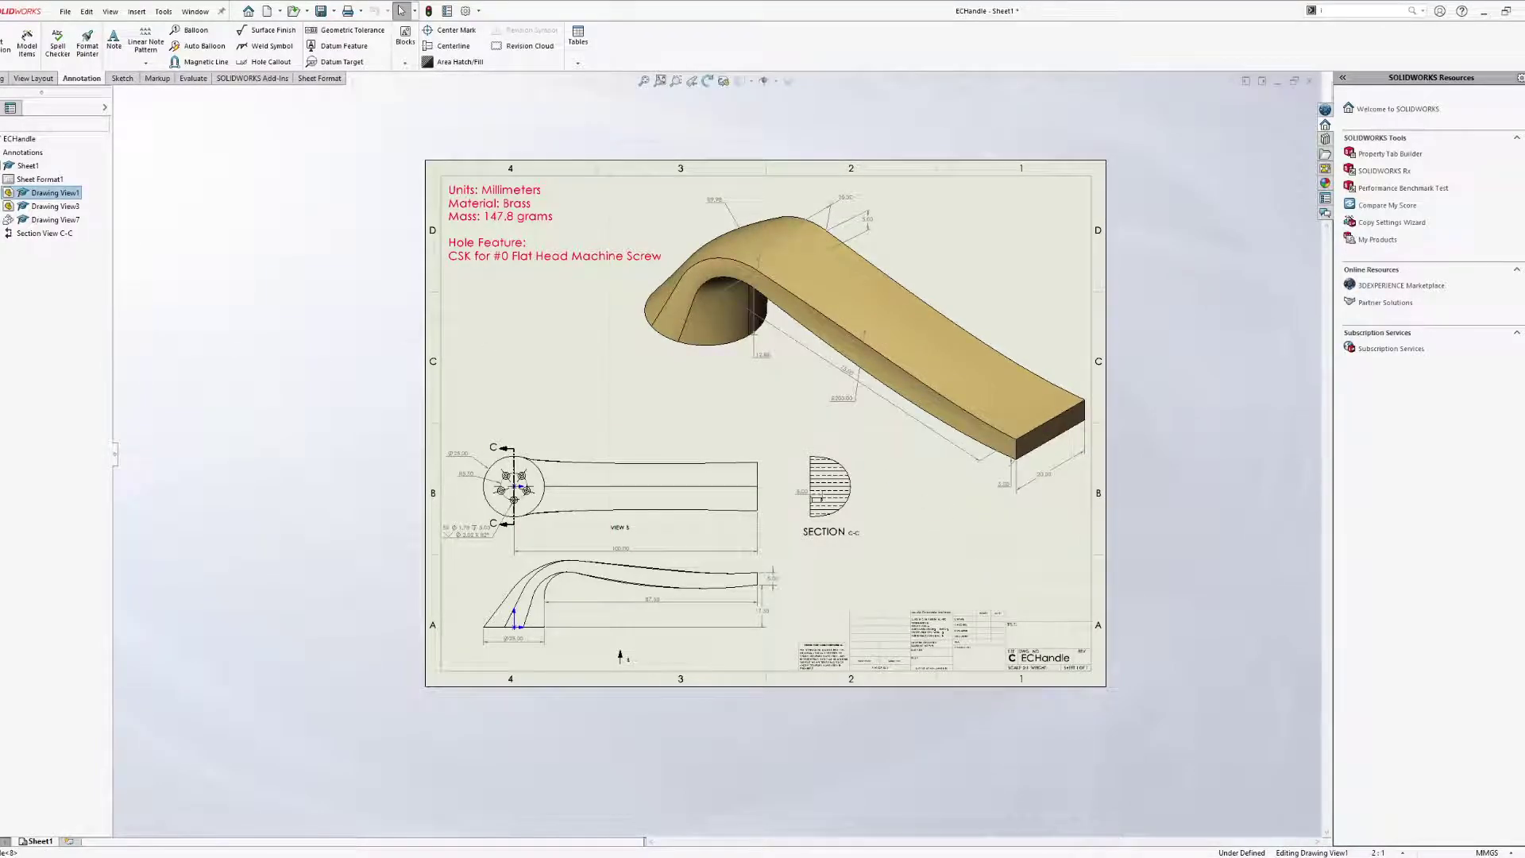
{"action": "left_click", "coordinate": [522, 348]}
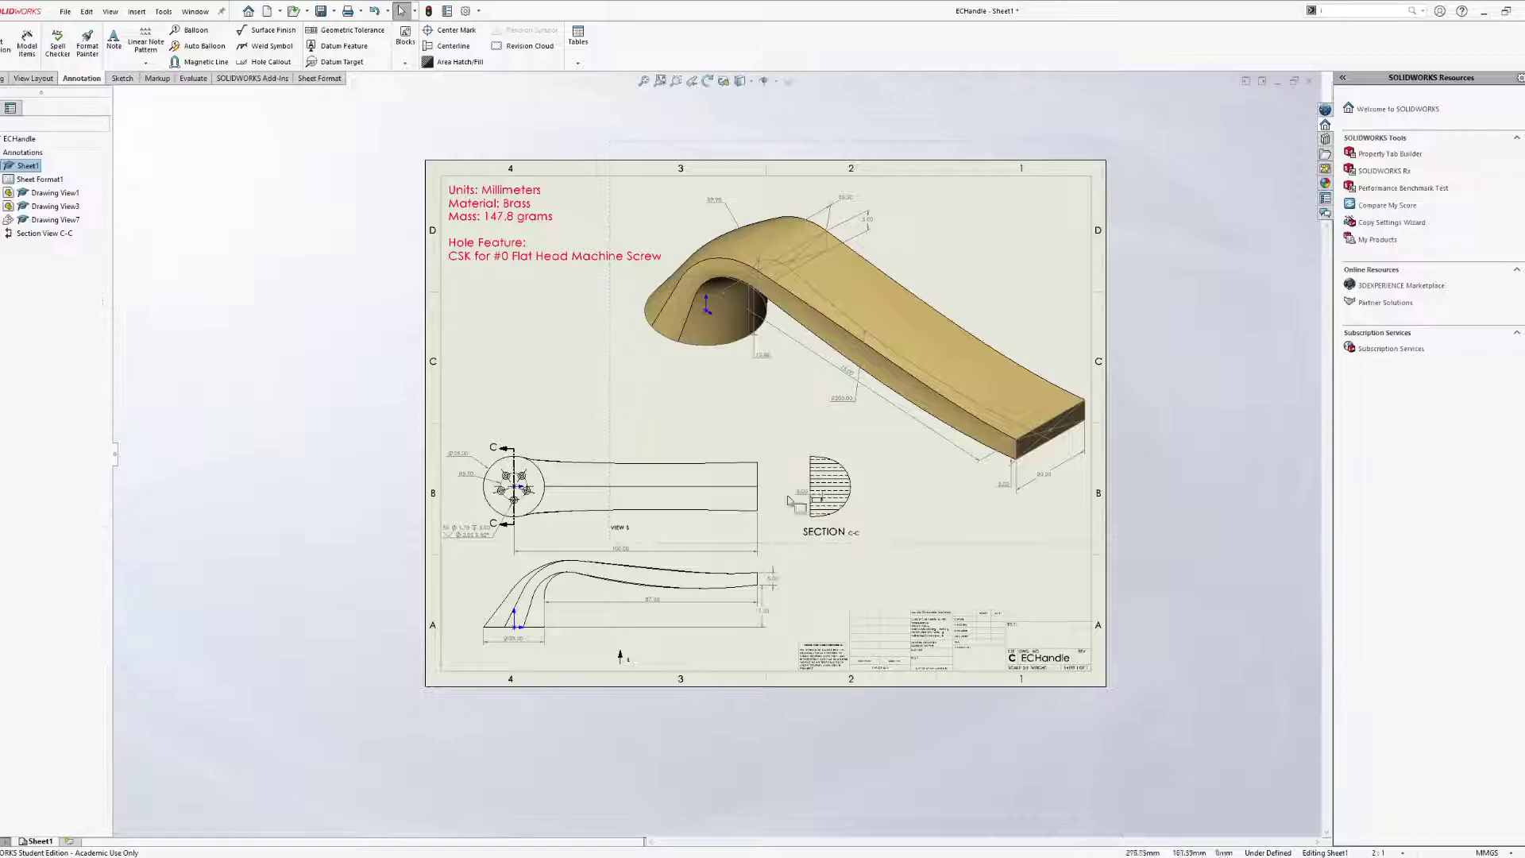
{"action": "left_click", "coordinate": [1307, 81]}
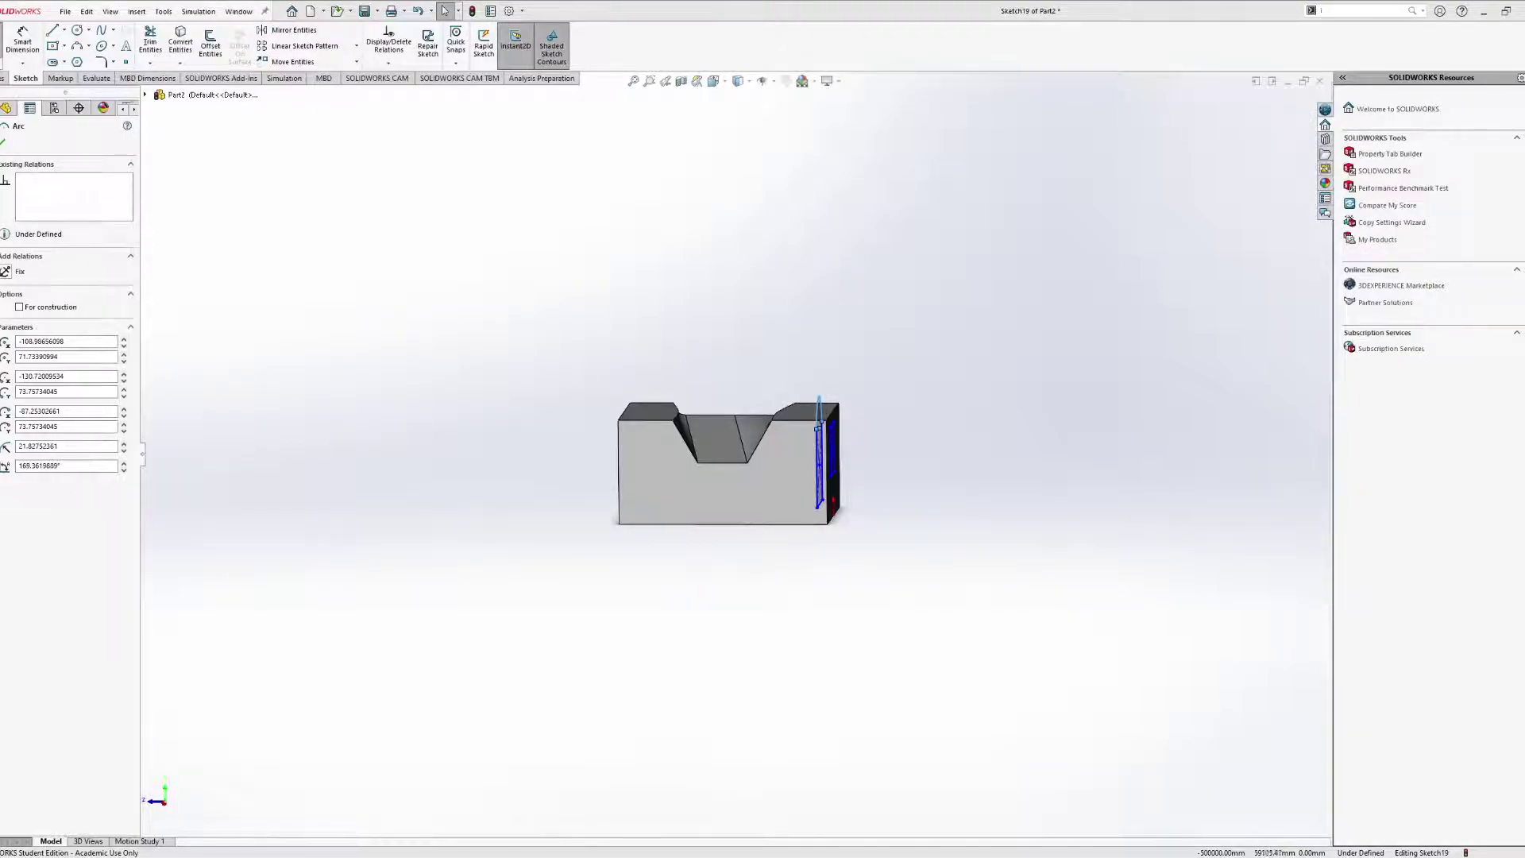
{"action": "key", "text": "Escape"}
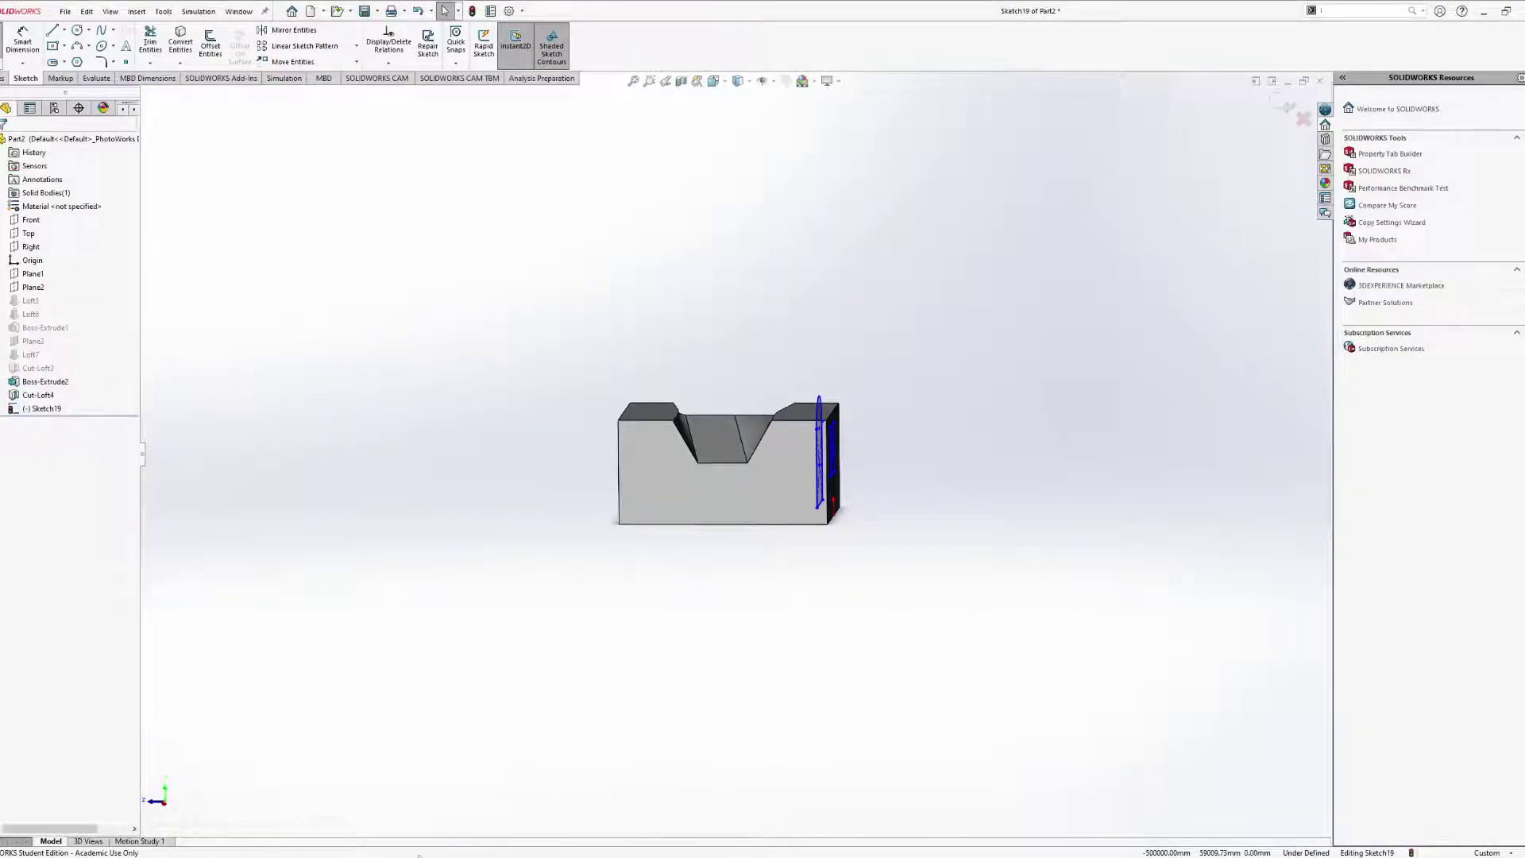
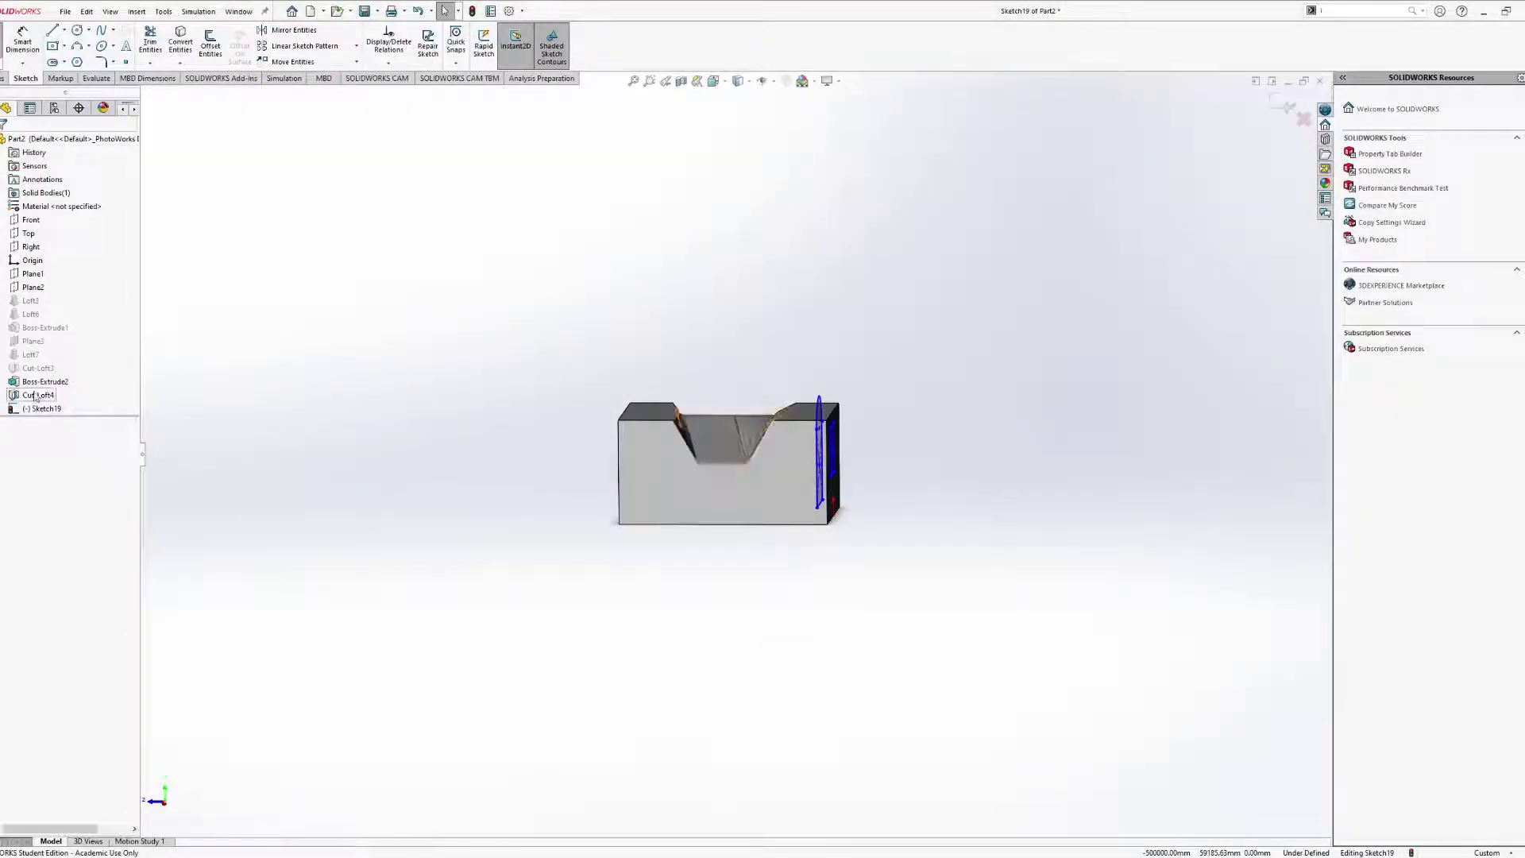
Exit the open arc sketch on the block's side and delete it from the part.
{"action": "left_click_drag", "start_coordinate": [41, 395], "coordinate": [41, 415]}
{"action": "mouse_move", "coordinate": [398, 344]}
{"action": "middle_mouse_down"}
{"action": "mouse_move", "coordinate": [432, 491]}
{"action": "mouse_move", "coordinate": [416, 433]}
{"action": "mouse_move", "coordinate": [389, 437]}
{"action": "middle_mouse_up"}
{"action": "left_click", "coordinate": [1, 41]}
{"action": "mouse_move", "coordinate": [521, 429]}
{"action": "middle_mouse_down"}
{"action": "mouse_move", "coordinate": [487, 429]}
{"action": "mouse_move", "coordinate": [542, 434]}
{"action": "middle_mouse_up"}
{"action": "left_click", "coordinate": [44, 408]}
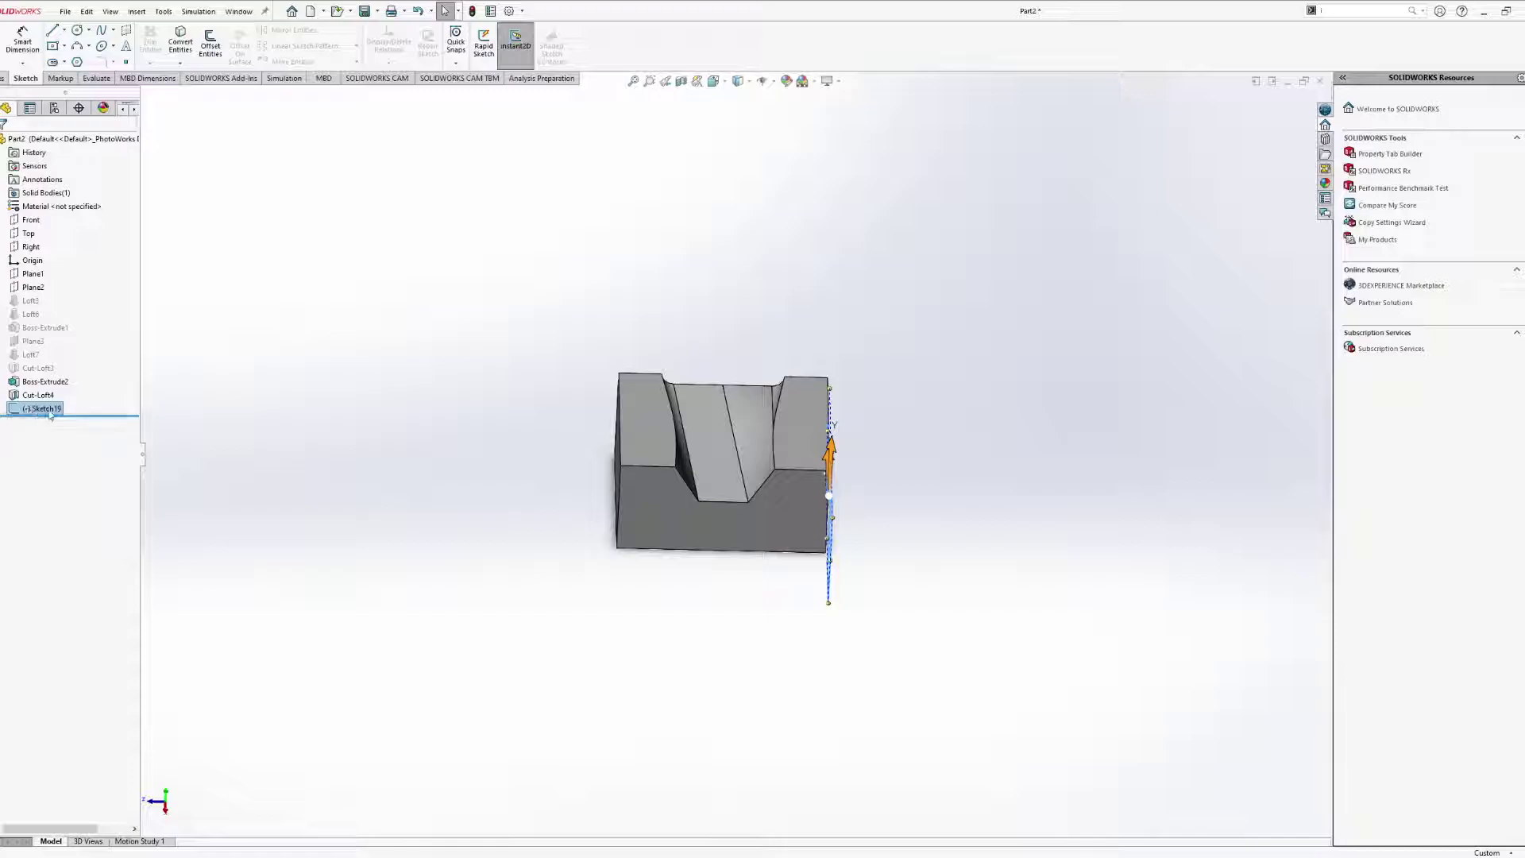
{"action": "key", "text": "Delete"}
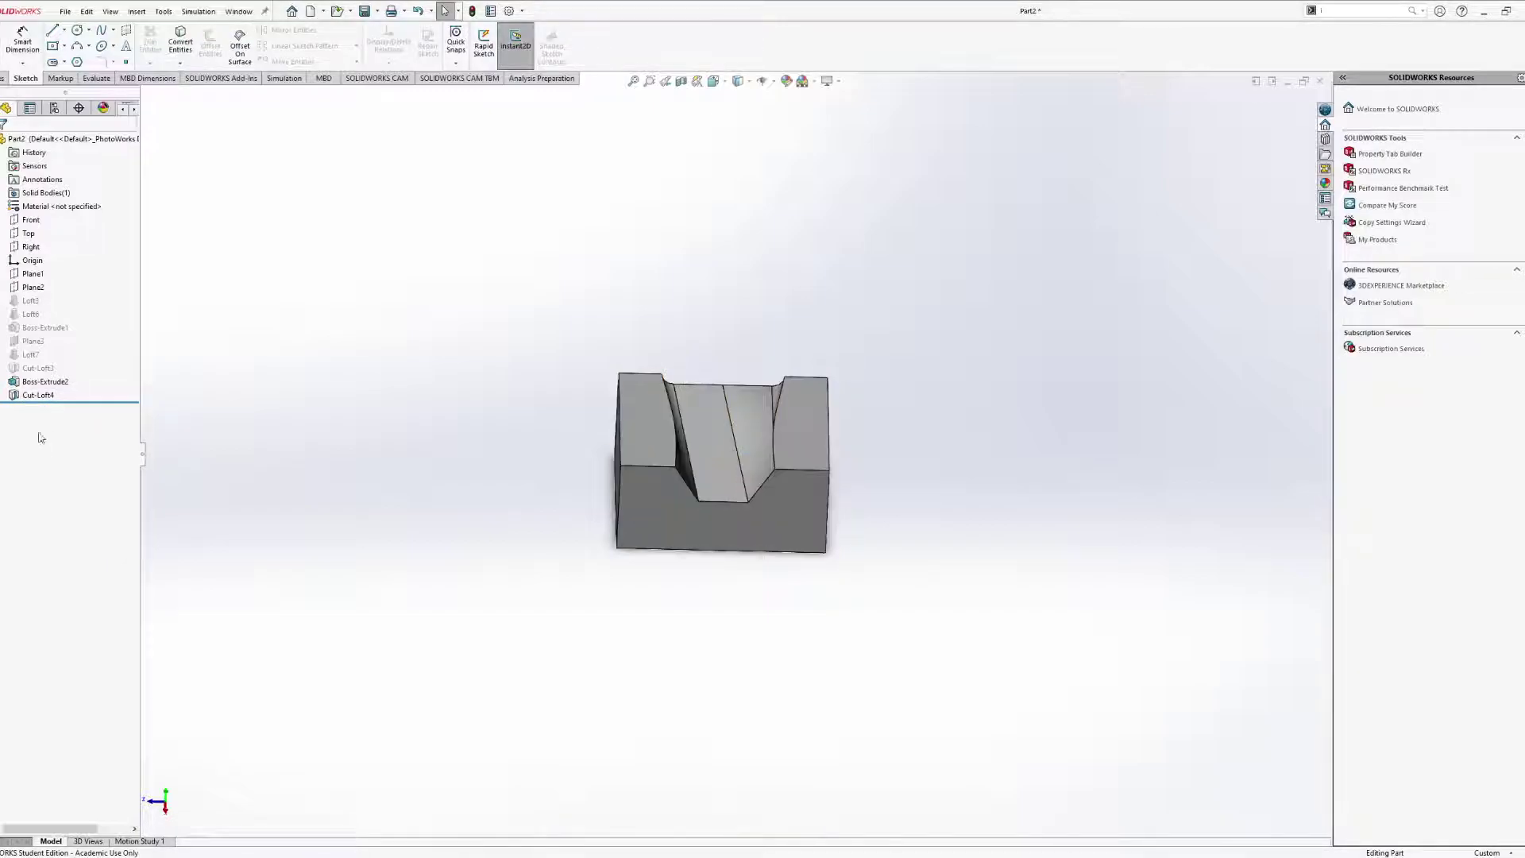
Suppress the block's Boss-Extrude2 and Cut-Loft4 features.
{"action": "left_click", "coordinate": [37, 395]}
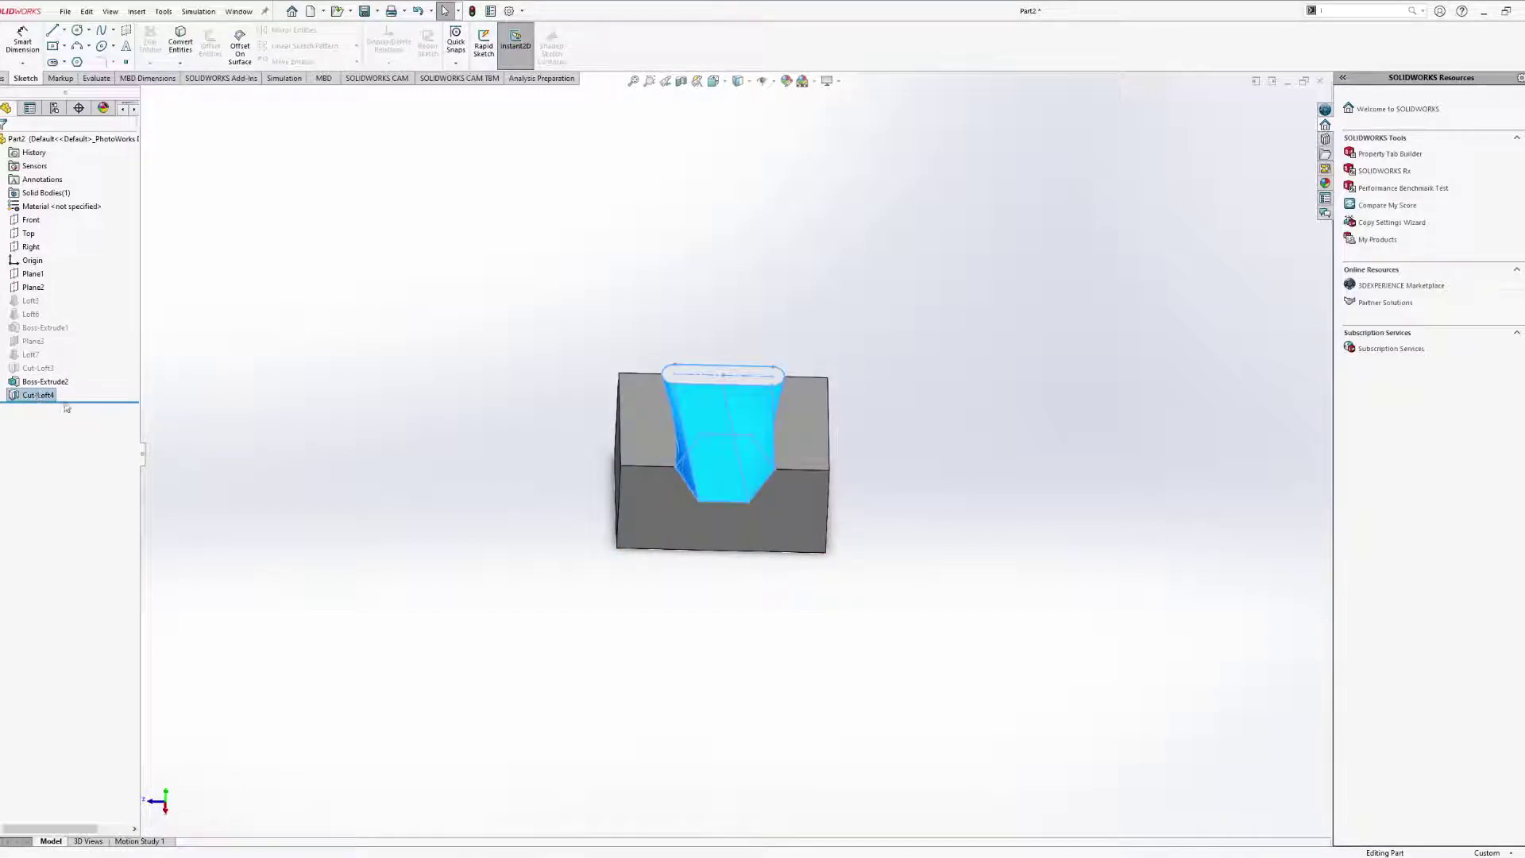
{"action": "left_click", "coordinate": [22, 383]}
{"action": "left_click", "coordinate": [59, 356]}
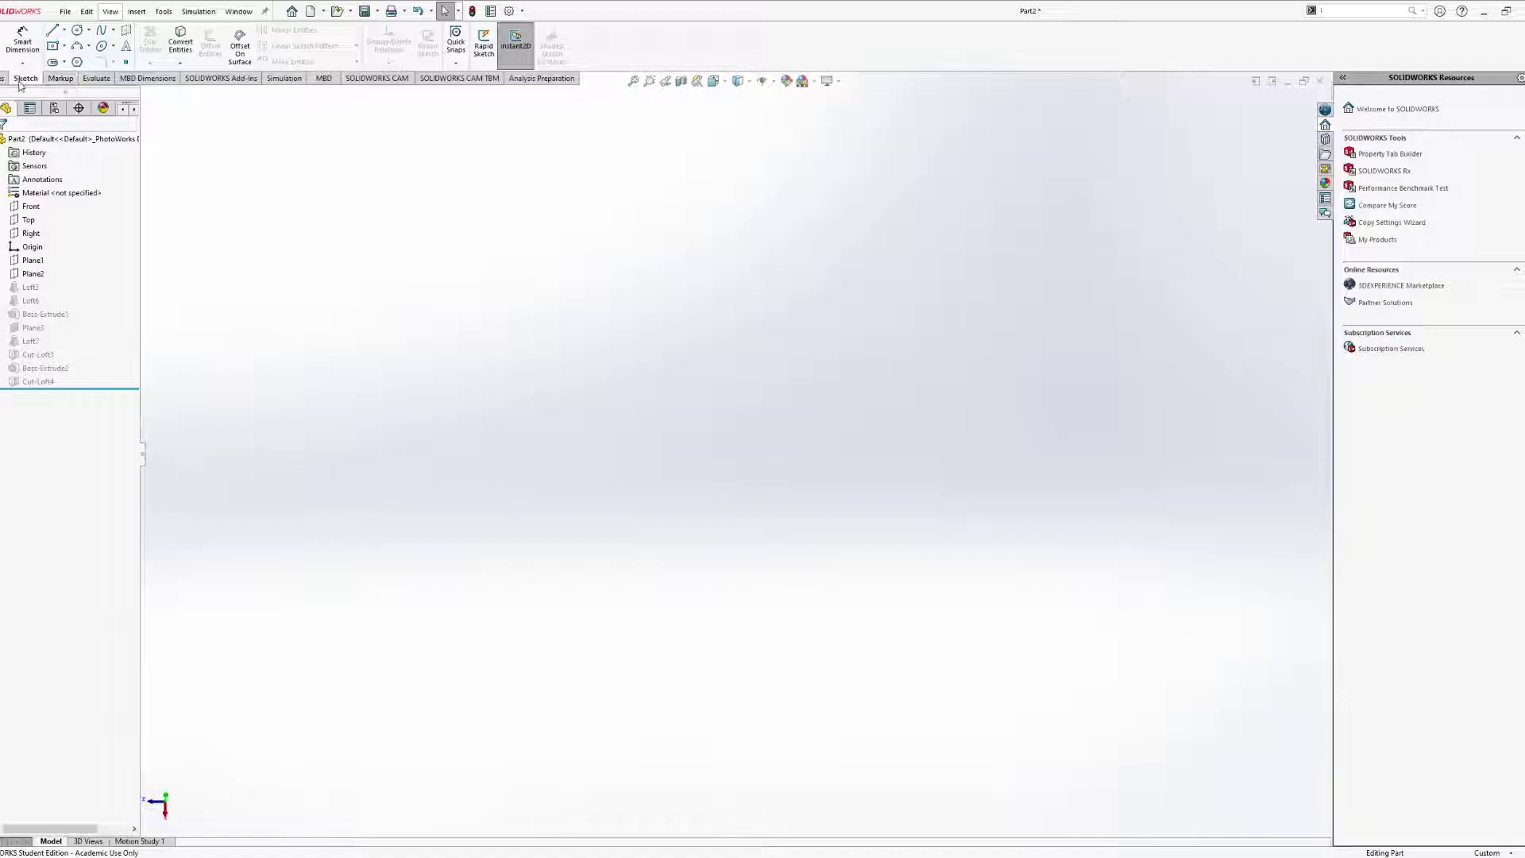
Sketch a chain of three connected lines on the Top plane, starting at the origin.
{"action": "left_click", "coordinate": [29, 223]}
{"action": "middle_click_drag", "start_coordinate": [442, 442], "coordinate": [554, 484]}
{"action": "scroll", "coordinate": [569, 499], "scroll_direction": "down", "scroll_amount": 4}
{"action": "middle_click_drag", "start_coordinate": [798, 456], "coordinate": [607, 405], "text": "ctrl"}
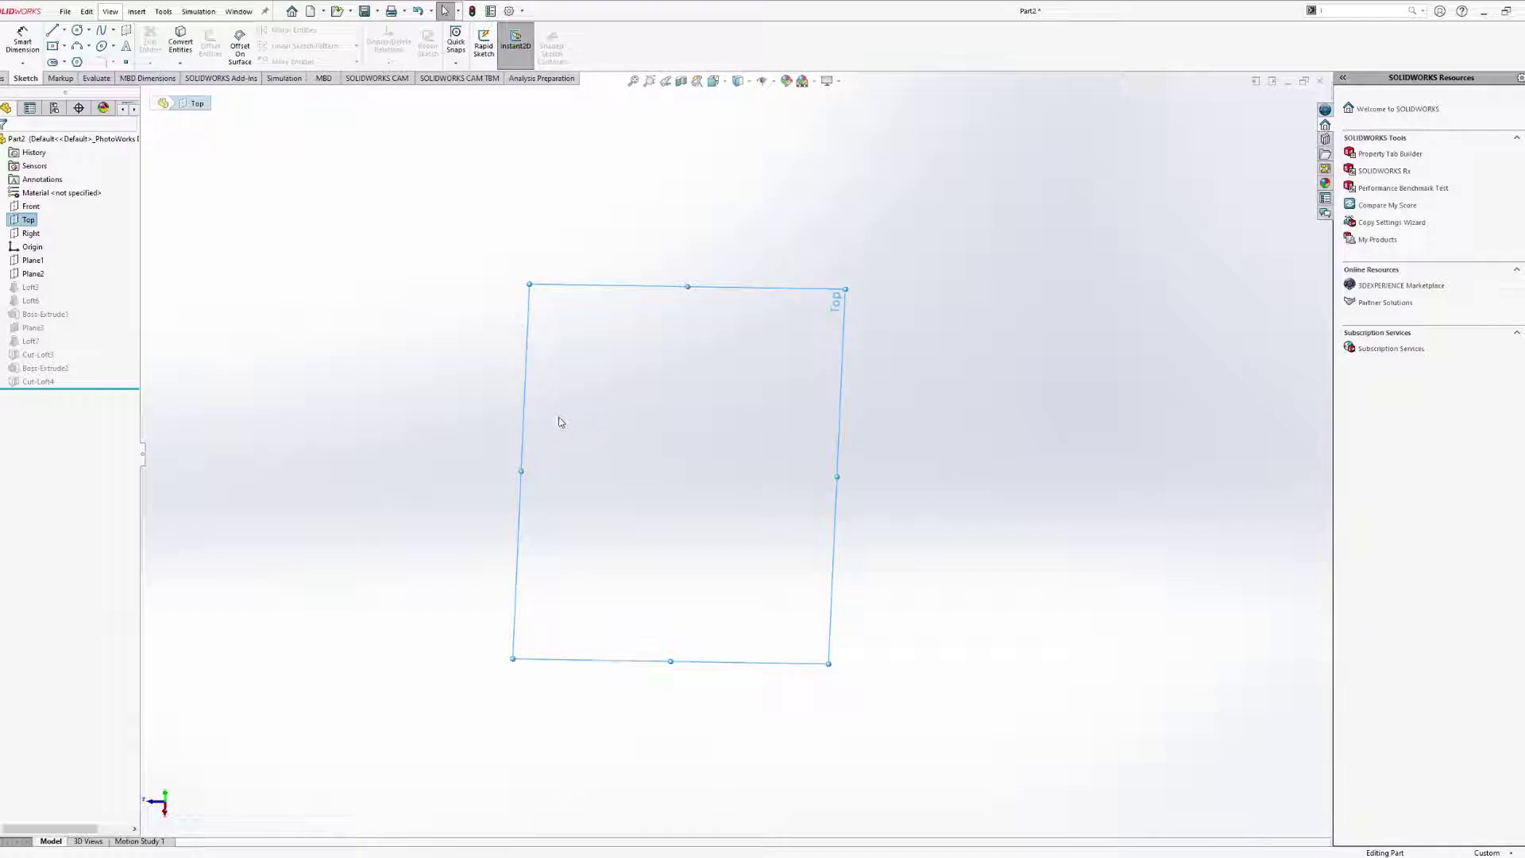
{"action": "middle_click_drag", "start_coordinate": [680, 433], "coordinate": [671, 398]}
{"action": "key", "text": "Escape"}
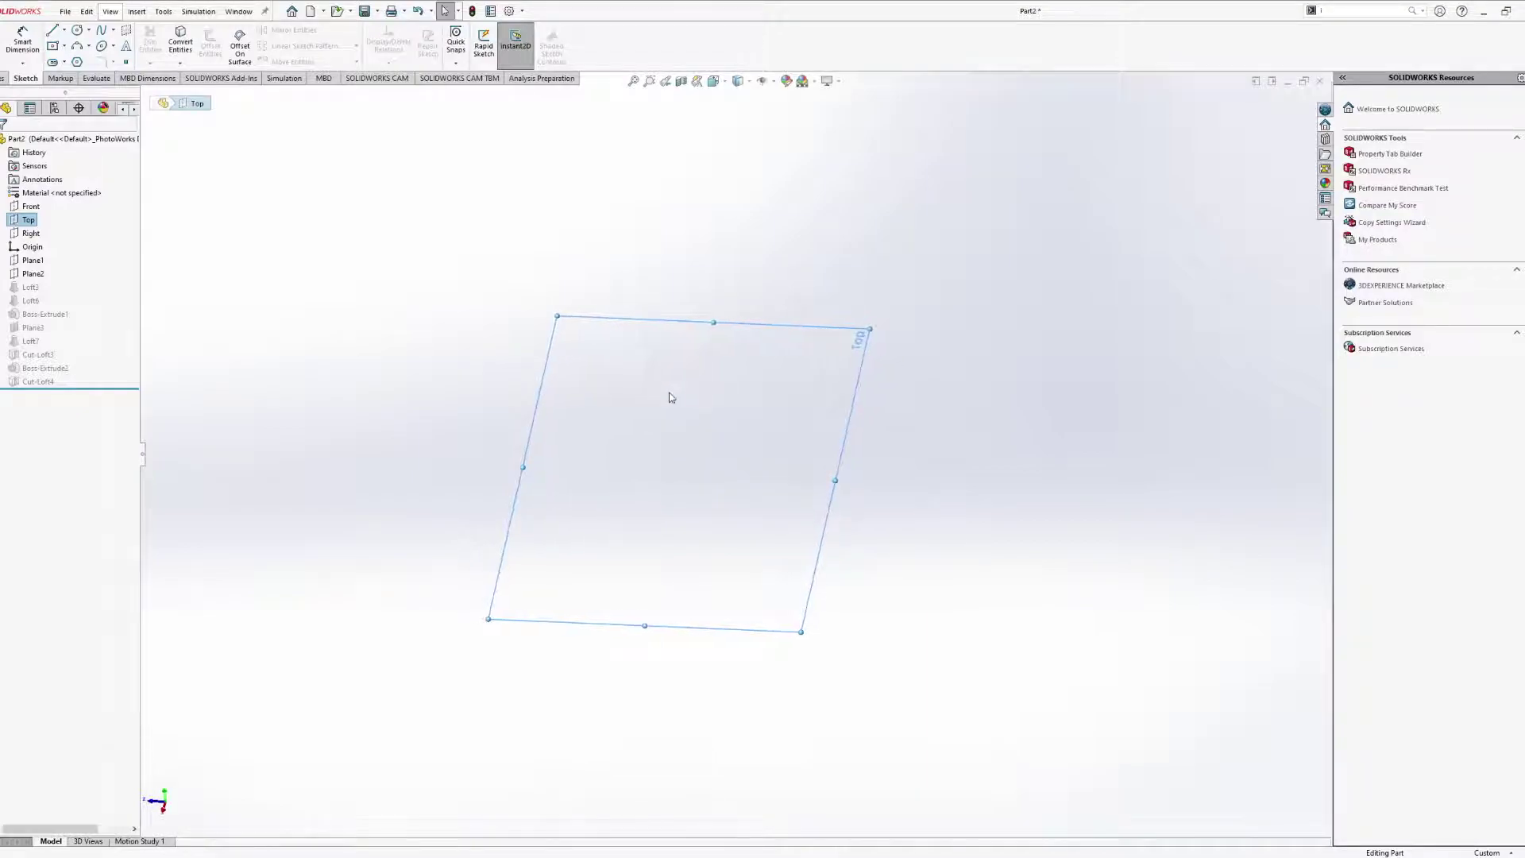
{"action": "left_click", "coordinate": [52, 31]}
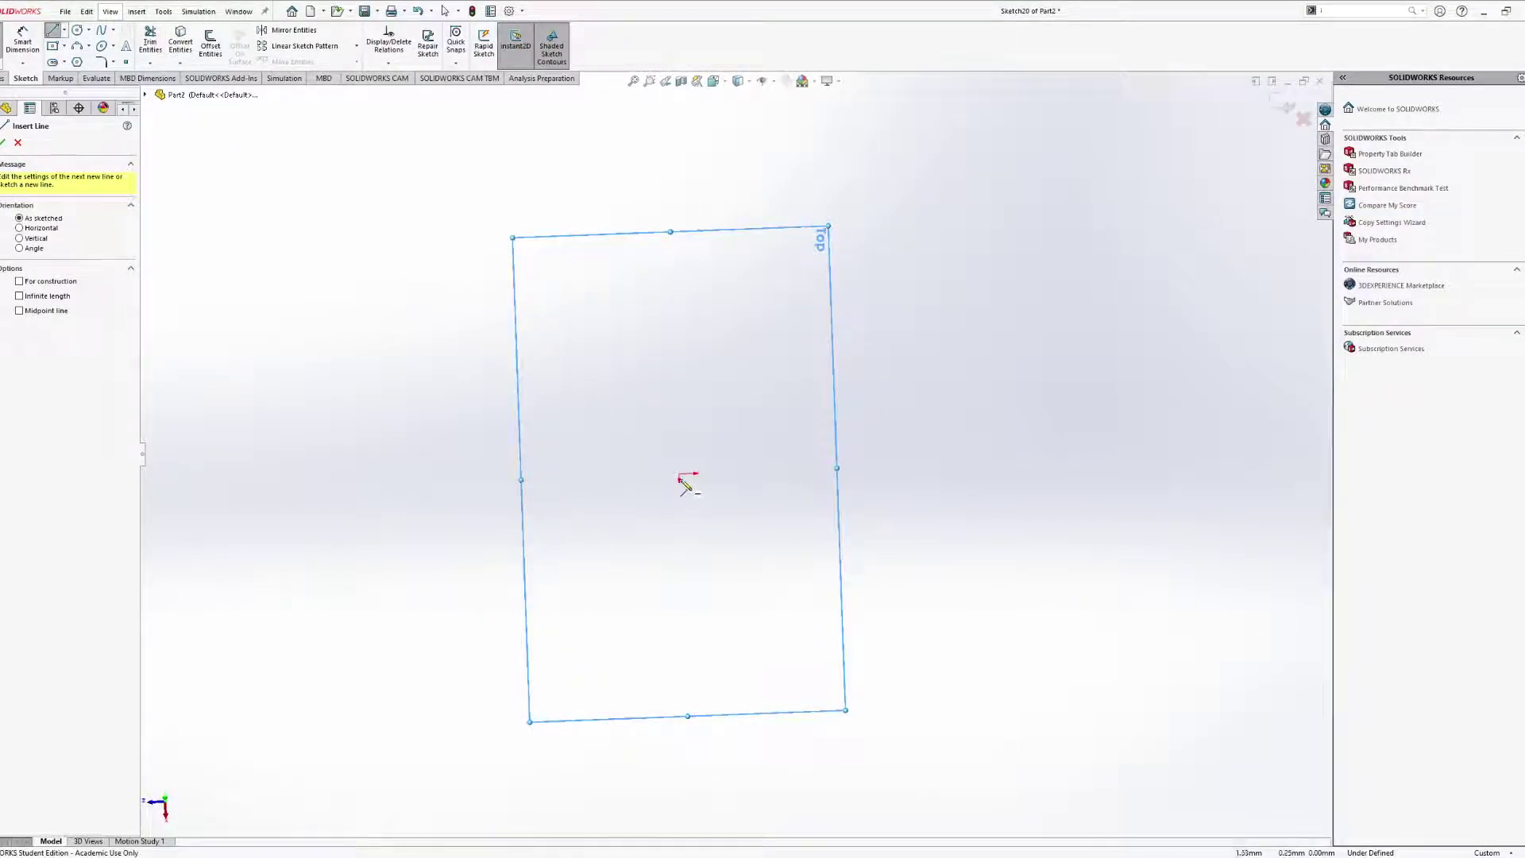
{"action": "left_click", "coordinate": [679, 474]}
{"action": "left_click", "coordinate": [681, 552]}
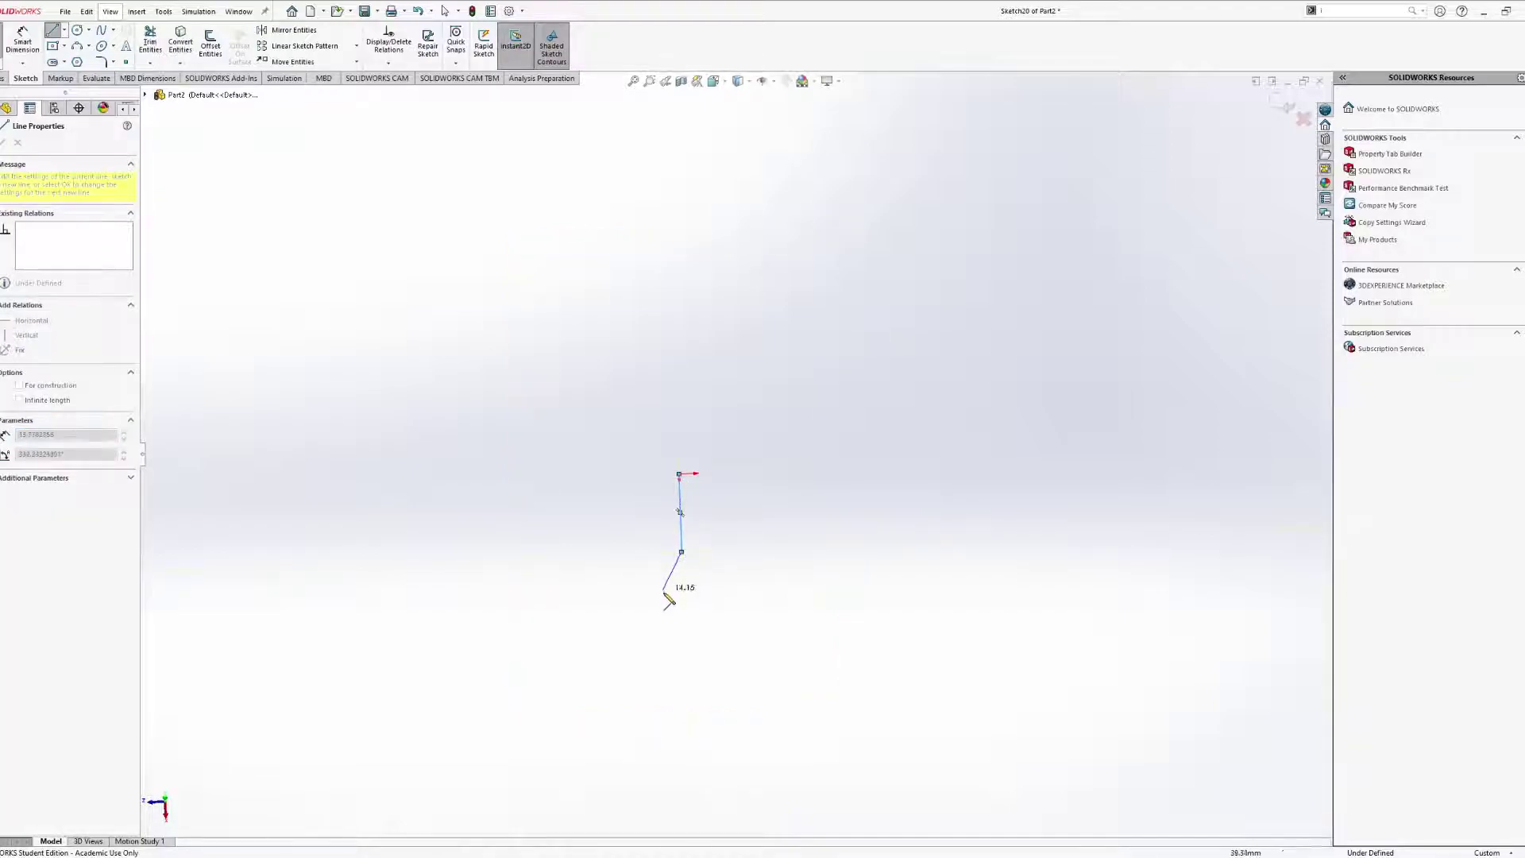
{"action": "left_click", "coordinate": [747, 653]}
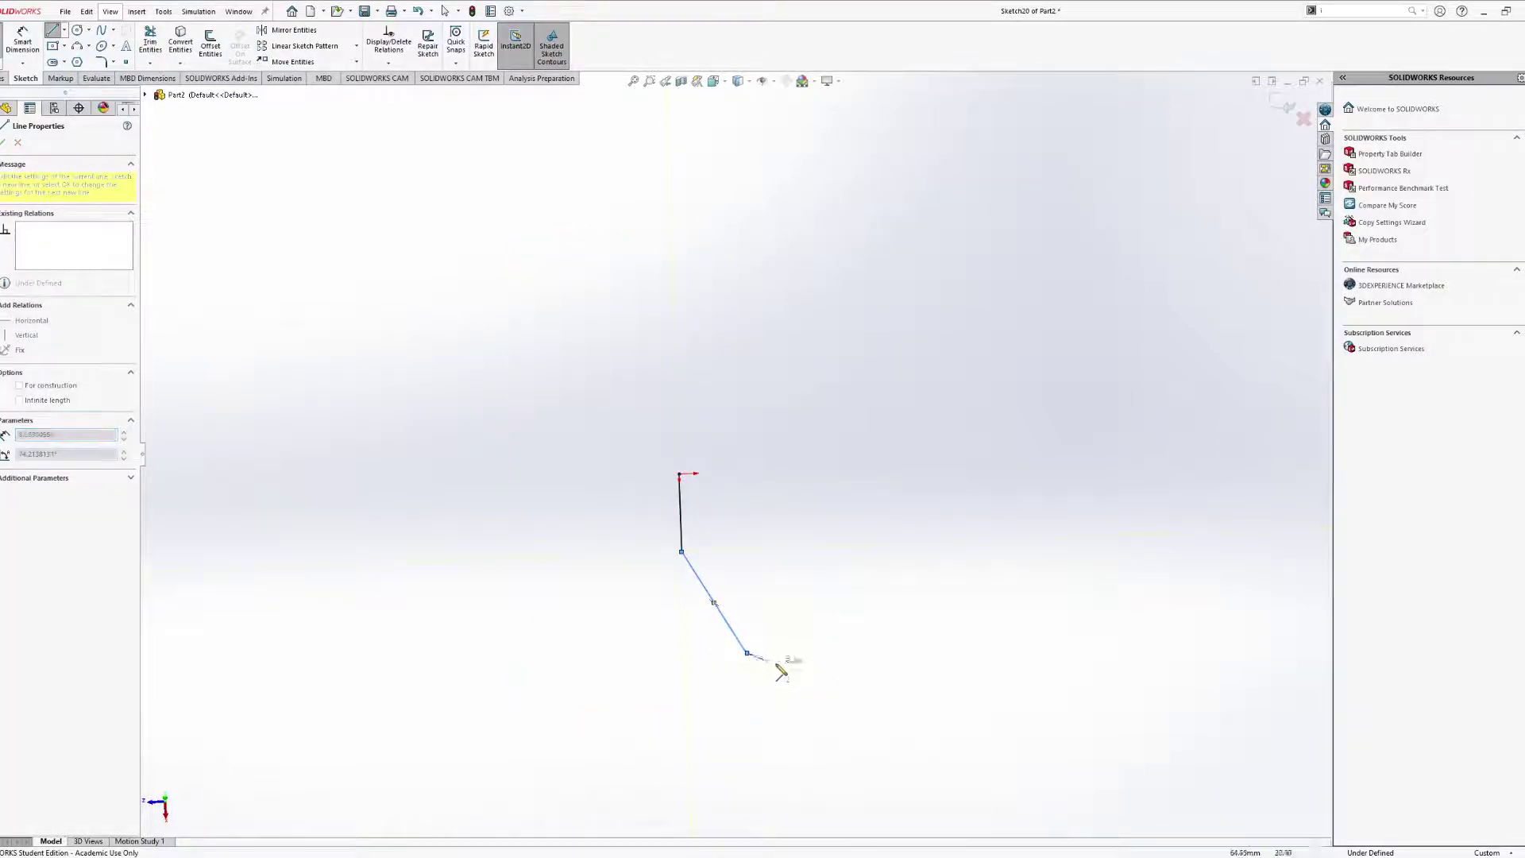
{"action": "left_click", "coordinate": [824, 666]}
{"action": "key", "text": "Escape"}
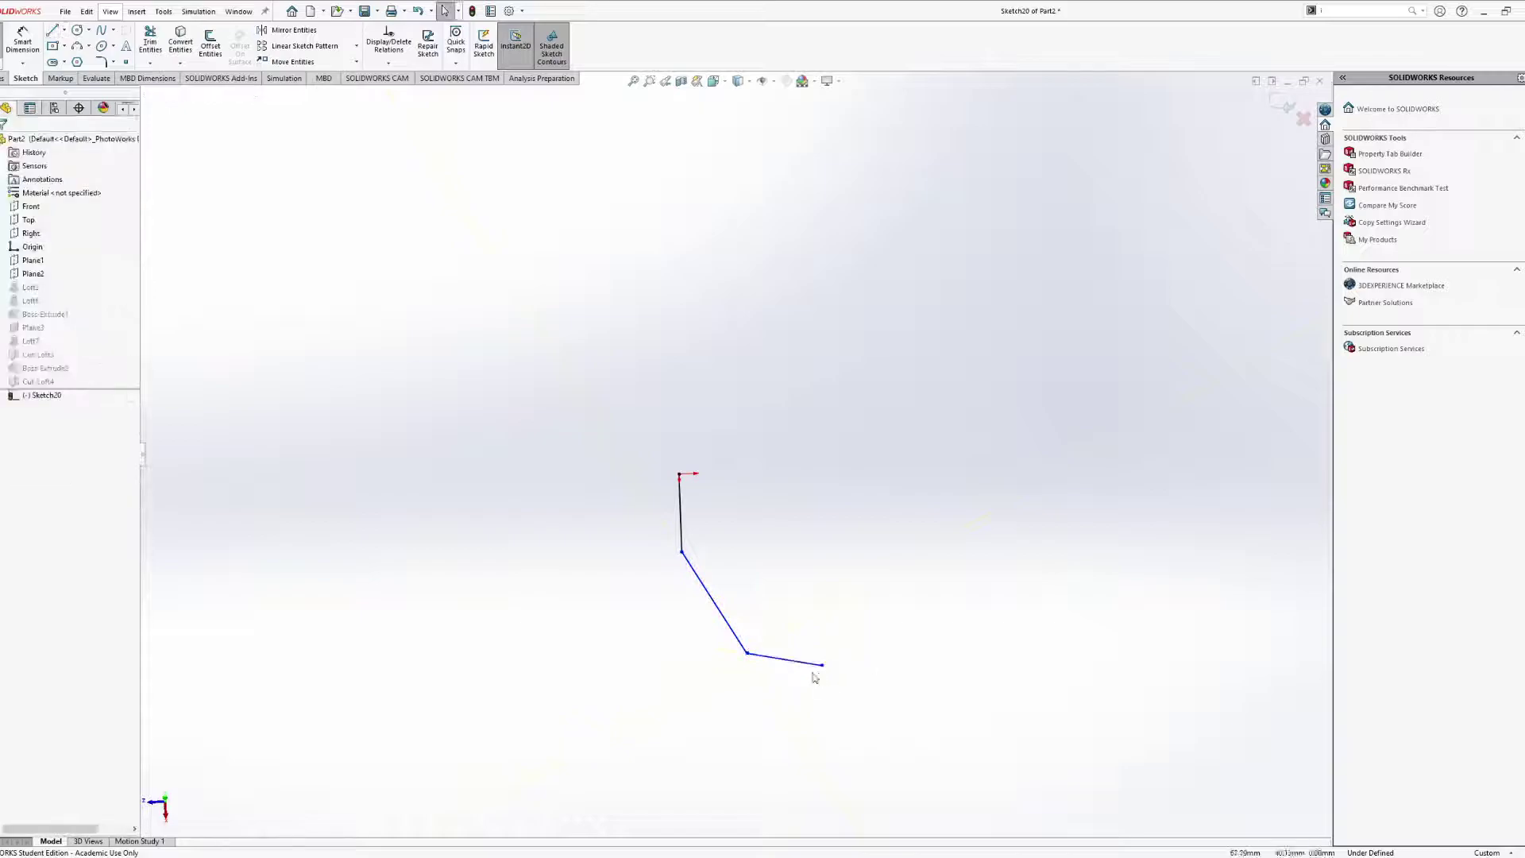
Extend the line chain from its free end with two connected three-point arcs curving in opposite directions.
{"action": "left_click", "coordinate": [77, 46]}
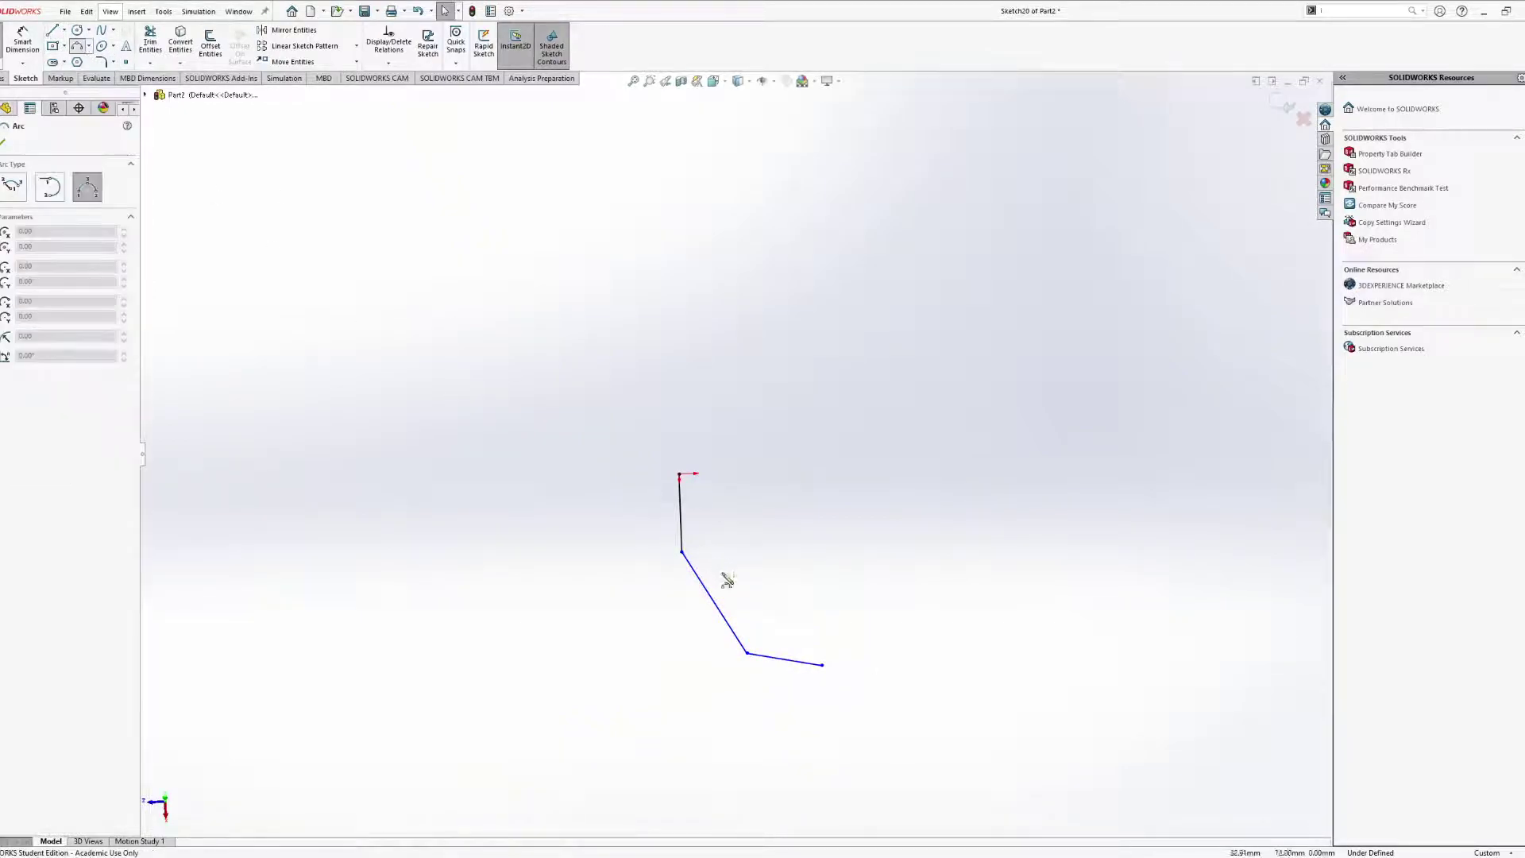
{"action": "left_click", "coordinate": [822, 665]}
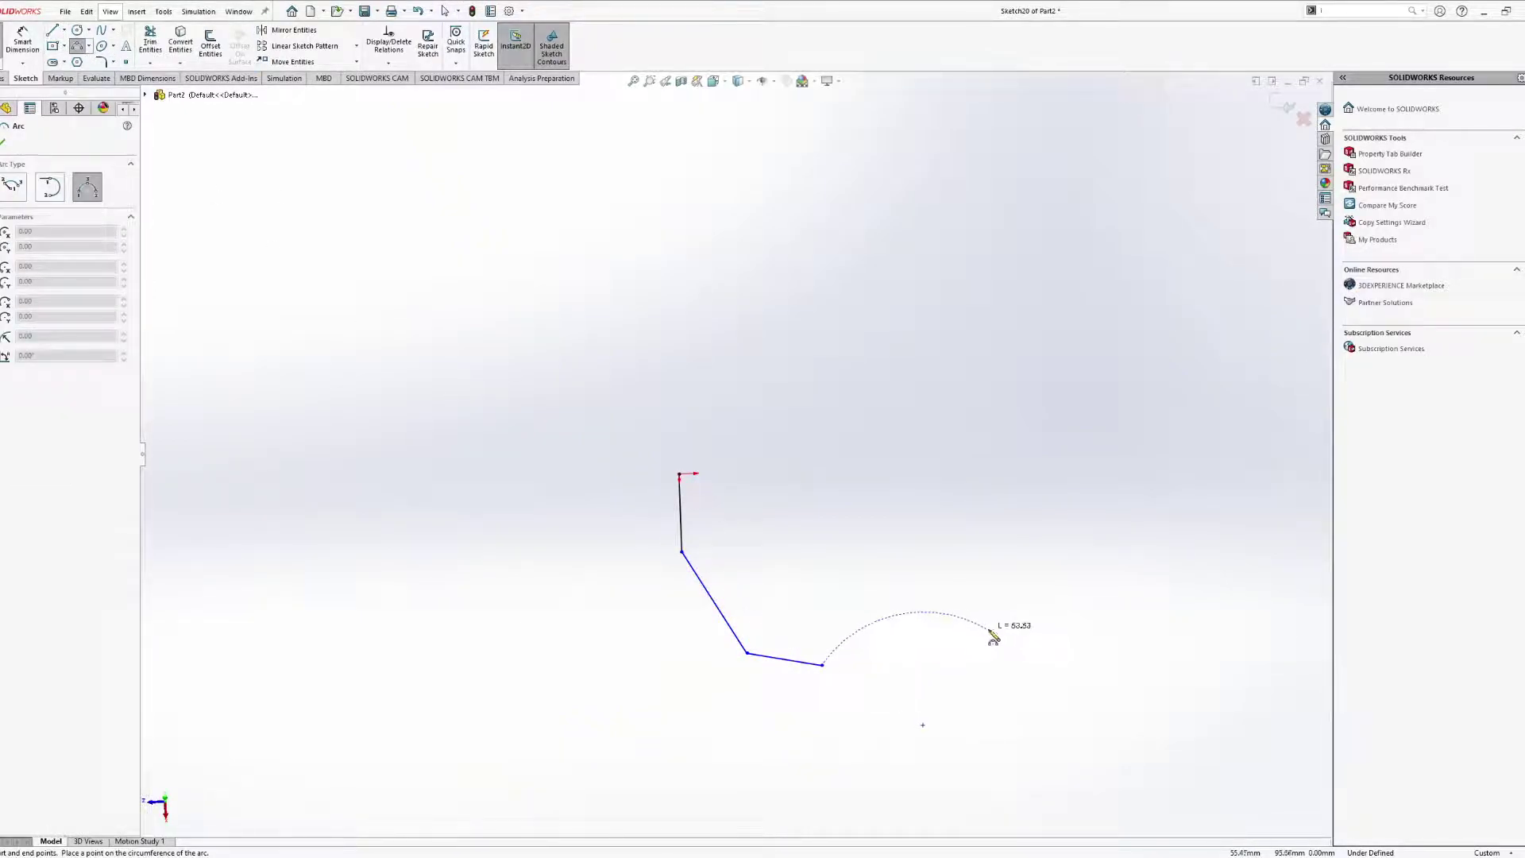
{"action": "left_click", "coordinate": [1014, 612]}
{"action": "left_click", "coordinate": [953, 657]}
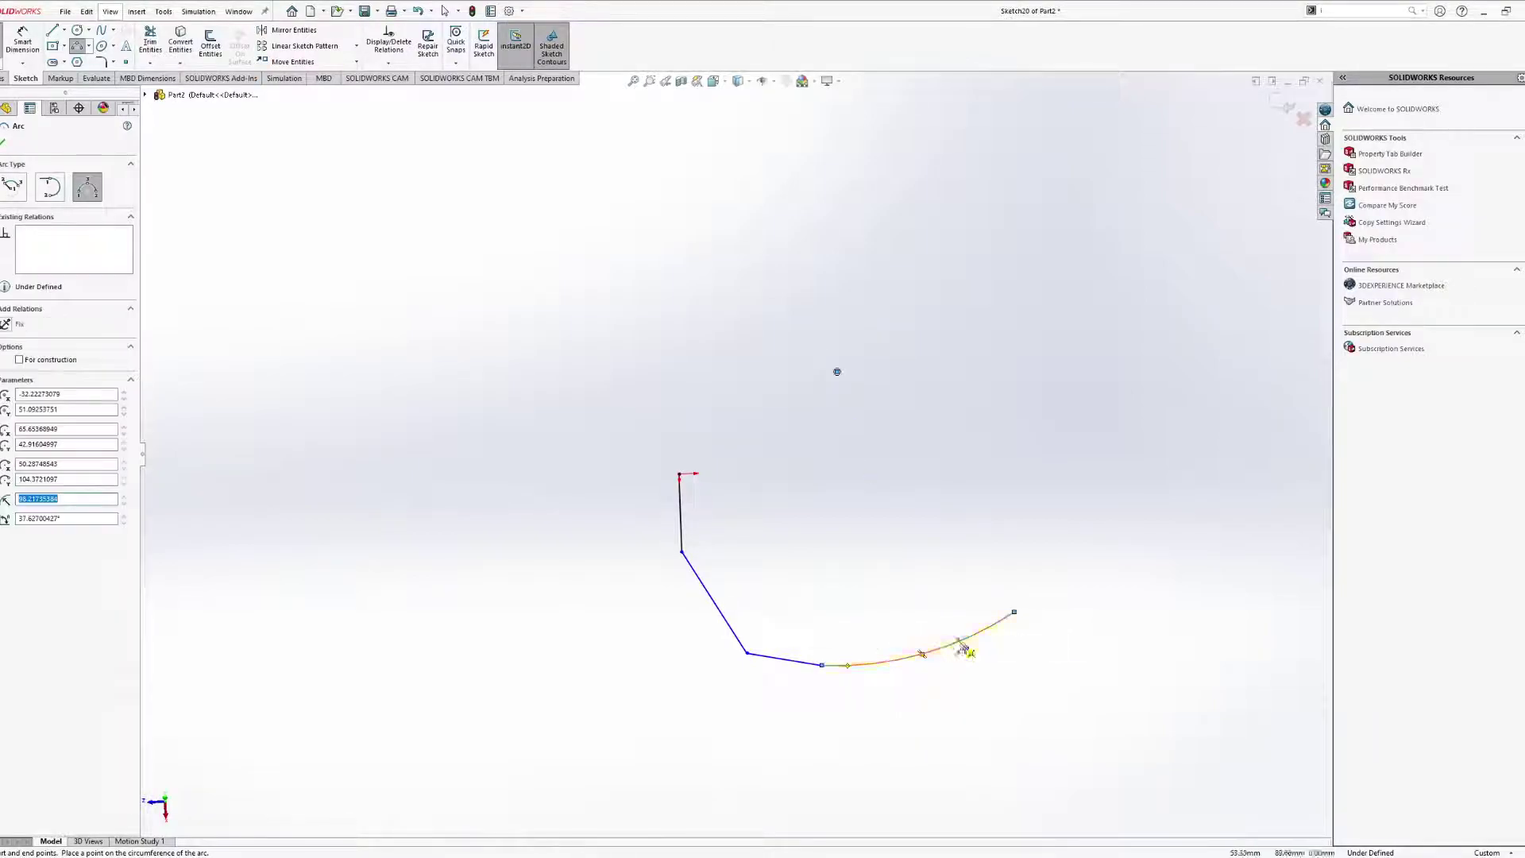
{"action": "left_click", "coordinate": [1167, 753]}
{"action": "mouse_move", "coordinate": [1011, 741]}
{"action": "middle_mouse_down", "text": "ctrl"}
{"action": "mouse_move", "coordinate": [937, 500]}
{"action": "mouse_move", "coordinate": [902, 469]}
{"action": "middle_mouse_up", "text": "ctrl"}
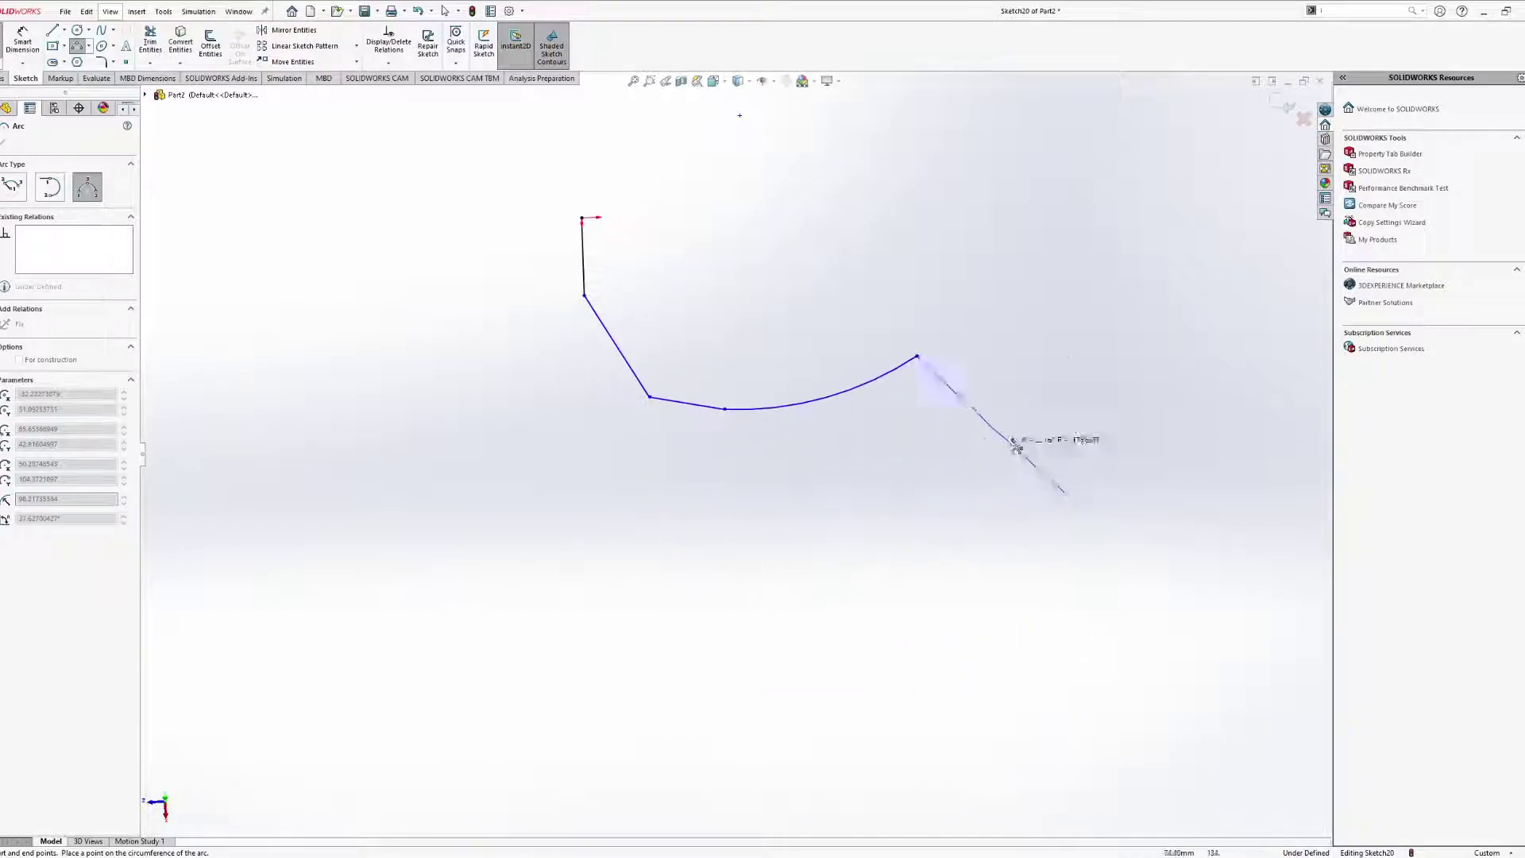
{"action": "left_click", "coordinate": [1063, 402]}
{"action": "key", "text": "Escape"}
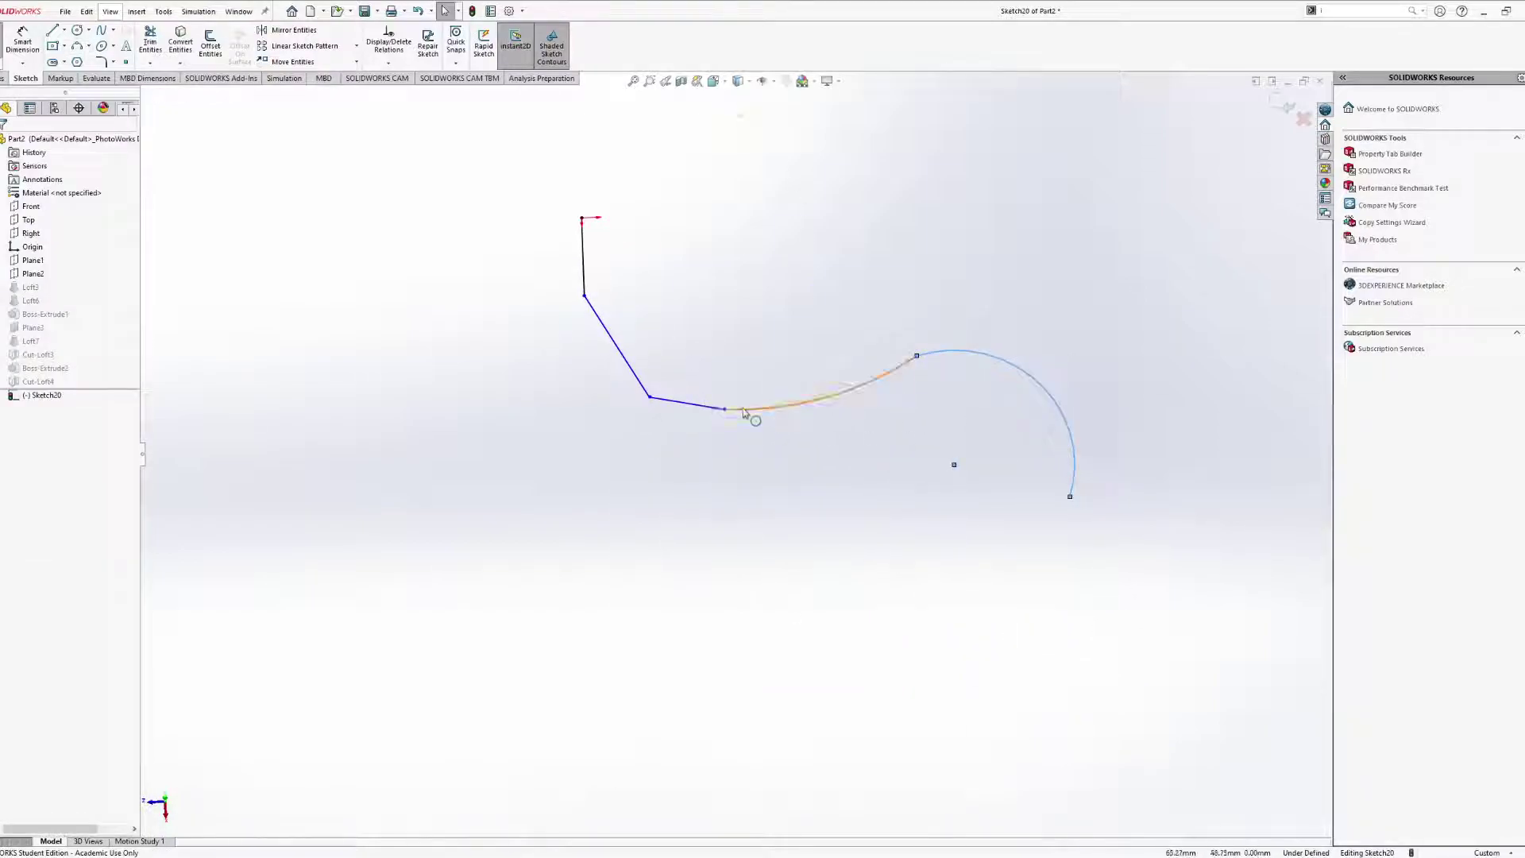
Make the last line tangent to the first arc and the two arcs tangent to each other, and exit the path sketch.
{"action": "left_click", "coordinate": [715, 408]}
{"action": "left_click", "coordinate": [757, 409], "text": "ctrl"}
{"action": "left_click", "coordinate": [7, 340]}
{"action": "left_click", "coordinate": [582, 424]}
{"action": "left_click", "coordinate": [931, 351]}
{"action": "left_click", "coordinate": [898, 374], "text": "ctrl"}
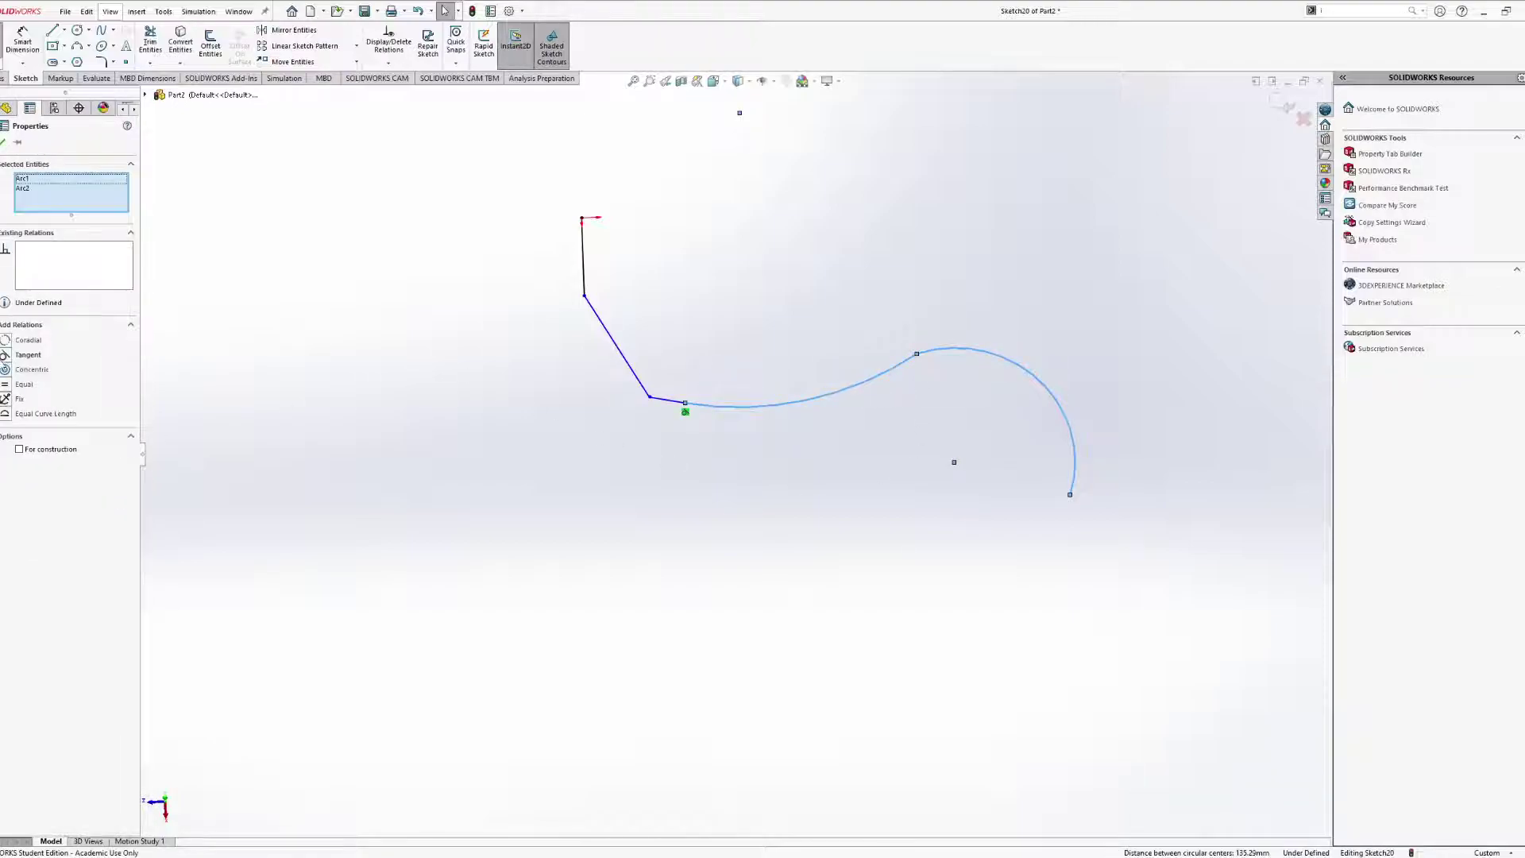
{"action": "left_click", "coordinate": [8, 357]}
{"action": "key", "text": "Escape"}
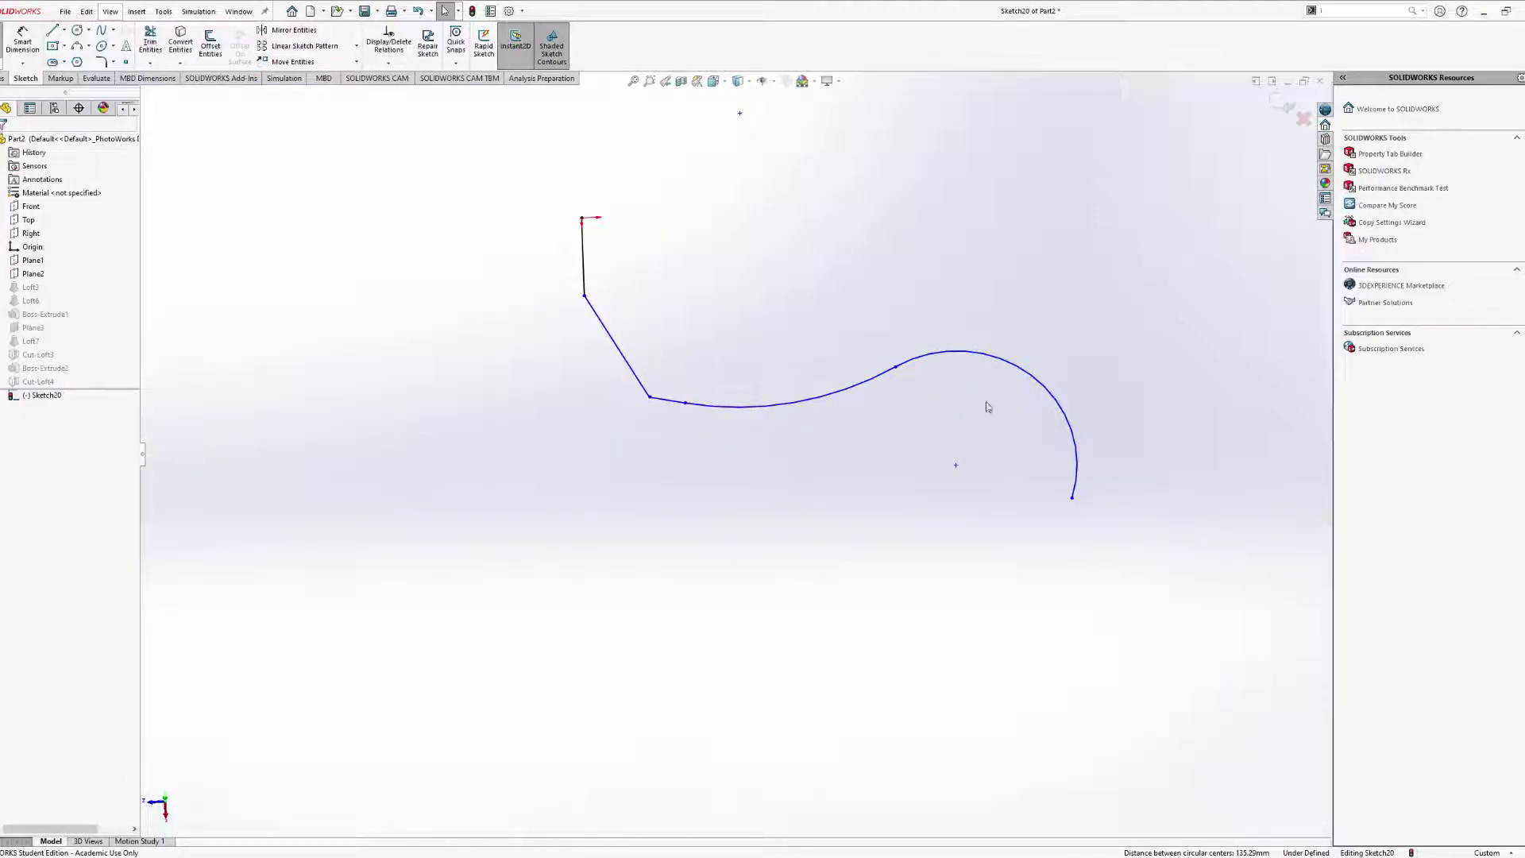
{"action": "middle_click_drag", "start_coordinate": [532, 382], "coordinate": [511, 566], "text": "ctrl"}
{"action": "key", "text": "ctrl+b"}
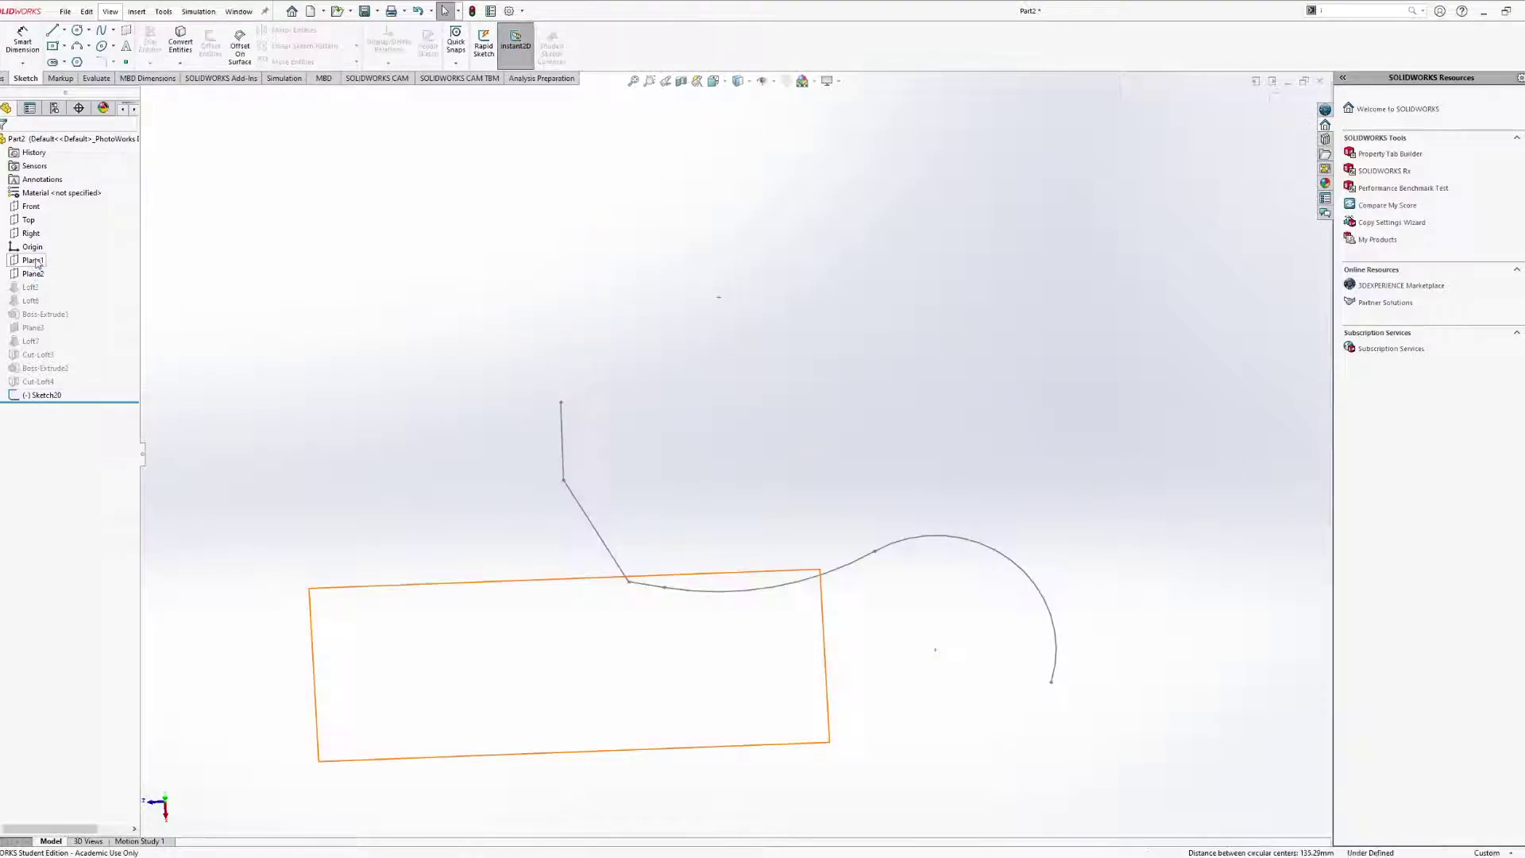
Sketch a vertical centerpoint slot on the Right plane, centred on the origin, about 12 mm from its centre to each end arc's centre.
{"action": "mouse_move", "coordinate": [286, 274]}
{"action": "middle_mouse_down"}
{"action": "mouse_move", "coordinate": [302, 286]}
{"action": "mouse_move", "coordinate": [361, 166]}
{"action": "mouse_move", "coordinate": [480, 218]}
{"action": "mouse_move", "coordinate": [457, 258]}
{"action": "mouse_move", "coordinate": [469, 266]}
{"action": "middle_mouse_up"}
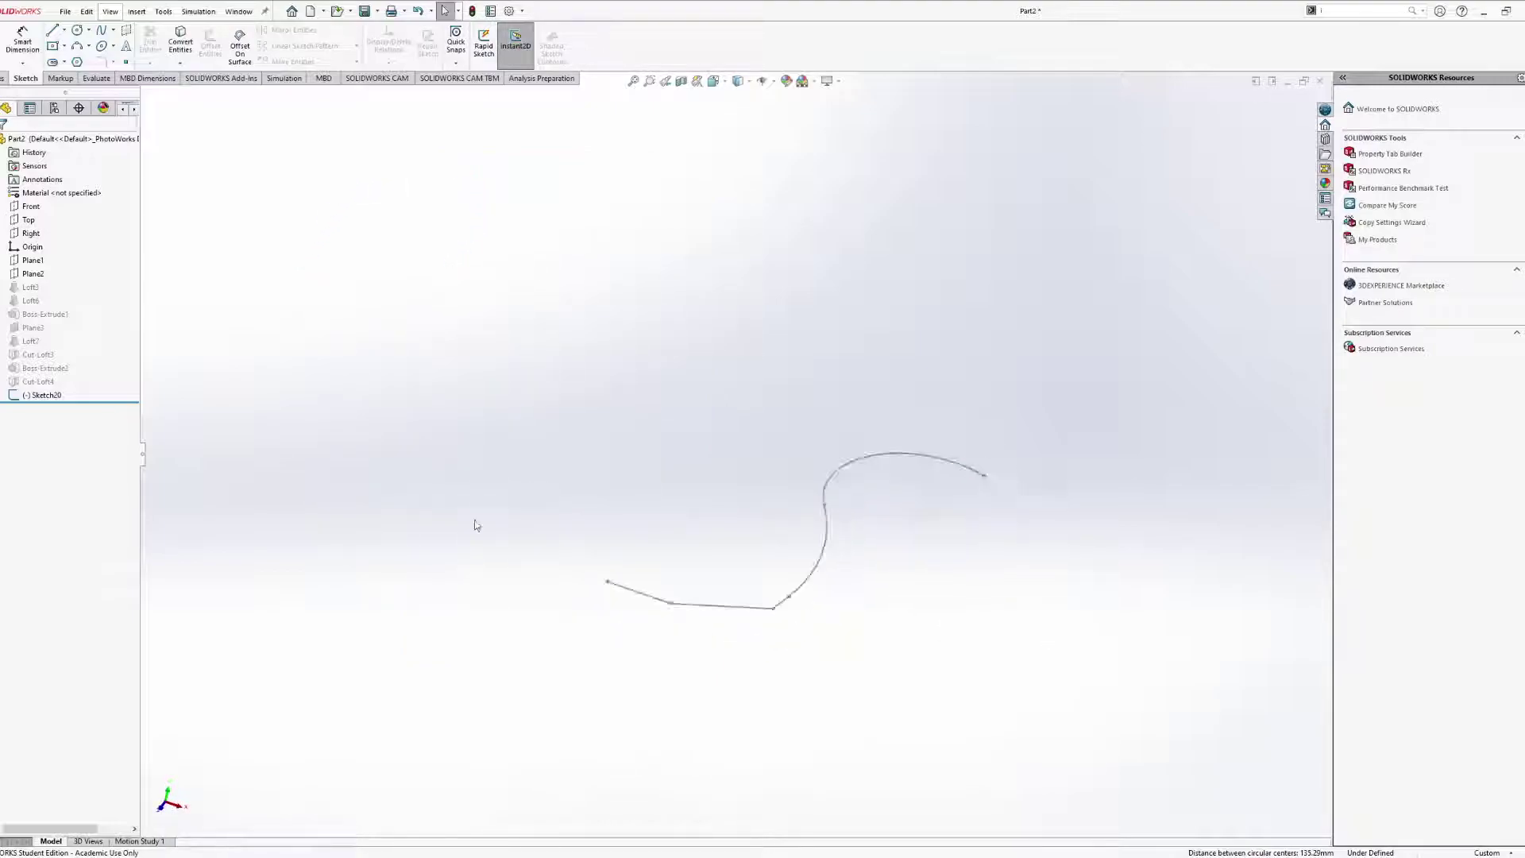
{"action": "left_click", "coordinate": [31, 233]}
{"action": "mouse_move", "coordinate": [572, 476]}
{"action": "middle_mouse_down"}
{"action": "mouse_move", "coordinate": [609, 494]}
{"action": "mouse_move", "coordinate": [801, 488]}
{"action": "mouse_move", "coordinate": [906, 536]}
{"action": "mouse_move", "coordinate": [500, 521]}
{"action": "mouse_move", "coordinate": [575, 579]}
{"action": "mouse_move", "coordinate": [448, 547]}
{"action": "mouse_move", "coordinate": [470, 579]}
{"action": "mouse_move", "coordinate": [467, 565]}
{"action": "middle_mouse_up"}
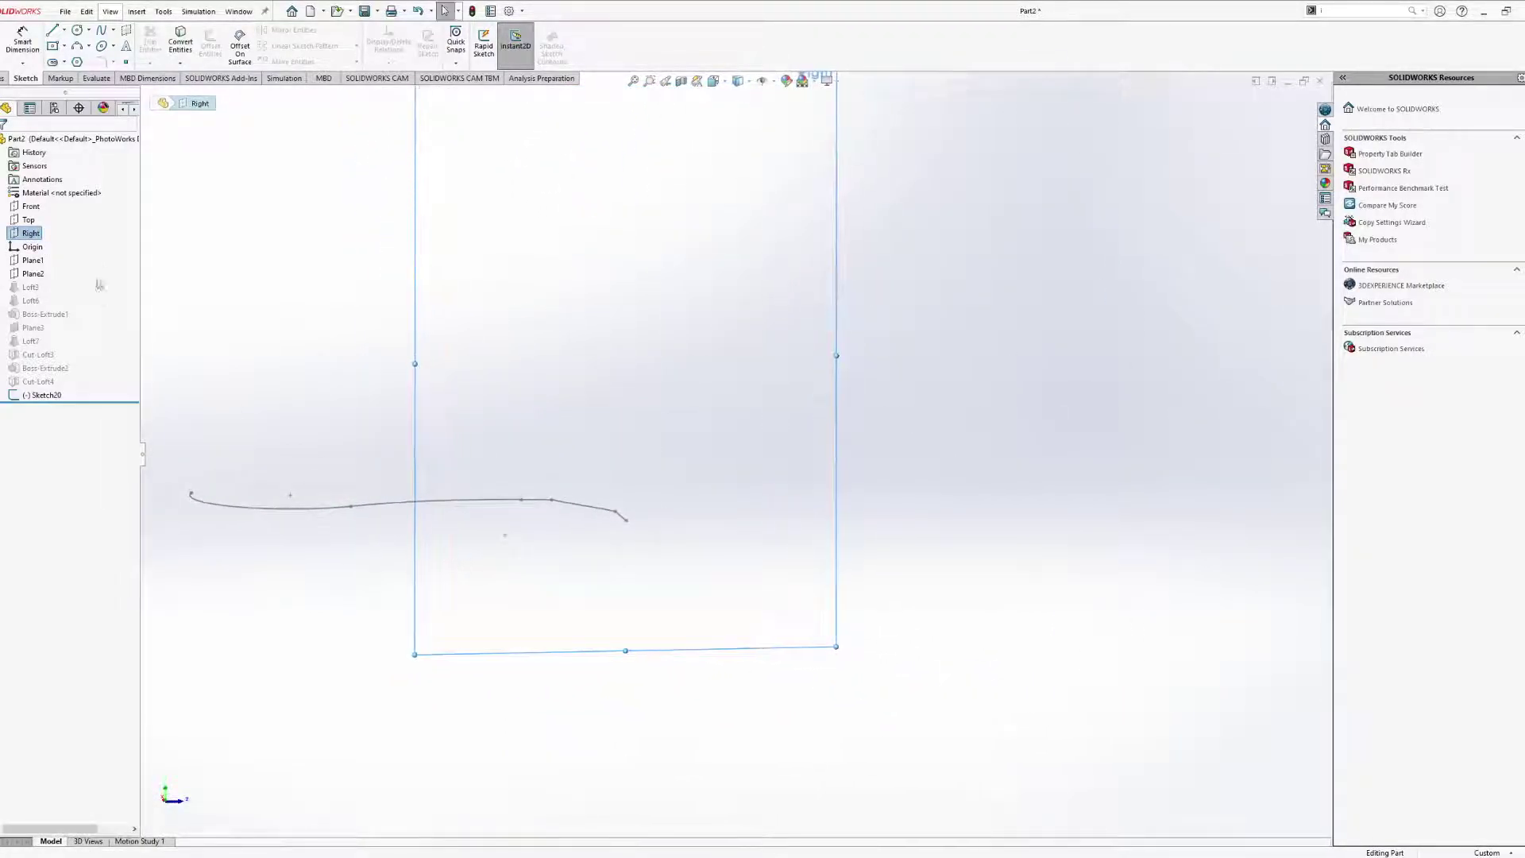
{"action": "left_click", "coordinate": [53, 62]}
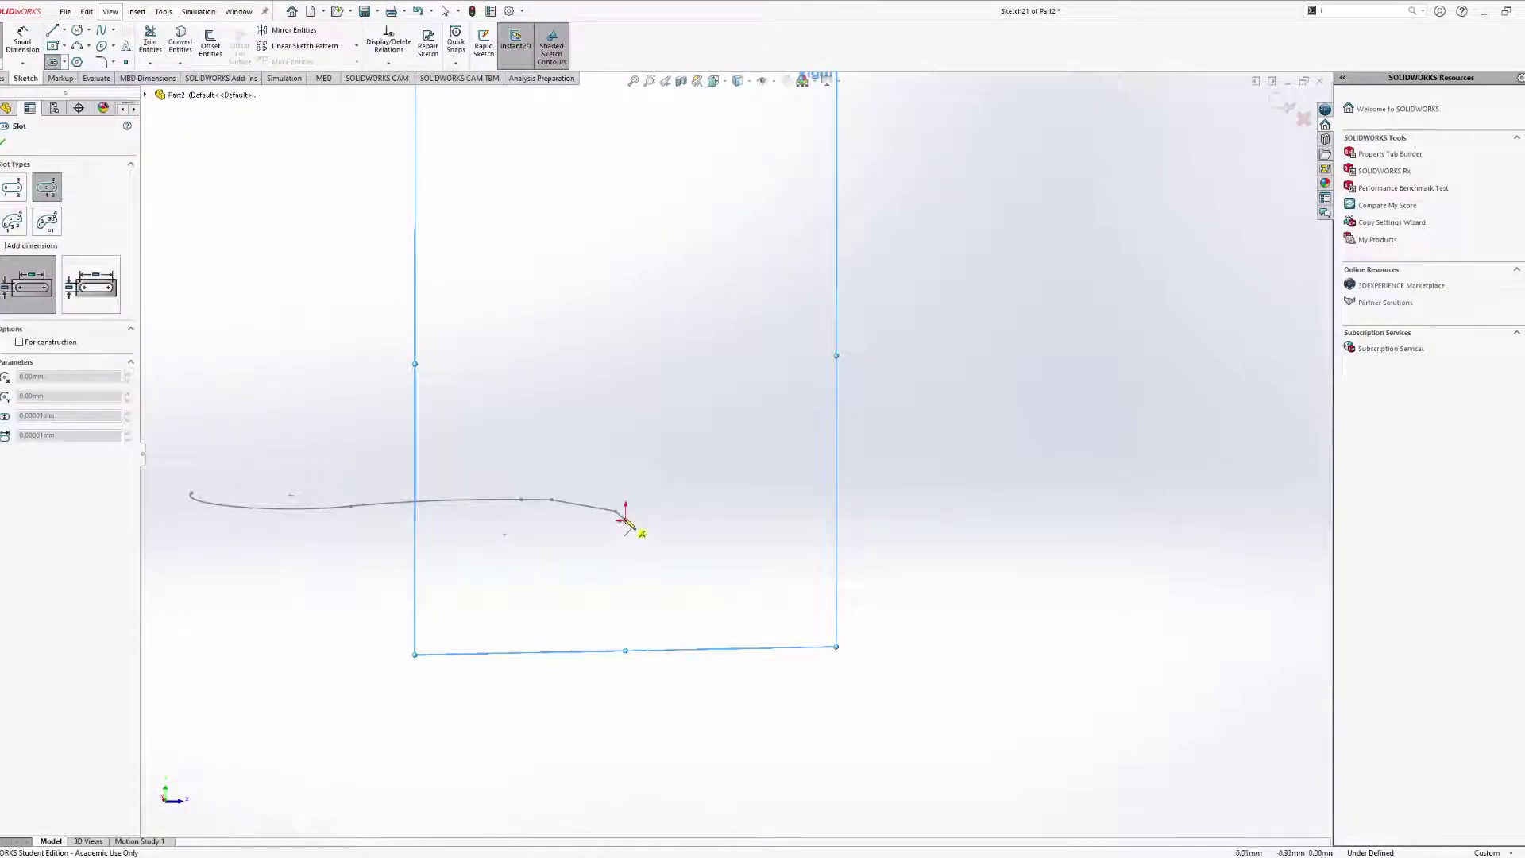
{"action": "left_click", "coordinate": [626, 520]}
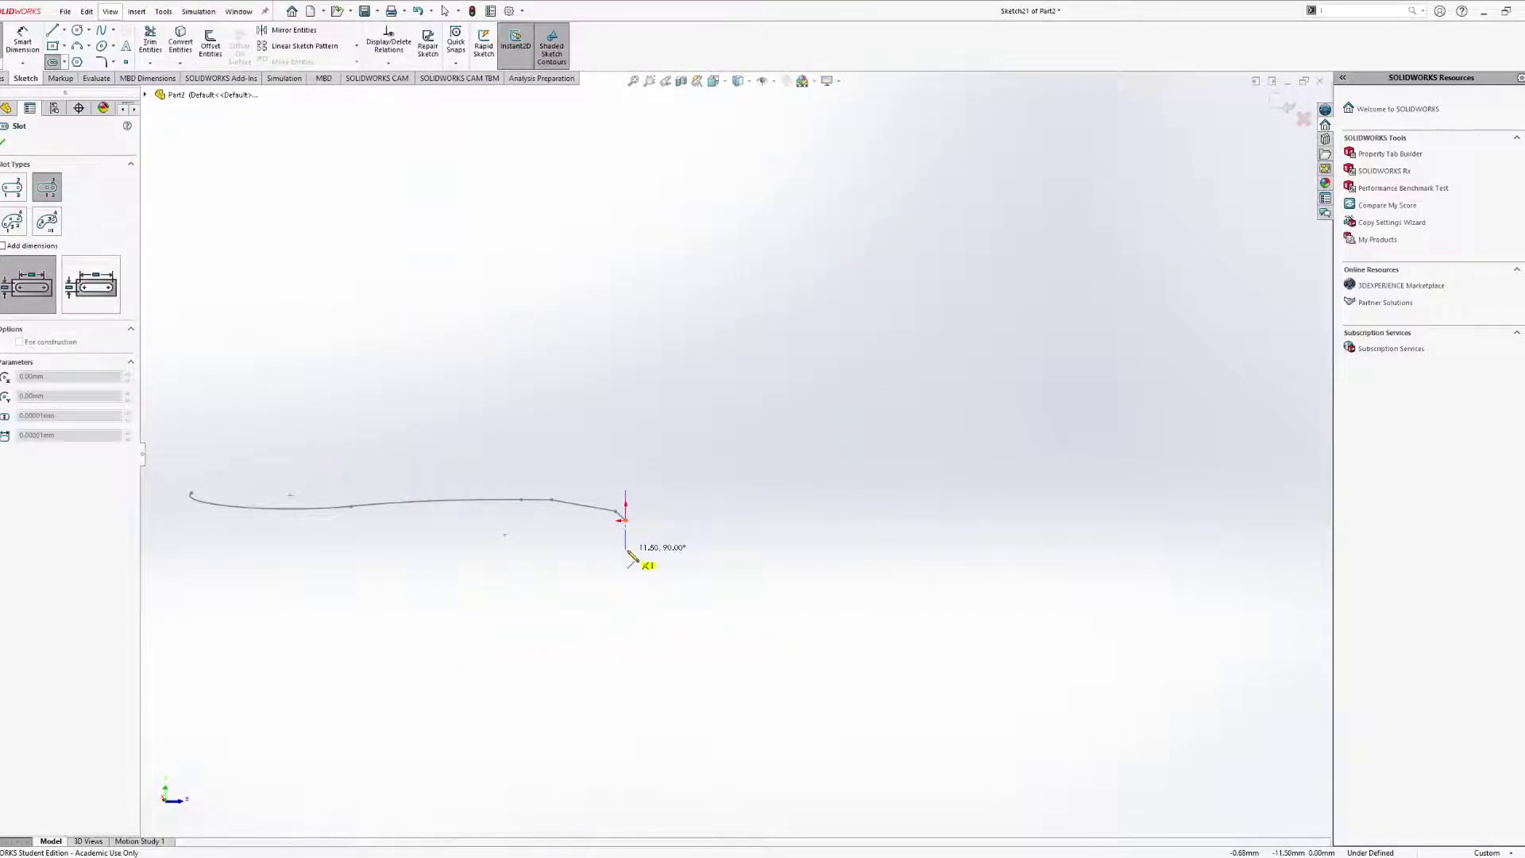
{"action": "left_click", "coordinate": [626, 551]}
{"action": "left_click", "coordinate": [607, 556]}
{"action": "key", "text": "Escape"}
Add a pierce relation between the slot's centre point and the path's first line.
{"action": "mouse_move", "coordinate": [548, 545]}
{"action": "middle_mouse_down"}
{"action": "mouse_move", "coordinate": [528, 526]}
{"action": "mouse_move", "coordinate": [527, 555]}
{"action": "mouse_move", "coordinate": [541, 452]}
{"action": "mouse_move", "coordinate": [517, 480]}
{"action": "middle_mouse_up"}
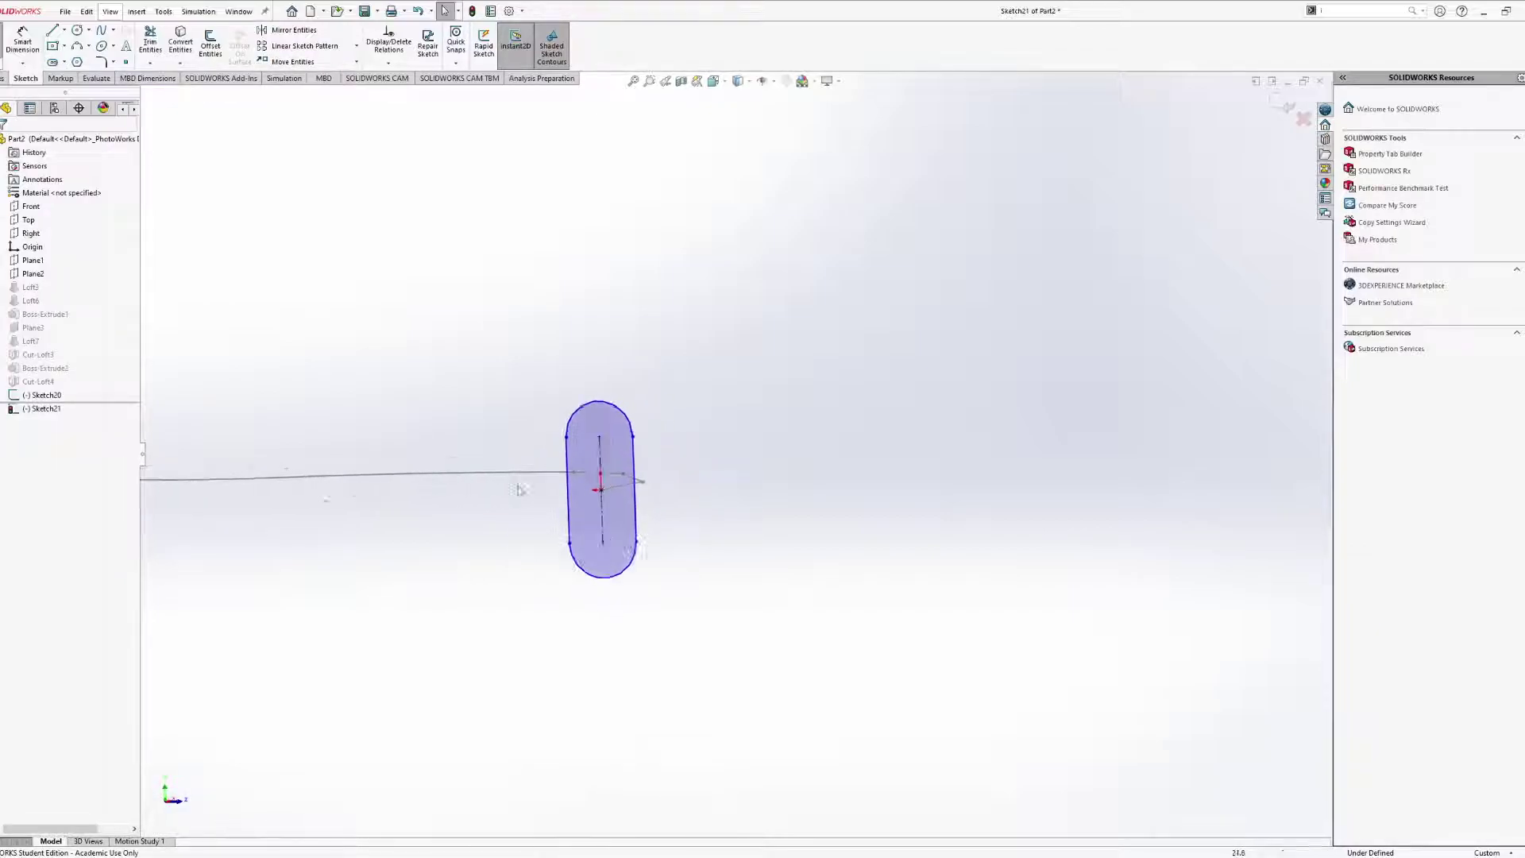
{"action": "scroll", "coordinate": [517, 480], "scroll_direction": "down", "scroll_amount": 5}
{"action": "scroll", "coordinate": [767, 511], "scroll_direction": "down", "scroll_amount": 5}
{"action": "middle_click_drag", "start_coordinate": [709, 473], "coordinate": [669, 413]}
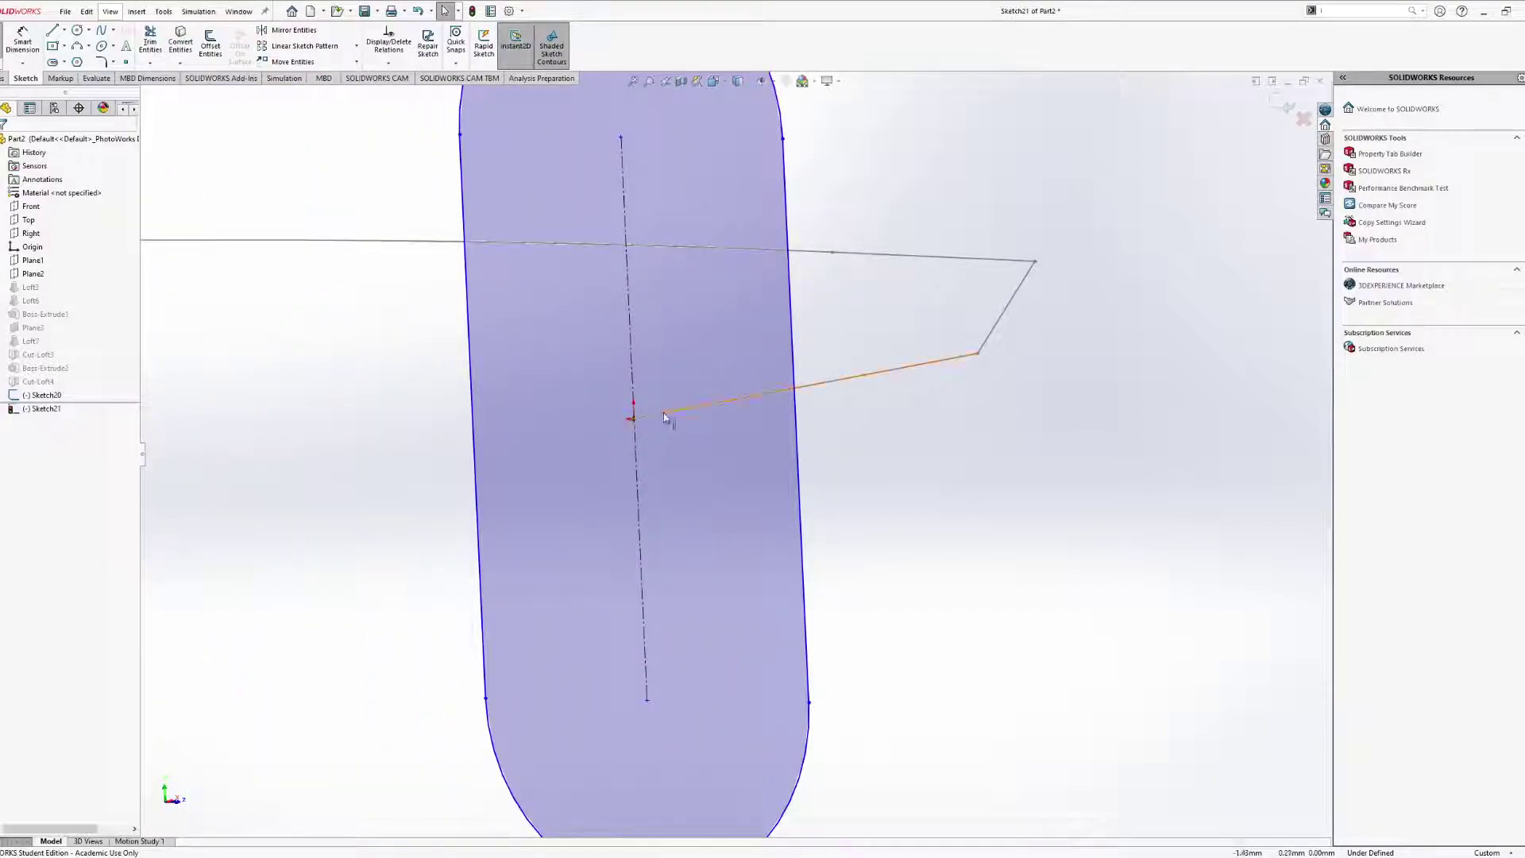
{"action": "left_click", "coordinate": [650, 417]}
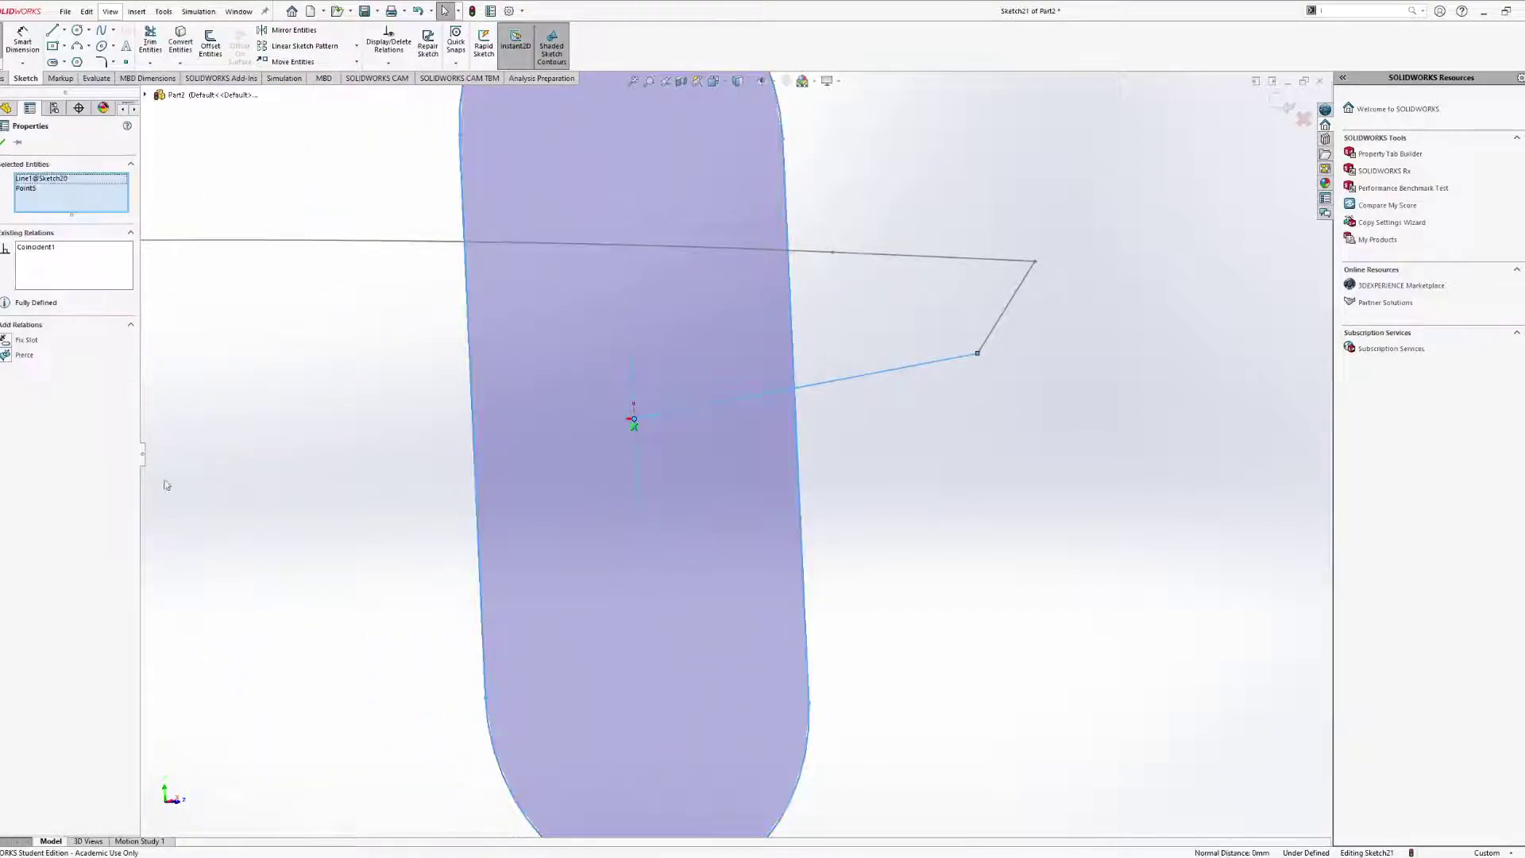
{"action": "left_click", "coordinate": [4, 356]}
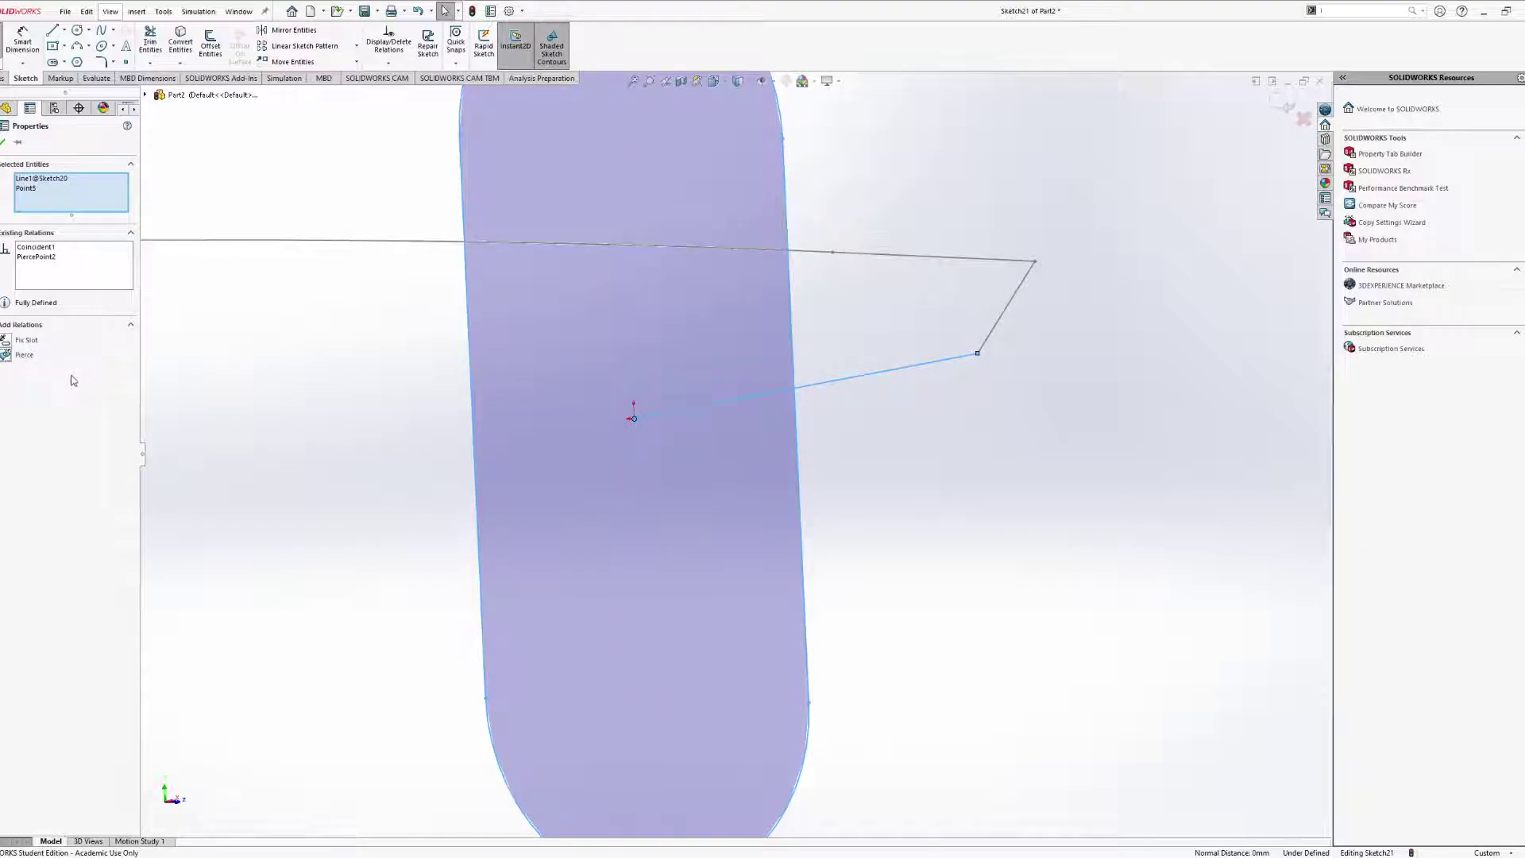
Accept the pierce relation between the slot and the path, and exit the slot profile sketch.
{"action": "scroll", "coordinate": [731, 441], "scroll_direction": "down", "scroll_amount": 6}
{"action": "mouse_move", "coordinate": [731, 441]}
{"action": "middle_mouse_down"}
{"action": "mouse_move", "coordinate": [759, 445]}
{"action": "mouse_move", "coordinate": [769, 547]}
{"action": "mouse_move", "coordinate": [737, 483]}
{"action": "mouse_move", "coordinate": [754, 438]}
{"action": "middle_mouse_up"}
{"action": "scroll", "coordinate": [745, 459], "scroll_direction": "down", "scroll_amount": 6}
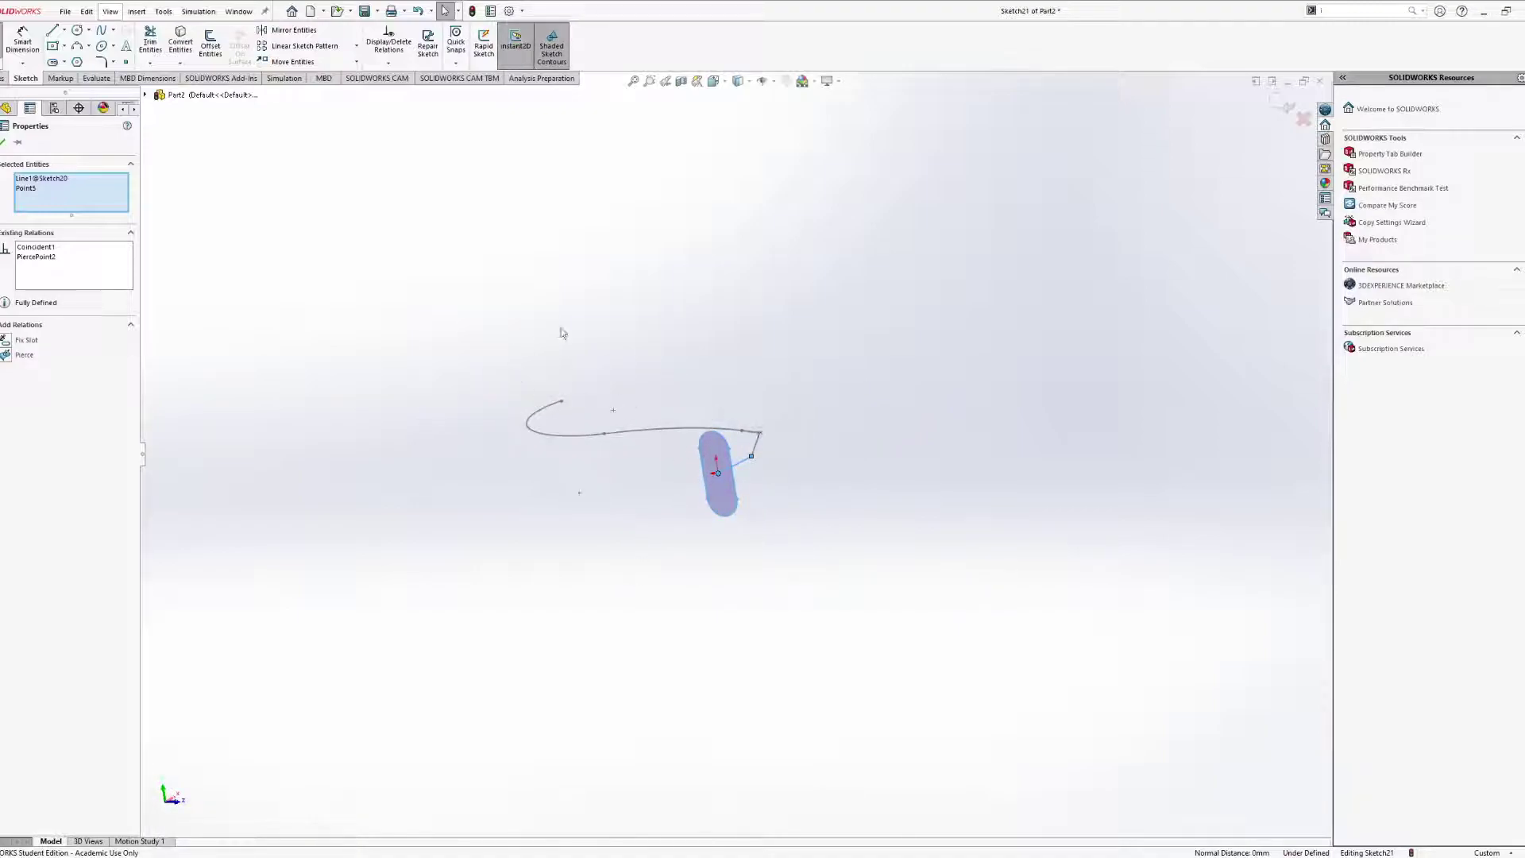
{"action": "left_click", "coordinate": [2, 143]}
{"action": "left_click", "coordinate": [2, 42]}
Create a swept boss using the slot sketch as the profile and the line-and-arc chain as the path.
{"action": "left_click", "coordinate": [4, 78]}
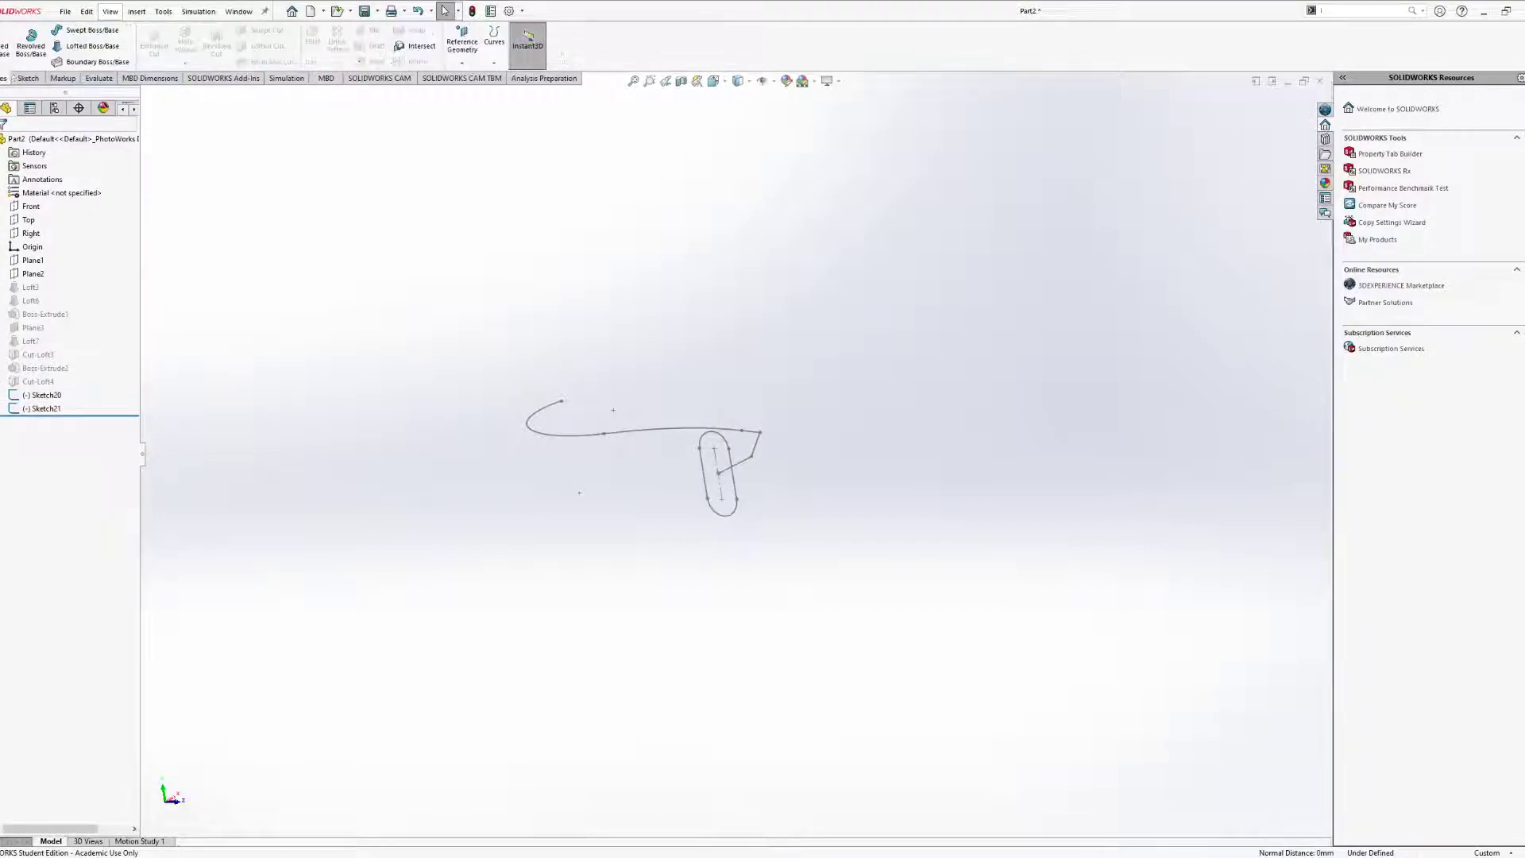
{"action": "left_click", "coordinate": [74, 30]}
{"action": "mouse_move", "coordinate": [739, 453]}
{"action": "middle_mouse_down"}
{"action": "mouse_move", "coordinate": [640, 484]}
{"action": "mouse_move", "coordinate": [617, 566]}
{"action": "middle_mouse_up"}
{"action": "mouse_move", "coordinate": [459, 455]}
{"action": "middle_mouse_down"}
{"action": "mouse_move", "coordinate": [414, 442]}
{"action": "mouse_move", "coordinate": [470, 576]}
{"action": "middle_mouse_up"}
{"action": "scroll", "coordinate": [471, 576], "scroll_direction": "down", "scroll_amount": 5}
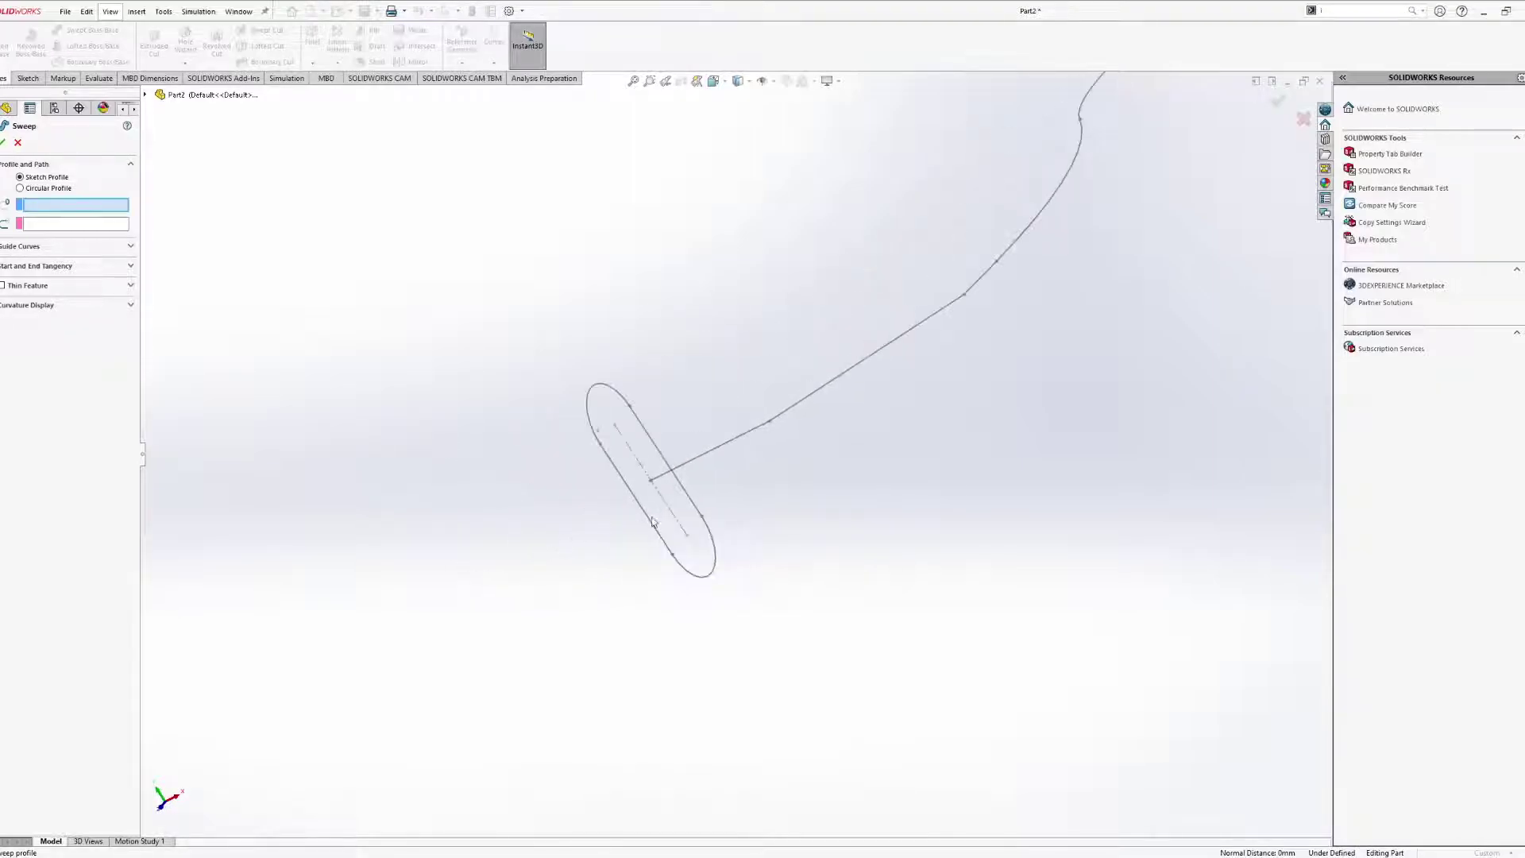
{"action": "left_click", "coordinate": [648, 522]}
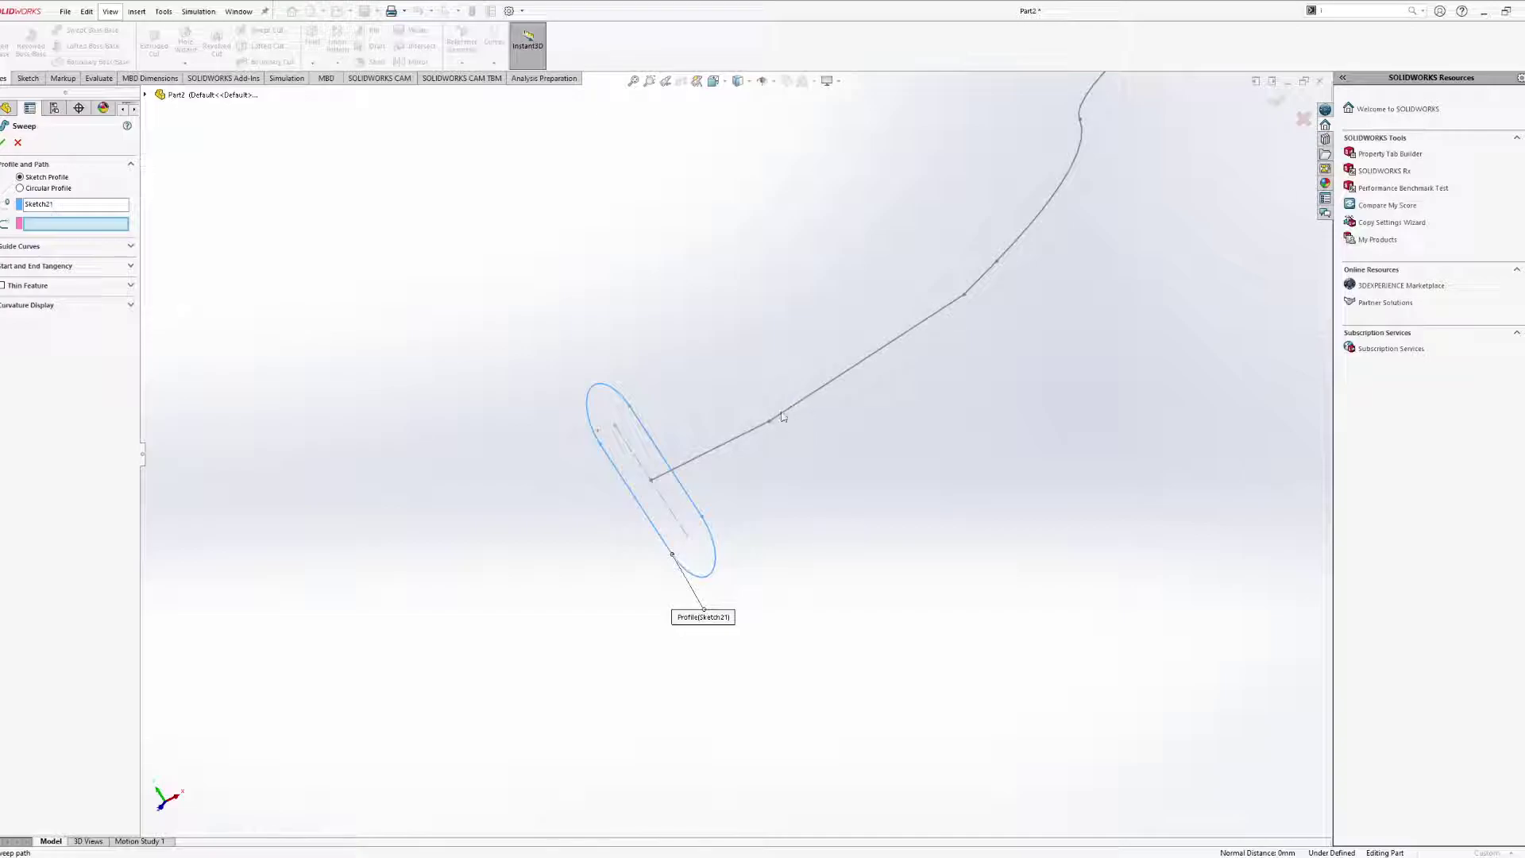
{"action": "left_click", "coordinate": [709, 457]}
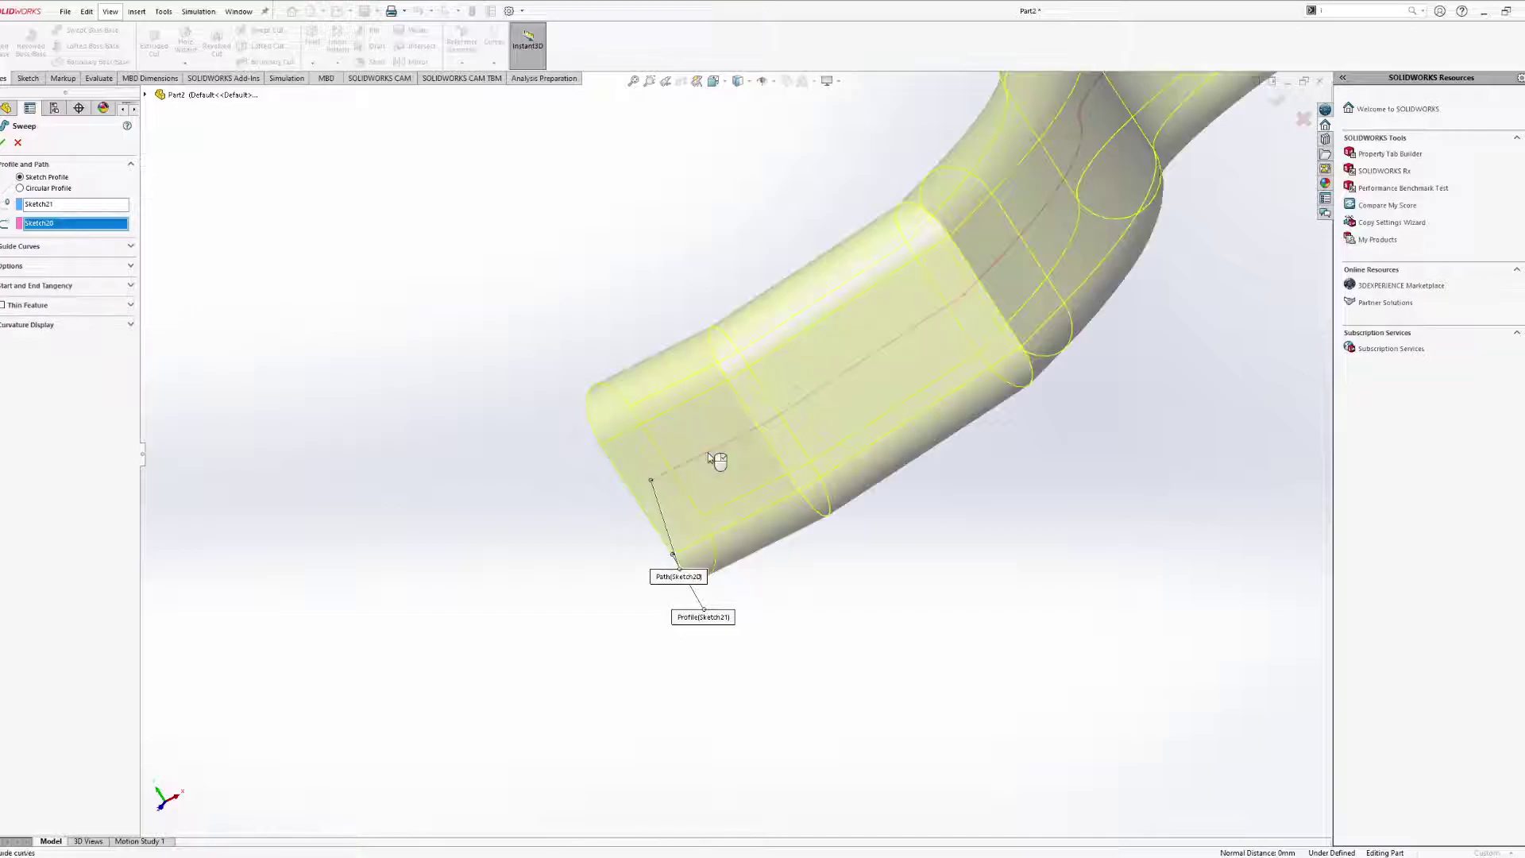
{"action": "scroll", "coordinate": [854, 487], "scroll_direction": "up", "scroll_amount": 3}
{"action": "mouse_move", "coordinate": [855, 487]}
{"action": "middle_mouse_down"}
{"action": "mouse_move", "coordinate": [963, 405]}
{"action": "mouse_move", "coordinate": [991, 539]}
{"action": "mouse_move", "coordinate": [933, 491]}
{"action": "mouse_move", "coordinate": [898, 607]}
{"action": "middle_mouse_up"}
{"action": "left_click", "coordinate": [4, 143]}
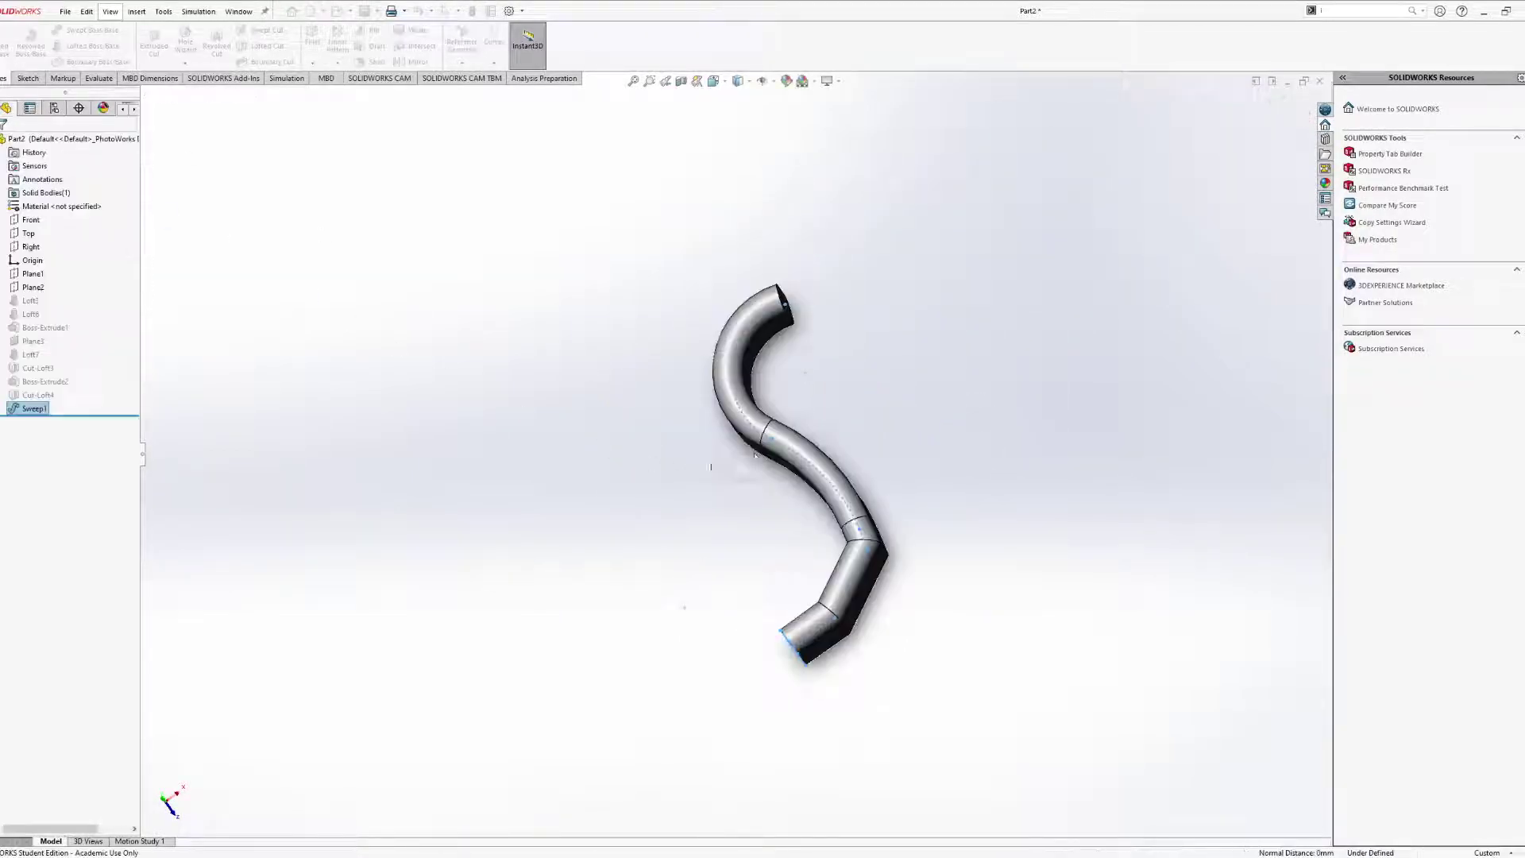
Examine the faces of the swept body and review the sweep's profile and path selections.
{"action": "middle_click_drag", "start_coordinate": [821, 419], "coordinate": [919, 662]}
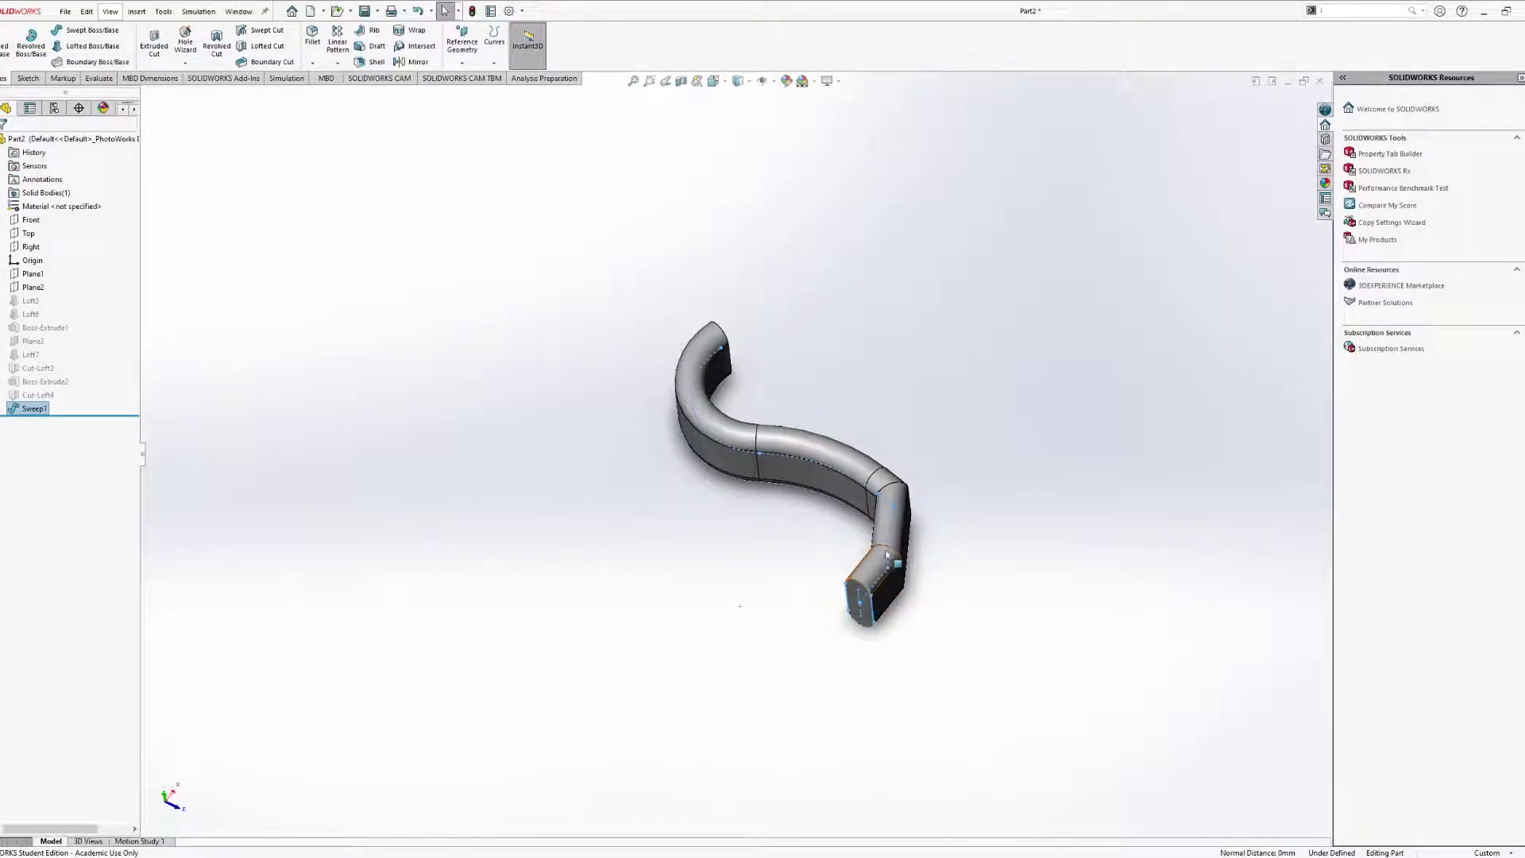
{"action": "left_click", "coordinate": [719, 433]}
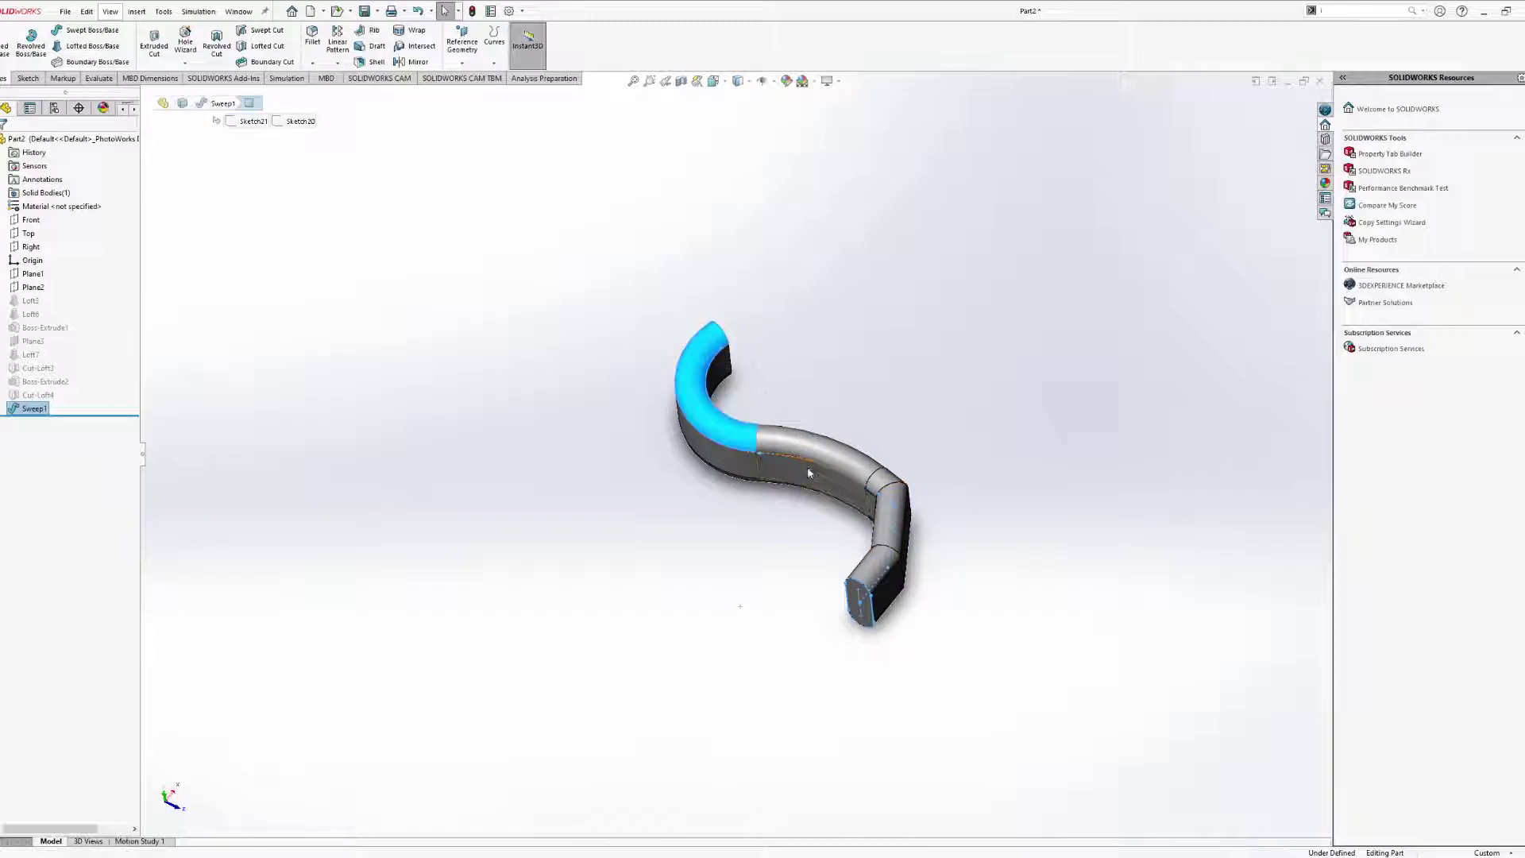
{"action": "left_click", "coordinate": [690, 499]}
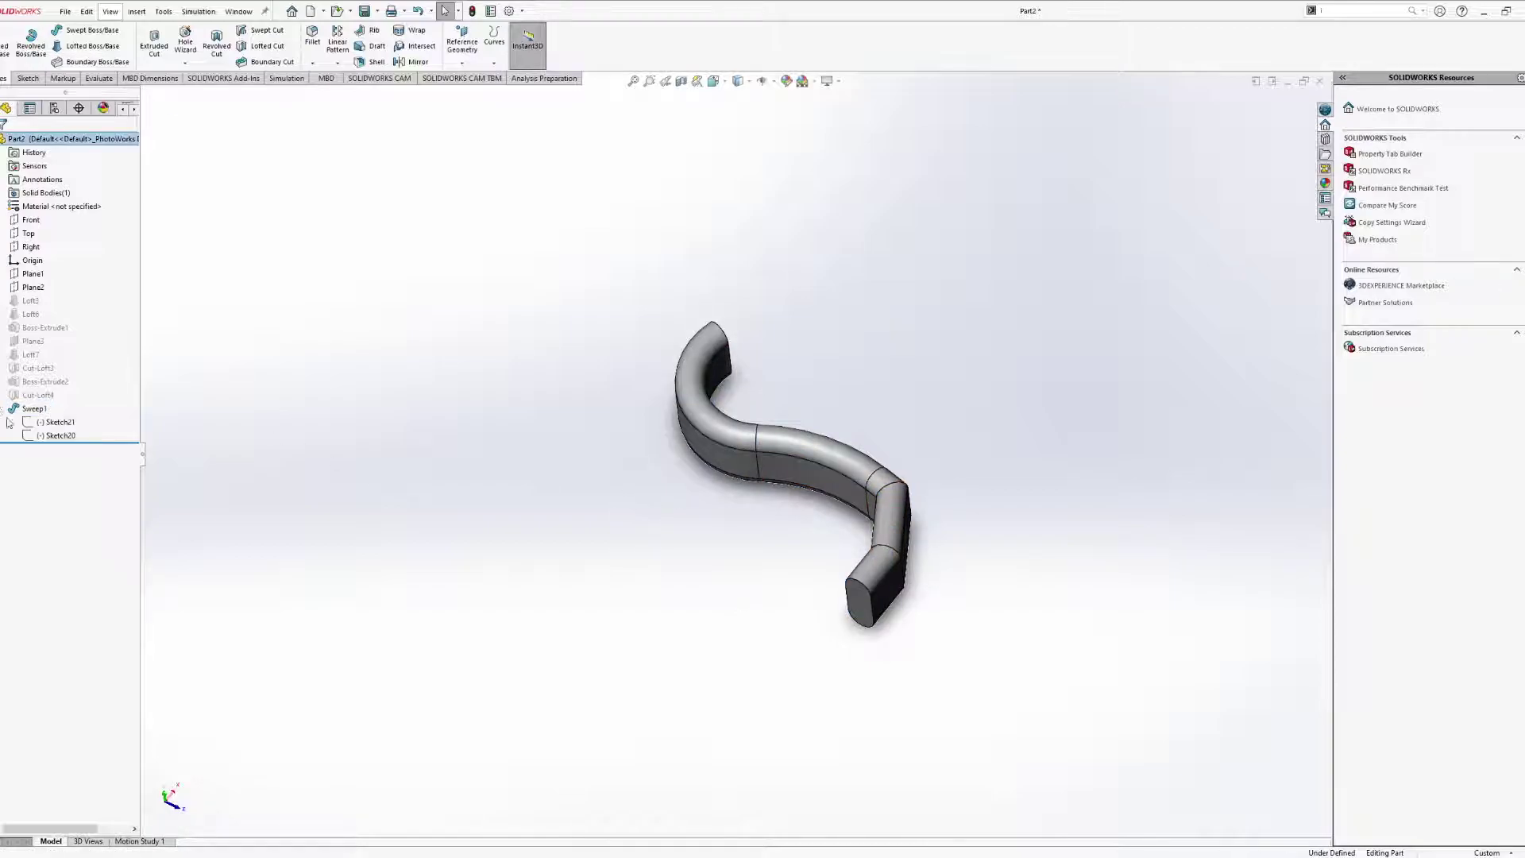
{"action": "left_click", "coordinate": [44, 410]}
{"action": "left_click", "coordinate": [53, 386]}
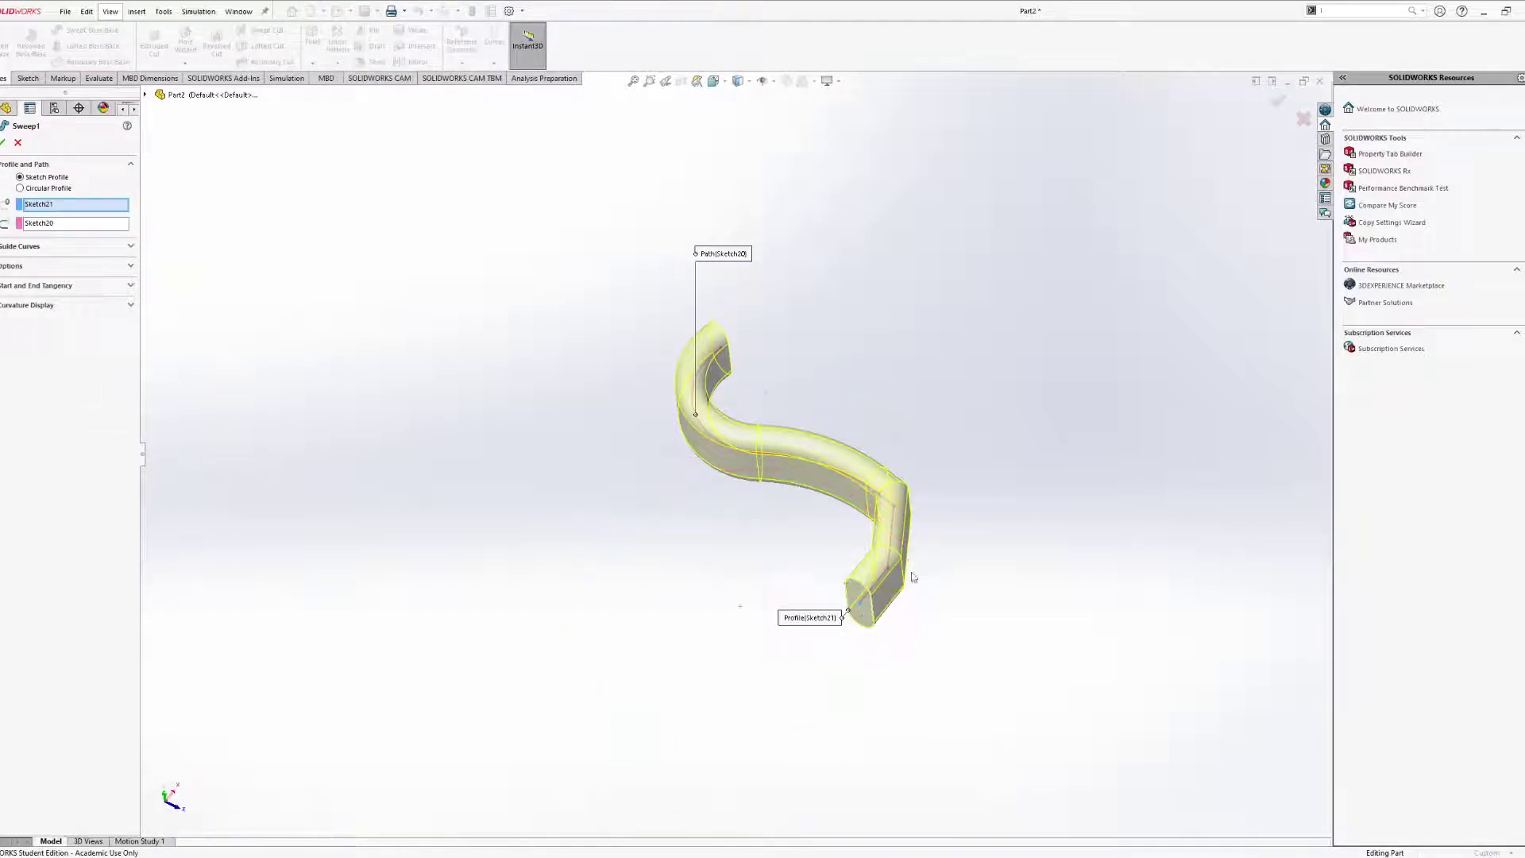
{"action": "left_click", "coordinate": [4, 144]}
Examine the swept handle shape from several angles, including its end faces and bends.
{"action": "middle_click_drag", "start_coordinate": [664, 392], "coordinate": [855, 702]}
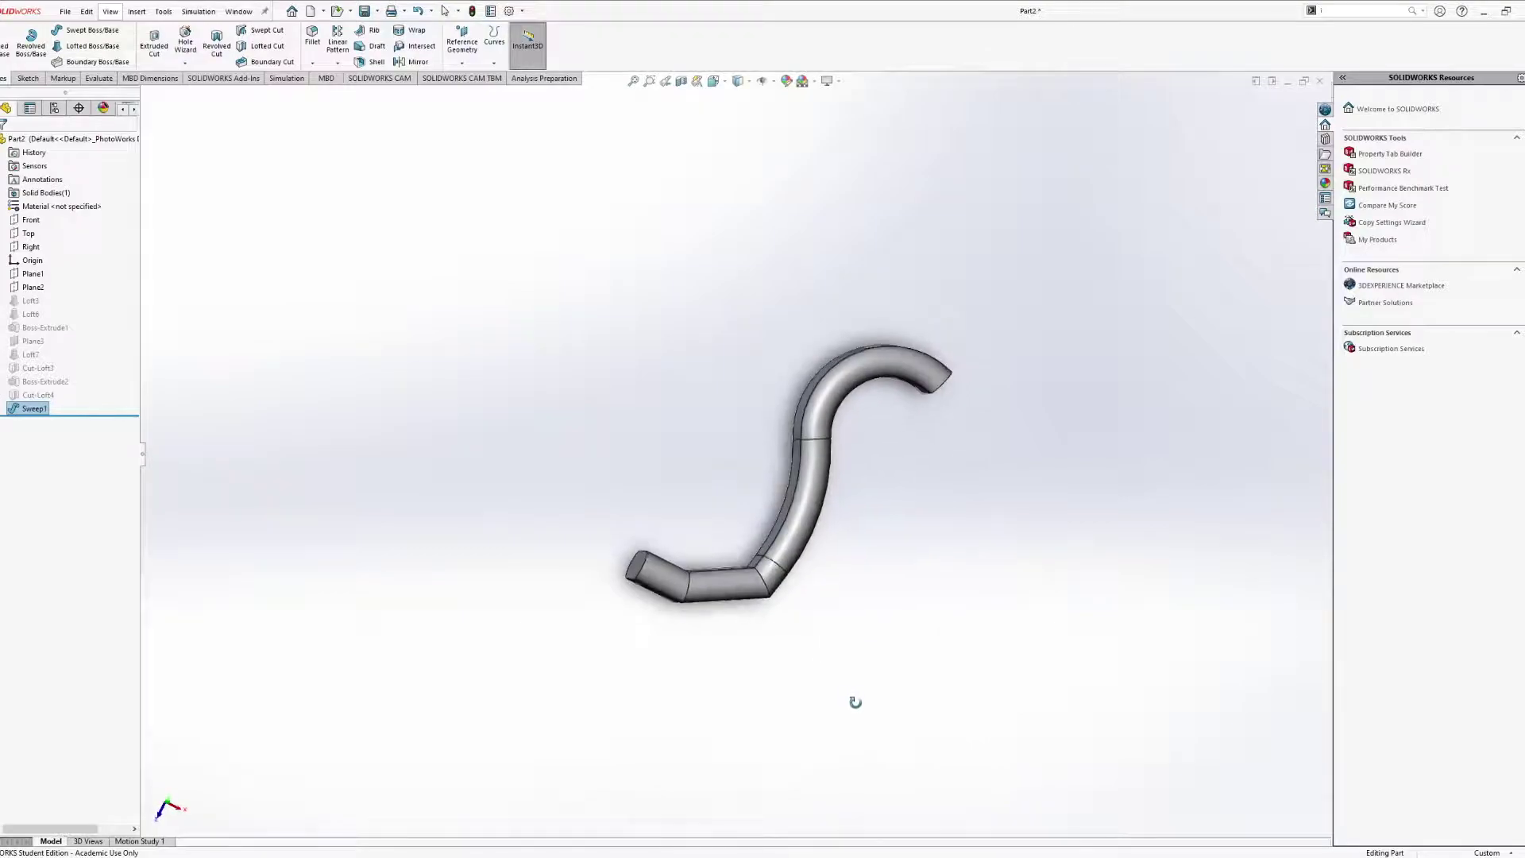
{"action": "middle_click_drag", "start_coordinate": [890, 434], "coordinate": [823, 246]}
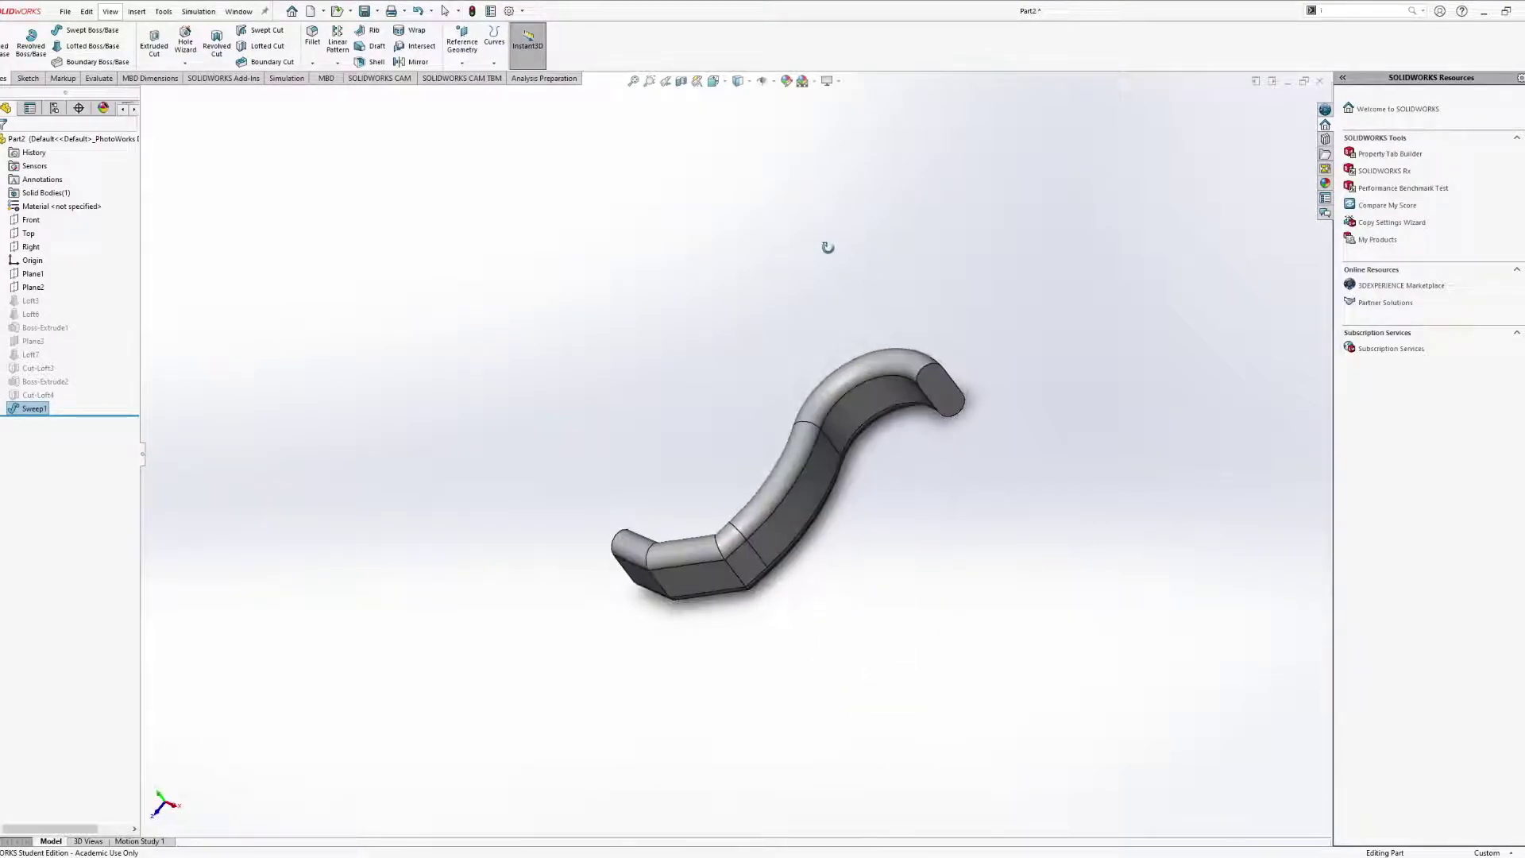
{"action": "middle_click_drag", "start_coordinate": [852, 416], "coordinate": [890, 451]}
{"action": "middle_click_drag", "start_coordinate": [694, 482], "coordinate": [895, 623]}
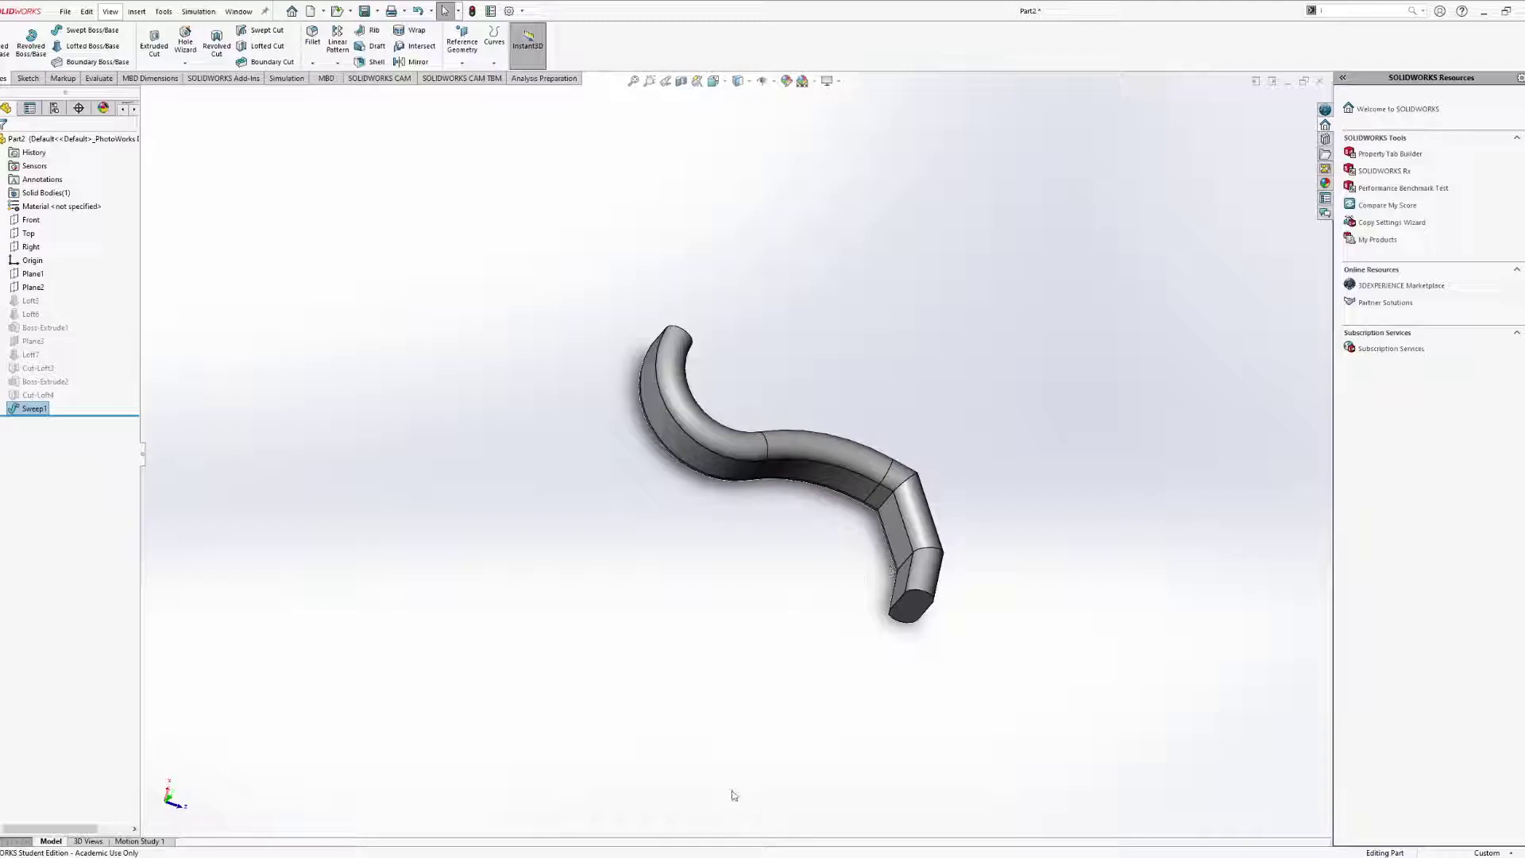
{"action": "middle_click_drag", "start_coordinate": [852, 565], "coordinate": [824, 535]}
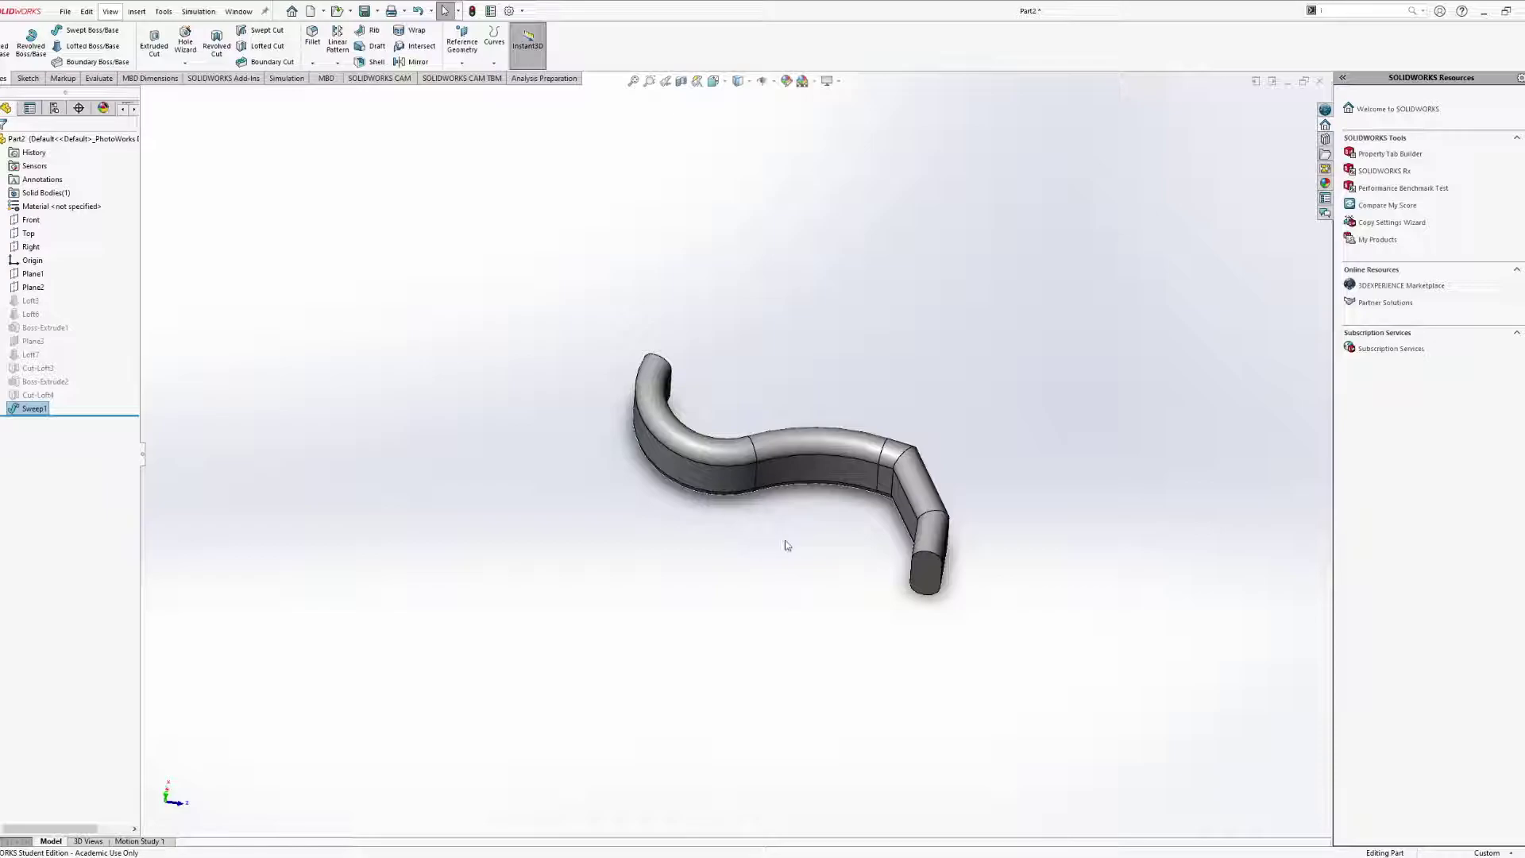
{"action": "middle_click_drag", "start_coordinate": [874, 481], "coordinate": [865, 592]}
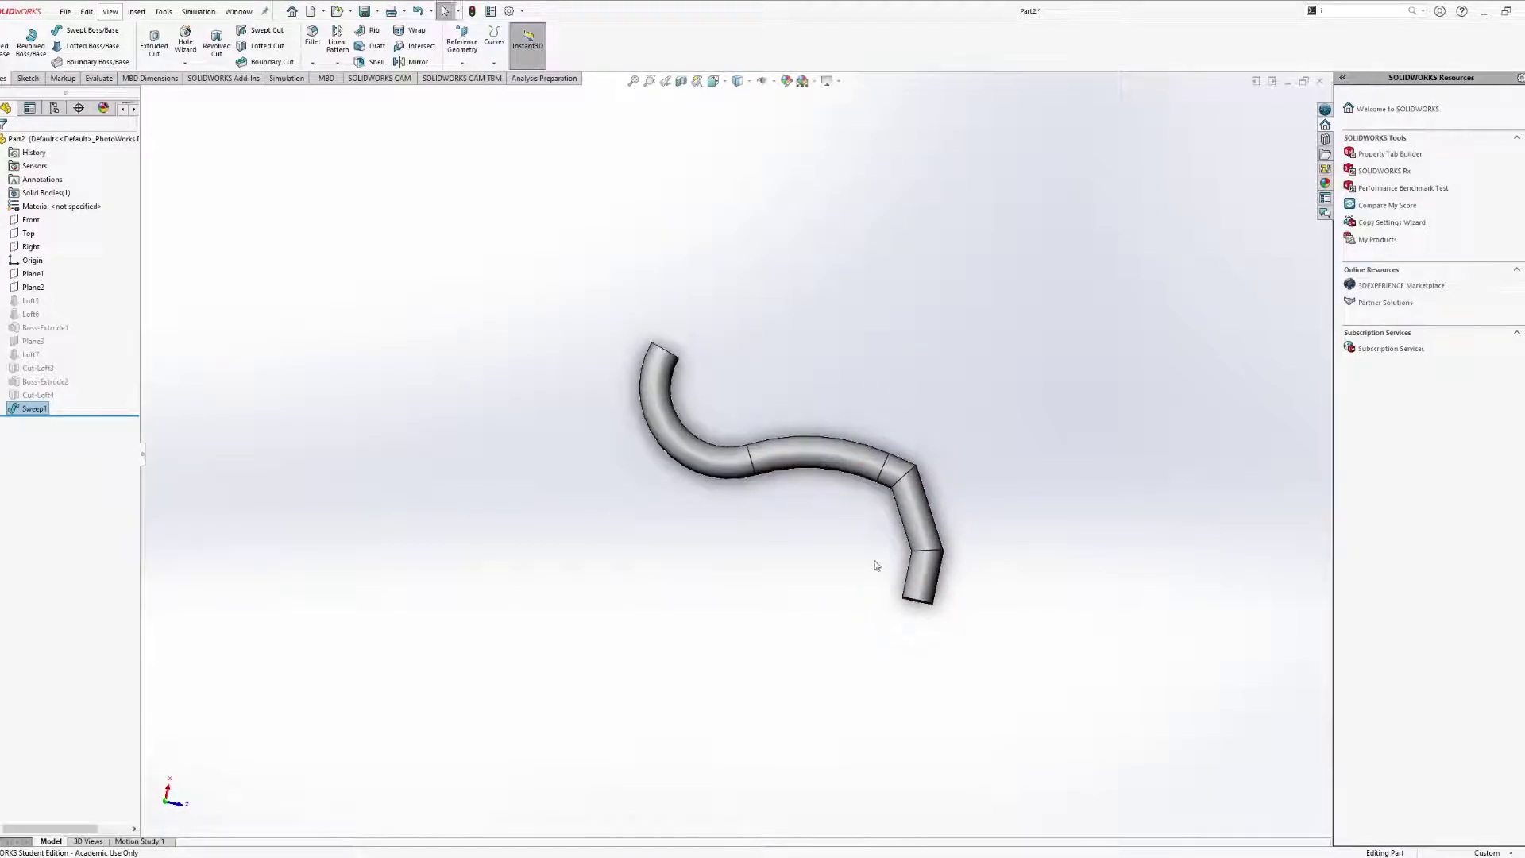
{"action": "middle_click_drag", "start_coordinate": [652, 516], "coordinate": [647, 401]}
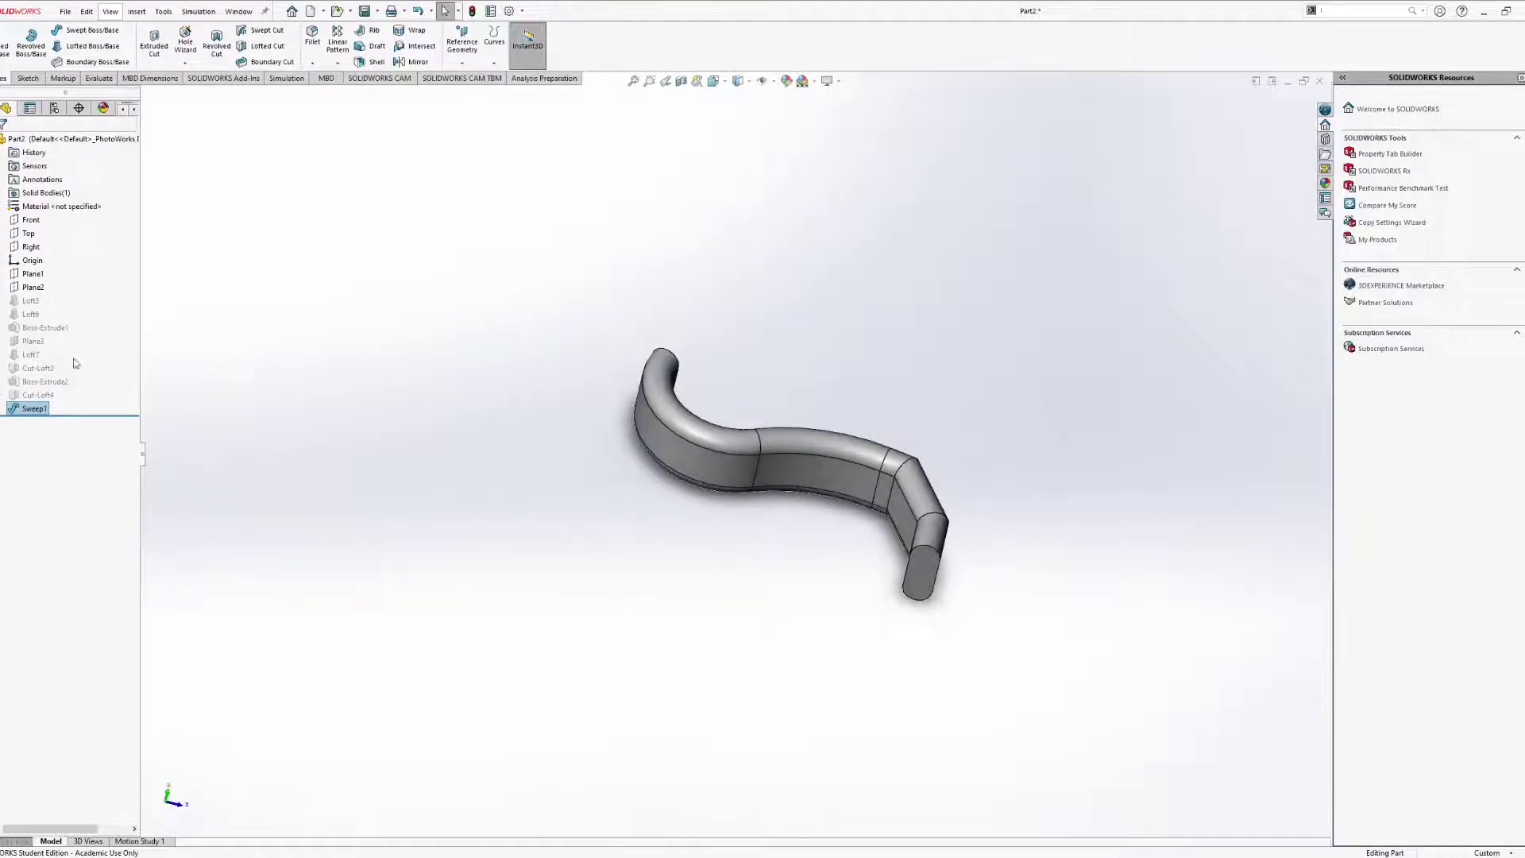
Suppress the sweep feature and check the Top plane's orientation.
{"action": "left_click", "coordinate": [35, 408]}
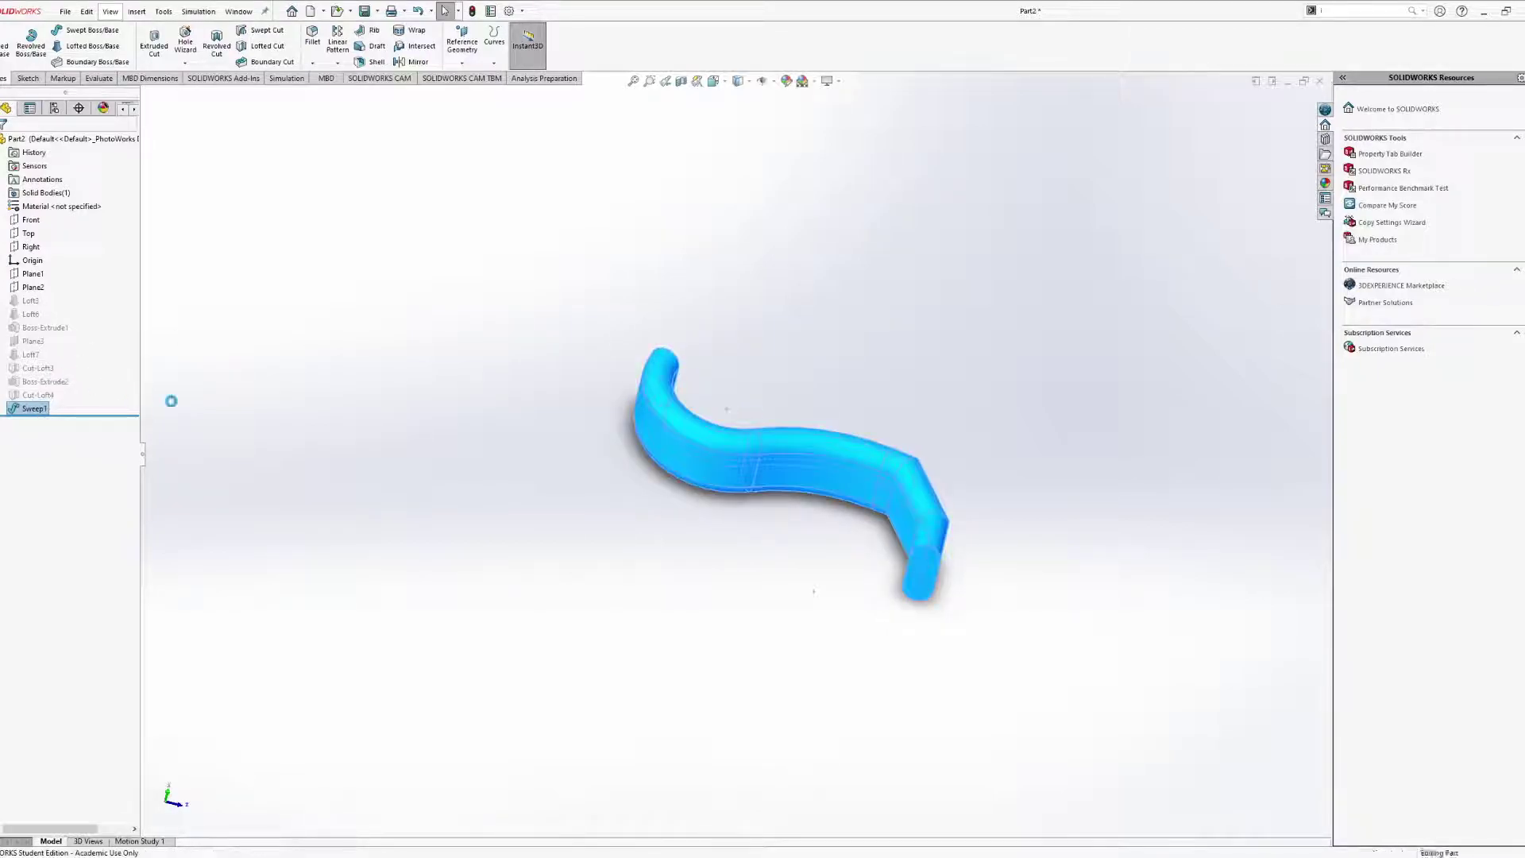
{"action": "left_click", "coordinate": [55, 374]}
{"action": "left_click", "coordinate": [28, 219]}
{"action": "middle_click_drag", "start_coordinate": [572, 373], "coordinate": [593, 479]}
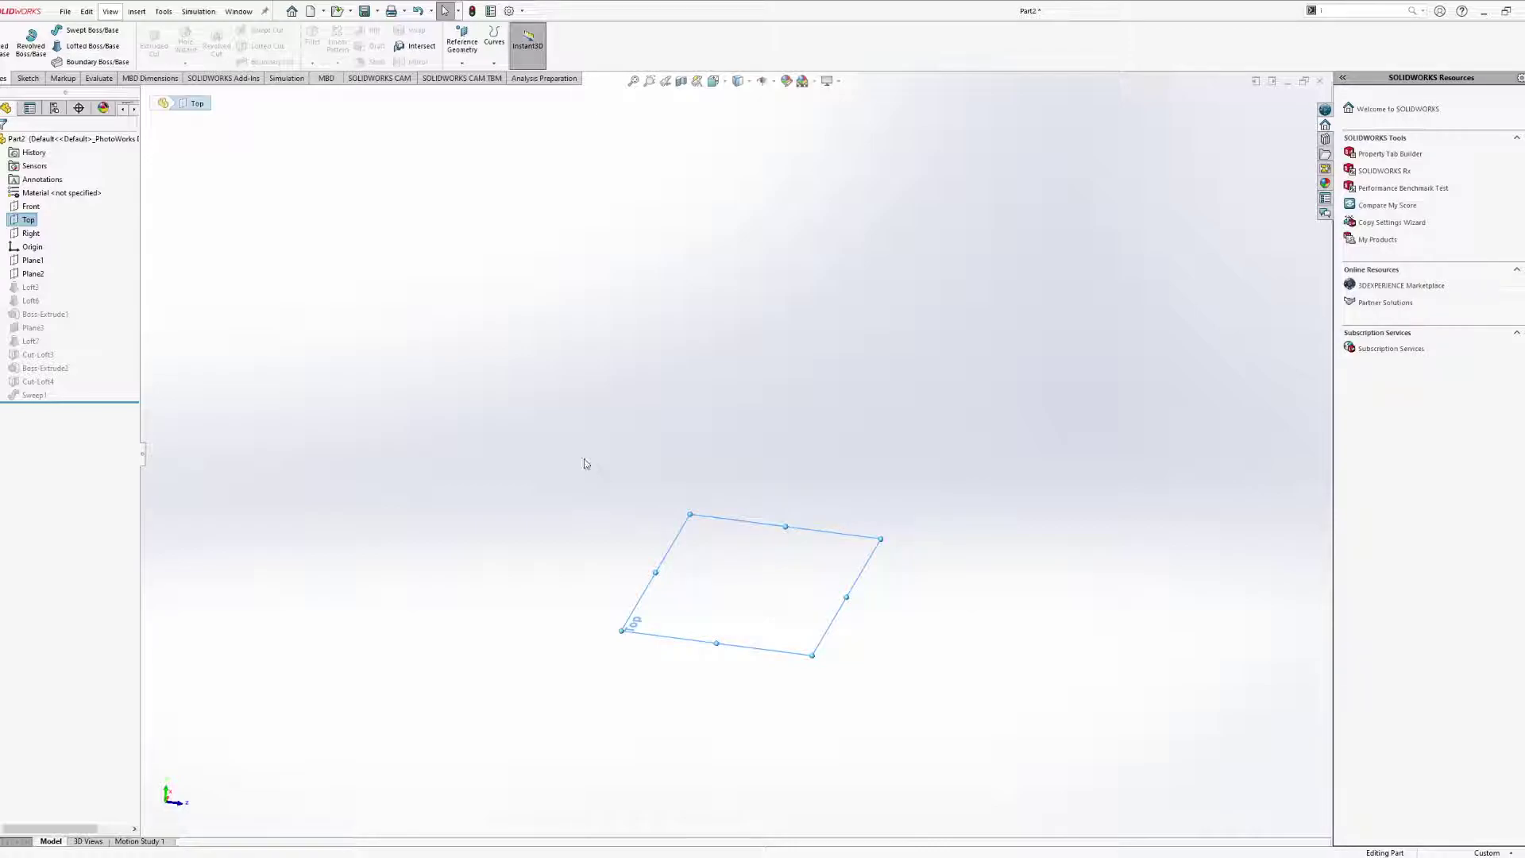
{"action": "mouse_move", "coordinate": [731, 453]}
{"action": "middle_mouse_down"}
{"action": "mouse_move", "coordinate": [766, 453]}
{"action": "mouse_move", "coordinate": [742, 443]}
{"action": "mouse_move", "coordinate": [756, 483]}
{"action": "mouse_move", "coordinate": [735, 491]}
{"action": "middle_mouse_up"}
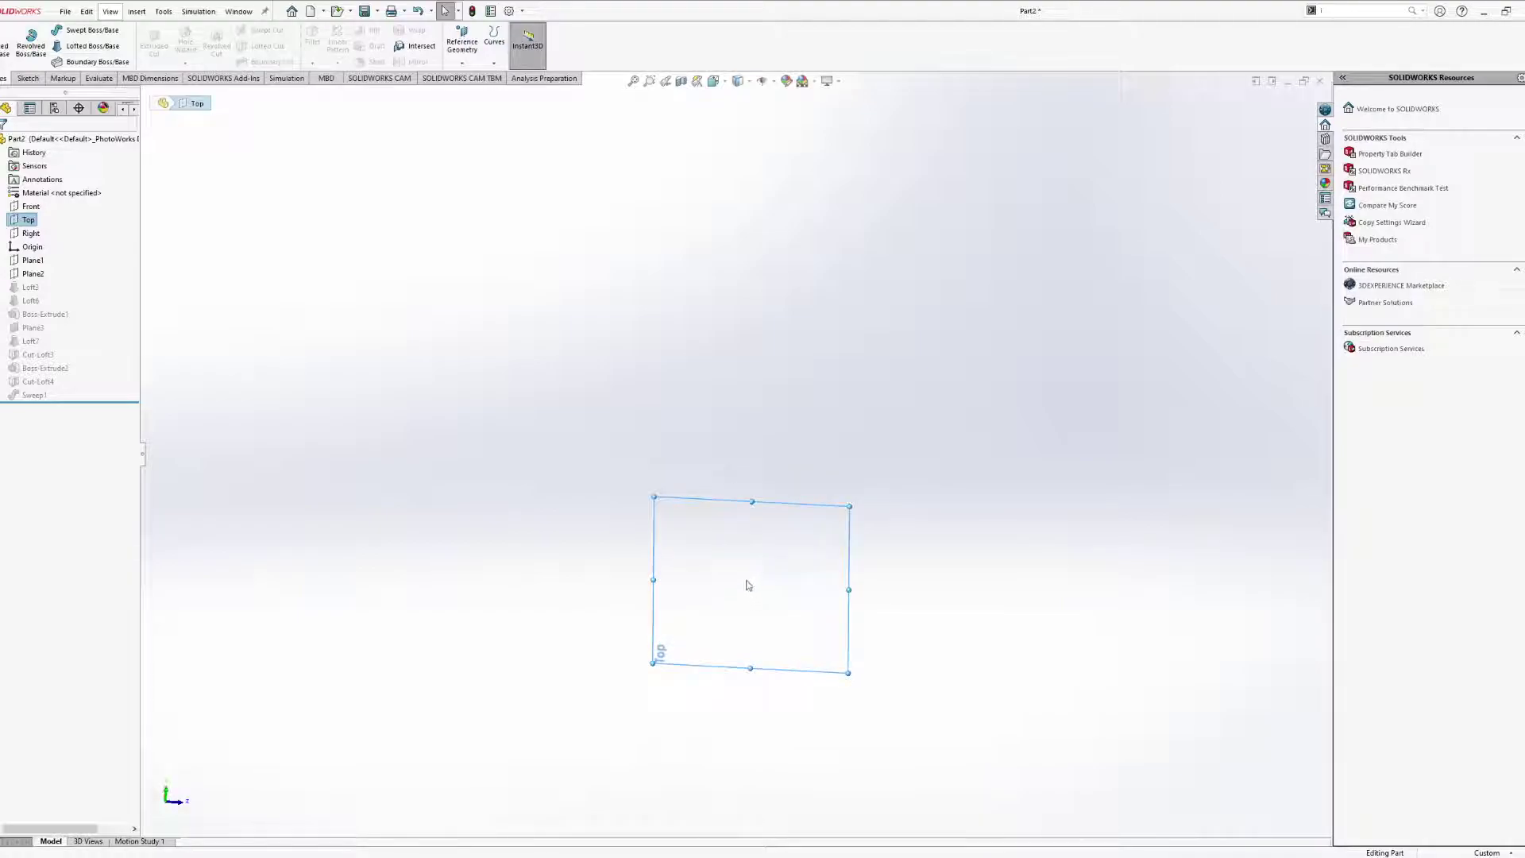
{"action": "mouse_move", "coordinate": [858, 577]}
{"action": "middle_mouse_down"}
{"action": "mouse_move", "coordinate": [842, 538]}
{"action": "mouse_move", "coordinate": [770, 606]}
{"action": "mouse_move", "coordinate": [916, 575]}
{"action": "mouse_move", "coordinate": [848, 664]}
{"action": "mouse_move", "coordinate": [749, 606]}
{"action": "middle_mouse_up"}
{"action": "left_click", "coordinate": [759, 604]}
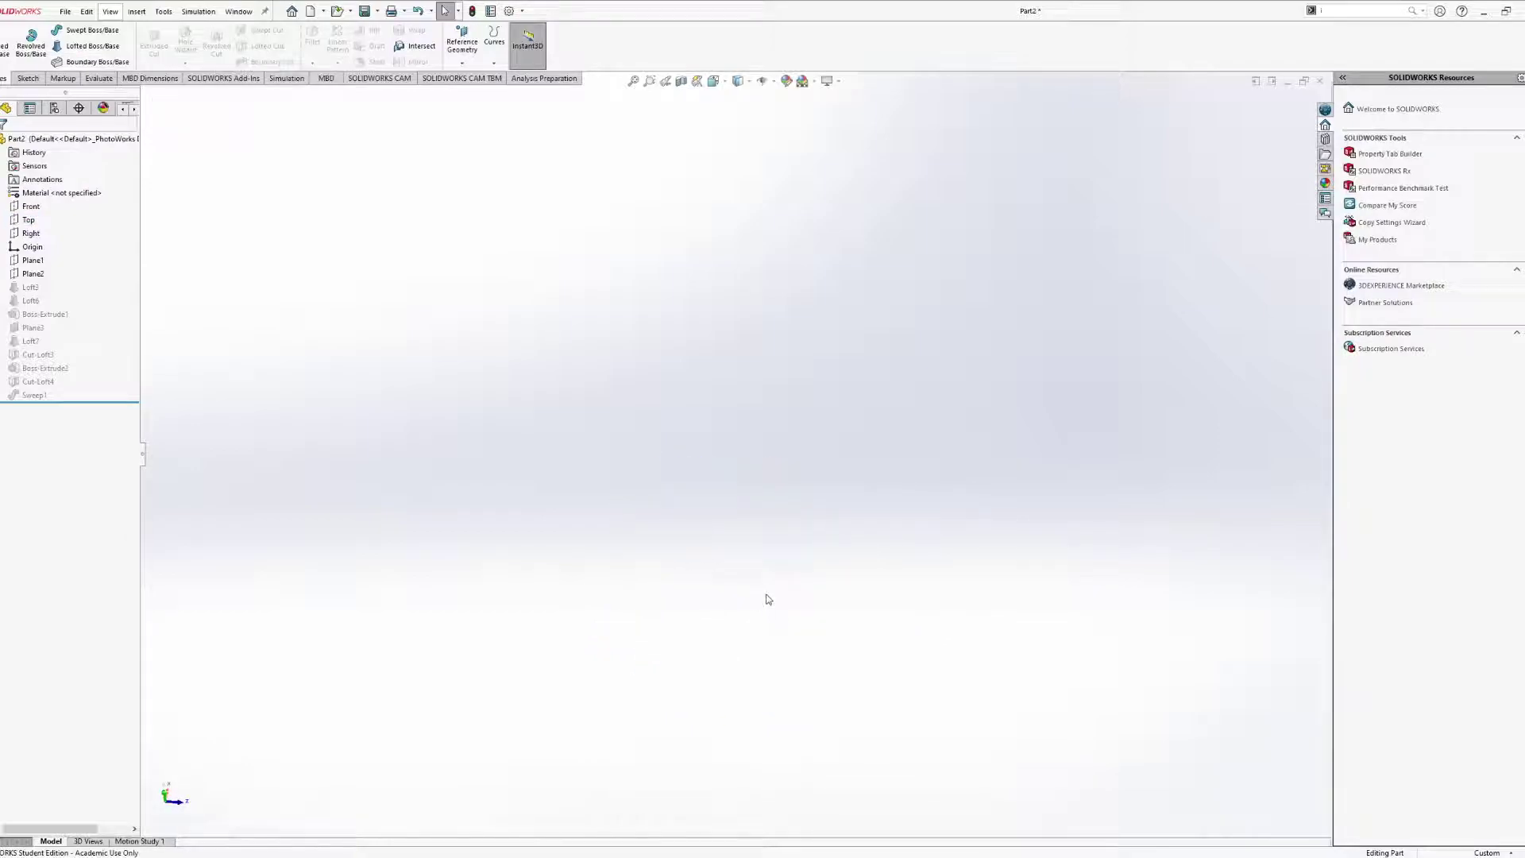
Sketch a circle about 28 mm in diameter on the Top plane, centred about 11 mm from the origin.
{"action": "left_click", "coordinate": [28, 219]}
{"action": "middle_click_drag", "start_coordinate": [699, 477], "coordinate": [725, 438]}
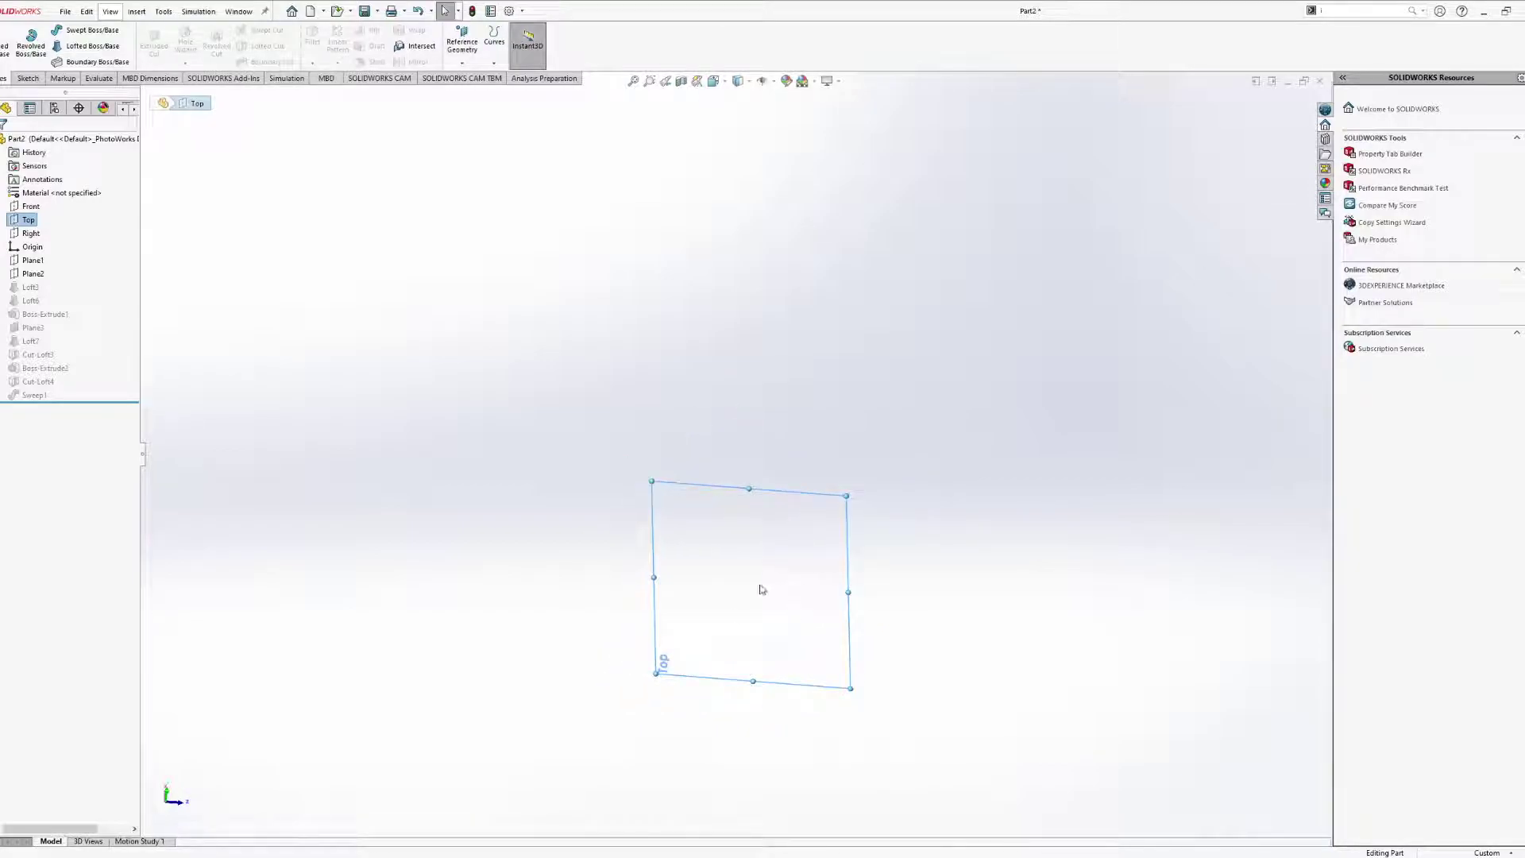
{"action": "middle_click_drag", "start_coordinate": [802, 566], "coordinate": [770, 544]}
{"action": "scroll", "coordinate": [755, 572], "scroll_direction": "down", "scroll_amount": 4}
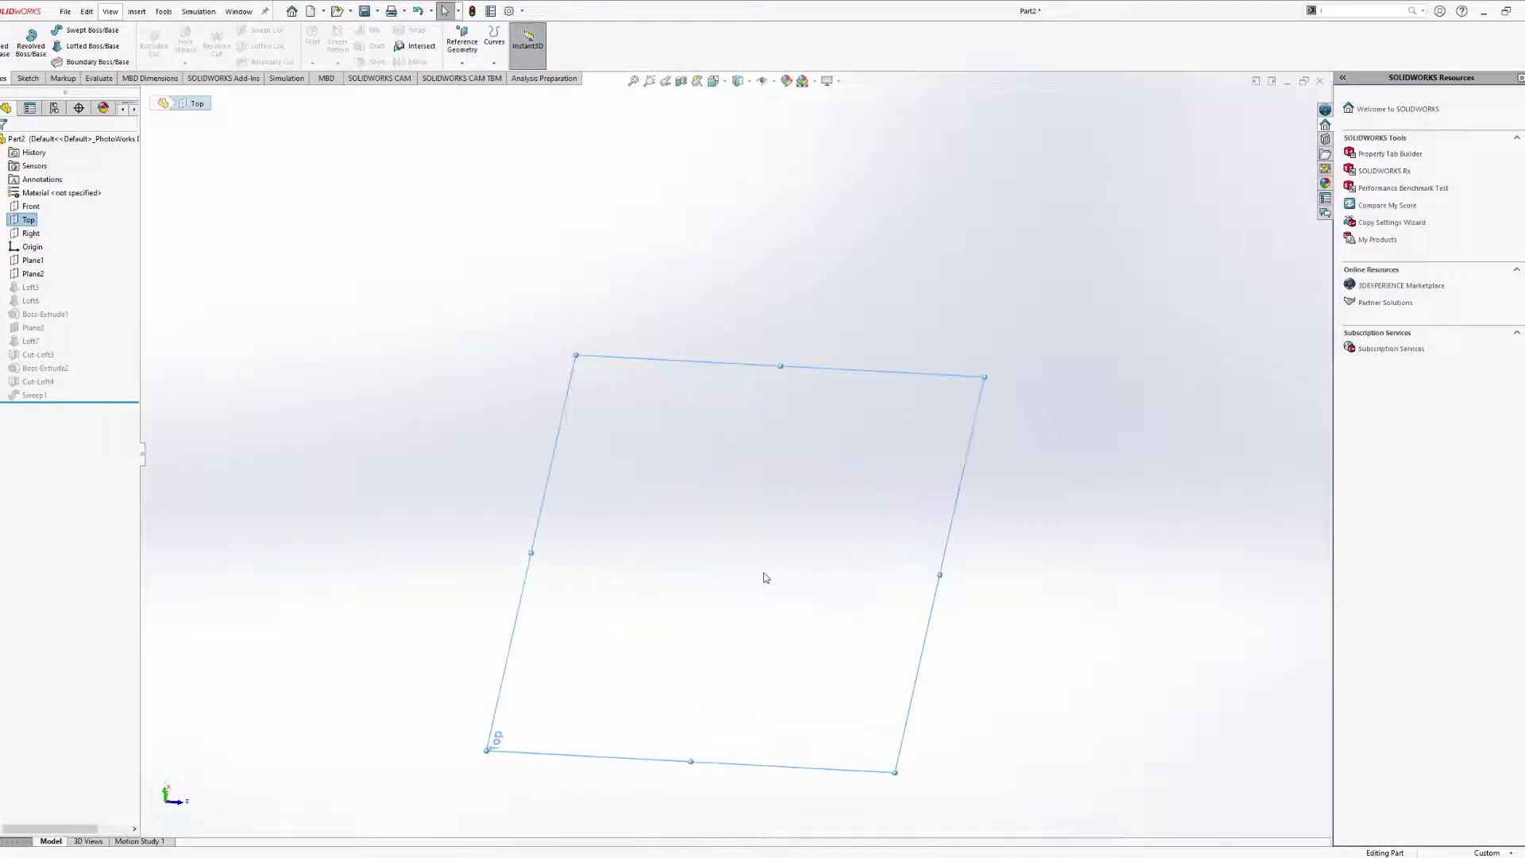
{"action": "middle_click_drag", "start_coordinate": [786, 578], "coordinate": [789, 539]}
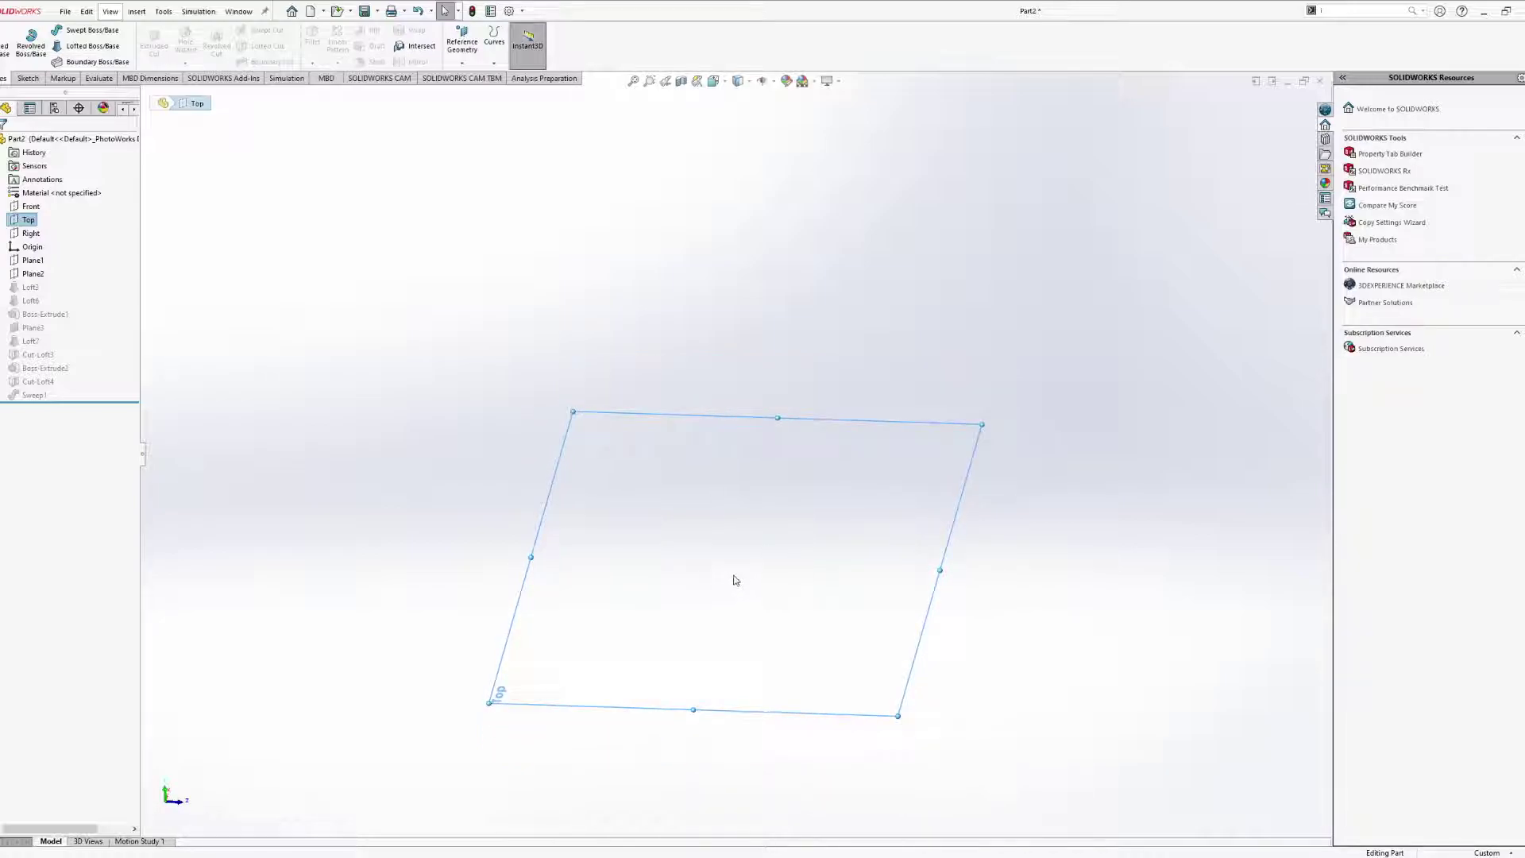
{"action": "middle_click_drag", "start_coordinate": [787, 469], "coordinate": [799, 506]}
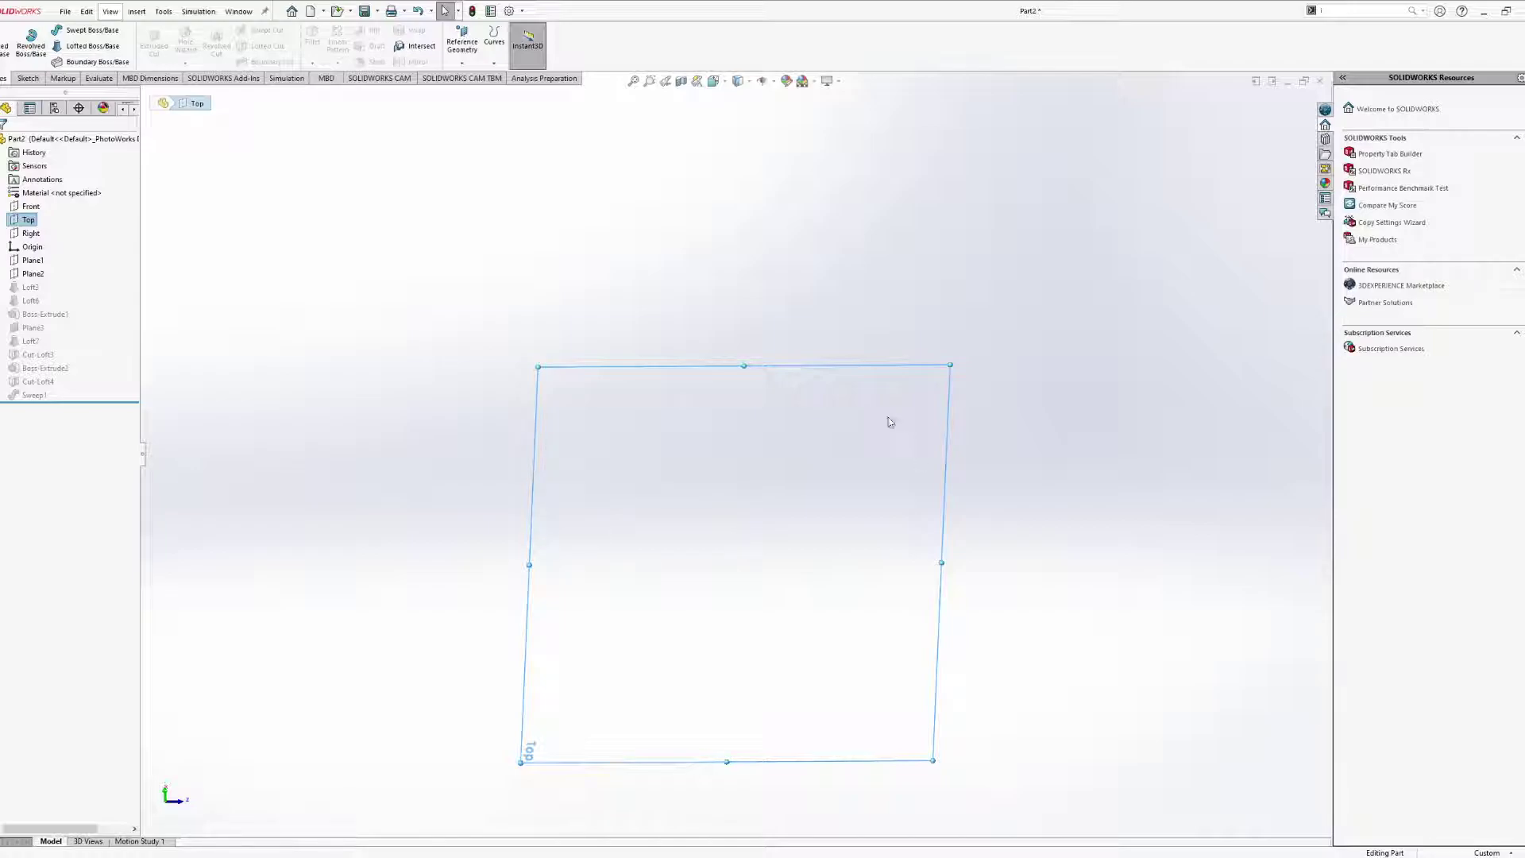
{"action": "mouse_move", "coordinate": [508, 372]}
{"action": "middle_mouse_down"}
{"action": "mouse_move", "coordinate": [503, 310]}
{"action": "mouse_move", "coordinate": [477, 374]}
{"action": "mouse_move", "coordinate": [491, 380]}
{"action": "middle_mouse_up"}
{"action": "left_click", "coordinate": [26, 80]}
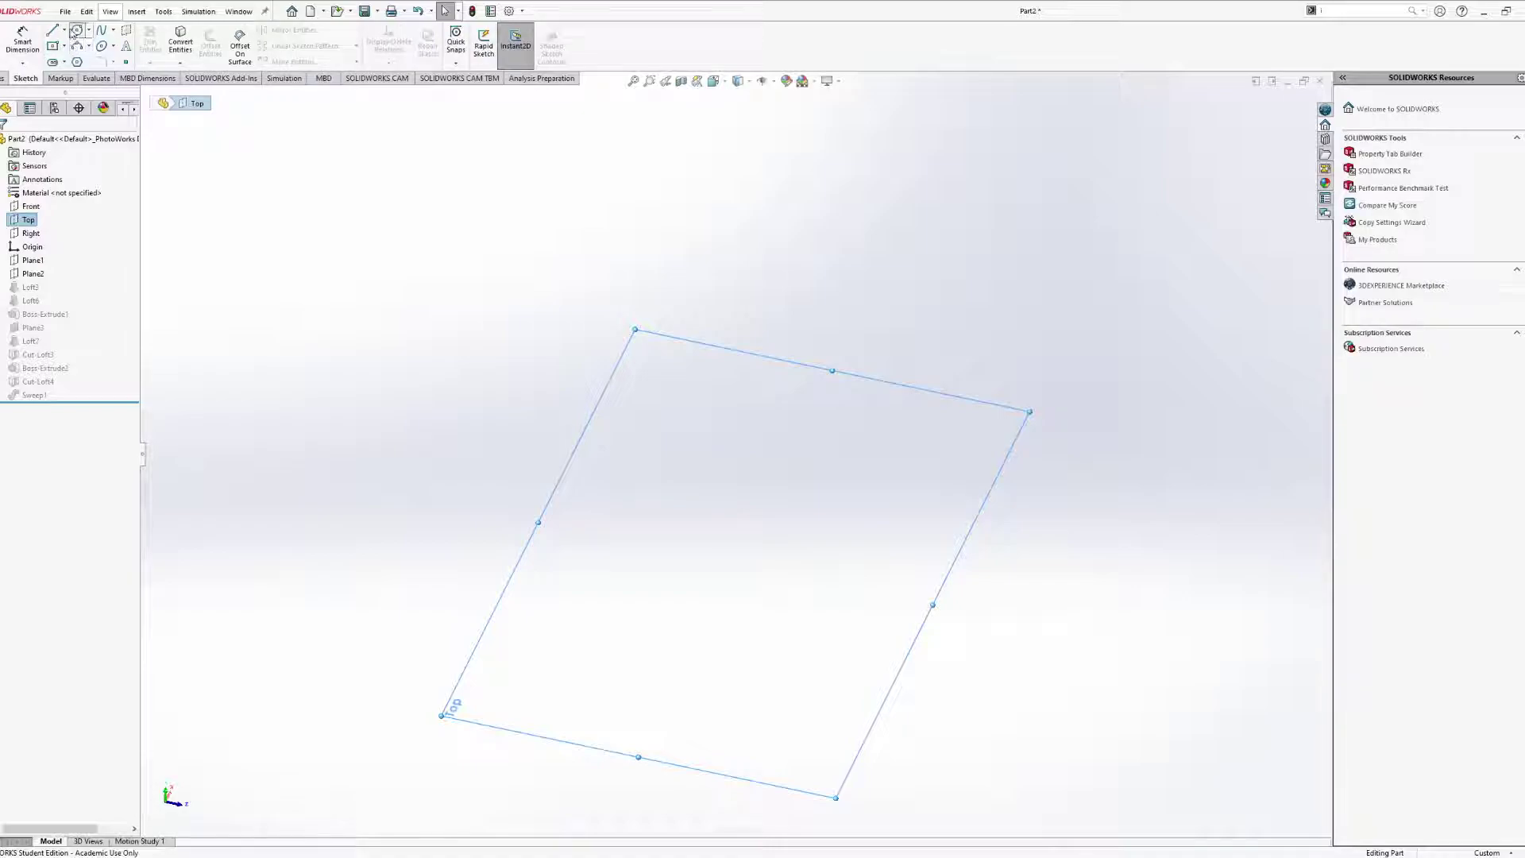
{"action": "left_click", "coordinate": [76, 30]}
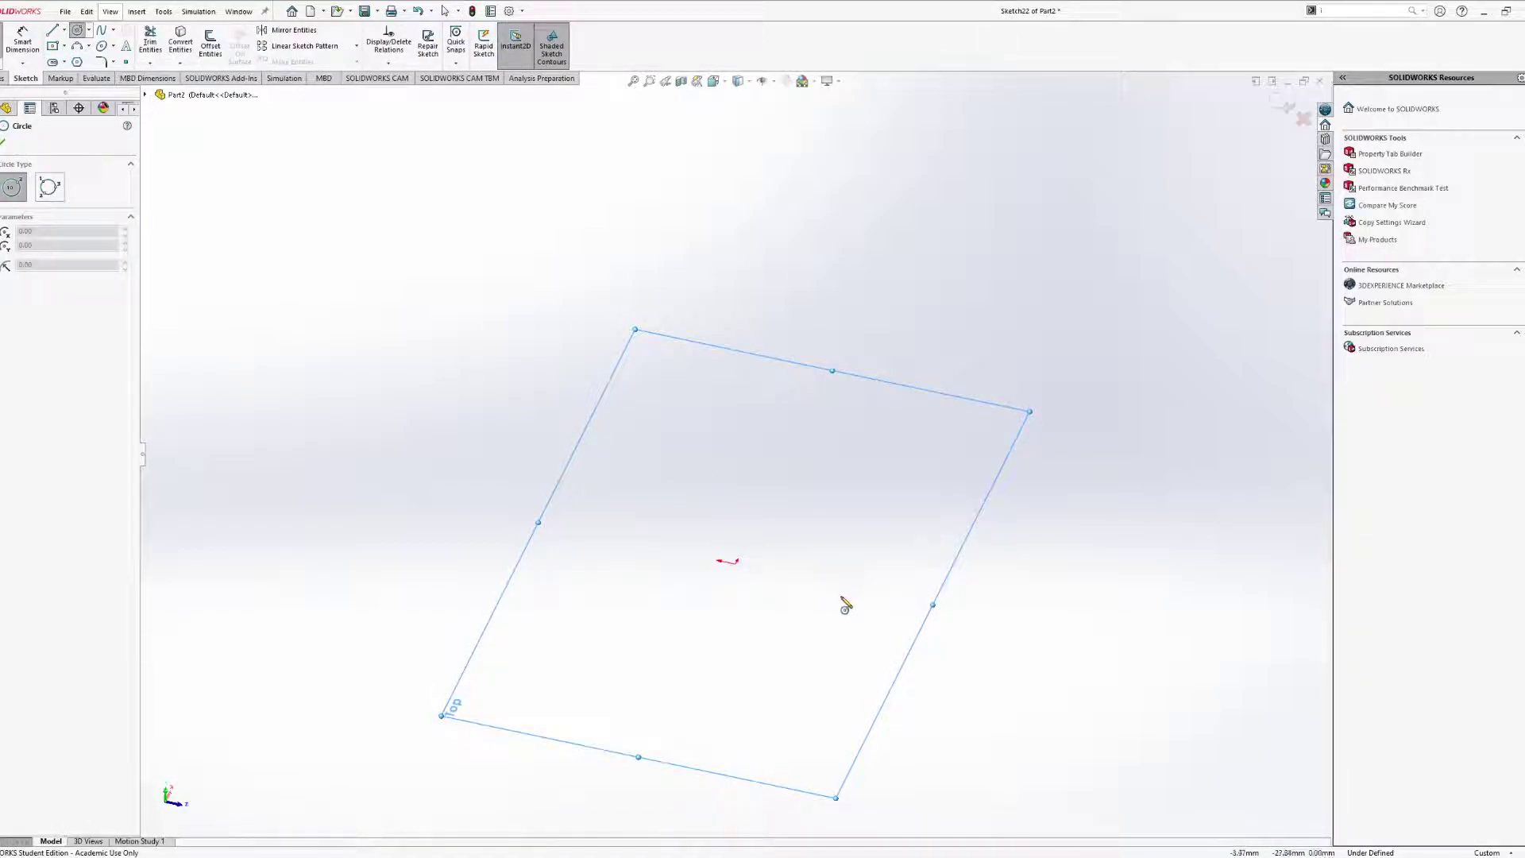
{"action": "left_click", "coordinate": [777, 574]}
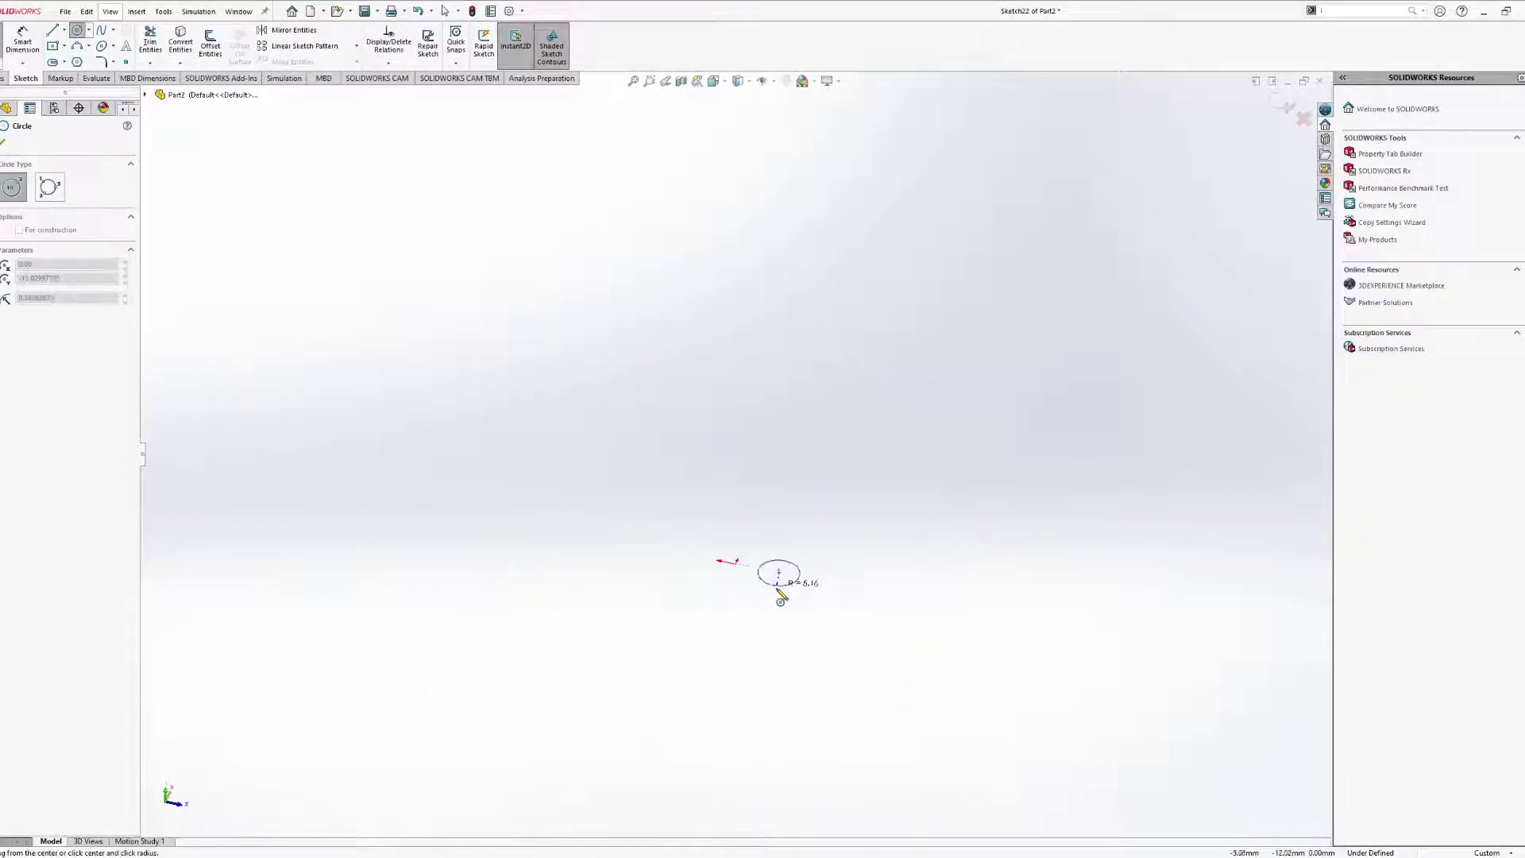
{"action": "left_click", "coordinate": [776, 603]}
{"action": "key", "text": "Escape"}
Dimension the distance from the origin to the circle's centre as 15 mm.
{"action": "mouse_move", "coordinate": [878, 545]}
{"action": "middle_mouse_down"}
{"action": "mouse_move", "coordinate": [925, 631]}
{"action": "mouse_move", "coordinate": [783, 629]}
{"action": "middle_mouse_up"}
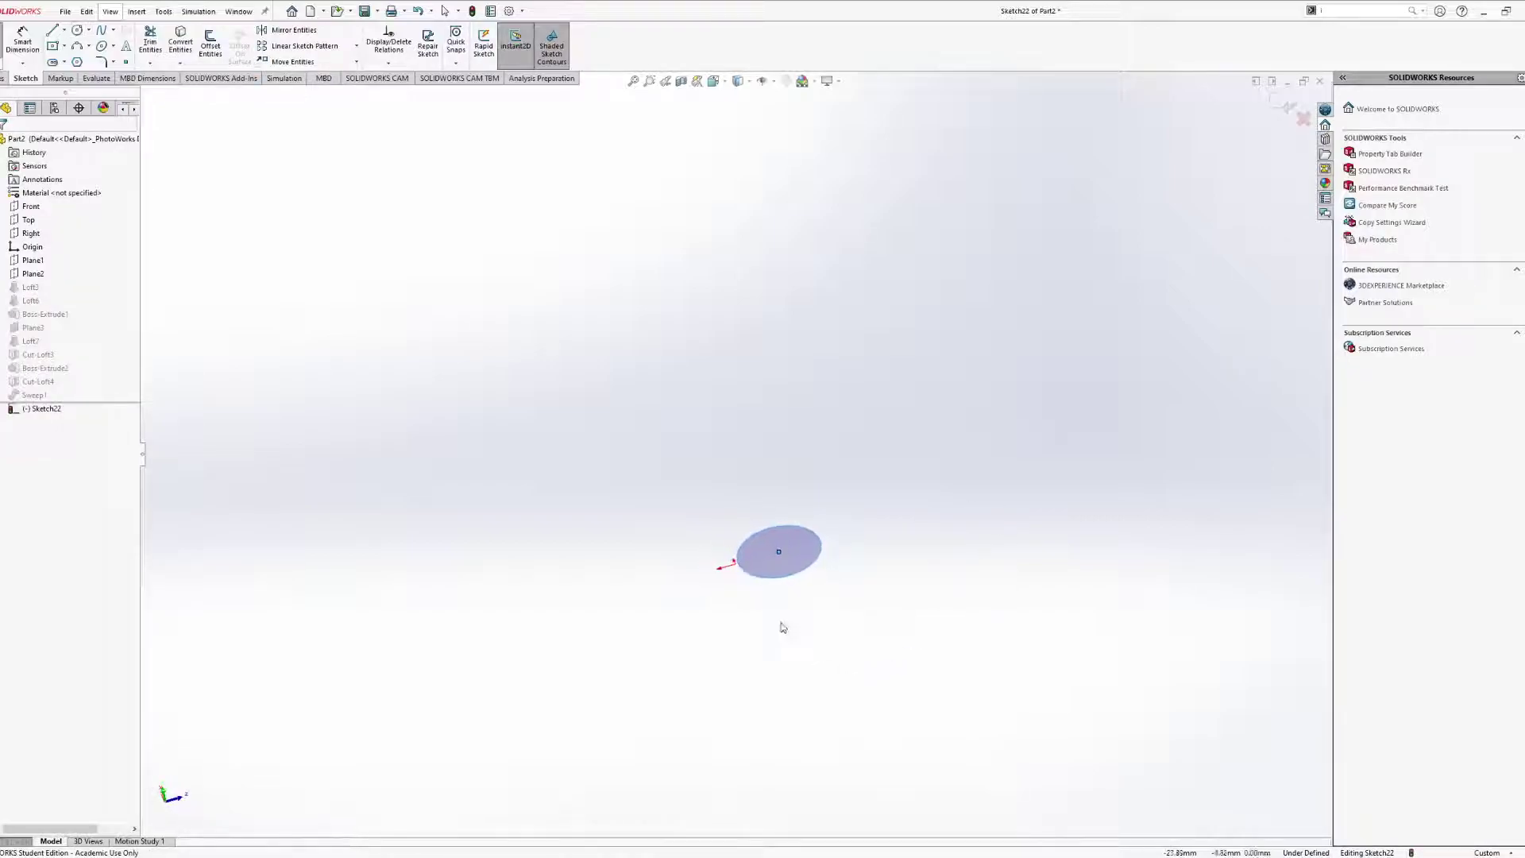
{"action": "scroll", "coordinate": [783, 630], "scroll_direction": "down", "scroll_amount": 2}
{"action": "left_click", "coordinate": [22, 42]}
{"action": "left_click", "coordinate": [786, 508]}
{"action": "left_click", "coordinate": [720, 527]}
{"action": "left_click", "coordinate": [797, 594]}
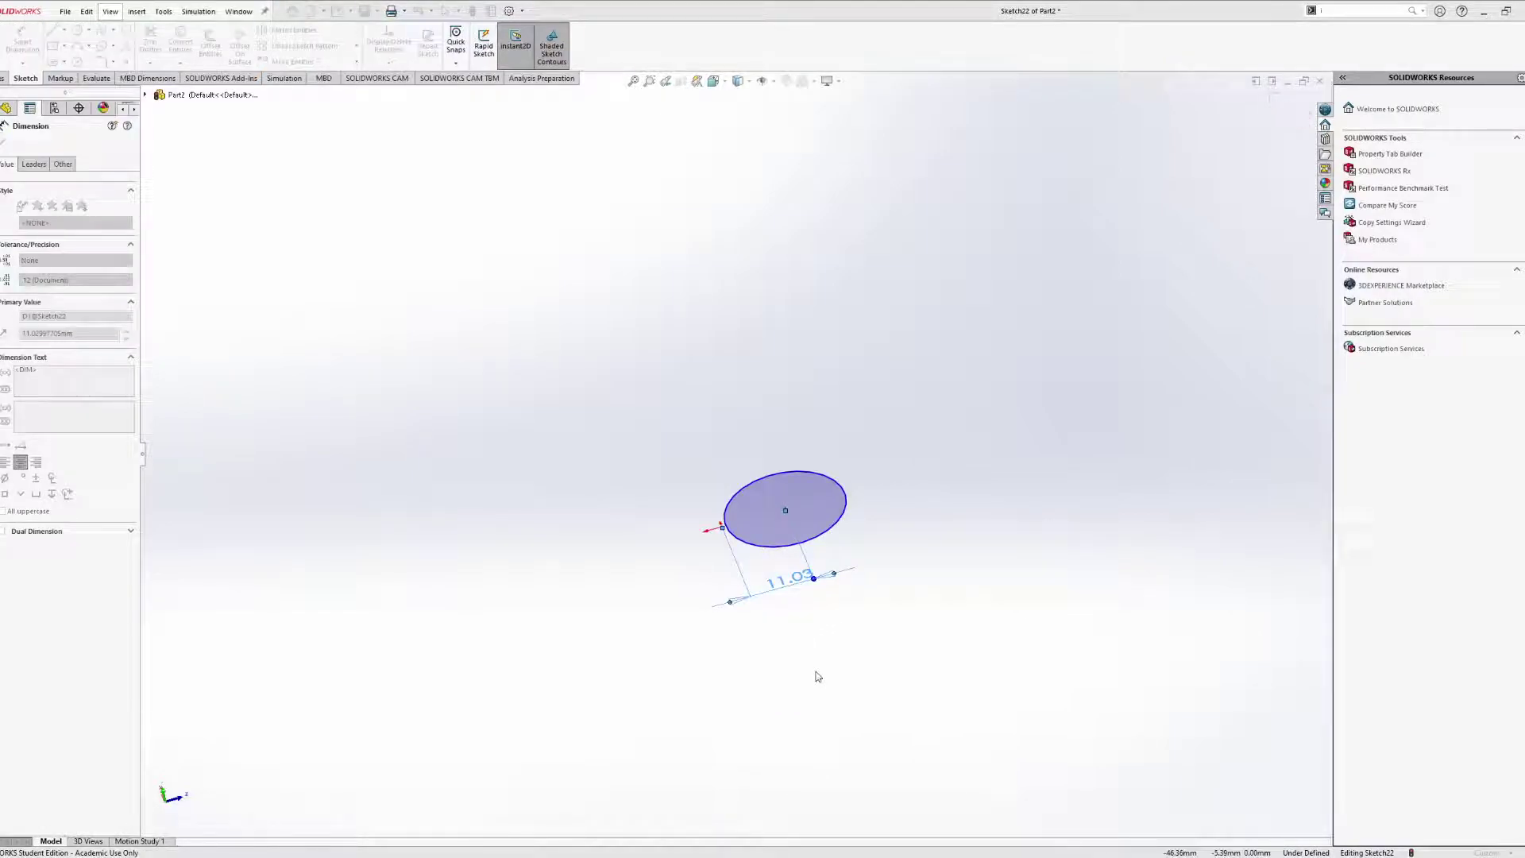
{"action": "type", "text": "15"}
{"action": "key", "text": "Return"}
Dimension the circle's diameter as 10 mm and exit the sketch.
{"action": "middle_click_drag", "start_coordinate": [606, 410], "coordinate": [655, 627], "text": "ctrl"}
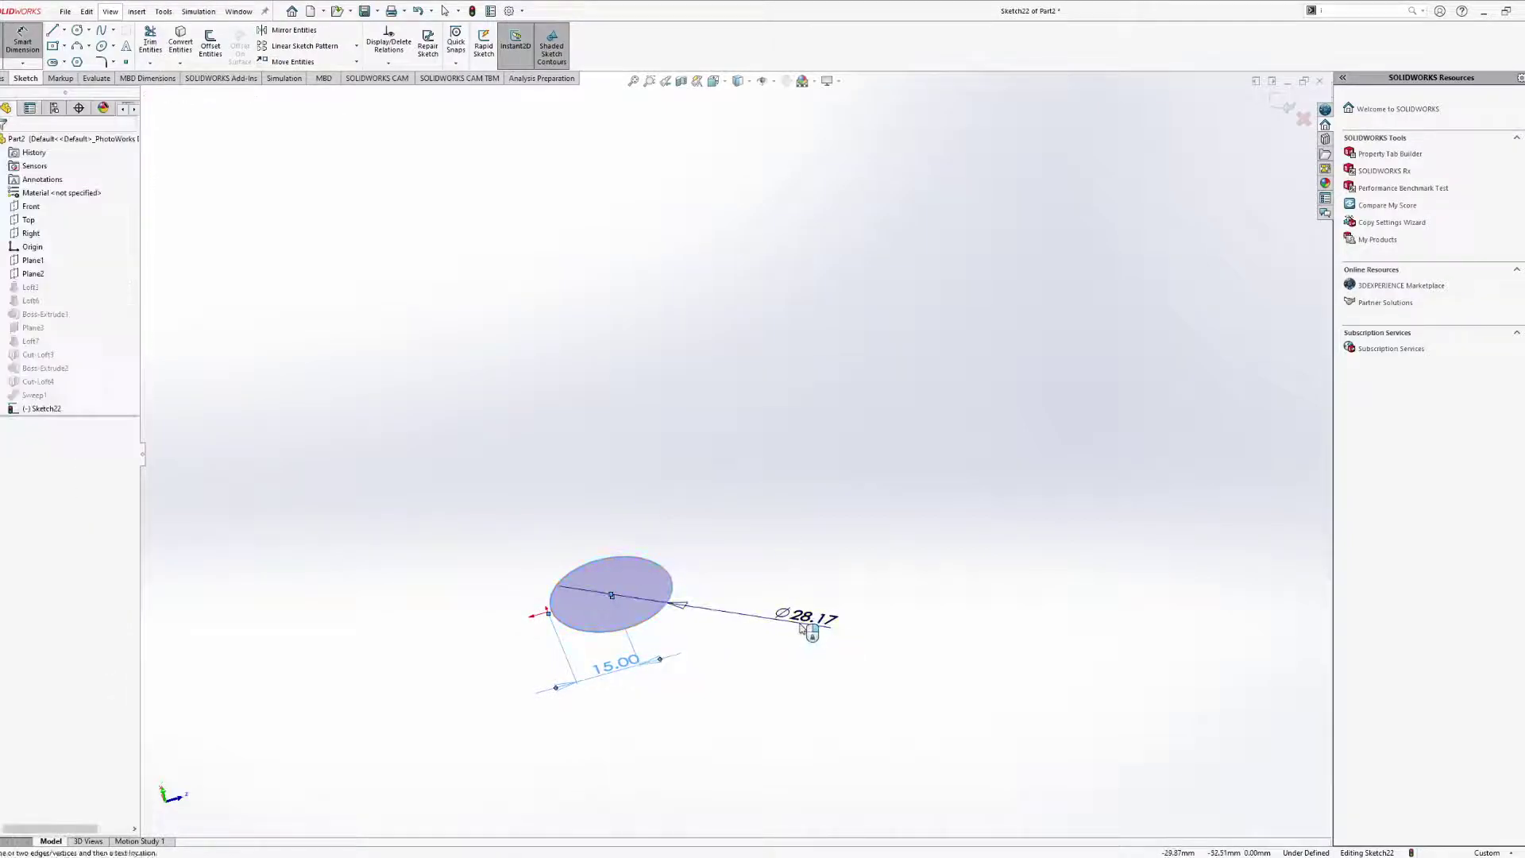
{"action": "left_click", "coordinate": [801, 624]}
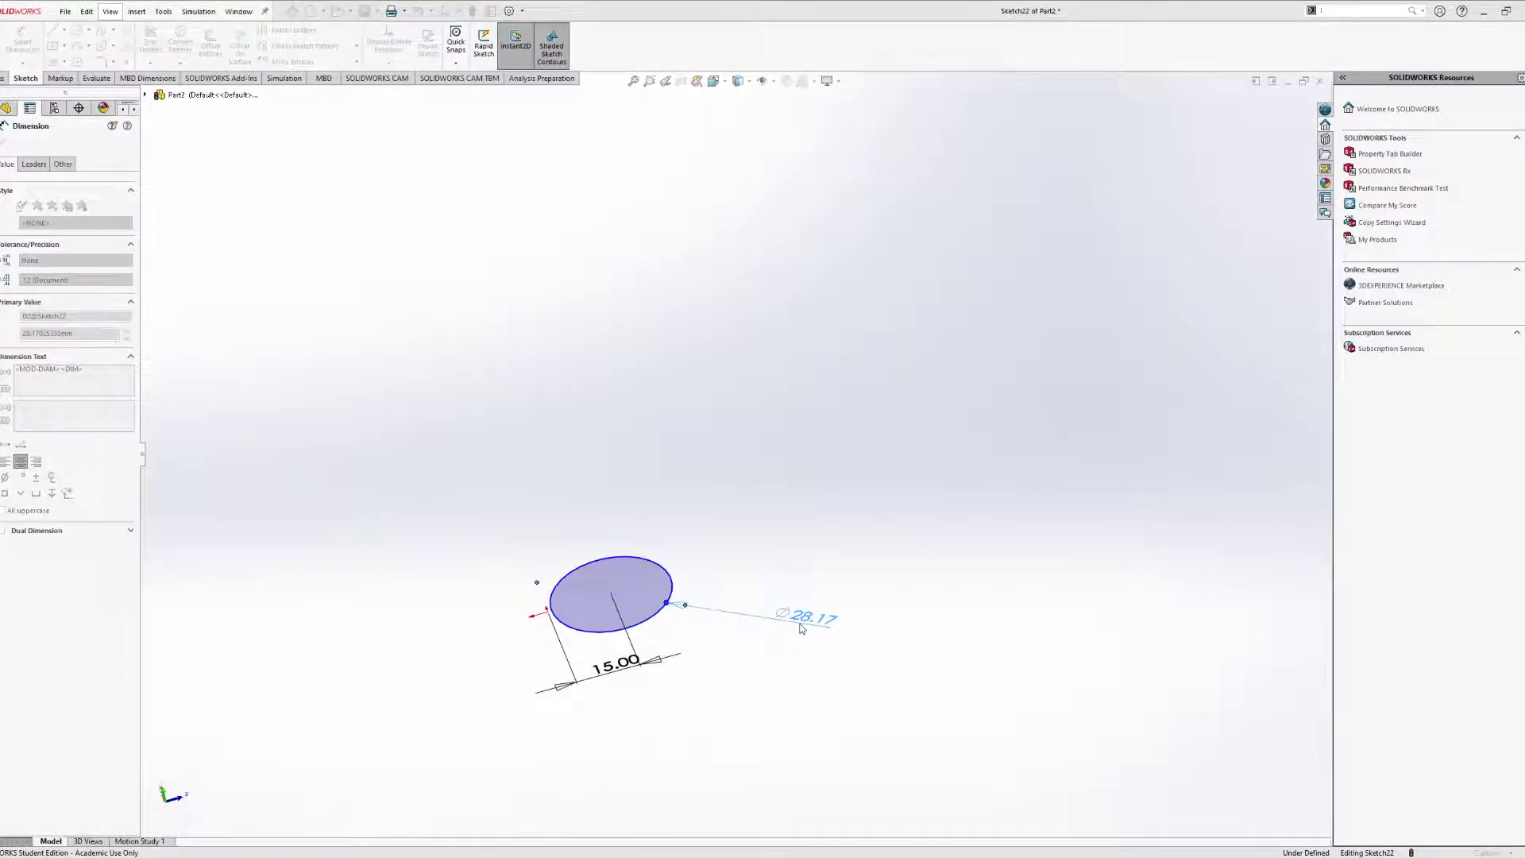
{"action": "left_click", "coordinate": [800, 628]}
{"action": "type", "text": "10"}
{"action": "key", "text": "Return"}
{"action": "mouse_move", "coordinate": [671, 609]}
{"action": "middle_mouse_down"}
{"action": "mouse_move", "coordinate": [572, 565]}
{"action": "mouse_move", "coordinate": [669, 606]}
{"action": "middle_mouse_up"}
{"action": "key", "text": "Escape"}
{"action": "mouse_move", "coordinate": [513, 371]}
{"action": "middle_mouse_down"}
{"action": "mouse_move", "coordinate": [384, 626]}
{"action": "mouse_move", "coordinate": [459, 531]}
{"action": "middle_mouse_up"}
{"action": "left_click", "coordinate": [4, 42]}
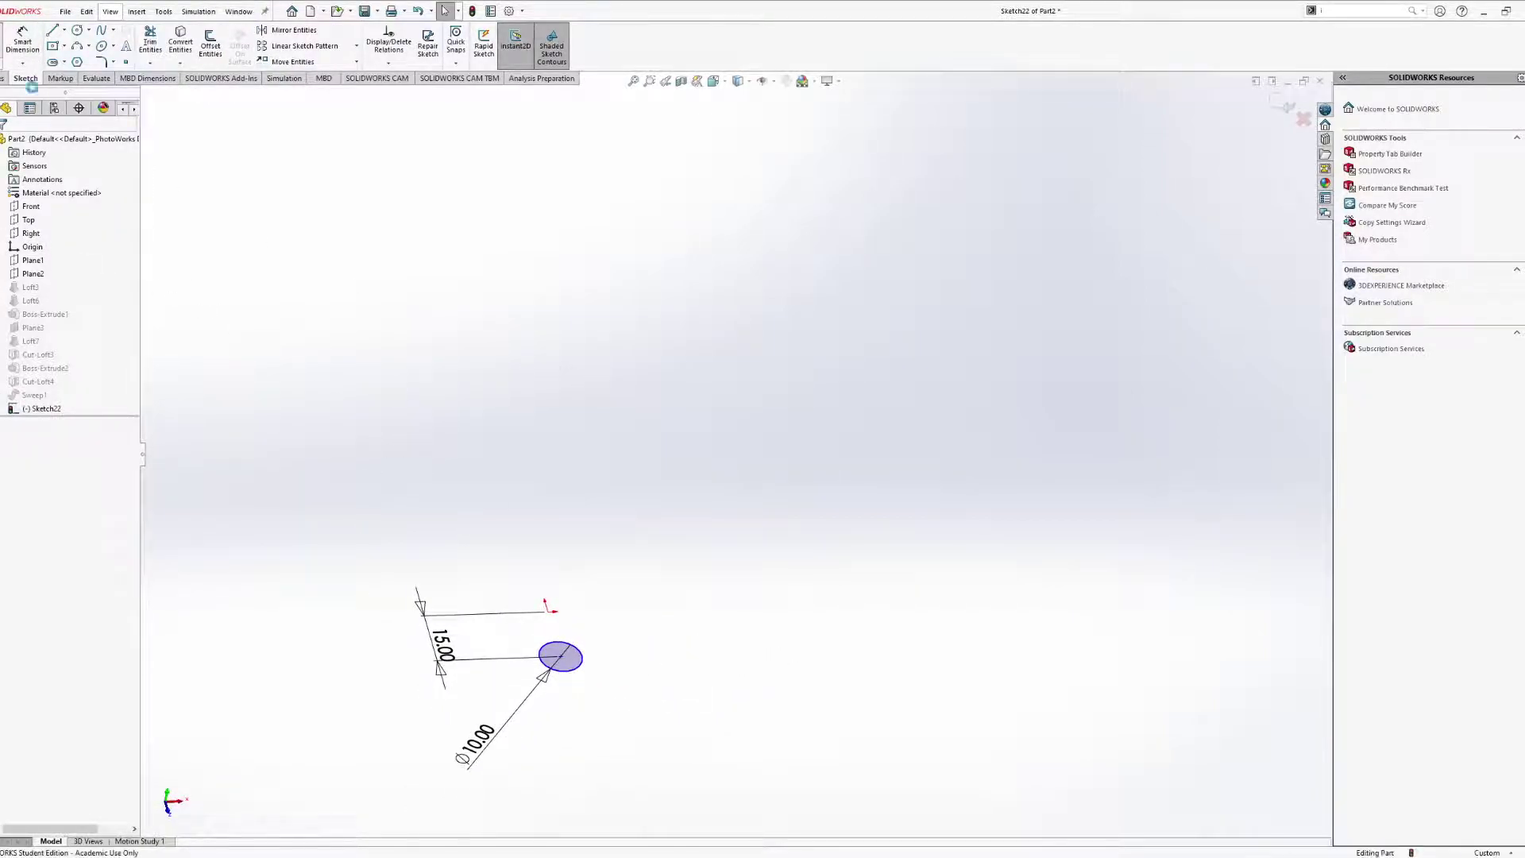
Sketch a circle about 15 mm in diameter on the Front plane, centred about 51 mm above the origin.
{"action": "left_click", "coordinate": [31, 232]}
{"action": "mouse_move", "coordinate": [334, 317]}
{"action": "middle_mouse_down"}
{"action": "mouse_move", "coordinate": [356, 324]}
{"action": "mouse_move", "coordinate": [286, 322]}
{"action": "mouse_move", "coordinate": [236, 381]}
{"action": "mouse_move", "coordinate": [331, 552]}
{"action": "mouse_move", "coordinate": [265, 609]}
{"action": "mouse_move", "coordinate": [79, 276]}
{"action": "middle_mouse_up"}
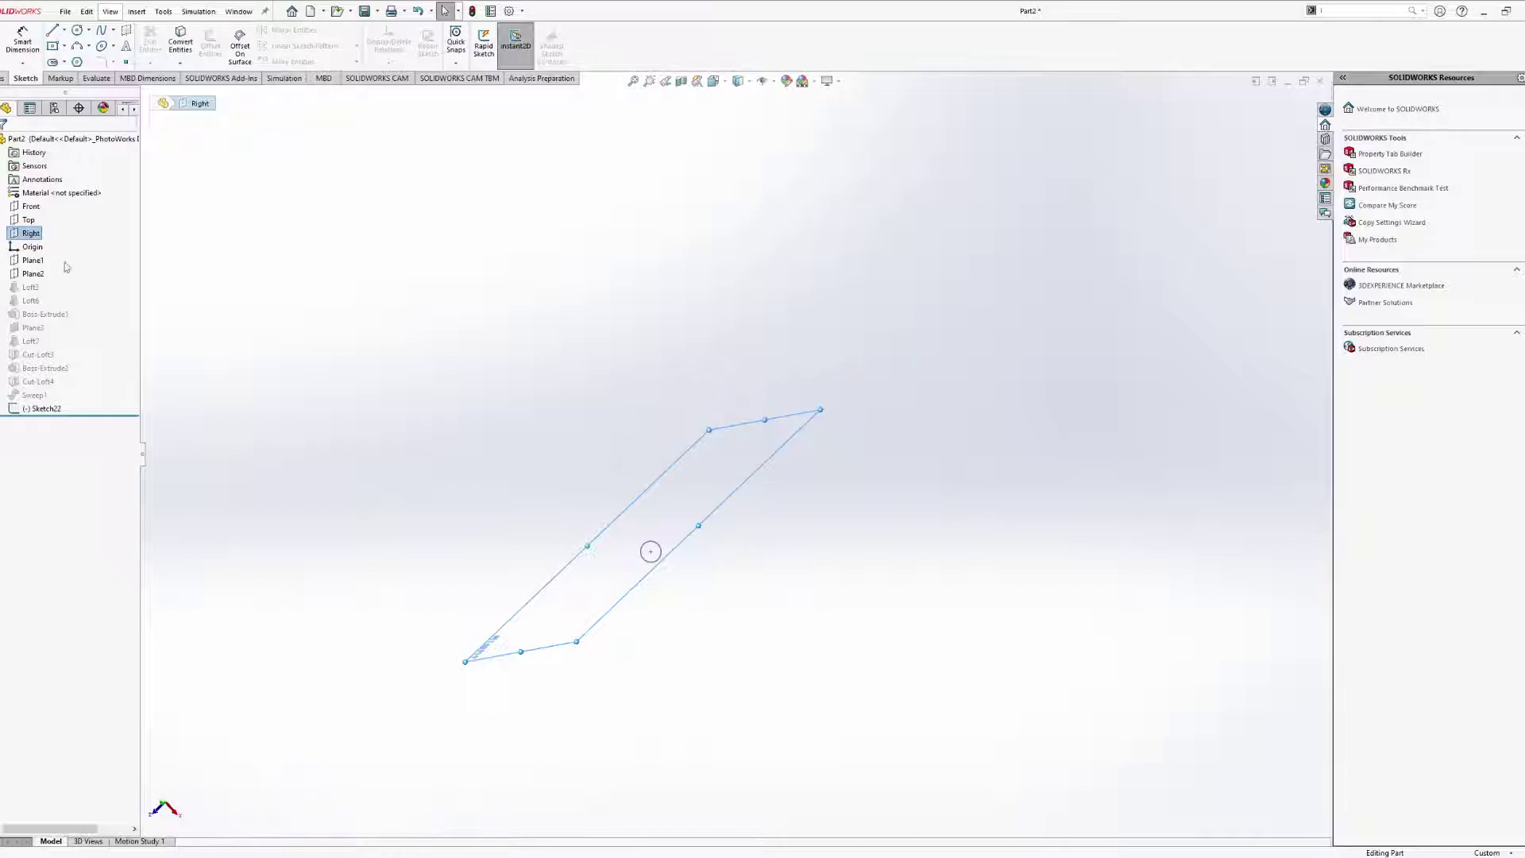
{"action": "left_click", "coordinate": [28, 219]}
{"action": "middle_click_drag", "start_coordinate": [700, 448], "coordinate": [691, 280]}
{"action": "left_click", "coordinate": [33, 207]}
{"action": "mouse_move", "coordinate": [591, 626]}
{"action": "middle_mouse_down"}
{"action": "mouse_move", "coordinate": [750, 518]}
{"action": "mouse_move", "coordinate": [684, 610]}
{"action": "mouse_move", "coordinate": [623, 749]}
{"action": "mouse_move", "coordinate": [603, 712]}
{"action": "mouse_move", "coordinate": [671, 601]}
{"action": "mouse_move", "coordinate": [680, 552]}
{"action": "middle_mouse_up"}
{"action": "left_click", "coordinate": [78, 31]}
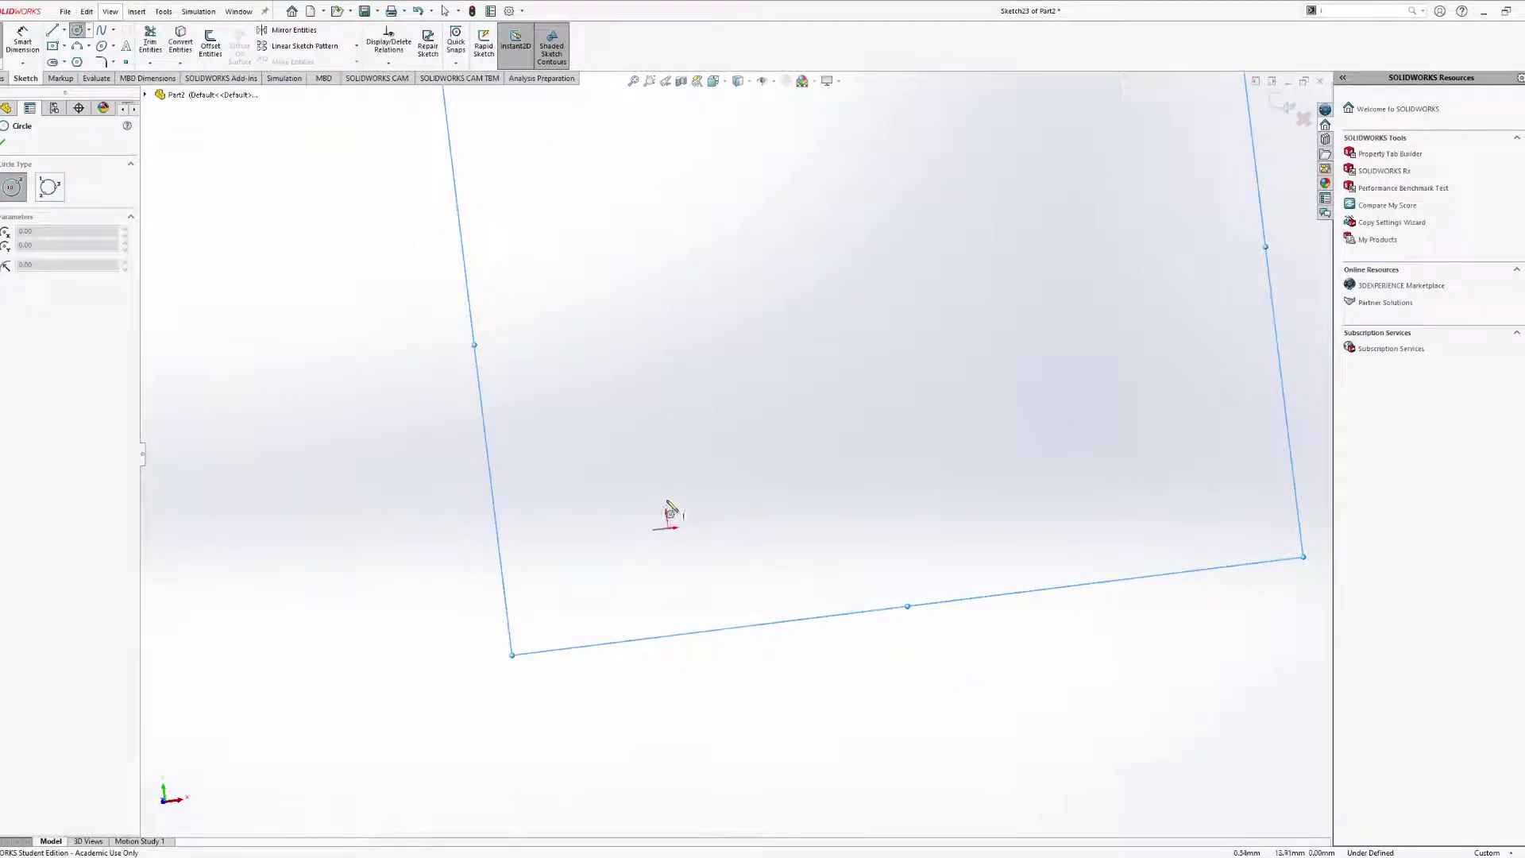
{"action": "left_click", "coordinate": [656, 423]}
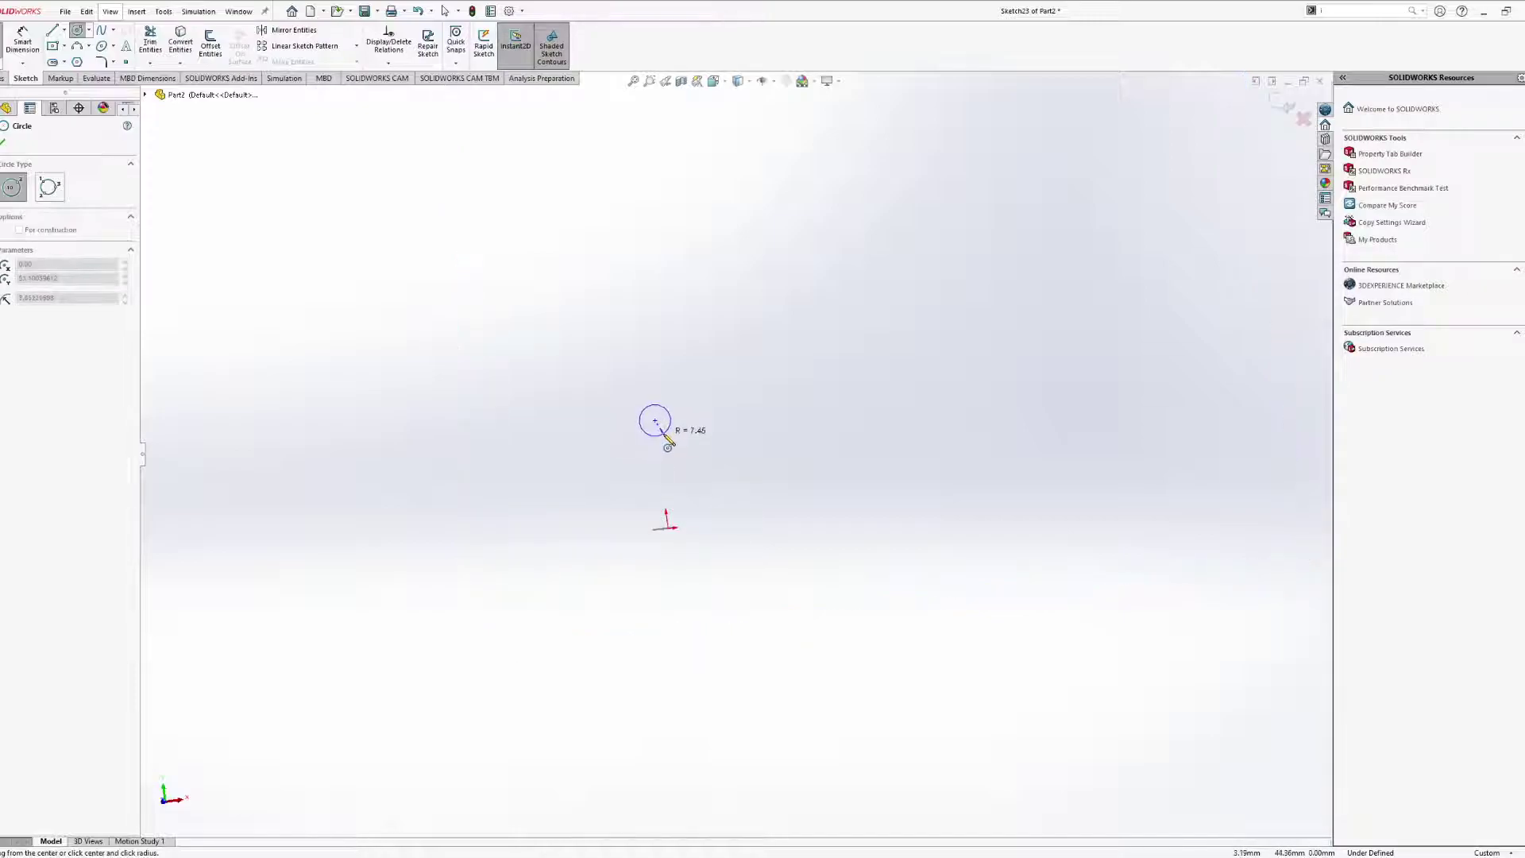
{"action": "left_click", "coordinate": [667, 424]}
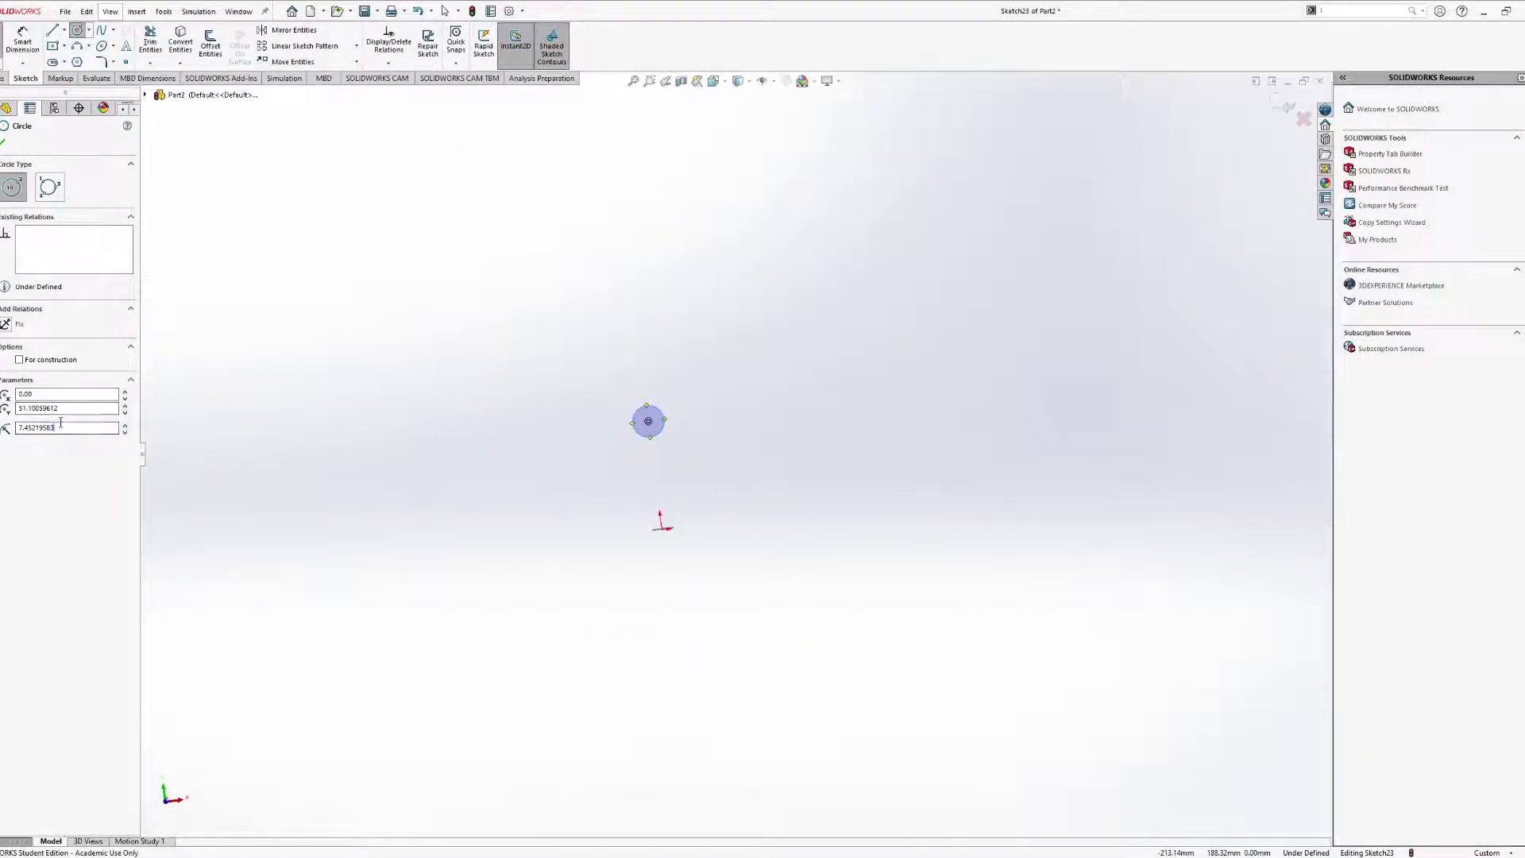
Set the new circle's radius to 10 mm.
{"action": "type", "text": "10"}
{"action": "key", "text": "Return"}
{"action": "middle_click_drag", "start_coordinate": [482, 469], "coordinate": [466, 517]}
{"action": "key", "text": "Escape"}
Dimension the distance from the origin to the Front-plane circle's centre as 50 mm.
{"action": "left_click", "coordinate": [21, 40]}
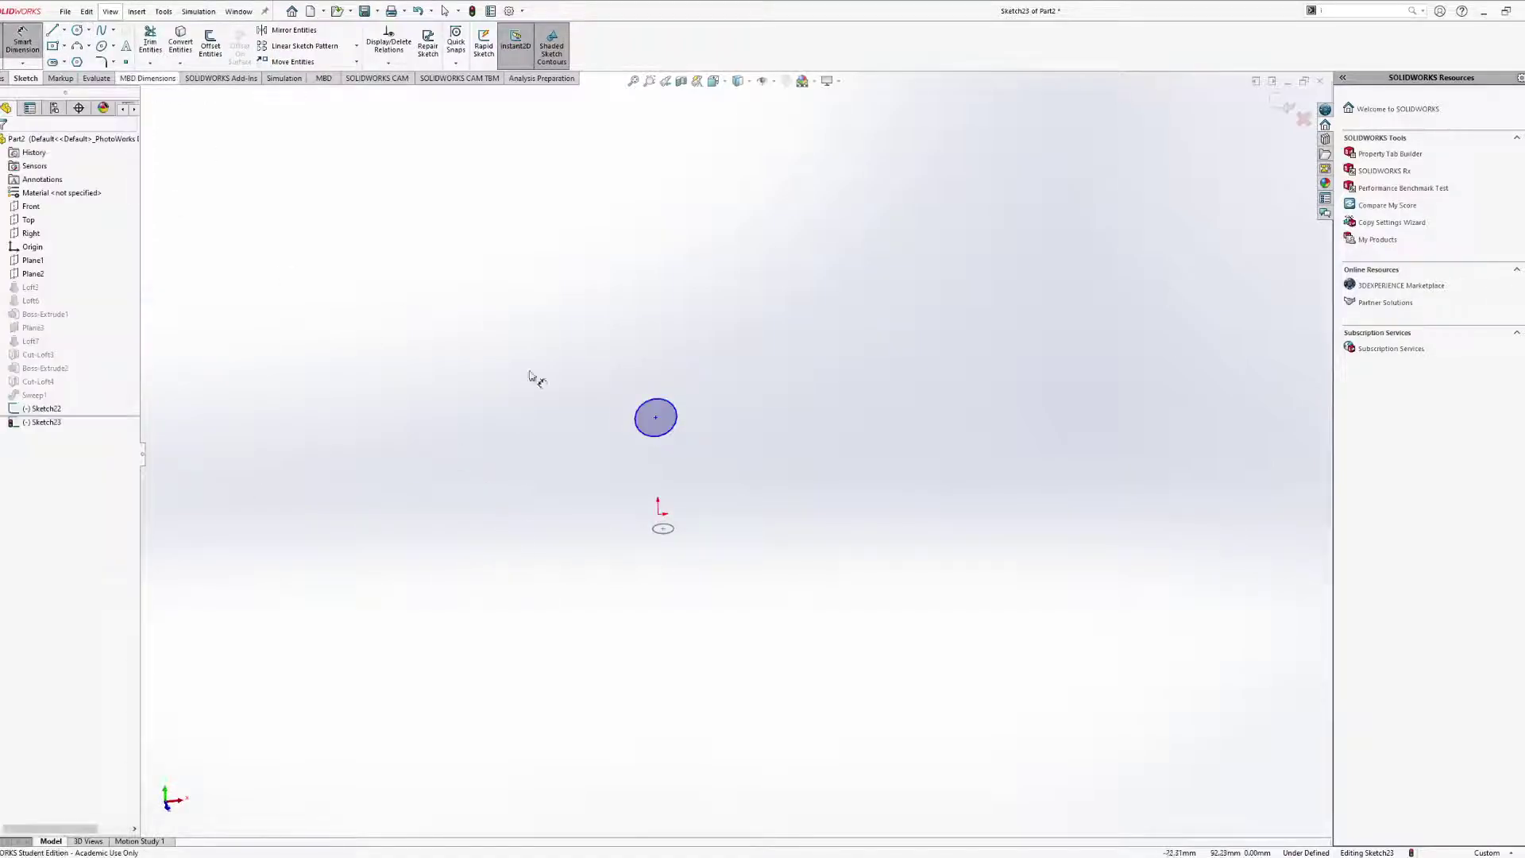
{"action": "left_click", "coordinate": [656, 421]}
{"action": "left_click", "coordinate": [663, 526]}
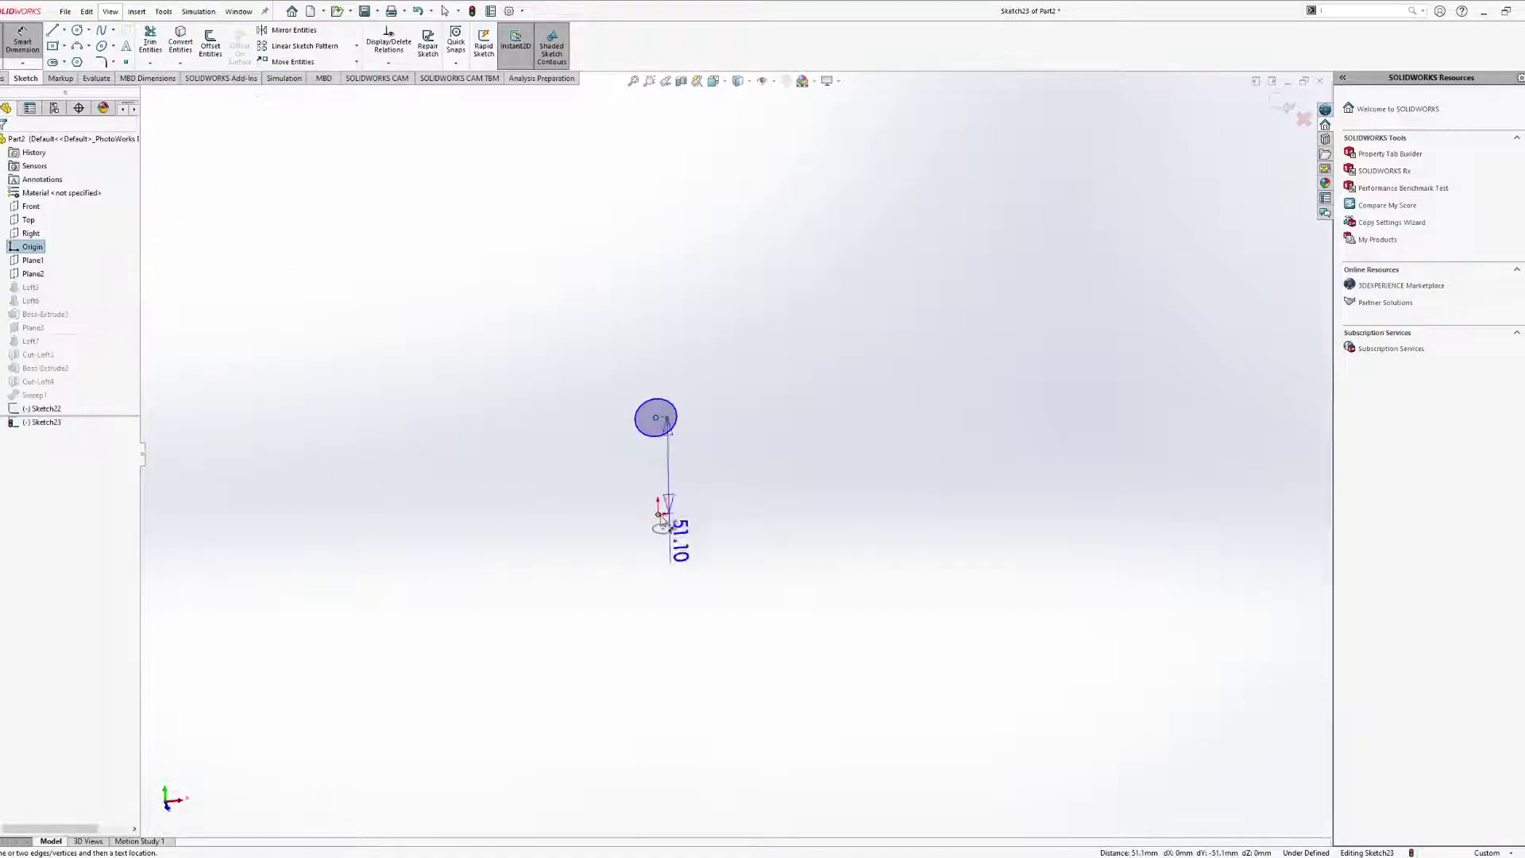
{"action": "left_click", "coordinate": [699, 482]}
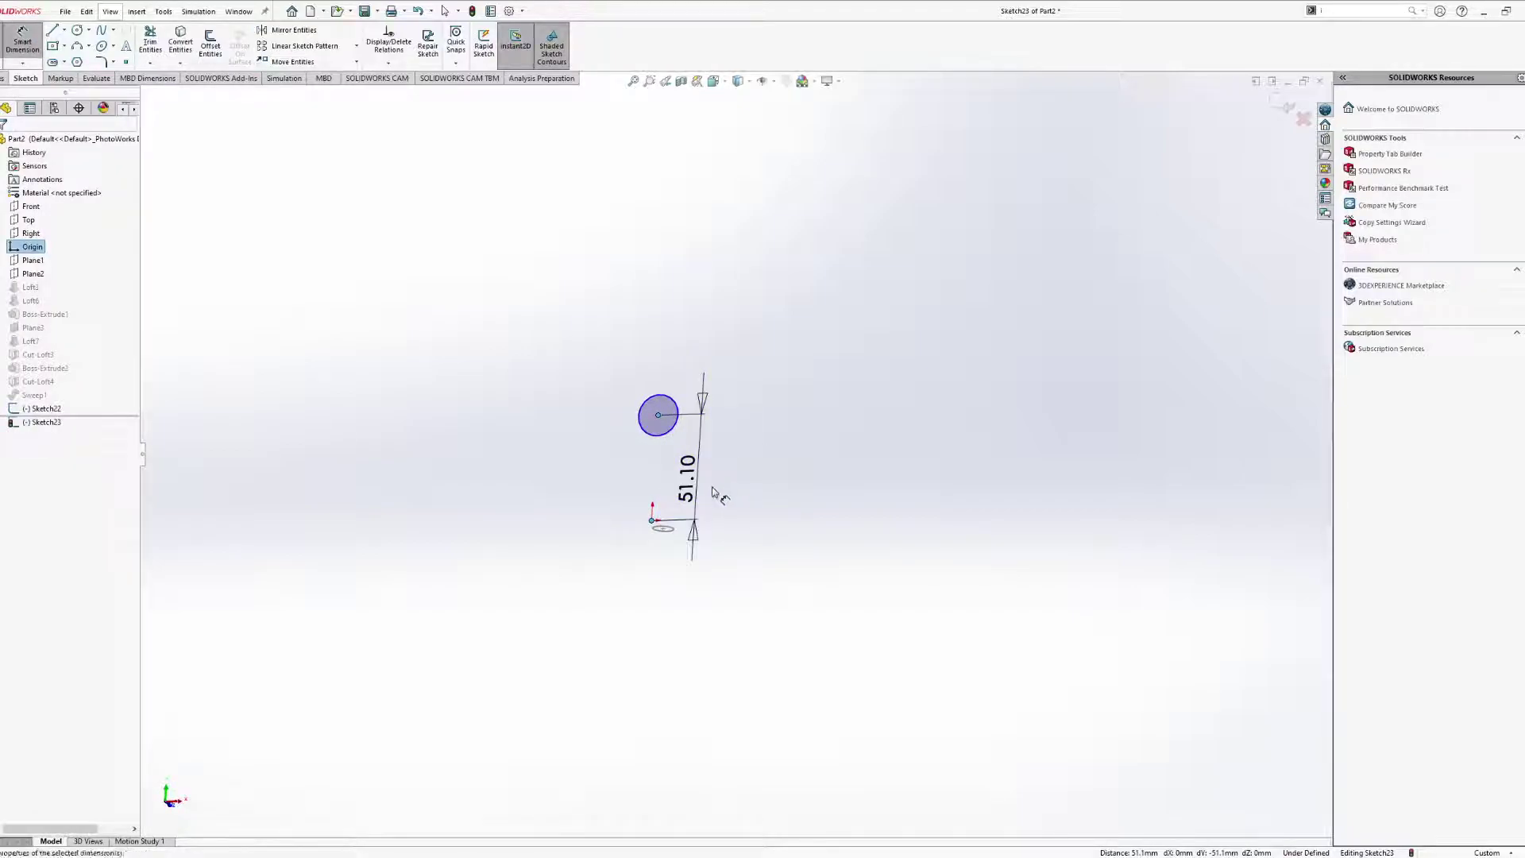
{"action": "type", "text": "50"}
{"action": "key", "text": "Return"}
{"action": "key", "text": "Escape"}
Set the Front-plane circle's radius to 5 mm and exit the sketch.
{"action": "mouse_move", "coordinate": [753, 453]}
{"action": "middle_mouse_down"}
{"action": "mouse_move", "coordinate": [889, 406]}
{"action": "mouse_move", "coordinate": [854, 501]}
{"action": "mouse_move", "coordinate": [704, 586]}
{"action": "mouse_move", "coordinate": [753, 593]}
{"action": "mouse_move", "coordinate": [675, 596]}
{"action": "mouse_move", "coordinate": [642, 459]}
{"action": "middle_mouse_up"}
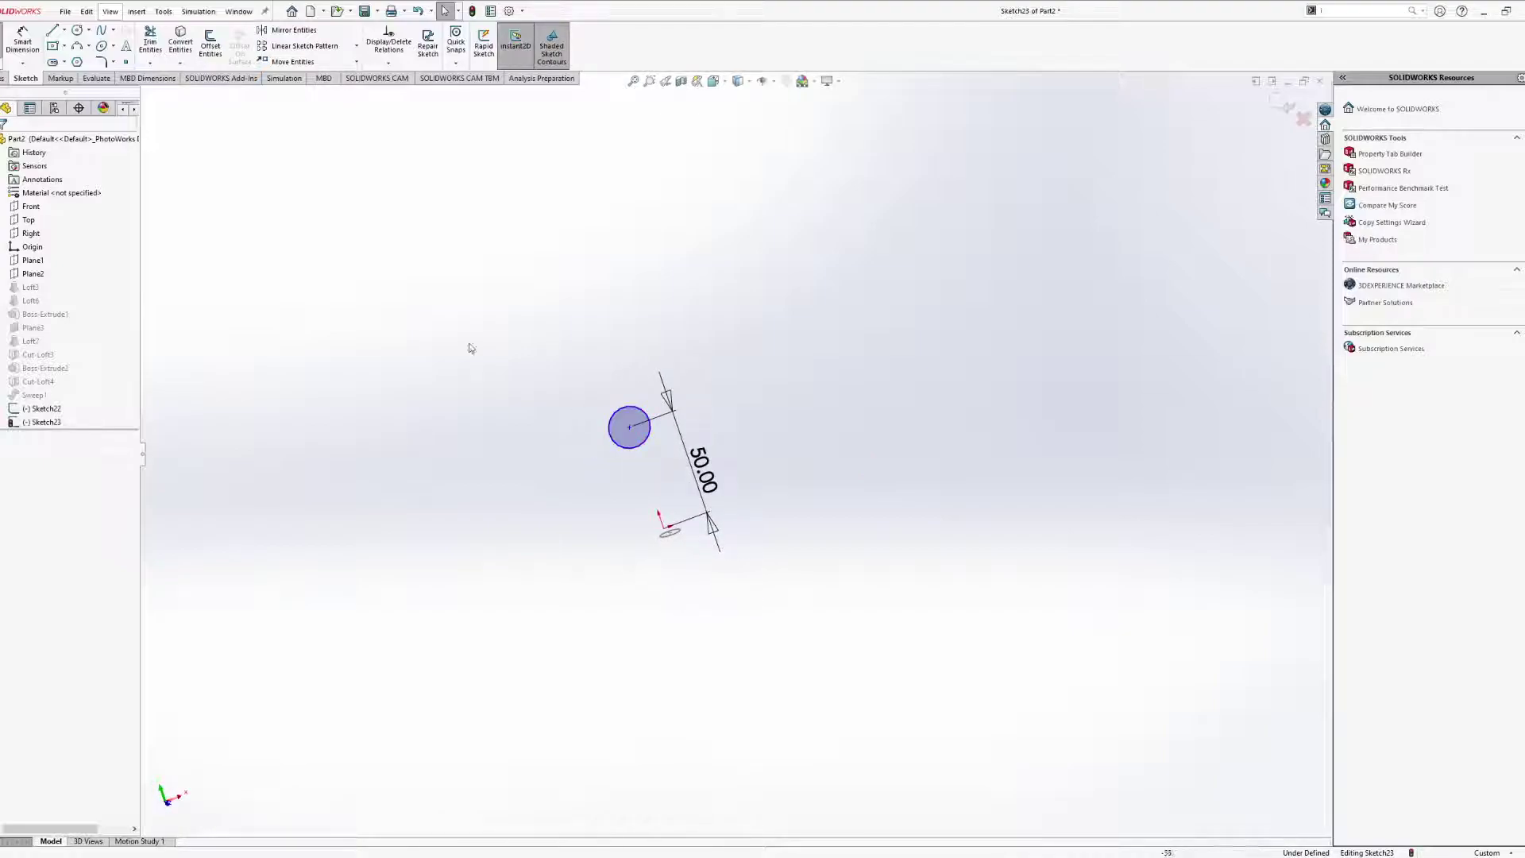
{"action": "left_click", "coordinate": [628, 449]}
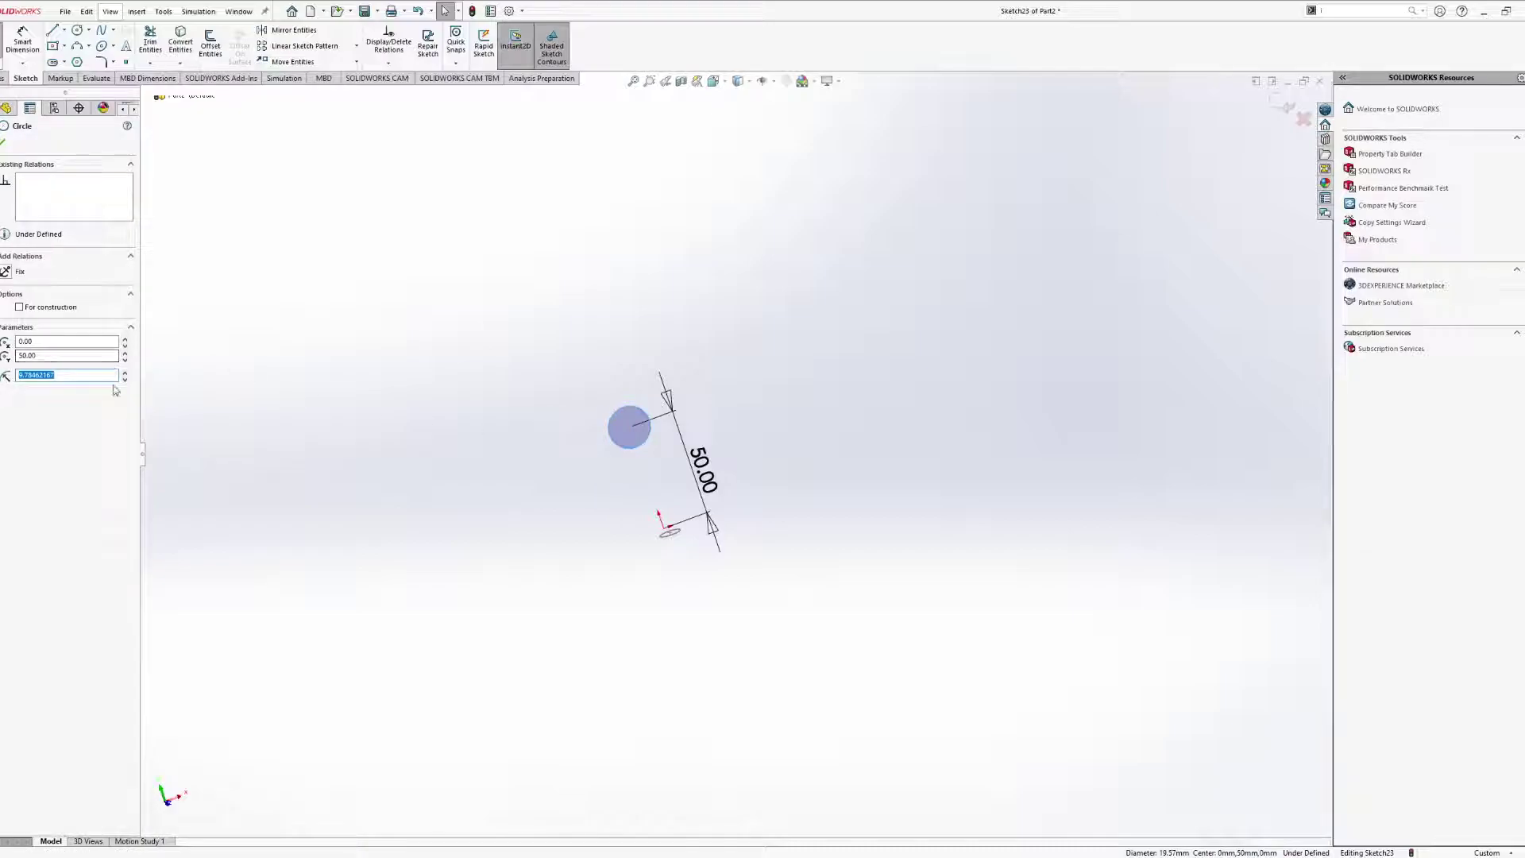
{"action": "type", "text": "5"}
{"action": "key", "text": "Return"}
{"action": "mouse_move", "coordinate": [400, 514]}
{"action": "middle_mouse_down"}
{"action": "mouse_move", "coordinate": [525, 437]}
{"action": "mouse_move", "coordinate": [588, 421]}
{"action": "mouse_move", "coordinate": [601, 484]}
{"action": "middle_mouse_up"}
{"action": "left_click", "coordinate": [1, 40]}
{"action": "middle_click_drag", "start_coordinate": [502, 413], "coordinate": [450, 382]}
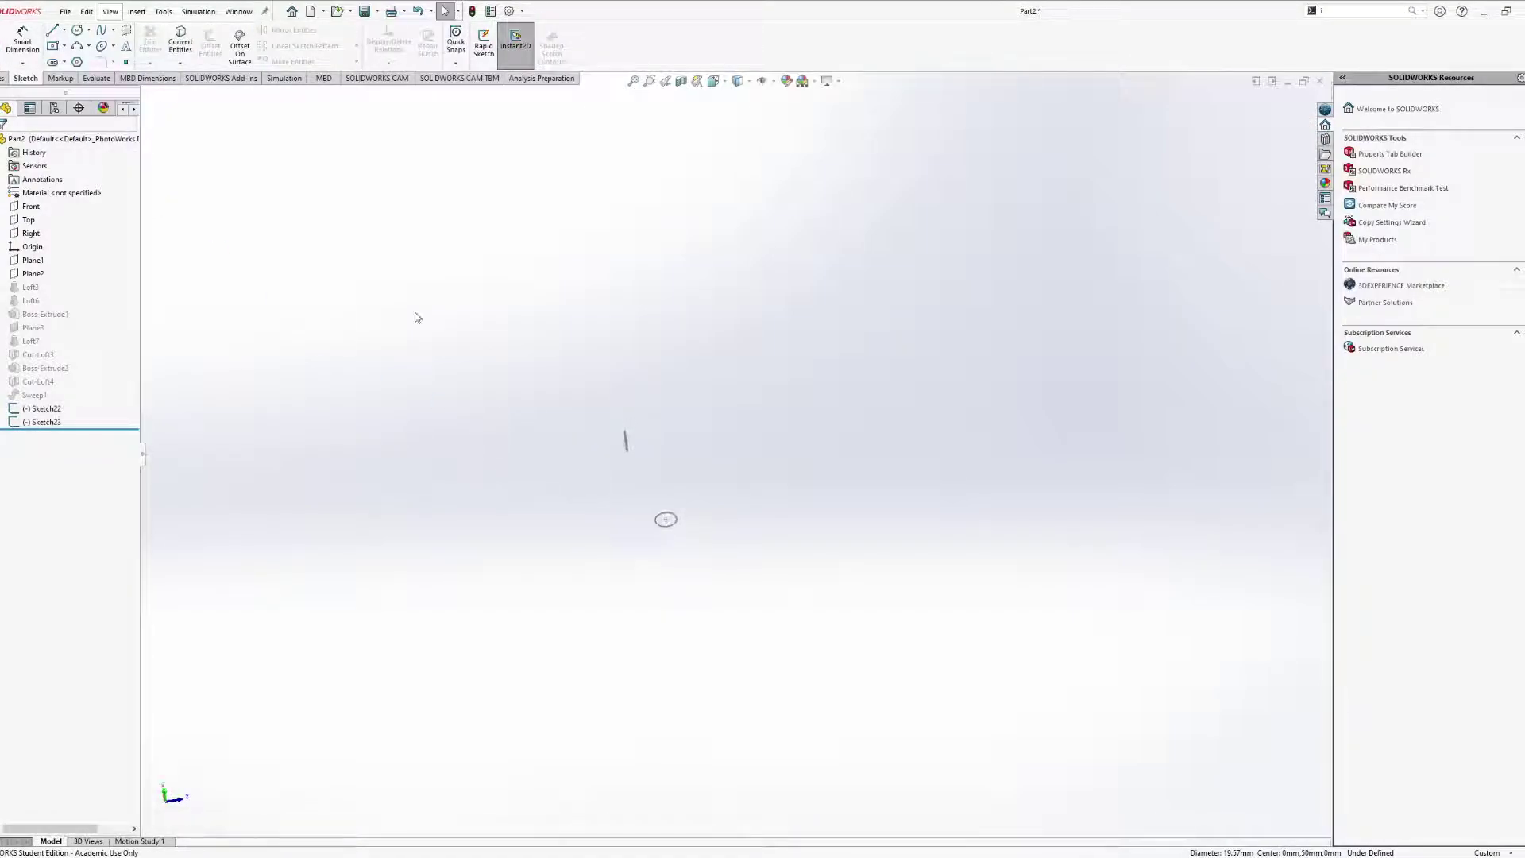
Start a loft with the Top-plane circle and the Front-plane circle as its profiles.
{"action": "left_click", "coordinate": [3, 78]}
{"action": "left_click", "coordinate": [93, 46]}
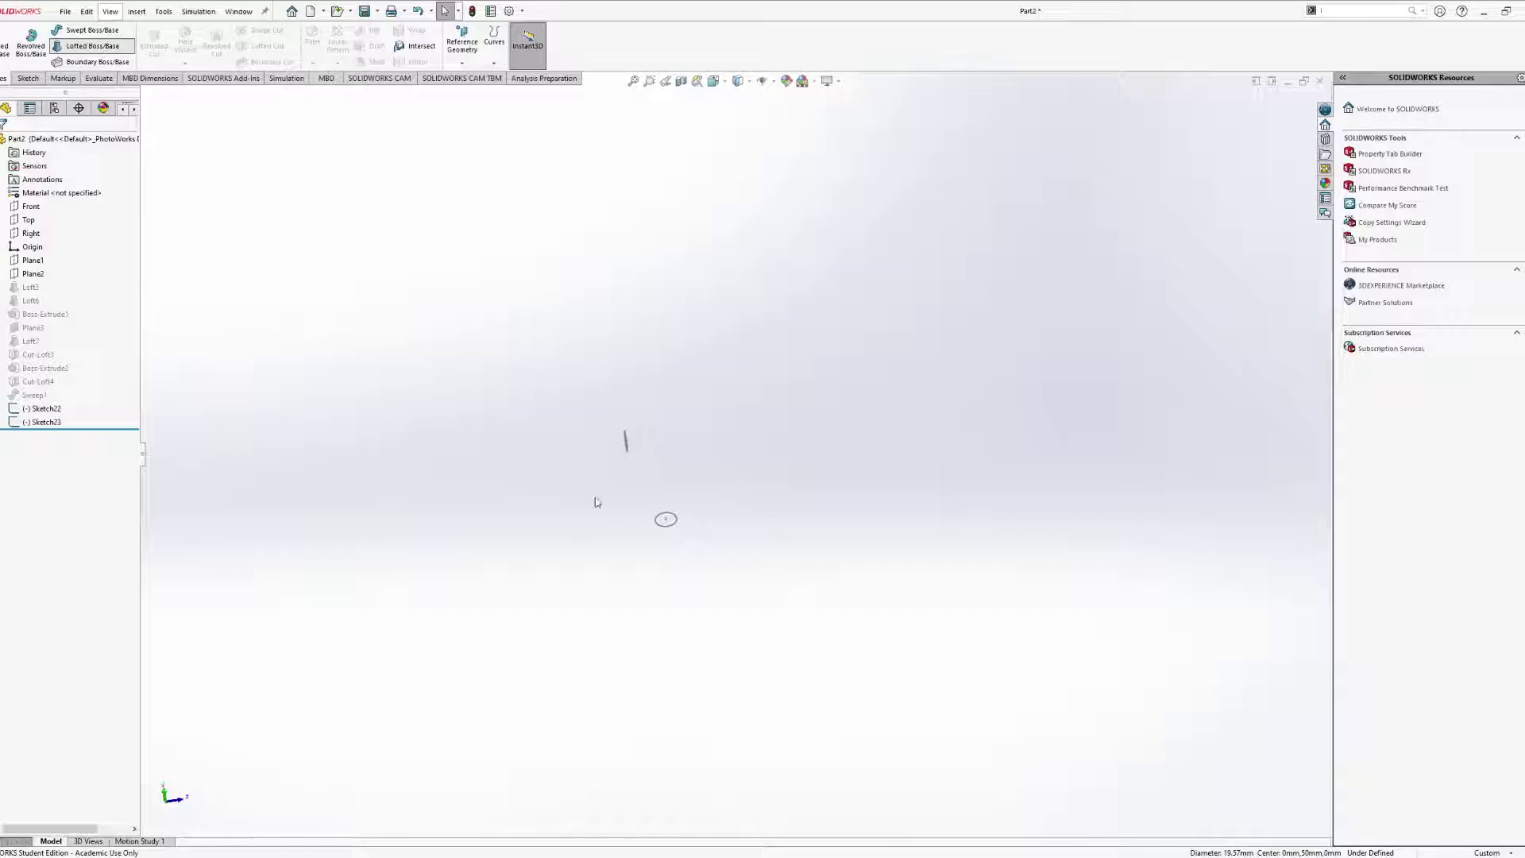
{"action": "left_click", "coordinate": [677, 521]}
{"action": "left_click", "coordinate": [626, 429]}
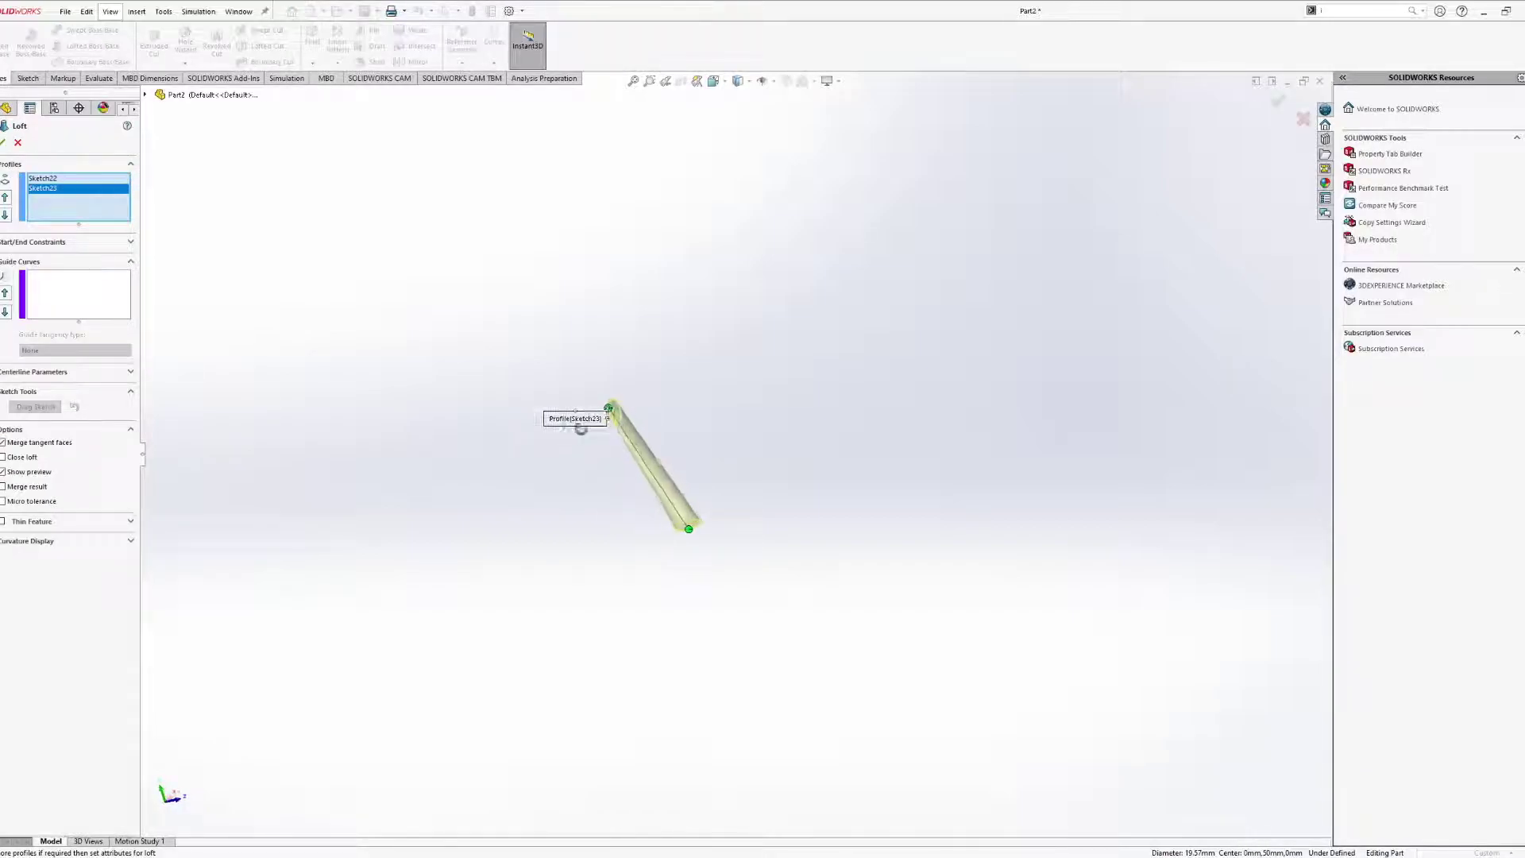
{"action": "scroll", "coordinate": [668, 403], "scroll_direction": "down", "scroll_amount": 5}
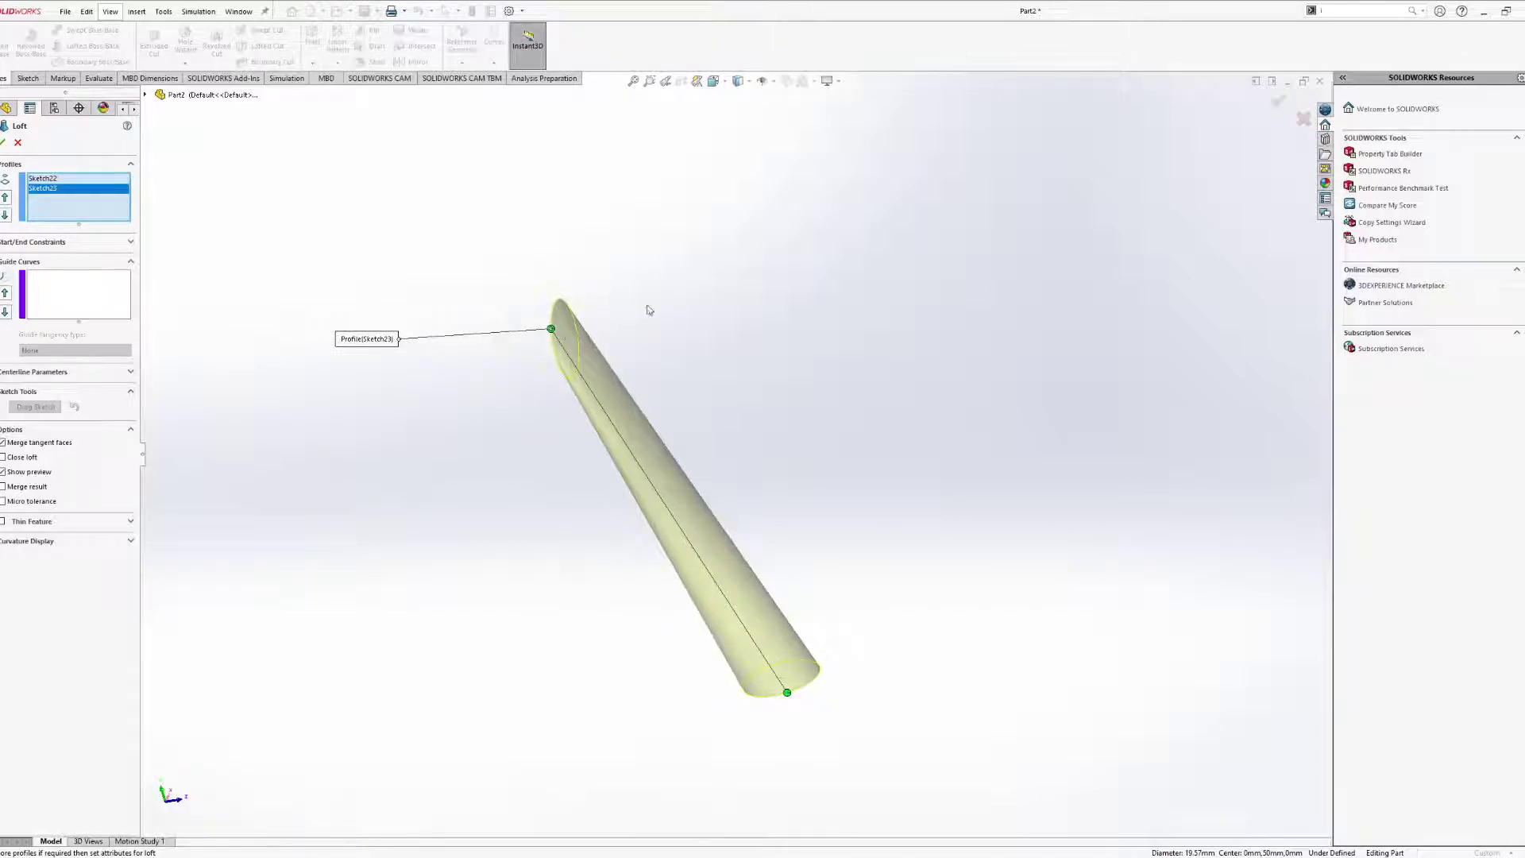
Set the loft's start and end constraints to Normal To Profile and create the loft.
{"action": "left_click", "coordinate": [131, 242]}
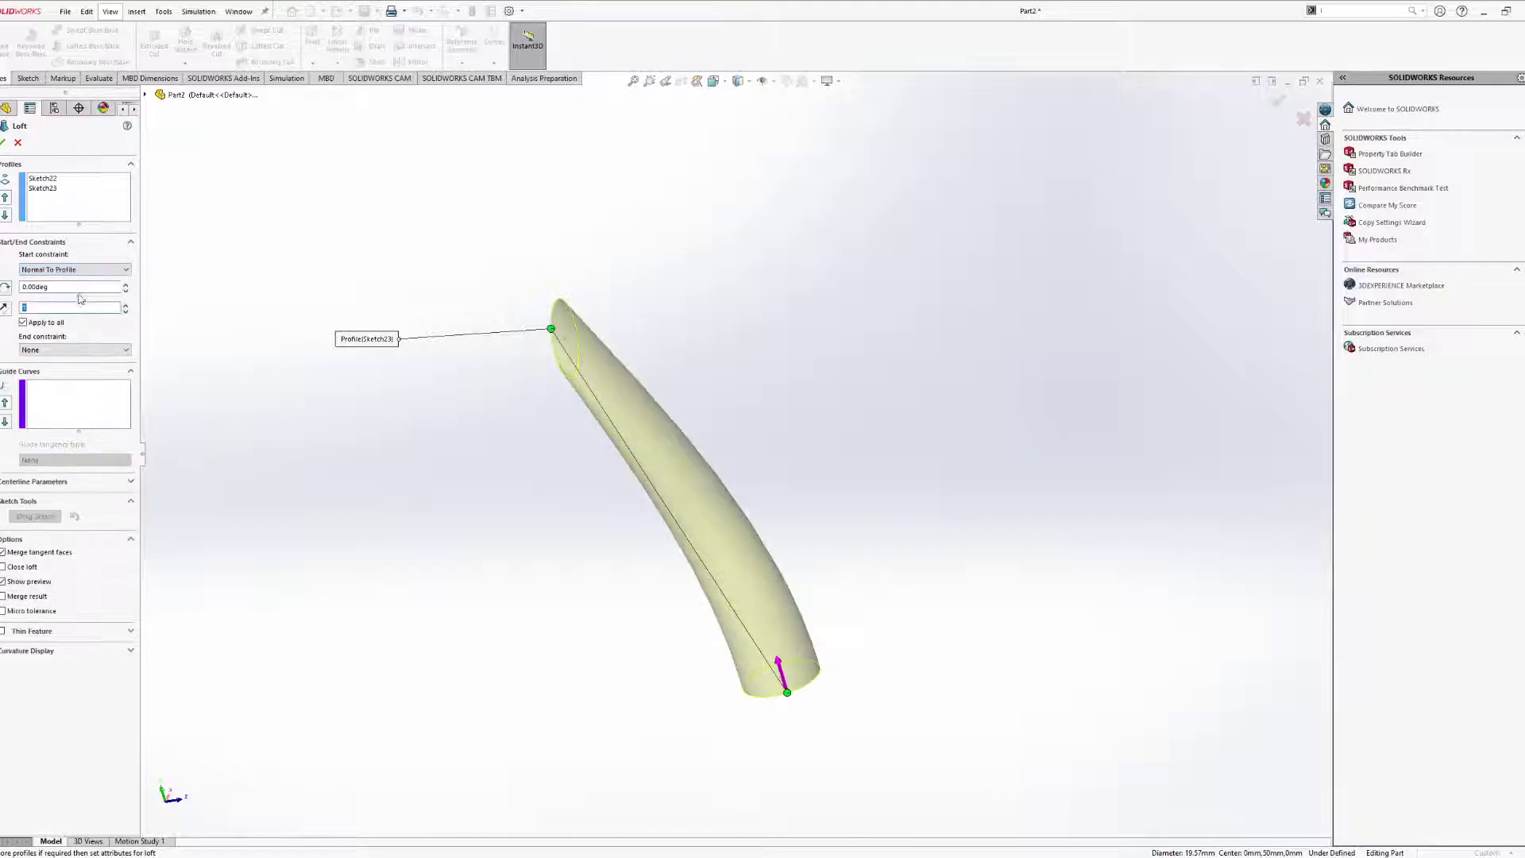
{"action": "left_click", "coordinate": [107, 354]}
{"action": "left_click", "coordinate": [62, 376]}
{"action": "middle_click_drag", "start_coordinate": [566, 441], "coordinate": [572, 368]}
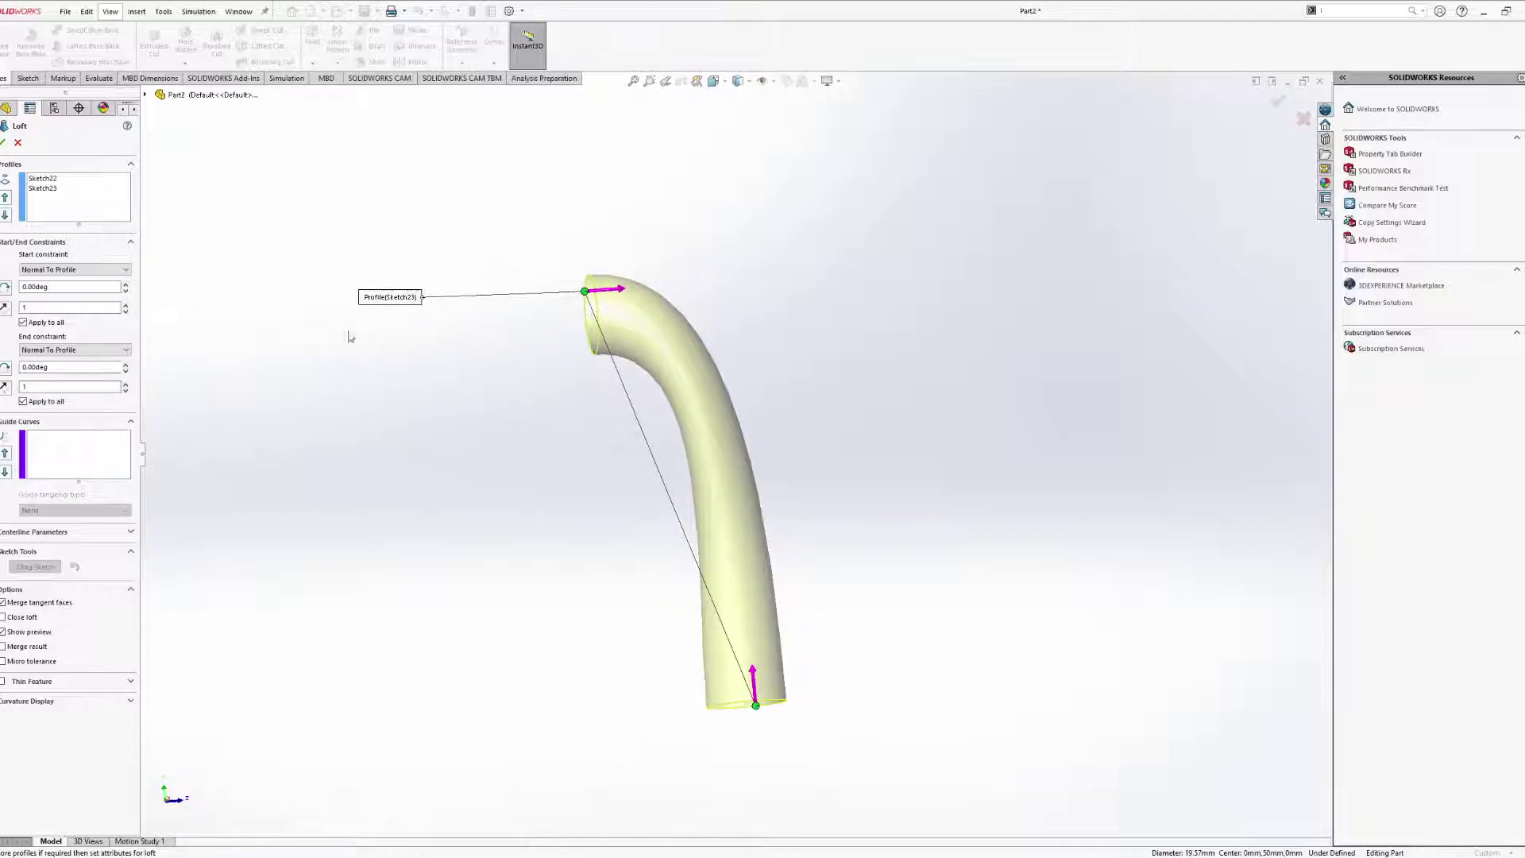
{"action": "left_click", "coordinate": [8, 143]}
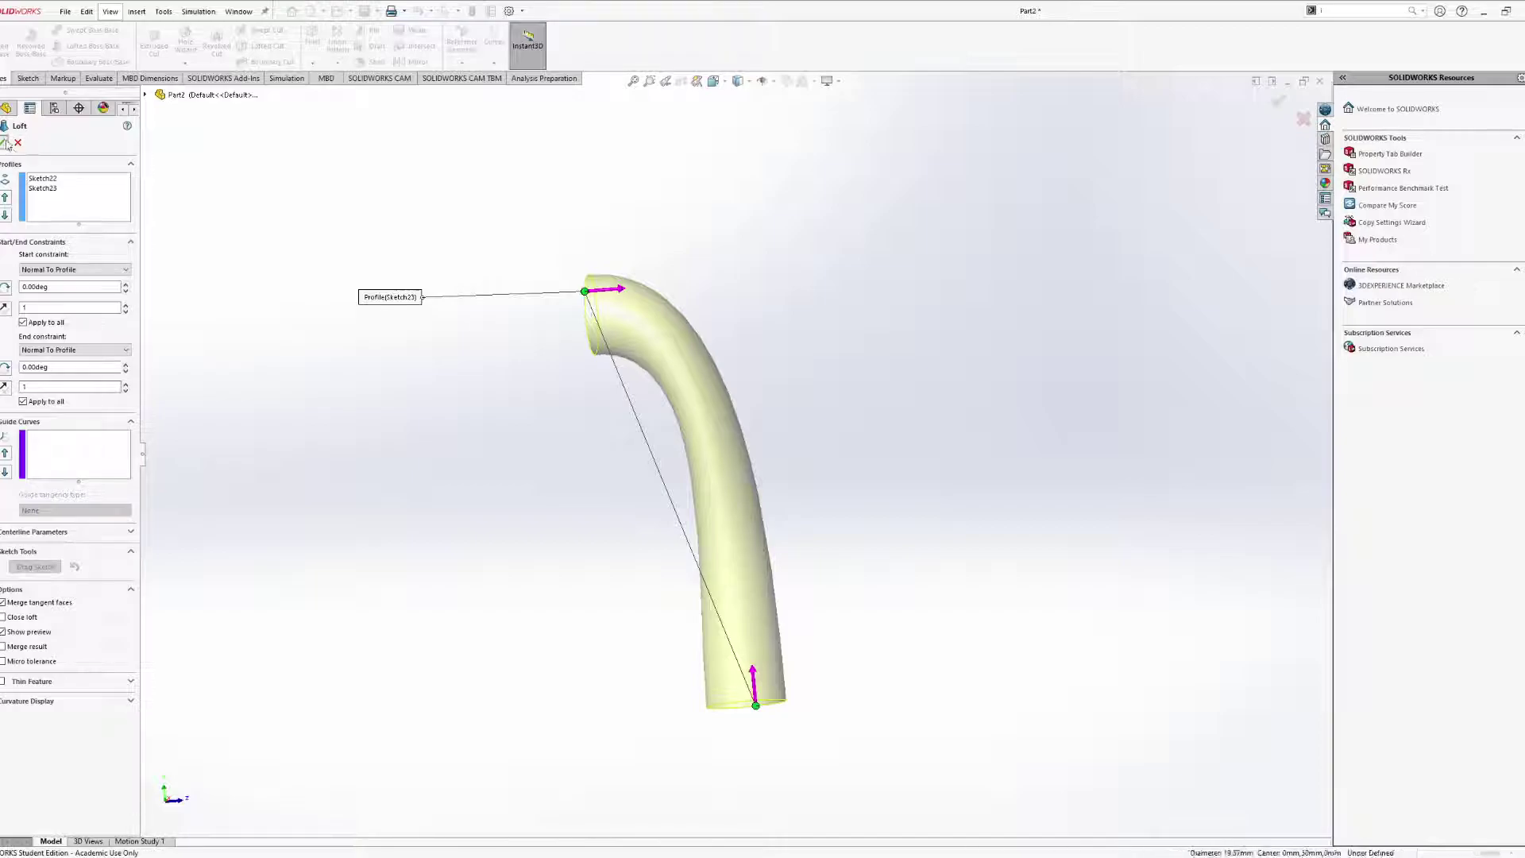
Try to mirror the loft feature about the flat face at its upper end.
{"action": "middle_click_drag", "start_coordinate": [619, 531], "coordinate": [556, 548]}
{"action": "middle_click_drag", "start_coordinate": [701, 522], "coordinate": [675, 330]}
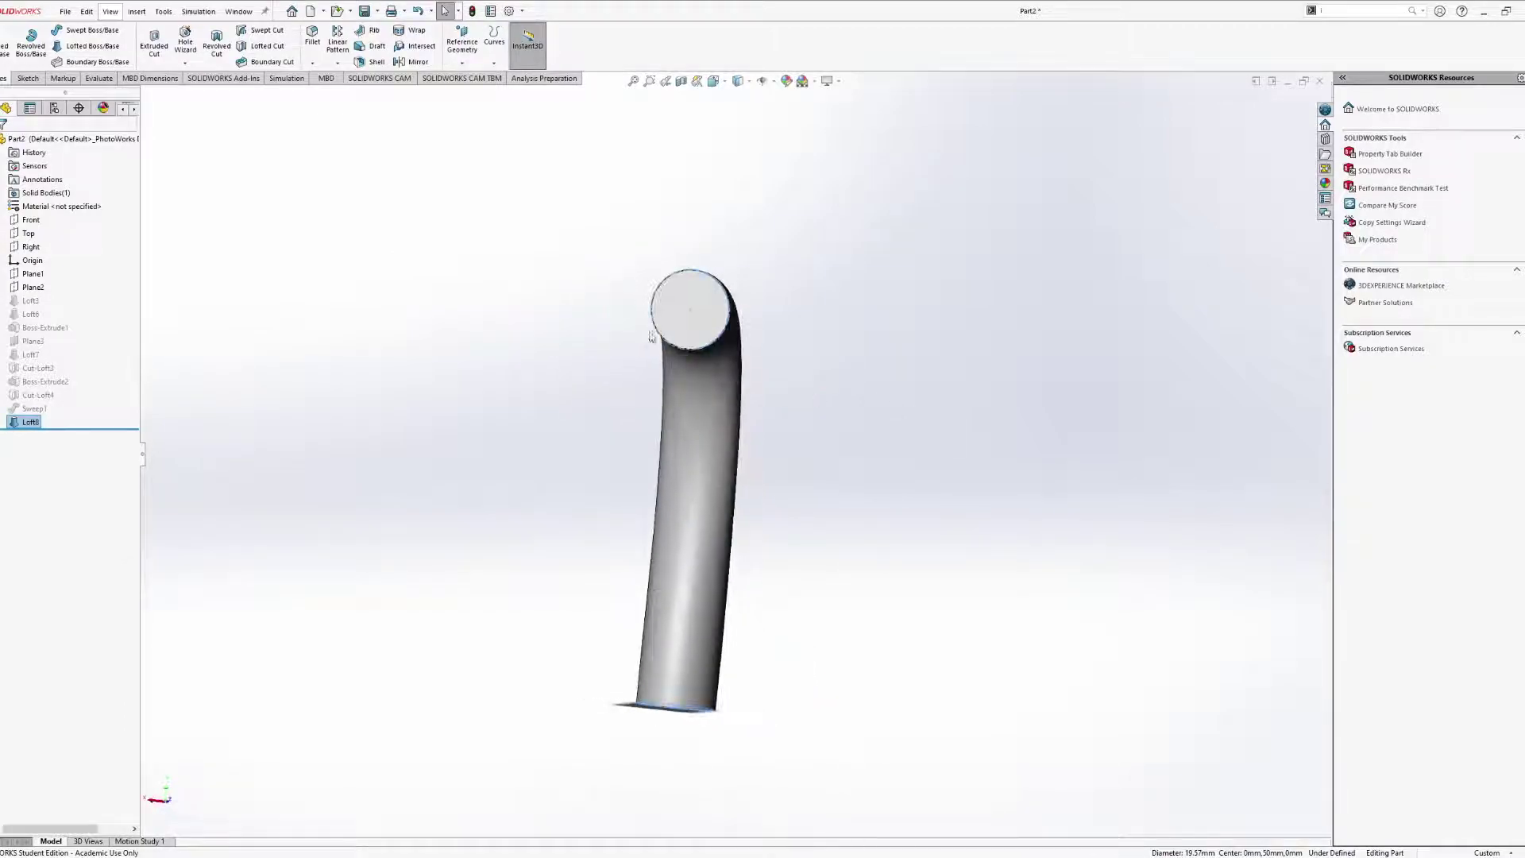
{"action": "left_click", "coordinate": [683, 309]}
{"action": "left_click", "coordinate": [411, 65]}
{"action": "middle_click_drag", "start_coordinate": [761, 356], "coordinate": [332, 294]}
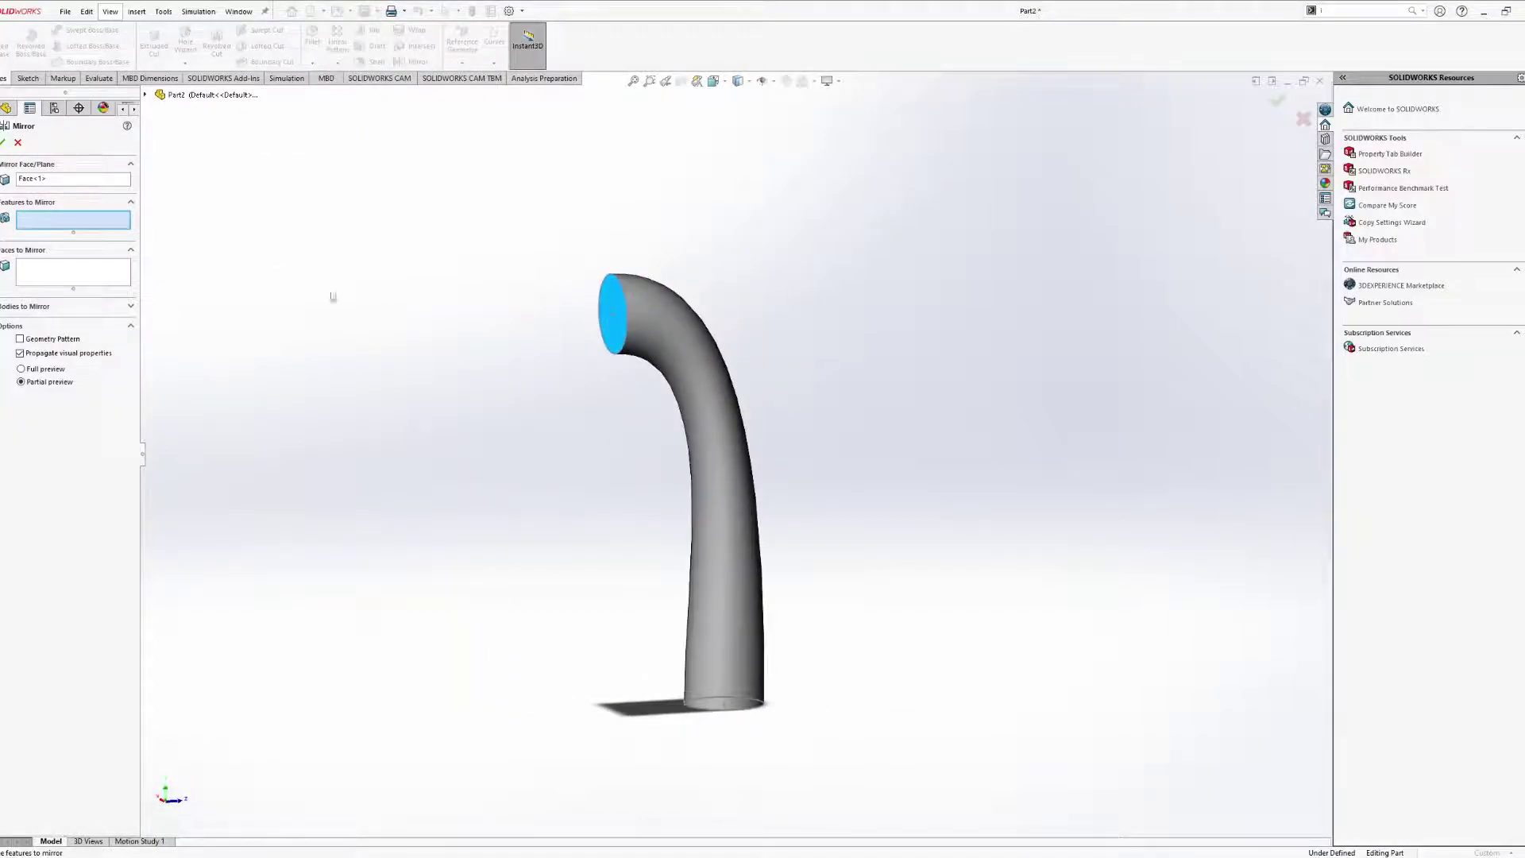
{"action": "left_click", "coordinate": [642, 320]}
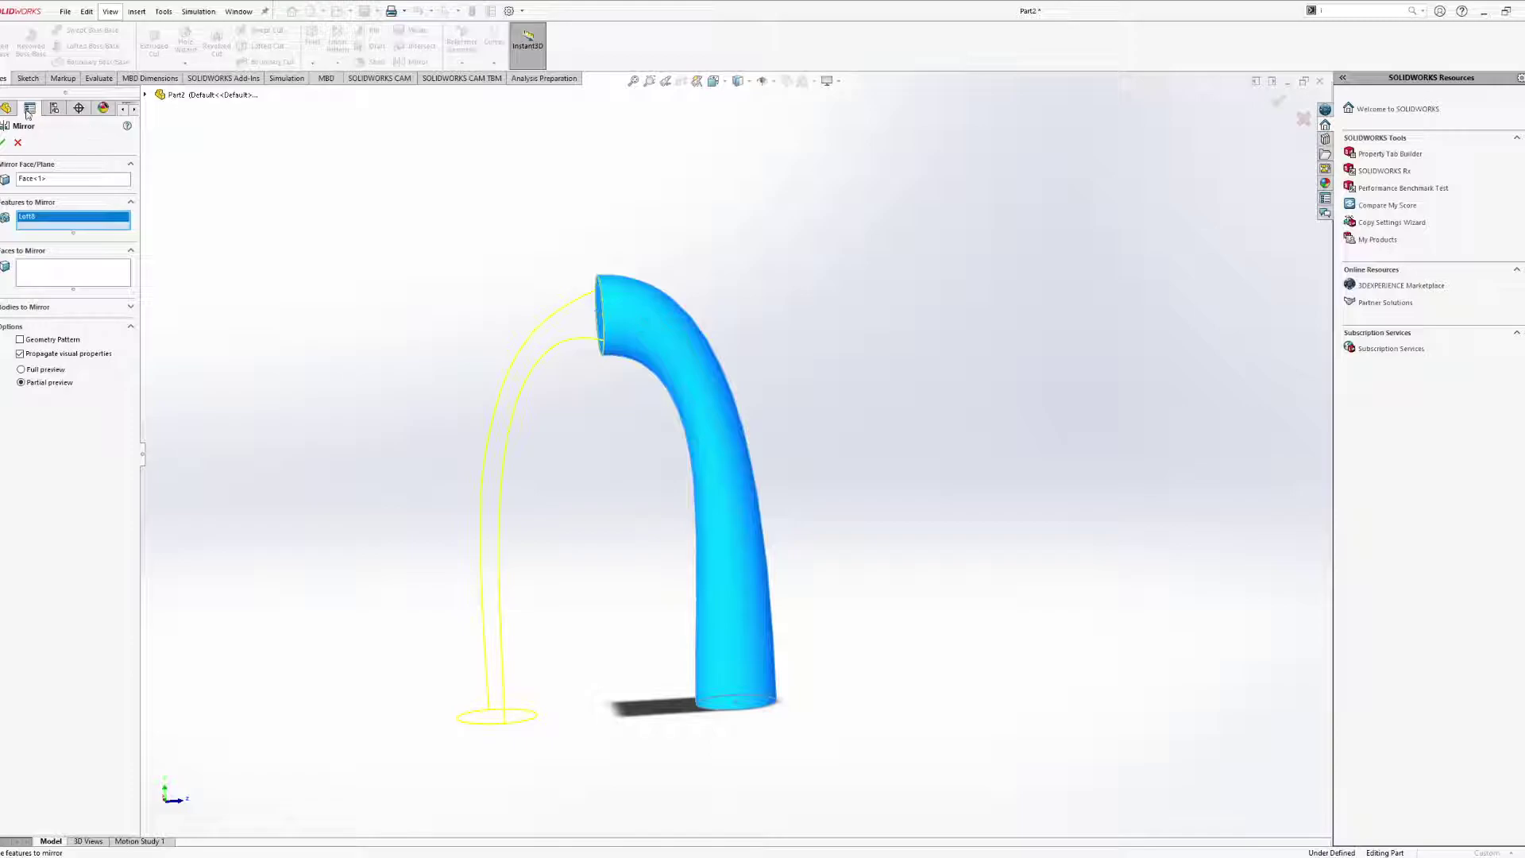
{"action": "left_click", "coordinate": [147, 95]}
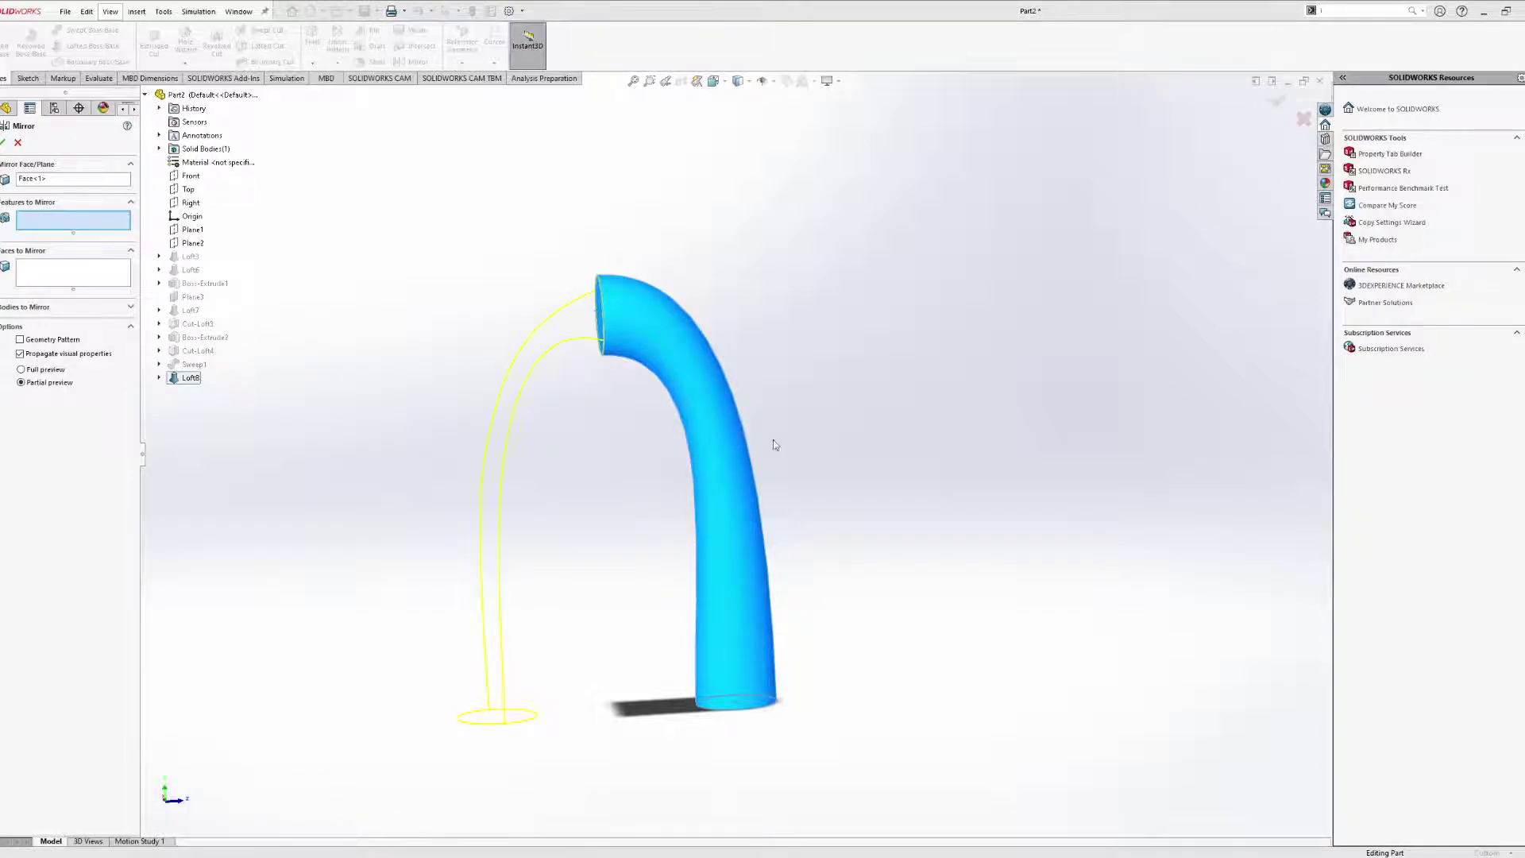
{"action": "left_click", "coordinate": [191, 377]}
{"action": "left_click", "coordinate": [4, 142]}
{"action": "middle_click_drag", "start_coordinate": [496, 469], "coordinate": [493, 516]}
Suppress and restore the mirror feature, check its face and feature selections, and accept it with the same settings.
{"action": "left_click", "coordinate": [32, 435]}
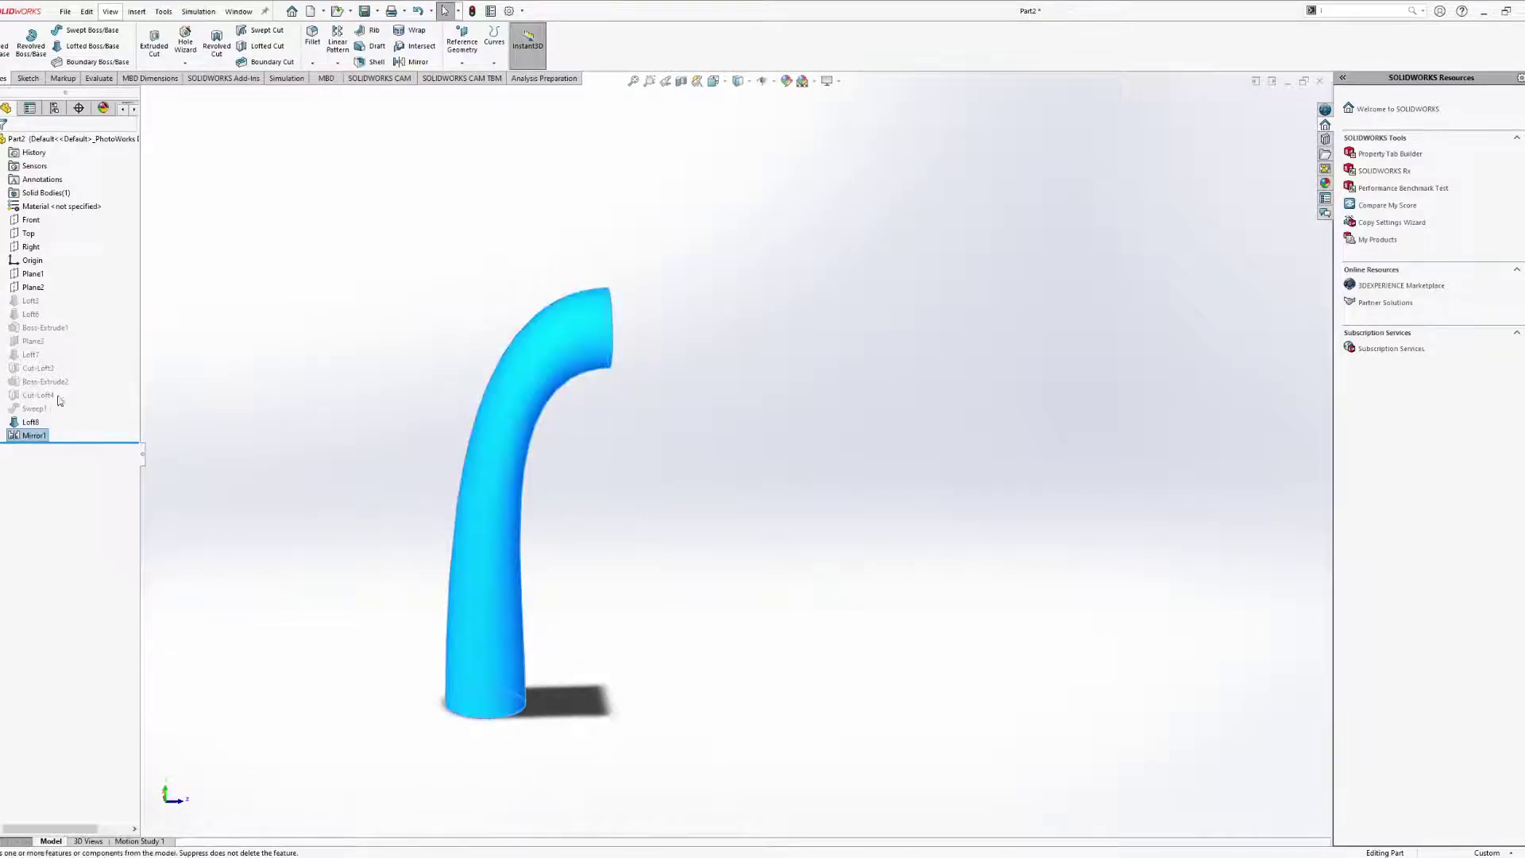
{"action": "left_click", "coordinate": [63, 404]}
{"action": "middle_click_drag", "start_coordinate": [554, 496], "coordinate": [603, 533]}
{"action": "left_click", "coordinate": [31, 435]}
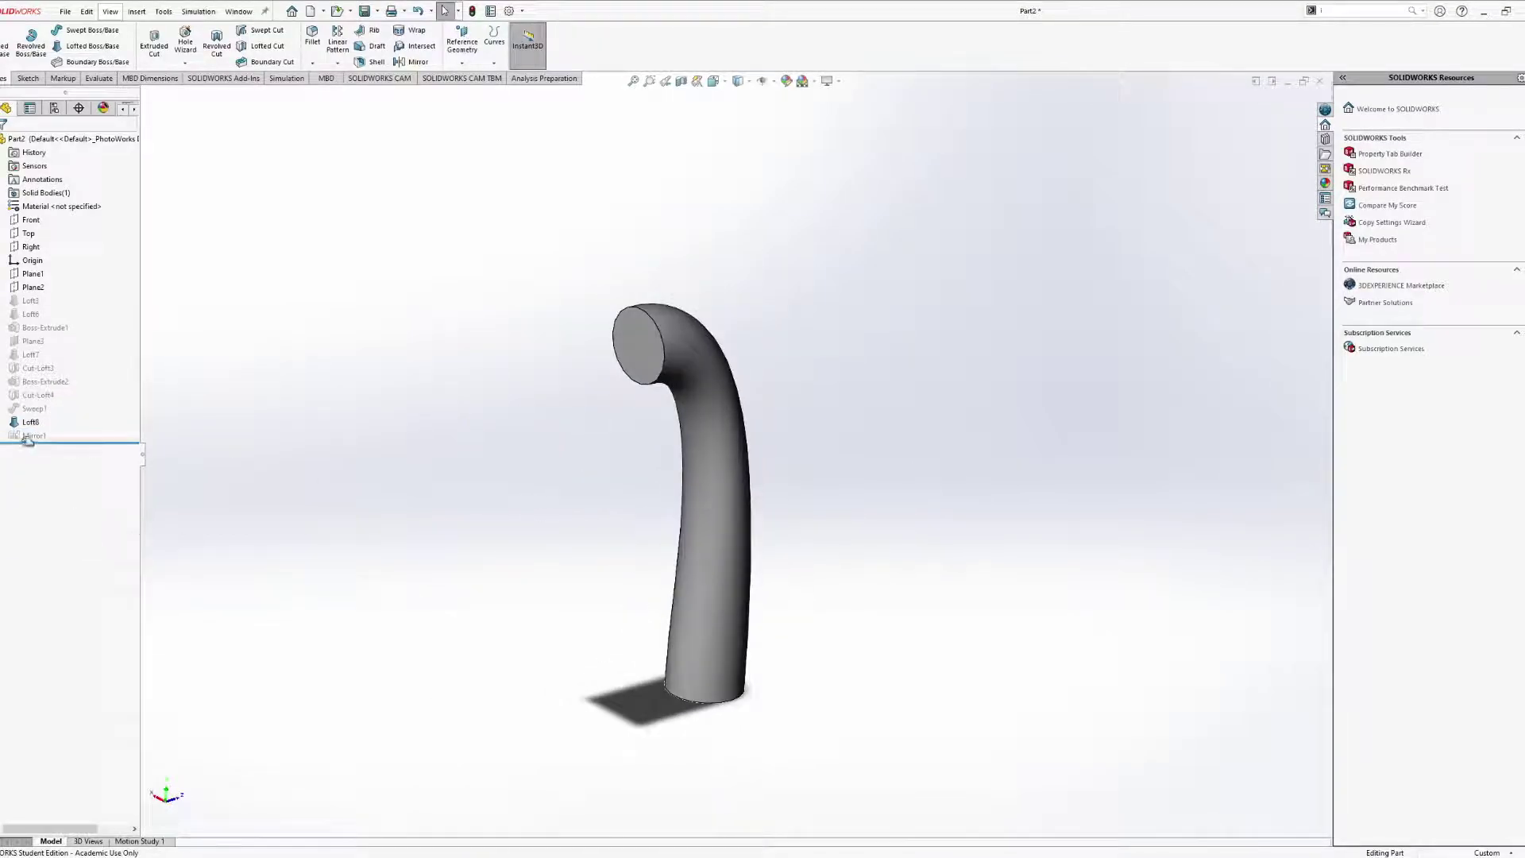
{"action": "left_click", "coordinate": [59, 405]}
{"action": "left_click", "coordinate": [49, 399]}
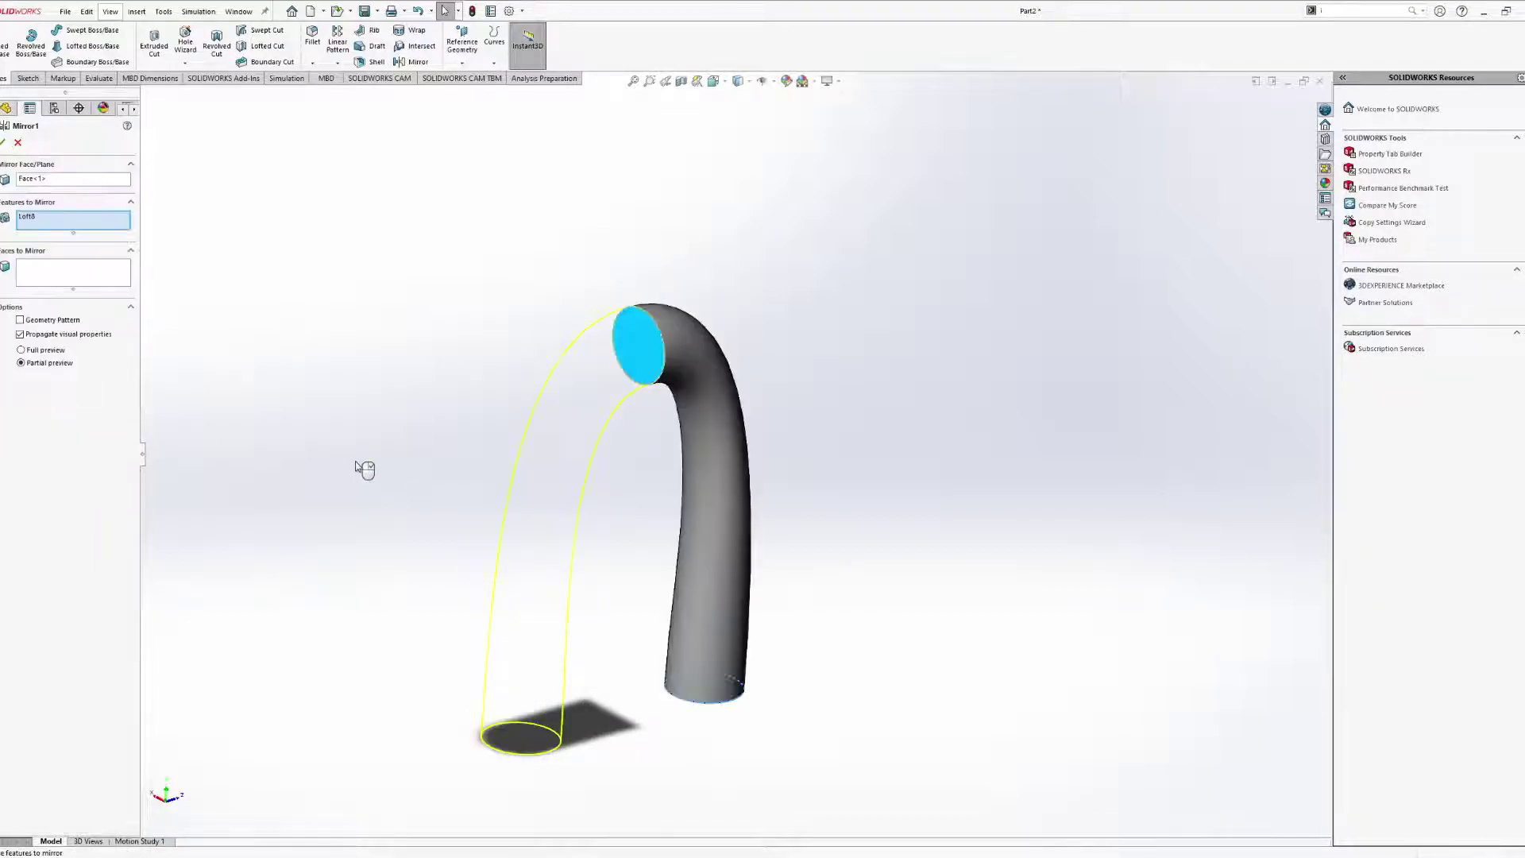
{"action": "middle_click_drag", "start_coordinate": [303, 412], "coordinate": [234, 348]}
{"action": "key", "text": "Return"}
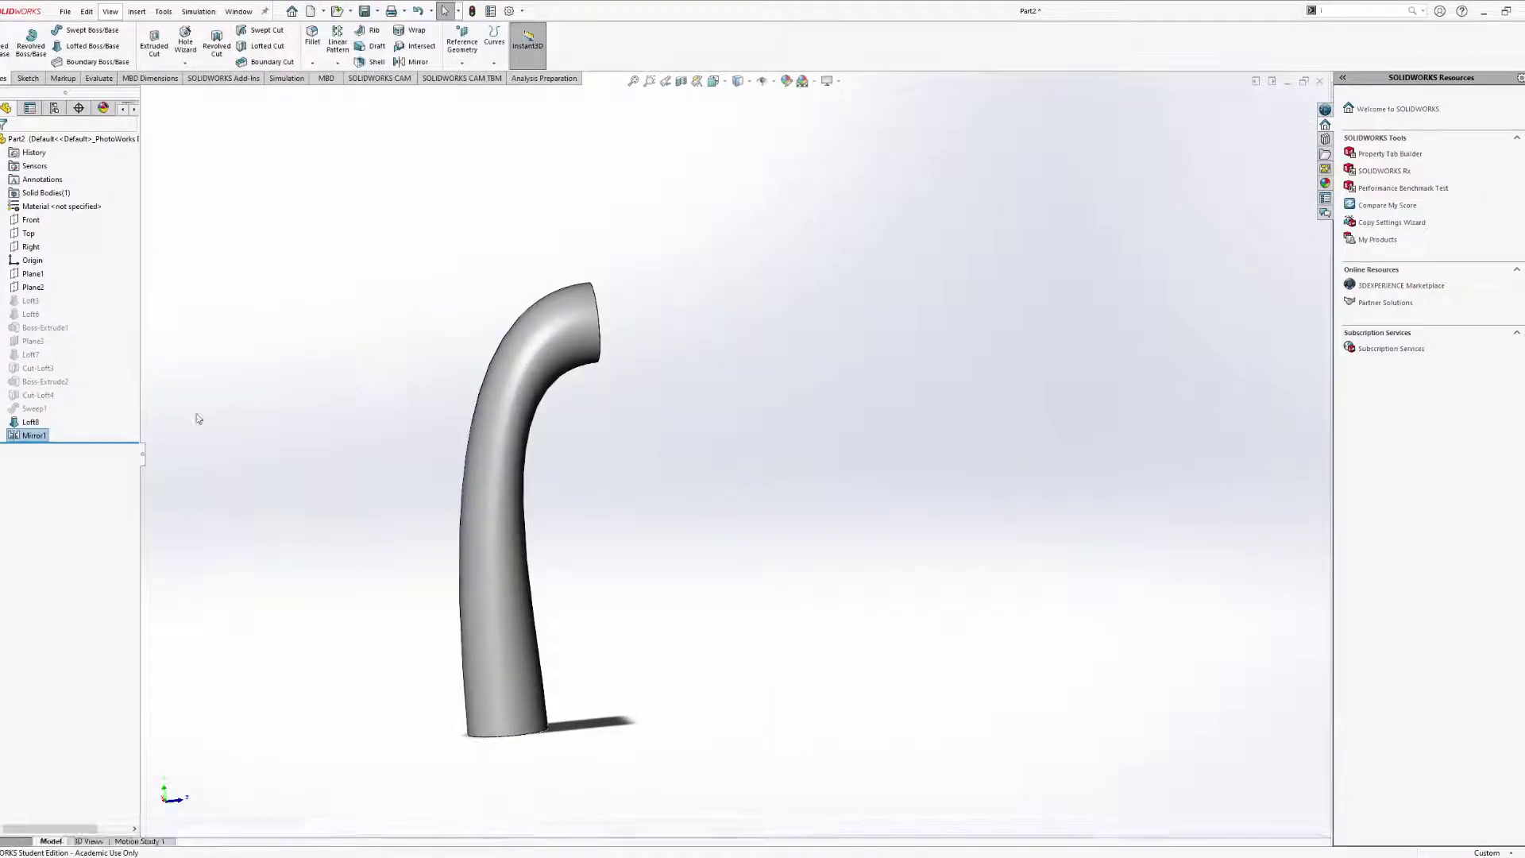
Delete the mirror feature and keep the original loft.
{"action": "right_click", "coordinate": [34, 436]}
{"action": "left_click", "coordinate": [72, 499]}
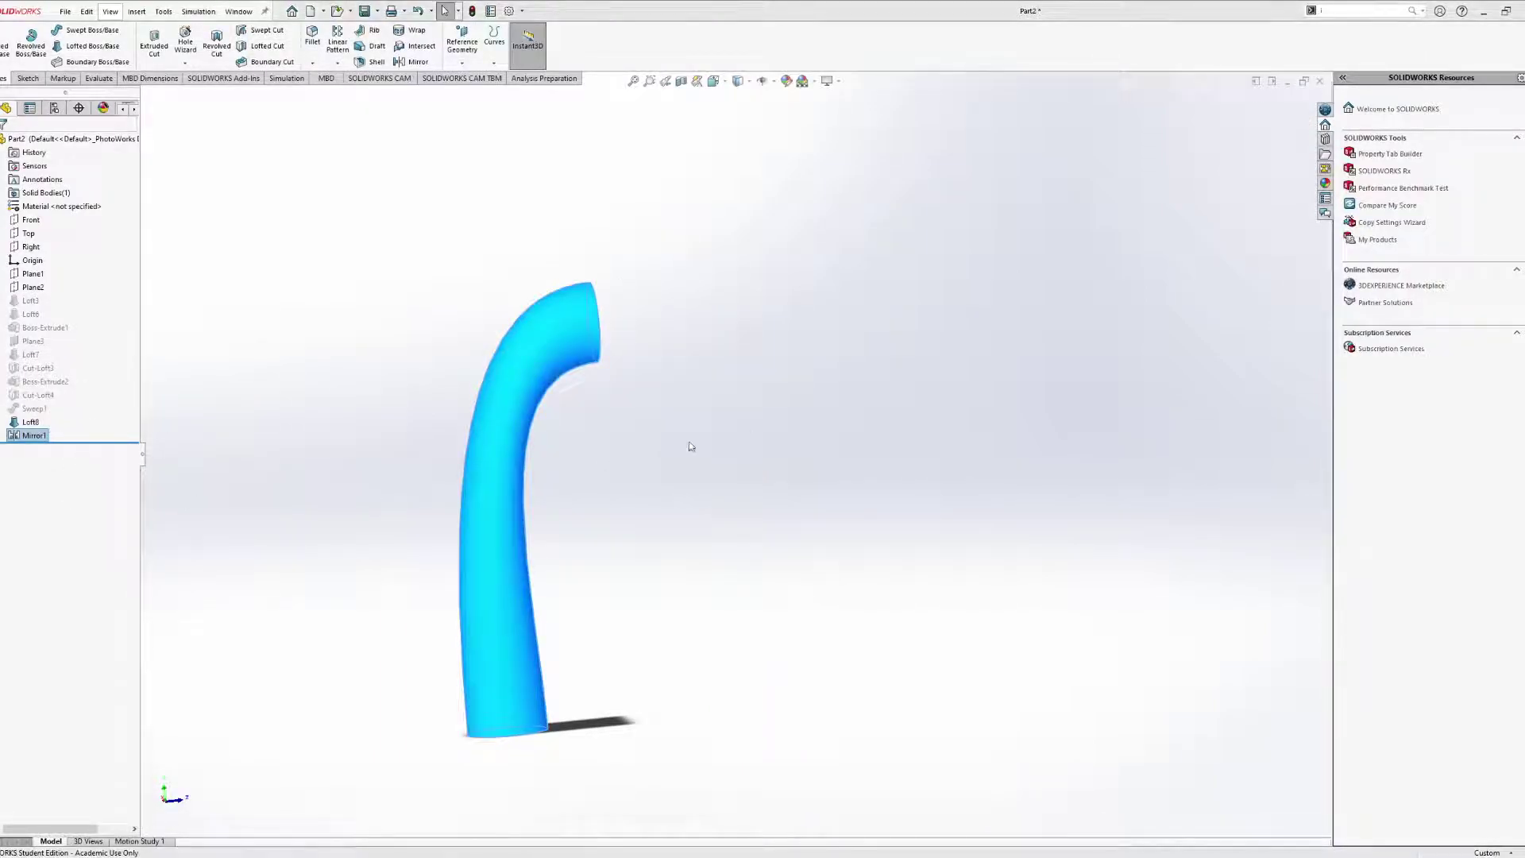
{"action": "left_click", "coordinate": [833, 379]}
{"action": "middle_click_drag", "start_coordinate": [713, 483], "coordinate": [704, 521]}
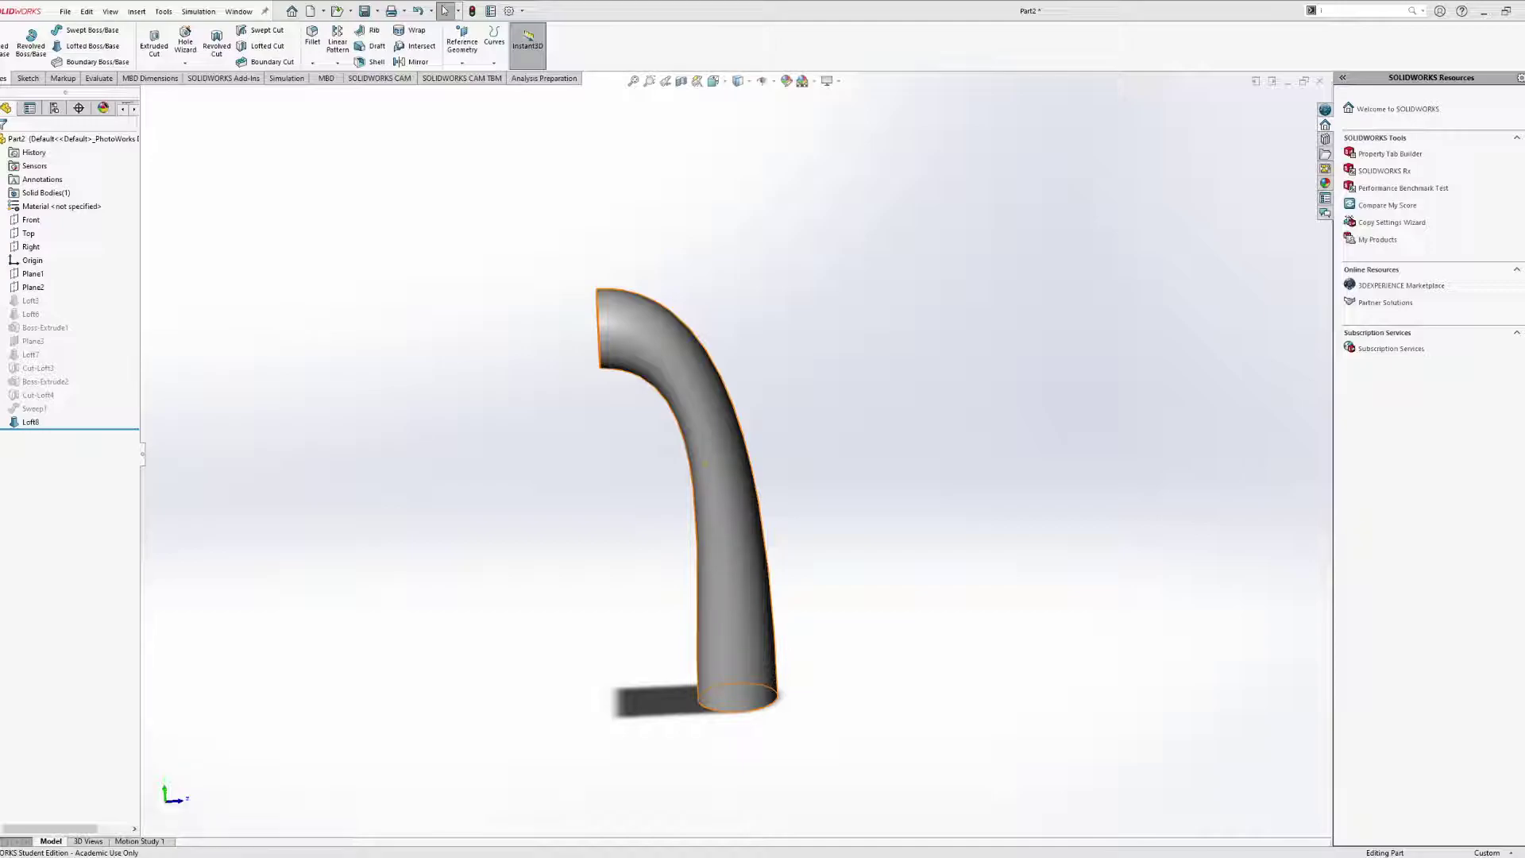
{"action": "mouse_move", "coordinate": [729, 535]}
{"action": "middle_mouse_down"}
{"action": "mouse_move", "coordinate": [800, 490]}
{"action": "mouse_move", "coordinate": [725, 518]}
{"action": "middle_mouse_up"}
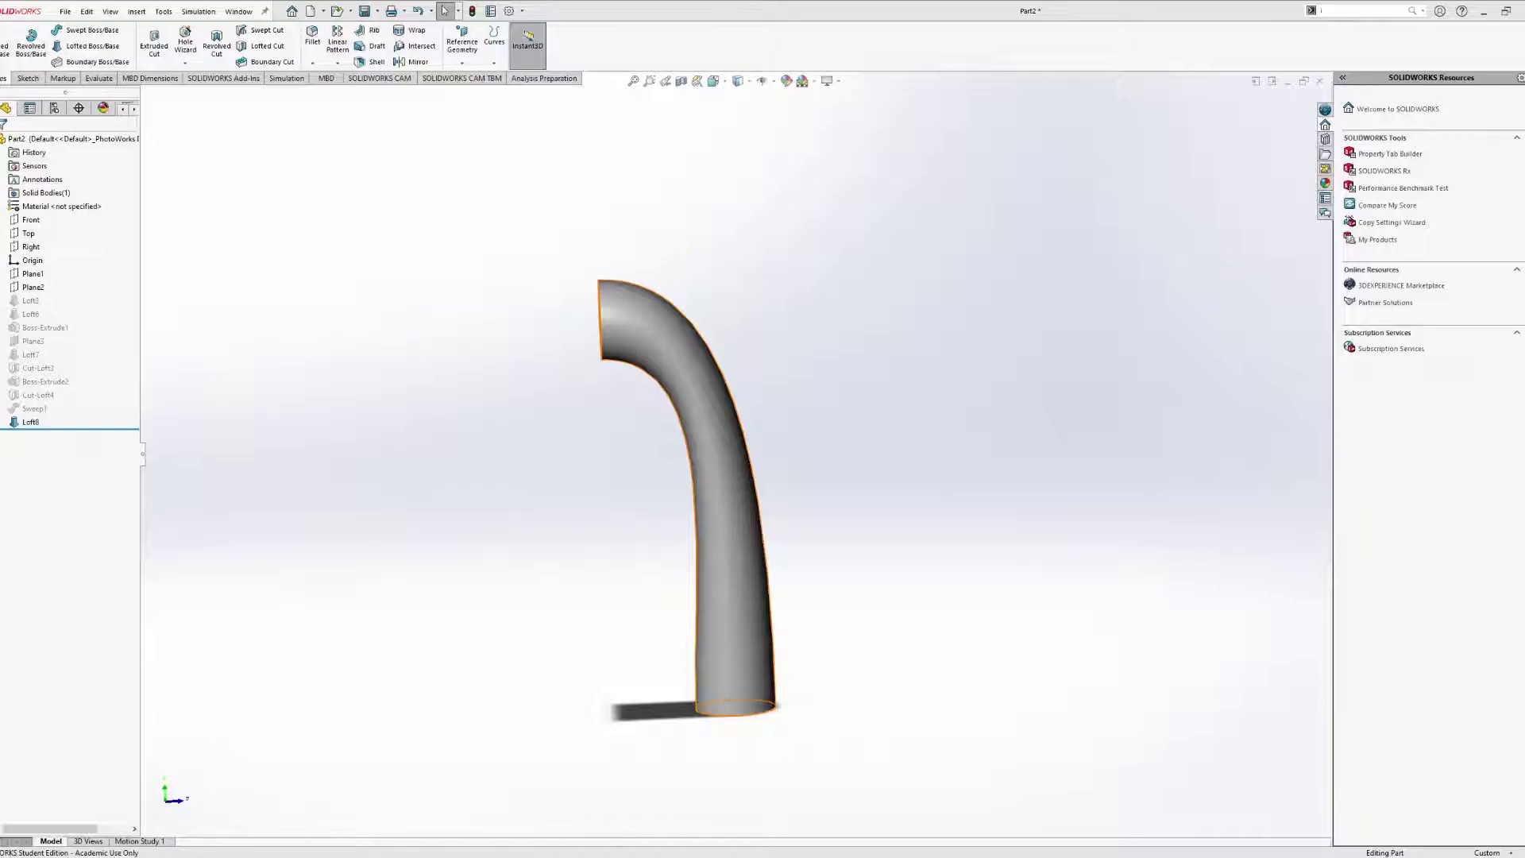
Shell the lofted body with a 1 mm wall thickness, removing the flat face at its upper end.
{"action": "middle_click_drag", "start_coordinate": [699, 477], "coordinate": [812, 531]}
{"action": "left_click", "coordinate": [38, 424]}
{"action": "left_click", "coordinate": [148, 392]}
{"action": "mouse_move", "coordinate": [661, 324]}
{"action": "middle_mouse_down"}
{"action": "mouse_move", "coordinate": [746, 326]}
{"action": "mouse_move", "coordinate": [685, 331]}
{"action": "middle_mouse_up"}
{"action": "left_click", "coordinate": [685, 331]}
{"action": "left_click", "coordinate": [377, 64]}
{"action": "middle_click_drag", "start_coordinate": [688, 364], "coordinate": [627, 347]}
{"action": "double_click", "coordinate": [61, 179]}
{"action": "type", "text": "1"}
{"action": "key", "text": "Return"}
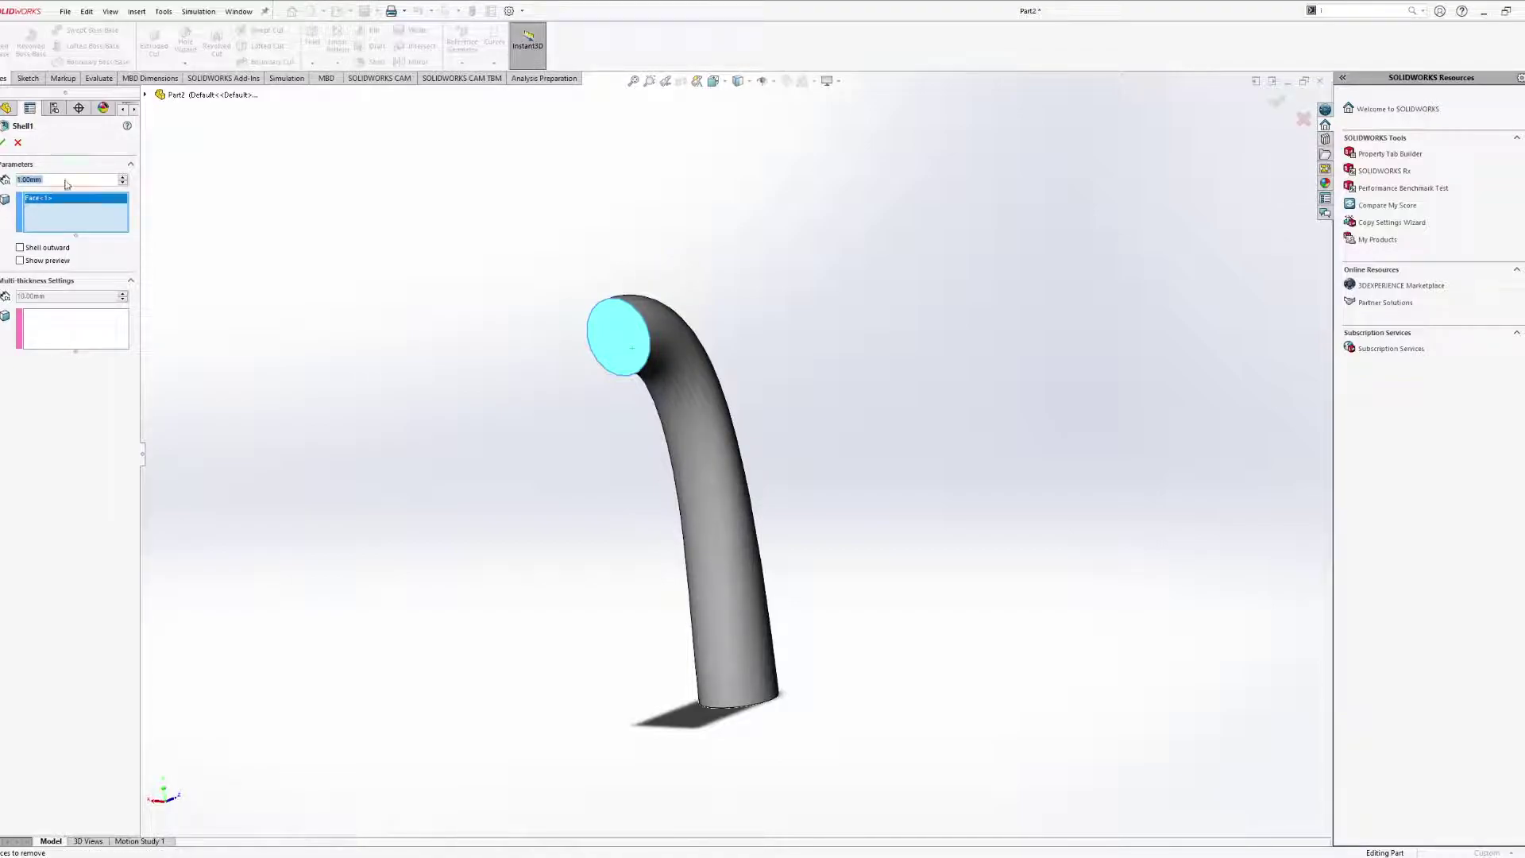
{"action": "left_click", "coordinate": [3, 142]}
{"action": "middle_click_drag", "start_coordinate": [534, 330], "coordinate": [557, 462]}
{"action": "key", "text": "Escape"}
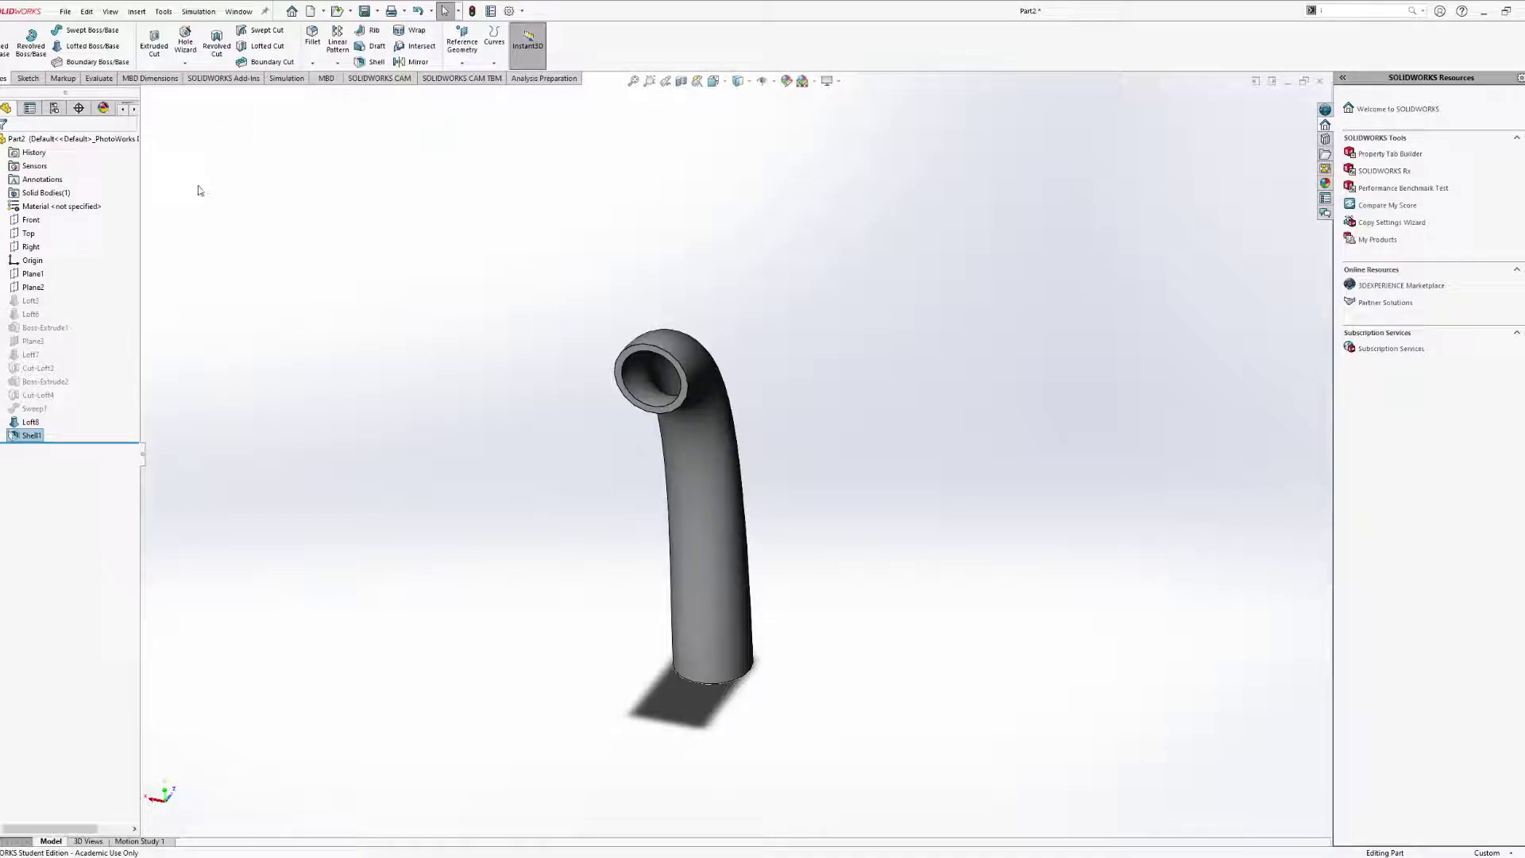
Apply a section view along the Right plane to examine the inside of the shelled tube.
{"action": "left_click", "coordinate": [31, 436]}
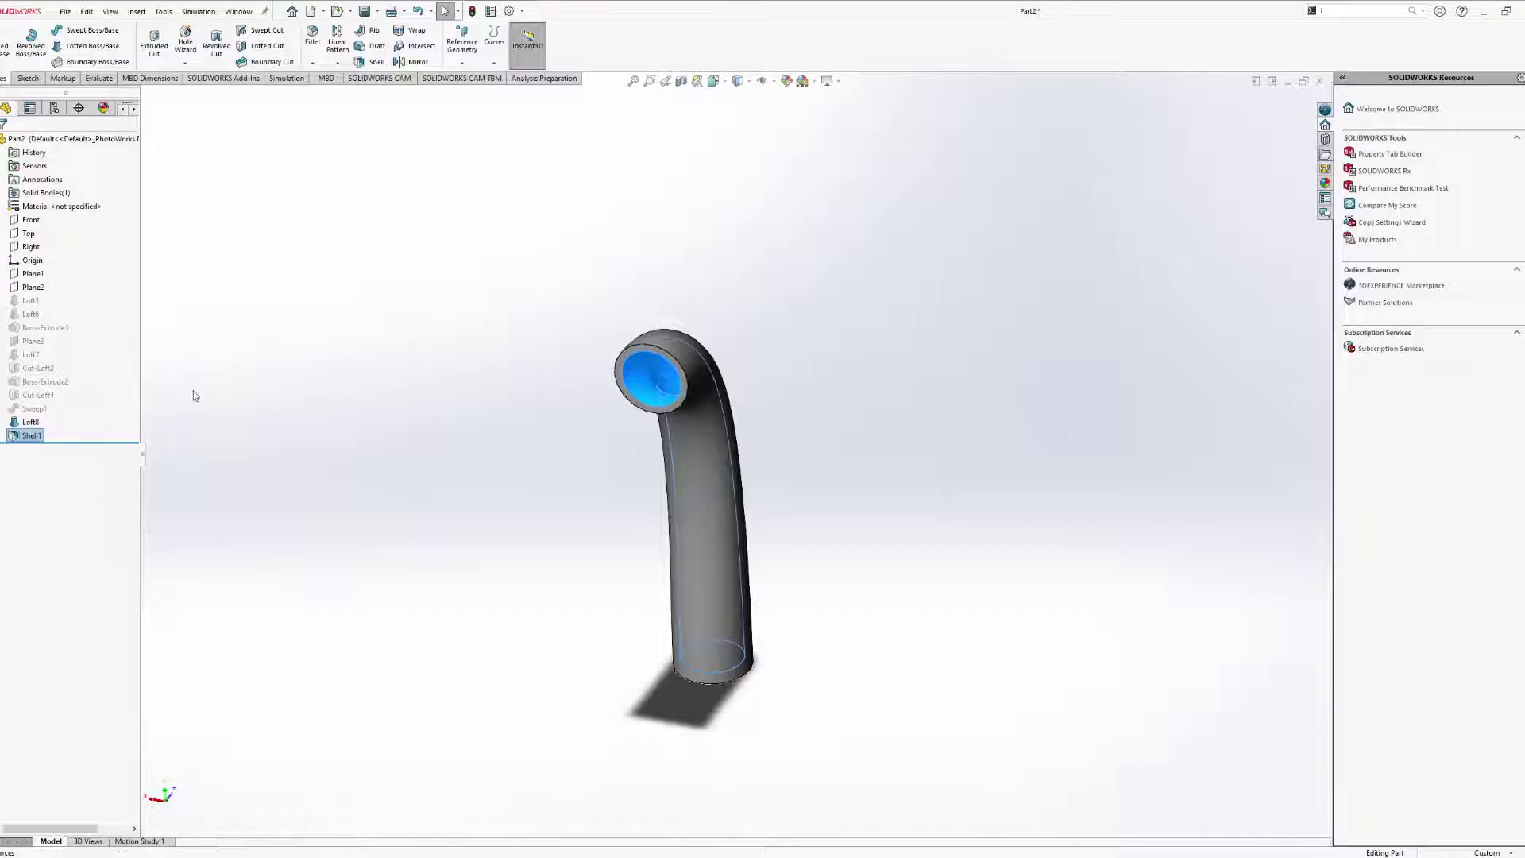
{"action": "middle_click_drag", "start_coordinate": [517, 432], "coordinate": [569, 418]}
{"action": "middle_click_drag", "start_coordinate": [677, 382], "coordinate": [651, 572]}
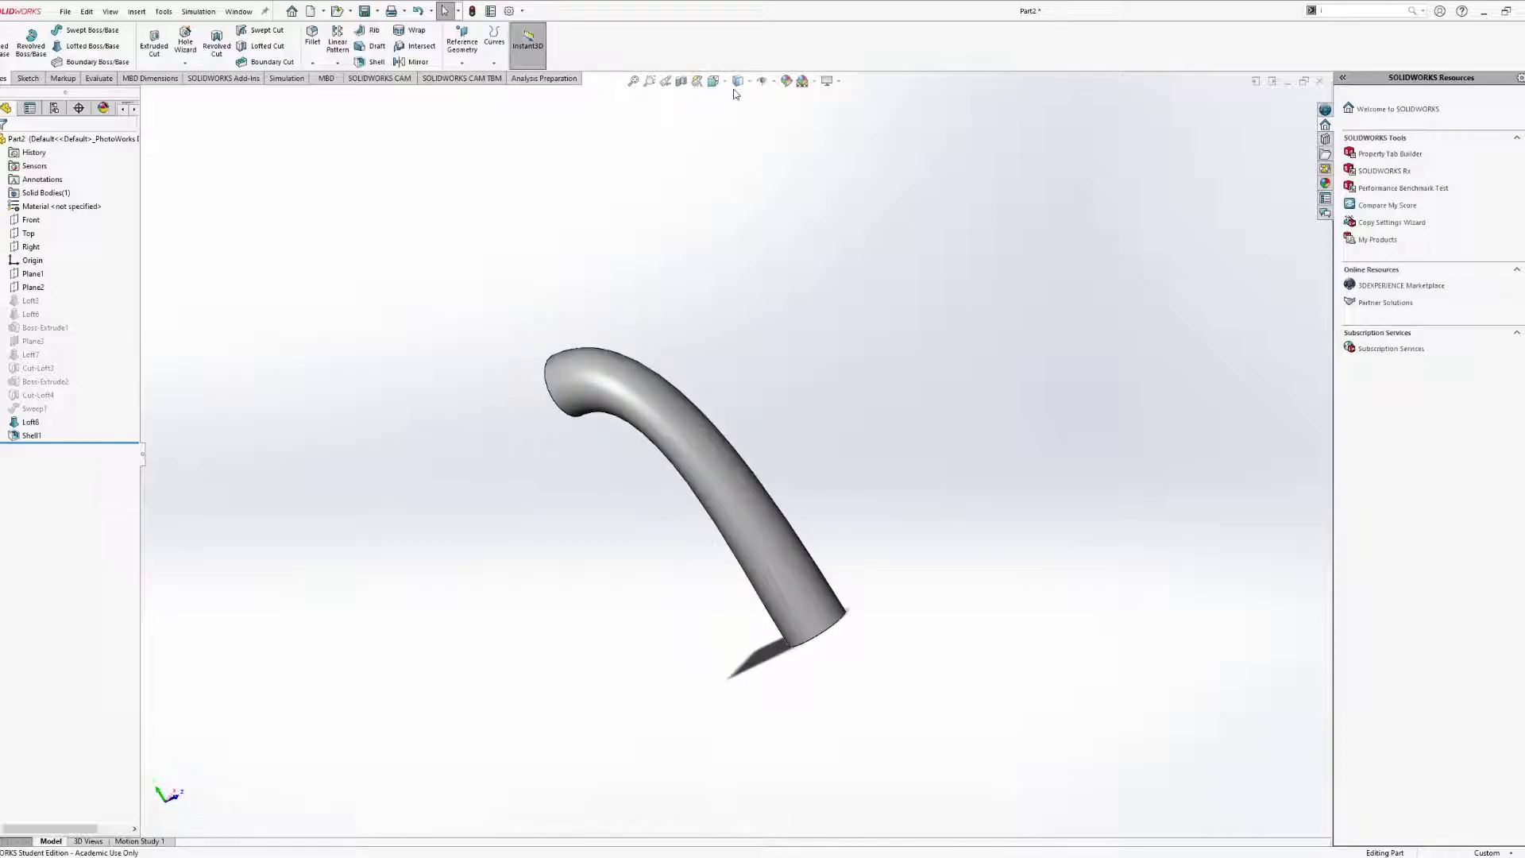
{"action": "left_click", "coordinate": [680, 80]}
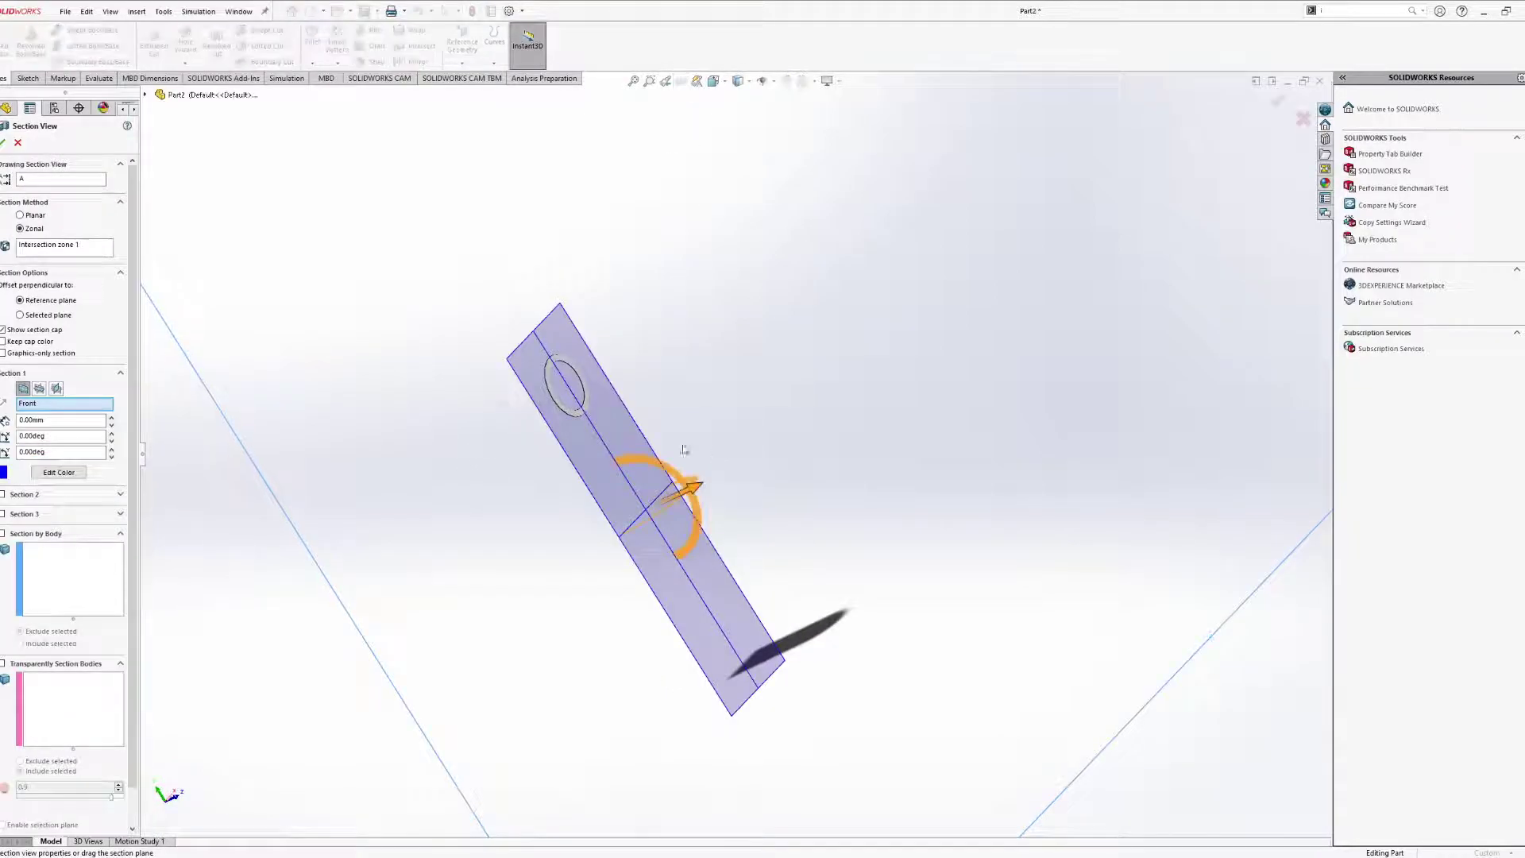
{"action": "left_click", "coordinate": [39, 388]}
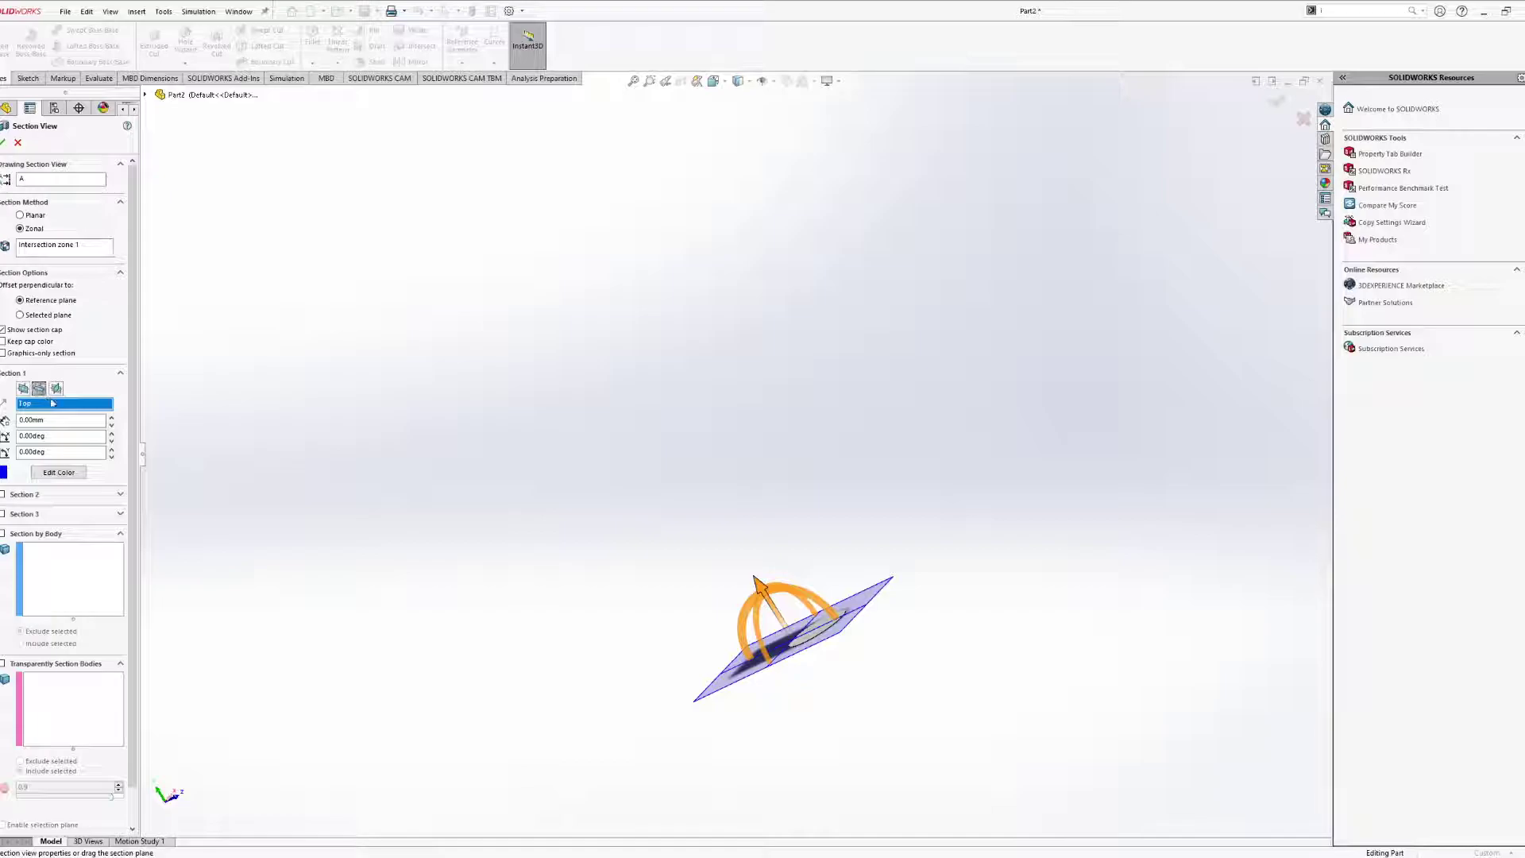
{"action": "left_click", "coordinate": [56, 387]}
{"action": "middle_click_drag", "start_coordinate": [476, 508], "coordinate": [570, 421]}
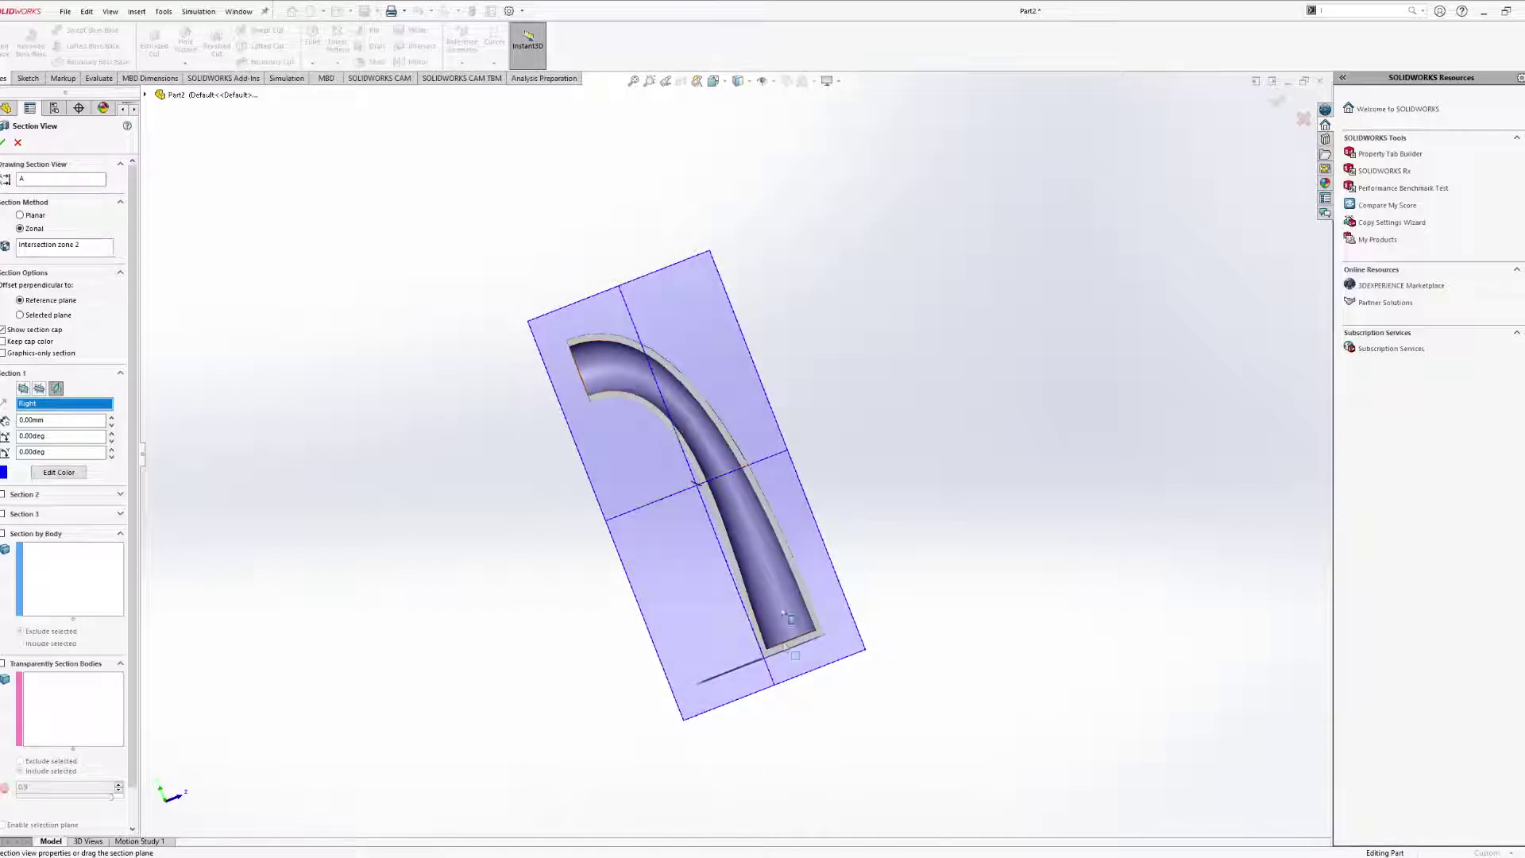
{"action": "left_click", "coordinate": [3, 142]}
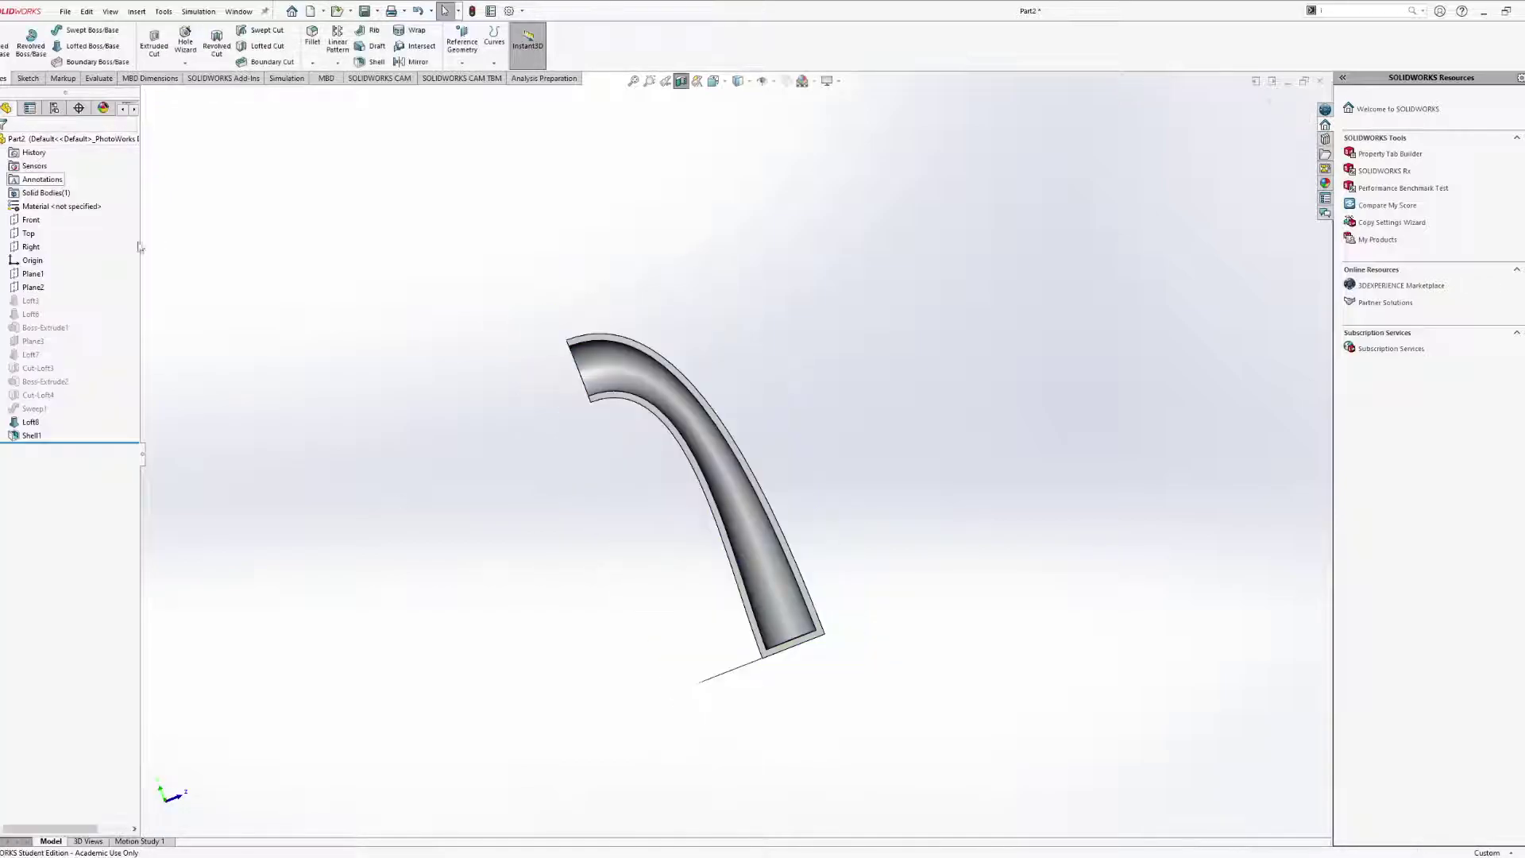
Remove the shell feature from the lofted body, leaving the loft and its two circle sketches in place.
{"action": "left_click", "coordinate": [4, 422]}
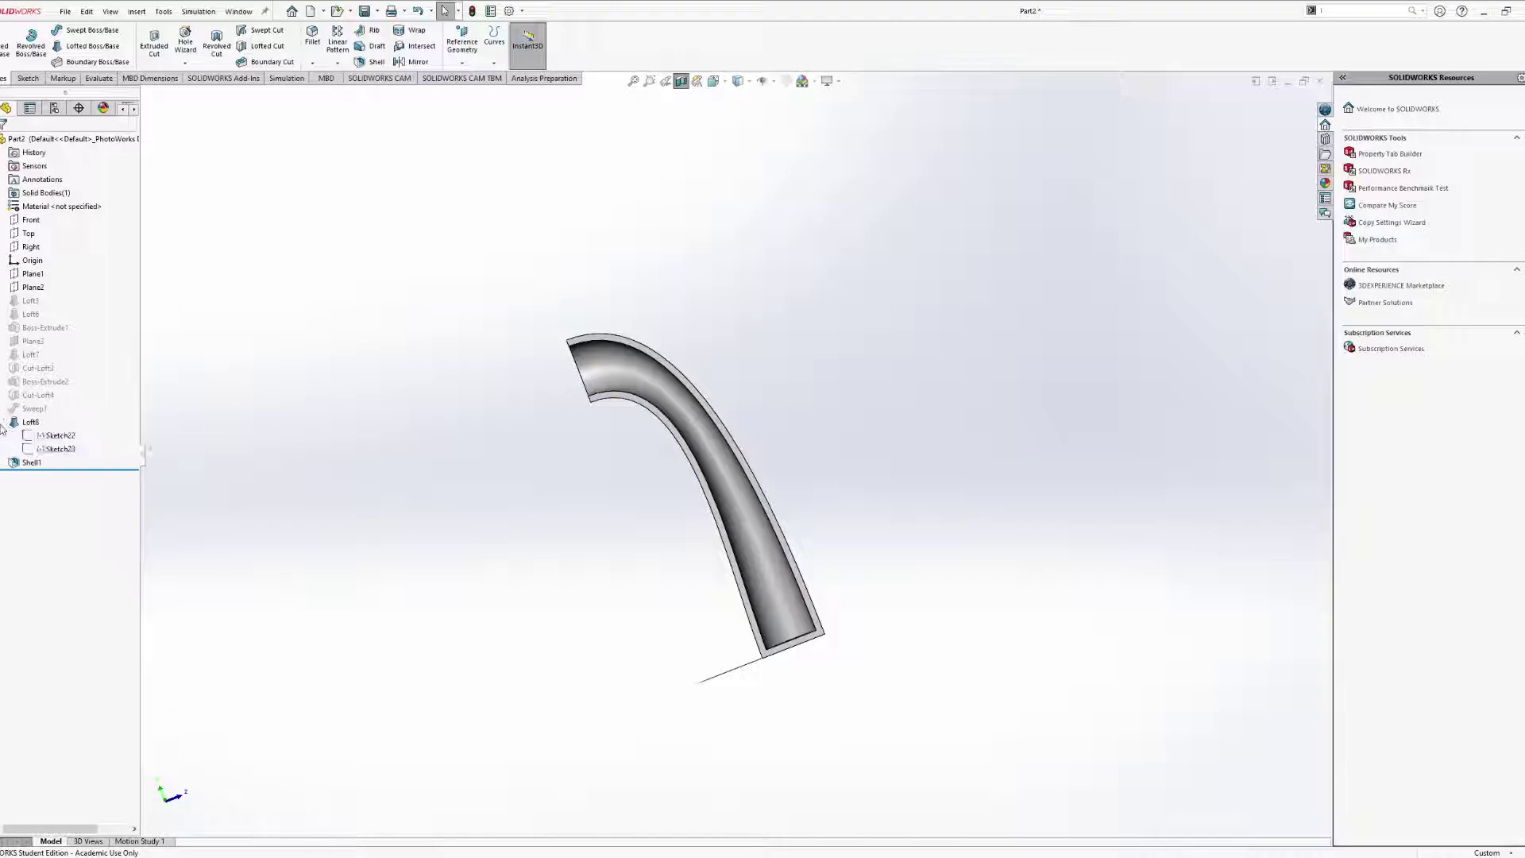
{"action": "left_click", "coordinate": [54, 435]}
{"action": "mouse_move", "coordinate": [735, 635]}
{"action": "middle_mouse_down"}
{"action": "mouse_move", "coordinate": [742, 606]}
{"action": "mouse_move", "coordinate": [681, 402]}
{"action": "mouse_move", "coordinate": [737, 444]}
{"action": "middle_mouse_up"}
{"action": "middle_click_drag", "start_coordinate": [803, 539], "coordinate": [842, 634]}
{"action": "key", "text": "Escape"}
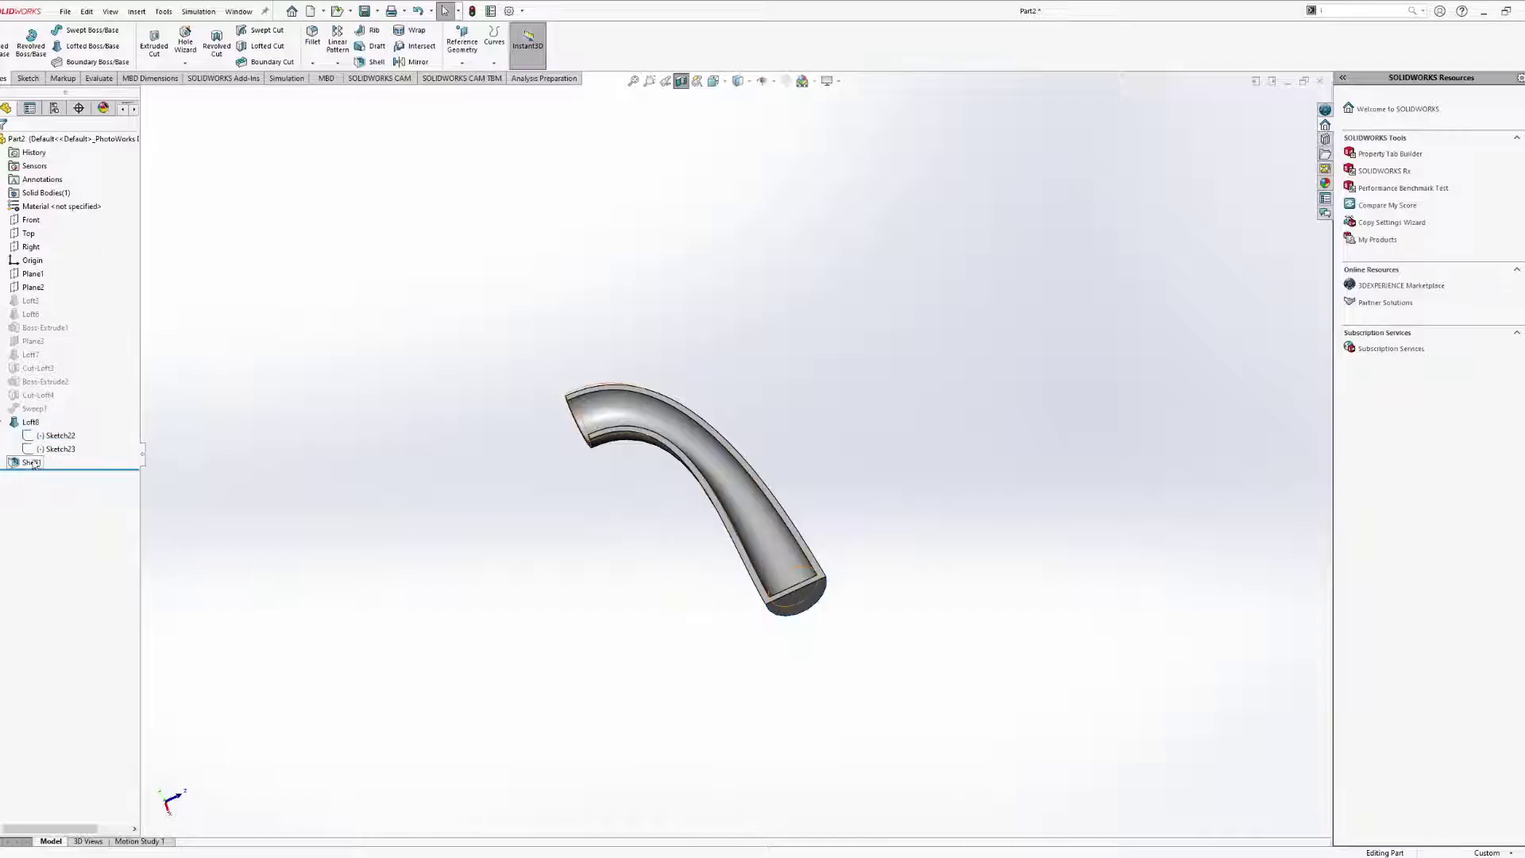
{"action": "left_click", "coordinate": [29, 462]}
{"action": "key", "text": "ctrl+z"}
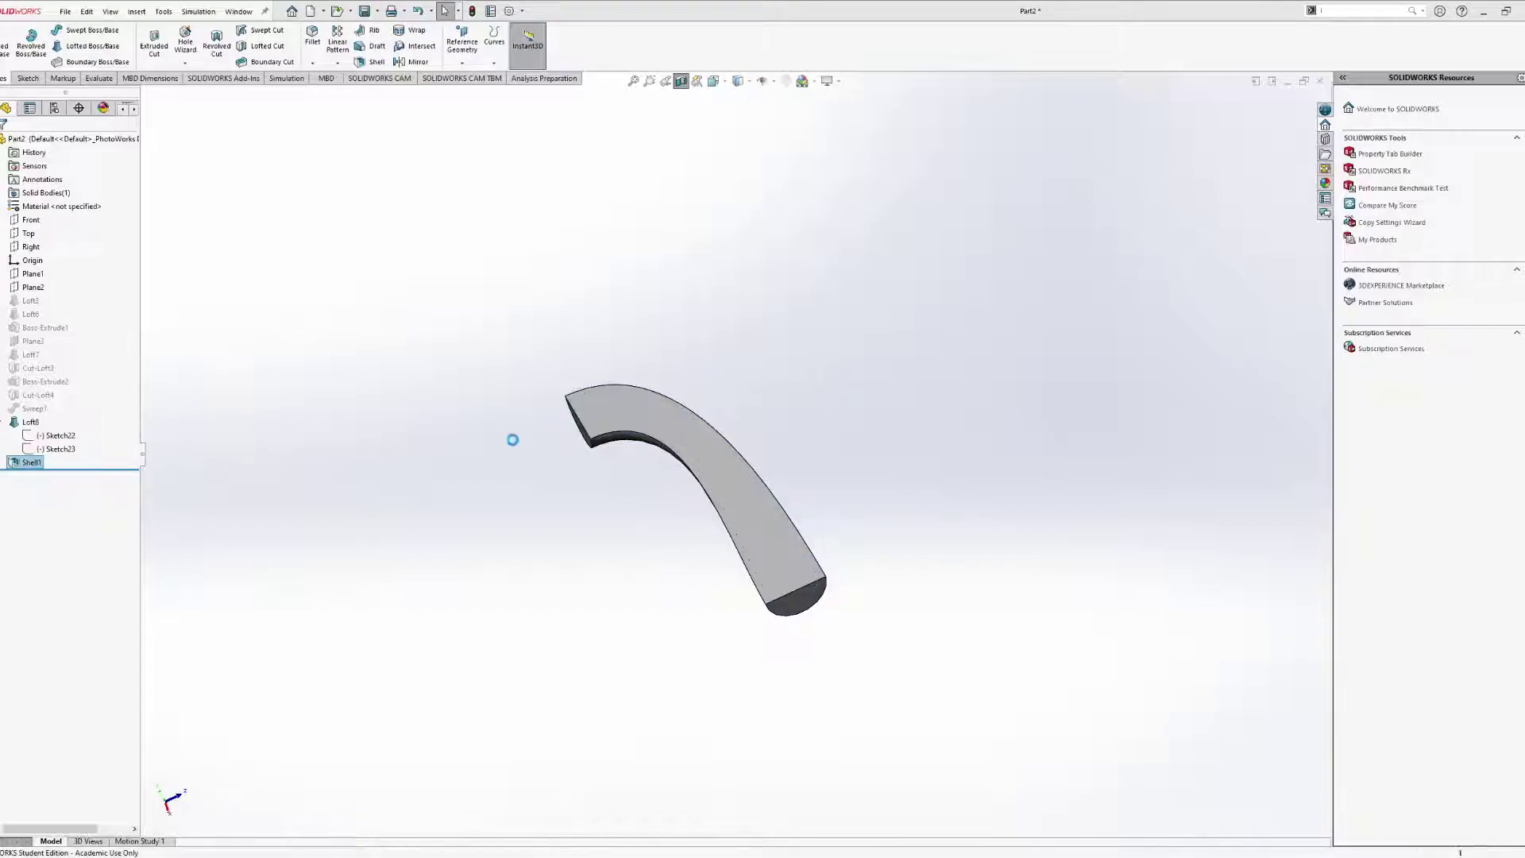
Sketch a centre rectangle of about 6.6 by 3.6 mm on the loft's 10 mm diameter end face, centred on the circle.
{"action": "middle_click_drag", "start_coordinate": [616, 501], "coordinate": [761, 559]}
{"action": "left_click", "coordinate": [761, 559]}
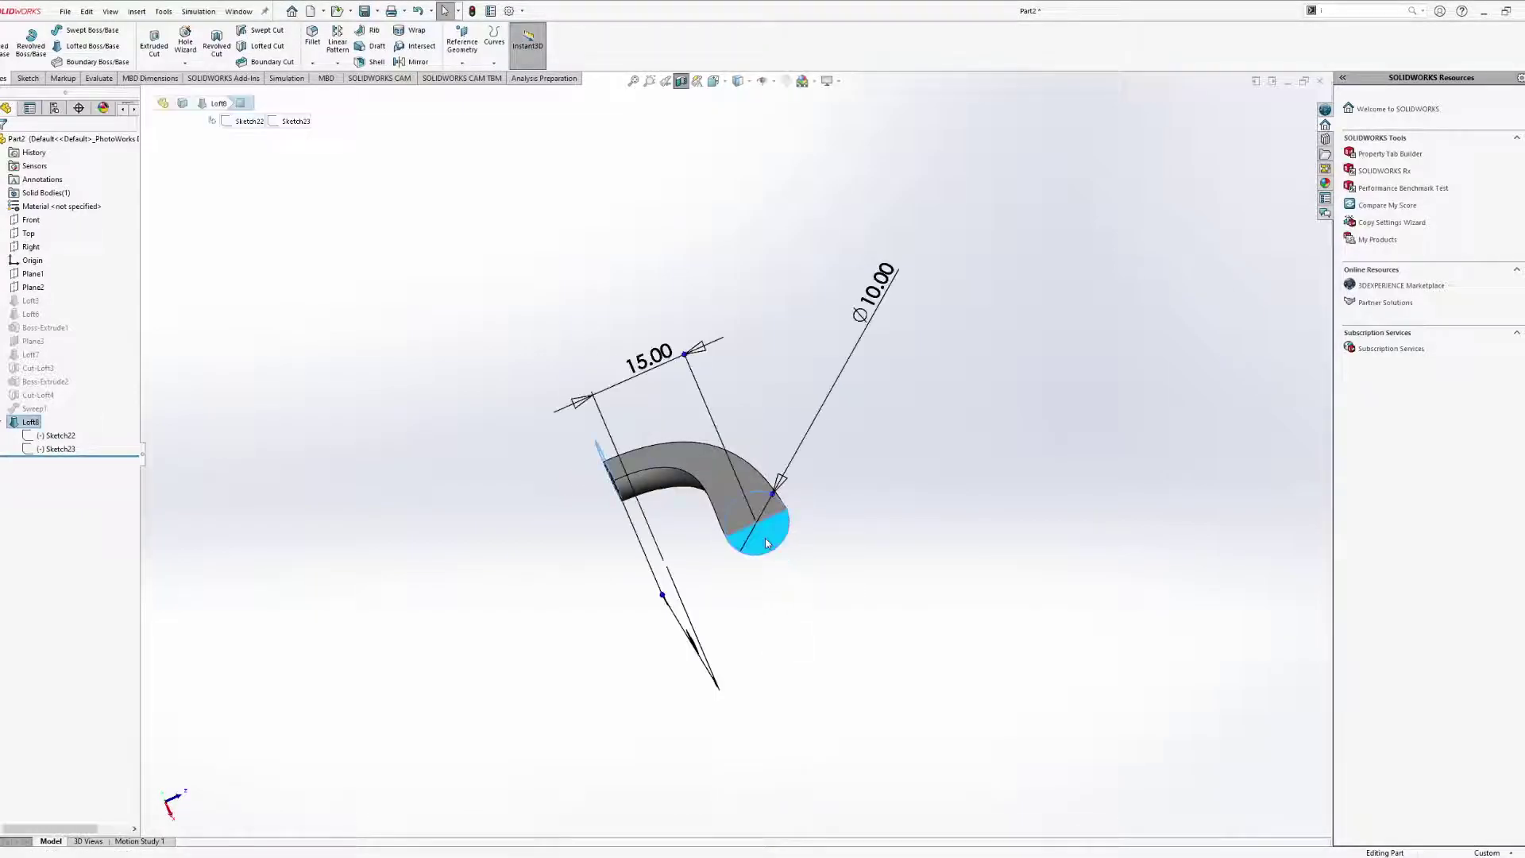
{"action": "middle_click_drag", "start_coordinate": [372, 346], "coordinate": [572, 286]}
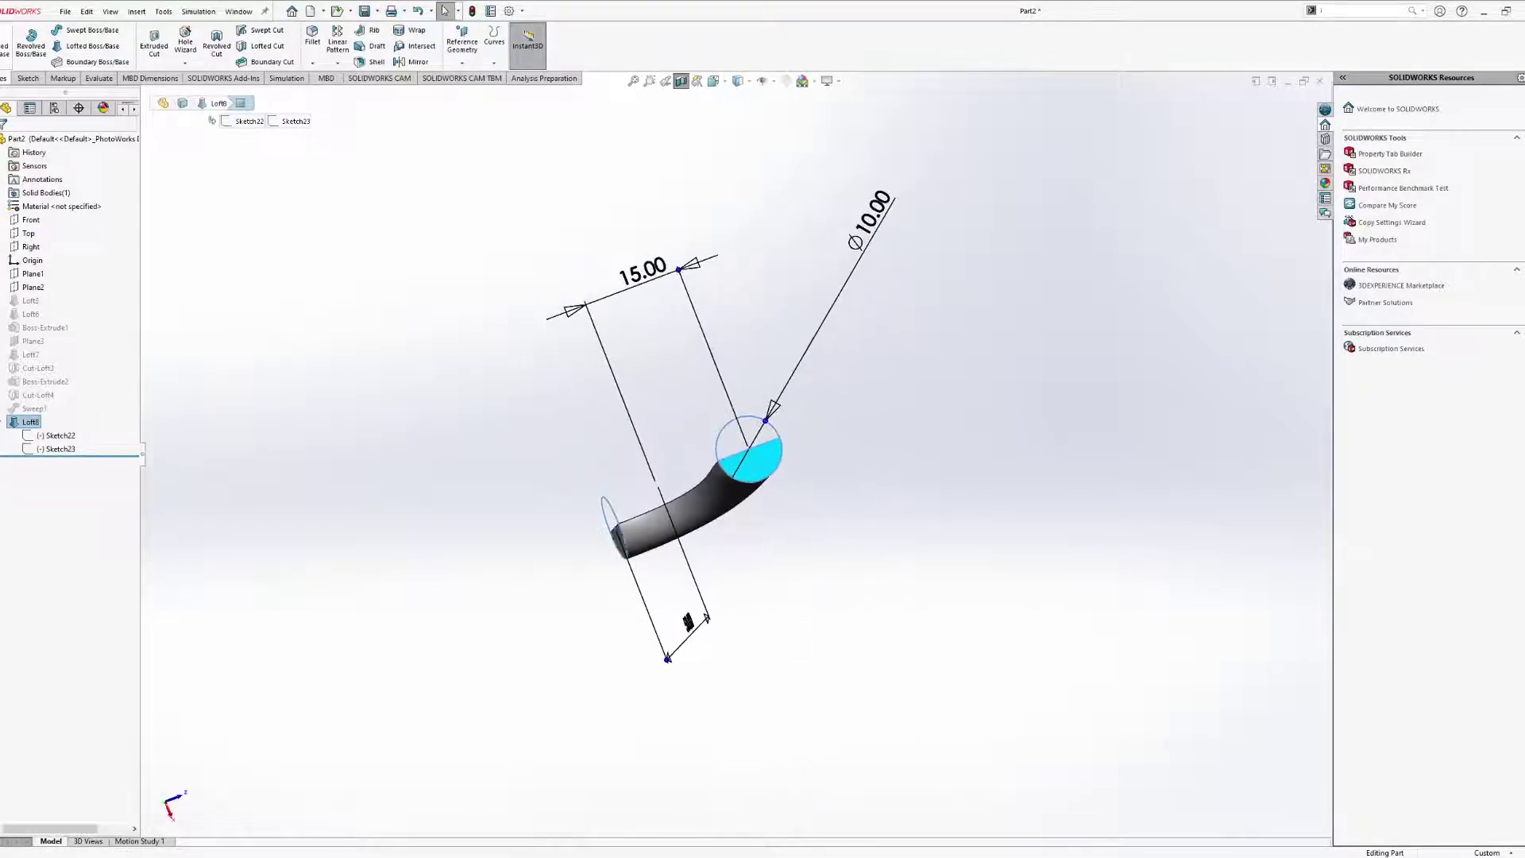
{"action": "left_click", "coordinate": [28, 78]}
{"action": "left_click", "coordinate": [51, 46]}
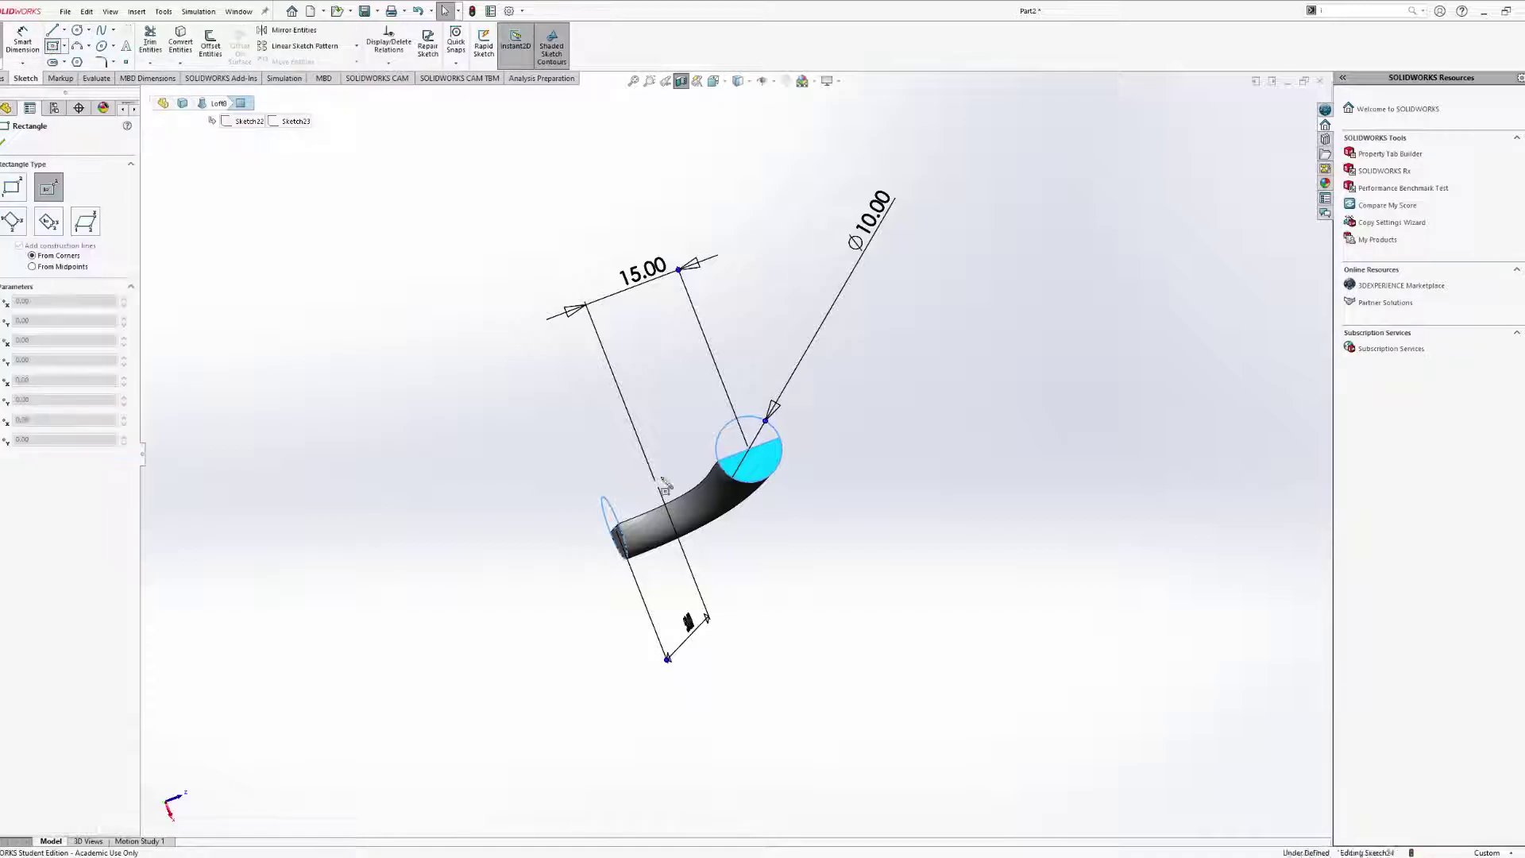
{"action": "scroll", "coordinate": [687, 429], "scroll_direction": "down", "scroll_amount": 3}
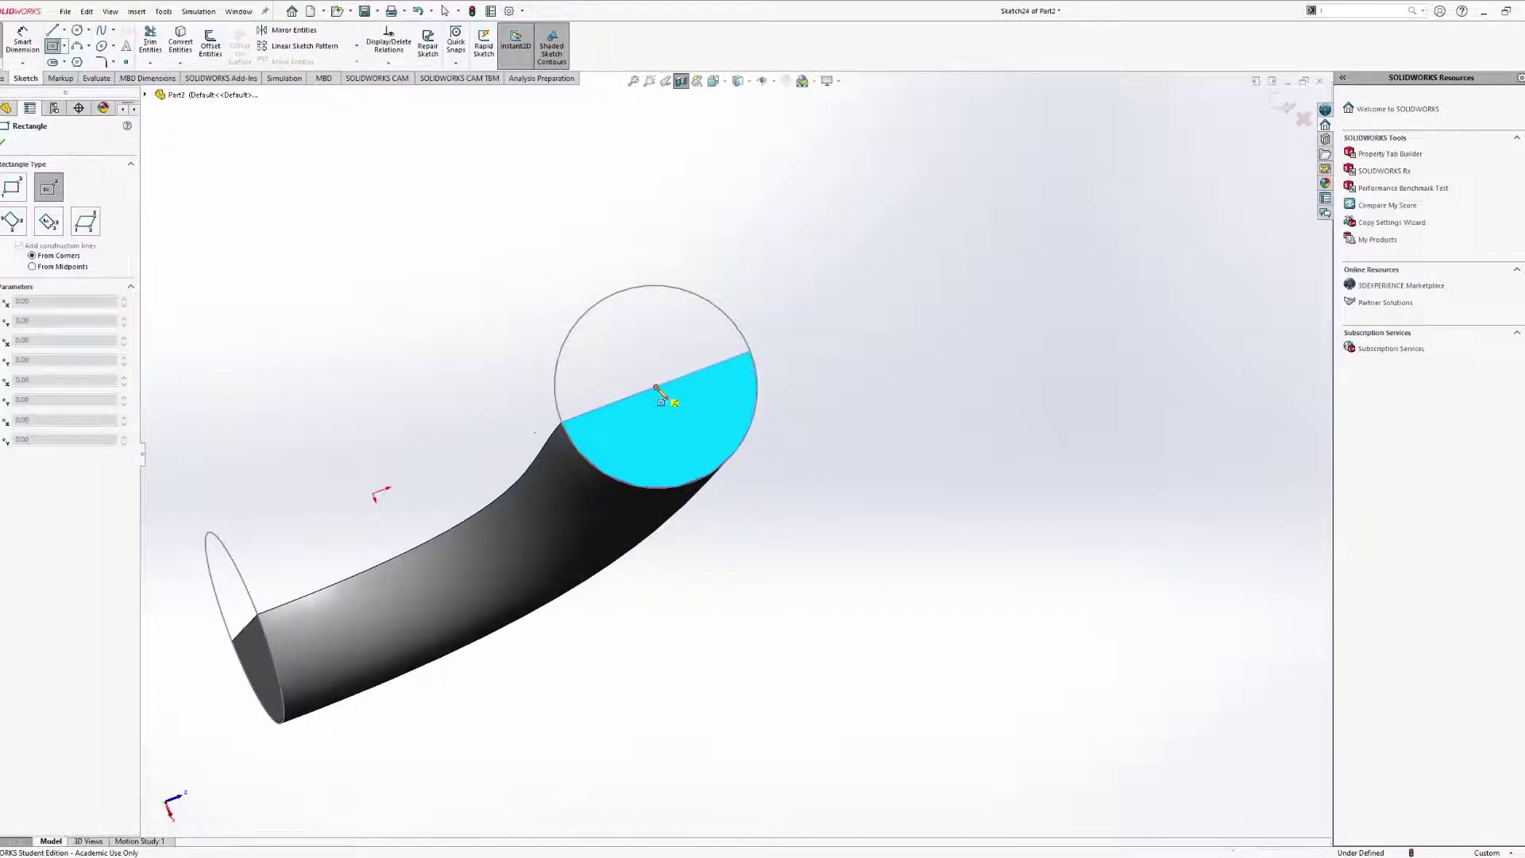
{"action": "left_click", "coordinate": [656, 386]}
{"action": "left_click", "coordinate": [714, 437]}
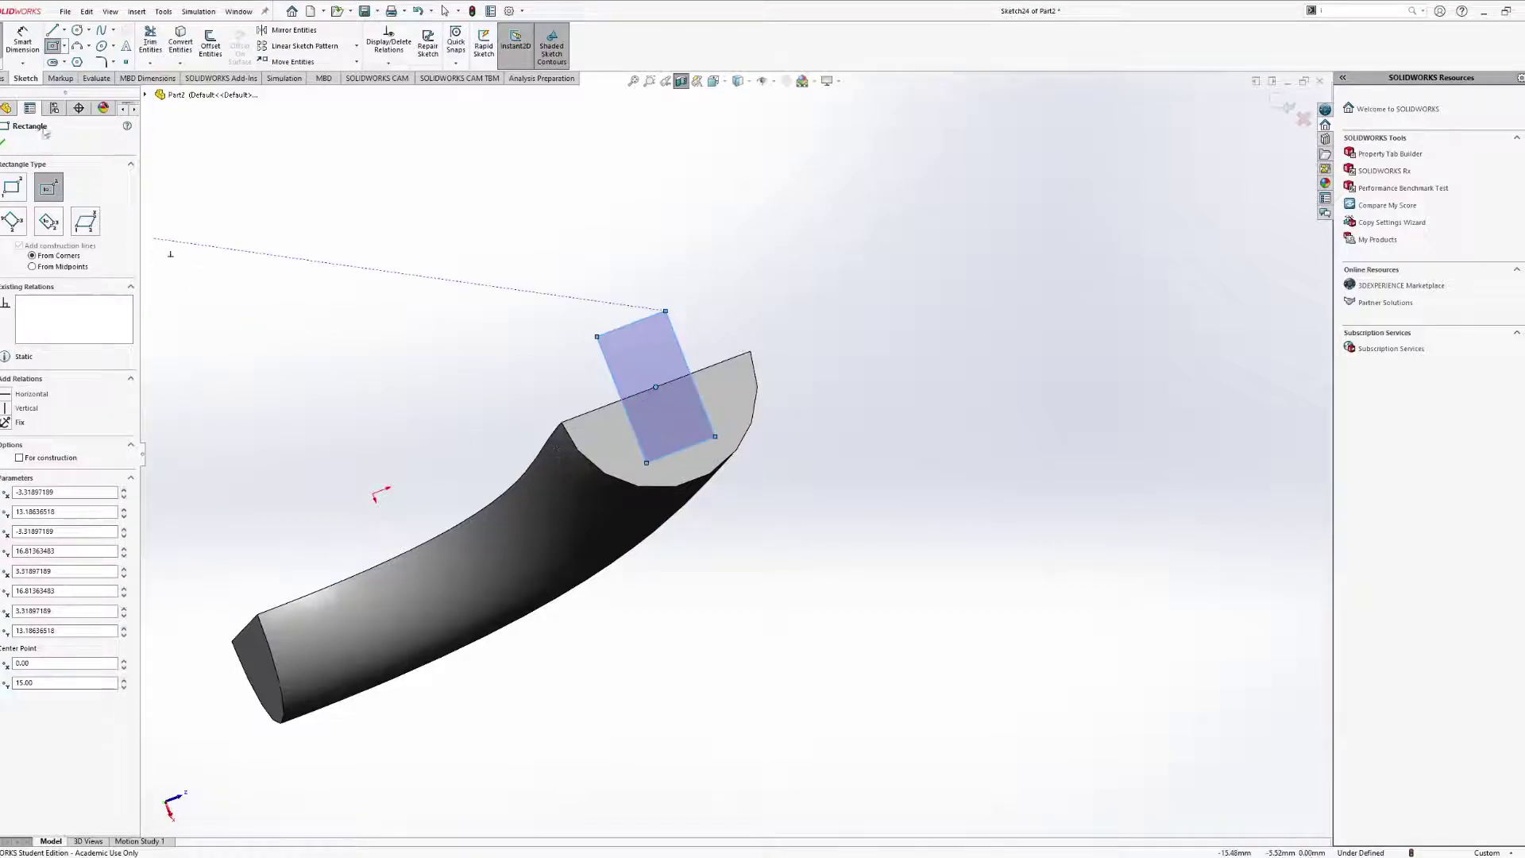
{"action": "left_click", "coordinate": [3, 142]}
Extrude the rectangle 10 mm outward from the end face, merged with the lofted body.
{"action": "left_click", "coordinate": [4, 78]}
{"action": "left_click", "coordinate": [6, 46]}
{"action": "middle_click_drag", "start_coordinate": [712, 346], "coordinate": [824, 368]}
{"action": "scroll", "coordinate": [827, 429], "scroll_direction": "up", "scroll_amount": 6}
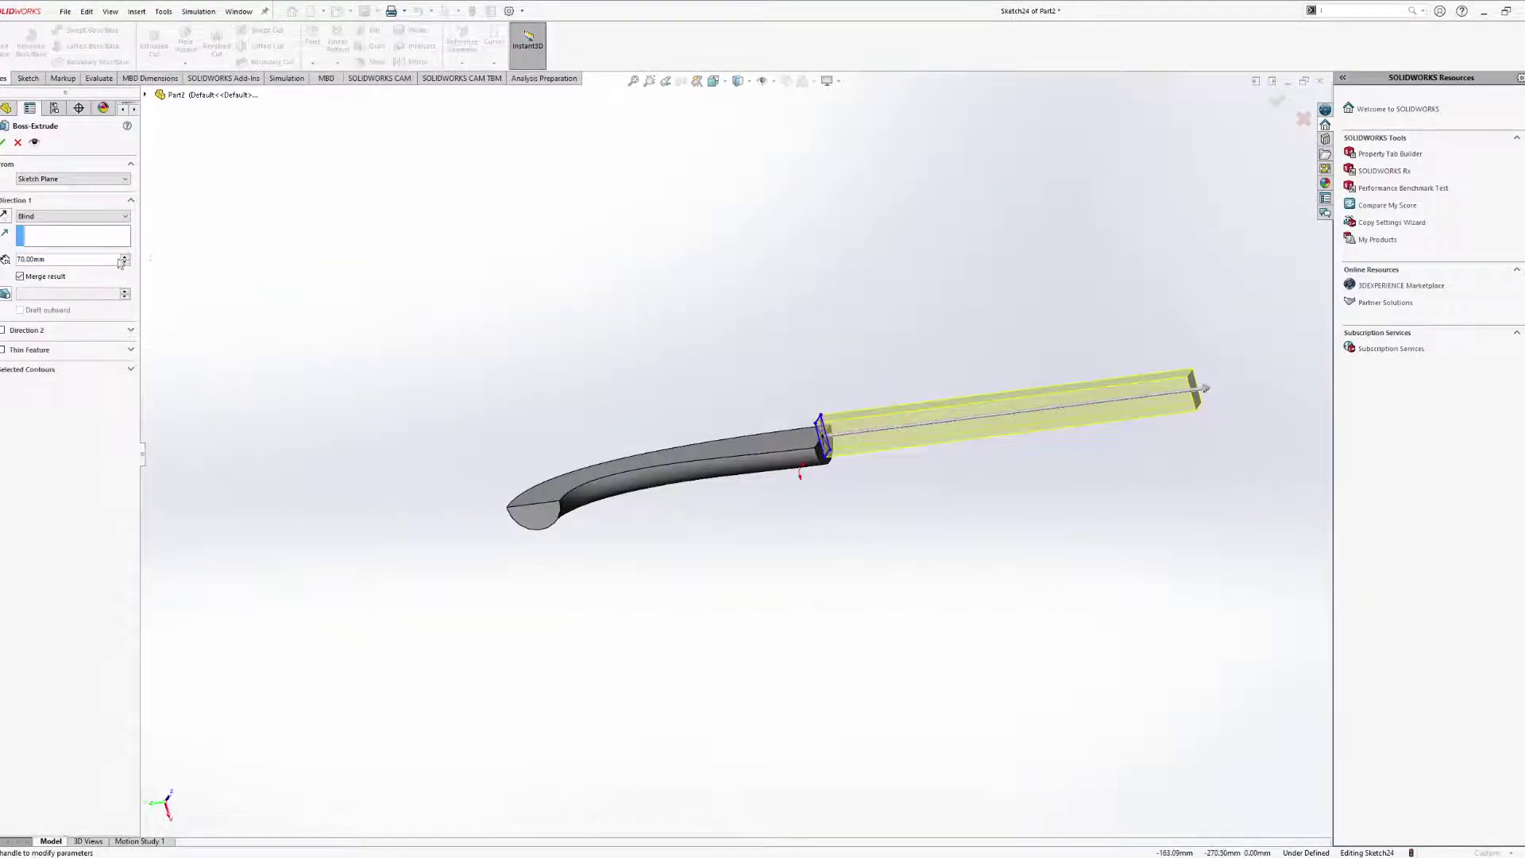
{"action": "left_click", "coordinate": [68, 259]}
{"action": "type", "text": "10"}
{"action": "key", "text": "Return"}
{"action": "left_click", "coordinate": [2, 142]}
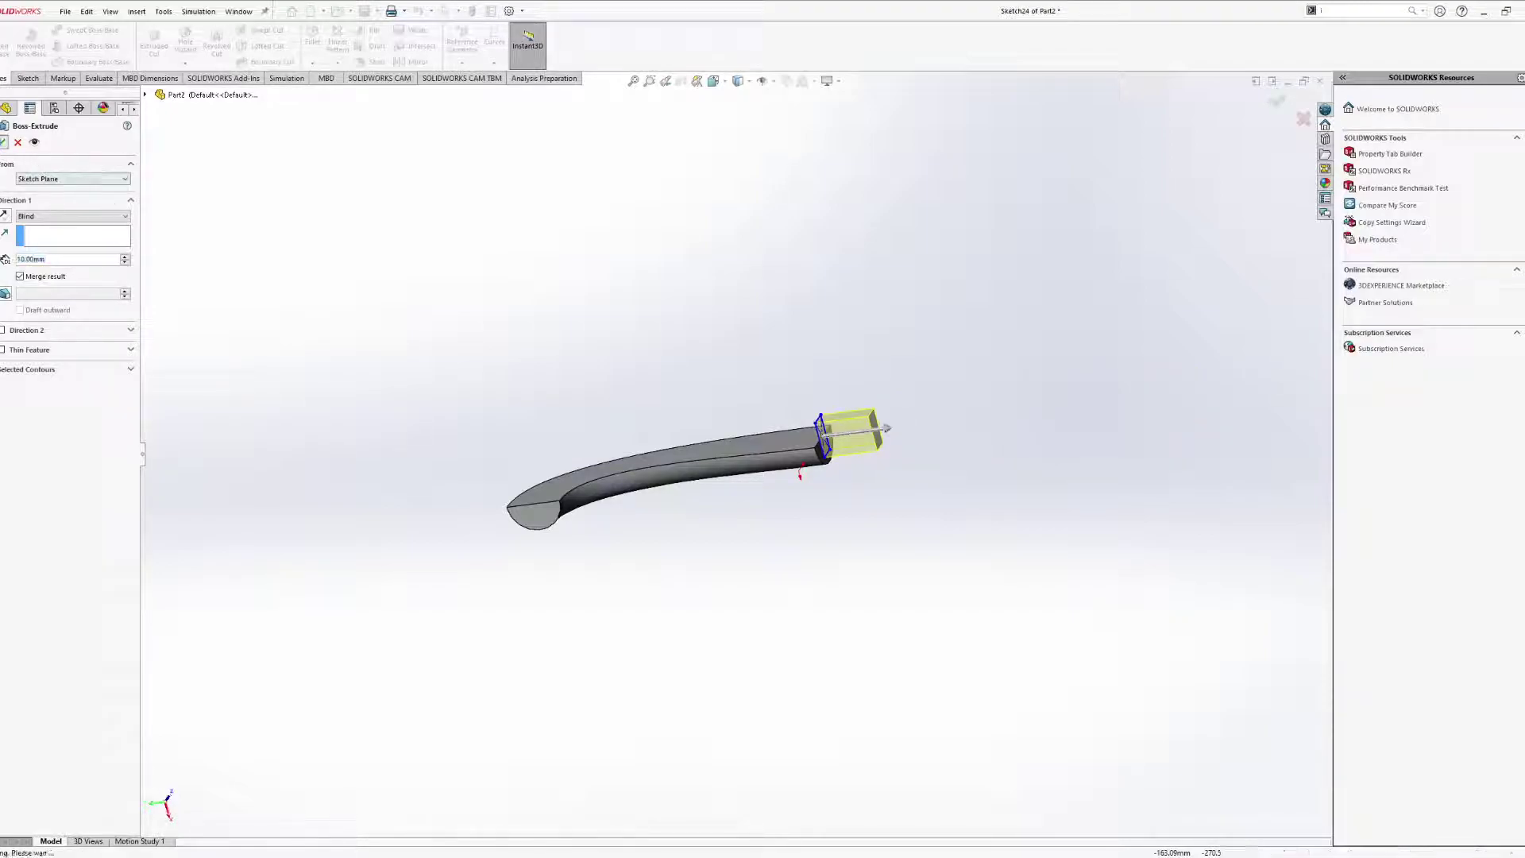
Shell the combined body with a 1 mm wall thickness, removing the loft's flat end face opposite the rectangular extrusion.
{"action": "middle_click_drag", "start_coordinate": [551, 499], "coordinate": [561, 434]}
{"action": "left_click", "coordinate": [560, 431]}
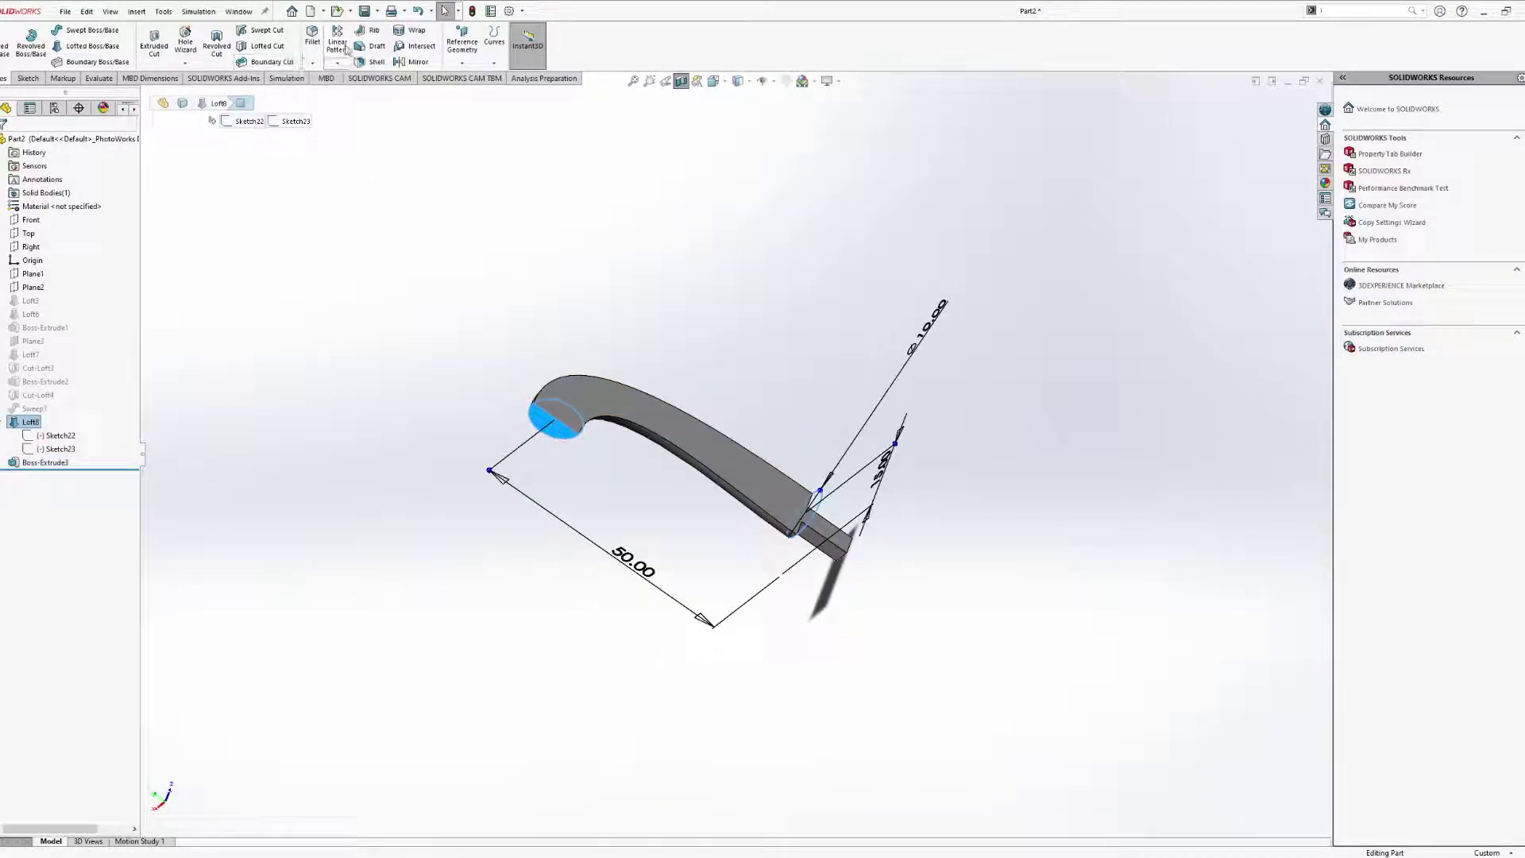
{"action": "left_click", "coordinate": [370, 62]}
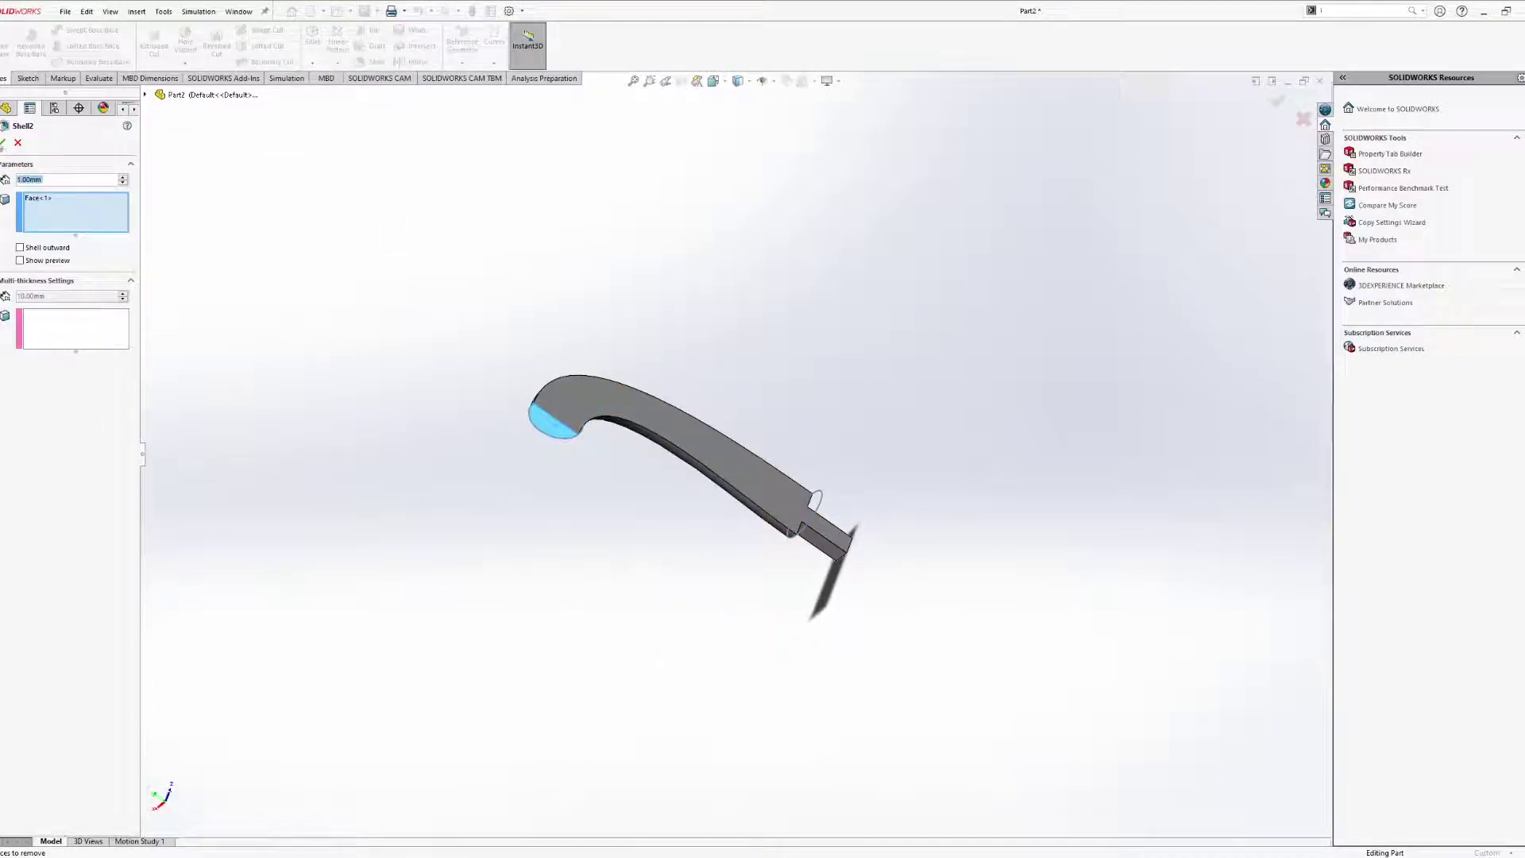
{"action": "key", "text": "Return"}
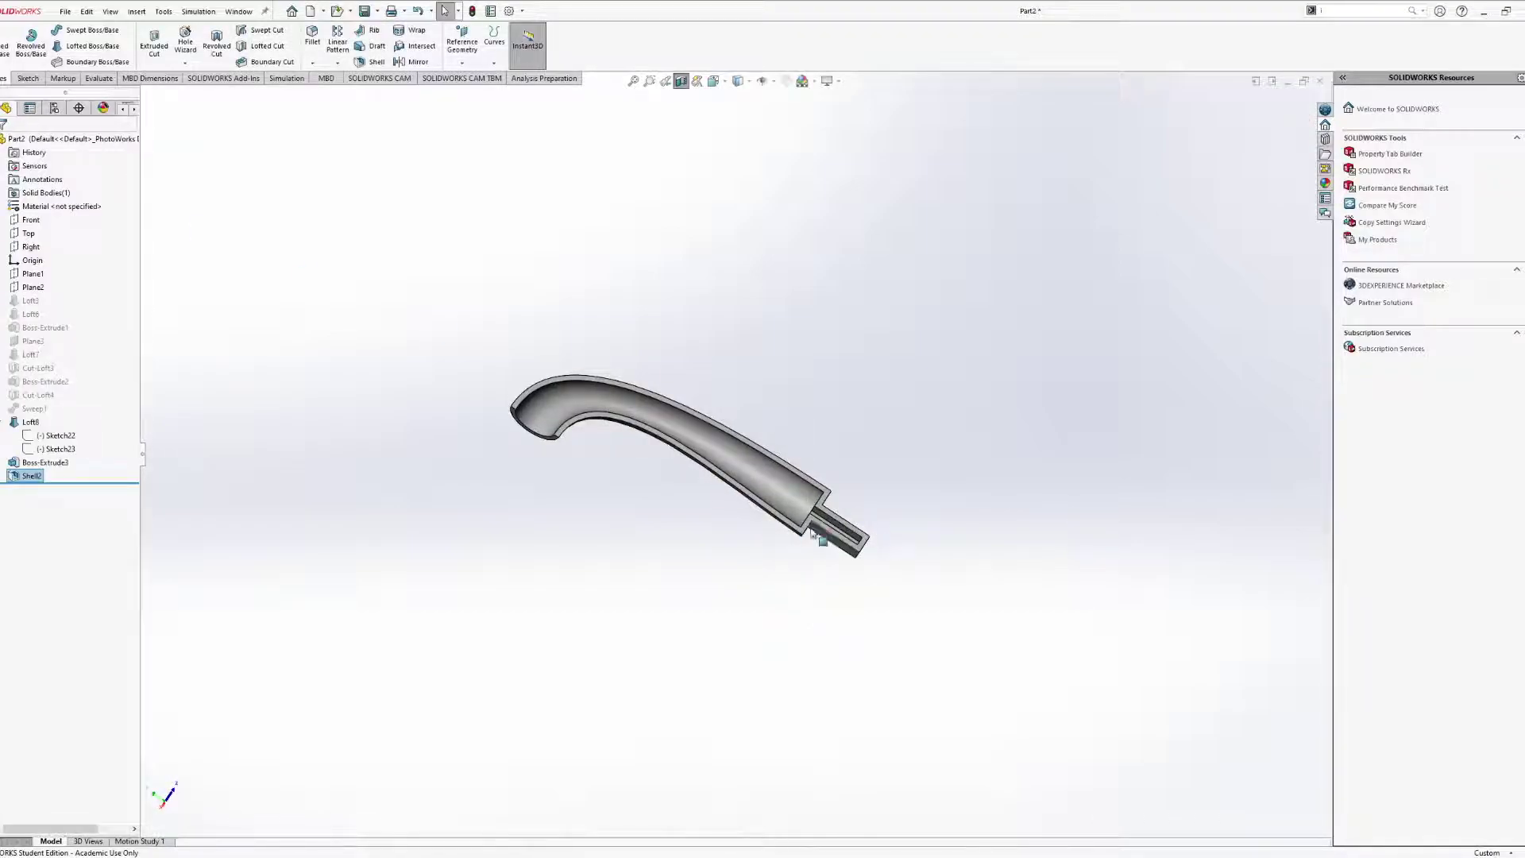
Examine in the section view how the shell hollows the rectangular extrusion and its transition into the curved tube.
{"action": "middle_click_drag", "start_coordinate": [875, 531], "coordinate": [790, 592]}
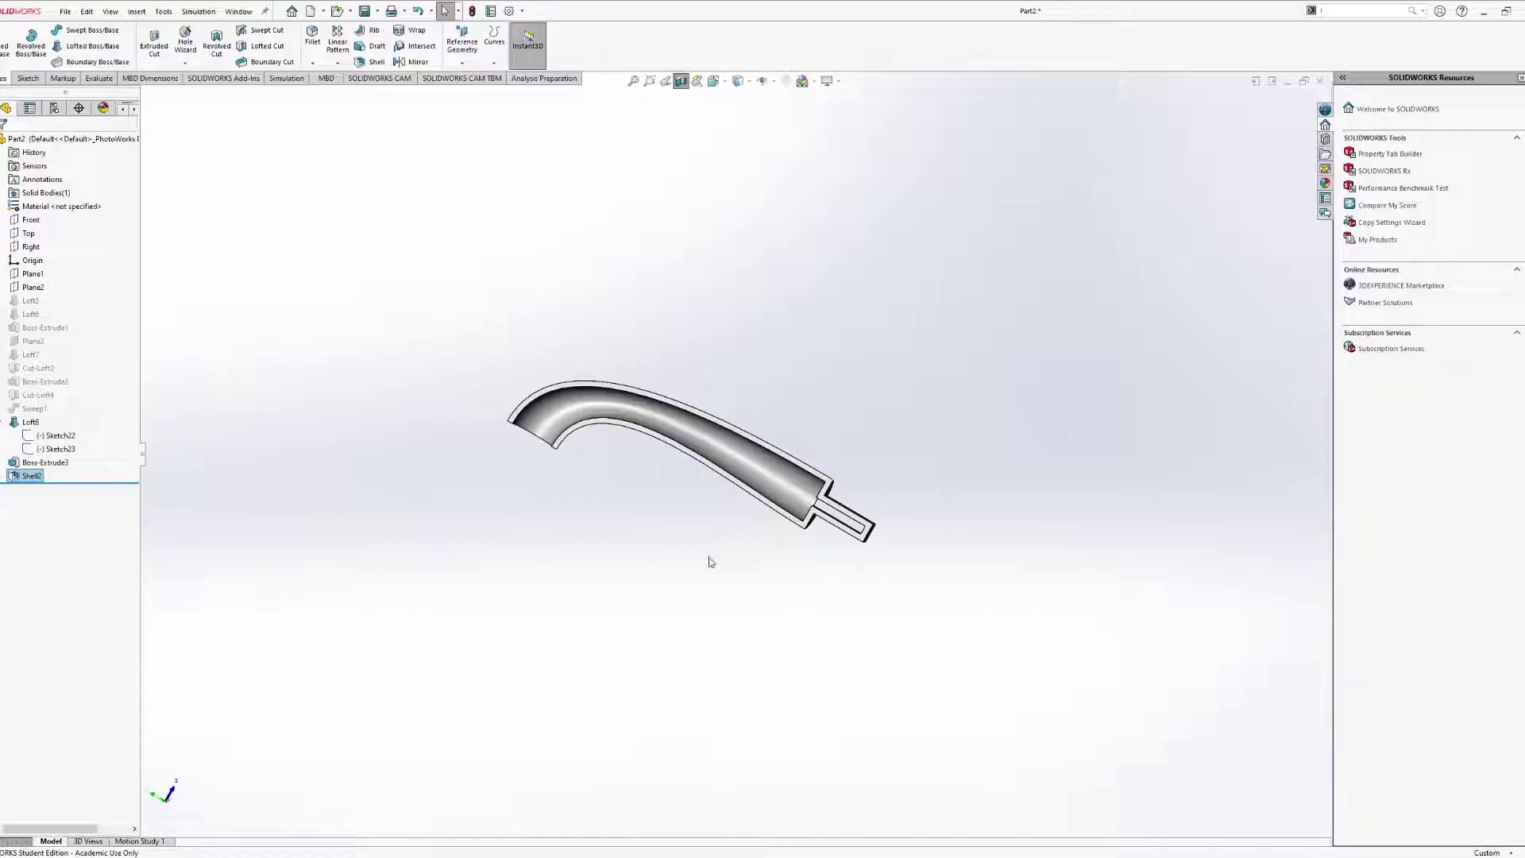
{"action": "middle_click_drag", "start_coordinate": [878, 521], "coordinate": [968, 548]}
{"action": "scroll", "coordinate": [831, 531], "scroll_direction": "down", "scroll_amount": 5}
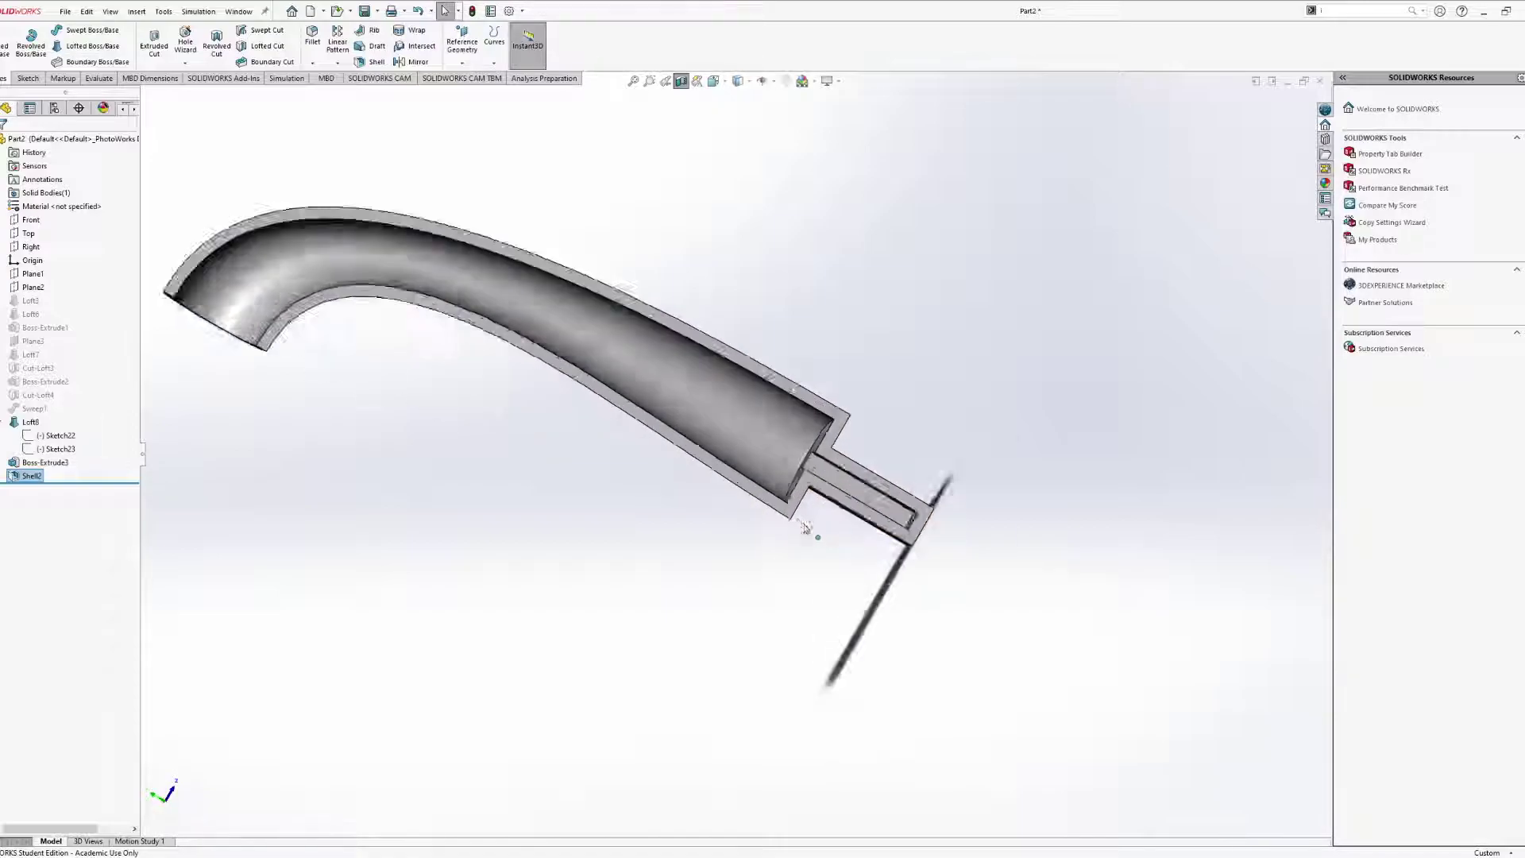
{"action": "mouse_move", "coordinate": [886, 461]}
{"action": "middle_mouse_down"}
{"action": "mouse_move", "coordinate": [854, 454]}
{"action": "mouse_move", "coordinate": [906, 501]}
{"action": "middle_mouse_up"}
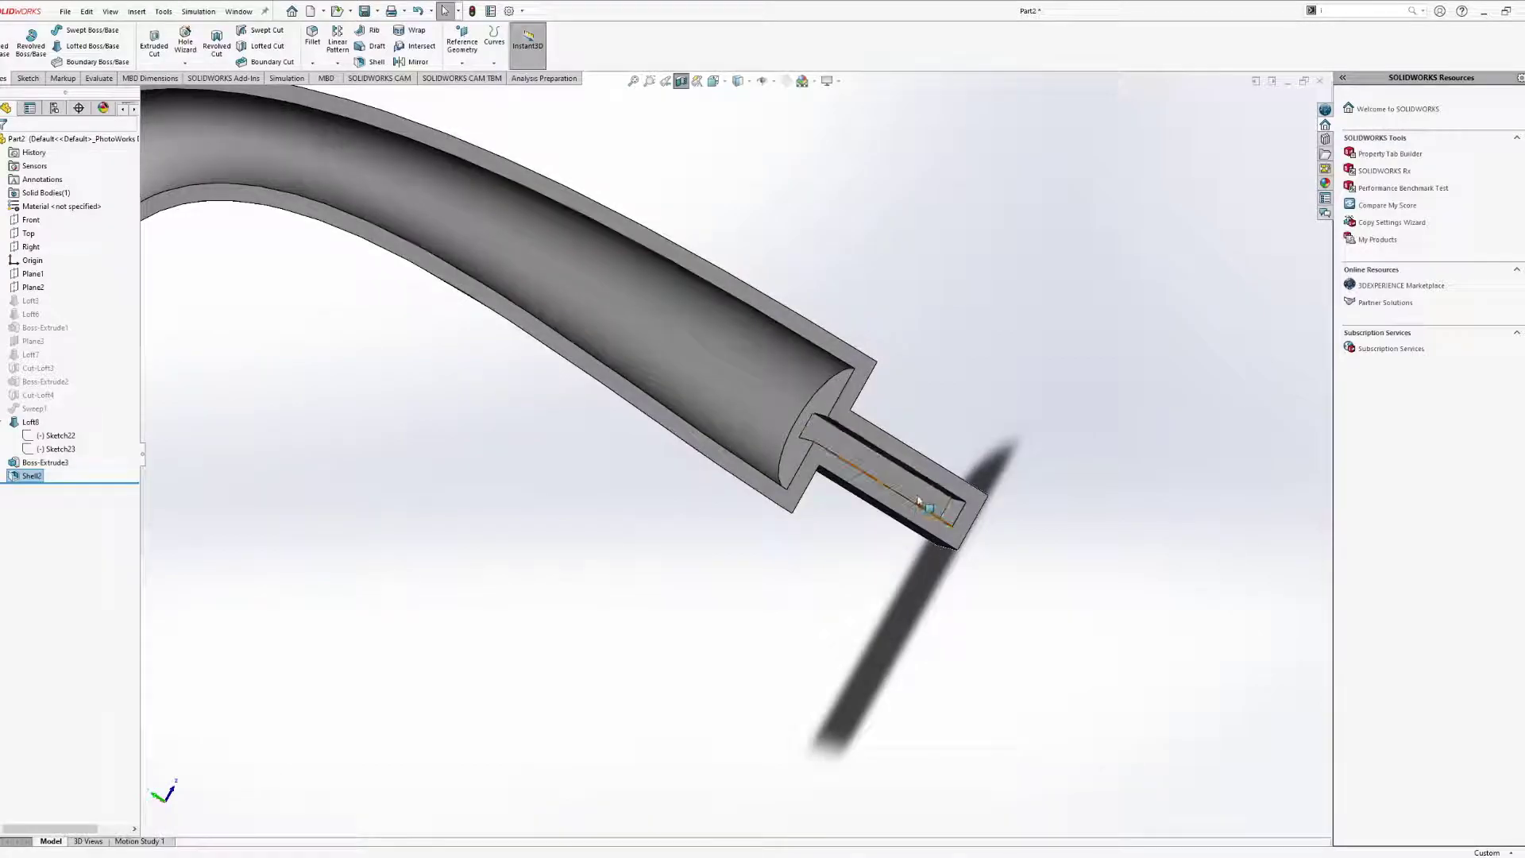
{"action": "middle_click_drag", "start_coordinate": [1127, 583], "coordinate": [1132, 497]}
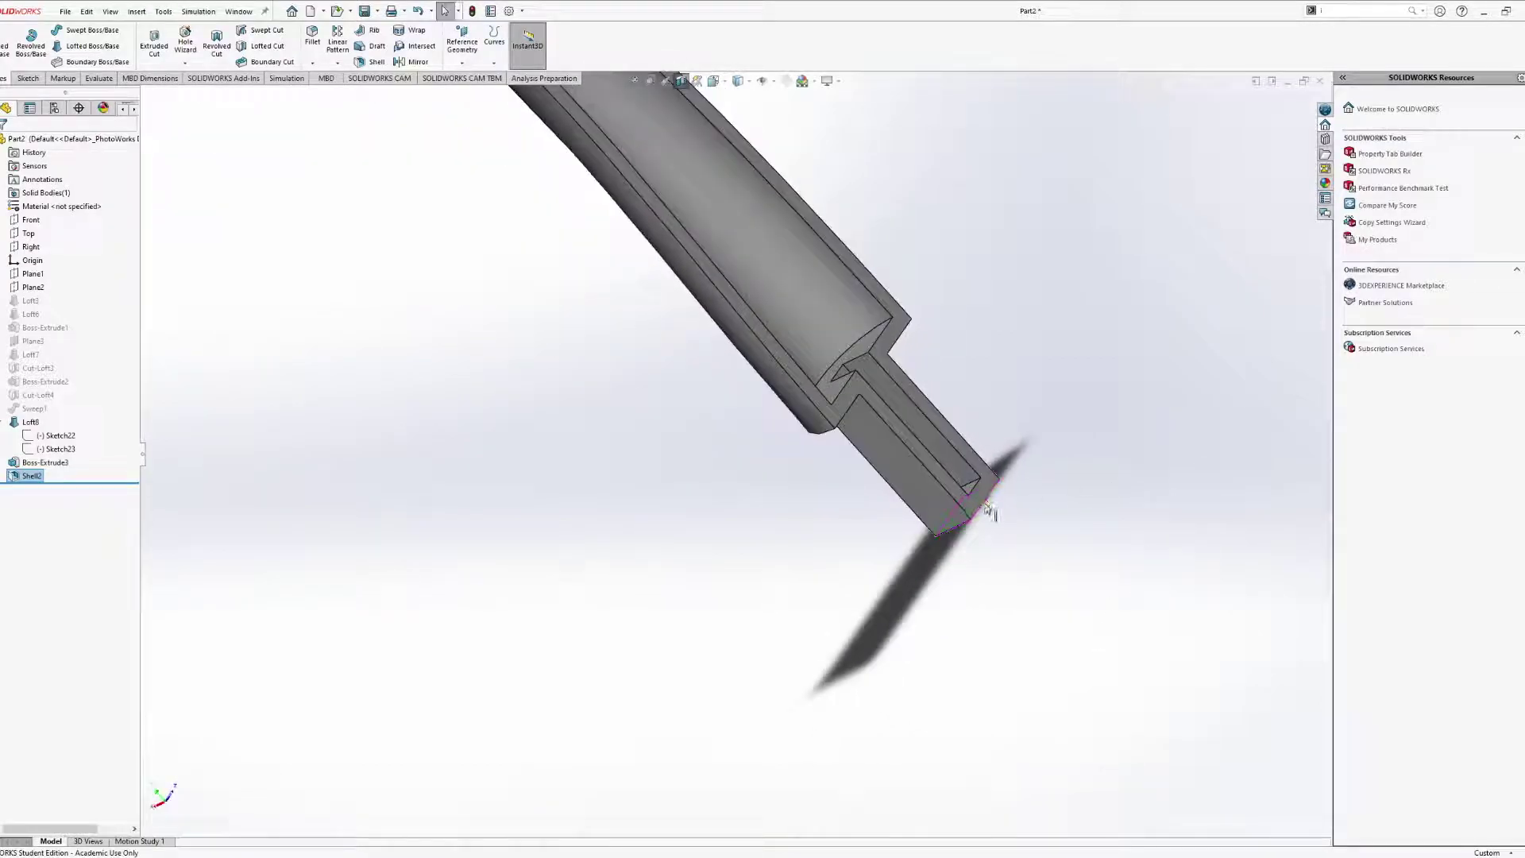
{"action": "middle_click_drag", "start_coordinate": [982, 504], "coordinate": [960, 505]}
{"action": "scroll", "coordinate": [960, 505], "scroll_direction": "up", "scroll_amount": 6}
Examine the wall thickness along the curved tube and the shell feature's thickness dimension from several angles.
{"action": "middle_click_drag", "start_coordinate": [780, 378], "coordinate": [626, 273]}
{"action": "scroll", "coordinate": [627, 272], "scroll_direction": "down", "scroll_amount": 5}
{"action": "left_click", "coordinate": [571, 310]}
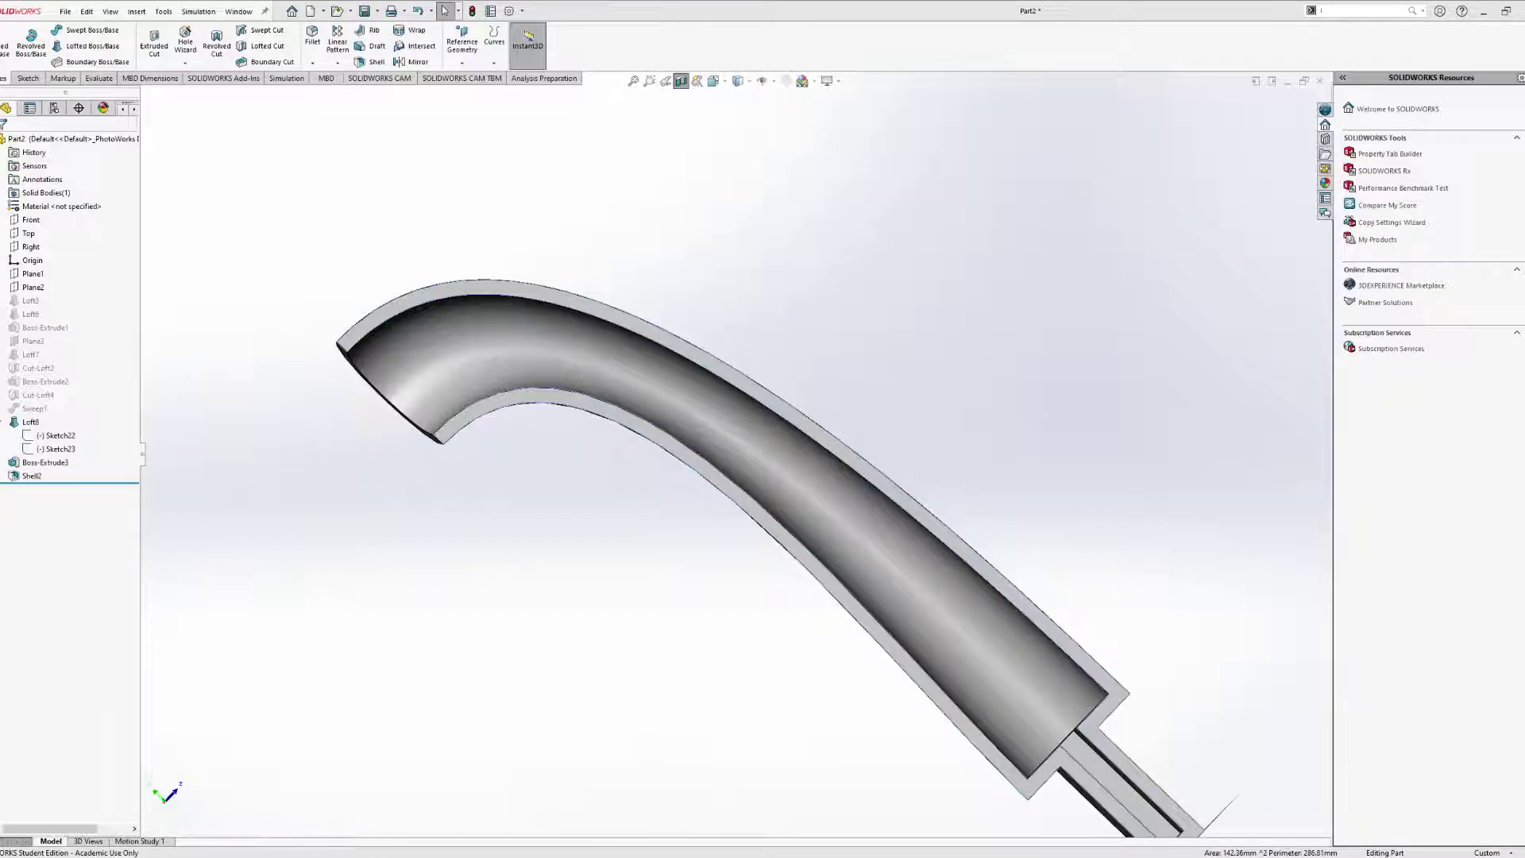
{"action": "left_click", "coordinate": [36, 476]}
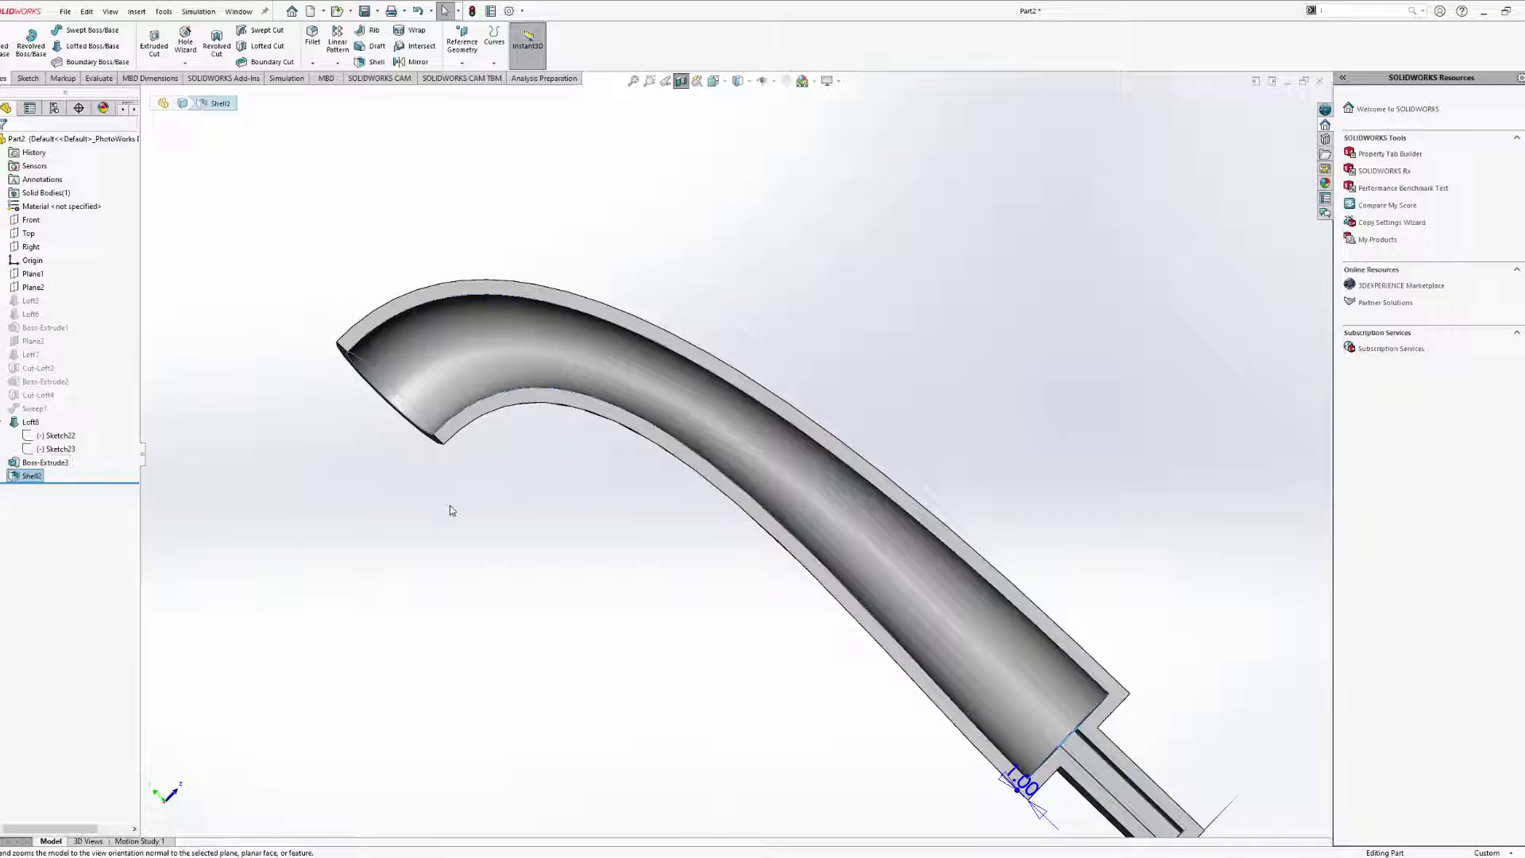
{"action": "left_click", "coordinate": [450, 506]}
{"action": "scroll", "coordinate": [450, 506], "scroll_direction": "up", "scroll_amount": 6}
{"action": "middle_click_drag", "start_coordinate": [521, 491], "coordinate": [563, 439]}
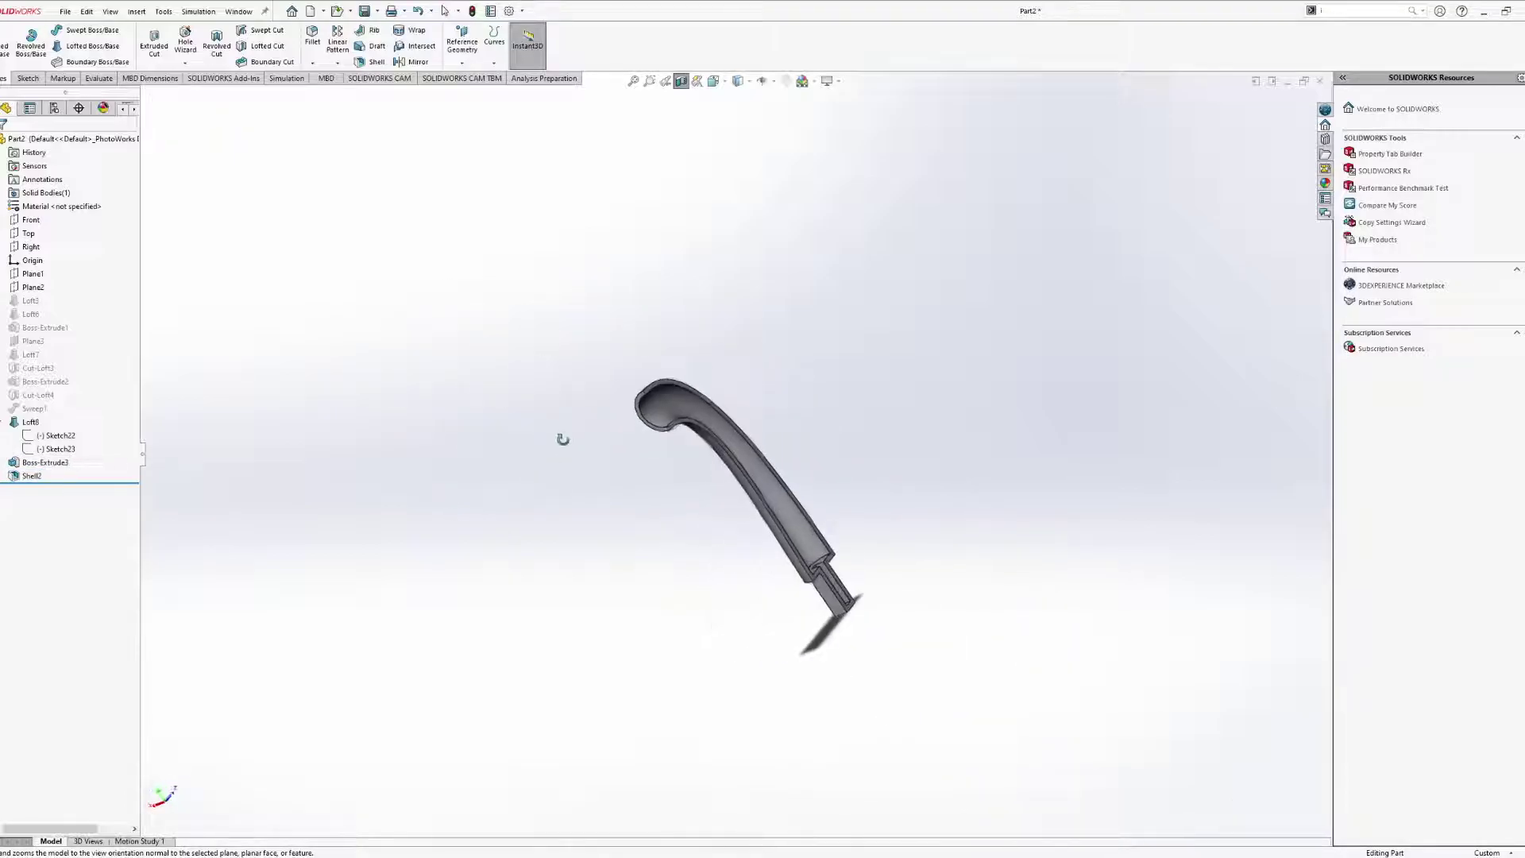
{"action": "middle_click_drag", "start_coordinate": [749, 411], "coordinate": [623, 453]}
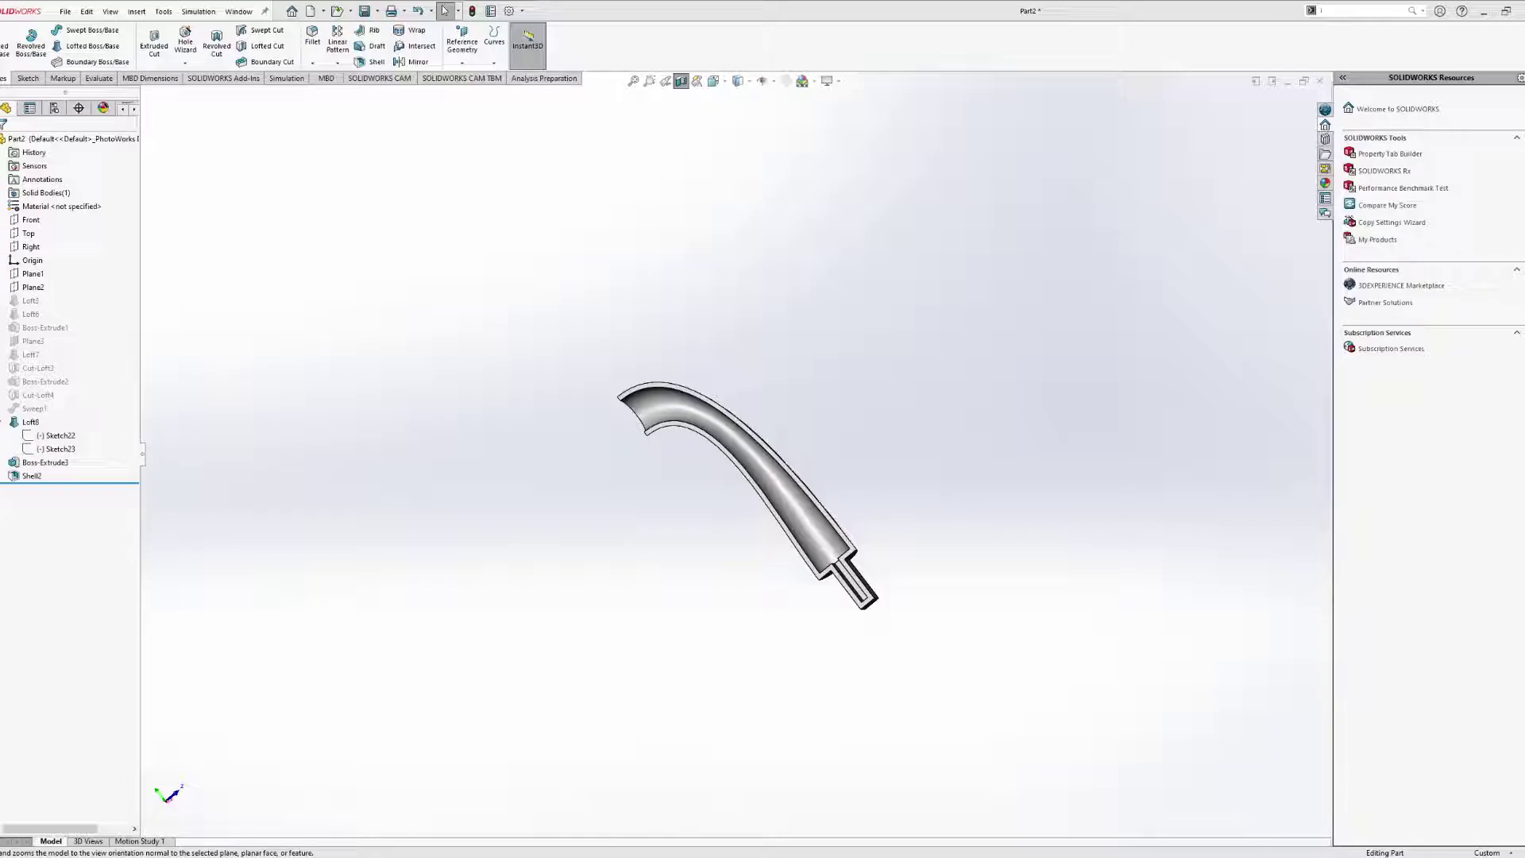
{"action": "middle_click_drag", "start_coordinate": [937, 476], "coordinate": [862, 619]}
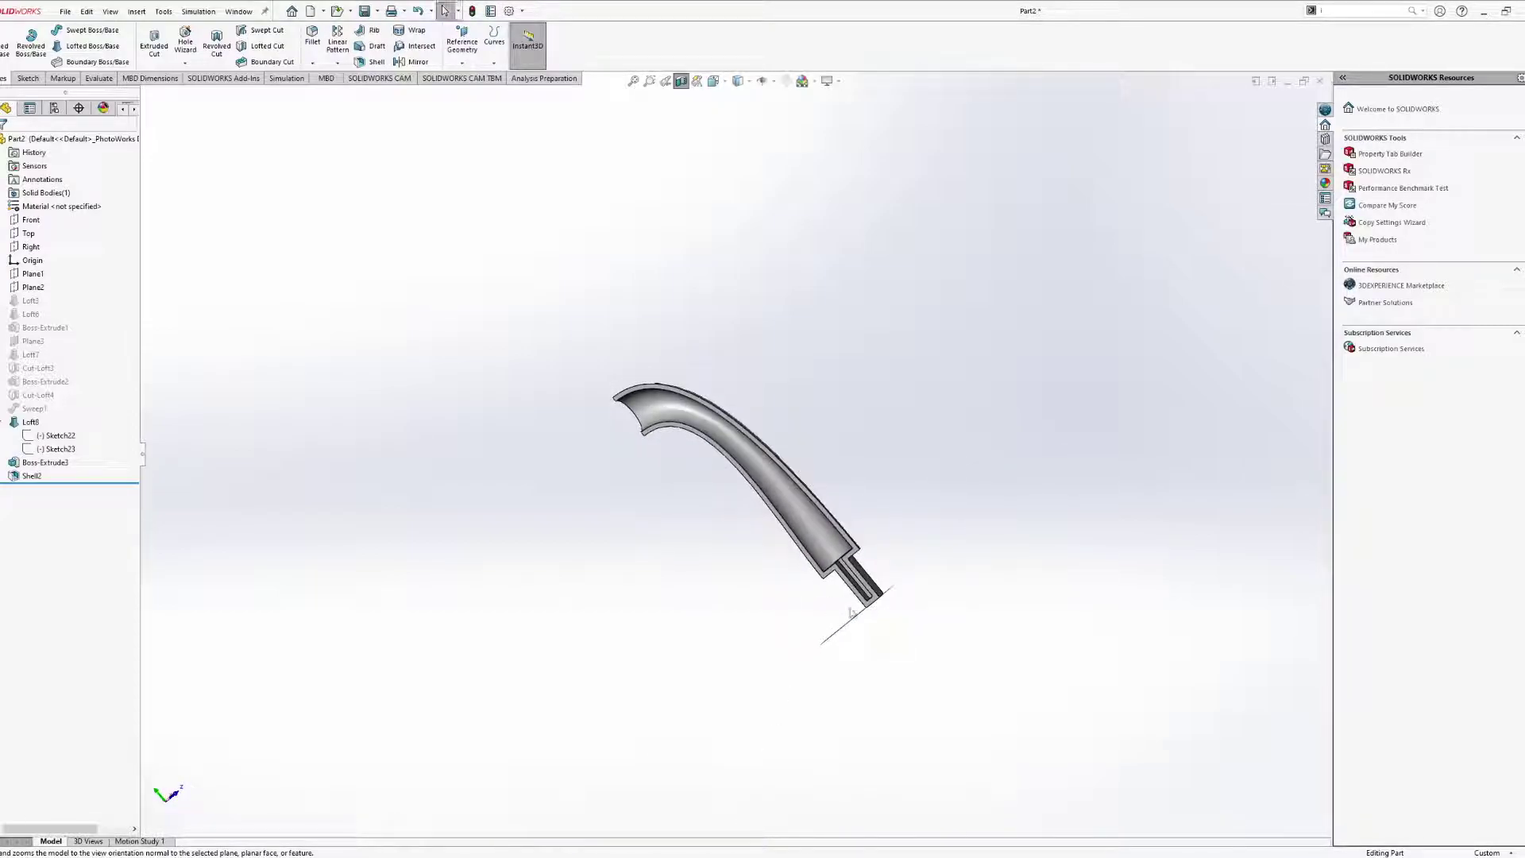
{"action": "middle_click_drag", "start_coordinate": [454, 484], "coordinate": [630, 514]}
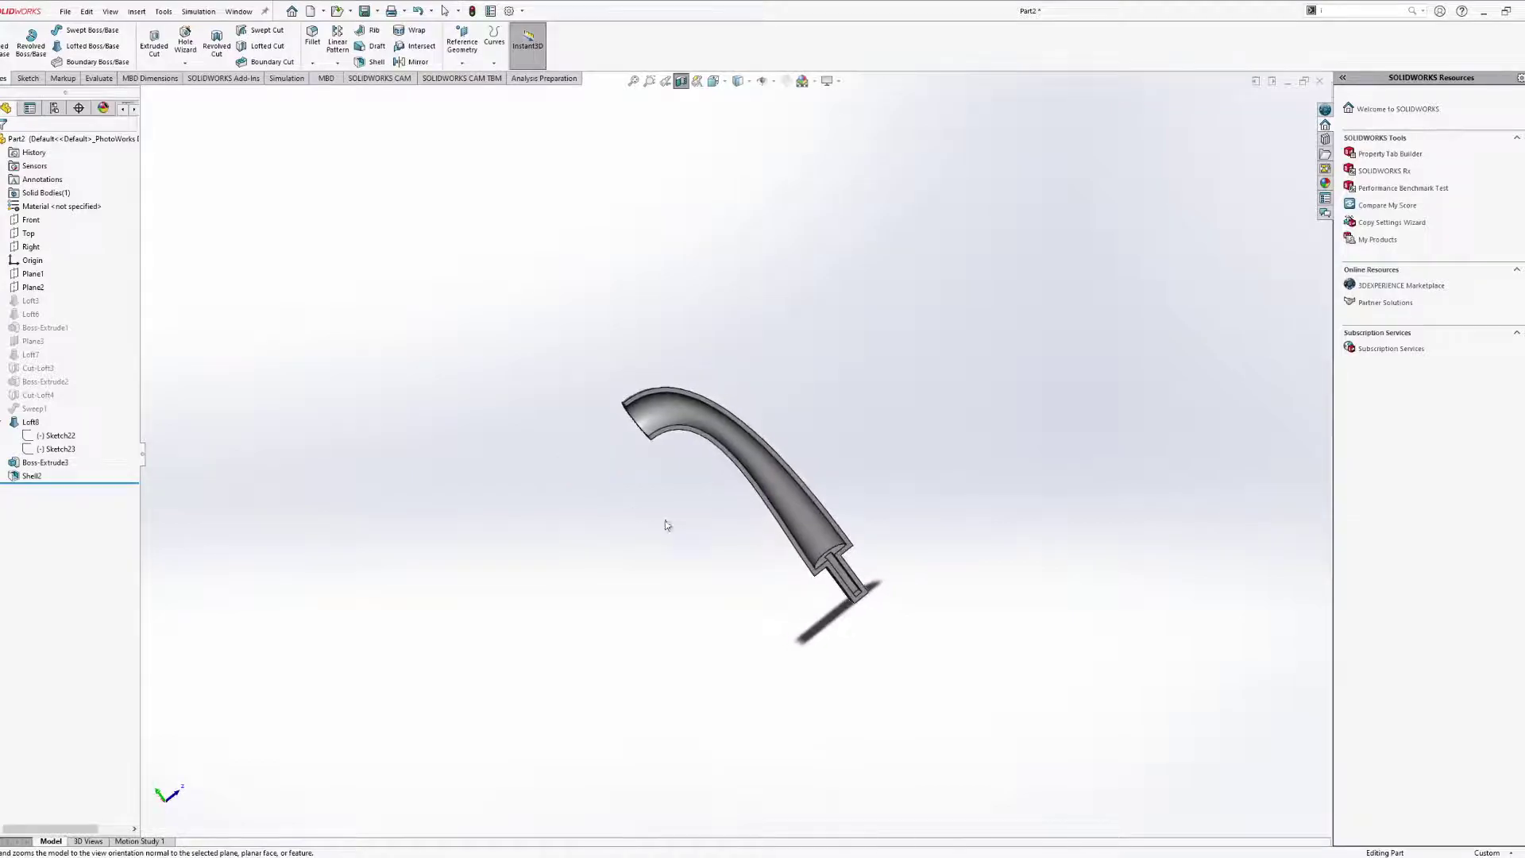
Suppress the shell feature on the combined loft and rectangular extrusion.
{"action": "scroll", "coordinate": [699, 525], "scroll_direction": "down", "scroll_amount": 5}
{"action": "middle_click_drag", "start_coordinate": [1059, 439], "coordinate": [722, 367], "text": "ctrl"}
{"action": "middle_click_drag", "start_coordinate": [878, 598], "coordinate": [538, 432]}
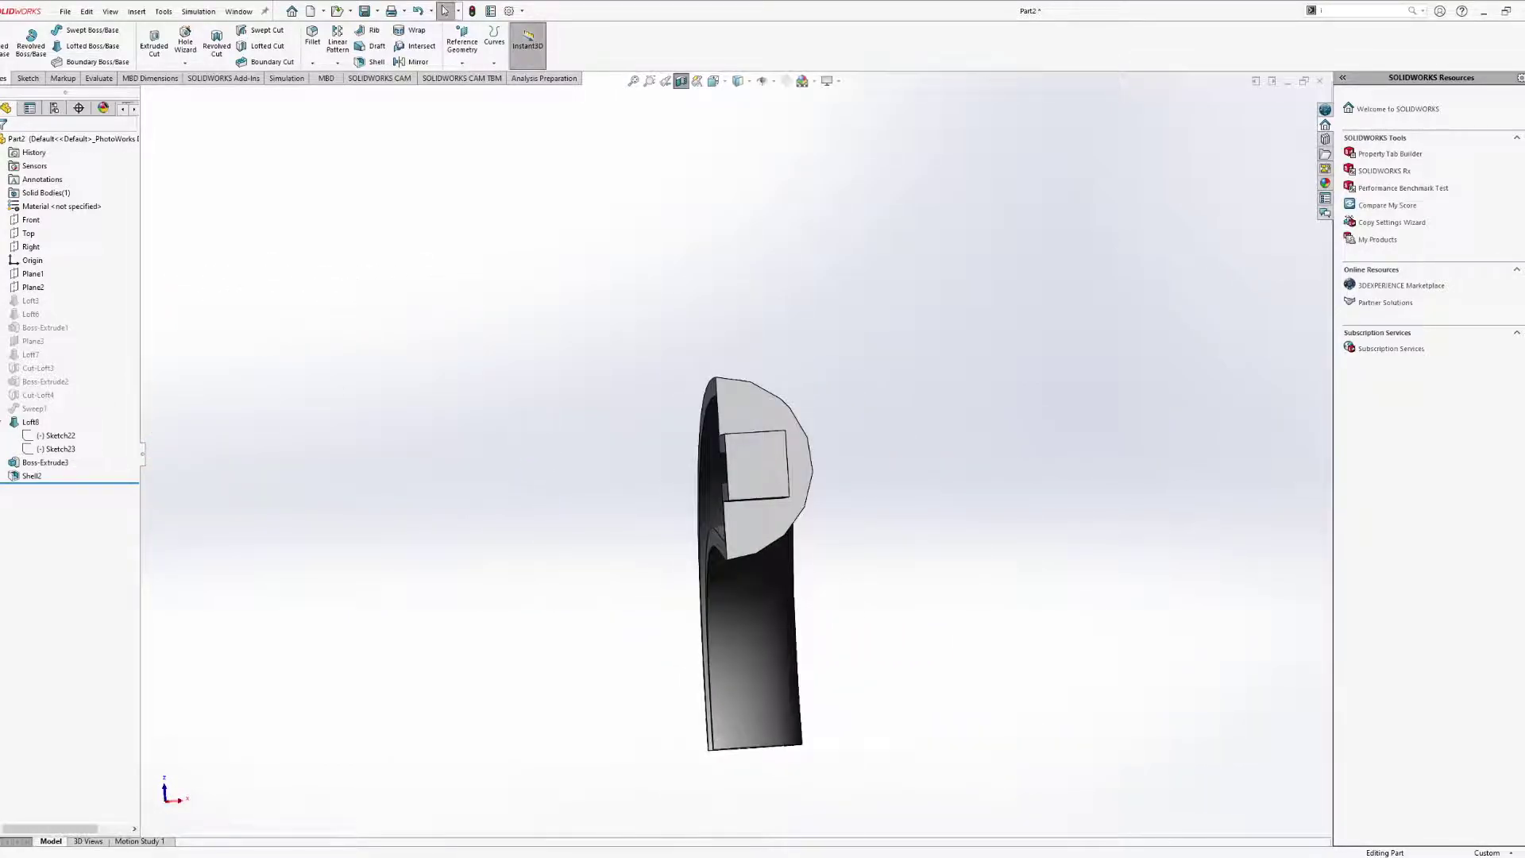
{"action": "left_click", "coordinate": [25, 477]}
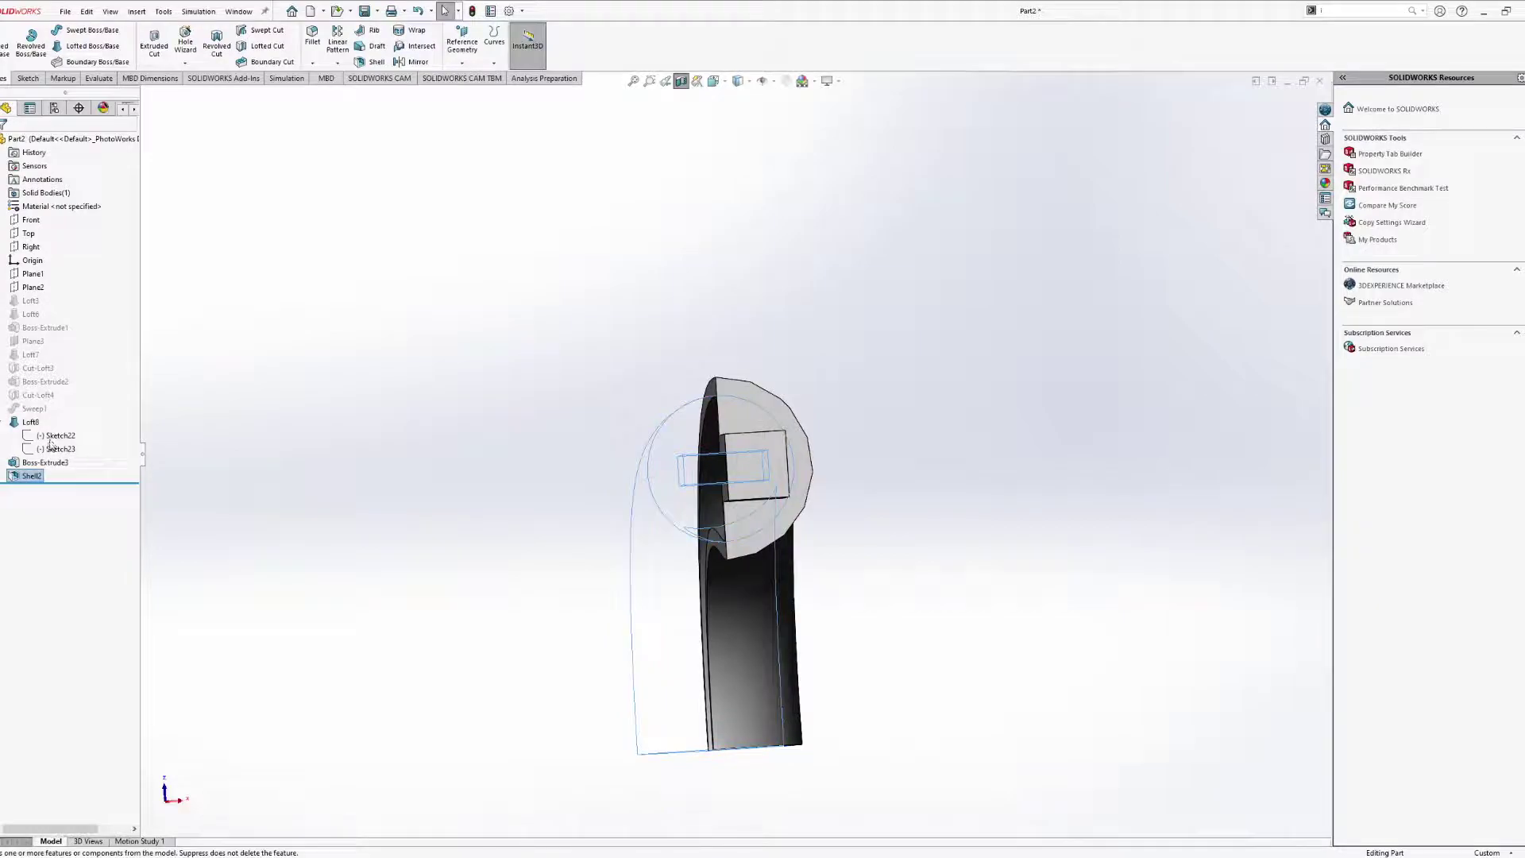
{"action": "middle_click_drag", "start_coordinate": [313, 422], "coordinate": [722, 320]}
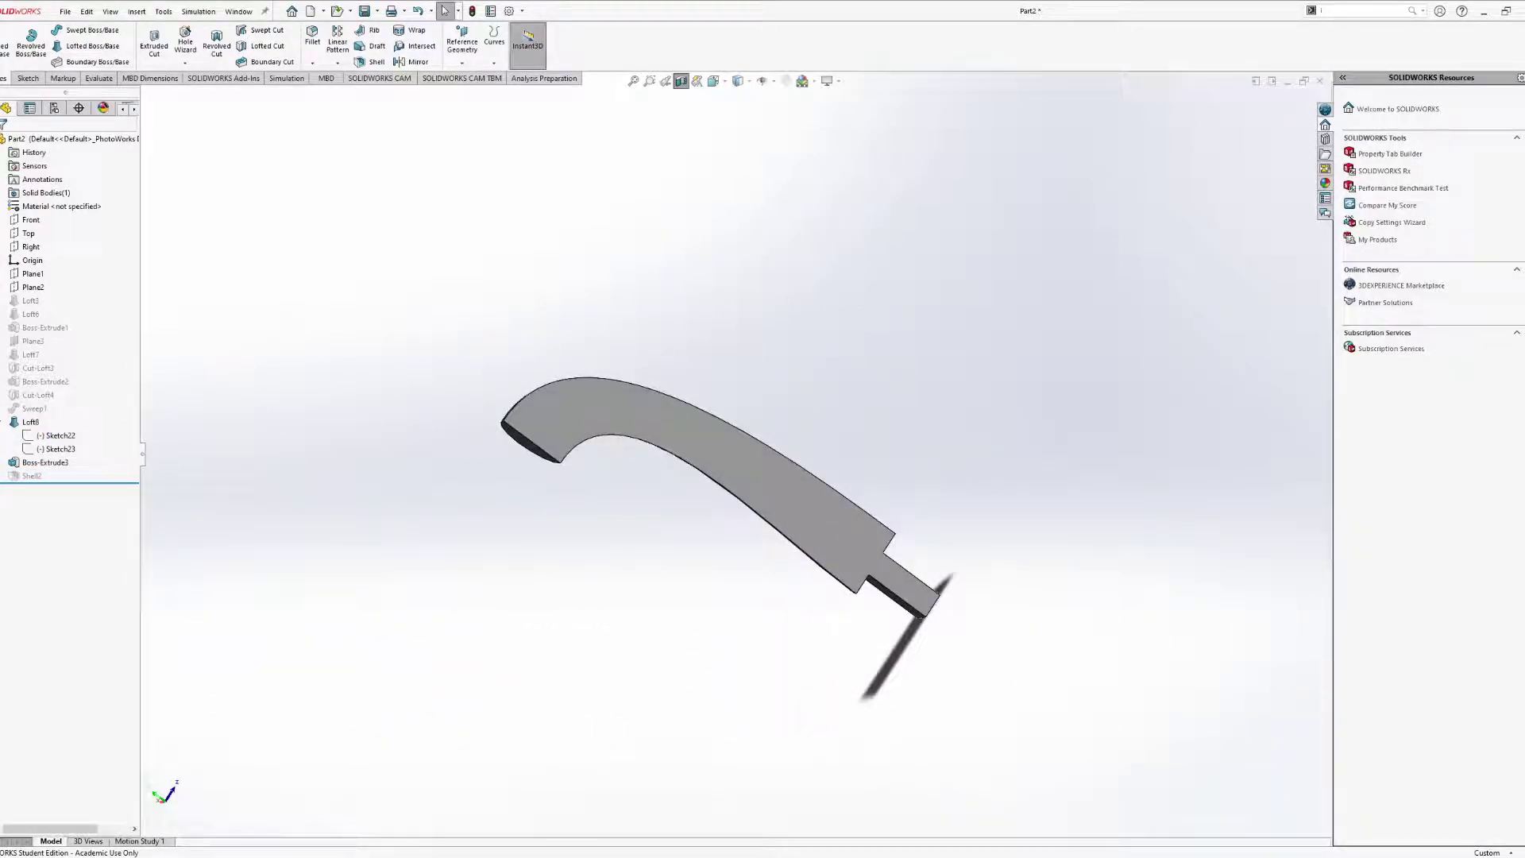